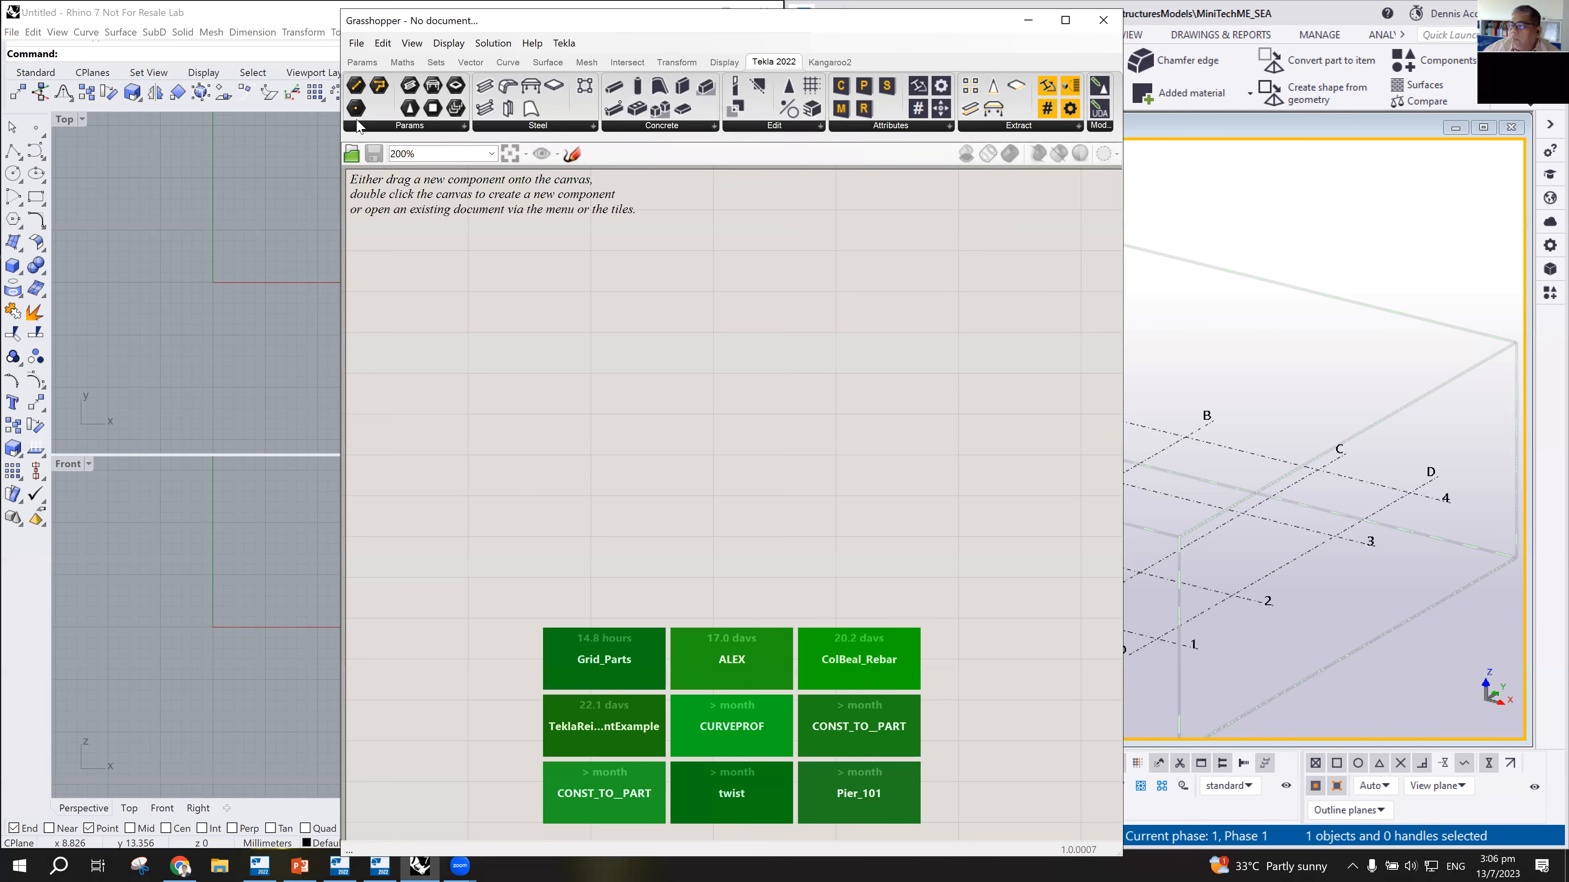
Step: Place a Tekla Point parameter on the empty Grasshopper canvas and move the Grasshopper window beside the Tekla Structures model
drag(356, 117, 705, 476)
scroll(764, 547, down, 4)
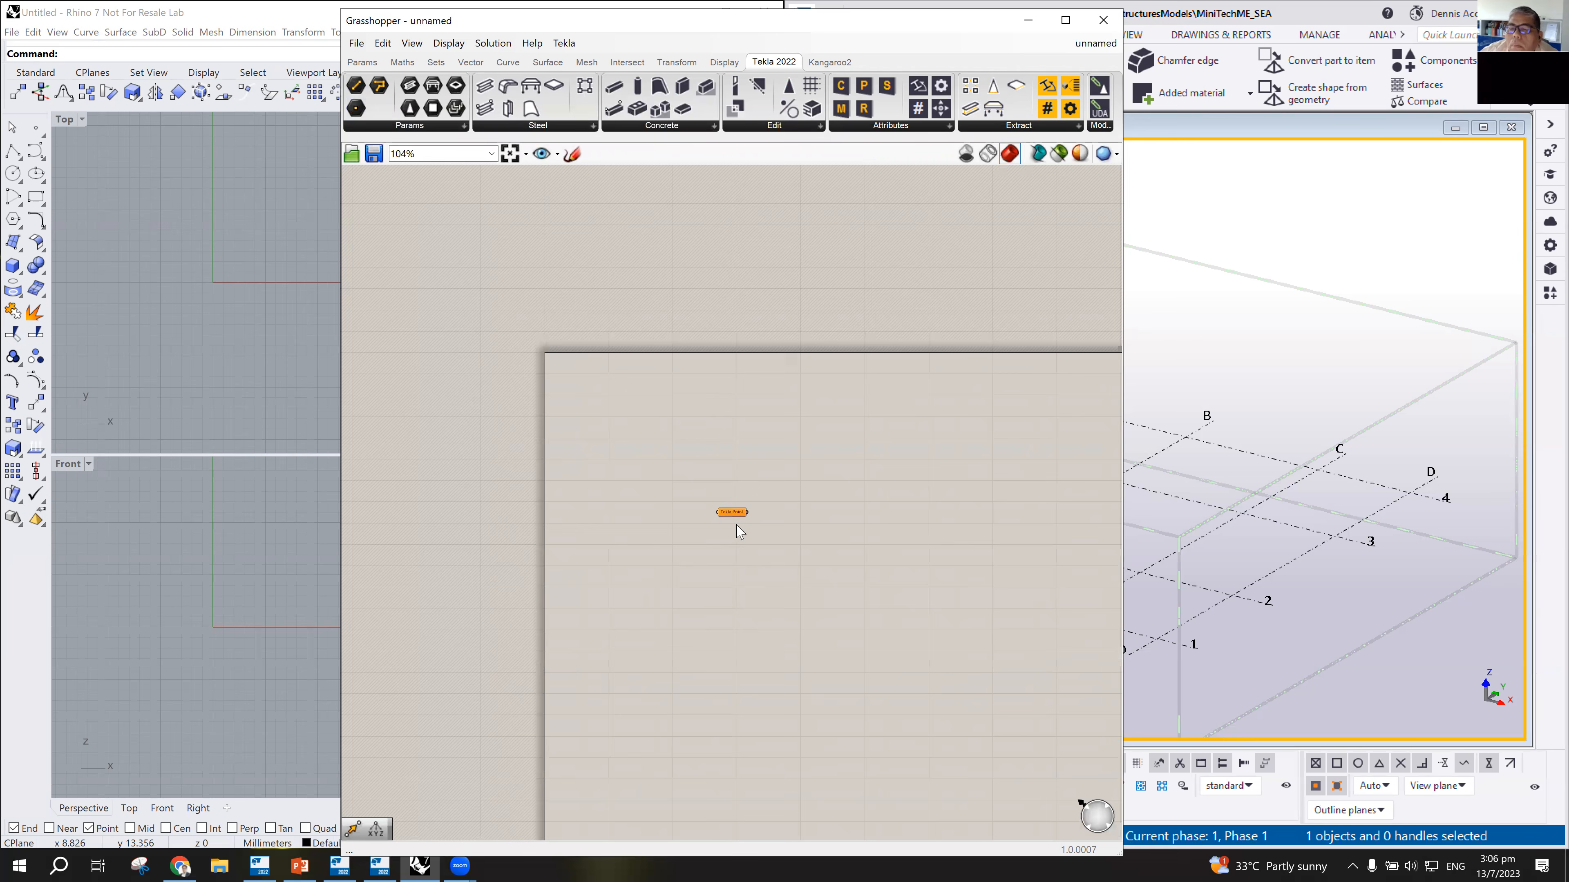
scroll(746, 572, up, 4)
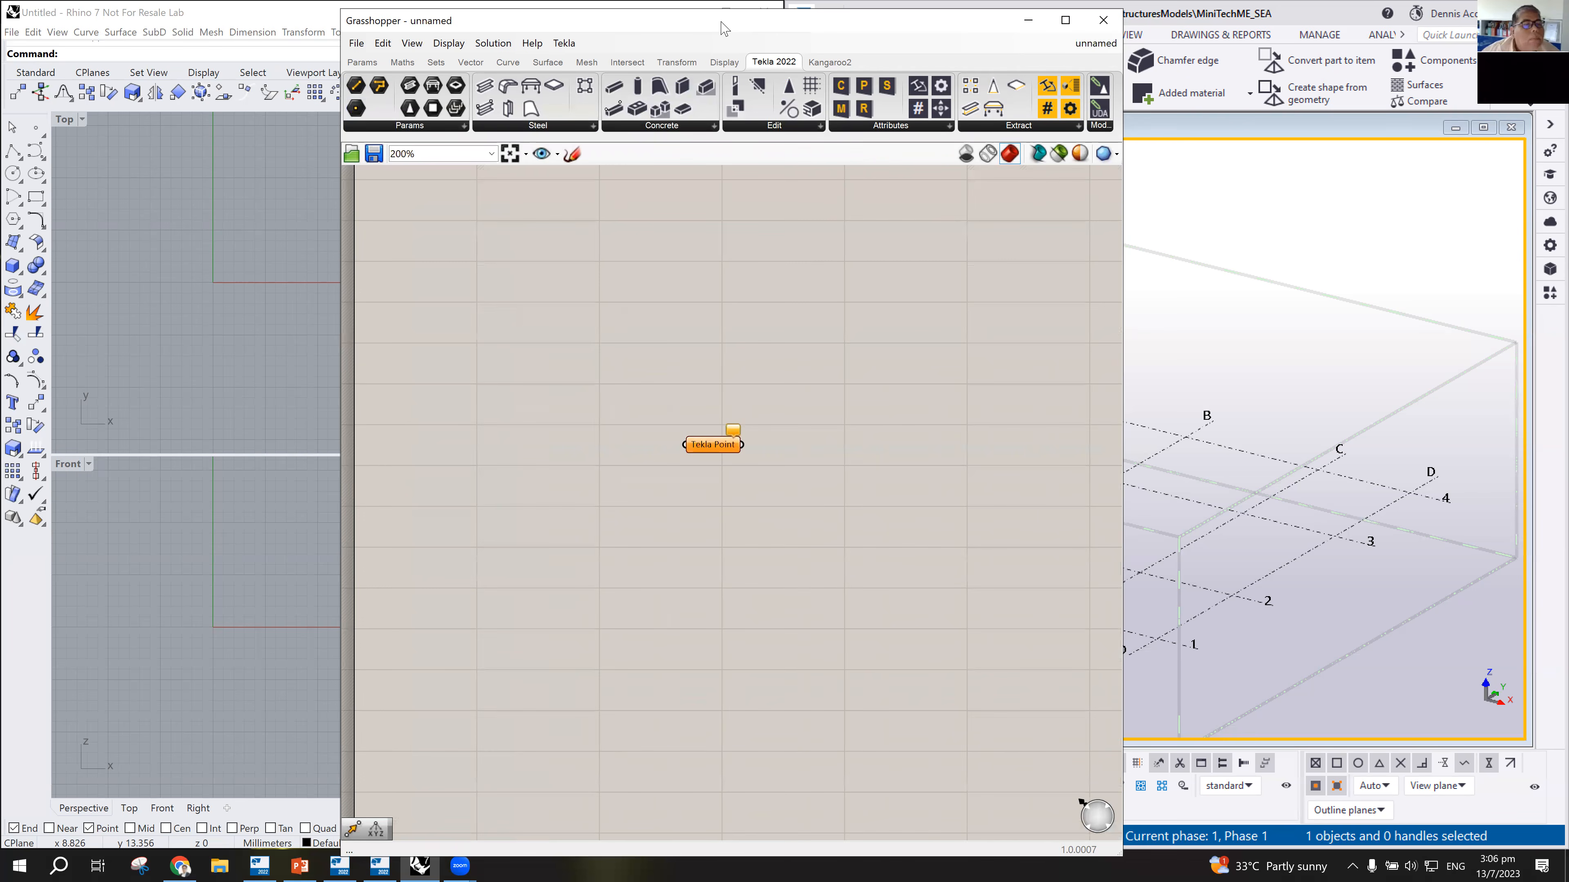
drag(721, 28, 380, 19)
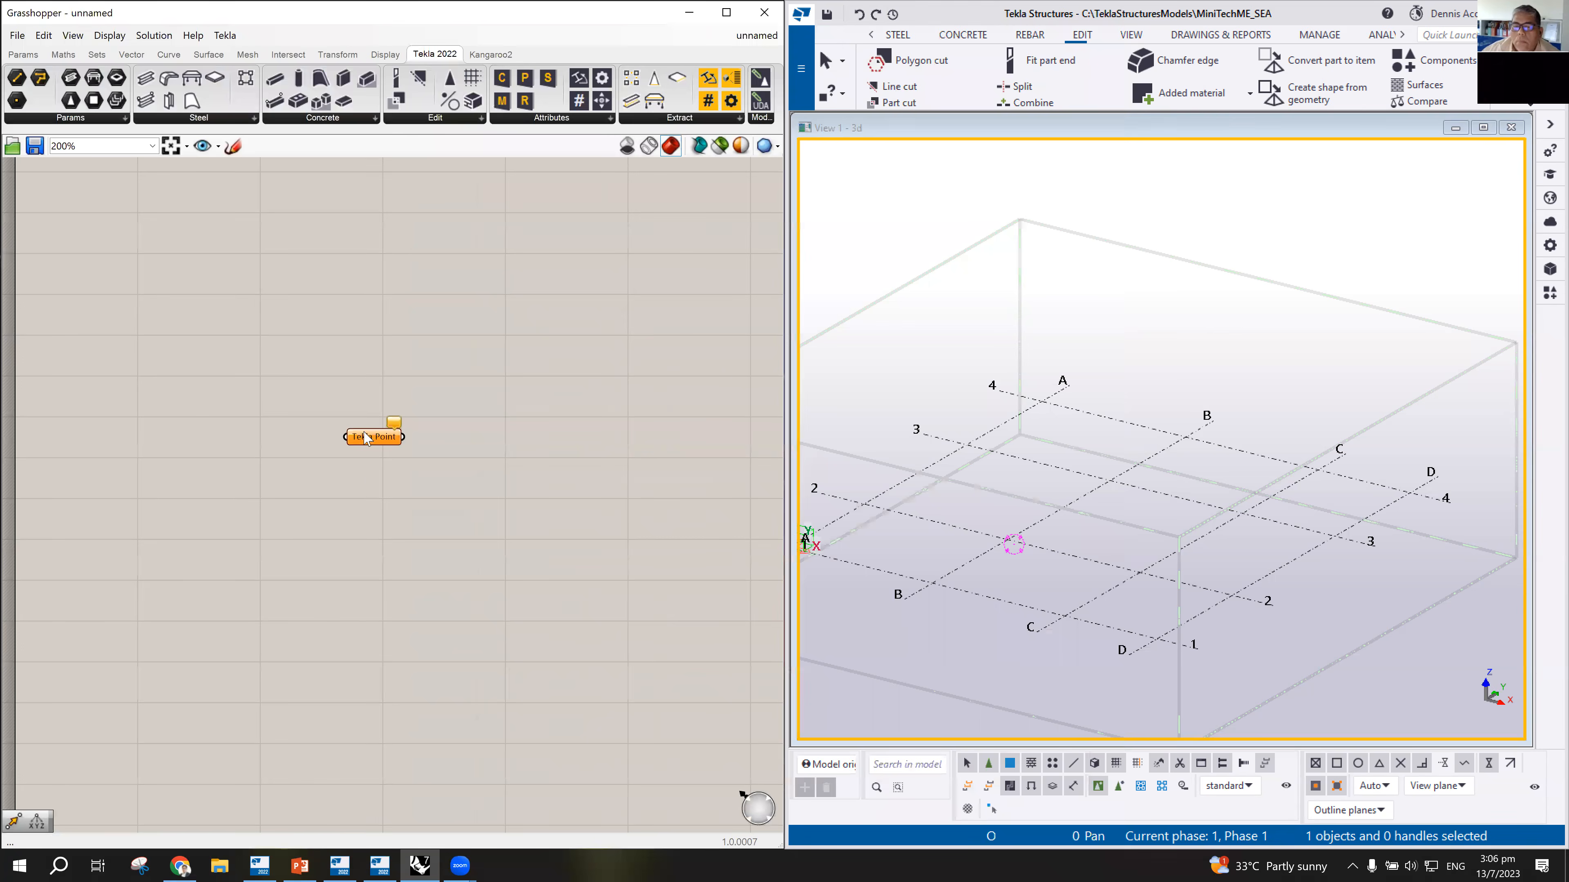
Step: Set the Tekla Point parameter to one point picked at the intersection of grid lines A and 1 in Tekla Structures
click(375, 440)
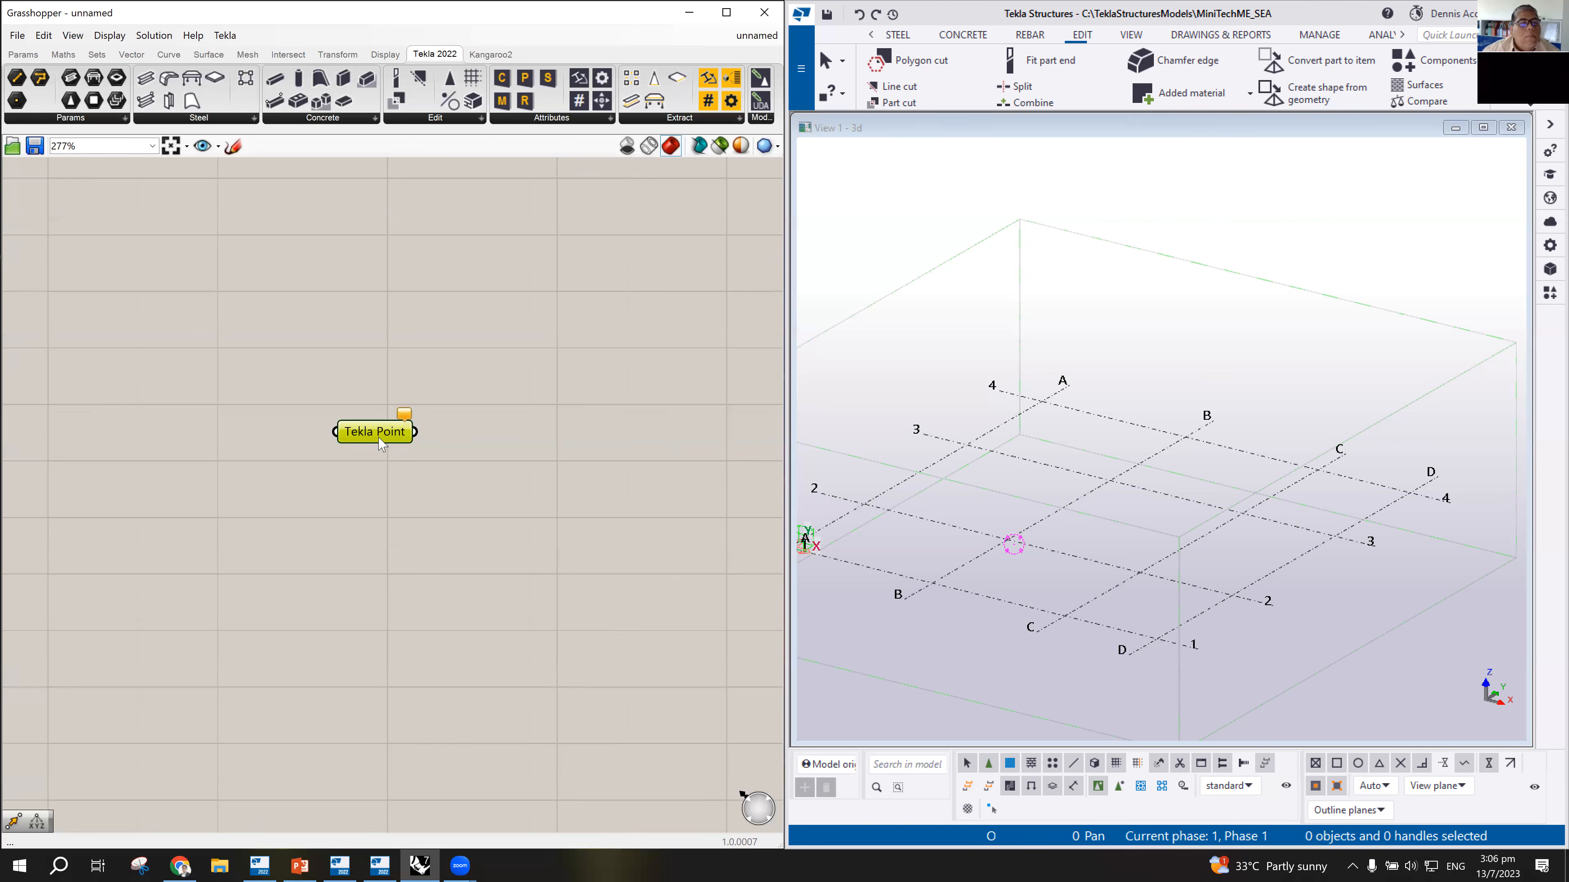
scroll(368, 436, down, 1)
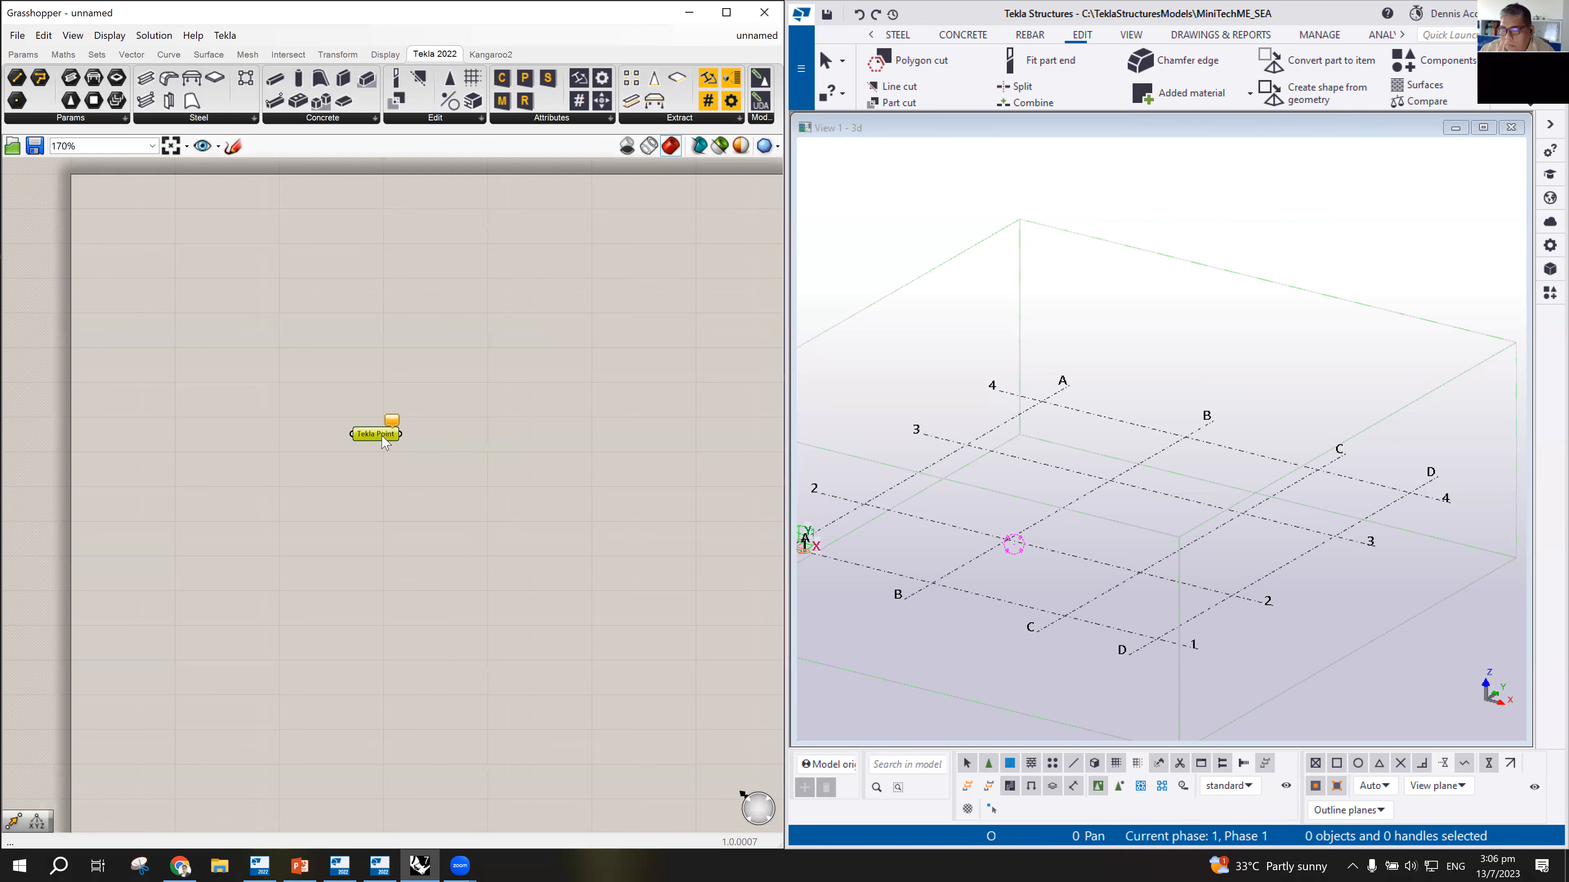
right_click(383, 440)
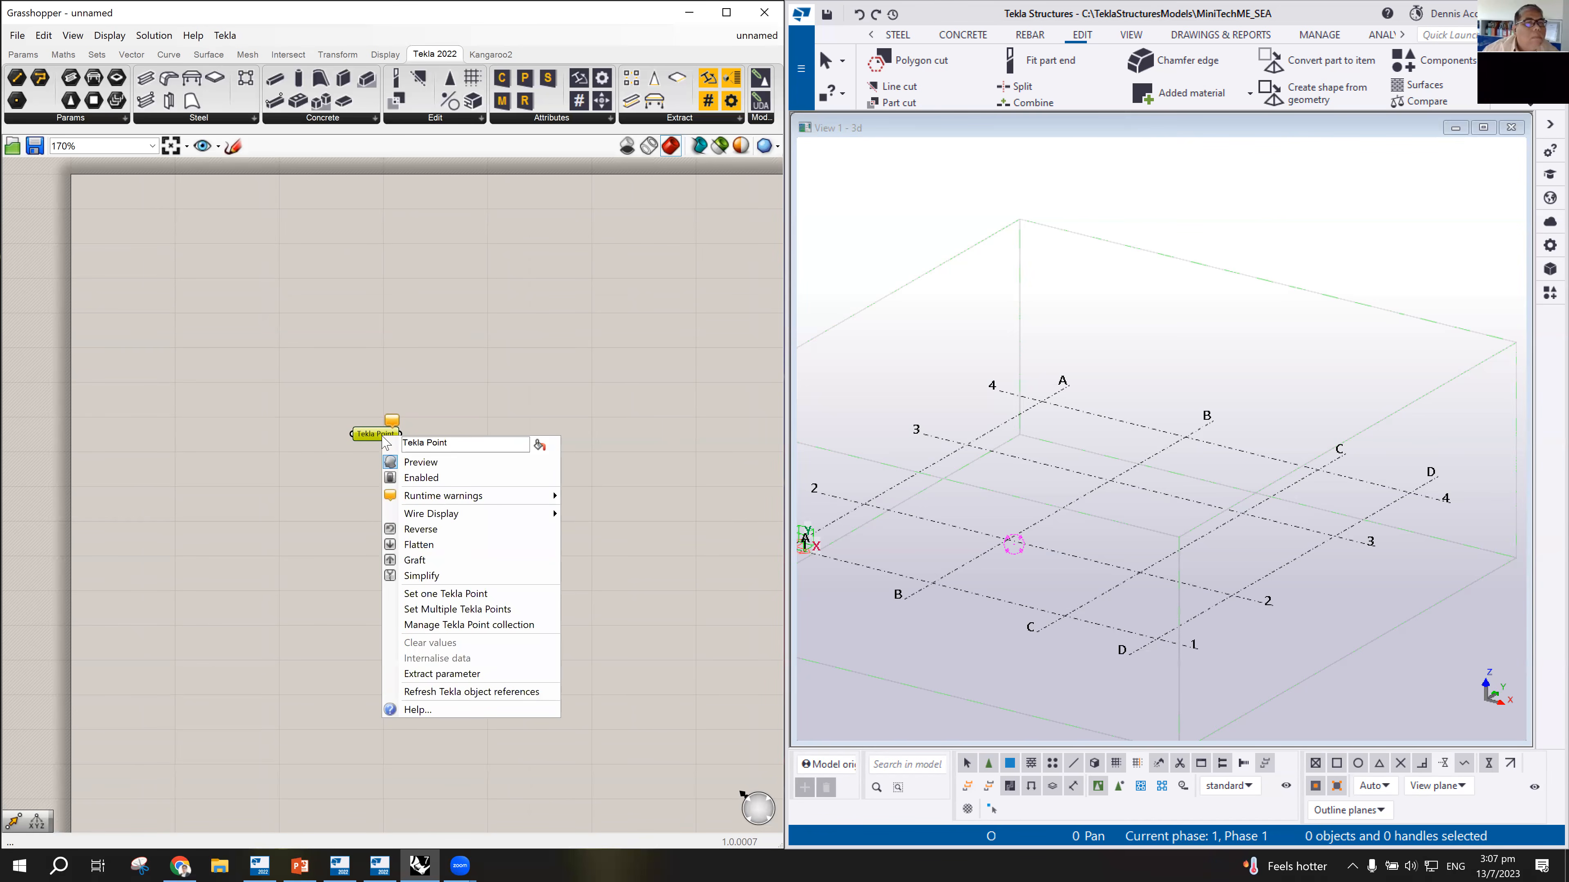
click(436, 594)
scroll(1040, 444, down, 5)
scroll(1038, 430, up, 6)
scroll(1108, 445, down, 9)
scroll(1181, 256, up, 6)
scroll(1052, 681, down, 5)
scroll(1033, 719, up, 8)
scroll(920, 567, down, 3)
scroll(838, 534, up, 4)
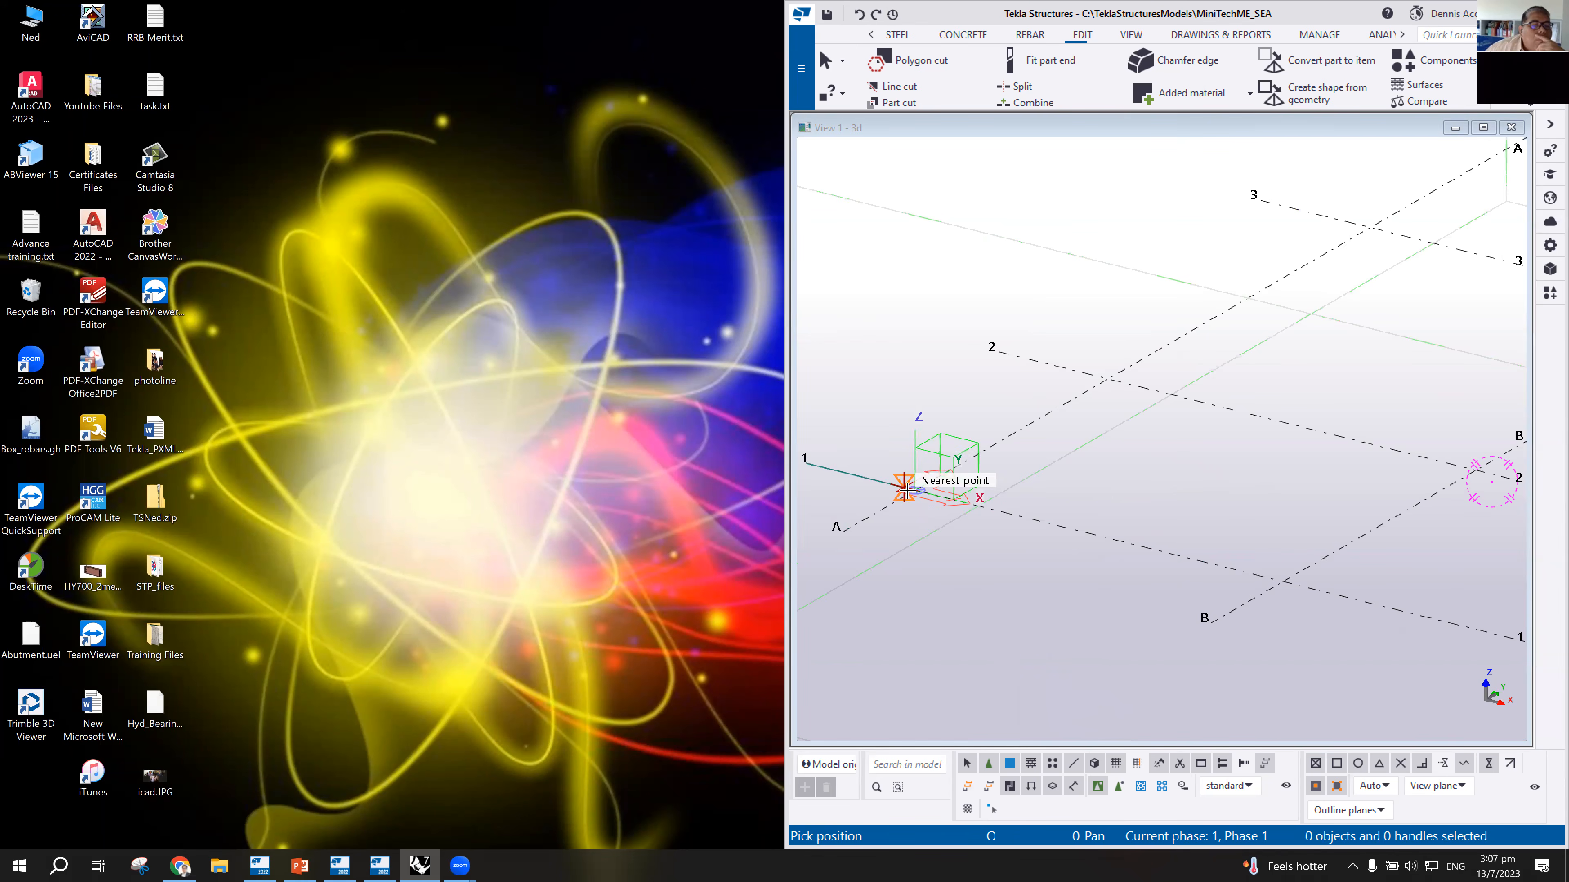
scroll(1086, 371, down, 5)
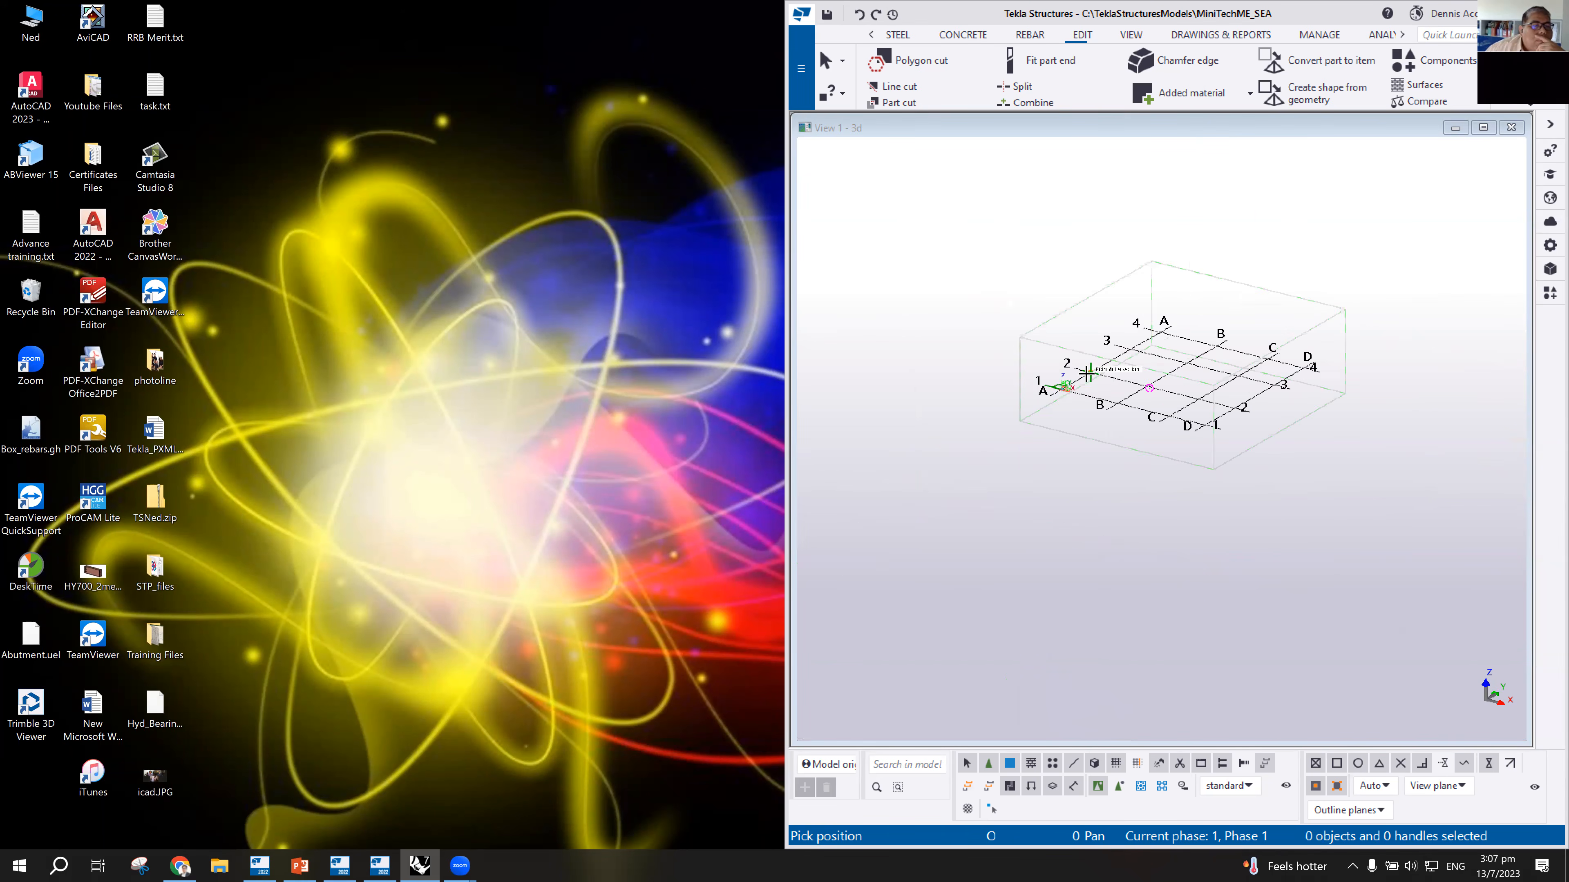
scroll(1083, 371, up, 5)
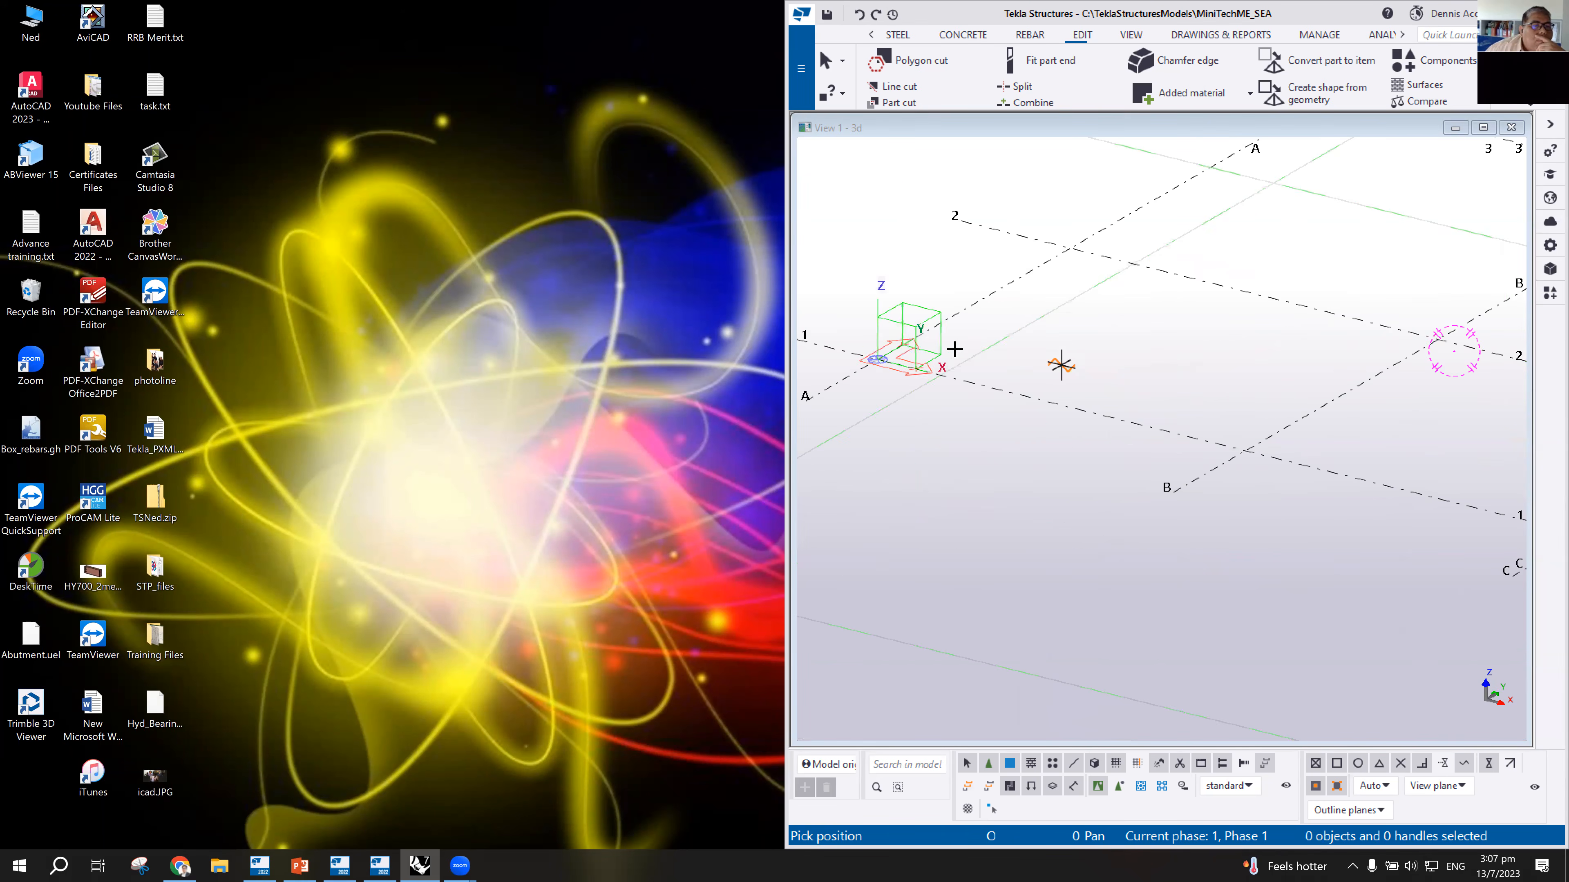
click(878, 359)
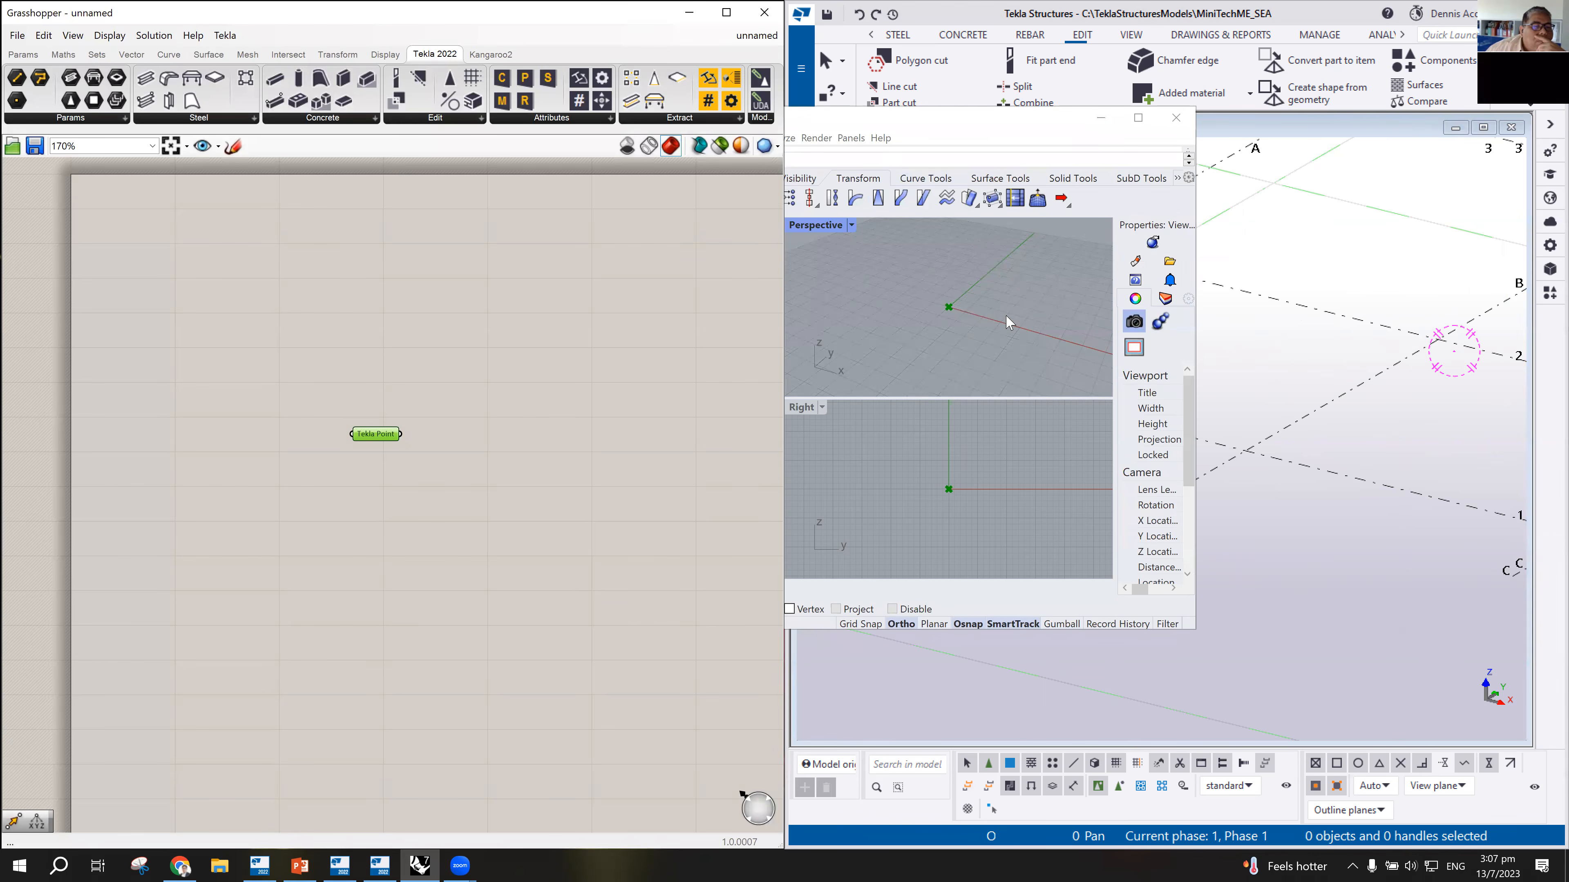
Step: Maximize Rhino's Perspective viewport, then enlarge and reposition the Rhino window
click(959, 125)
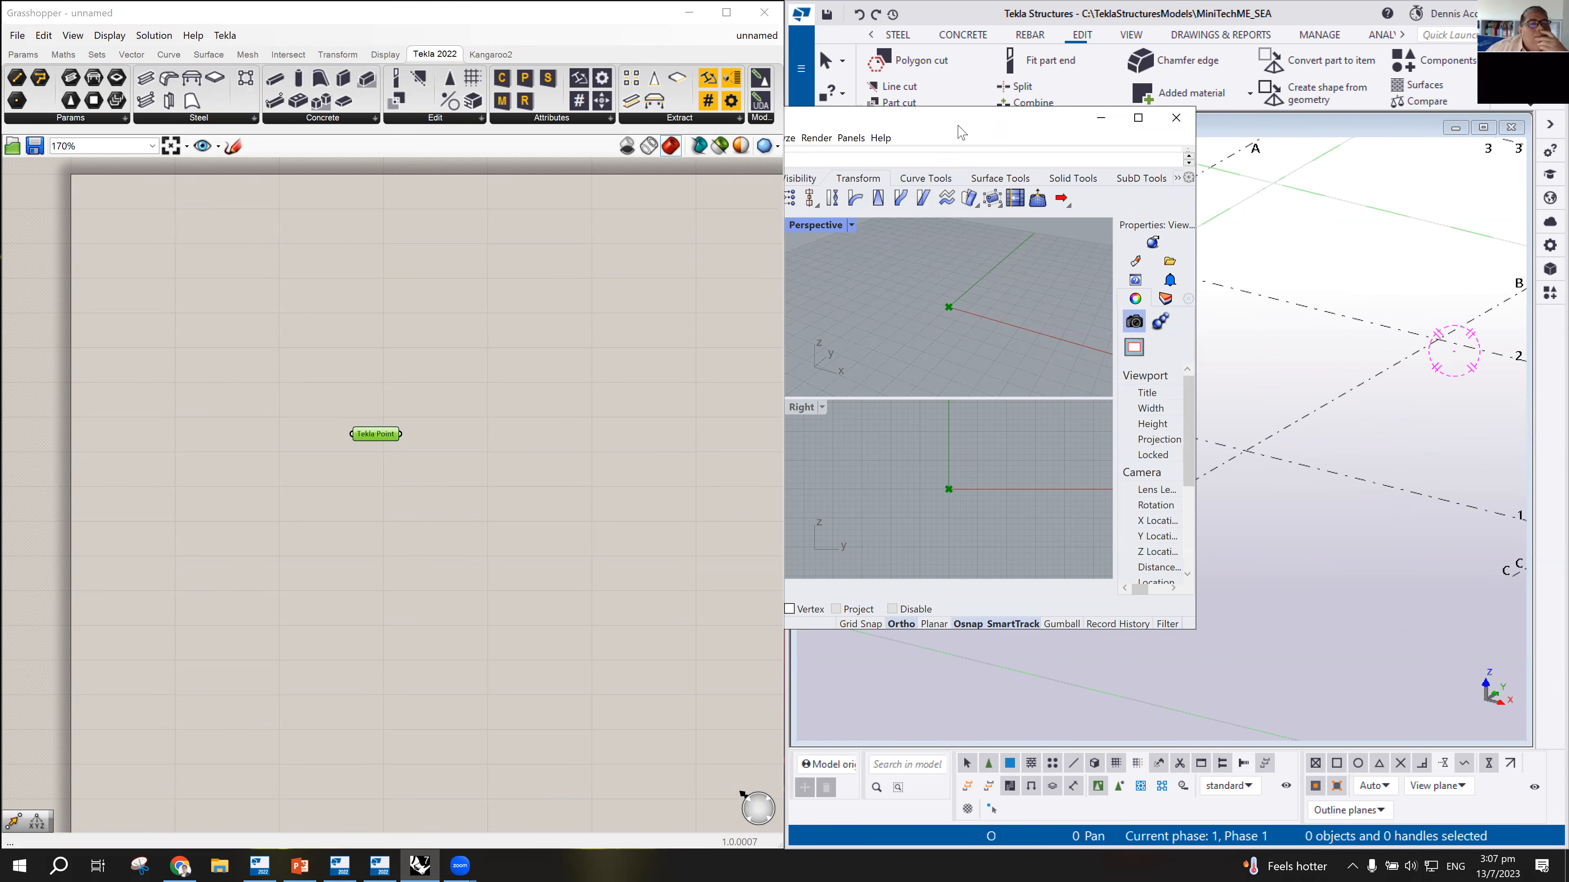
drag(958, 125, 1319, 150)
double_click(1178, 251)
scroll(1176, 414, down, 5)
scroll(1185, 420, up, 2)
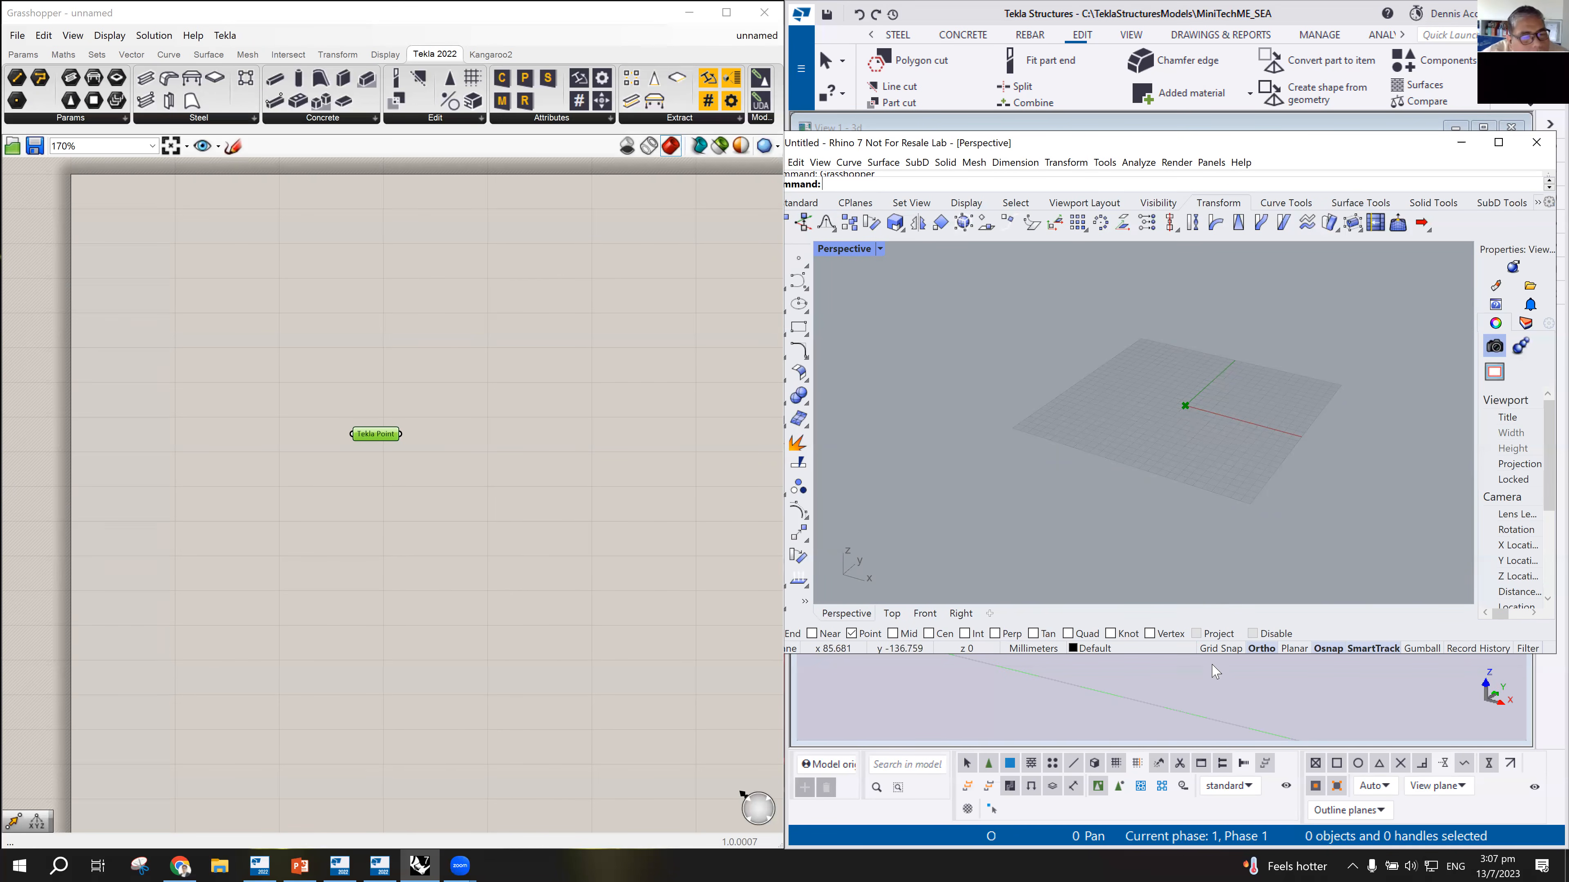
drag(1189, 654, 1190, 840)
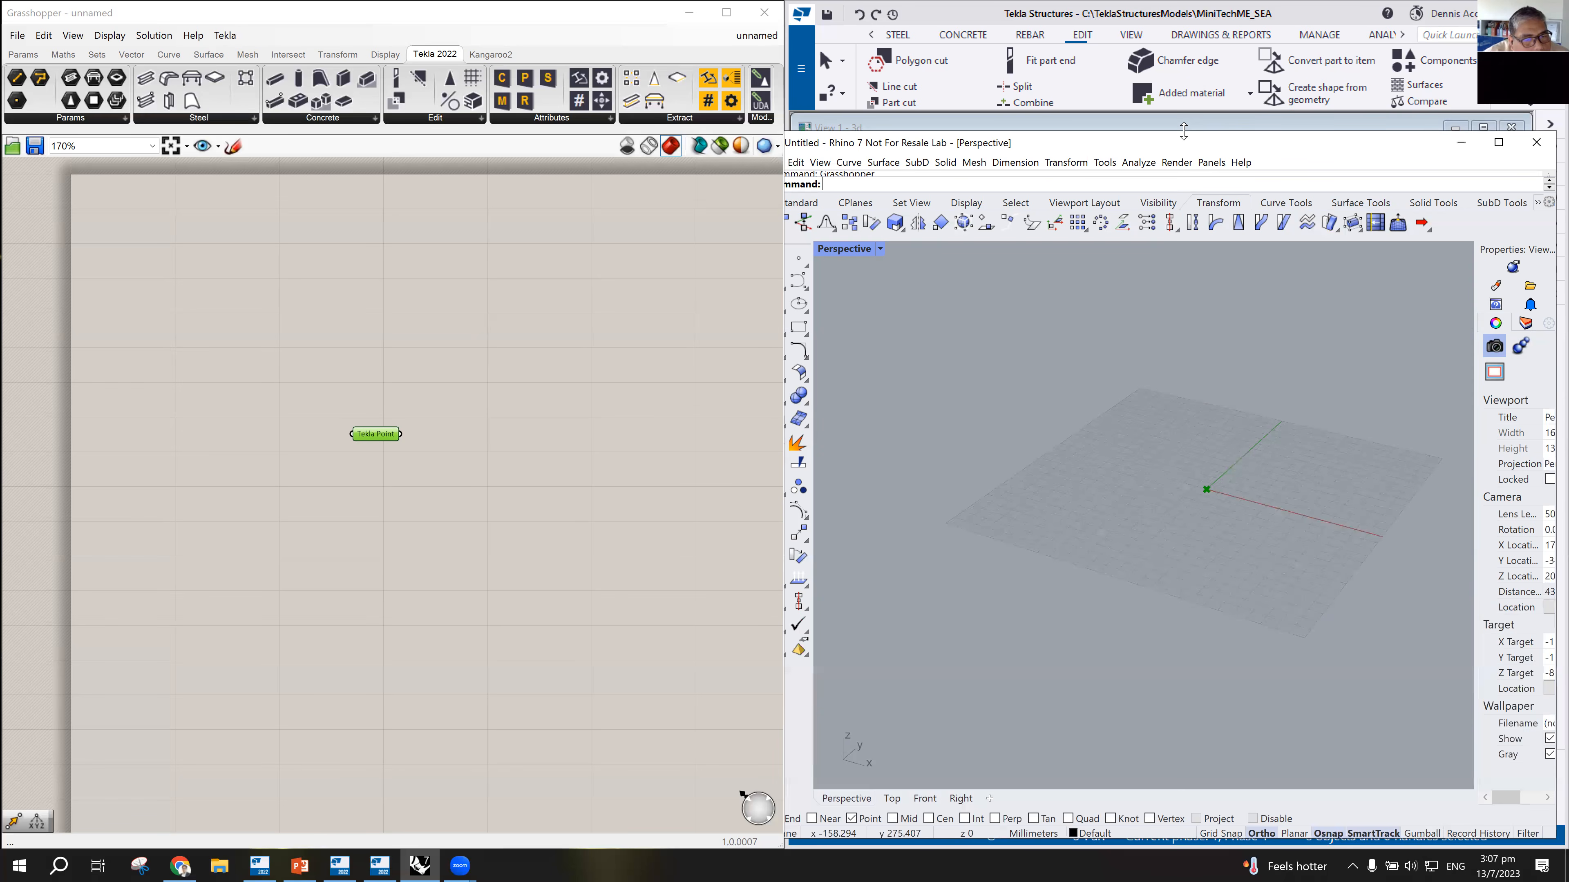
drag(1187, 131, 494, 60)
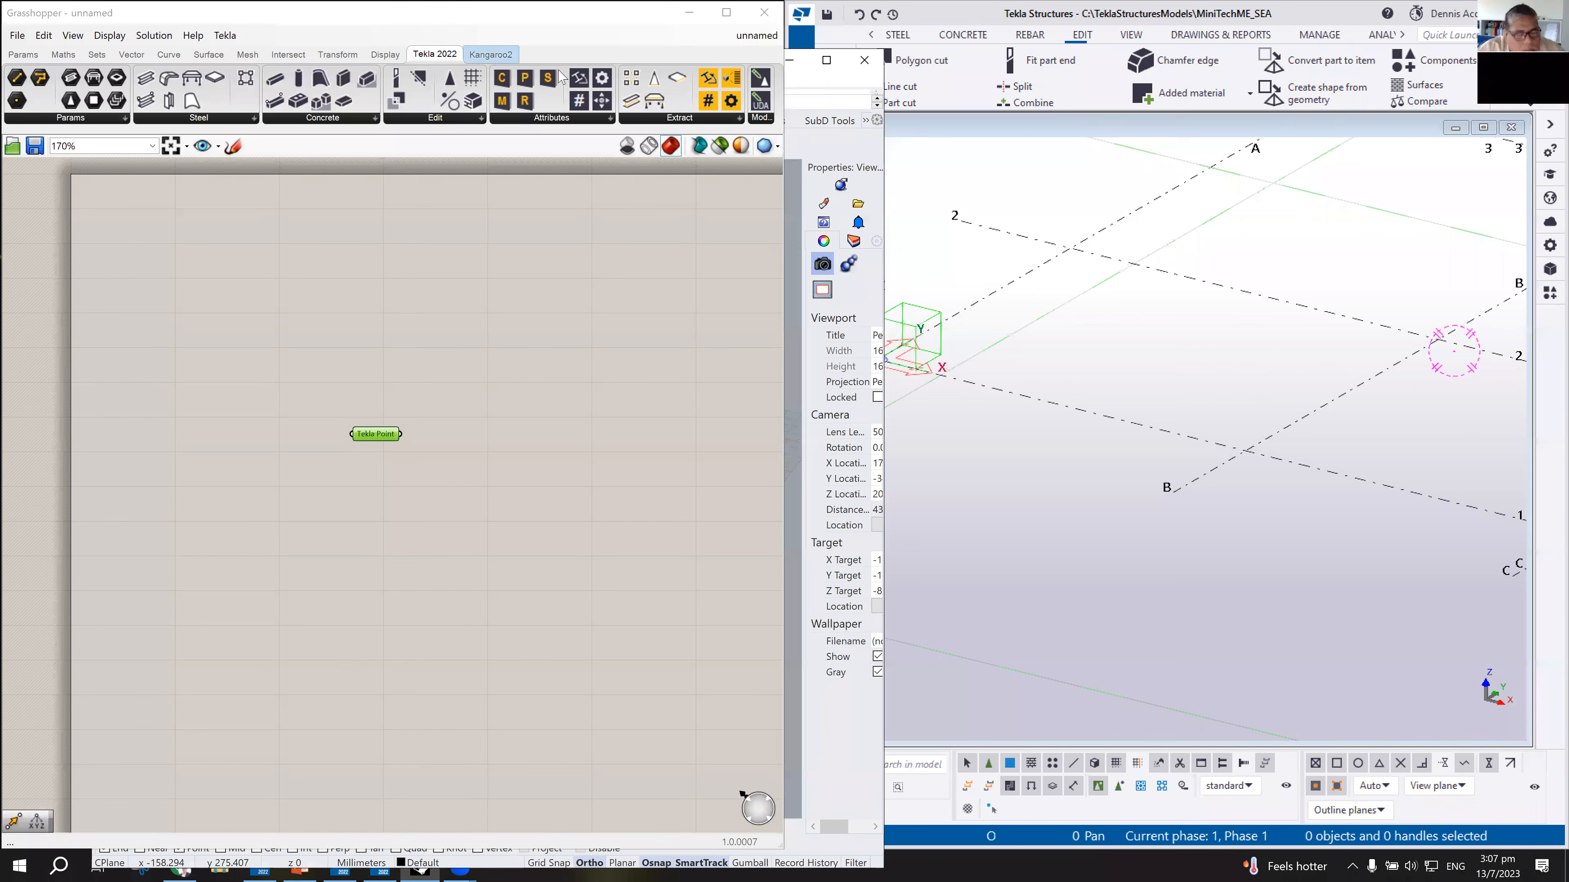
Step: Delete the grid from the Tekla Structures 3D view
click(1209, 286)
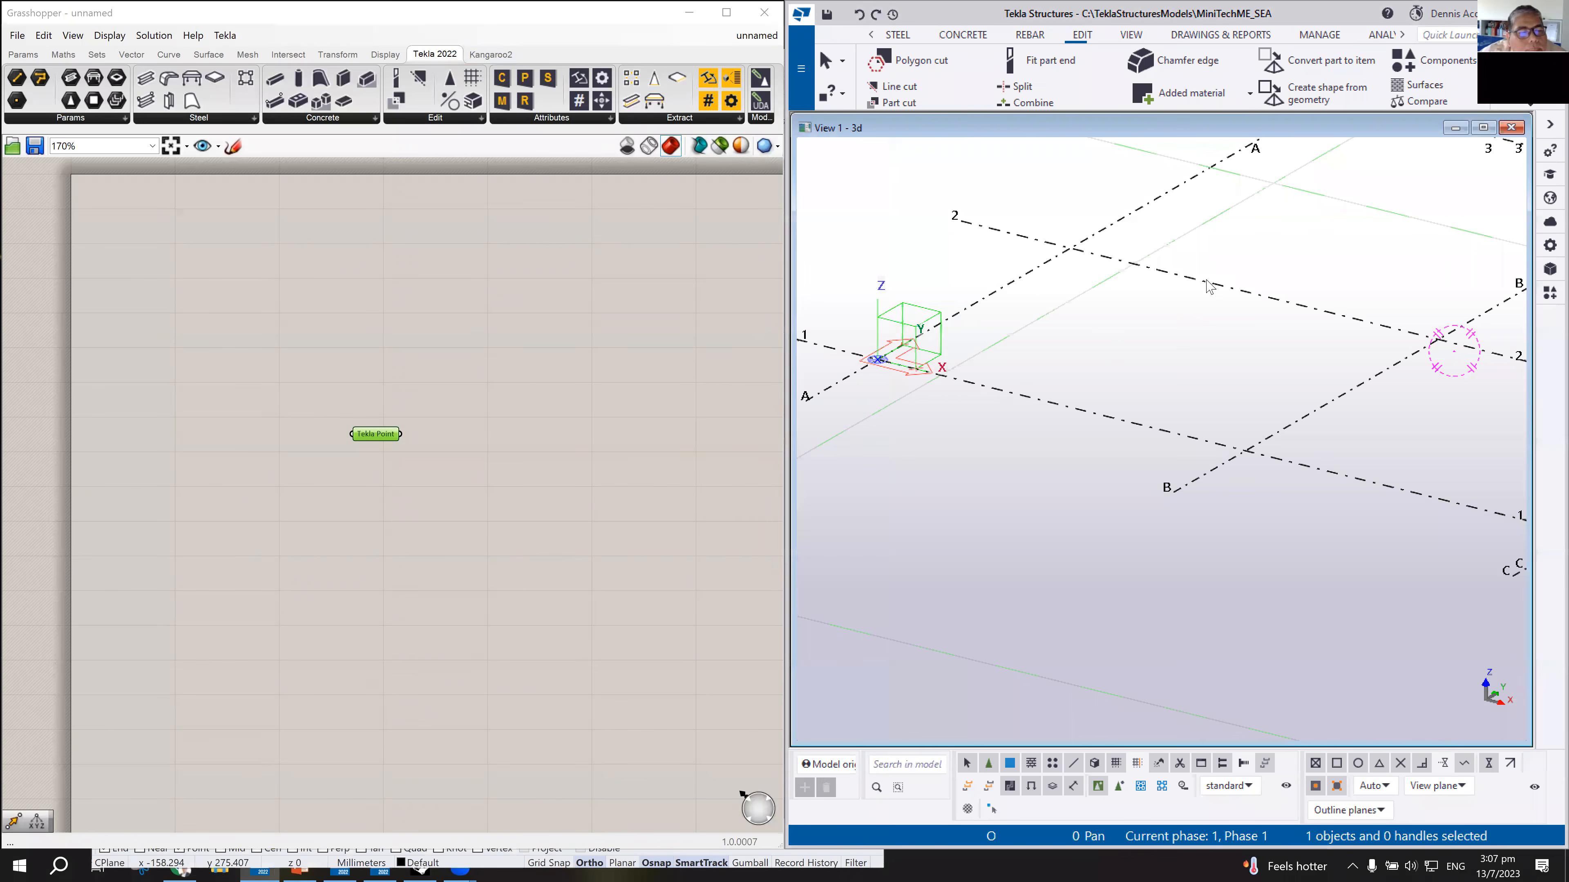
key(Delete)
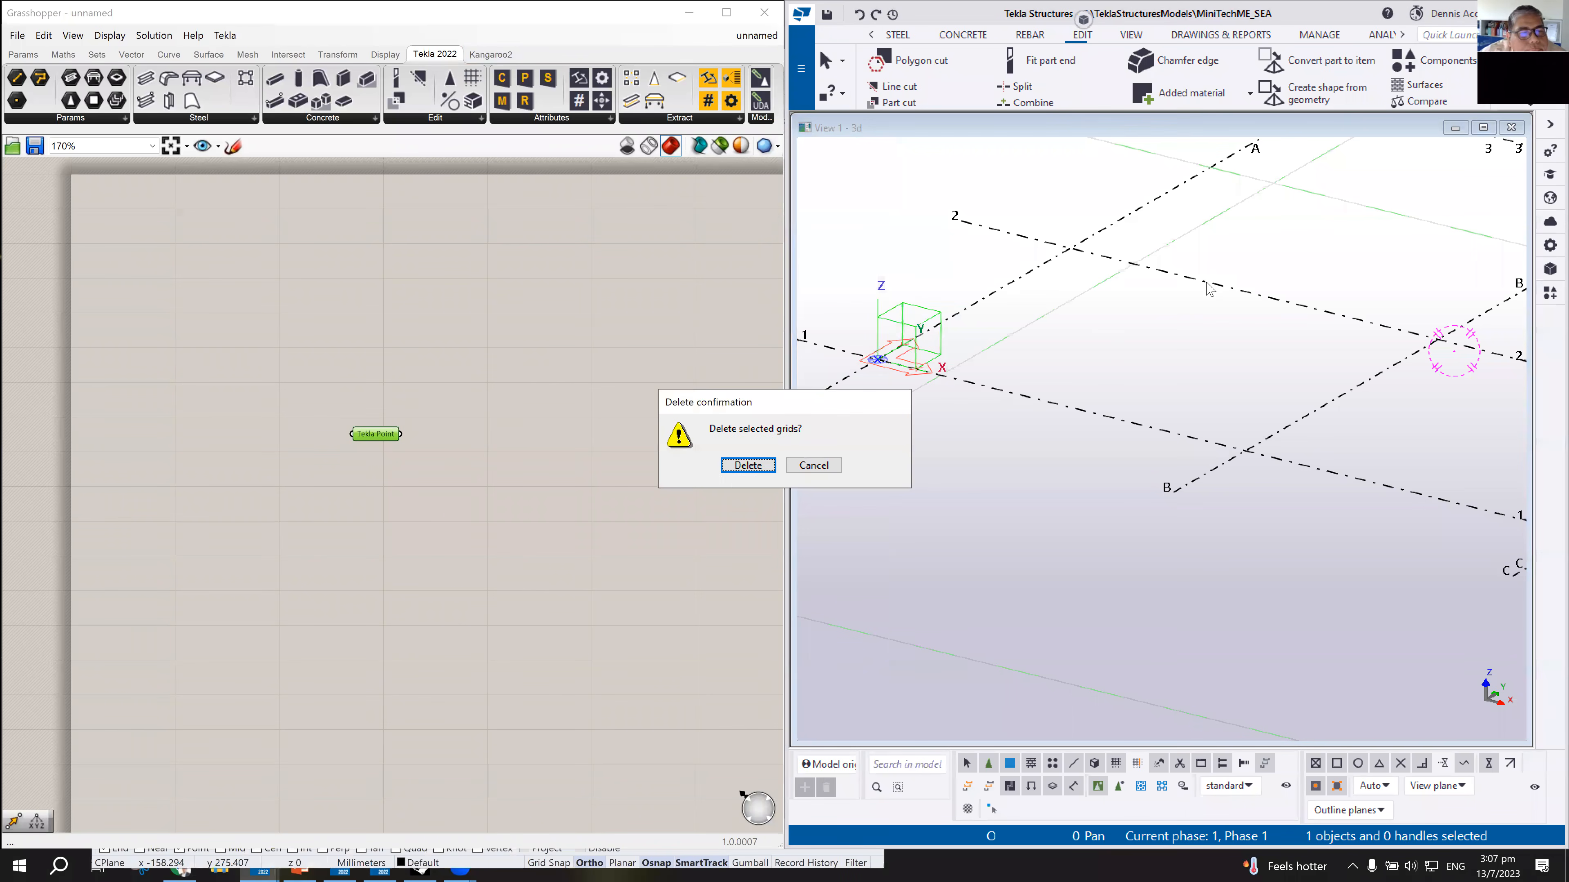
click(742, 464)
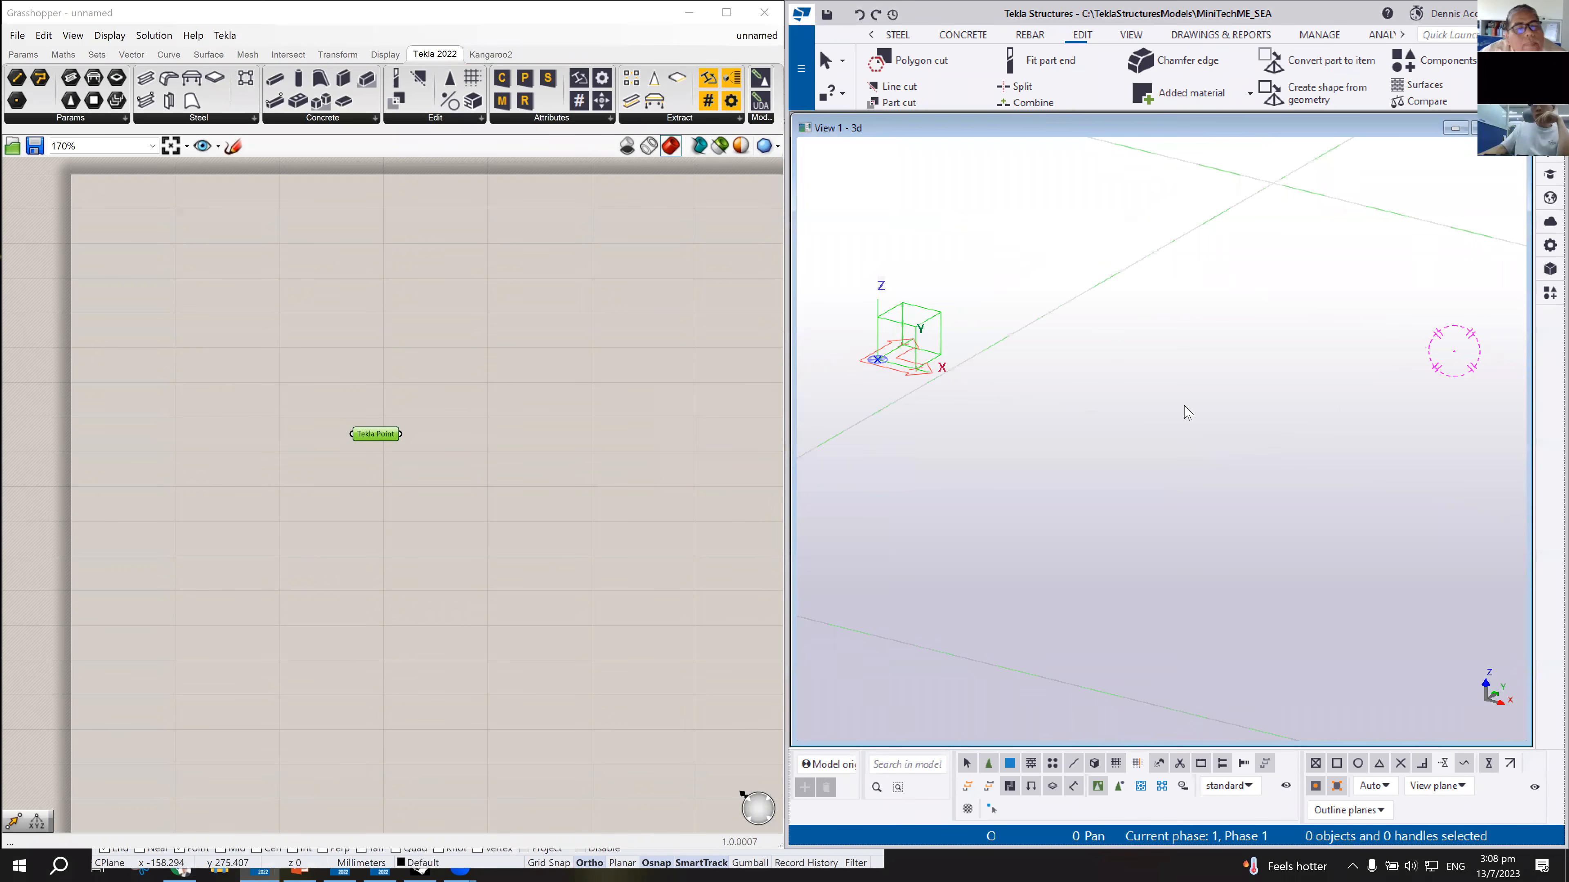
Step: Bring Rhino back into view and resize its window to fill the area beside the Grasshopper canvas
click(593, 291)
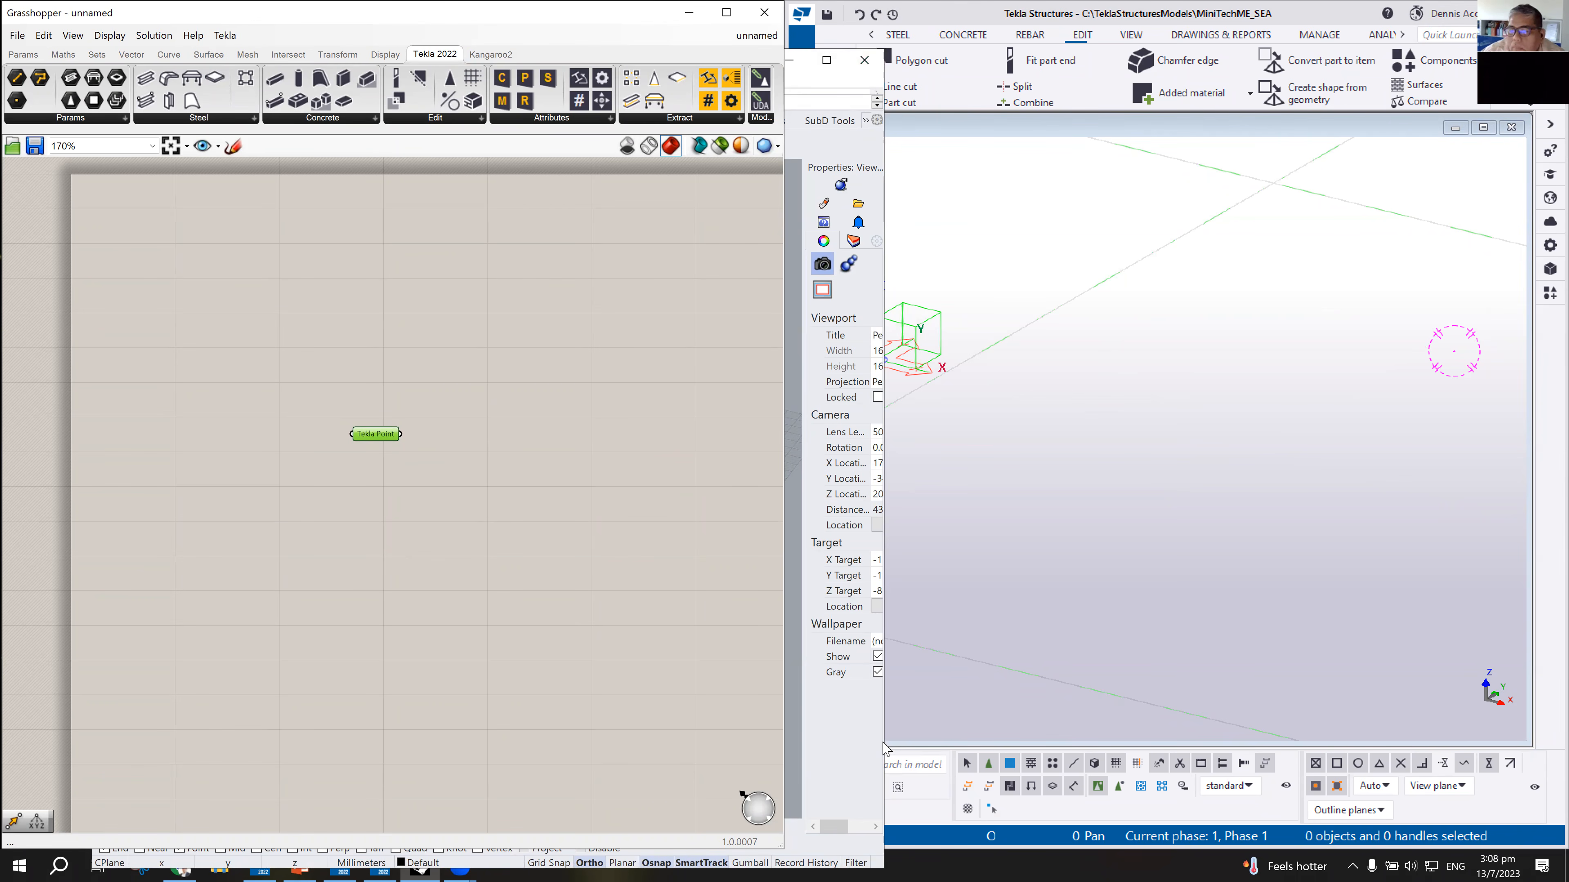
drag(884, 743, 1213, 723)
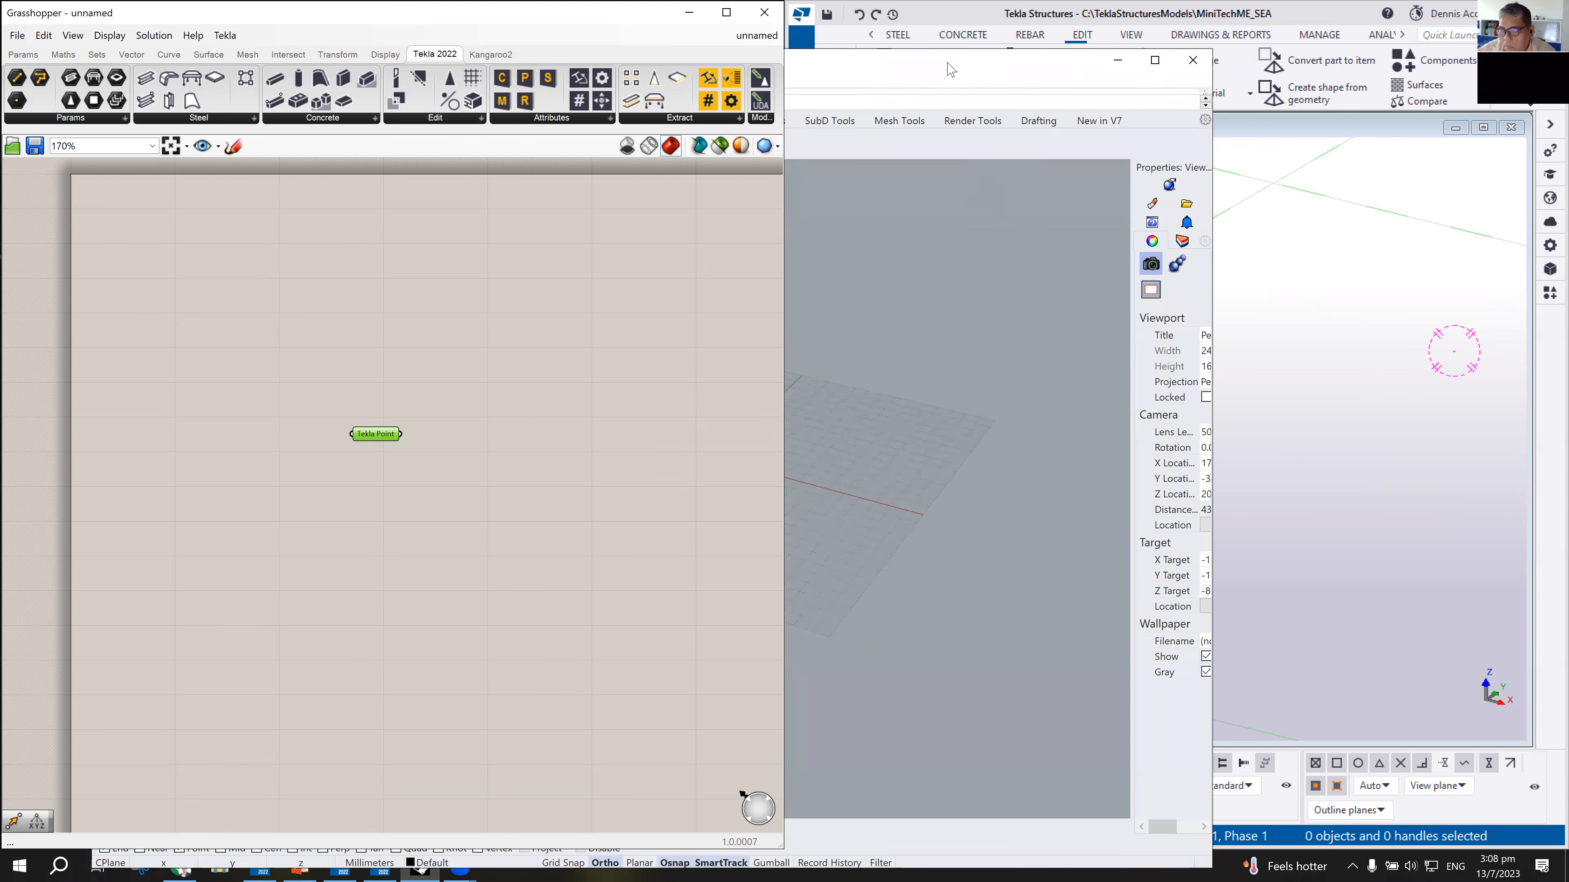
drag(1066, 81, 1472, 98)
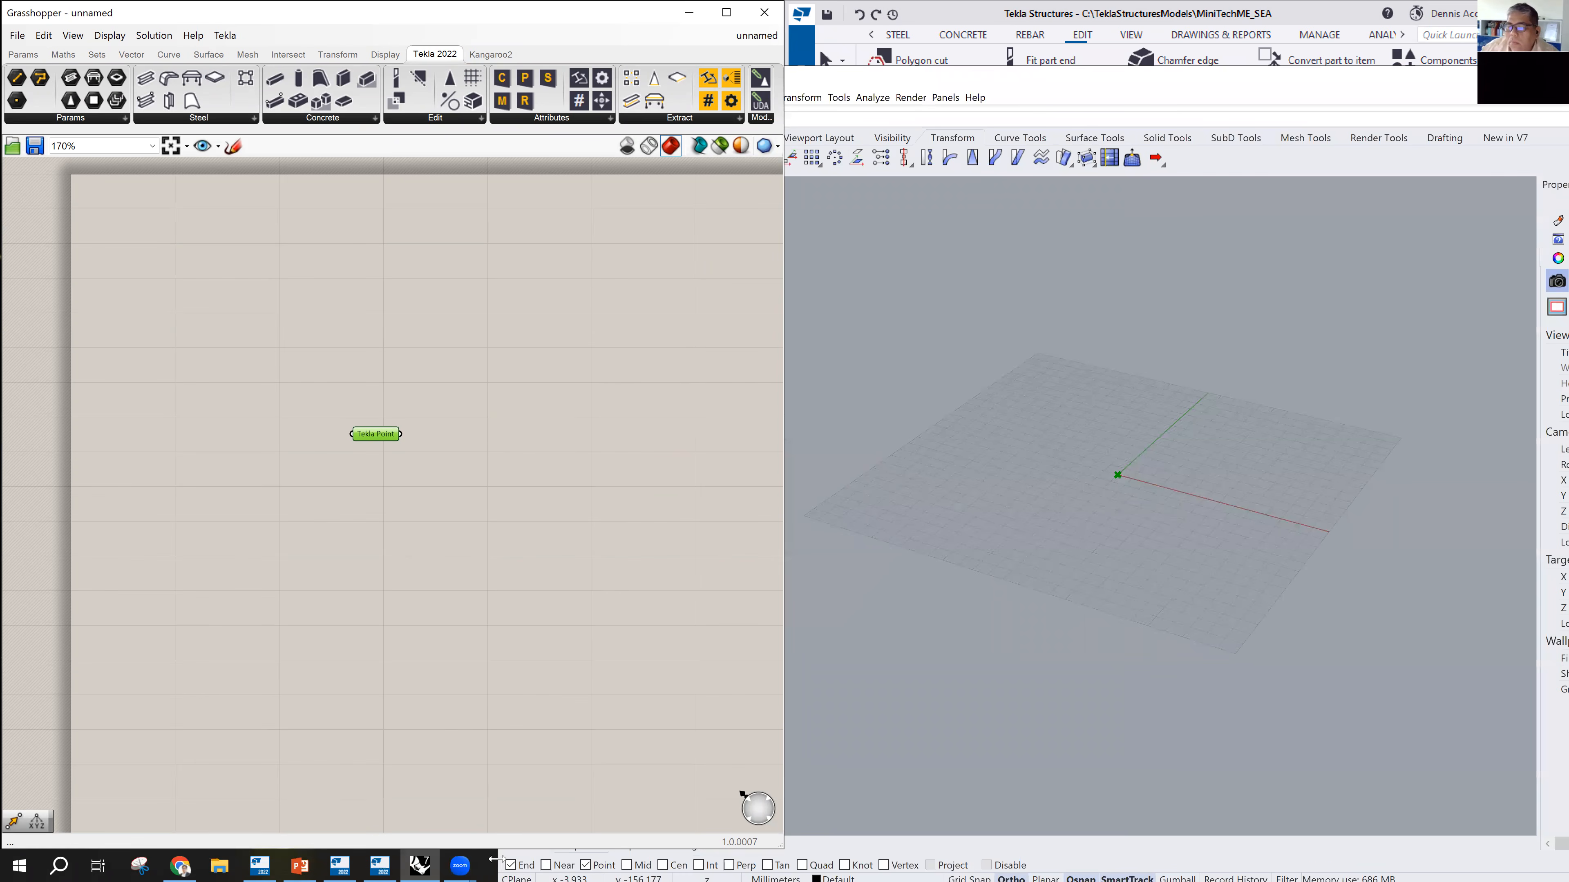
drag(496, 860, 786, 859)
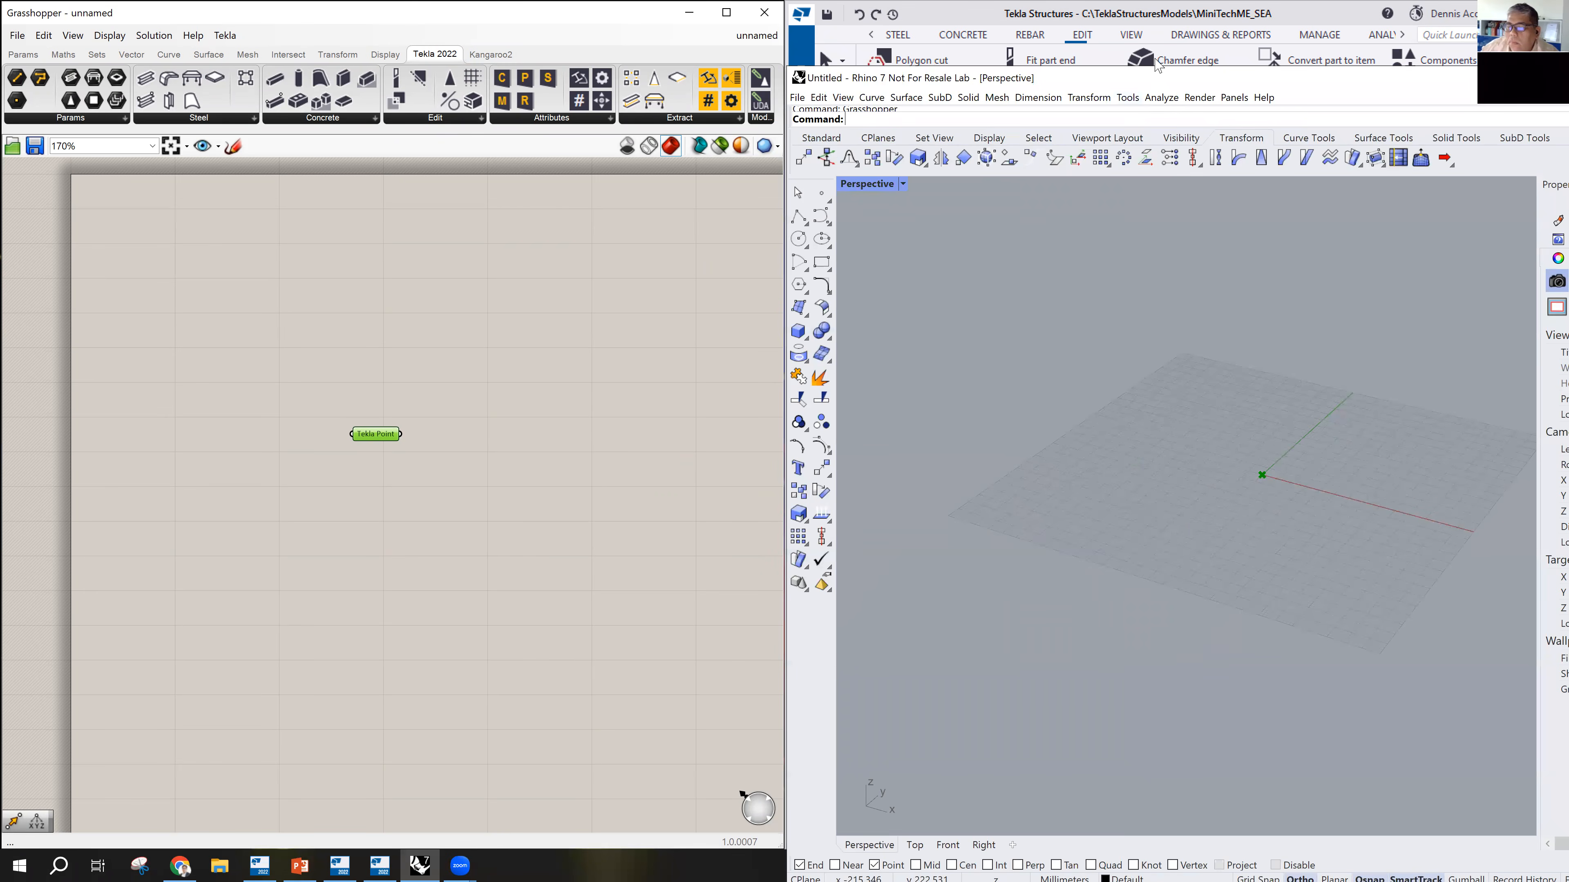
drag(1158, 66, 1039, 43)
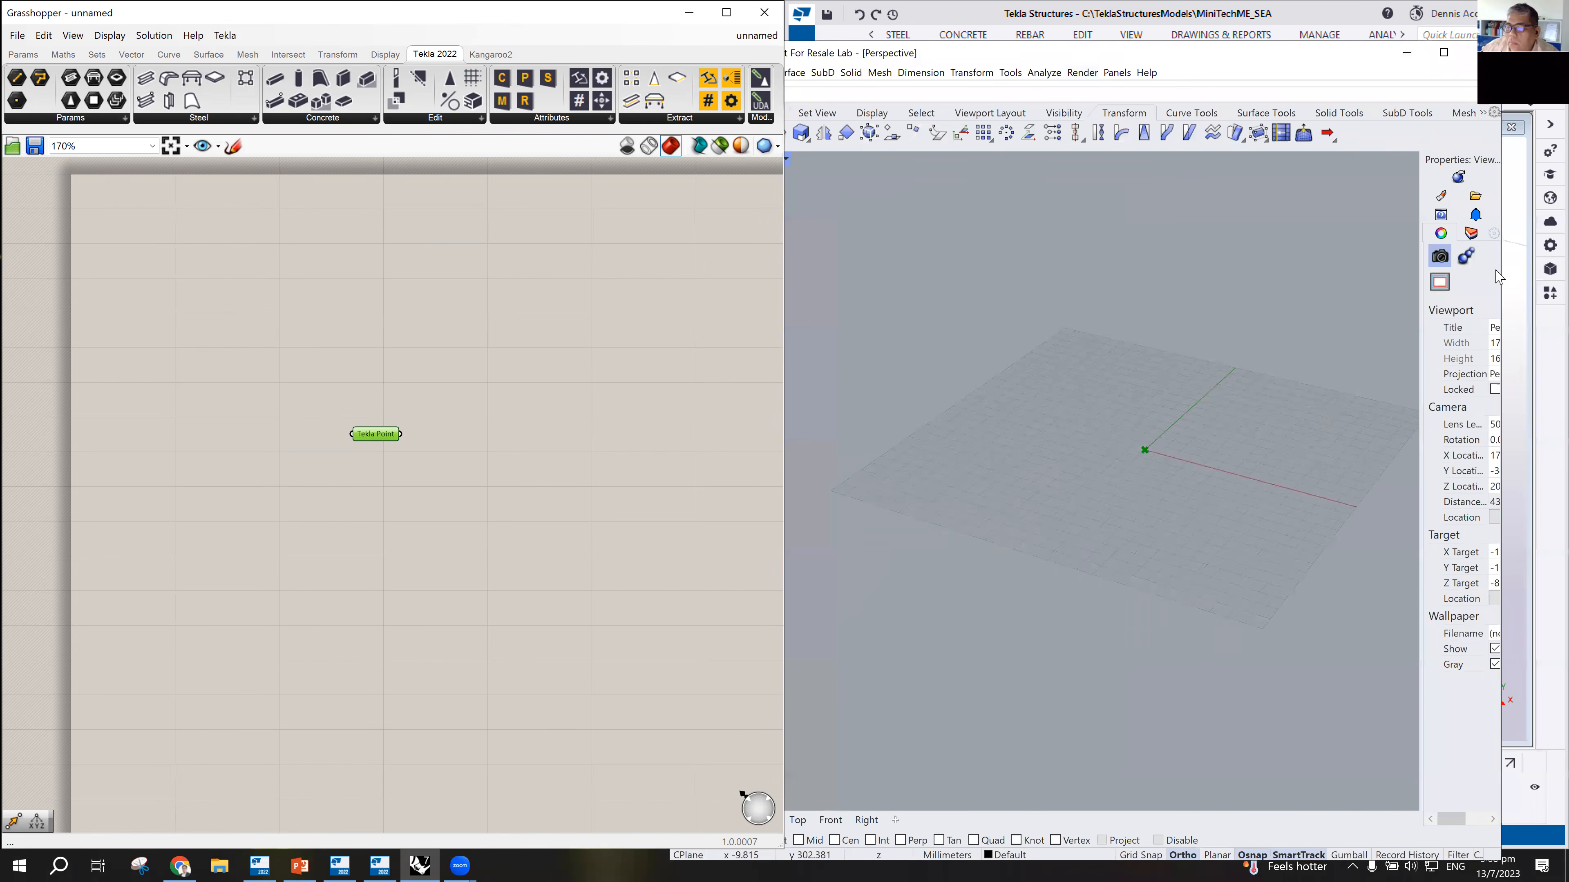
drag(1501, 273, 1415, 272)
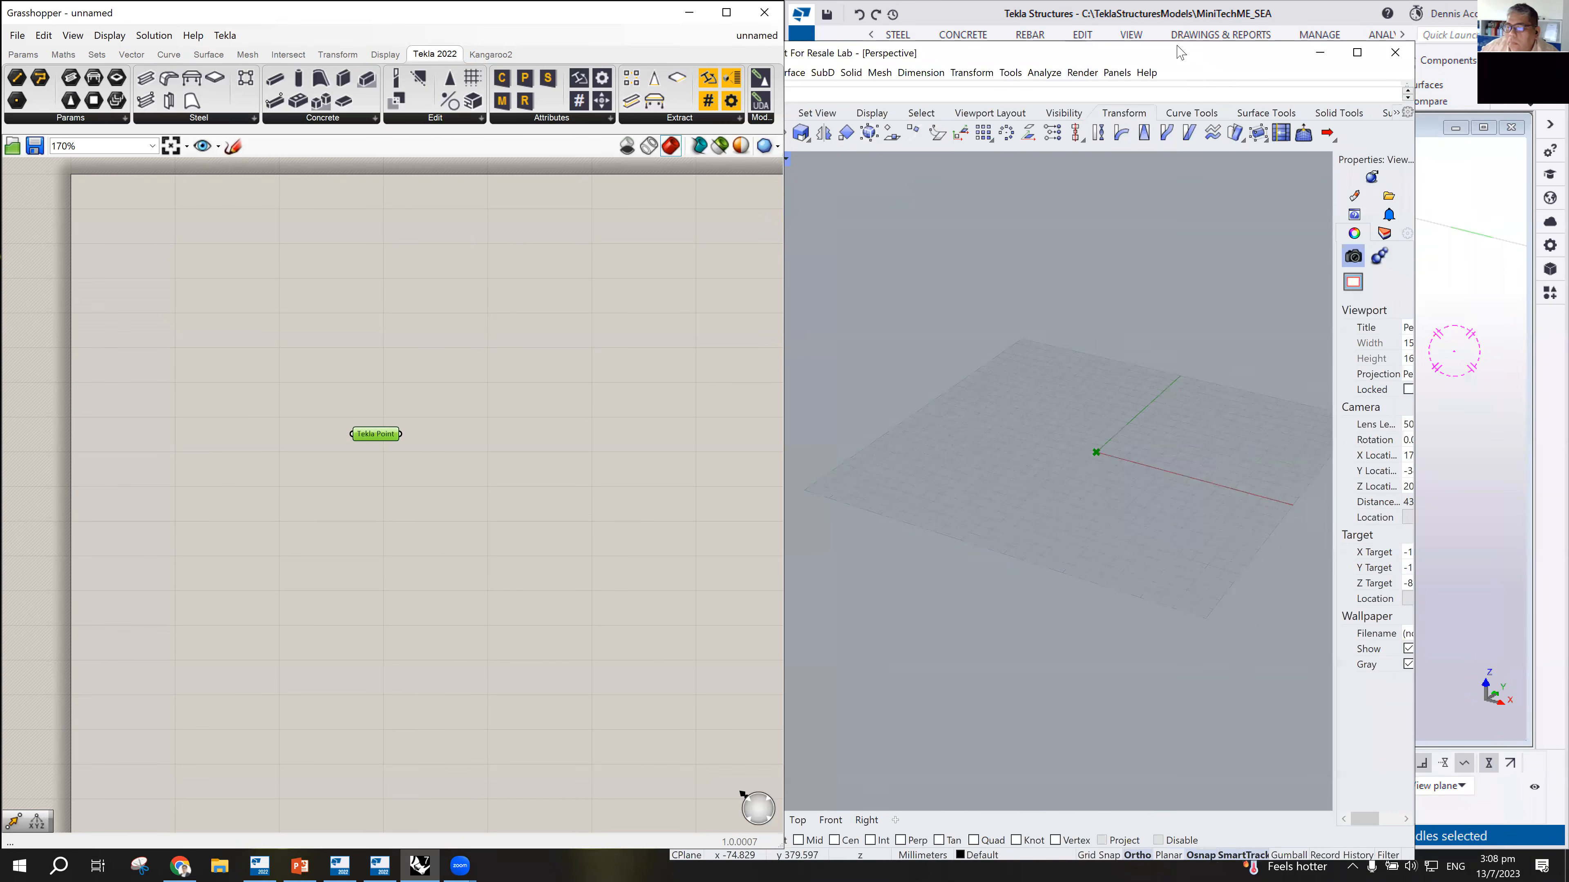
drag(1167, 61, 1284, 25)
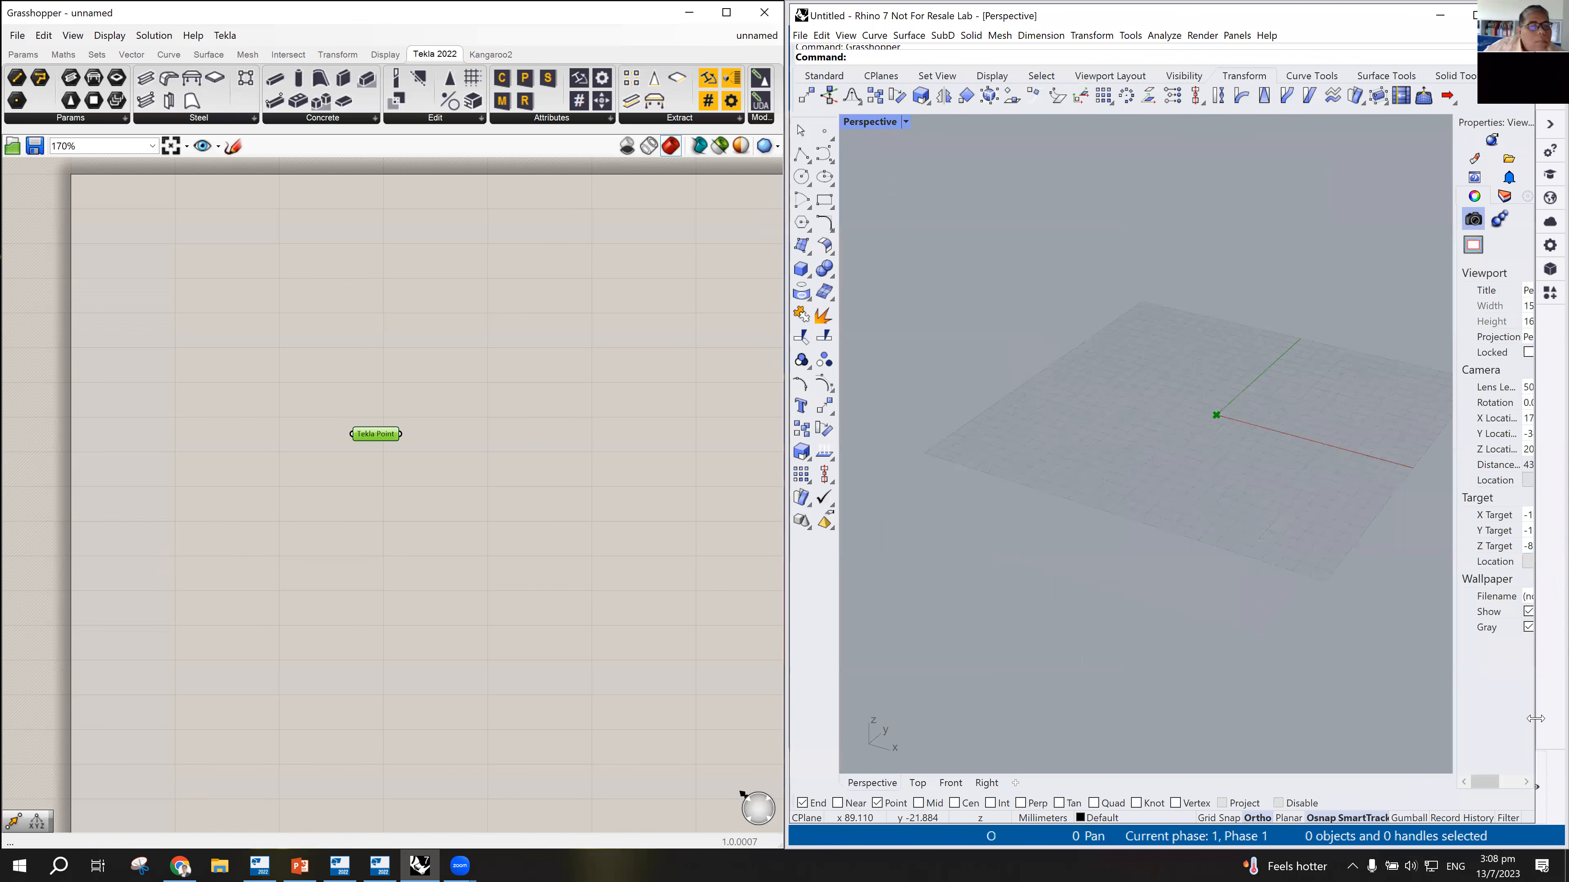
drag(1535, 718, 1567, 719)
Step: Examine the referenced Tekla point in Rhino's Perspective view and its parameter in Grasshopper, then switch to PowerPoint
scroll(1226, 400, down, 3)
scroll(1210, 427, up, 2)
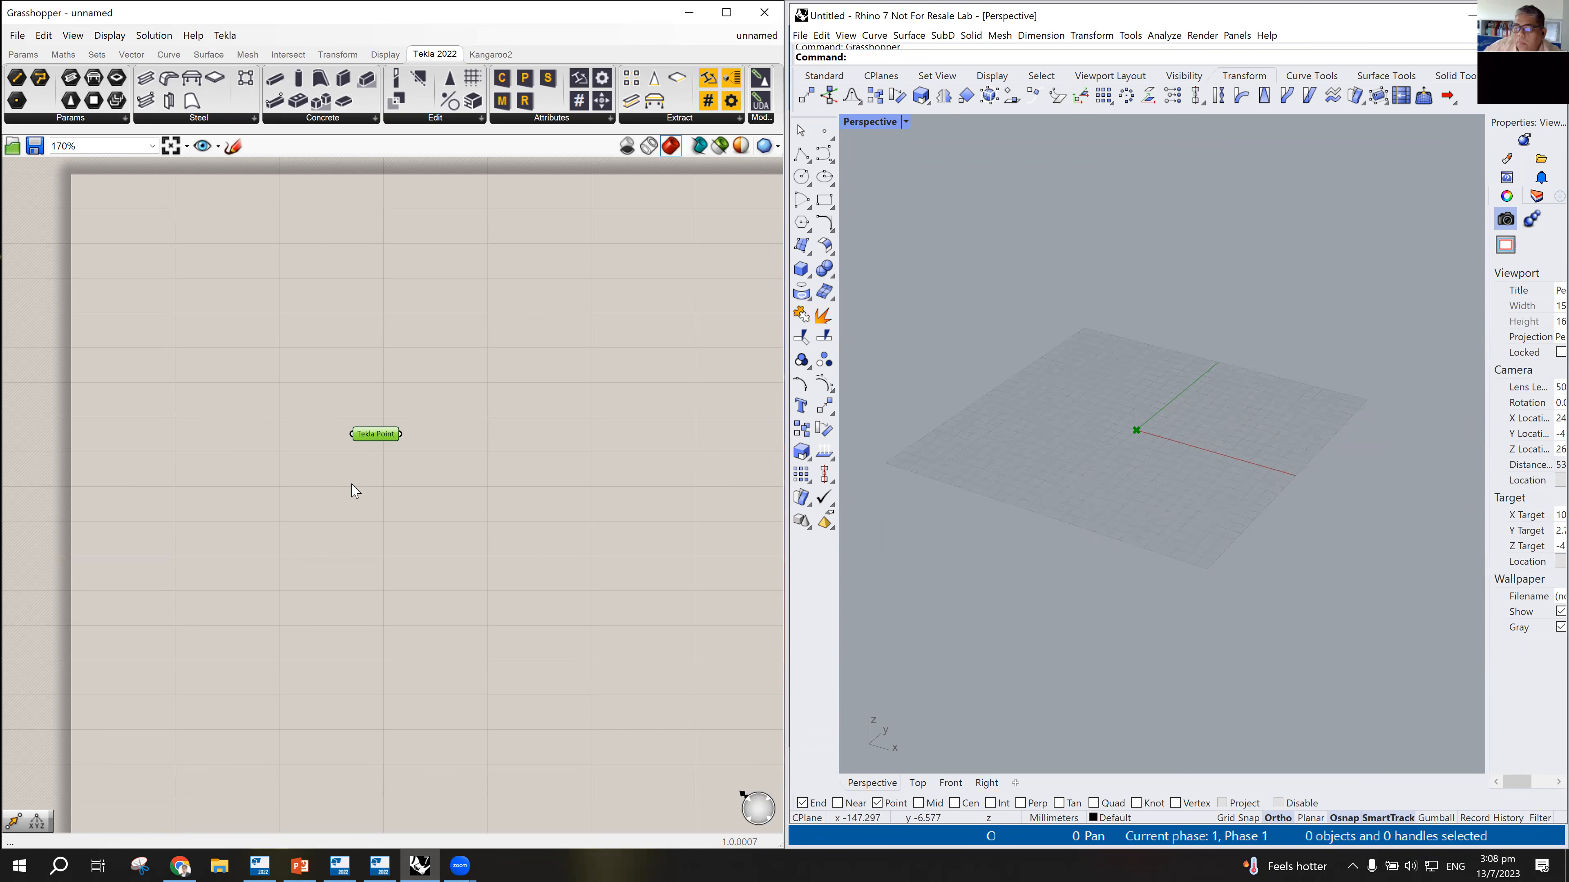
scroll(354, 487, down, 2)
scroll(355, 492, up, 2)
scroll(358, 499, down, 1)
scroll(422, 530, up, 2)
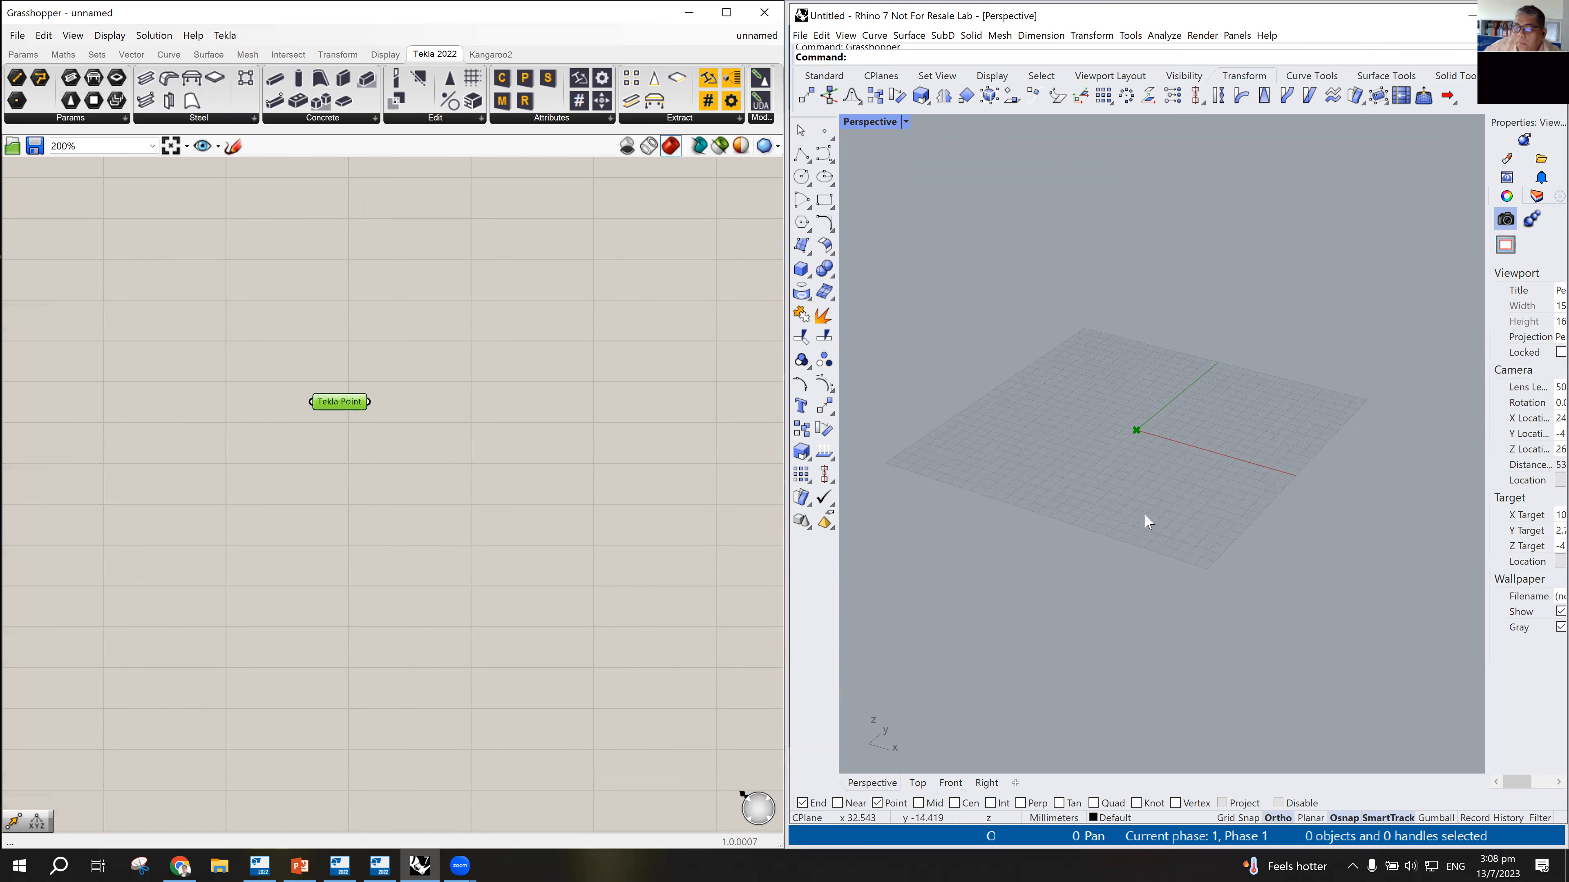
scroll(1223, 531, down, 2)
scroll(1348, 554, down, 2)
scroll(1166, 554, up, 3)
scroll(1045, 564, down, 2)
scroll(1013, 545, up, 2)
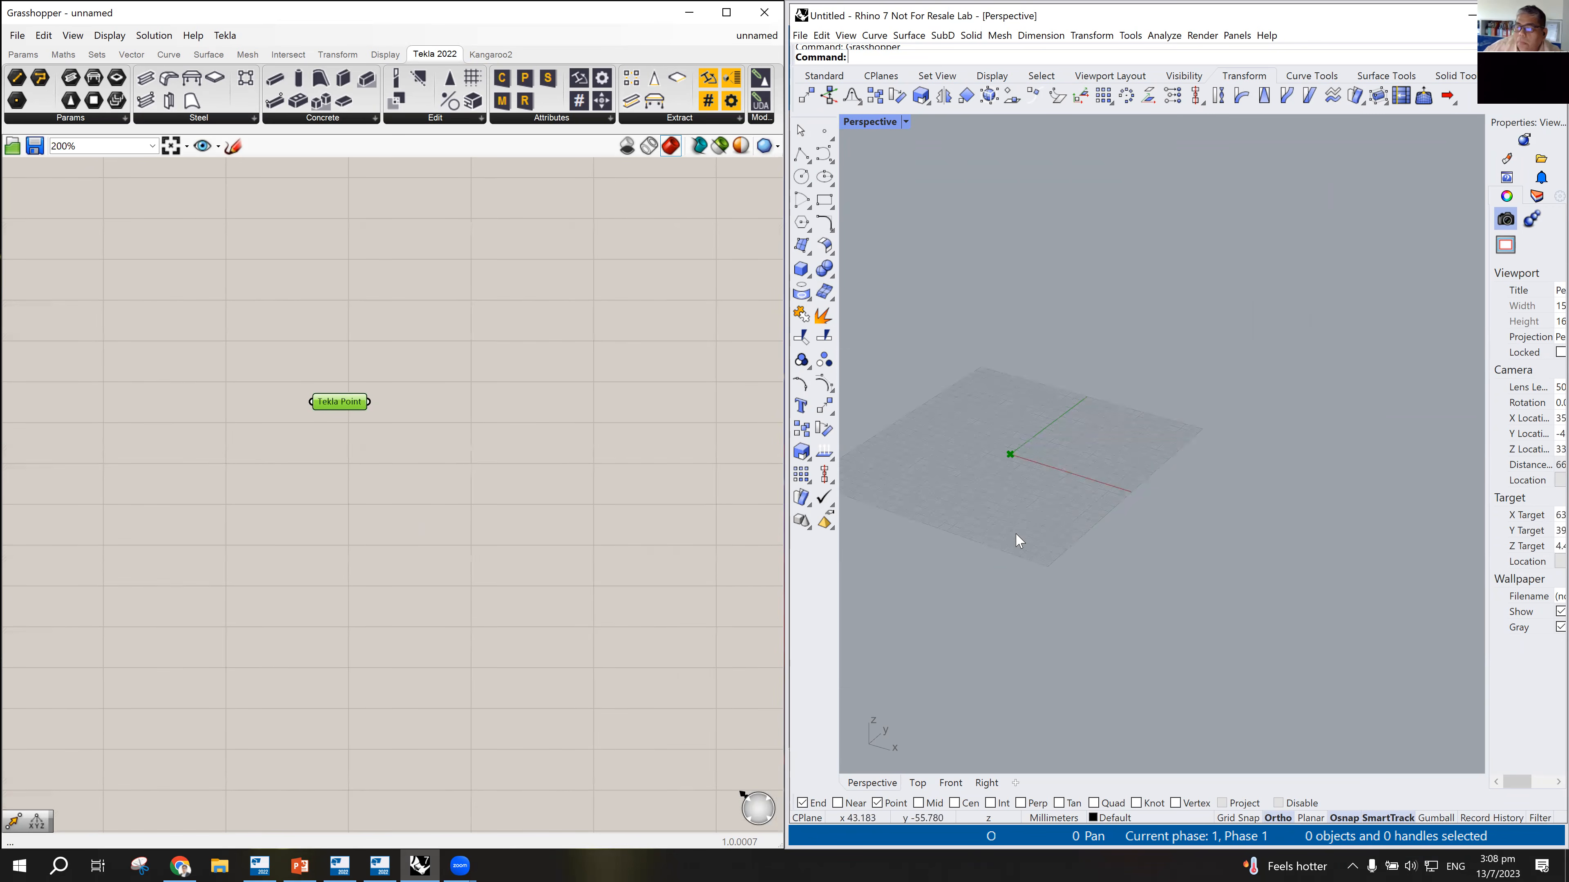
scroll(1017, 541, down, 1)
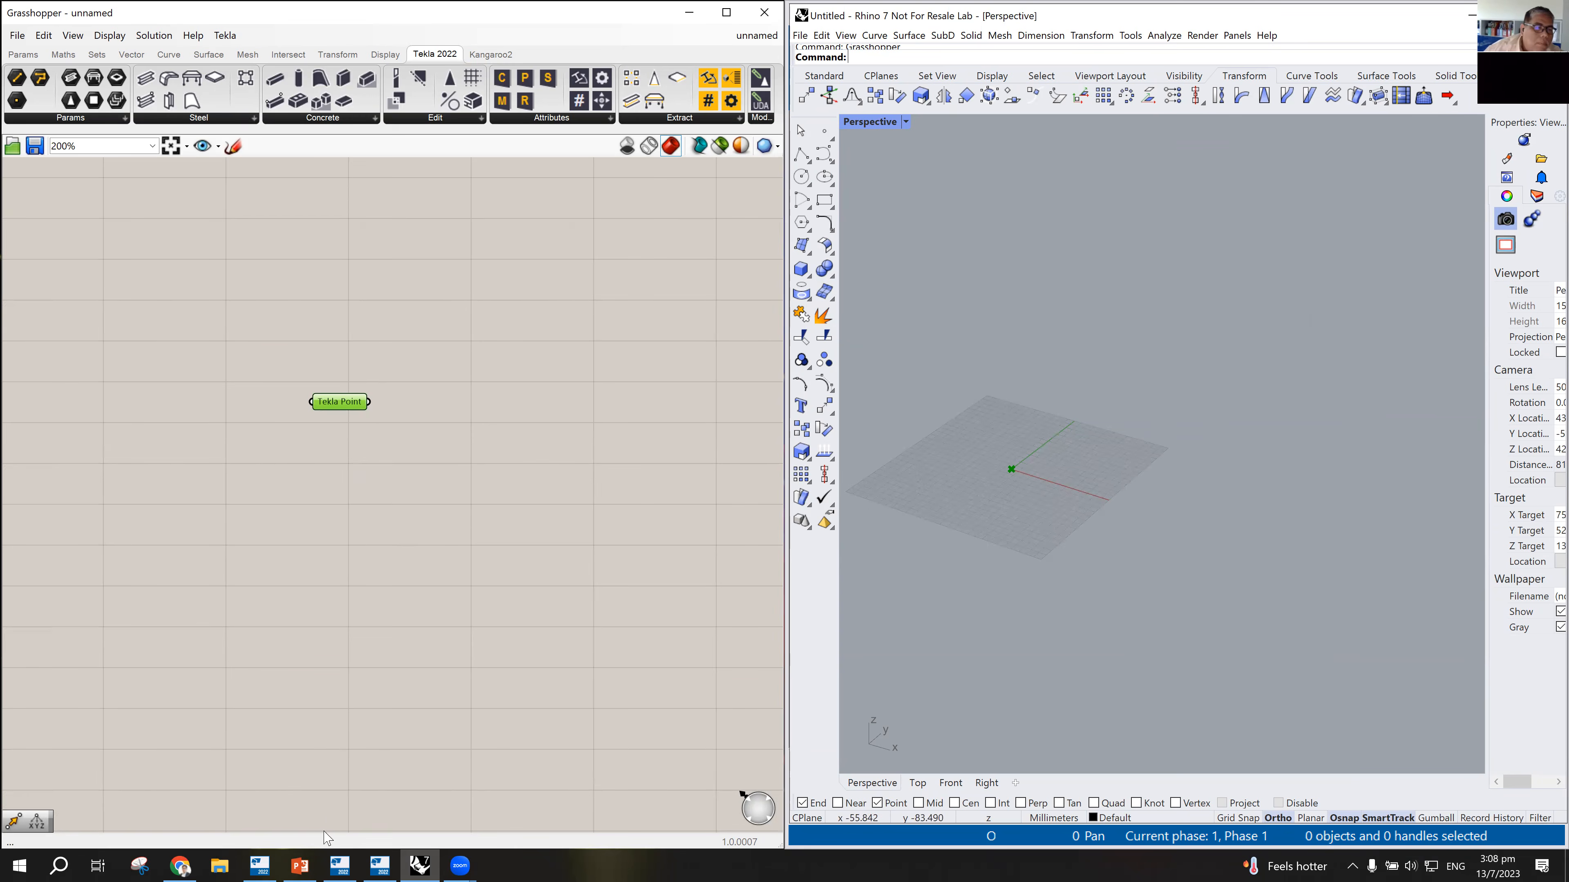
click(299, 865)
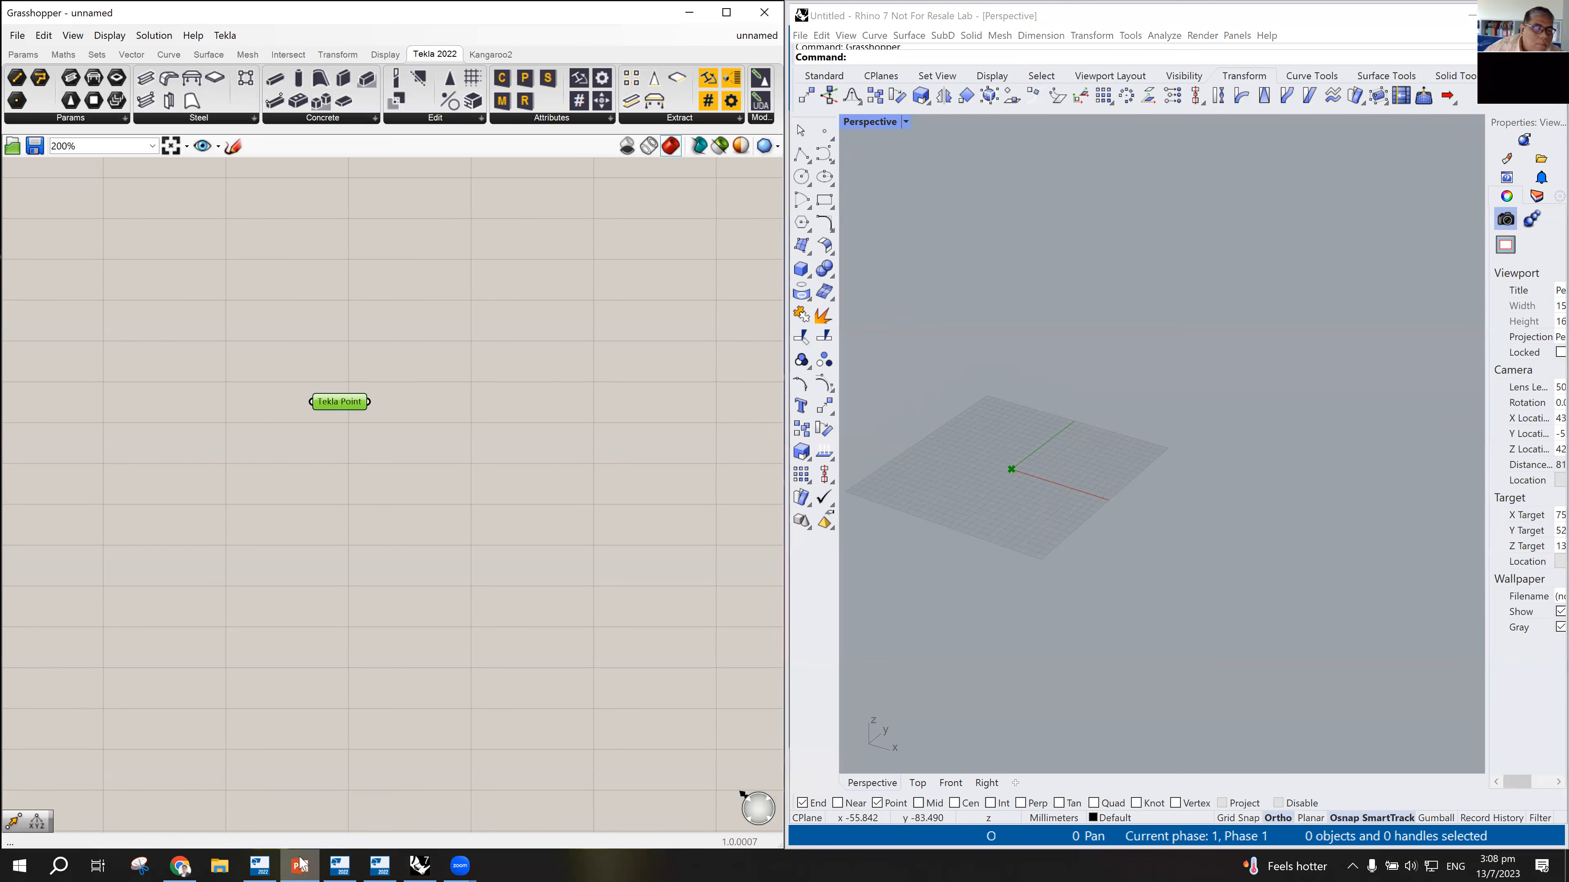
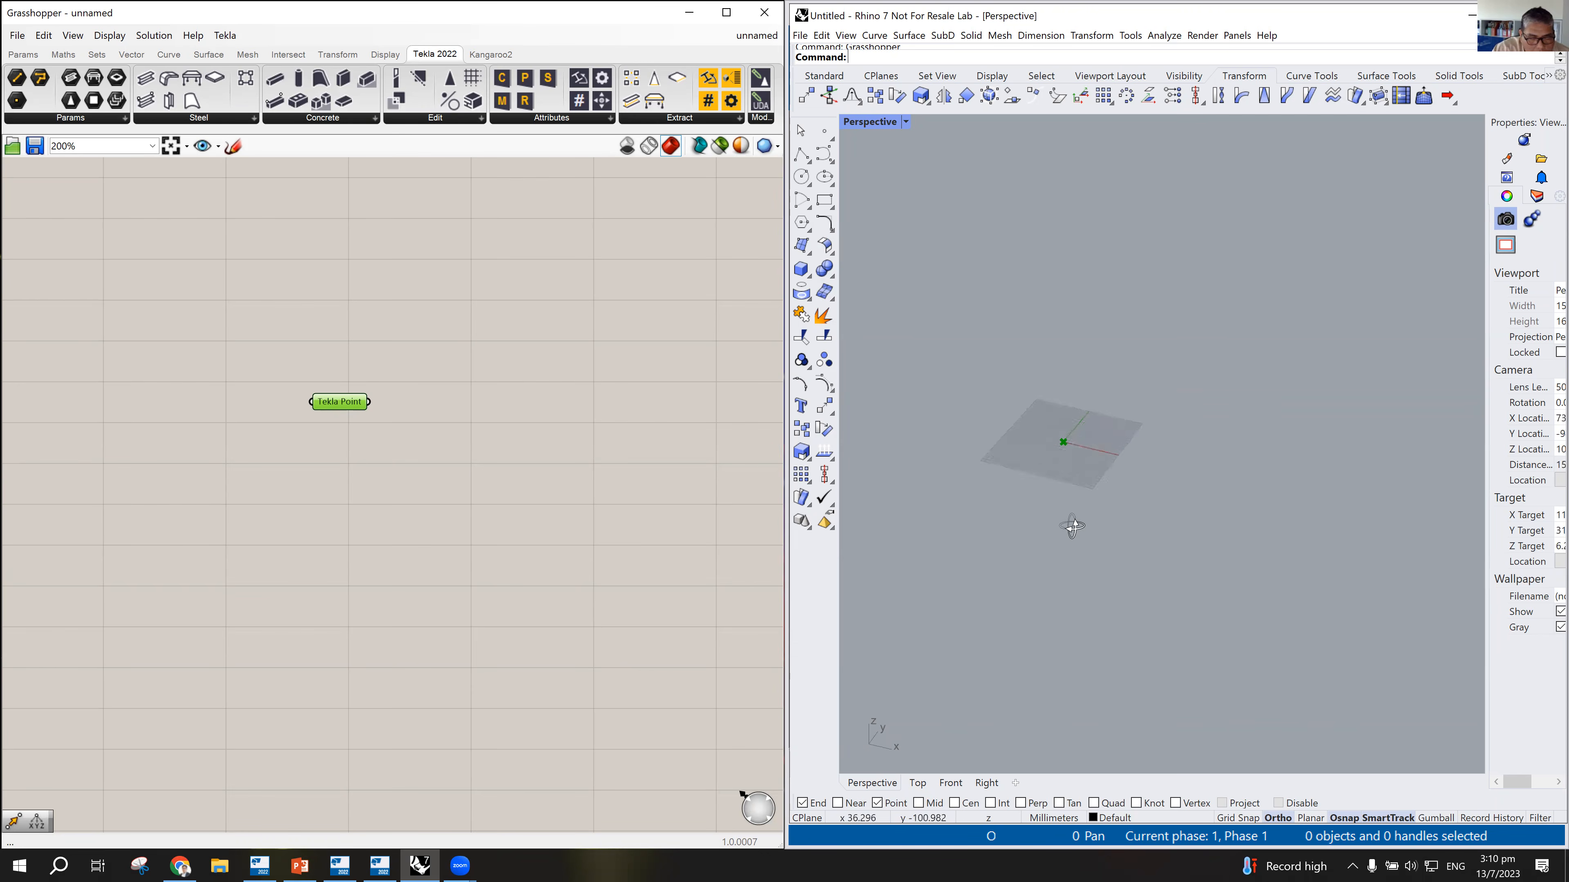
Step: Move the Tekla Point parameter higher on the Grasshopper canvas
drag(347, 409, 338, 350)
scroll(339, 364, up, 1)
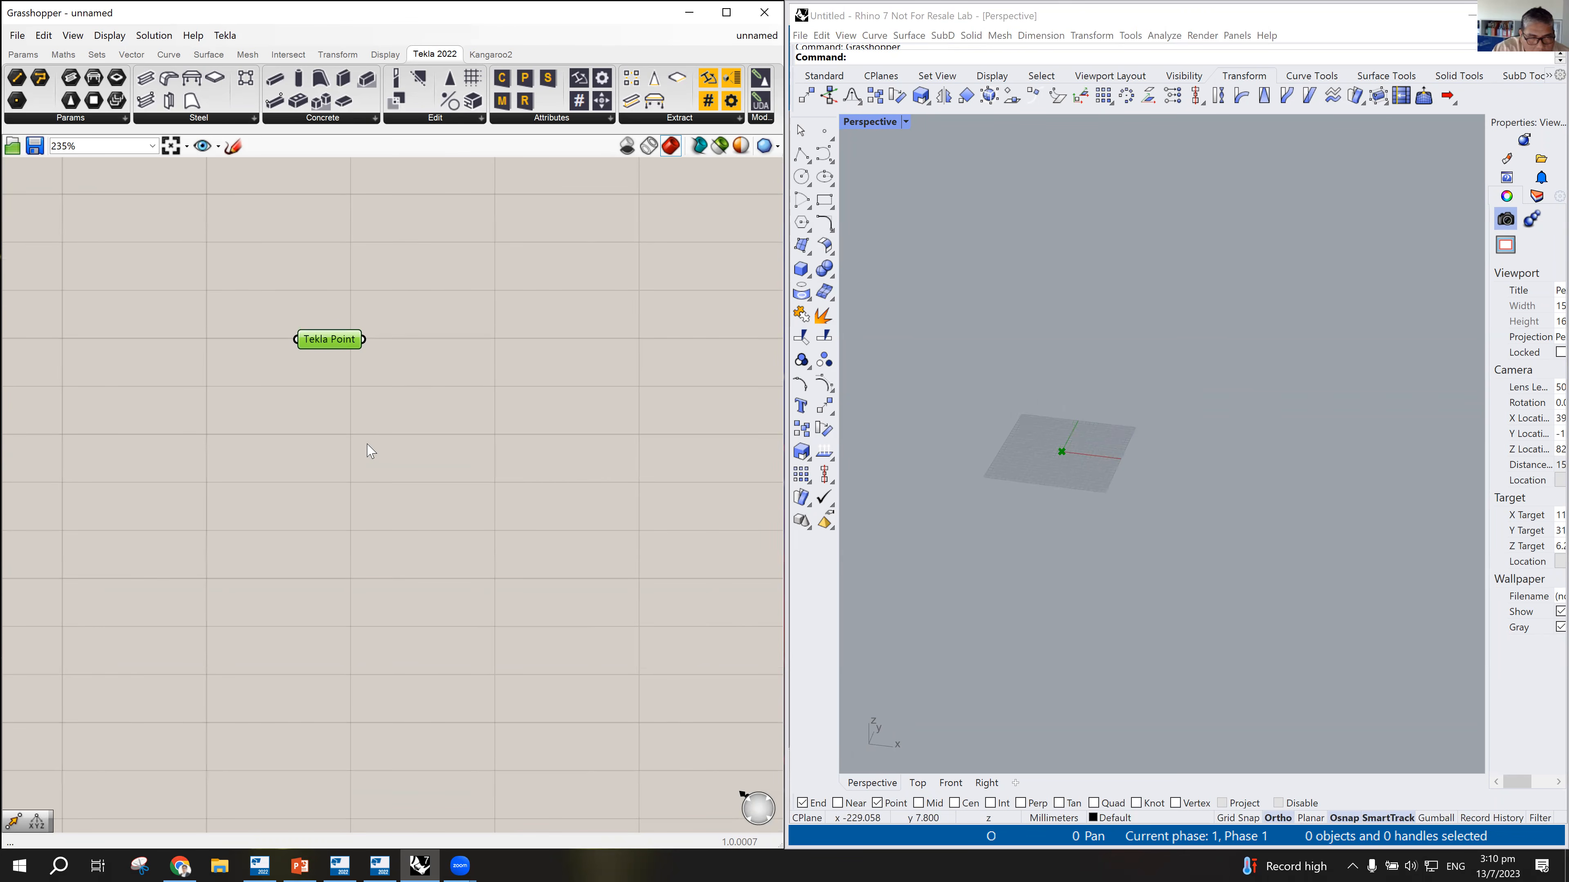
Step: Switch to the Rhino-GH-Tekla presentation in PowerPoint and review the slides on adding a Construct Point and a Line
click(299, 865)
click(78, 729)
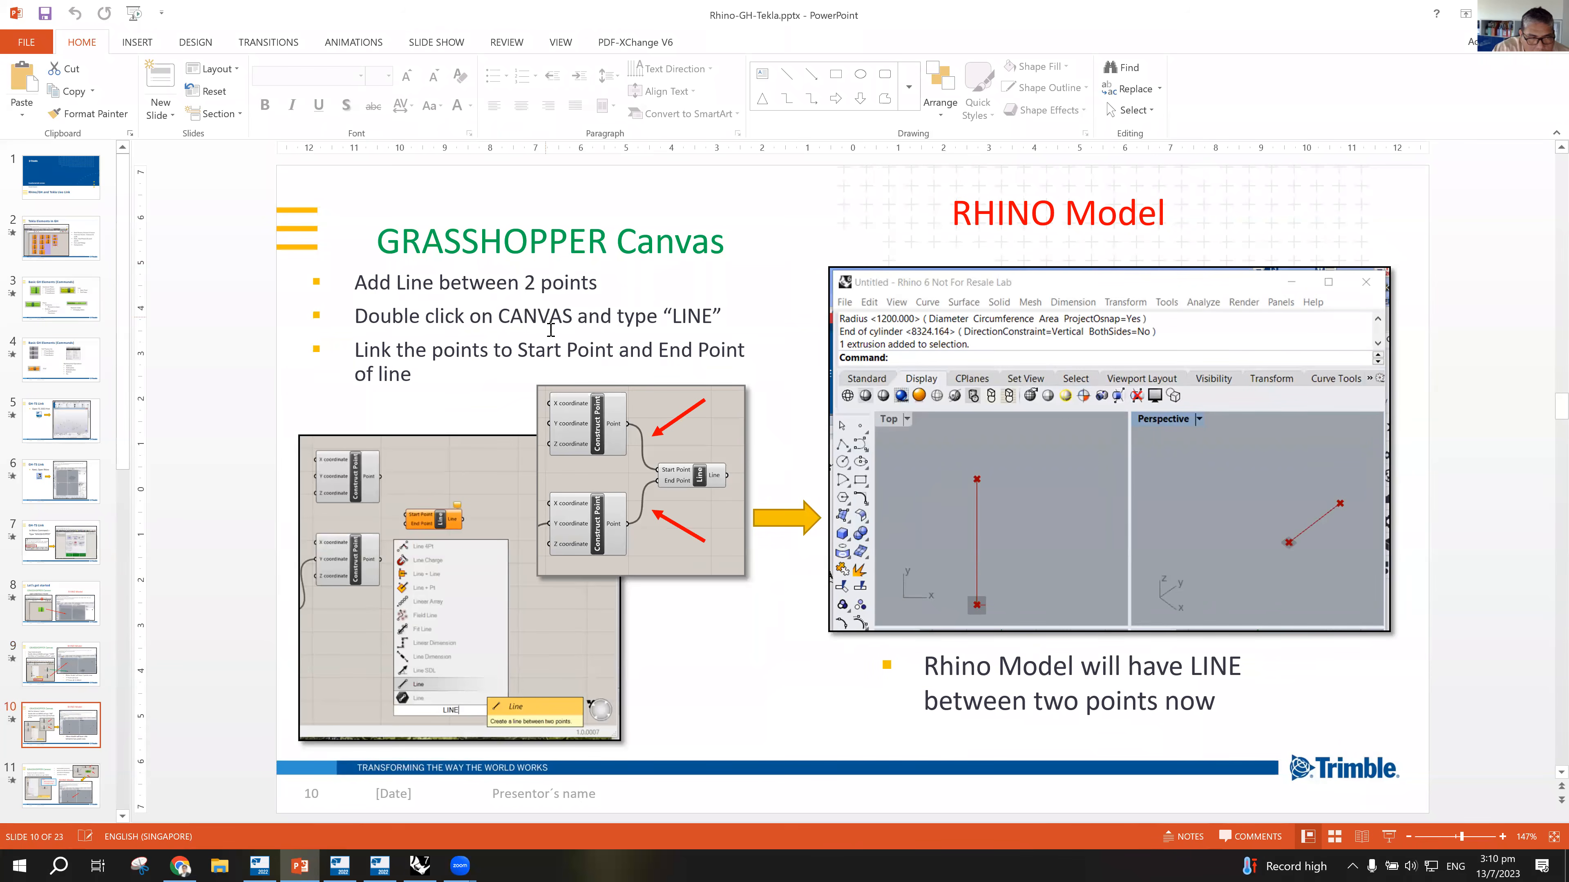
click(71, 634)
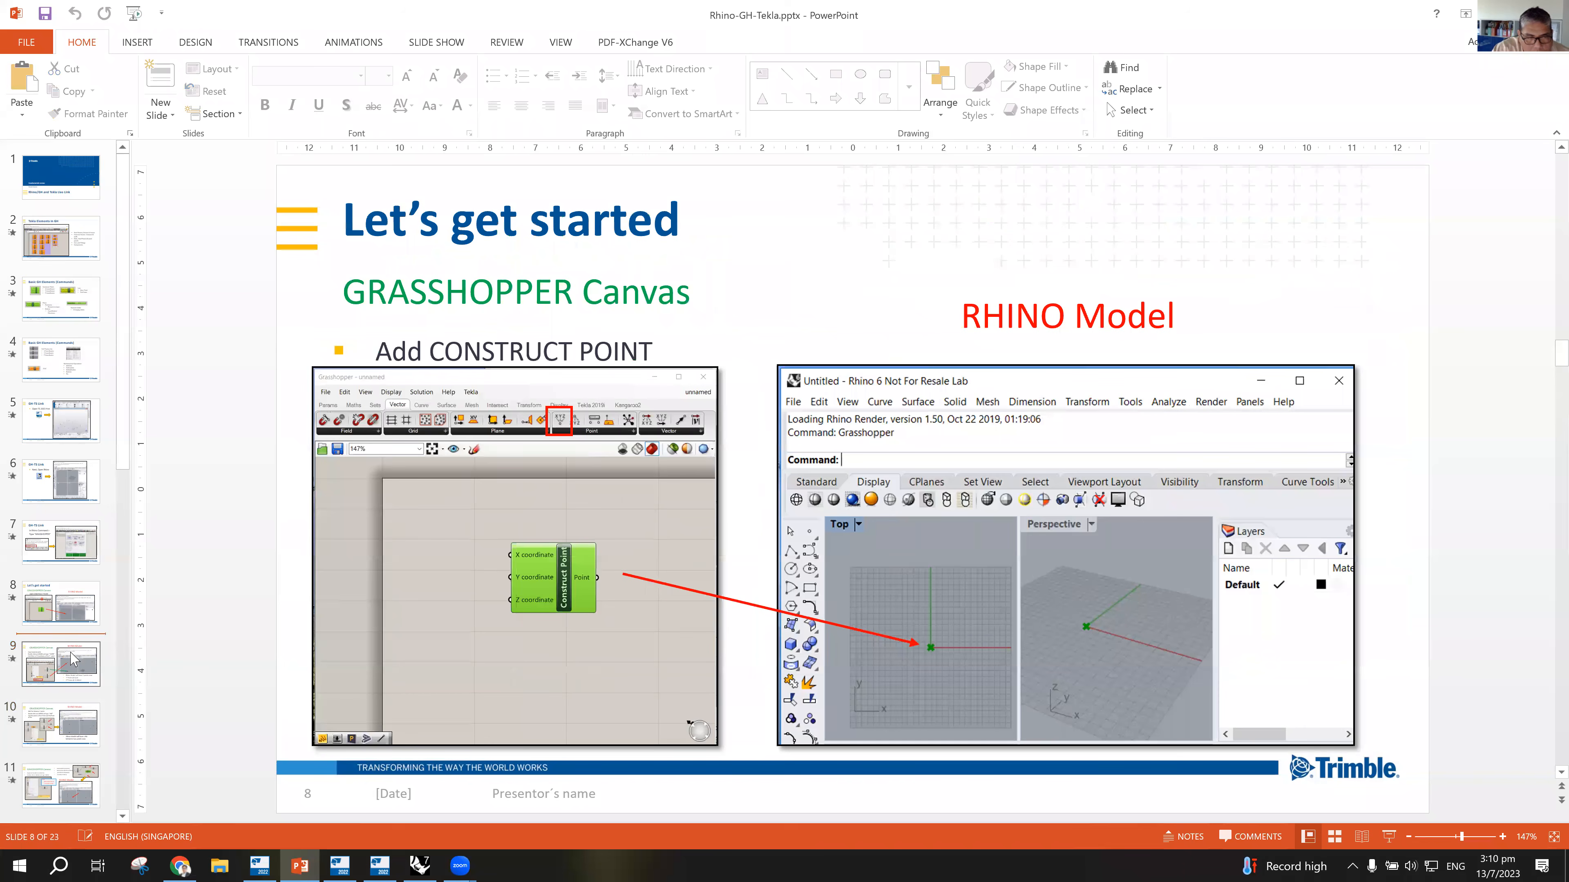
click(46, 756)
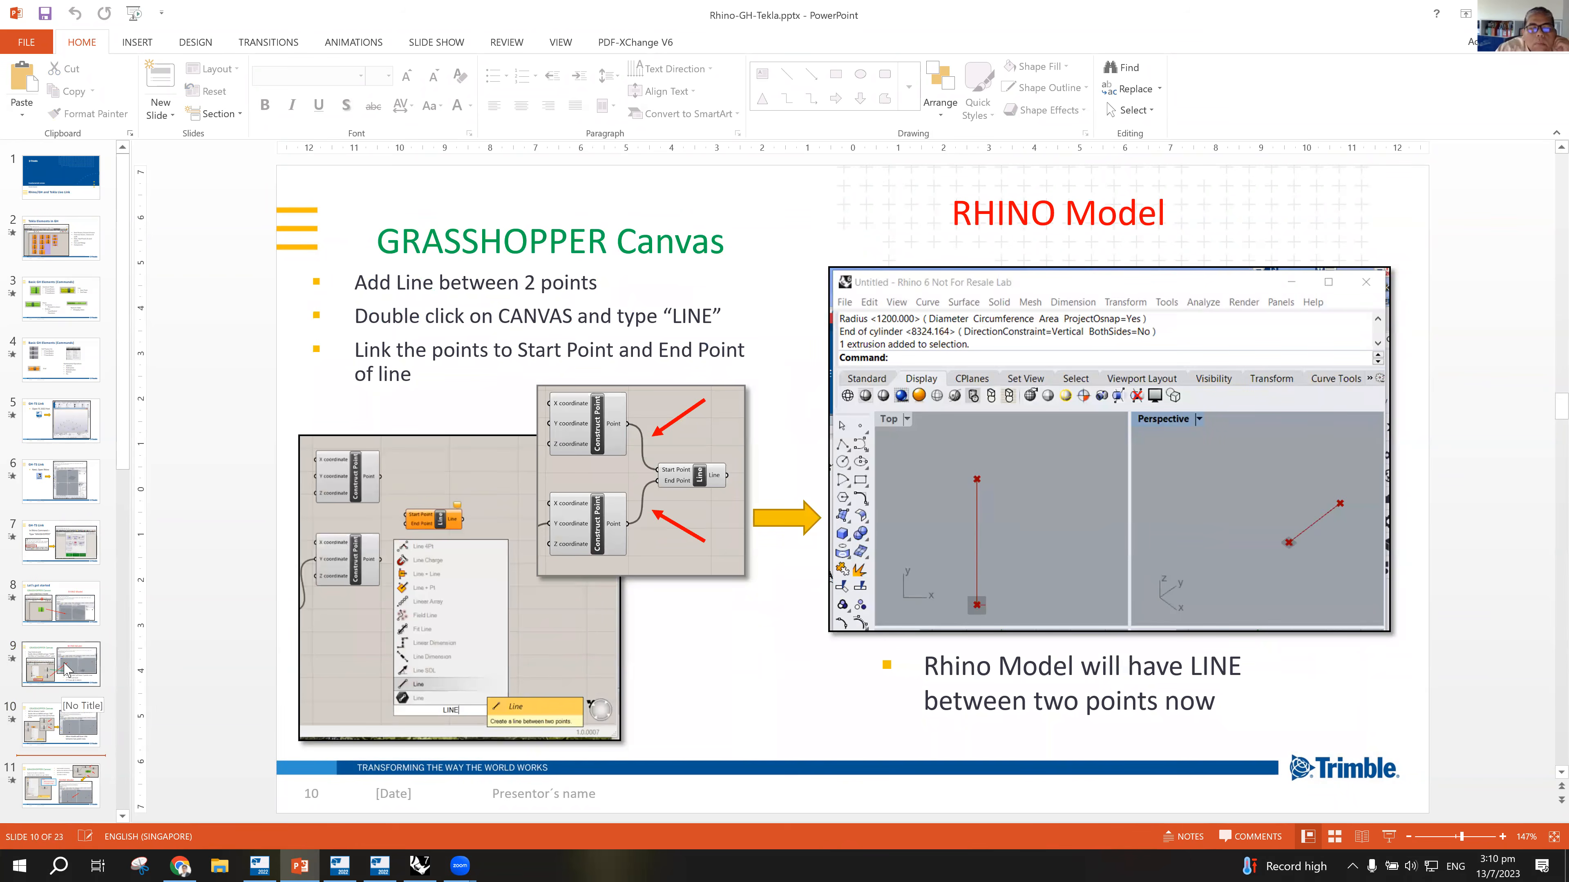
scroll(66, 669, down, 1)
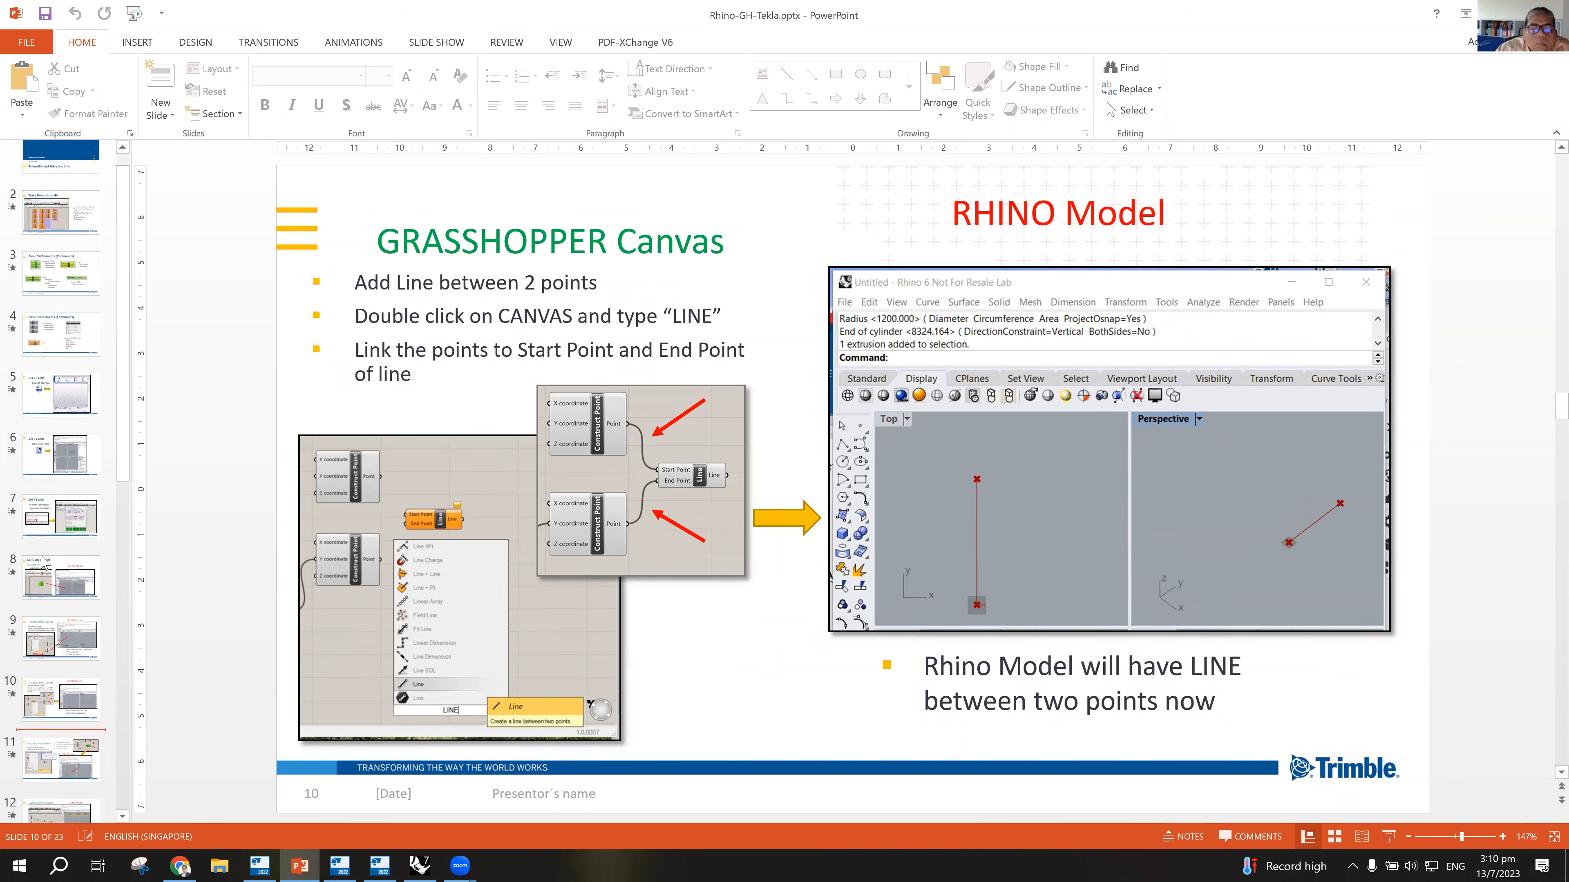
Step: Review slide 11 on duplicating the line with Move and Unit X, then switch back to Grasshopper
click(59, 761)
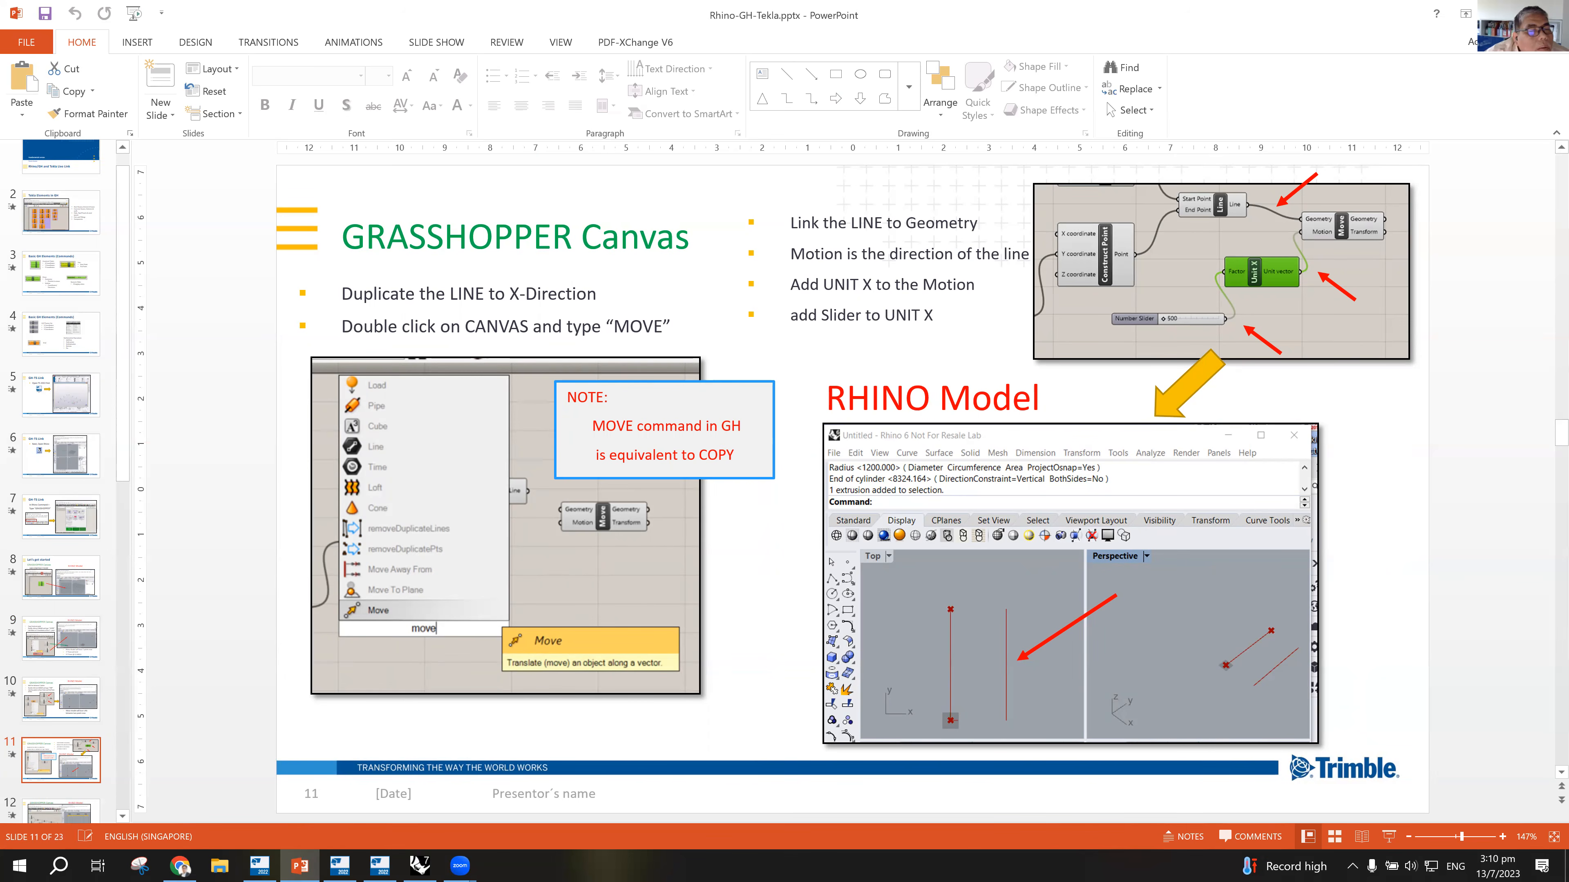
key(alt+Tab)
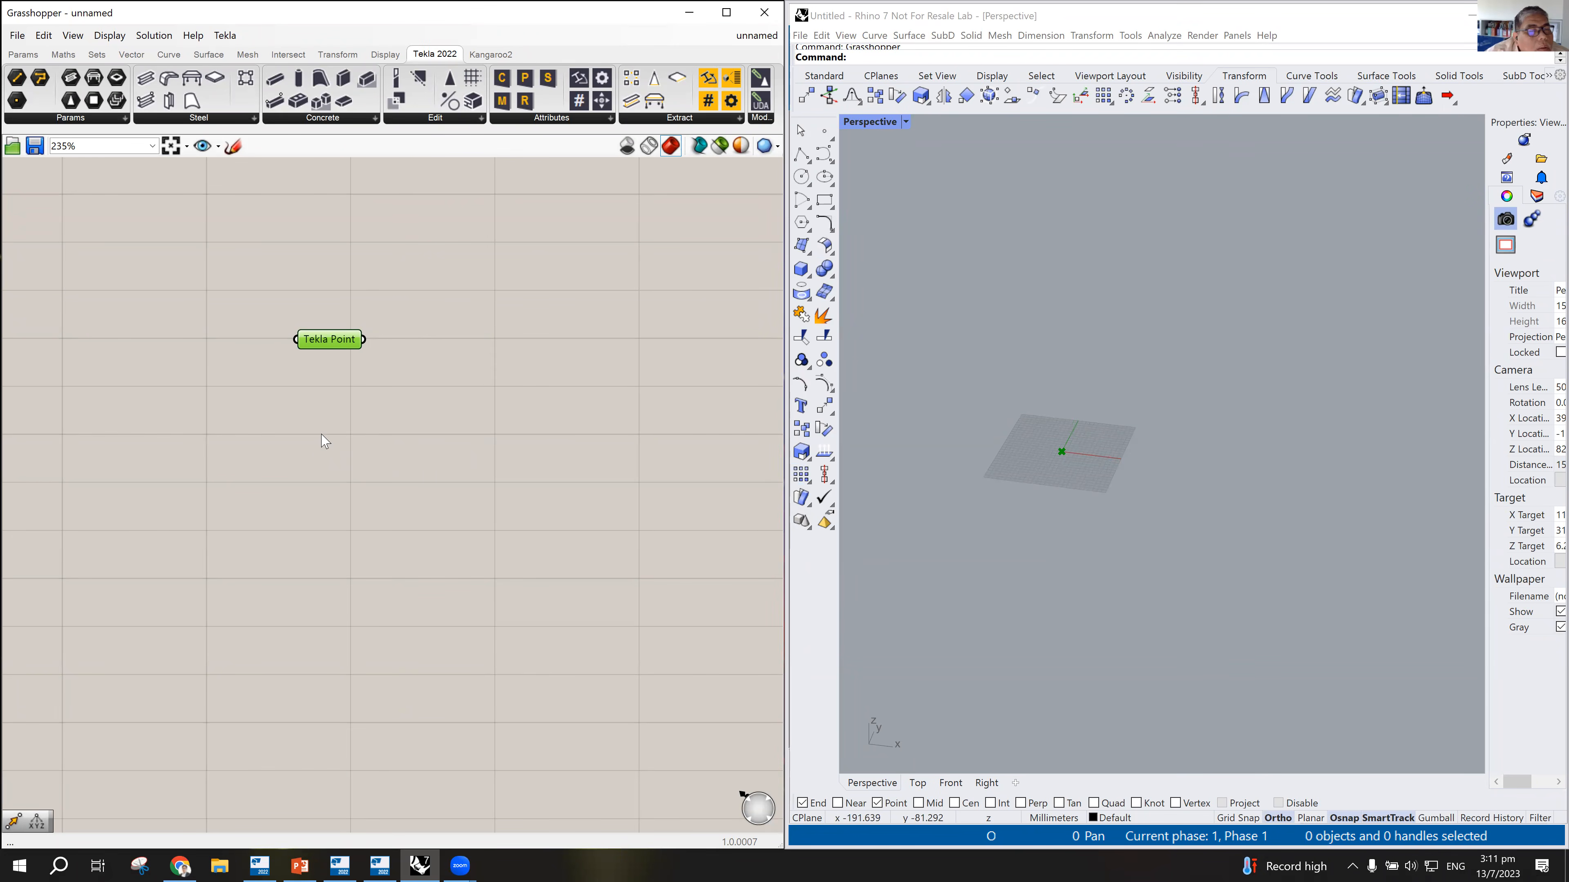
Step: Examine the Tekla Point parameter and its matching point in Rhino's Perspective view
right_click(335, 446)
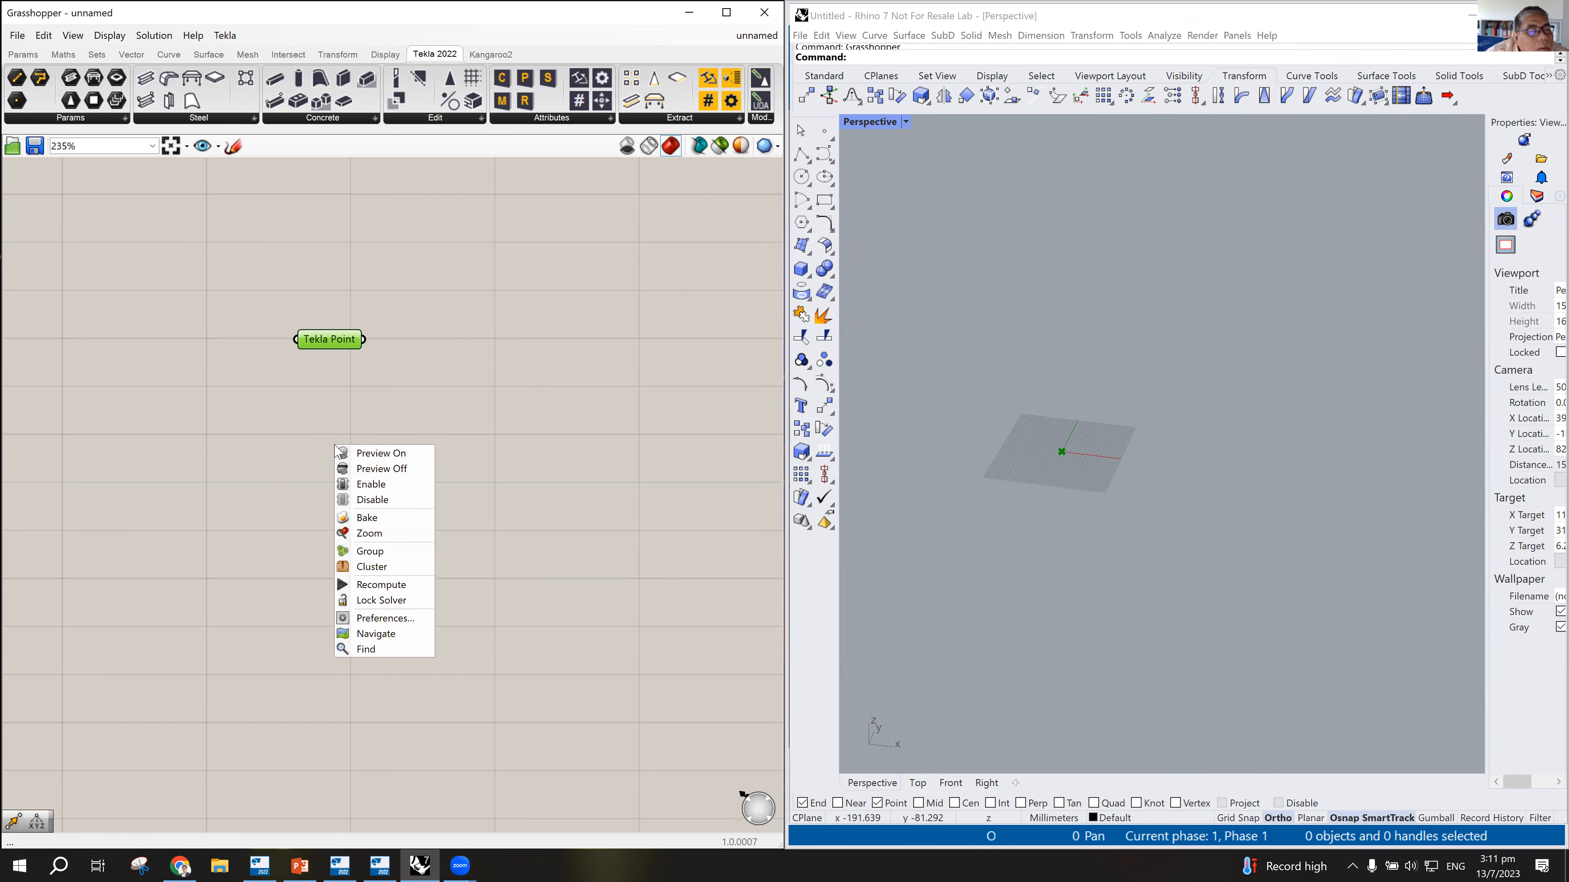
click(347, 470)
double_click(350, 436)
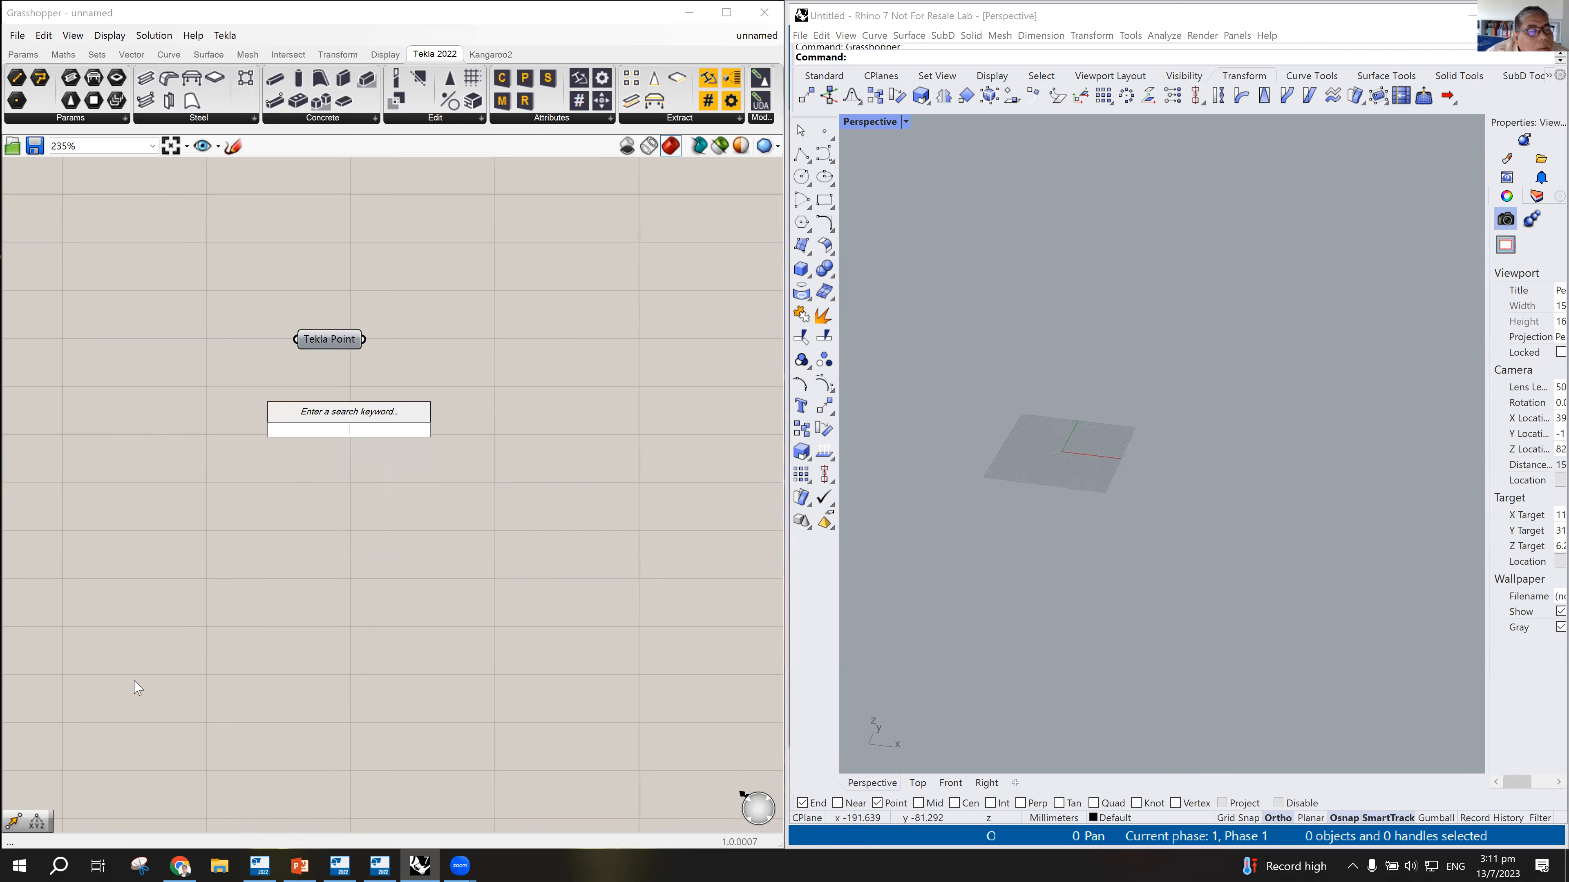
click(321, 341)
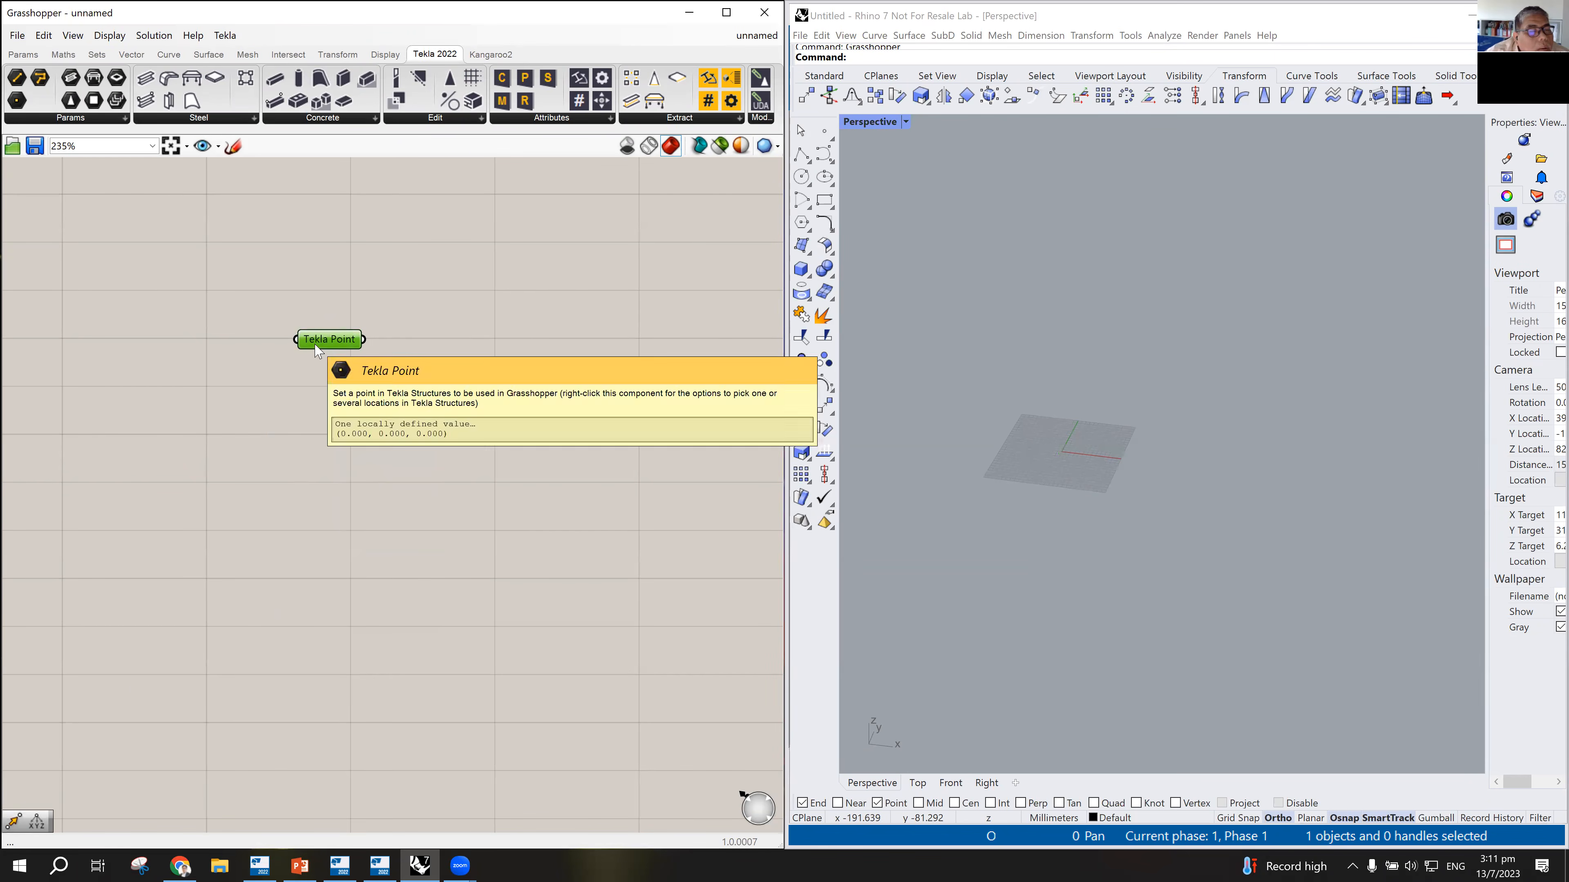
scroll(1059, 464, up, 5)
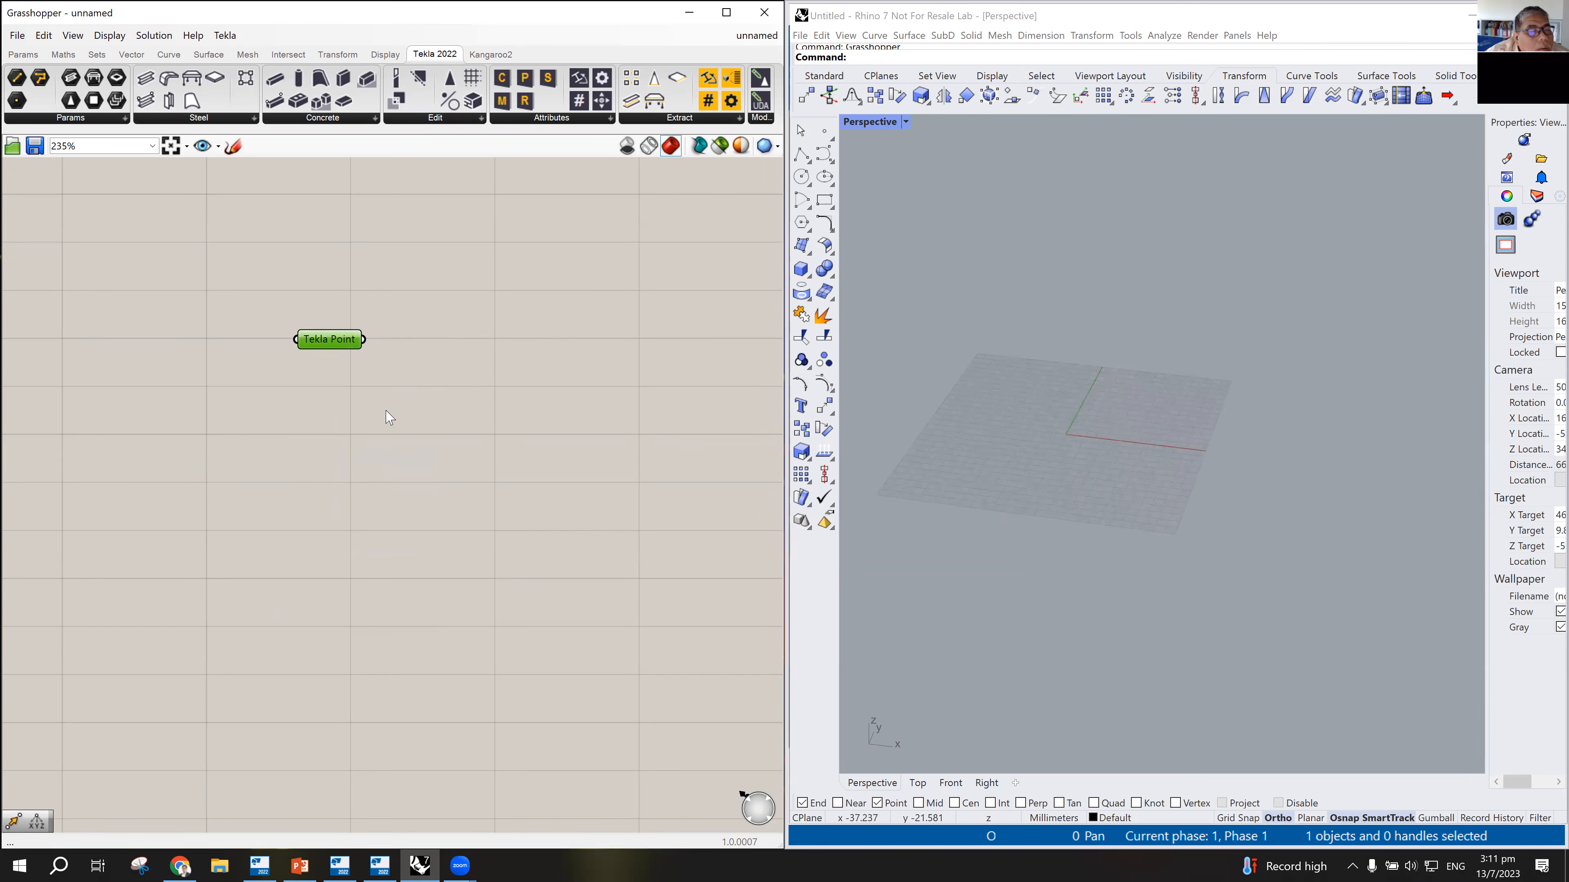
click(339, 373)
scroll(342, 377, down, 1)
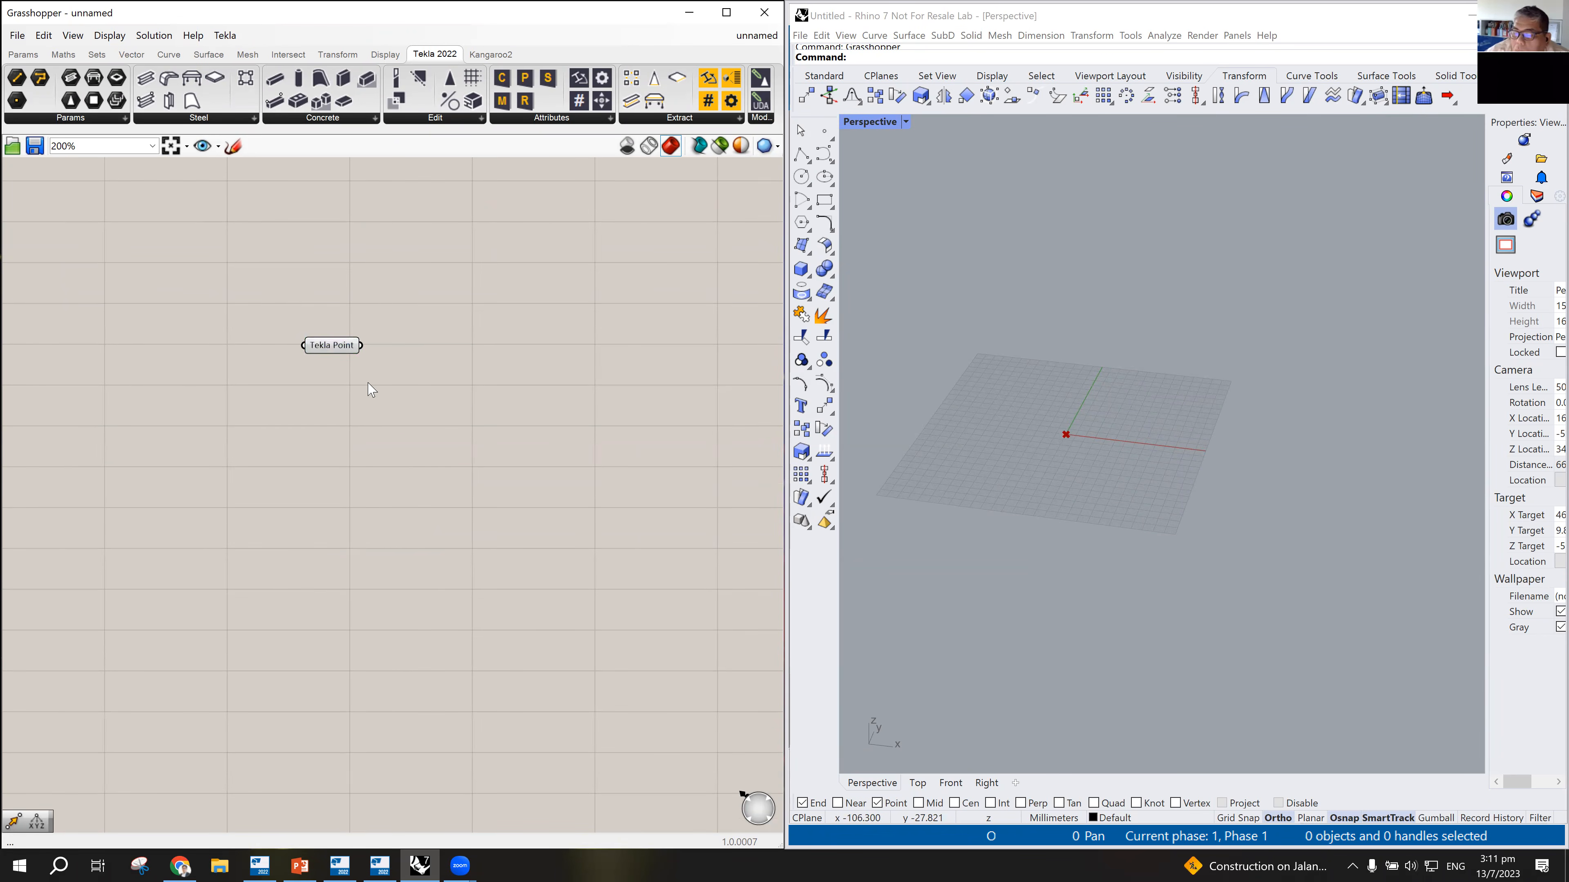
right_click(441, 276)
click(348, 425)
click(333, 346)
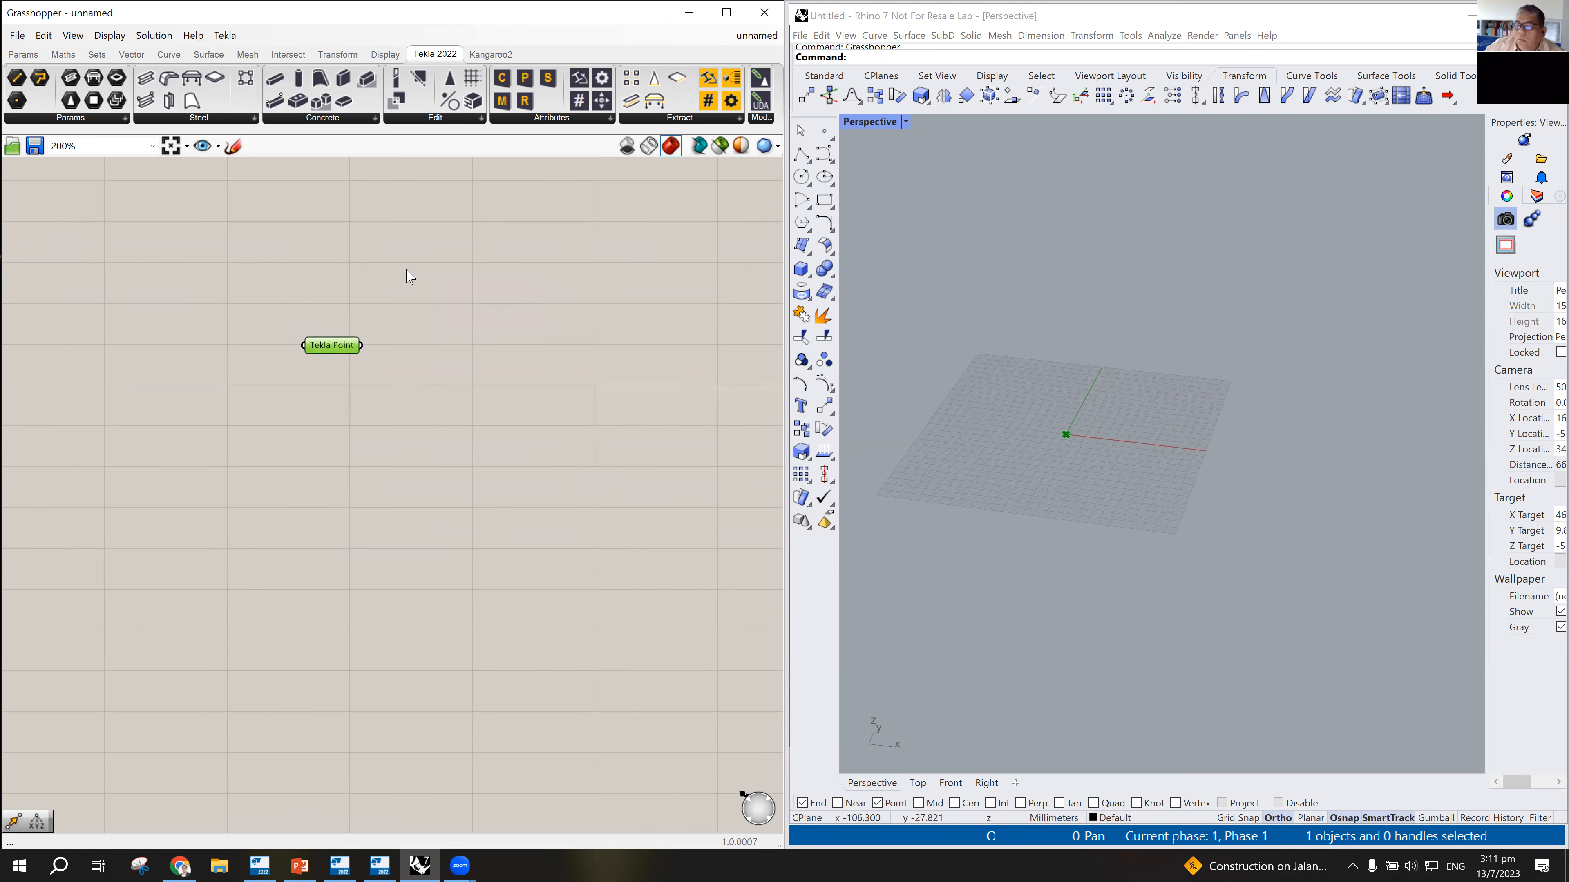
Step: Add a Move component to the Grasshopper canvas, placed below and to the right of Tekla Point
double_click(336, 465)
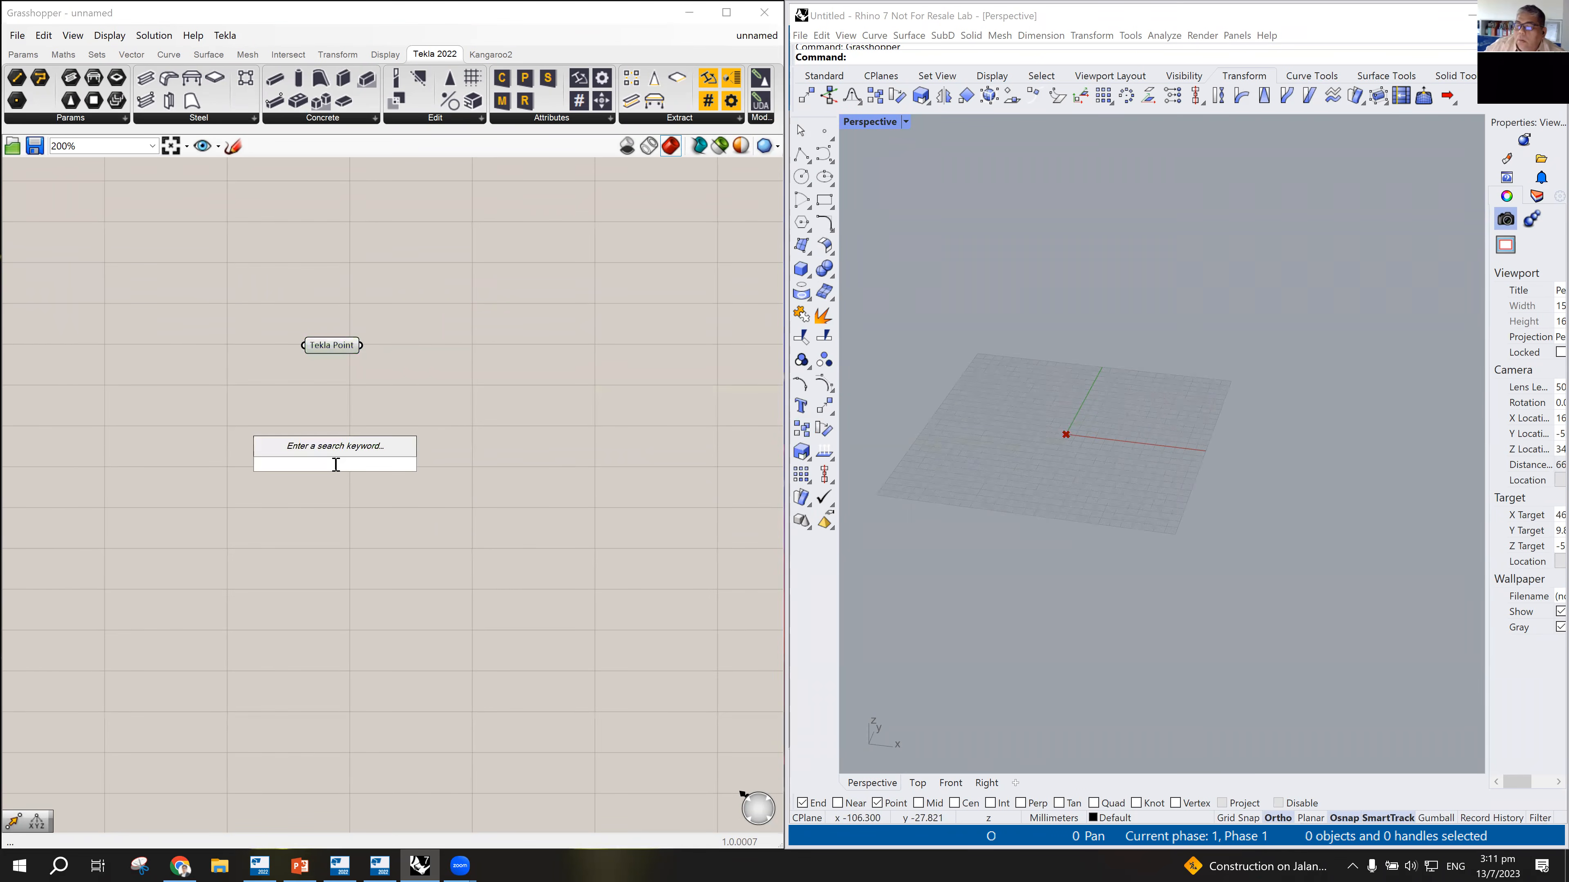
text(move)
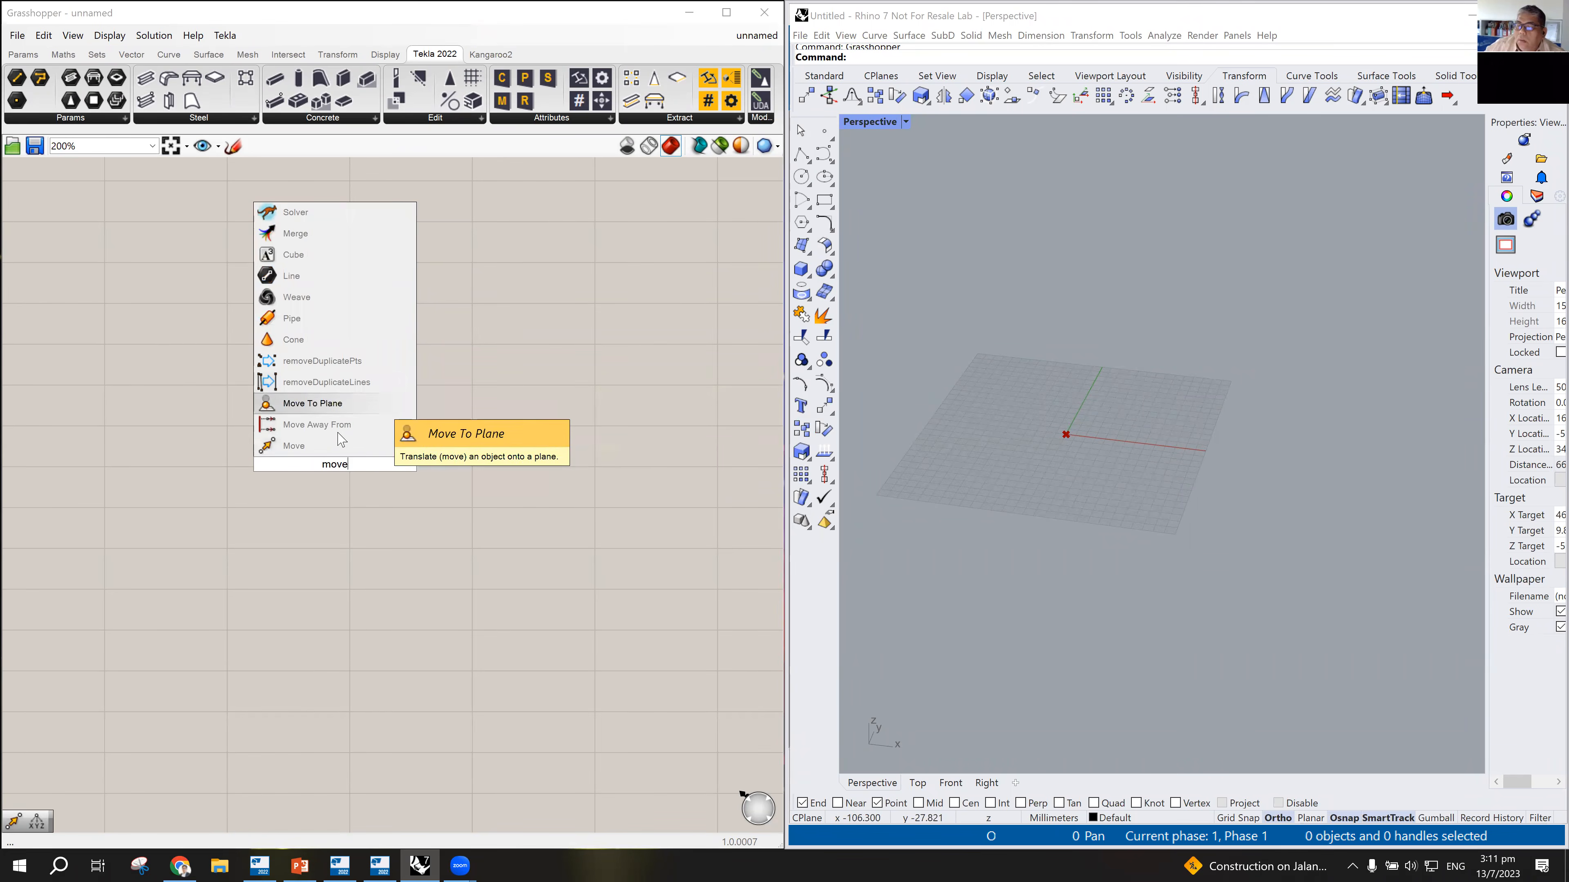
click(293, 446)
drag(335, 469, 439, 433)
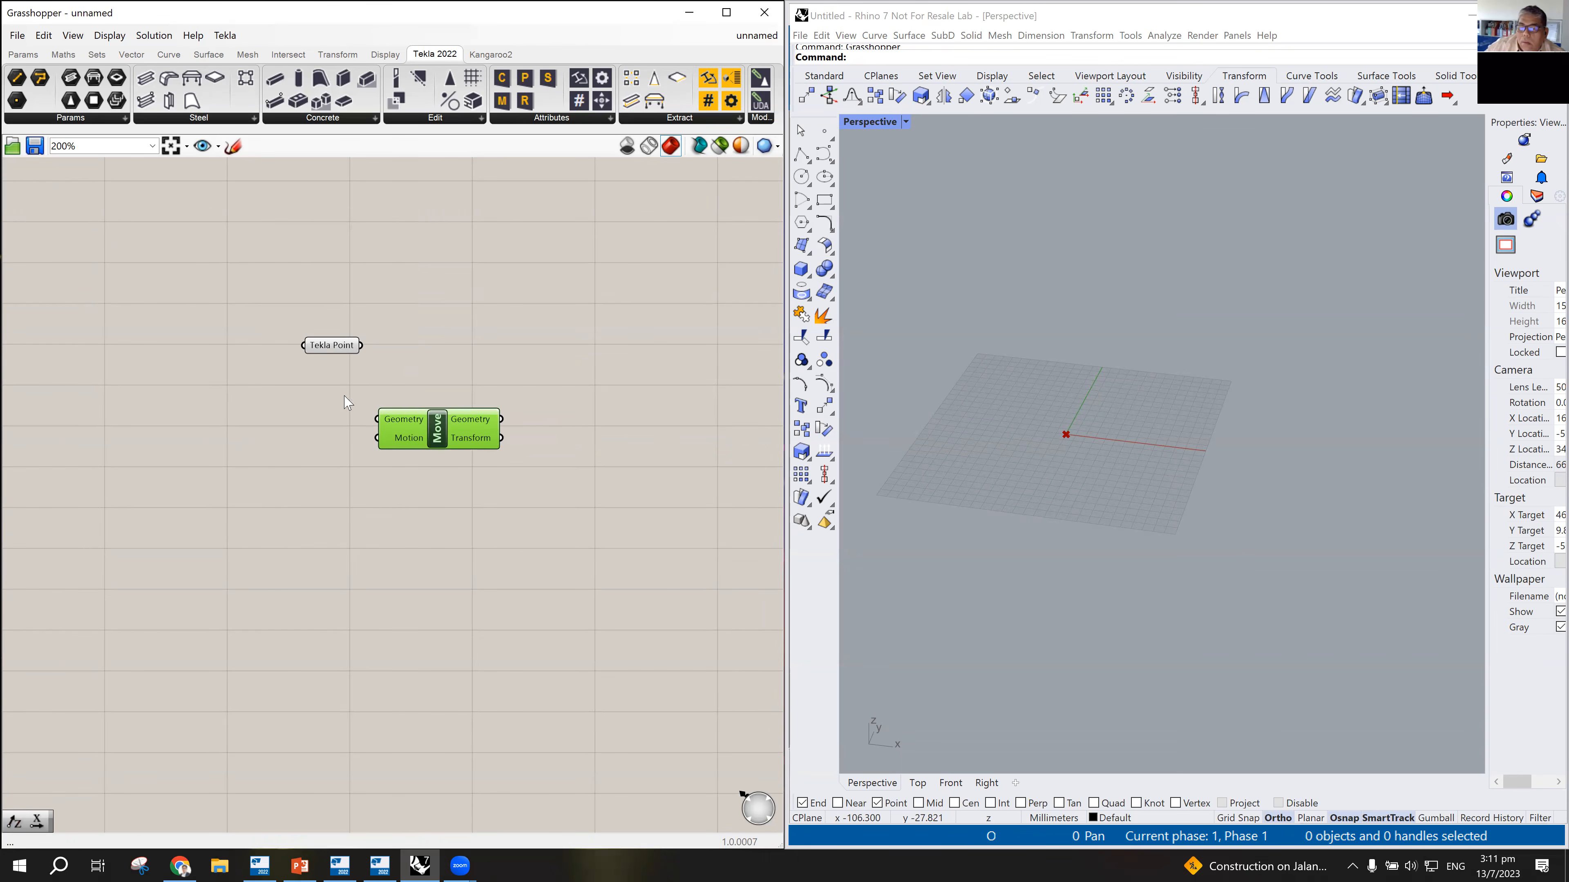
Step: Space Tekla Point and Move apart and connect the Tekla Point output to Move's Geometry input
drag(330, 347, 337, 322)
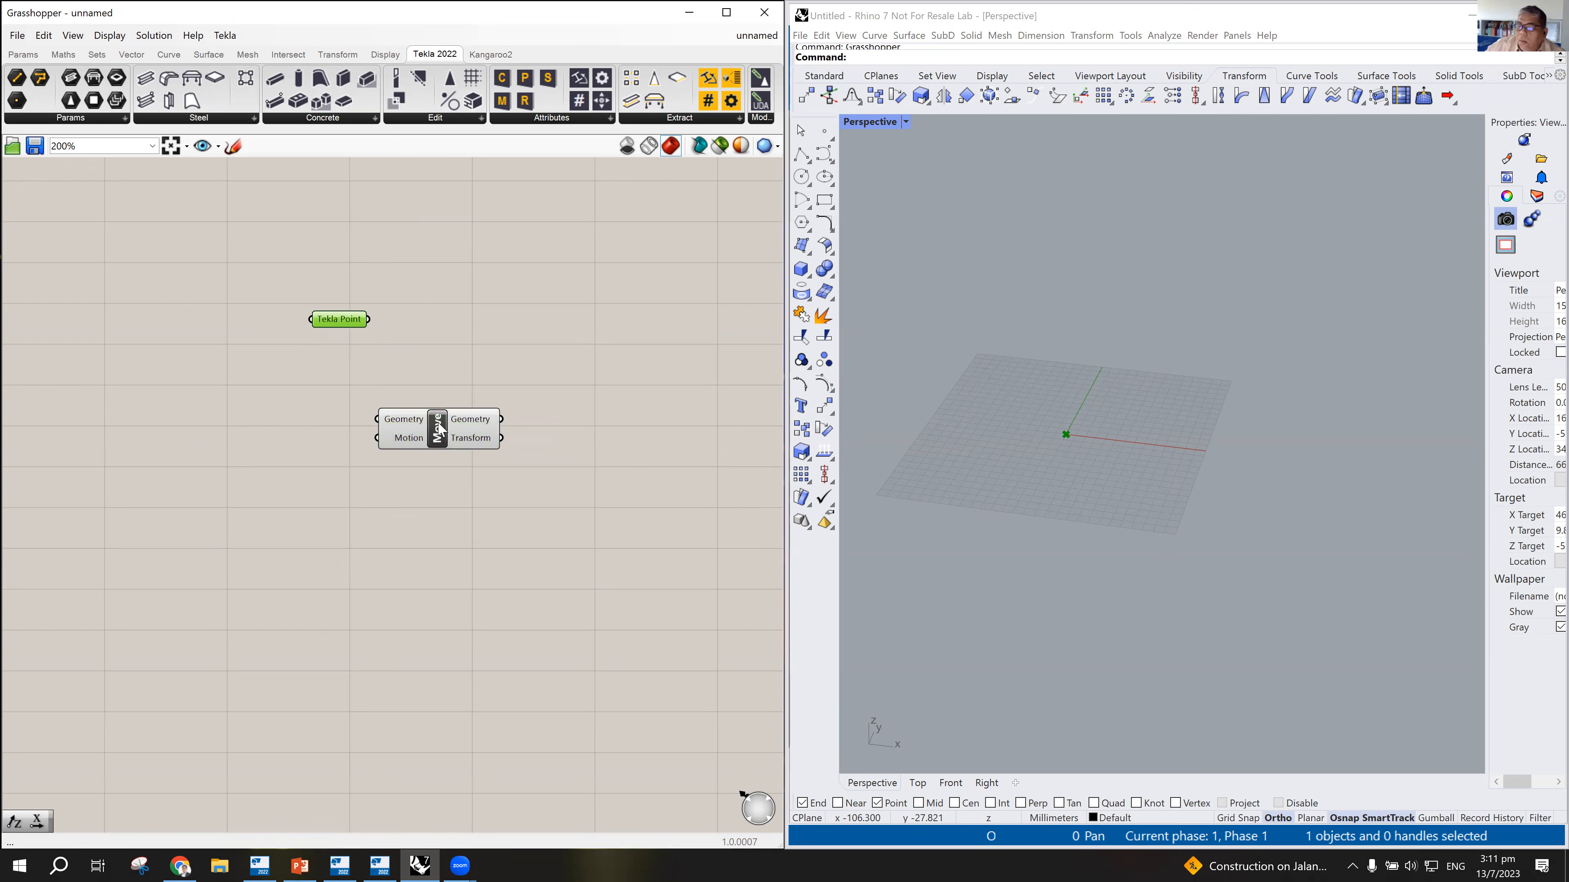
drag(440, 430, 453, 422)
drag(380, 354, 326, 336)
drag(385, 380, 389, 412)
Step: Examine the original and moved points in Rhino's Perspective view, shifting the Move component slightly on the canvas
scroll(1085, 468, up, 5)
right_drag(1142, 569, 1078, 470)
scroll(1087, 456, down, 5)
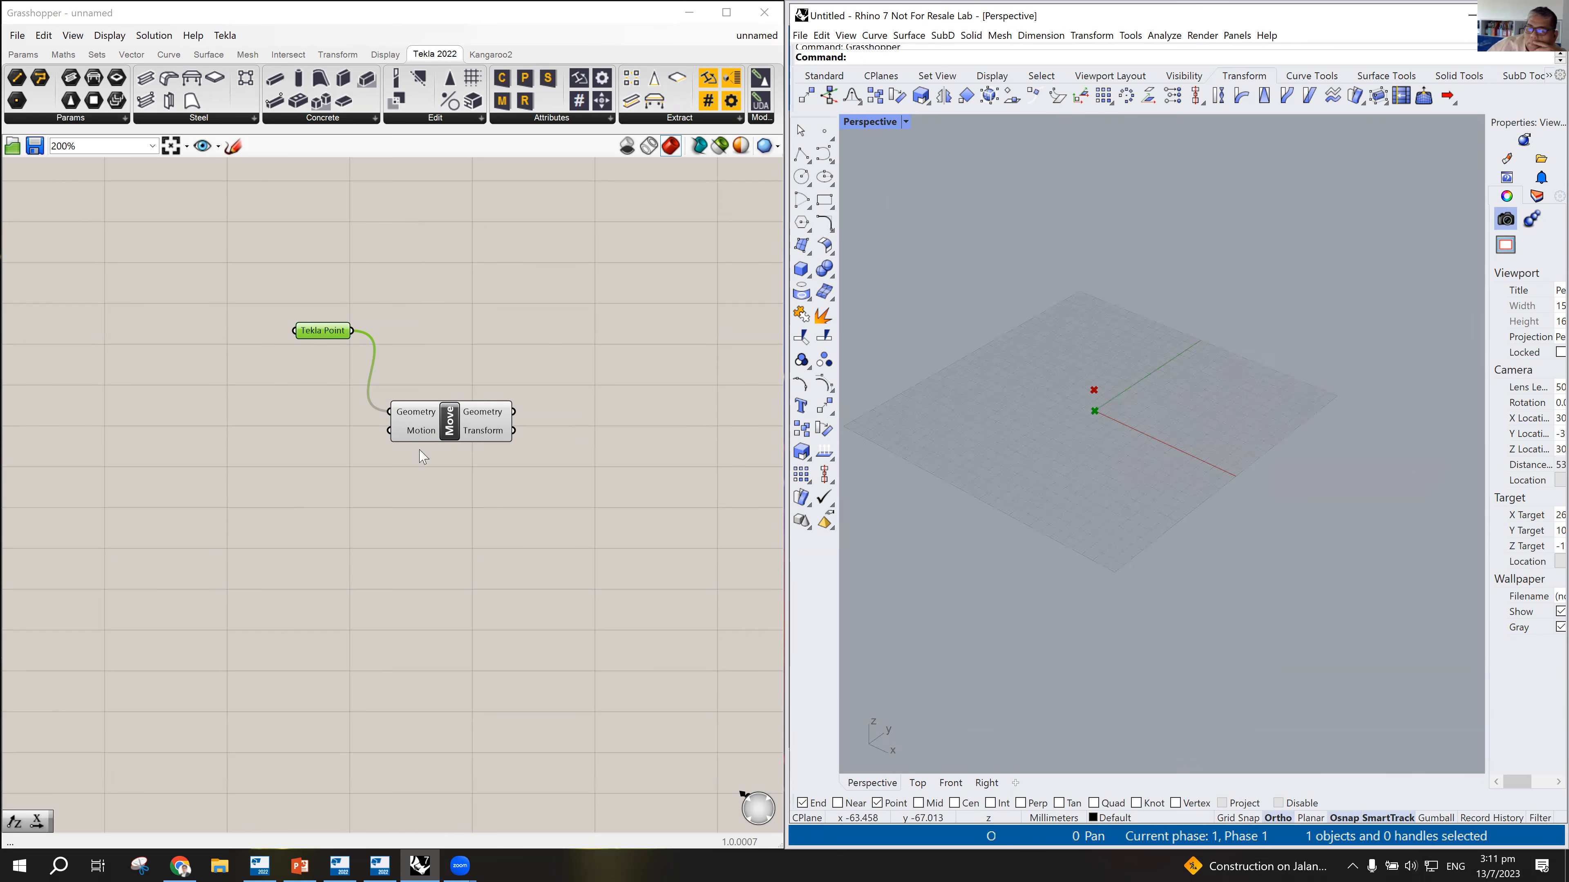
drag(450, 431, 464, 426)
scroll(1246, 421, down, 3)
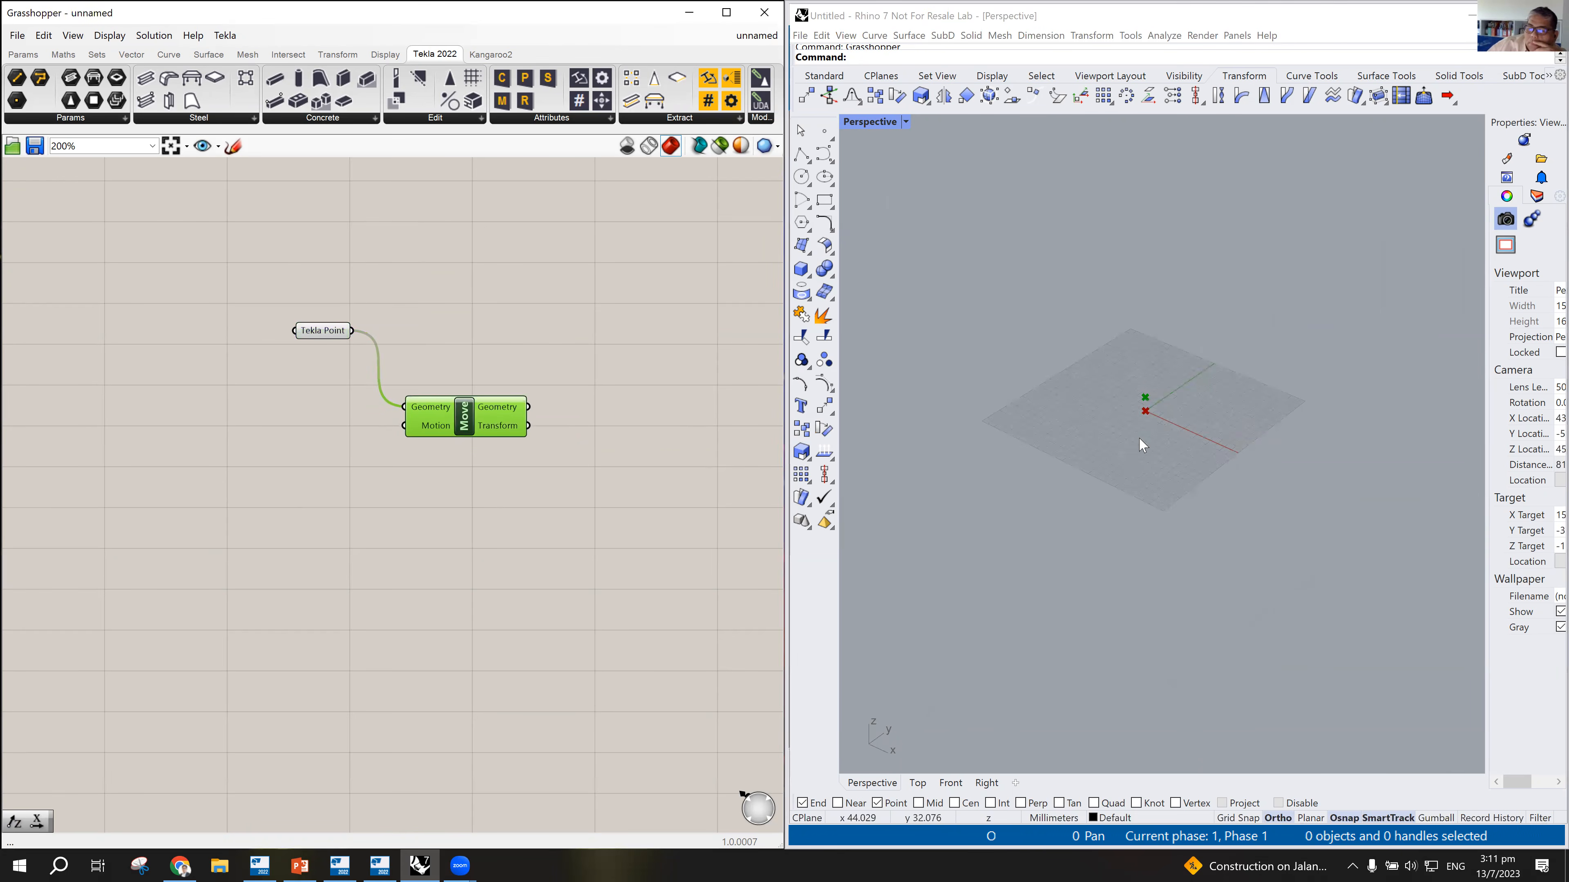
right_drag(1147, 464, 1120, 456)
mouse_move(478, 426)
mouse_down()
mouse_move(460, 291)
mouse_move(498, 314)
mouse_move(477, 416)
mouse_up()
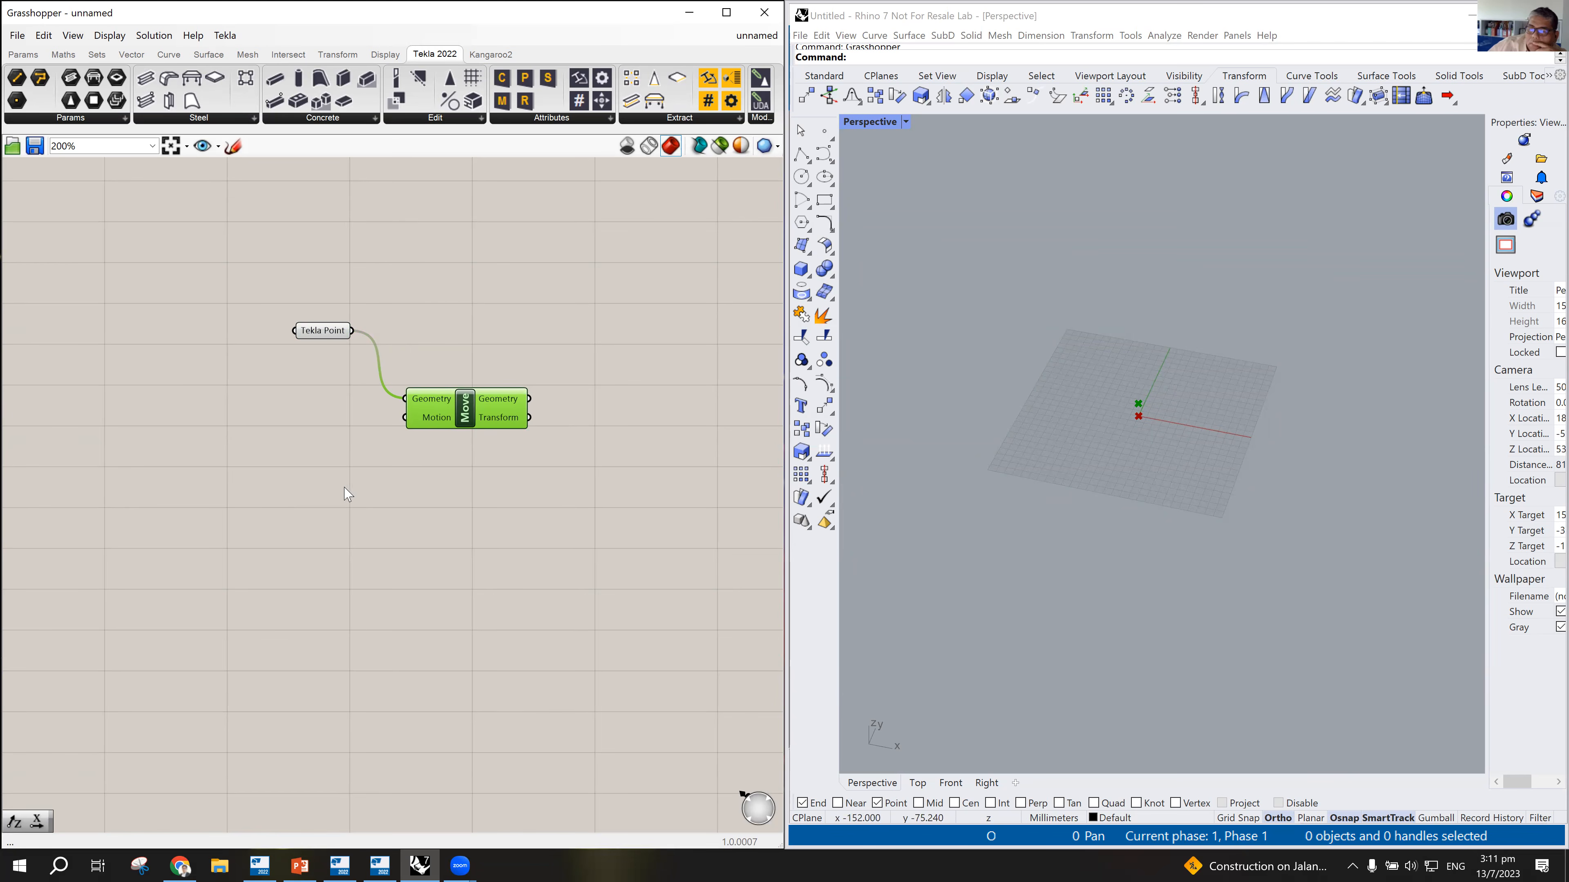
Step: Add a Unit X component to the canvas below Tekla Point
double_click(319, 491)
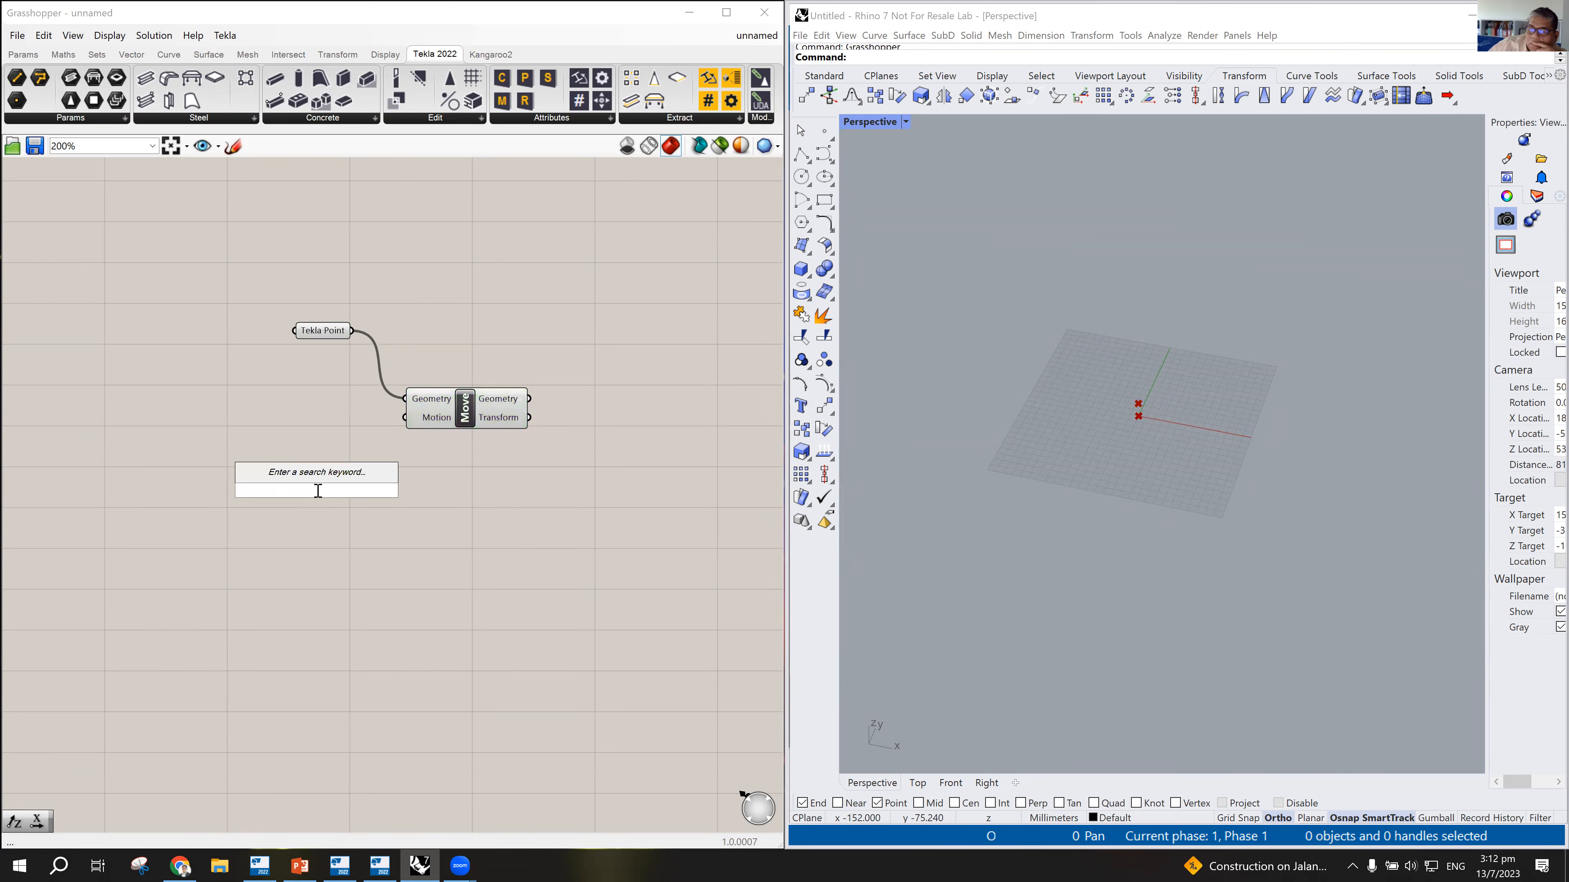
text(x)
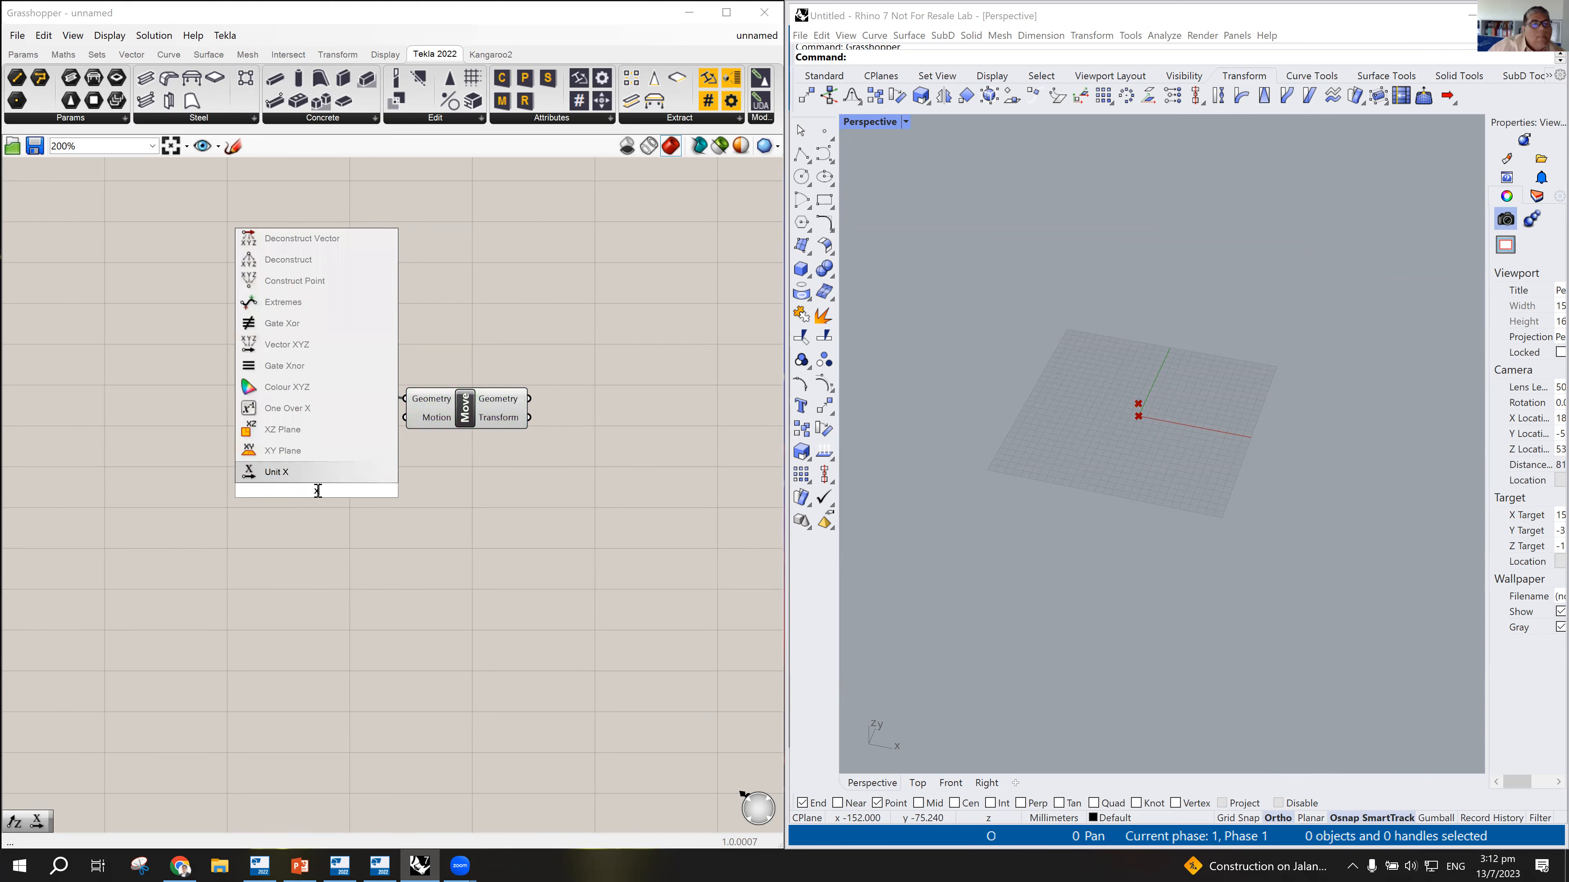
click(277, 476)
drag(304, 493, 301, 495)
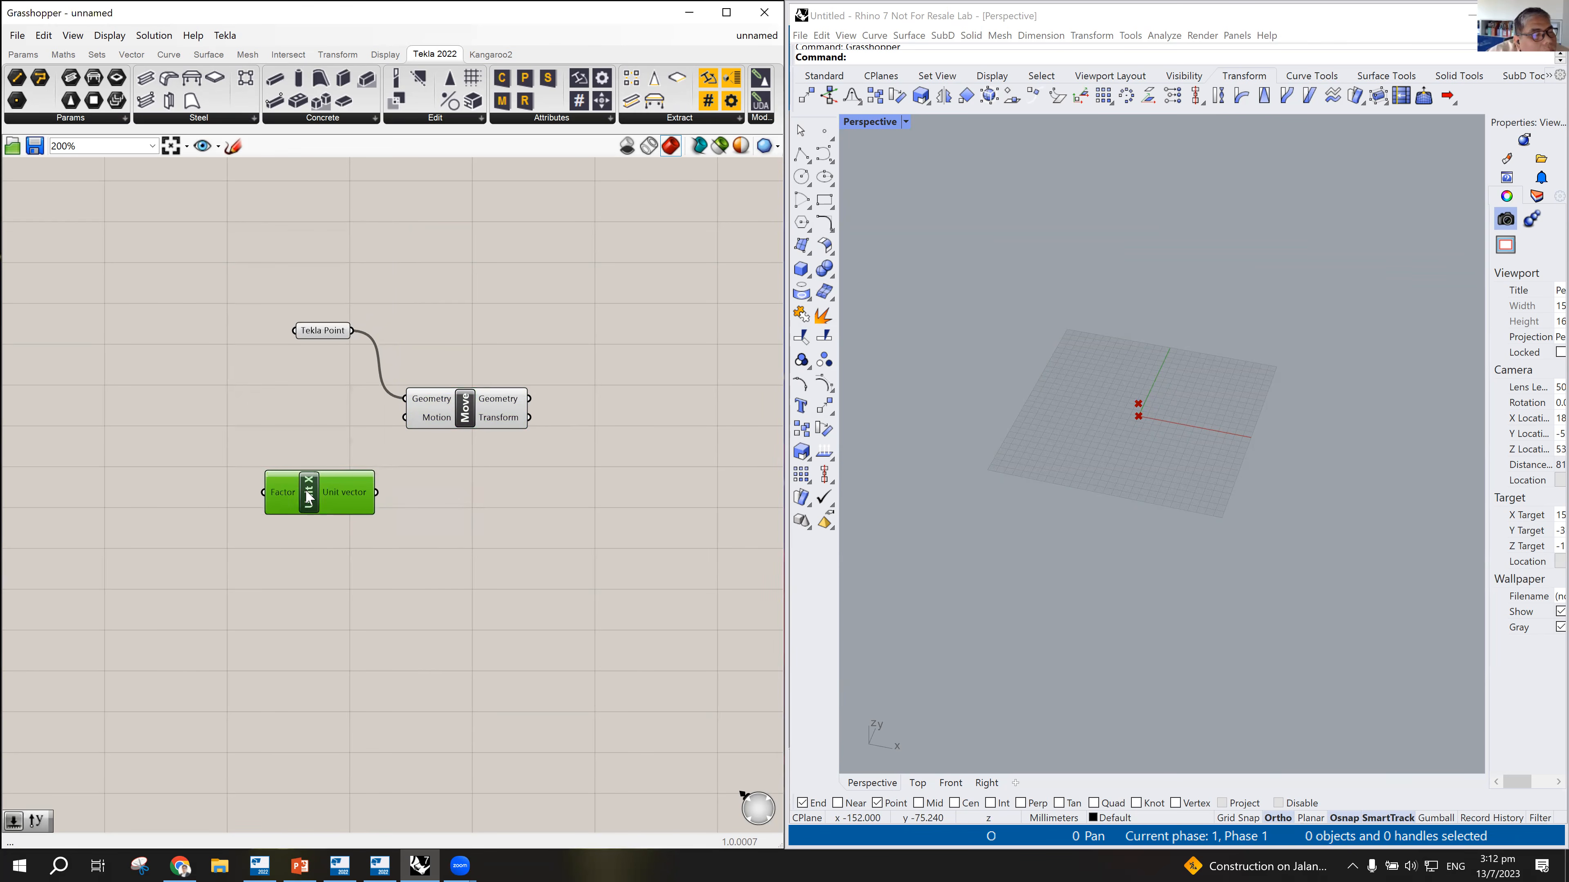
Step: Reposition Move and Unit X, connect the Unit vector output to Move's Motion input, and inspect the points in Rhino
drag(485, 412, 547, 397)
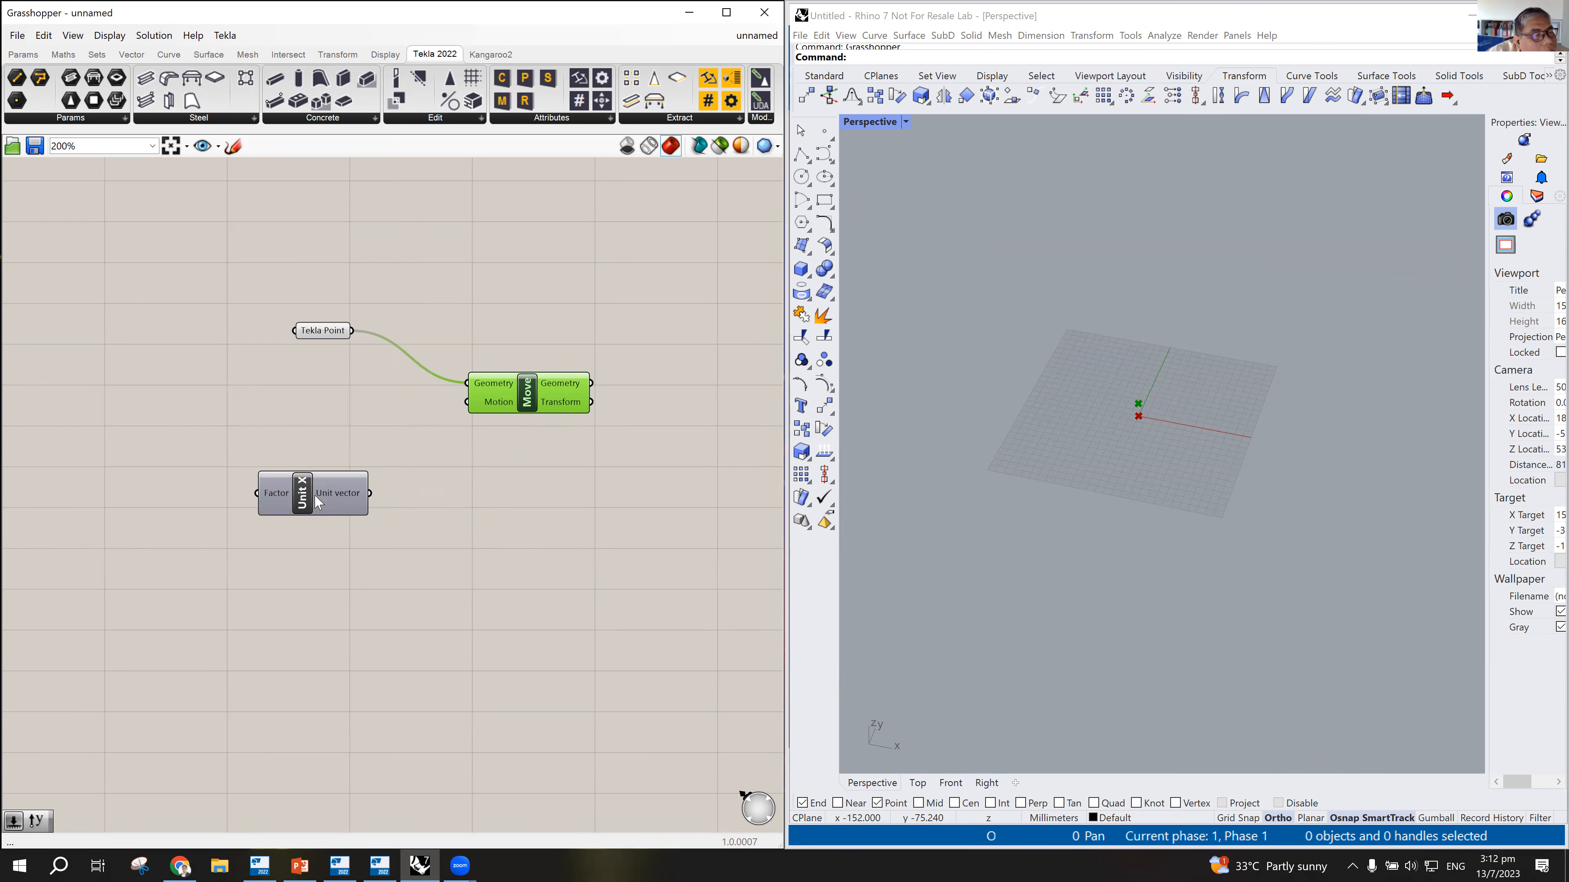
drag(304, 505, 312, 495)
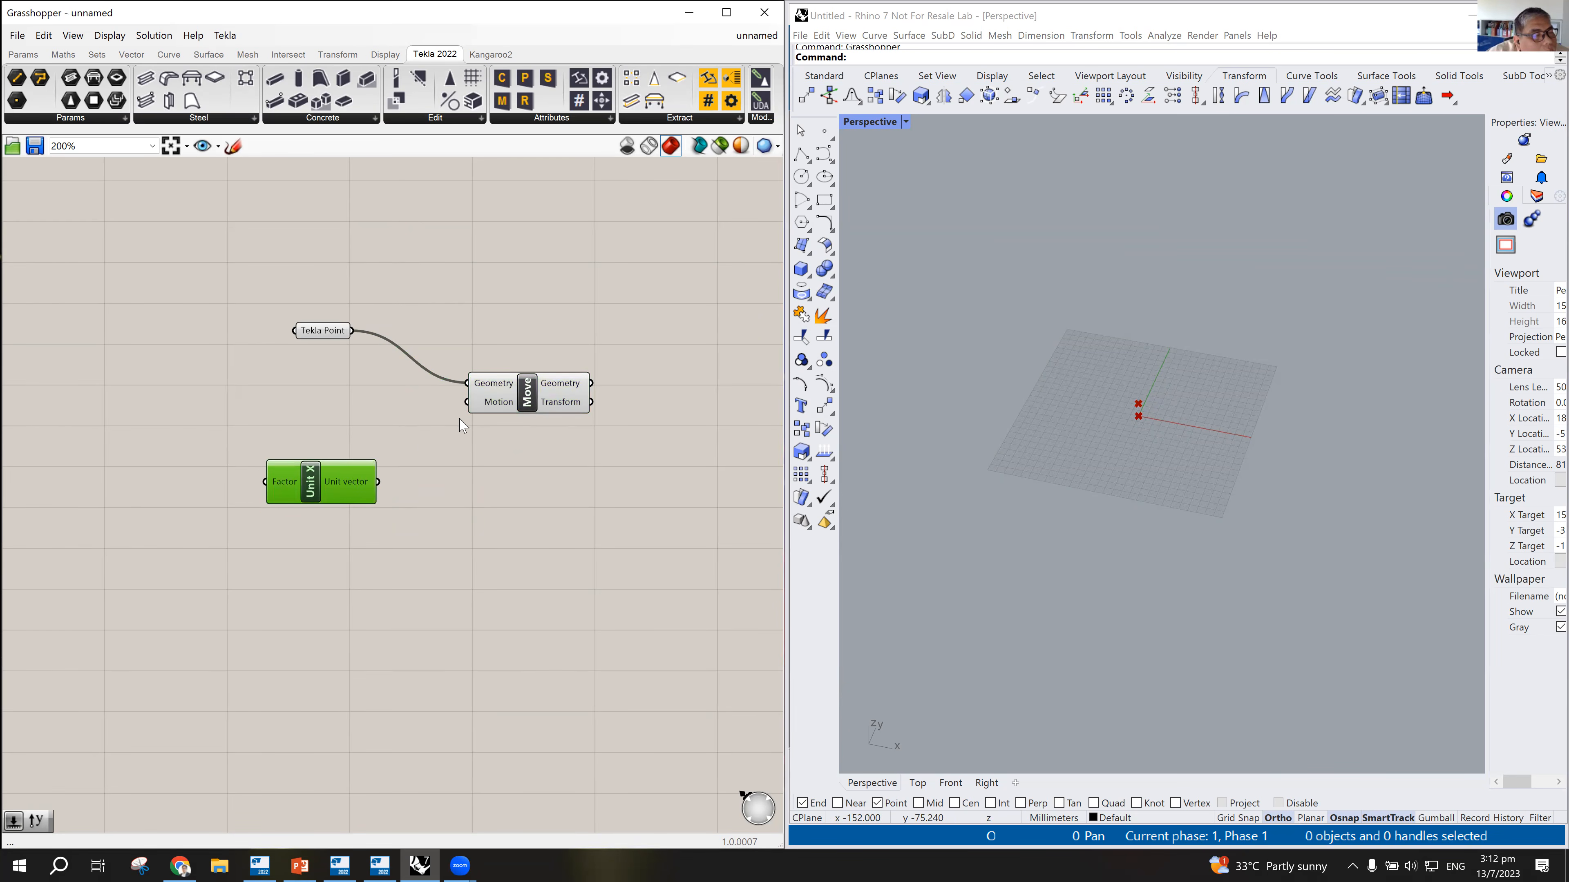
drag(538, 399, 533, 420)
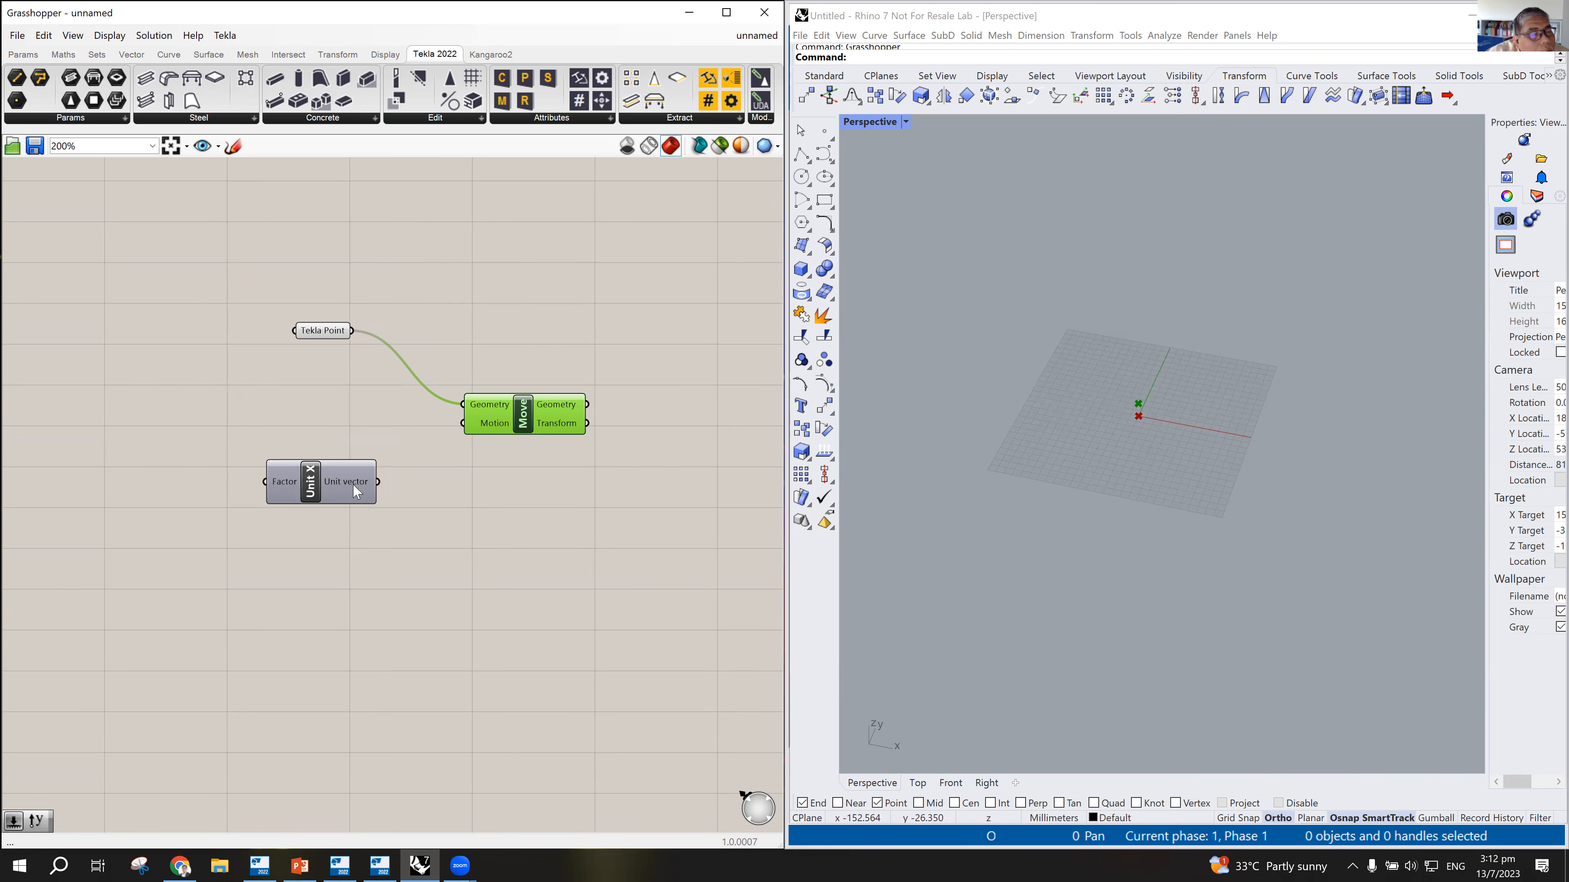
drag(453, 428, 453, 426)
scroll(1142, 425, up, 3)
scroll(1142, 425, up, 5)
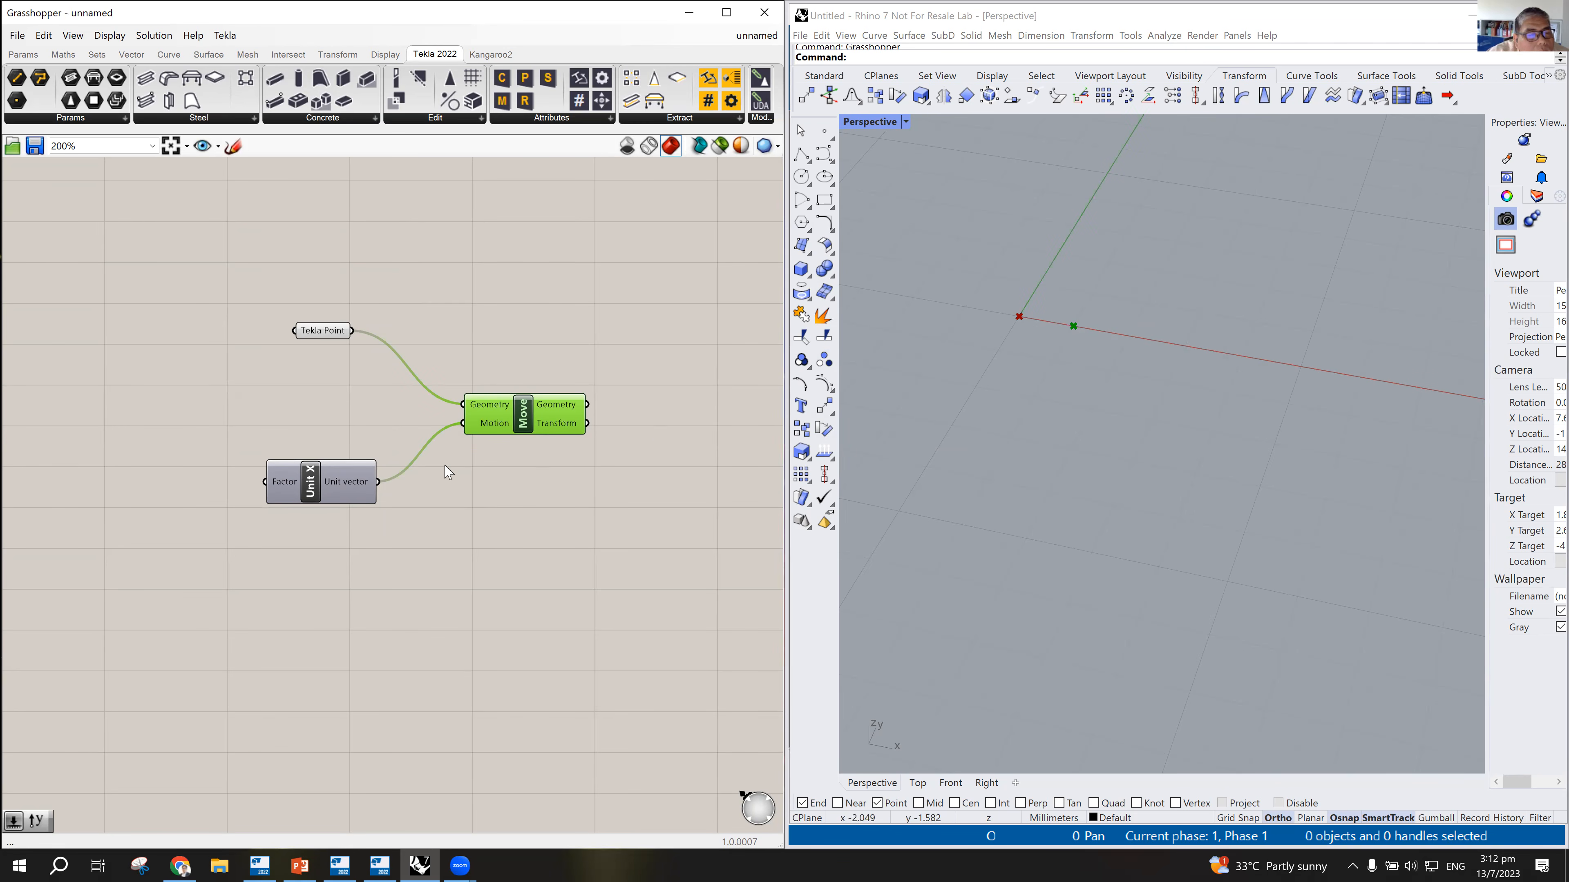
Step: Shift Tekla Point, Unit X and Move together to the right to free canvas space before Unit X
scroll(447, 473, down, 3)
drag(318, 578, 586, 309)
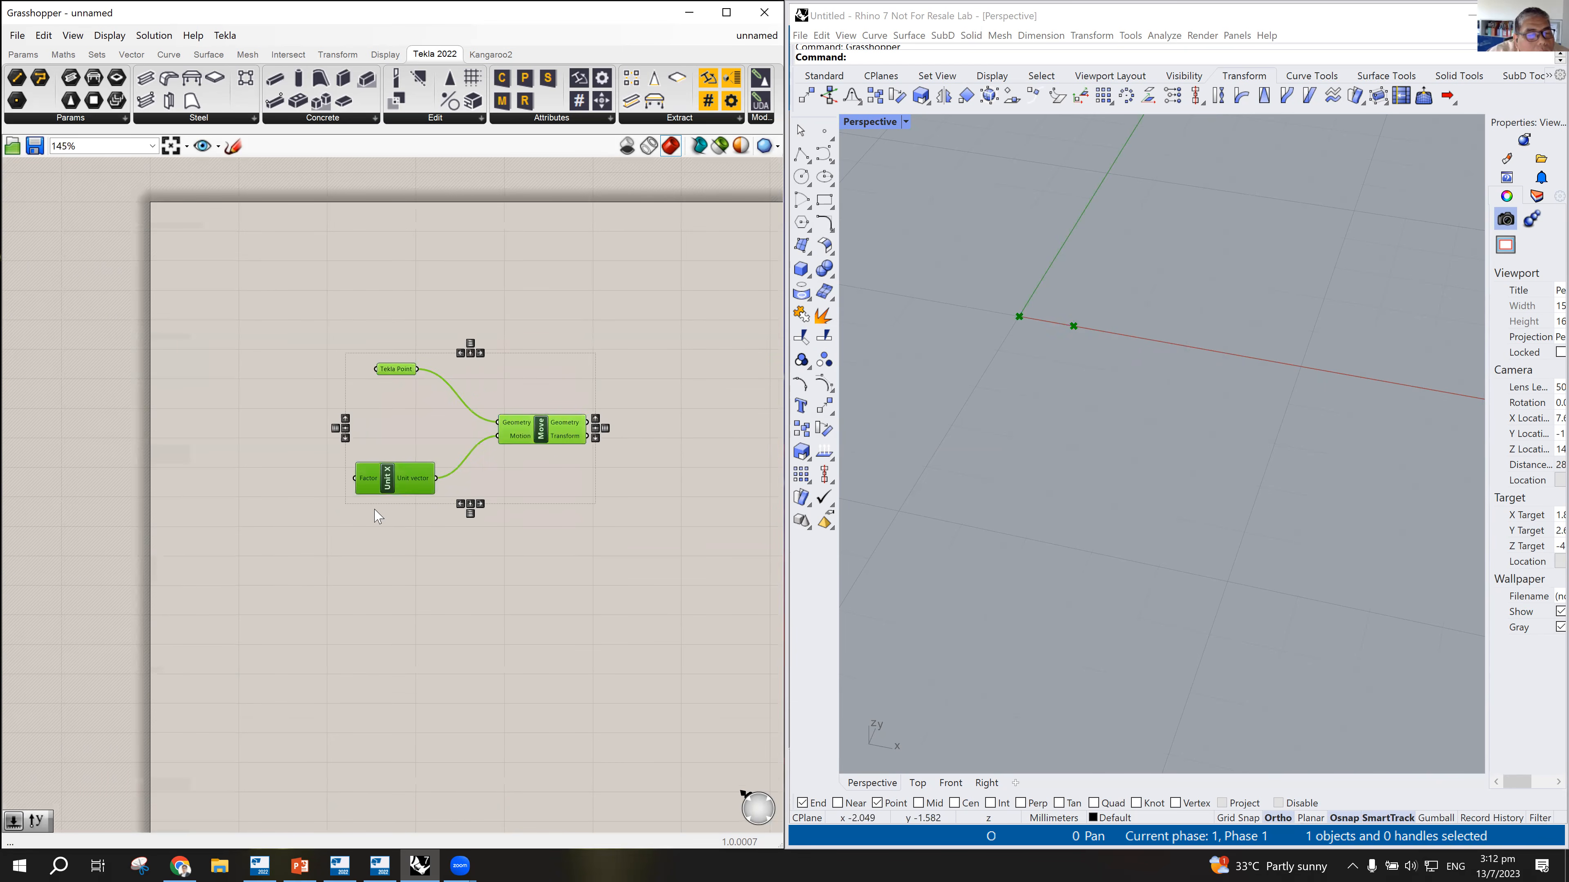
drag(366, 487, 503, 486)
click(415, 525)
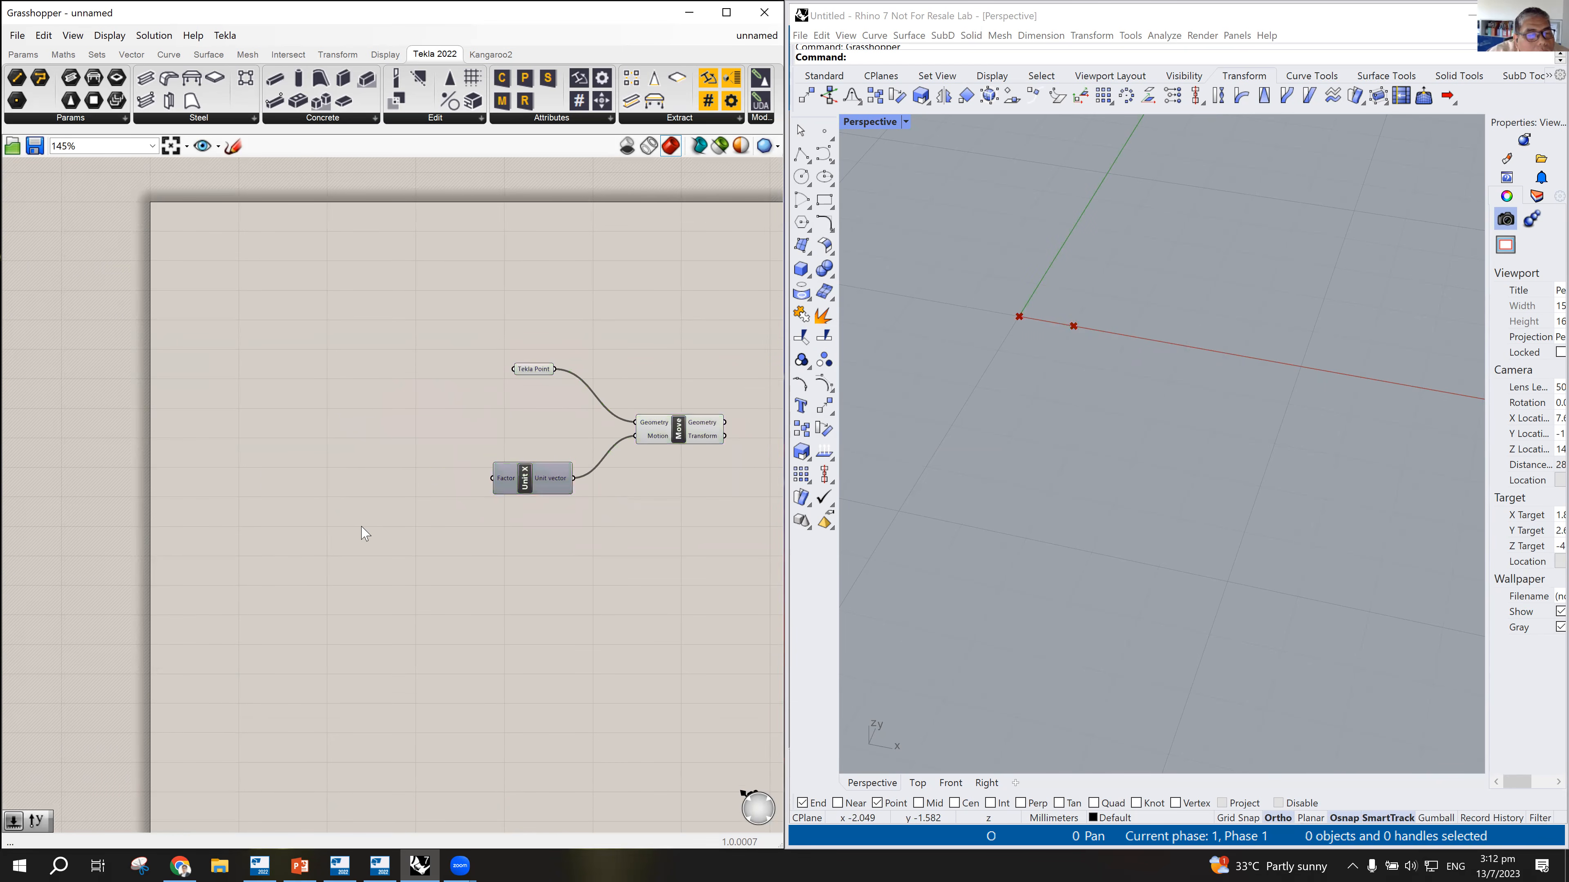
Step: Add a Number Slider to the empty canvas area before Unit X
double_click(345, 490)
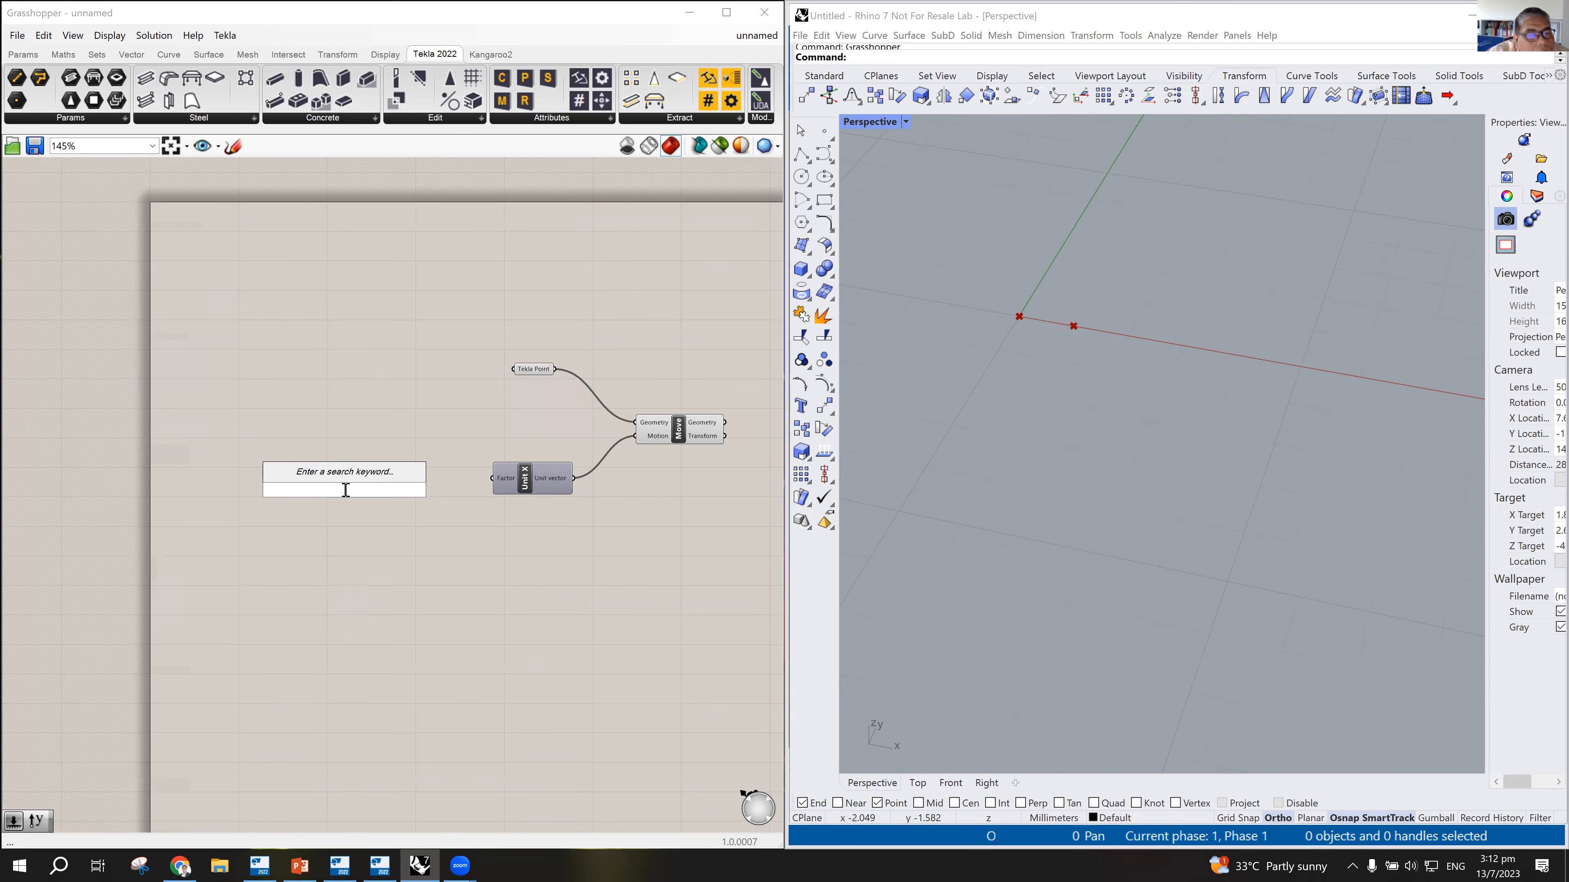
text(slider)
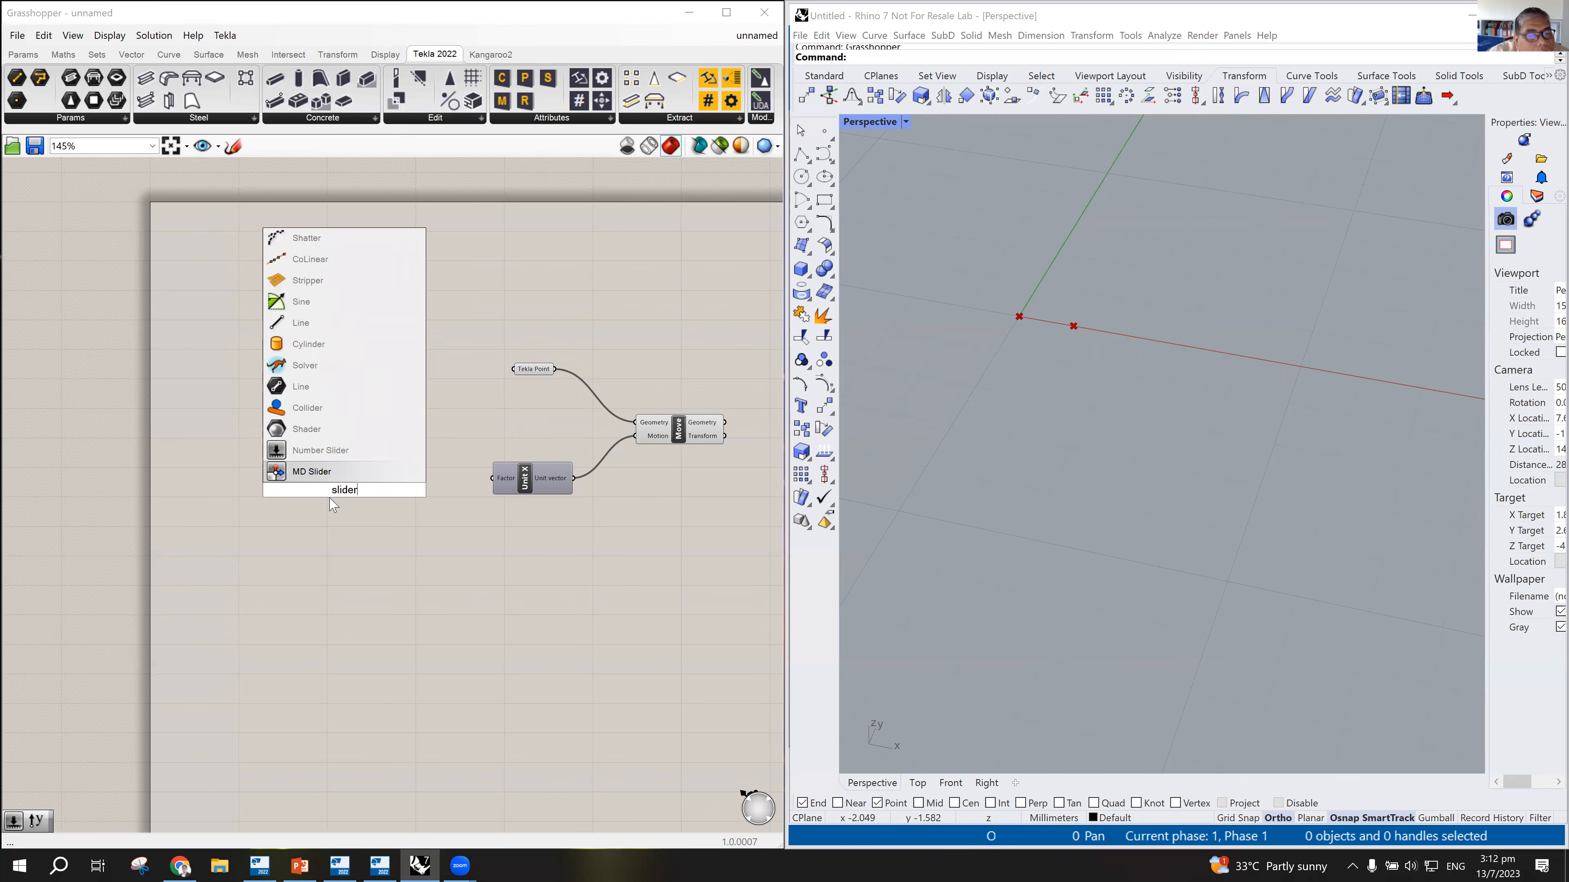
click(305, 451)
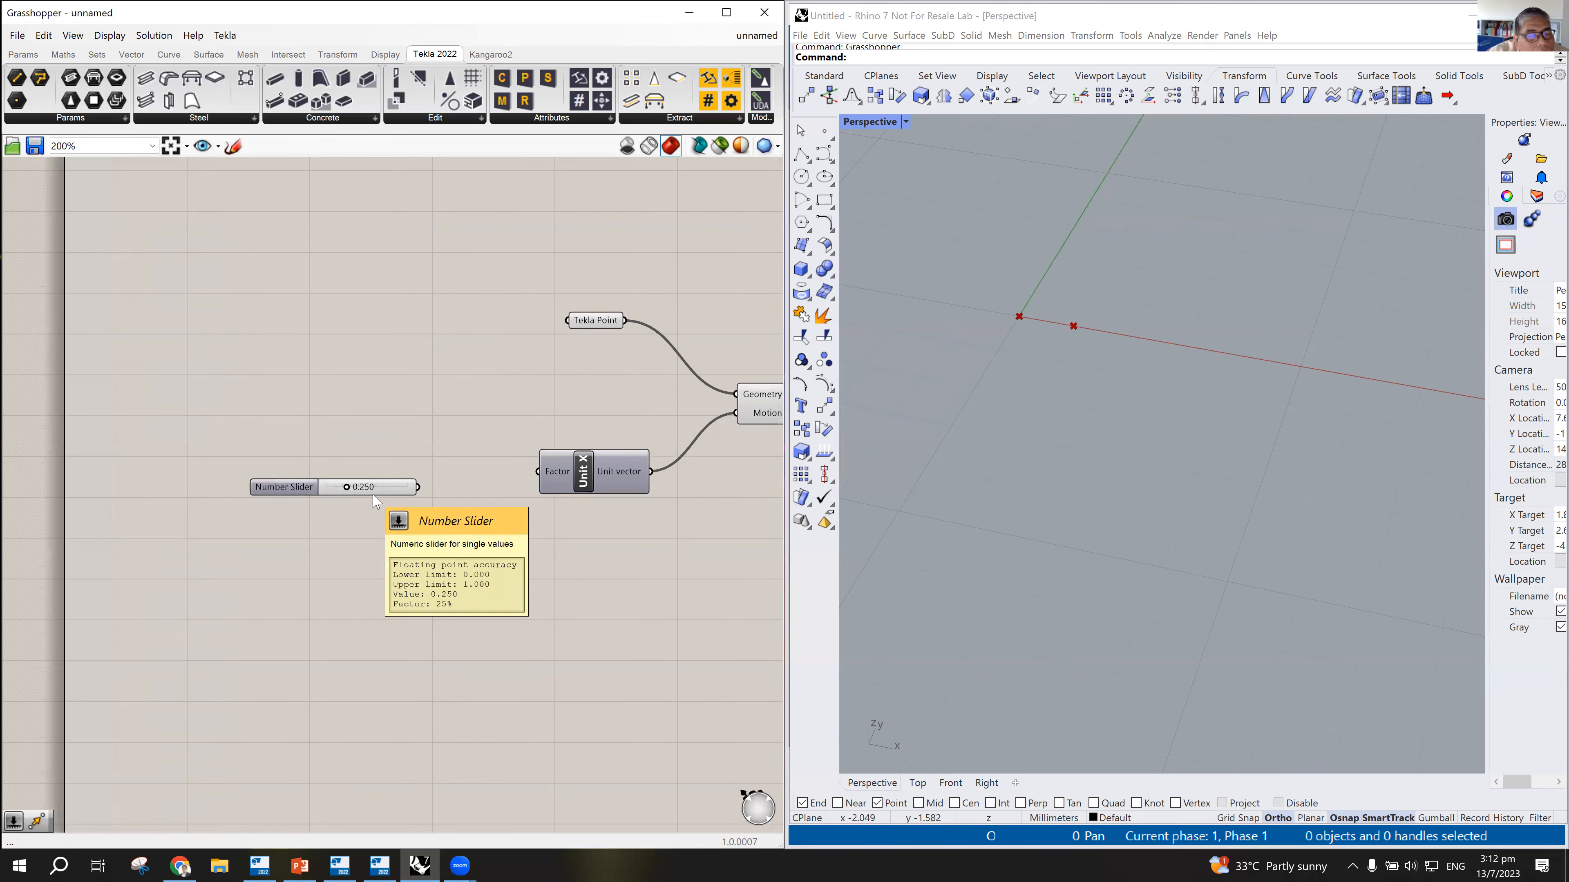
scroll(350, 509, up, 3)
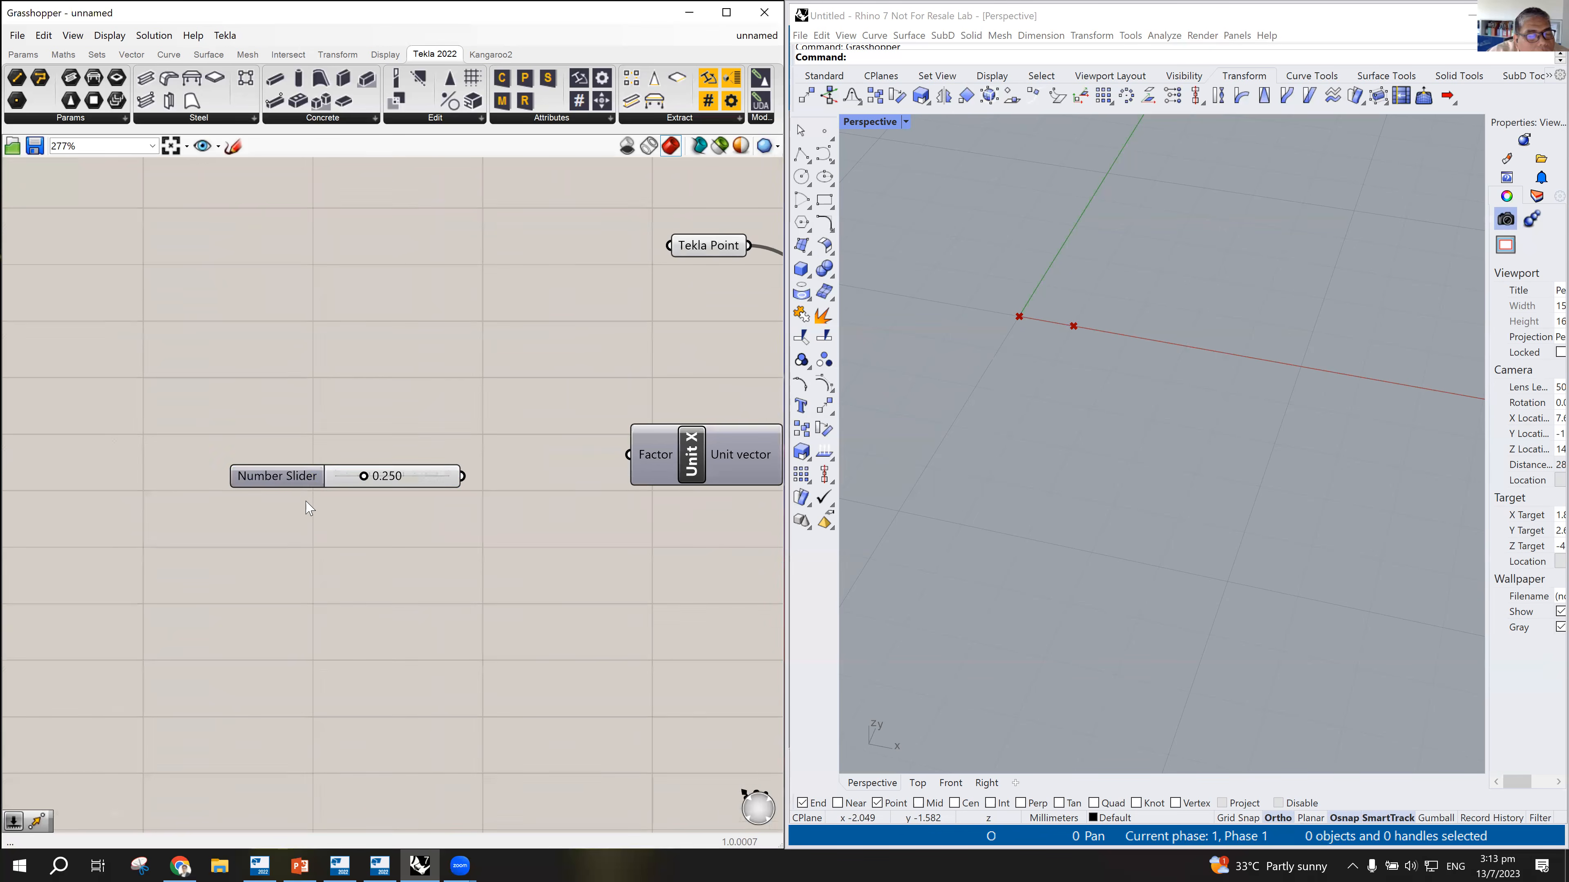
Step: View the Number Slider's settings, close them without changes, and delete the slider
click(291, 480)
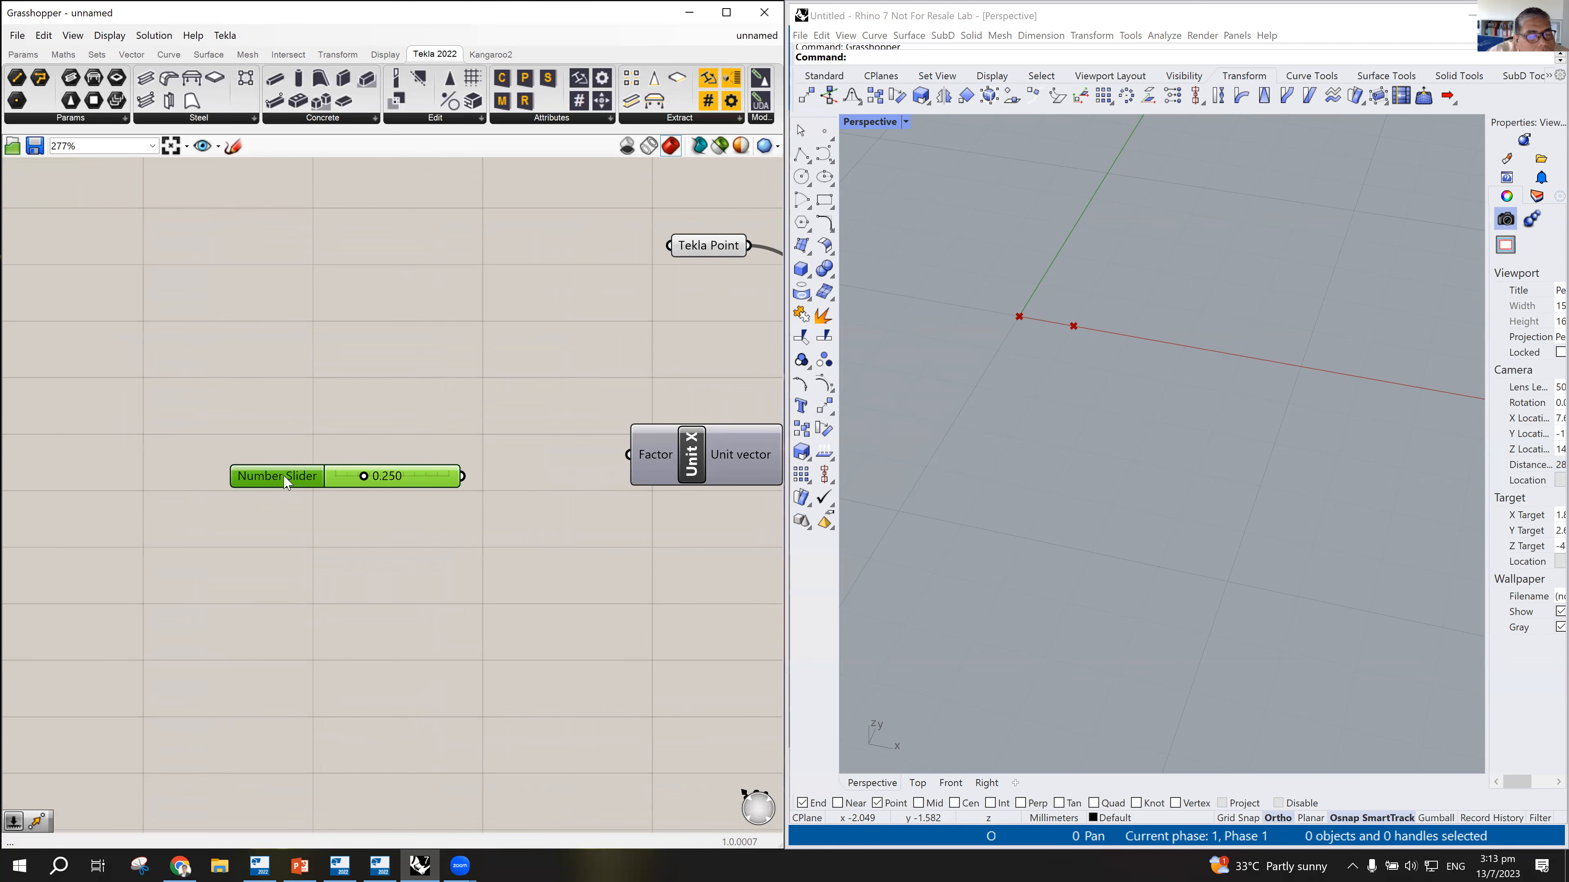
double_click(286, 481)
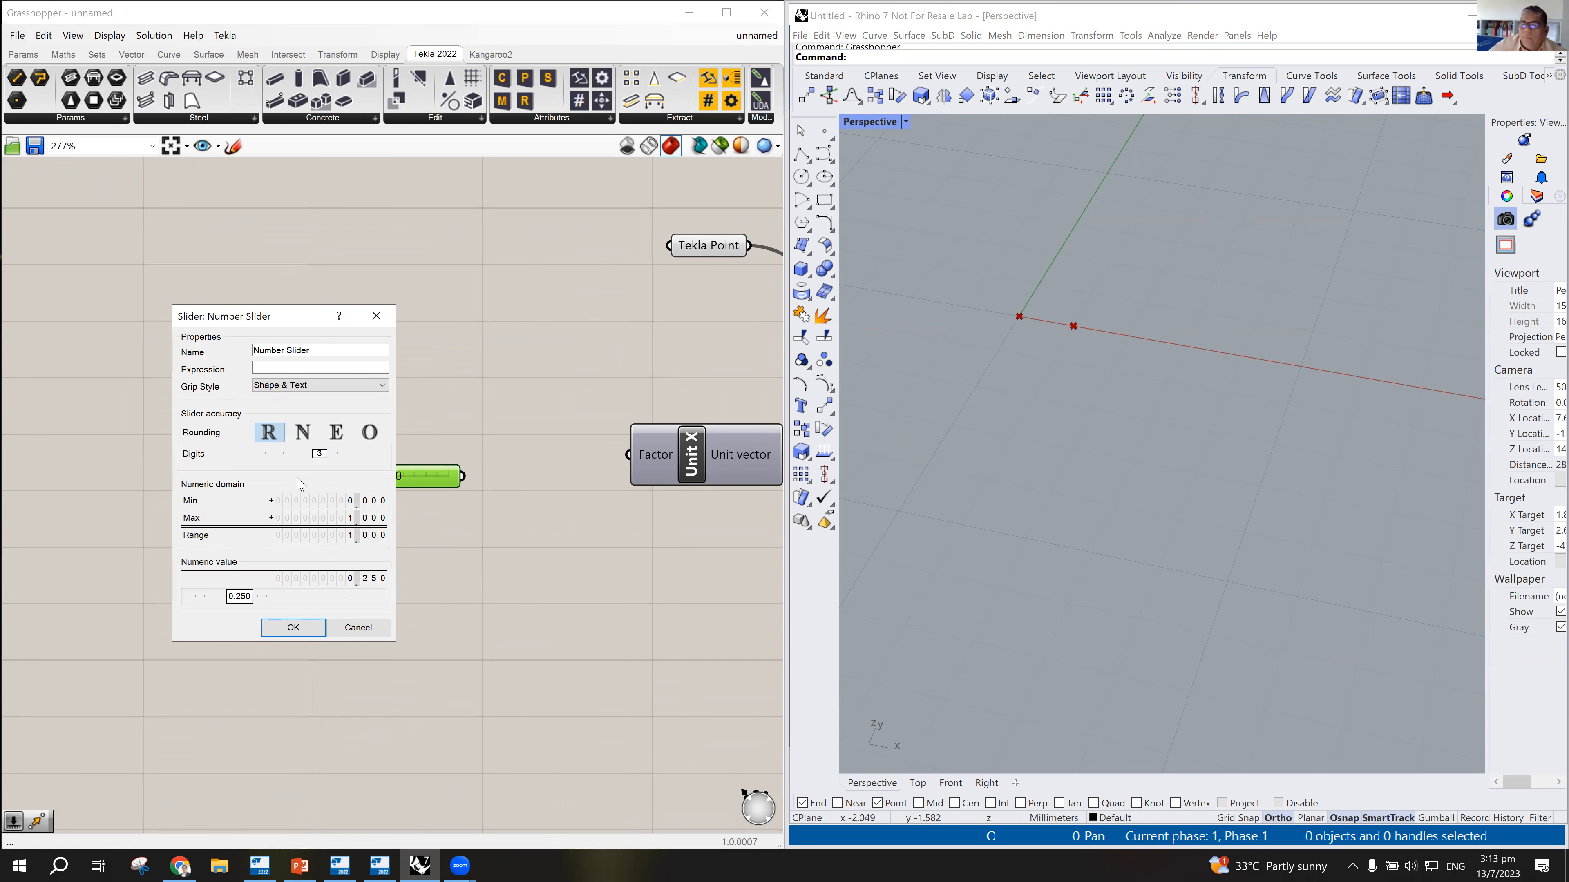
click(376, 316)
key(Delete)
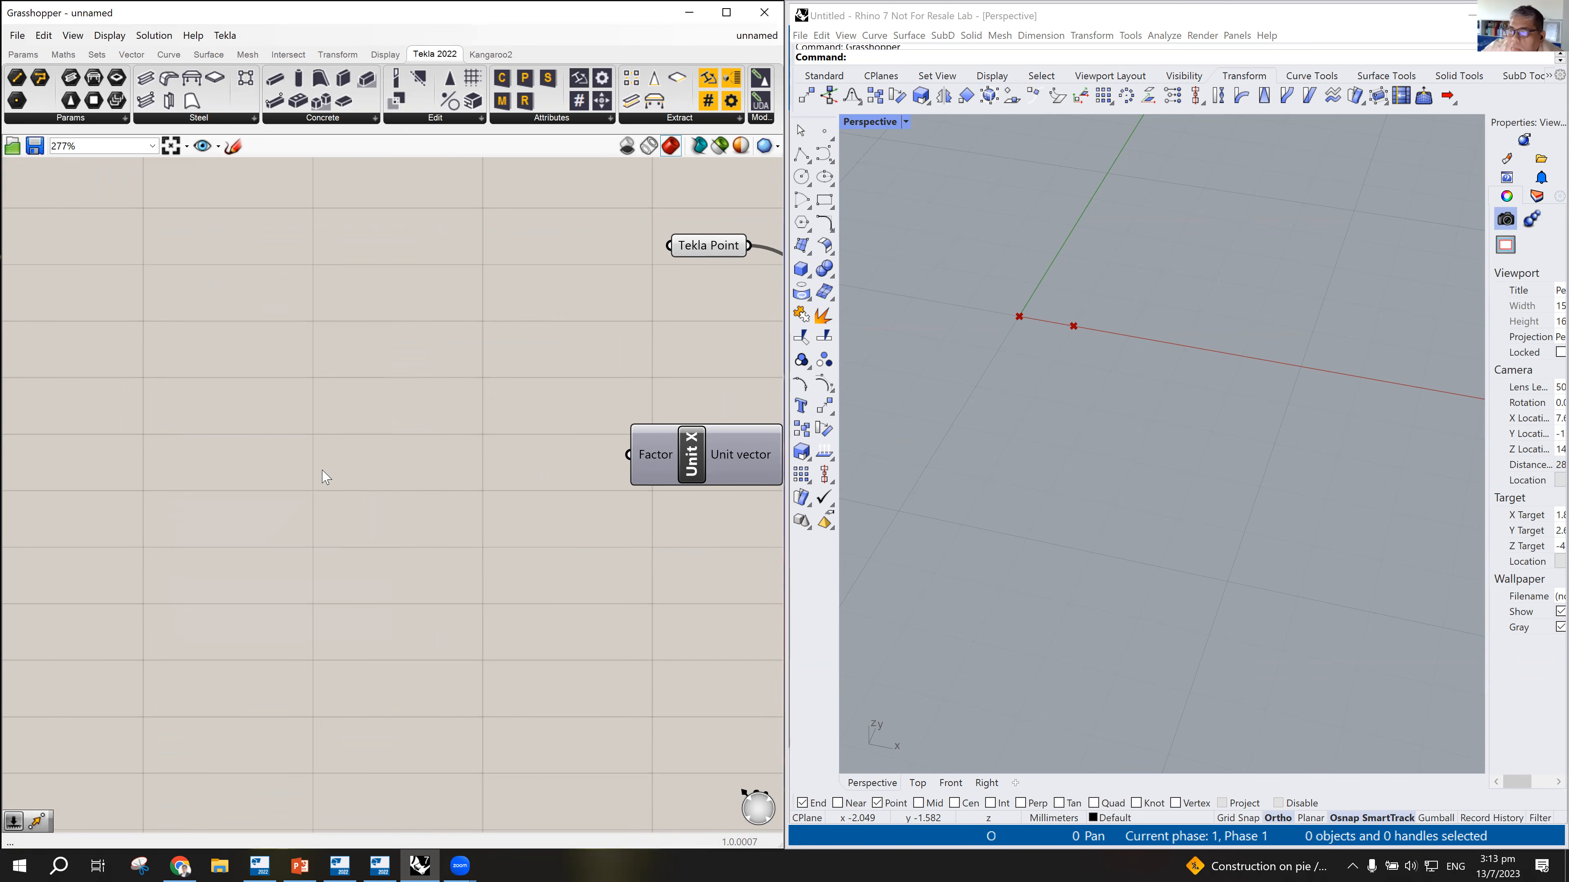
Step: Try to create a Number Slider directly from the value 3000
double_click(378, 469)
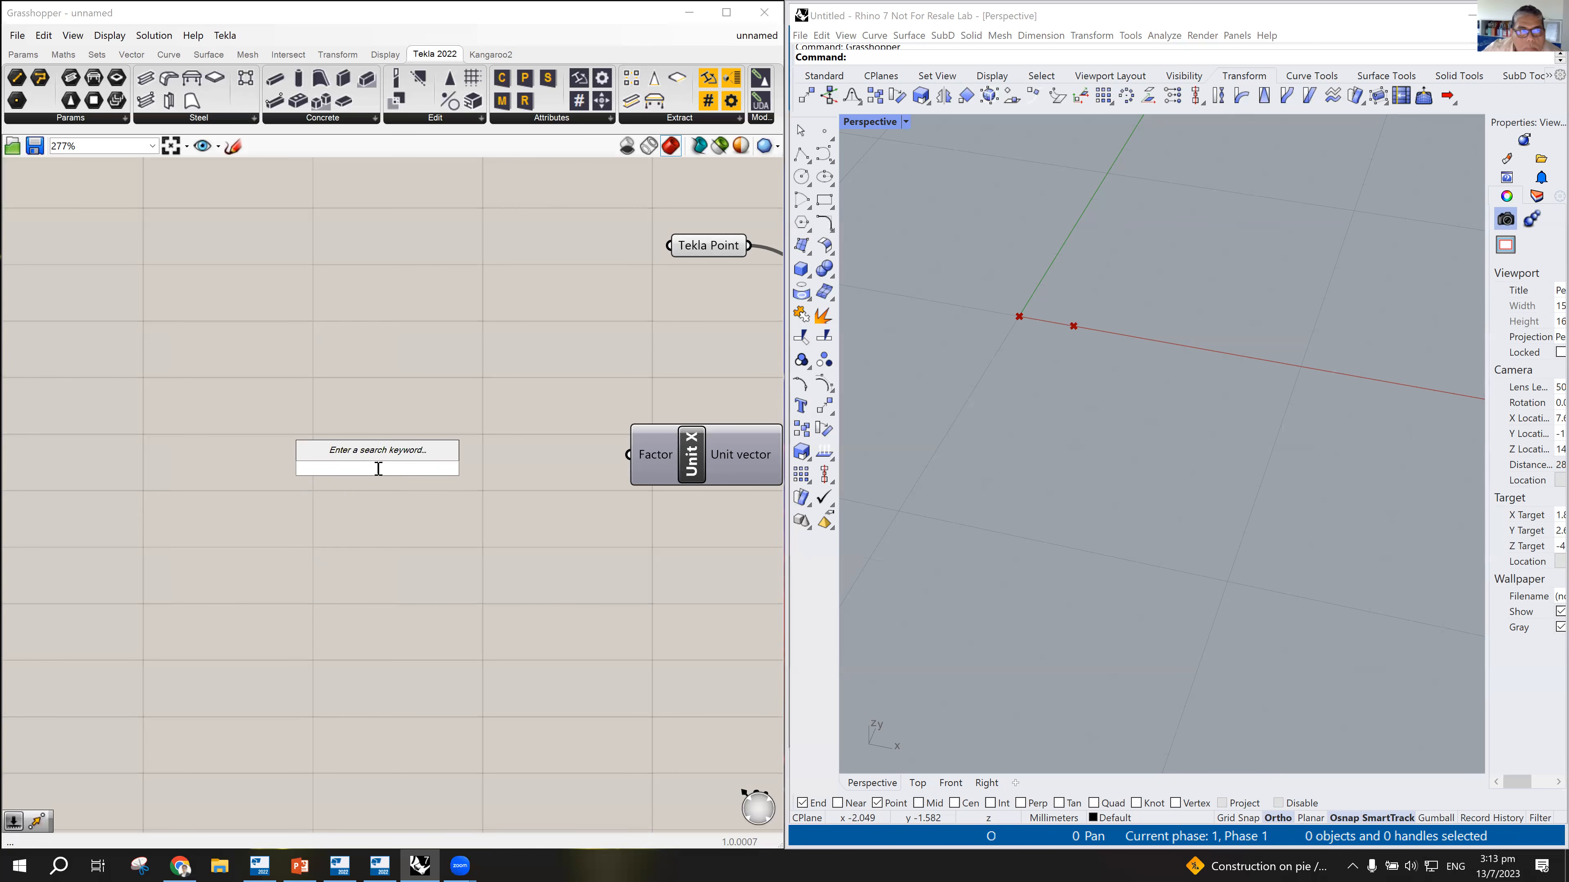
text(3000)
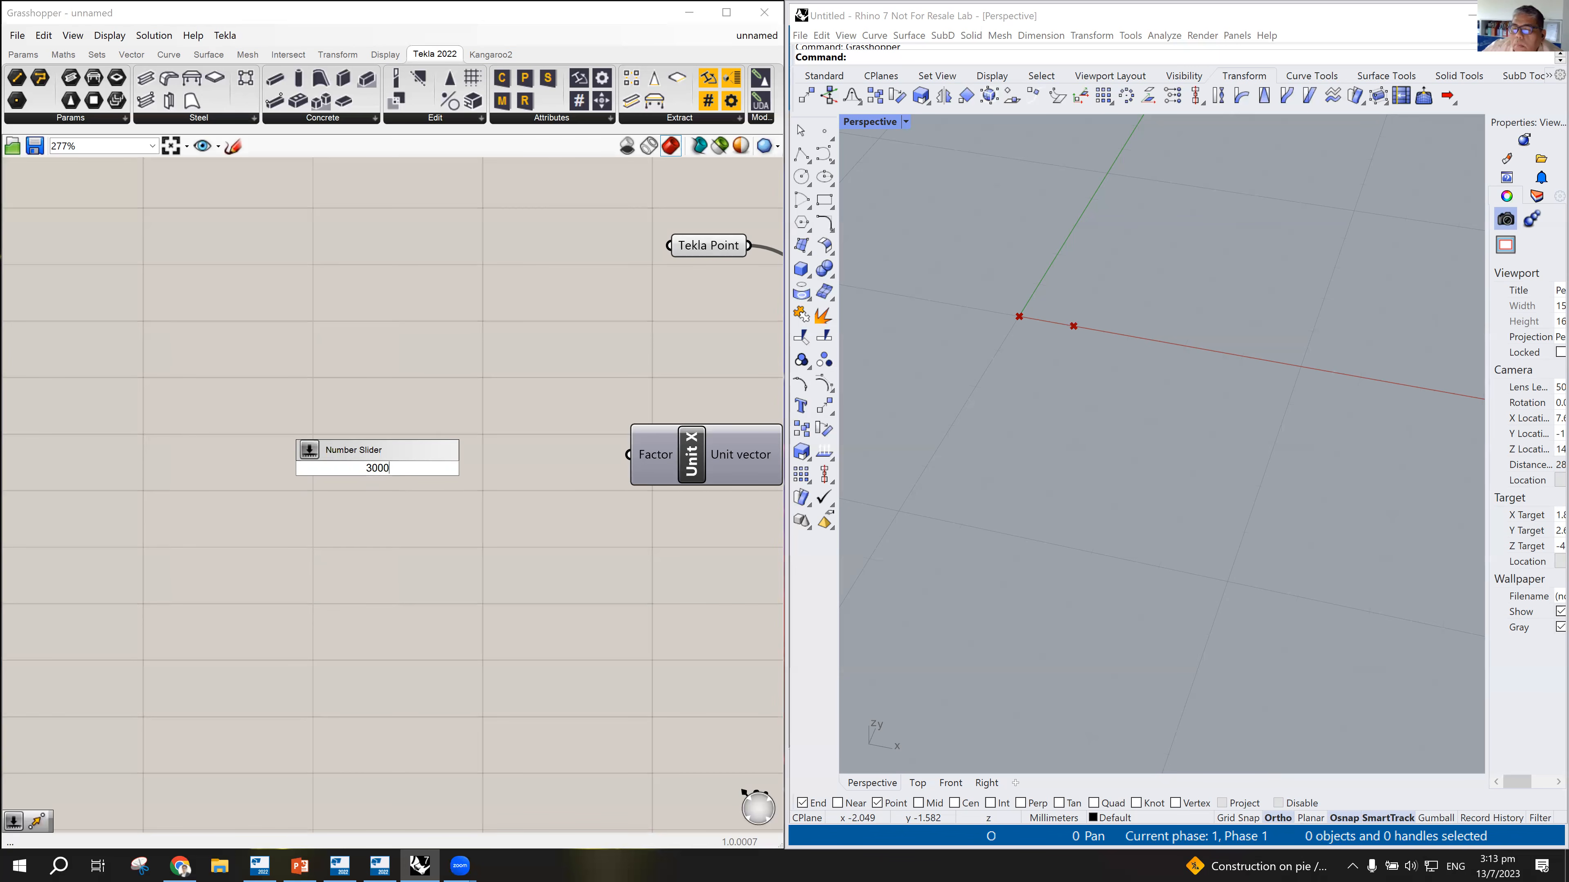
key(Return)
Step: Add a default Number Slider to view its settings and delete it without changing them
double_click(378, 470)
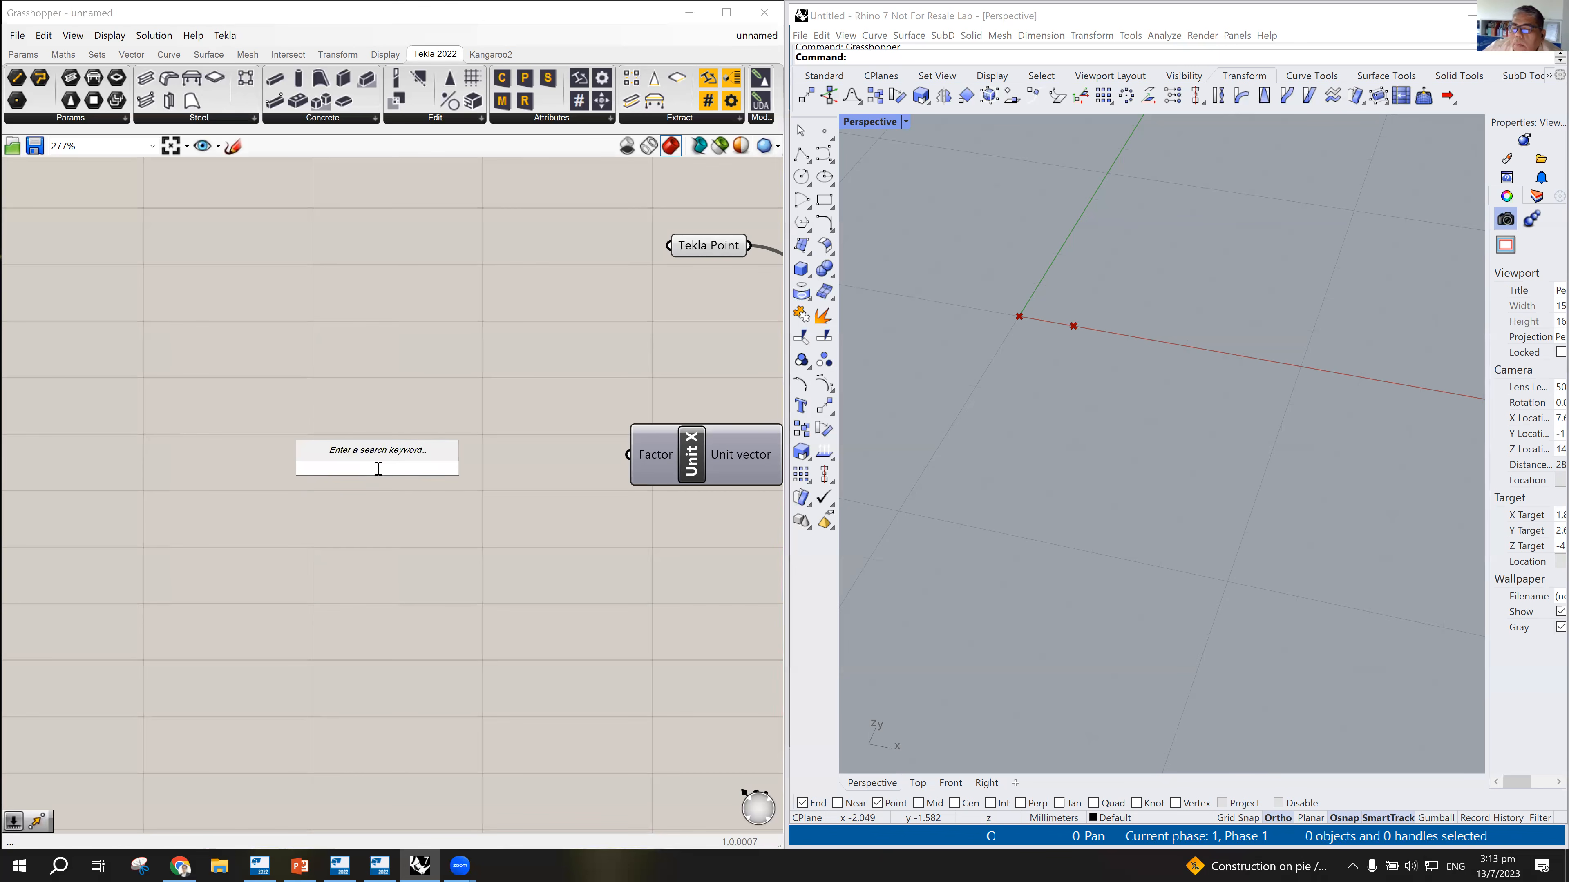
text(slider)
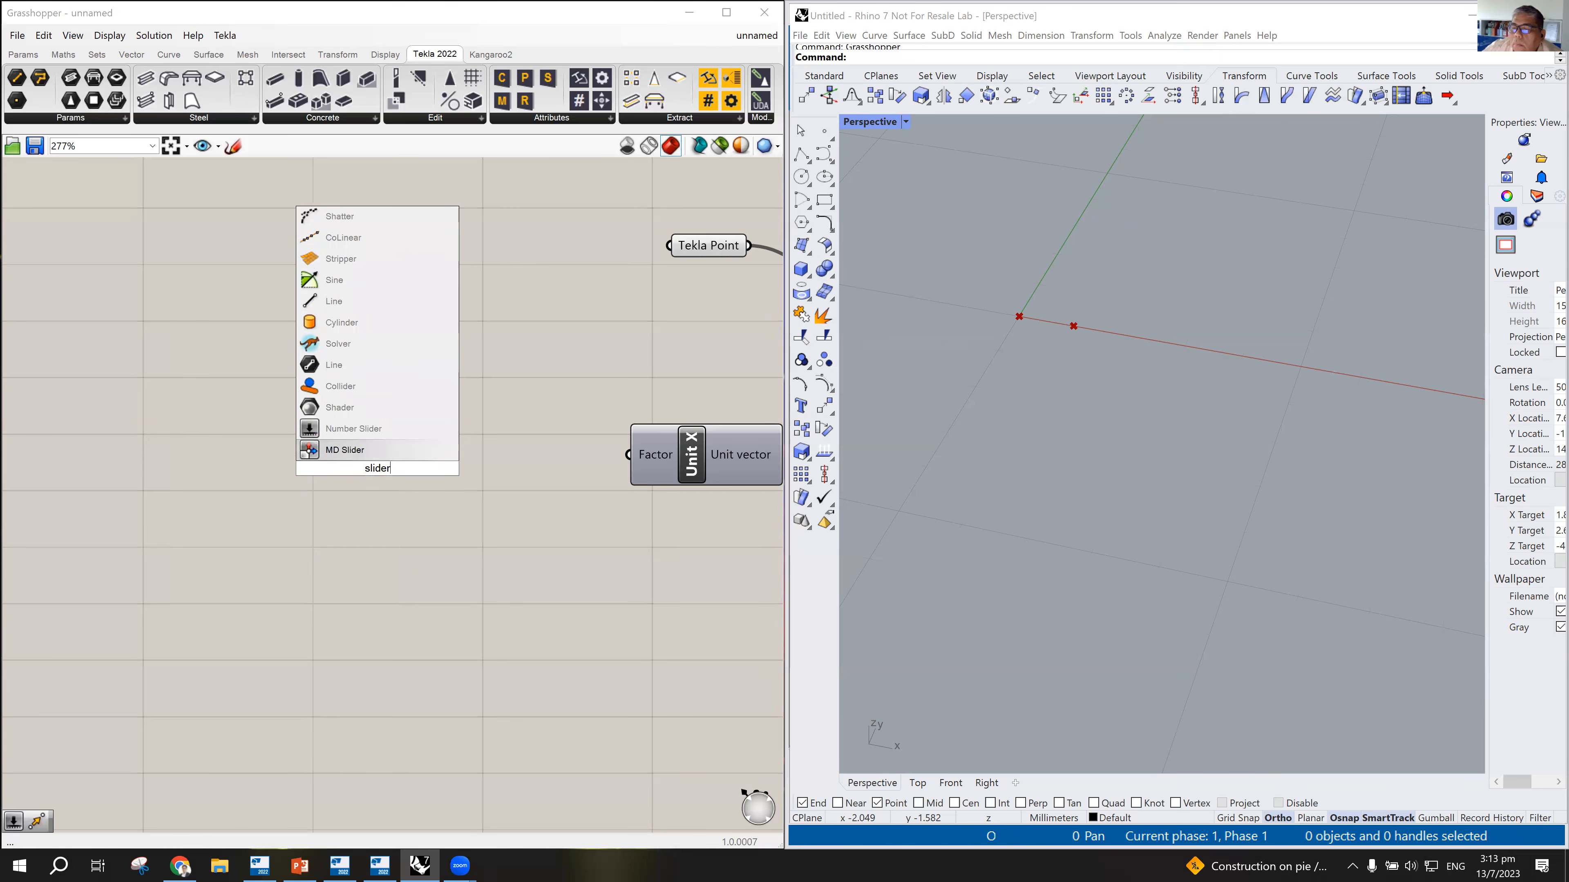
click(348, 430)
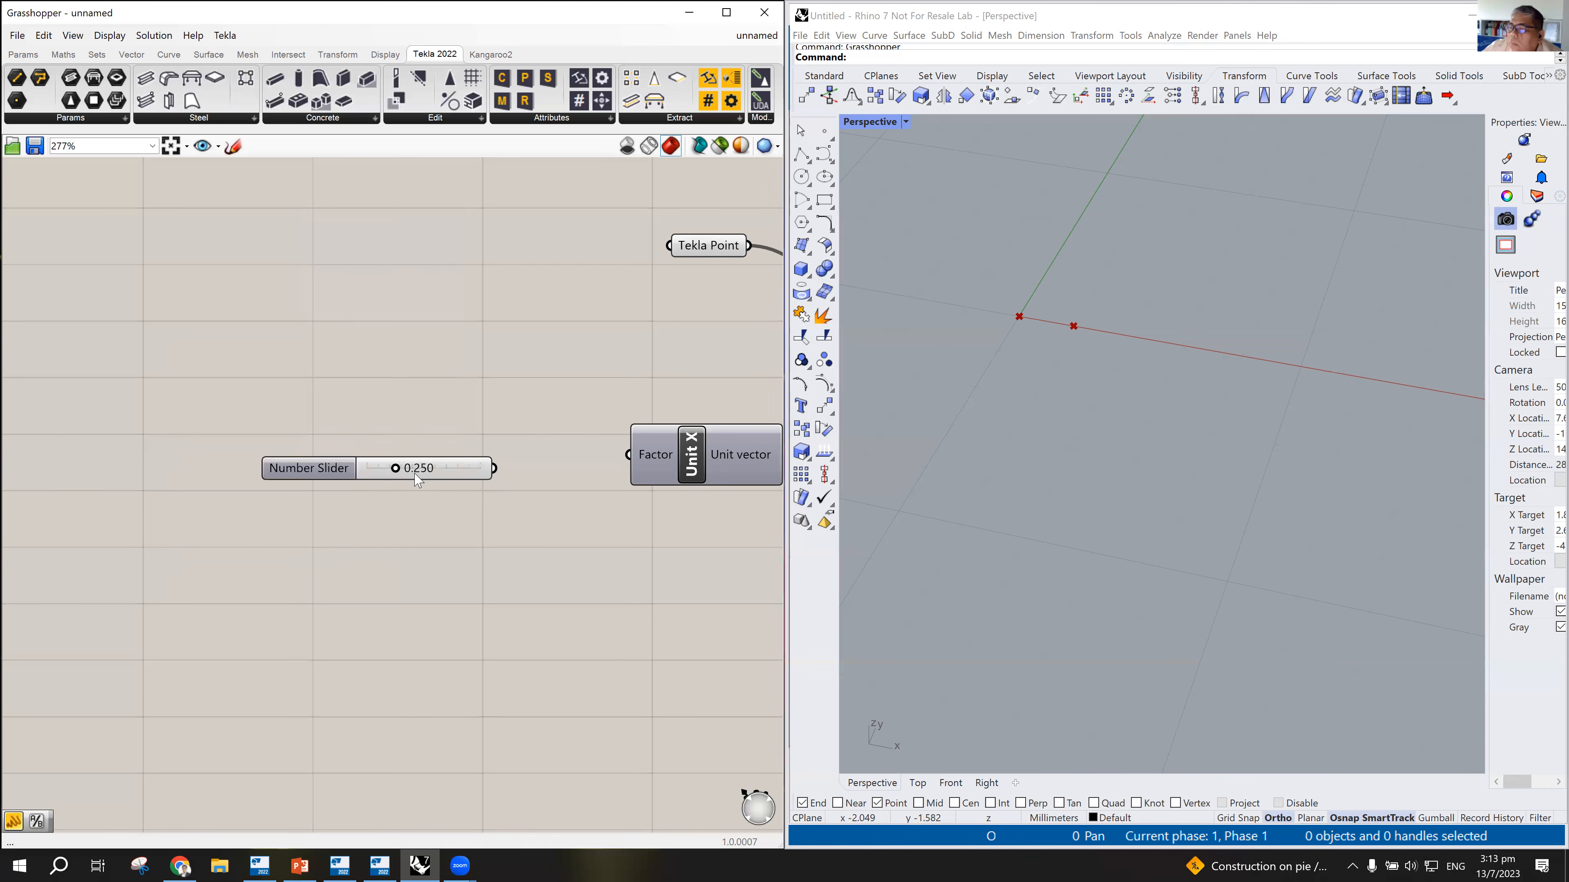
double_click(317, 470)
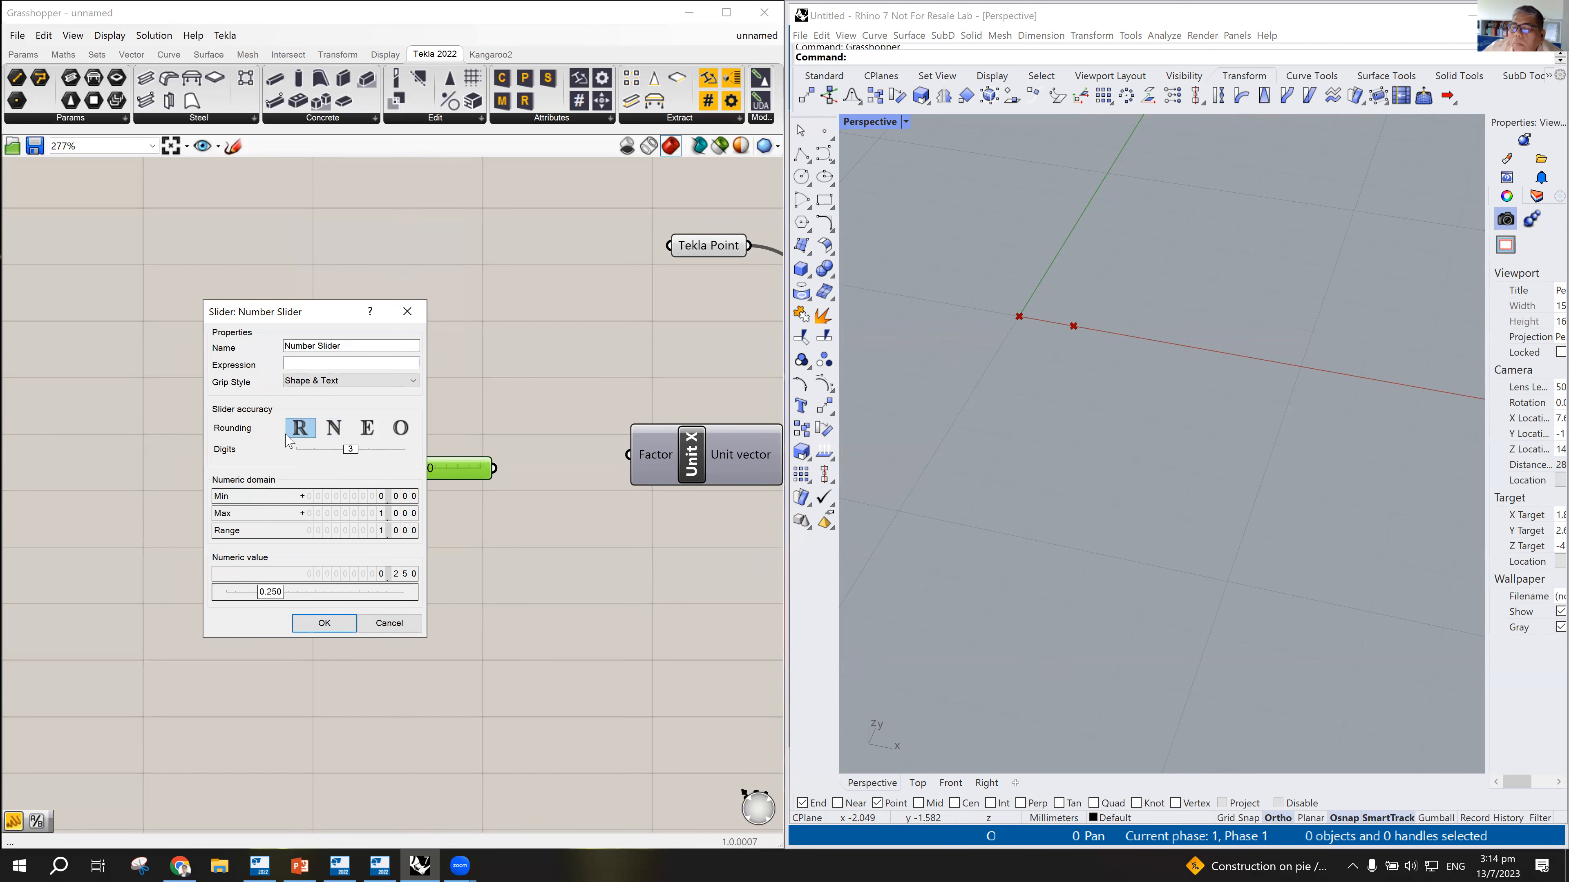
click(407, 310)
key(Delete)
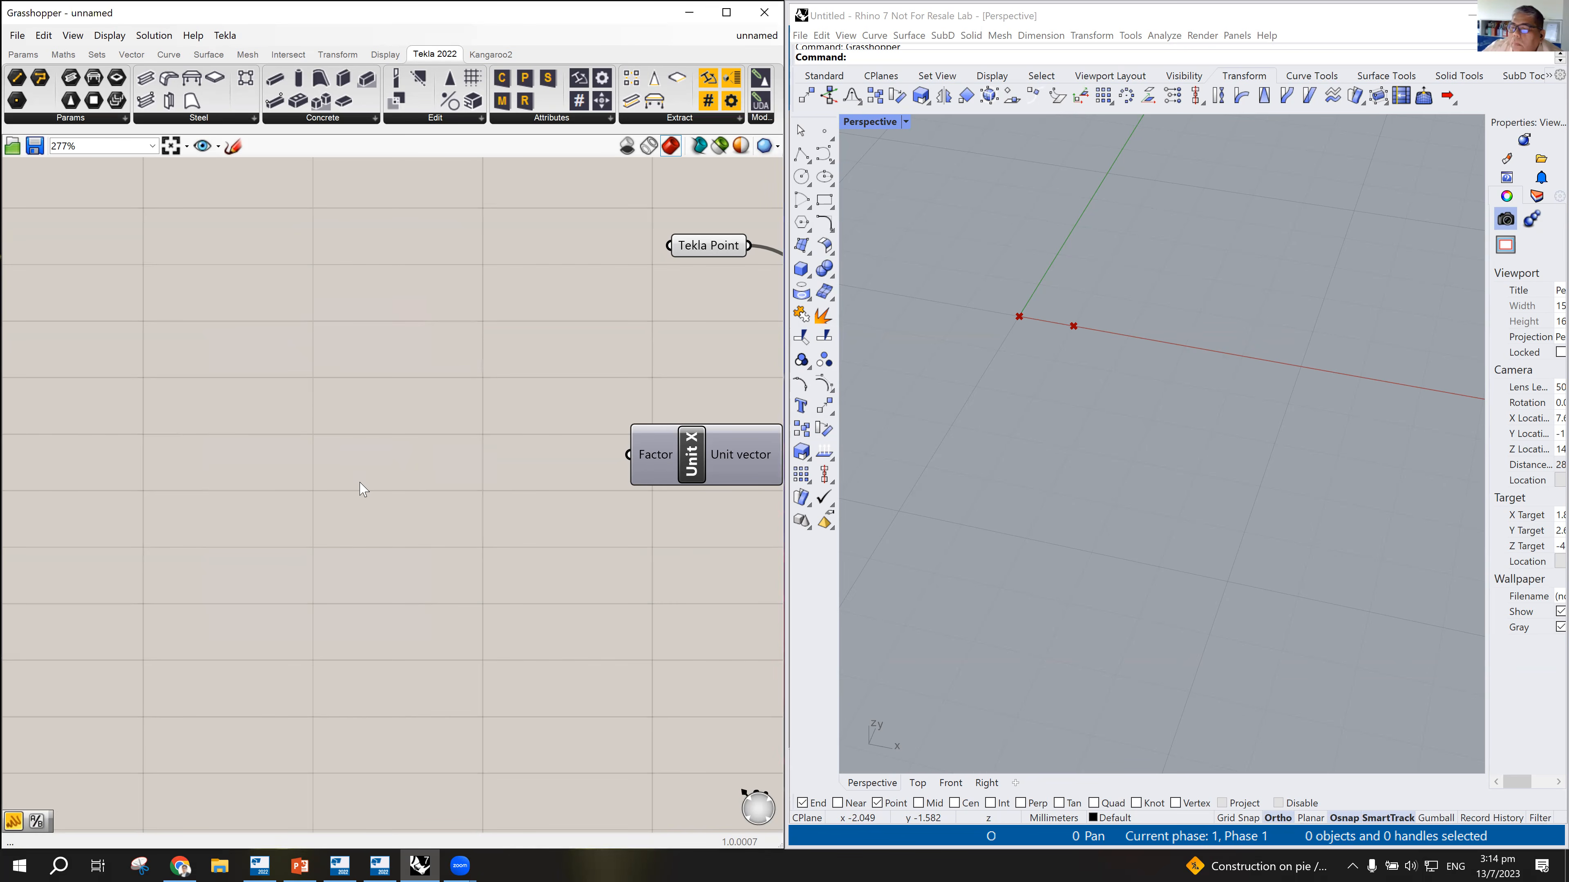
Step: Create a Number Slider directly from the value 3000 before Unit X and check its settings without changing them
double_click(354, 470)
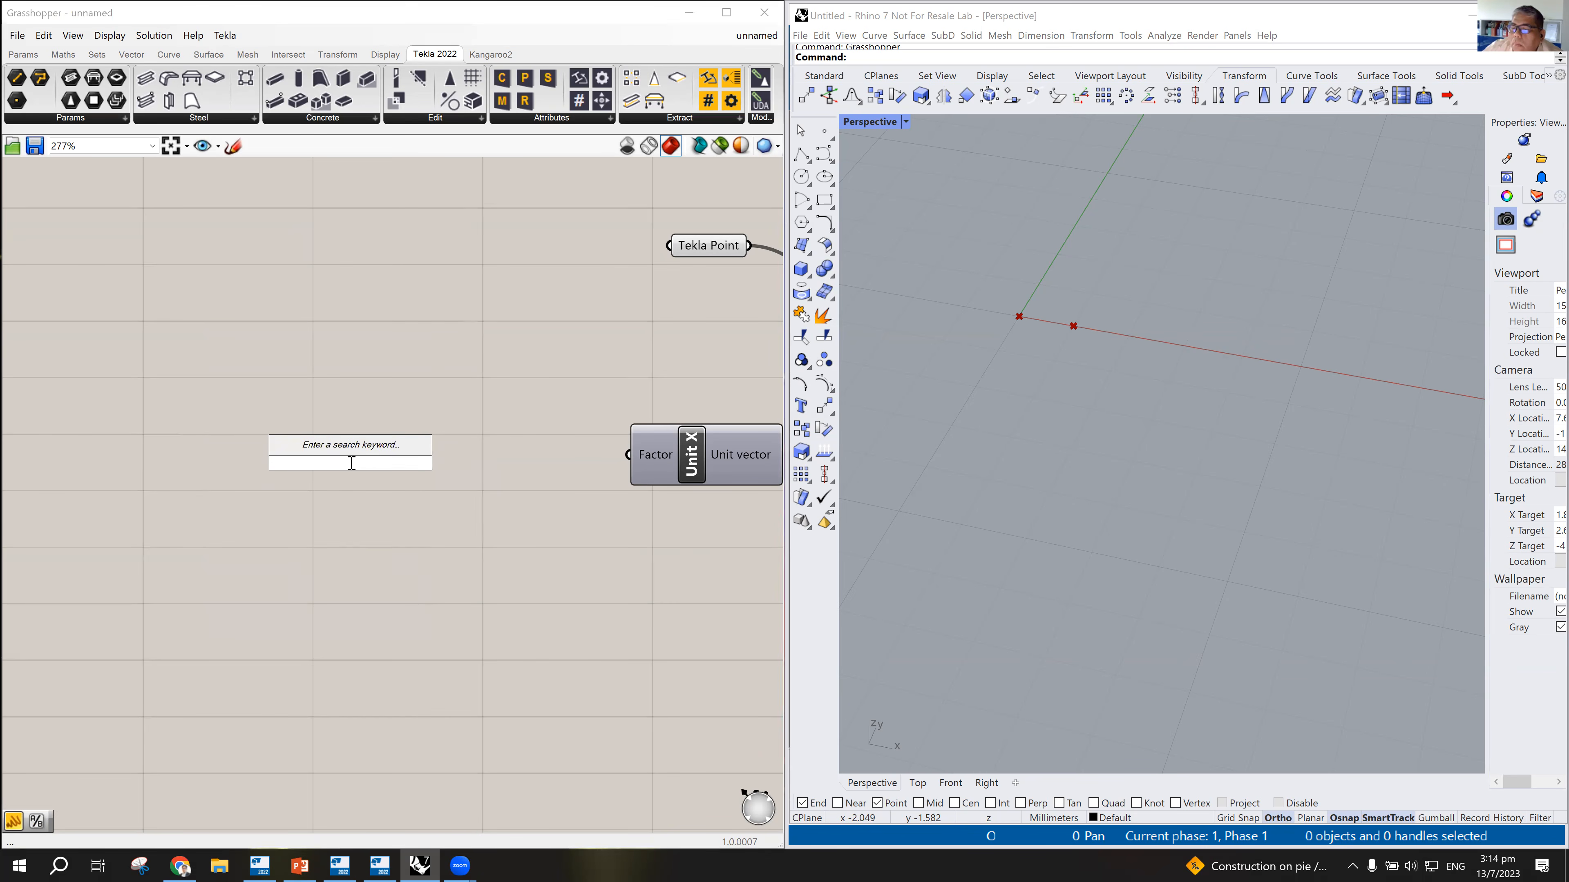
text(3000)
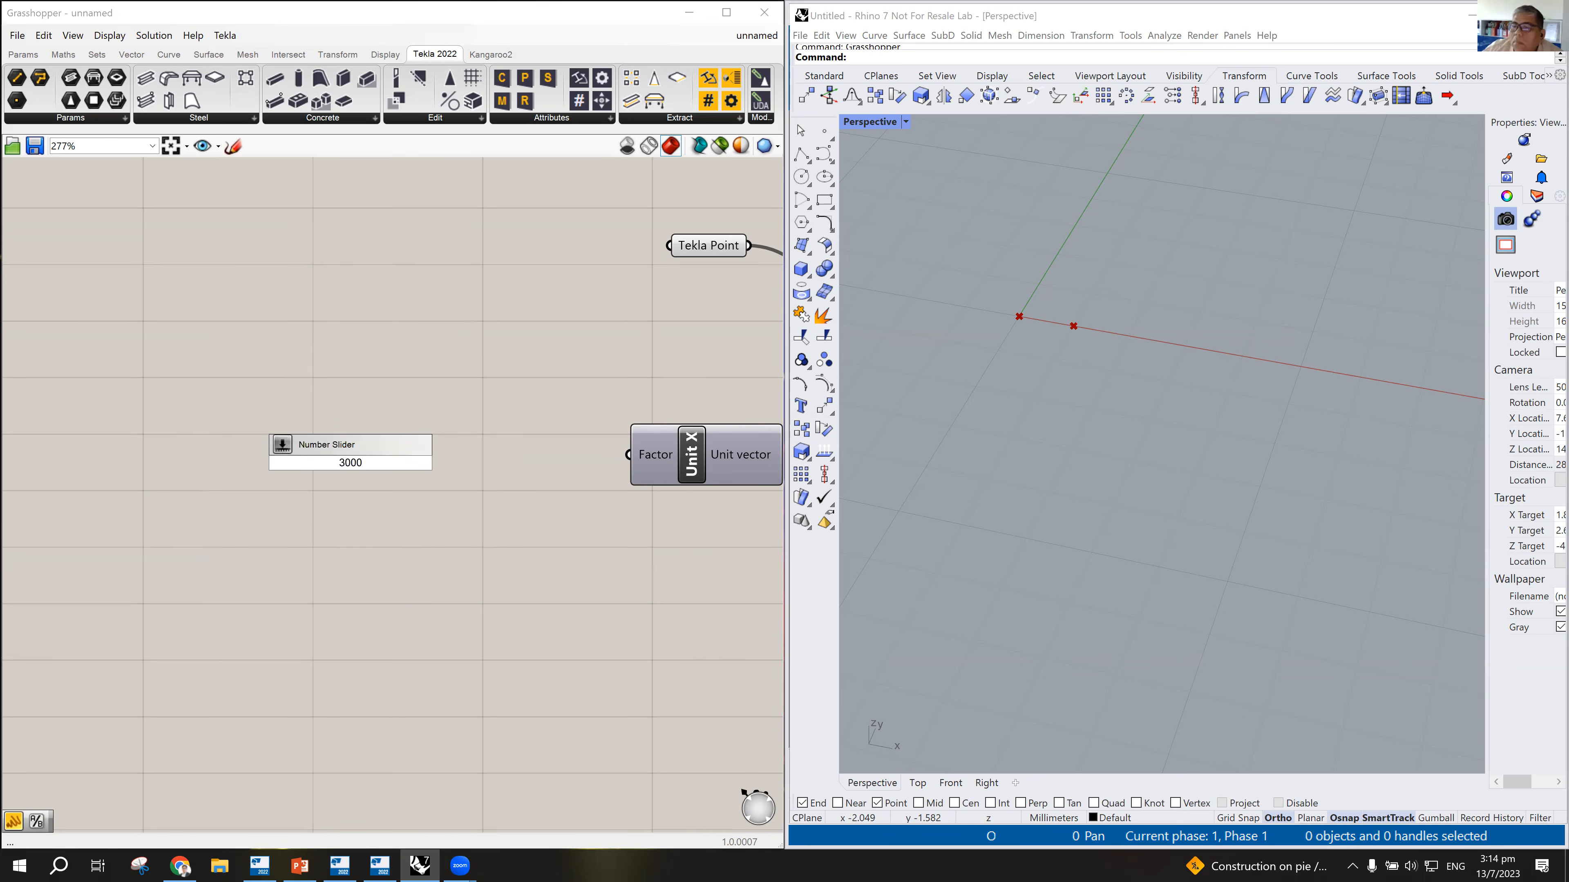
key(Return)
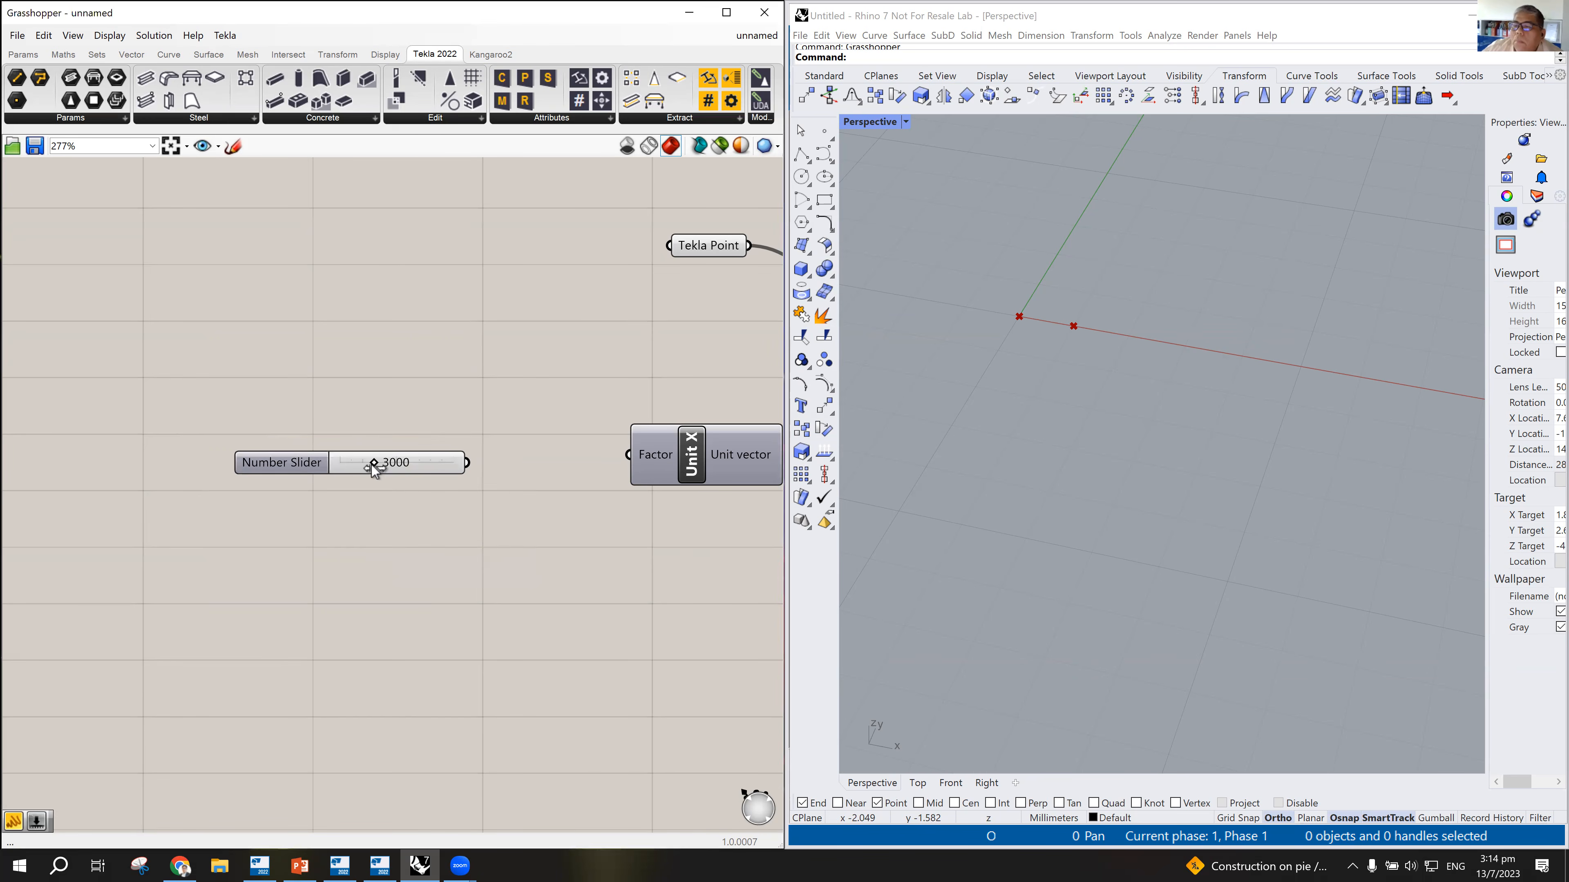
double_click(286, 464)
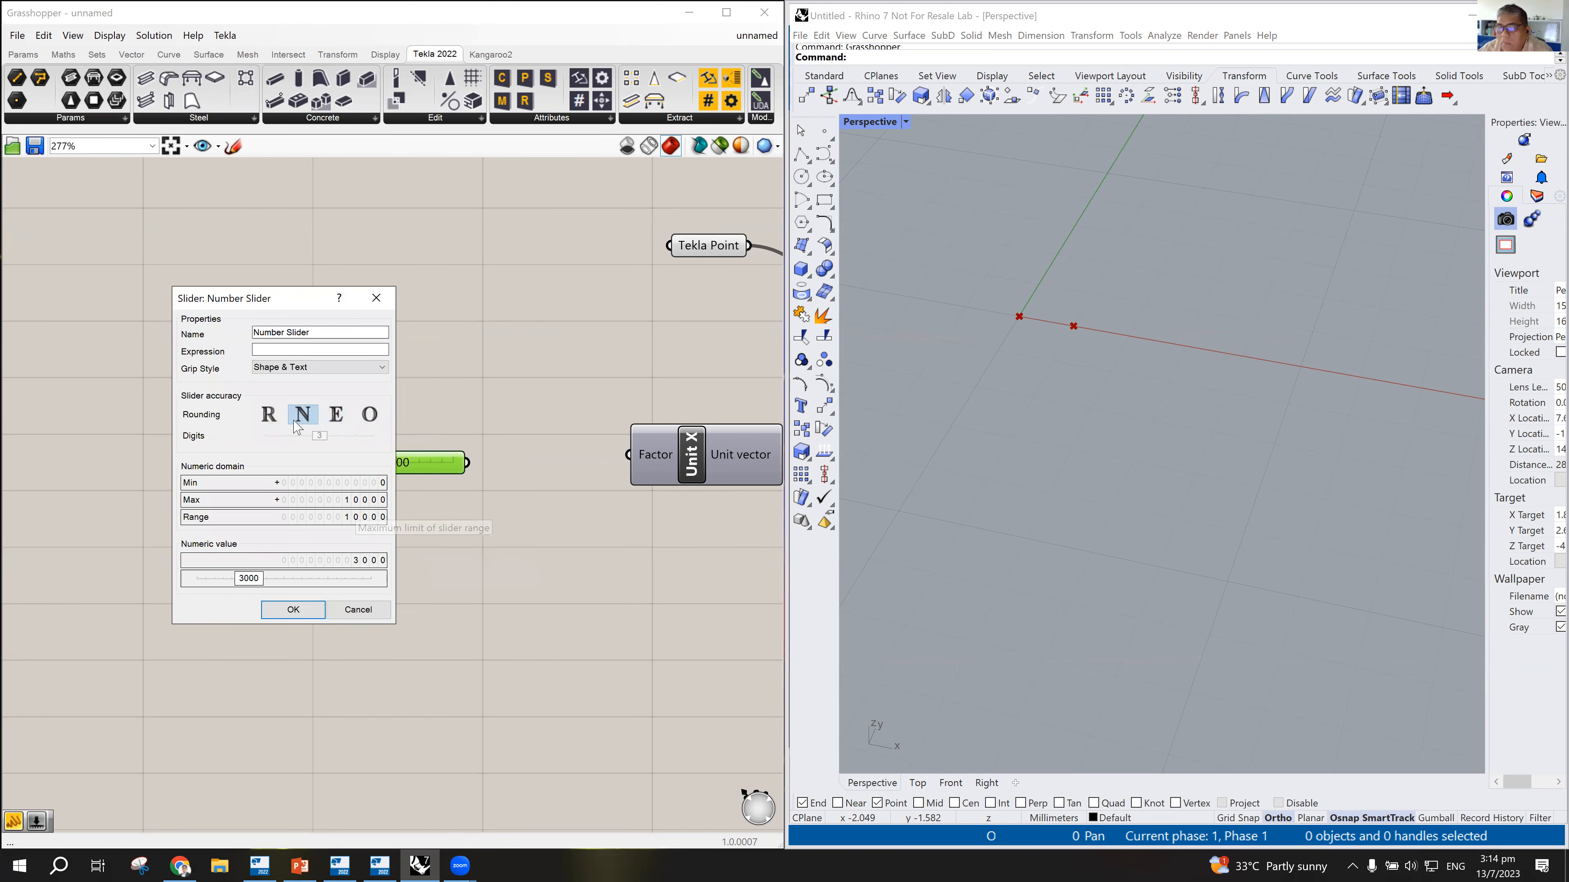
click(377, 299)
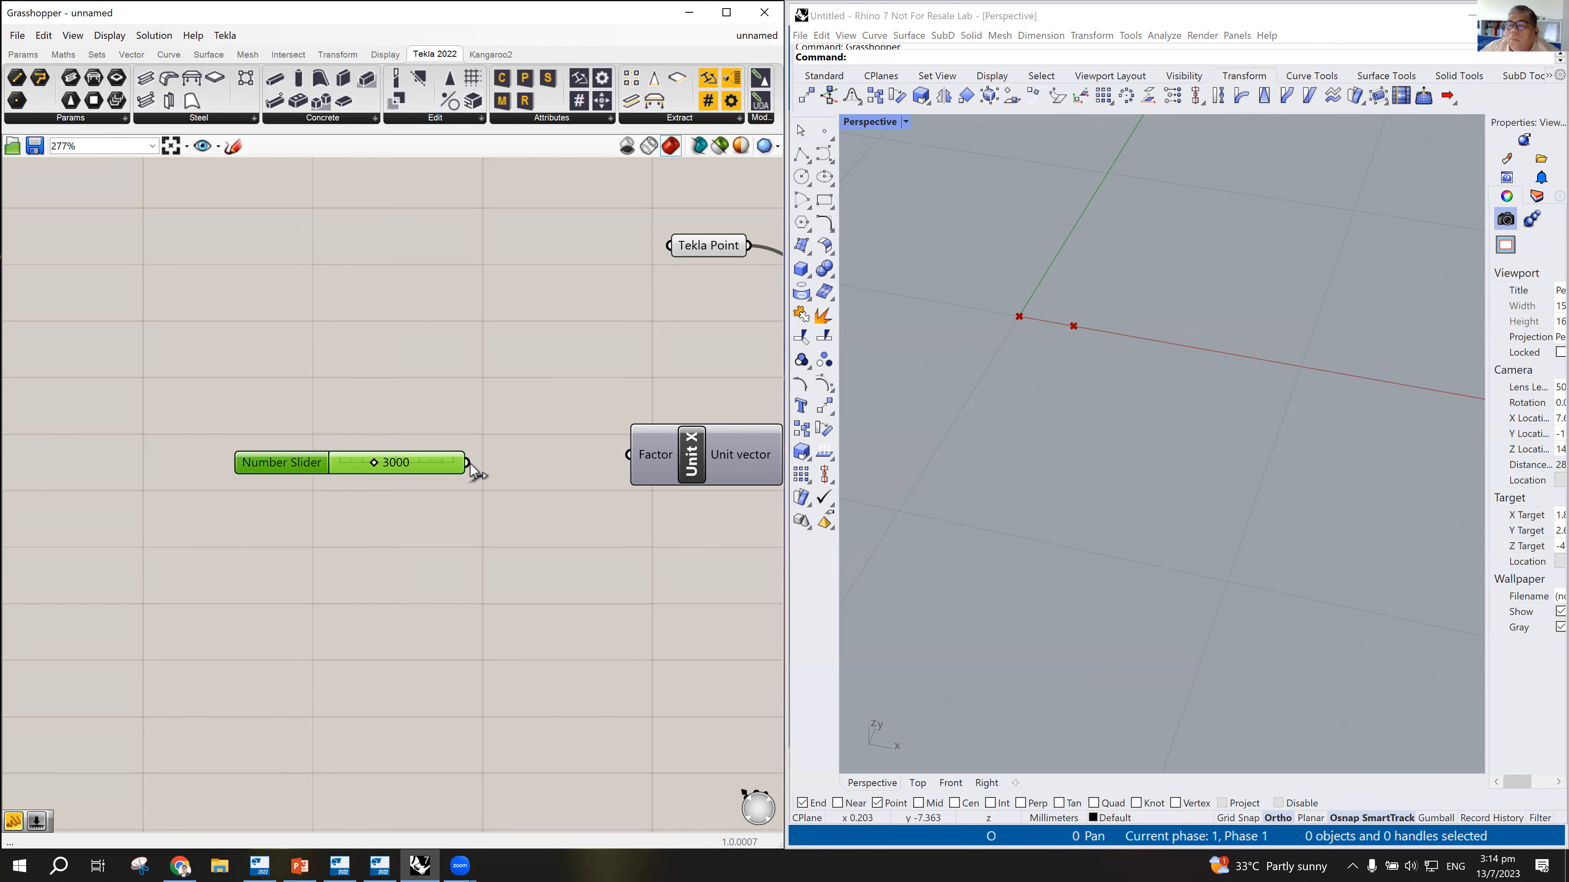
Step: Connect the 3000 Number Slider to Unit X's Factor input and view both points in the Rhino viewport
scroll(458, 480, down, 3)
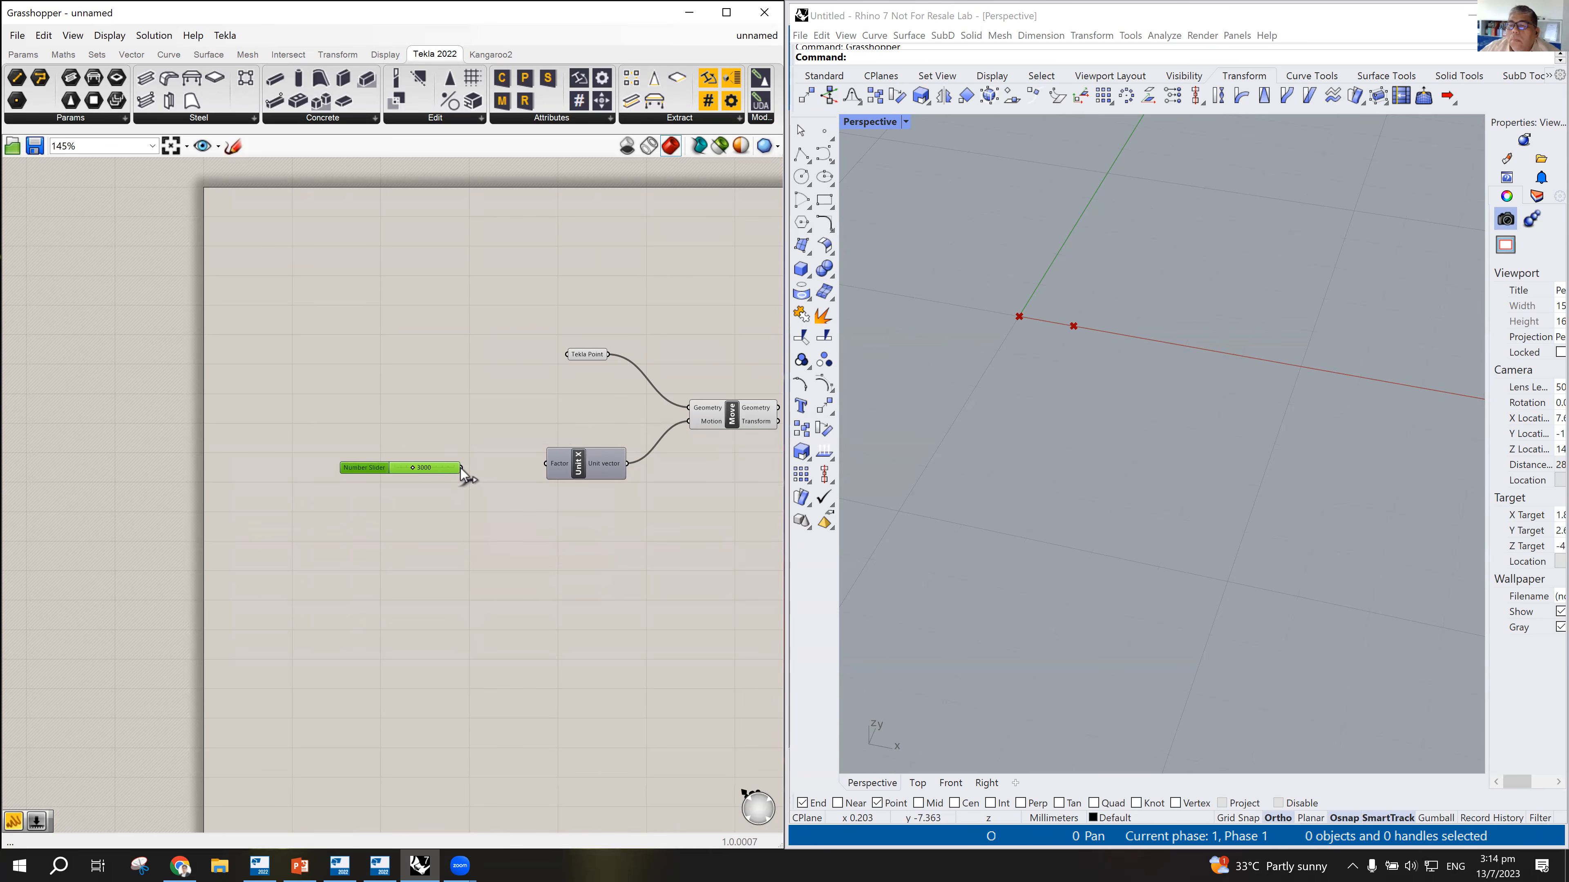
drag(461, 468, 546, 464)
scroll(1087, 392, down, 8)
scroll(1204, 417, up, 8)
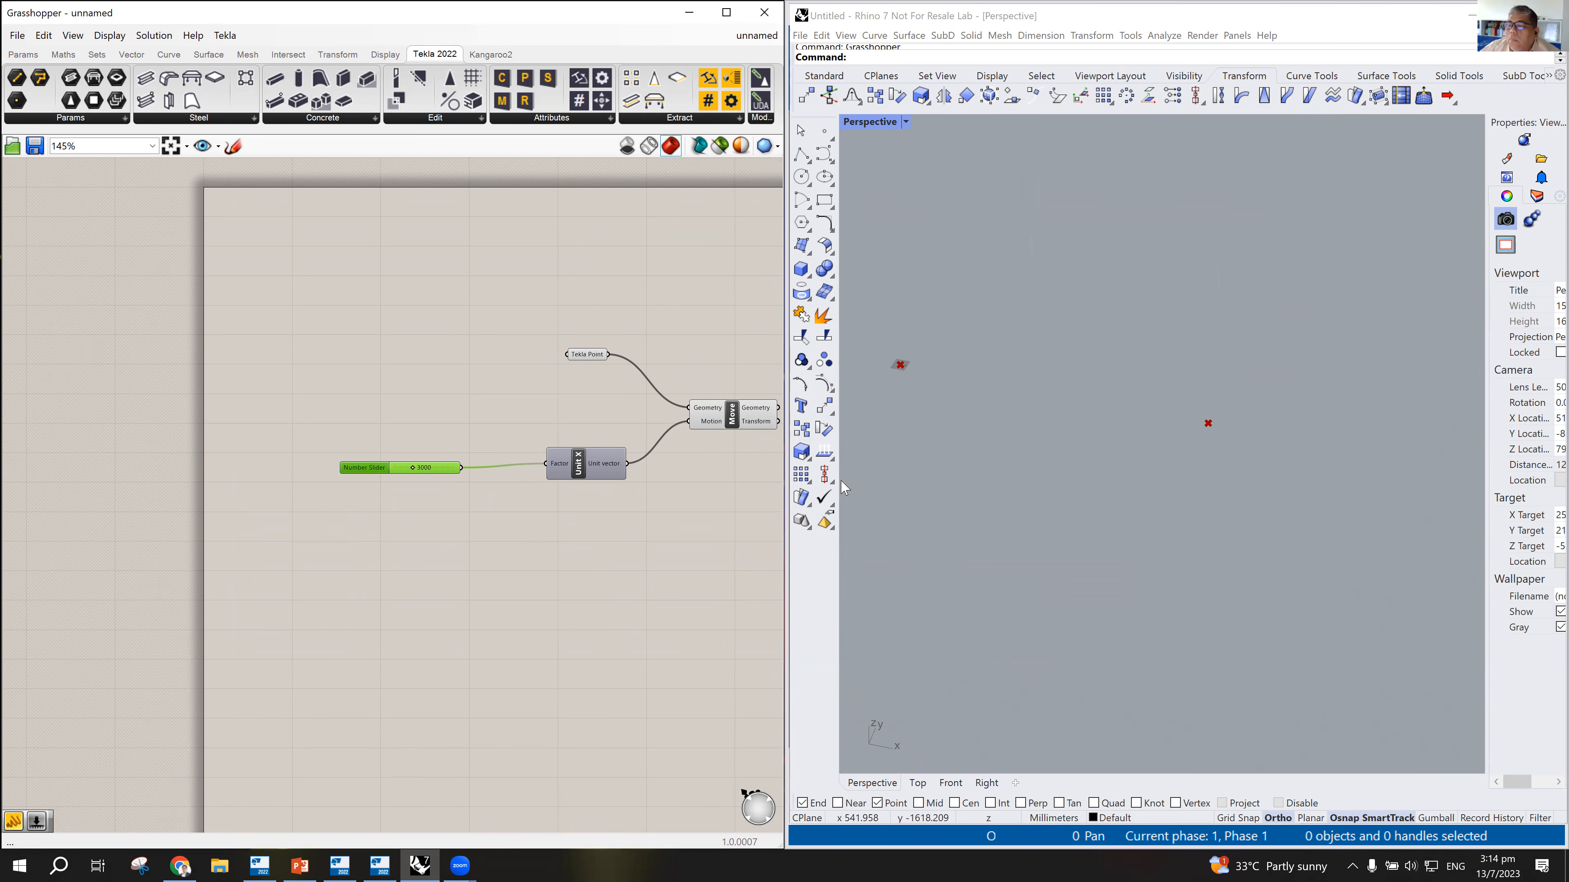
scroll(381, 499, down, 3)
scroll(627, 455, up, 4)
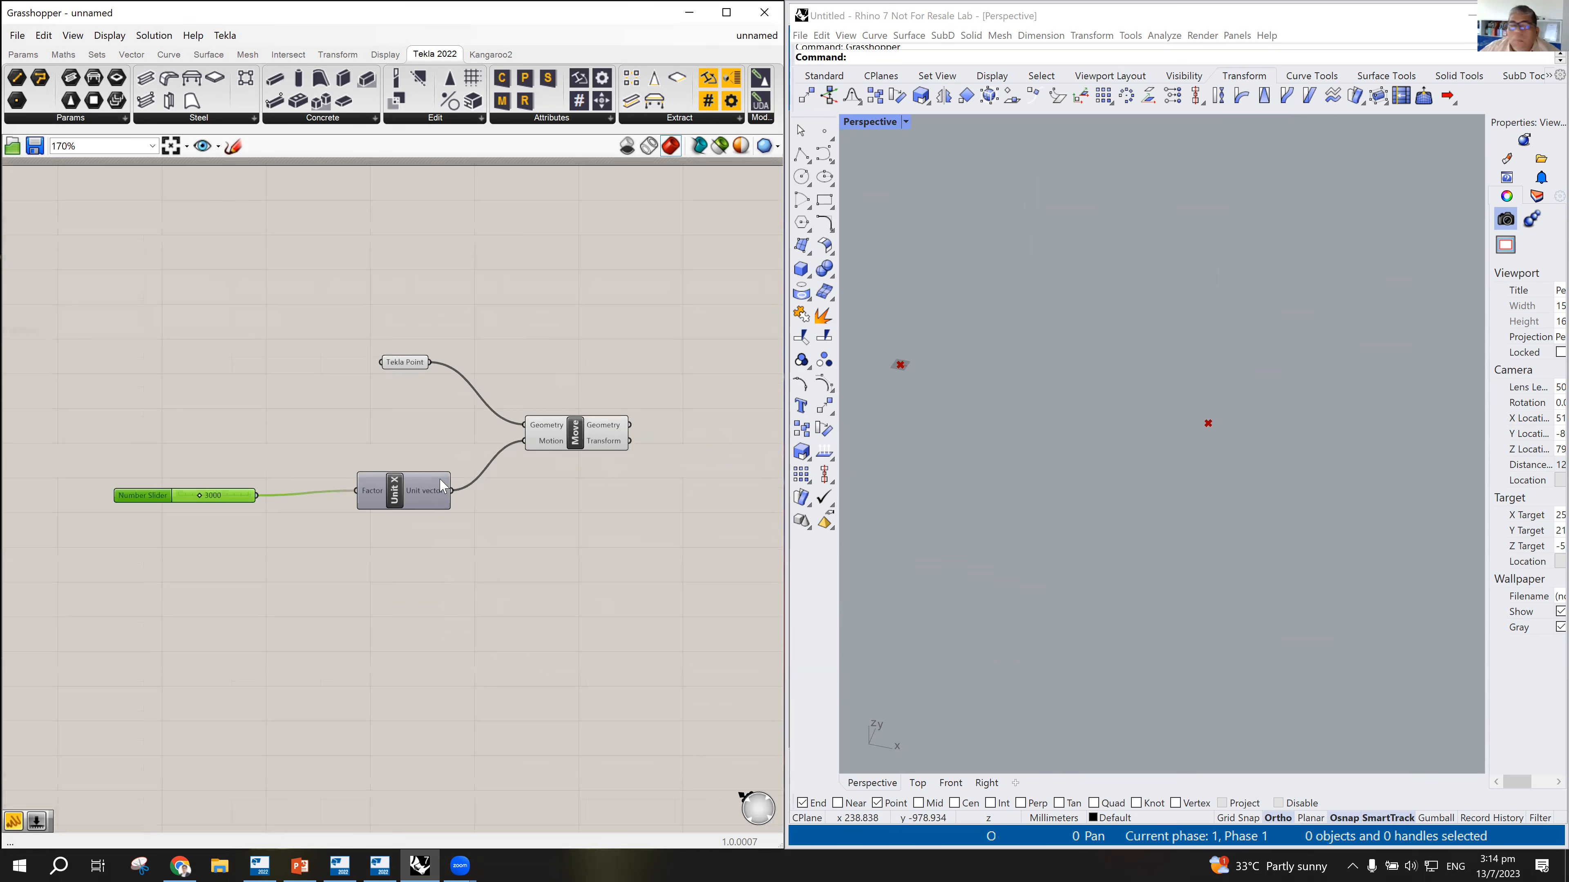
Step: Rearrange Unit X, Move, Tekla Point and the Number Slider into a tidier, more compact layout
drag(442, 487, 447, 465)
mouse_move(560, 439)
mouse_down()
mouse_move(563, 288)
mouse_move(573, 440)
mouse_up()
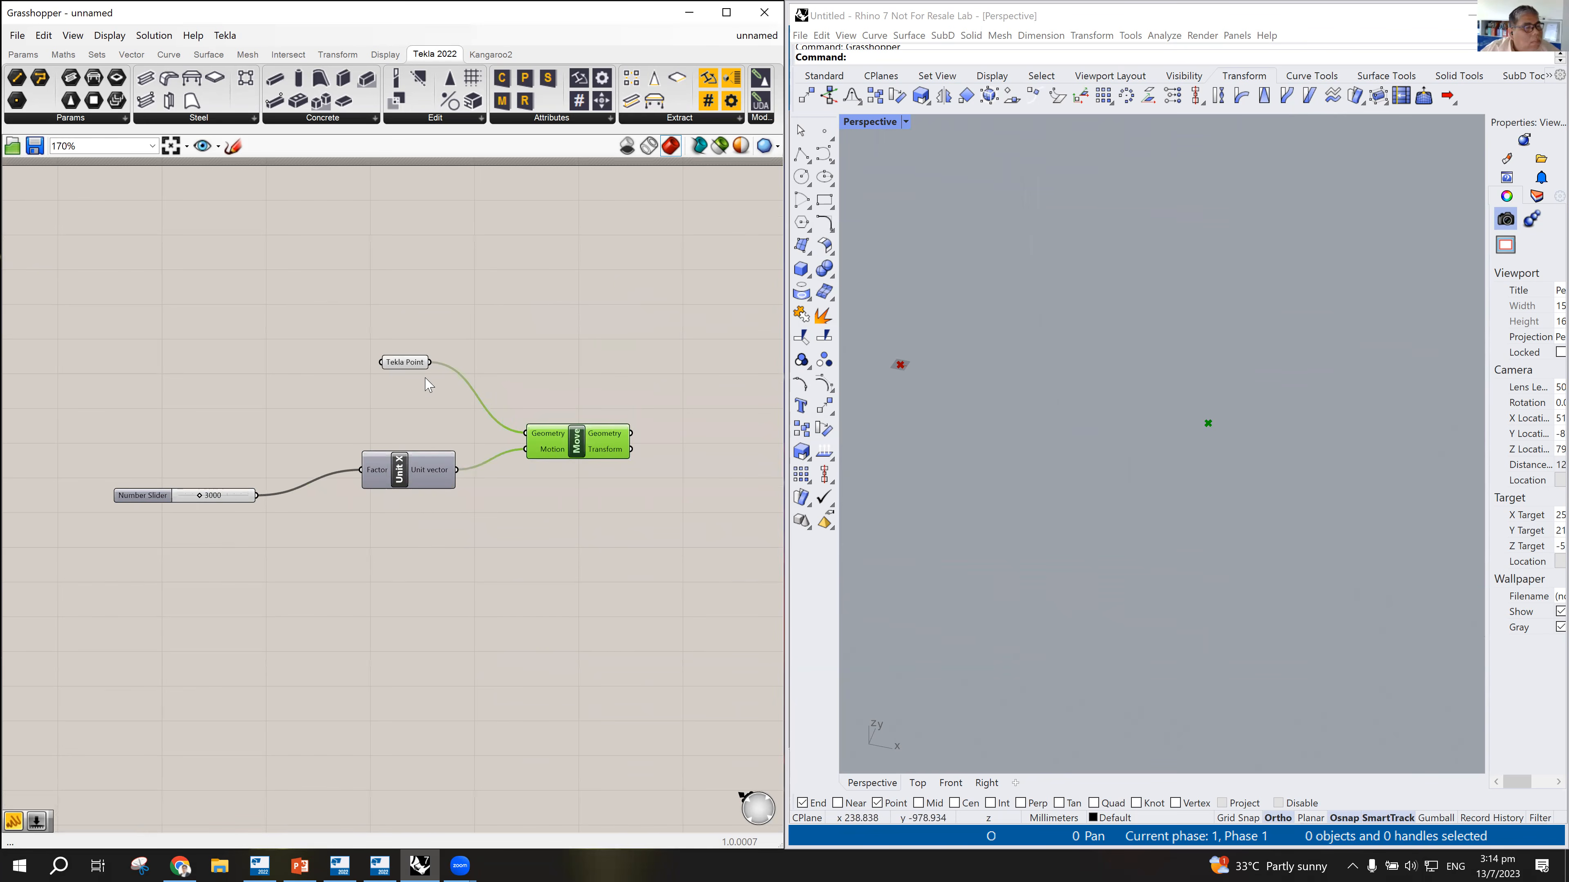
drag(408, 363, 397, 401)
drag(410, 486, 406, 503)
drag(155, 501, 188, 548)
scroll(659, 406, up, 1)
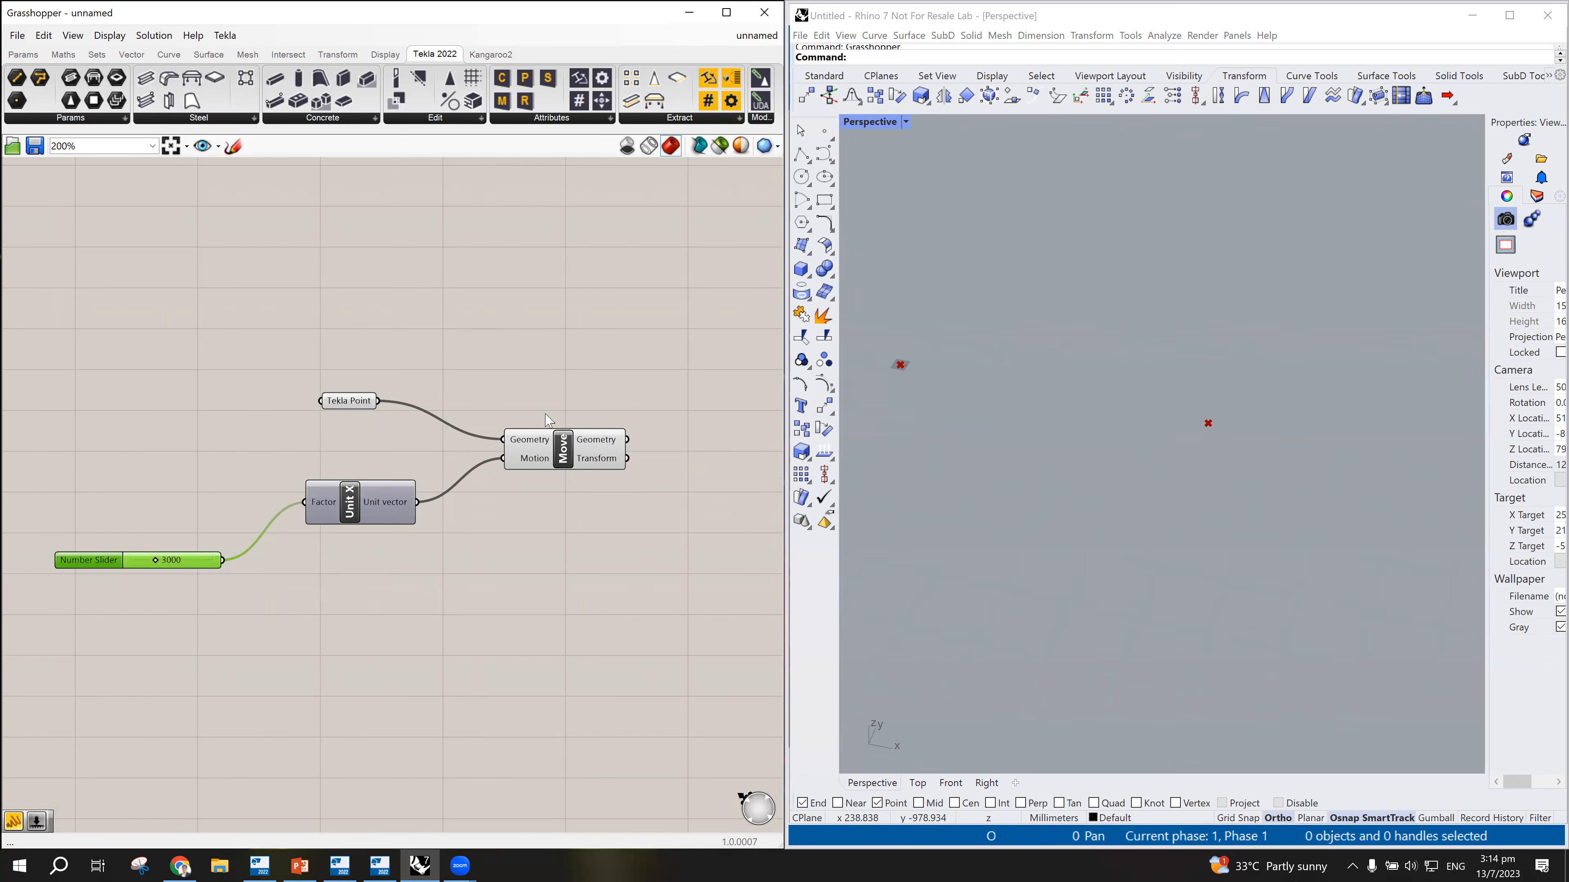
Step: Move all four connected components together farther into the canvas, away from its upper-left corner
scroll(512, 440, down, 3)
scroll(556, 427, up, 2)
scroll(588, 410, up, 1)
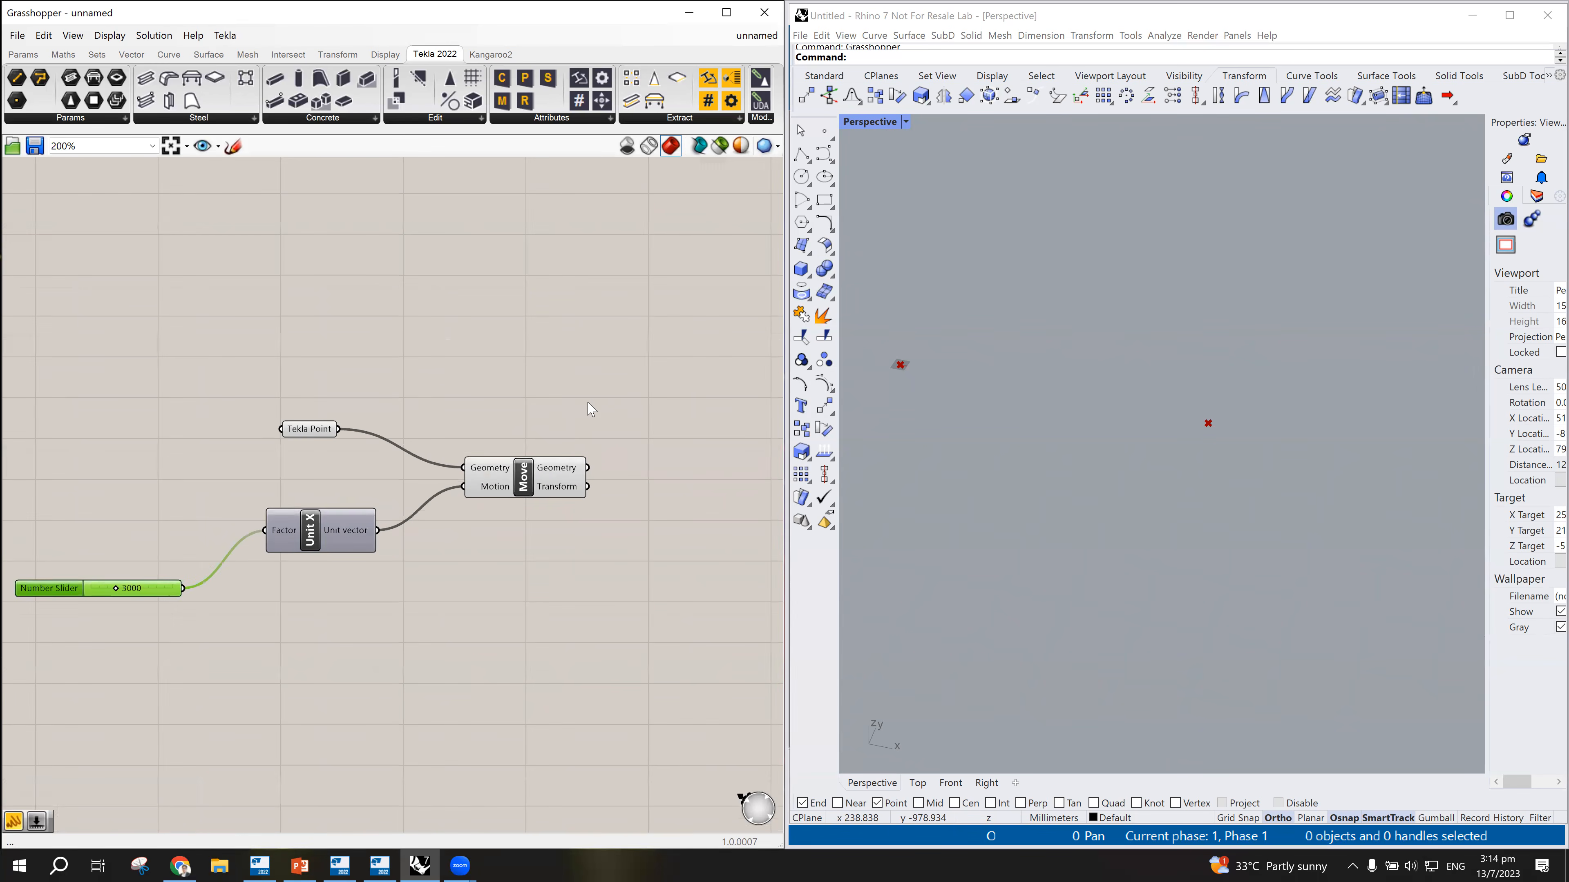
scroll(580, 465, down, 3)
drag(615, 398, 241, 616)
drag(411, 507, 419, 647)
scroll(481, 621, down, 3)
scroll(509, 693, up, 3)
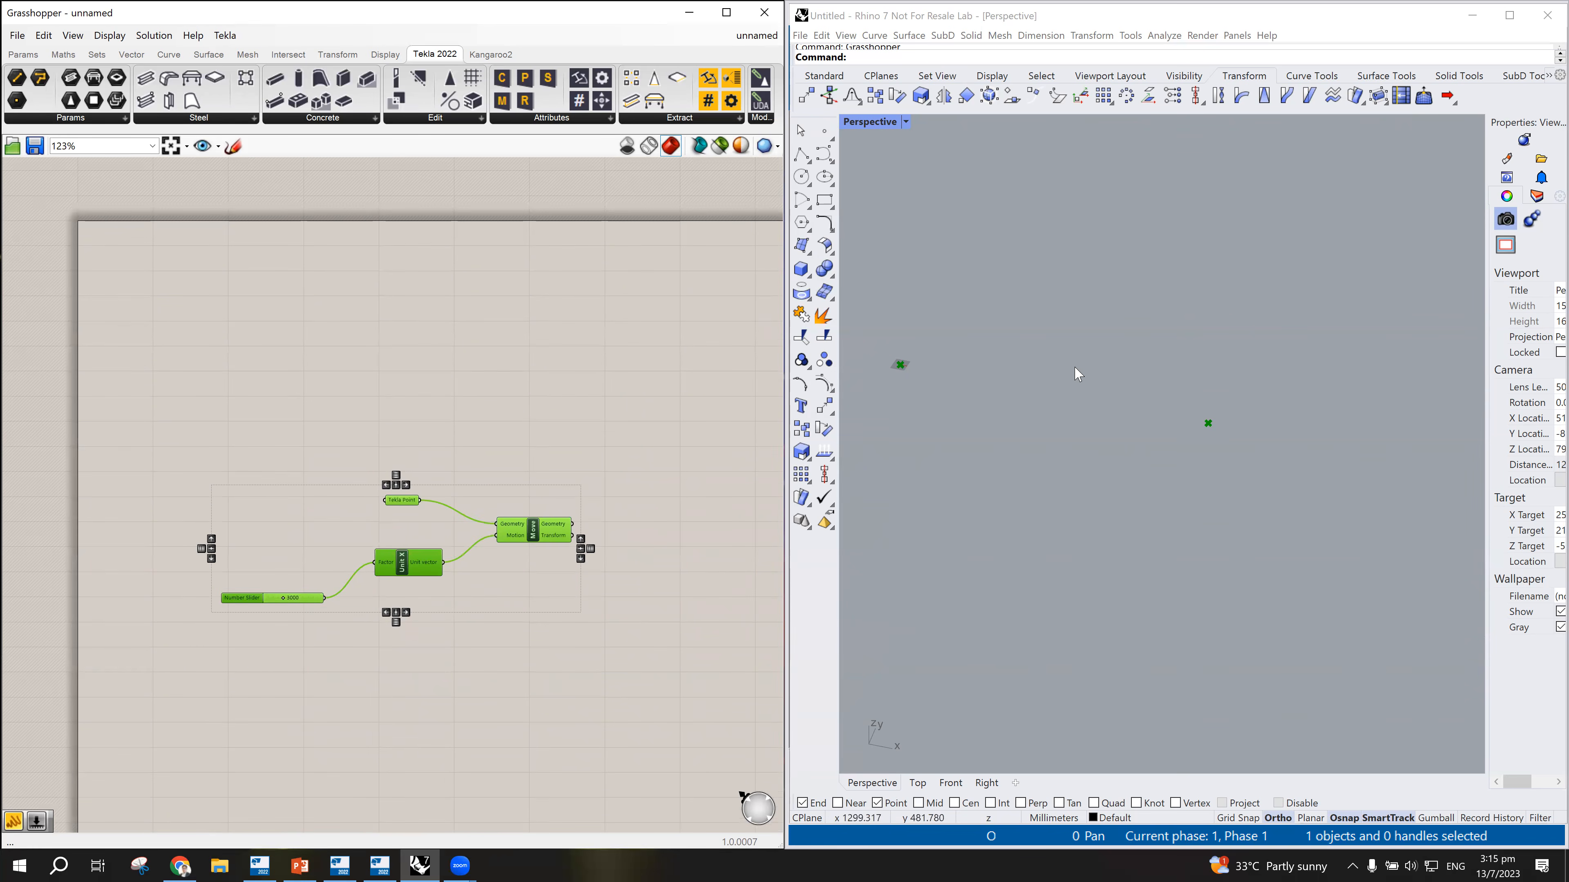
click(590, 491)
scroll(584, 499, up, 3)
scroll(518, 520, down, 4)
drag(564, 456, 170, 682)
drag(398, 570, 460, 703)
right_drag(555, 729, 488, 415)
scroll(491, 422, up, 4)
click(529, 438)
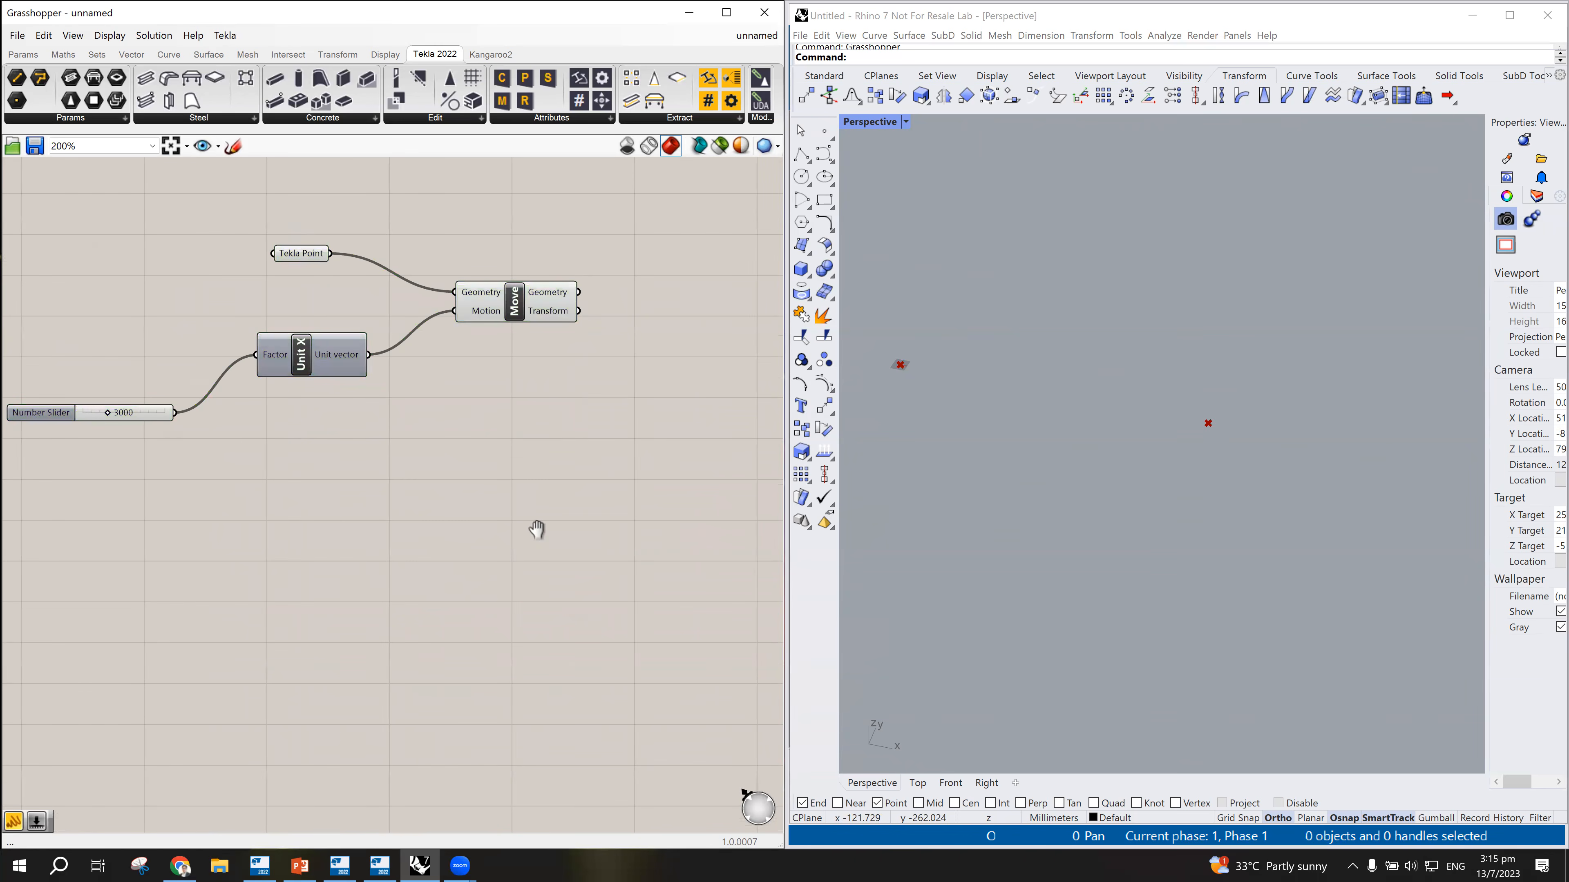
Step: Add a two-point Line component and place it above and to the right of Move
right_drag(536, 530, 529, 676)
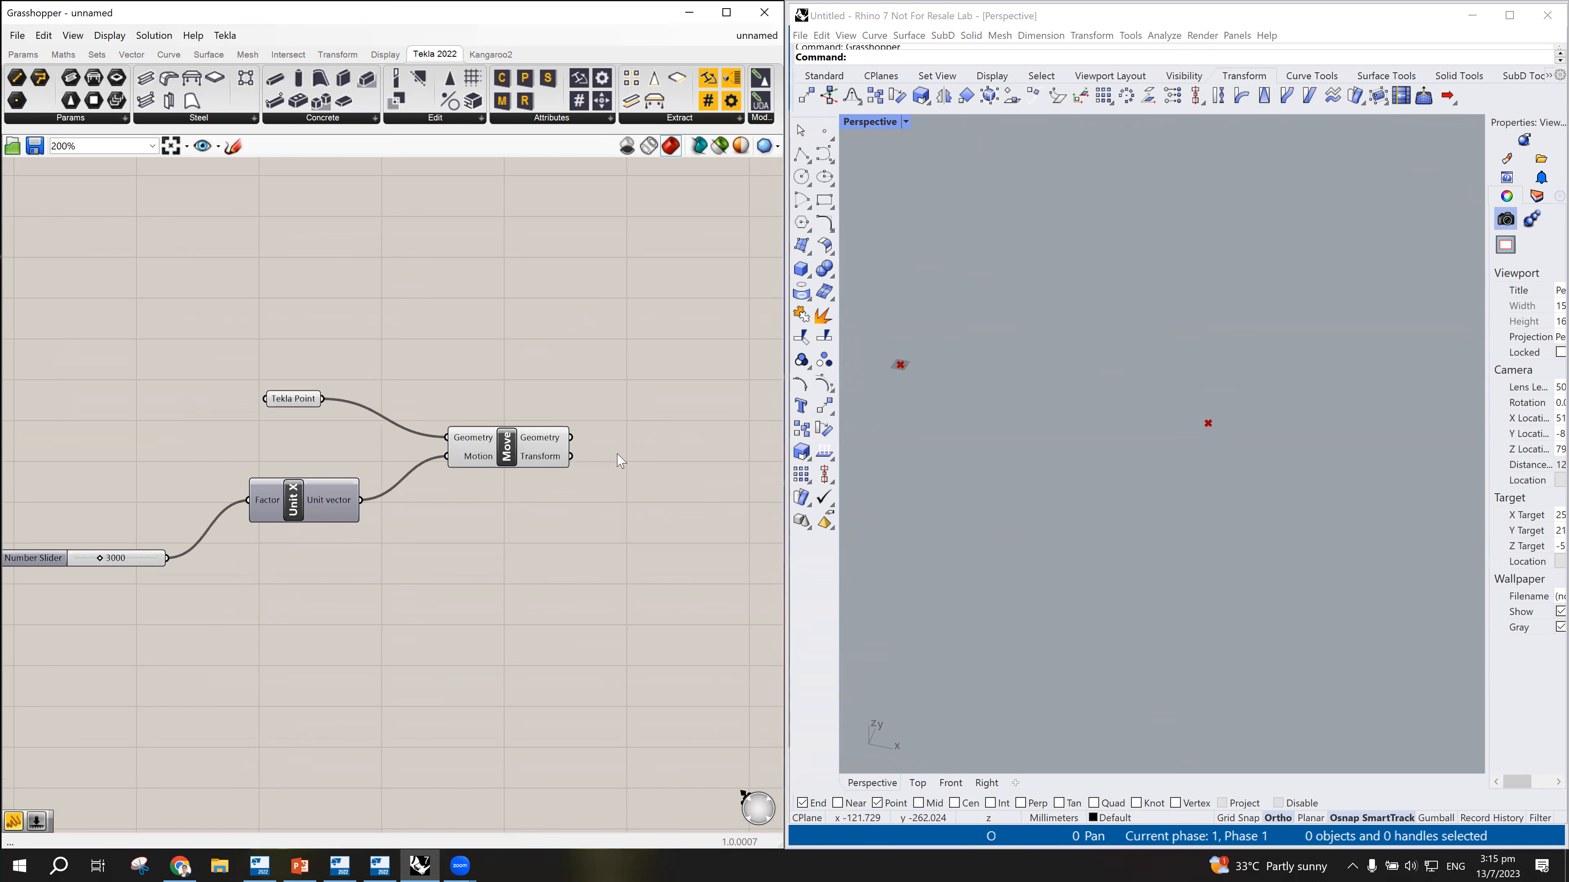
double_click(628, 354)
text(line)
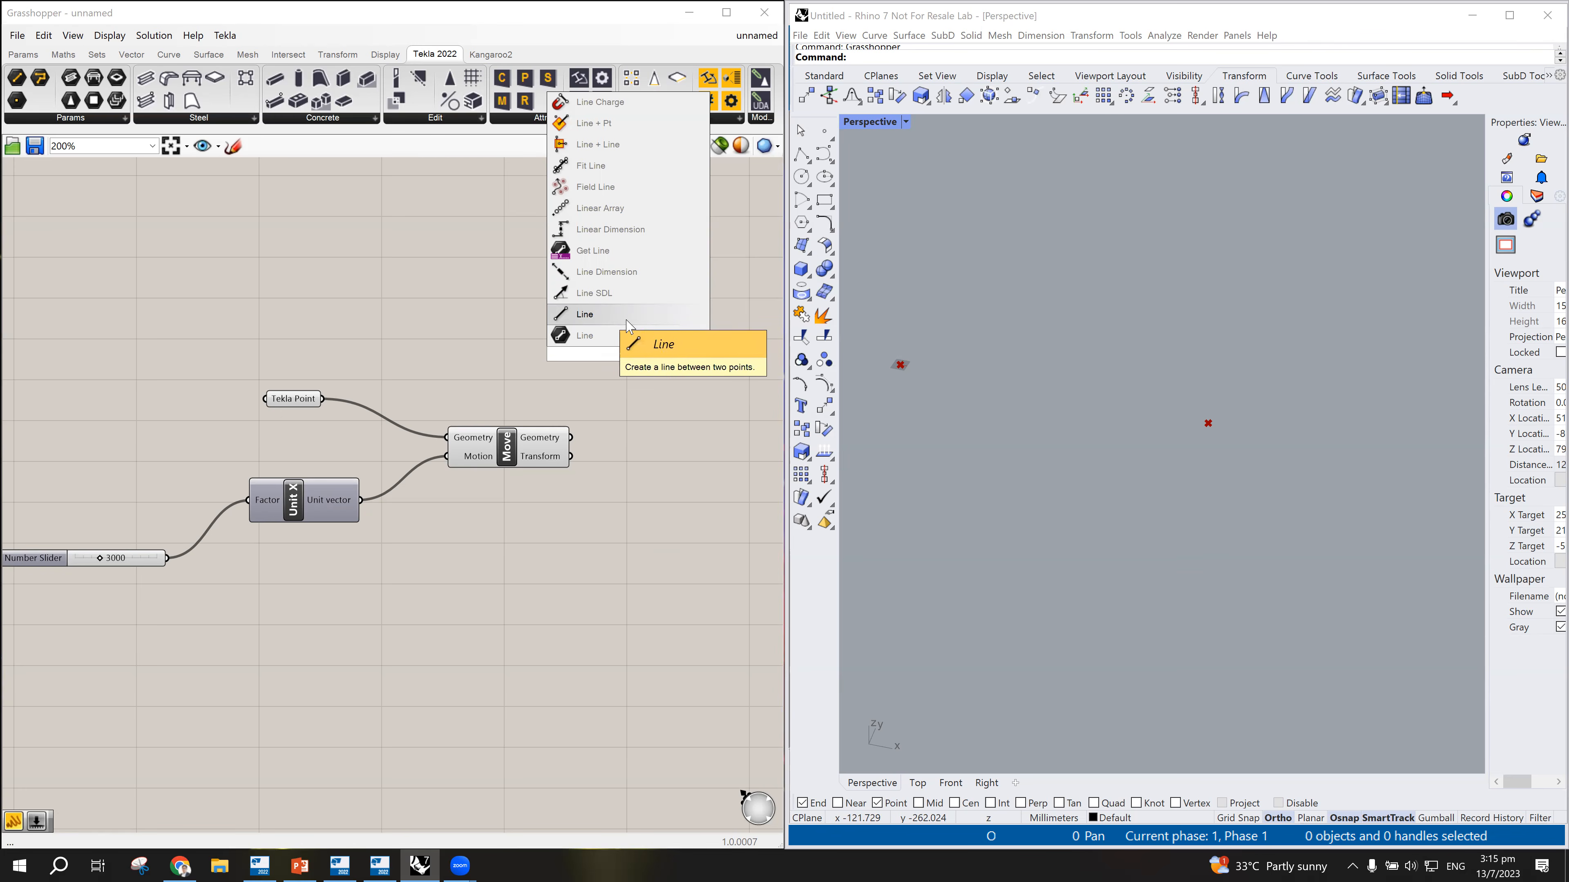
click(584, 313)
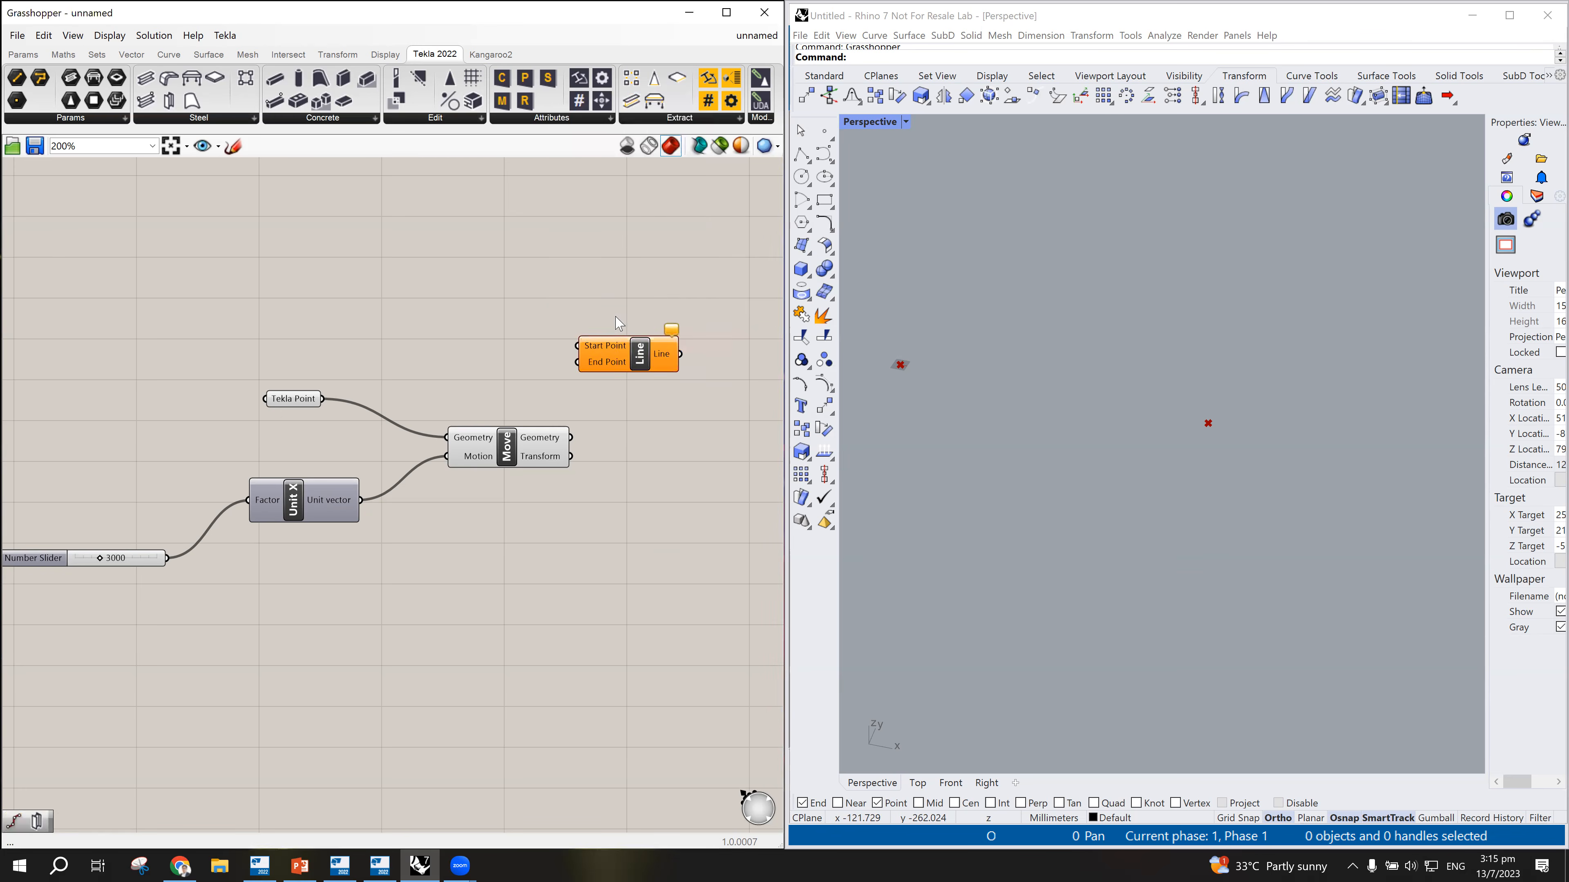
drag(642, 364, 663, 321)
Step: Identify the Tekla Point in the Rhino viewport and connect it to the Line component's Start Point
click(293, 400)
scroll(898, 366, up, 3)
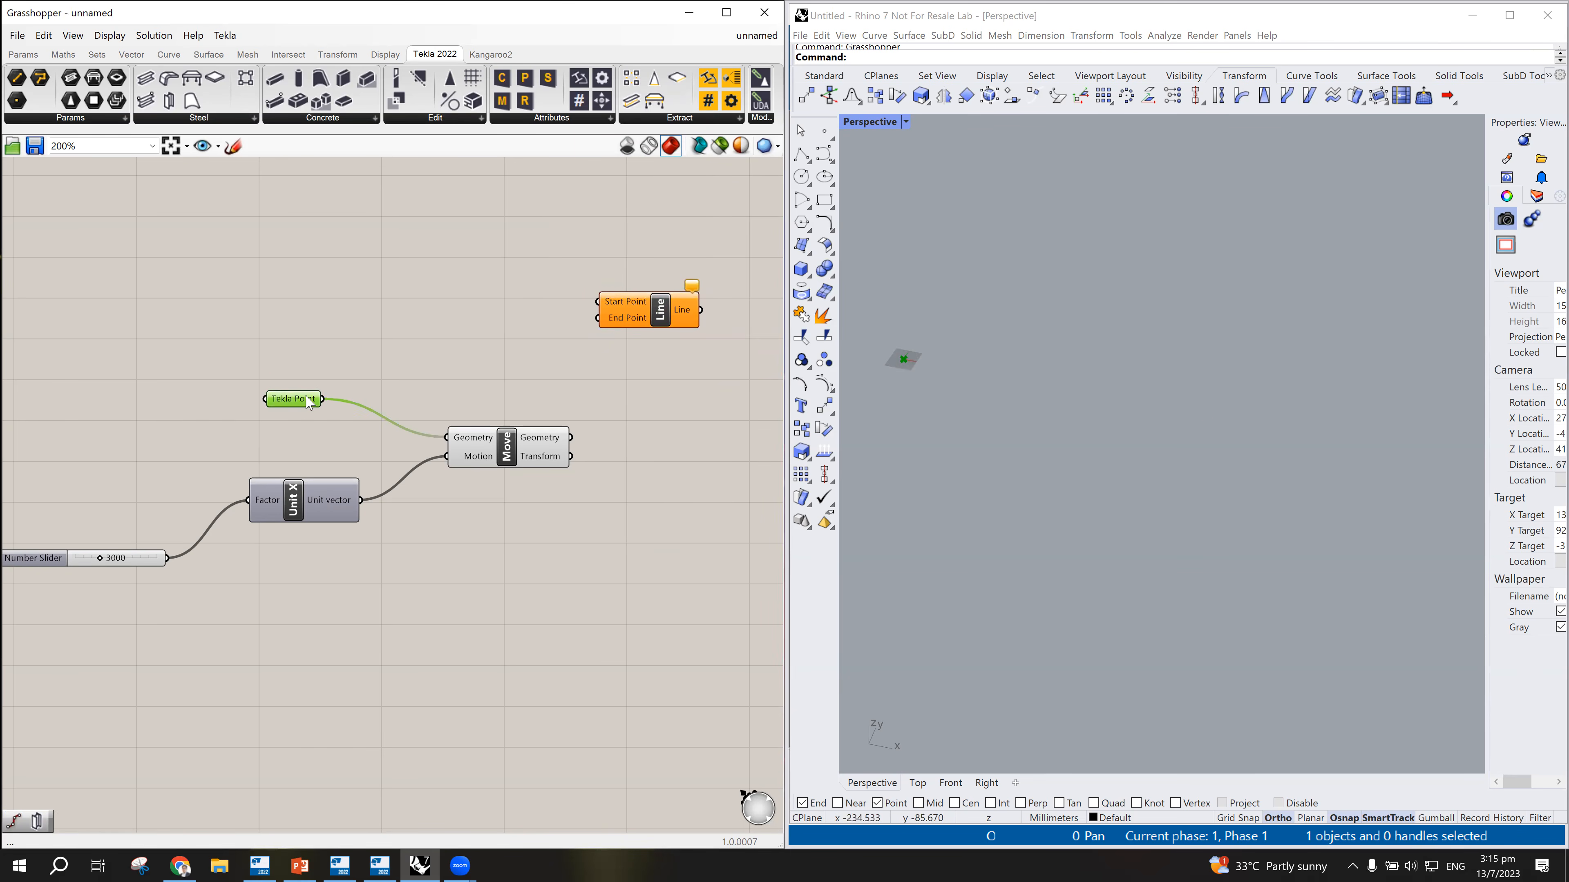
drag(324, 400, 597, 305)
scroll(1103, 406, down, 3)
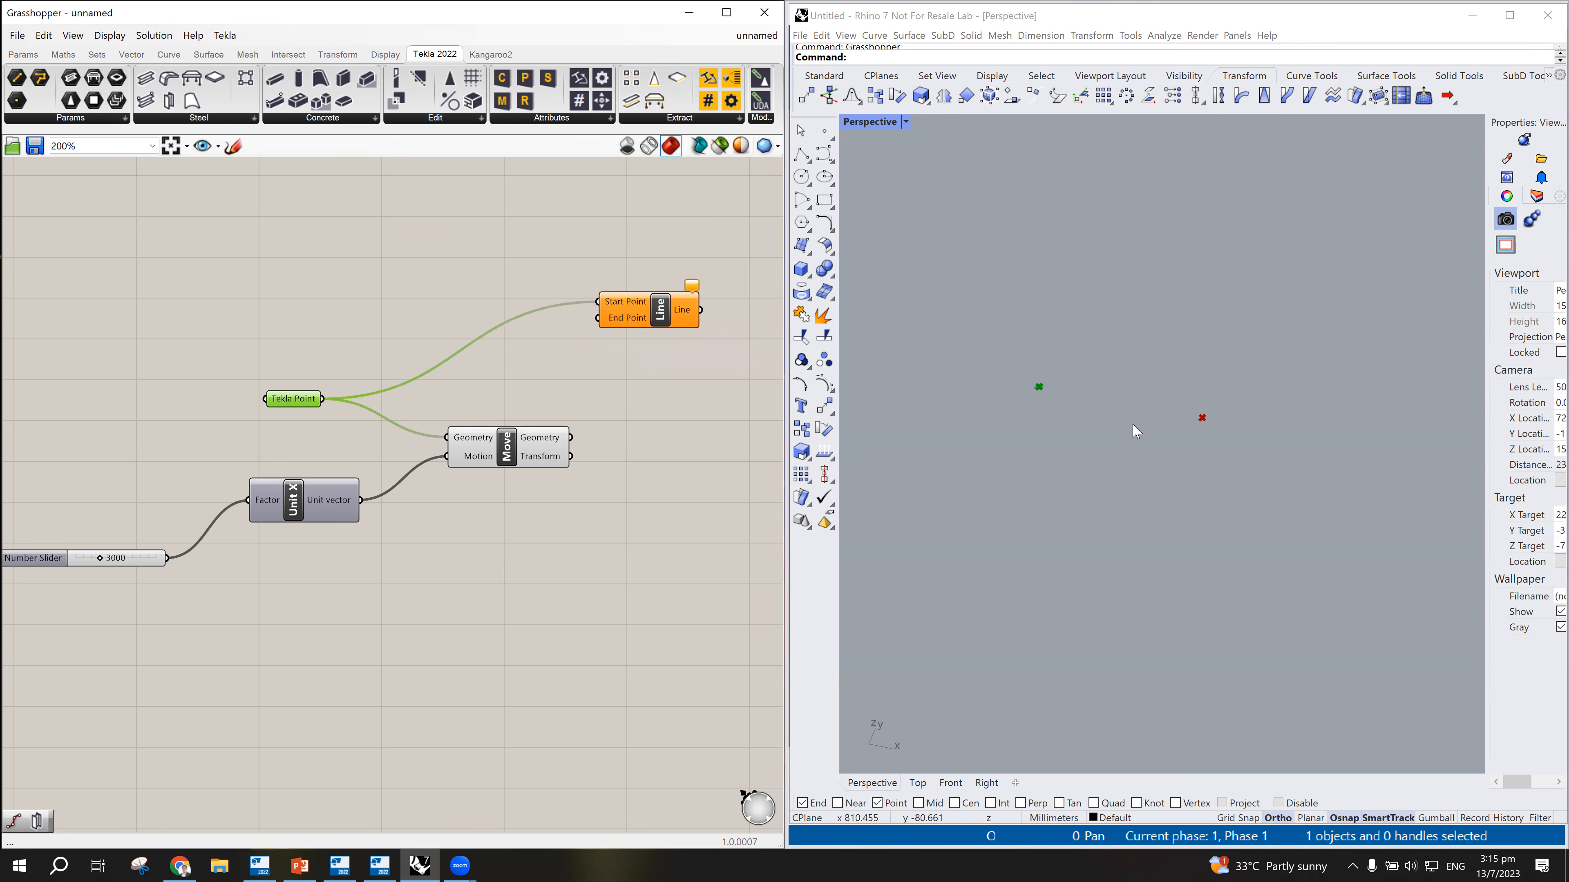
Step: Identify the moved point in the Rhino viewport and connect Move's Geometry output to the Line component's End Point
click(509, 450)
scroll(1206, 405, up, 3)
scroll(1207, 399, down, 2)
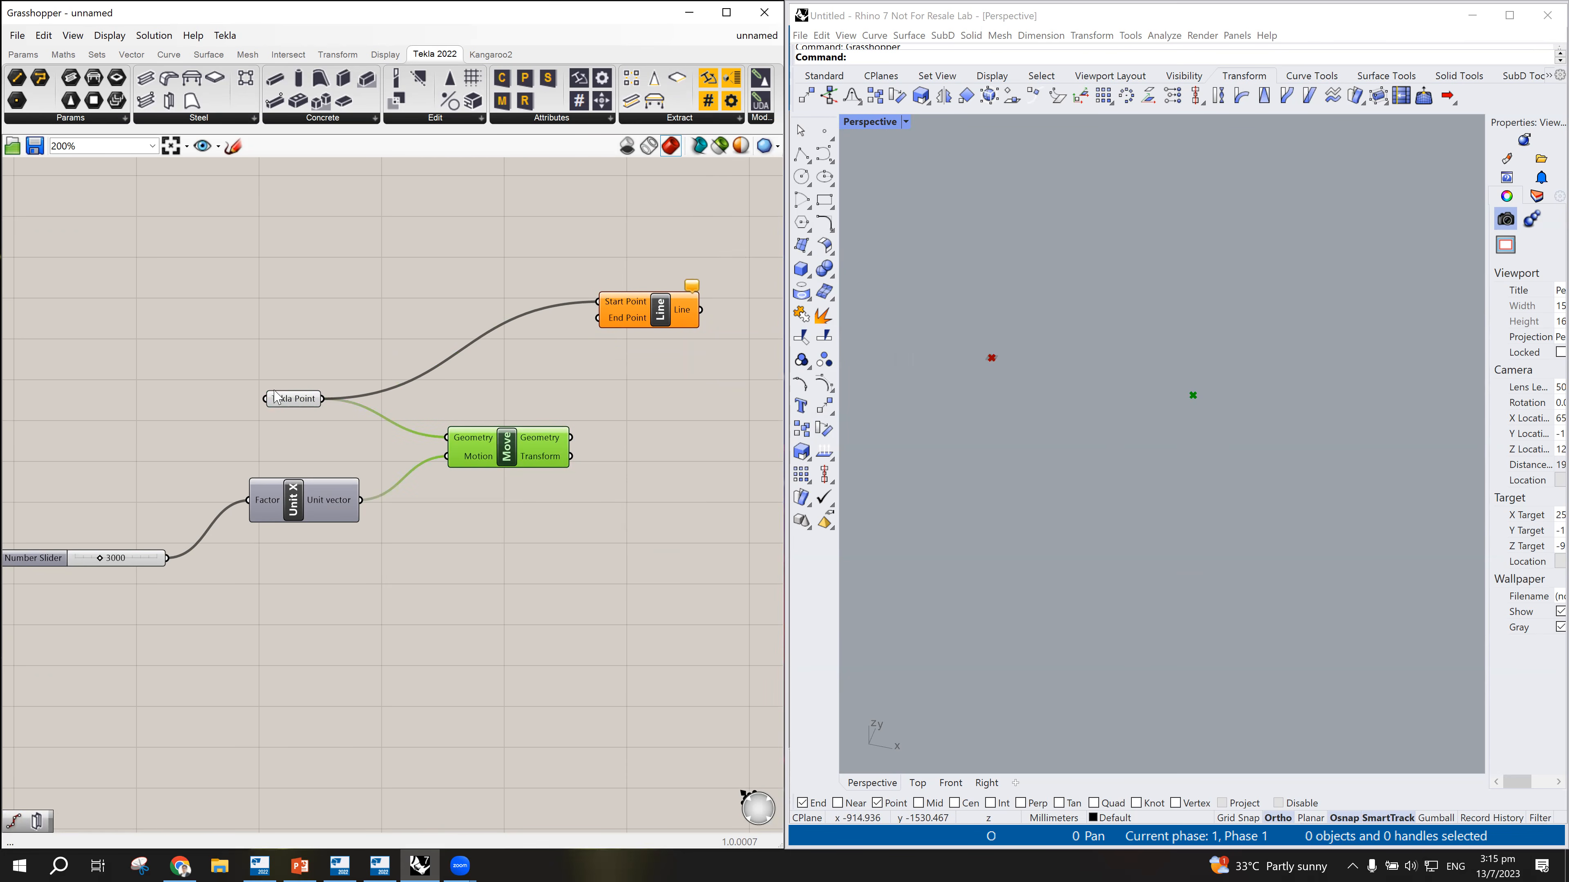
drag(571, 437, 591, 318)
click(1052, 391)
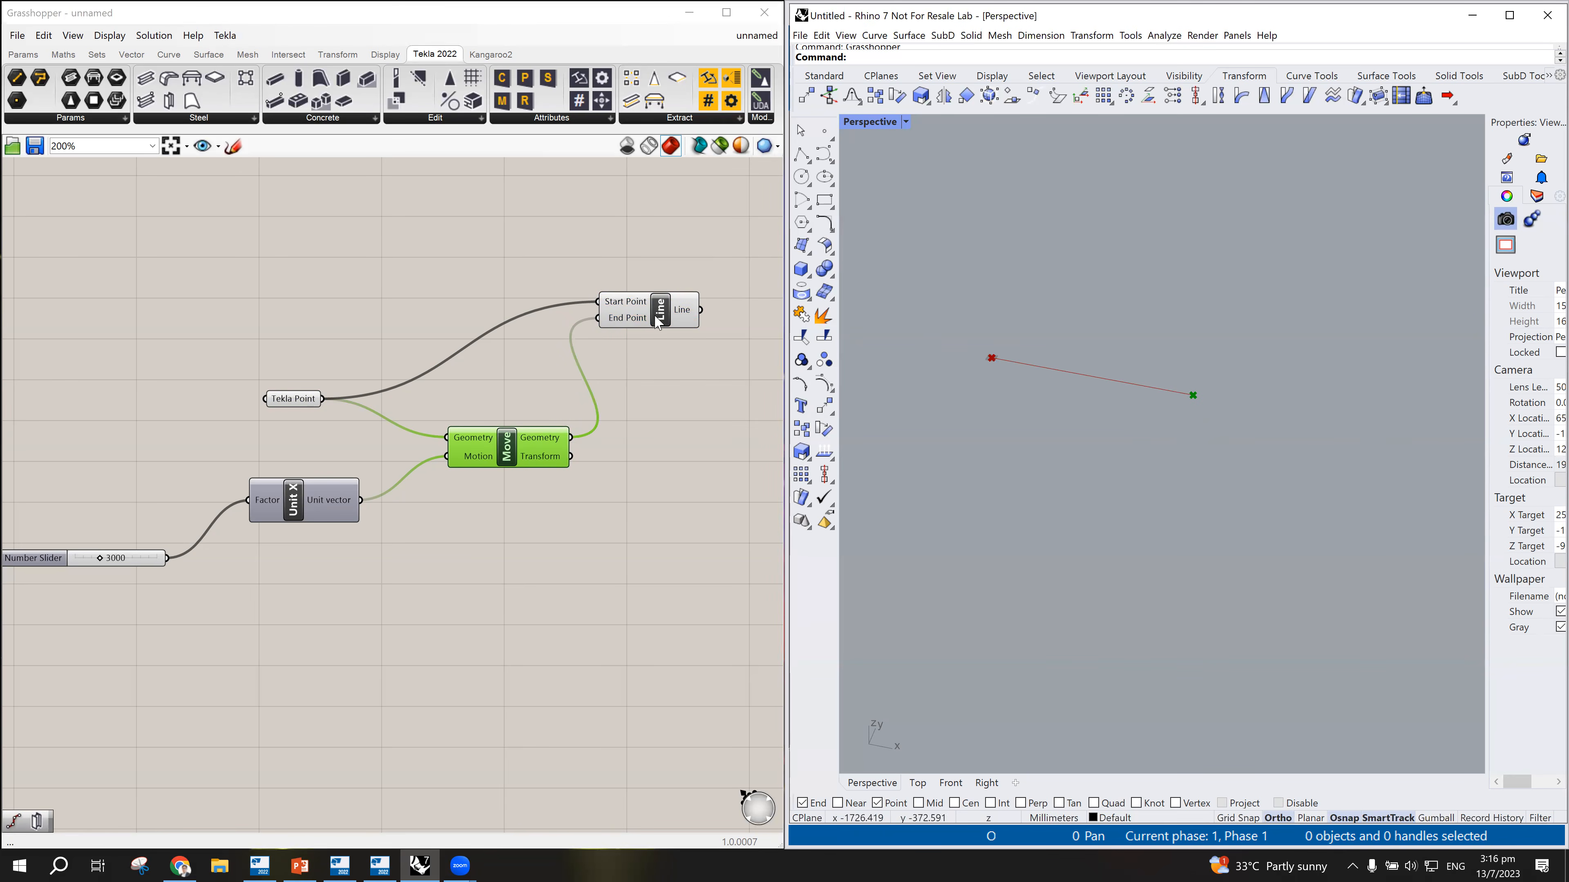
Step: Reposition the Line component slightly lower and farther right of Move, and deselect it
drag(665, 327, 669, 344)
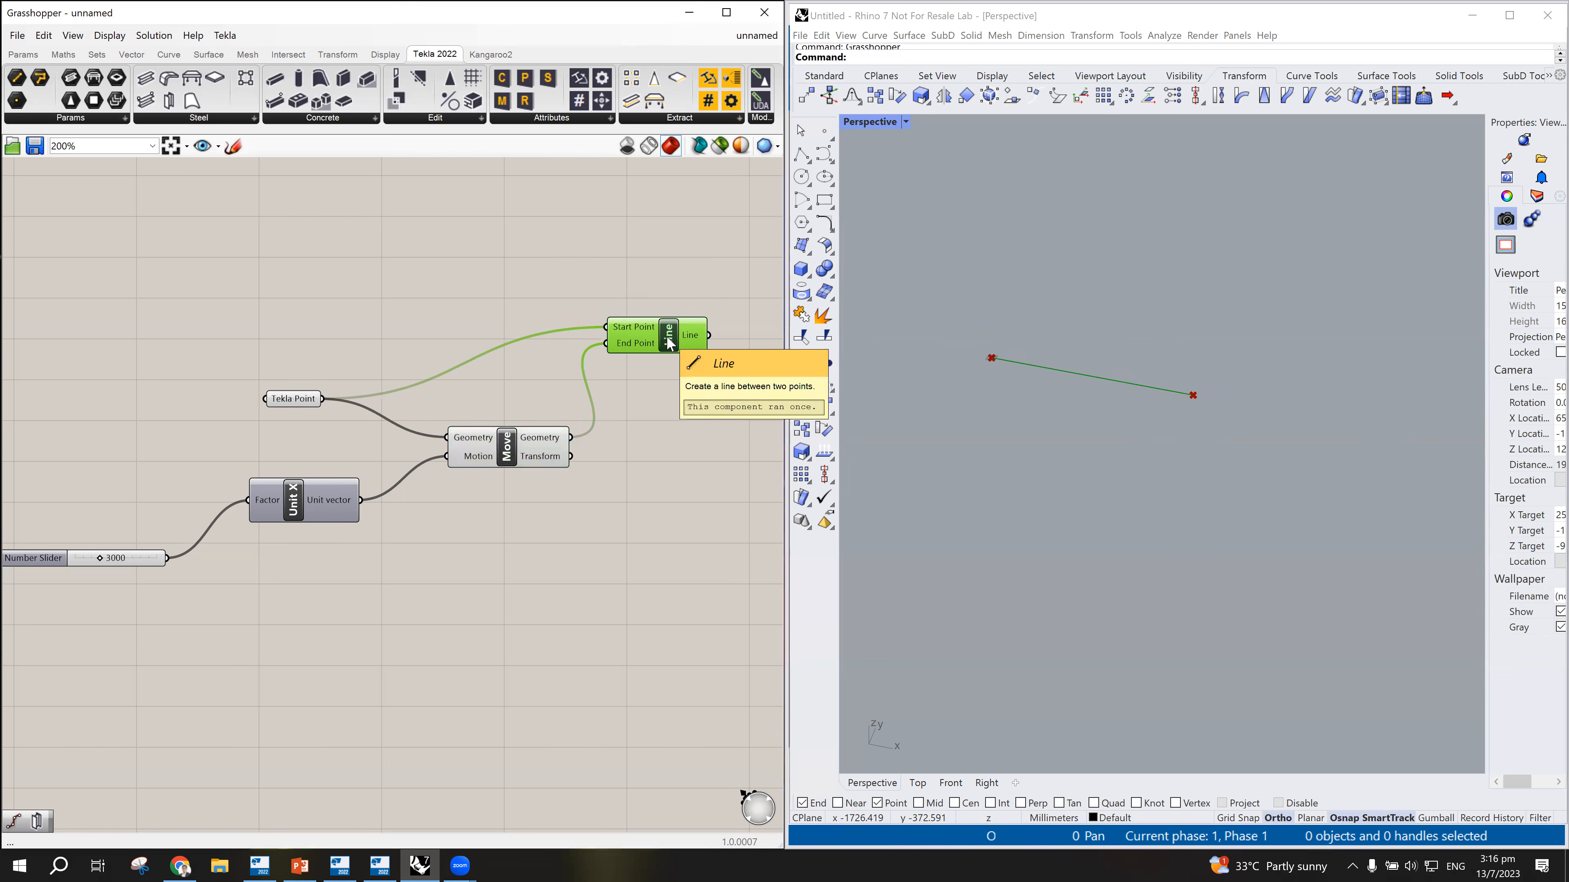
scroll(550, 482, down, 1)
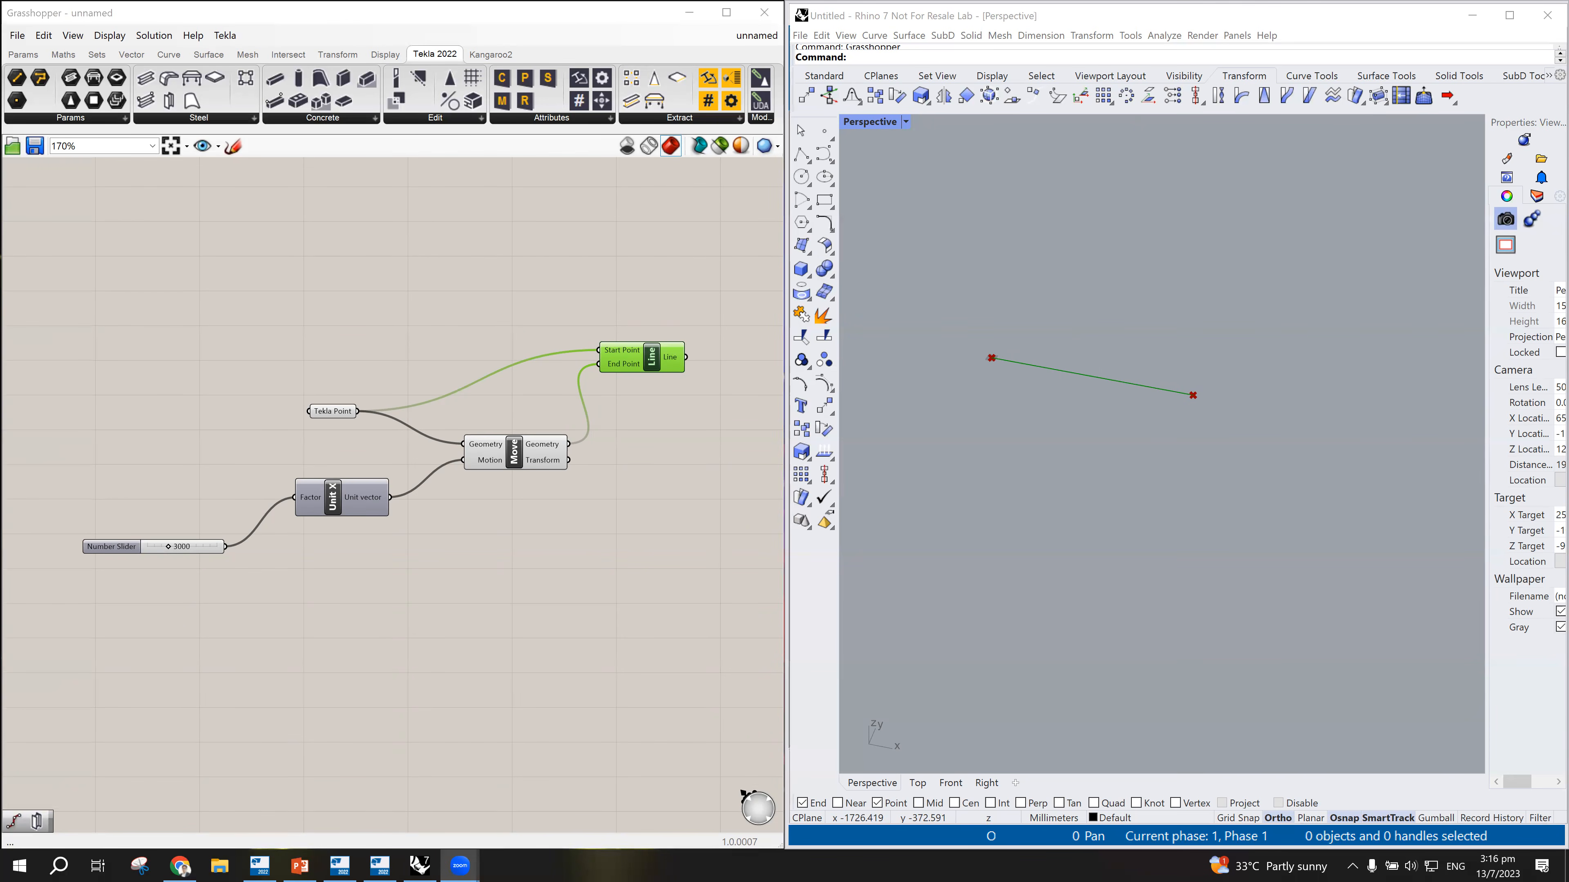
drag(651, 364, 665, 380)
click(565, 313)
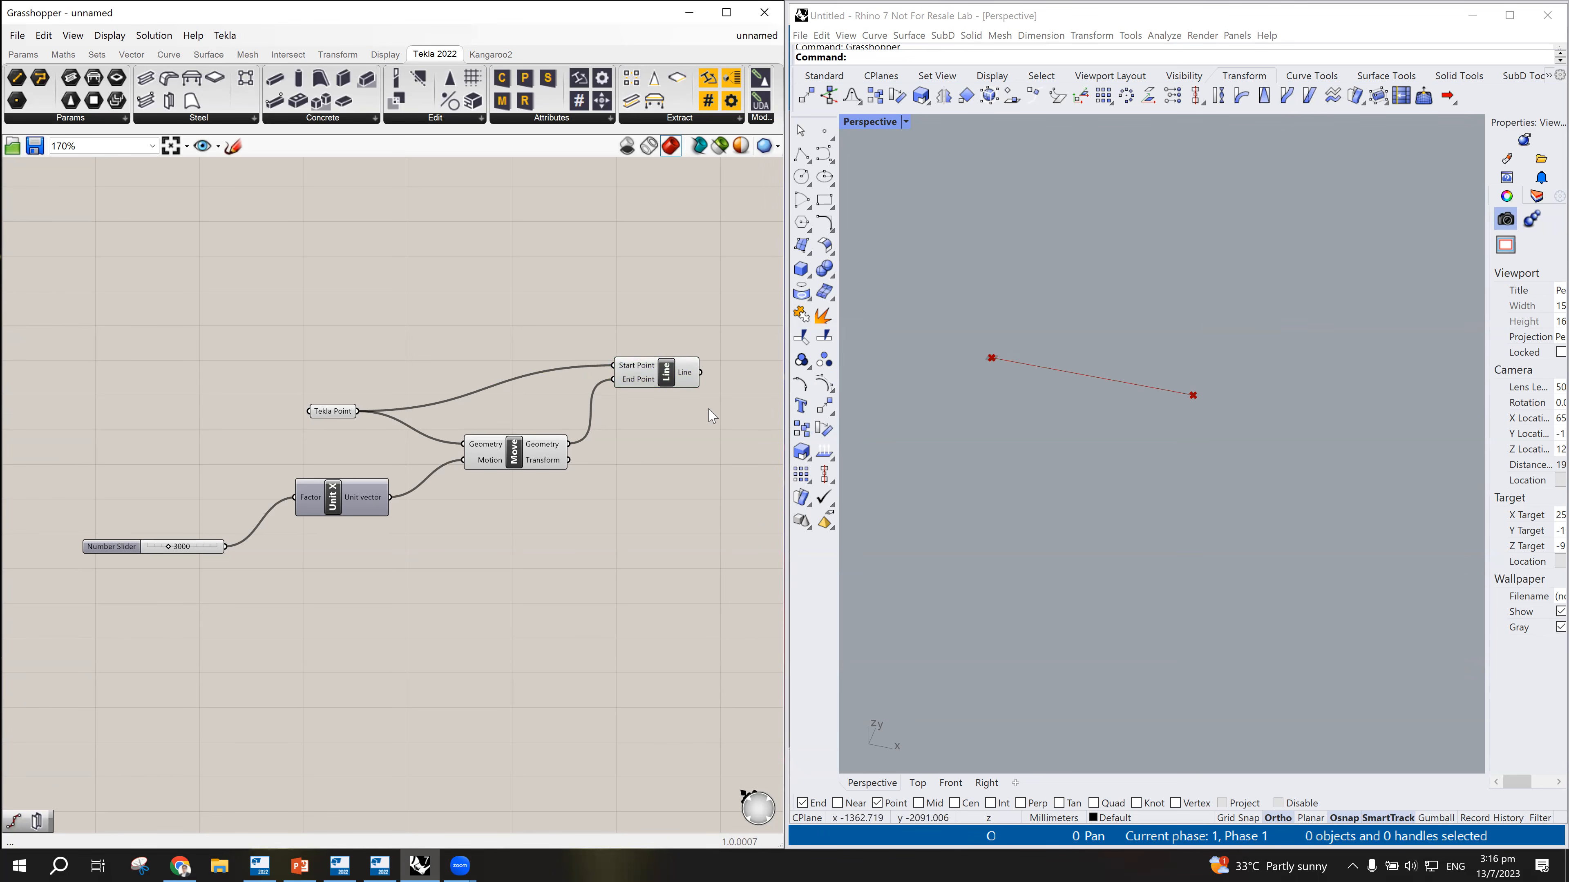
scroll(619, 451, down, 1)
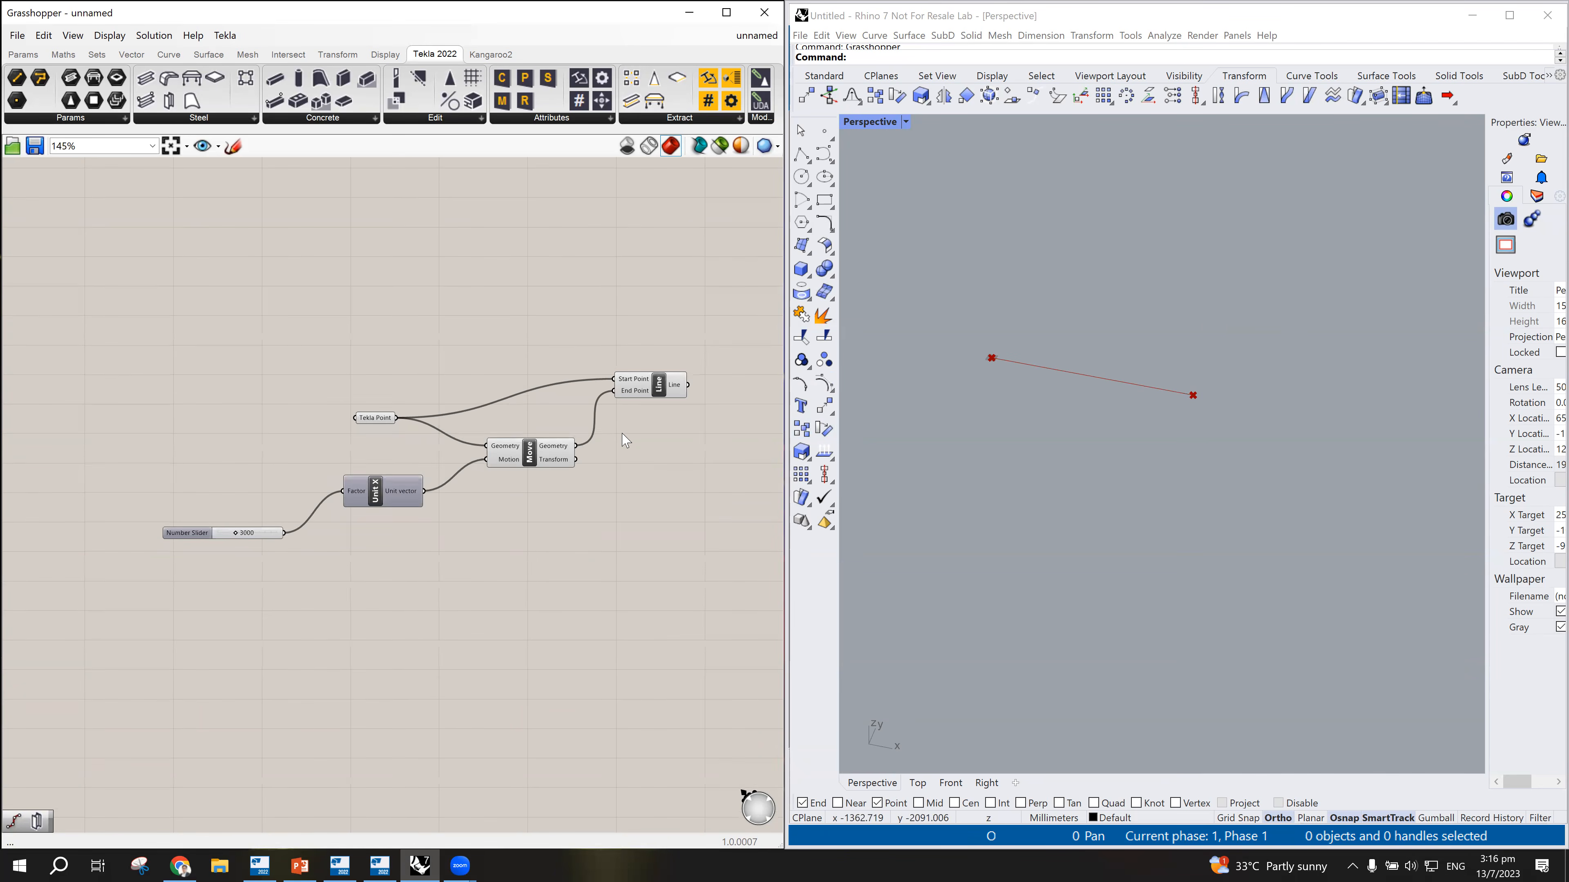
scroll(620, 422, up, 1)
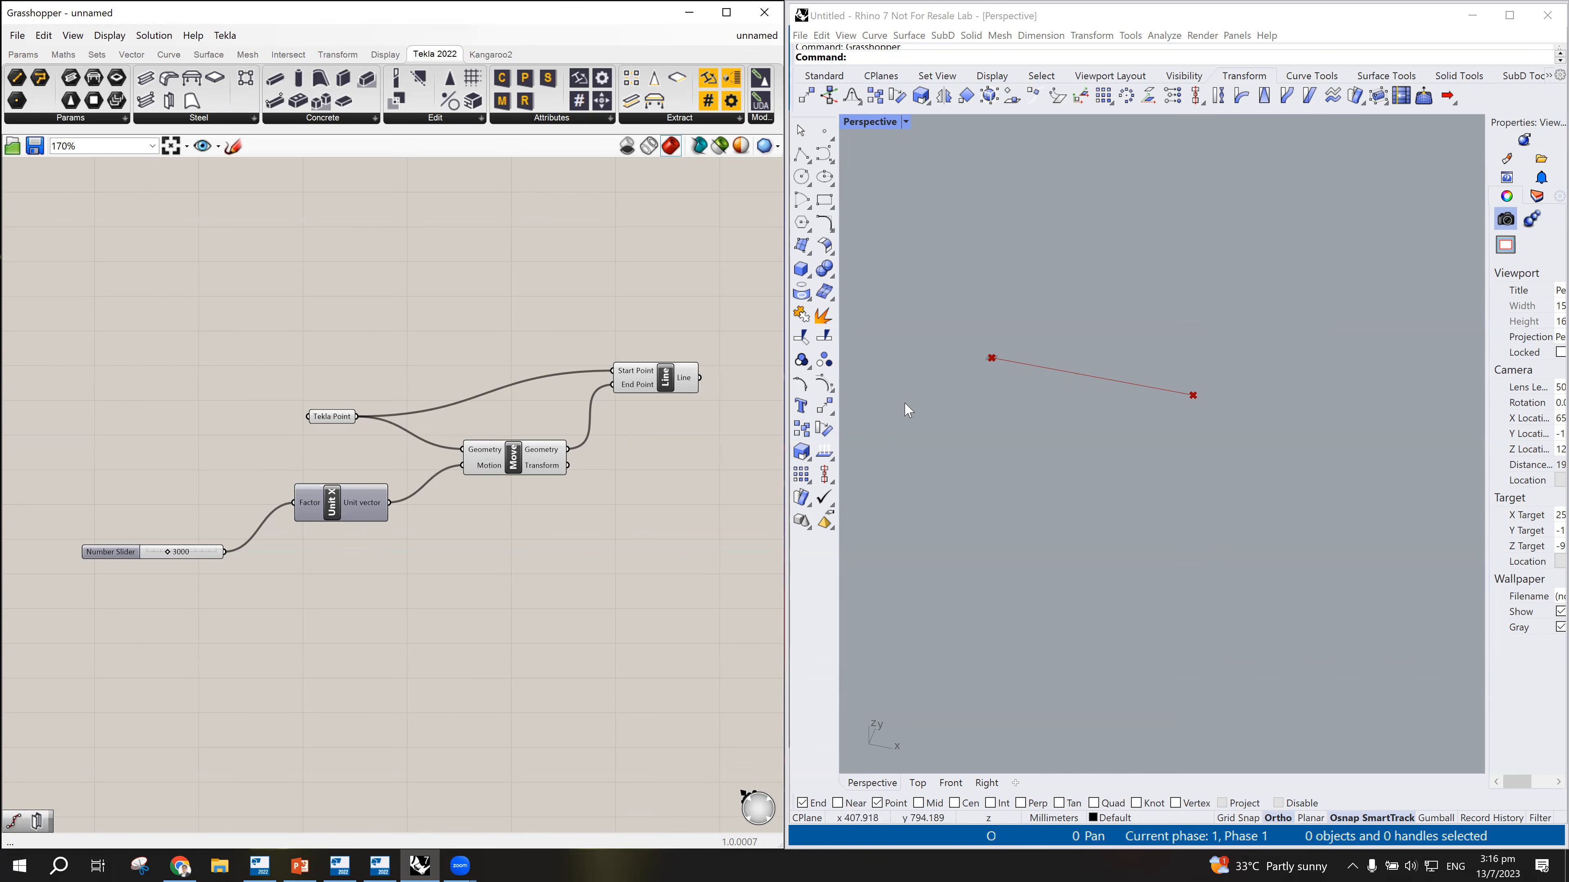
Step: Add a second Move component and align it below the first Move
double_click(500, 640)
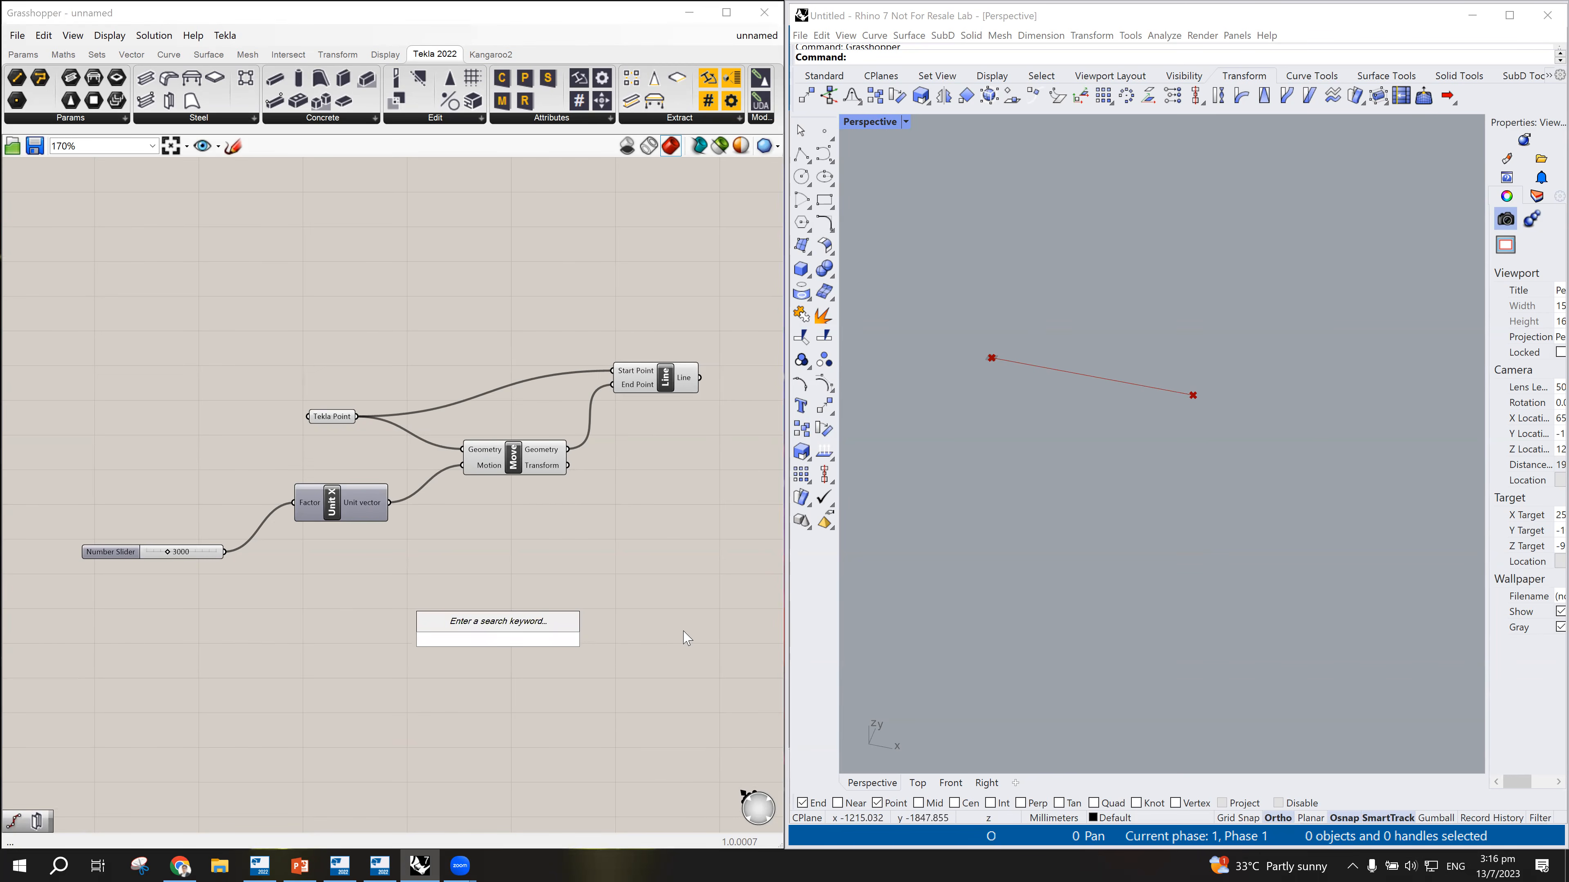
text(move)
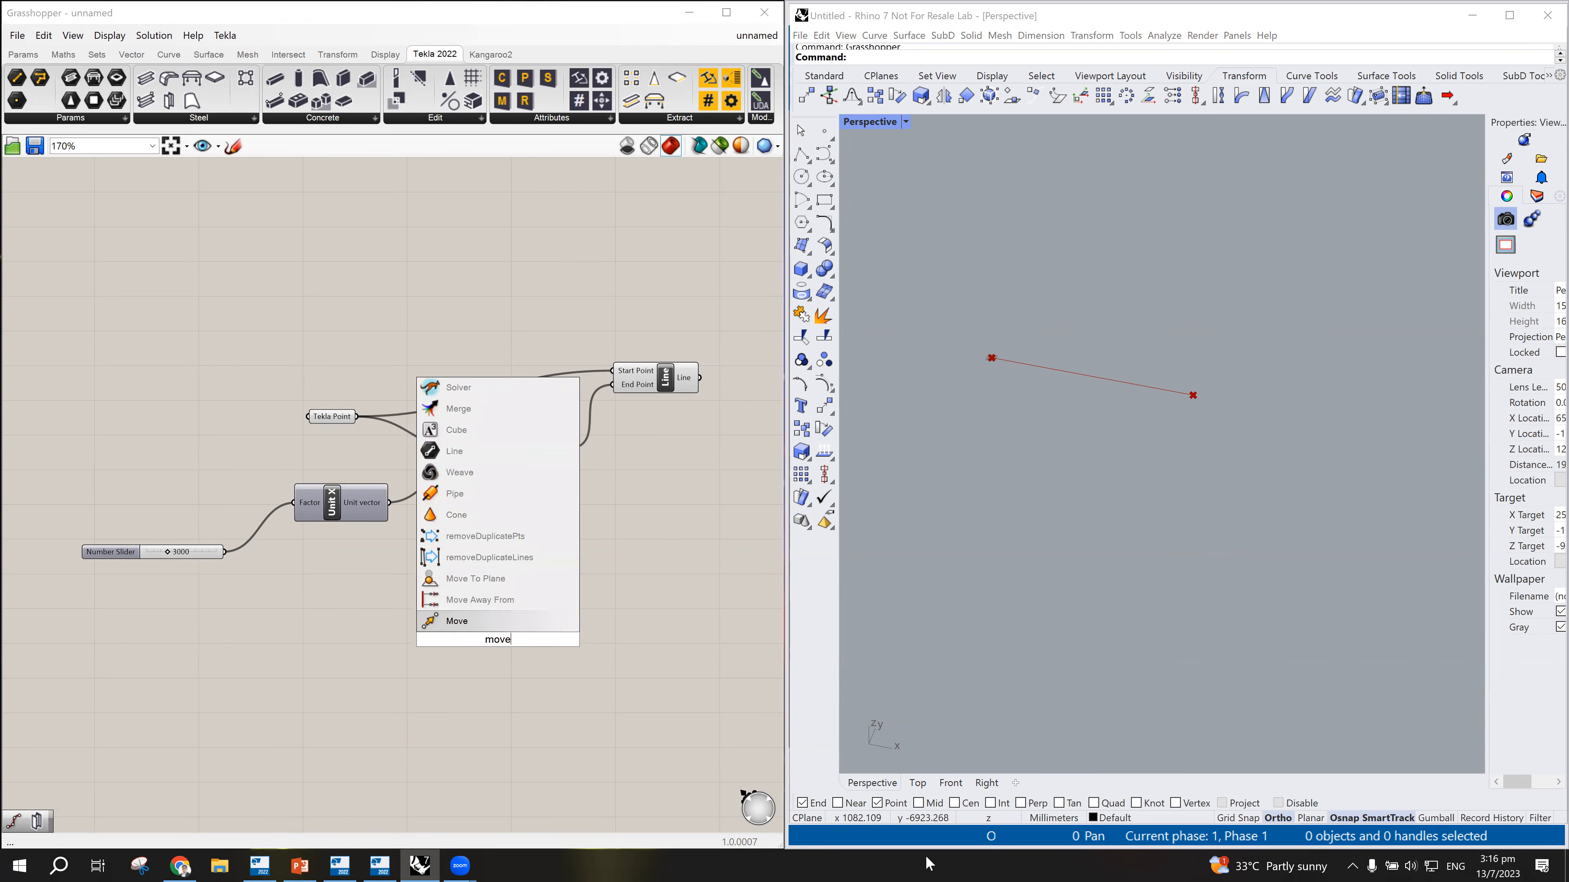
click(466, 623)
drag(496, 649, 514, 632)
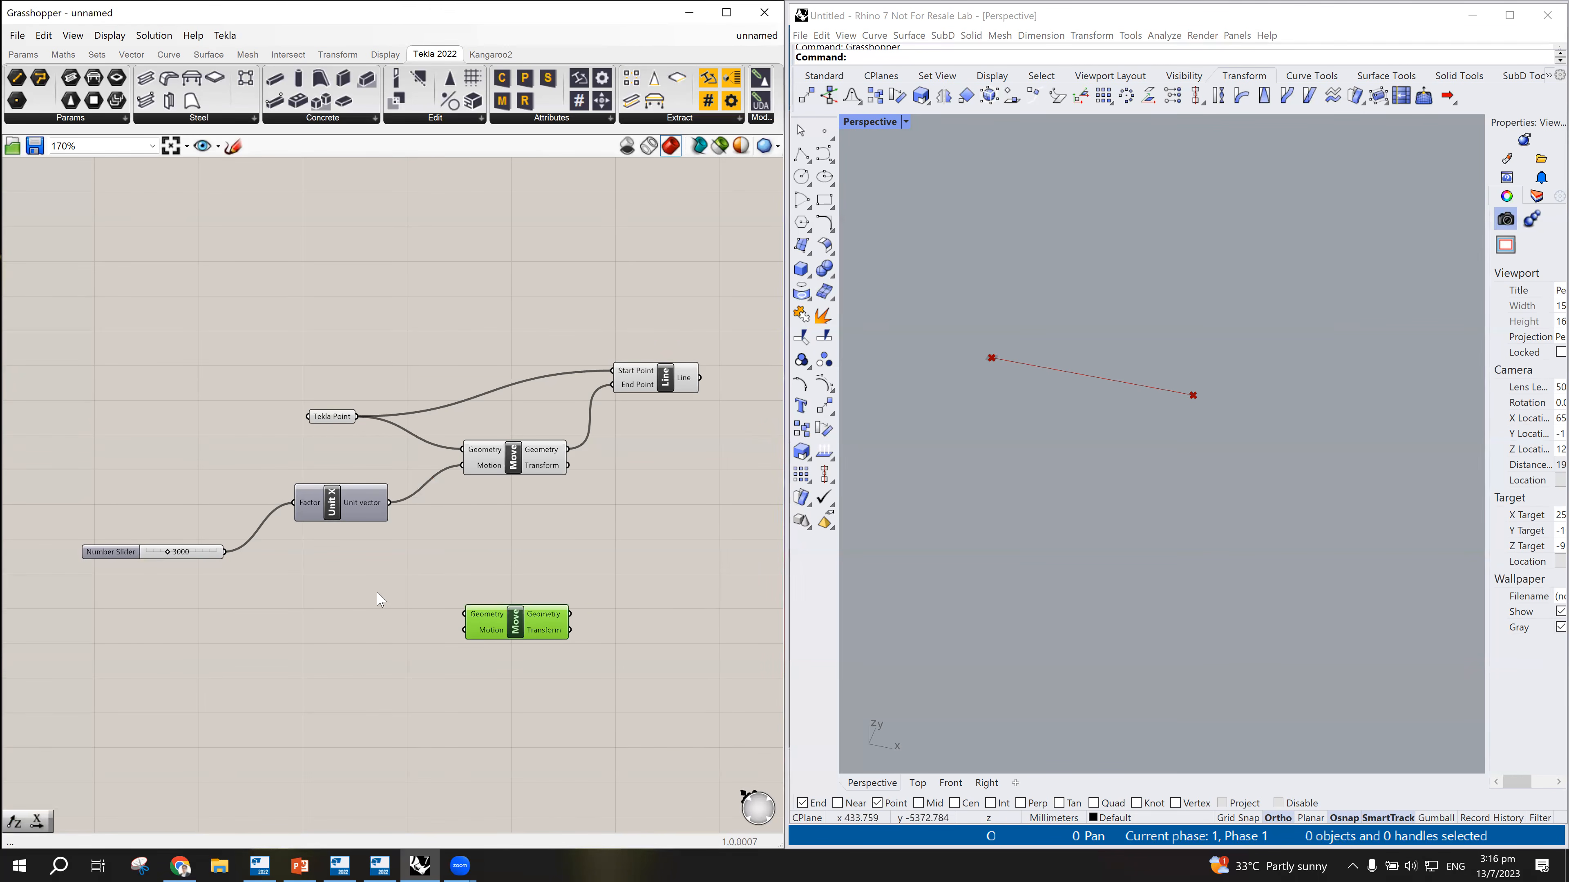
Step: Add a Unit Y vector component and place it below Unit X, before the second Move
double_click(373, 611)
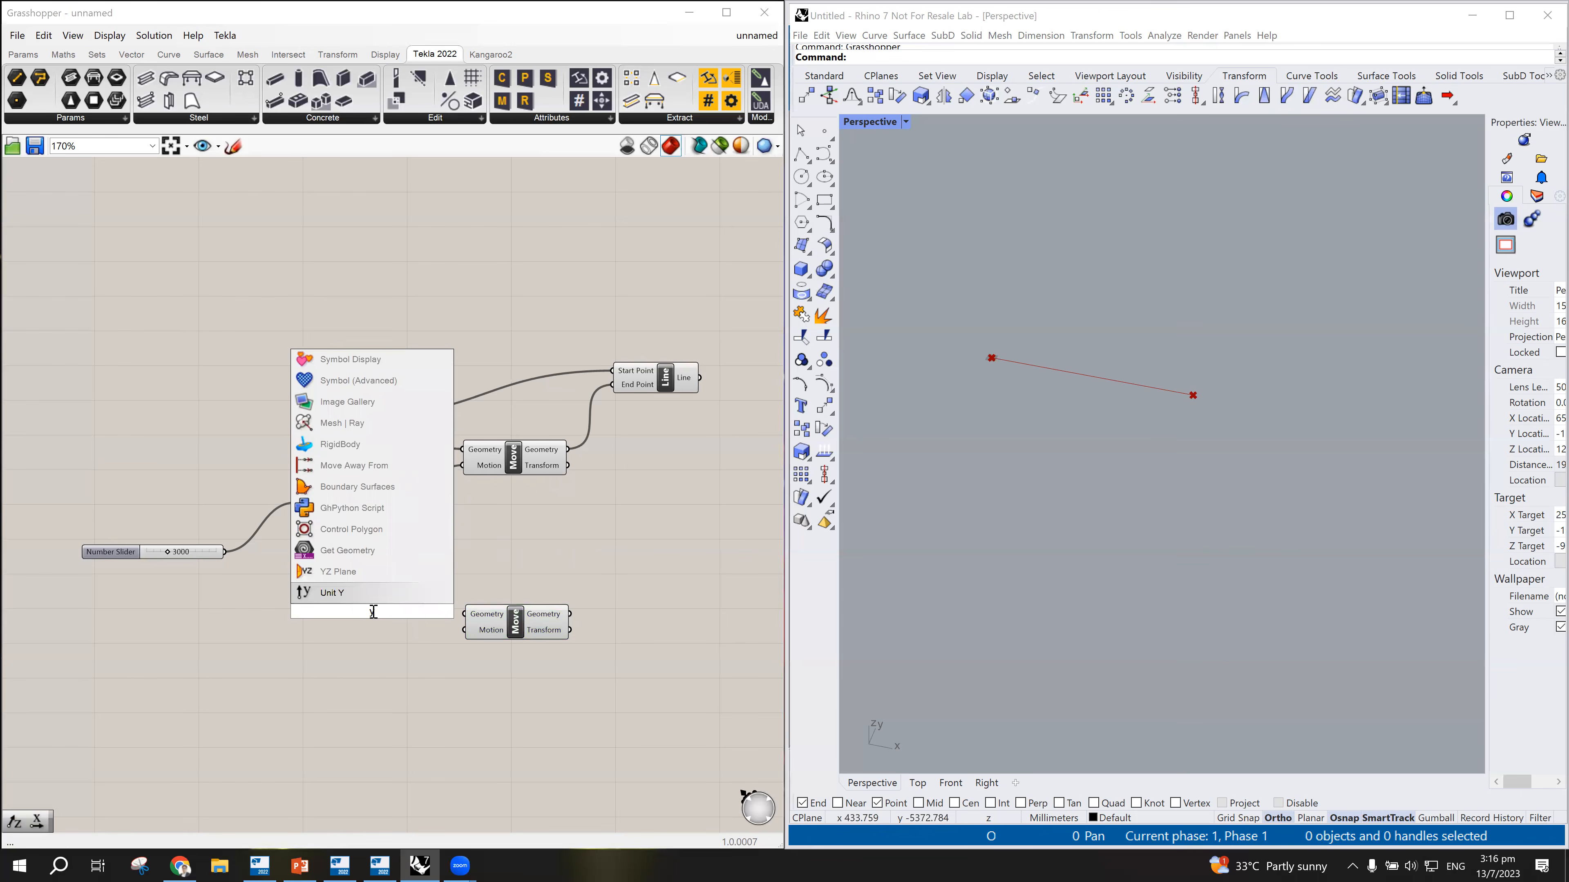
key(Return)
drag(365, 620, 327, 652)
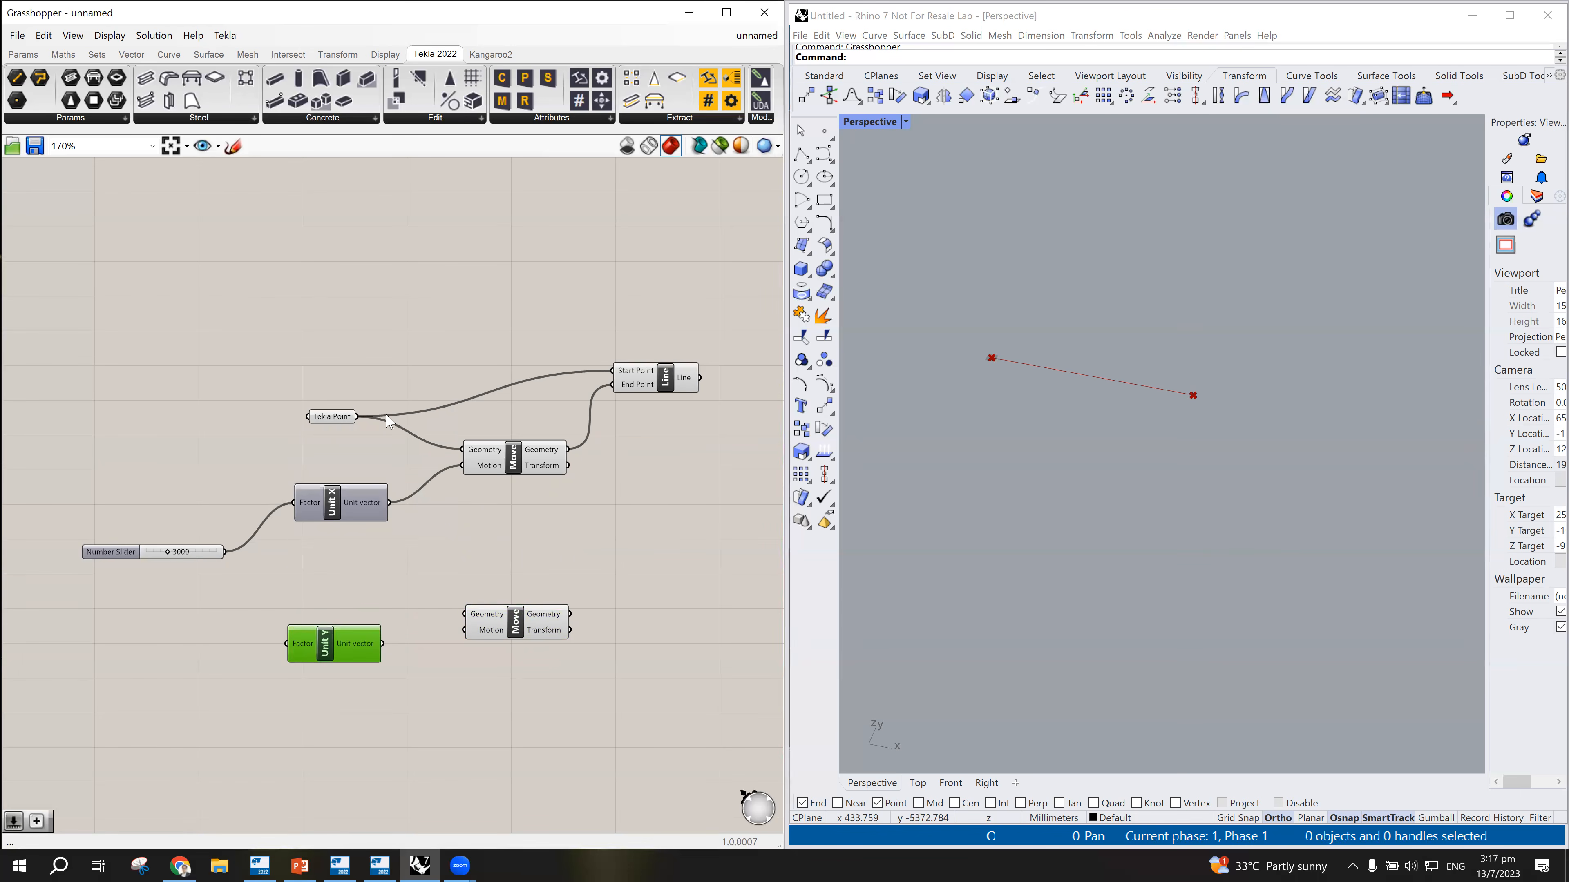
Step: Connect the Tekla Point to the second Move's Geometry input and Unit Y's output to its Motion input, nudging Unit Y into line
drag(357, 414, 454, 613)
drag(330, 648, 335, 649)
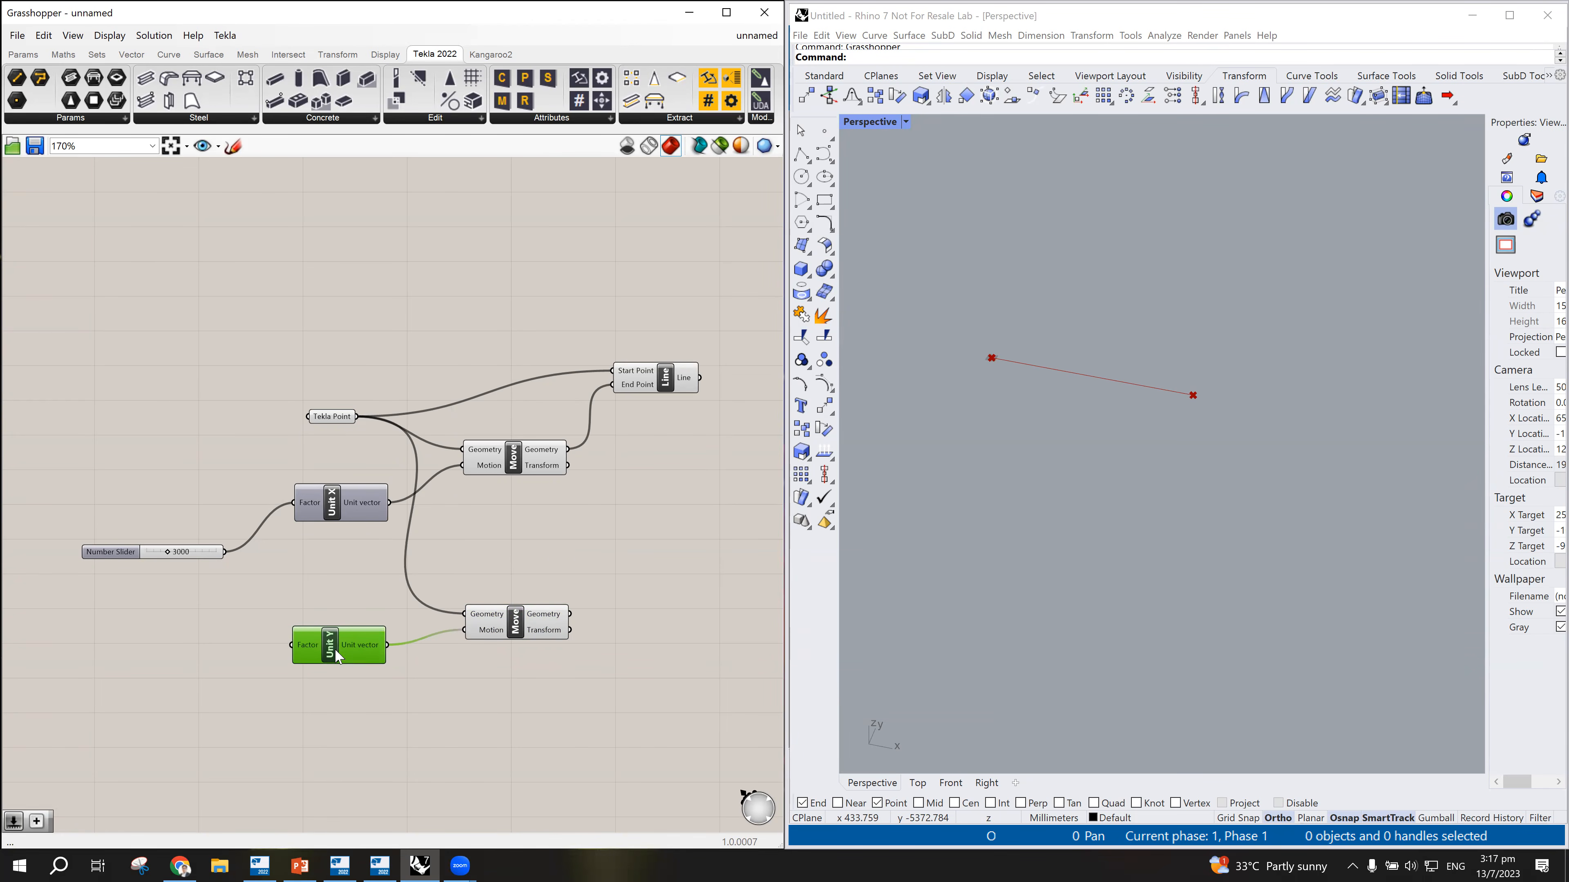
Step: Add a number slider with the value 3000 before Unit Y and connect it to Unit Y's Factor input
double_click(146, 648)
text(3000)
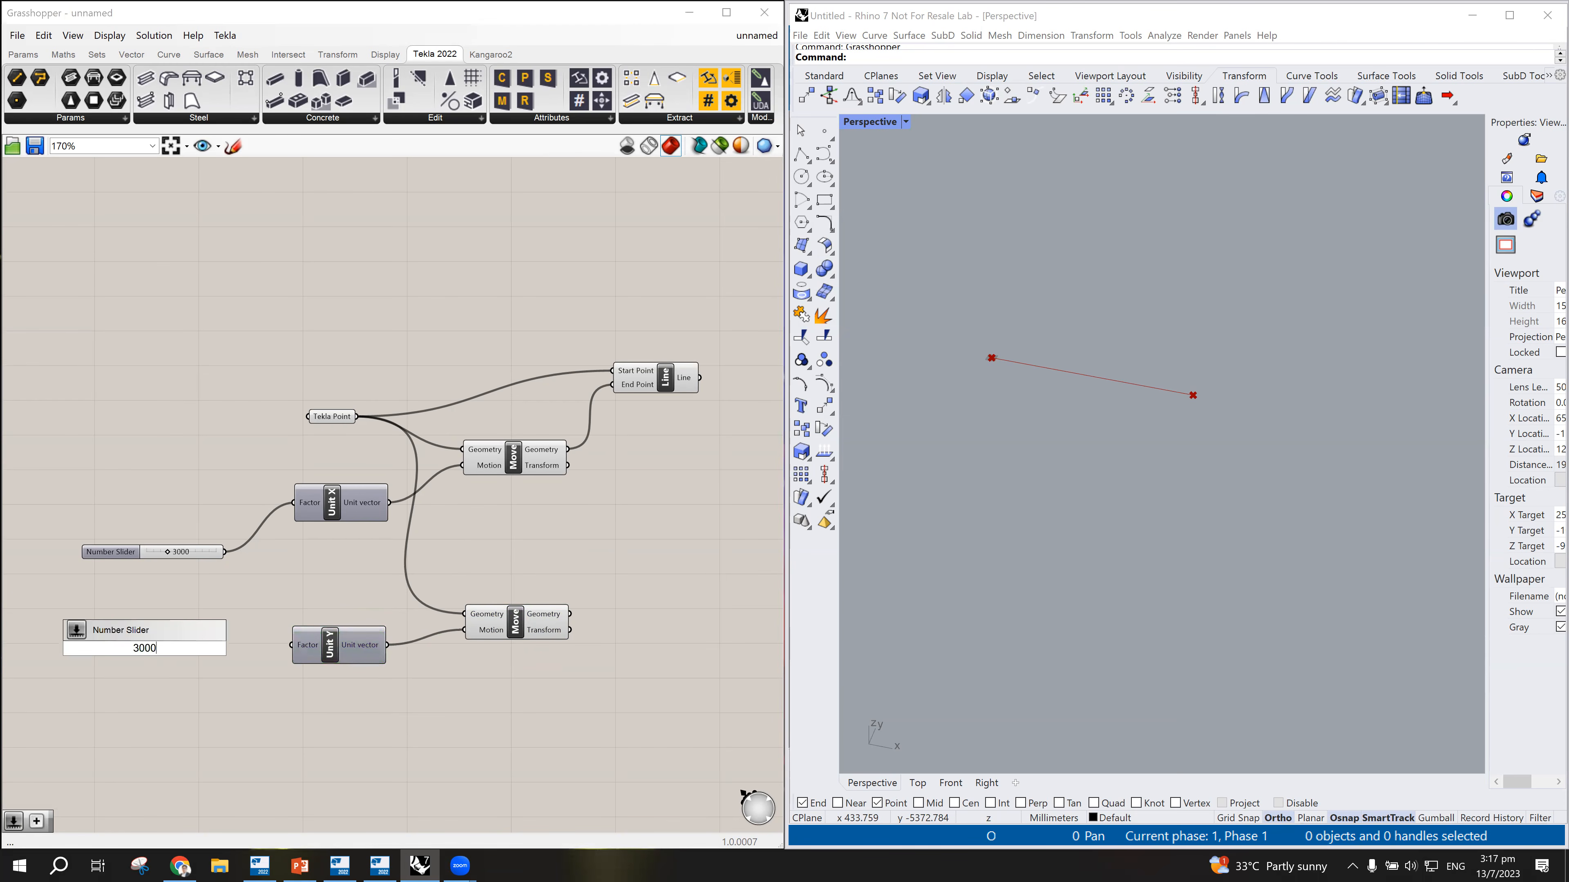
key(Return)
drag(216, 648, 291, 644)
right_drag(1053, 356, 1043, 445)
click(341, 656)
click(671, 384)
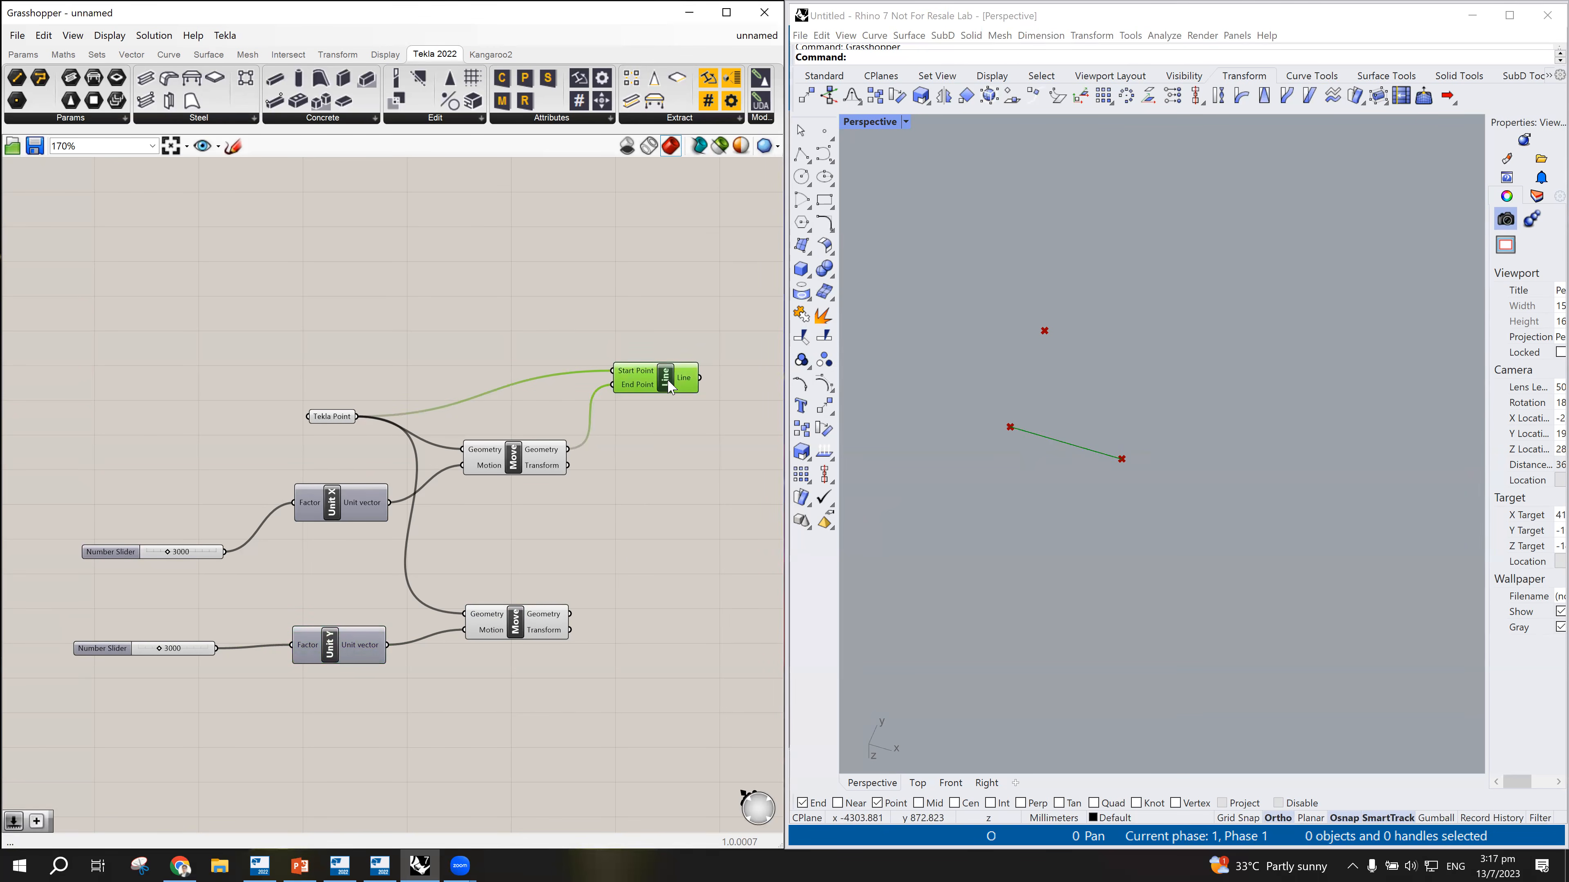
click(672, 426)
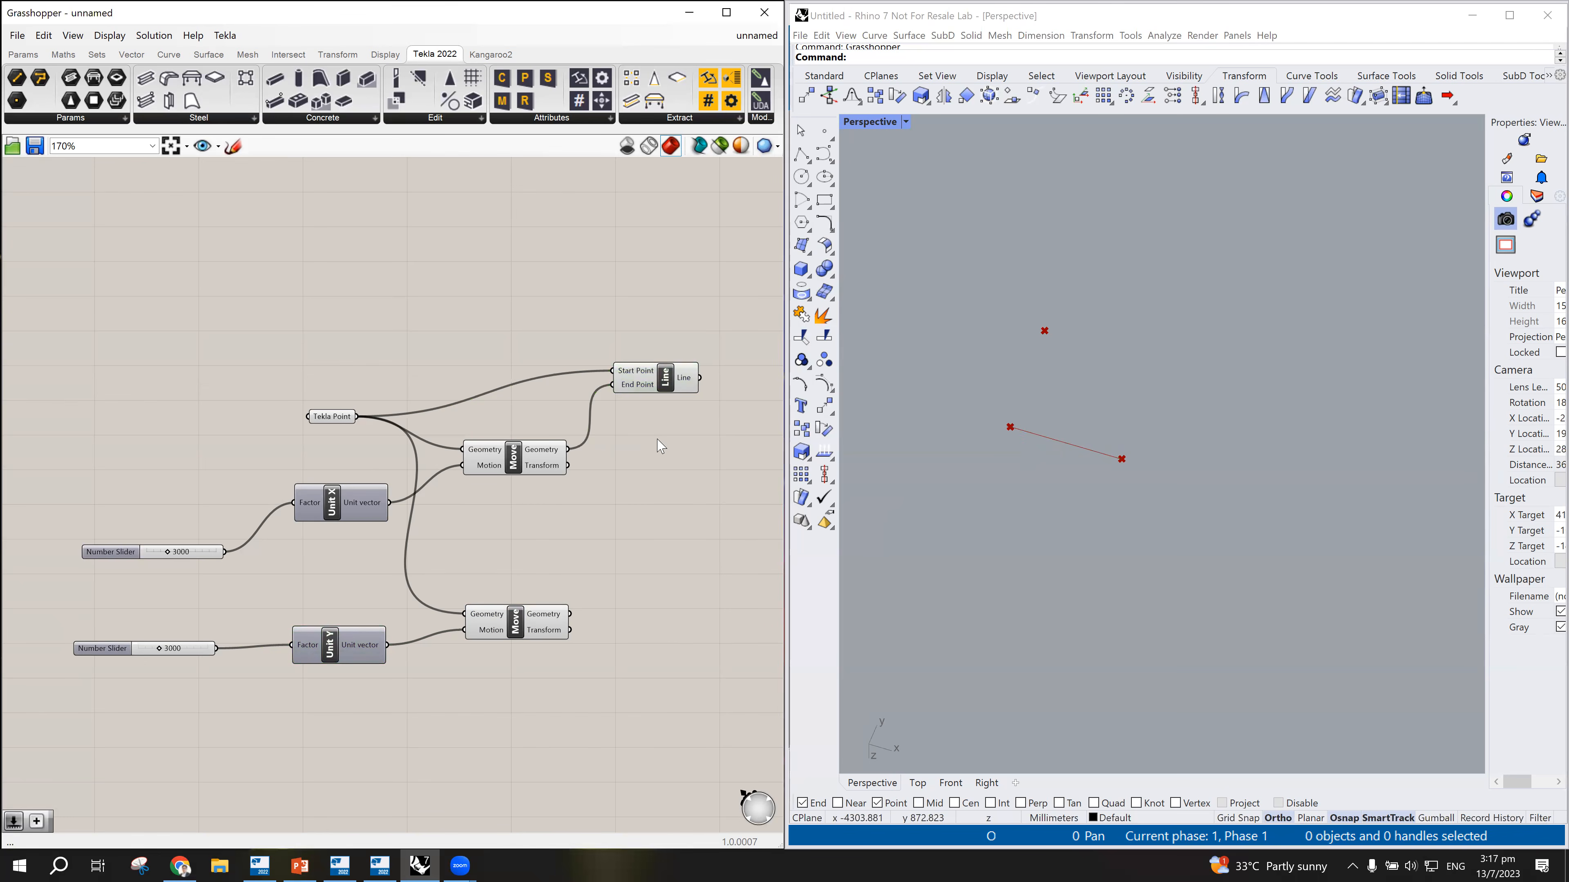
double_click(665, 514)
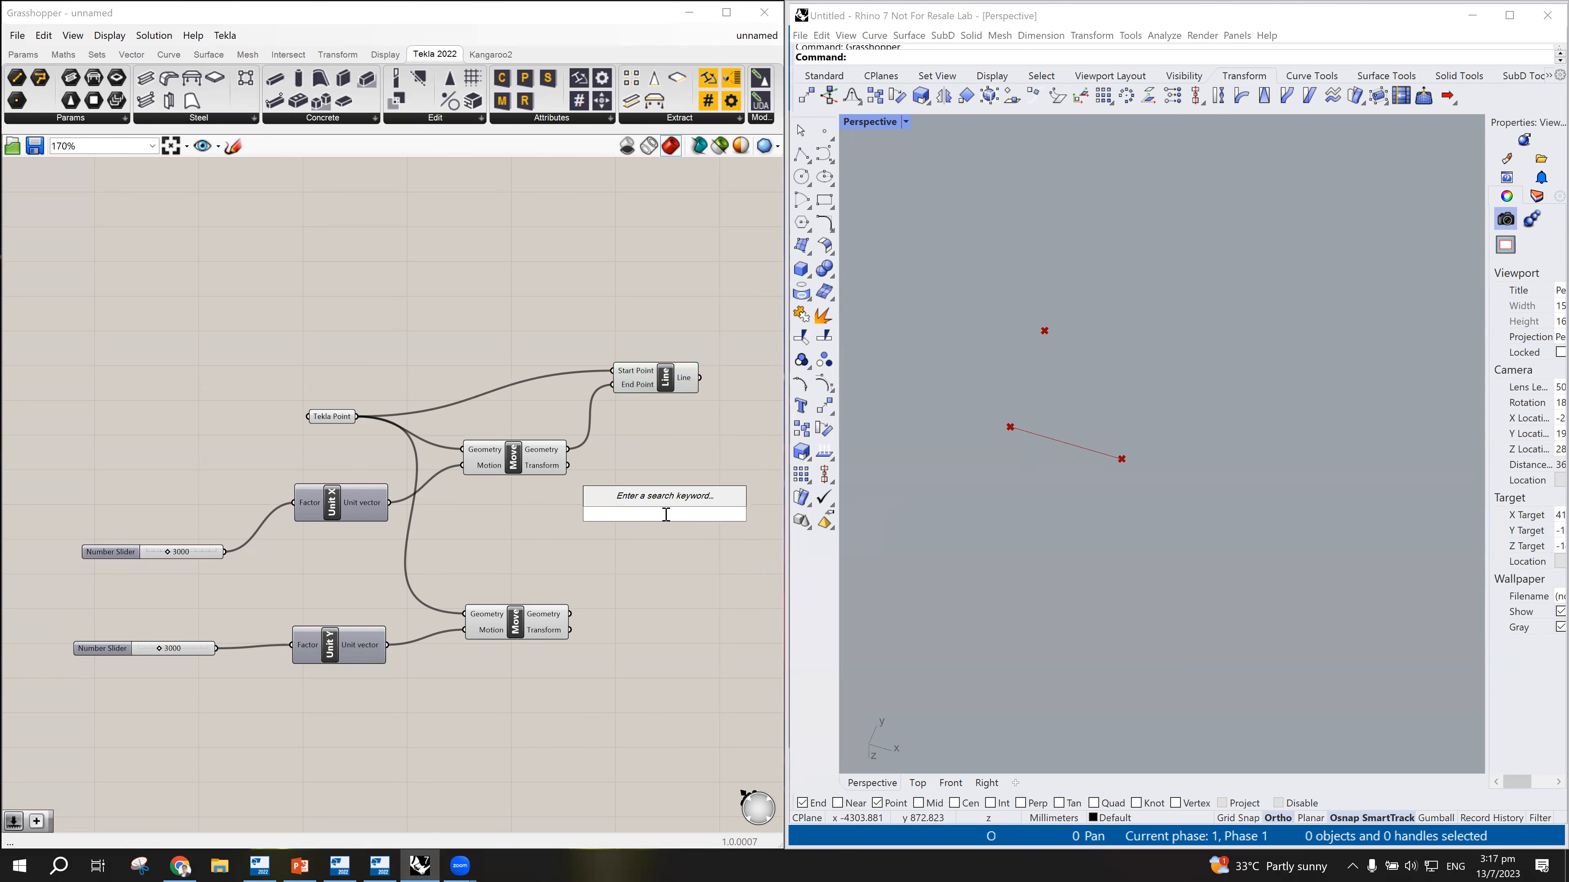
key(Escape)
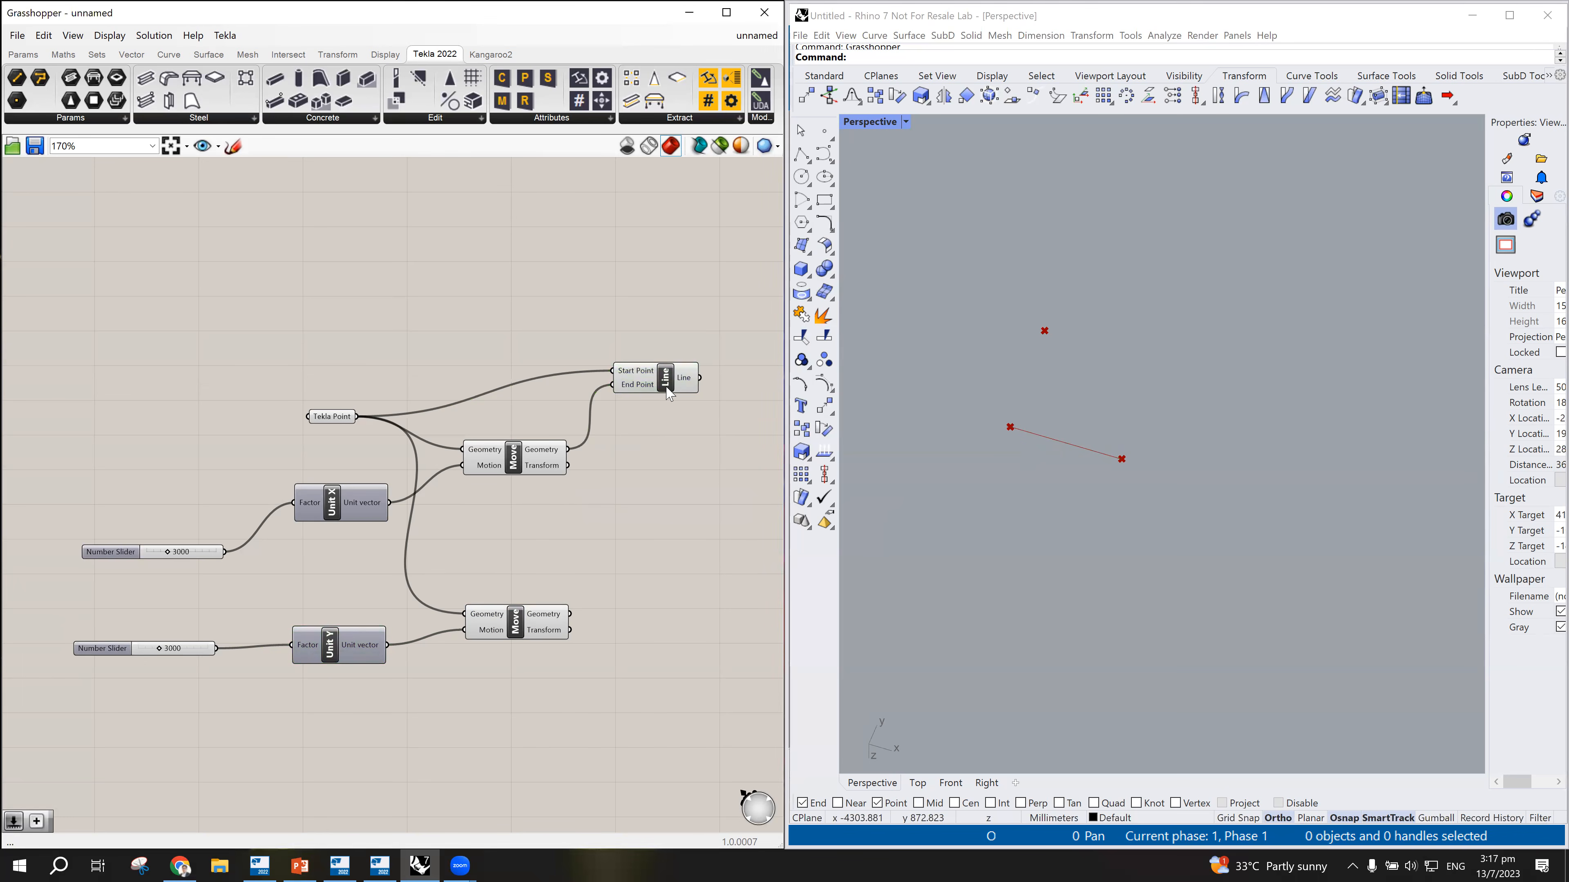
drag(669, 383, 677, 384)
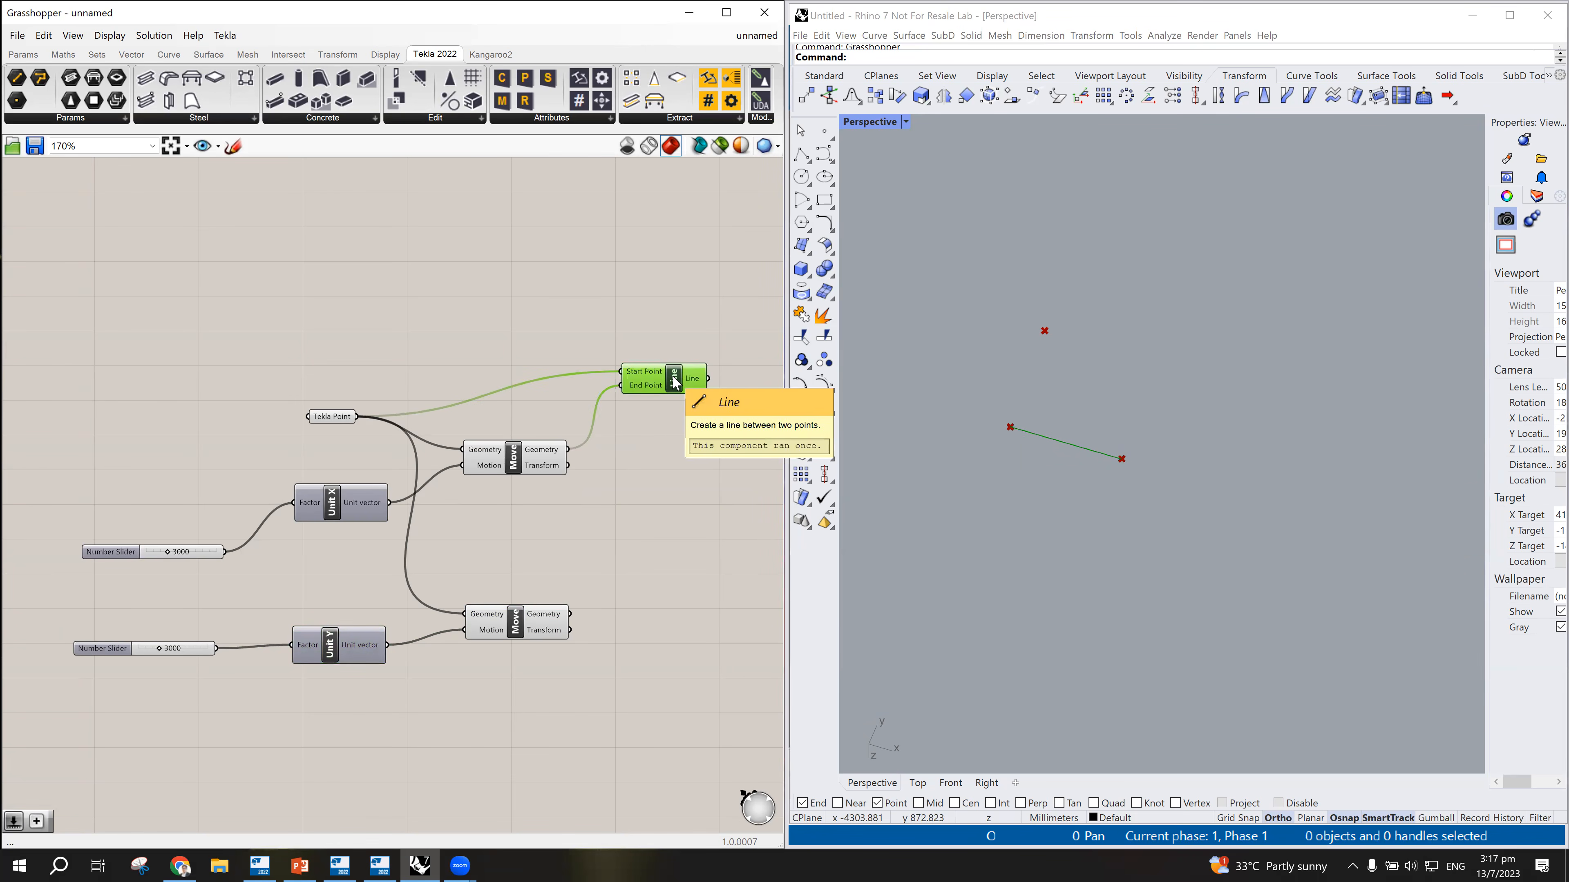
click(682, 301)
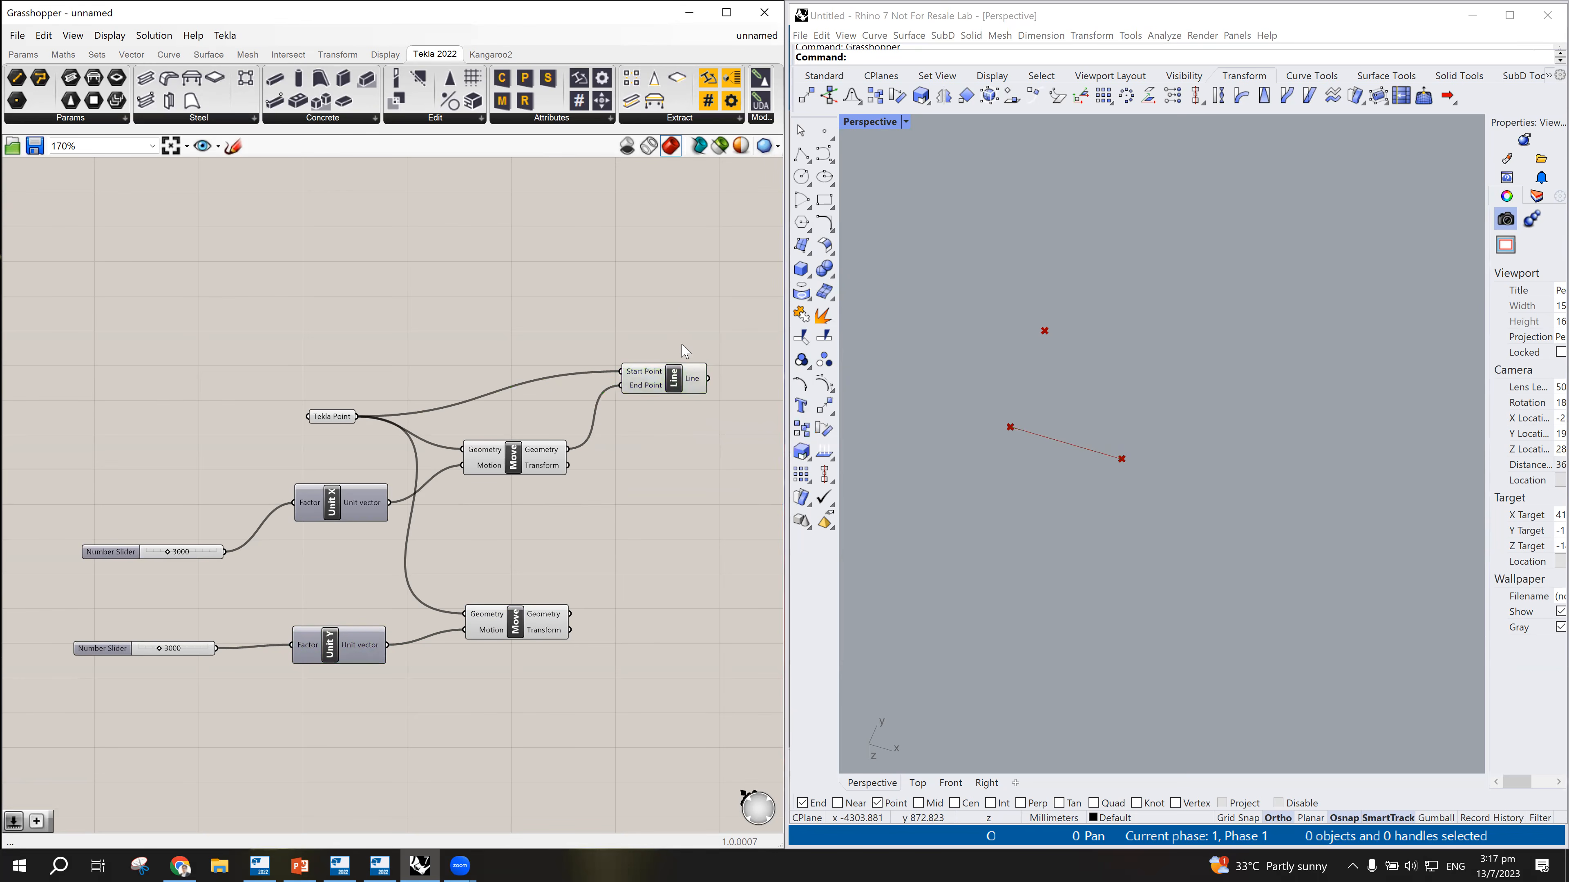
click(676, 371)
click(677, 309)
click(676, 383)
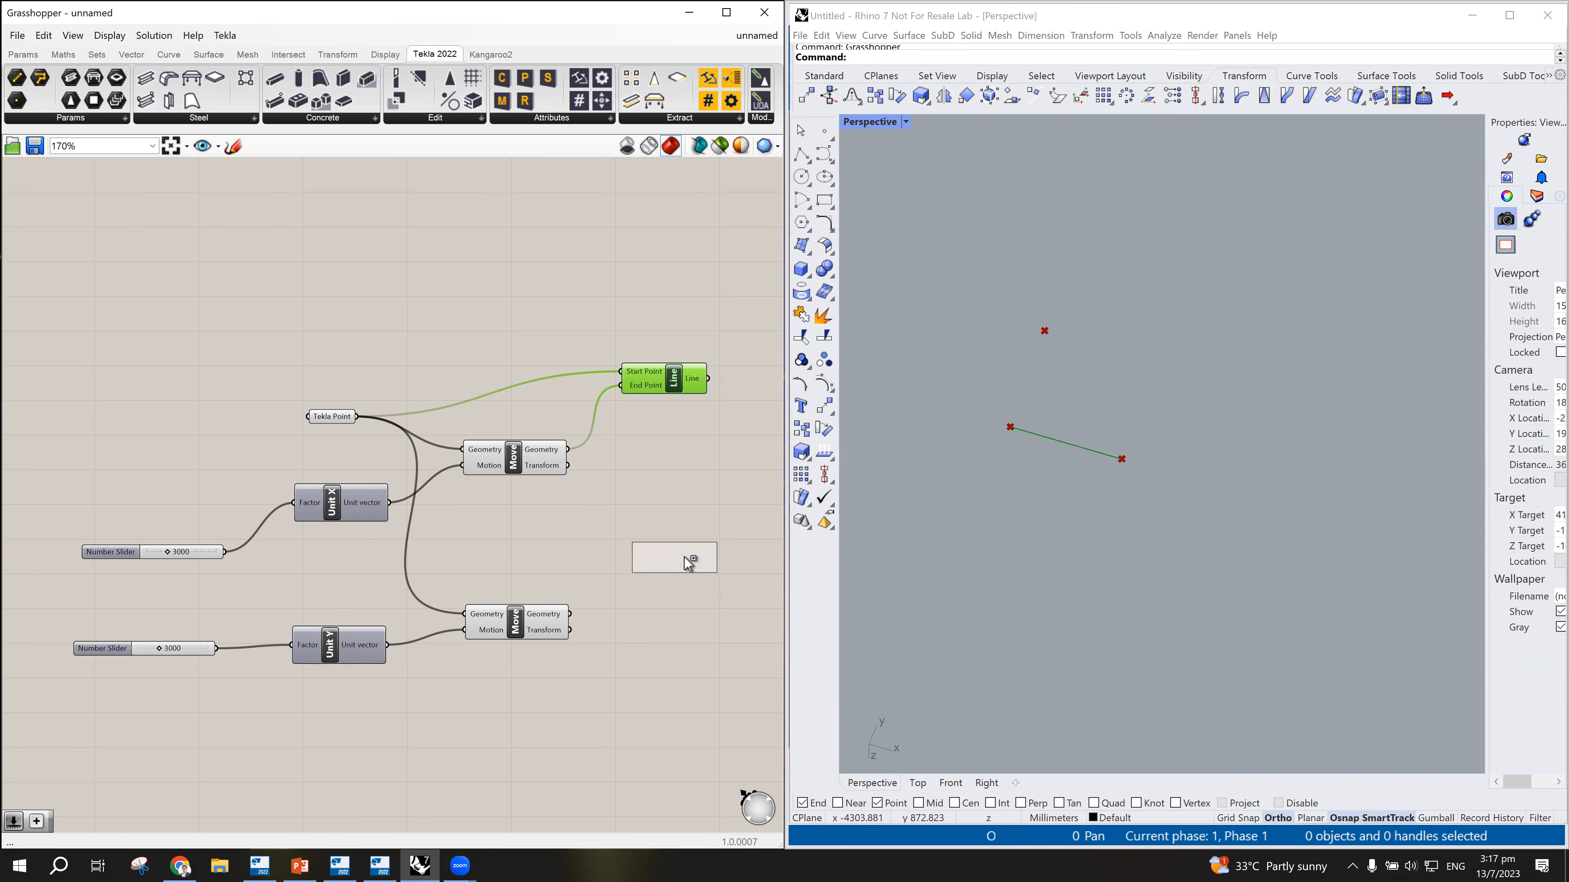
alt+drag(688, 563, 687, 562)
key(Delete)
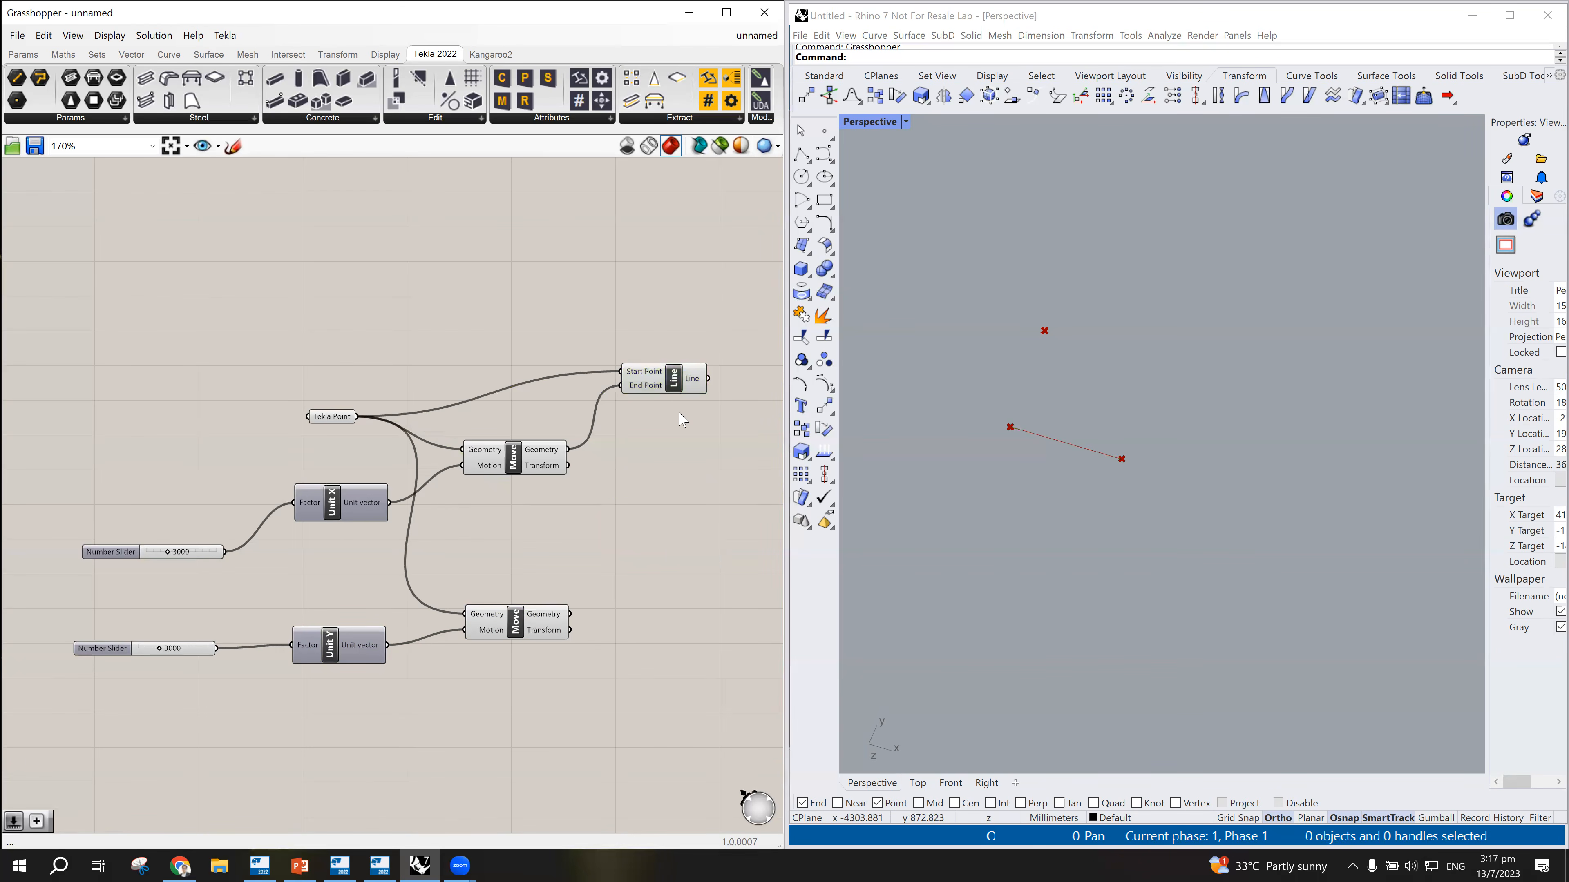
Step: Duplicate the Line component below the original and connect the second Move's Geometry output to the copy's End Point
click(675, 378)
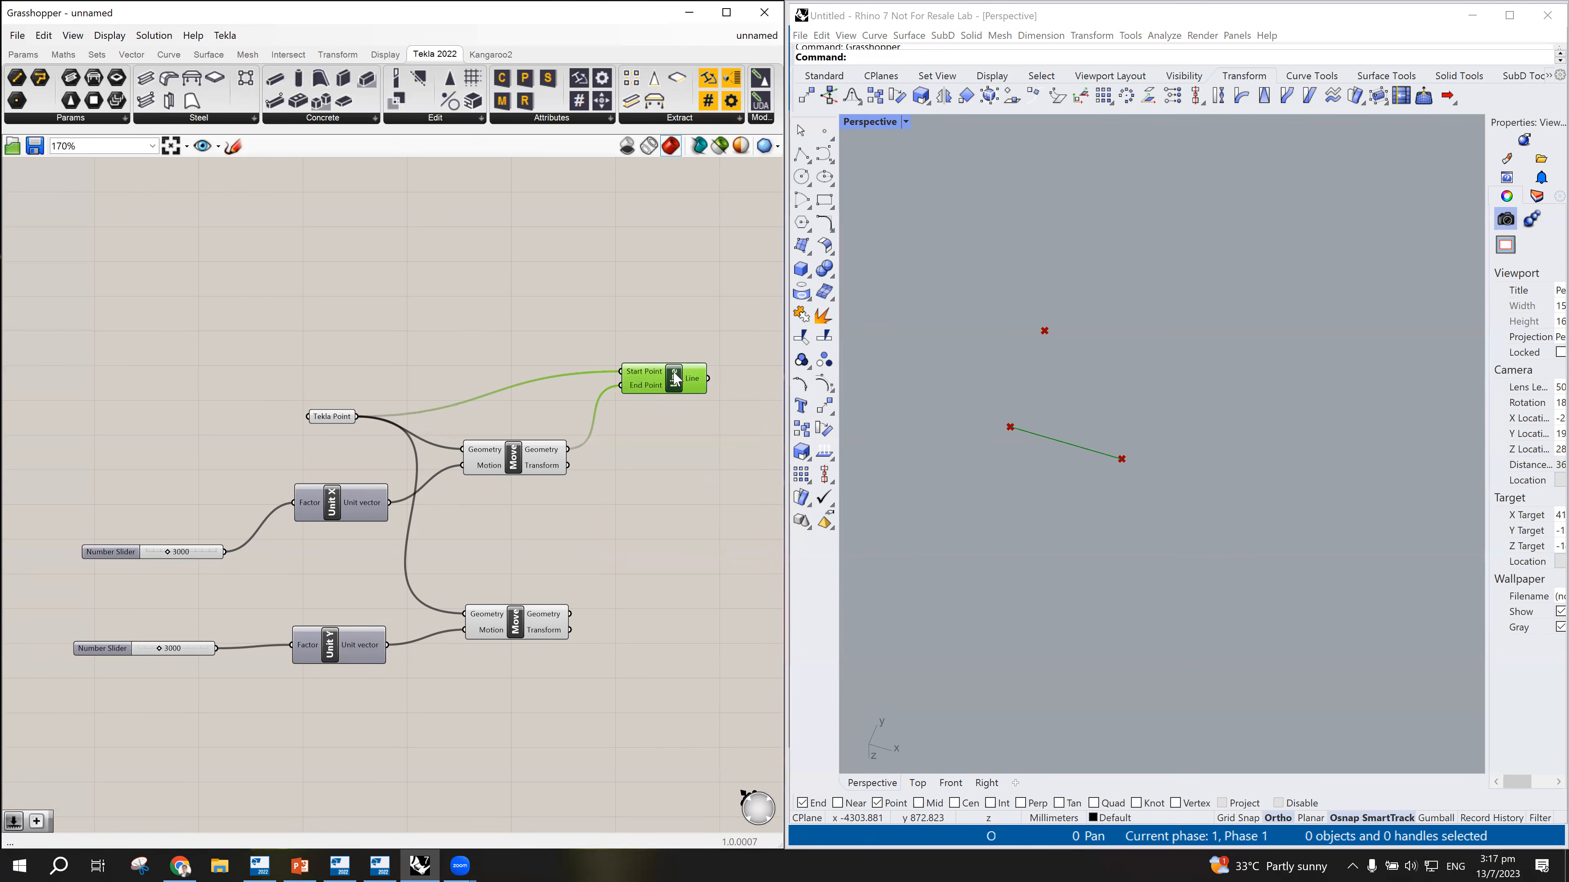
alt+drag(674, 373, 694, 584)
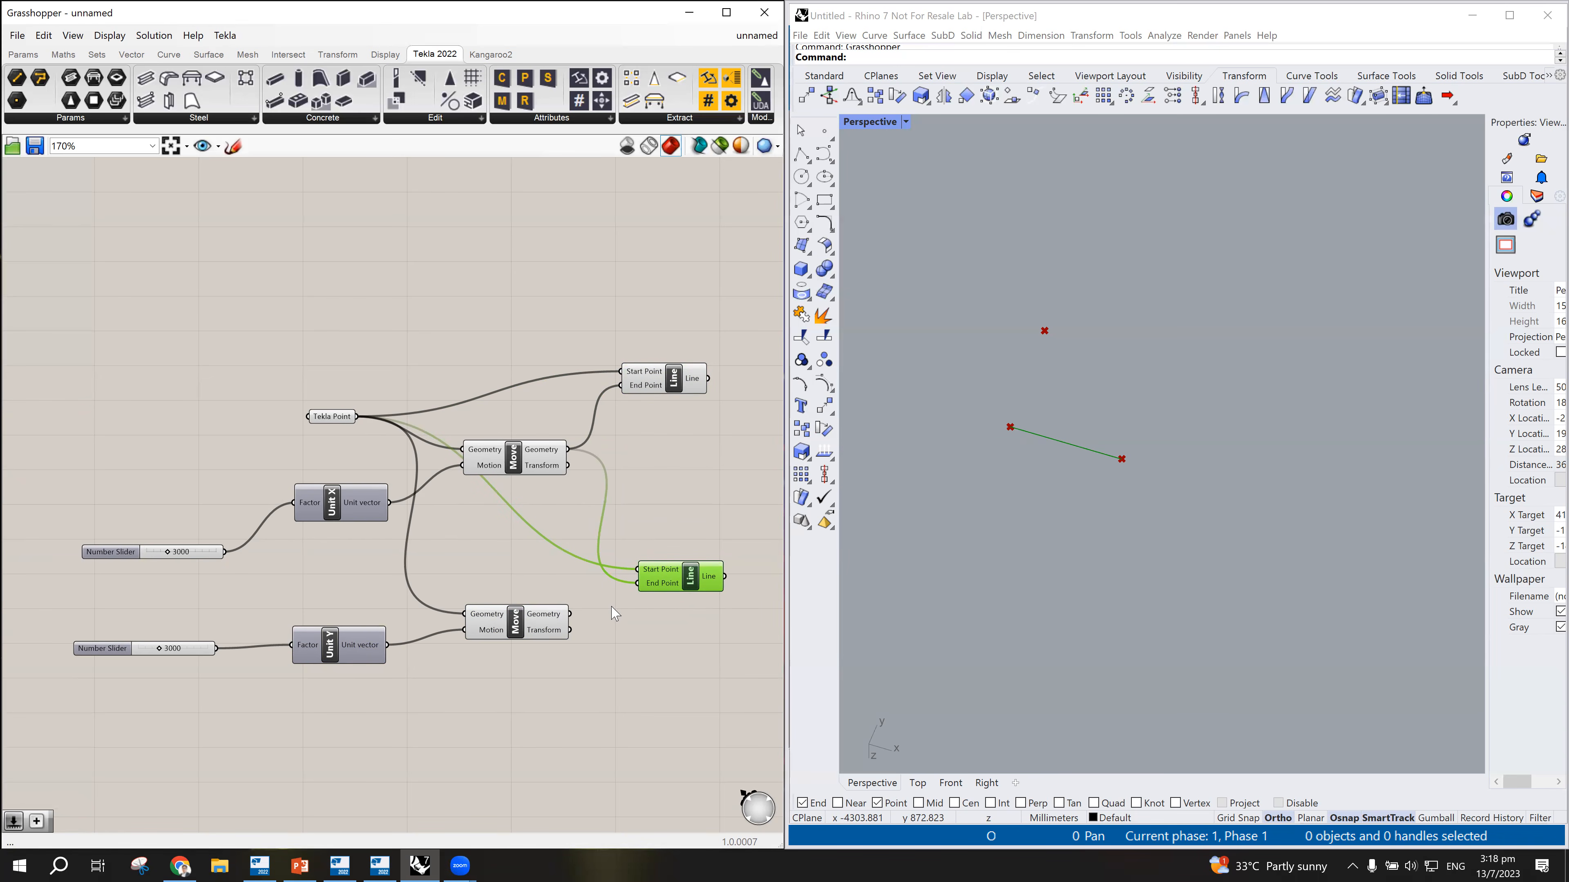
drag(569, 614, 638, 583)
scroll(1083, 428, up, 2)
right_drag(1110, 435, 1084, 463)
scroll(579, 447, down, 4)
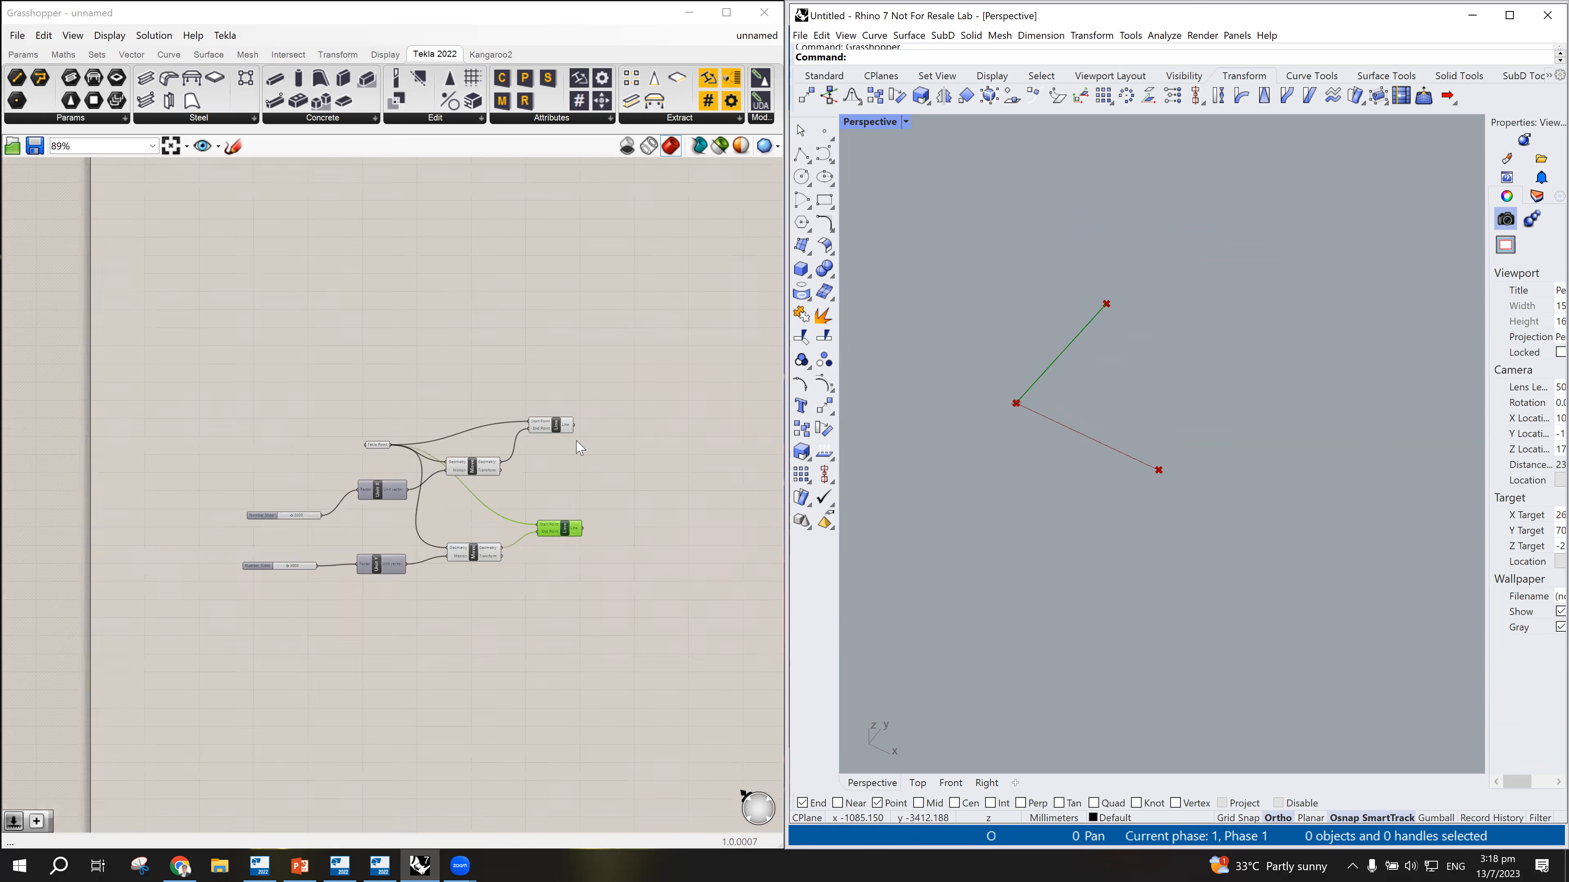
Step: Shift both Line components farther right of the Move components and roughly align them one above the other
scroll(579, 447, up, 4)
drag(542, 408, 582, 415)
drag(554, 609, 575, 594)
drag(586, 424, 597, 426)
drag(579, 591, 586, 570)
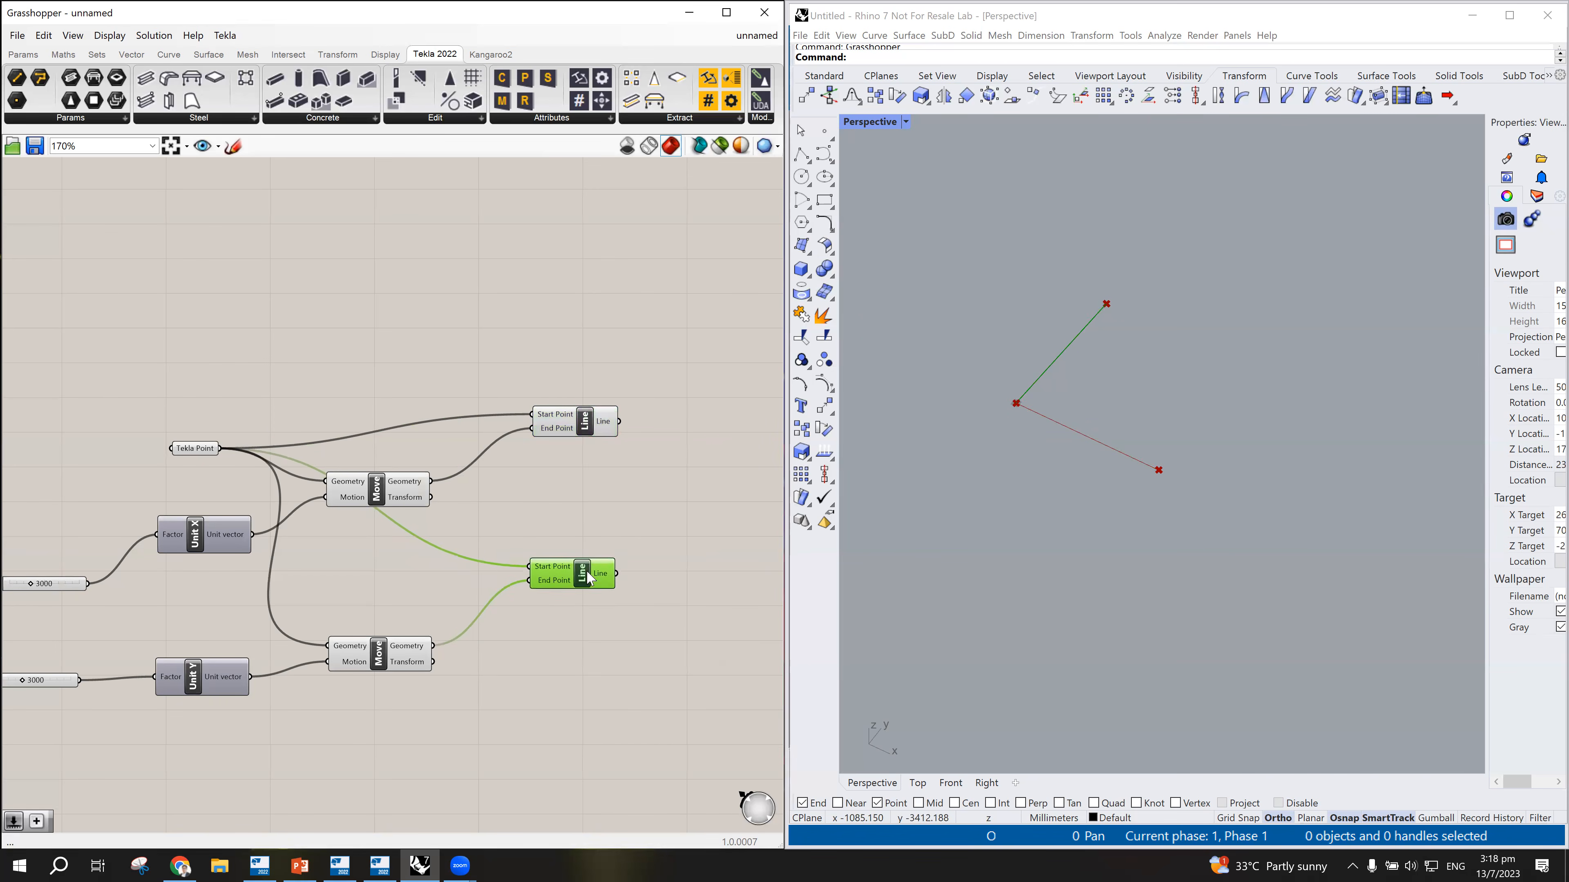
scroll(563, 637, down, 2)
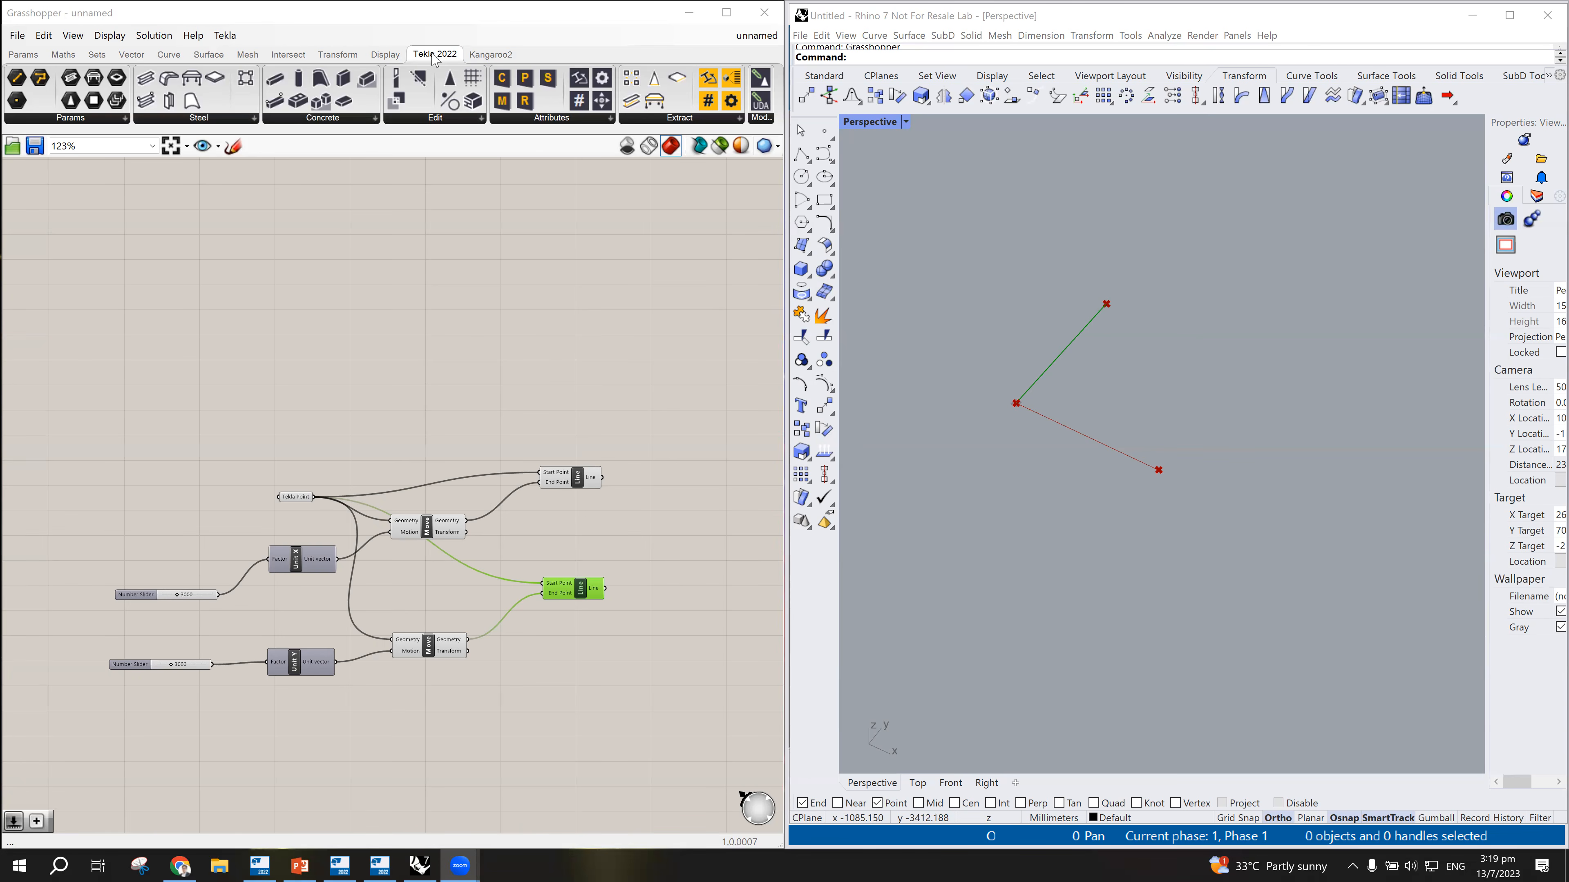
Step: Lower the second Line component level with the second Move and align the first Line component directly above it
mouse_move(434, 59)
drag(577, 486, 584, 489)
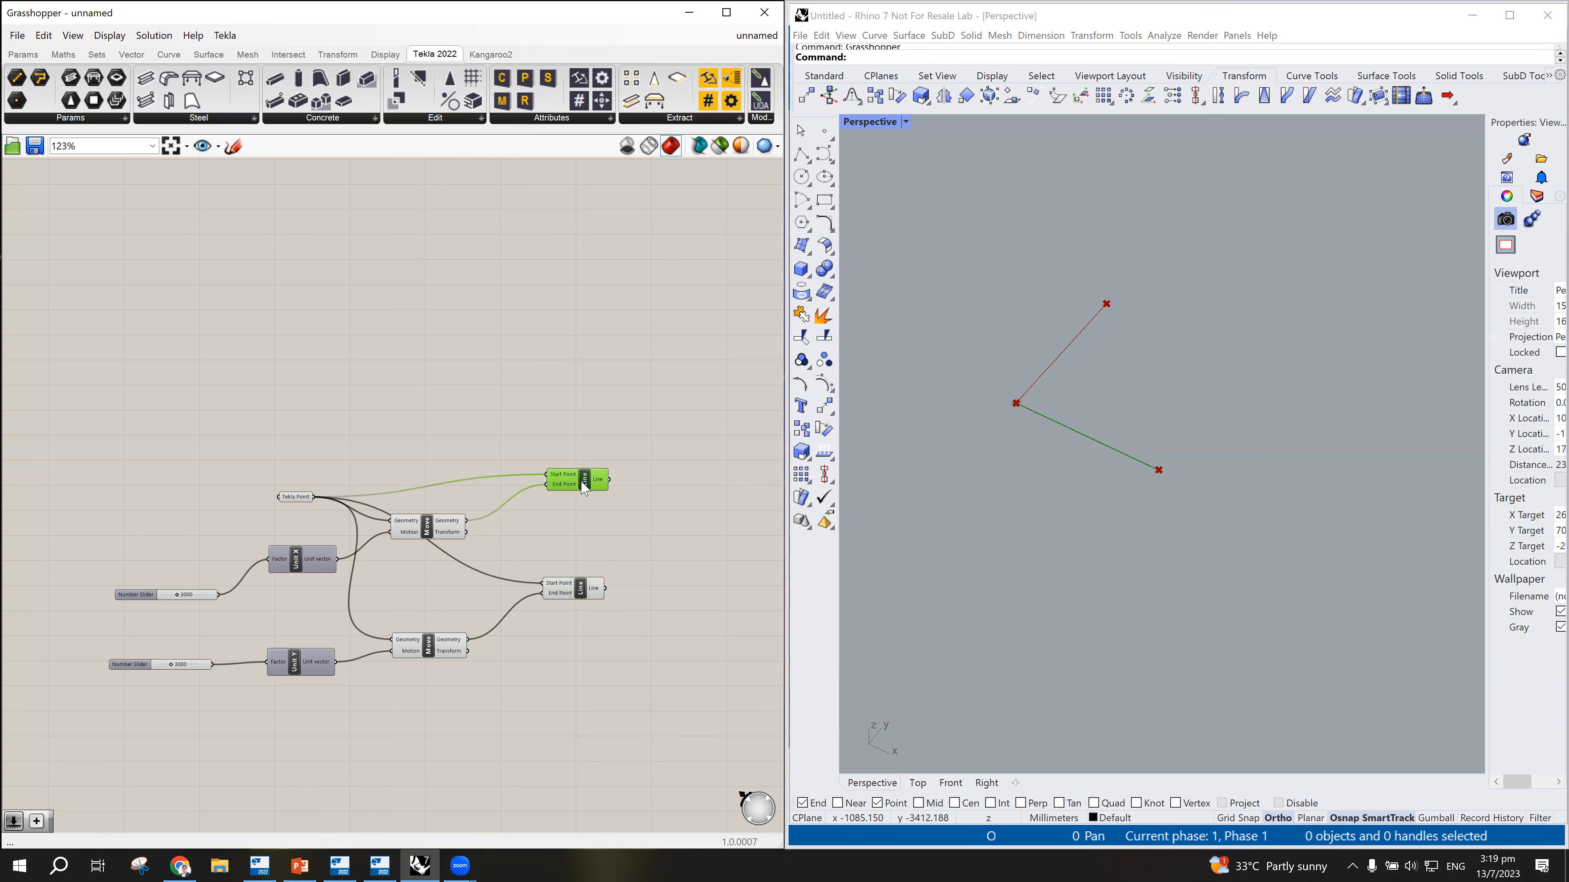
scroll(546, 563, down, 2)
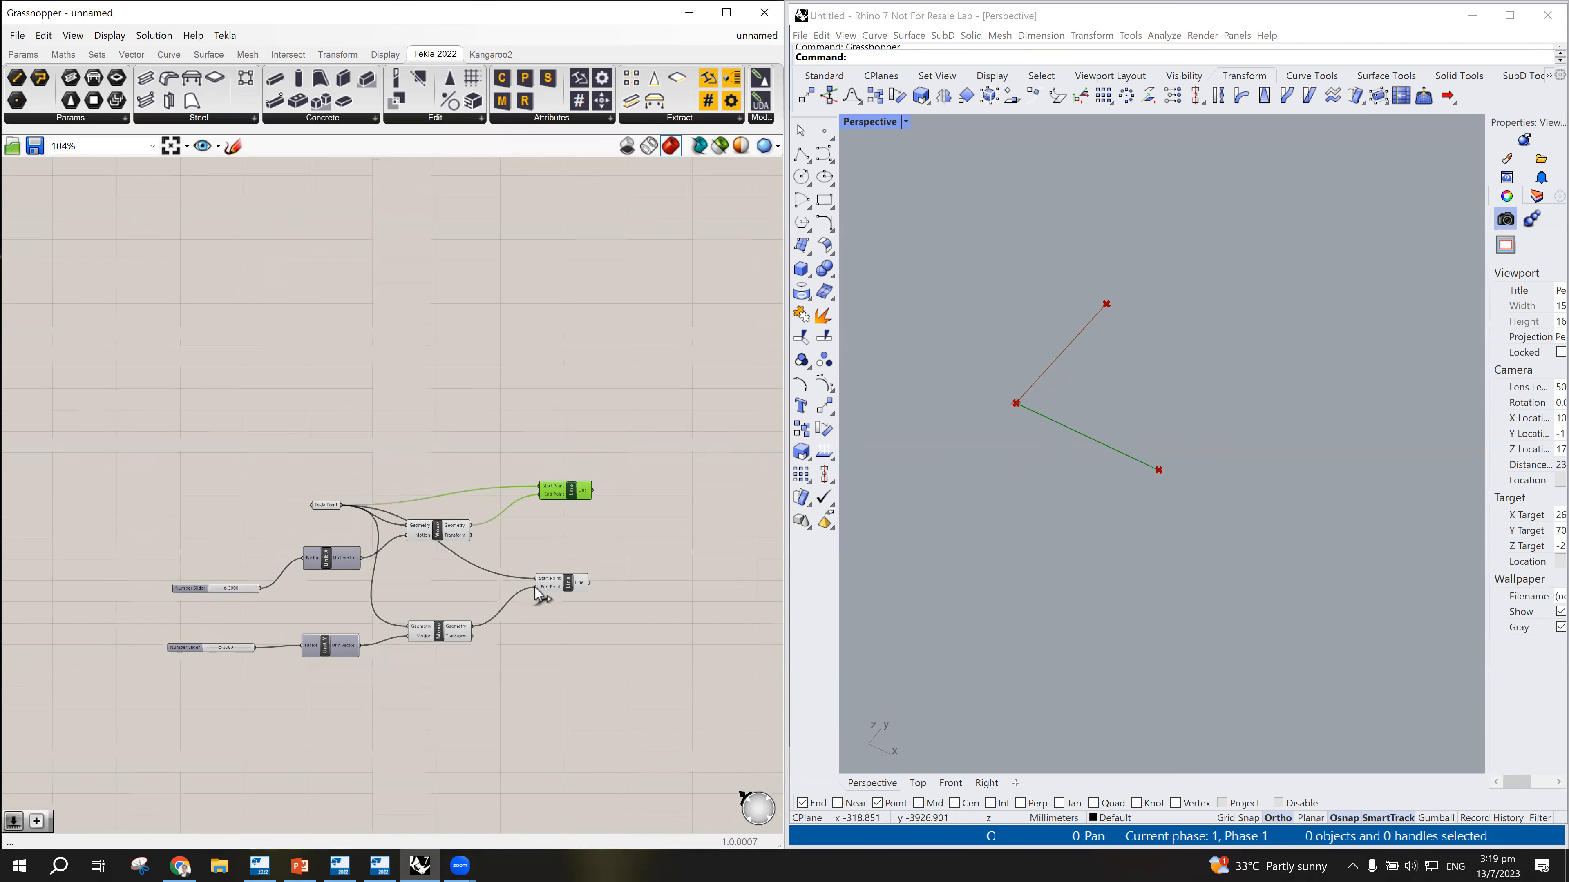
drag(581, 591, 576, 634)
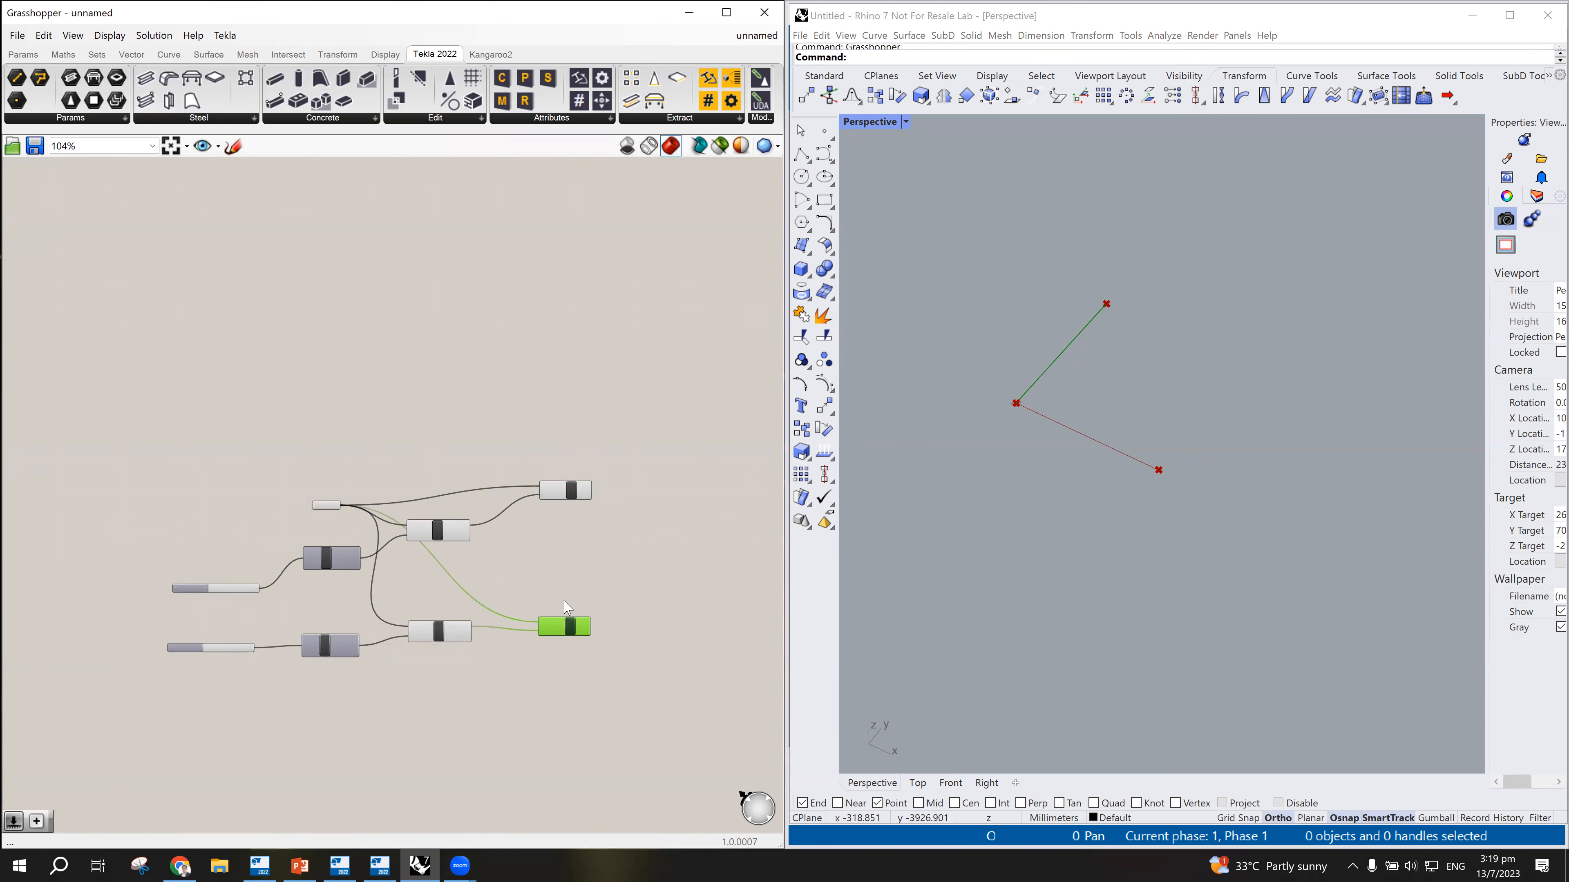
drag(567, 496, 568, 494)
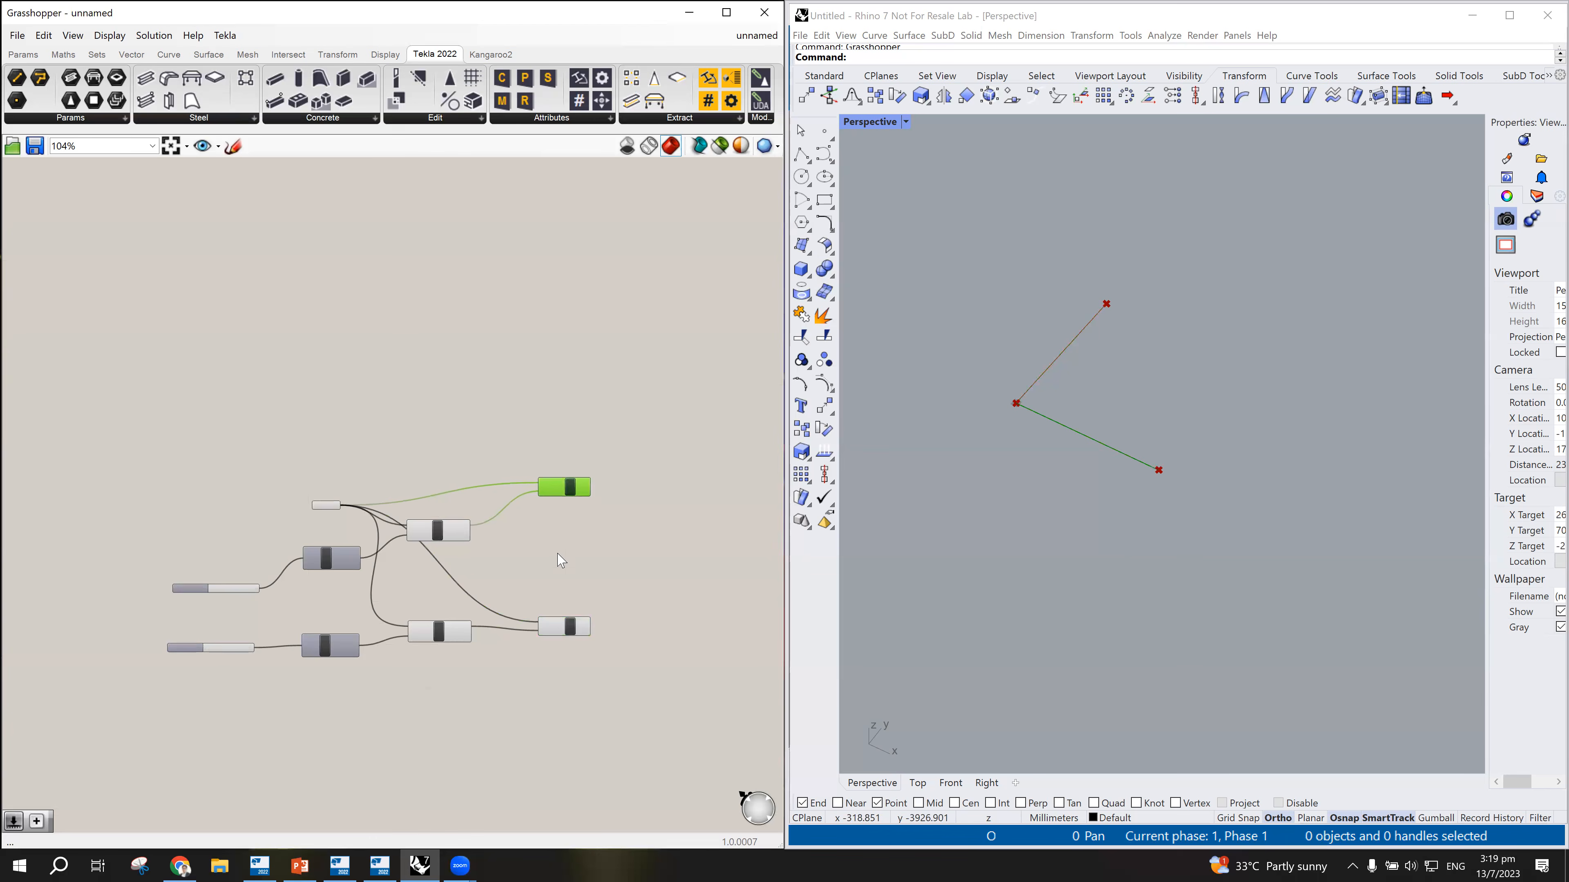
Step: Set the number sliders feeding Unit X and Unit Y to 10000 each to lengthen both lines
scroll(639, 554, up, 4)
scroll(536, 463, up, 1)
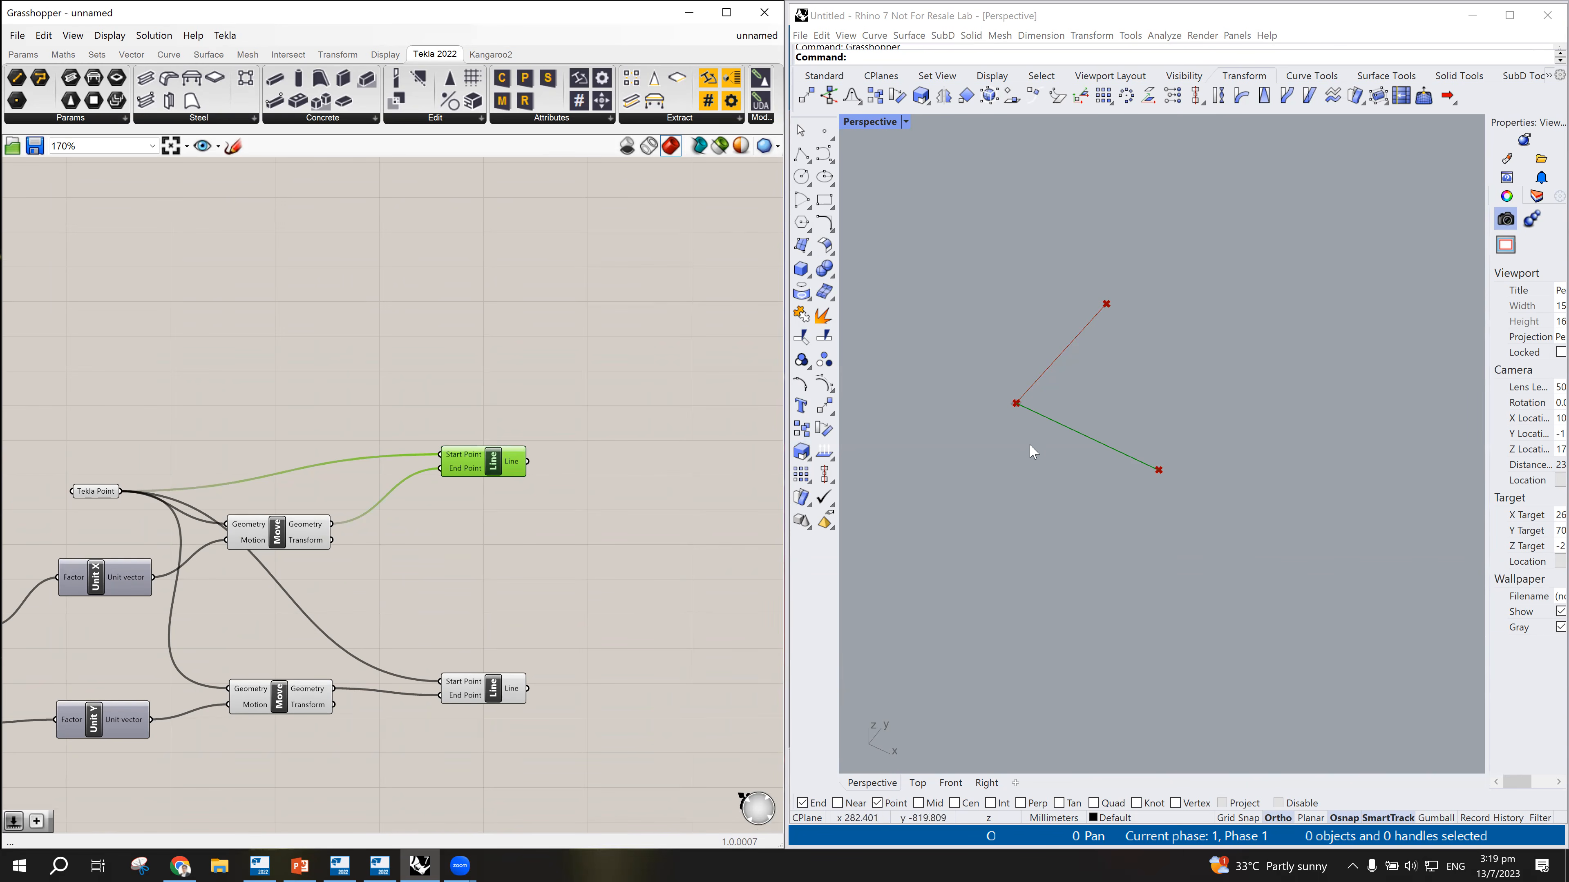
scroll(568, 526, down, 5)
scroll(295, 592, up, 7)
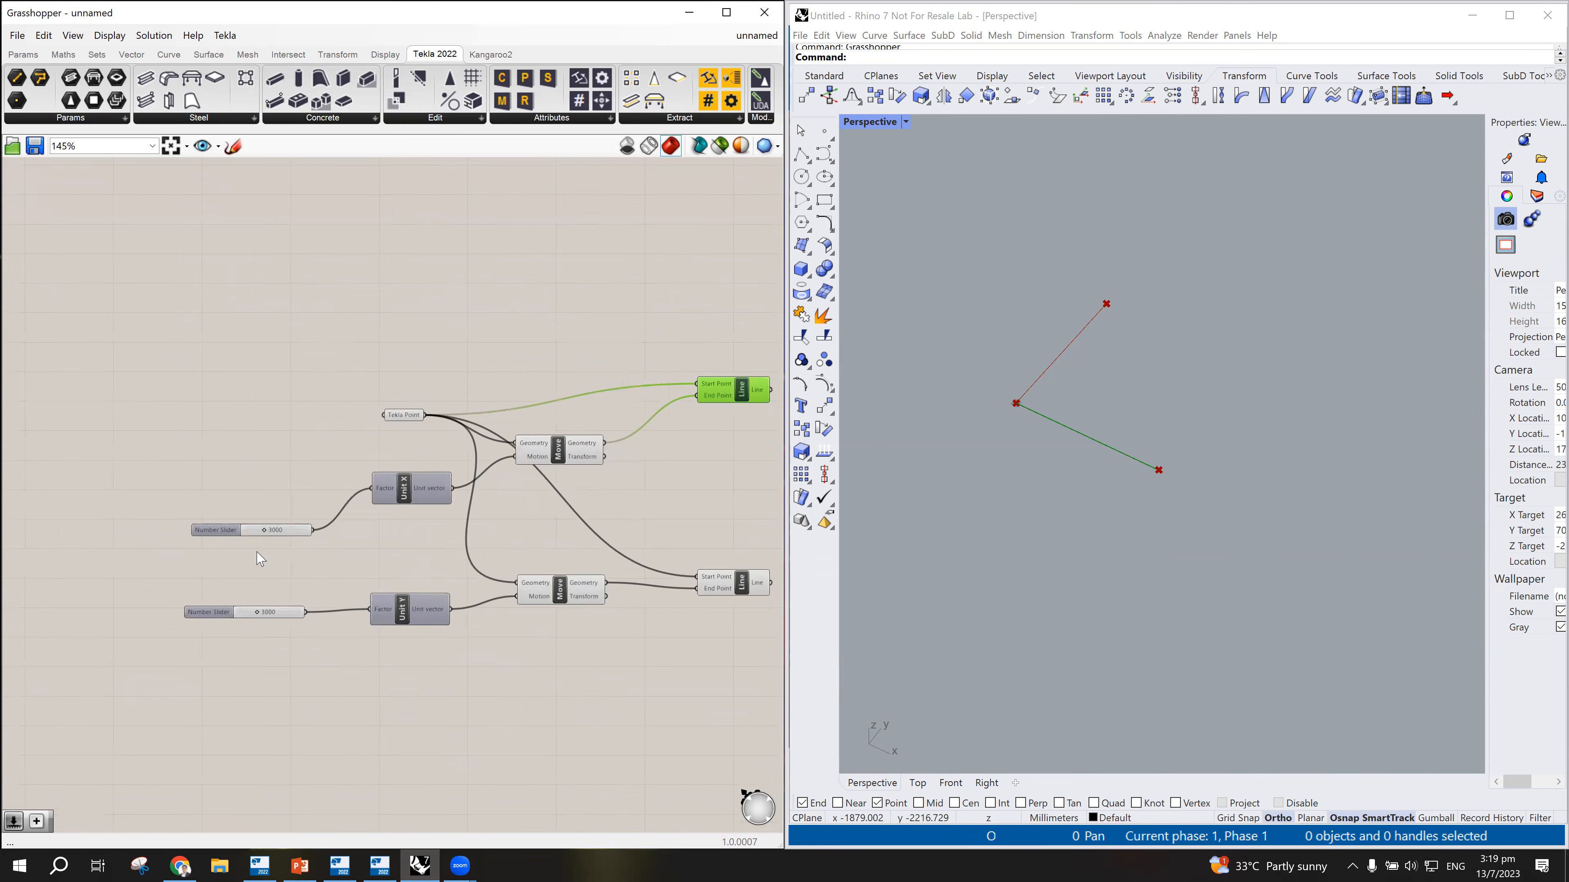
drag(271, 519, 337, 517)
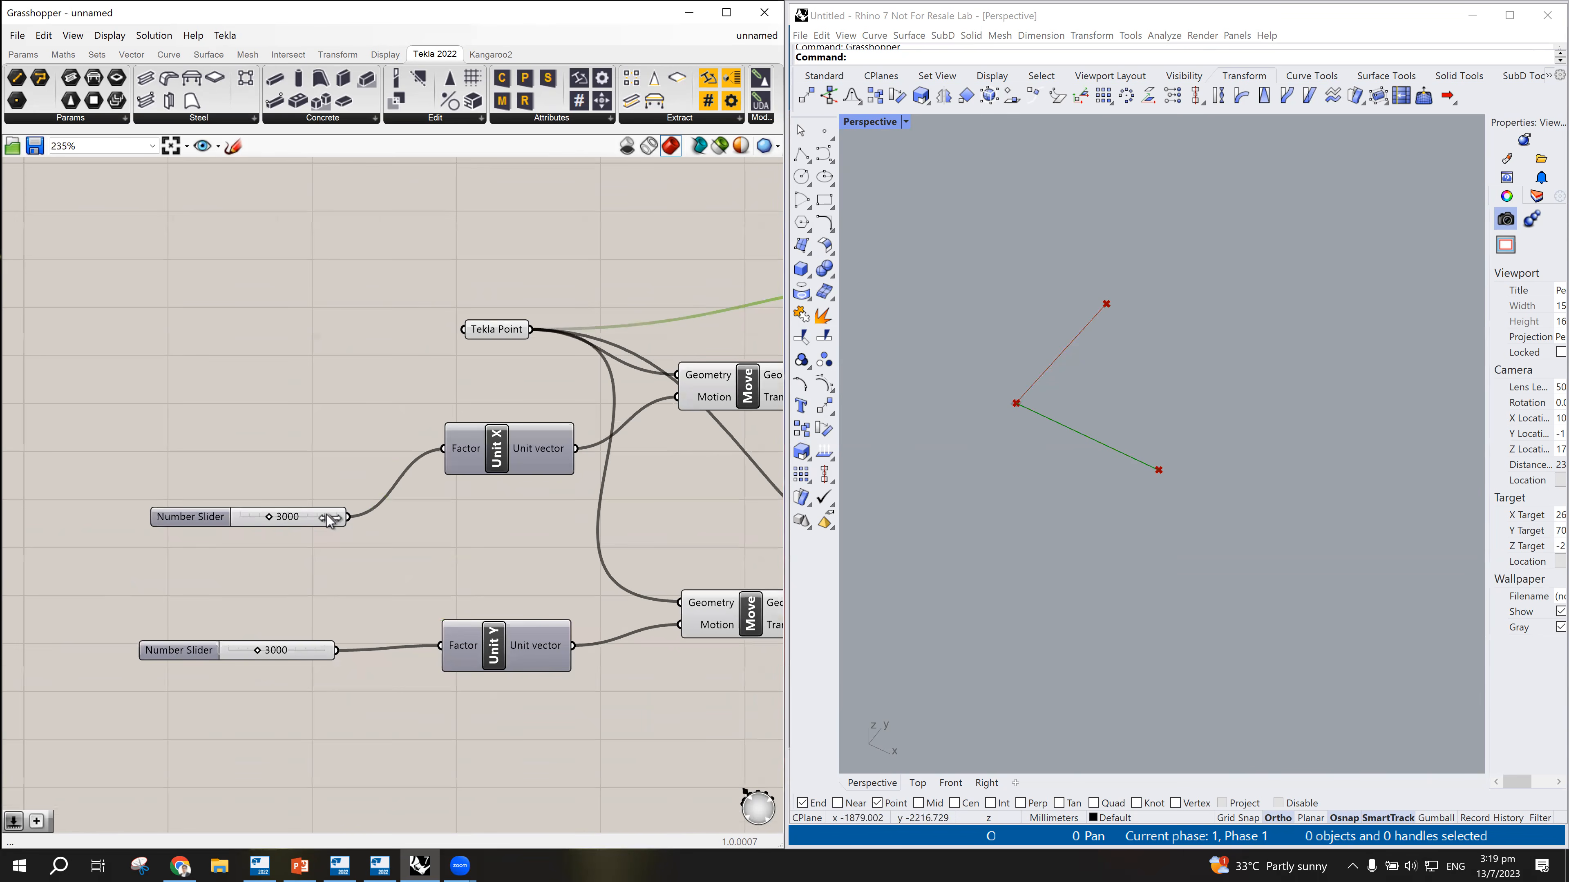
drag(257, 651, 360, 648)
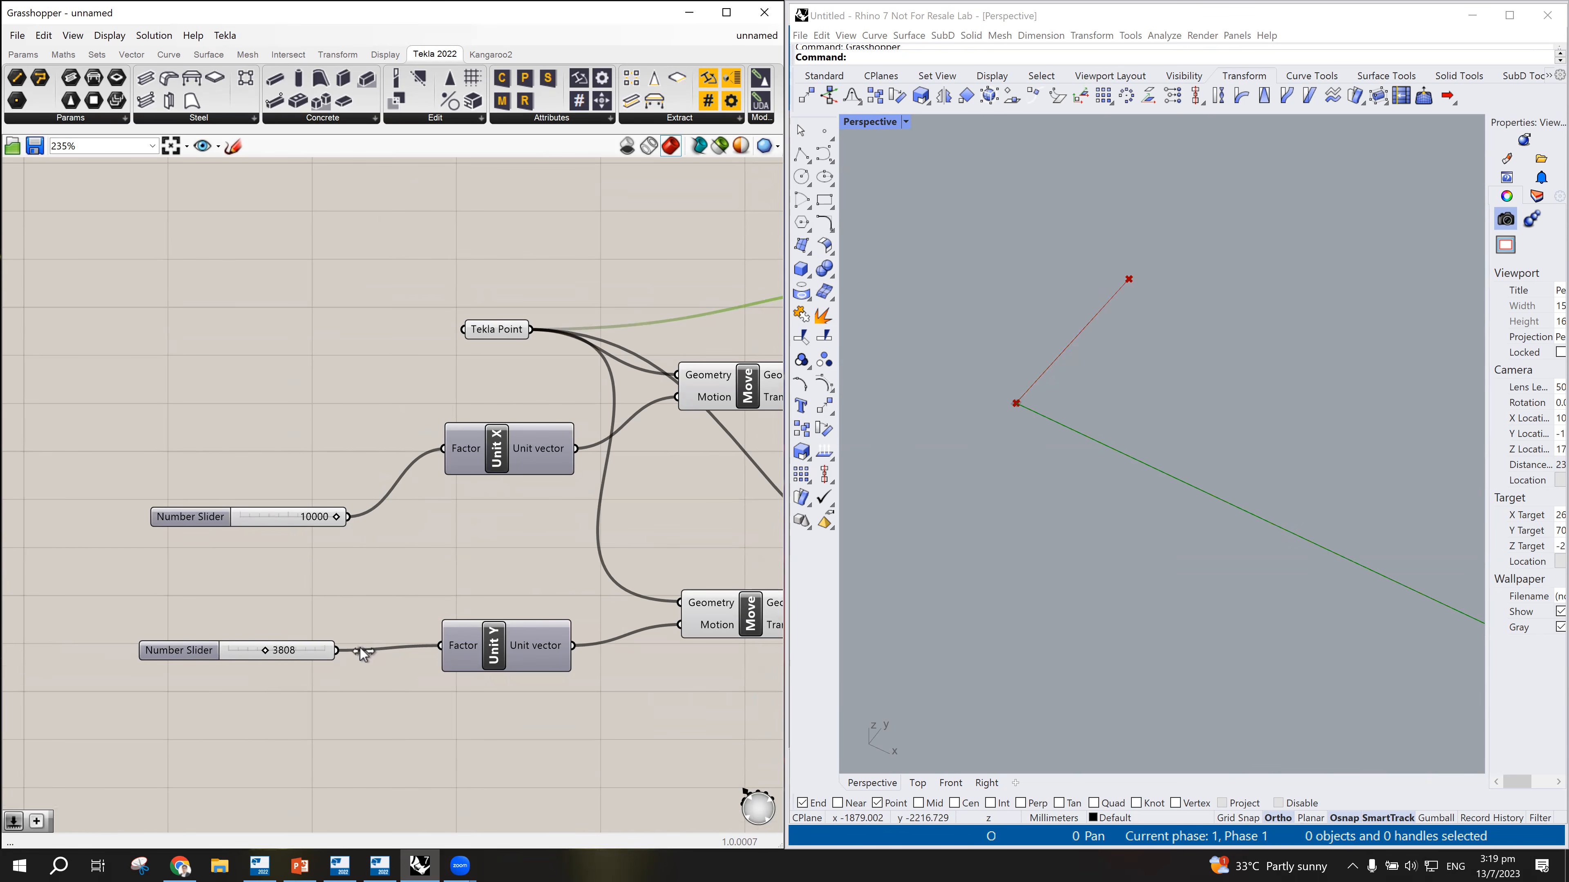
scroll(1115, 492, down, 5)
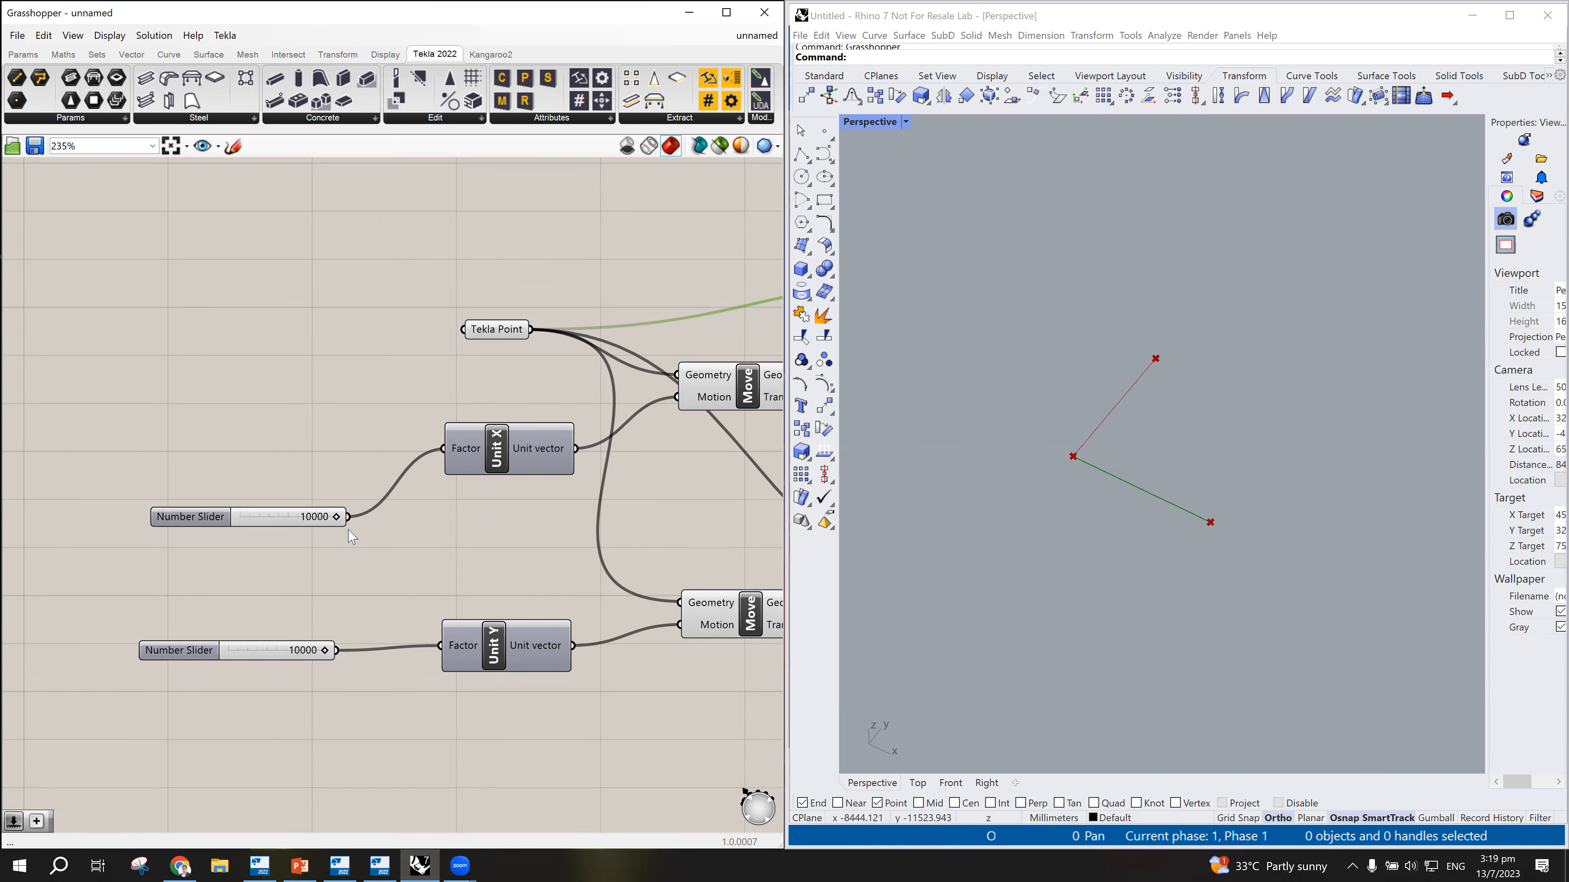
Step: Reposition the first Line component slightly higher and farther right of the first Move
scroll(173, 528, down, 3)
scroll(467, 498, up, 2)
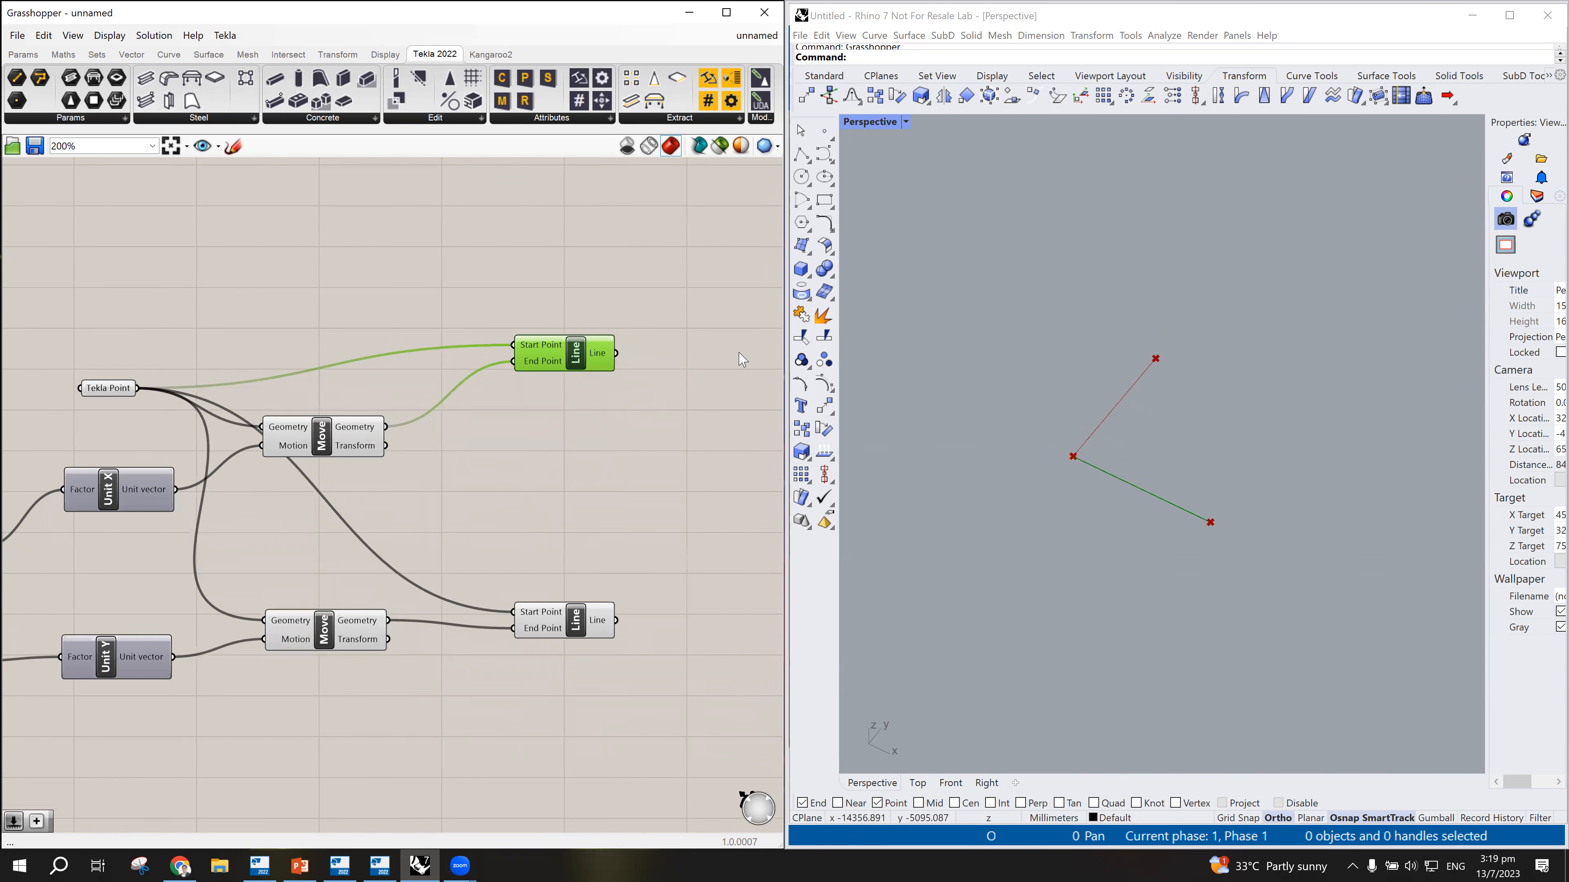
drag(576, 357, 590, 346)
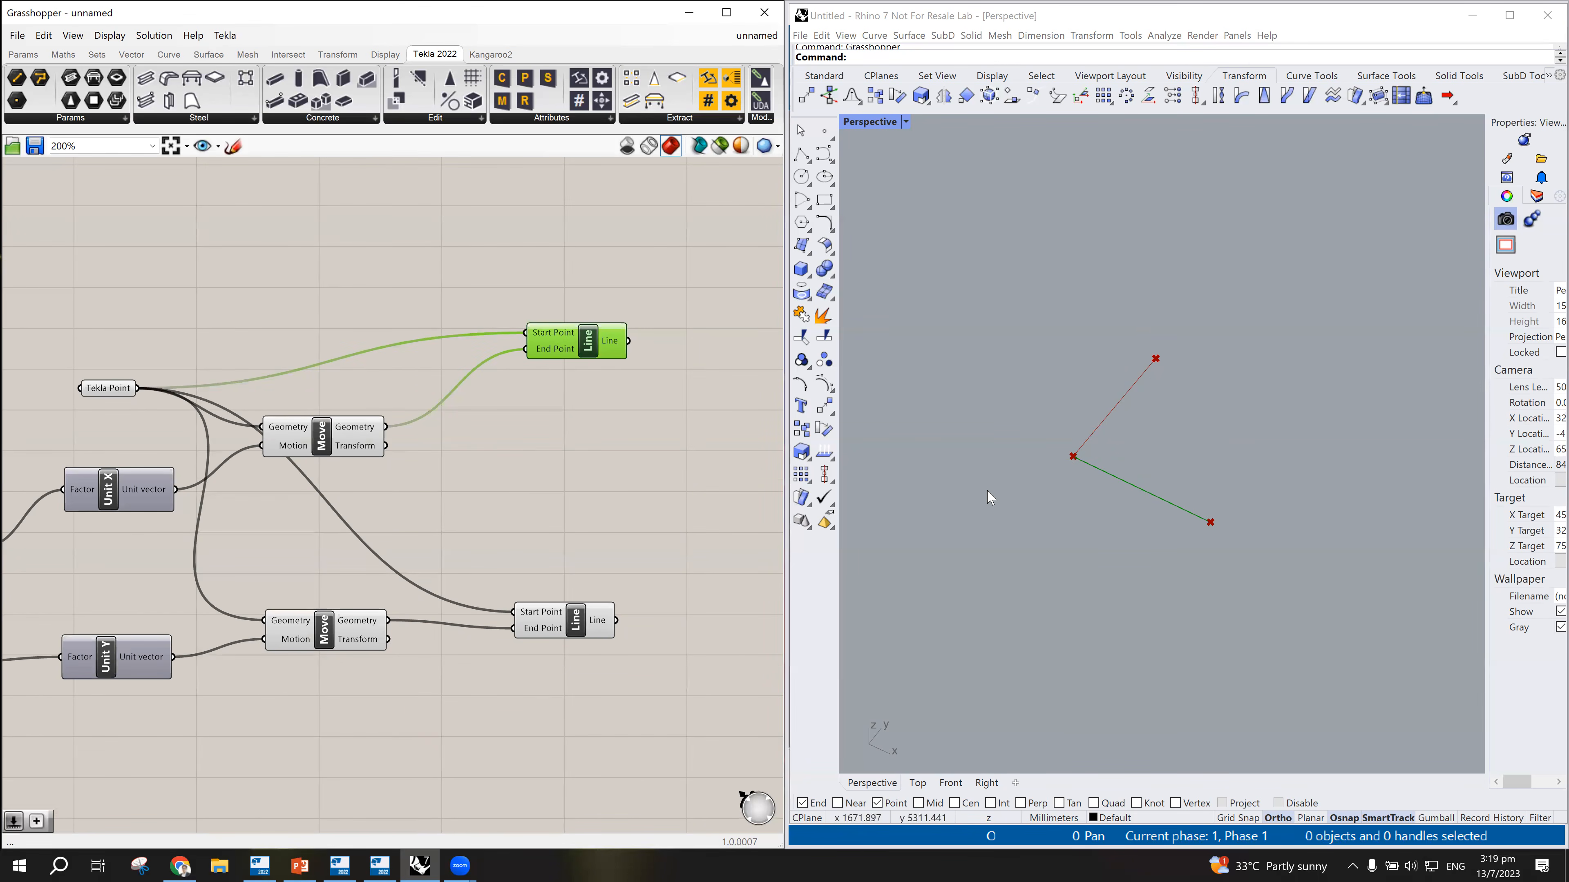
scroll(479, 399, down, 2)
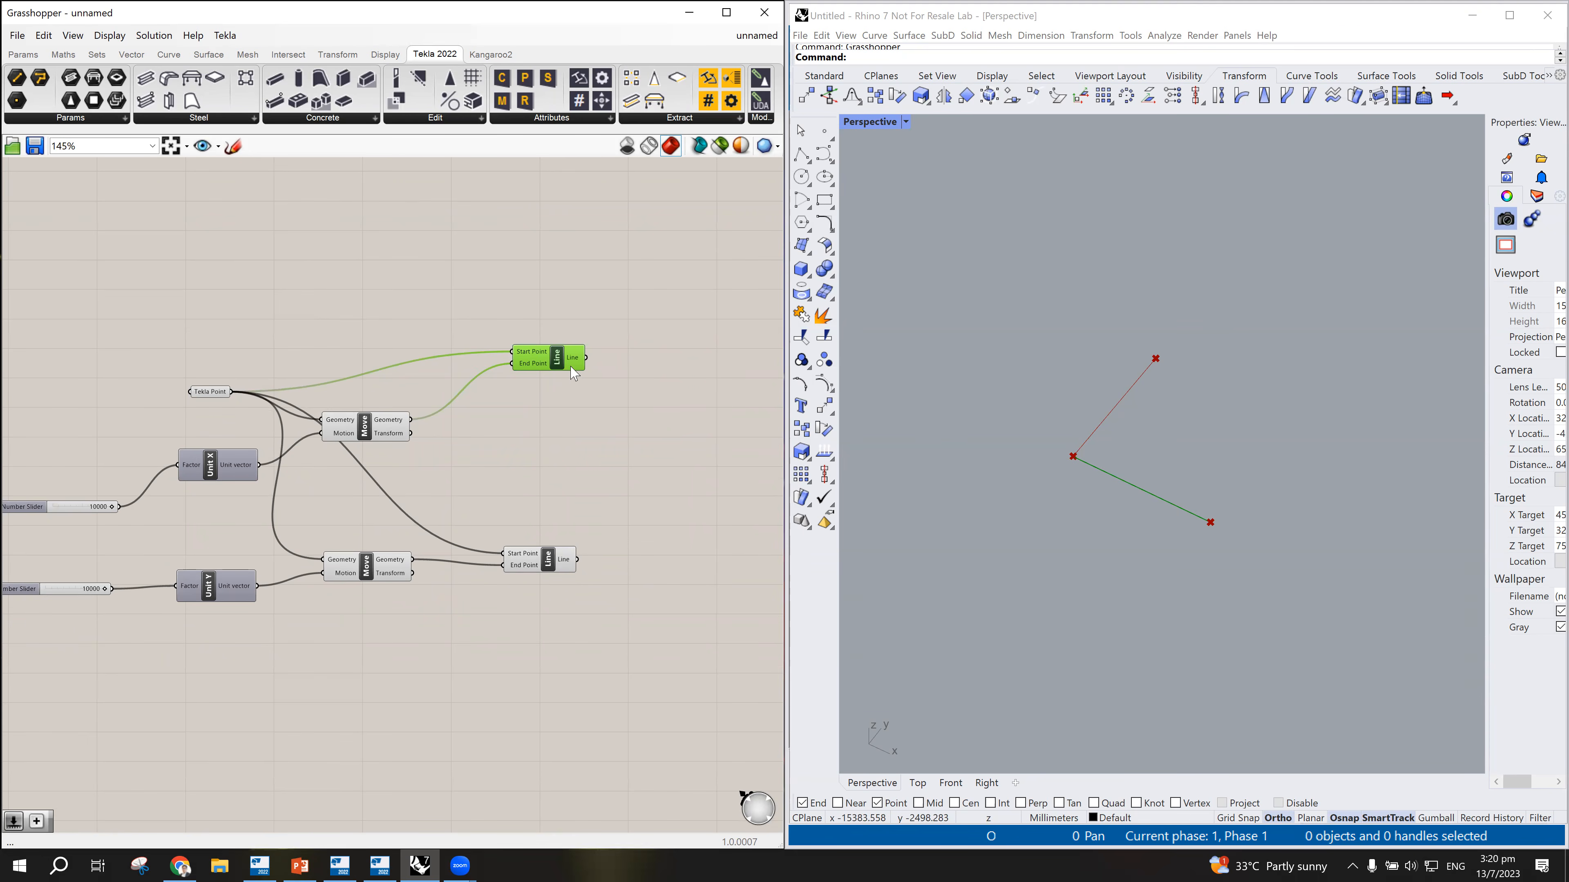
mouse_move(572, 366)
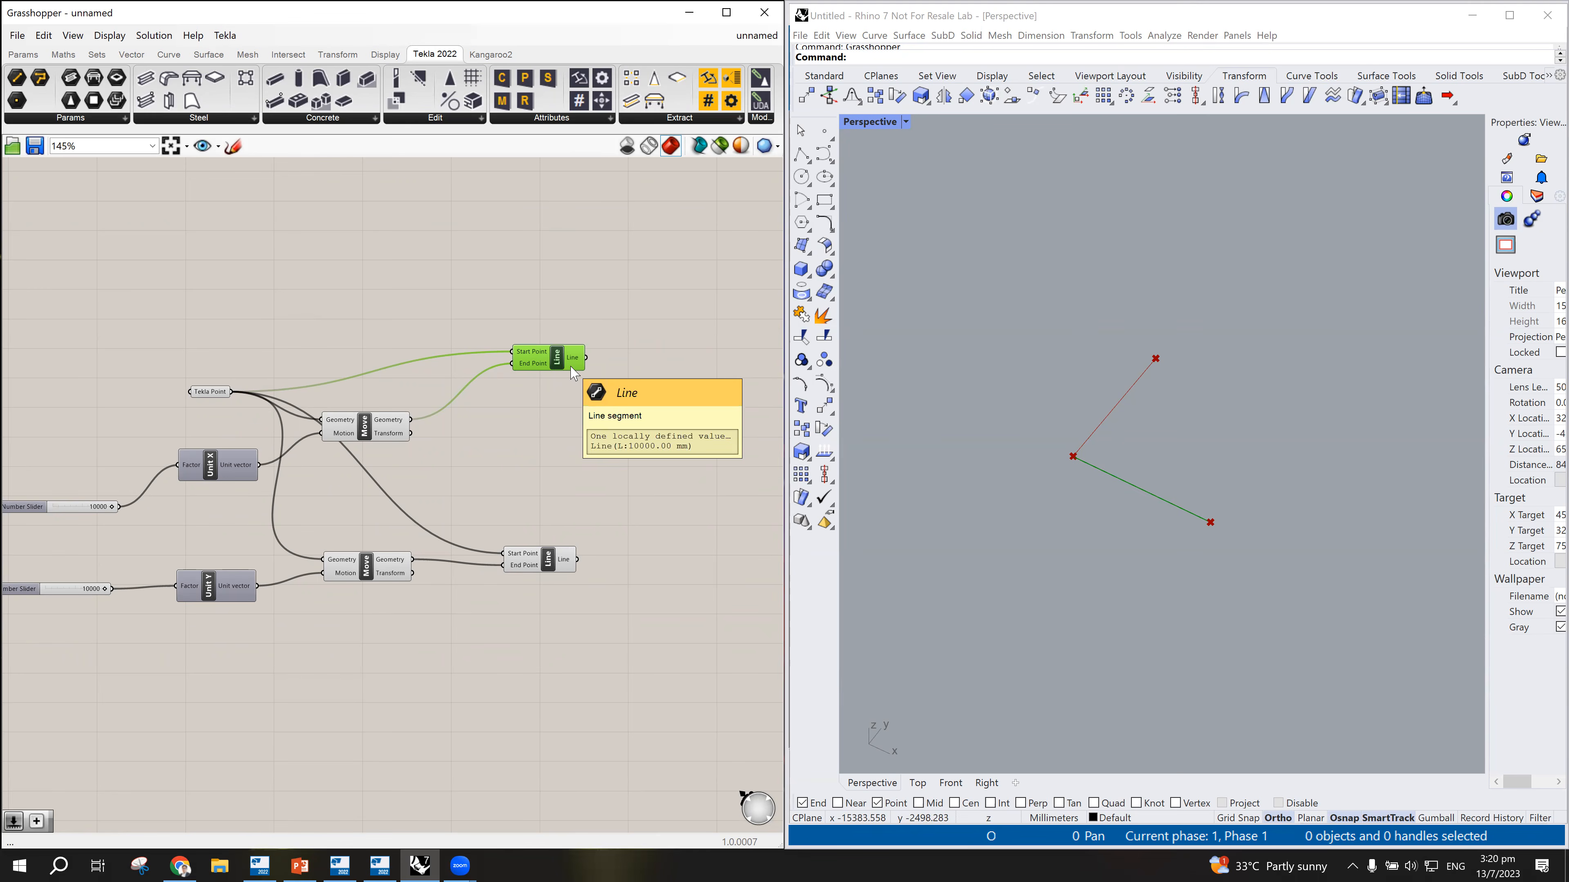
Step: Review how the sliders, unit vectors, Move and Line components generate the two lines in the Rhino viewport
scroll(365, 607, down, 3)
scroll(179, 609, up, 5)
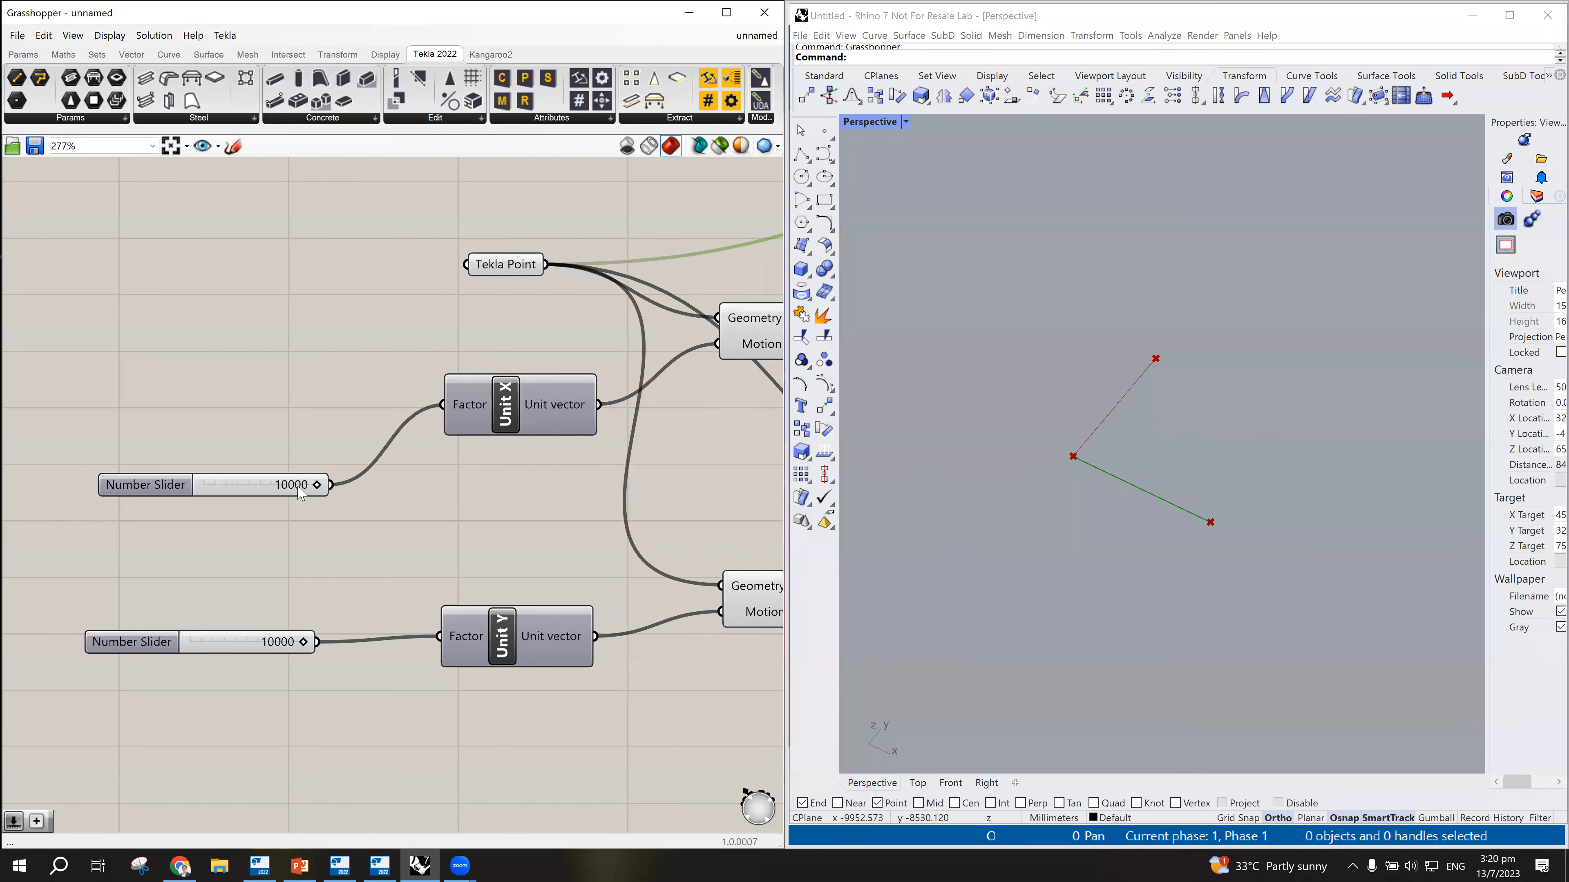
scroll(288, 510, down, 2)
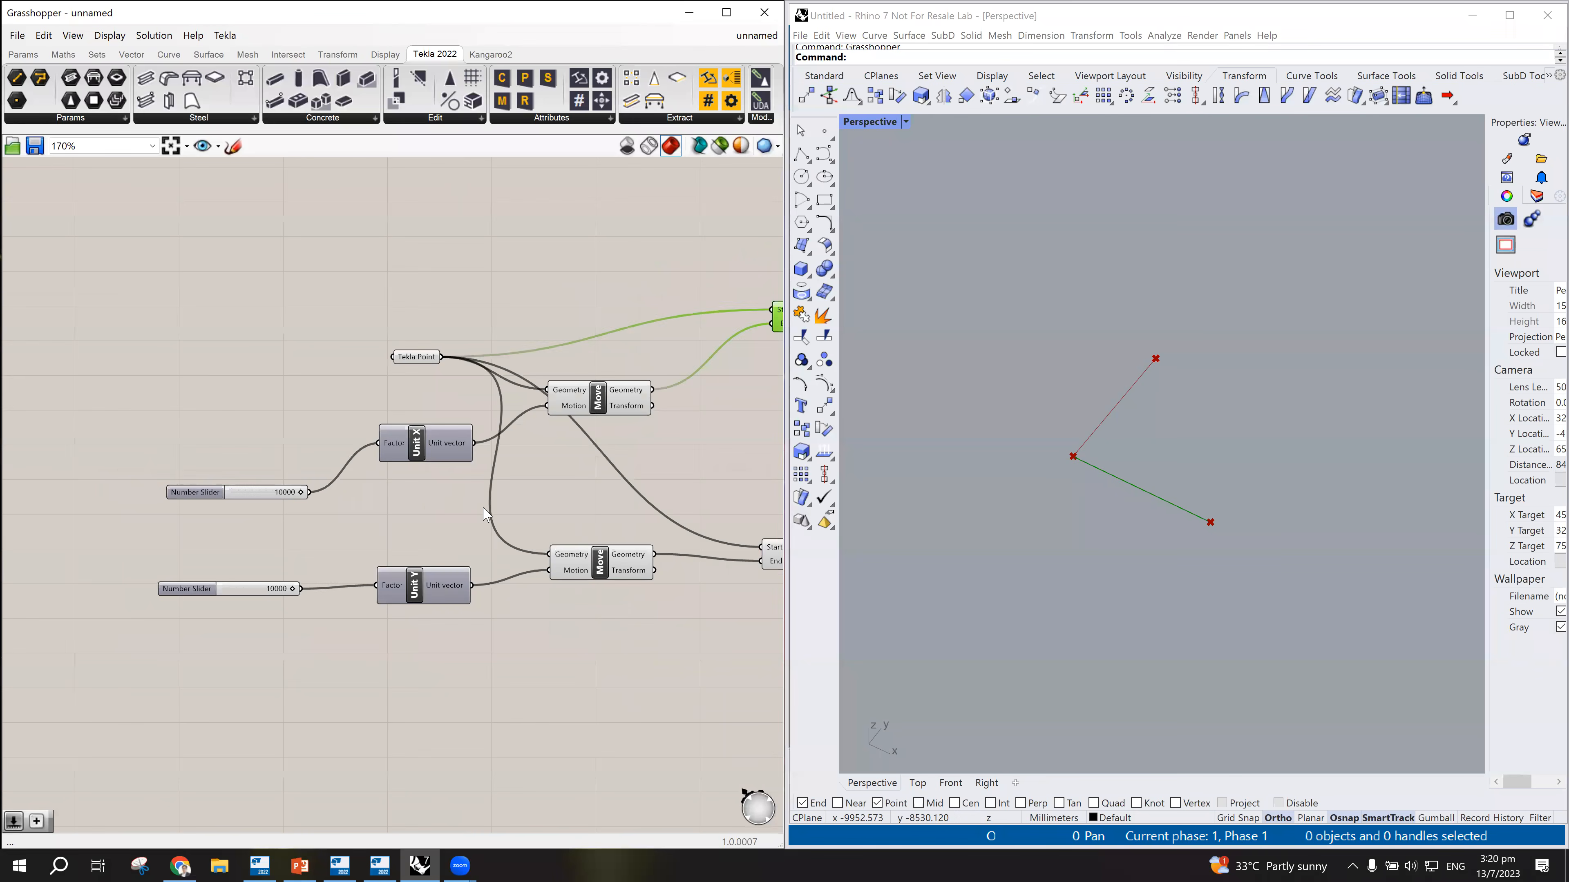
scroll(406, 515, down, 2)
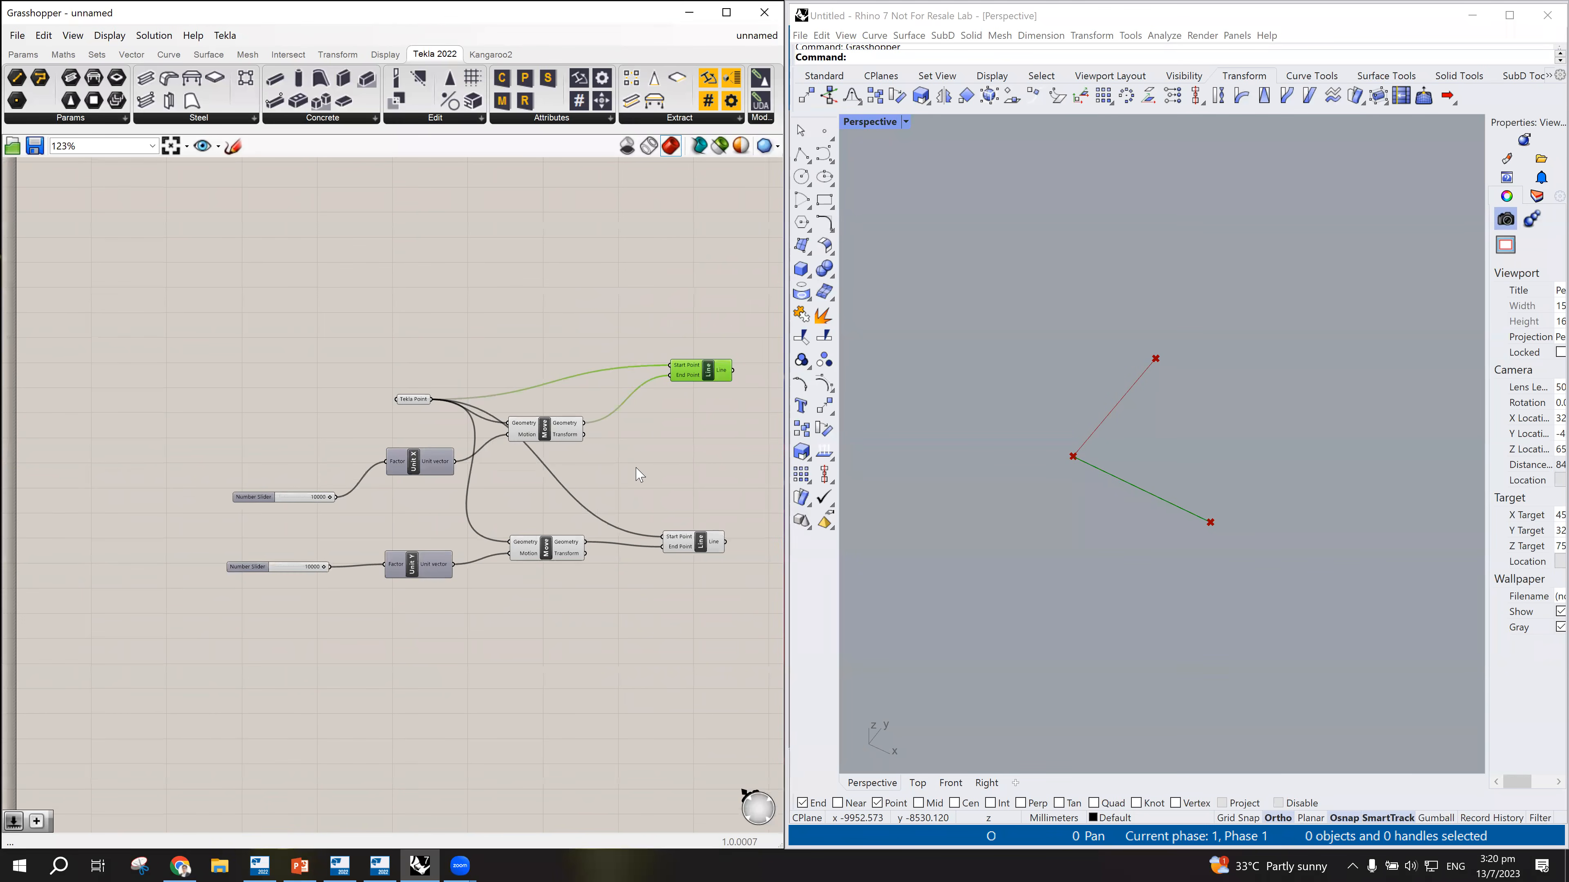
scroll(639, 475, up, 2)
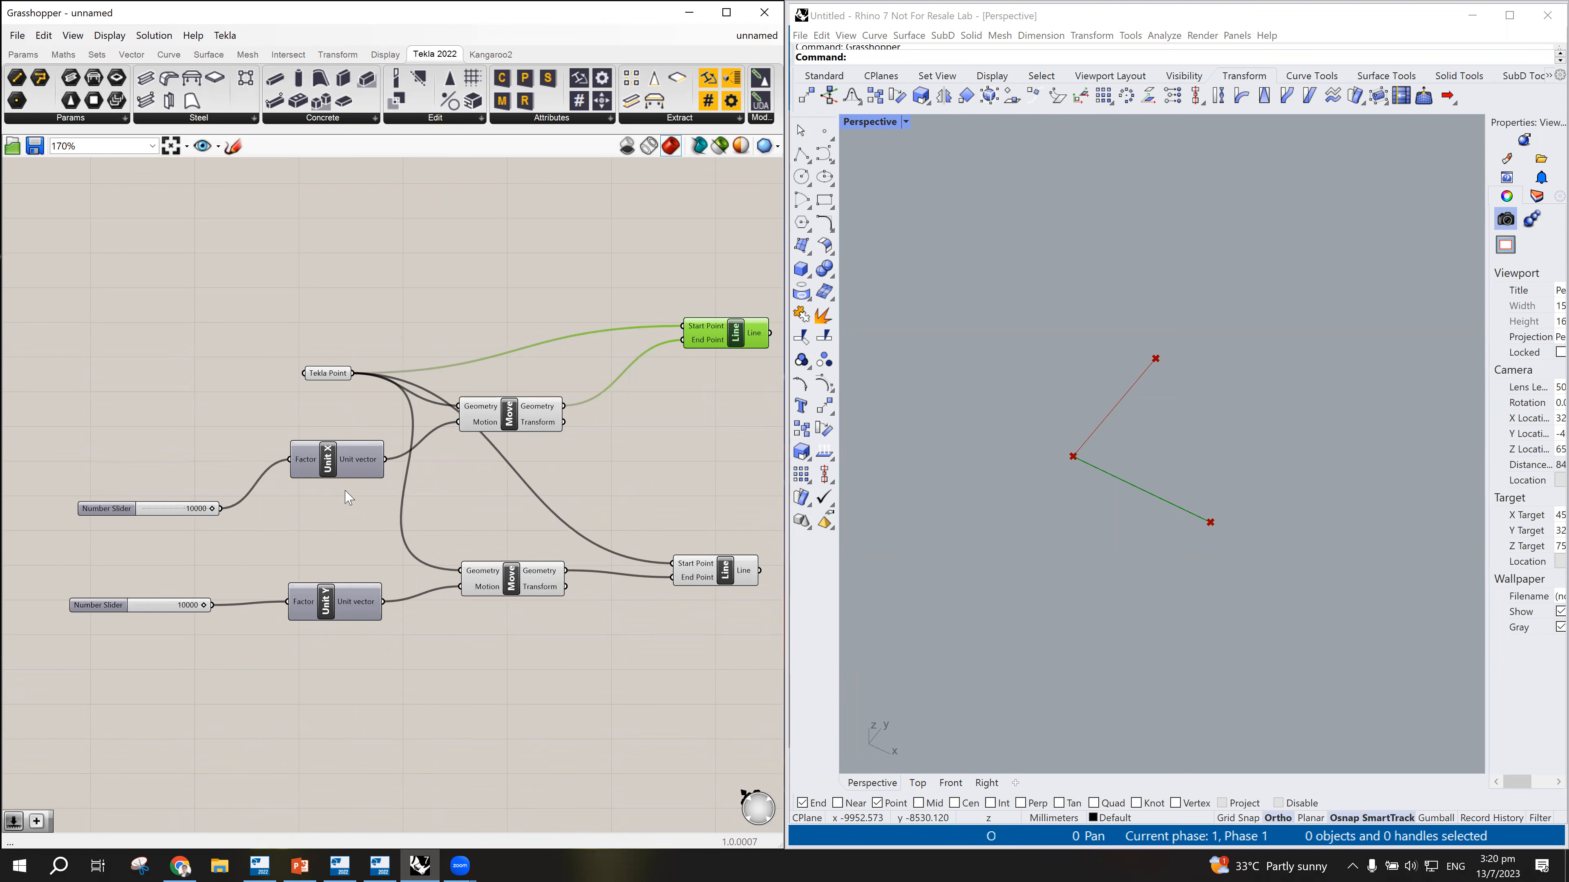
scroll(356, 531, down, 2)
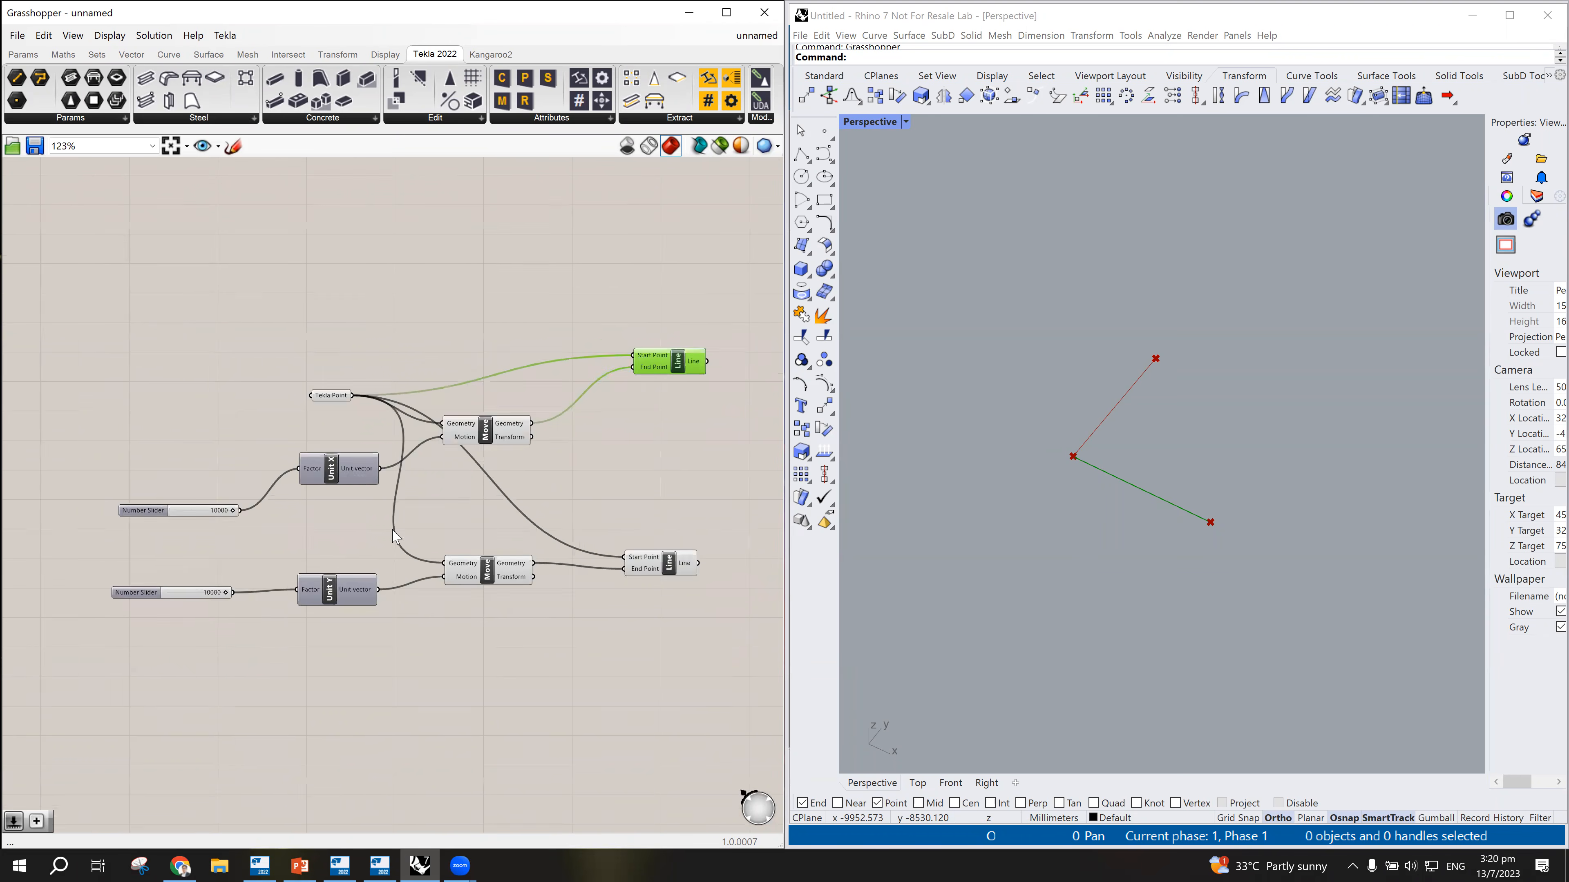
drag(627, 391, 623, 393)
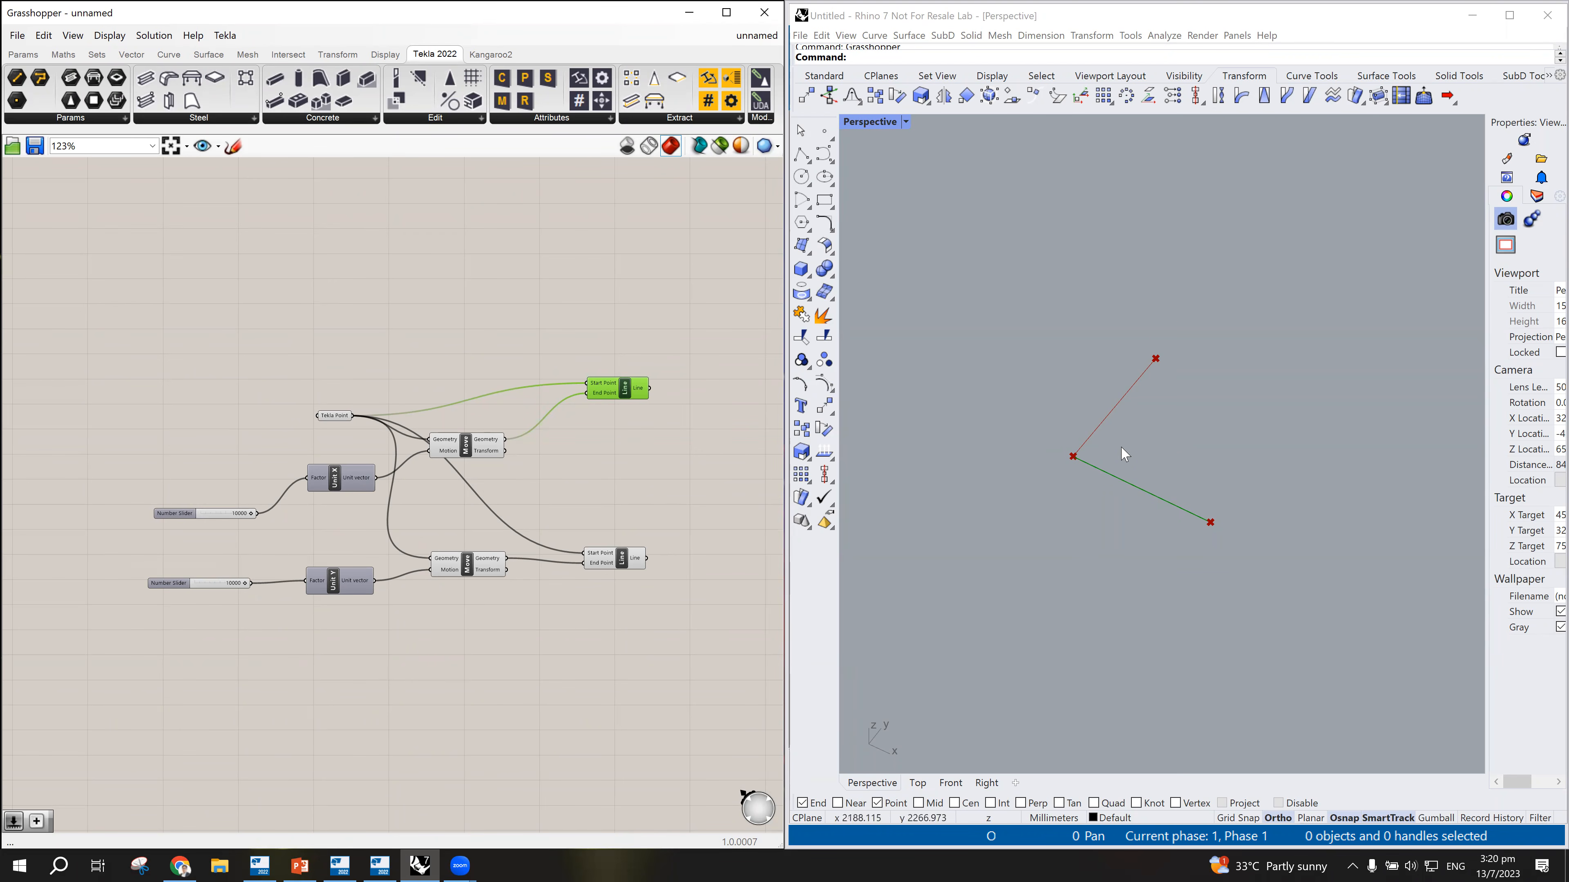
scroll(1115, 446, up, 5)
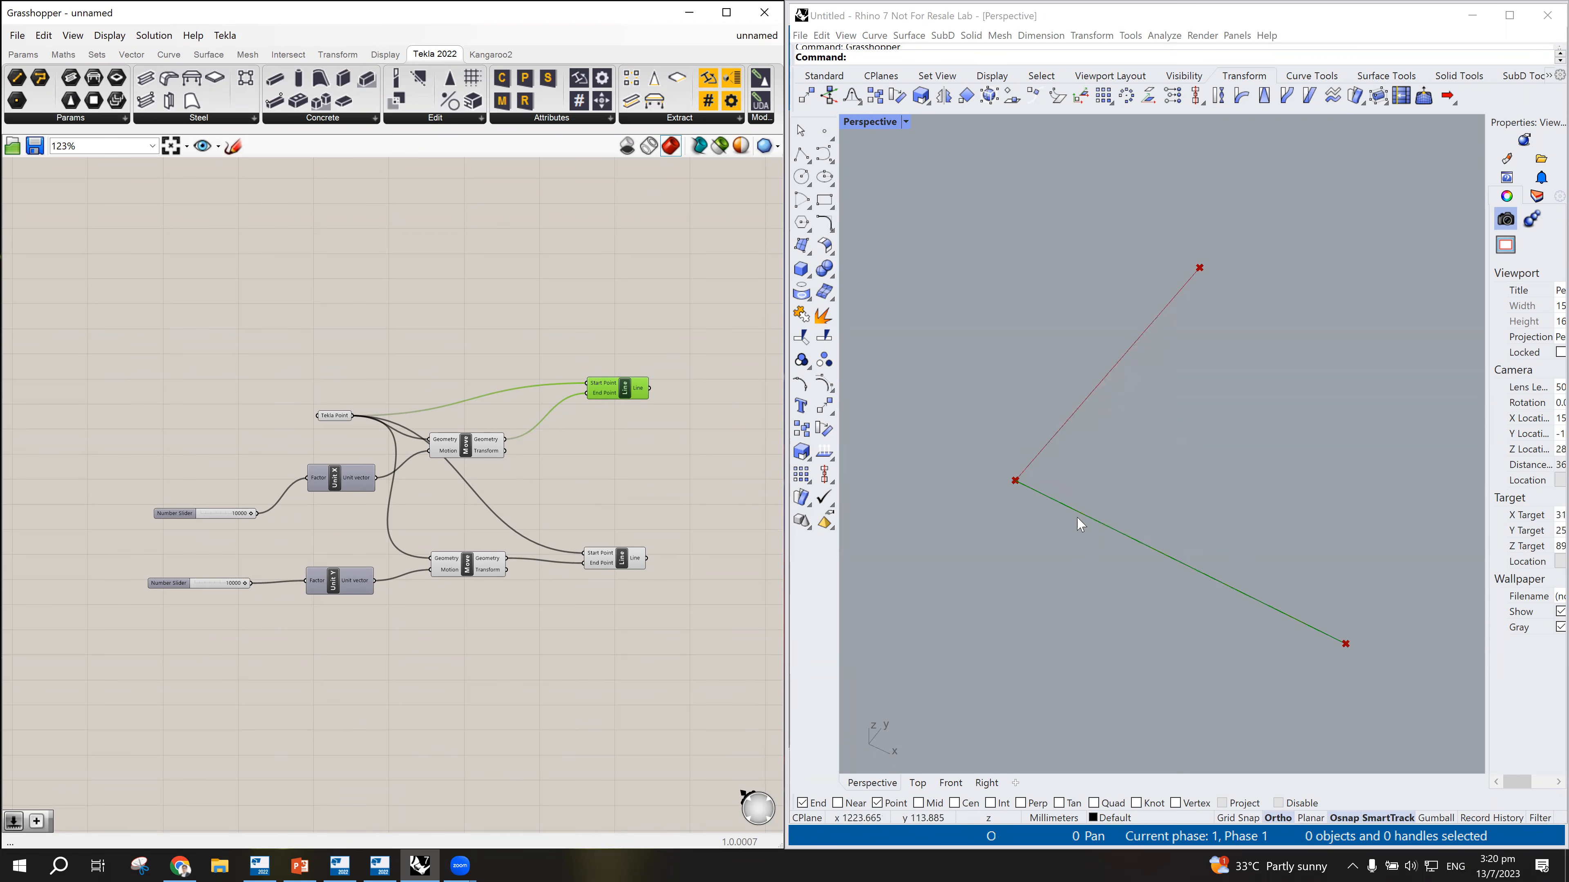
Step: Add a Move component to the right of the upper Line component
scroll(513, 422, down, 3)
scroll(584, 432, up, 3)
right_drag(636, 405, 522, 407)
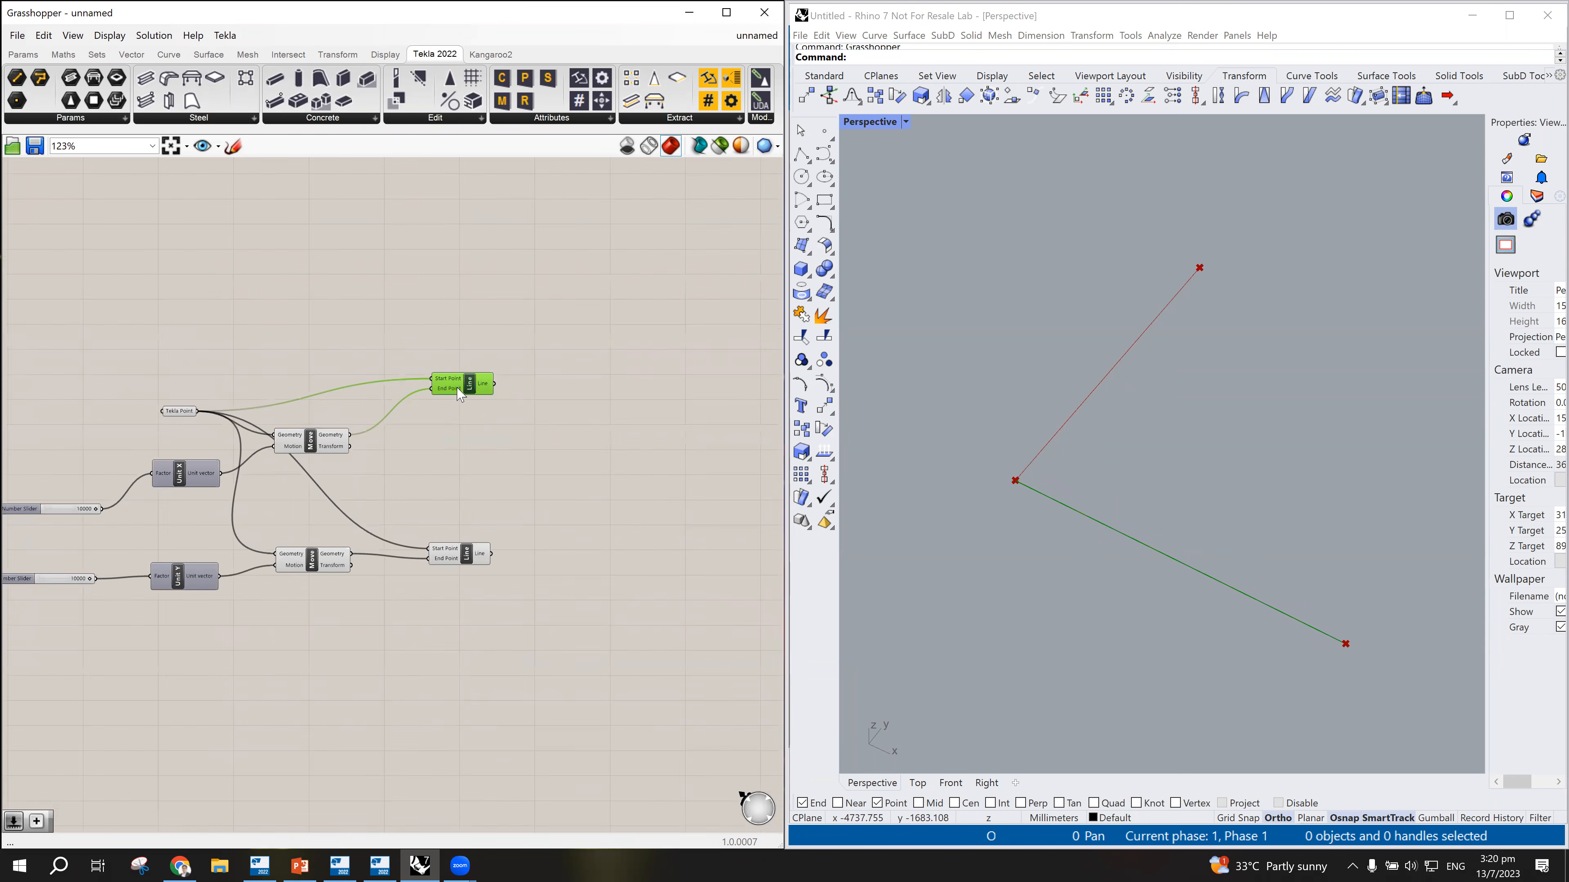
scroll(459, 395, up, 3)
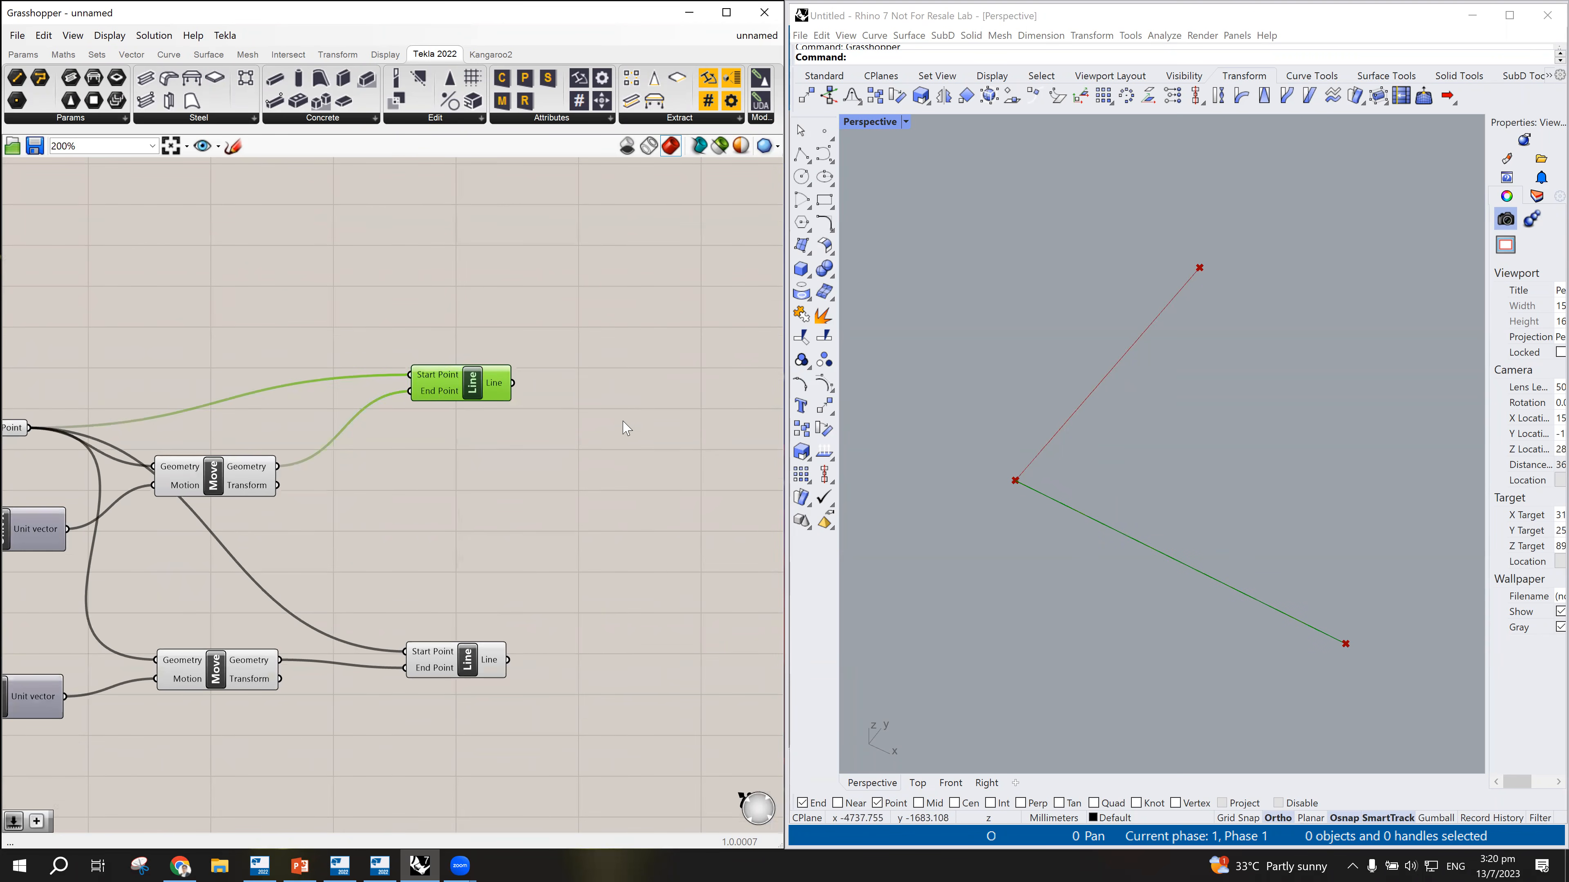
double_click(618, 436)
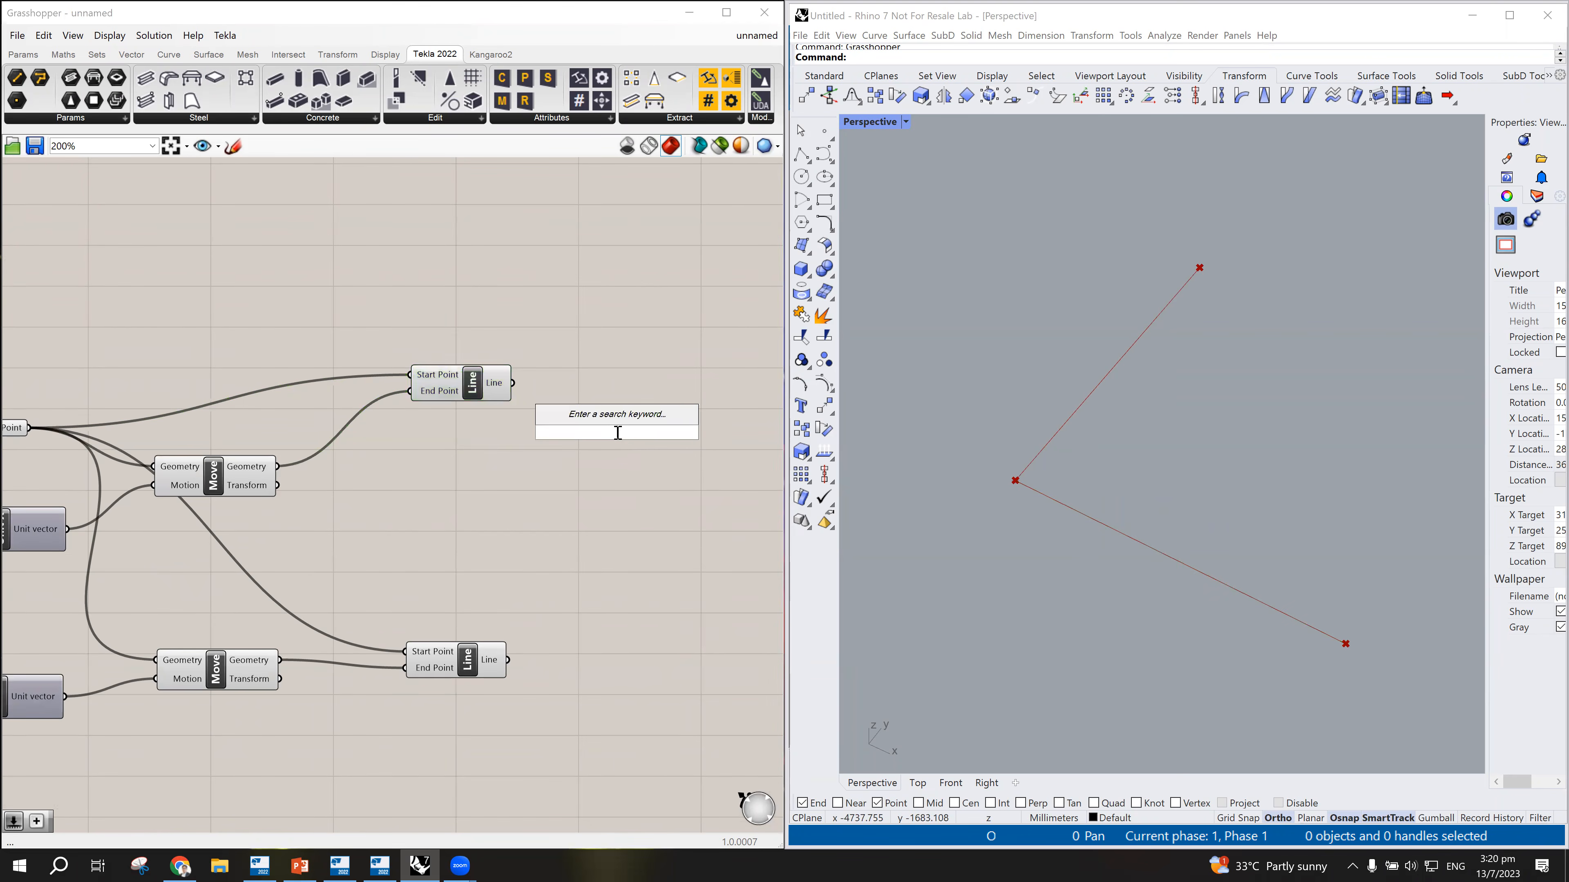
text(move)
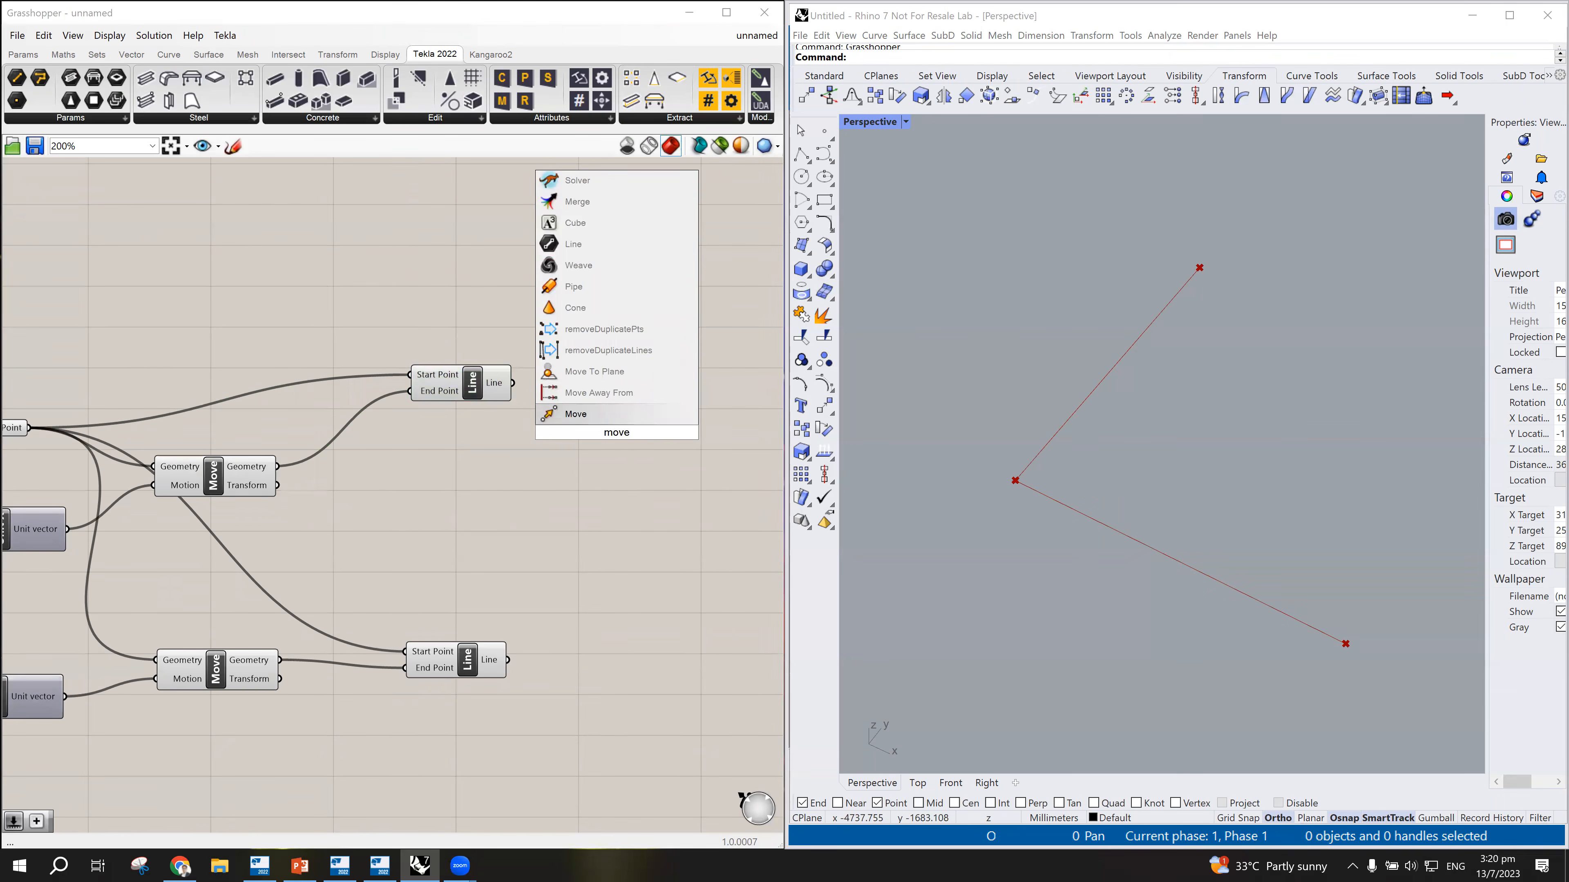
click(661, 414)
drag(615, 438, 658, 402)
scroll(620, 440, down, 1)
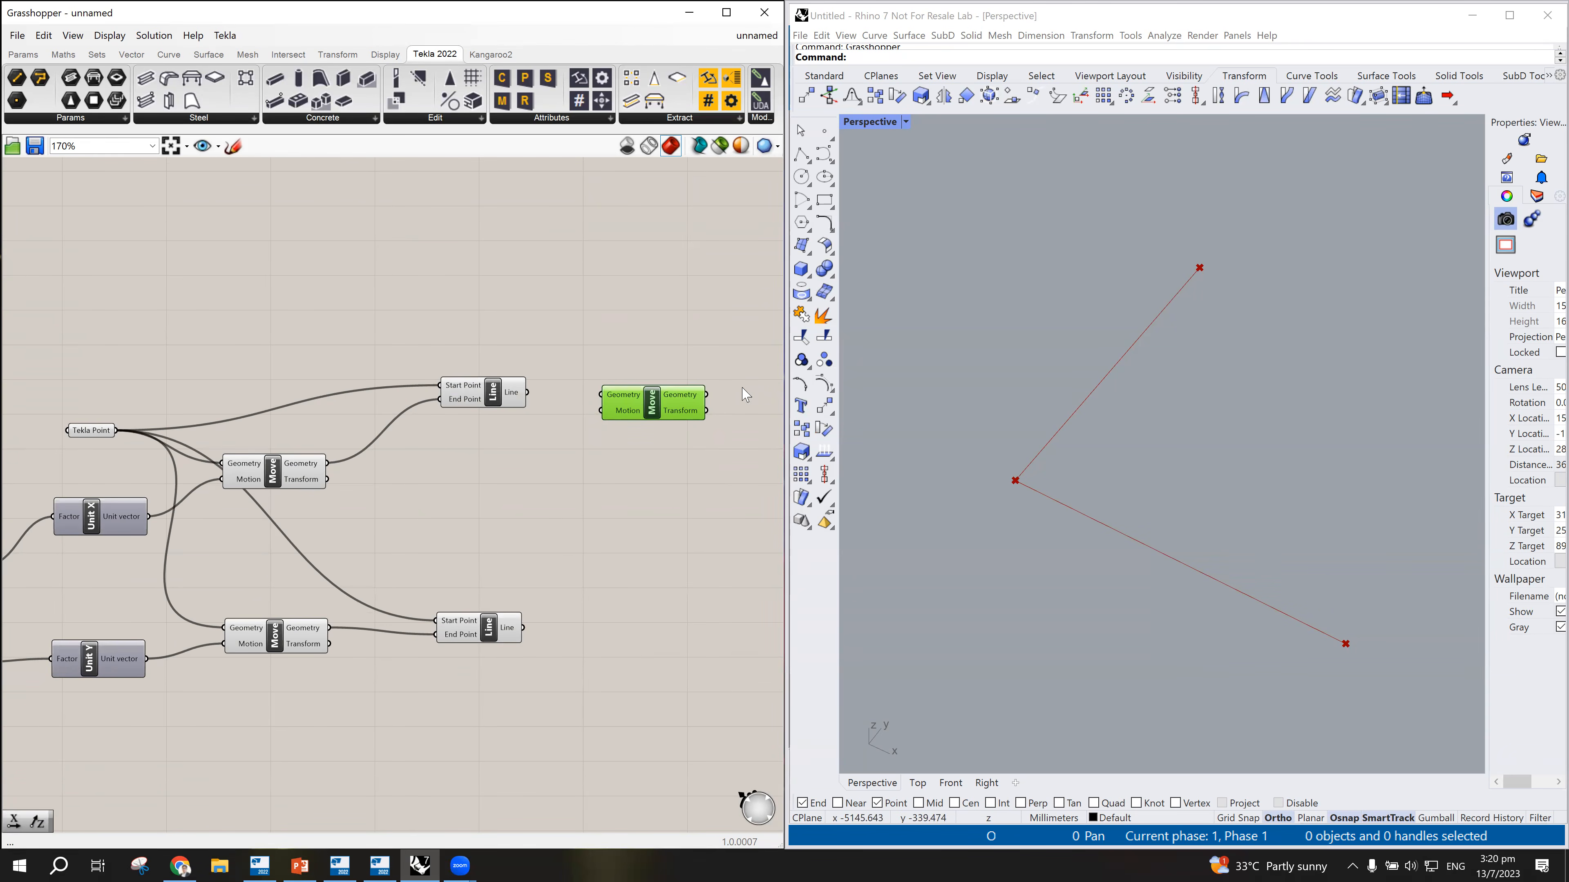
click(493, 395)
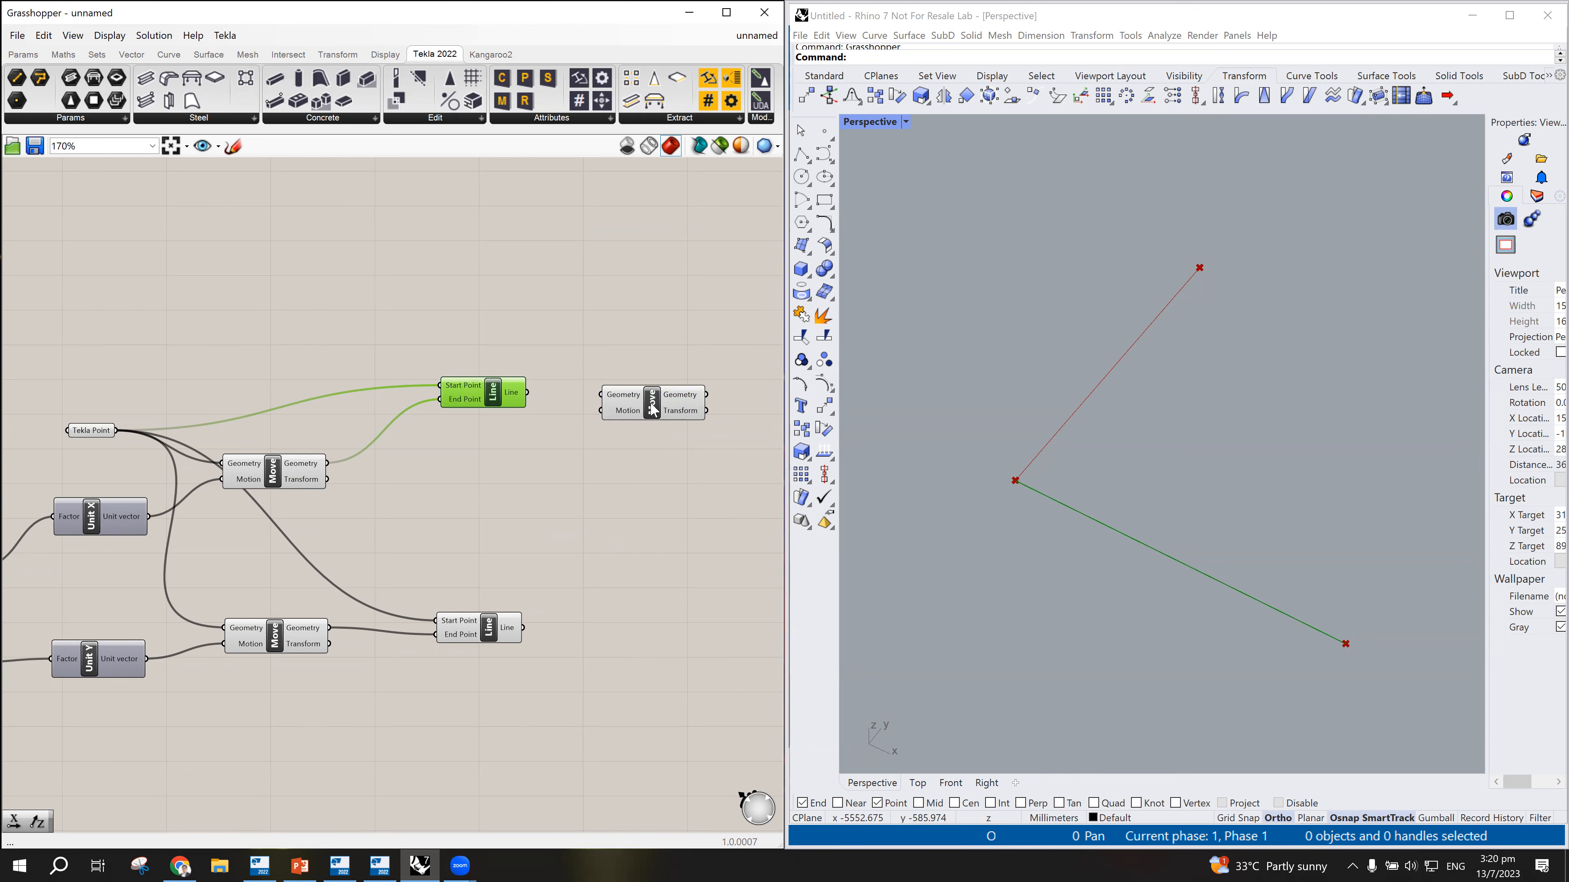
drag(652, 405, 669, 407)
Step: Add a Unit Y component below the new Move, wiring its vector into Motion and the upper Line into Geometry
double_click(552, 483)
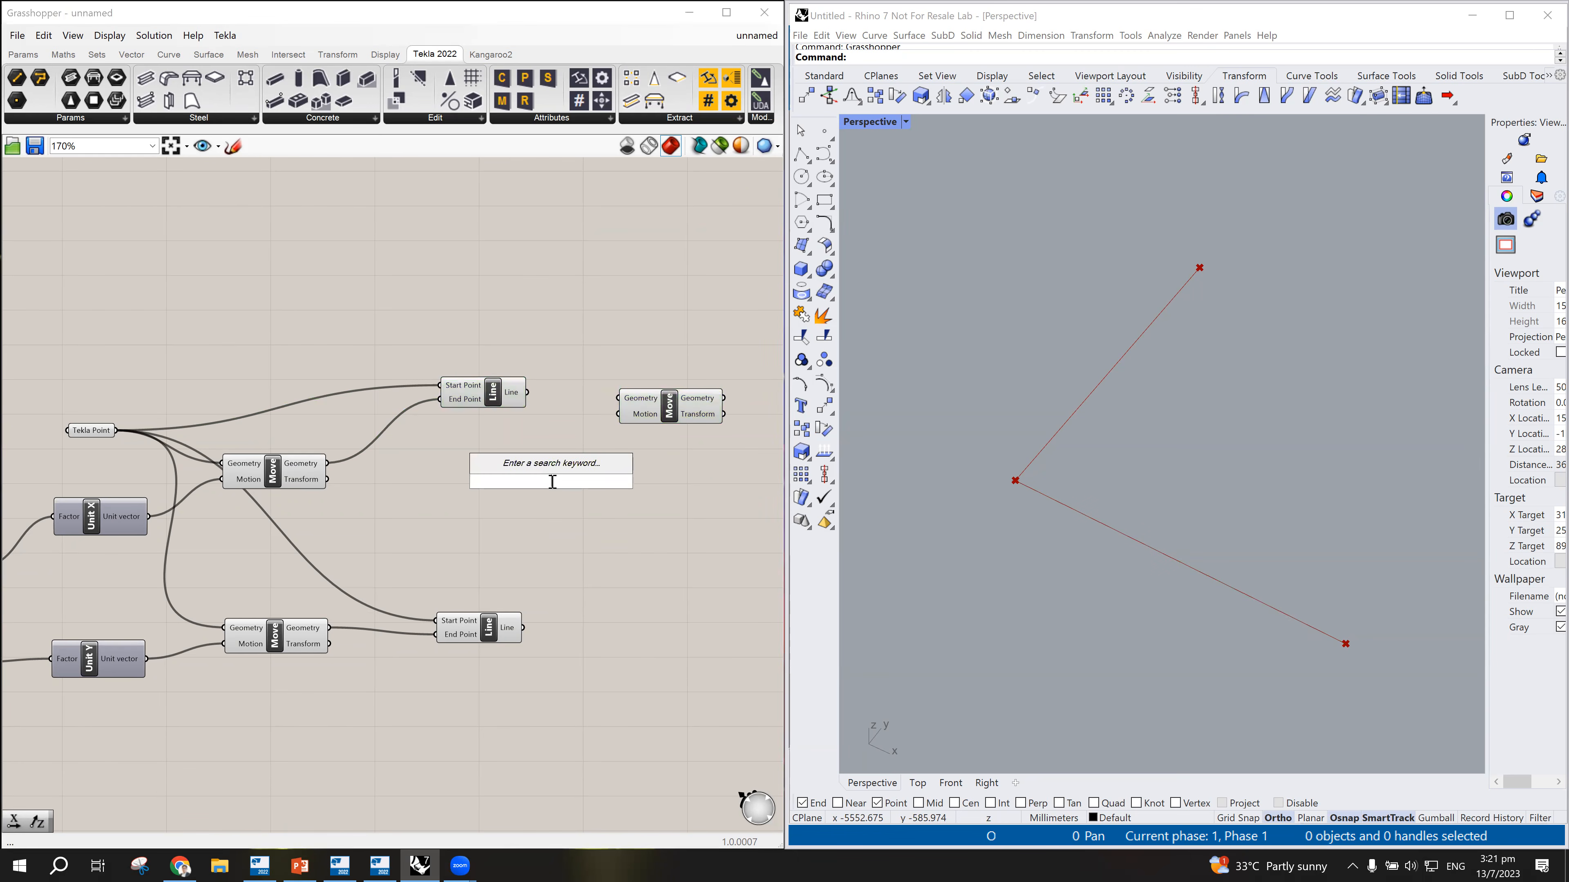
text(y)
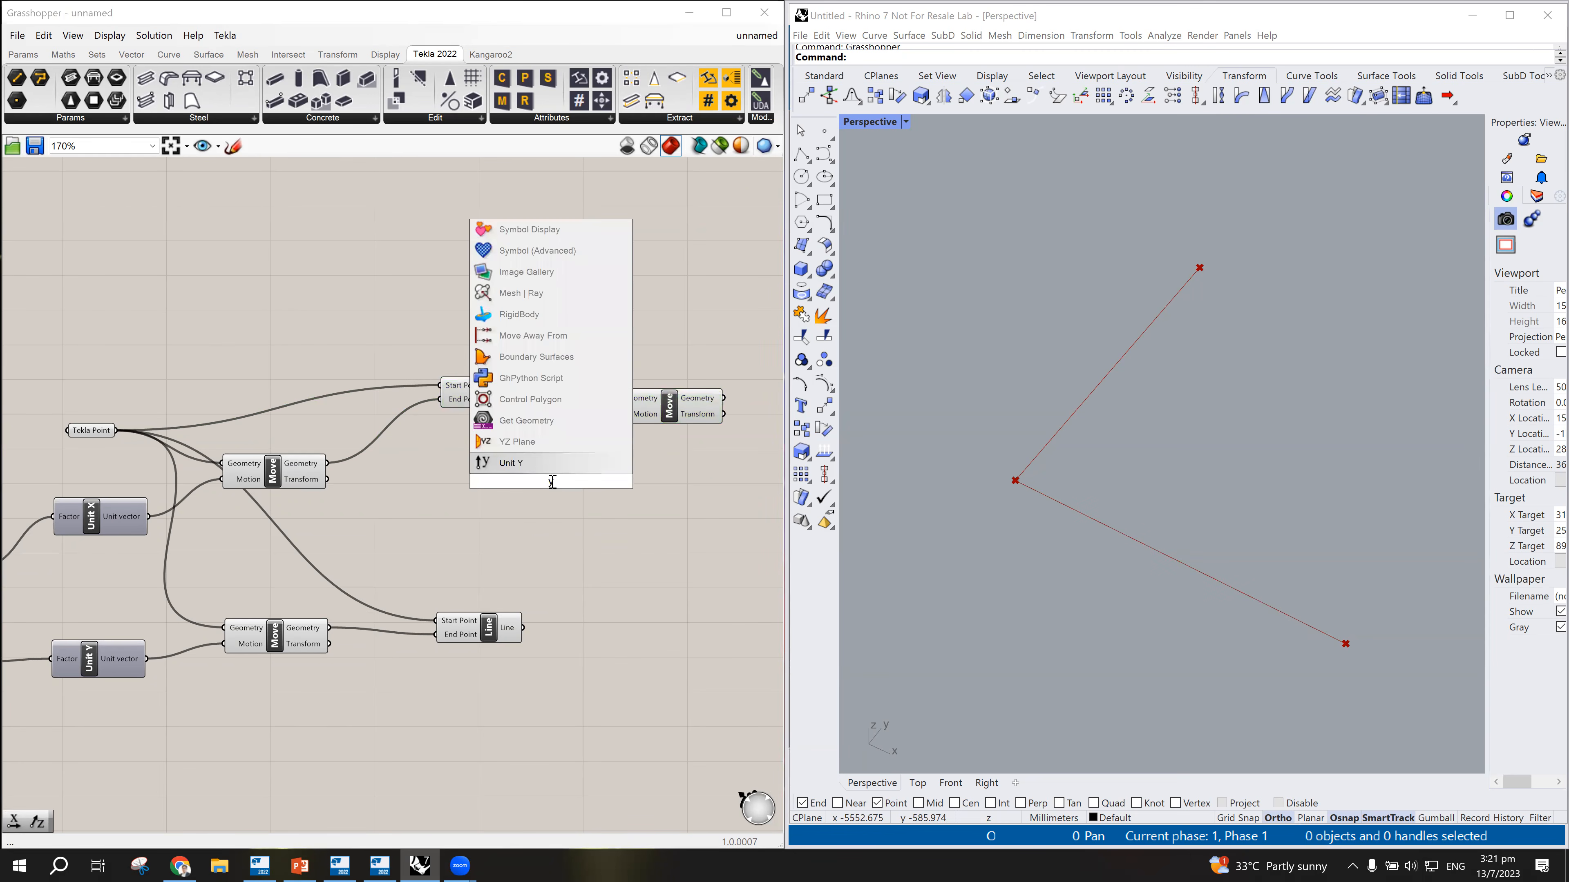
click(535, 464)
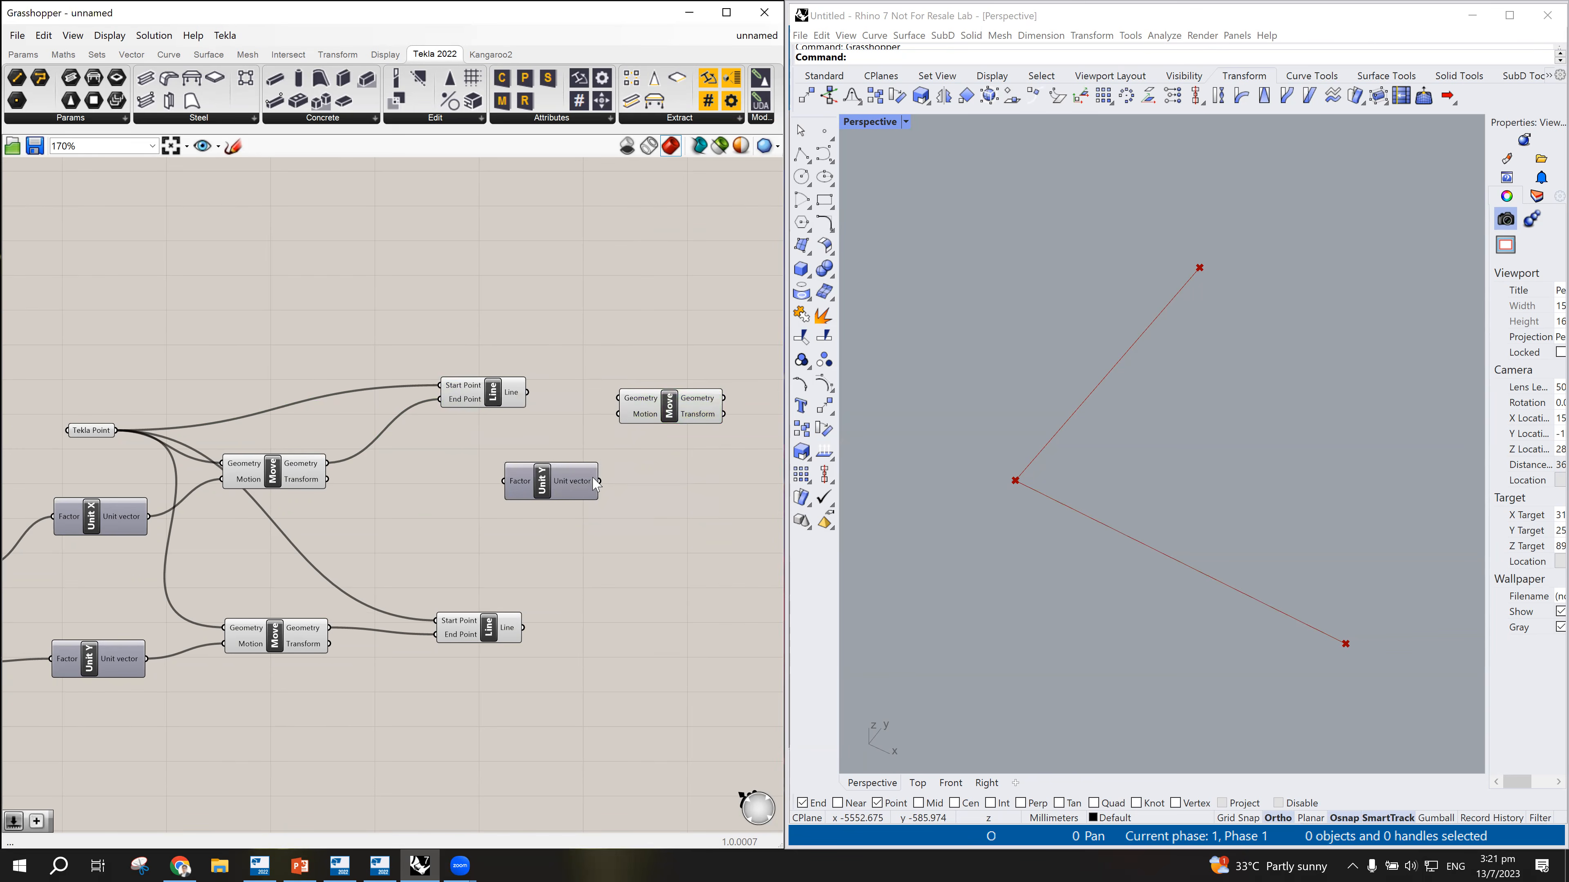
drag(557, 493, 557, 476)
drag(673, 416, 673, 401)
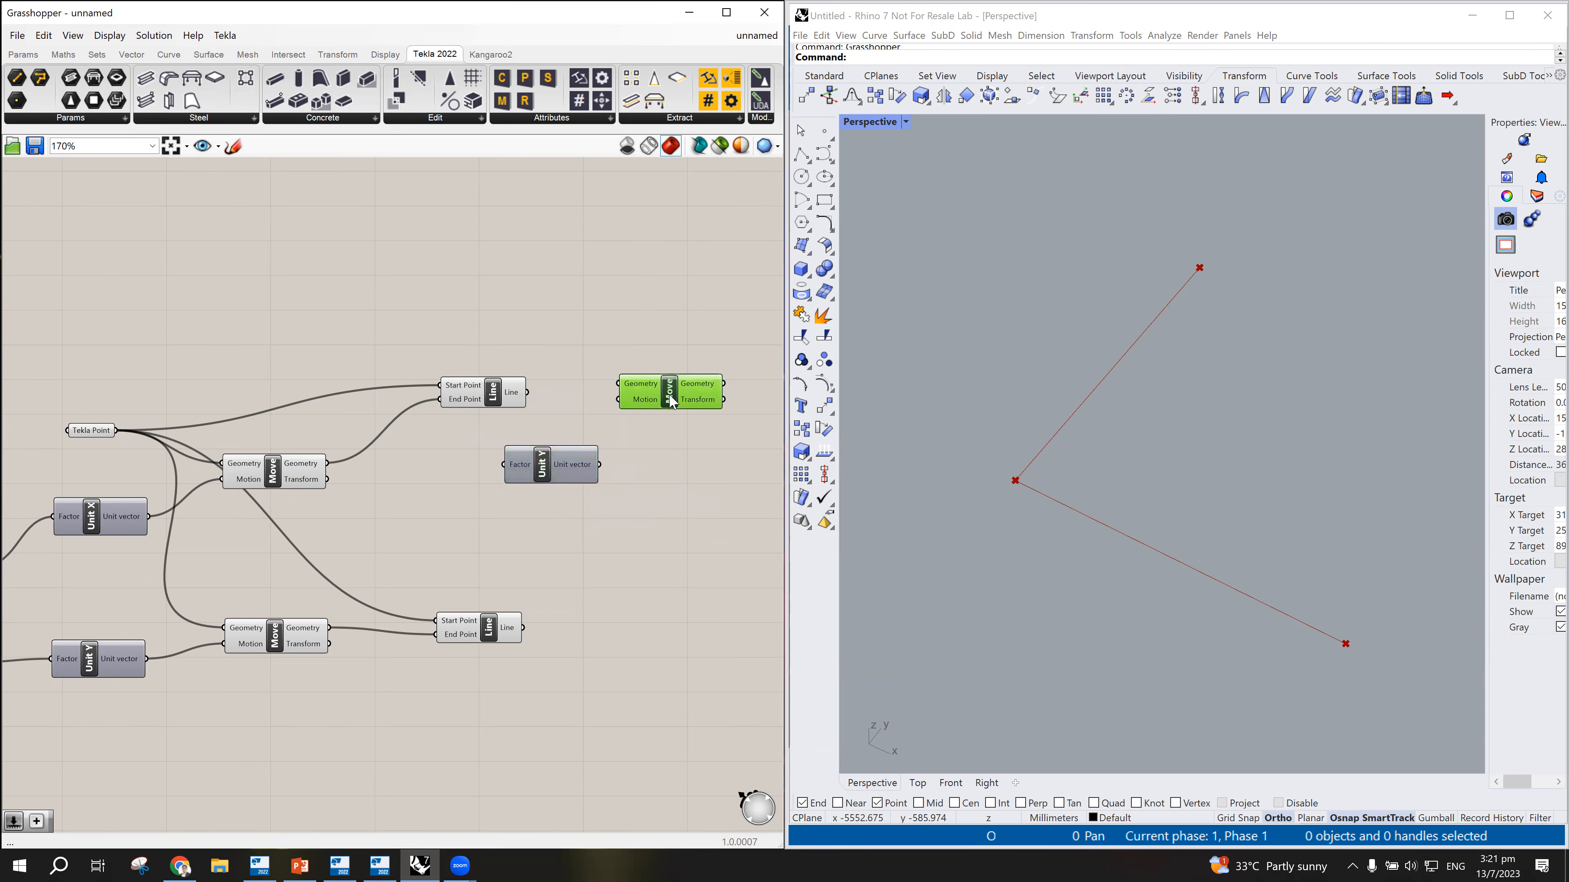
drag(555, 470, 576, 471)
drag(527, 392, 618, 384)
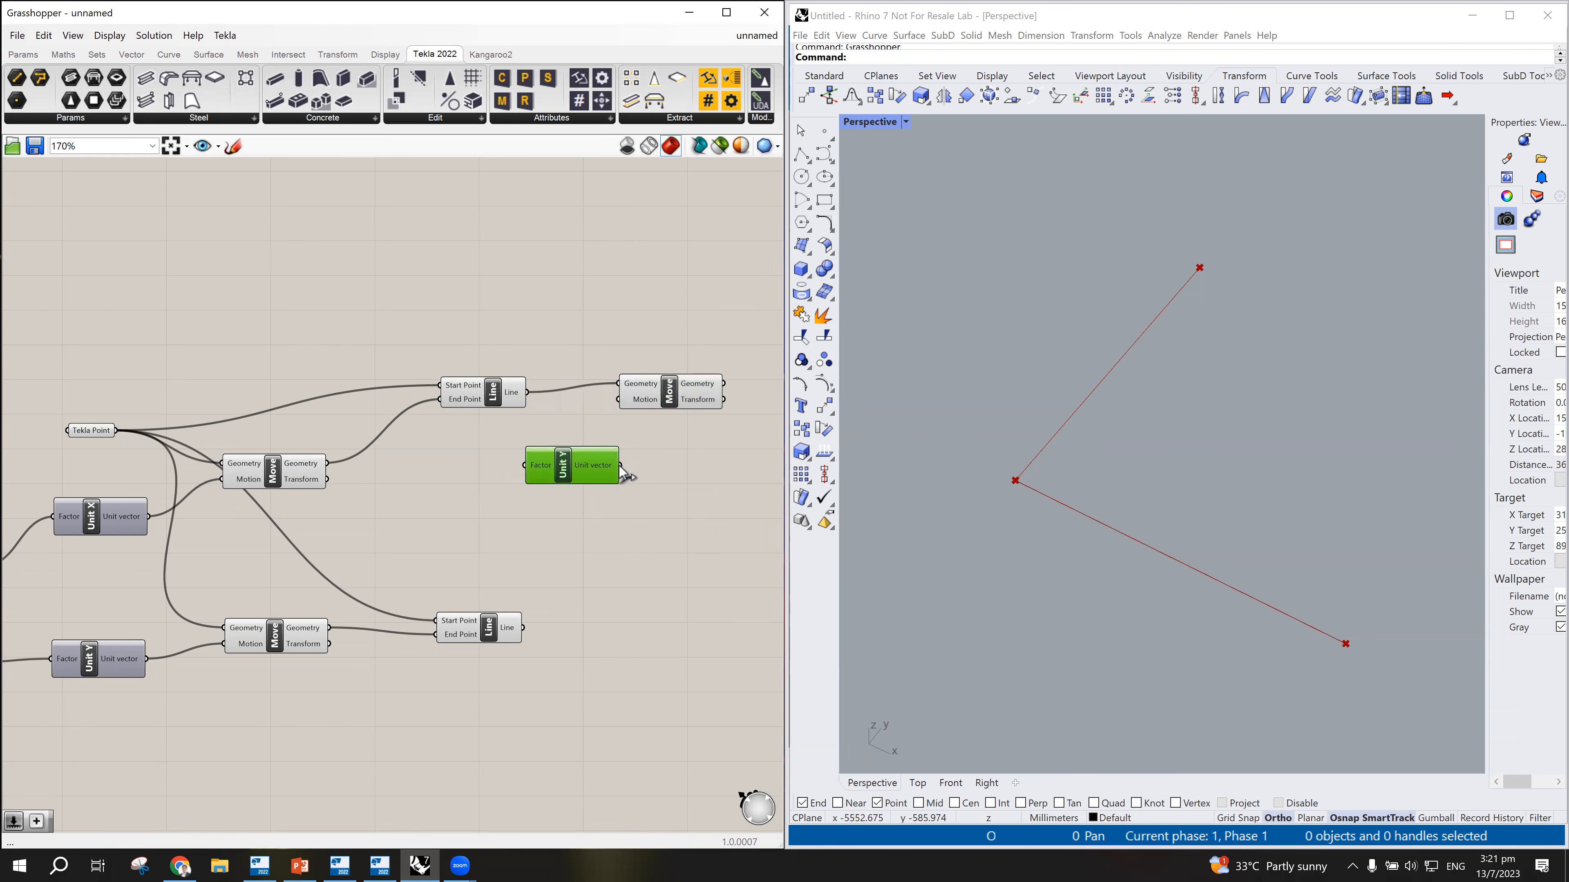
drag(619, 465, 618, 400)
Step: Create a Number Slider with value 3000 and connect it to the Factor input of the new Unit Y
double_click(454, 508)
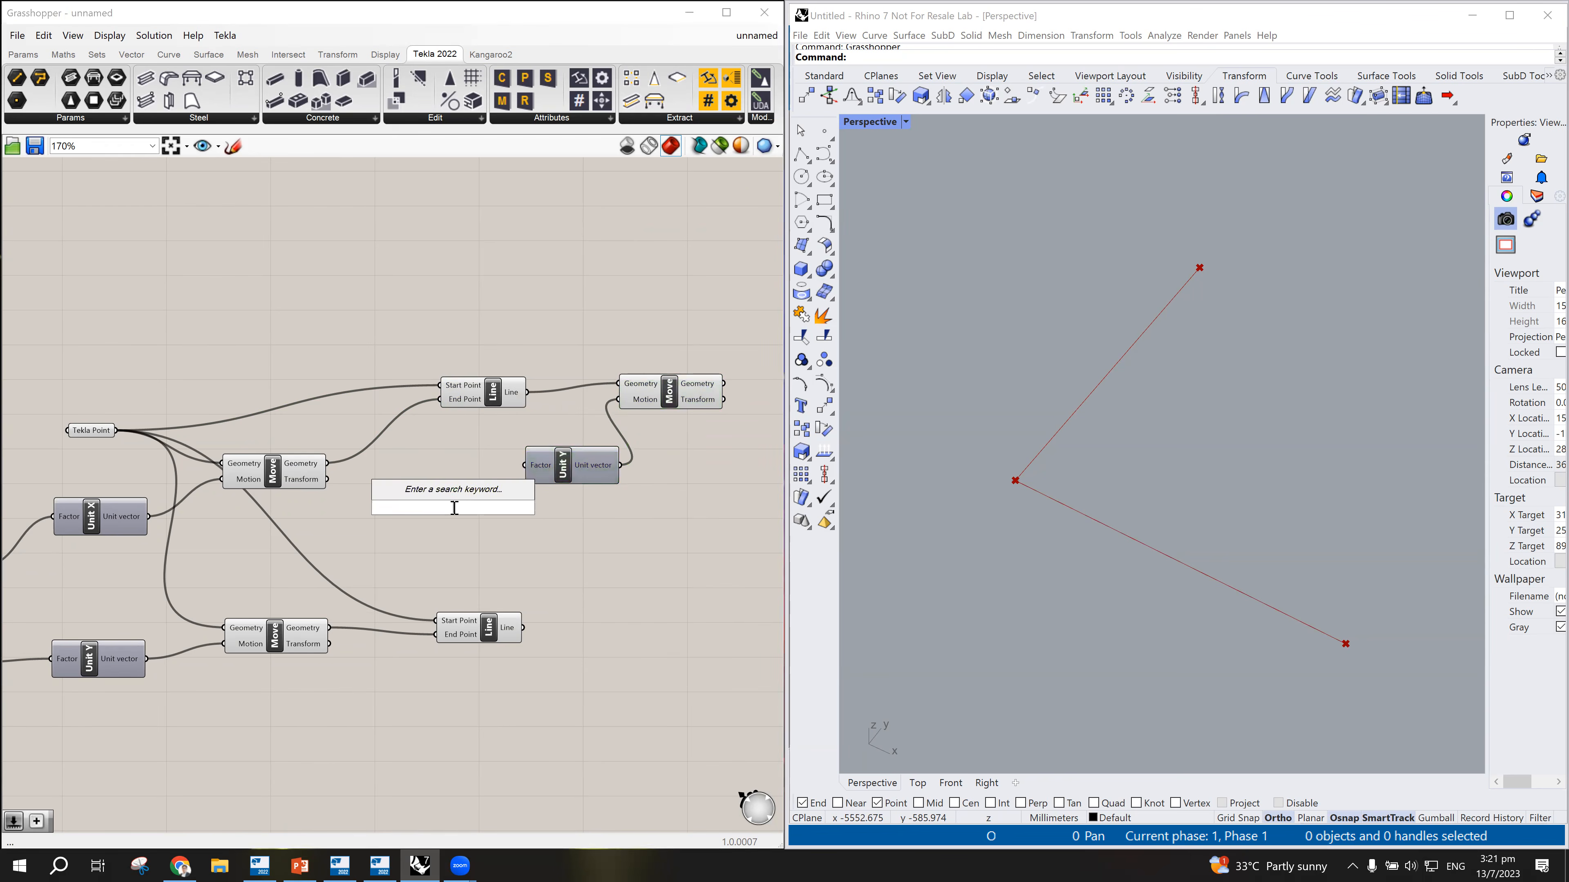
text(3000)
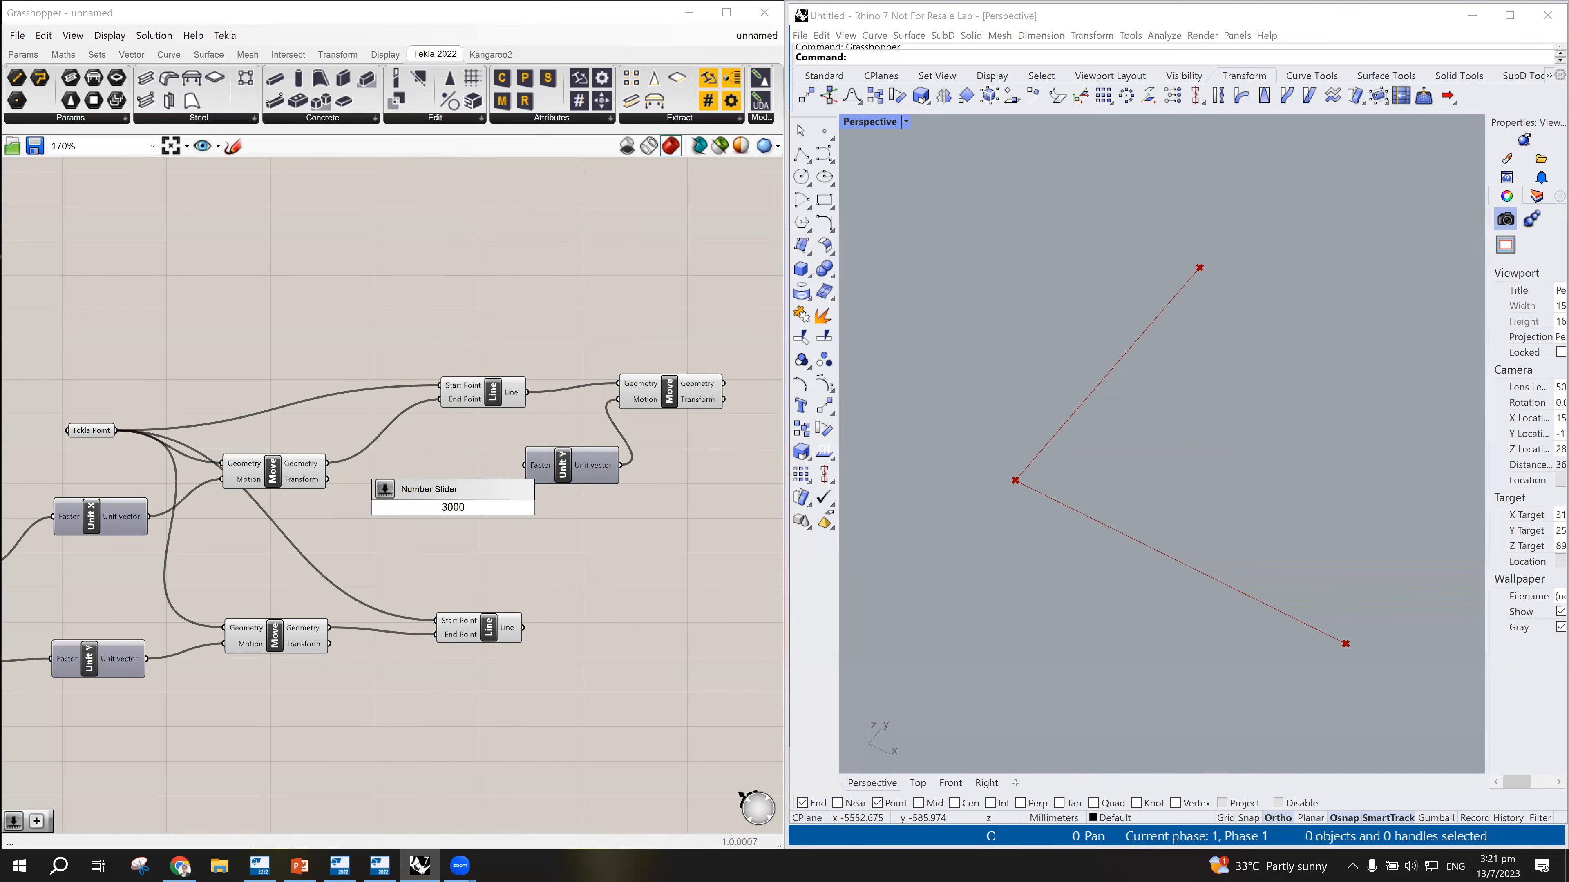
key(Return)
drag(408, 507, 359, 511)
drag(481, 513, 526, 465)
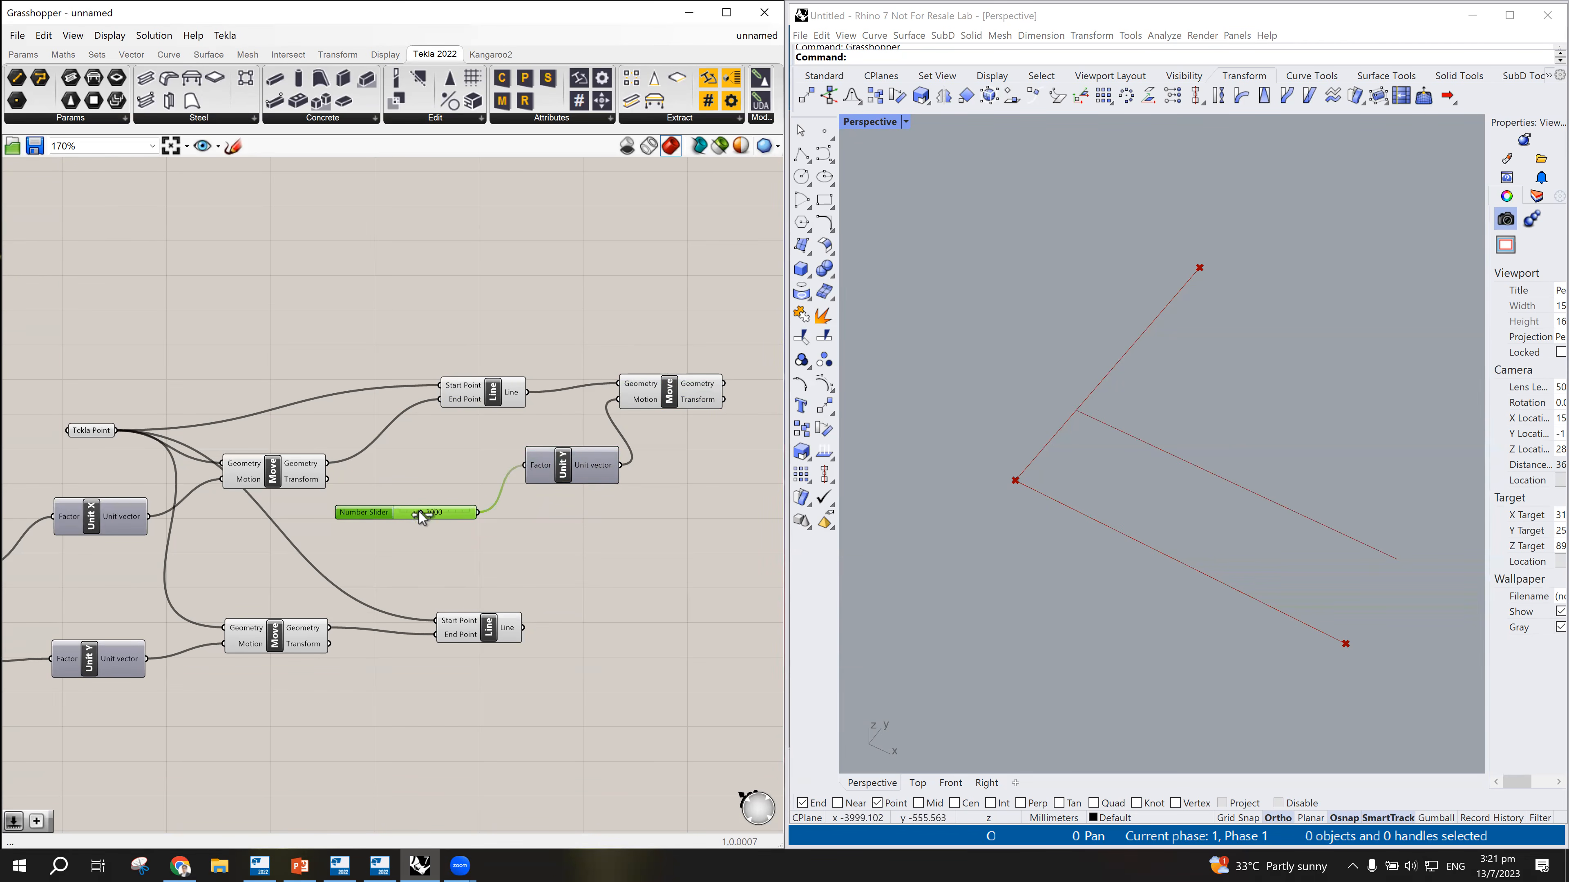
Step: Rearrange the new slider, Unit Y and Move components up and to the right, and raise the upper Line slightly
drag(388, 512, 404, 512)
drag(677, 404, 699, 365)
drag(564, 464, 599, 431)
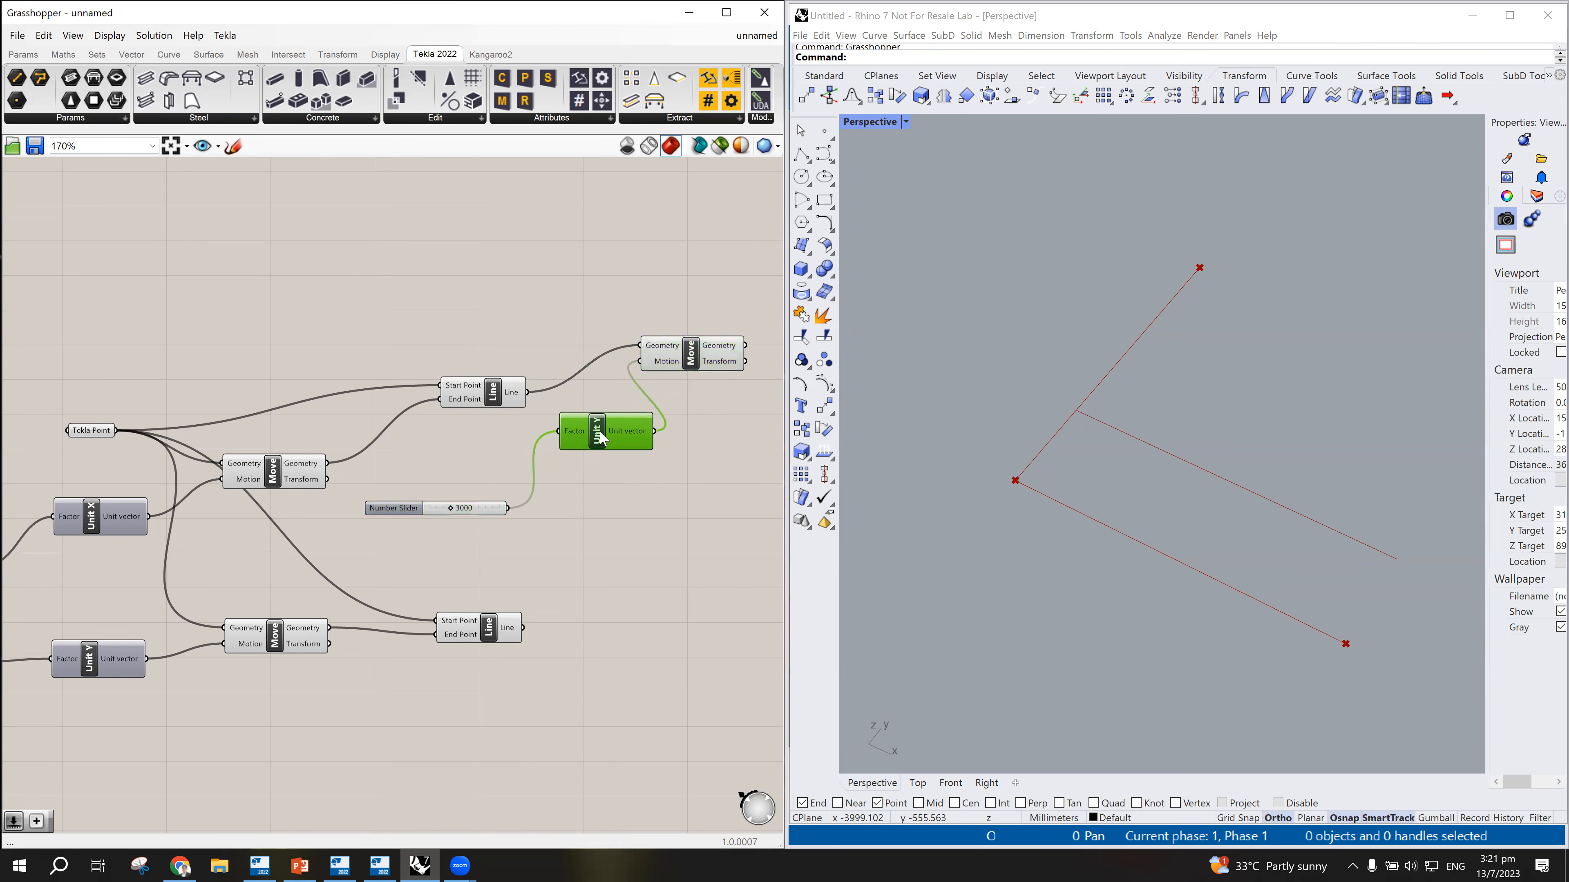
drag(412, 516, 455, 498)
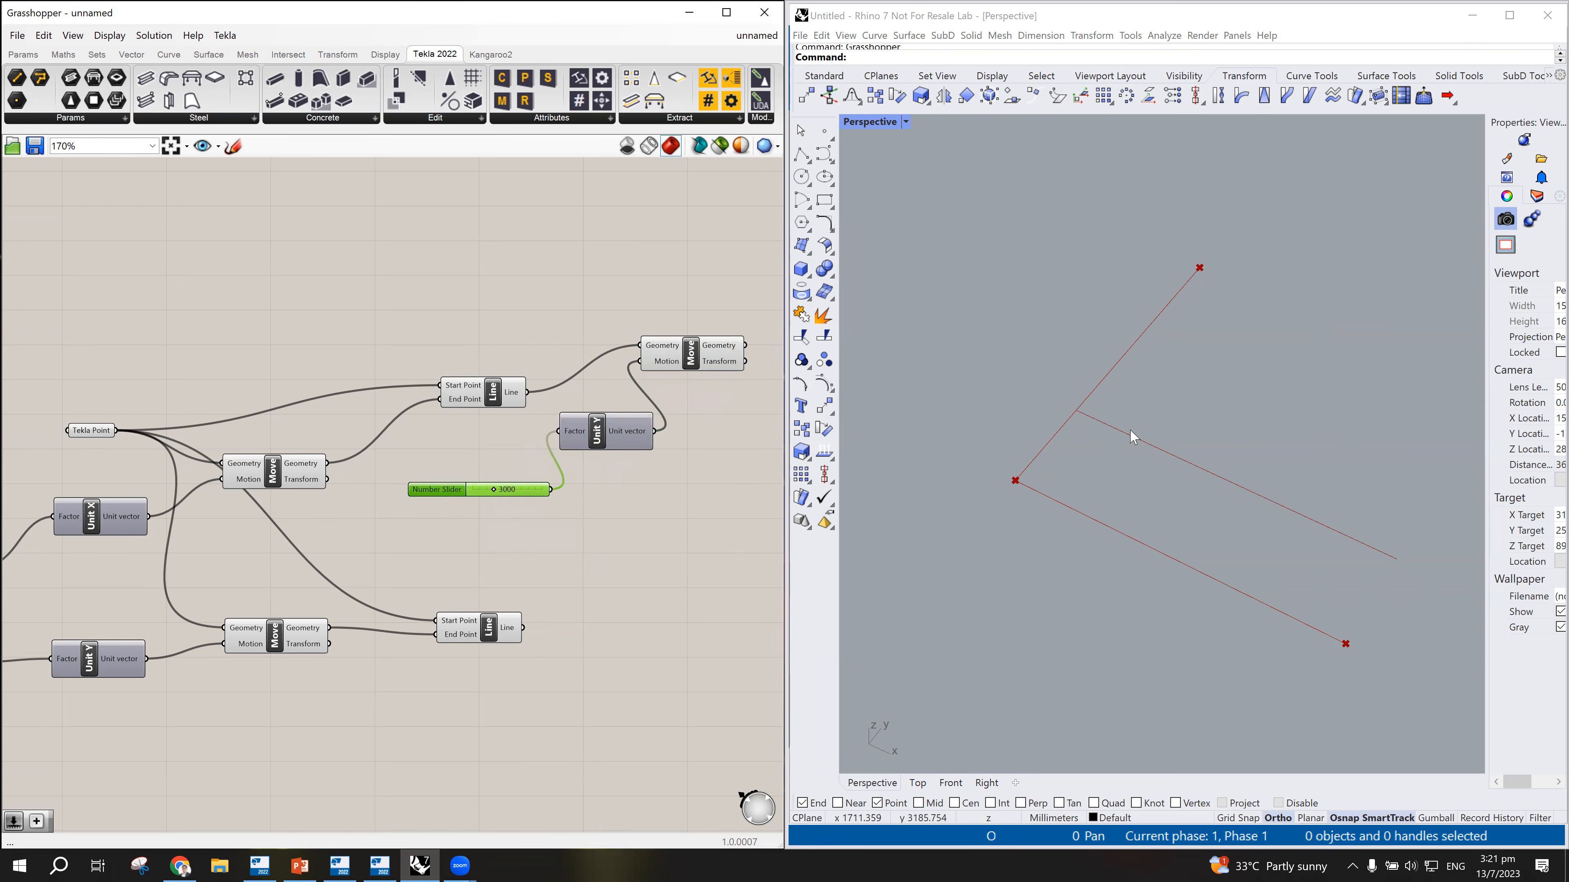
drag(487, 394, 484, 381)
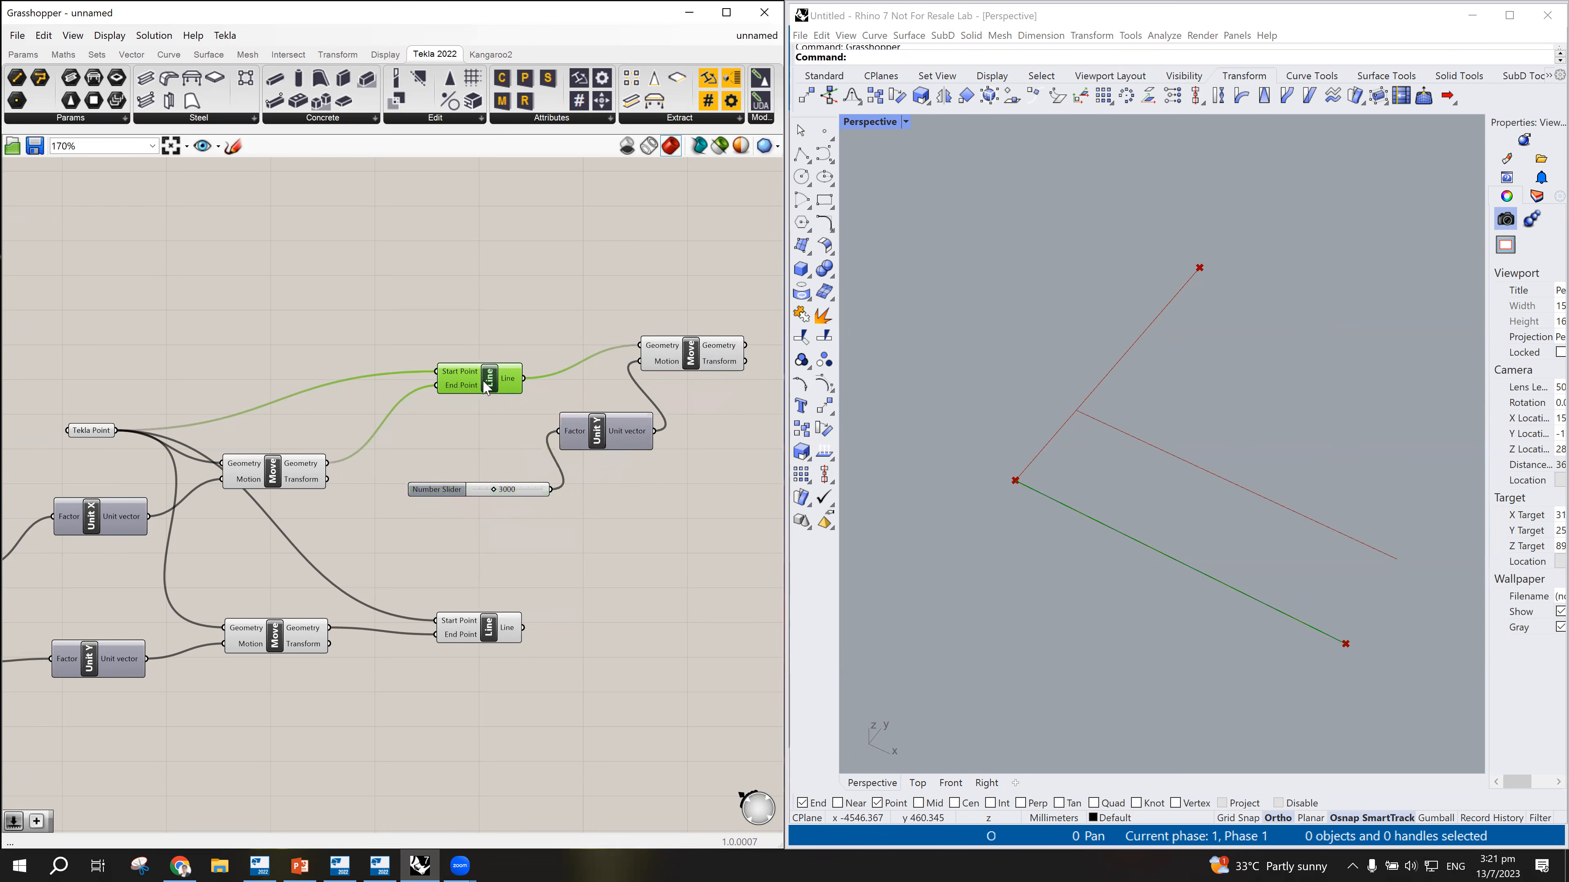
Step: Duplicate the new Move, Unit Y and 3000 slider group to the right of the original
scroll(498, 491, down, 2)
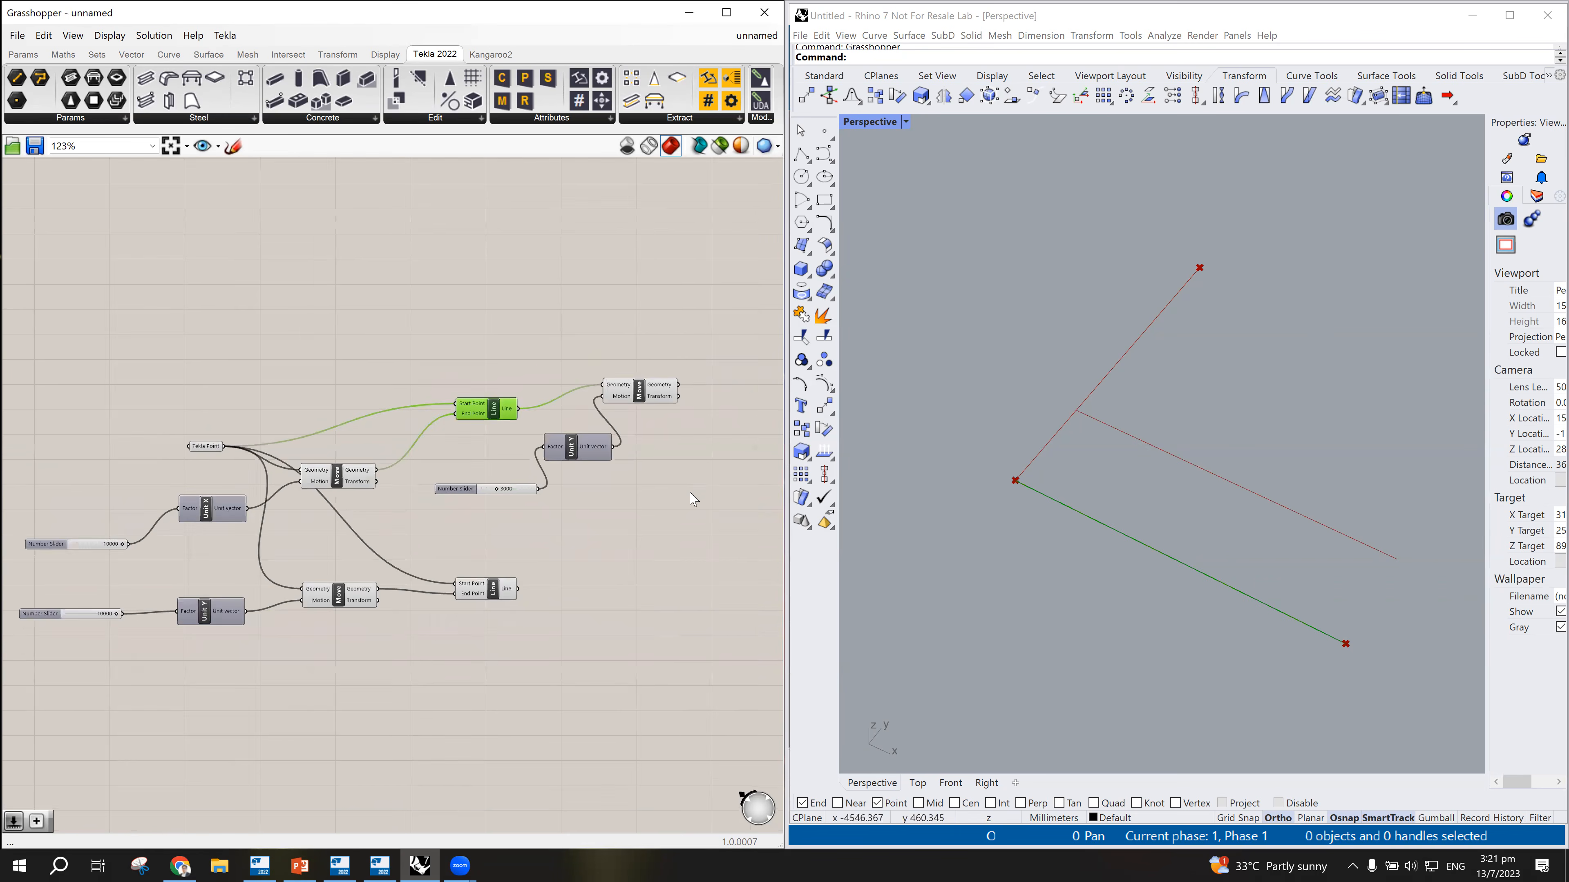
scroll(688, 494, up, 3)
drag(708, 331, 433, 520)
scroll(432, 520, down, 1)
scroll(501, 478, down, 4)
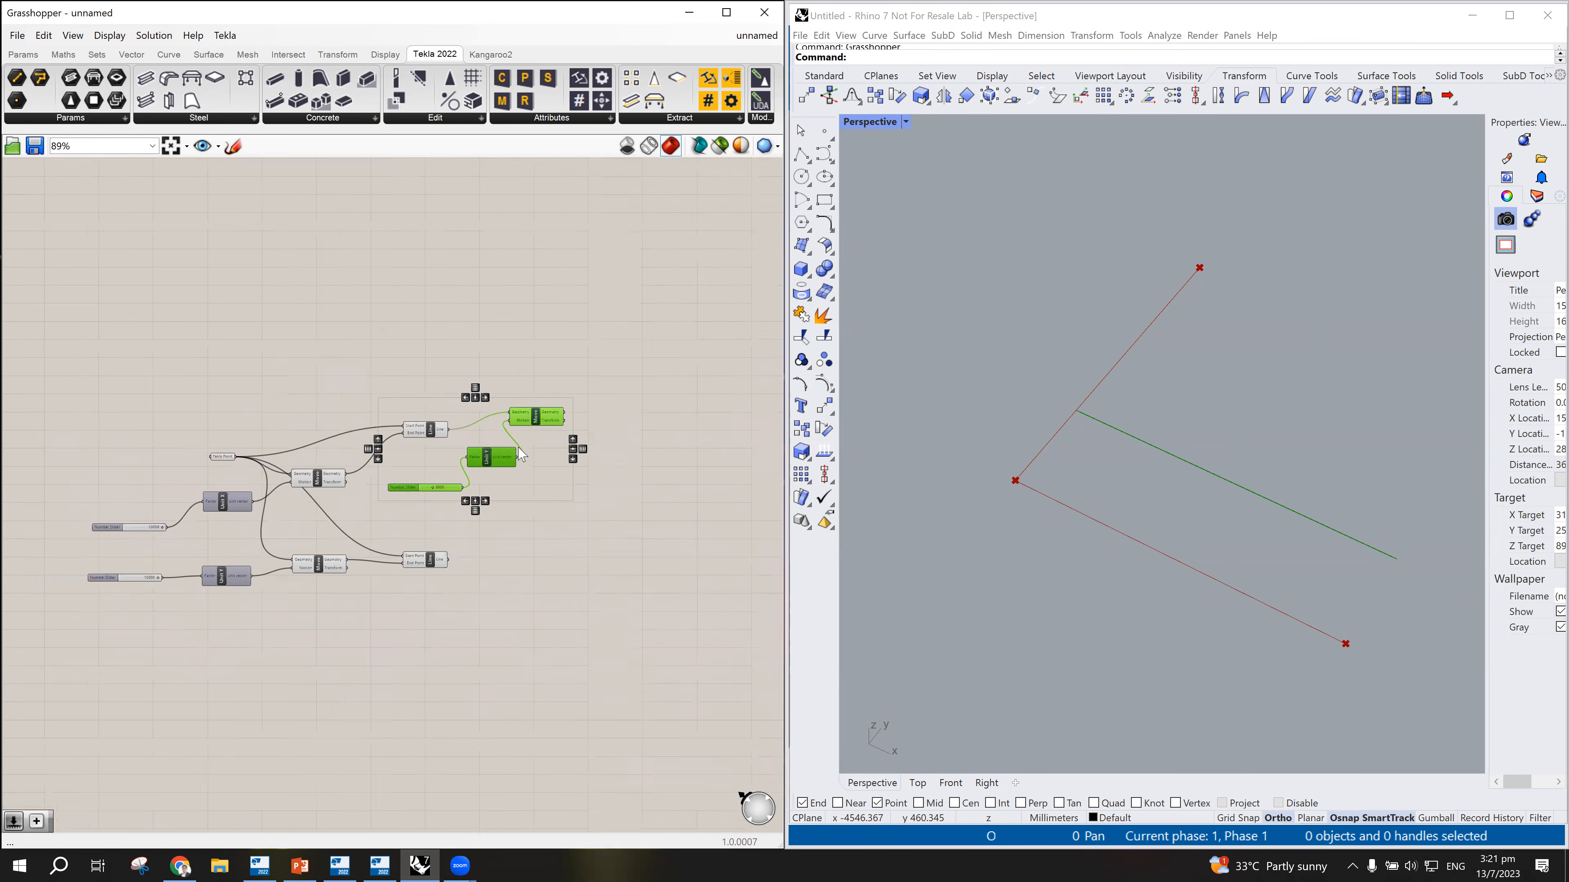
alt+drag(536, 423, 668, 431)
click(636, 371)
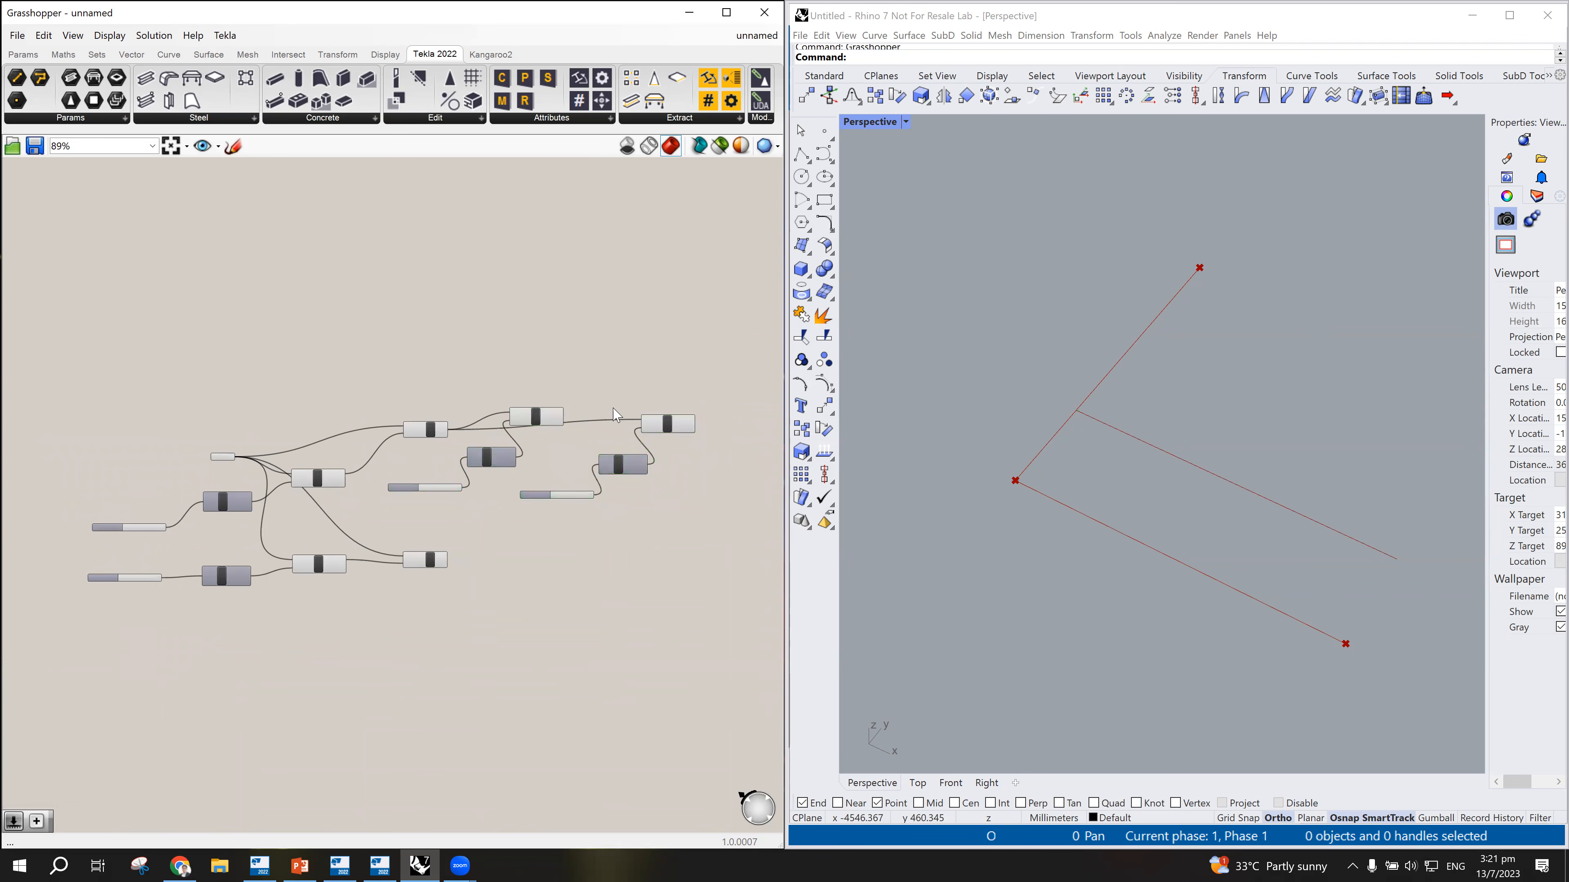
Step: Replace the duplicated Move's Geometry input with the Geometry output of the preceding Move to offset the line again
scroll(609, 417, up, 4)
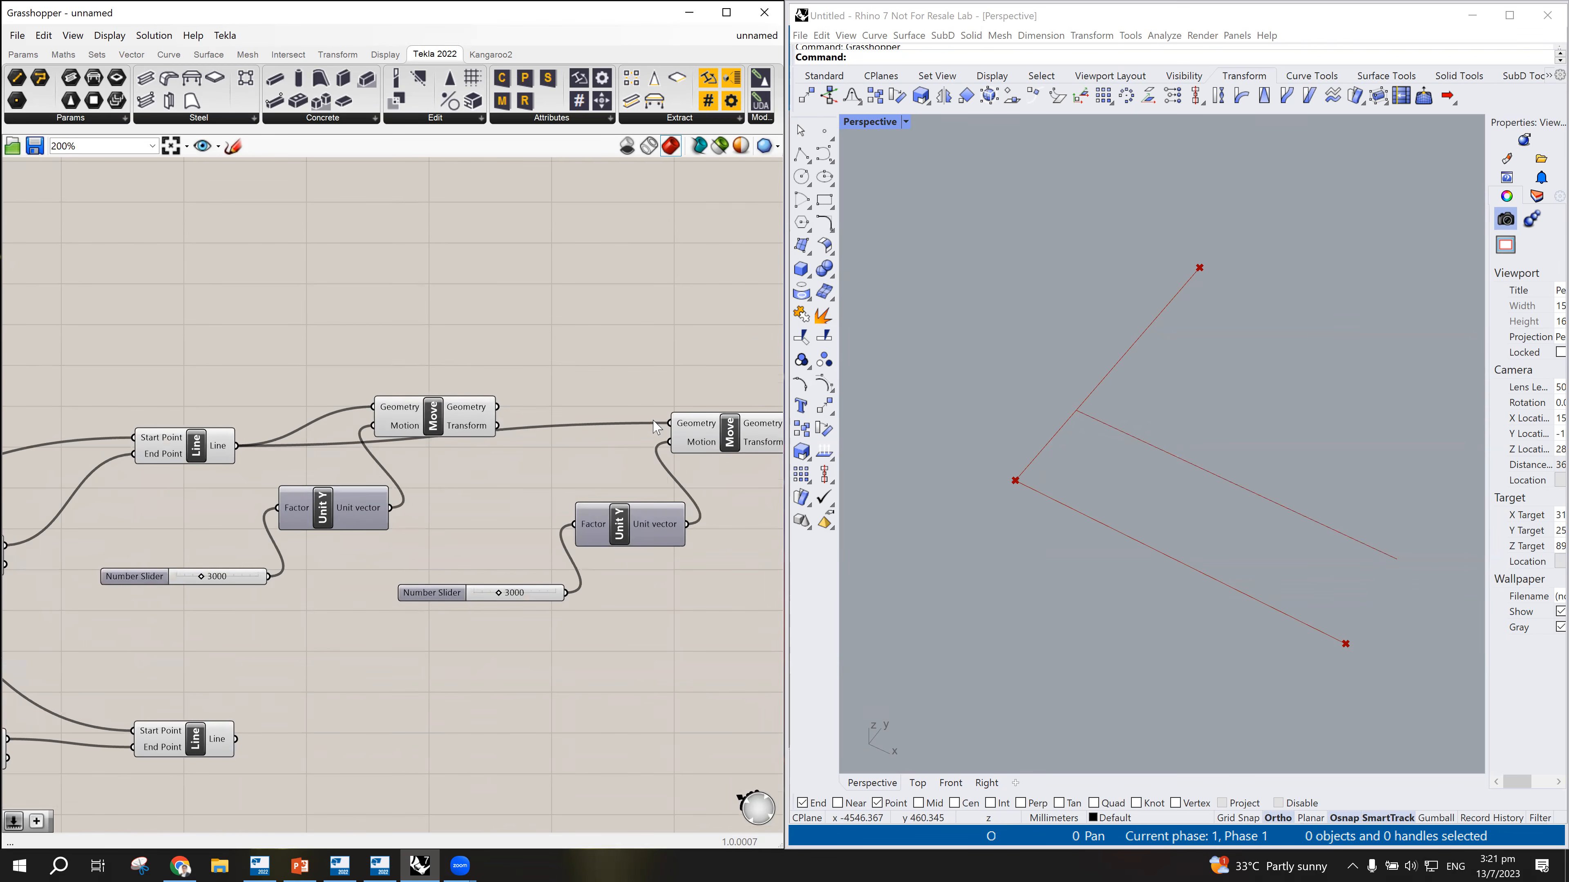
scroll(545, 450, down, 1)
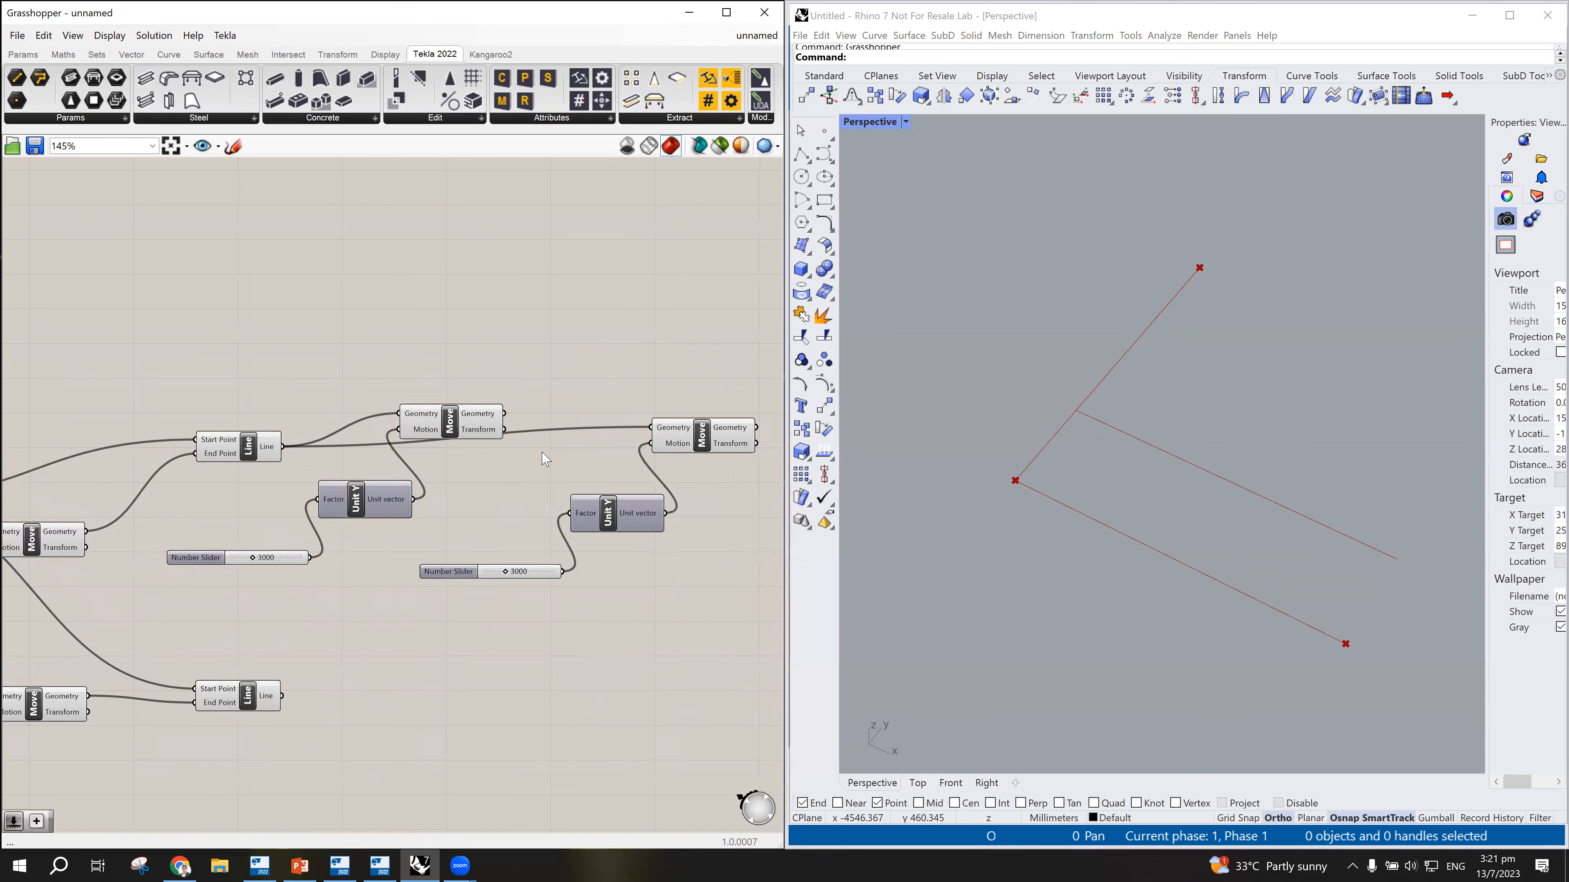
right_drag(544, 450, 646, 456)
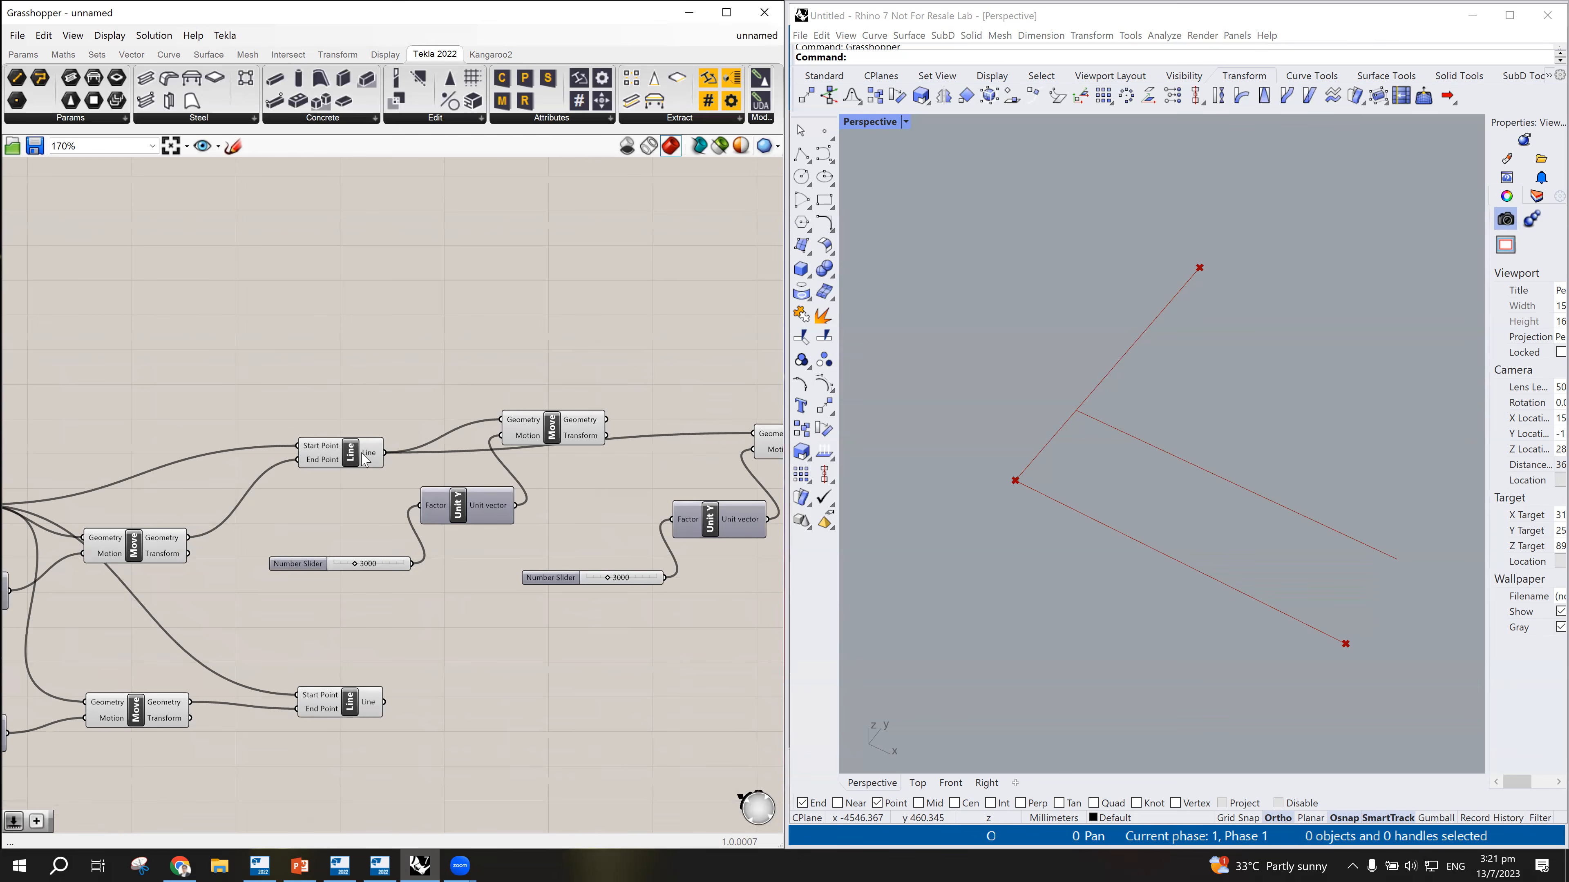
scroll(363, 458, down, 3)
scroll(661, 459, up, 4)
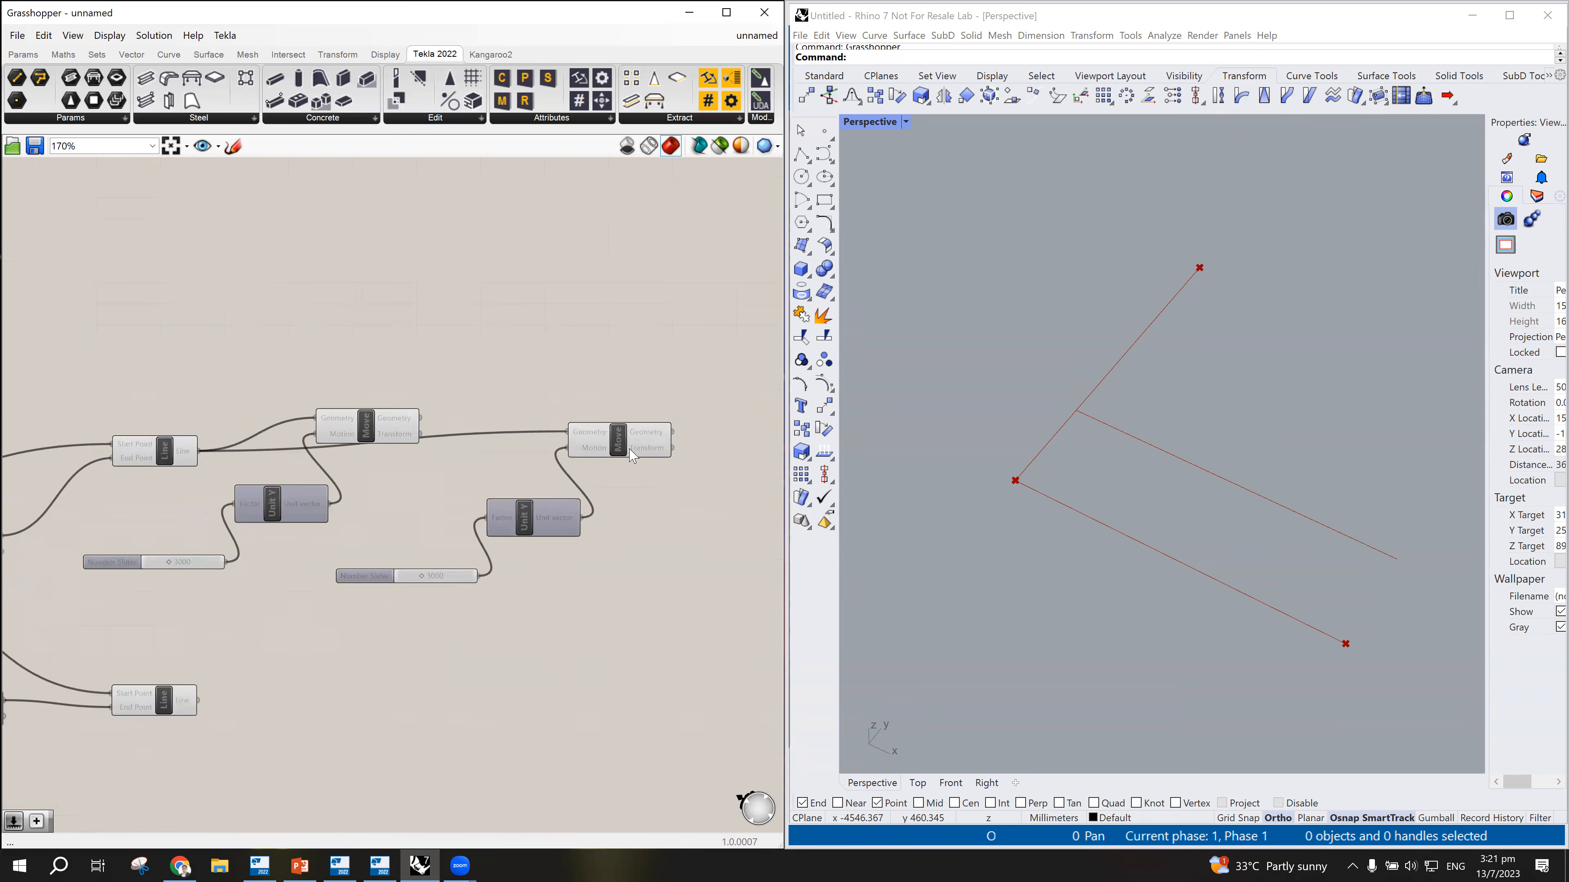
drag(376, 411, 551, 433)
scroll(542, 487, down, 2)
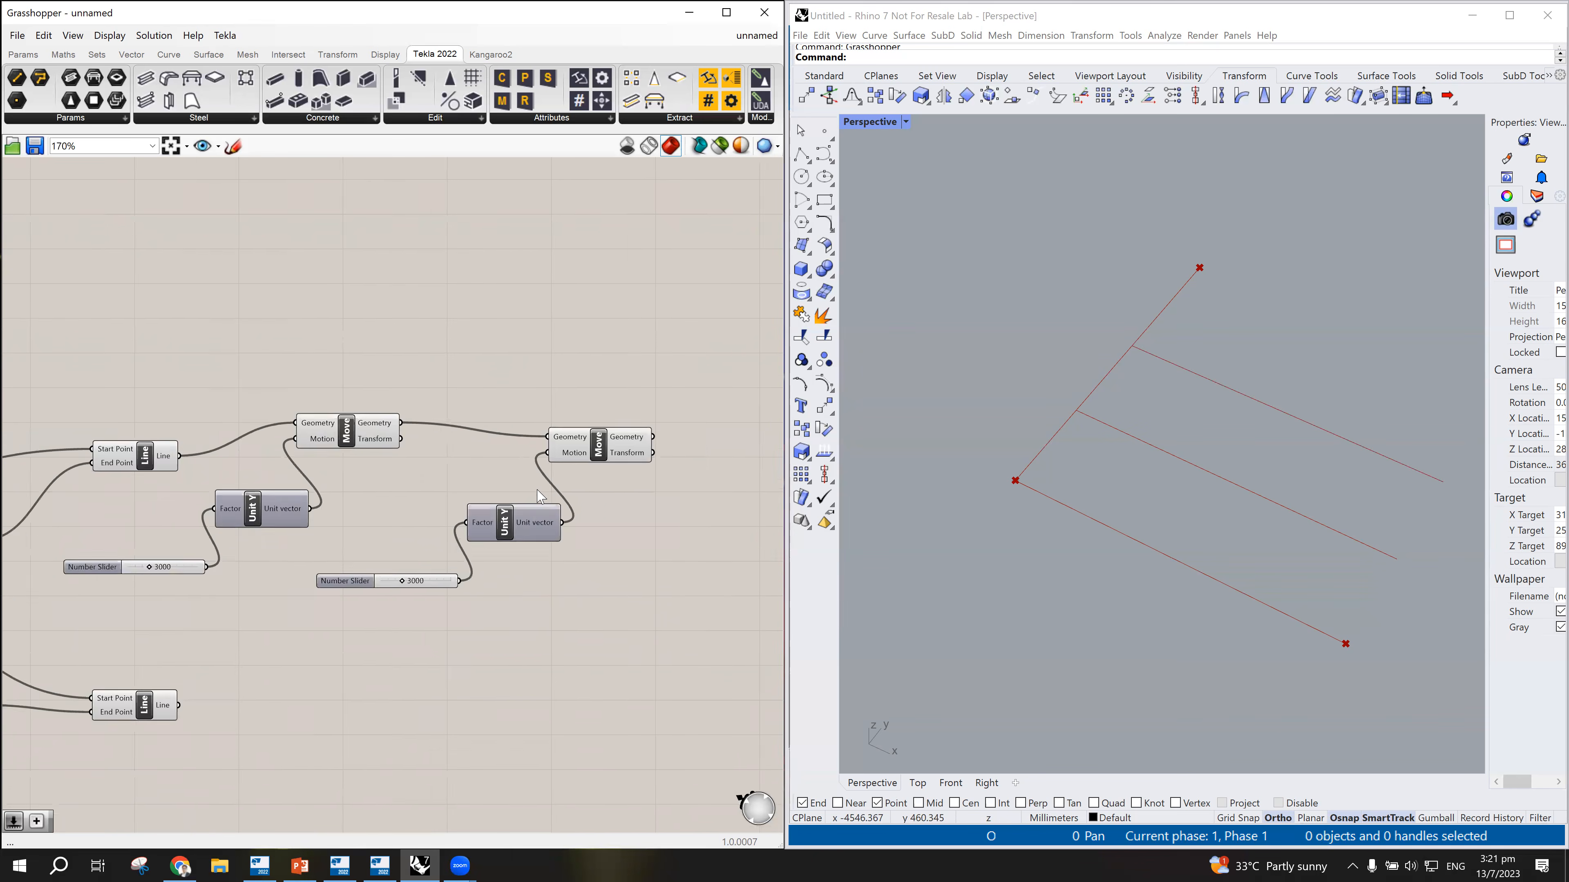
Step: Test the line spacing by varying the duplicated slider to 2447 and the original offset slider to 5125
scroll(284, 574, up, 2)
scroll(282, 574, up, 1)
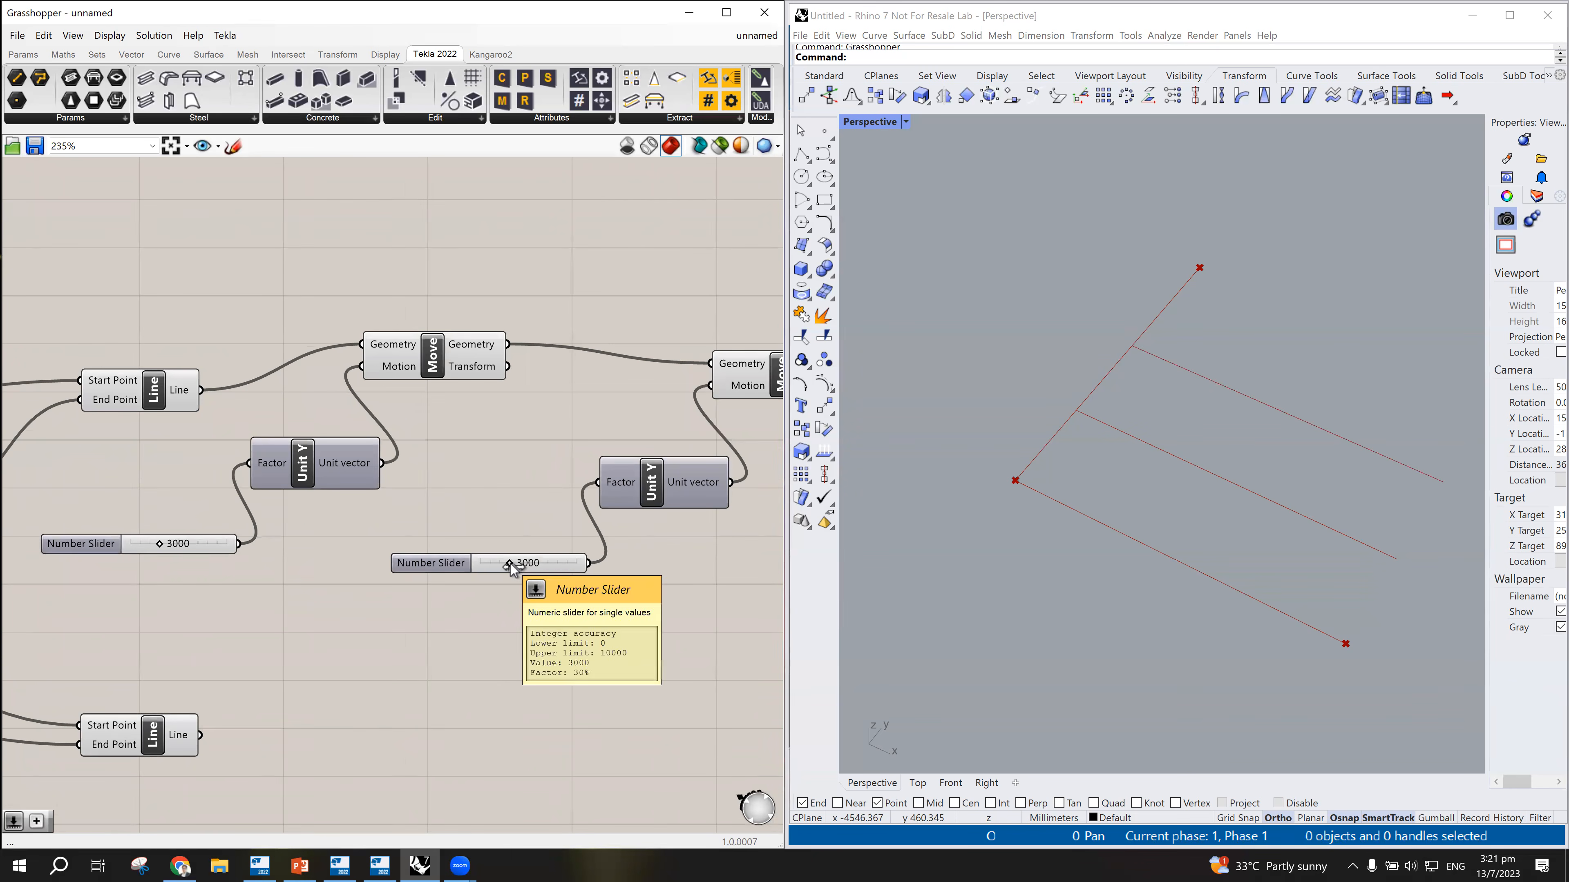
mouse_move(510, 564)
mouse_down()
mouse_move(548, 562)
mouse_move(503, 563)
mouse_up()
mouse_move(159, 543)
mouse_down()
mouse_move(204, 547)
mouse_move(156, 546)
mouse_up()
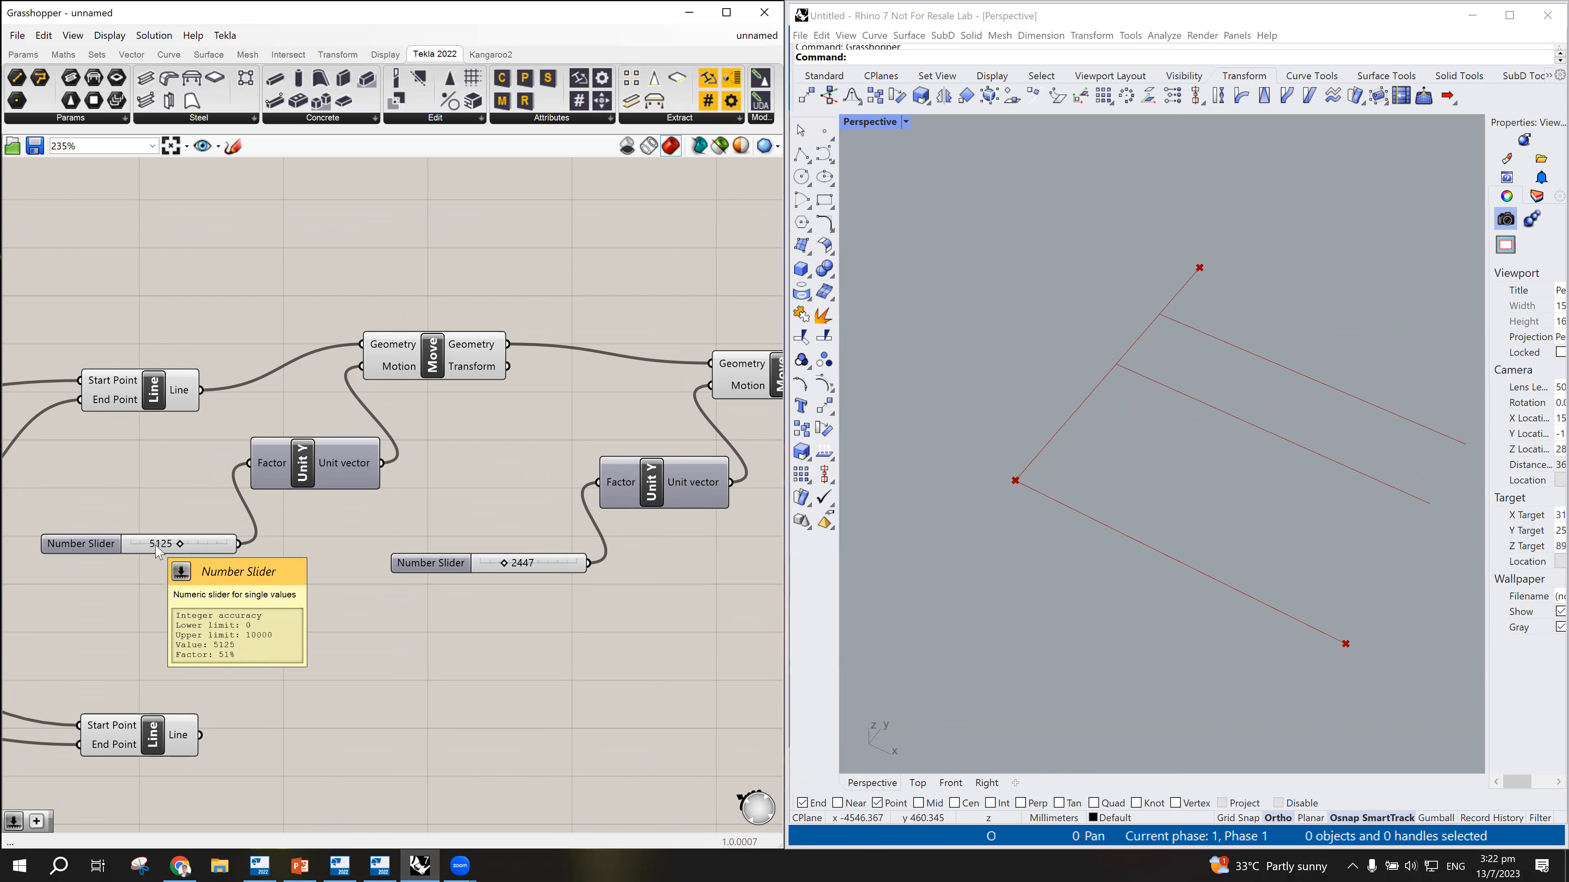
Step: Set the first line-offset slider to 3000 and the duplicated slider to 4000
double_click(157, 548)
text(3000)
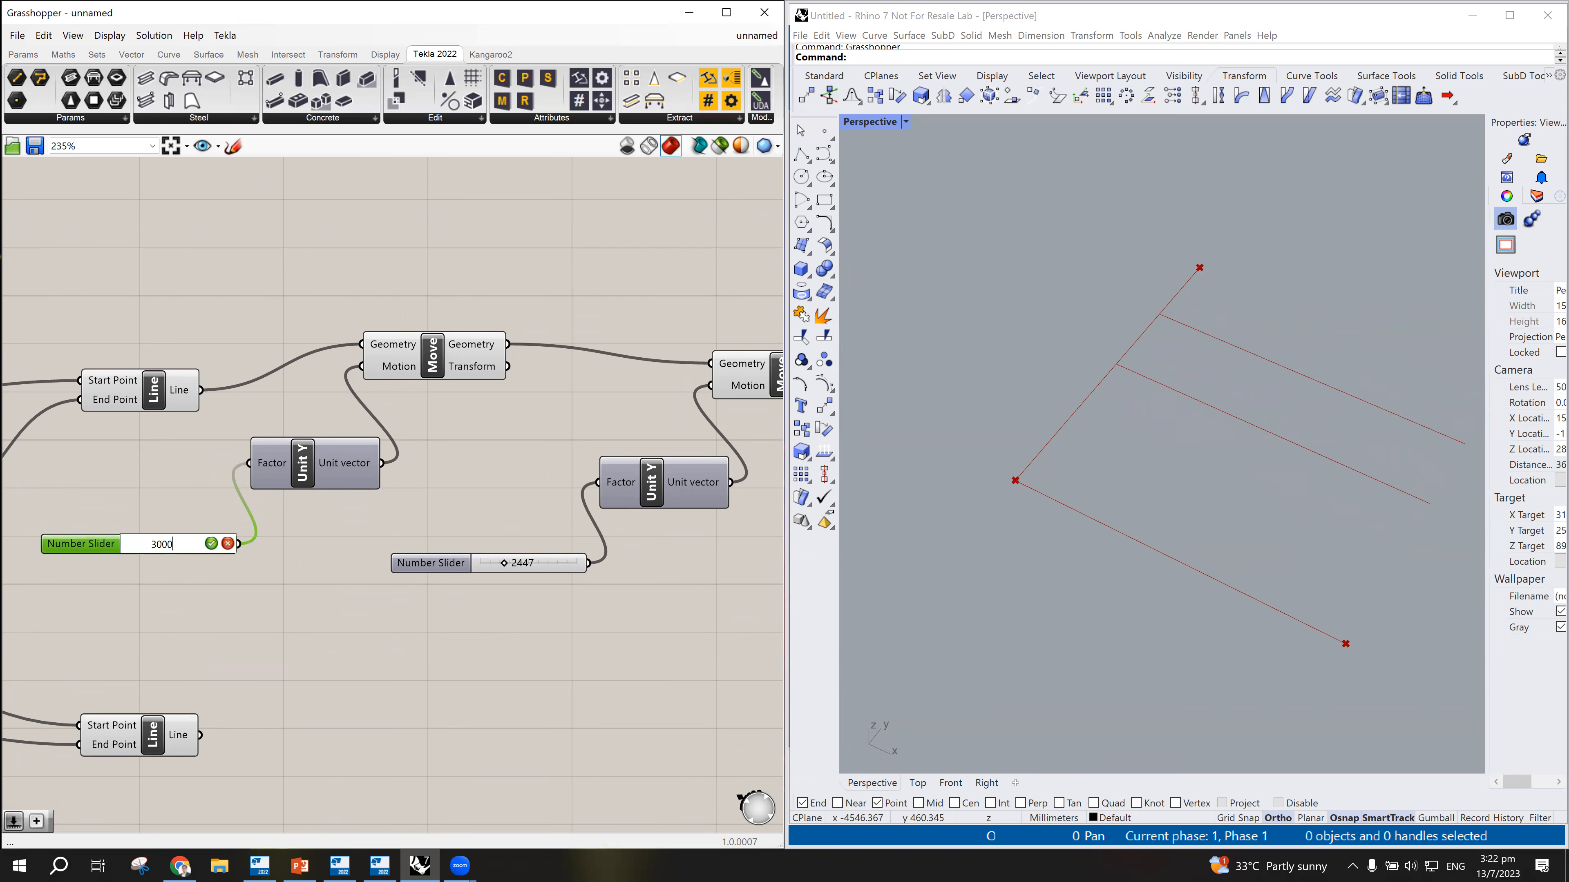
key(Return)
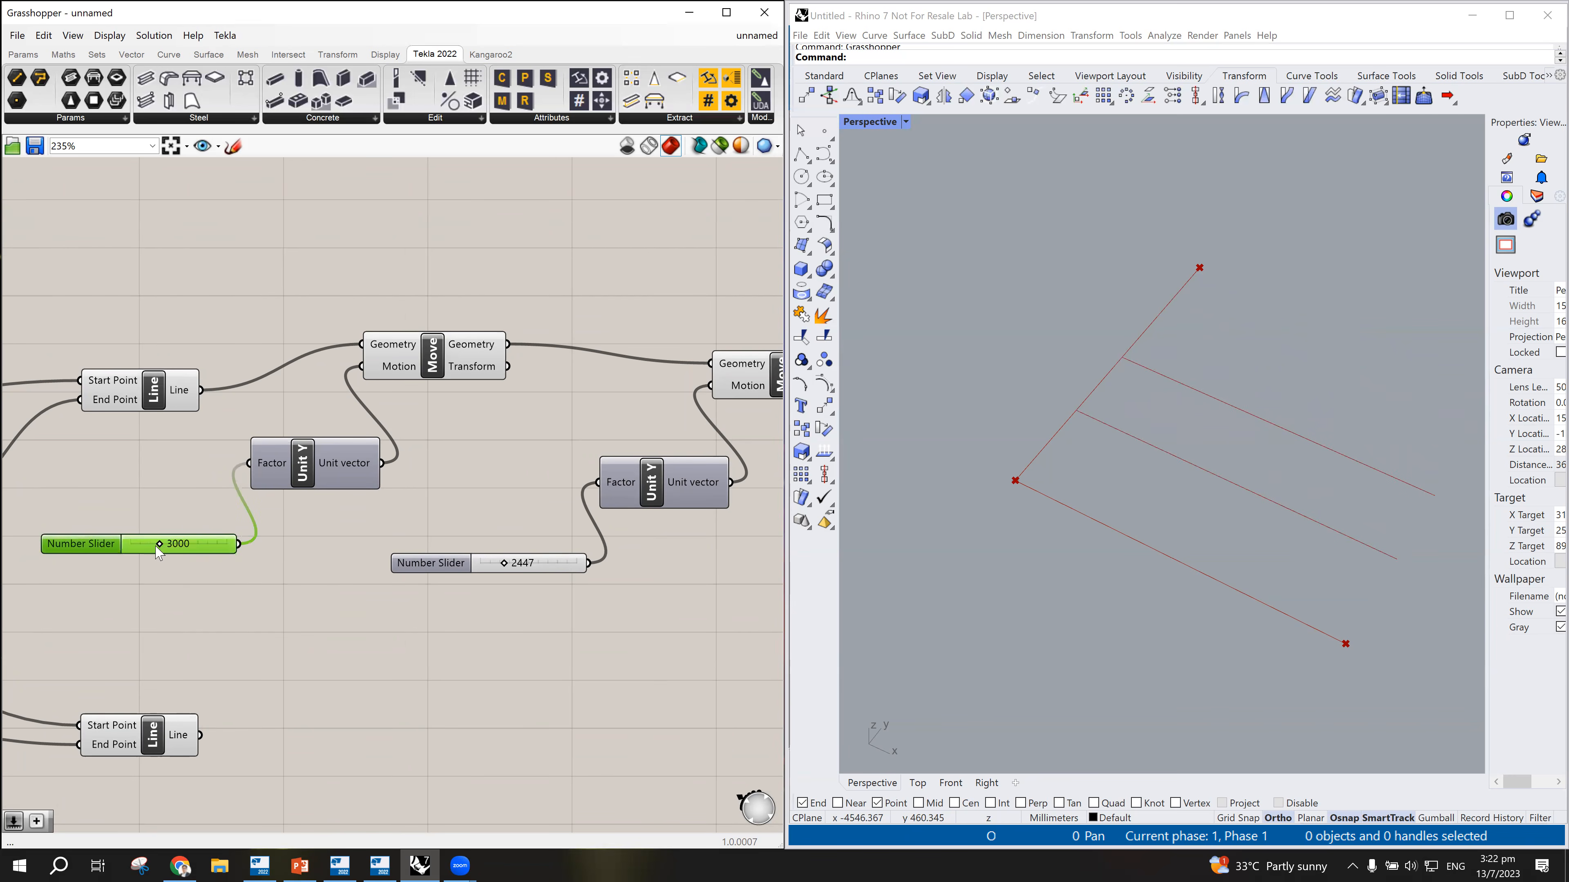
double_click(527, 564)
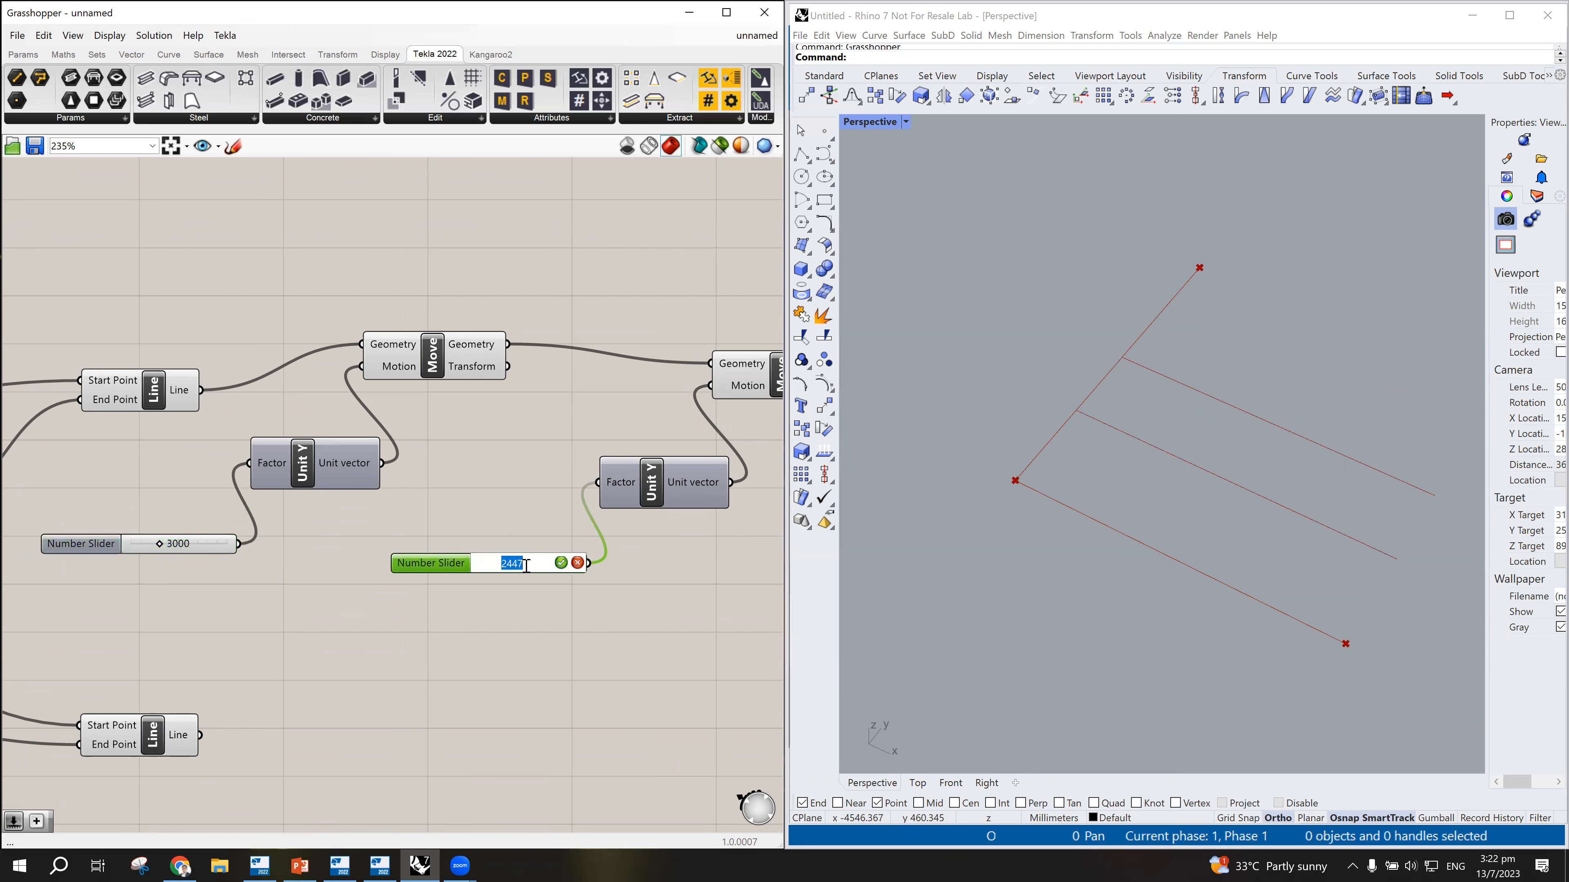
text(4000)
key(Return)
Step: Duplicate the 4000 slider, Unit Y and Move group to the right and feed the preceding Move's Geometry output into the copy
scroll(604, 477, down, 3)
scroll(603, 477, down, 2)
drag(560, 543, 505, 566)
scroll(575, 470, up, 2)
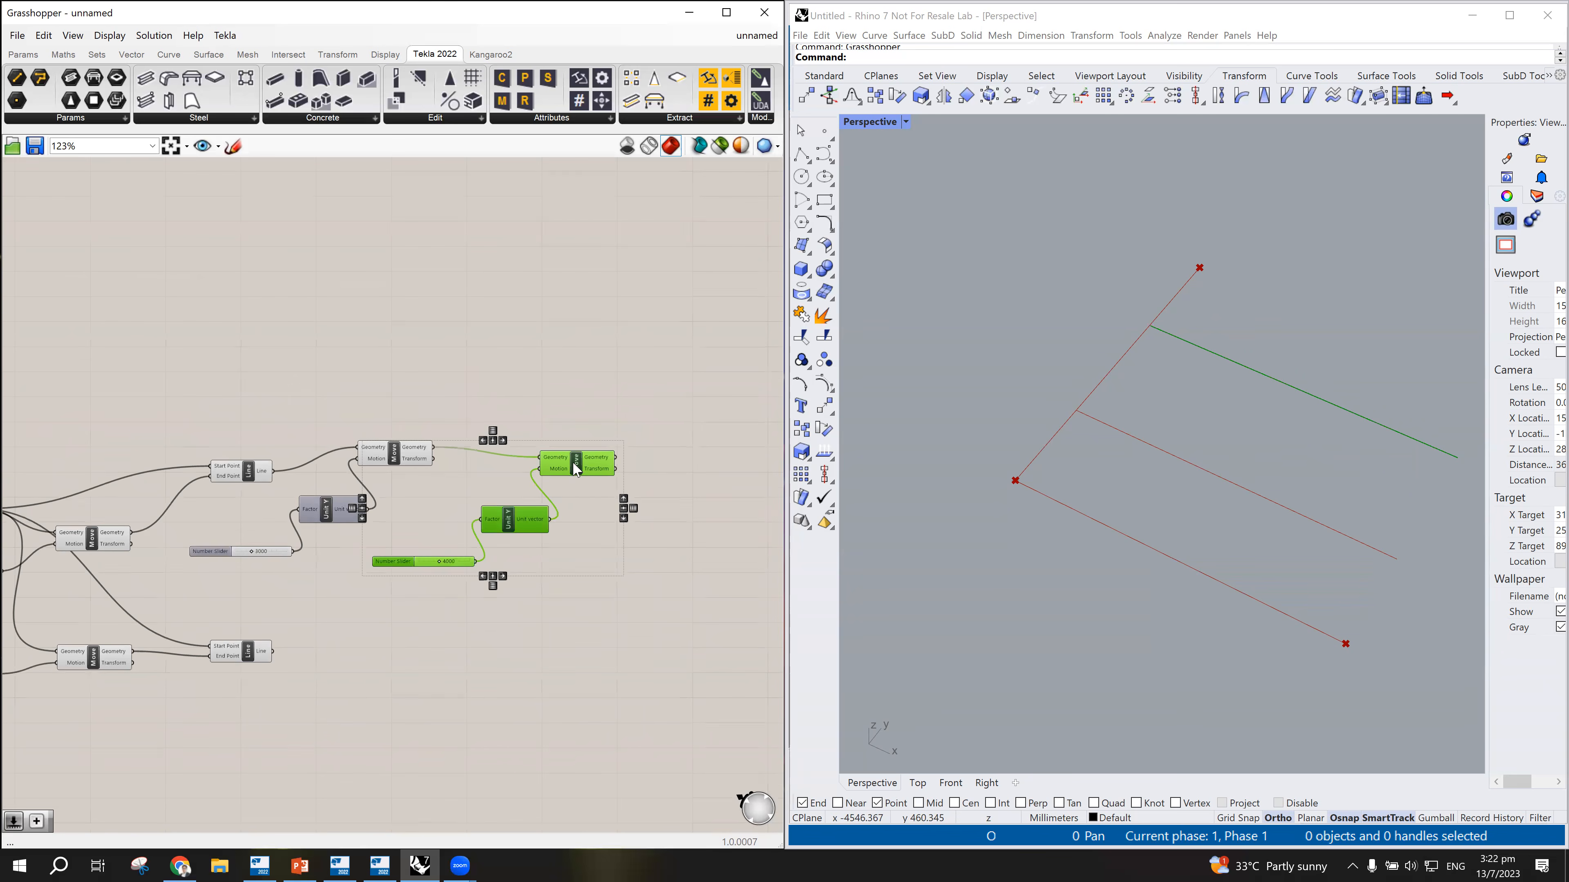
alt+drag(577, 468, 738, 489)
click(708, 395)
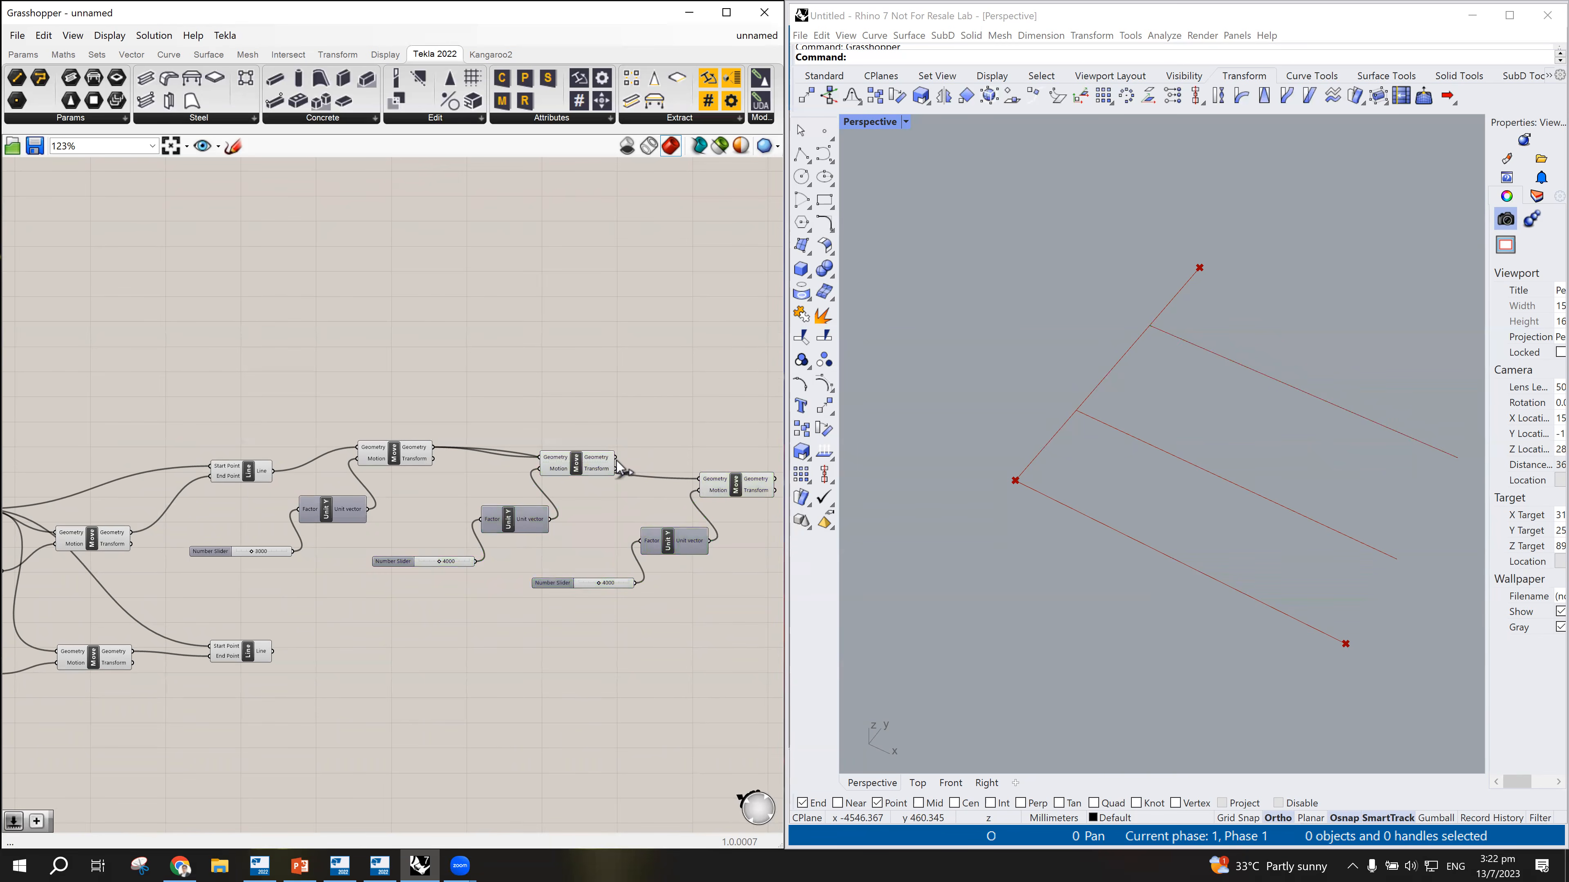
scroll(620, 468, up, 3)
drag(616, 469, 751, 508)
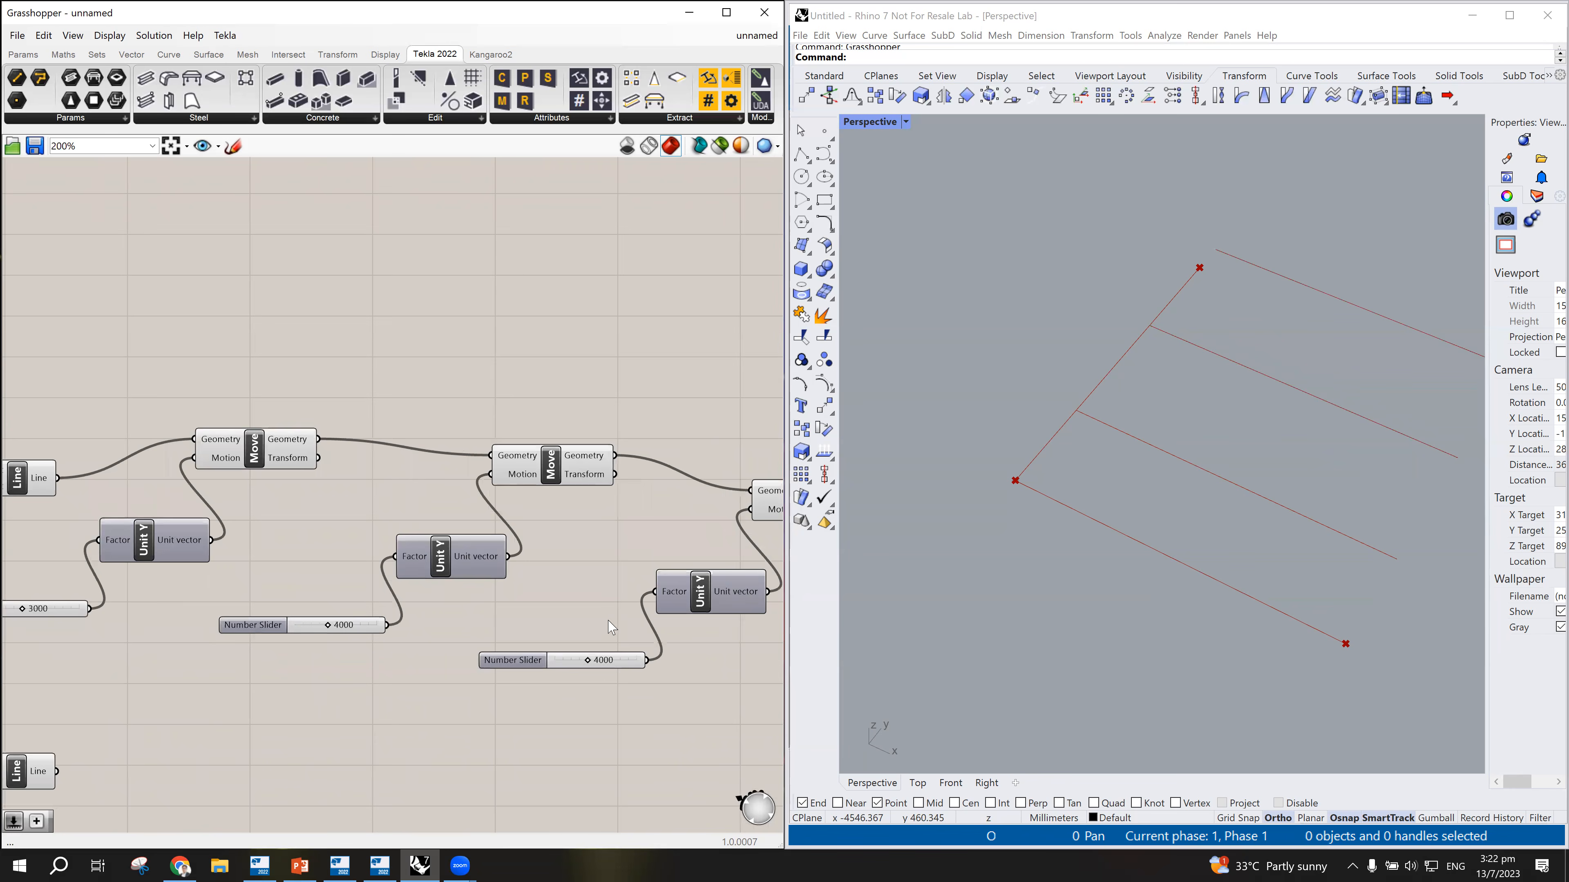
Step: Set the number slider of the last Unit Y and Move group to 3000
scroll(602, 646, down, 1)
double_click(610, 656)
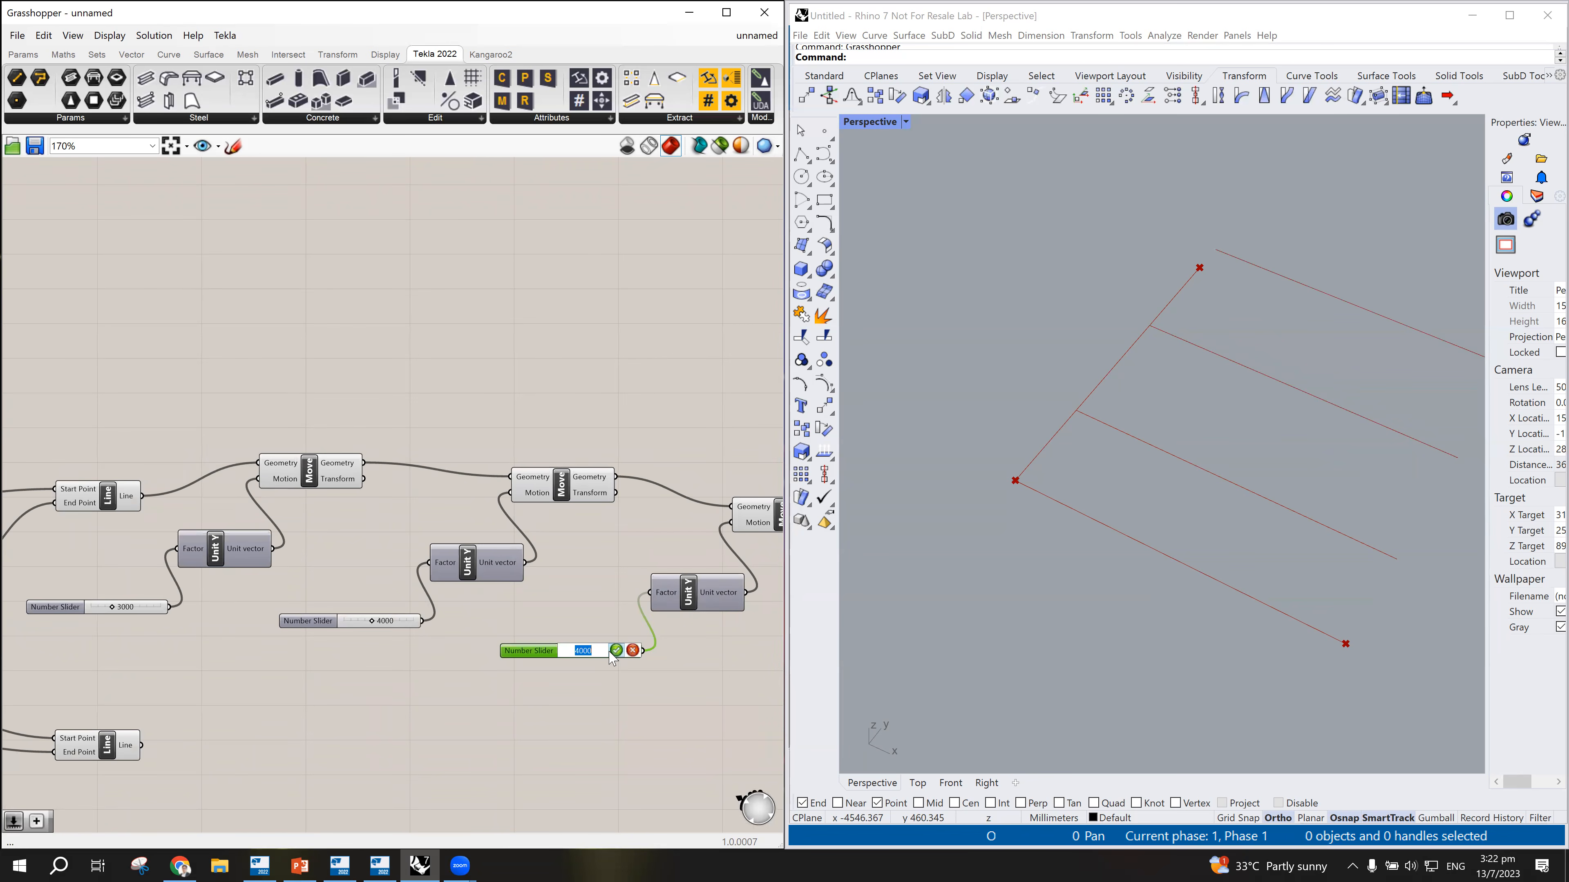
text(3000)
key(Return)
scroll(561, 609, down, 5)
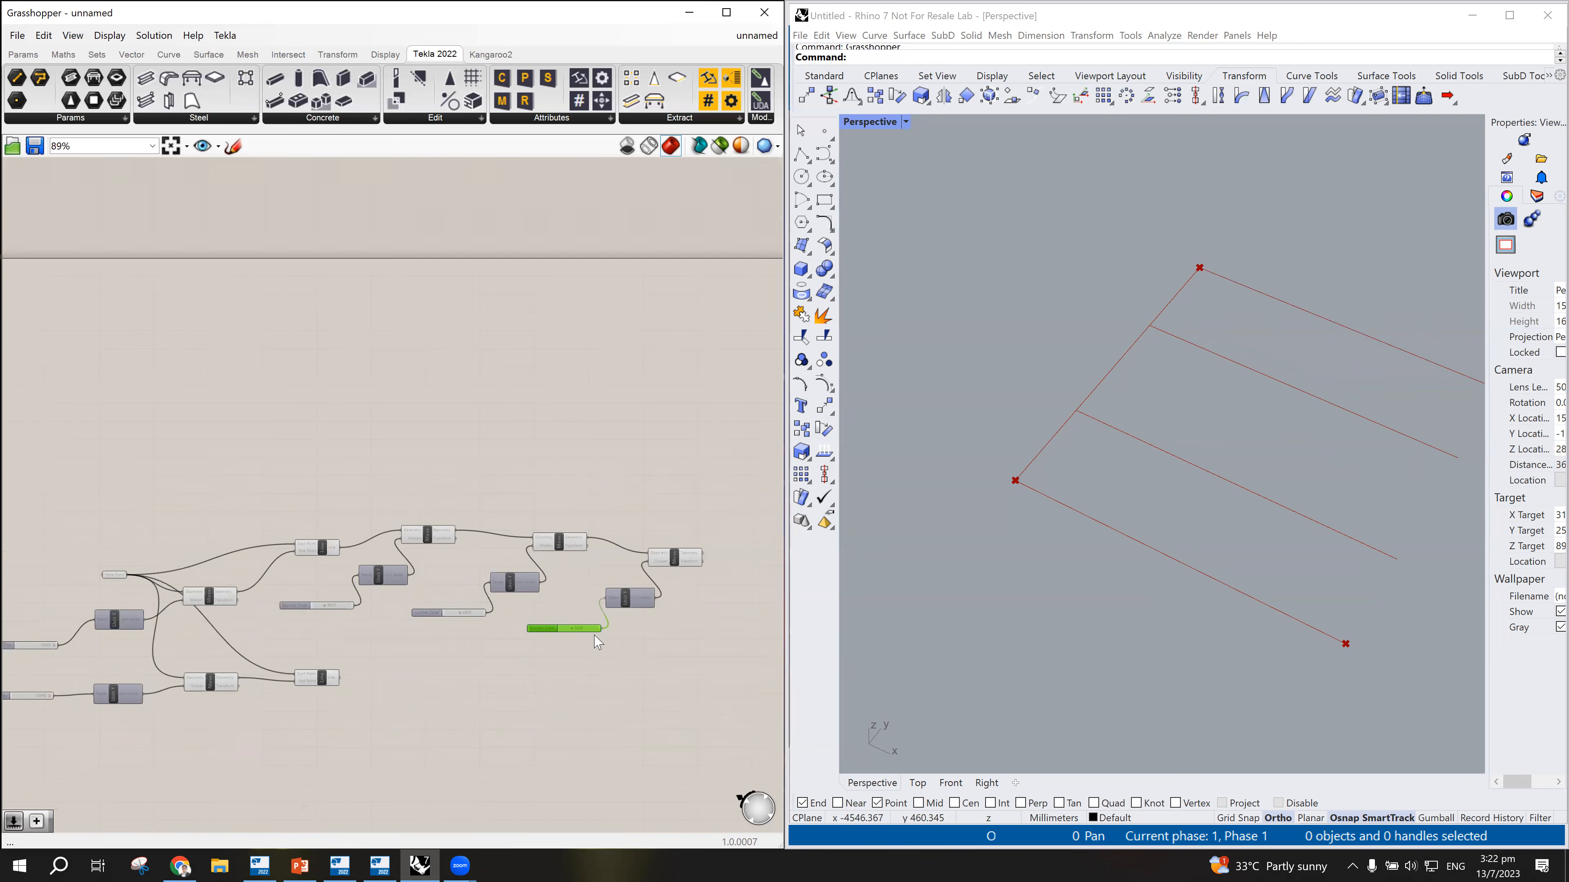
Step: Set the middle Unit Y and Move group's number slider to 3000
scroll(542, 627, down, 6)
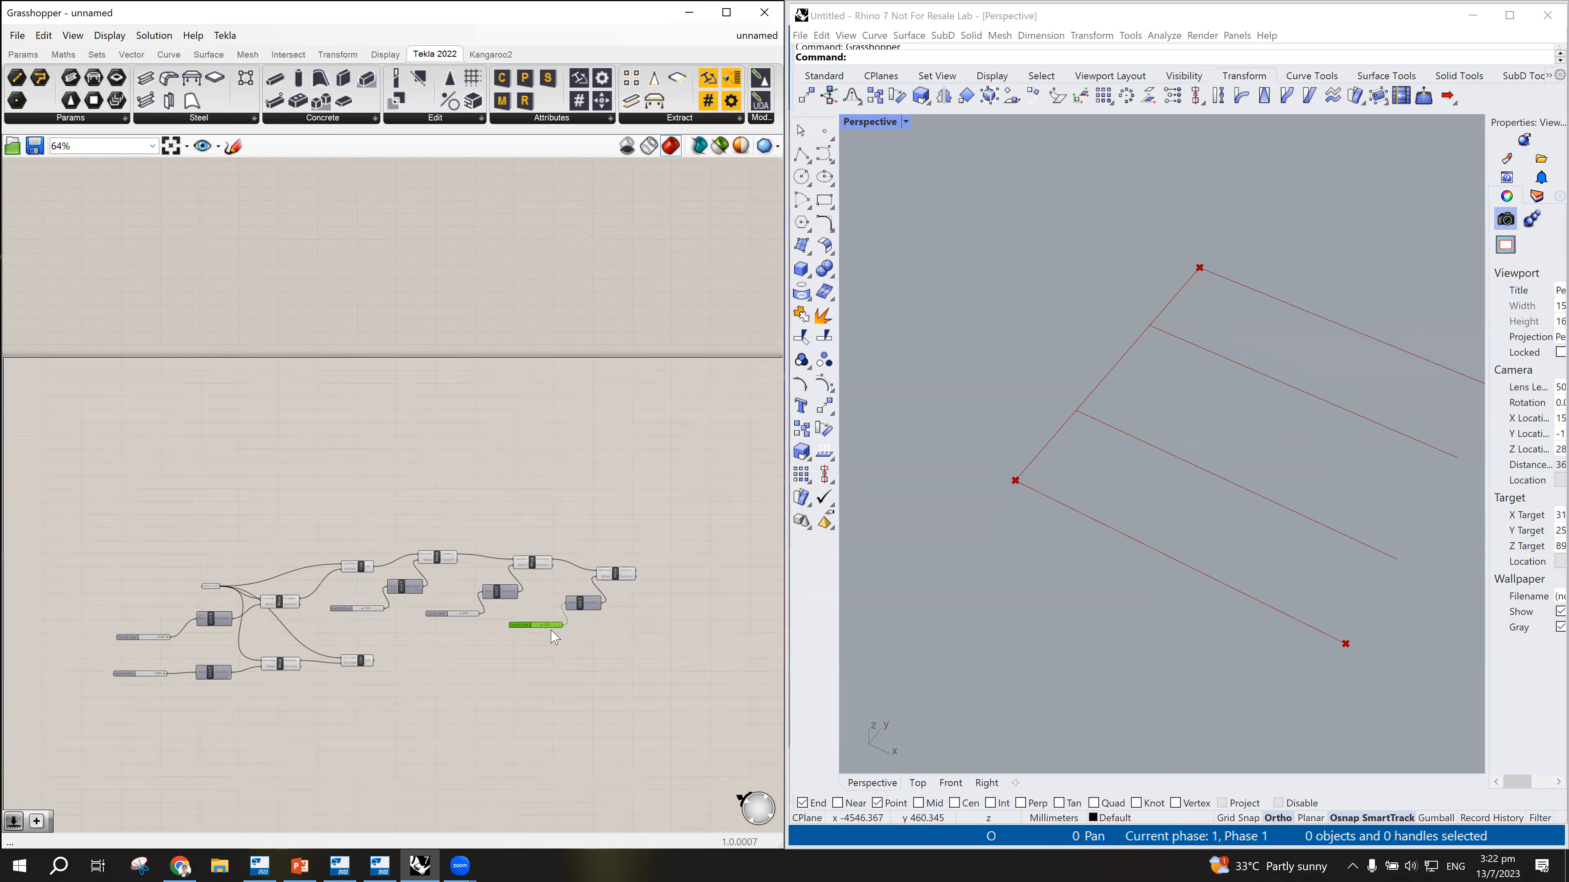
scroll(506, 639, up, 9)
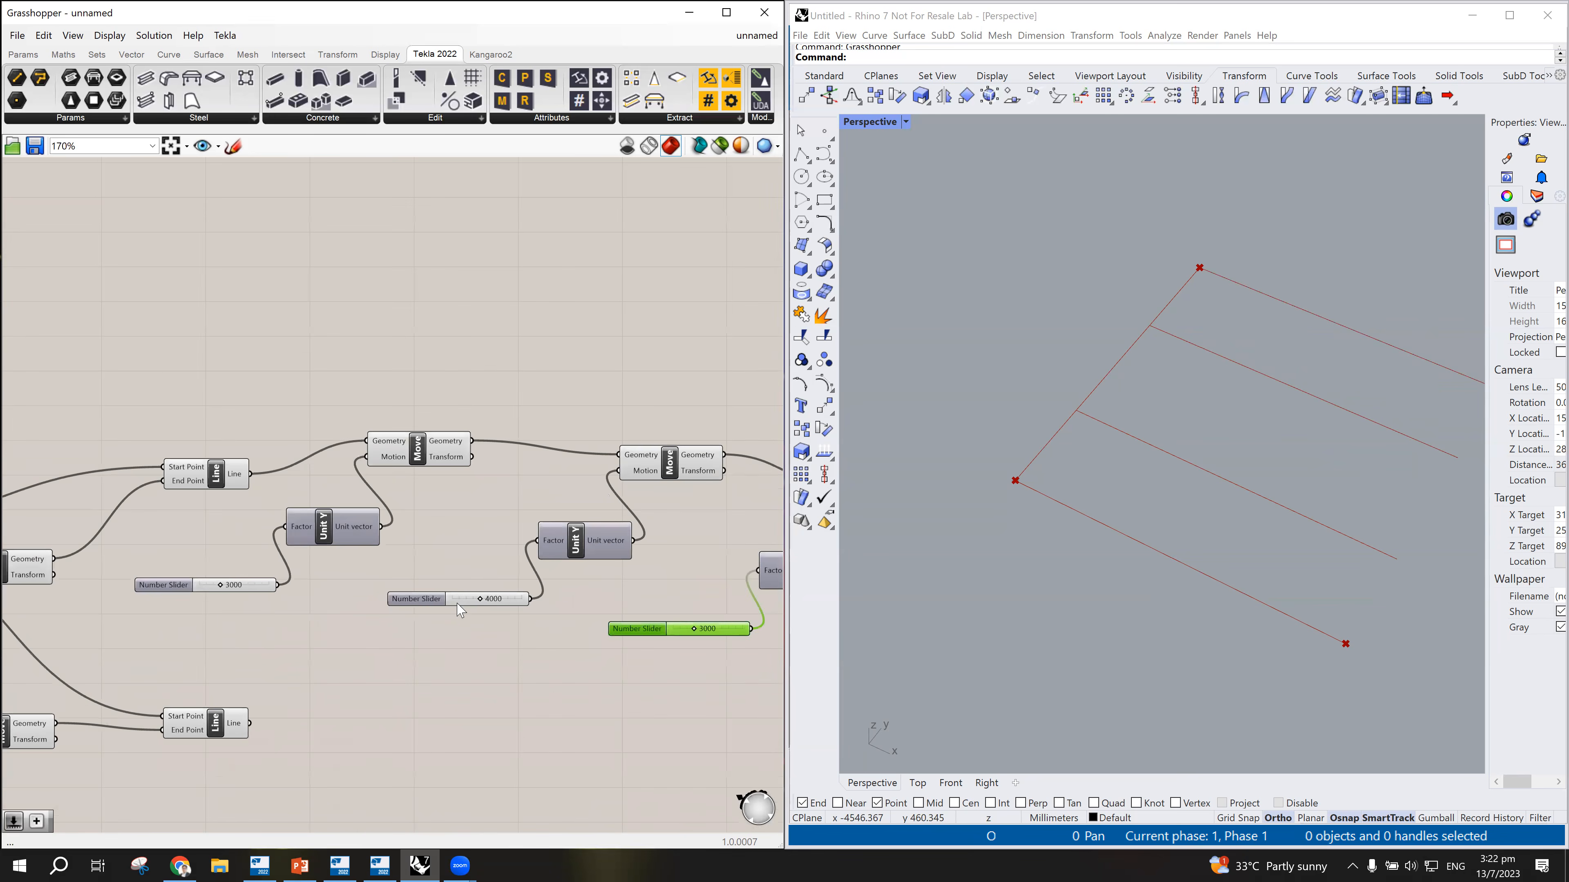
double_click(464, 599)
text(3000)
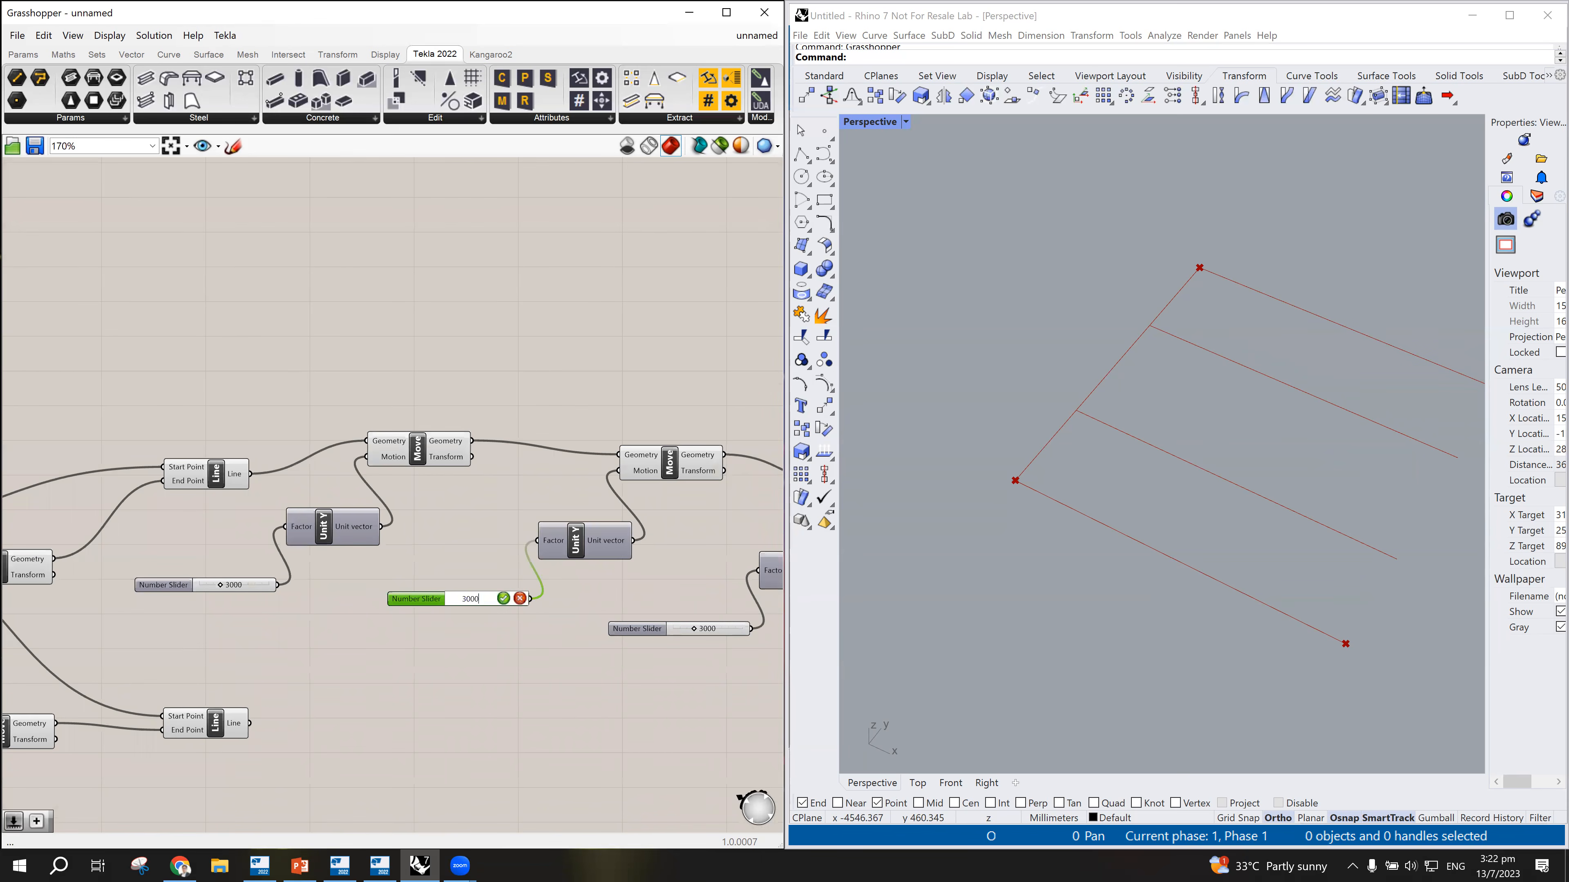
key(Return)
Step: Examine the spacing of the moved lines in the Rhino viewport and the chained Unit Y and Move groups
scroll(1189, 258, up, 3)
scroll(1186, 254, up, 5)
scroll(1167, 315, down, 6)
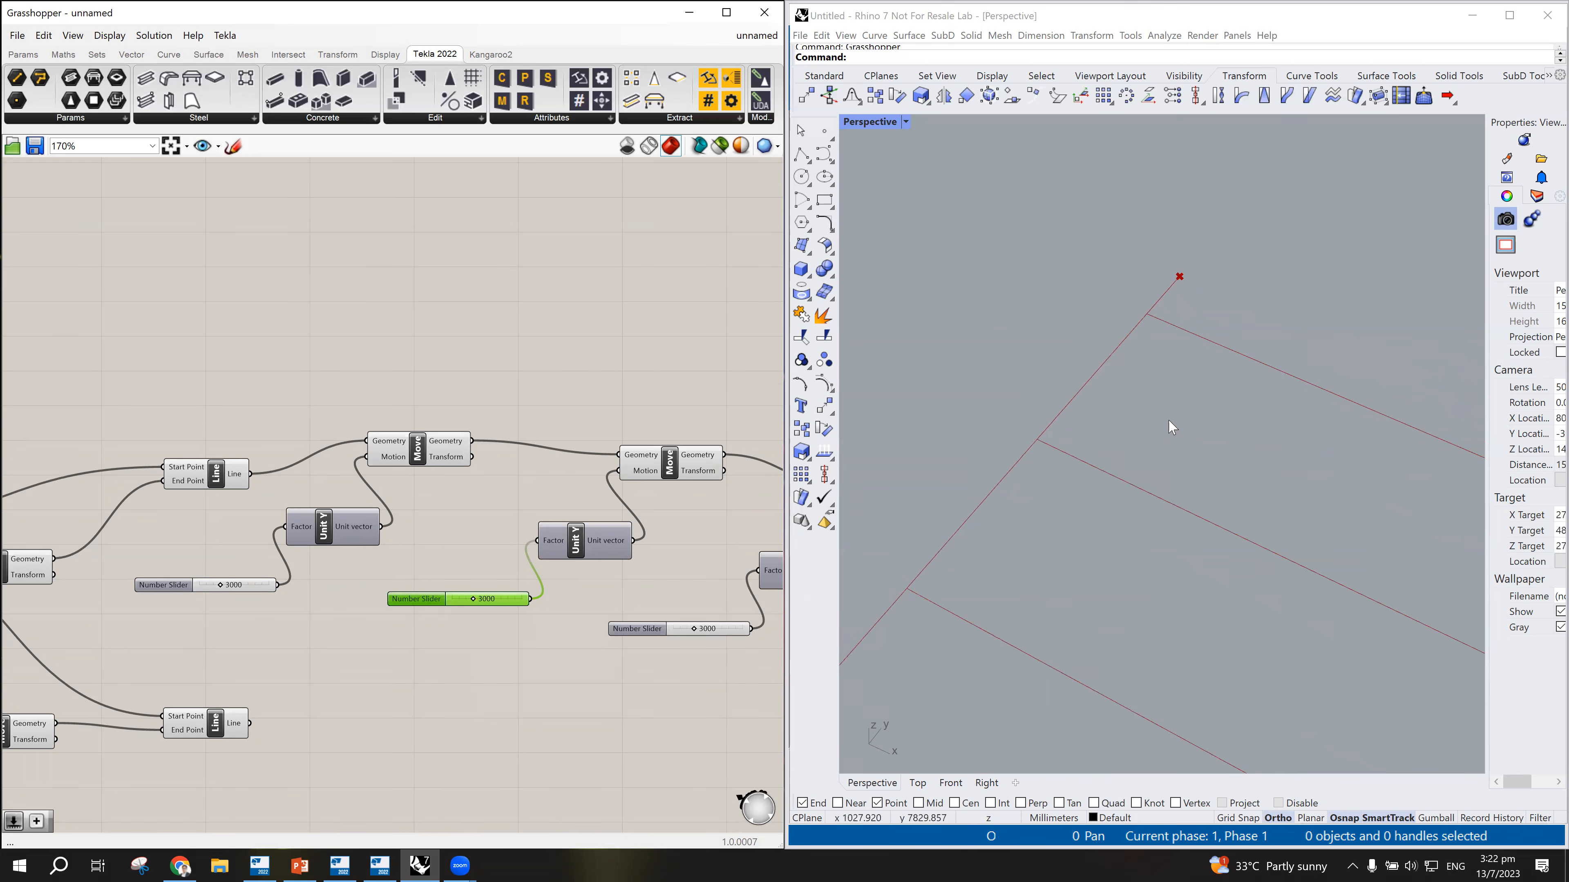
scroll(1204, 411, down, 3)
scroll(1175, 420, down, 6)
scroll(1138, 500, up, 4)
scroll(1152, 481, down, 2)
scroll(525, 507, down, 3)
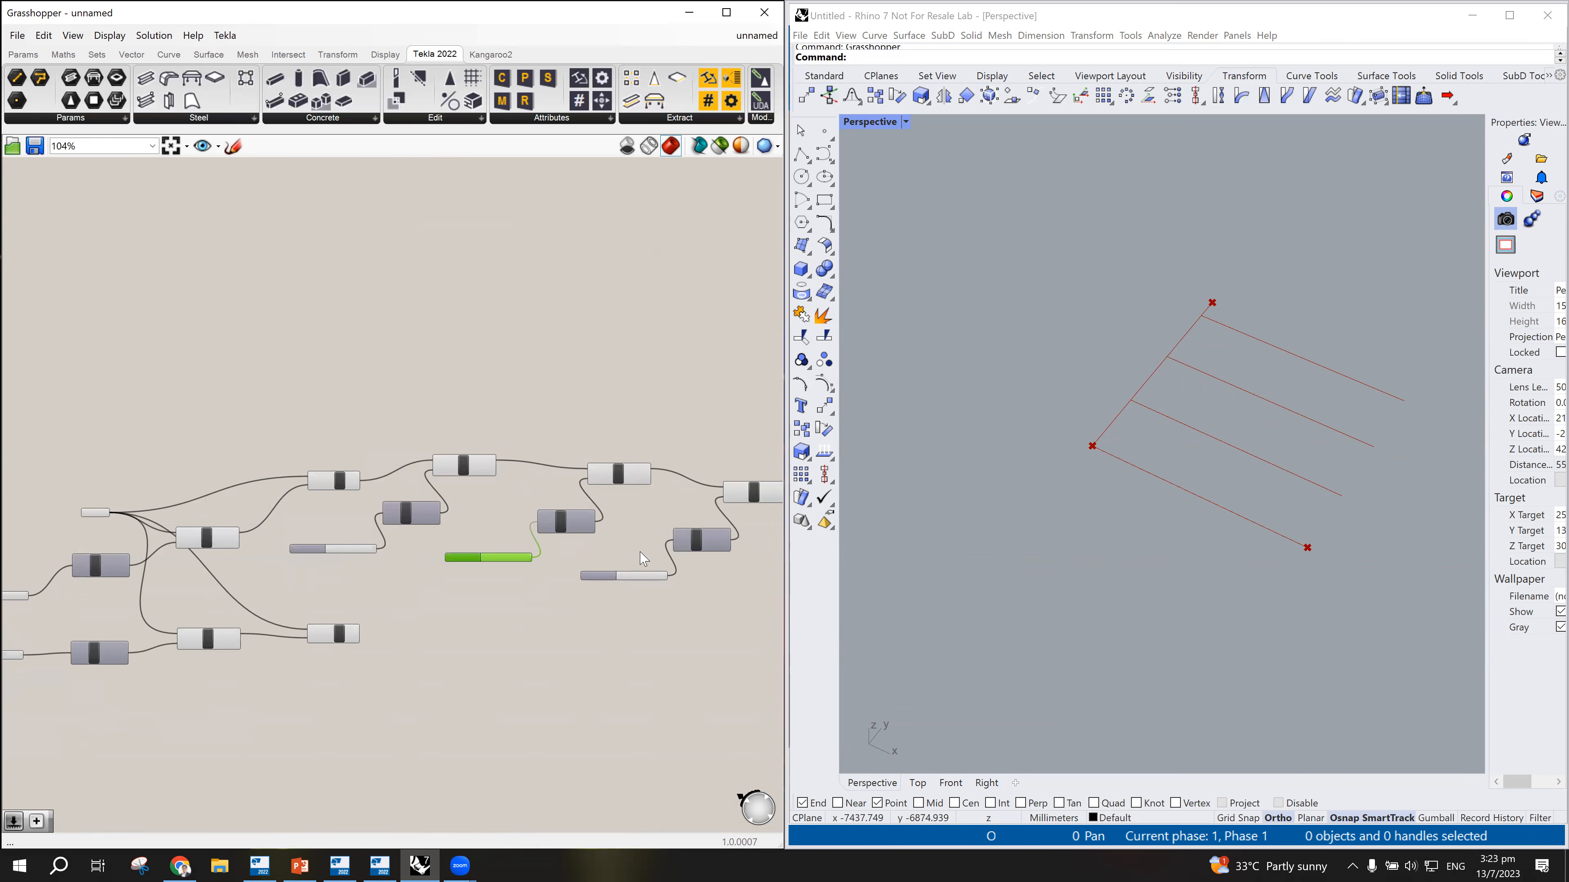
scroll(637, 553, up, 1)
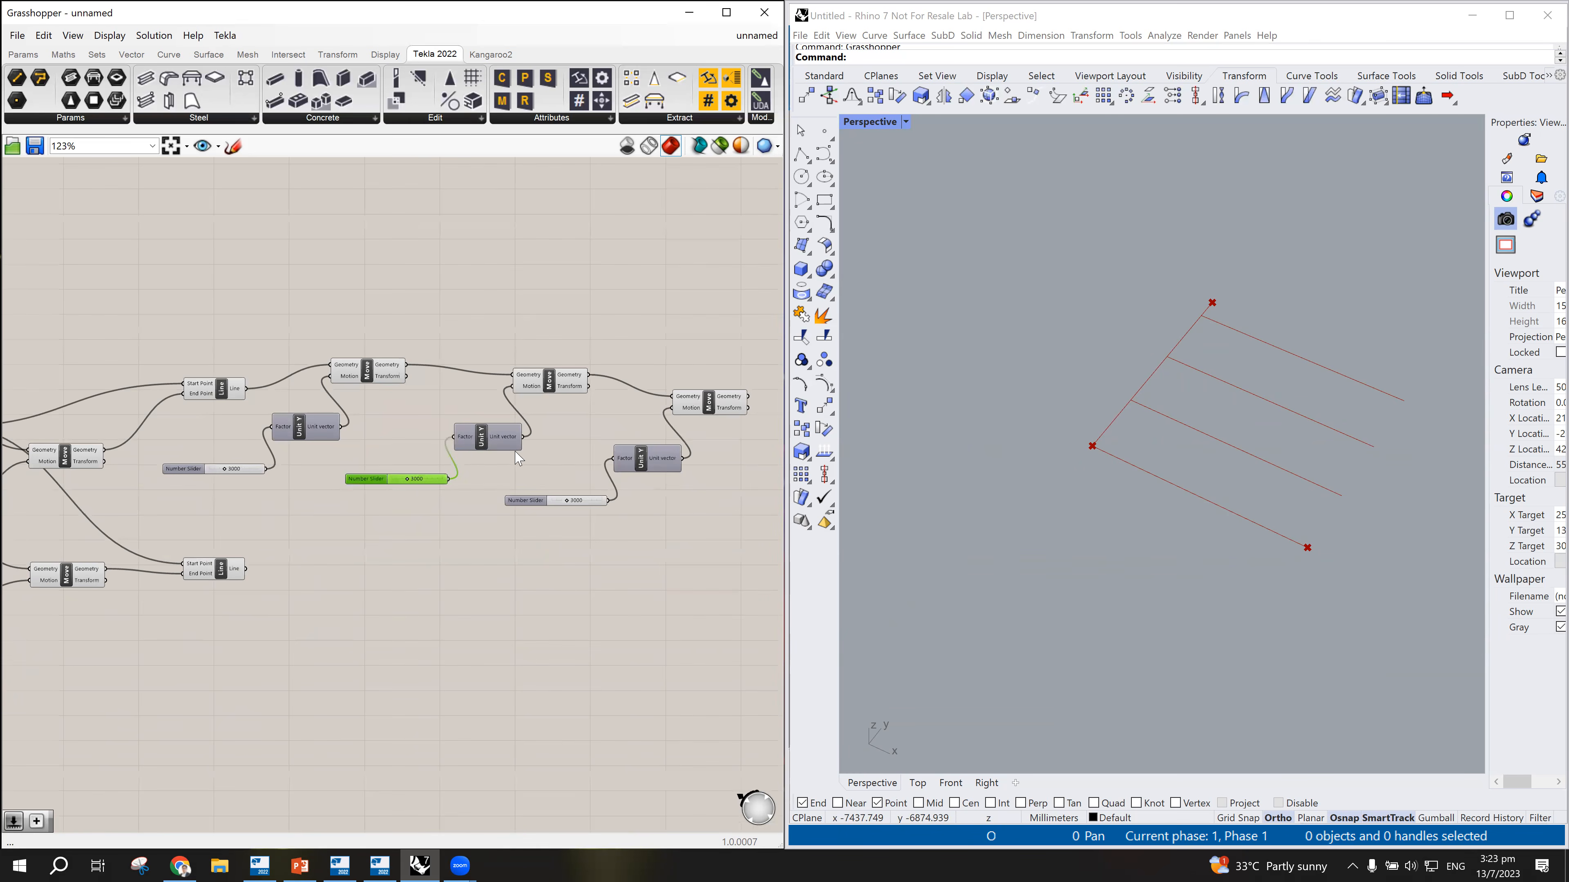
click(522, 328)
middle_click(399, 541)
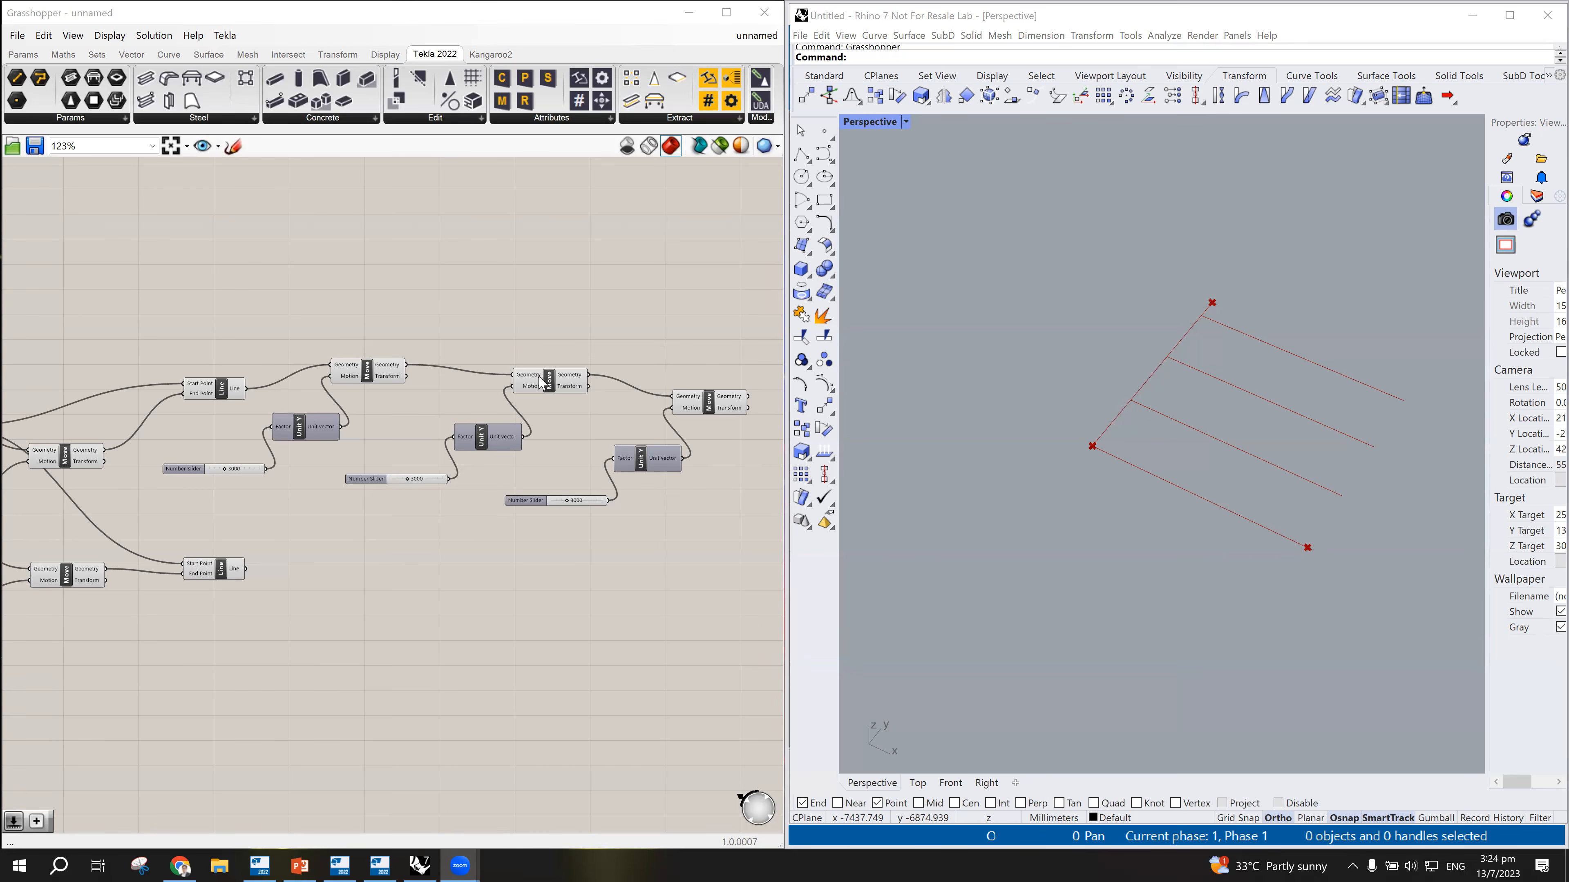
Step: Add a Move component below and to the right of the lower Line component
scroll(512, 414, up, 2)
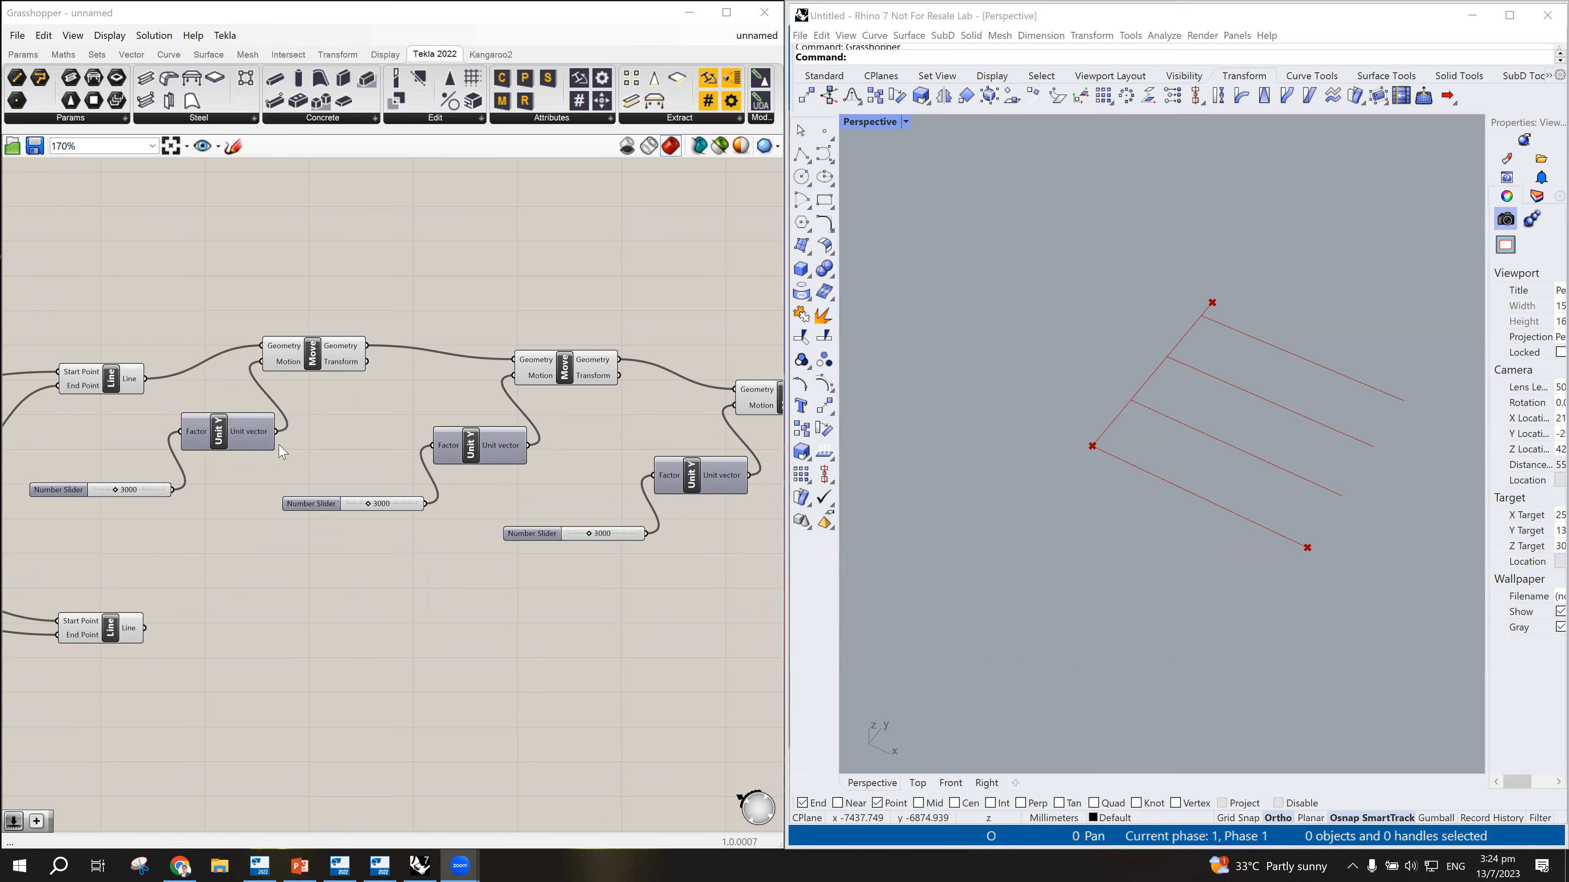
scroll(382, 535, down, 3)
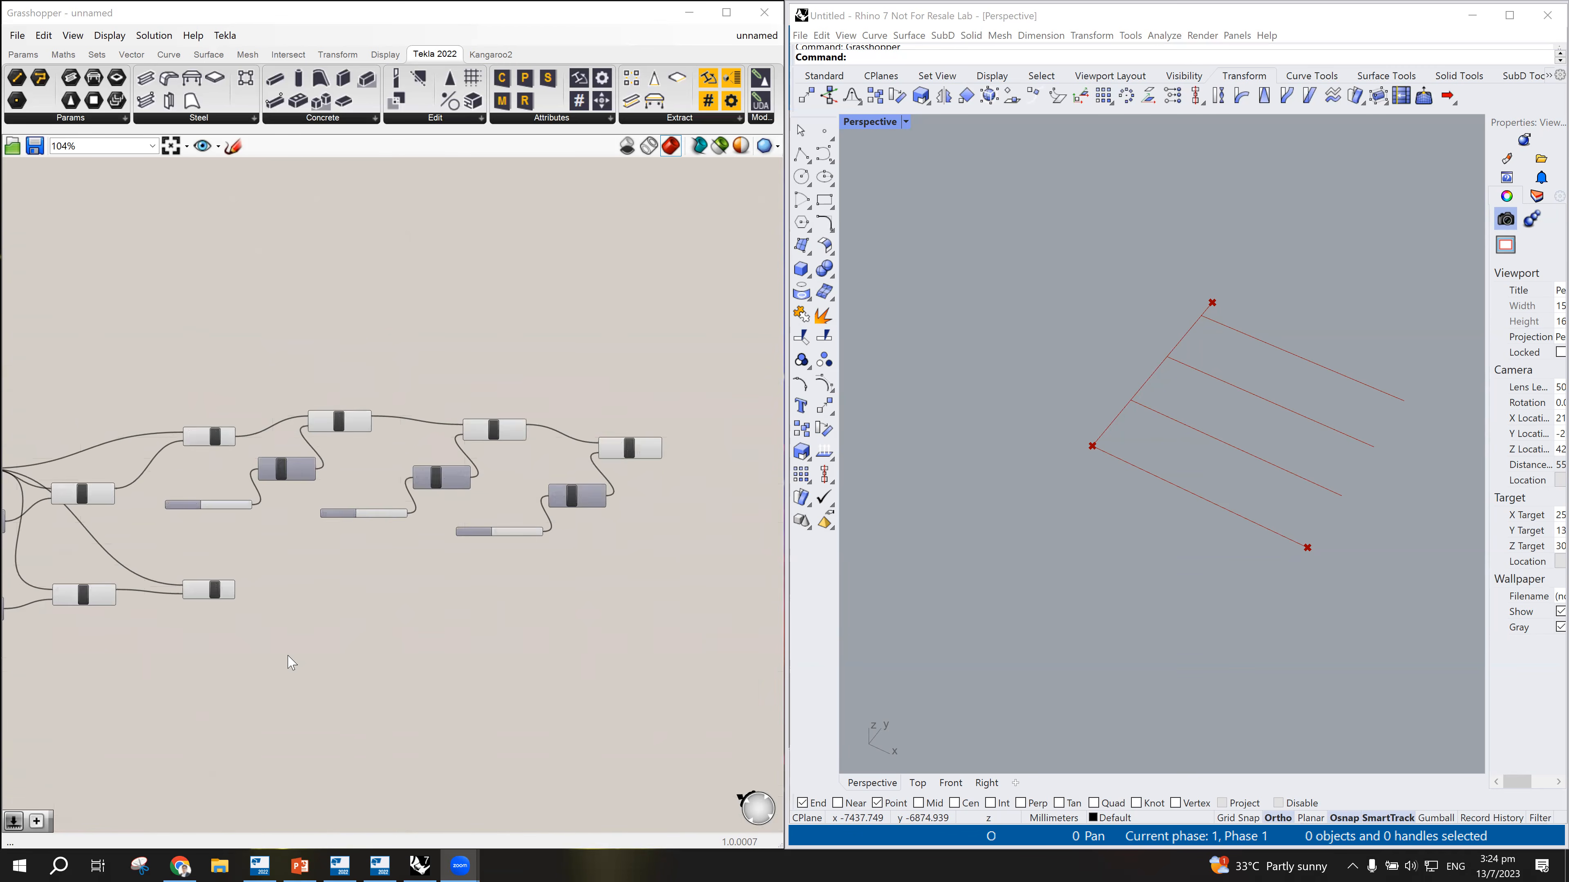
right_drag(292, 662, 350, 533)
scroll(350, 533, up, 1)
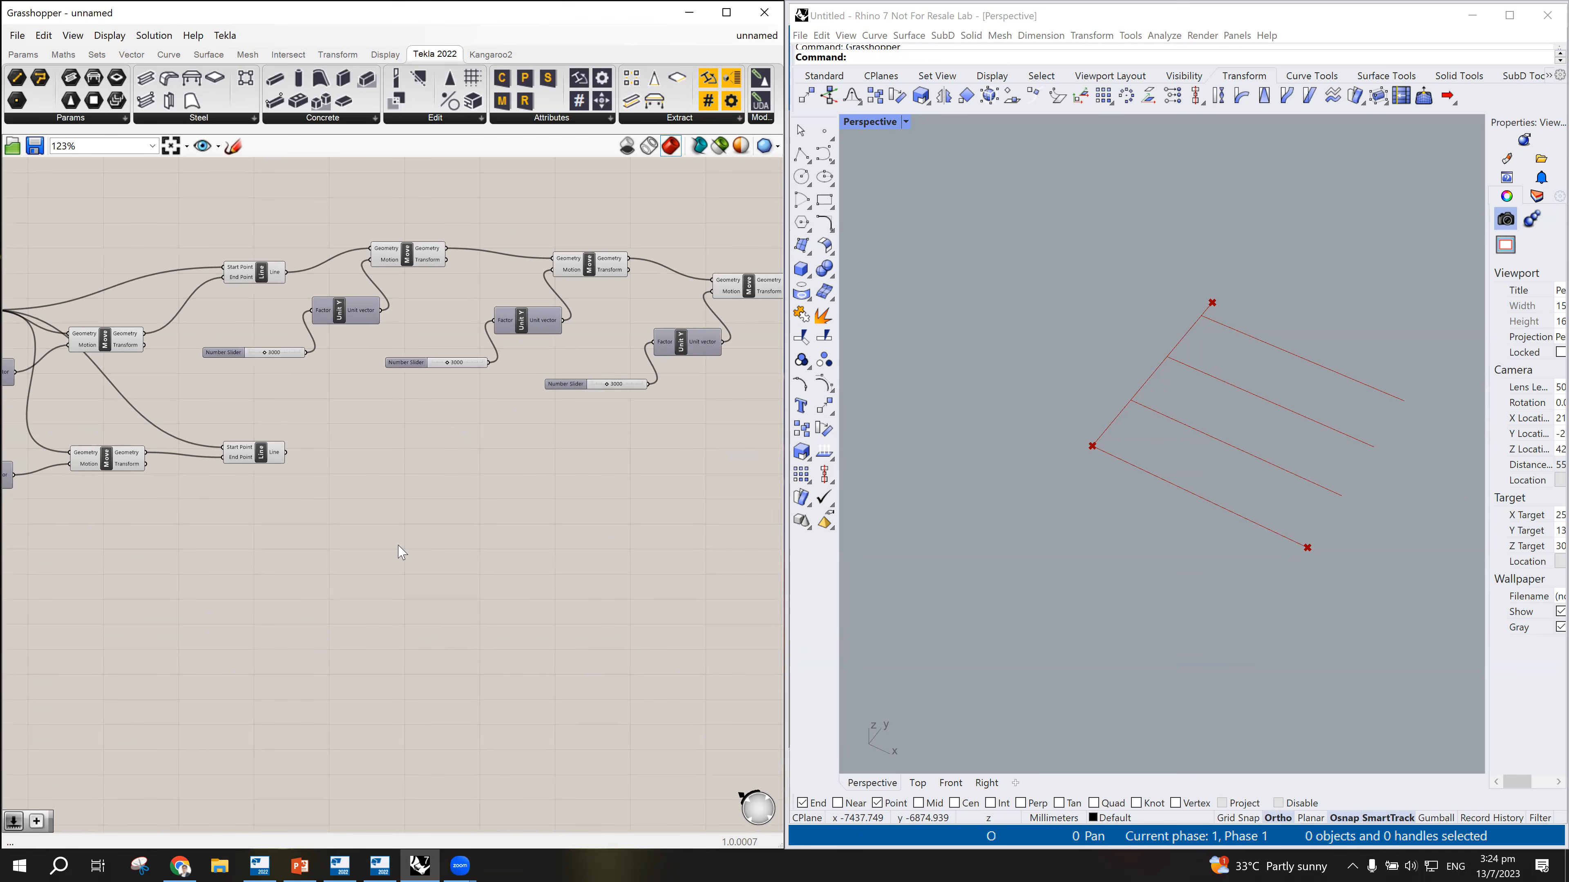
double_click(400, 552)
text(move)
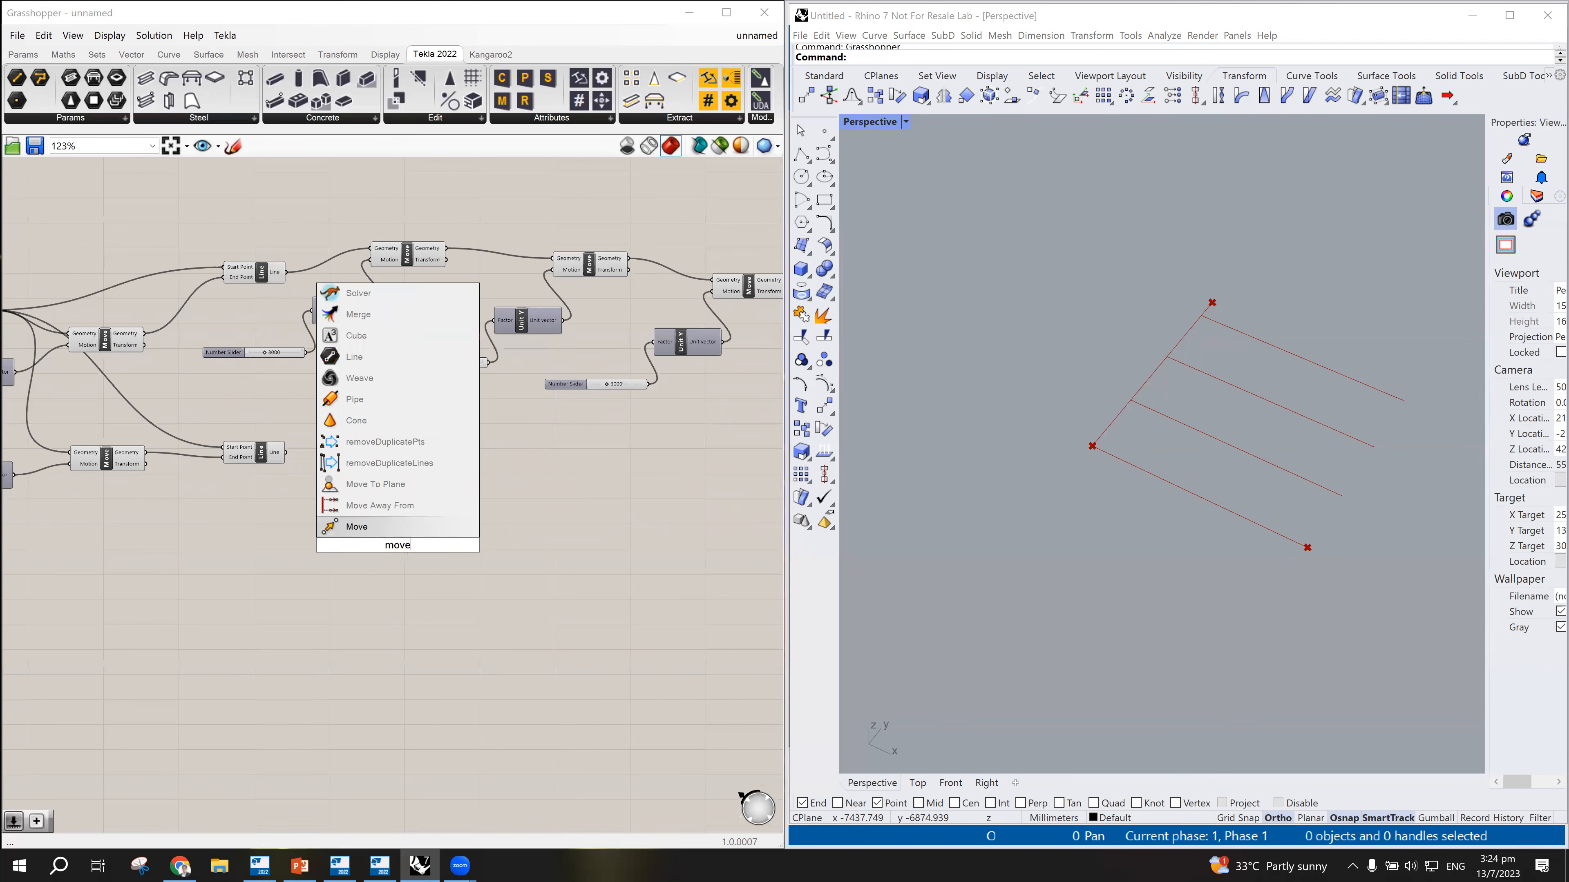
click(405, 527)
drag(403, 552, 414, 527)
Step: Add a Unit X component beside the new Move and feed its unit vector into the Move's Motion input
double_click(323, 568)
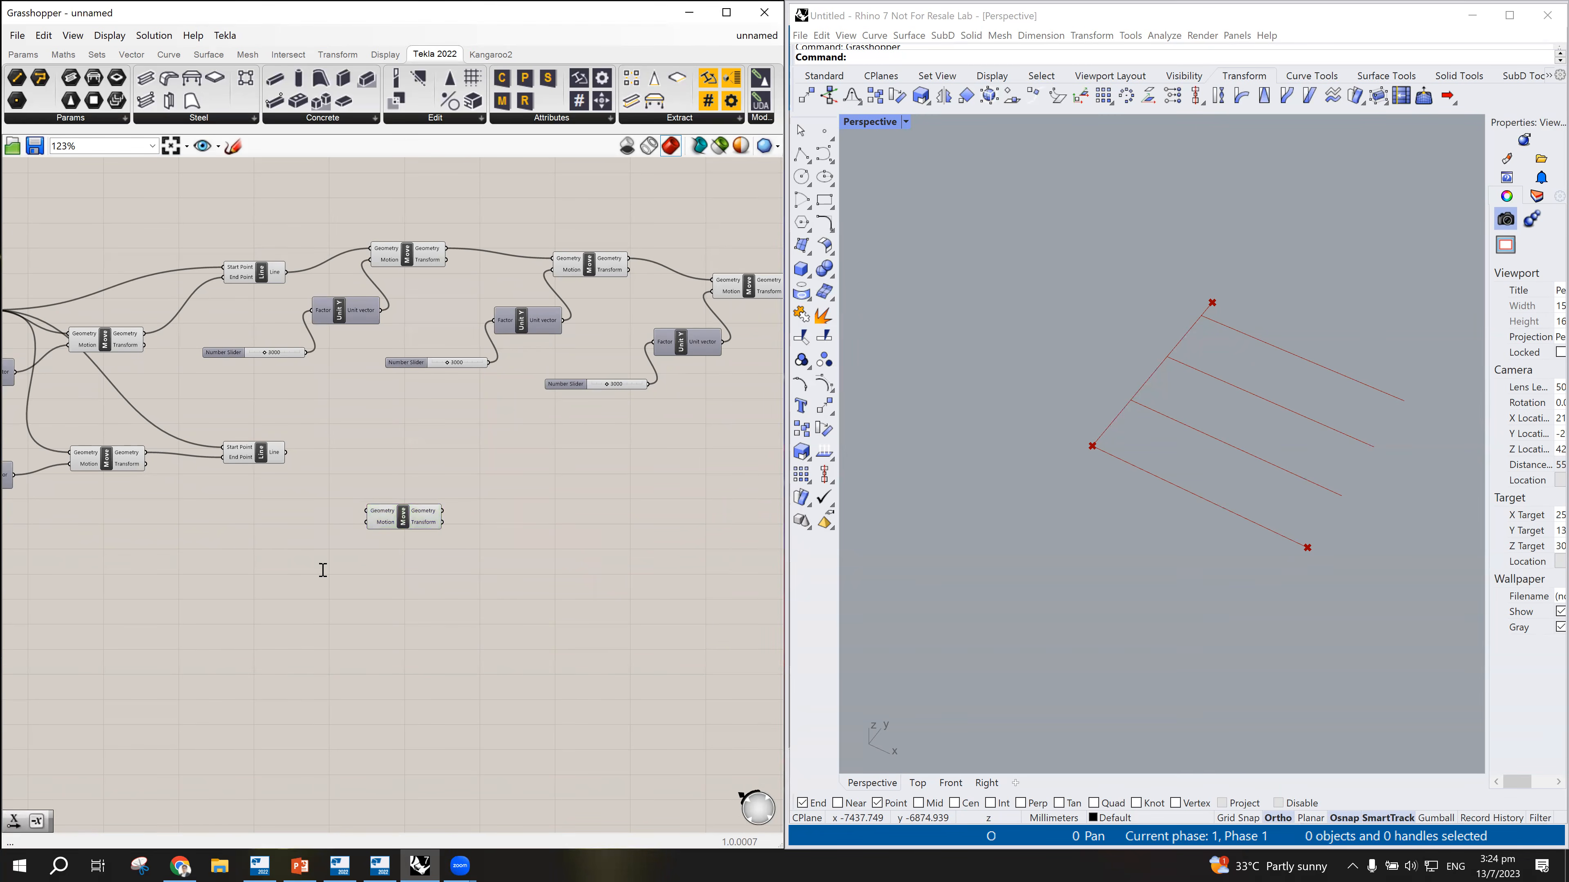
text(x)
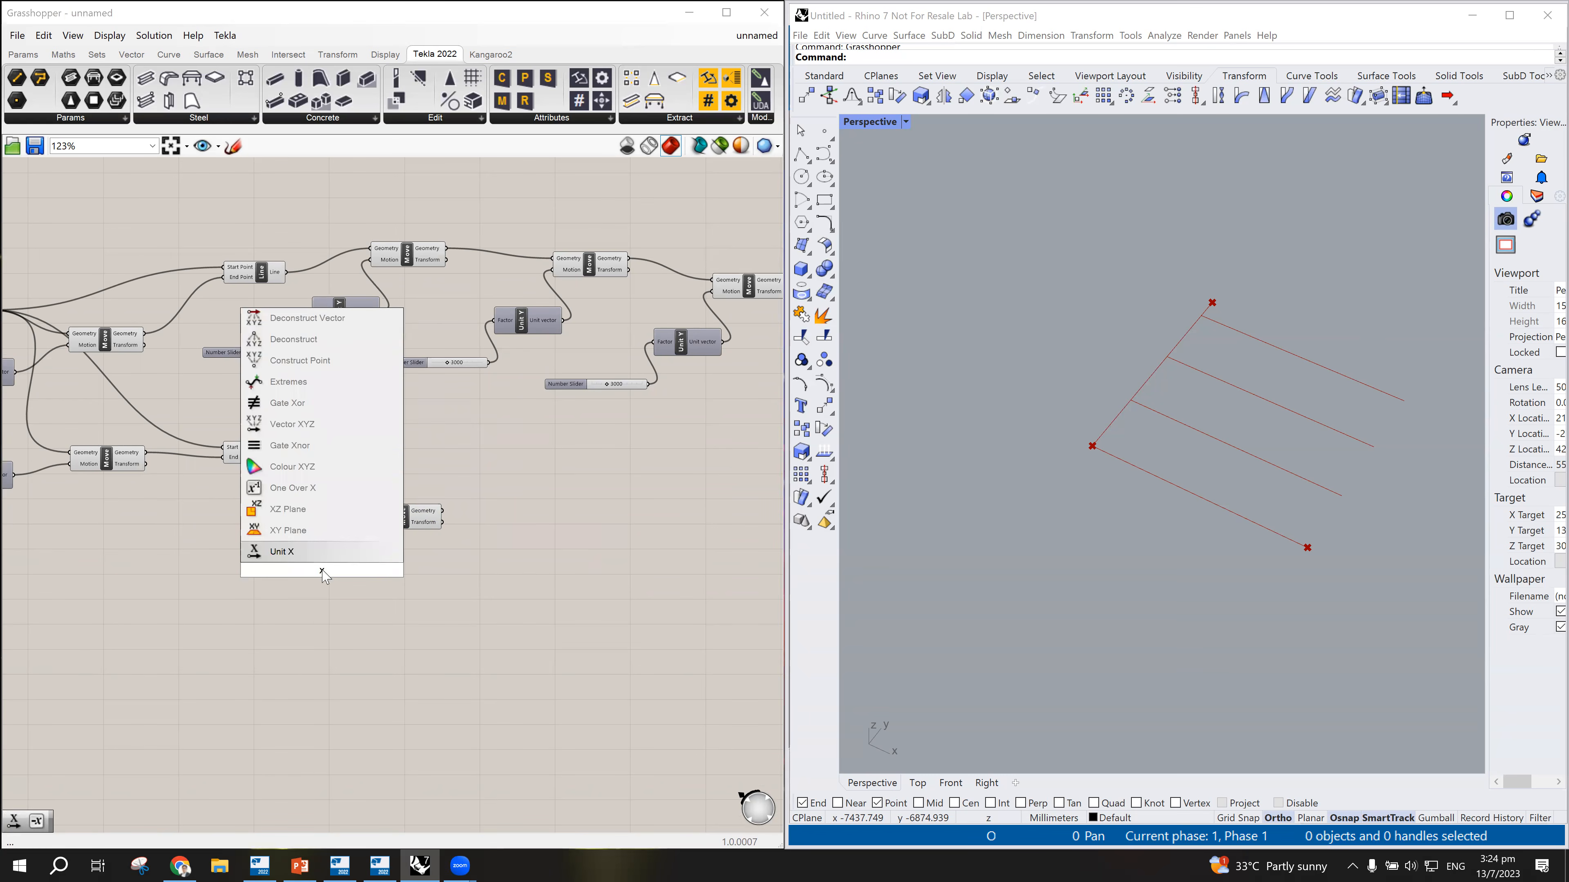
key(Return)
drag(322, 571, 316, 553)
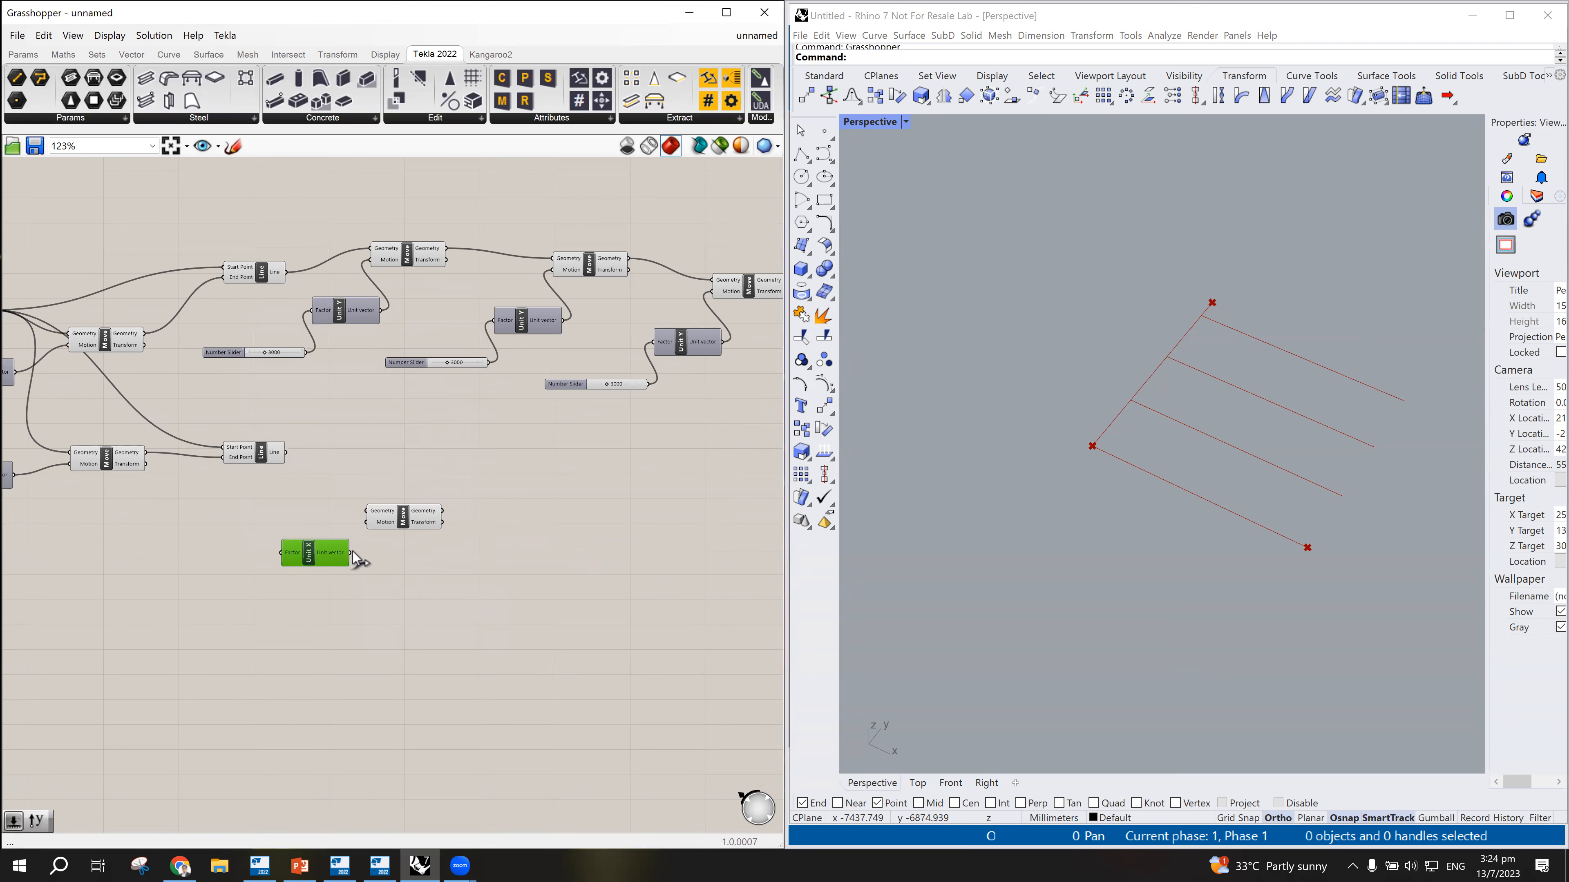
Step: Drive Unit X with a new 3000 number slider and feed the lower Line into the new Move's Geometry input
click(124, 589)
double_click(122, 582)
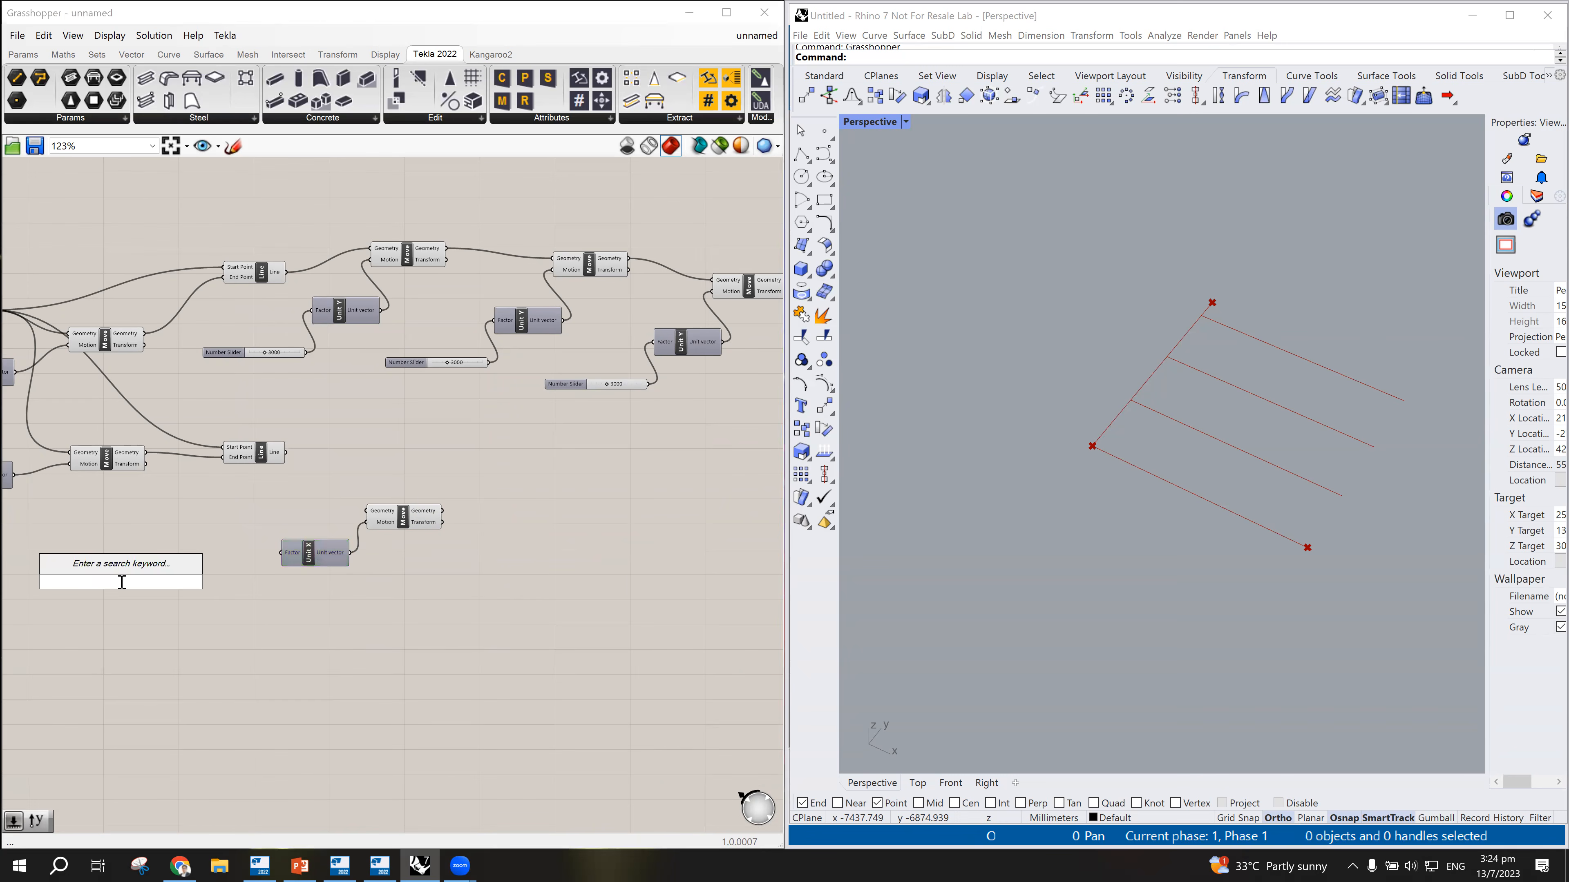
text(300)
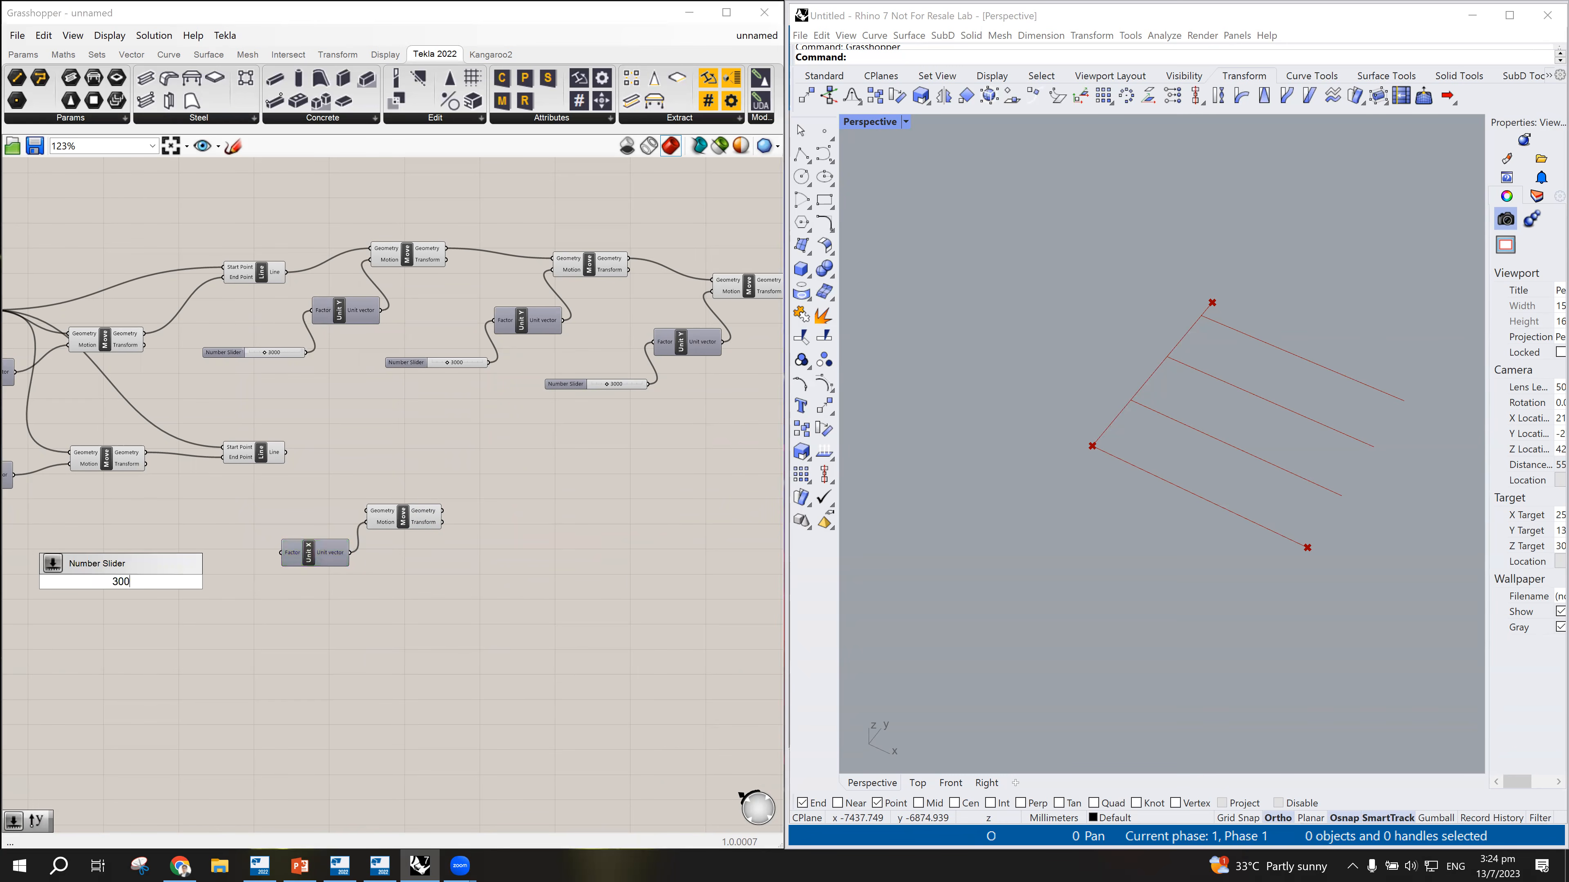
text(0)
key(Return)
drag(112, 581, 282, 553)
drag(285, 455, 367, 511)
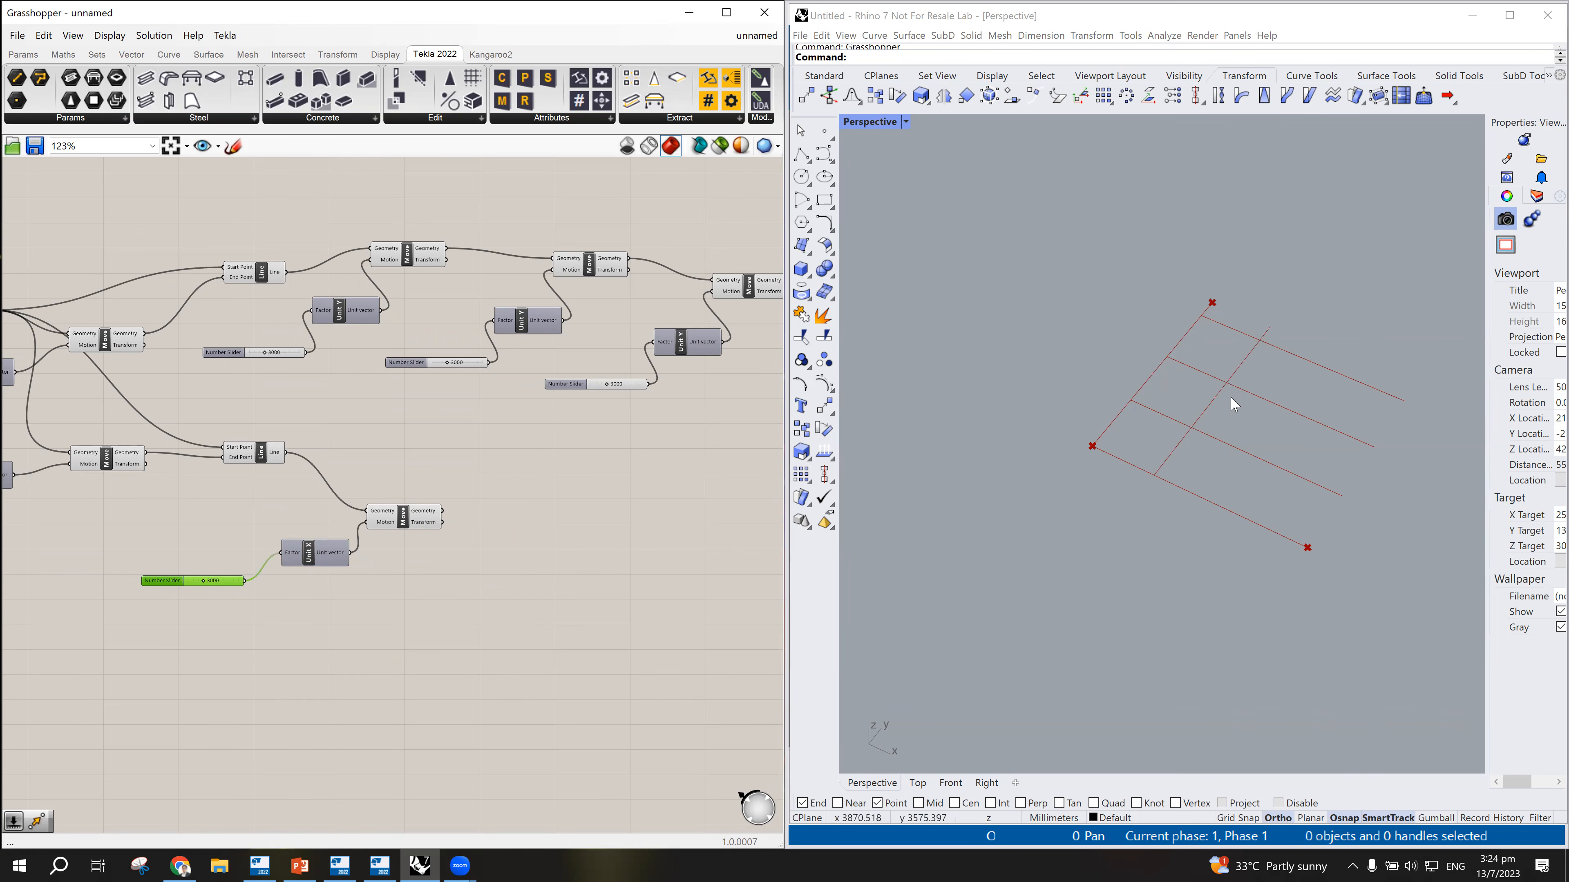
Step: Duplicate the slider, Unit X and Move group twice to the right and feed each preceding Move's Geometry output into the copy
drag(494, 491, 503, 494)
drag(313, 583, 175, 615)
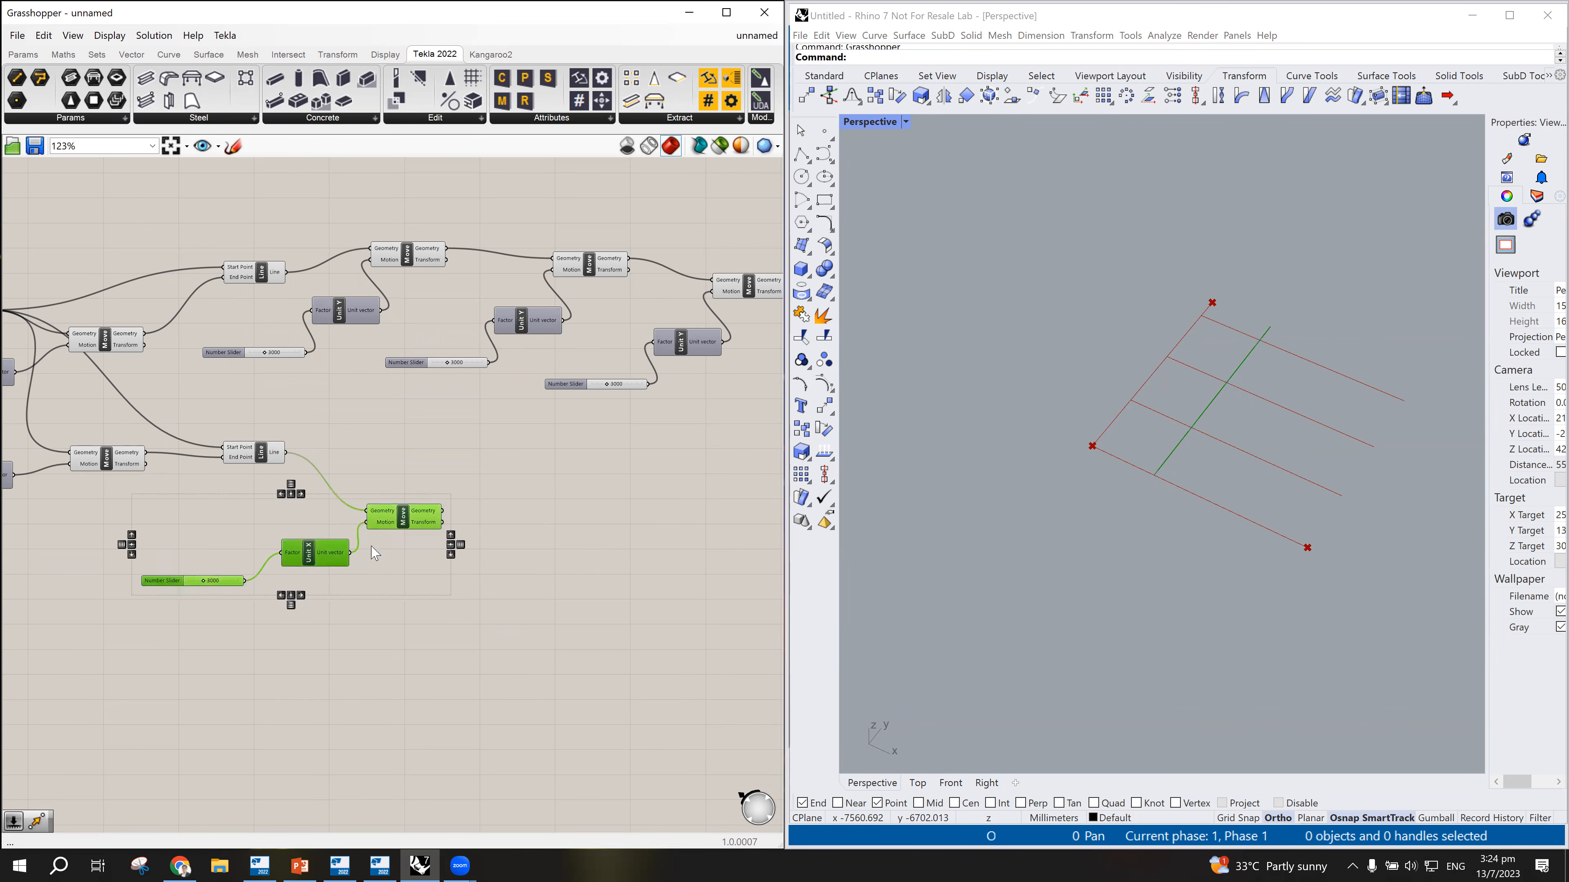
drag(400, 526, 752, 529)
click(709, 449)
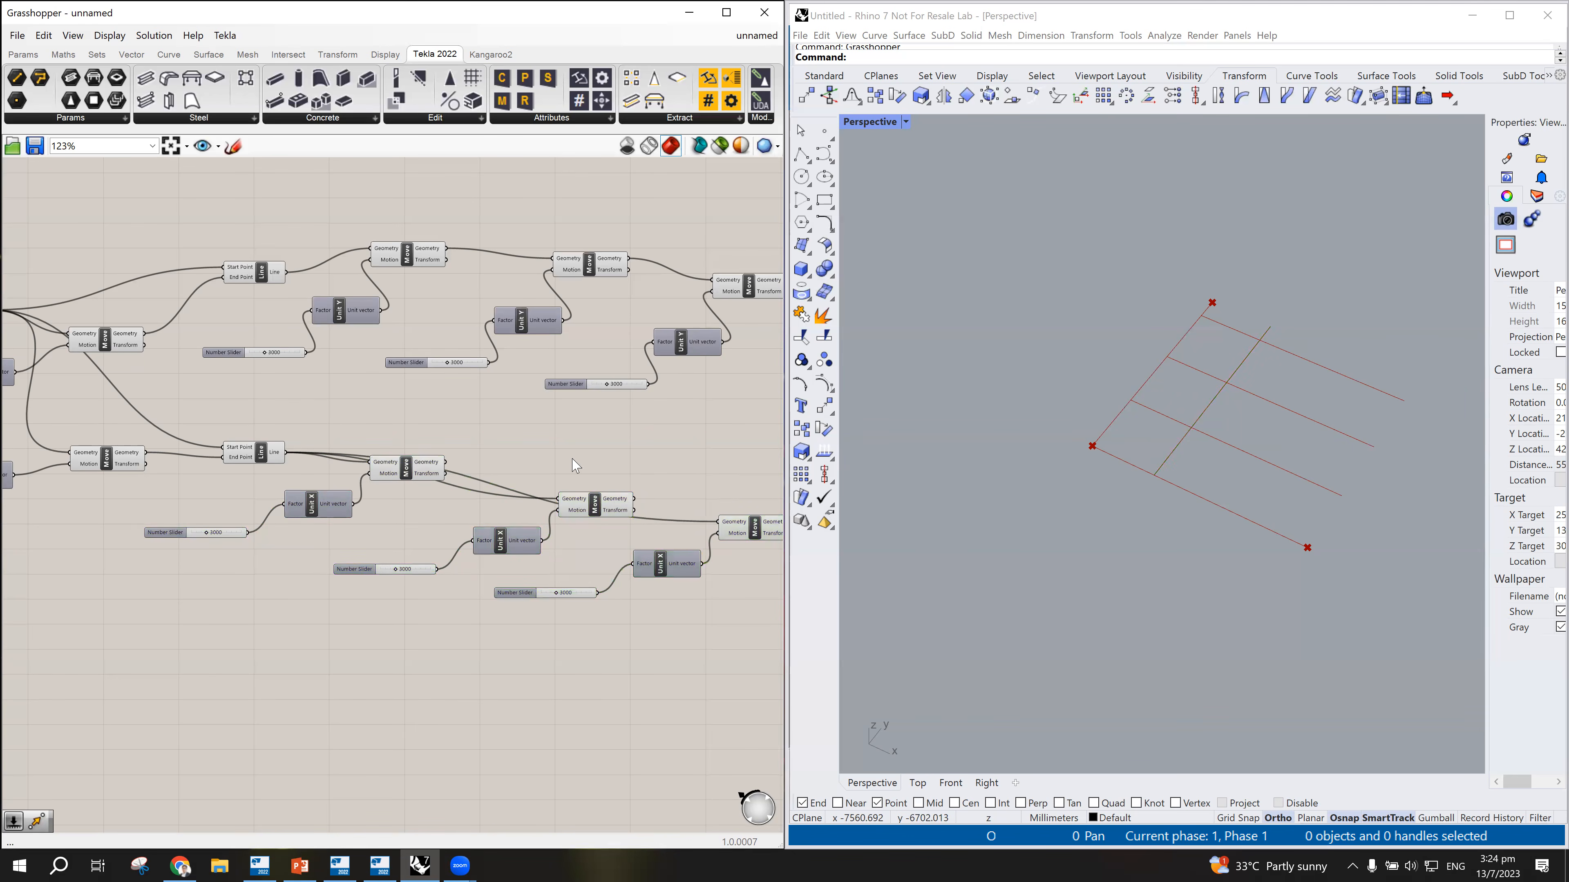
drag(447, 463, 446, 463)
drag(711, 525, 713, 524)
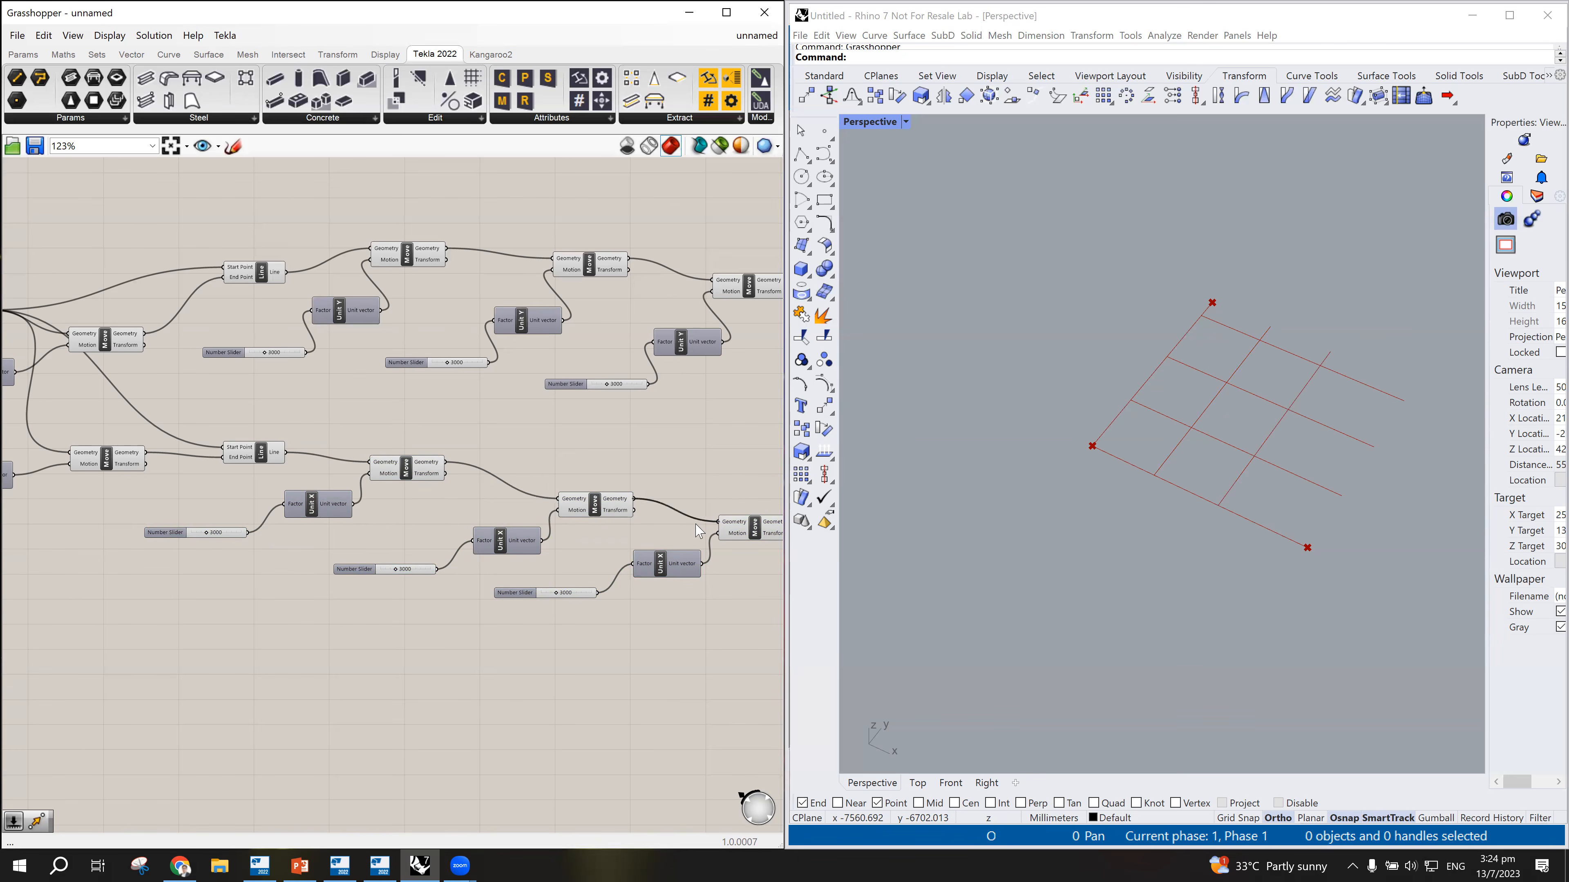
Step: Examine the crossing X and Y lines of the grid in the Rhino viewport
scroll(430, 525, down, 2)
scroll(556, 527, up, 2)
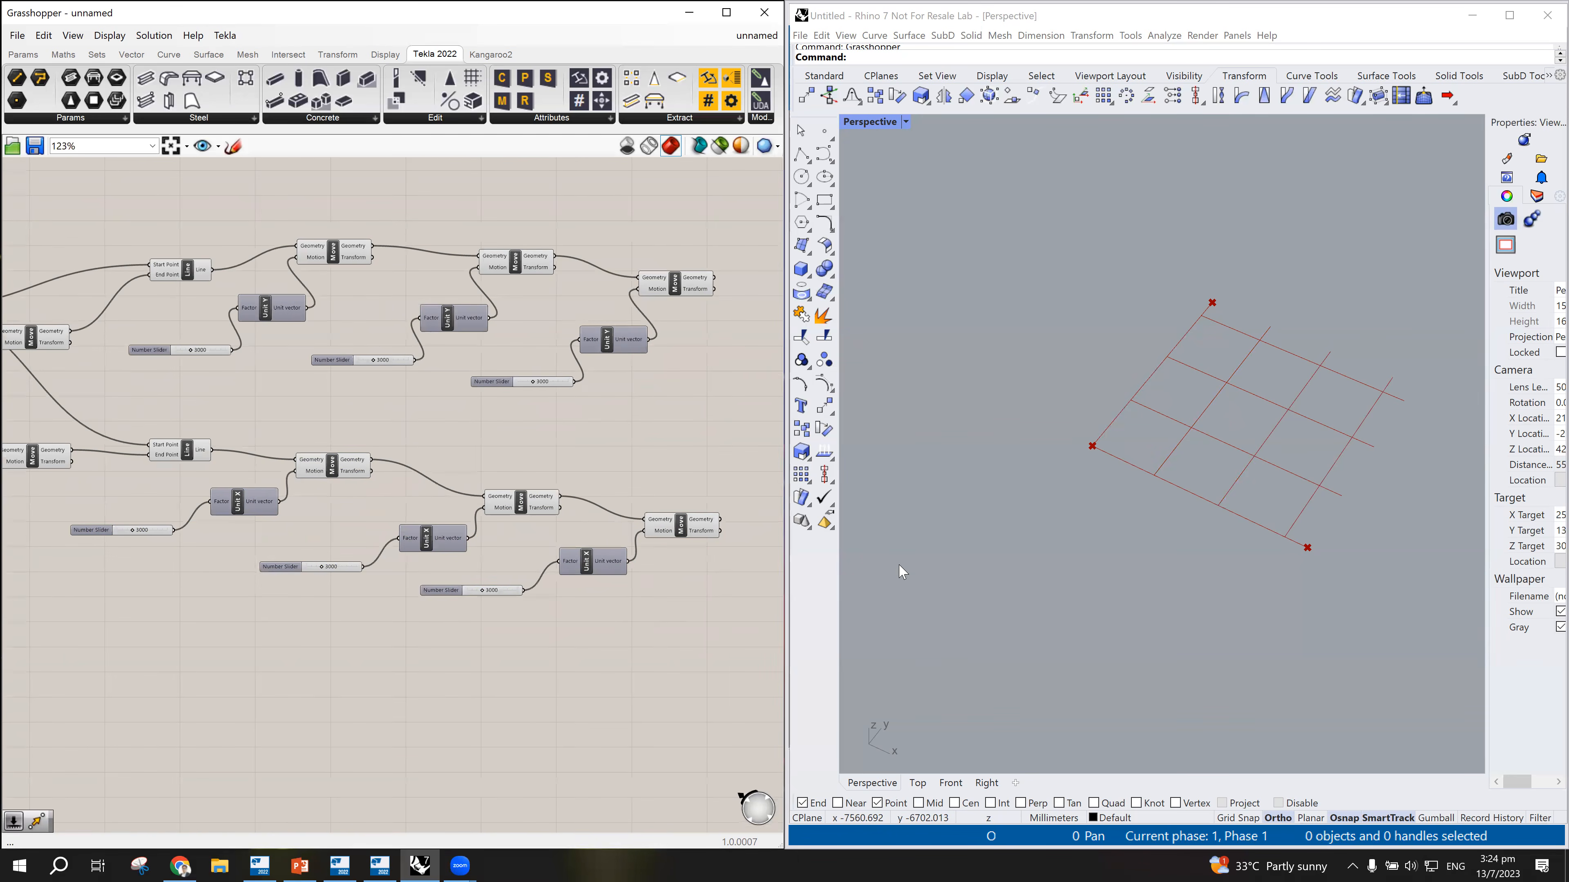
scroll(608, 420, down, 2)
scroll(609, 421, up, 2)
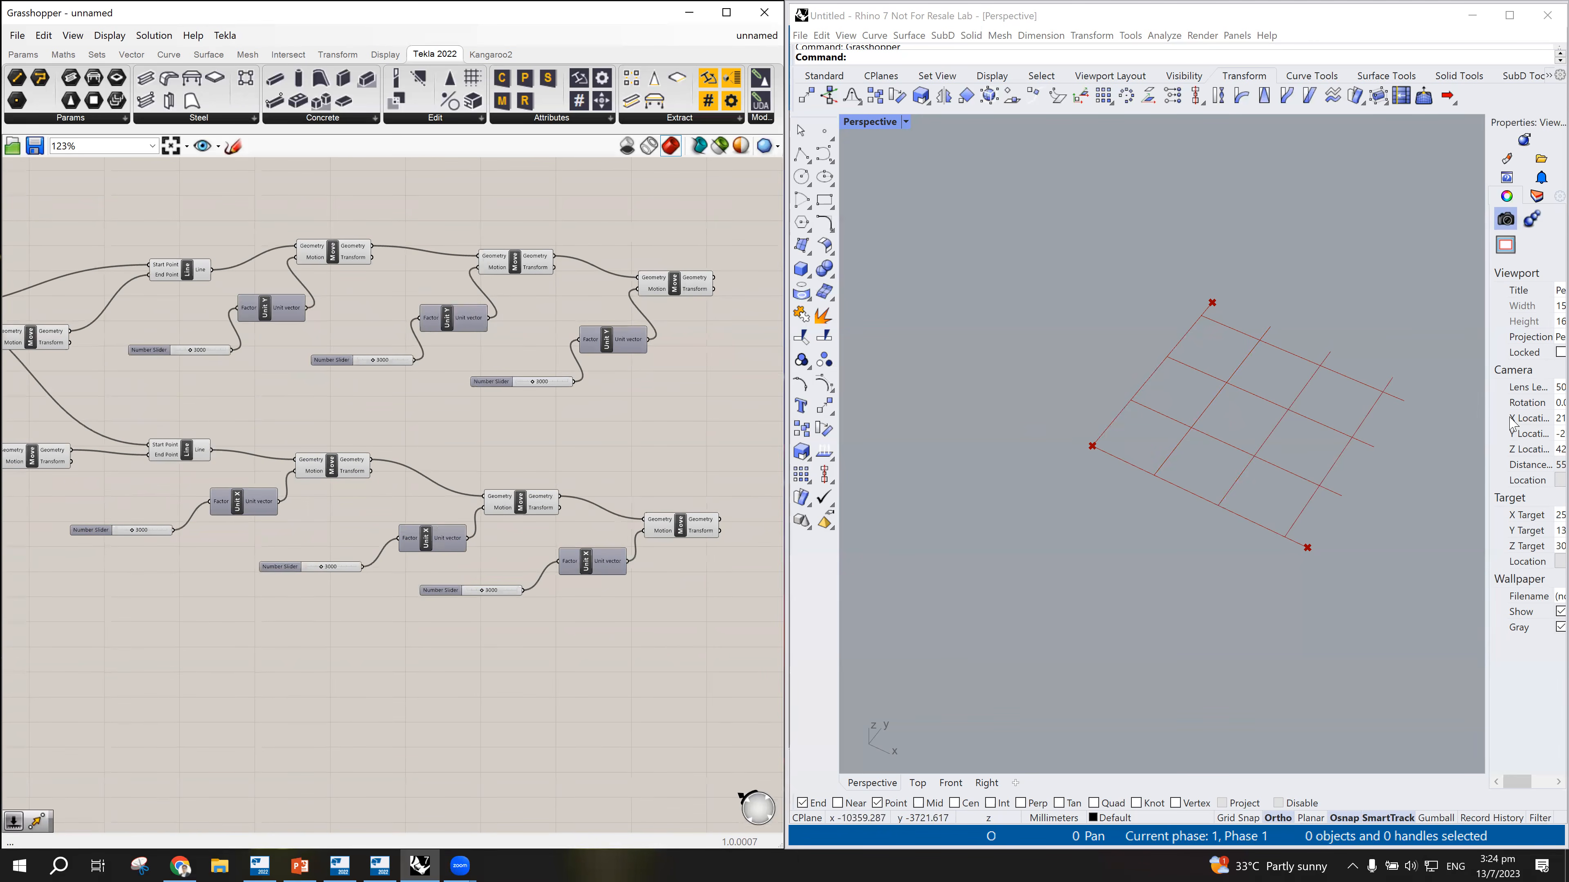
scroll(1261, 367, up, 1)
scroll(1289, 393, down, 1)
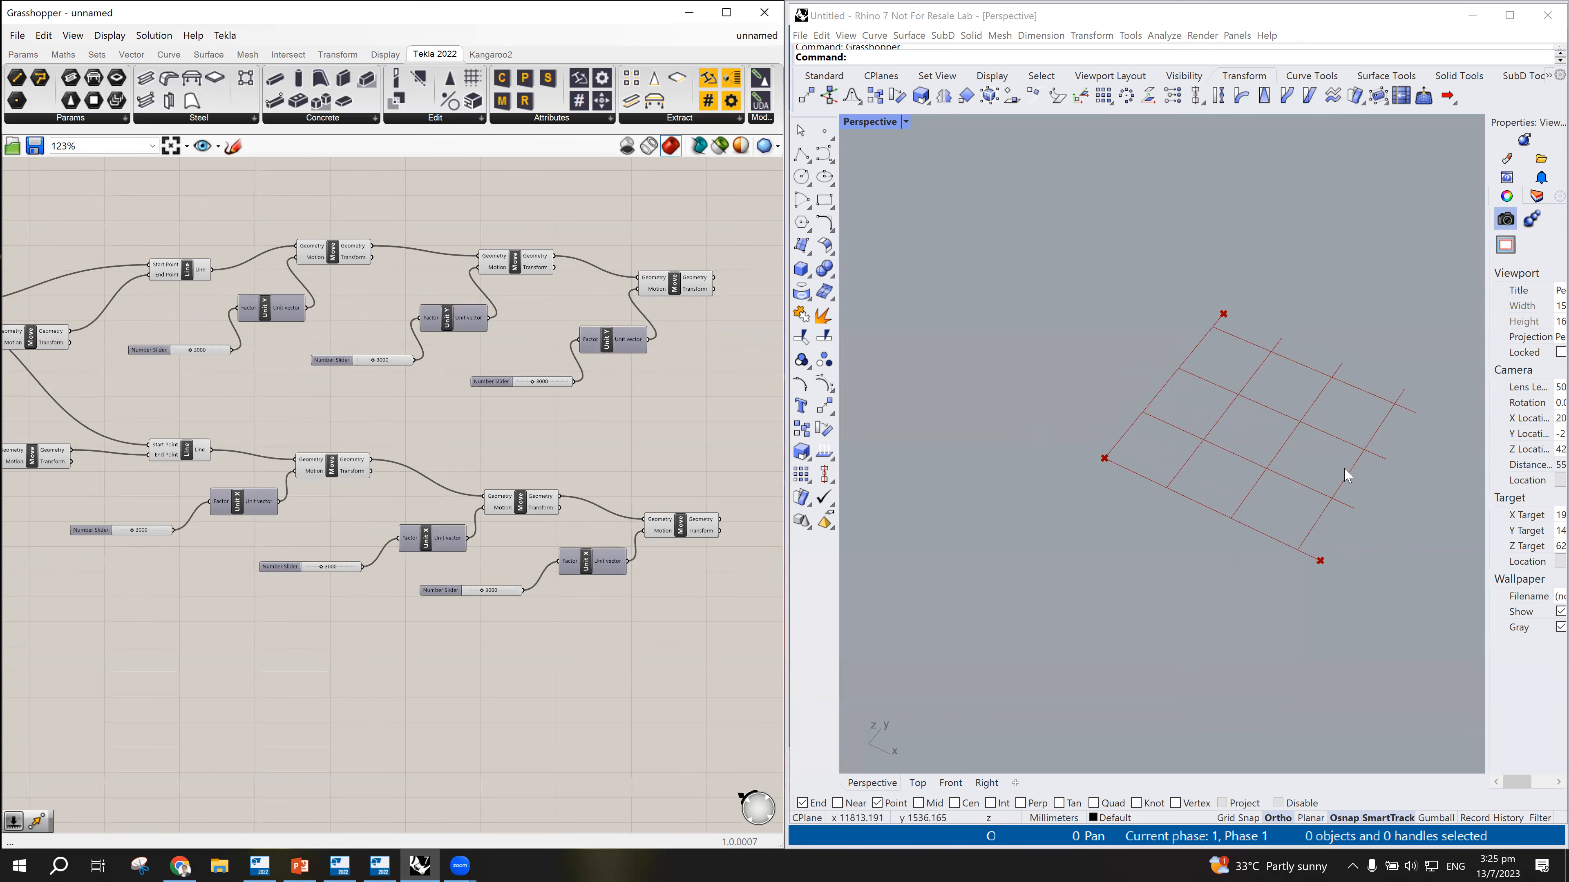
scroll(1291, 487, down, 1)
scroll(1303, 476, up, 1)
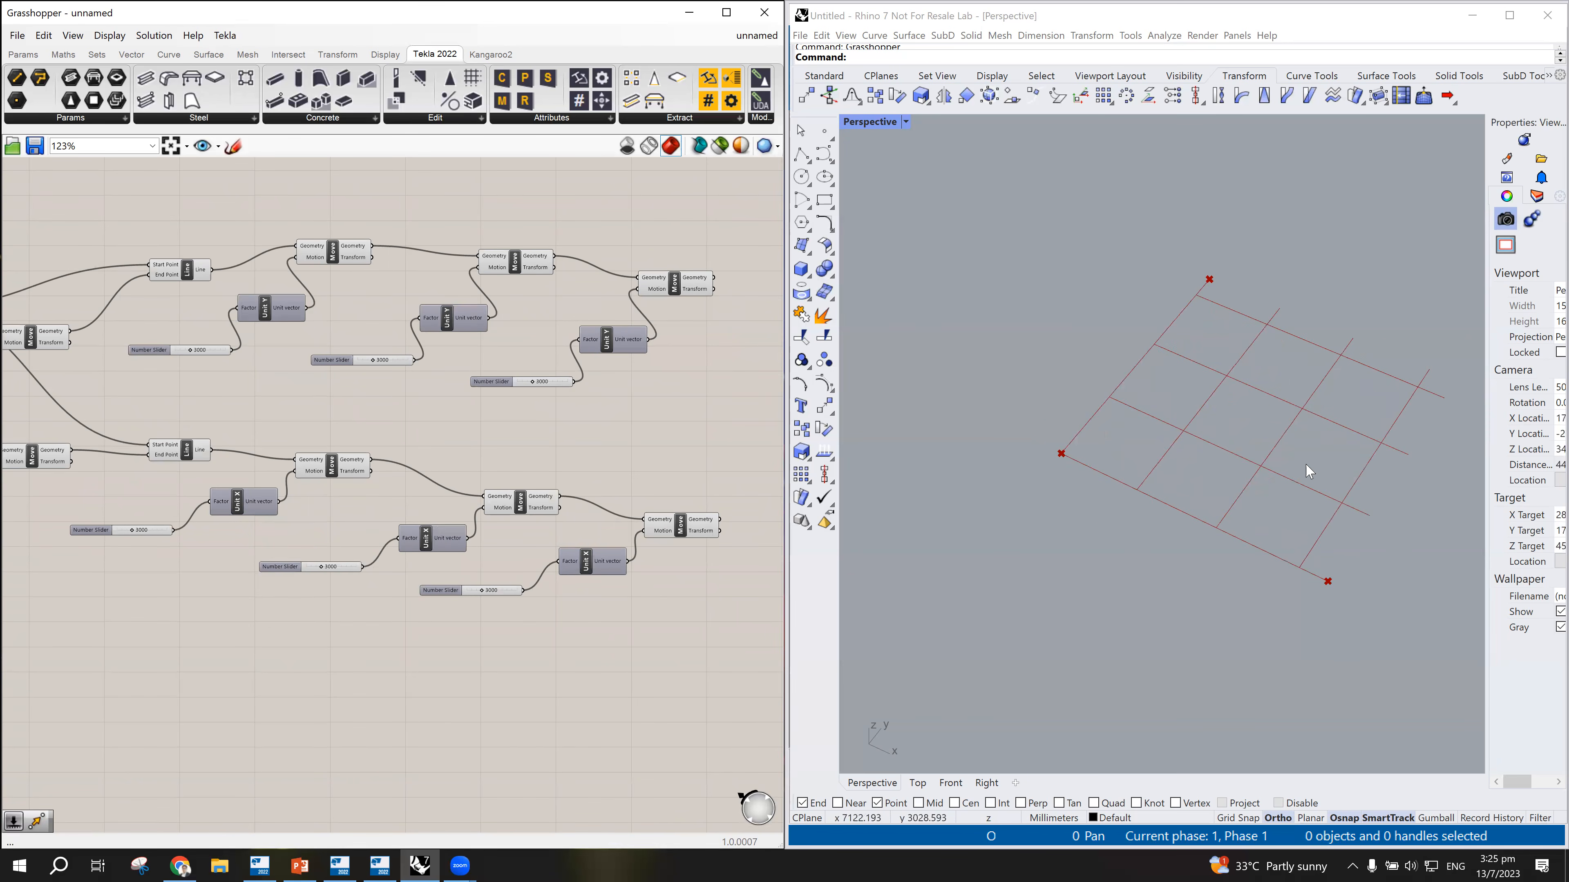
Step: Review the definition from the Tekla Point through its sliders, unit vectors and Move components, and compare it with the grid in Rhino
scroll(533, 439, down, 5)
scroll(207, 419, up, 3)
scroll(206, 418, down, 4)
scroll(154, 390, up, 5)
scroll(153, 391, up, 5)
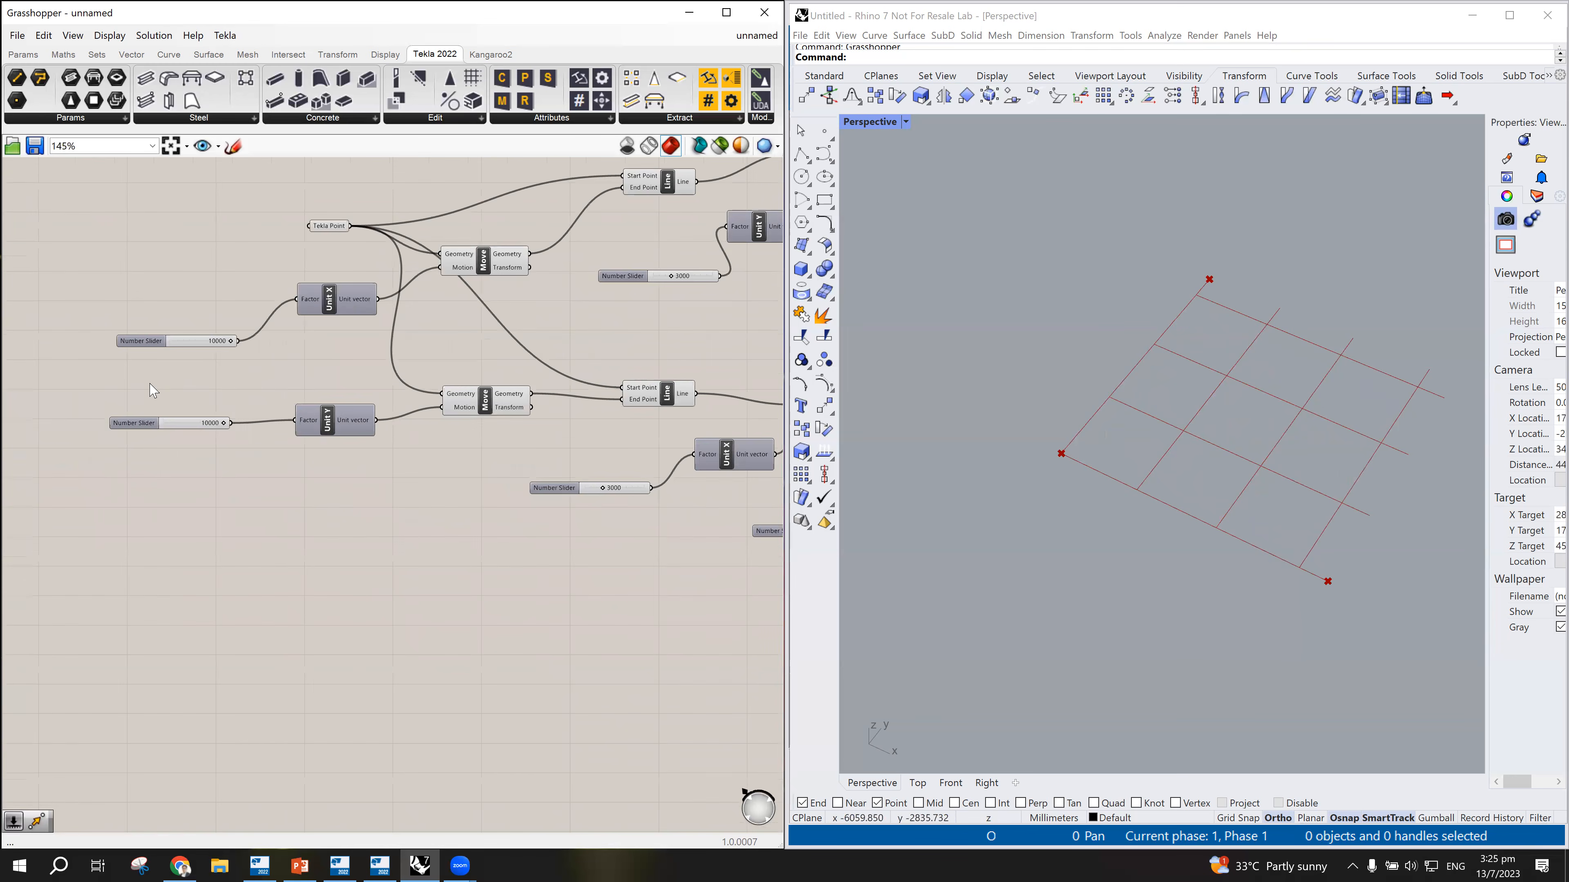
scroll(359, 488, down, 2)
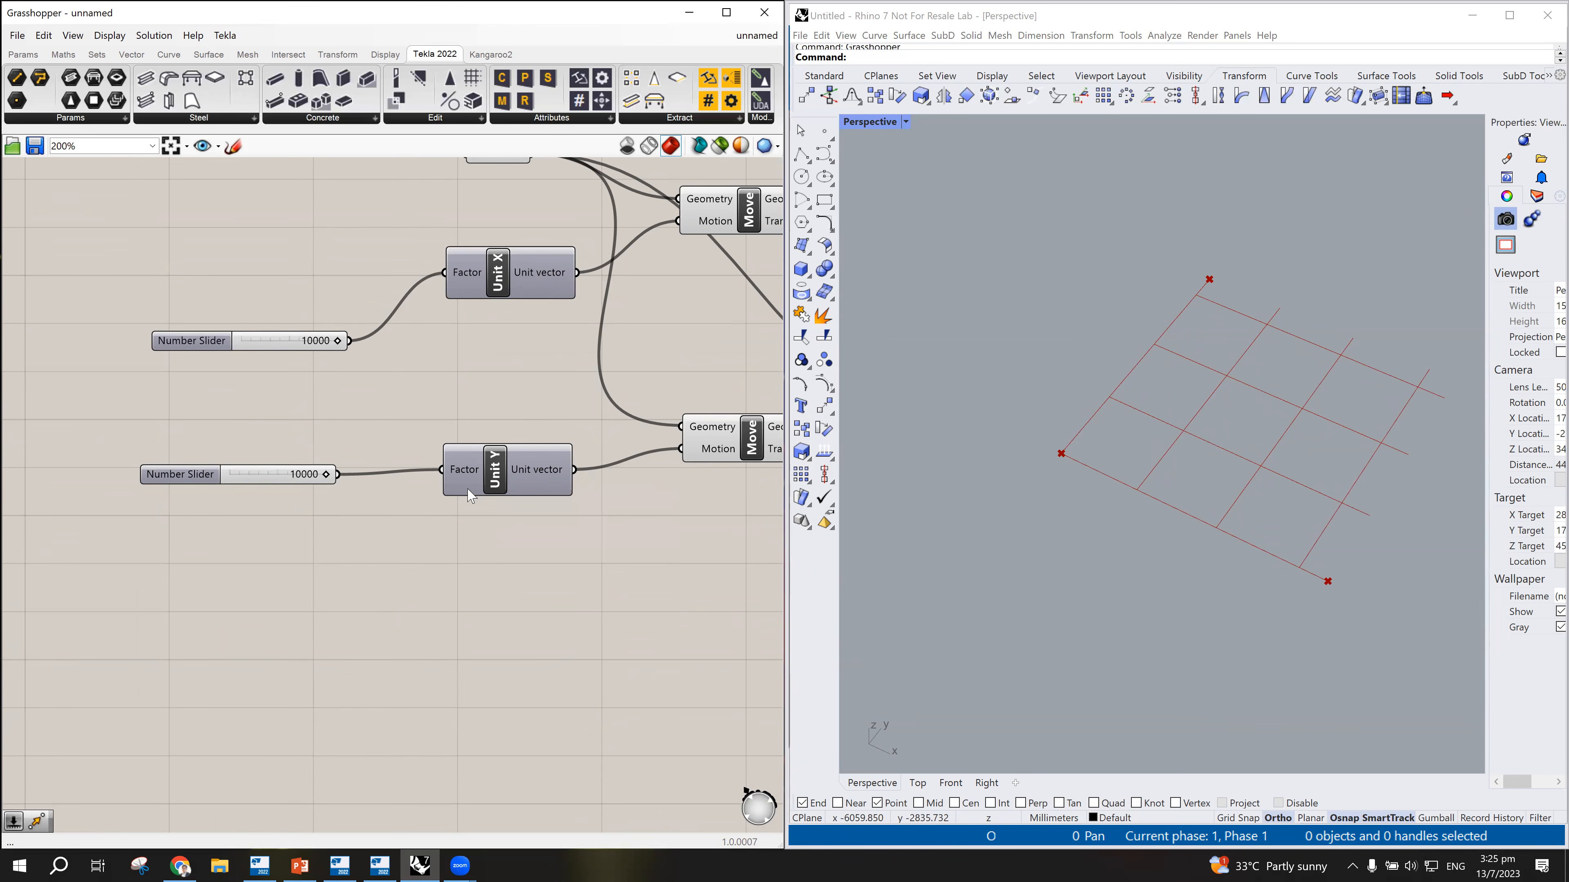
scroll(470, 495, down, 2)
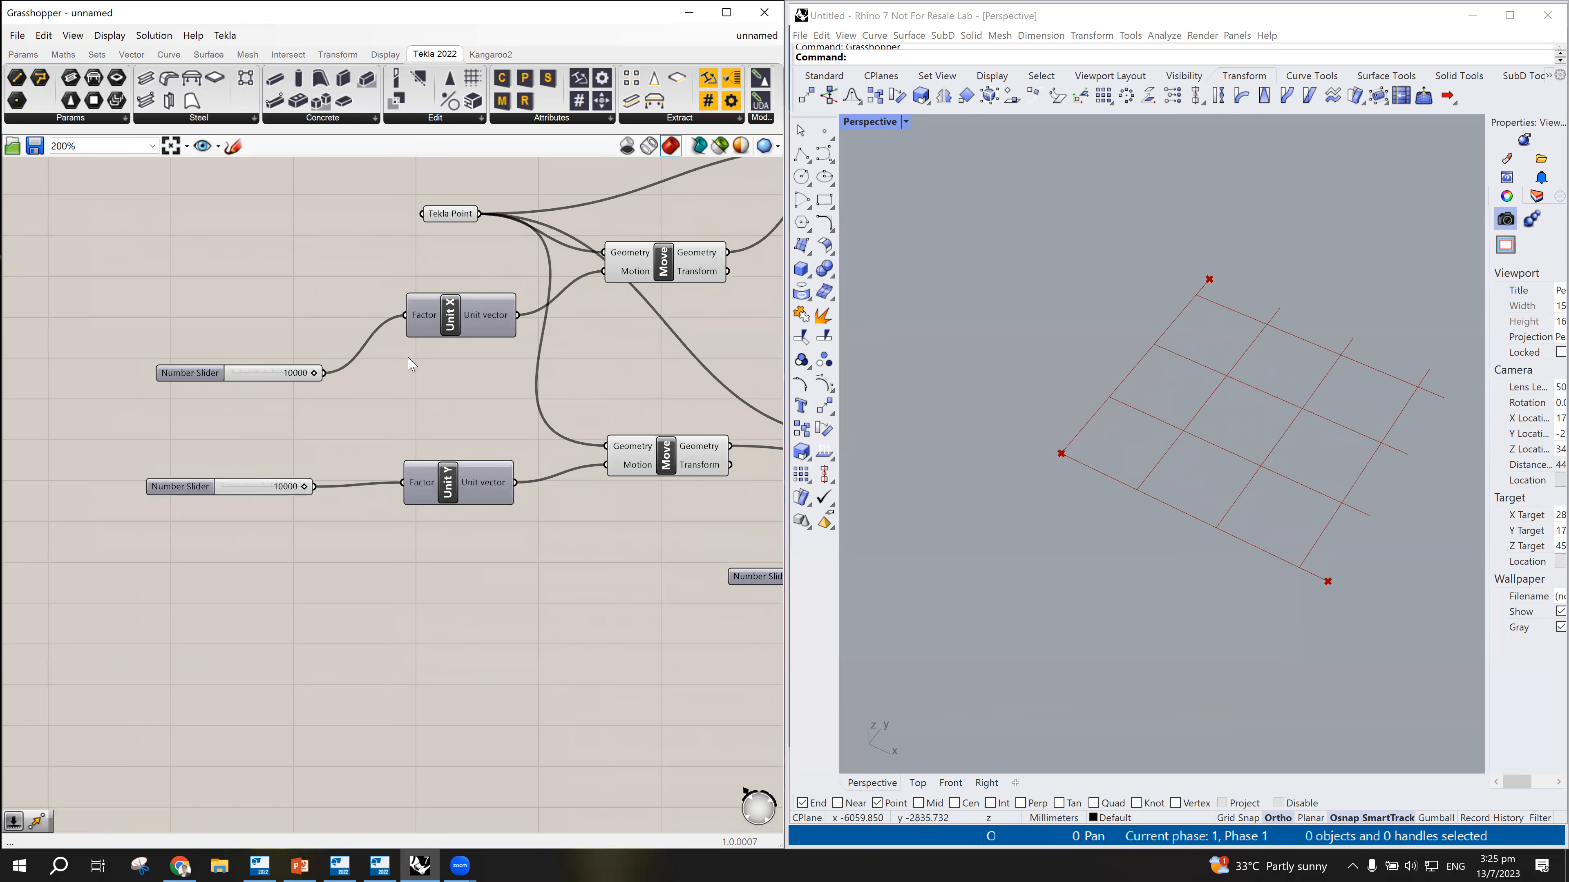
scroll(355, 437, down, 4)
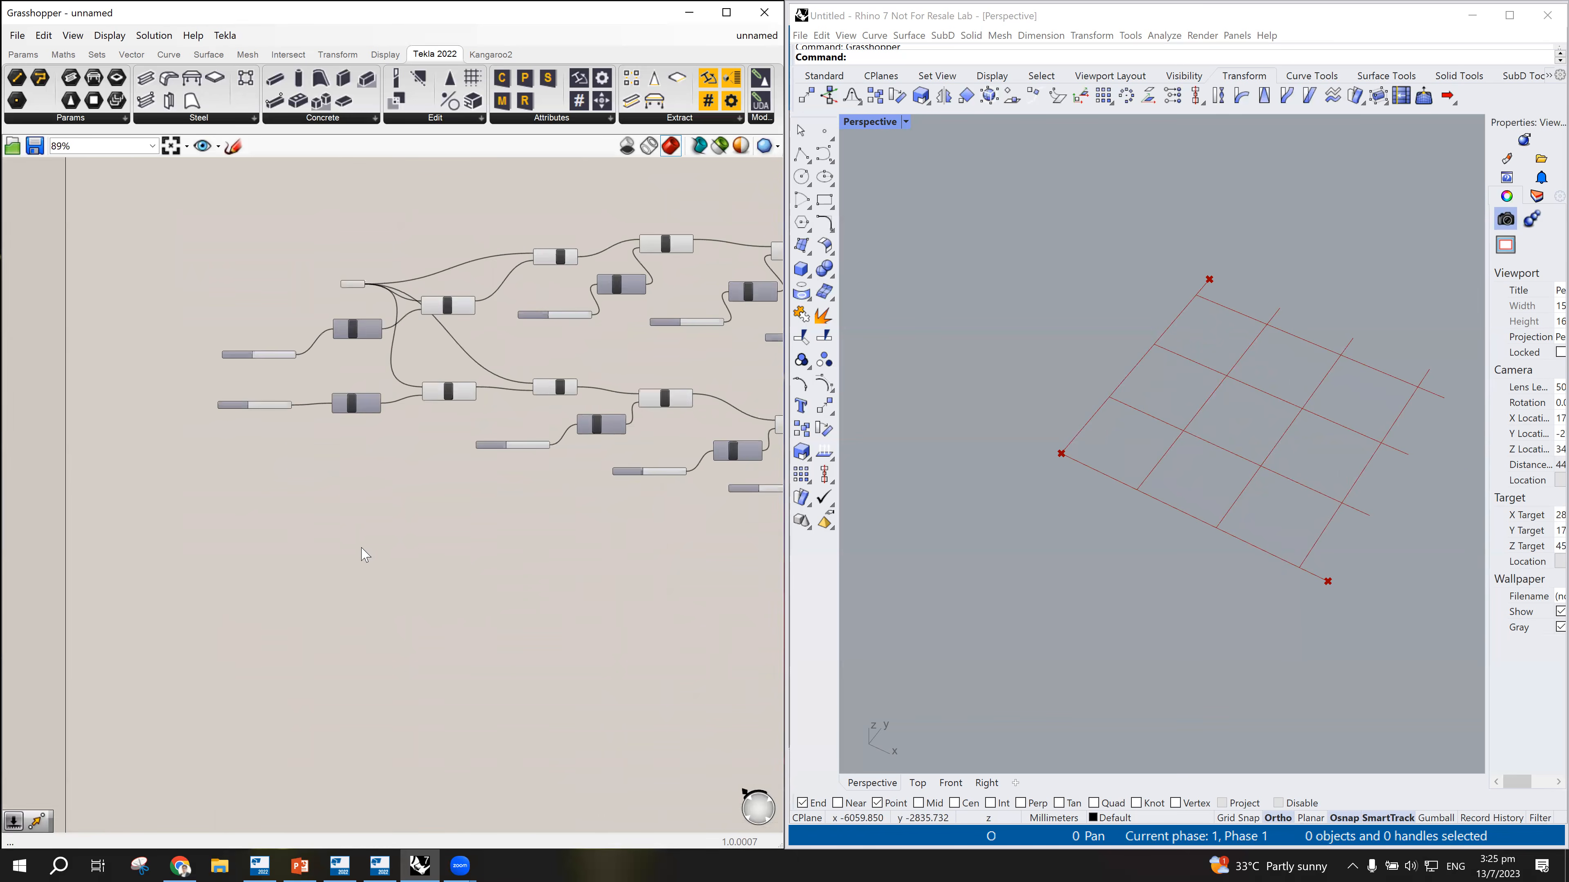
scroll(365, 555, down, 1)
scroll(380, 463, down, 3)
scroll(634, 380, up, 3)
scroll(1272, 346, up, 7)
scroll(1090, 205, up, 3)
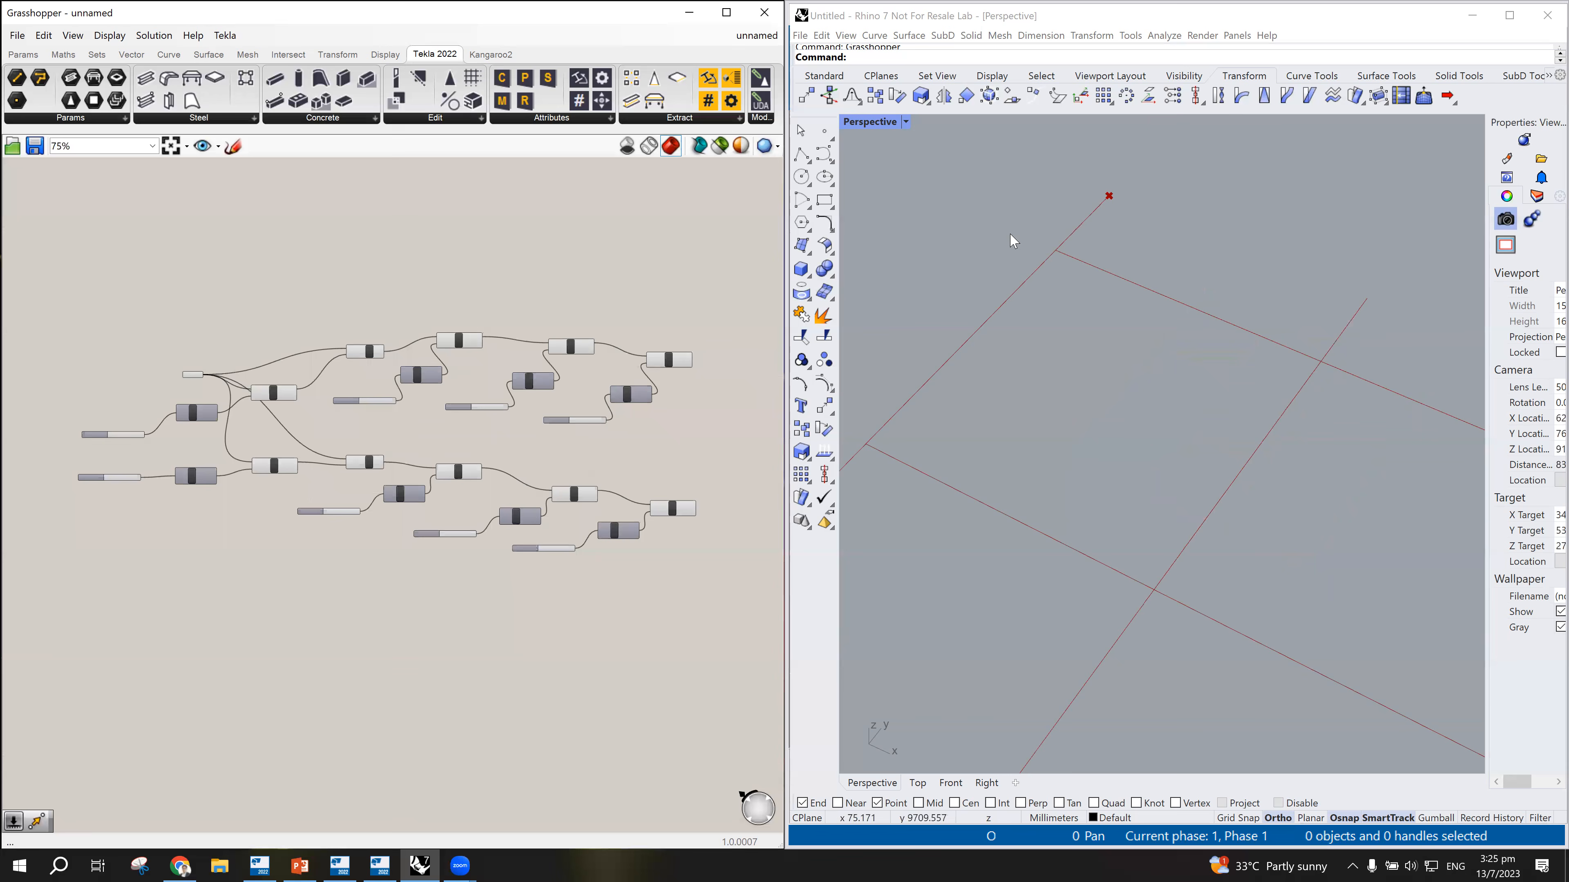
scroll(89, 453, up, 4)
scroll(1004, 465, down, 3)
scroll(1173, 467, down, 2)
Step: Review the two 10000 line-length sliders and the 3000 spacing sliders of the Unit X and Unit Y groups
scroll(204, 432, up, 2)
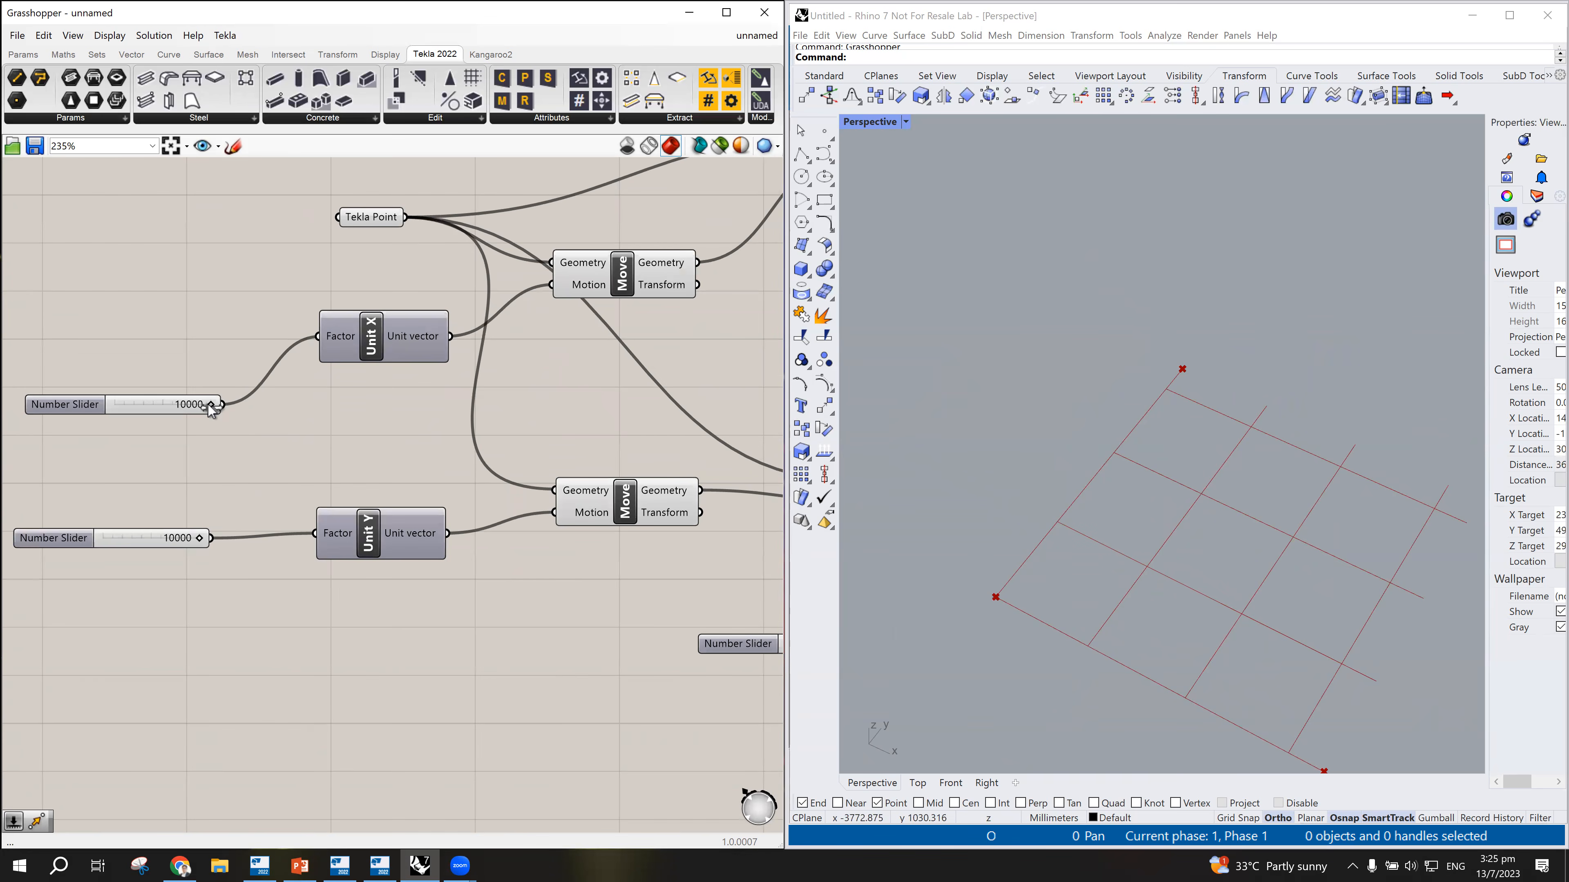
drag(208, 404, 239, 417)
scroll(277, 443, down, 3)
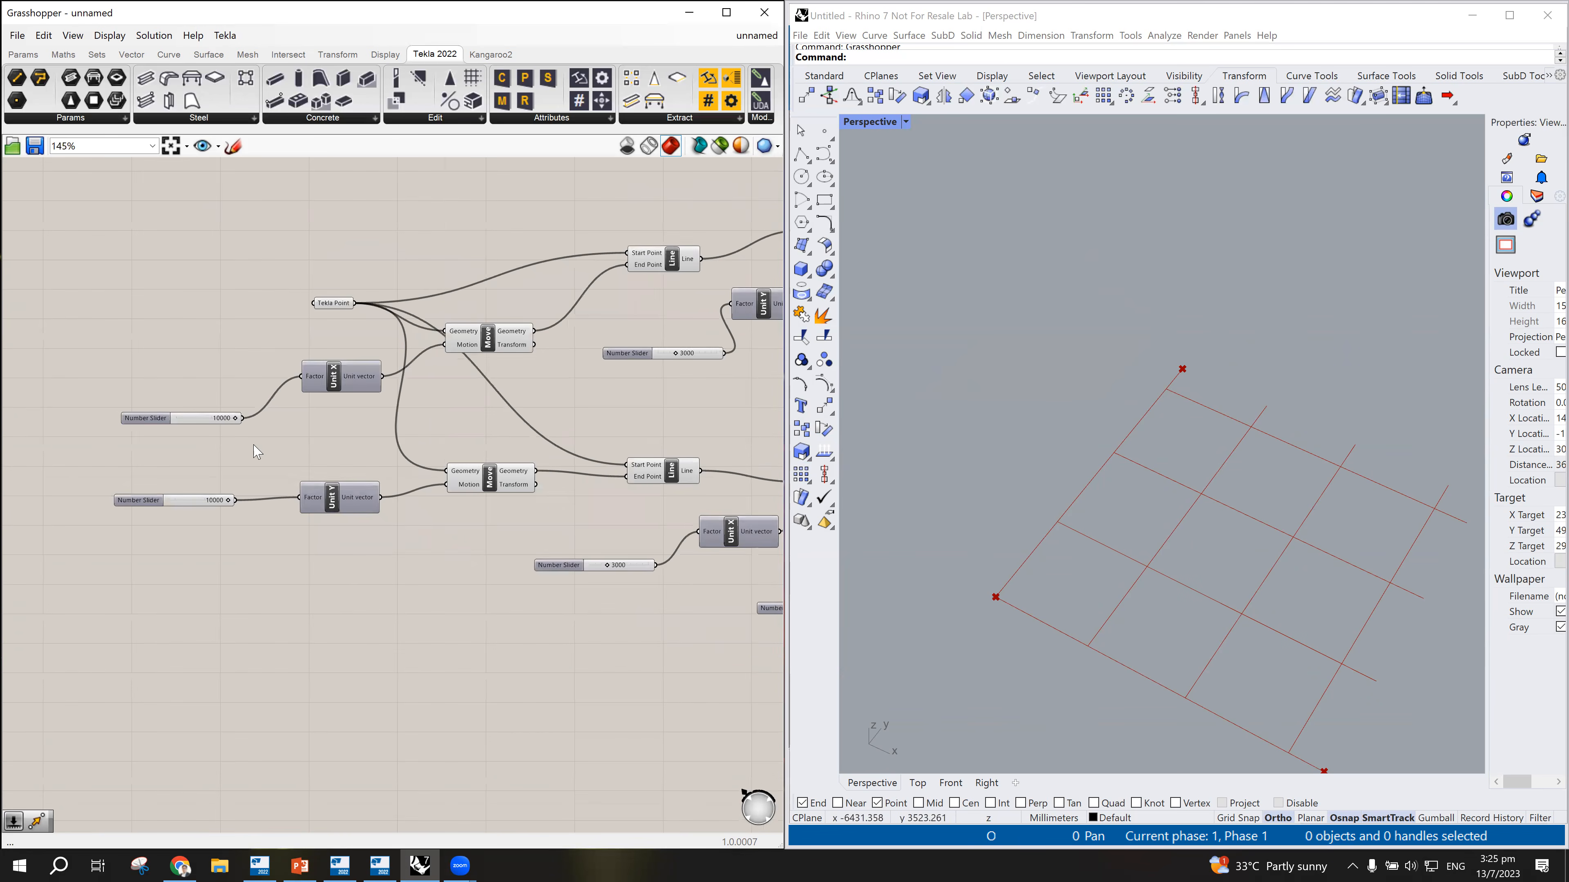
drag(238, 365, 121, 514)
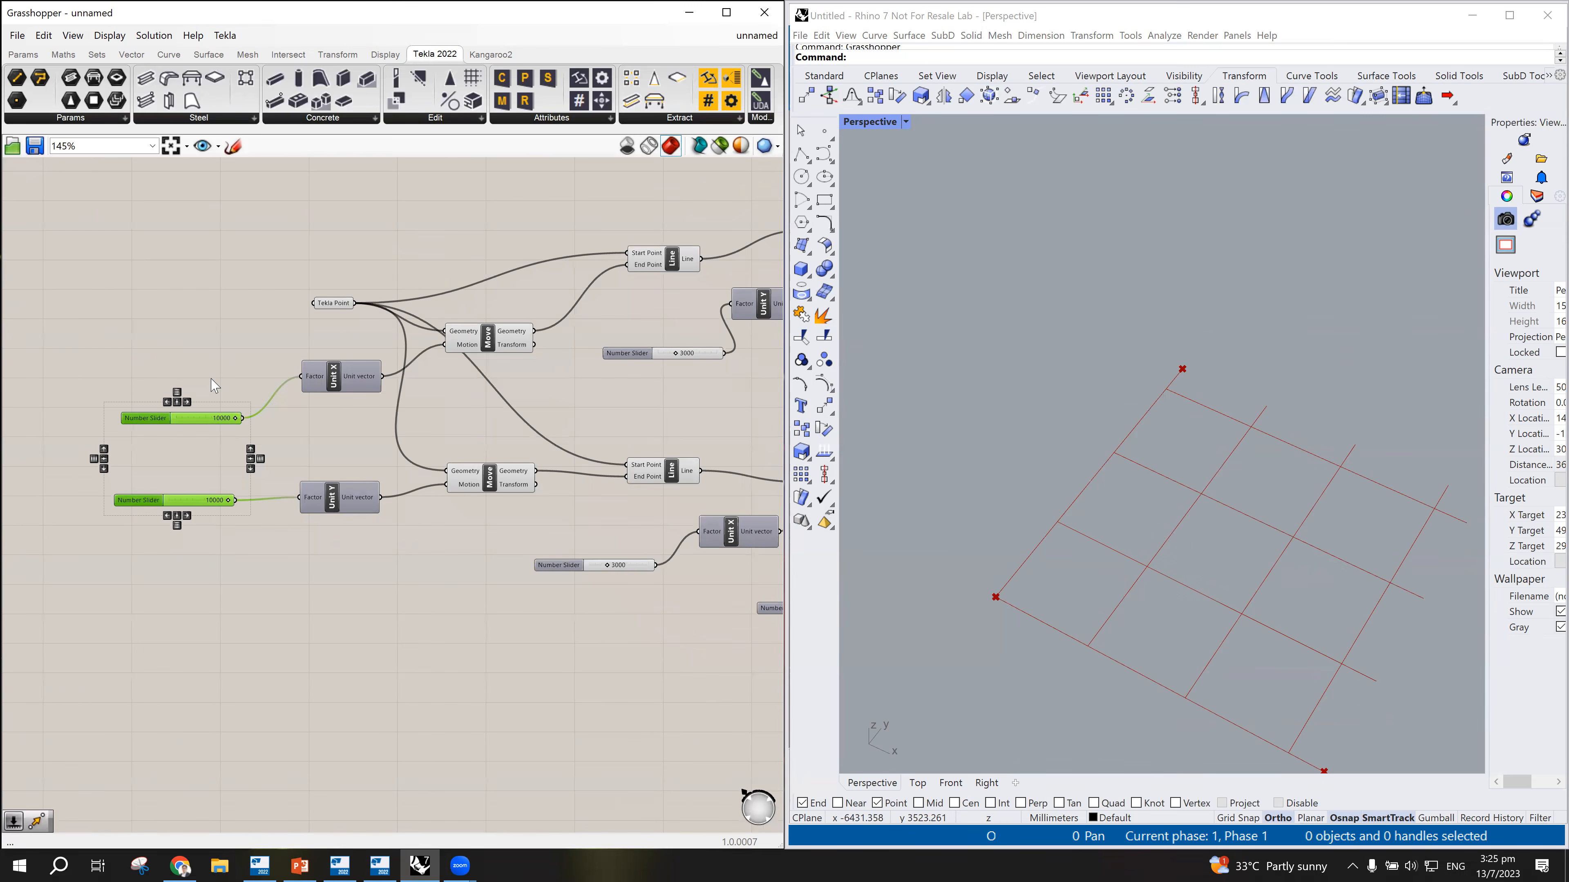
click(194, 462)
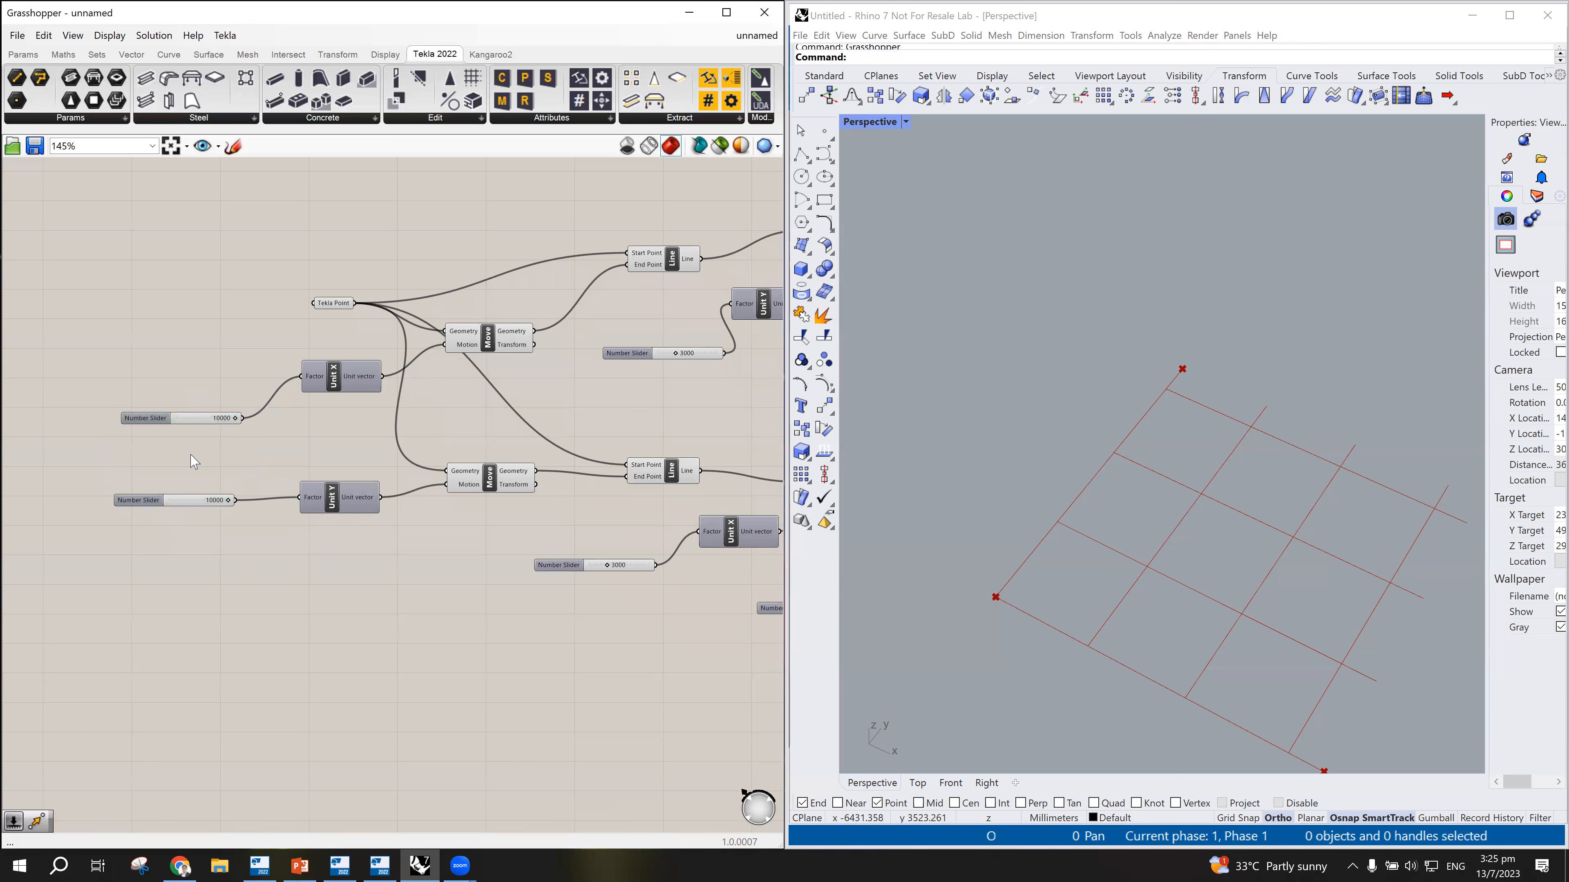
scroll(190, 454, down, 6)
scroll(497, 510, up, 3)
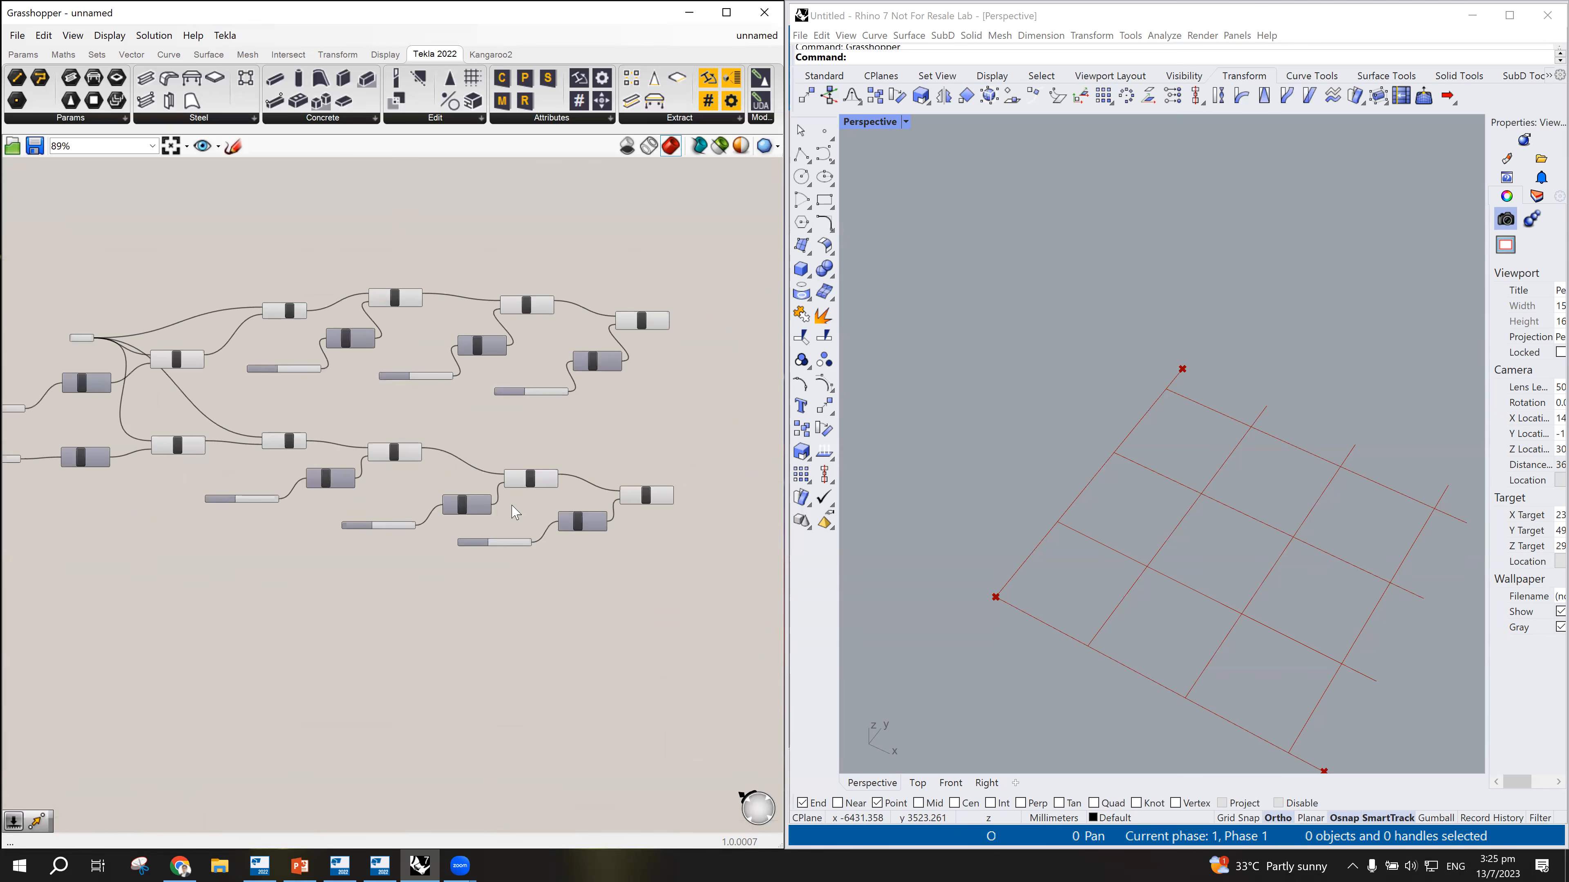
scroll(445, 369, up, 3)
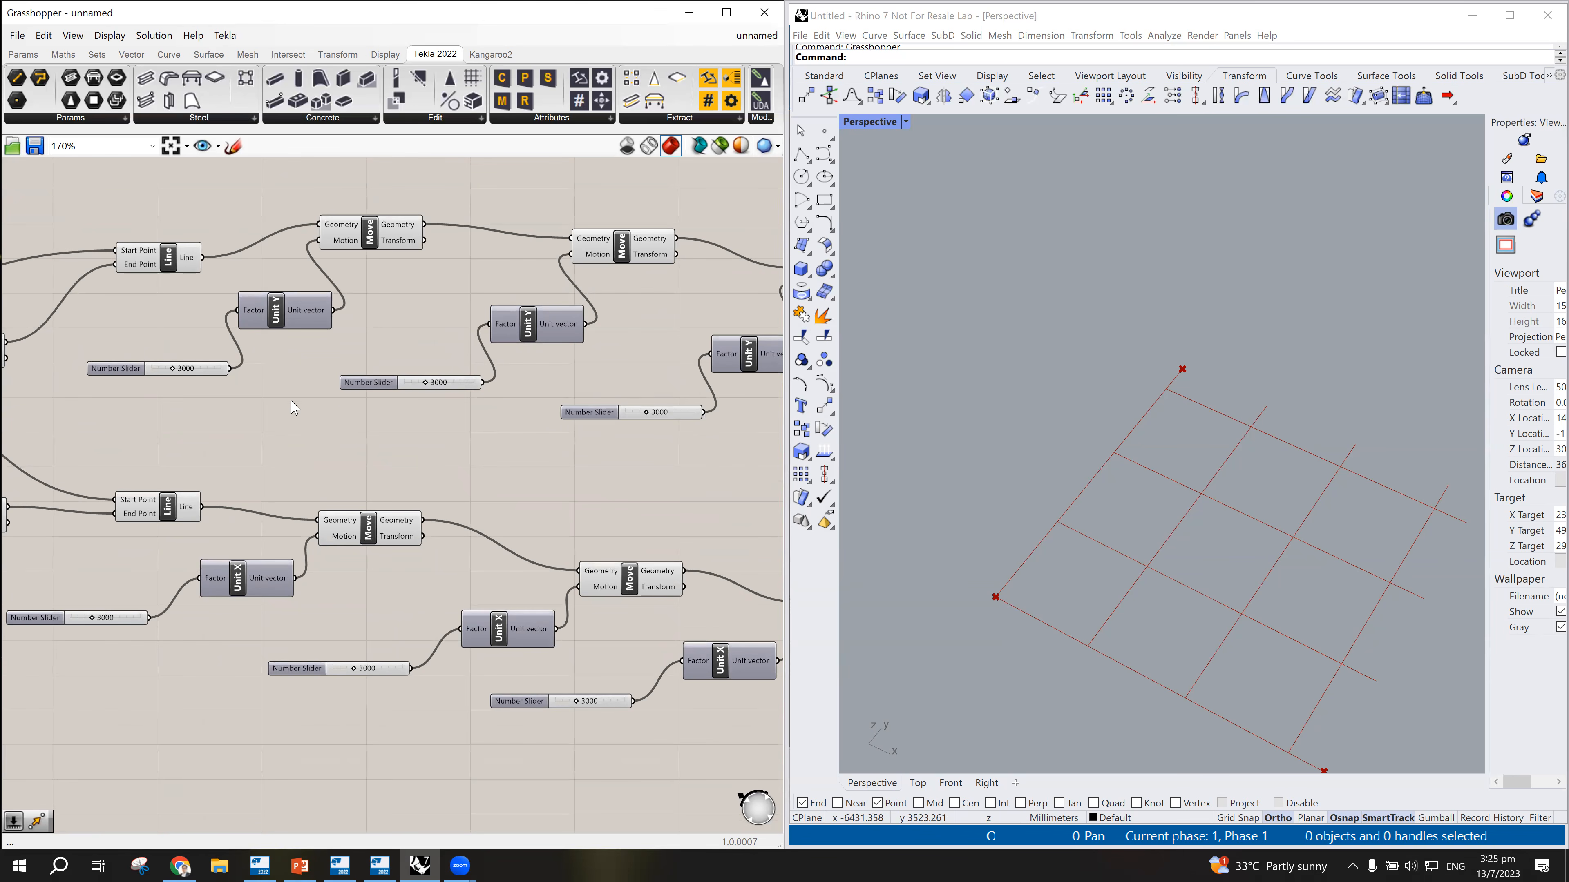
Step: Move the upper chain of Line, Unit Y, slider and Move components up, away from the lower chain
scroll(712, 457, down, 4)
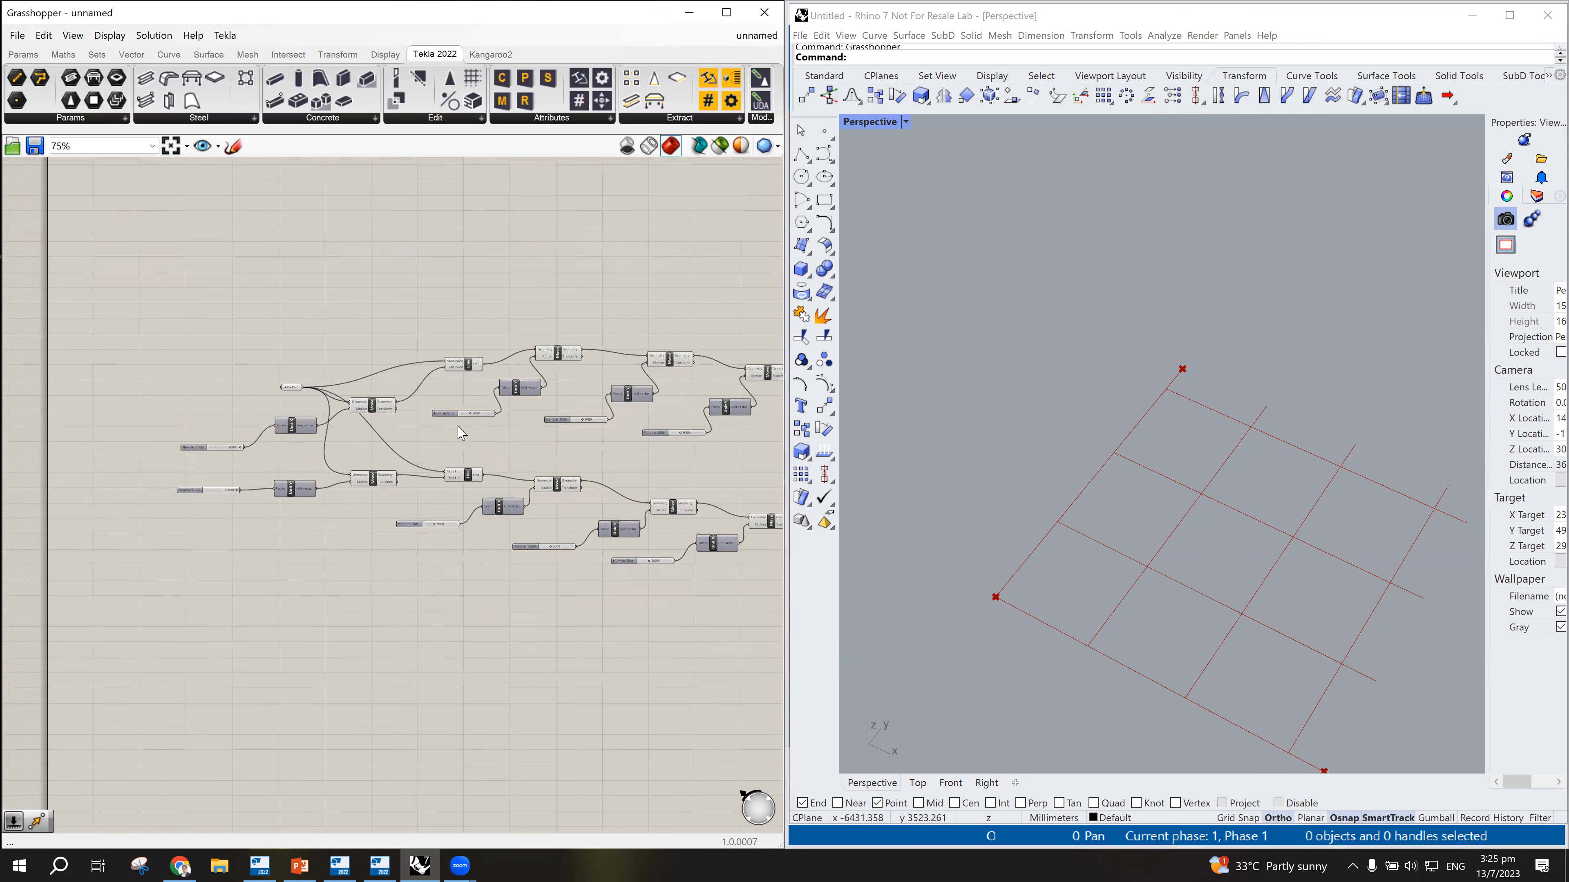
scroll(628, 512, up, 3)
scroll(636, 512, down, 1)
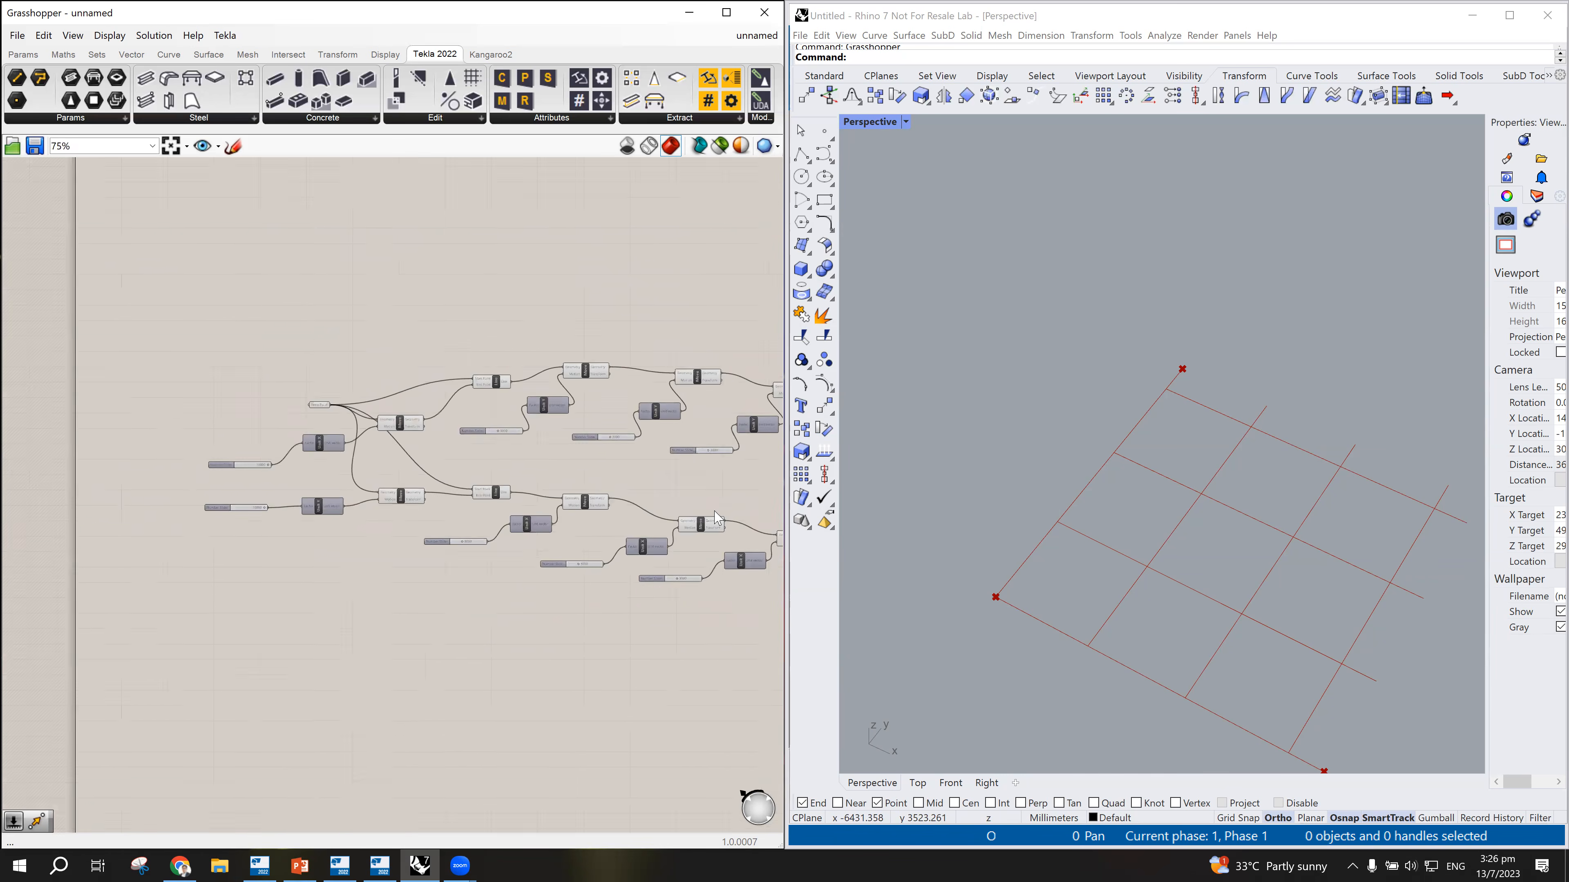
scroll(711, 504, down, 2)
scroll(719, 465, up, 2)
drag(750, 316, 385, 456)
drag(595, 421, 609, 379)
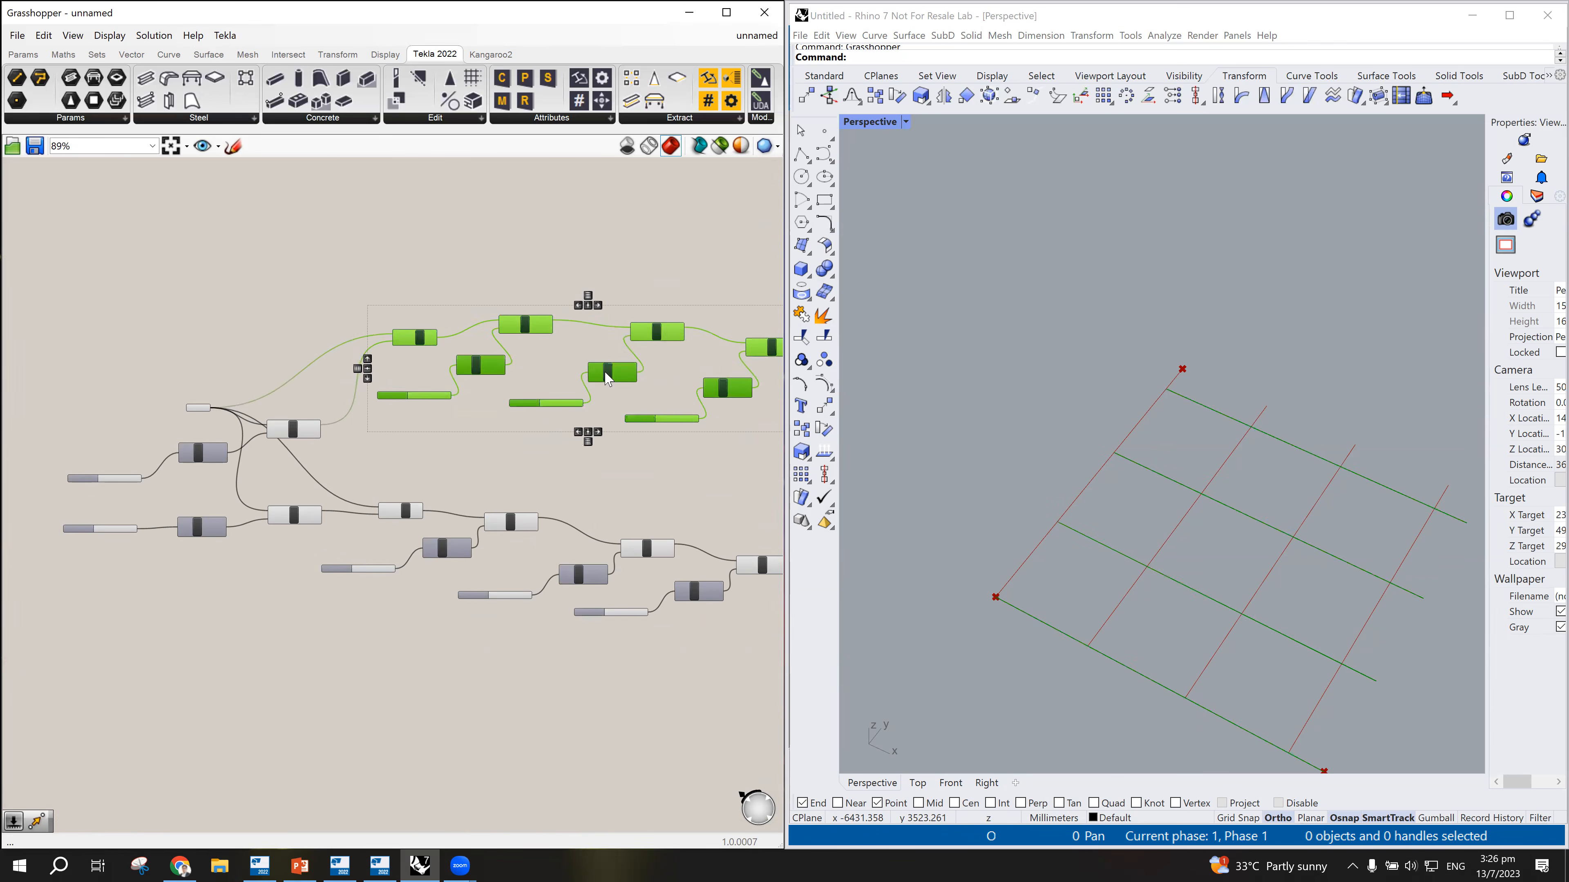
click(577, 481)
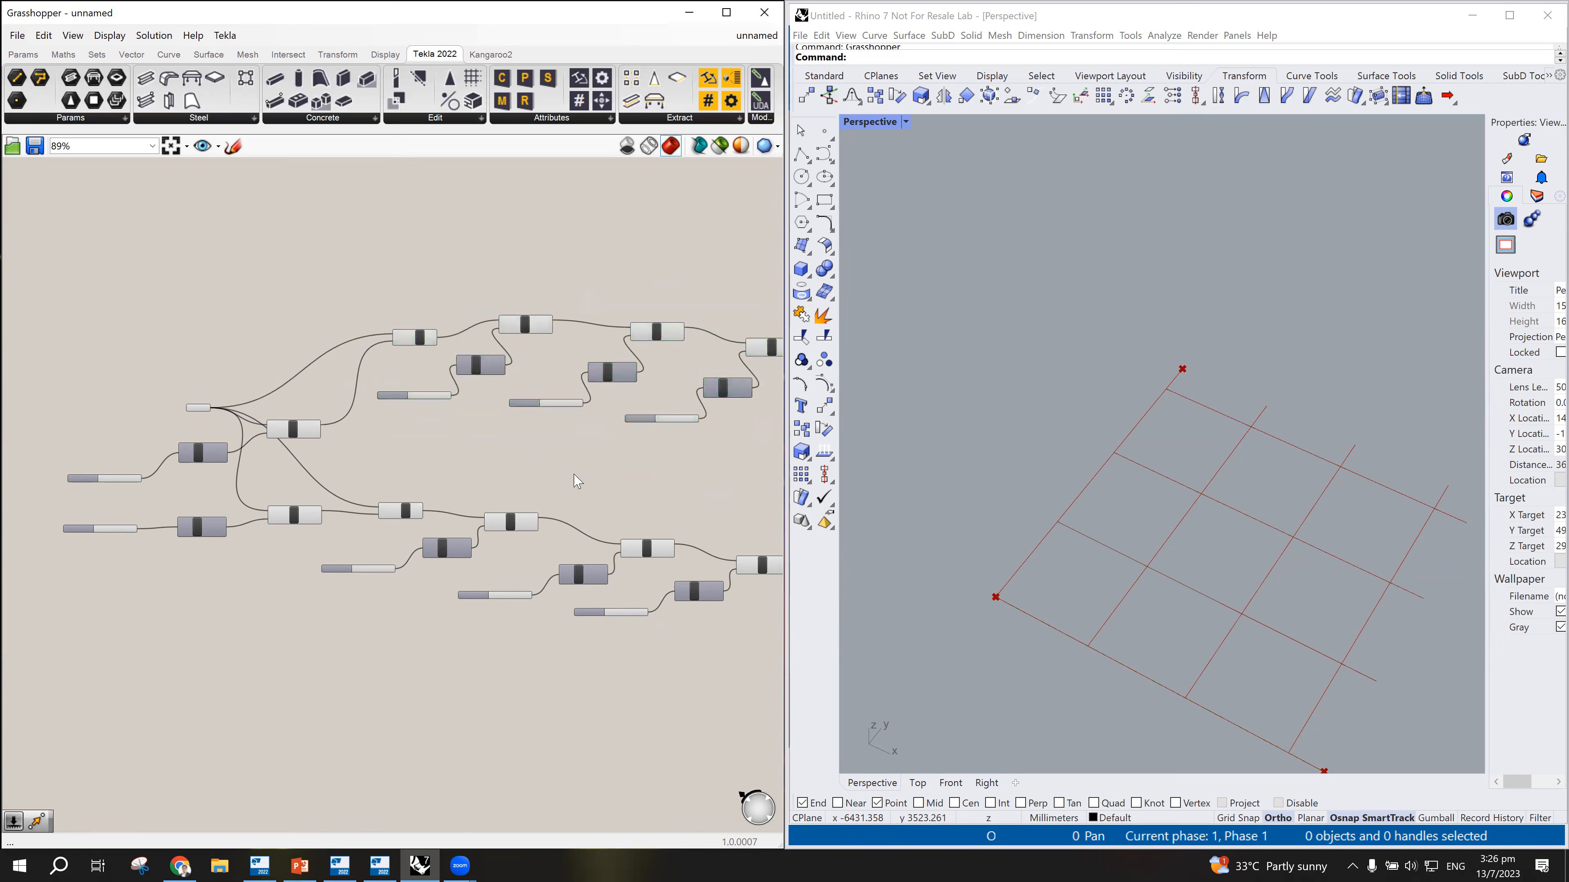
Step: Add an Addition component in the free space between the Unit Y chain and the Unit X chain
scroll(568, 457, up, 3)
double_click(555, 451)
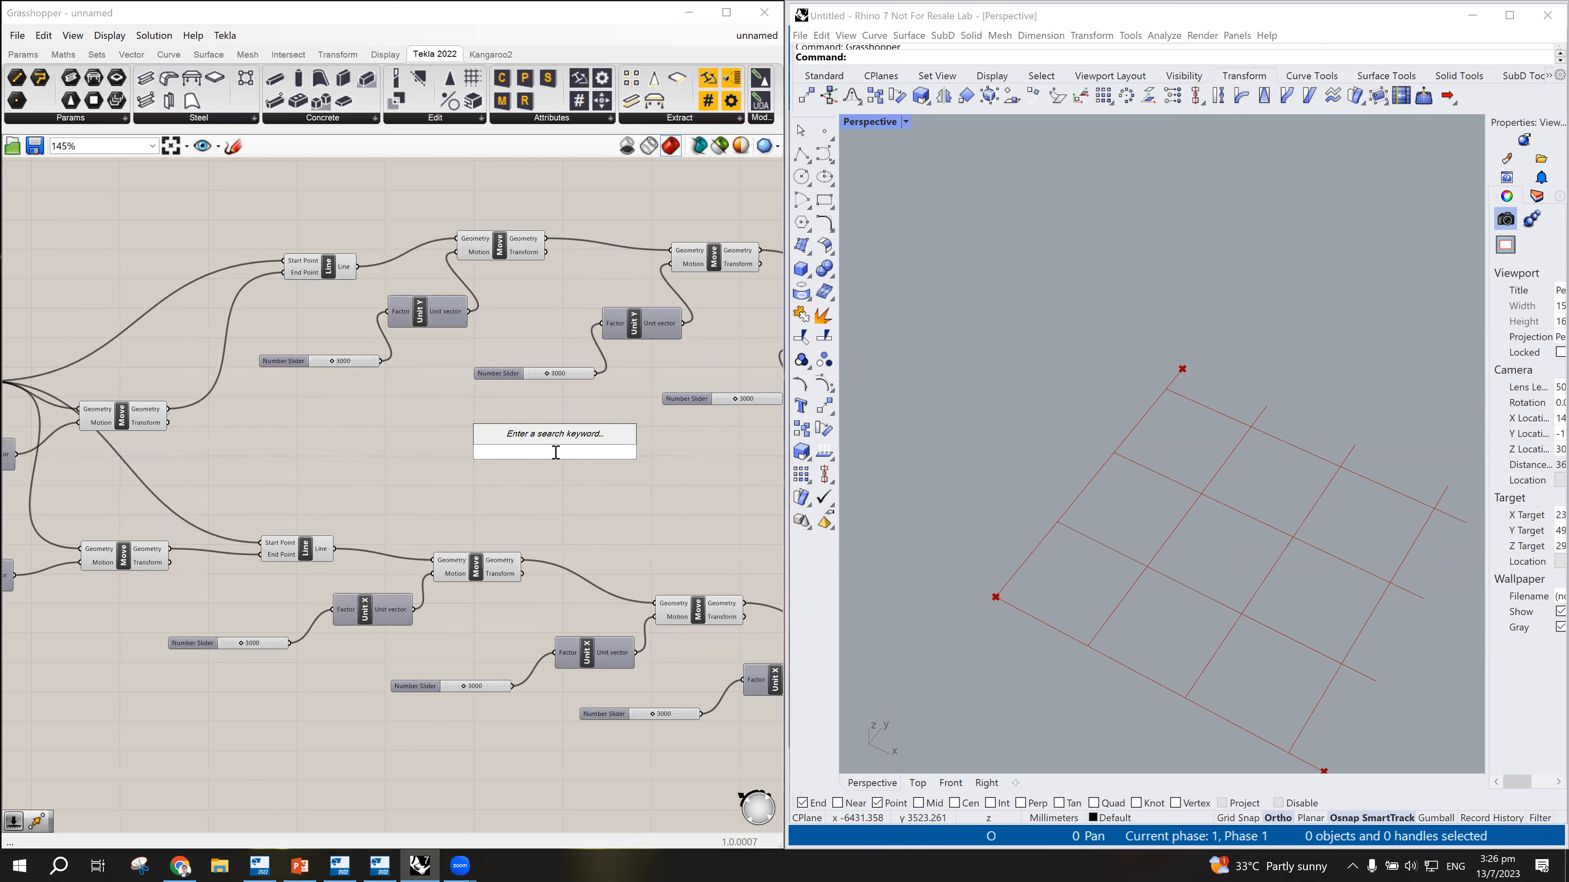
text(addit)
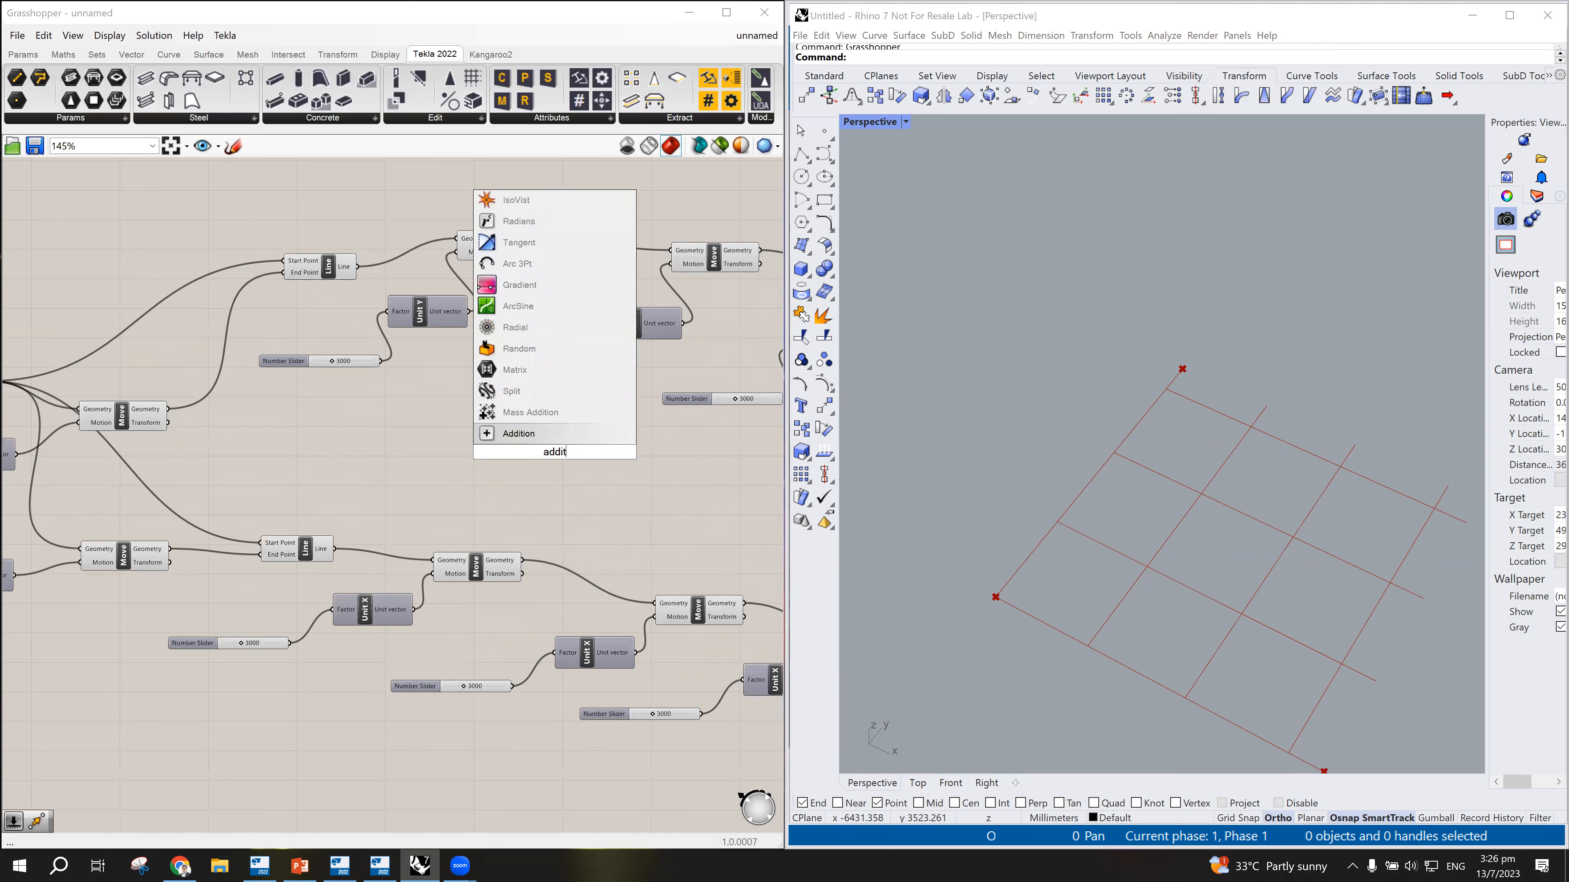
click(518, 434)
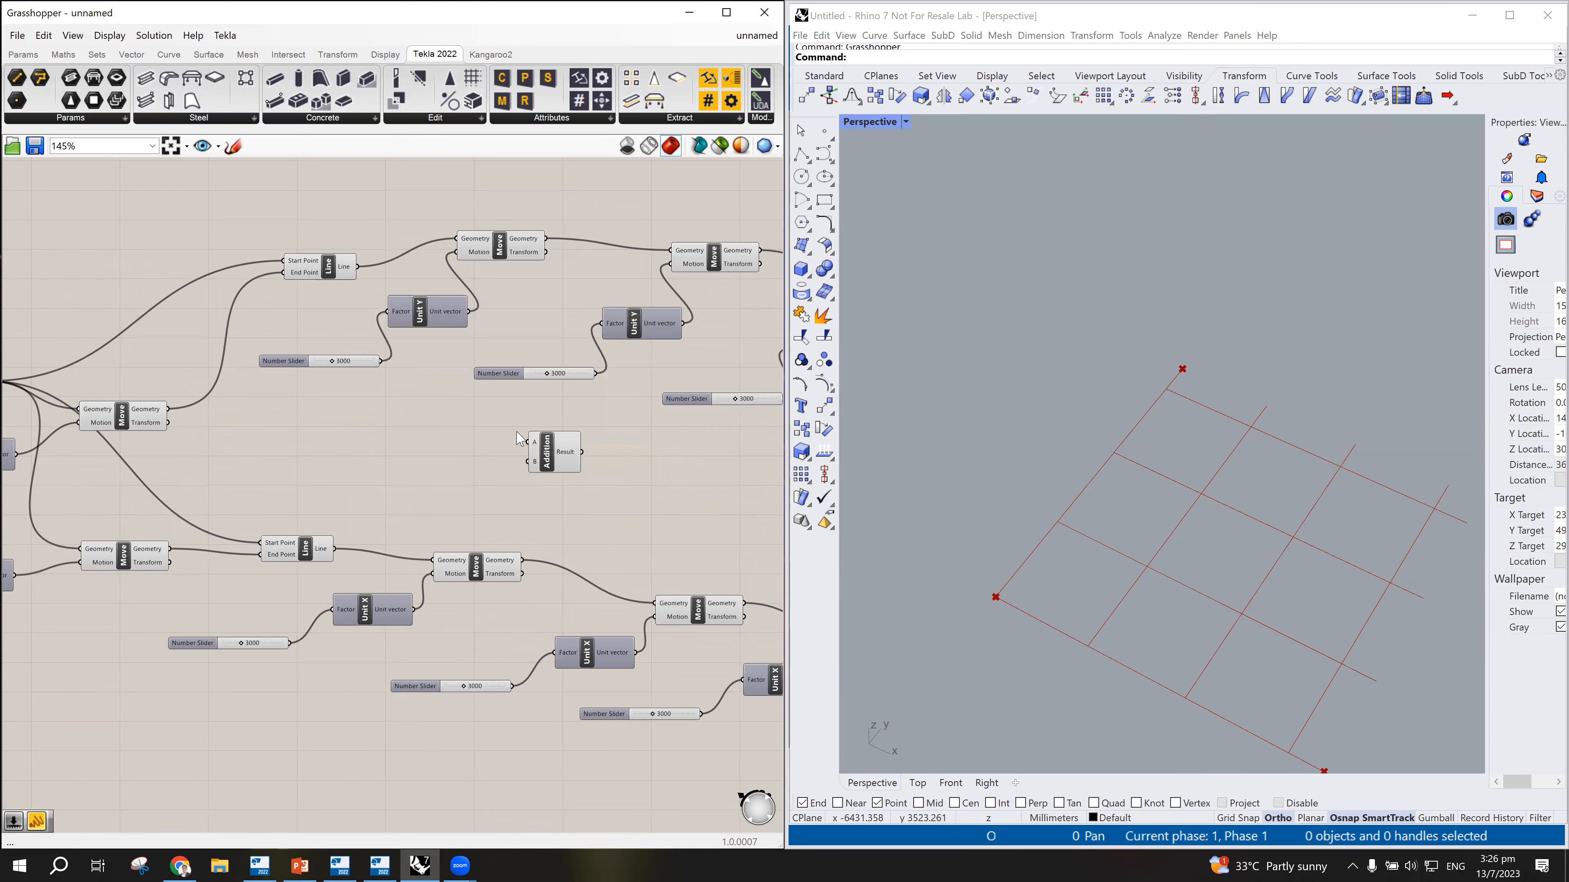
click(553, 457)
Step: Give the Addition component a third input, C, and place it below the Unit Y spacing sliders
scroll(543, 445, up, 3)
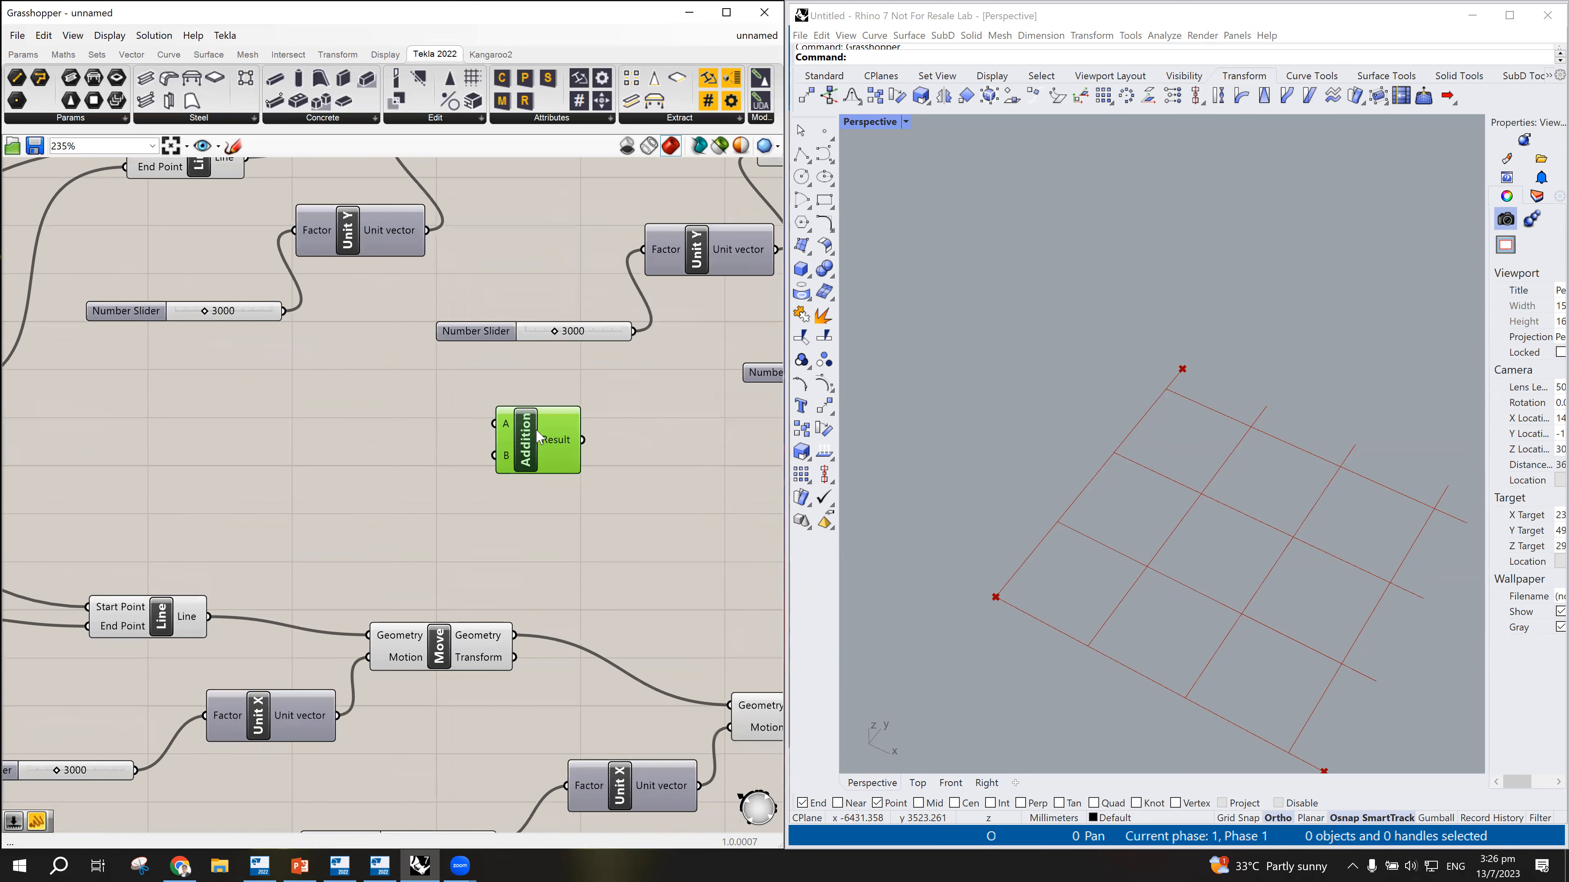
scroll(541, 458, down, 1)
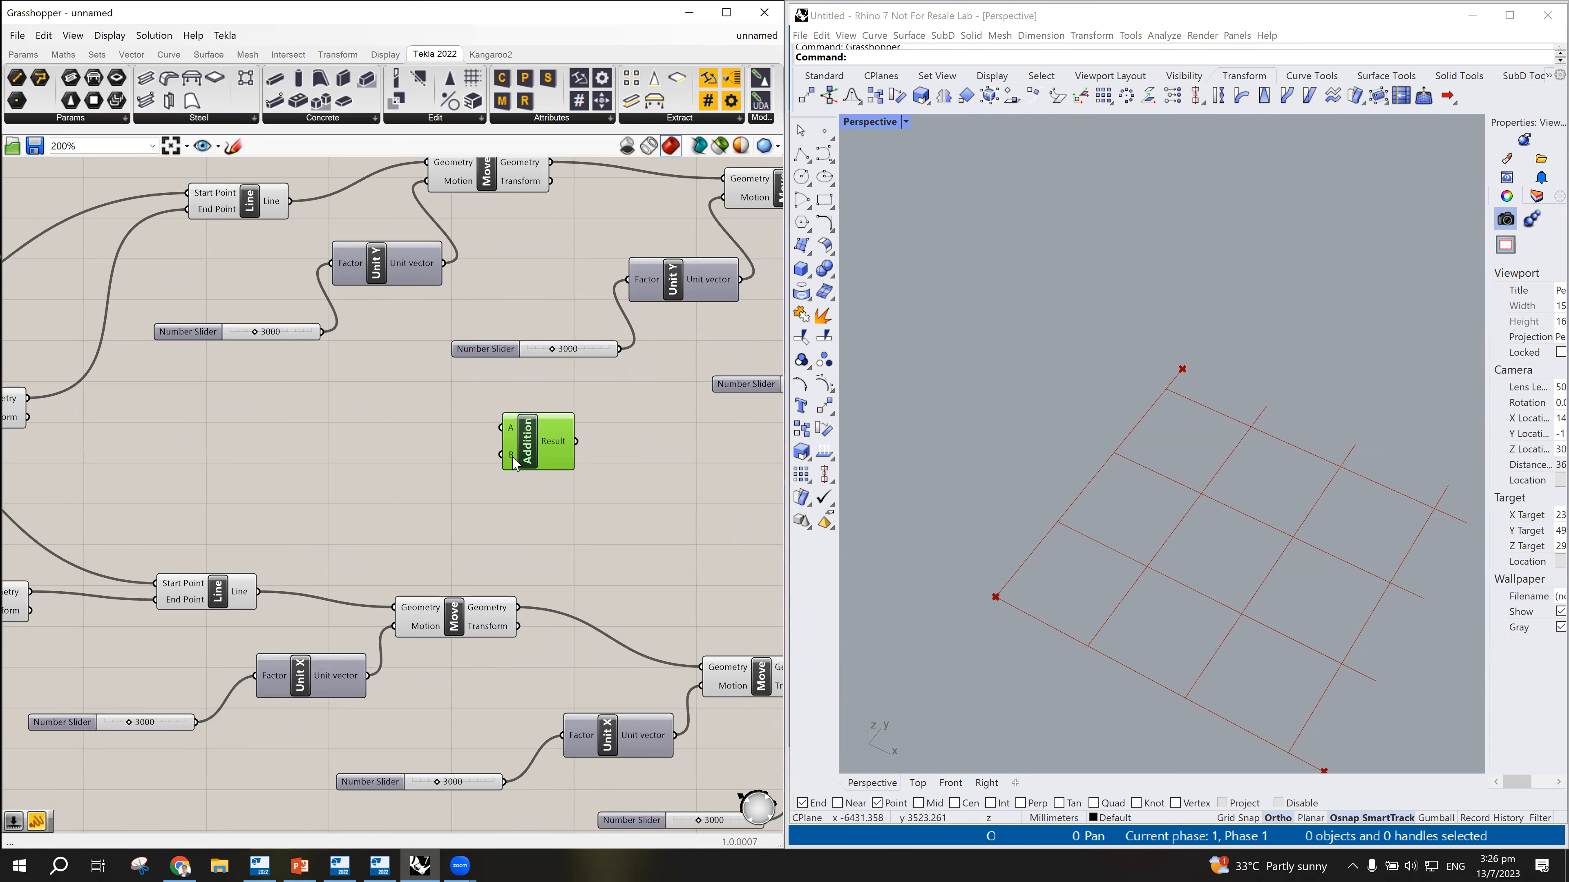
scroll(525, 457, up, 4)
scroll(523, 458, down, 2)
scroll(523, 459, up, 5)
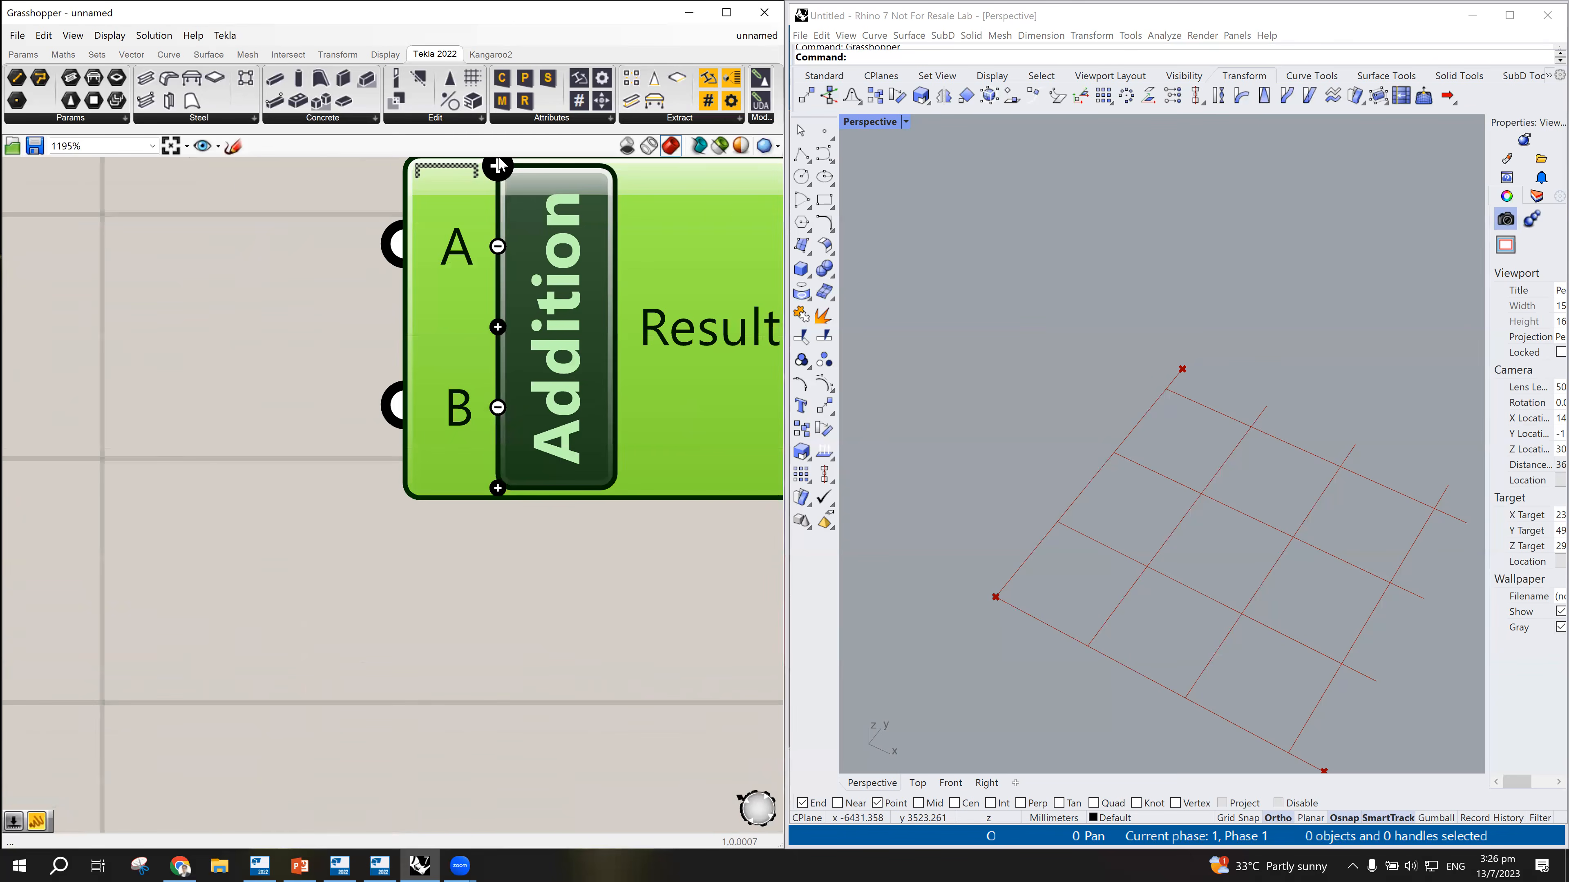
click(498, 488)
scroll(502, 494, down, 6)
drag(511, 515, 537, 528)
scroll(531, 513, down, 1)
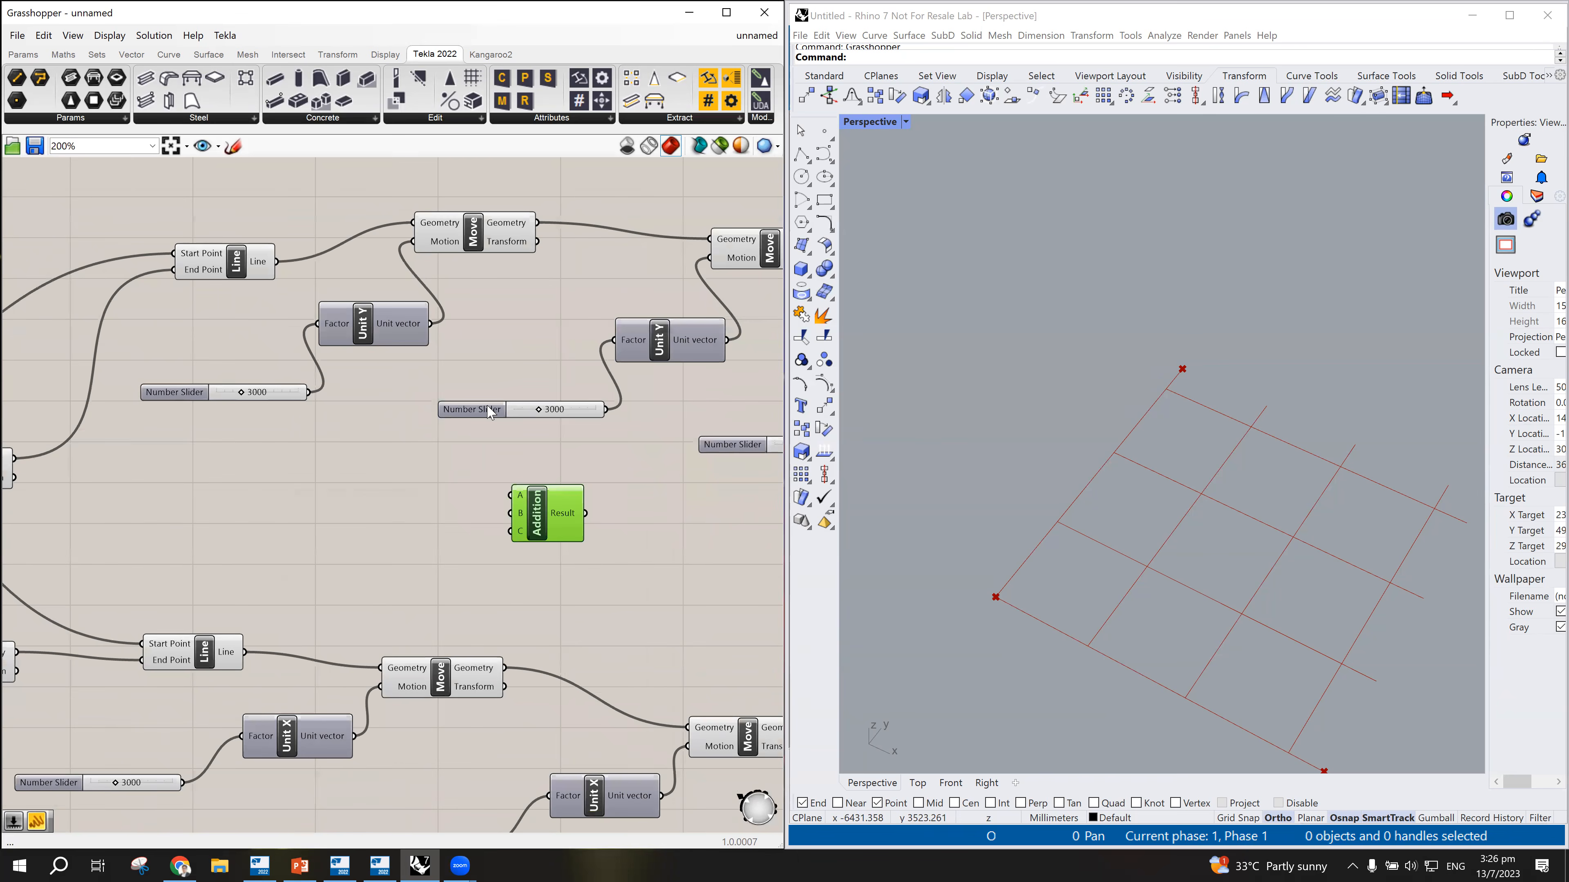
Step: Connect the three 3000 spacing sliders of the Unit Y chain to the Addition's A, B and C inputs
drag(309, 390, 510, 495)
drag(608, 410, 506, 512)
scroll(481, 501, down, 4)
scroll(684, 481, up, 3)
drag(703, 463, 434, 527)
scroll(437, 528, down, 2)
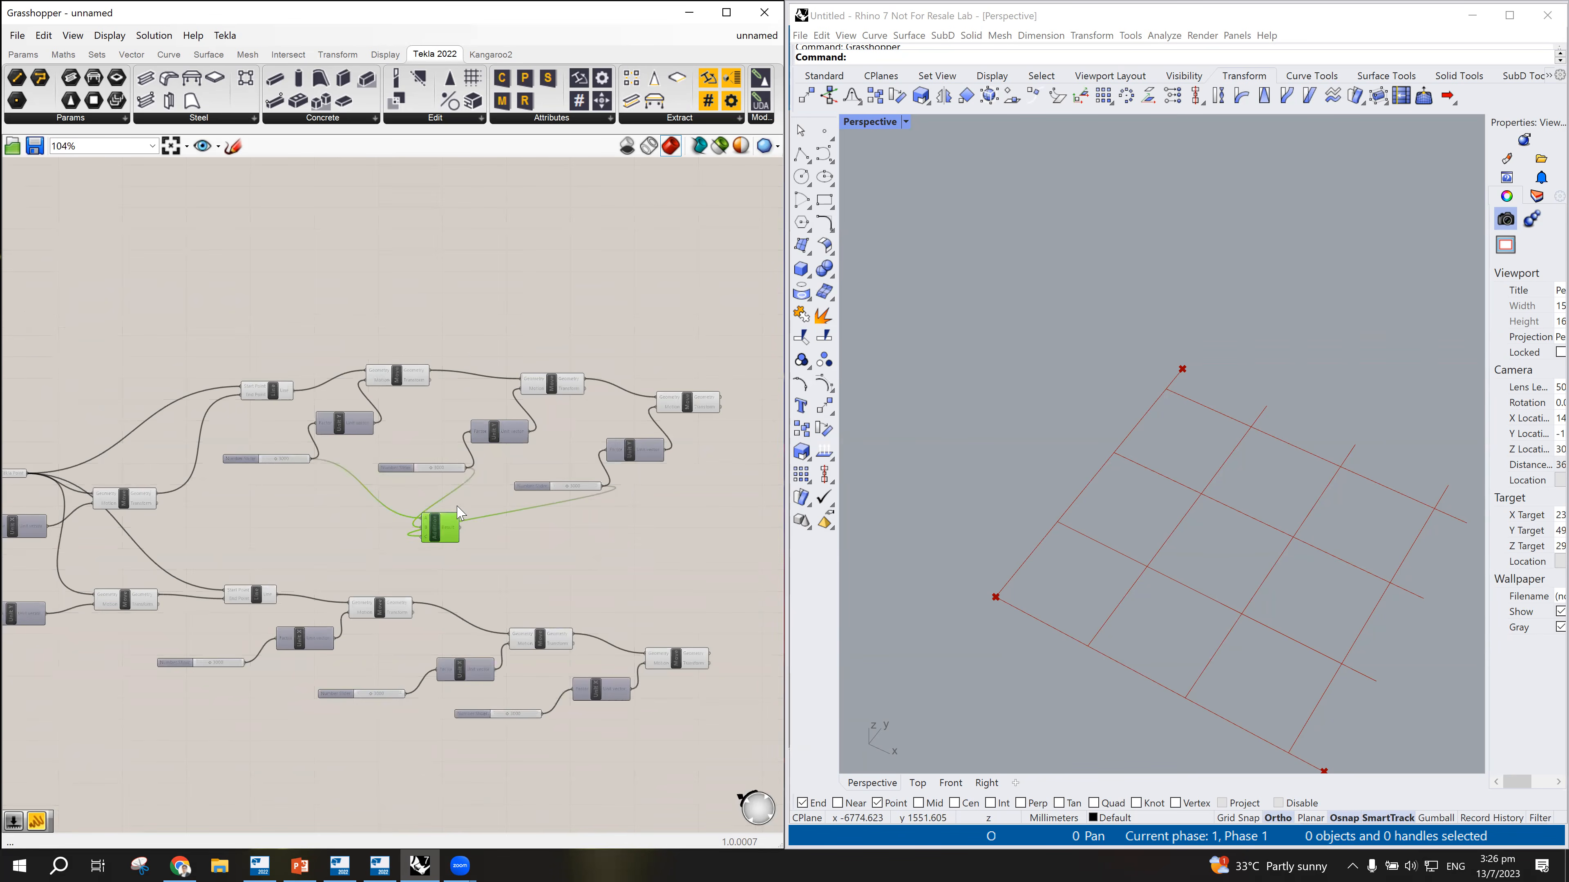
Step: Delete the 10000 slider feeding the first Unit X and connect the Addition's Result to that Unit X Factor instead
scroll(284, 462, up, 3)
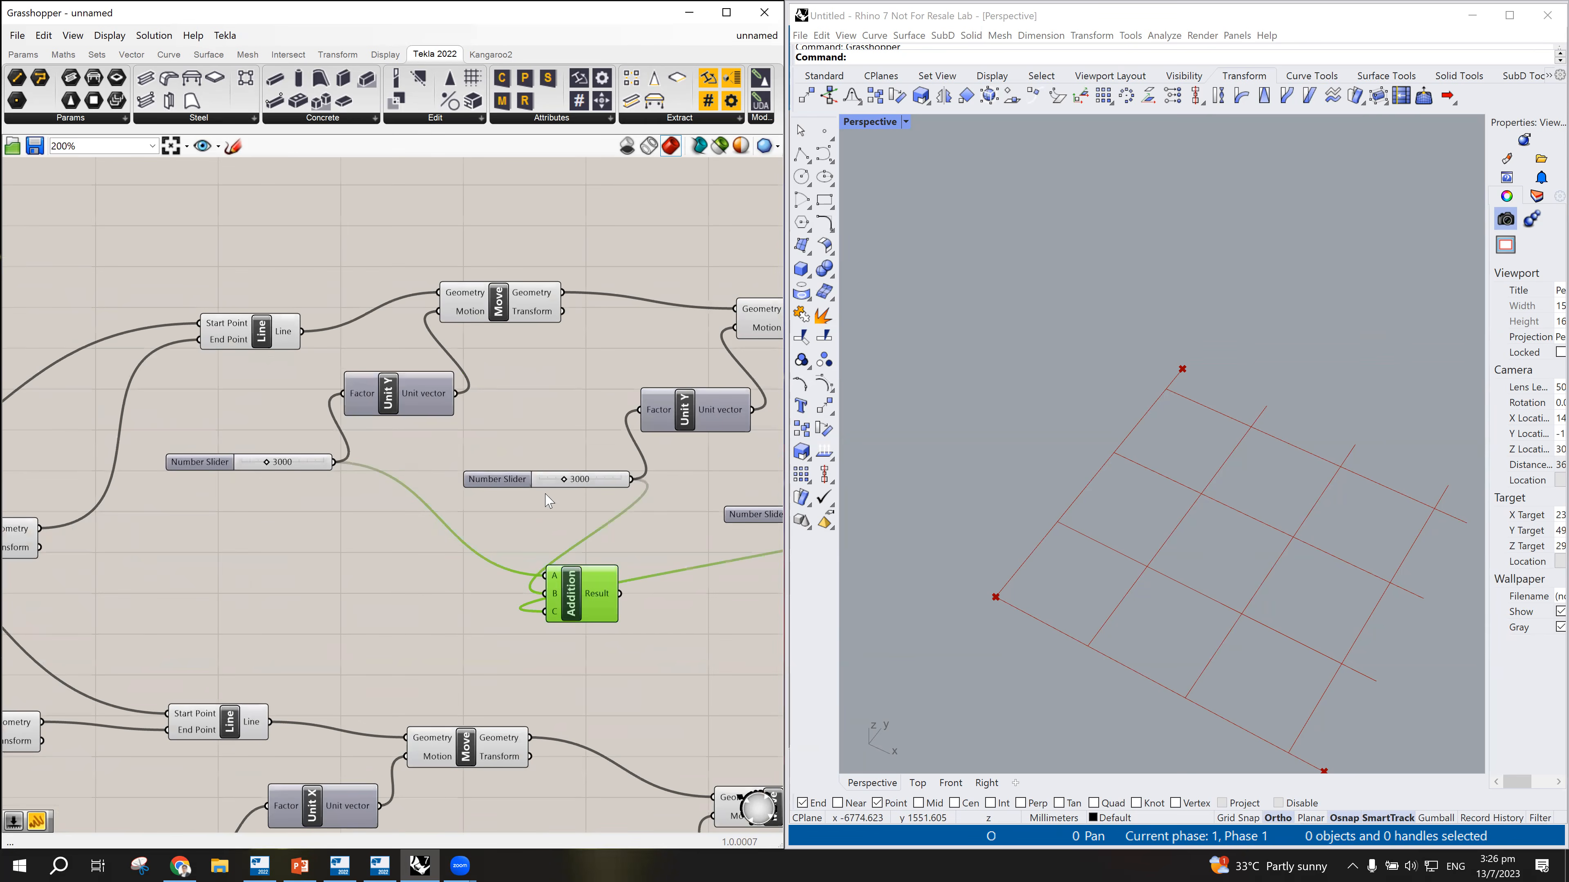
scroll(546, 492, down, 3)
scroll(648, 497, down, 1)
scroll(513, 563, up, 2)
scroll(524, 563, down, 5)
click(143, 574)
scroll(142, 573, up, 4)
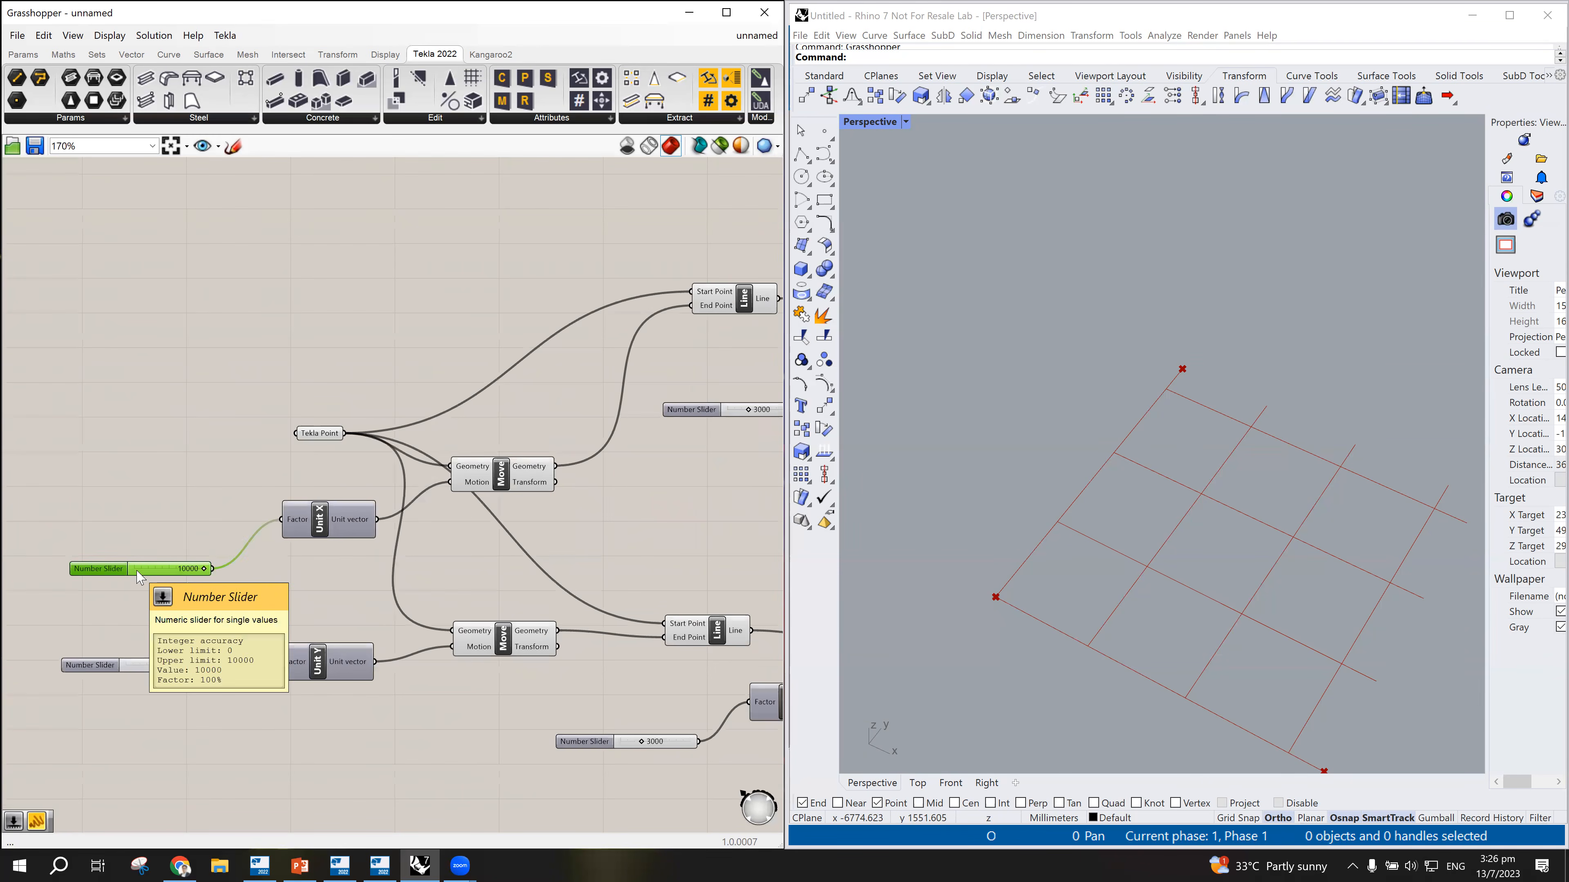
key(Delete)
scroll(143, 572, down, 5)
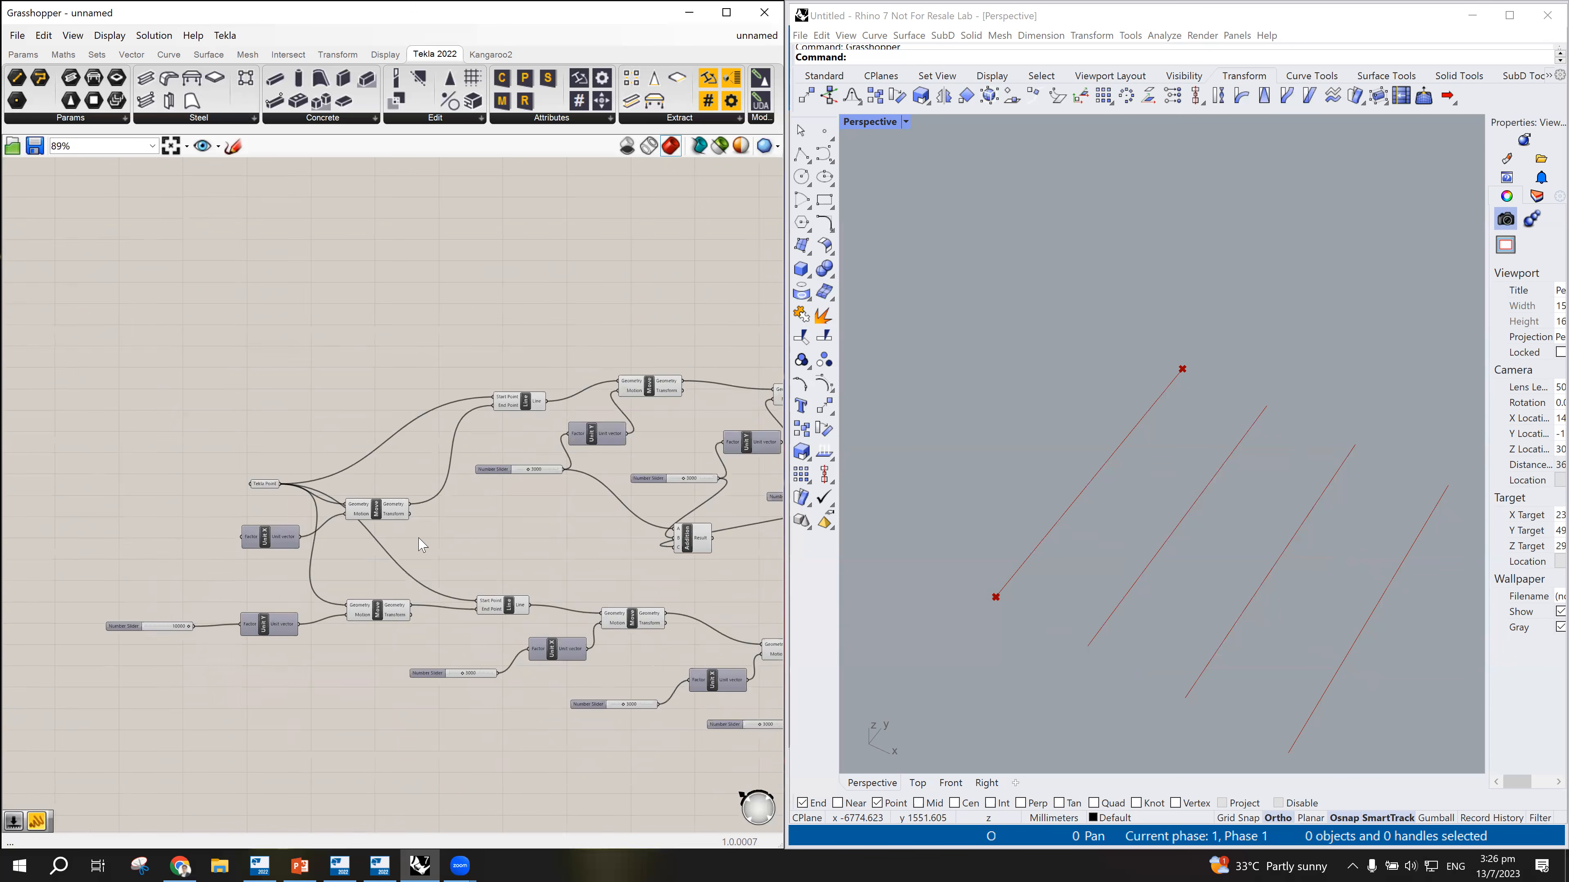
scroll(638, 548, up, 2)
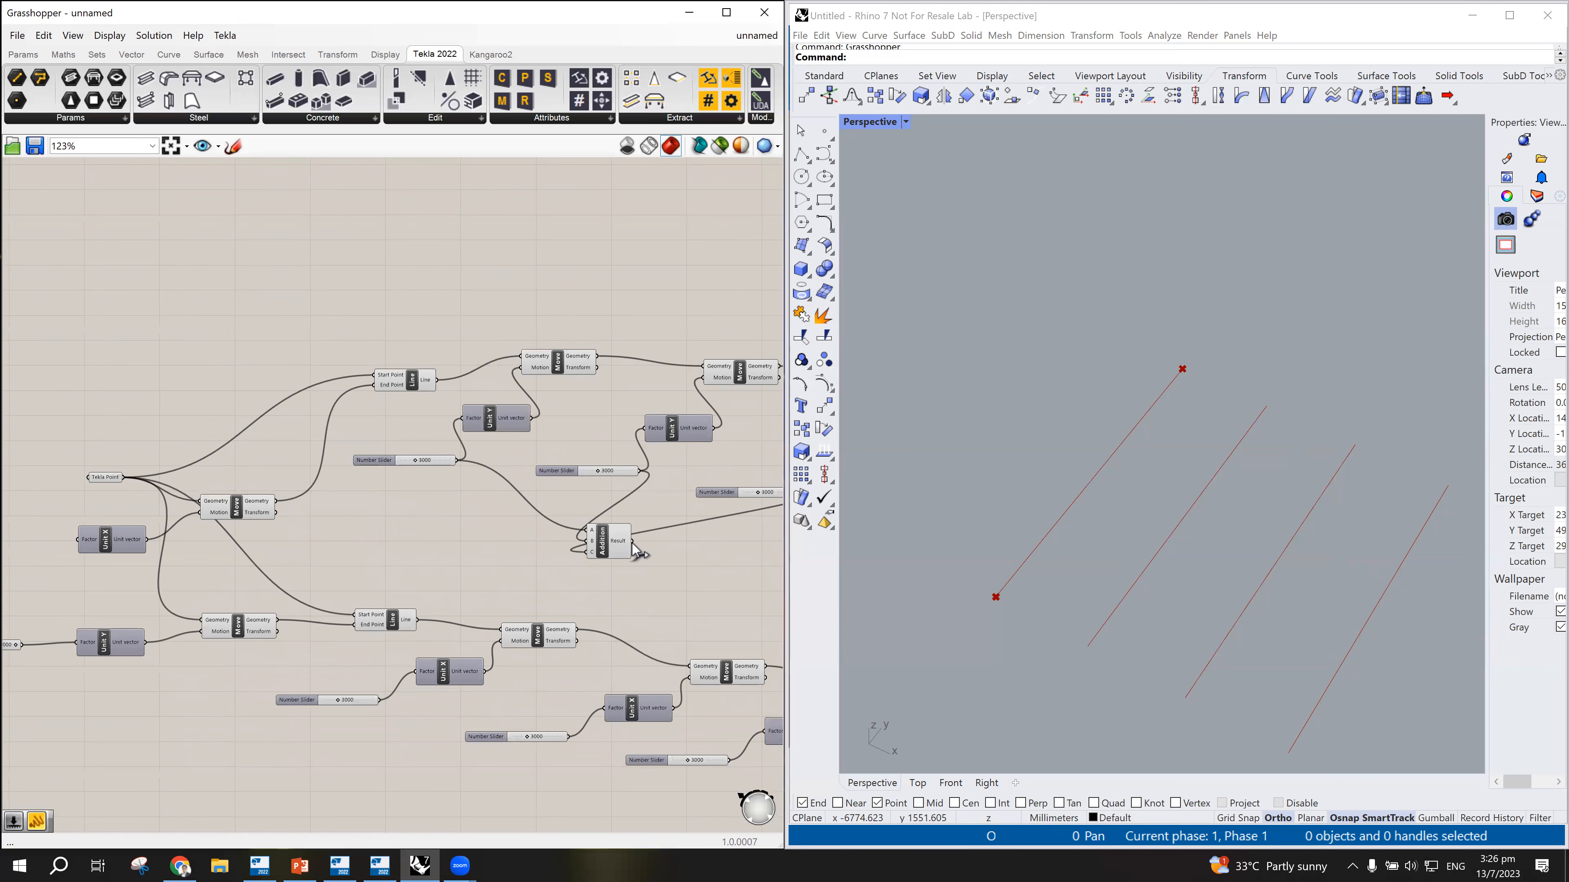
drag(696, 530, 77, 542)
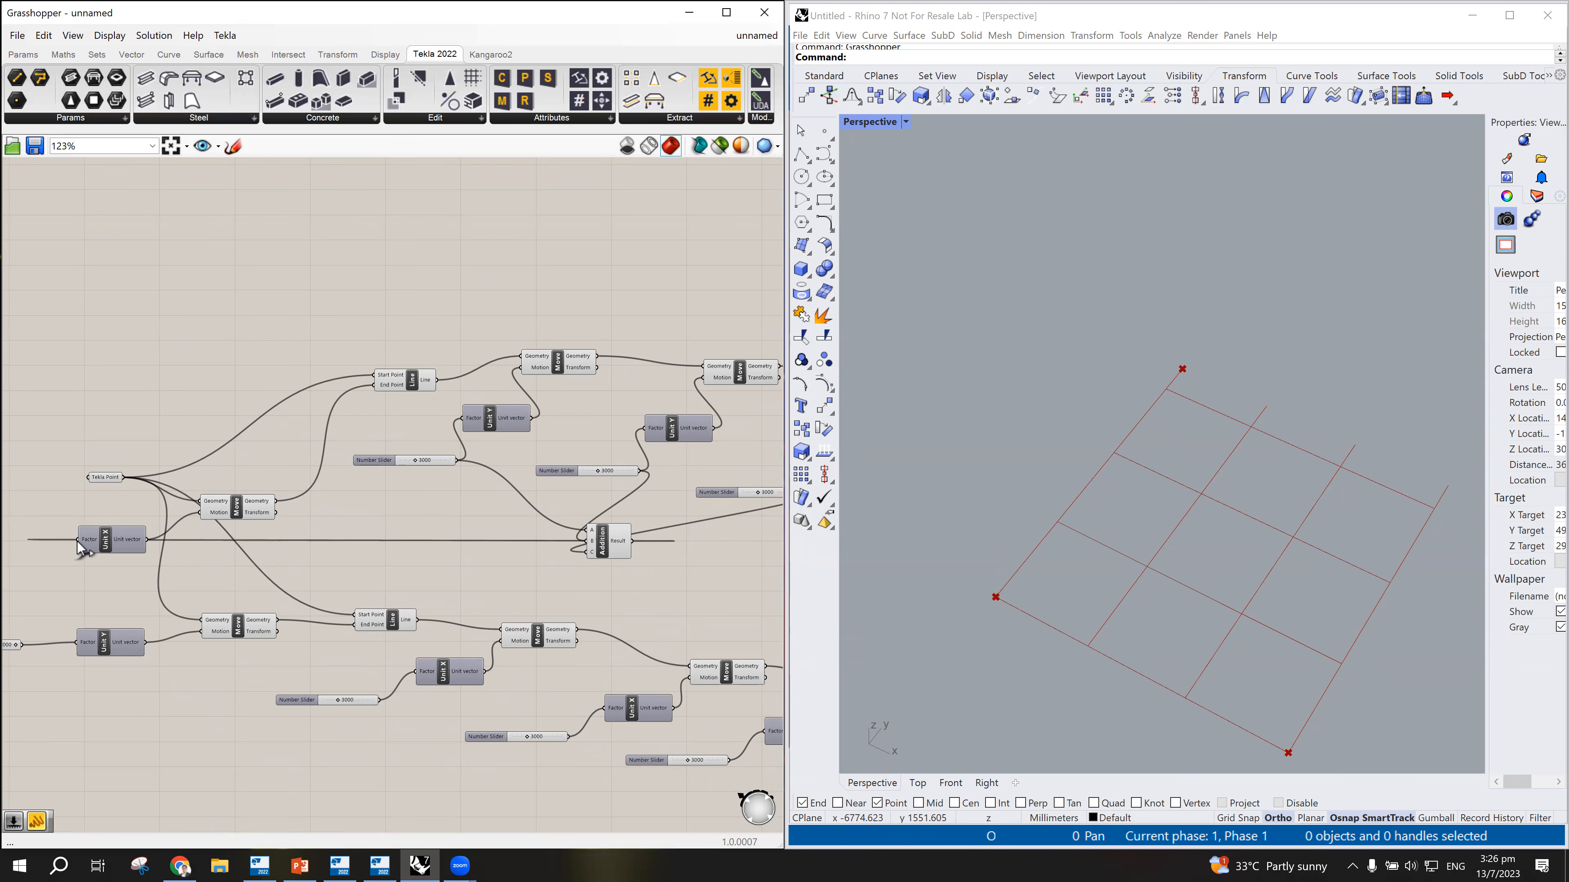
Step: Examine where the grid lines end in the Rhino viewport and compare them with the Addition wiring
scroll(1423, 494, up, 2)
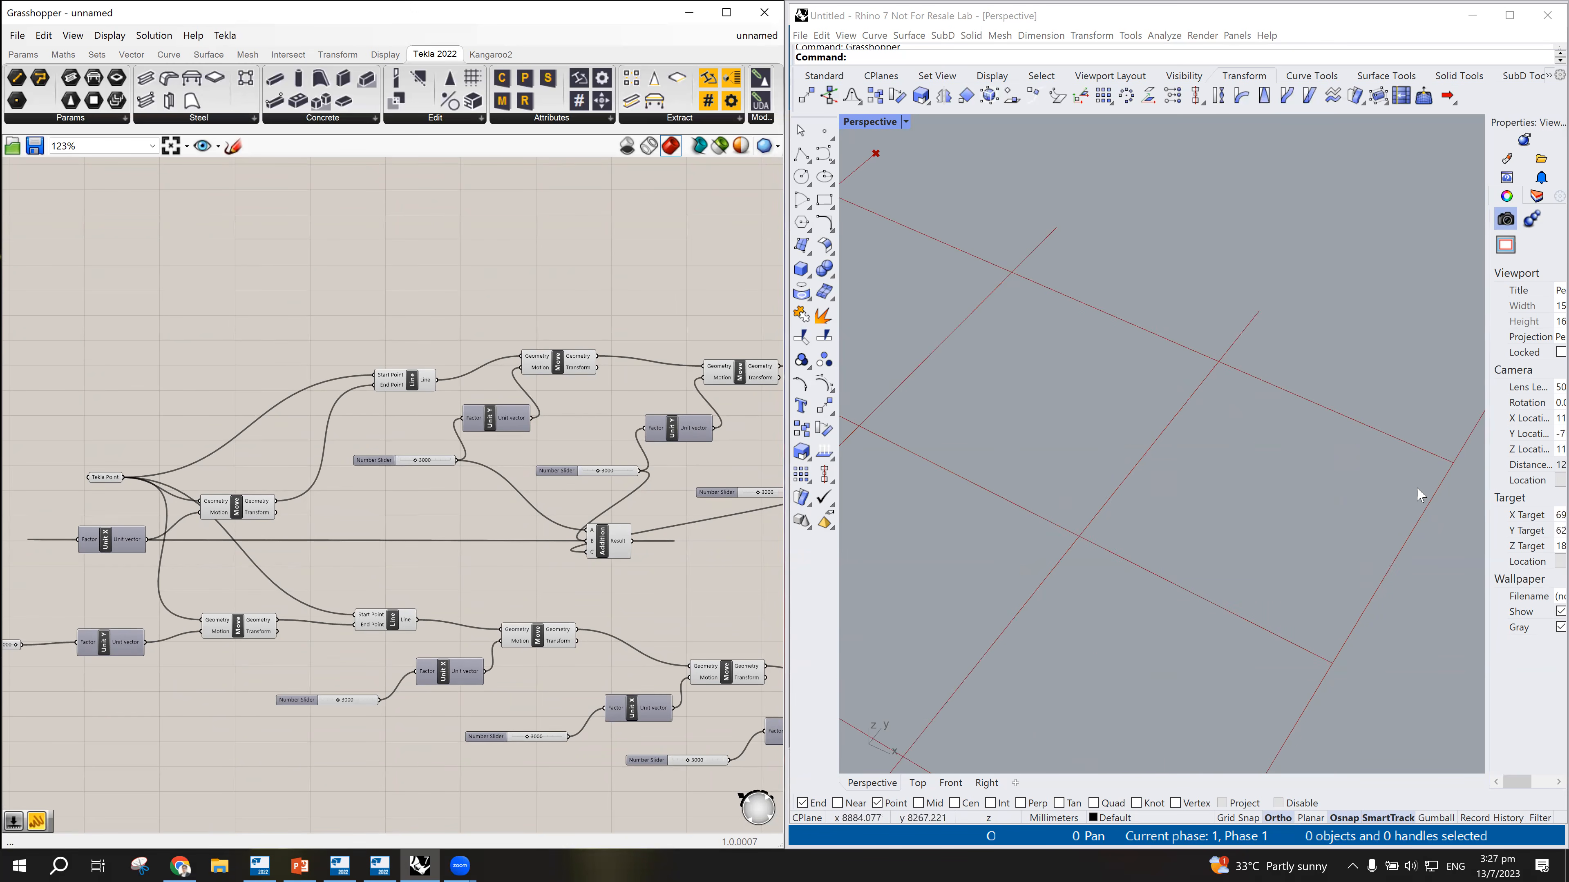
scroll(1458, 497, up, 2)
scroll(469, 446, down, 2)
scroll(556, 509, up, 2)
mouse_move(556, 510)
mouse_down()
mouse_move(577, 546)
mouse_move(558, 519)
mouse_move(519, 508)
mouse_move(537, 507)
mouse_up()
scroll(533, 506, down, 2)
scroll(528, 505, up, 1)
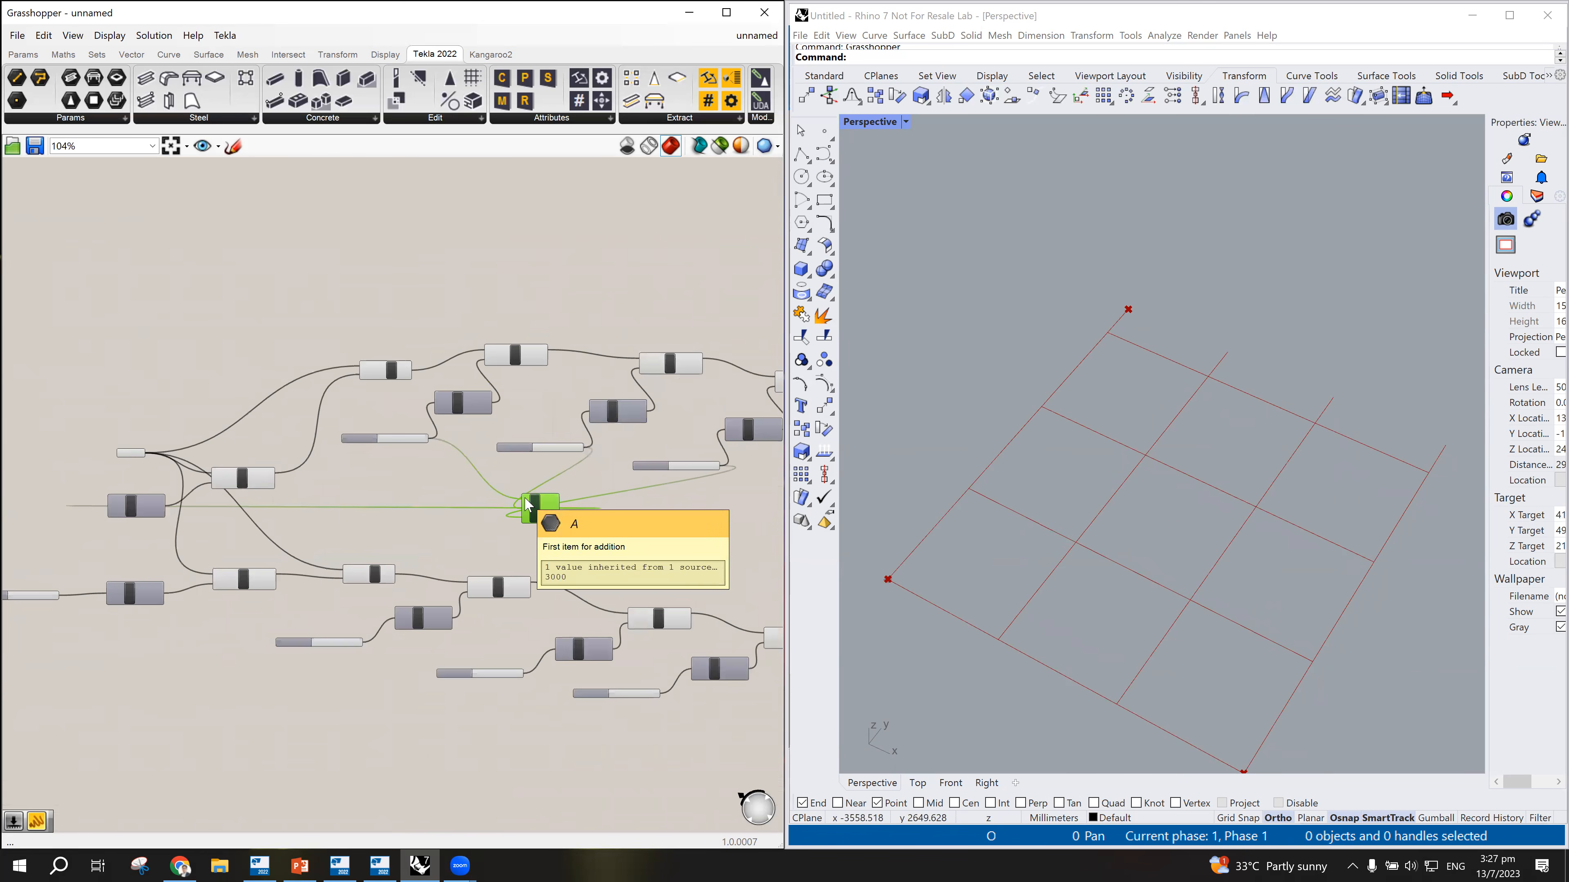
Step: Review the first Unit X and Unit Y inputs, the 10000 slider and the spacing sliders of the Unit X chain
scroll(131, 501, up, 2)
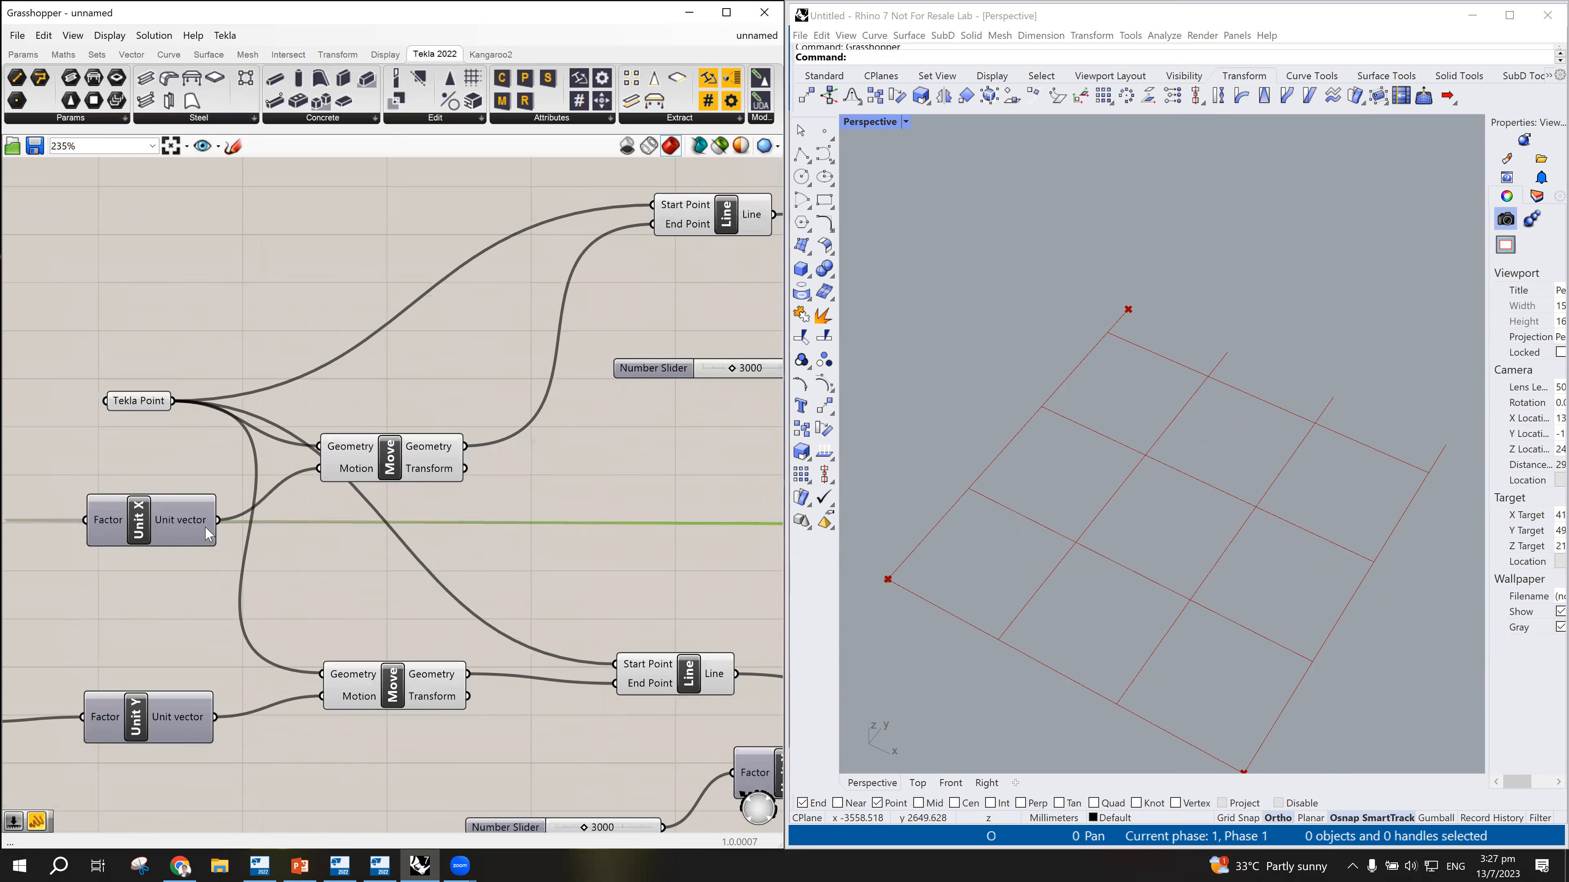
scroll(74, 627, down, 4)
scroll(74, 627, up, 5)
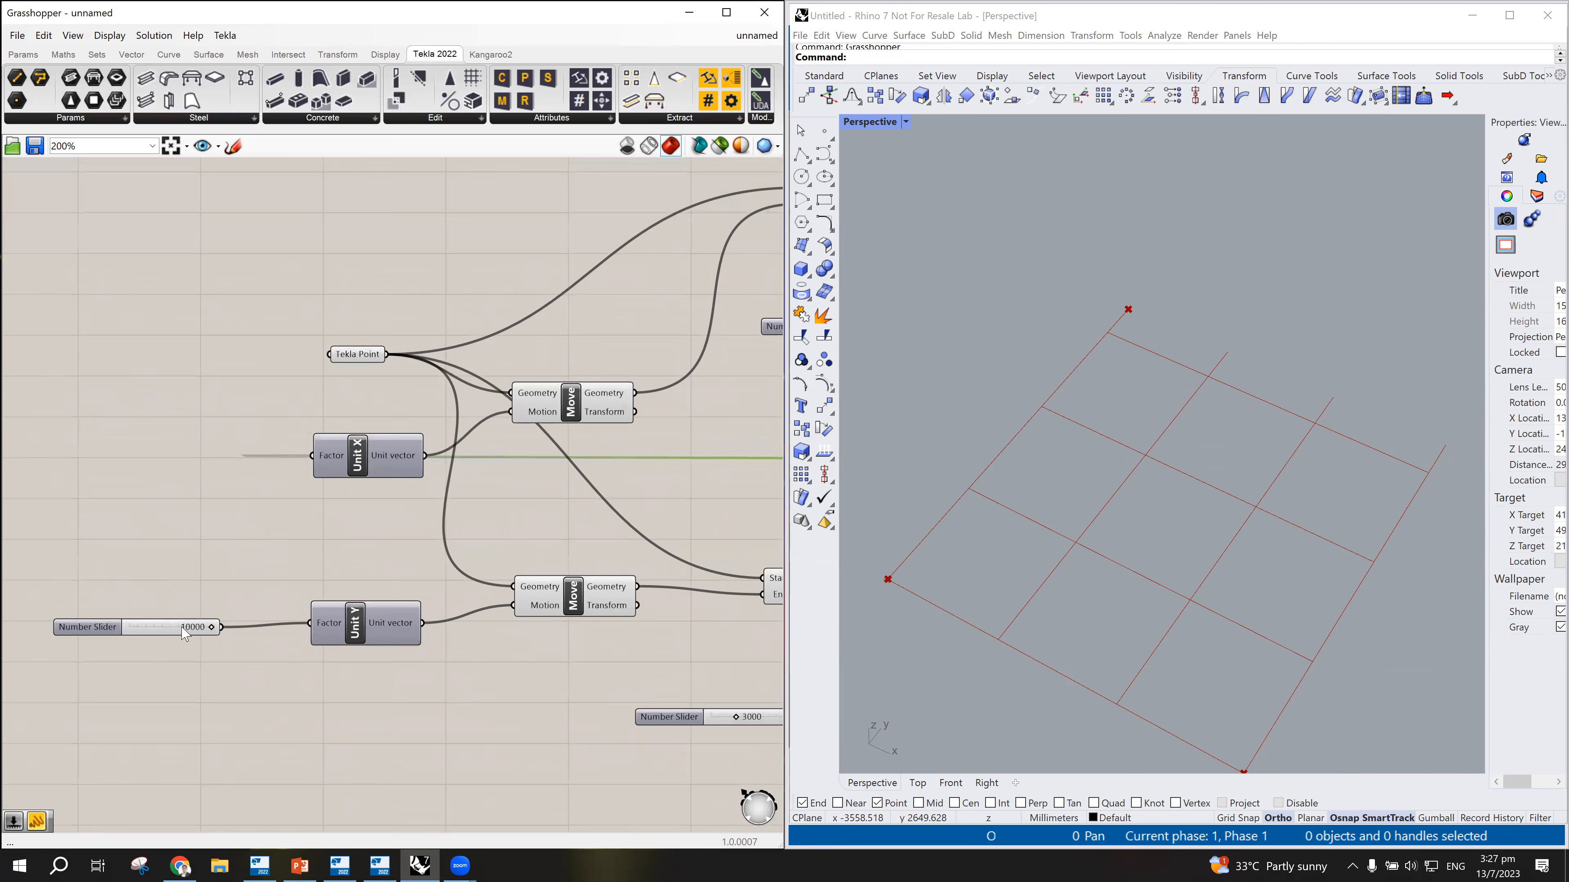
scroll(184, 633, down, 5)
scroll(531, 717, up, 5)
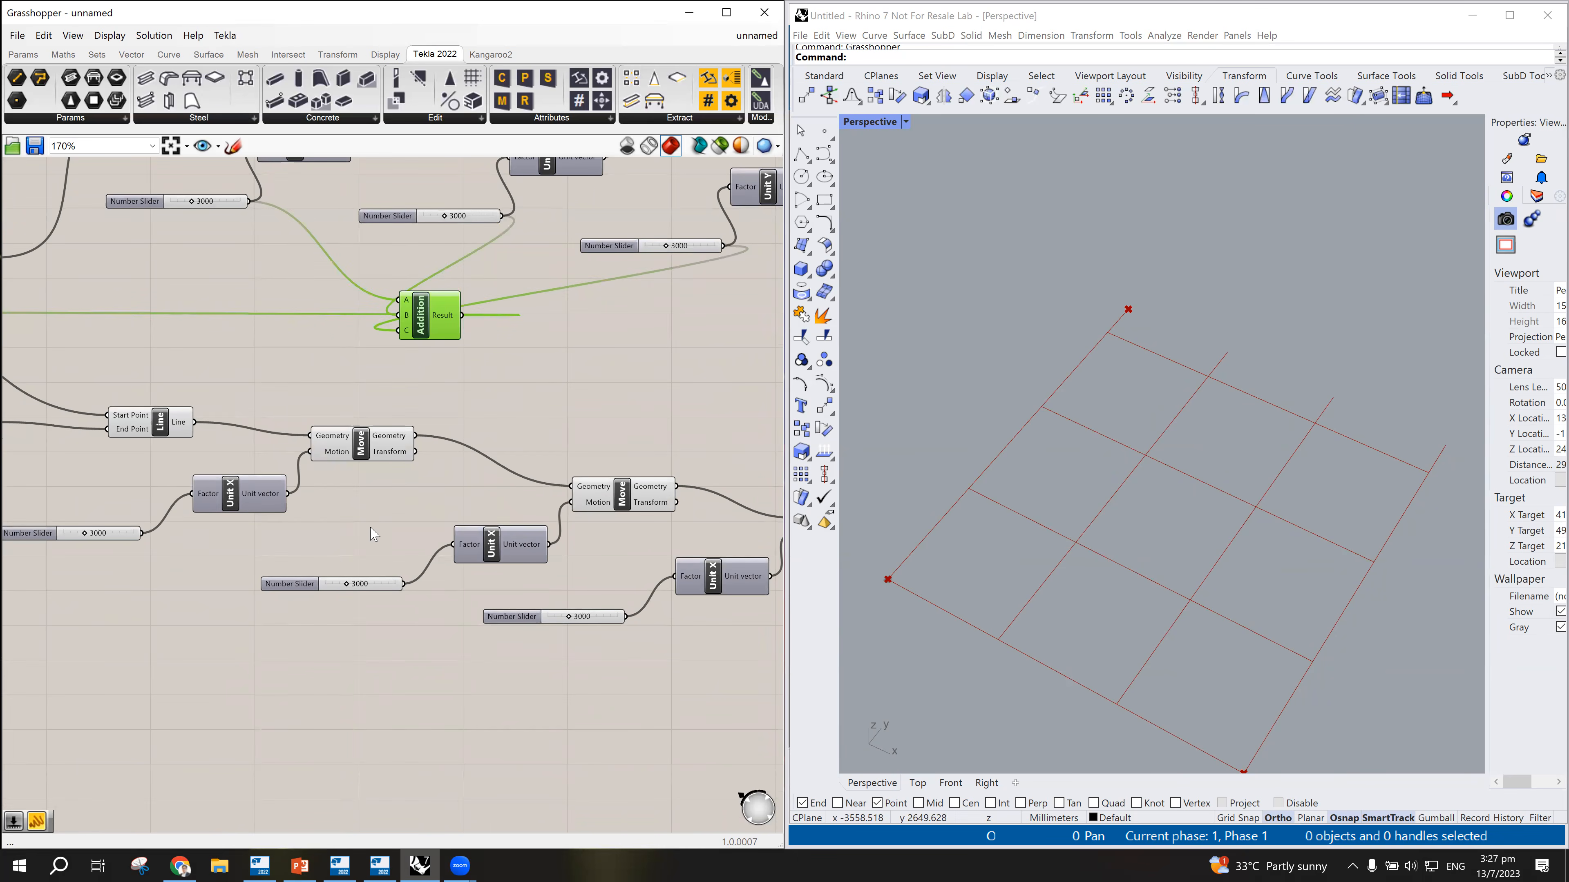
scroll(414, 502, down, 5)
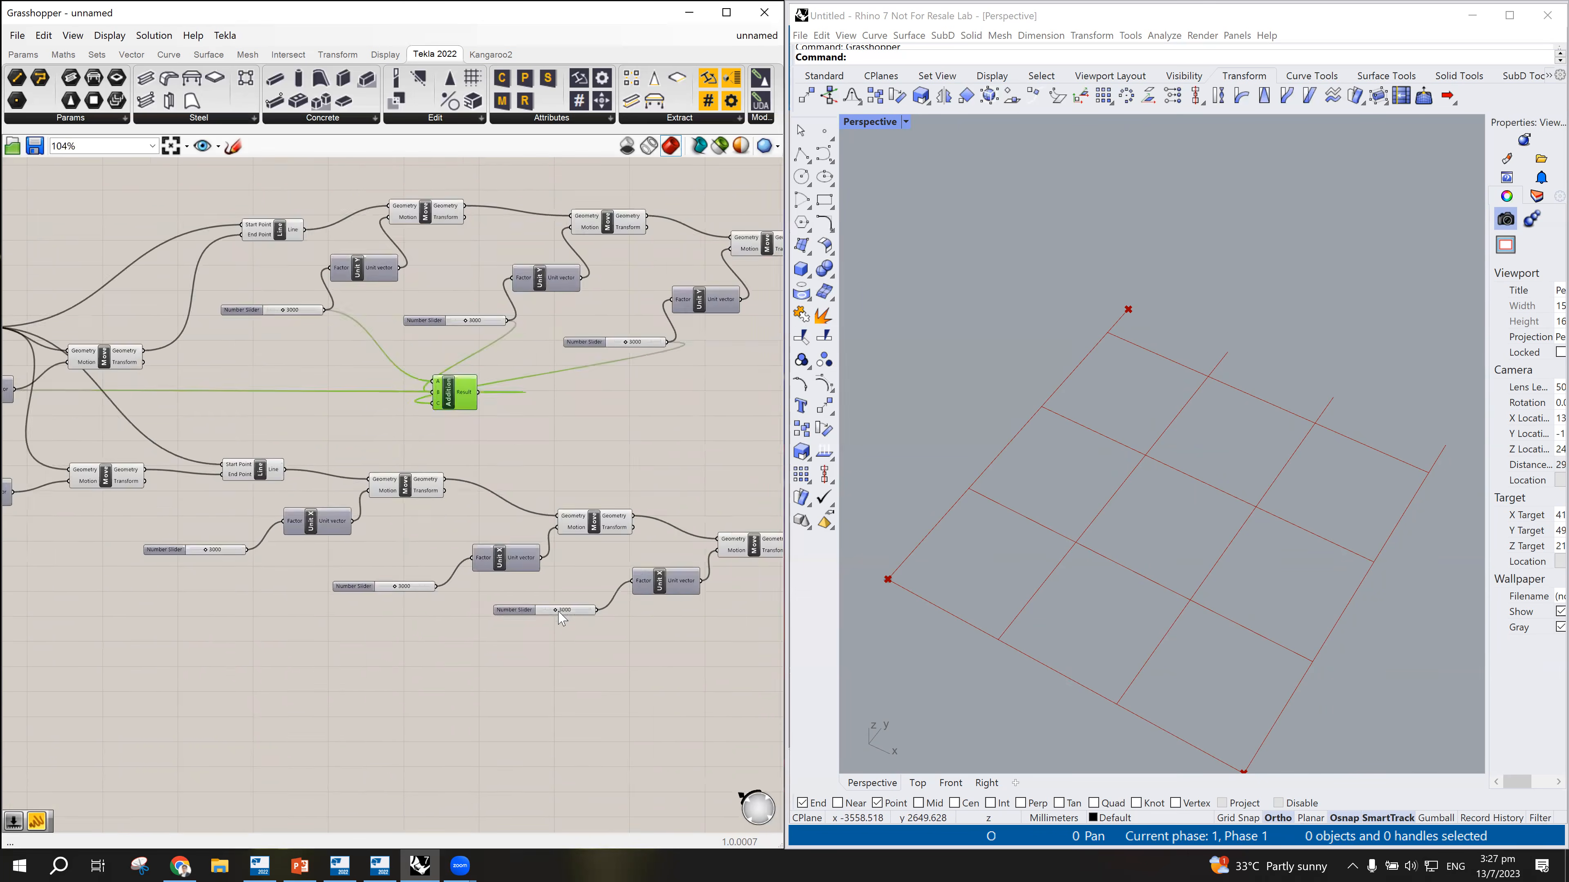
scroll(272, 549, up, 6)
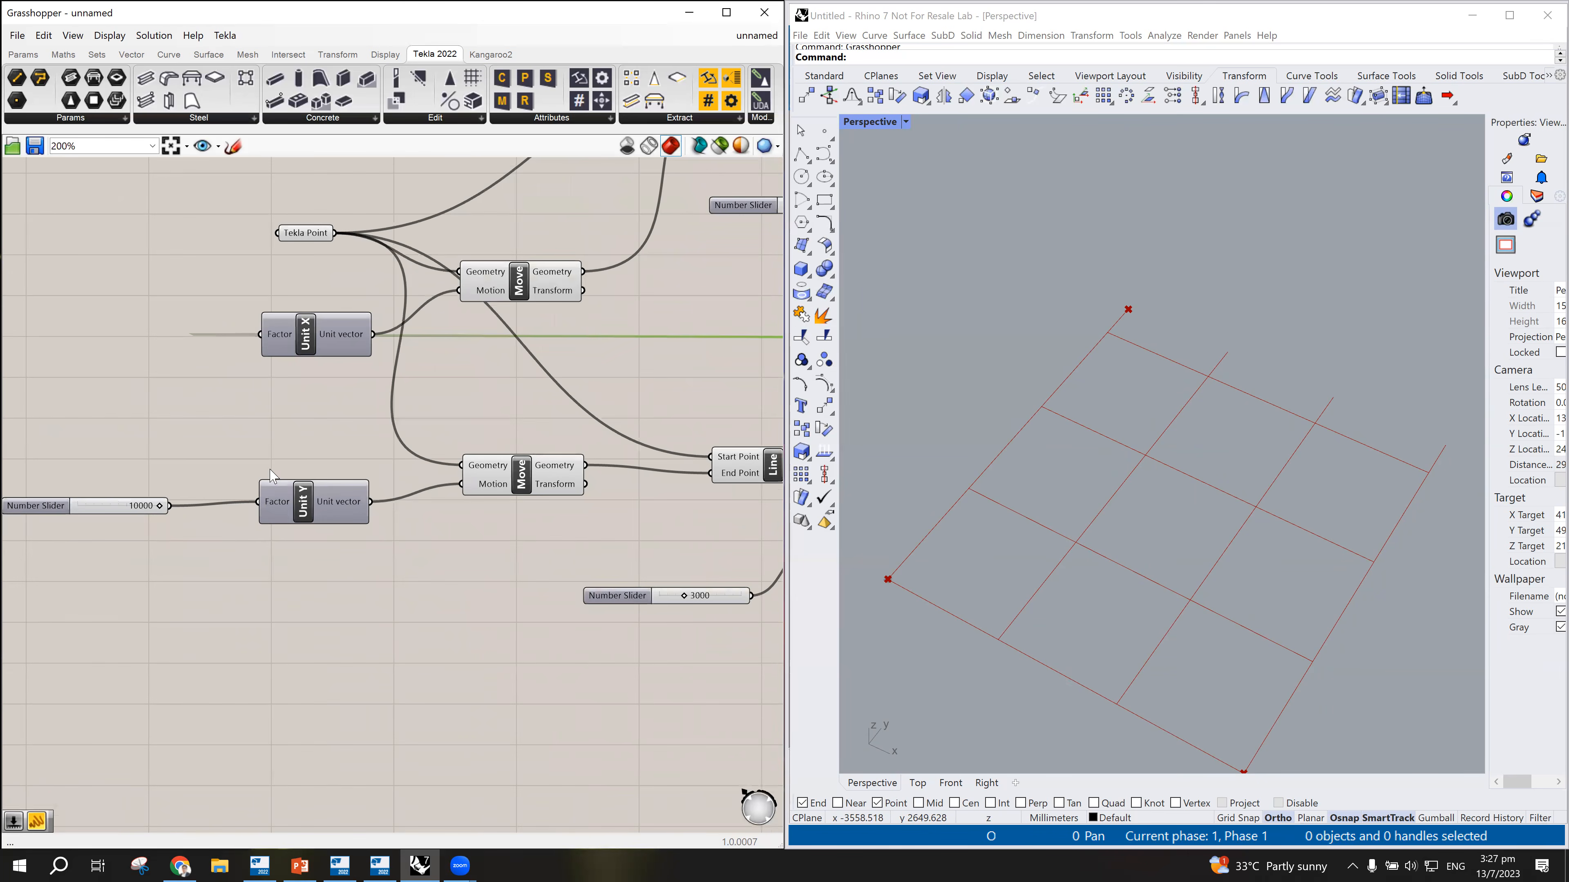
scroll(276, 505, down, 1)
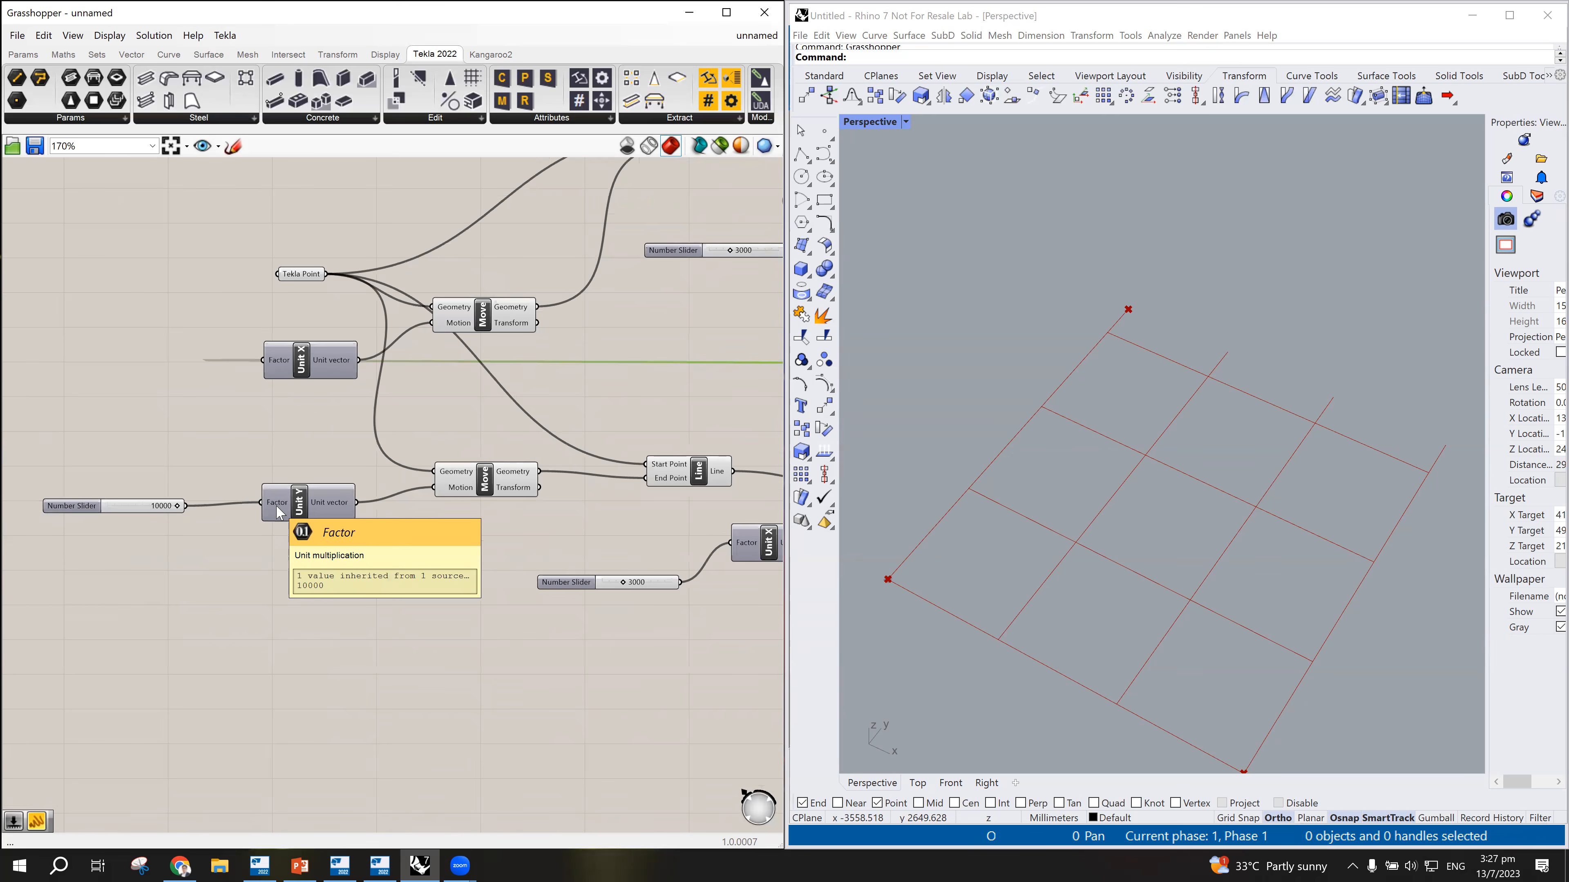
scroll(278, 512, down, 3)
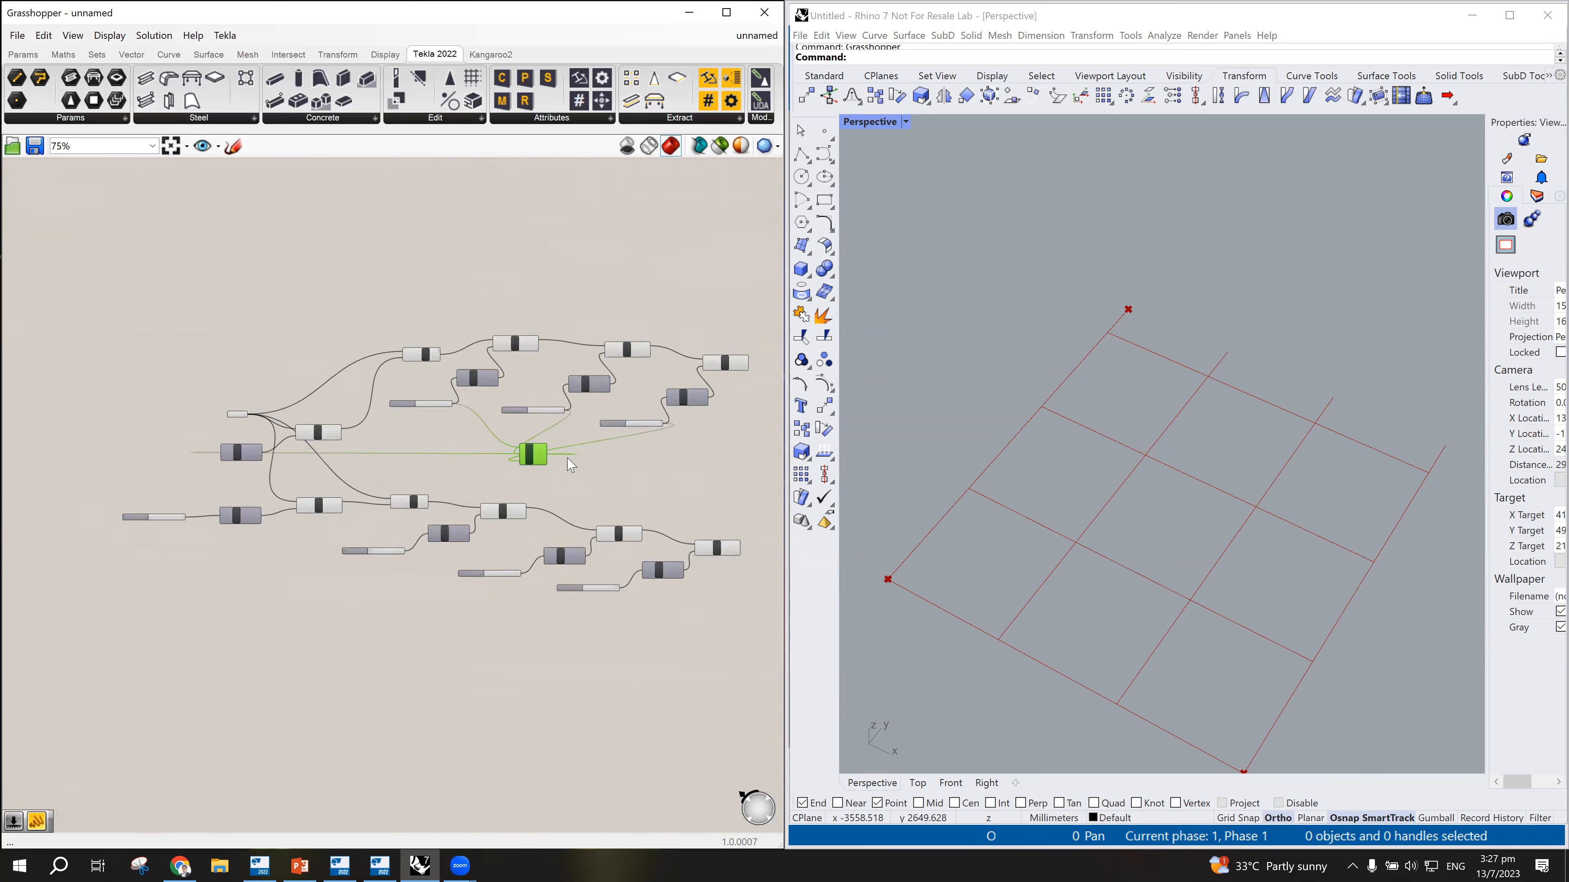
Step: Add another Addition component below the Unit X spacing sliders and give it a third input, C
scroll(482, 717, up, 2)
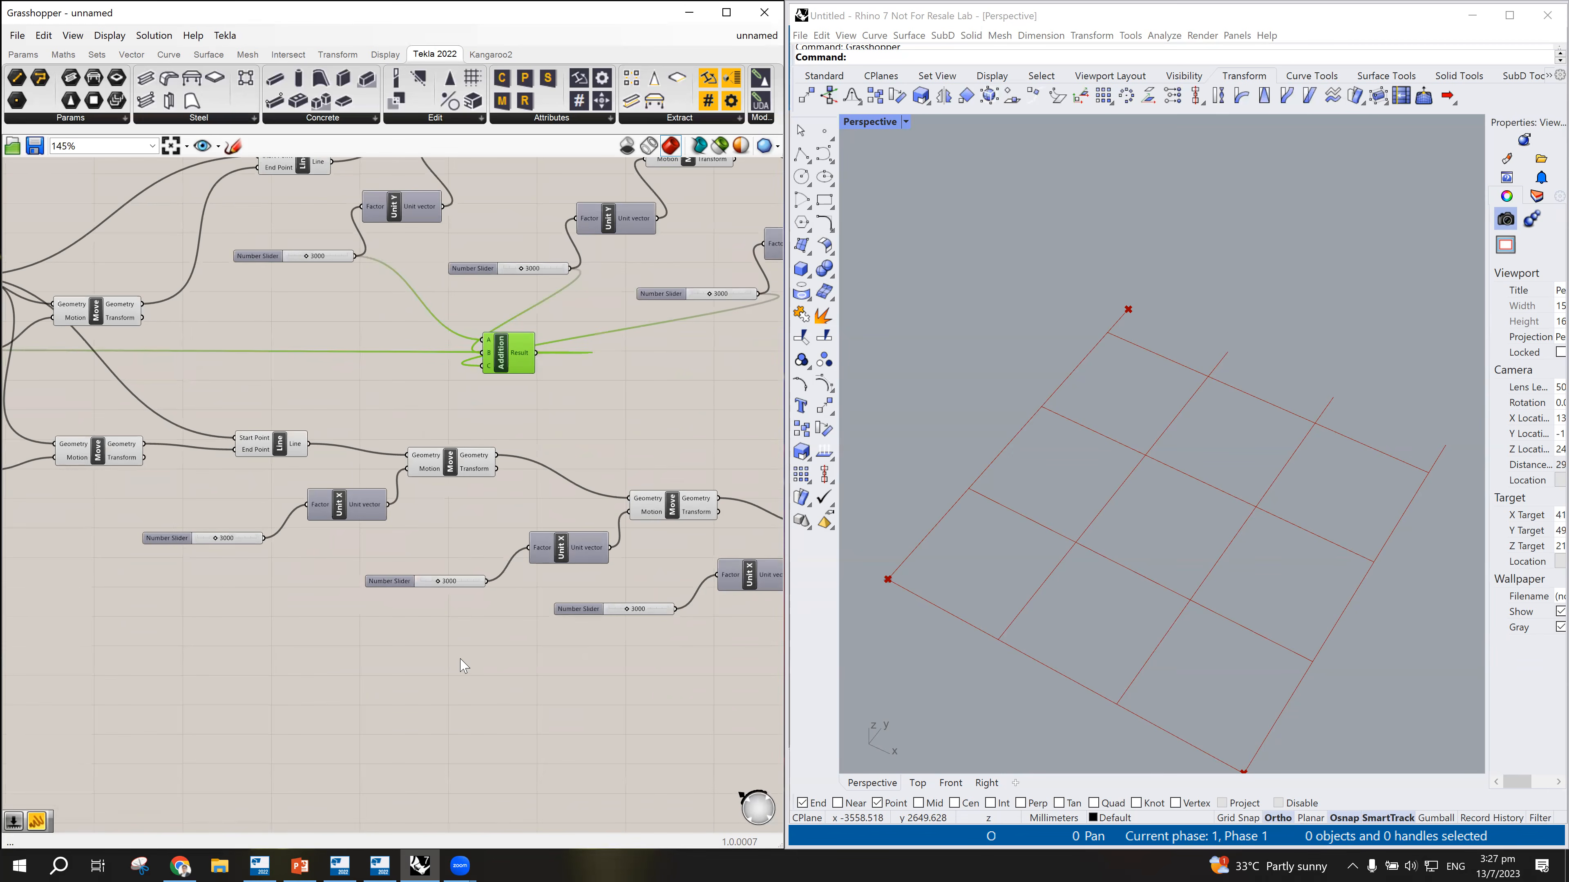
double_click(460, 657)
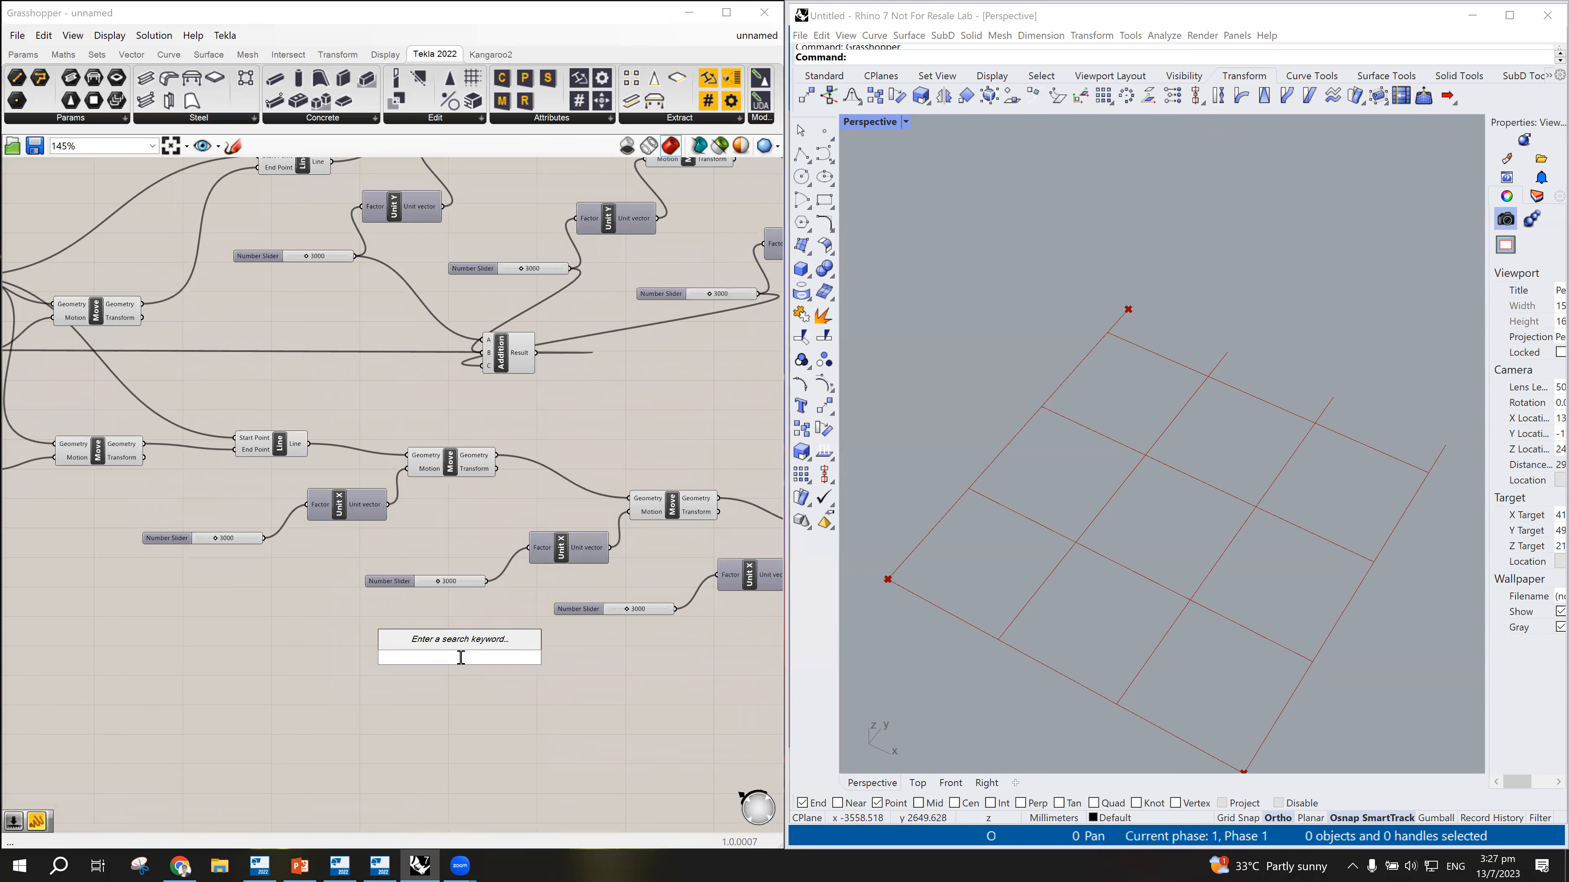
text(addi)
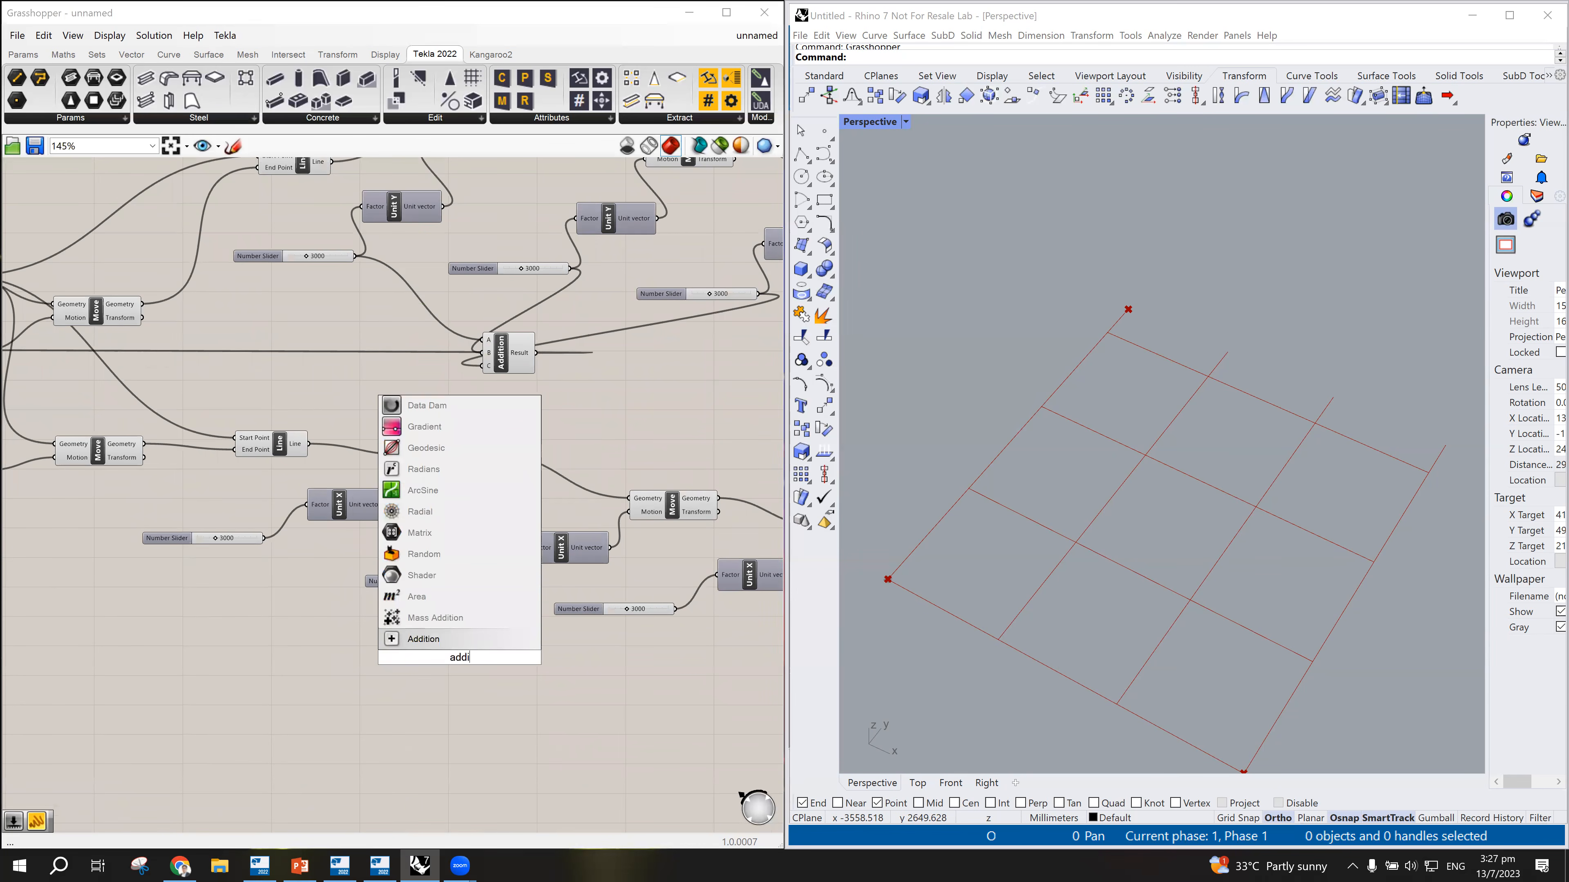
click(426, 640)
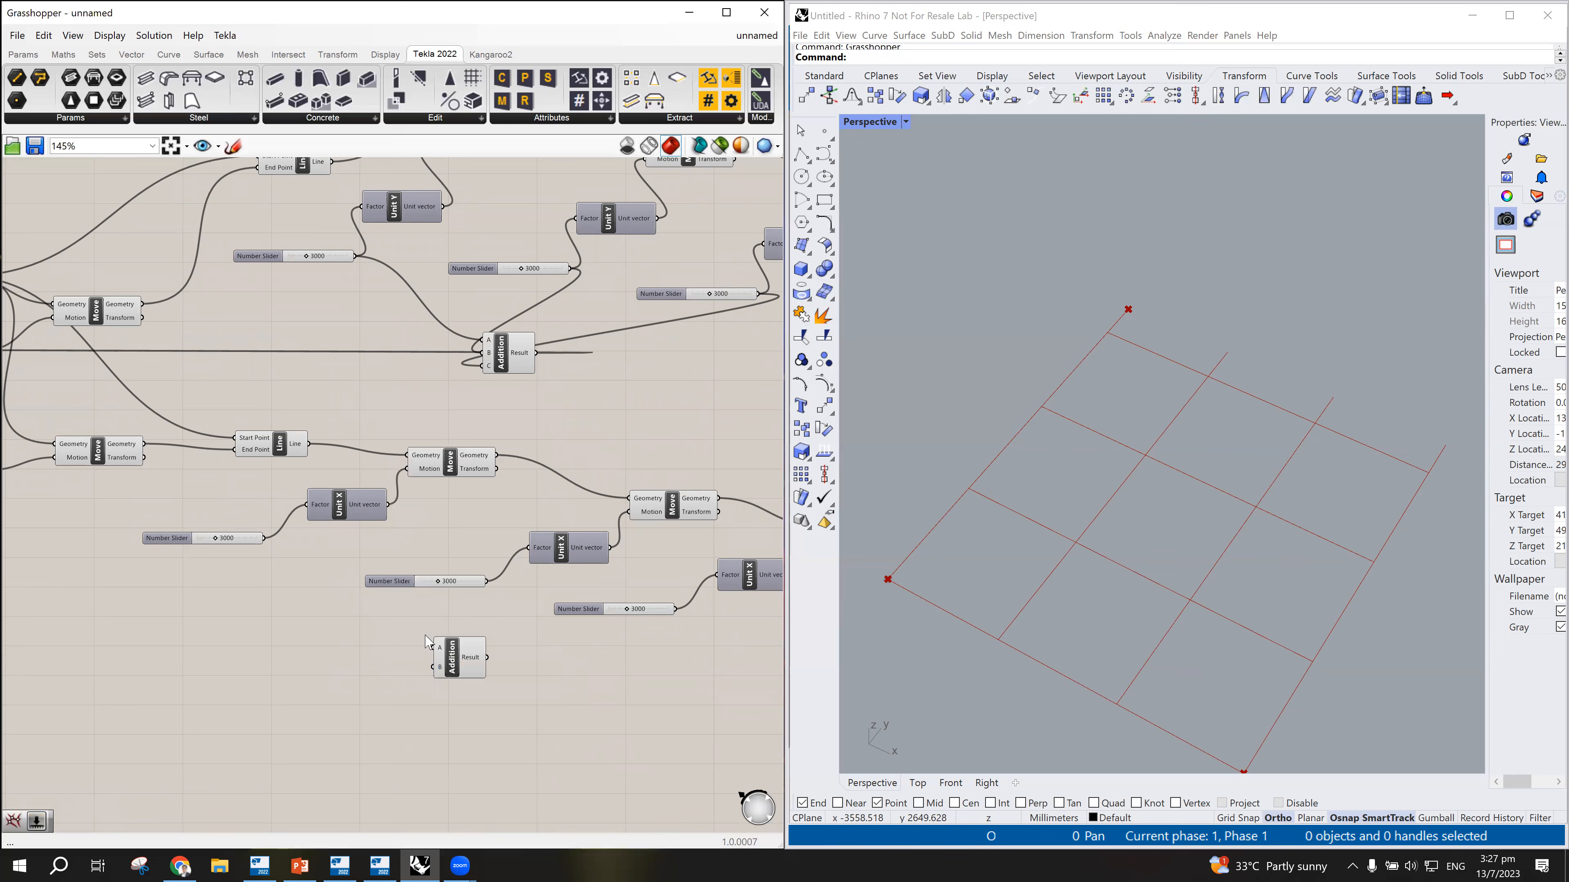
drag(456, 658, 474, 669)
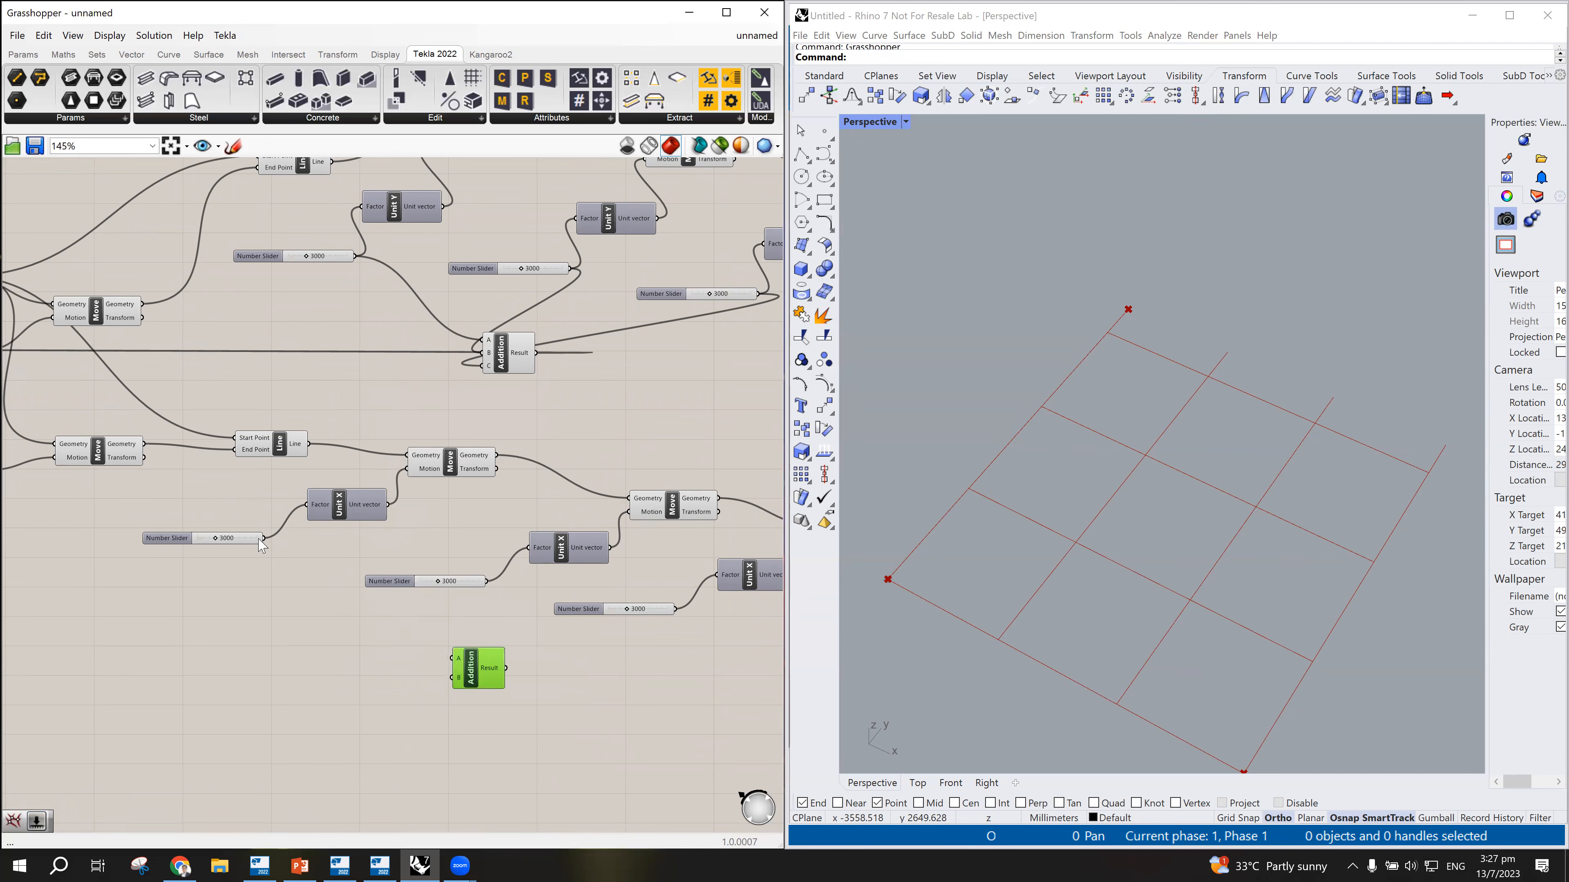
scroll(456, 685, up, 10)
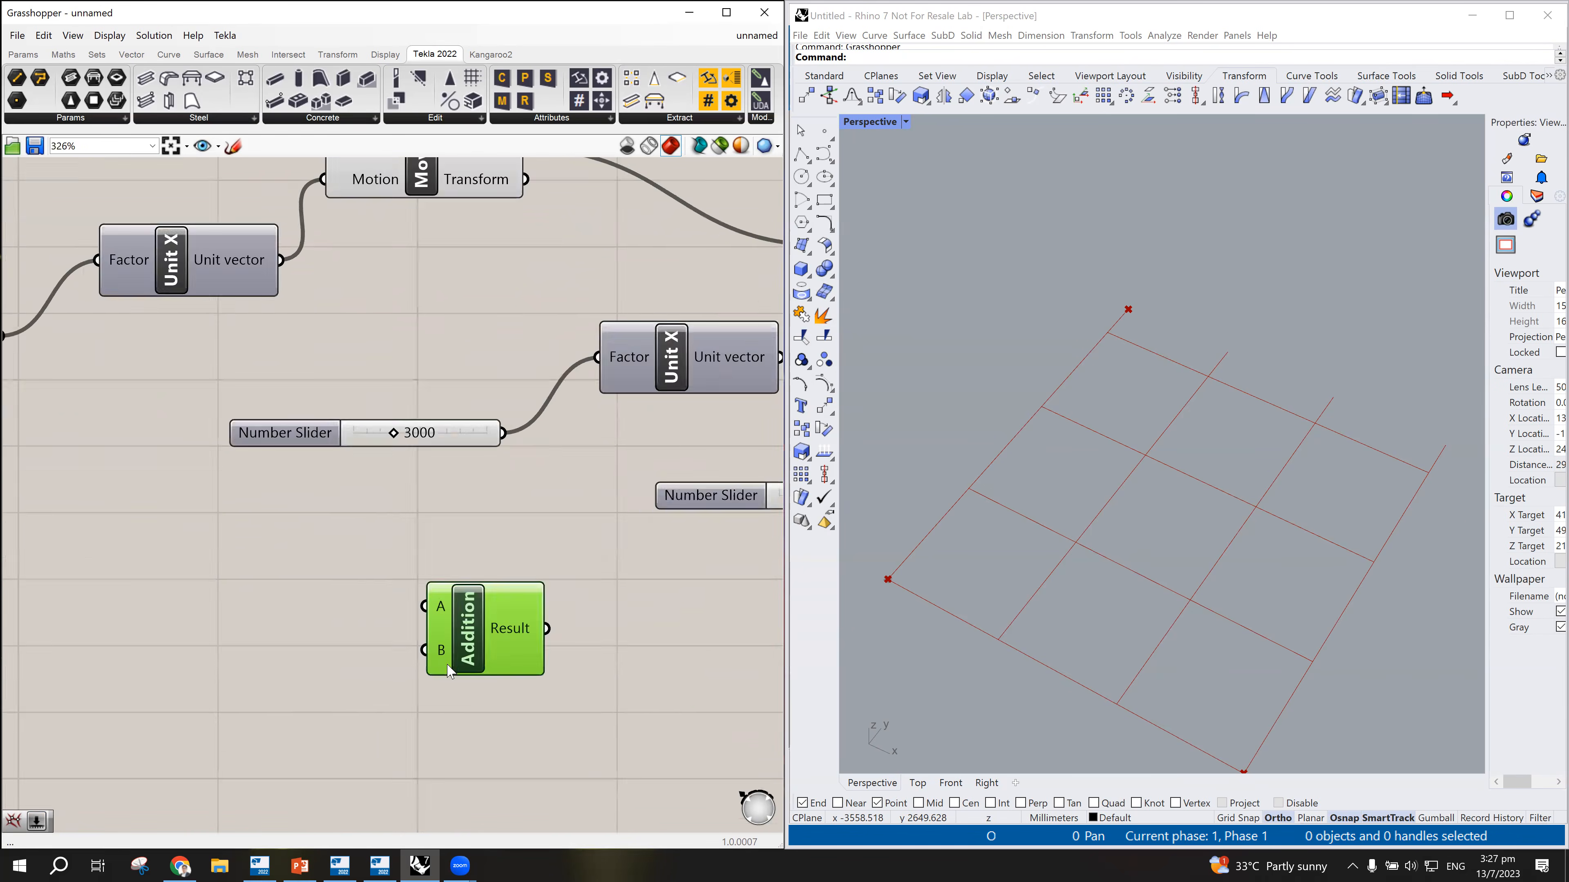
click(465, 689)
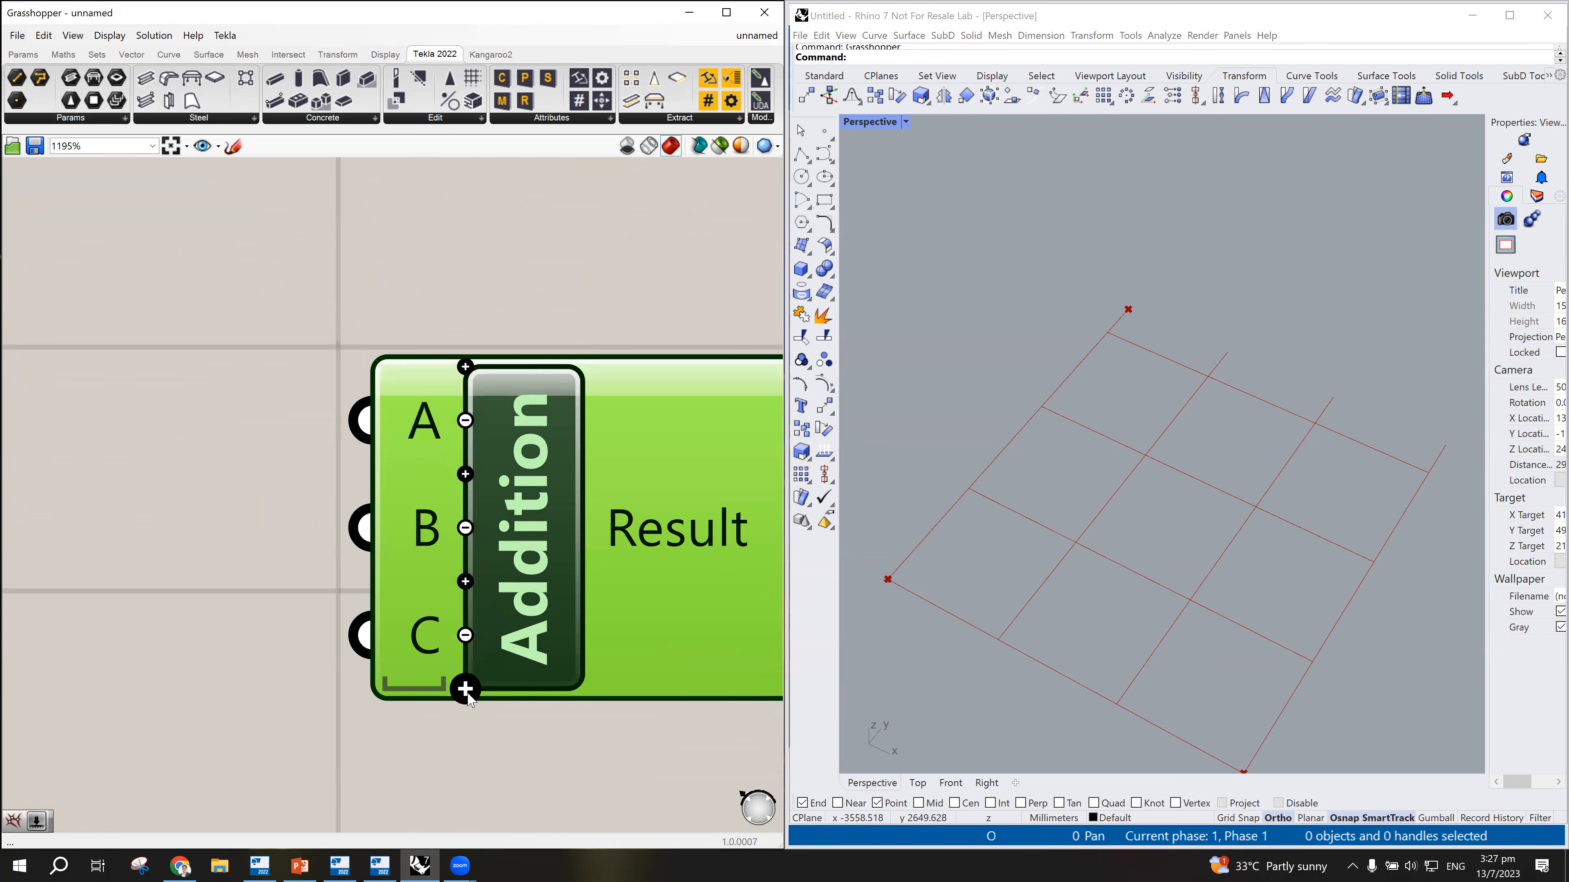
scroll(466, 693, down, 7)
Step: Connect the three 3000 spacing sliders of the Unit X chain to the lower Addition's A, B and C inputs
drag(85, 405, 443, 629)
drag(510, 488, 443, 653)
scroll(440, 650, down, 3)
scroll(661, 608, up, 3)
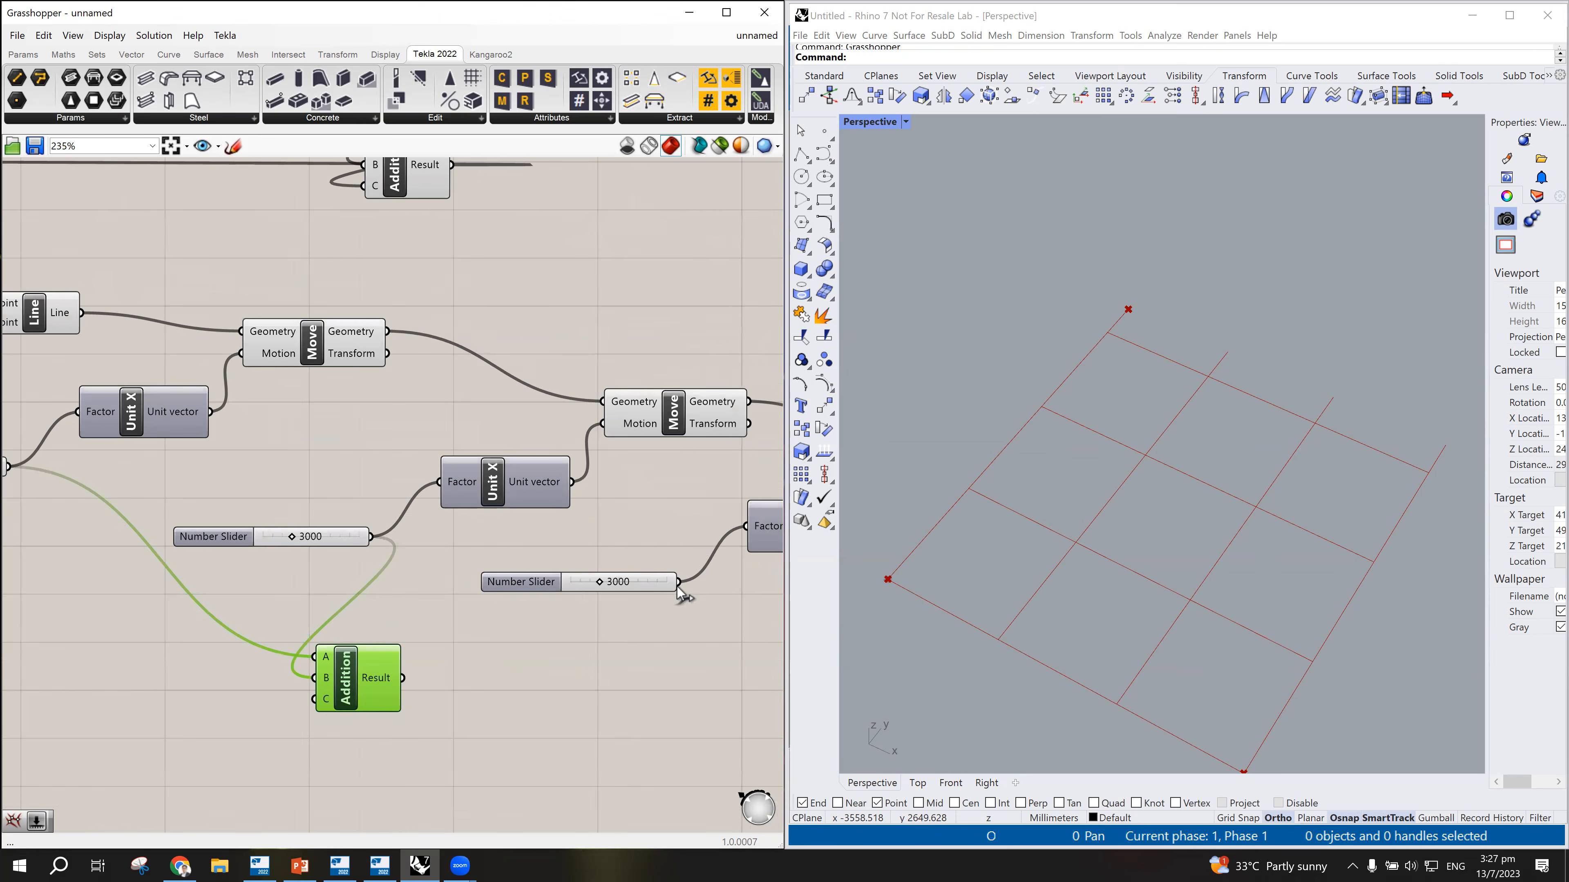
drag(680, 584, 304, 705)
scroll(305, 704, down, 6)
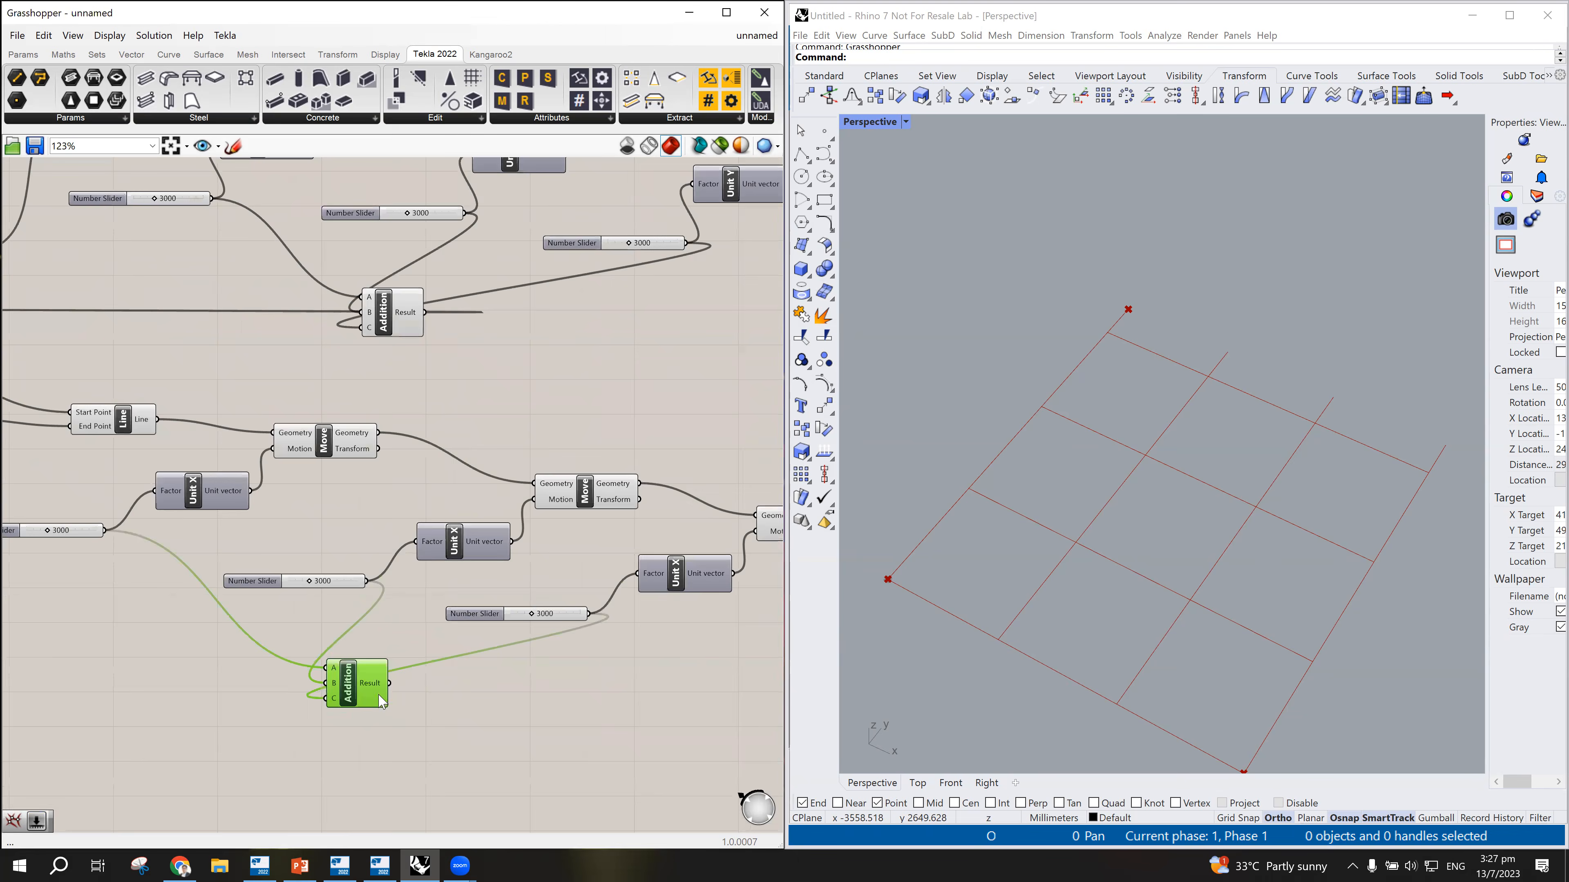
Step: Delete the slider on the lower chain's first Unit Y and connect the lower Addition's Result to its Factor input instead
scroll(99, 593, up, 4)
click(98, 592)
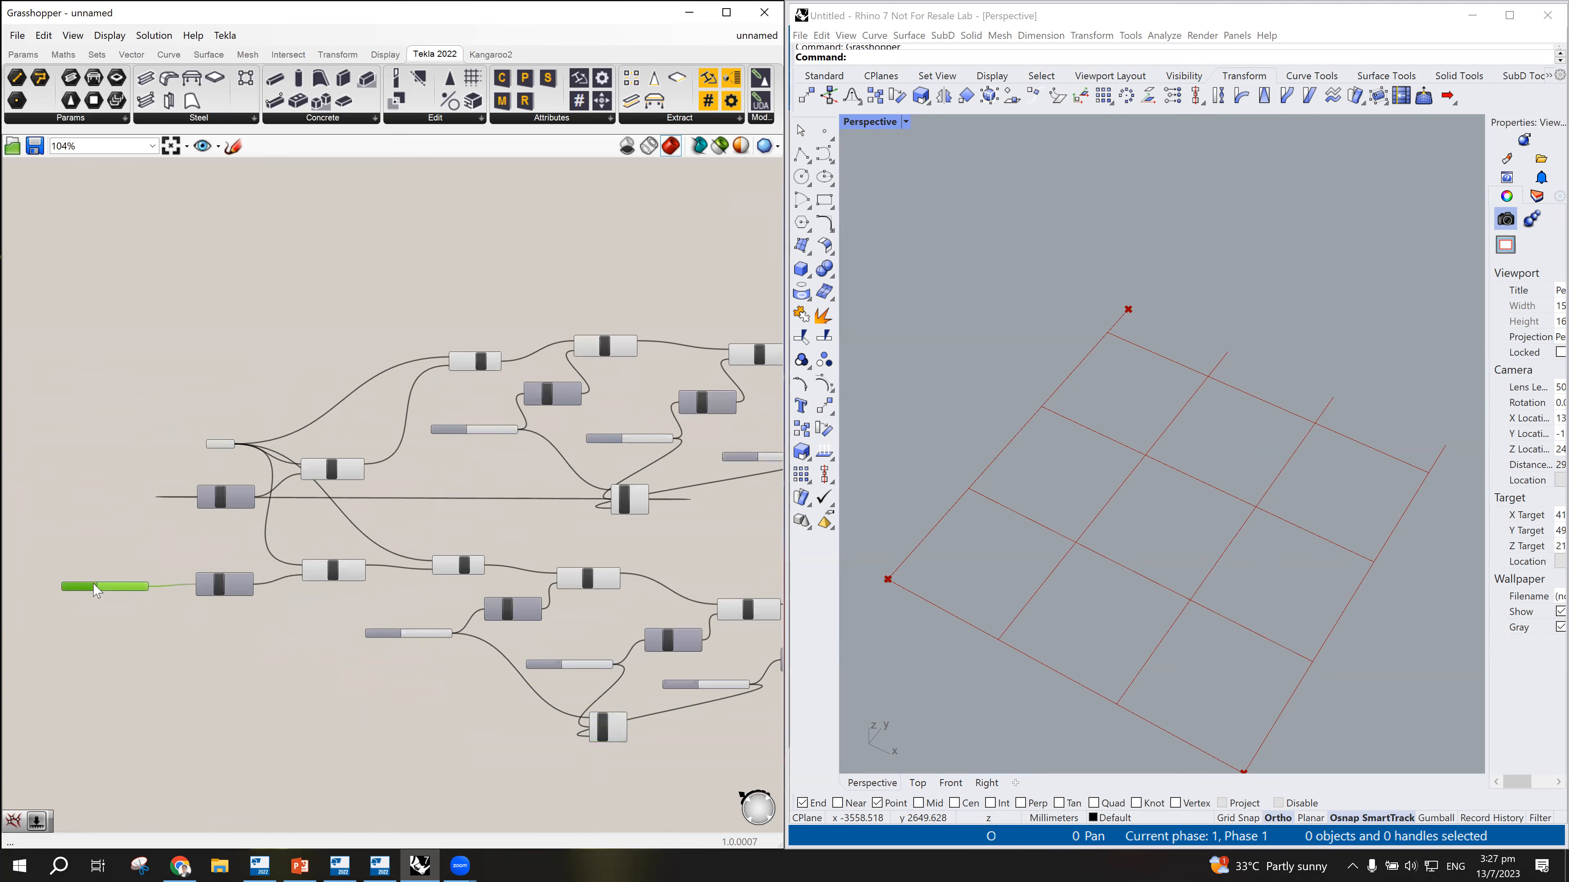
key(Delete)
scroll(420, 585, down, 2)
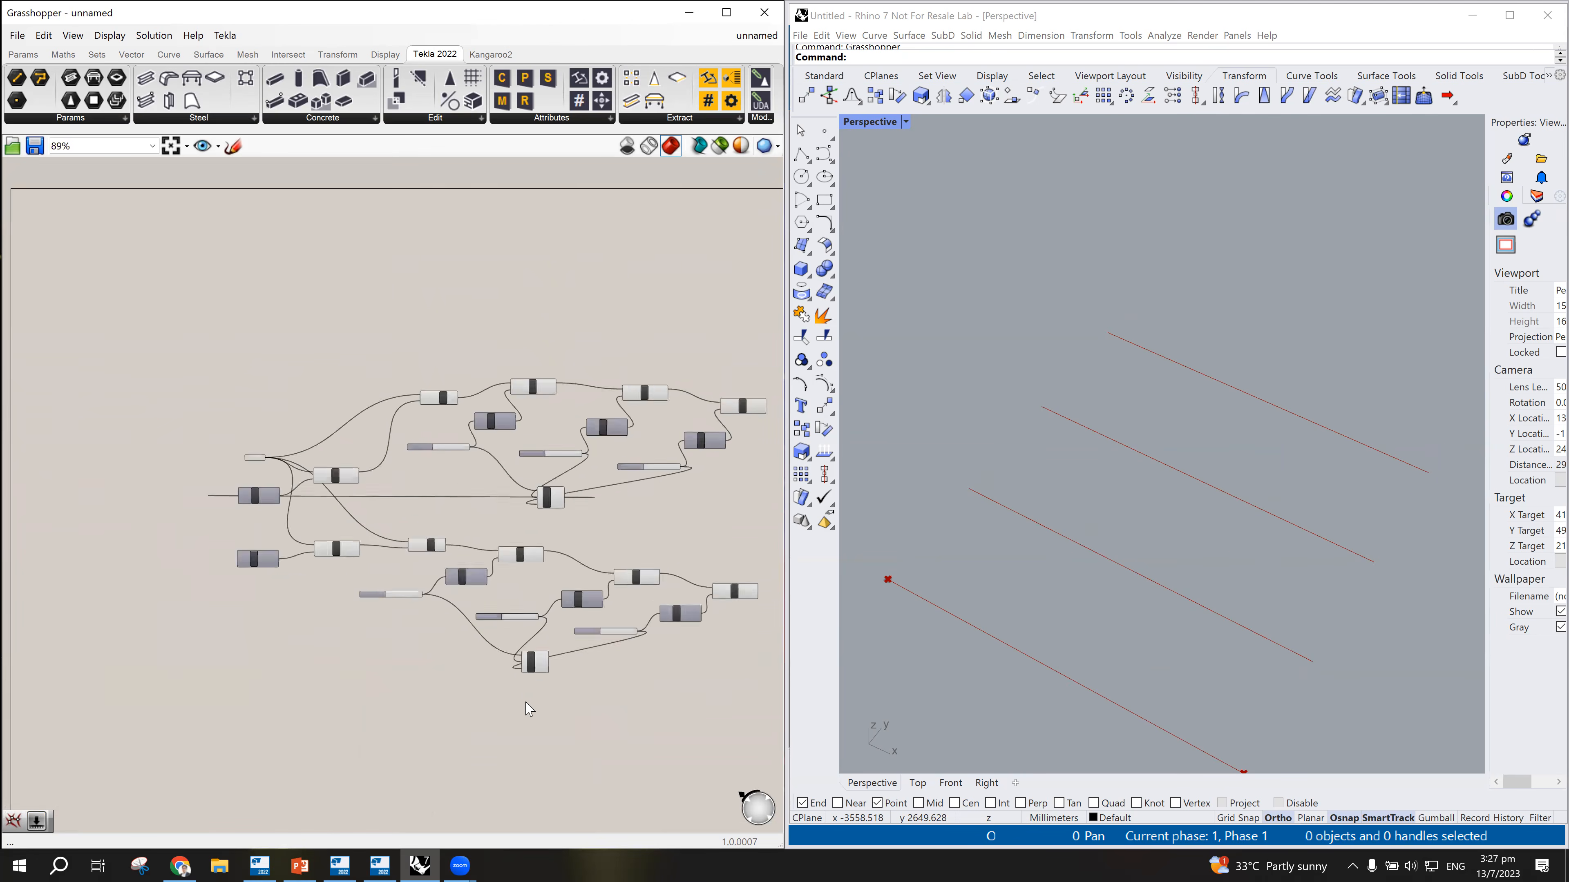
scroll(564, 627, up, 3)
drag(563, 629, 53, 461)
scroll(375, 610, down, 2)
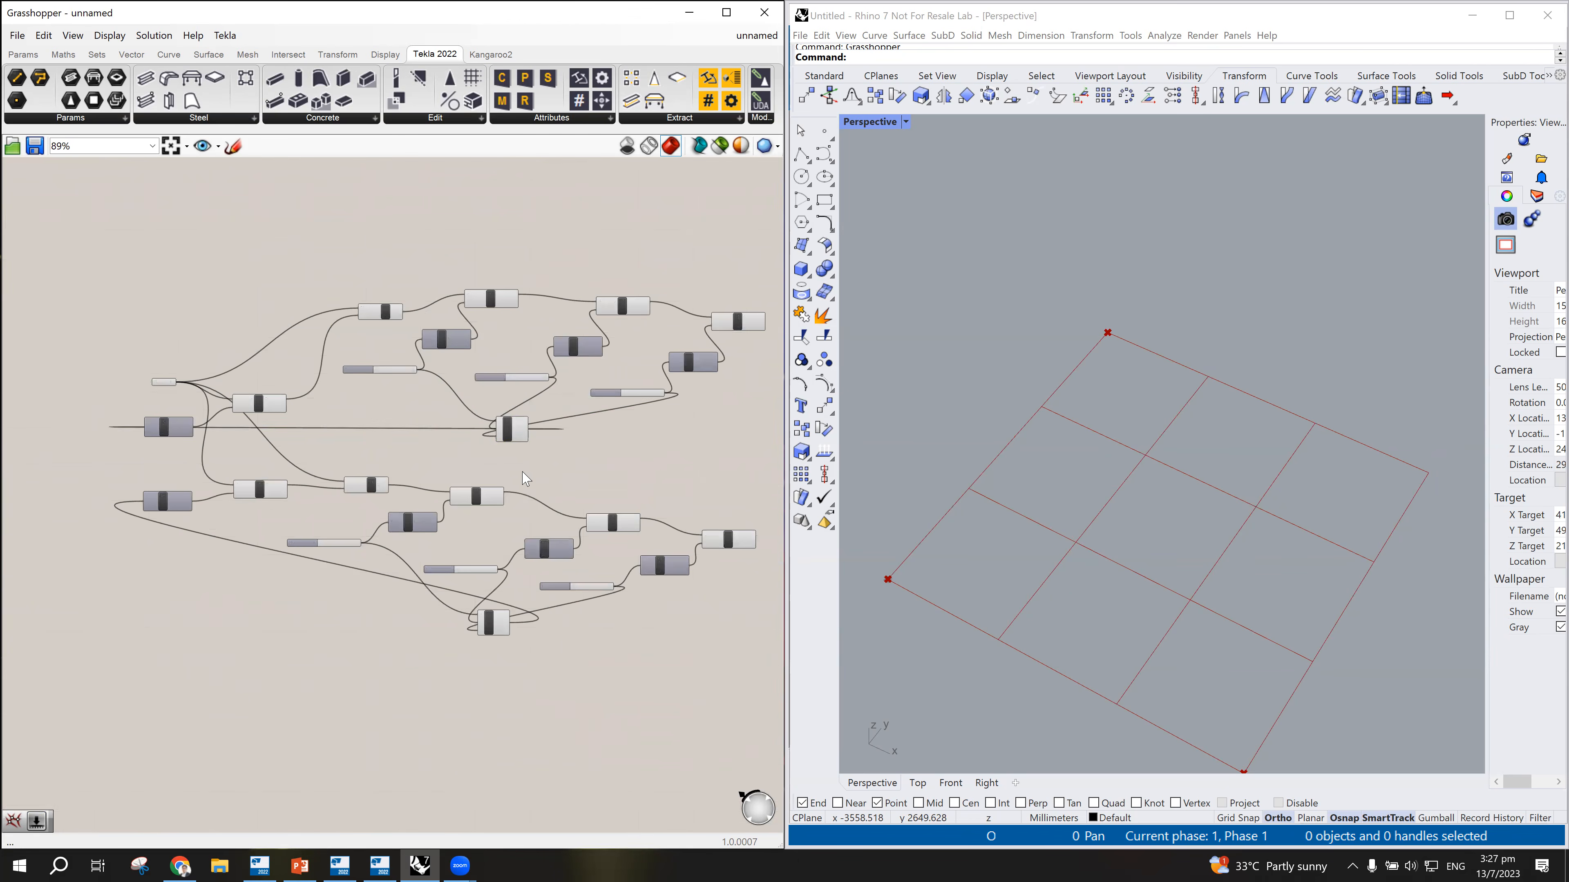
Step: Reposition the upper Addition above the Unit Y chain and move the base point component slightly up
drag(521, 431, 518, 243)
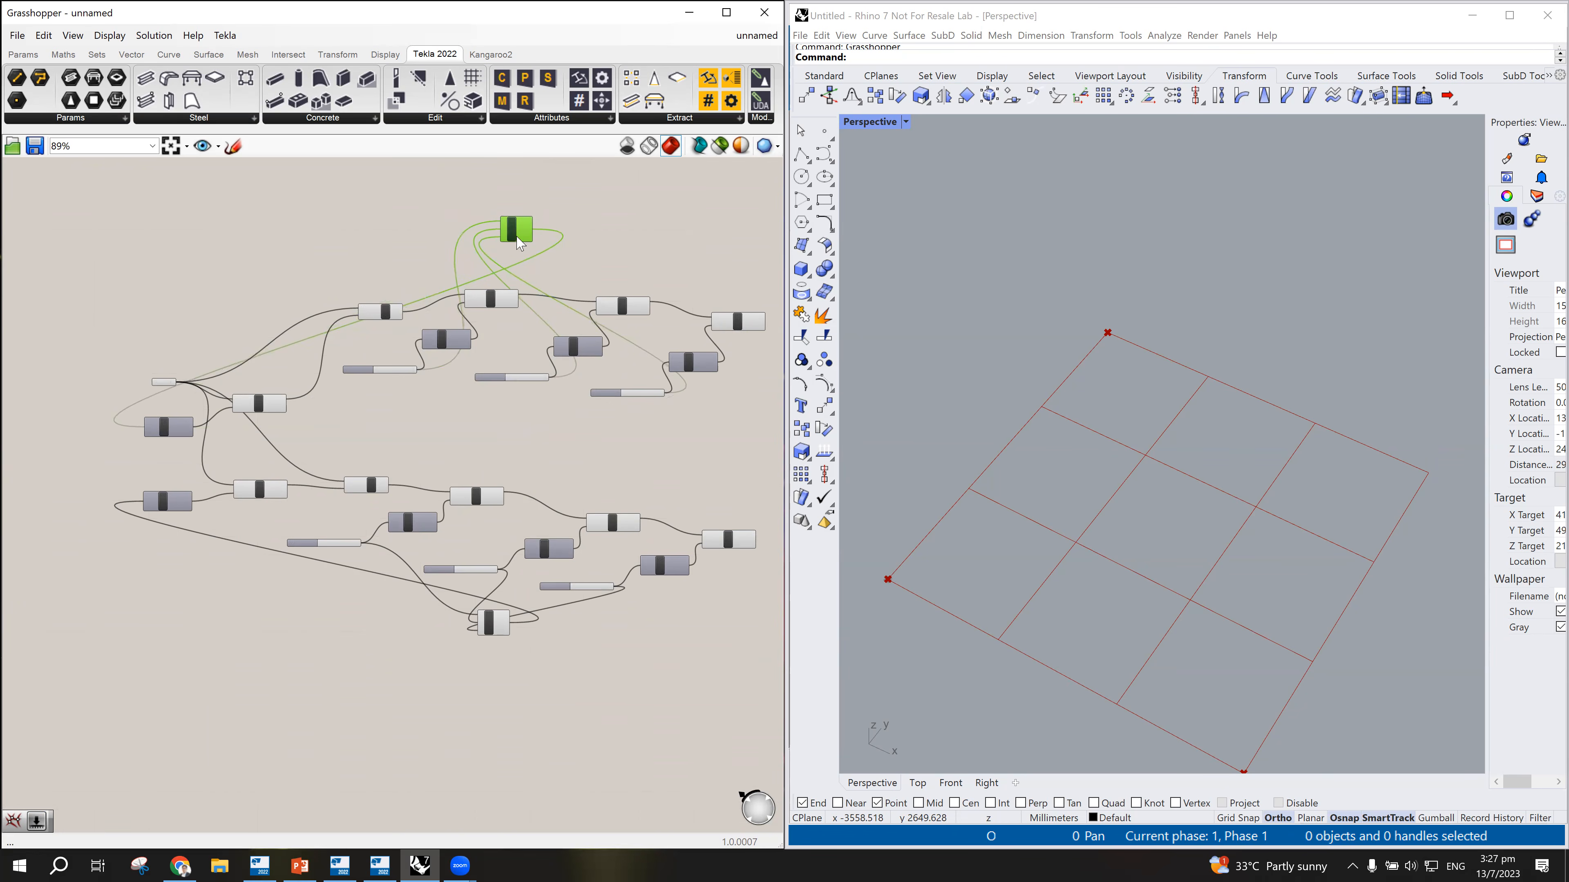
drag(166, 388, 158, 343)
click(546, 421)
Step: Examine the grid corners in the Rhino viewport and compare them with the Addition wiring of both chains
scroll(540, 426, up, 2)
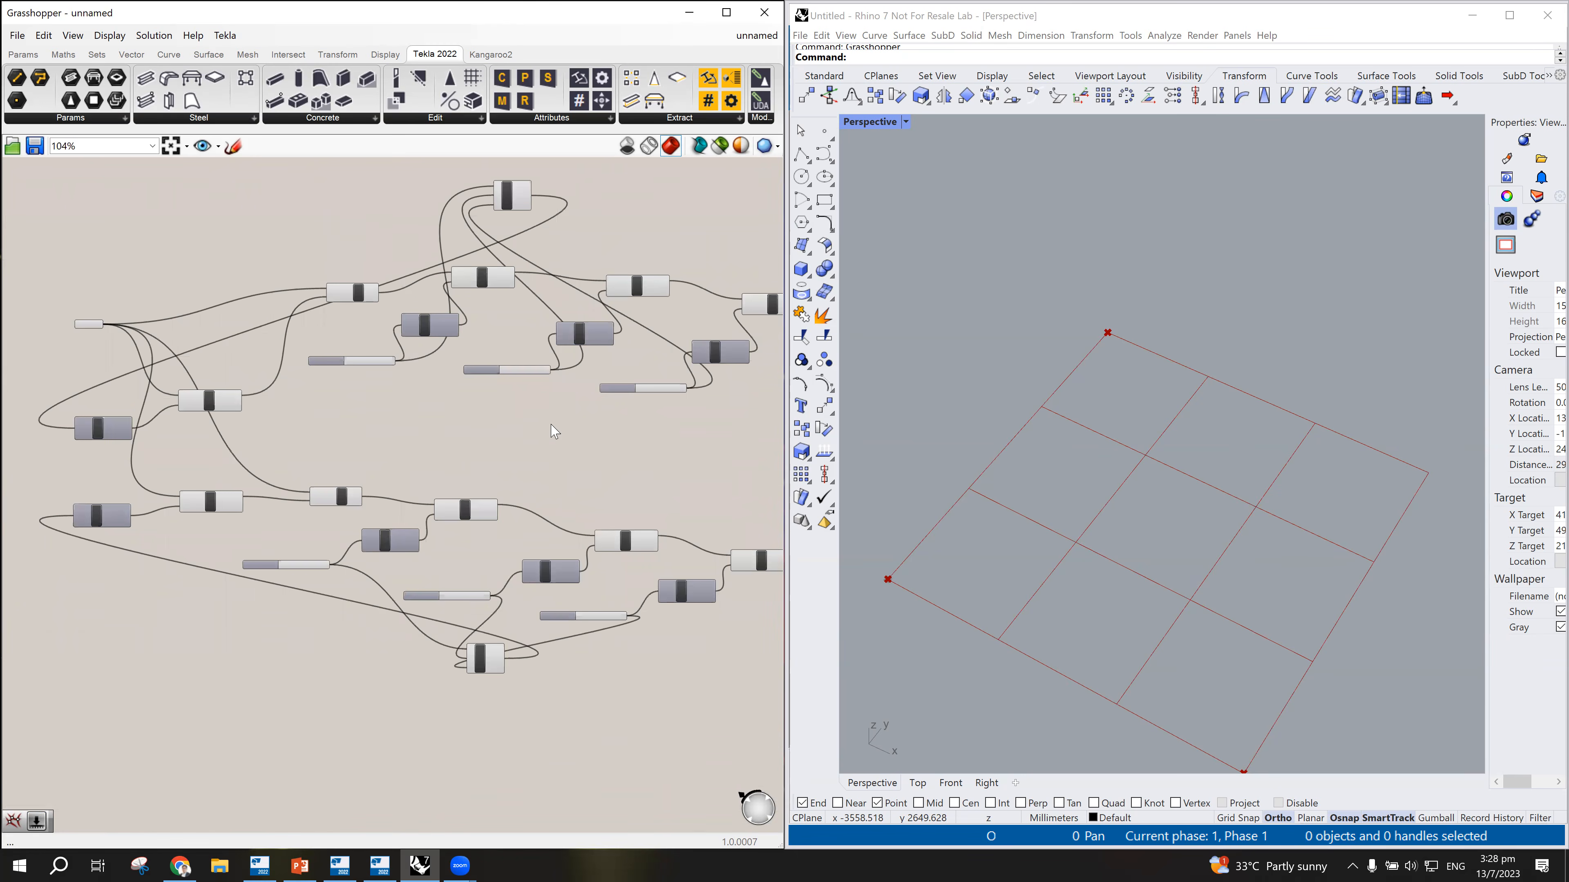
scroll(457, 591, up, 1)
middle_click(564, 635)
right_drag(639, 695, 640, 770)
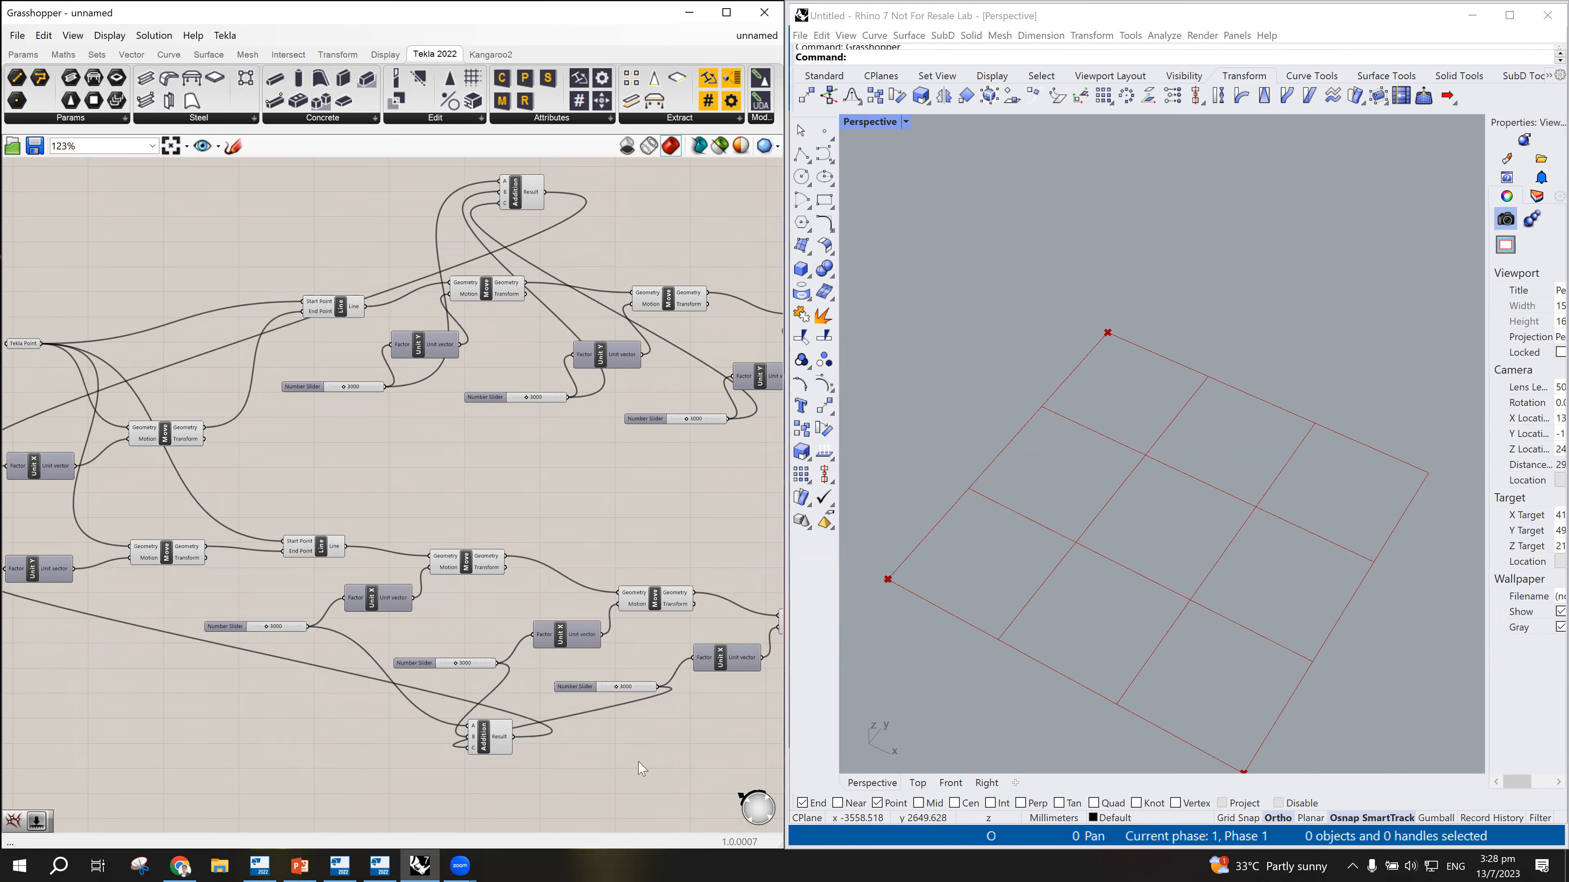
scroll(1209, 630, down, 4)
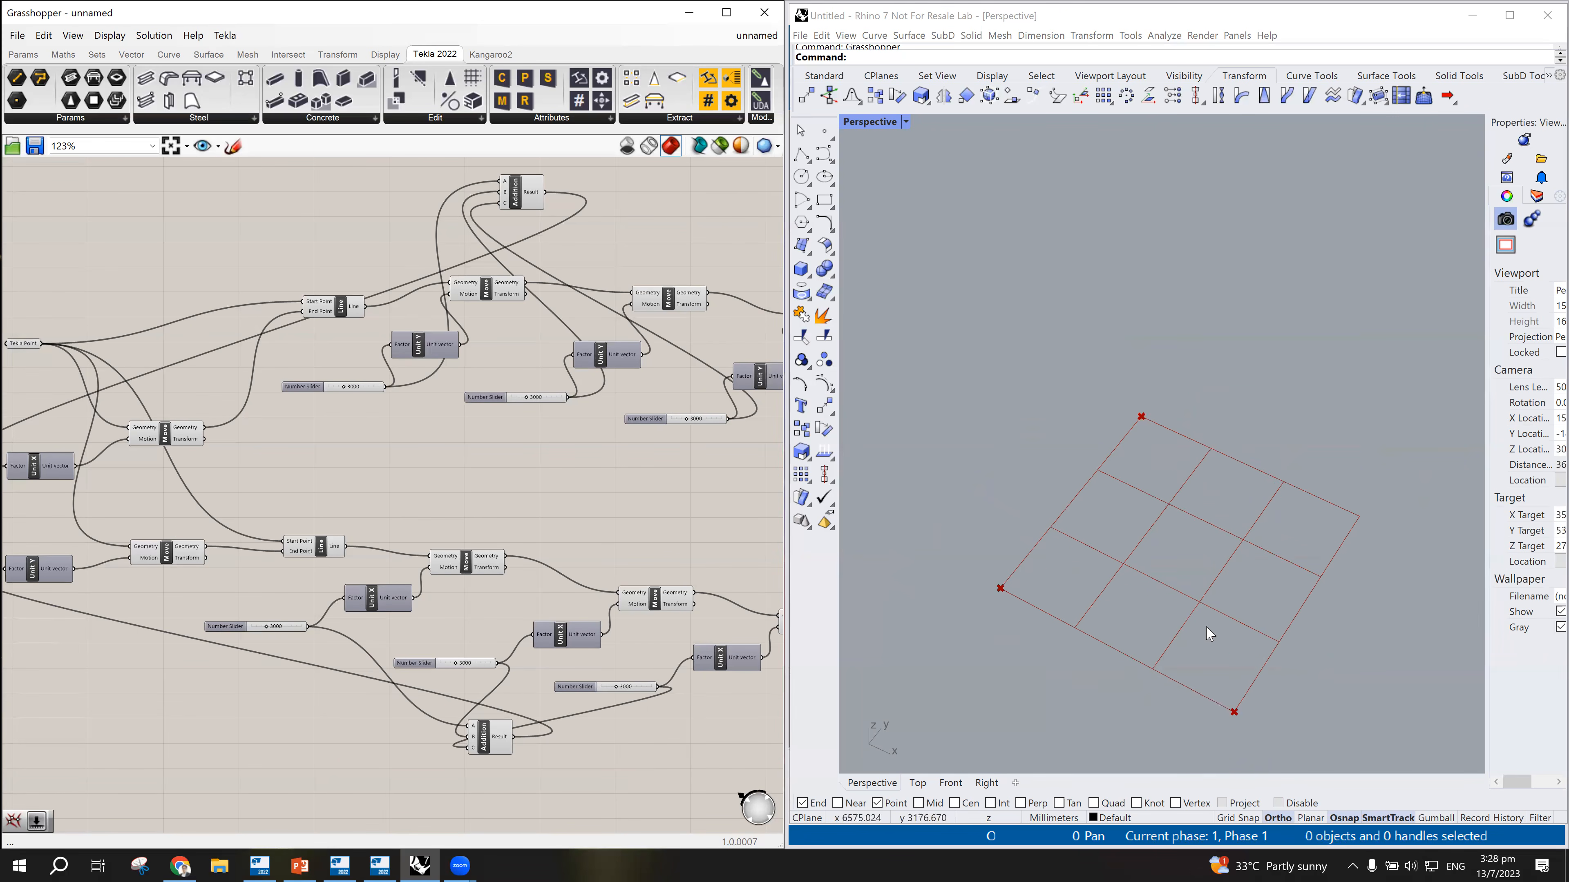
scroll(1246, 614, up, 4)
scroll(1238, 609, down, 3)
scroll(1234, 609, up, 2)
scroll(1248, 591, down, 2)
scroll(1257, 597, up, 2)
scroll(470, 511, down, 2)
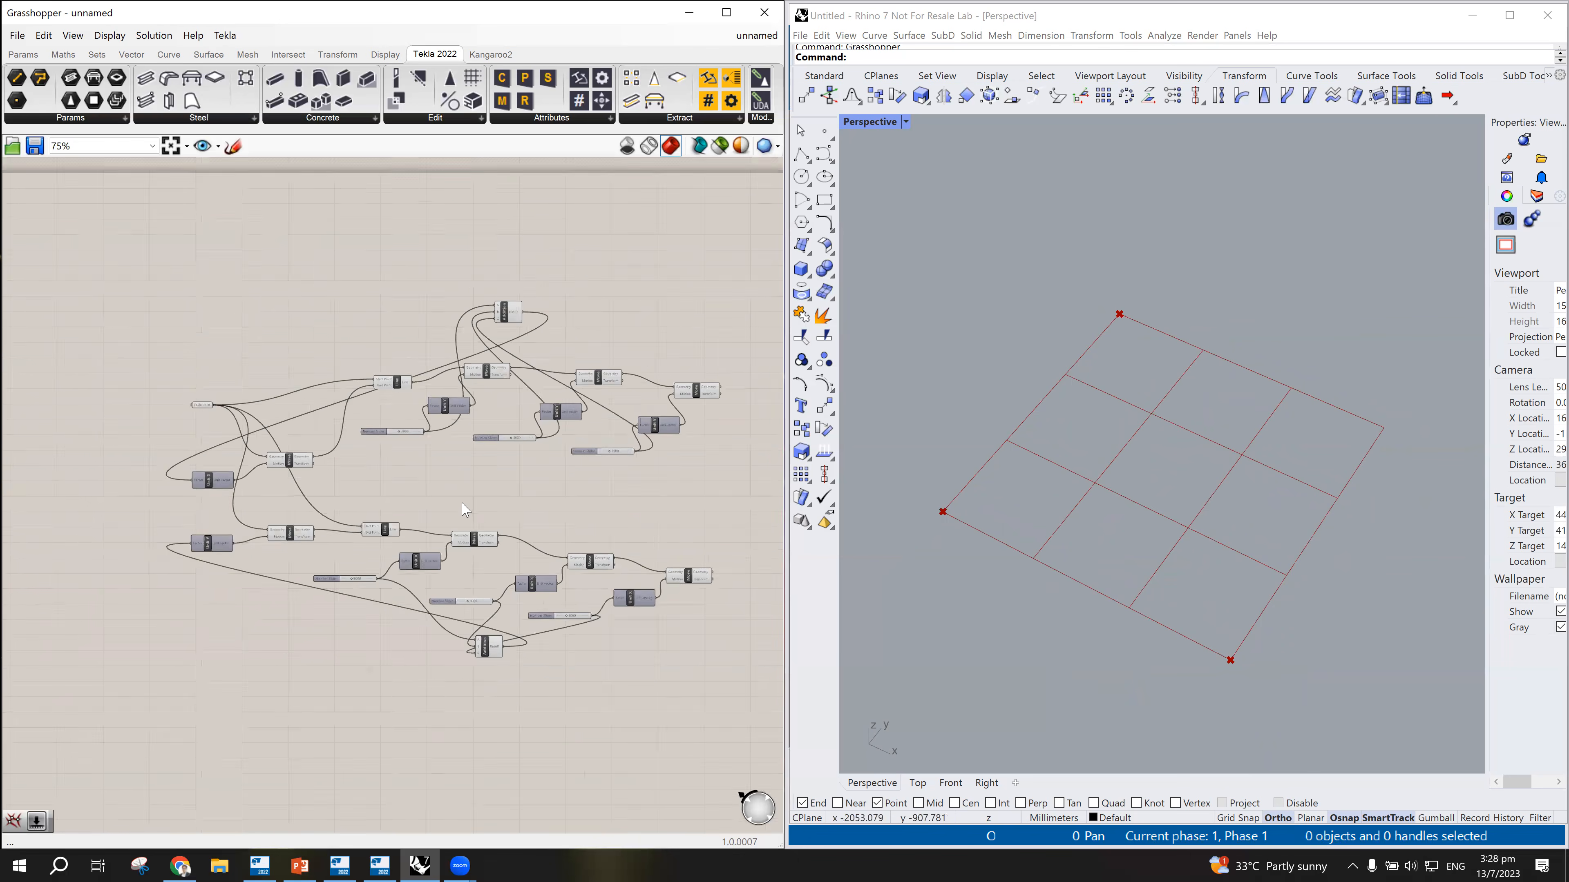
scroll(670, 543, up, 1)
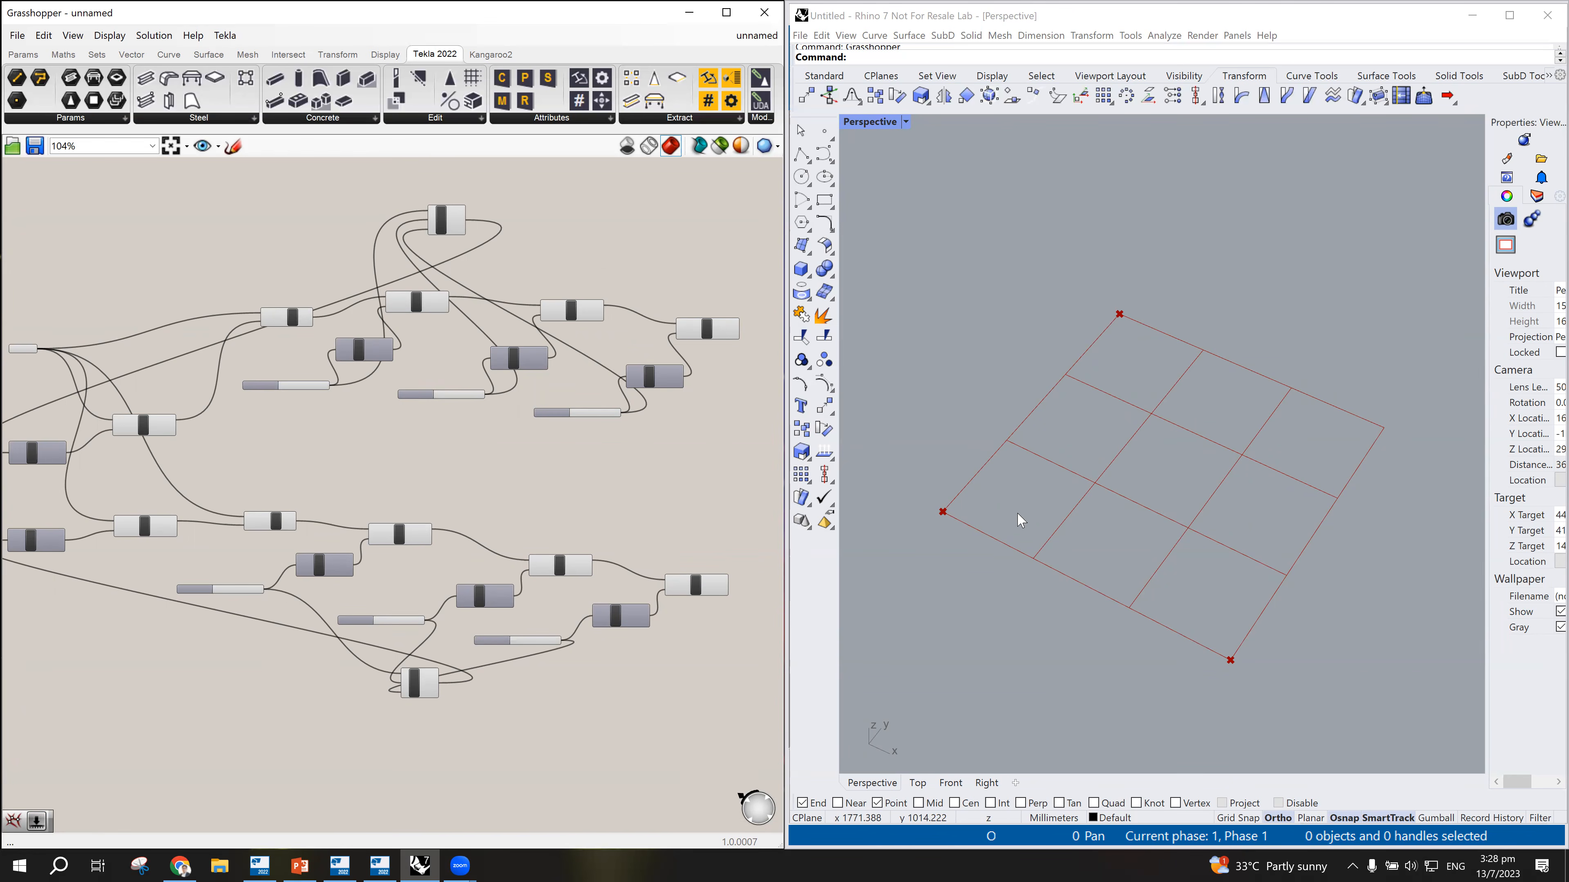
scroll(641, 463, down, 2)
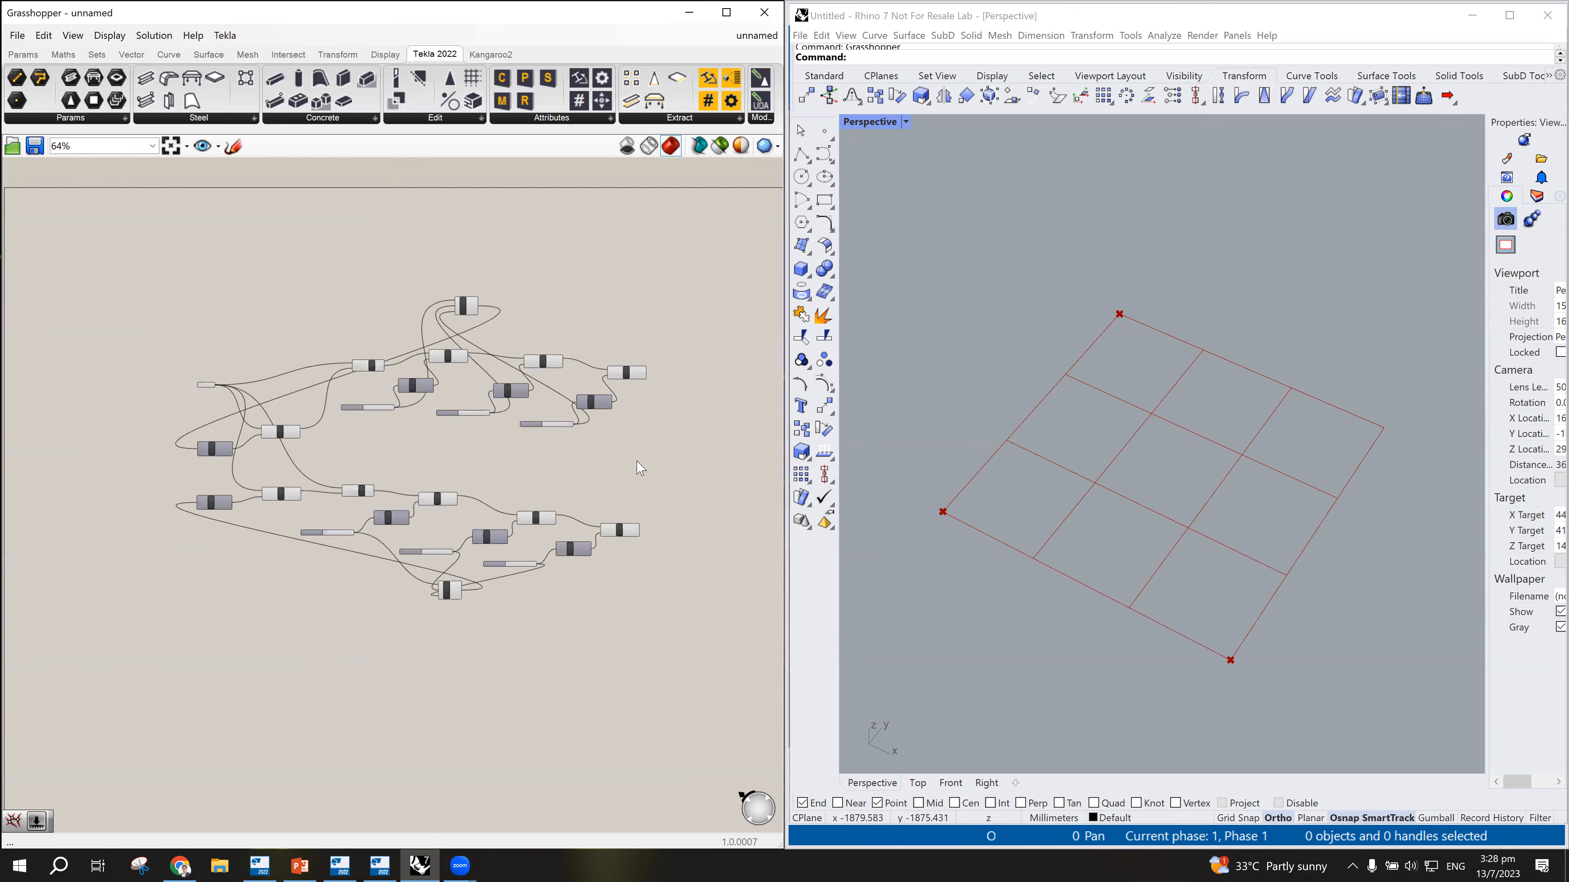
scroll(652, 473, up, 3)
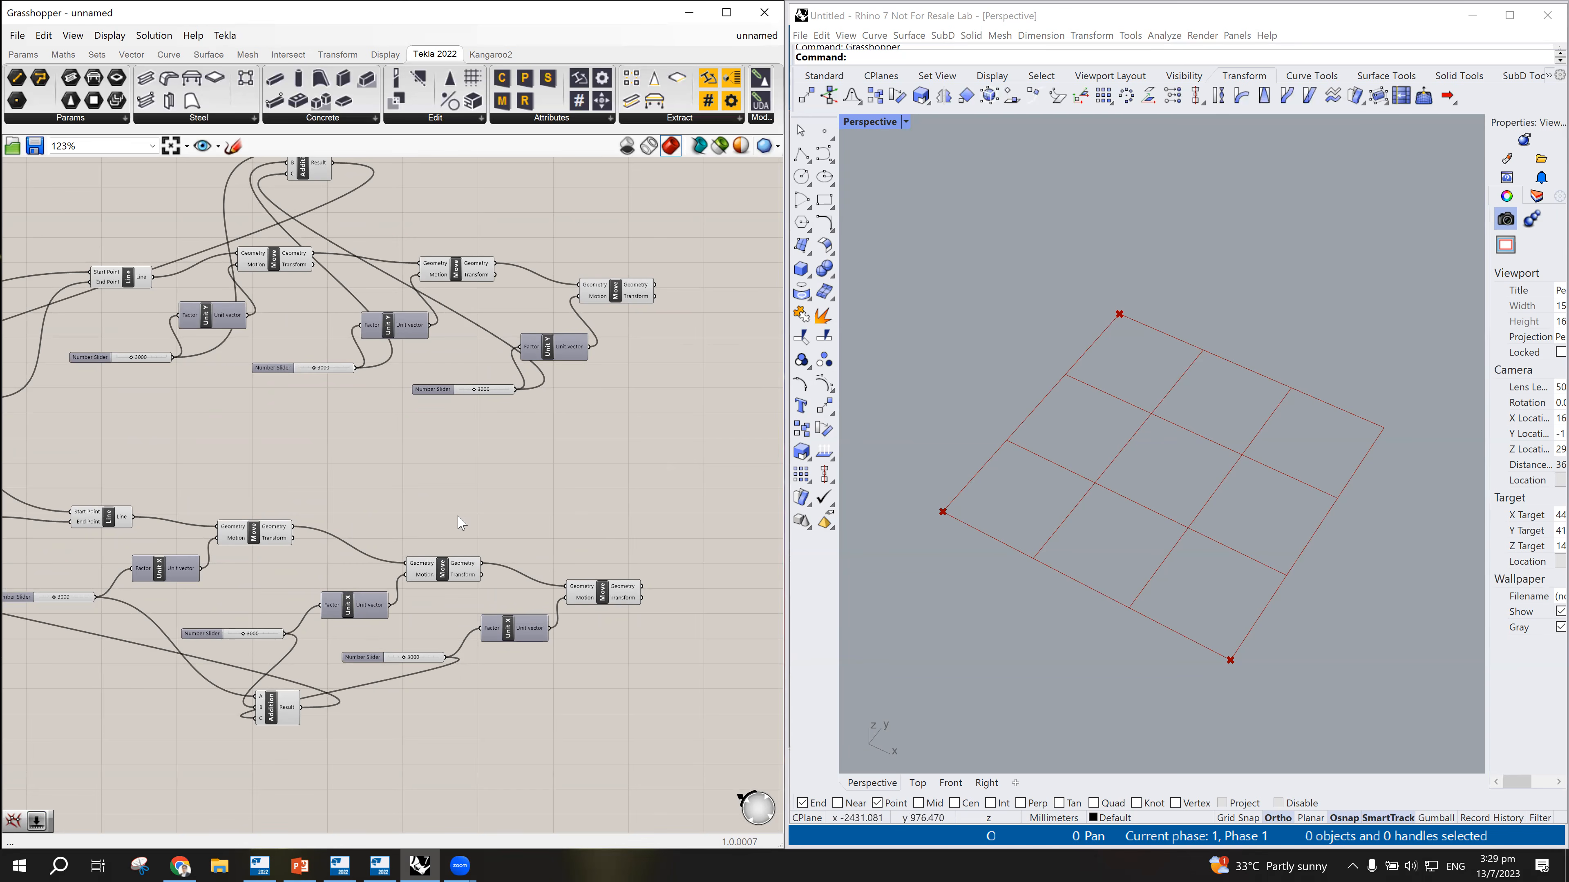
scroll(459, 517, down, 2)
scroll(322, 378, up, 4)
scroll(349, 340, down, 3)
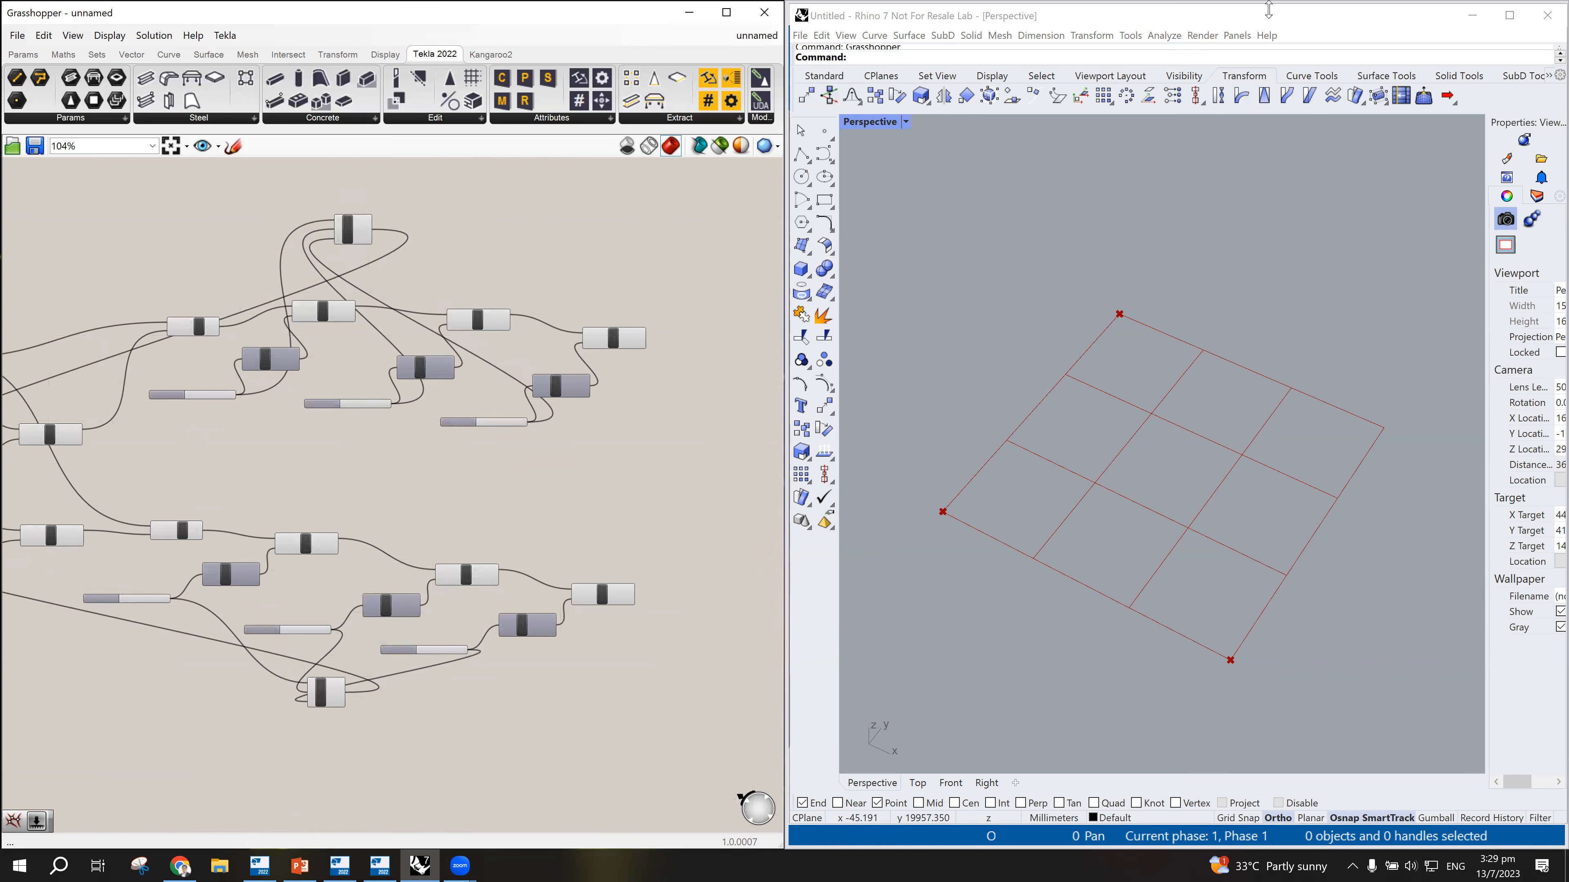
Step: Move the Rhino window aside to check the Tekla Structures model view, and put the Rhino window back beside Grasshopper
click(1198, 30)
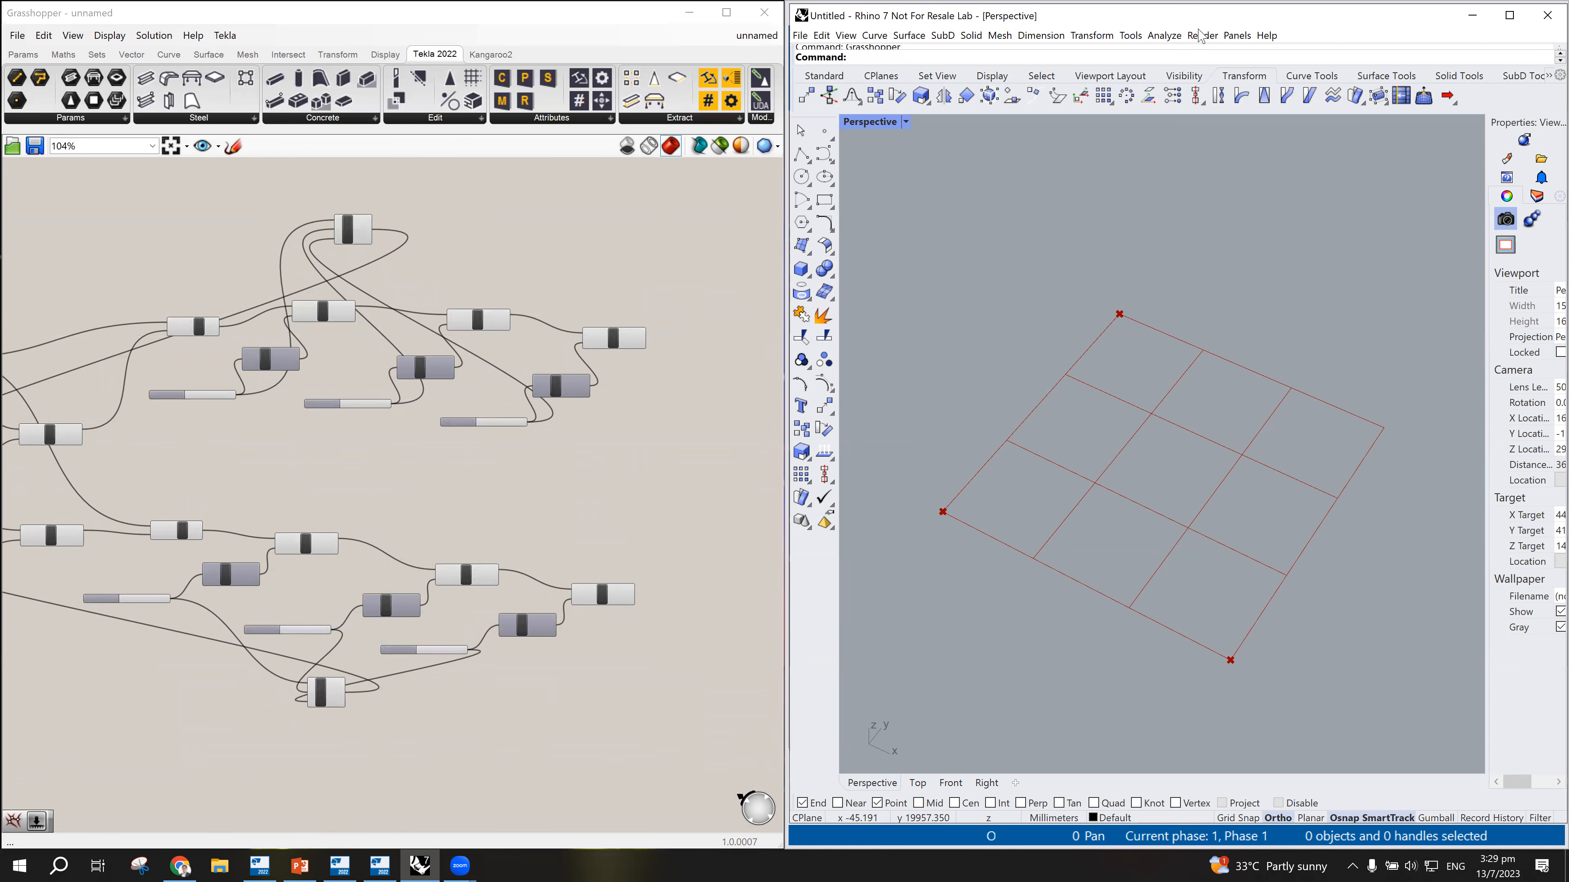
drag(1198, 29, 783, 27)
scroll(1383, 355, down, 8)
scroll(1392, 349, up, 4)
scroll(1299, 497, up, 4)
right_click(1297, 449)
click(1316, 505)
click(1250, 435)
click(611, 268)
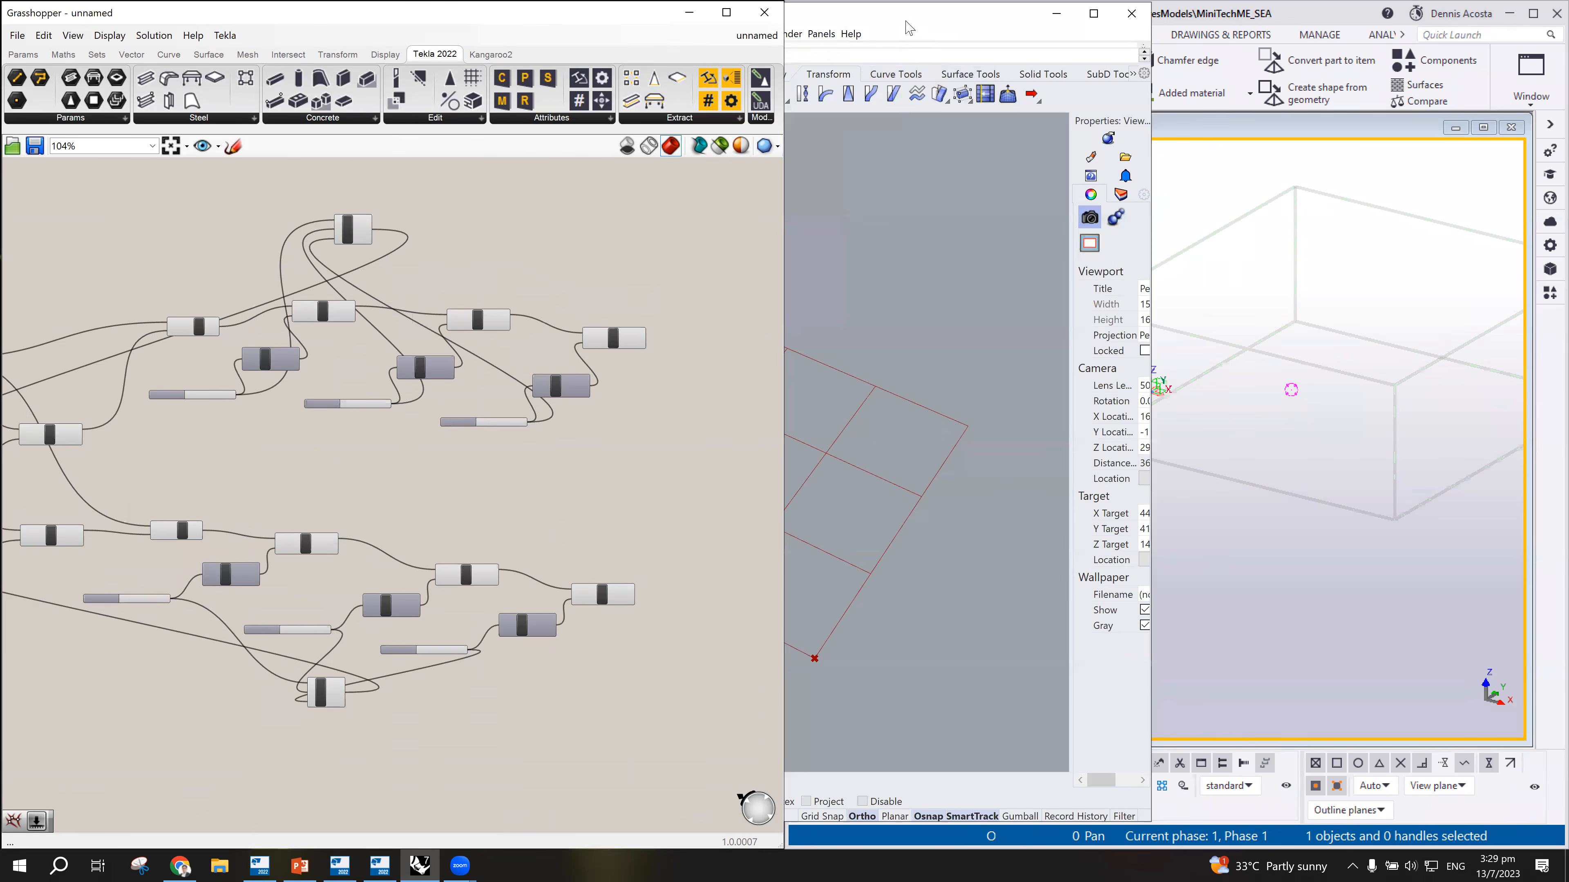
drag(900, 21, 1243, 23)
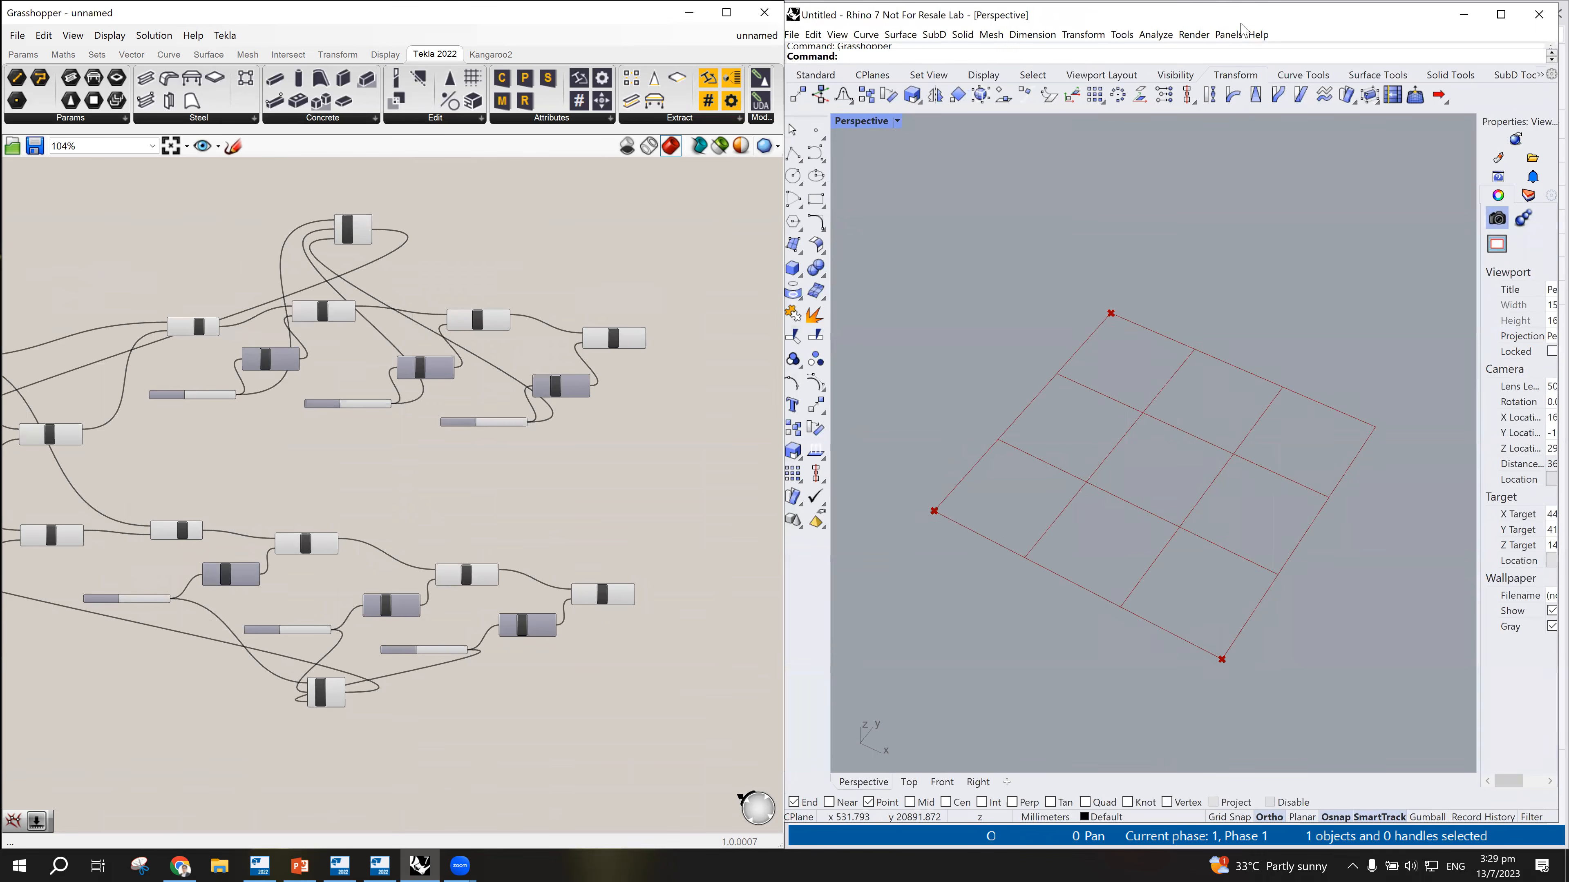
Step: Switch to the Rhino-GH-Tekla.pptx presentation in PowerPoint, review slides 12 to 16 and return to Grasshopper and Rhino
scroll(600, 499, up, 2)
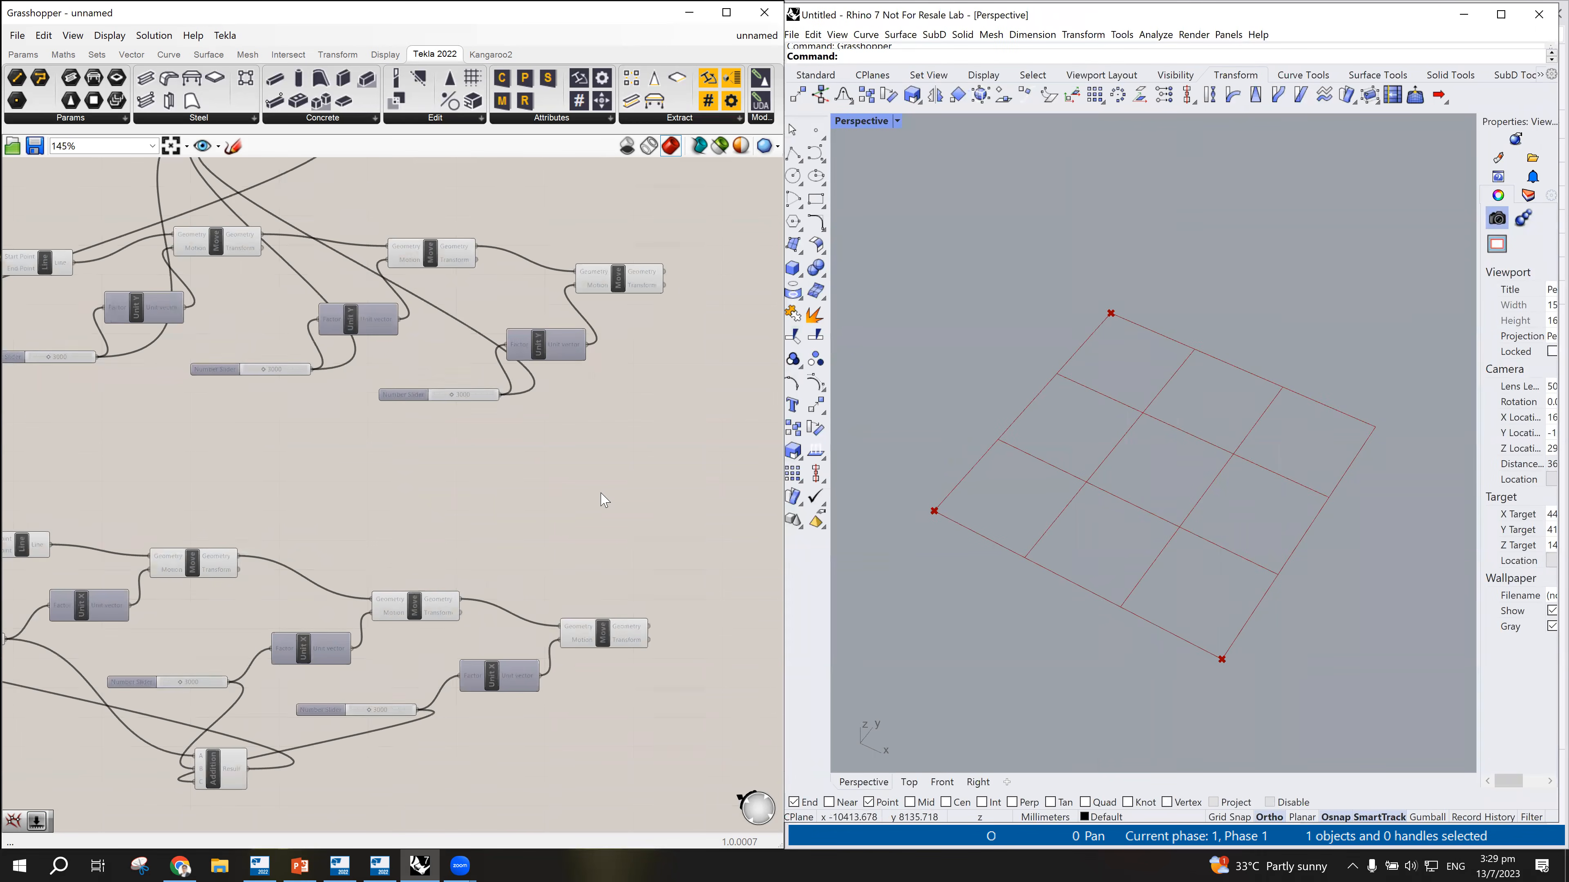
scroll(544, 465, down, 1)
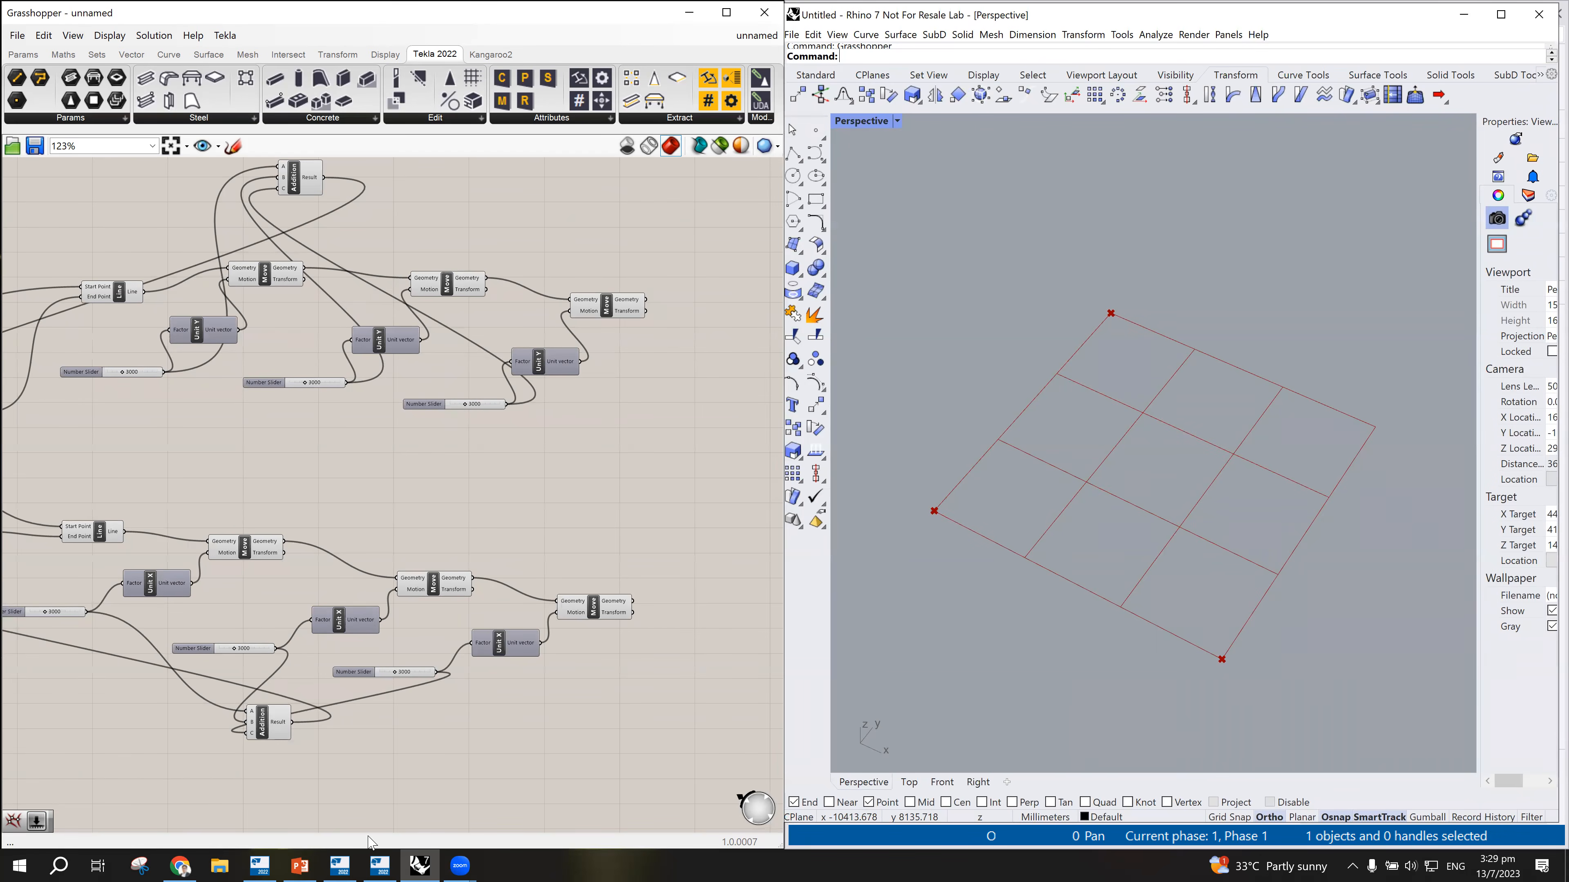
click(302, 865)
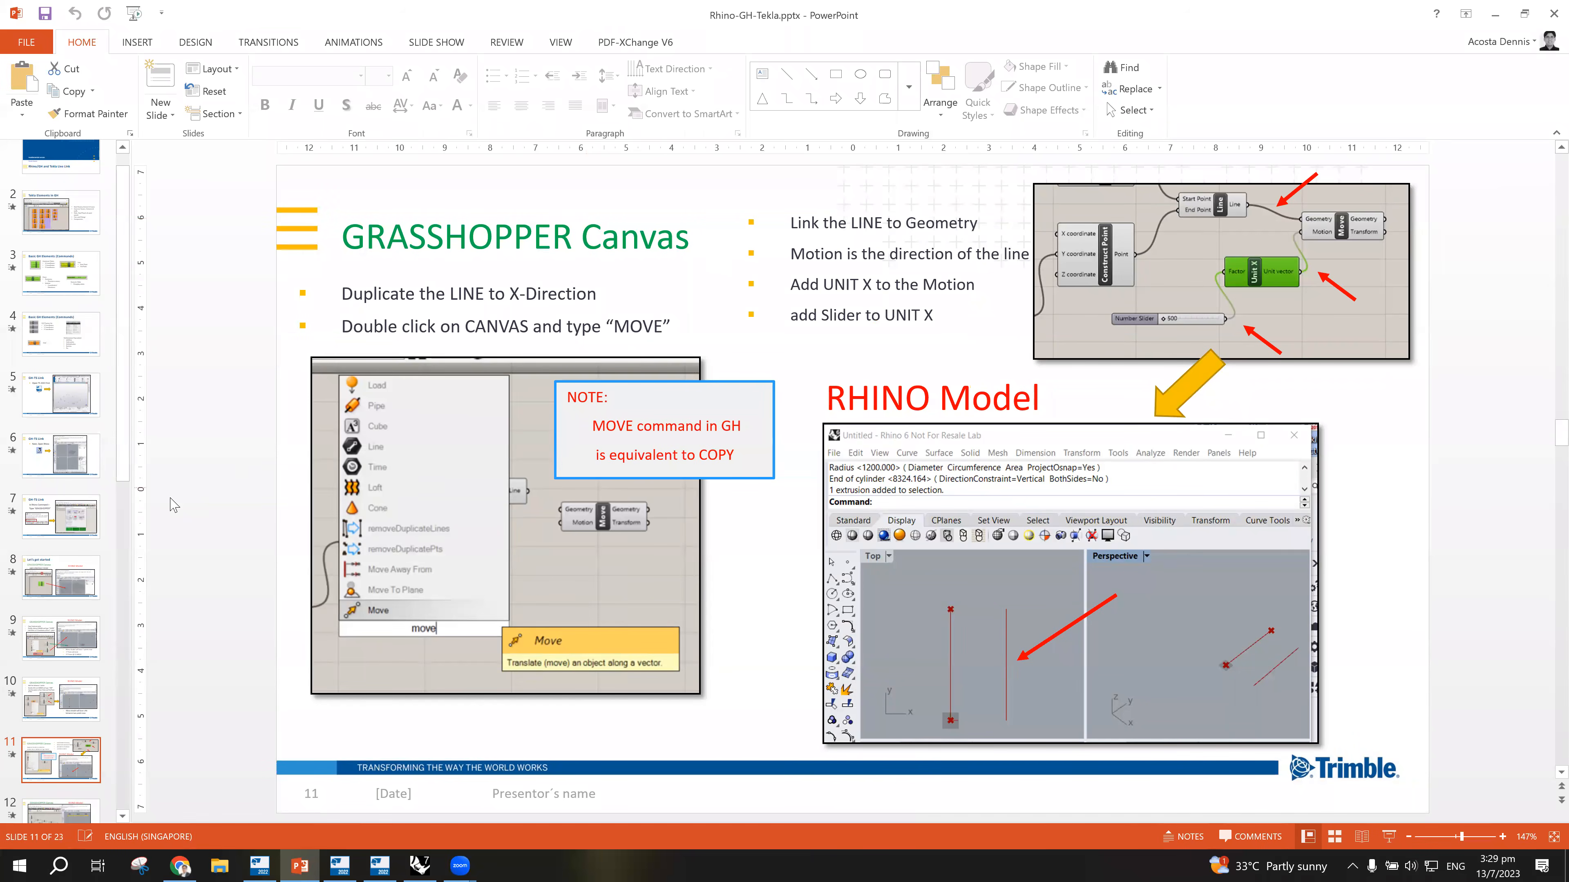
scroll(53, 593, down, 3)
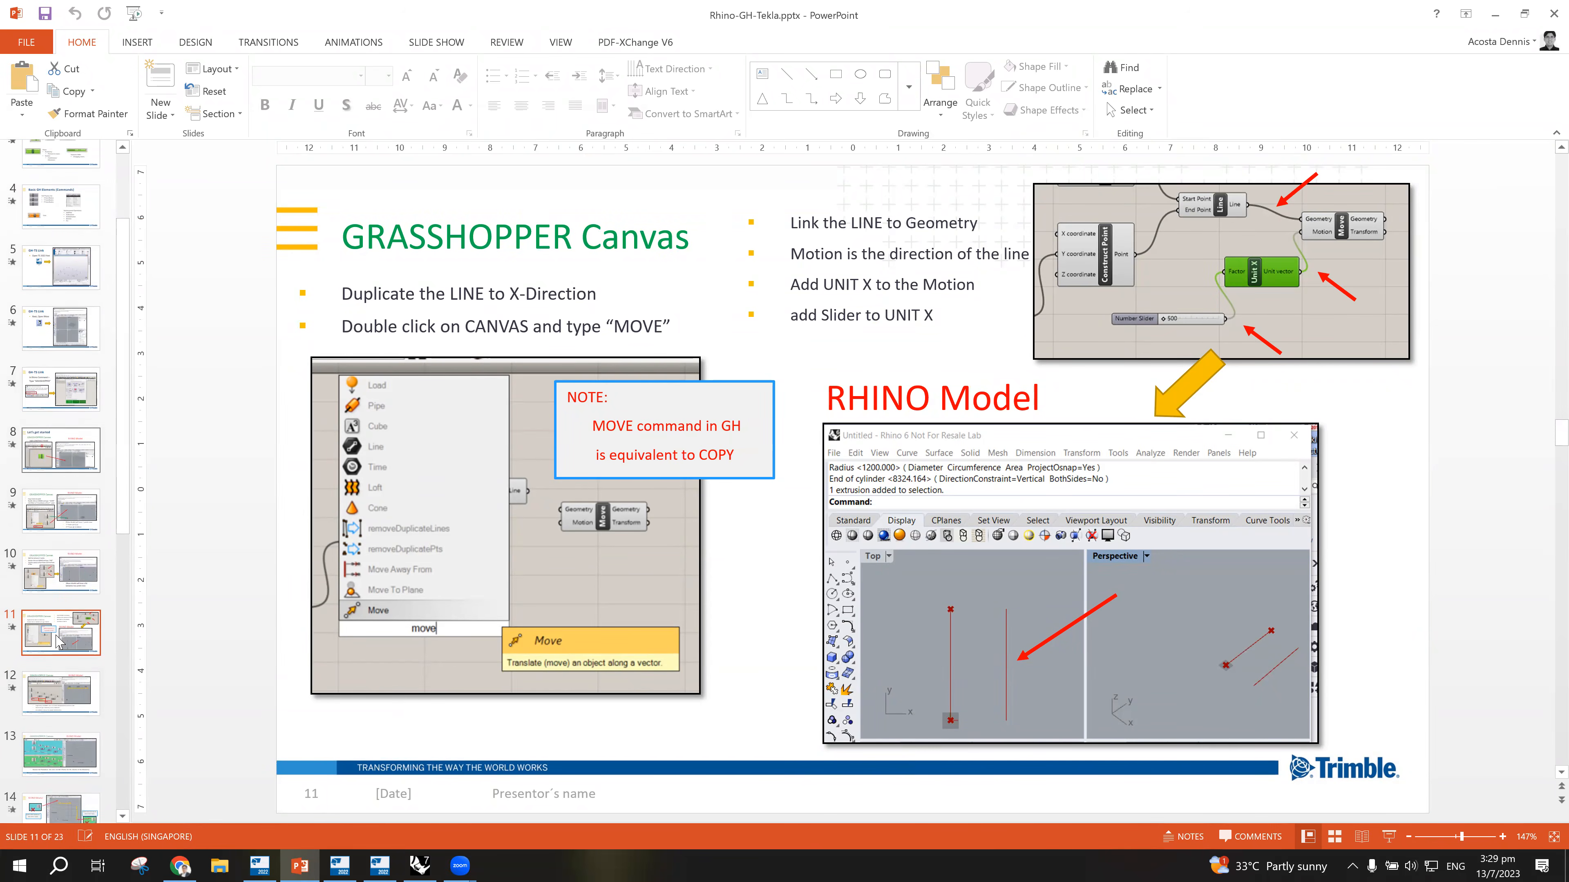
click(63, 701)
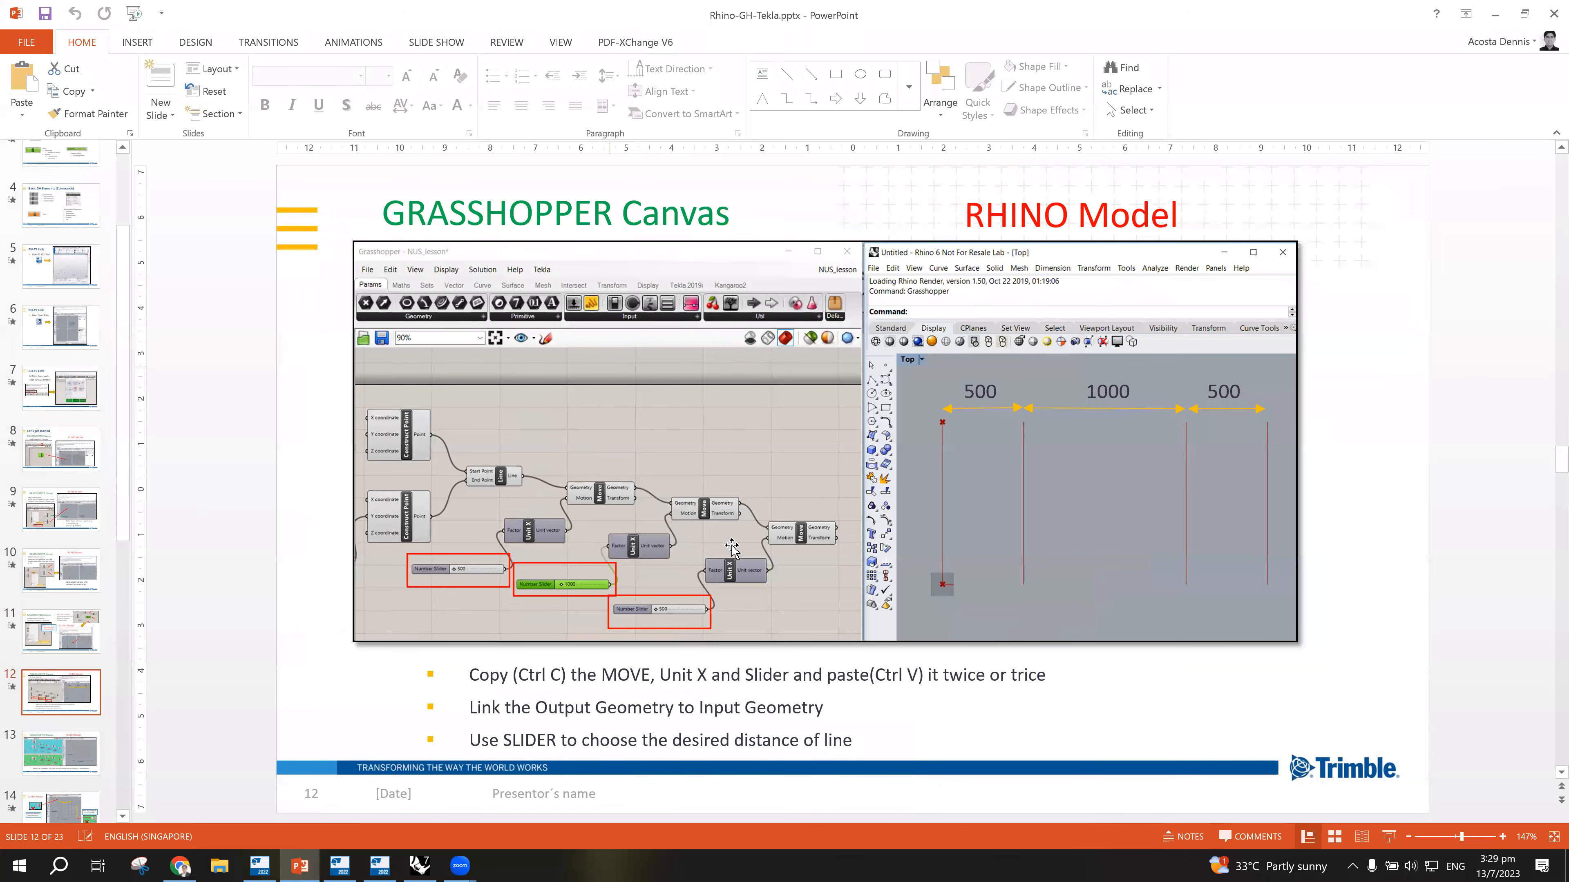
click(63, 759)
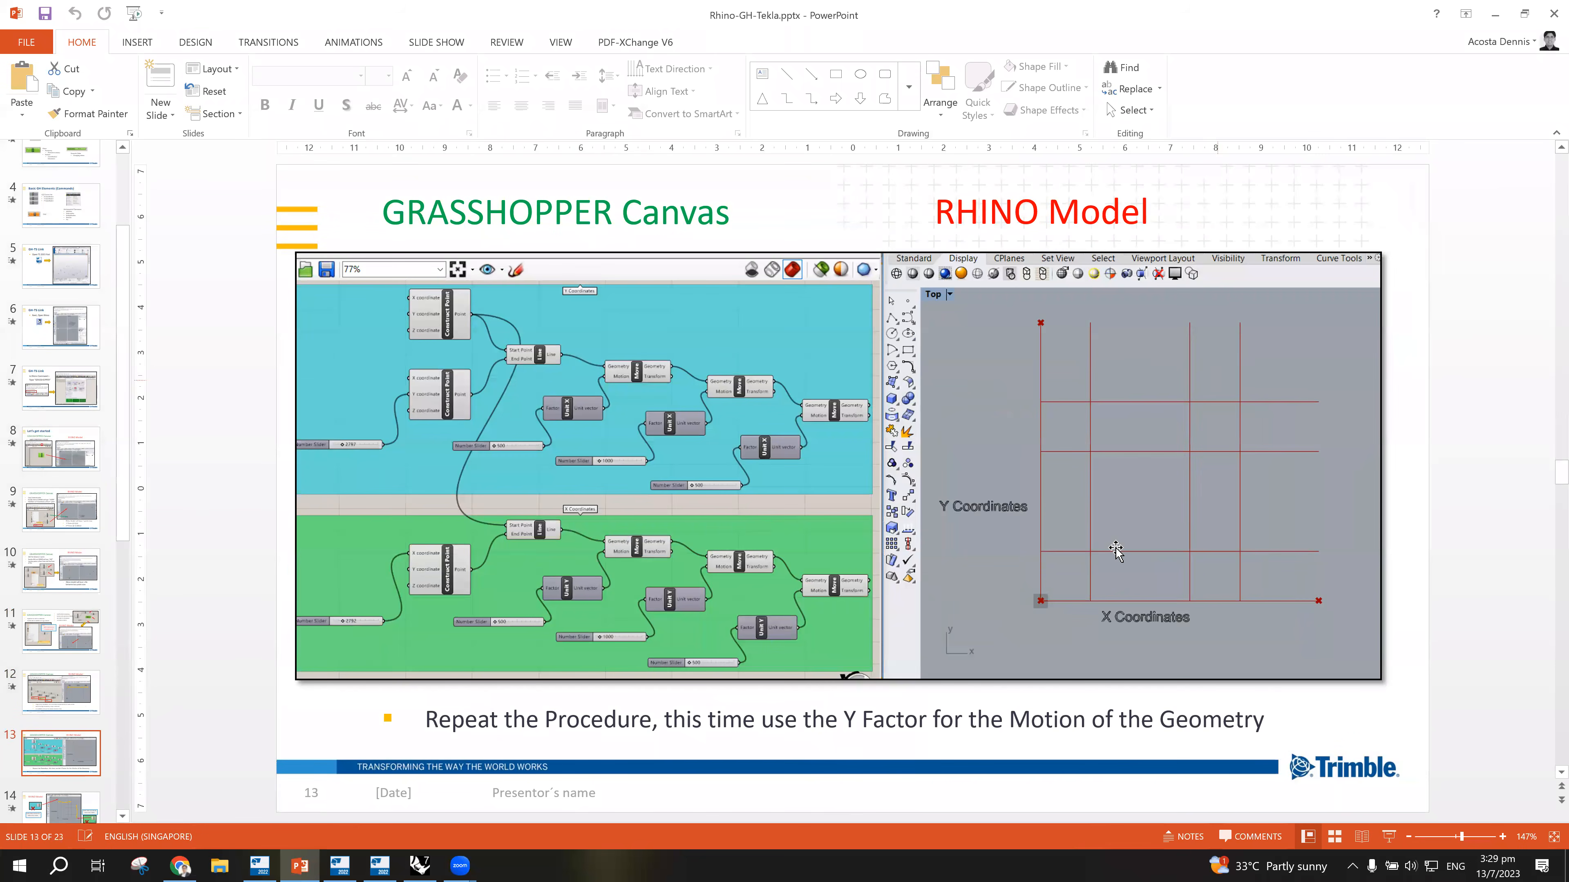
scroll(53, 718, down, 3)
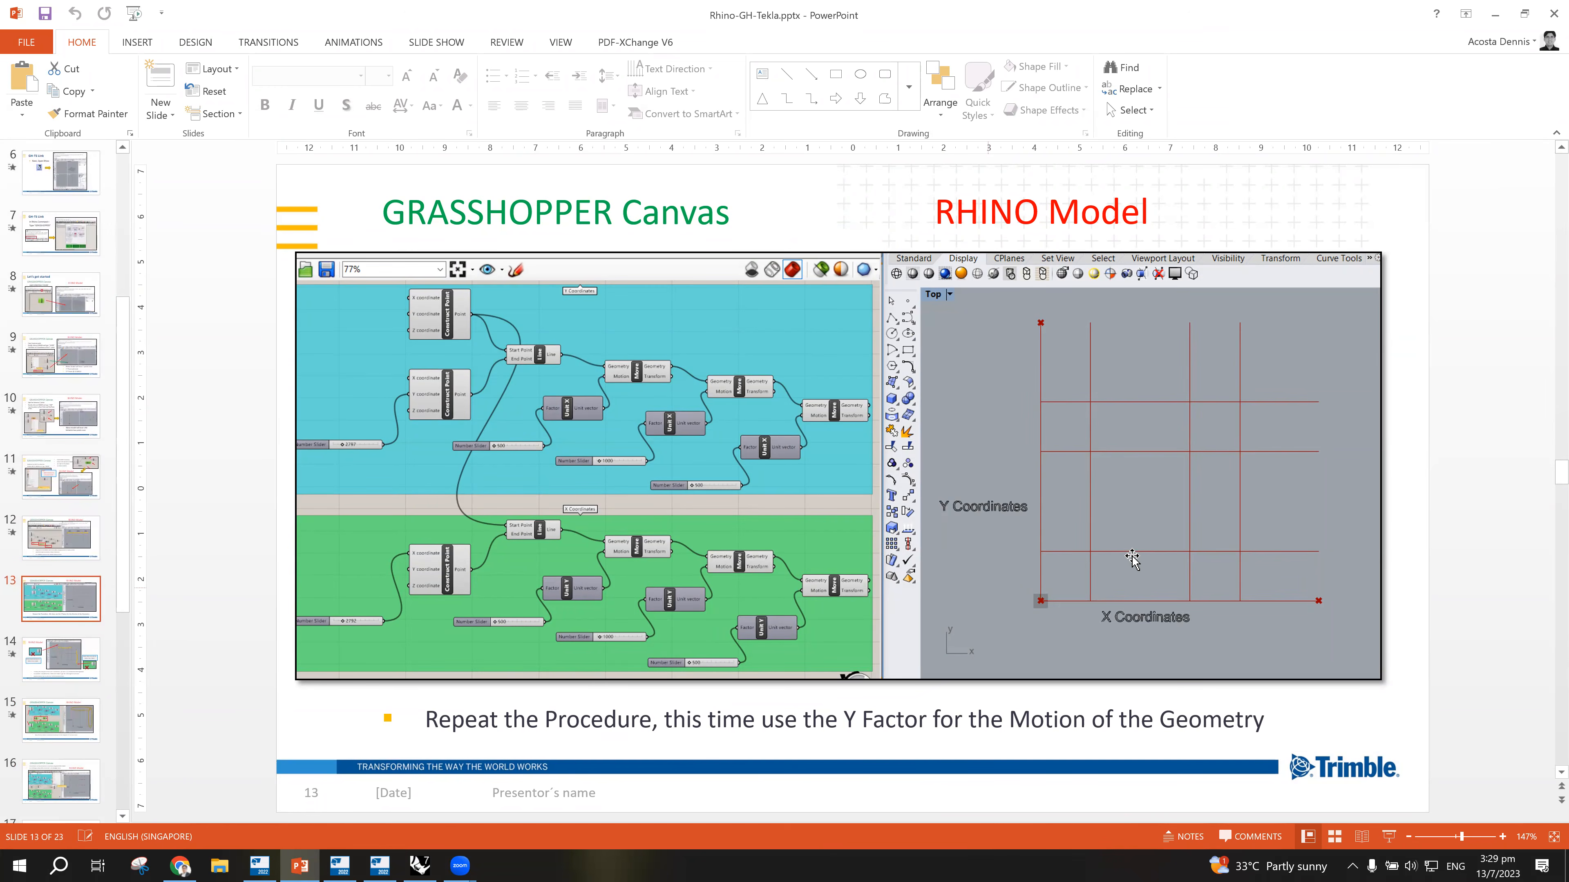
click(86, 663)
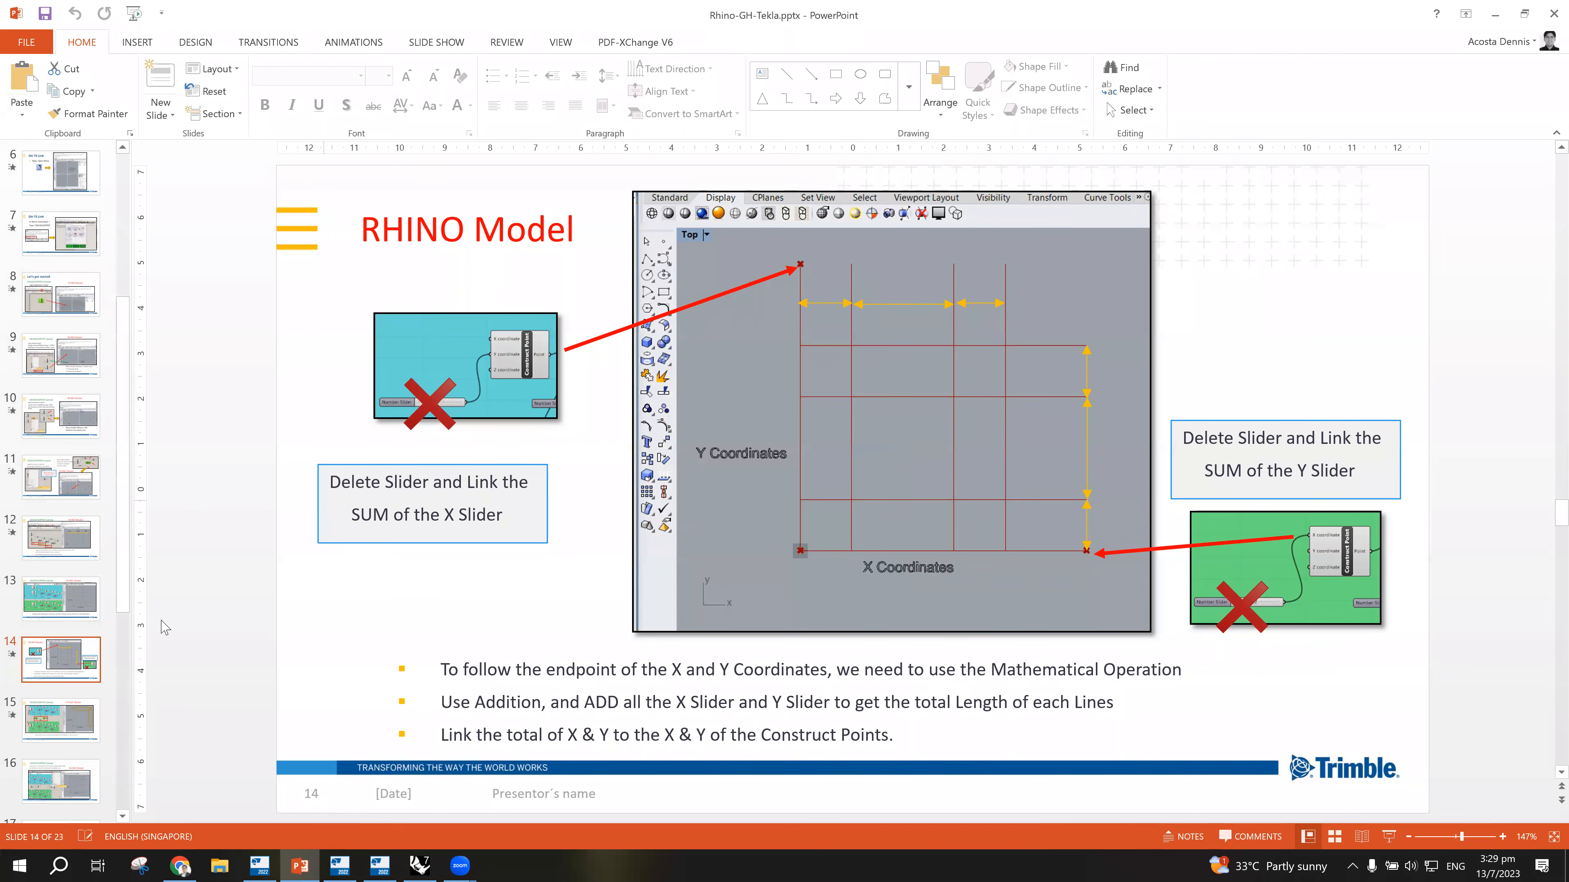
click(64, 717)
click(67, 786)
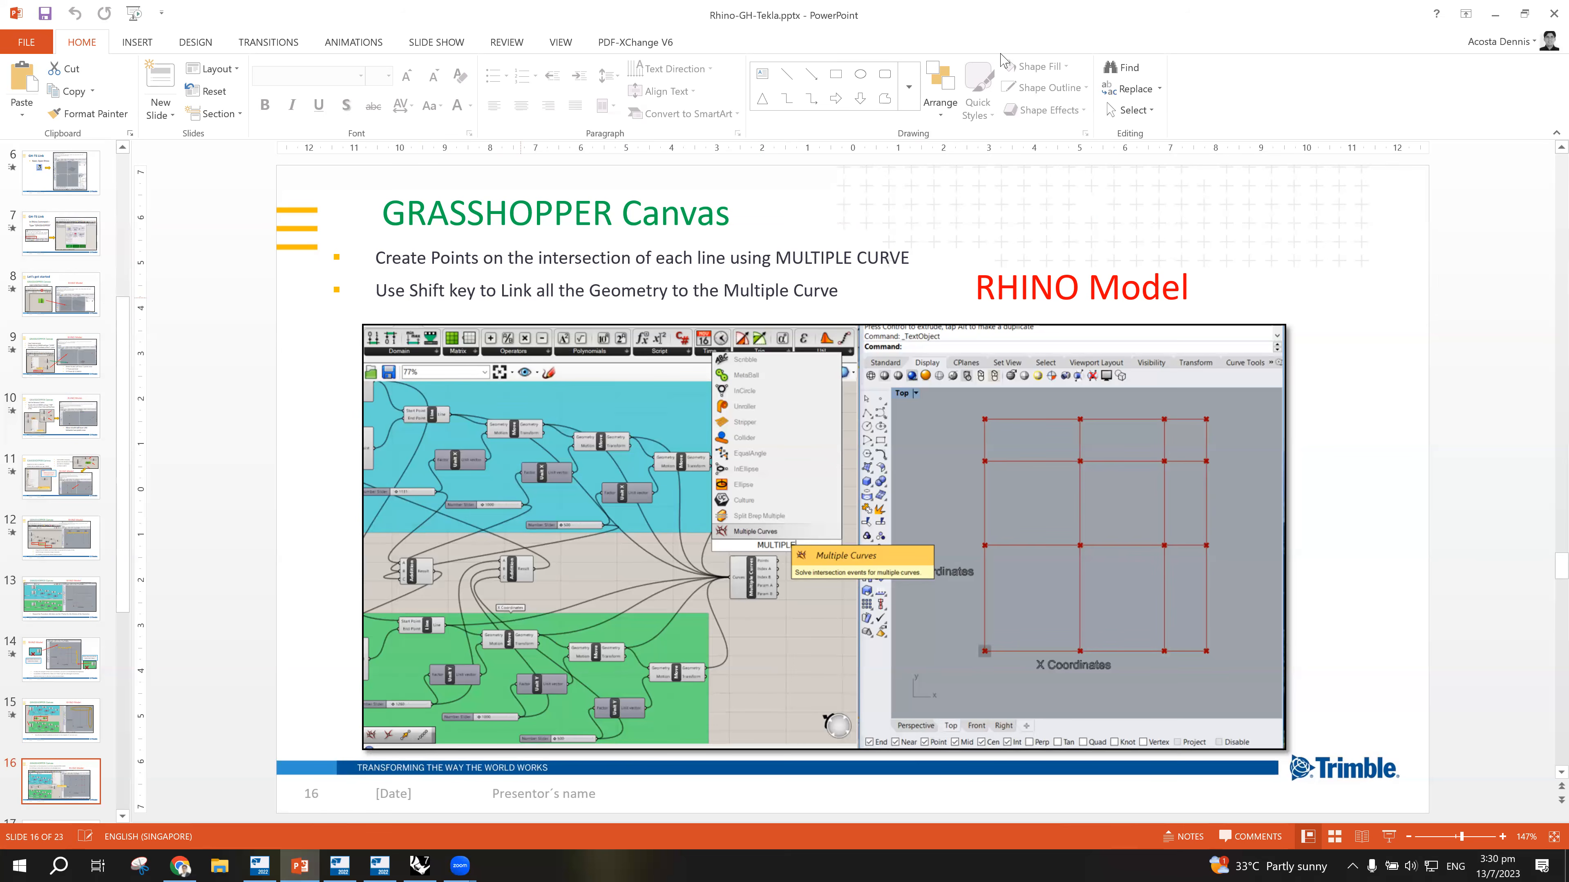
click(1496, 15)
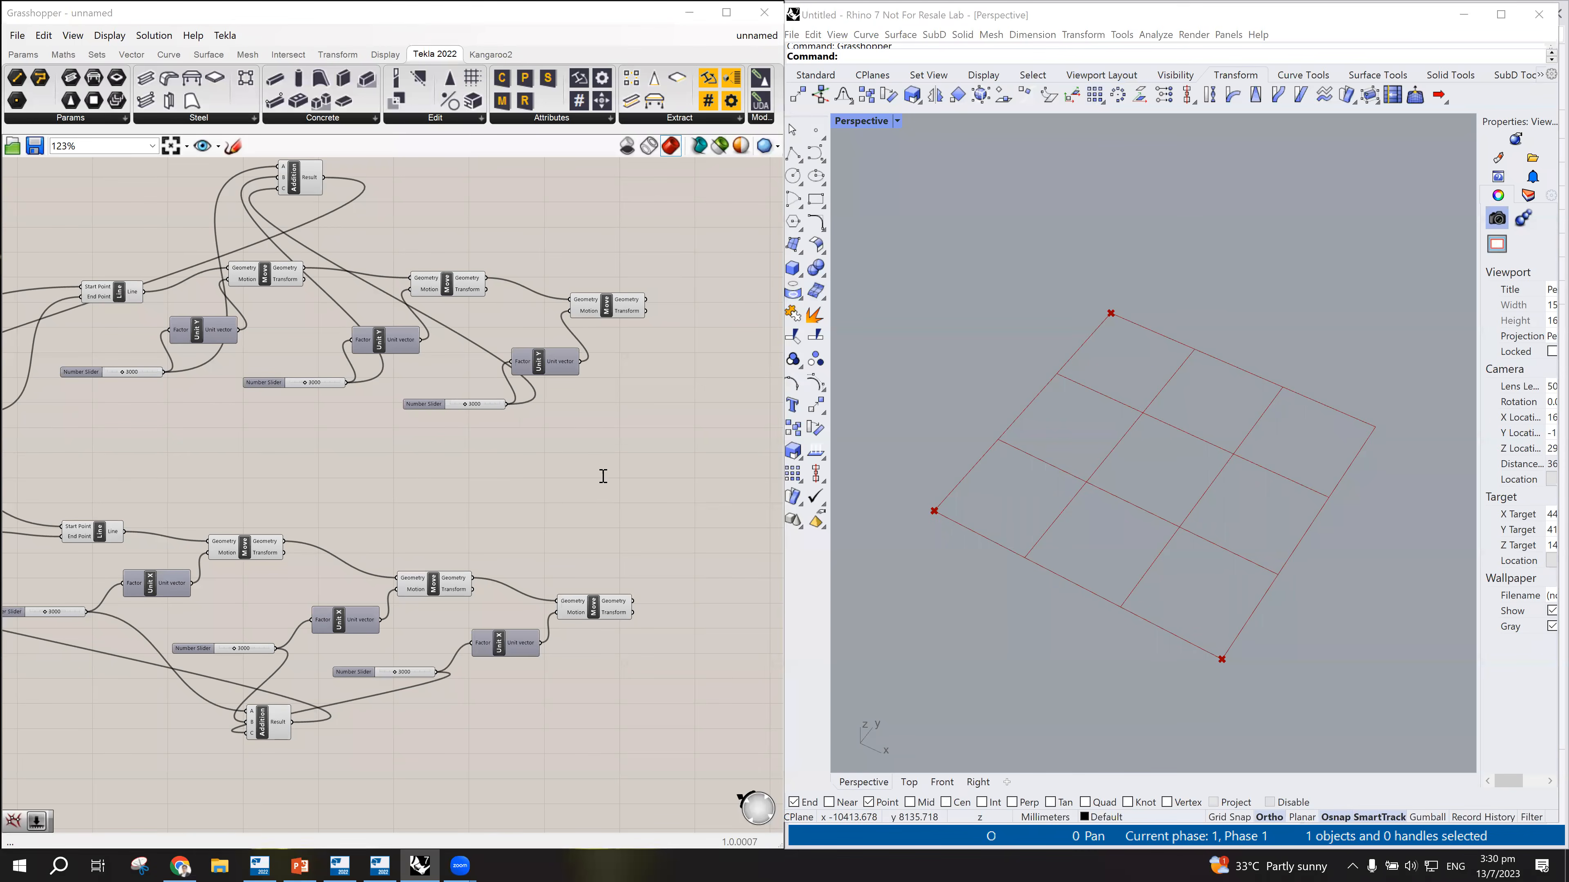
Step: Add a Multiple Curves component and place it between the two line chains, beyond their last Move components
double_click(603, 476)
text(multiple)
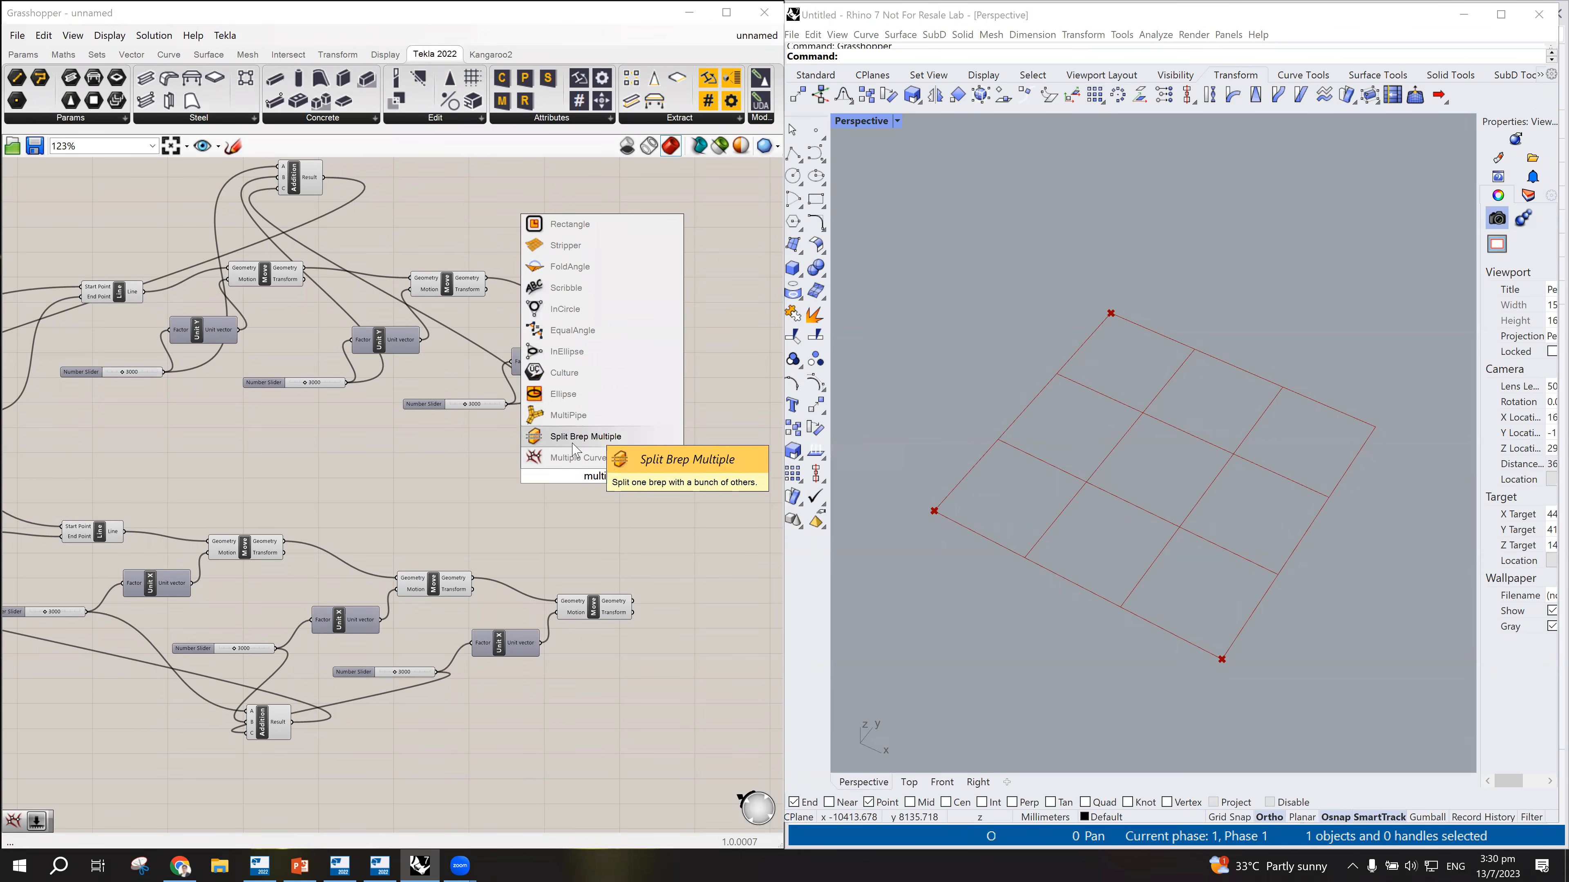
click(610, 460)
drag(602, 481, 714, 488)
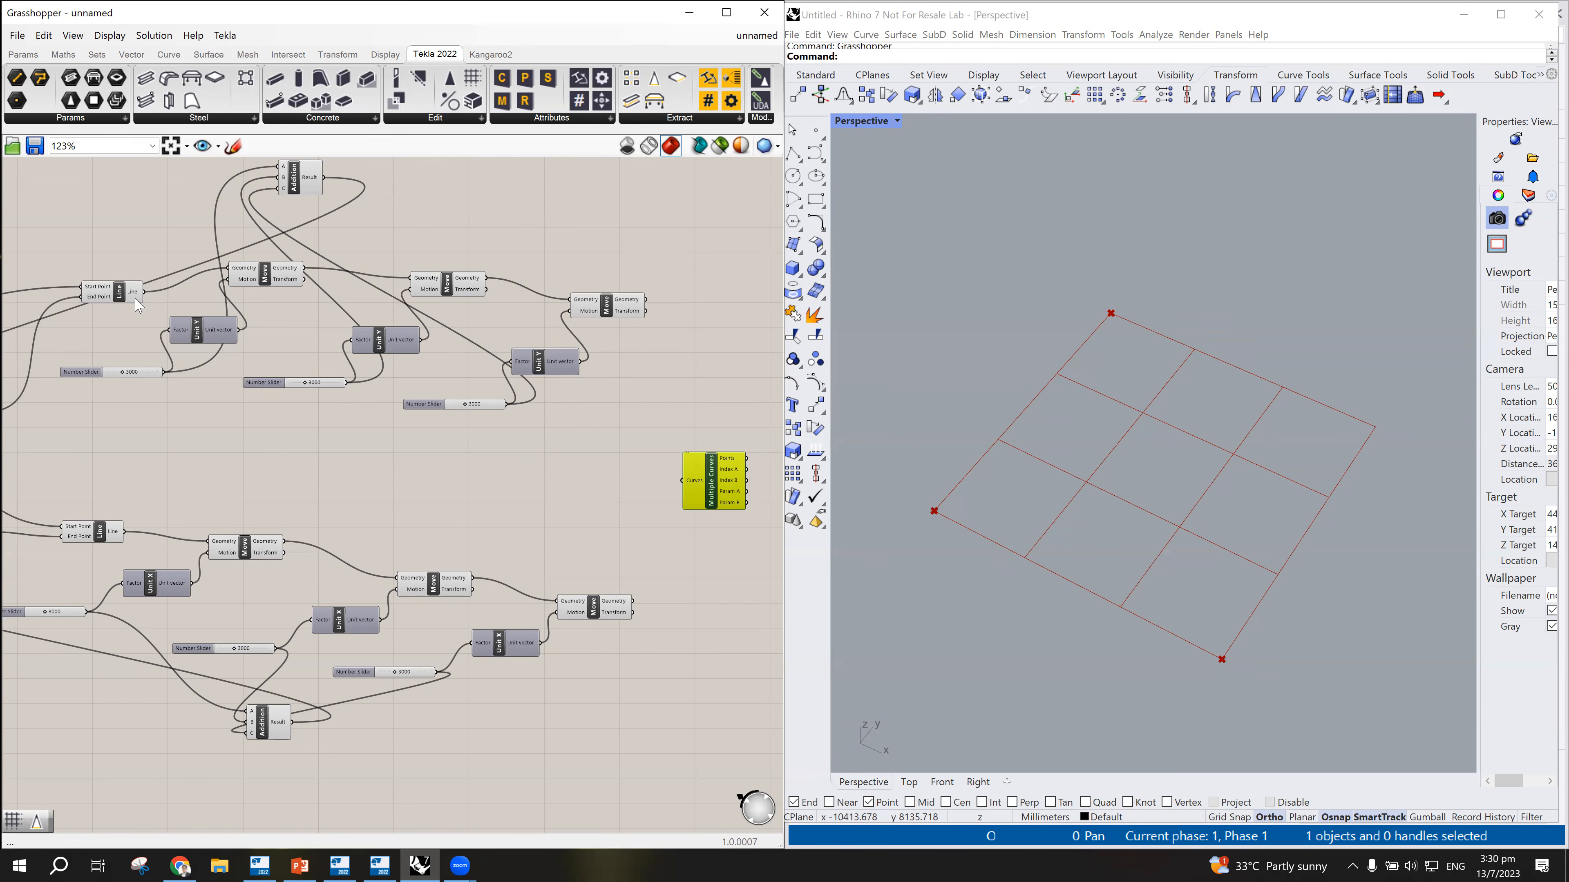
Step: Connect the upper chain's Line output and its three Move Geometry outputs together to the Curves input of Multiple Curves
drag(144, 291, 689, 494)
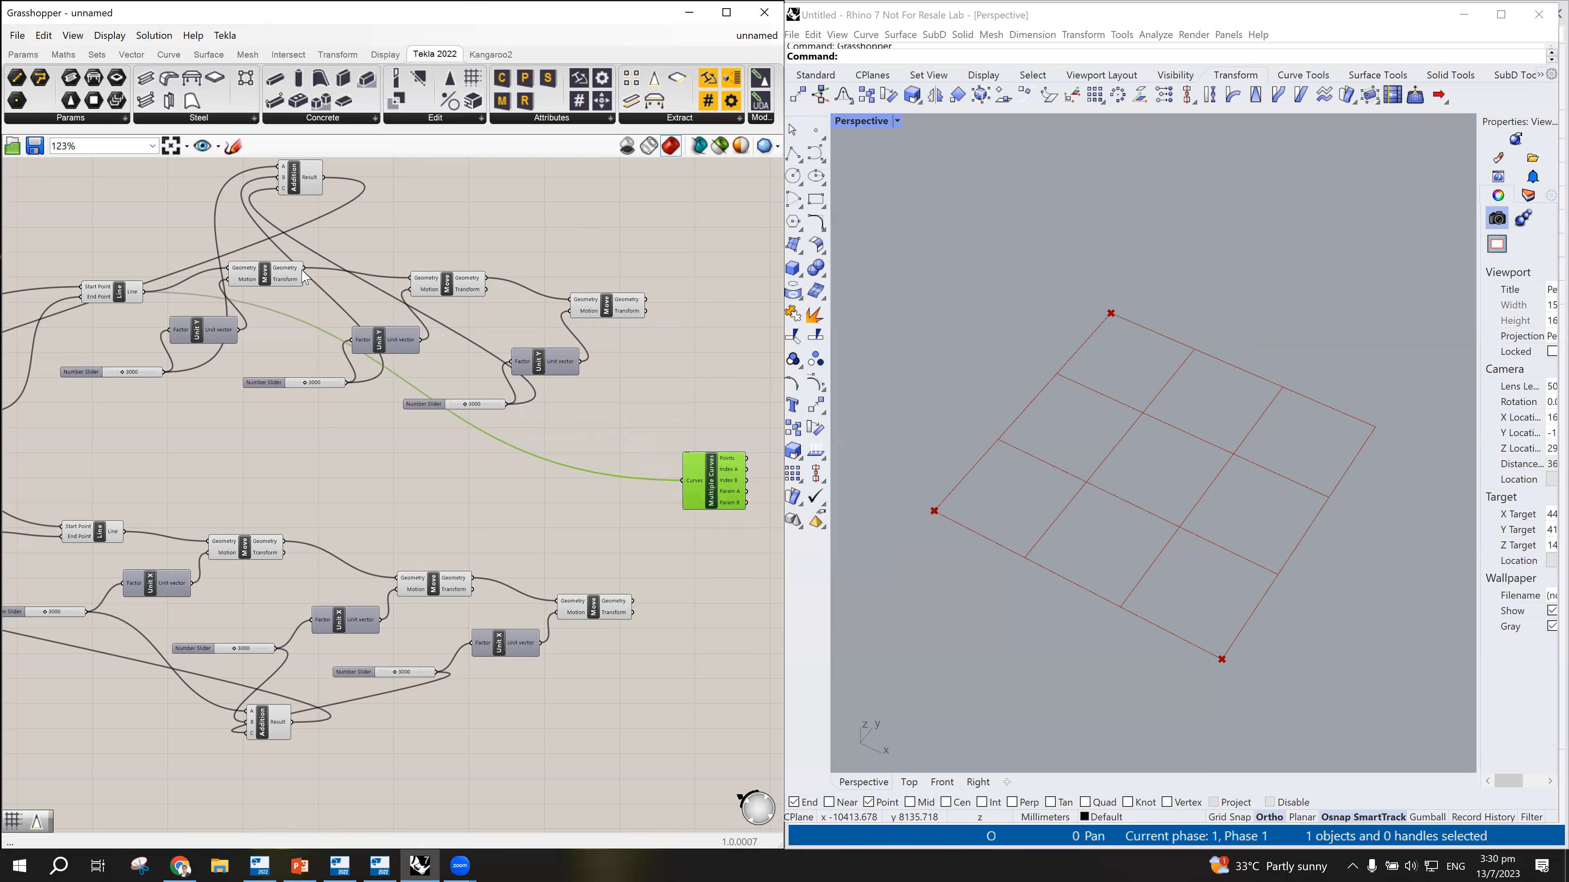
drag(304, 269, 683, 481)
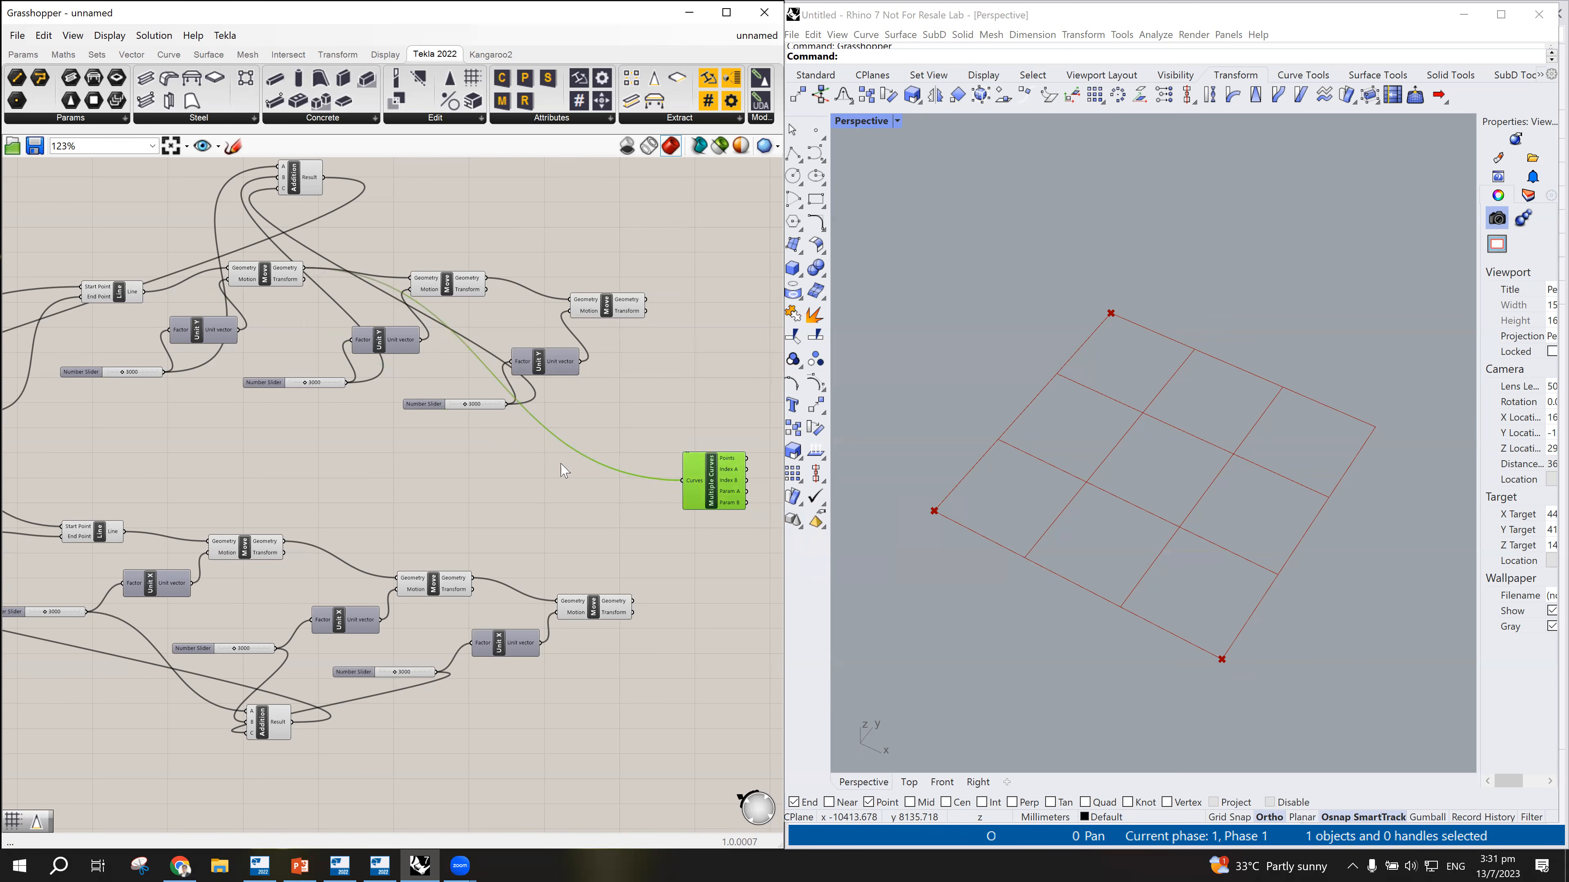
drag(144, 292, 689, 493)
shift+drag(487, 281, 685, 480)
shift+drag(646, 299, 682, 480)
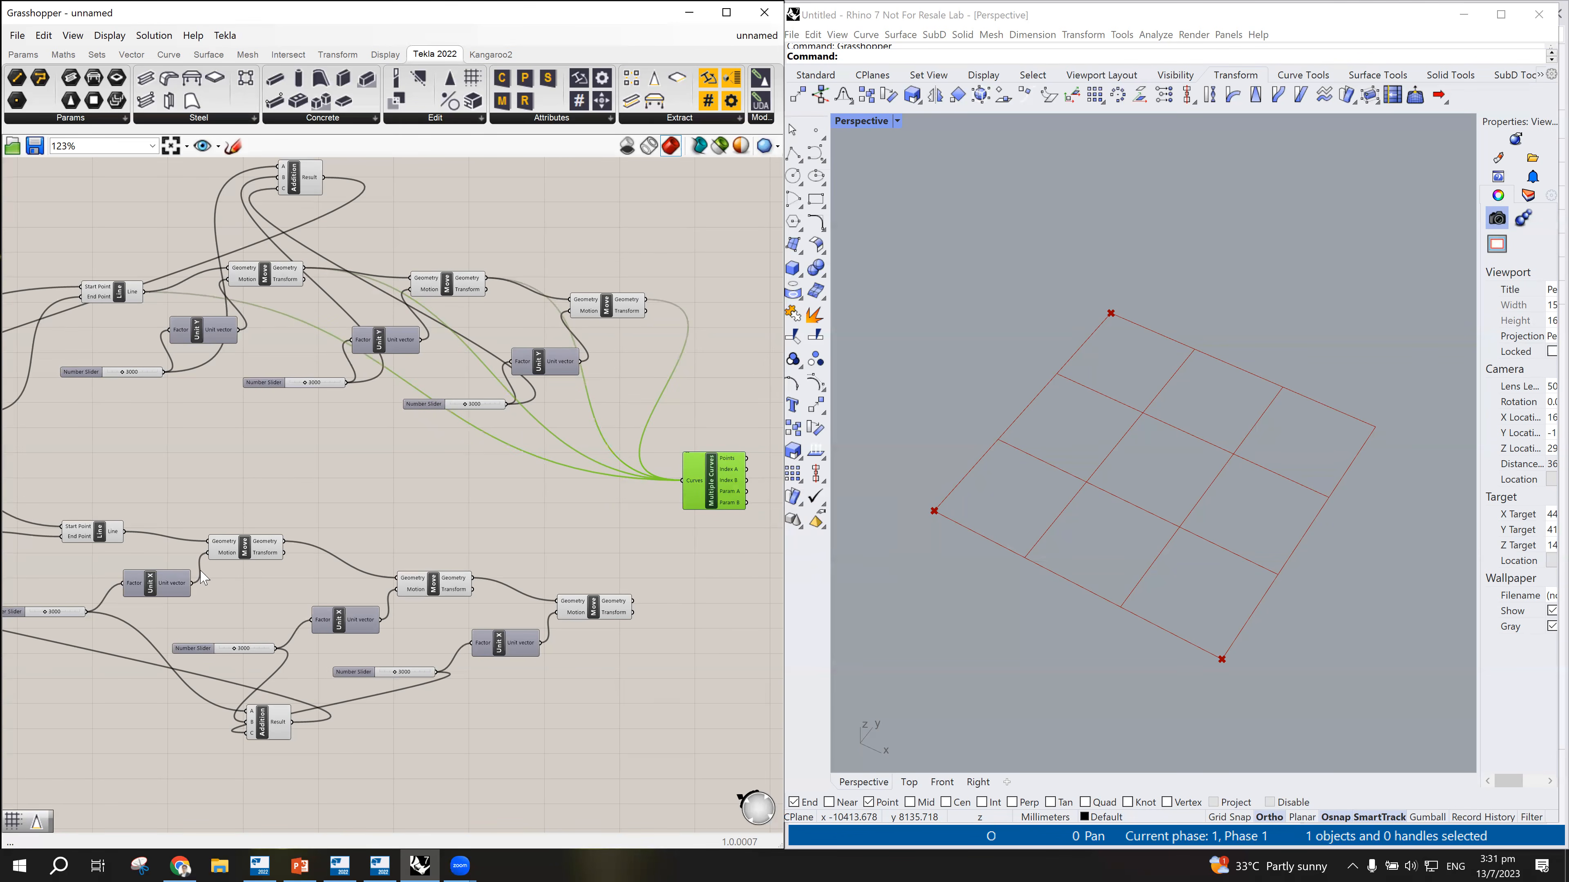
Step: Add the lower chain's Line output and its three Move Geometry outputs to the Curves input of Multiple Curves
shift+drag(123, 533, 683, 484)
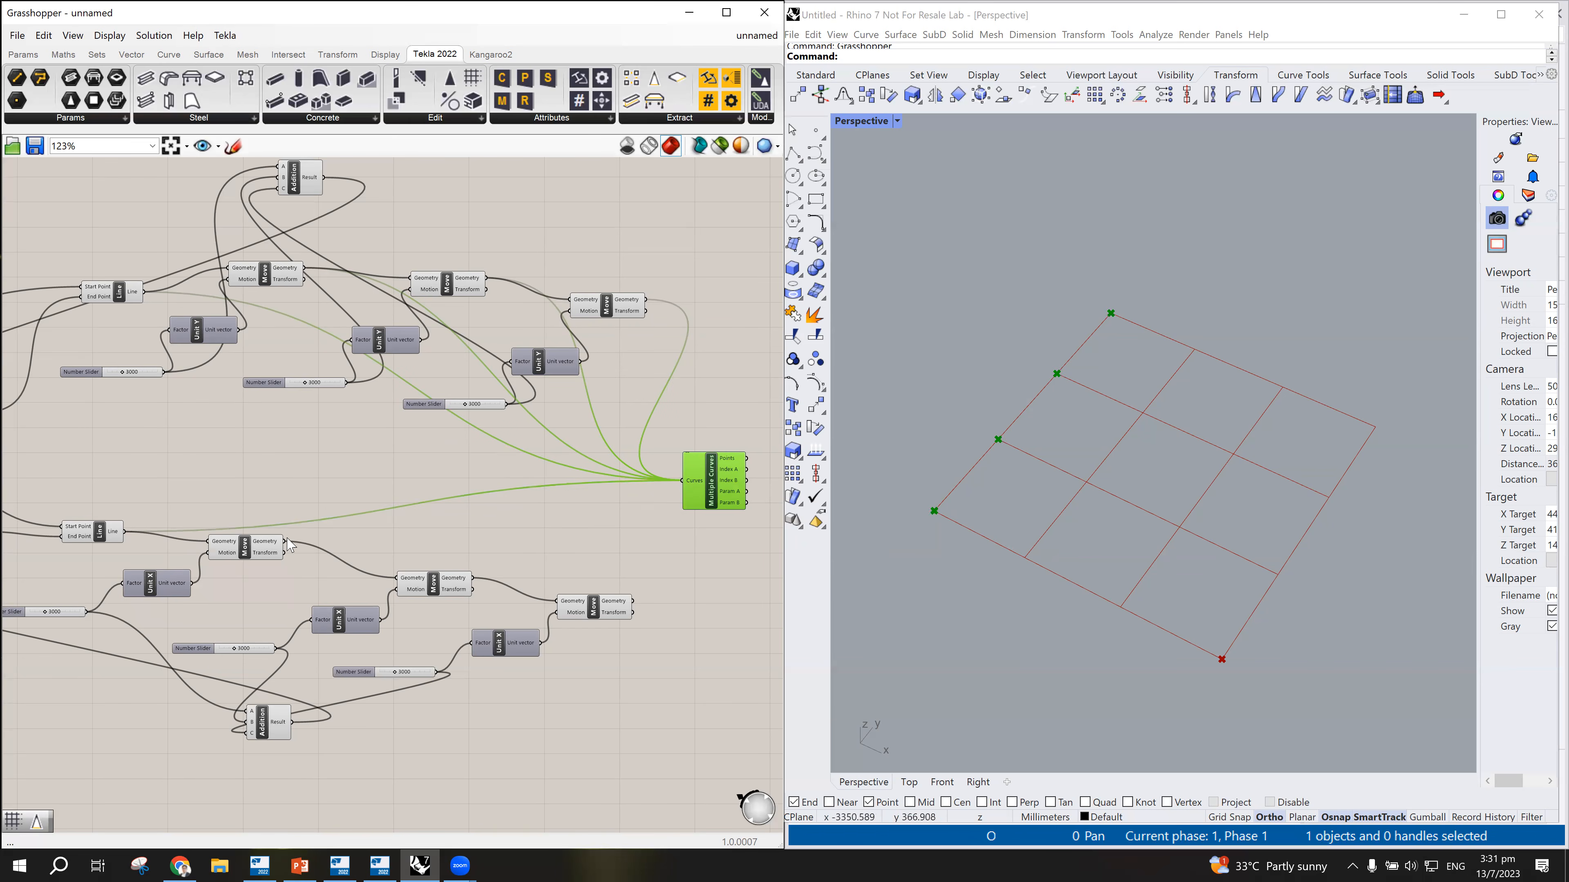
shift+drag(283, 541, 683, 482)
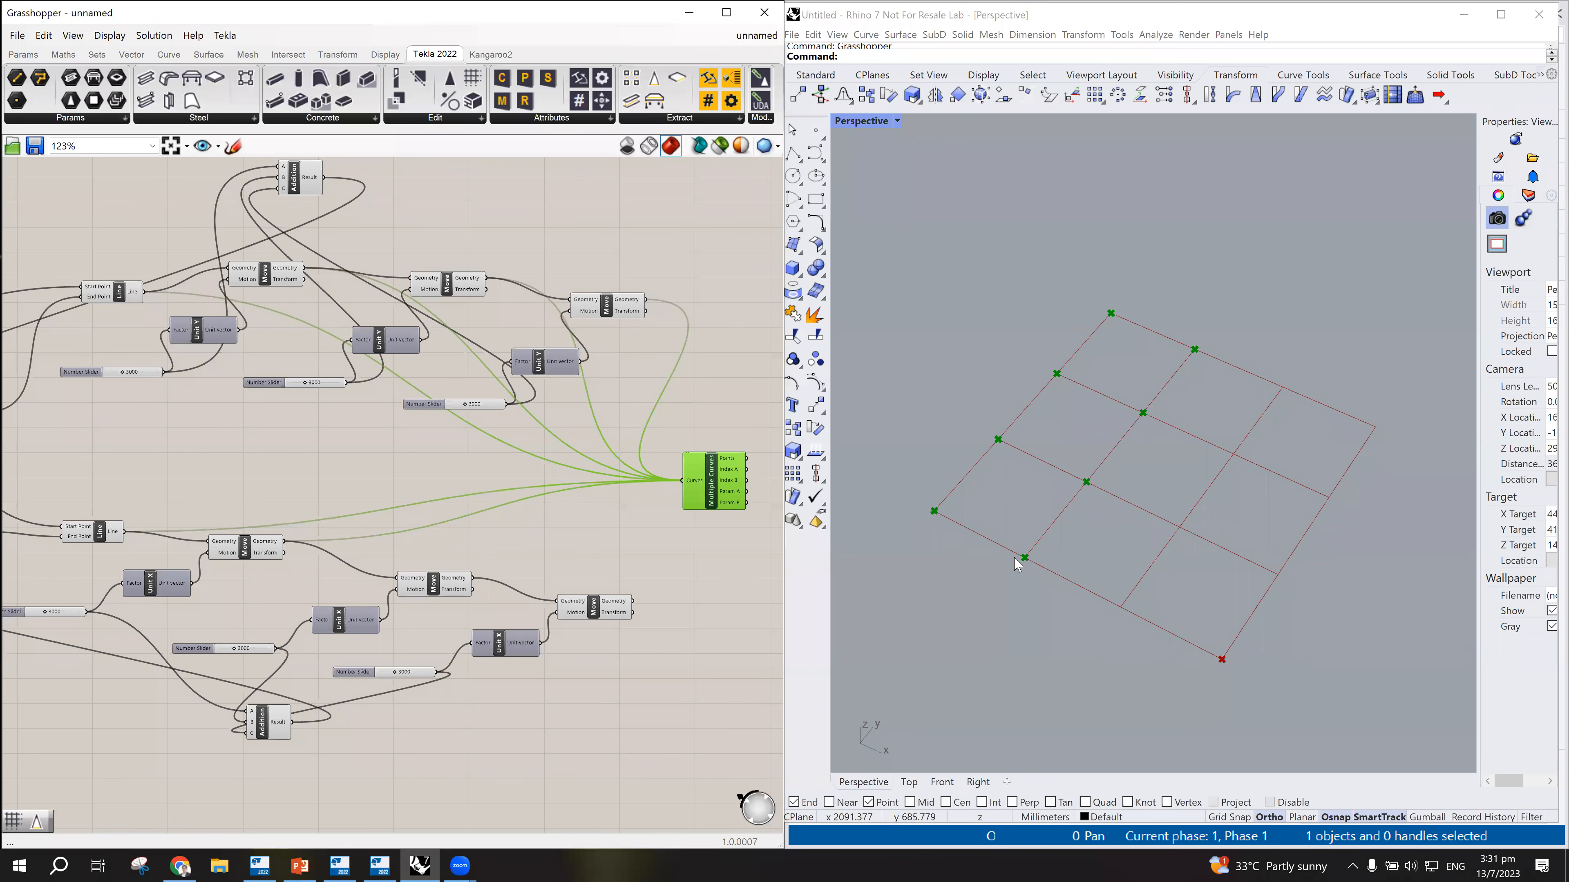
shift+drag(473, 581, 682, 481)
shift+drag(633, 601, 683, 481)
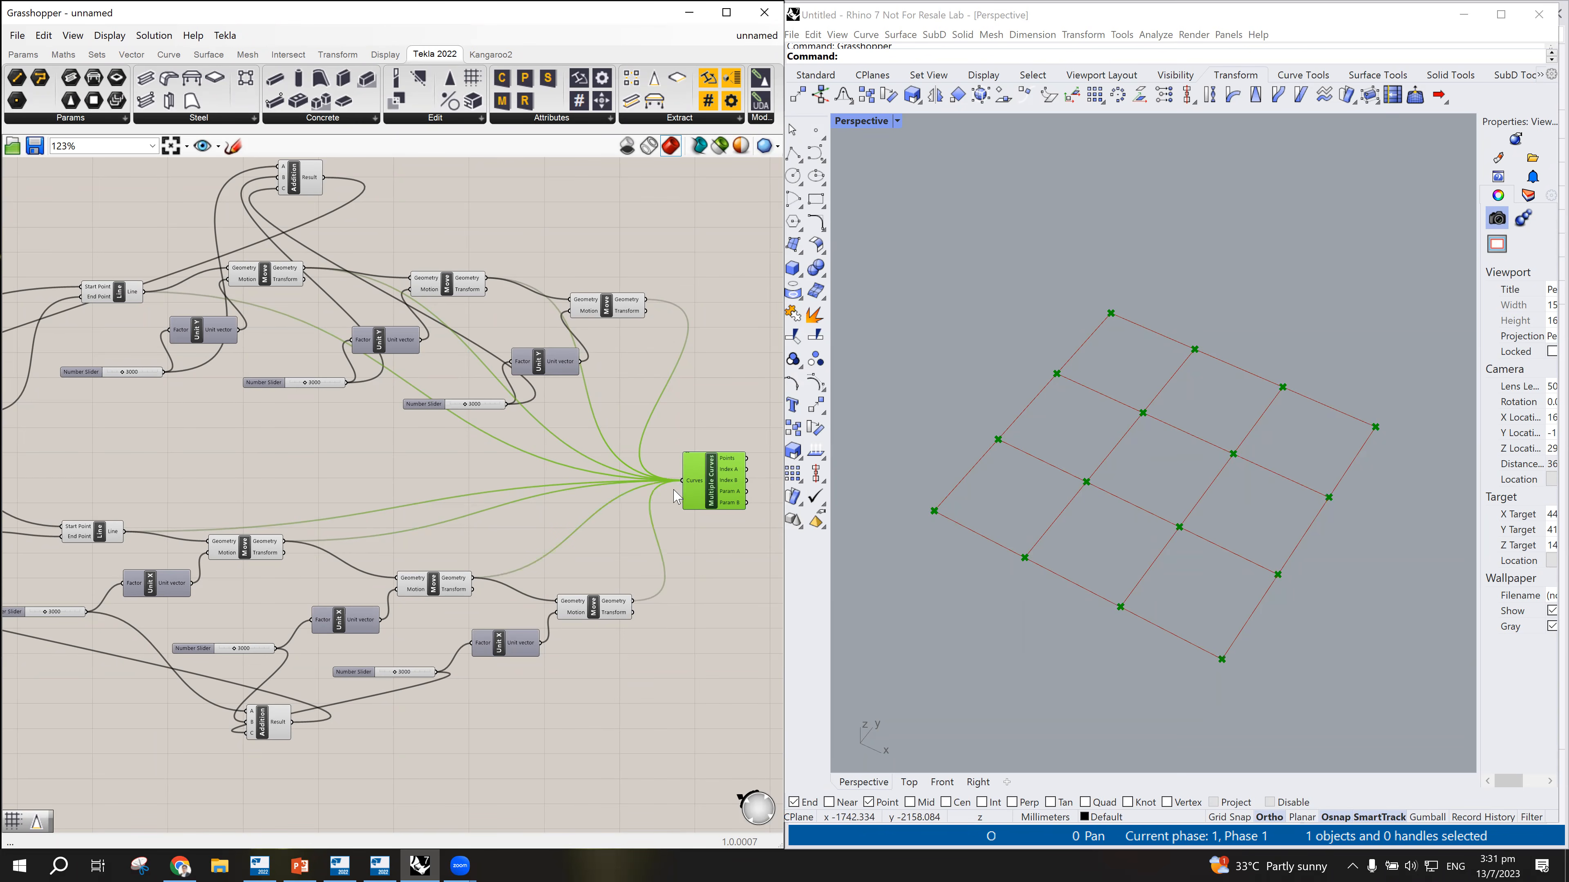
right_drag(527, 454, 485, 438)
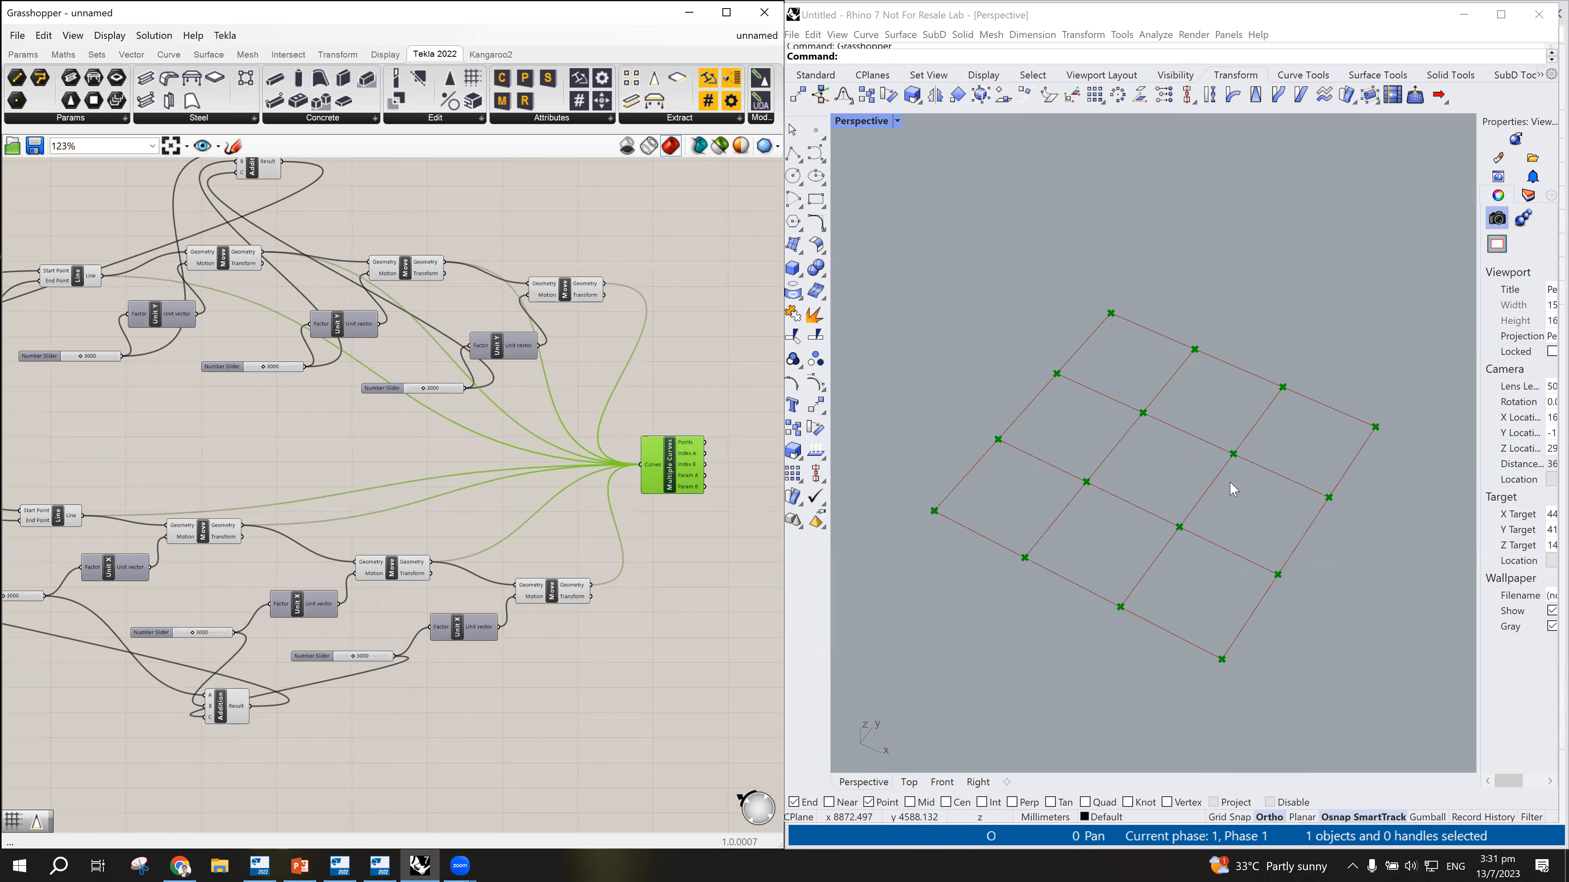
right_drag(730, 506, 658, 491)
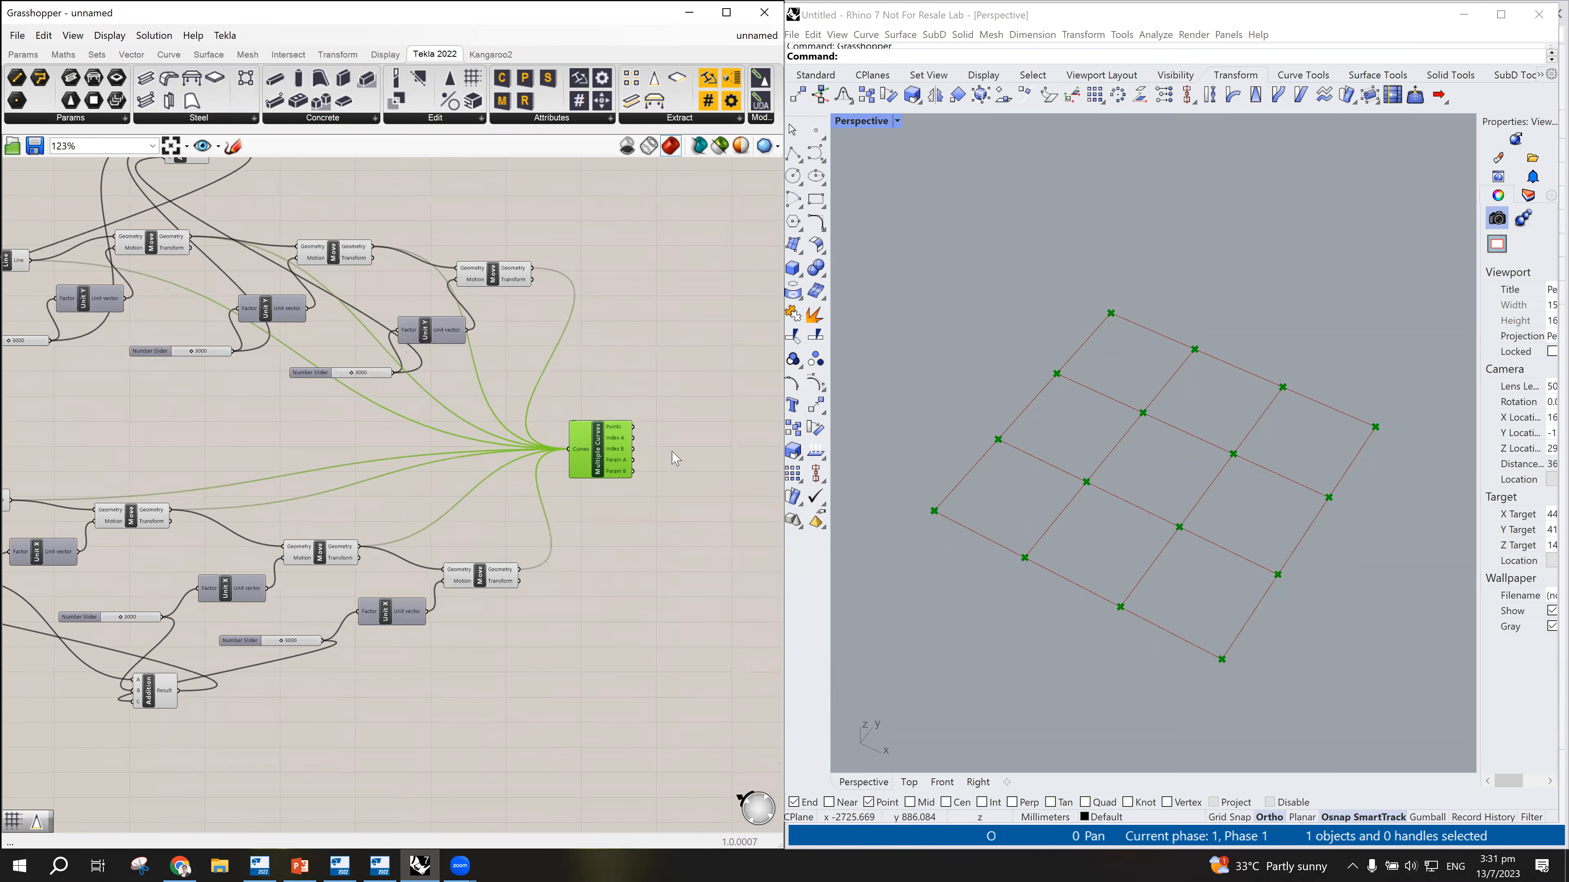
Step: Examine the Multiple Curves component and its incoming curve wires alongside the intersection points of the grid in Rhino
scroll(670, 455, up, 3)
scroll(653, 460, down, 4)
scroll(672, 457, up, 2)
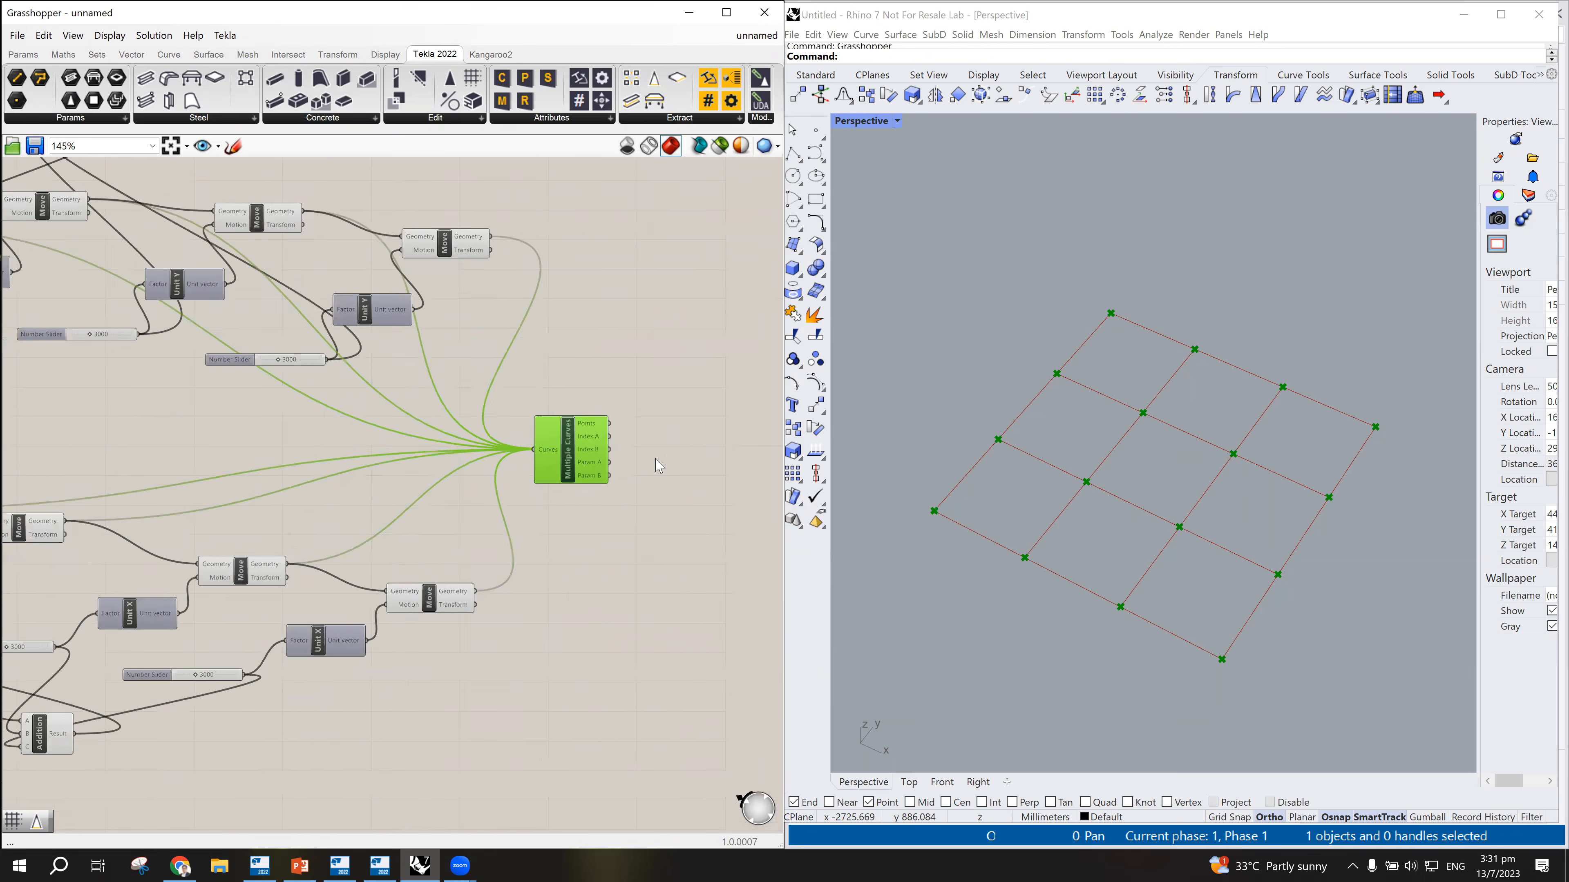
scroll(659, 465, up, 2)
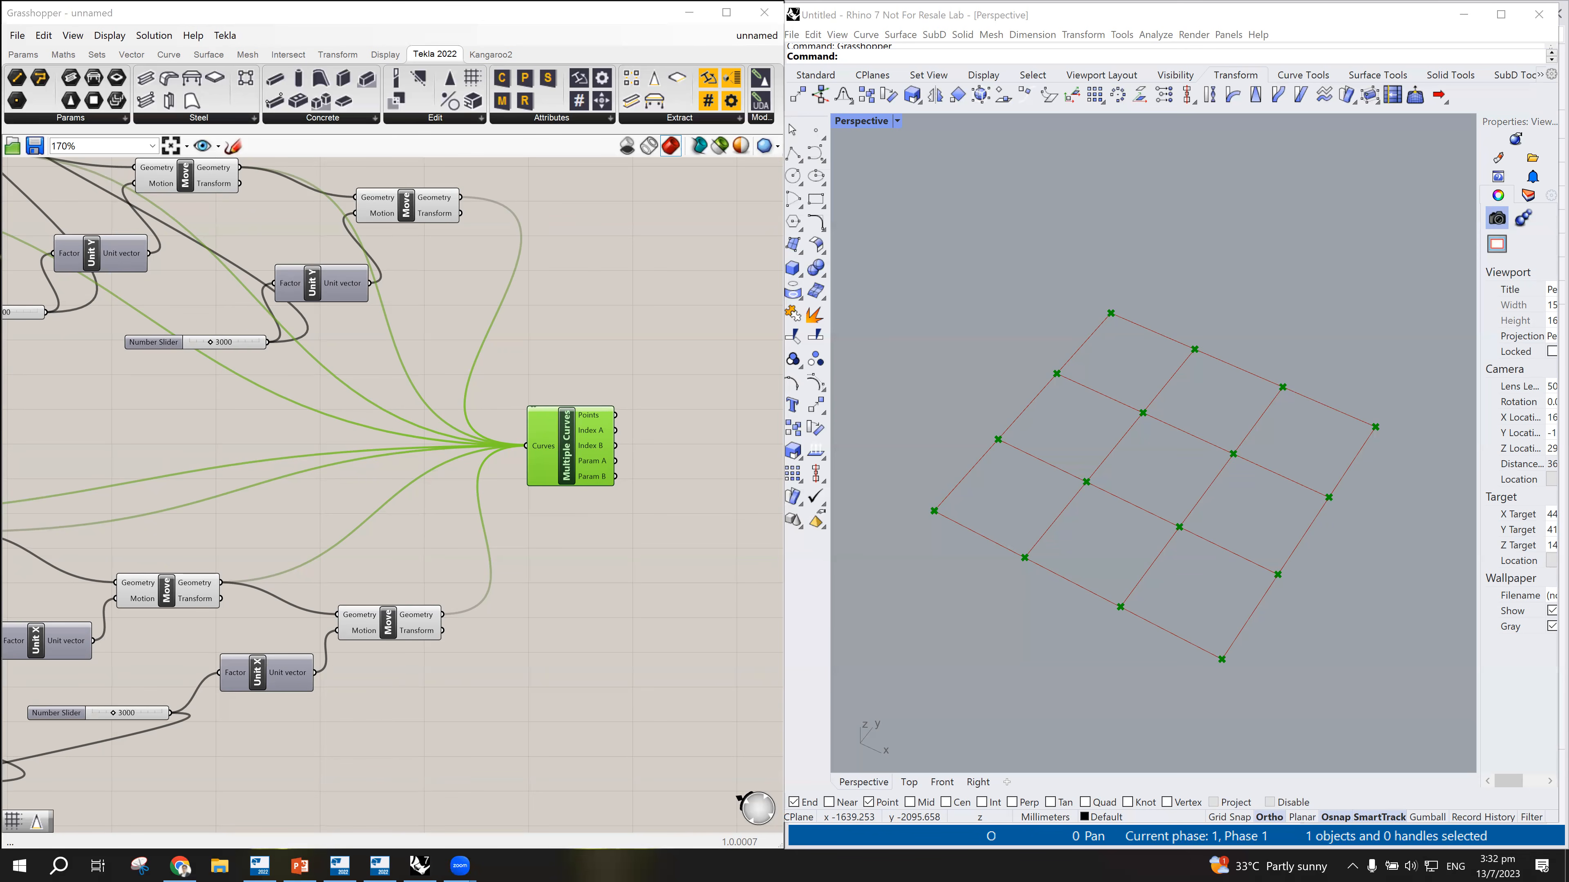
scroll(1019, 512, down, 2)
scroll(1022, 522, up, 2)
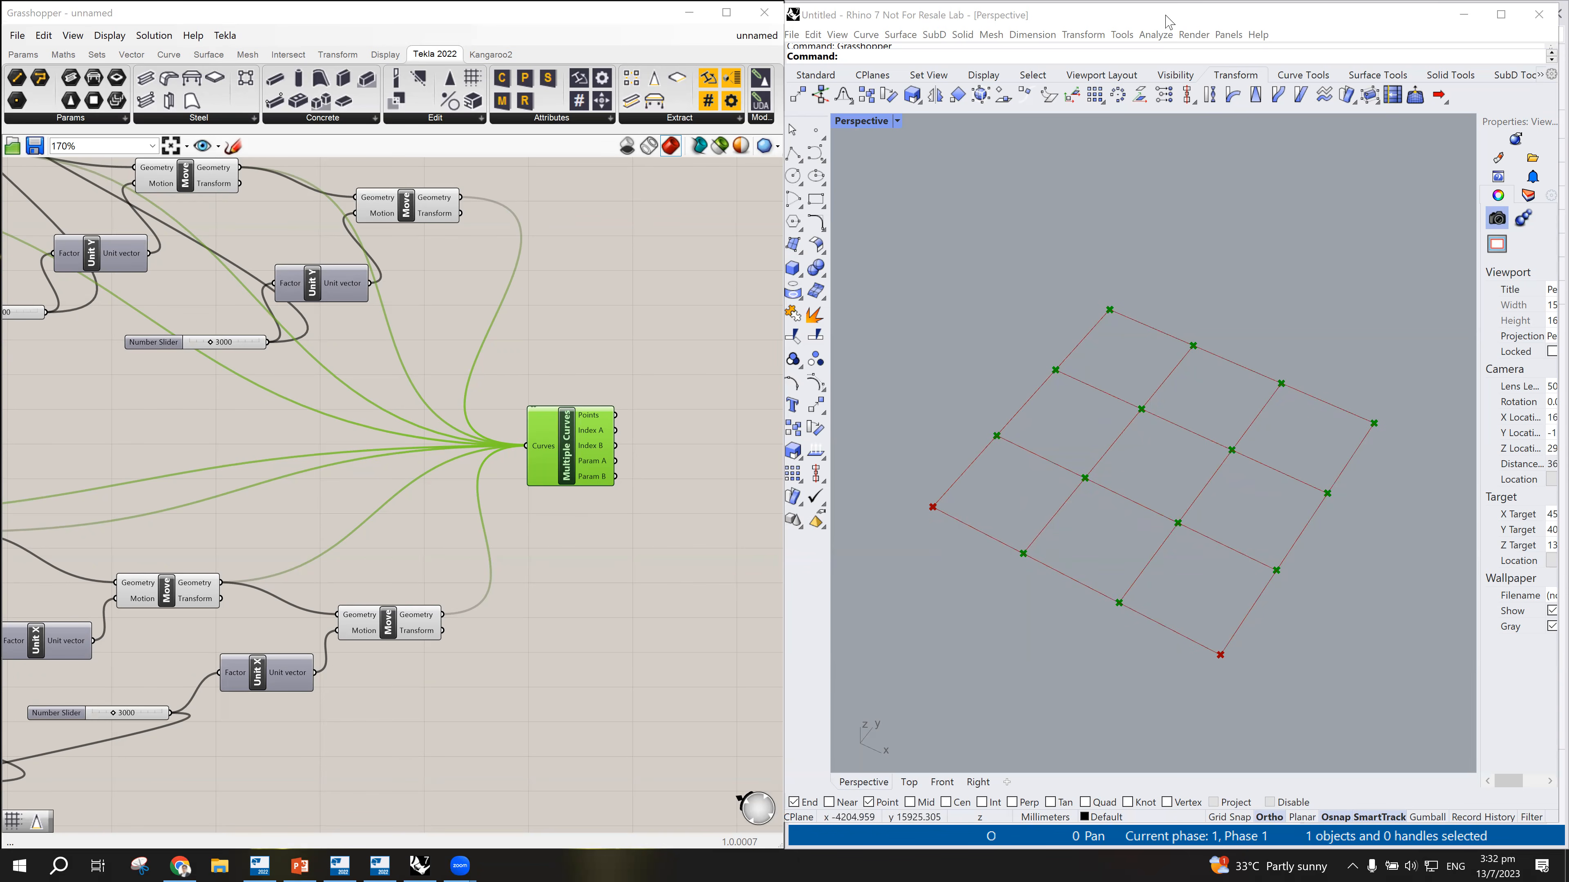
click(1150, 39)
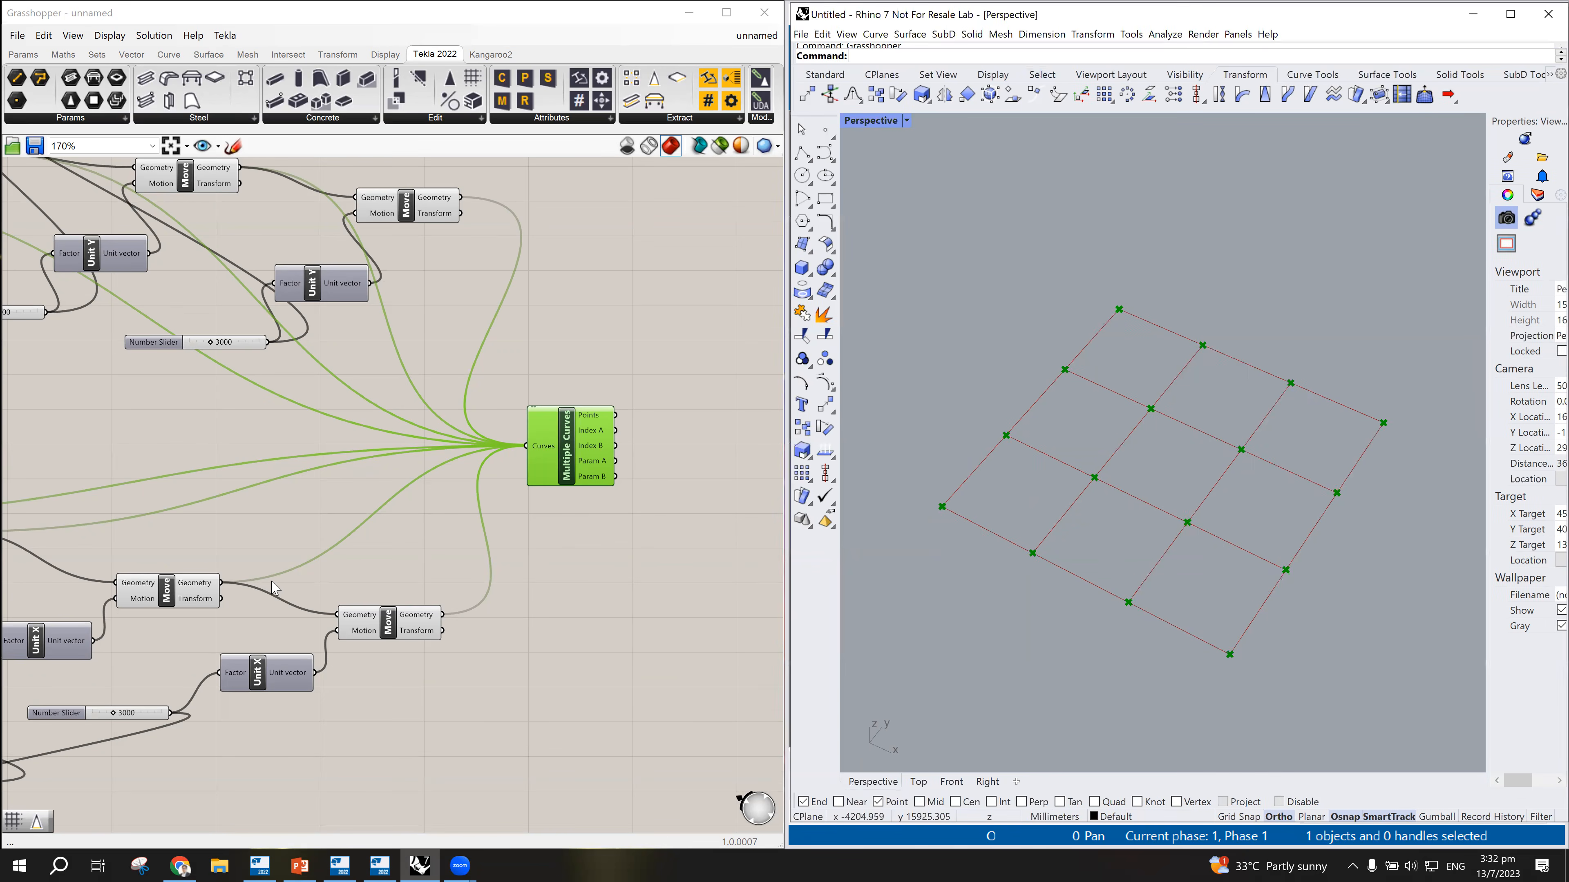
scroll(312, 620, down, 5)
scroll(312, 619, up, 5)
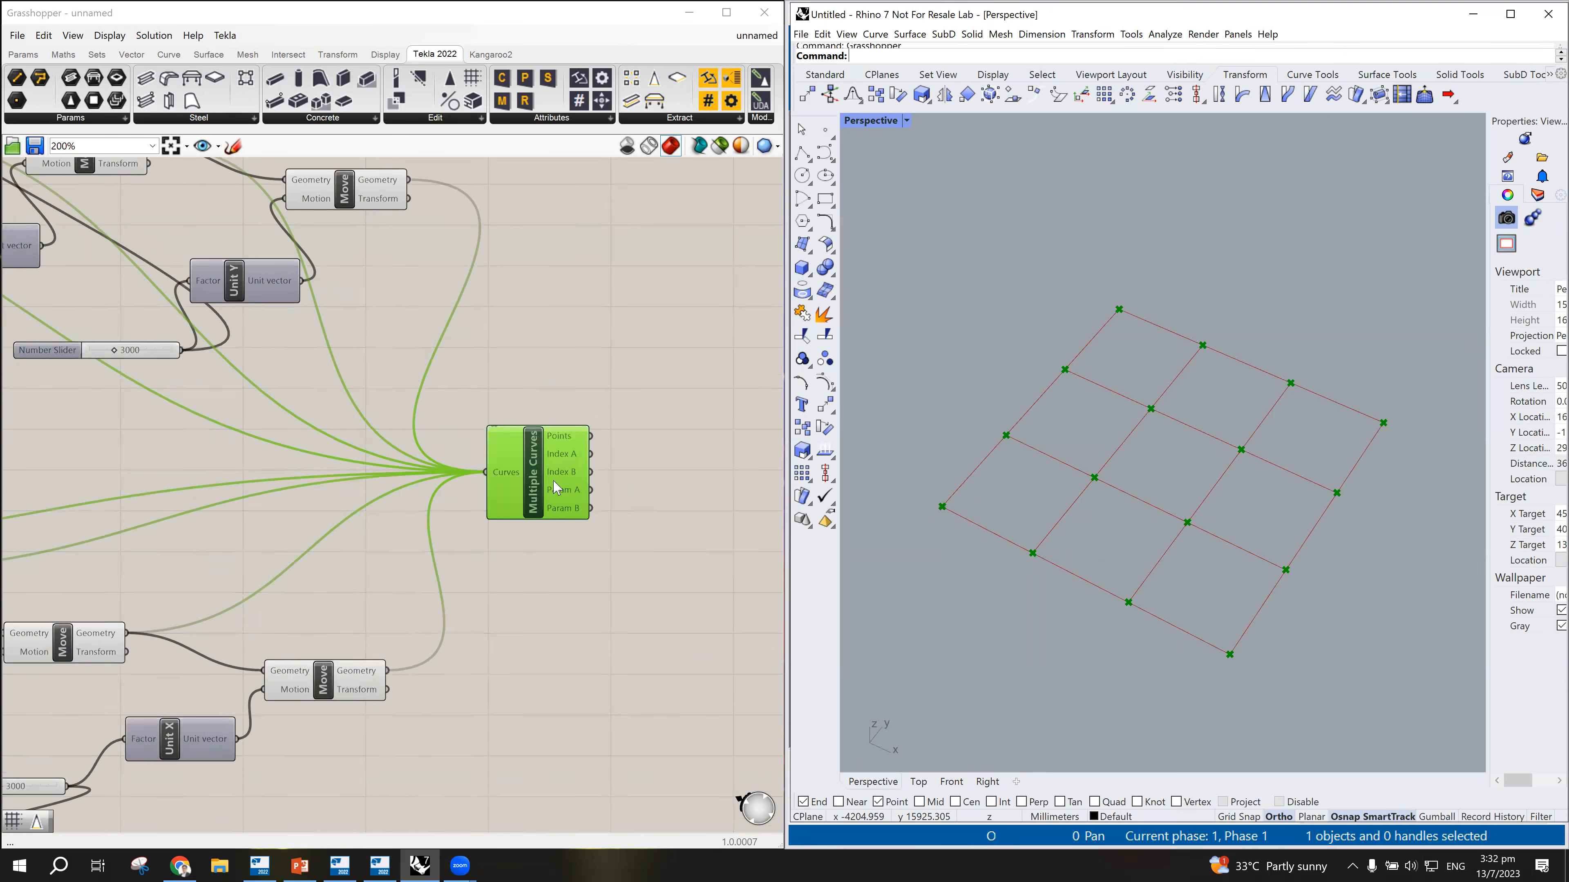
scroll(403, 472, up, 1)
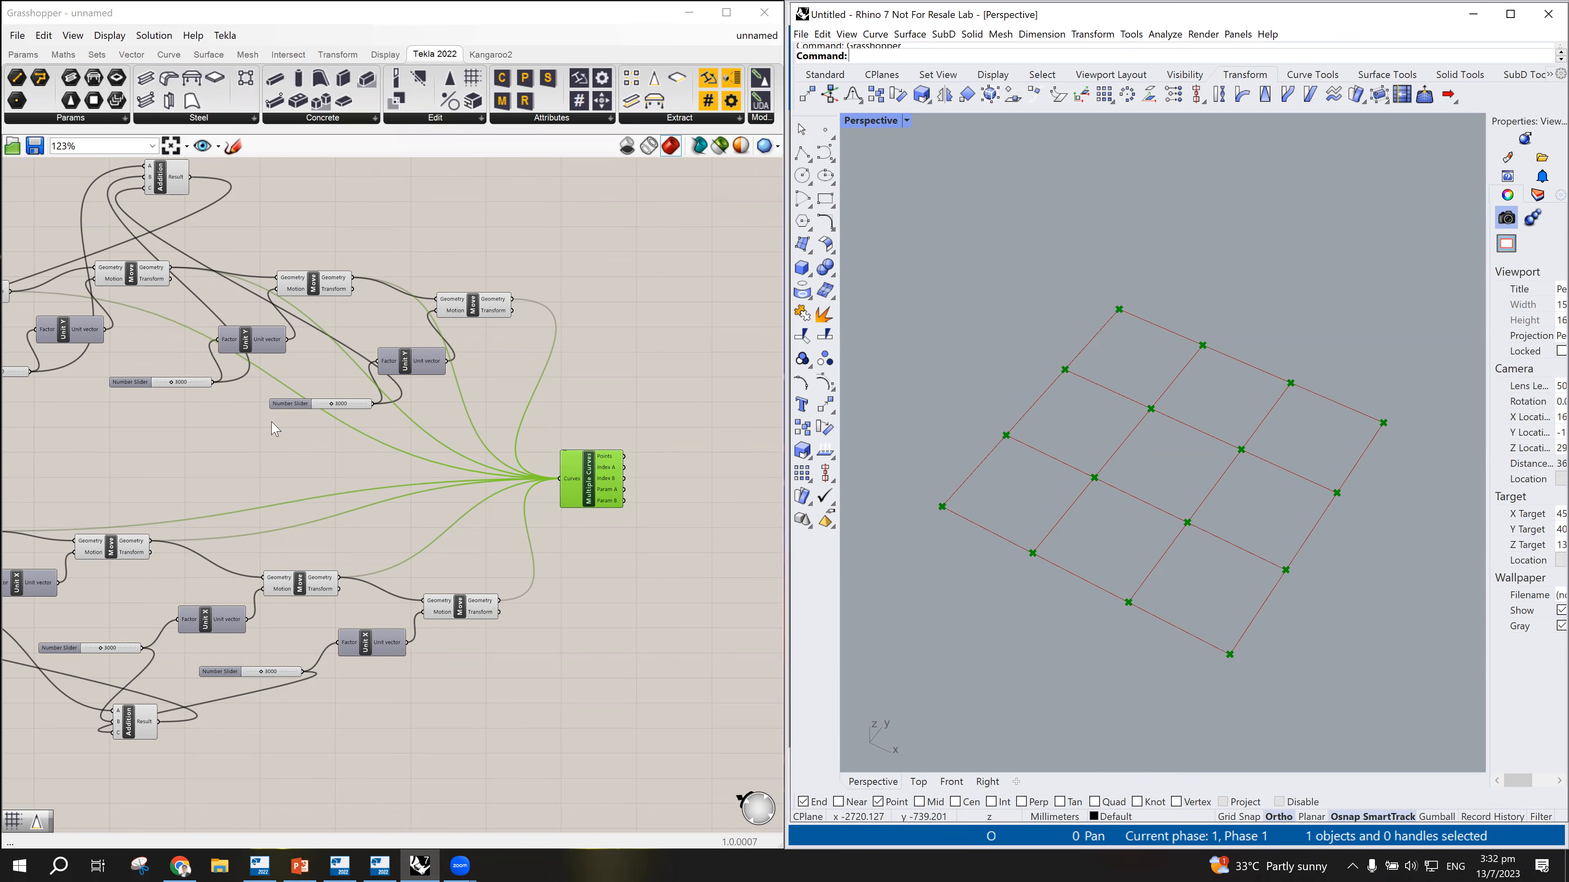
Step: Set the number slider of the upper chain's last Unit Y component to 4953
scroll(329, 401, up, 5)
drag(389, 393, 435, 399)
scroll(445, 408, down, 3)
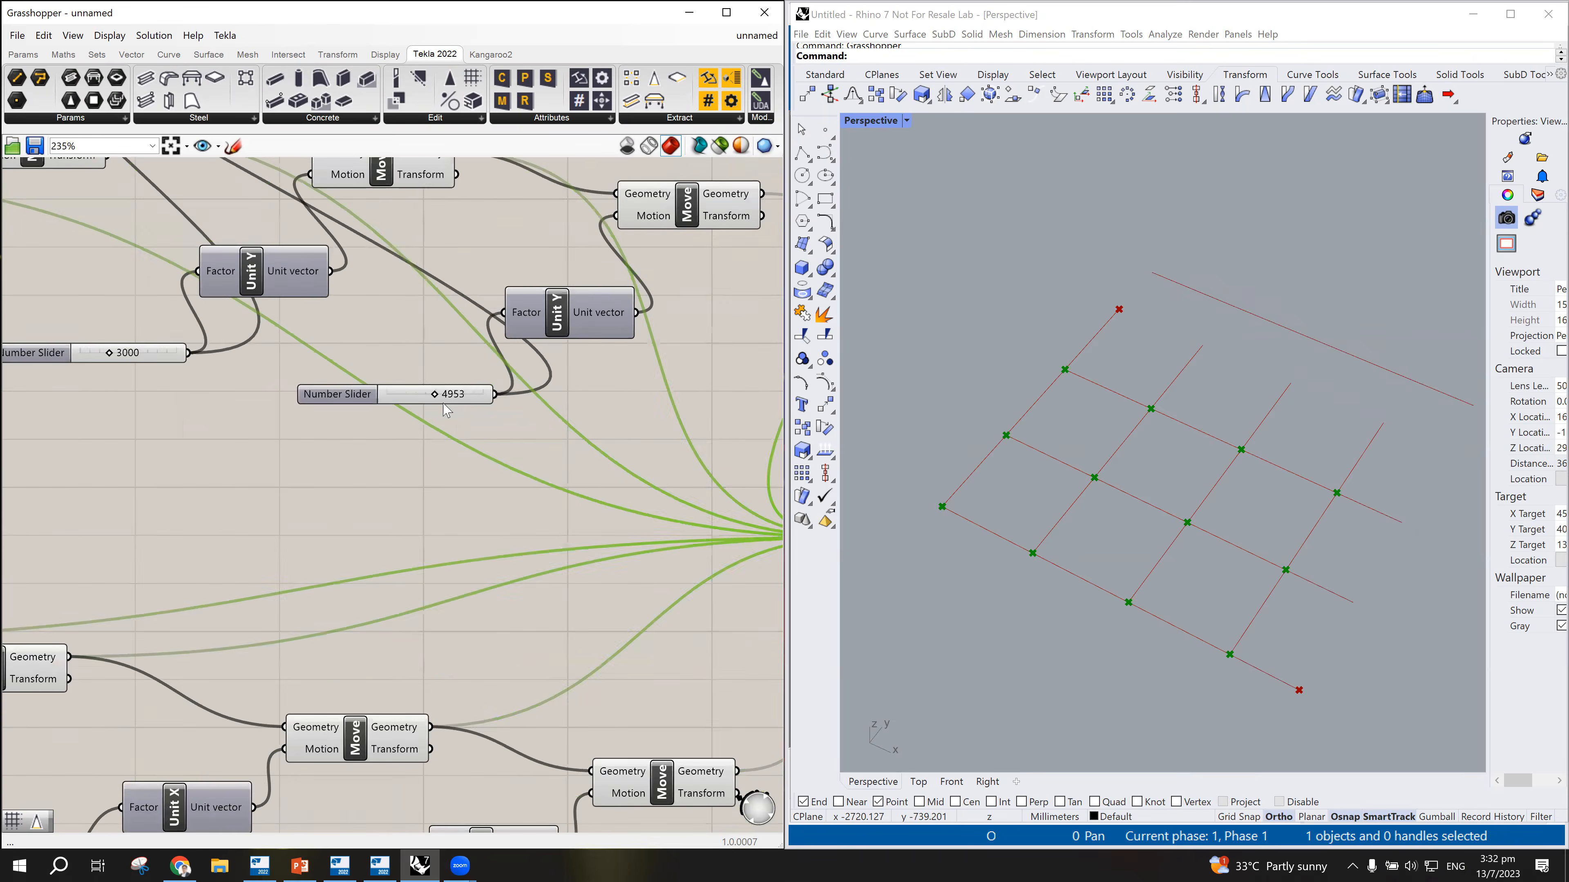
Step: Rewire the upper Addition's Result to the base Unit Y Factor and the lower Addition's Result to the base Unit X Factor
scroll(447, 411, down, 5)
scroll(364, 377, up, 3)
scroll(457, 258, down, 1)
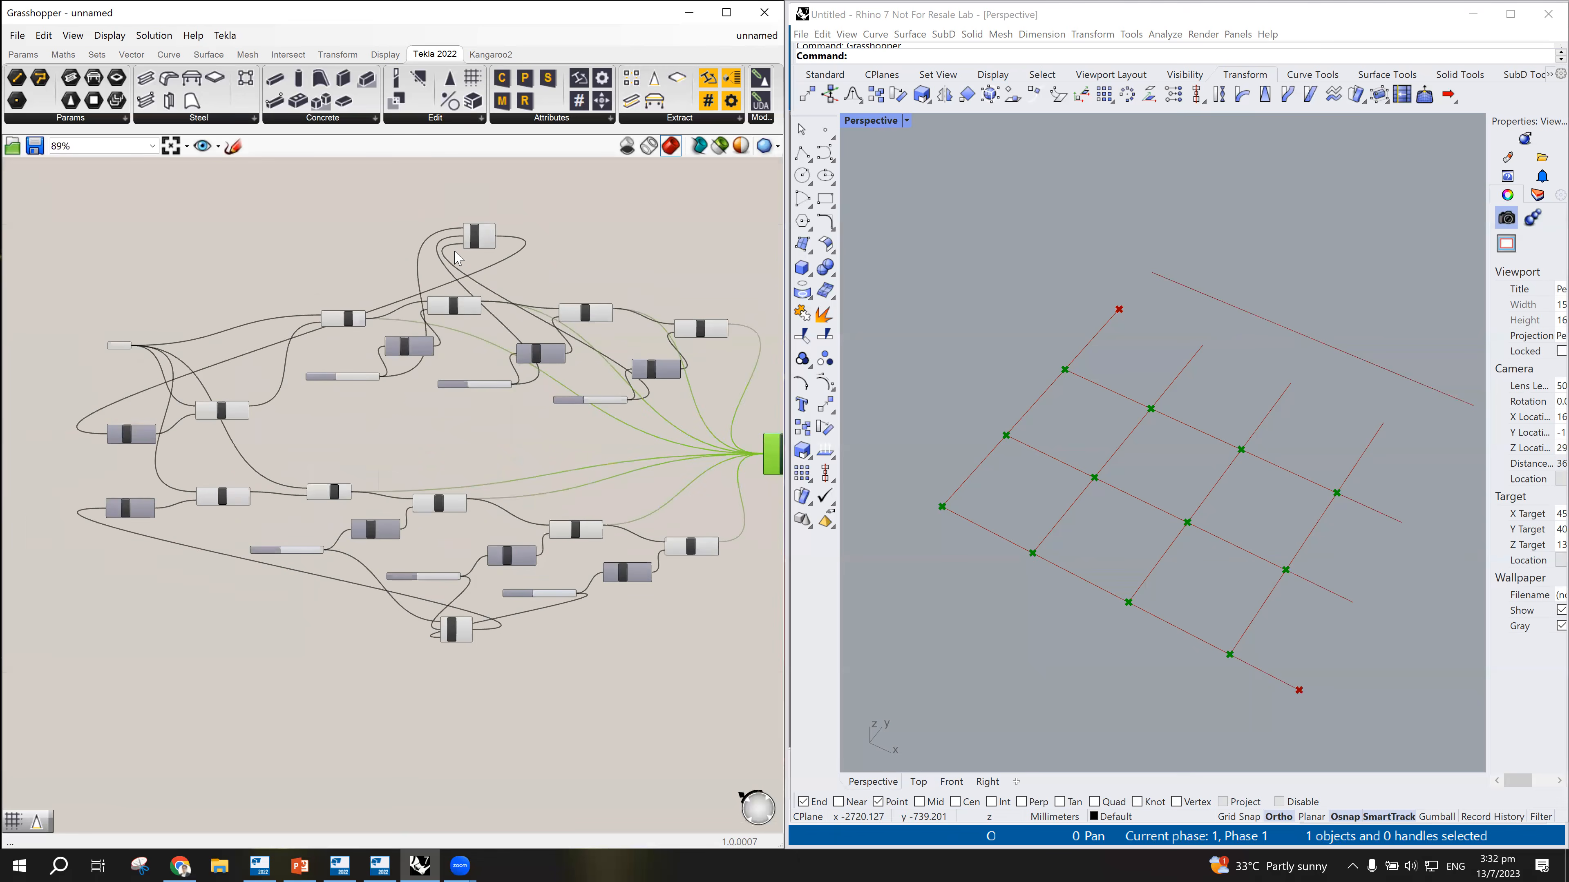
scroll(457, 258, up, 2)
scroll(522, 253, down, 3)
scroll(517, 253, up, 2)
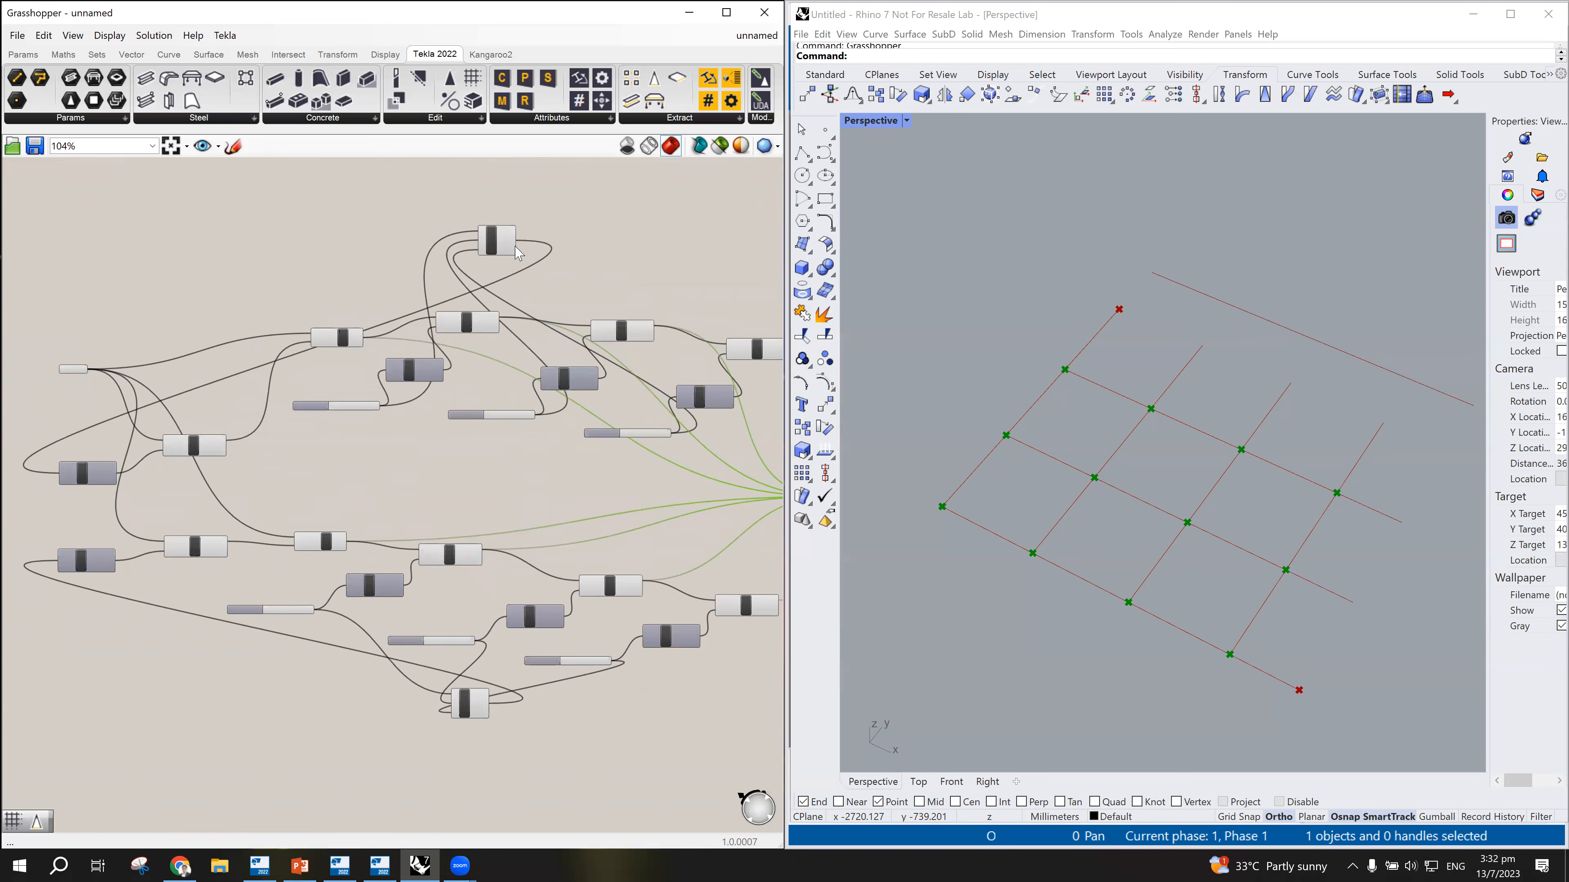
drag(518, 247, 58, 560)
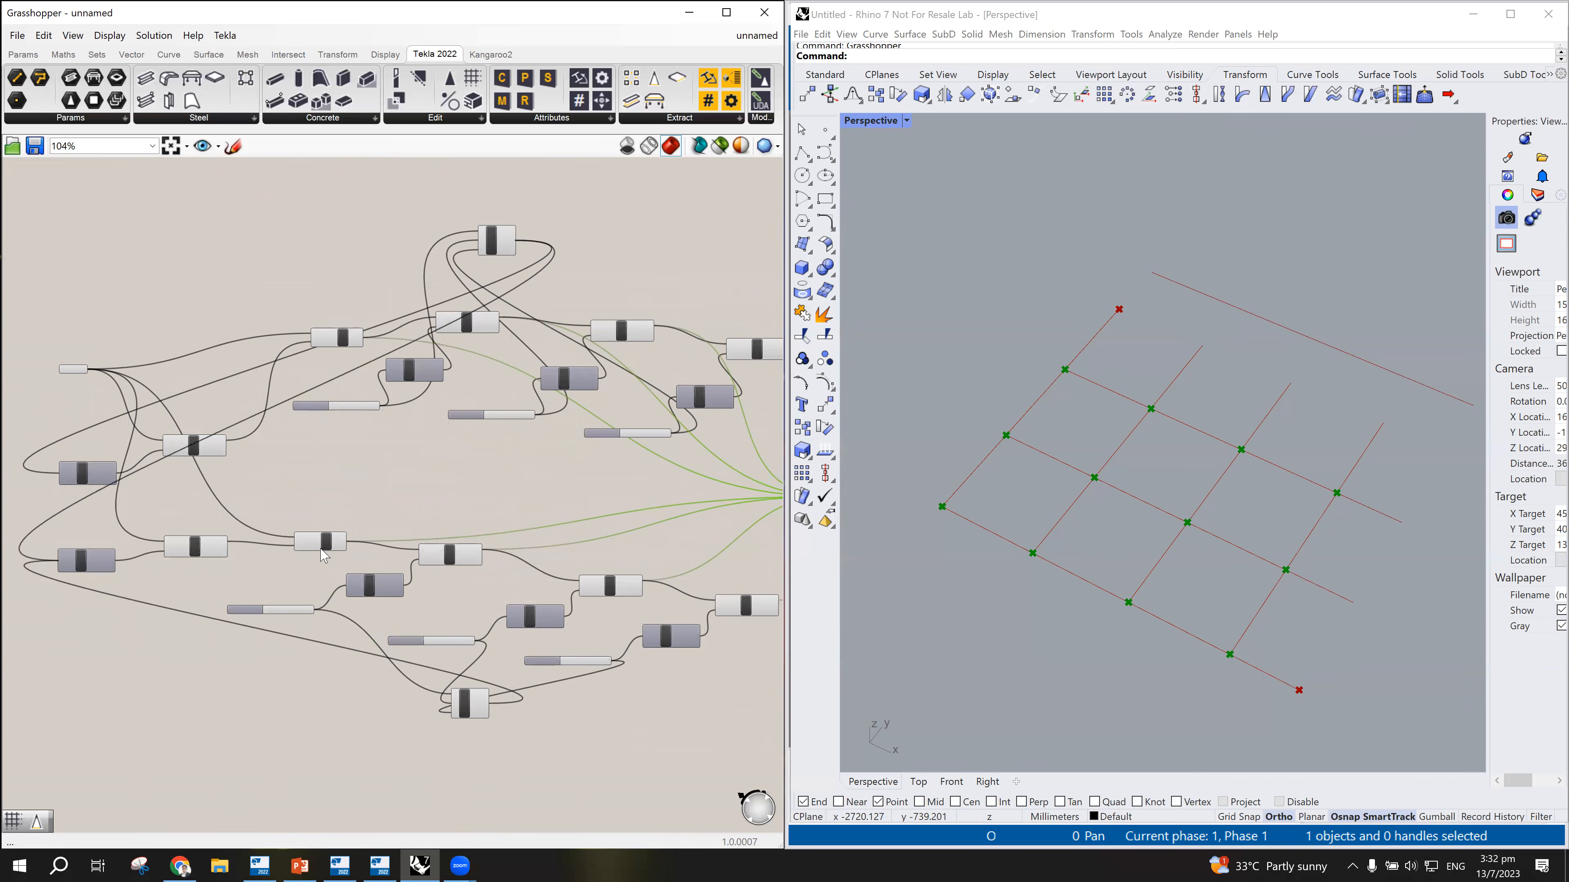
drag(492, 712, 60, 479)
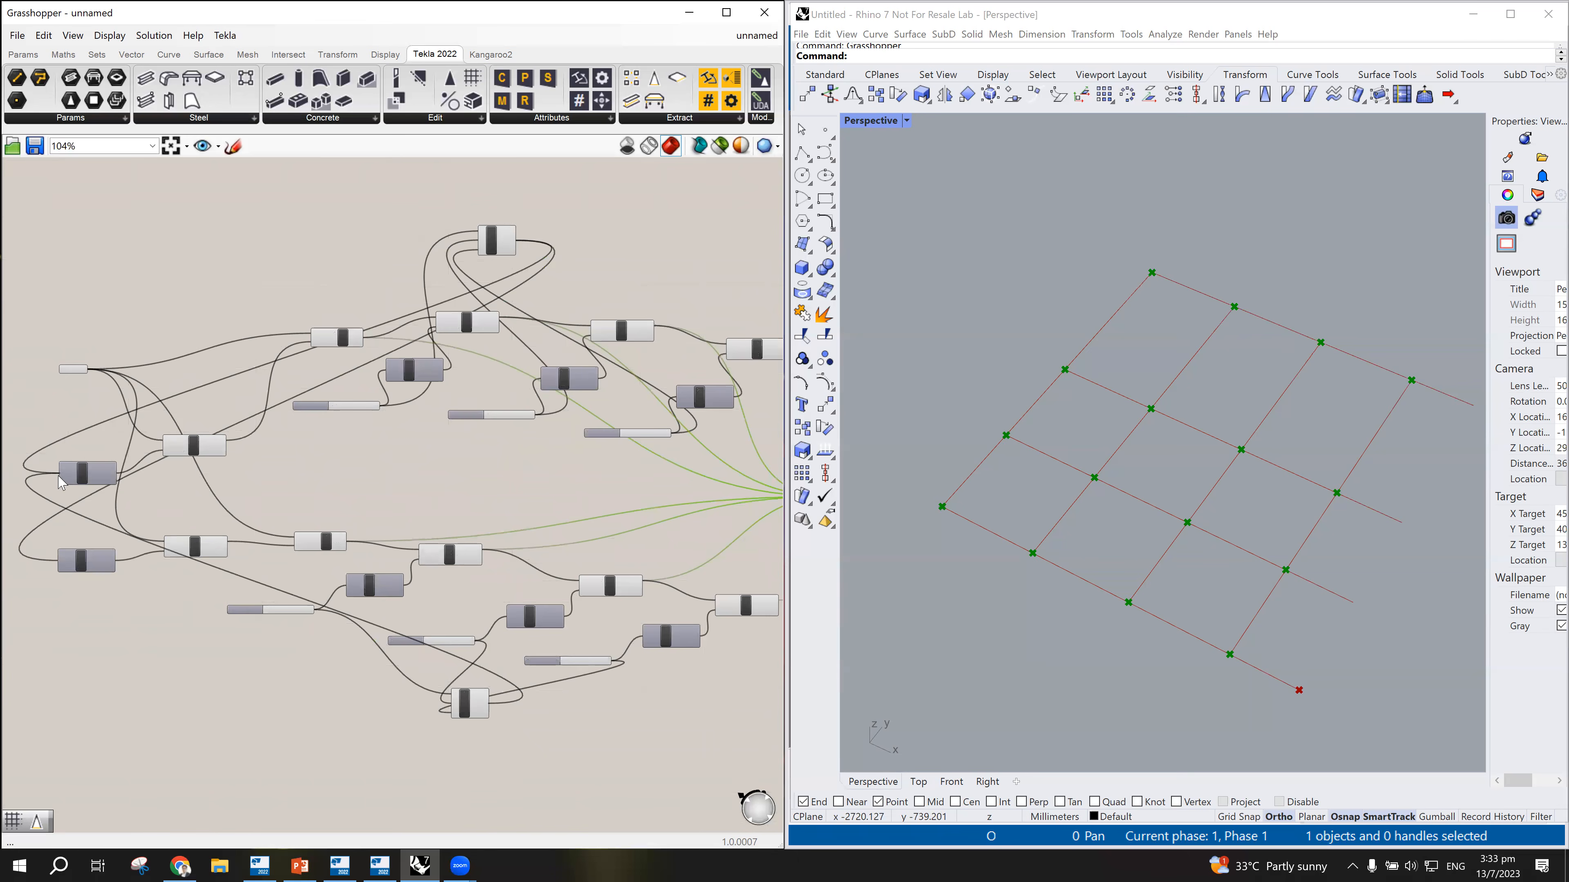
Step: Set the number slider of the upper chain's last Unit Y component to 4222
scroll(281, 446, down, 2)
scroll(569, 449, up, 3)
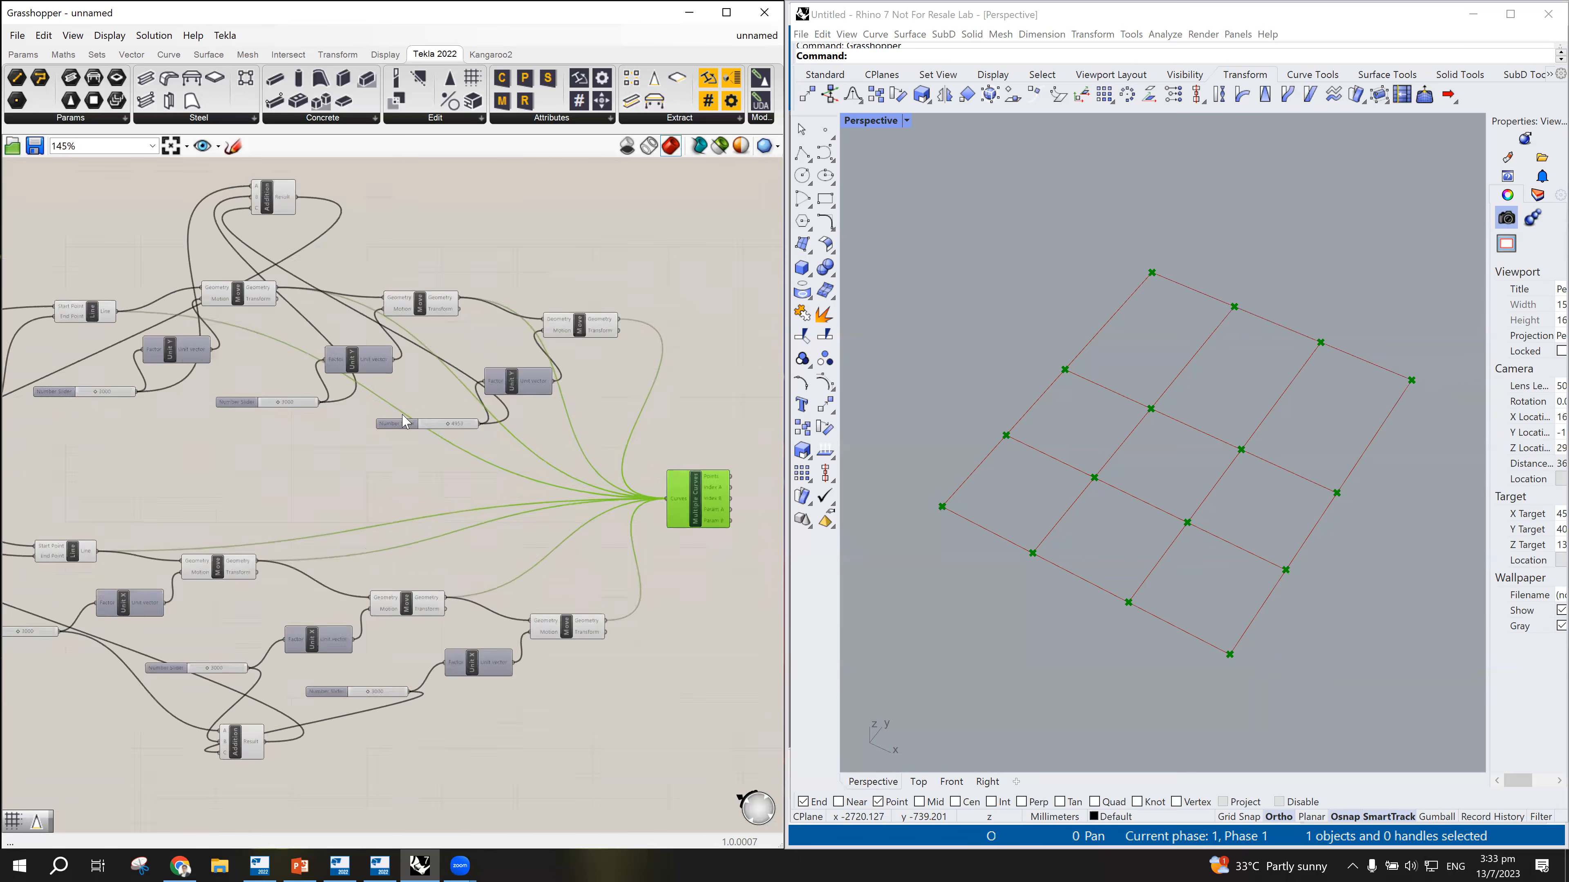
scroll(425, 425, up, 6)
mouse_move(434, 426)
mouse_down()
mouse_move(410, 423)
mouse_move(460, 423)
mouse_move(413, 423)
mouse_move(426, 440)
mouse_up()
scroll(602, 544, down, 6)
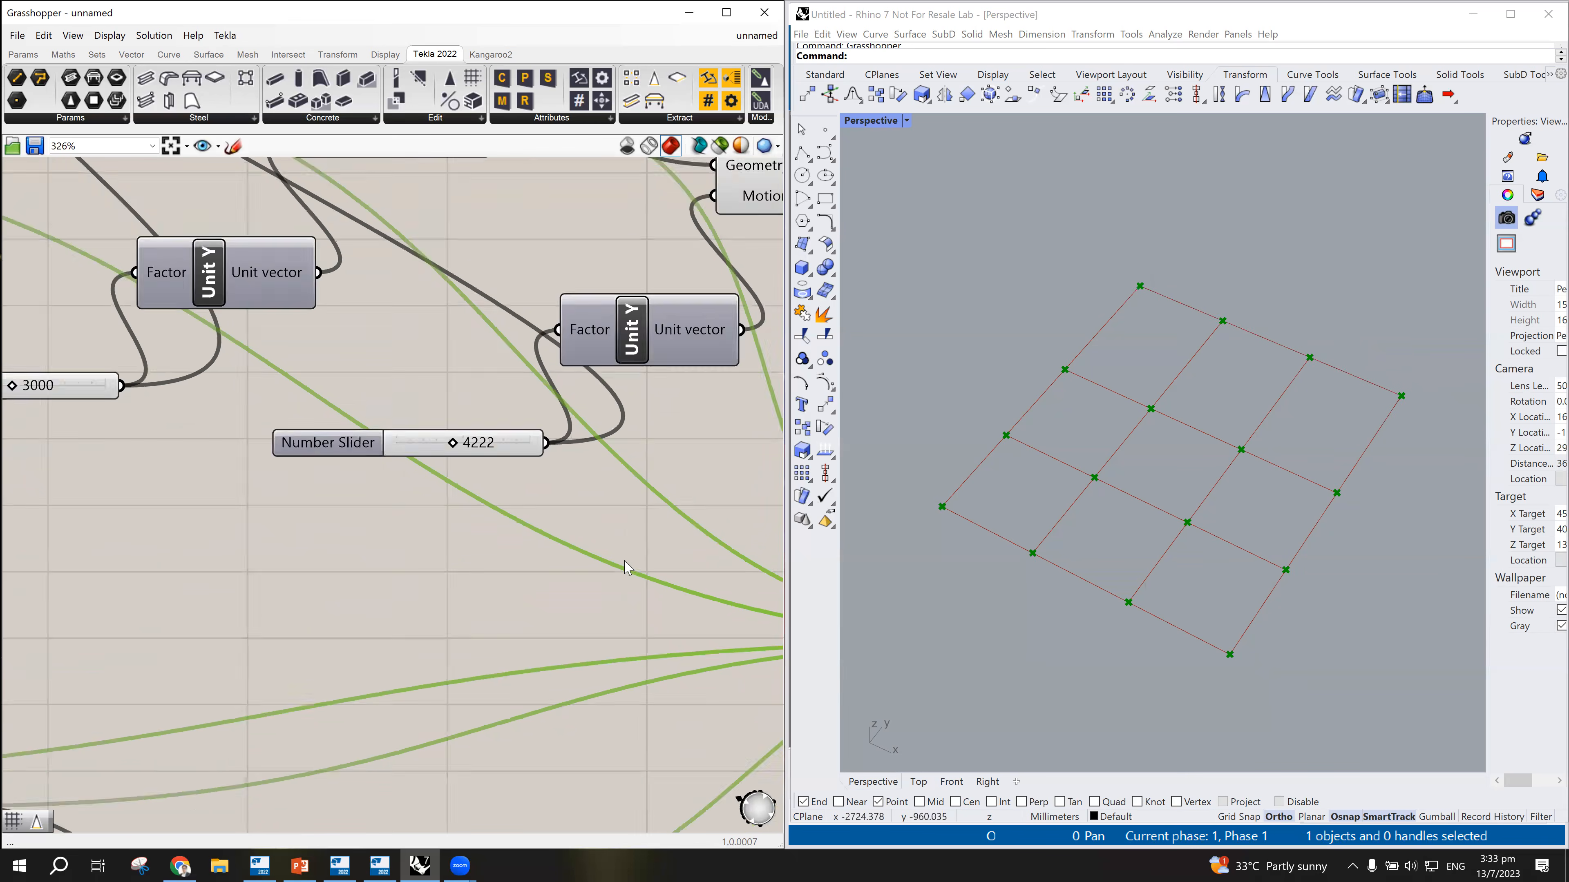
scroll(420, 560, down, 2)
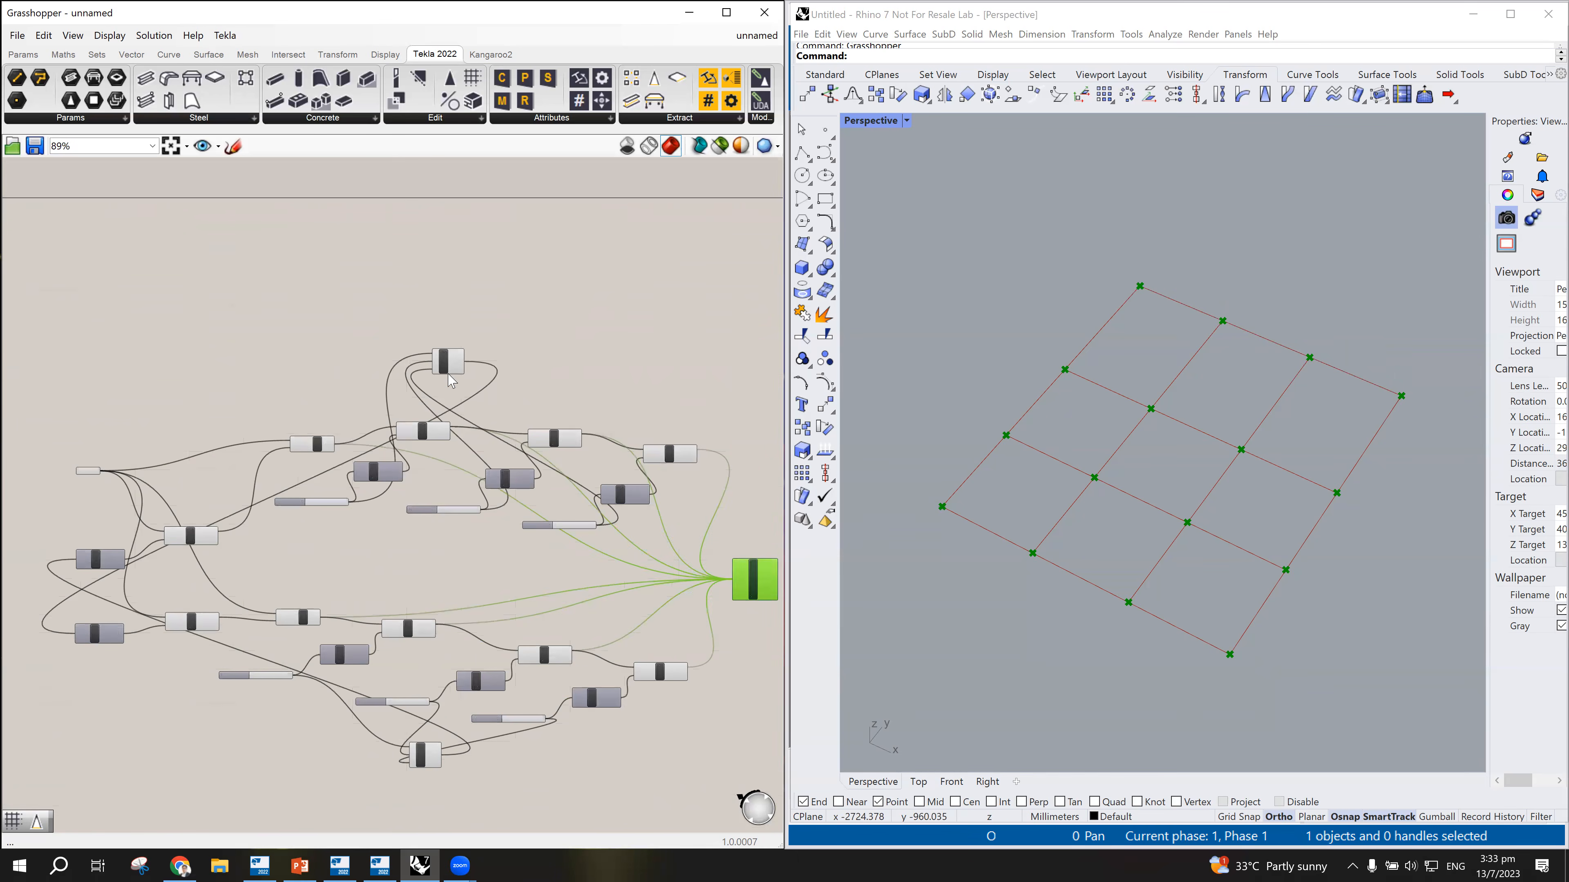
Step: Trace the upper Addition's connections from the Unit Y number sliders to the Factor input of the base Unit Y component
drag(450, 375, 454, 381)
scroll(446, 425, up, 3)
scroll(446, 424, down, 4)
scroll(185, 568, up, 2)
scroll(185, 575, up, 3)
scroll(186, 575, up, 2)
scroll(185, 575, down, 2)
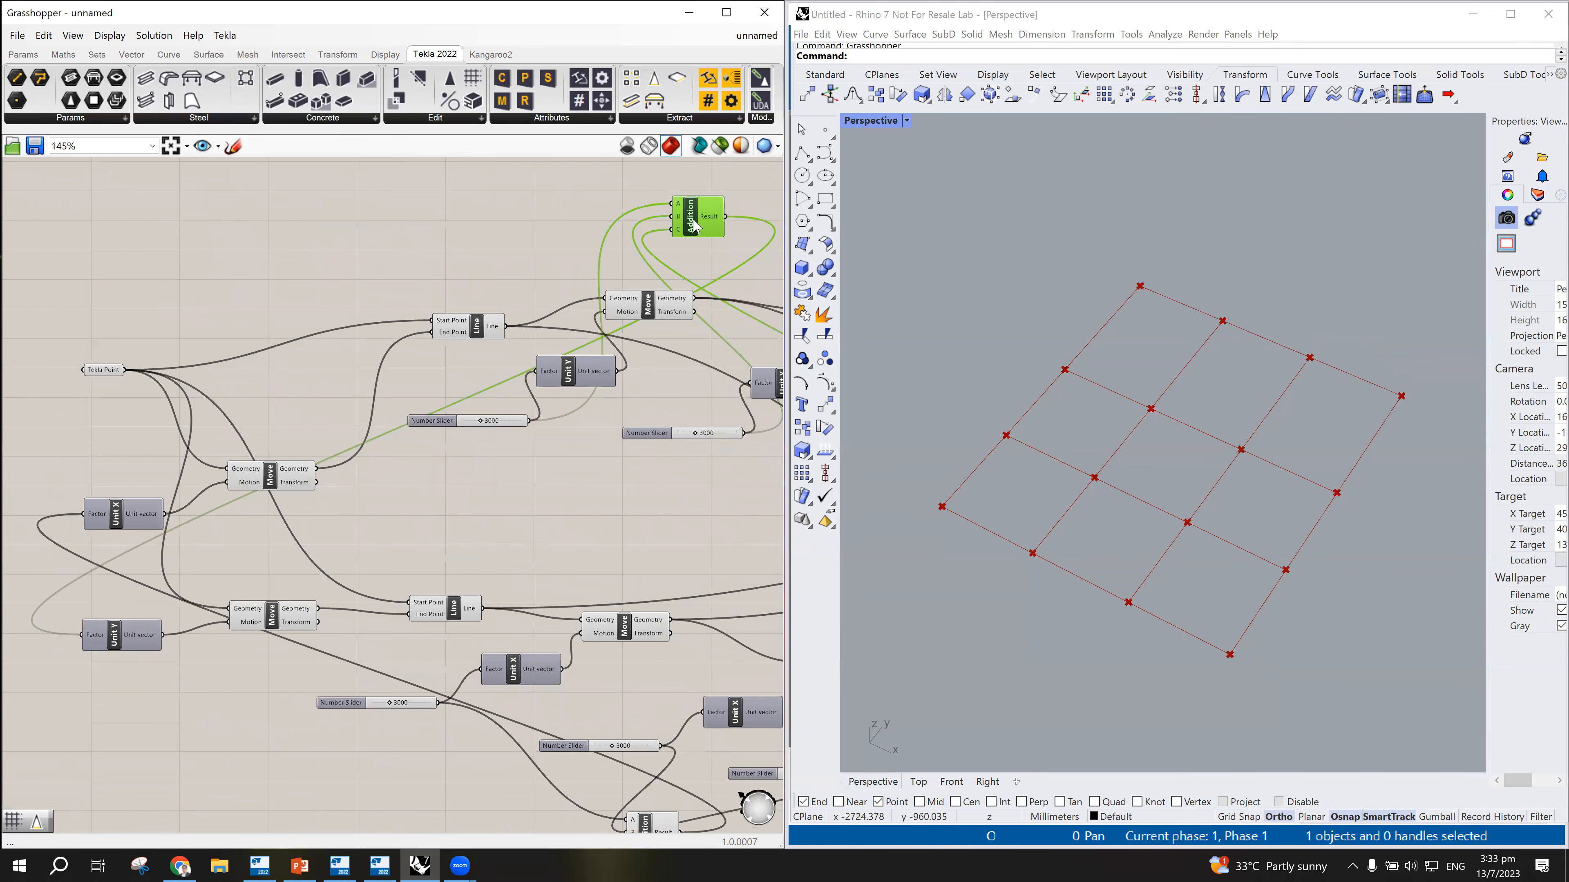
scroll(587, 335, down, 3)
scroll(674, 316, up, 3)
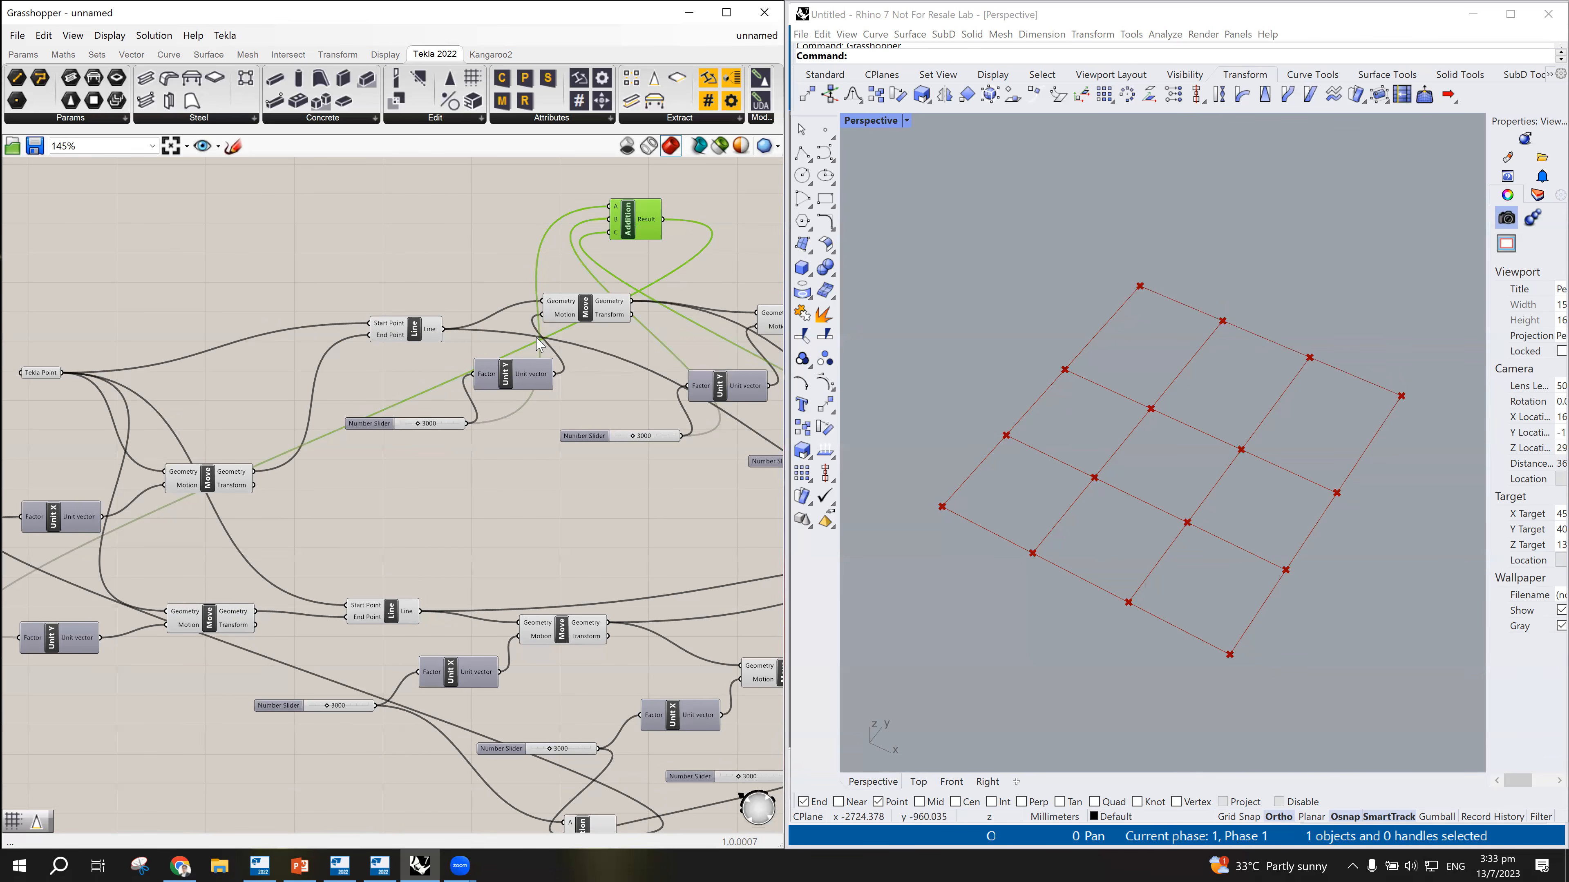
scroll(40, 657, up, 4)
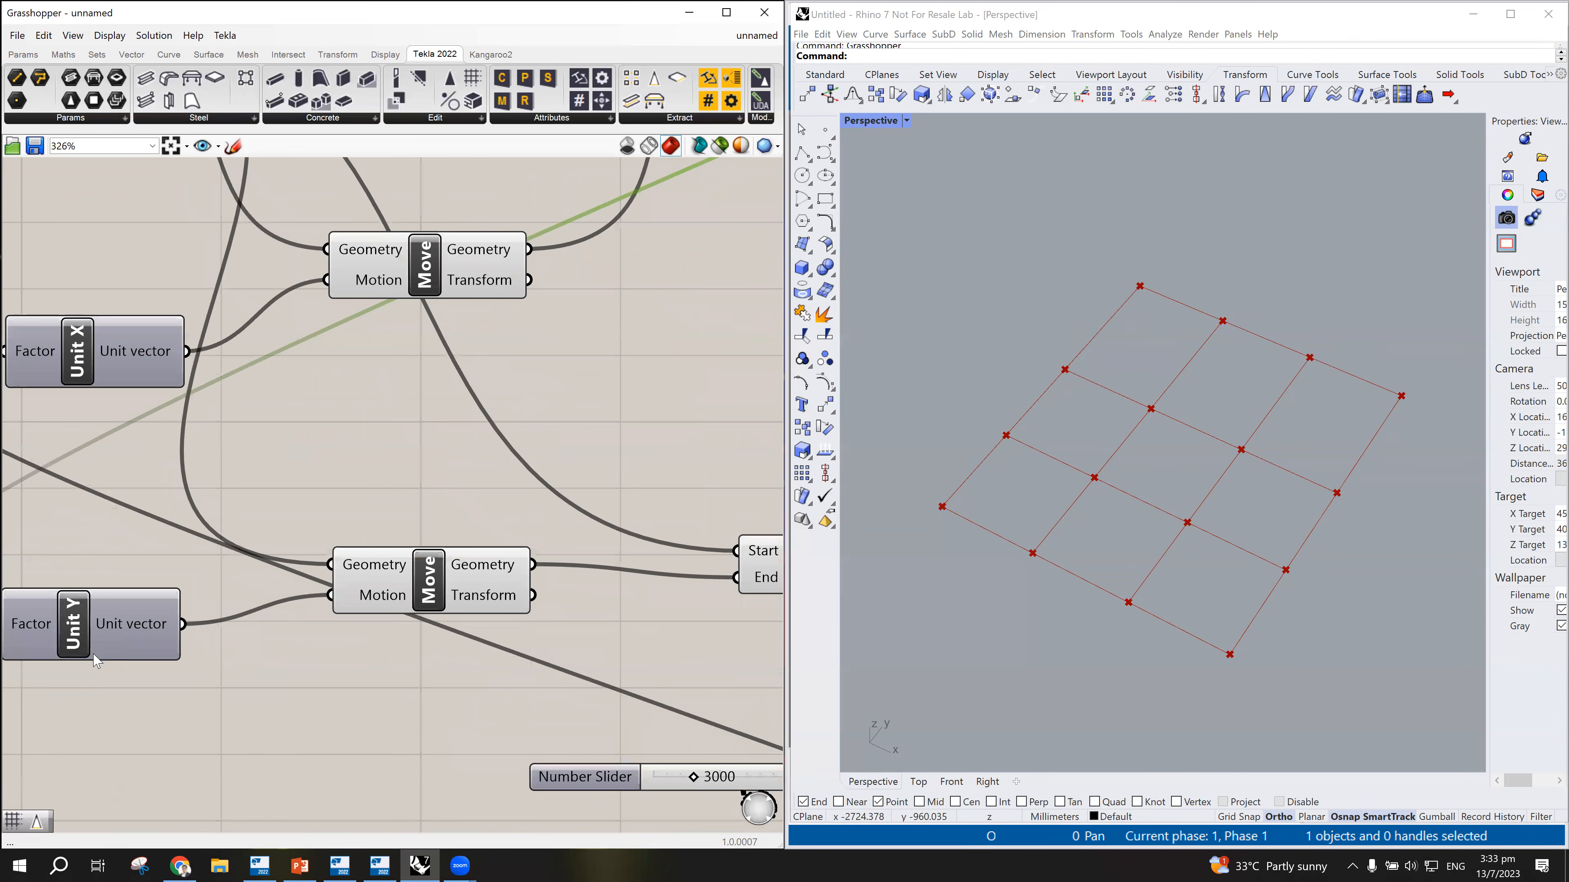
scroll(83, 620, down, 5)
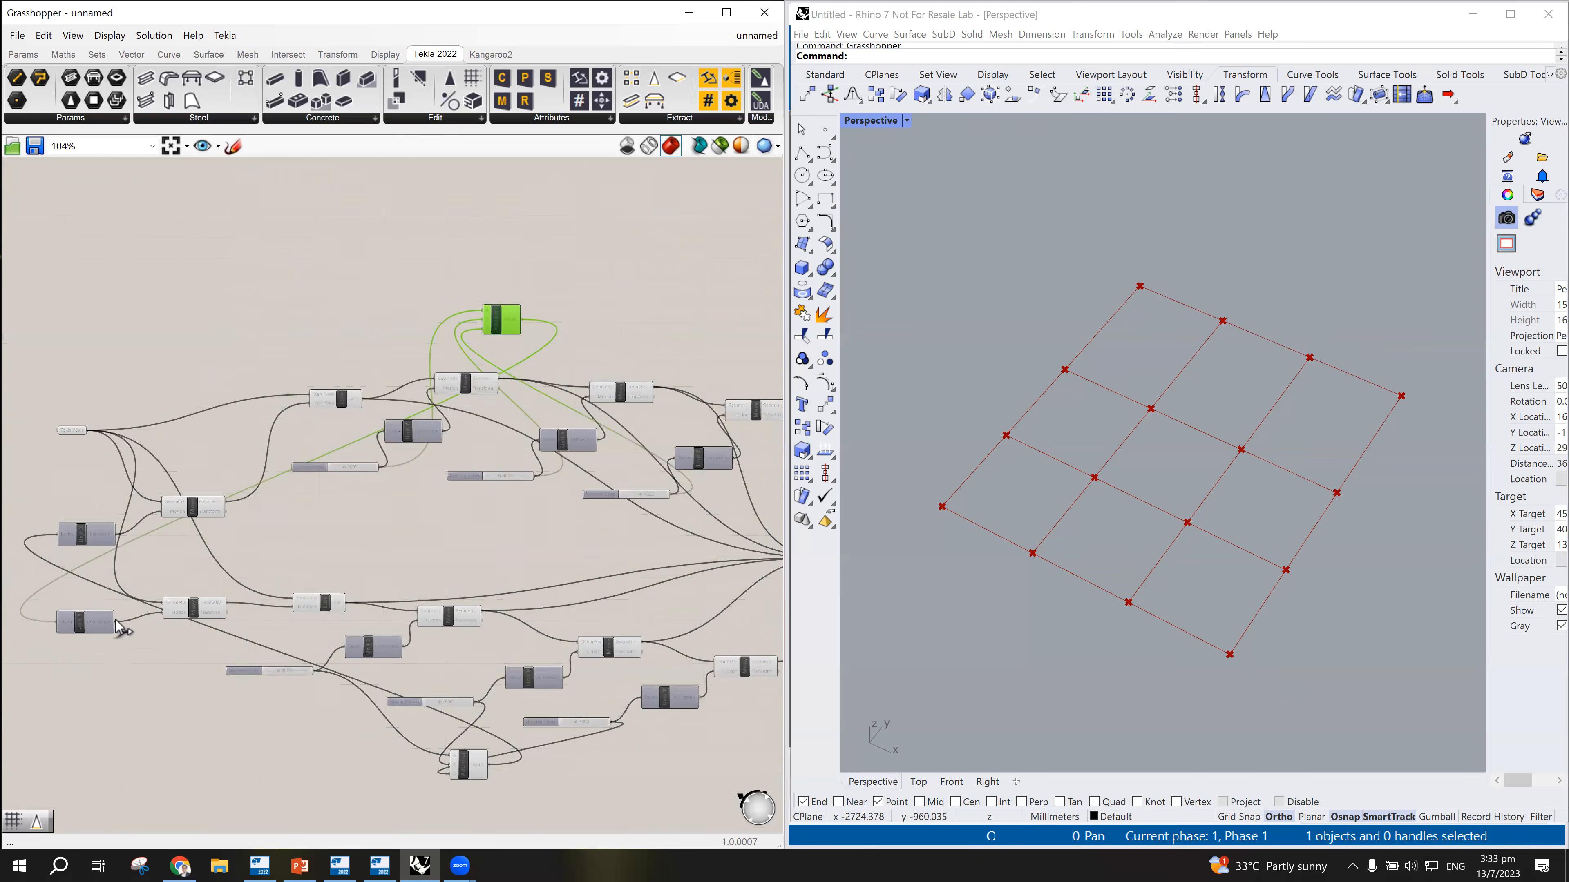
scroll(239, 575, up, 4)
scroll(472, 587, down, 1)
scroll(473, 589, down, 2)
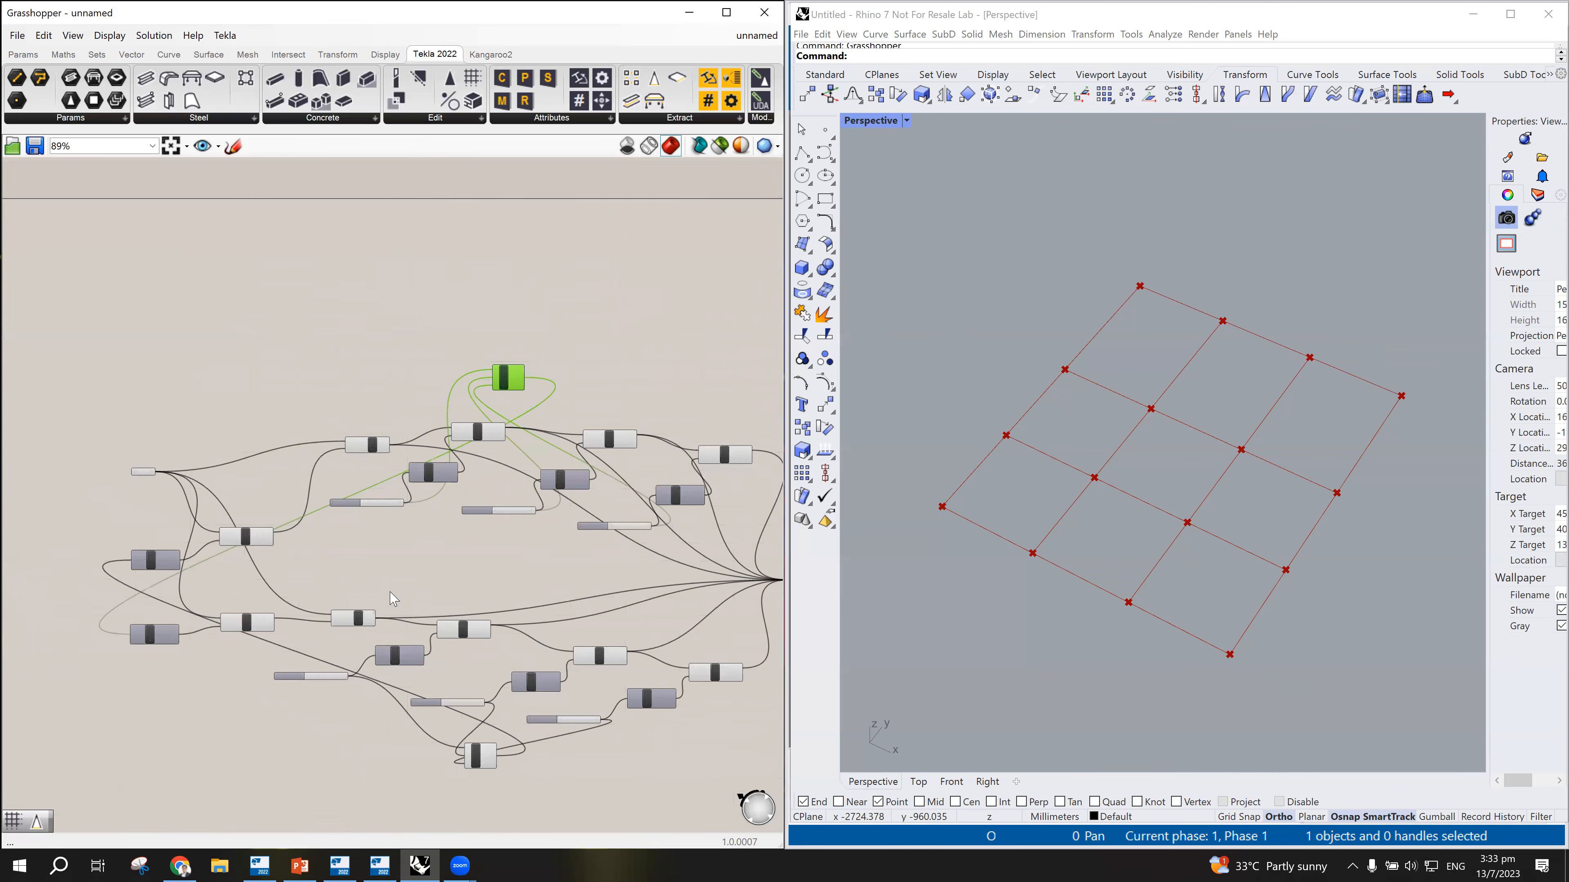
right_drag(456, 579, 484, 395)
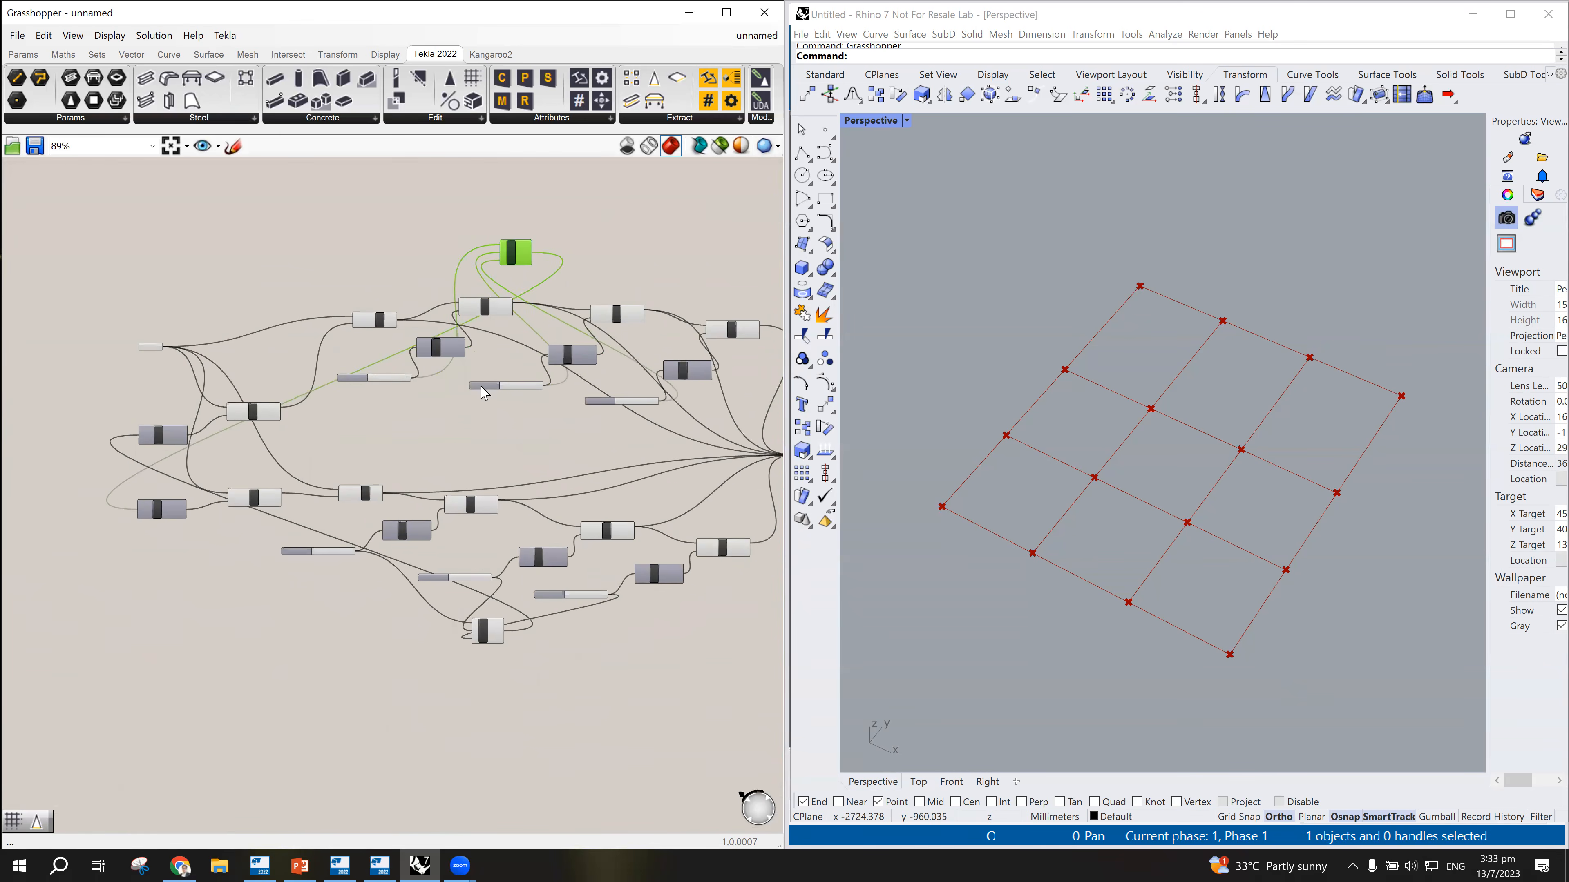
scroll(484, 395, up, 2)
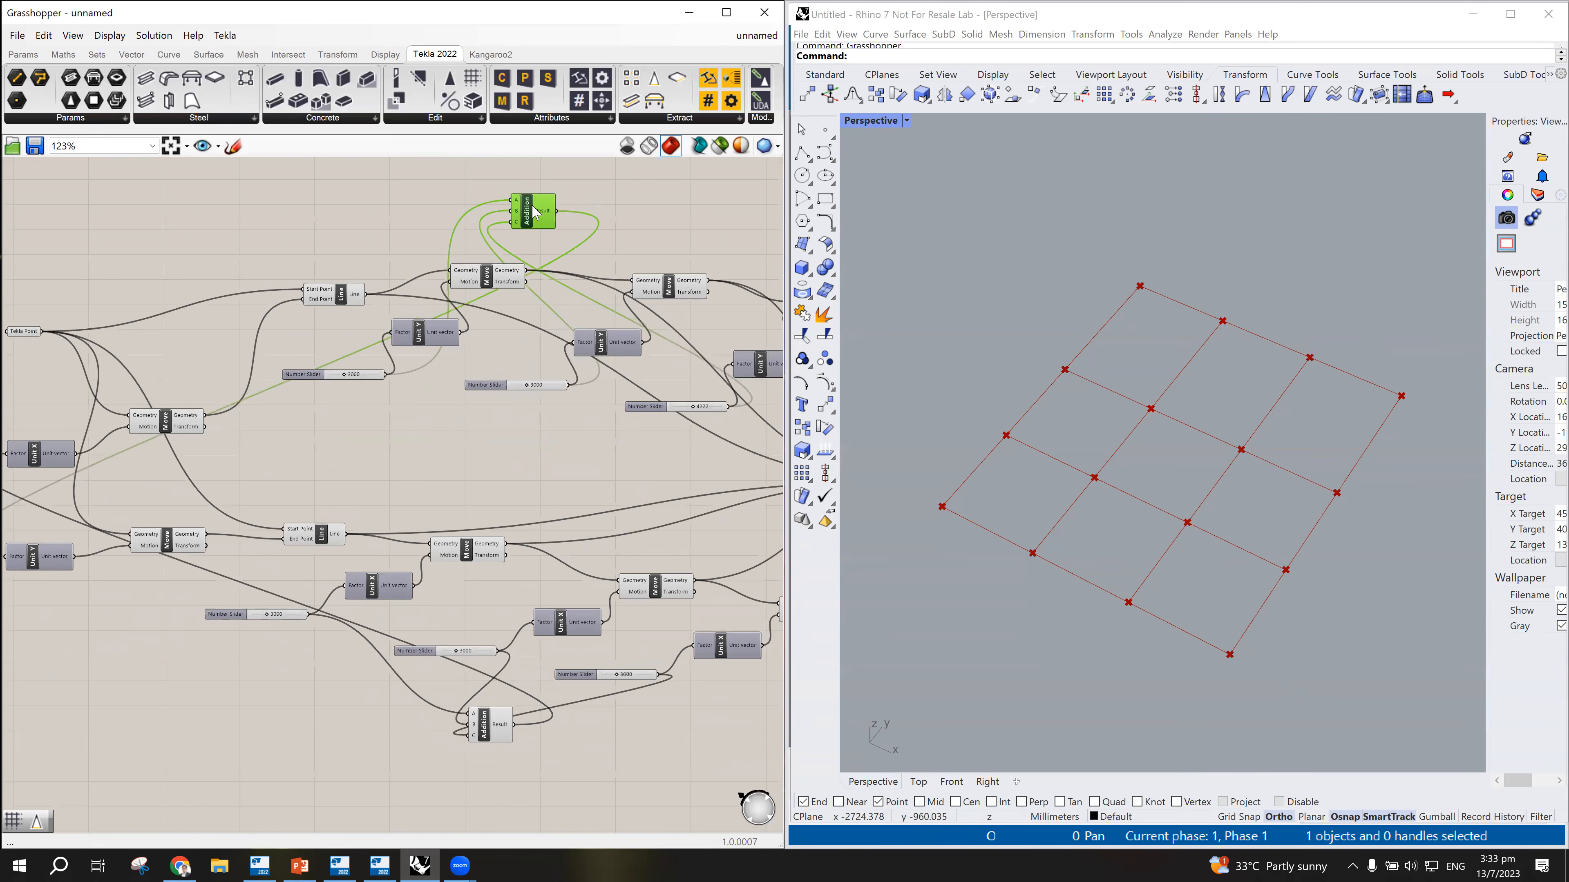
Step: Trace the lower Addition's connections from the Unit X number sliders to the Factor input of the base Unit X component
scroll(522, 278, down, 2)
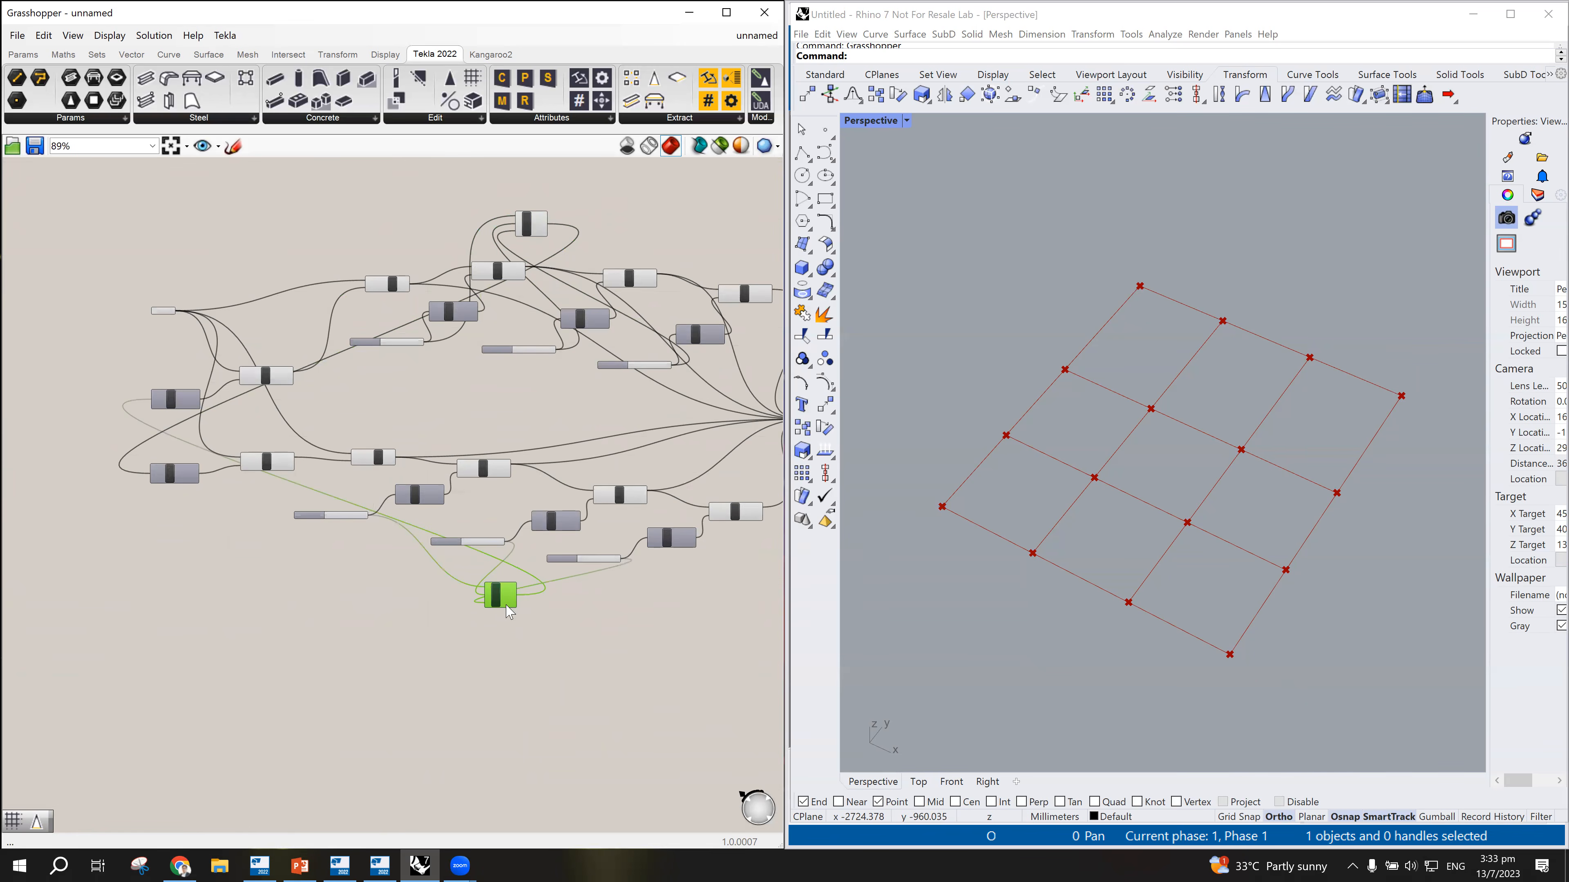
scroll(506, 610, up, 6)
scroll(480, 598, down, 5)
scroll(480, 597, up, 3)
scroll(443, 481, up, 3)
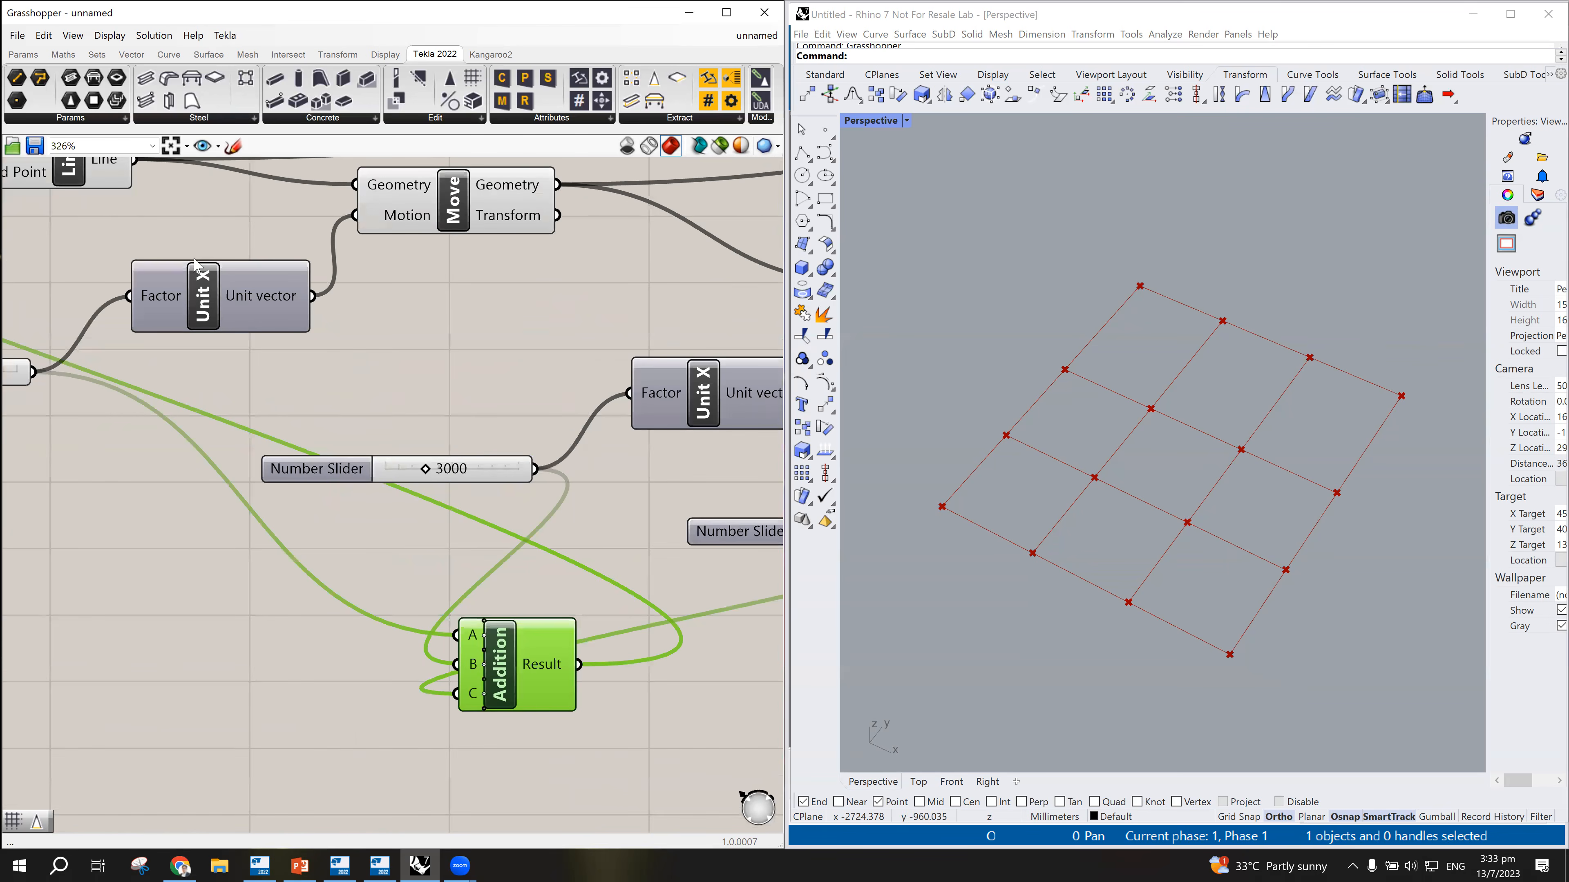
scroll(460, 652, down, 6)
scroll(389, 520, up, 5)
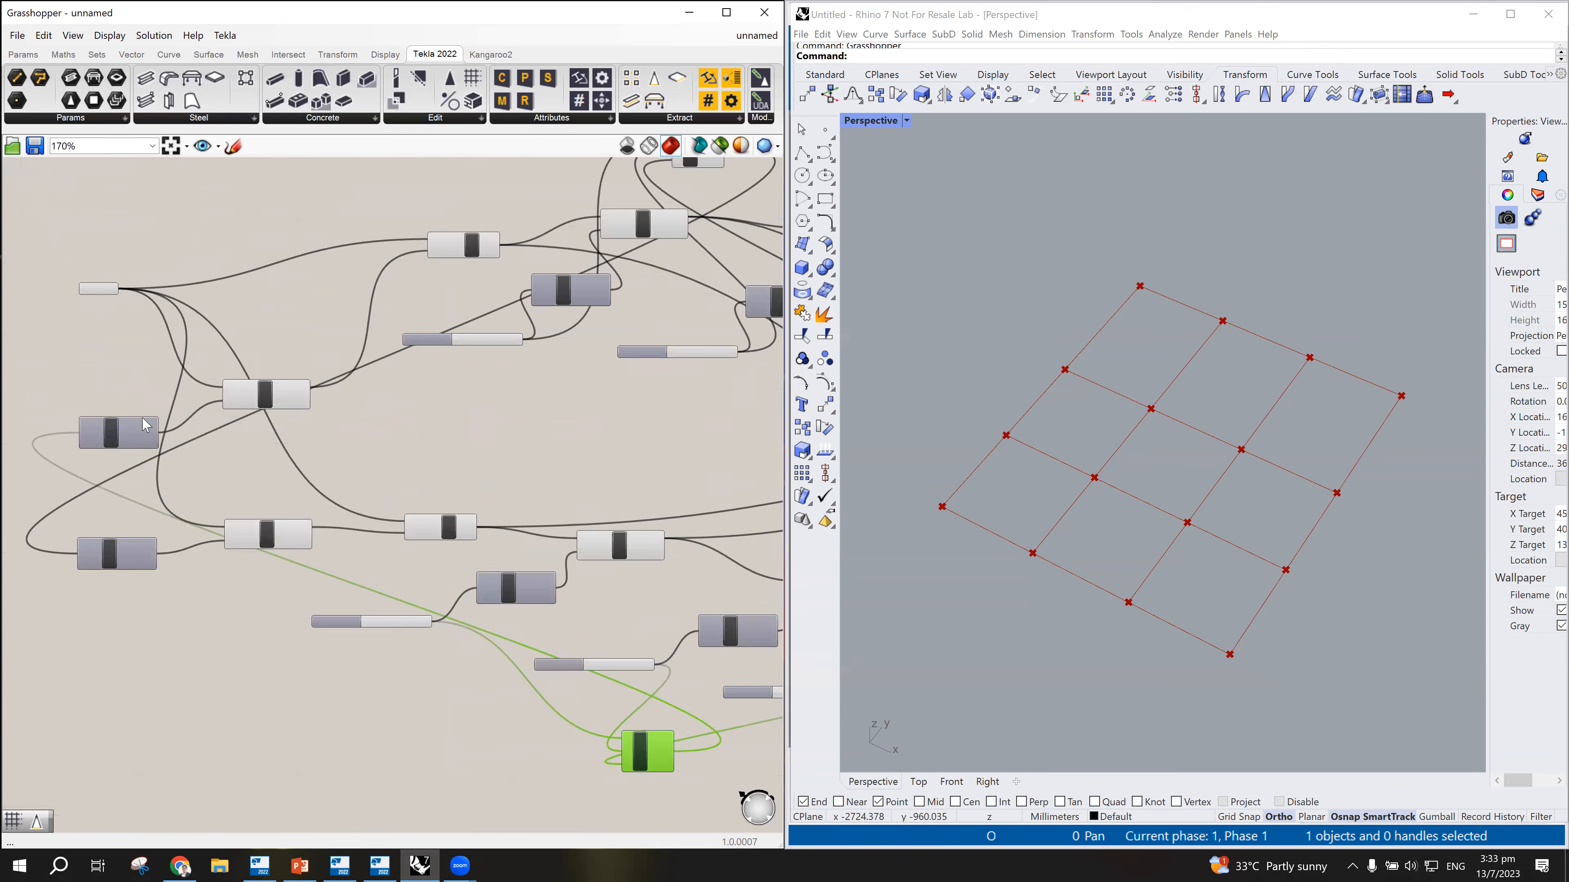
scroll(382, 512, down, 2)
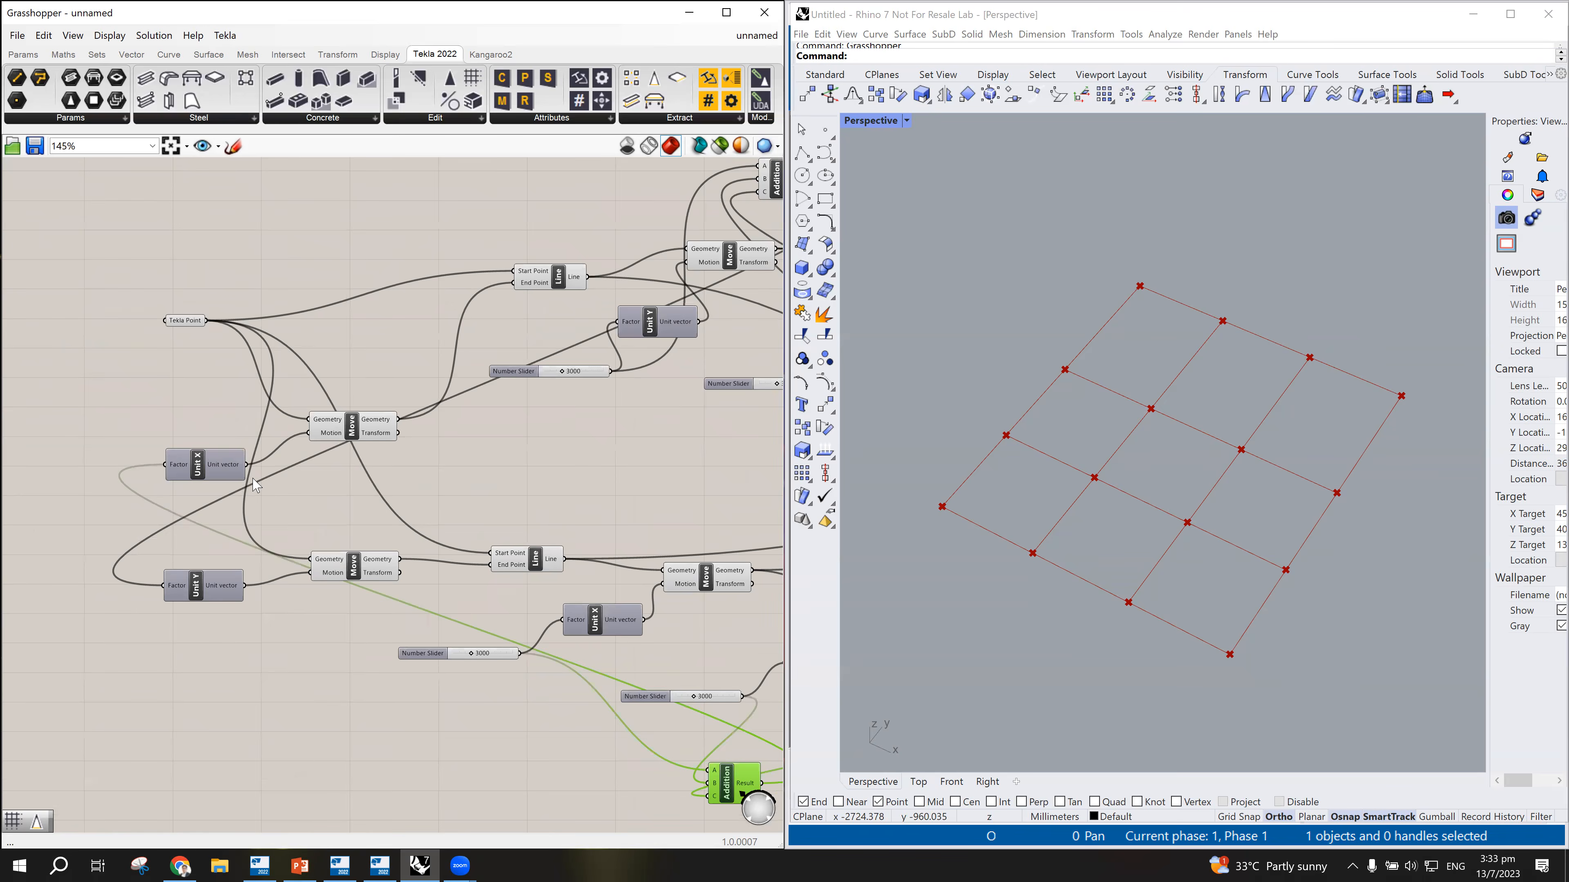
scroll(203, 472, up, 5)
scroll(192, 460, down, 8)
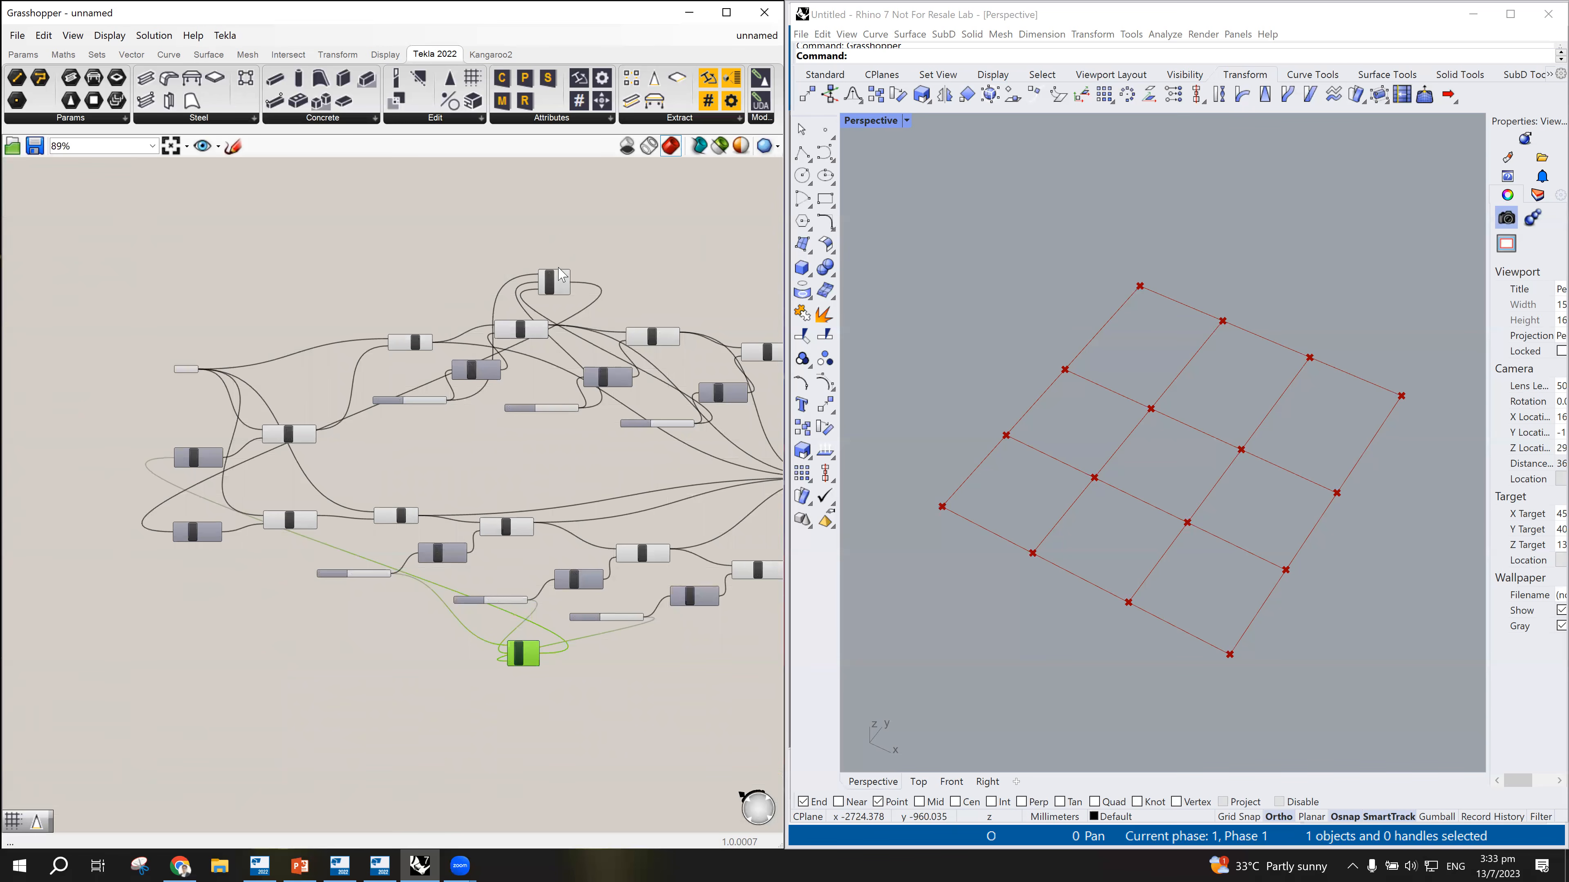
Step: Move the upper Addition component slightly farther above the first Move component of its chain
drag(558, 284, 526, 227)
scroll(530, 439, down, 2)
scroll(529, 439, up, 3)
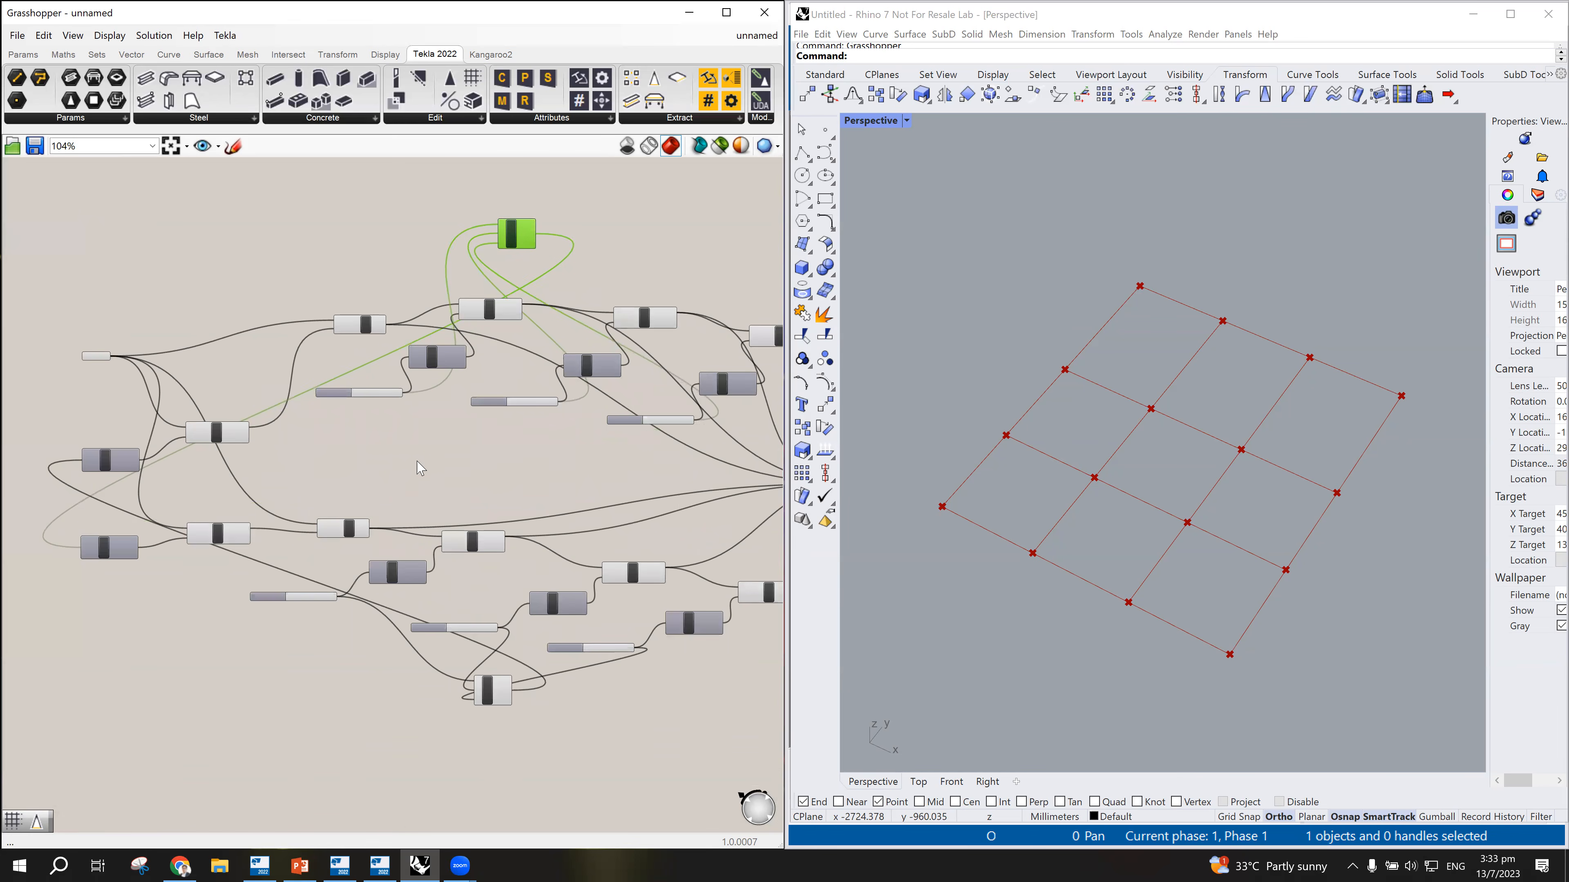
Step: Set the upper chain's third Unit Y slider to 2318 and its second slider to 5794
scroll(541, 495, up, 4)
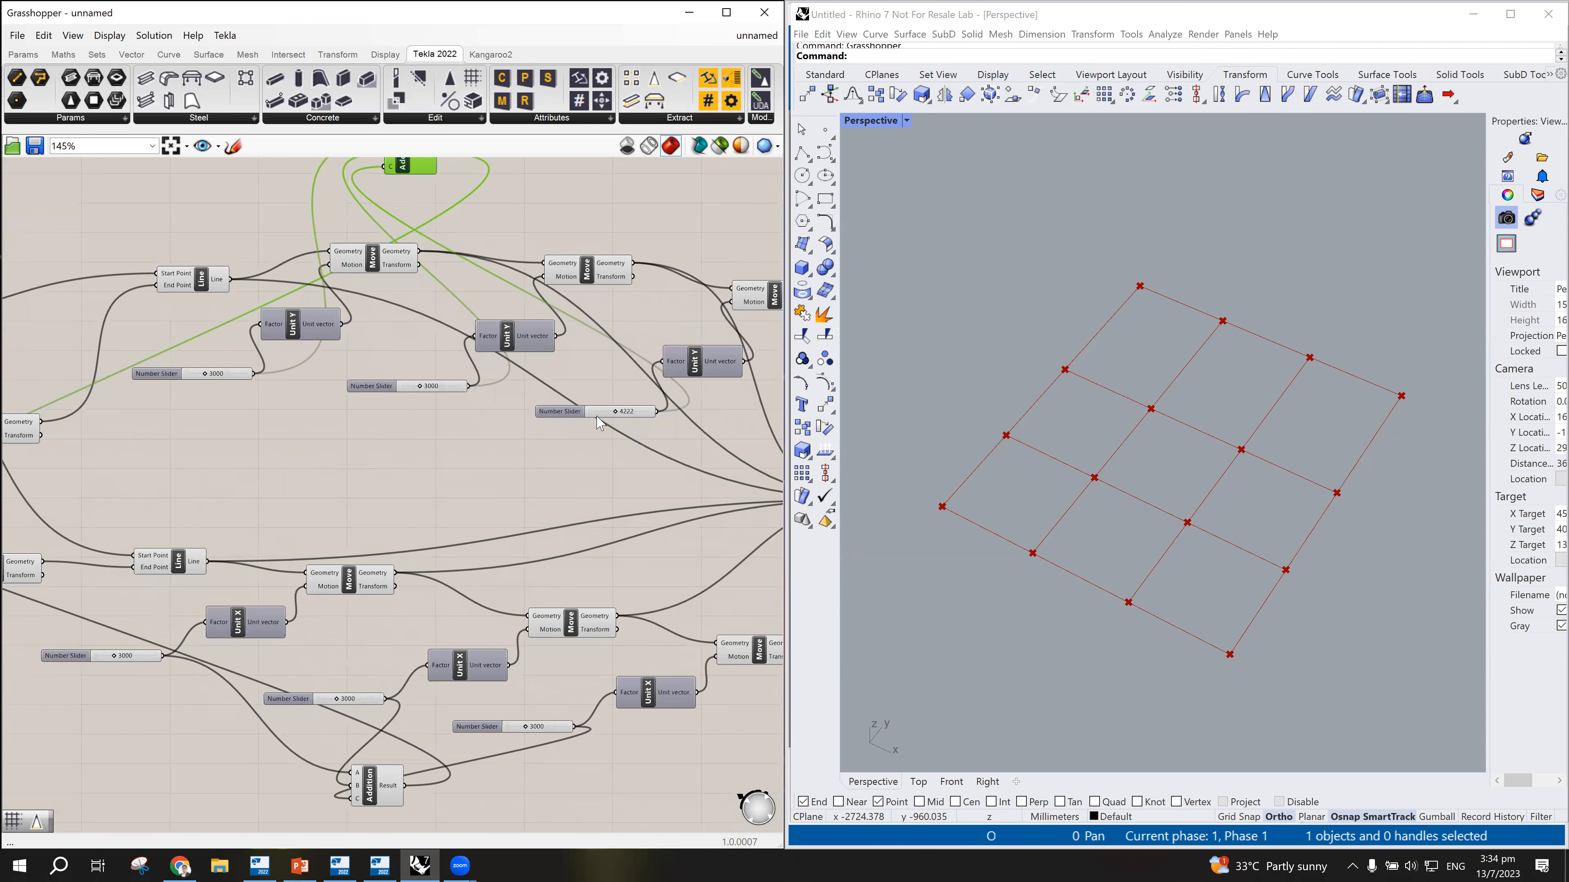
scroll(621, 423, up, 3)
mouse_move(622, 403)
mouse_down()
mouse_move(598, 408)
mouse_move(612, 405)
mouse_up()
drag(186, 347, 221, 346)
scroll(313, 428, down, 3)
scroll(155, 423, down, 3)
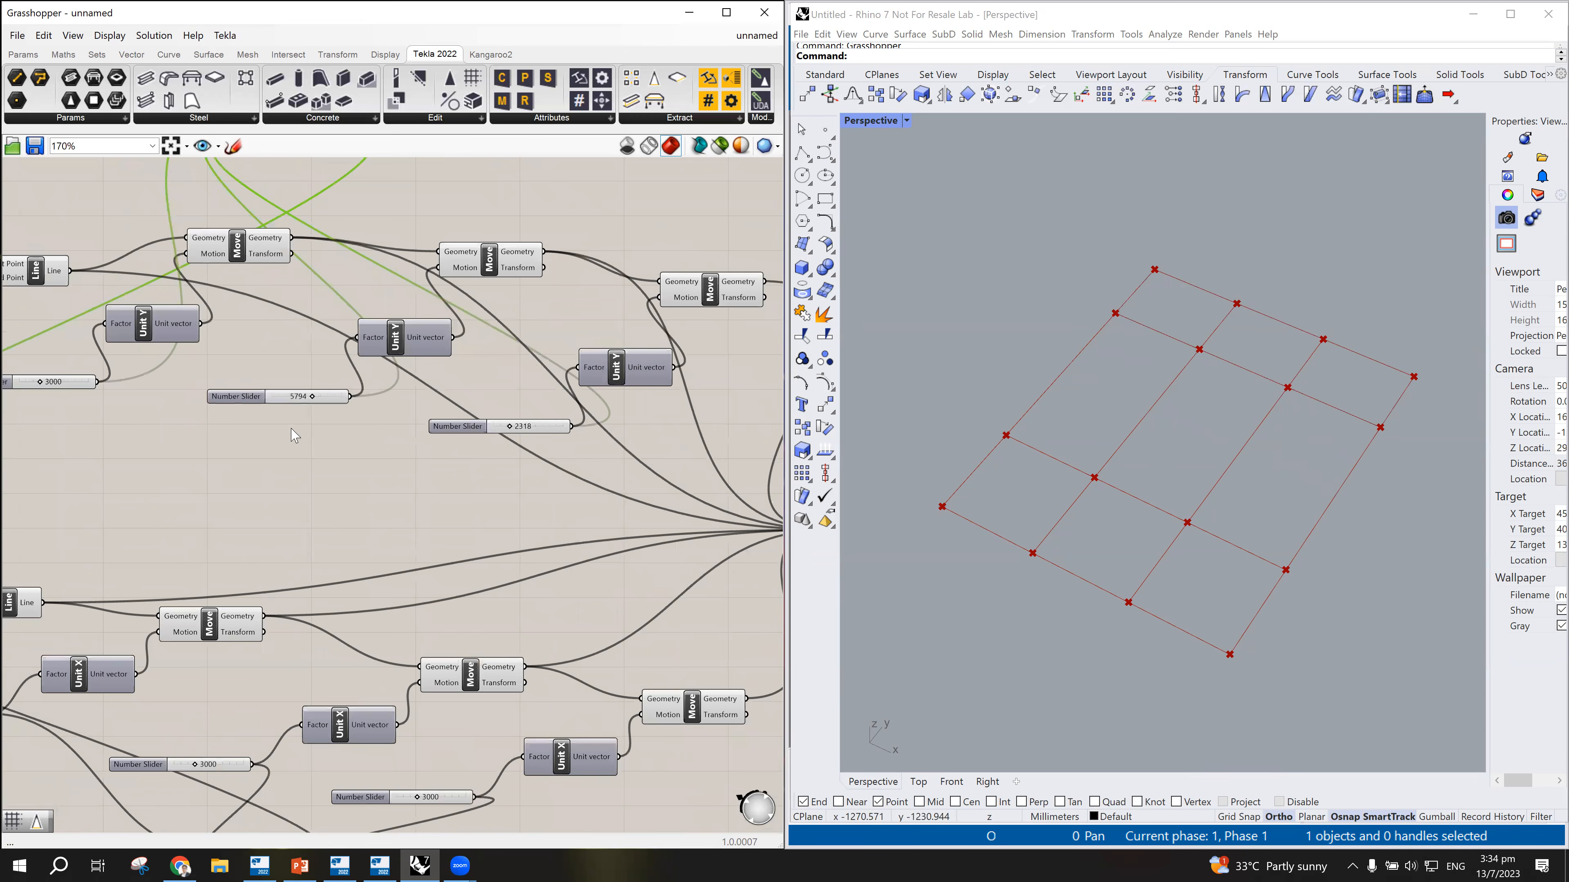
Step: Set the upper chain's first Unit Y slider to 4900 and its third slider to 4418
scroll(154, 407, up, 4)
drag(154, 397, 165, 396)
drag(702, 449, 738, 449)
scroll(587, 473, down, 3)
scroll(475, 717, up, 4)
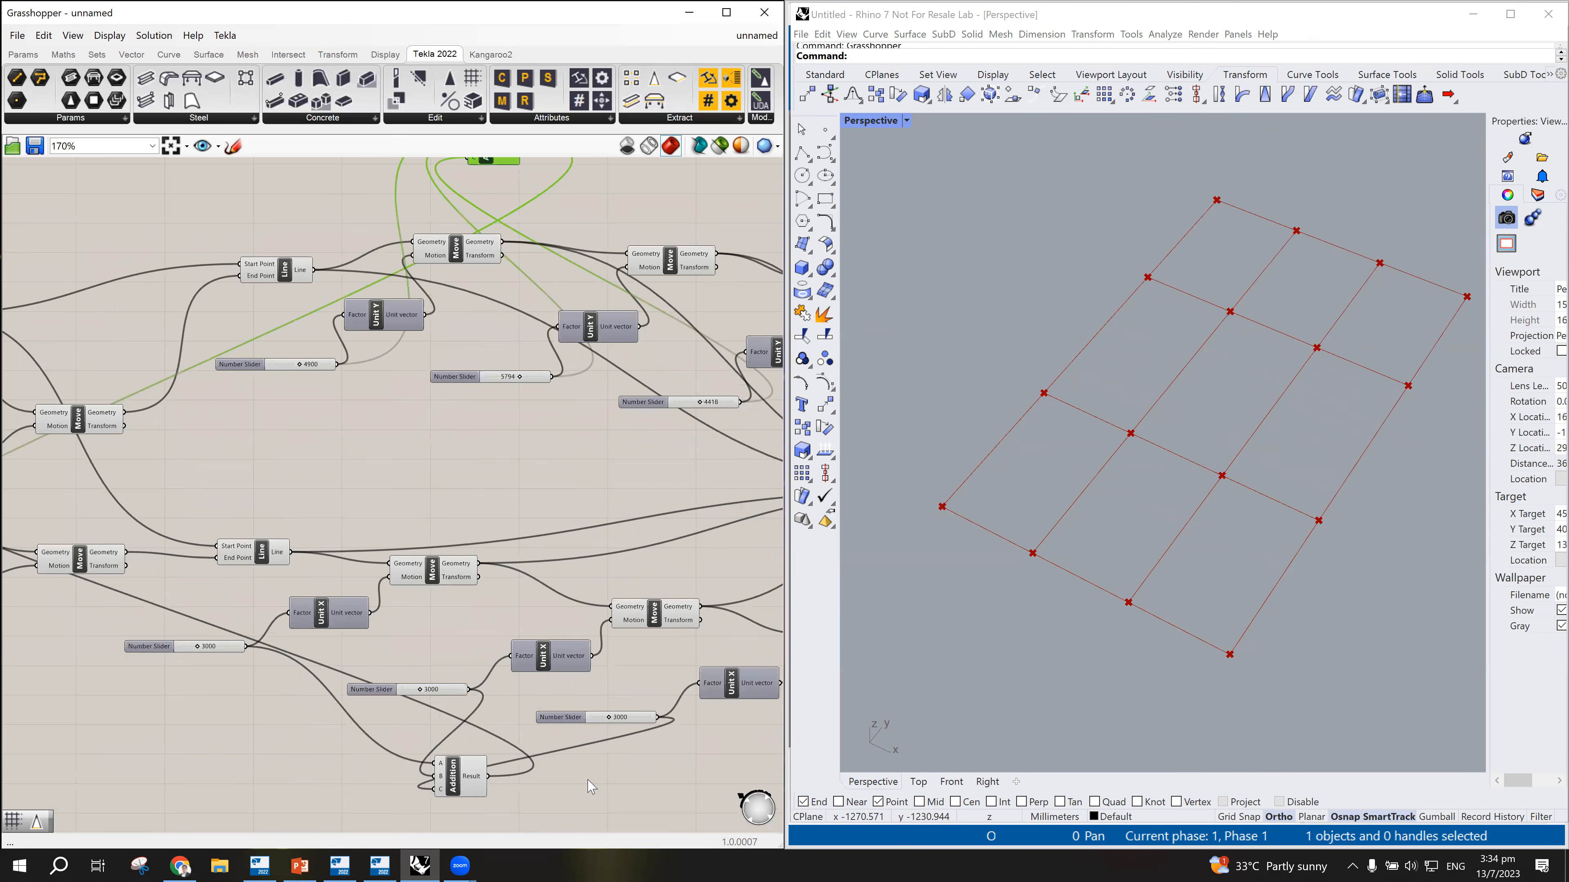
Step: Set the number slider of the lower chain's second Unit X component to 6020
drag(380, 628, 406, 628)
scroll(549, 656, down, 3)
scroll(563, 652, up, 2)
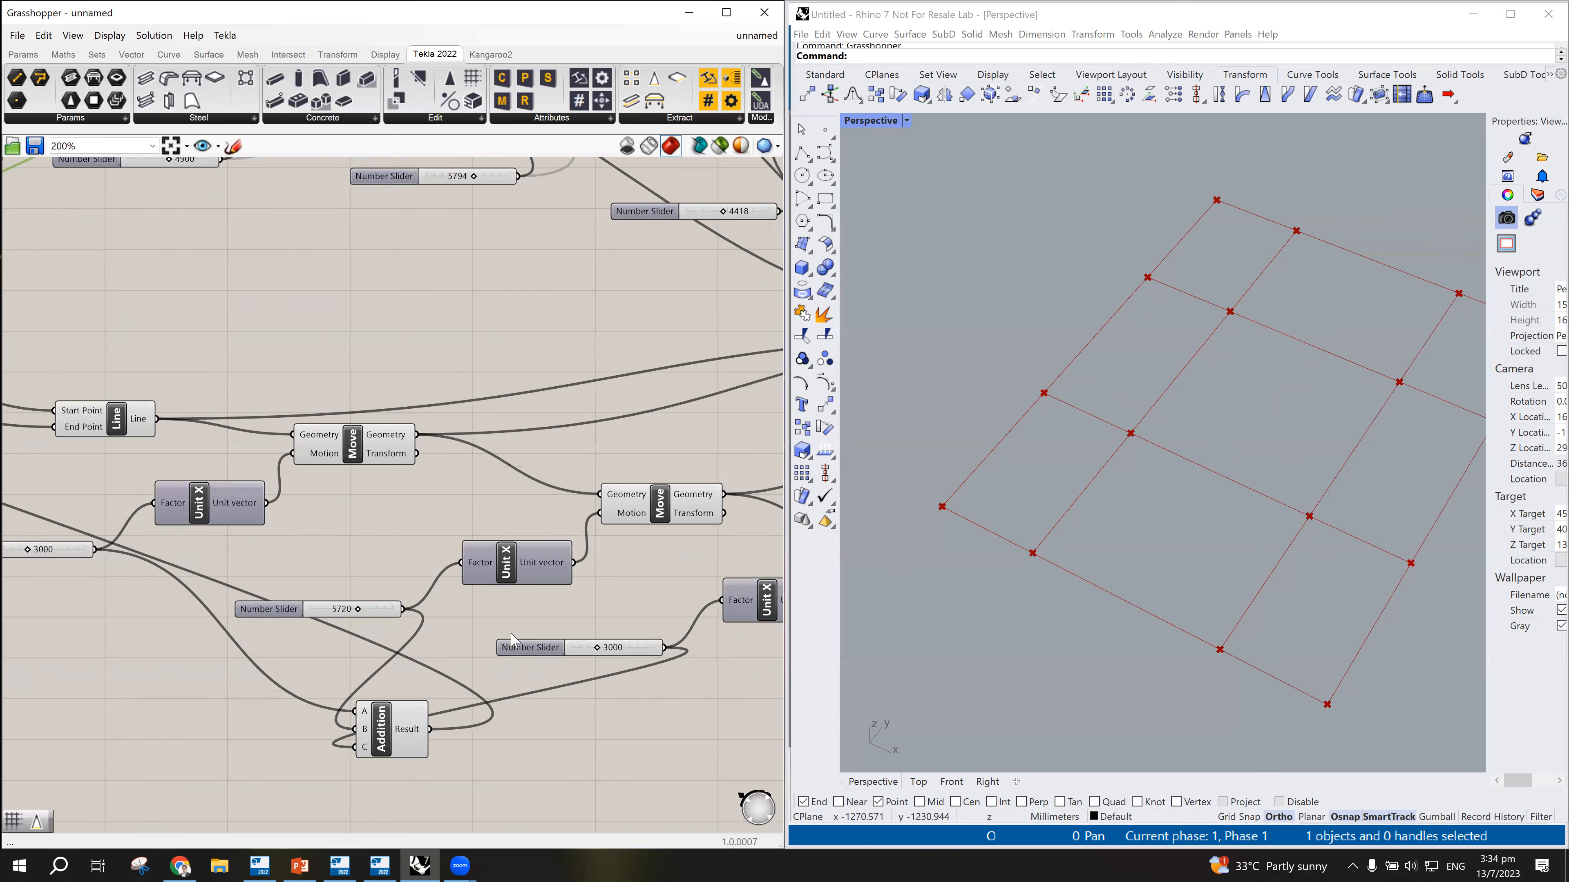
drag(360, 606, 362, 607)
scroll(1289, 476, down, 7)
scroll(1304, 476, up, 7)
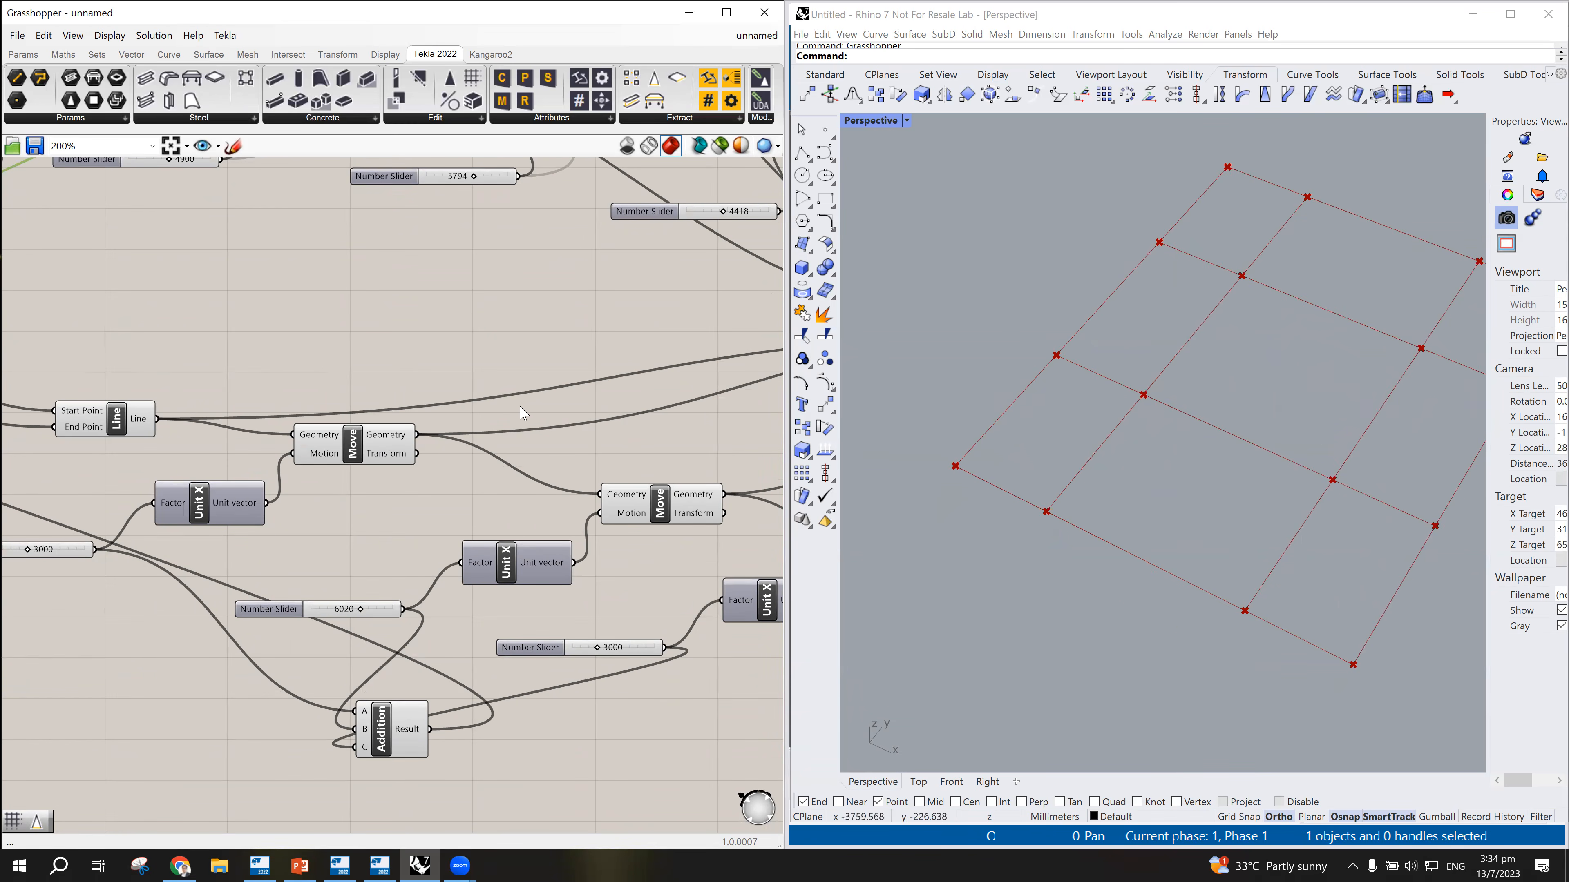
Step: Examine the upper Addition's slider inputs and follow its Result wire to the base Unit Y component
scroll(522, 410, down, 5)
scroll(603, 289, up, 1)
drag(418, 248, 420, 257)
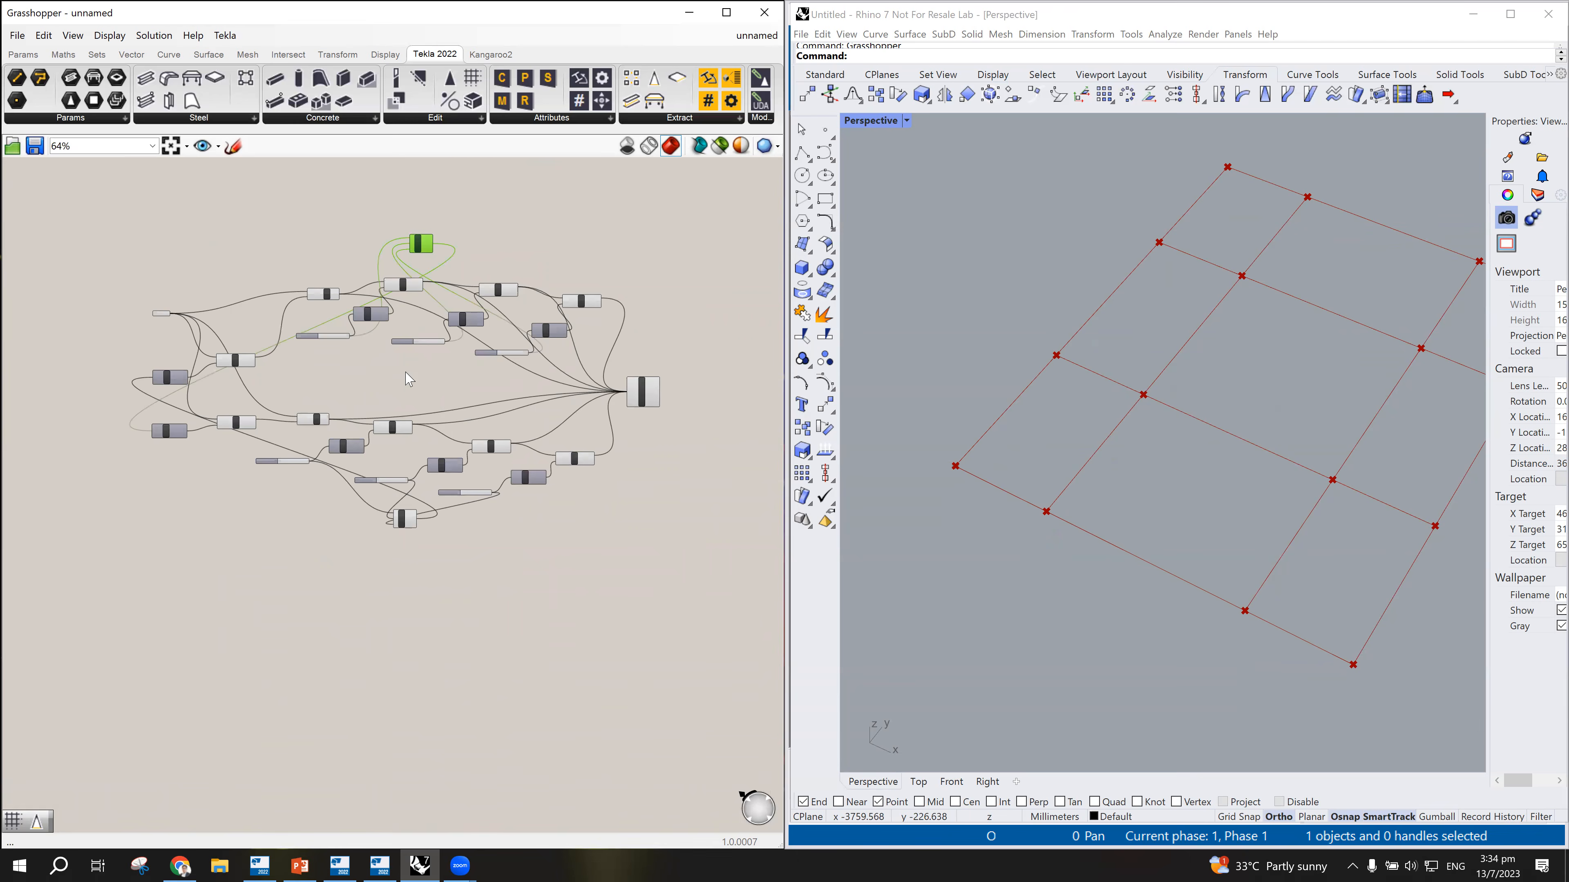
scroll(408, 380, up, 3)
scroll(409, 391, down, 2)
scroll(423, 199, up, 4)
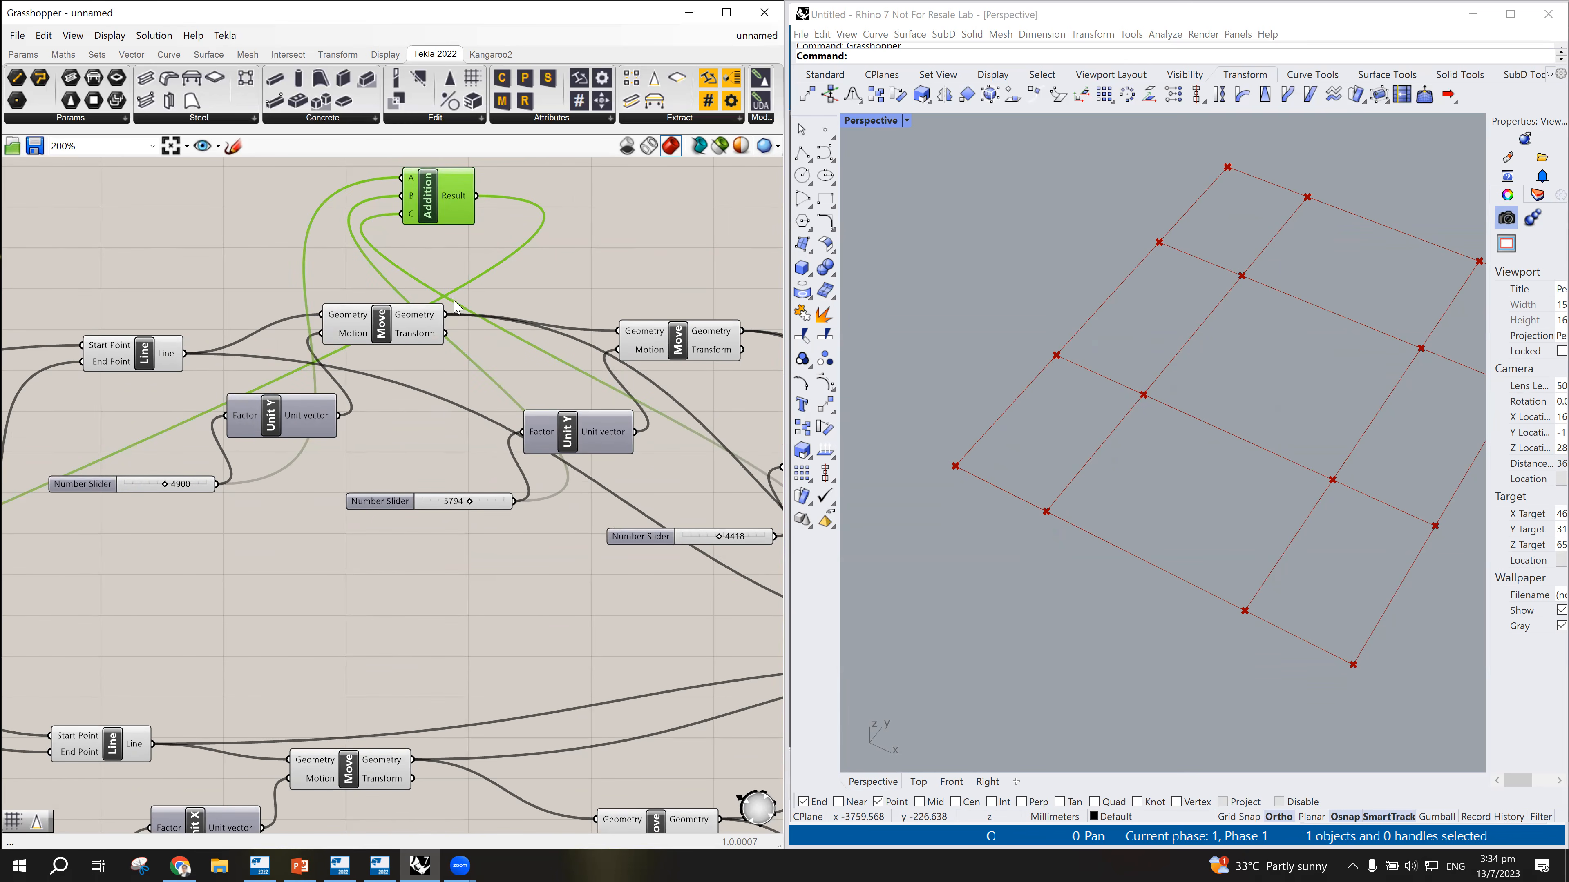
scroll(454, 303, down, 6)
scroll(255, 442, up, 10)
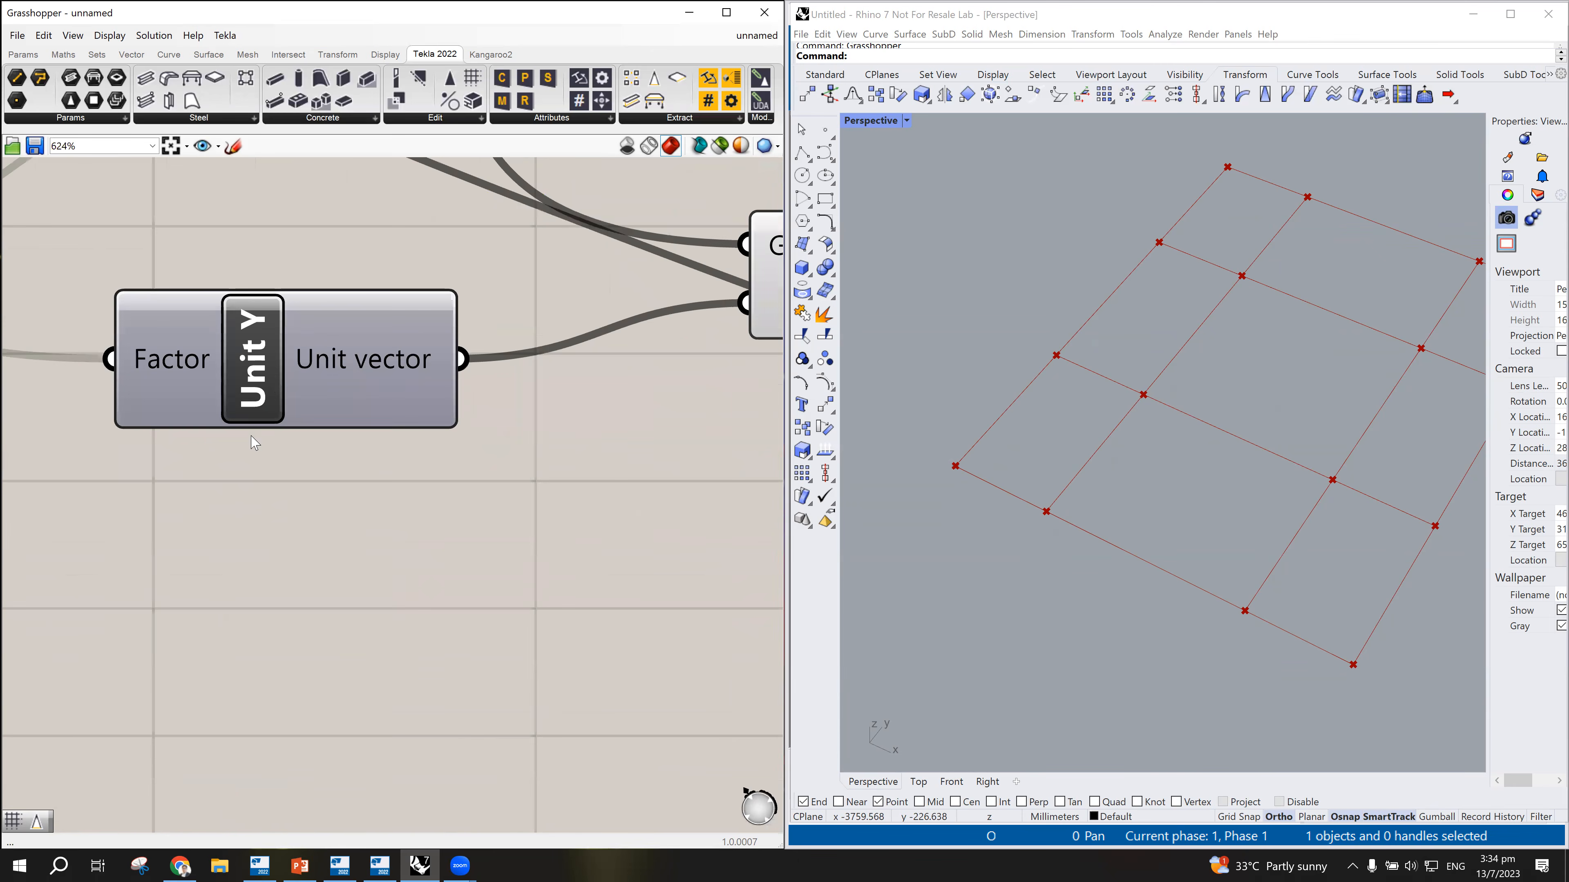
Step: Examine the base Unit X and Unit Y components, the Multiple Curves inputs and the intersection points in the Rhino viewport
scroll(244, 366, down, 12)
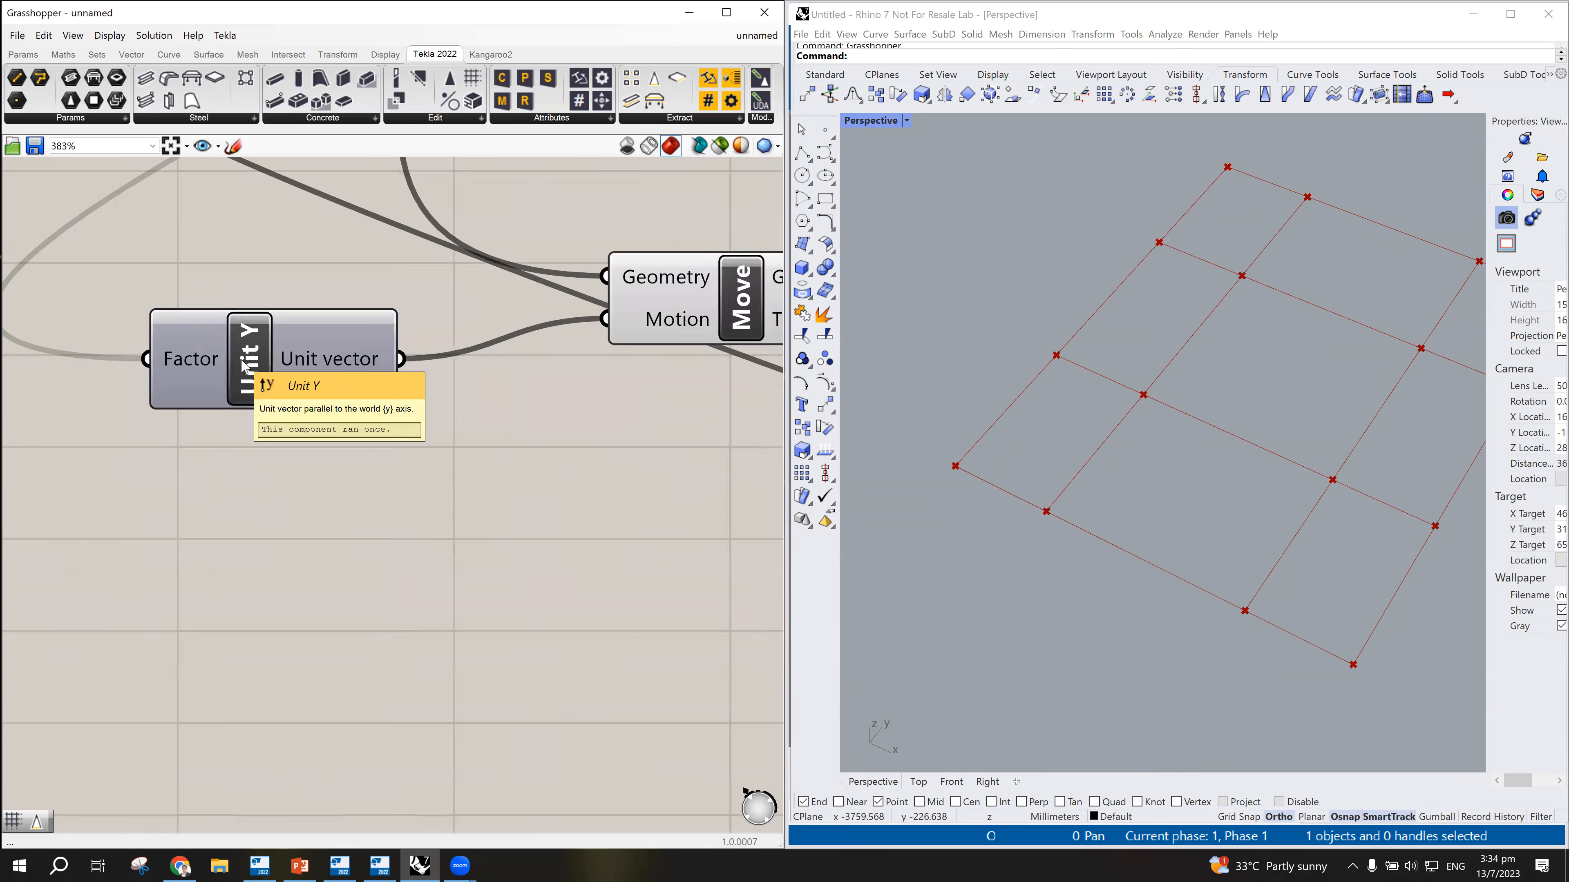
scroll(408, 307, up, 4)
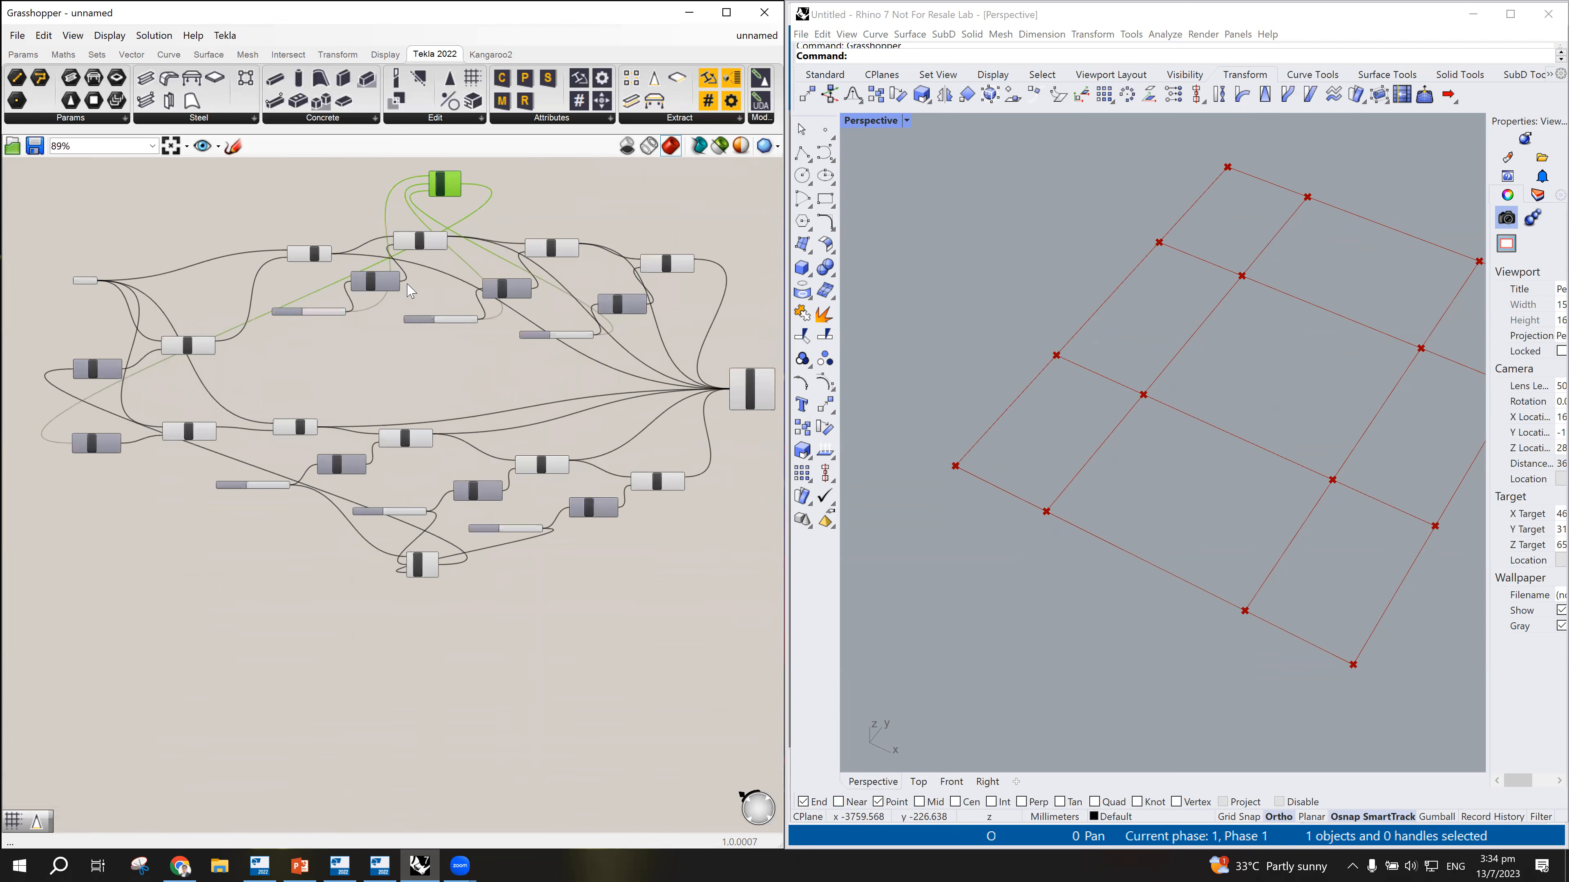
scroll(78, 401, up, 4)
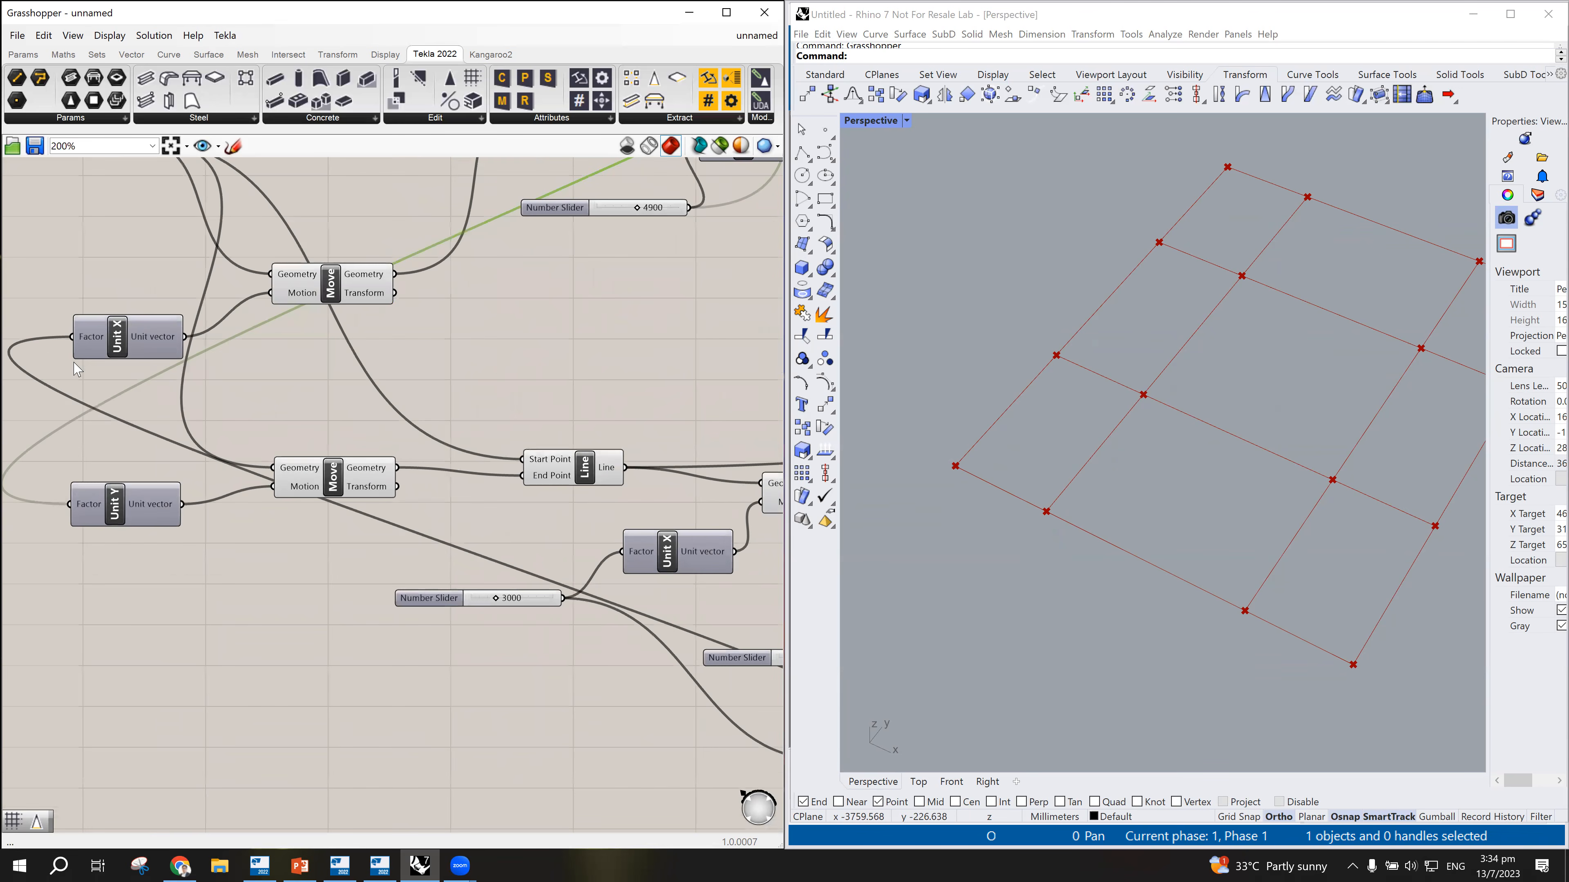
scroll(493, 365, down, 6)
right_drag(671, 354, 507, 386)
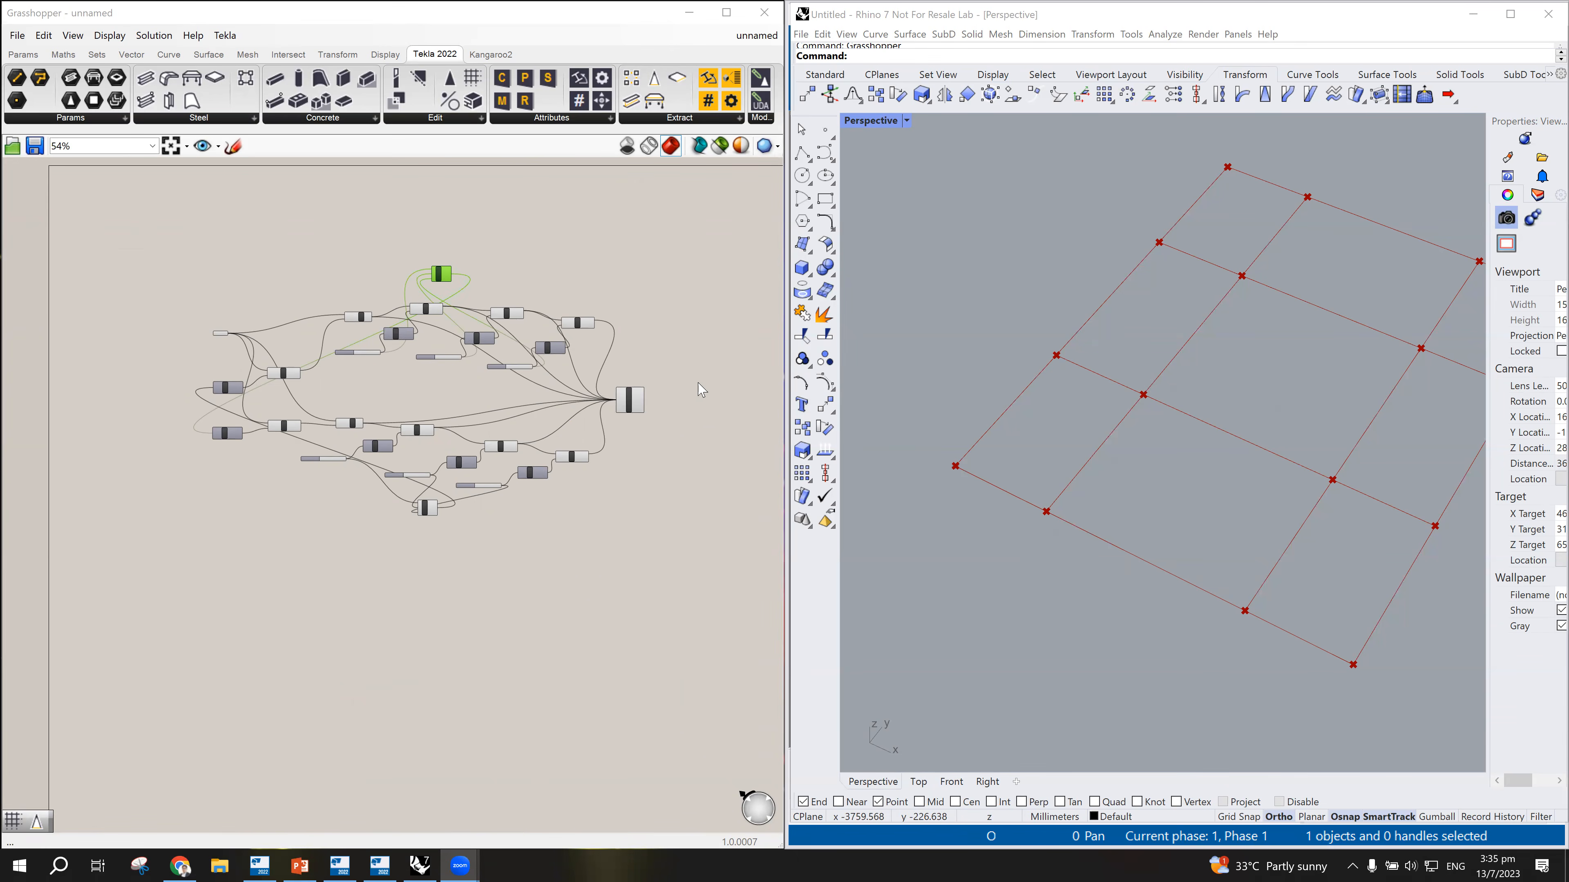
scroll(687, 375, up, 4)
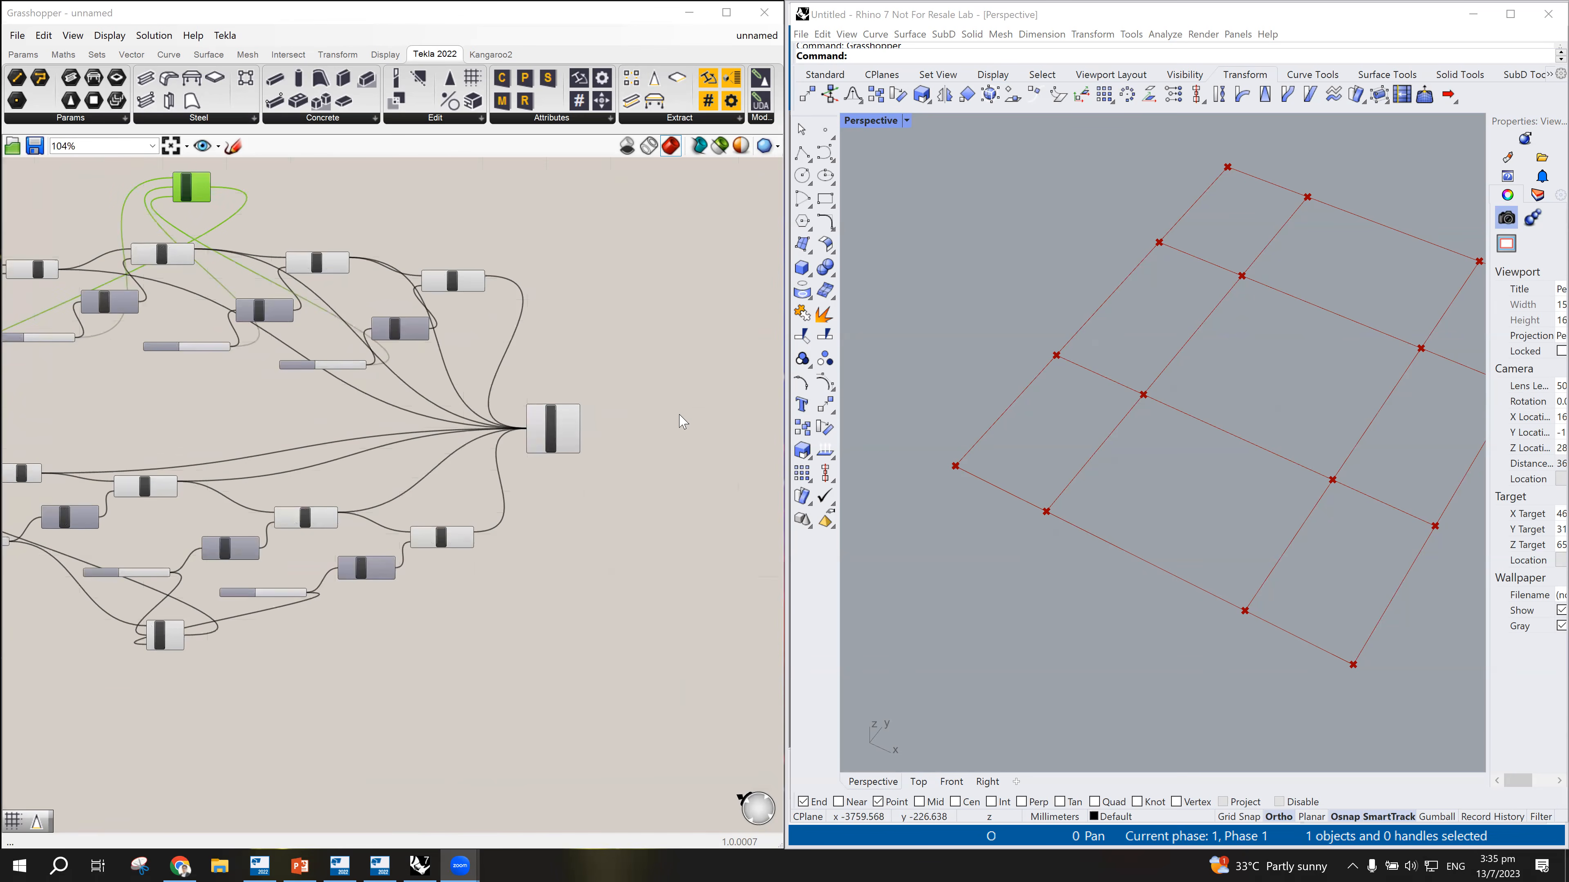
scroll(577, 425, up, 2)
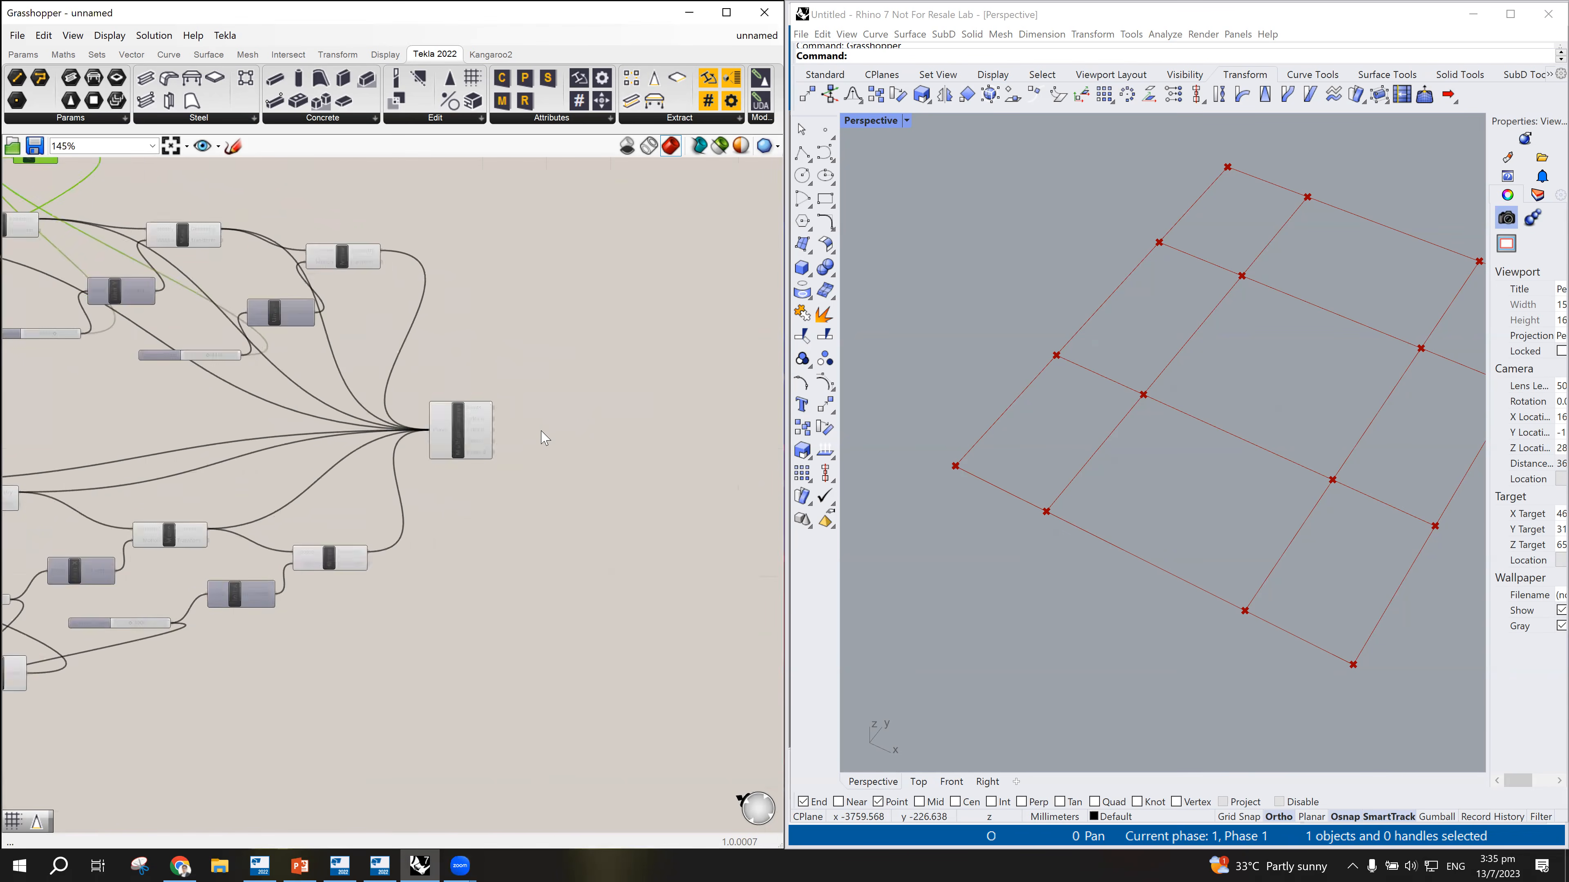
scroll(1099, 458, down, 2)
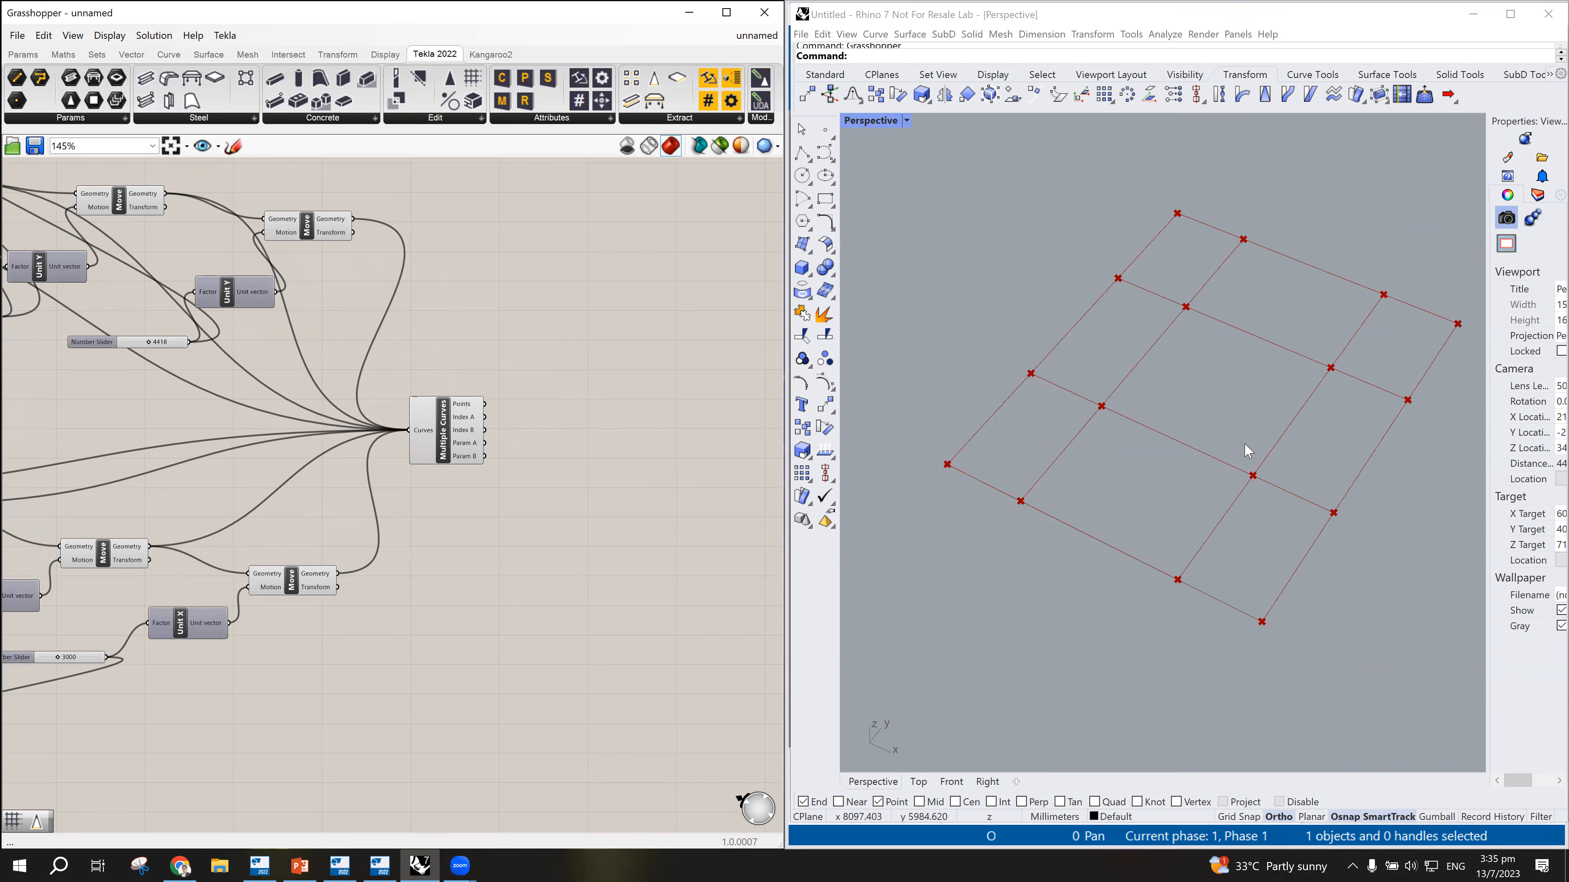
right_drag(1142, 511, 1149, 478)
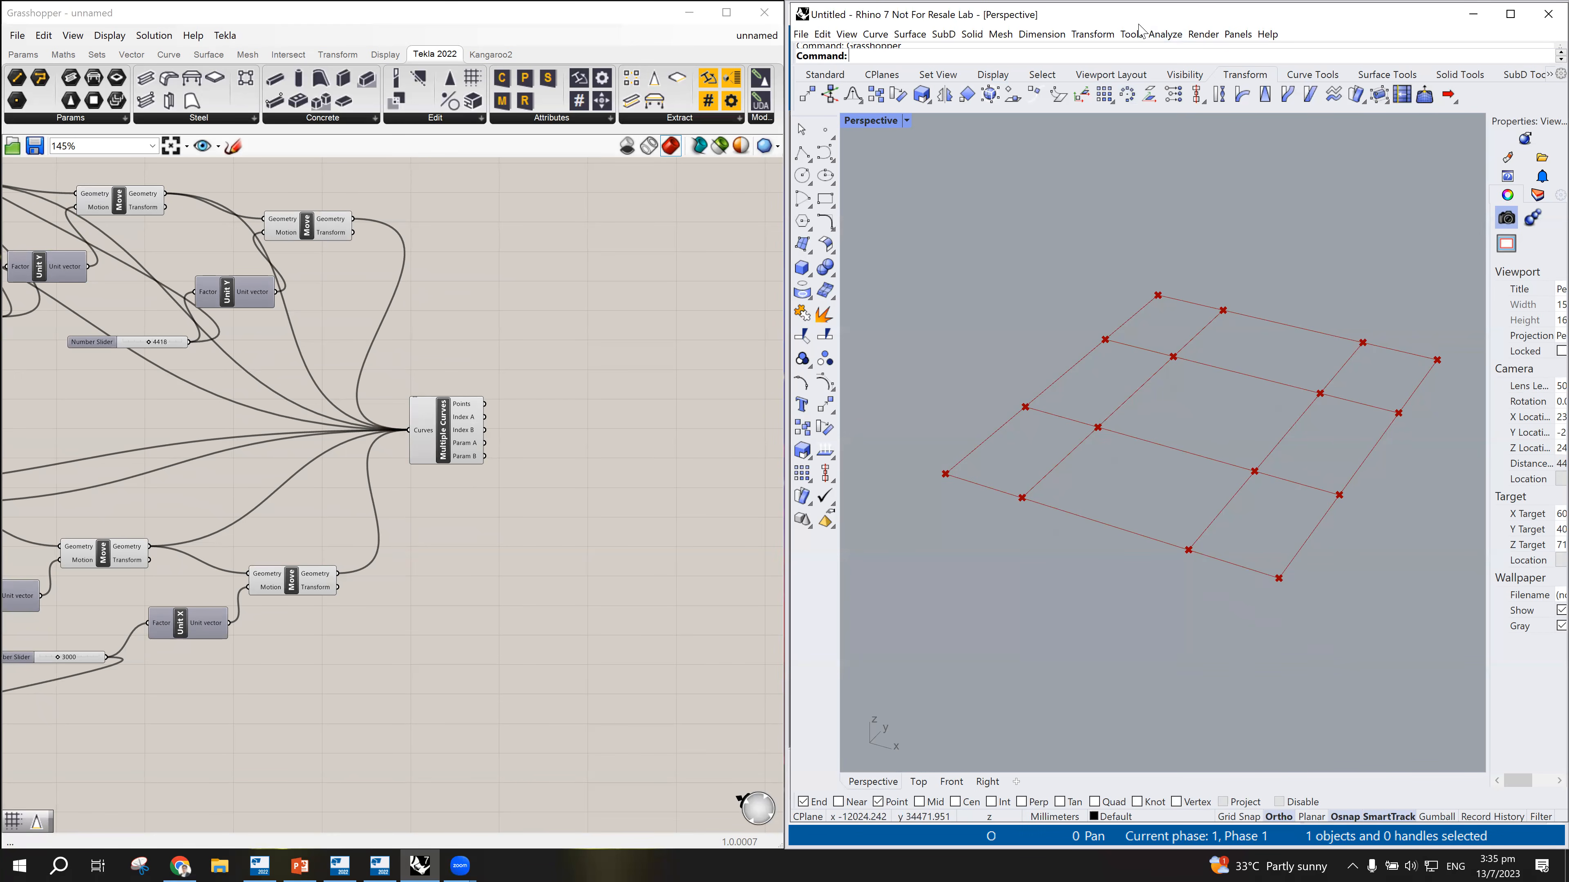
Step: Move the Rhino window out of the way to show the 3D model view in Tekla Structures beside the Grasshopper canvas
drag(1138, 23, 1568, 24)
scroll(1004, 498, down, 6)
scroll(1090, 470, up, 8)
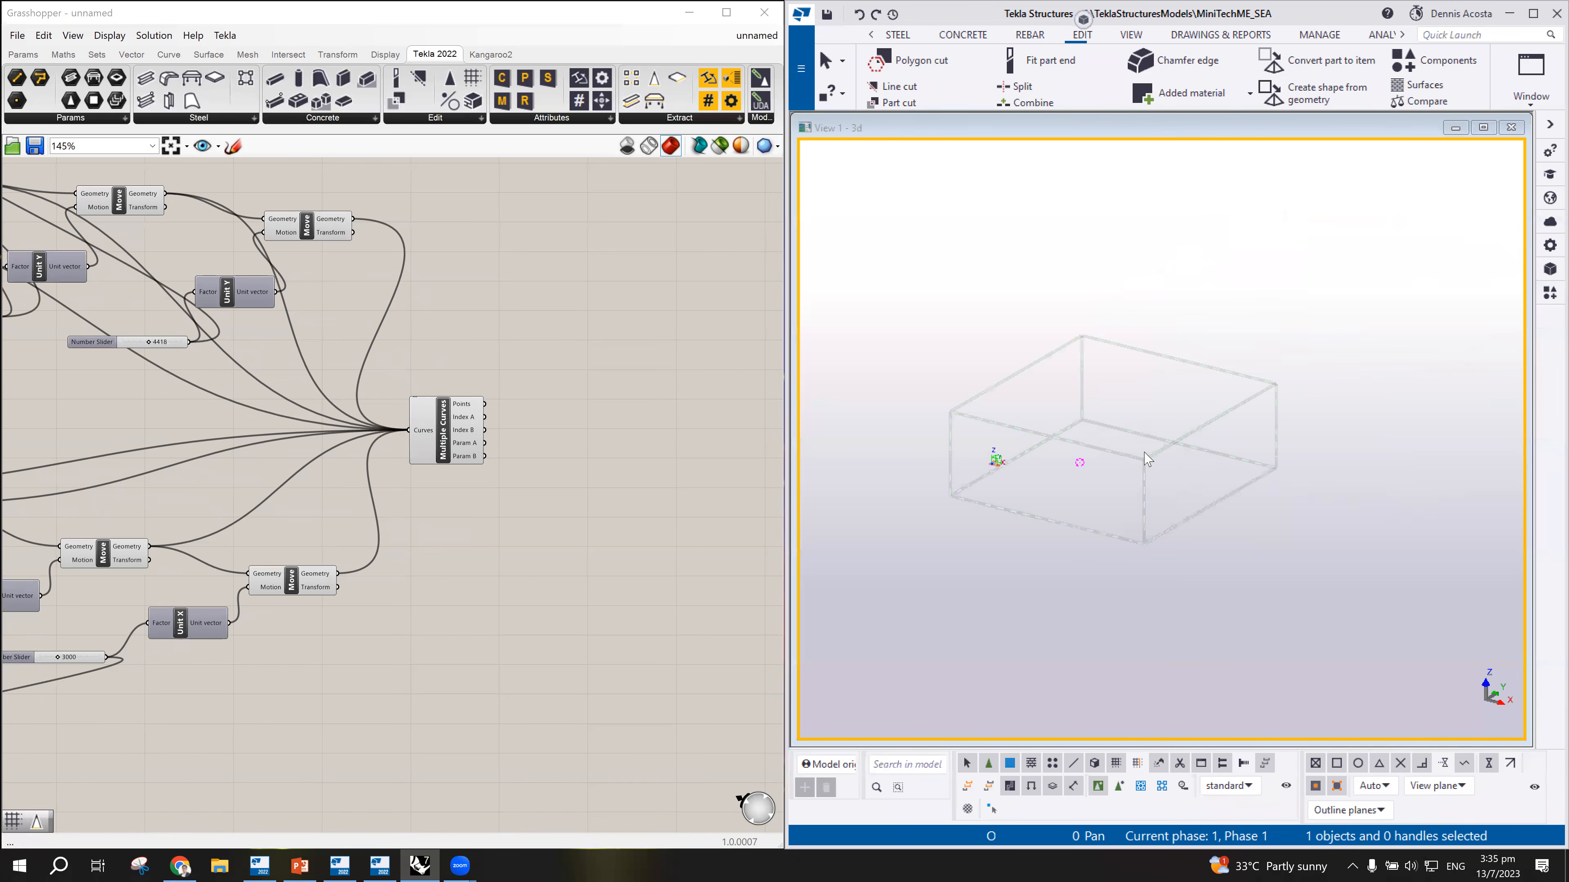
scroll(1115, 477, down, 4)
scroll(974, 496, up, 4)
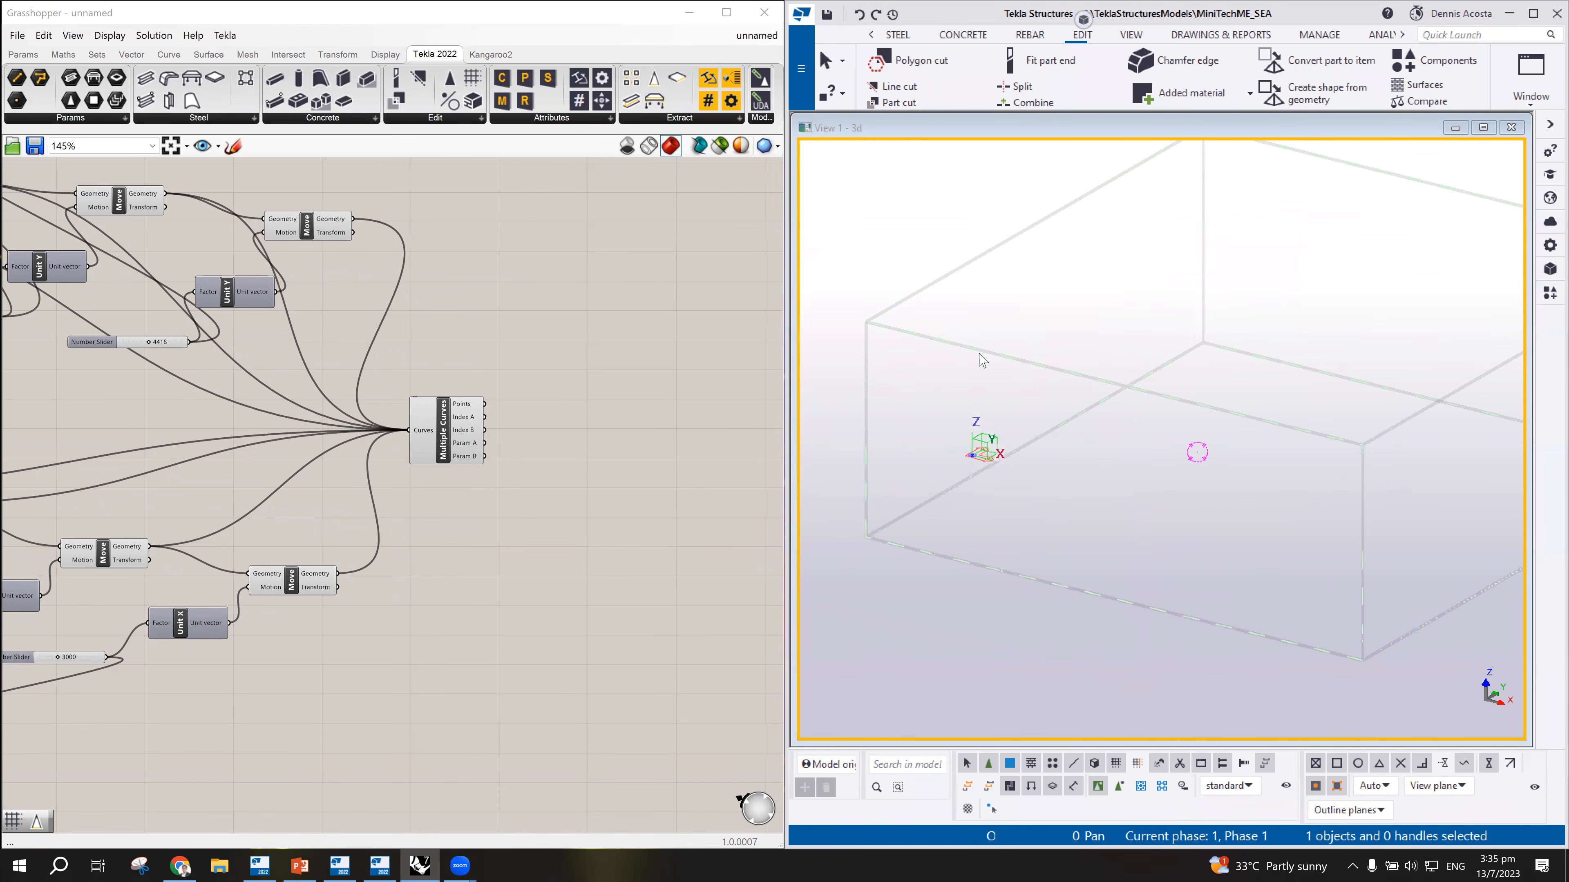
double_click(598, 369)
text(c)
key(BackSpace)
text(gri)
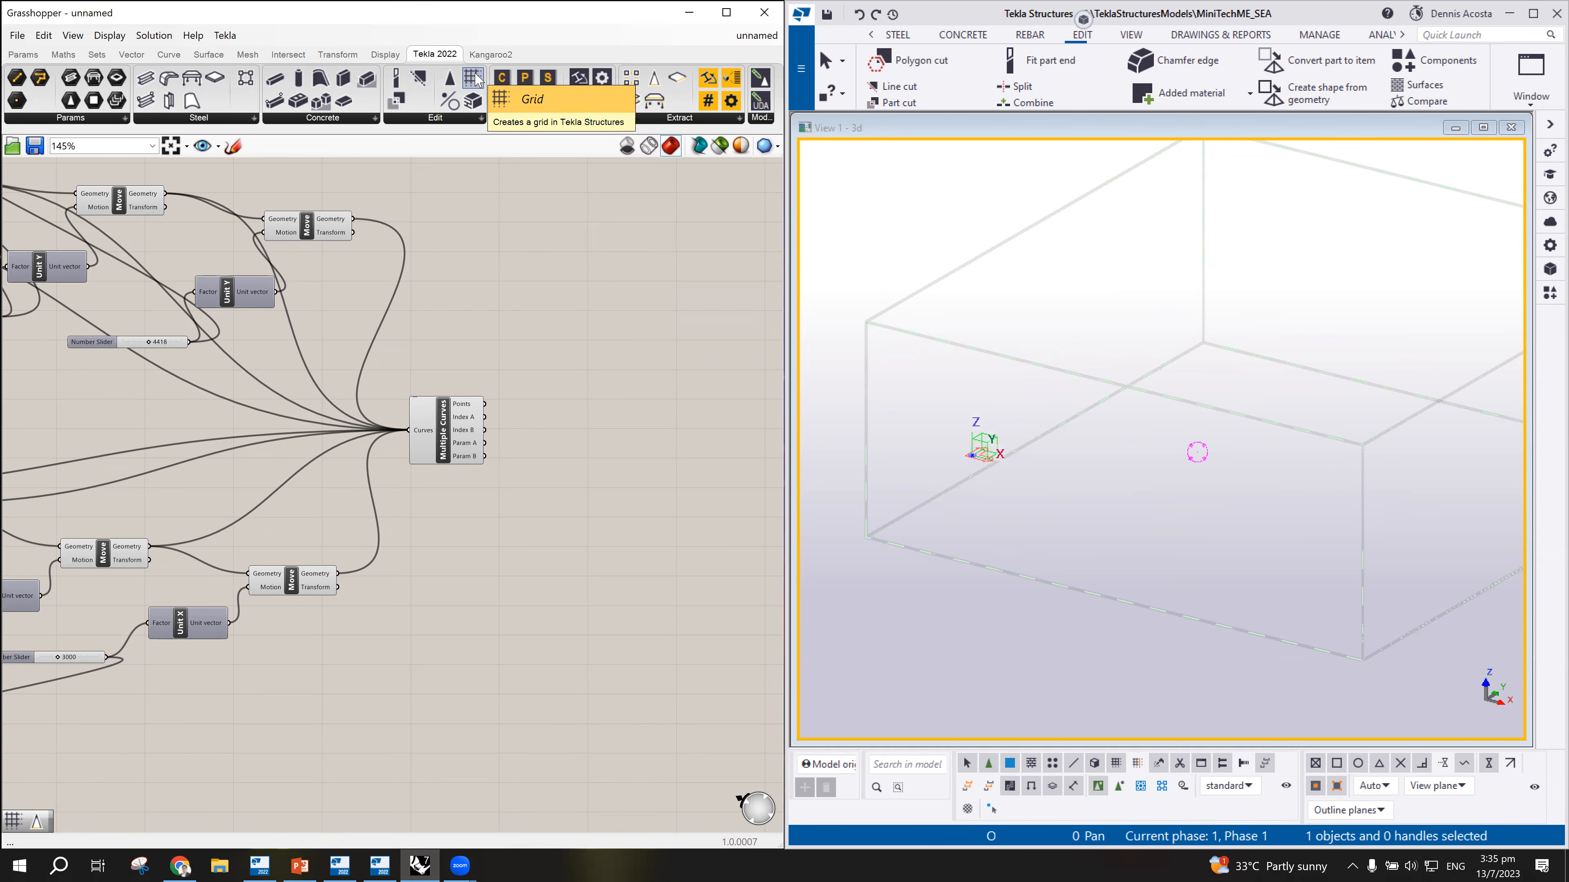
Step: Add a Tekla Grid component beside Multiple Curves and connect the Multiple Curves Points output to its Points input
mouse_move(477, 79)
mouse_down()
mouse_move(631, 370)
mouse_move(598, 324)
mouse_up()
scroll(620, 351, up, 5)
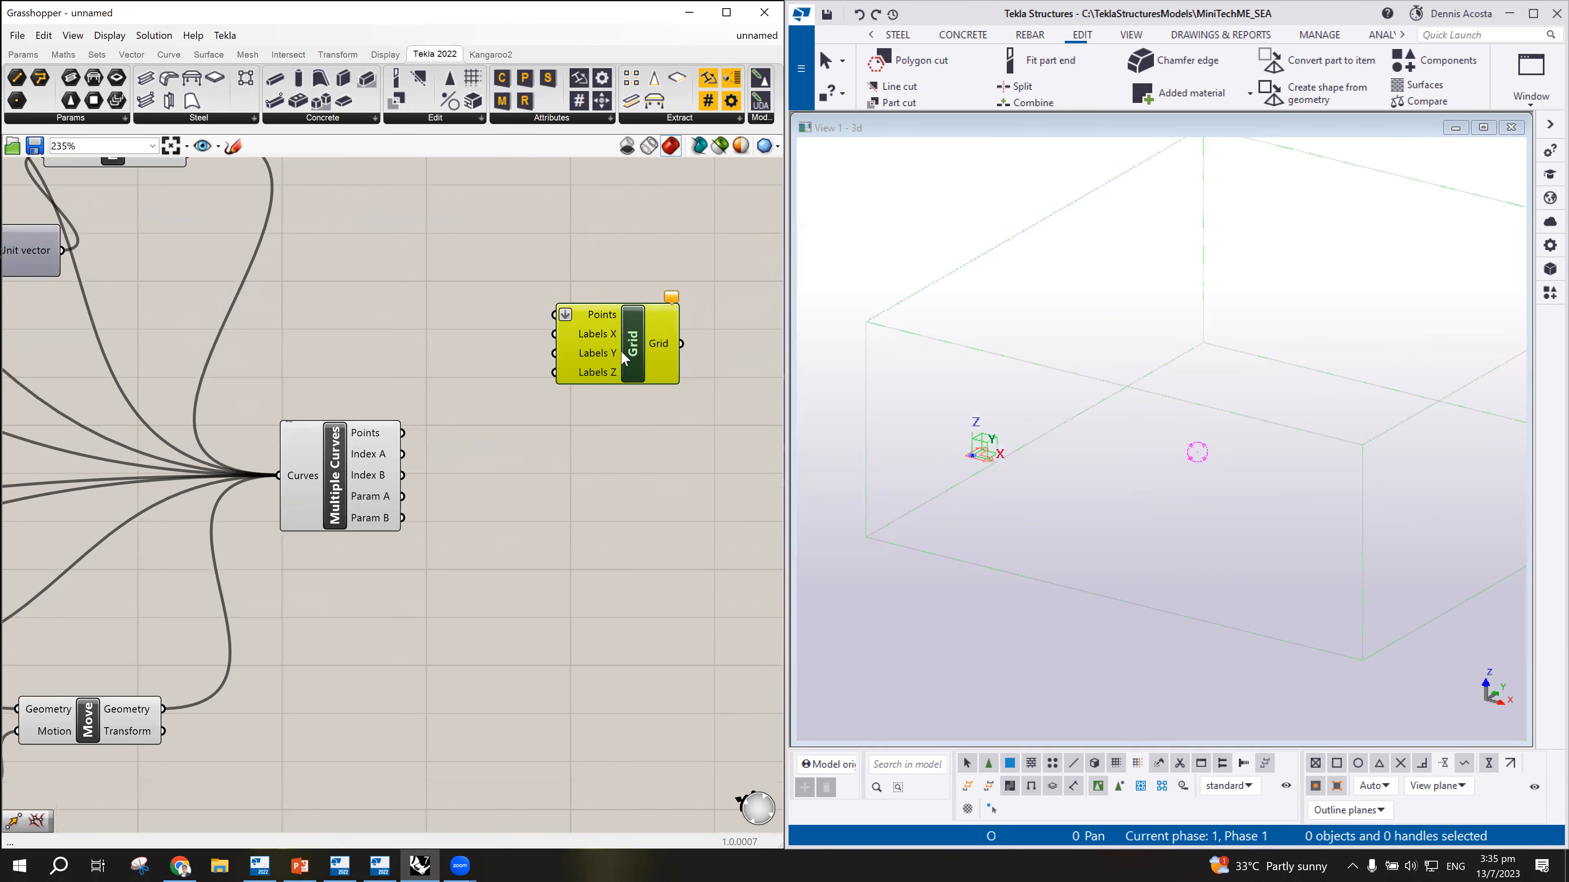
scroll(609, 360, up, 2)
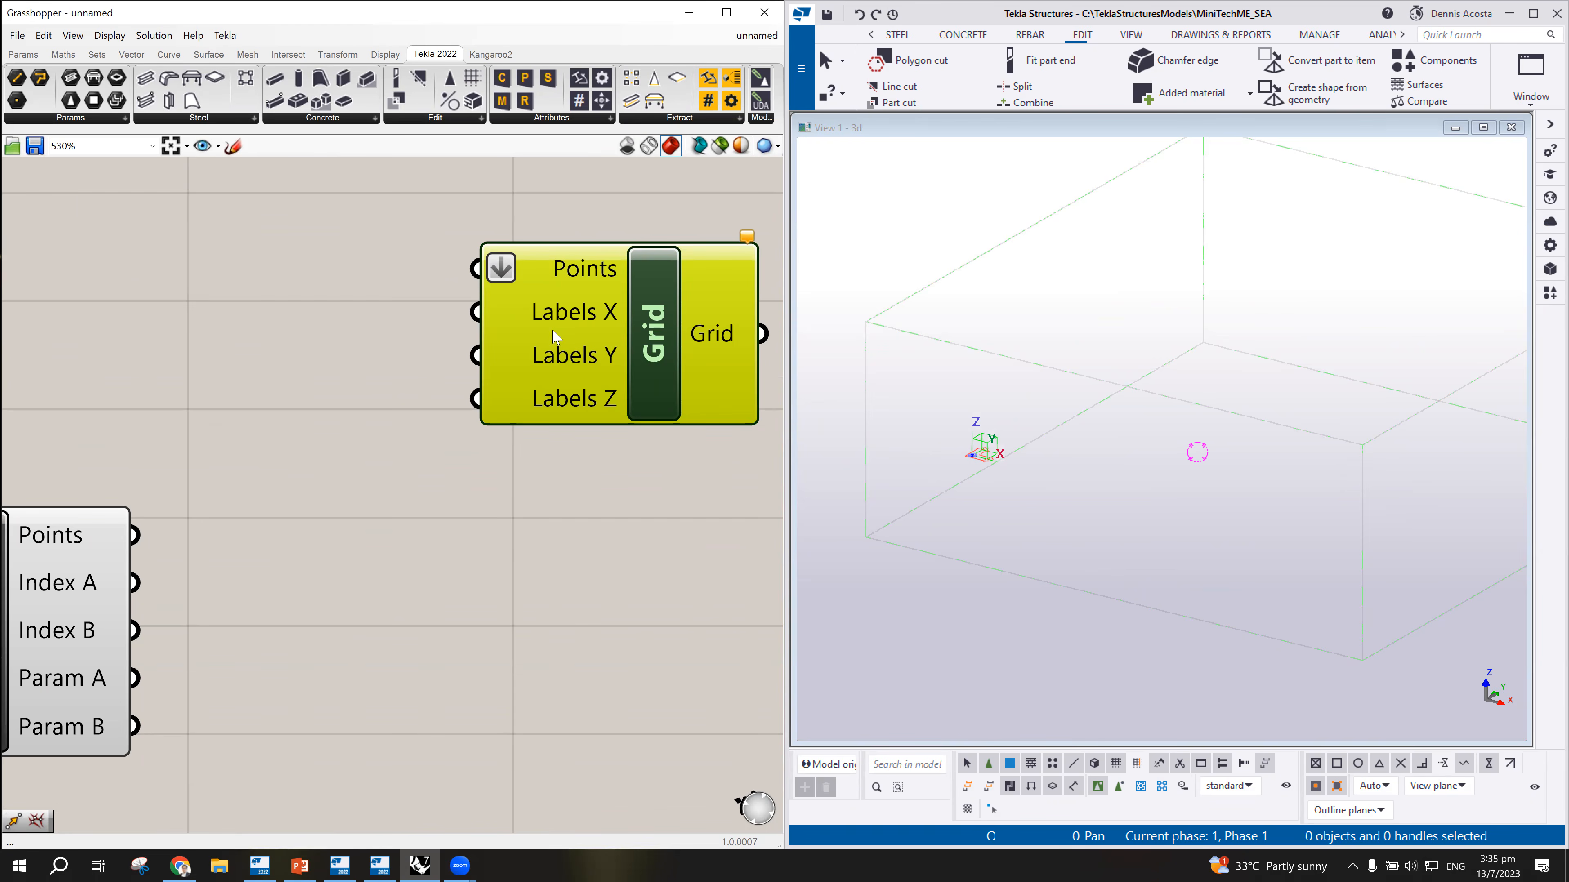
scroll(638, 334, down, 2)
scroll(630, 352, down, 1)
scroll(630, 352, up, 1)
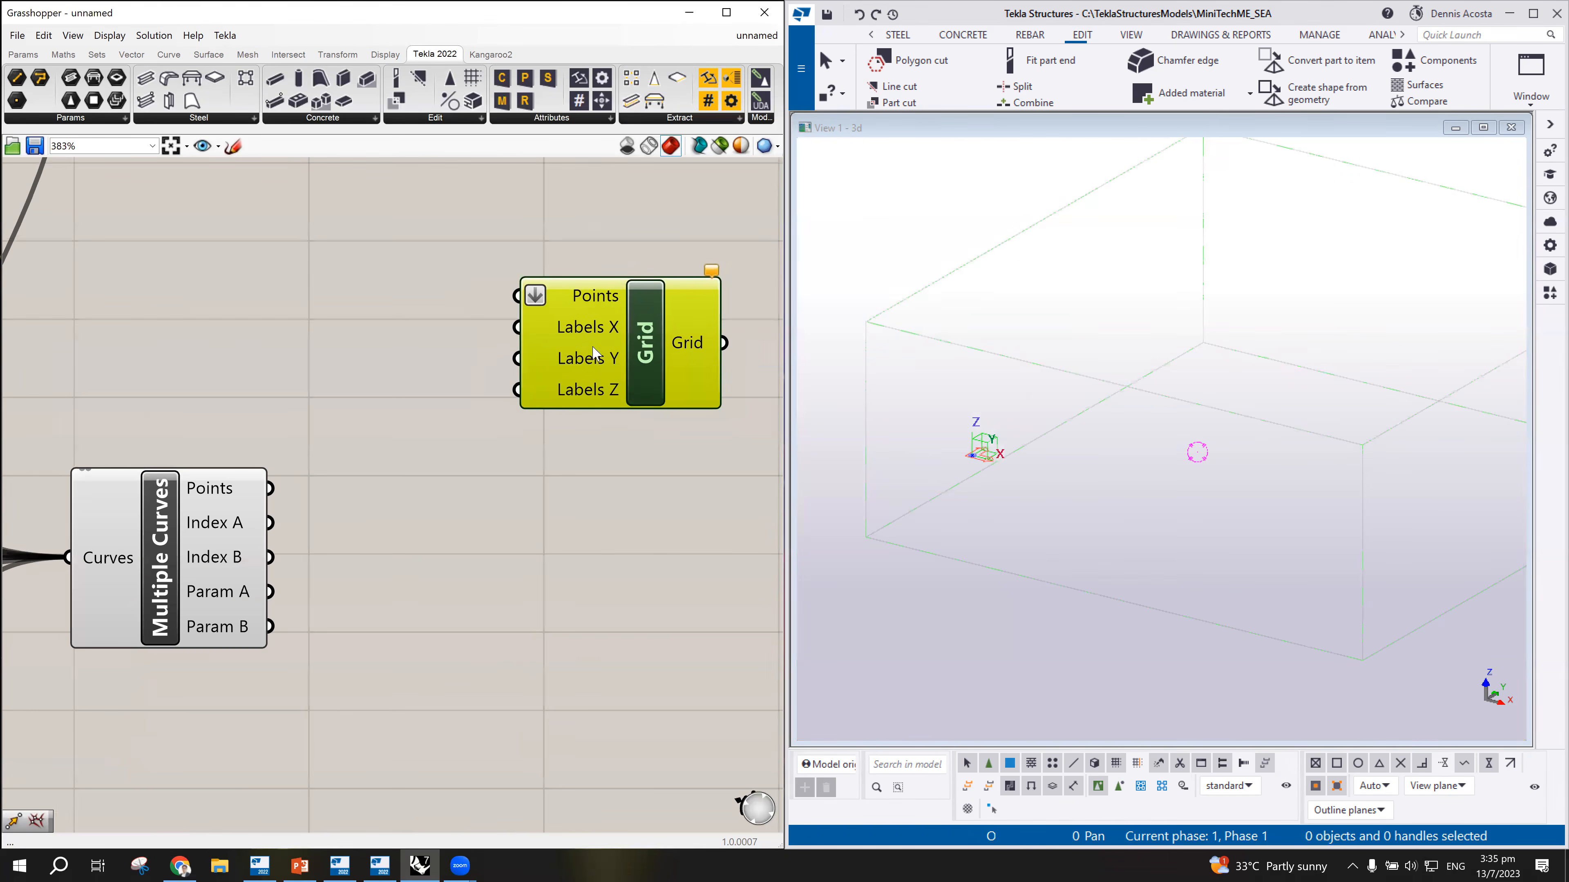
drag(647, 325, 629, 354)
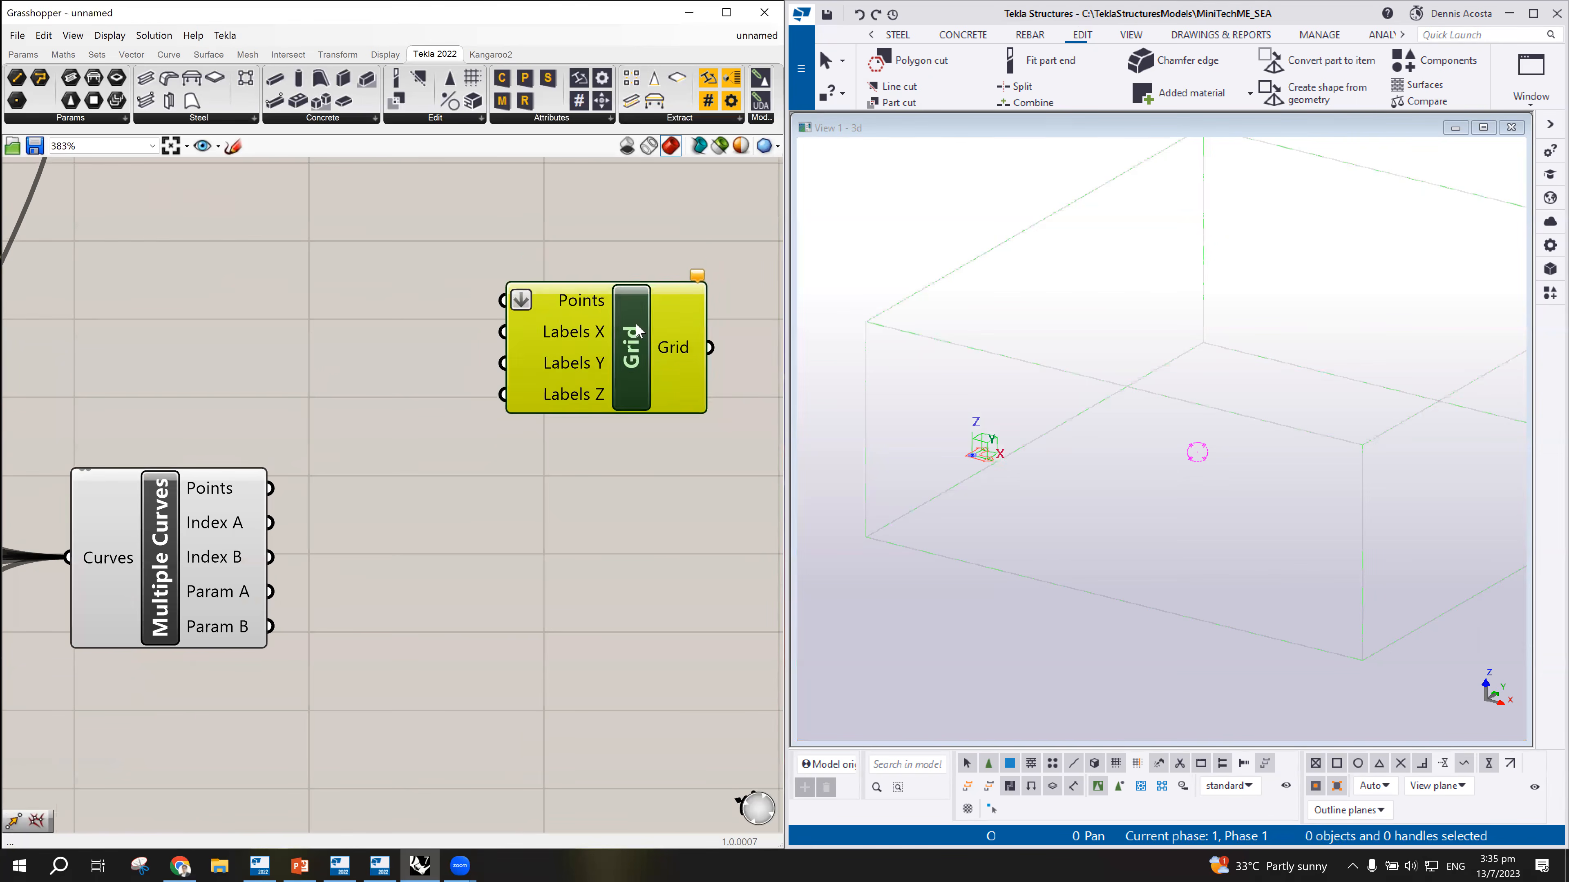
scroll(635, 323, down, 2)
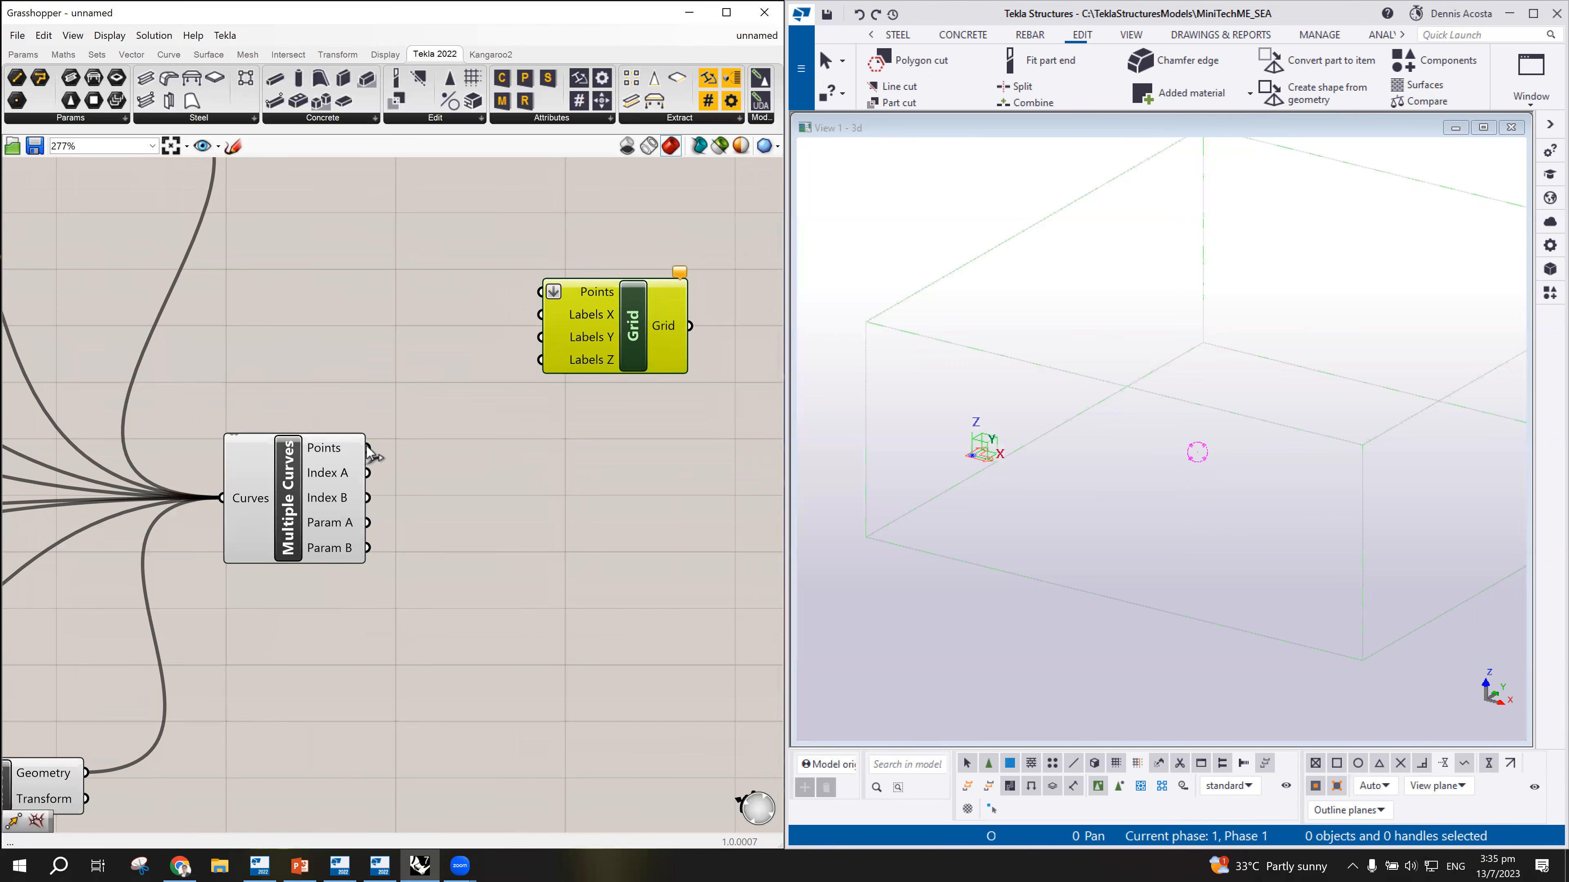
drag(369, 449, 541, 291)
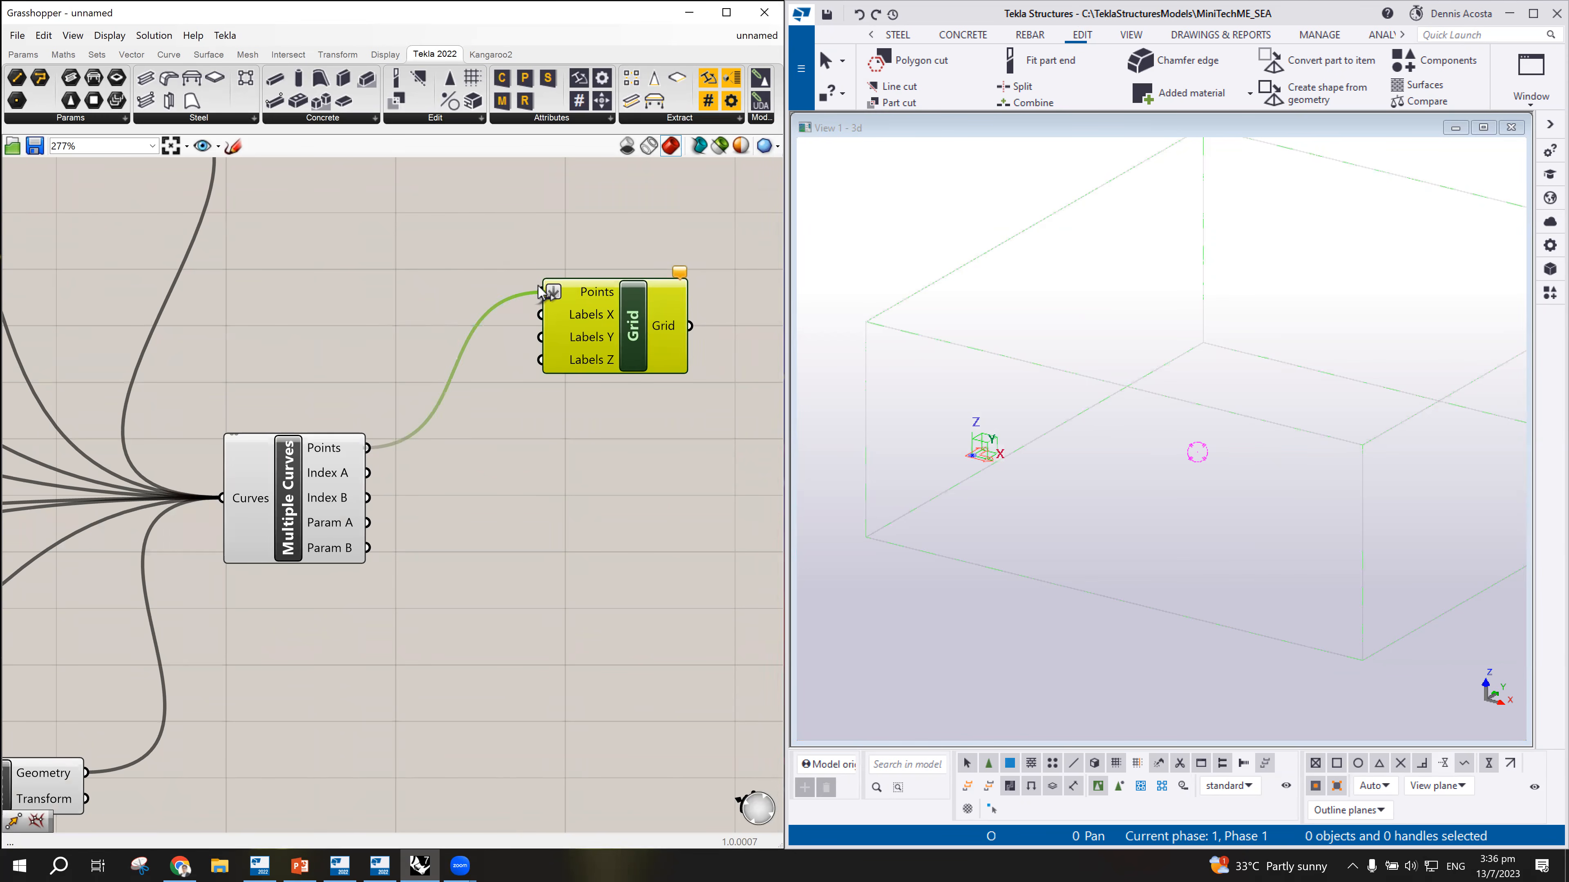
Step: Examine the generated grid lines and labels in the Tekla 3D view from different zoom levels and angles
scroll(1161, 465, up, 2)
scroll(1168, 465, down, 4)
scroll(1175, 460, up, 4)
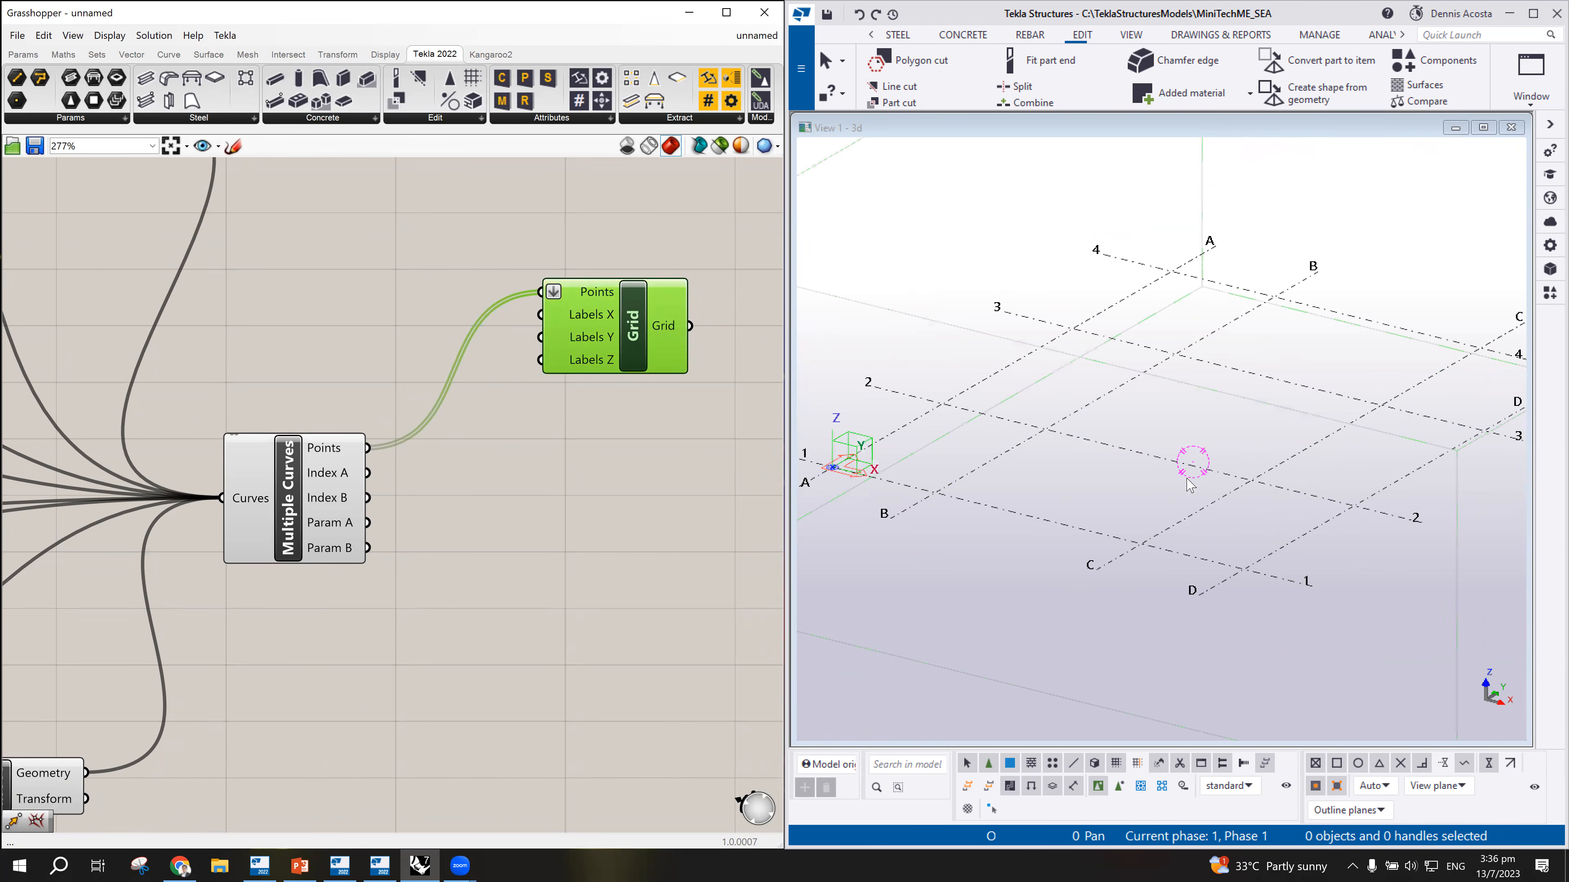
right_click(1172, 459)
click(1173, 436)
scroll(1135, 428, down, 2)
scroll(1136, 427, up, 2)
mouse_move(1192, 455)
ctrl+middle_down()
mouse_move(1218, 445)
mouse_move(1204, 462)
ctrl+middle_up()
scroll(1204, 462, down, 4)
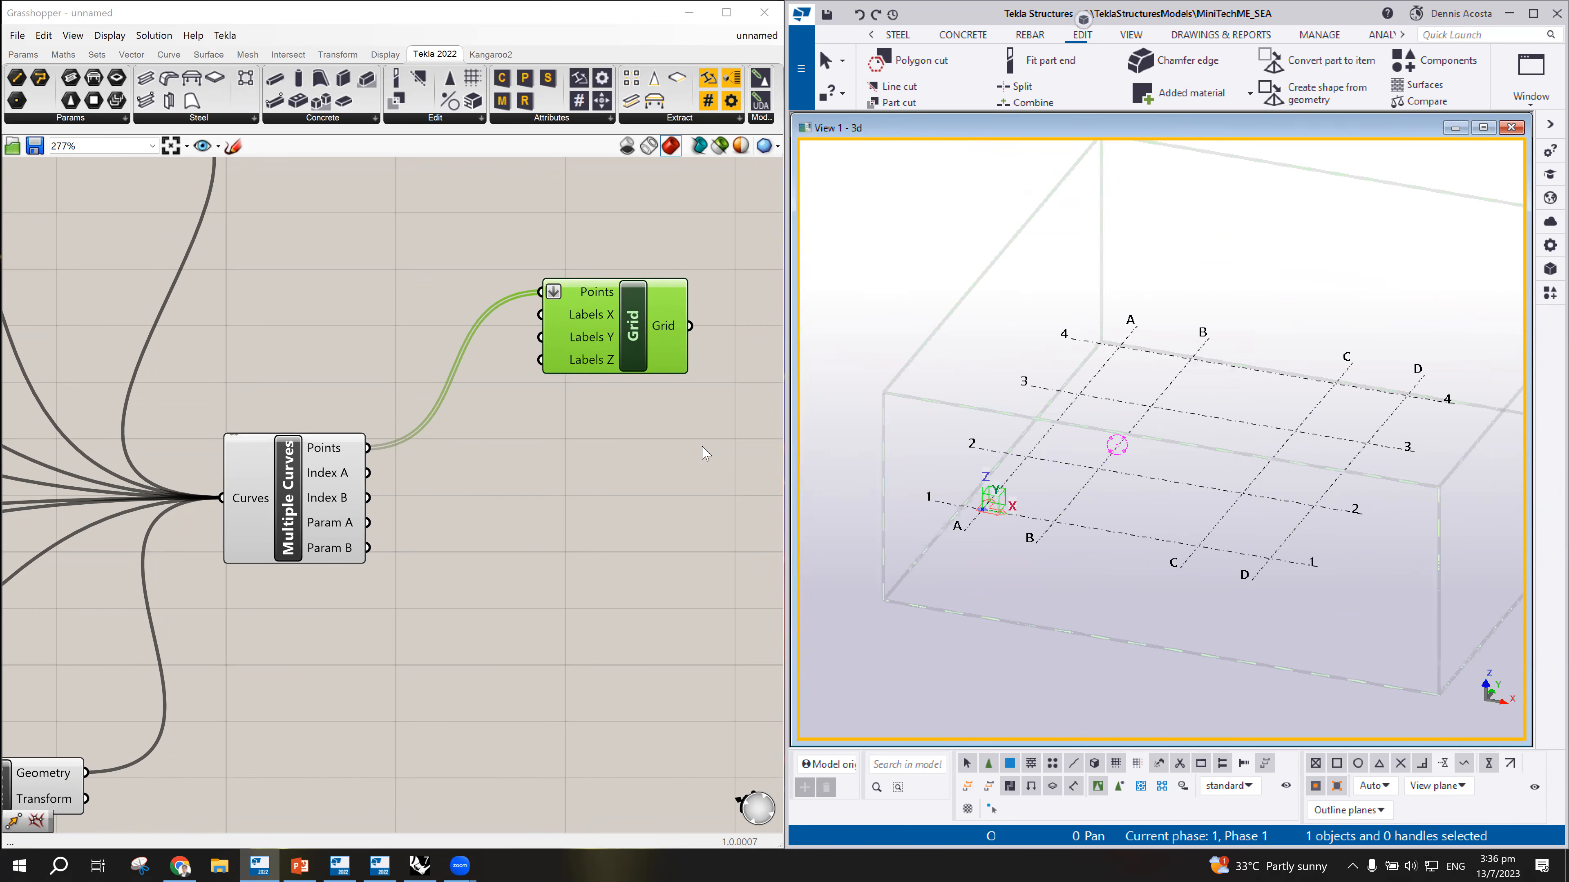
Step: Set the upper chain's third Unit Y slider to 4307 and its second slider to 4828
scroll(643, 426, down, 4)
scroll(418, 400, up, 6)
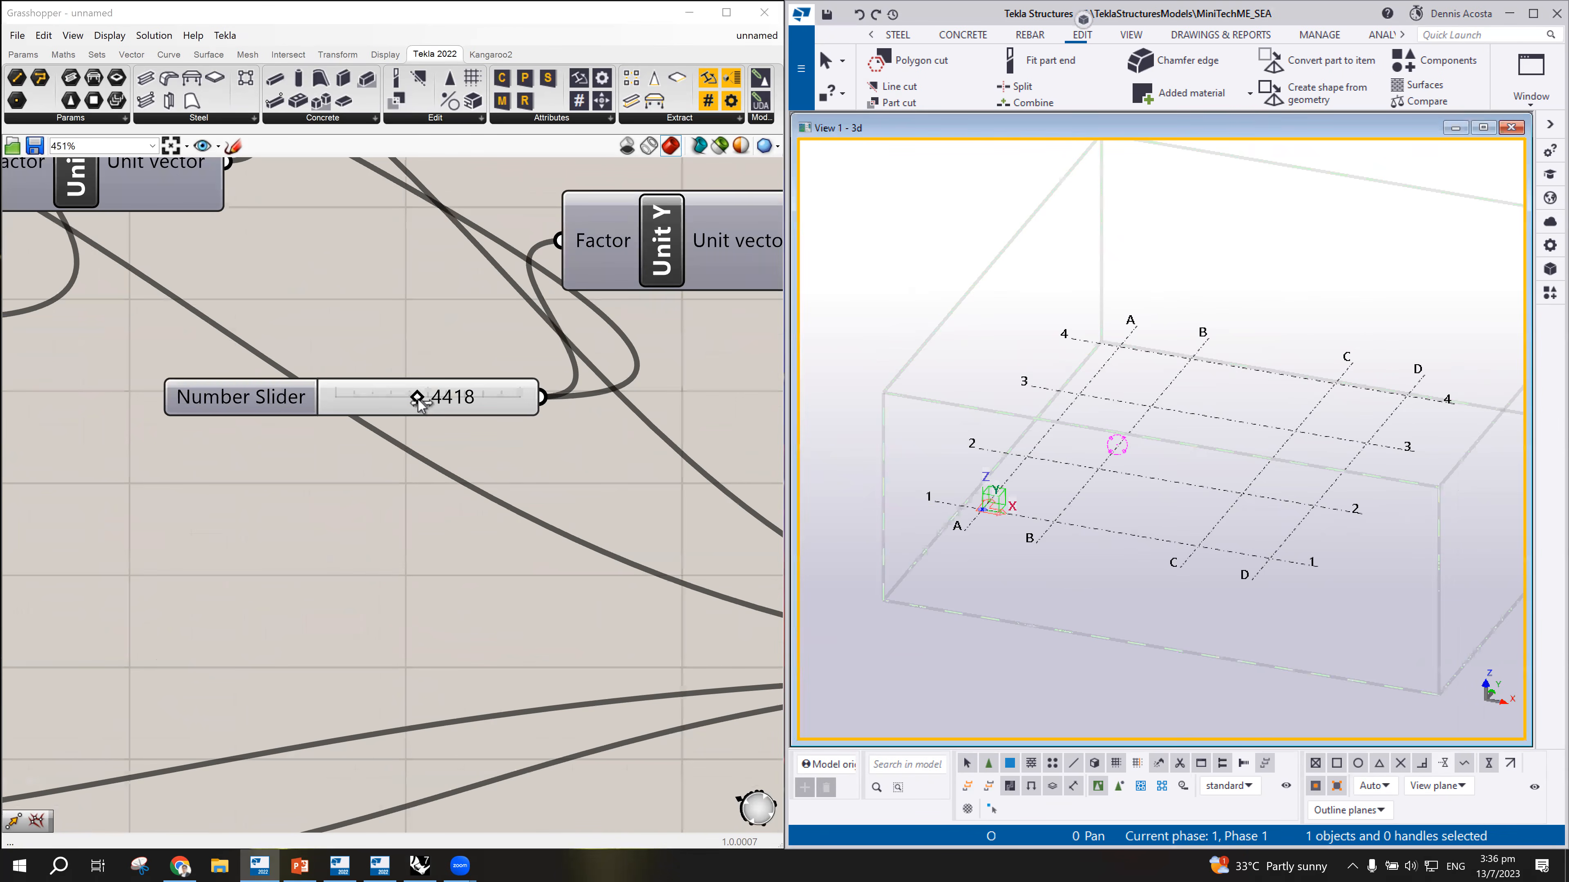
mouse_move(418, 400)
mouse_down()
mouse_move(459, 401)
mouse_move(389, 397)
mouse_move(518, 402)
mouse_move(413, 398)
mouse_up()
scroll(1100, 435, down, 5)
scroll(1101, 466, up, 5)
scroll(1049, 485, down, 5)
scroll(1021, 482, up, 2)
scroll(361, 442, down, 4)
scroll(320, 444, down, 2)
scroll(247, 402, up, 4)
mouse_move(242, 397)
mouse_down()
mouse_move(271, 400)
mouse_move(215, 400)
mouse_move(229, 399)
mouse_up()
scroll(488, 491, down, 5)
scroll(507, 567, down, 3)
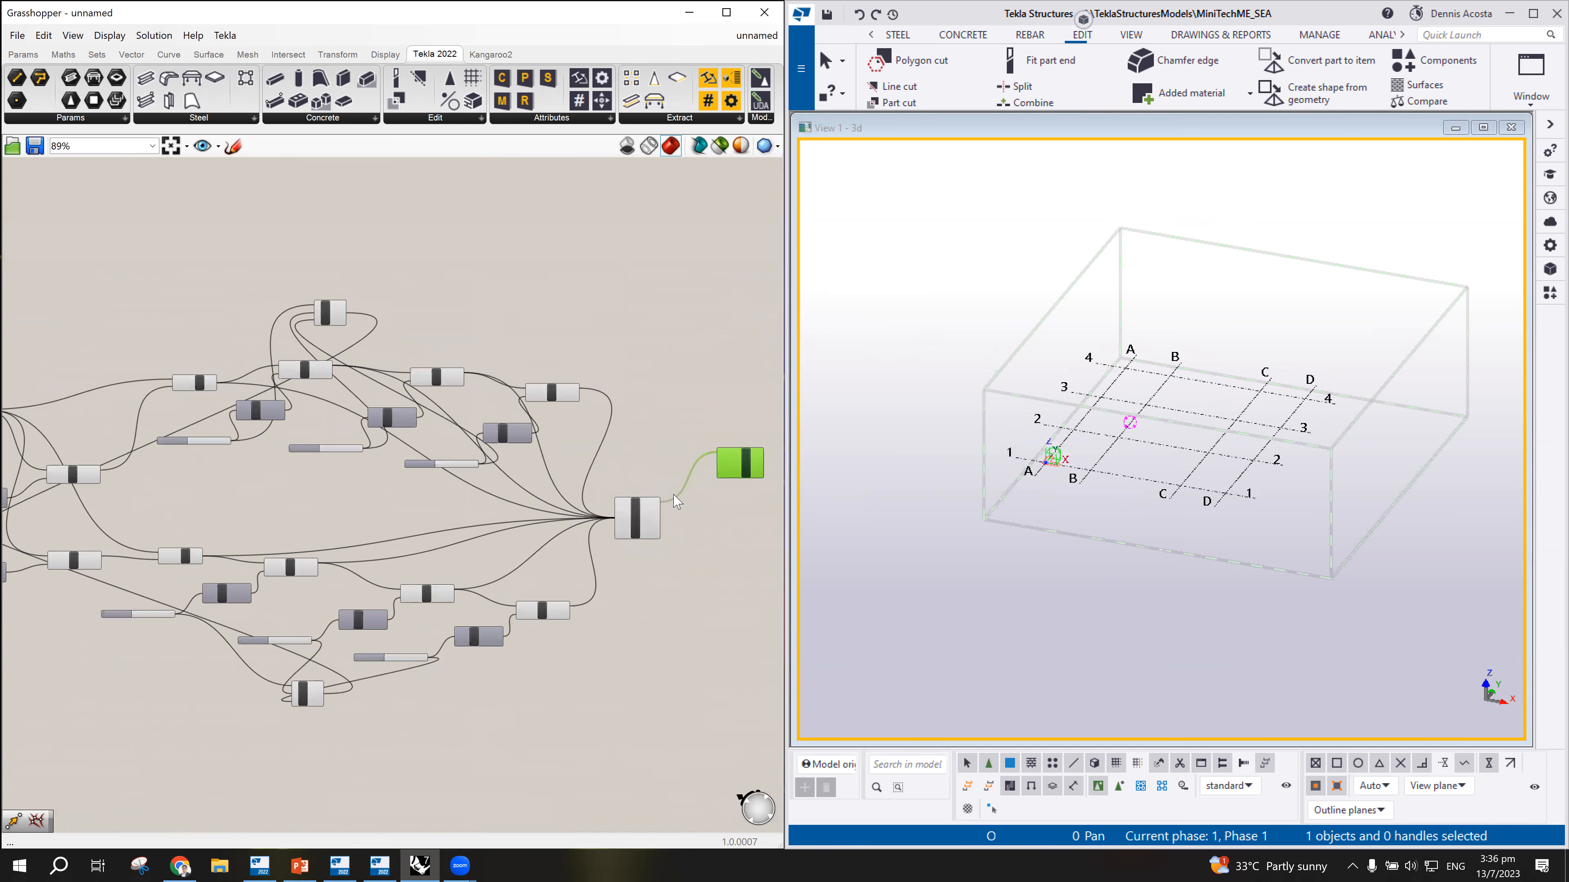
Step: Stack the upper chain's three Unit Y number sliders in one column below the first Unit Y component
scroll(679, 497, up, 2)
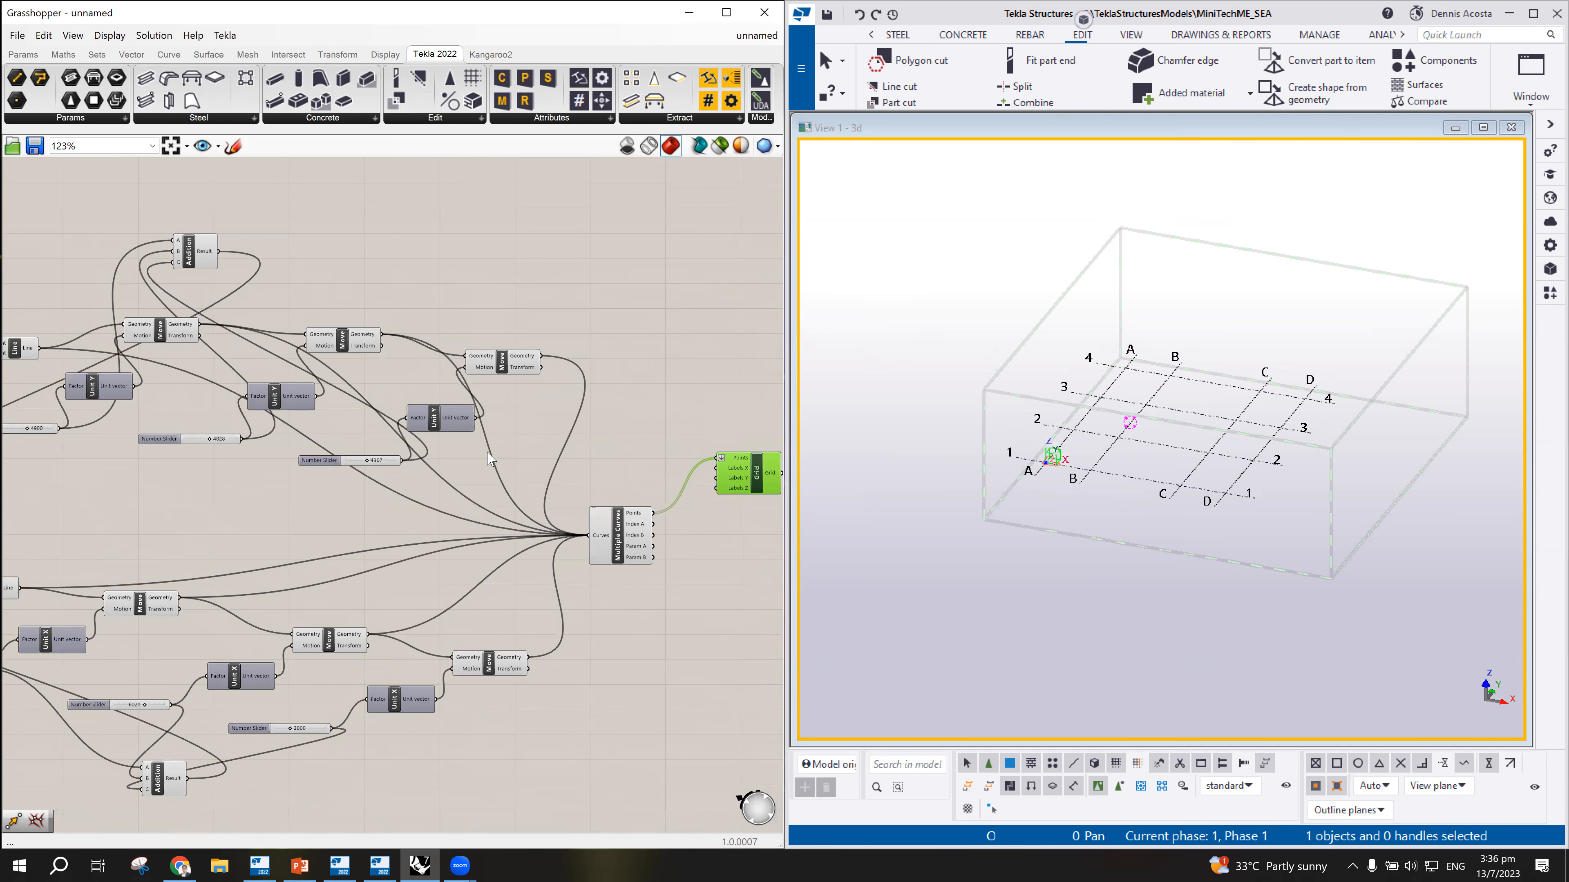
click(295, 518)
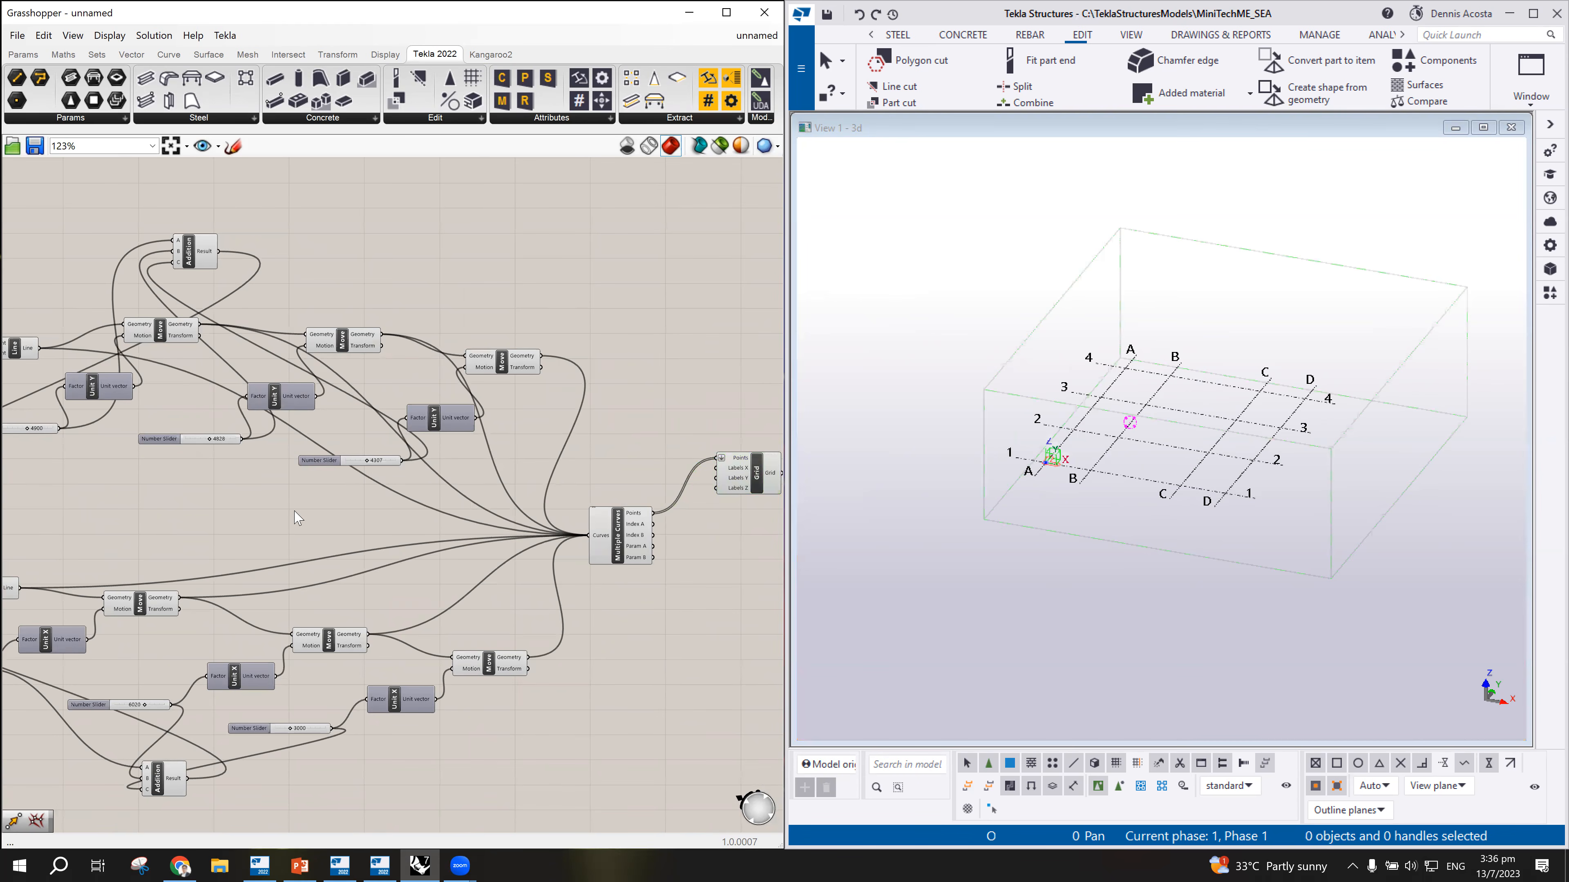
scroll(296, 518, down, 4)
scroll(144, 516, up, 3)
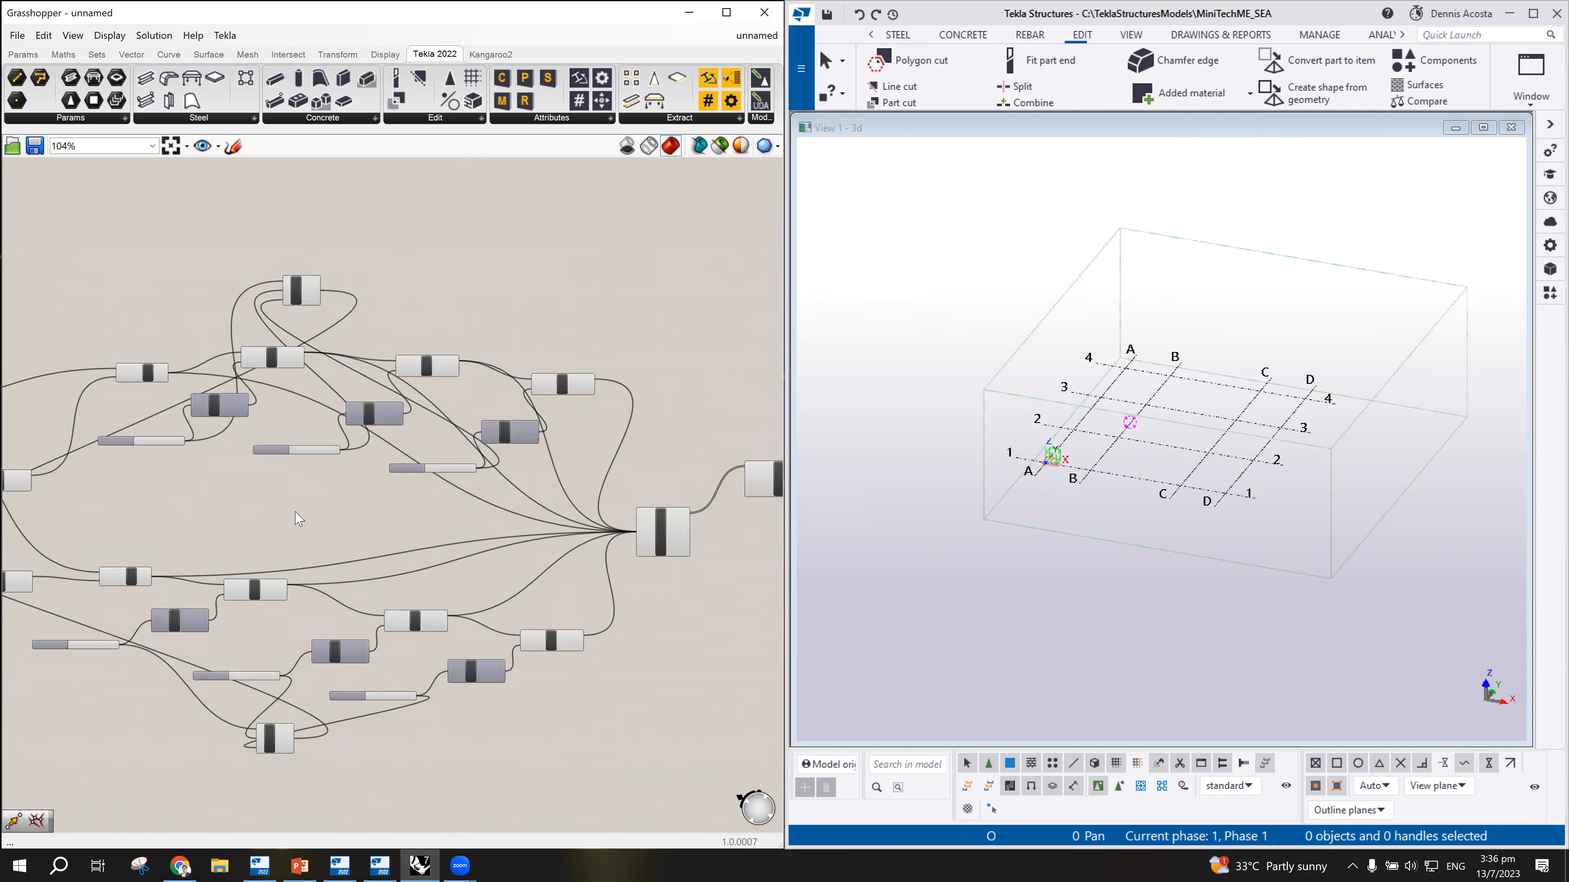
scroll(327, 525, up, 2)
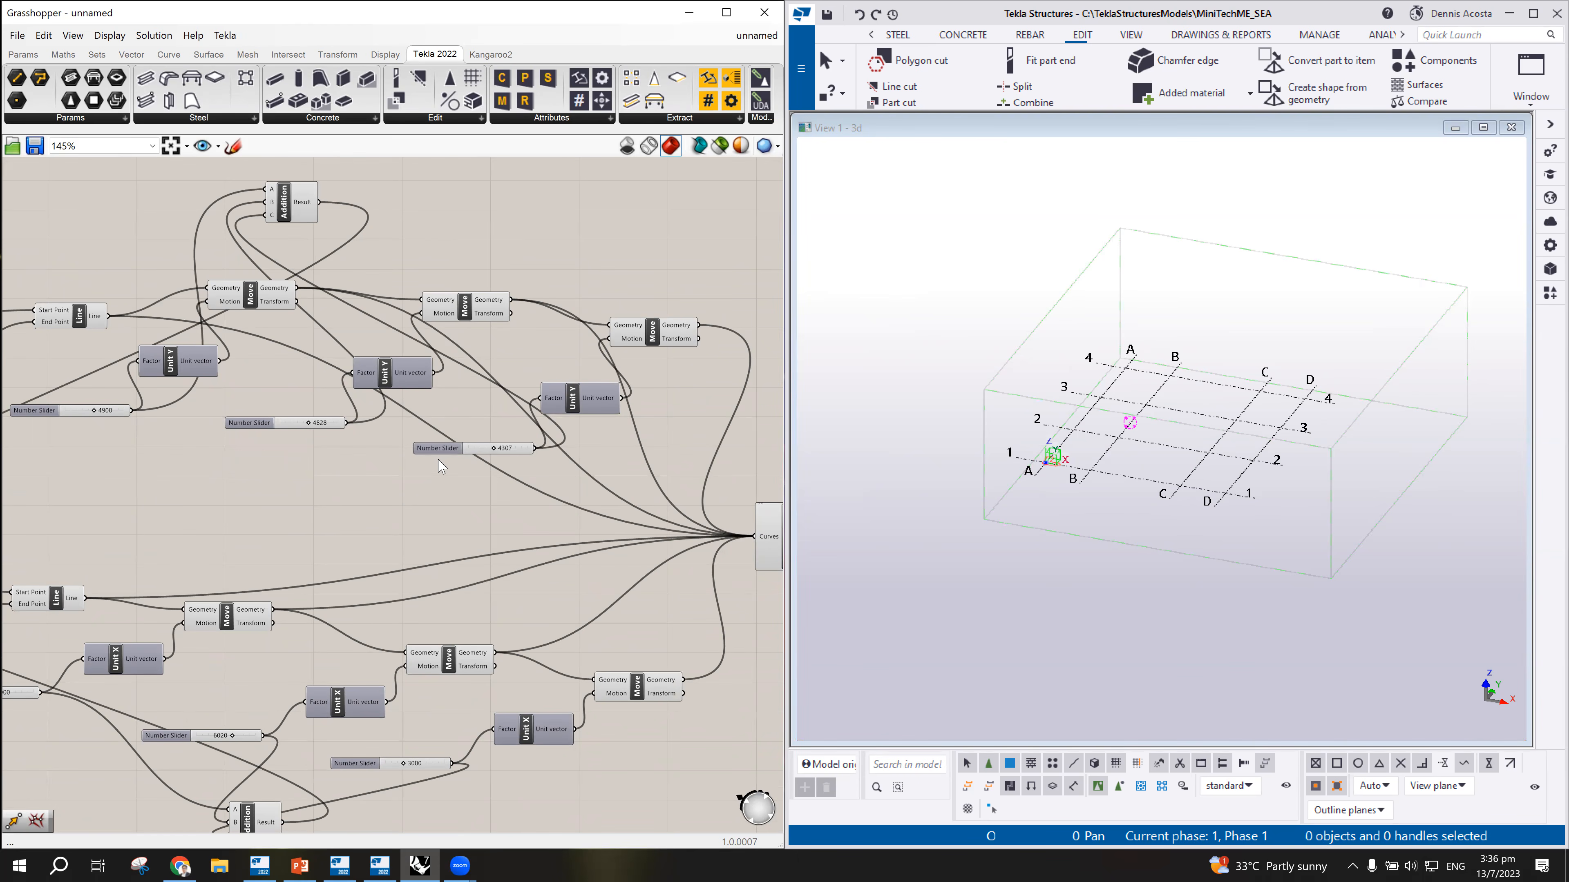
drag(449, 453, 272, 497)
drag(260, 427, 275, 463)
drag(34, 413, 65, 427)
drag(329, 432, 278, 514)
drag(272, 460, 73, 464)
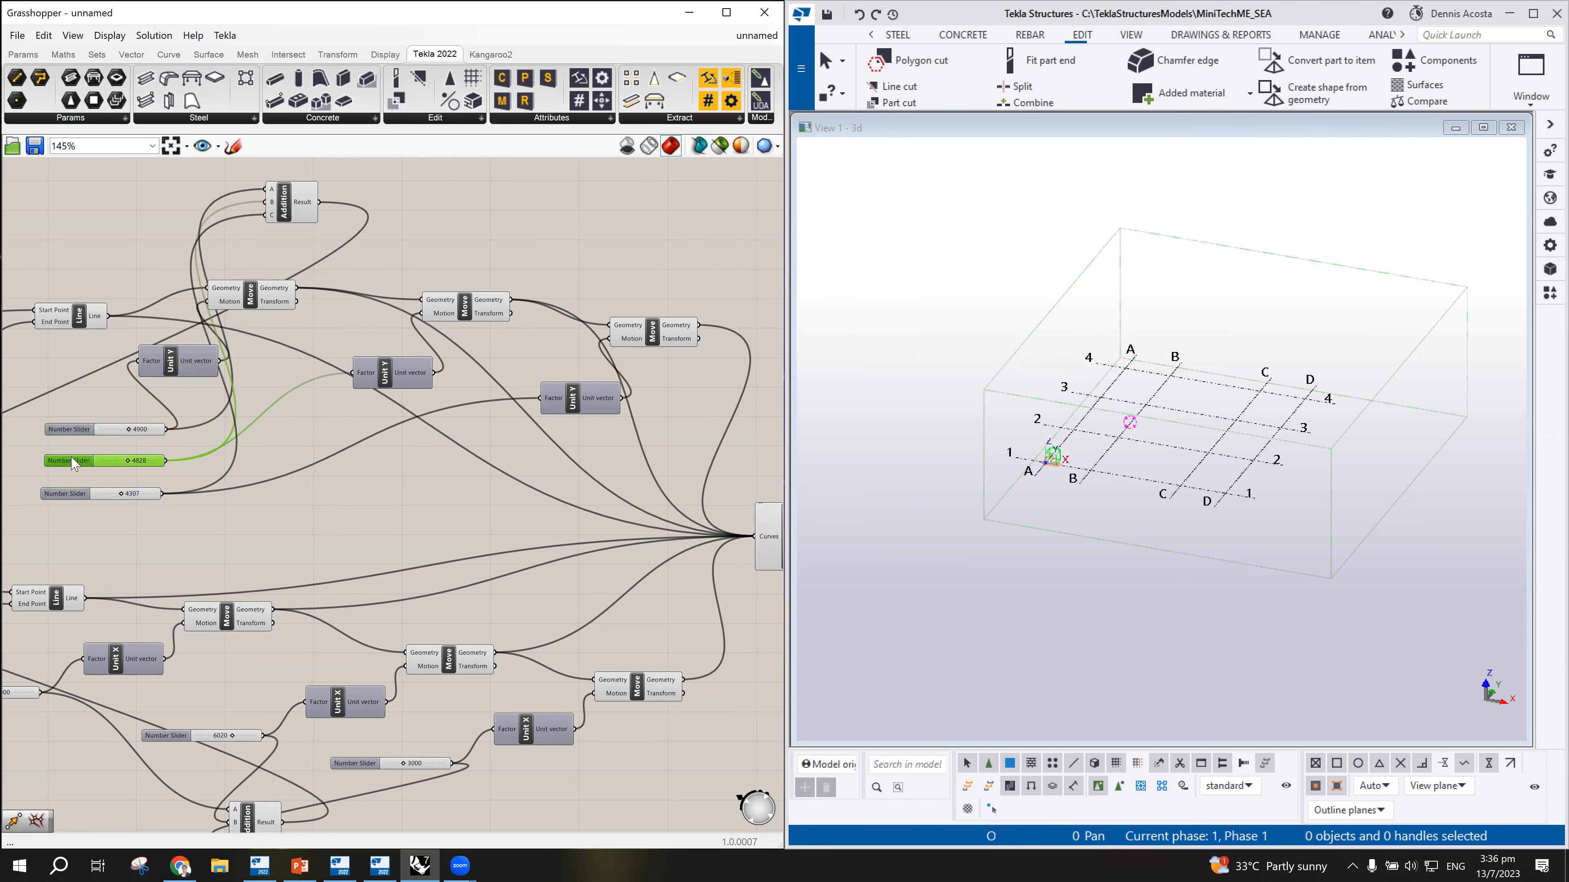
click(73, 495)
Step: Shift the lower Addition component aside and stack the three Unit X number sliders in one column before it
scroll(426, 494, down, 3)
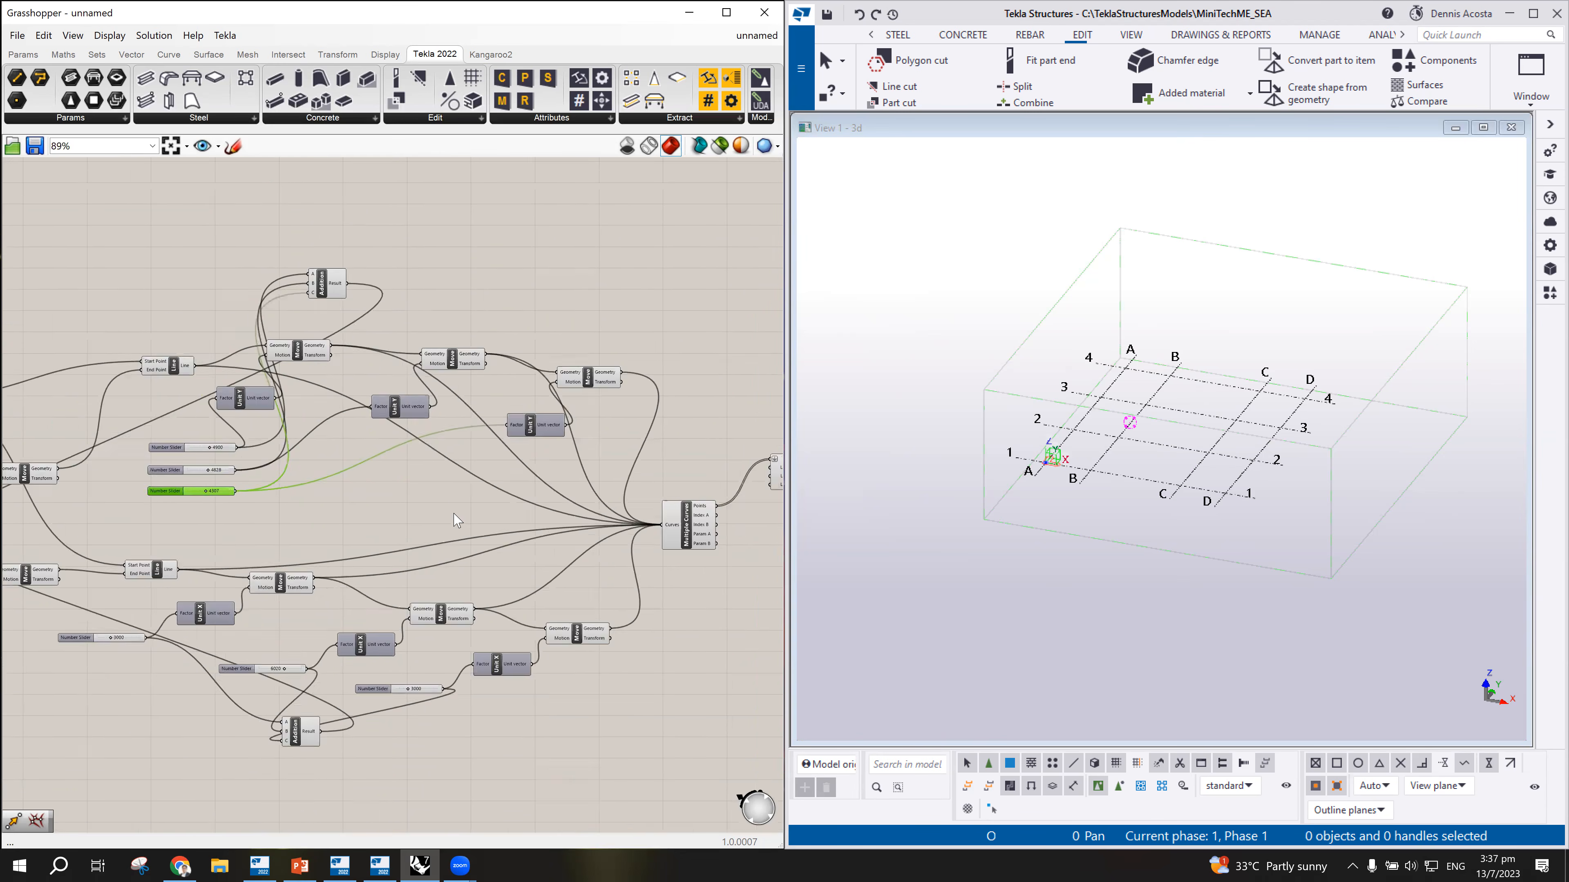
scroll(276, 654, up, 3)
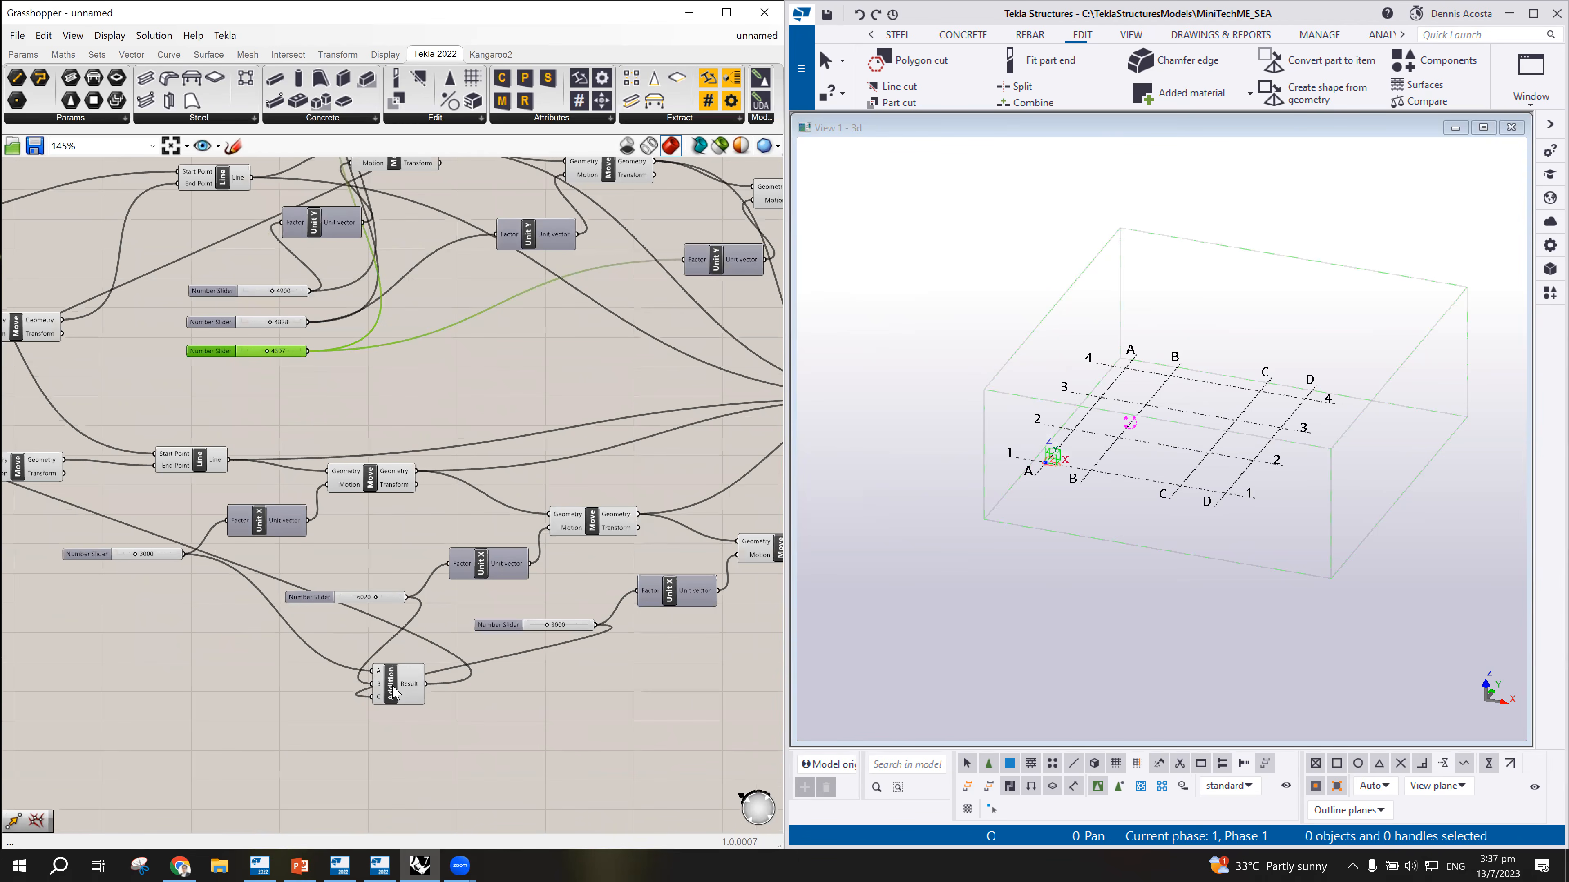
drag(393, 691, 425, 718)
drag(108, 562, 126, 594)
drag(311, 597, 119, 616)
drag(501, 633, 113, 652)
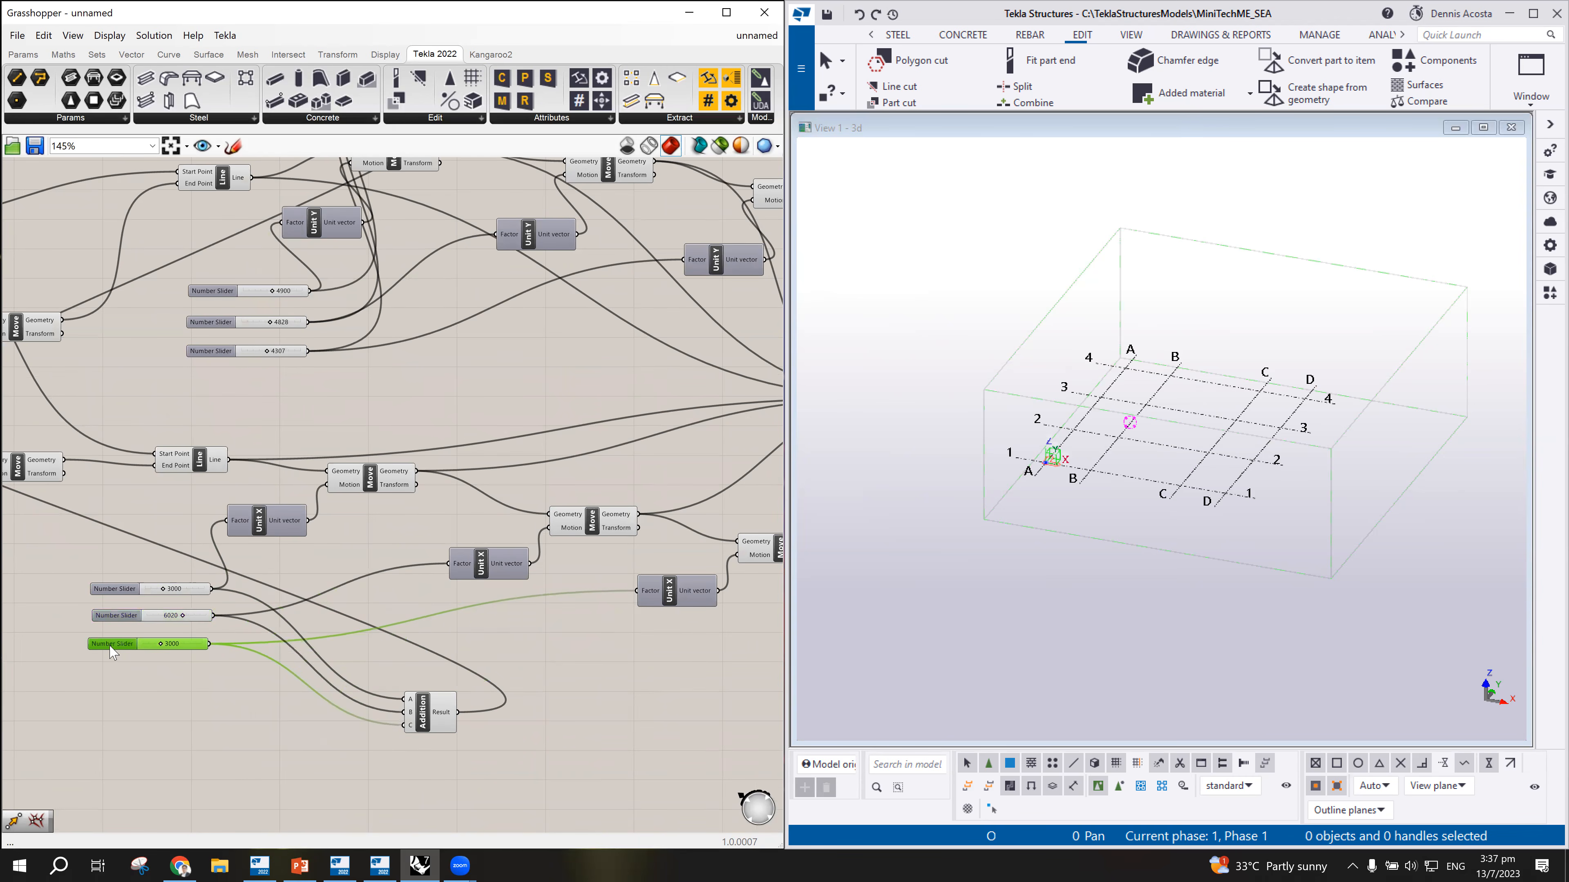
Step: Select the three stacked Unit X sliders and align them horizontally on their centres
scroll(440, 565, down, 4)
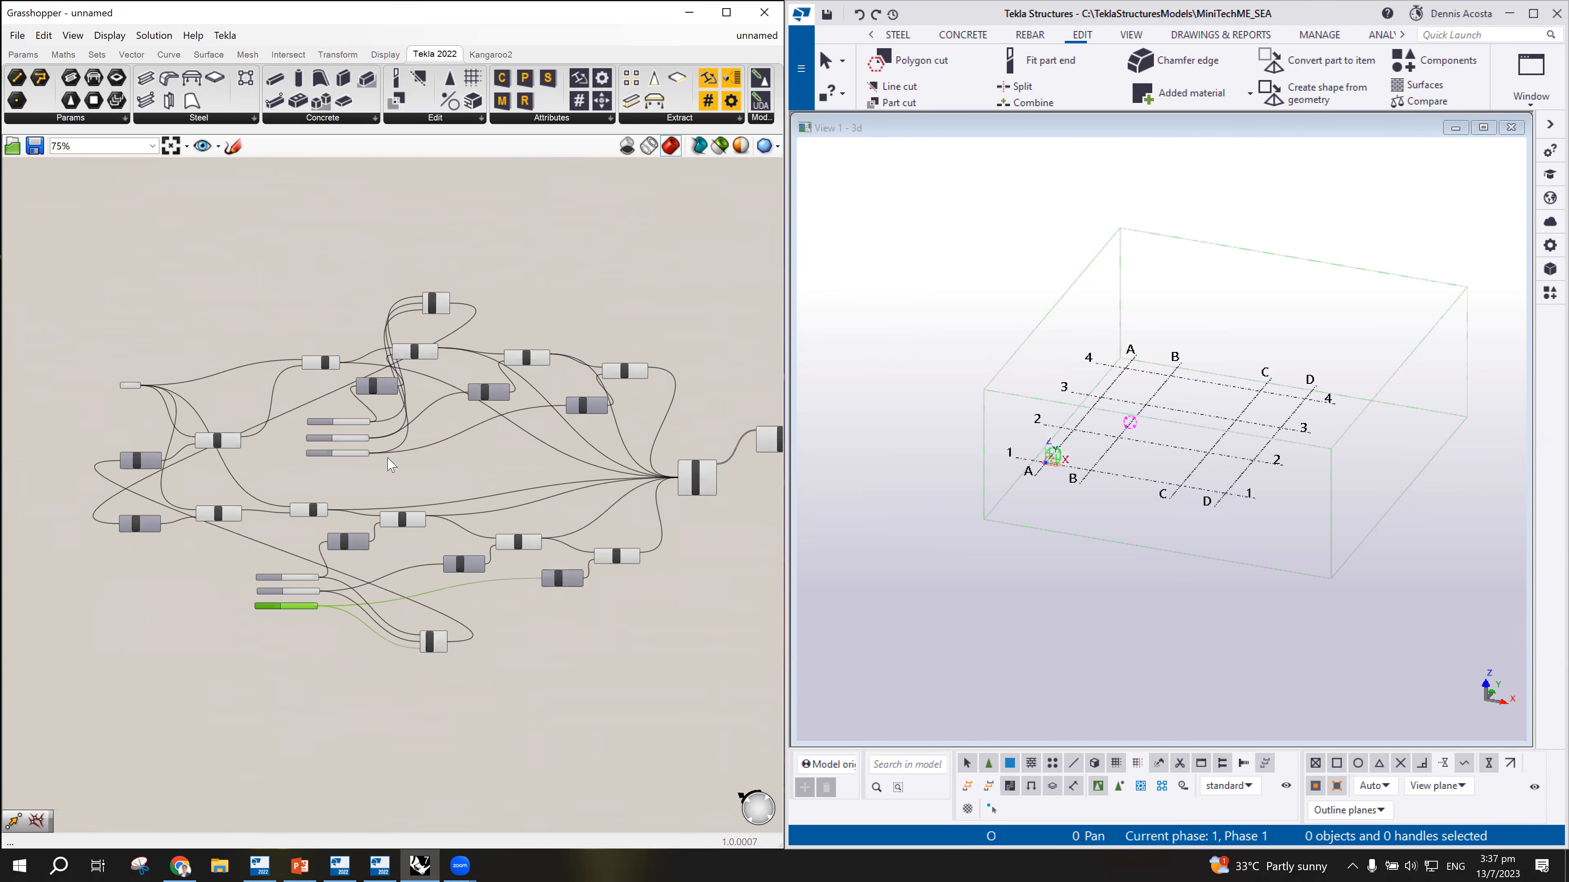
scroll(389, 464, up, 2)
drag(245, 636, 192, 670)
scroll(259, 689, up, 5)
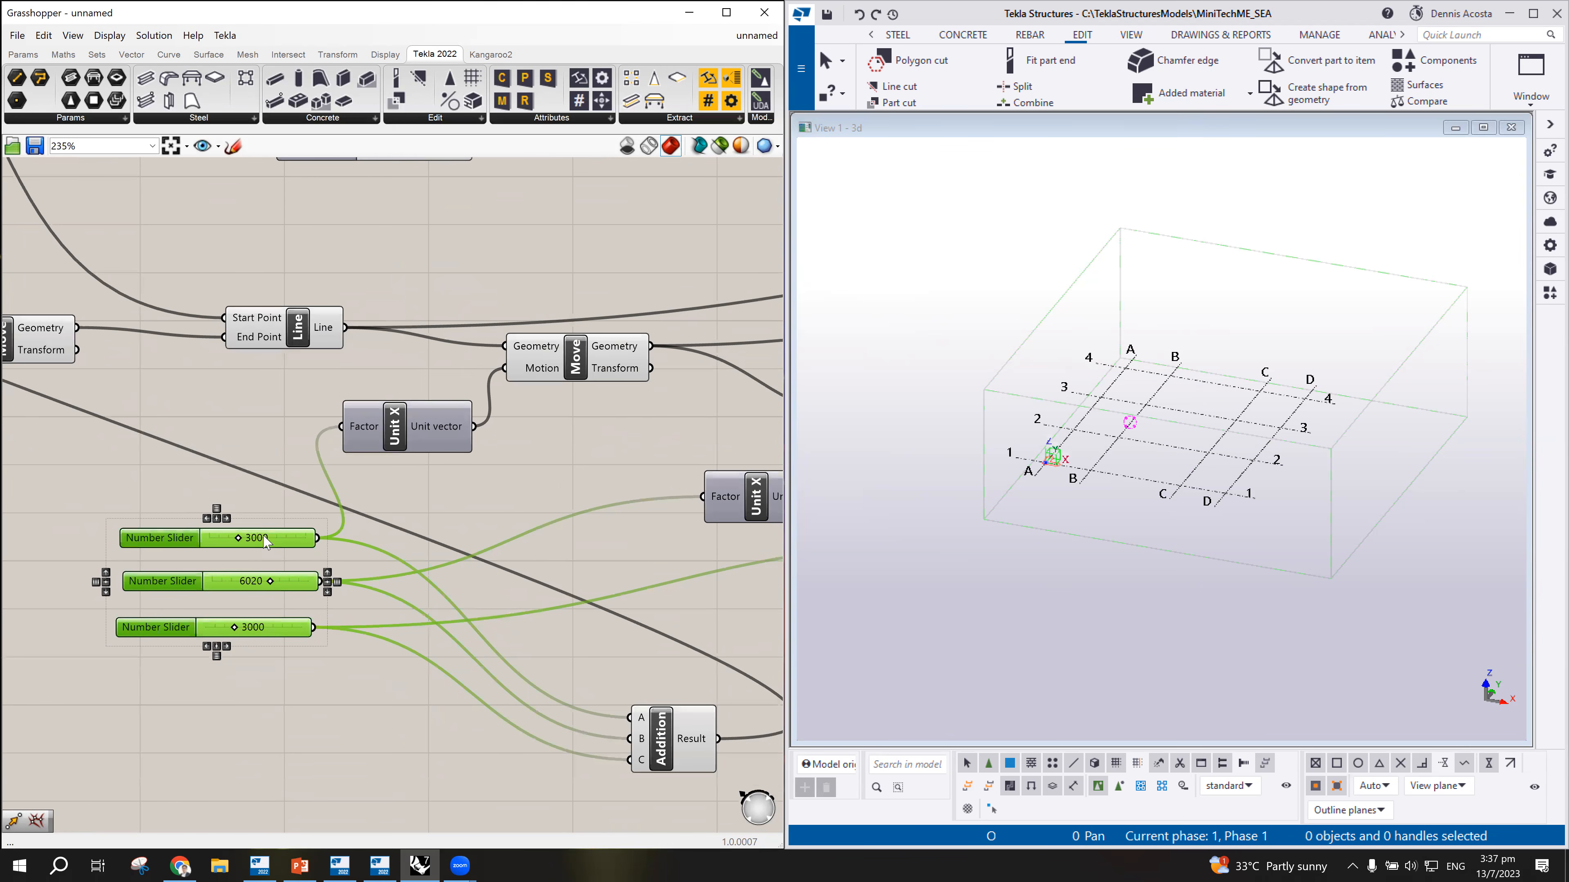
click(218, 518)
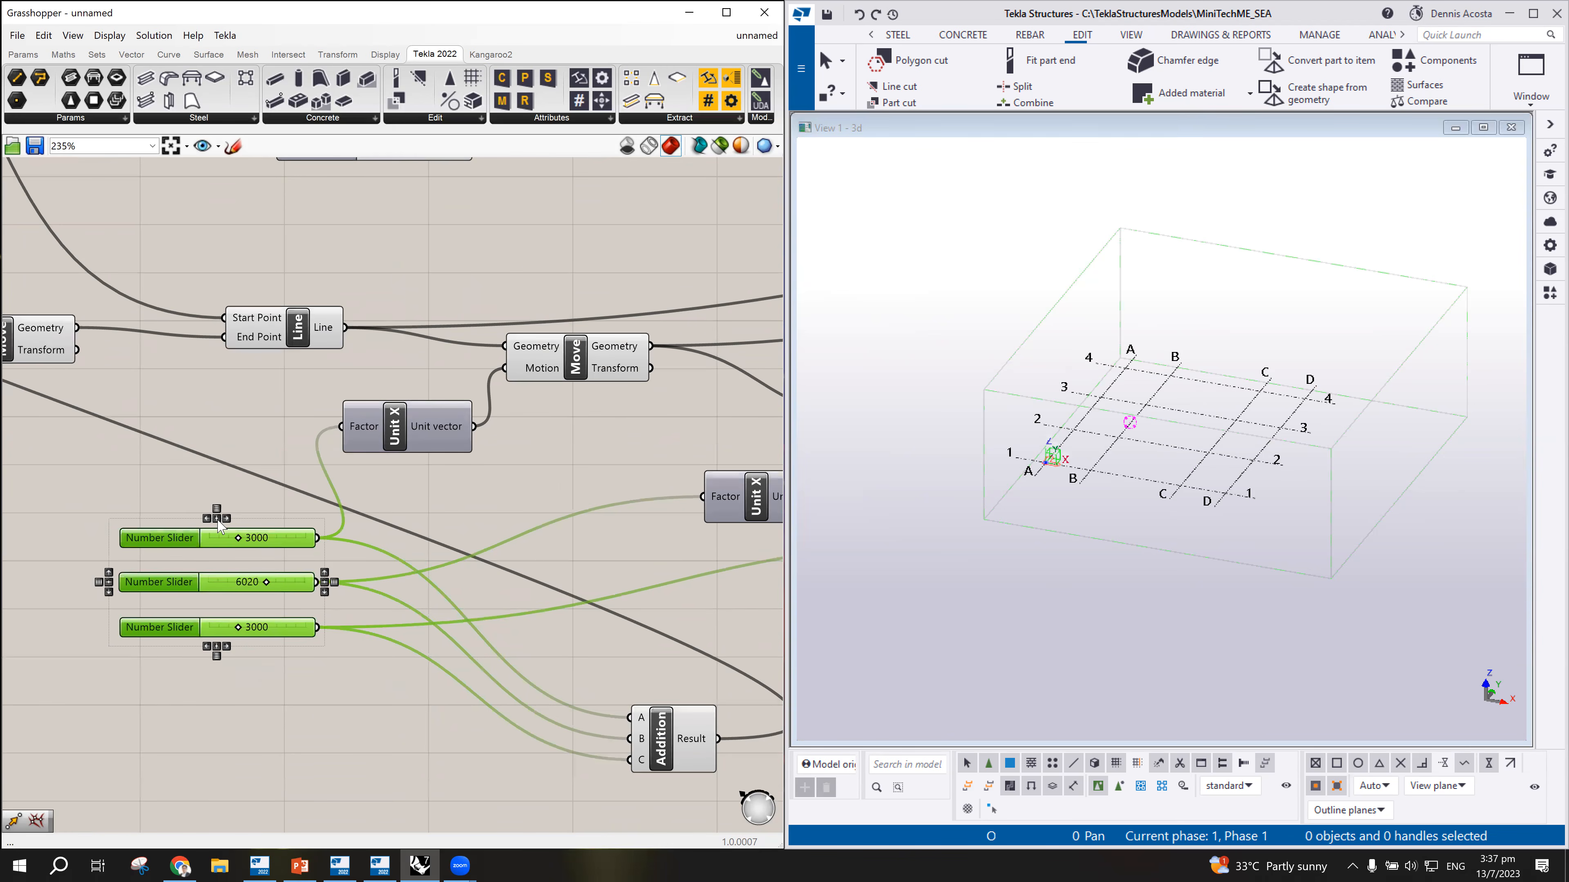
Step: Select the three stacked Unit Y sliders and align them horizontally on their centres
scroll(283, 597, down, 4)
drag(351, 392, 321, 304)
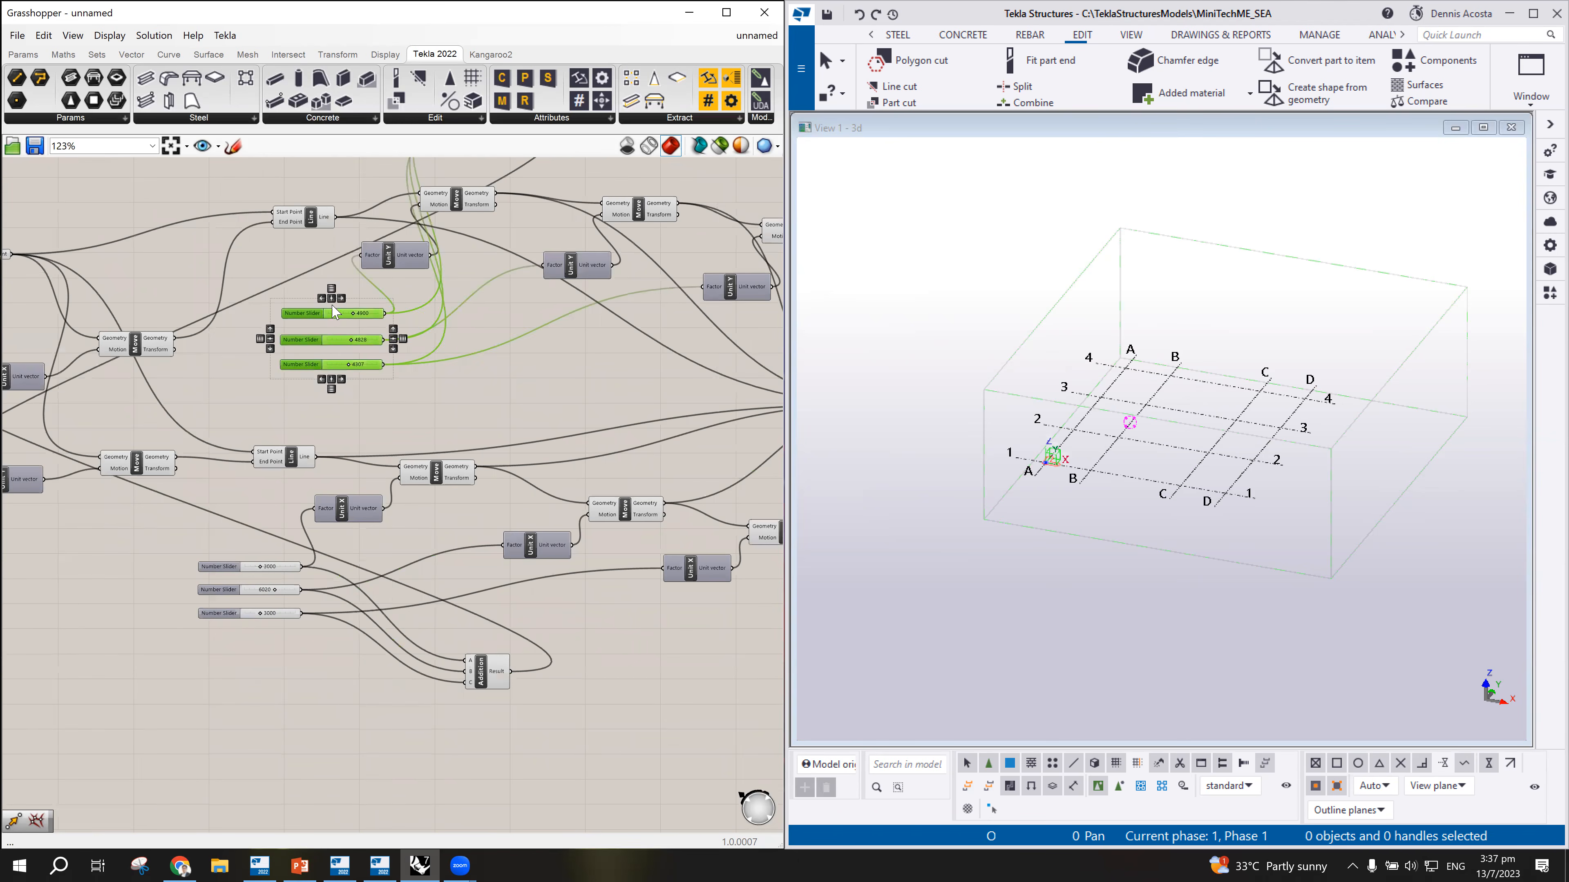
click(334, 300)
Step: Move the Unit X slider group closer to the lower Addition and bring the Unit Y slider group roughly in line above it
drag(235, 560, 276, 616)
drag(333, 405, 293, 319)
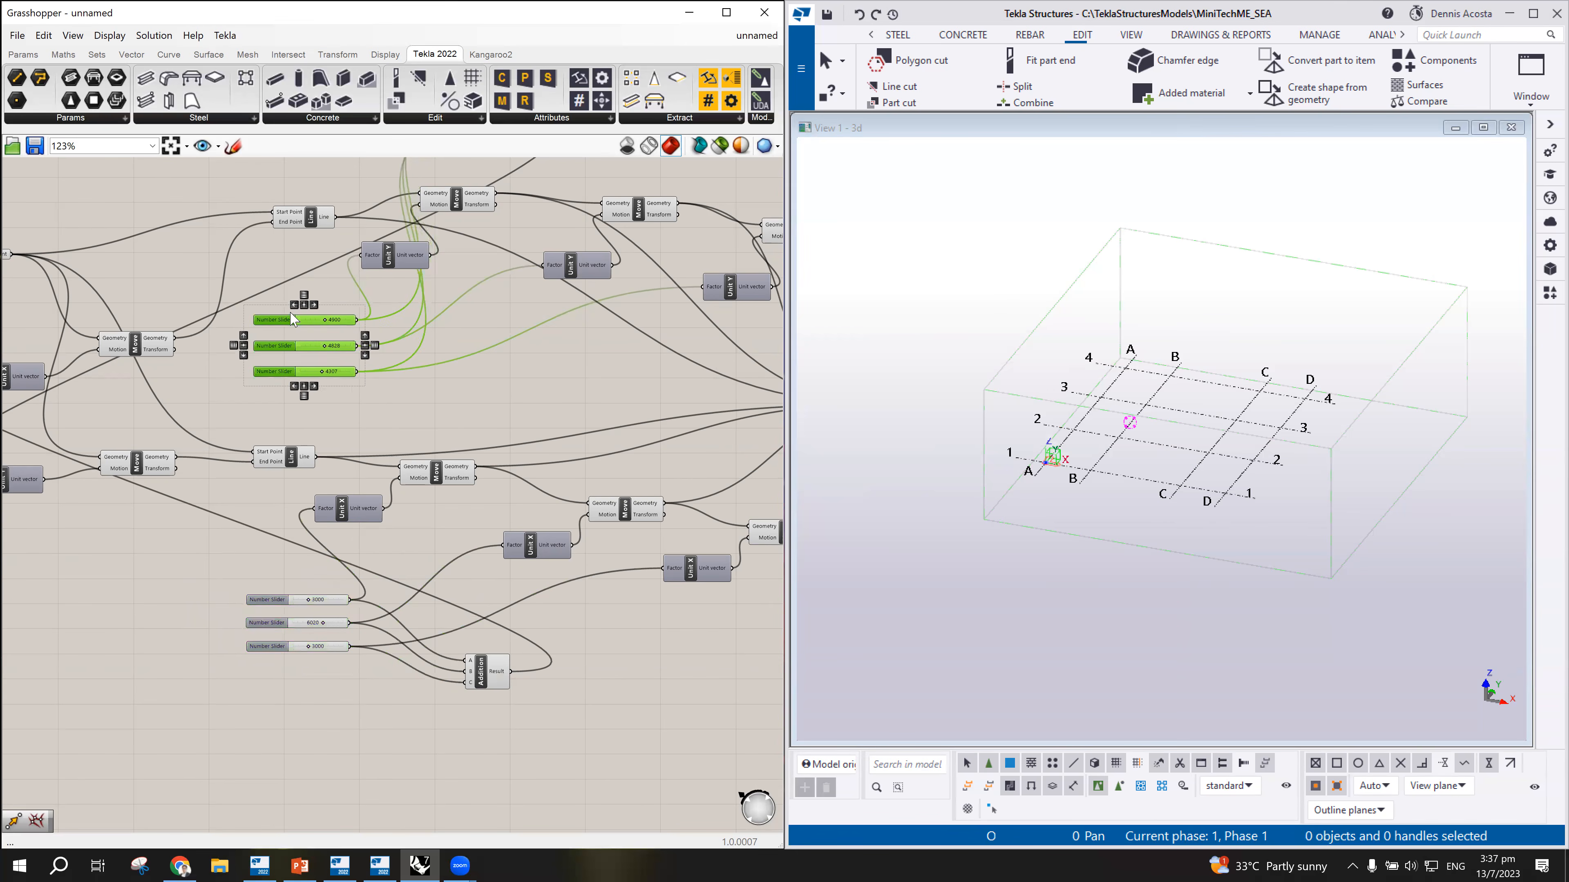
click(409, 399)
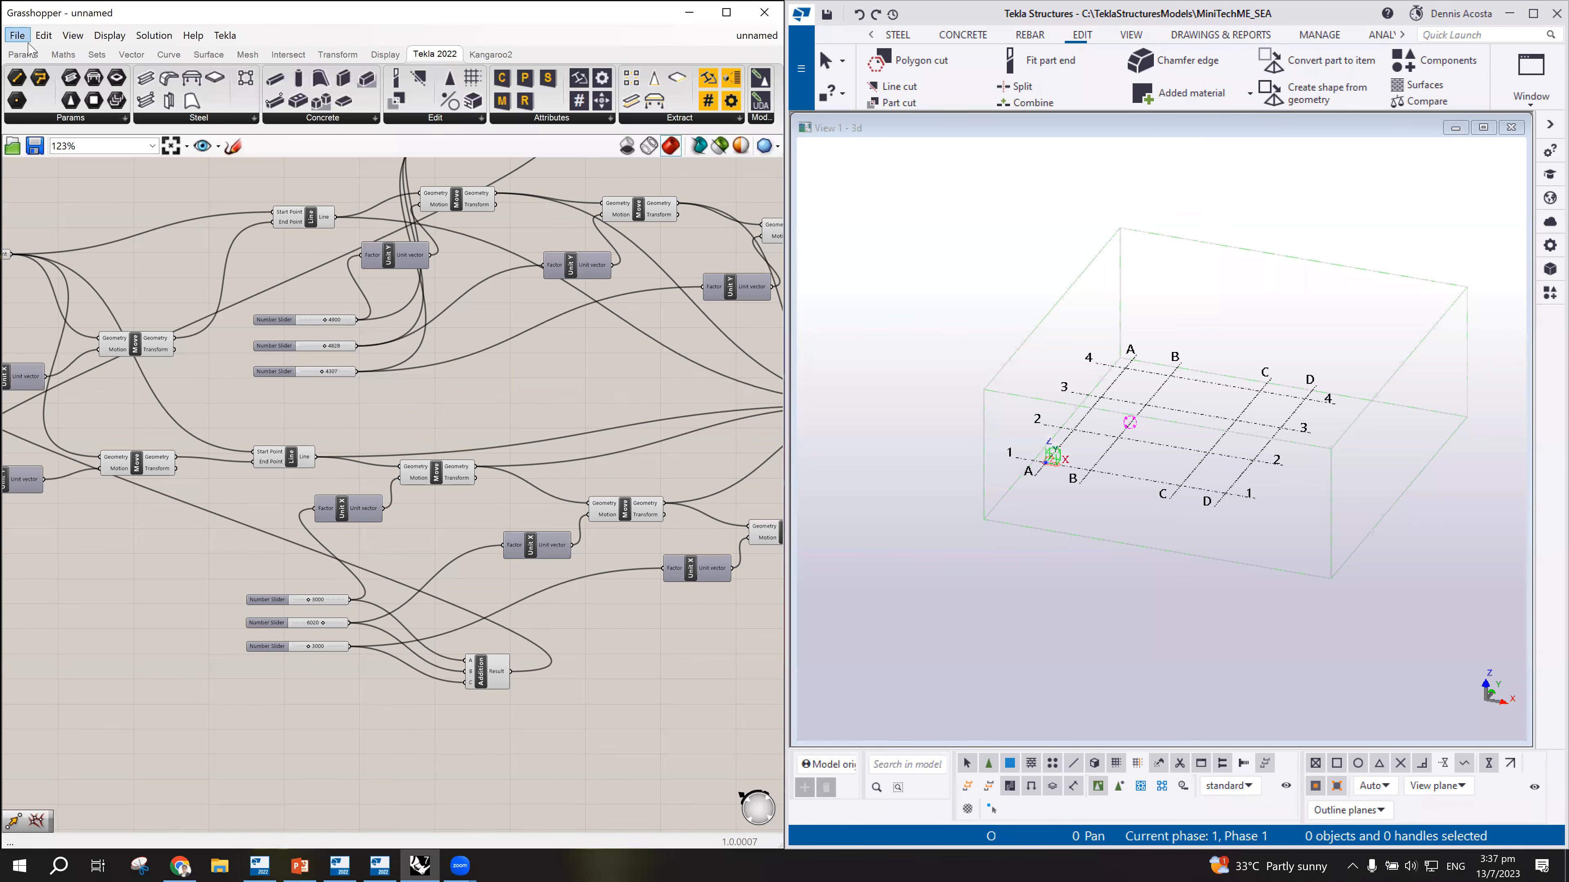
Step: Save the Grasshopper definition as tsea_grid_elements in the MiniTechME_SEA model folder
click(17, 36)
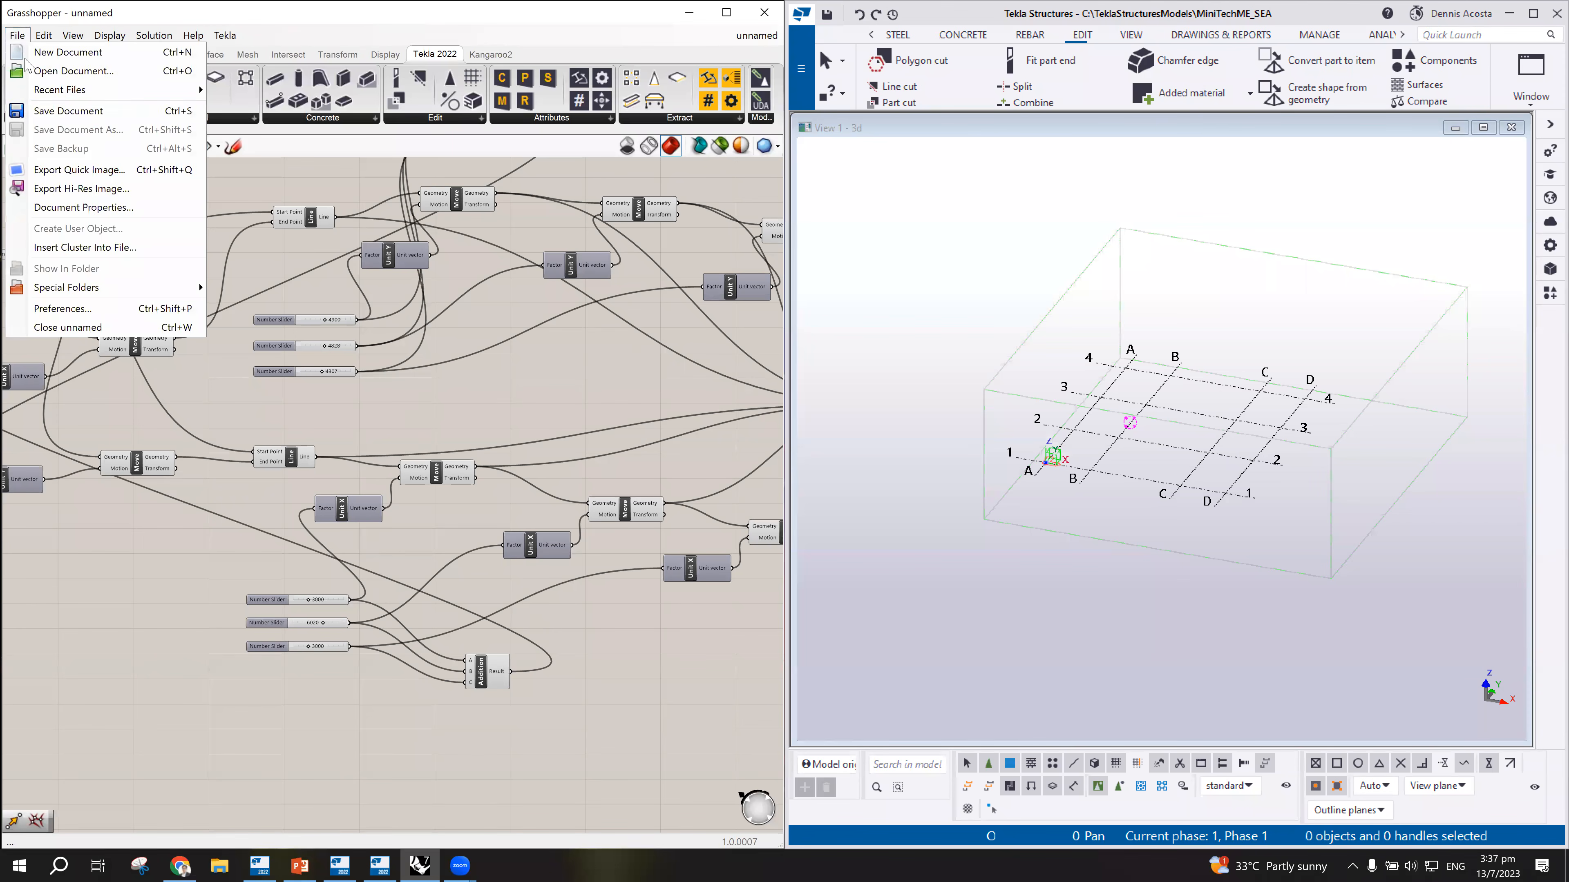
click(76, 110)
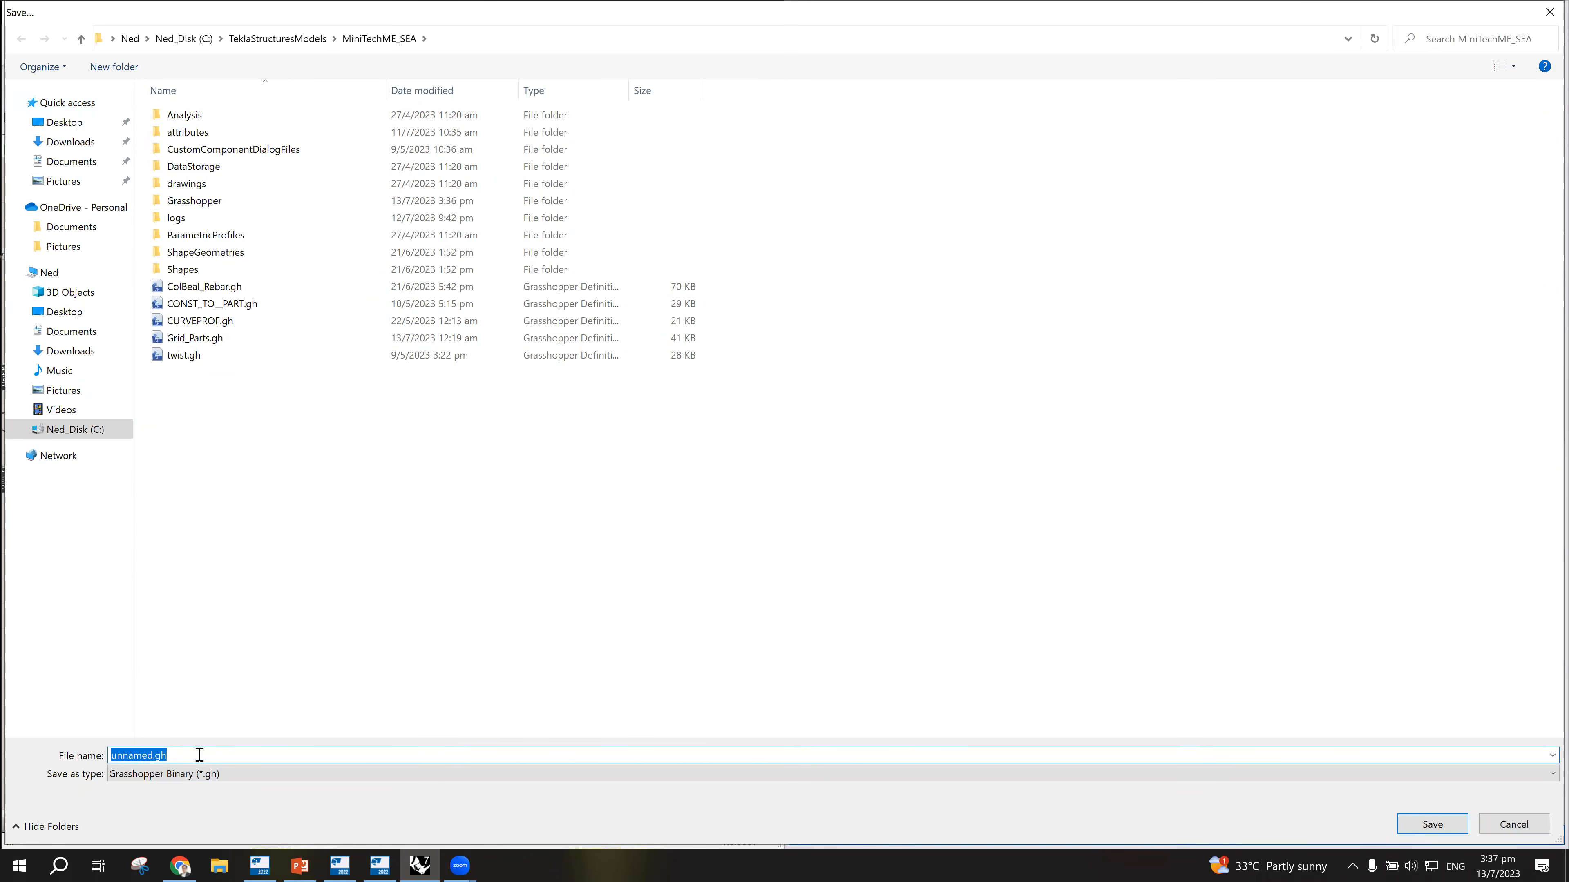
text(tsea_grid_elements)
click(1430, 825)
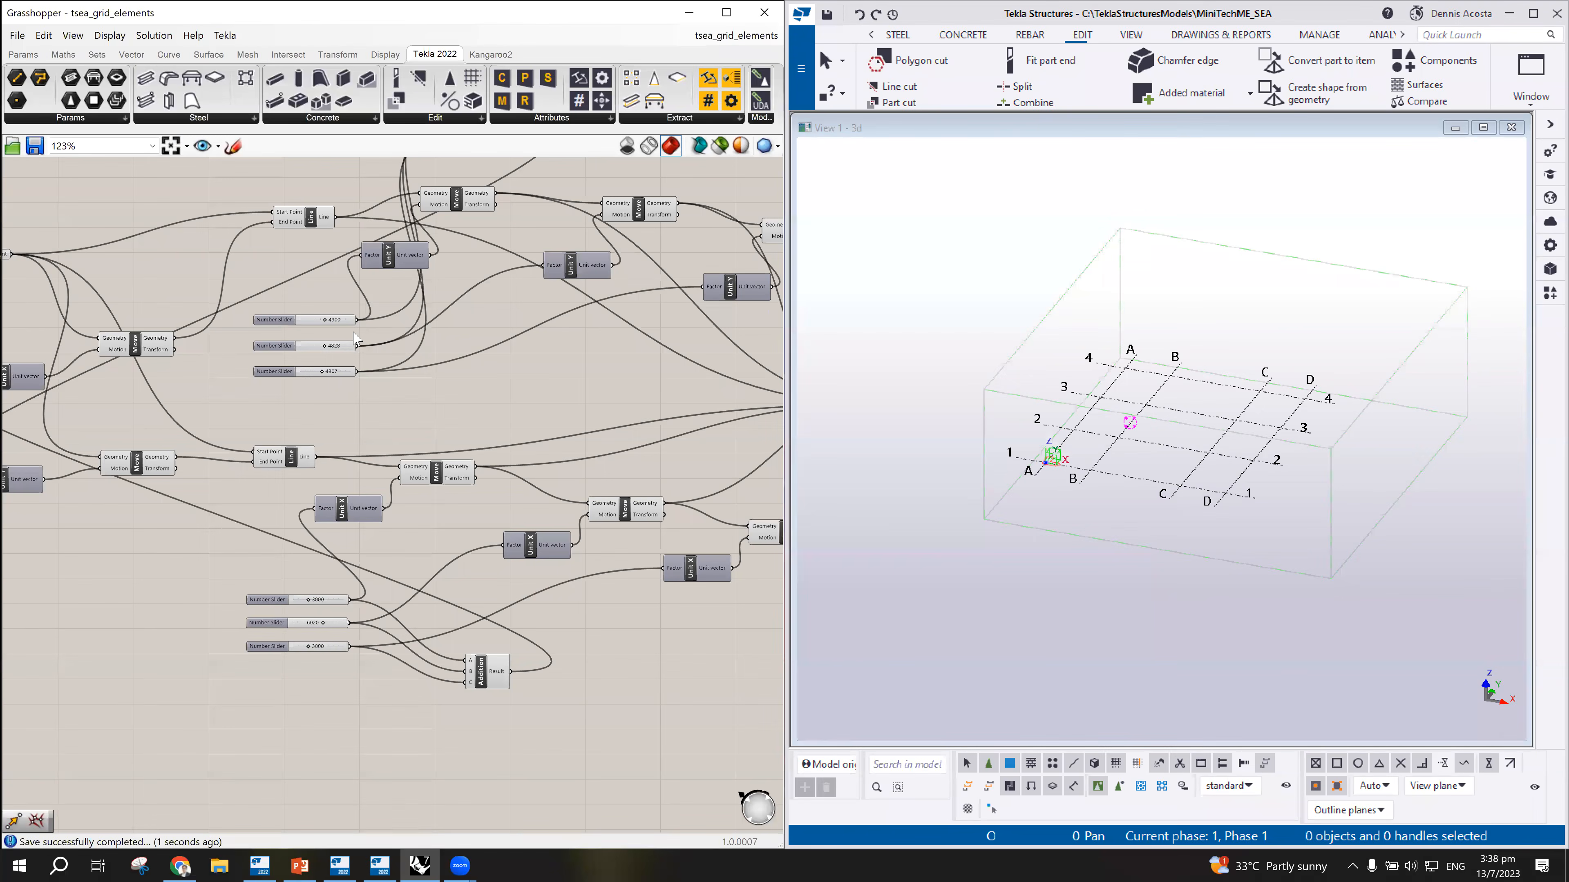
Step: In Tekla Structures, open the Grasshopper Component's properties and start browsing for a definition file for its definition path
scroll(354, 339, down, 3)
scroll(452, 323, down, 2)
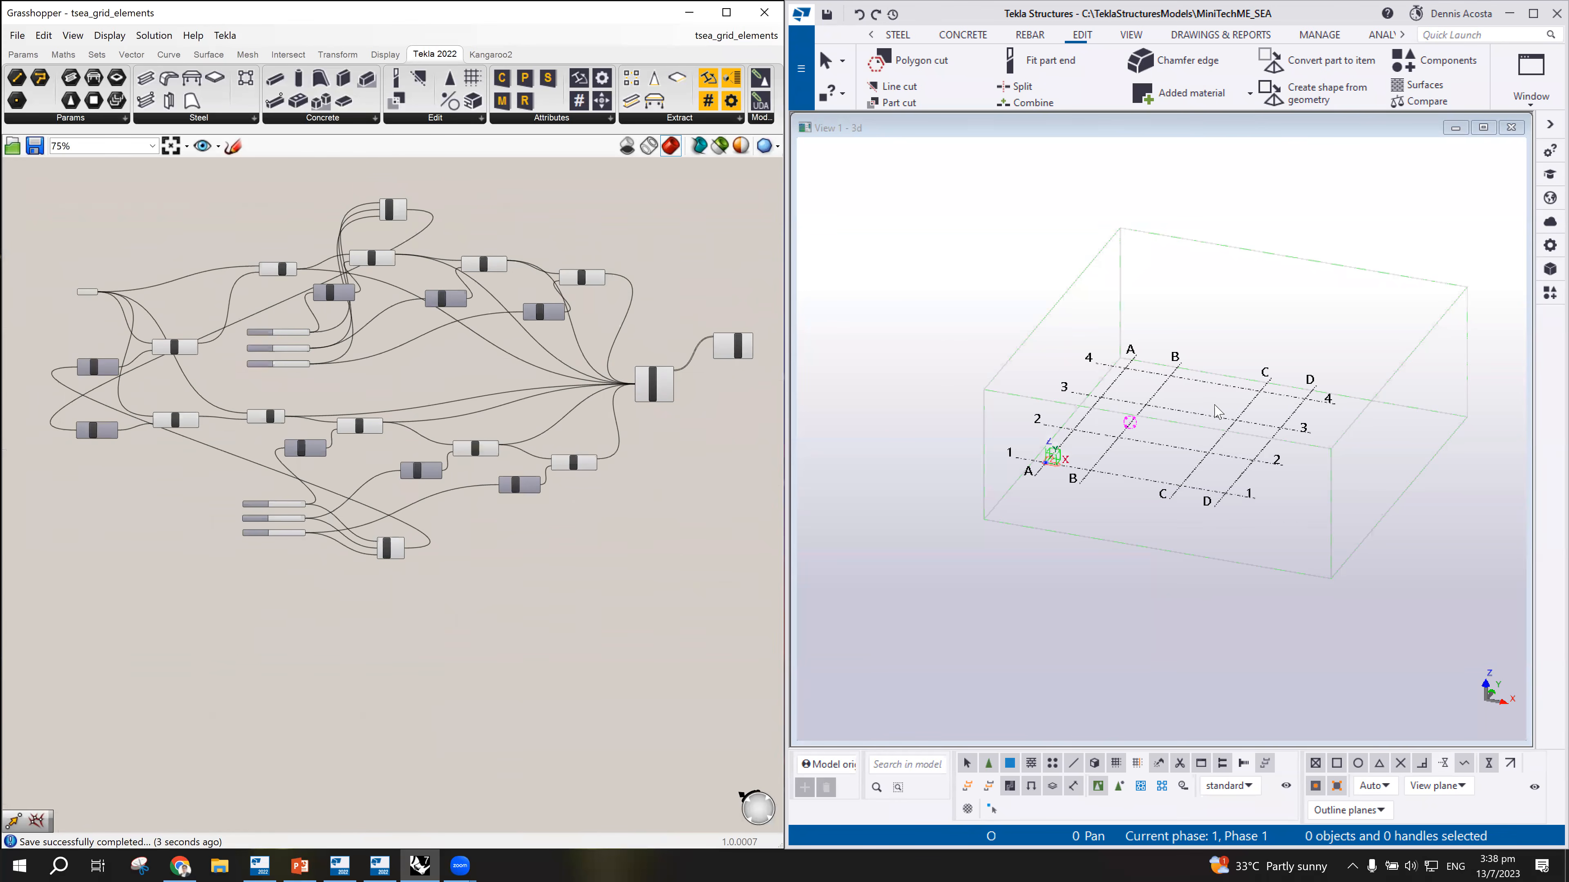
scroll(1141, 445, up, 4)
middle_drag(1520, 446, 1219, 399)
scroll(1288, 426, down, 4)
scroll(1150, 338, up, 4)
click(1550, 293)
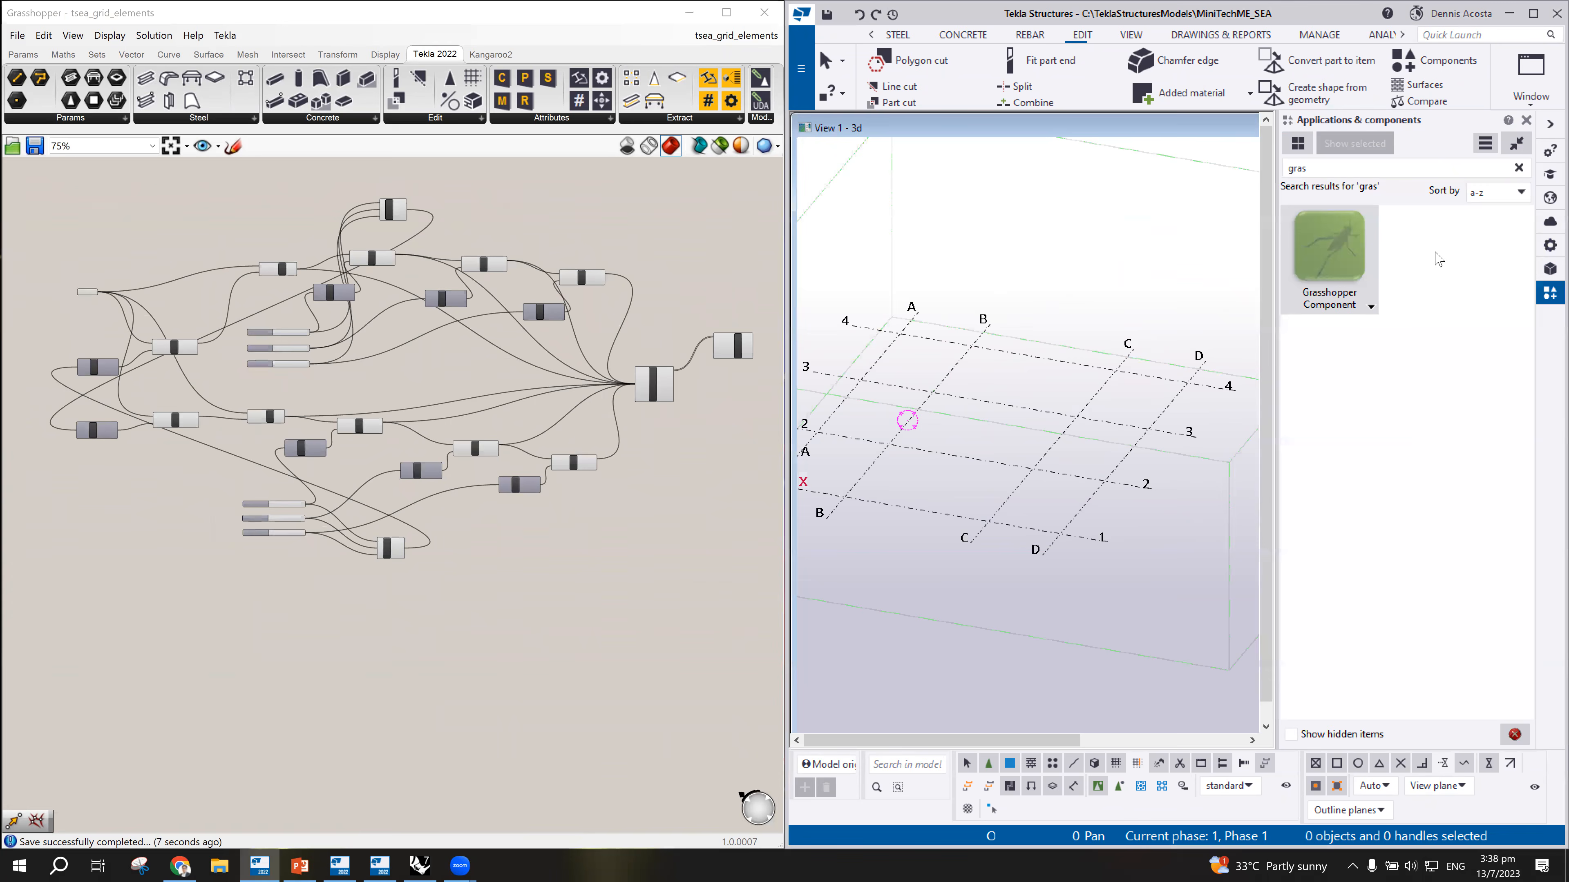
double_click(1346, 253)
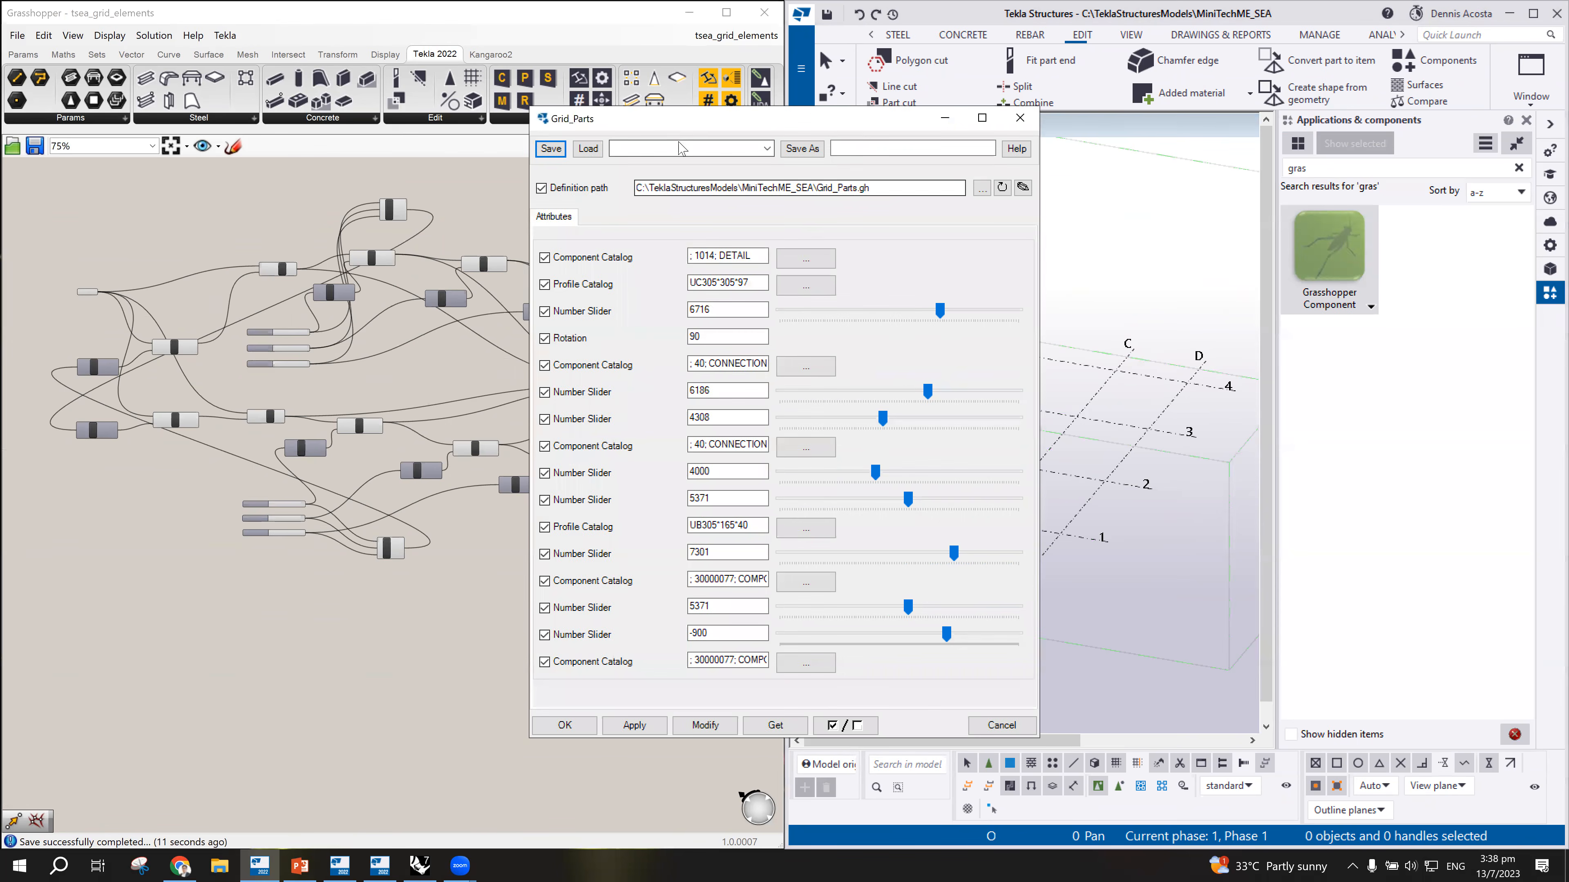
drag(679, 118, 826, 116)
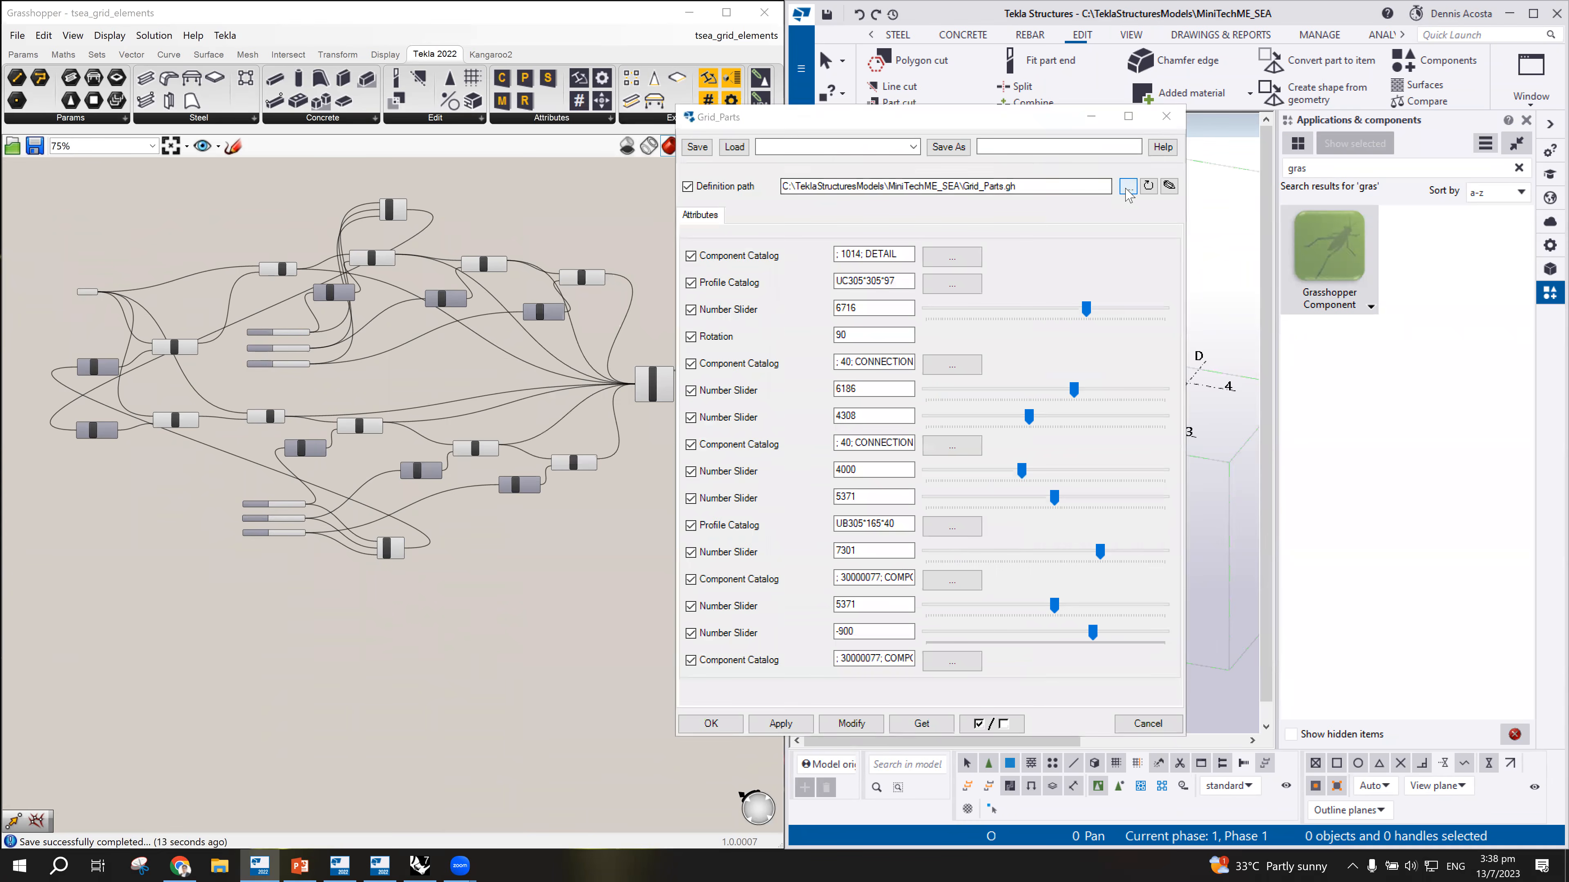
click(1127, 187)
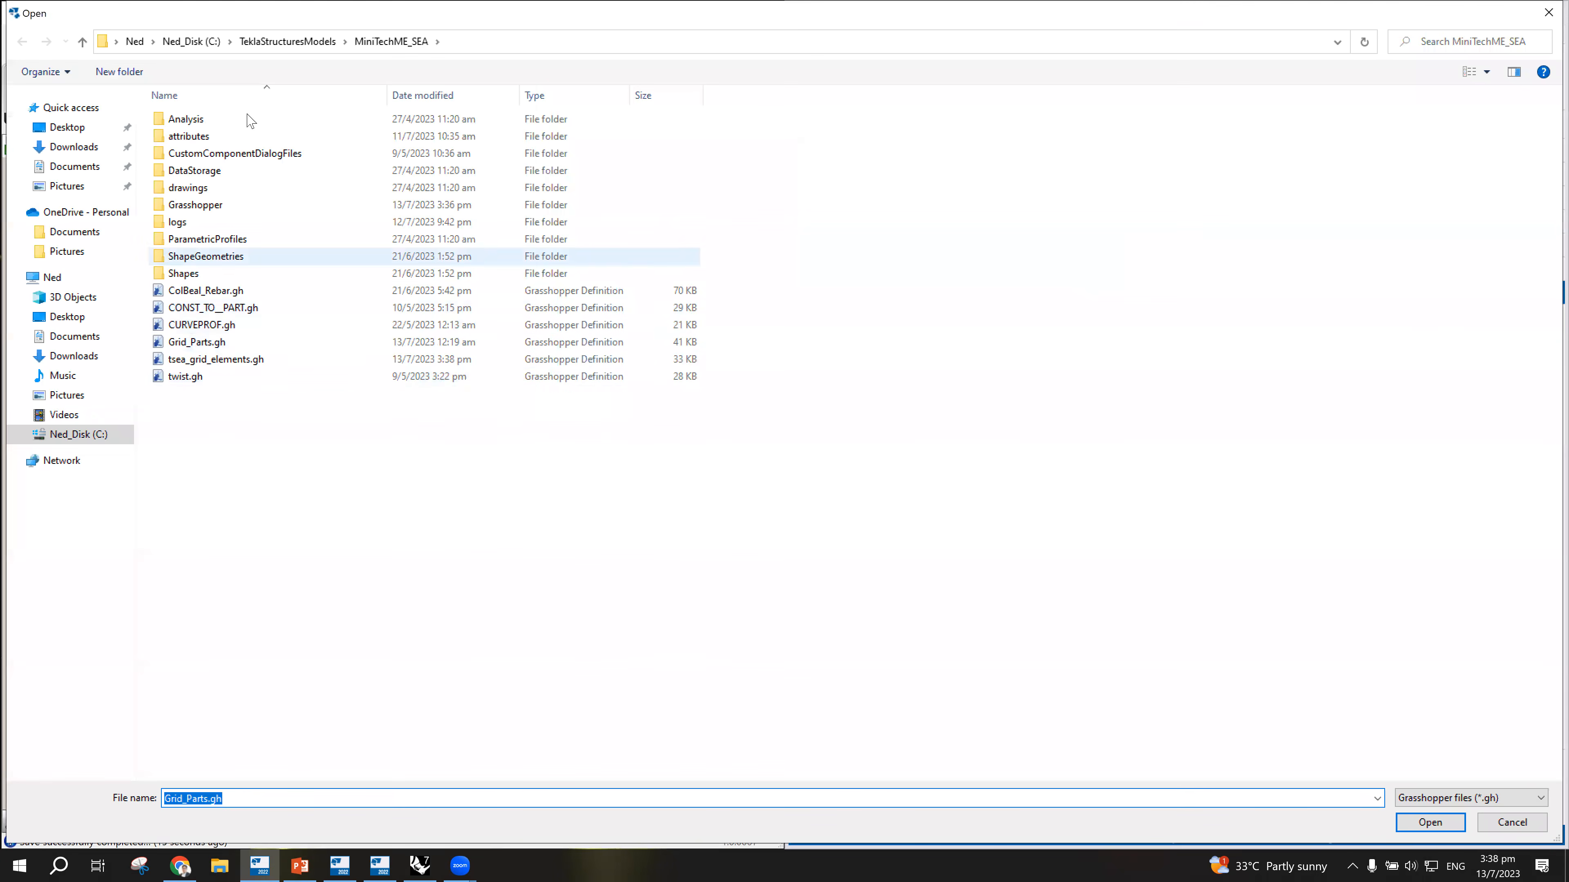
Step: Load tsea_grid_elements.gh as the Grasshopper component's definition and move its dialog clear of the model view
click(216, 364)
double_click(224, 367)
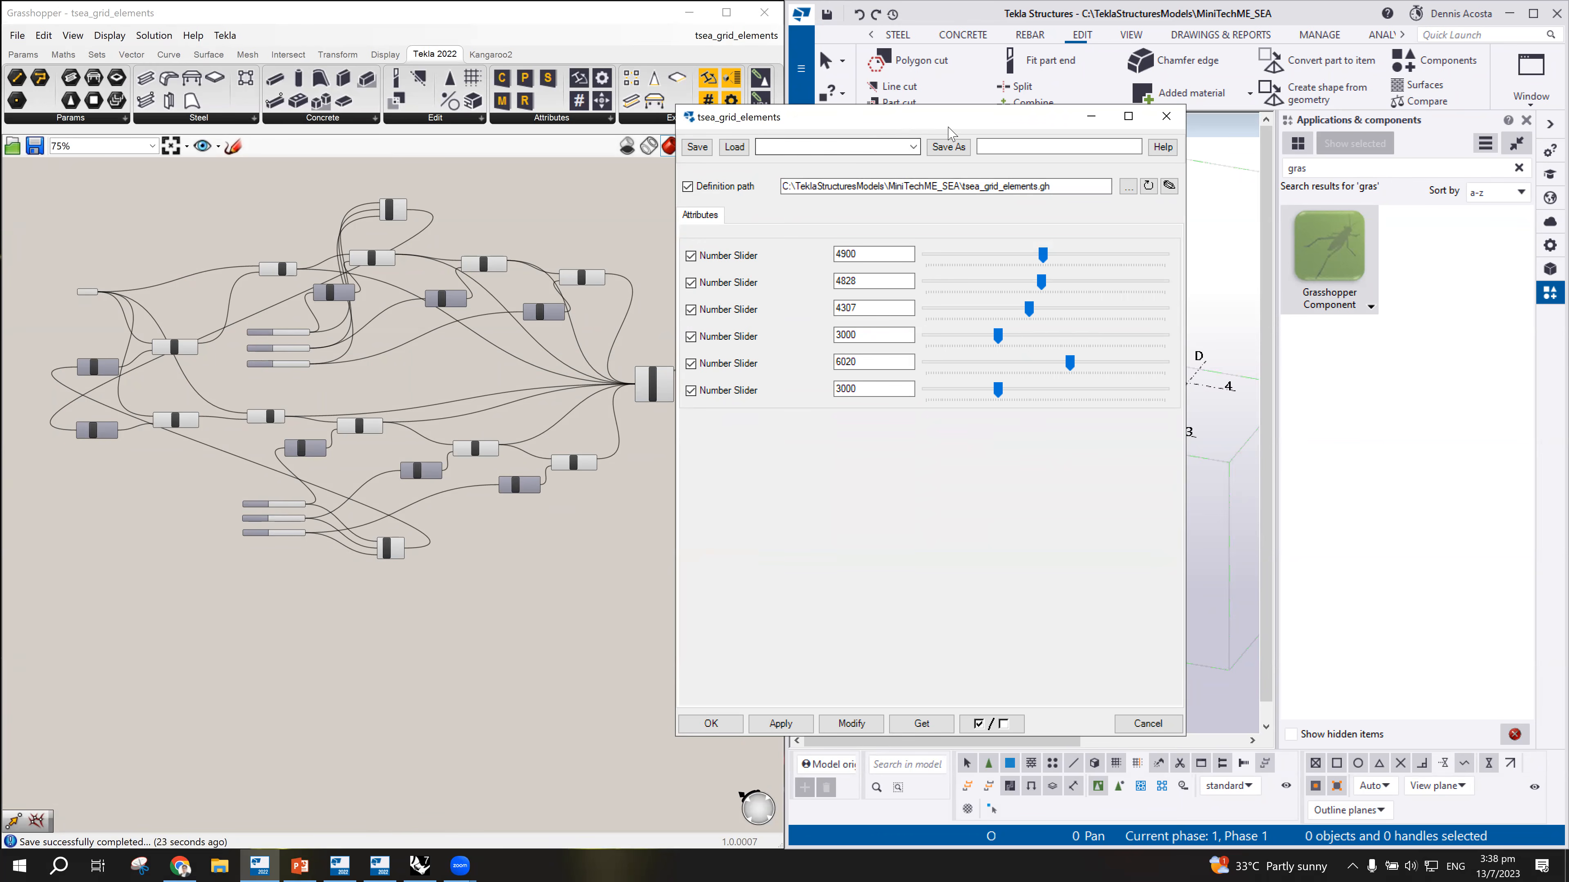
drag(949, 127, 524, 166)
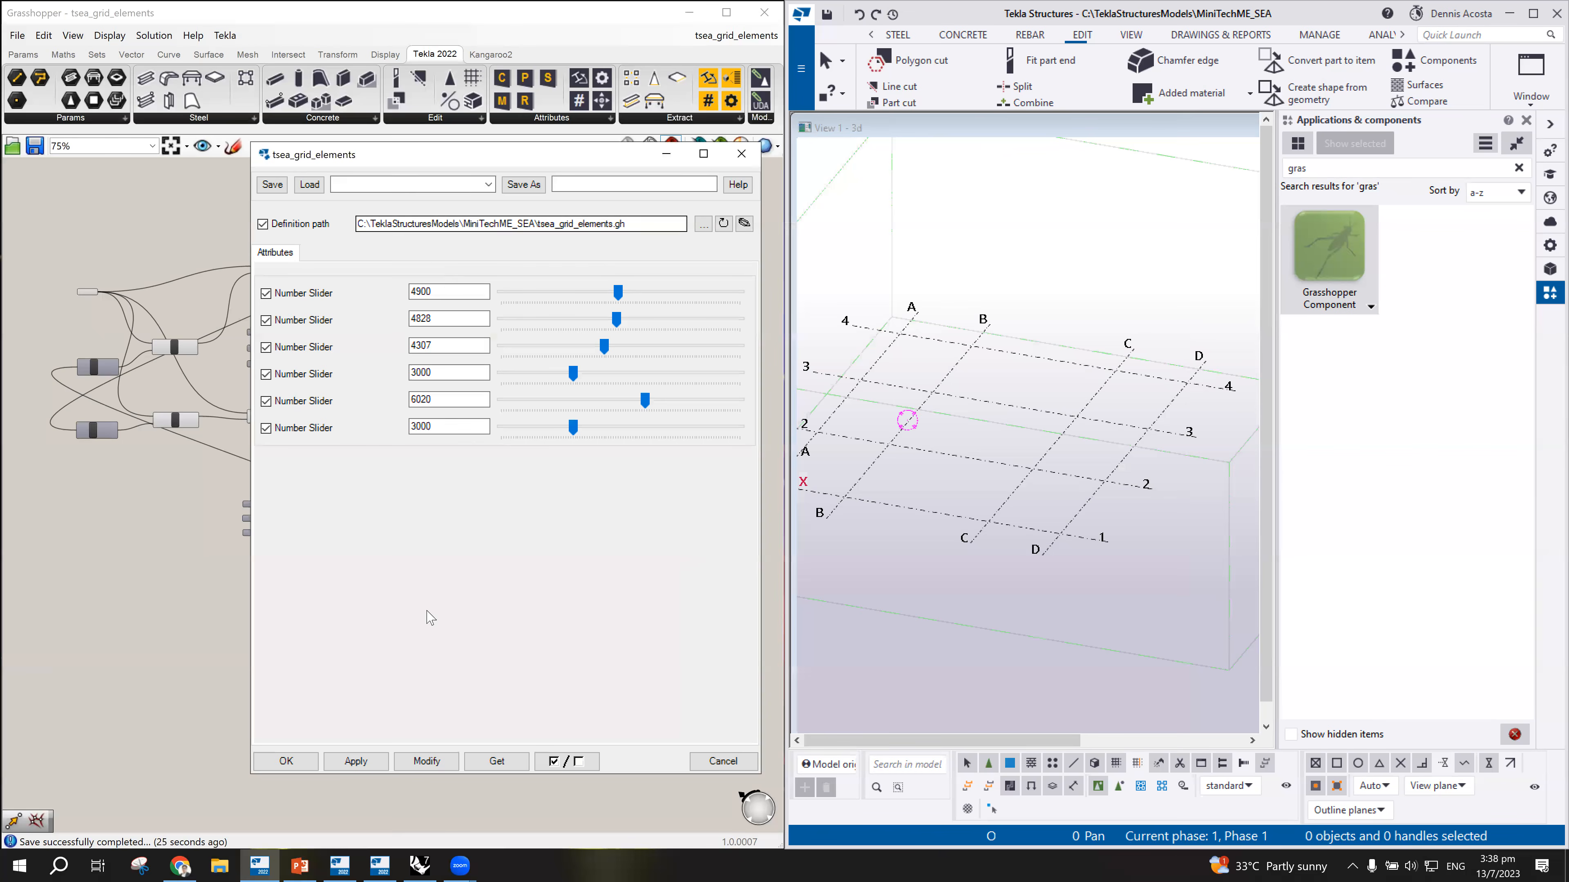
Step: Insert the Grasshopper component at the end of grid line 4 in the 3D view and end the placement command
click(1348, 277)
scroll(1086, 413, down, 5)
scroll(911, 455, up, 5)
click(1009, 377)
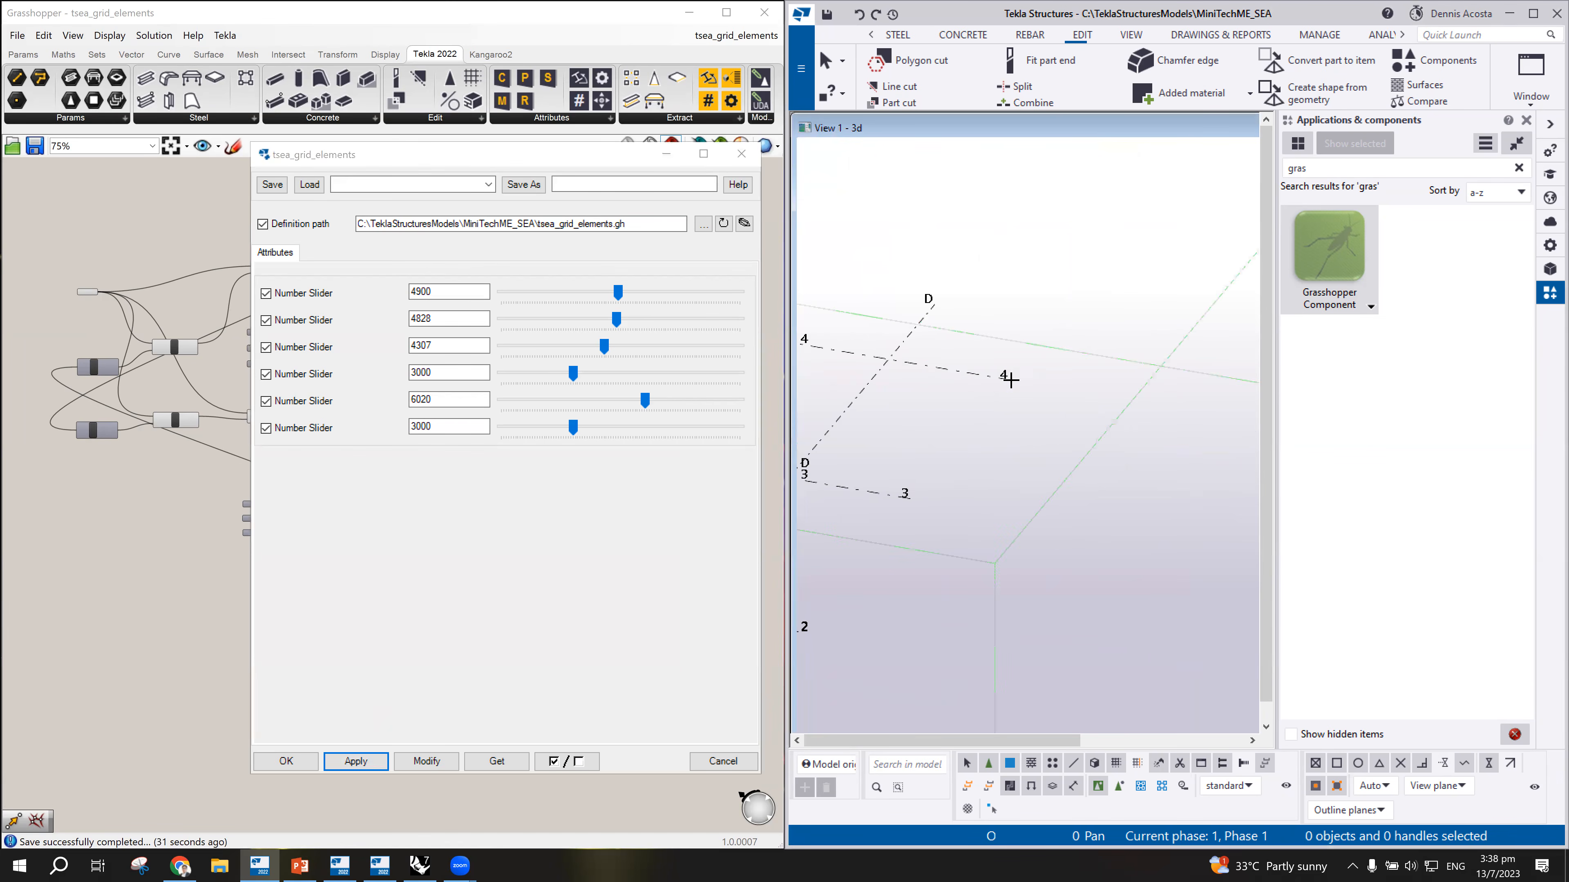
right_click(1018, 227)
click(1030, 241)
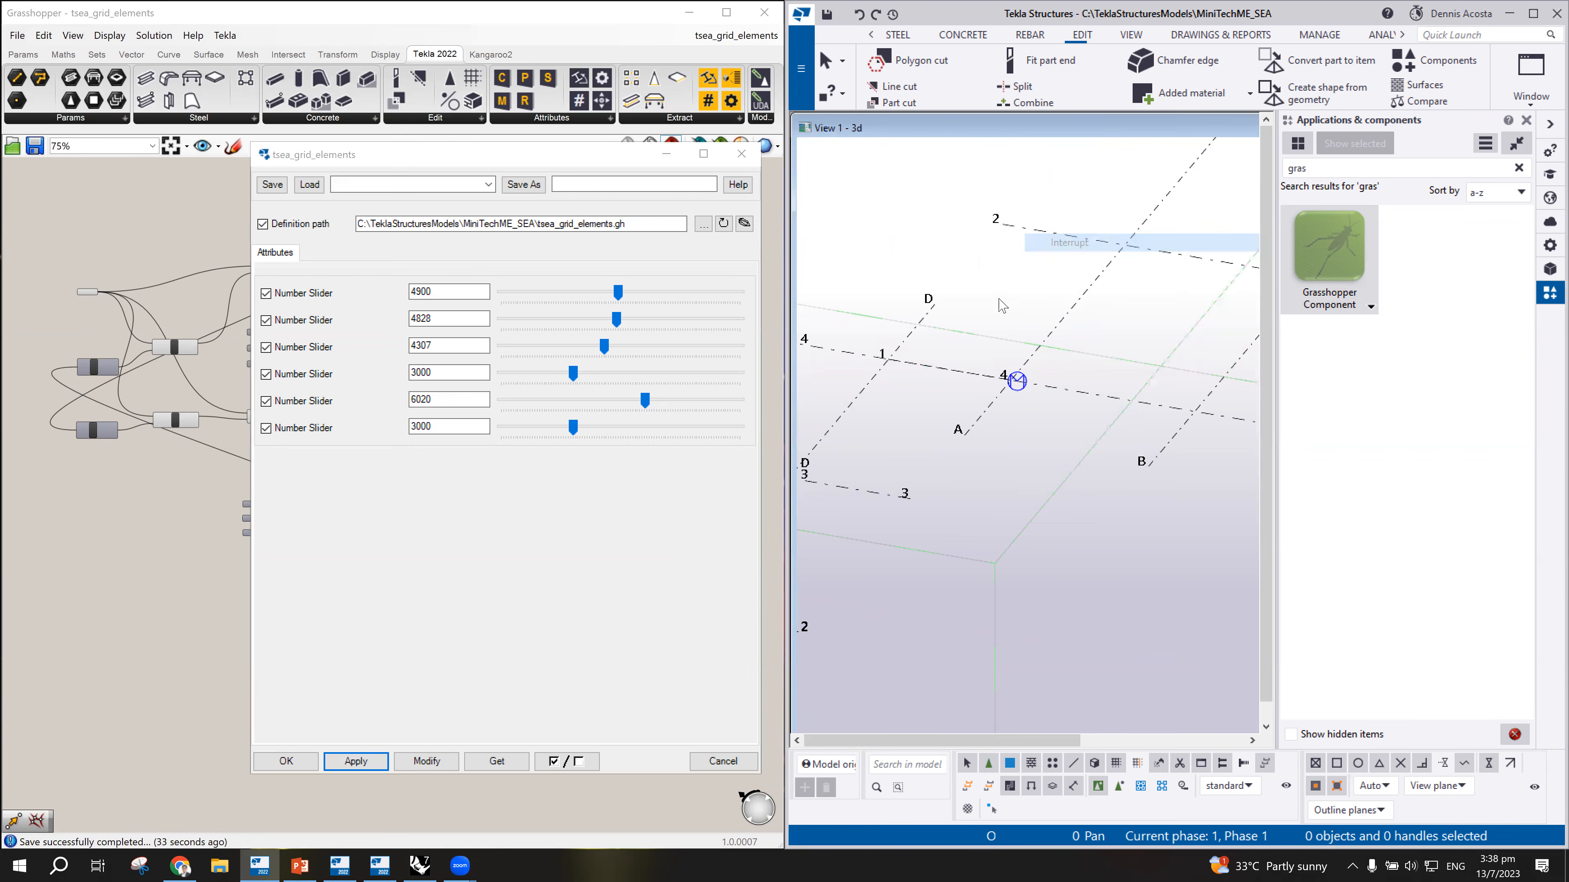
Step: Select the newly inserted grid component in the 3D view
scroll(1002, 304, down, 5)
scroll(1064, 303, up, 5)
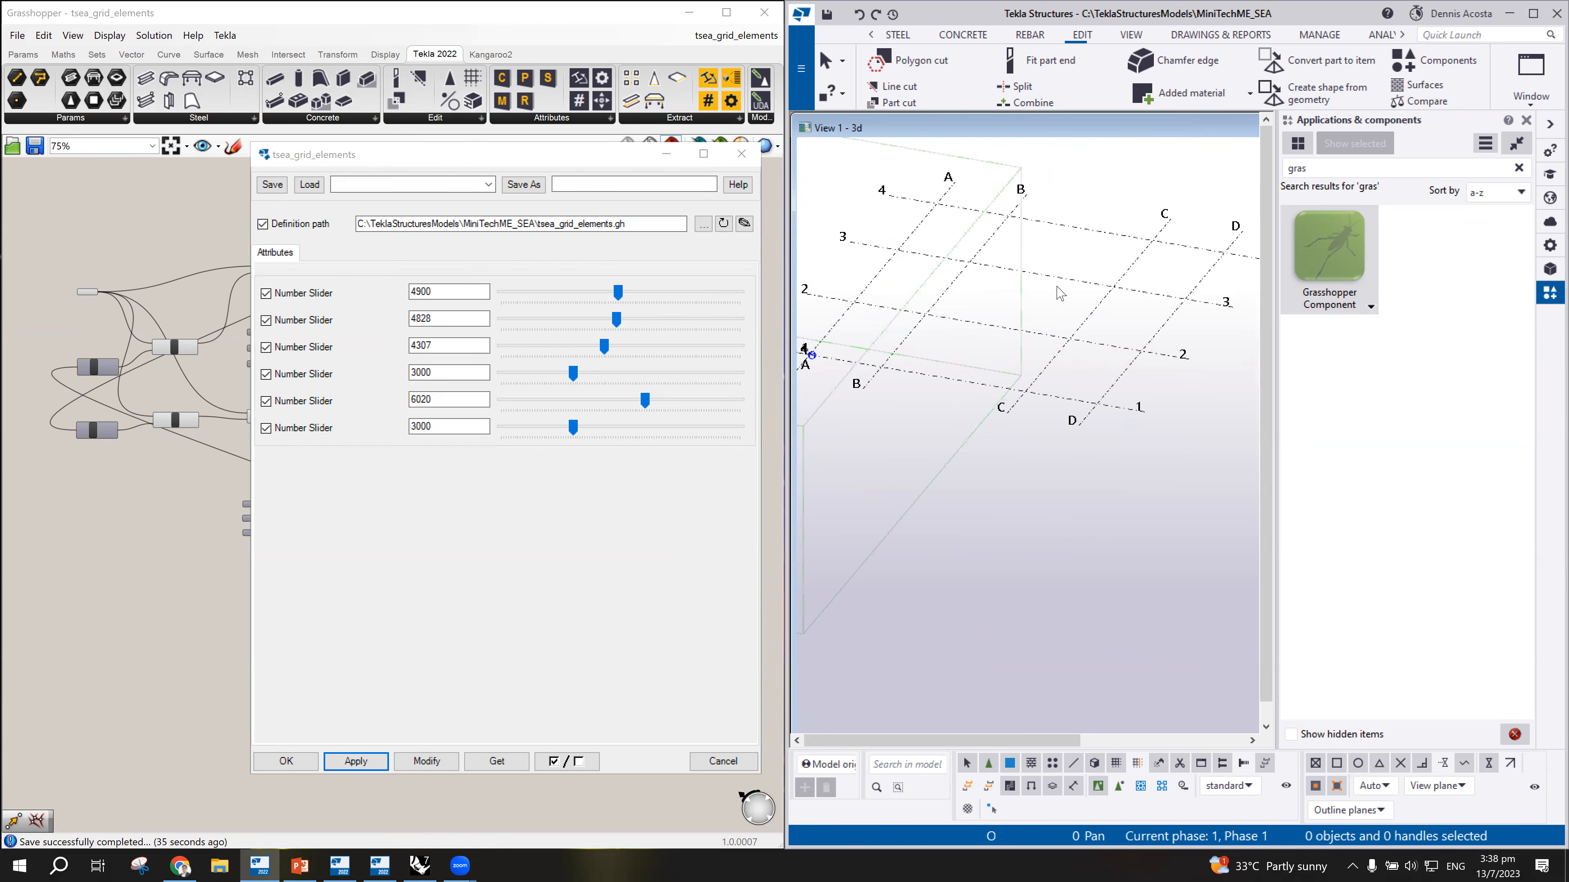
click(1069, 280)
scroll(1068, 280, down, 4)
scroll(1048, 285, up, 2)
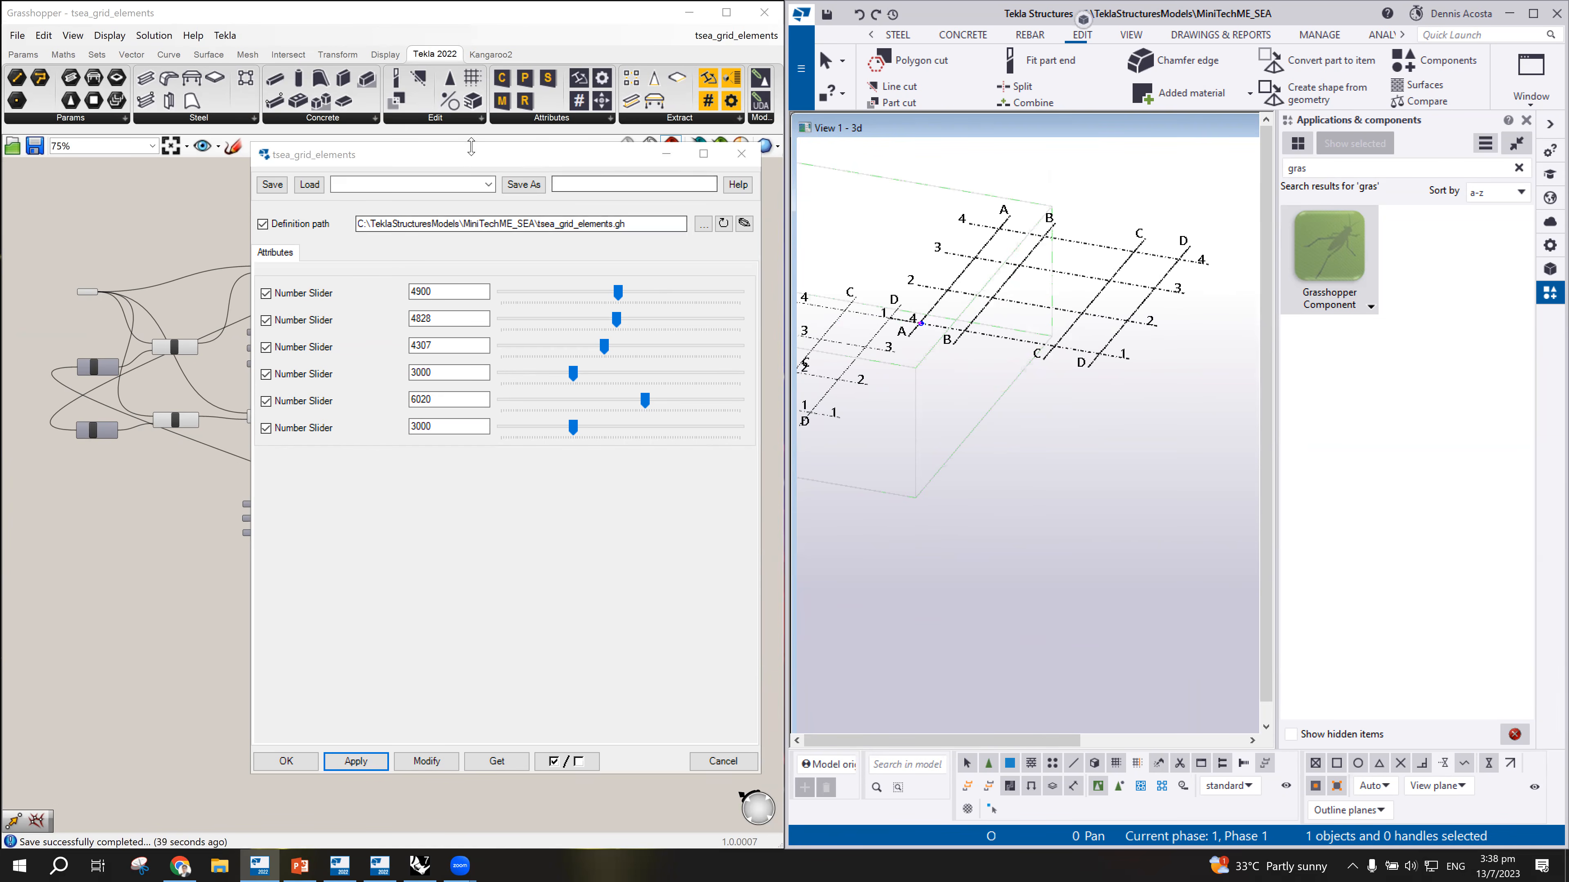
Step: Compare the original grid with the inserted component's grid in the 3D view, keeping the component dialog beside it
click(454, 162)
drag(456, 163, 492, 146)
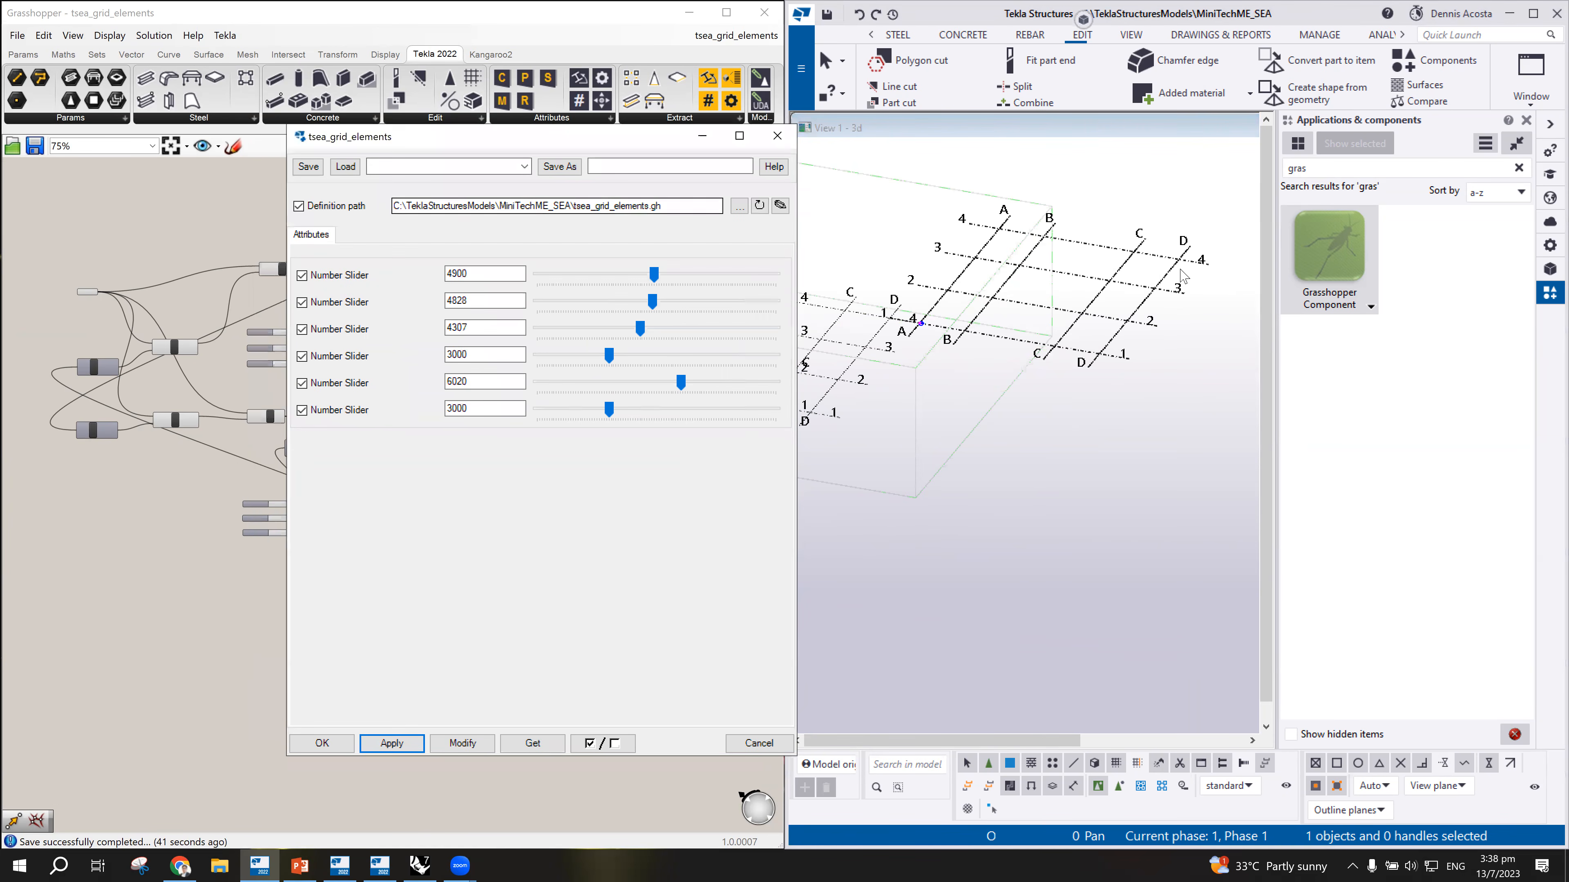
scroll(945, 383, down, 5)
scroll(931, 426, up, 8)
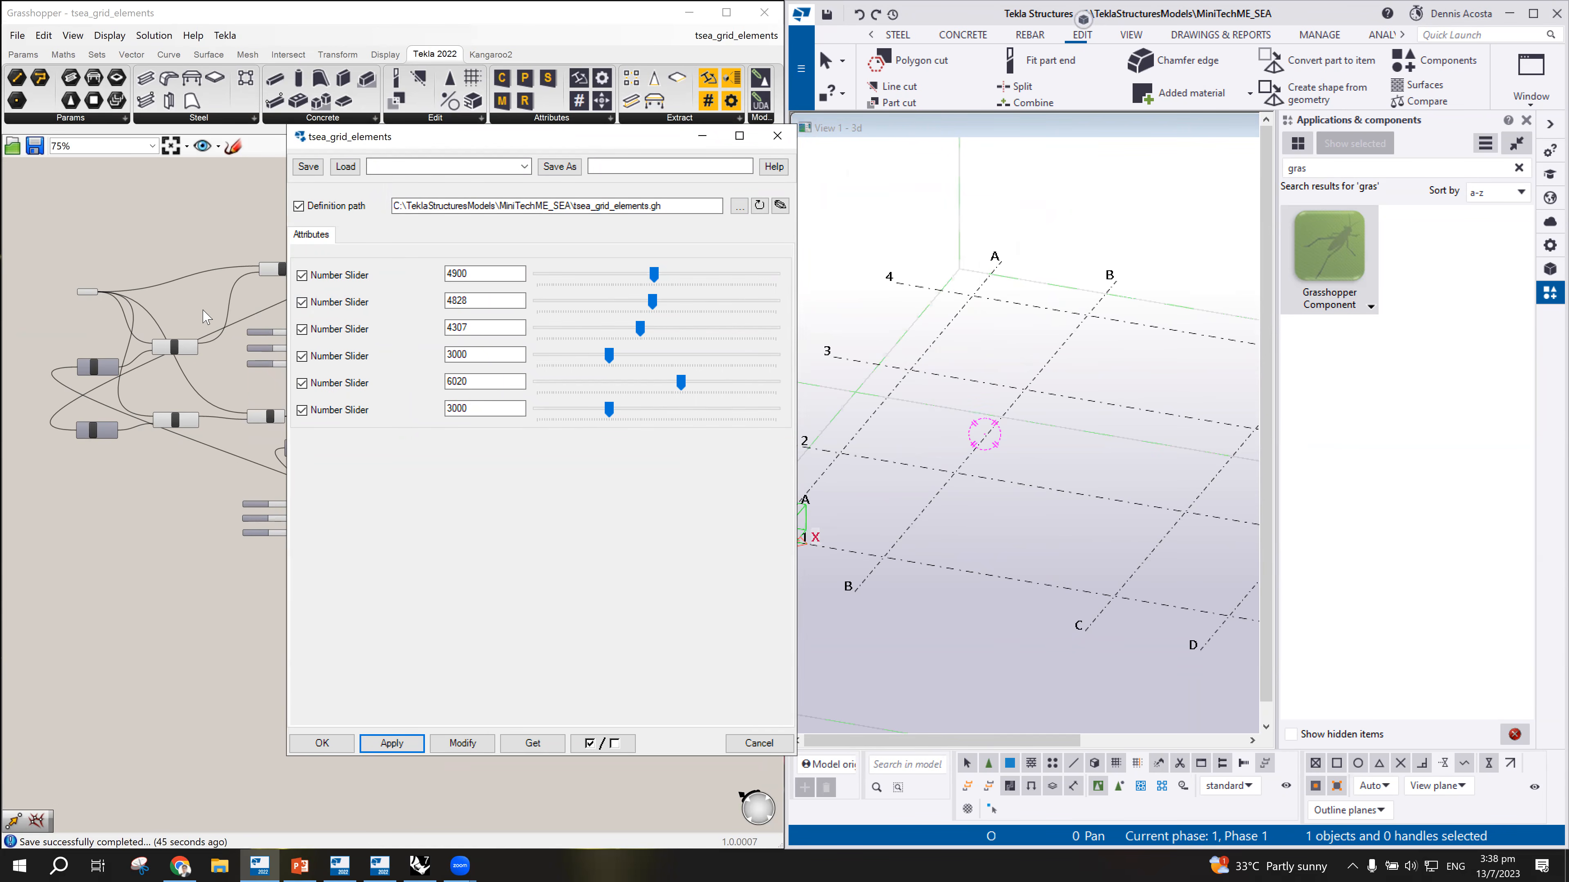
scroll(865, 381, down, 3)
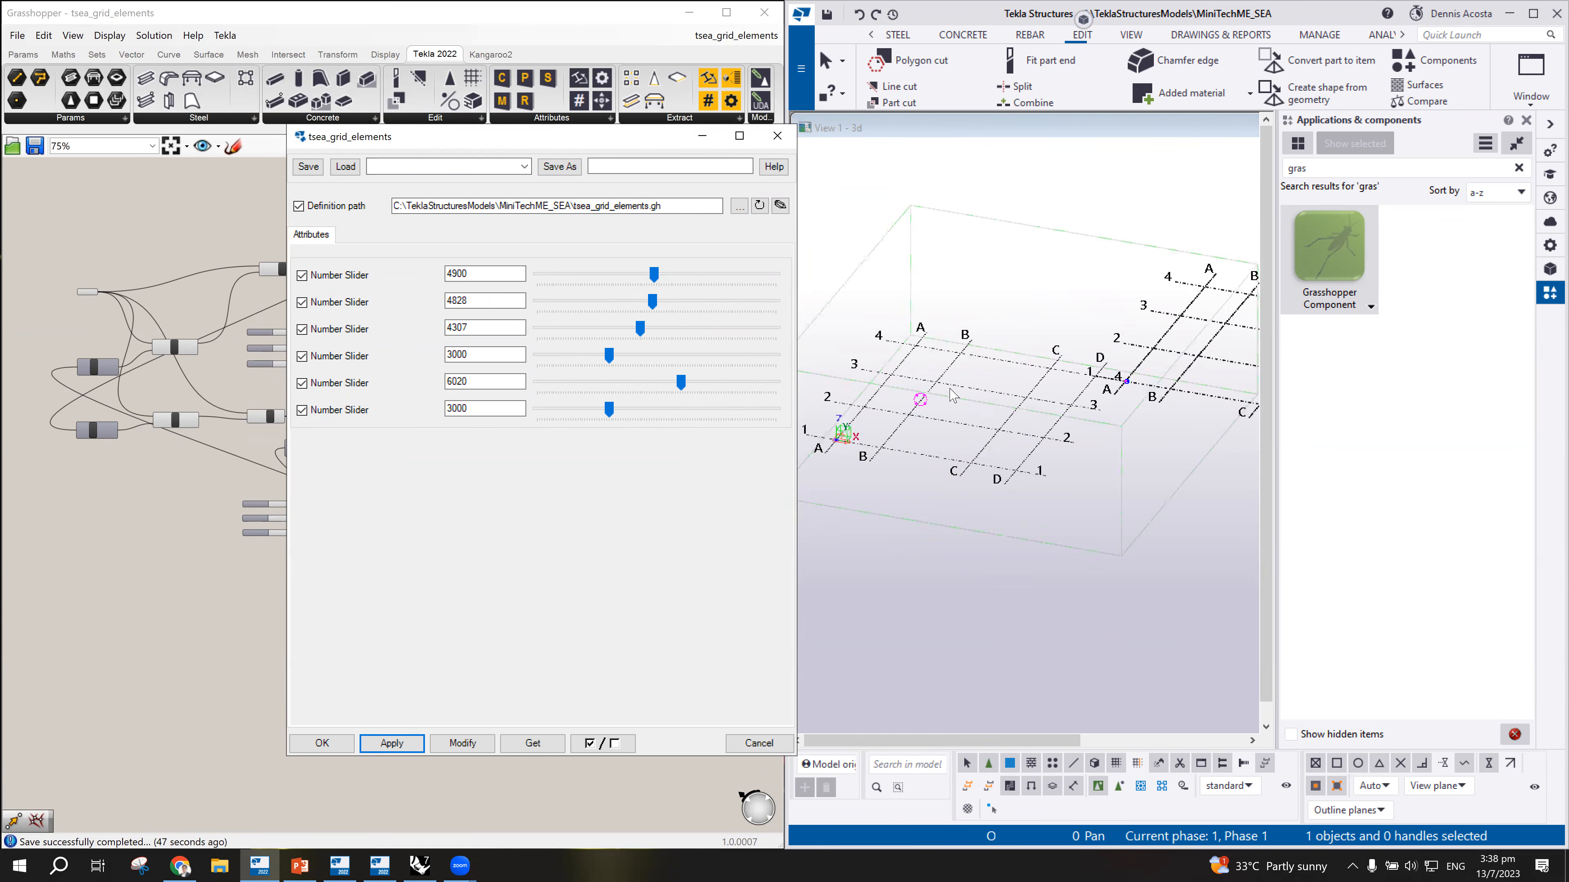
scroll(963, 390, up, 2)
click(962, 384)
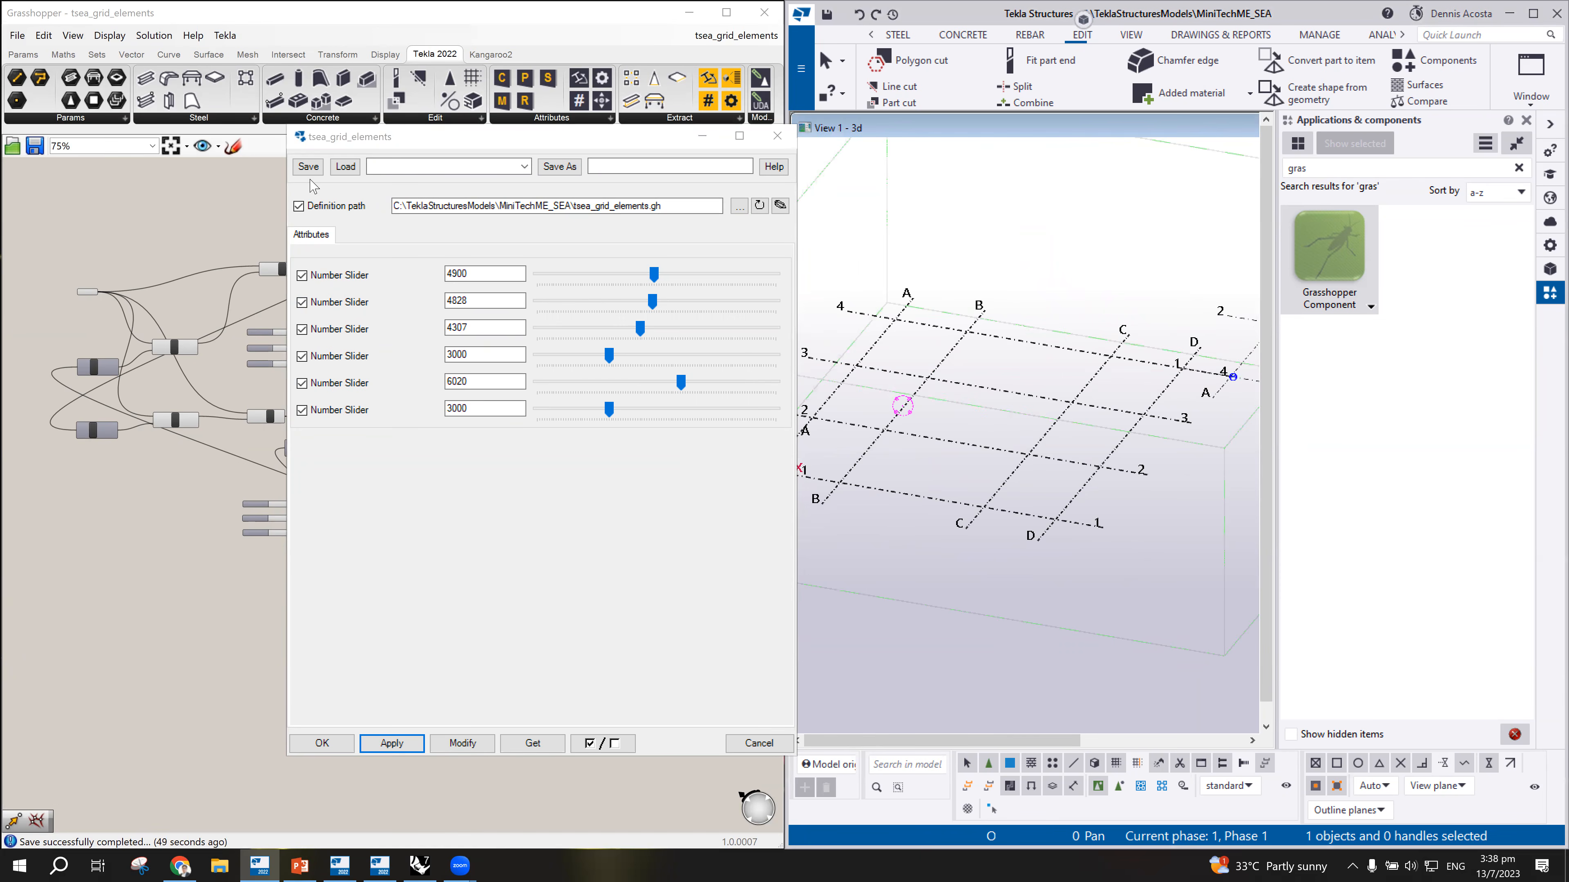
scroll(1037, 371, down, 3)
scroll(988, 334, up, 4)
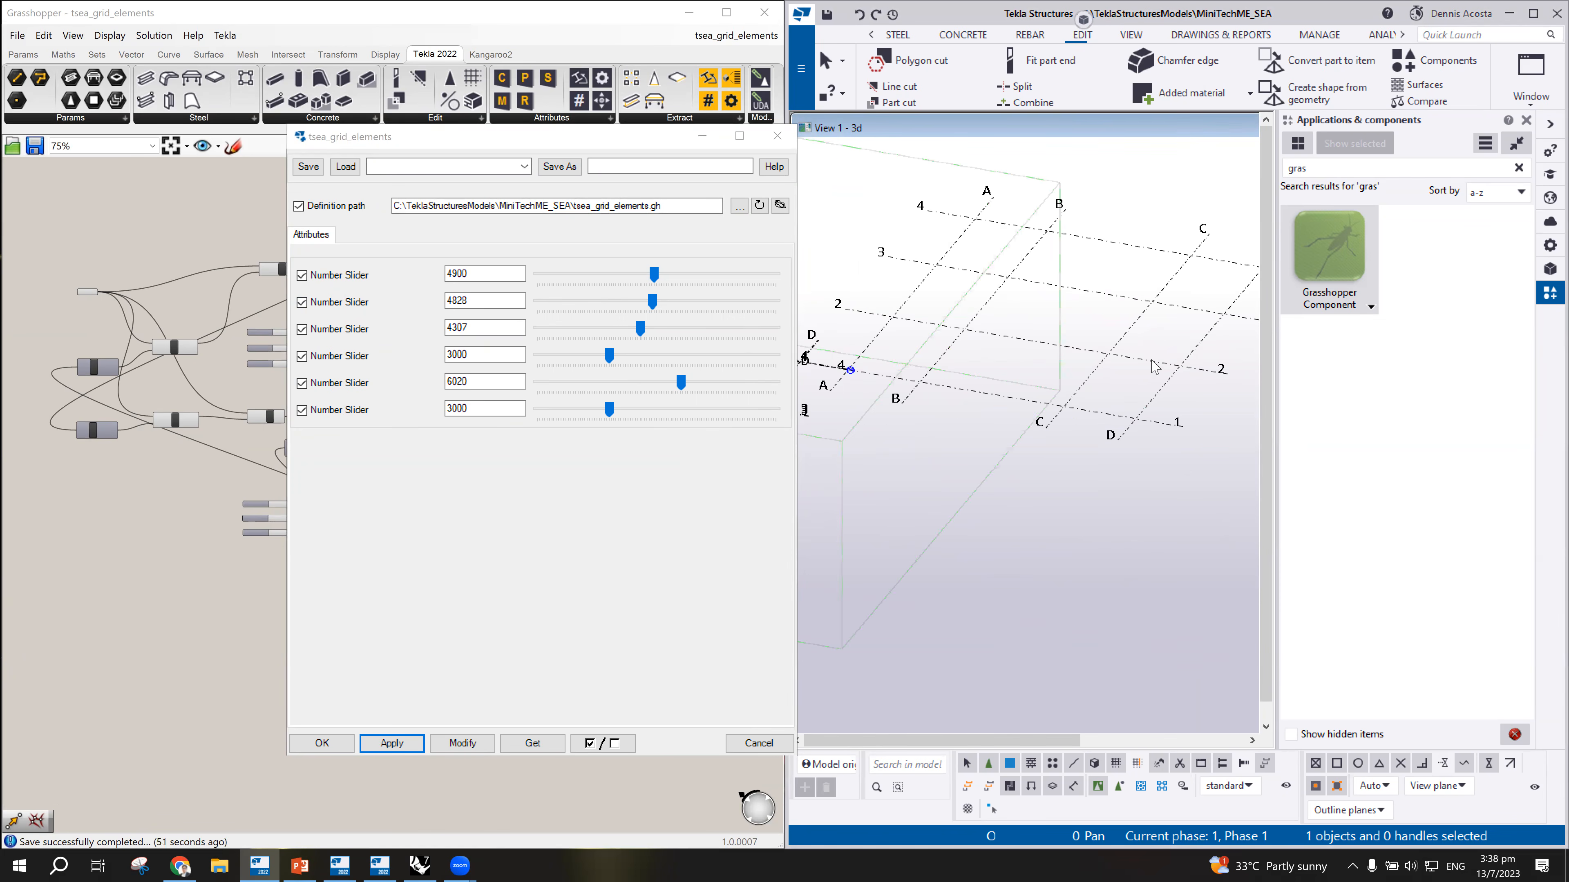
scroll(1036, 374, down, 1)
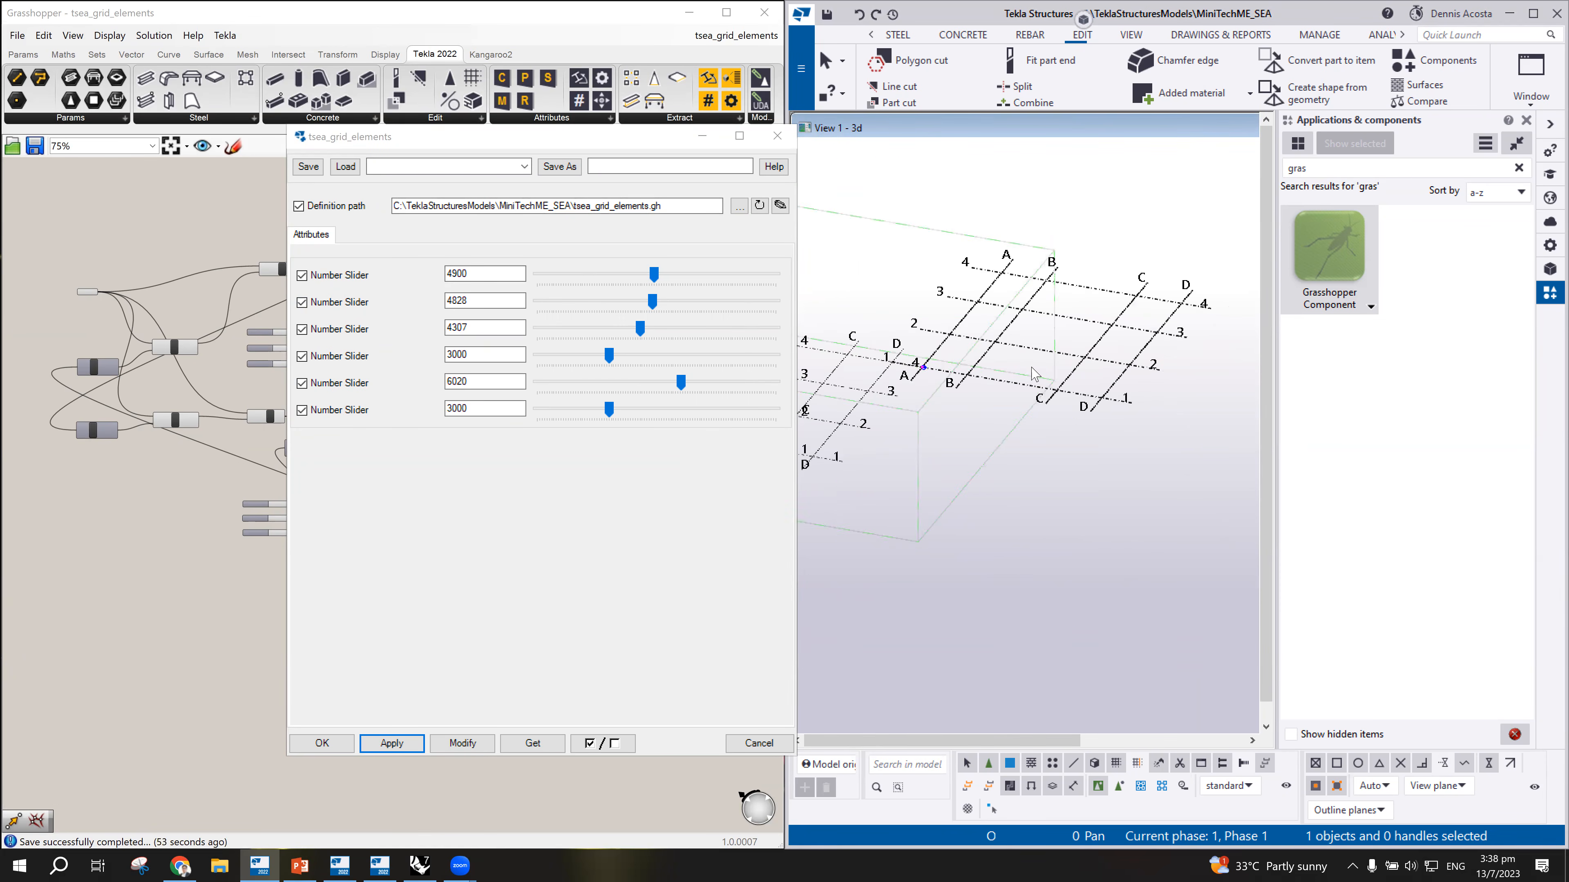
Step: Set the component's first five number sliders to 8048, 5928, 6438, 6062 and 8733
drag(660, 282, 729, 281)
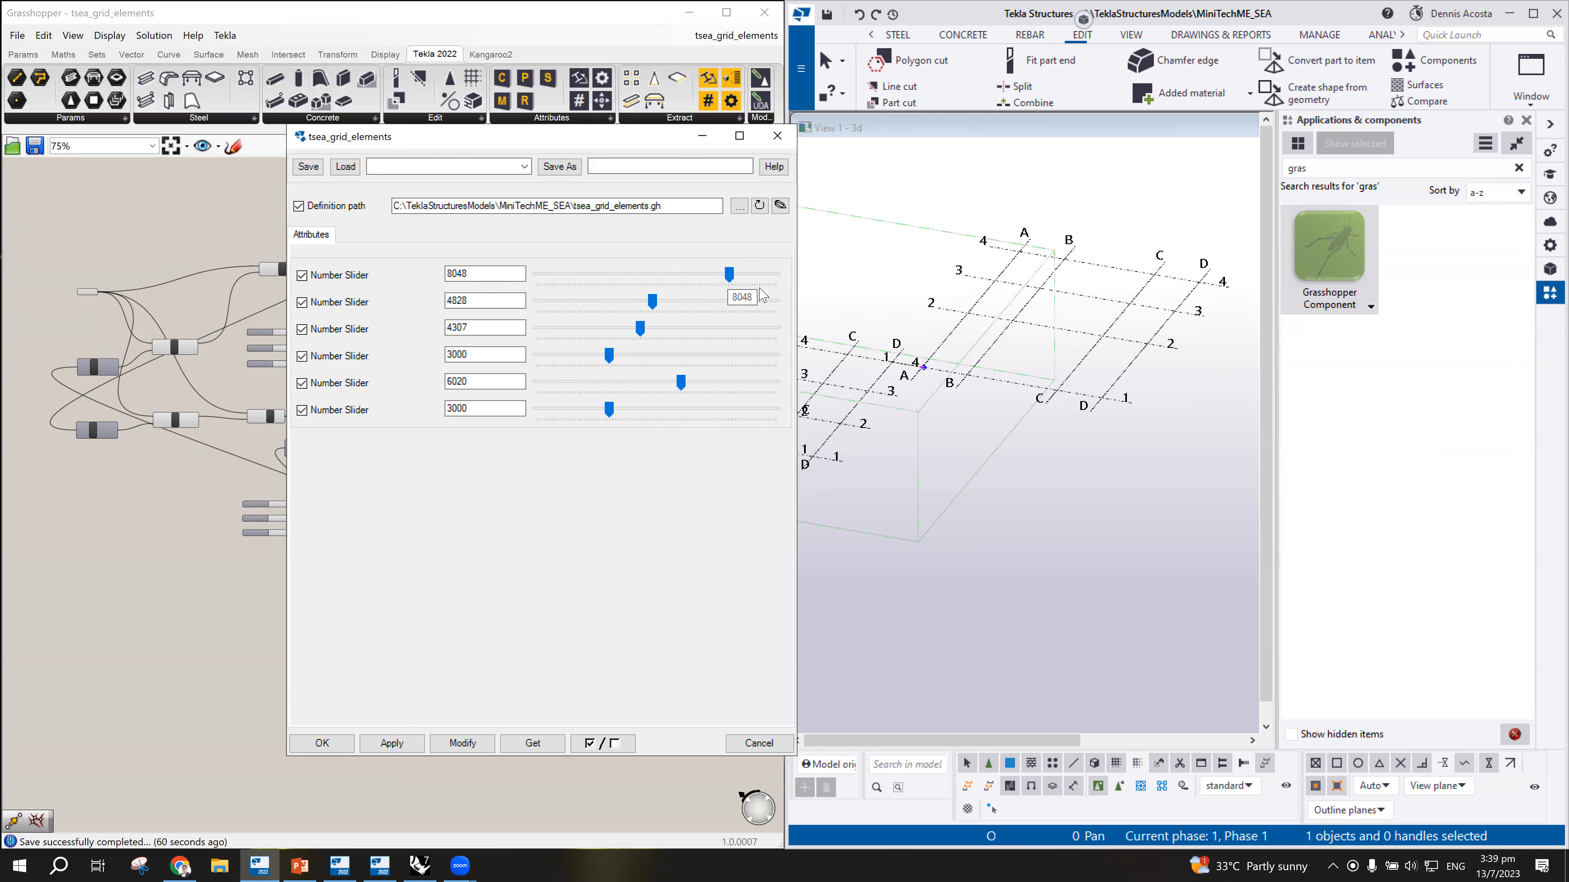
click(675, 302)
click(675, 303)
drag(640, 329, 582, 355)
drag(680, 382, 745, 382)
click(682, 355)
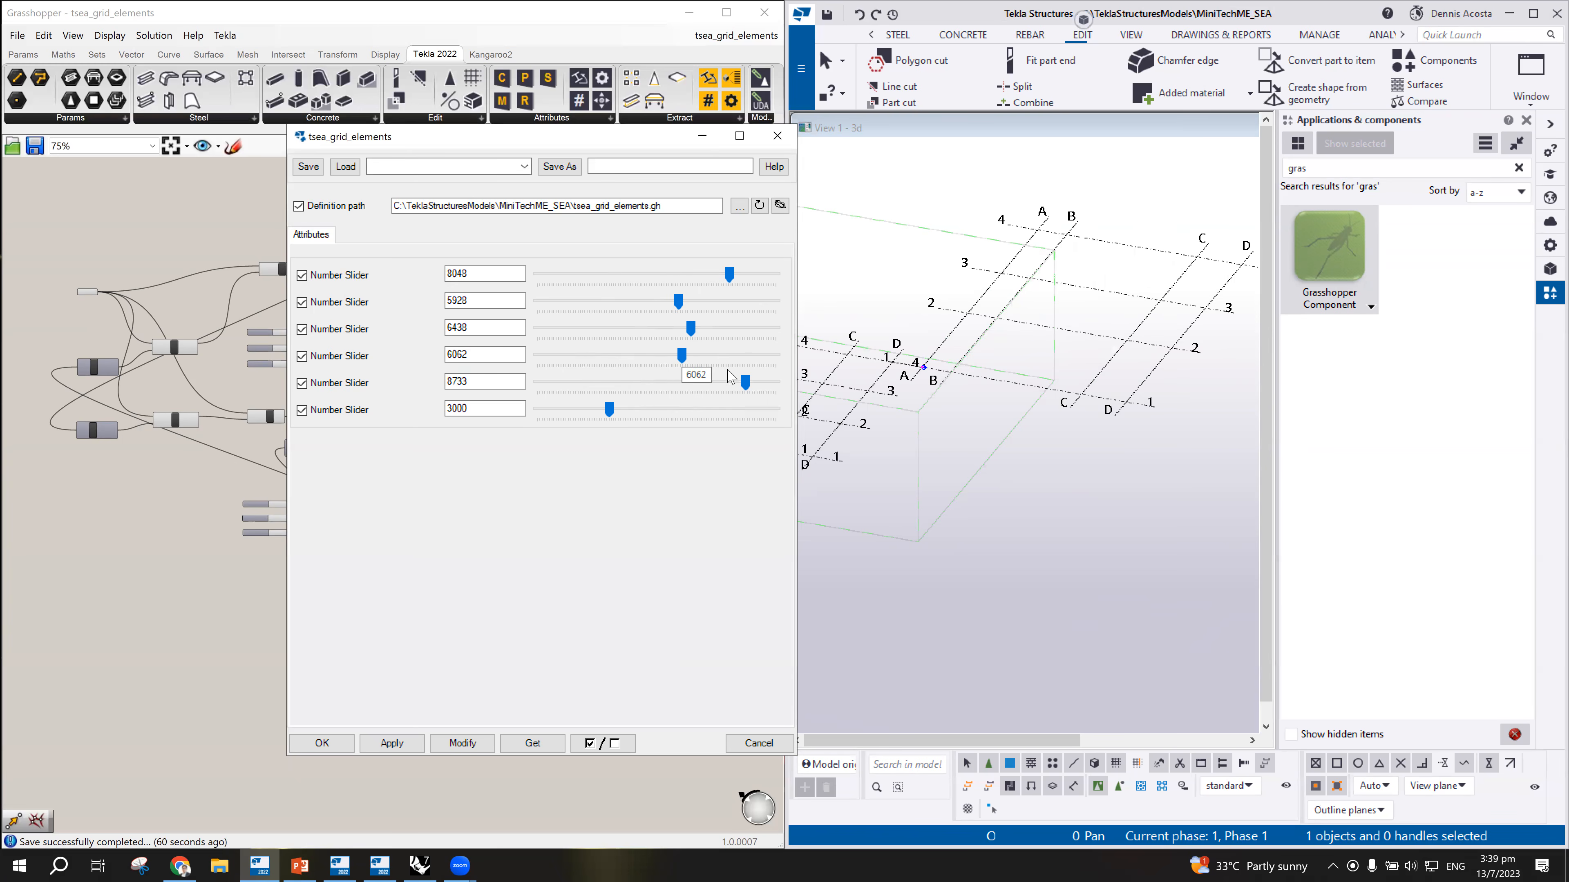
Step: Set the component's fifth slider to 6404, the third to 5338, the sixth to 4486 and the second to 5128
click(690, 382)
drag(690, 328, 666, 328)
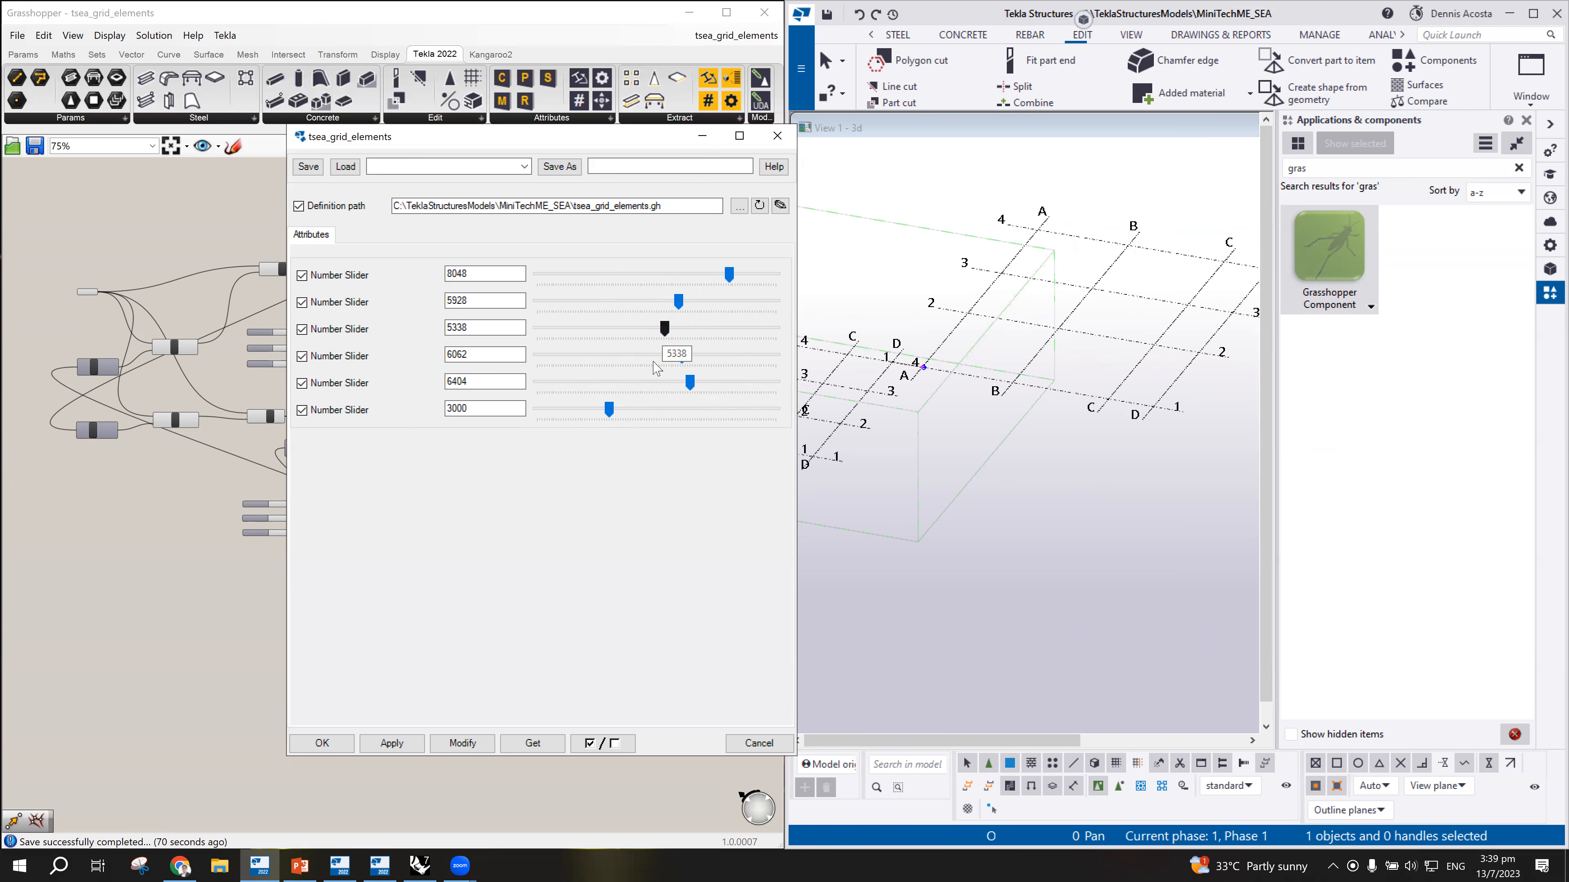
drag(609, 409, 647, 408)
drag(685, 301, 660, 302)
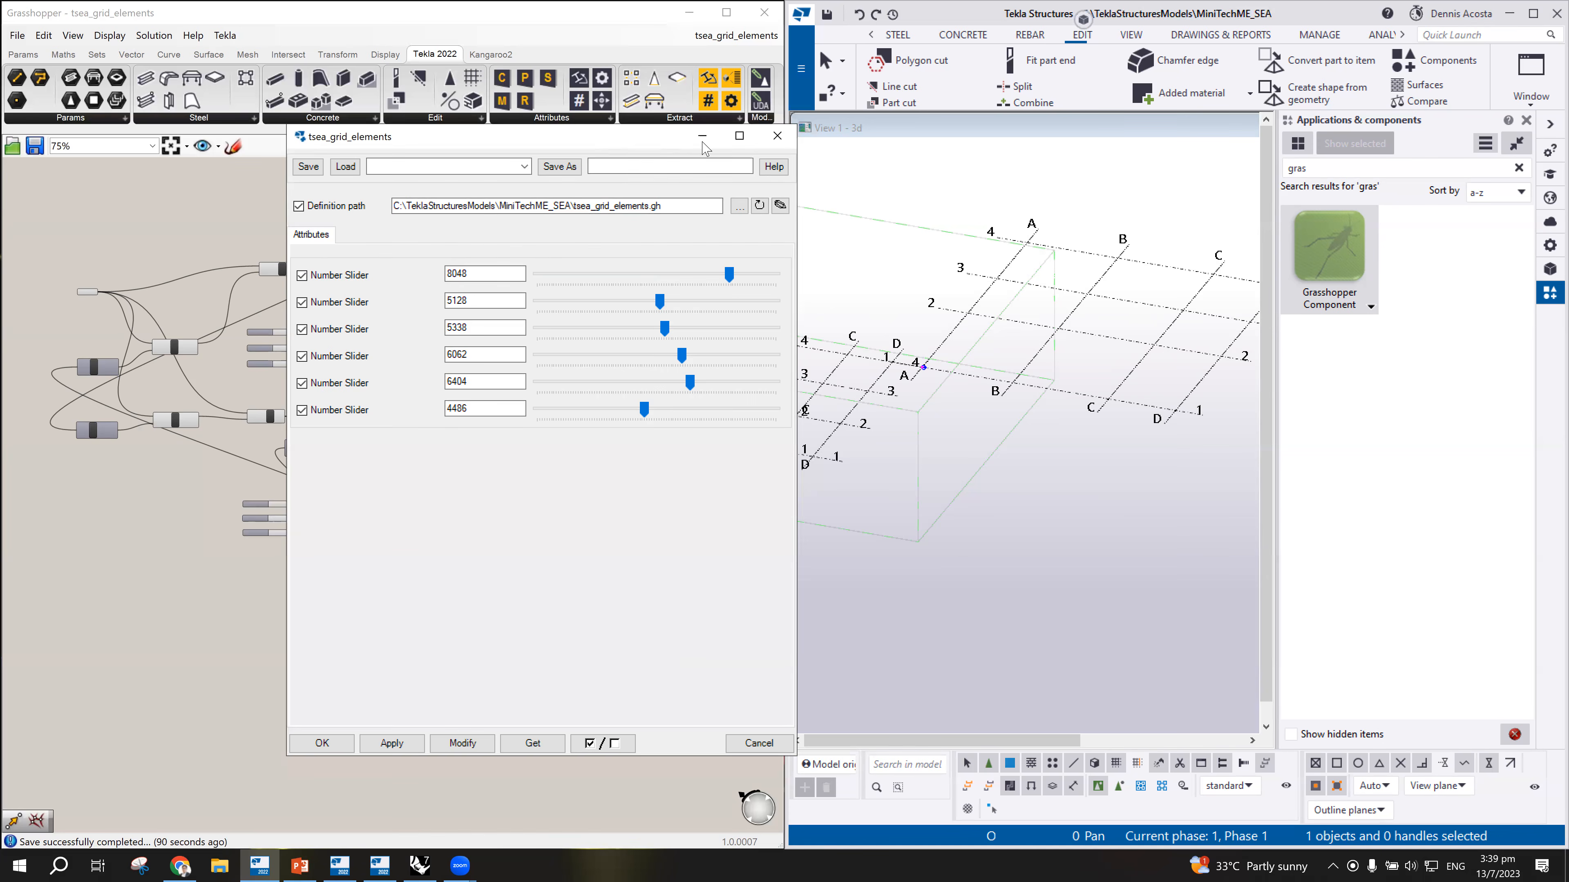
Step: Set the component's first slider to 5616 and position its dialog so the Grasshopper sliders stay uncovered
drag(703, 143, 1373, 121)
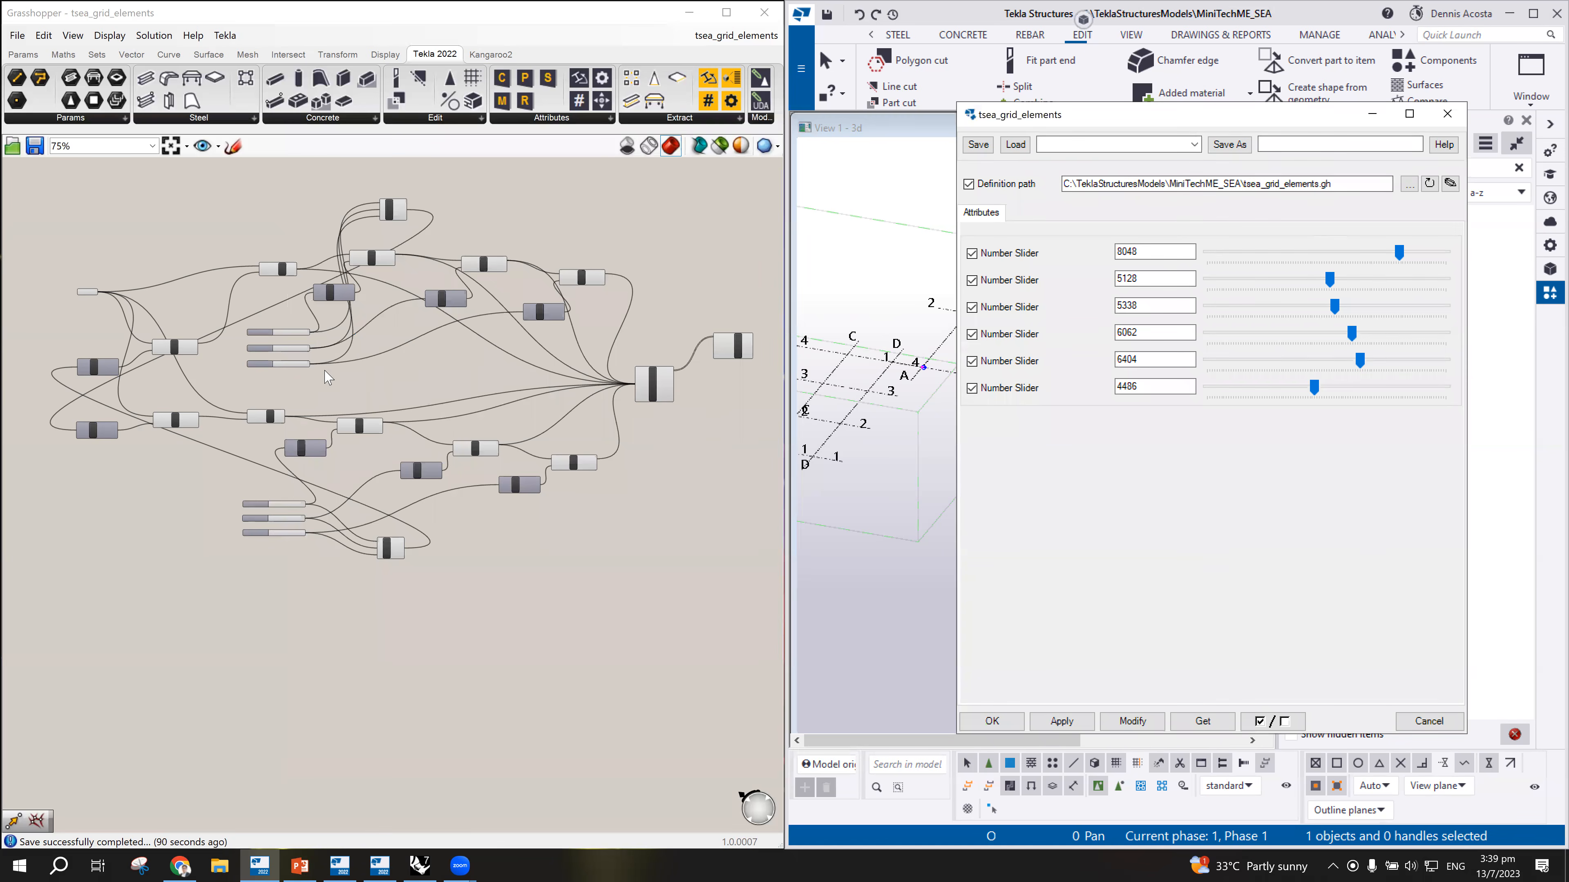
scroll(327, 377, up, 5)
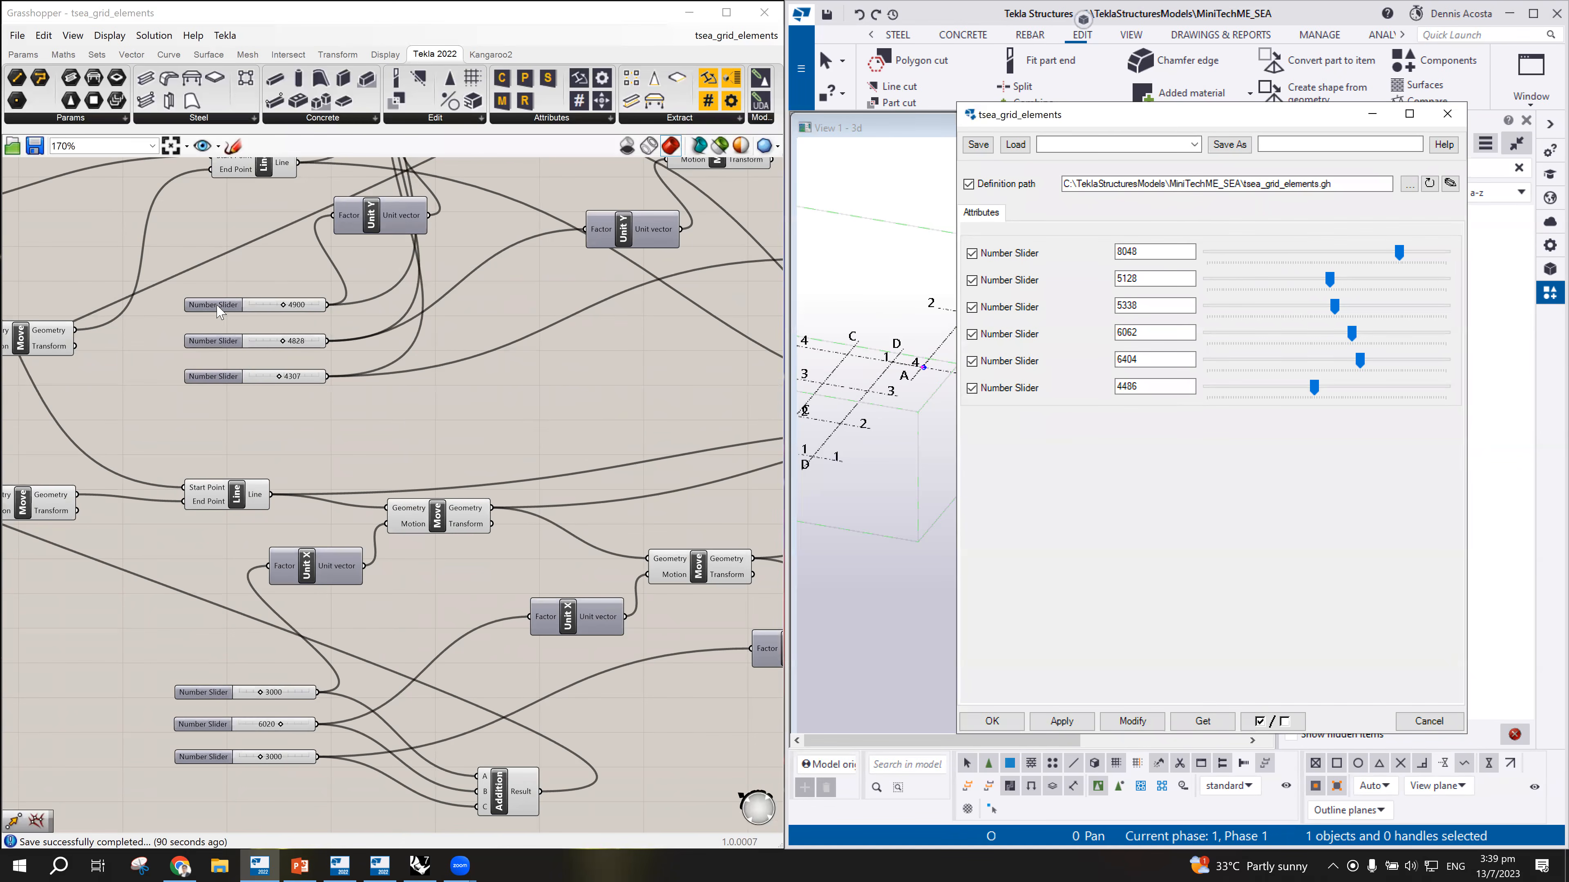
scroll(218, 312, up, 3)
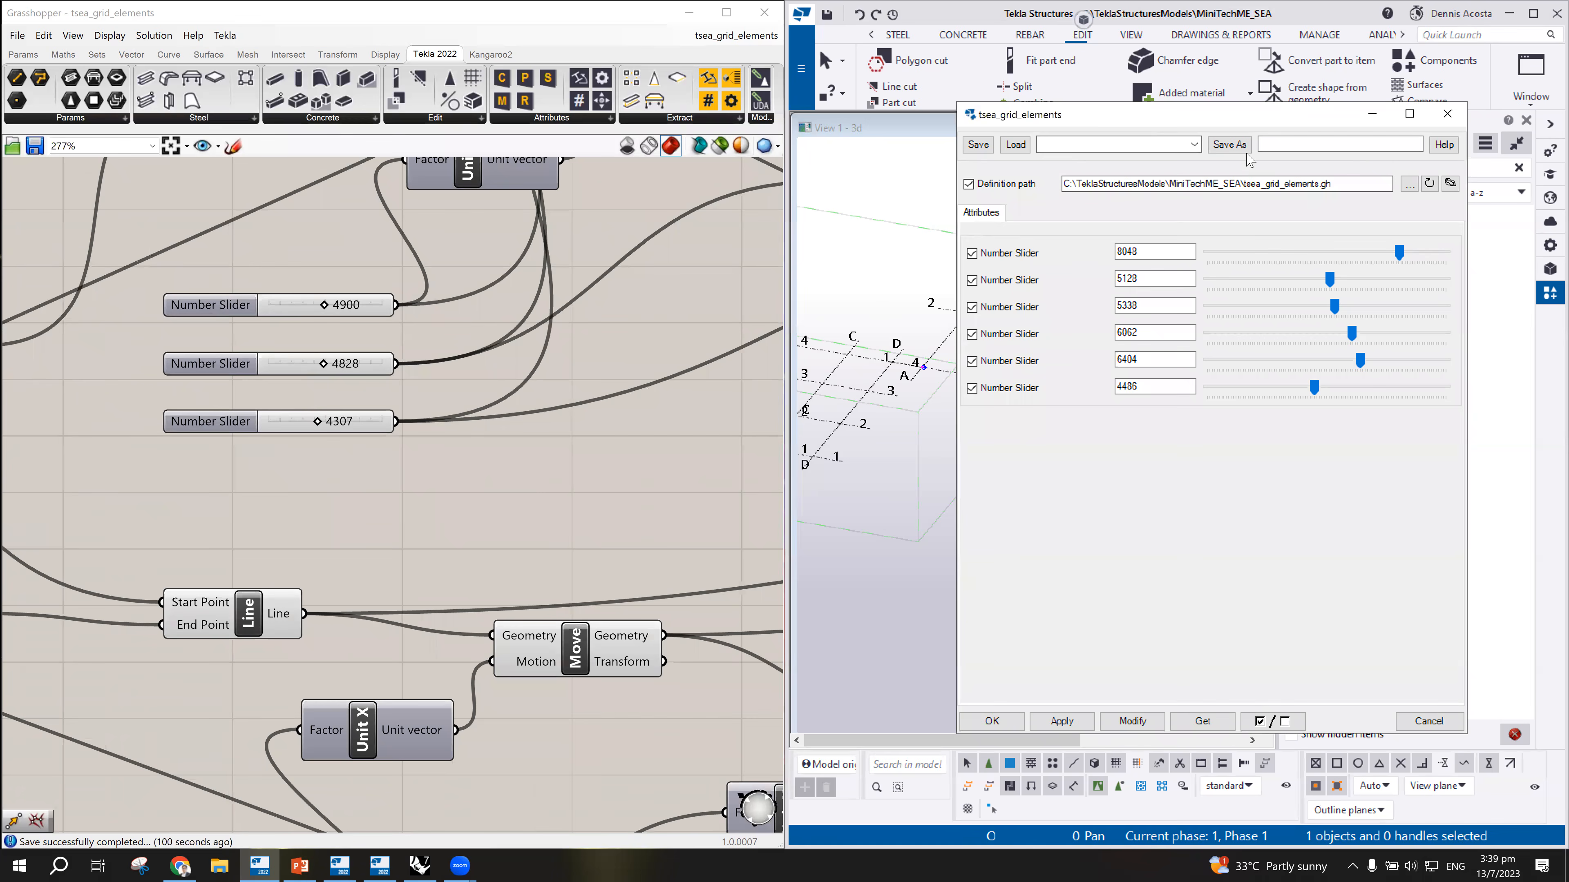
drag(1246, 116, 1187, 370)
drag(1342, 508, 1283, 510)
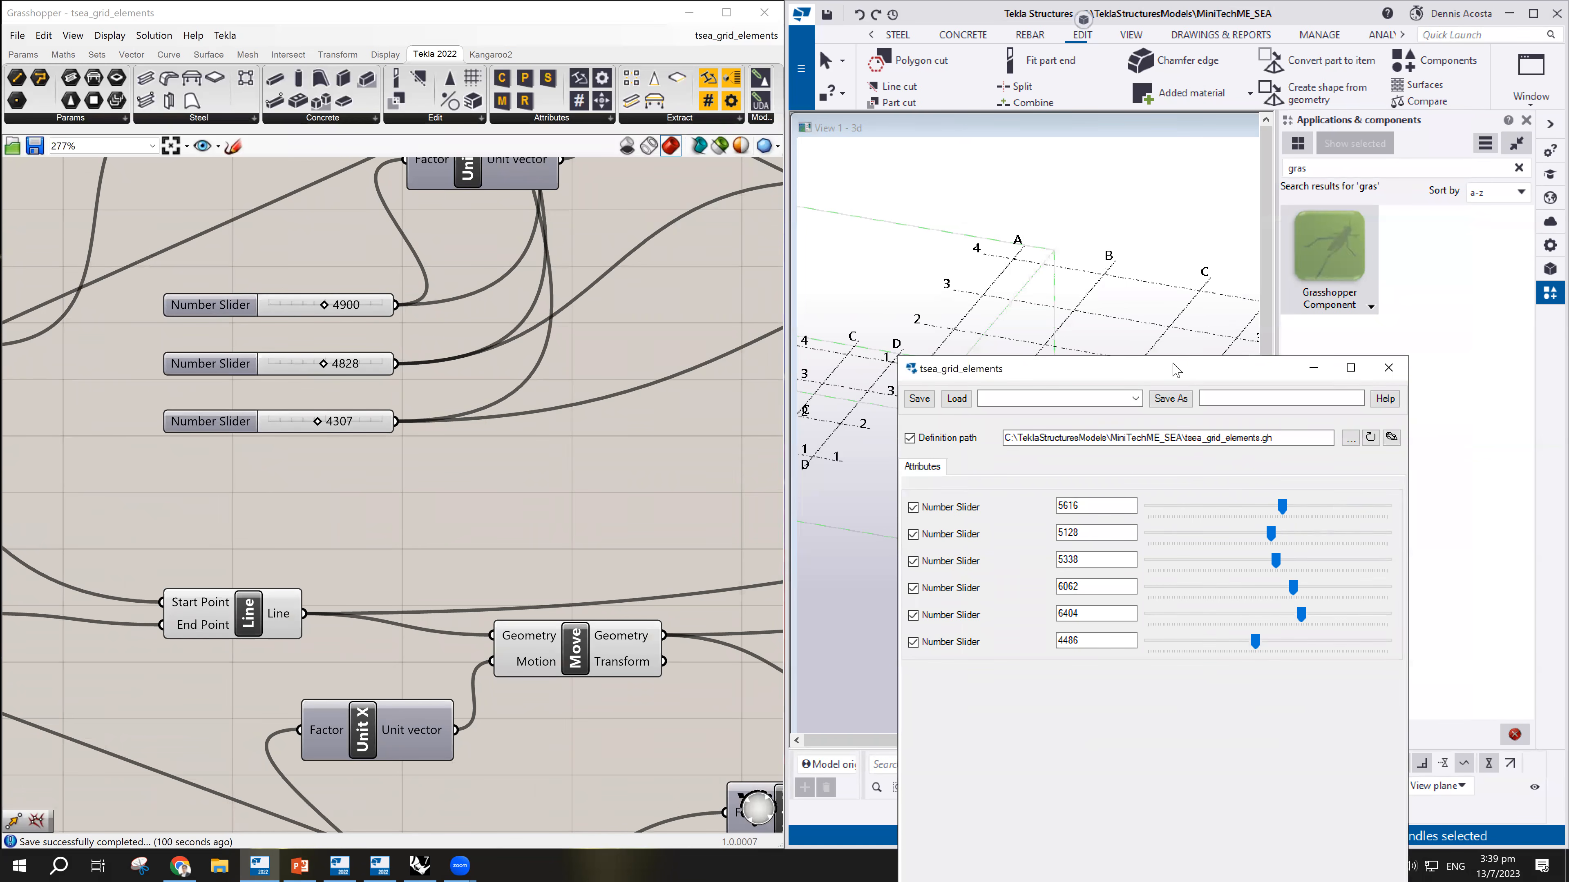
drag(1175, 370, 1281, 164)
Step: Rename the three Grasshopper number sliders feeding the Unit Y components as 1-2, 2-3 and 3-4
right_click(199, 307)
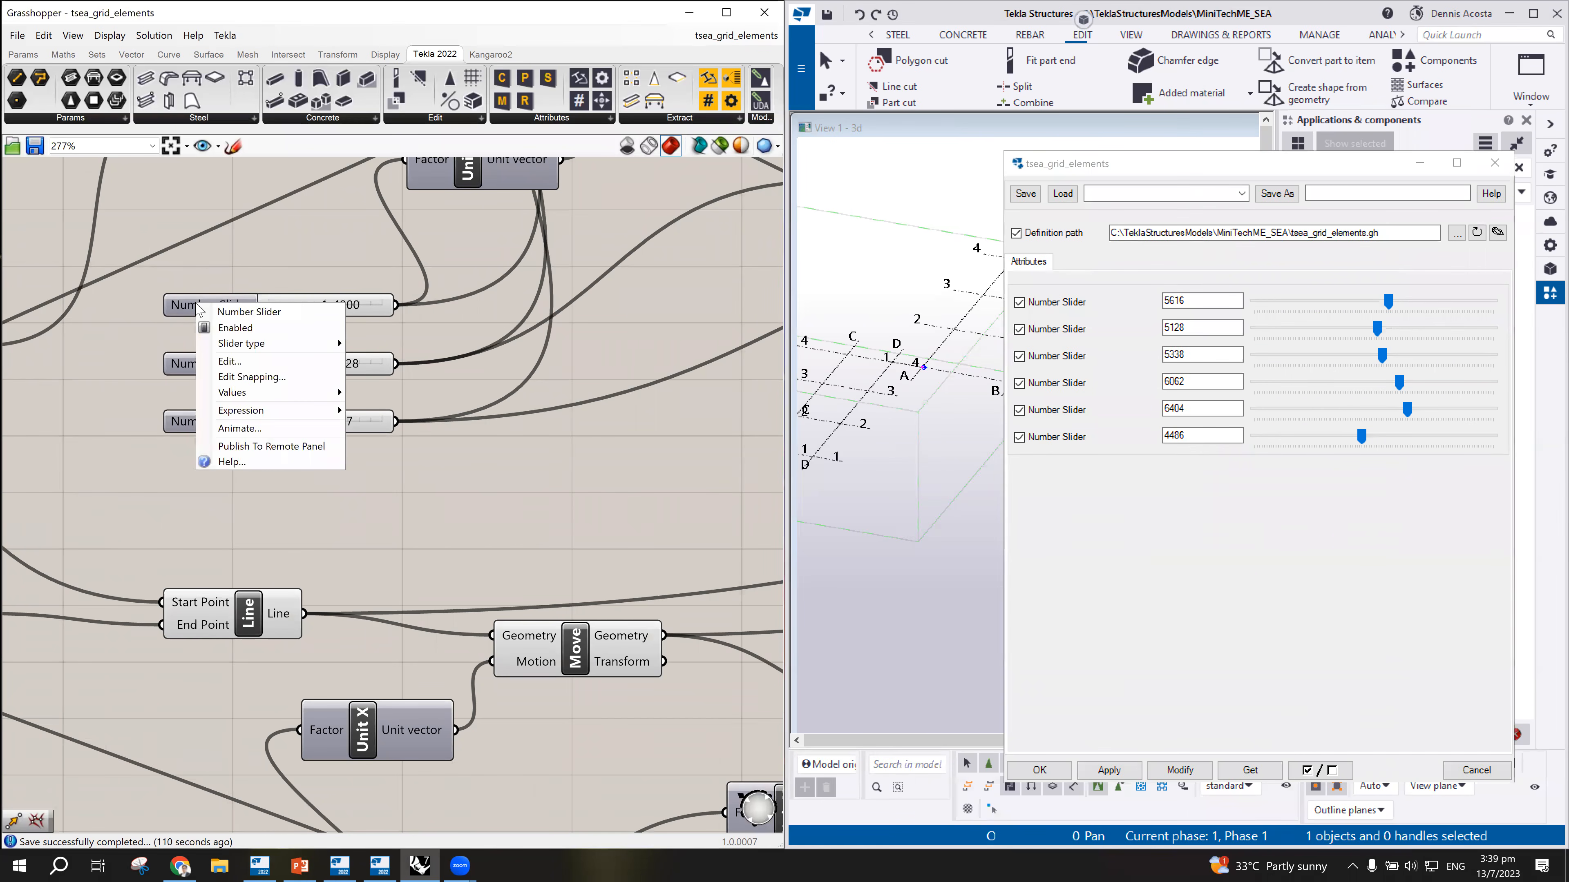
drag(288, 313, 189, 330)
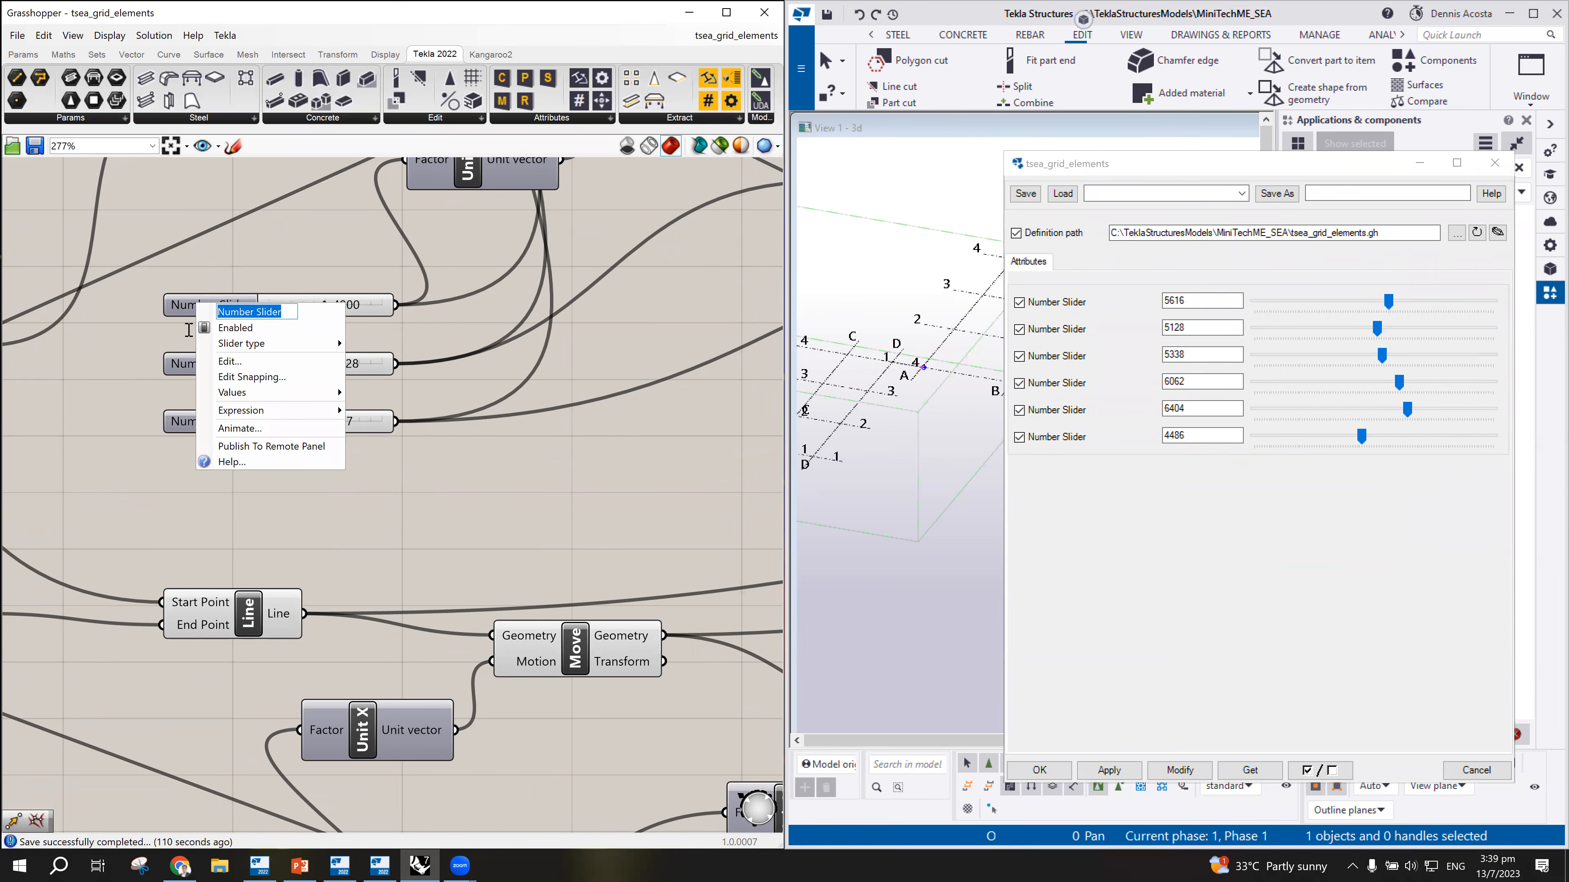
text(1-2)
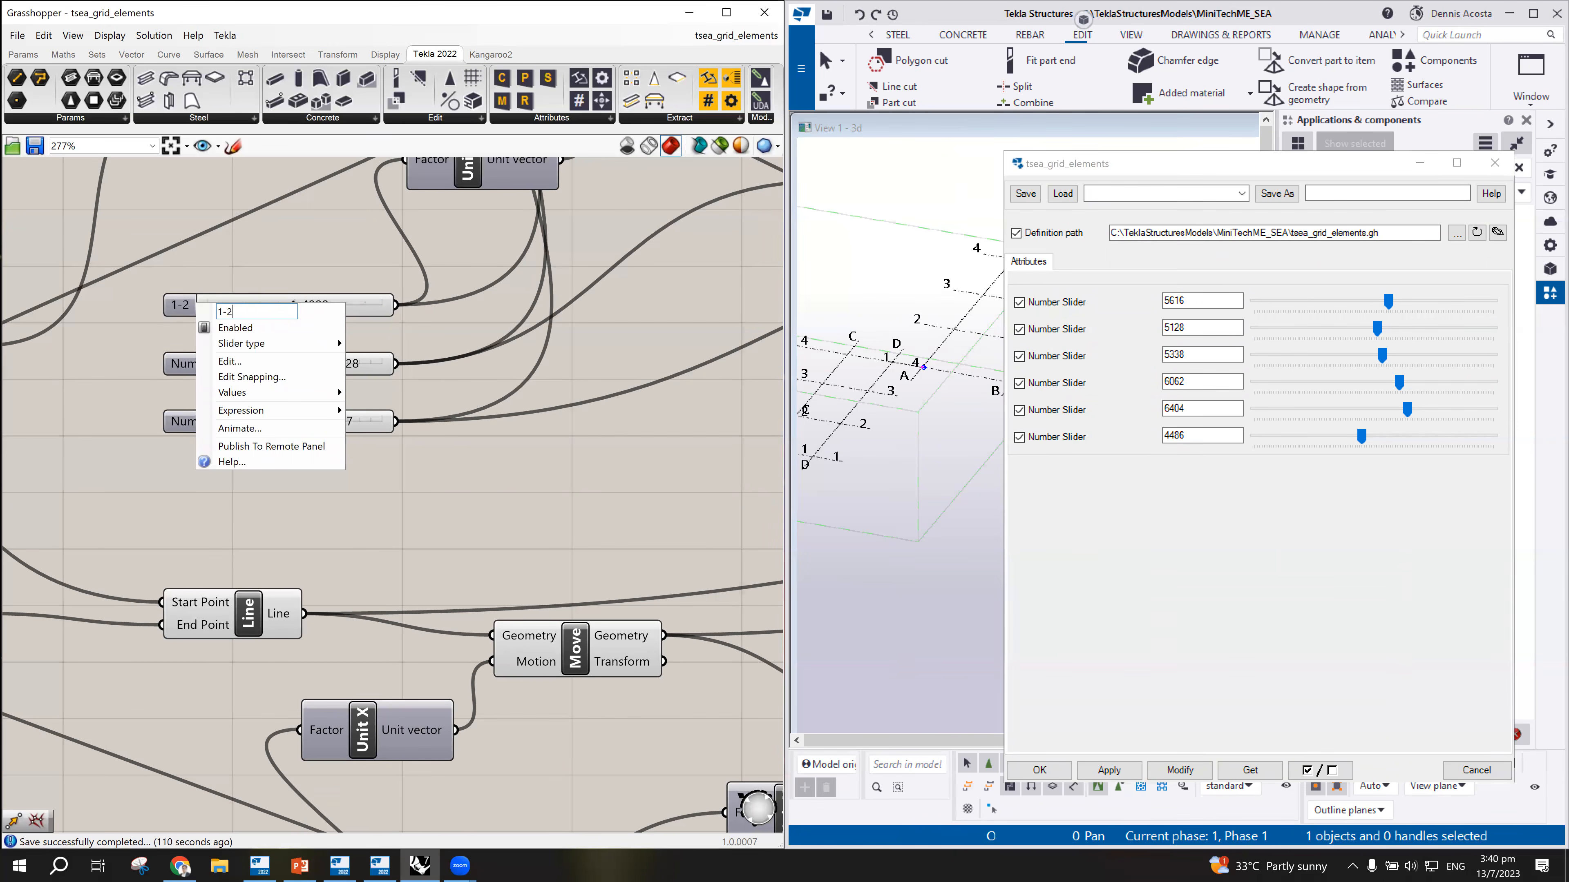
click(183, 369)
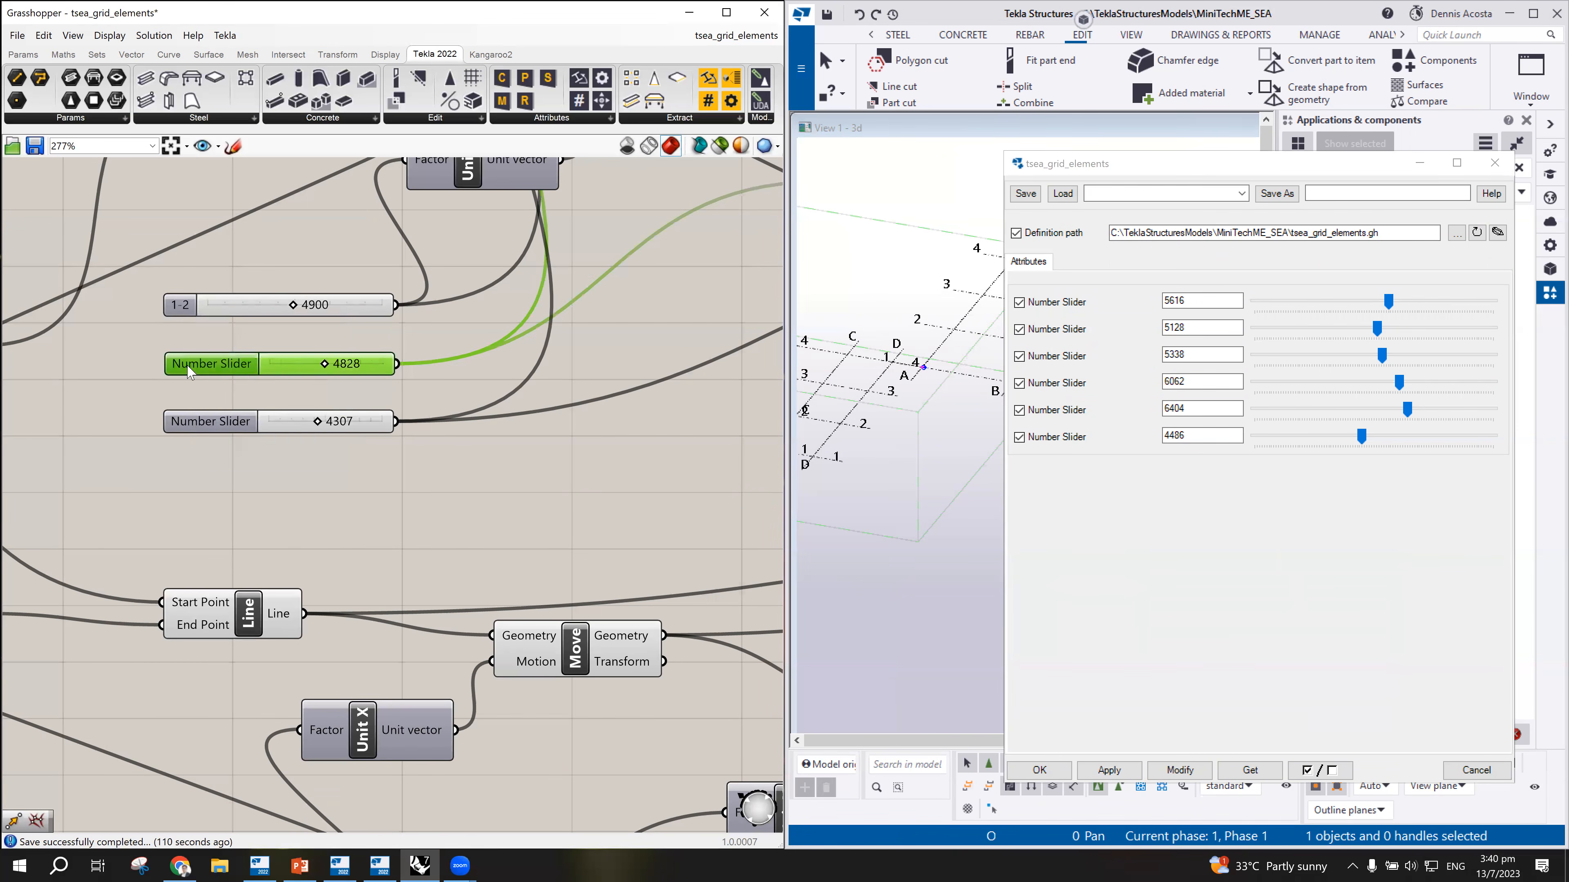
right_click(186, 365)
drag(279, 377, 96, 386)
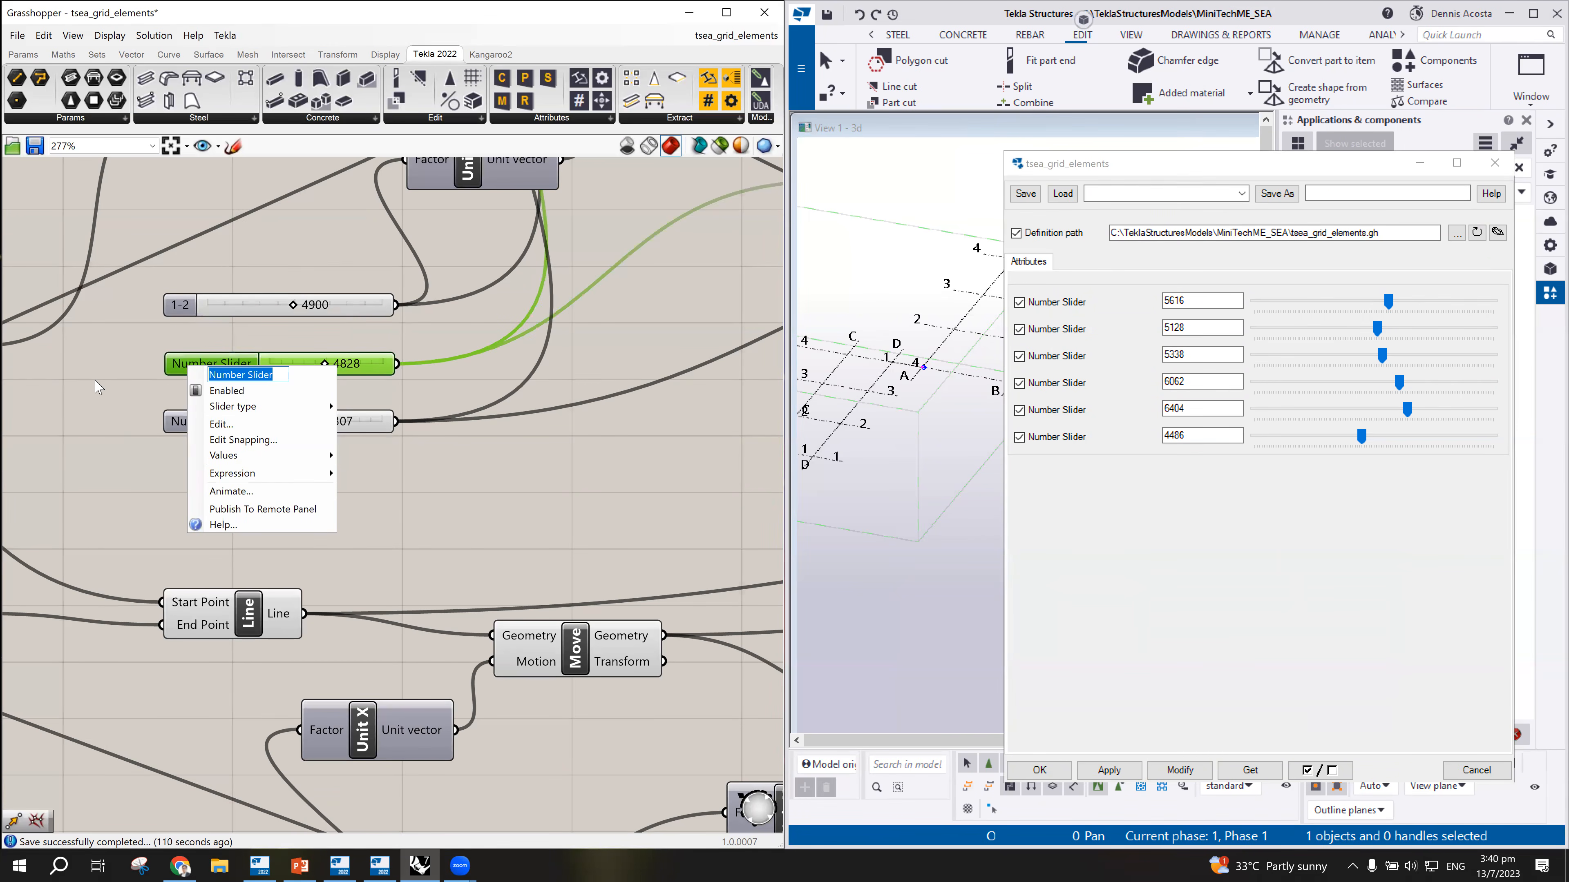
text(2-3)
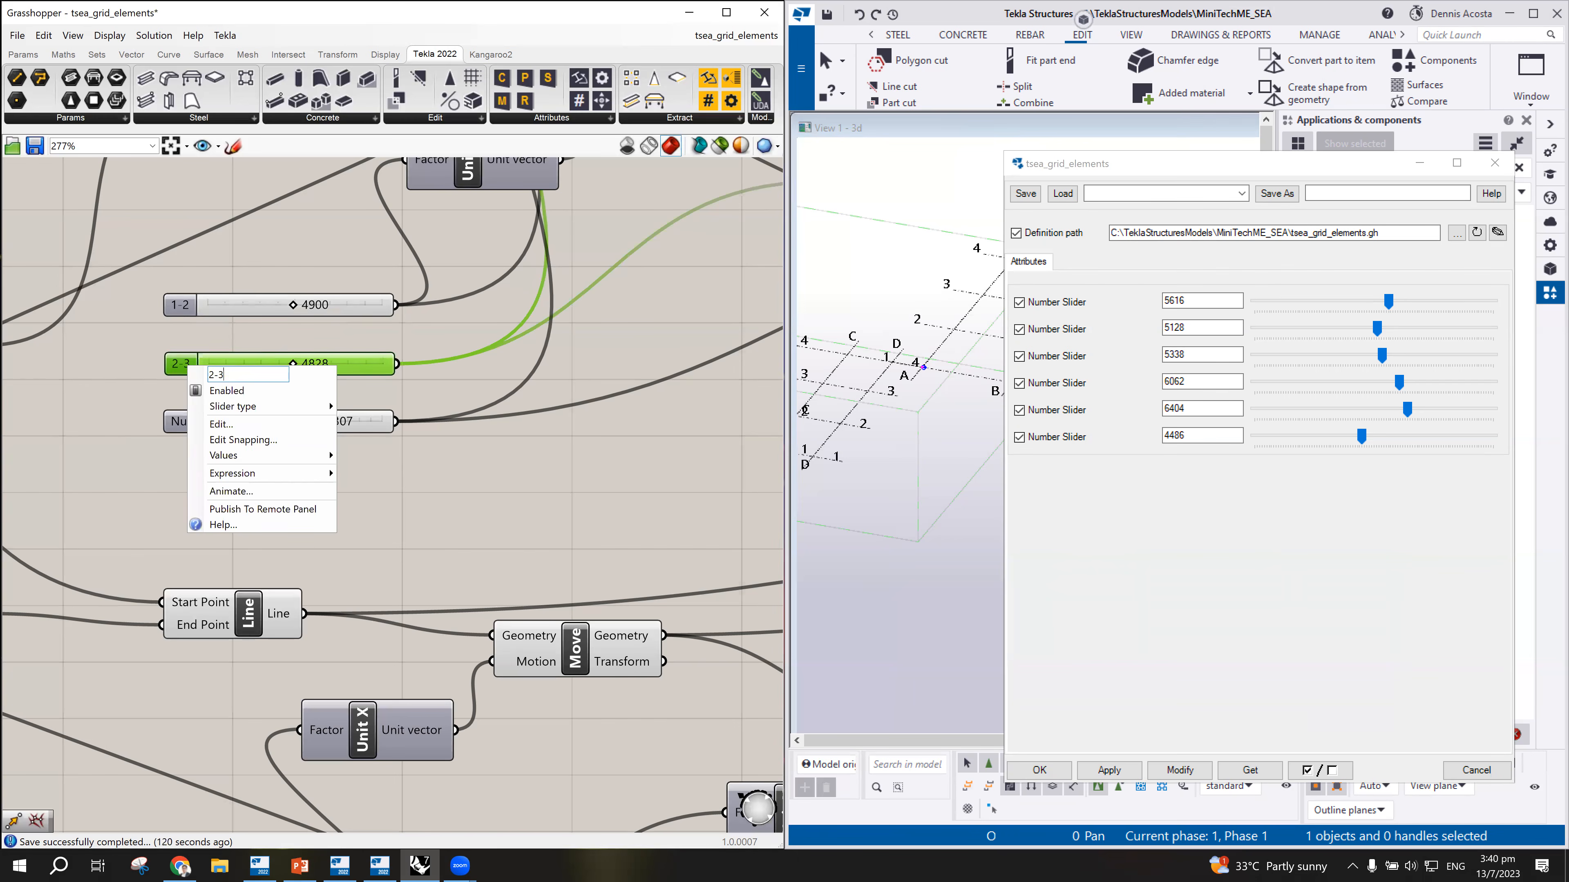
key(Return)
right_click(179, 426)
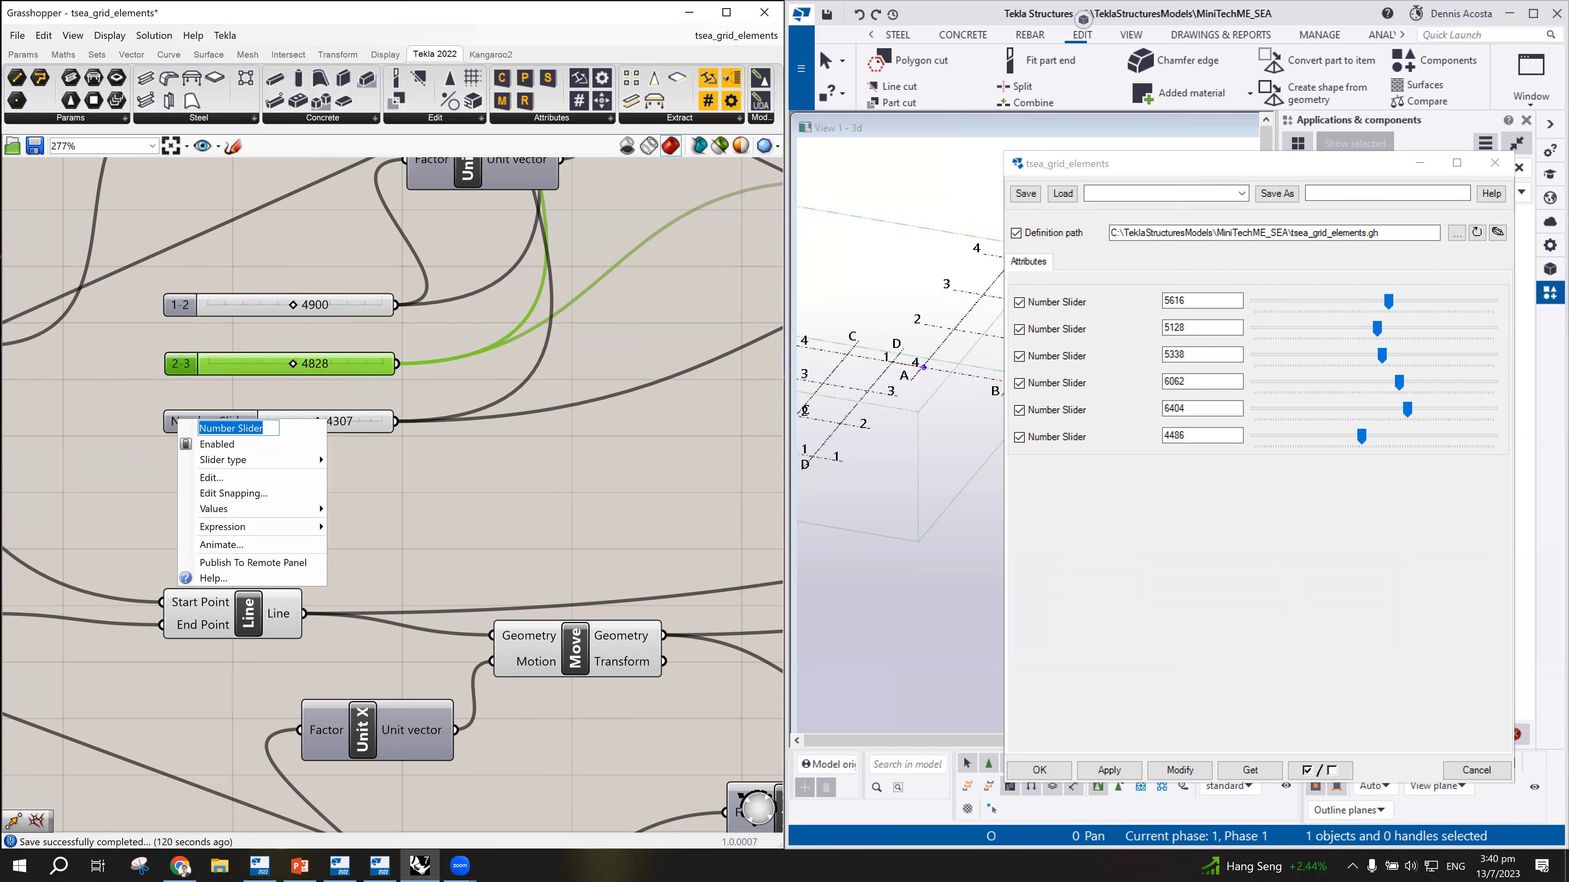
text(3-4)
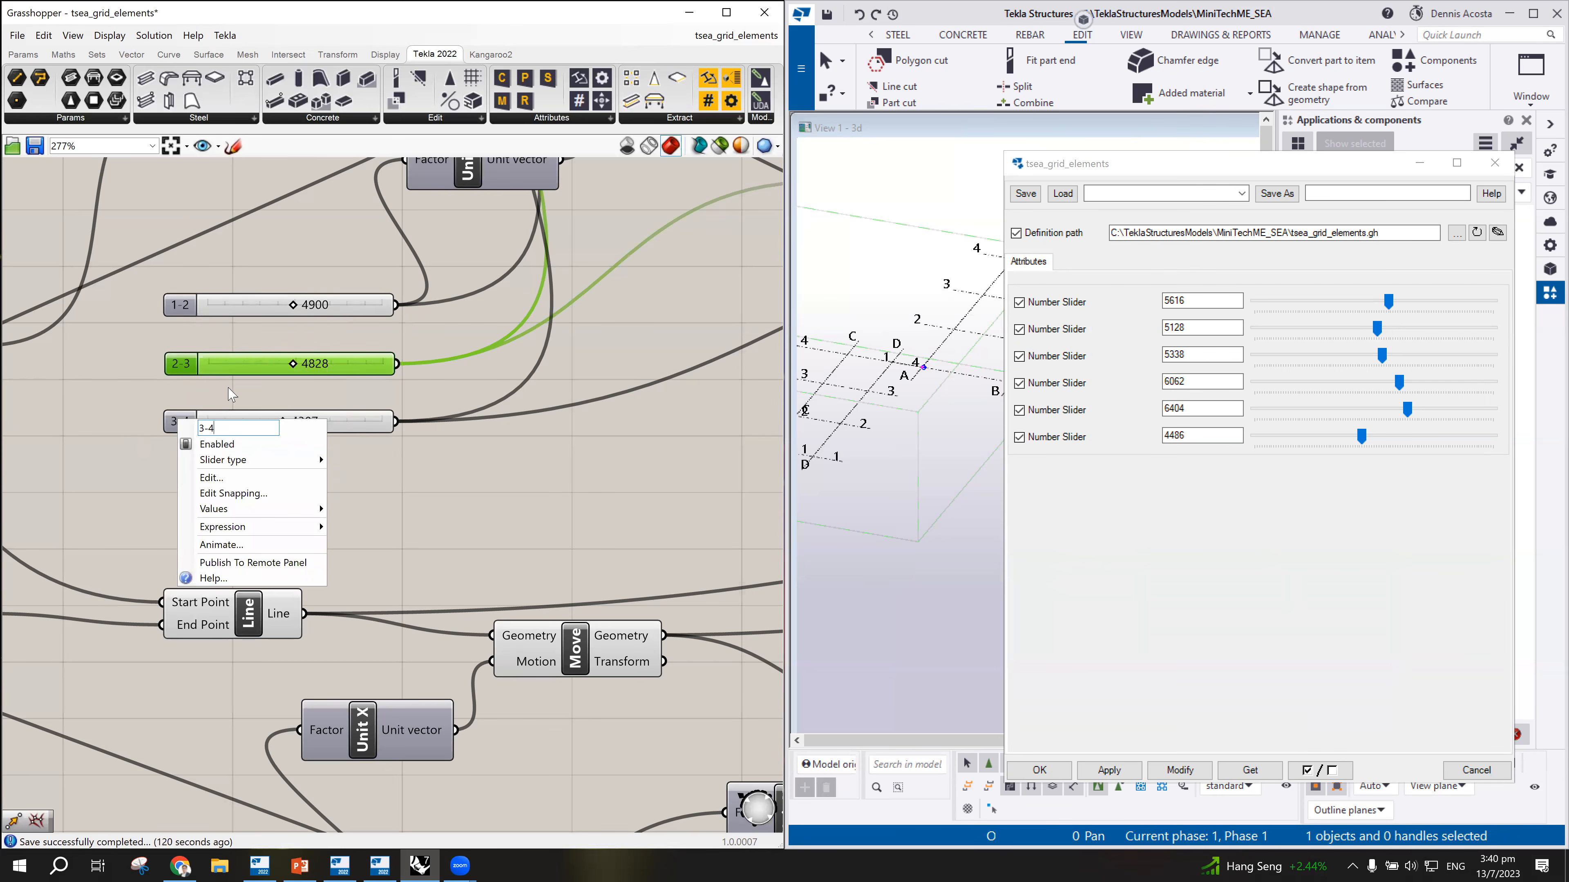
key(Return)
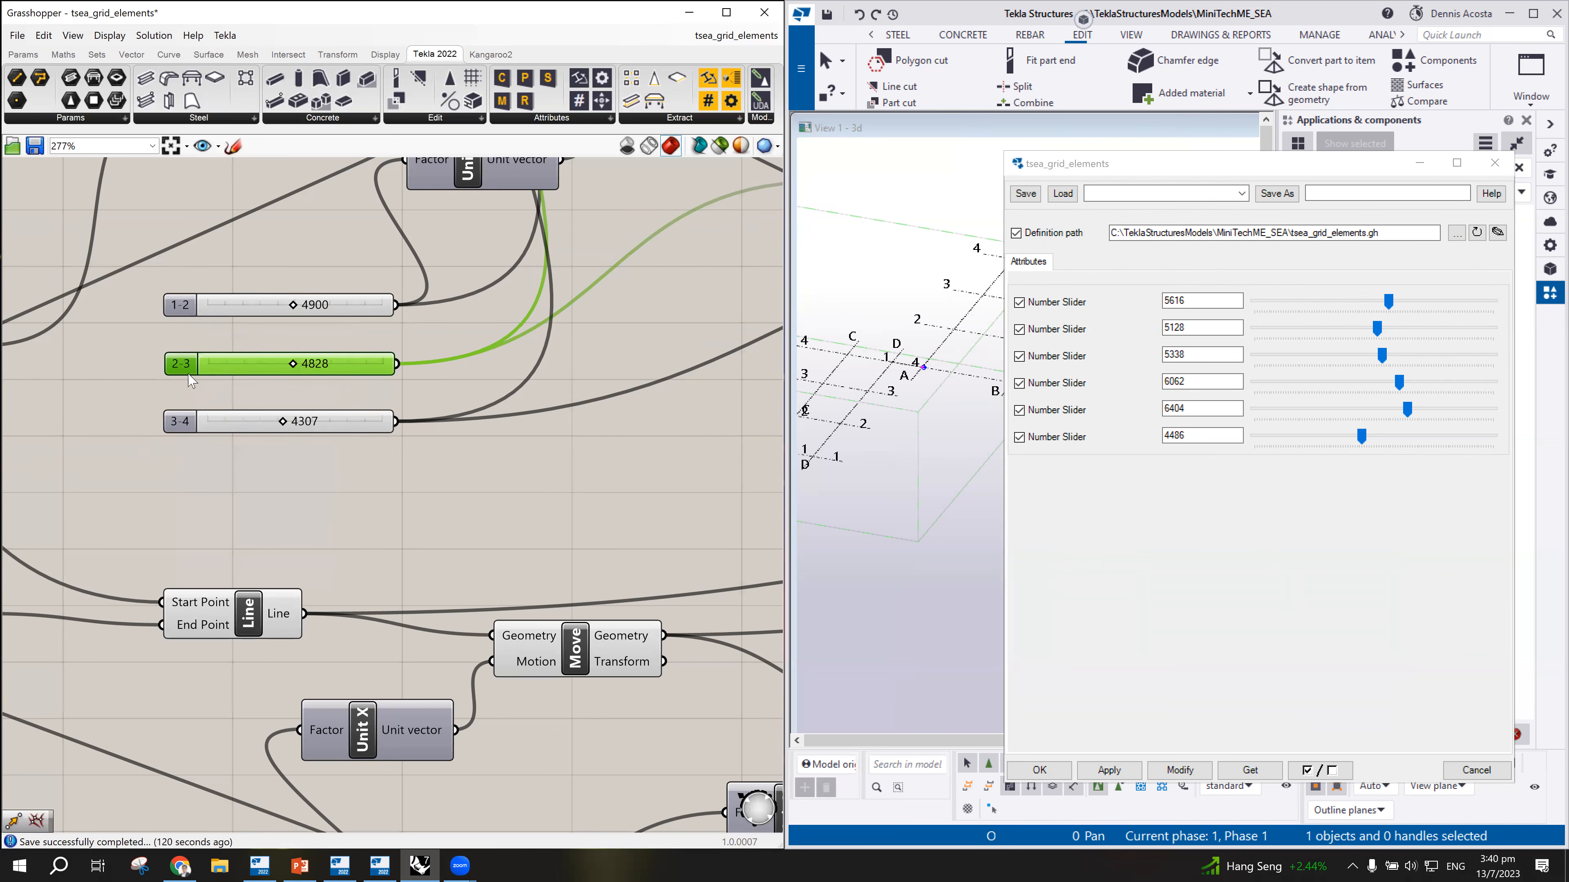
Step: Rename the 1-2 slider on the Grasshopper canvas as GRID 1-2
right_click(177, 310)
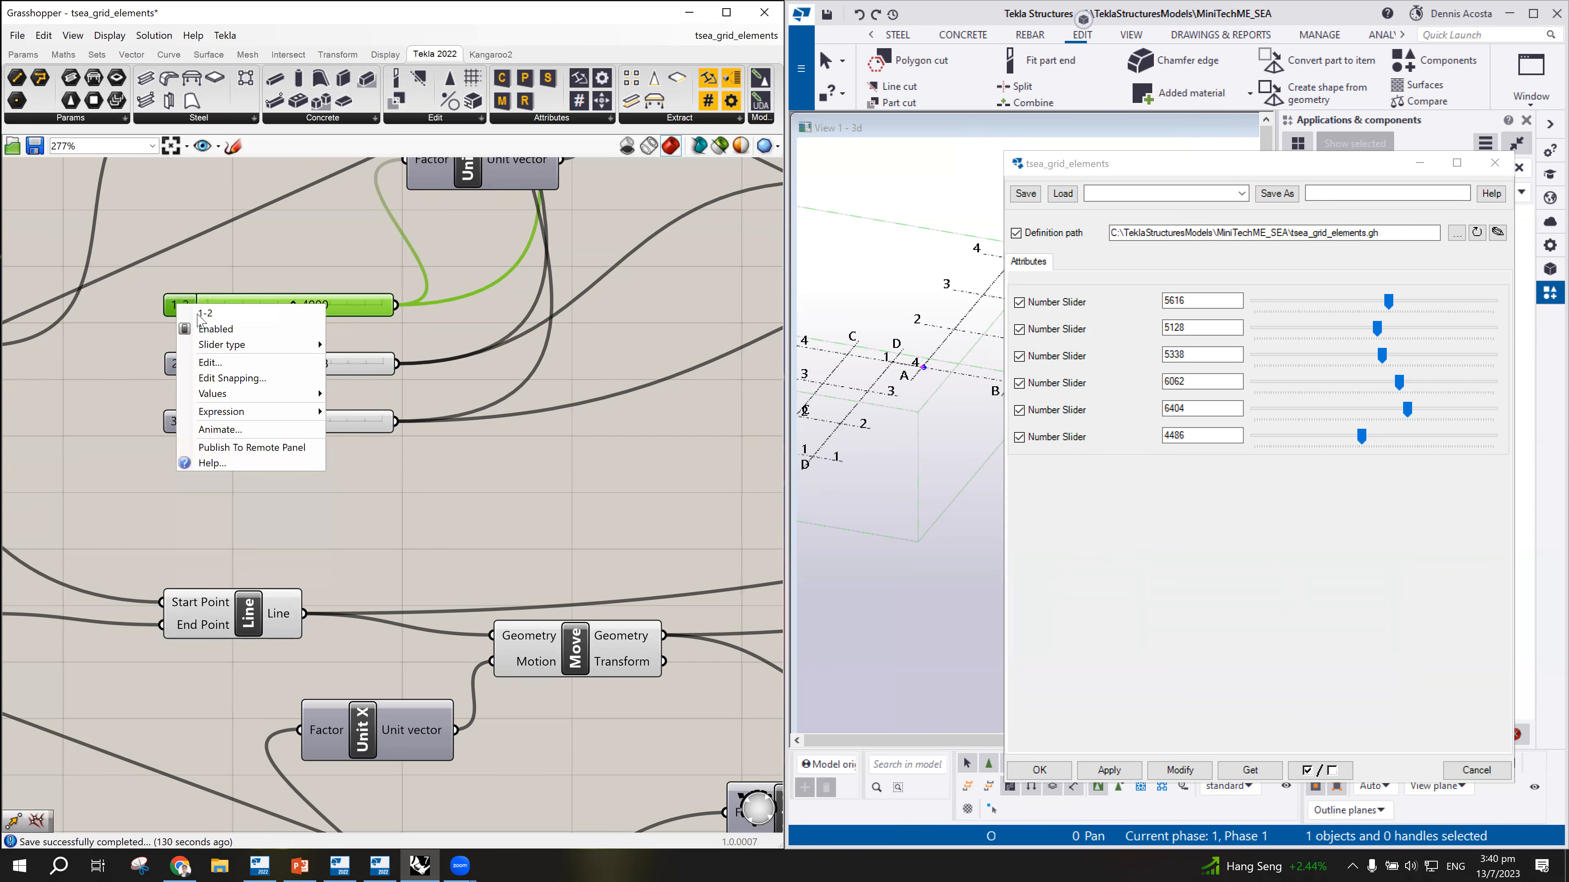
text(grid)
key(BackSpace)
key(BackSpace)
key(BackSpace)
key(BackSpace)
key(BackSpace)
key(Caps_Lock)
text(GRID)
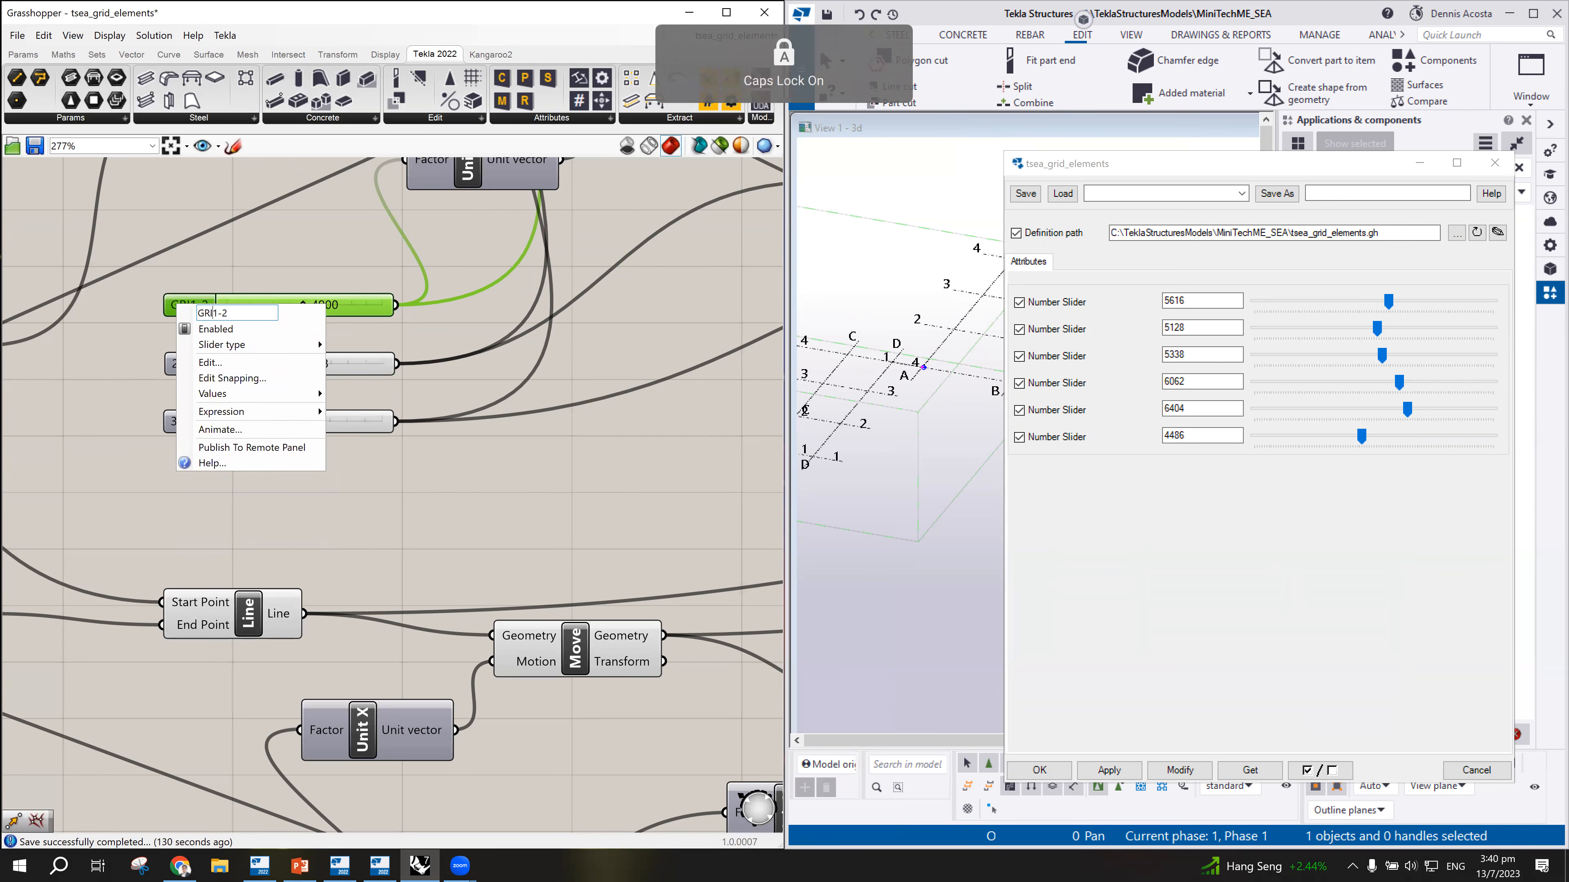
drag(220, 314, 187, 323)
click(176, 371)
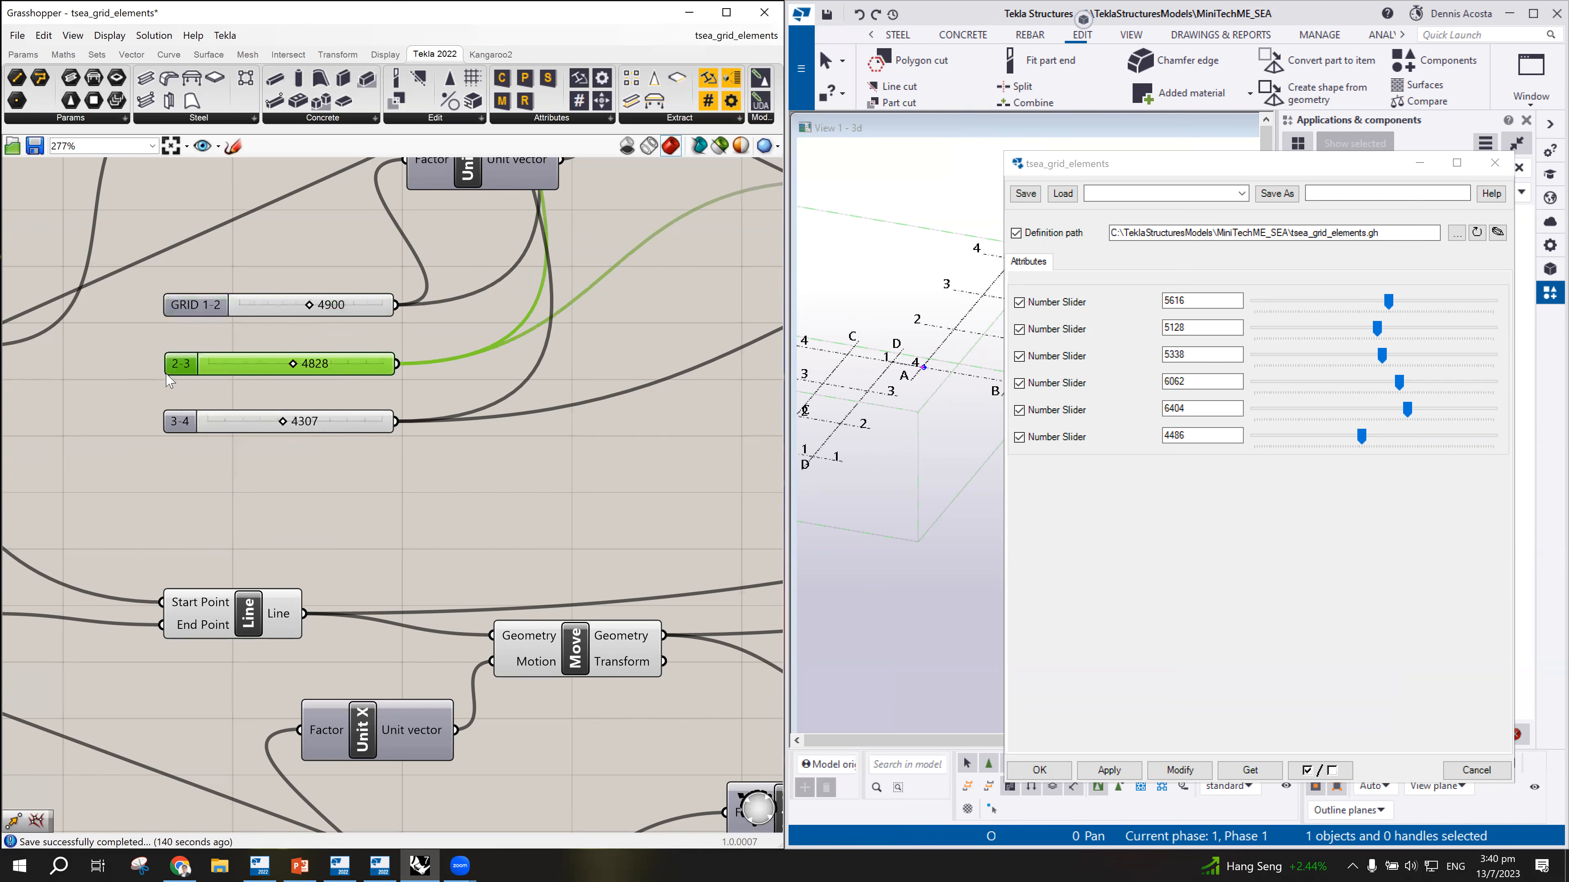
Step: Rename the remaining two sliders of the same group as GRID 2-3 and GRID 3-4
right_click(176, 369)
text(GRID)
click(132, 415)
click(176, 424)
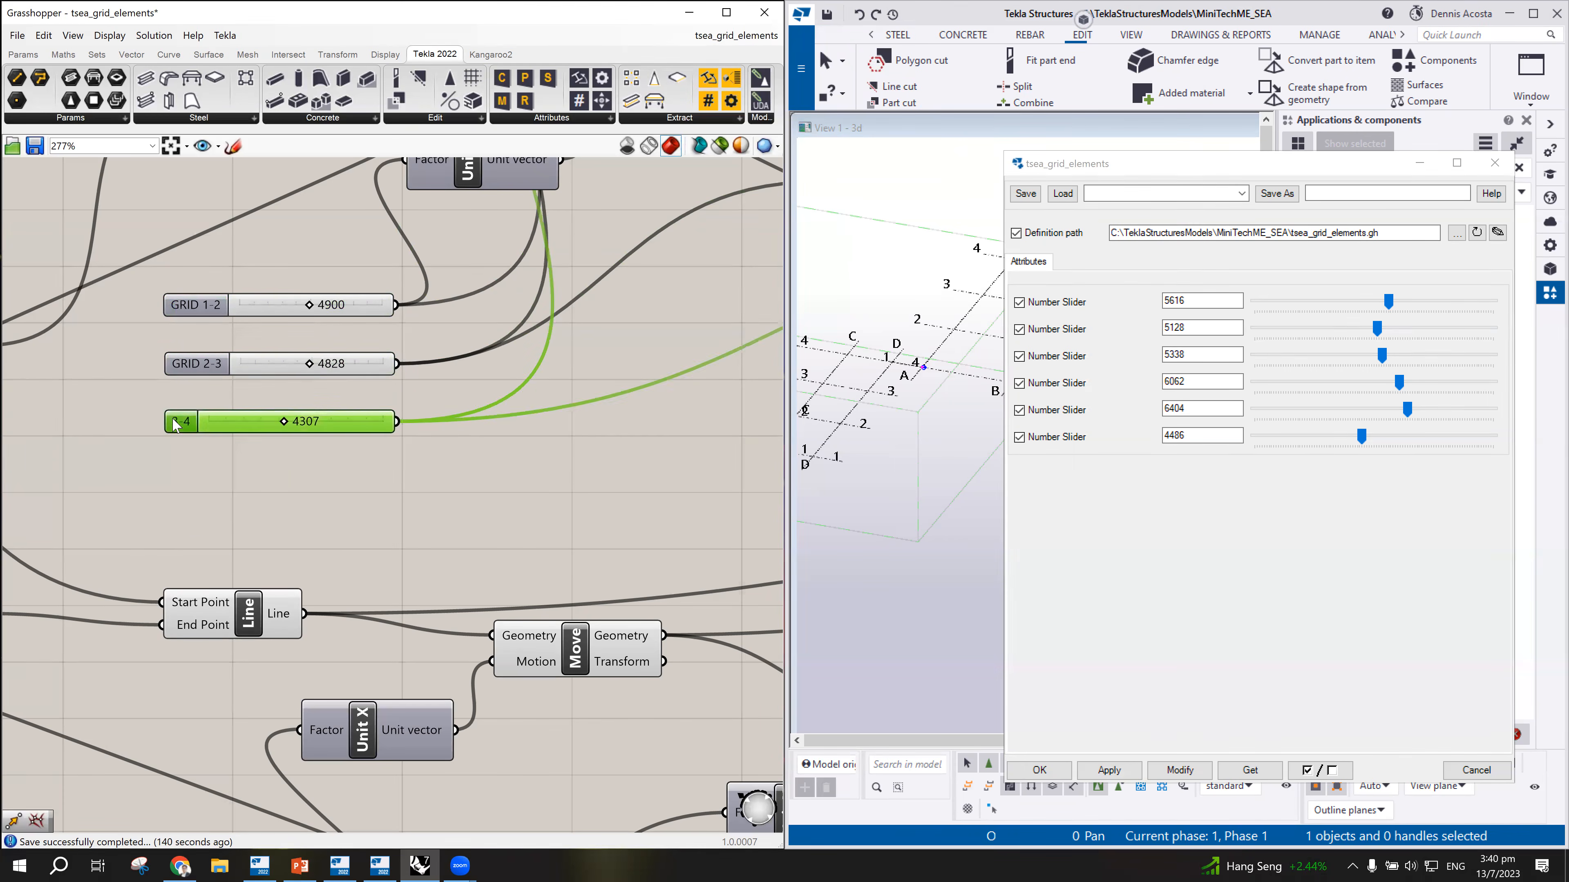
right_click(176, 426)
click(197, 428)
text(GRID 3-4)
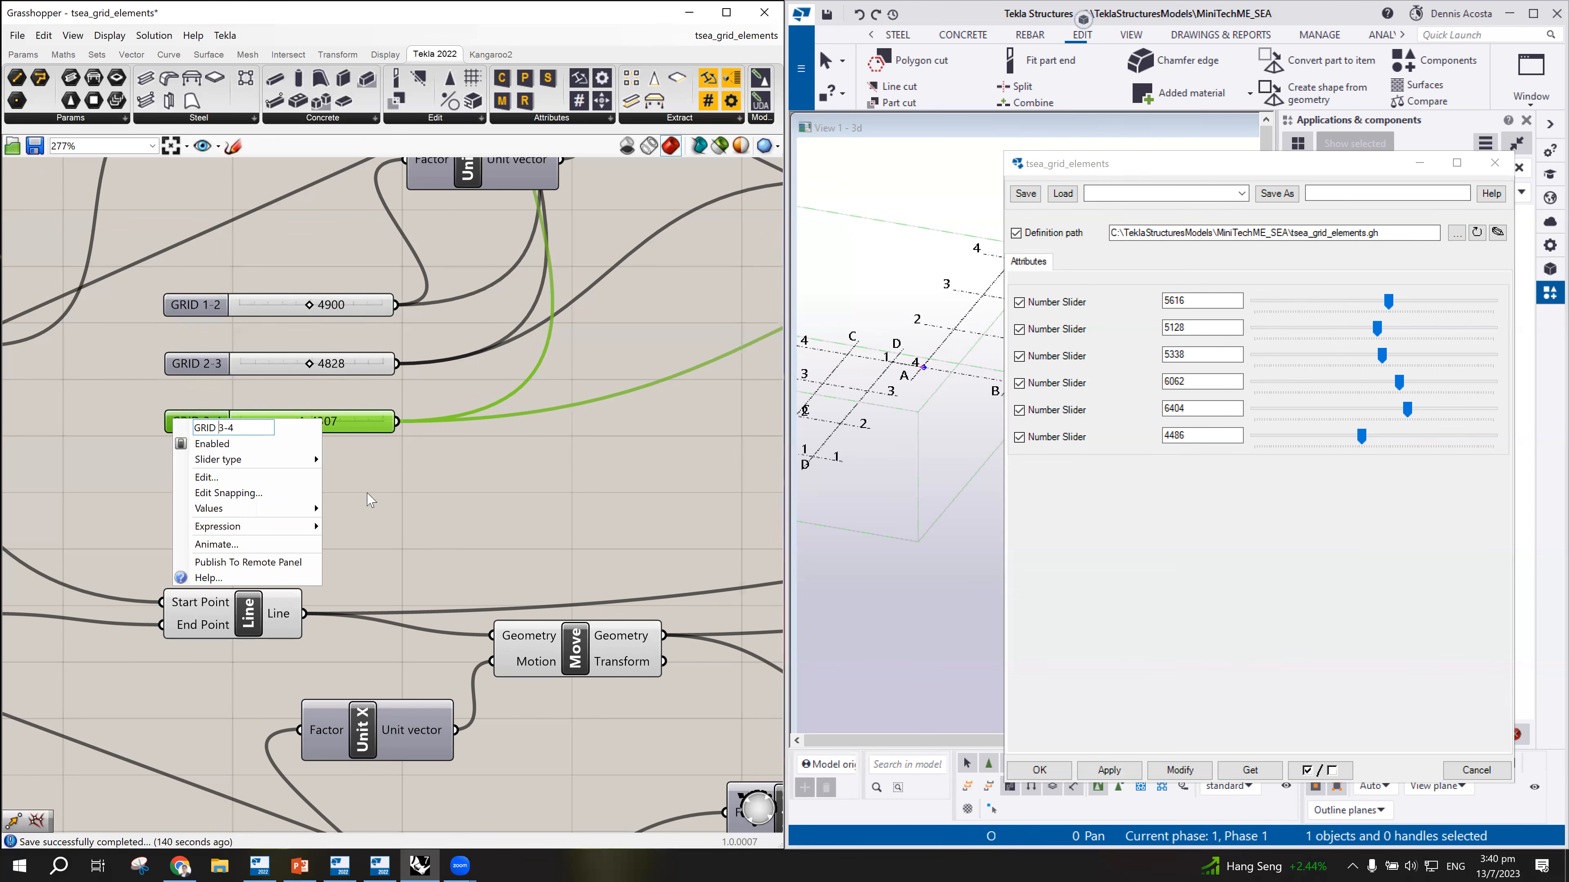
click(381, 493)
scroll(365, 704, down, 5)
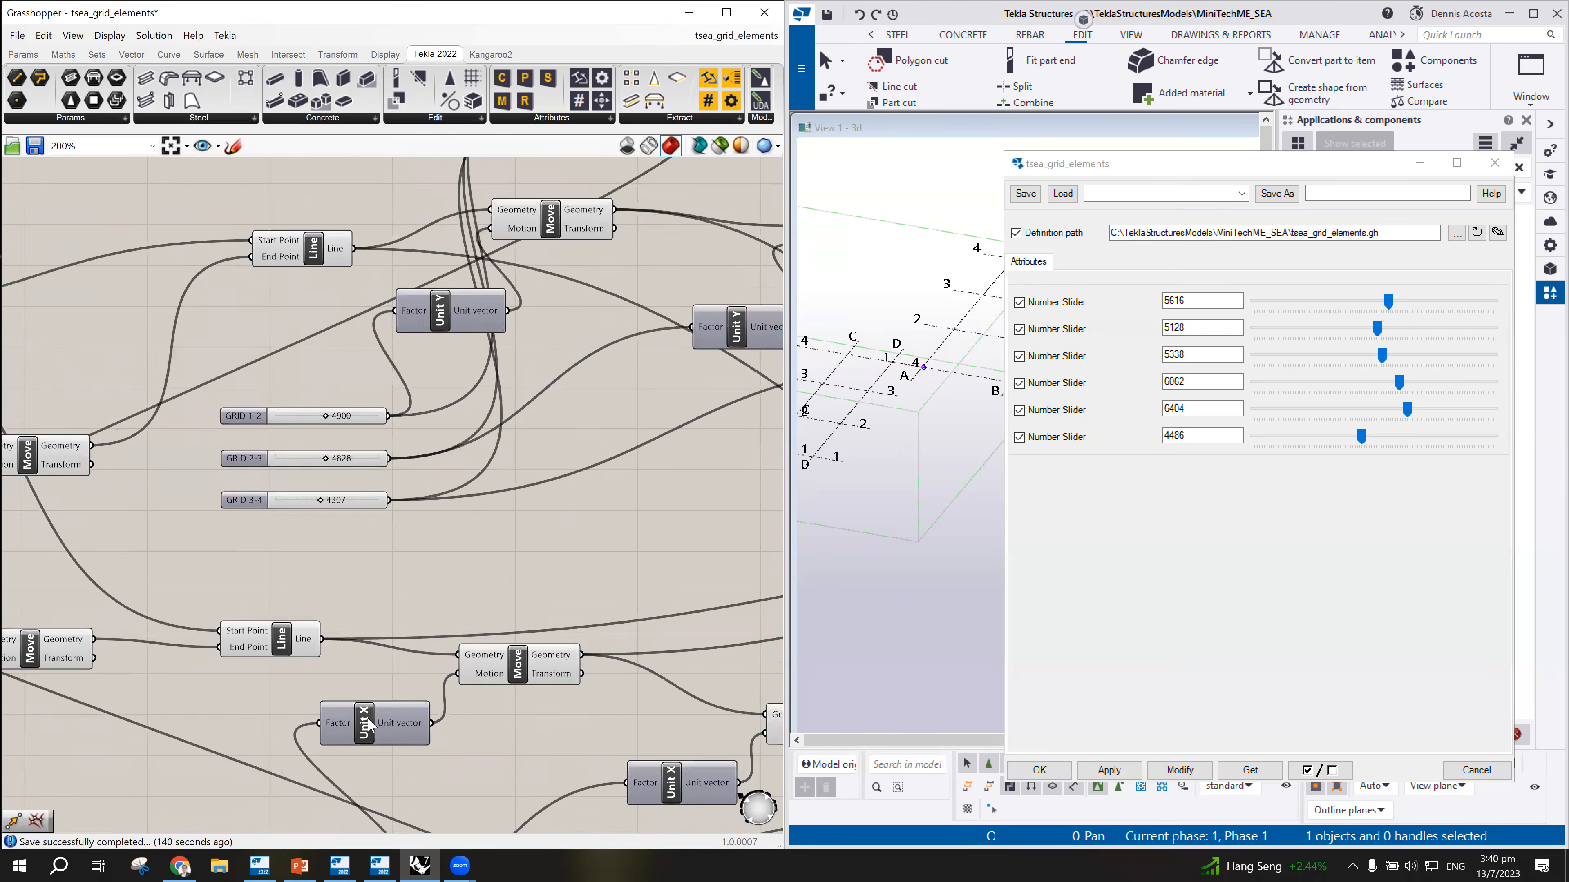
Step: Rename the first of the three number sliders below the Unit X component as GRID A-B
right_drag(368, 707, 373, 373)
scroll(261, 522, up, 5)
click(262, 520)
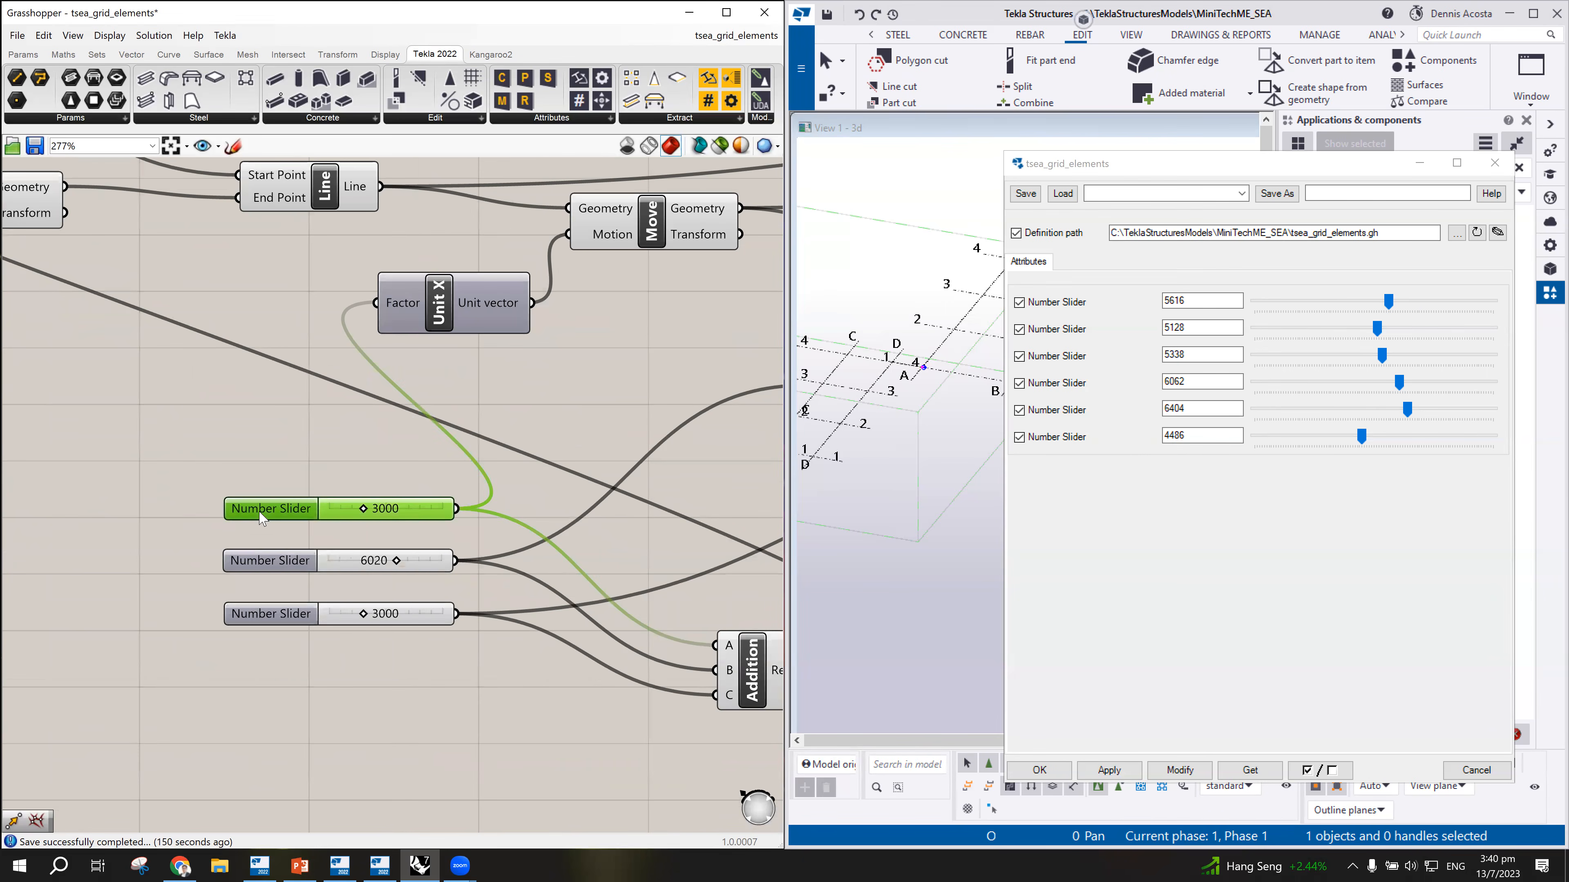
right_click(262, 519)
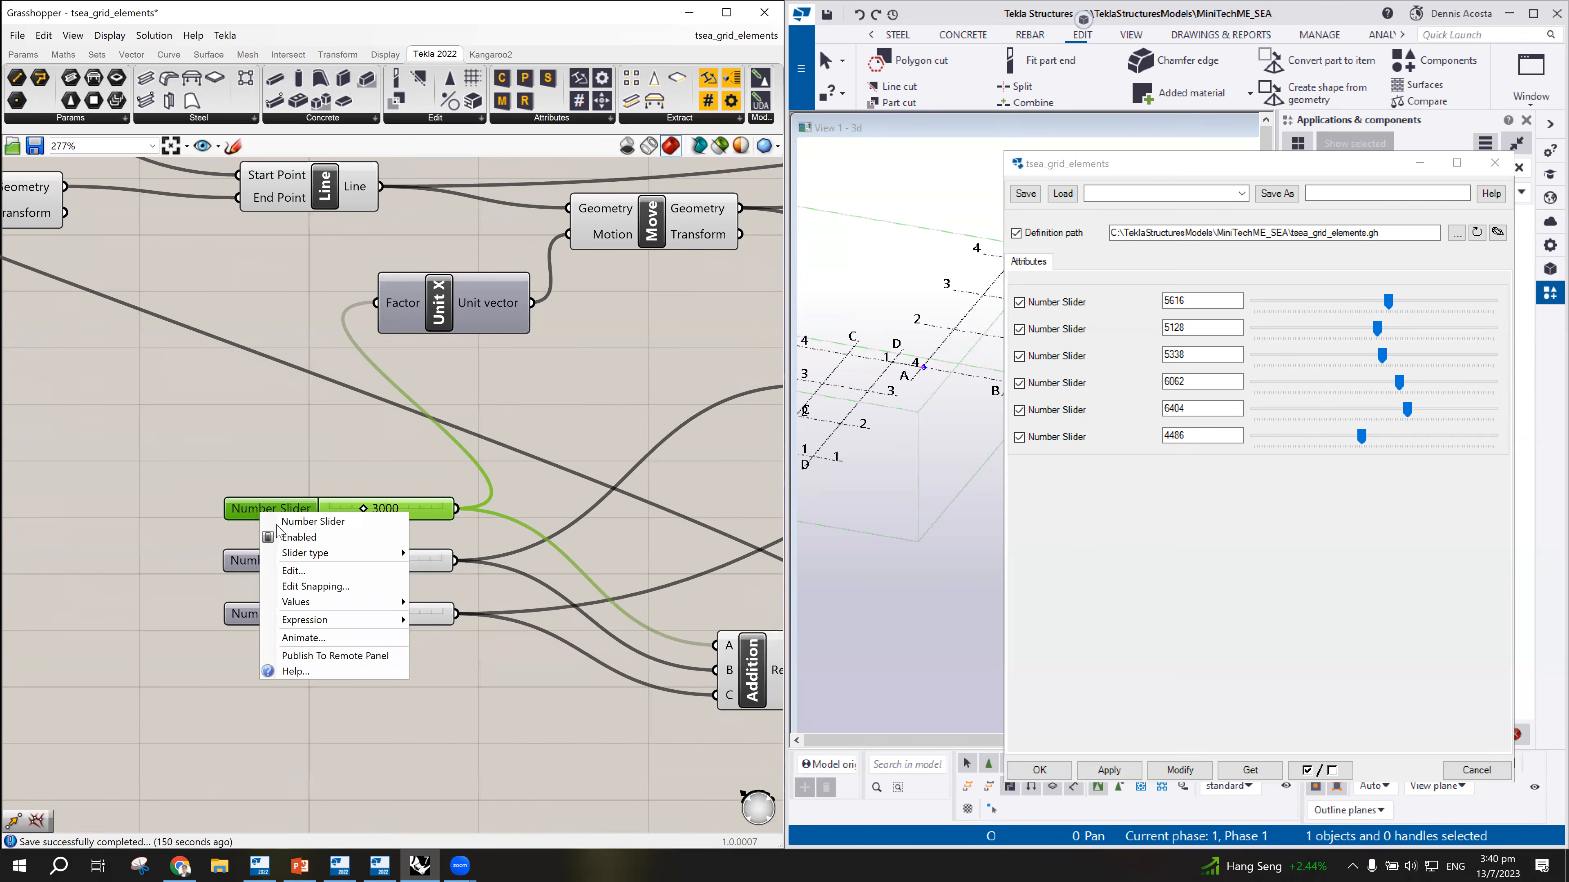
drag(348, 521, 213, 547)
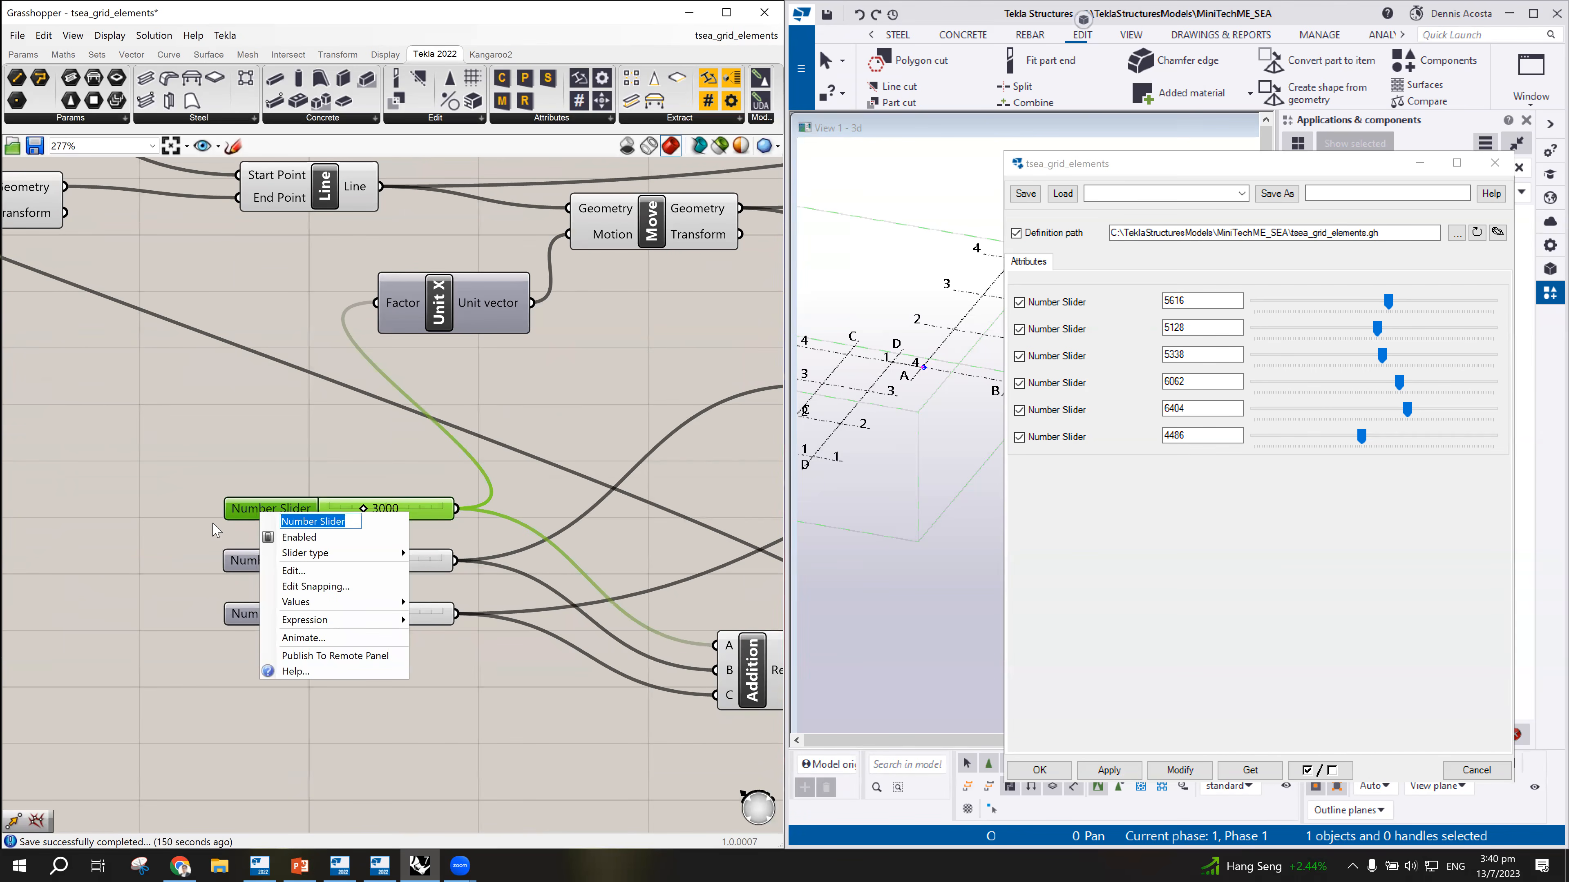
text(GRID A-B)
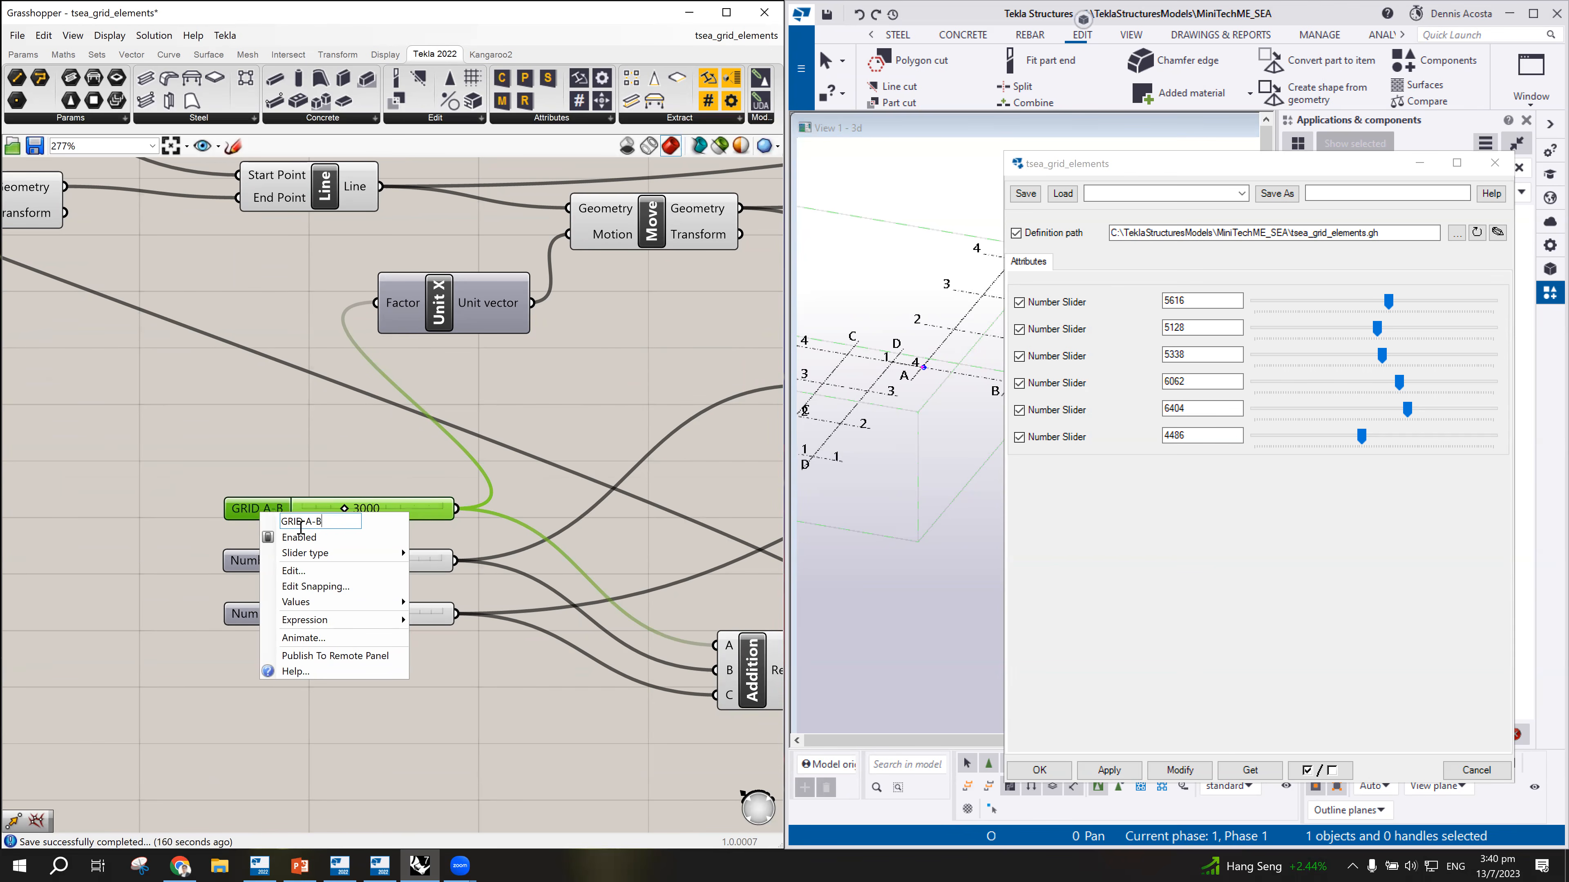
click(232, 547)
Step: Rename the middle number slider of the Unit X set as GRID B-C
right_click(245, 566)
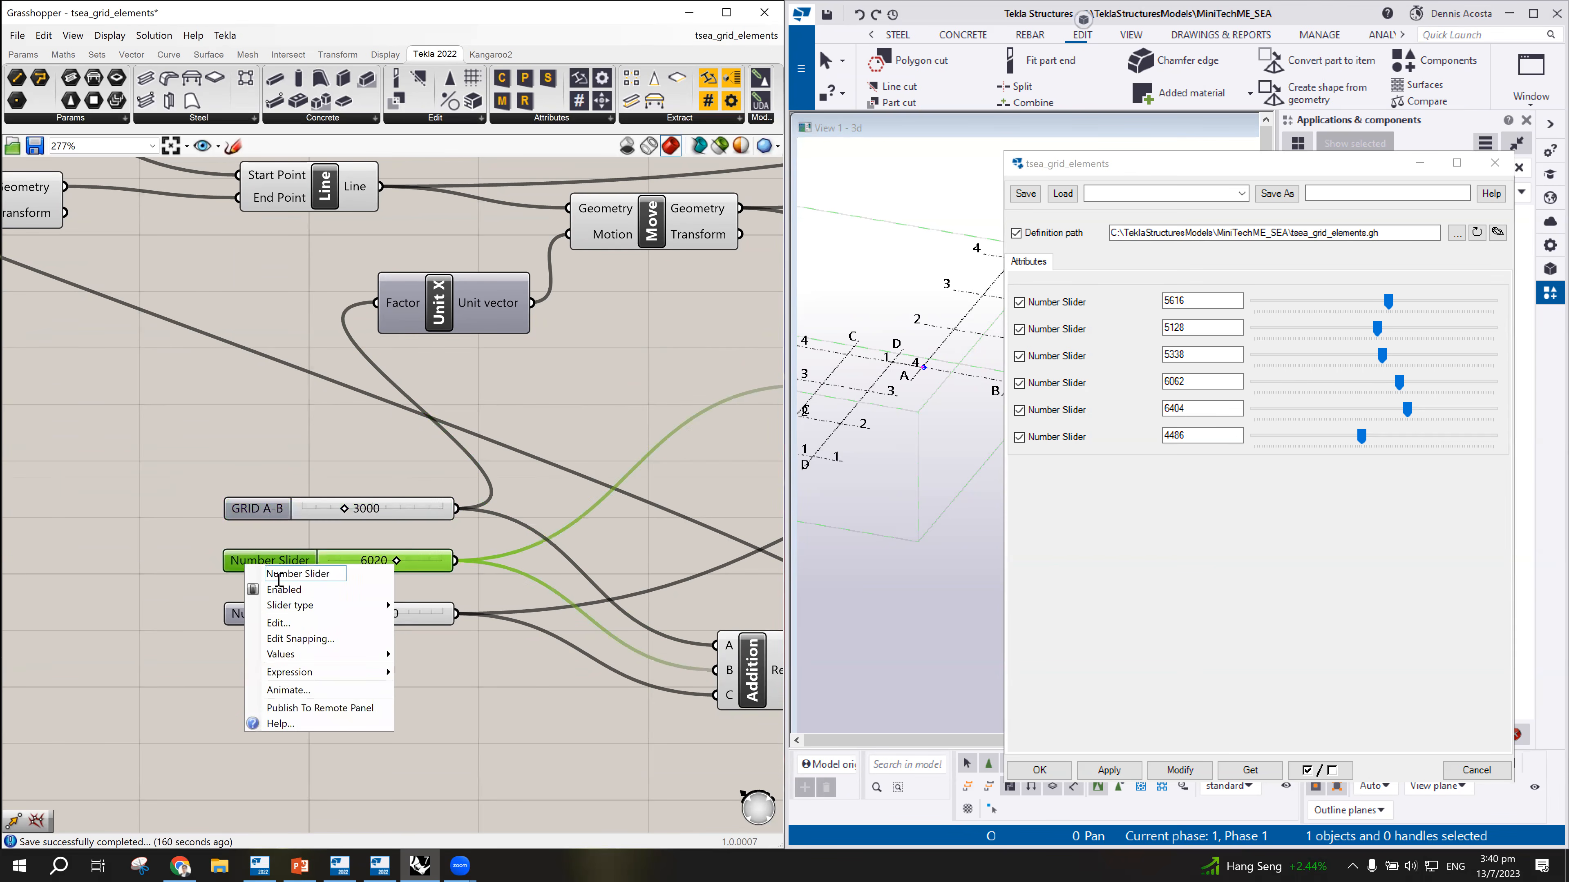
key(ctrl+a)
text(GRID)
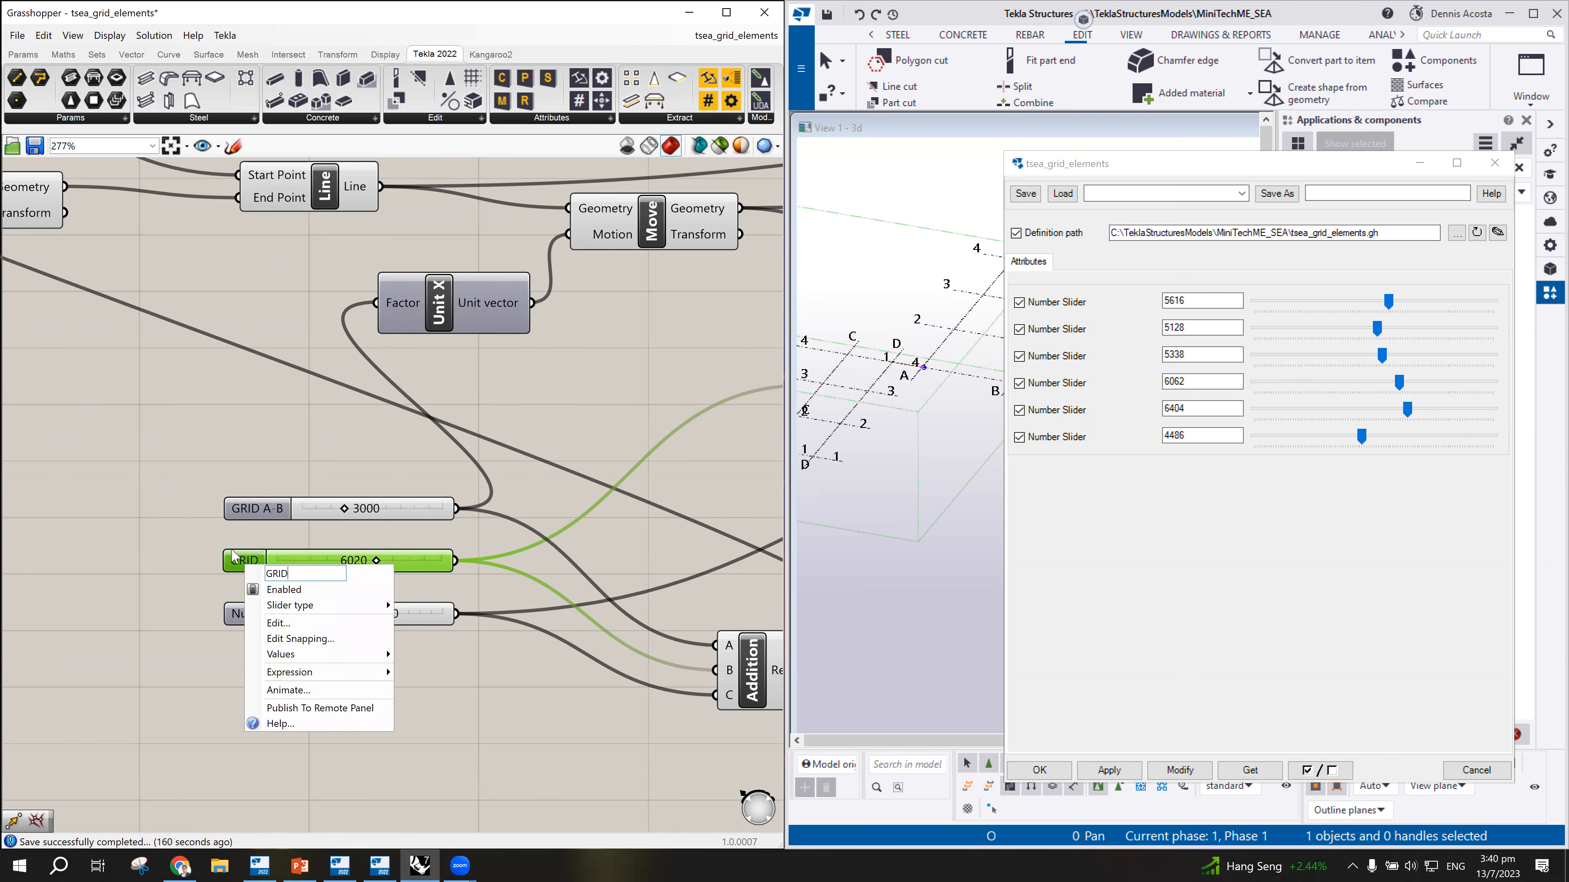
text( B-C)
click(27, 553)
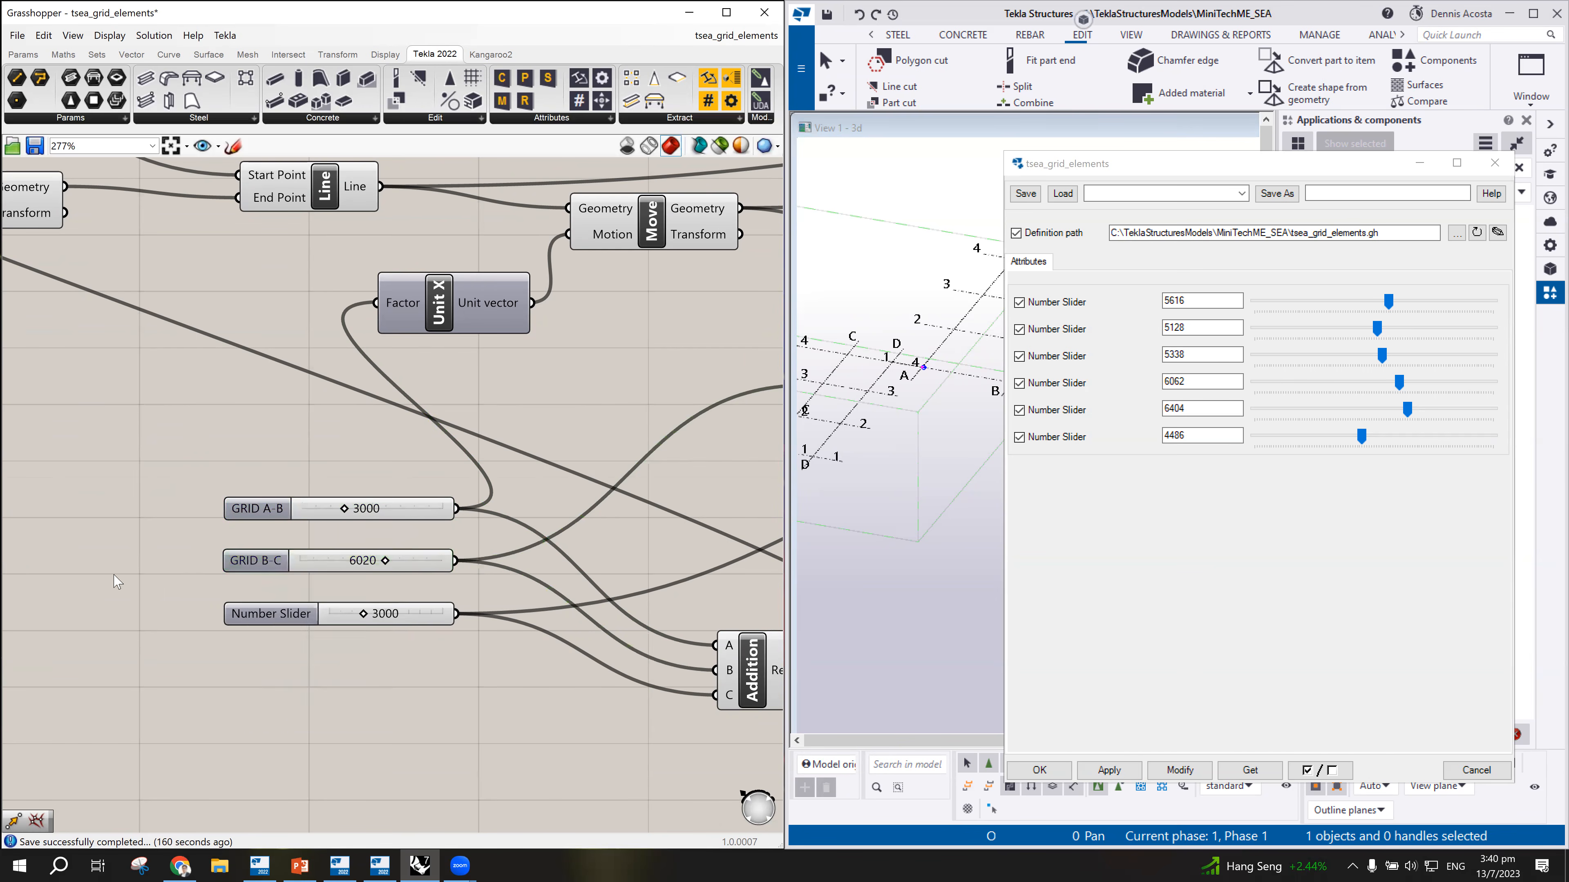
Step: Rename the last number slider of the Unit X set as GRID C-D
right_click(263, 616)
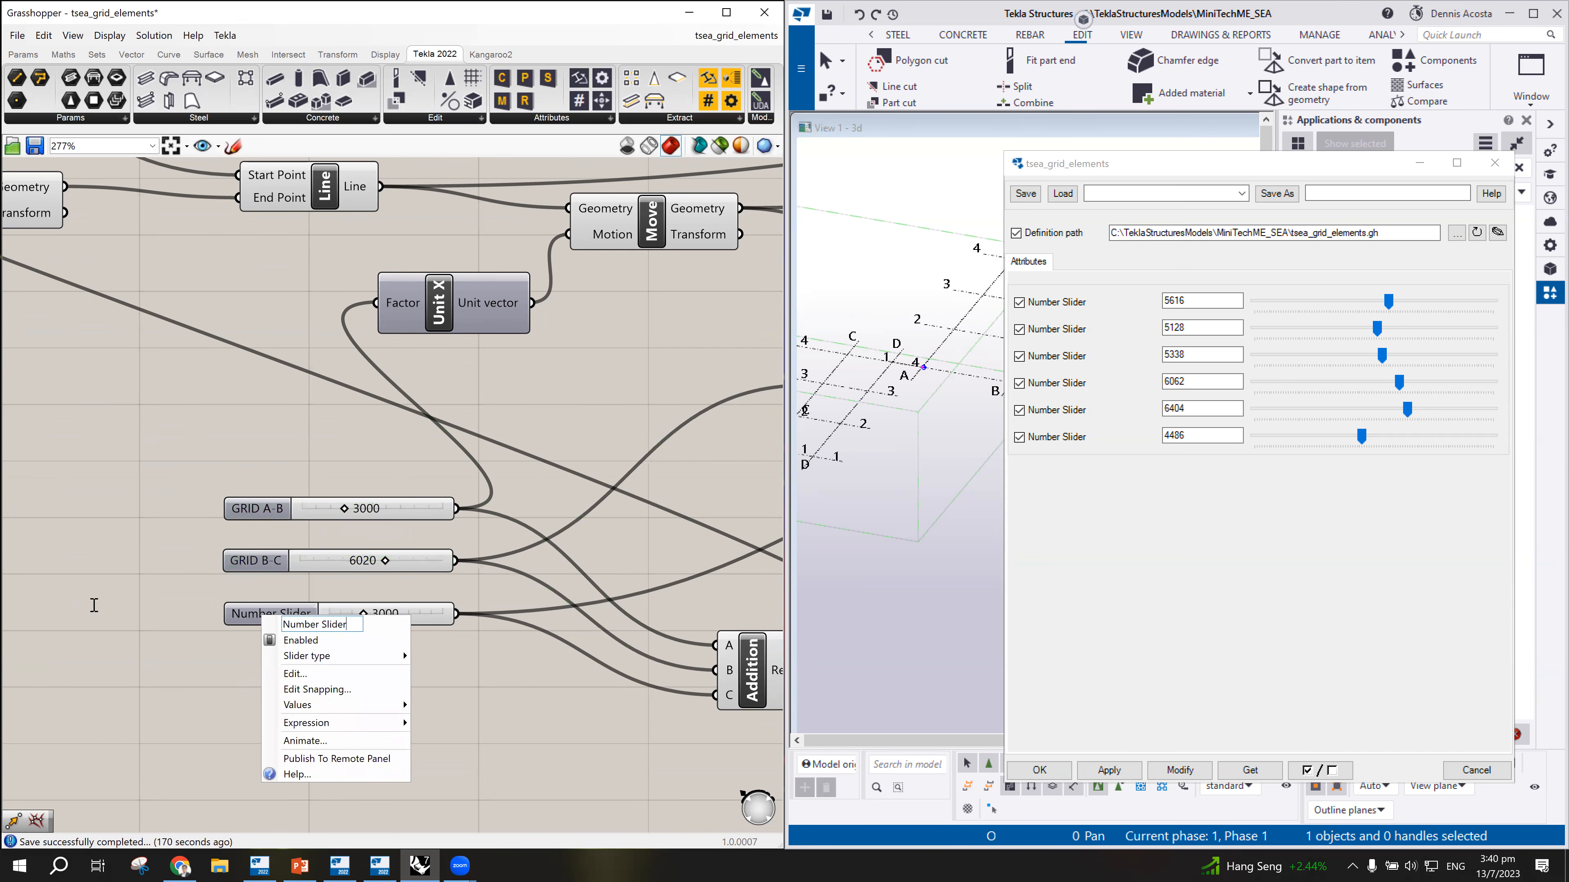
key(ctrl+a)
text(GRID D-D)
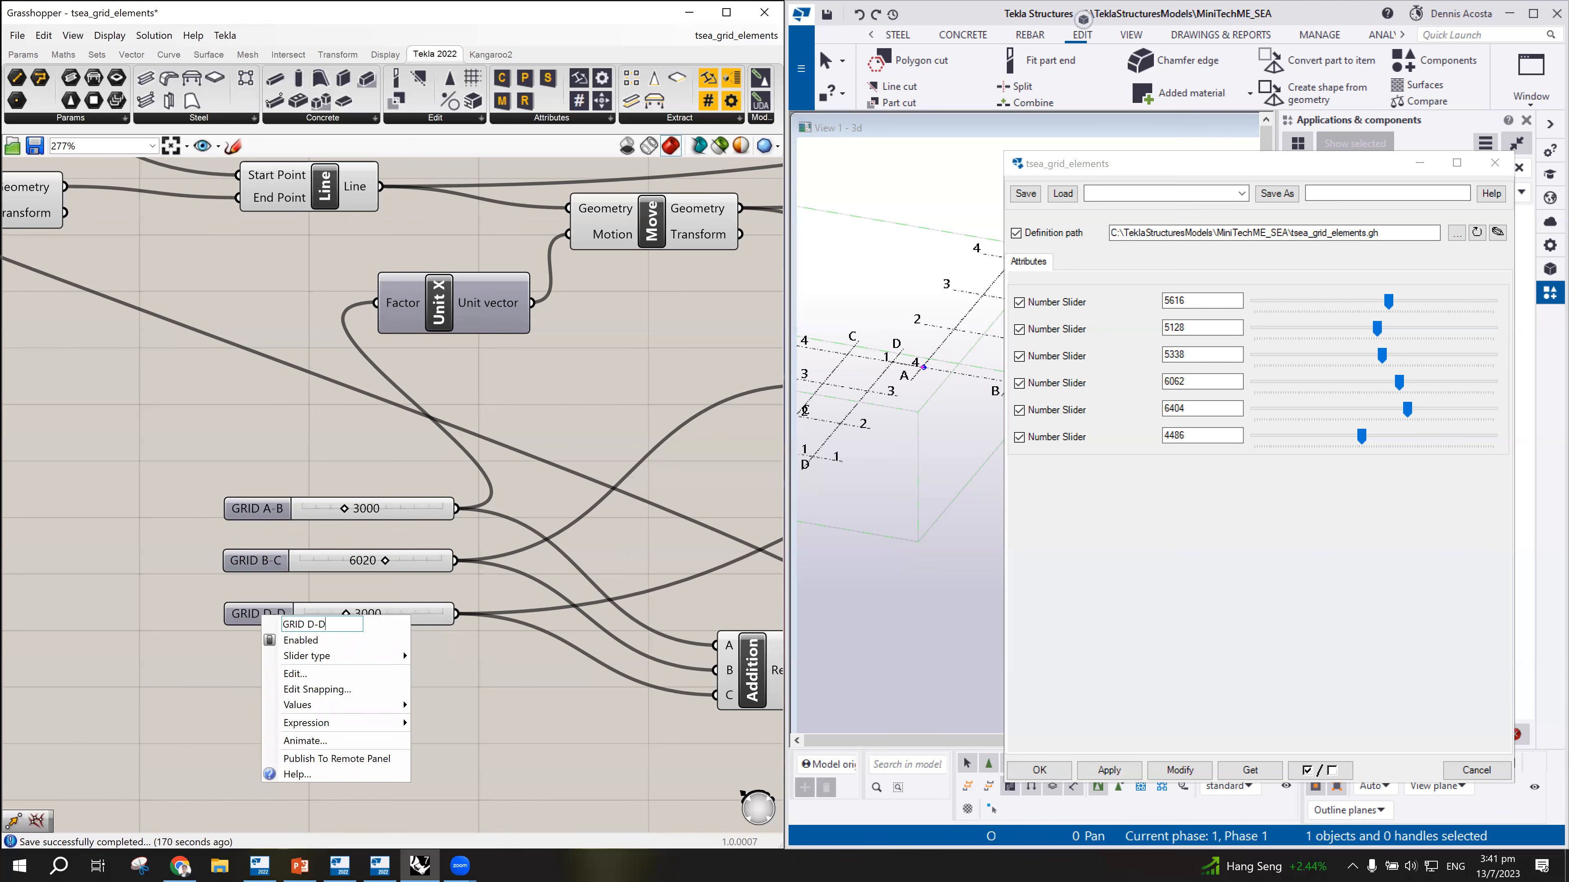
key(BackSpace)
key(BackSpace)
key(BackSpace)
text(C-D)
key(Return)
Step: Save the Grasshopper definition and reload it in the Tekla component dialog to bring in the renamed sliders
scroll(465, 414, down, 5)
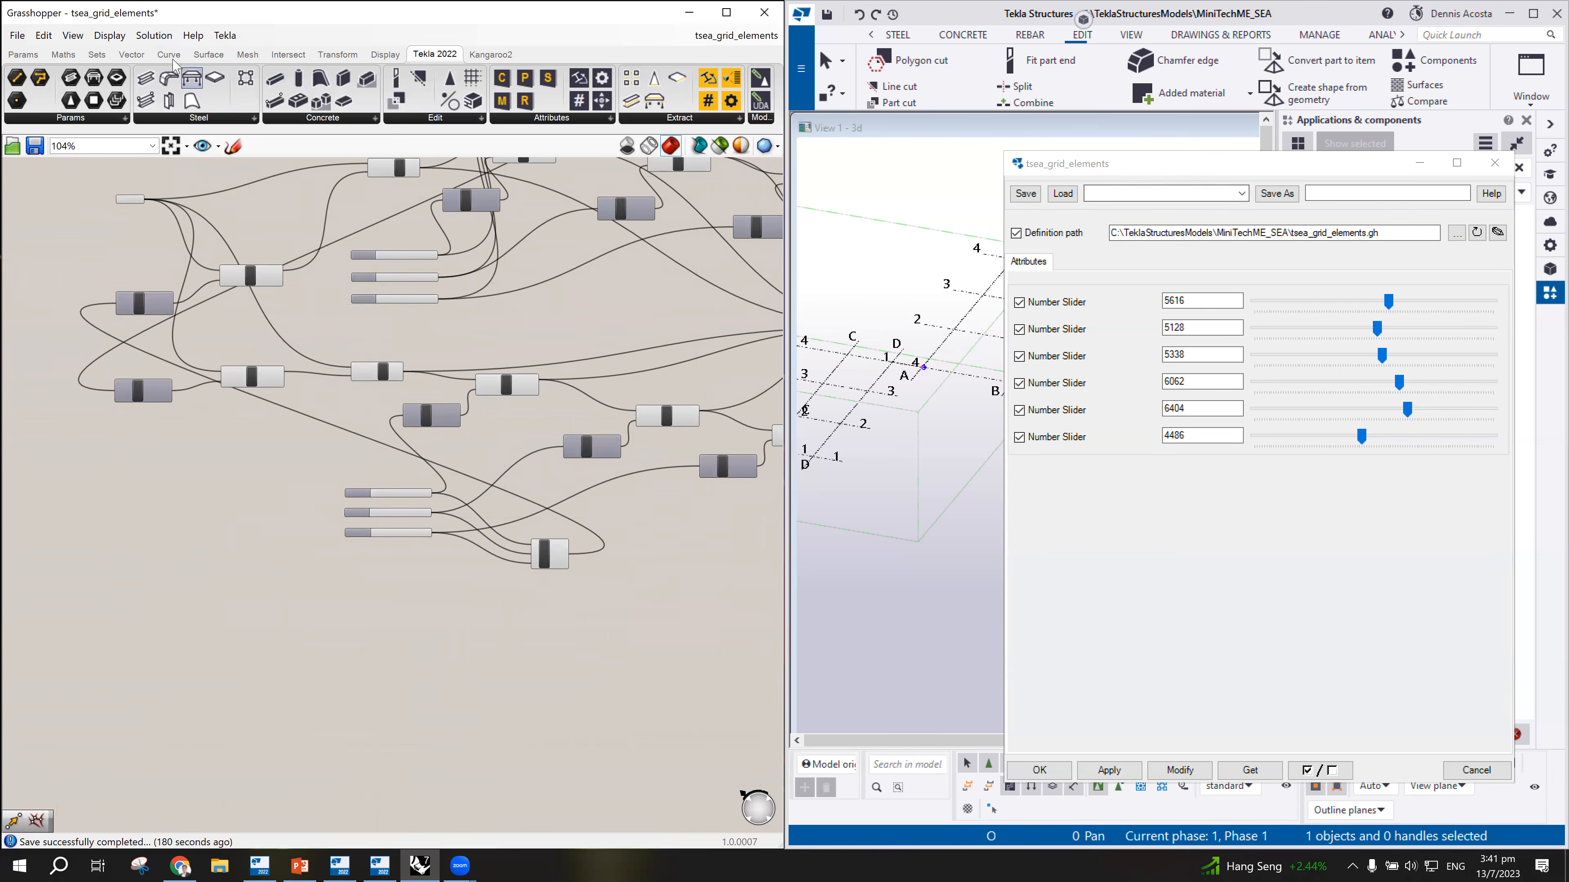
click(17, 35)
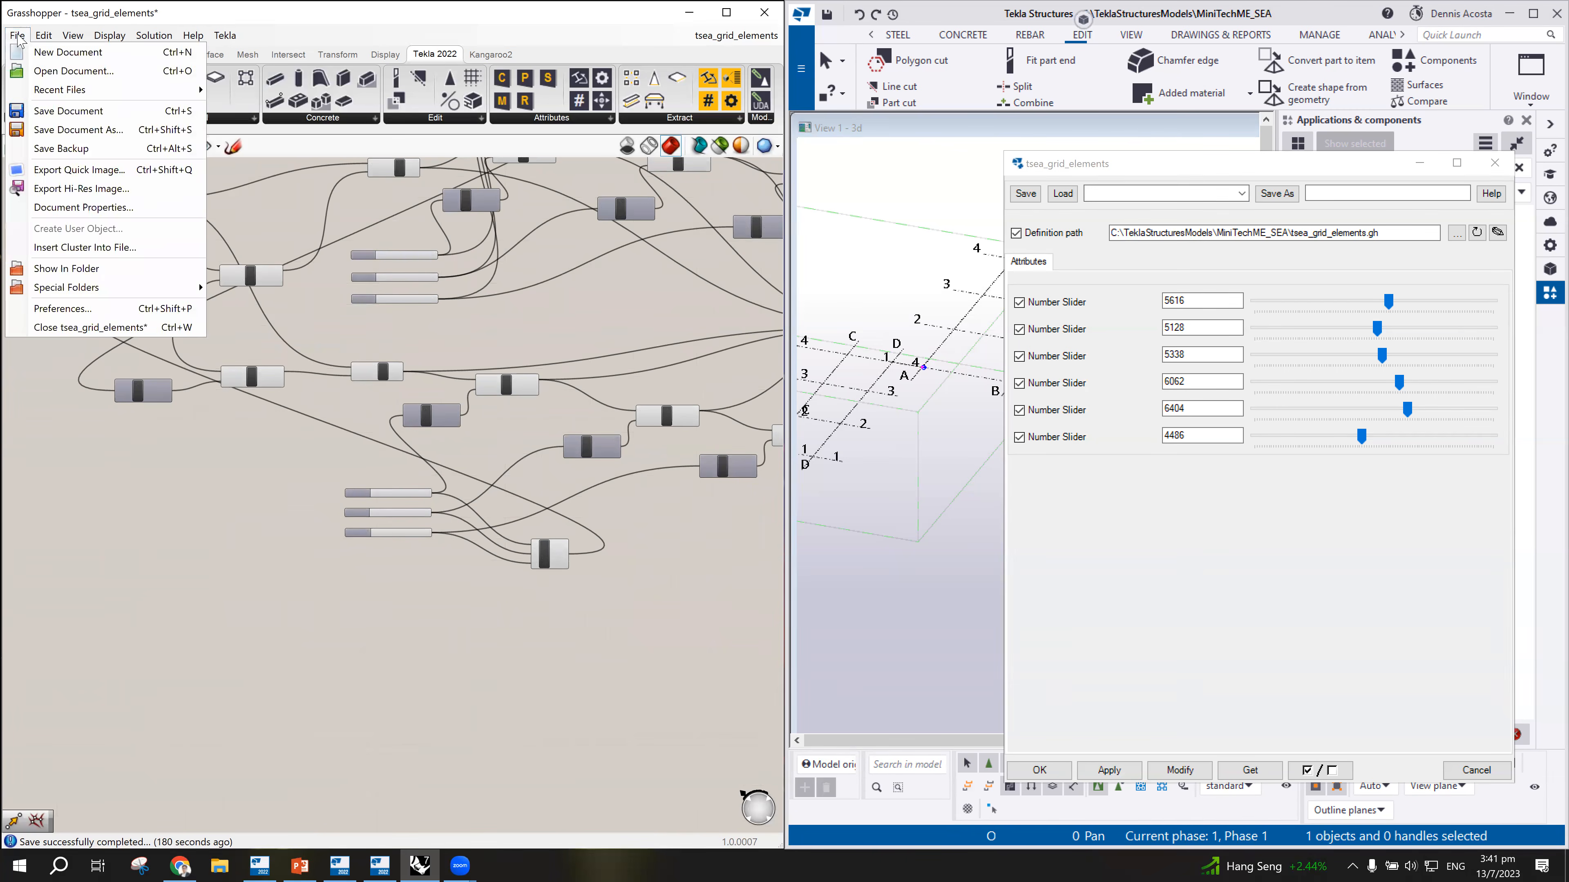
click(67, 111)
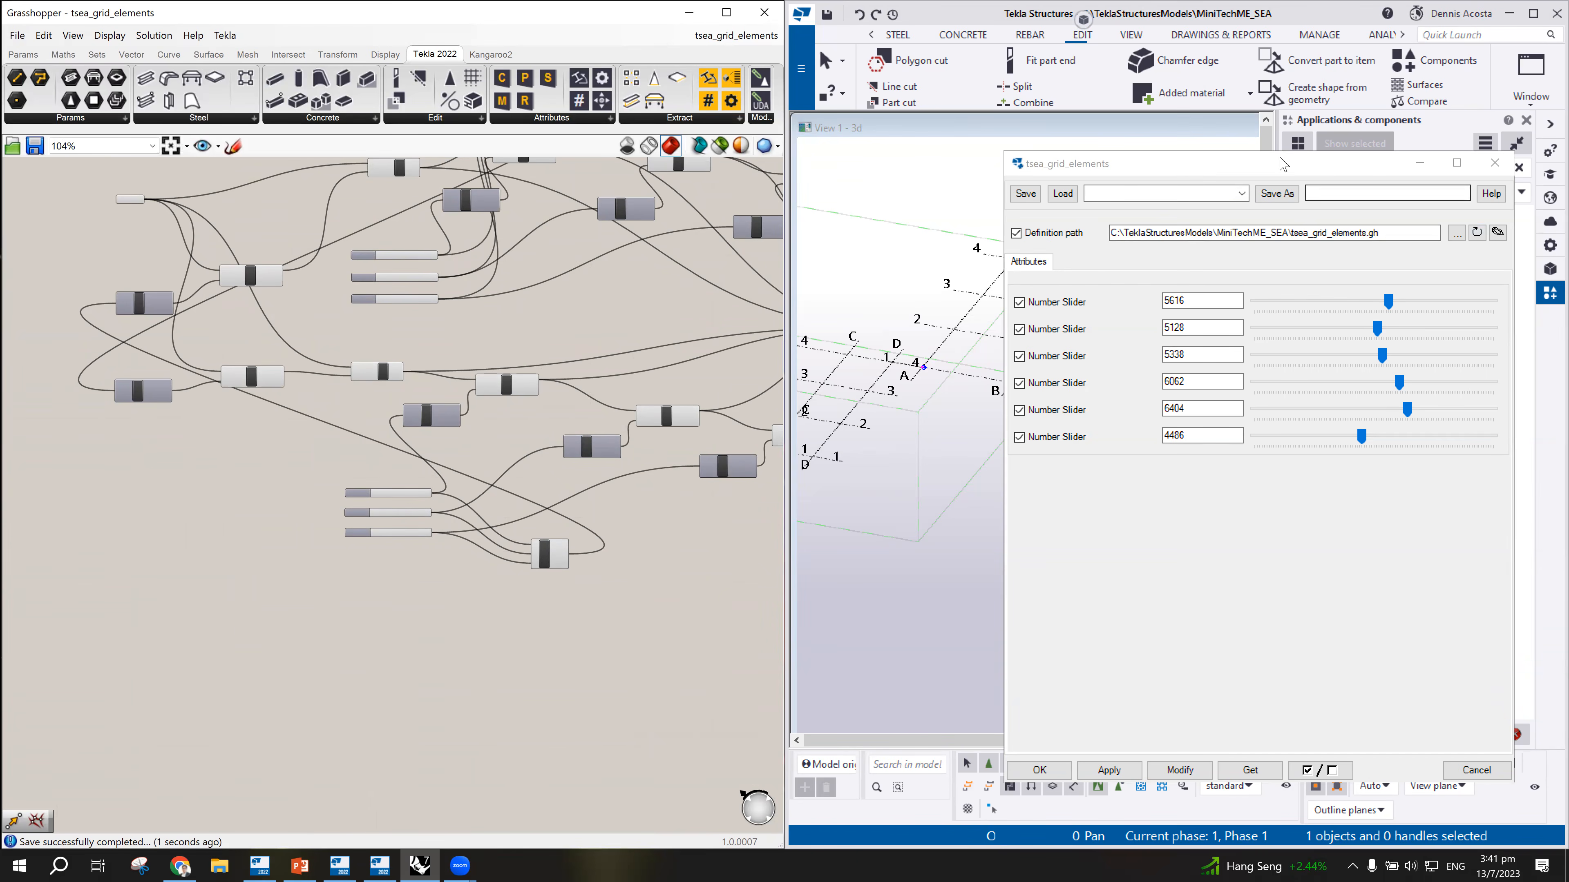
click(1477, 235)
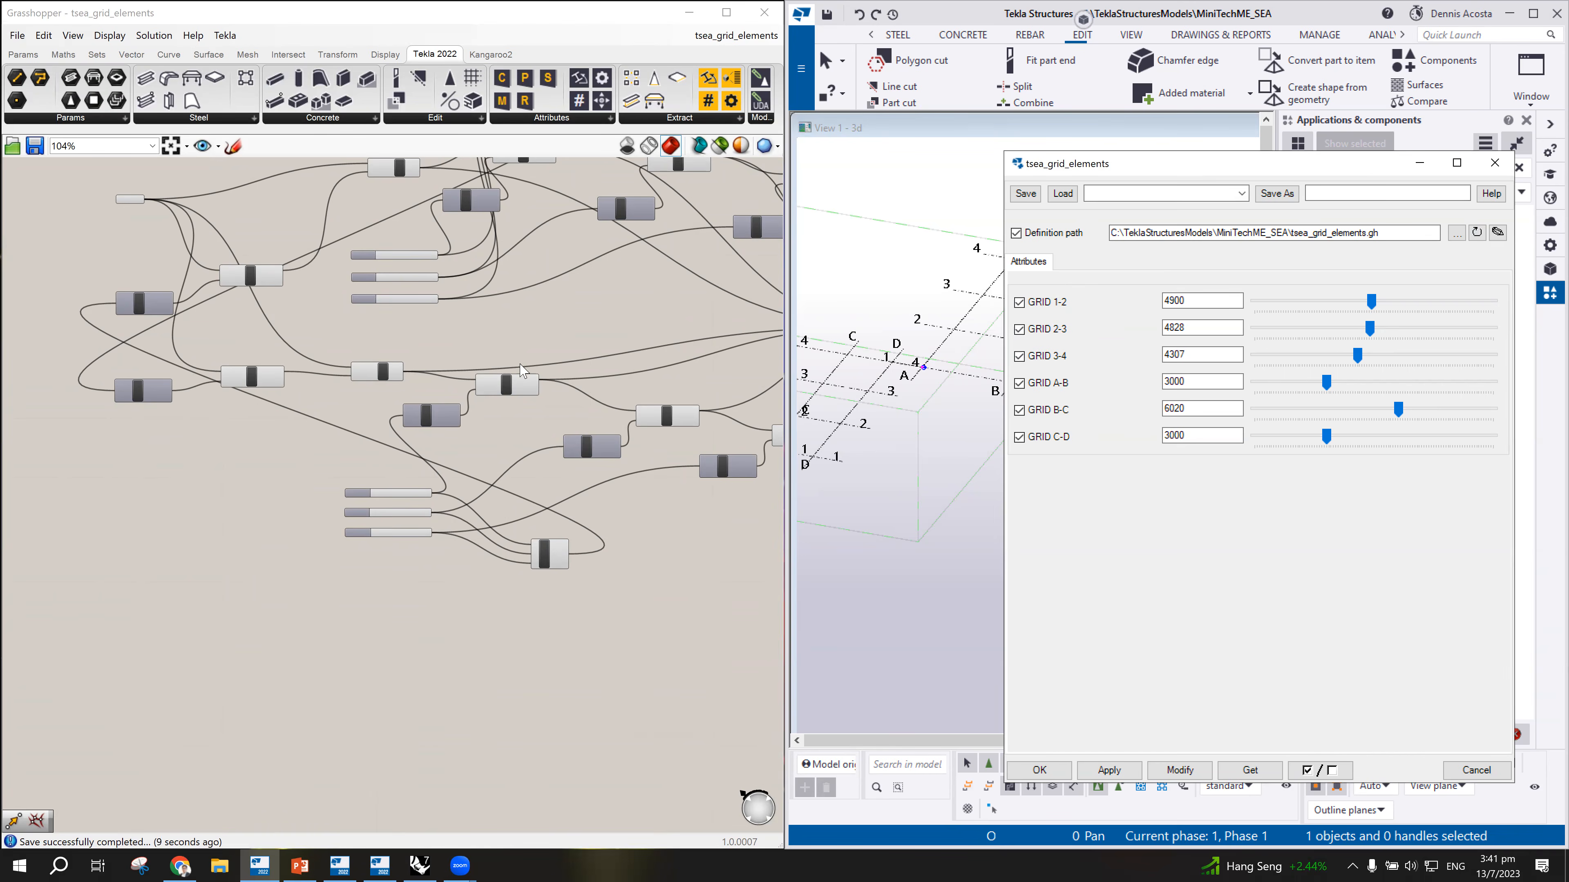
Step: Group the GRID 1-2, GRID 2-3 and GRID 3-4 sliders on the Grasshopper canvas
scroll(356, 279, up, 3)
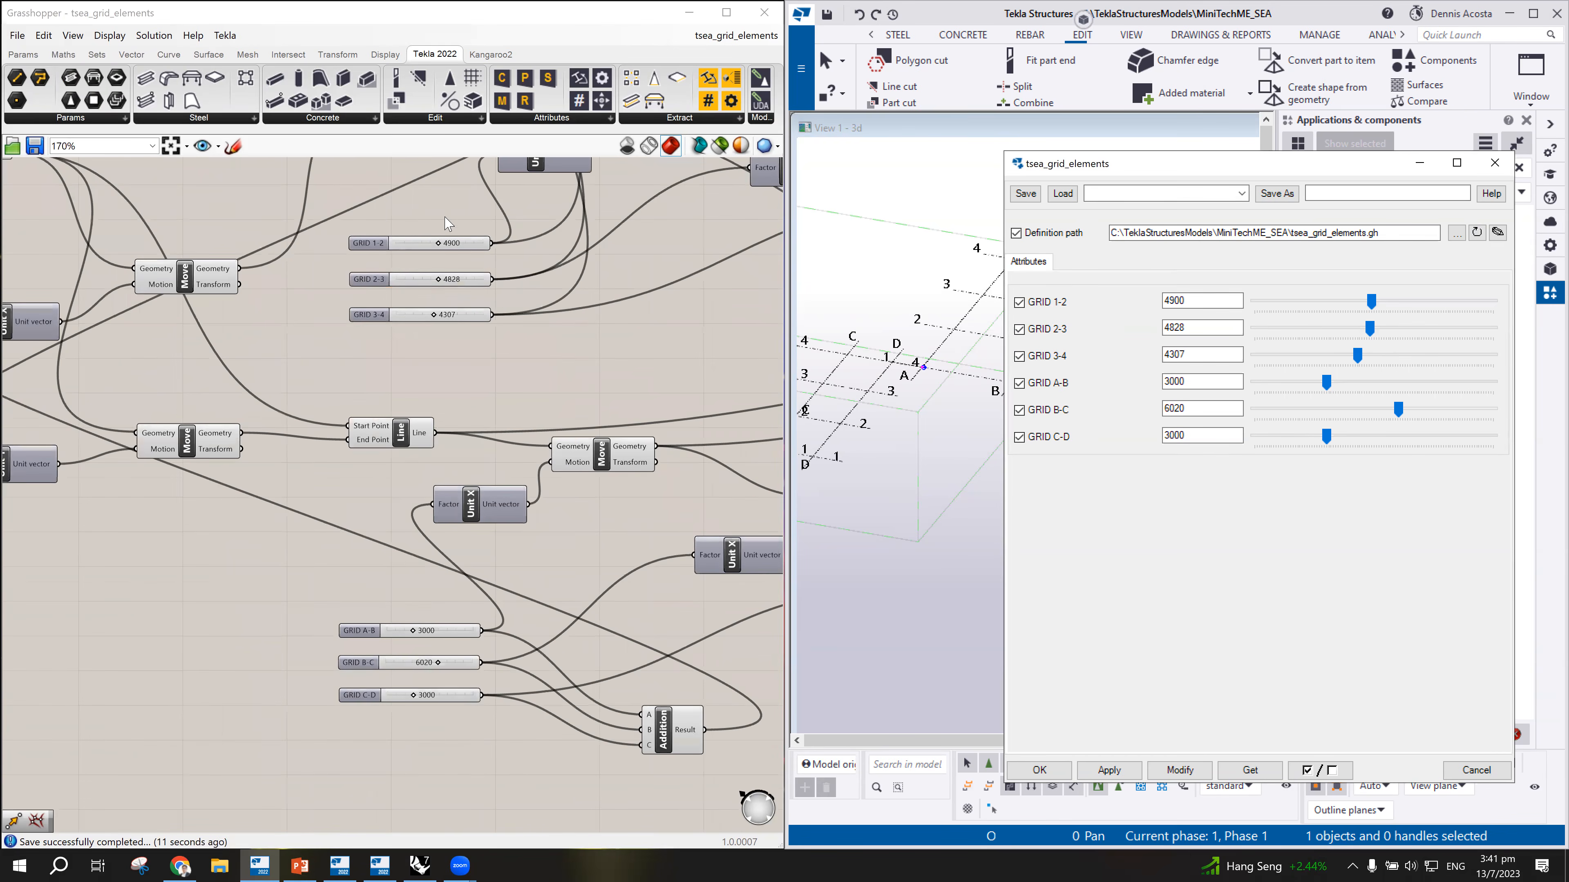
drag(463, 216, 331, 373)
right_click(475, 262)
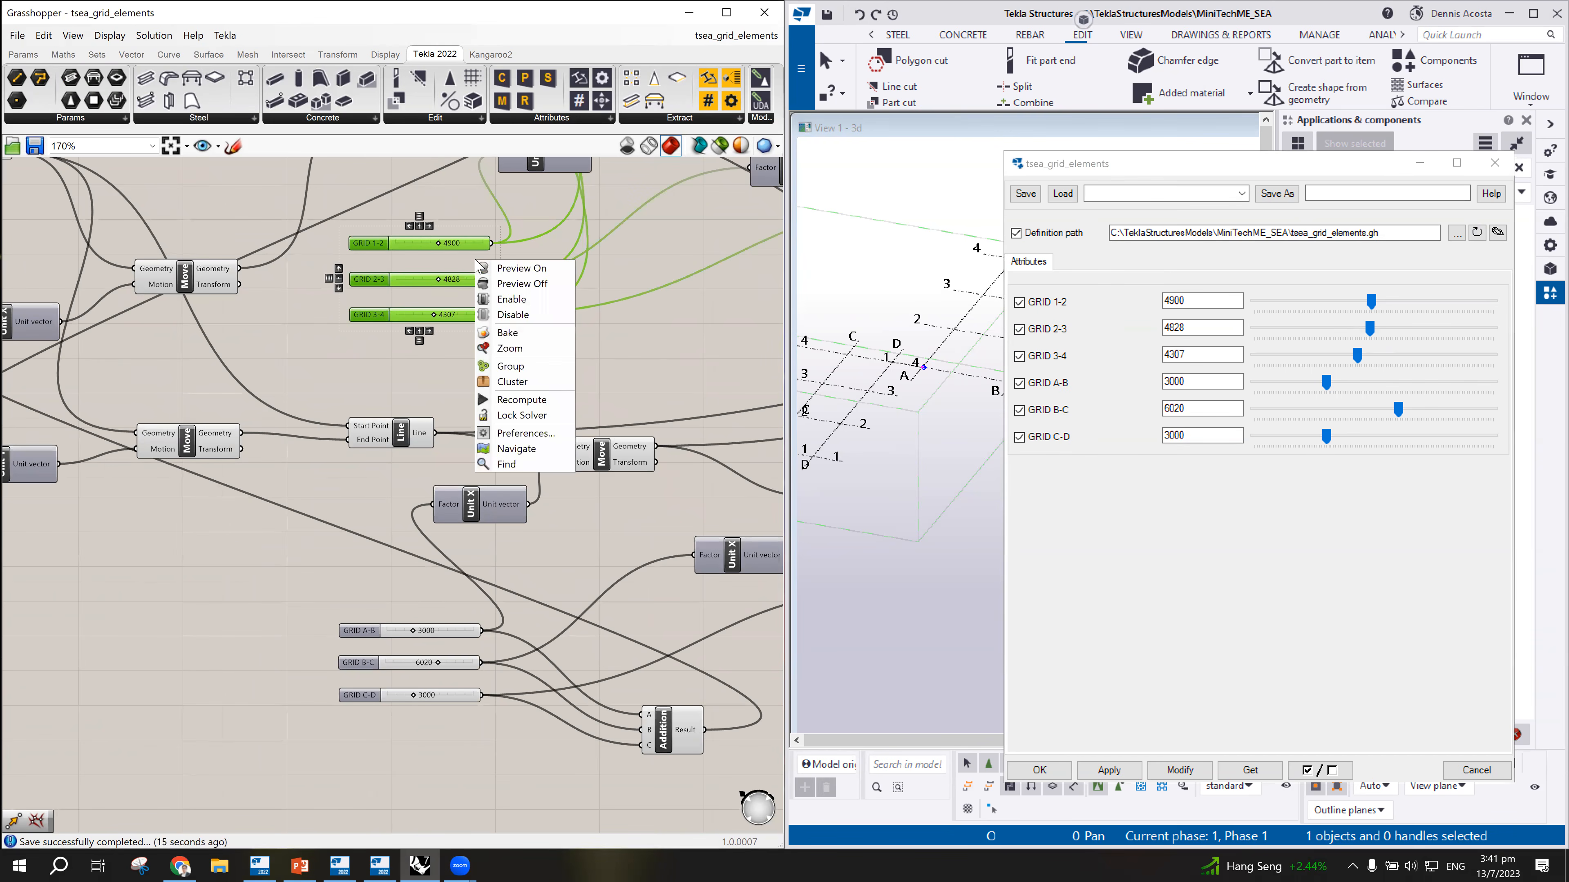
drag(467, 190, 415, 357)
right_click(529, 345)
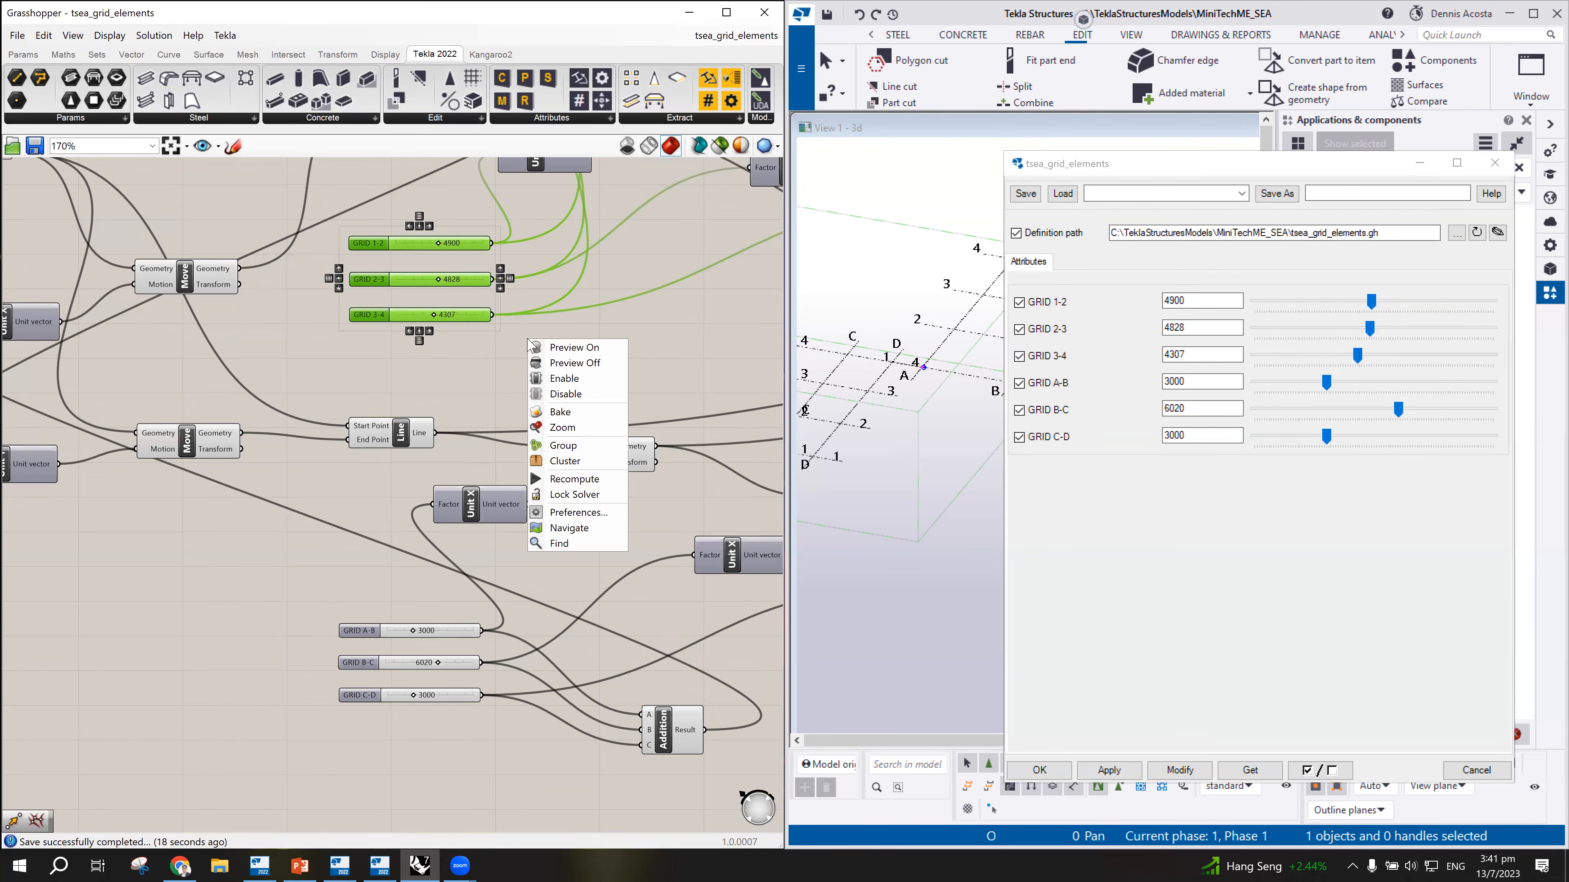
click(578, 449)
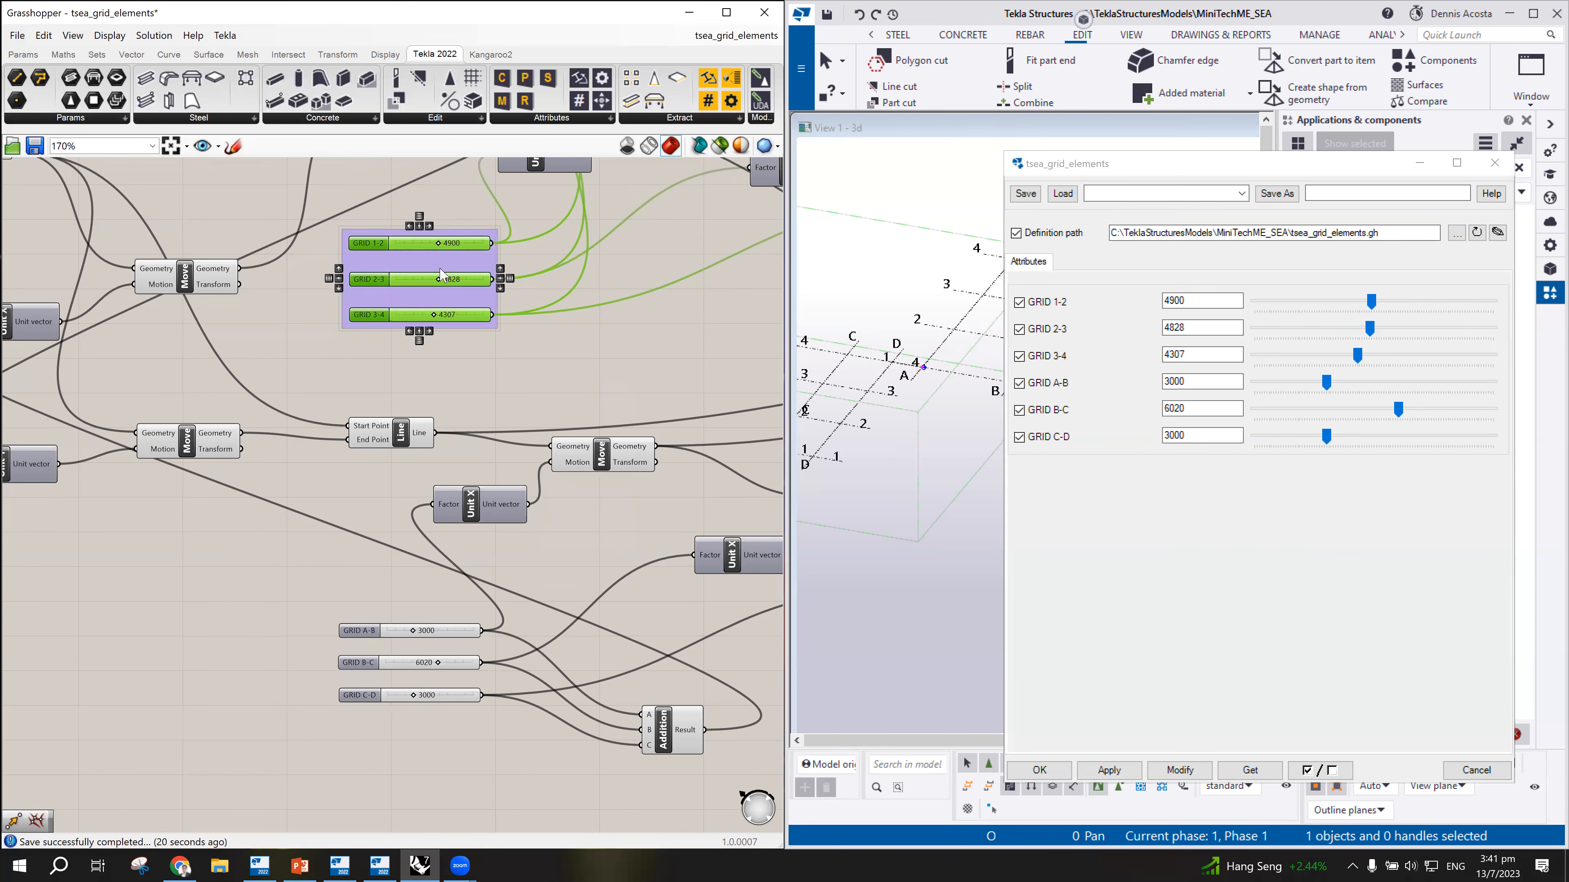
Step: Name the numbered-grid slider group "g: Y DIRECTION" and copy that name for reuse
right_click(442, 260)
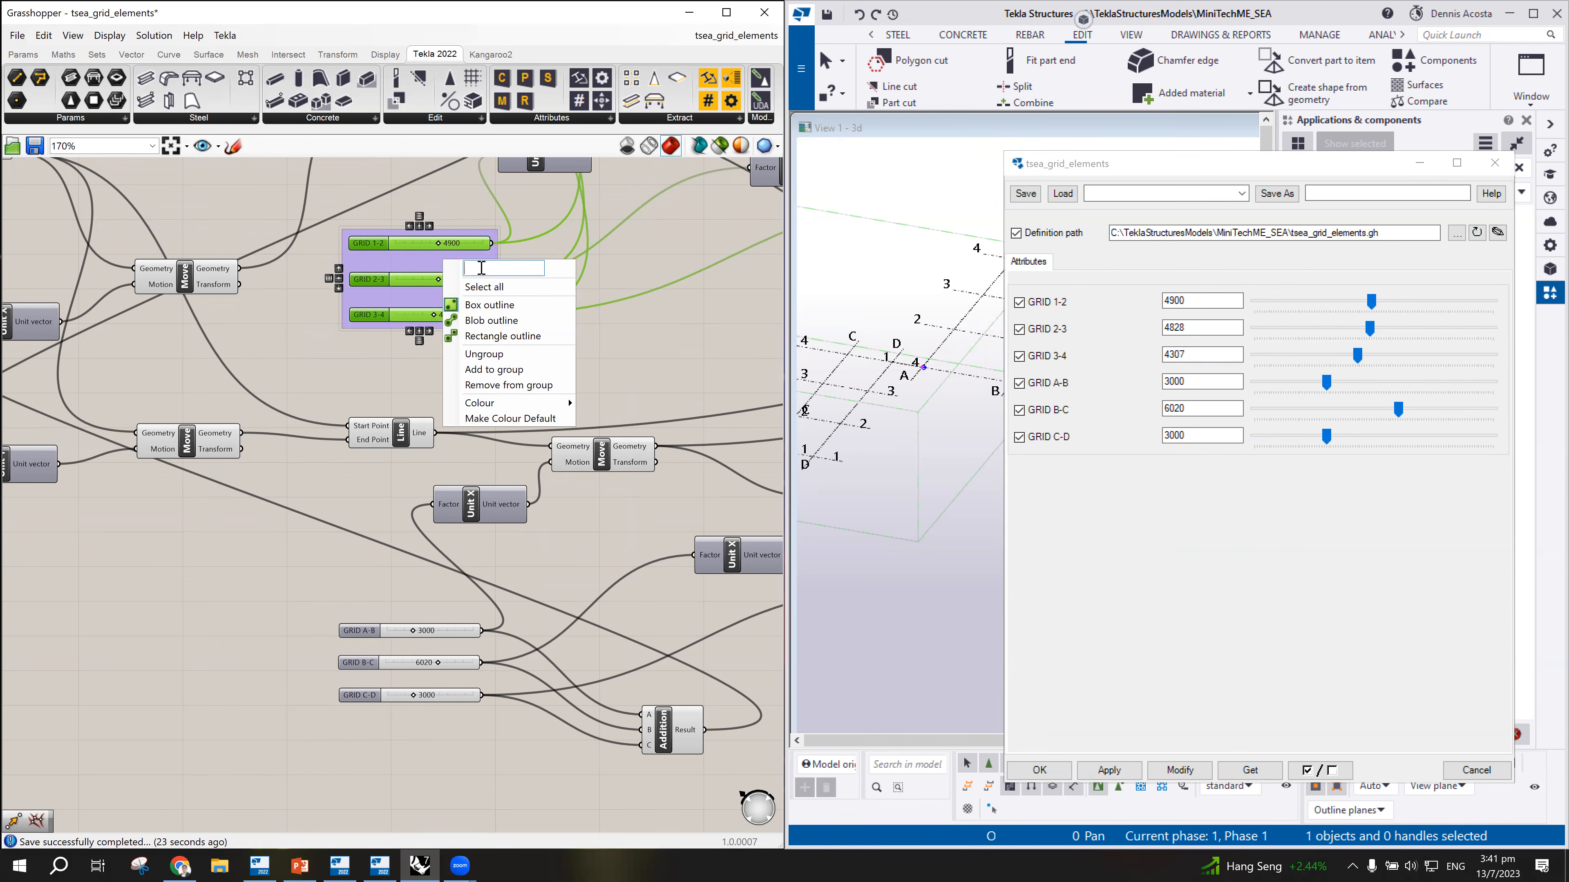
text(g: Y DIRECTION)
drag(535, 272, 391, 291)
key(ctrl+c)
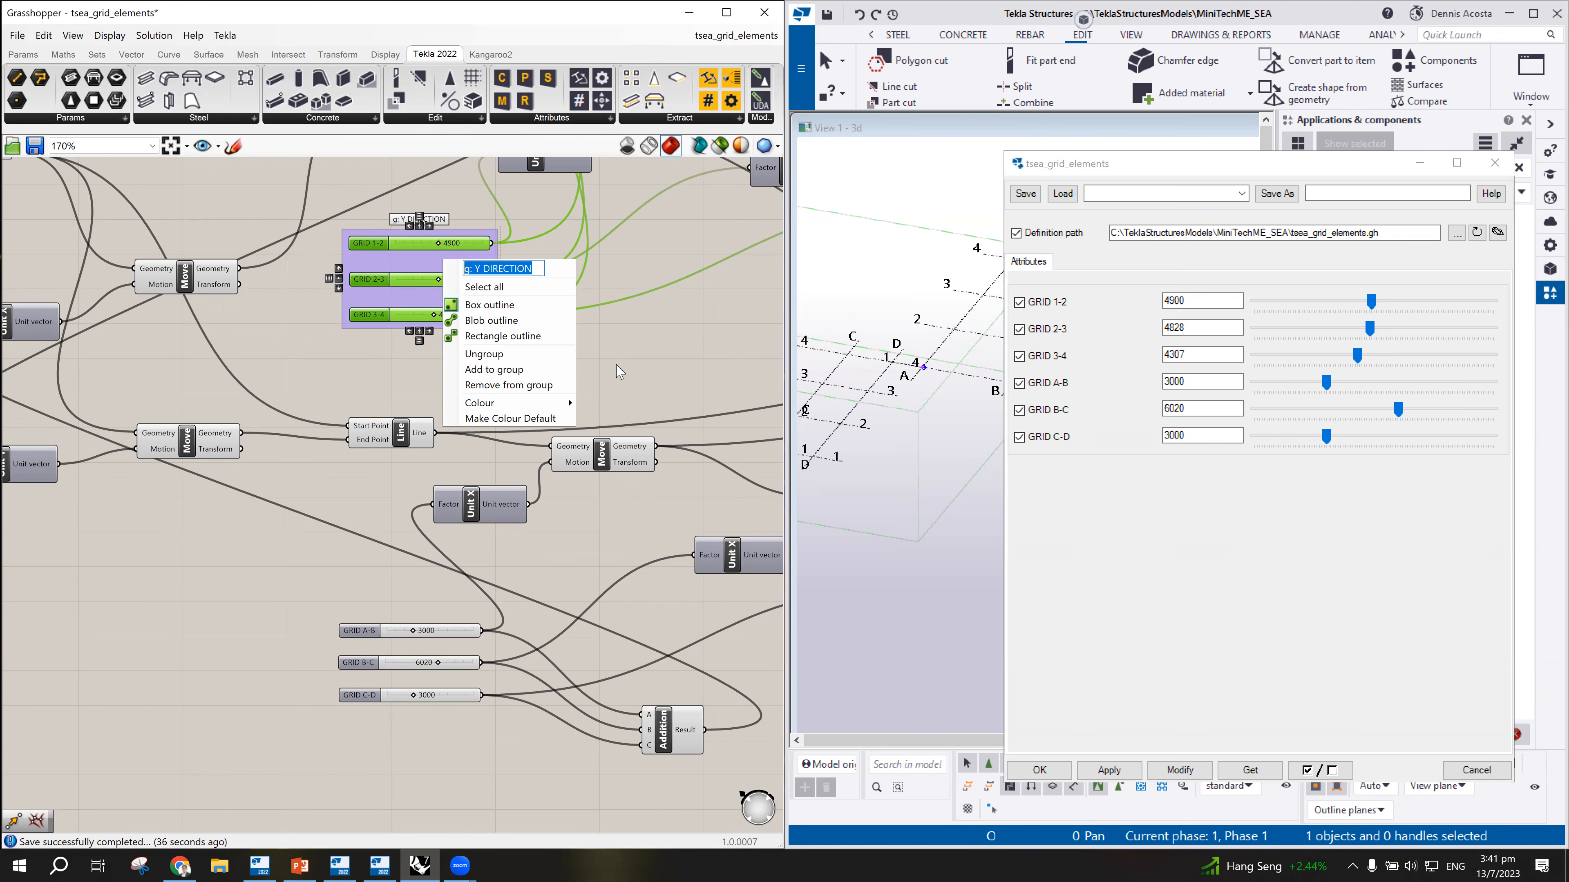
click(630, 359)
Step: Group the GRID A-B, GRID B-C and GRID C-D sliders on the Grasshopper canvas
drag(453, 597, 369, 762)
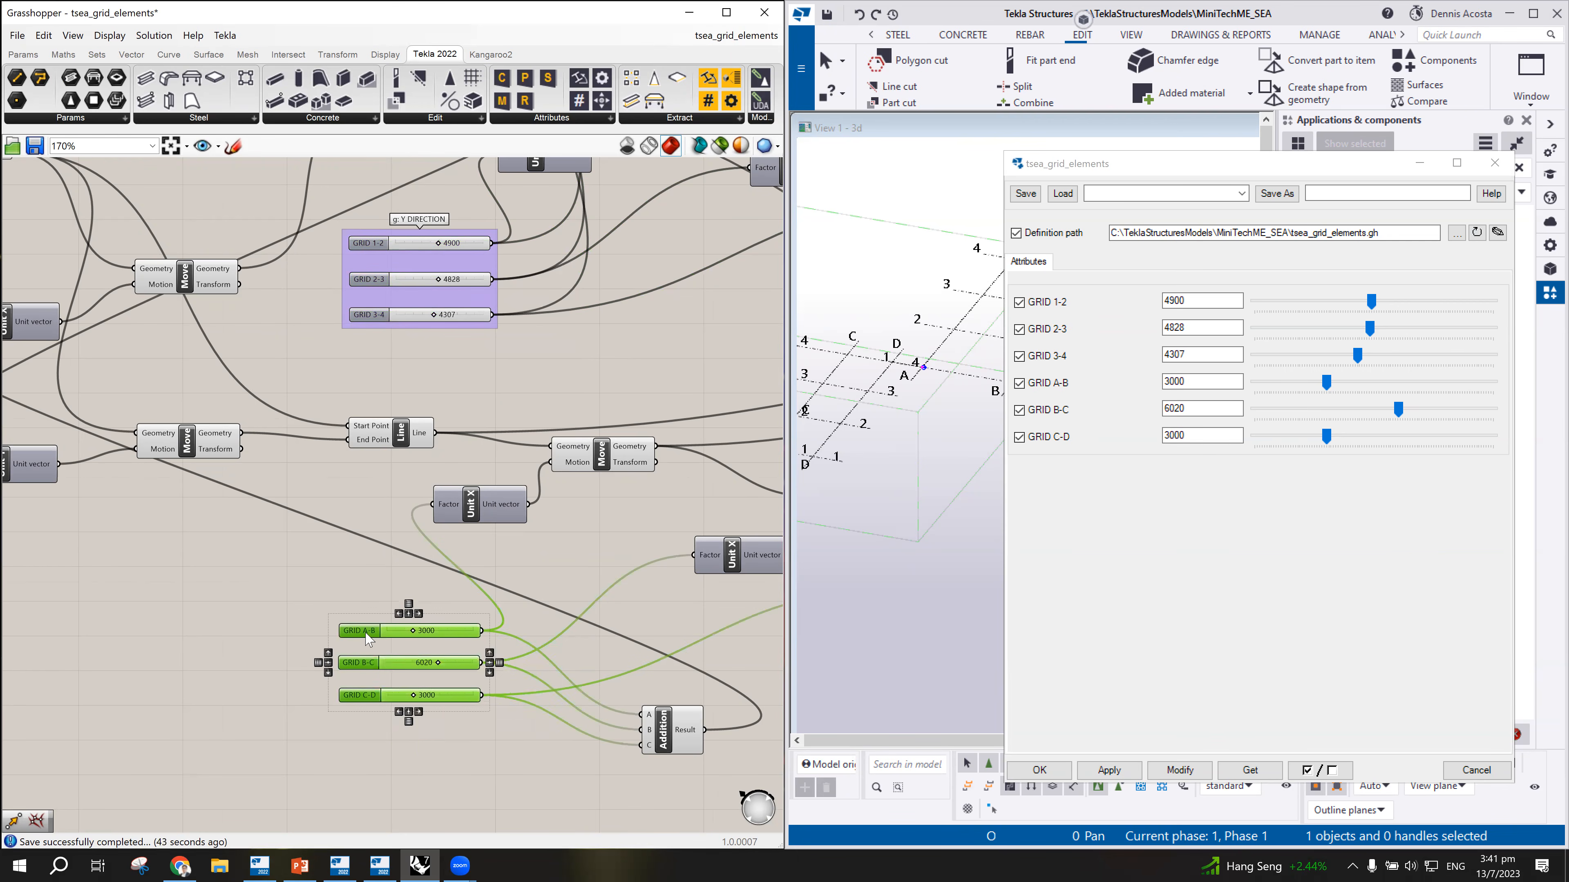
right_click(366, 634)
right_click(320, 615)
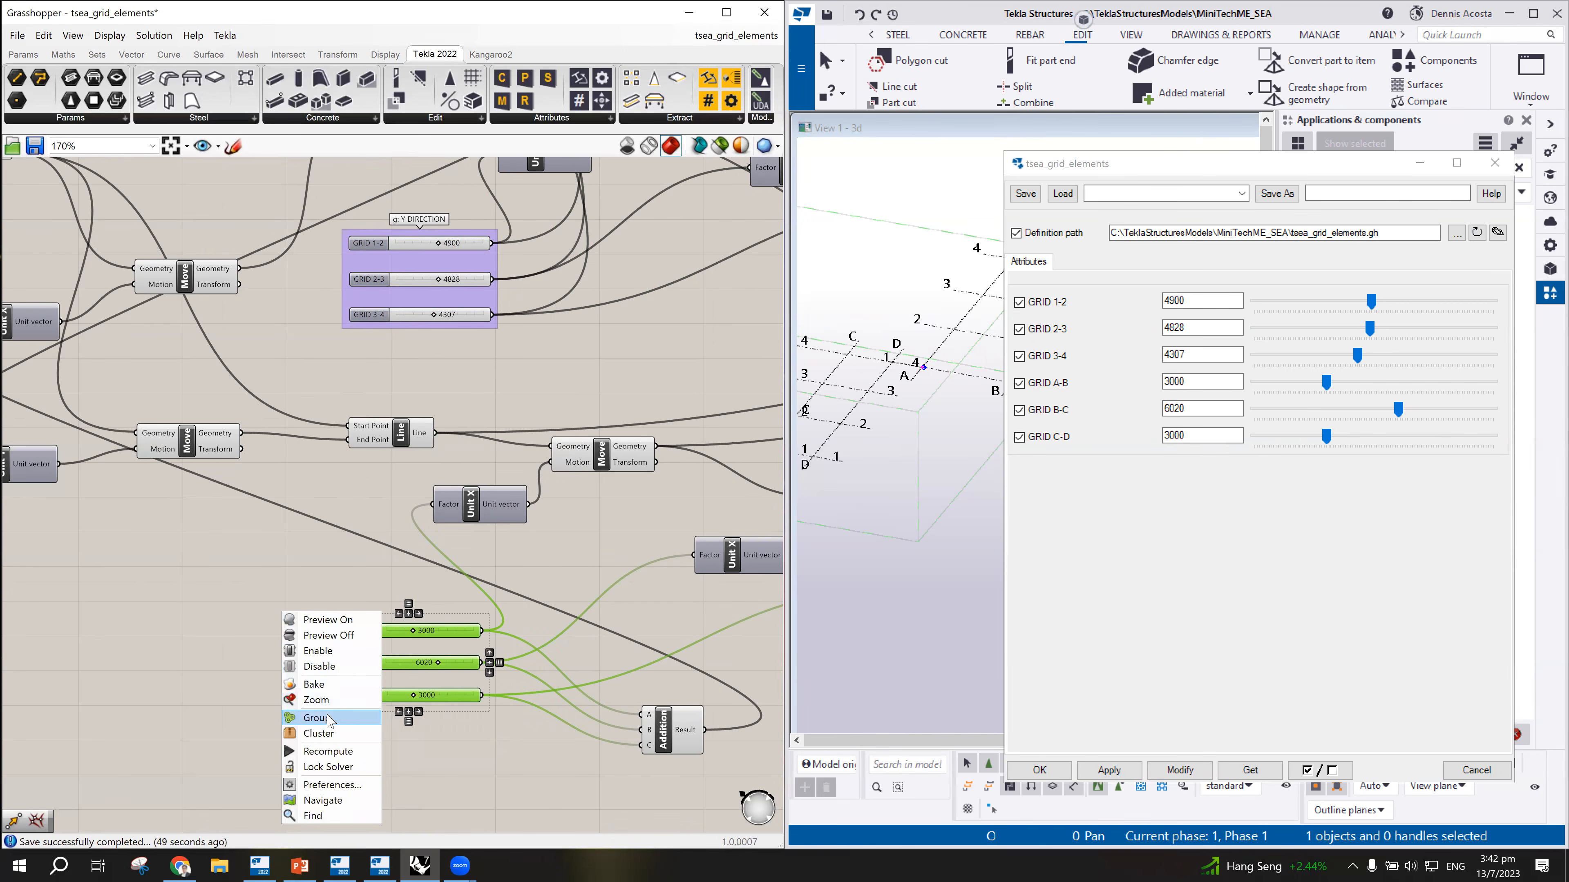
click(349, 721)
Step: Name the lettered-grid slider group "g: X DIRECTION", reusing the copied group name
right_click(348, 645)
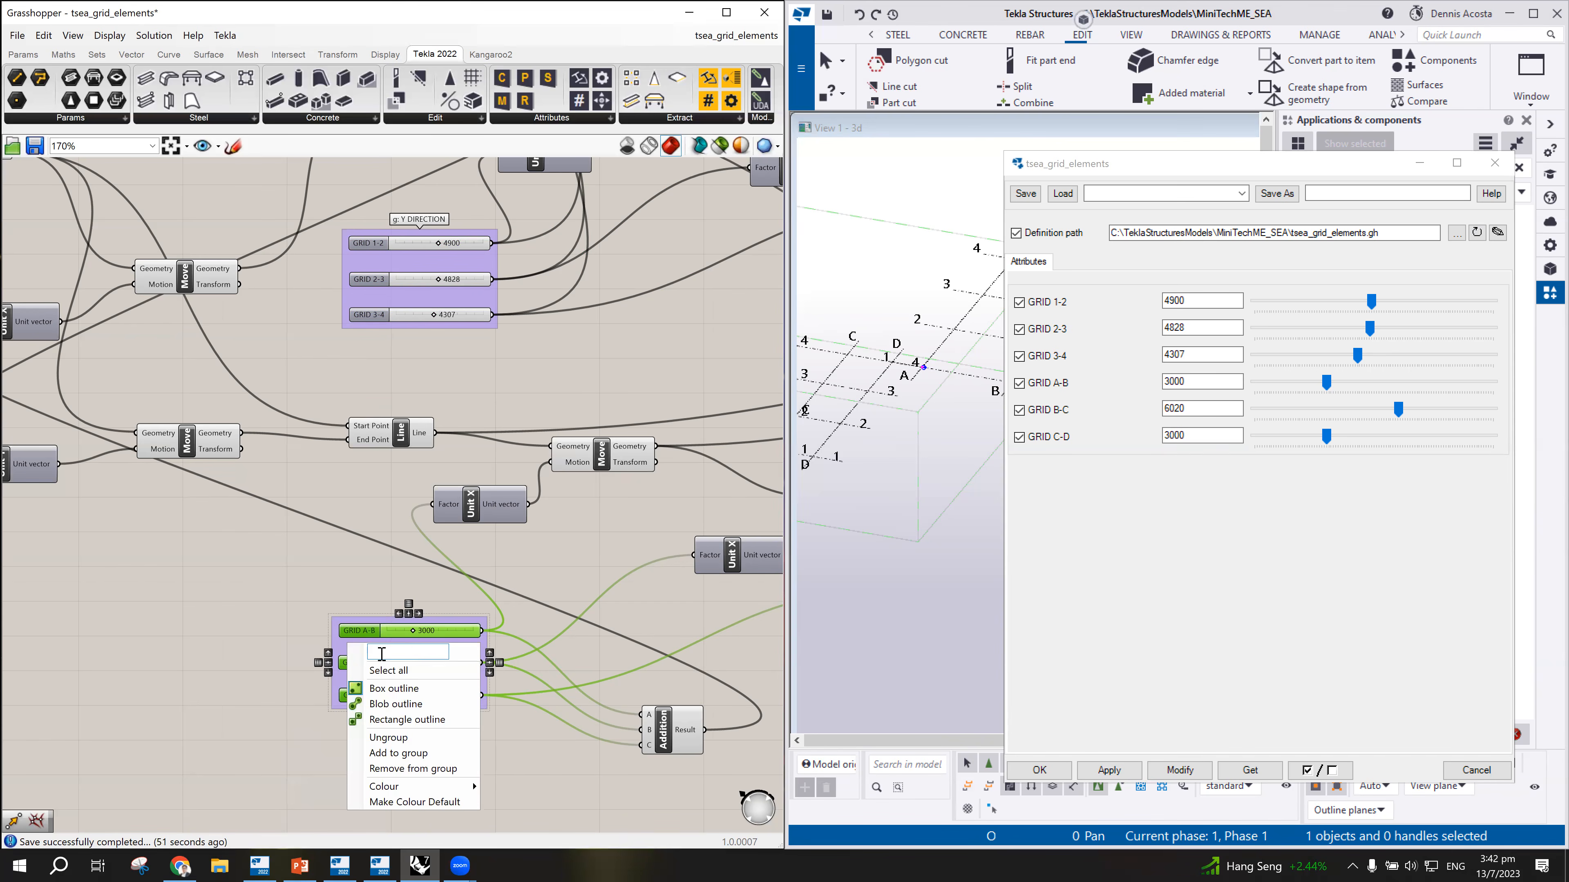
key(ctrl+v)
text(X)
key(Return)
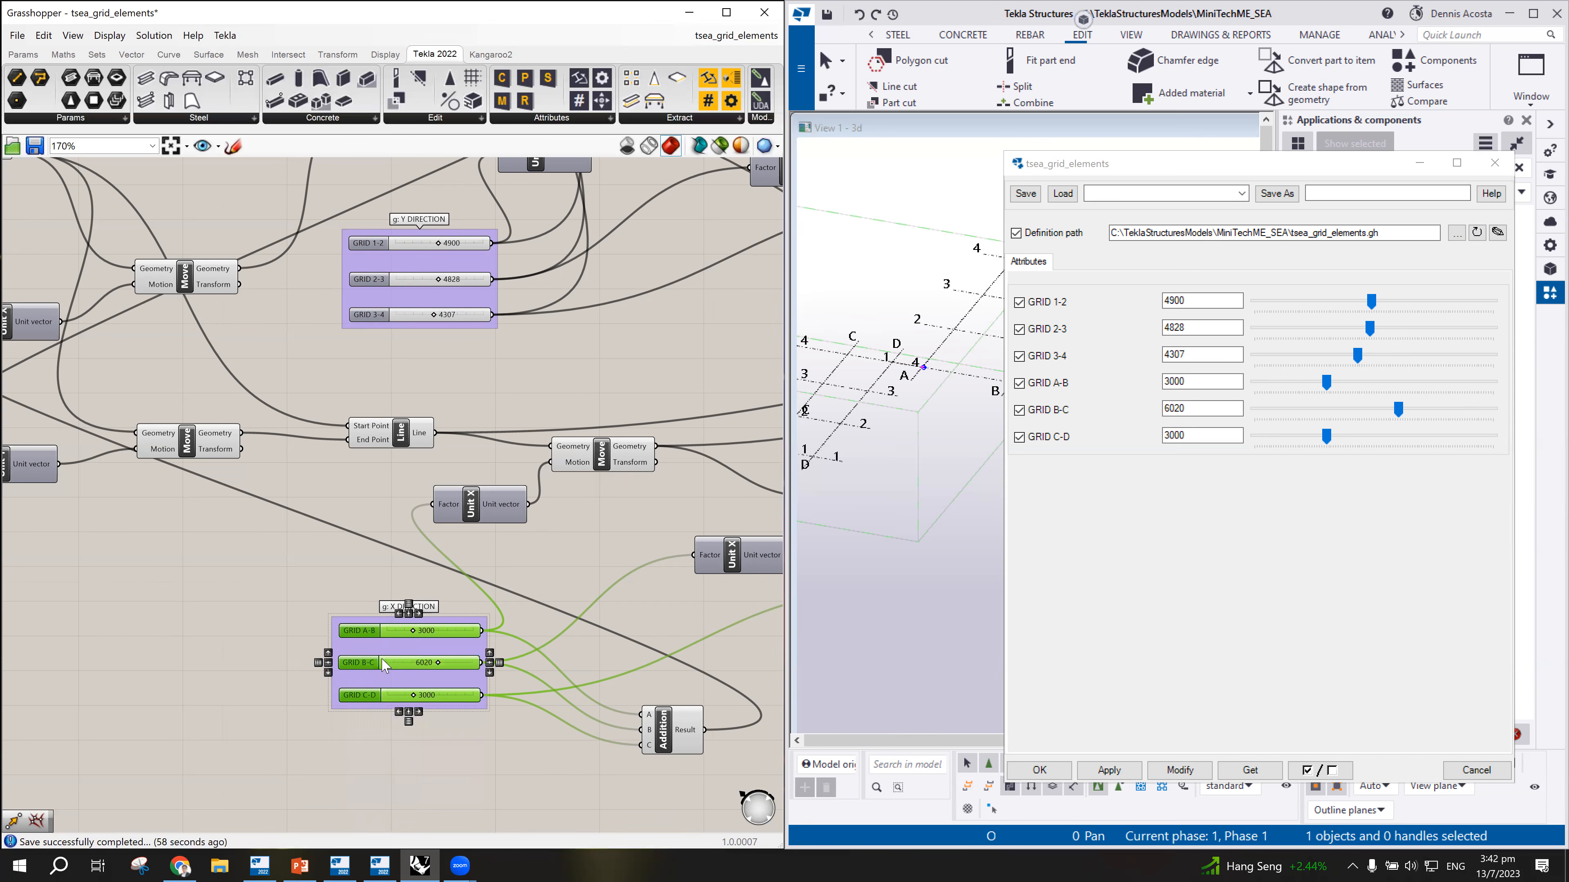
click(226, 555)
Step: Save the definition with its slider groups and reload it in the Tekla component dialog
click(17, 35)
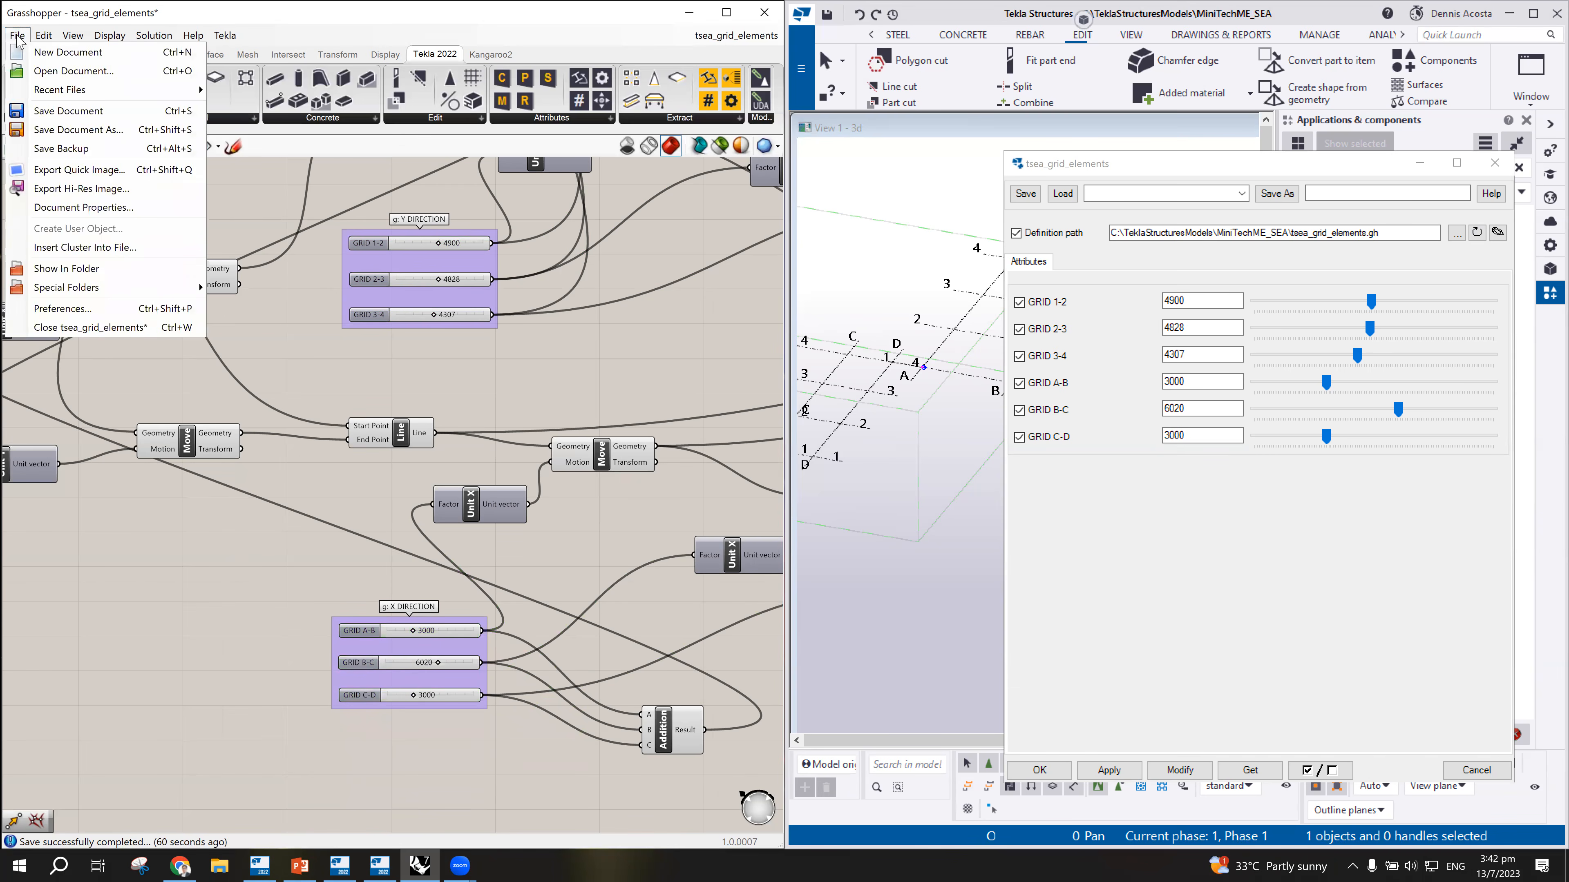
click(59, 112)
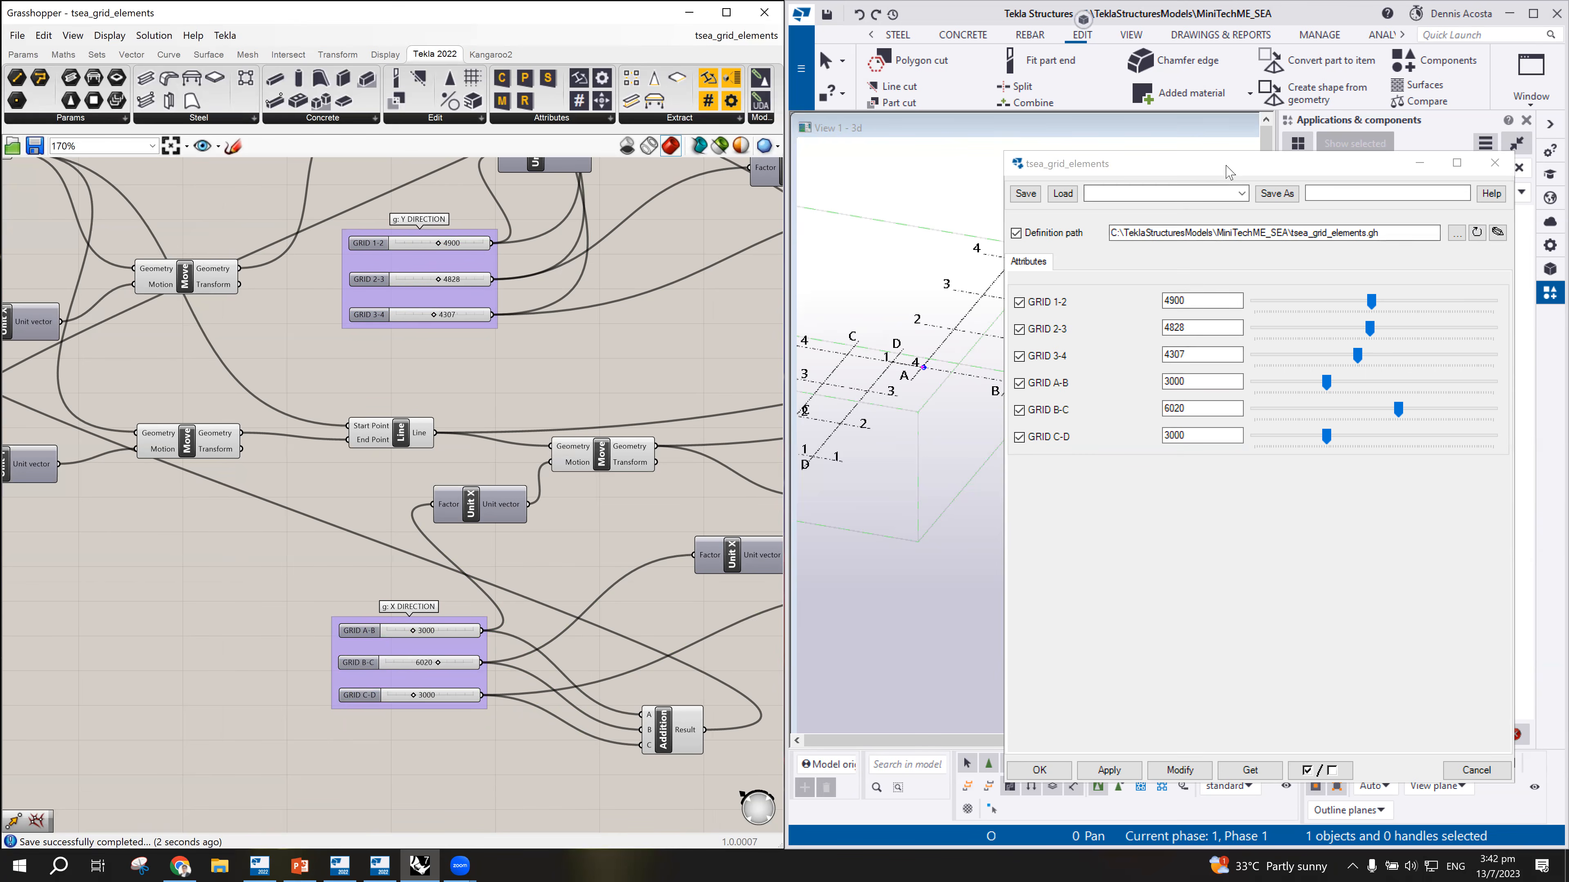
click(1248, 172)
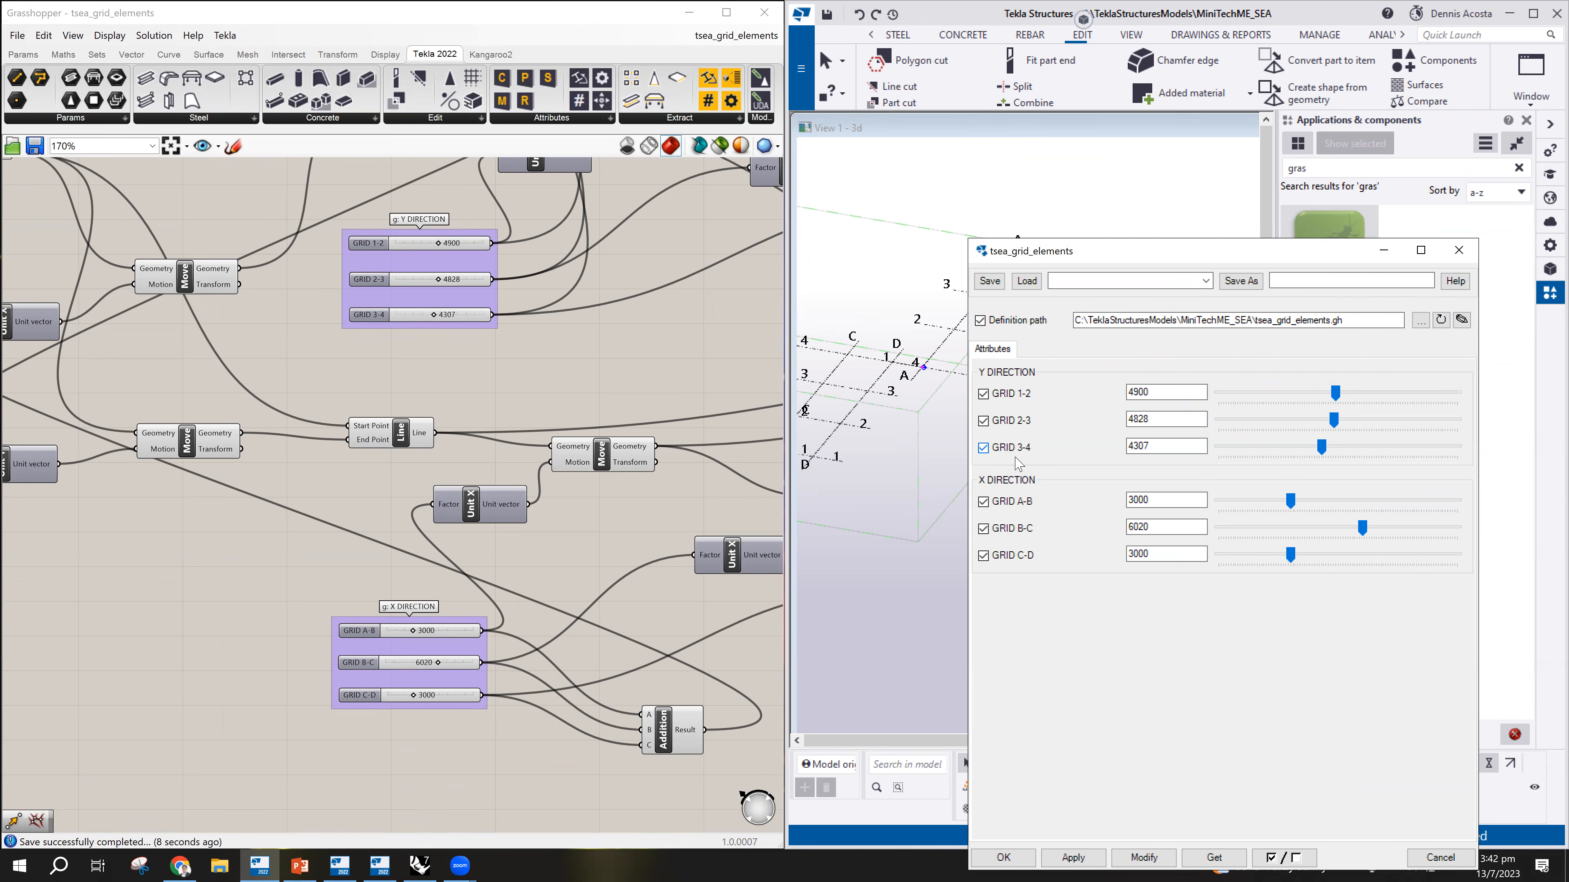
Step: Uncover the model view and set the component's GRID 1-2 to 4932, 2-3 to 3493, 3-4 to 5651, A-B to 3836 and B-C to 5445
drag(1143, 251, 505, 187)
scroll(940, 364, down, 4)
scroll(966, 364, up, 4)
scroll(1088, 370, down, 2)
scroll(1088, 373, up, 2)
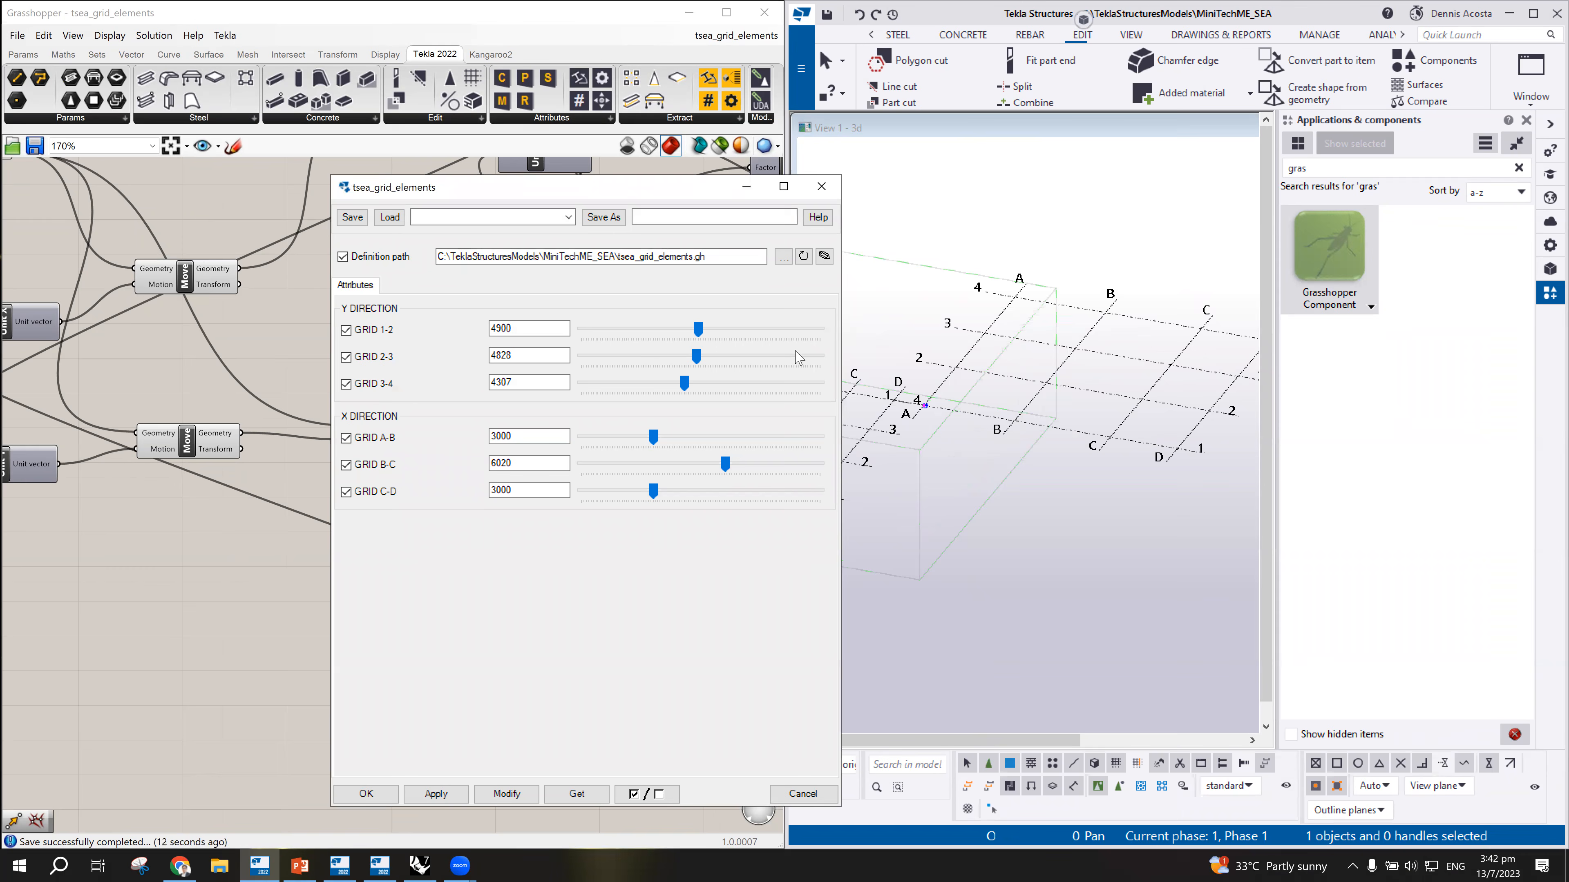
drag(697, 329, 716, 385)
drag(653, 437, 687, 447)
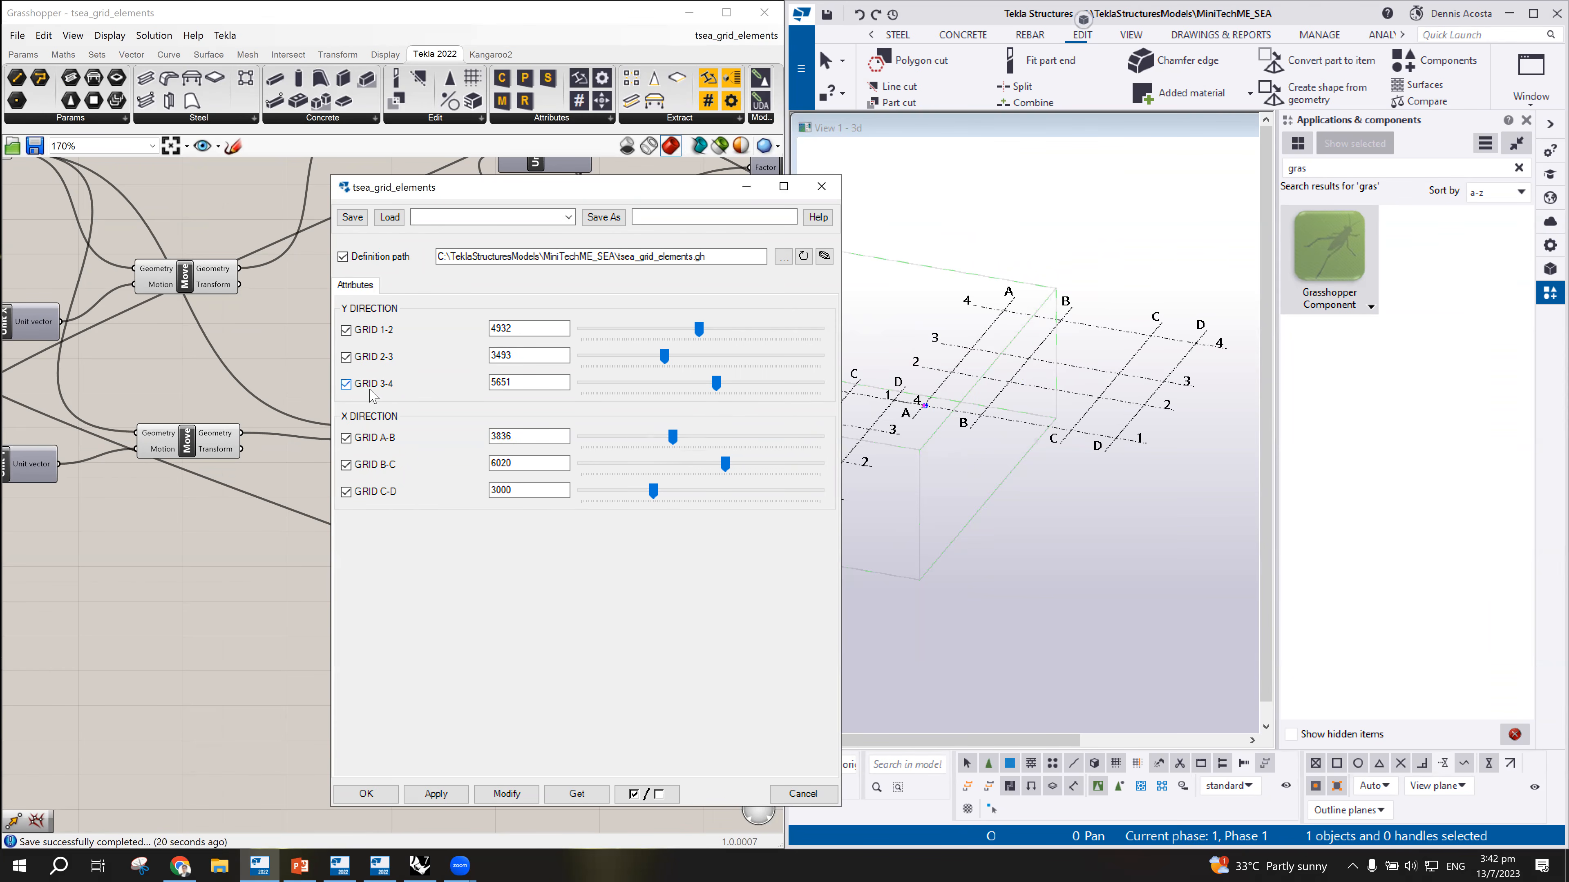
mouse_move(726, 465)
mouse_down()
mouse_move(691, 464)
mouse_move(713, 466)
mouse_up()
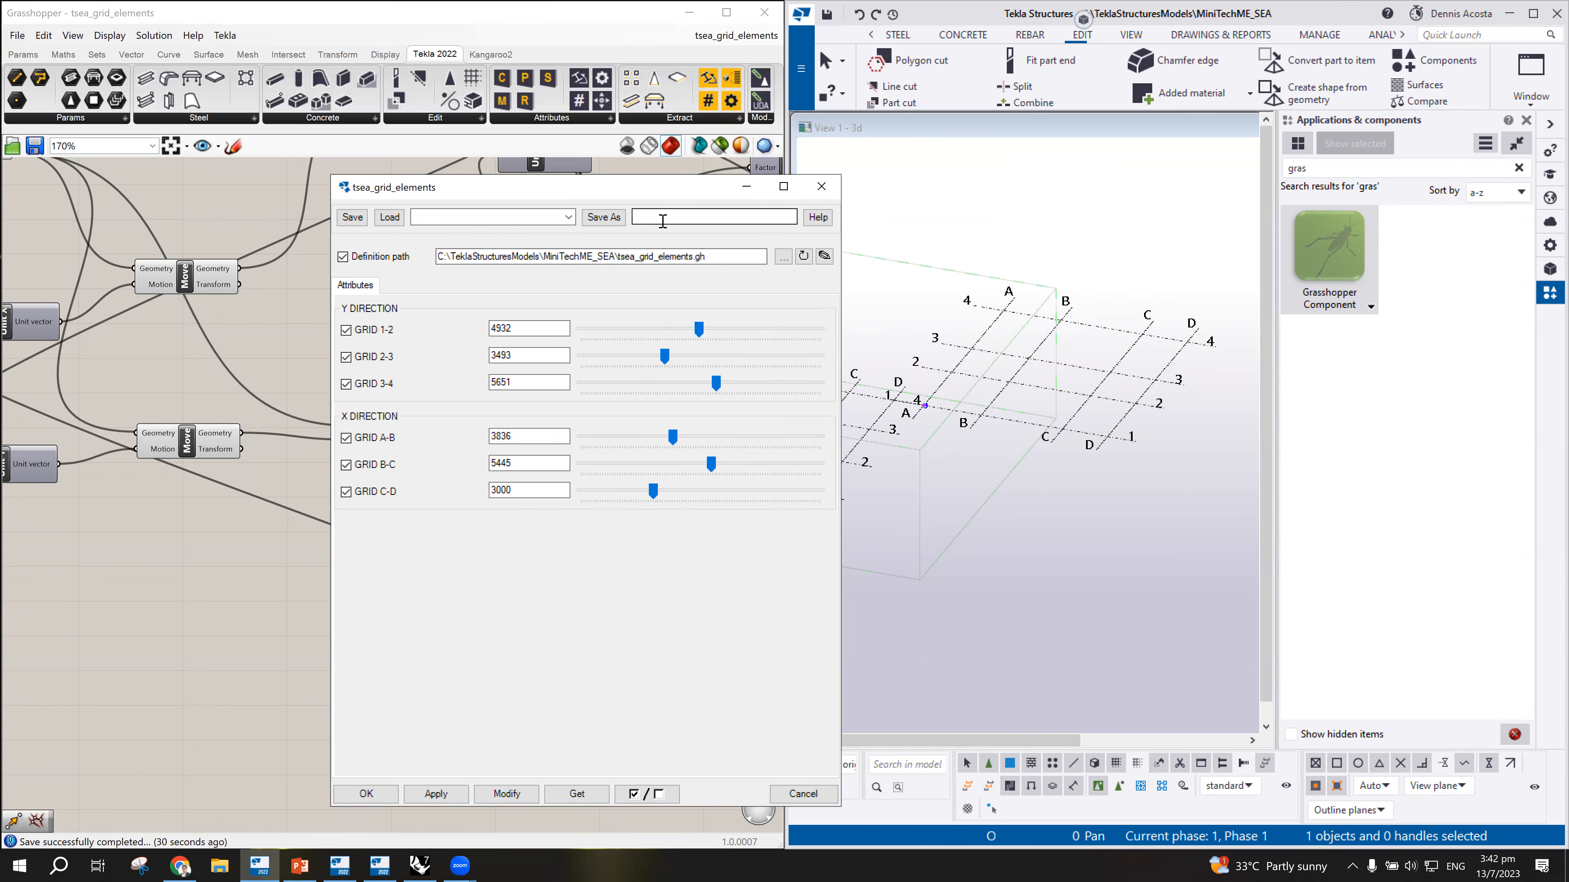
Step: Close the component dialog and the Applications & components pane, leaving the whole grid in the 3D view
click(821, 189)
scroll(1086, 414, down, 5)
scroll(1085, 405, up, 5)
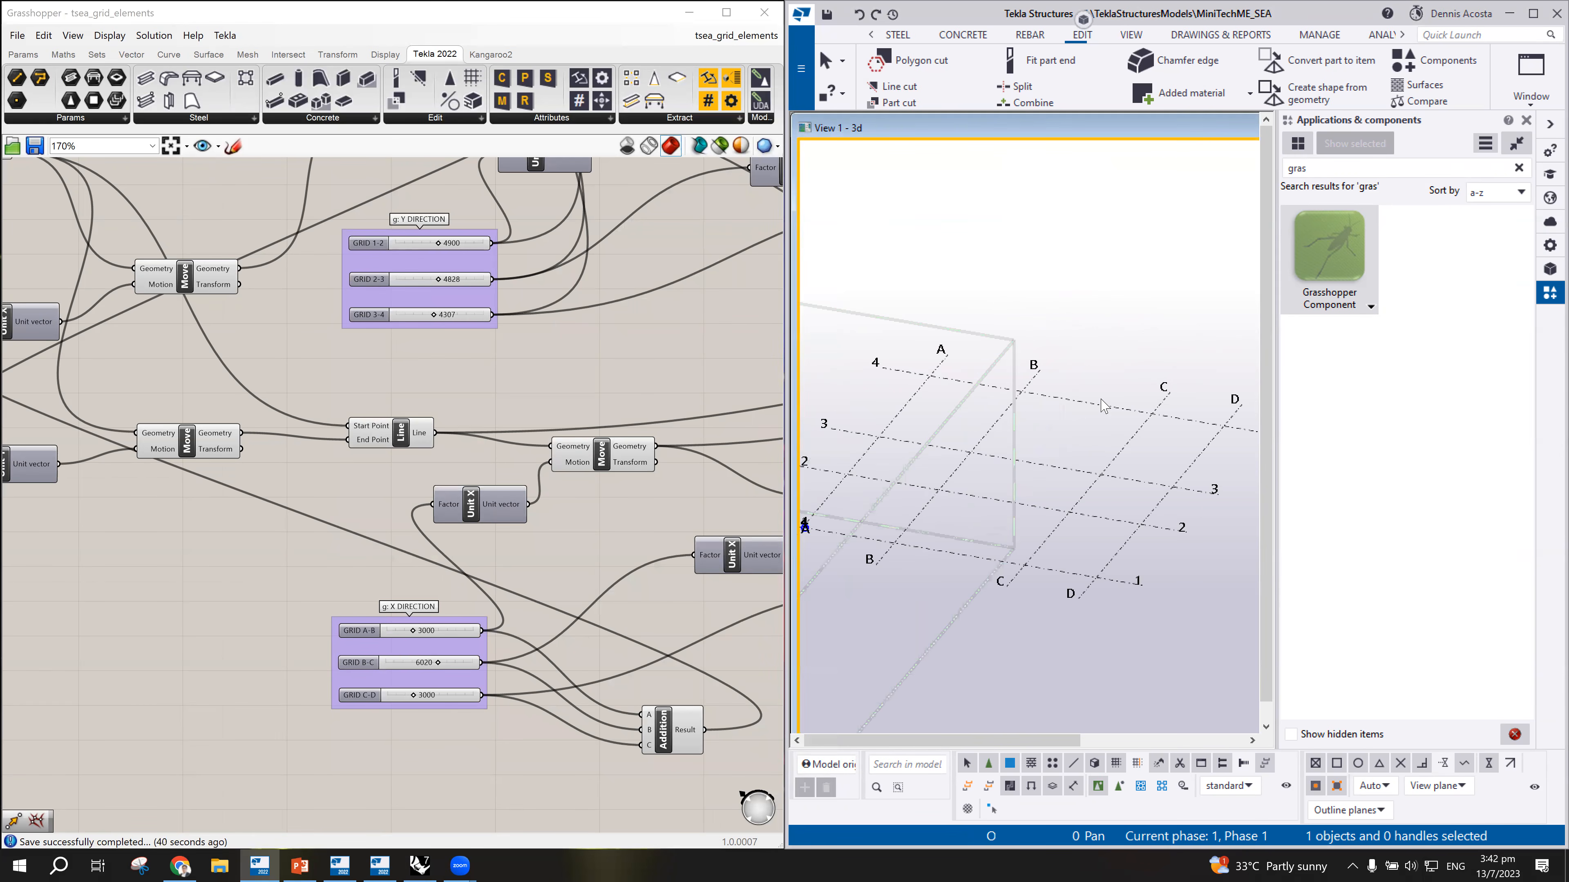
scroll(1109, 413, down, 5)
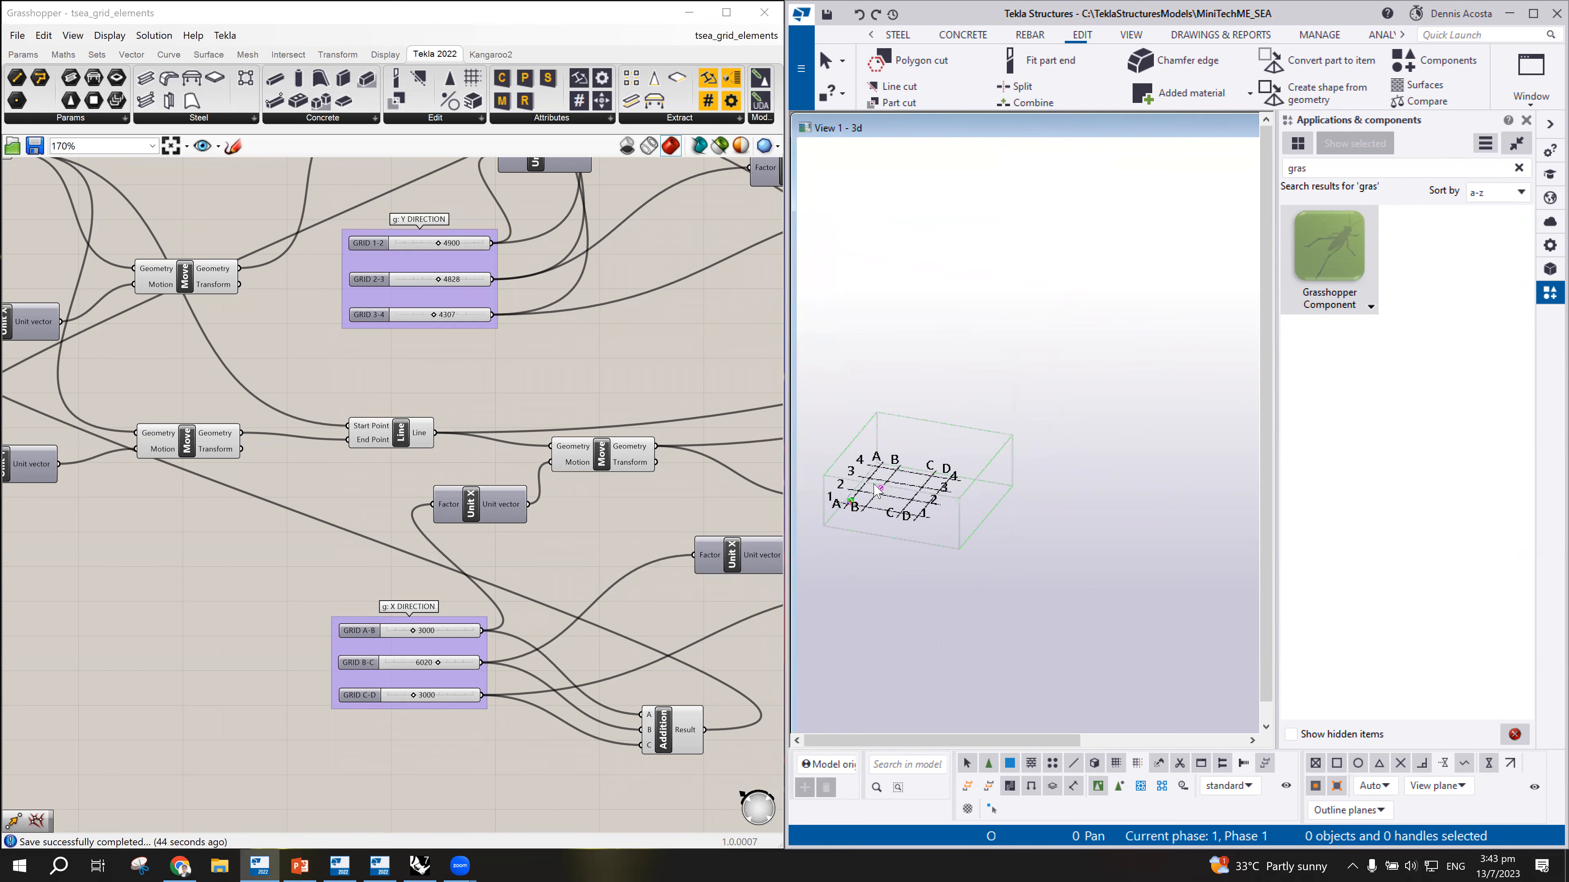
scroll(877, 490, up, 5)
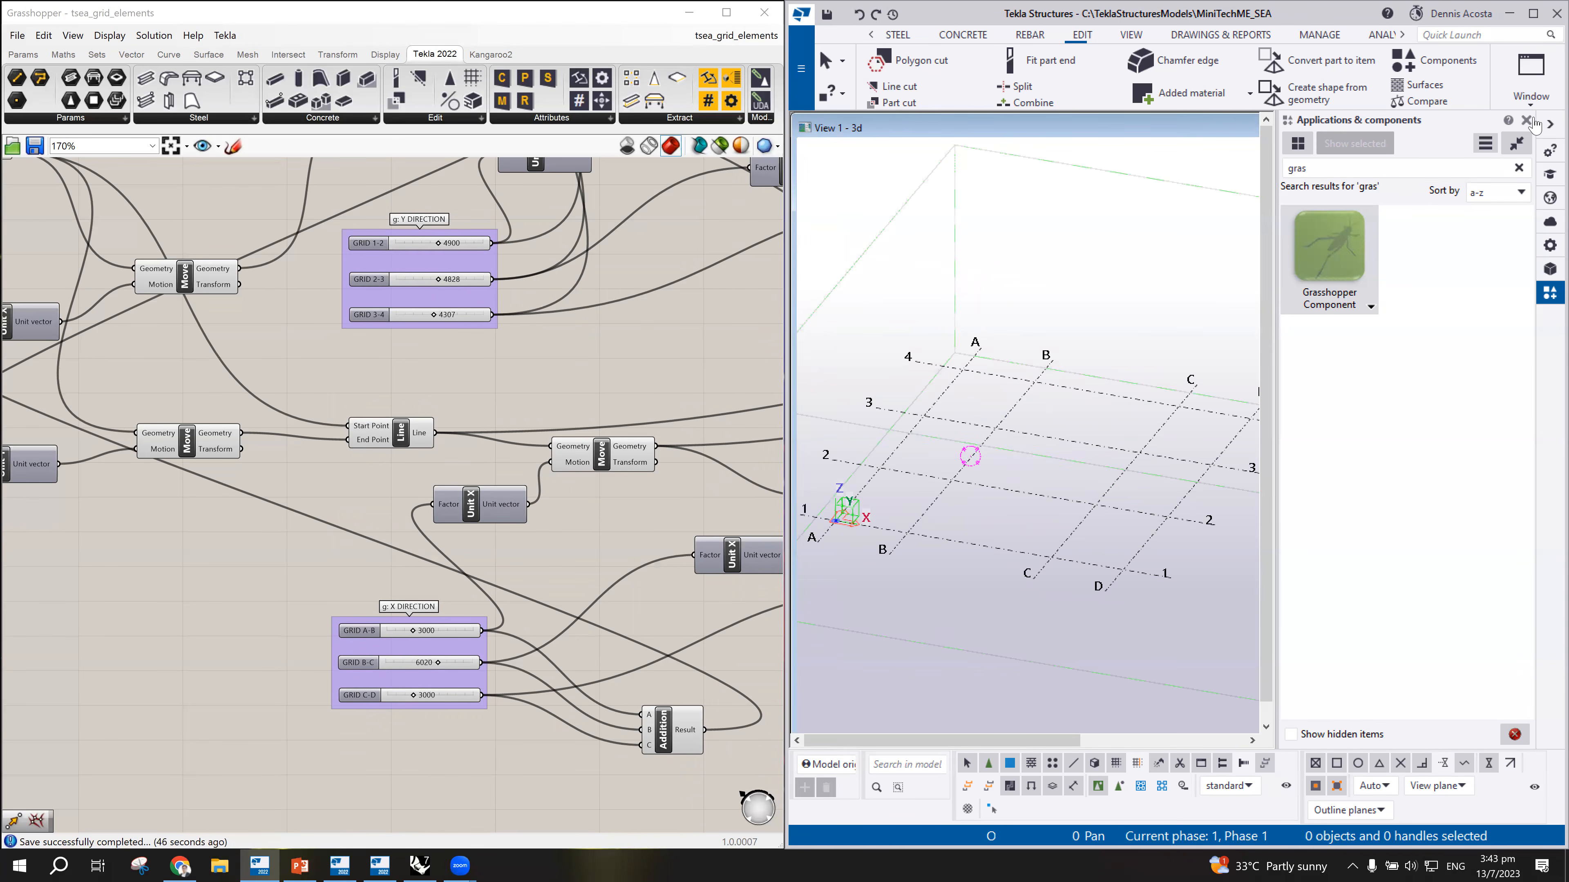
click(1527, 120)
middle_drag(1058, 433, 1138, 413)
scroll(1180, 414, up, 2)
scroll(1181, 415, down, 2)
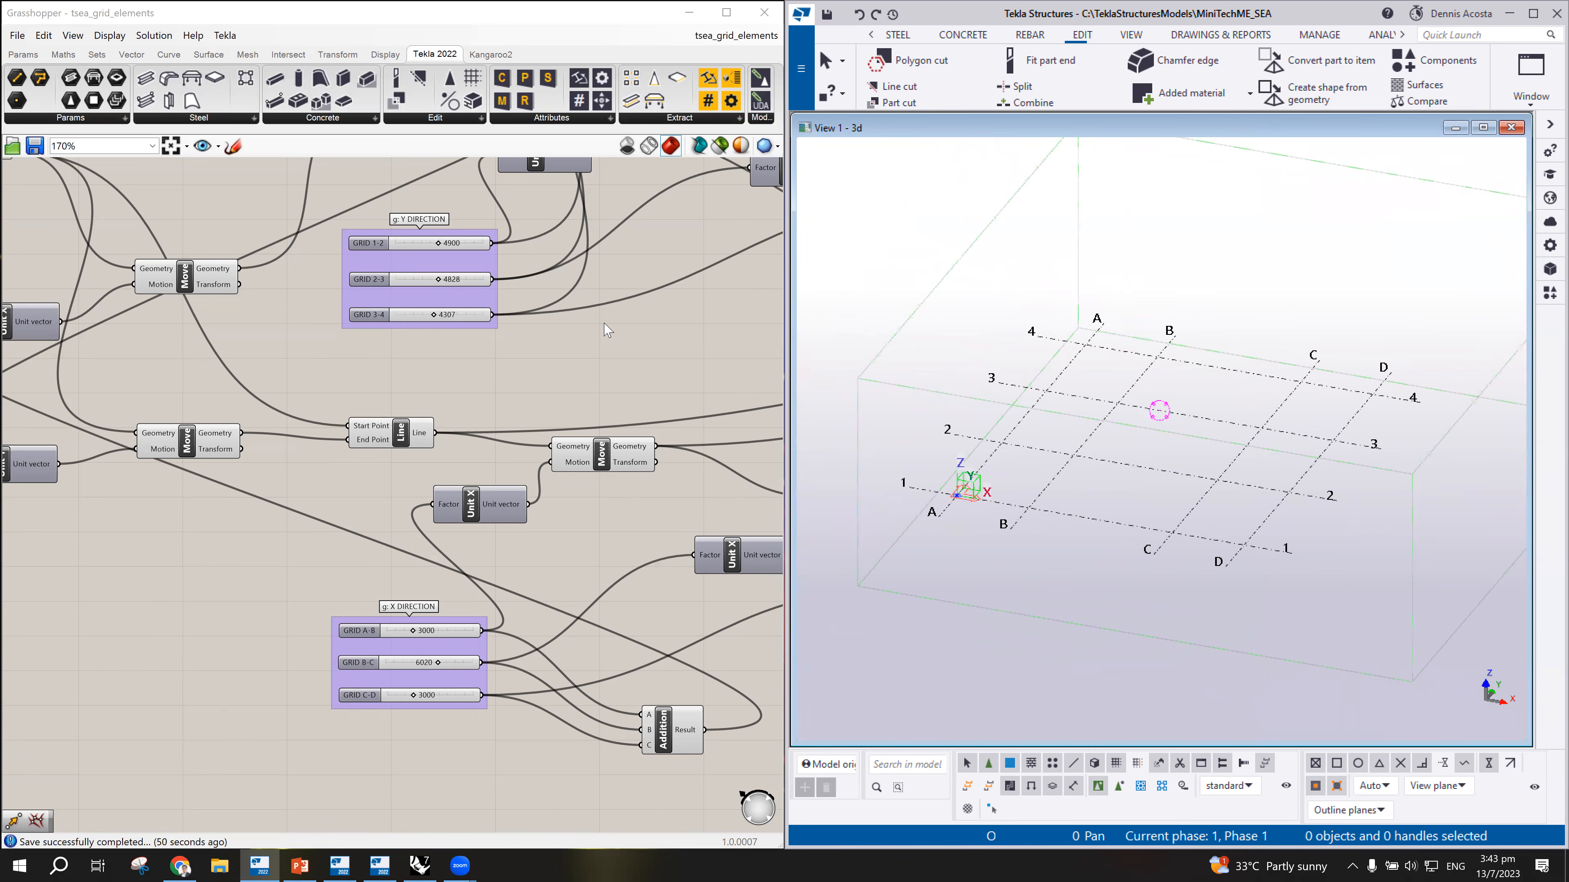
Step: Move the Grid component farther above the Multiple Curves component, and switch to Rhino to show its perspective view of the grid
scroll(626, 339, down, 8)
scroll(626, 338, up, 5)
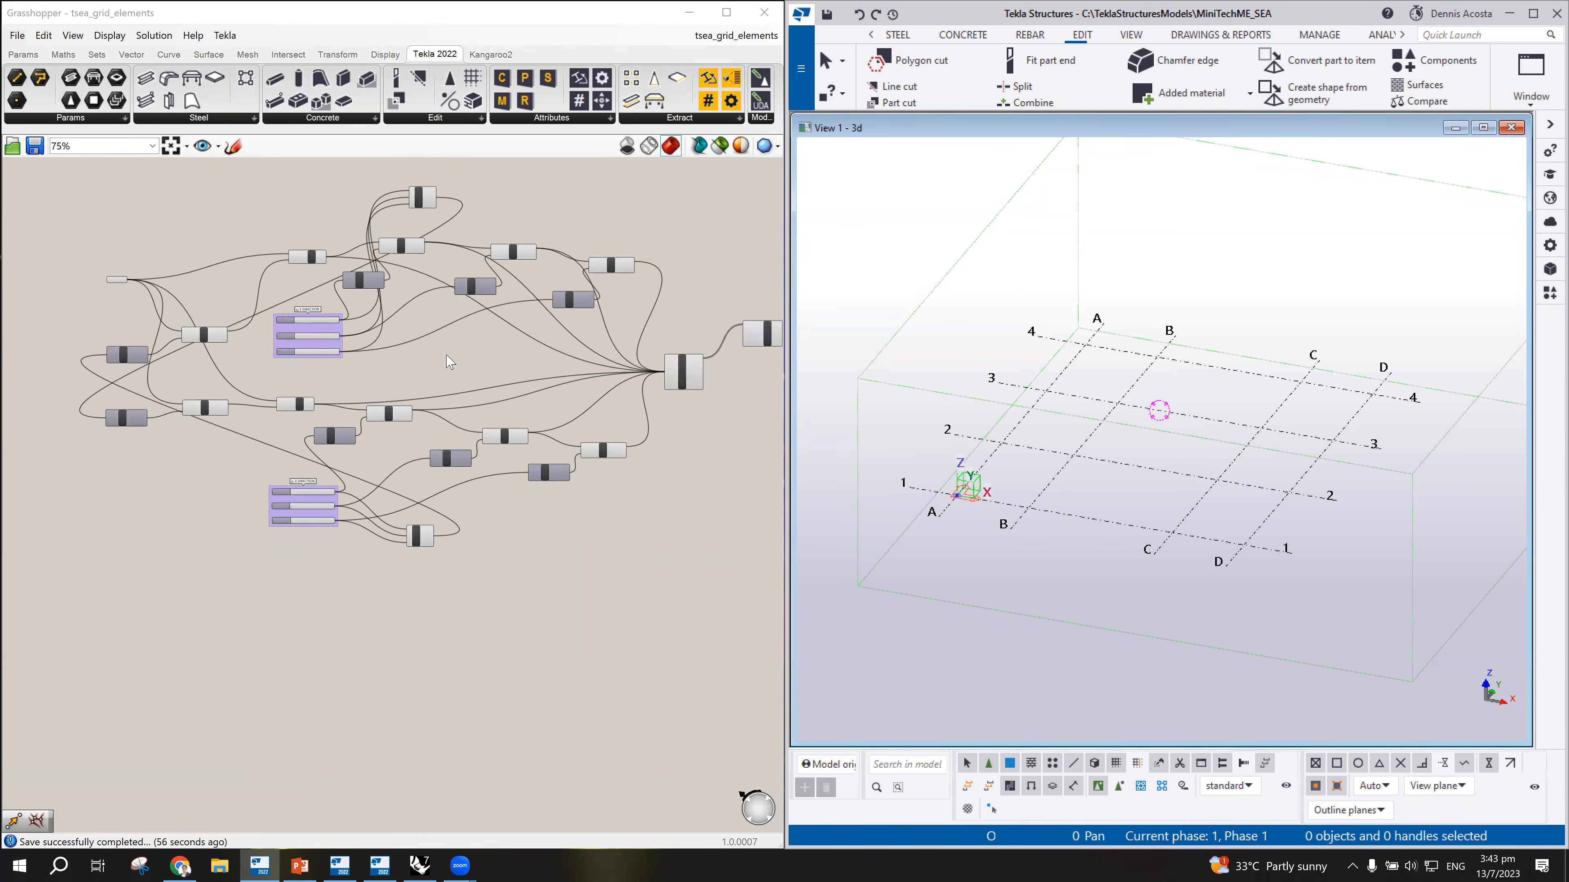
scroll(743, 366, up, 3)
right_drag(639, 265, 466, 284)
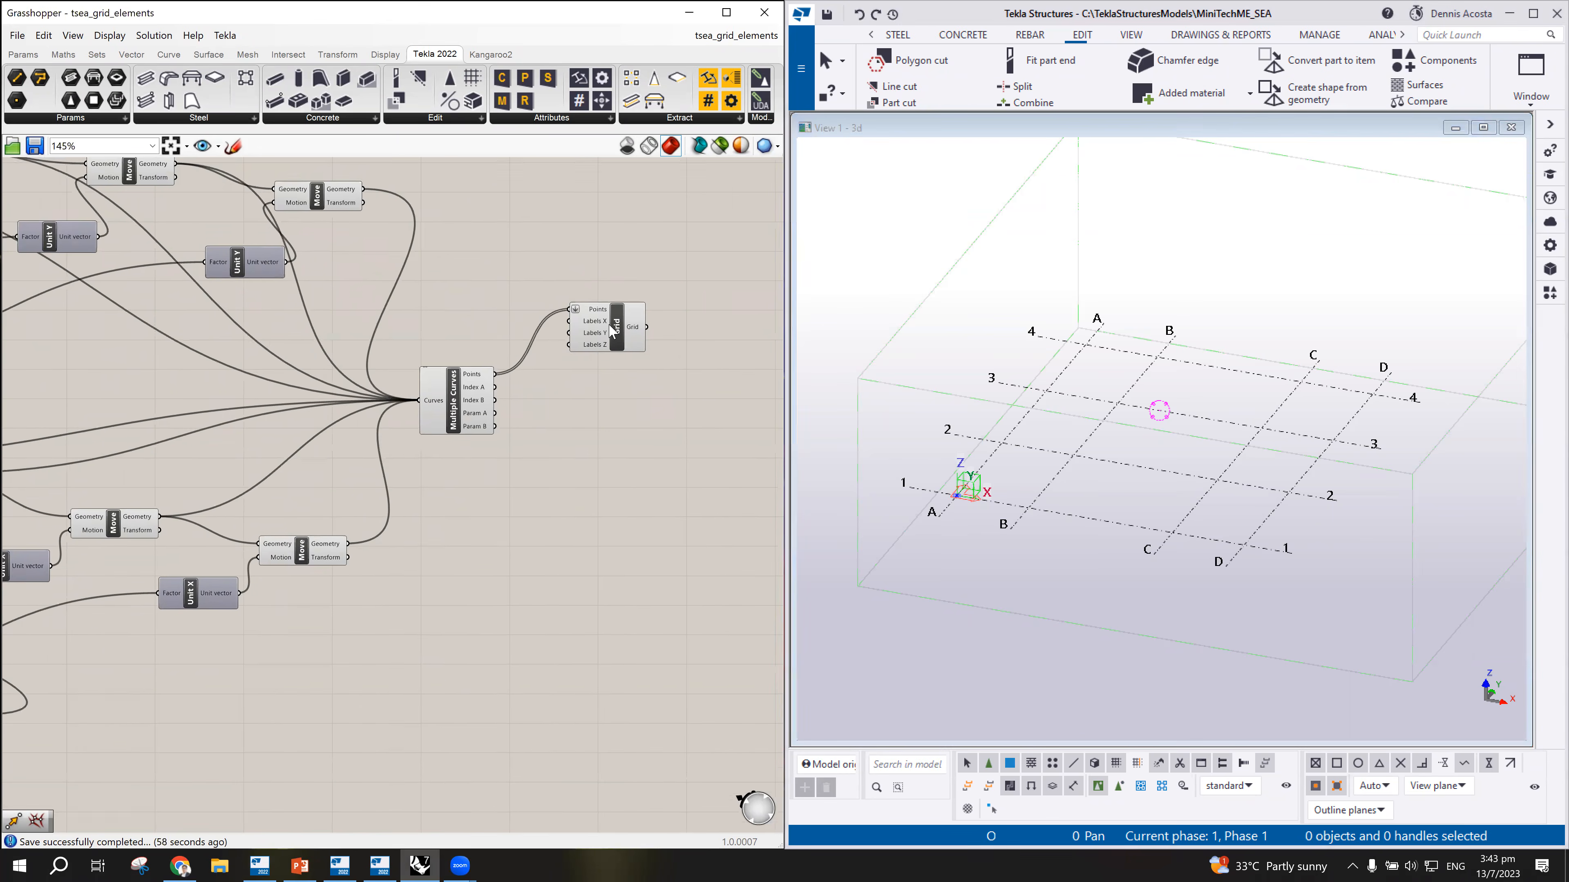
scroll(610, 332, up, 3)
click(610, 332)
click(607, 228)
drag(630, 349, 640, 281)
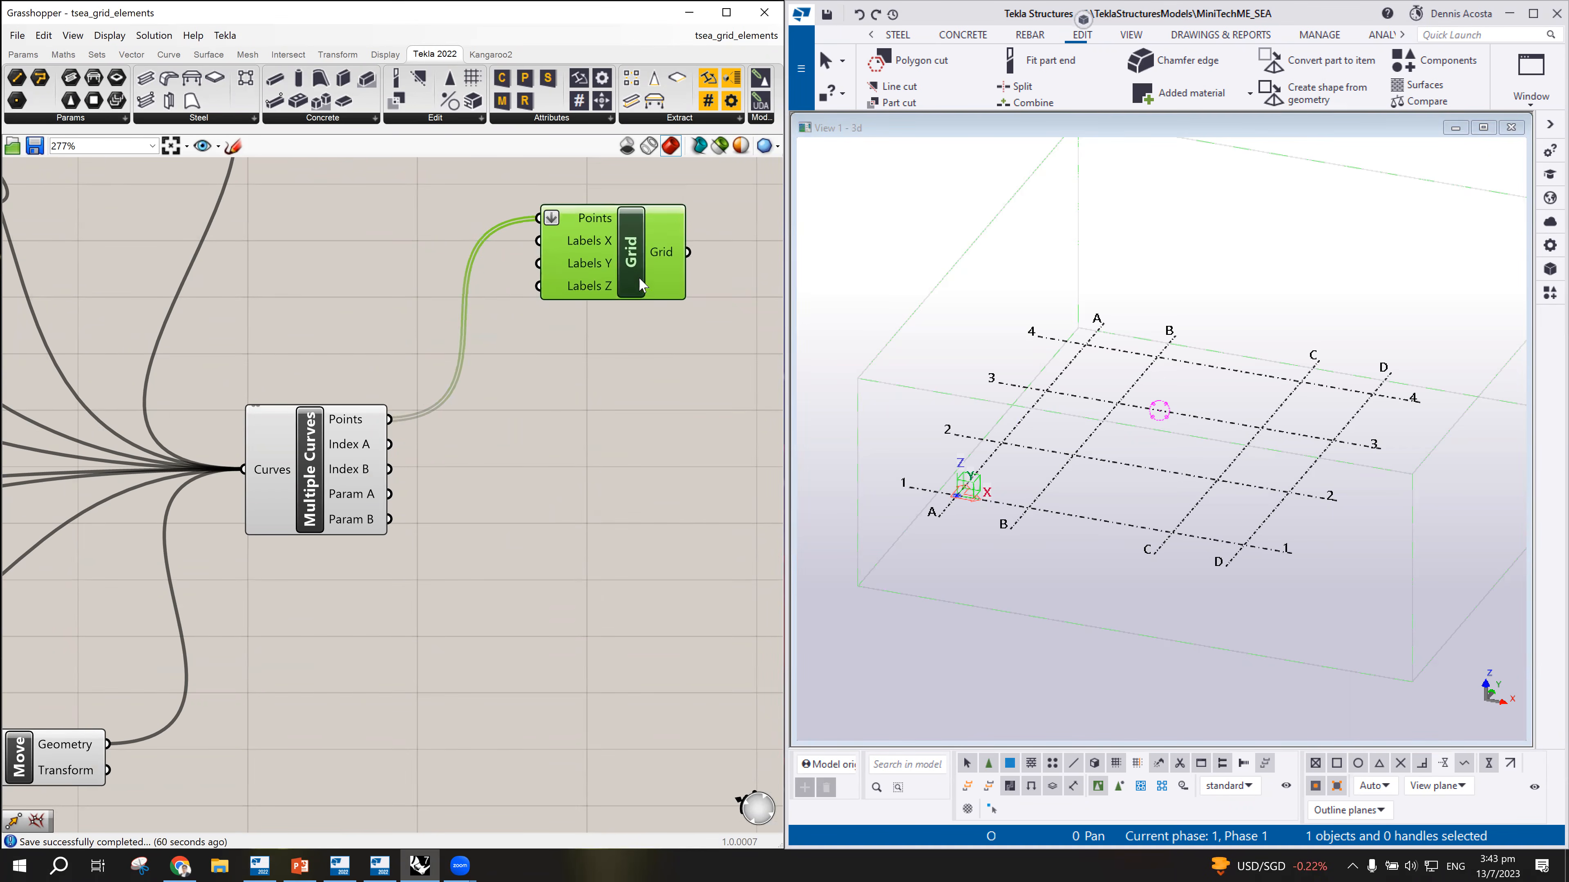
scroll(519, 454, down, 5)
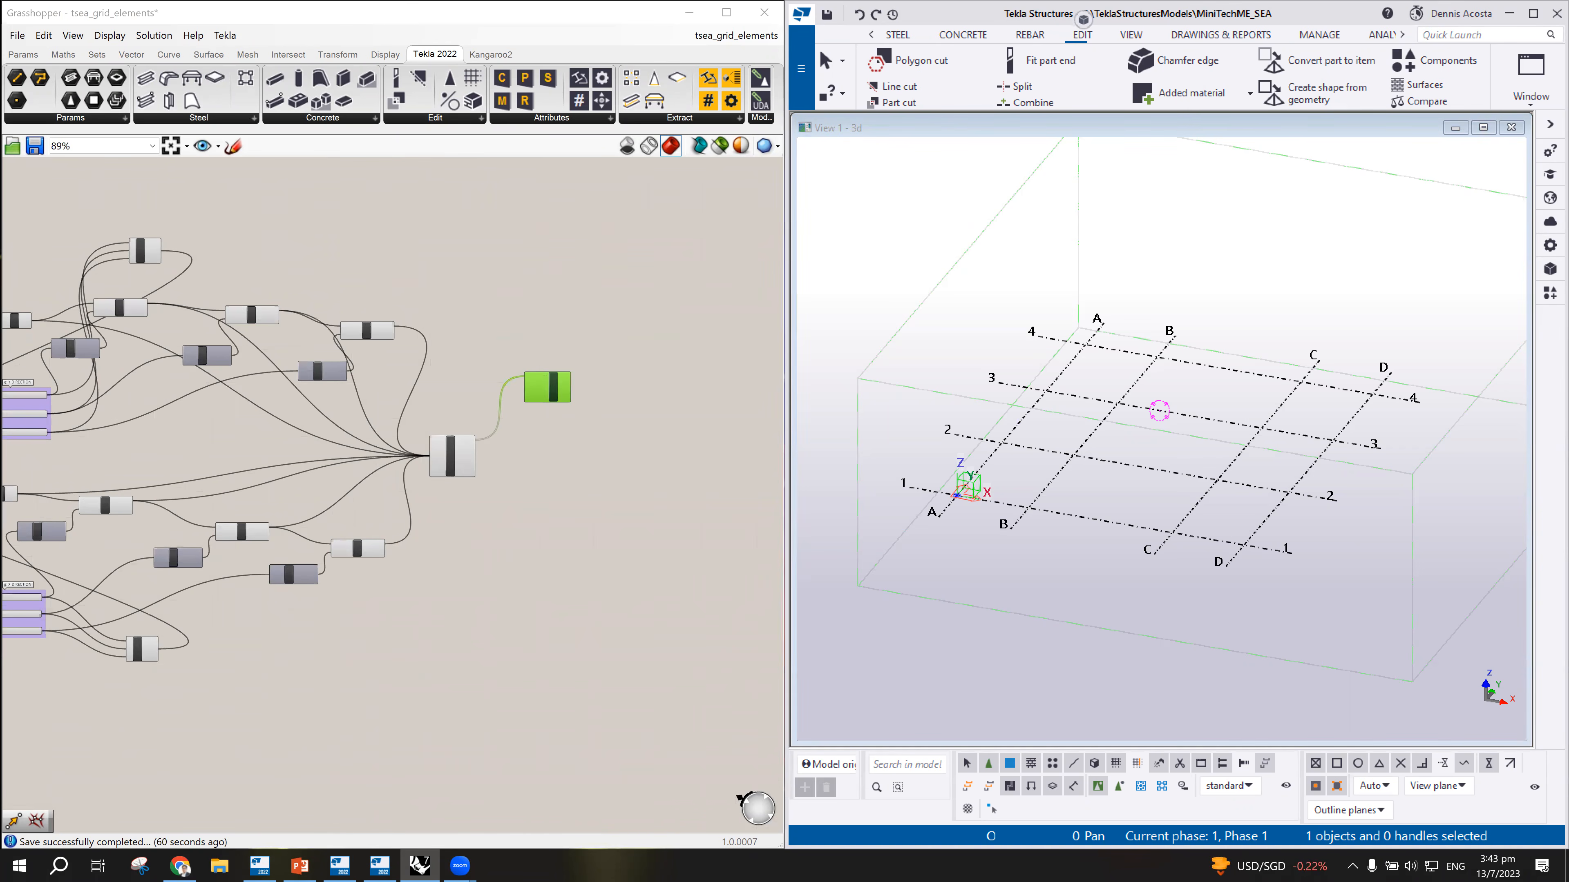
click(420, 865)
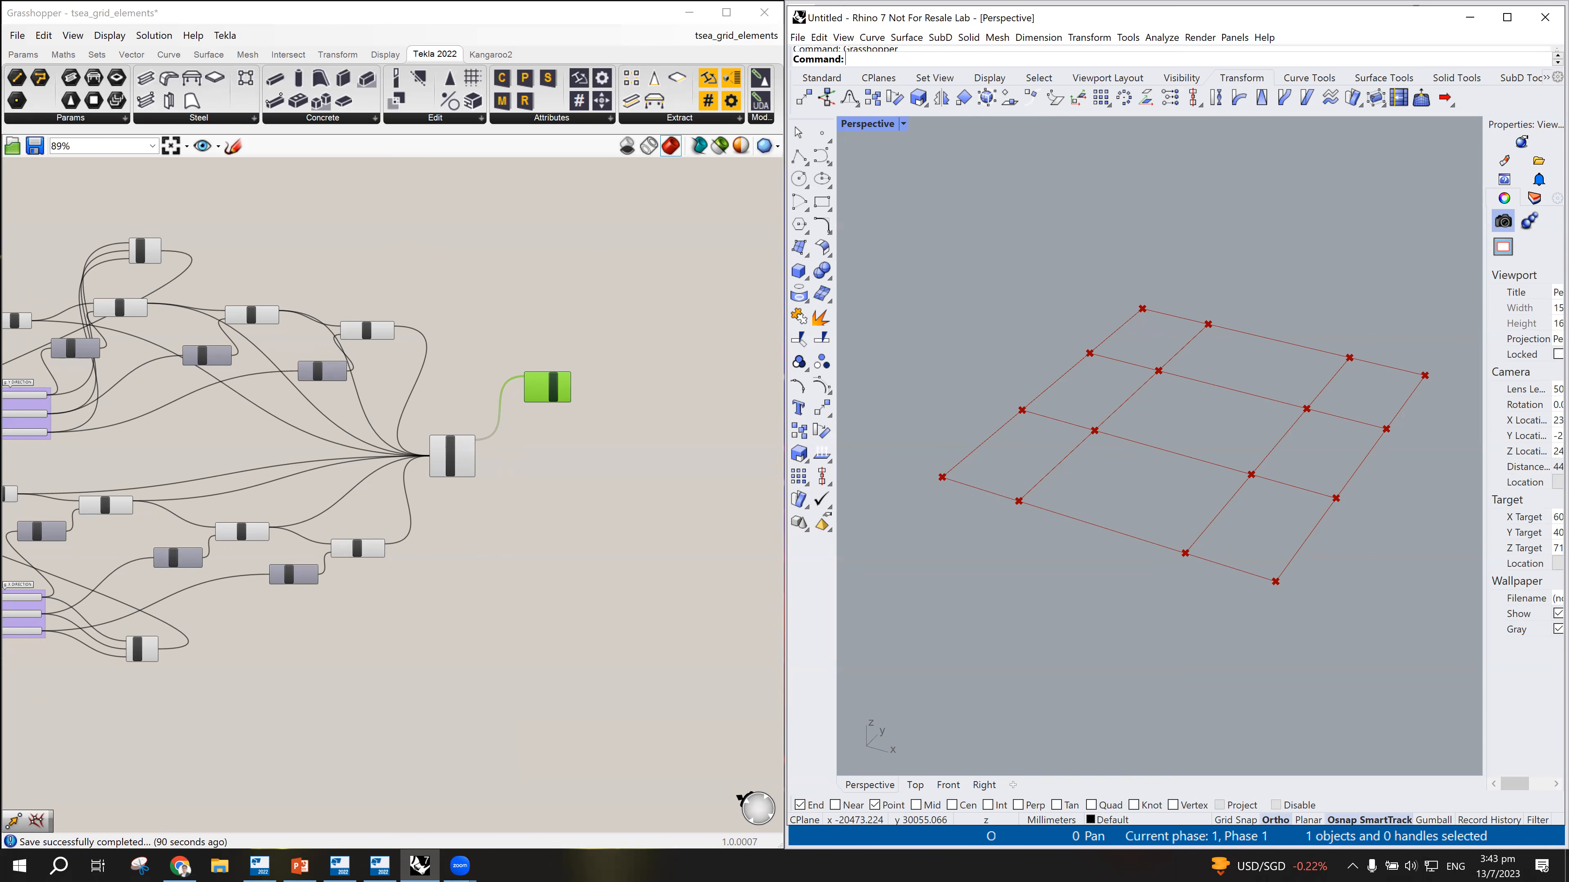
mouse_move(522, 557)
mouse_down()
mouse_move(558, 587)
mouse_move(648, 513)
mouse_move(512, 542)
mouse_move(595, 562)
mouse_move(675, 555)
mouse_up()
click(568, 535)
click(655, 538)
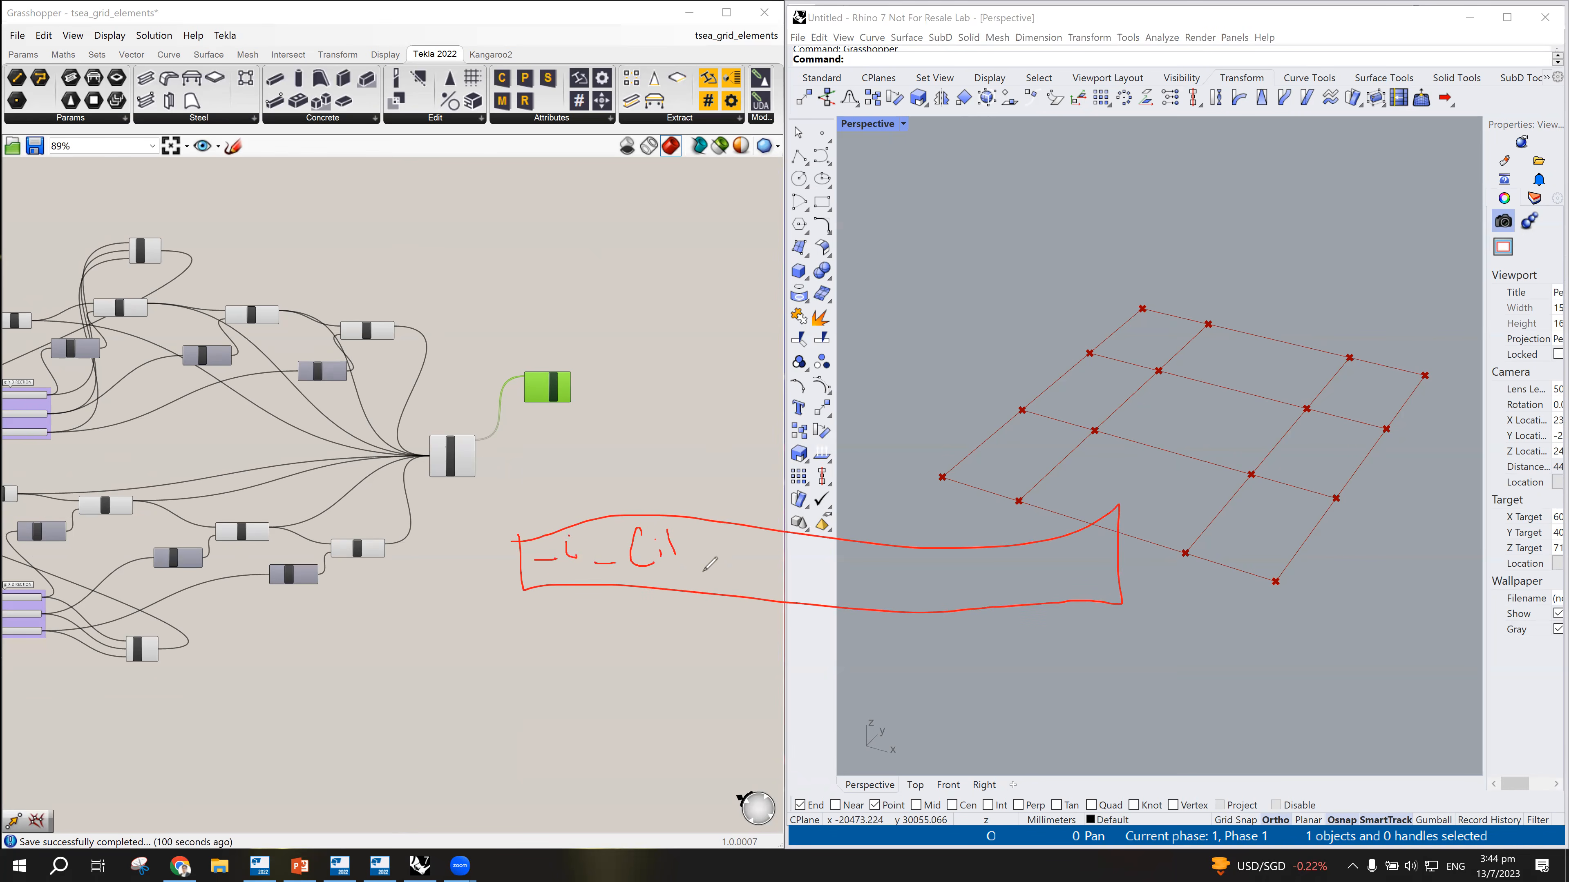
mouse_move(589, 530)
mouse_down()
mouse_move(529, 542)
mouse_move(547, 514)
mouse_move(570, 524)
mouse_move(570, 493)
mouse_move(563, 526)
mouse_up()
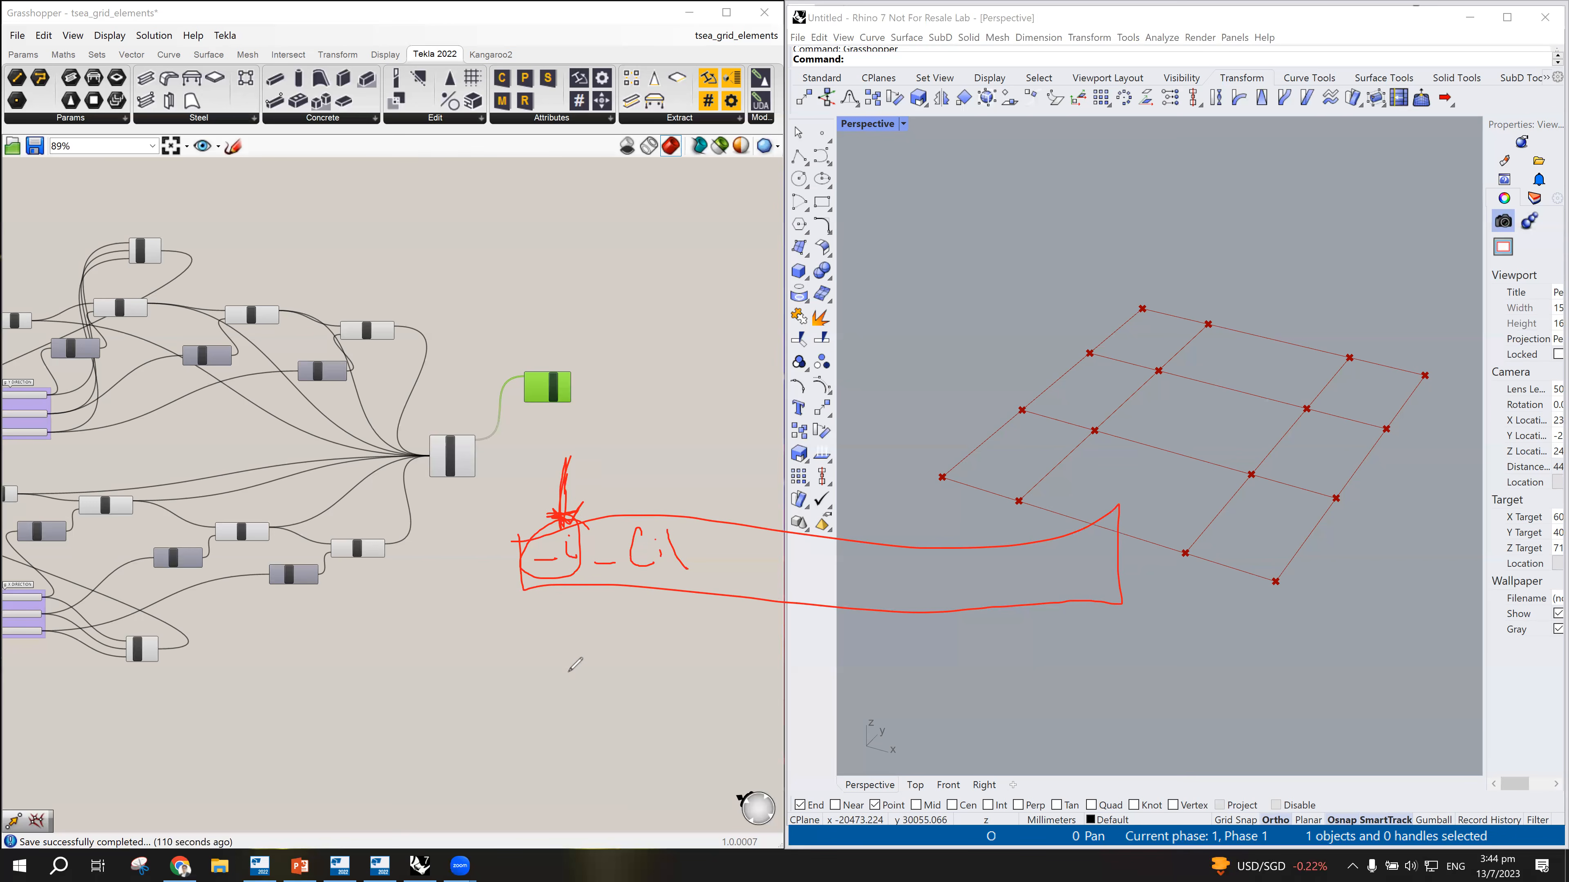
mouse_move(563, 652)
mouse_down()
mouse_move(544, 700)
mouse_move(587, 679)
mouse_move(585, 659)
mouse_up()
mouse_move(616, 638)
mouse_down()
mouse_move(505, 680)
mouse_move(508, 720)
mouse_move(679, 623)
mouse_move(547, 624)
mouse_move(552, 676)
mouse_move(570, 678)
mouse_move(532, 674)
mouse_move(565, 669)
mouse_move(563, 643)
mouse_move(540, 692)
mouse_move(557, 656)
mouse_move(589, 679)
mouse_move(586, 660)
mouse_move(587, 676)
mouse_move(560, 653)
mouse_move(530, 681)
mouse_move(565, 698)
mouse_move(562, 655)
mouse_up()
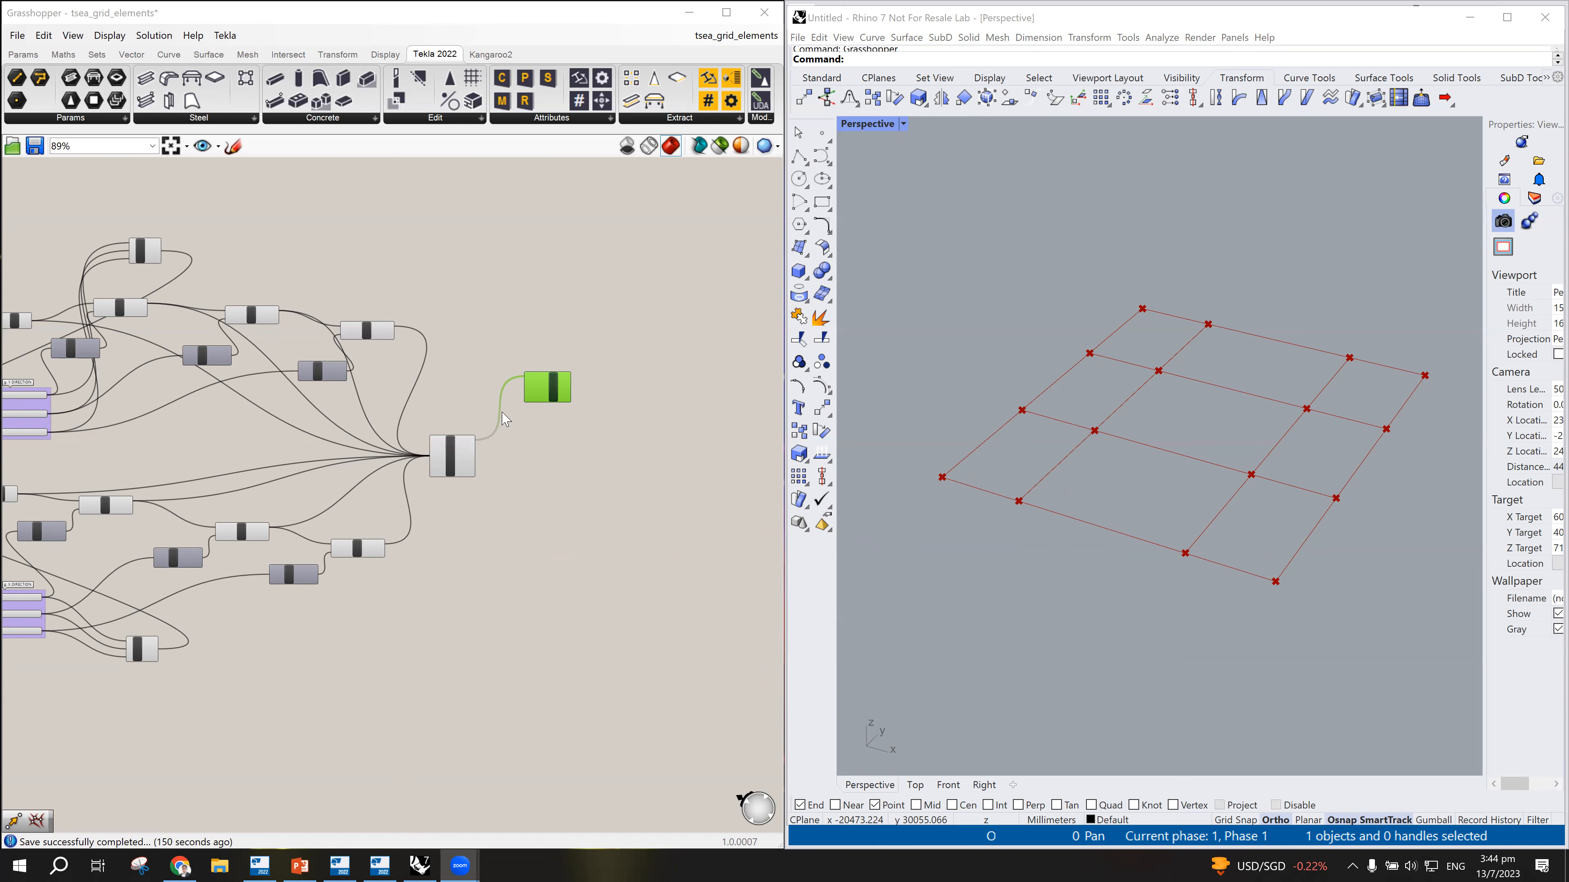
Step: Disconnect the Multiple Curves points from the Grid component's Points input, and reconnect them to the same input
scroll(494, 414, up, 5)
scroll(556, 336, up, 2)
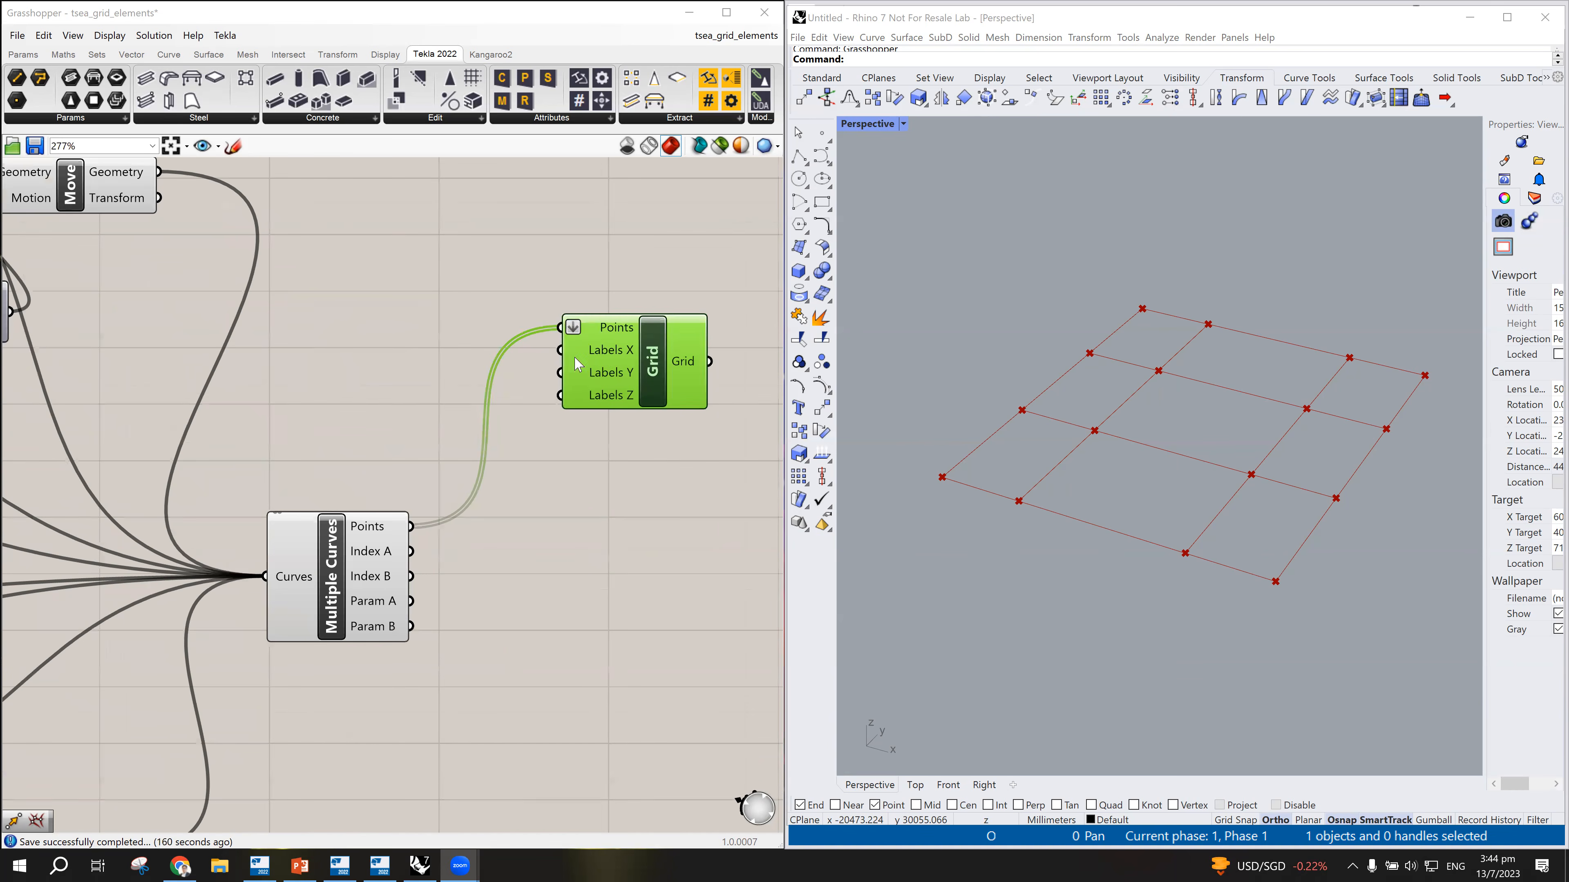
right_click(597, 329)
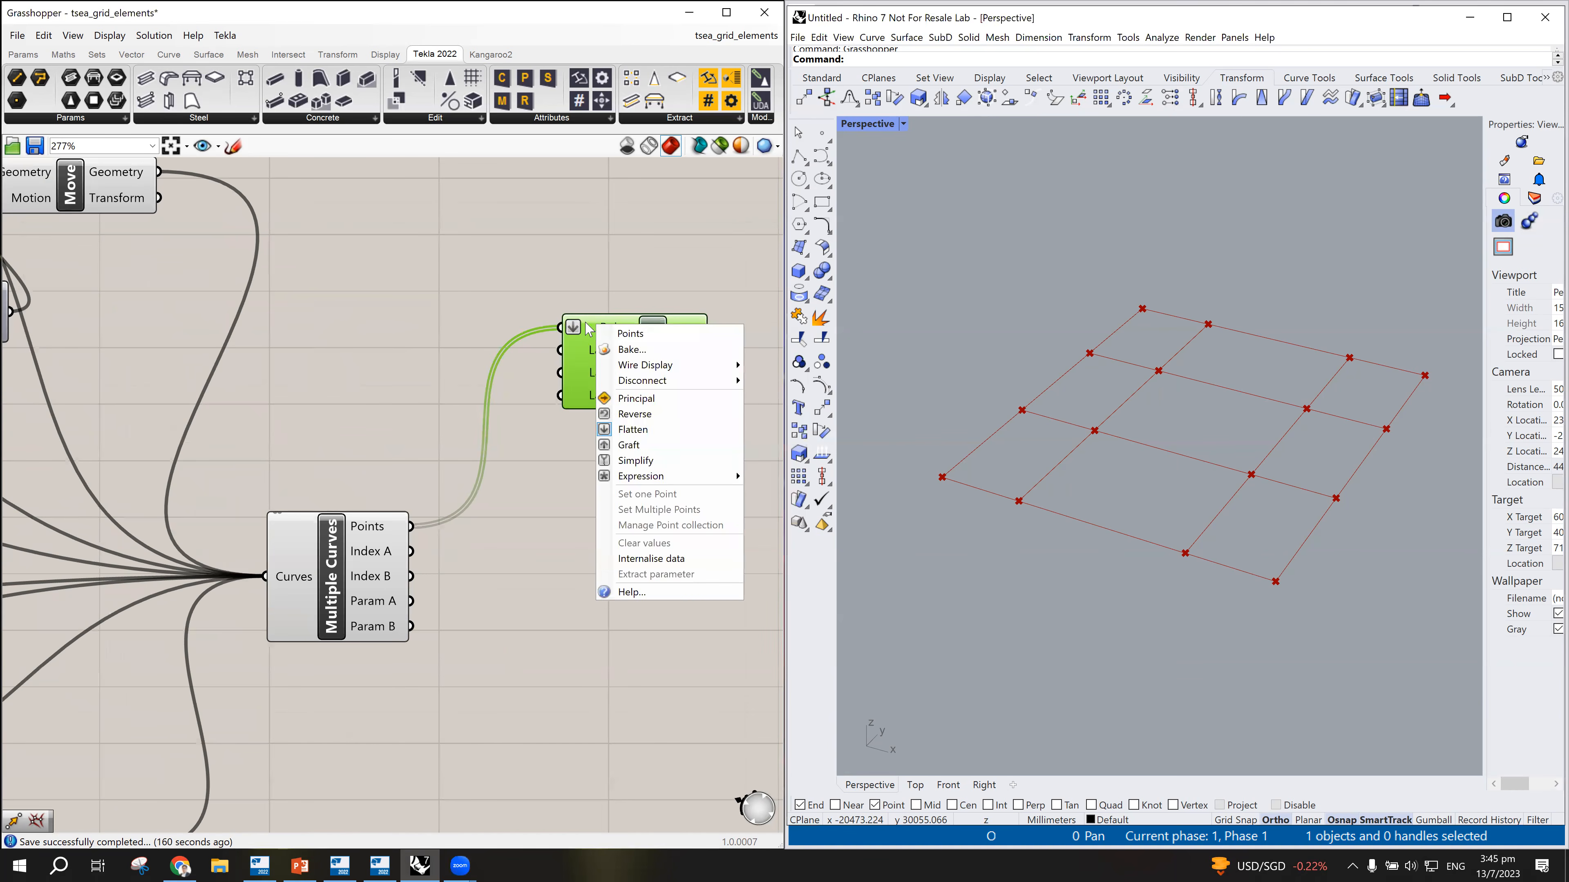
click(590, 293)
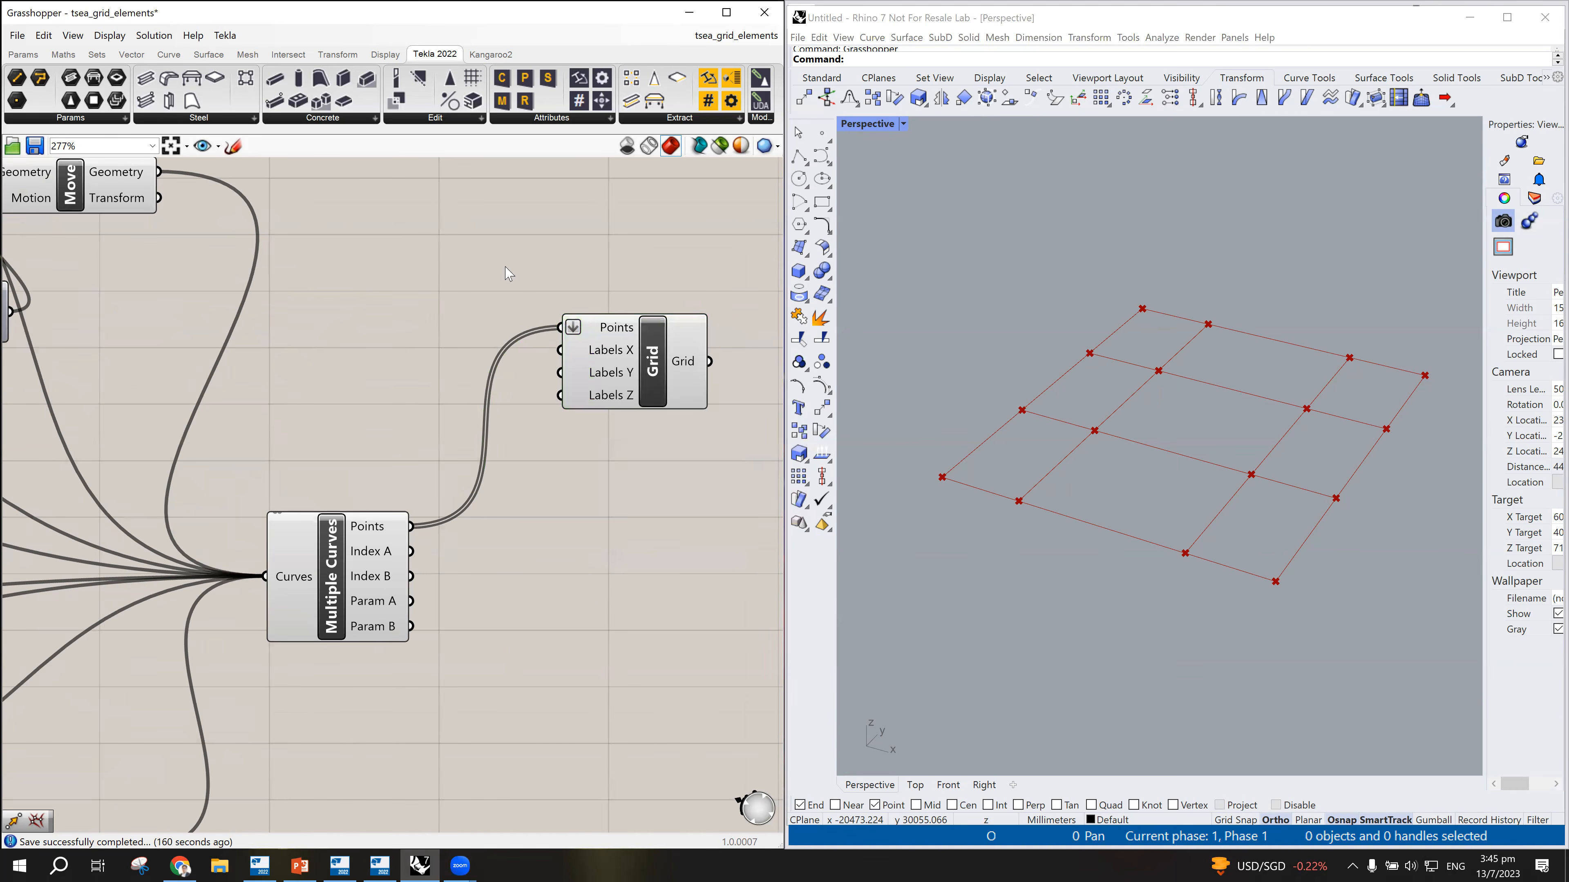
click(608, 332)
right_click(608, 334)
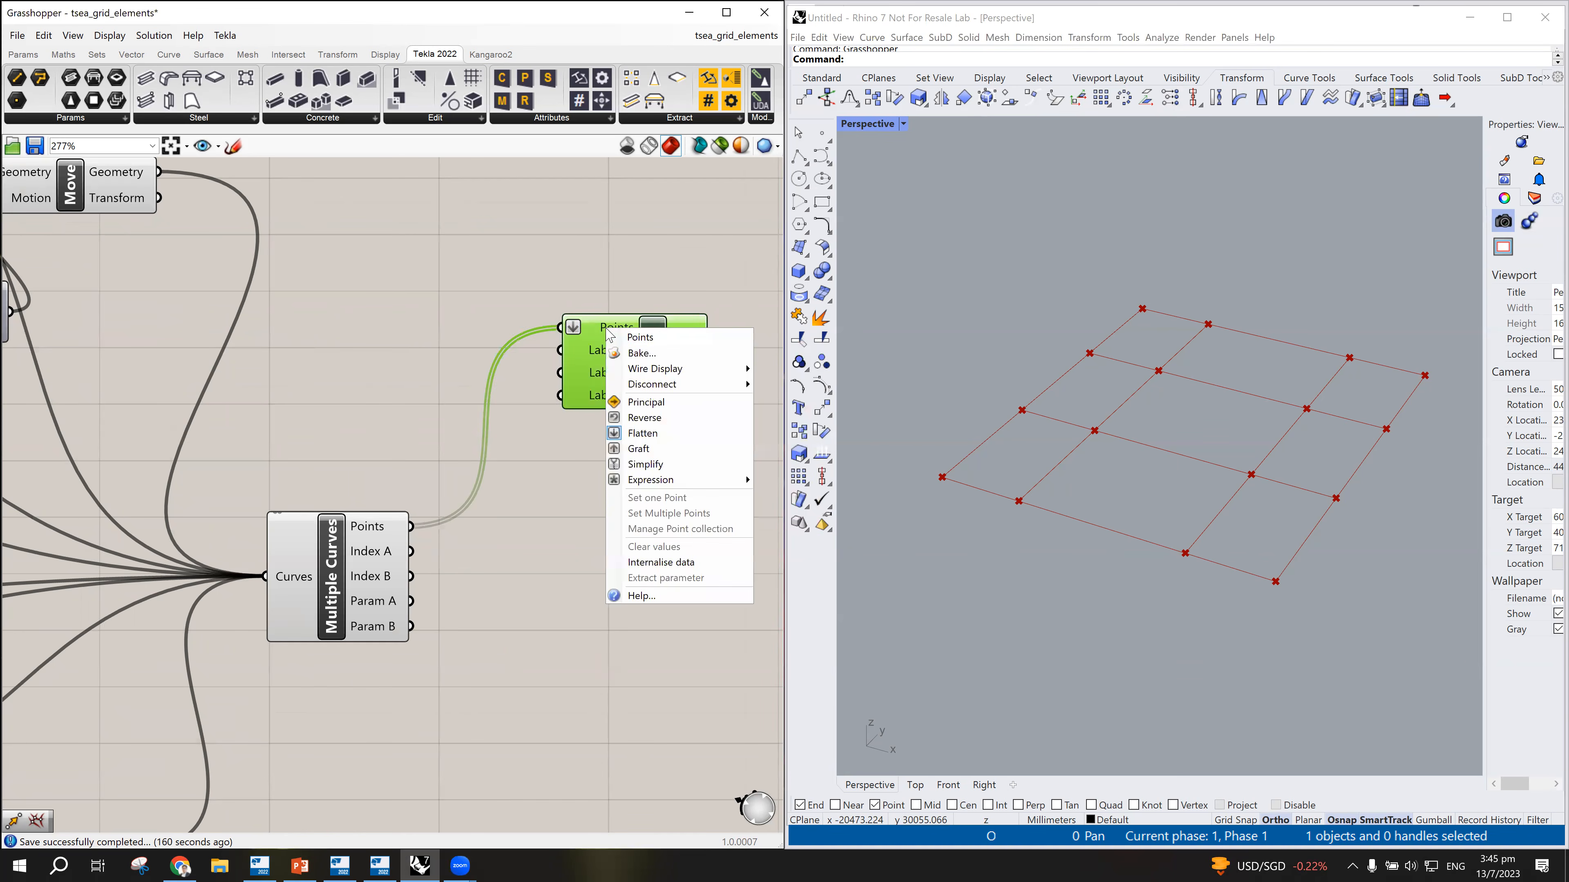
mouse_move(680, 385)
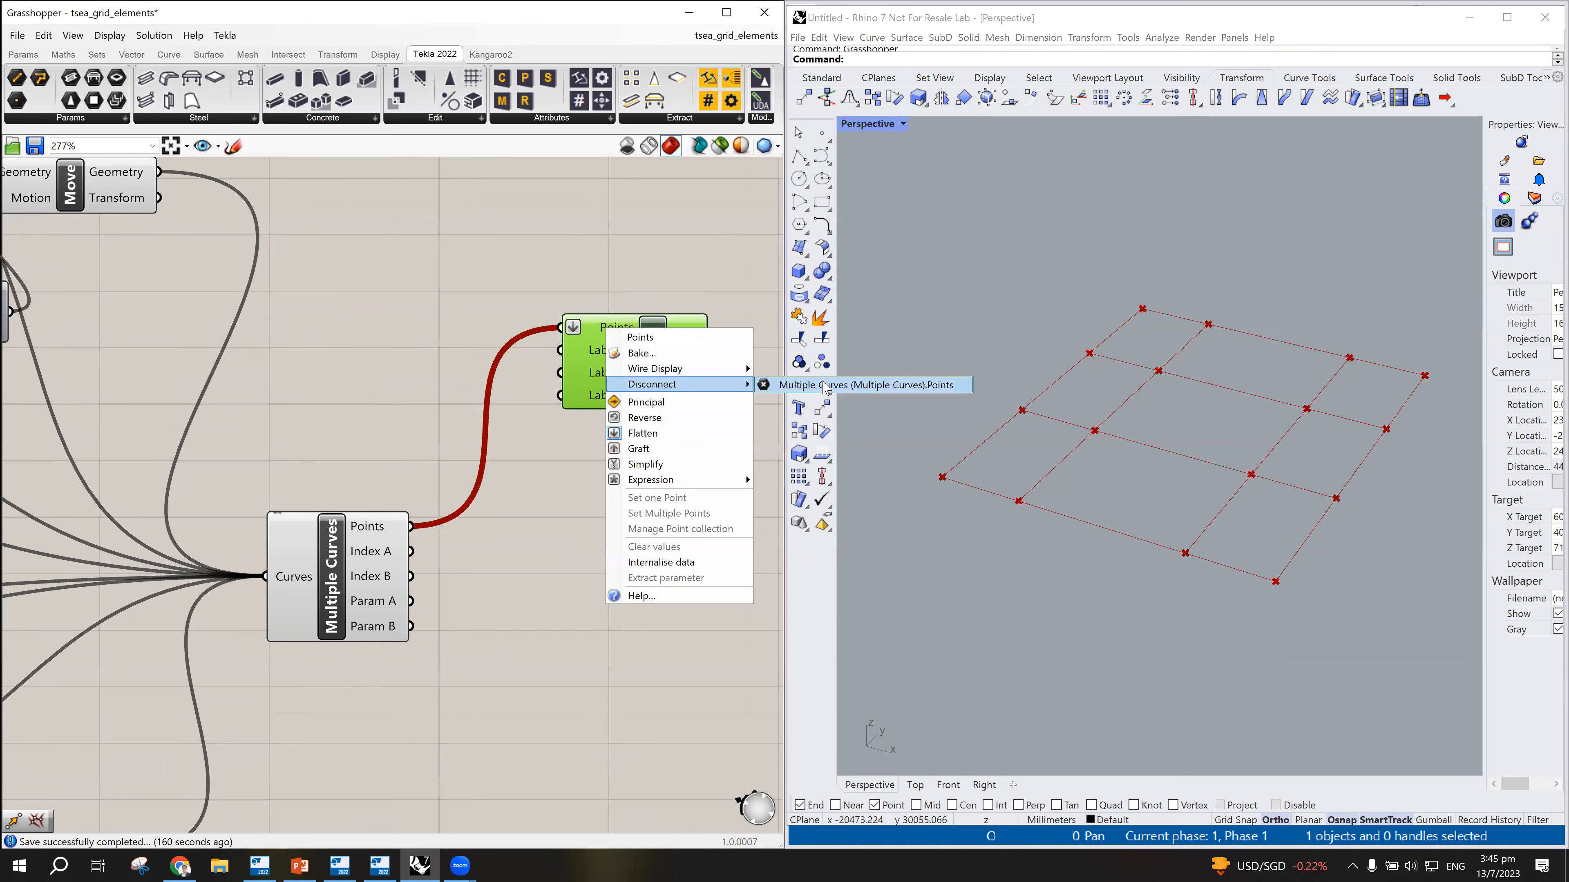
click(824, 385)
drag(410, 526, 561, 328)
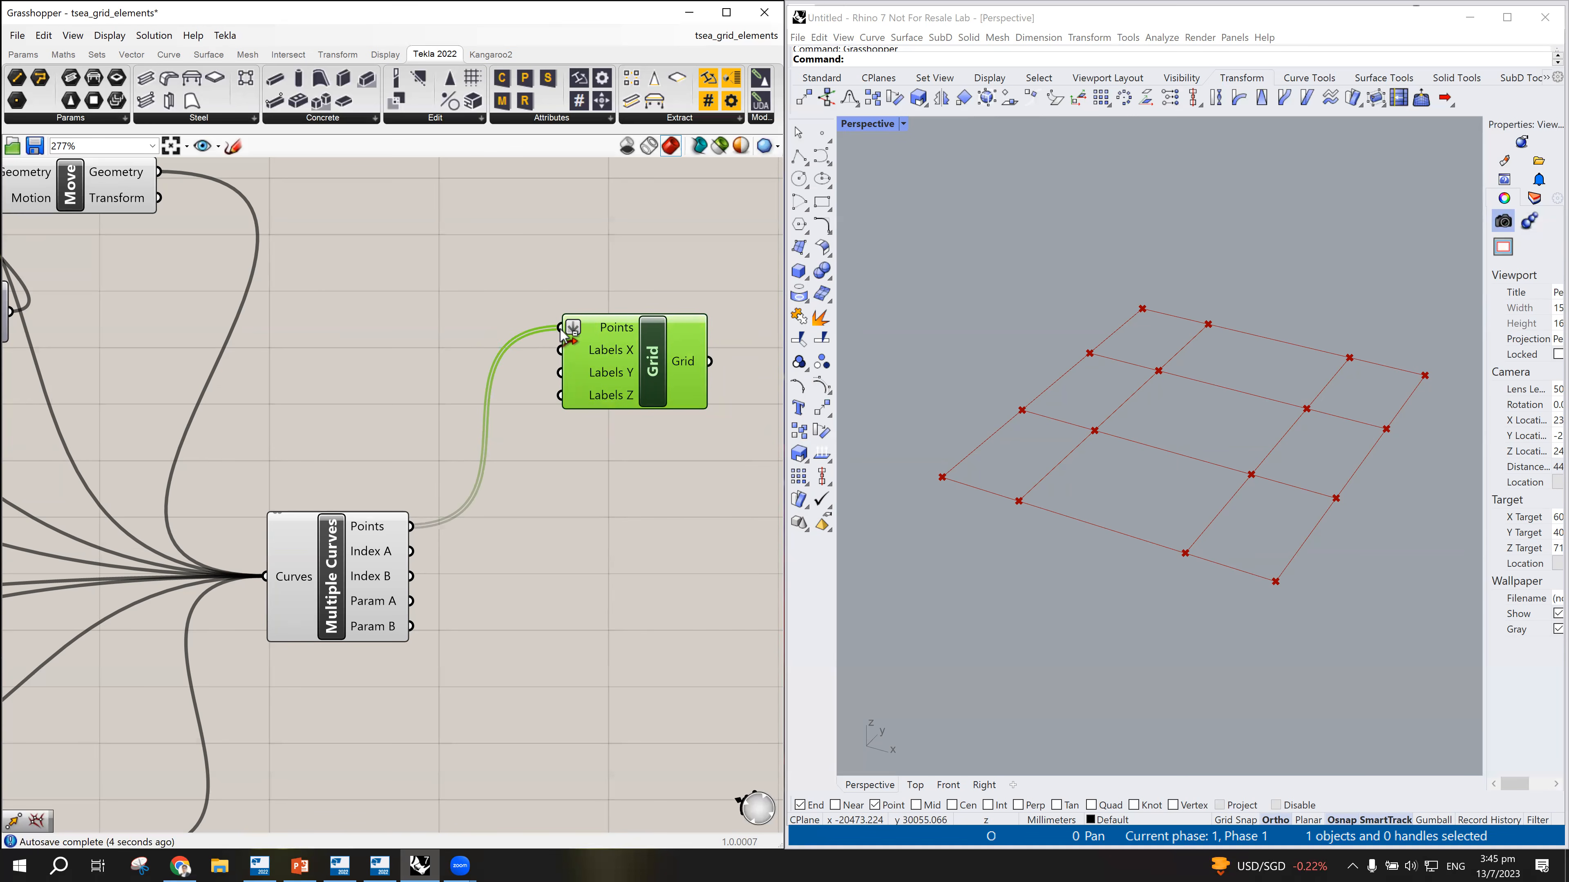
mouse_move(560, 328)
mouse_down()
mouse_move(449, 513)
mouse_move(414, 527)
mouse_move(560, 327)
mouse_up()
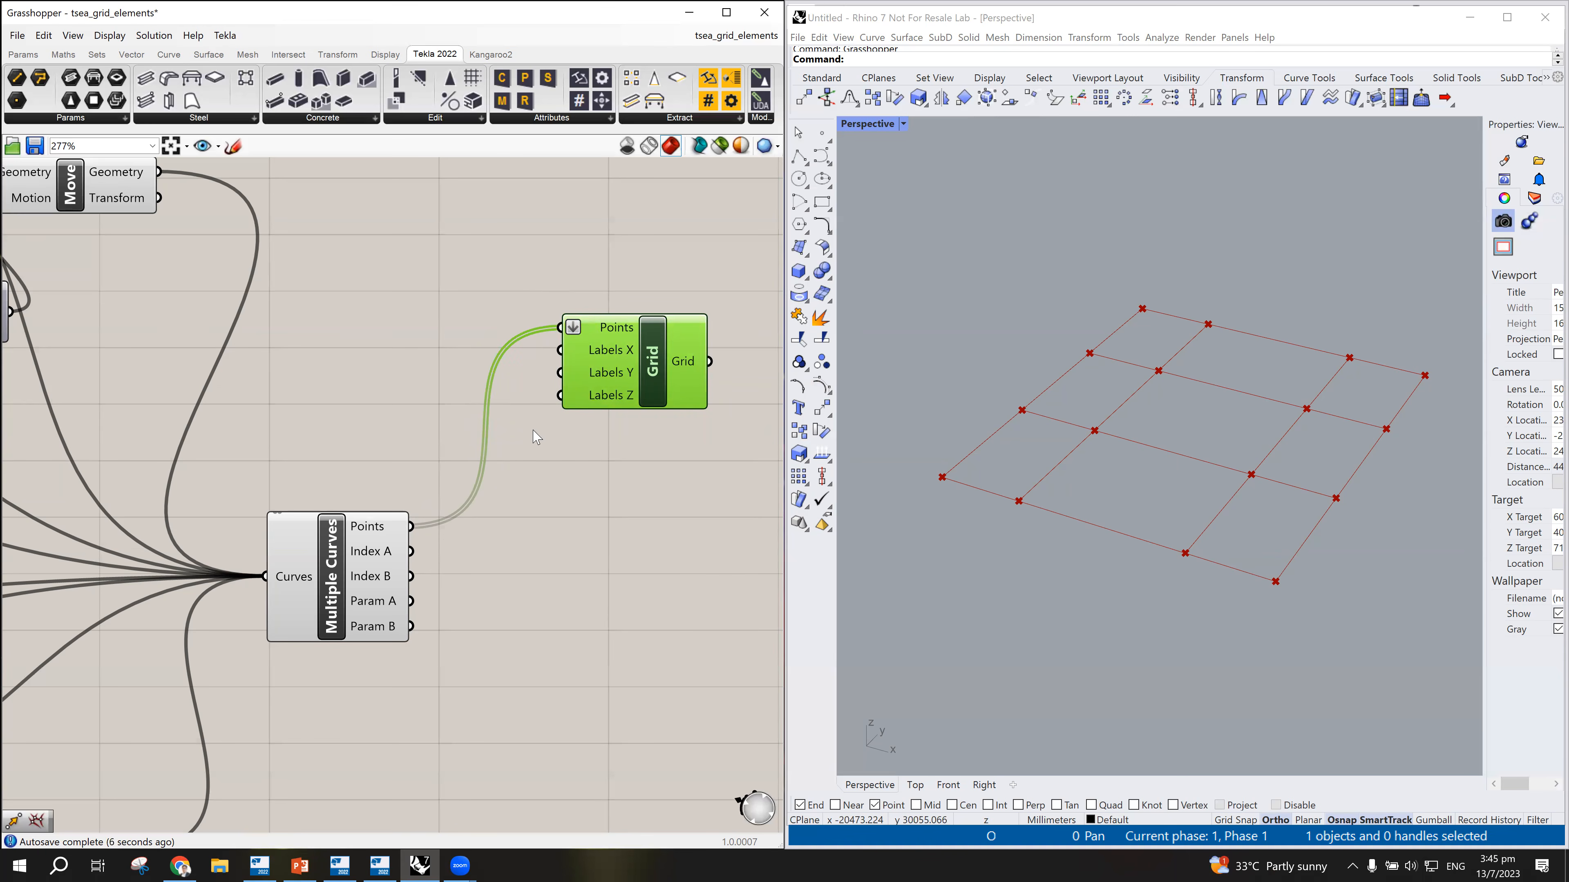
Step: Review the disconnect option of the Grid's Points input, and detach and reattach its incoming wire directly at the input
right_click(604, 326)
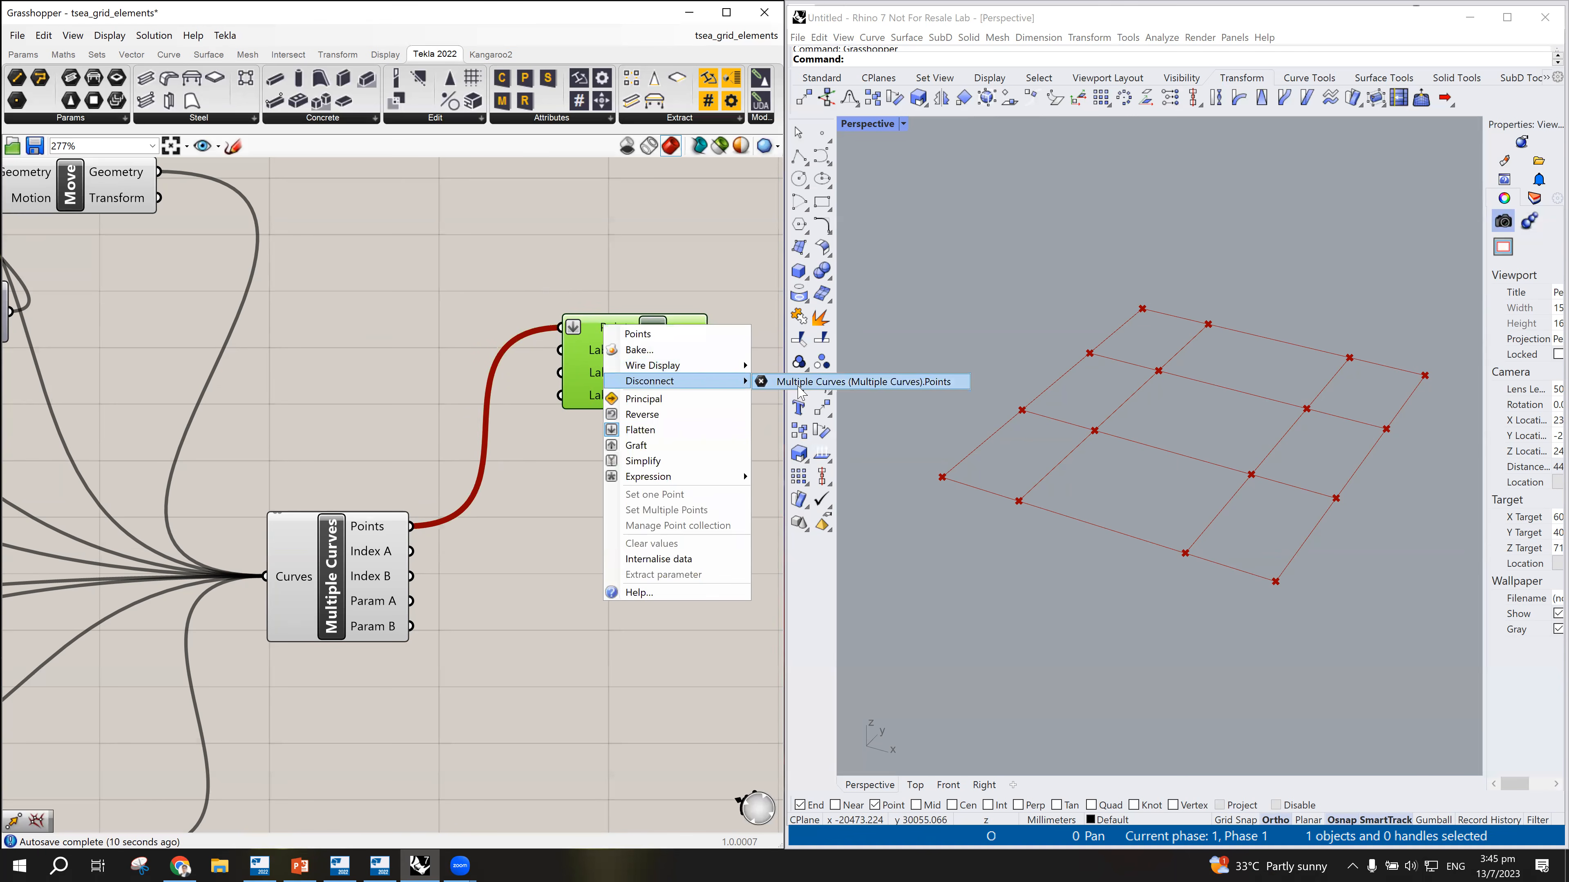
click(546, 307)
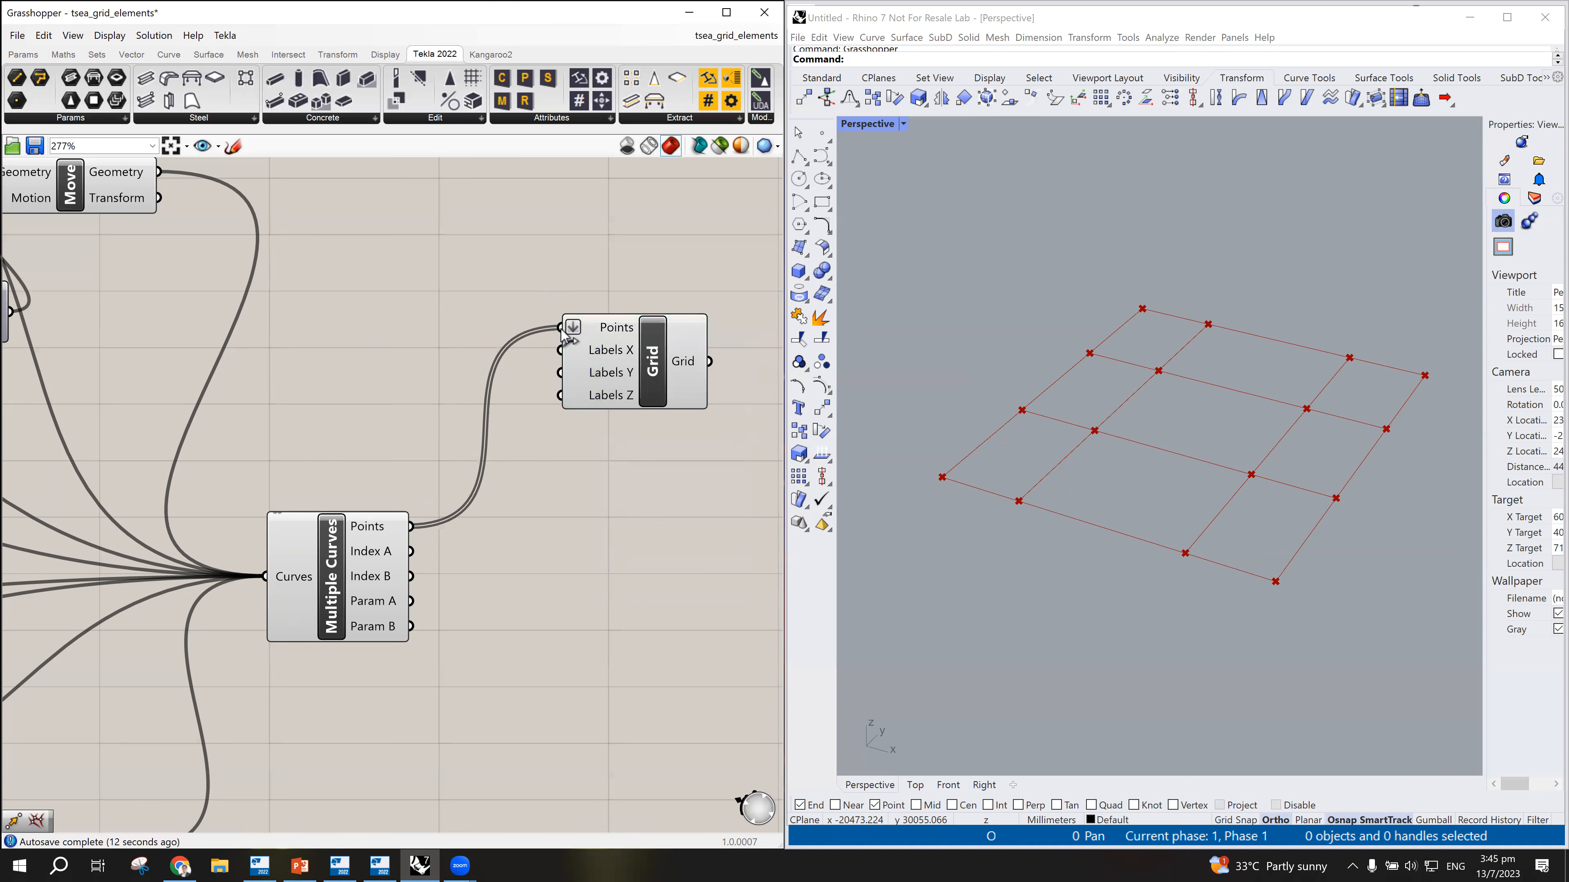
scroll(564, 333, up, 2)
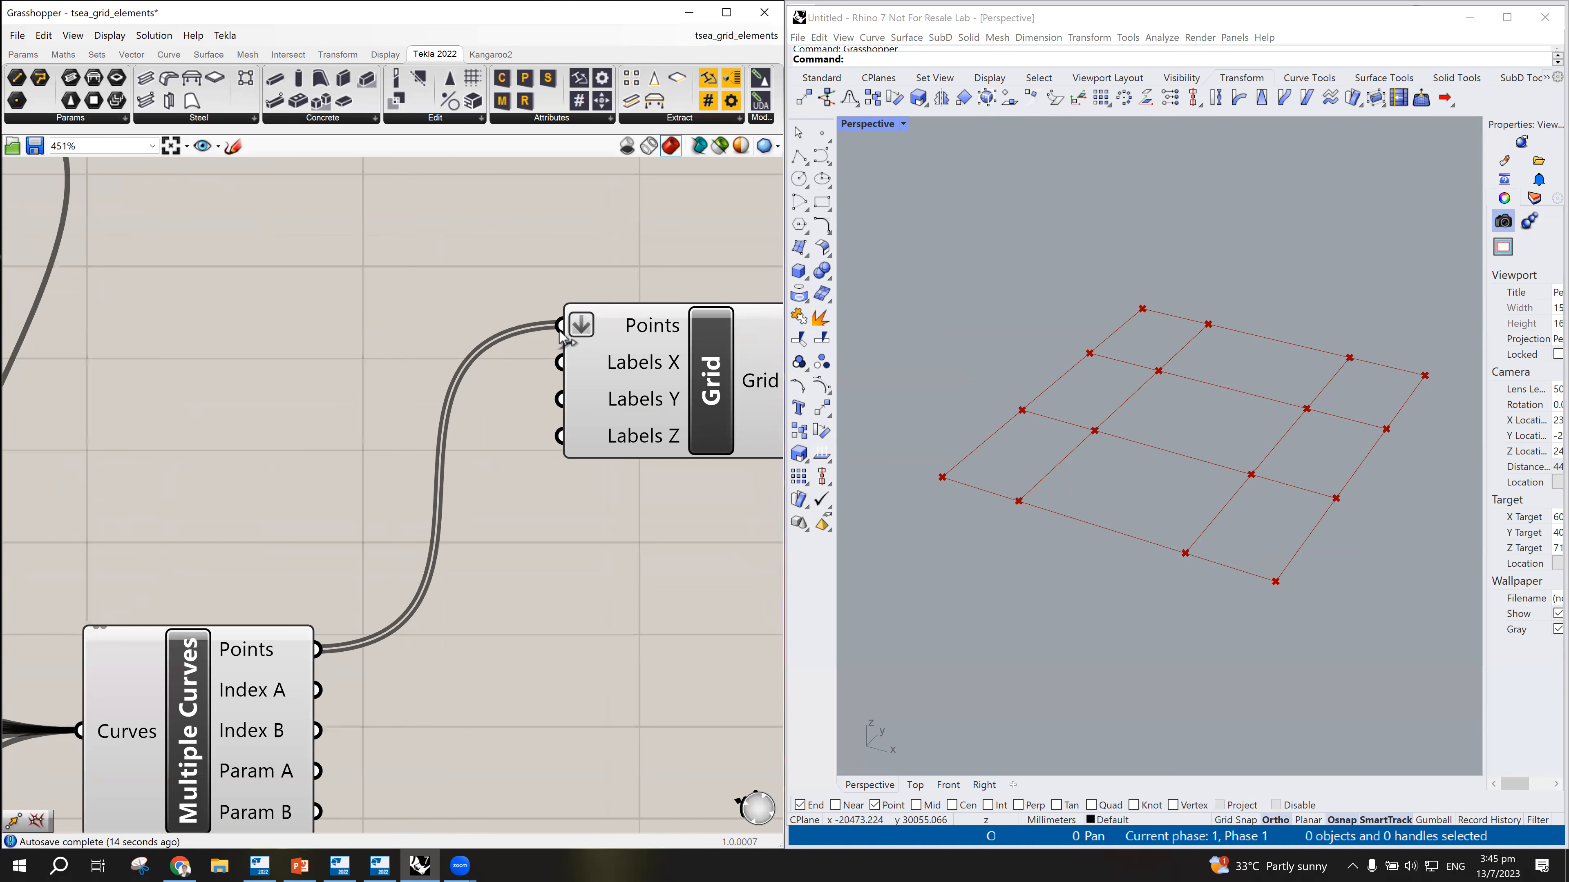
mouse_move(560, 325)
mouse_down()
mouse_move(532, 337)
mouse_move(439, 458)
mouse_move(339, 646)
mouse_move(466, 393)
mouse_move(560, 325)
mouse_up()
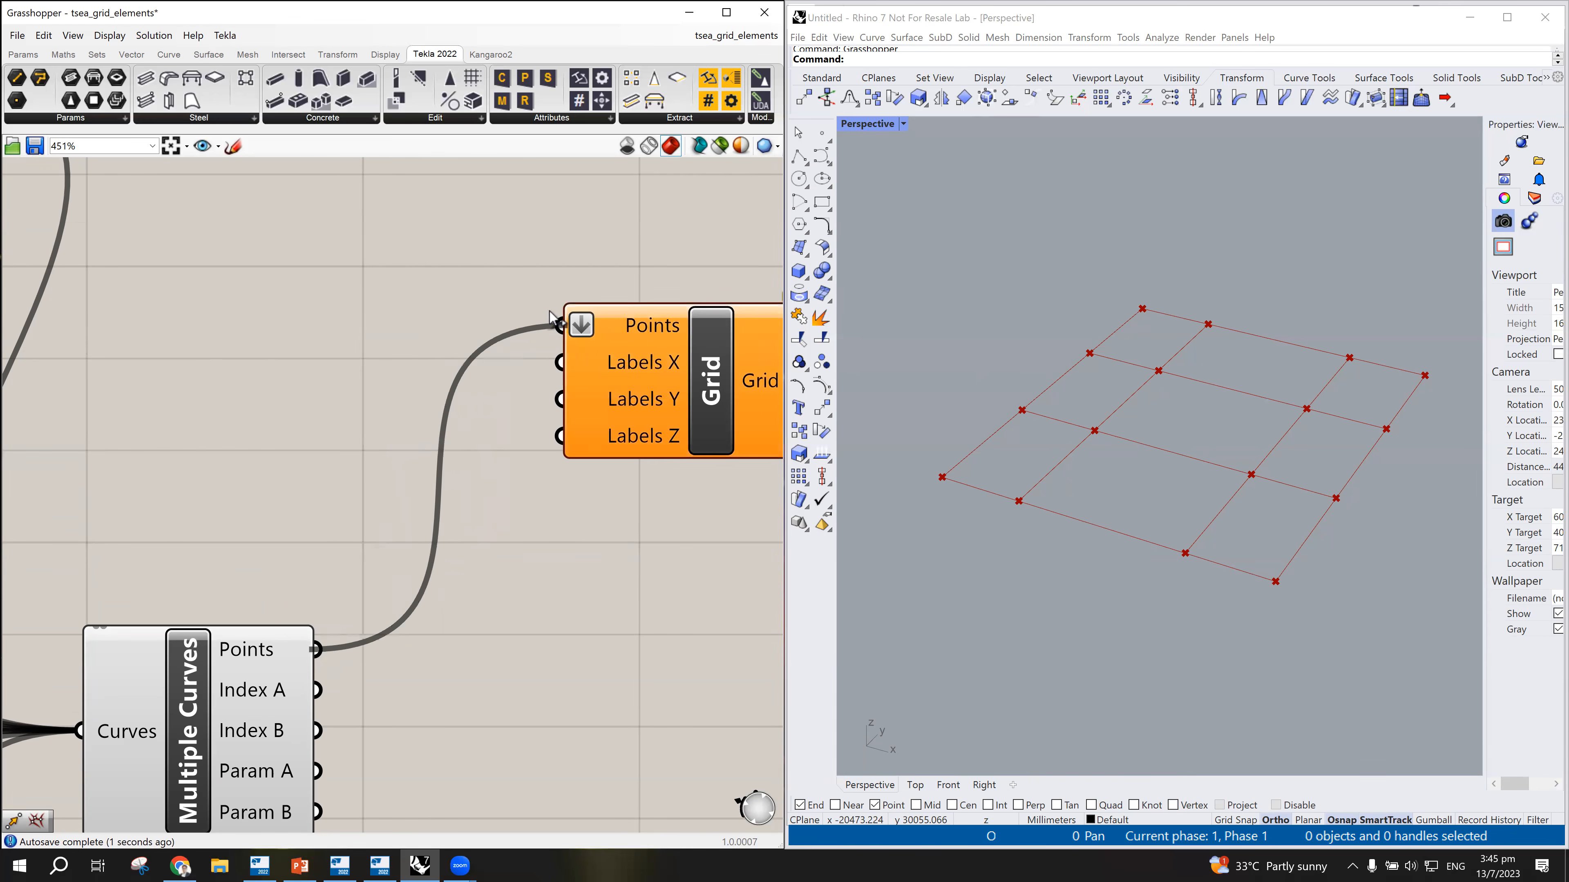
Step: Move the Grid component higher on the canvas to free up space beside the Multiple Curves component
scroll(502, 458, down, 4)
scroll(502, 457, down, 1)
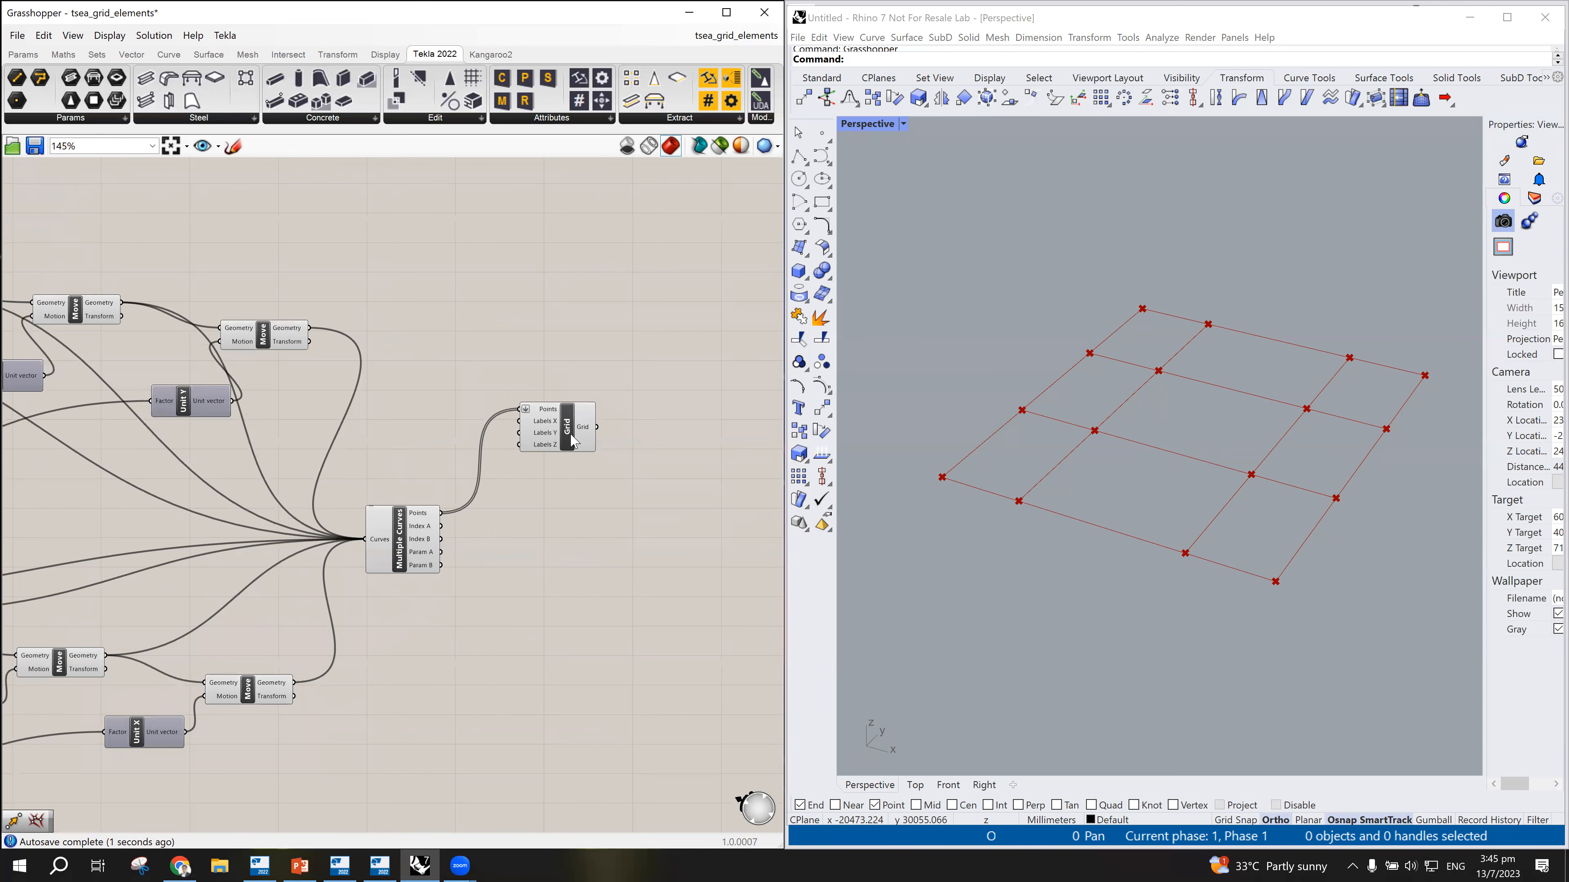
click(580, 413)
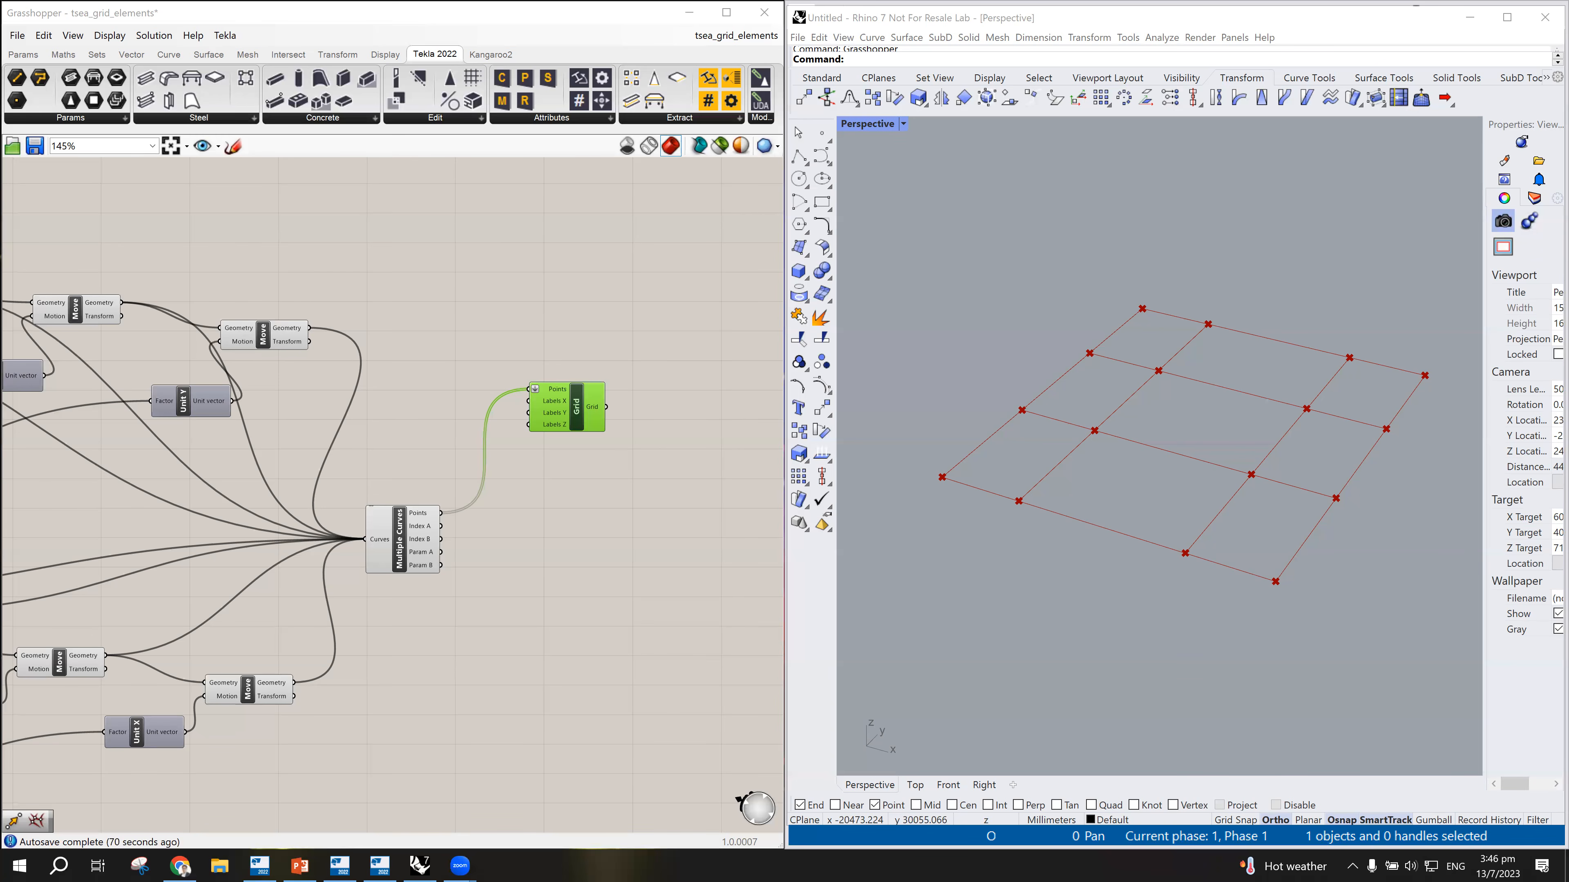
scroll(571, 456, down, 1)
scroll(571, 457, up, 3)
drag(594, 376, 602, 310)
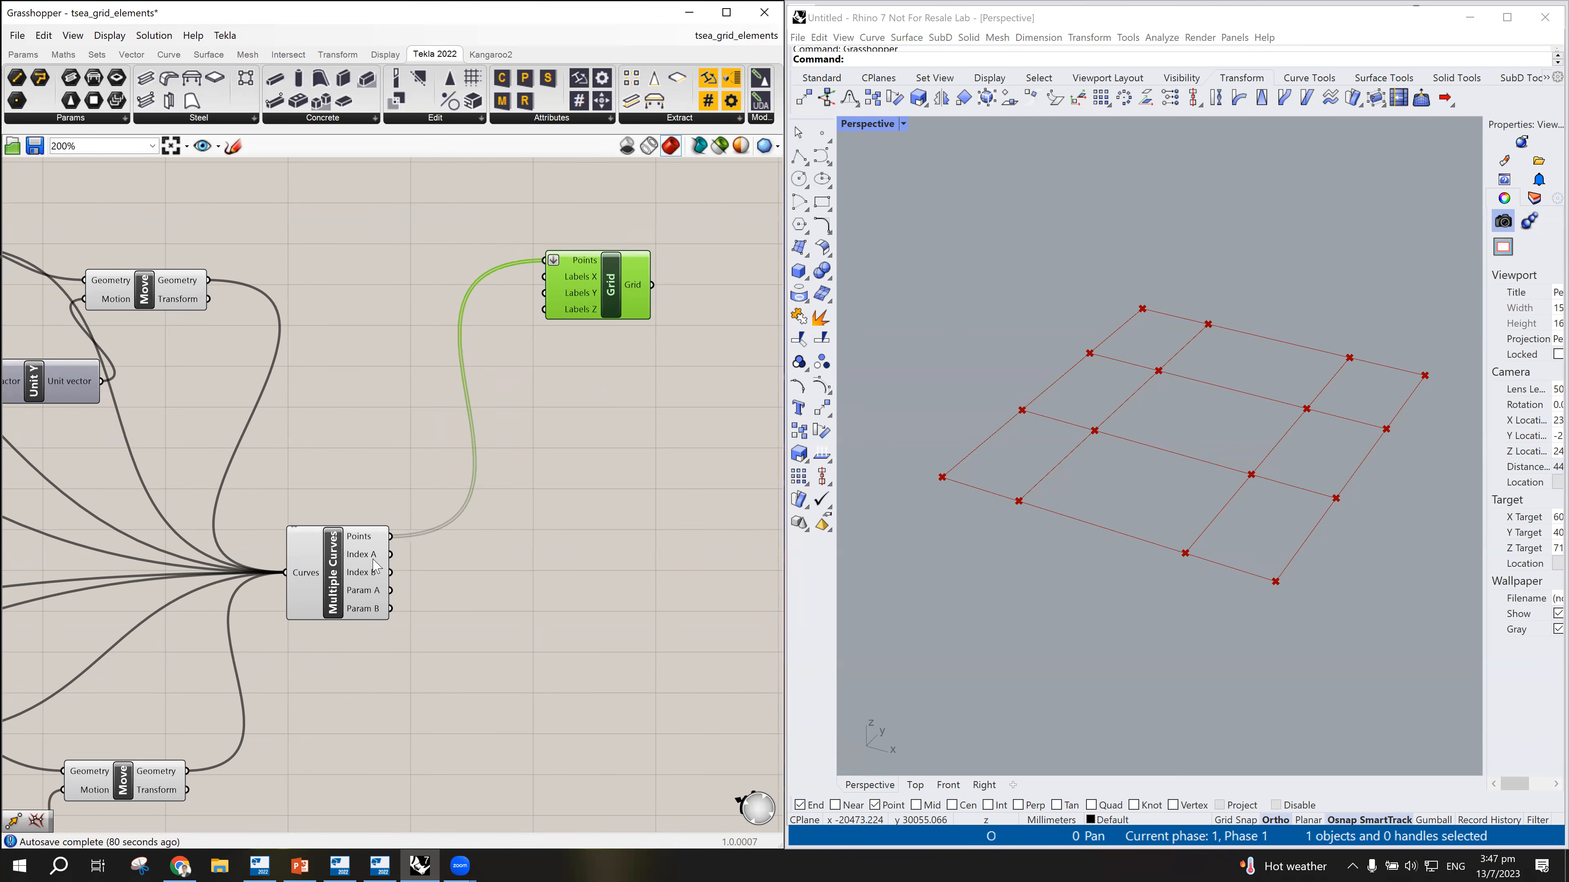
Step: Highlight the Multiple Curves component's intersection points and examine them from another angle in the perspective view
click(339, 576)
scroll(1201, 560, down, 2)
scroll(1214, 571, up, 2)
mouse_move(1216, 573)
right_down()
mouse_move(1233, 571)
mouse_move(1230, 553)
right_up()
scroll(1209, 463, down, 2)
scroll(1237, 458, up, 2)
click(340, 572)
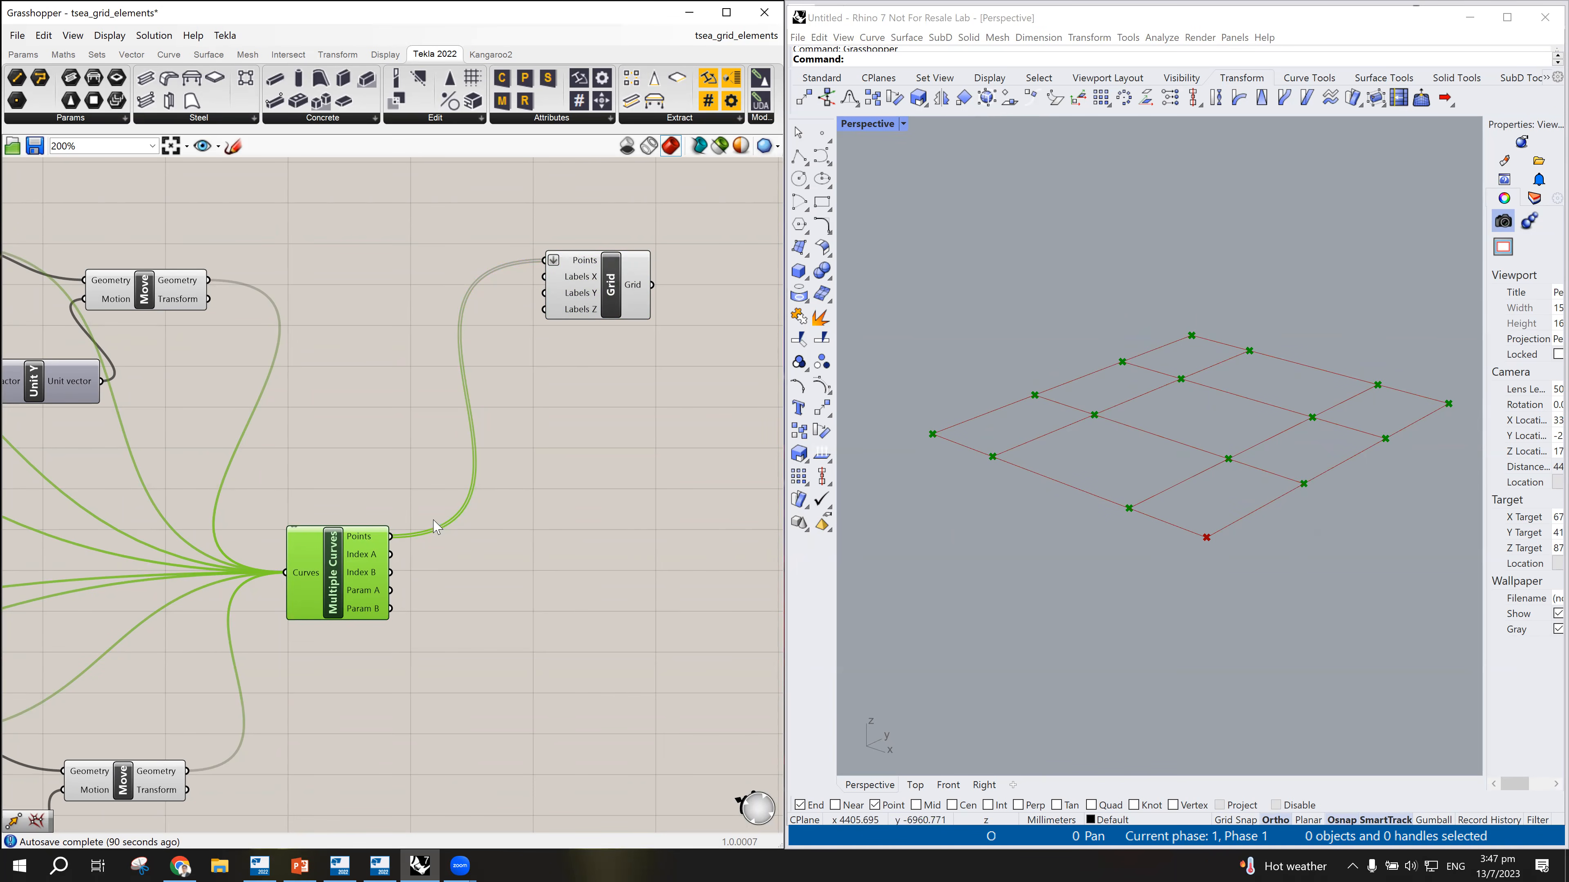
scroll(479, 646, down, 2)
scroll(468, 697, up, 2)
Step: Add a Move component on the free canvas area below the Grid component
double_click(562, 630)
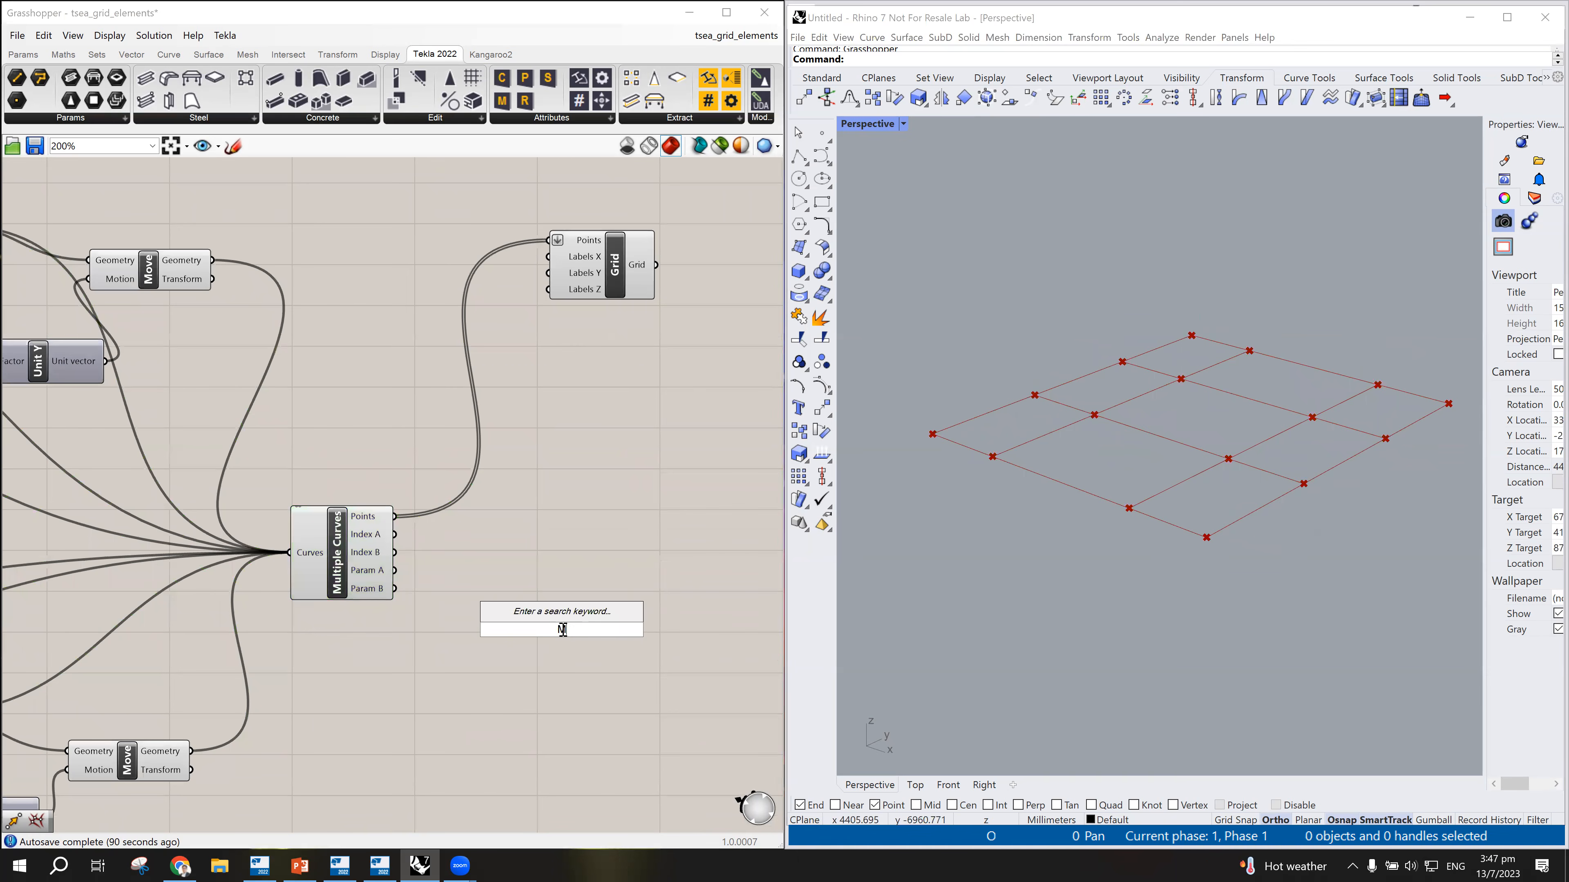
text(MOVE)
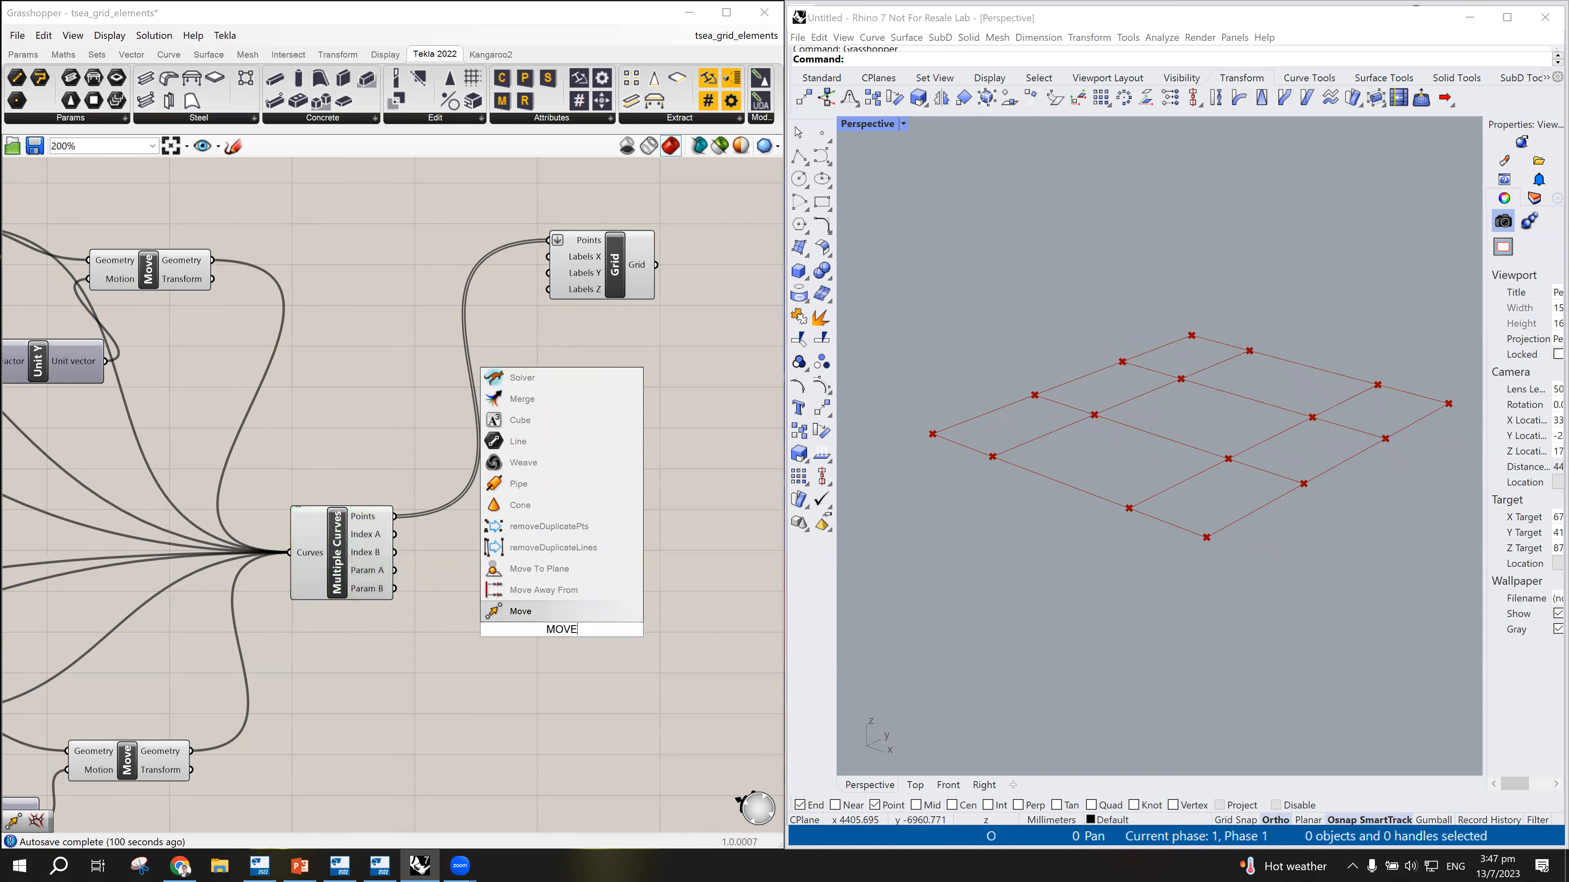
key(Return)
drag(562, 630, 588, 642)
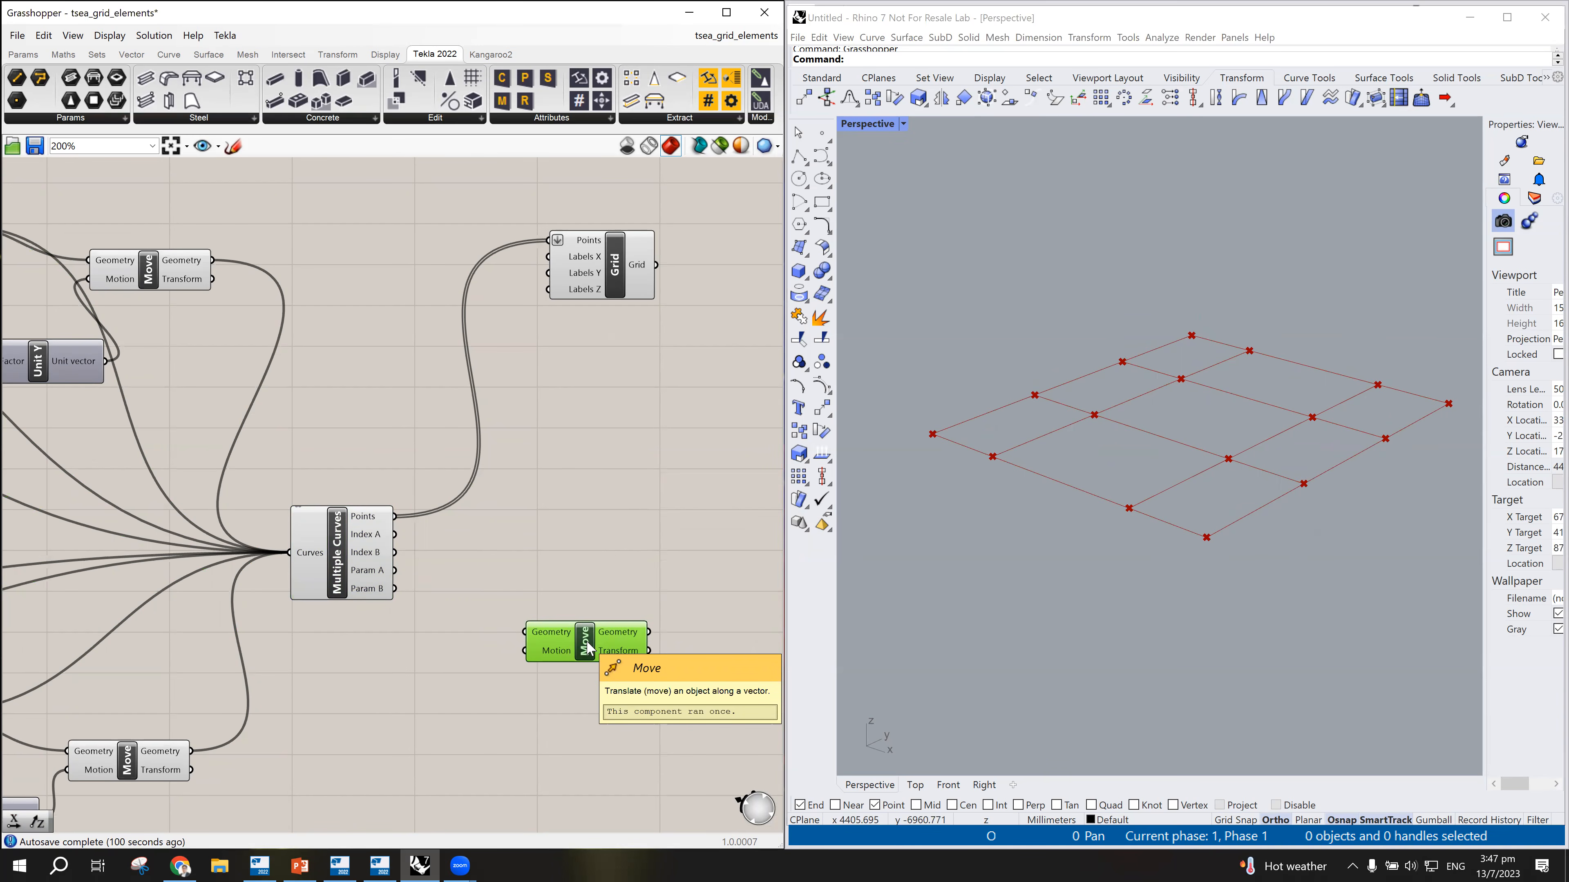
drag(588, 646, 593, 649)
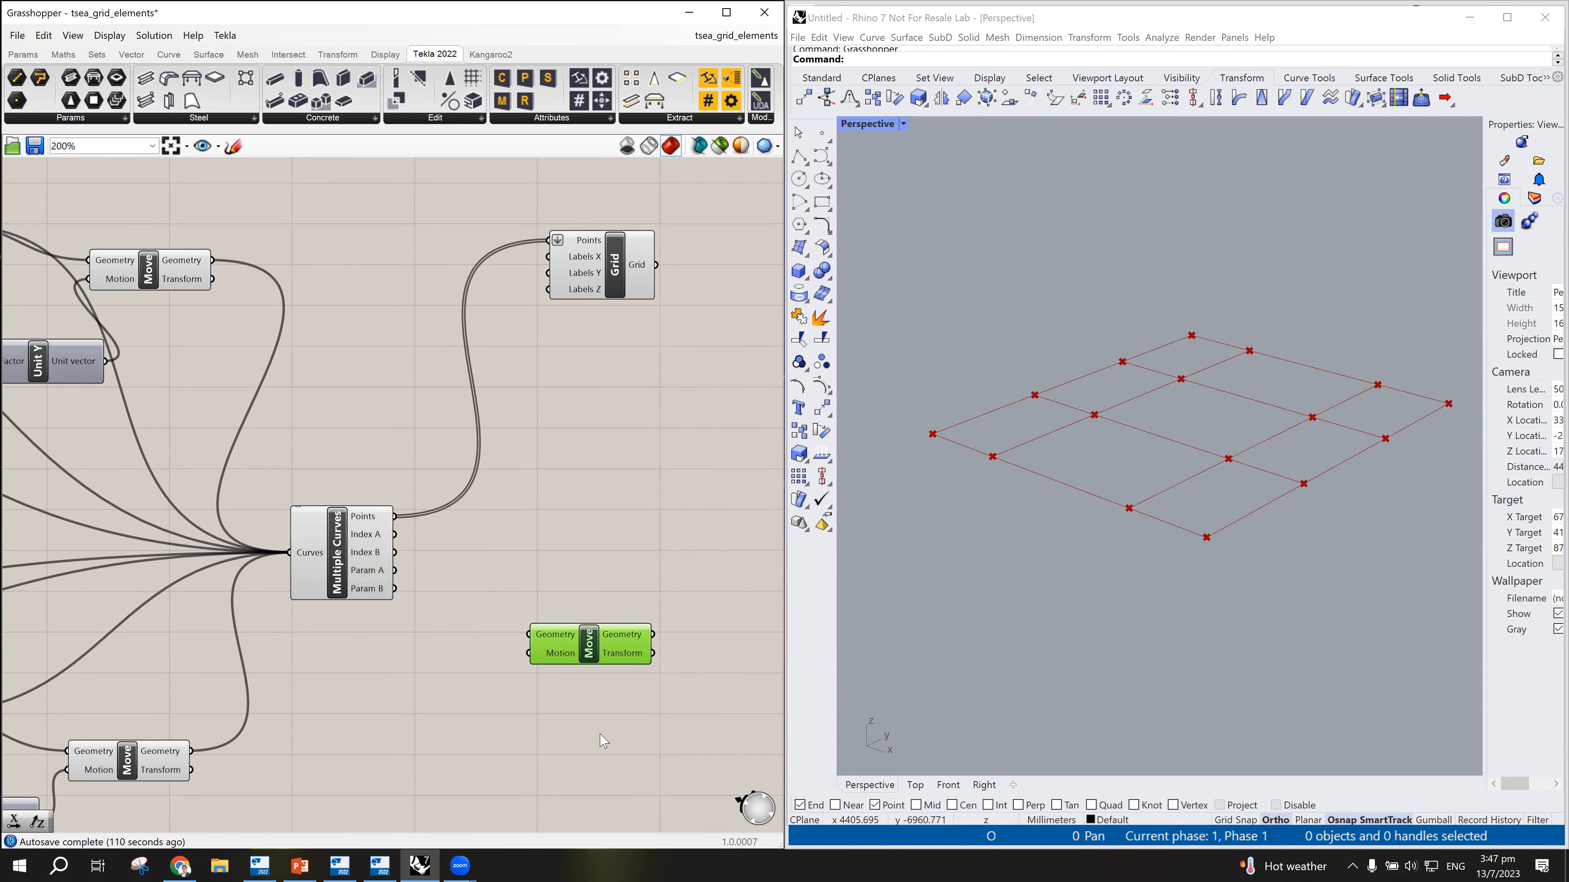
drag(630, 635, 667, 614)
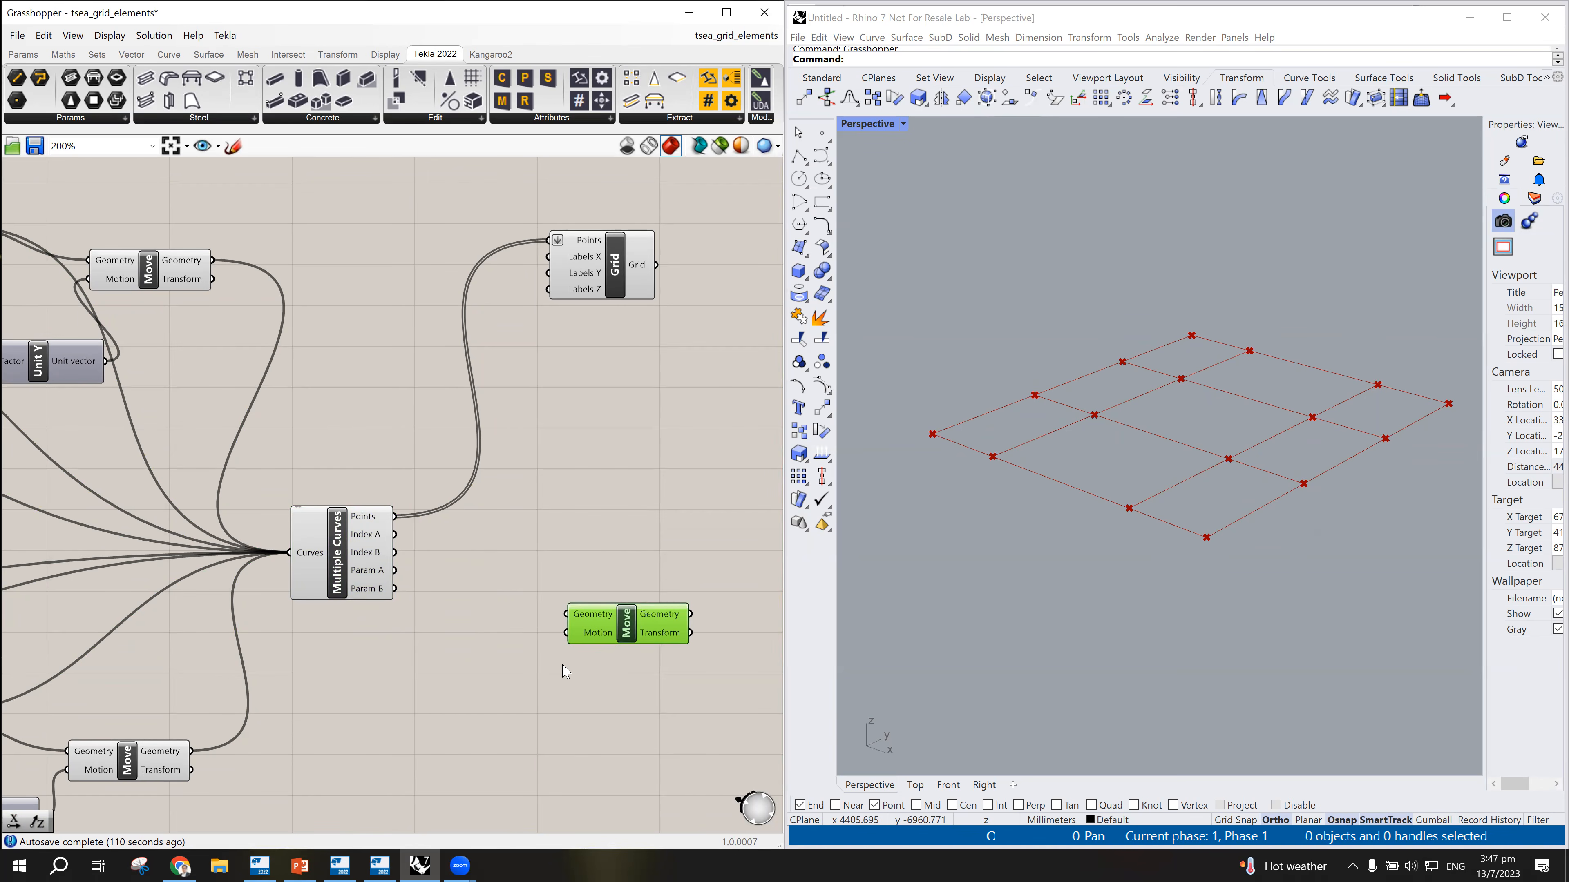
Step: Add a Unit Z vector component and connect its output to the new Move component's Motion input
double_click(537, 711)
text(z)
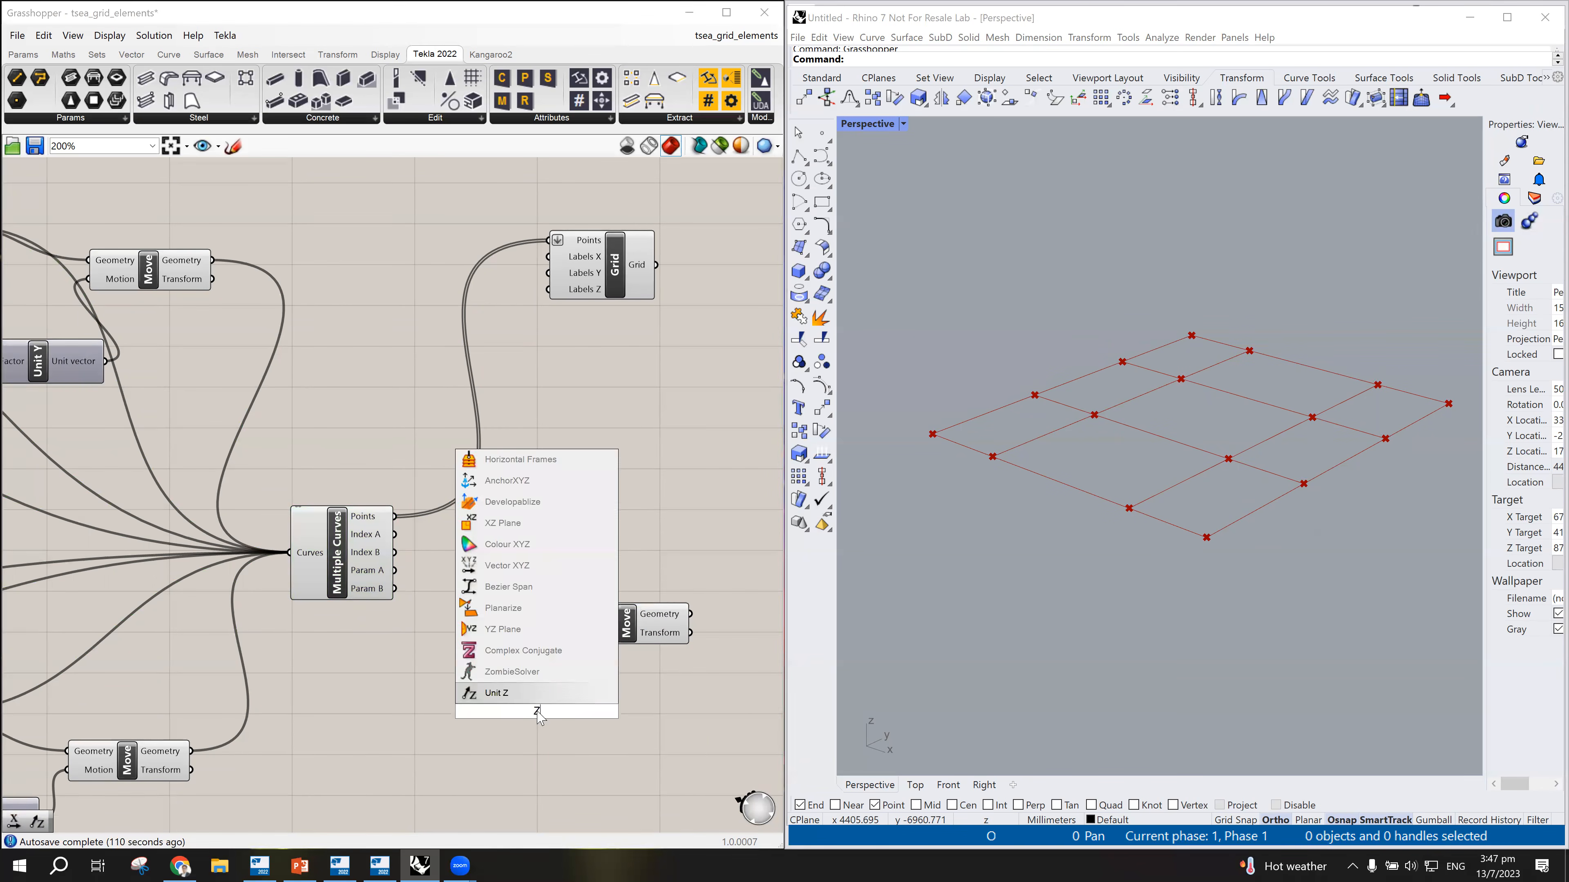
key(Return)
drag(523, 723, 658, 626)
drag(464, 719, 478, 707)
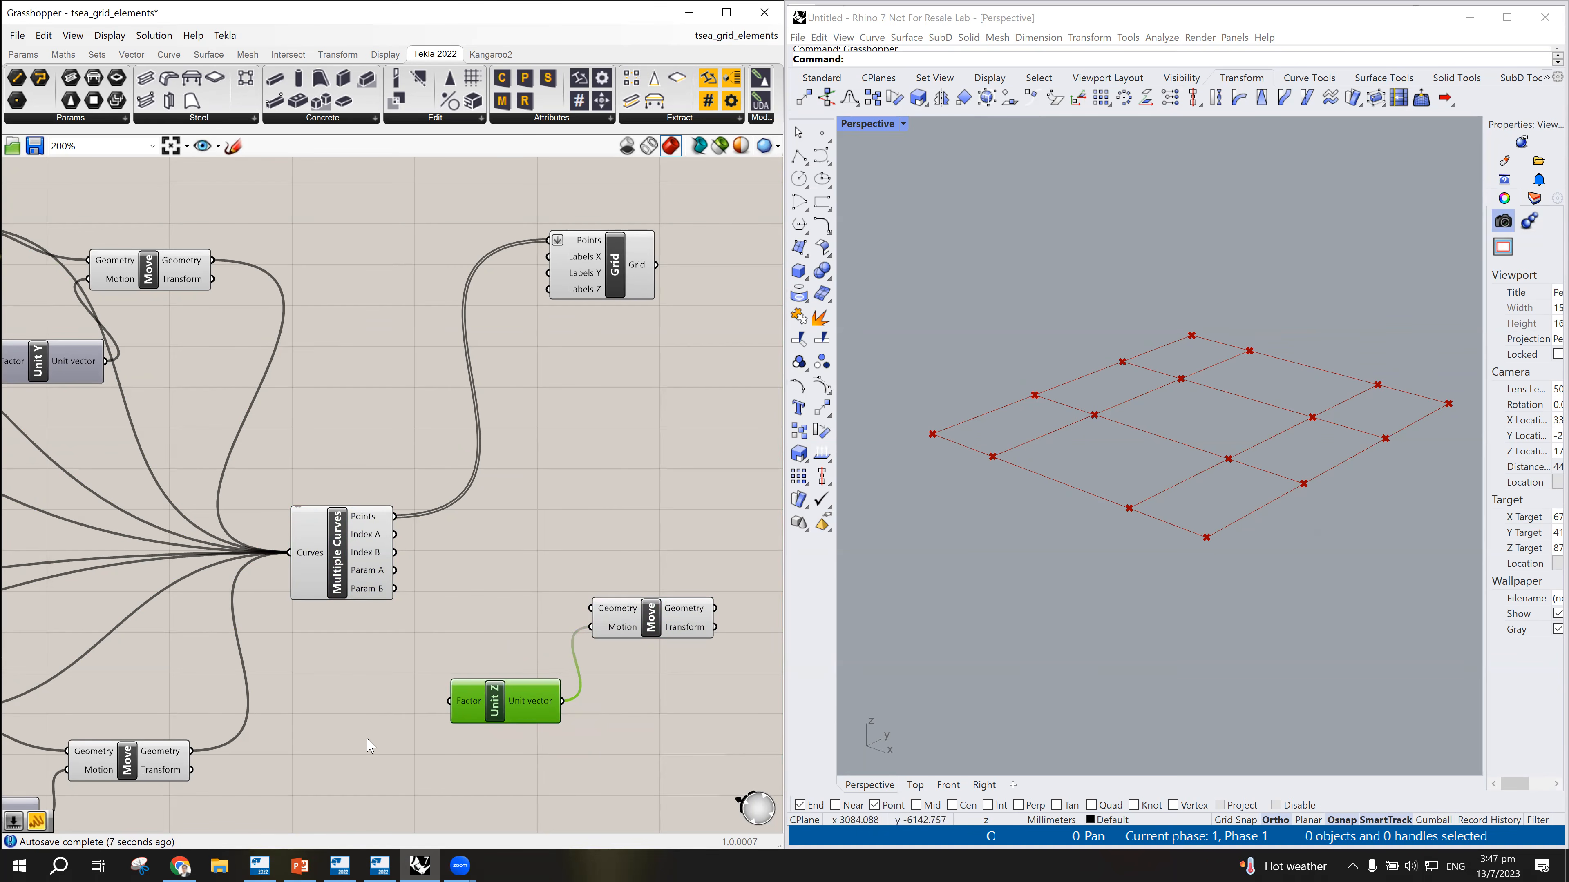
double_click(368, 778)
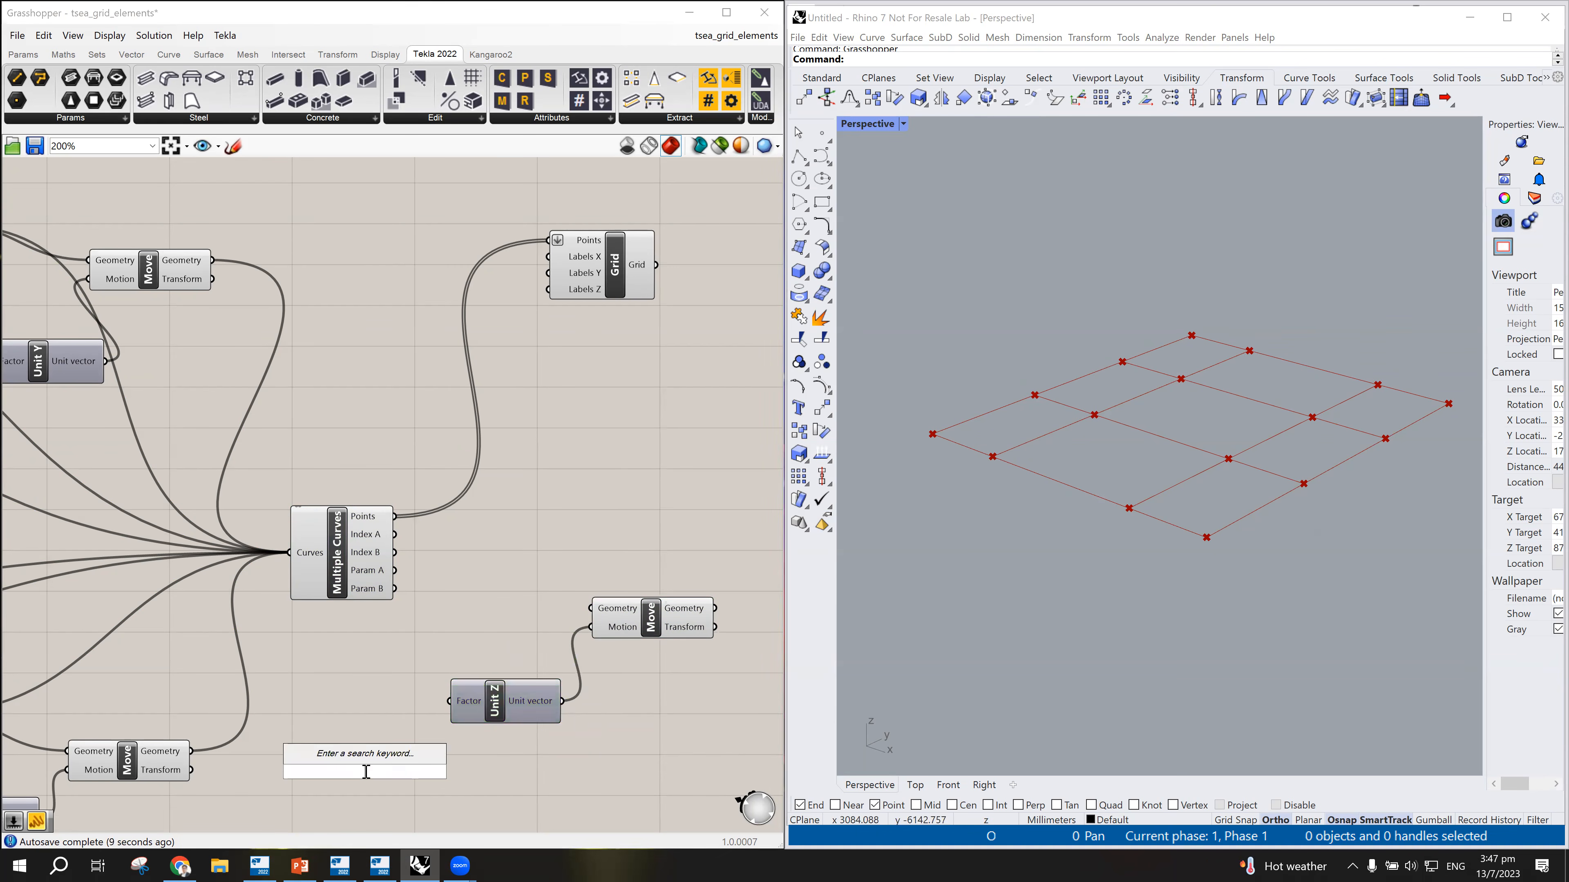
text(-1)
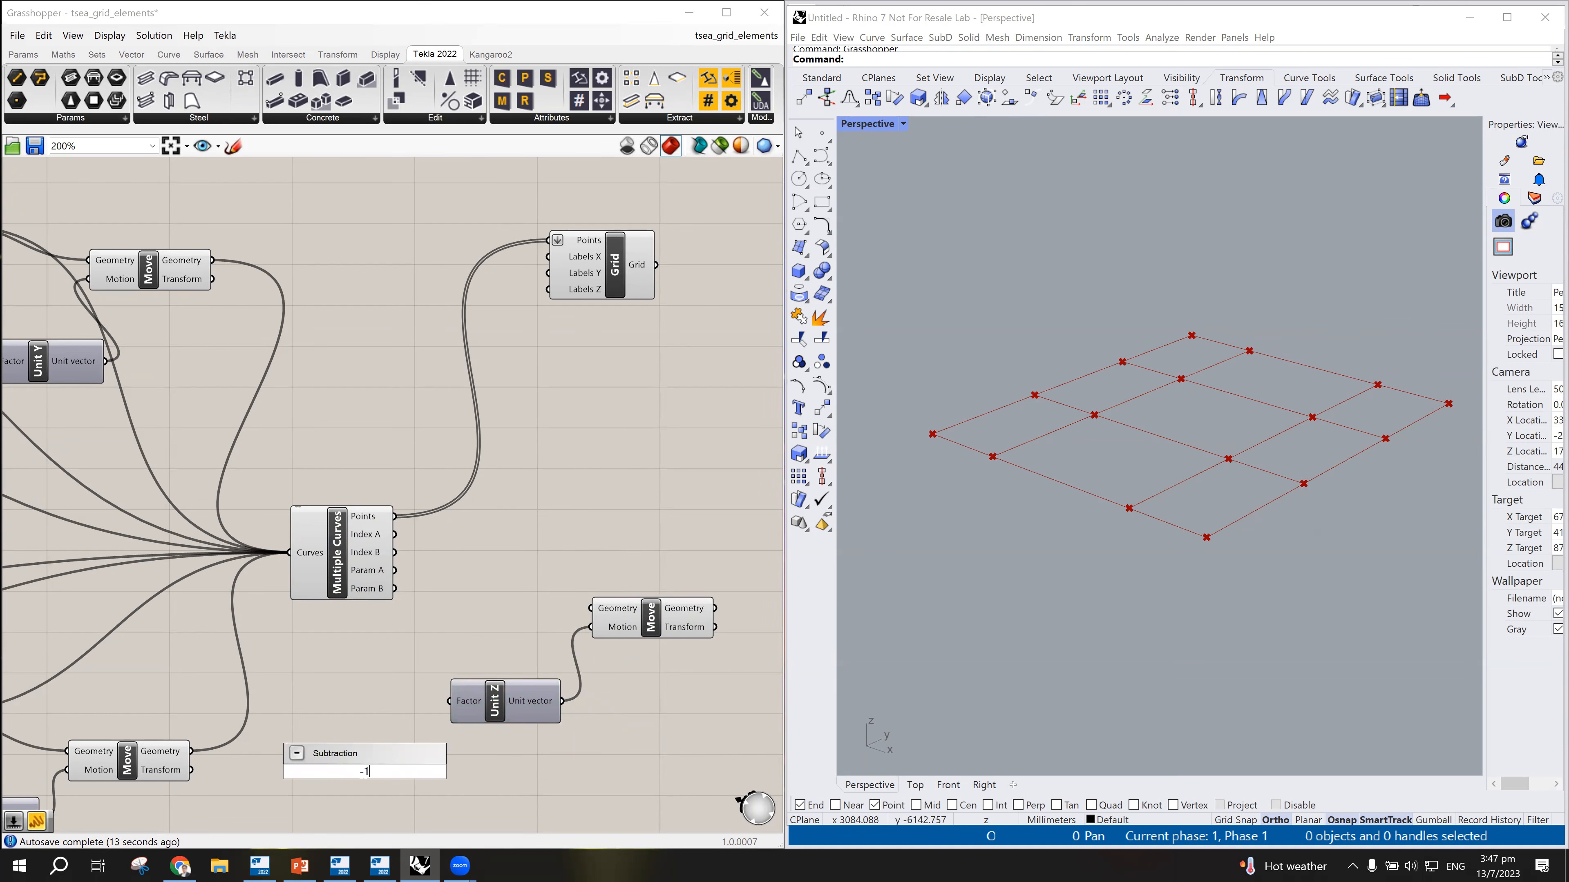
key(Return)
key(Delete)
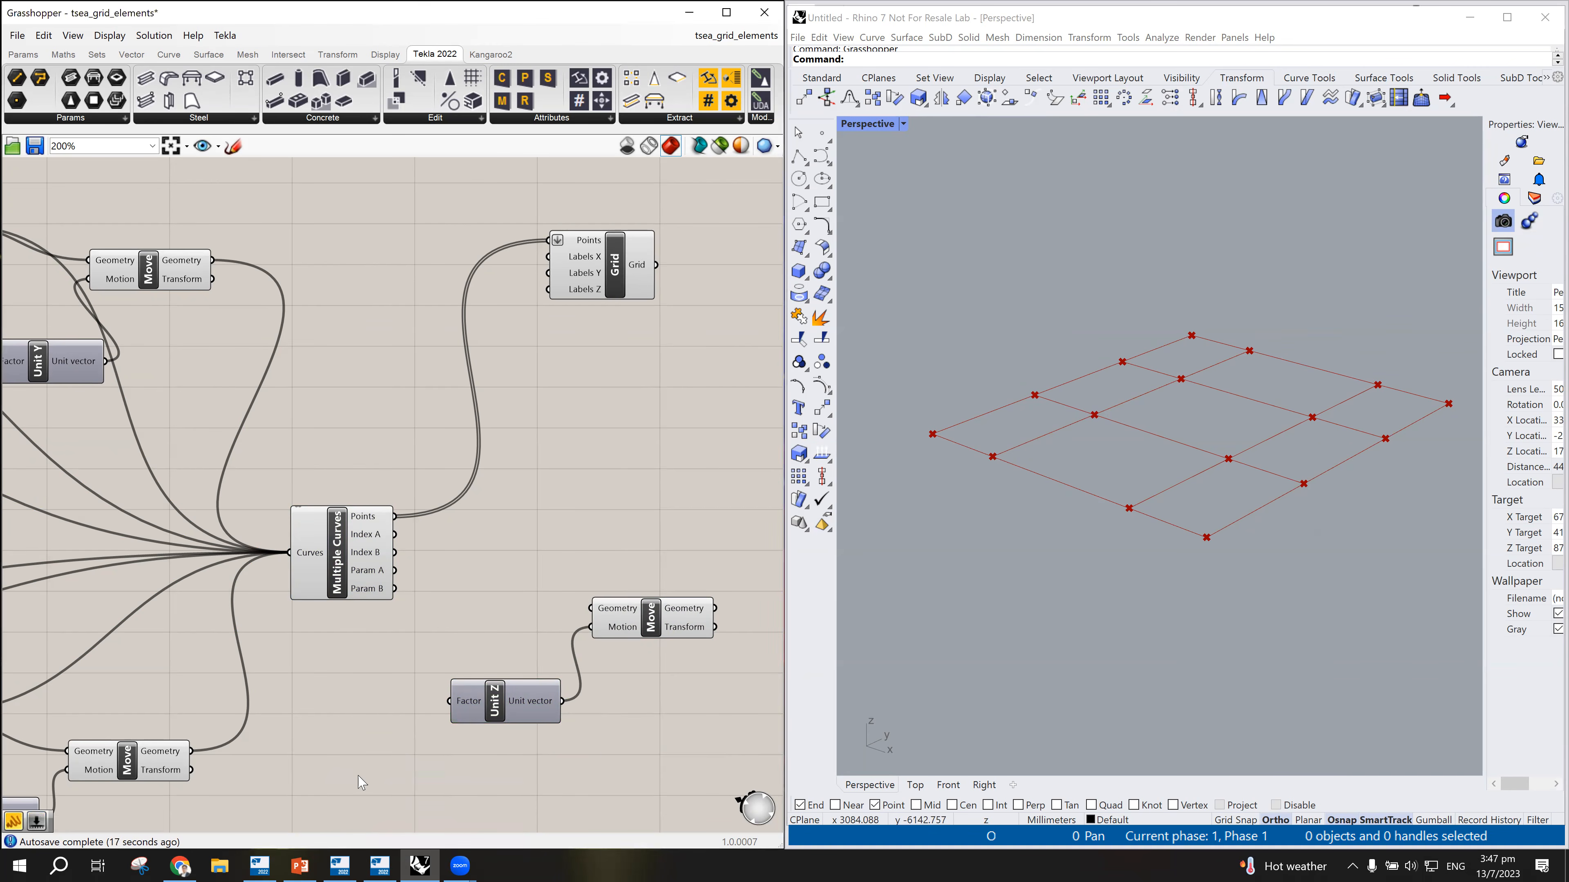
Step: Add a number slider near the Unit Z component and set its numeric domain from -3000 to 0
double_click(360, 780)
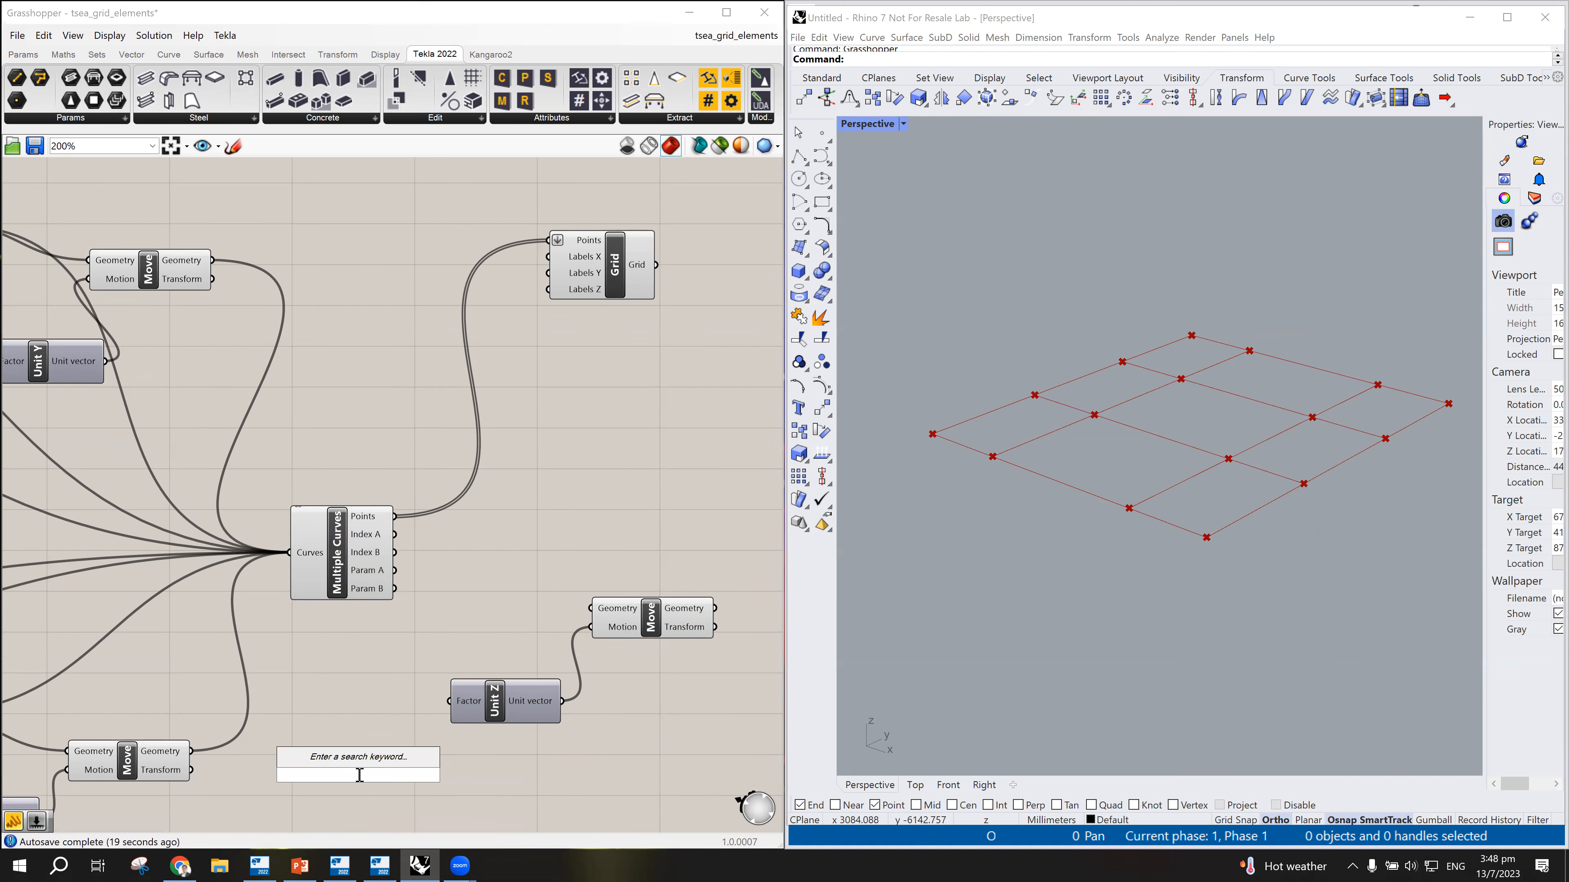
text(10)
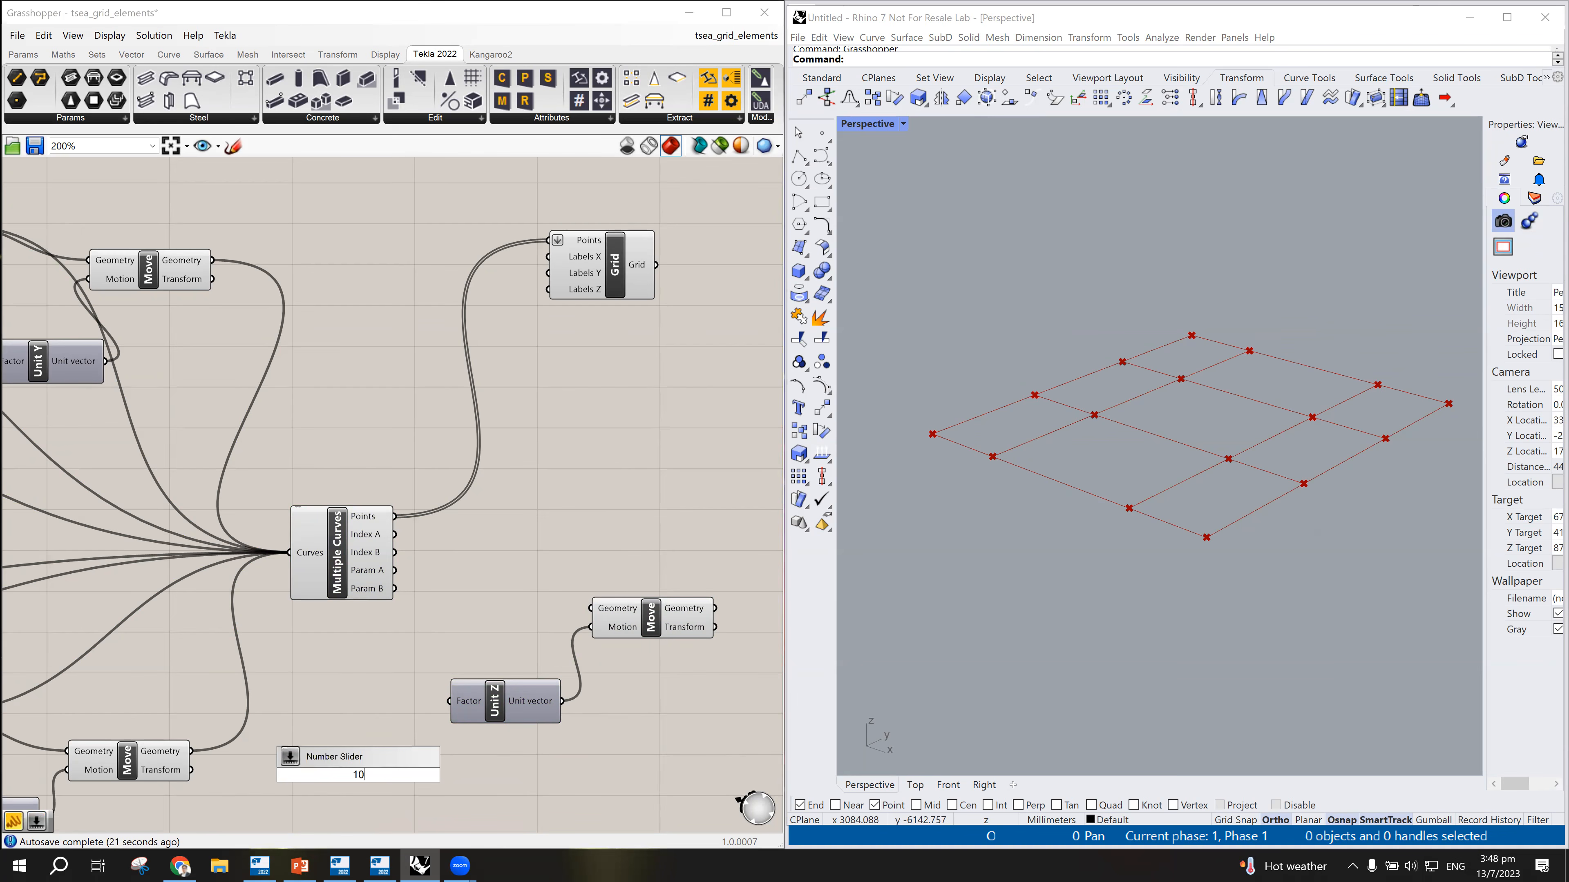
key(Return)
click(340, 767)
double_click(339, 766)
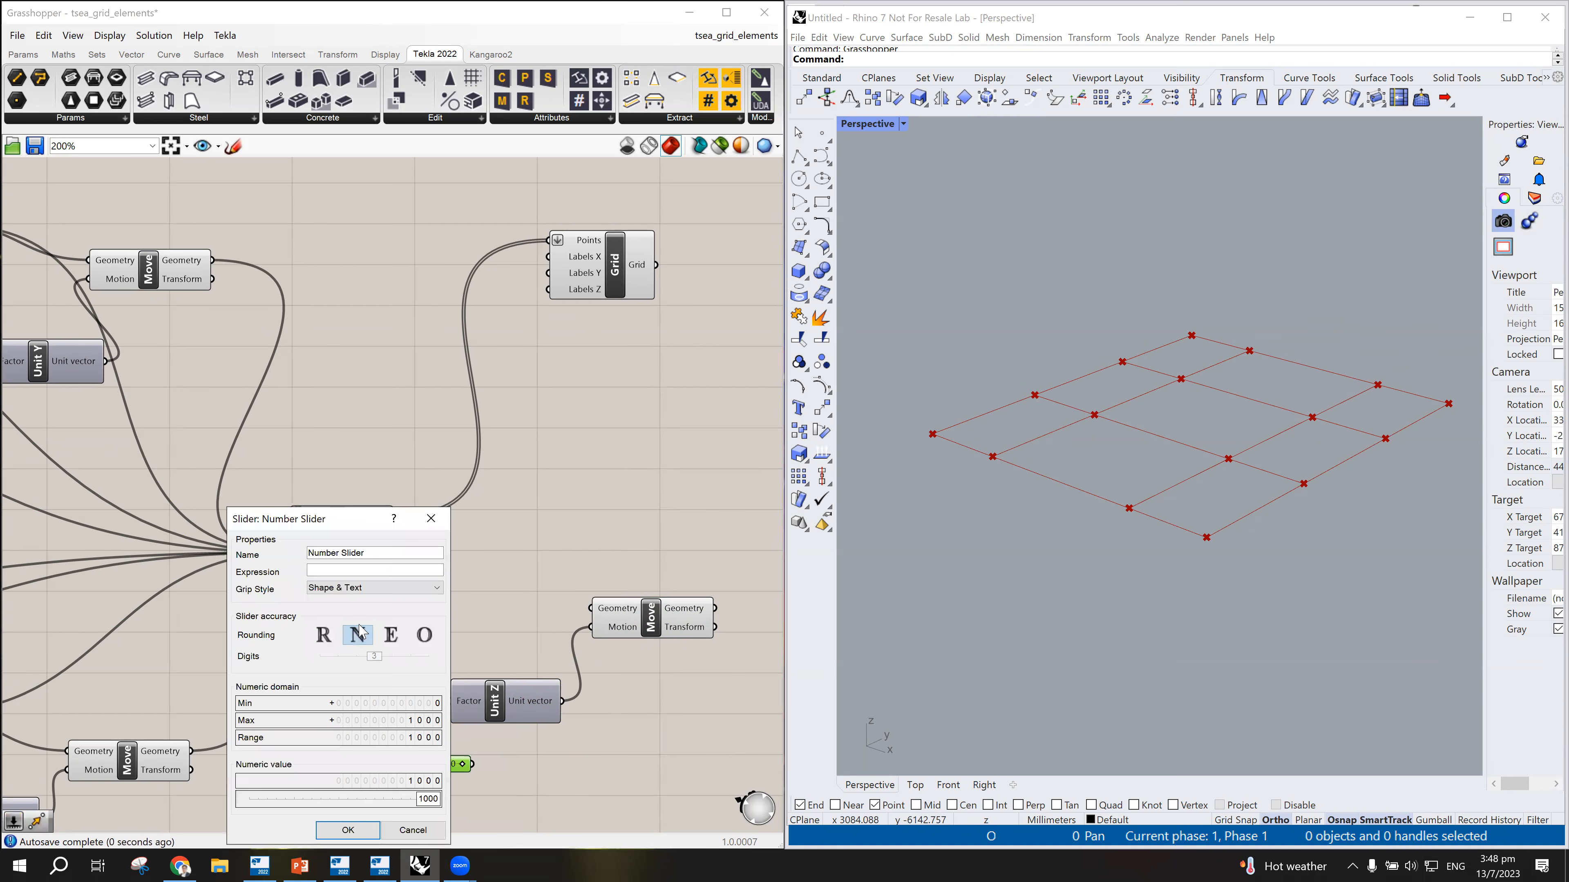
double_click(425, 704)
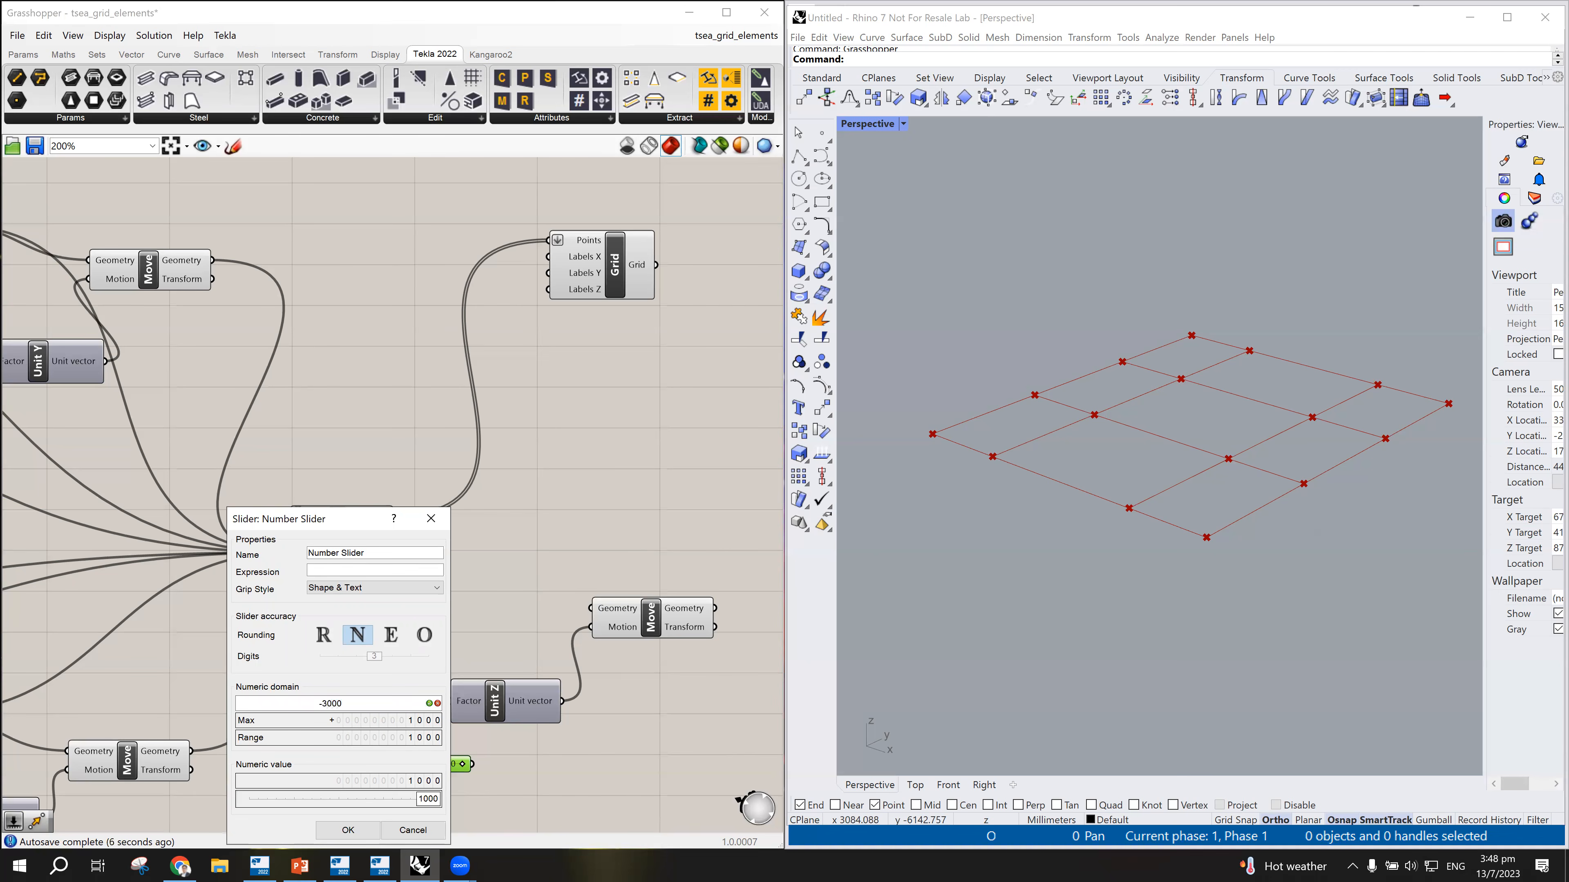
double_click(392, 721)
text(0)
click(348, 830)
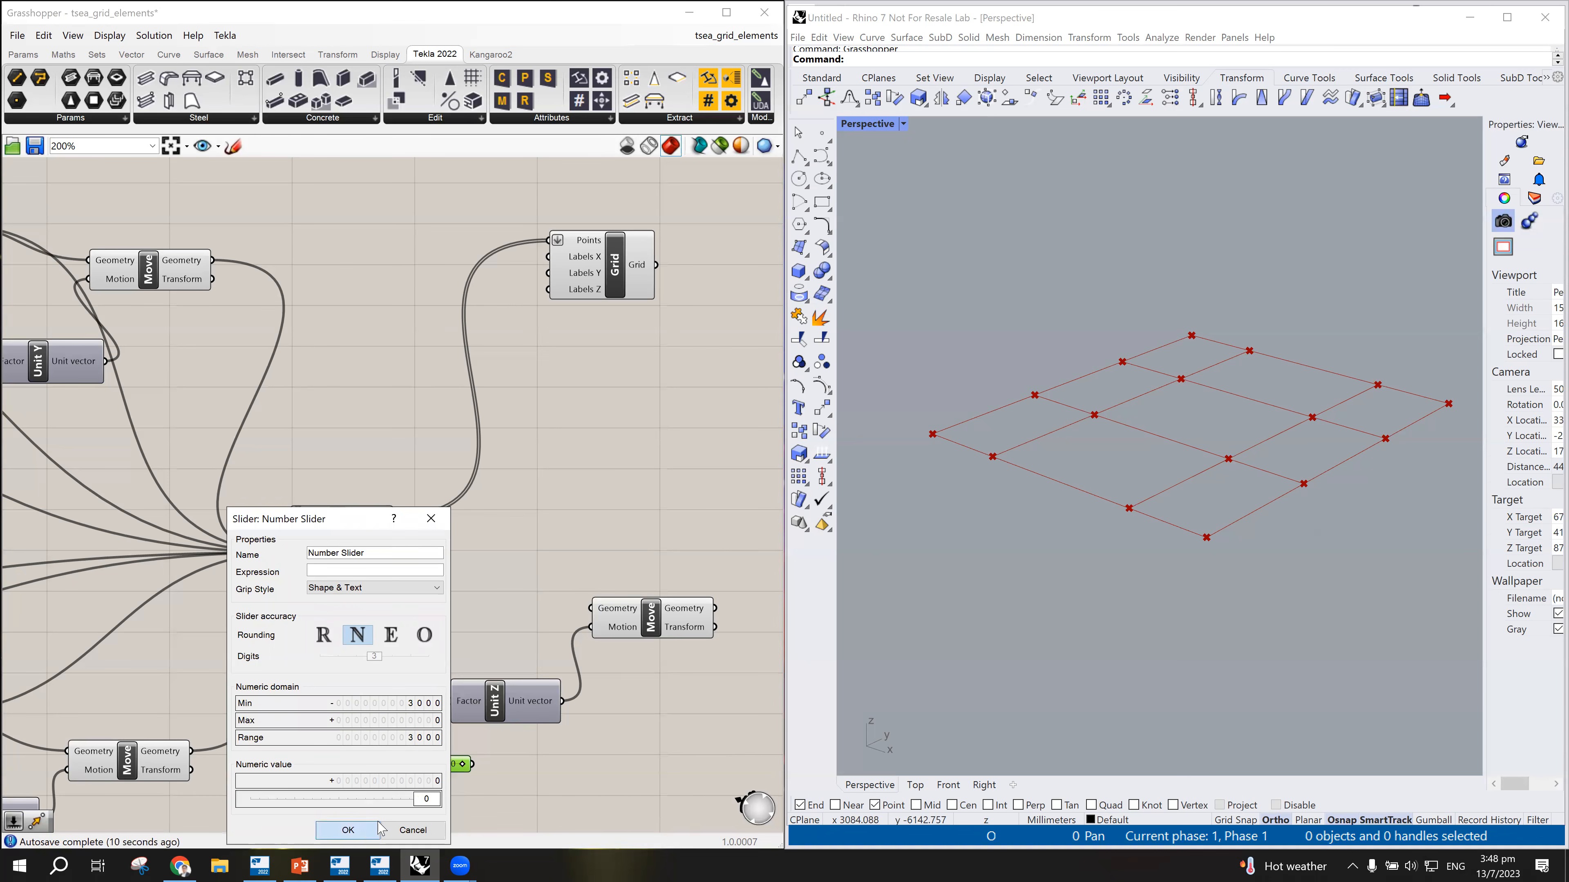
drag(314, 768, 283, 770)
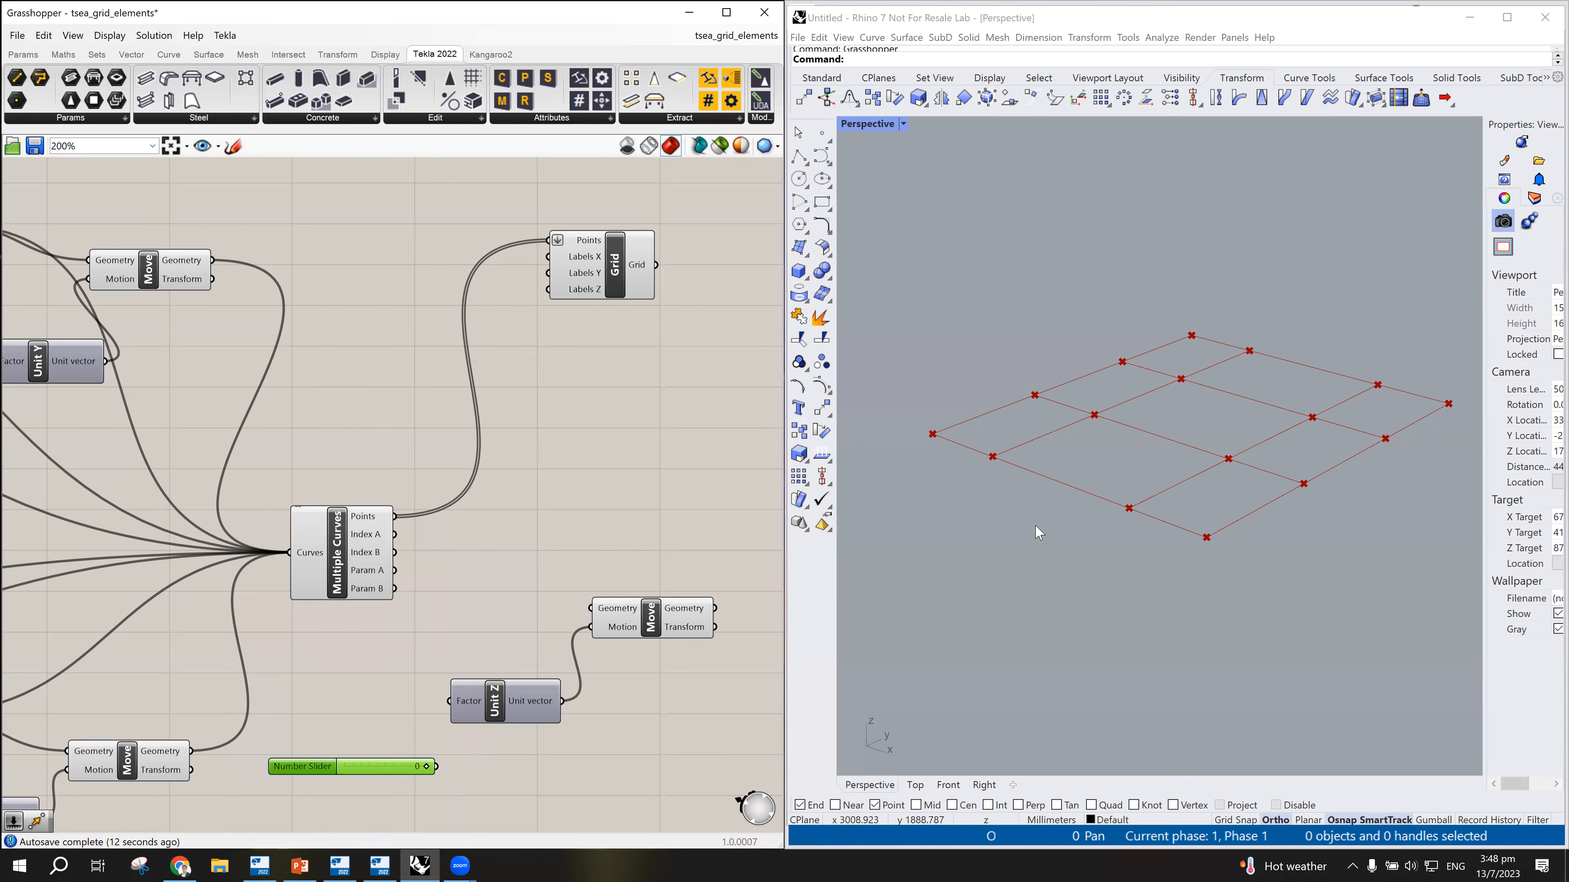
Step: Set the new number slider to -1000 and connect it to the Unit Z component's Factor input
double_click(425, 765)
text(1000)
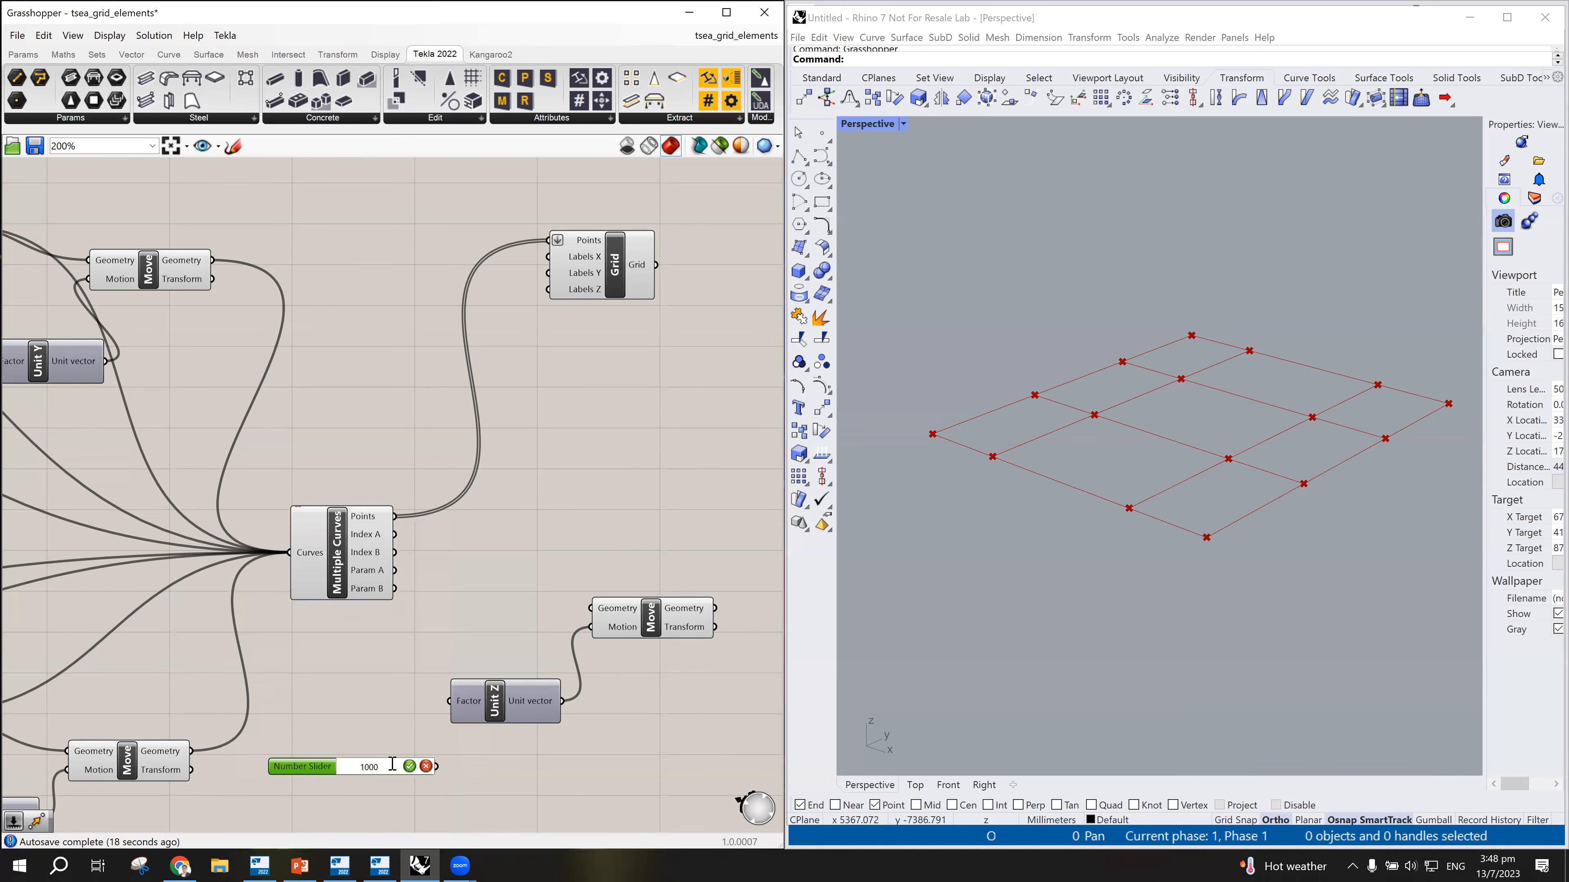
click(427, 766)
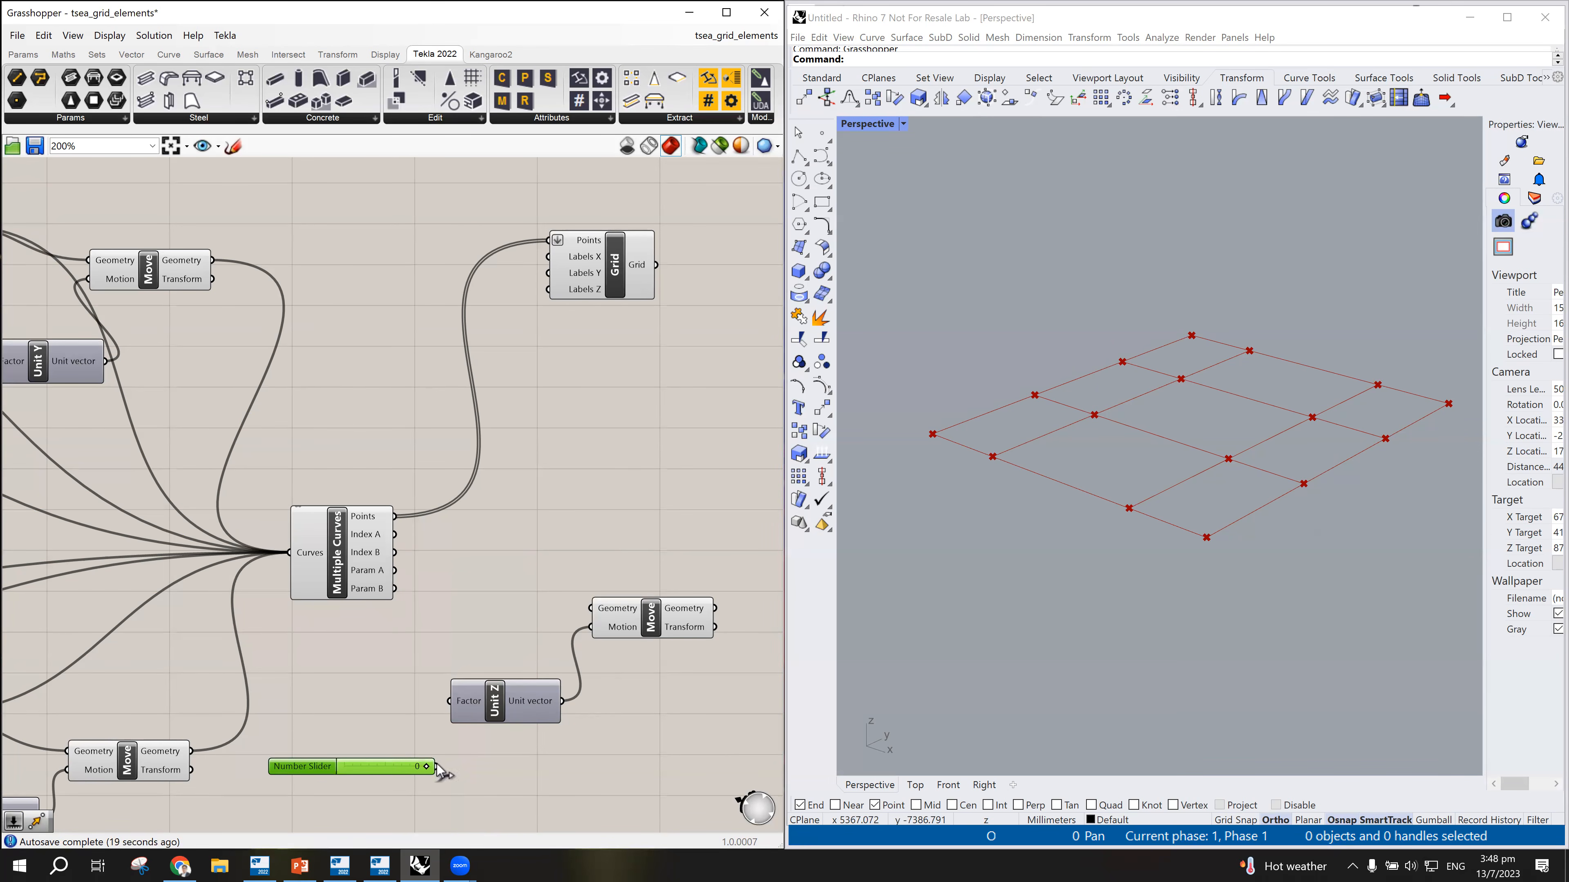
double_click(383, 770)
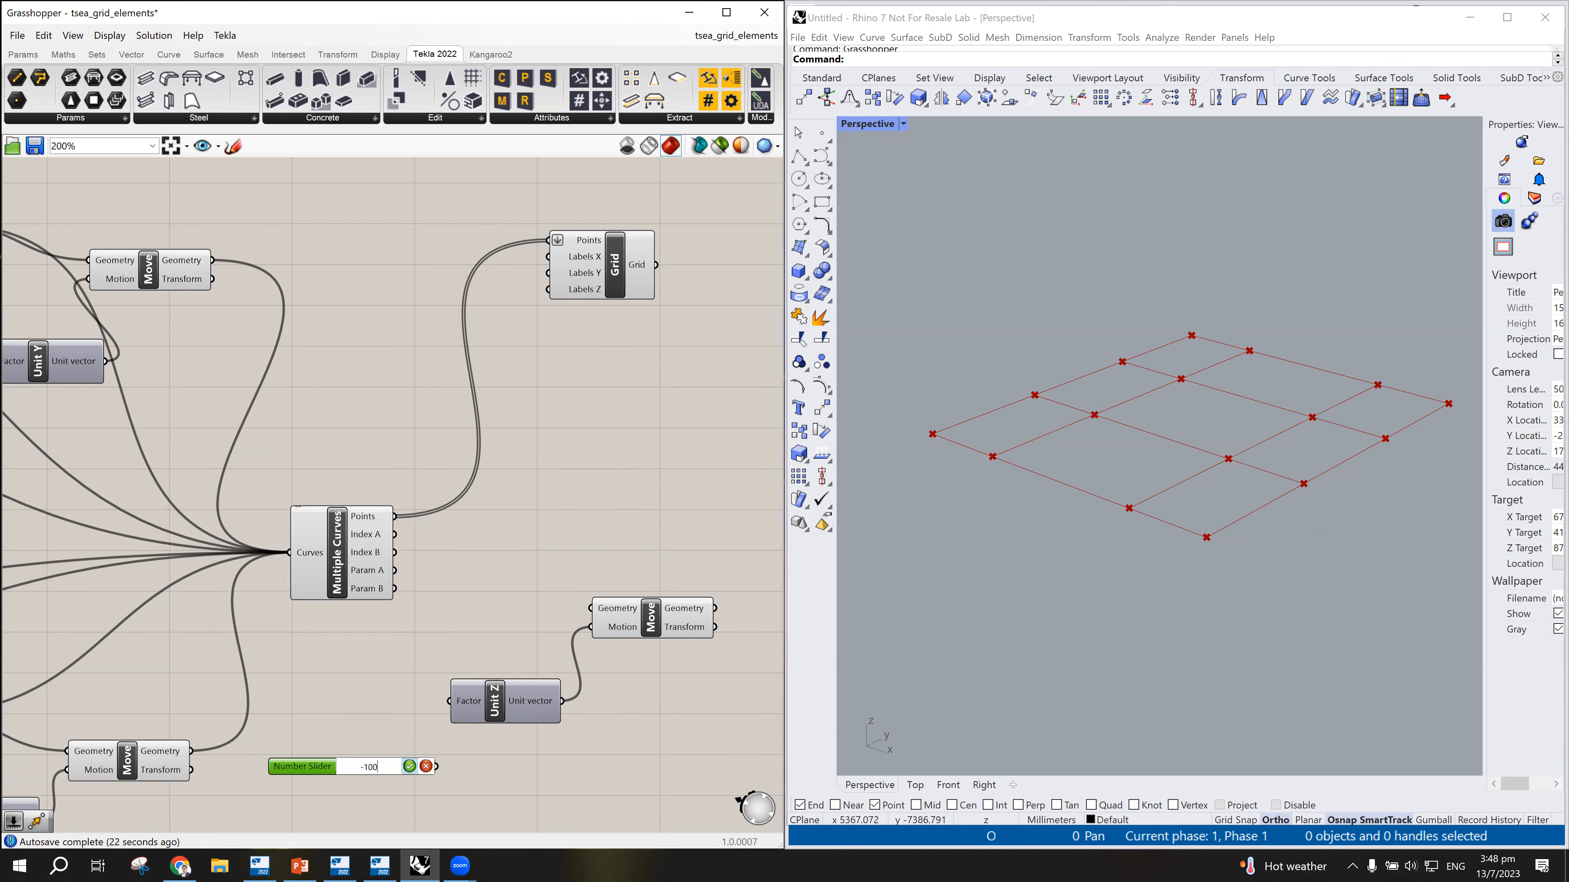
key(Return)
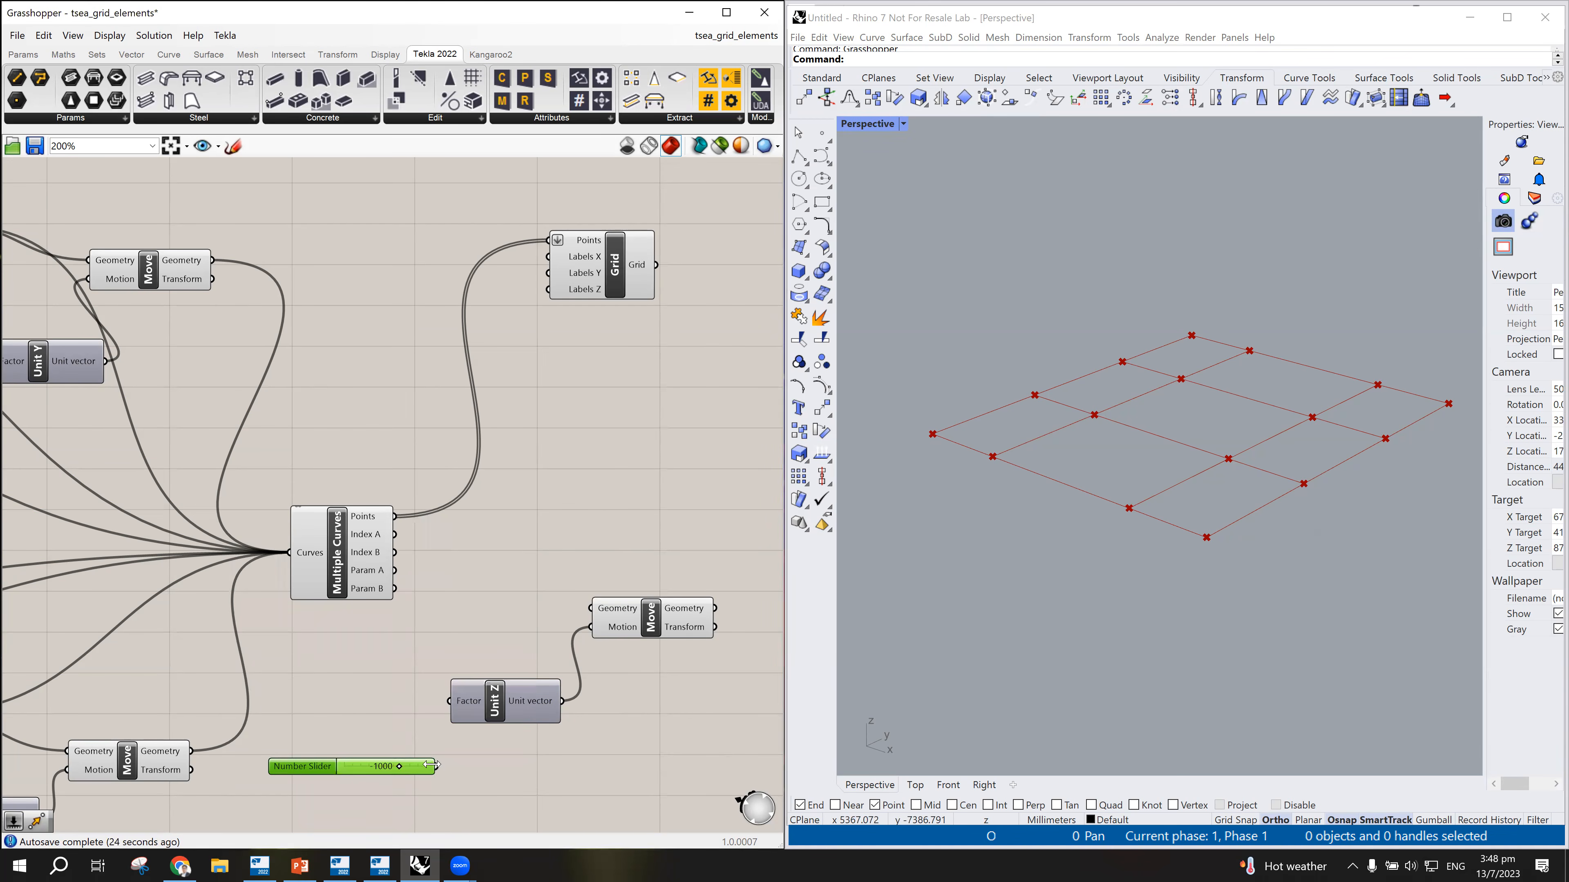
drag(436, 767, 449, 702)
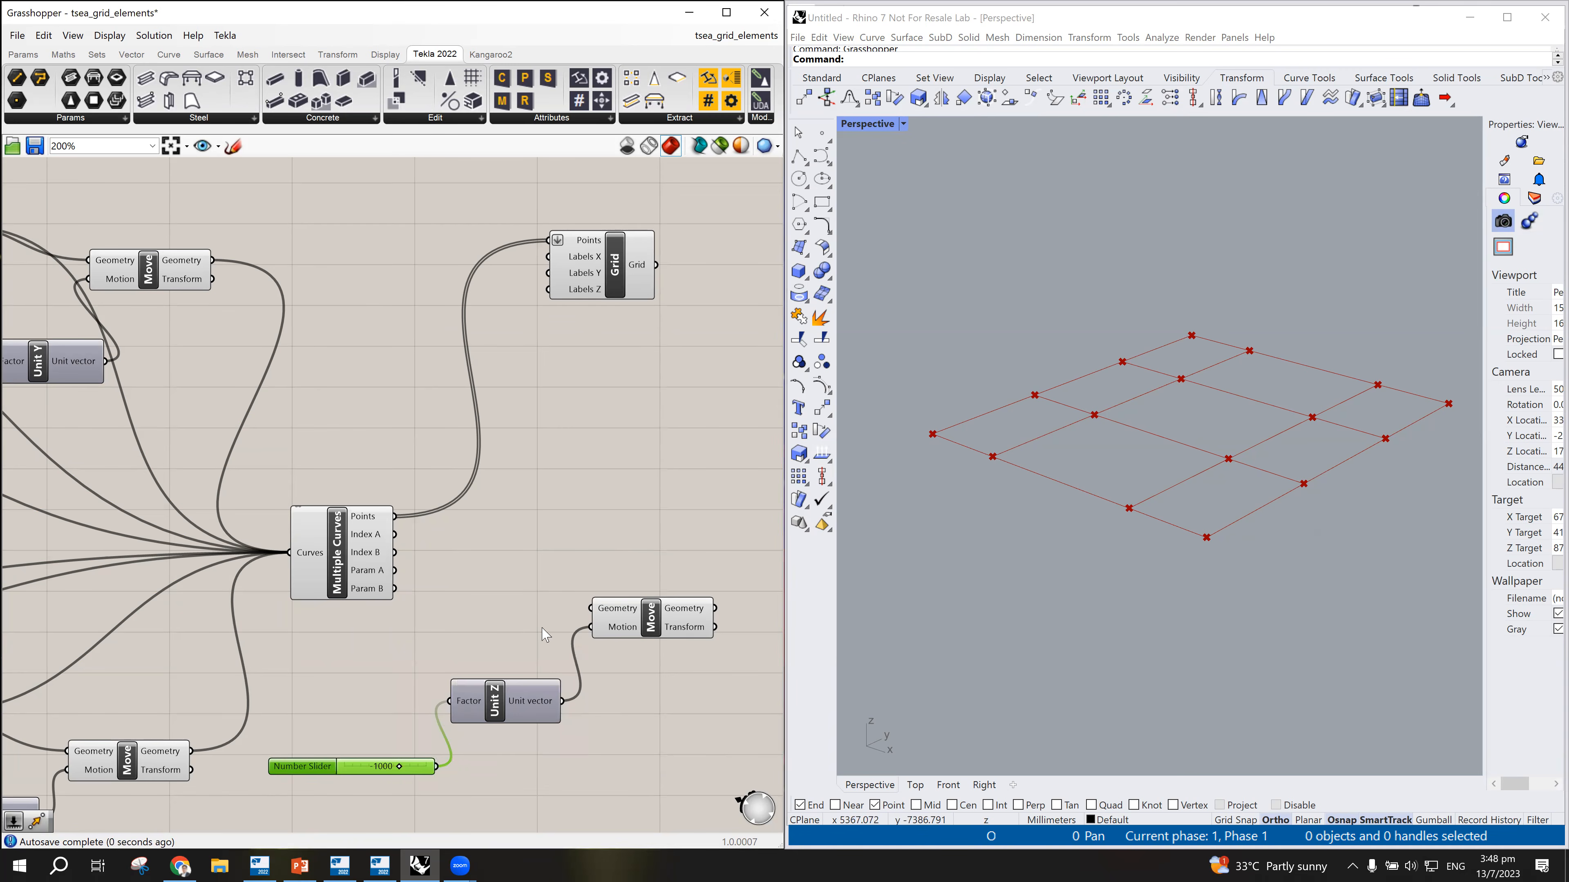
Step: Connect the Multiple Curves component's Points output to the Geometry input of the Move component driven by Unit Z
click(342, 543)
drag(395, 518, 593, 608)
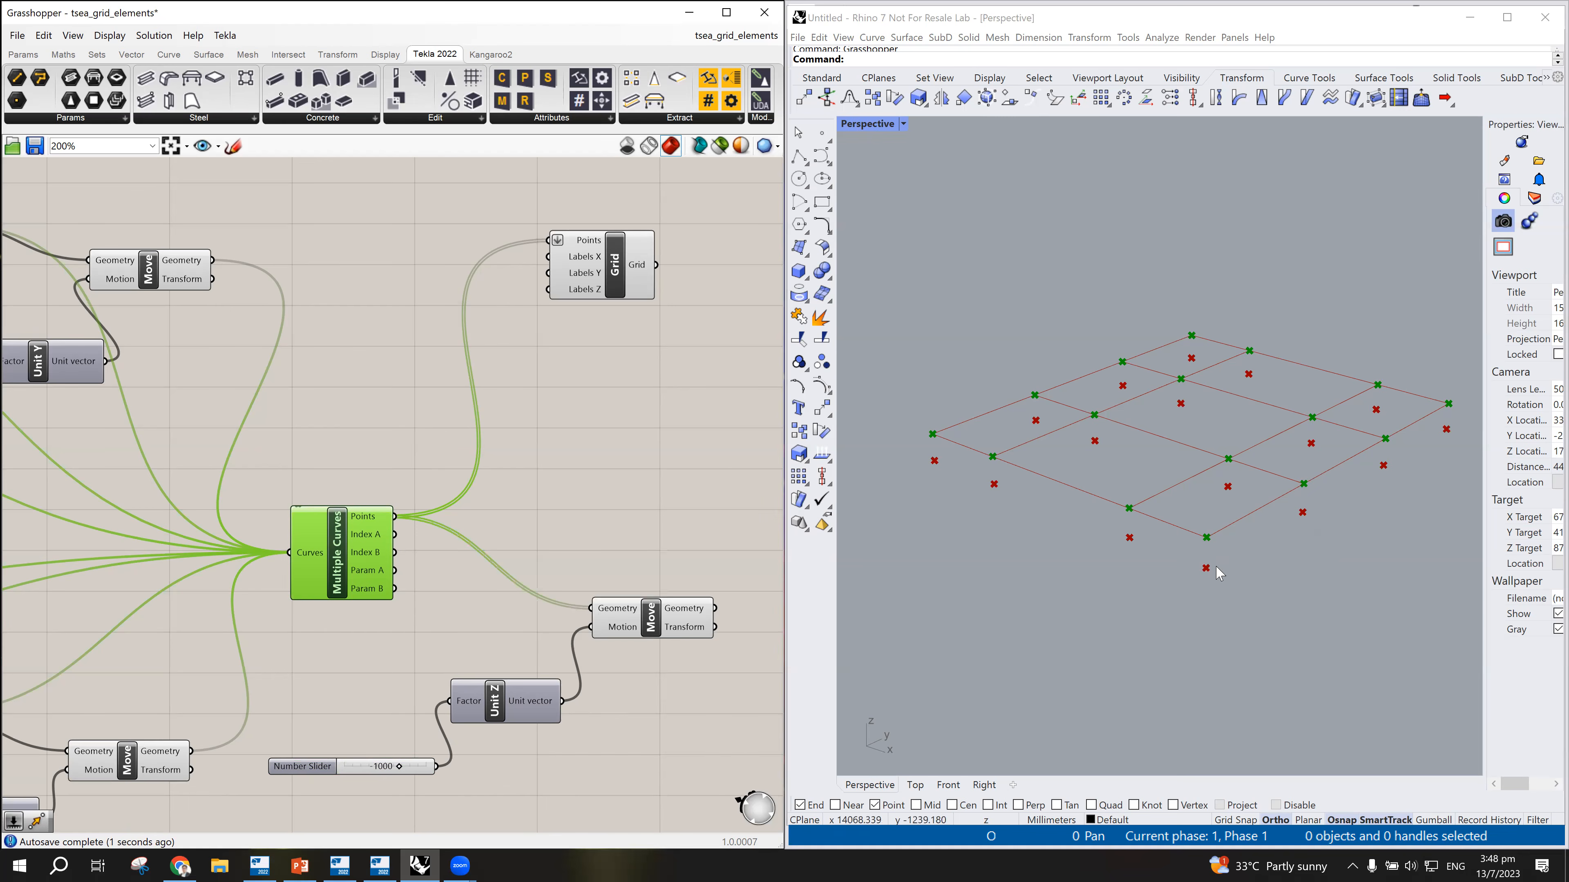
middle_click(1226, 553)
right_drag(1278, 557, 1278, 577)
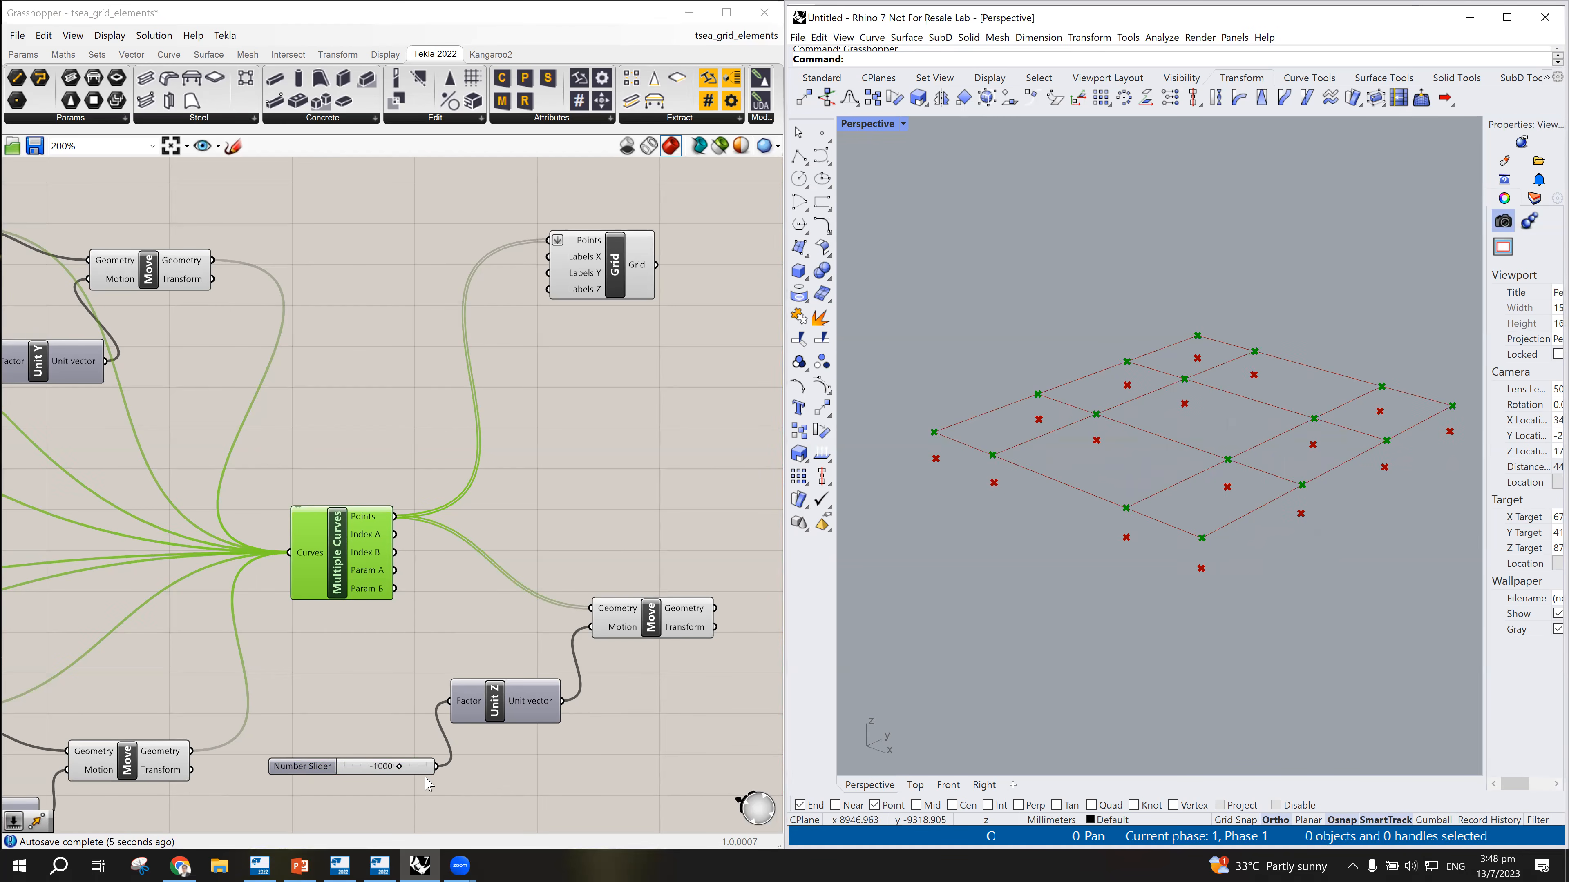
Step: Set the number slider feeding the Unit Z component to -850 and inspect the moved points in the perspective view
scroll(407, 775, up, 3)
drag(394, 755, 403, 757)
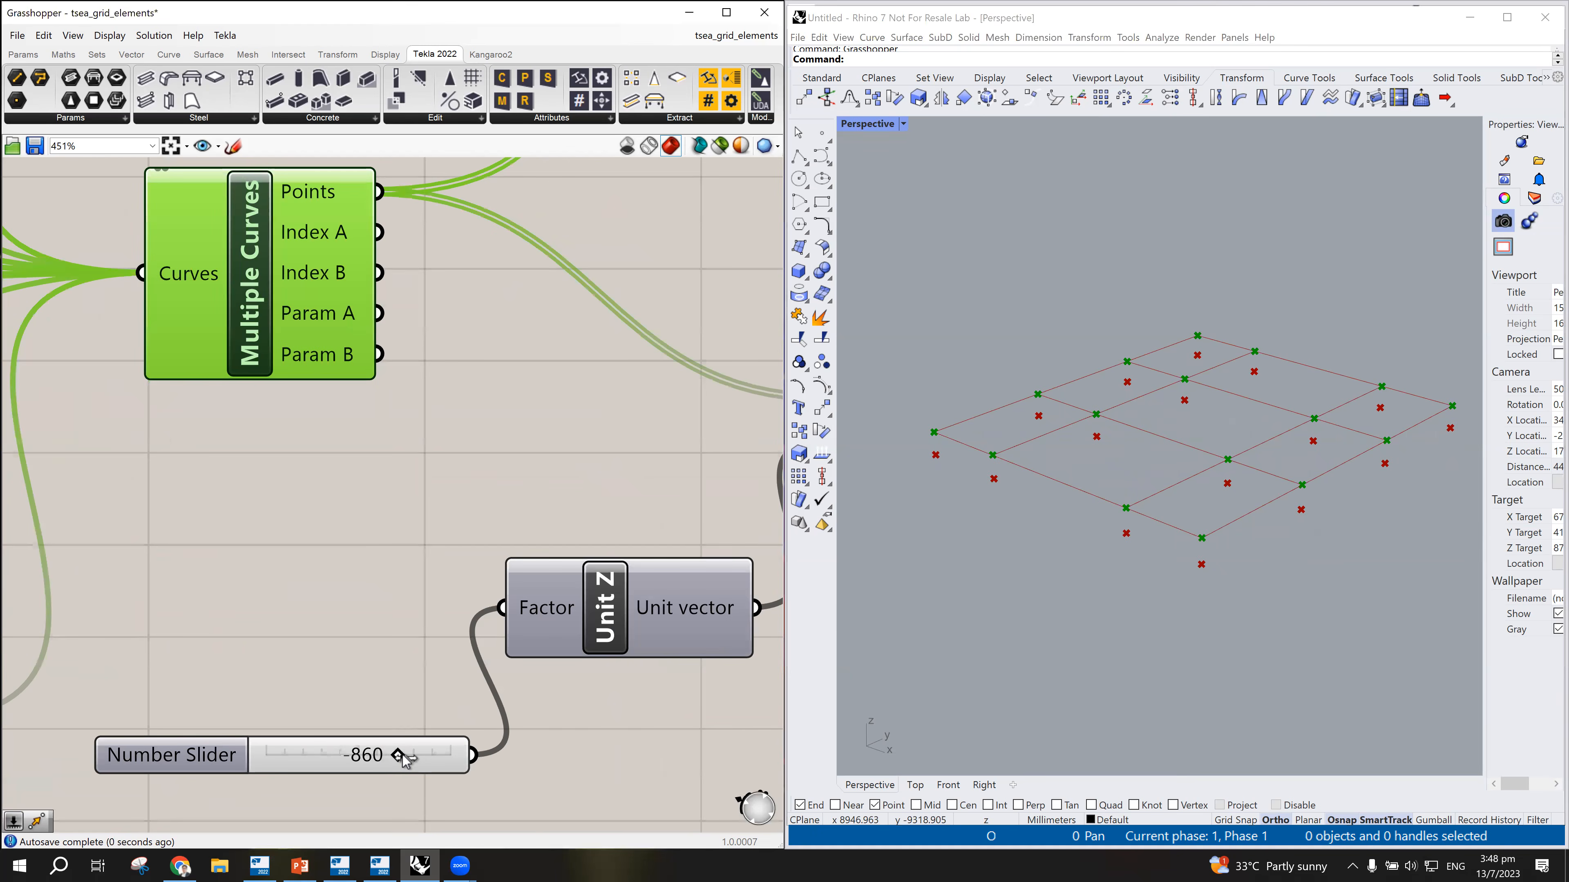
double_click(405, 755)
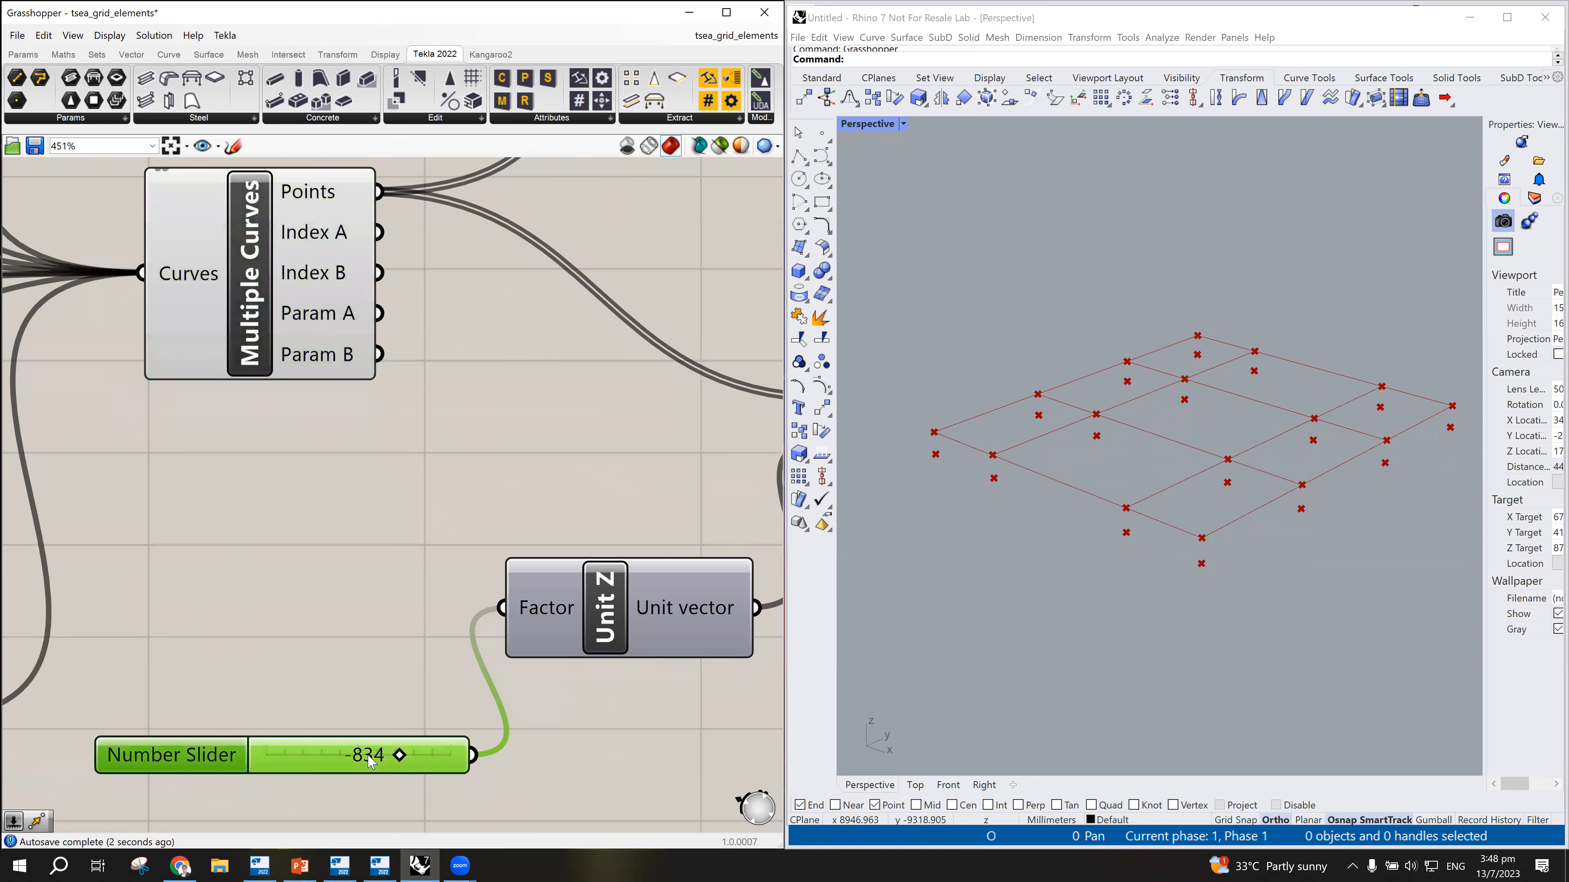
click(341, 755)
drag(341, 755, 436, 775)
text(50)
key(Return)
scroll(1149, 571, up, 3)
mouse_move(1240, 577)
right_down()
mouse_move(1201, 533)
mouse_move(1229, 568)
right_up()
scroll(513, 534, down, 5)
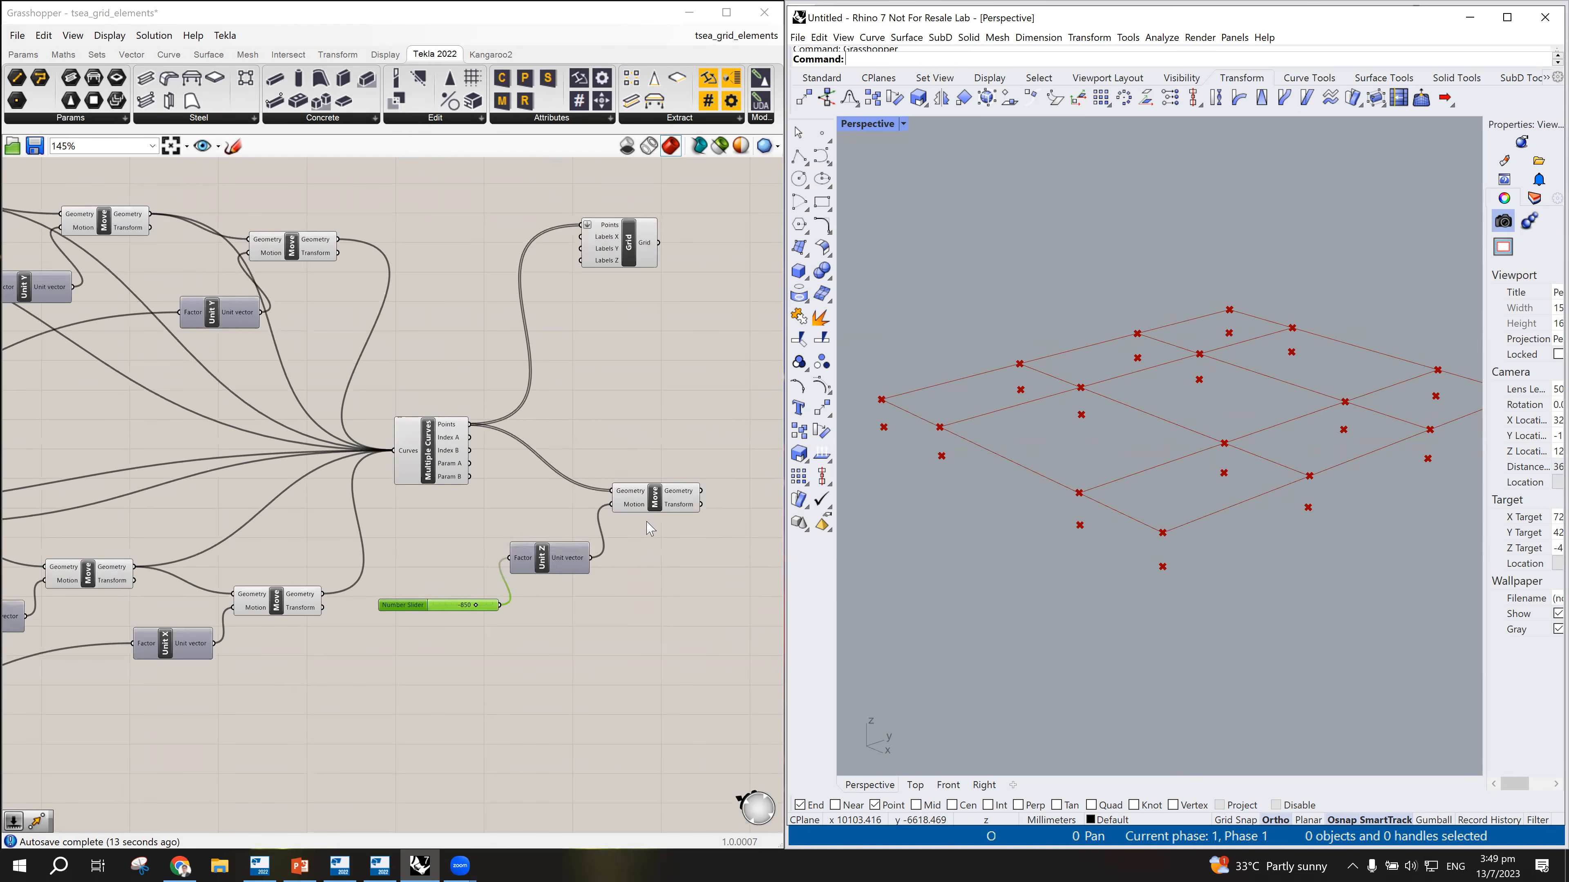
Step: Reposition the Z-direction Move component and its slider slightly, and rename the slider "Footing Ht"
drag(651, 502, 646, 505)
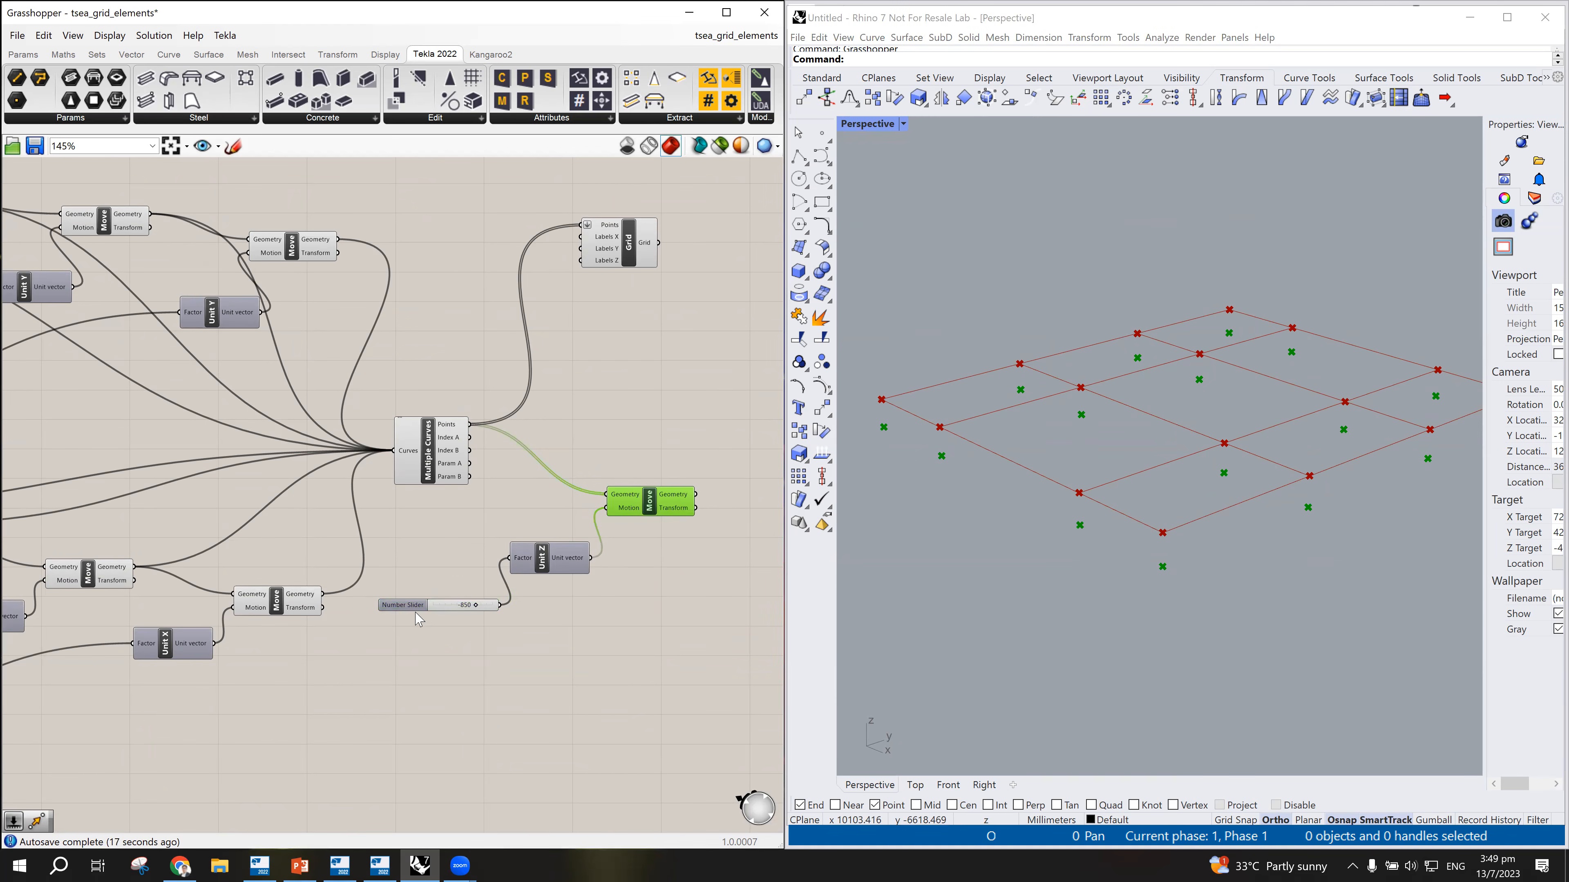
drag(413, 606, 369, 636)
scroll(418, 626, up, 3)
right_click(401, 627)
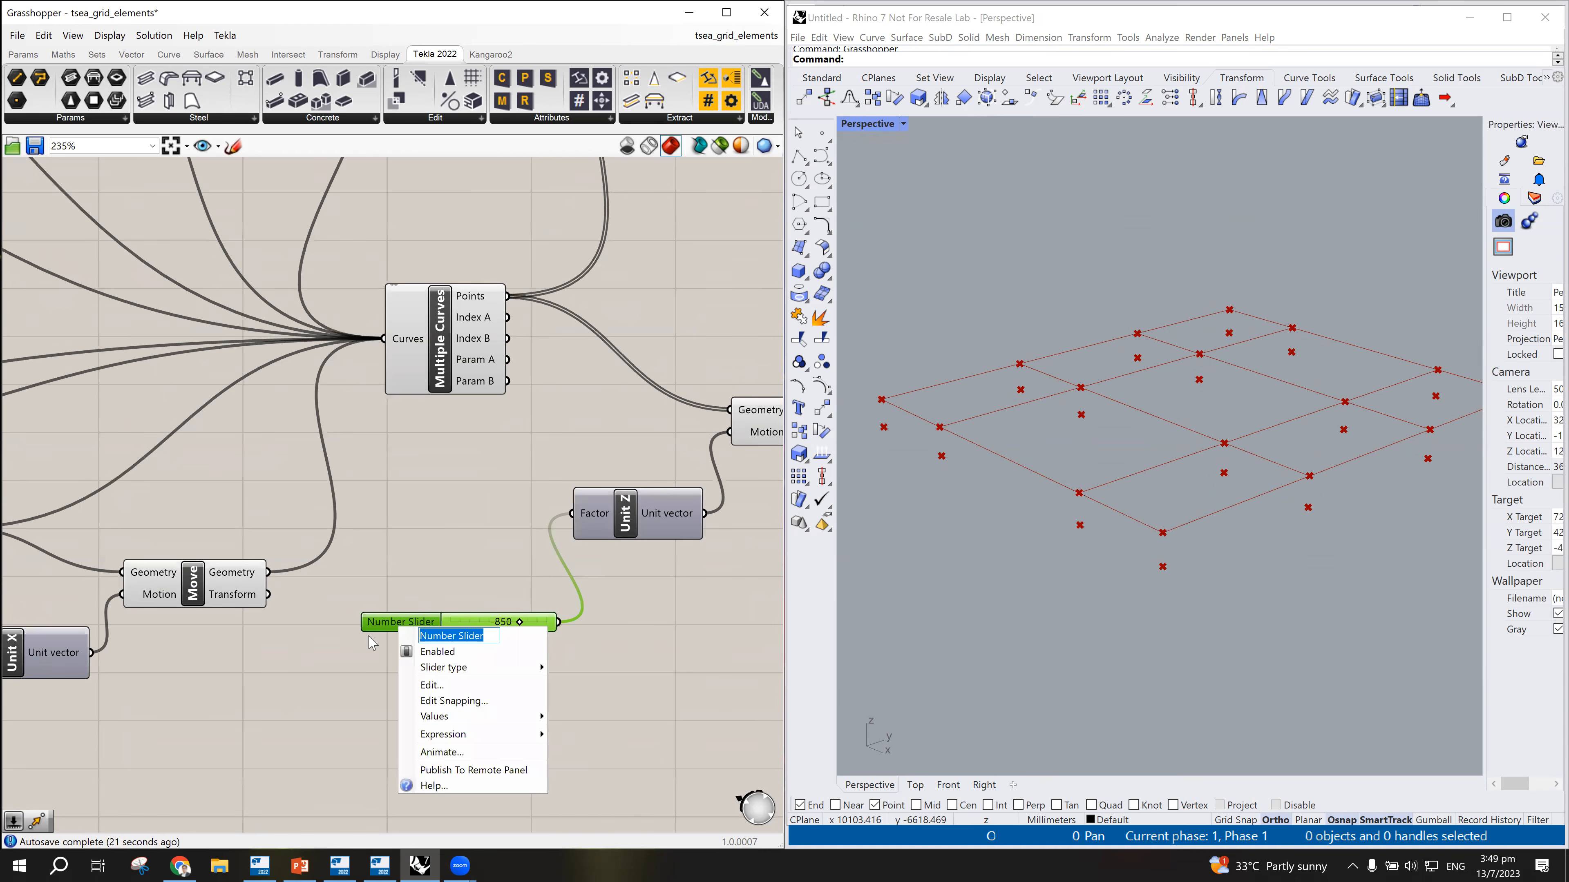
text(FO)
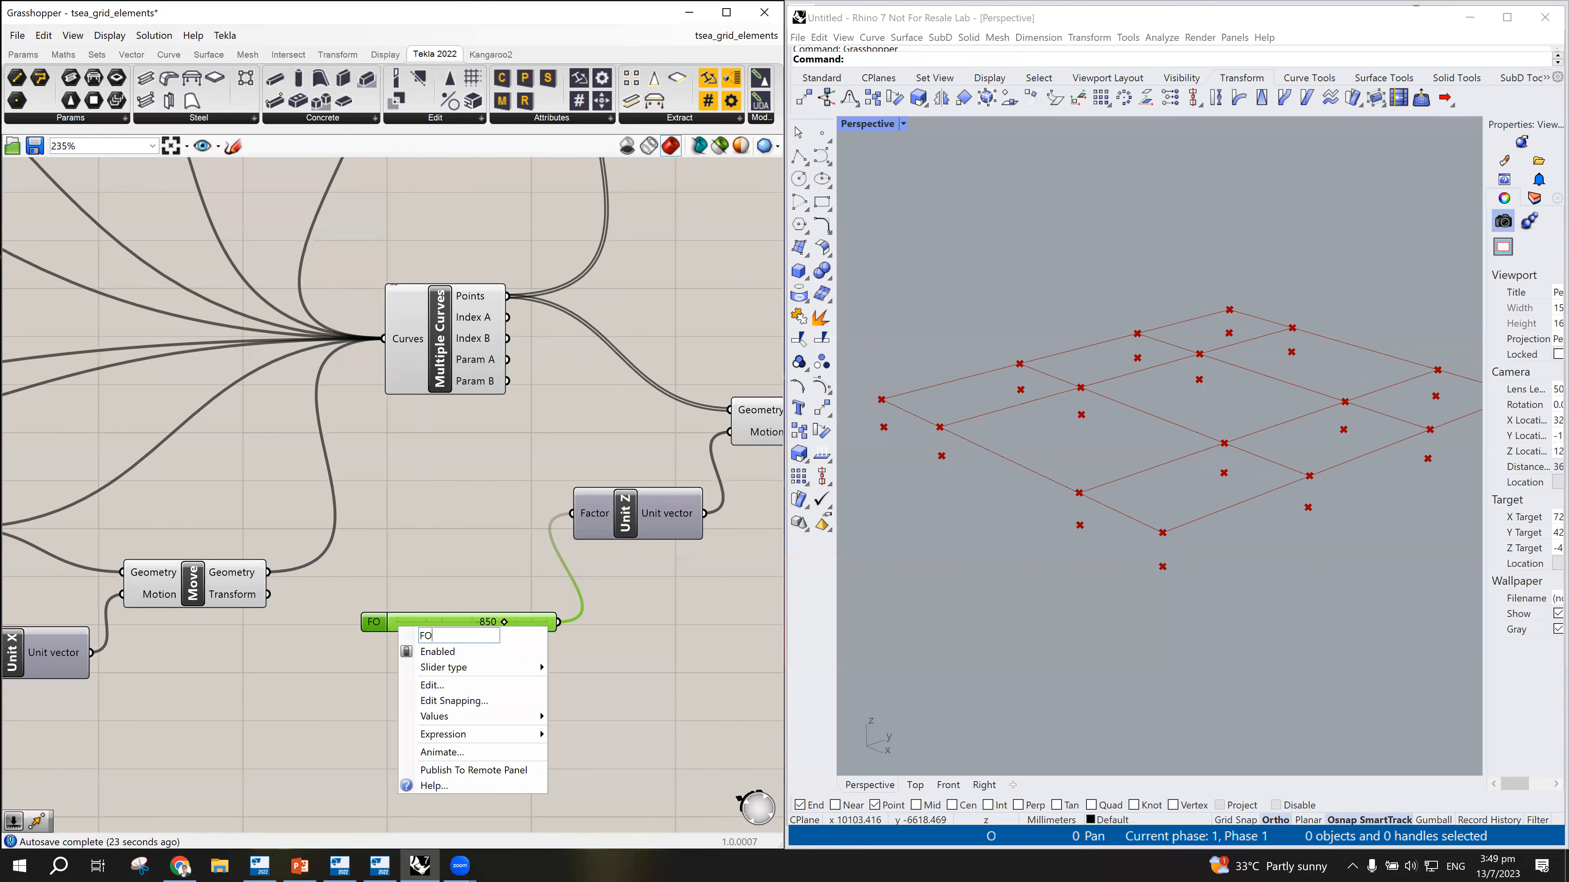
text(OTING hT)
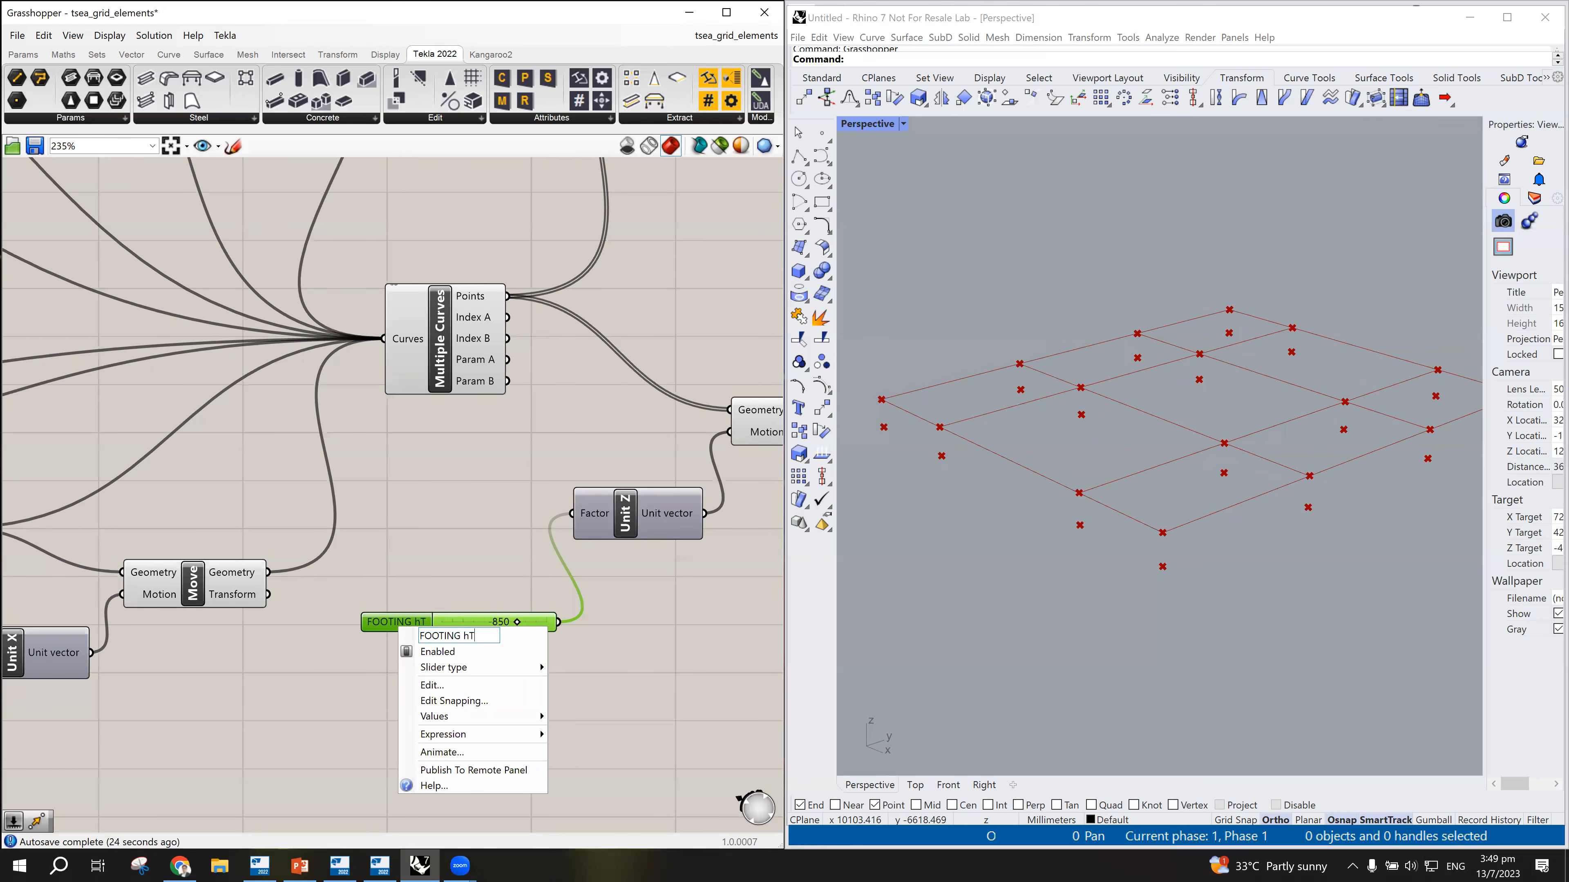
key(BackSpace)
key(BackSpace)
key(BackSpace)
key(BackSpace)
key(BackSpace)
key(BackSpace)
key(BackSpace)
key(BackSpace)
key(BackSpace)
key(BackSpace)
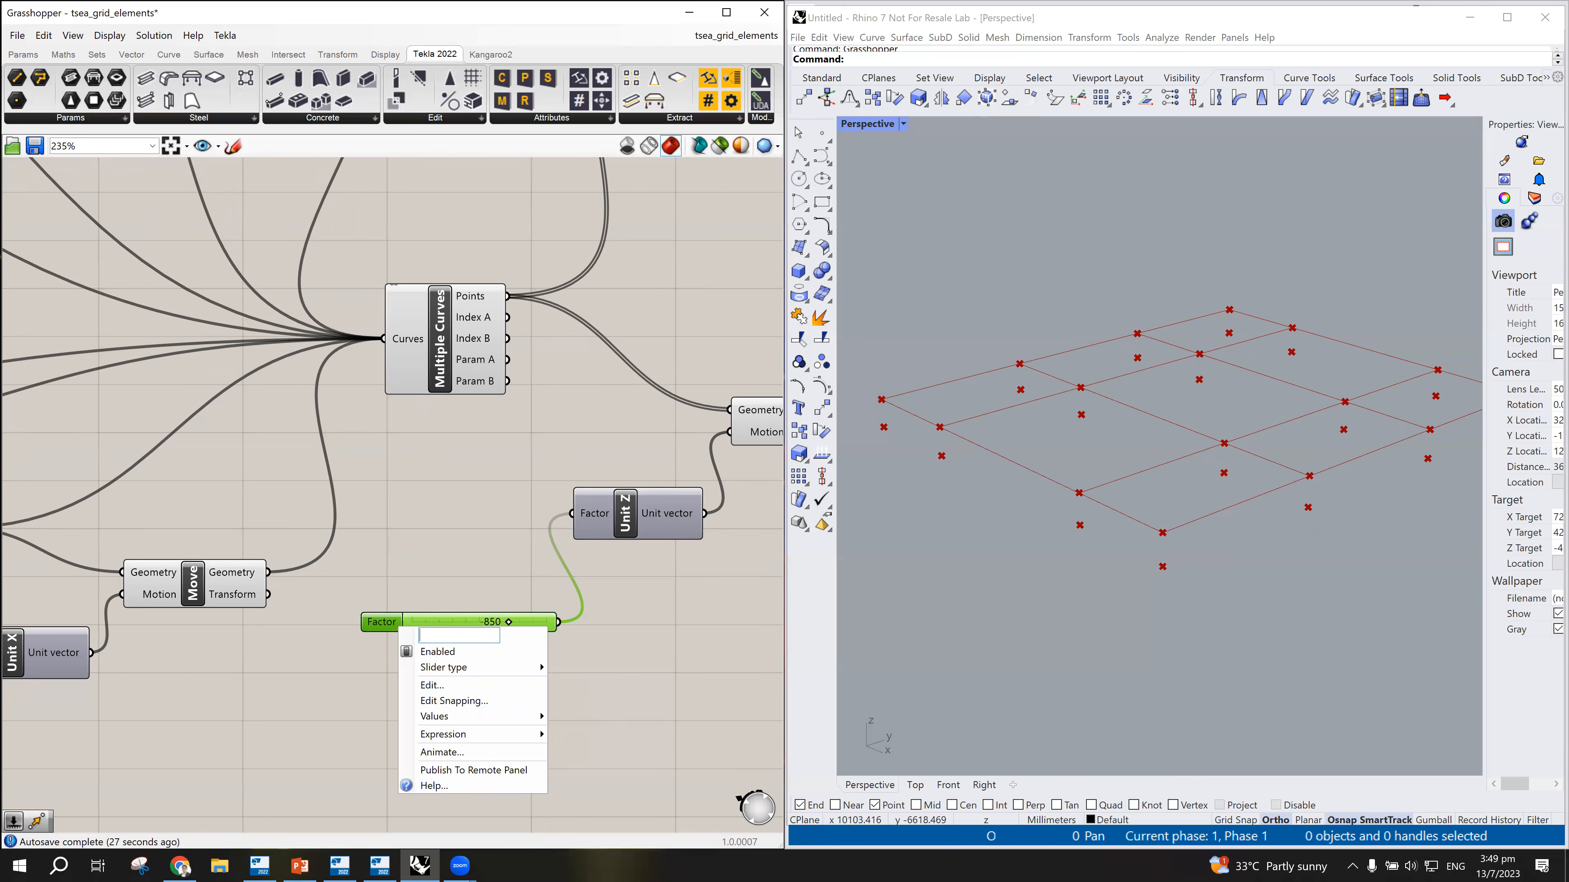
key(Caps_Lock)
text(footing Ht)
drag(428, 633, 399, 650)
text(Fo)
key(Return)
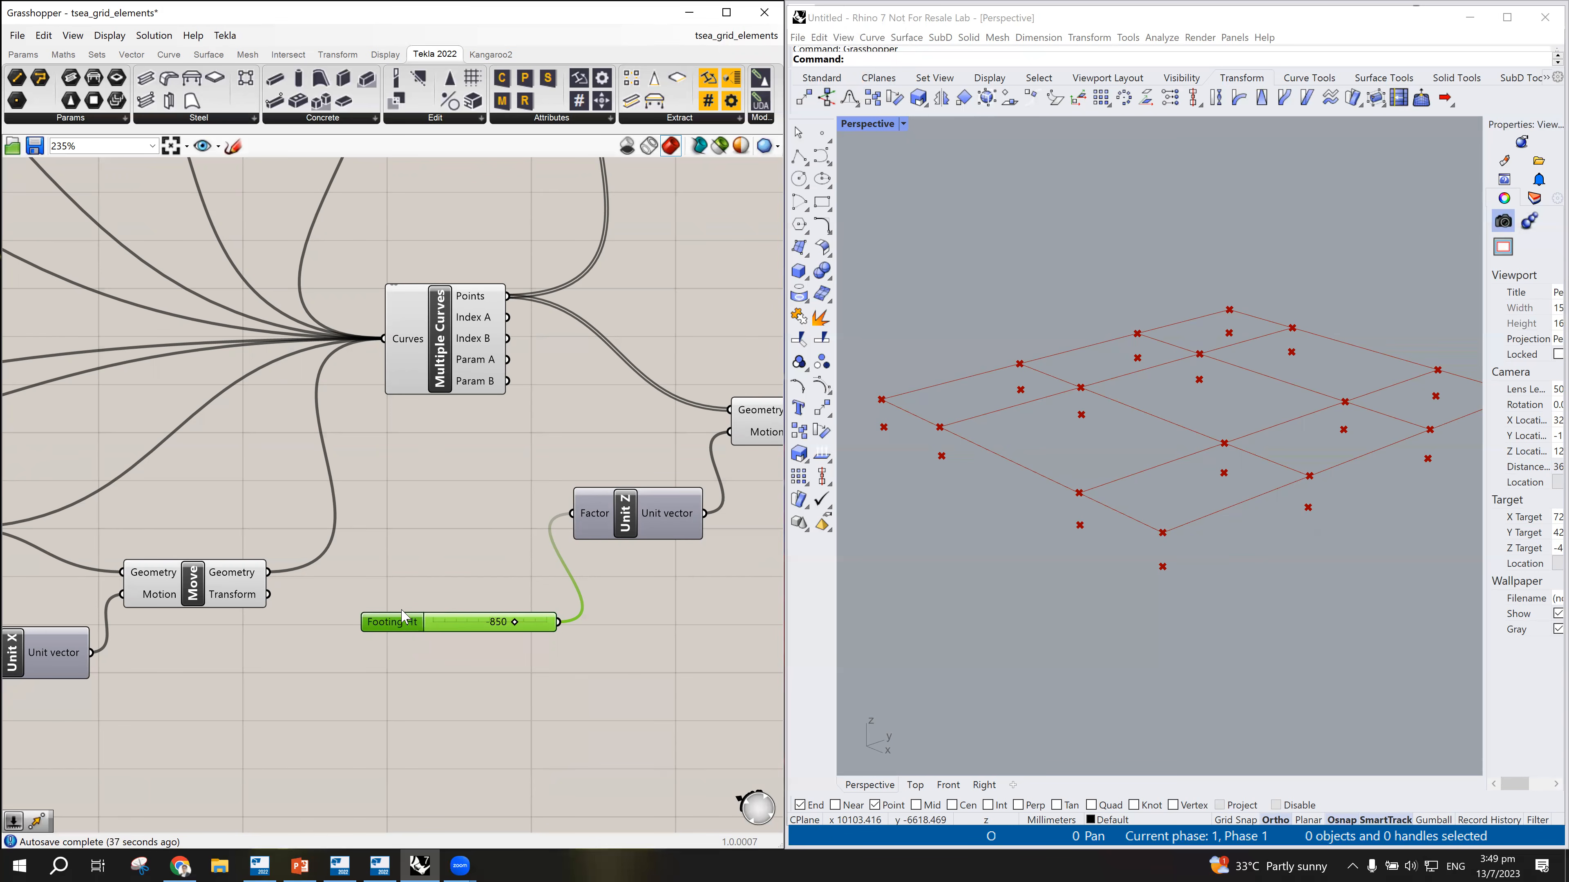
Step: Add a Line component on the free canvas area below the Z-direction Move component
scroll(480, 572, down, 2)
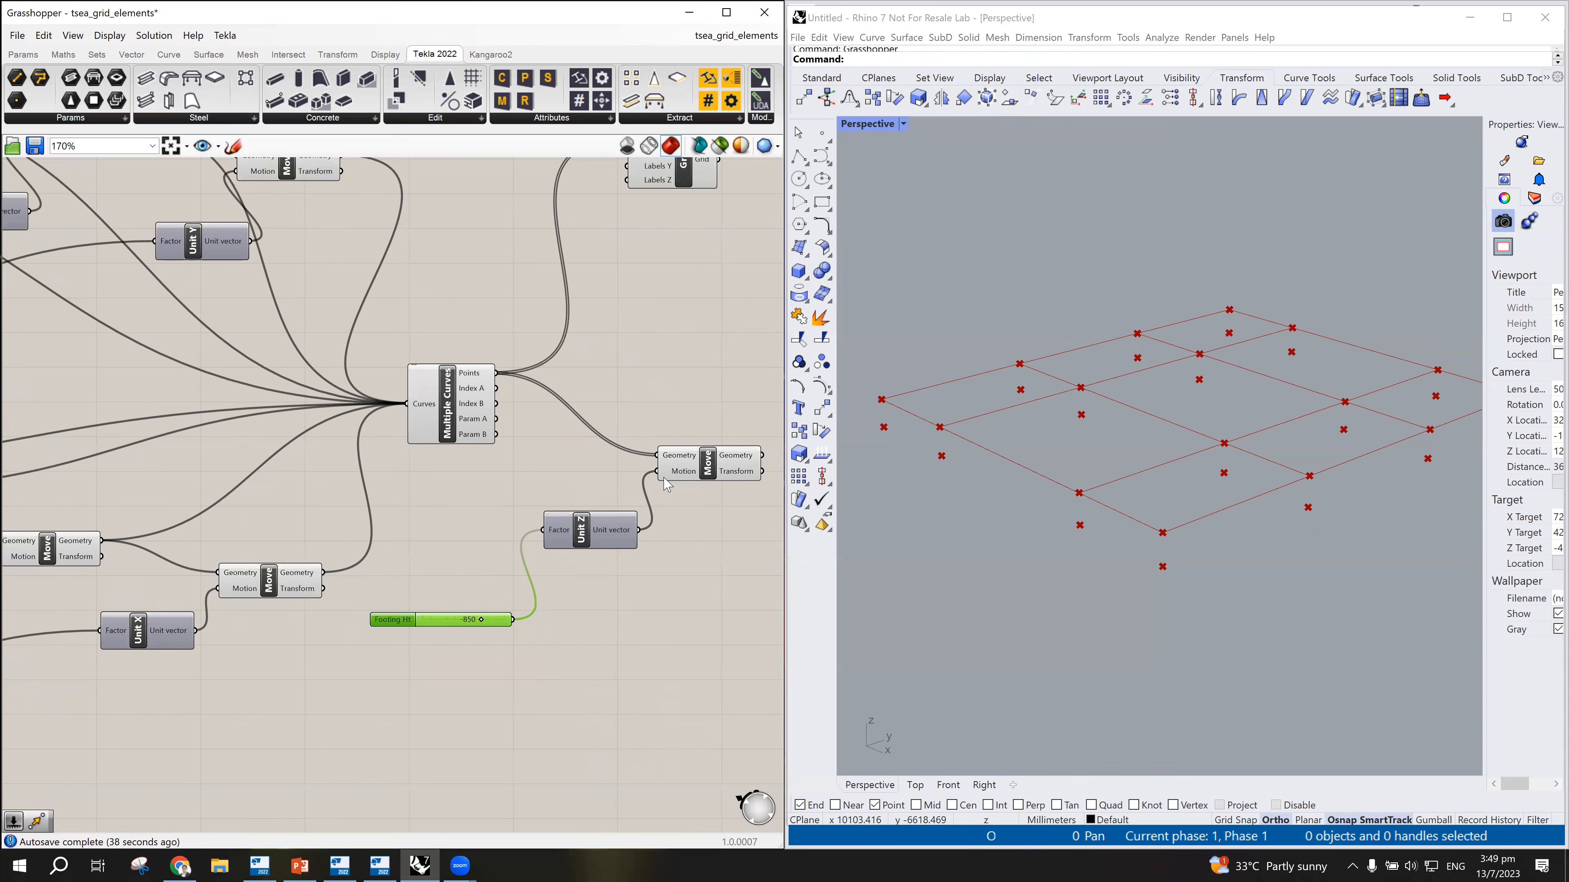
scroll(487, 499, down, 4)
scroll(618, 550, down, 1)
scroll(618, 550, up, 4)
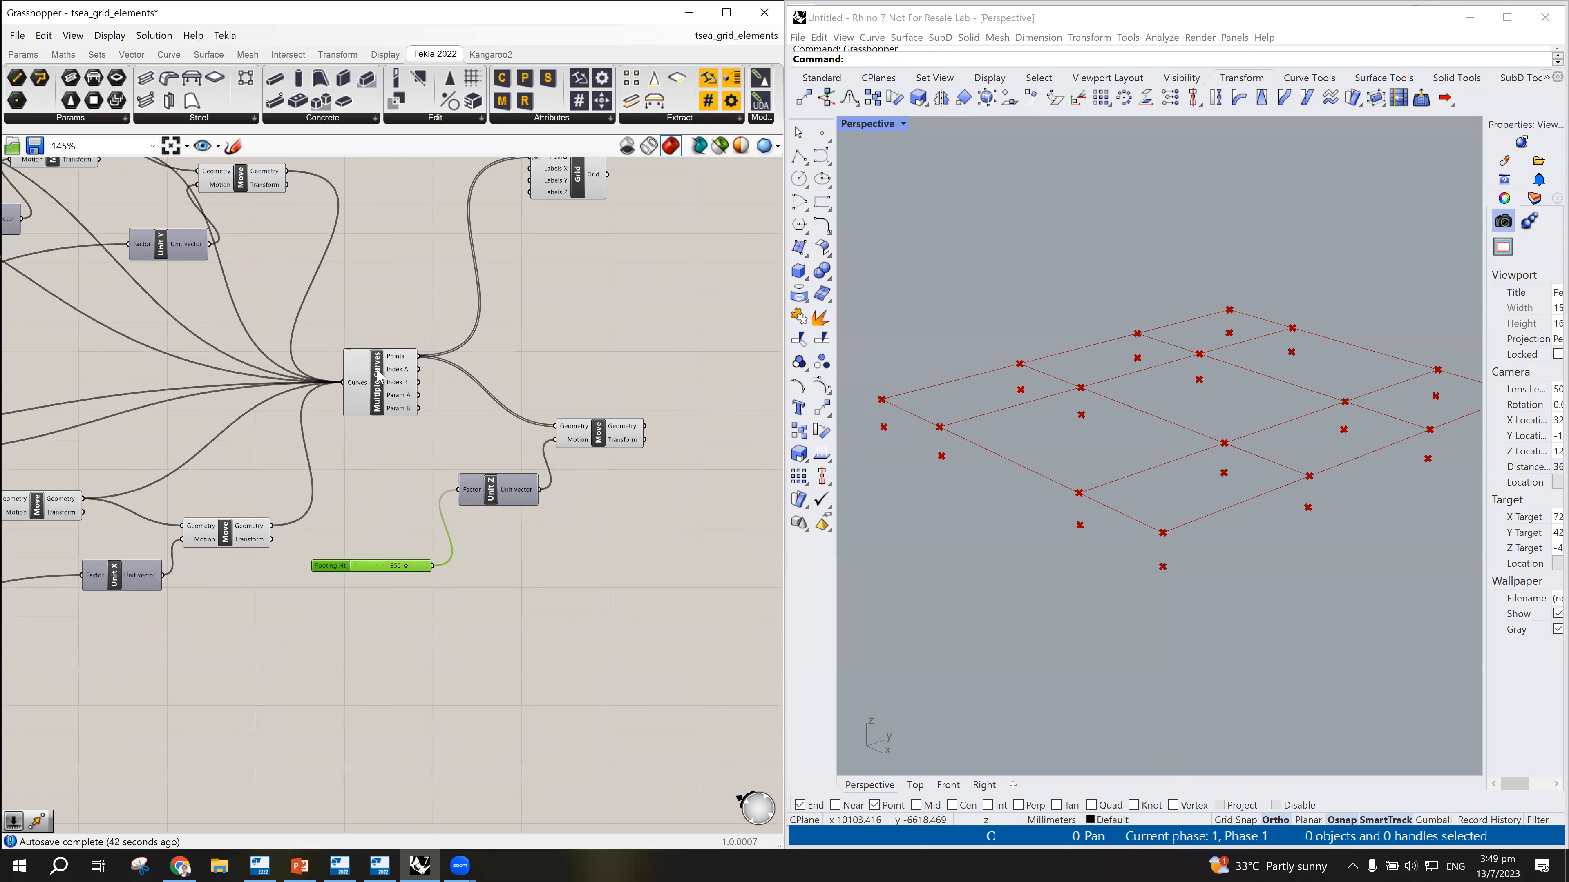
click(379, 376)
click(599, 436)
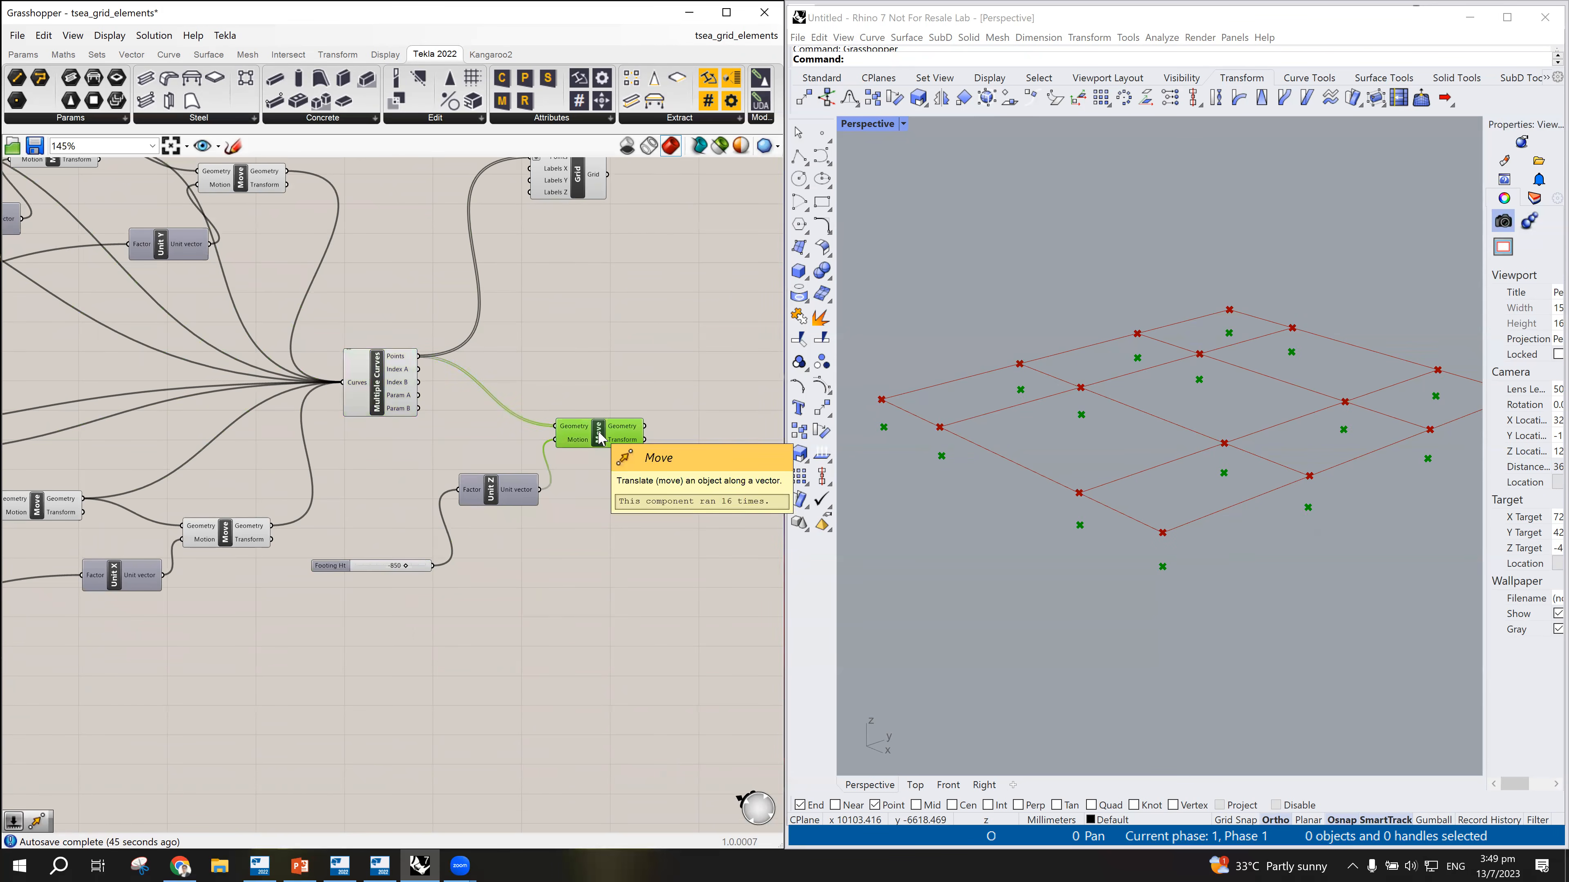
double_click(660, 598)
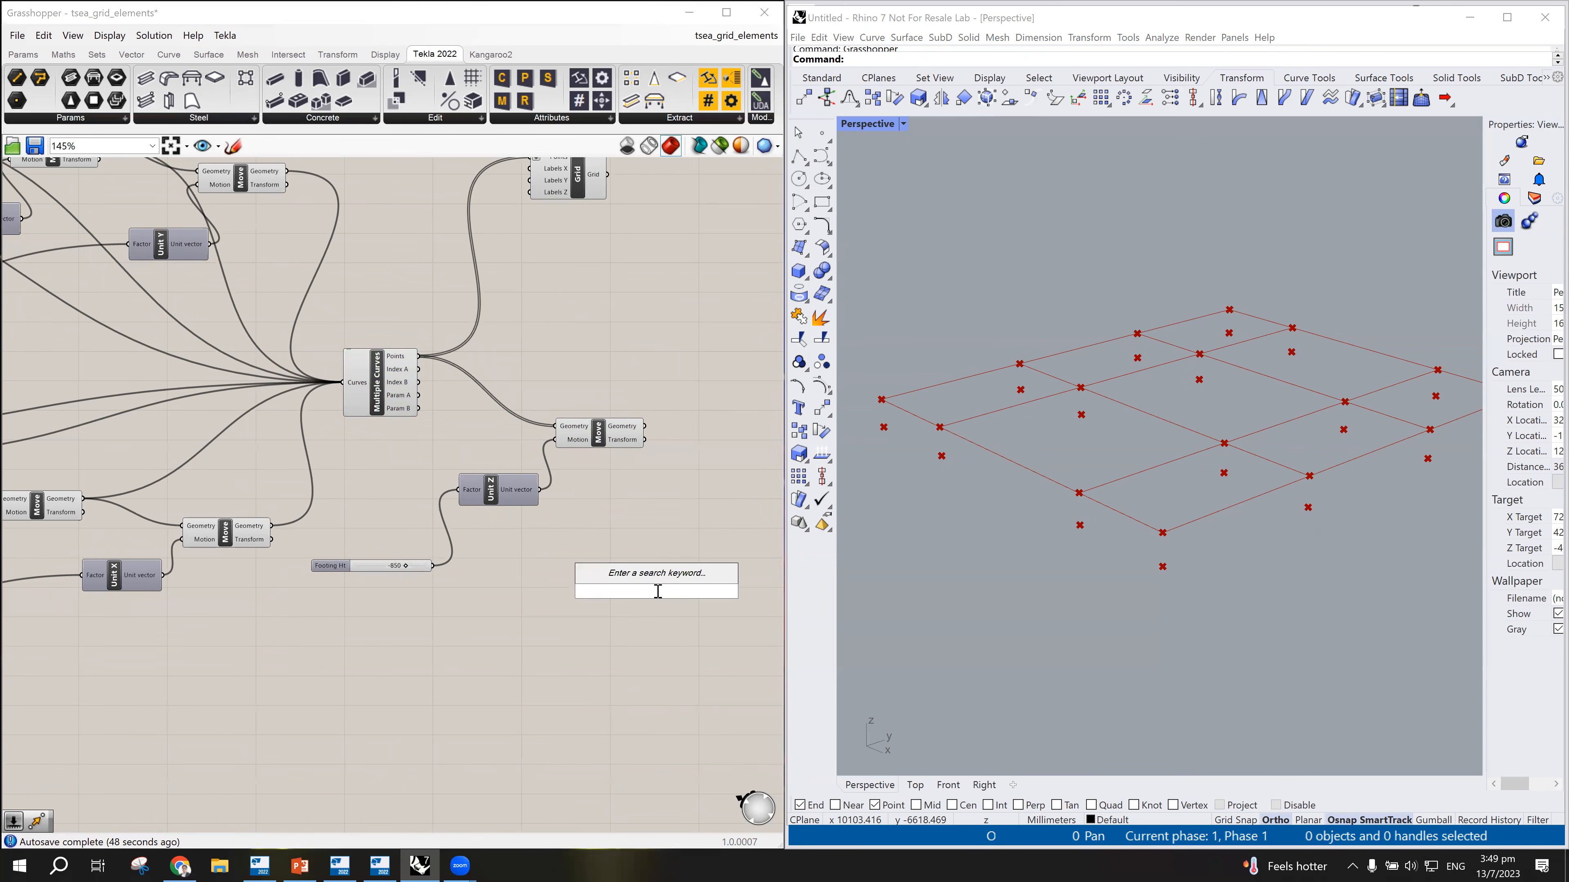
text(line)
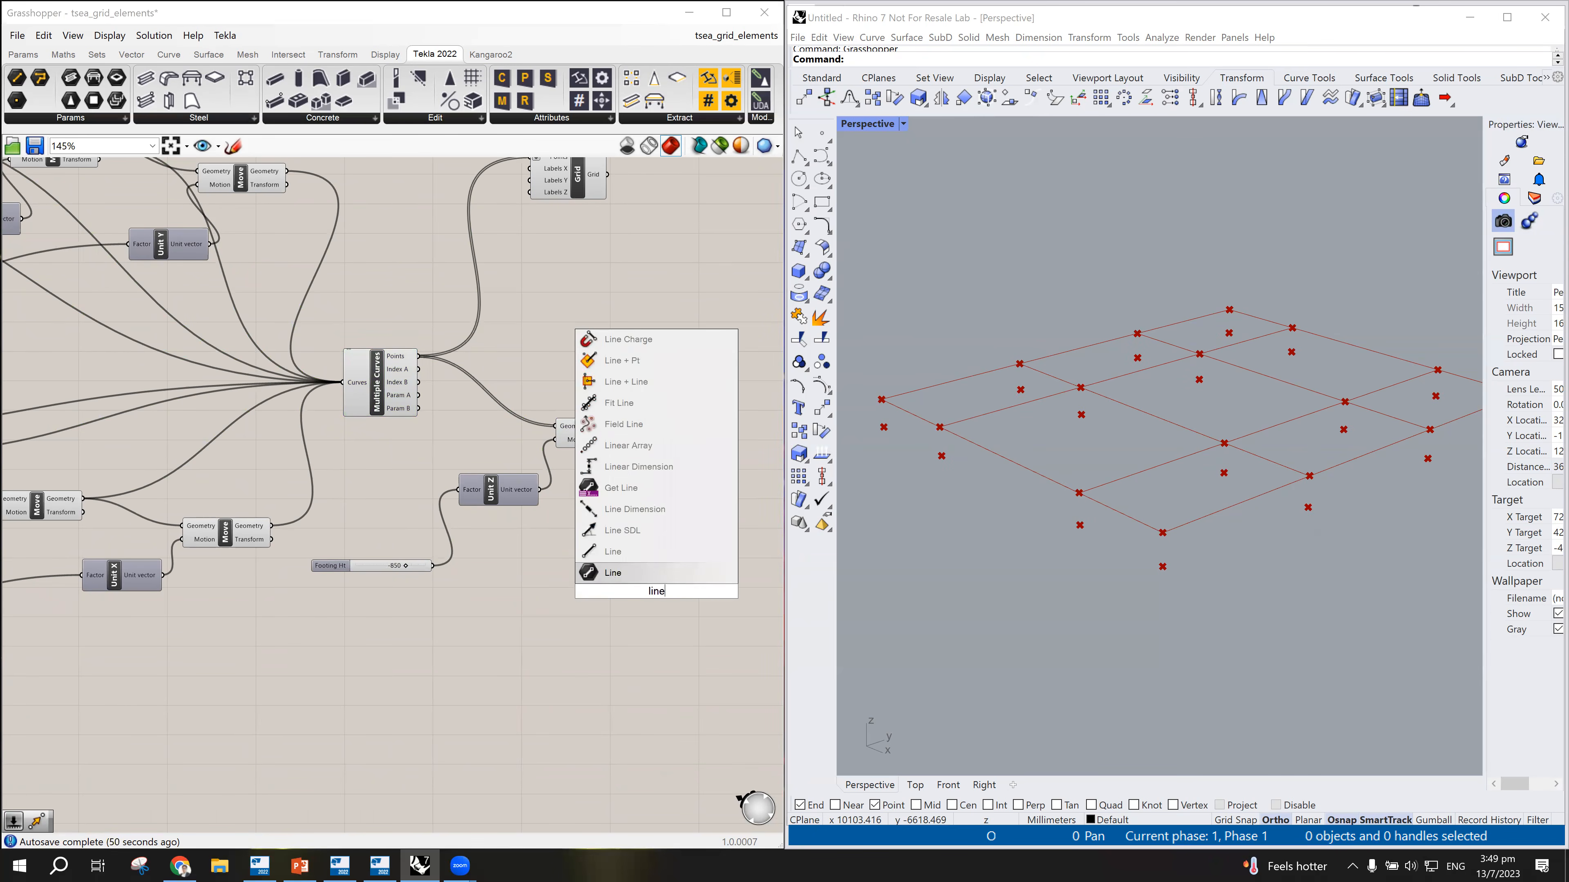
click(650, 572)
mouse_move(671, 599)
mouse_down()
mouse_move(657, 570)
mouse_move(654, 603)
mouse_move(678, 601)
mouse_up()
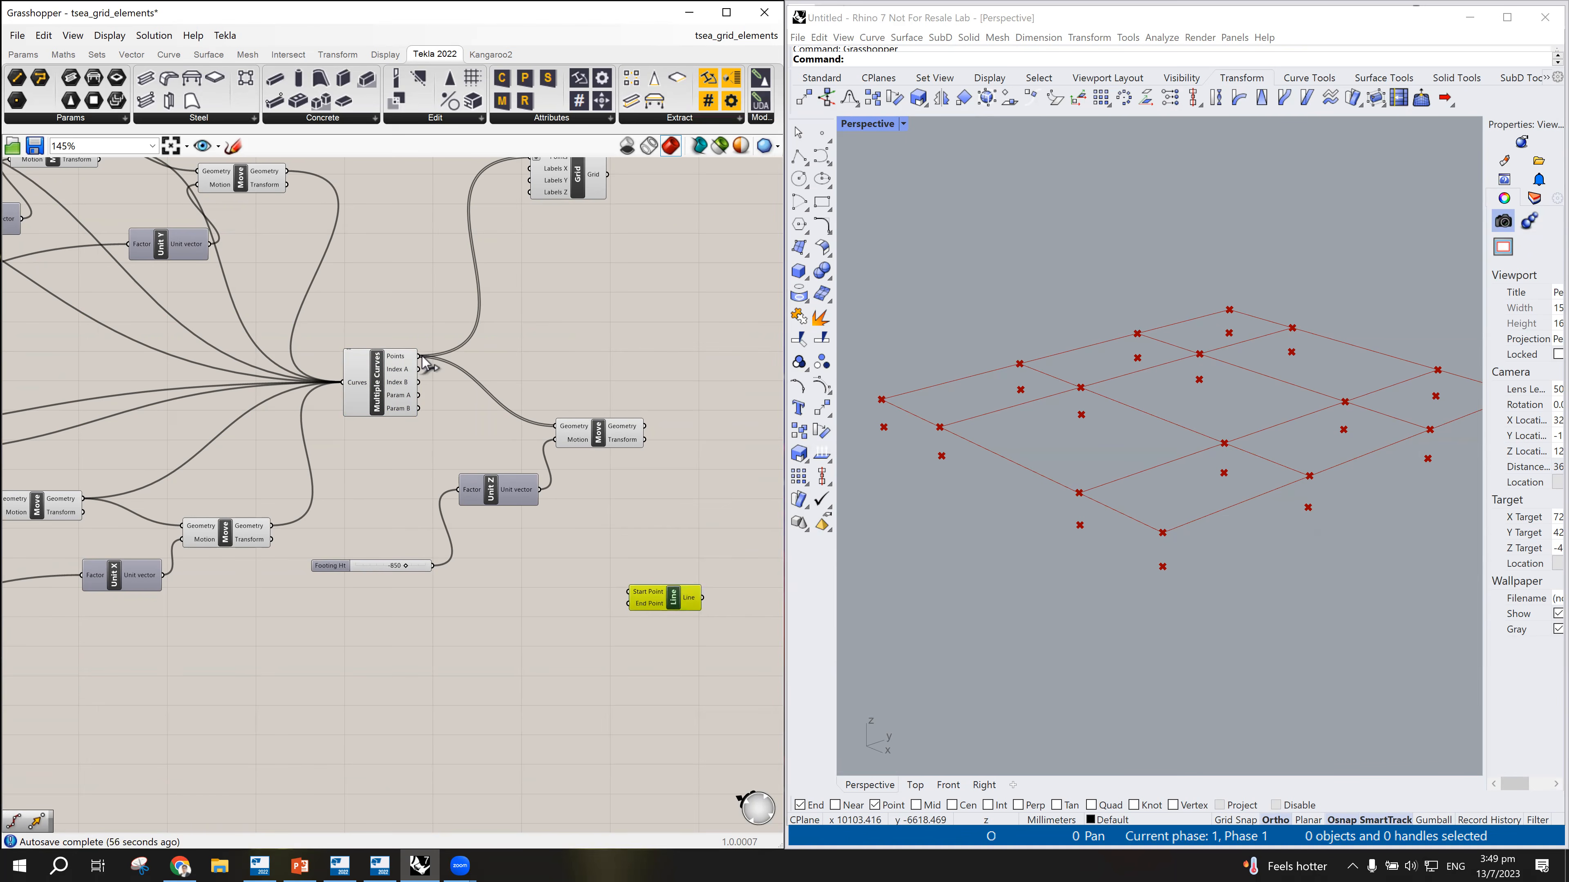
Step: Connect the moved Geometry to the Line component's Start Point and the Multiple Curves Points to its End Point, and reposition the Line component
drag(422, 356, 556, 518)
drag(481, 395, 556, 518)
drag(646, 427, 629, 592)
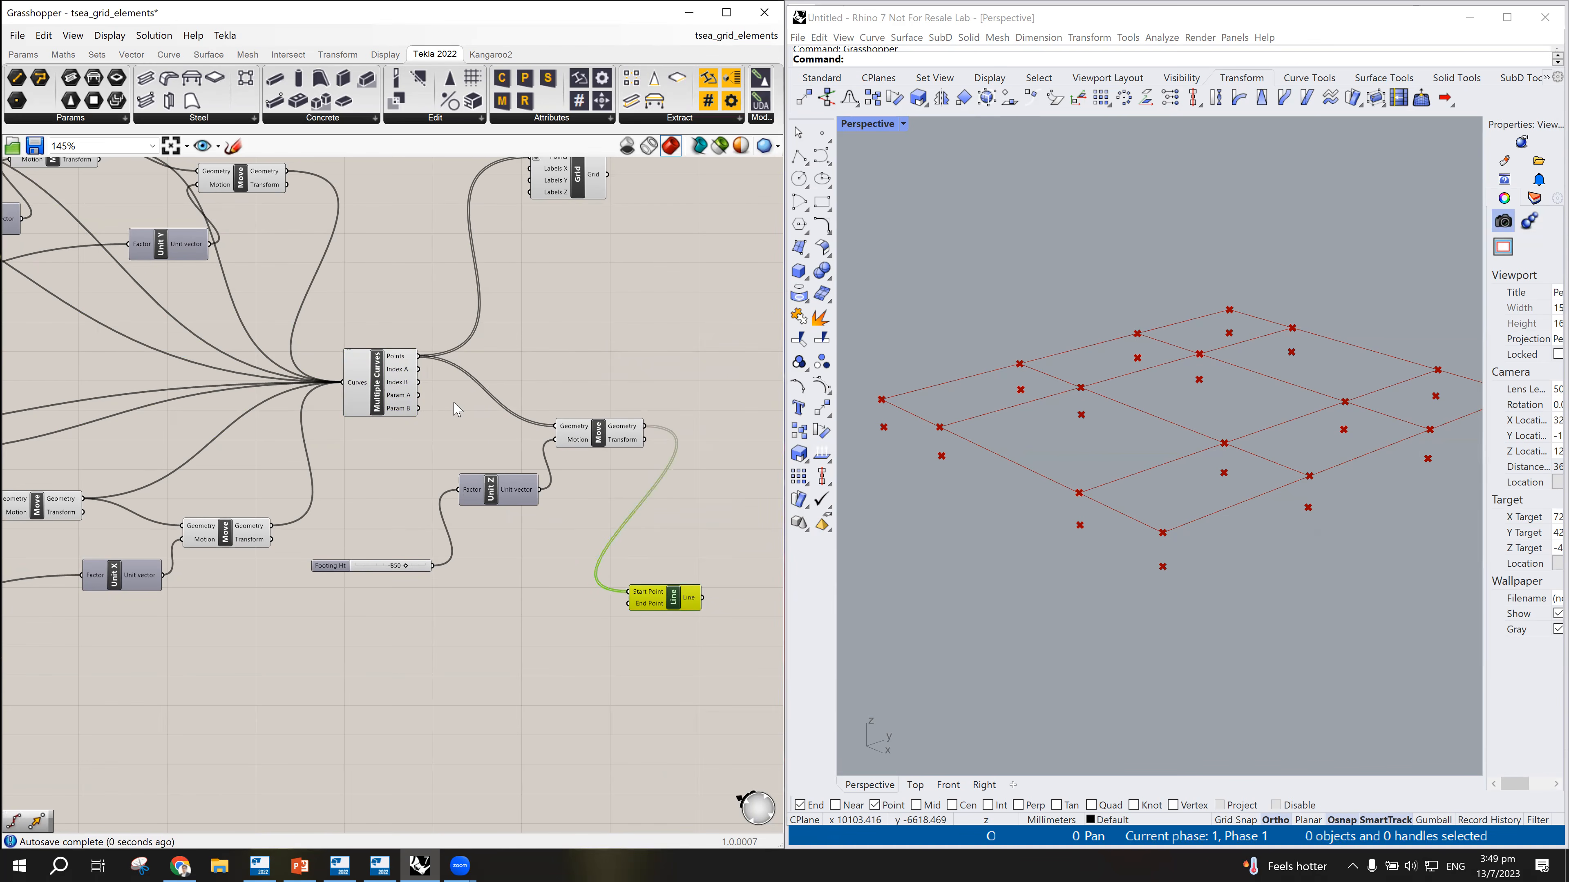
drag(419, 356, 631, 606)
scroll(1166, 558, up, 6)
scroll(1167, 557, down, 6)
drag(675, 599, 684, 592)
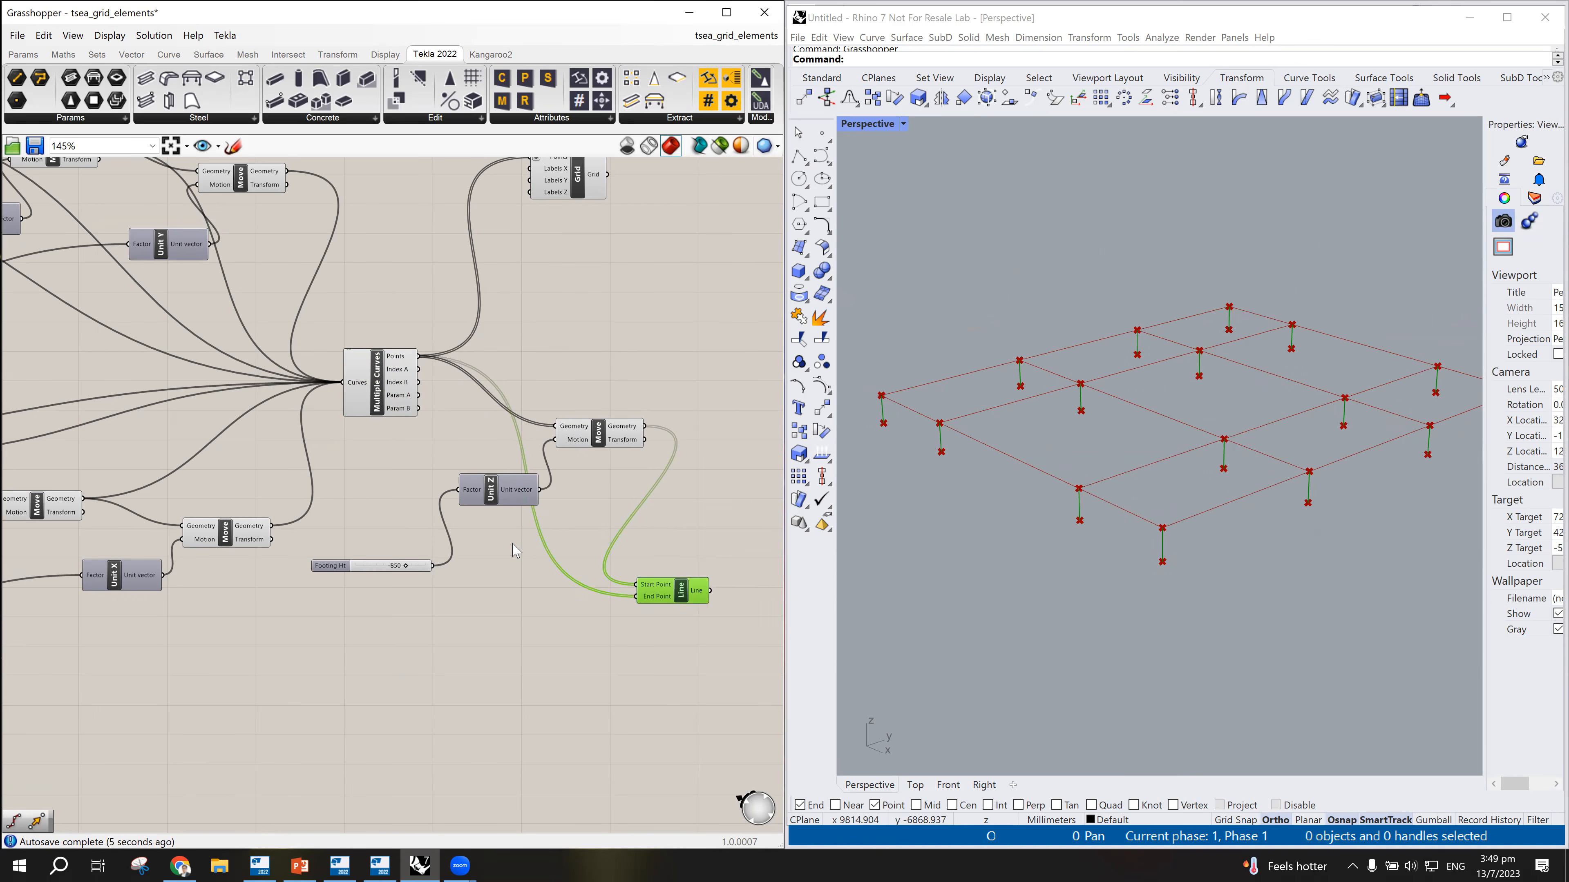
drag(681, 601, 672, 589)
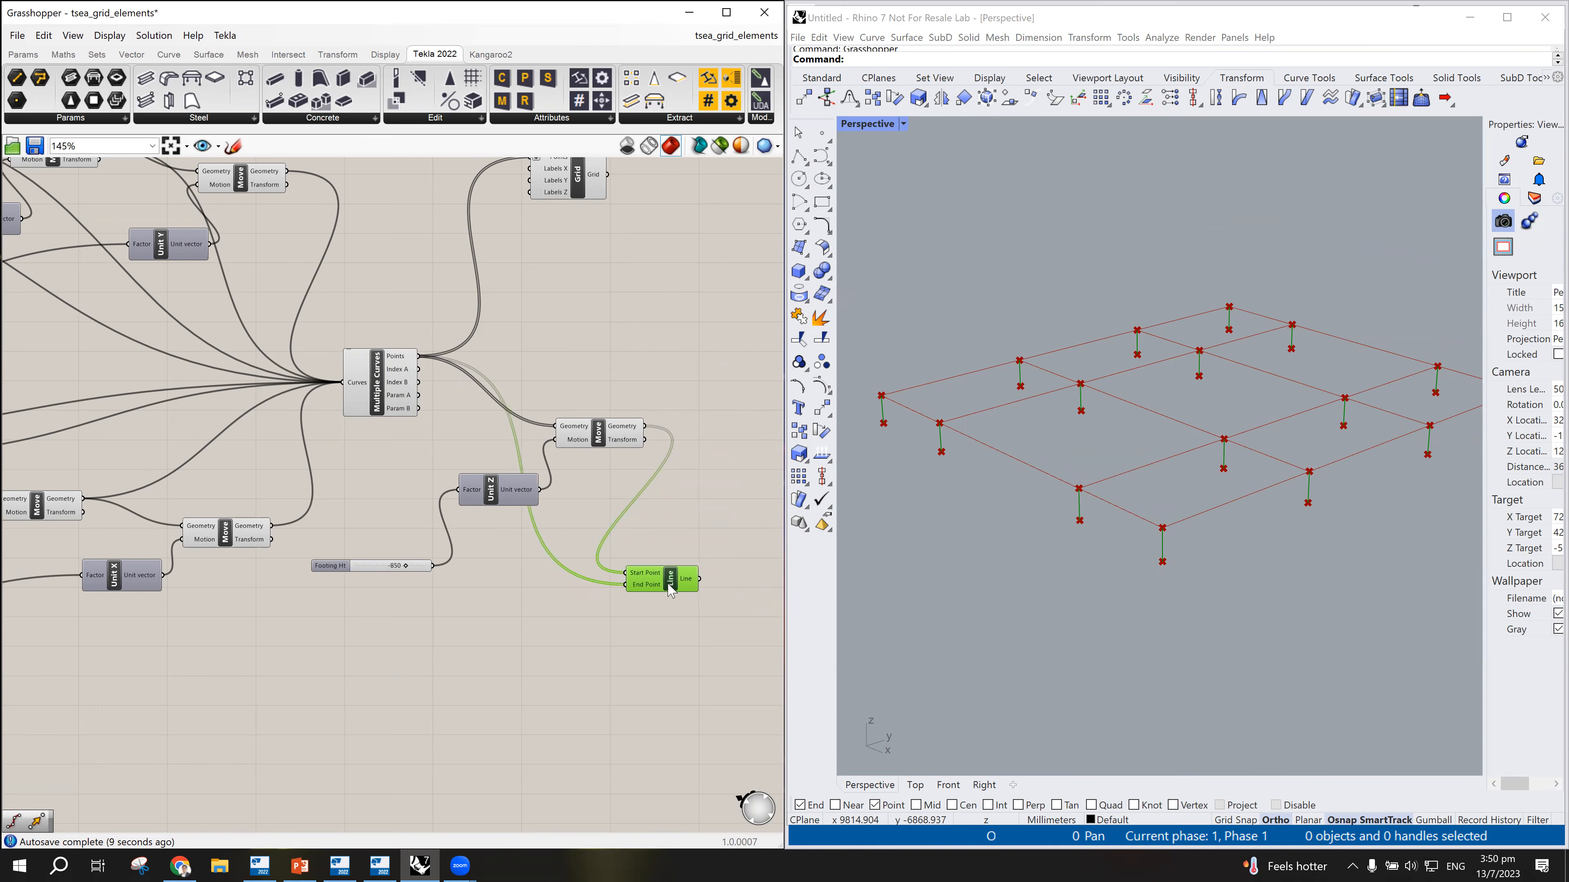
scroll(501, 548, down, 3)
scroll(652, 603, up, 3)
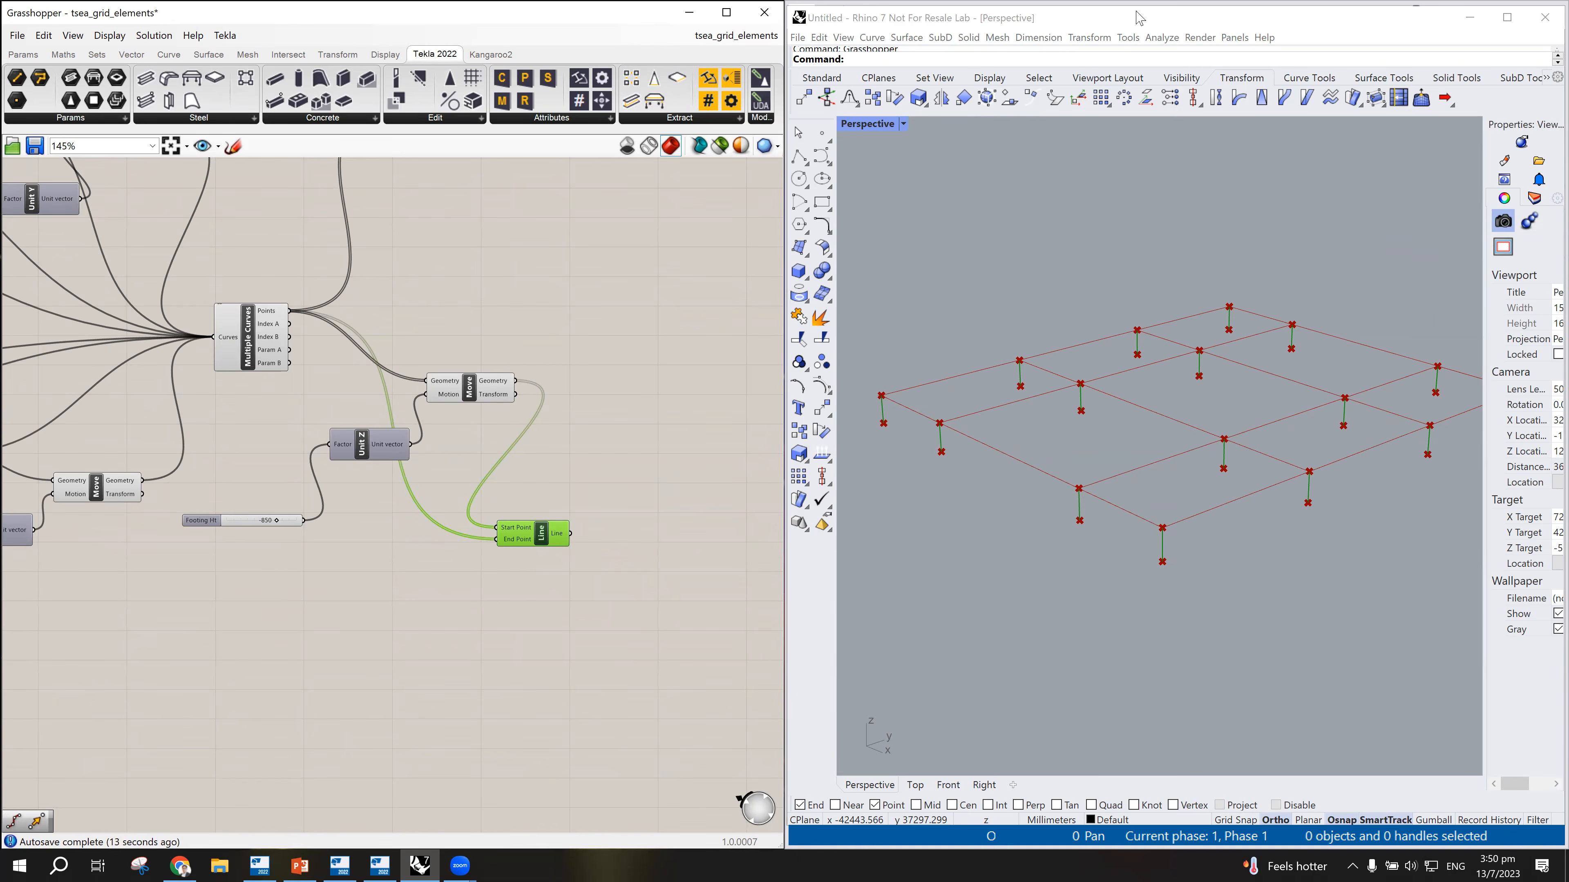
Step: Shorten the Grasshopper window, place the Rhino window beneath it, and switch to the Tekla Structures 3D view
click(490, 819)
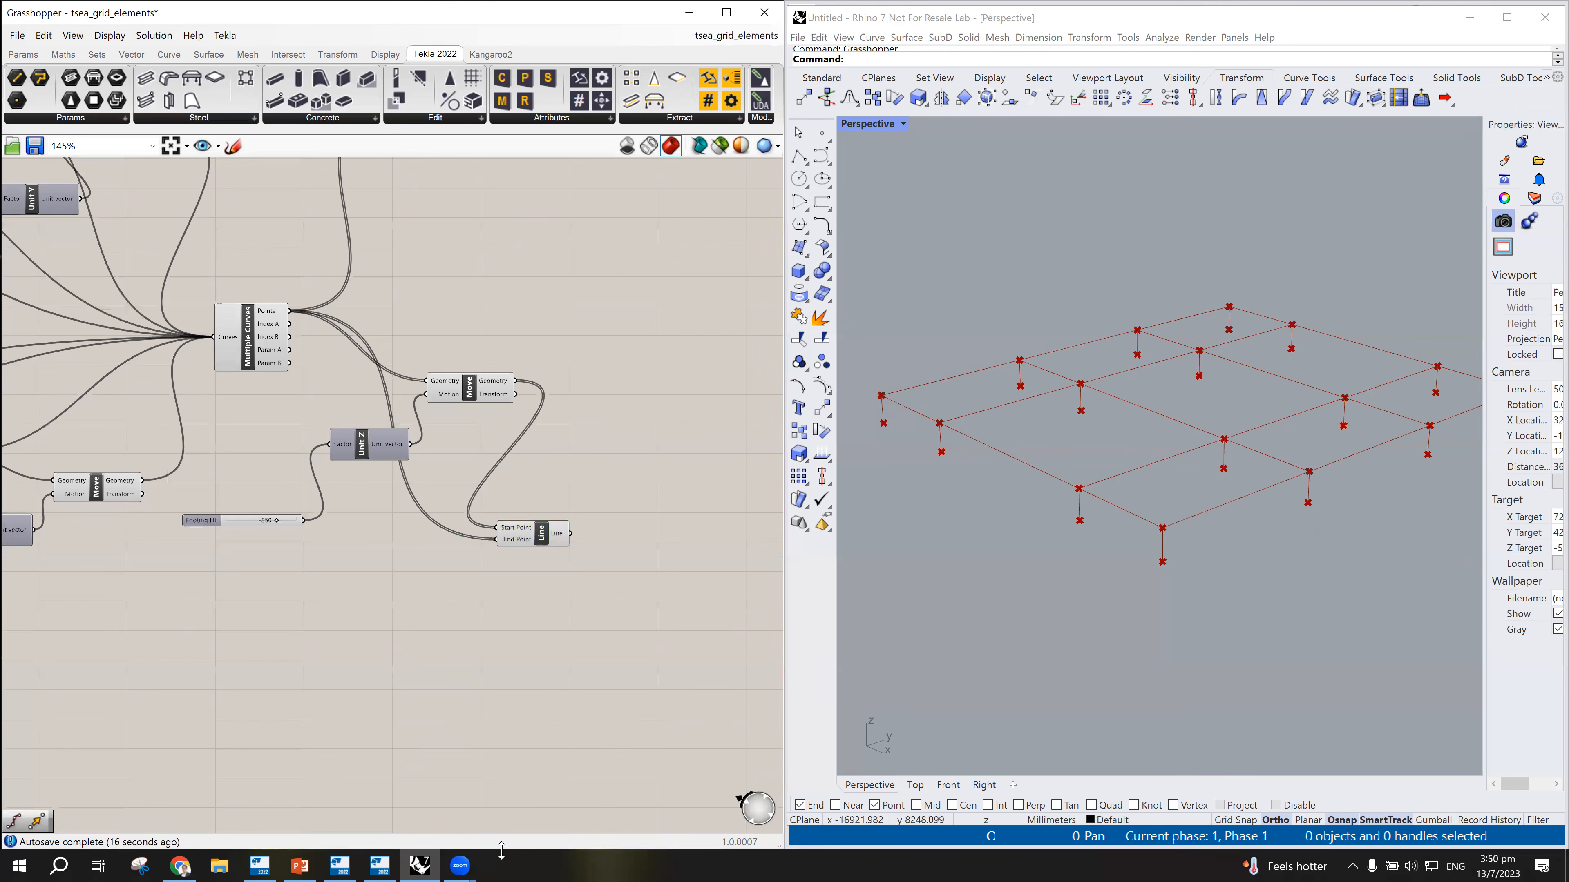
drag(500, 850, 501, 604)
click(1098, 9)
drag(1098, 8, 312, 516)
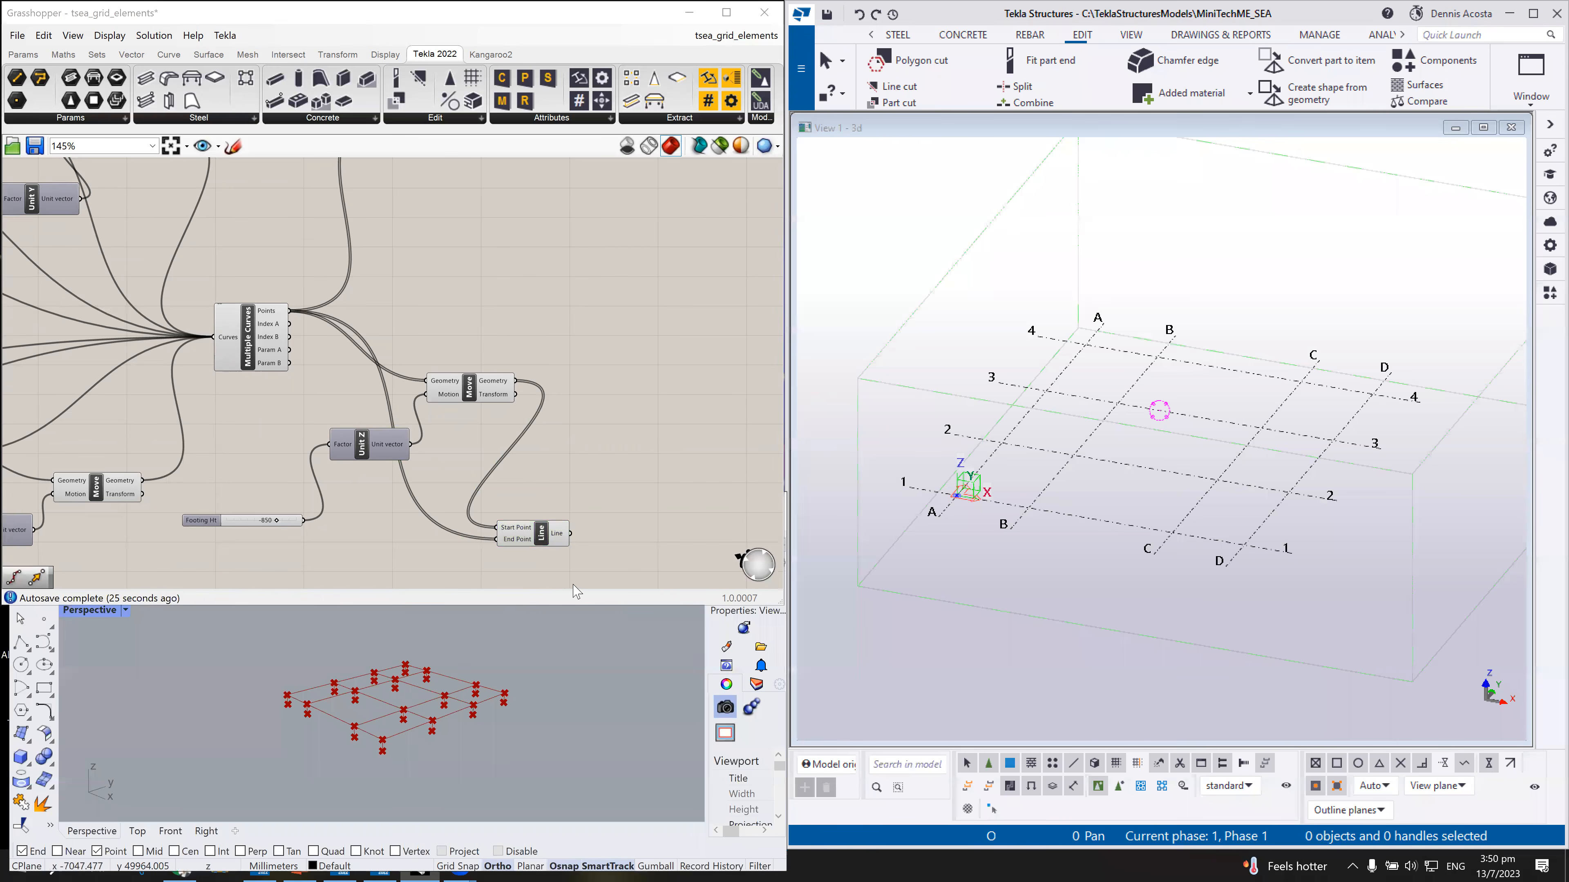
click(1076, 639)
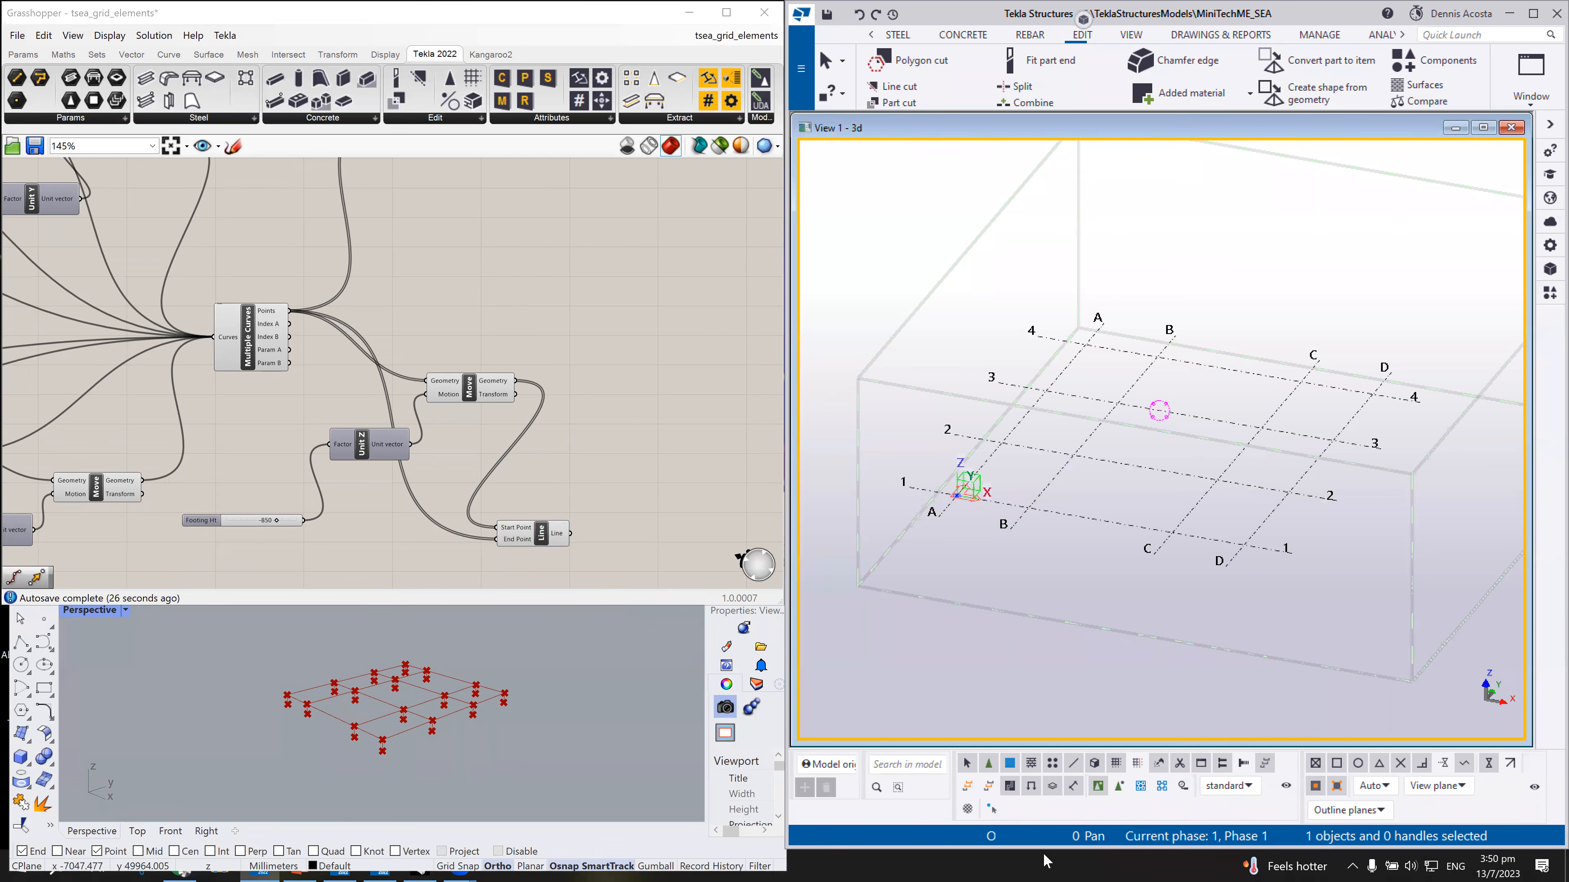
Step: Widen the Rhino window slightly, and nudge the Line component upward on the Grasshopper canvas
drag(1048, 849, 1048, 856)
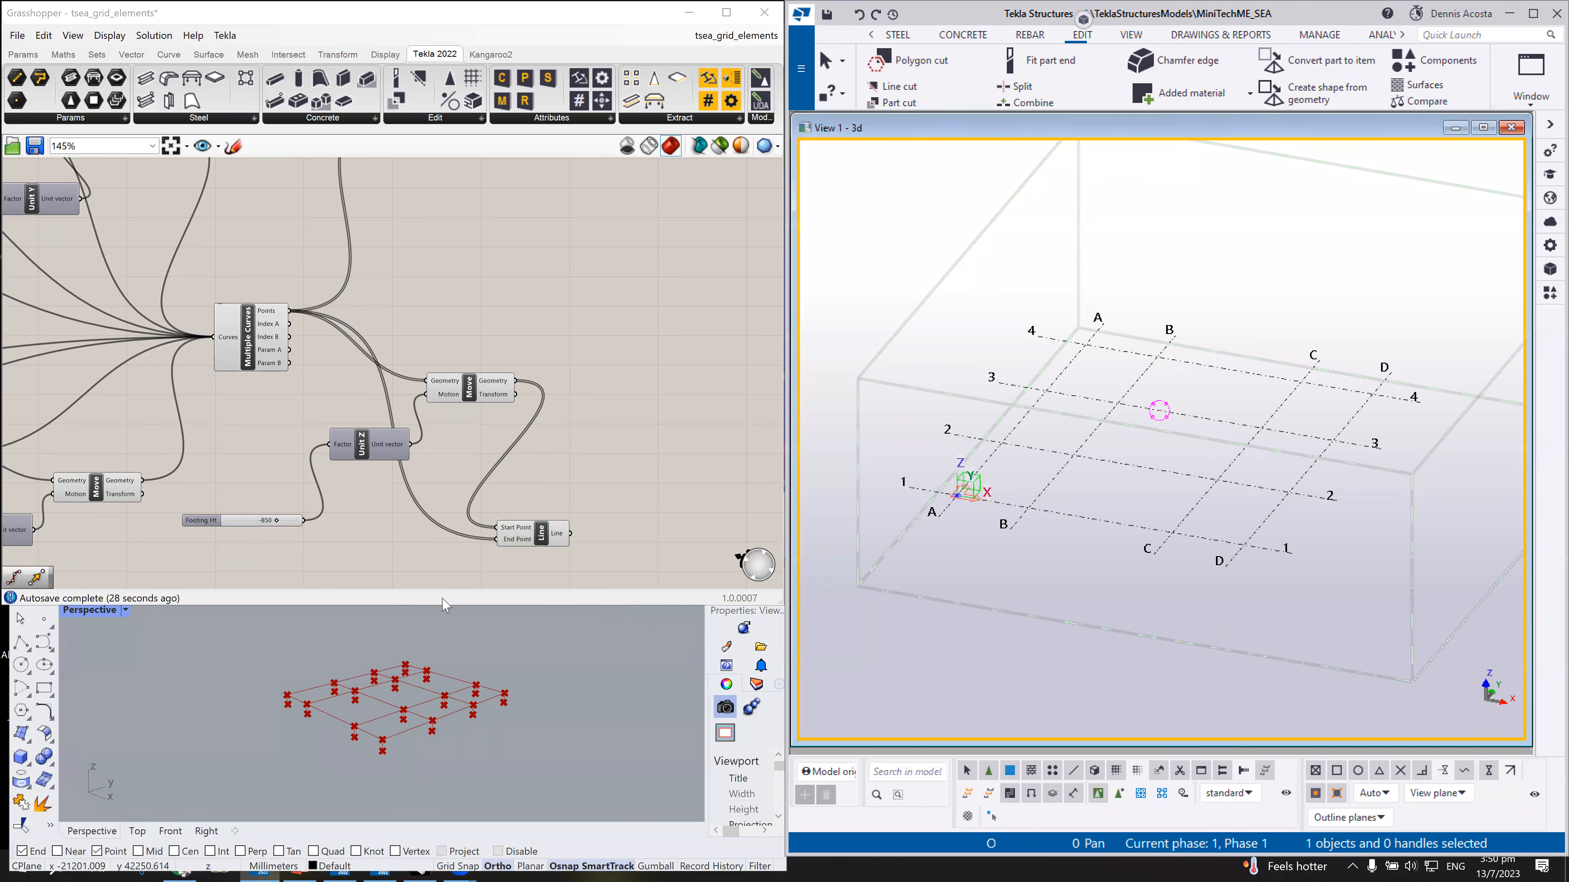
click(527, 664)
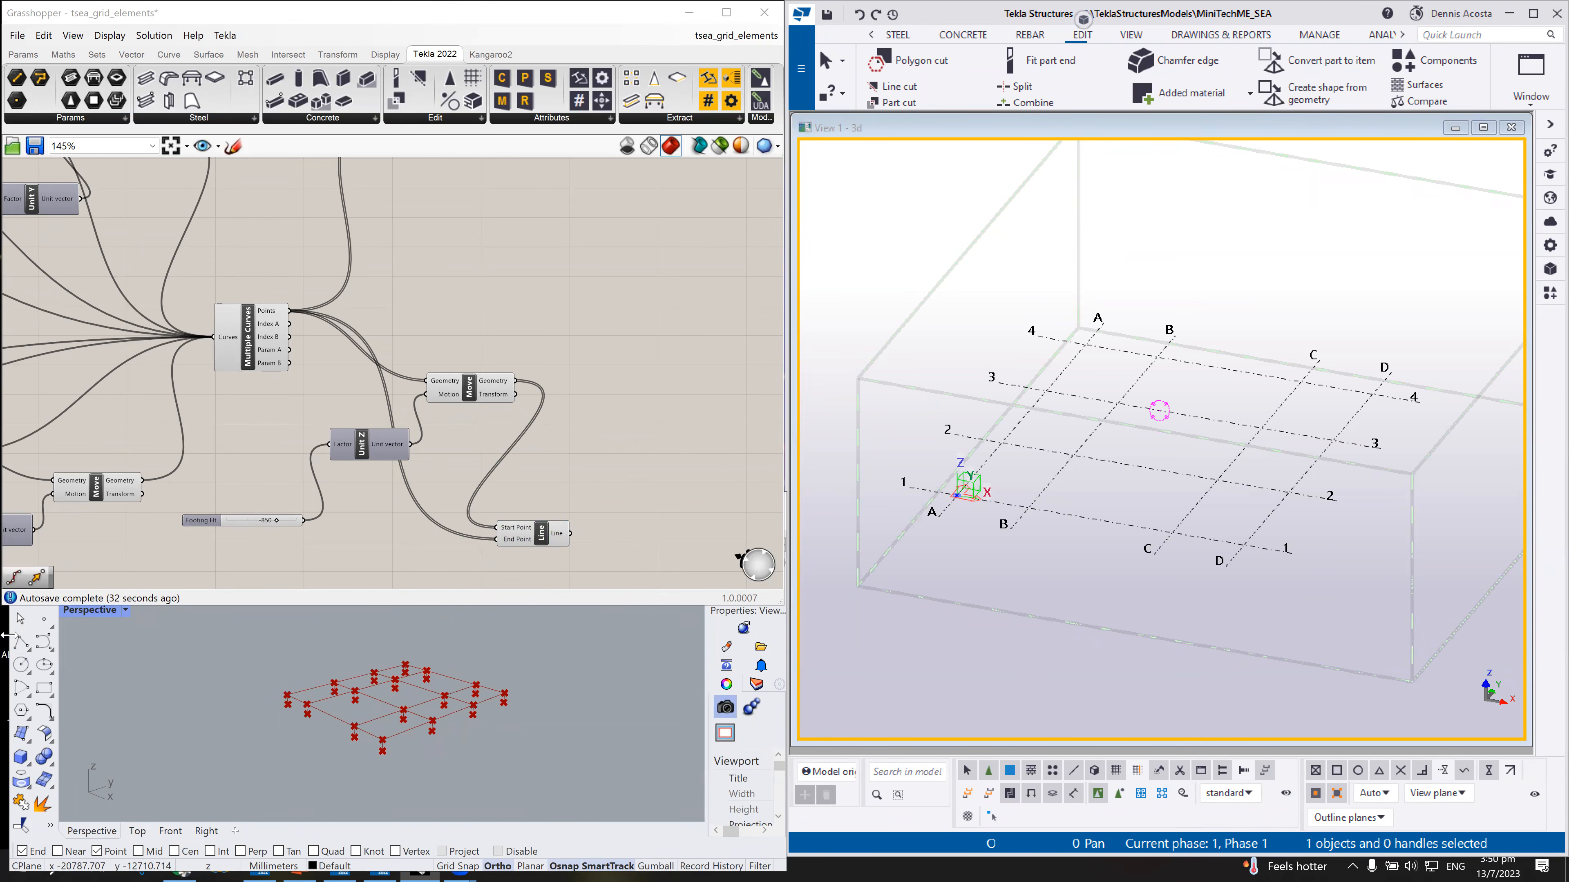
drag(10, 635, 3, 635)
scroll(422, 708, up, 4)
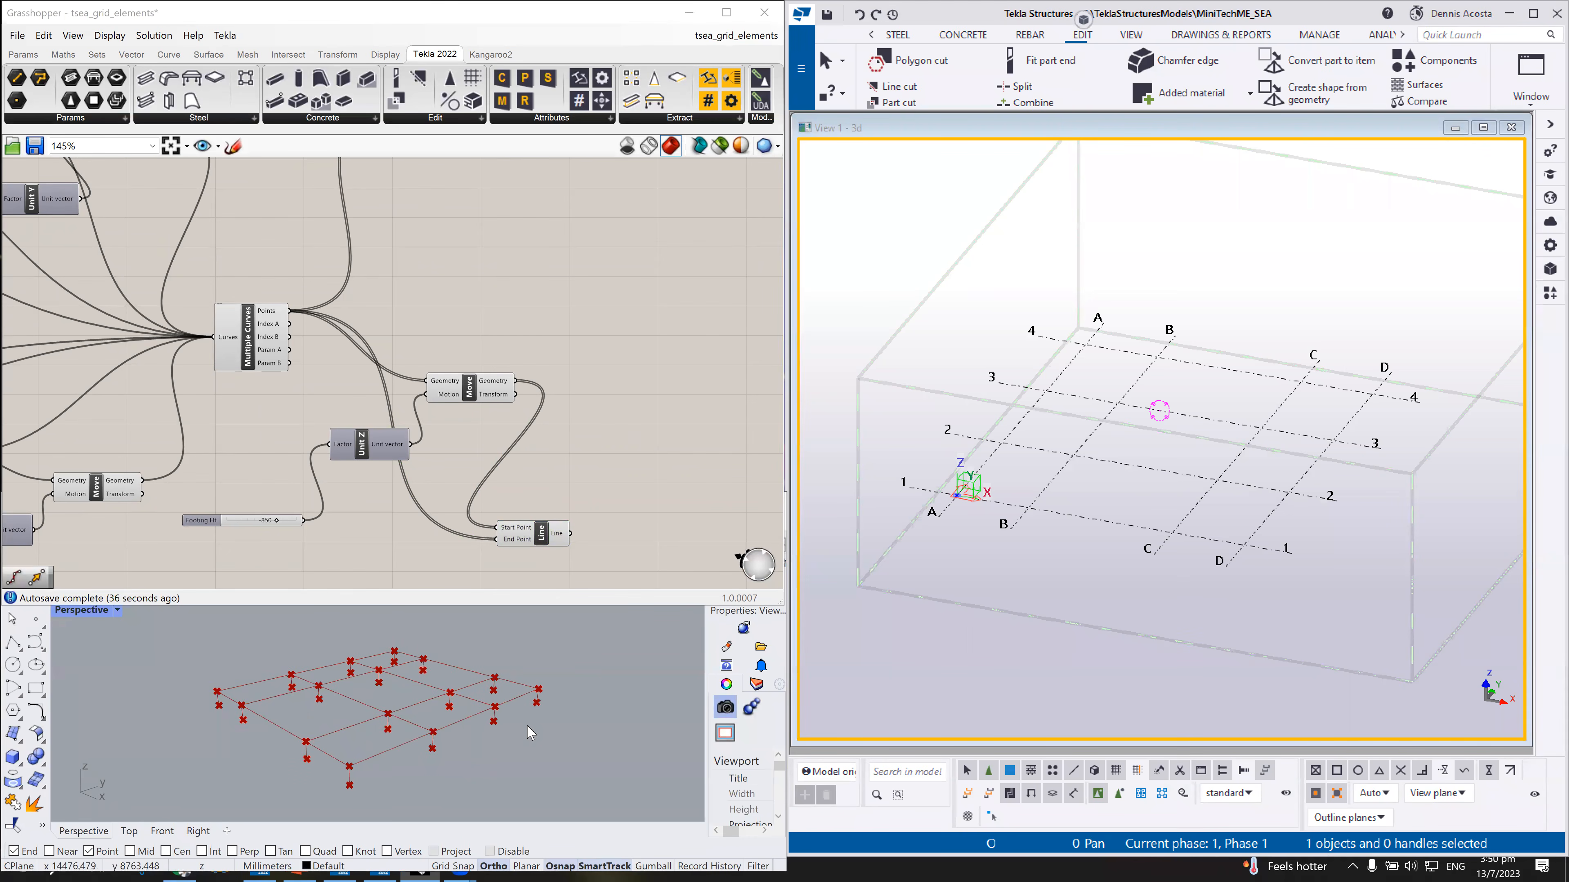
drag(544, 539, 550, 503)
Step: Add a Pad Footing component below the Line component and connect the Line output to its Curve input
scroll(552, 505, down, 4)
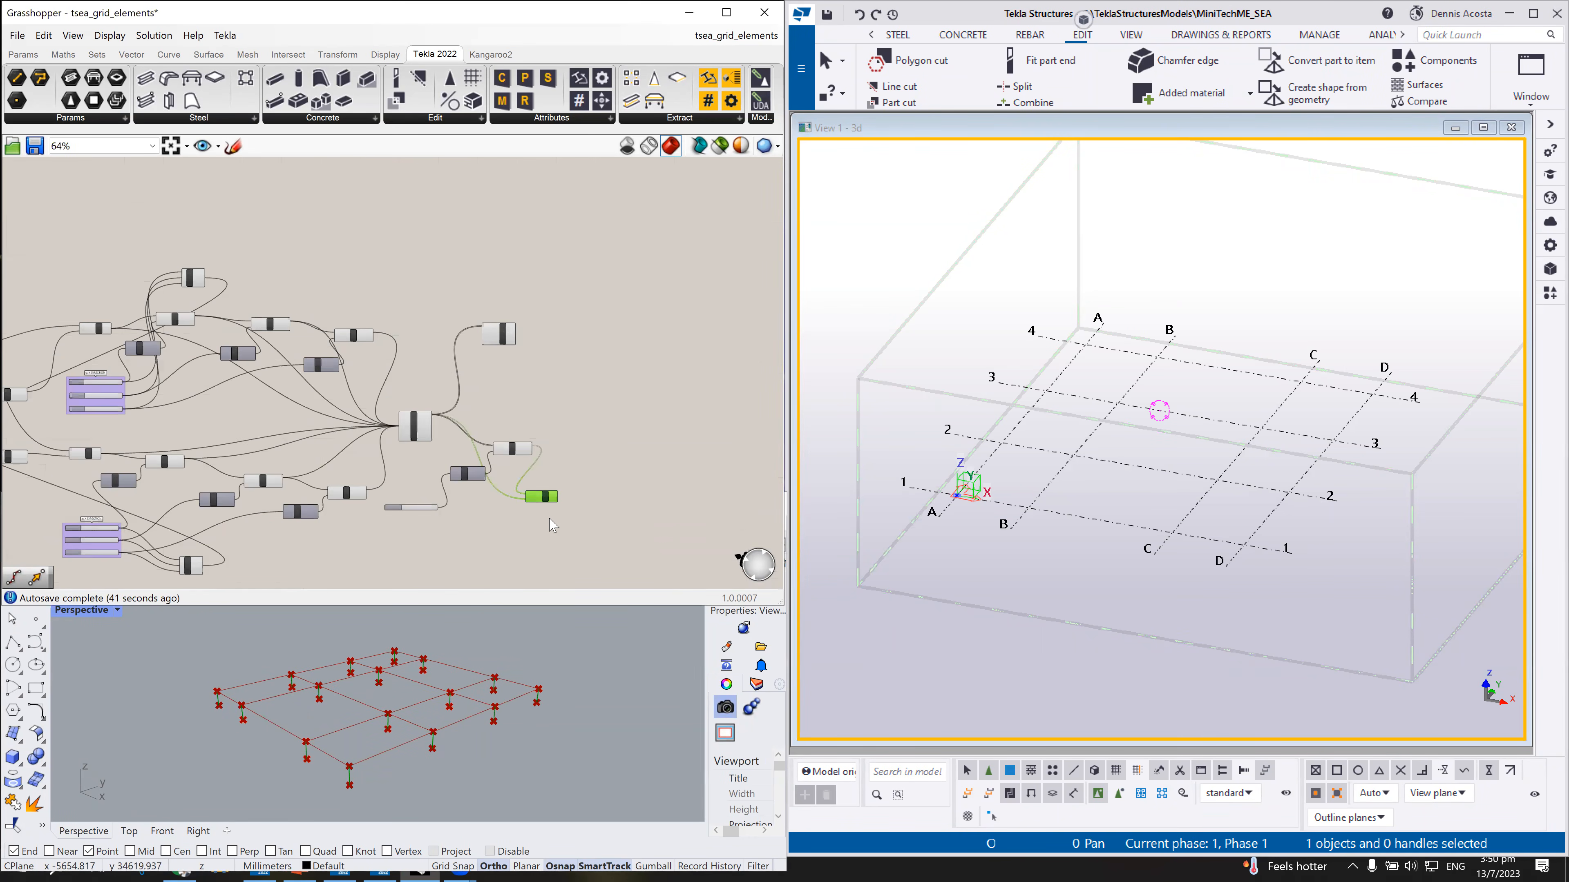
right_drag(585, 510, 577, 293)
scroll(568, 287, up, 4)
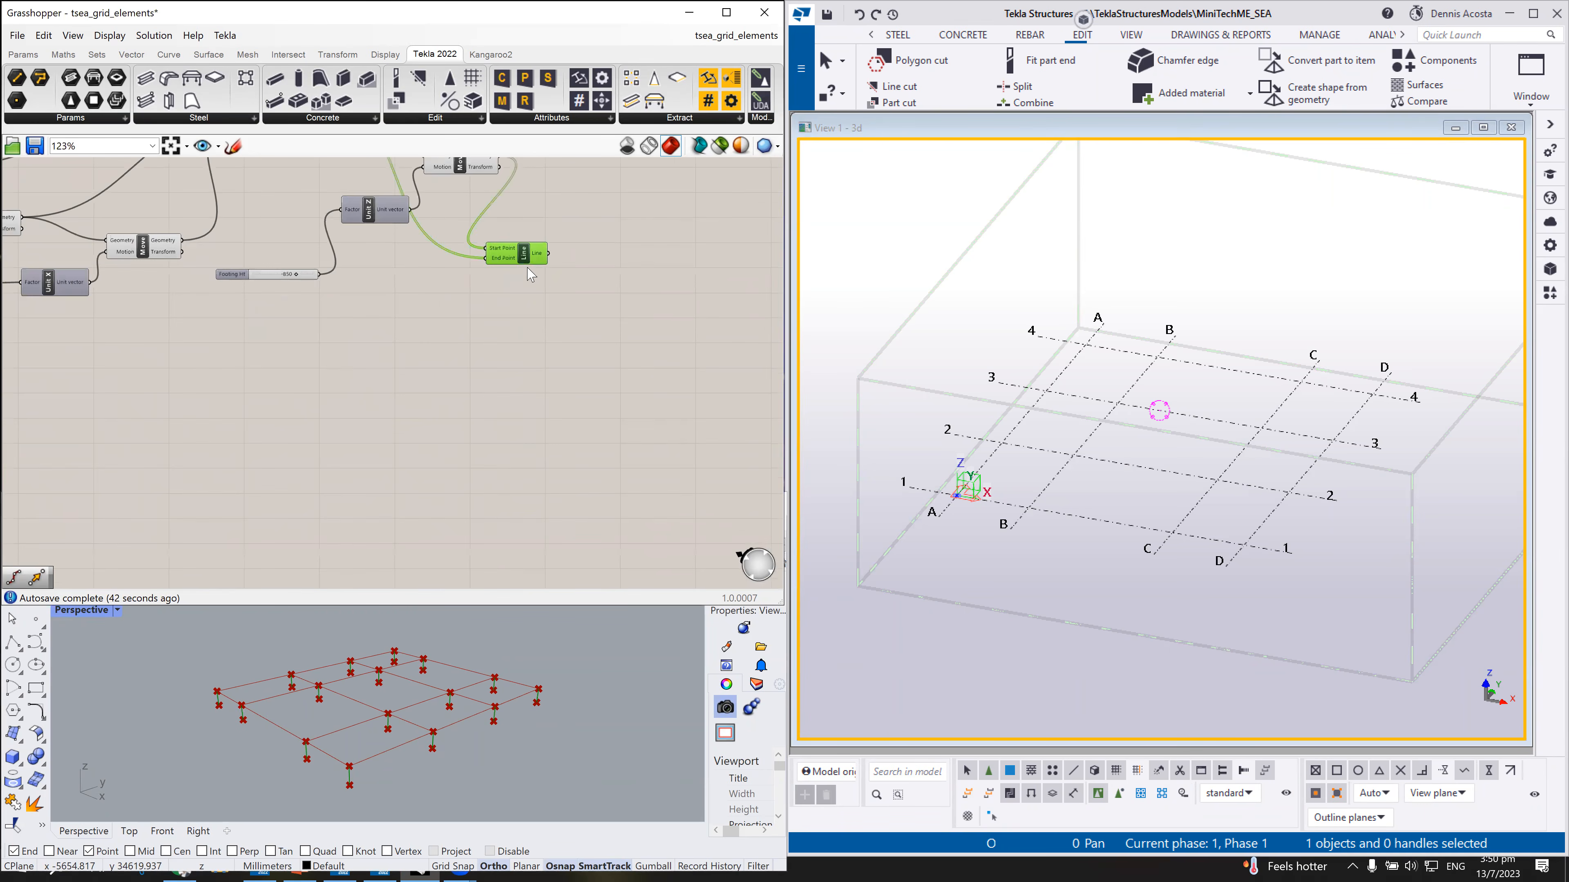
scroll(502, 419, down, 2)
scroll(550, 377, up, 2)
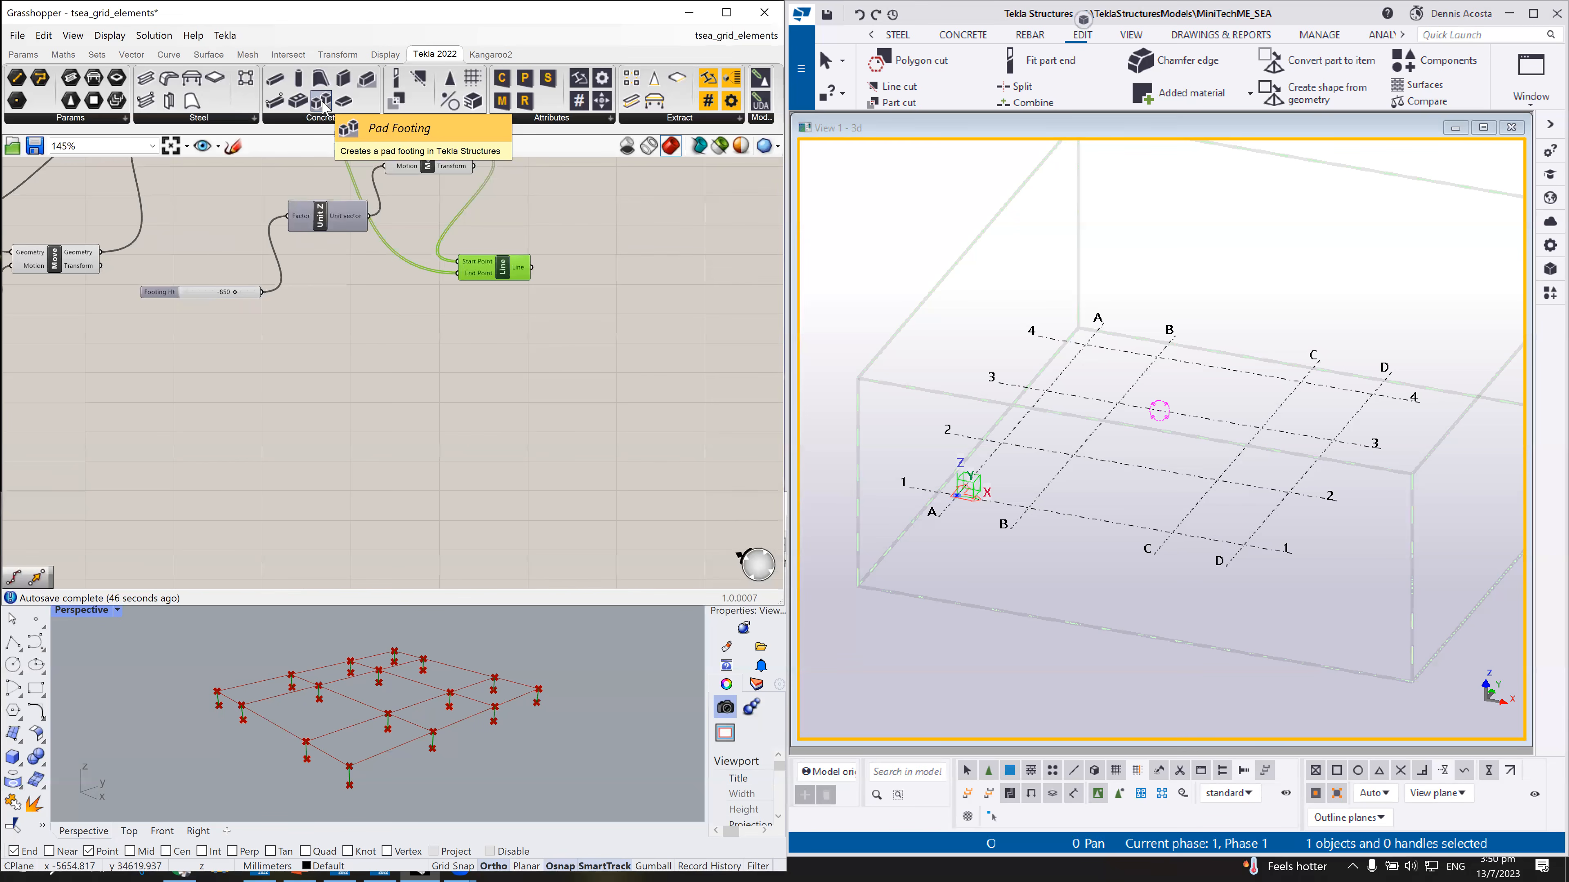
drag(325, 107, 624, 375)
scroll(617, 316, up, 1)
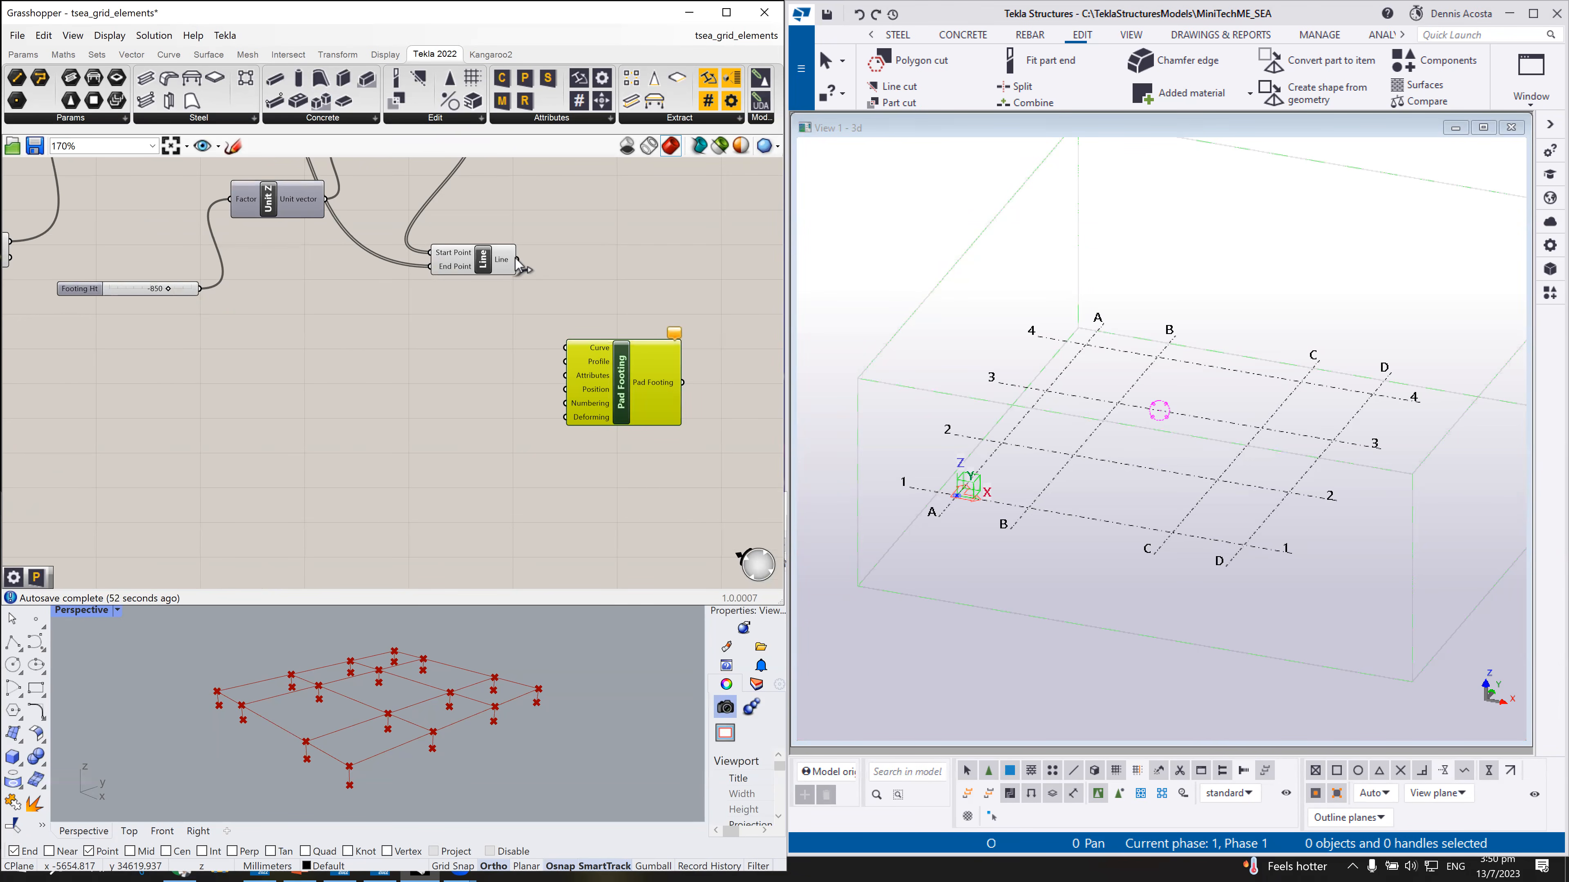
drag(518, 260, 559, 357)
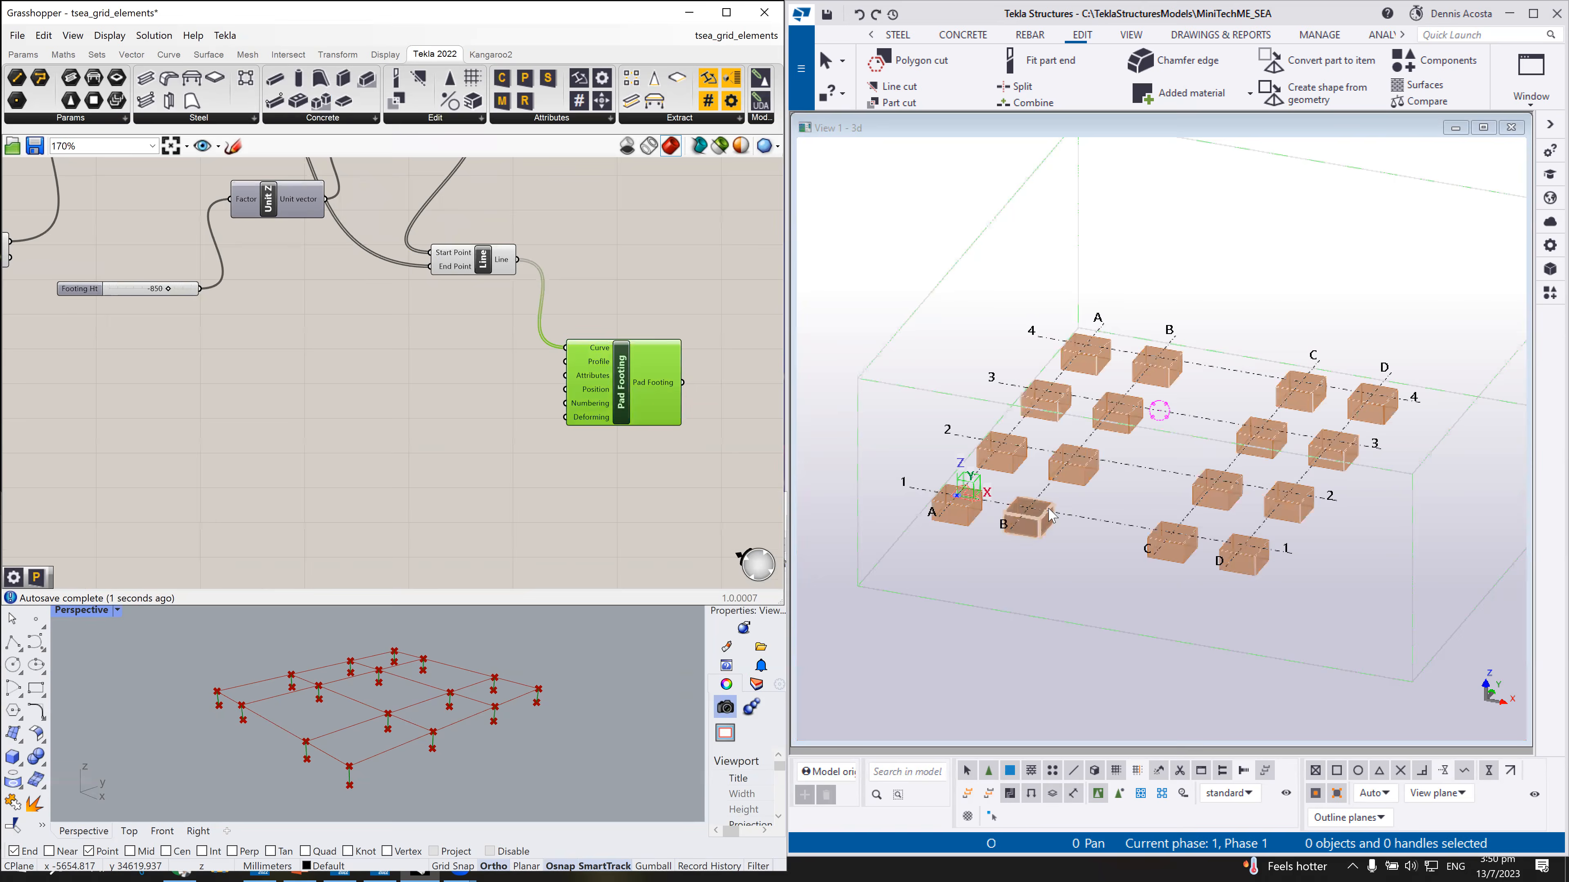
scroll(1056, 519, up, 5)
scroll(1072, 528, down, 5)
scroll(1063, 541, up, 4)
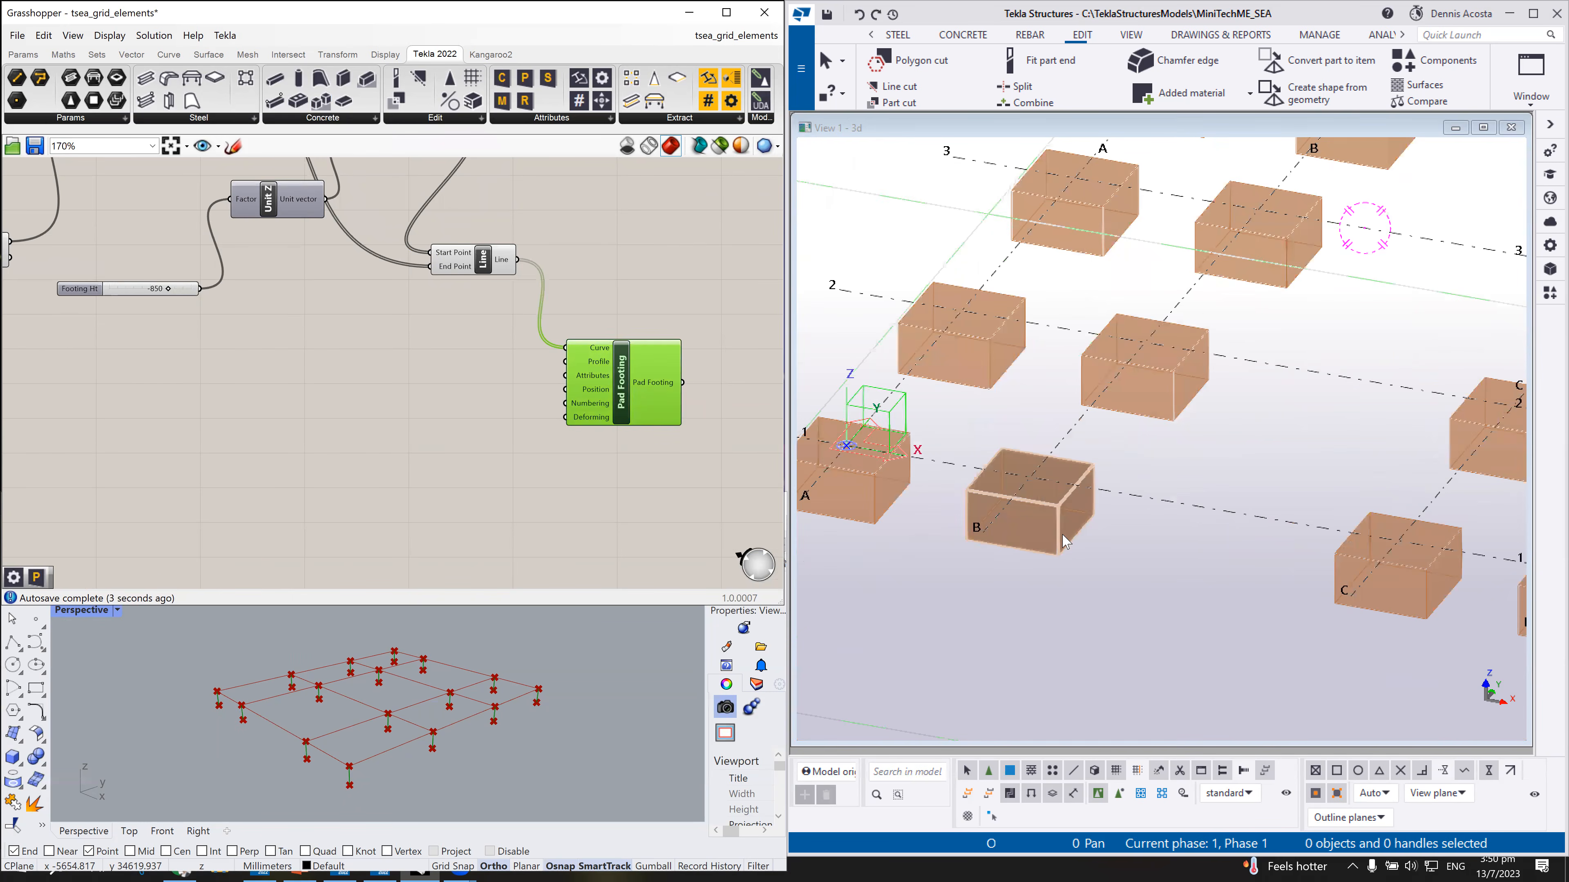
scroll(1064, 540, down, 8)
scroll(1064, 541, up, 2)
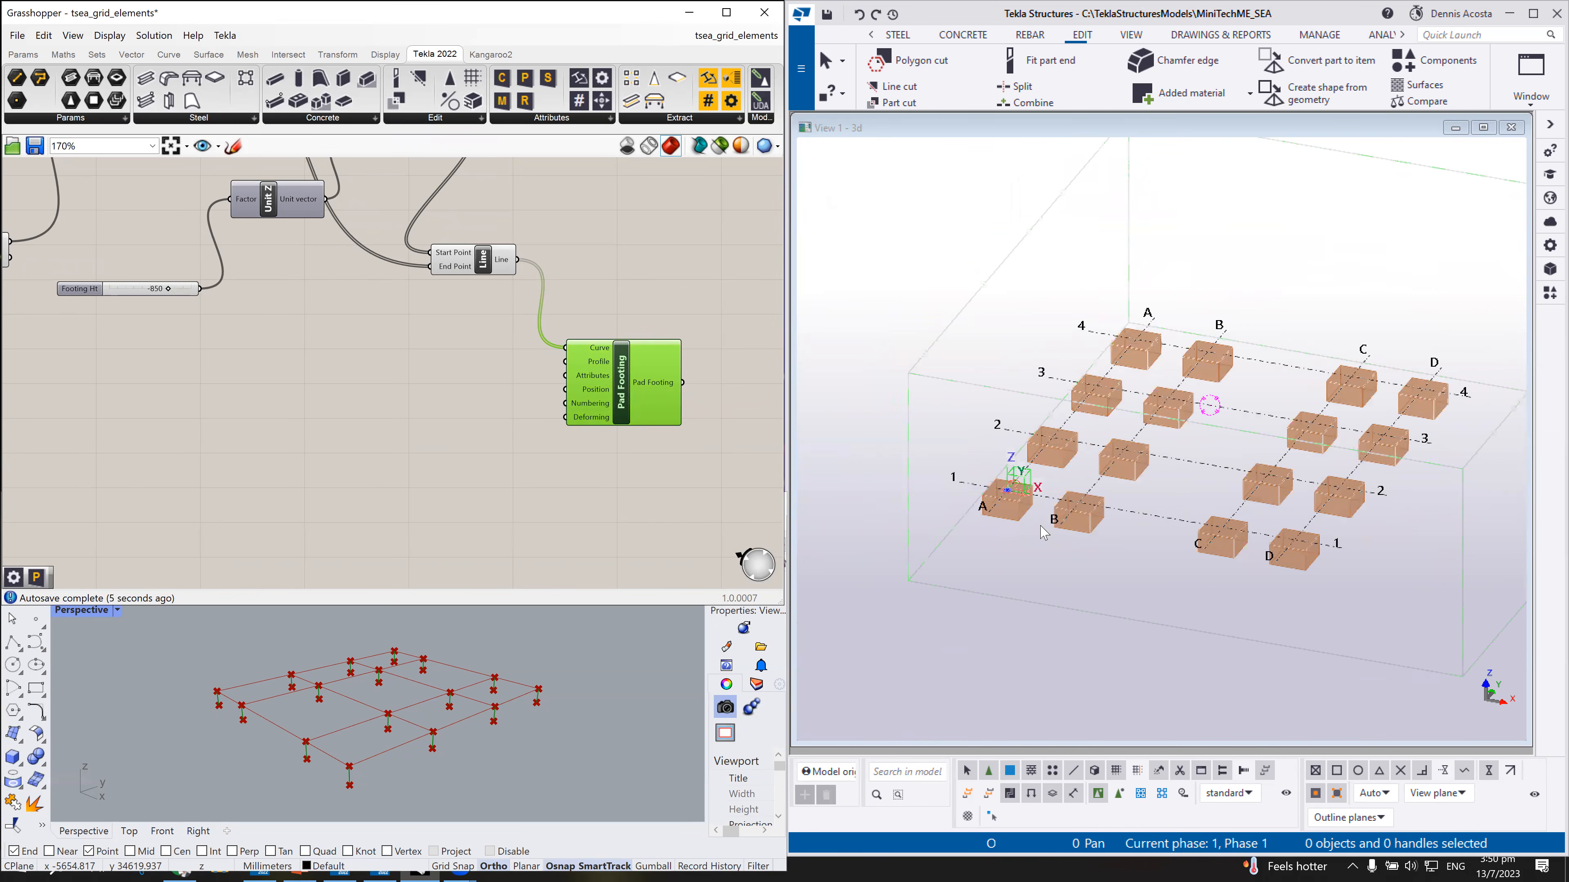
Step: Raise the Pad Footing component slightly and add a Part Attributes component beside it, connected to its Attributes input
drag(613, 401, 620, 354)
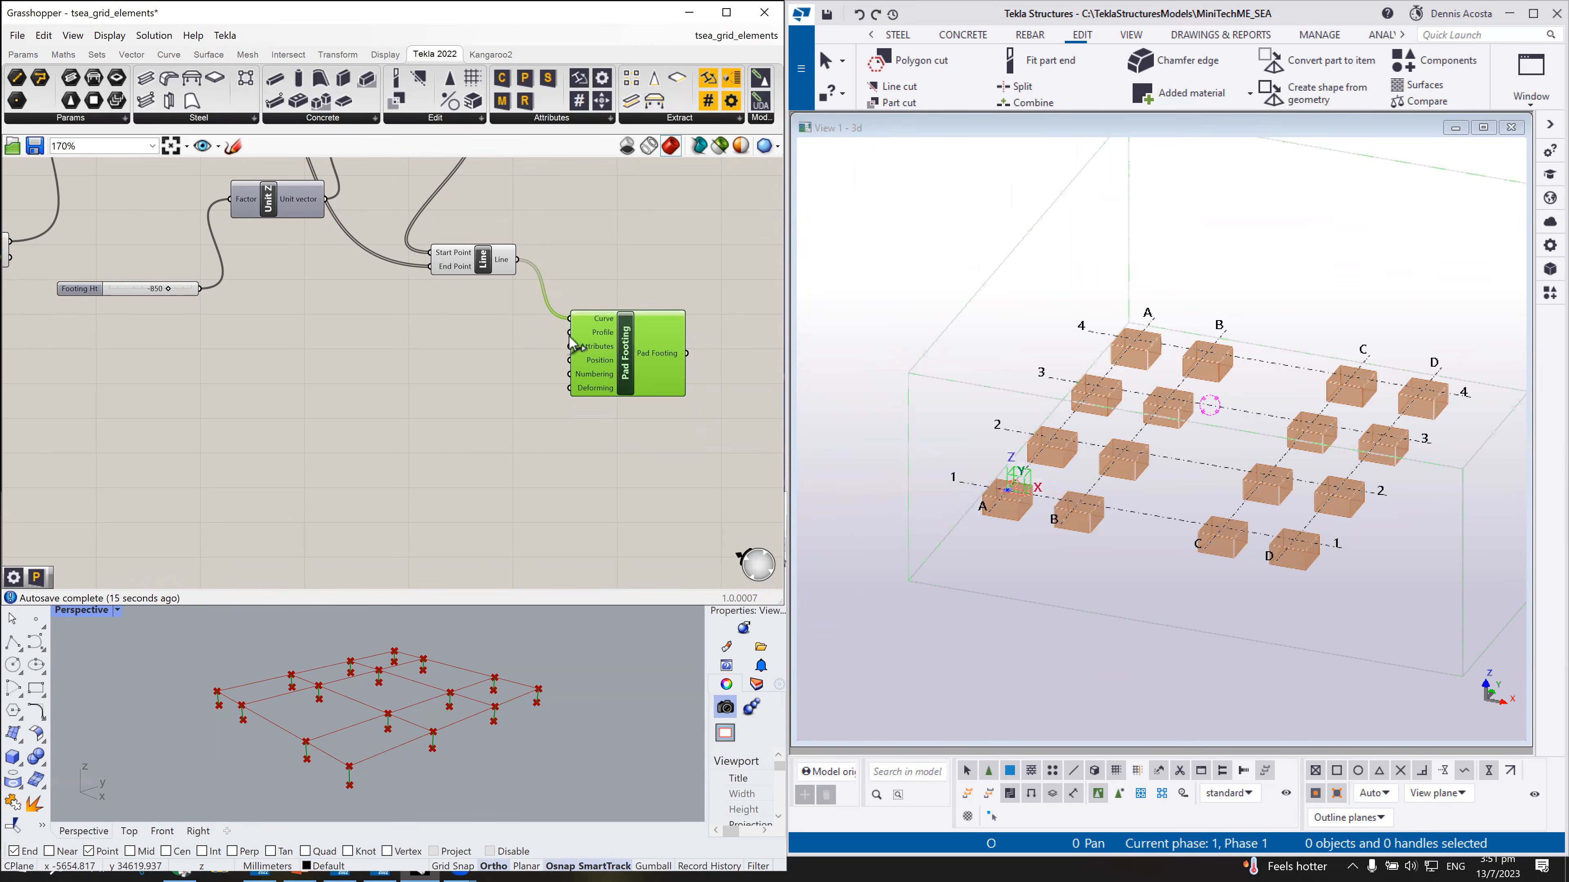
drag(602, 80, 569, 347)
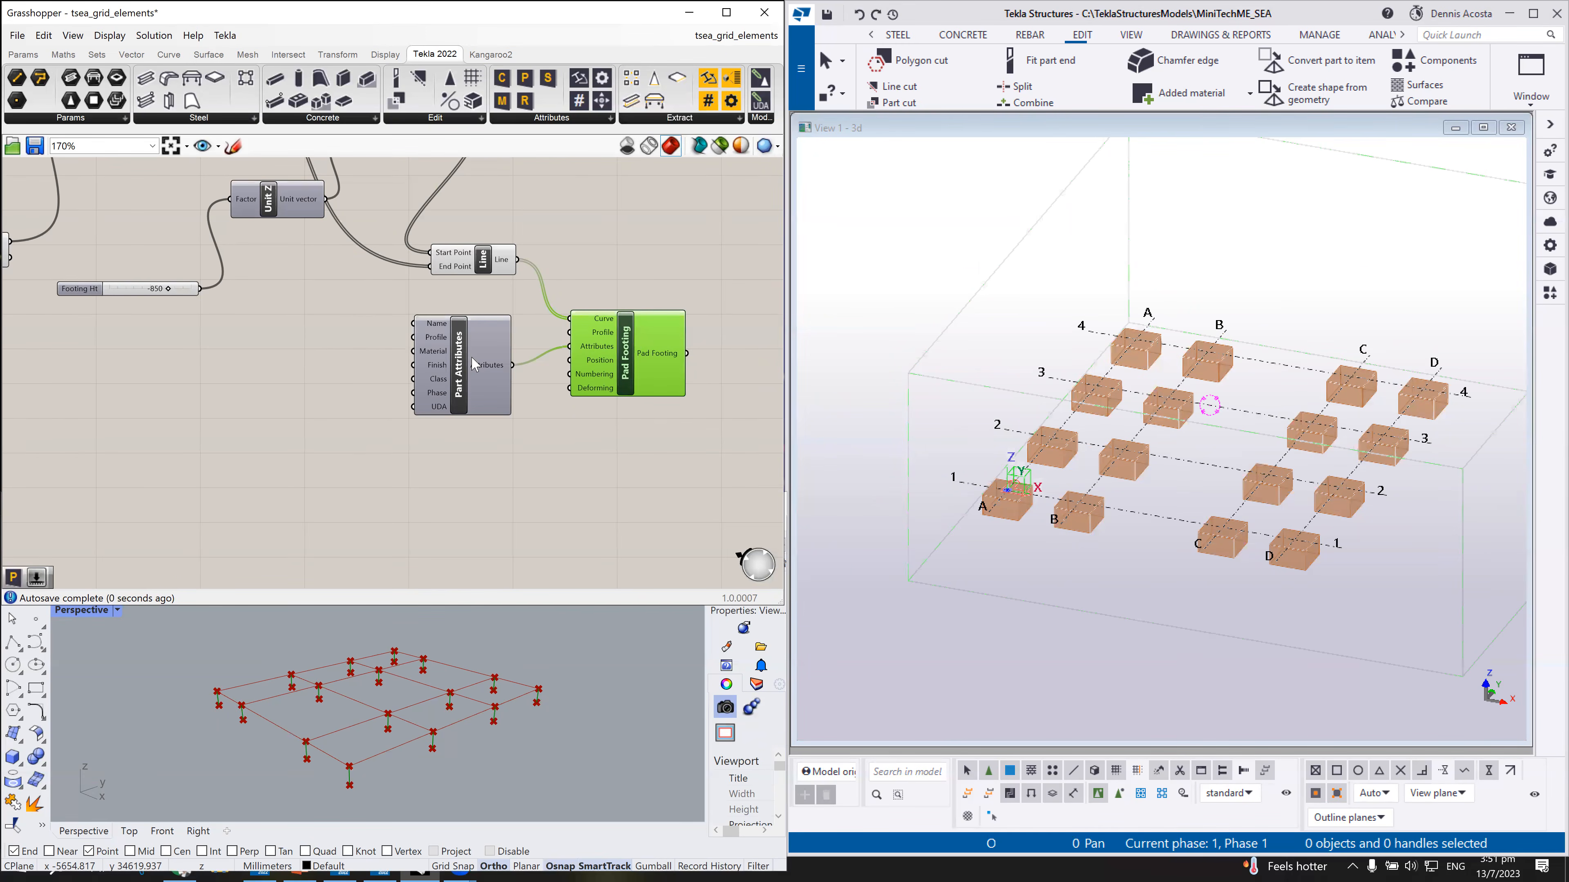
drag(440, 339, 451, 371)
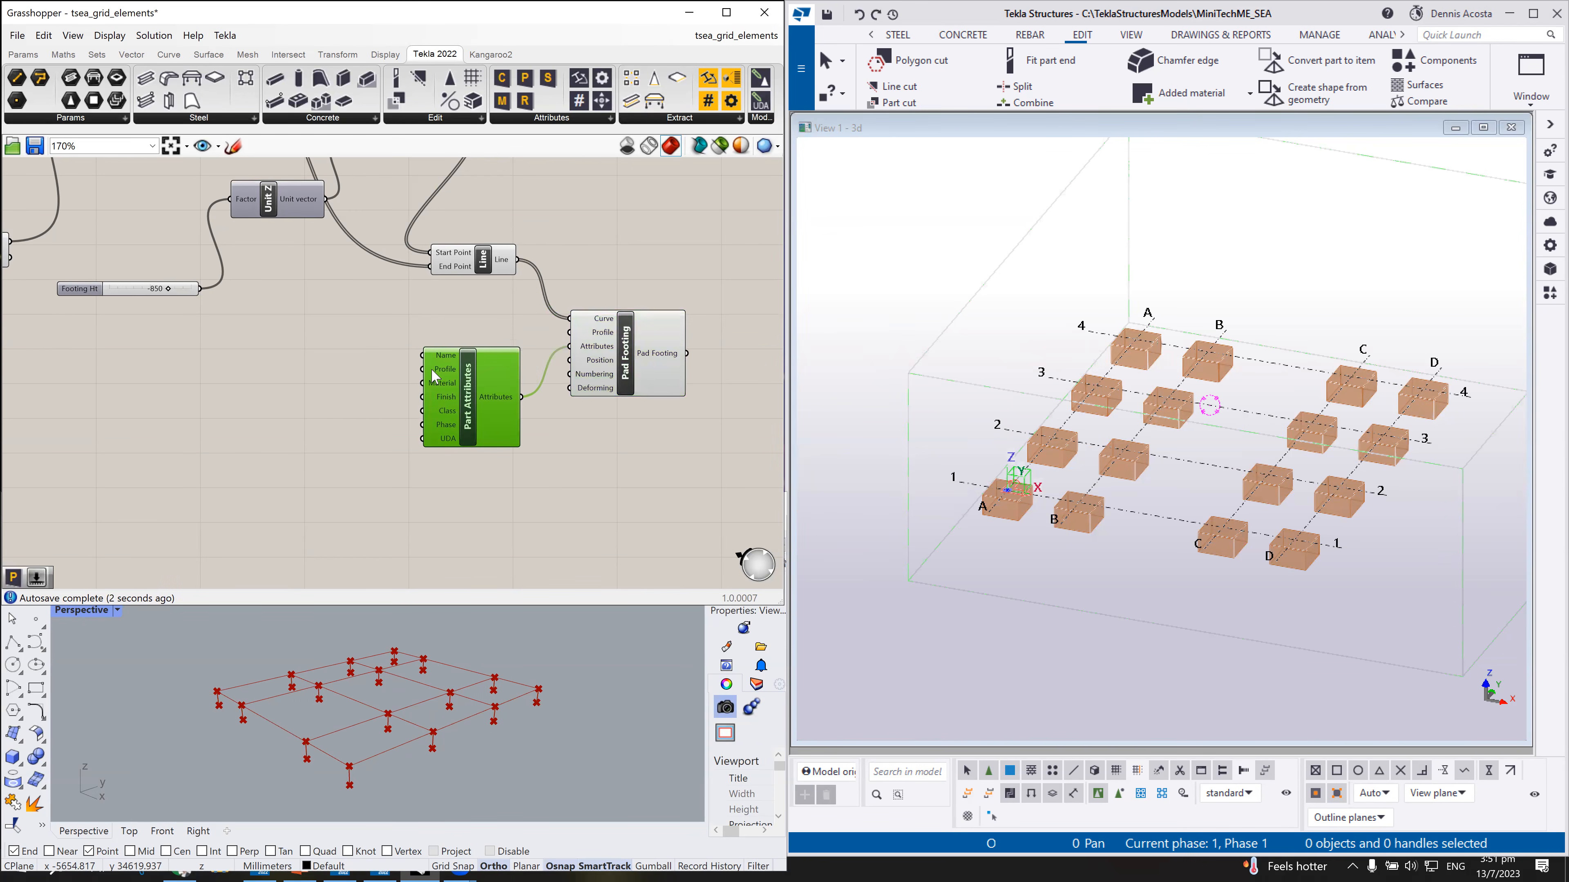
Step: Add a Profile Catalog set to 1500*1500 as the Part Attributes profile, and check one pad footing's properties in Tekla Structures
drag(520, 120, 304, 444)
double_click(289, 430)
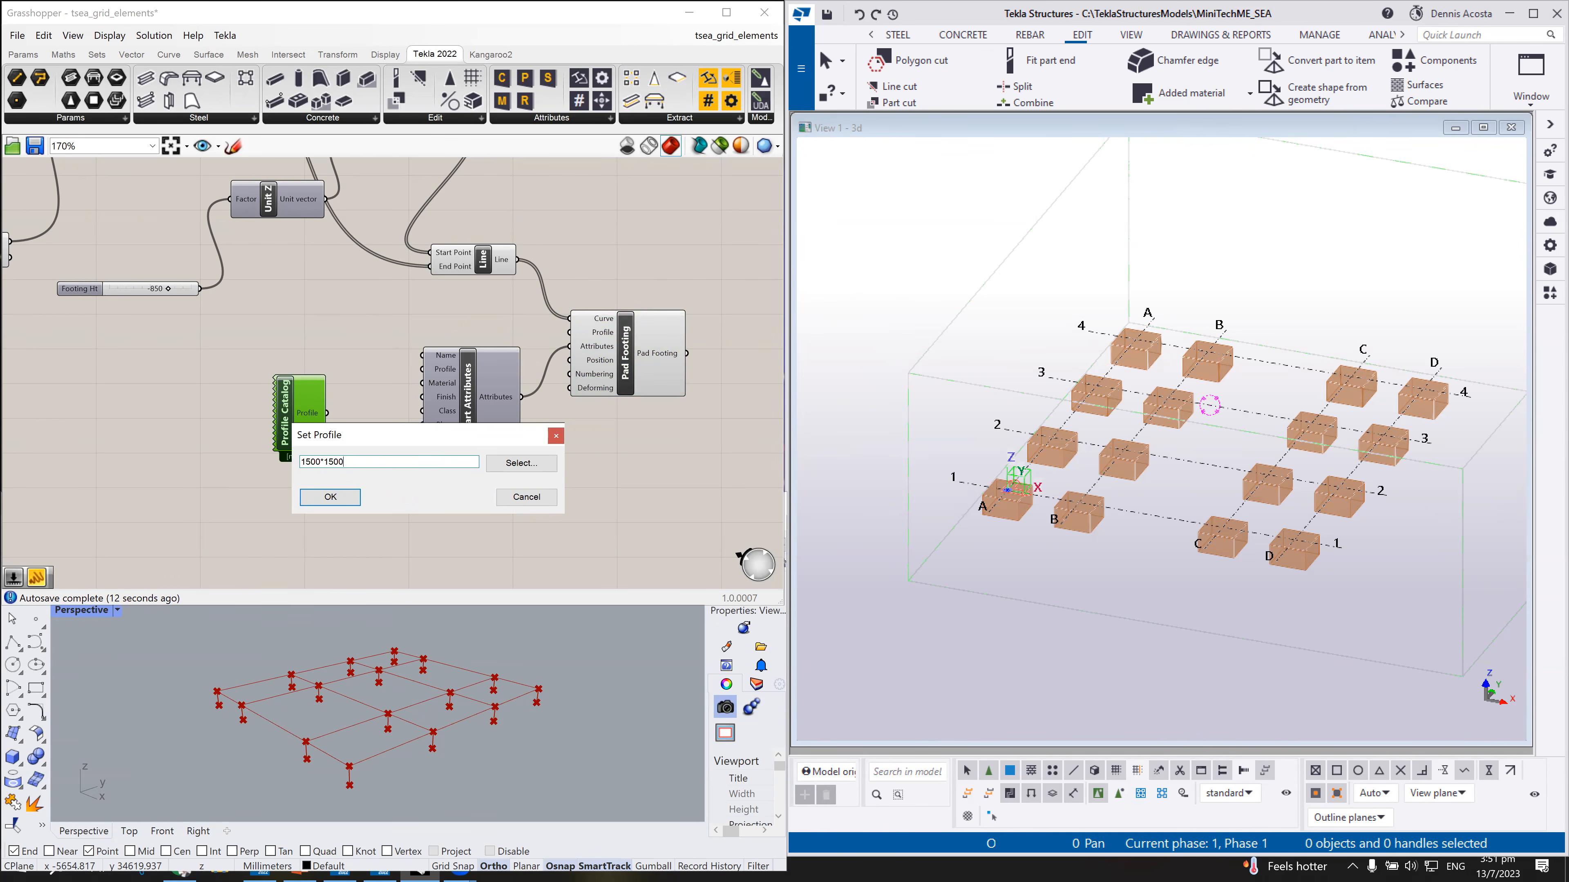
click(337, 498)
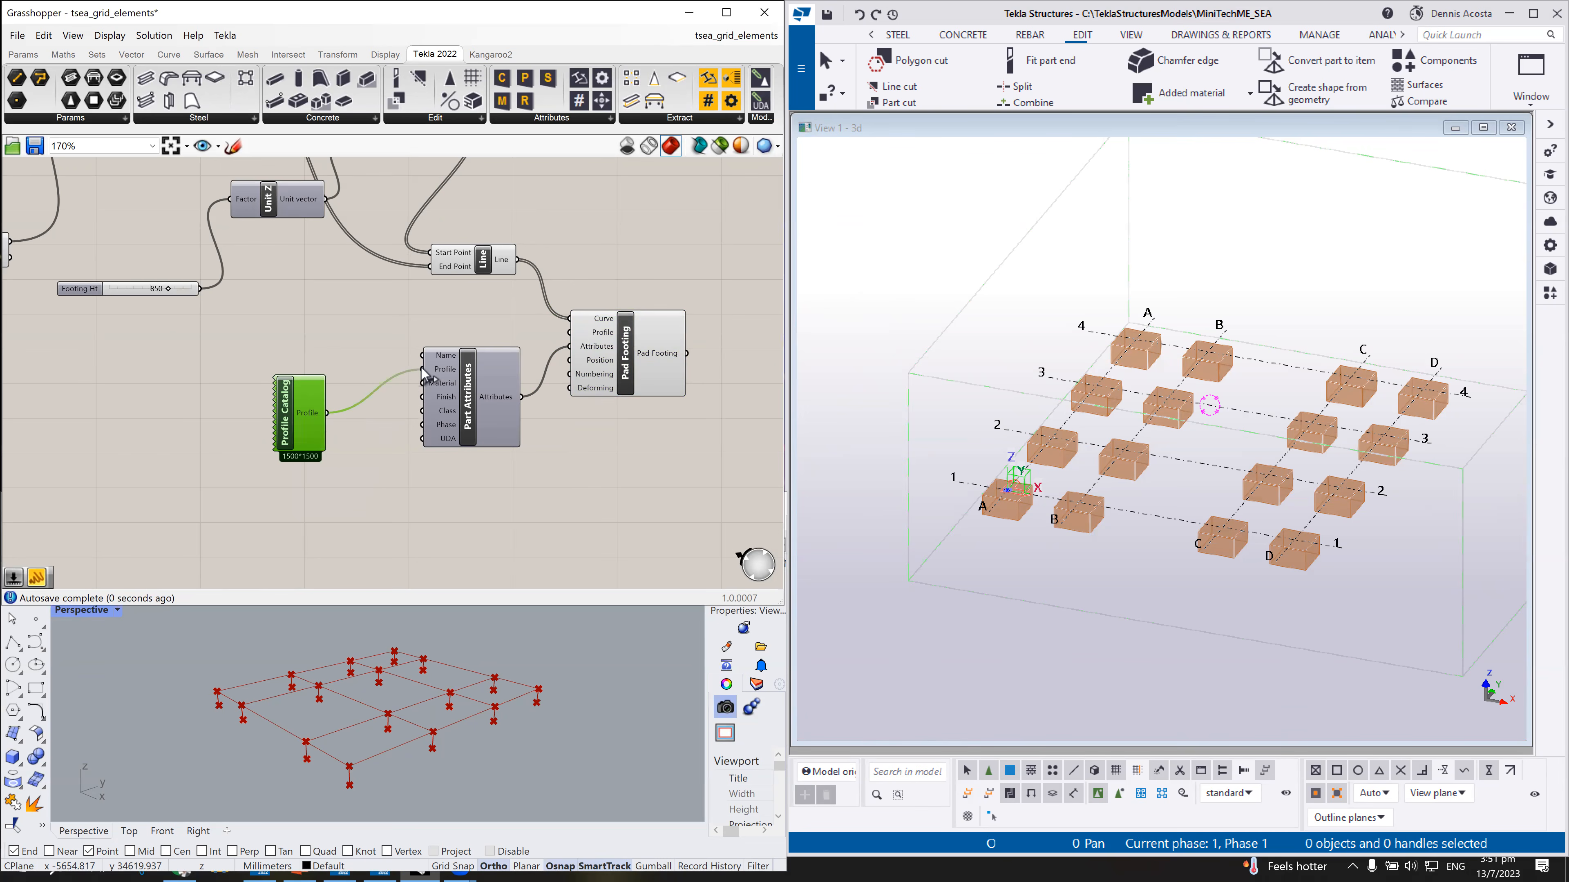
double_click(1090, 532)
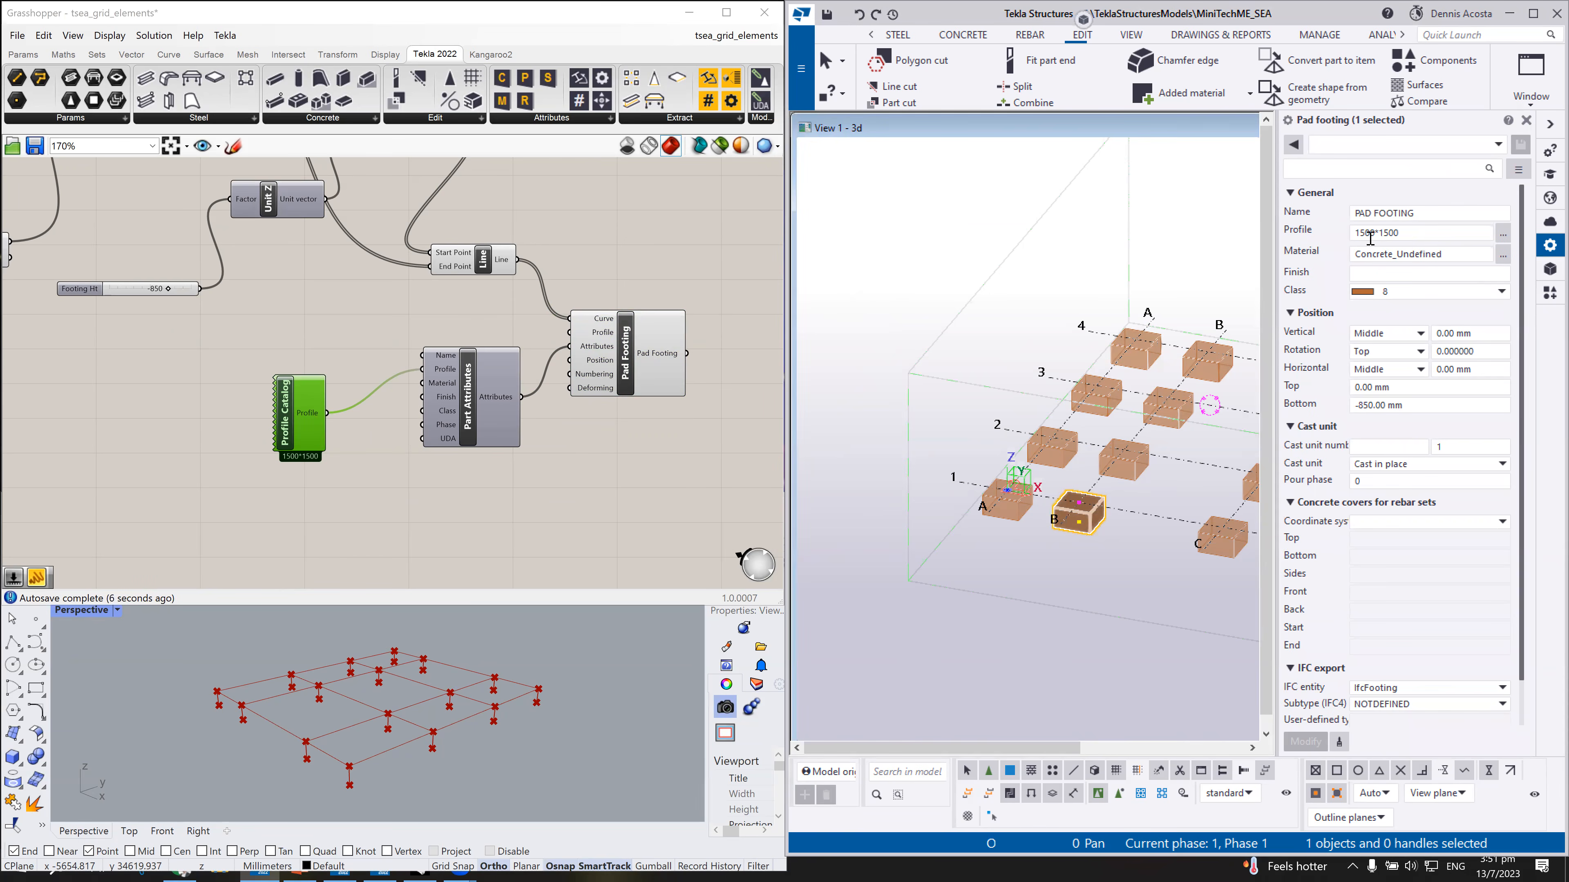
click(1525, 119)
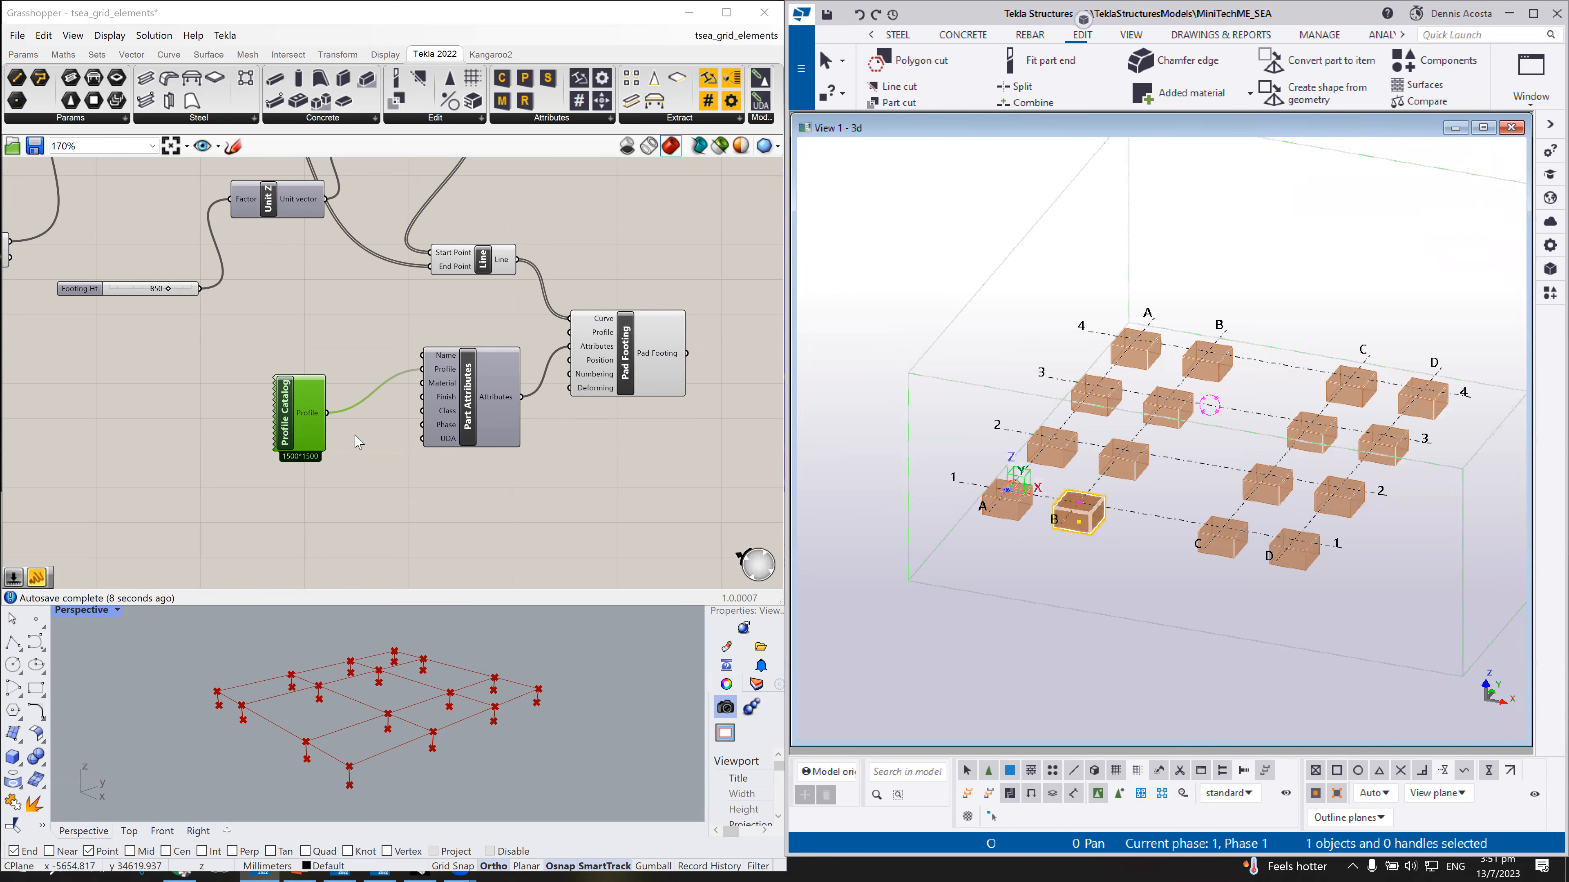
Step: Set the Profile Catalog's footing profile to 2000*2000
double_click(283, 408)
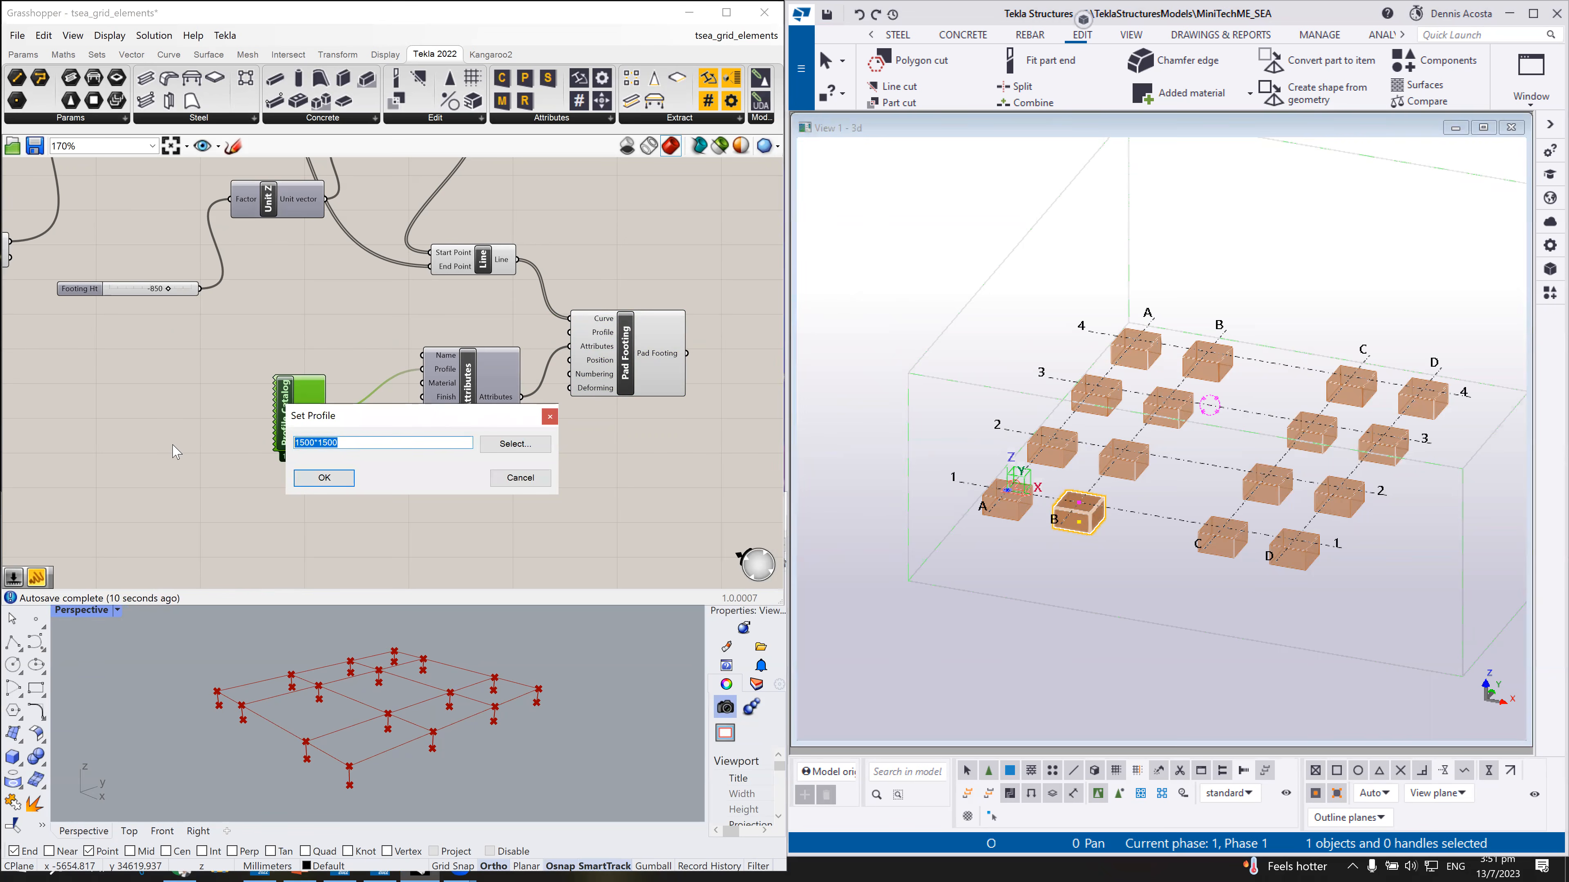
text(20)
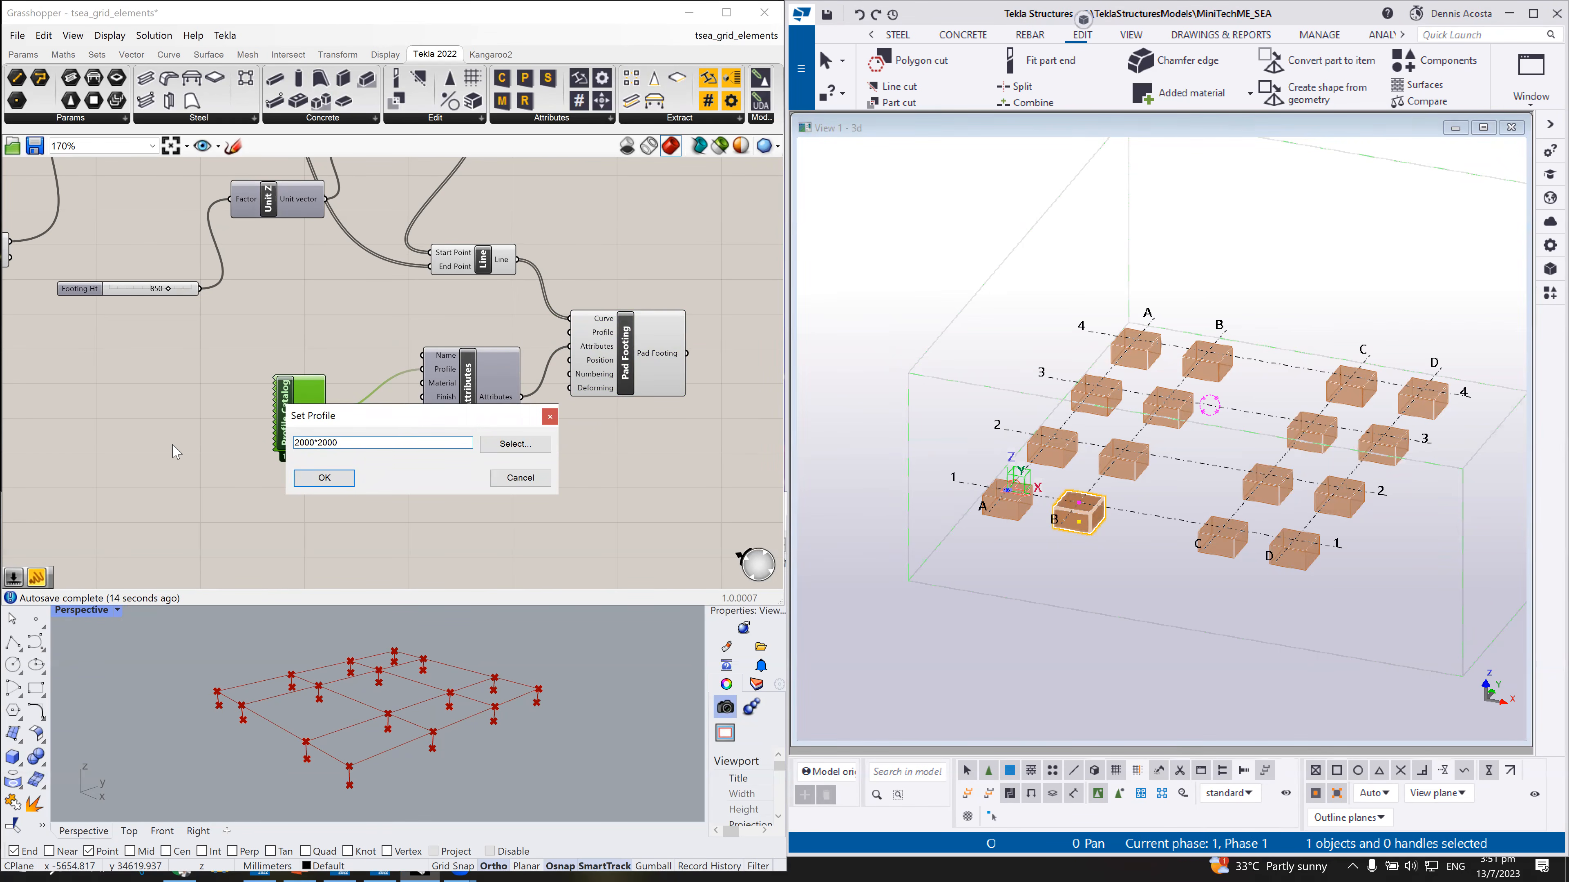
click(338, 480)
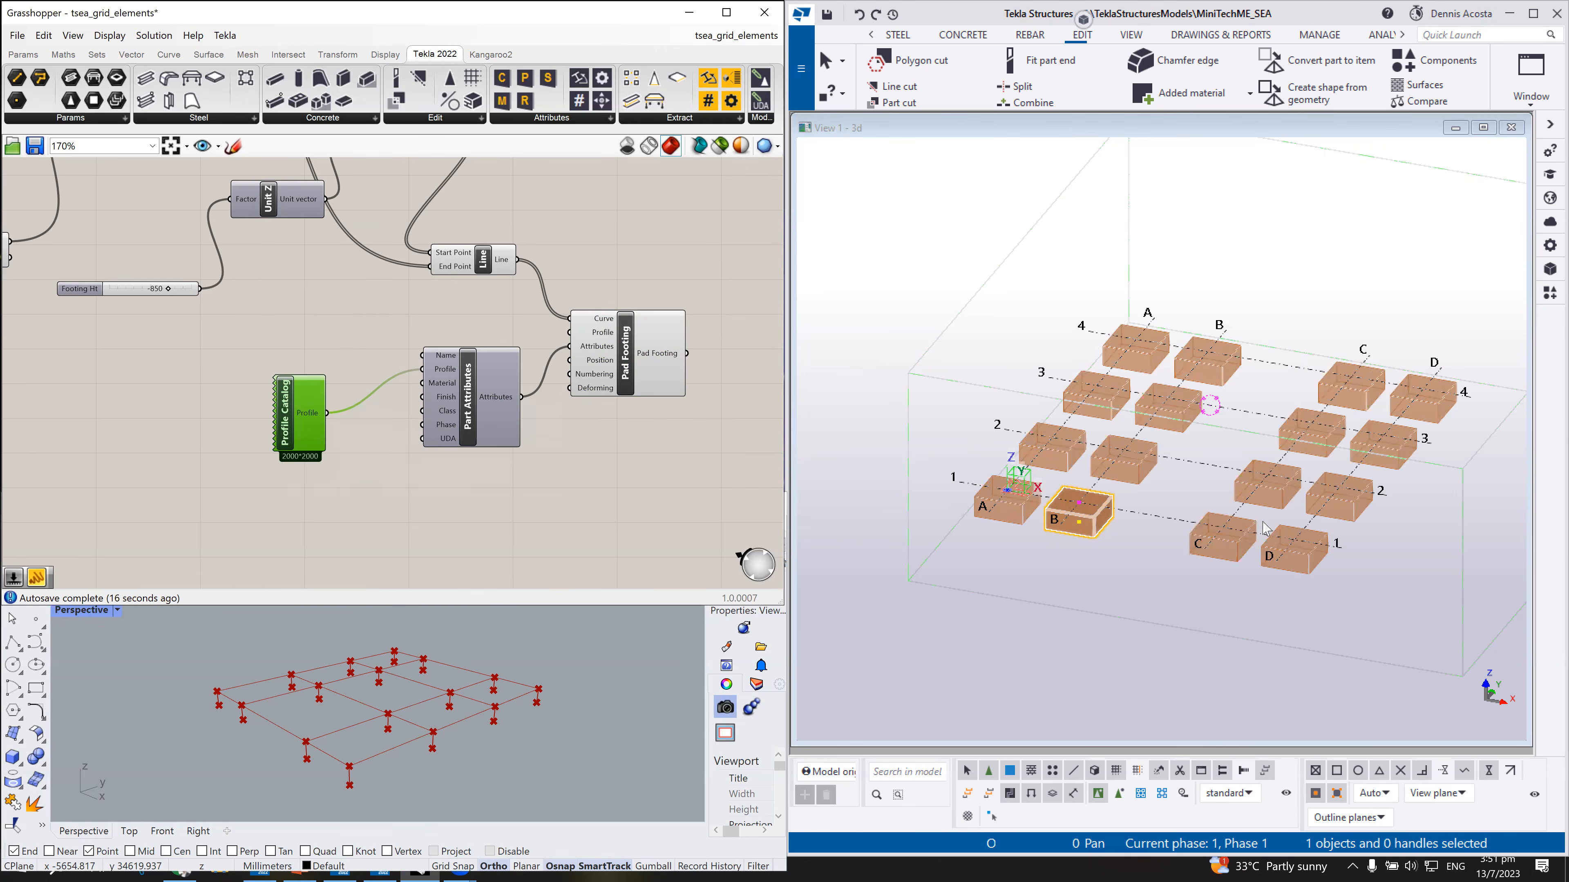
scroll(1138, 531, up, 5)
scroll(1031, 521, down, 3)
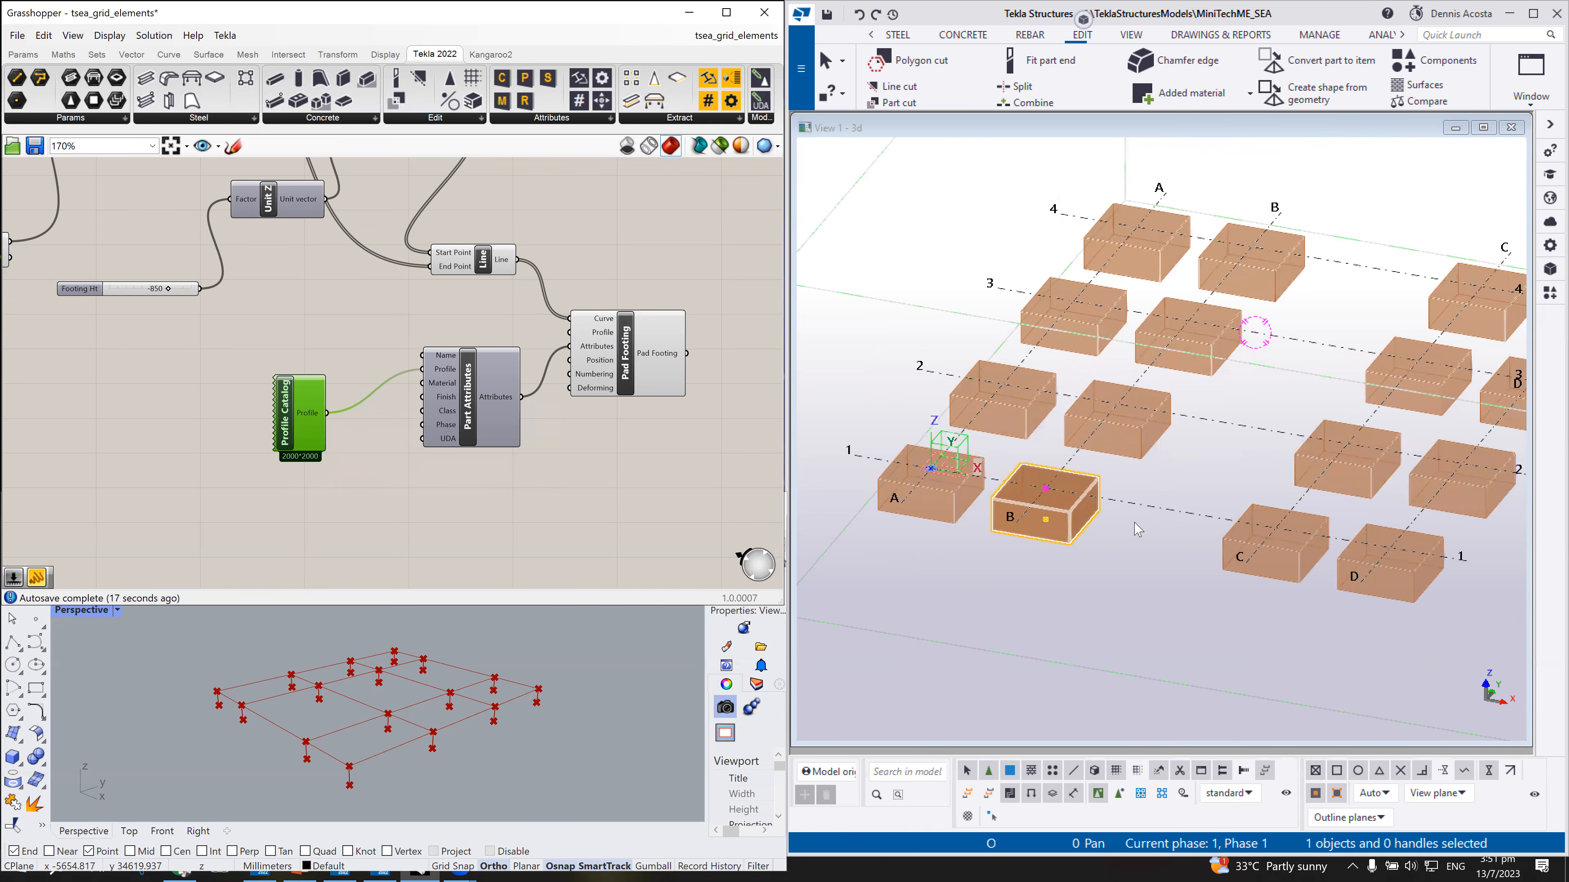
Step: Set the Profile Catalog's footing profile to 1800*1800
double_click(284, 425)
text(1800*1800)
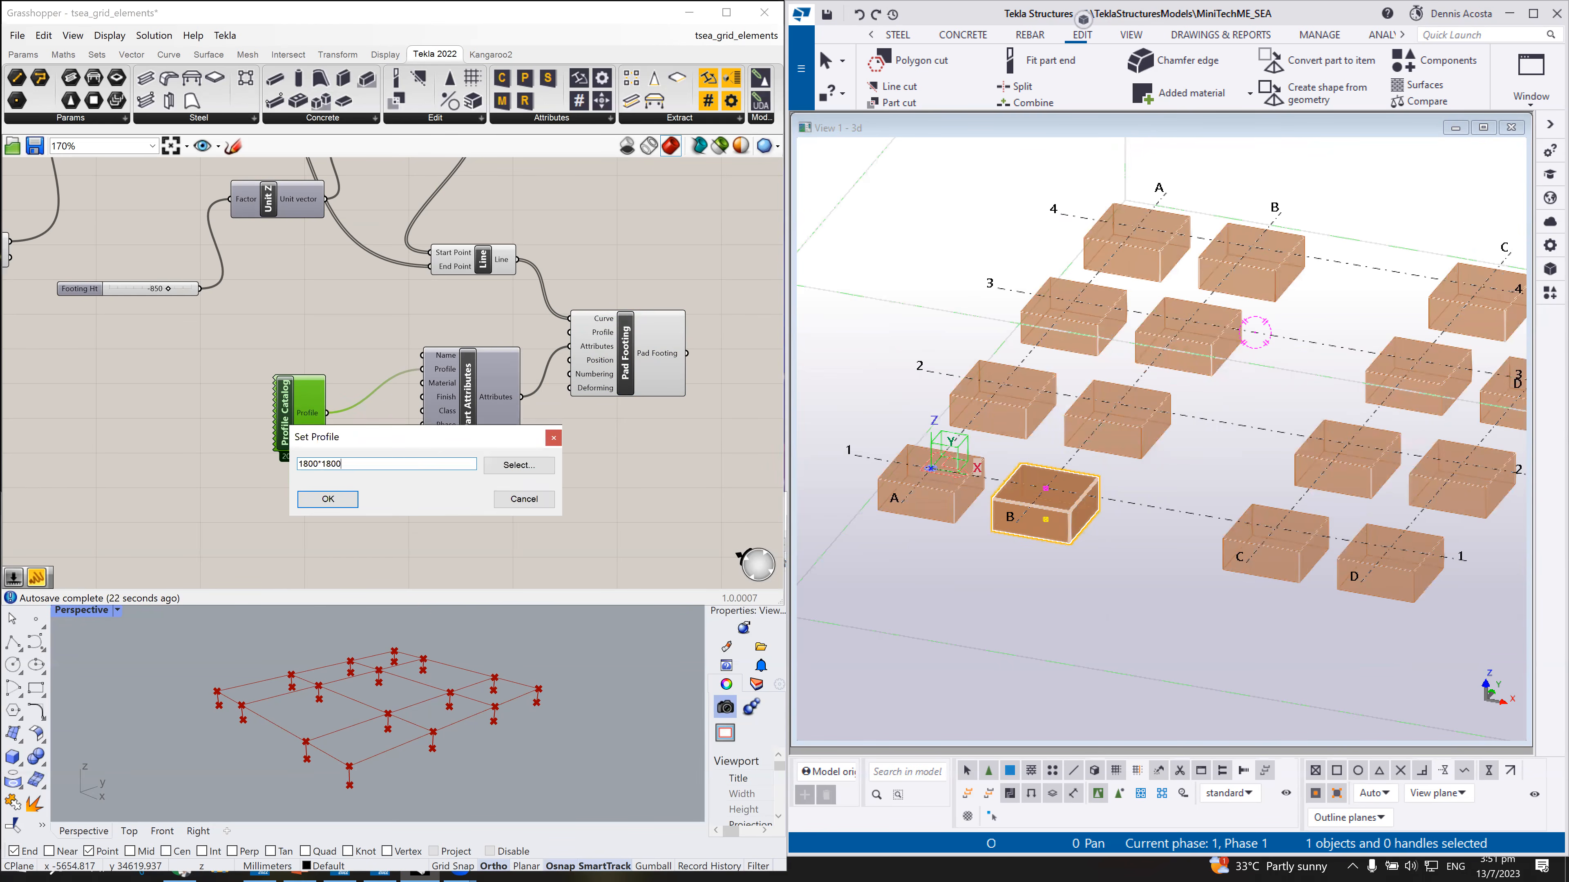
click(346, 501)
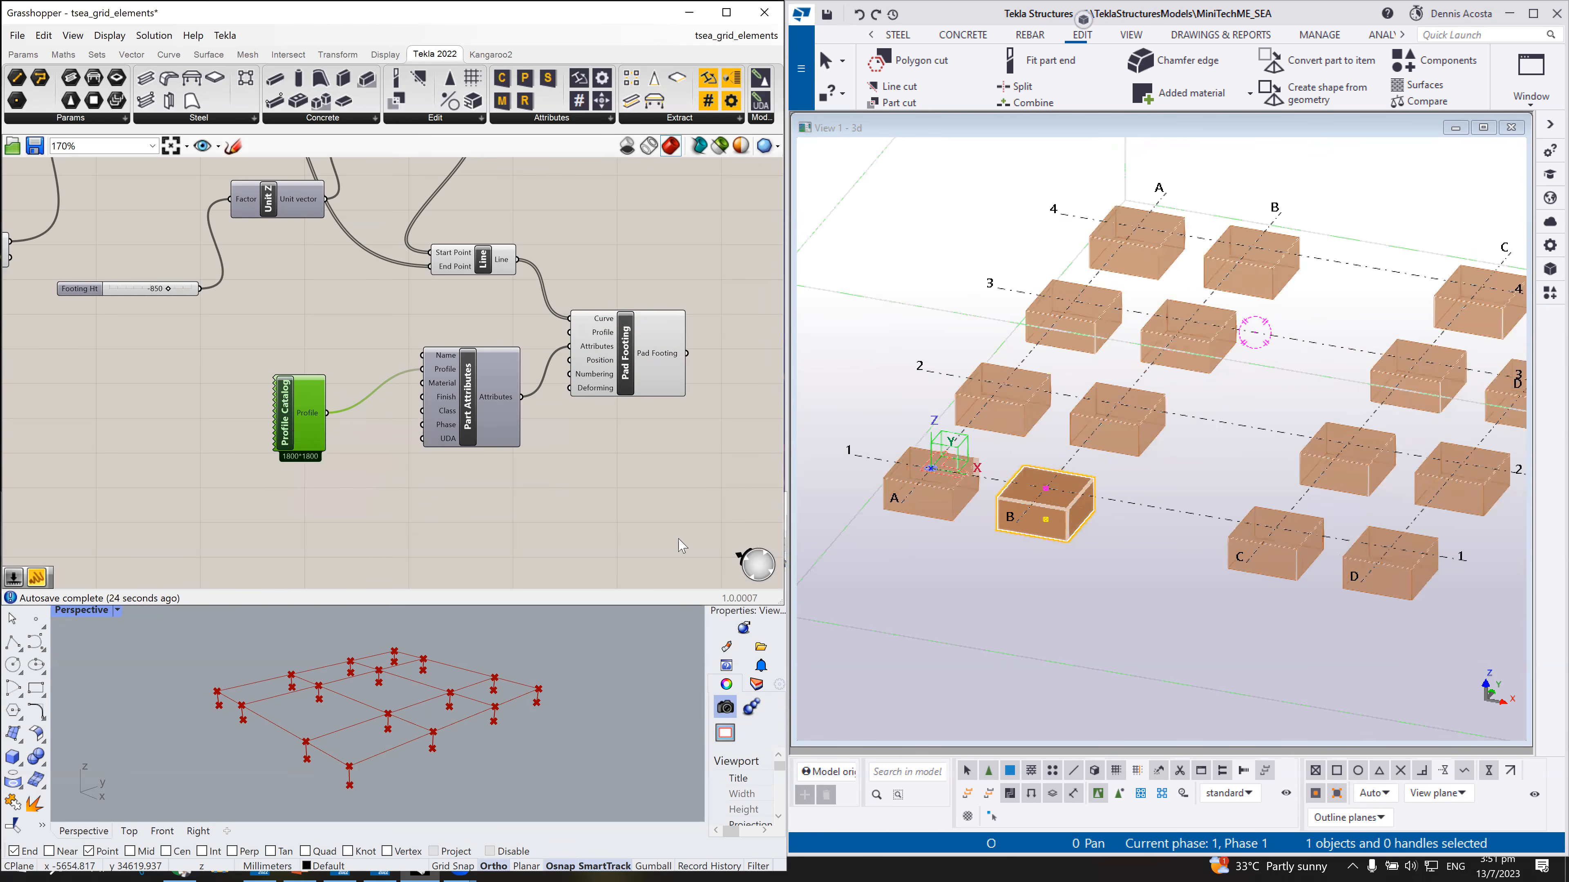
scroll(1192, 493, down, 5)
scroll(1192, 493, up, 3)
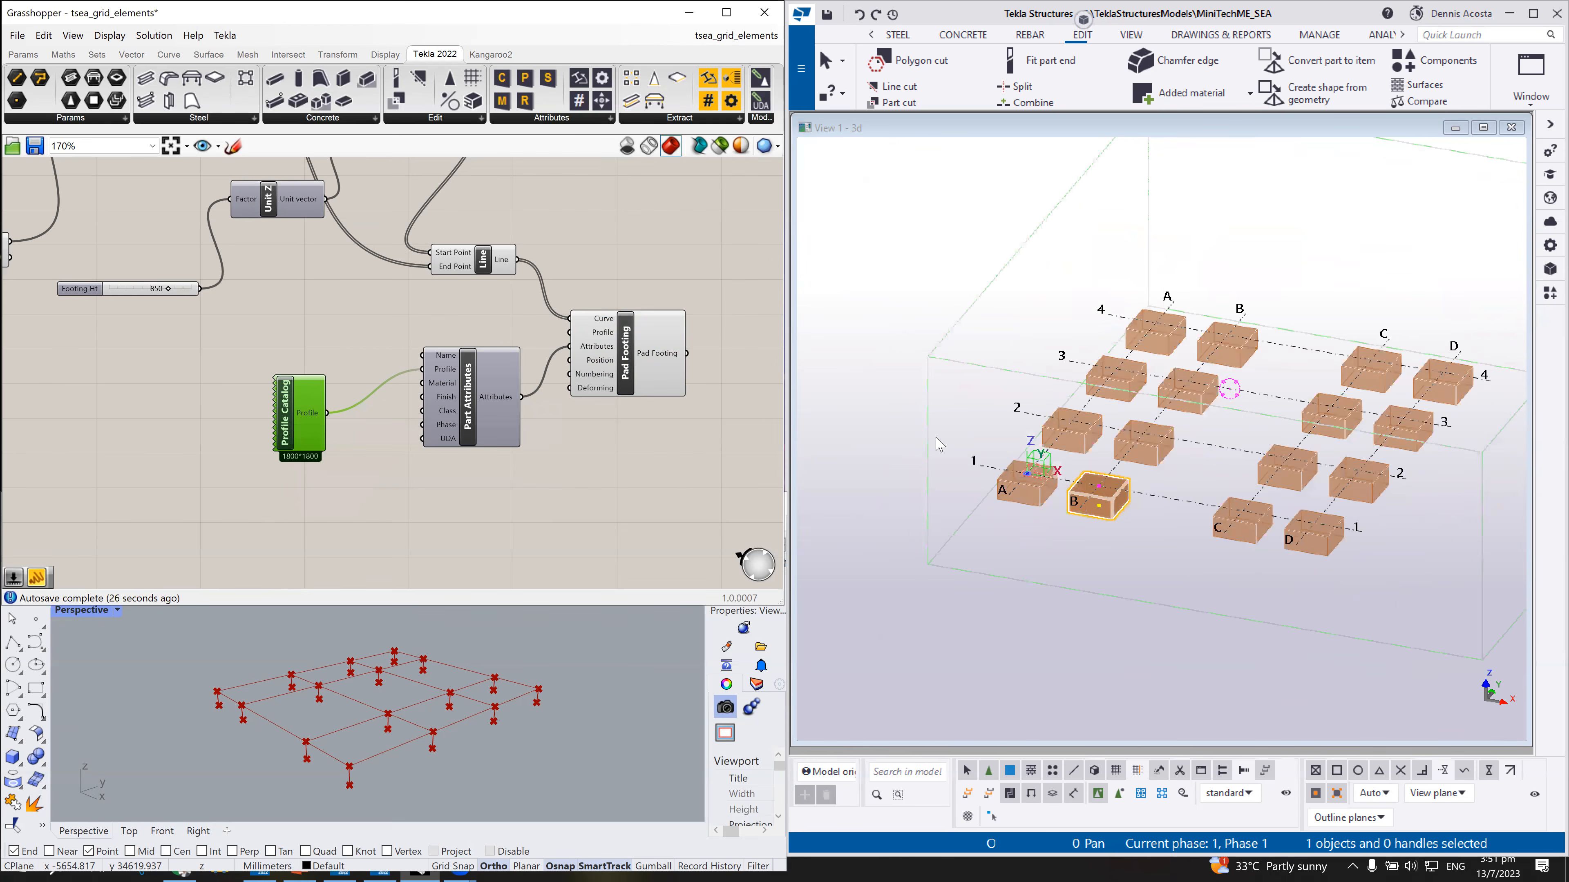
Step: In the X DIRECTION group, set the GRID A-B slider to about 5523 and increase the GRID C-D slider
scroll(530, 423, down, 1)
scroll(534, 401, down, 1)
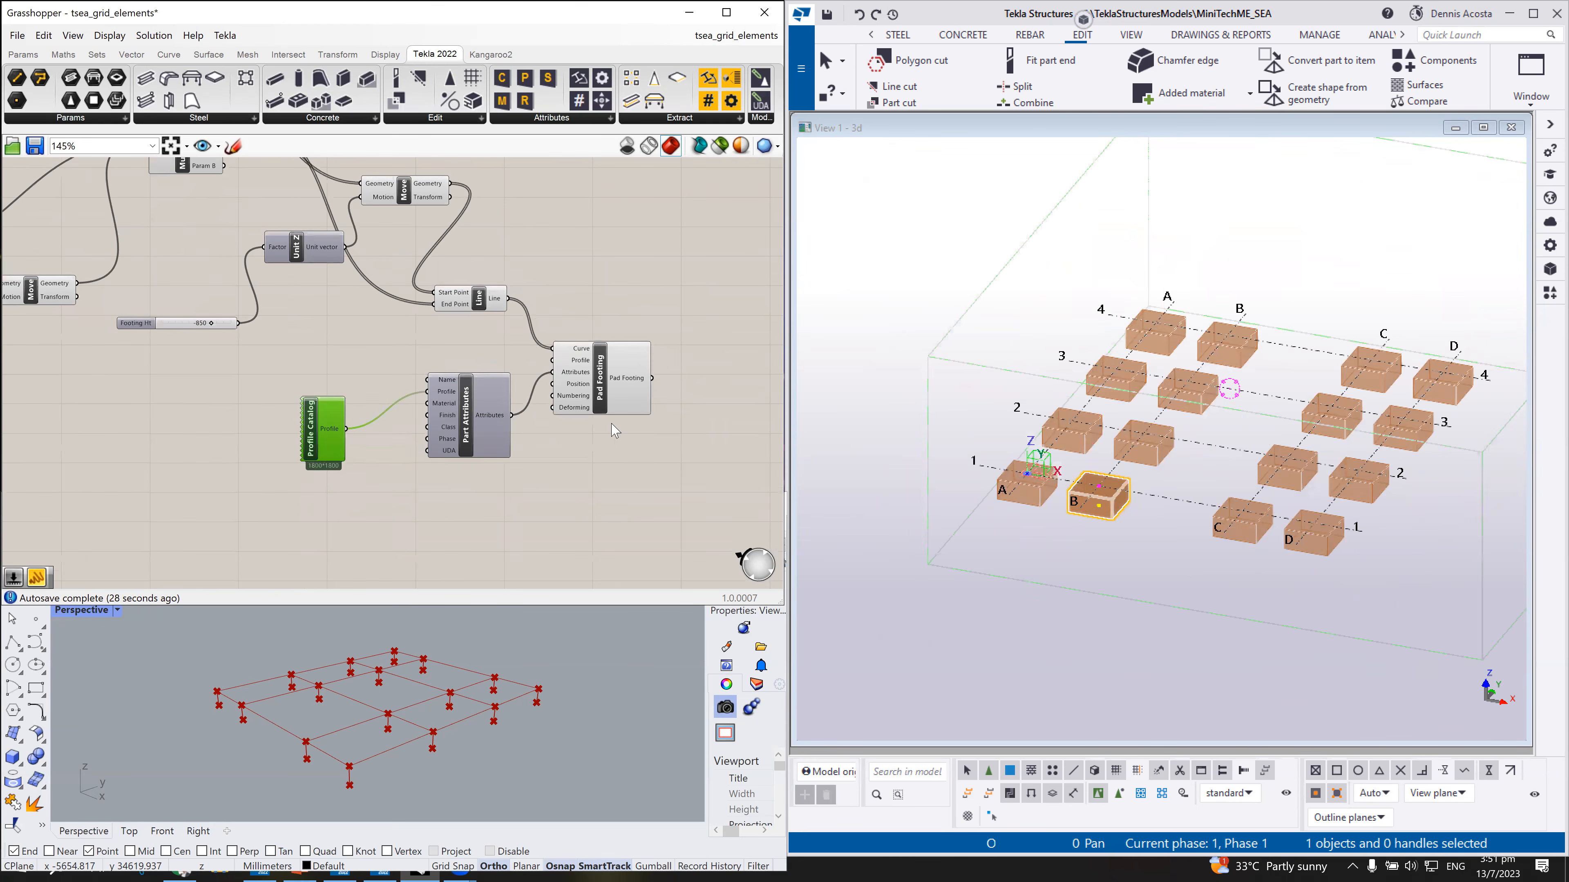
scroll(451, 358, down, 10)
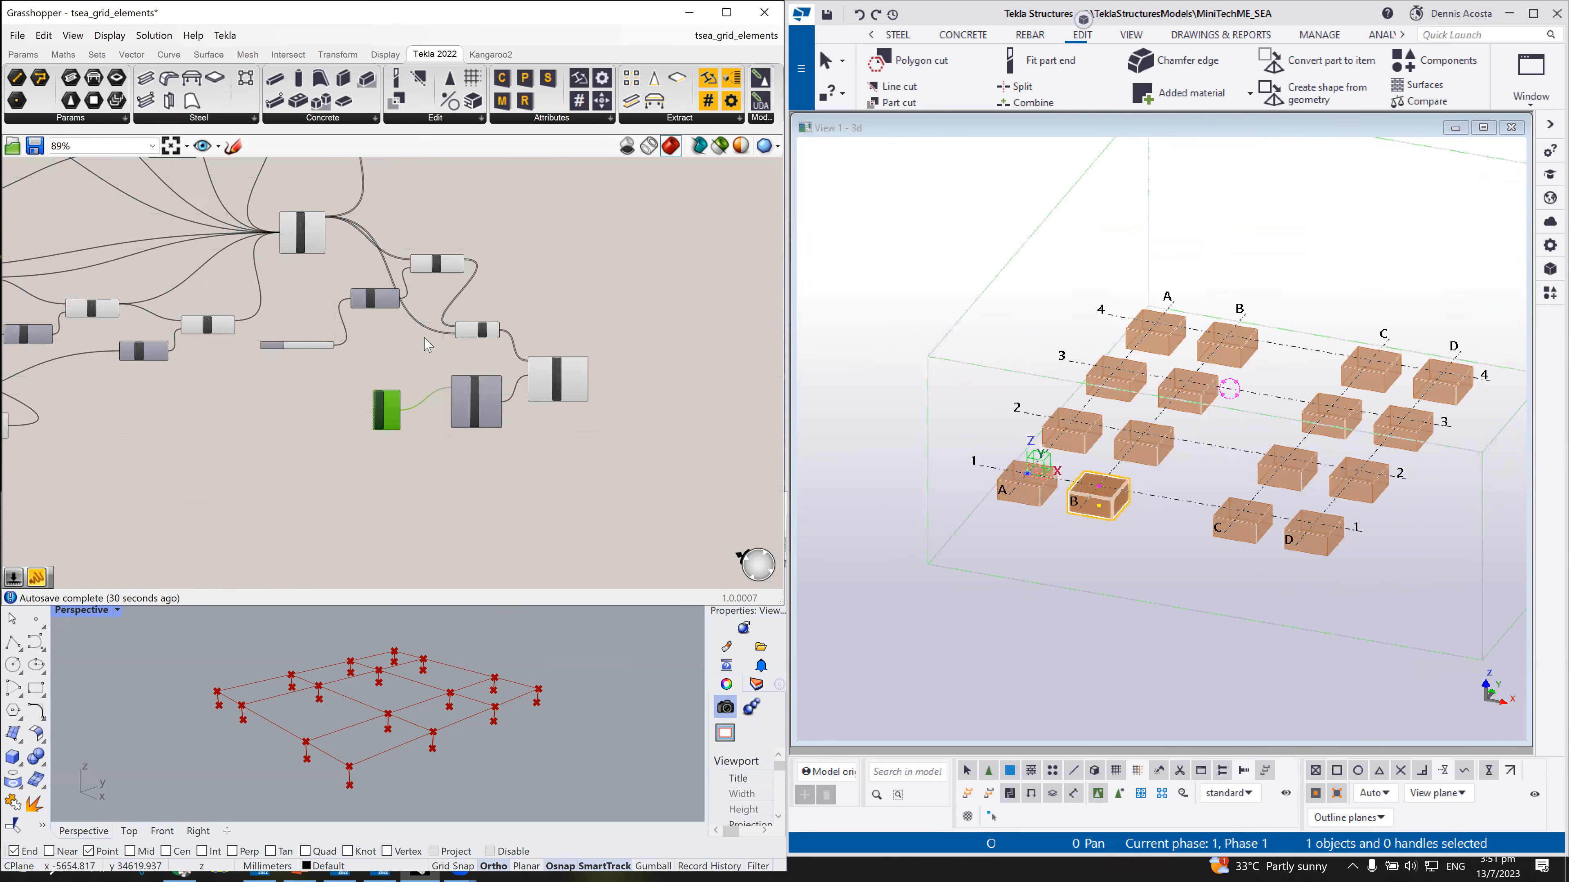
scroll(227, 344, up, 13)
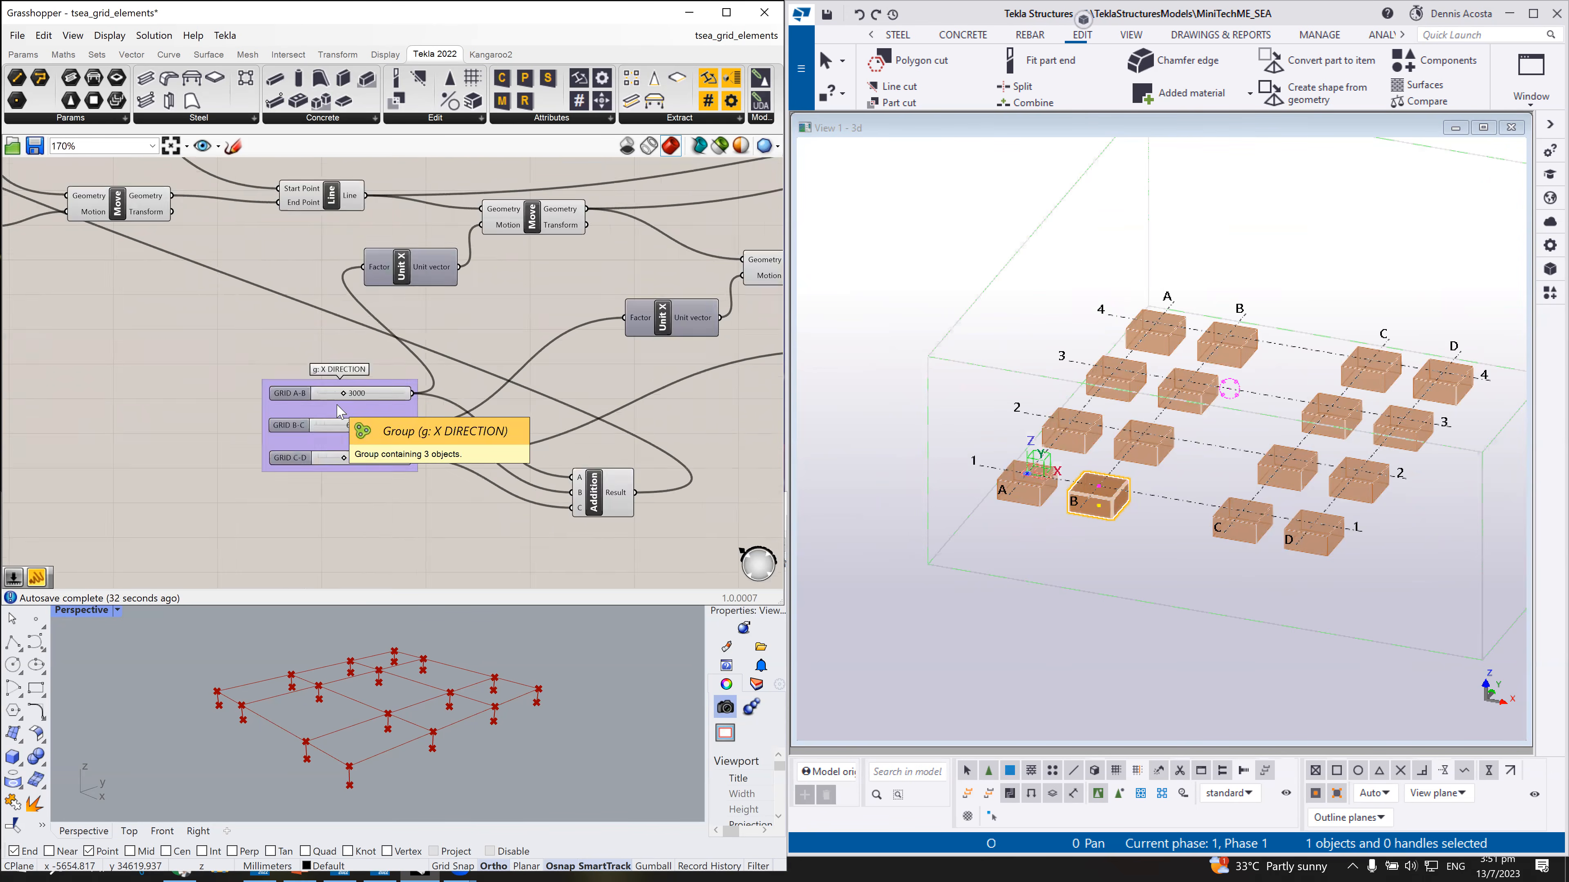
scroll(339, 407, up, 4)
drag(360, 371, 418, 373)
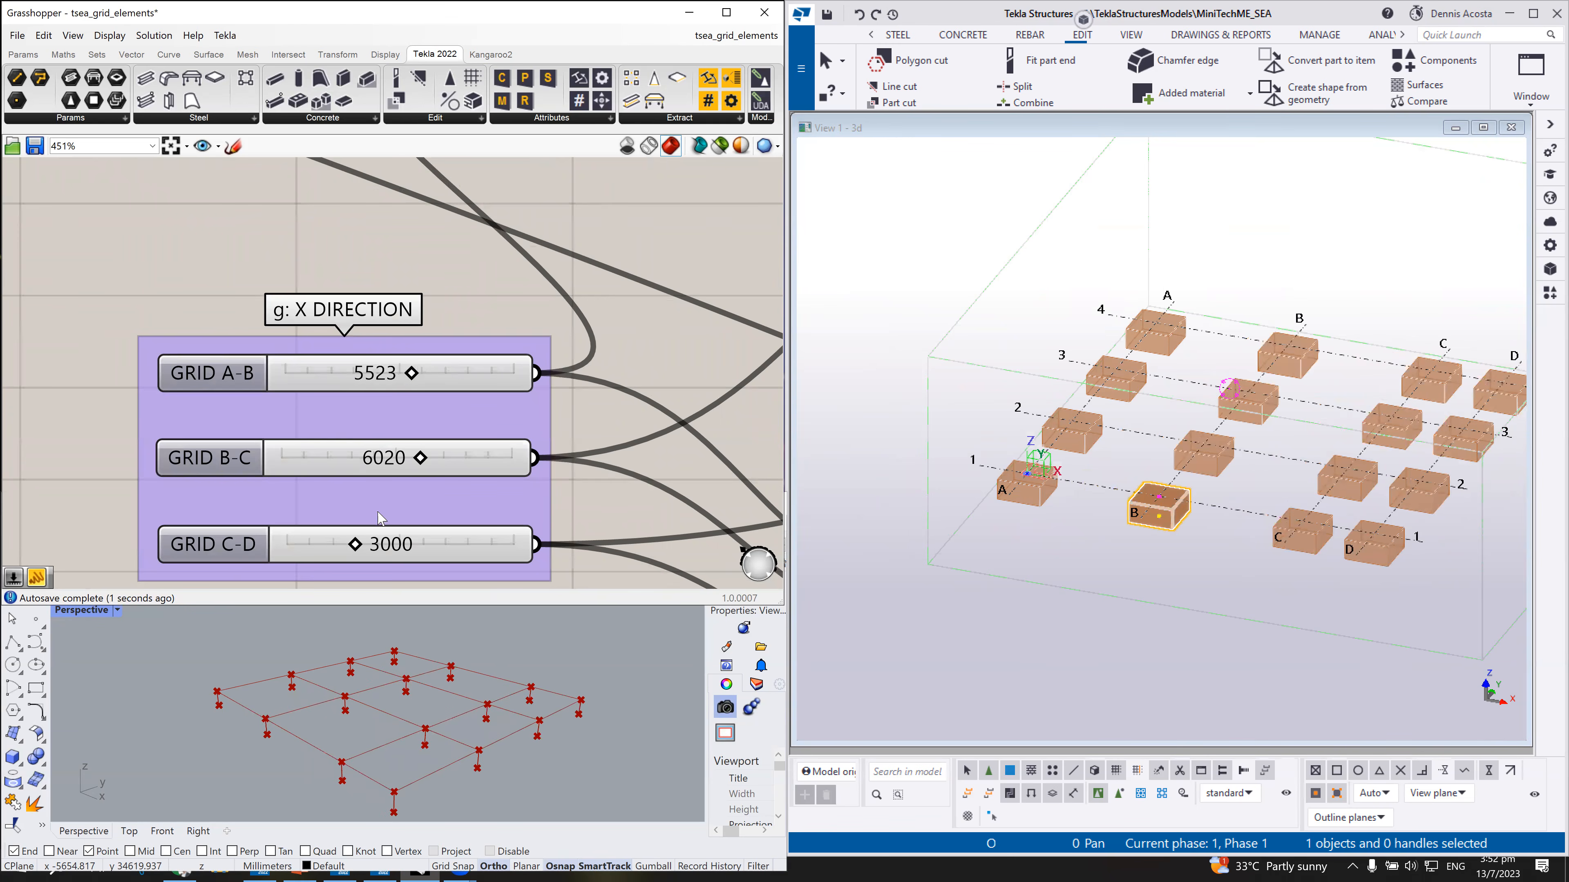
drag(369, 546, 425, 548)
scroll(478, 428, down, 15)
scroll(590, 479, up, 8)
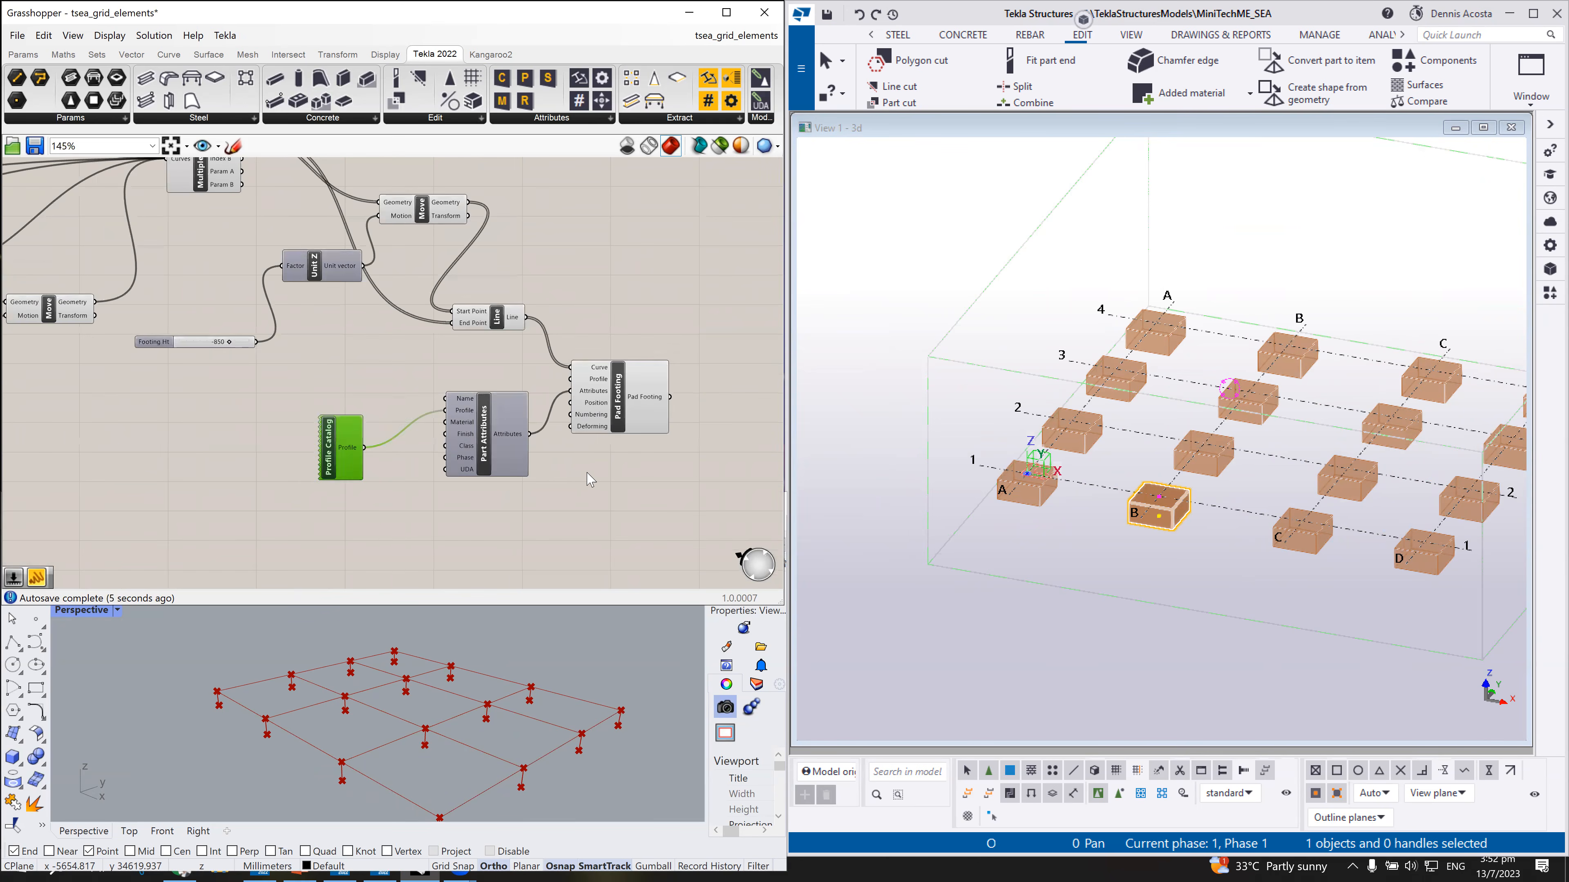
Step: Move the Part Attributes component slightly closer to the Profile Catalog component
scroll(590, 479, up, 1)
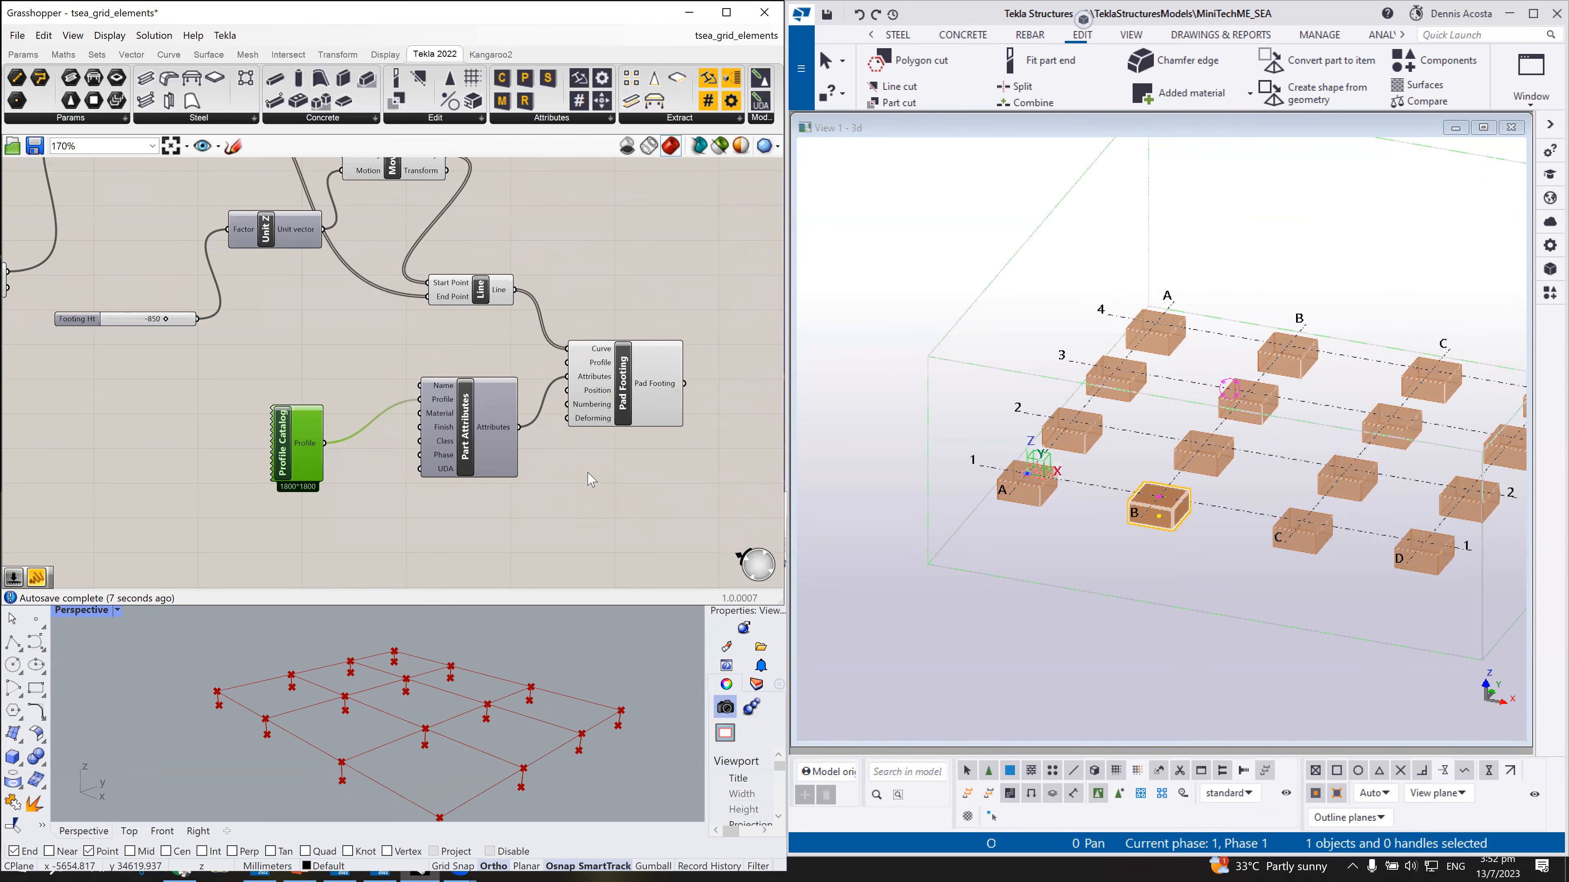
scroll(590, 479, down, 1)
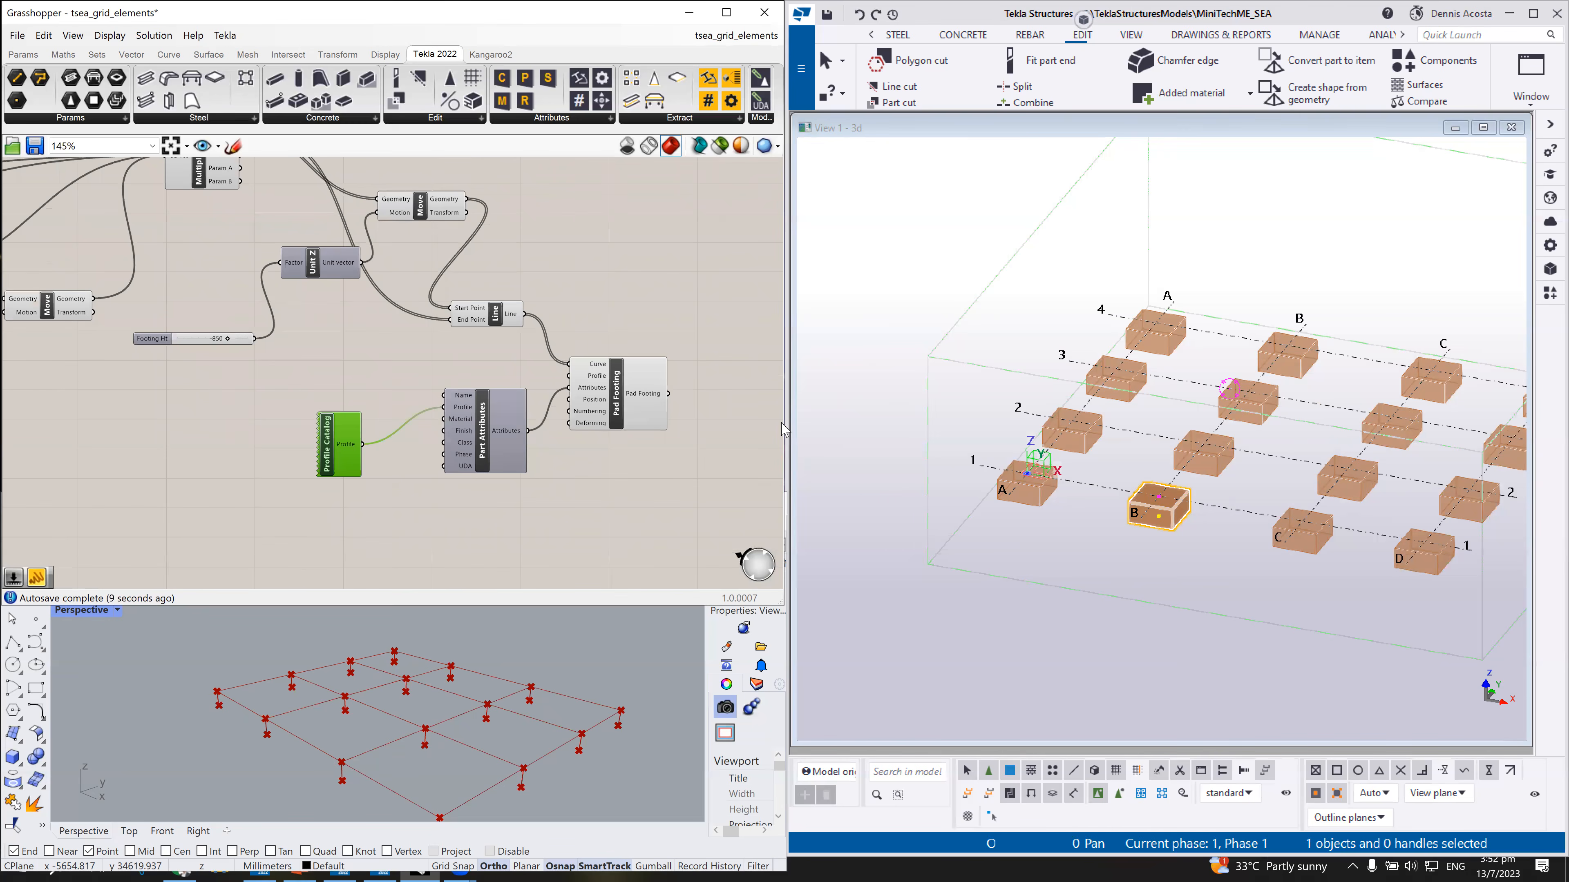
scroll(1008, 511, down, 2)
scroll(1112, 526, up, 2)
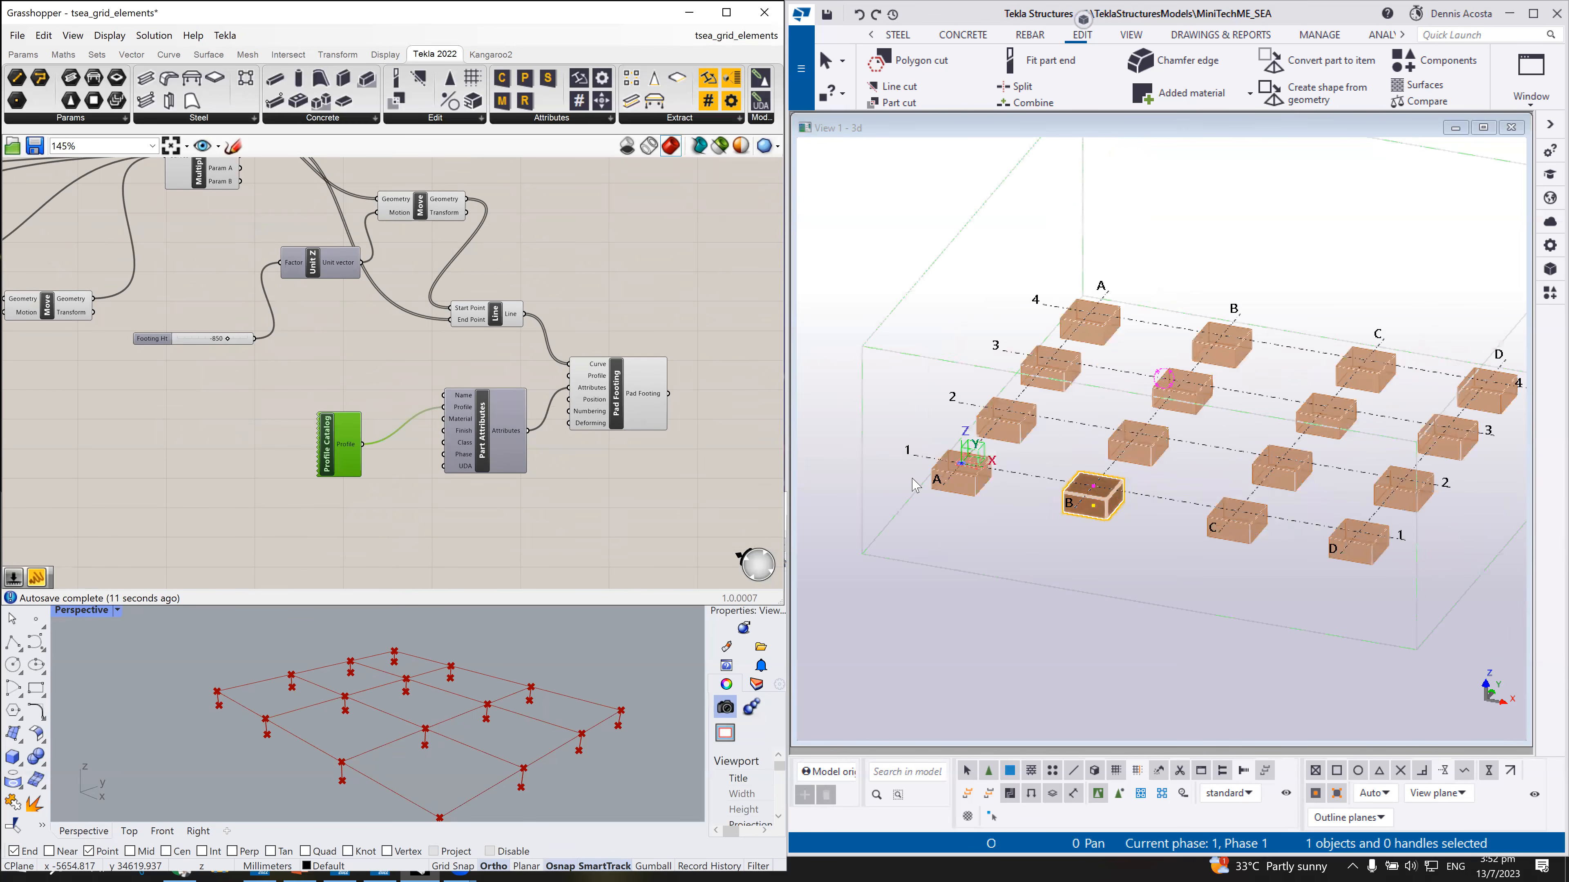
click(649, 463)
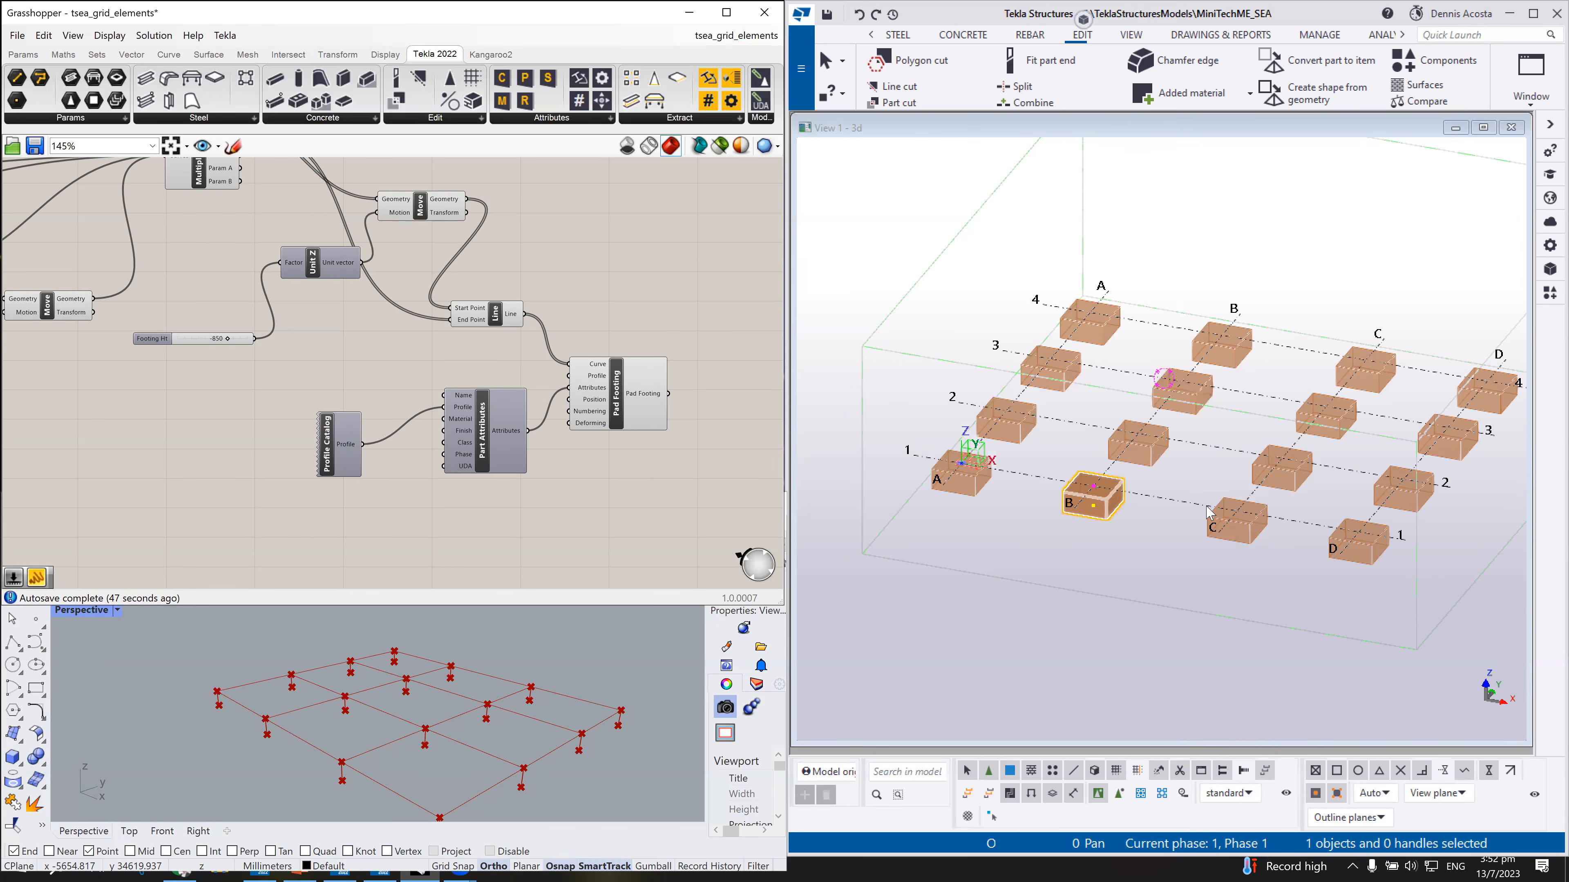
drag(481, 422, 464, 430)
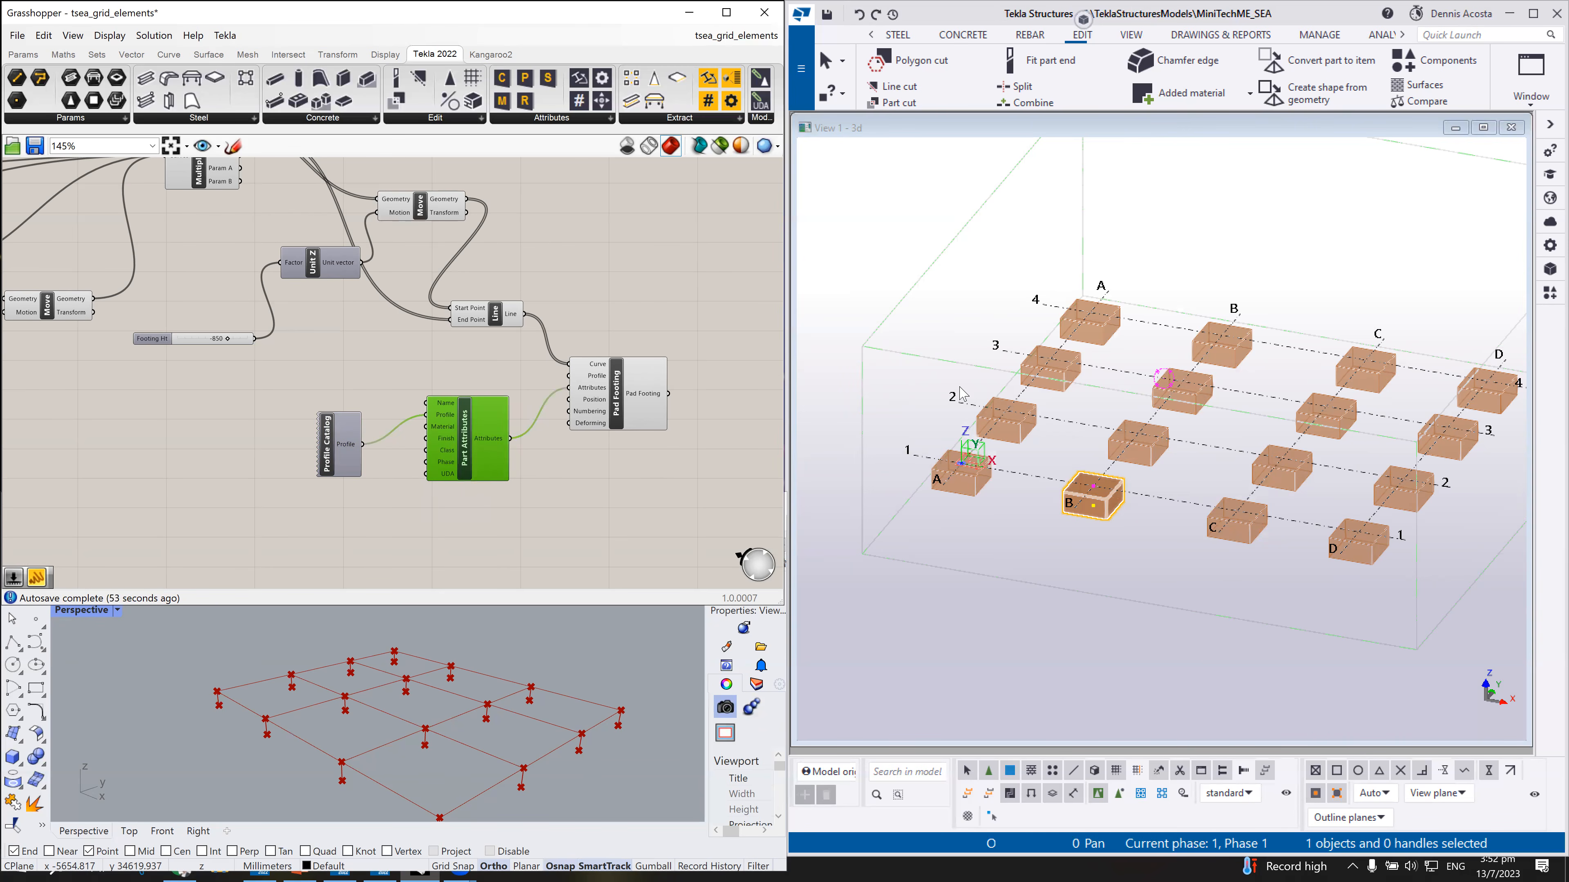
scroll(454, 742, down, 5)
scroll(449, 779, up, 4)
scroll(469, 724, down, 2)
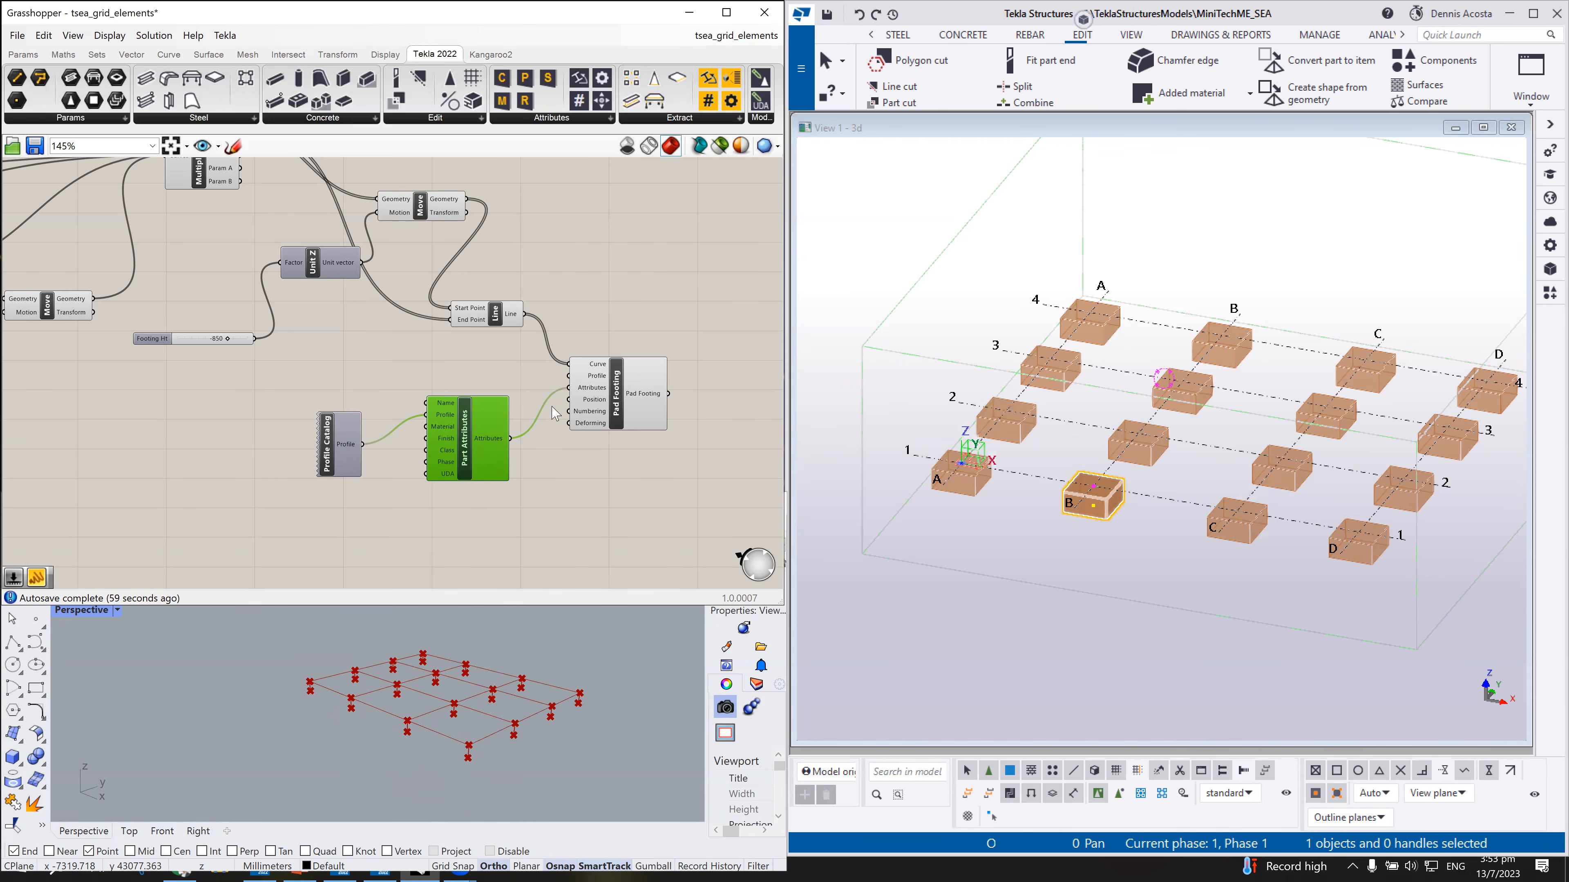
Step: Add a new Move component in the empty canvas area above the footing components
scroll(403, 507, down, 2)
scroll(533, 333, up, 1)
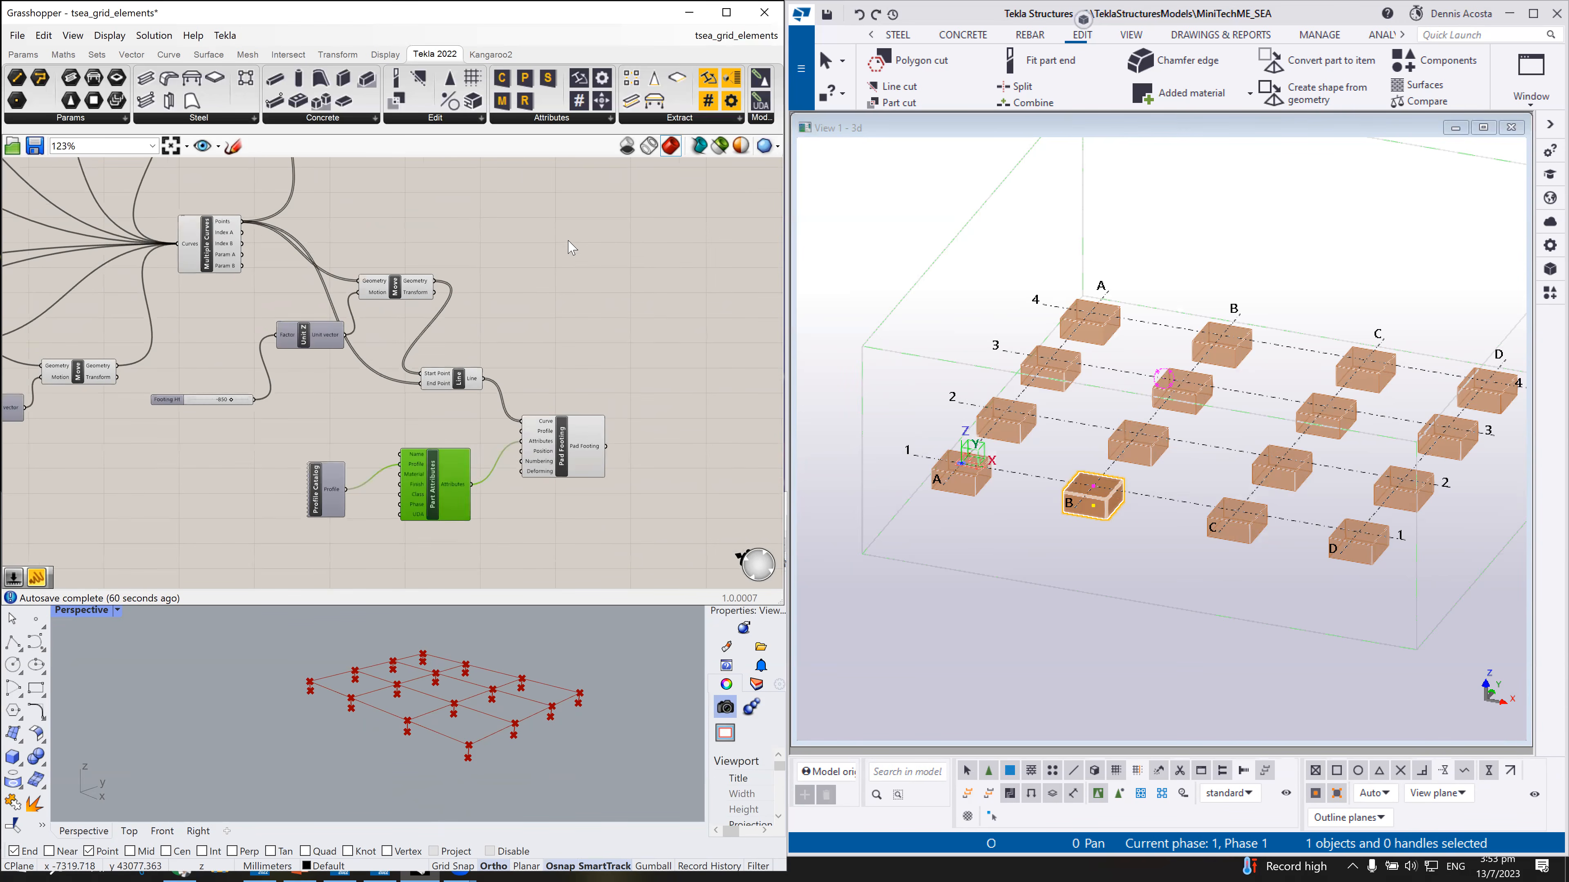
right_drag(578, 260, 571, 308)
double_click(581, 222)
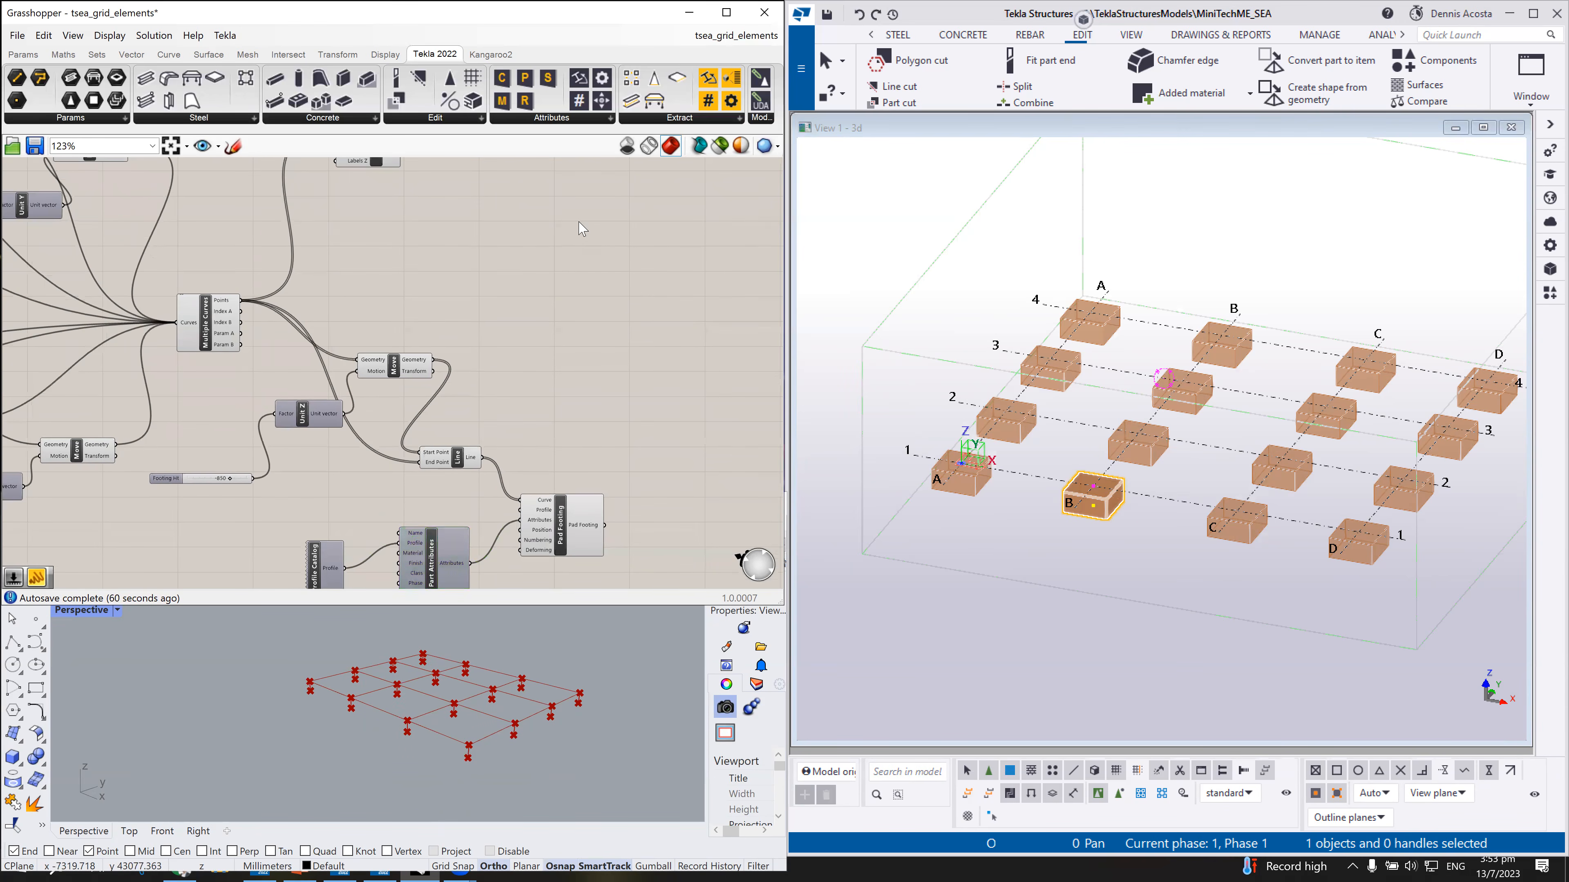
text(move)
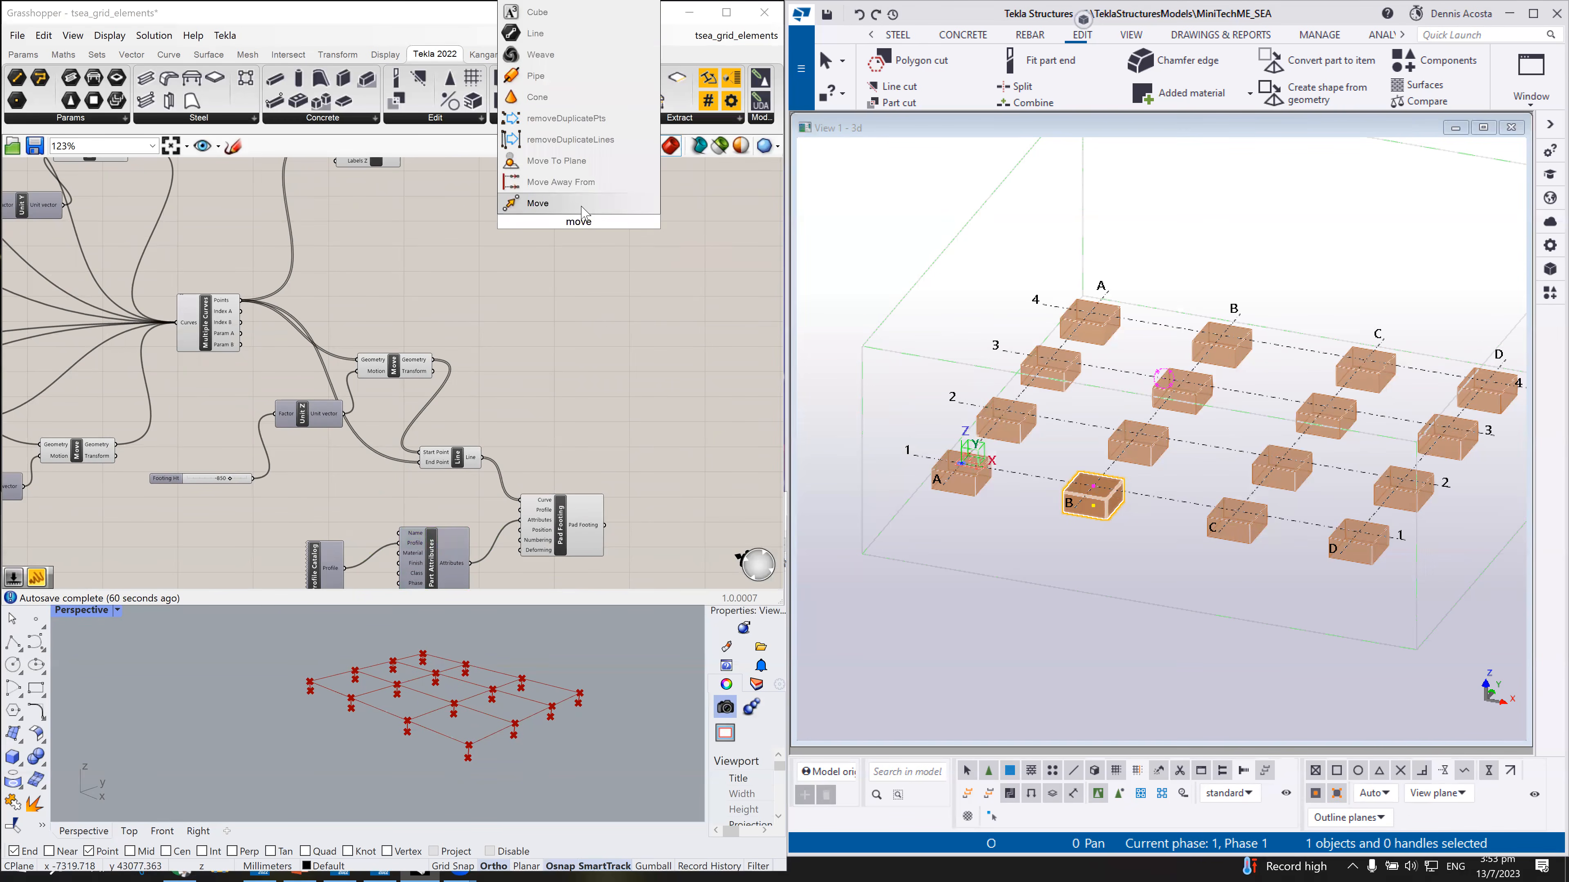
click(580, 207)
drag(577, 228, 603, 203)
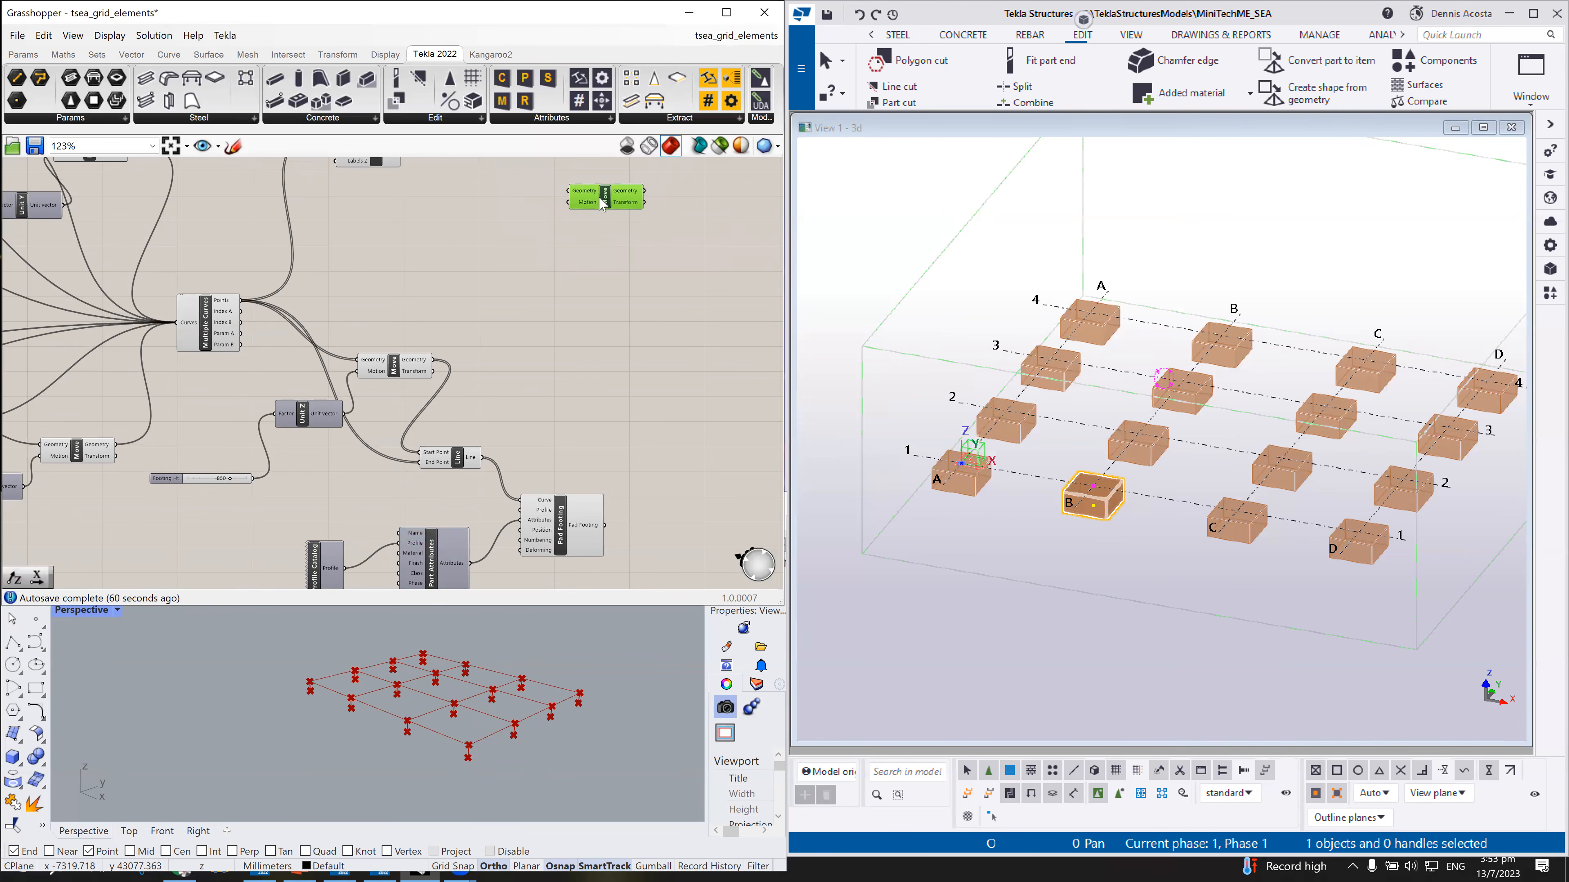
Step: Add a Unit Z component near the new Move component and a number slider with value 4000
double_click(477, 272)
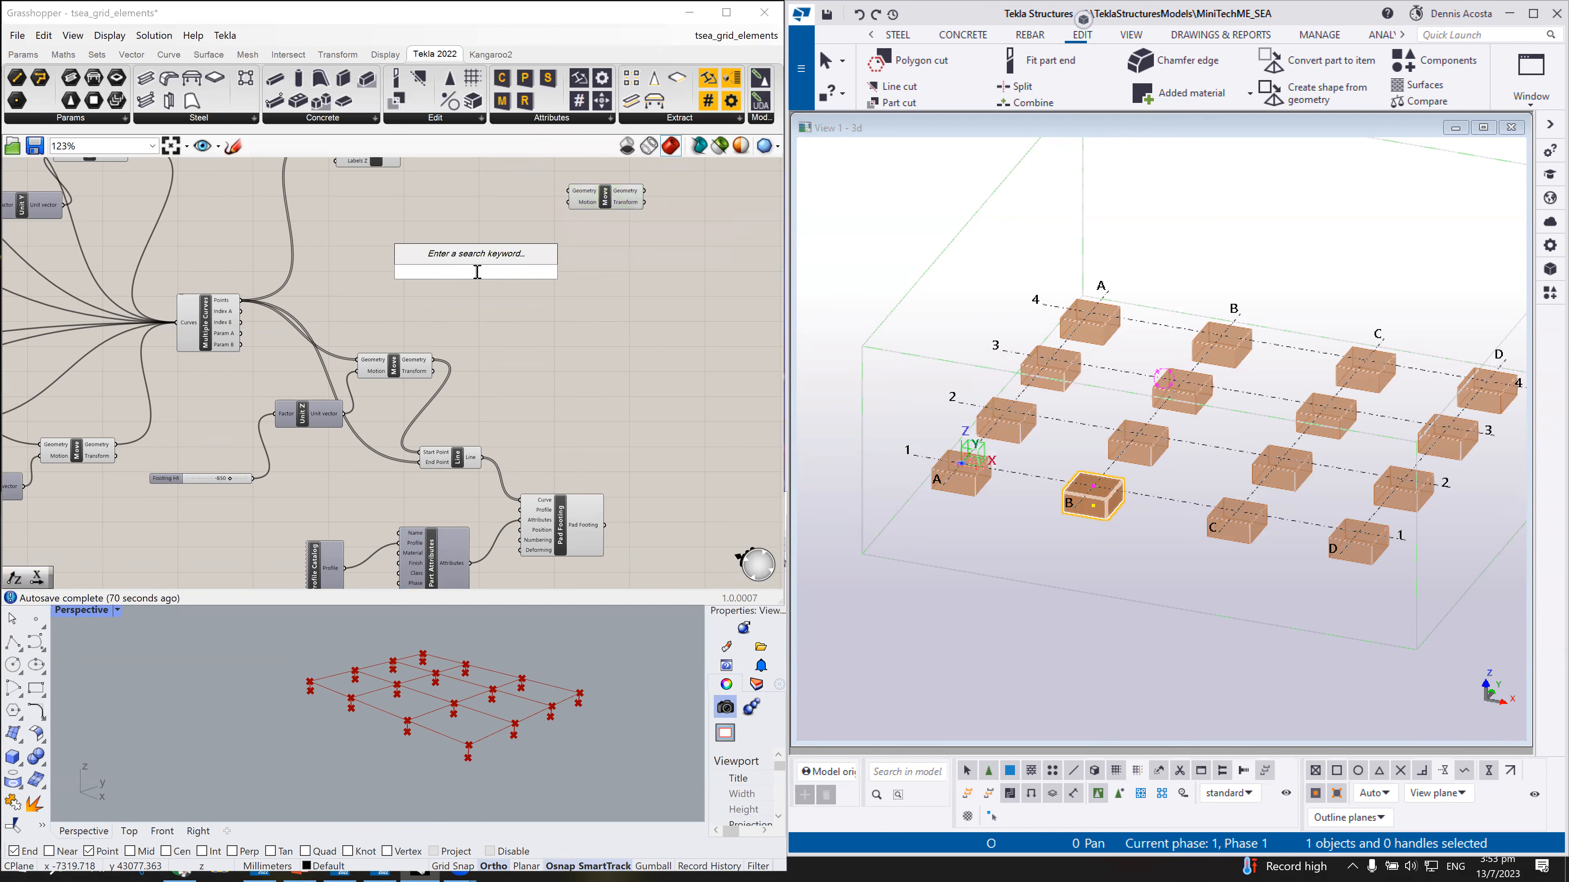
text(z)
key(Return)
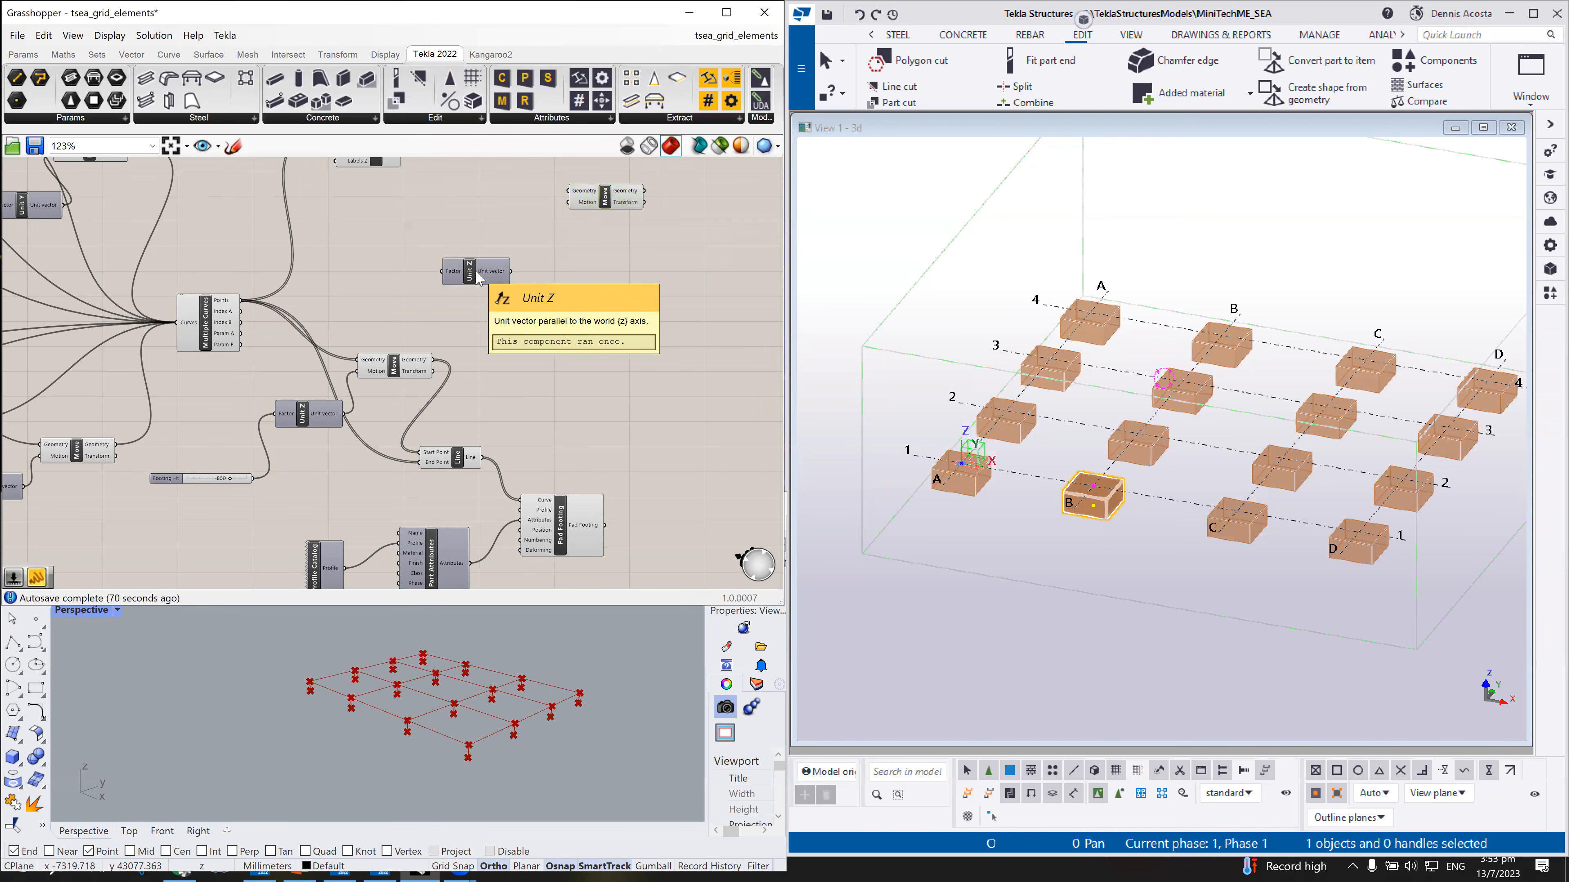
drag(477, 272, 510, 238)
double_click(439, 281)
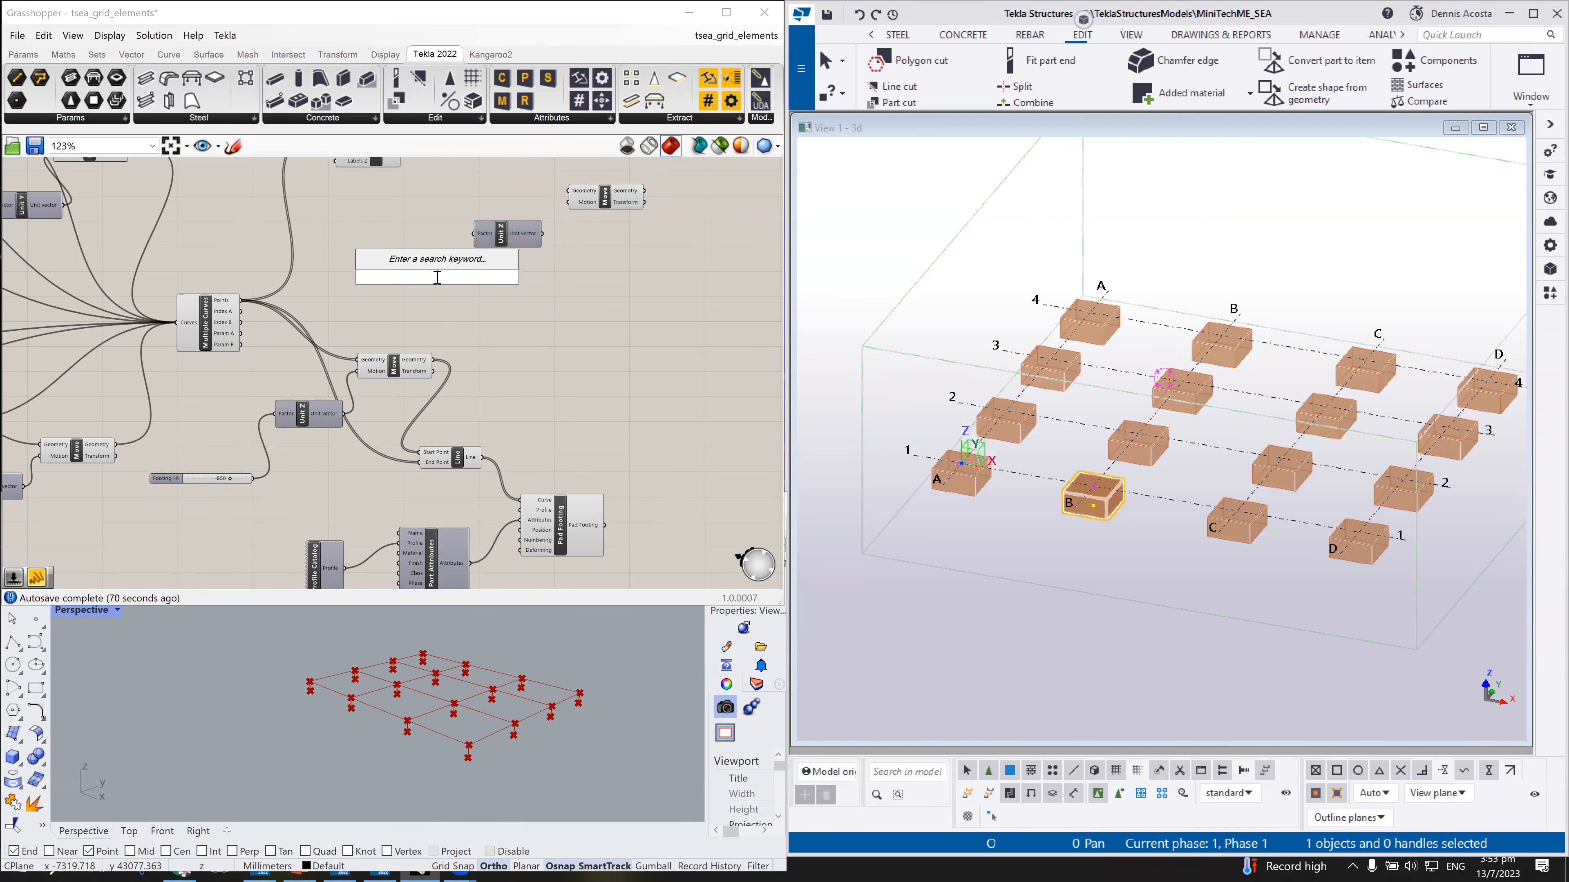
text(4000)
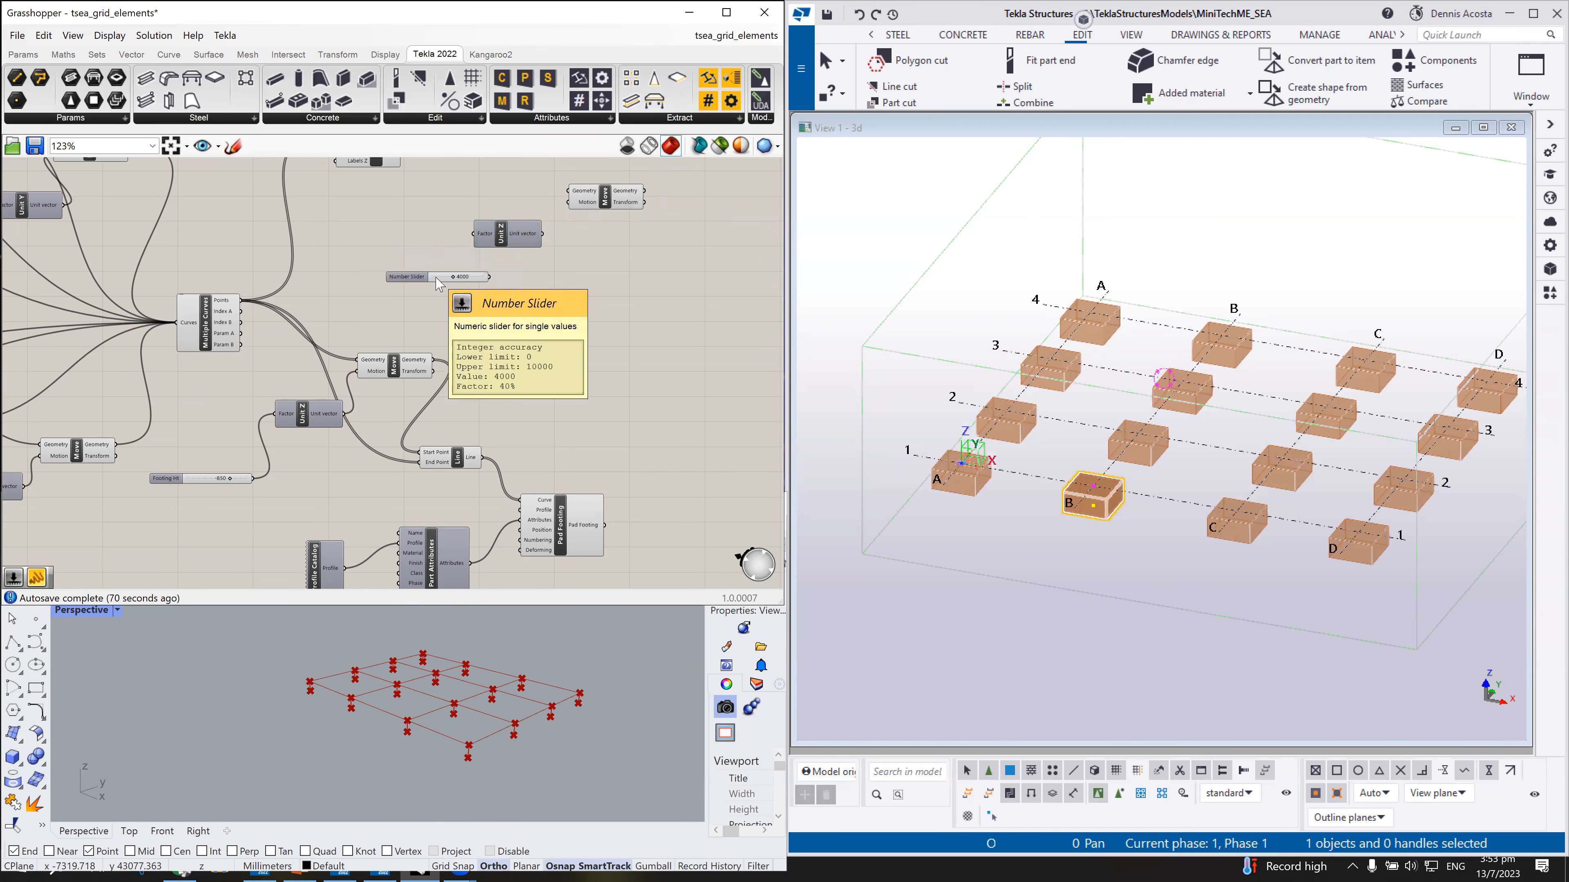
key(Return)
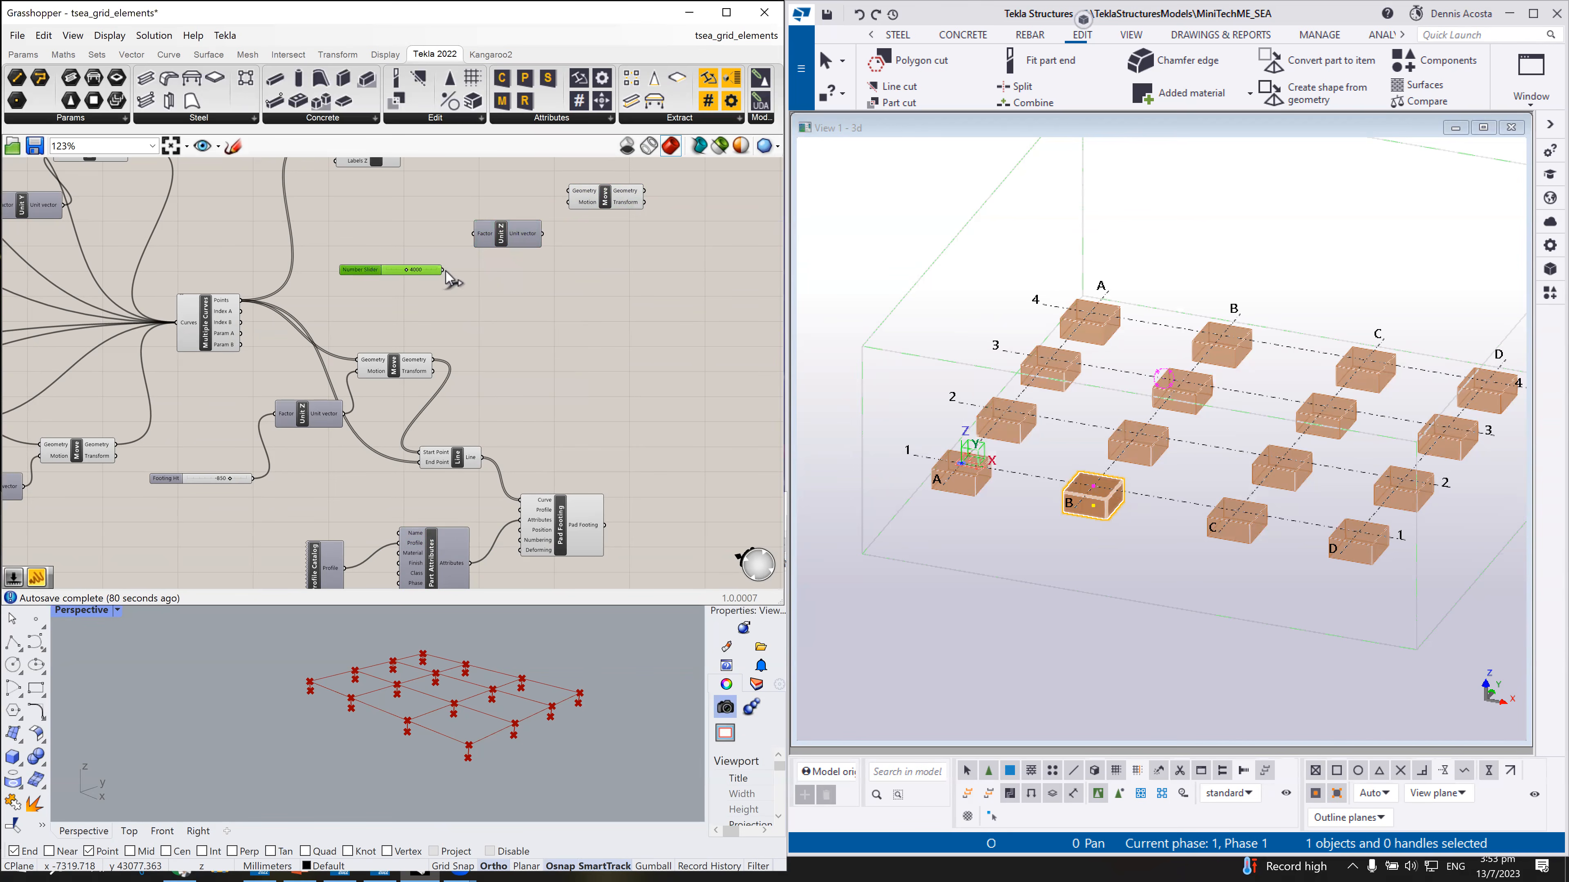
Step: Wire the 4000 slider through Unit Z into the new Move's Motion input, and the Multiple Curves Points into its Geometry input
drag(471, 235, 568, 203)
drag(241, 301, 400, 238)
drag(243, 300, 569, 190)
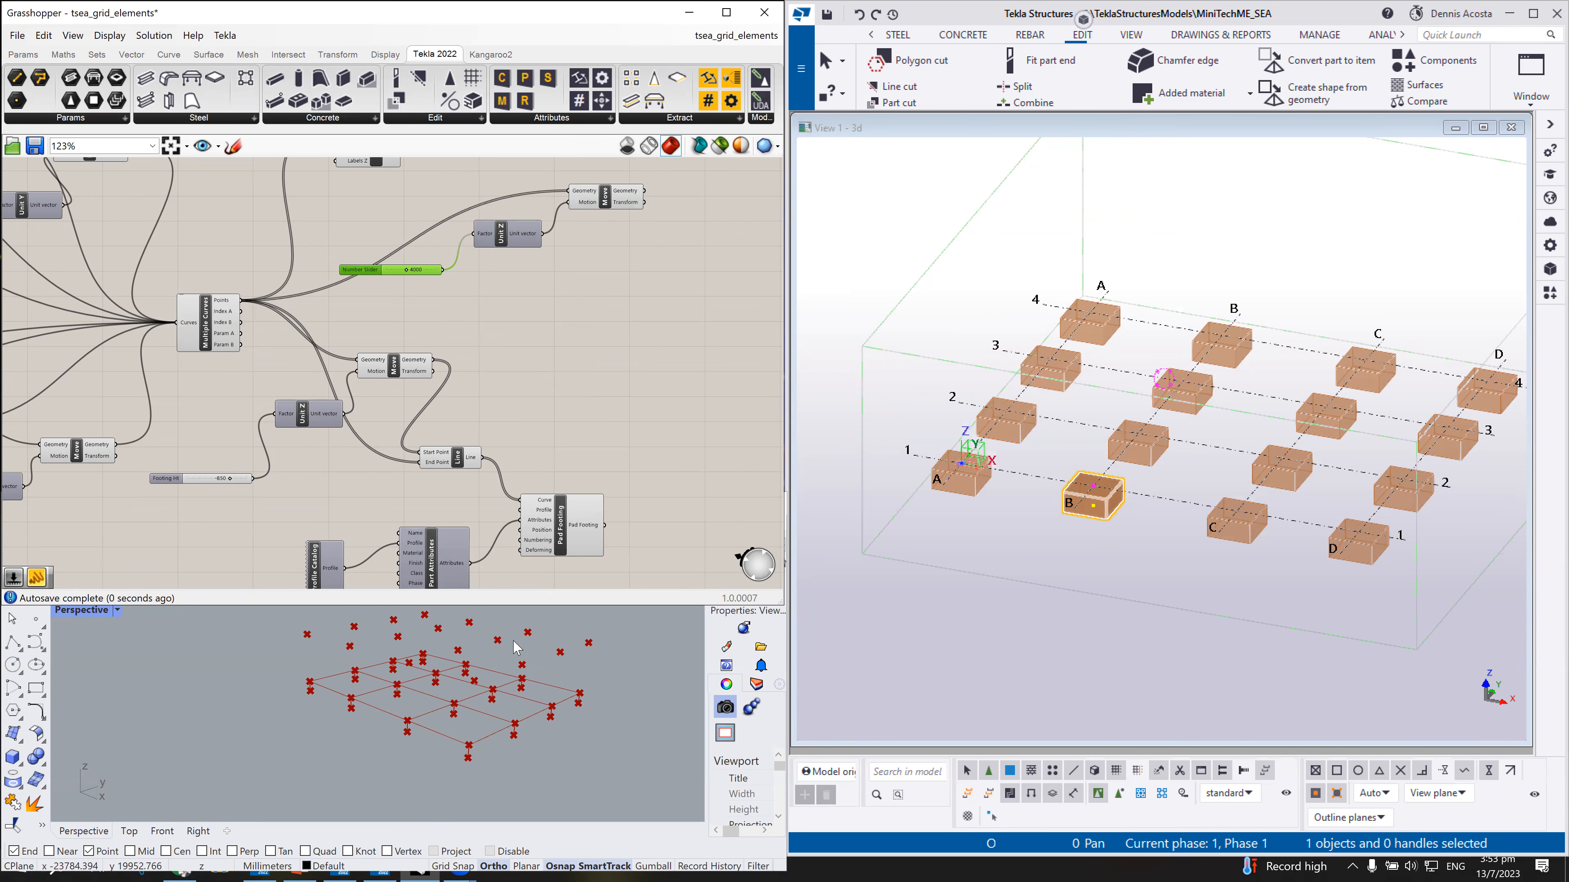
right_drag(519, 720, 520, 626)
right_drag(518, 680, 520, 689)
scroll(522, 692, down, 3)
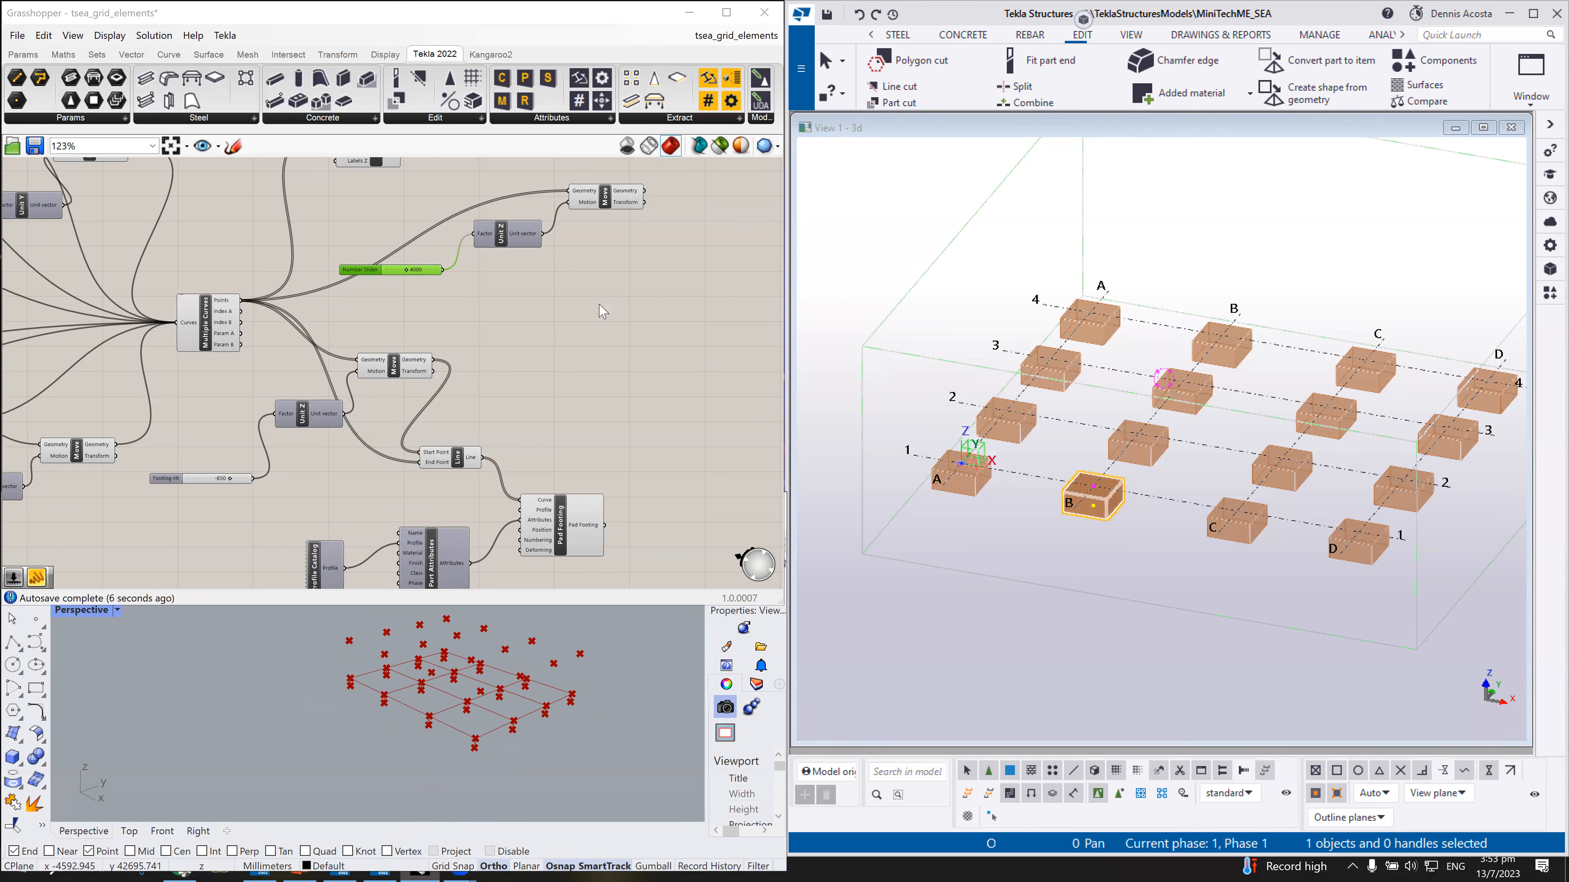
scroll(599, 305, down, 3)
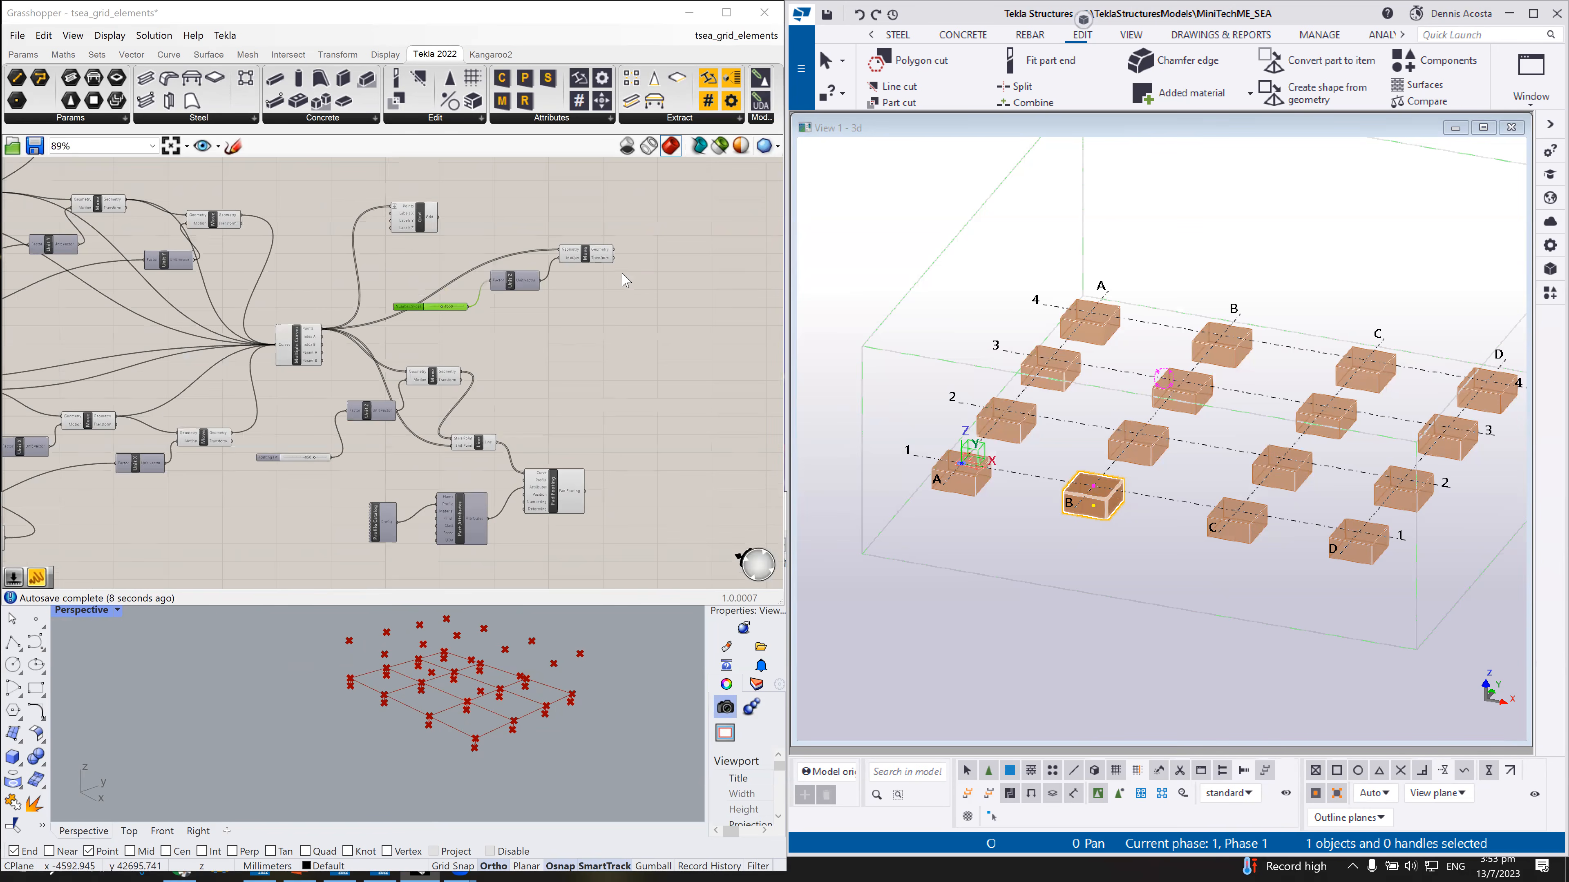
Step: Add a Line component running from the Multiple Curves Points as Start Point to the new Move's Geometry as End Point
scroll(625, 279, up, 3)
double_click(652, 305)
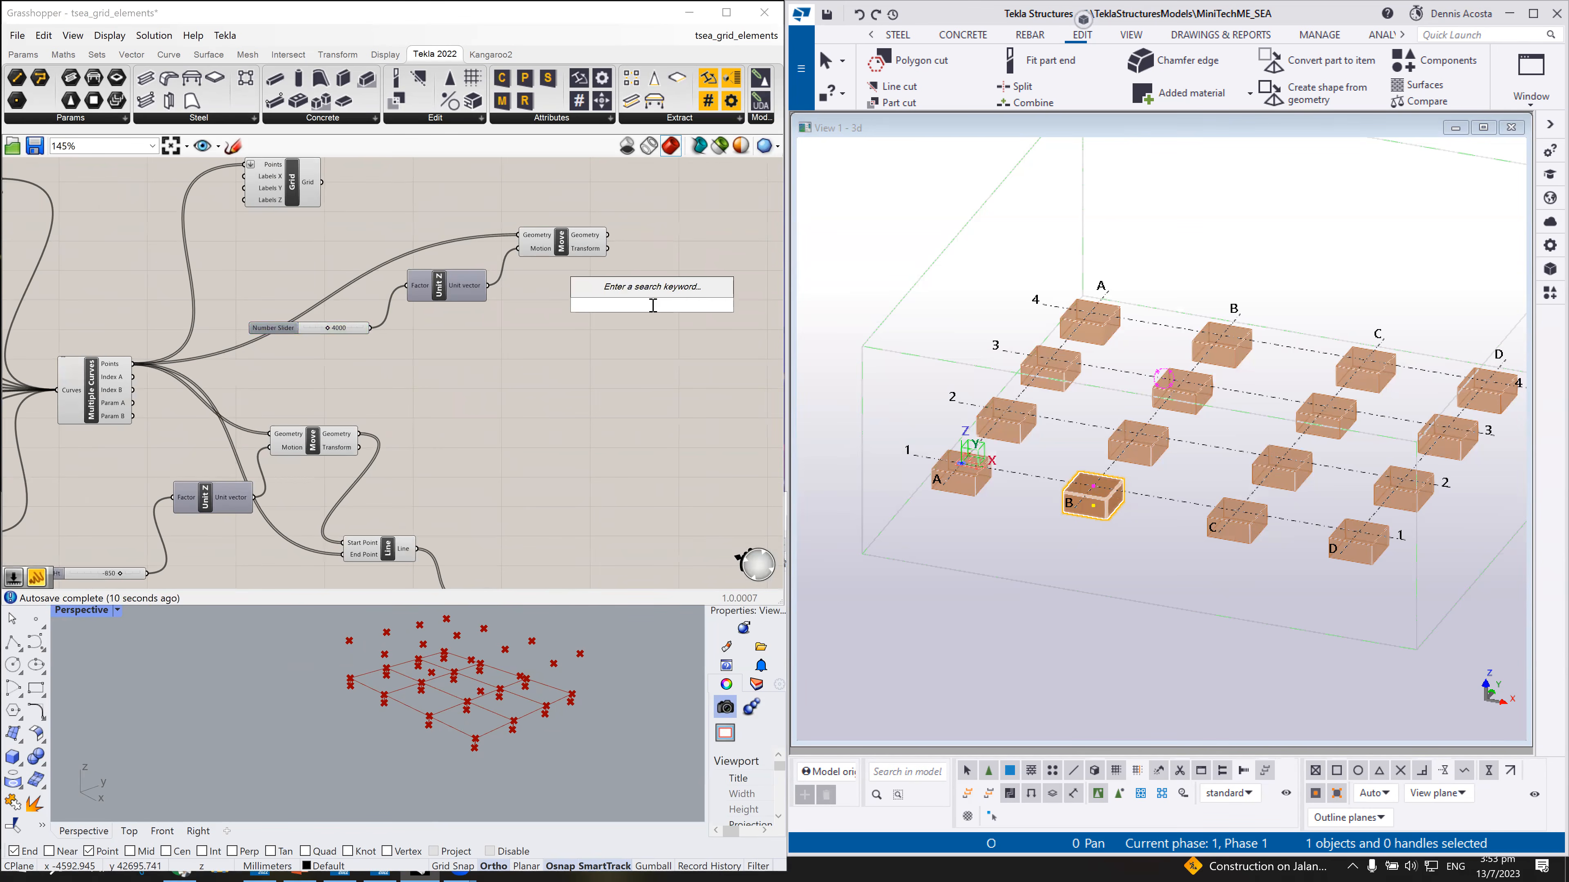
text(line)
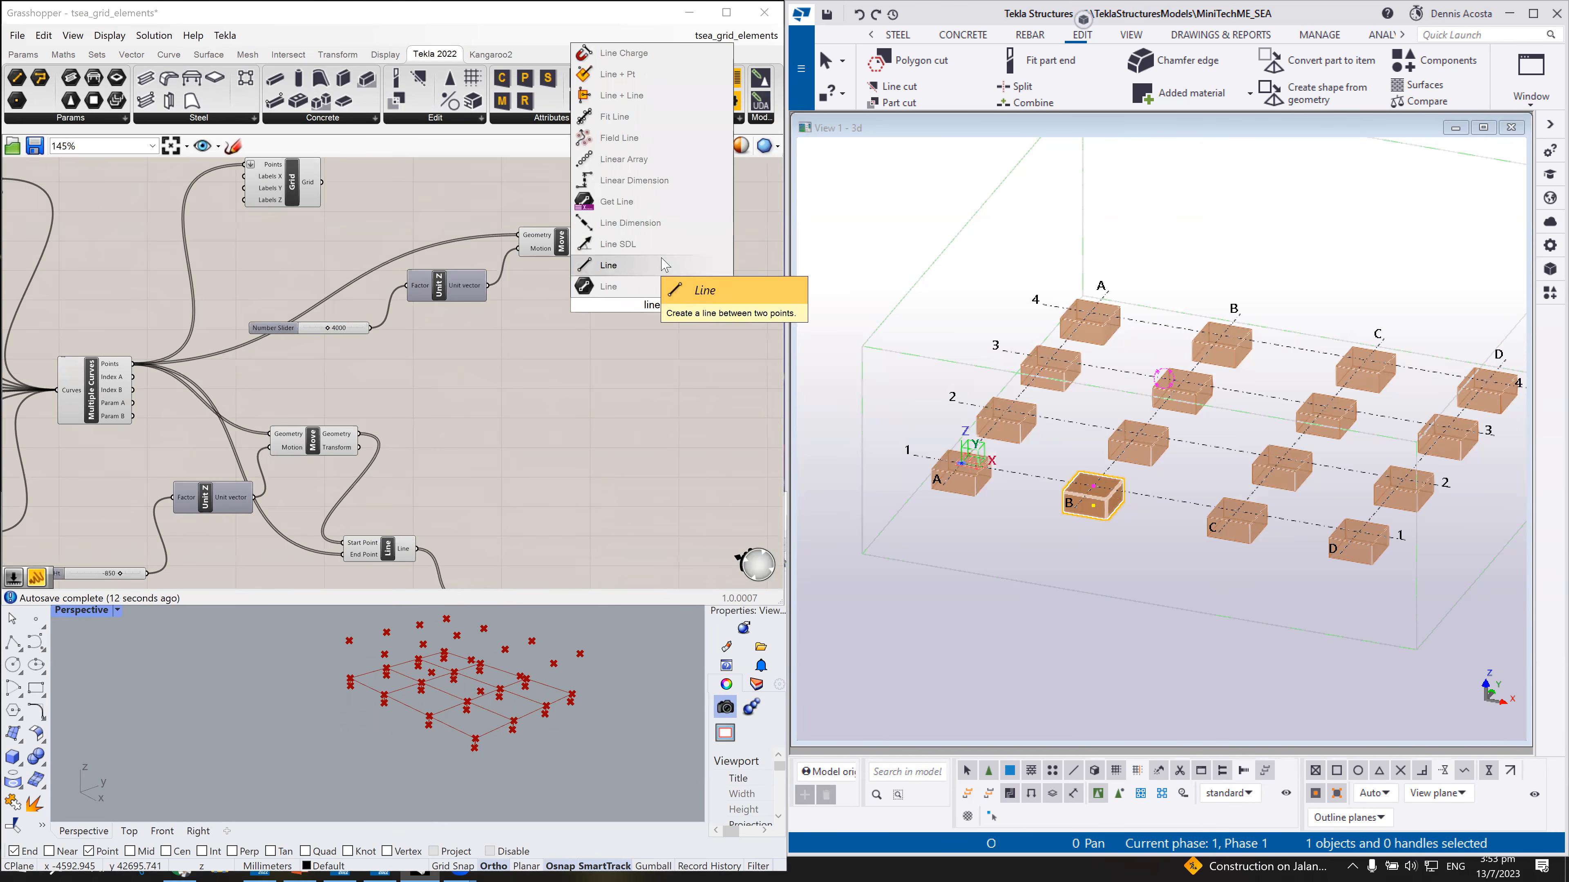
click(617, 286)
drag(655, 309, 678, 335)
click(688, 298)
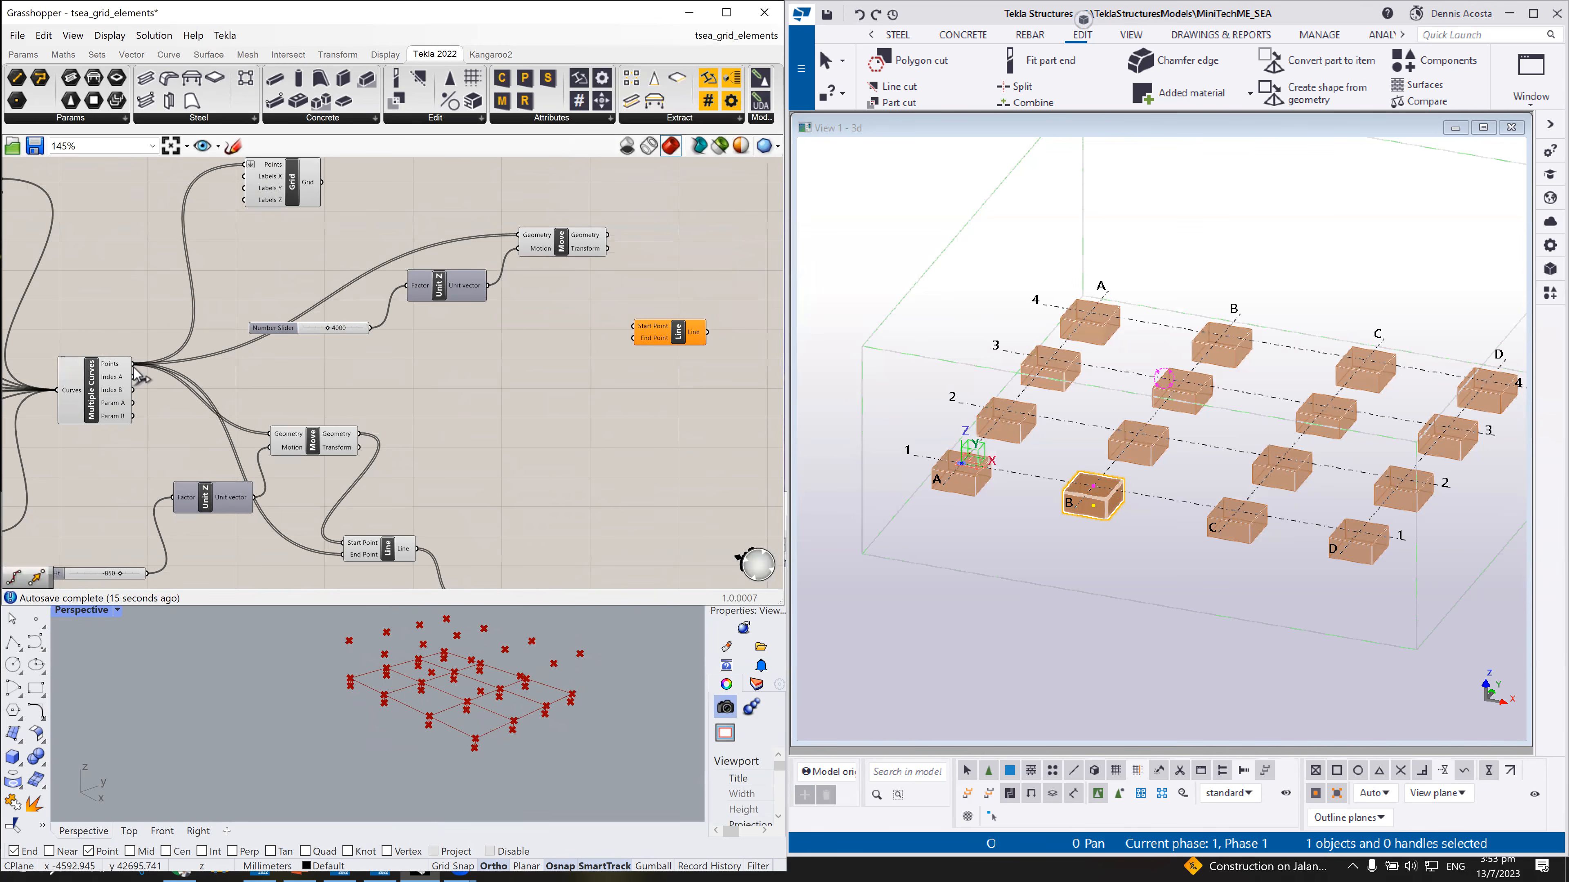
drag(134, 366, 634, 326)
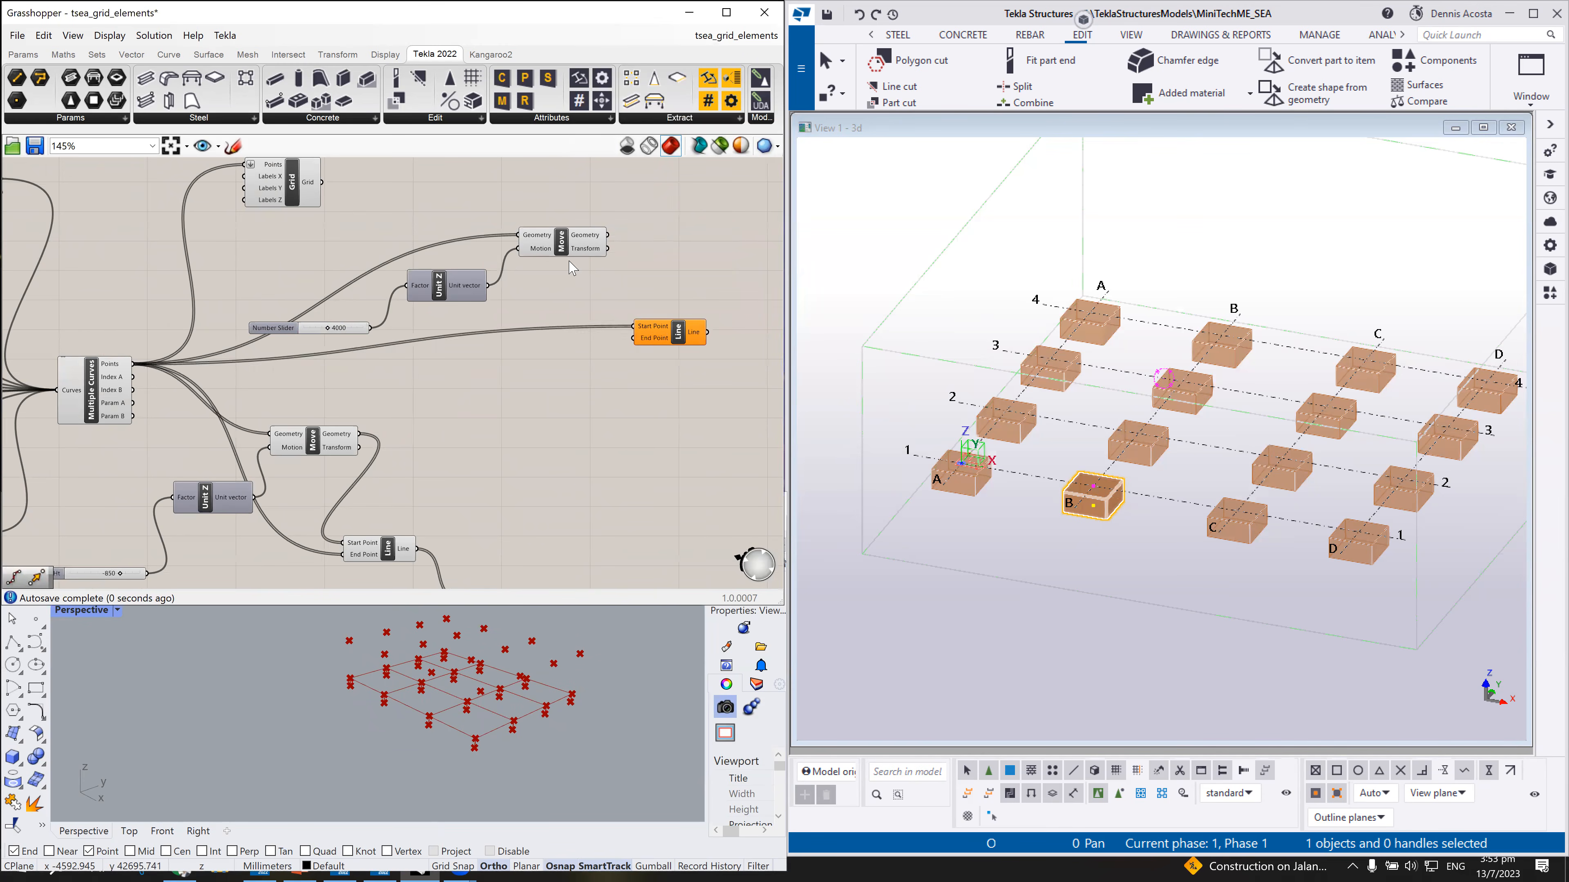
drag(607, 235, 632, 338)
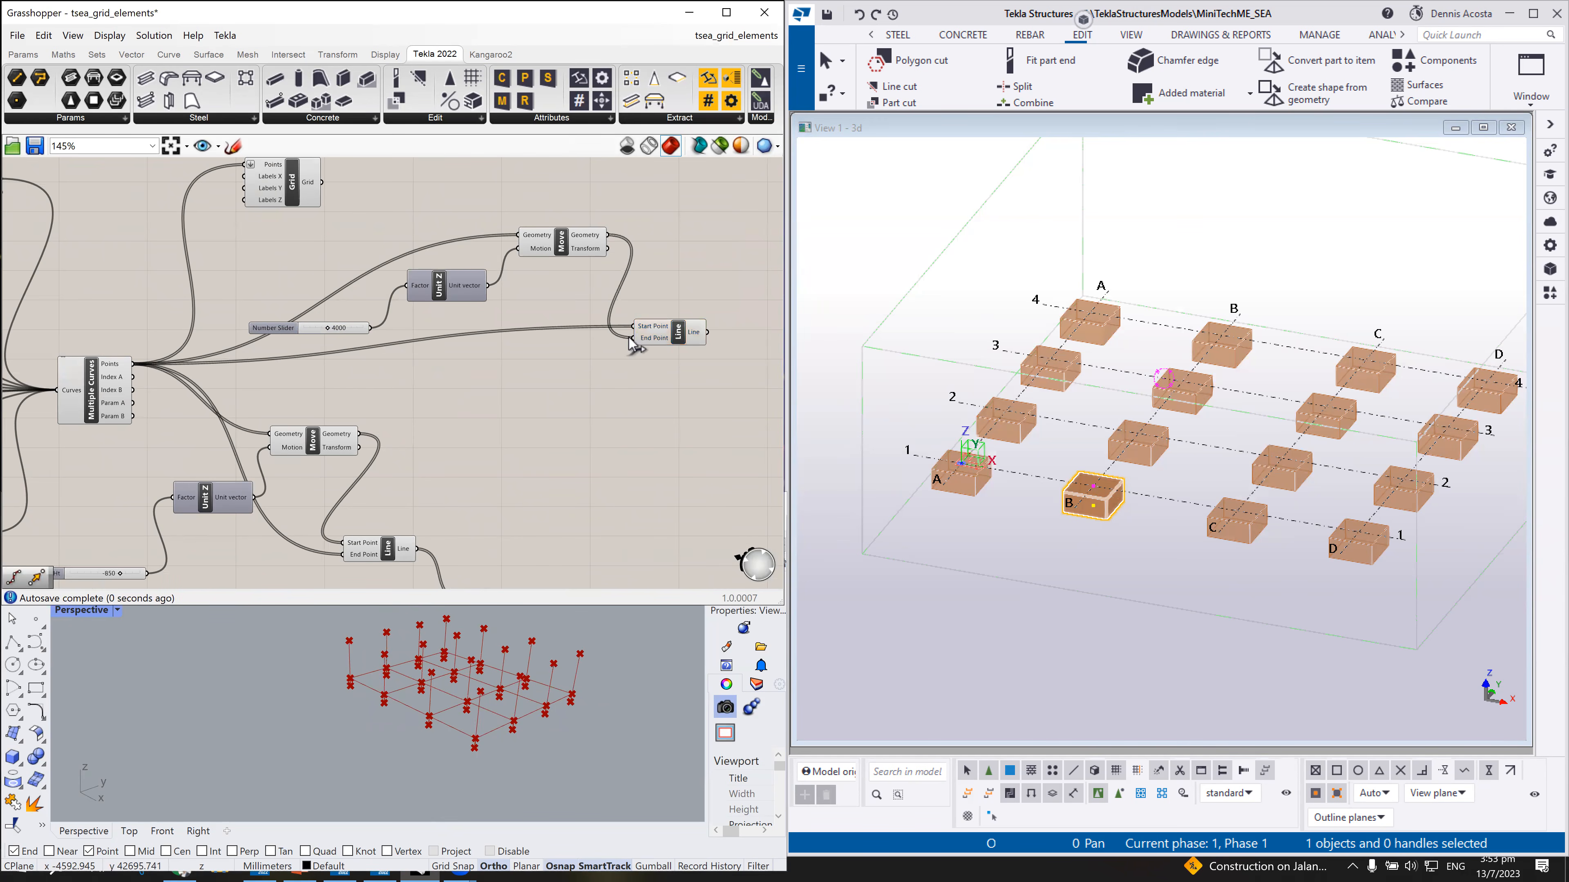
Step: Check the vertical lines in the Rhino viewport and reposition the new Line component above and beyond its Move component
scroll(340, 675, up, 5)
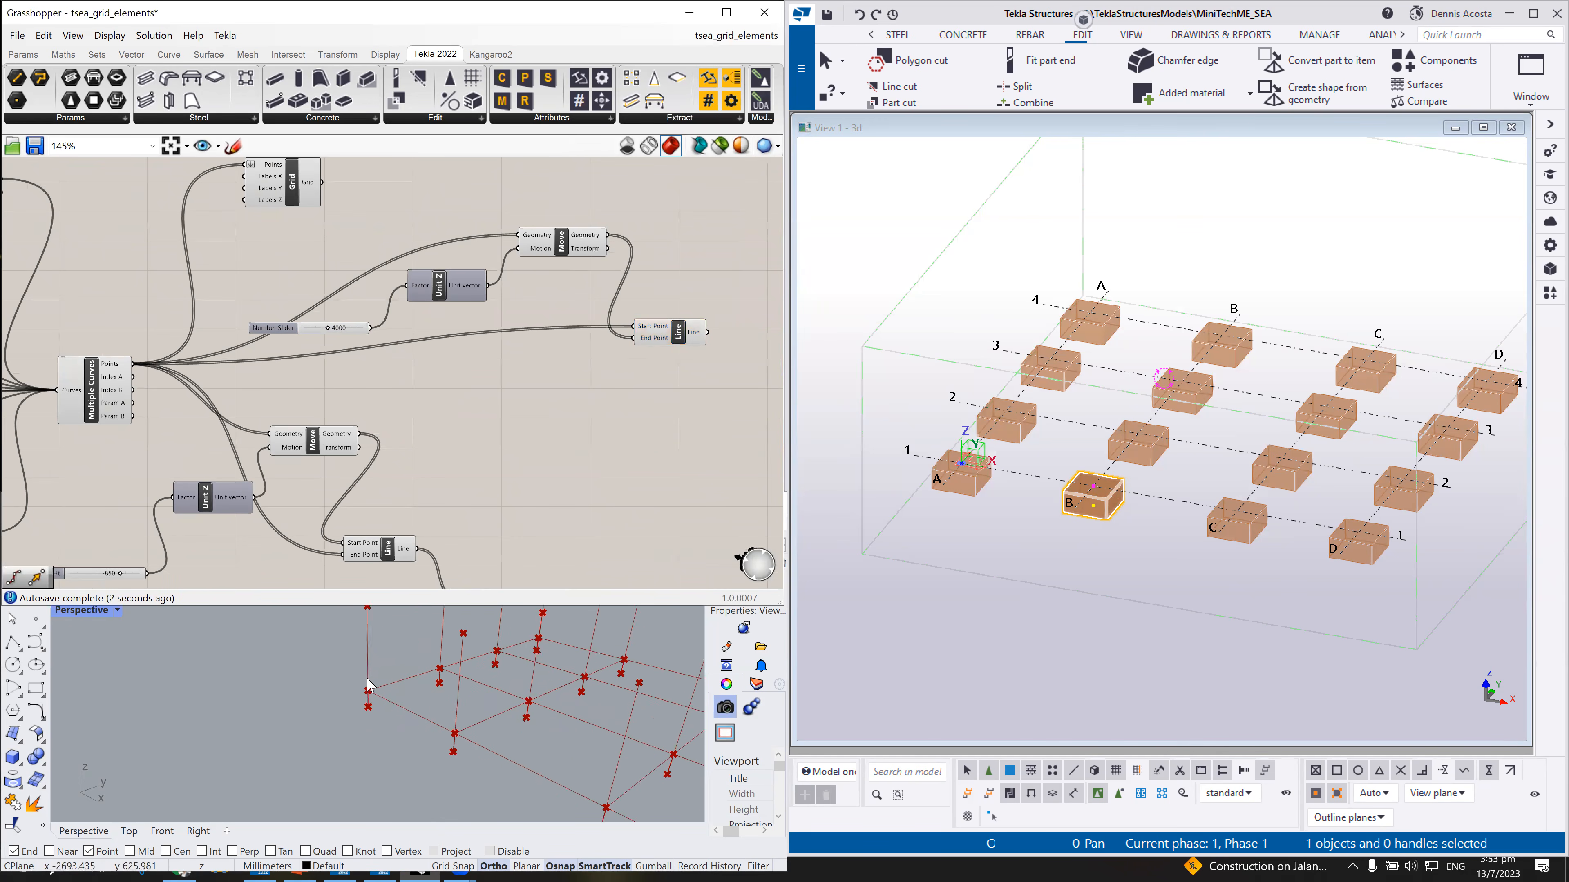
scroll(440, 697, up, 5)
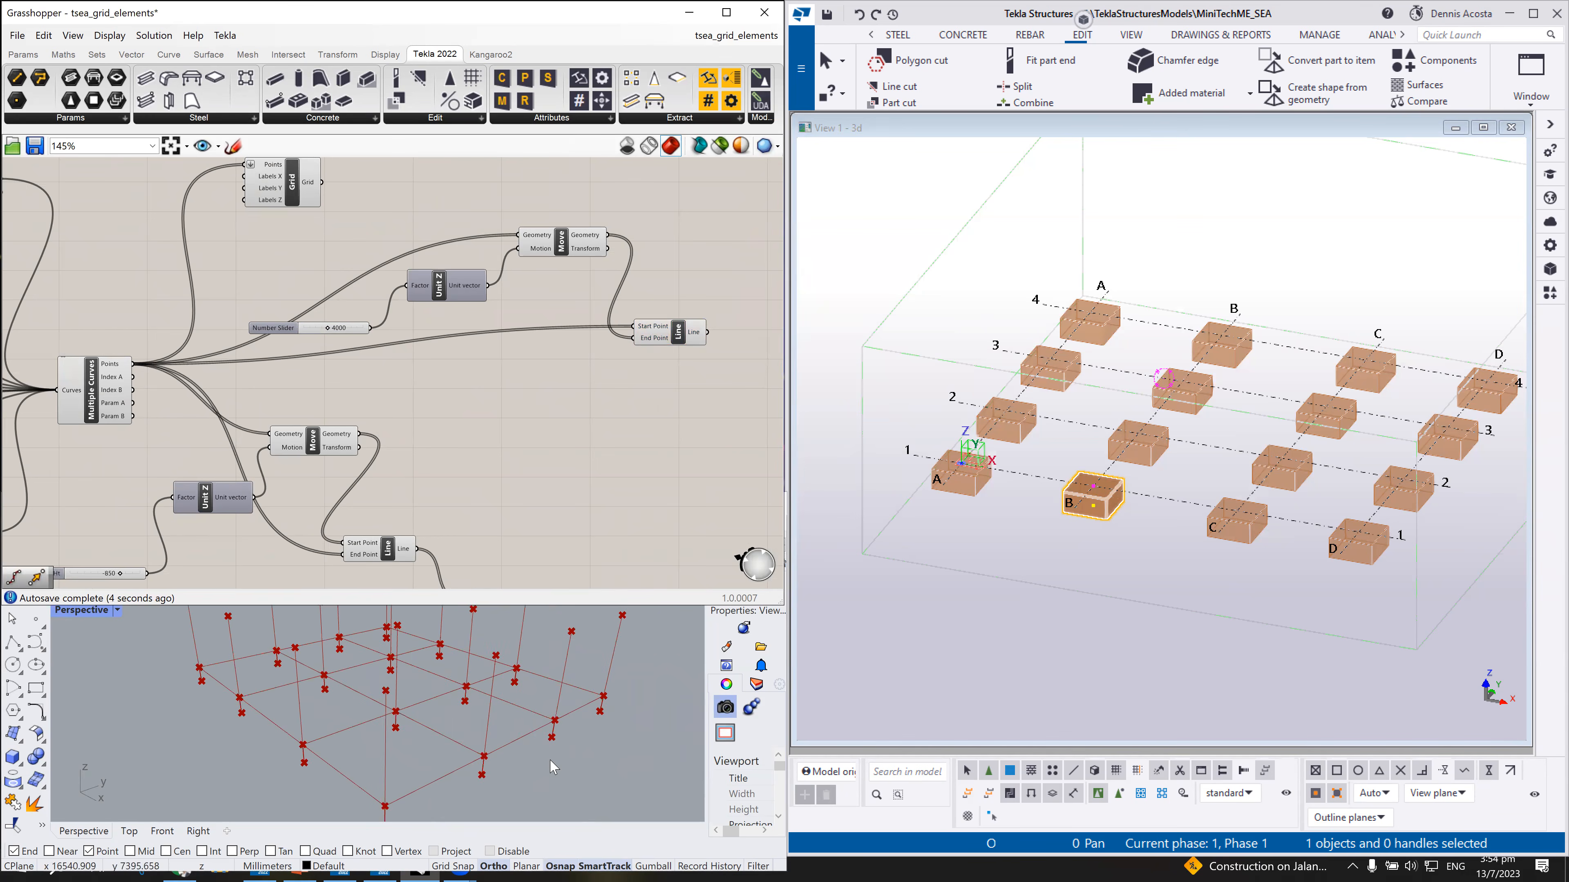
middle_click(555, 723)
mouse_move(564, 703)
right_down()
mouse_move(586, 689)
mouse_move(574, 714)
right_up()
scroll(575, 715, down, 4)
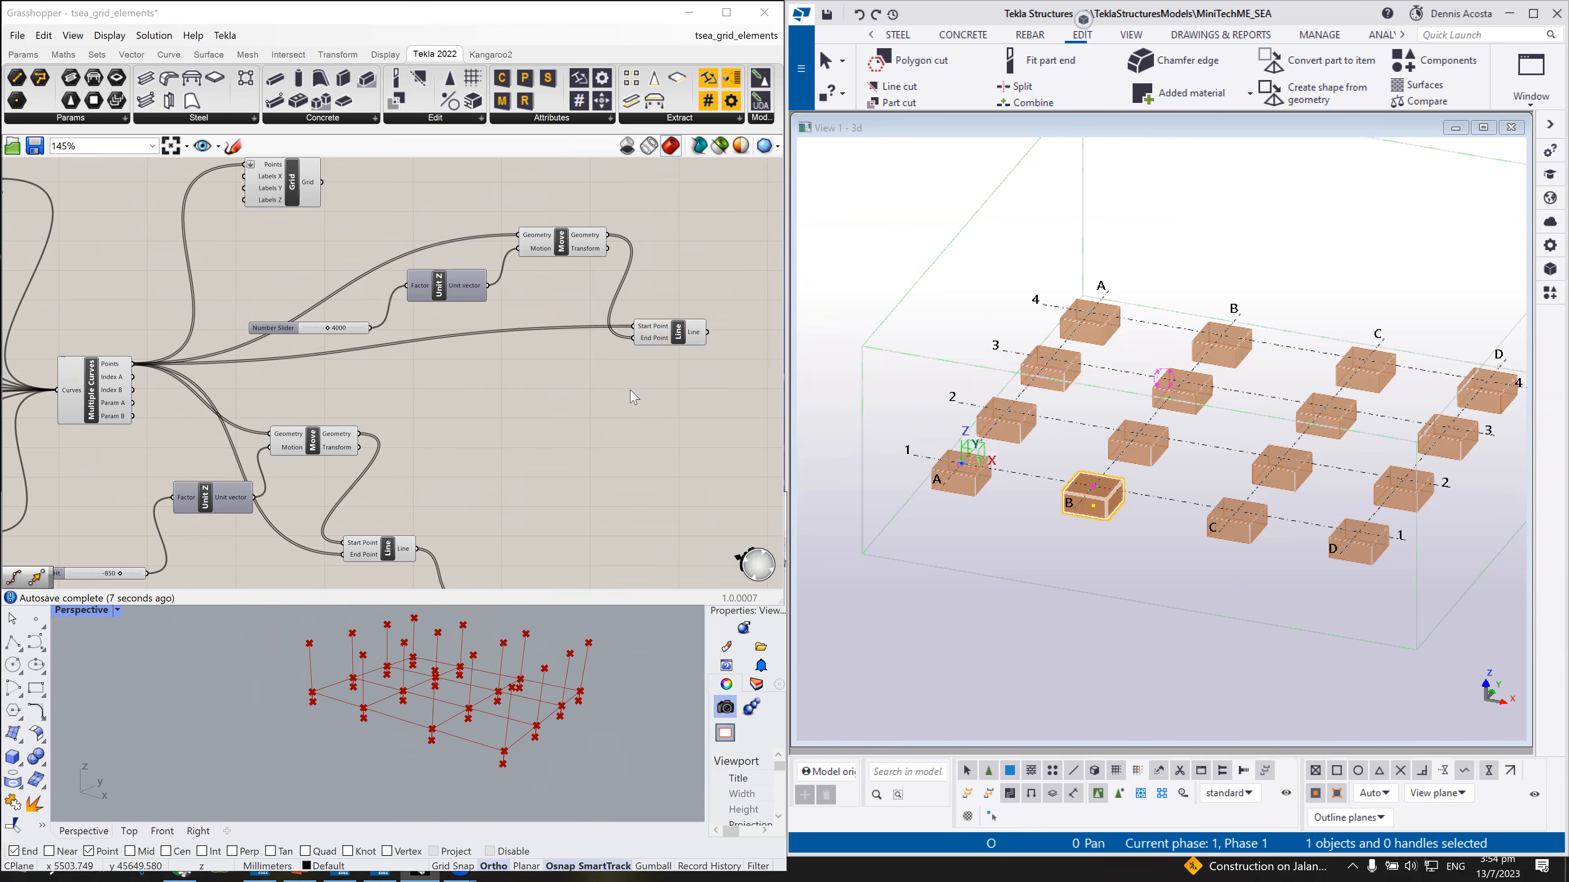
drag(680, 334, 702, 186)
scroll(598, 389, down, 4)
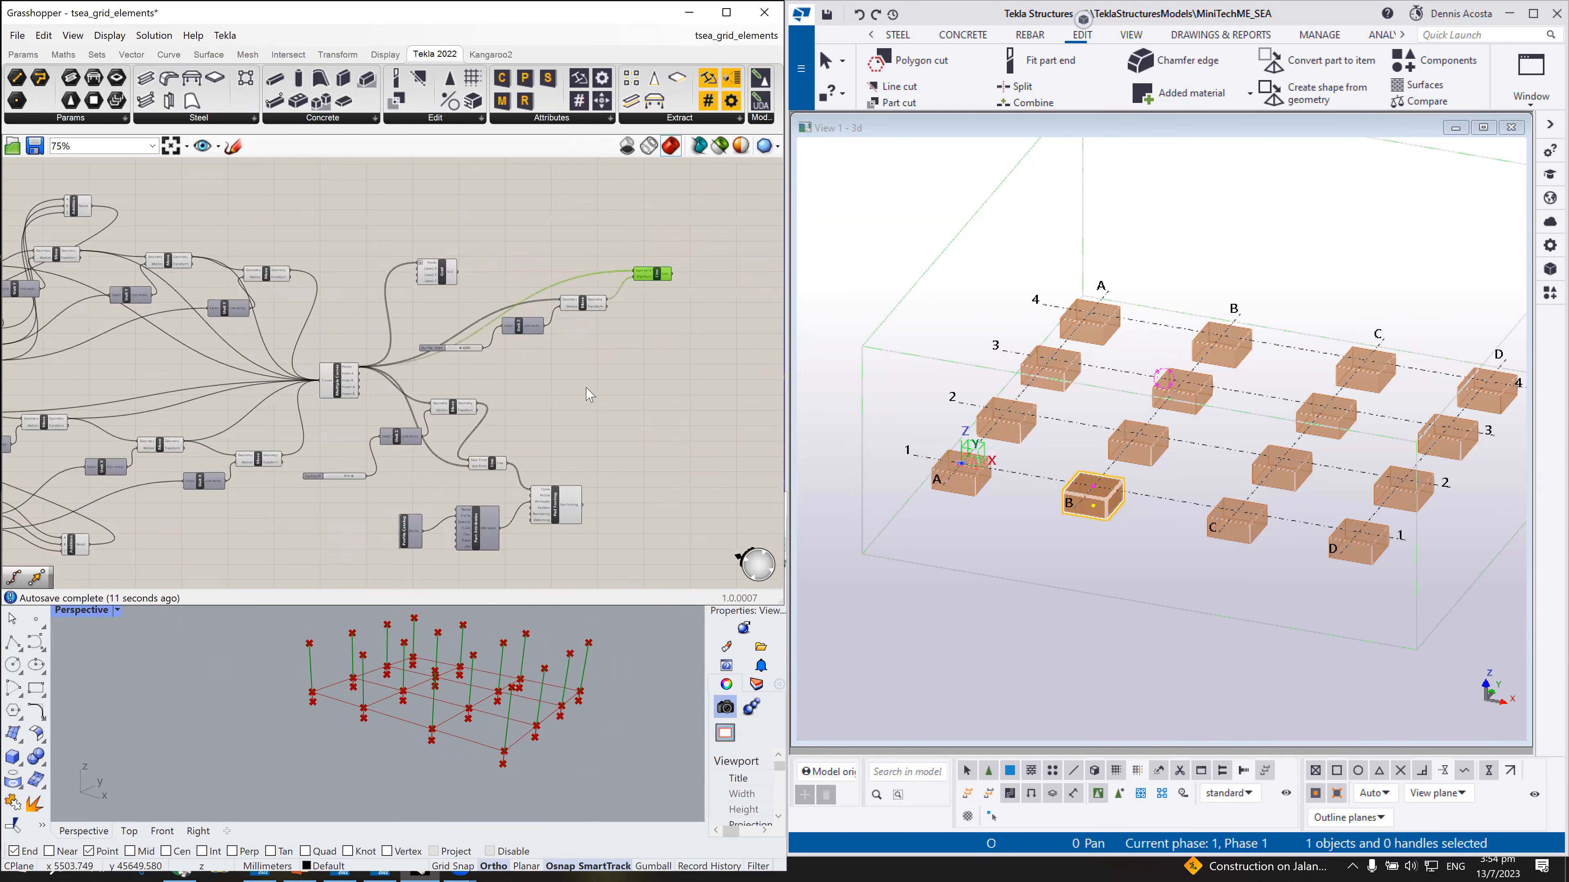
scroll(680, 333, up, 5)
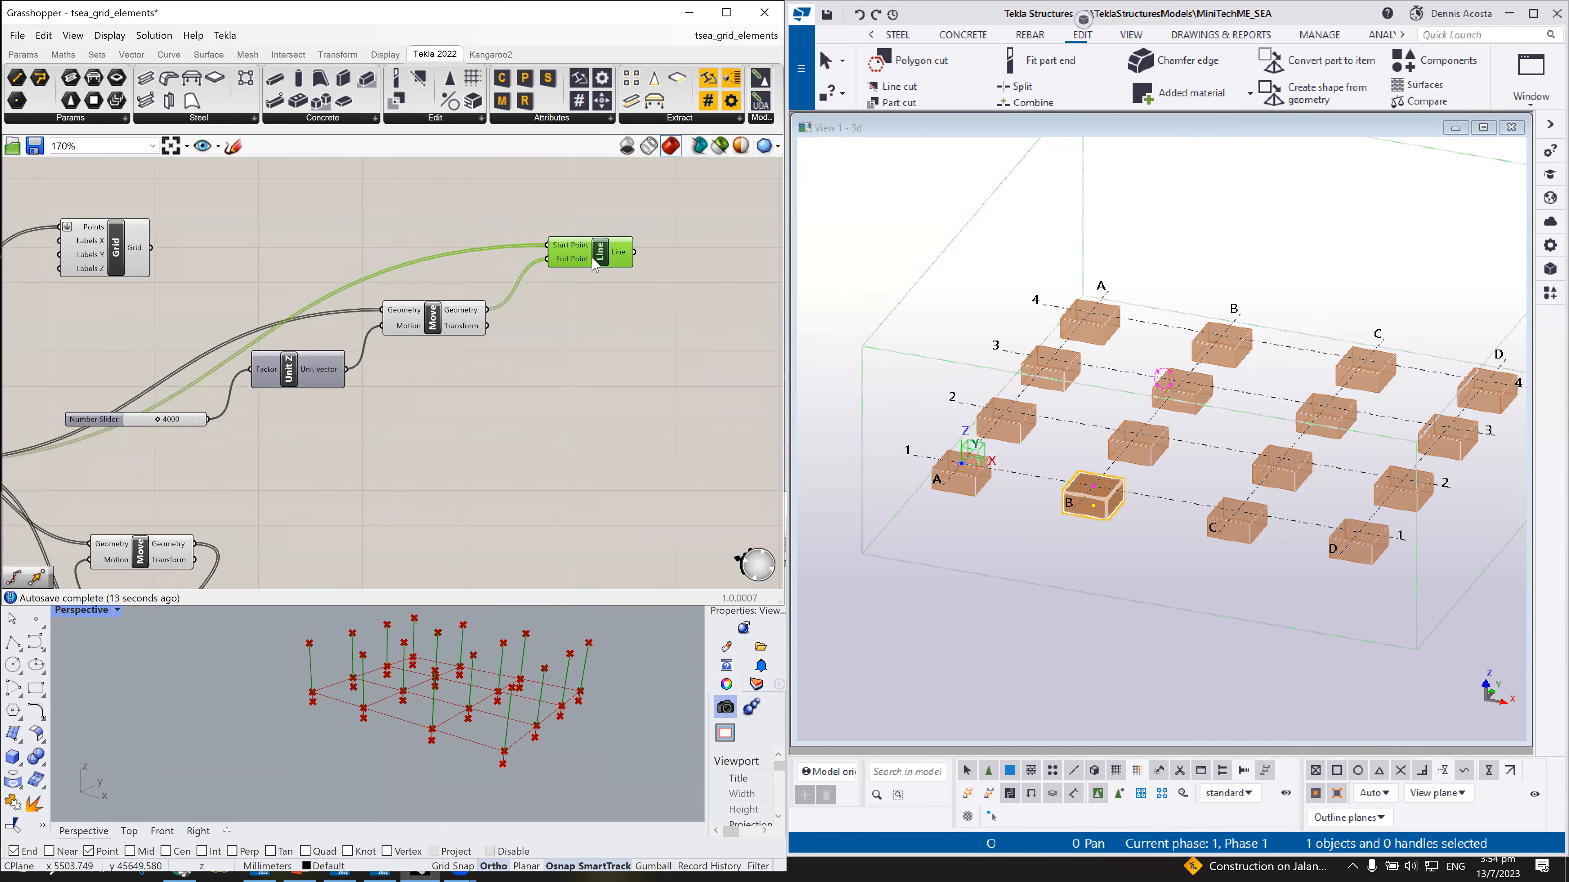
drag(579, 251, 574, 250)
scroll(519, 416, down, 4)
scroll(657, 438, up, 3)
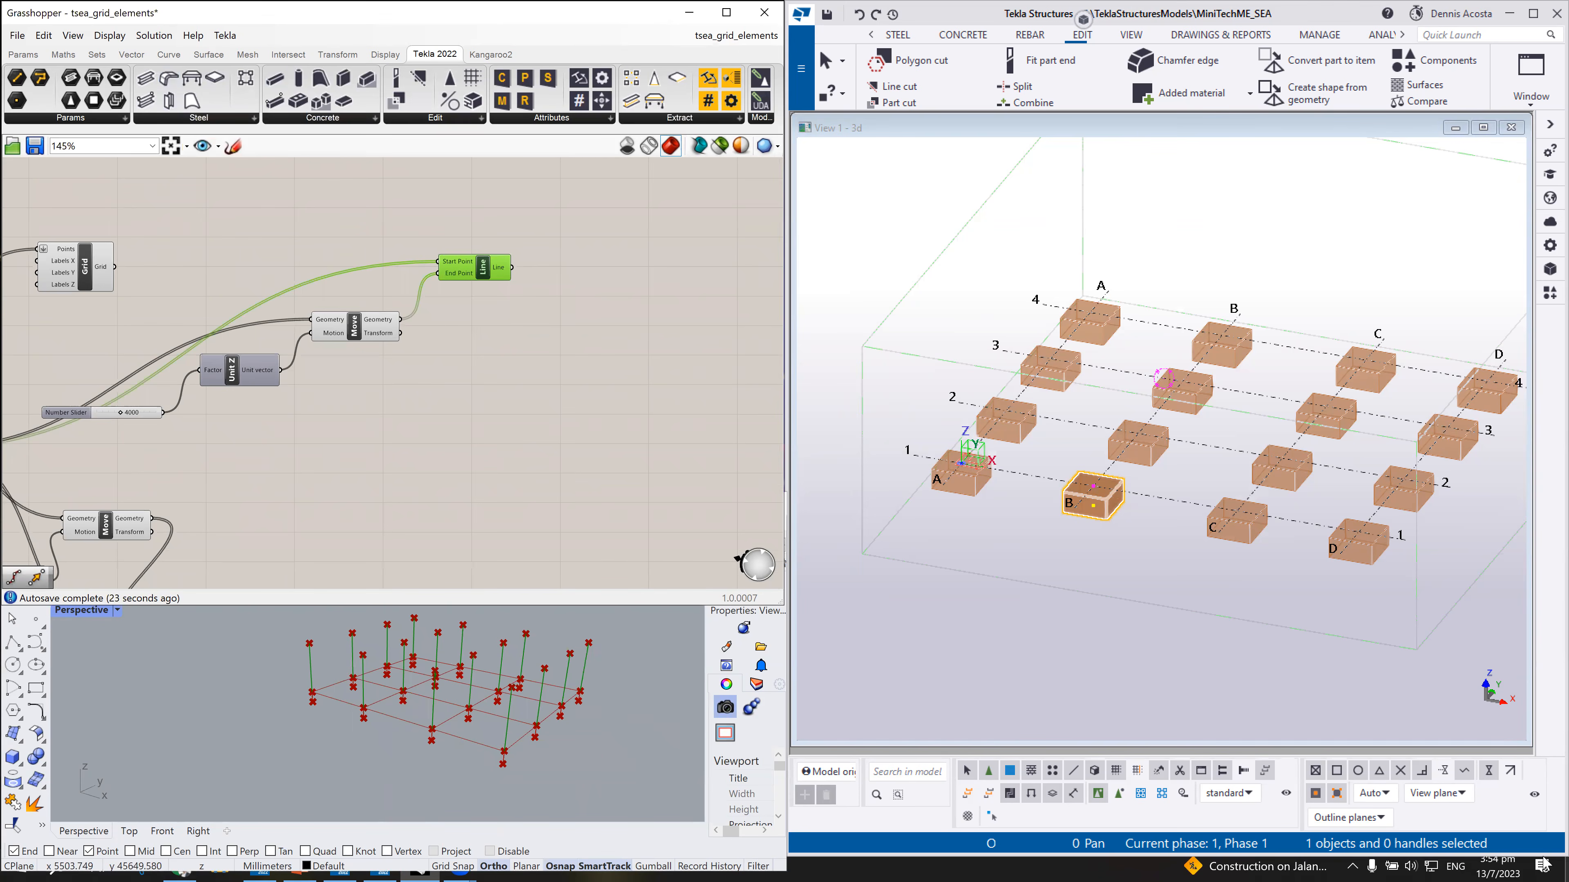
Step: Add Tekla Column and Part Attributes components beyond the Line component, and wire the Attributes output into the Column's Attributes input
click(632, 399)
drag(633, 400, 649, 357)
scroll(636, 315, up, 2)
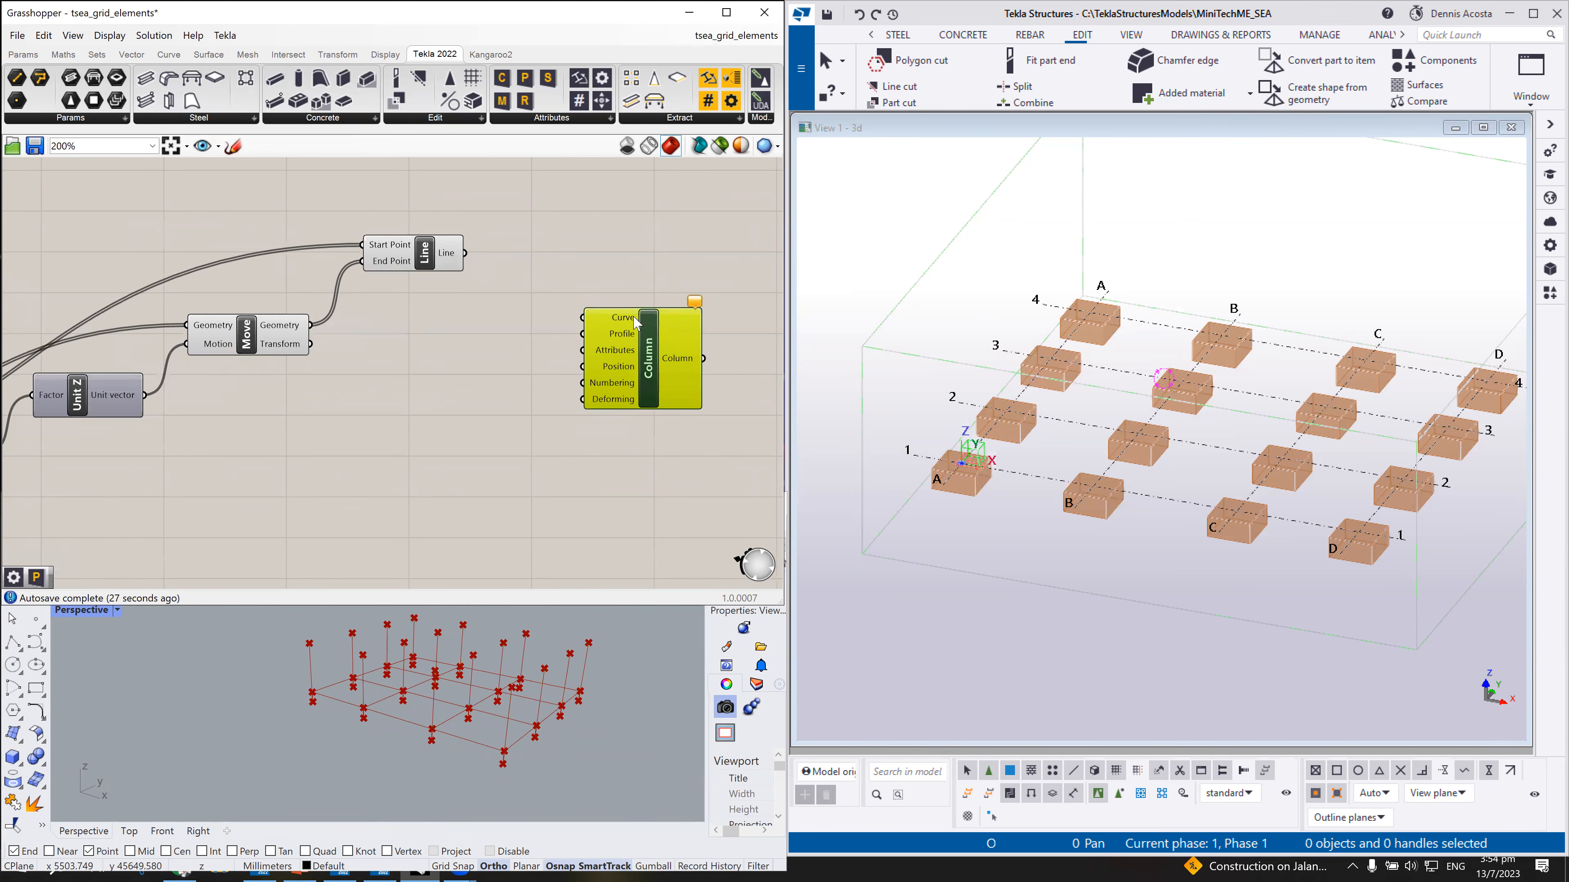
click(523, 87)
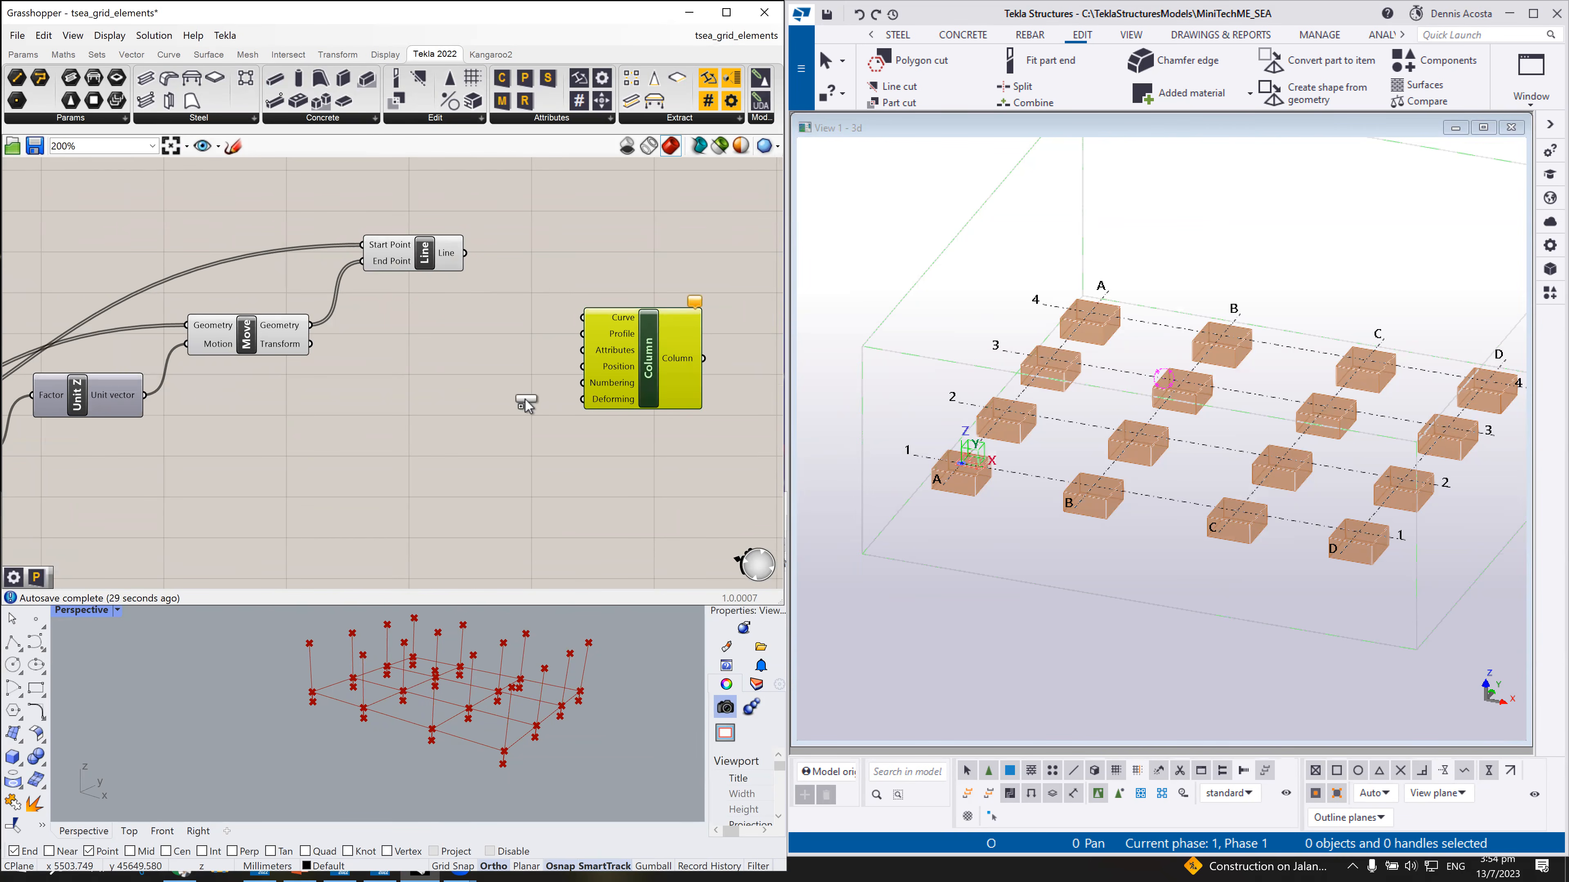
click(488, 408)
drag(547, 404, 582, 350)
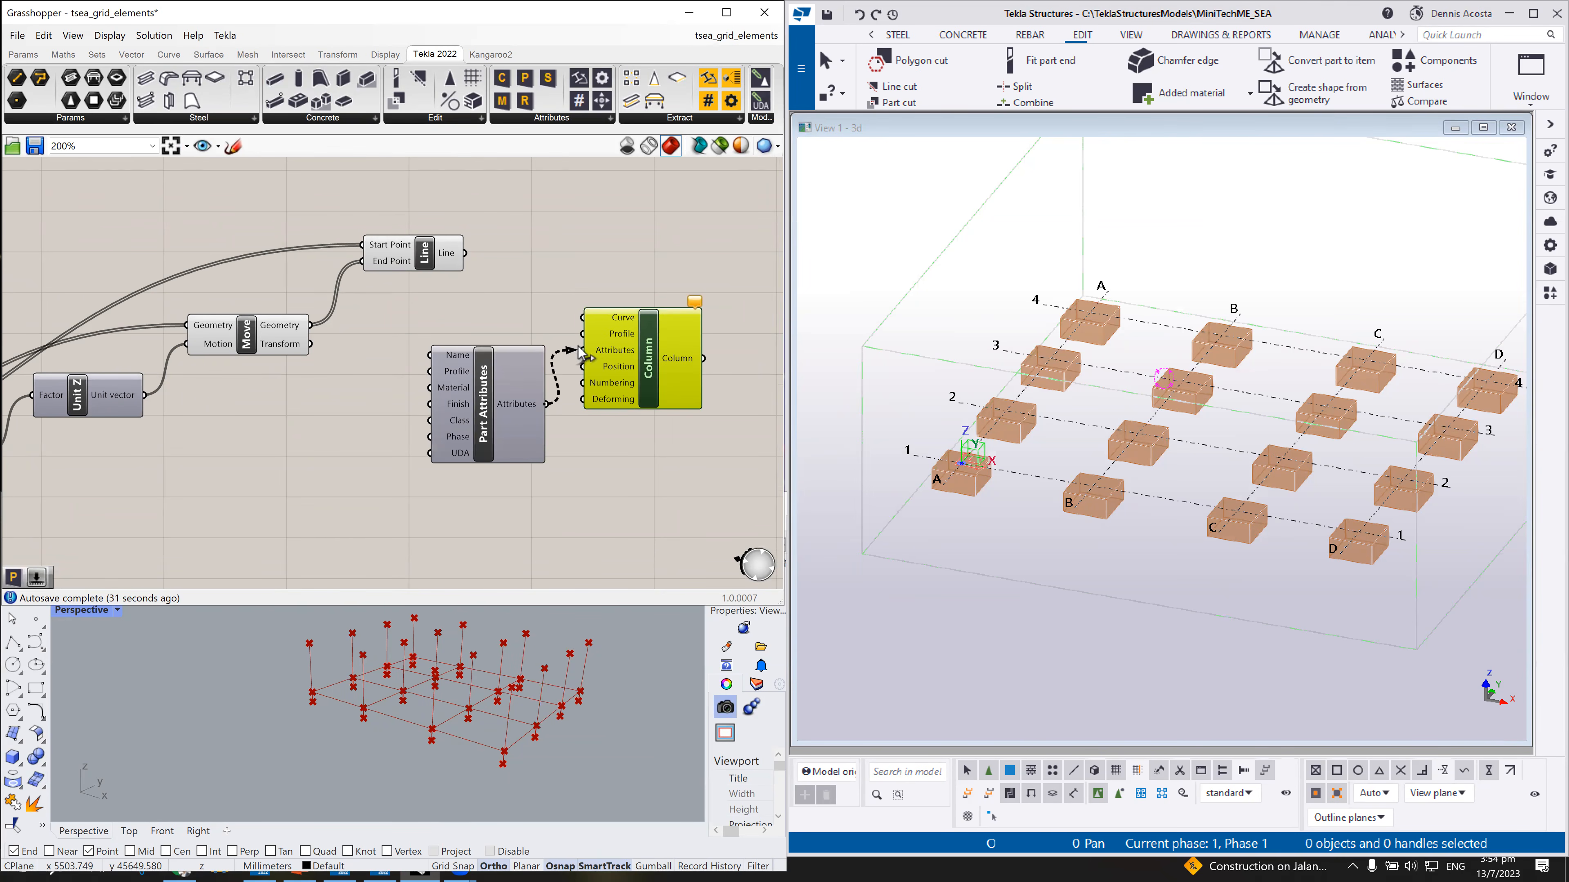
drag(677, 315, 702, 231)
drag(471, 431, 513, 407)
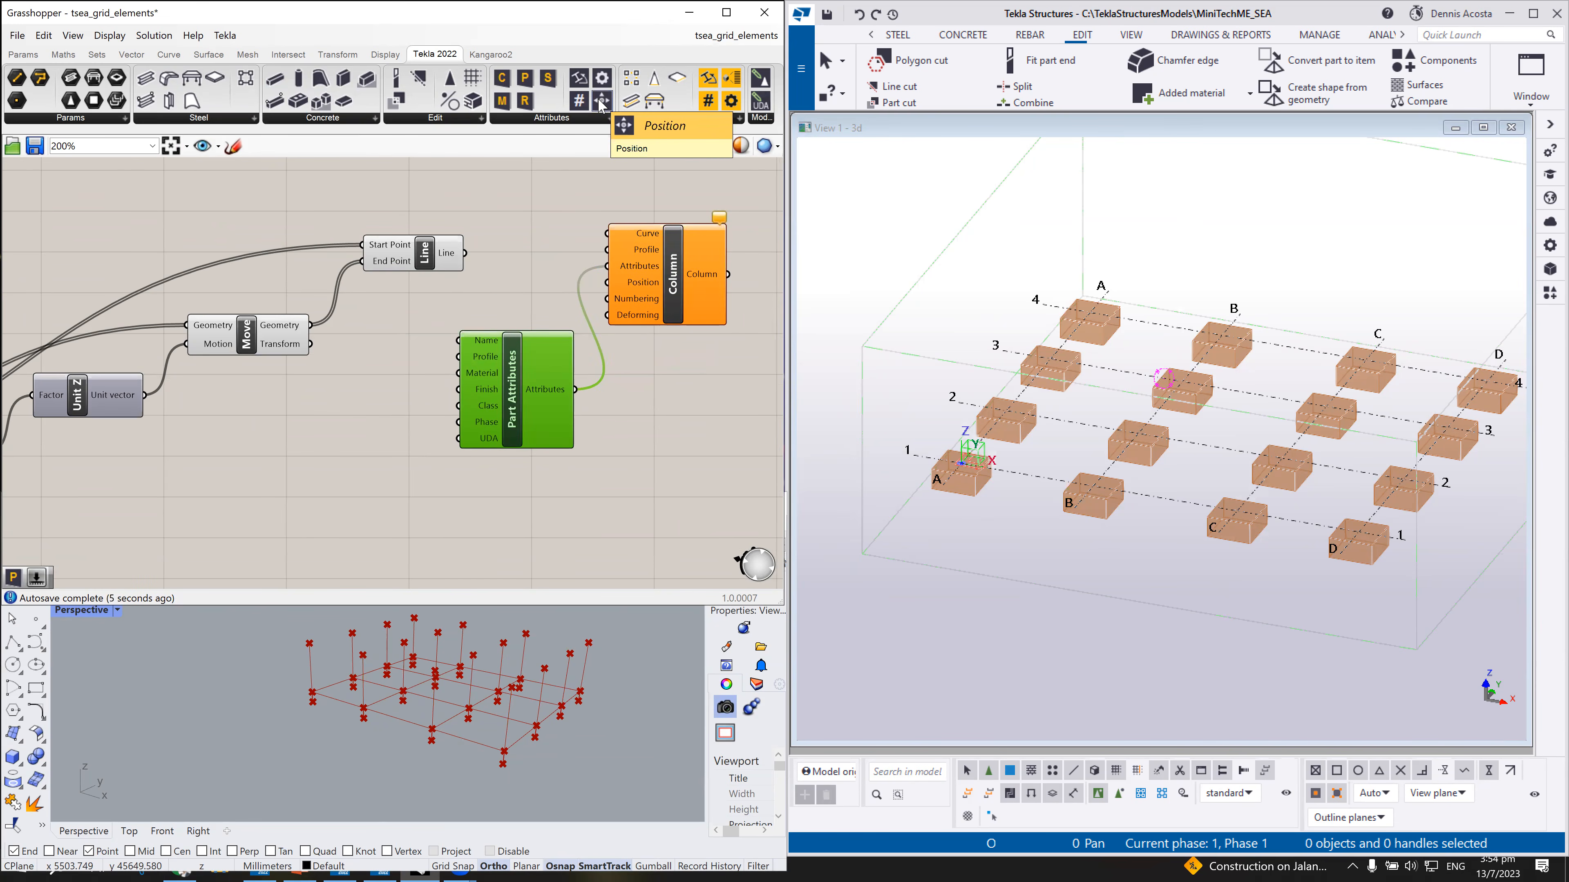
Step: Add a Position component wired to the Column's Position input and align it beneath the Part Attributes component
drag(601, 105, 609, 282)
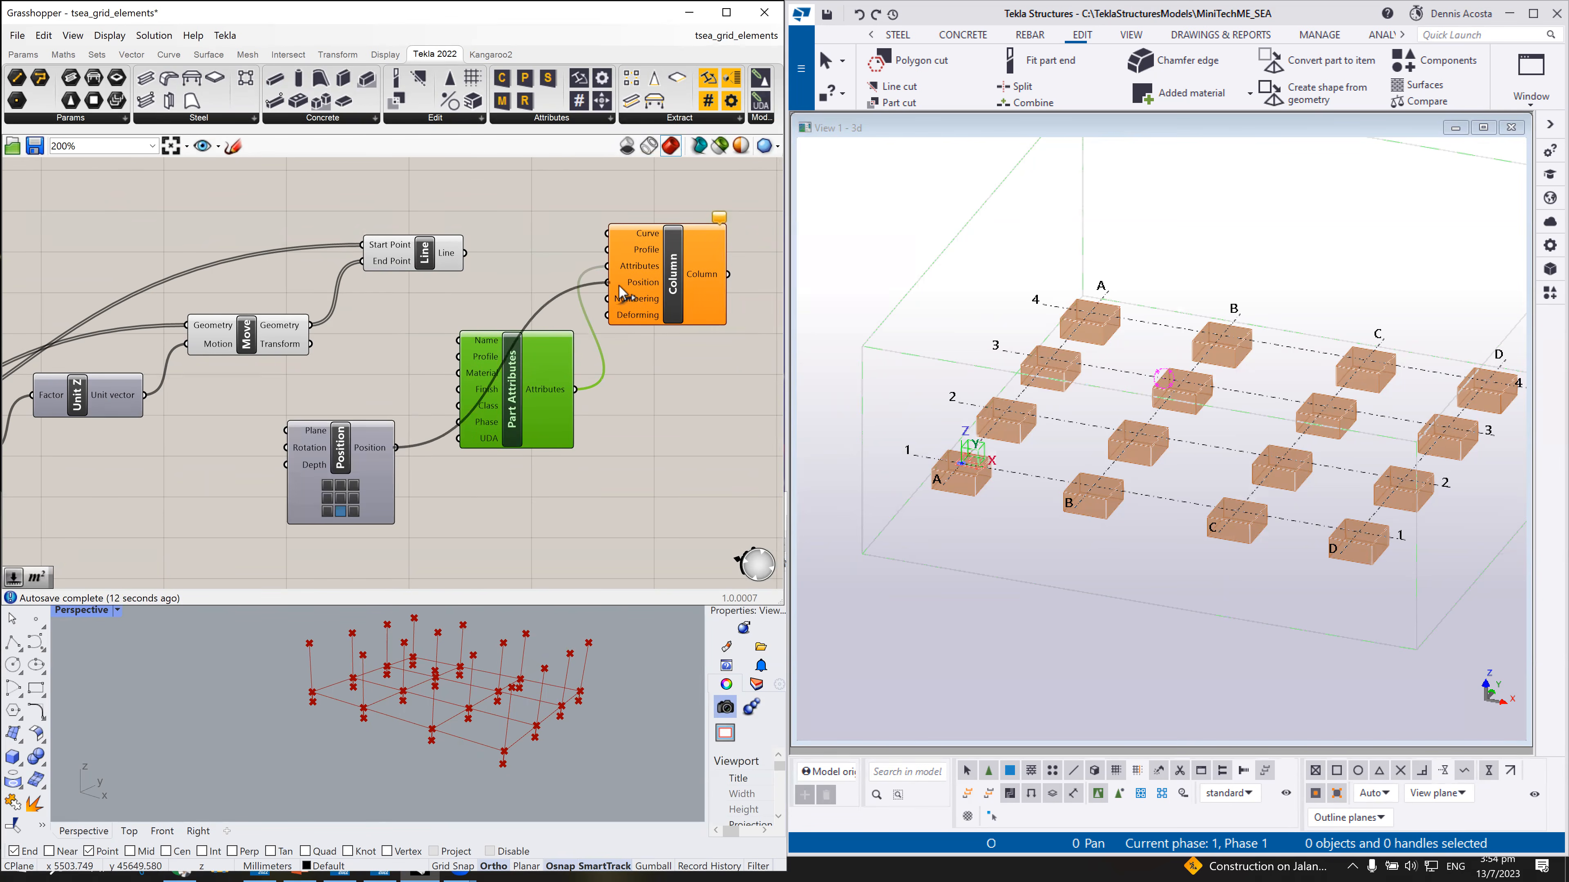
drag(344, 473, 522, 520)
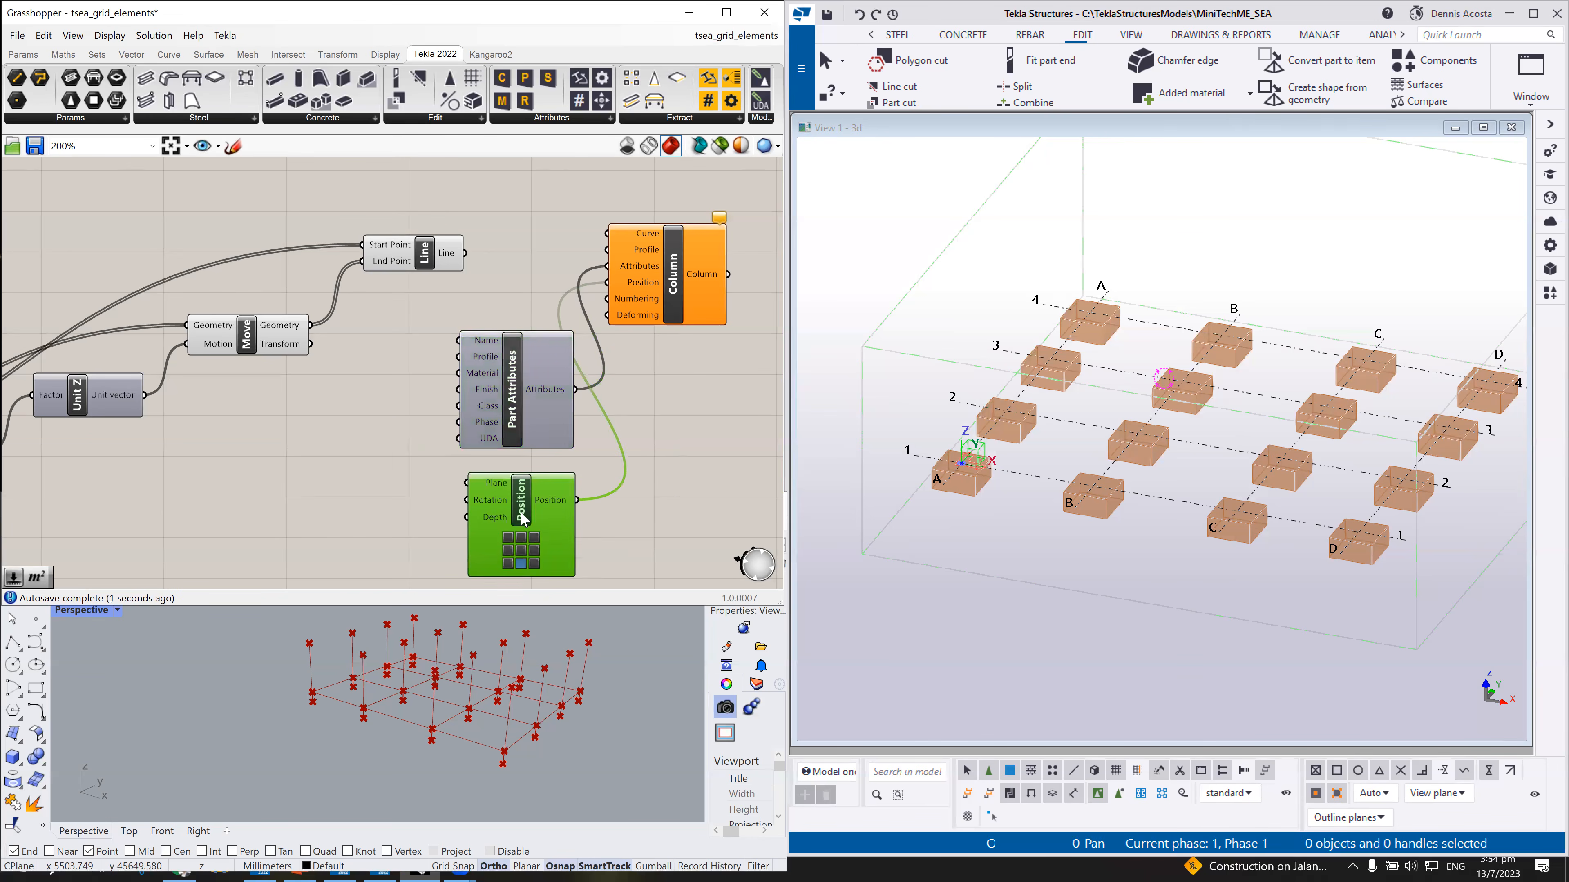
drag(516, 391, 523, 389)
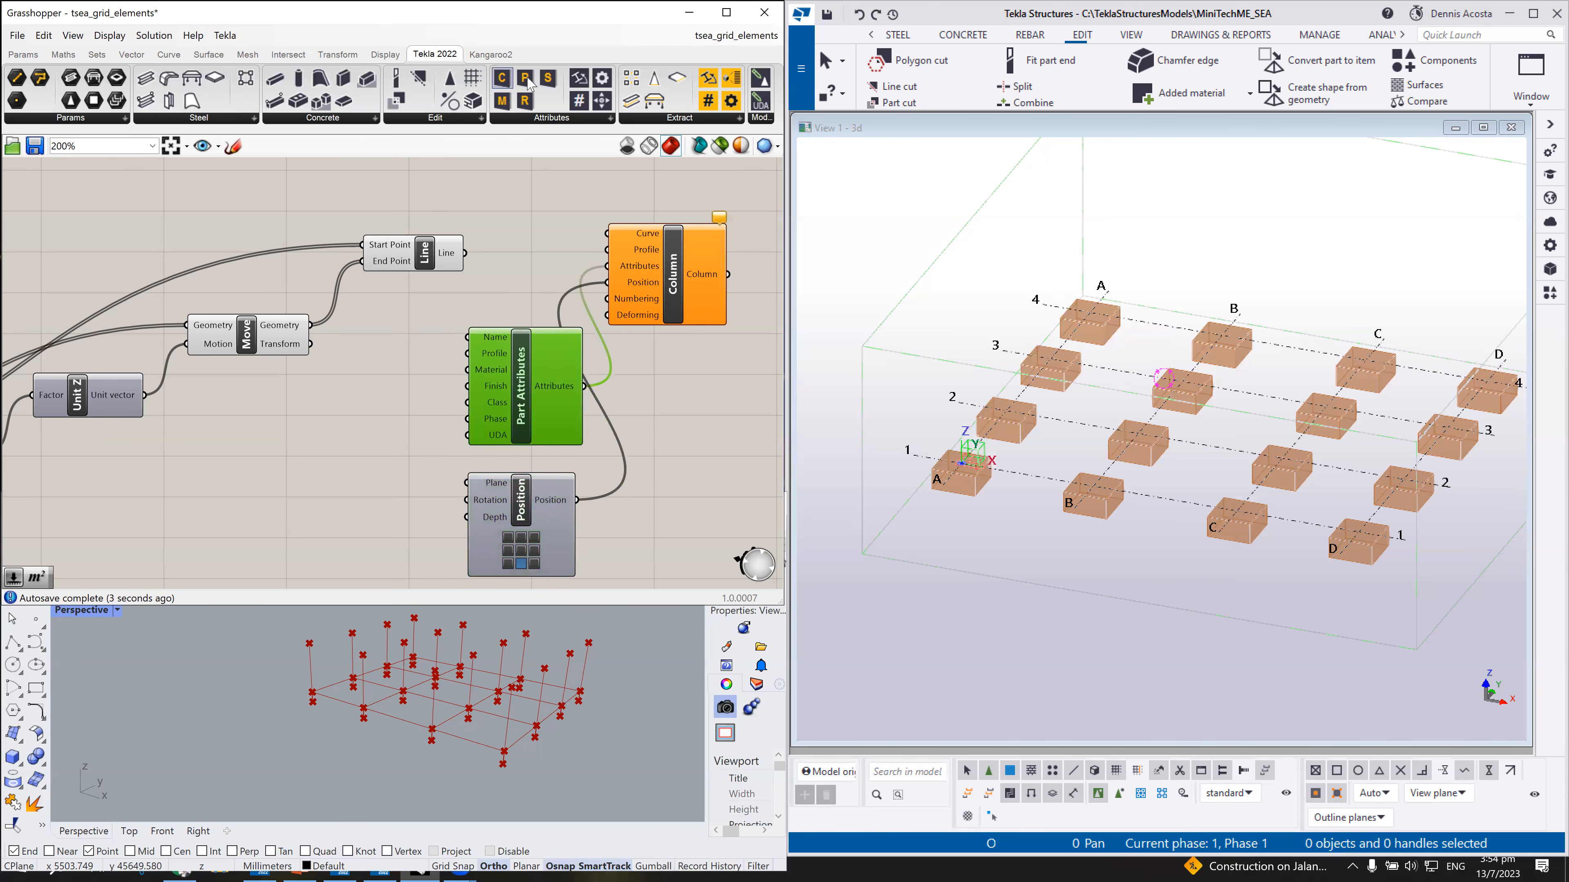
Step: Add a Profile Catalog component wired to the column Part Attributes' Profile input and set its profile to UC305*305*118
drag(247, 516, 464, 355)
drag(319, 440, 341, 435)
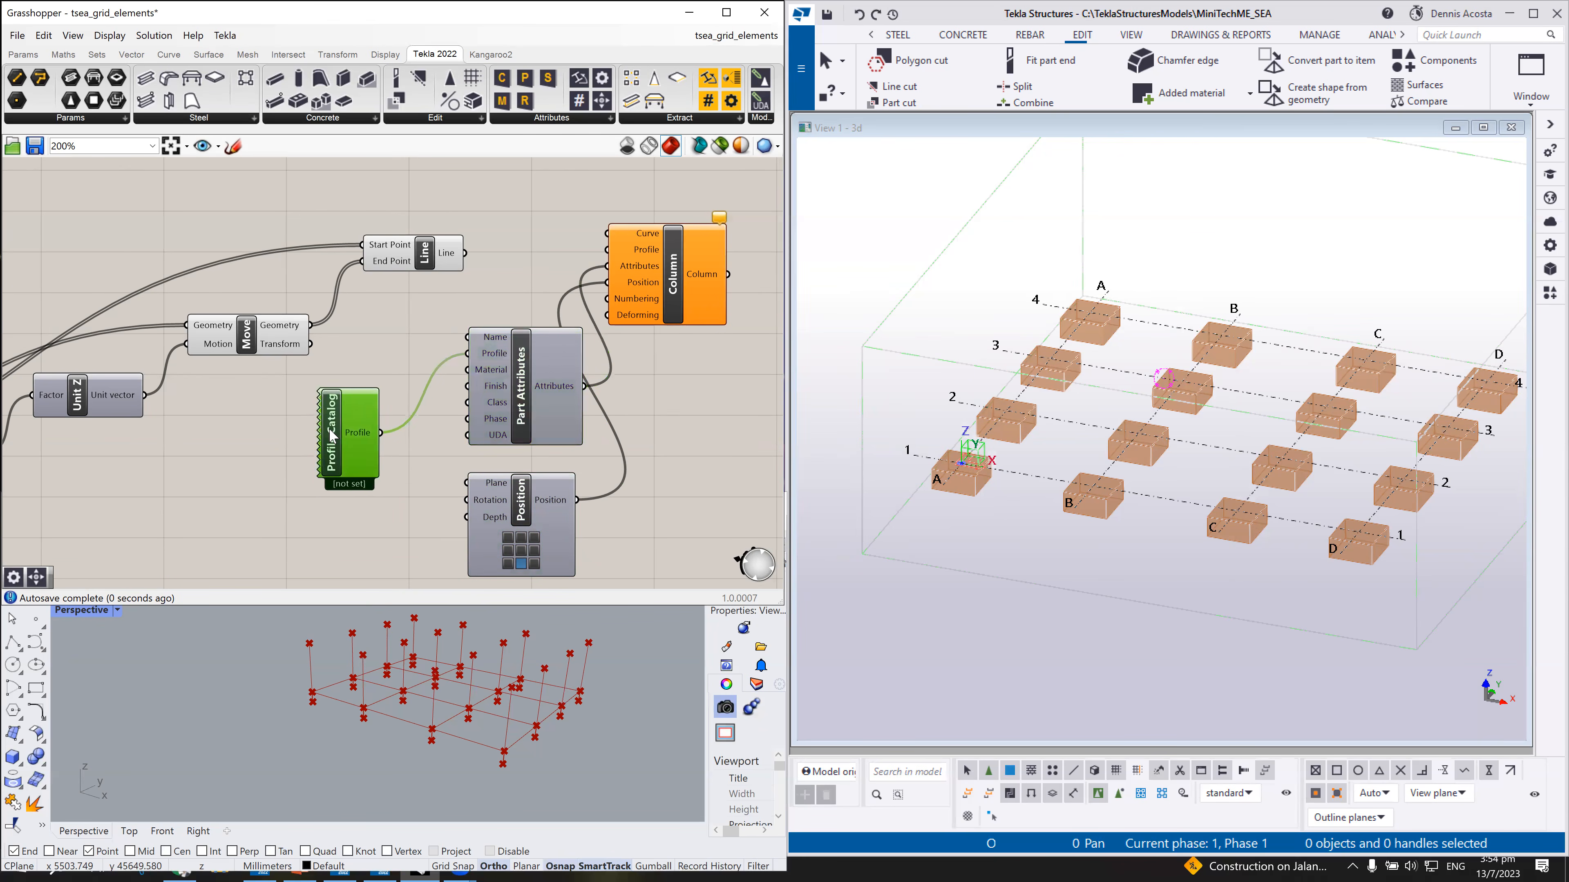
double_click(339, 425)
click(572, 467)
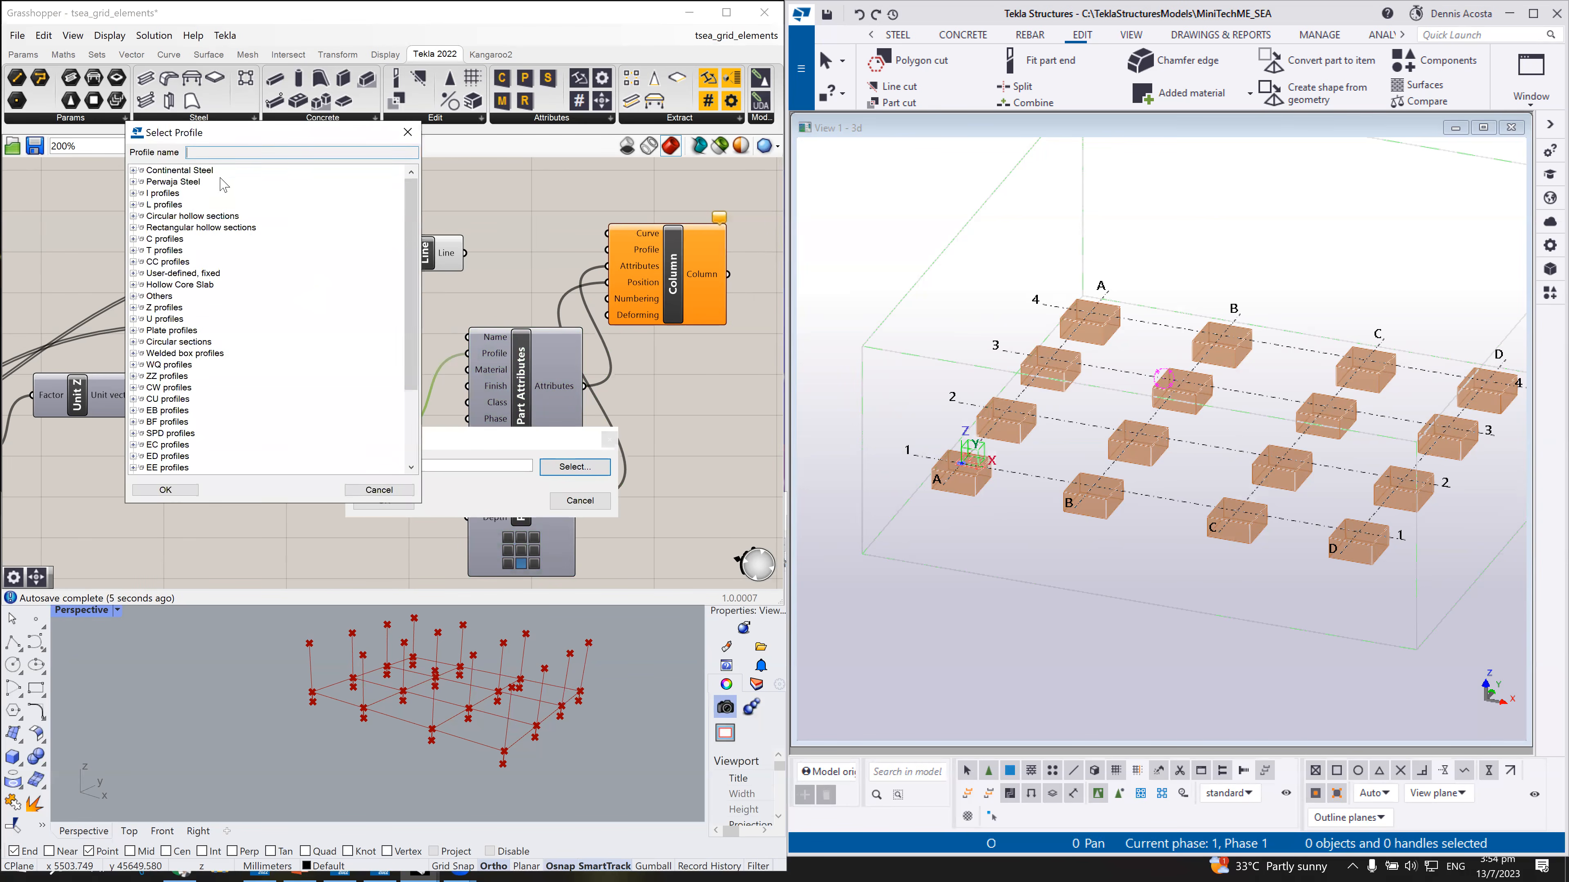
click(133, 193)
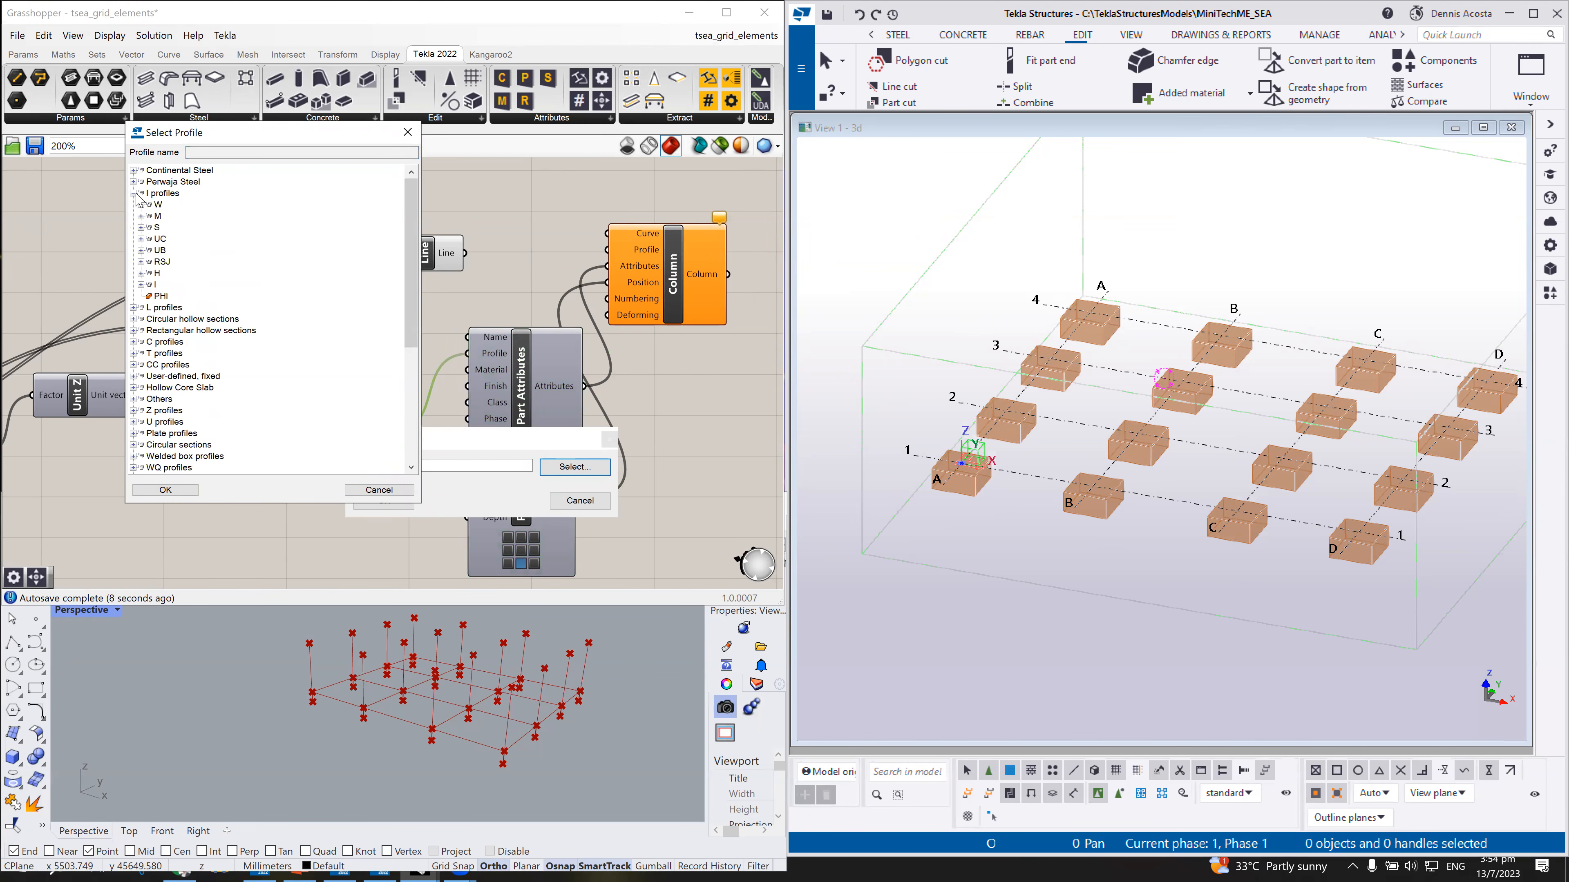
scroll(143, 248, down, 2)
click(145, 237)
click(141, 172)
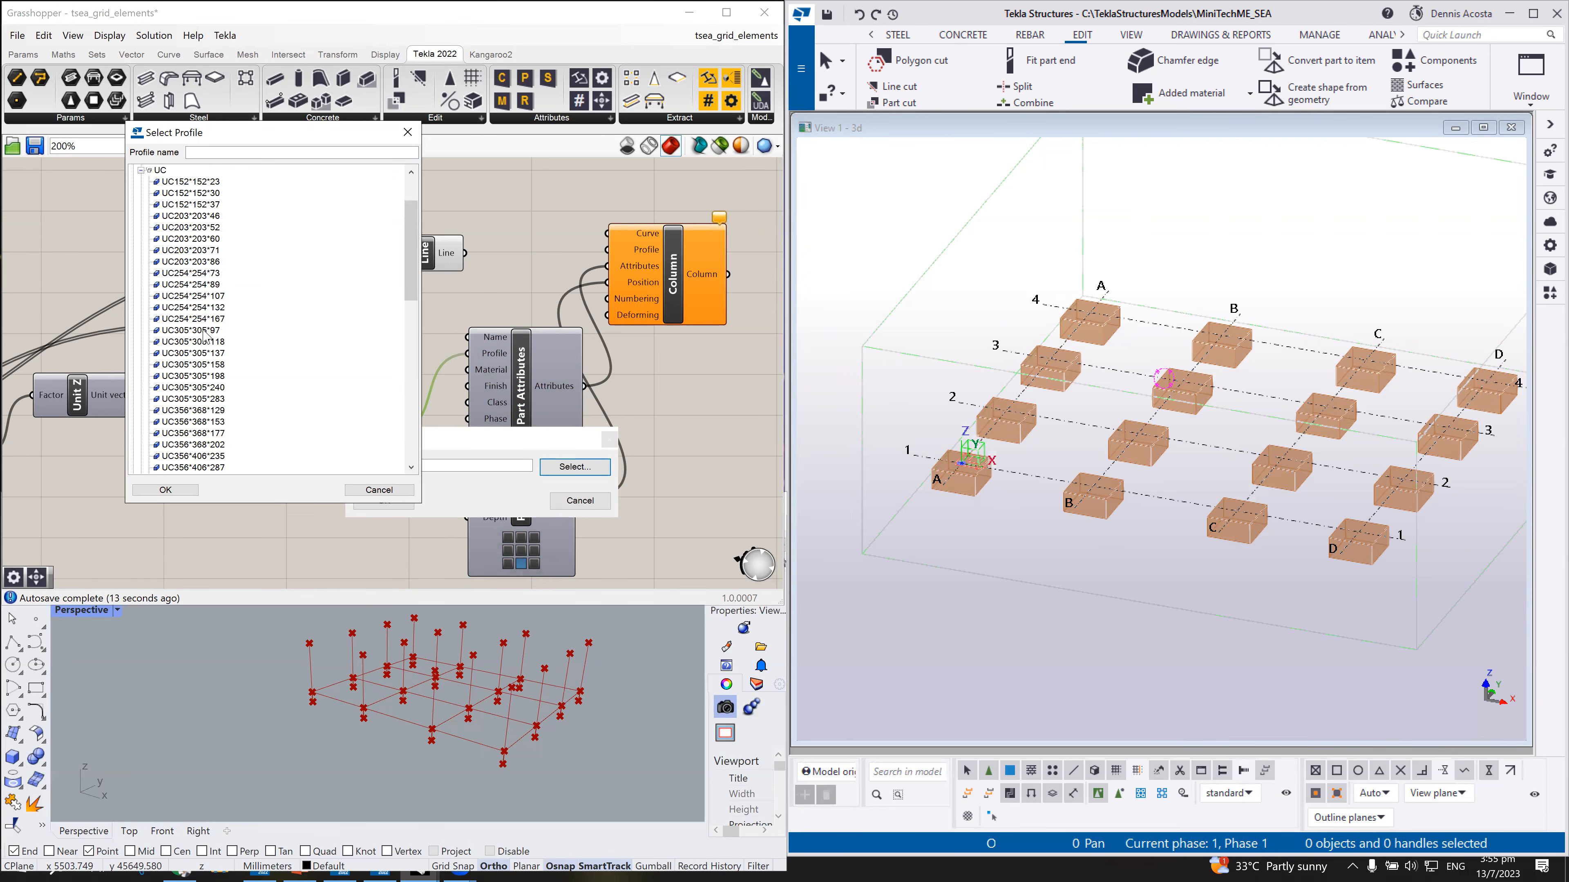
click(204, 344)
click(166, 490)
click(384, 503)
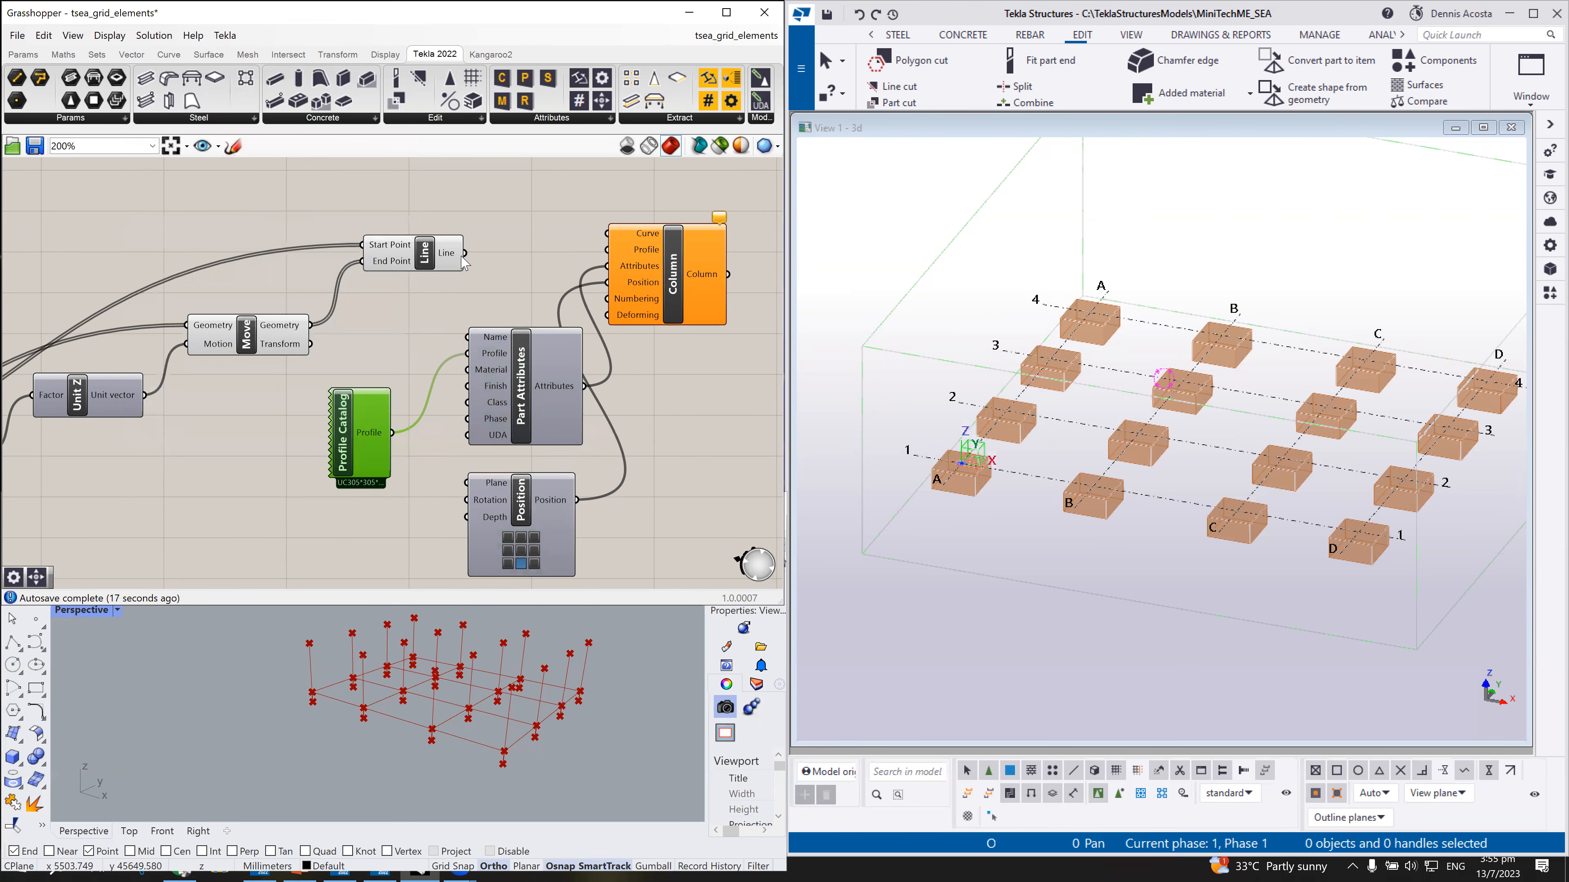
Step: Wire the Line output into the Column component's Curve input
drag(466, 255, 620, 239)
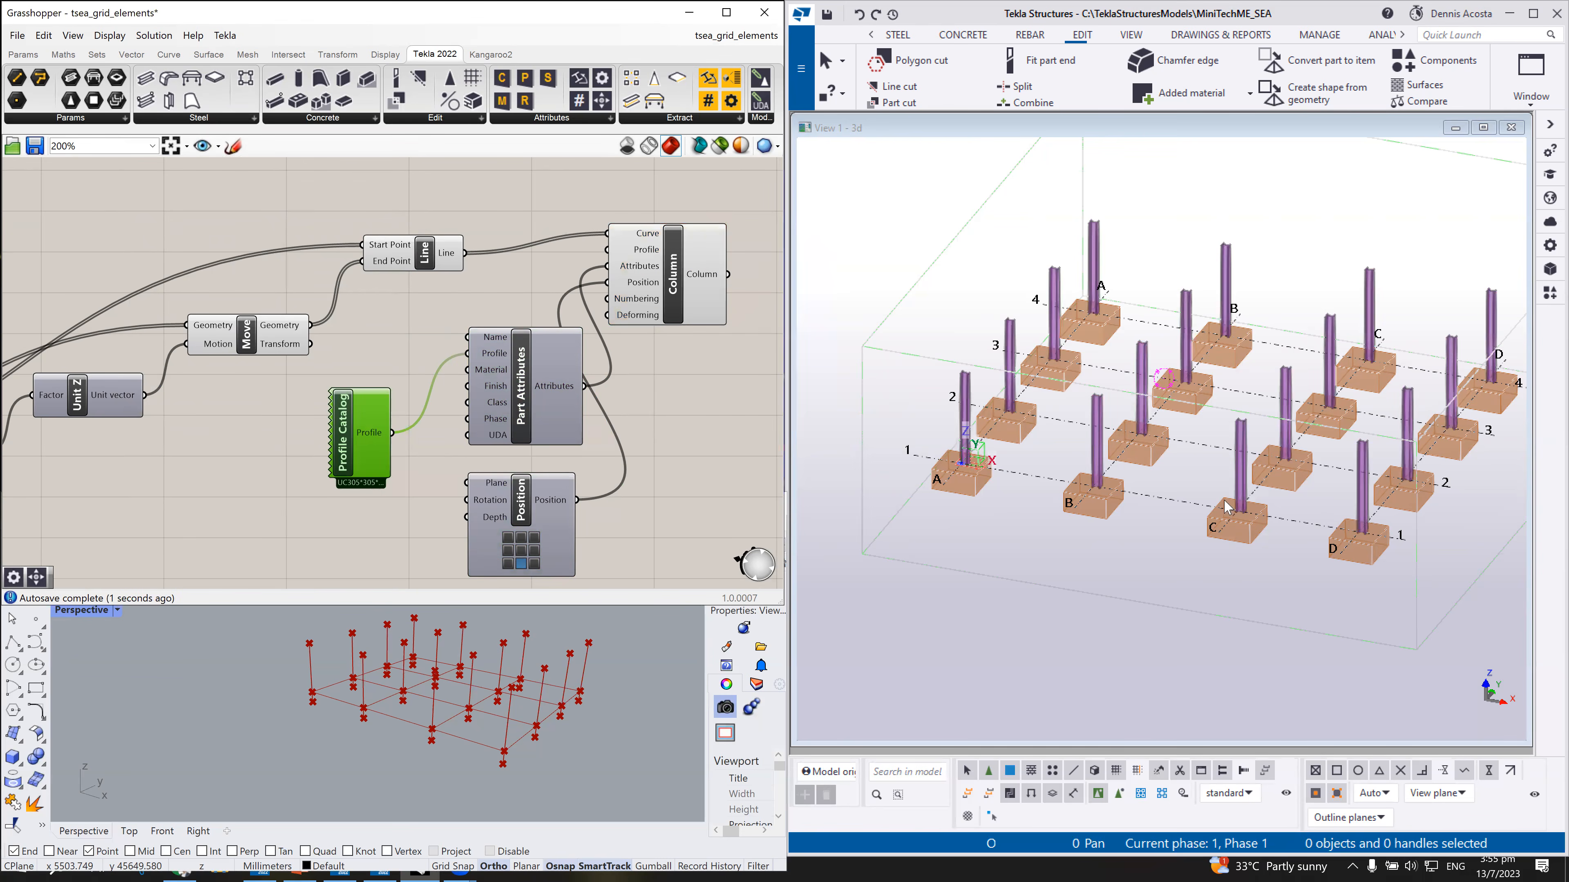
Step: Examine the generated columns on the pad footings from different angles in the Tekla 3D view
middle_drag(1187, 479, 1198, 482)
right_click(1316, 490)
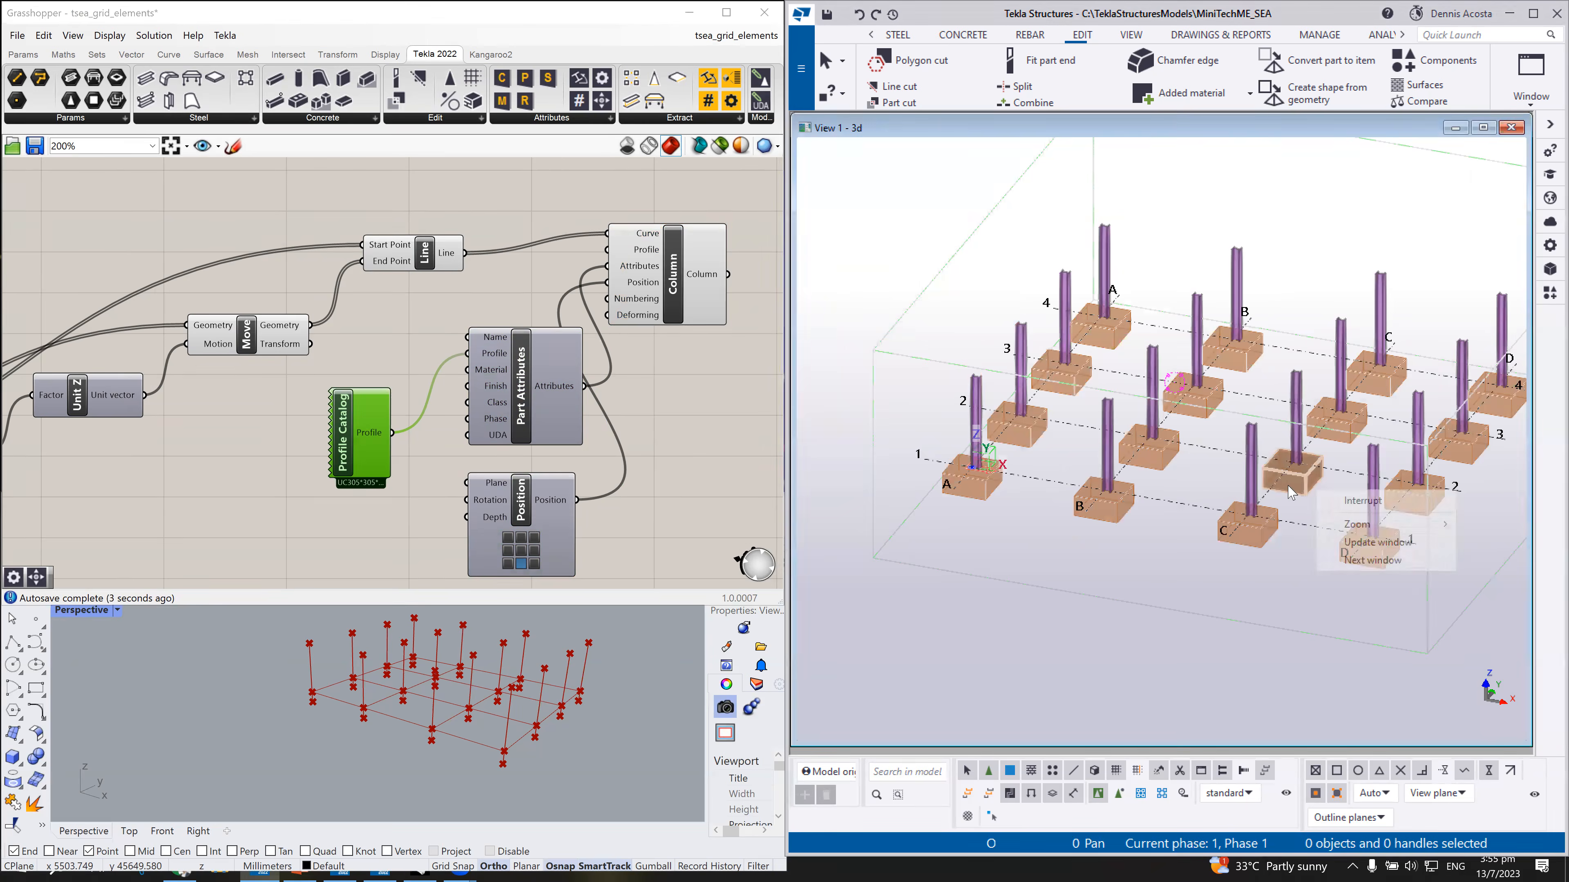
click(1260, 409)
scroll(1229, 411, up, 5)
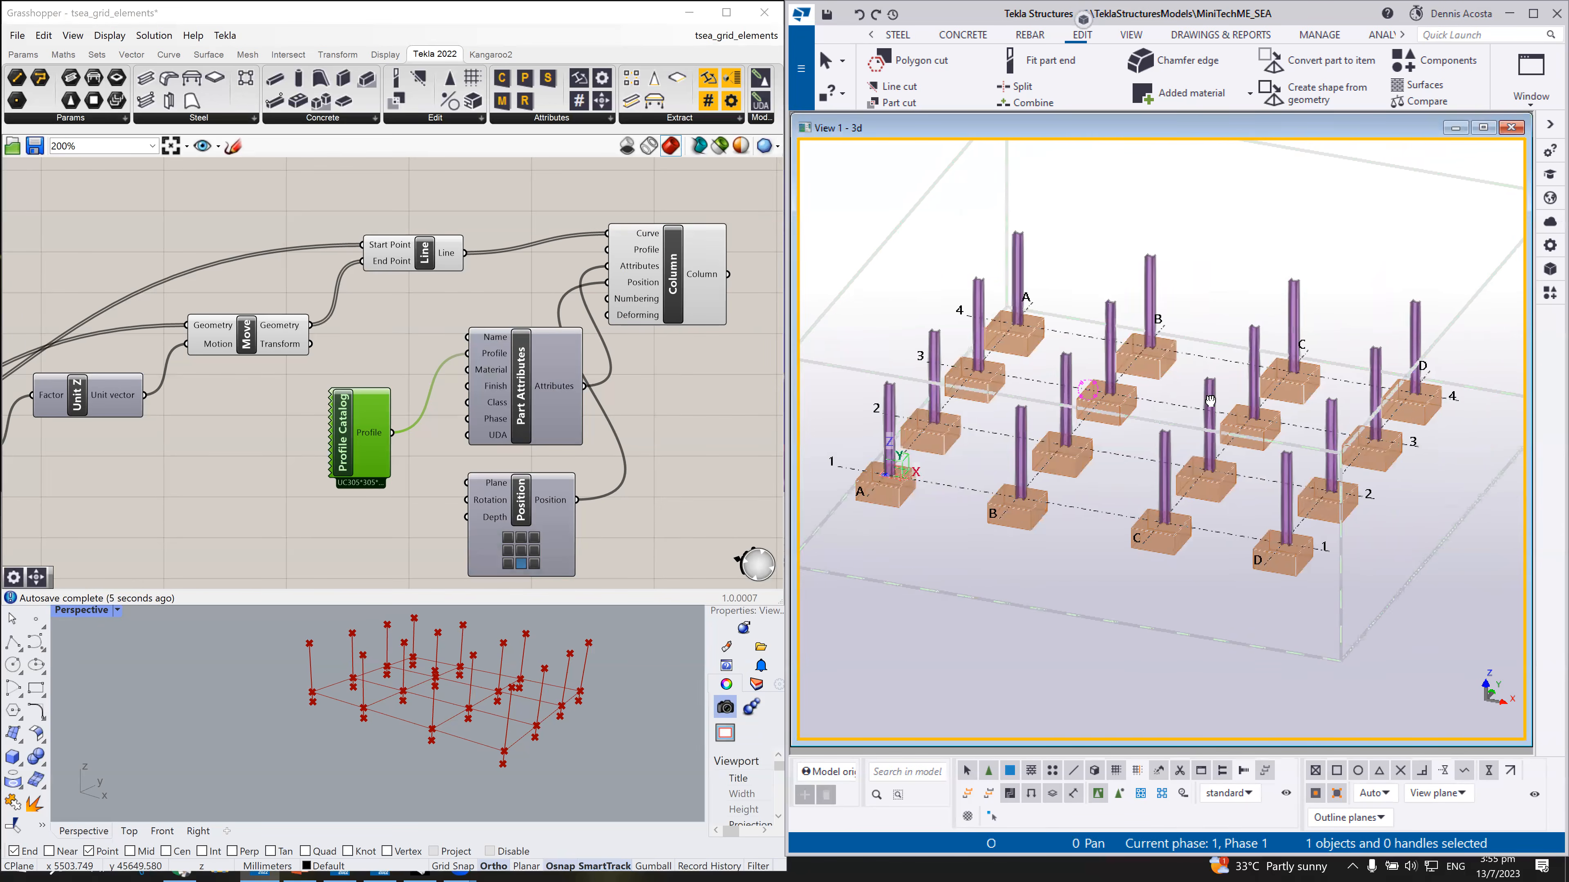
mouse_move(1241, 449)
ctrl+middle_down()
mouse_move(1089, 428)
mouse_move(1246, 451)
mouse_move(1266, 473)
mouse_move(1216, 417)
mouse_move(1221, 437)
ctrl+middle_up()
scroll(1179, 461, up, 5)
scroll(1247, 452, down, 7)
scroll(1248, 459, up, 4)
scroll(1266, 473, down, 7)
scroll(1266, 472, up, 4)
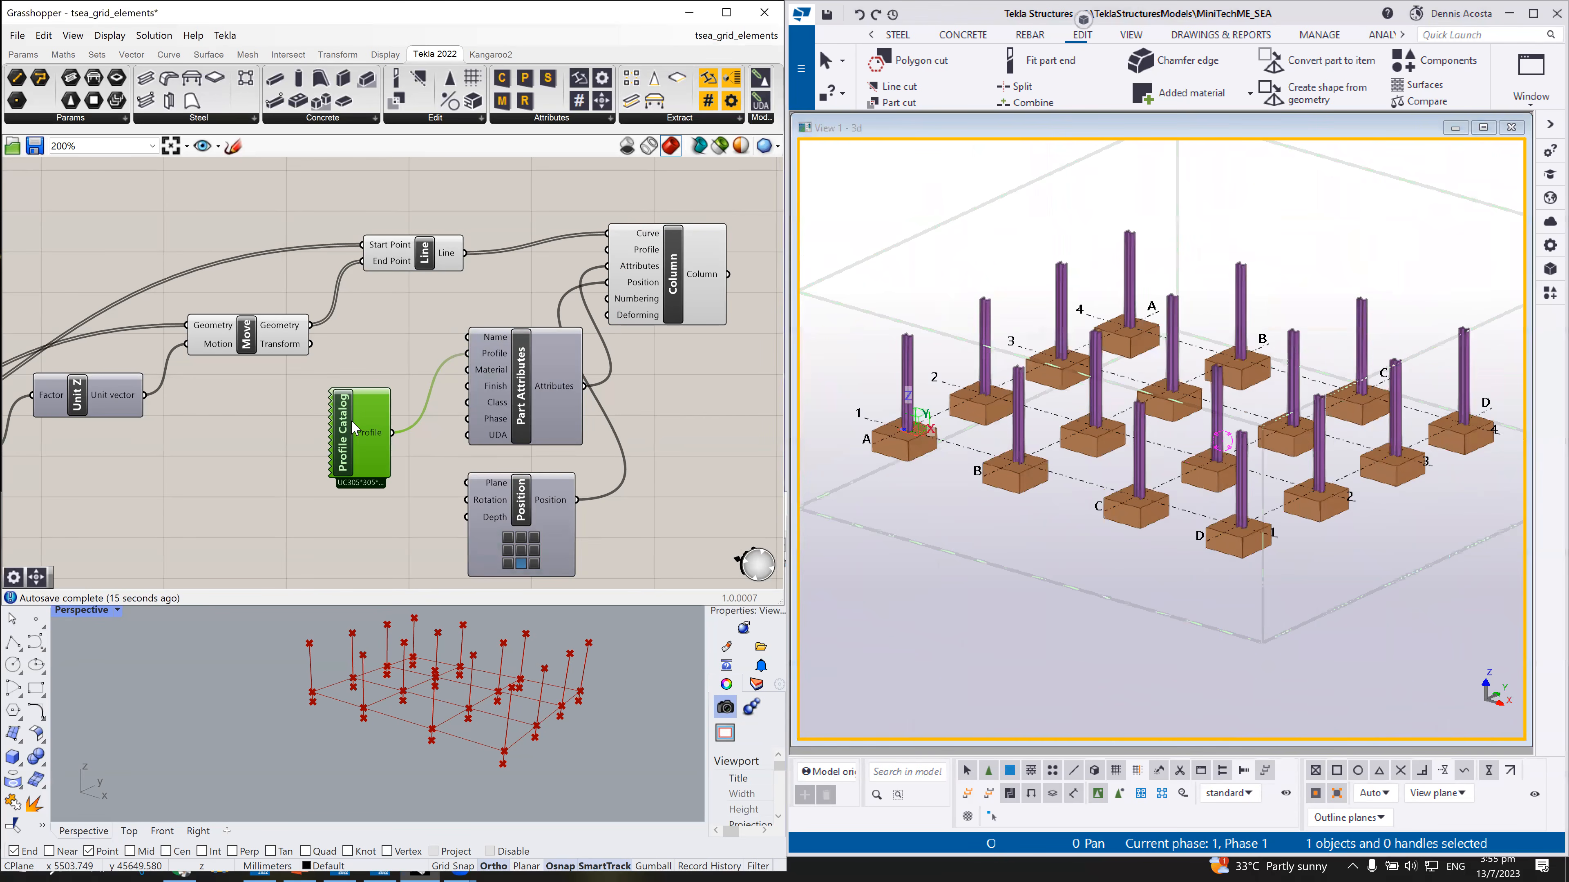
Step: Nudge the column's Profile Catalog and the footing's Profile Catalog upward beside their Part Attributes components
drag(347, 444, 355, 430)
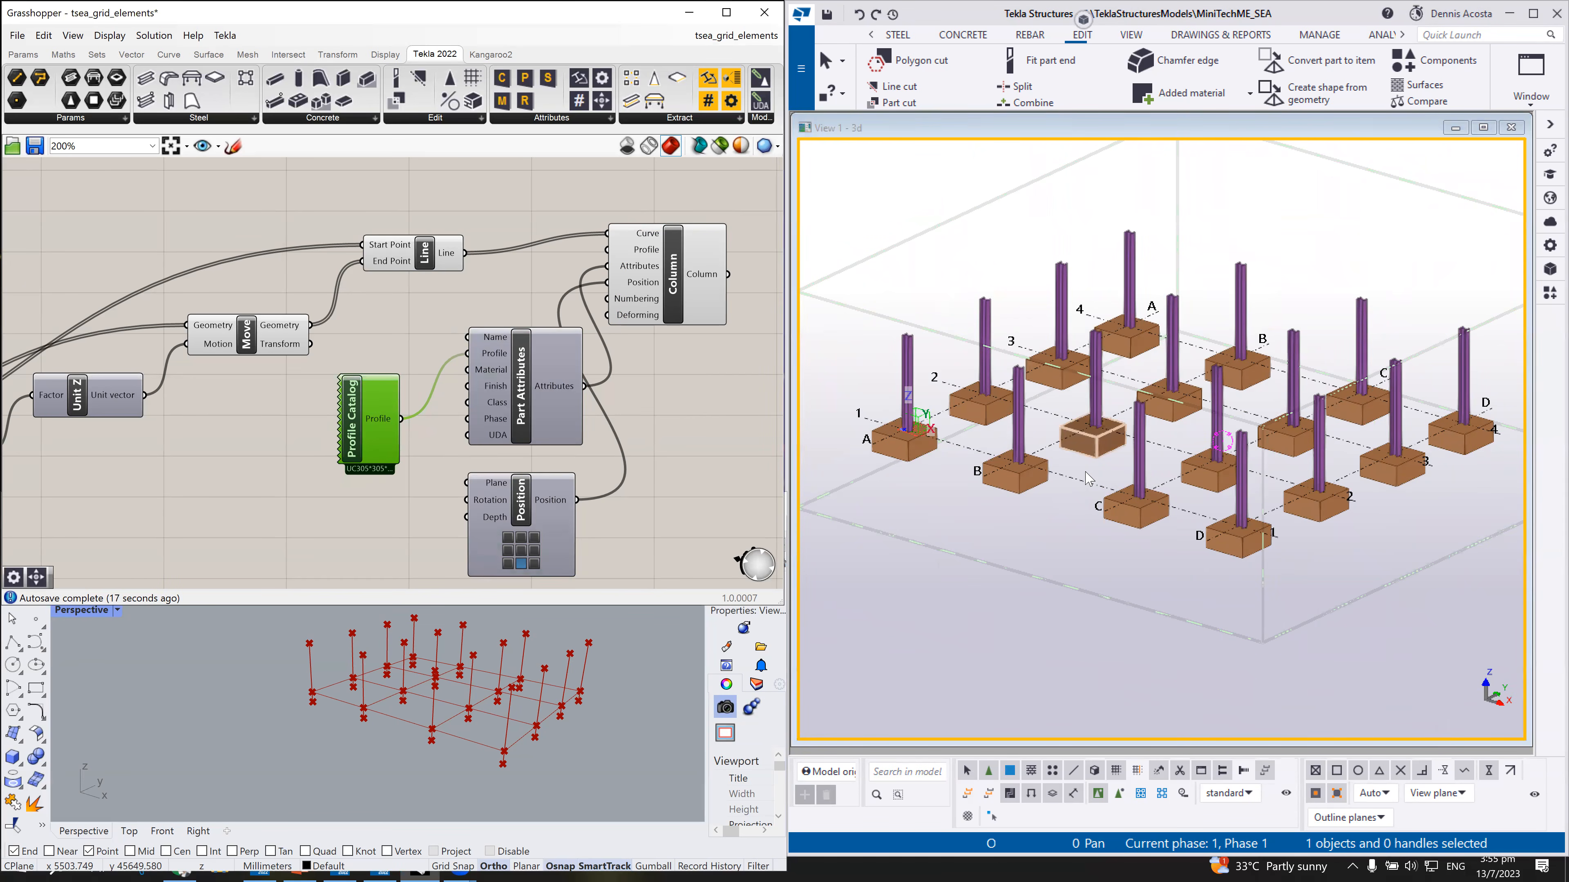
scroll(510, 422, down, 5)
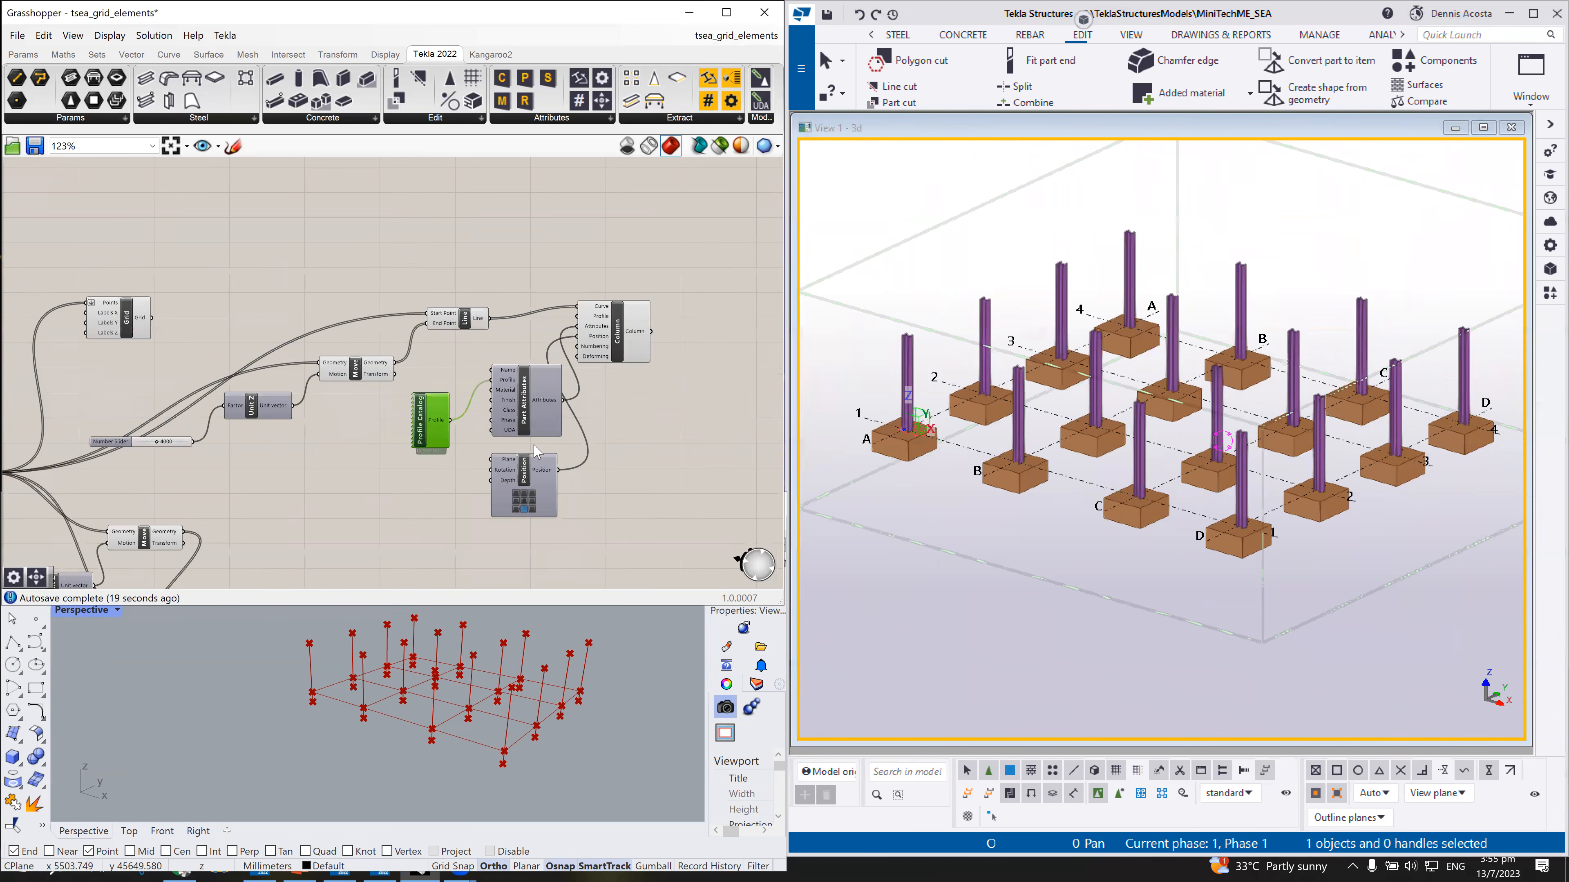
scroll(422, 543, up, 4)
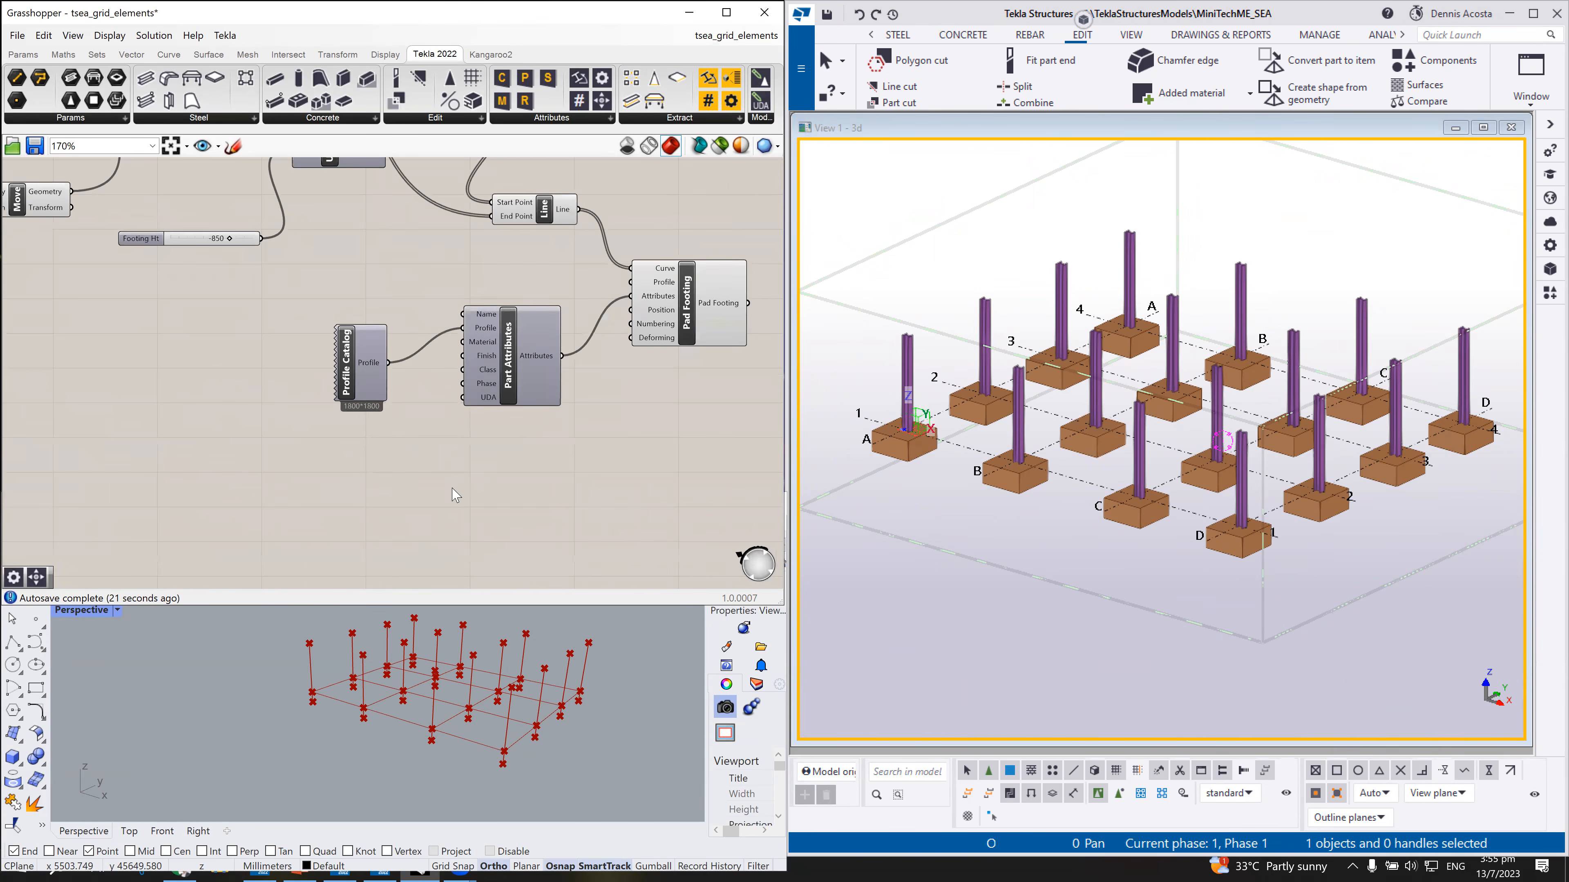
drag(360, 369, 364, 339)
double_click(372, 505)
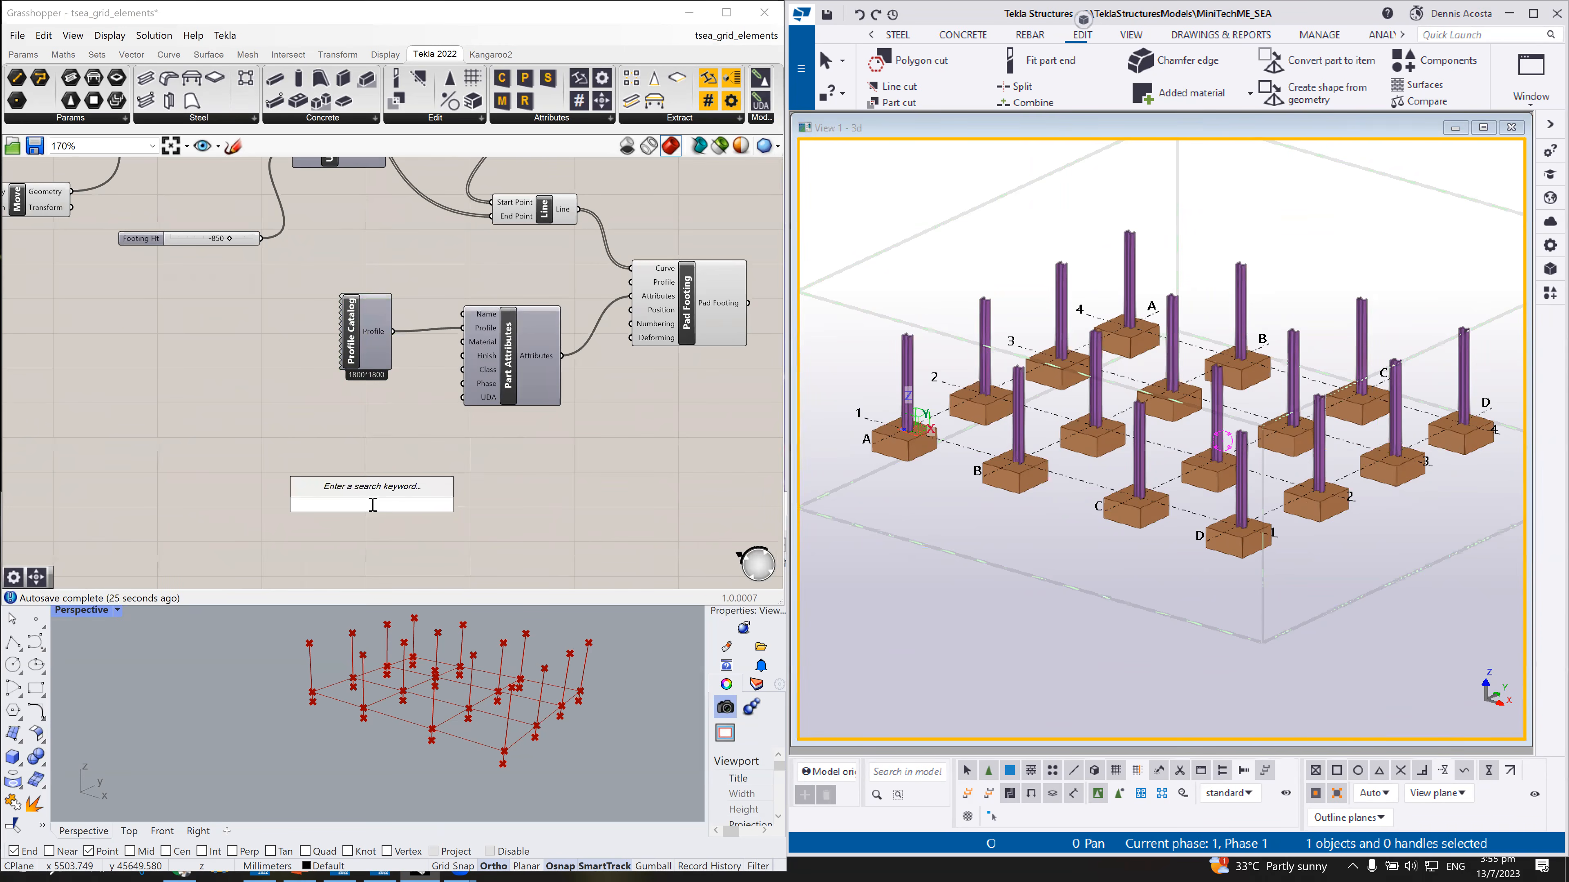
text(14)
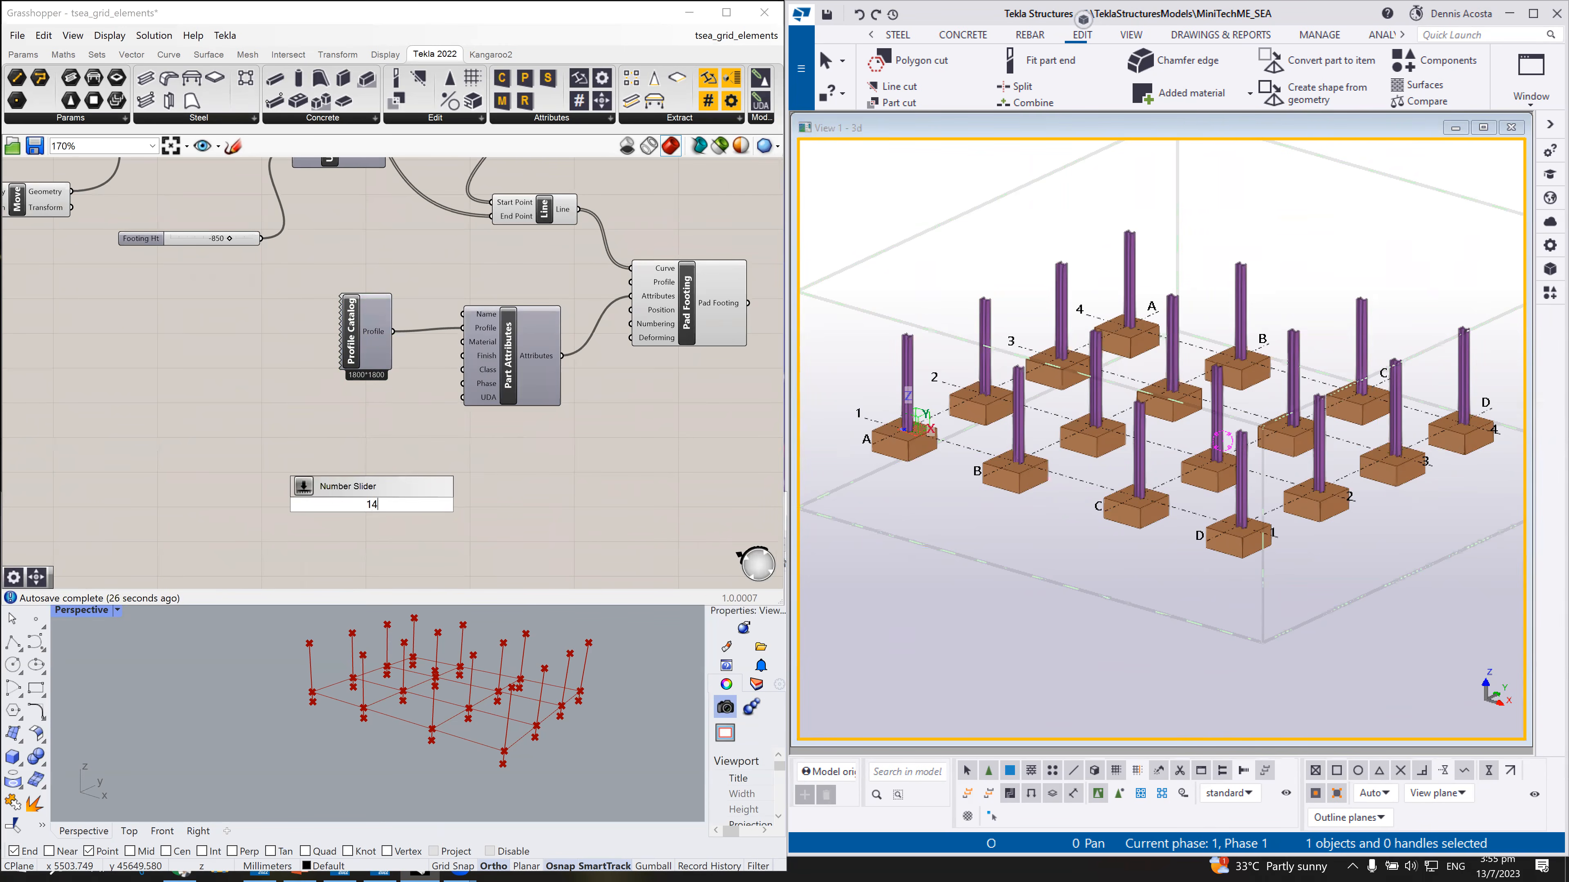
key(Return)
click(374, 510)
key(Delete)
double_click(346, 470)
text(1)
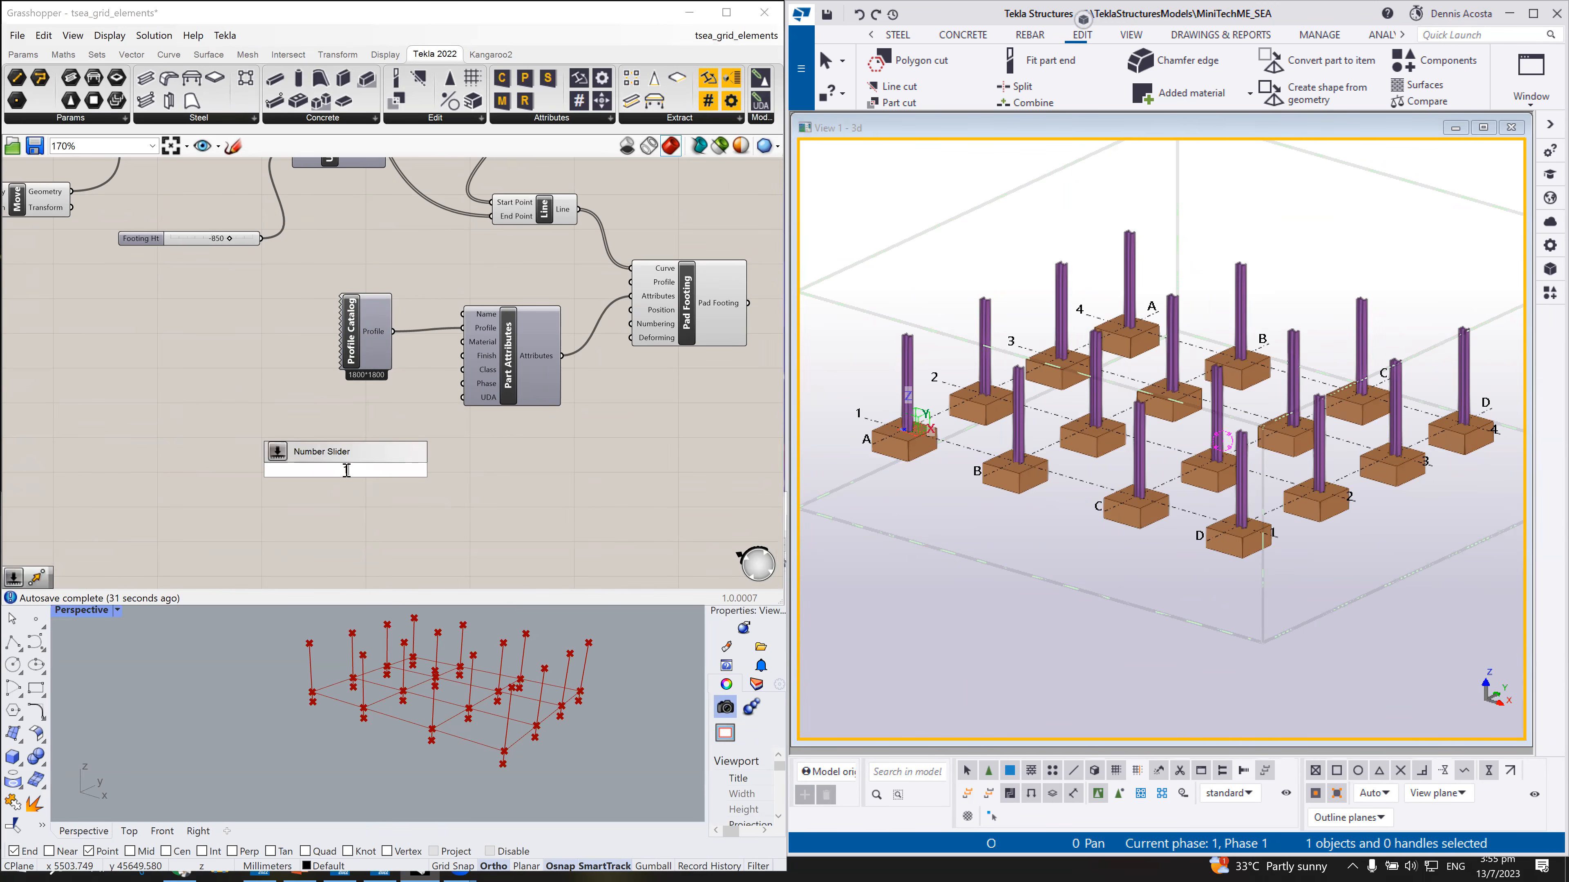
key(Return)
click(347, 471)
key(Delete)
Step: Add a number slider below the footing's Profile Catalog, wire it to the footing Part Attributes' Class input, and set it to 1
double_click(327, 466)
text(8)
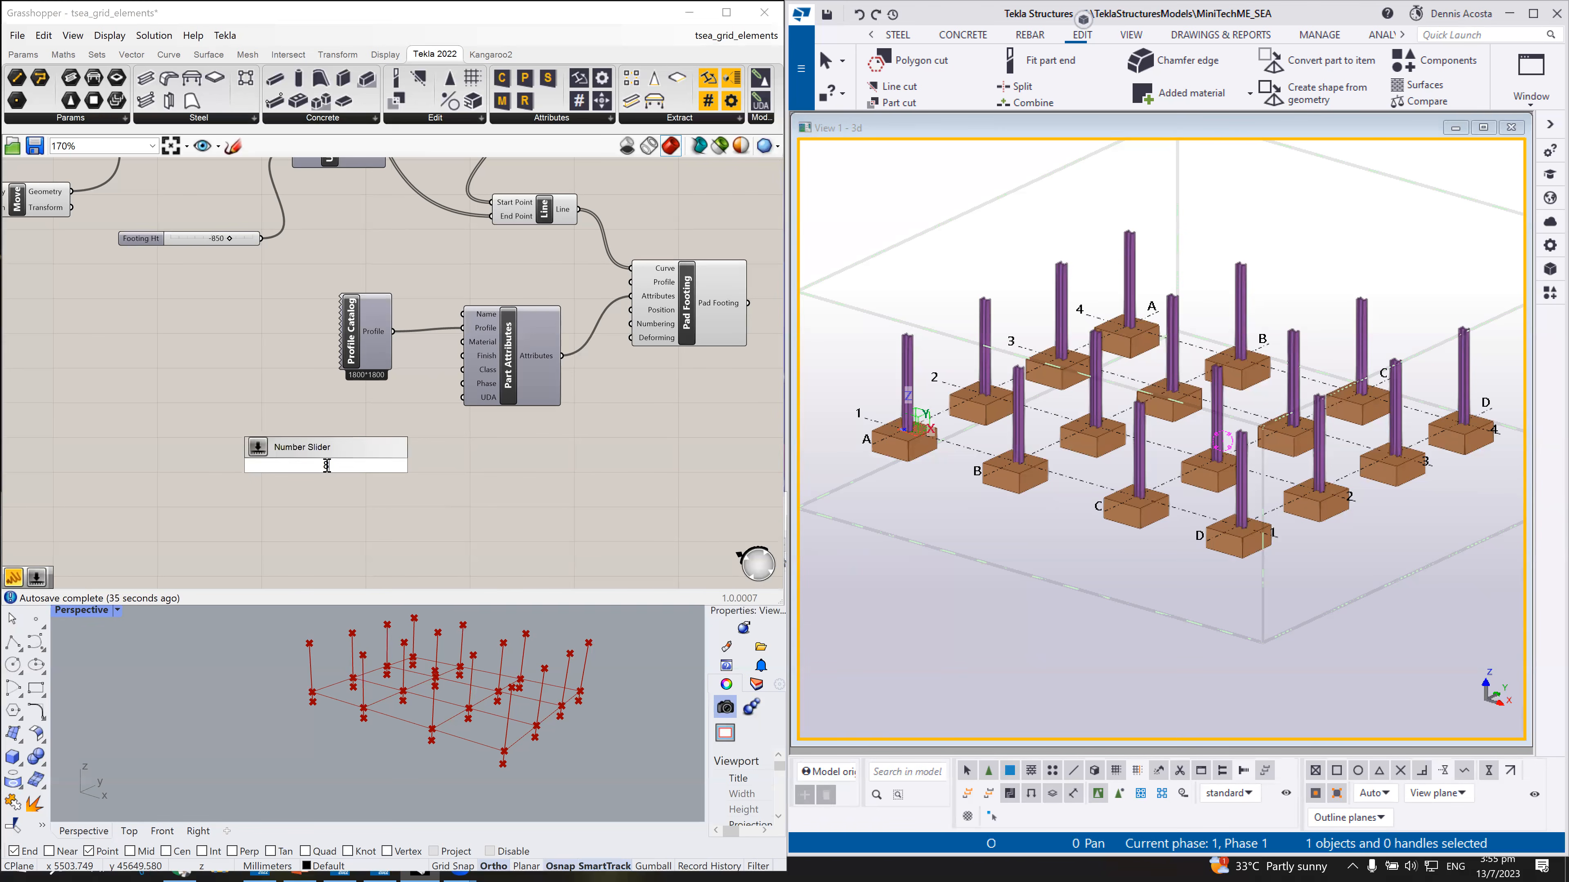
key(Return)
drag(293, 470, 297, 453)
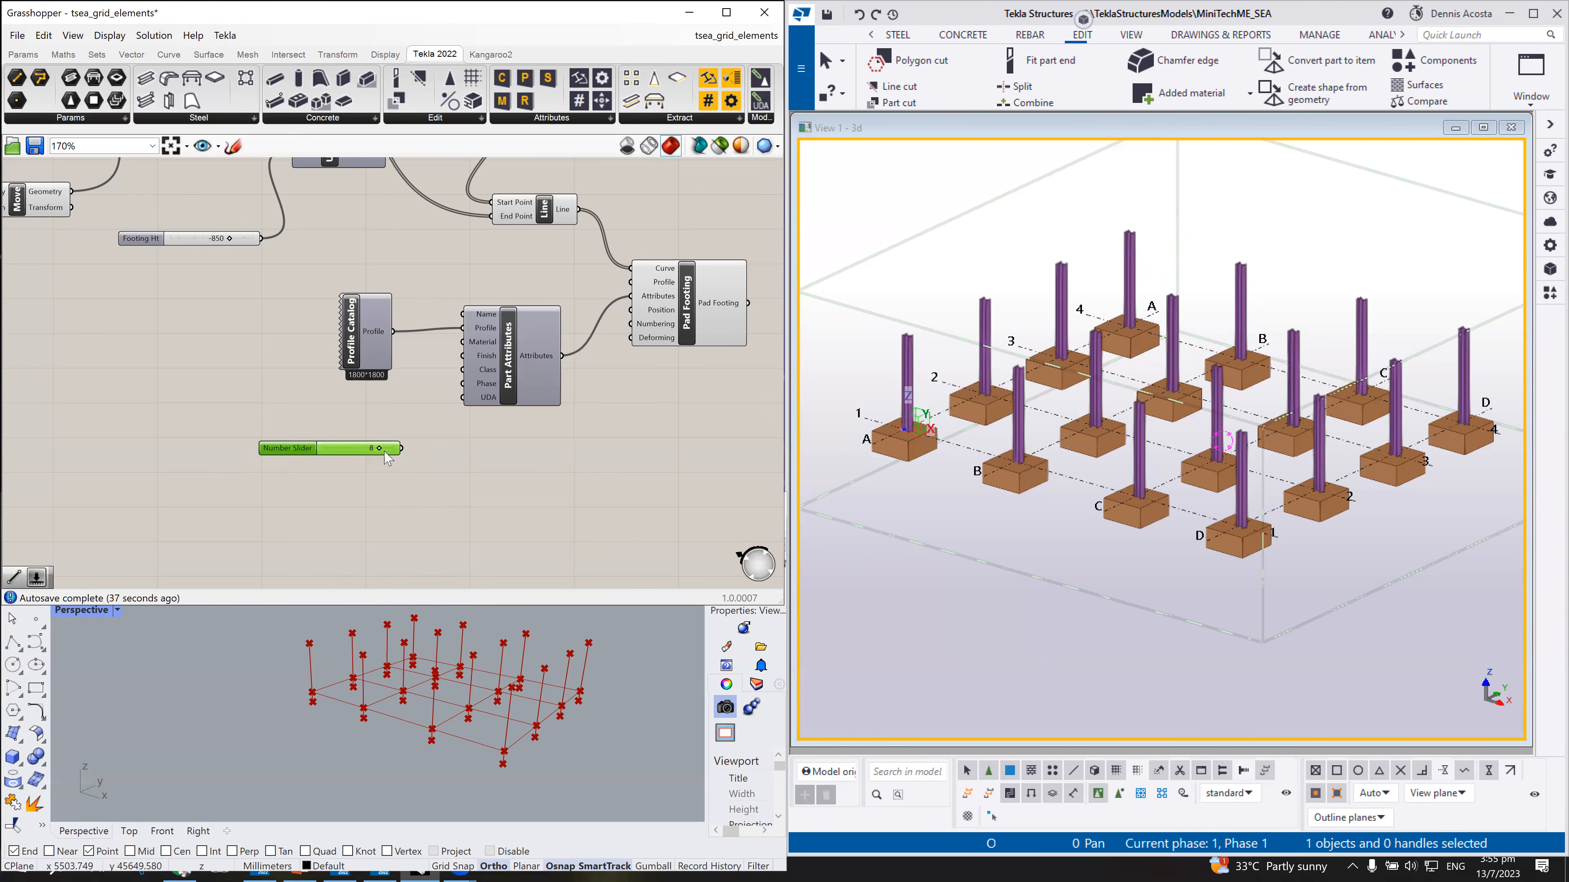
drag(402, 448, 458, 374)
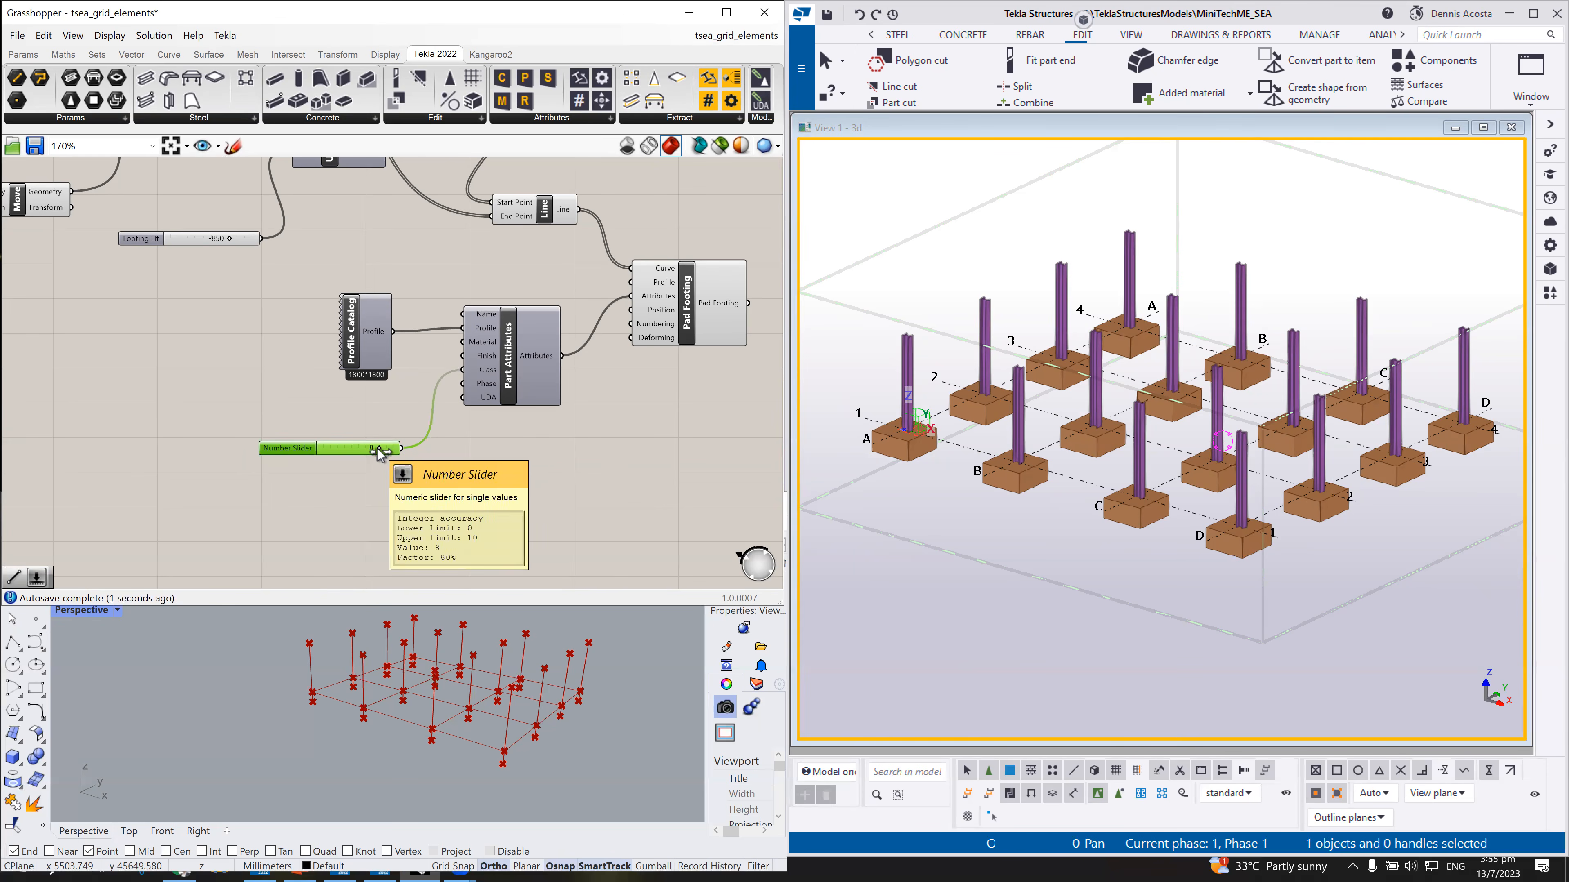
drag(378, 450, 330, 453)
Step: Add a number slider with value 10 below the column's Profile Catalog and wire it to the column Part Attributes' Class input
scroll(393, 505, down, 3)
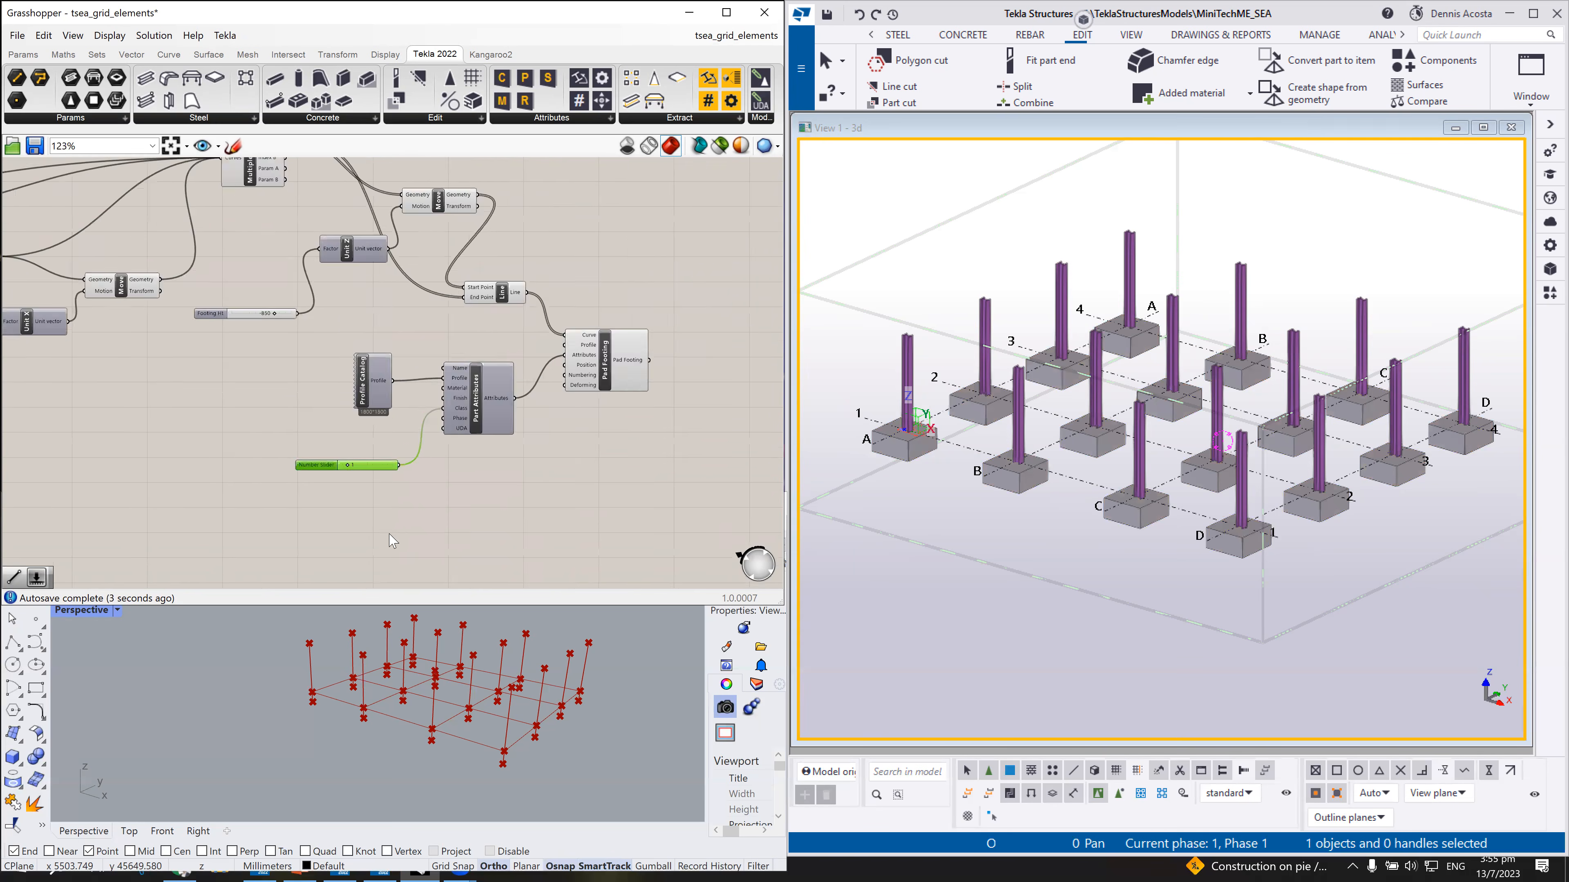
scroll(554, 345, down, 2)
scroll(650, 161, up, 5)
drag(556, 312, 559, 281)
click(501, 429)
double_click(501, 435)
text(10)
key(Return)
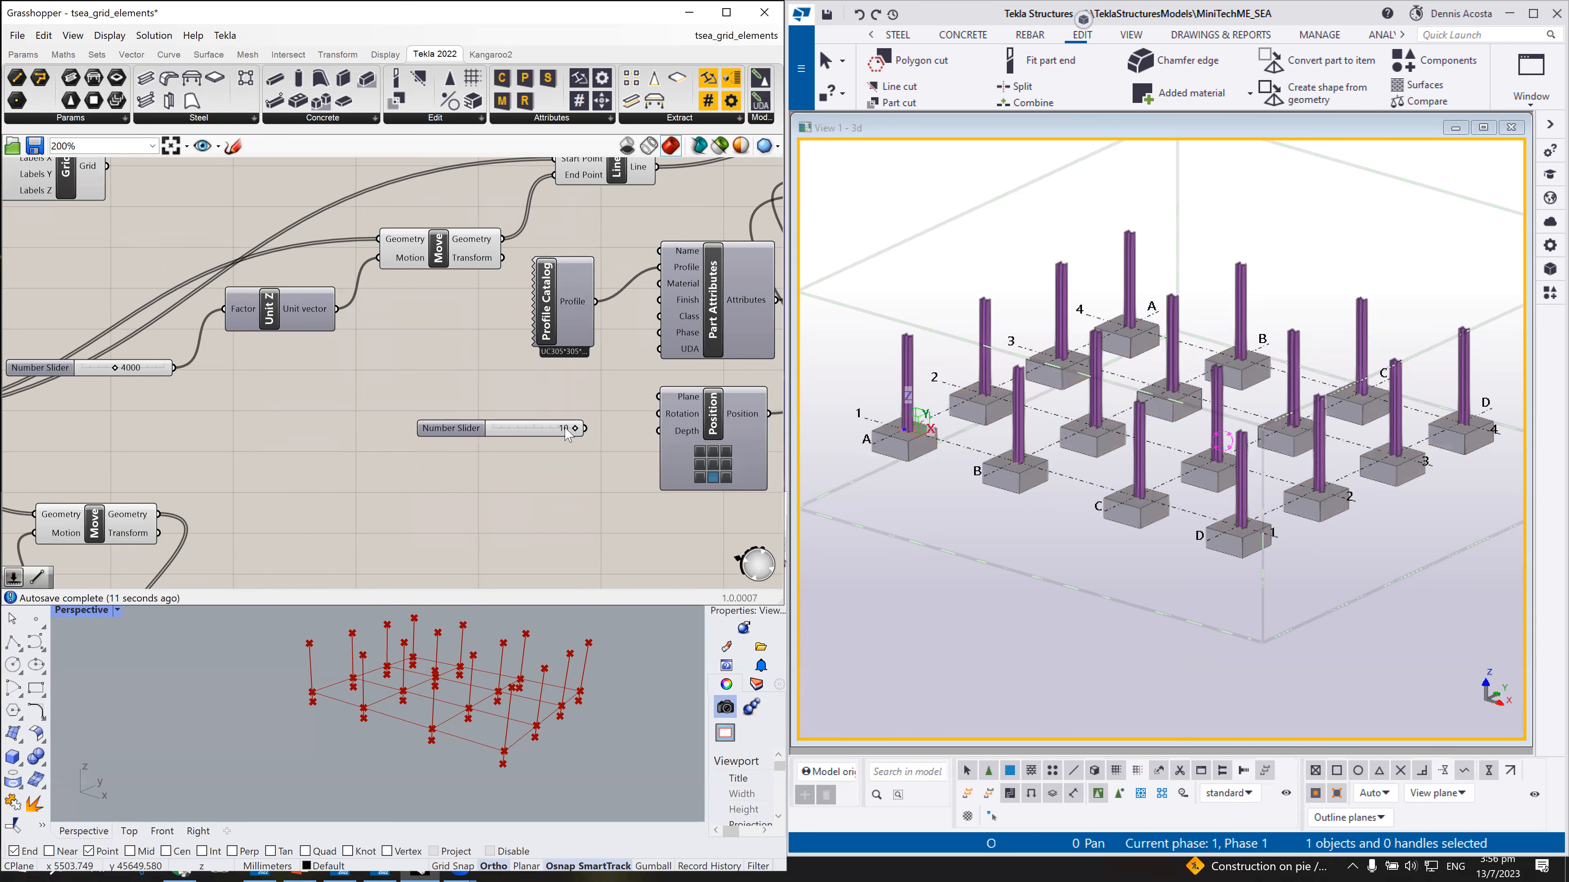
drag(623, 376, 659, 316)
Step: Set the column class slider's maximum to 14 and its value to 11
double_click(446, 432)
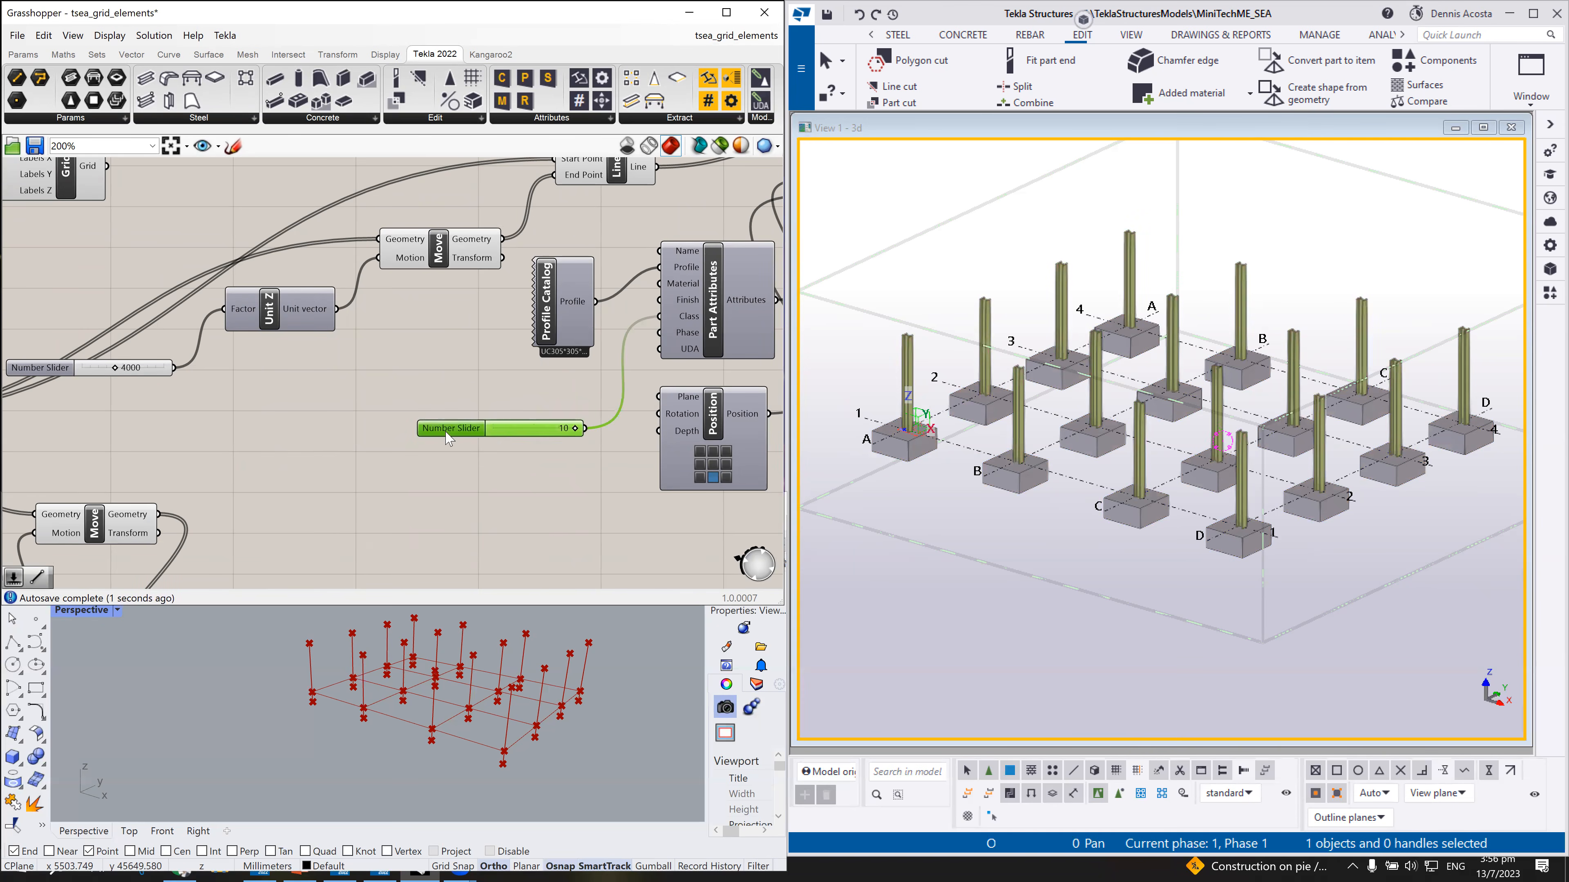
double_click(540, 477)
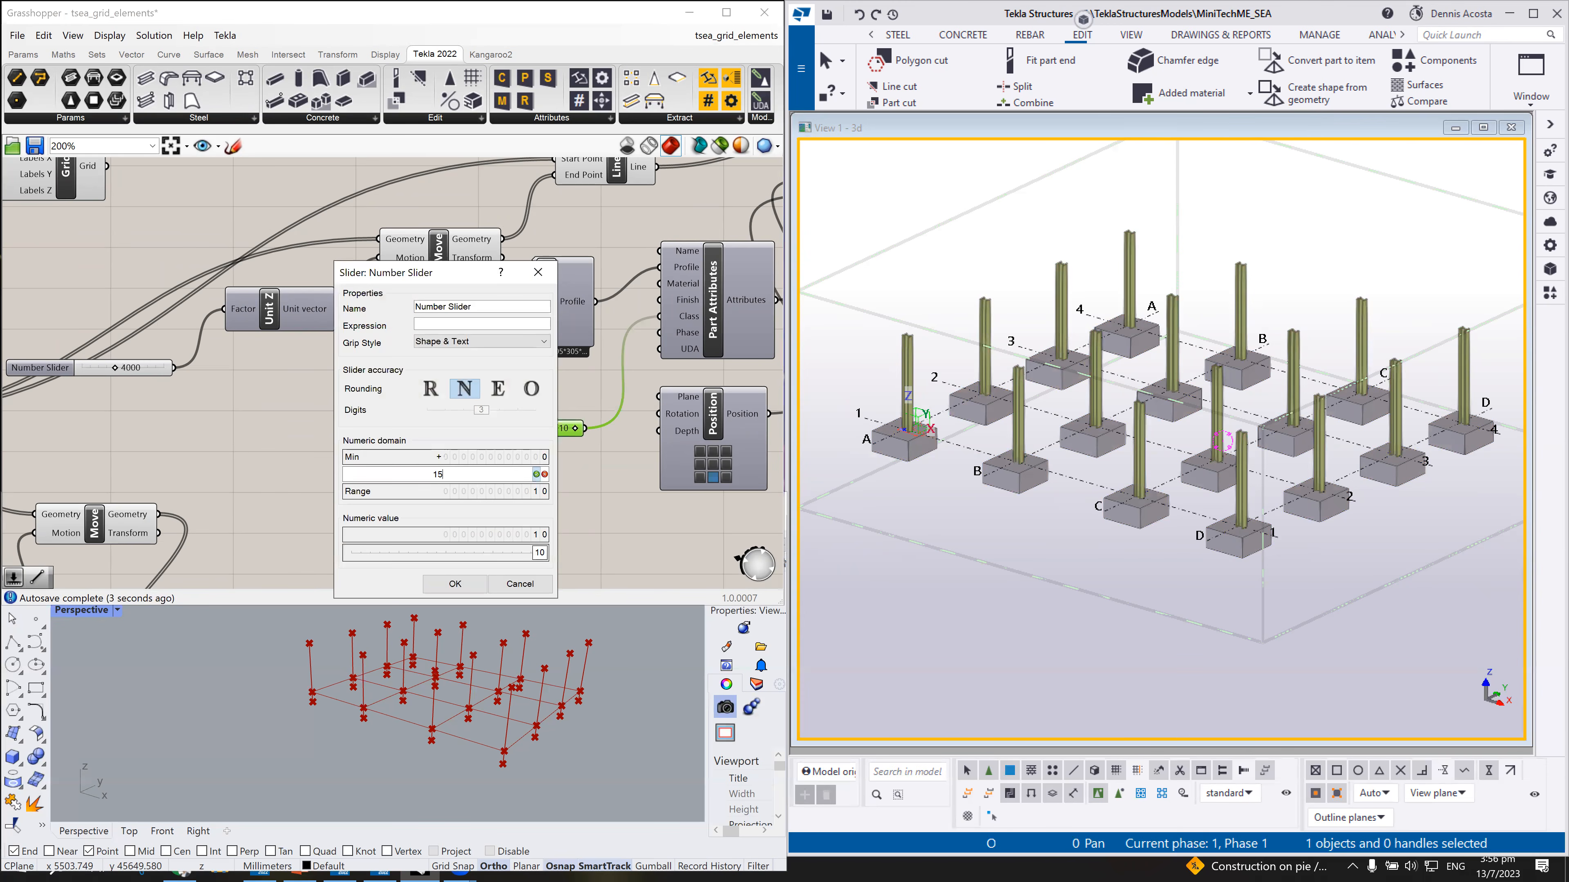
text(14)
key(Return)
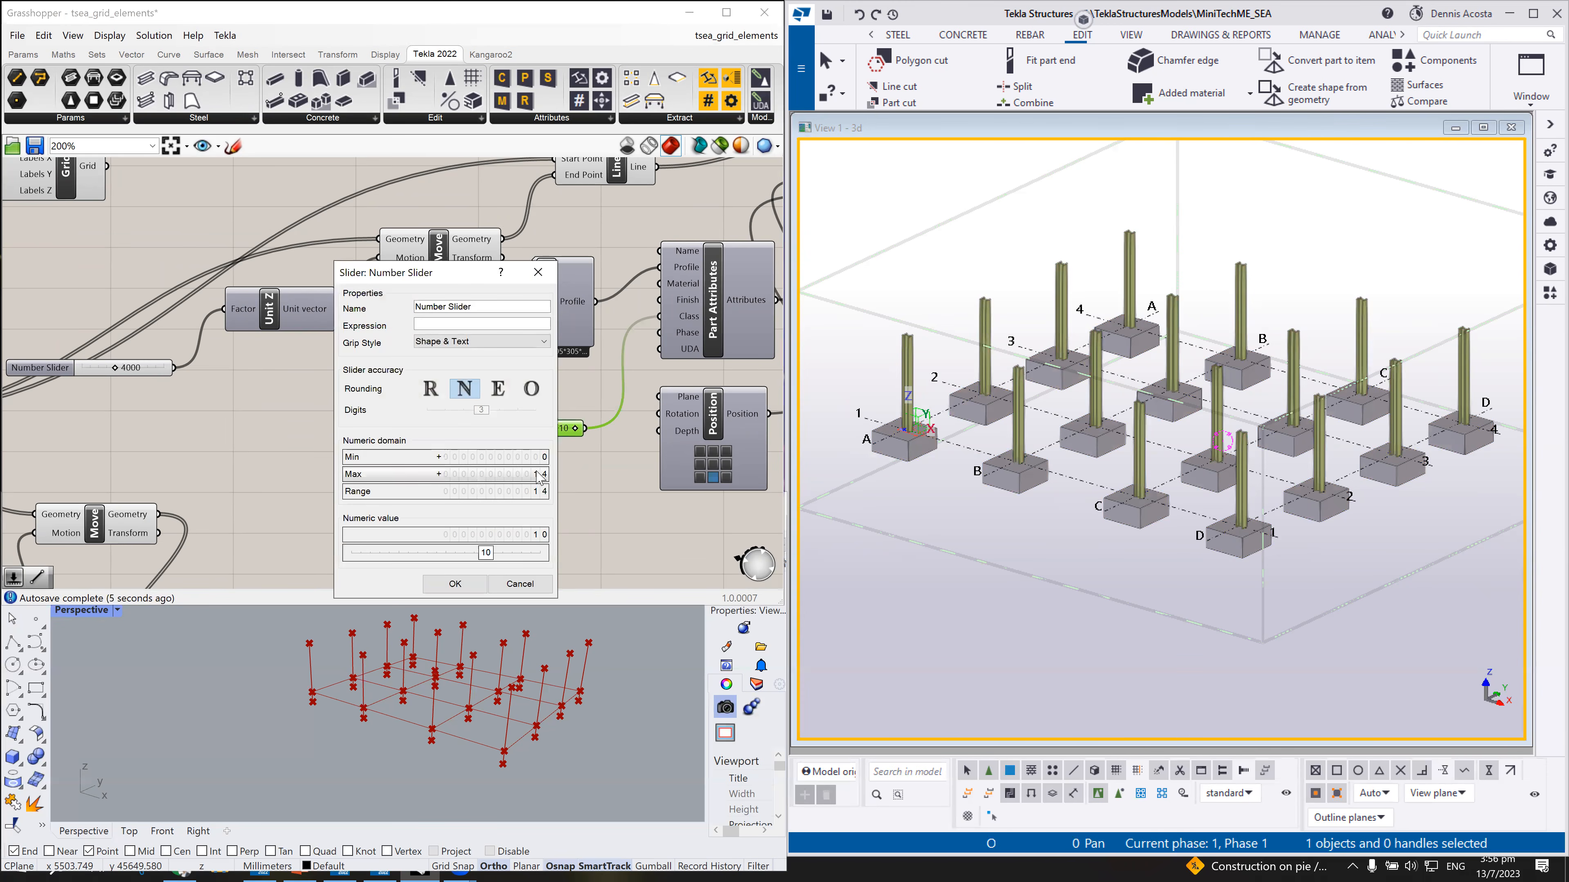
key(Return)
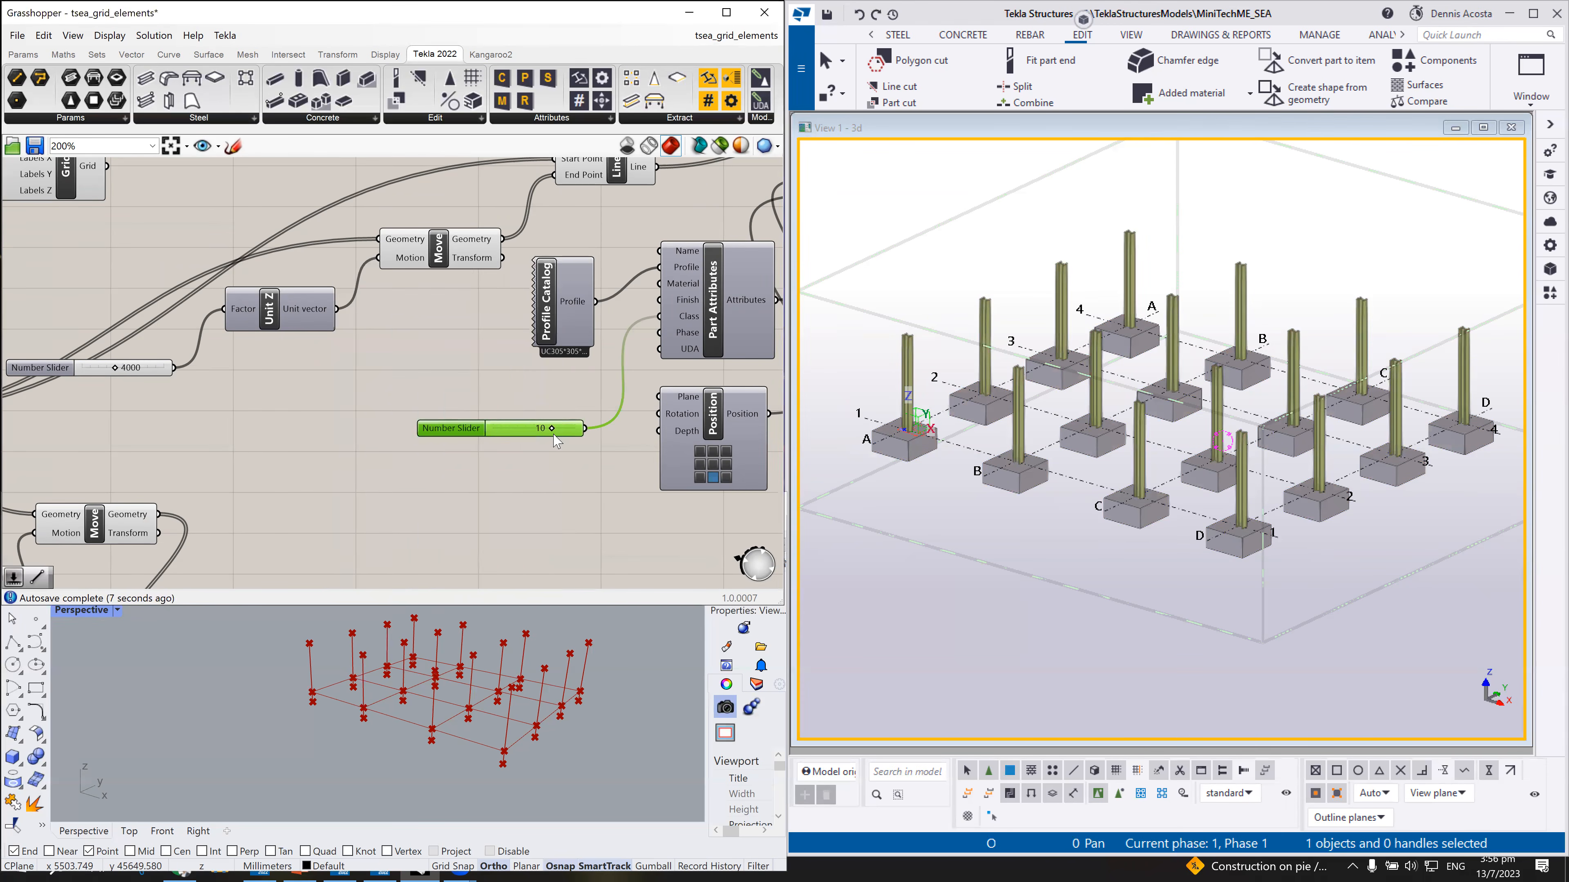
drag(554, 431, 559, 431)
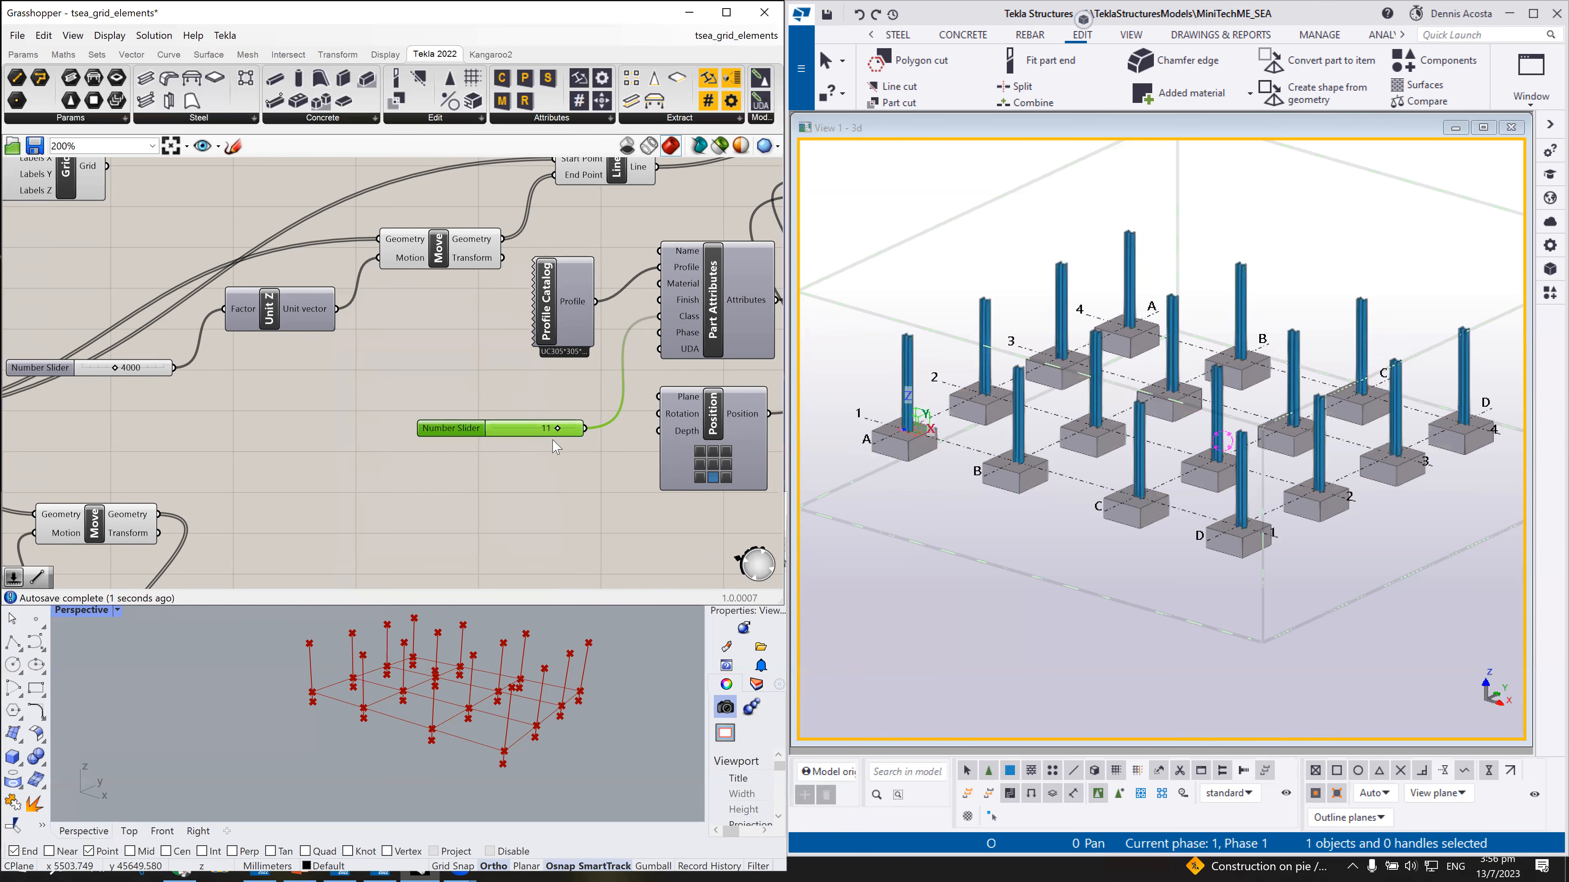
Step: Change the maximum of the footing class slider's numeric domain, keeping its value at 1
scroll(546, 469, down, 3)
scroll(396, 549, down, 3)
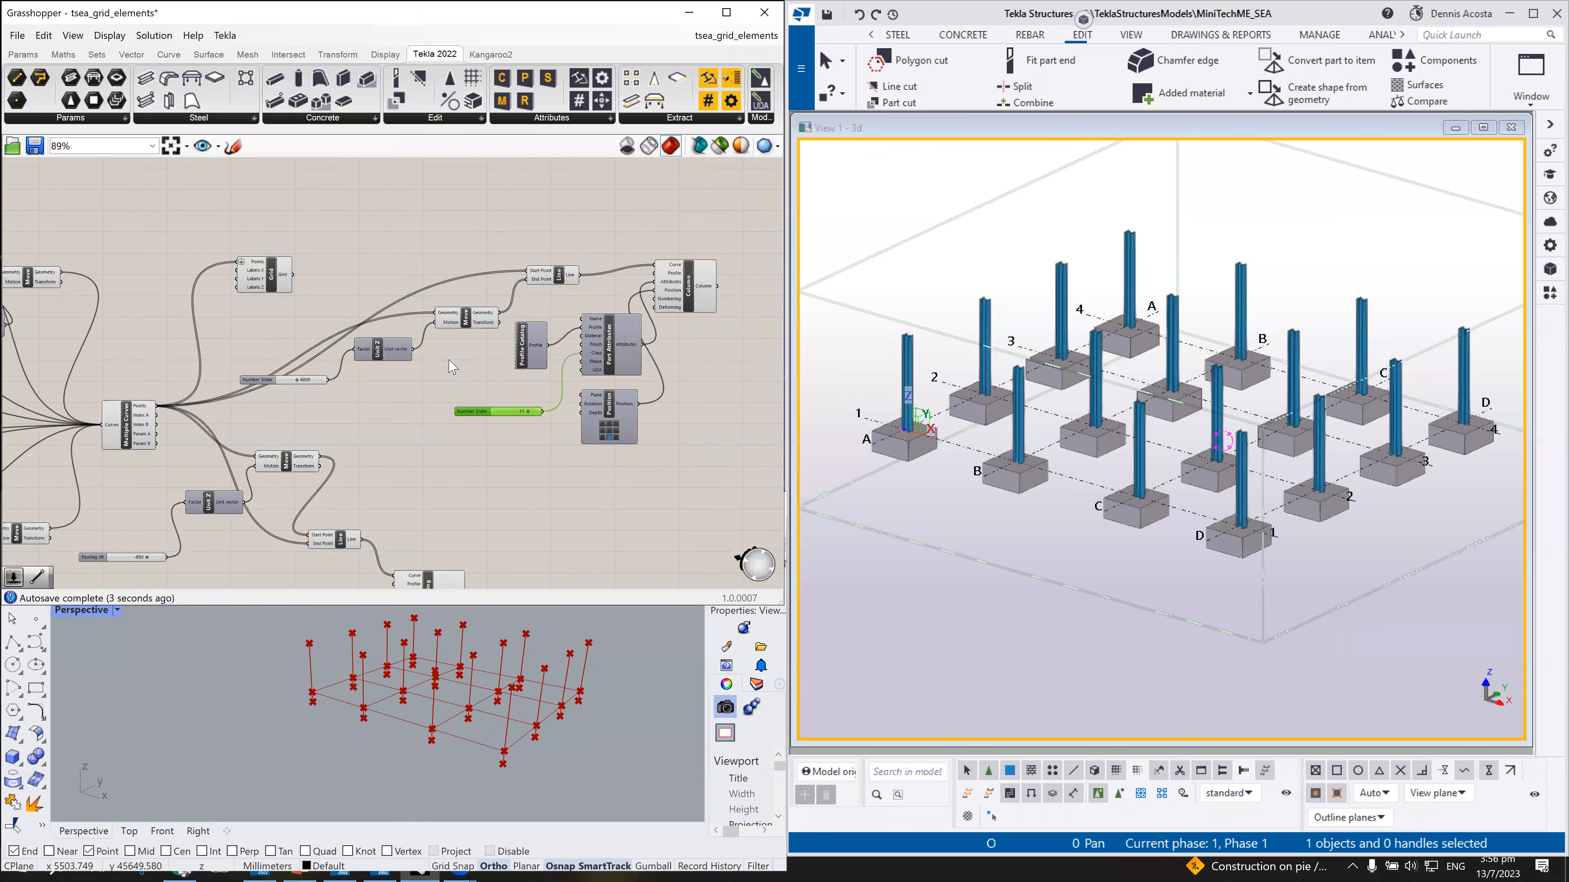
scroll(574, 313, up, 8)
double_click(85, 451)
double_click(82, 452)
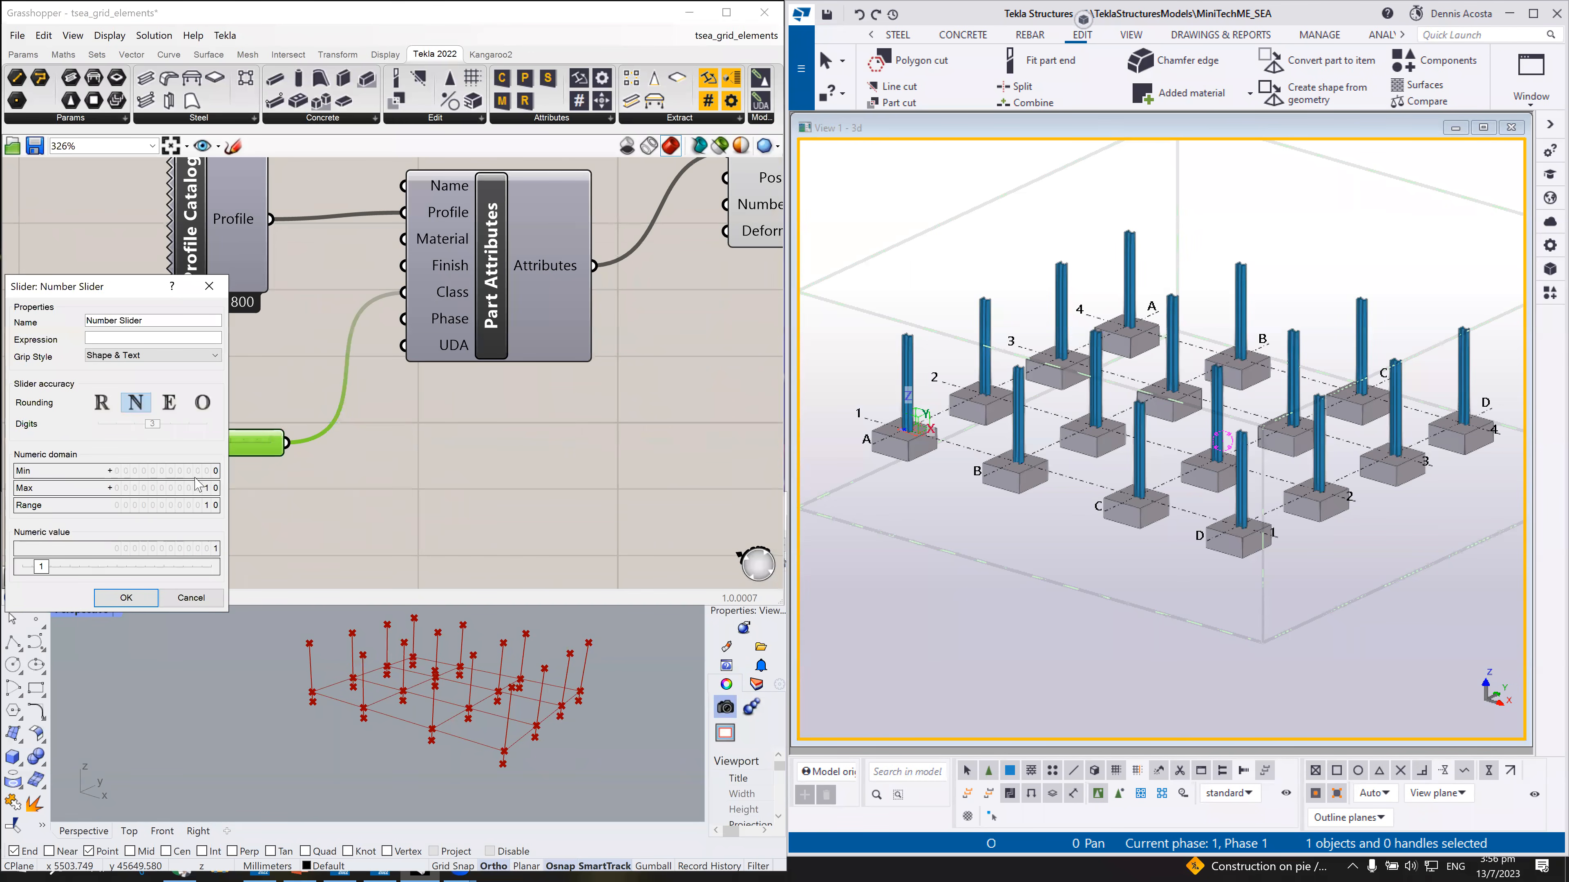
double_click(199, 488)
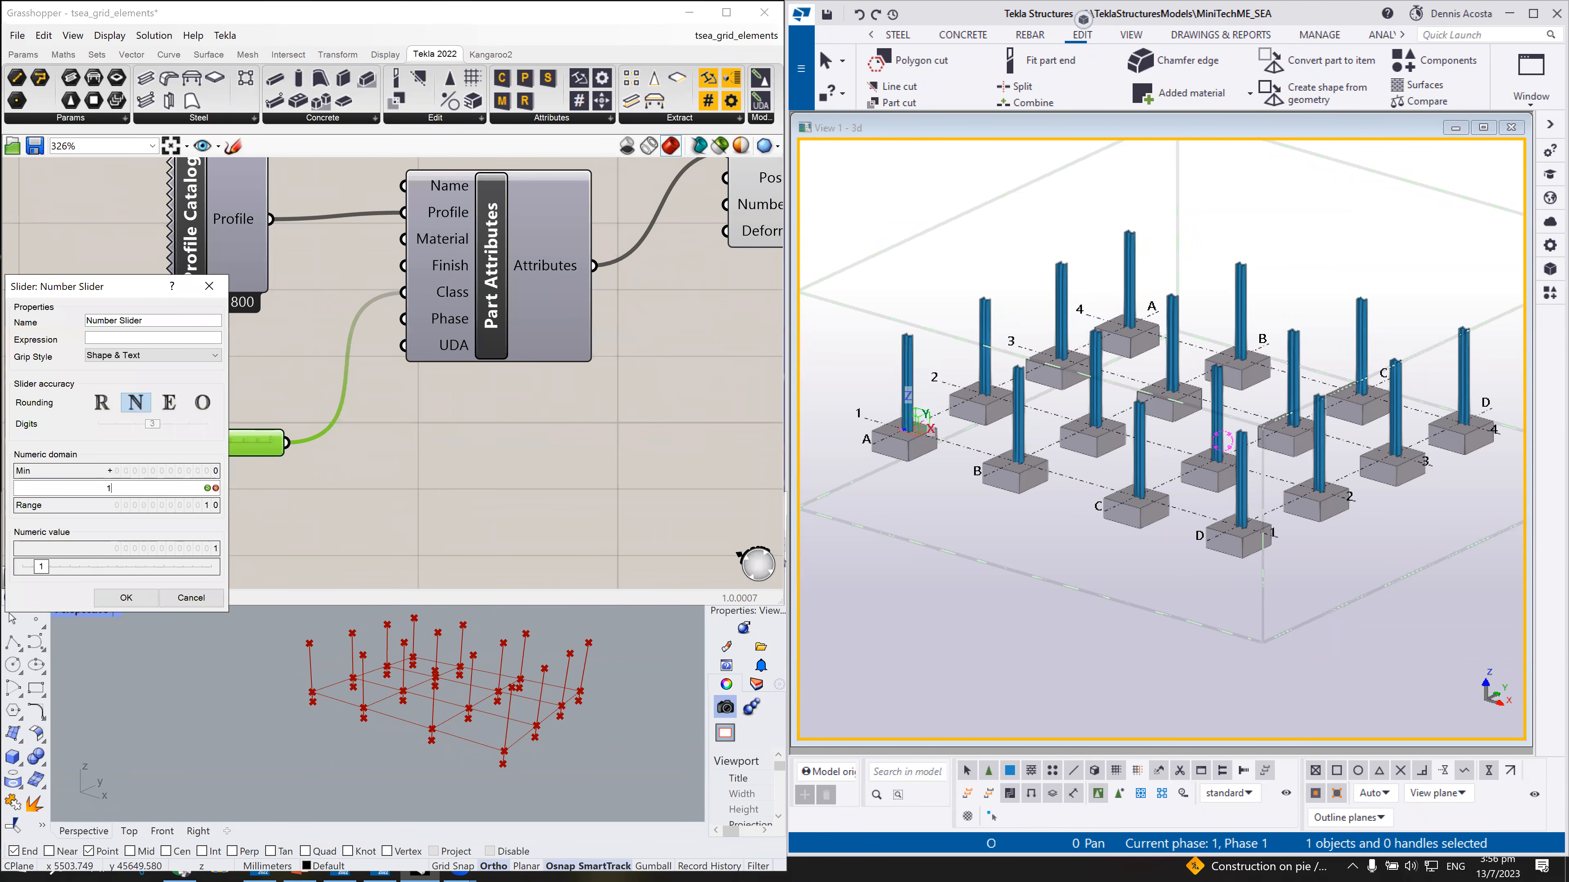
click(151, 598)
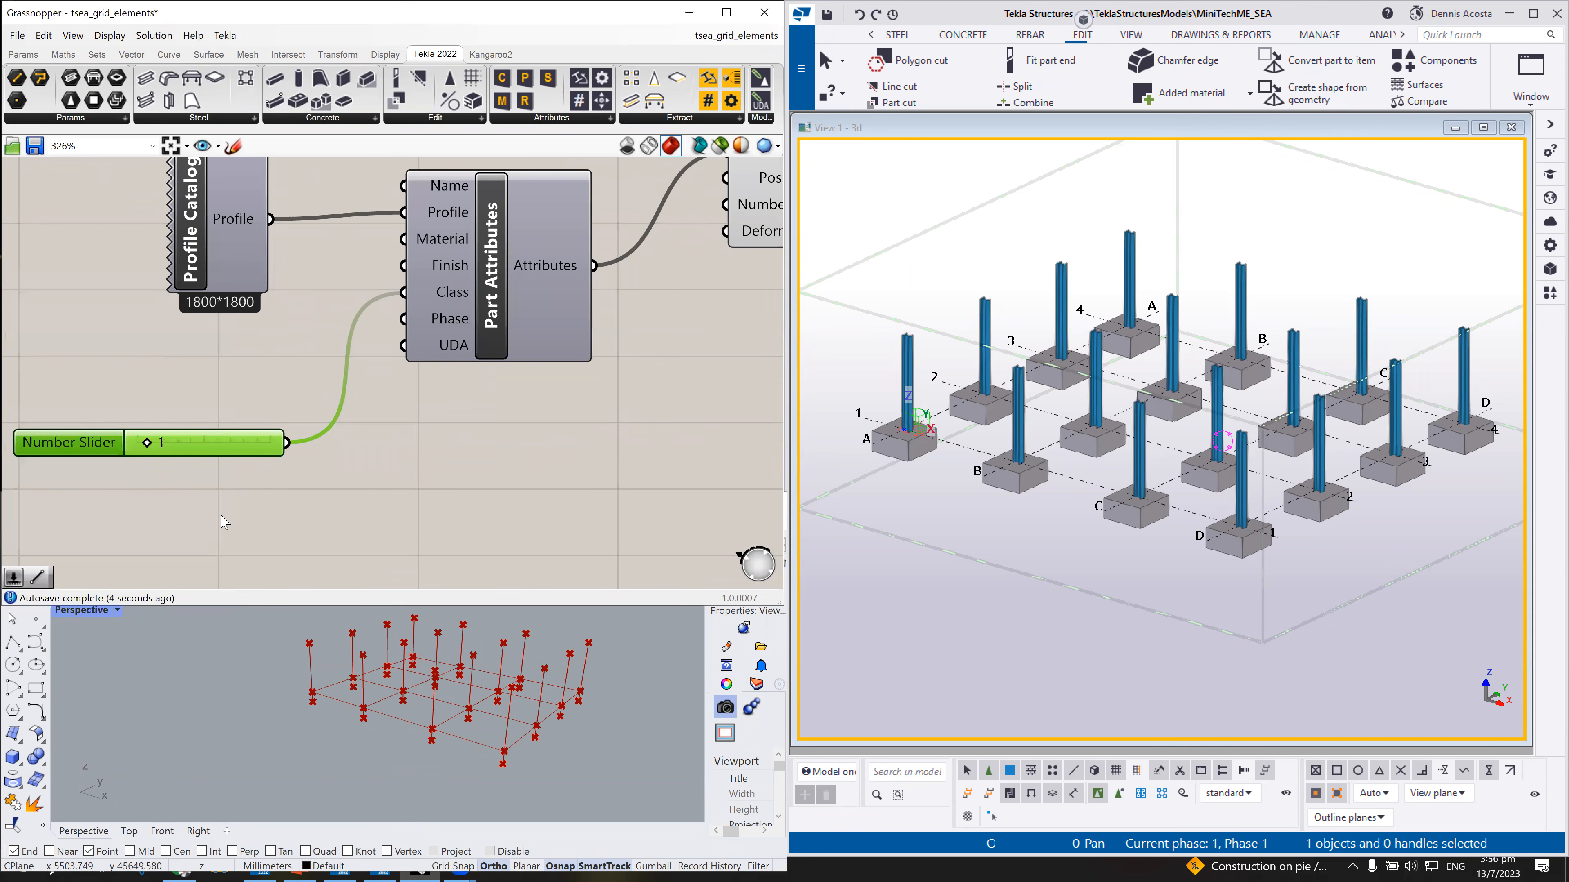
mouse_move(151, 446)
mouse_down()
mouse_move(327, 449)
mouse_move(81, 451)
mouse_move(159, 445)
mouse_up()
scroll(608, 308, down, 10)
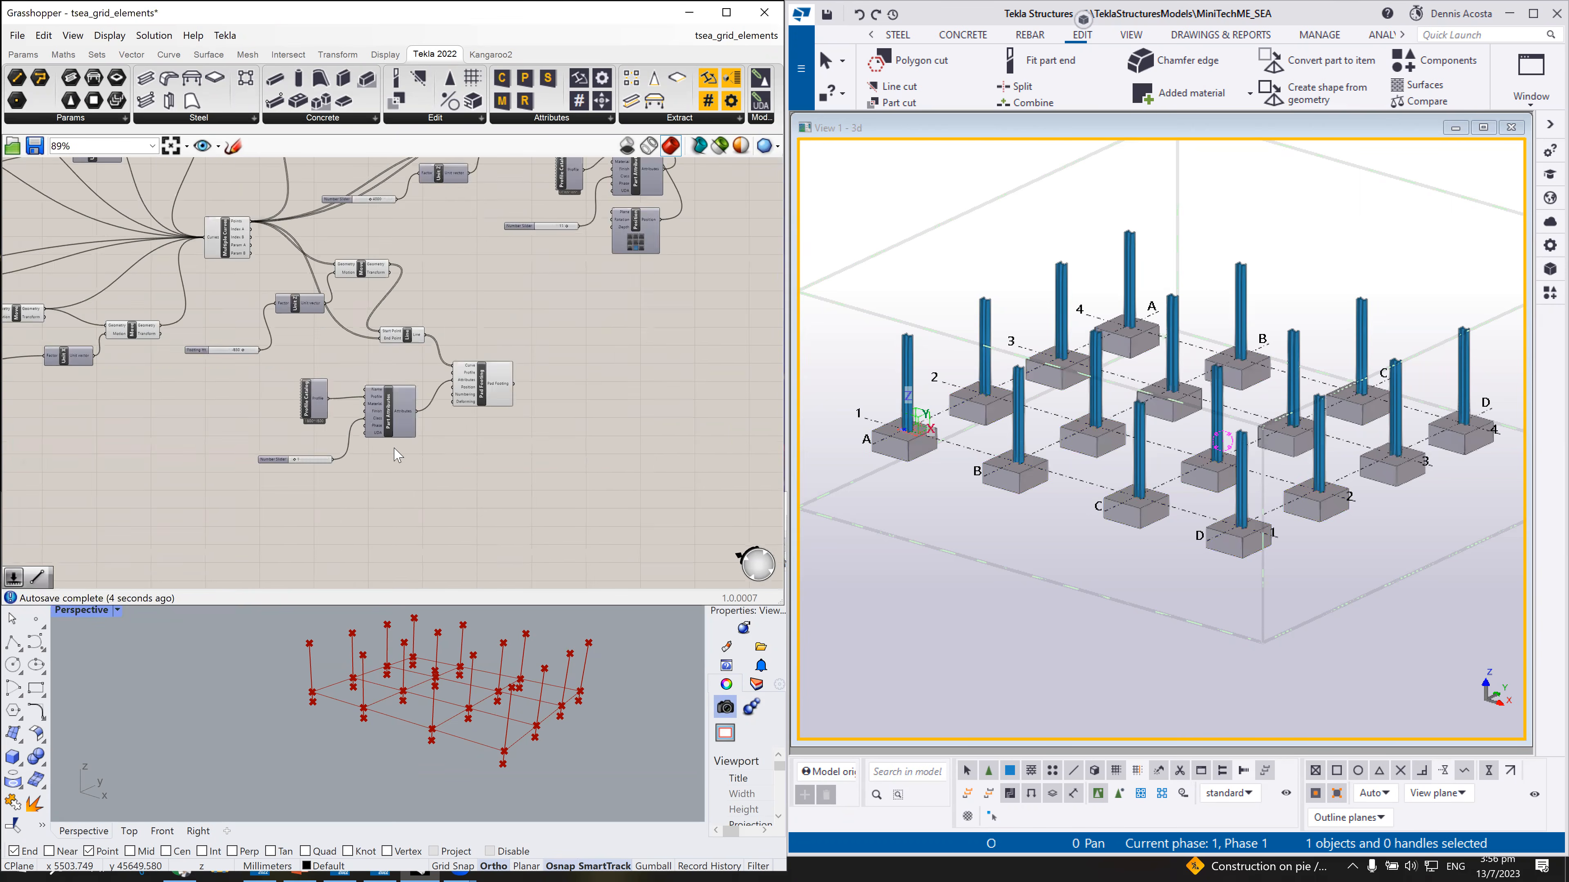
Step: Select the Column component and shift it slightly, checking which objects it highlights in the Tekla model
scroll(492, 333, up, 6)
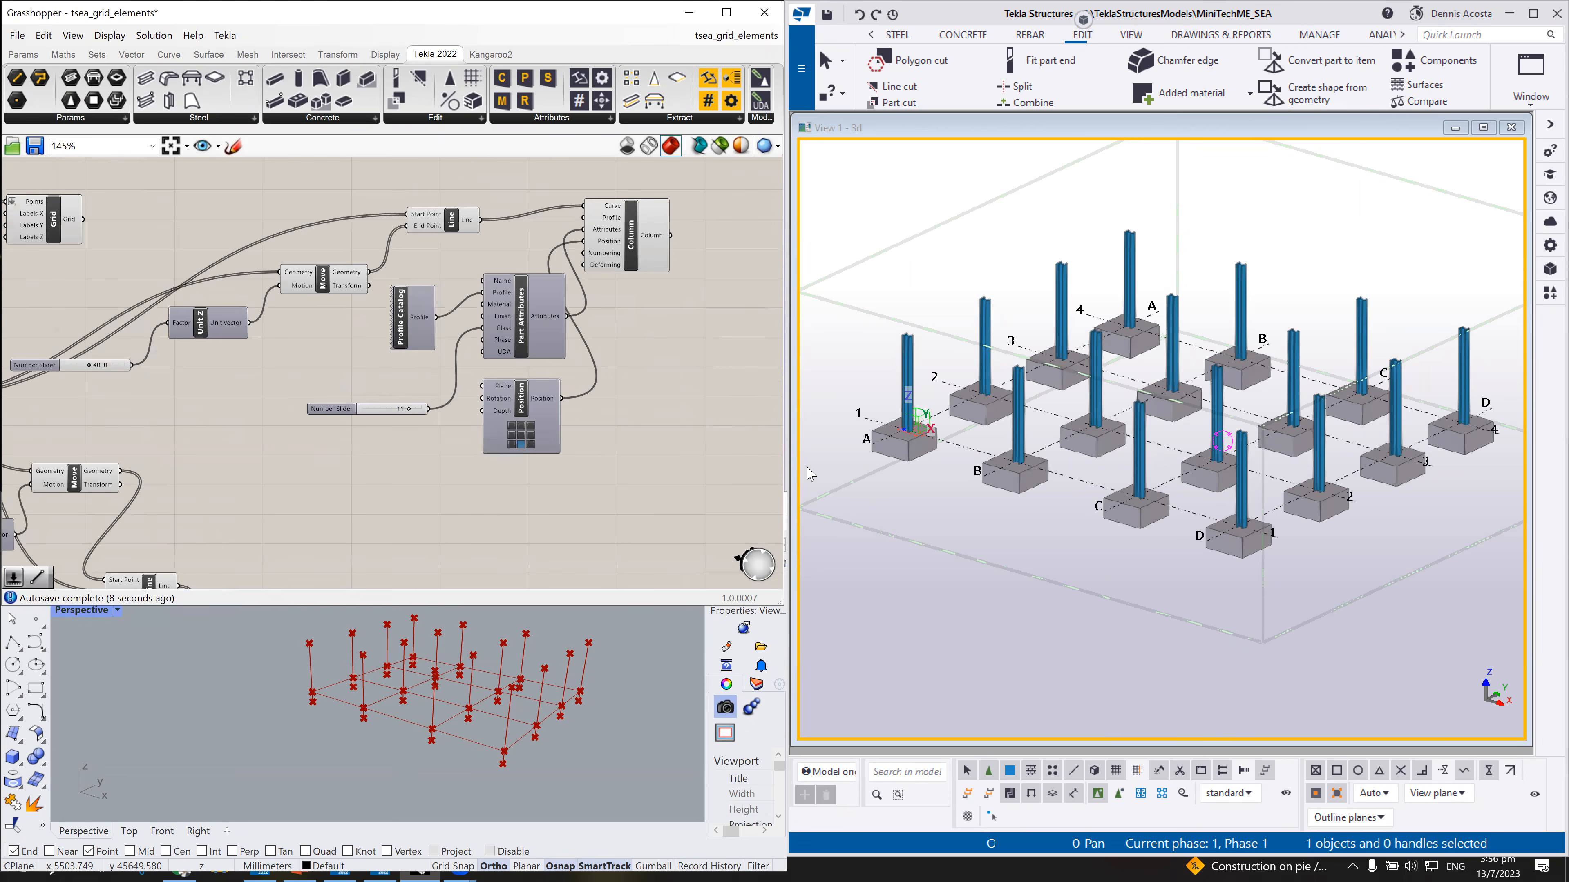
scroll(477, 369, down, 4)
scroll(426, 387, up, 3)
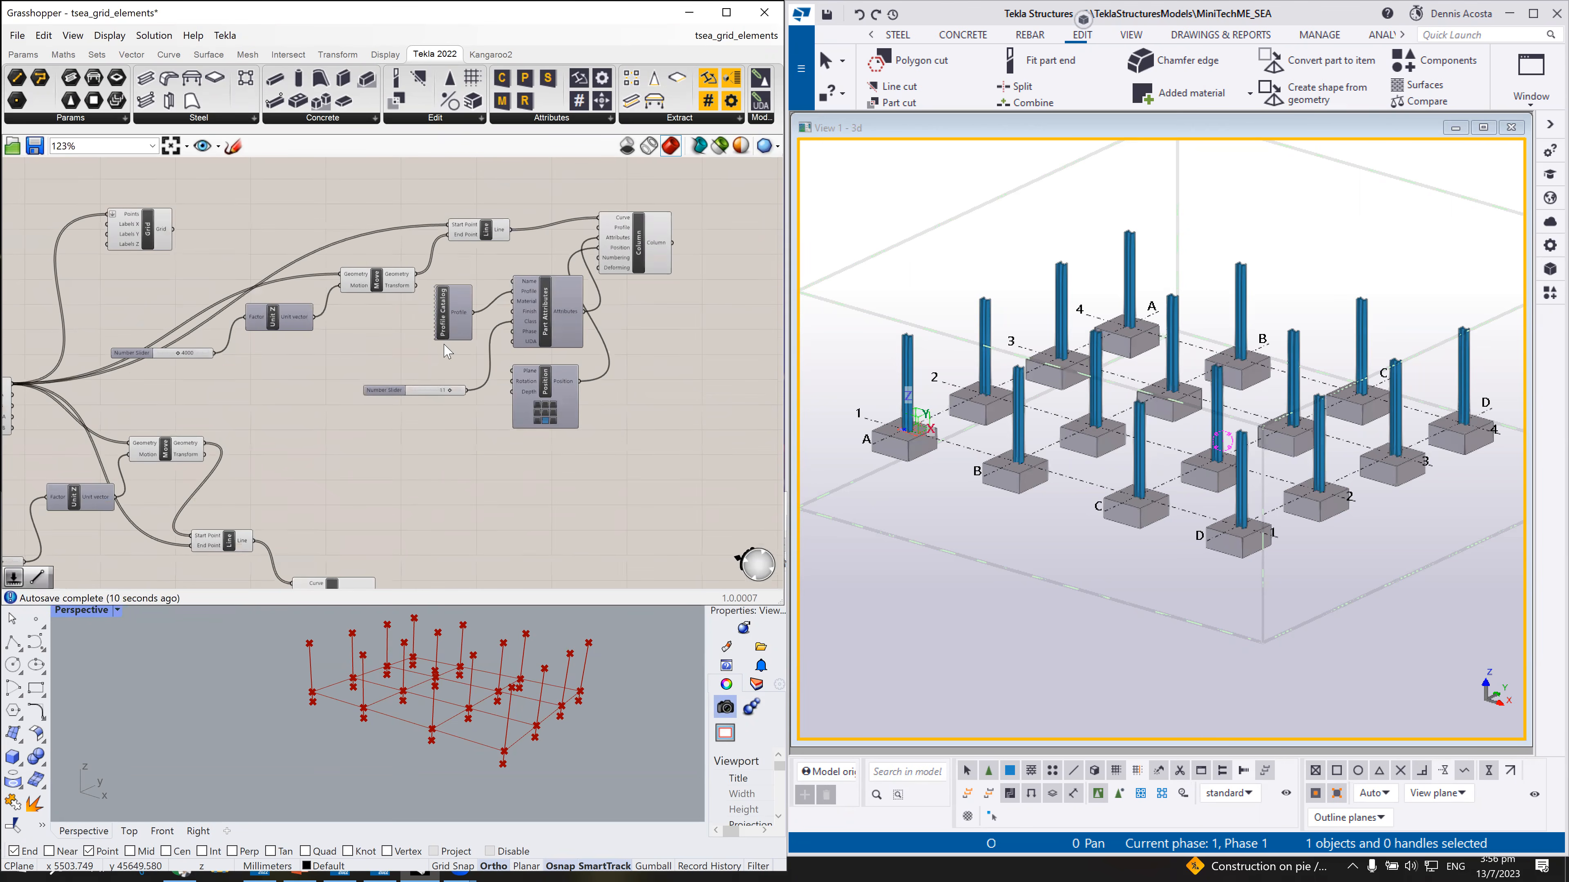
scroll(448, 356, down, 1)
drag(603, 270, 625, 266)
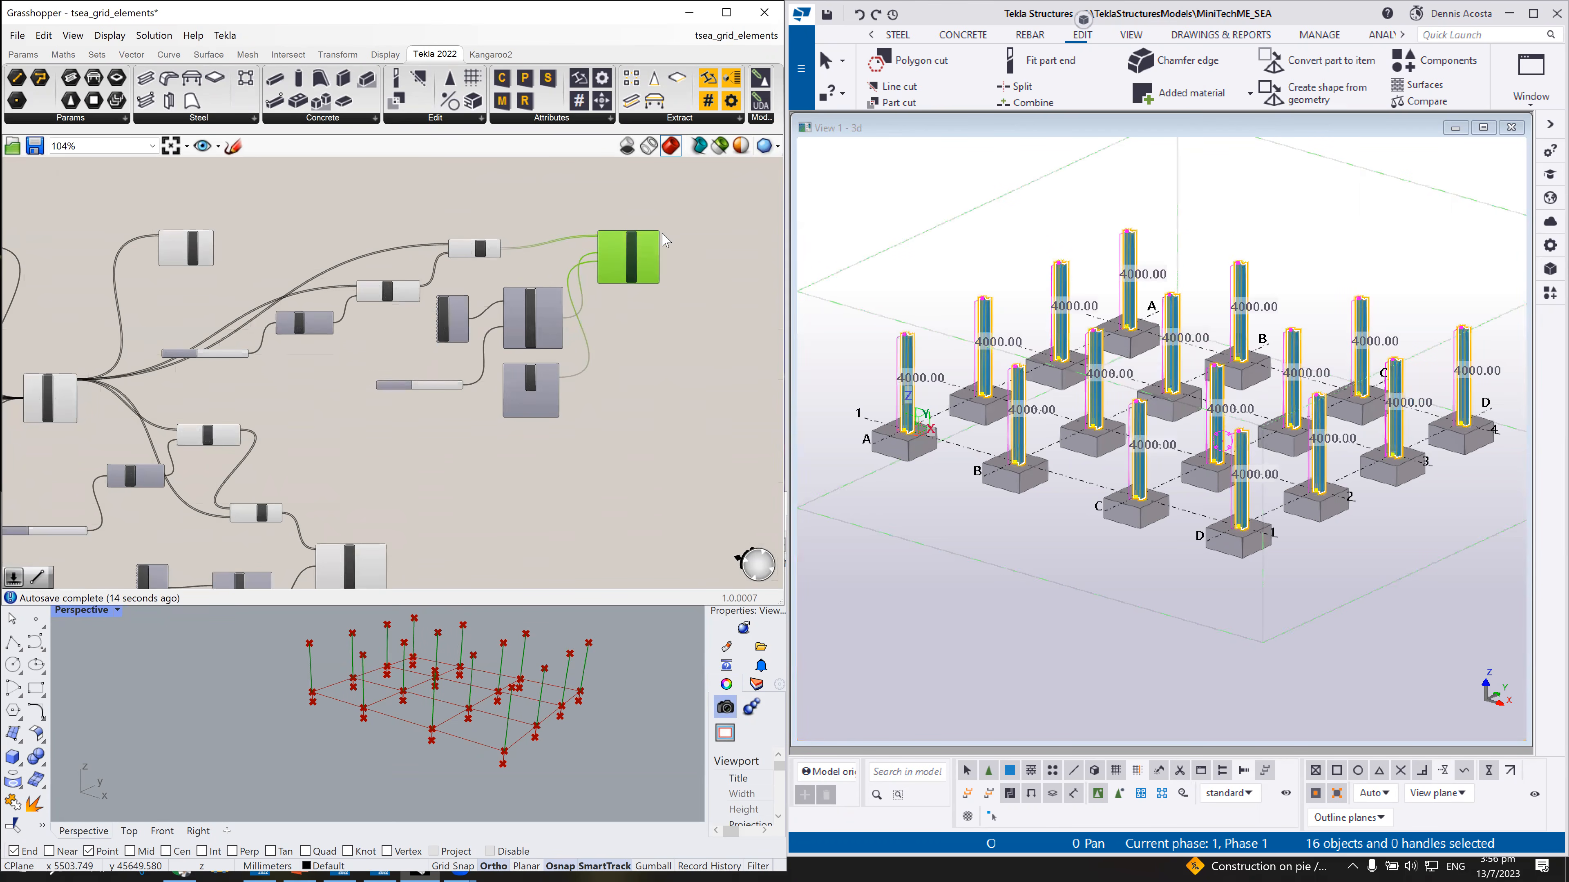
scroll(679, 238, up, 3)
drag(601, 269, 596, 265)
scroll(575, 336, down, 6)
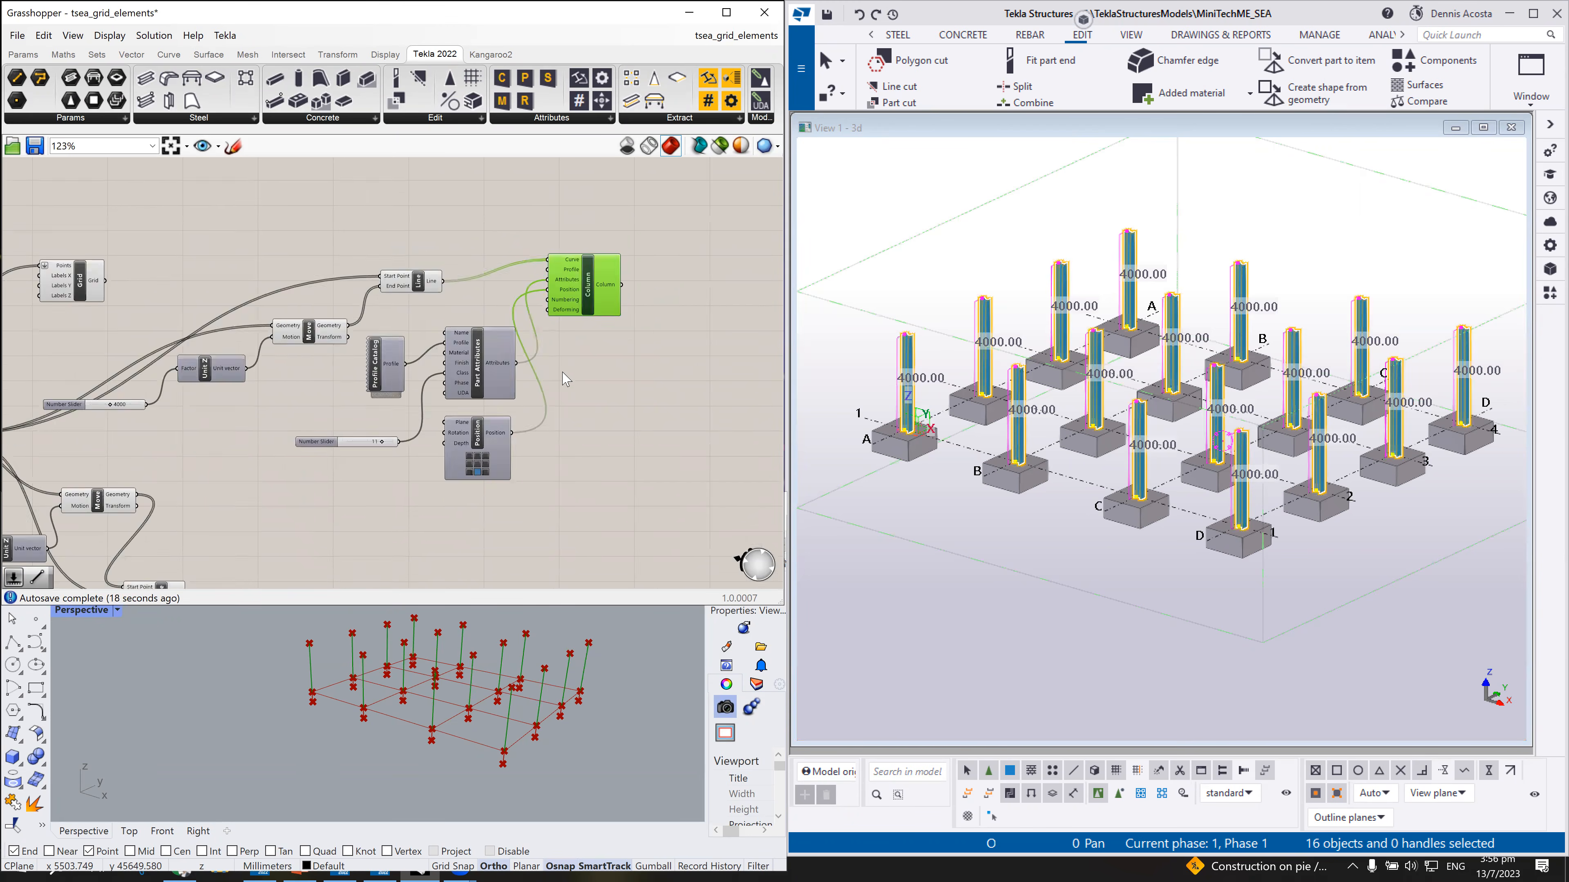
Step: Select the Pad Footing component to check its highlighted objects in the Tekla model, and clear the selection
scroll(399, 514, up, 3)
scroll(400, 515, up, 3)
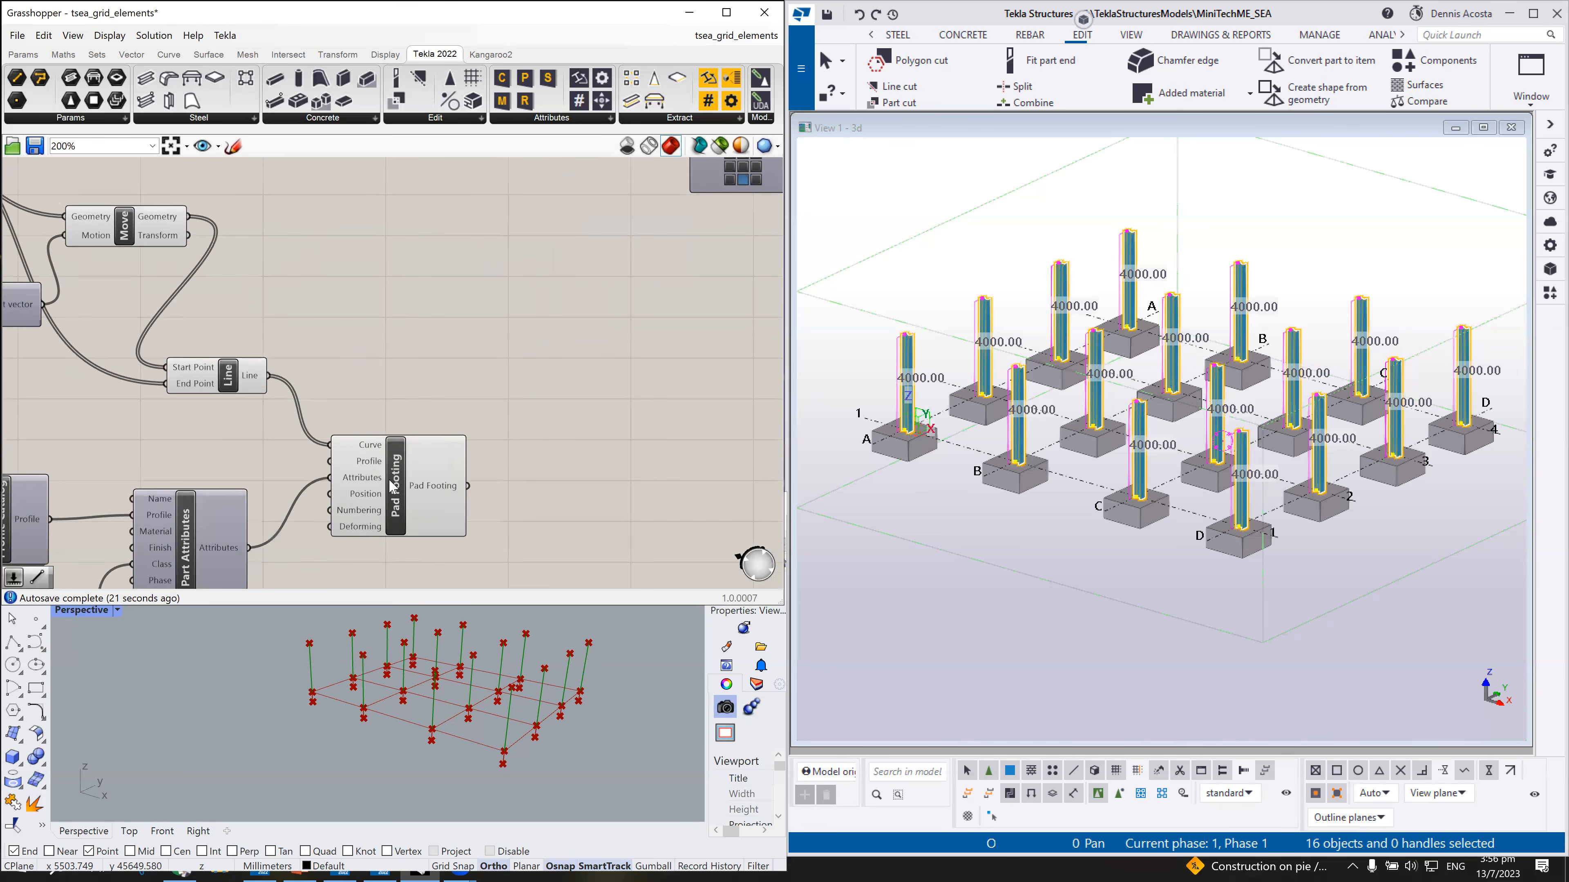
click(392, 486)
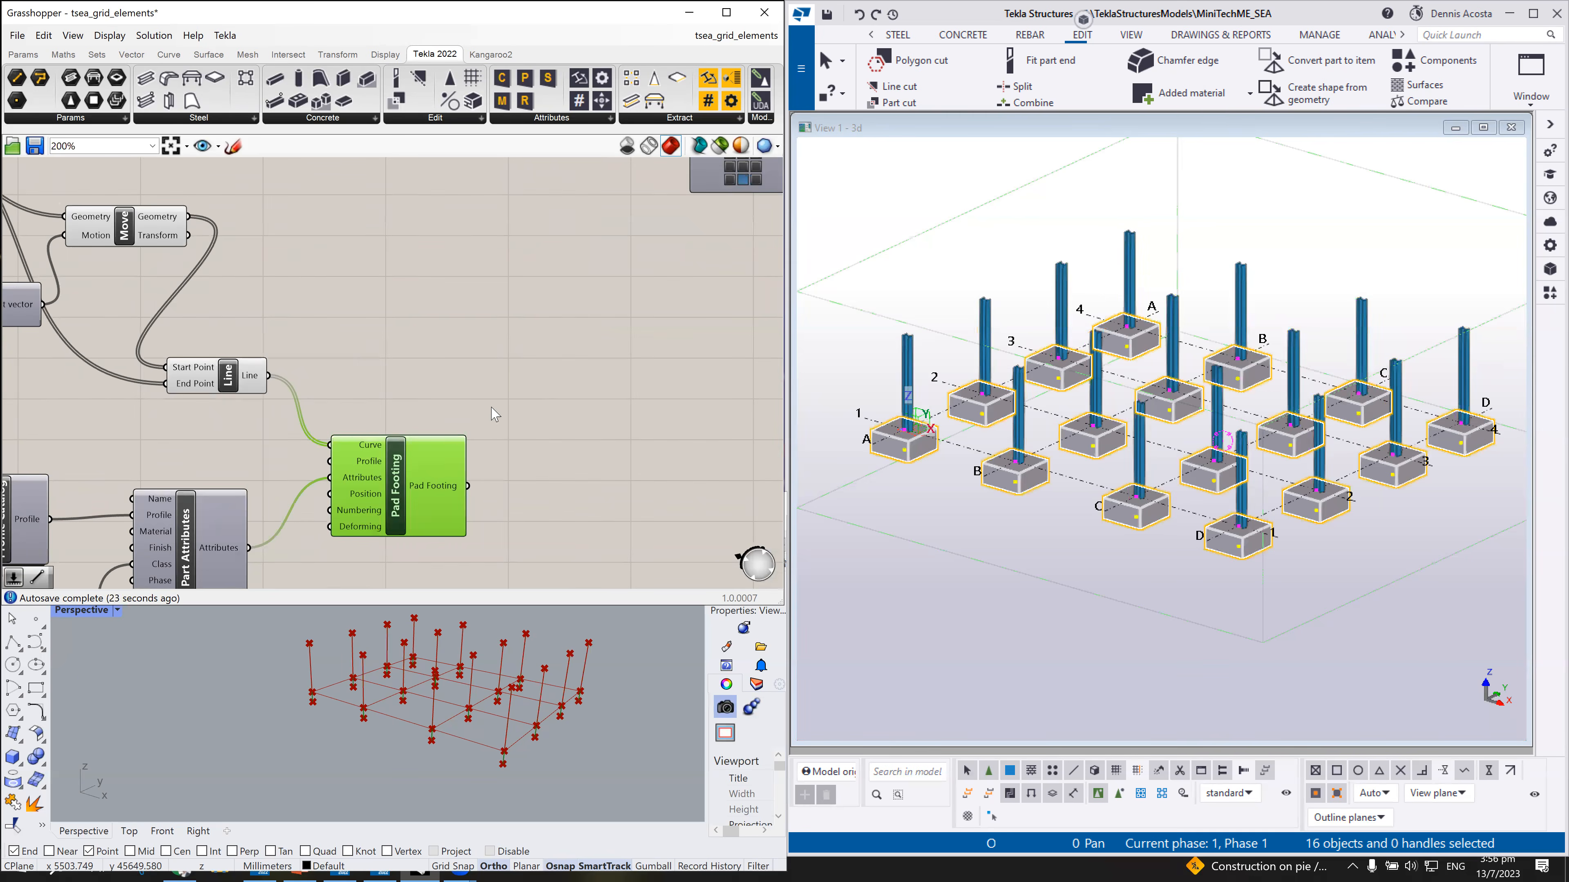
scroll(494, 420, down, 6)
click(584, 302)
click(544, 327)
scroll(534, 340, up, 2)
click(625, 408)
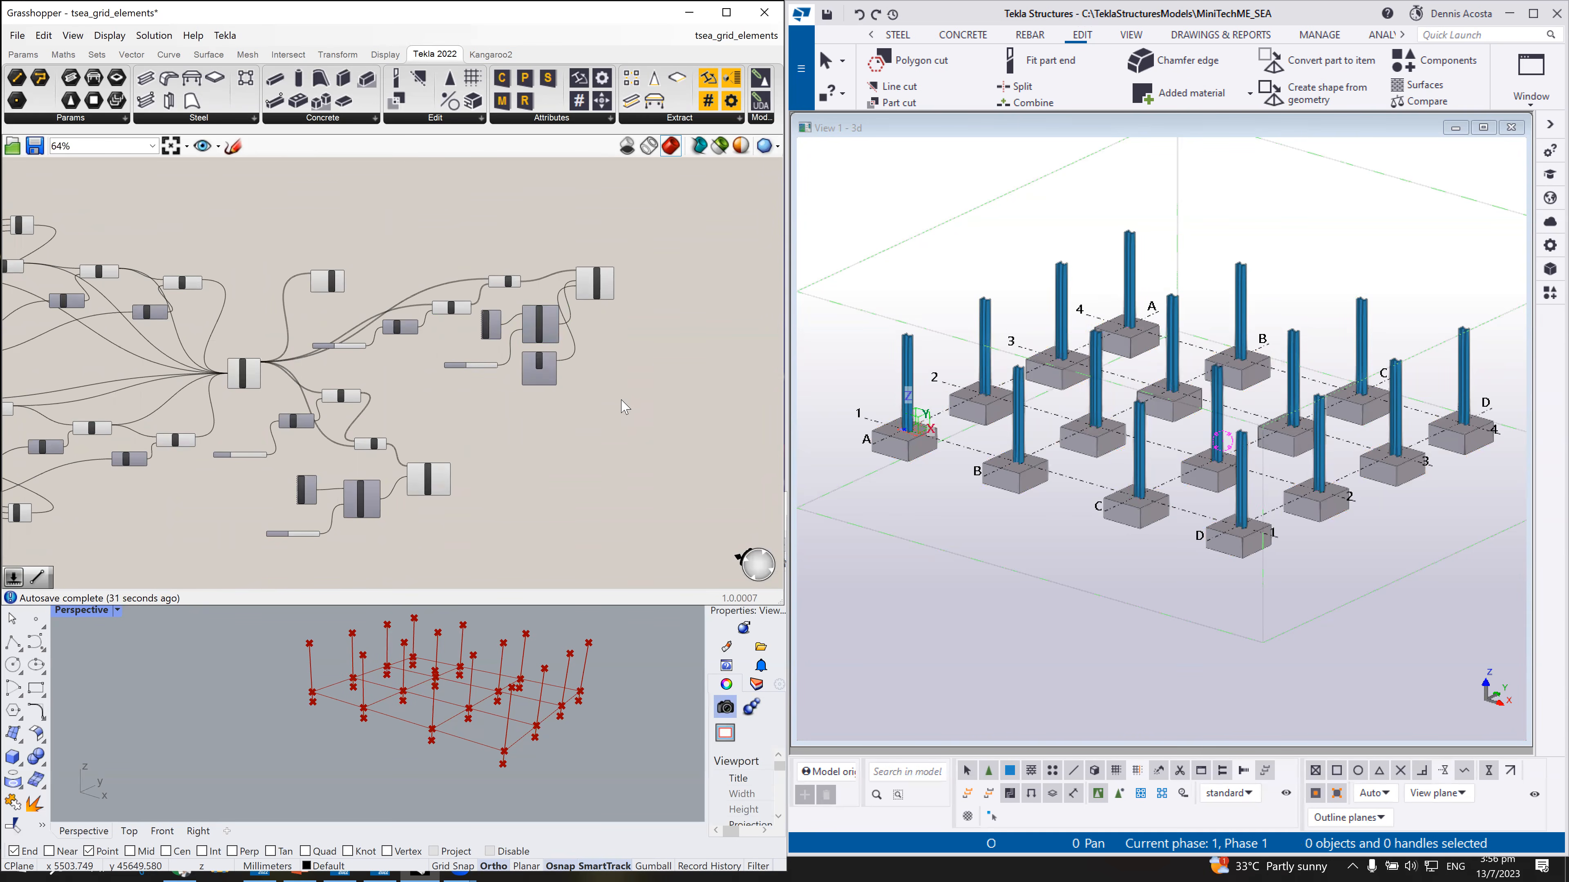
Step: Select the column class slider and examine the column base on the footing at grid C/1 in the Tekla view
scroll(485, 359, up, 4)
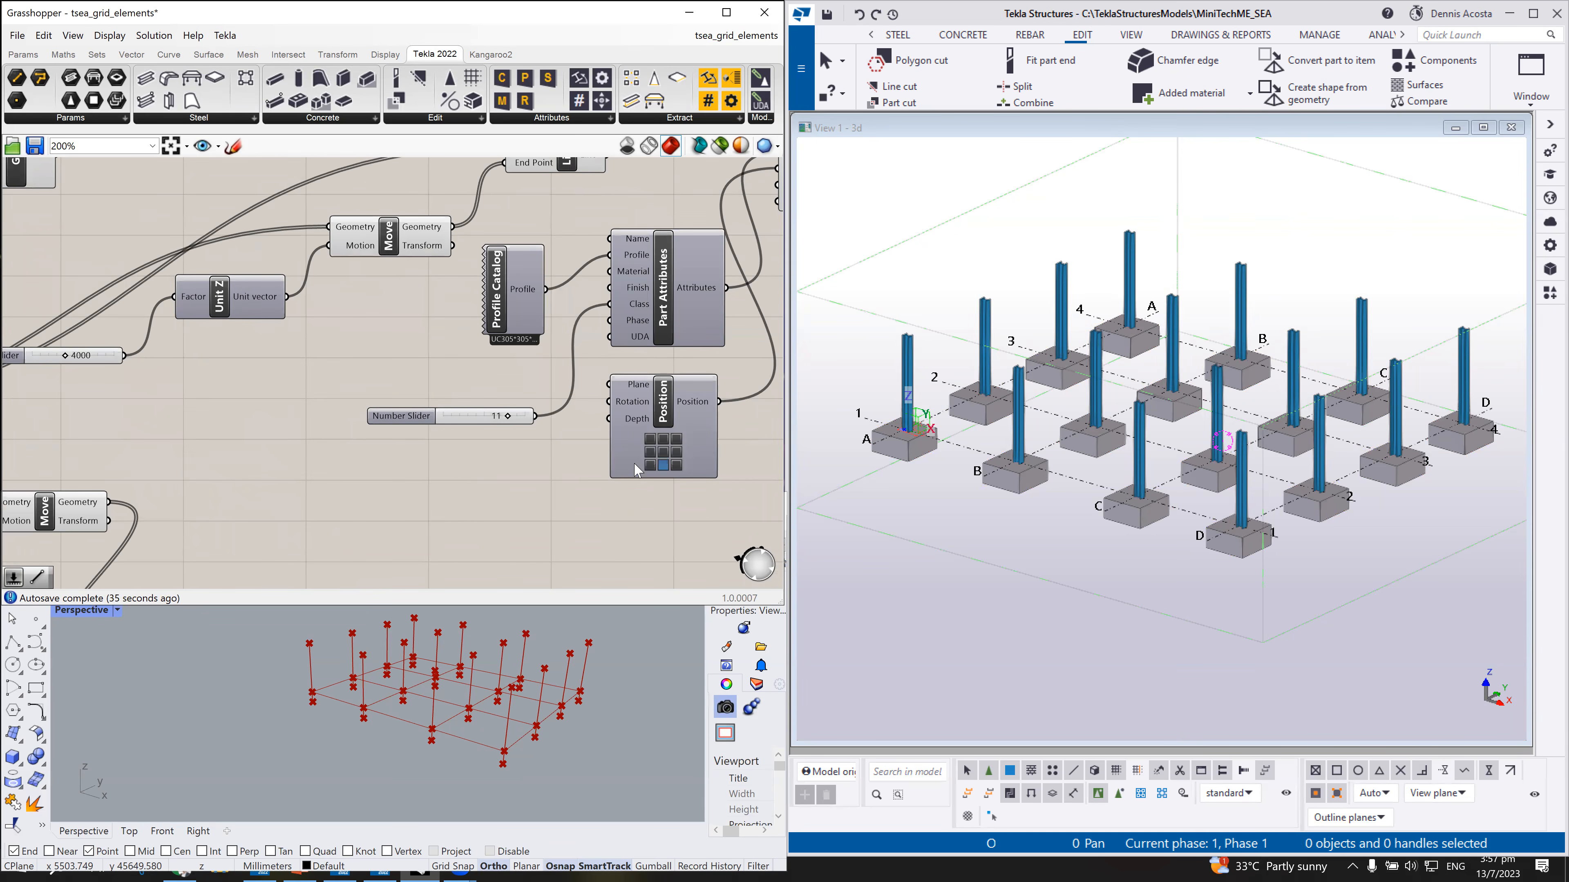
click(425, 420)
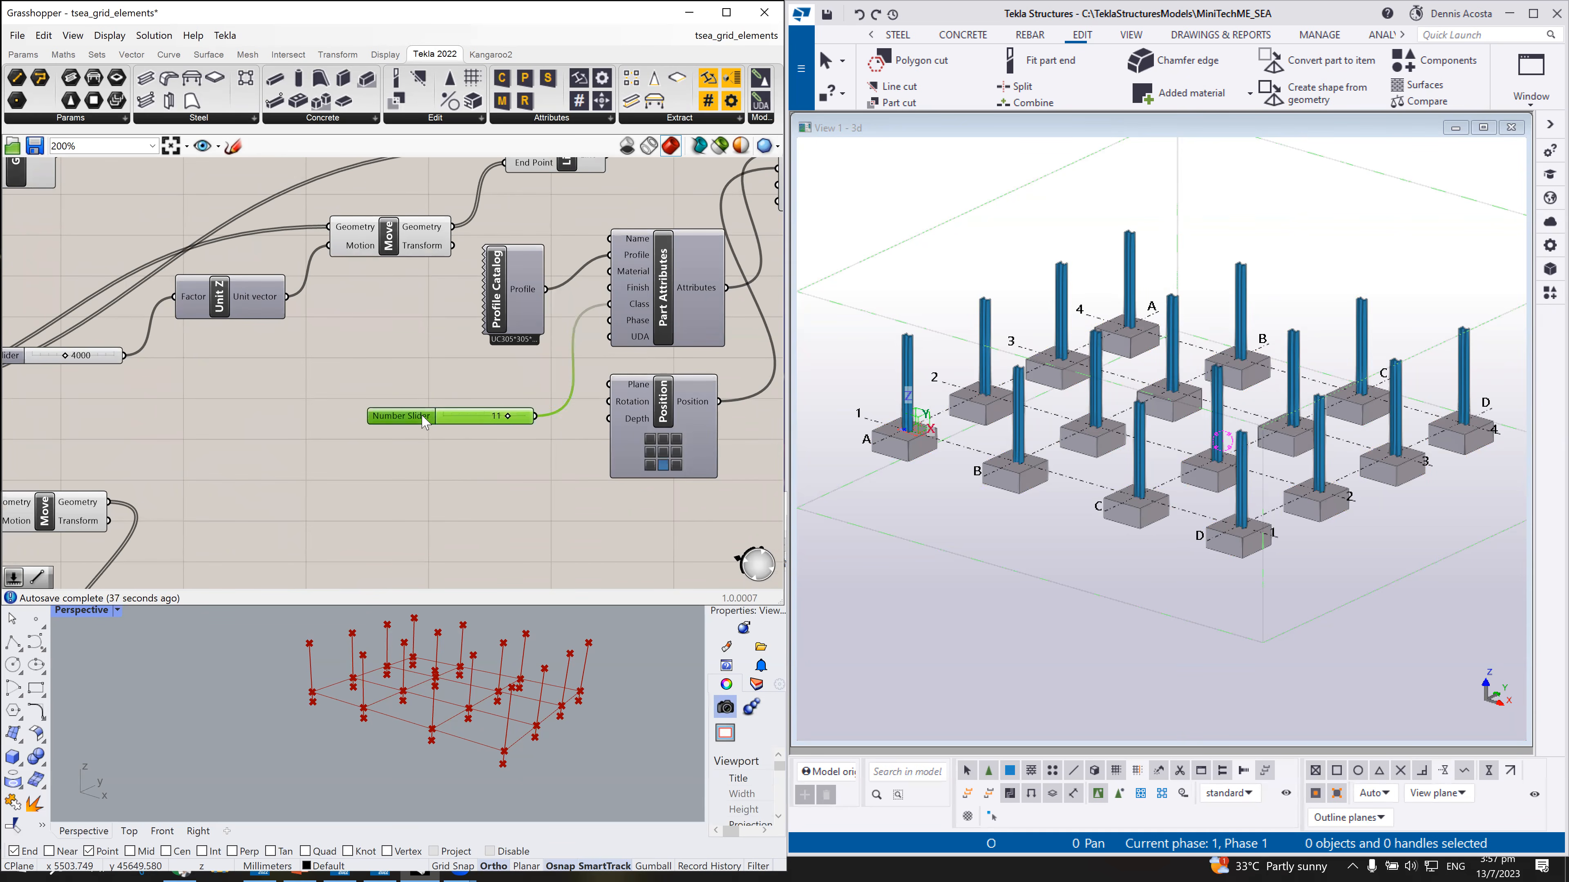
scroll(424, 420, down, 2)
scroll(1350, 524, up, 6)
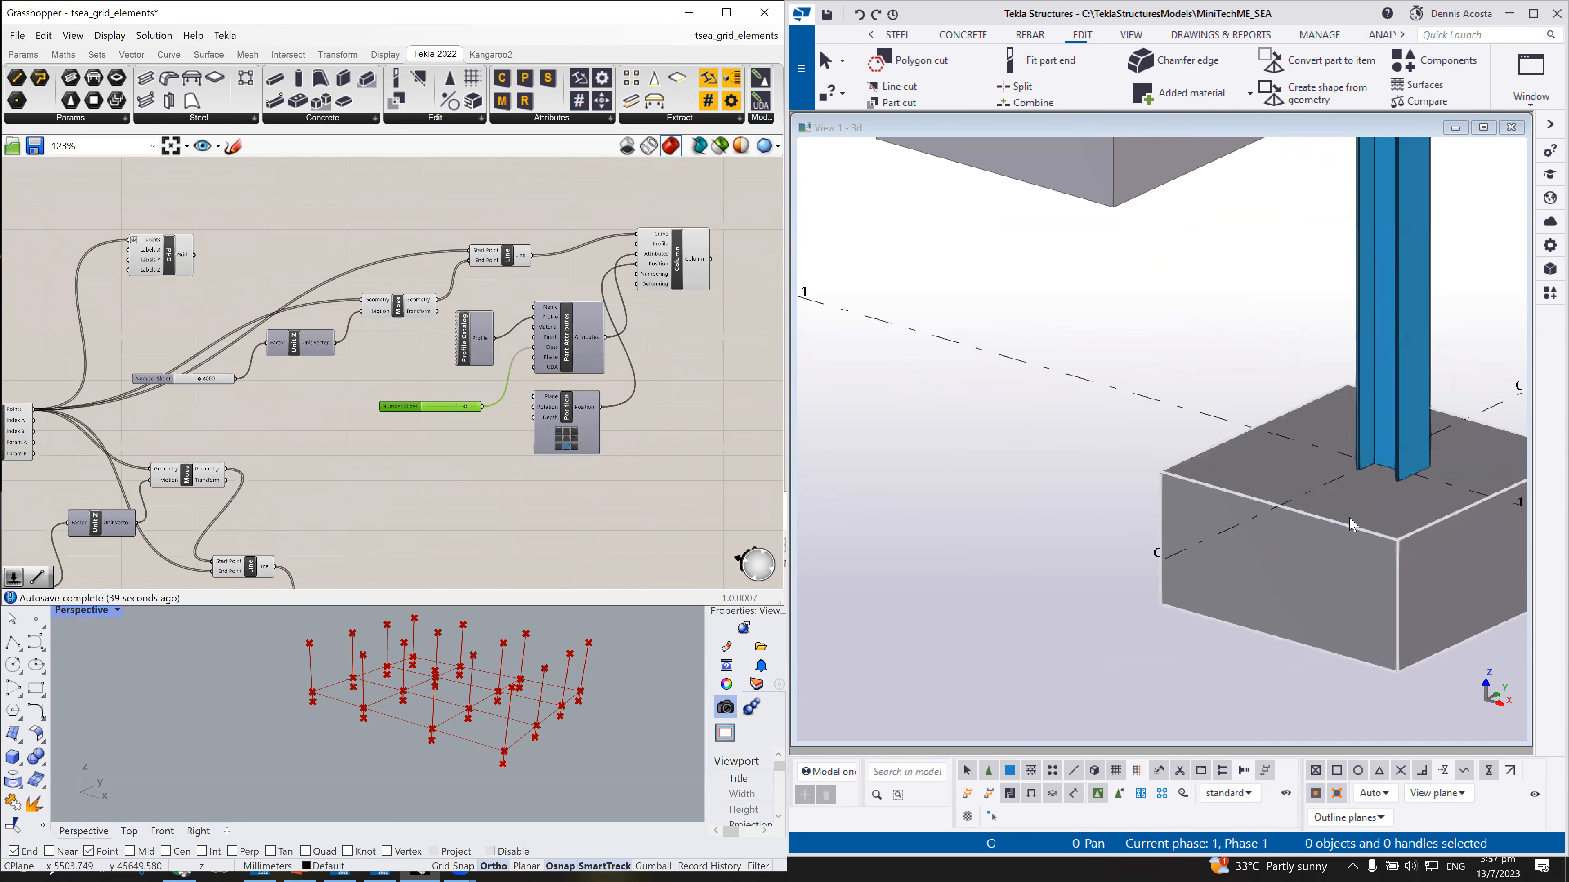
Step: Set the column Position component to the centre of its nine-cell alignment grid and check the column placement in the Tekla view
scroll(1362, 471, up, 5)
scroll(1359, 507, down, 7)
scroll(1355, 505, up, 5)
ctrl+middle_drag(1228, 500, 1348, 498)
scroll(630, 436, up, 5)
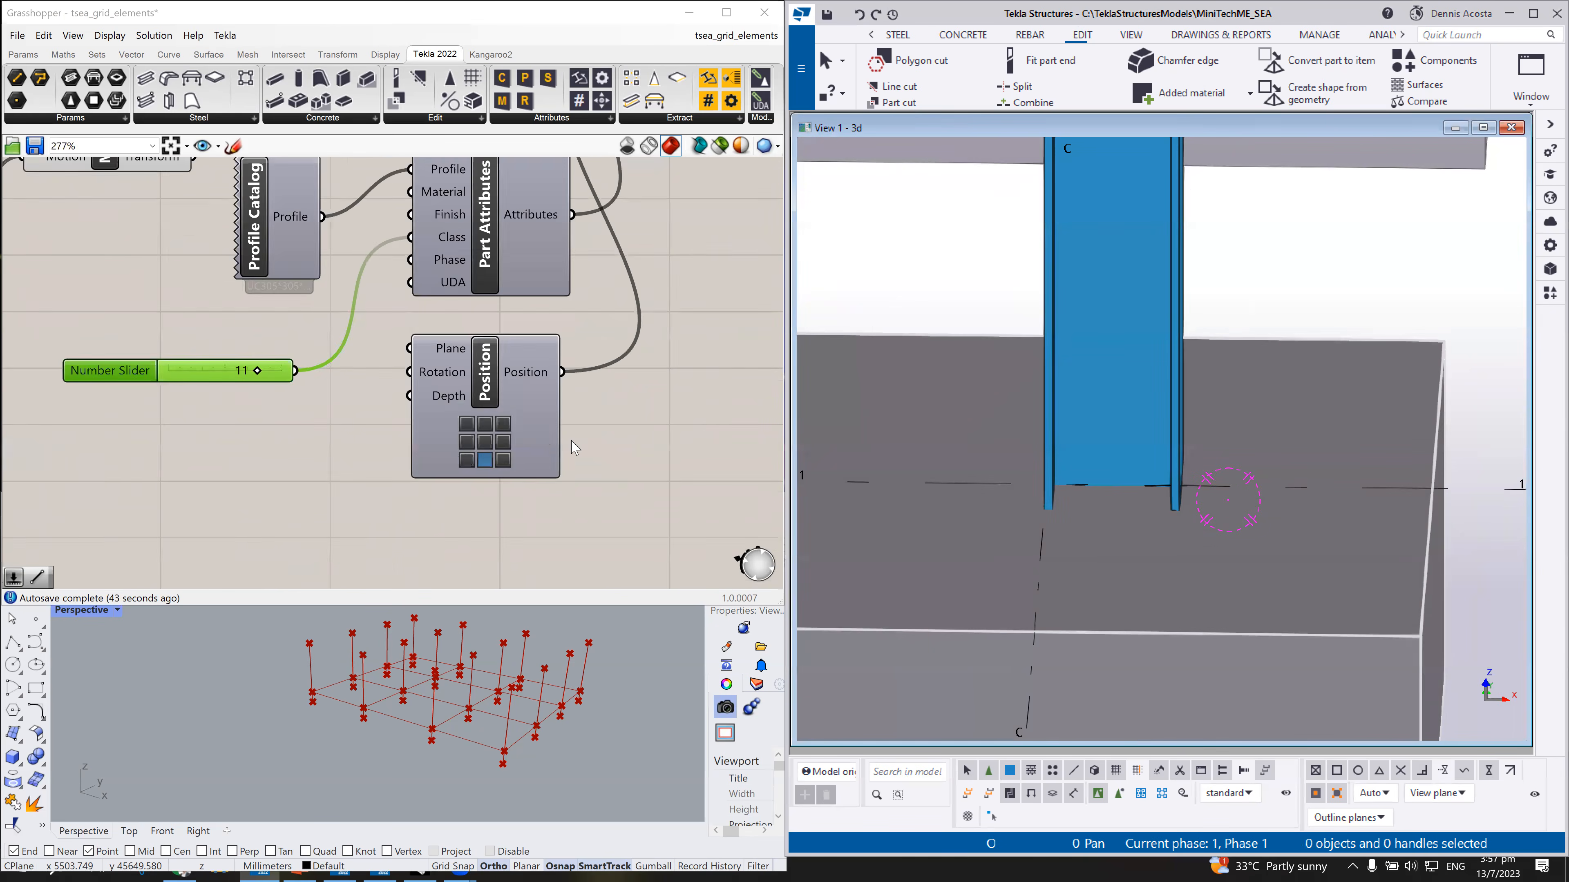
scroll(575, 448, up, 1)
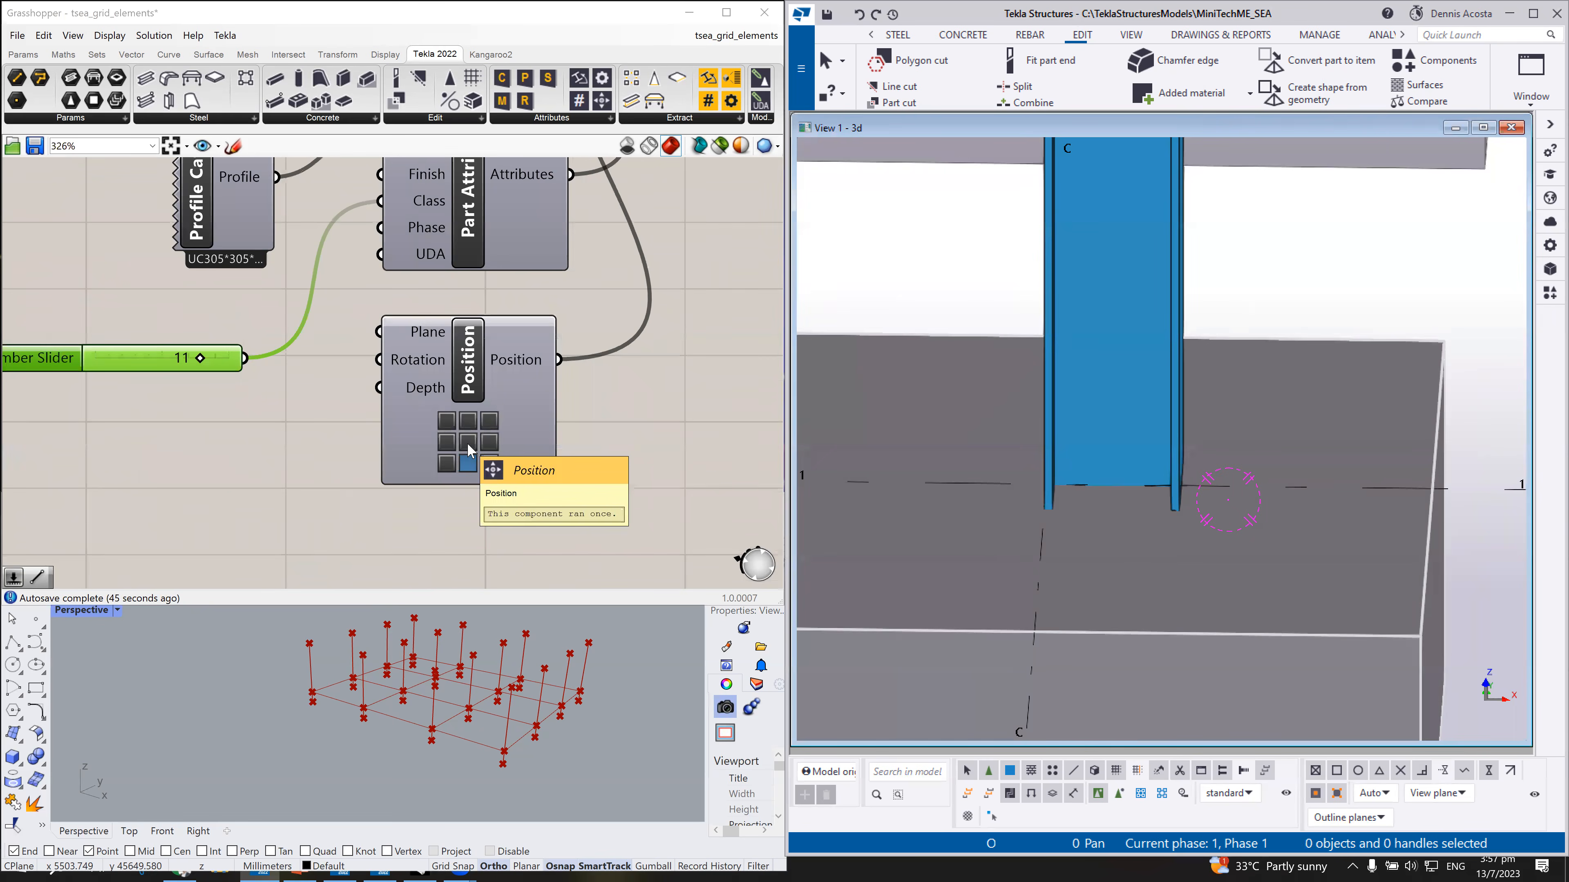
click(468, 442)
scroll(1055, 494, down, 8)
ctrl+middle_drag(1068, 503, 934, 509)
scroll(512, 381, down, 4)
scroll(402, 403, up, 4)
scroll(401, 402, down, 2)
scroll(401, 402, up, 1)
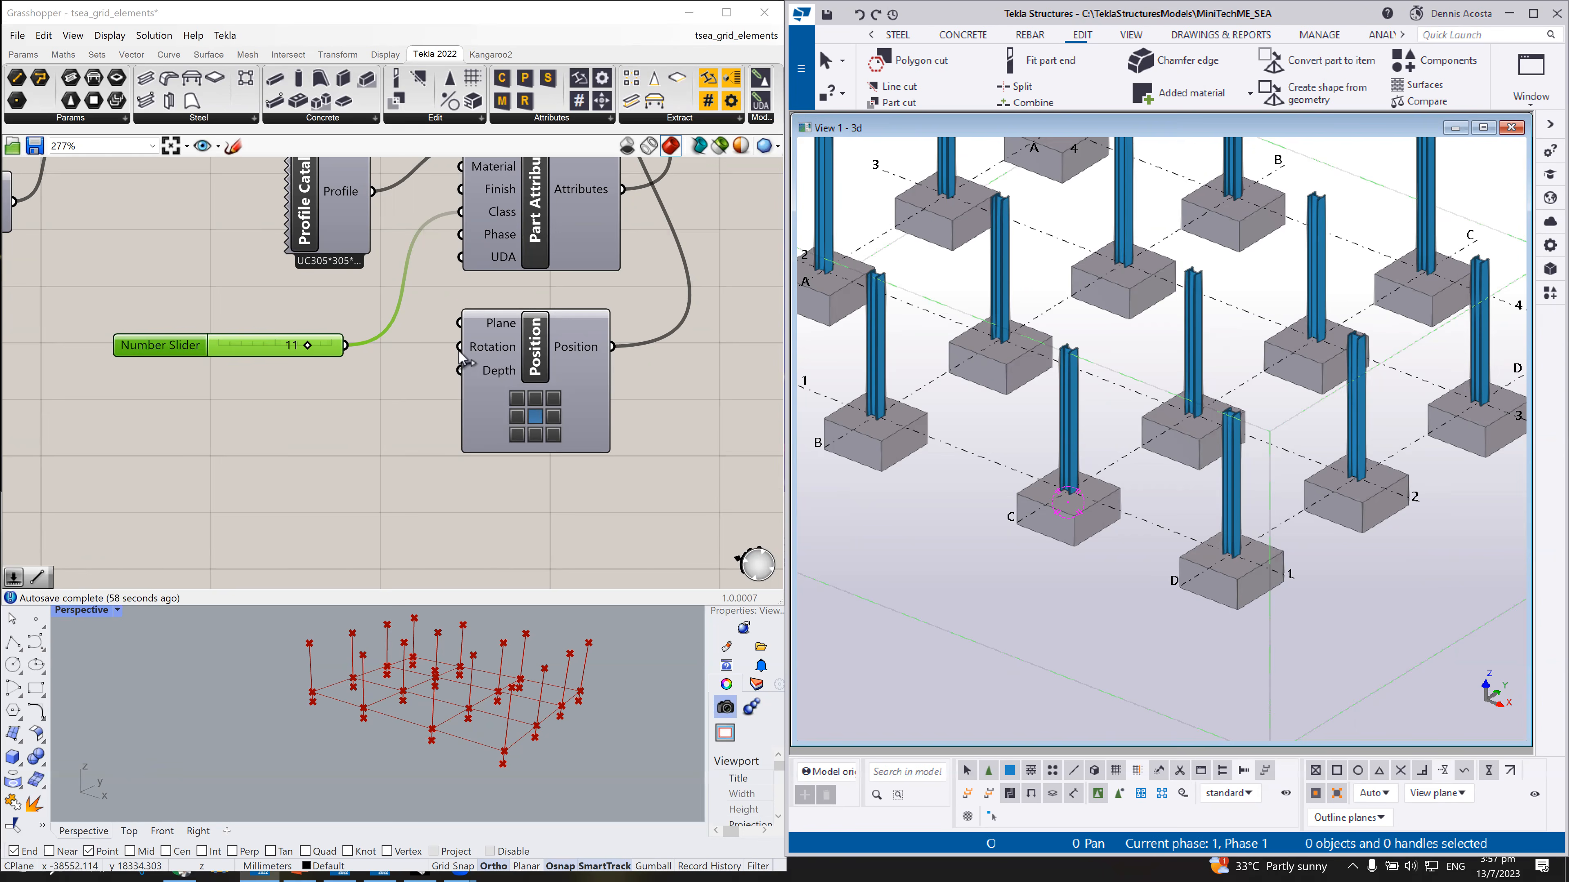
click(325, 450)
double_click(323, 445)
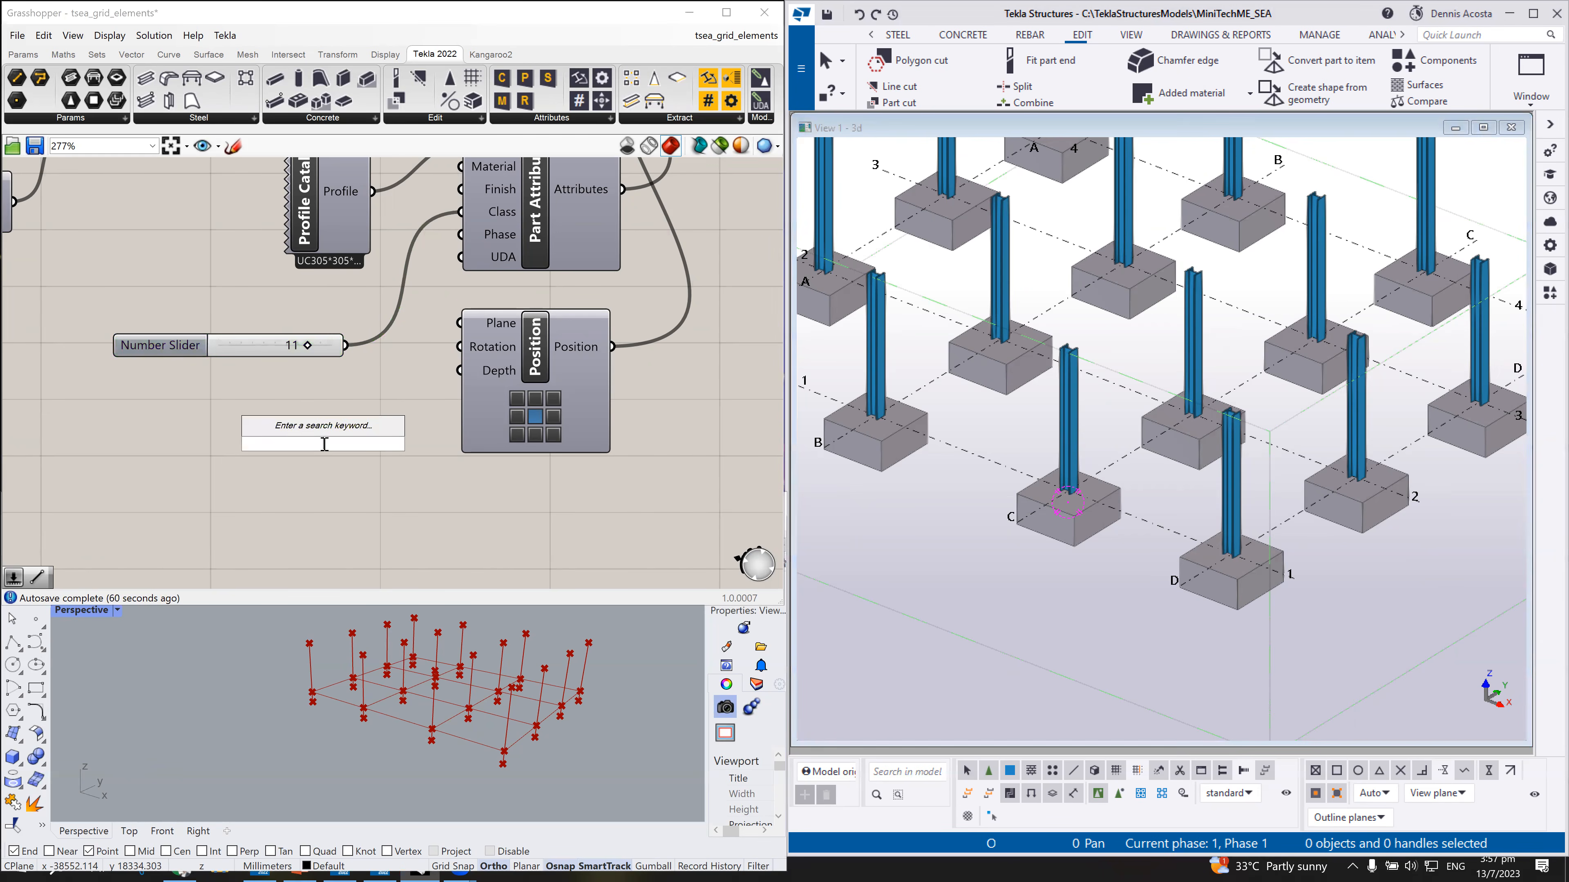
text(rota)
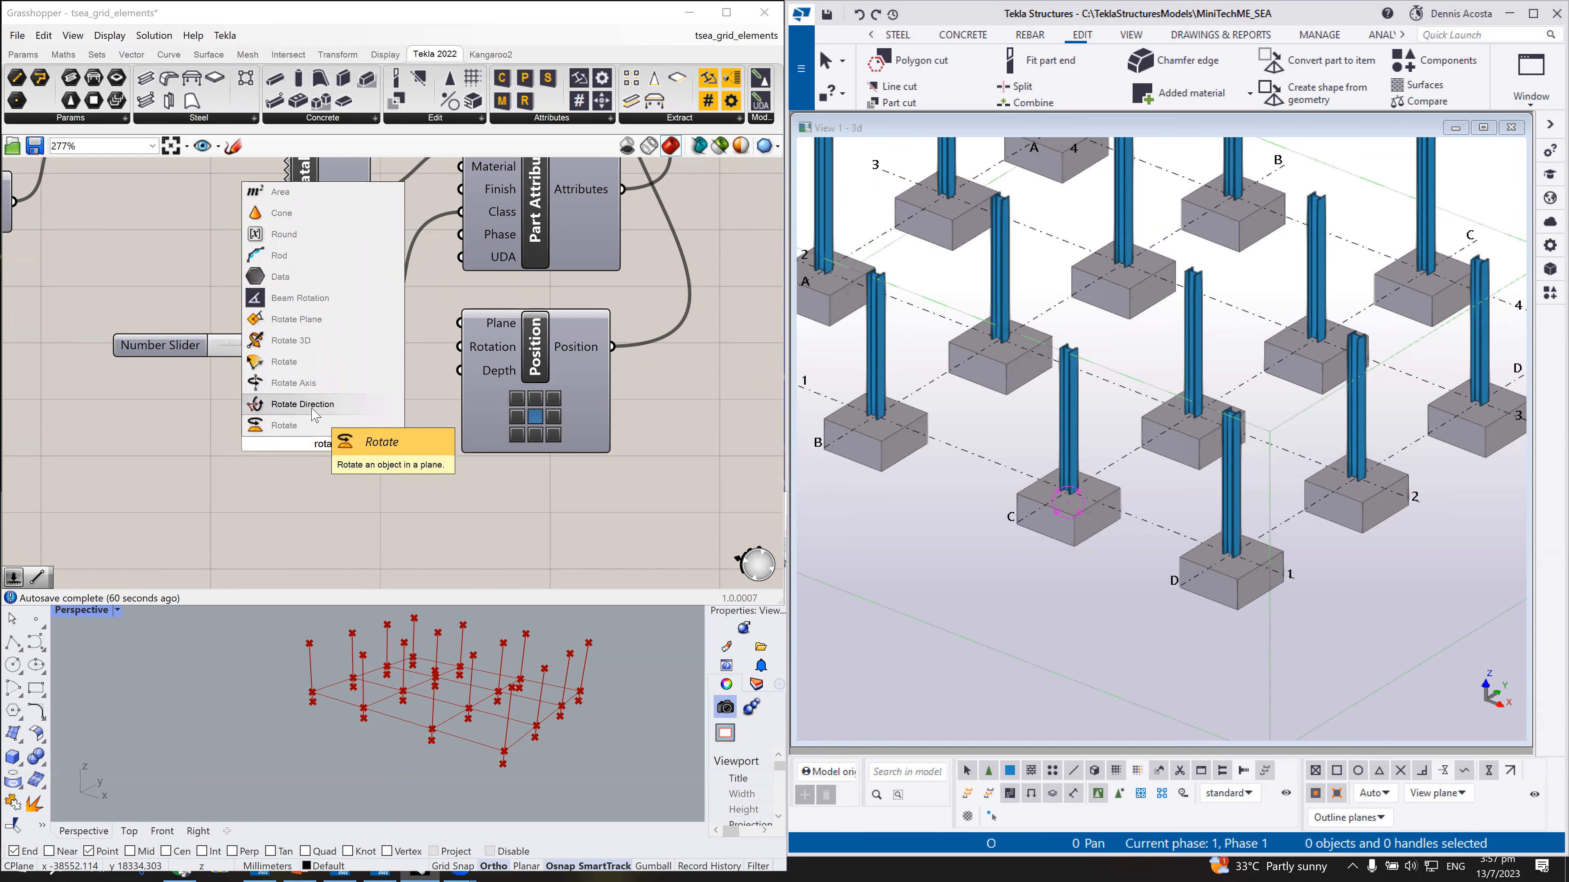
click(300, 298)
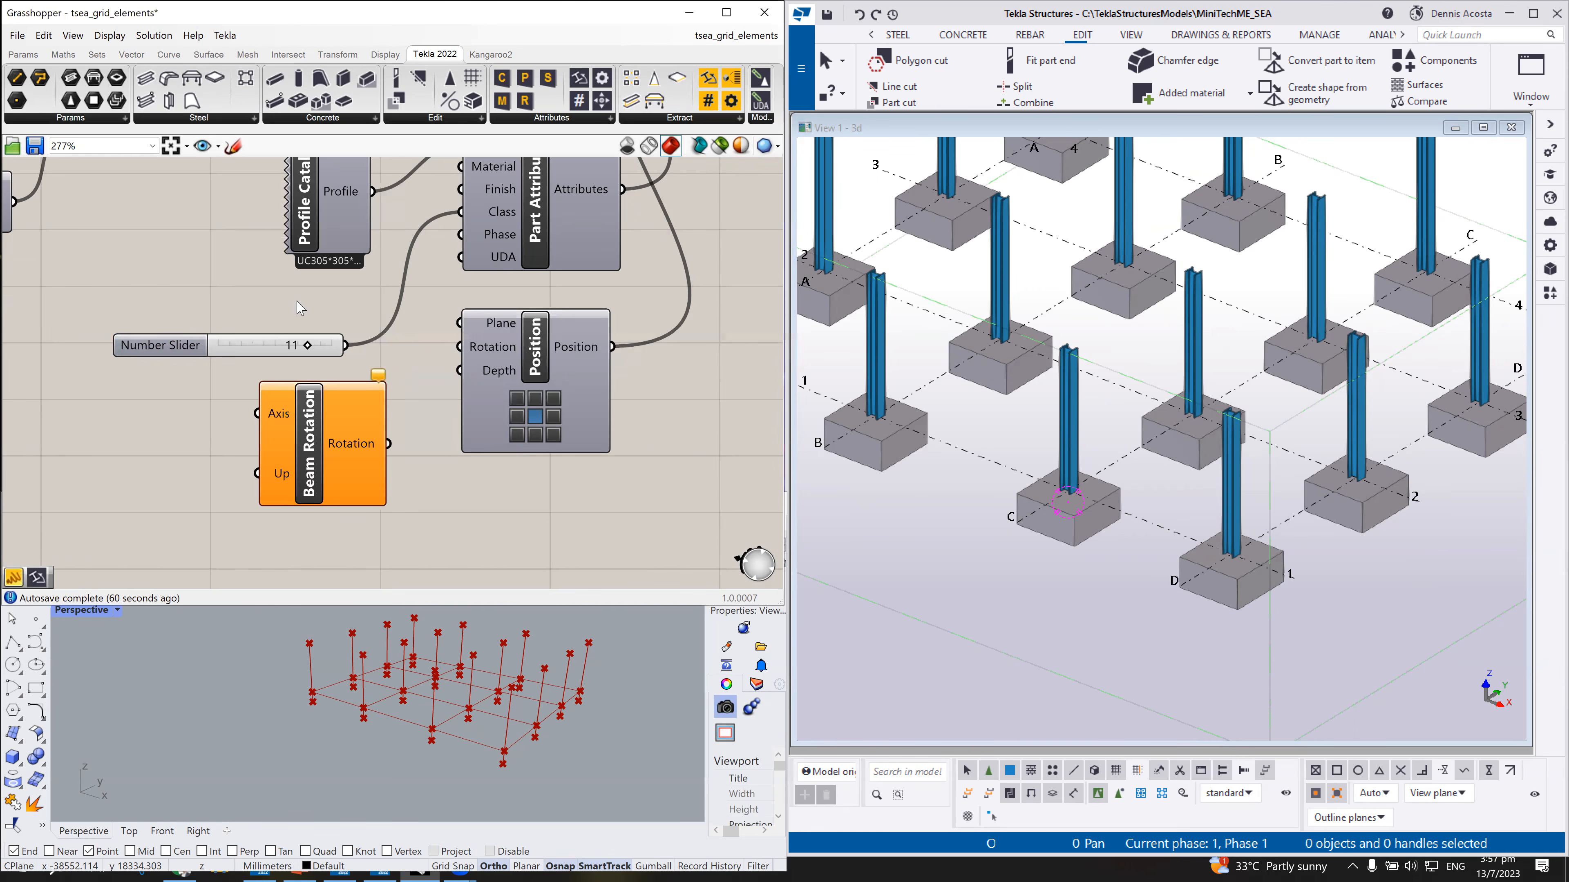
click(315, 431)
key(Delete)
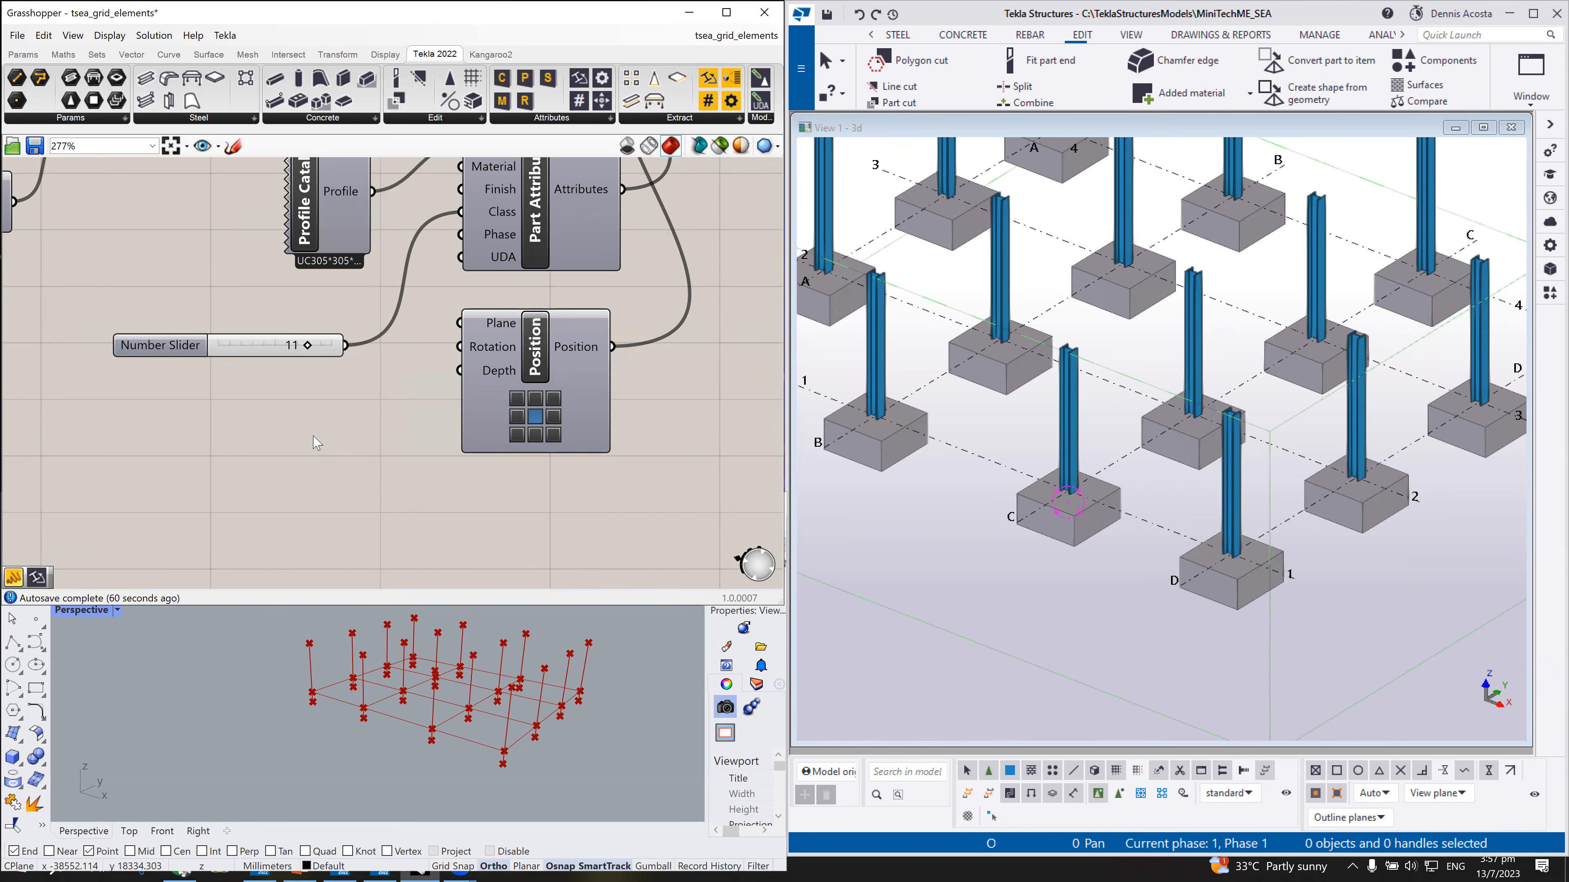
double_click(312, 444)
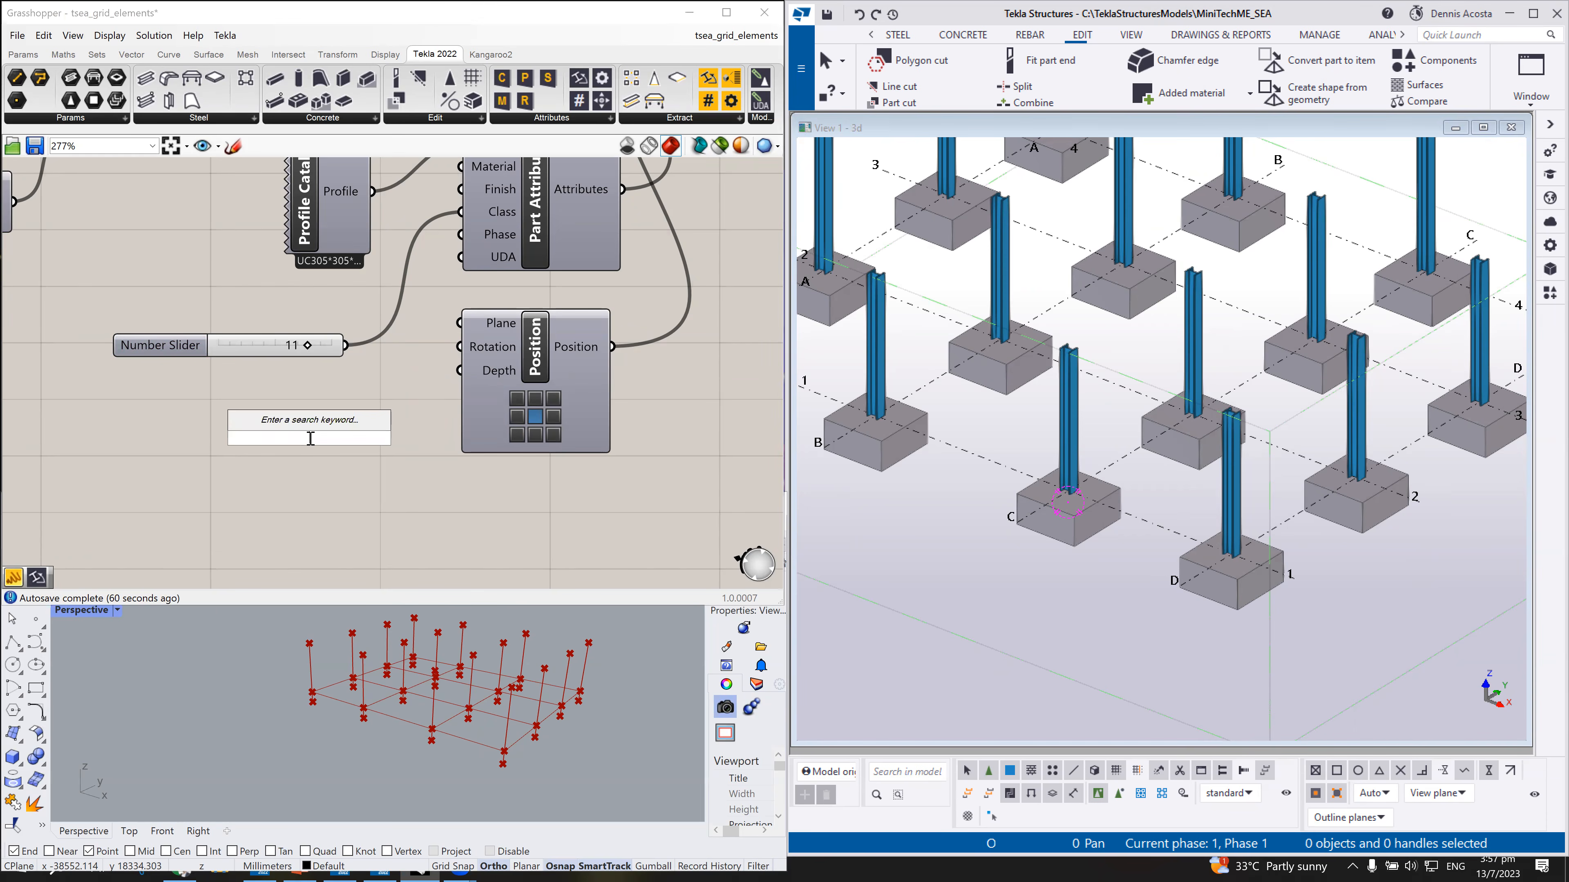
text(wheel)
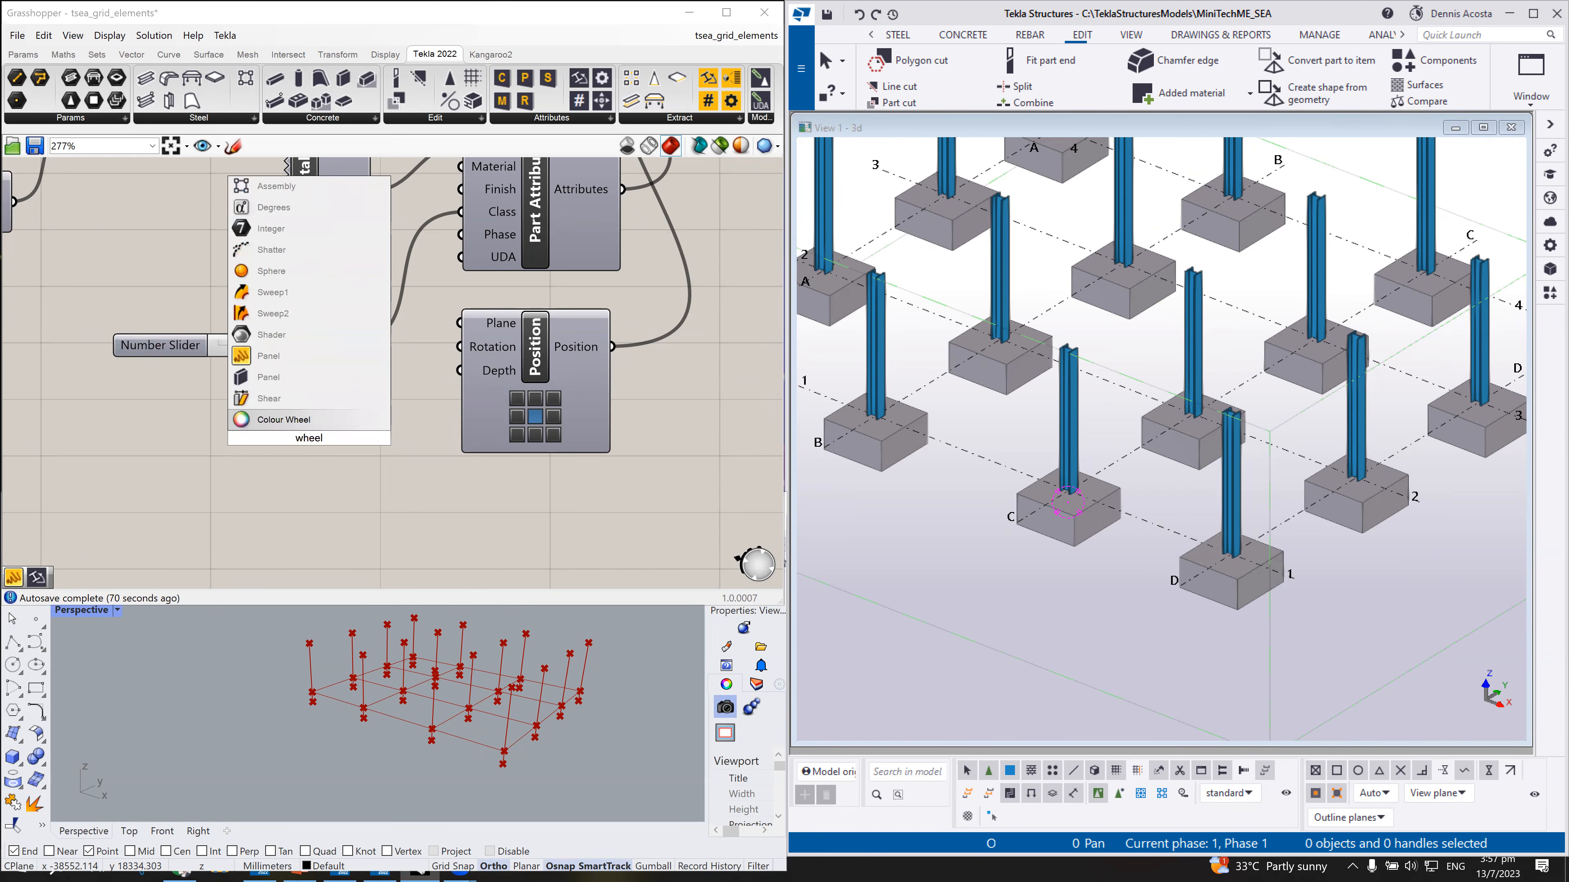
key(Up)
key(Up)
key(Up)
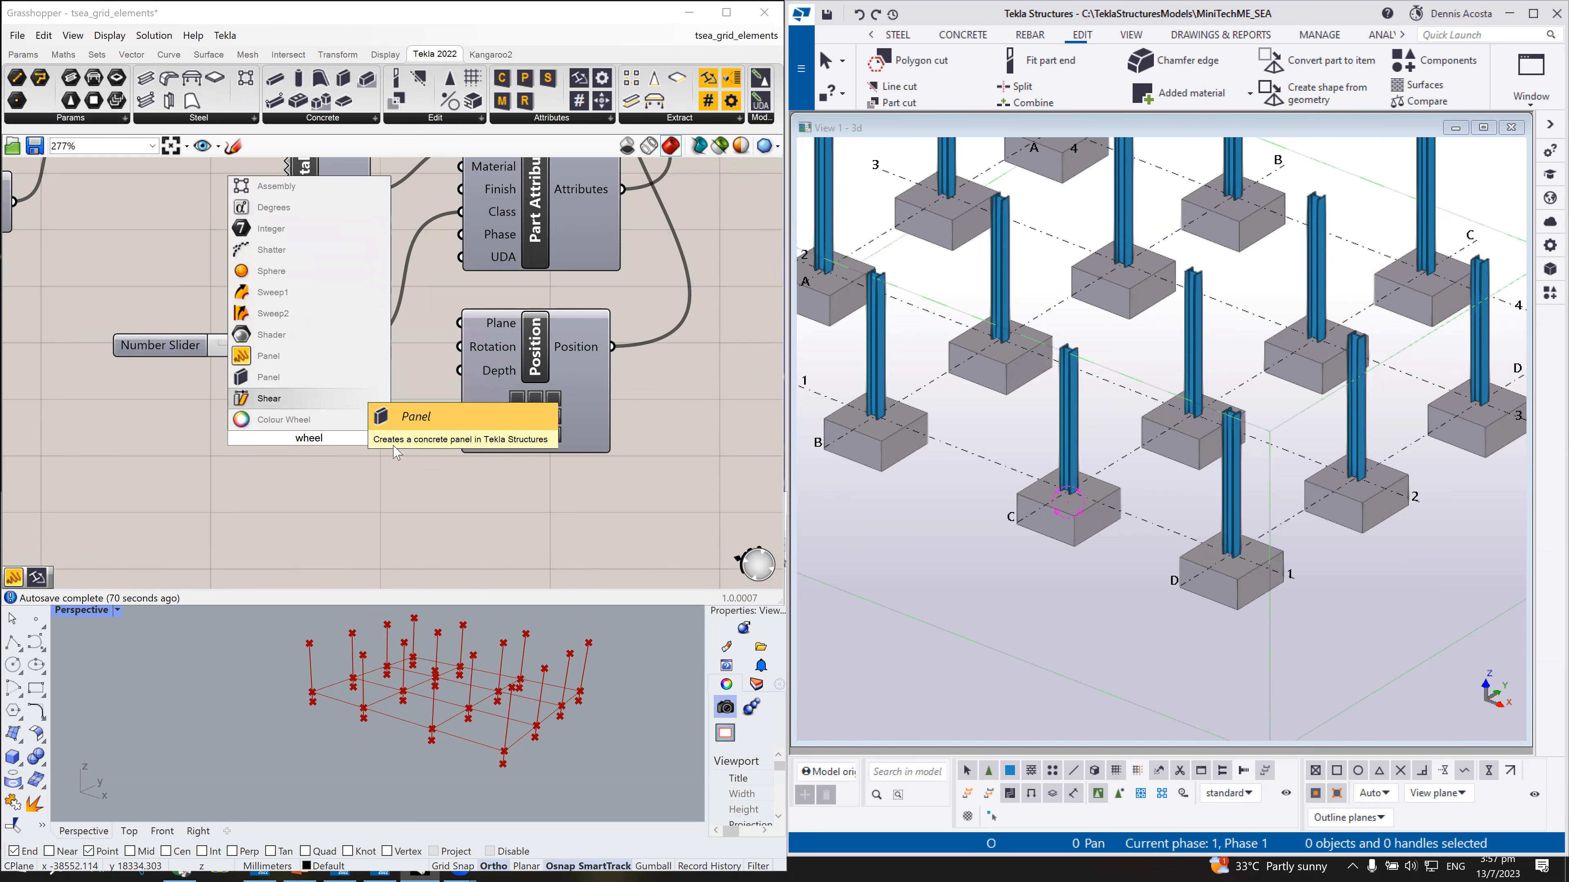
click(435, 423)
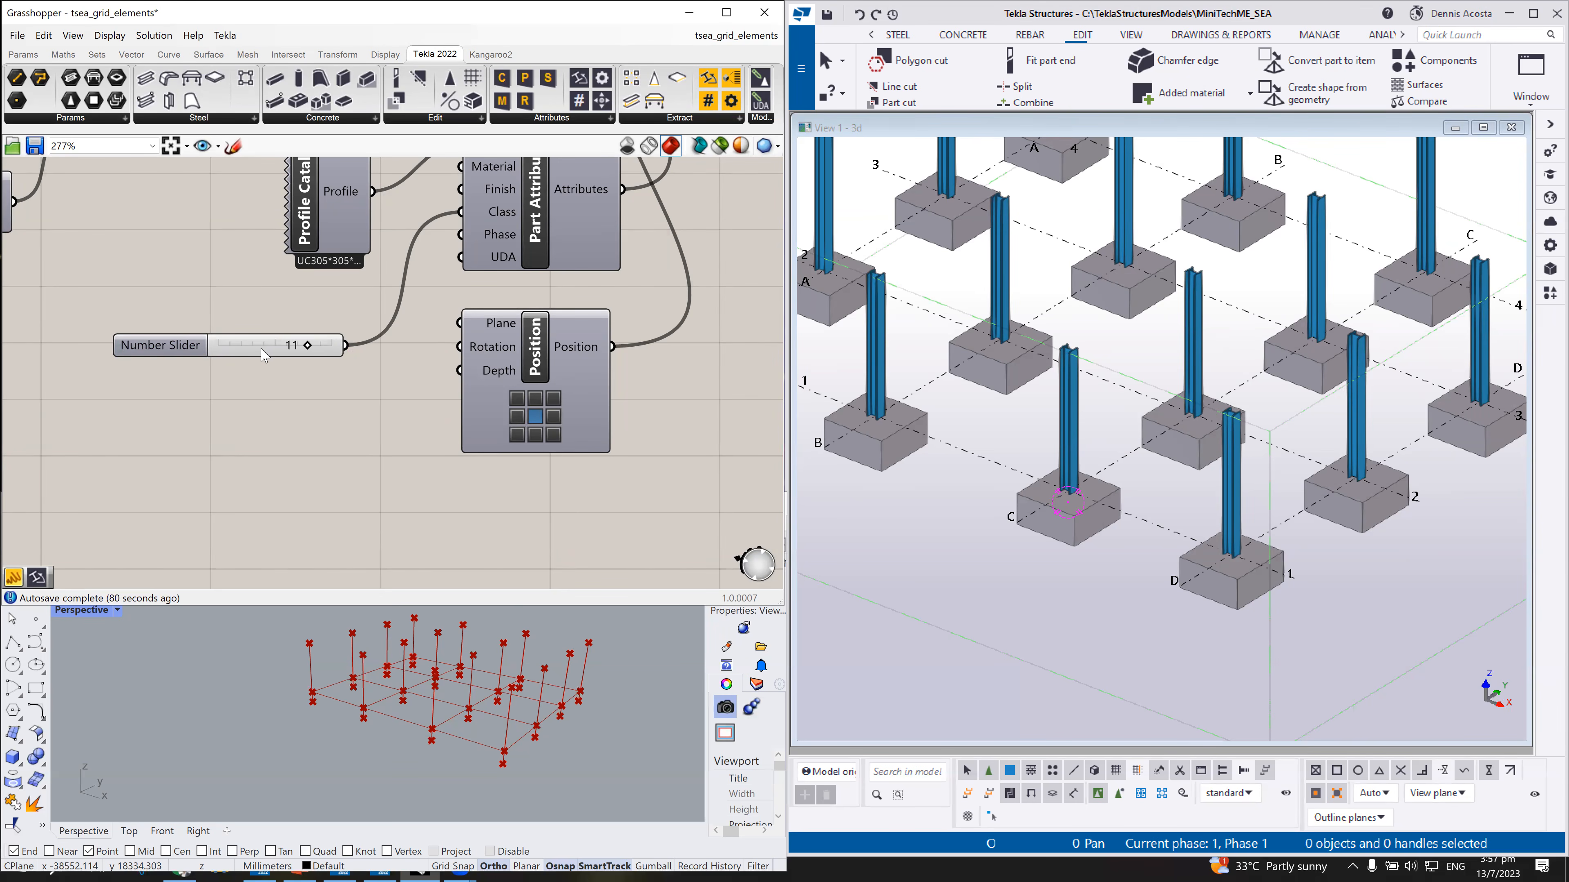
Step: Shift the column class slider up slightly and add a panel containing 90 below it
drag(174, 353, 186, 343)
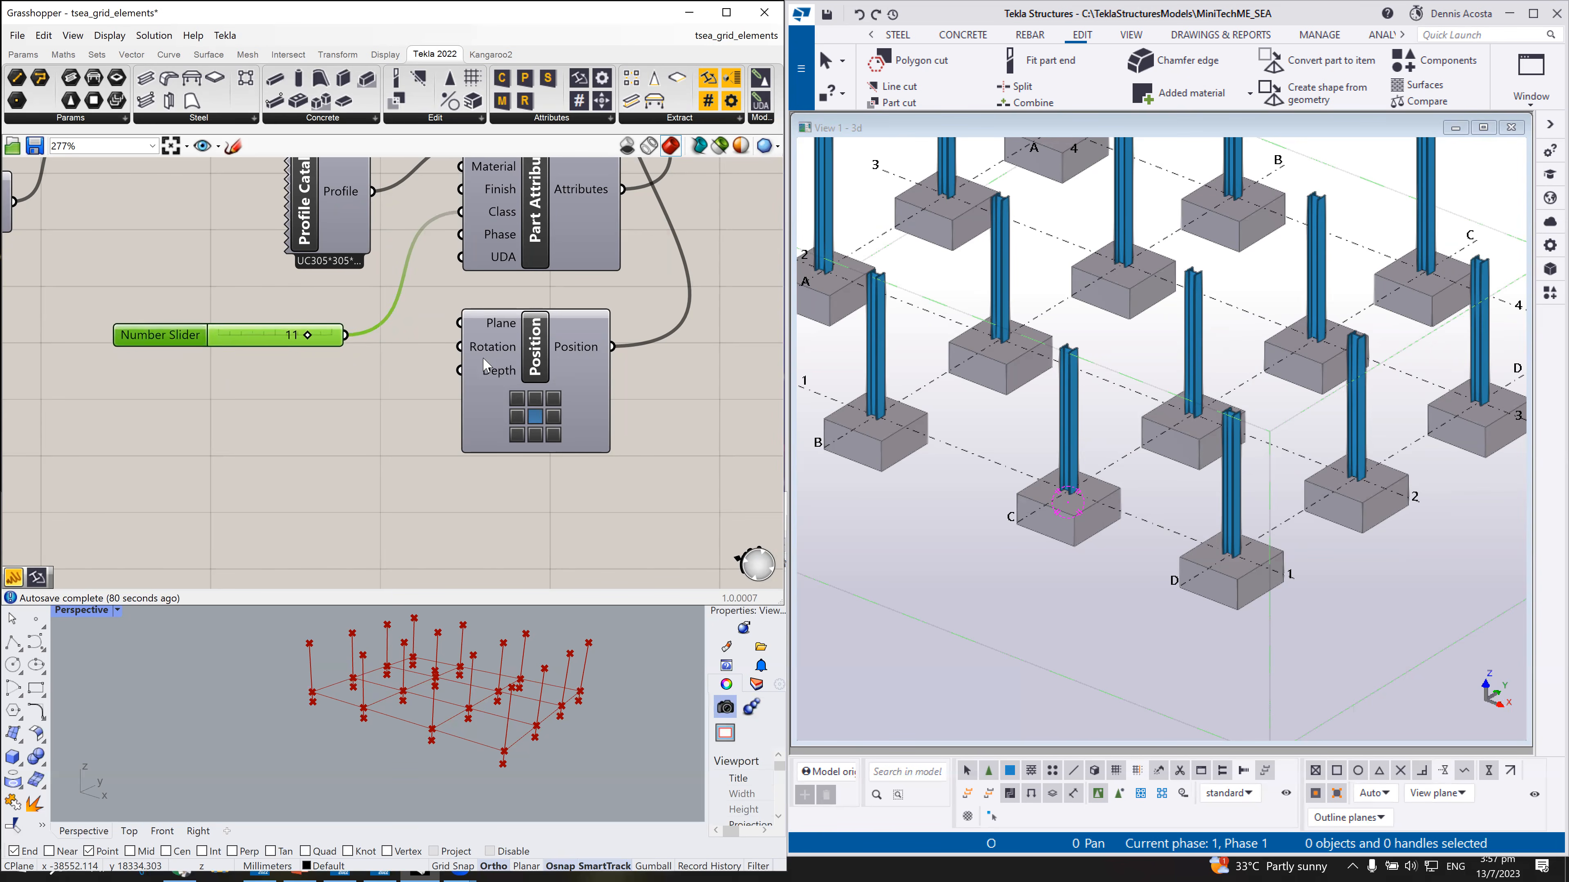
double_click(326, 431)
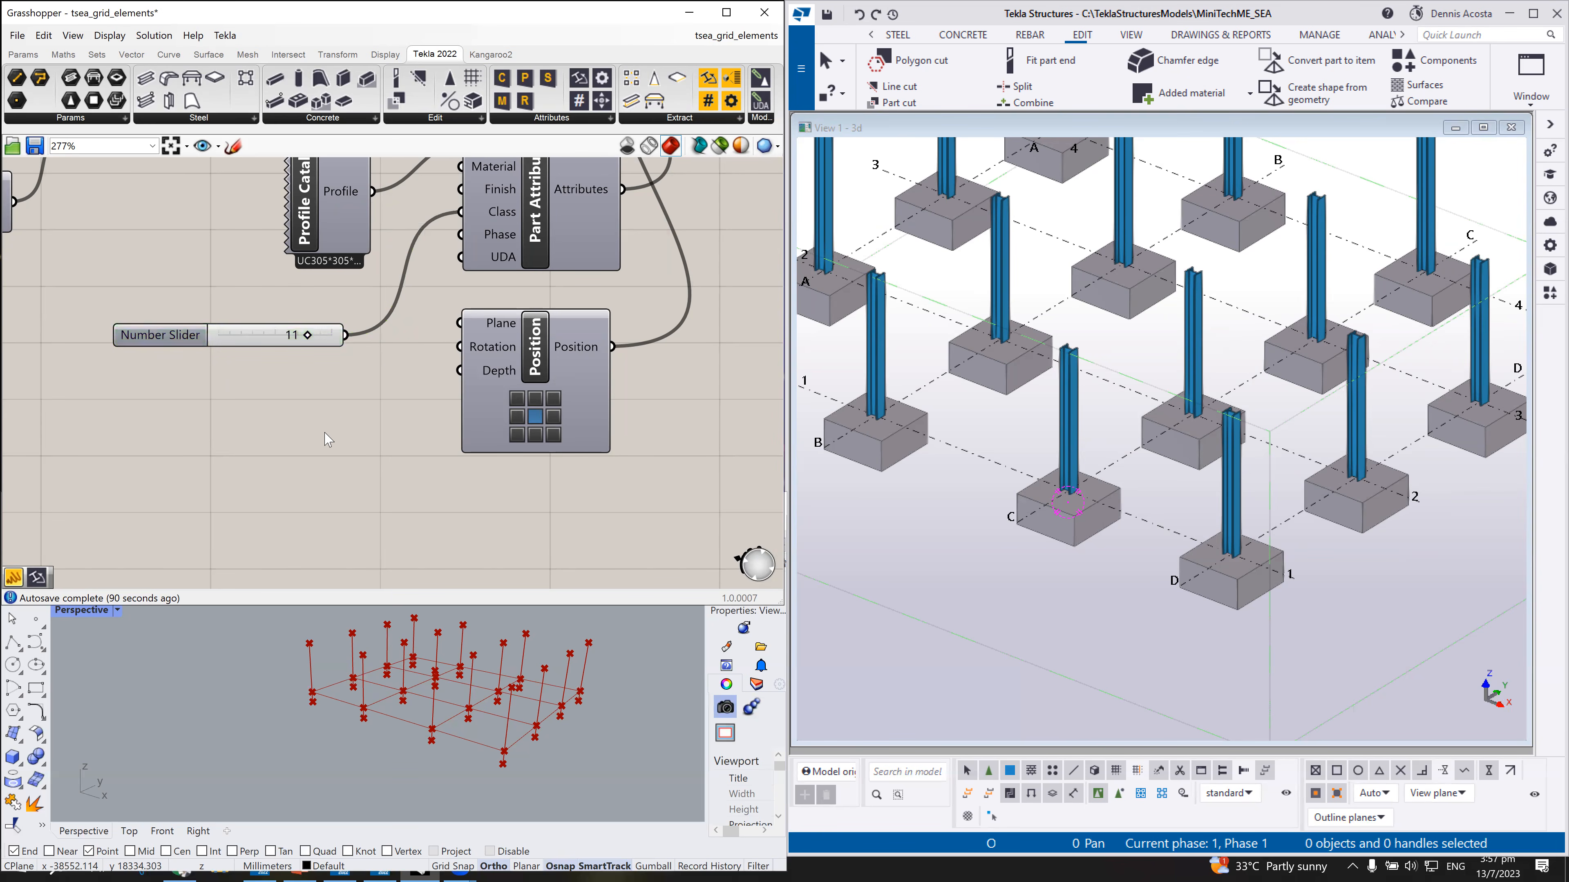
text(//)
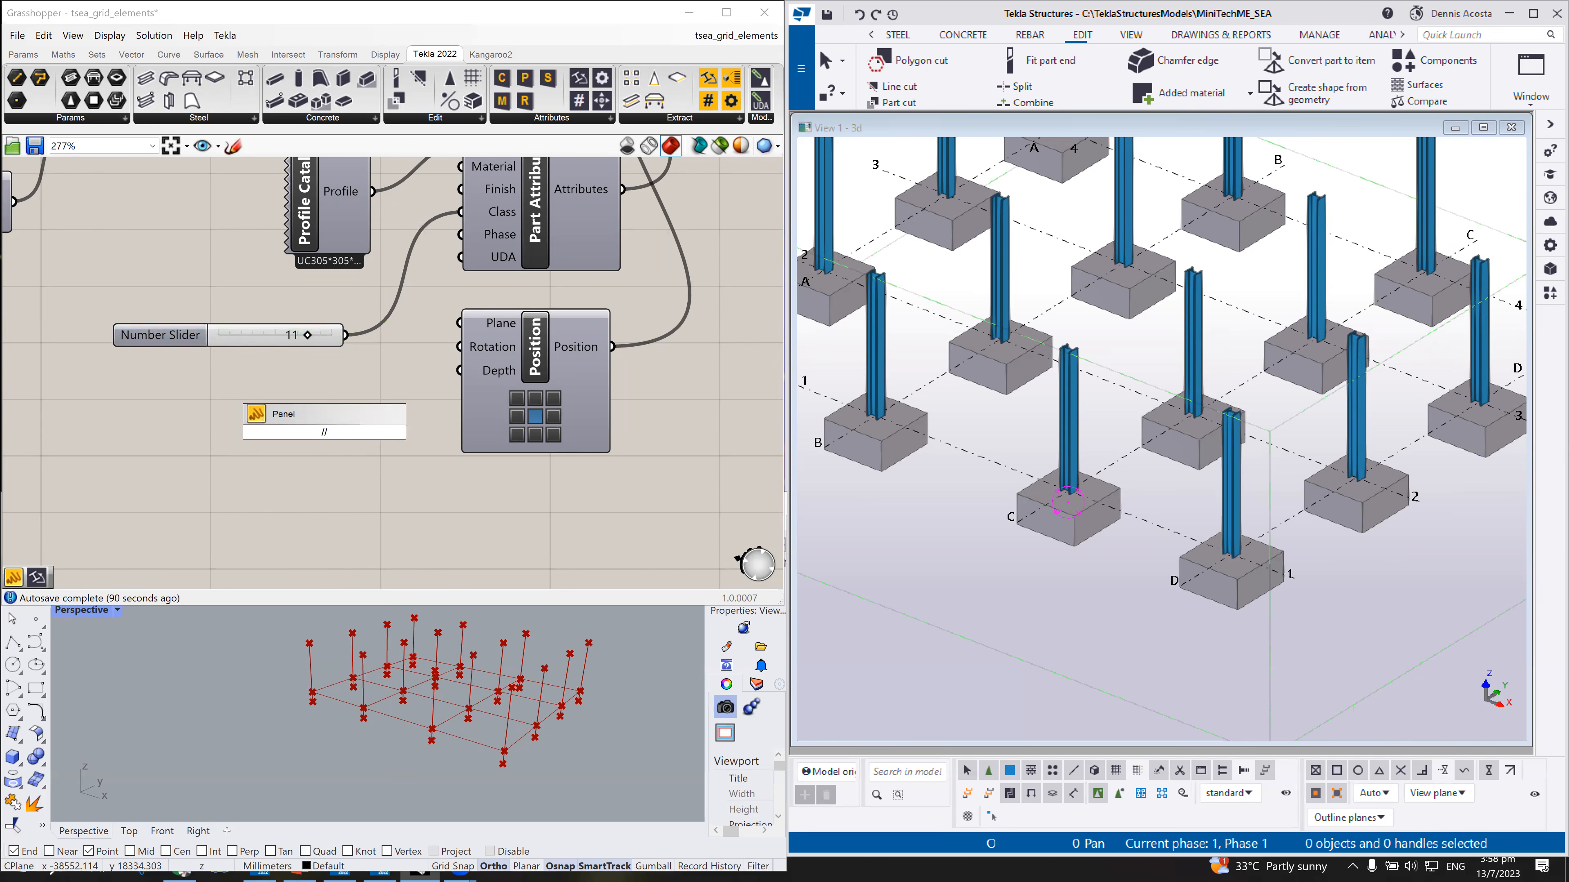
key(Return)
double_click(326, 432)
text(90)
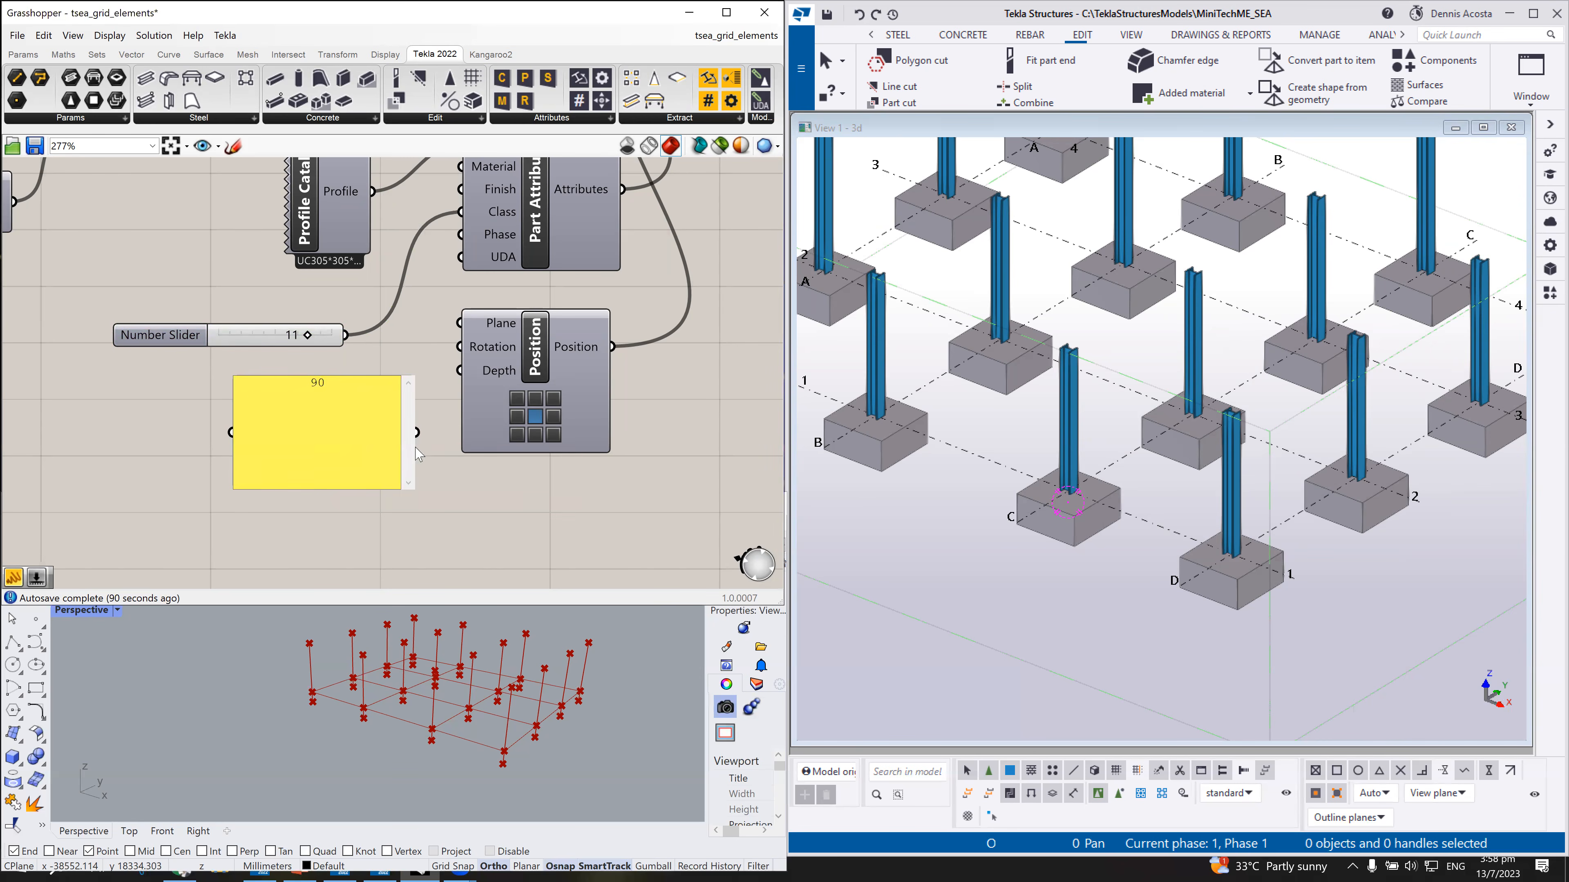
drag(417, 432, 447, 441)
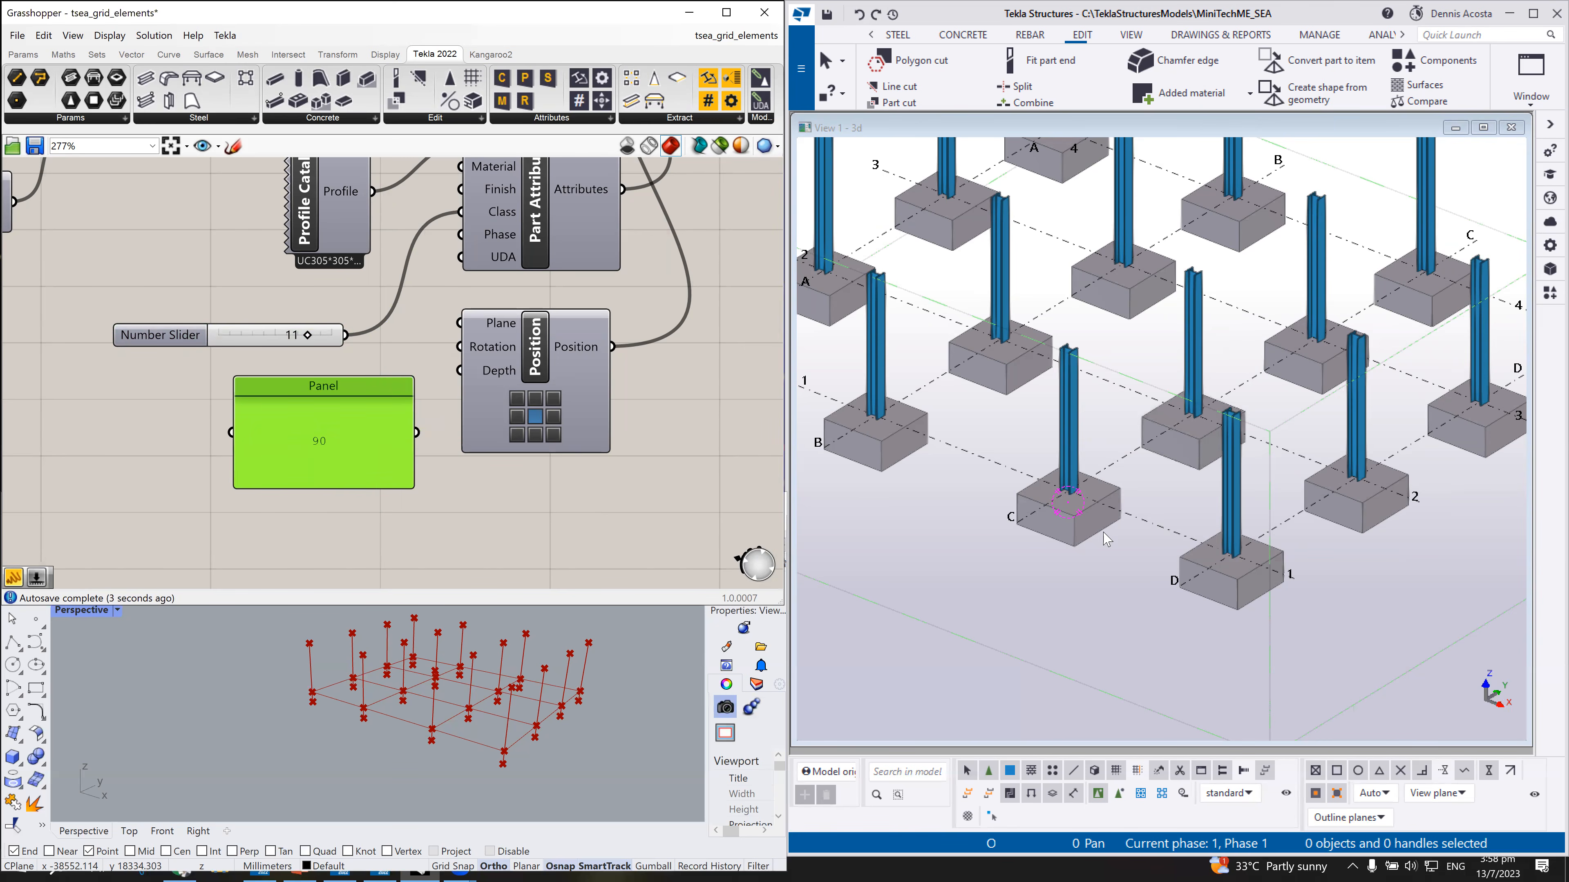
Step: Connect the 90 panel to the Rotation input of the column Position component, and shrink and reposition the panel beneath the class slider
scroll(1148, 547, up, 5)
scroll(1329, 577, down, 6)
scroll(1464, 570, up, 4)
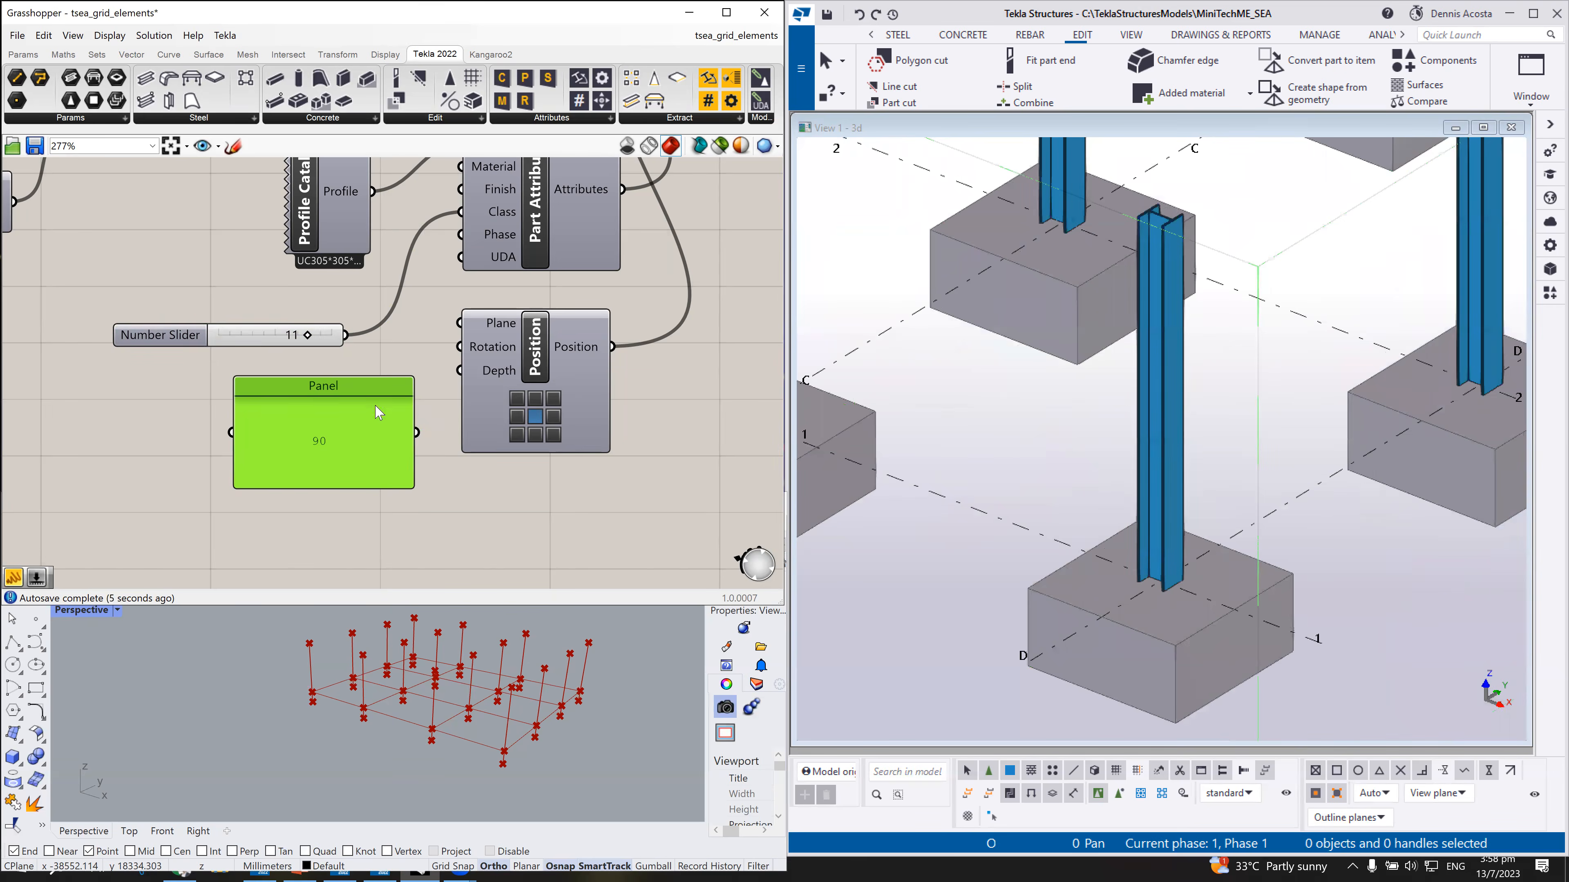
drag(417, 432, 469, 349)
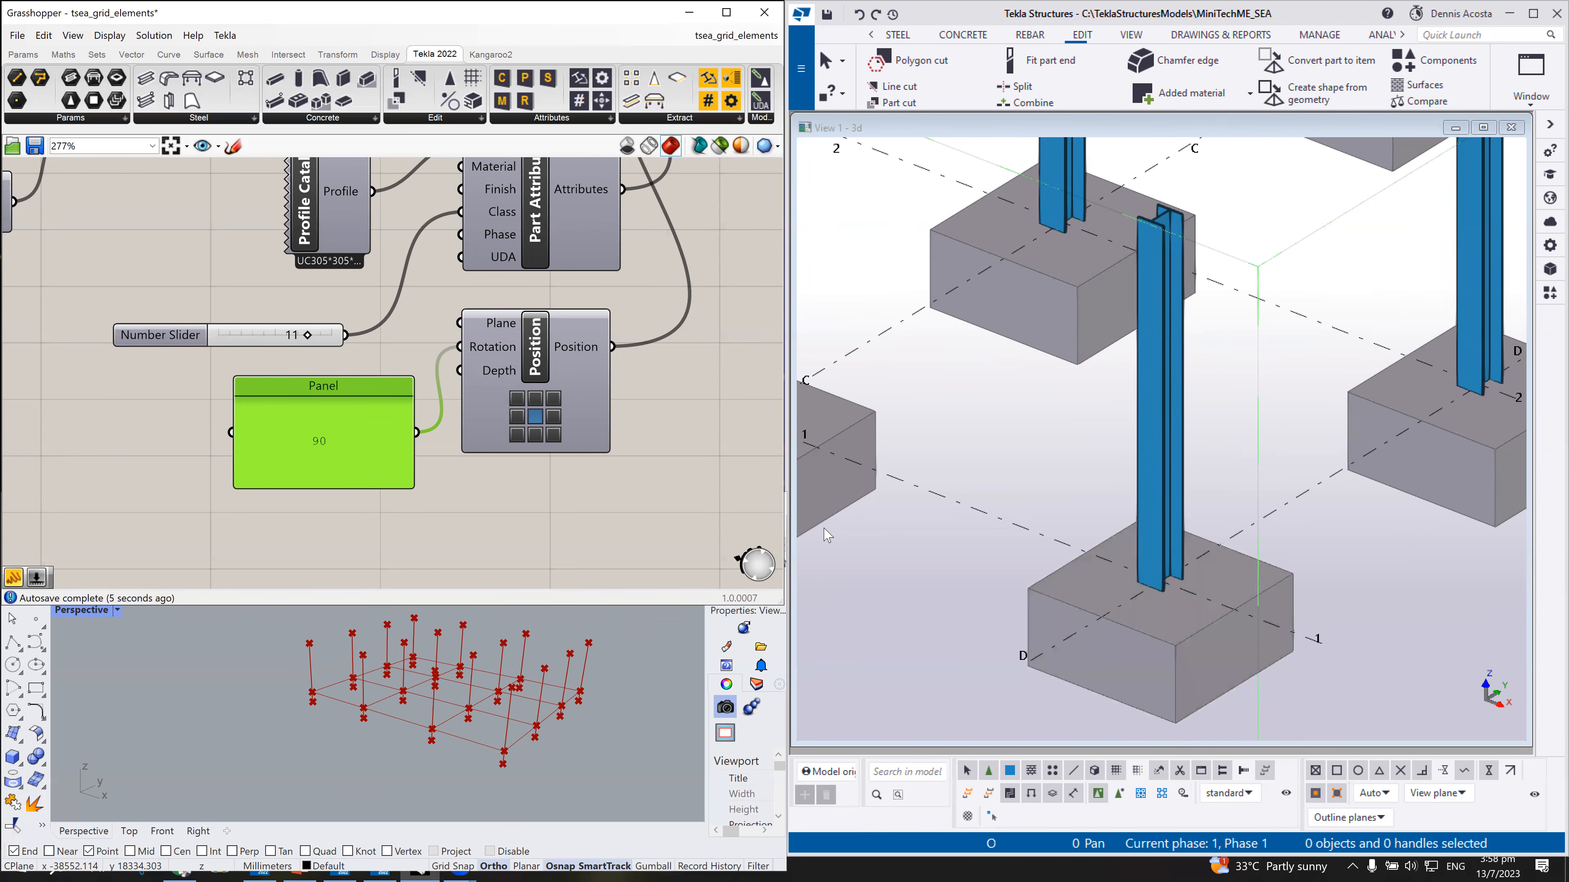
drag(408, 486, 400, 424)
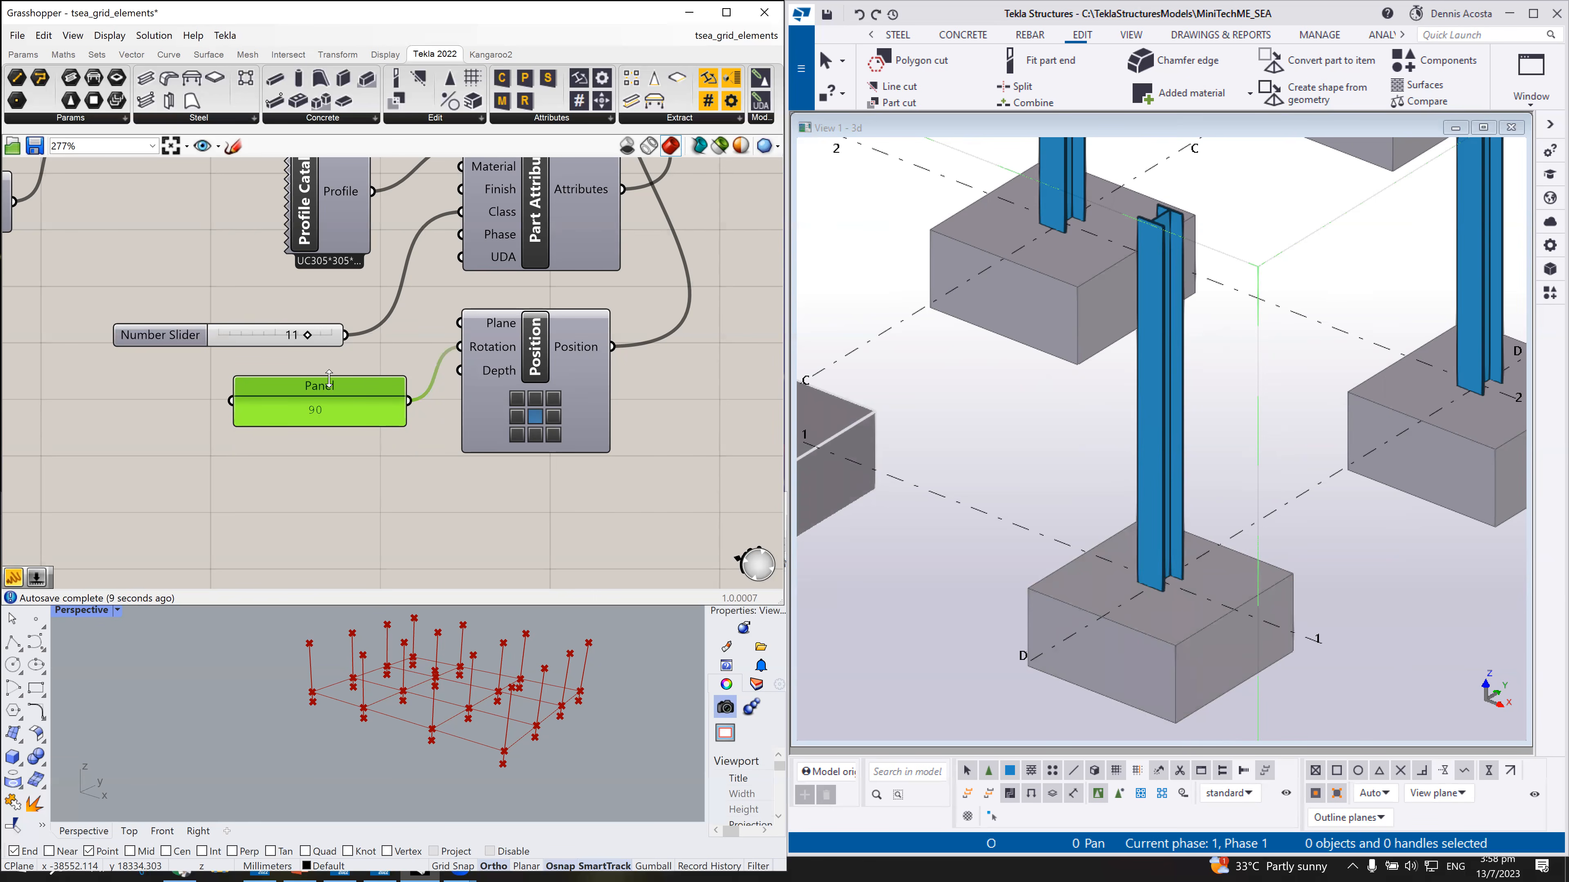
drag(329, 379, 288, 374)
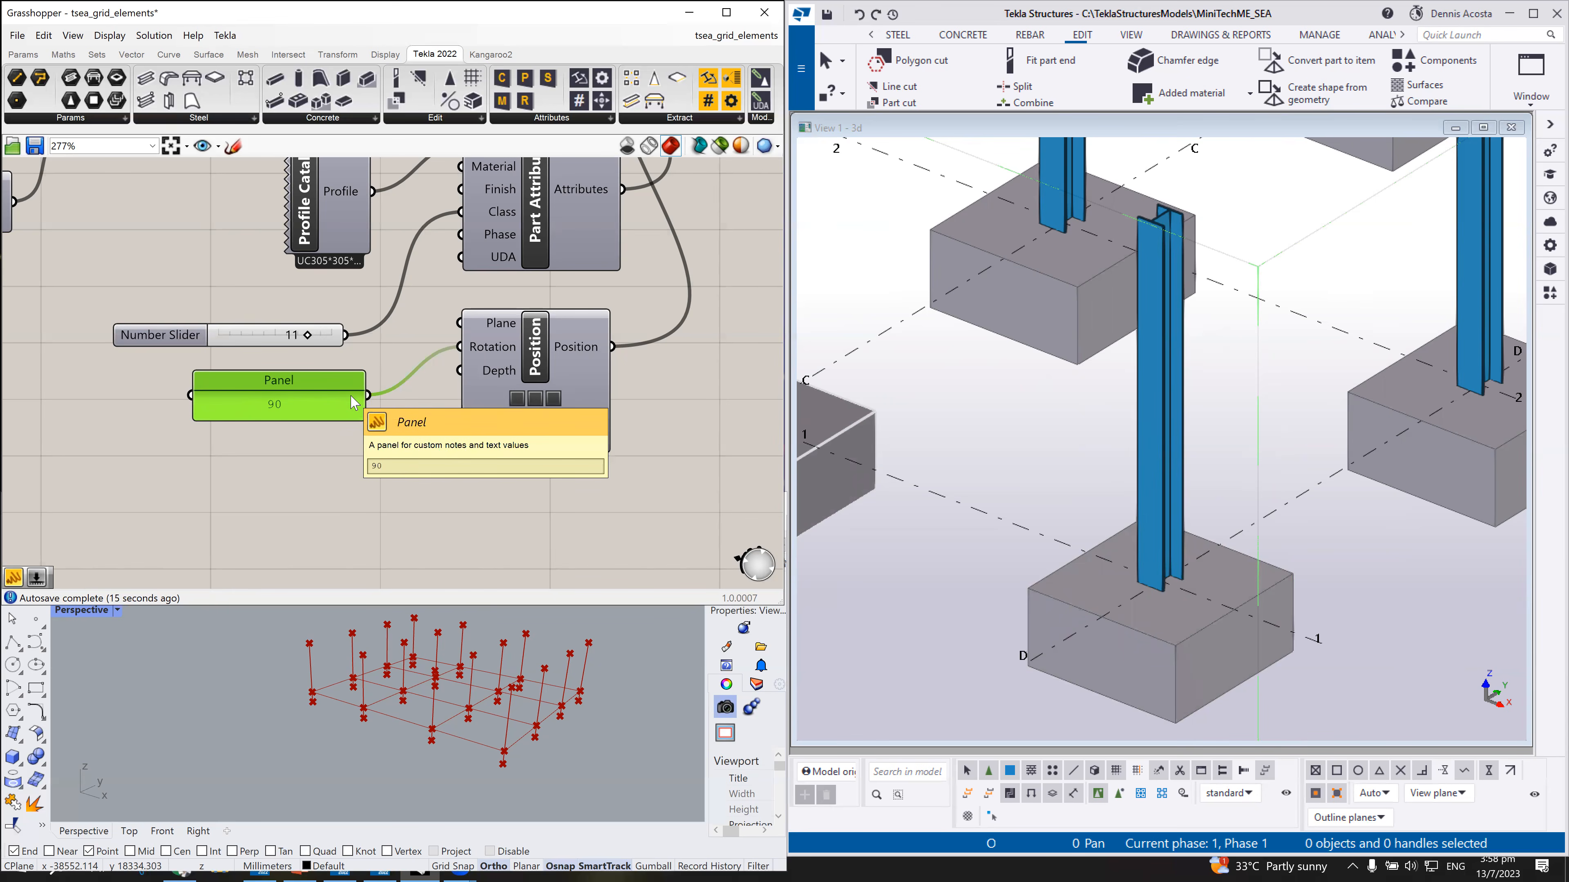
drag(292, 384, 310, 384)
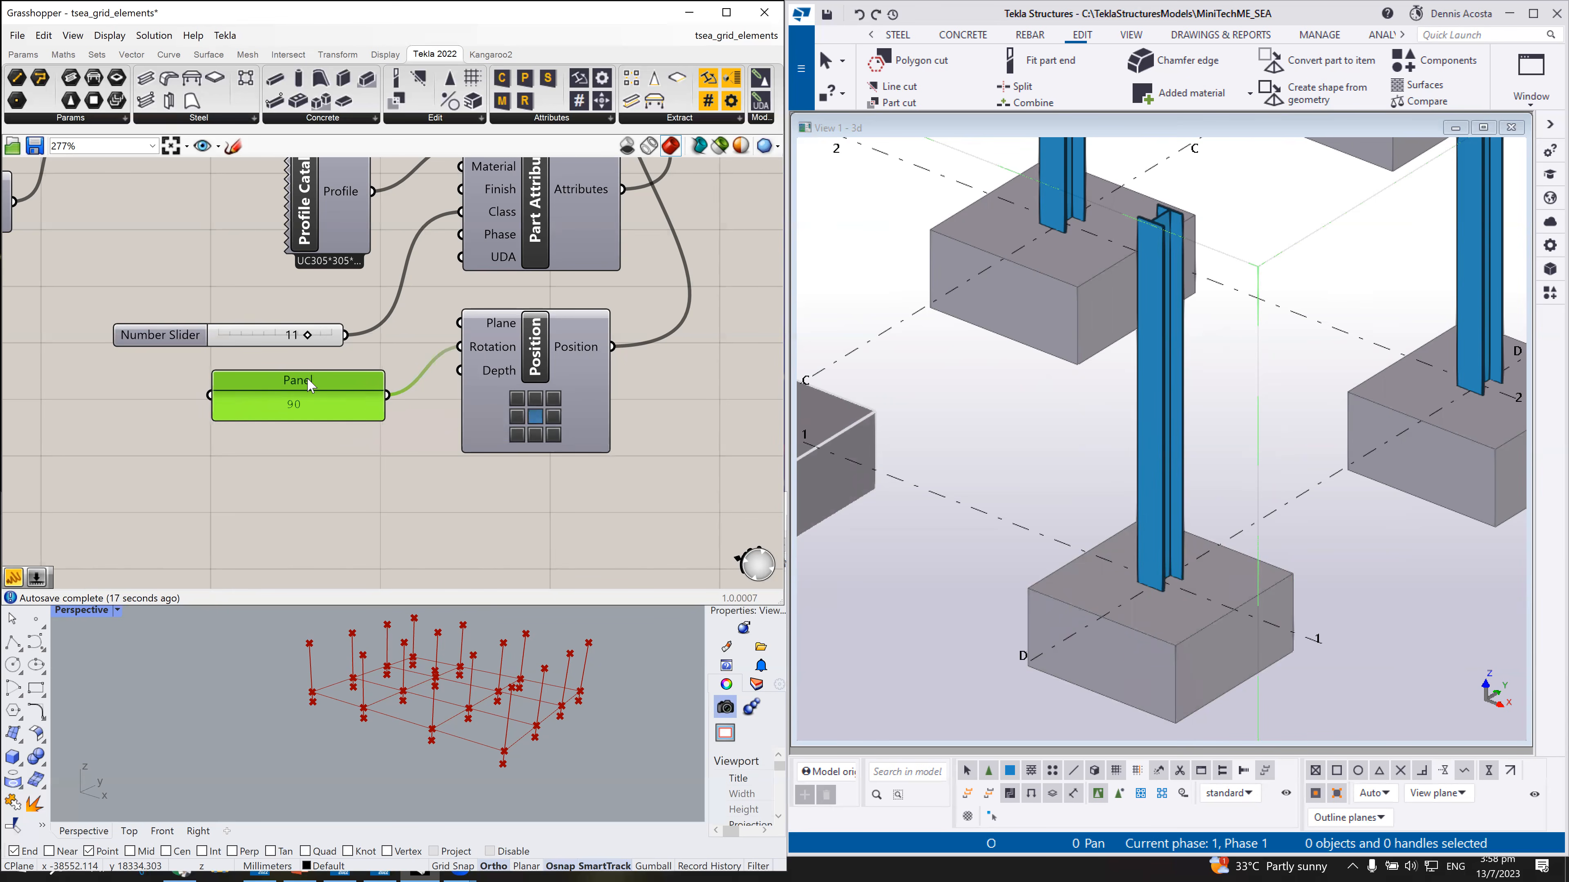
double_click(320, 482)
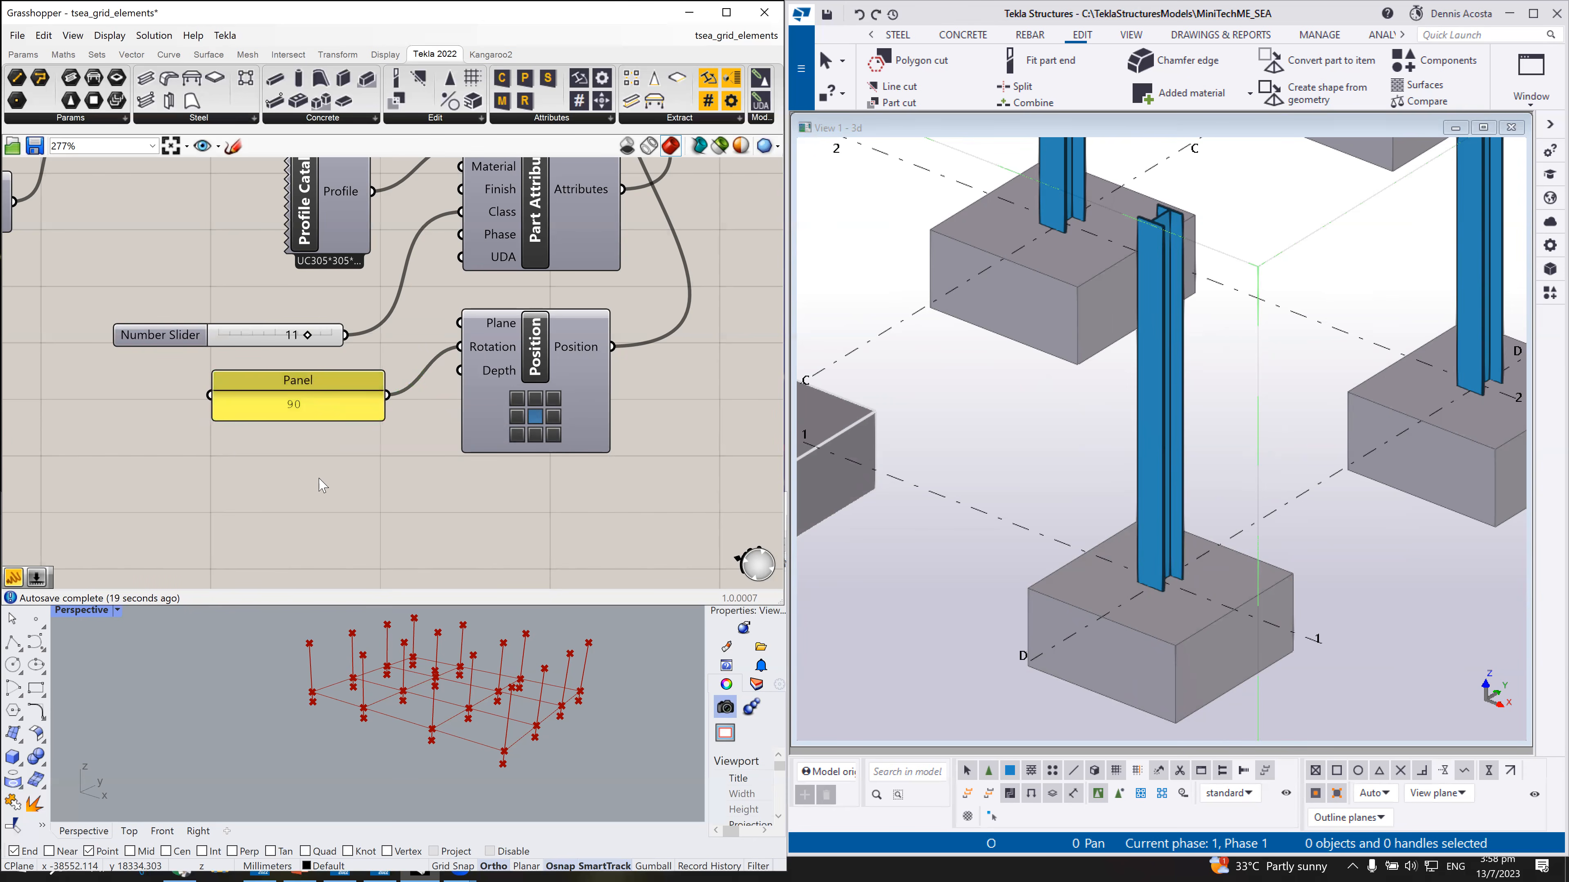
text(dial)
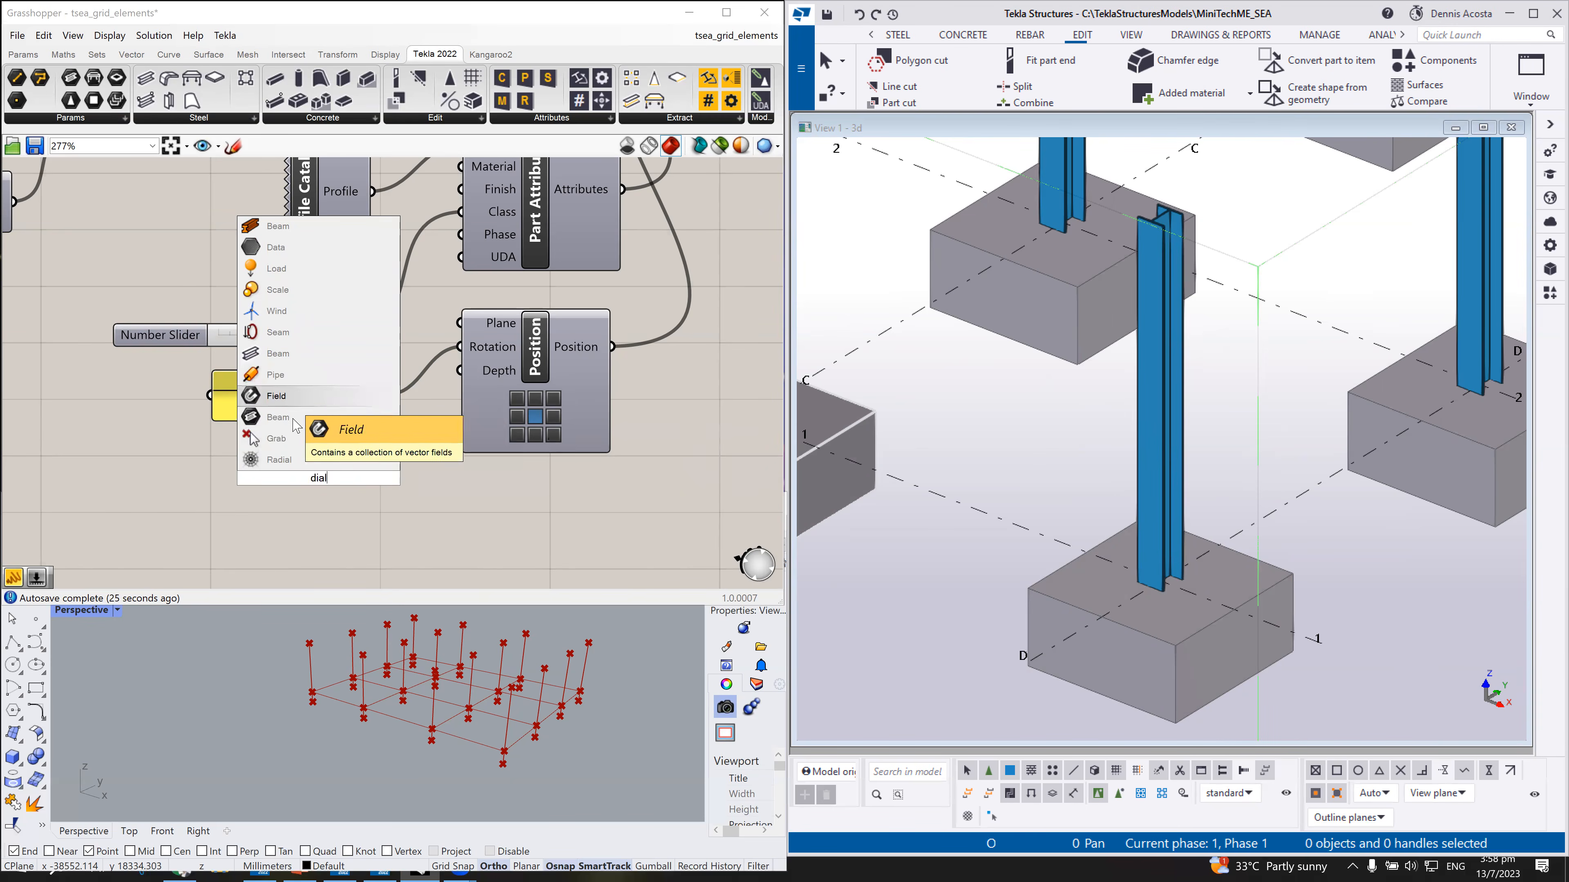
click(341, 513)
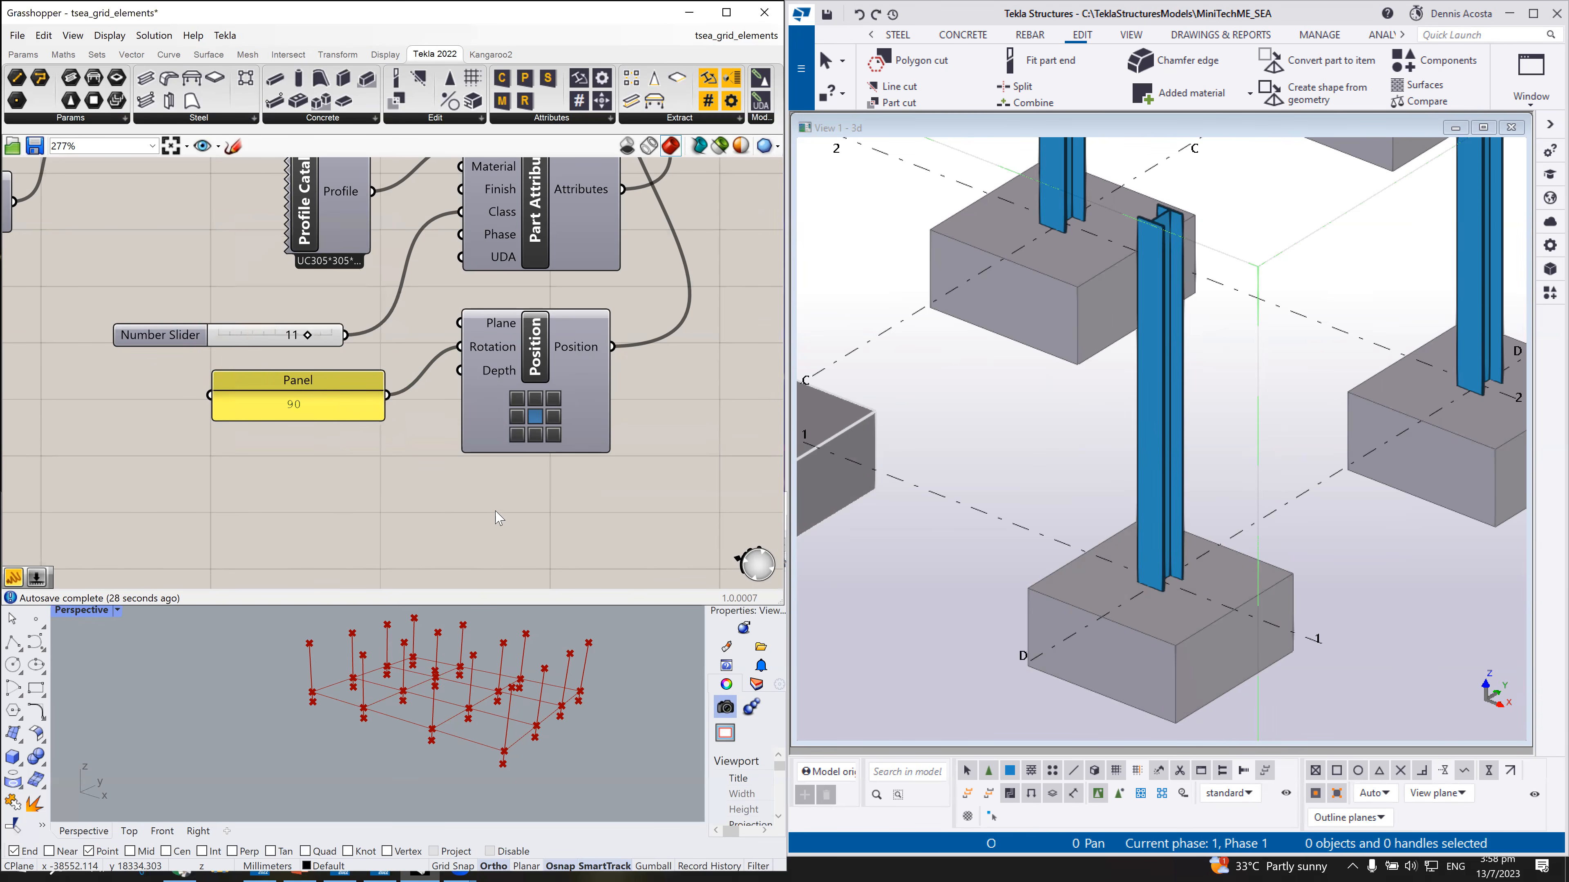
Step: Nudge the column class slider up and slightly towards the Part Attributes component to tidy the layout
scroll(494, 510, down, 3)
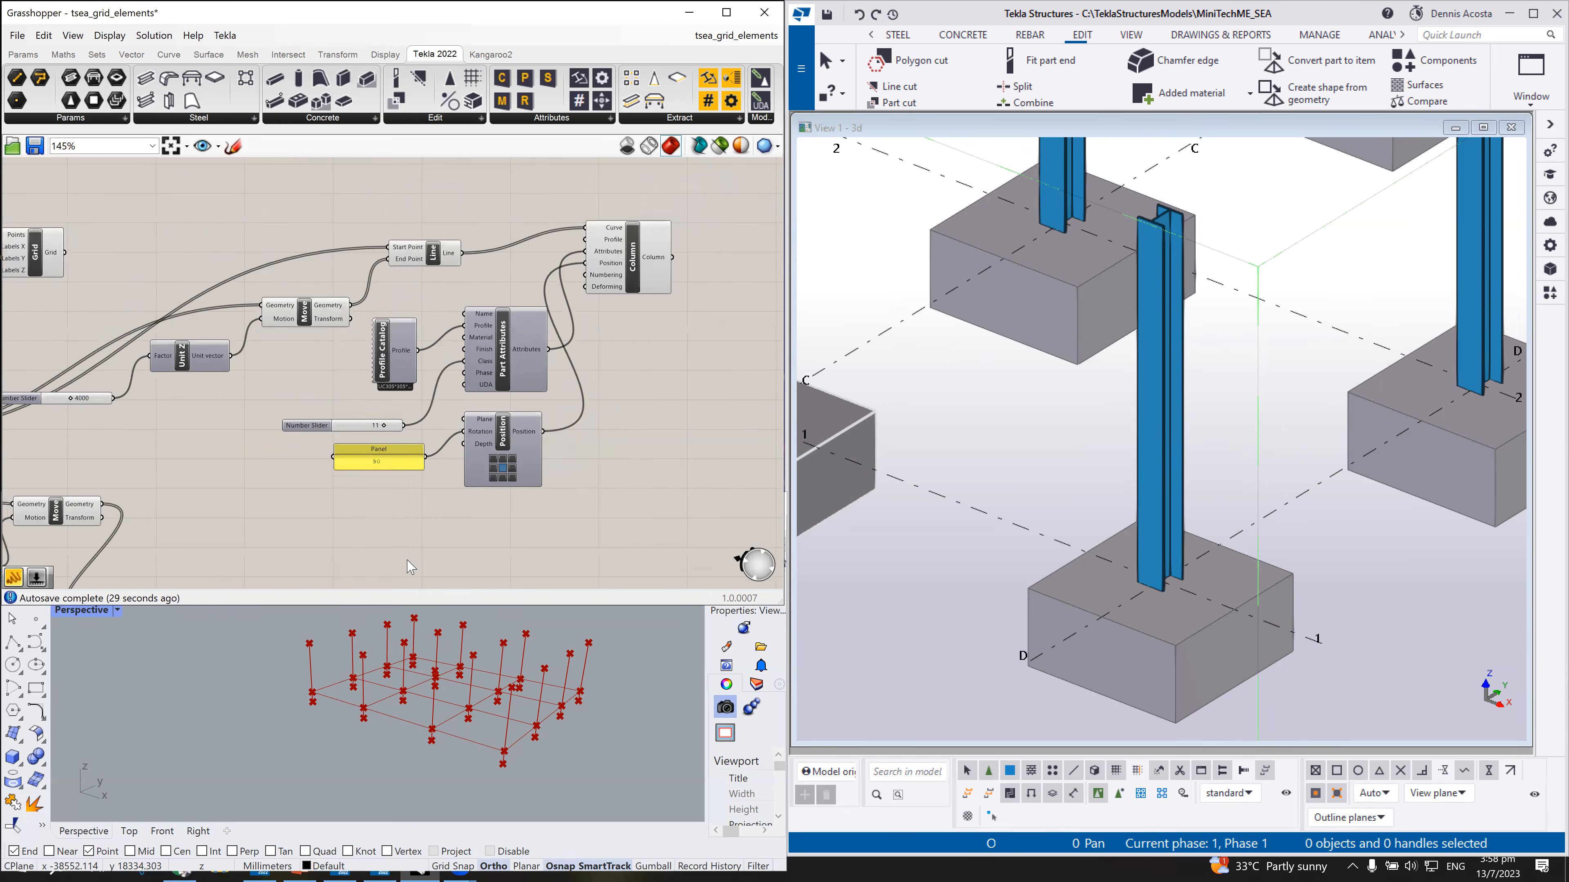
scroll(457, 499, up, 2)
drag(211, 374, 220, 367)
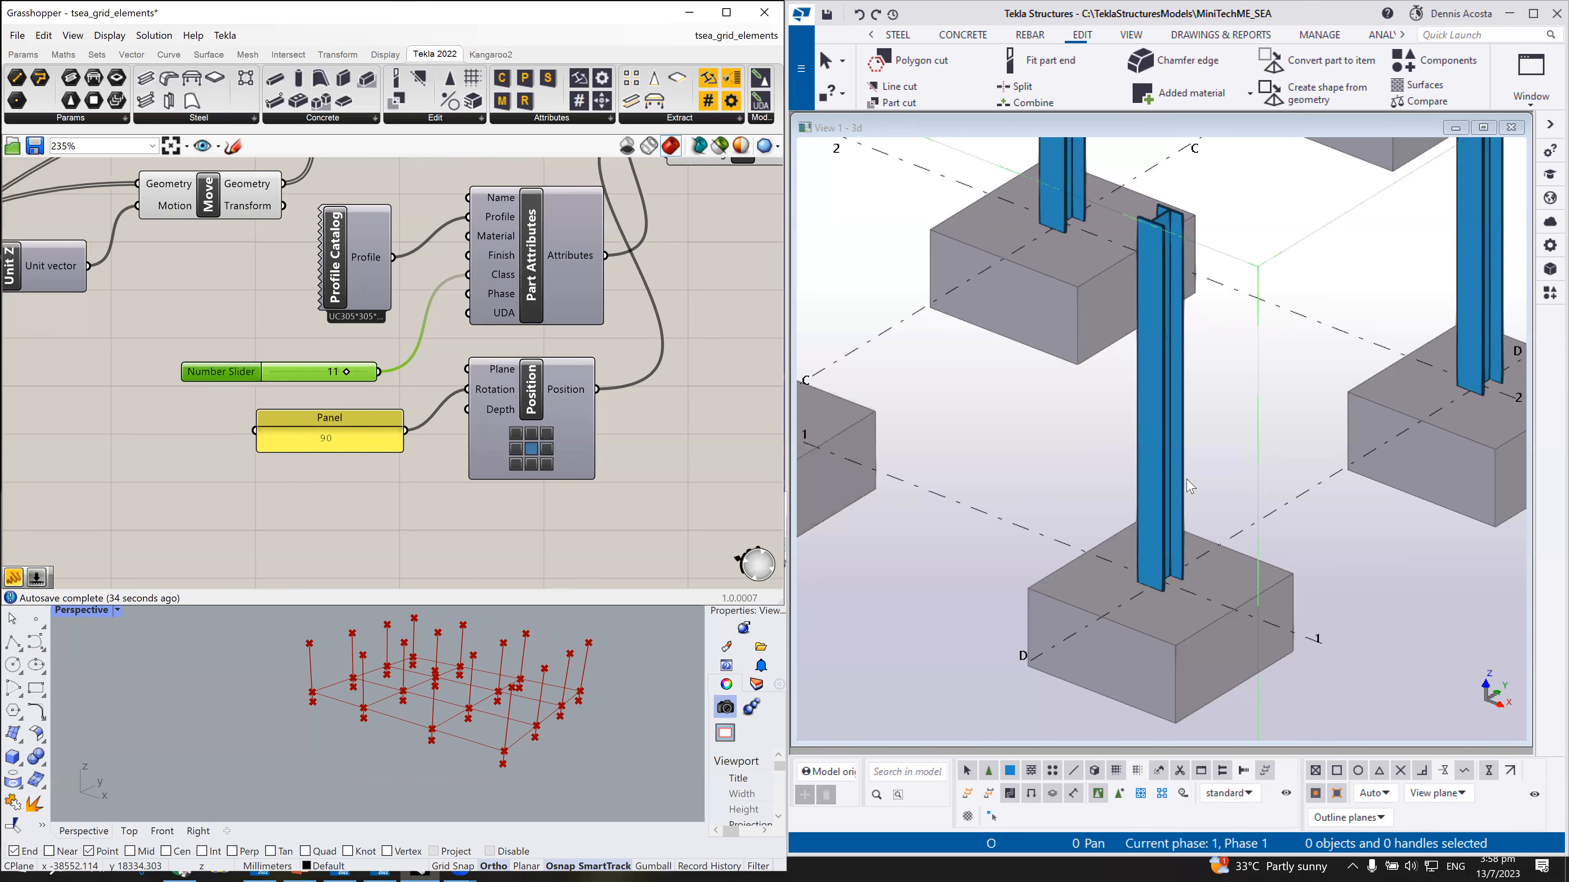
Step: Examine the rotated columns across the Tekla grid and the overall layout of the Grasshopper definition
scroll(1181, 481, down, 5)
scroll(1167, 500, up, 4)
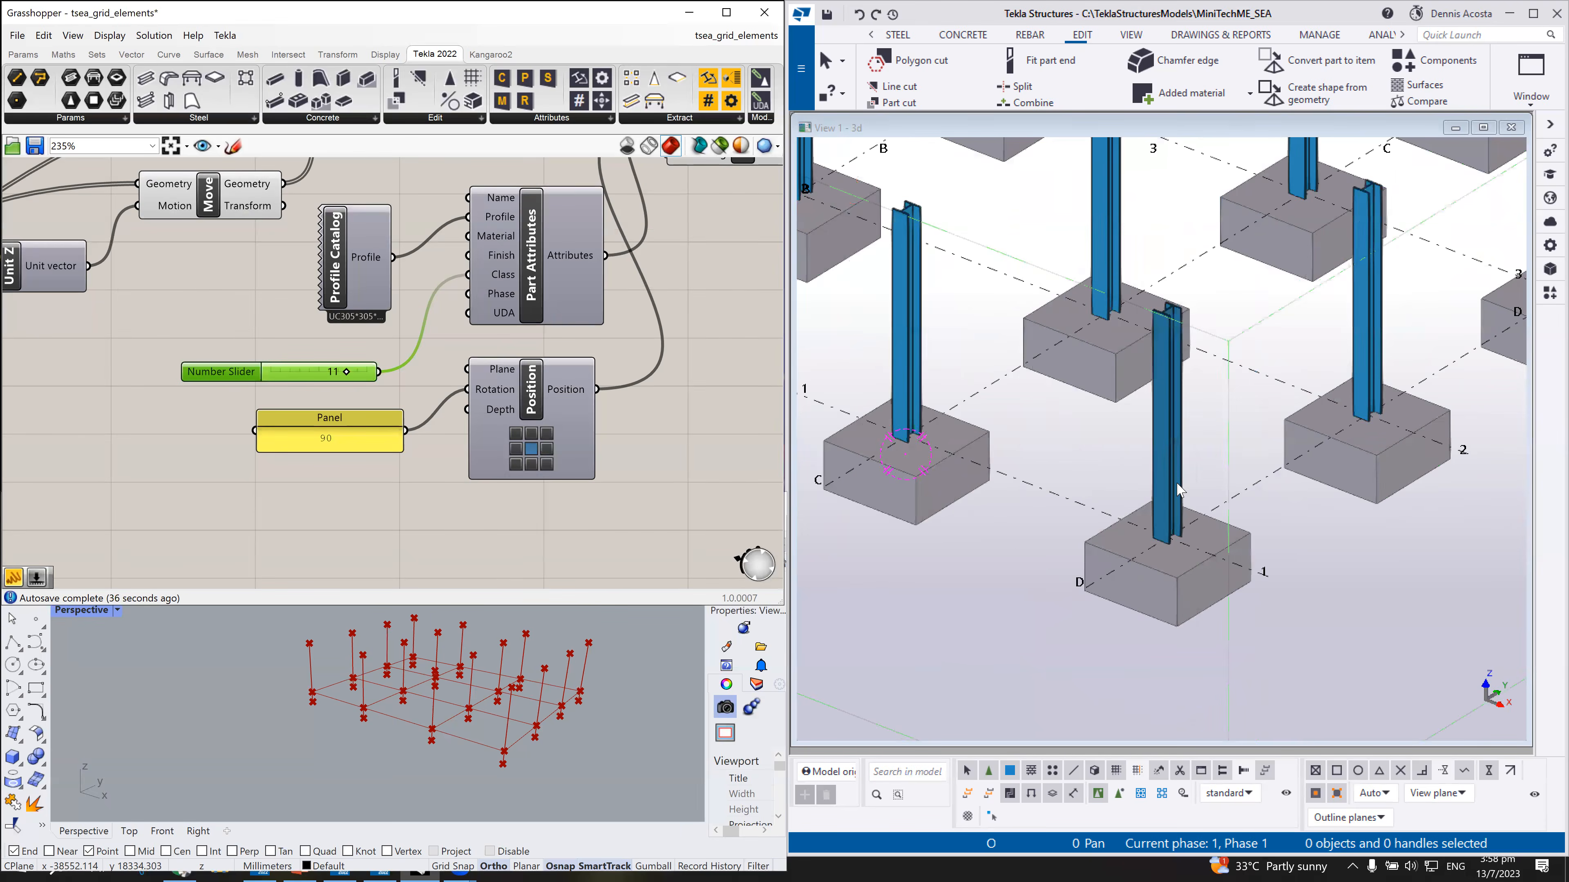
scroll(375, 386, down, 4)
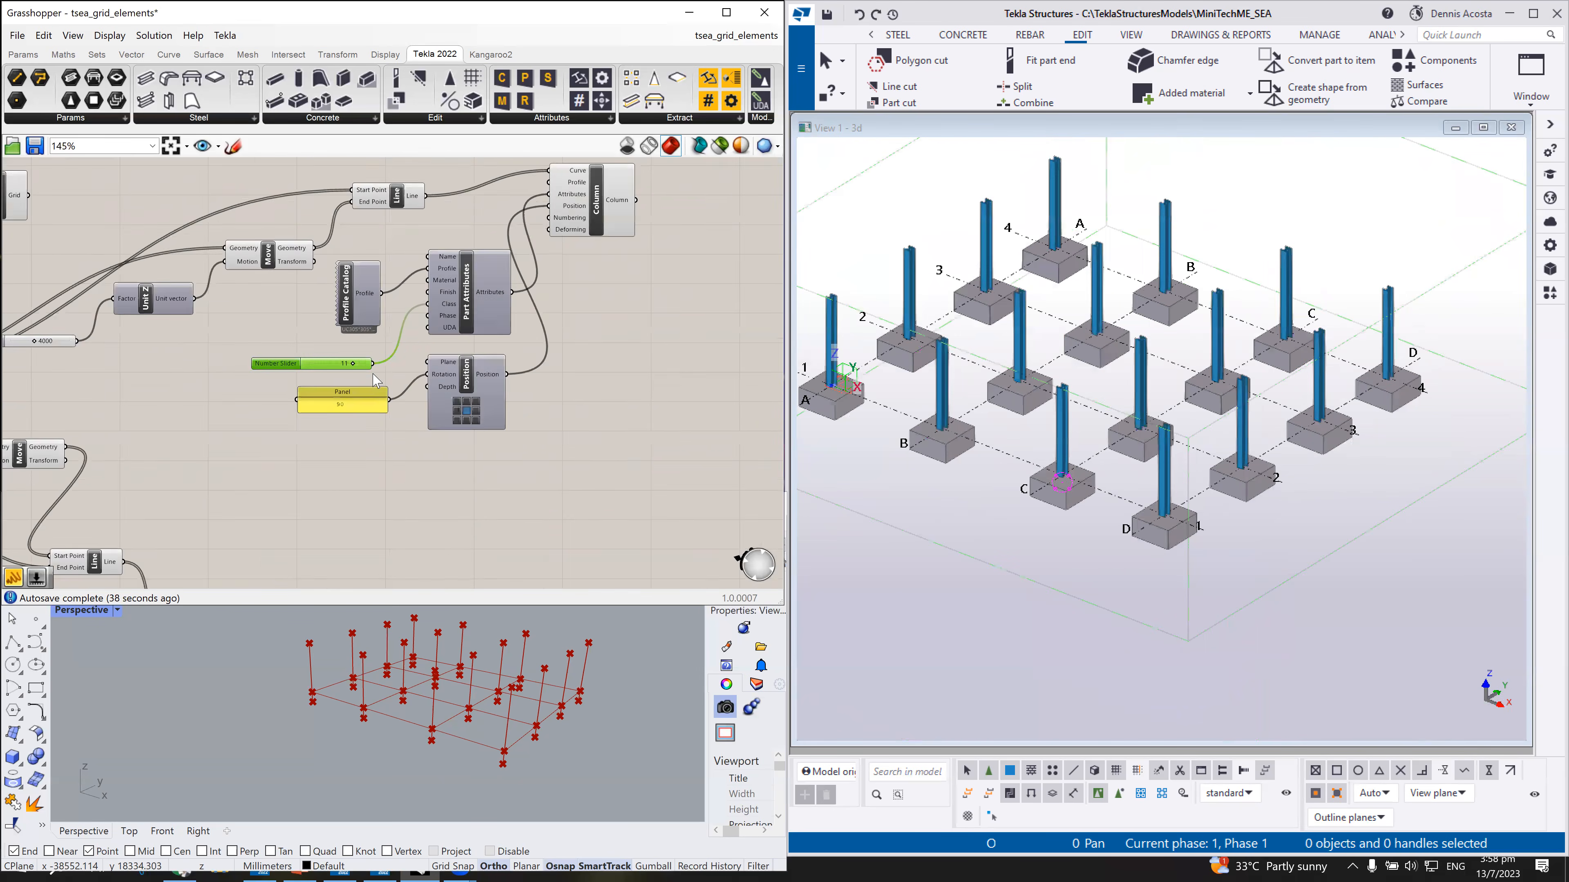
scroll(375, 386, up, 2)
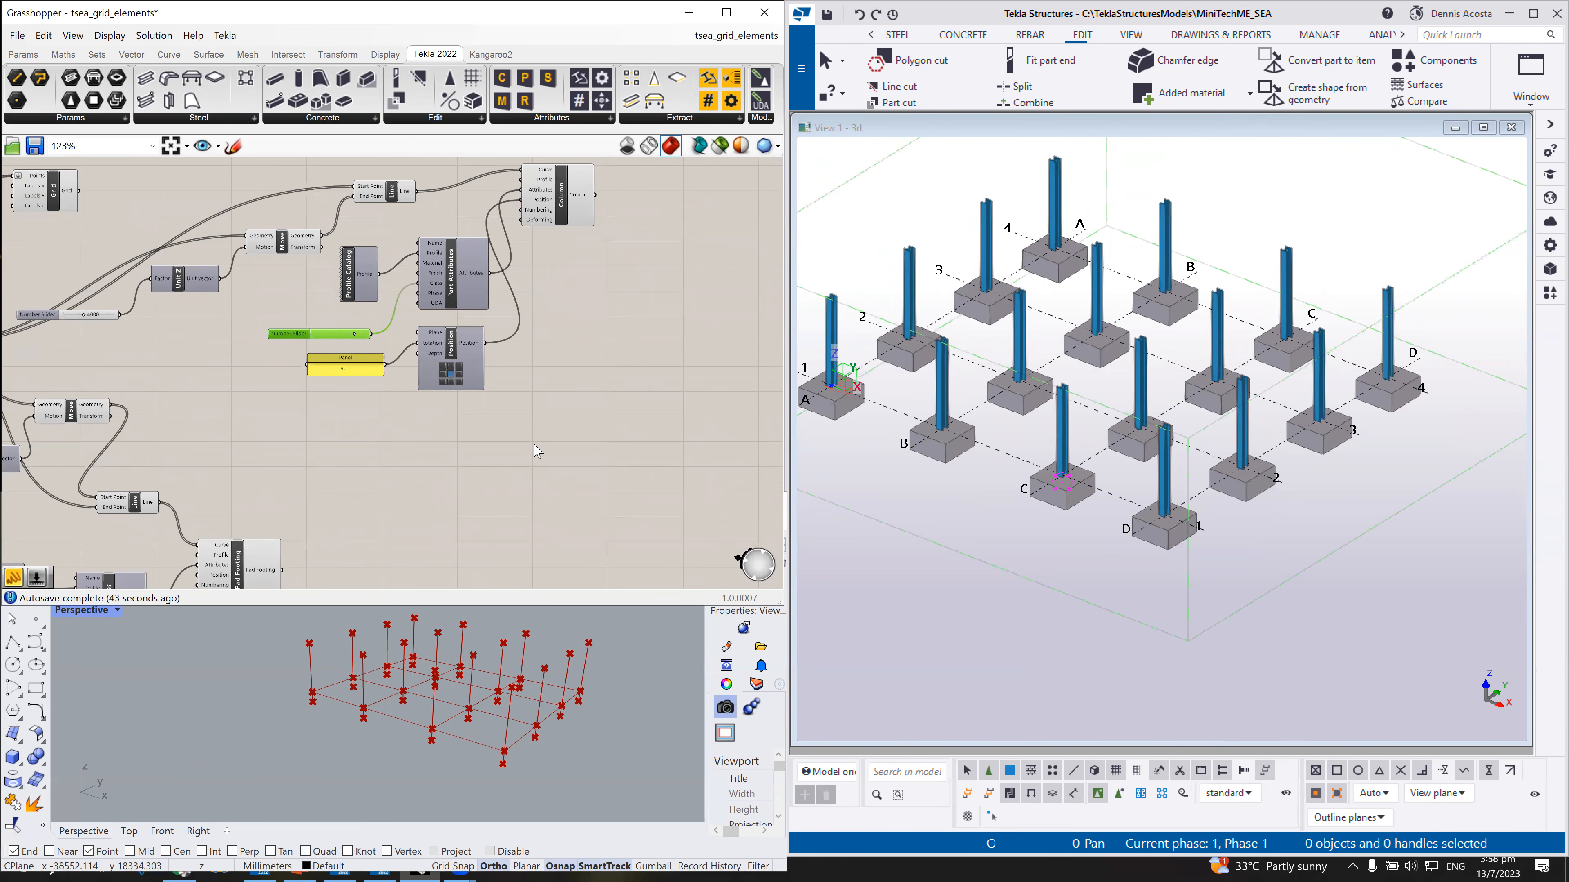
scroll(543, 449, down, 2)
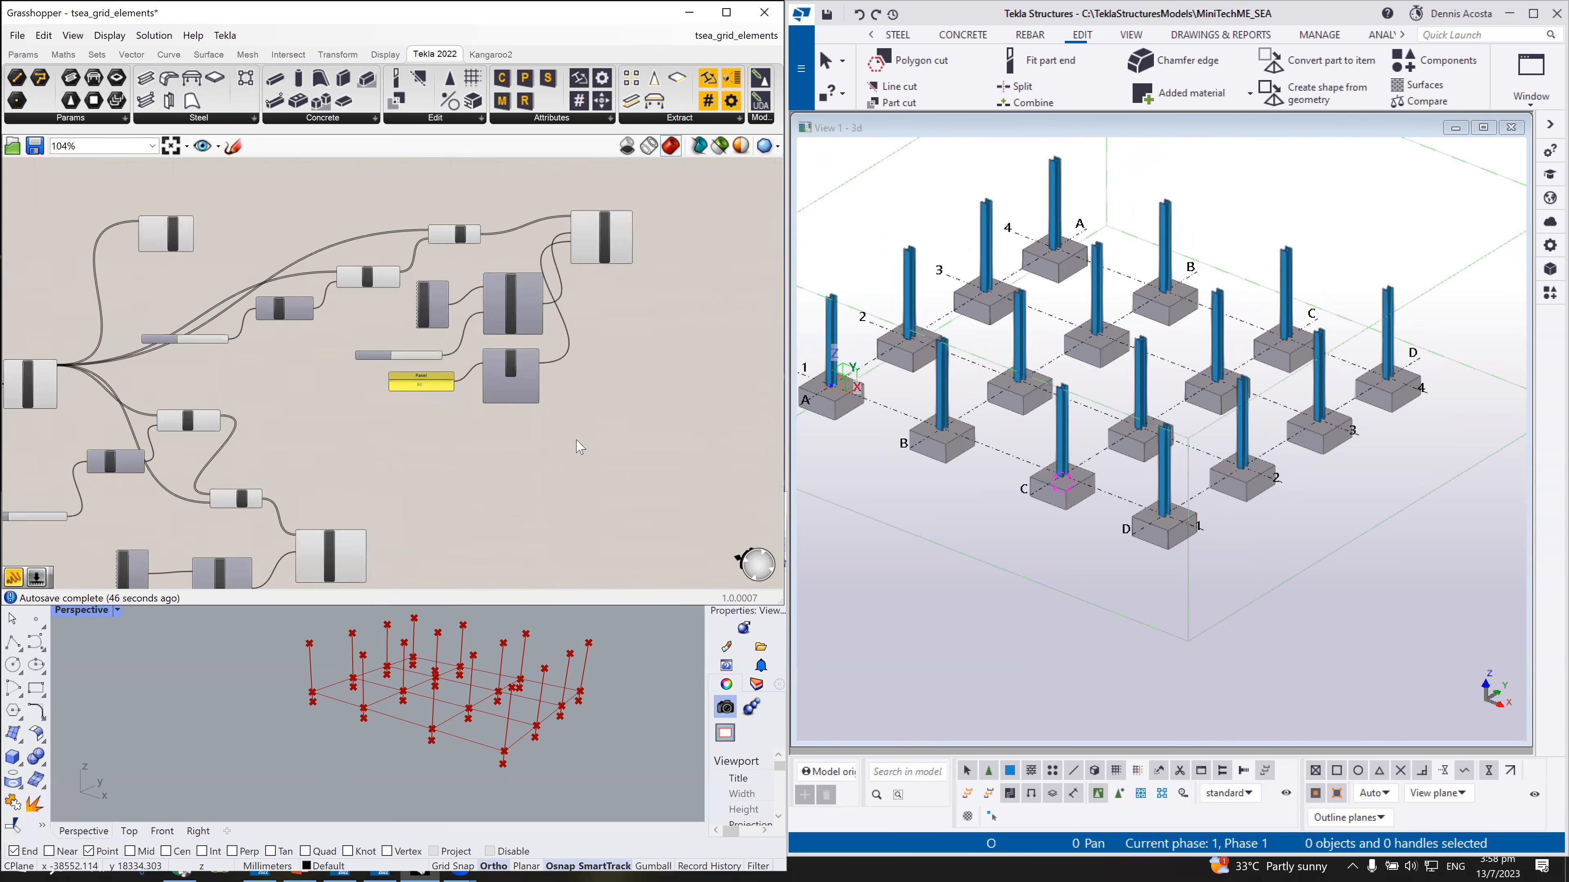
scroll(543, 447, down, 1)
scroll(461, 446, down, 1)
scroll(455, 324, up, 2)
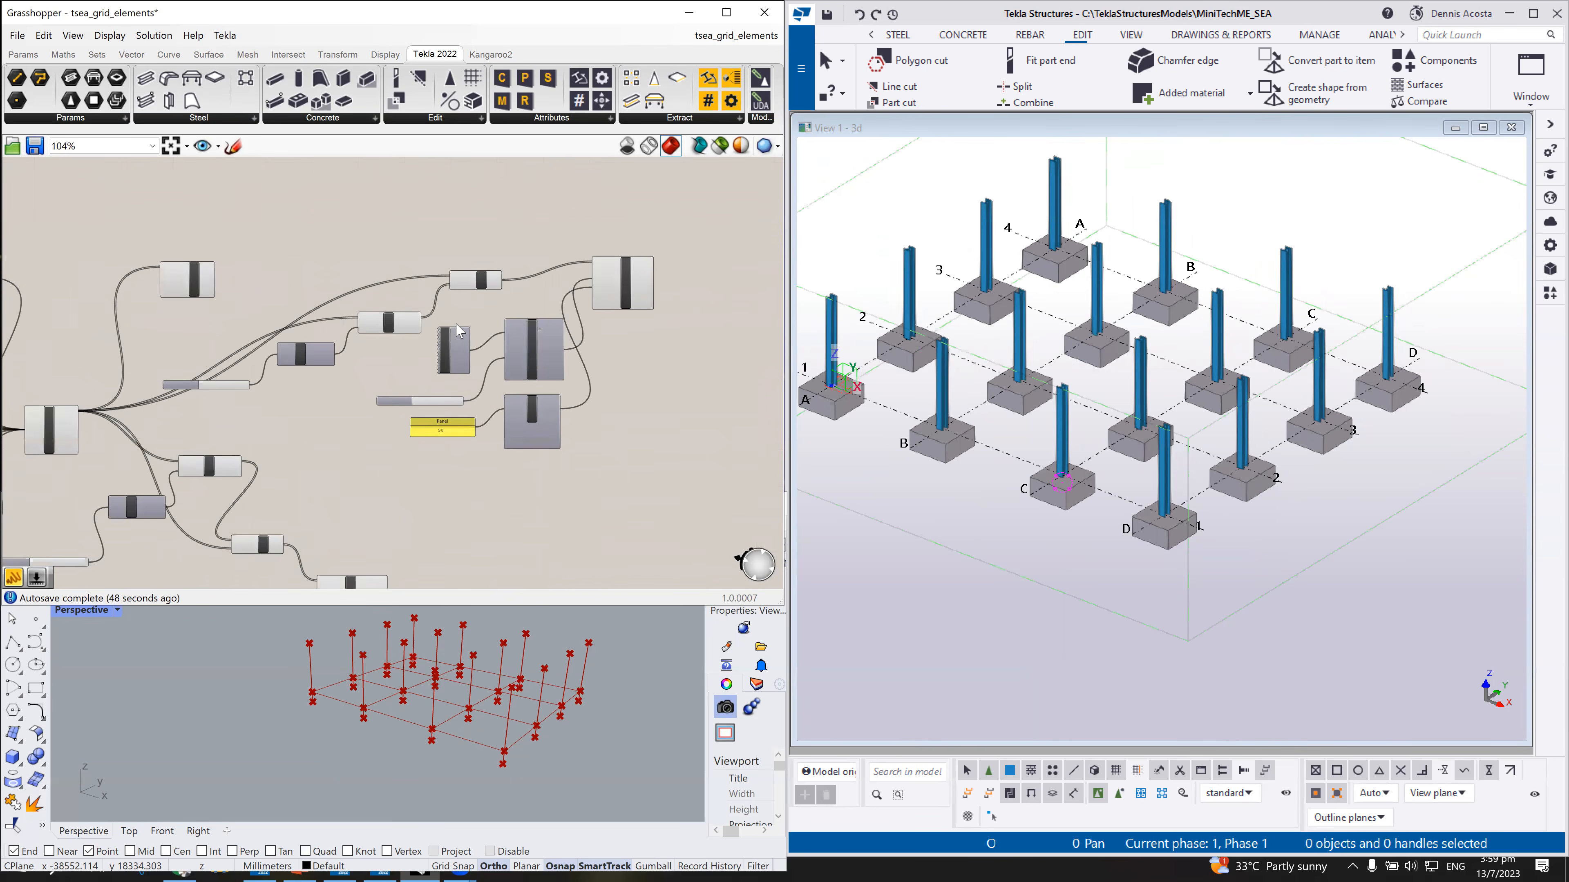
Step: Select the Column, column Line and upper Move components in turn to review the geometry each one highlights
scroll(651, 332, up, 2)
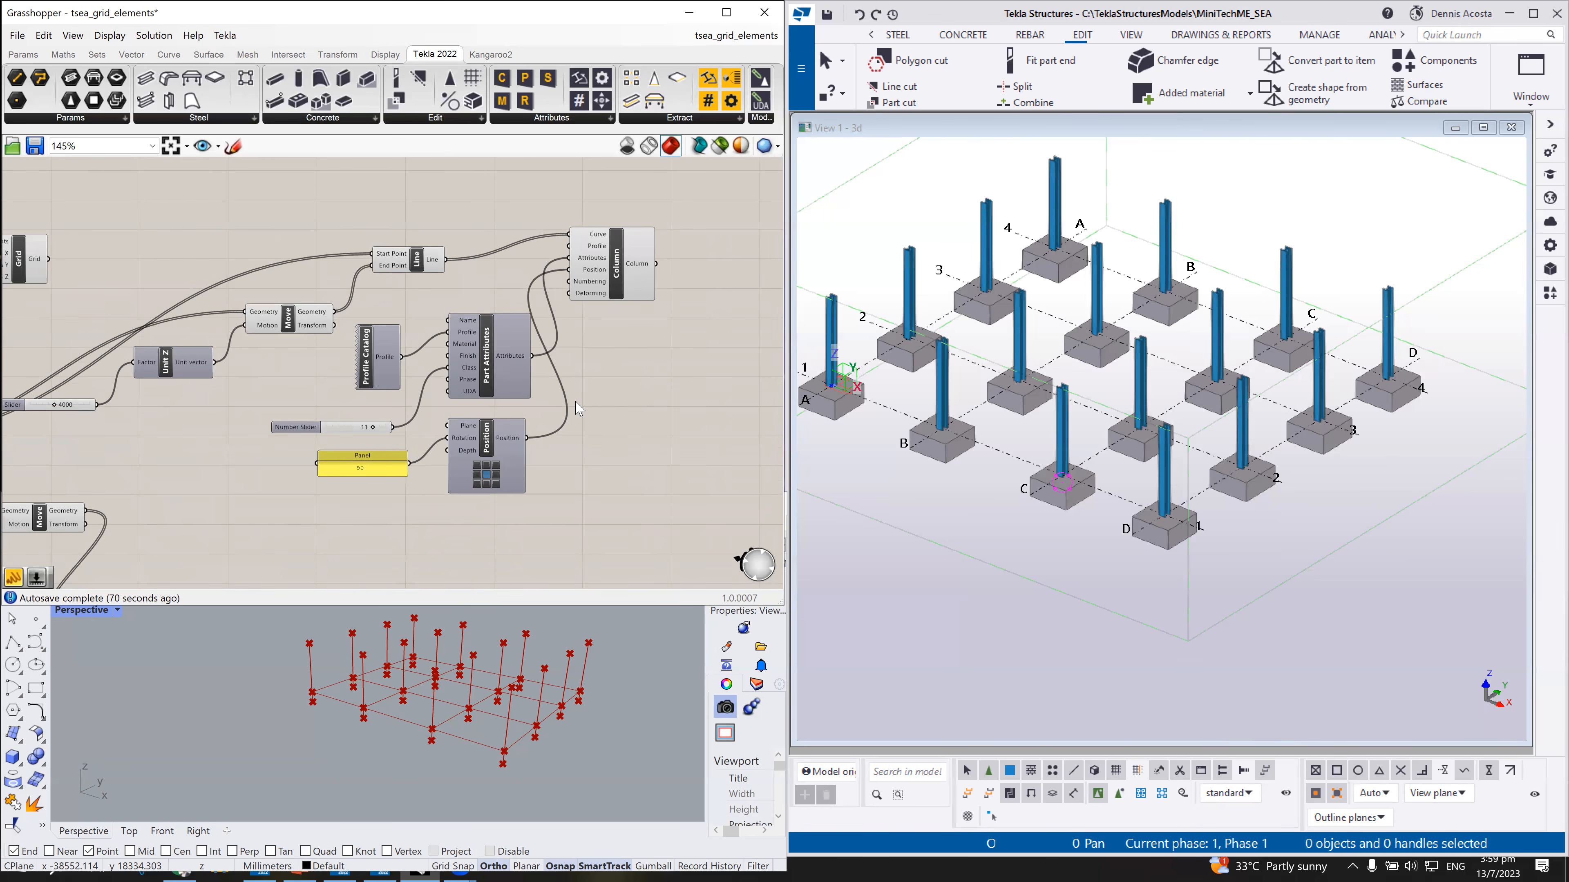
scroll(578, 408, down, 1)
click(615, 284)
drag(614, 284, 616, 280)
click(621, 356)
click(440, 283)
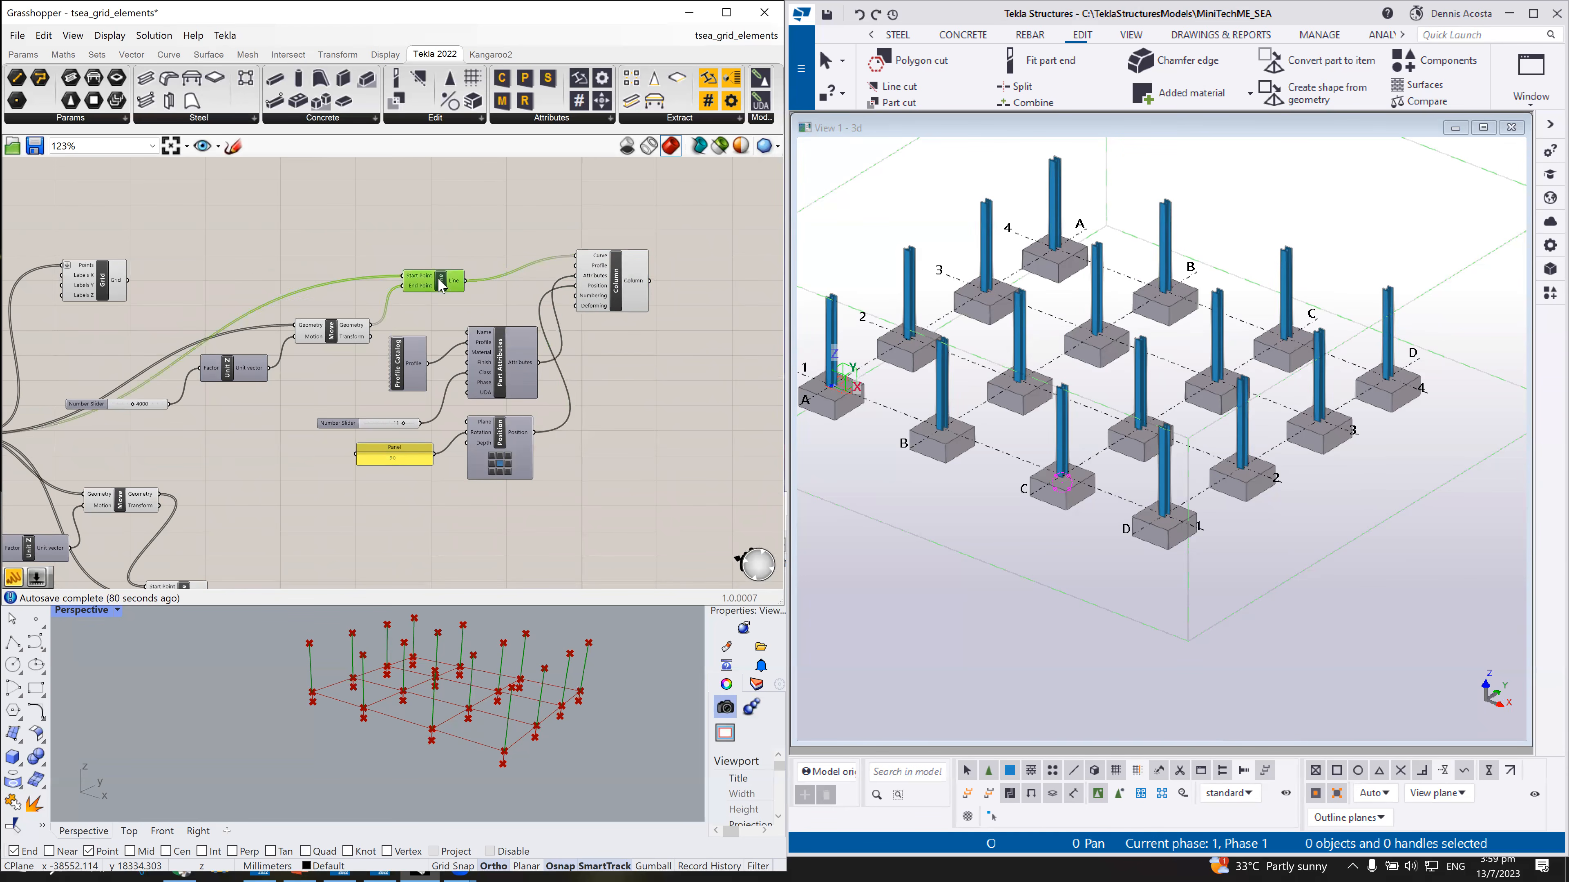
scroll(303, 490, down, 3)
scroll(364, 524, up, 3)
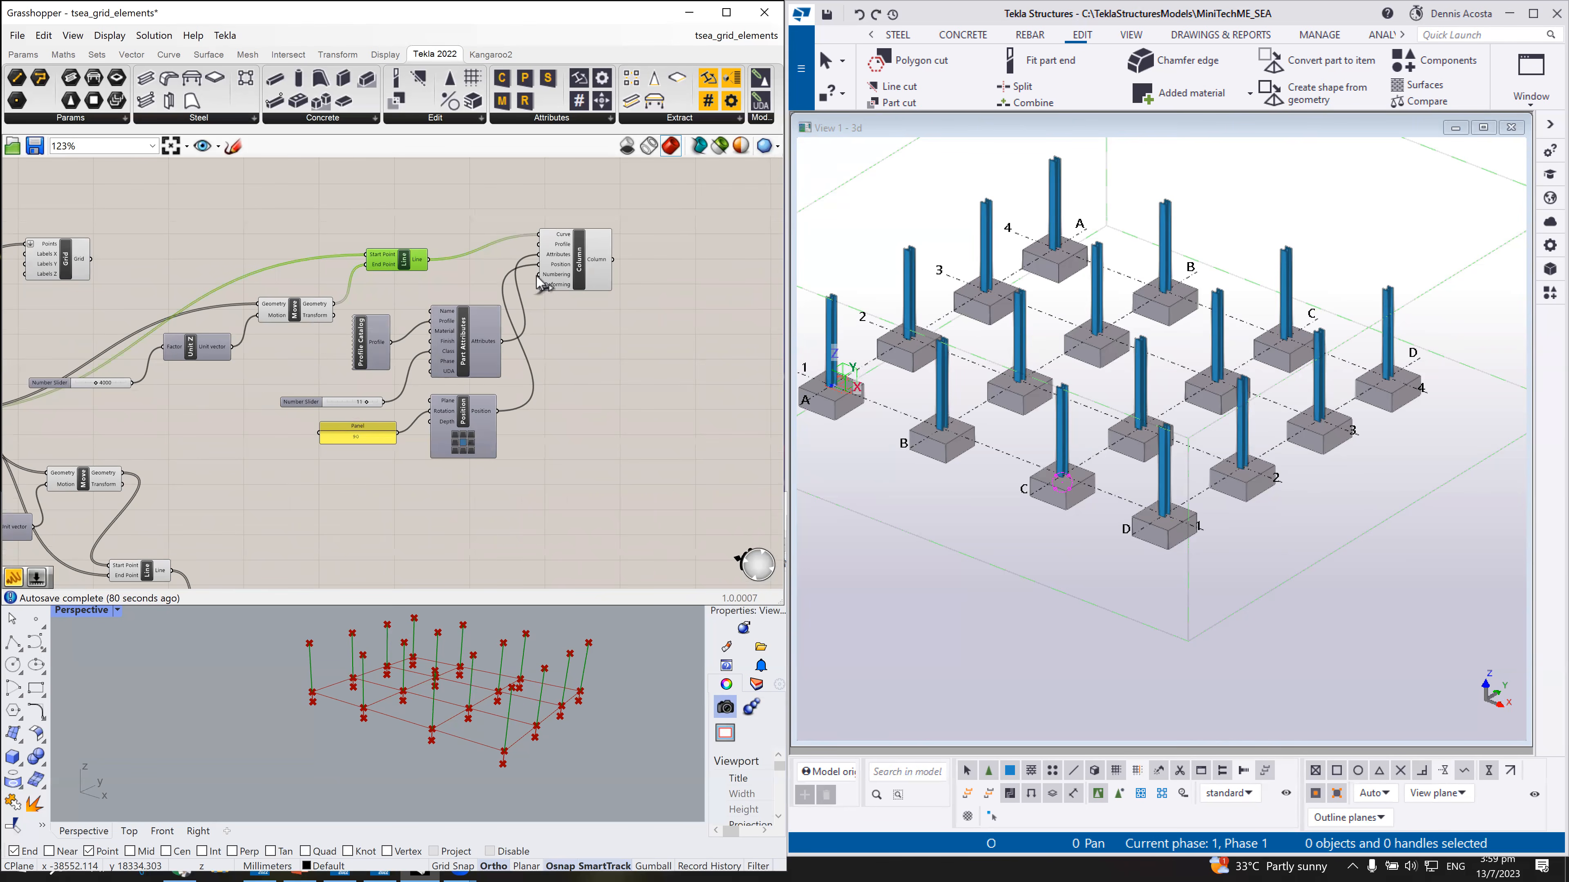
click(293, 309)
scroll(427, 321, down, 4)
scroll(190, 372, up, 4)
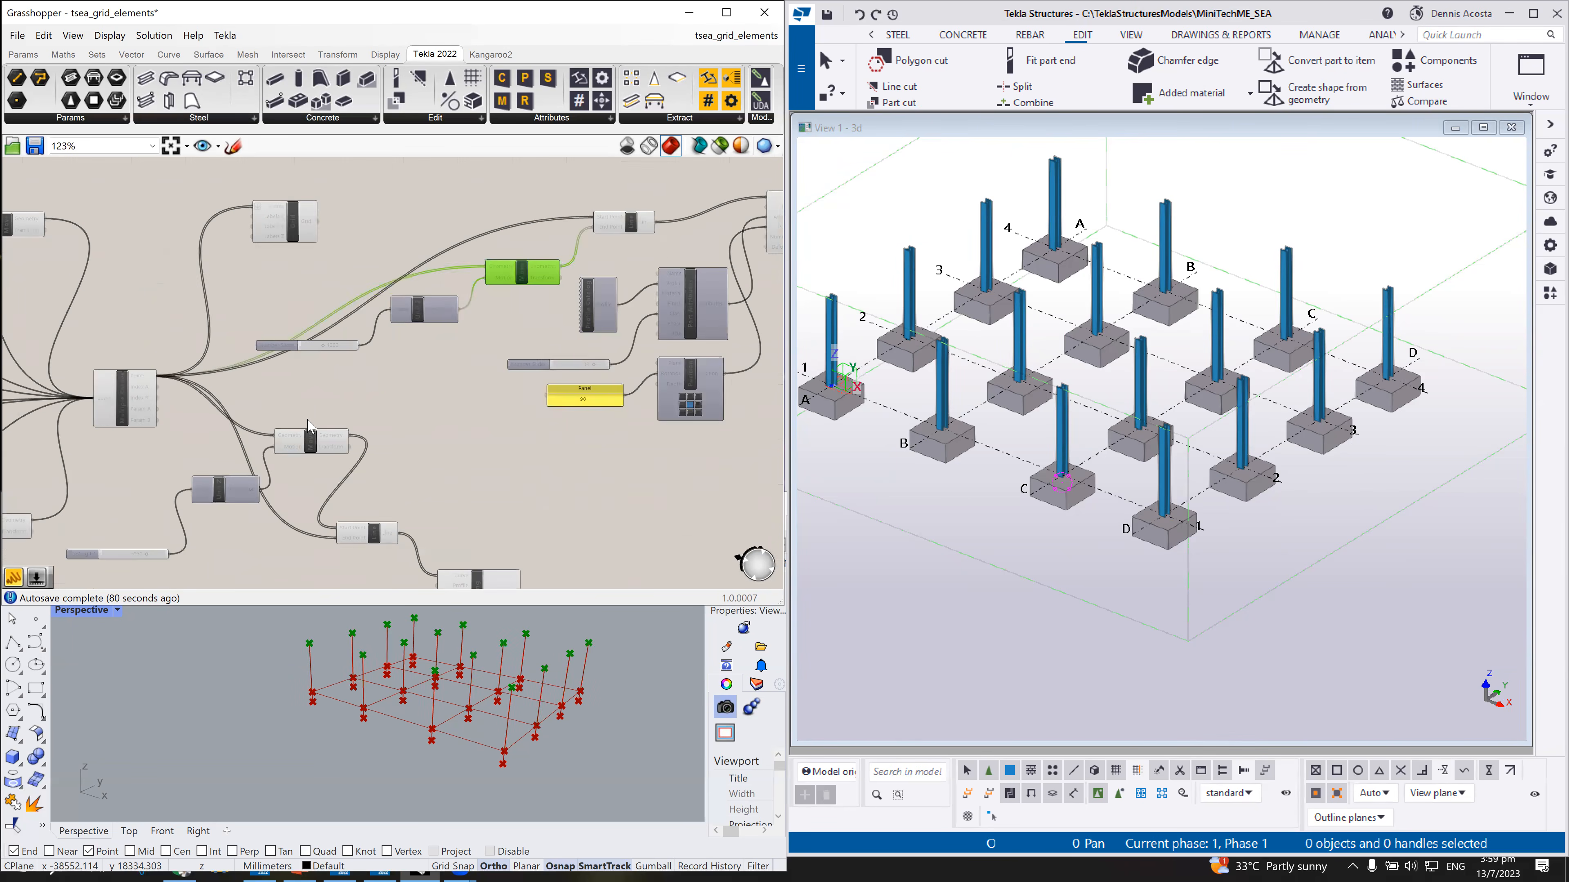
Step: Examine the column-top points produced by the upper Move component in the definition and the Rhino perspective view
scroll(332, 471, up, 1)
scroll(486, 464, down, 3)
right_drag(564, 456, 473, 368)
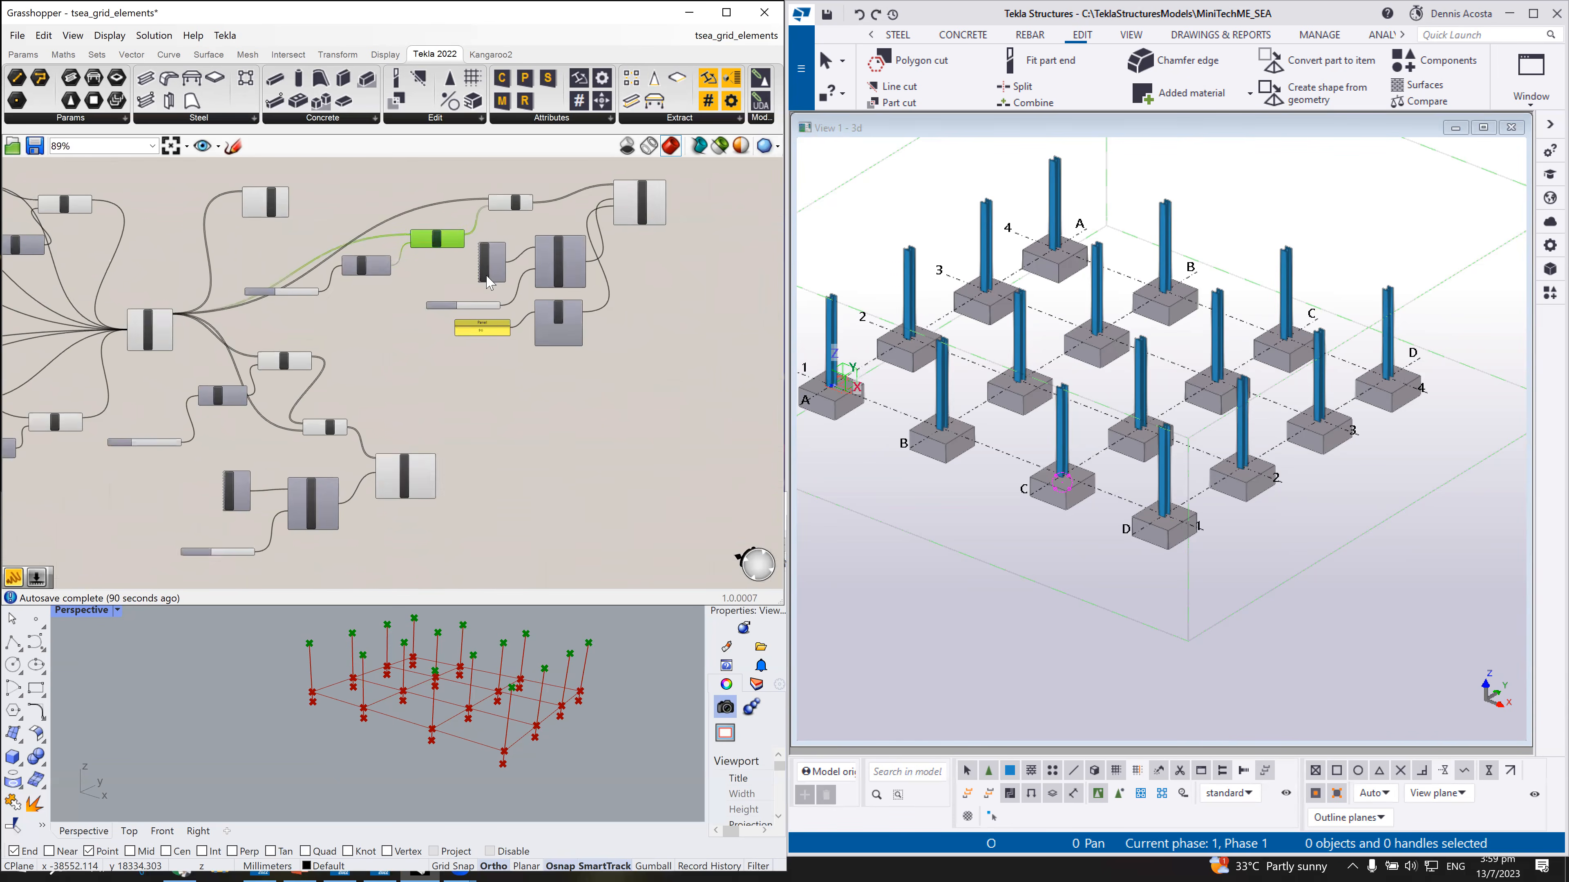
scroll(487, 281, up, 2)
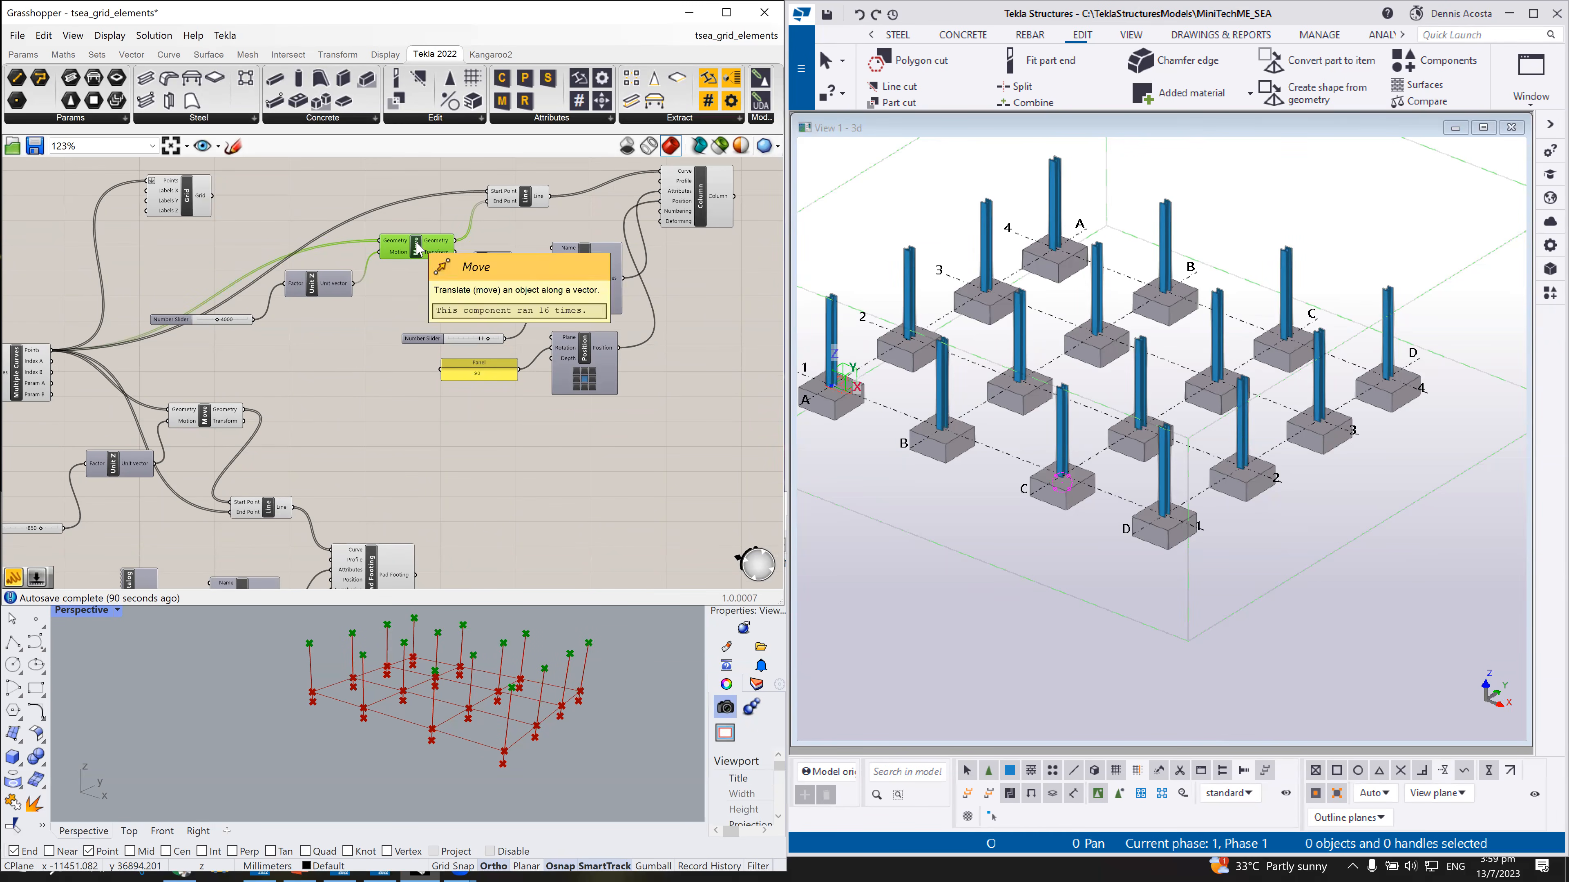
scroll(500, 435, down, 1)
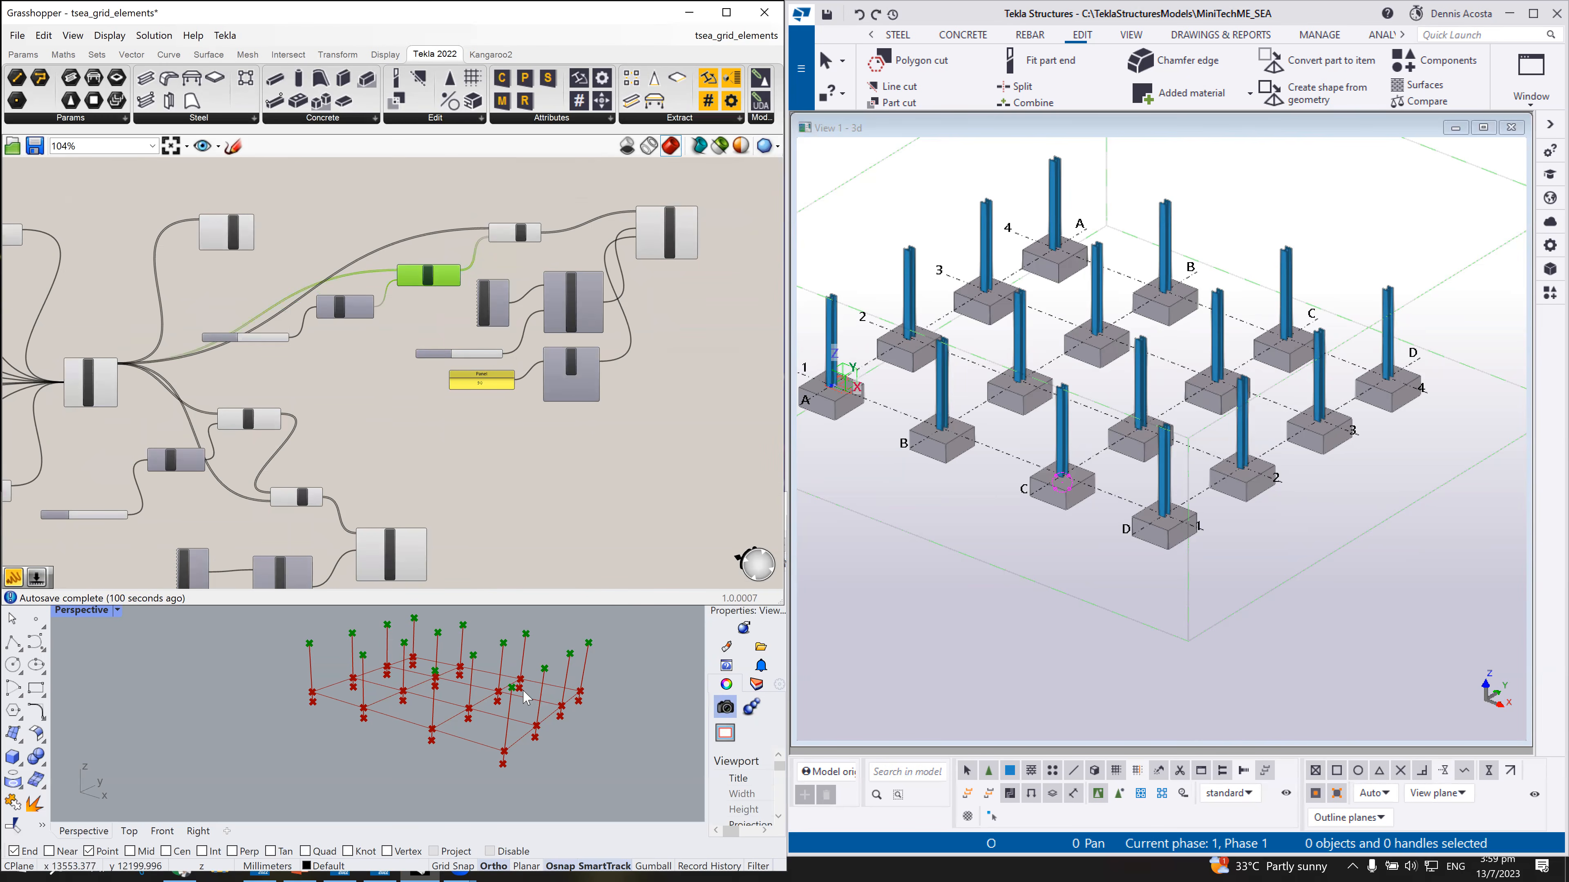
scroll(484, 712, up, 2)
scroll(484, 712, down, 3)
right_drag(487, 716, 516, 732)
scroll(516, 732, up, 5)
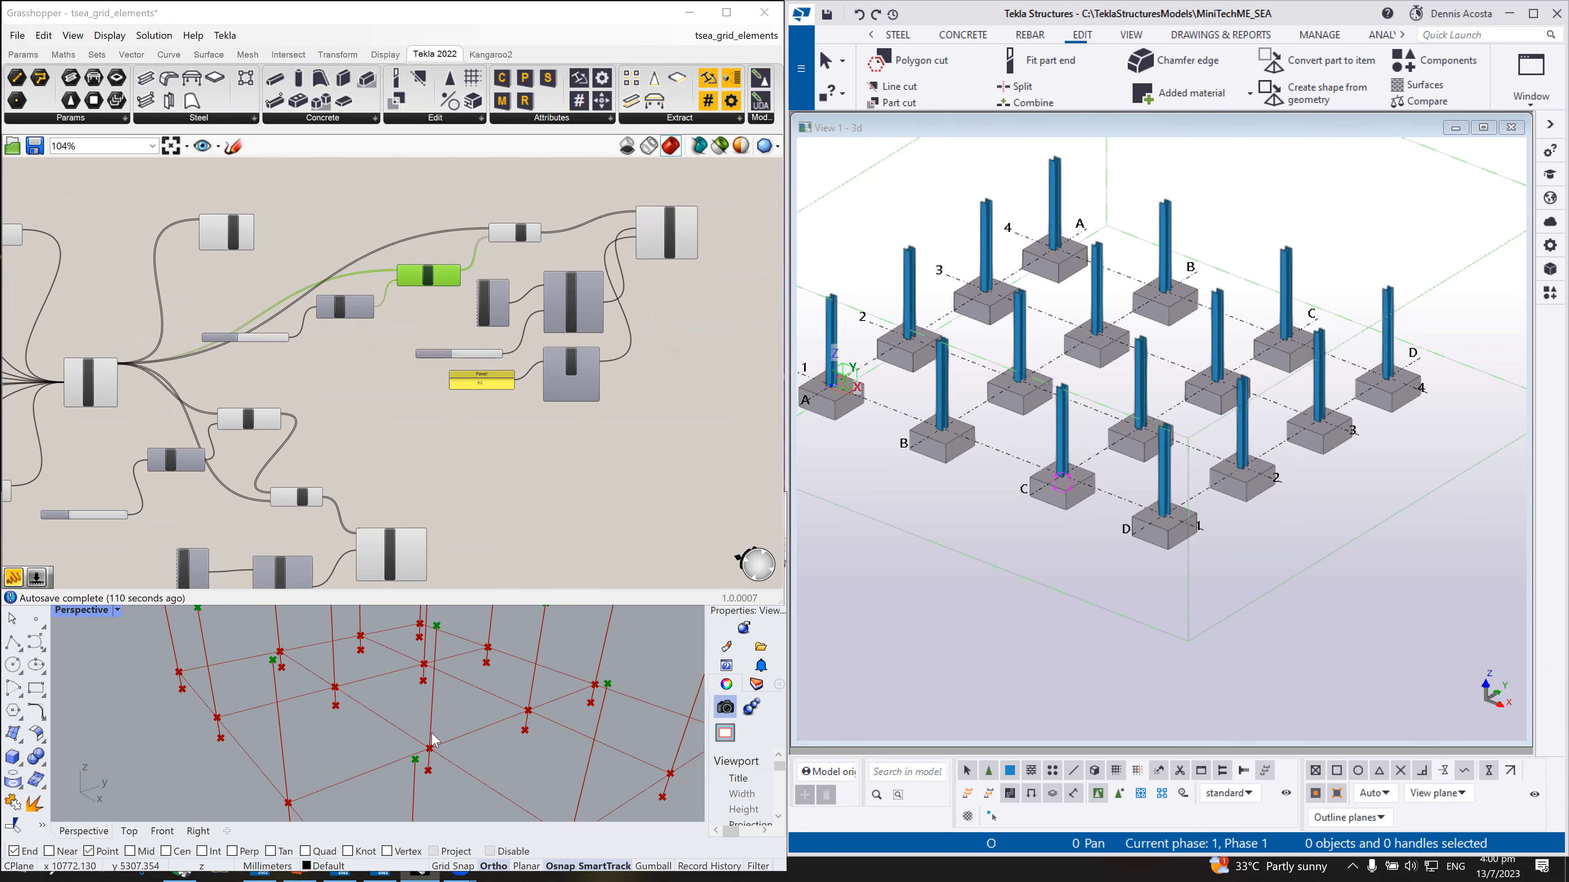
Step: Reselect the upper Move component and inspect its highlighted points in the Rhino viewport
click(583, 523)
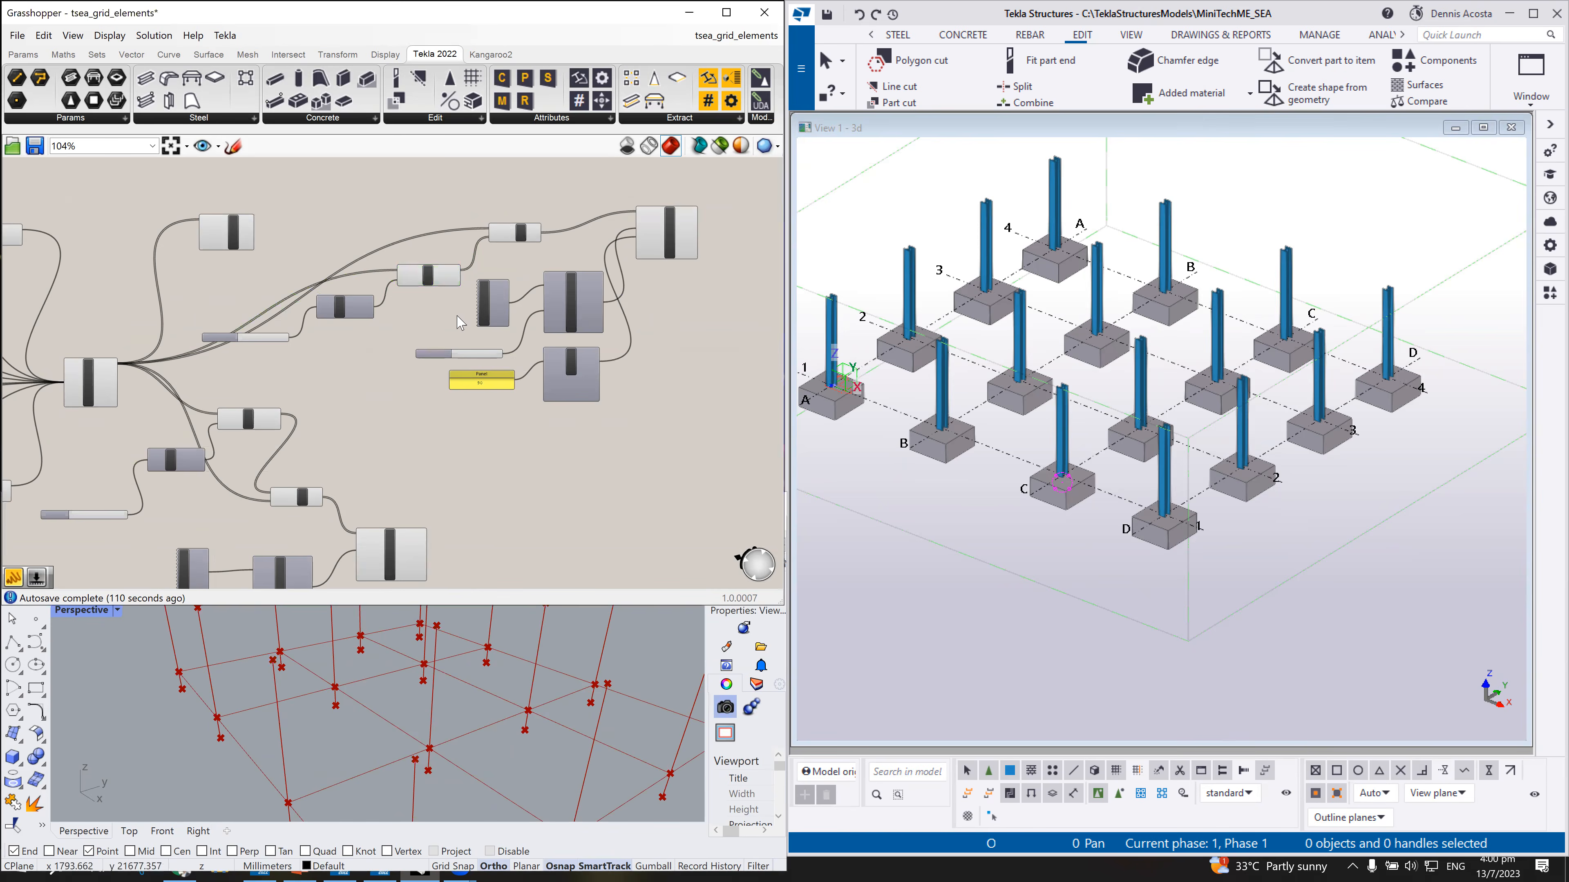
scroll(417, 285, up, 3)
click(445, 279)
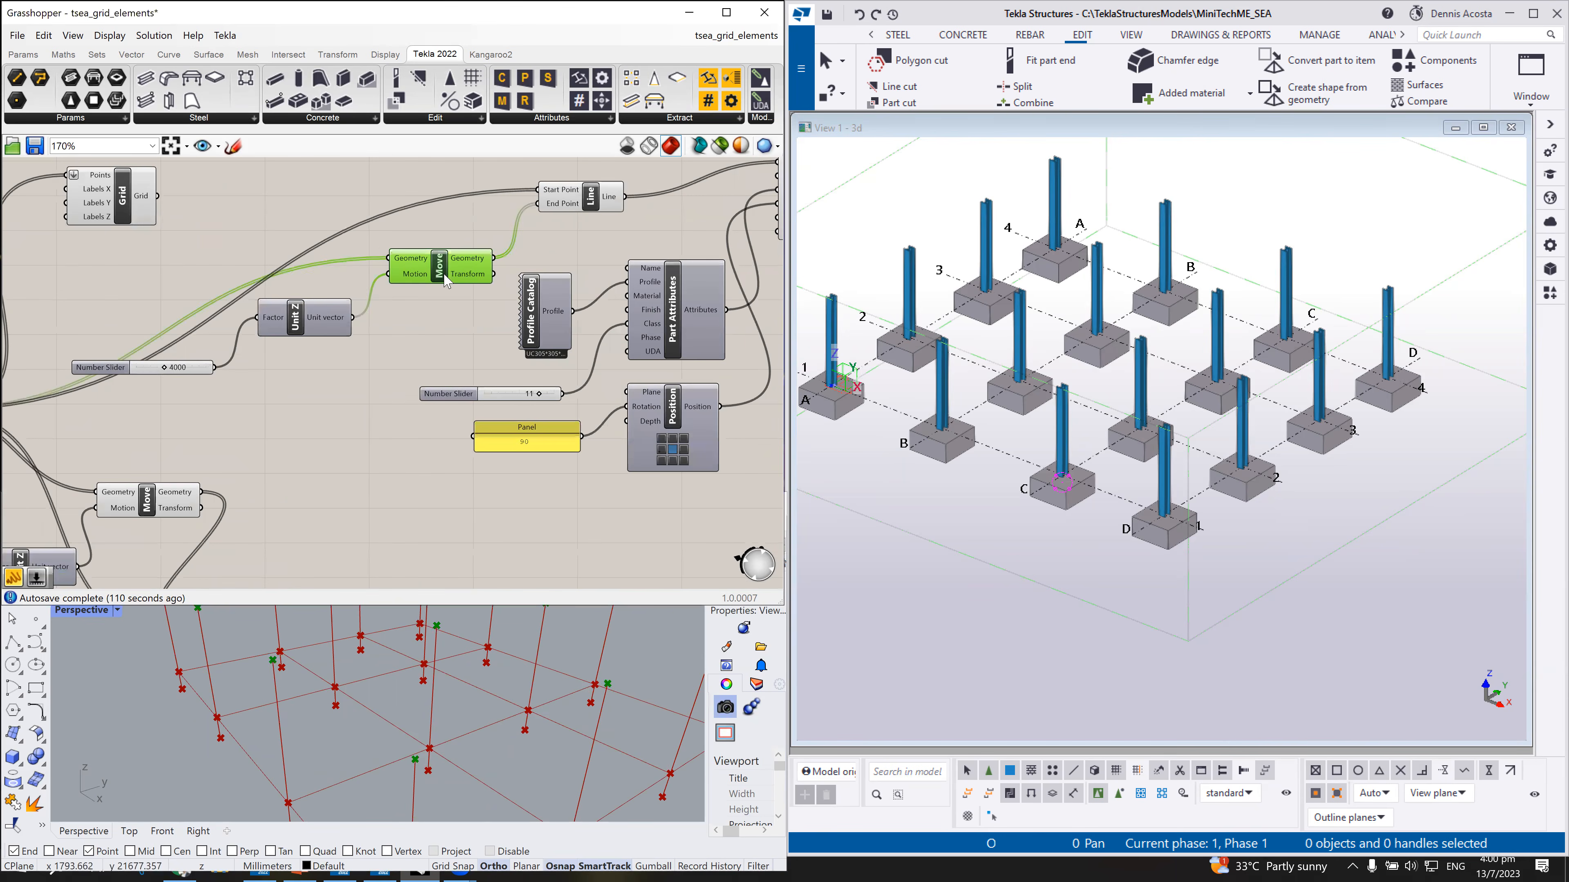
scroll(458, 633, down, 5)
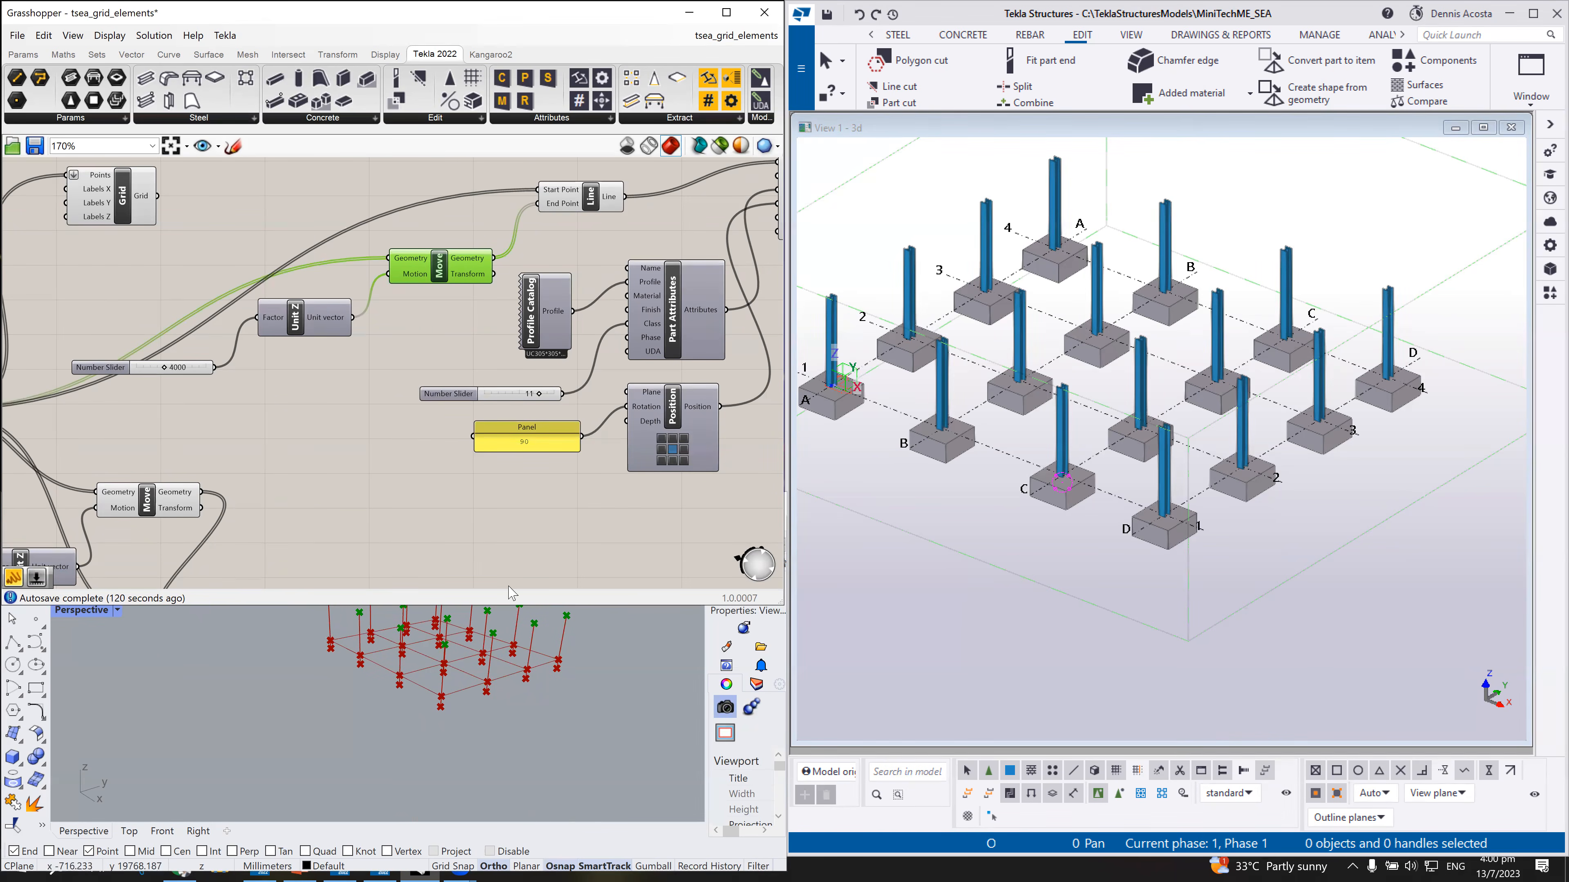
scroll(490, 665, up, 4)
mouse_move(475, 647)
right_down()
mouse_move(471, 665)
mouse_move(480, 654)
right_up()
scroll(480, 654, down, 9)
scroll(480, 654, up, 4)
scroll(484, 659, up, 5)
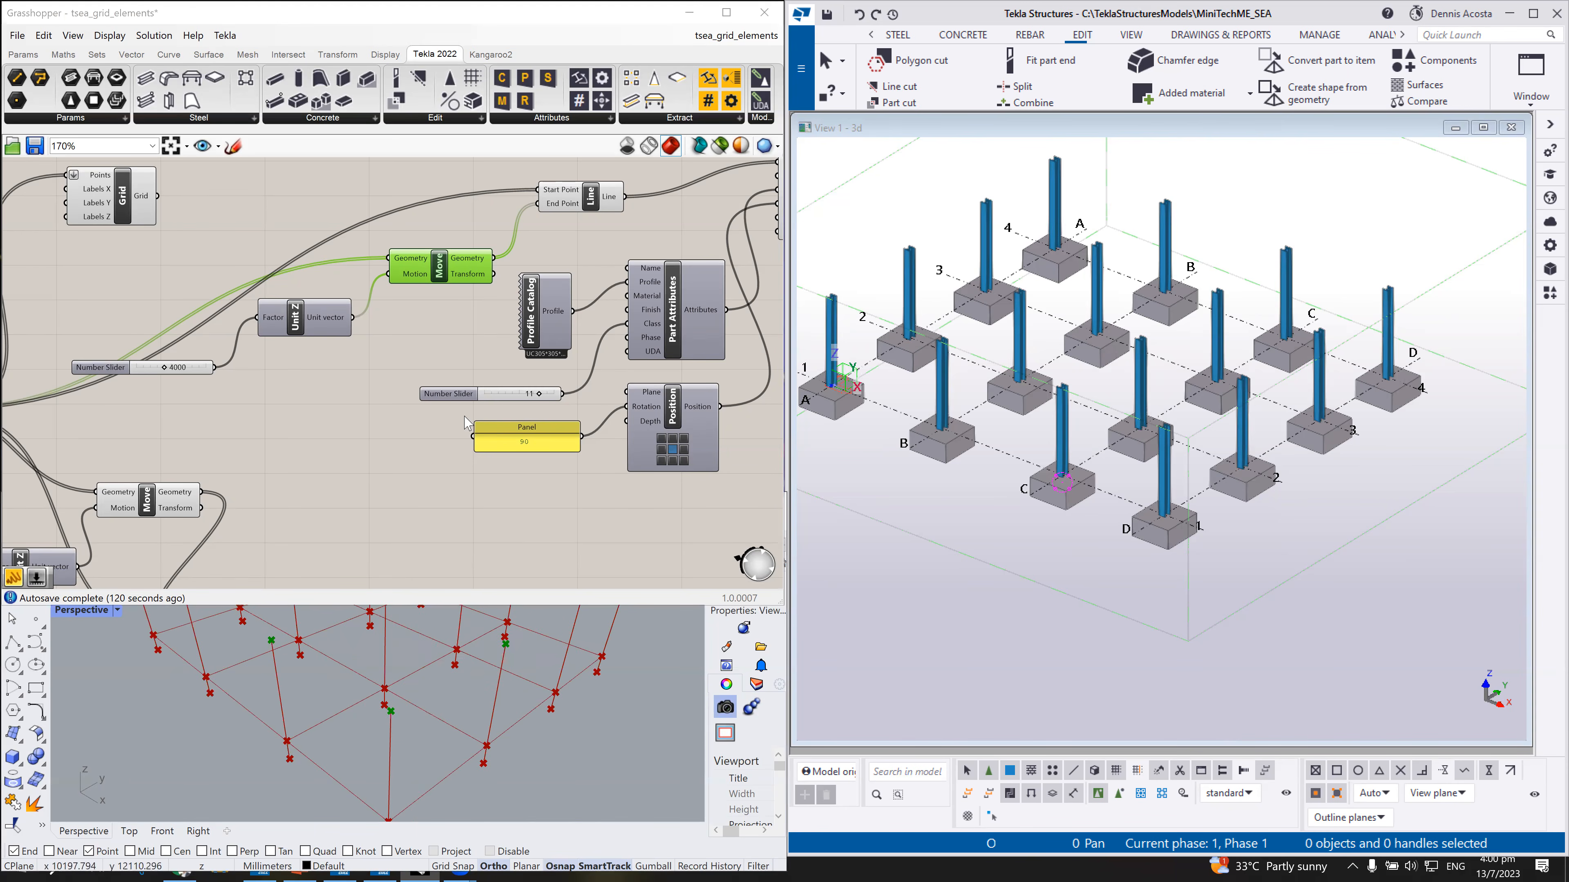
scroll(385, 476, down, 4)
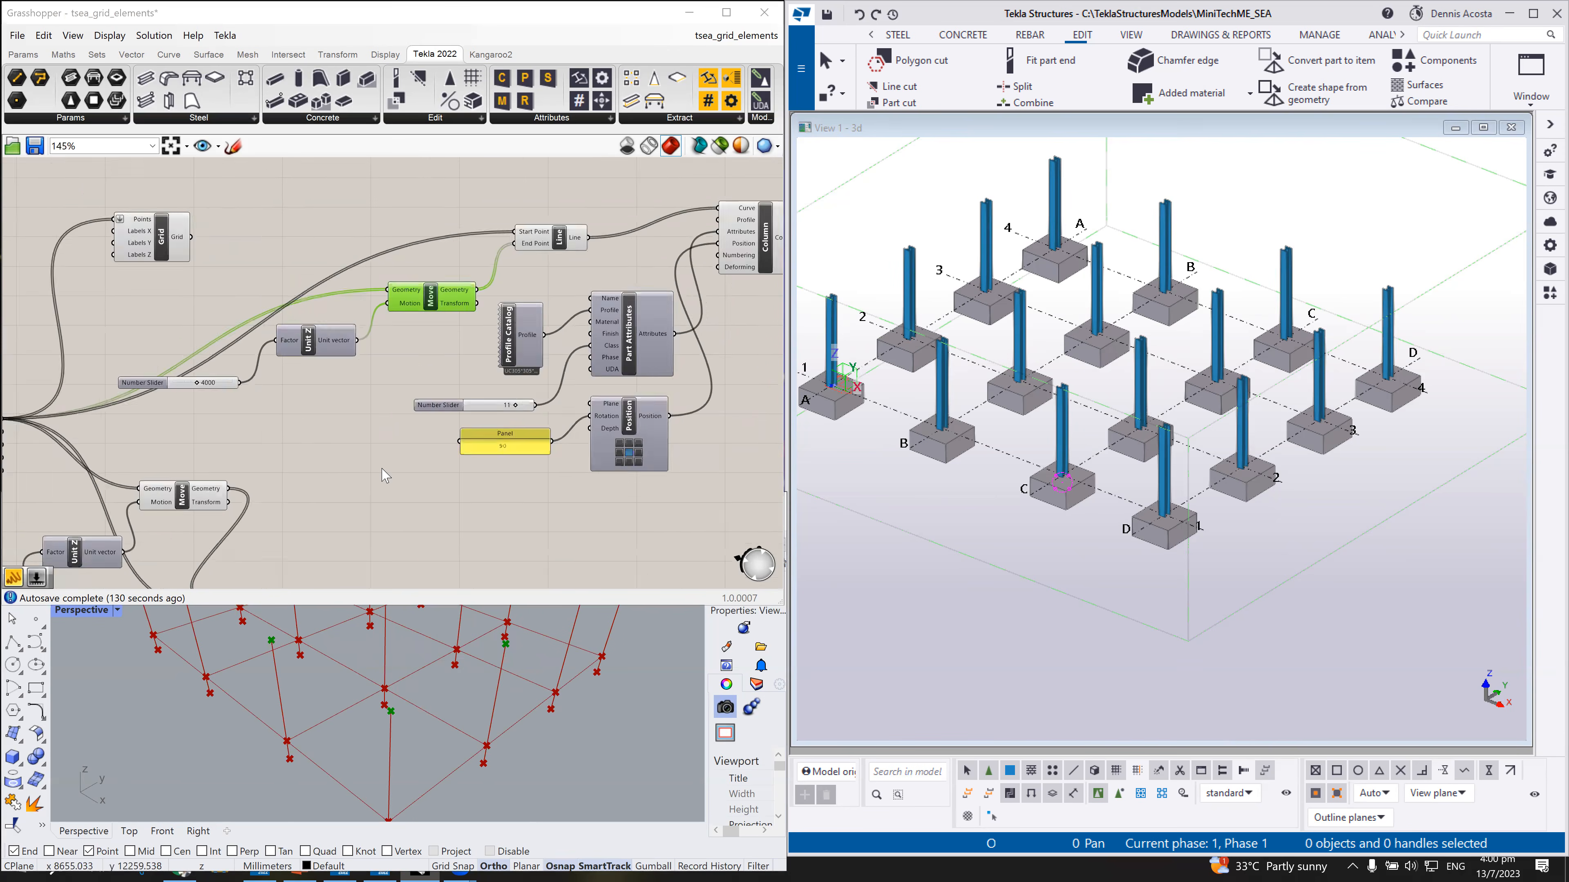
scroll(385, 476, up, 1)
scroll(452, 493, down, 3)
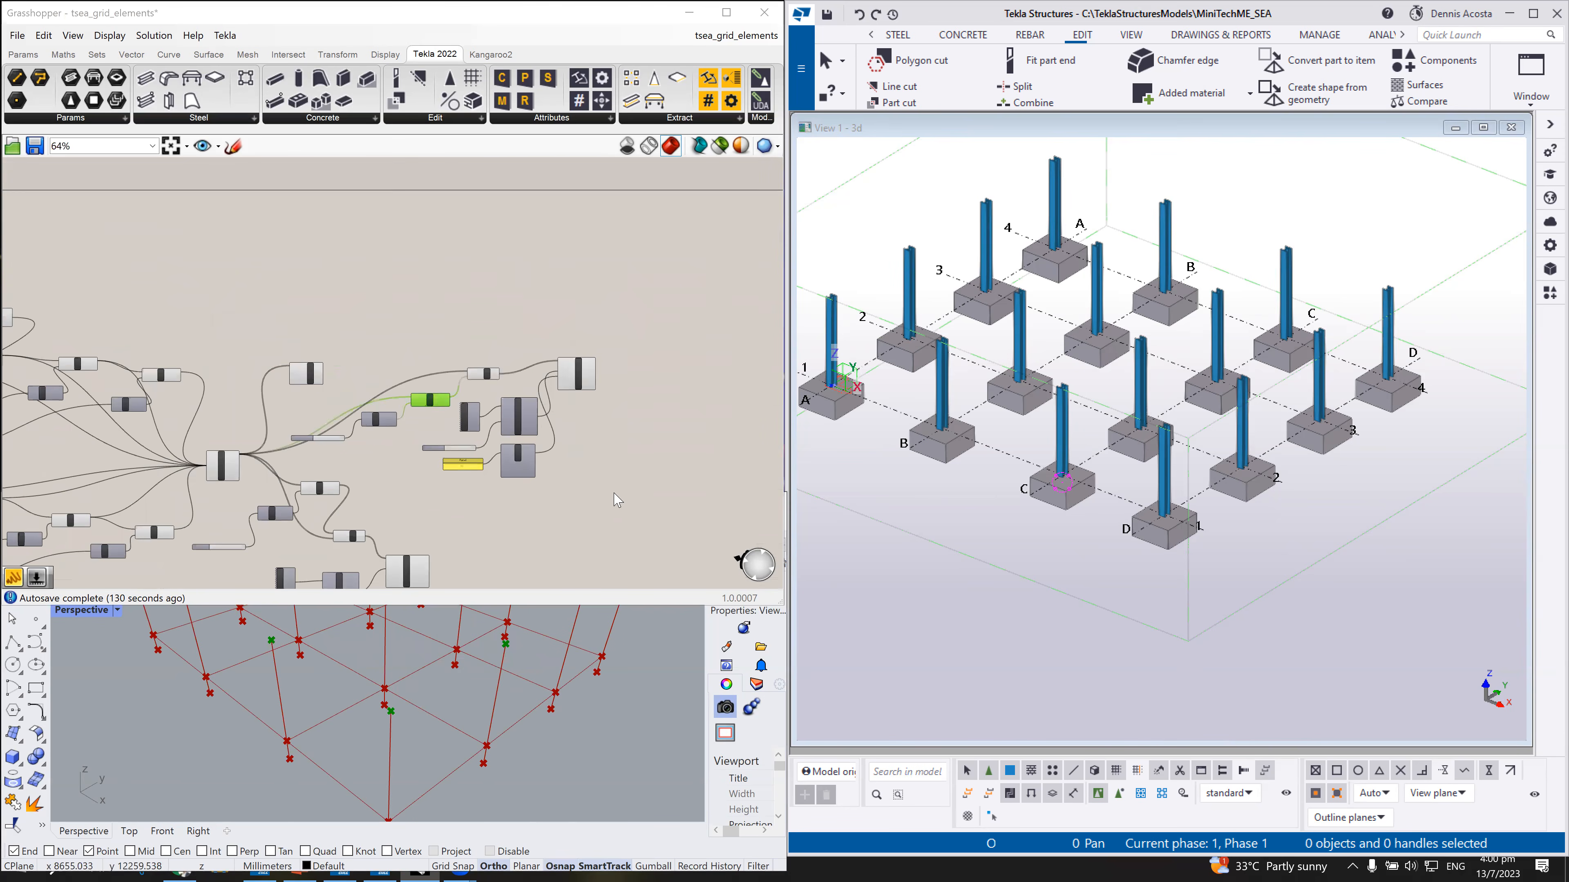
click(636, 491)
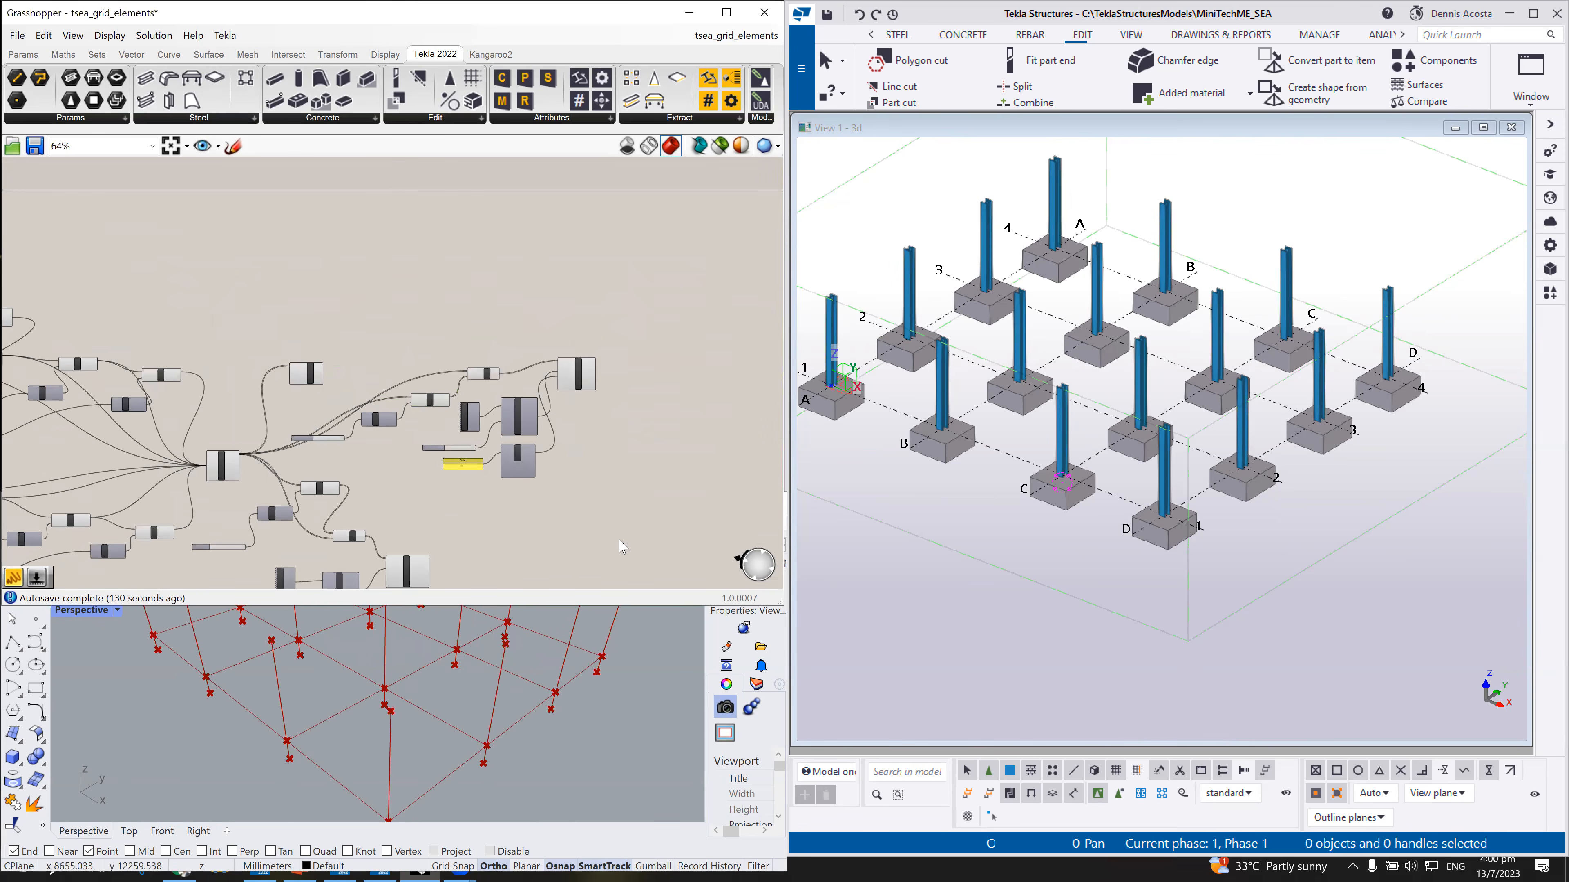
scroll(608, 522, up, 2)
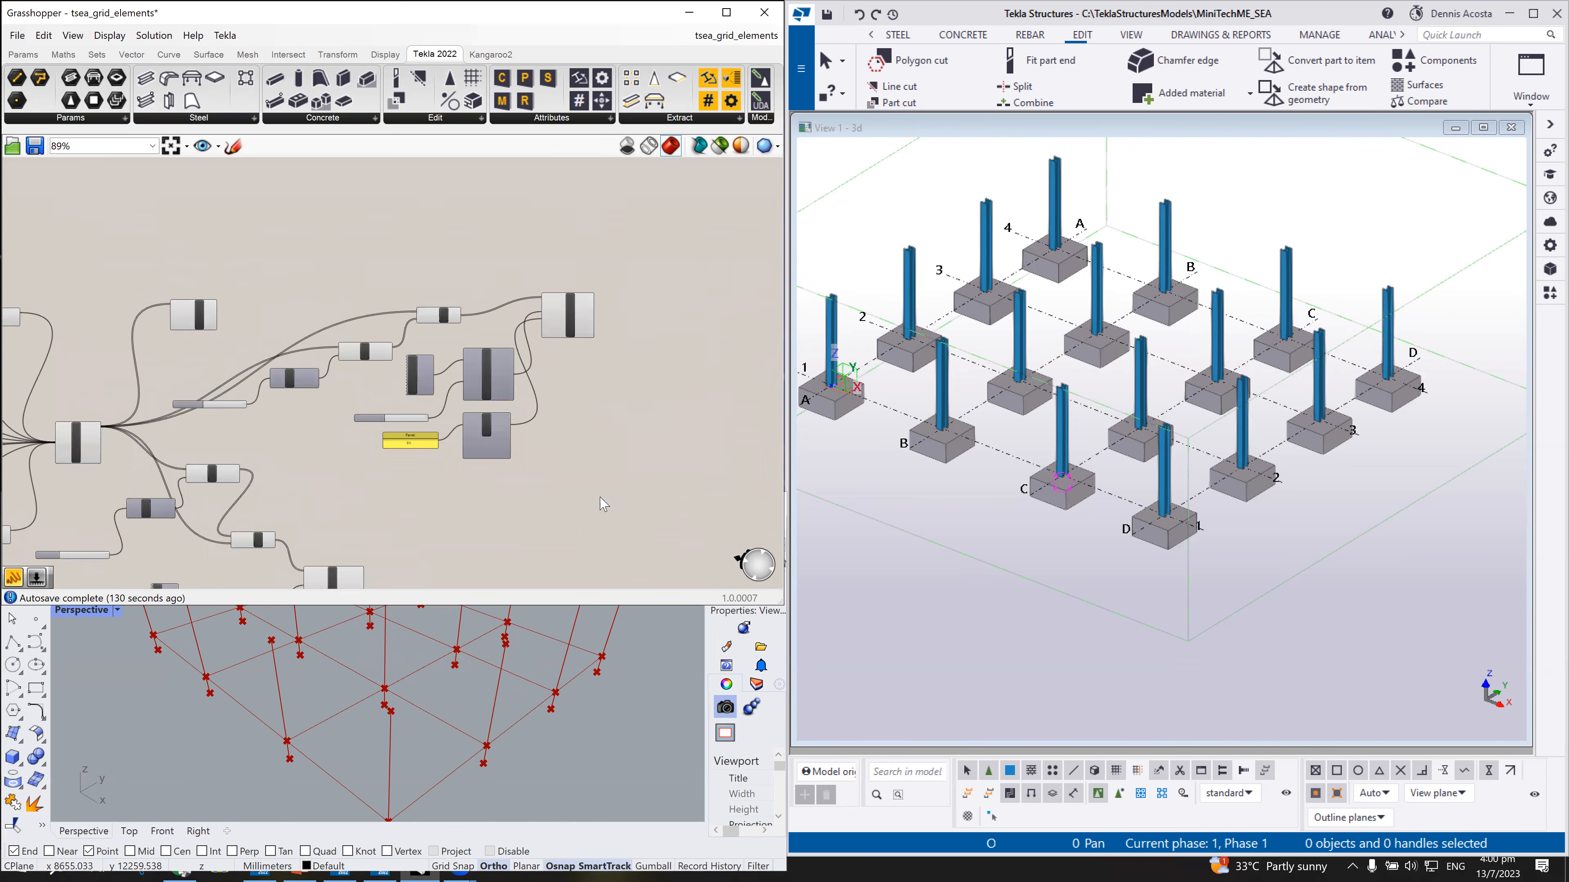
scroll(559, 578, down, 1)
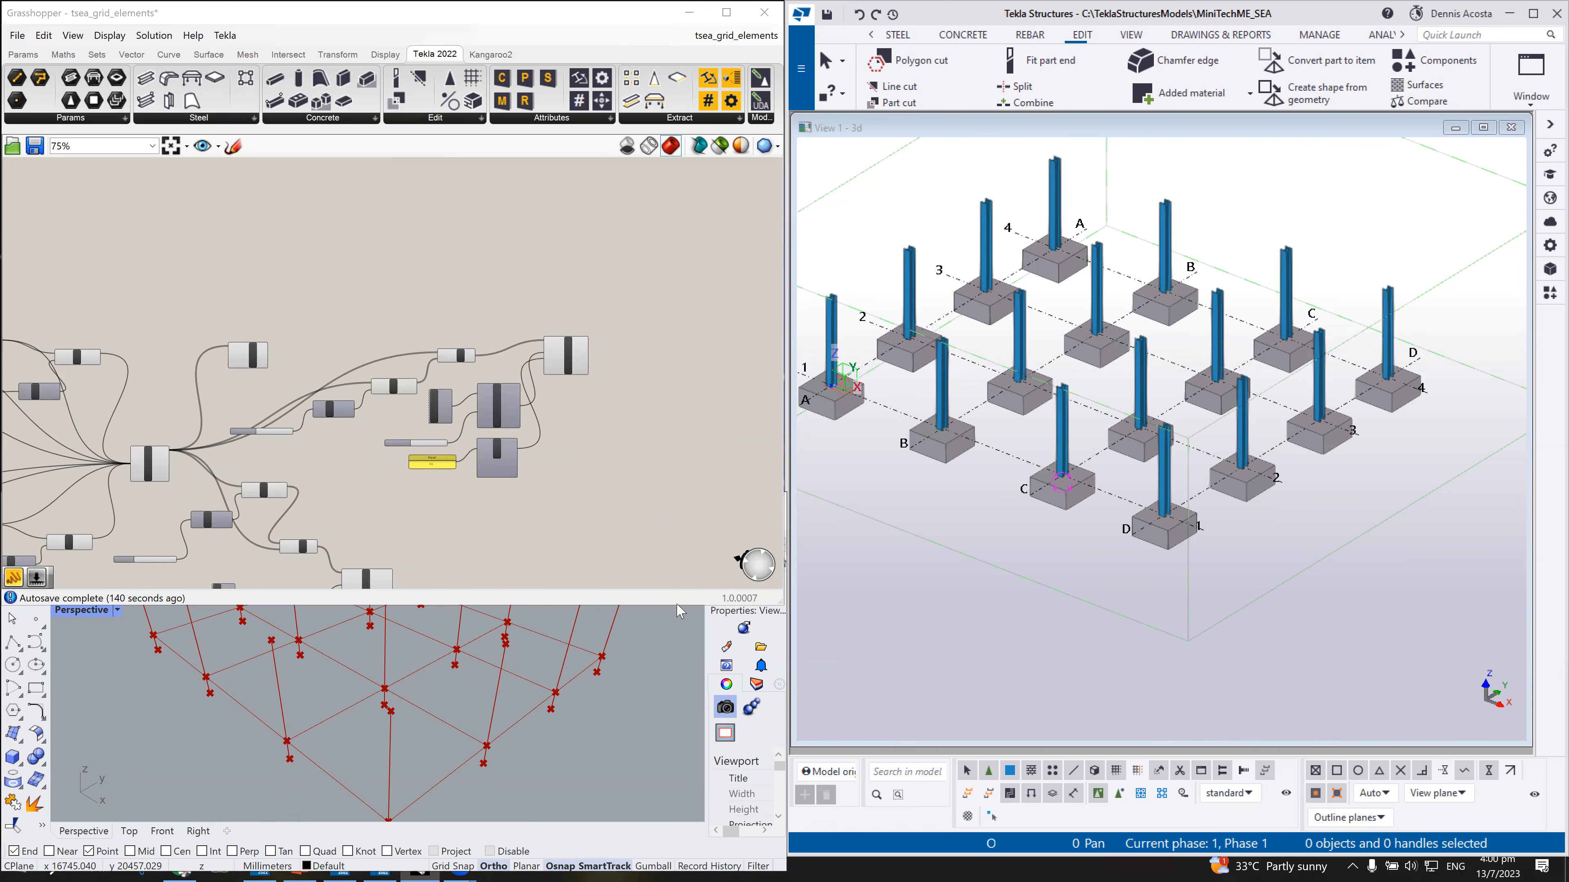
Step: Move the Rhino window beside Grasshopper over Tekla and extend both windows to full screen height
drag(678, 594, 659, 488)
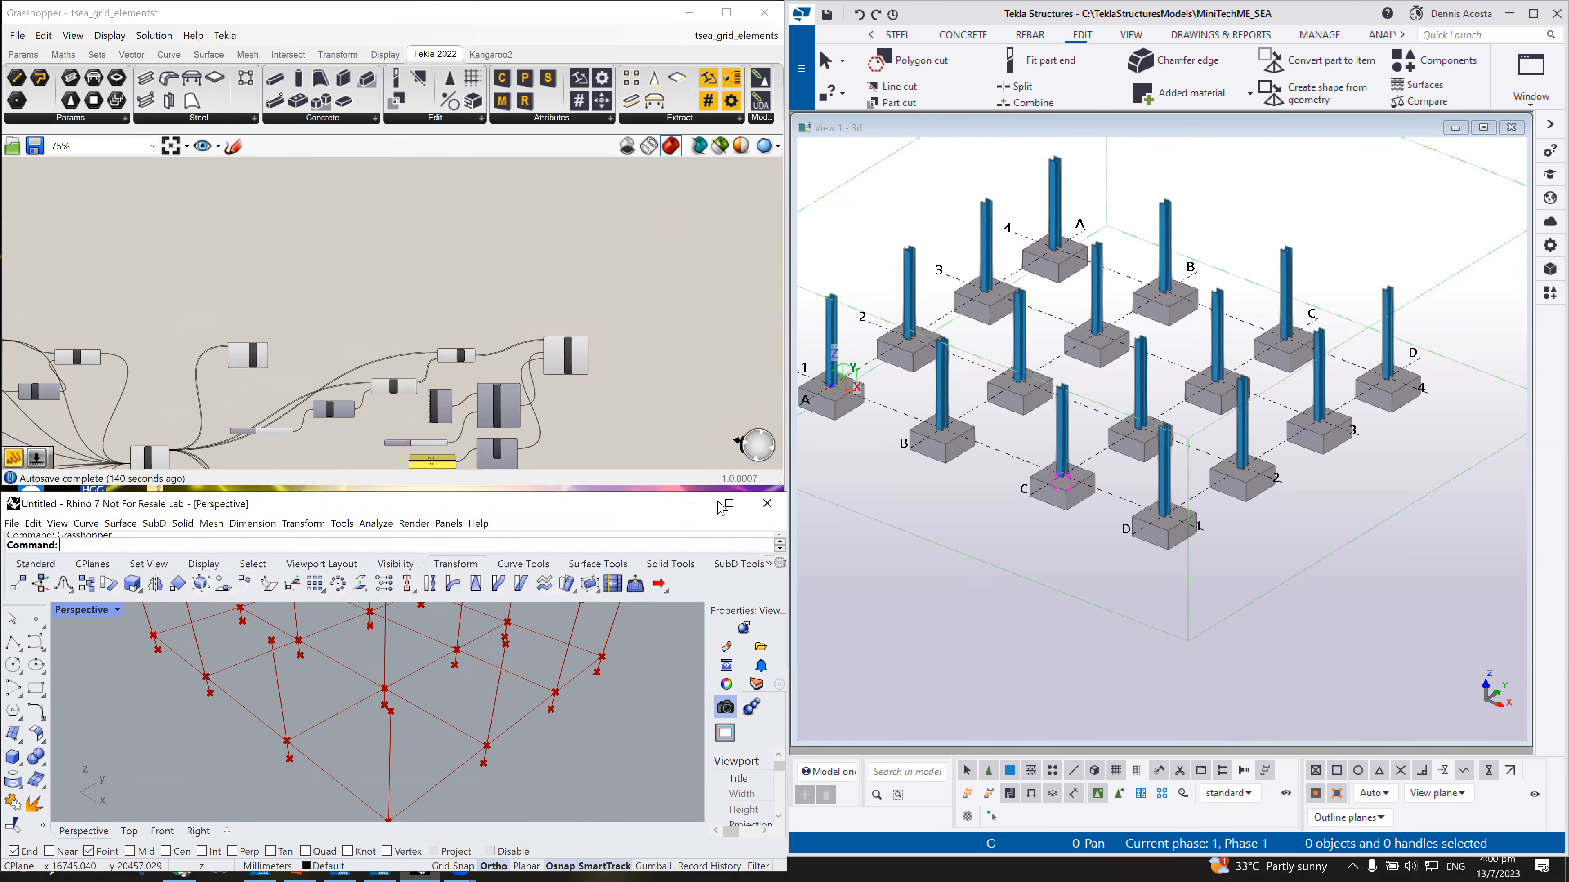
drag(718, 504, 1502, 15)
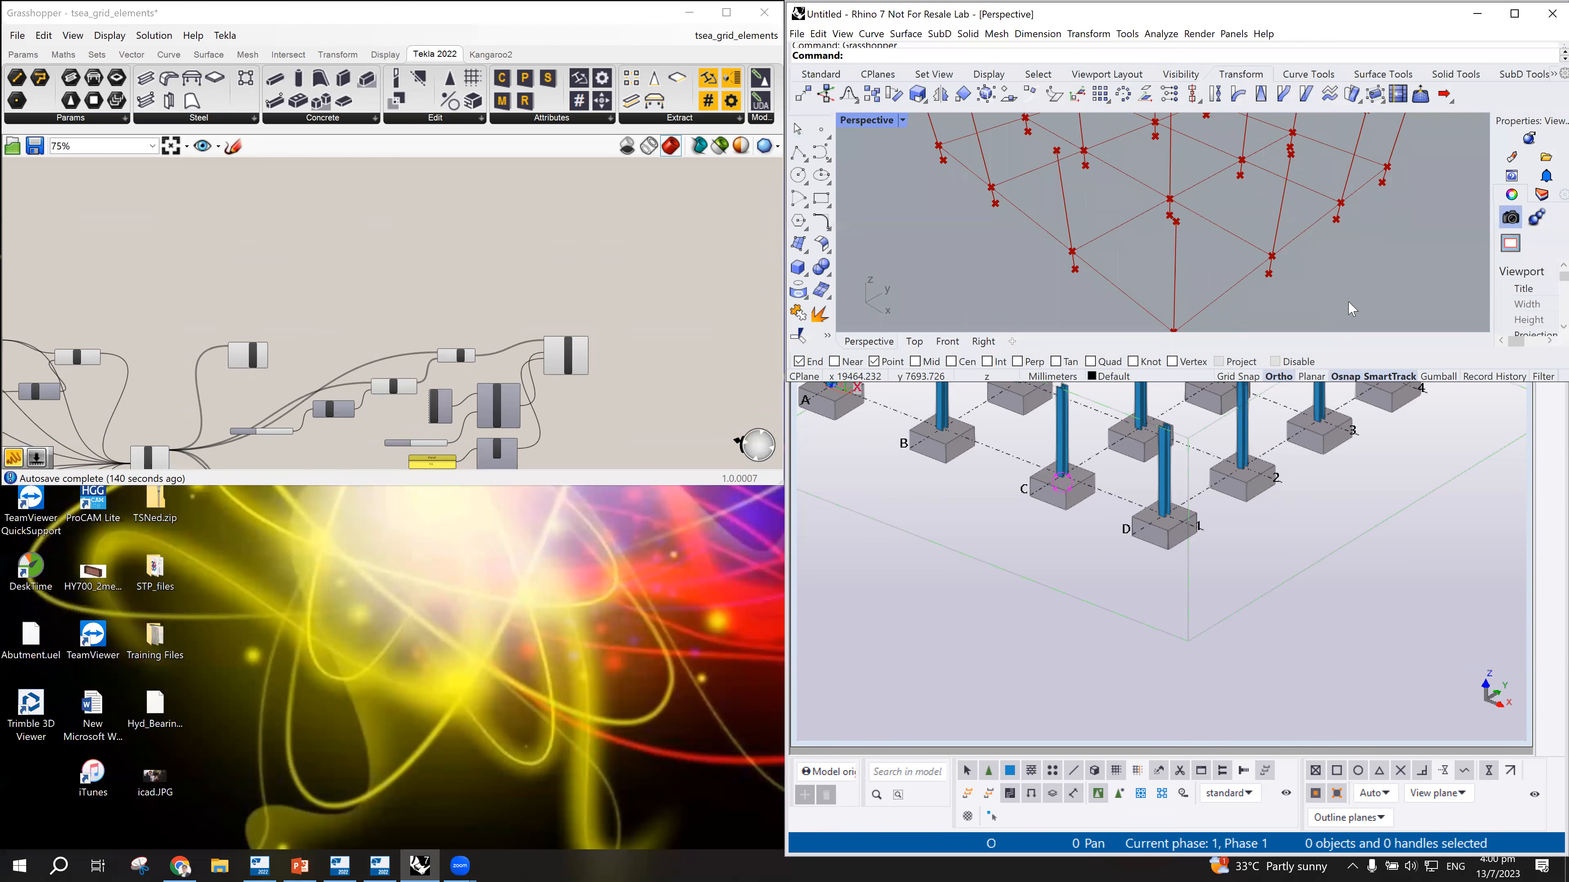
double_click(1419, 380)
drag(596, 486, 596, 857)
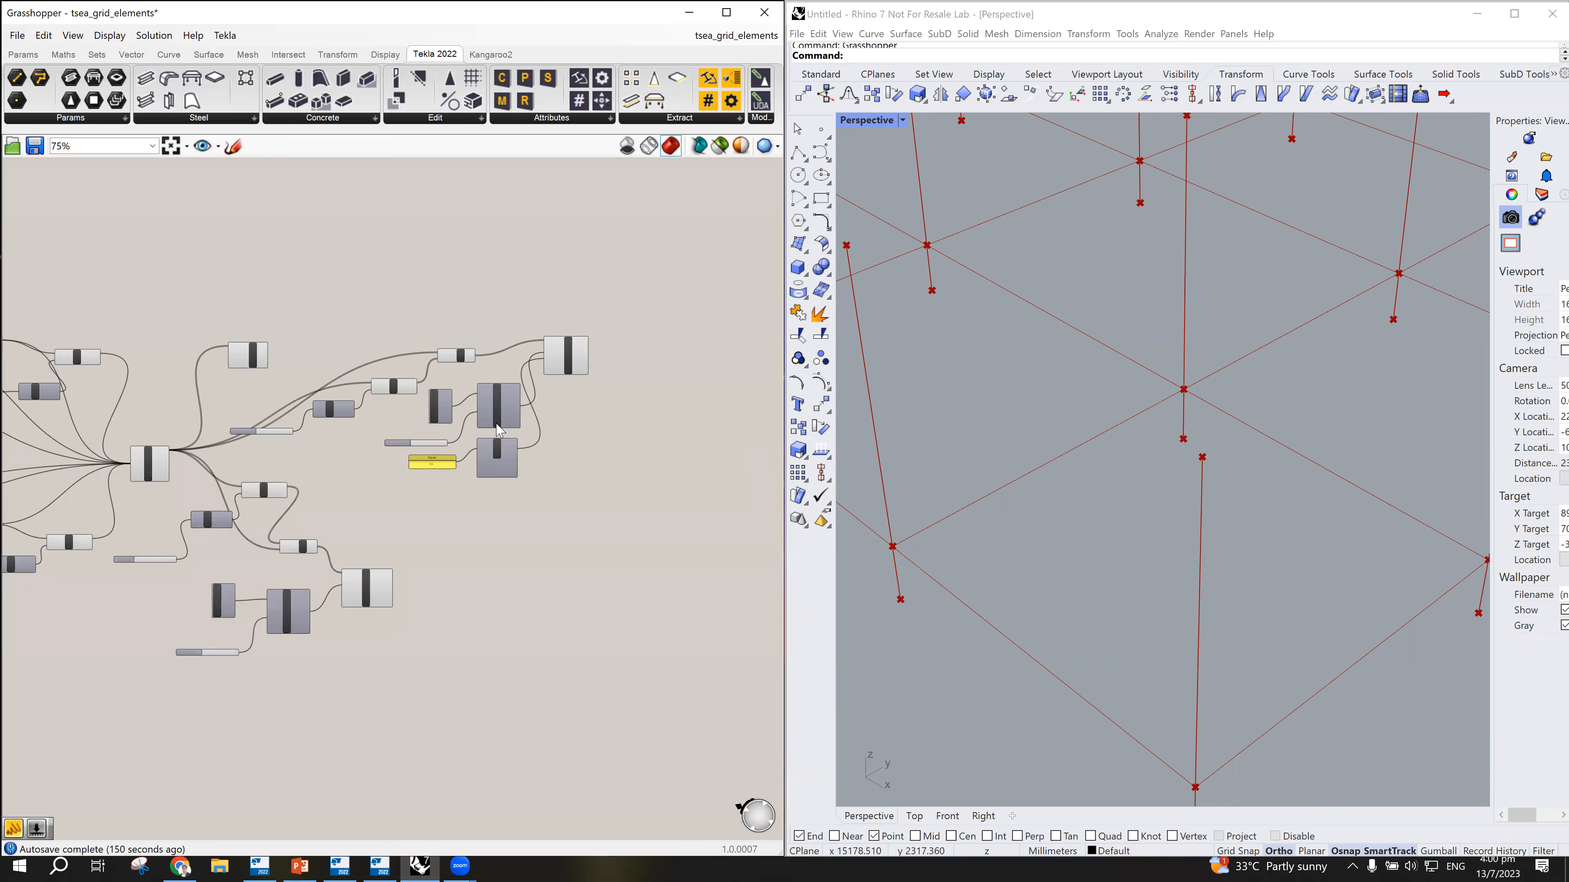
Step: Select the upper Move component to highlight the column-top points in the enlarged Rhino viewport
scroll(408, 463, up, 4)
scroll(407, 463, down, 1)
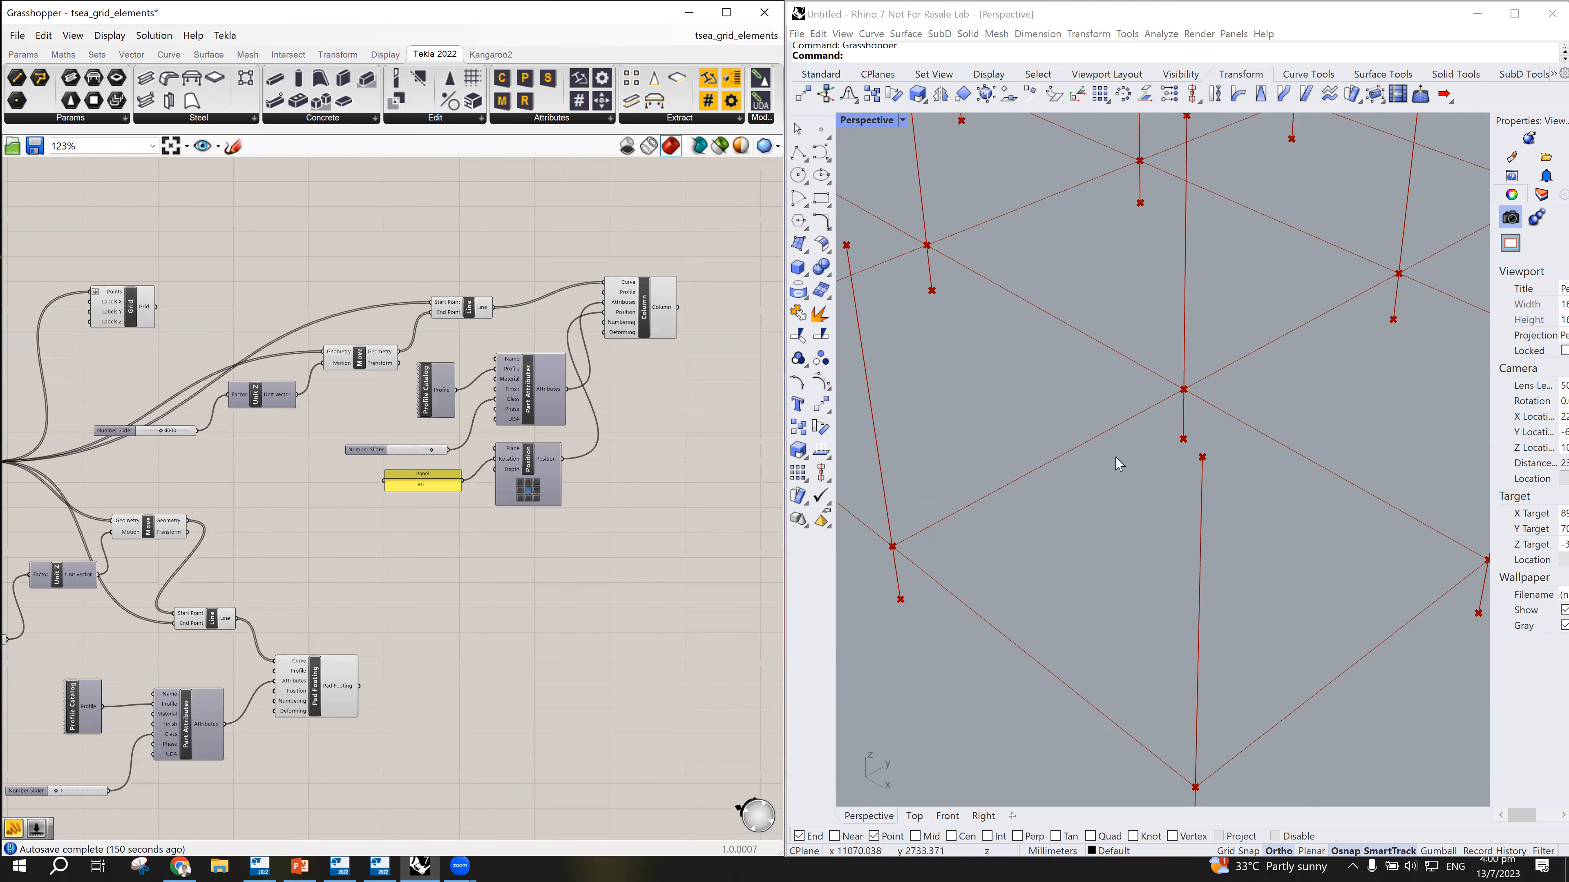
scroll(1149, 476, down, 5)
scroll(1160, 455, up, 3)
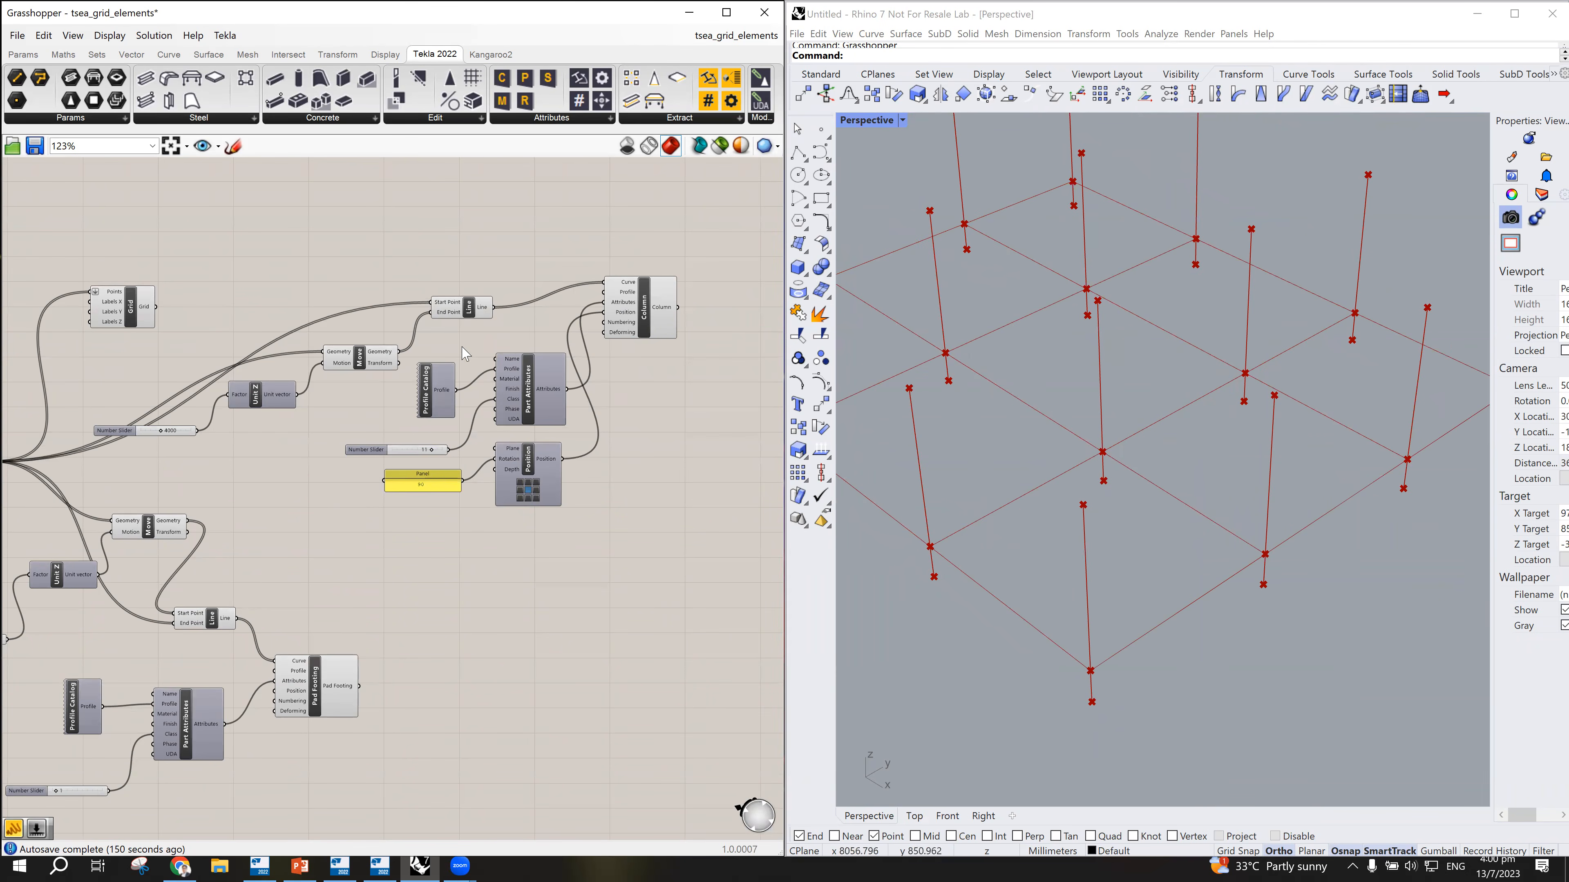
click(359, 365)
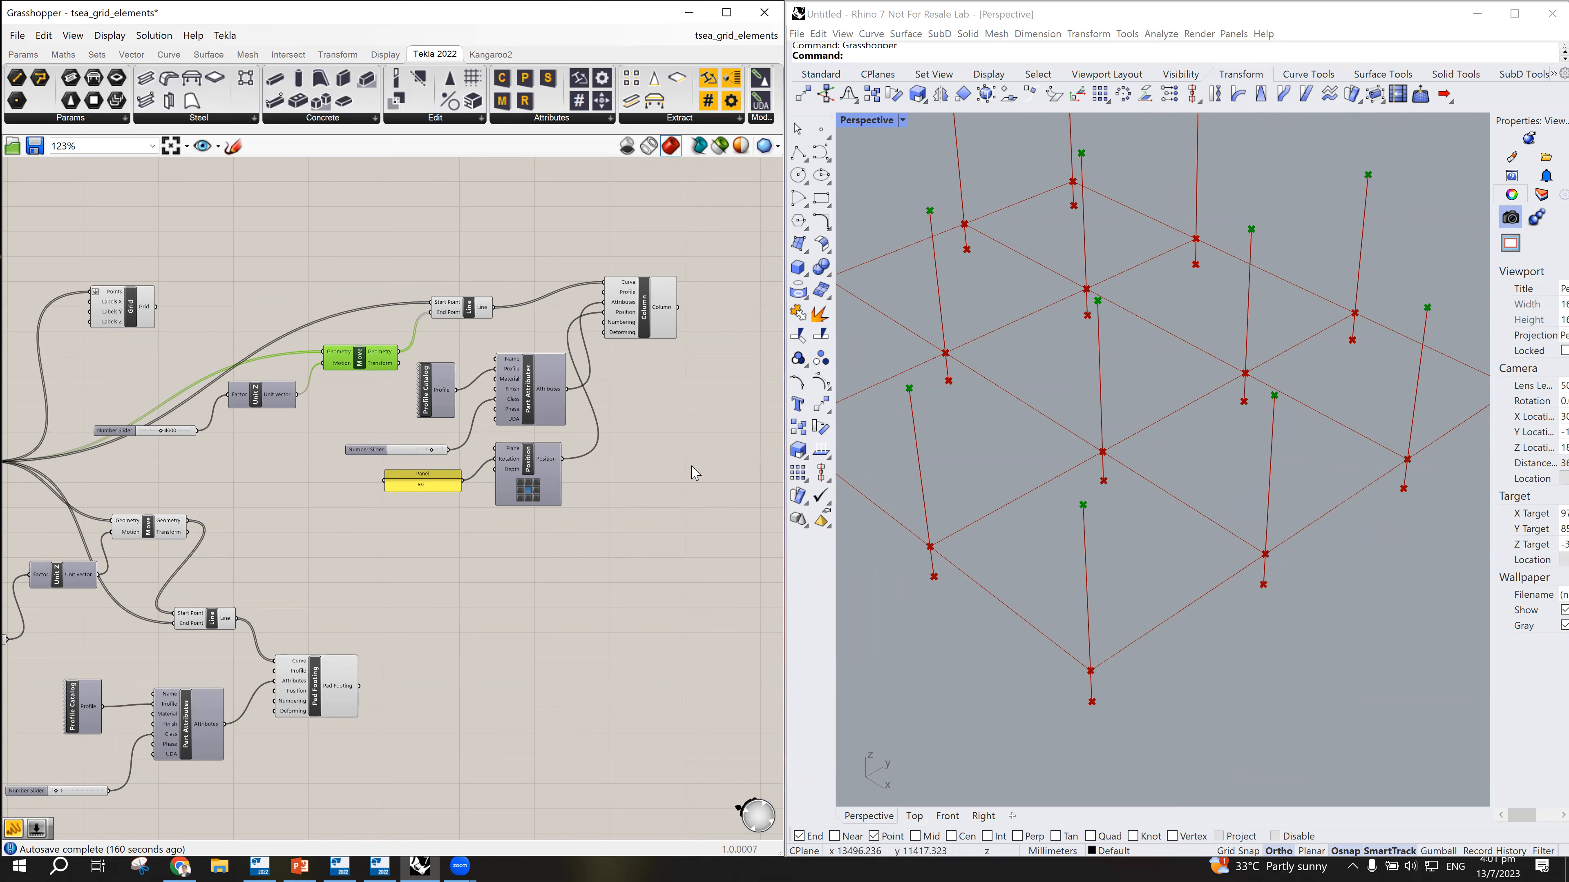
Step: Add a List Item component to the empty canvas below the column Position component
double_click(550, 611)
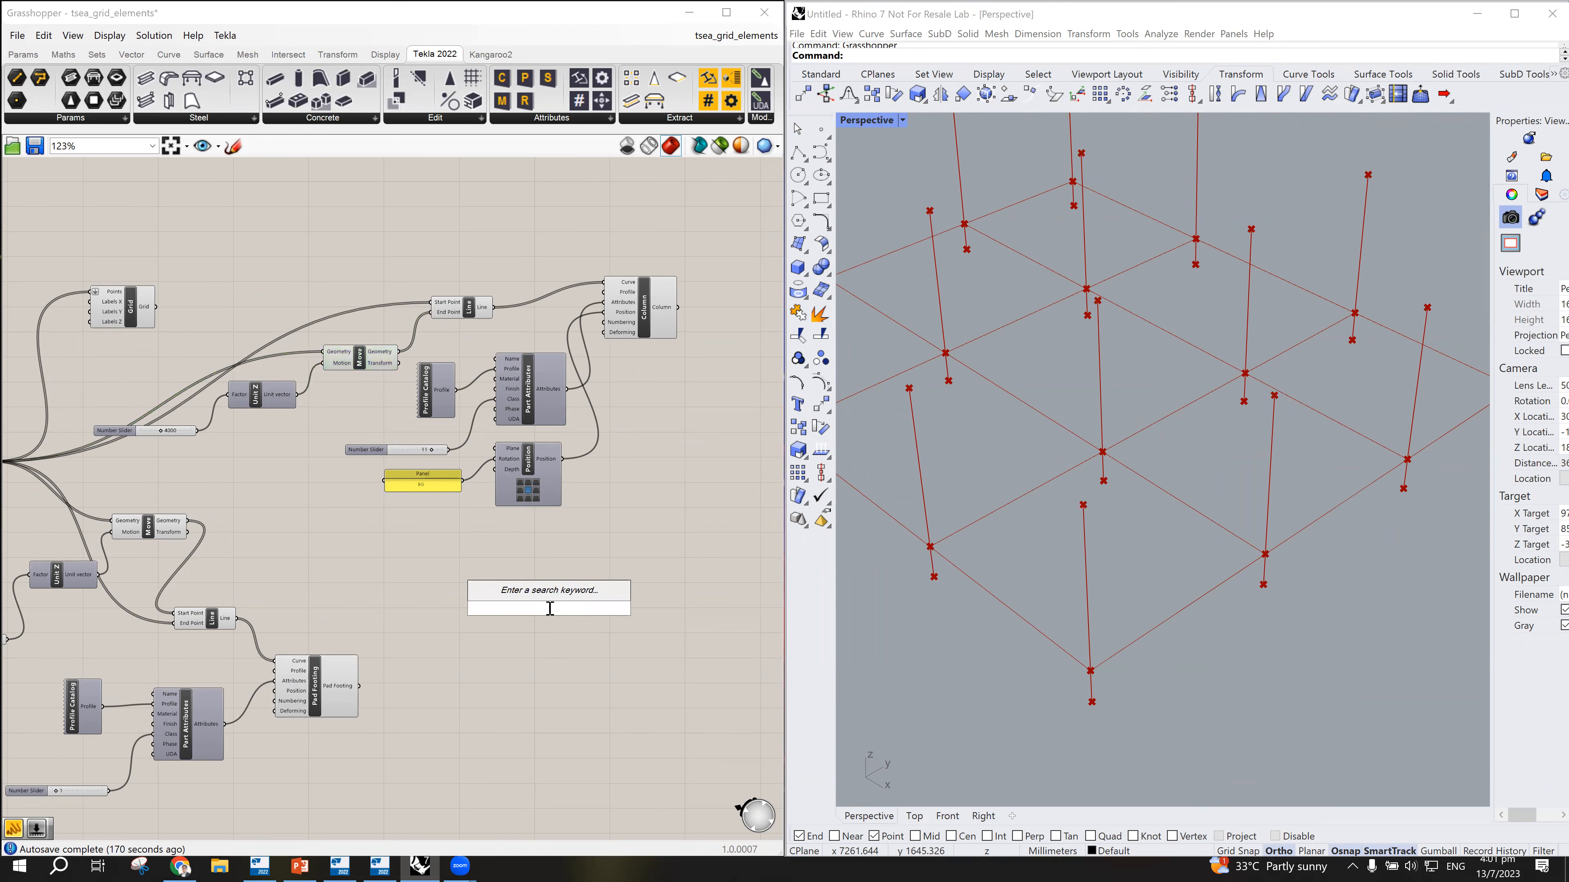
text(item)
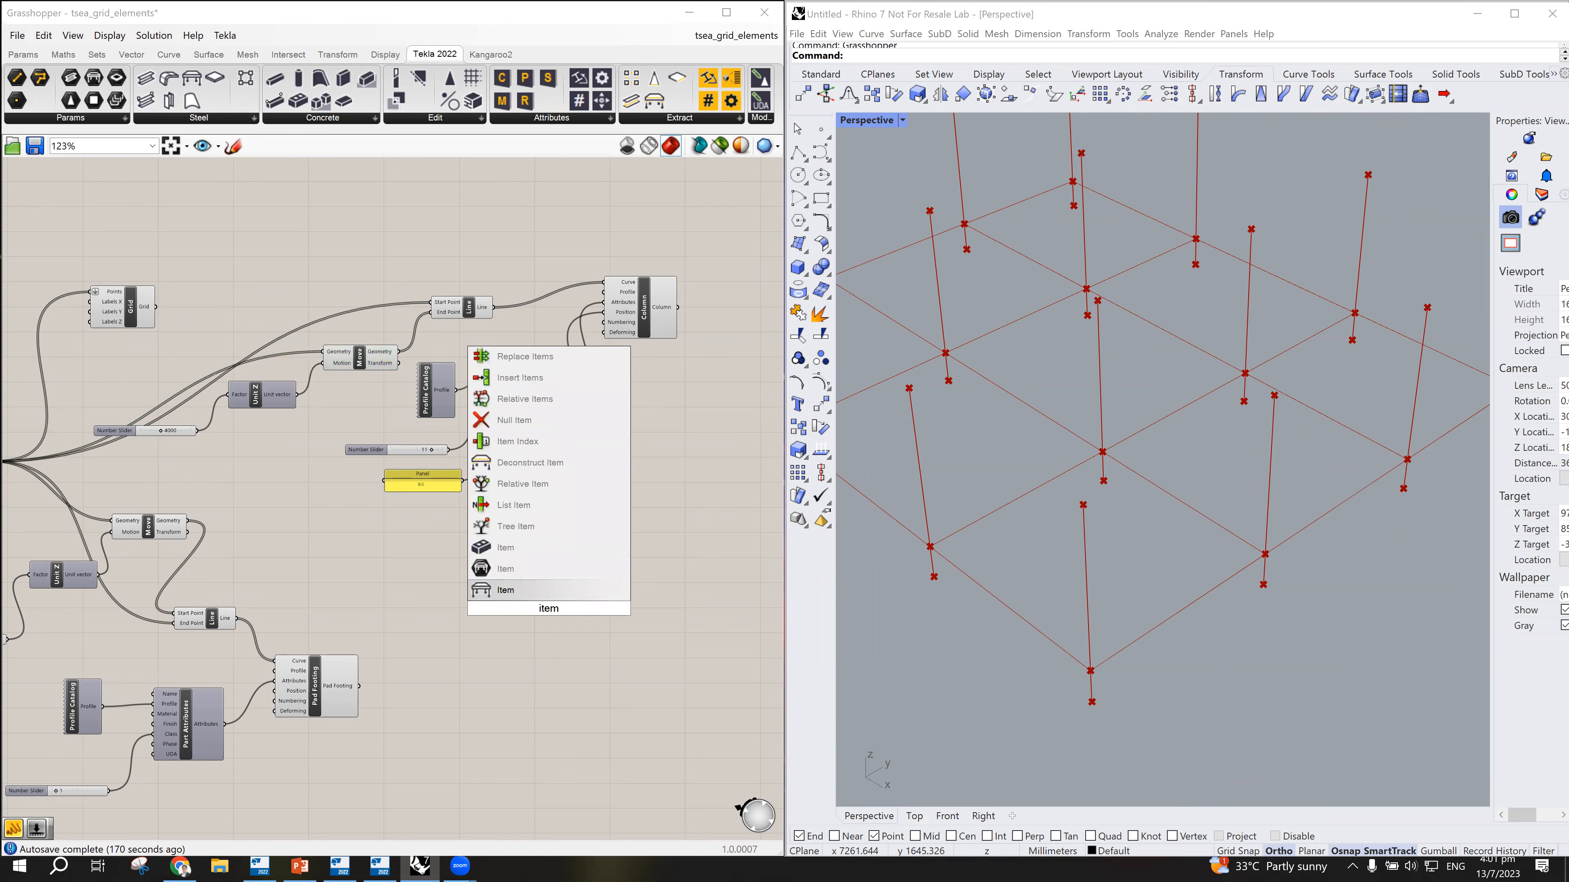
click(526, 510)
scroll(556, 603, up, 4)
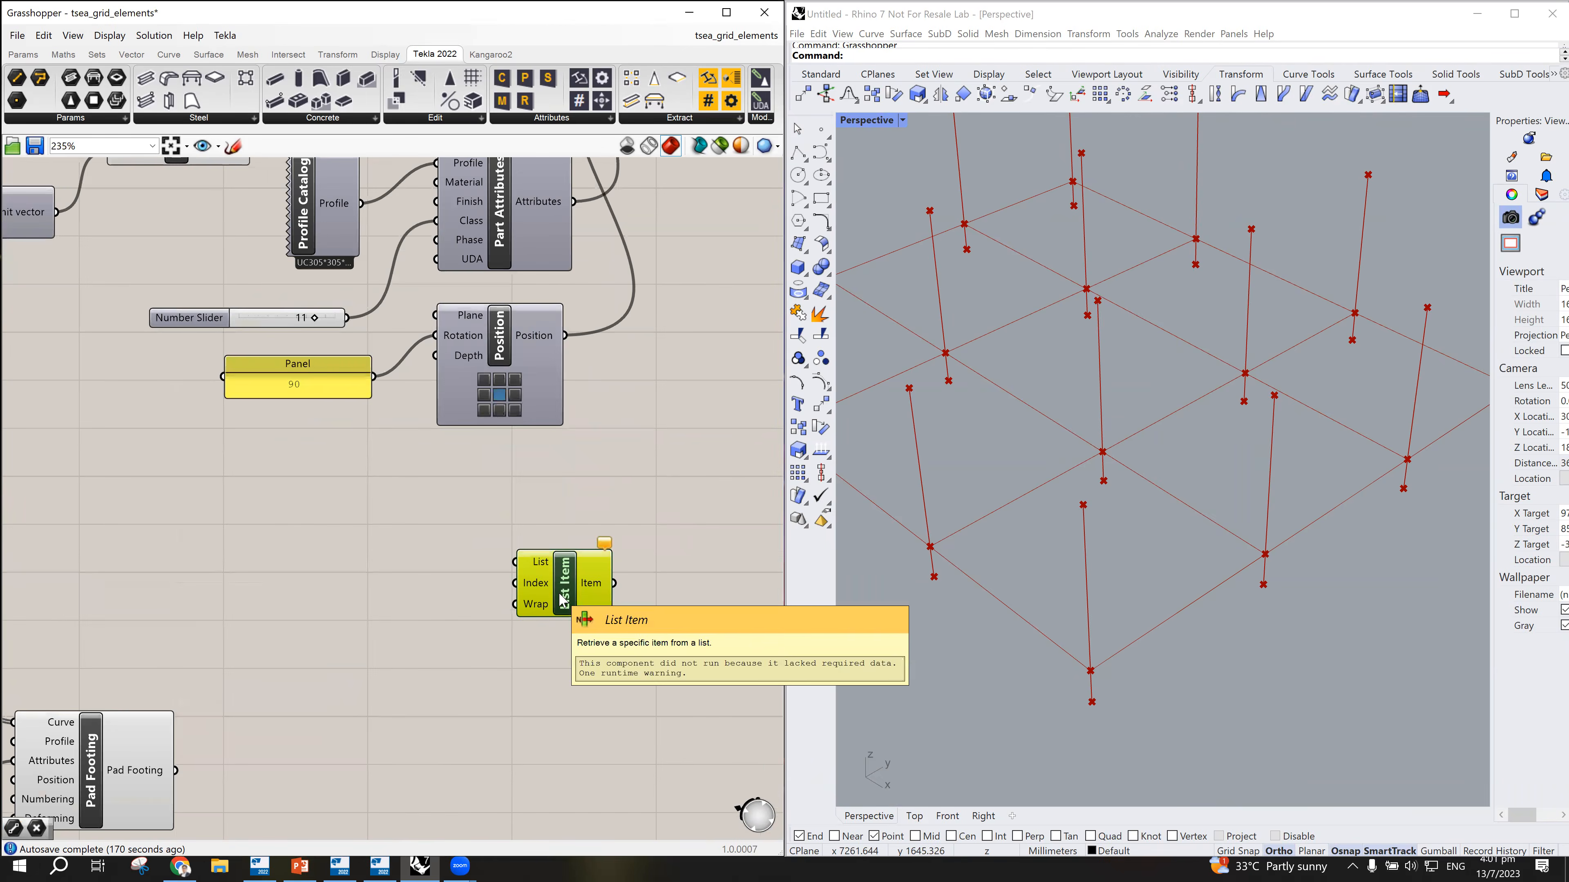
scroll(562, 598, down, 2)
scroll(555, 595, down, 1)
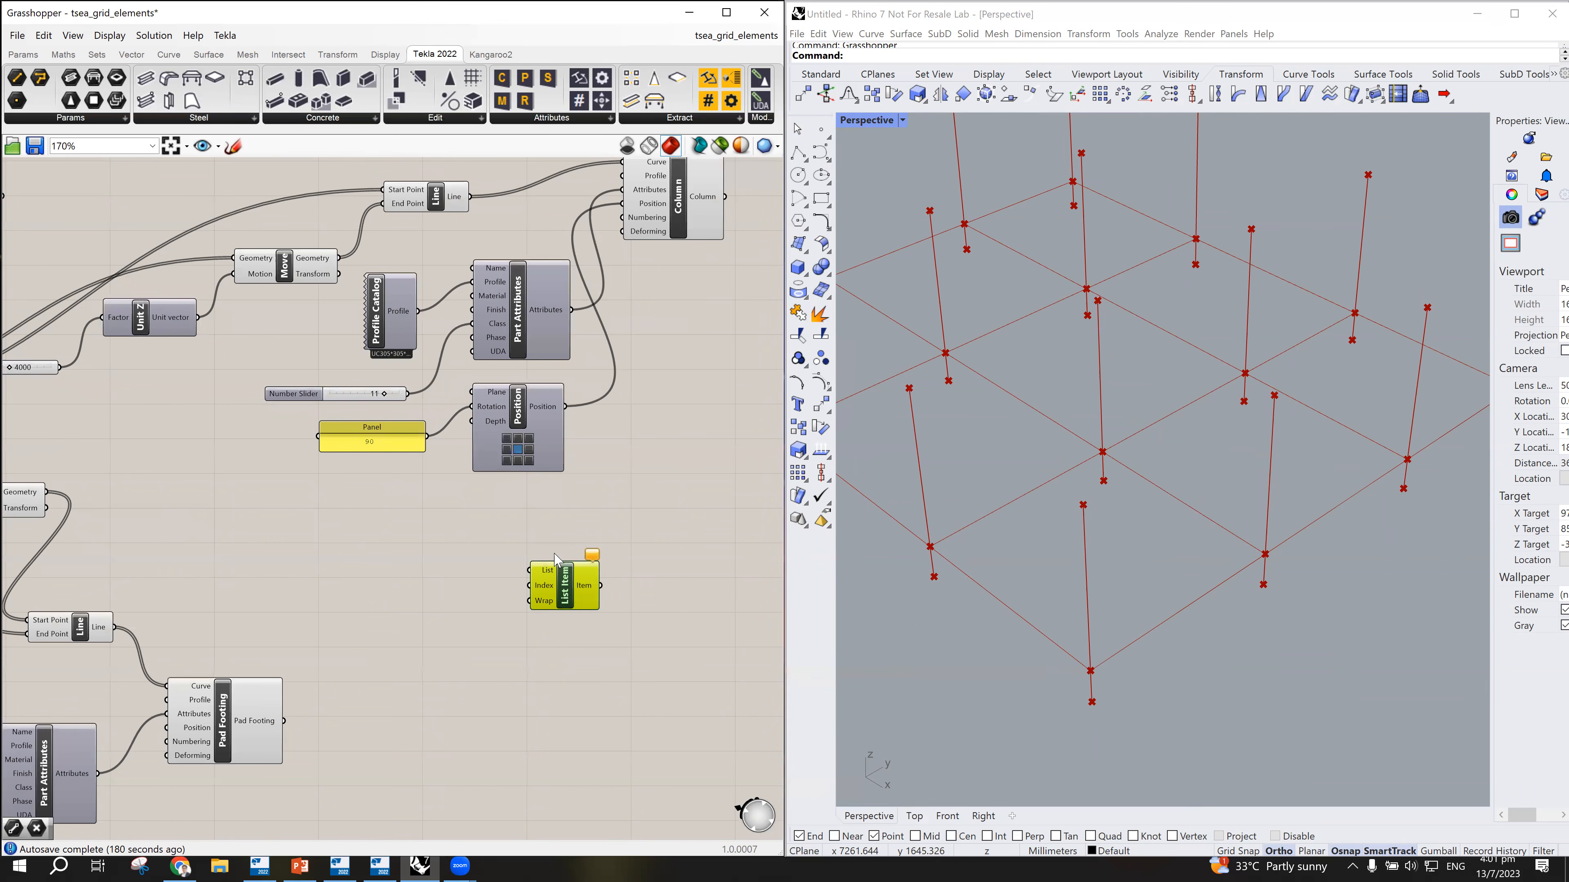
Step: Connect the upper Move component's Geometry output to the List input of the List Item component
click(291, 272)
drag(347, 265, 530, 570)
scroll(578, 597, up, 1)
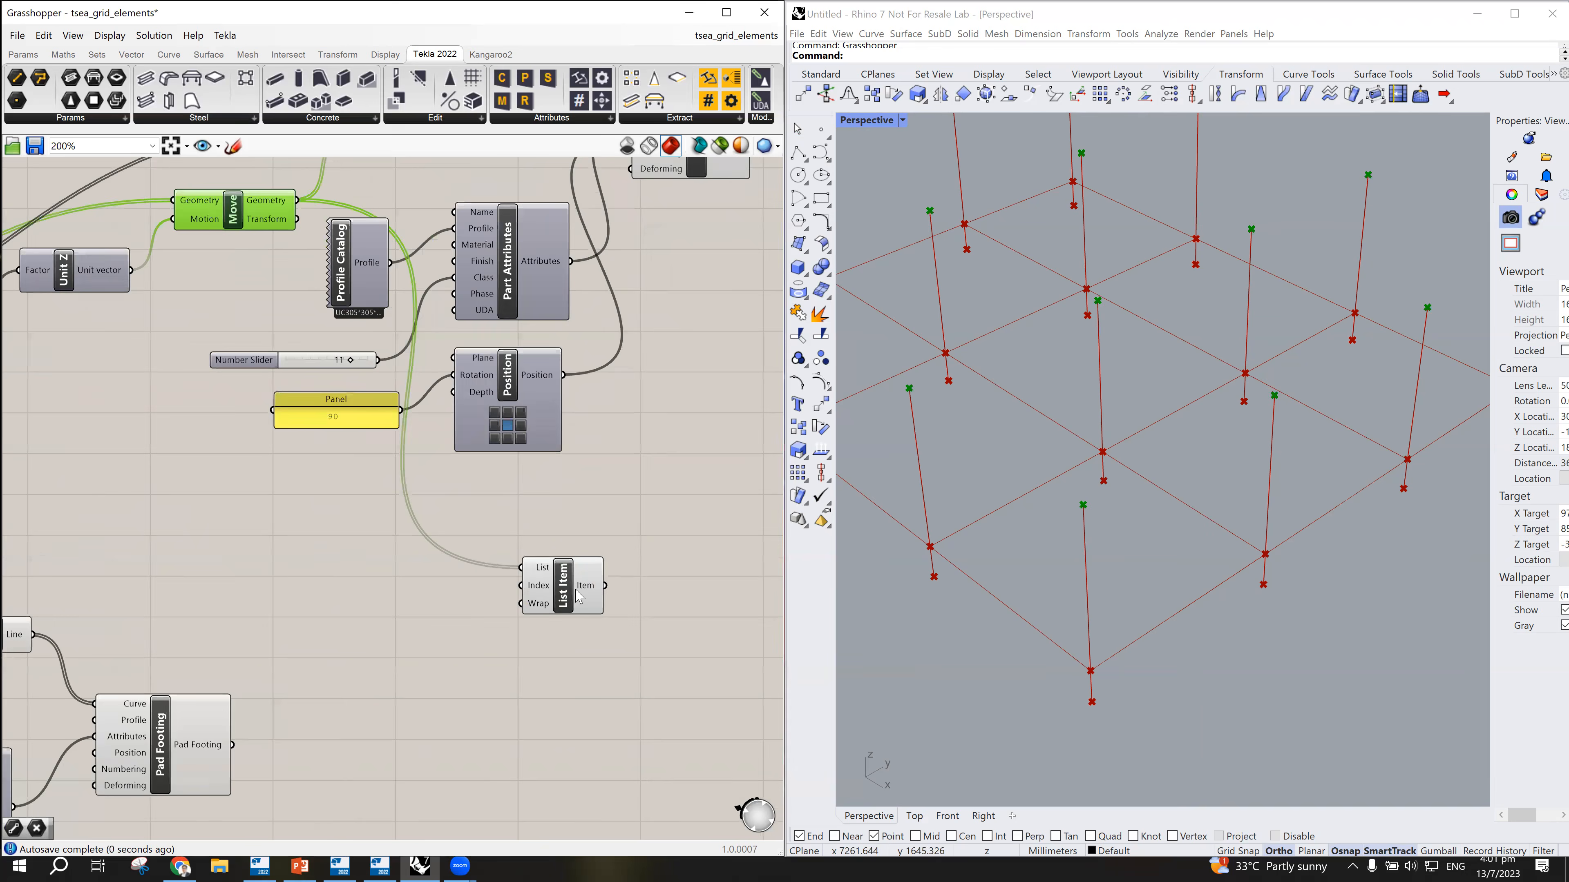
Step: Add the outputs +1, +2 and +3 to the List Item component and check the points they highlight
scroll(579, 597, up, 3)
click(577, 603)
scroll(574, 621, up, 3)
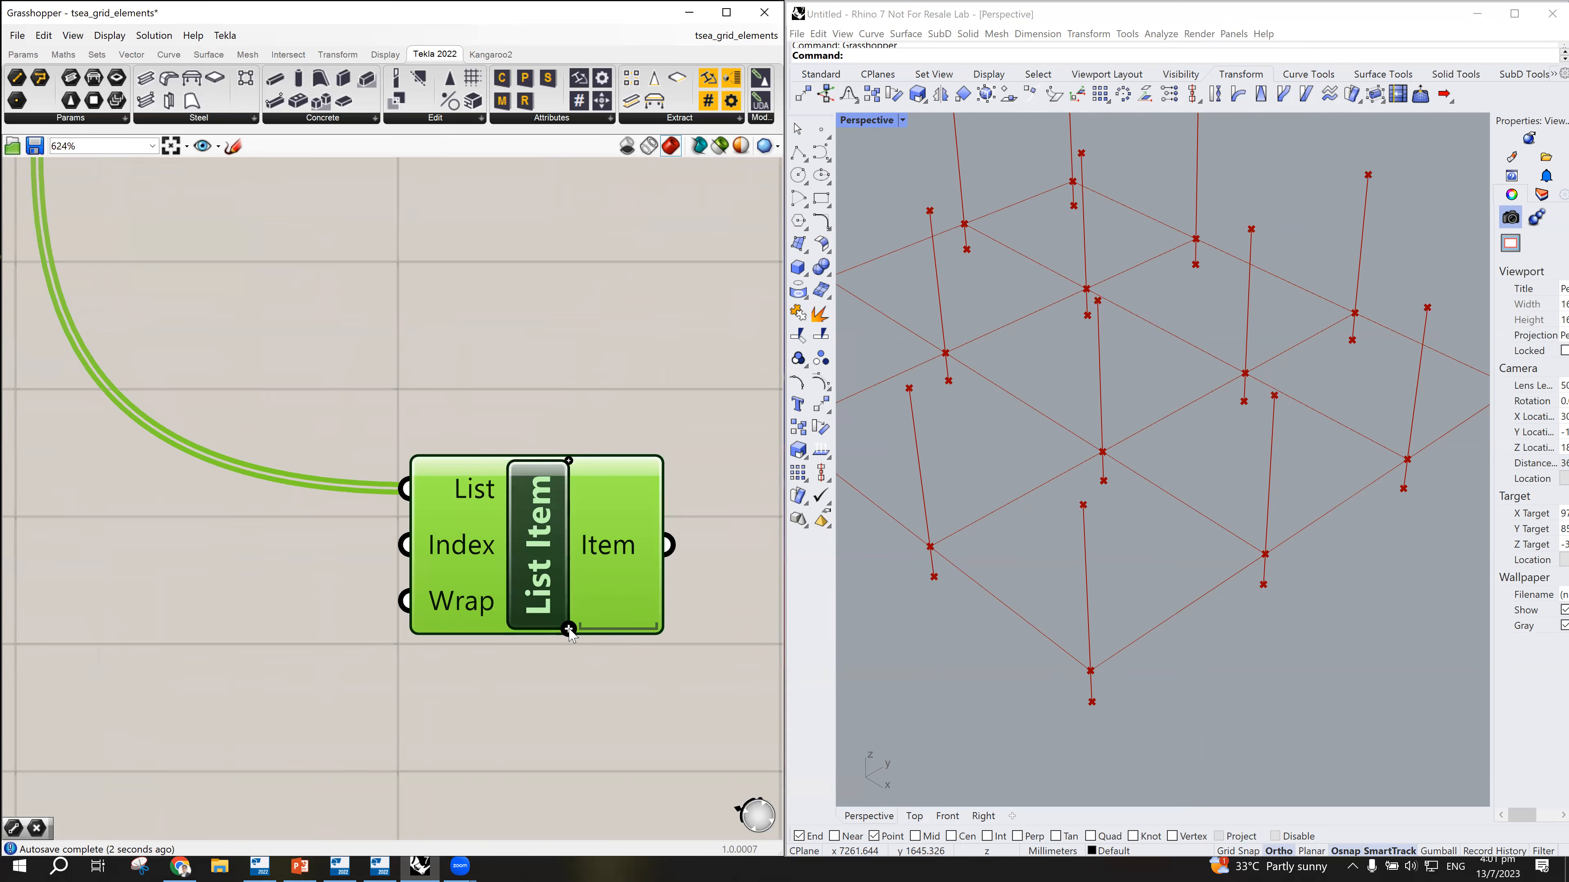
click(568, 629)
click(569, 629)
click(568, 638)
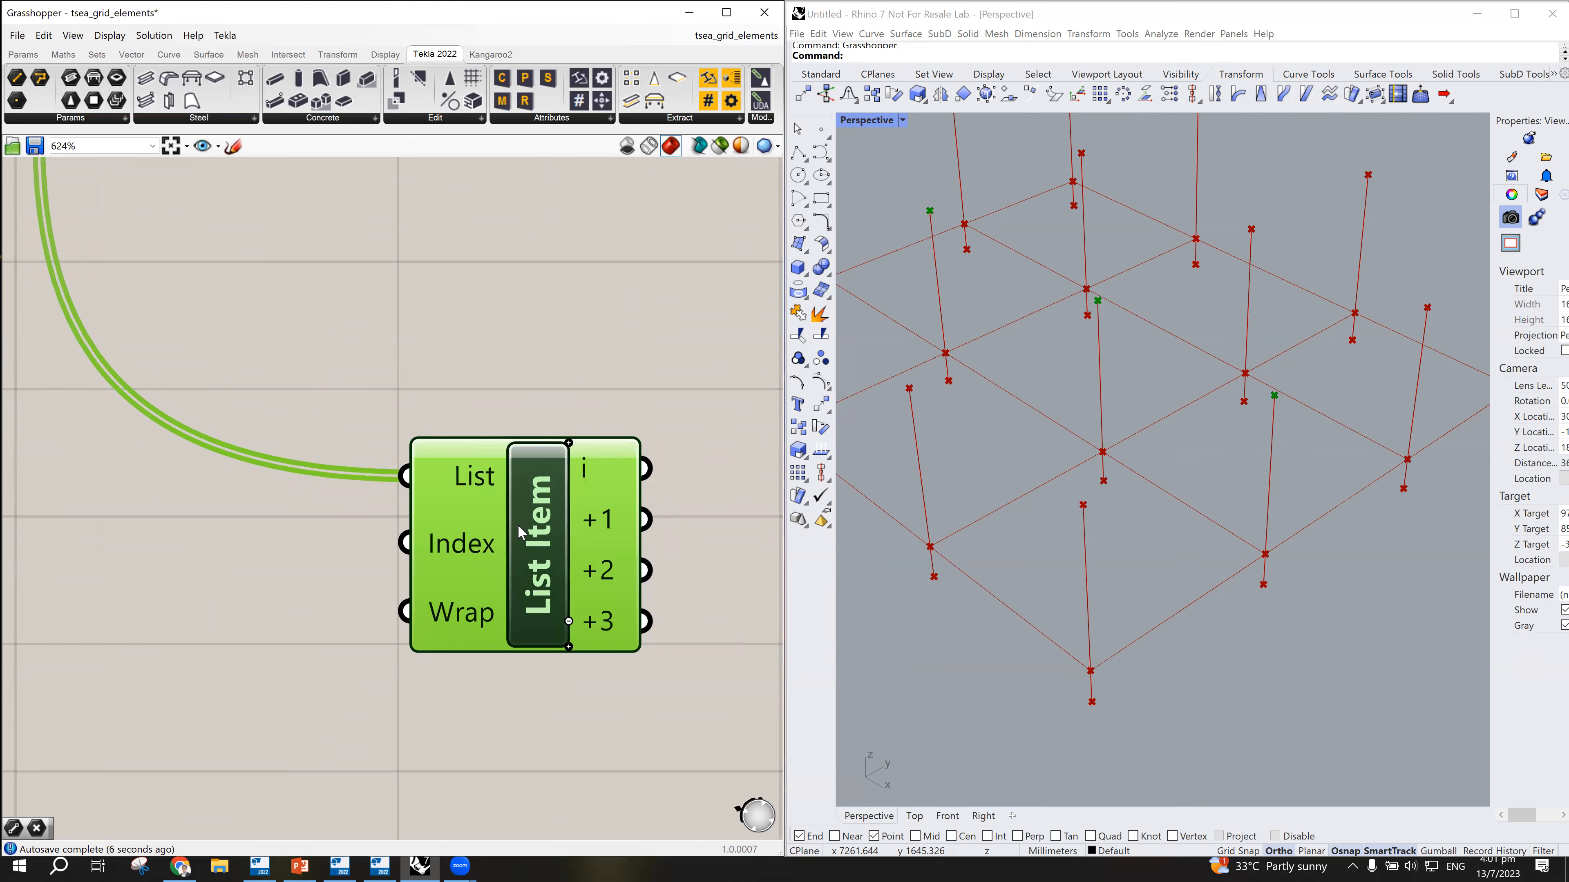
scroll(516, 525, down, 4)
scroll(1071, 422, down, 3)
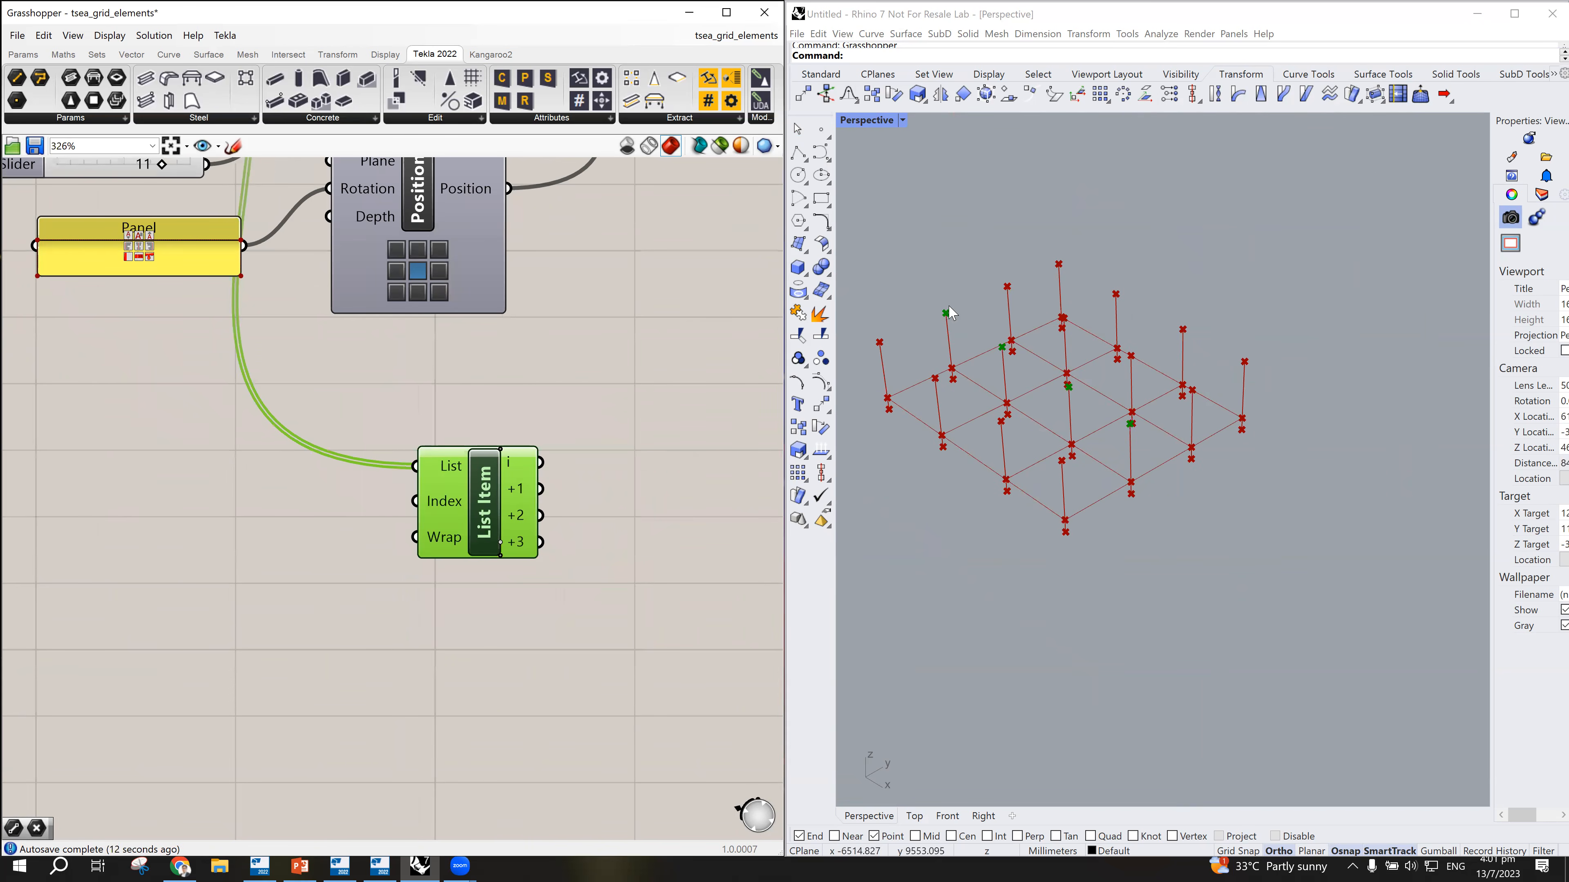
Step: Extend the List Item component with further outputs from +4 up to +11
click(501, 556)
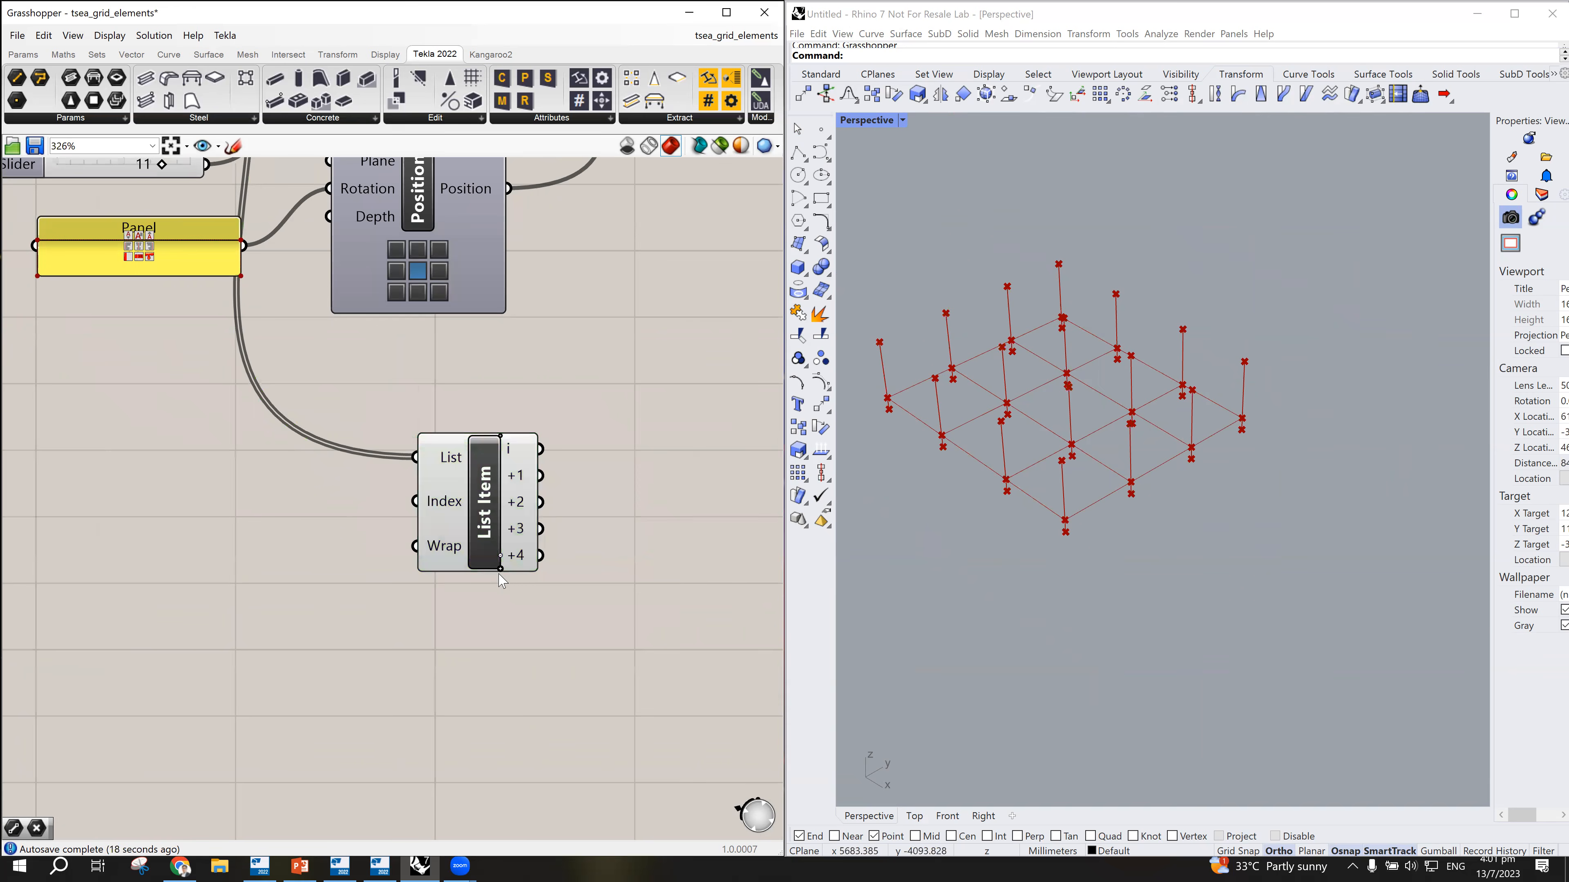
click(501, 570)
click(501, 583)
click(501, 597)
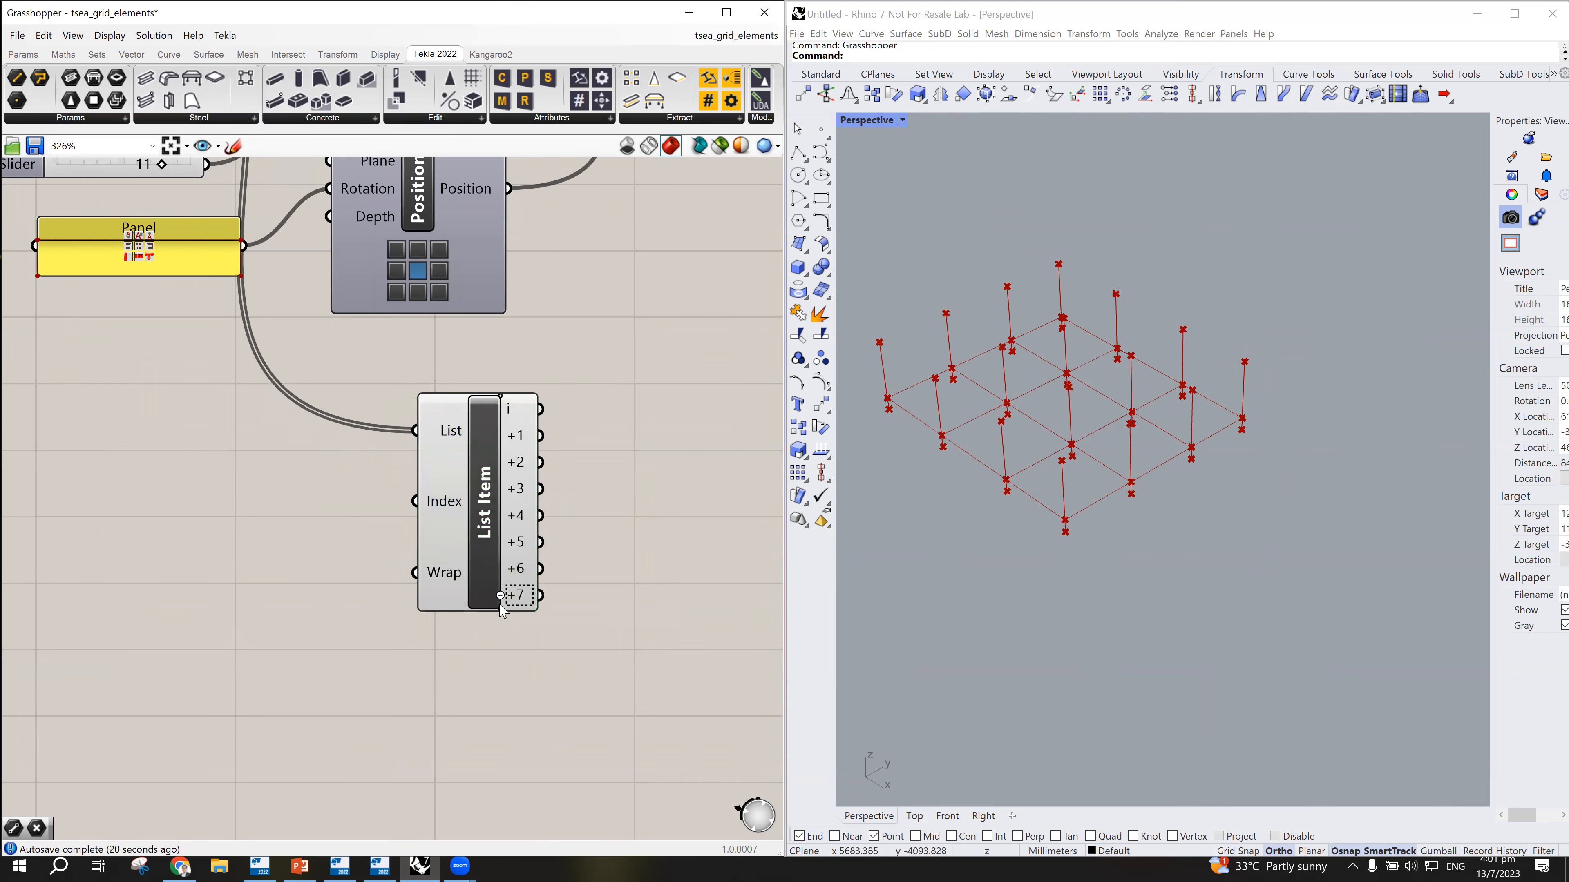
click(500, 609)
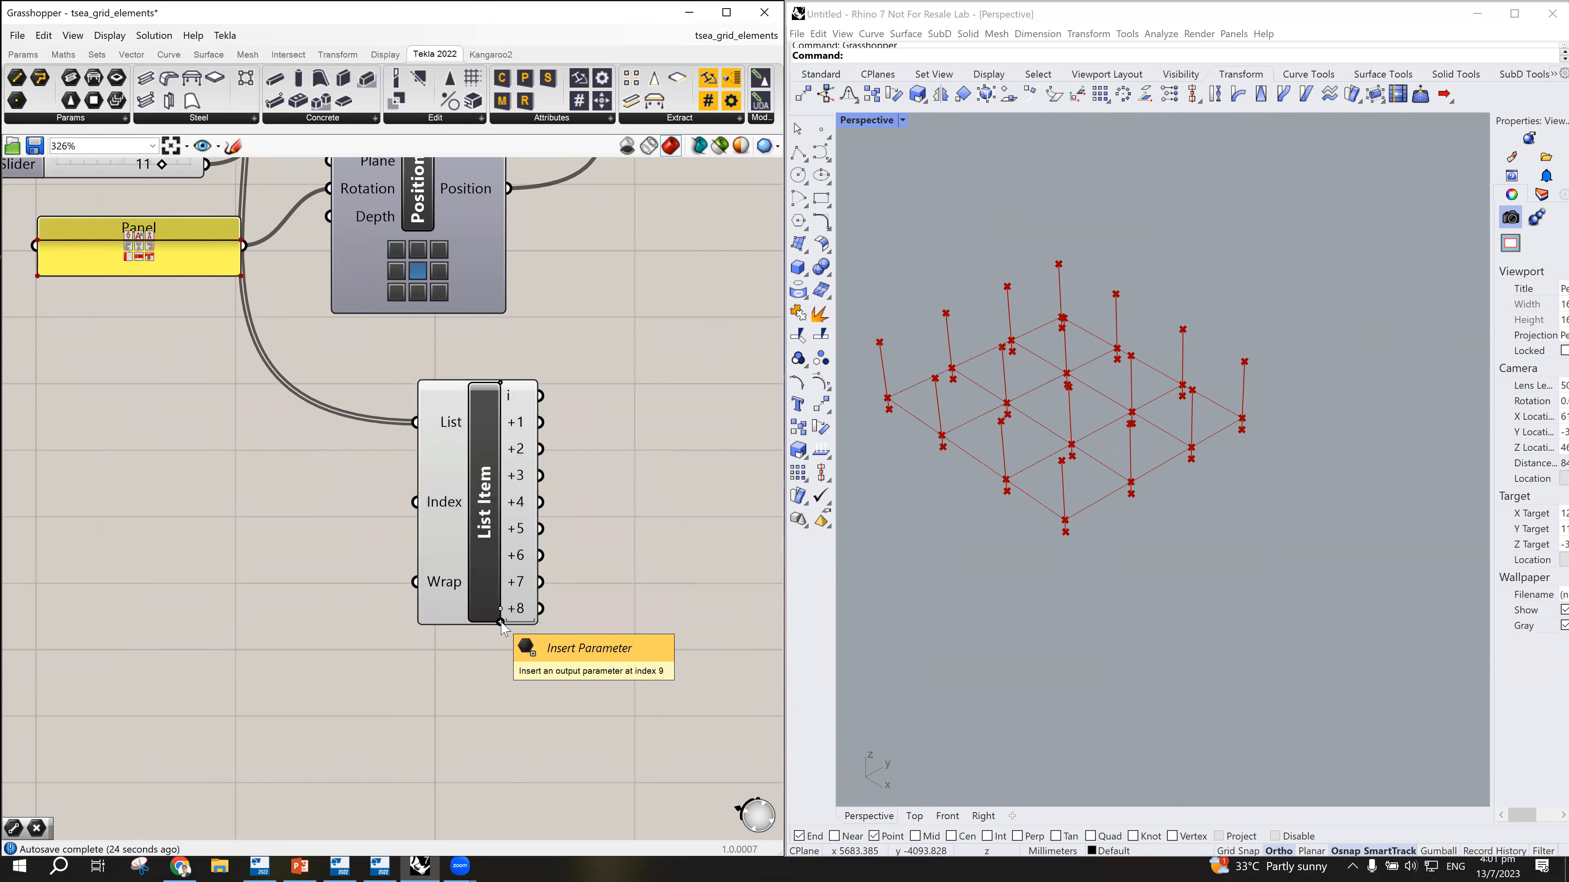
click(500, 623)
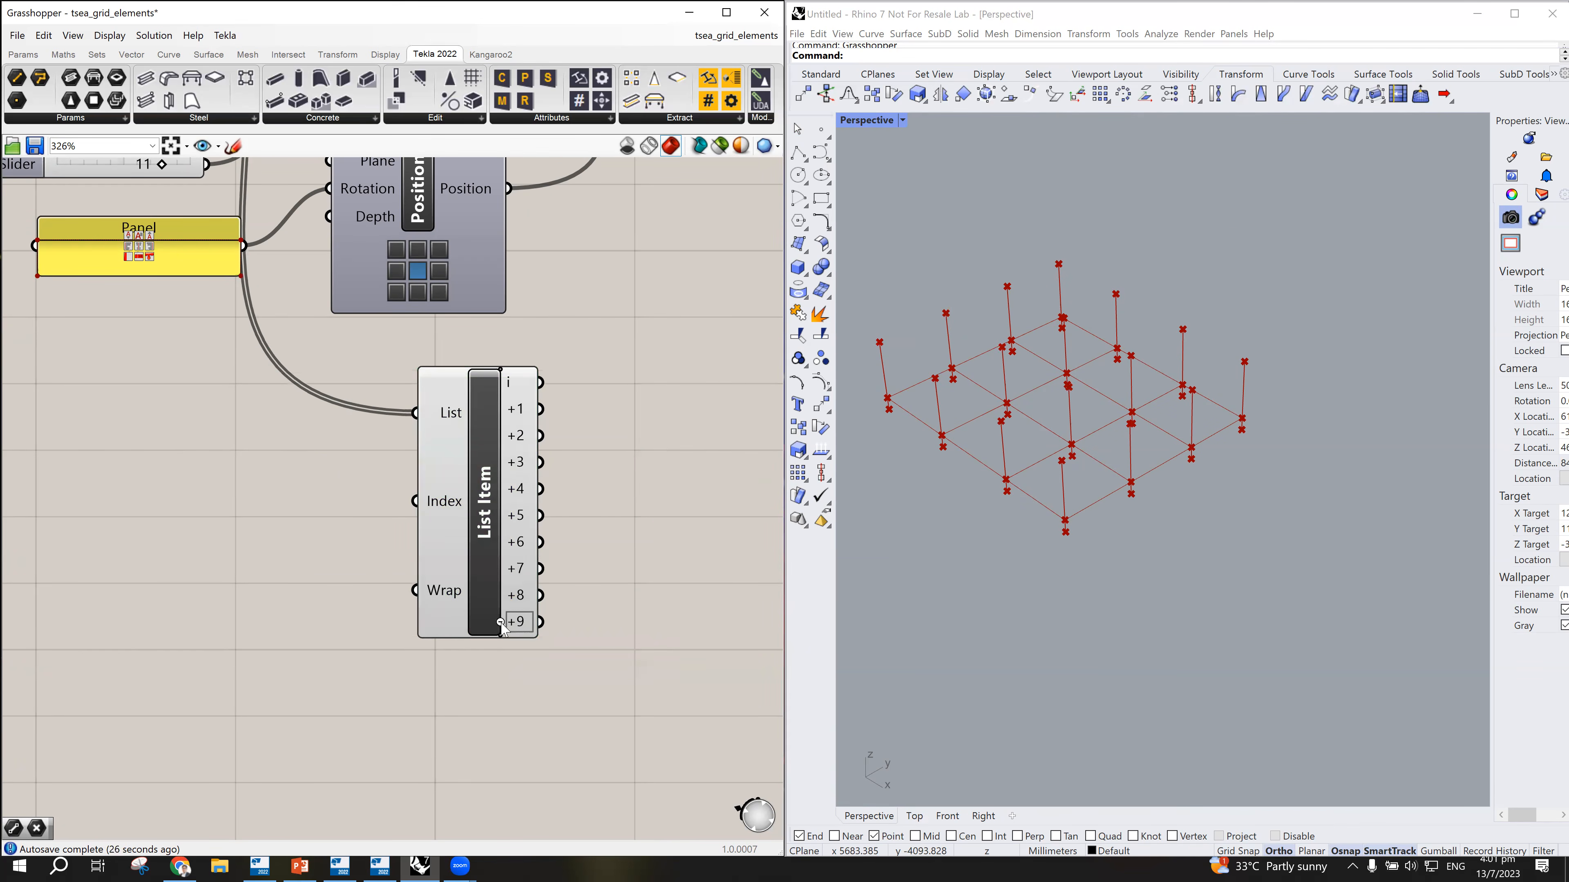
click(501, 635)
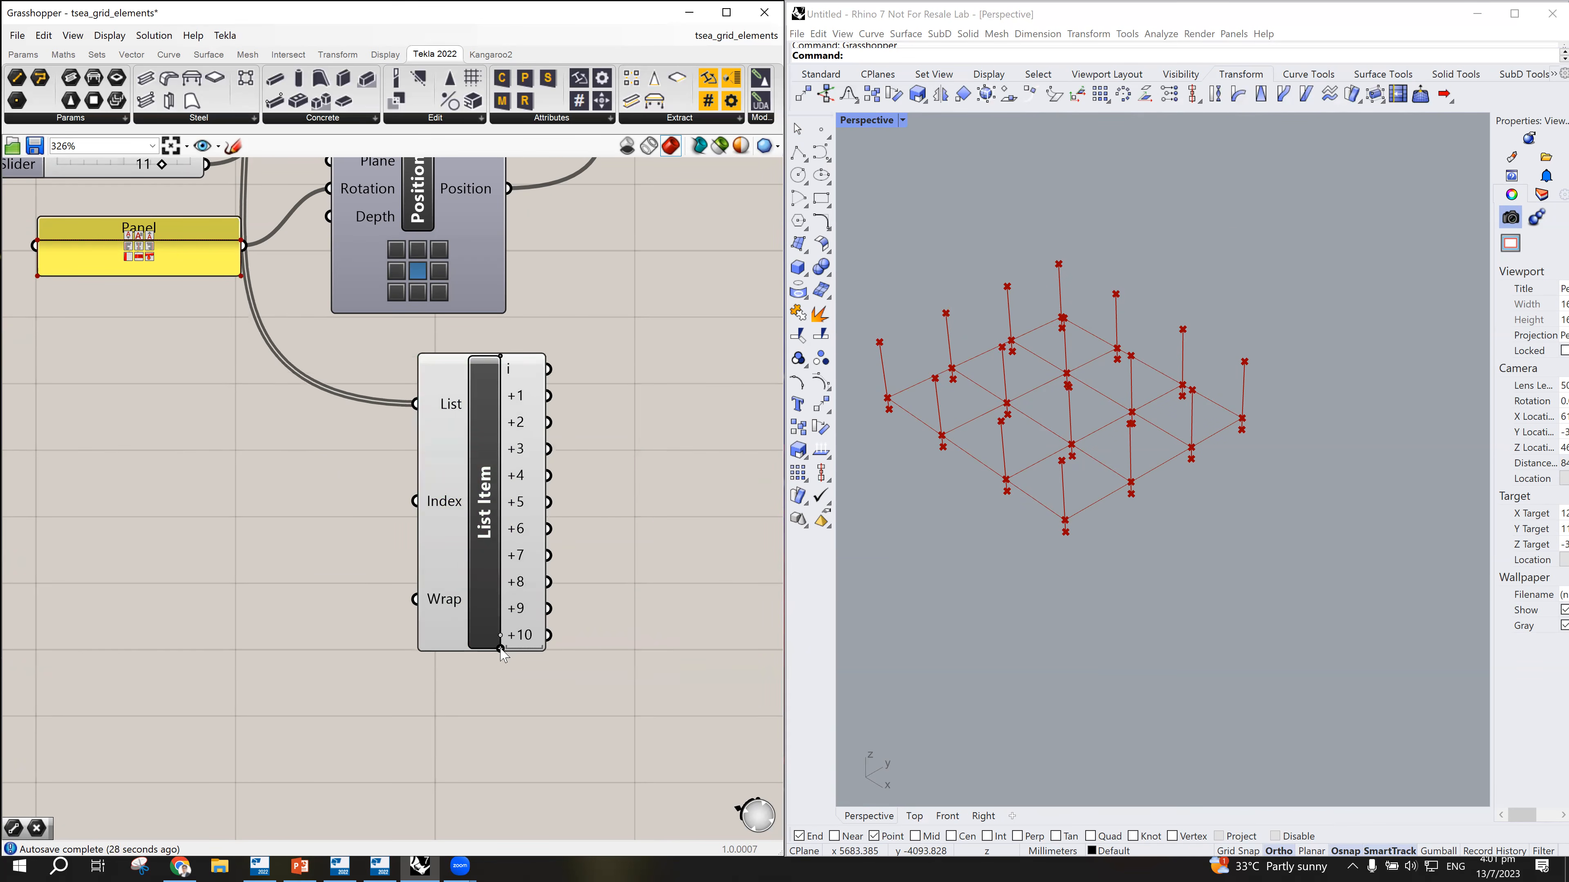
click(501, 637)
Step: Select the List Item component and add the outputs +12 to +15 to cover all column-top points
click(484, 572)
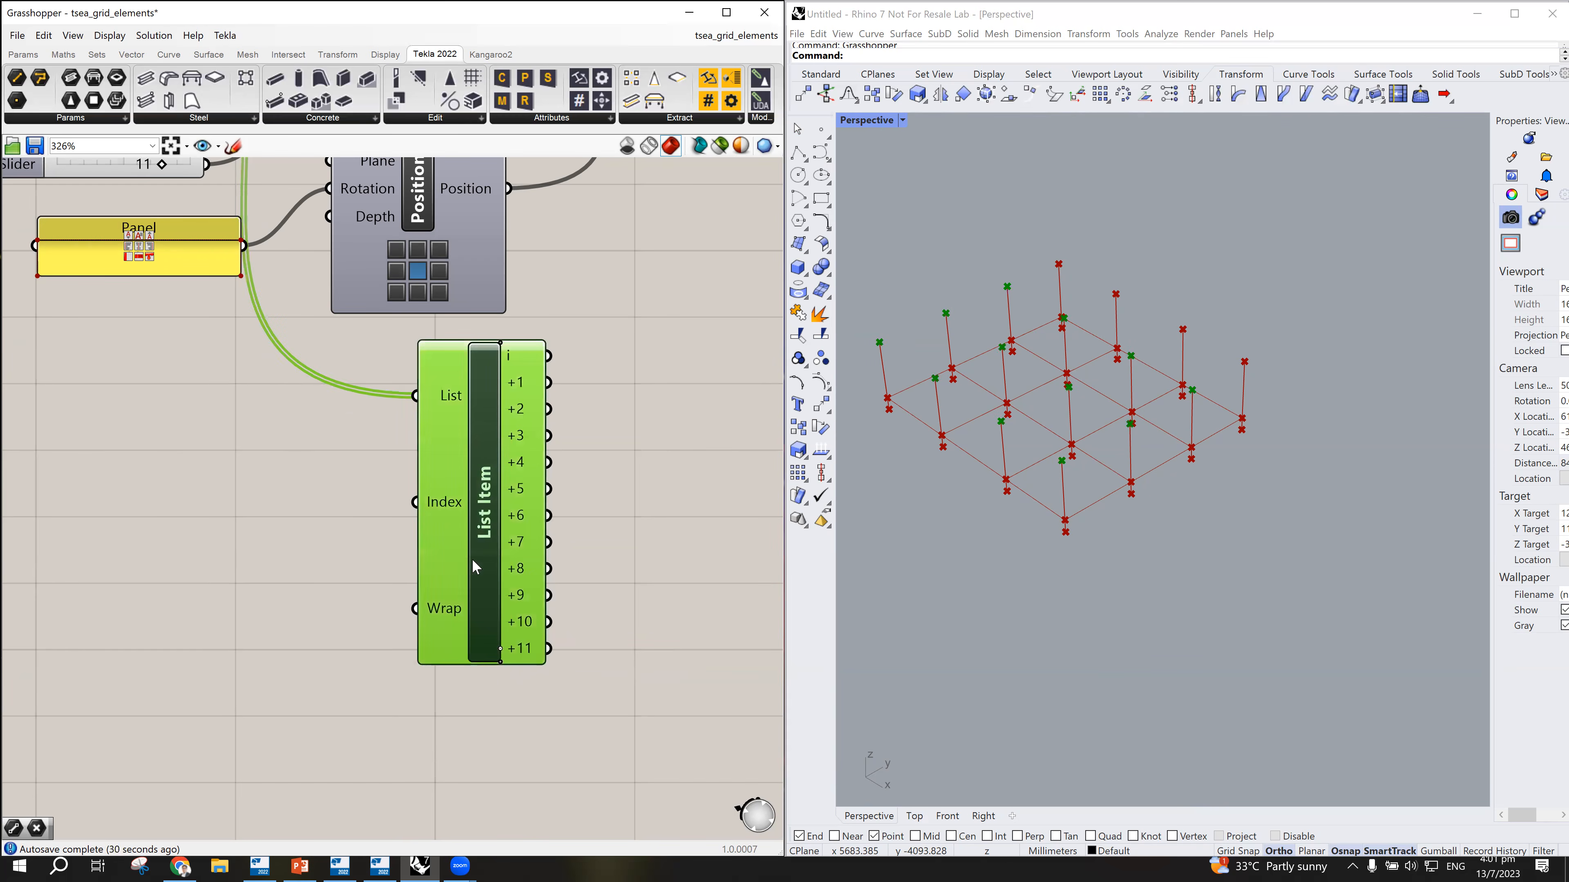
click(500, 663)
click(501, 676)
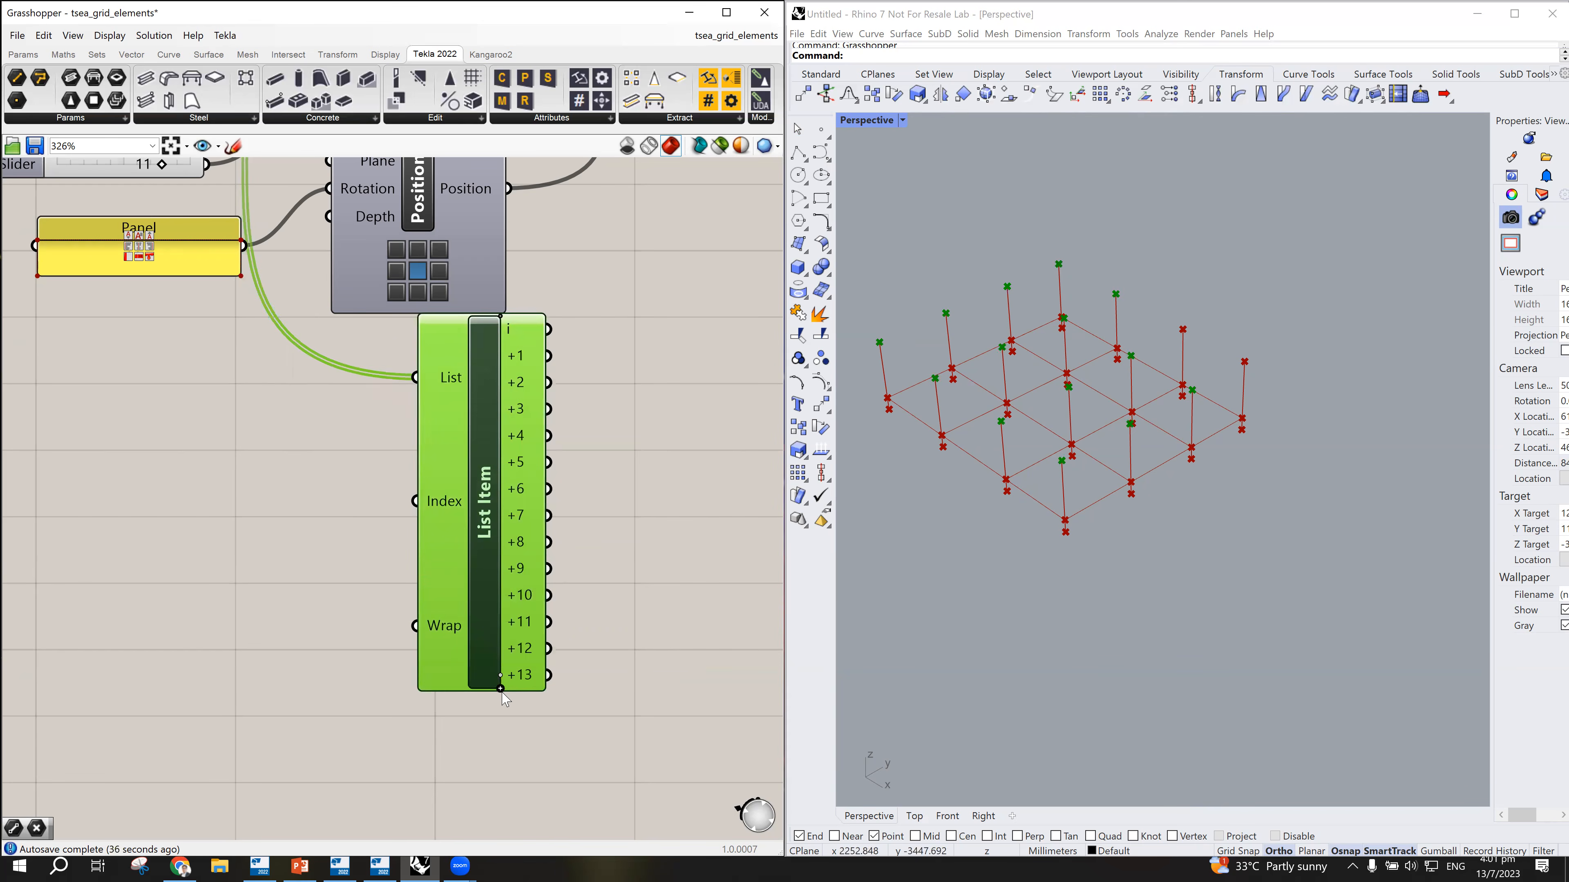
click(501, 689)
click(501, 703)
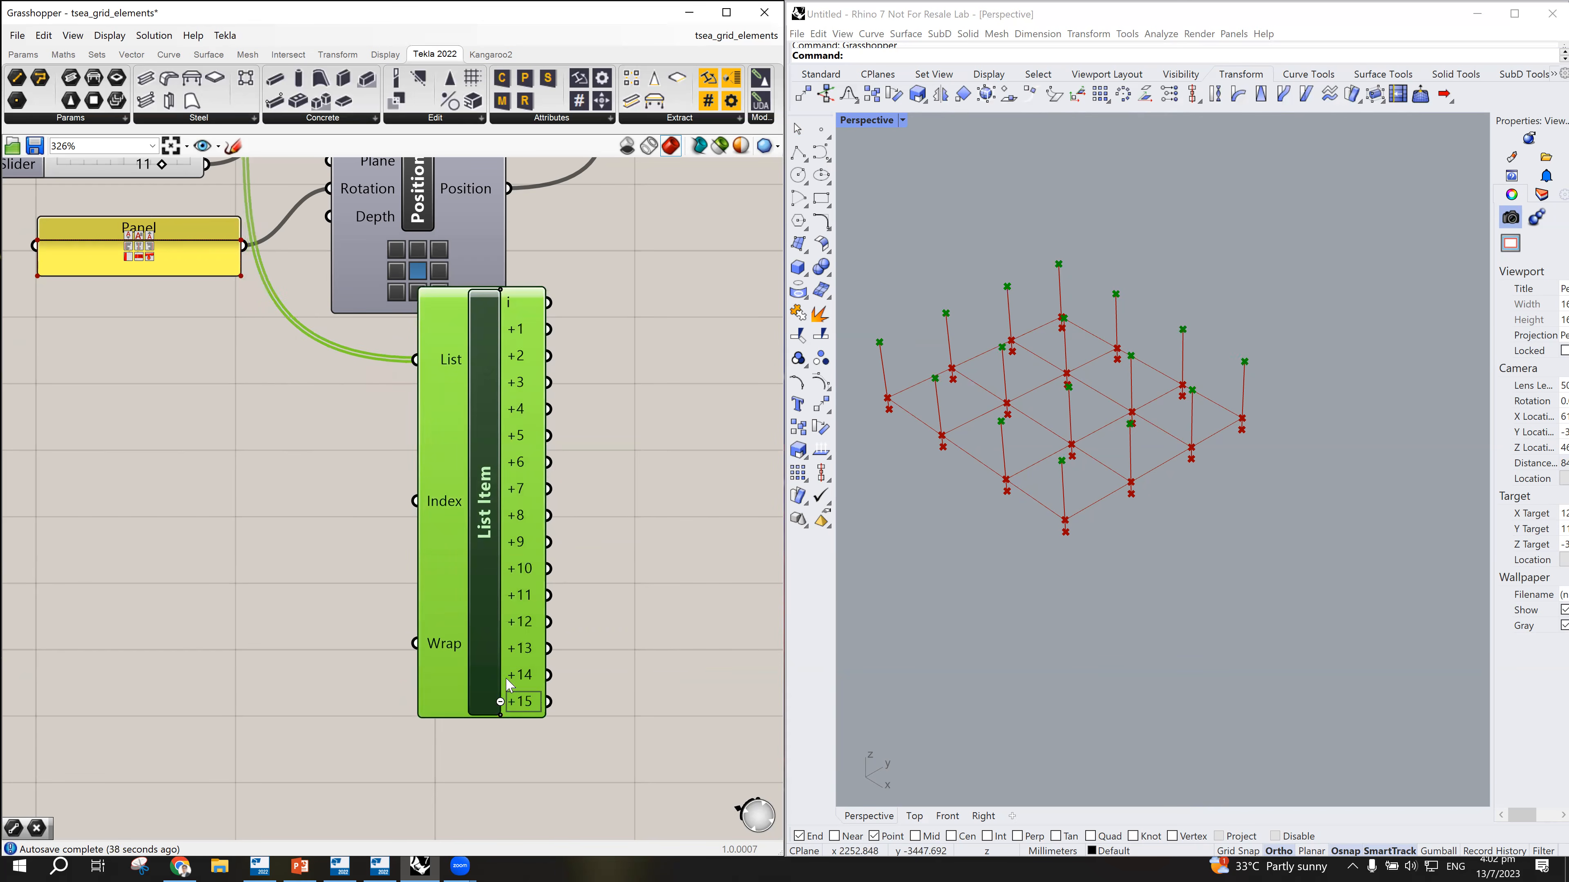
Step: Move the List Item component clear of the Position component into the empty canvas area below it
click(613, 311)
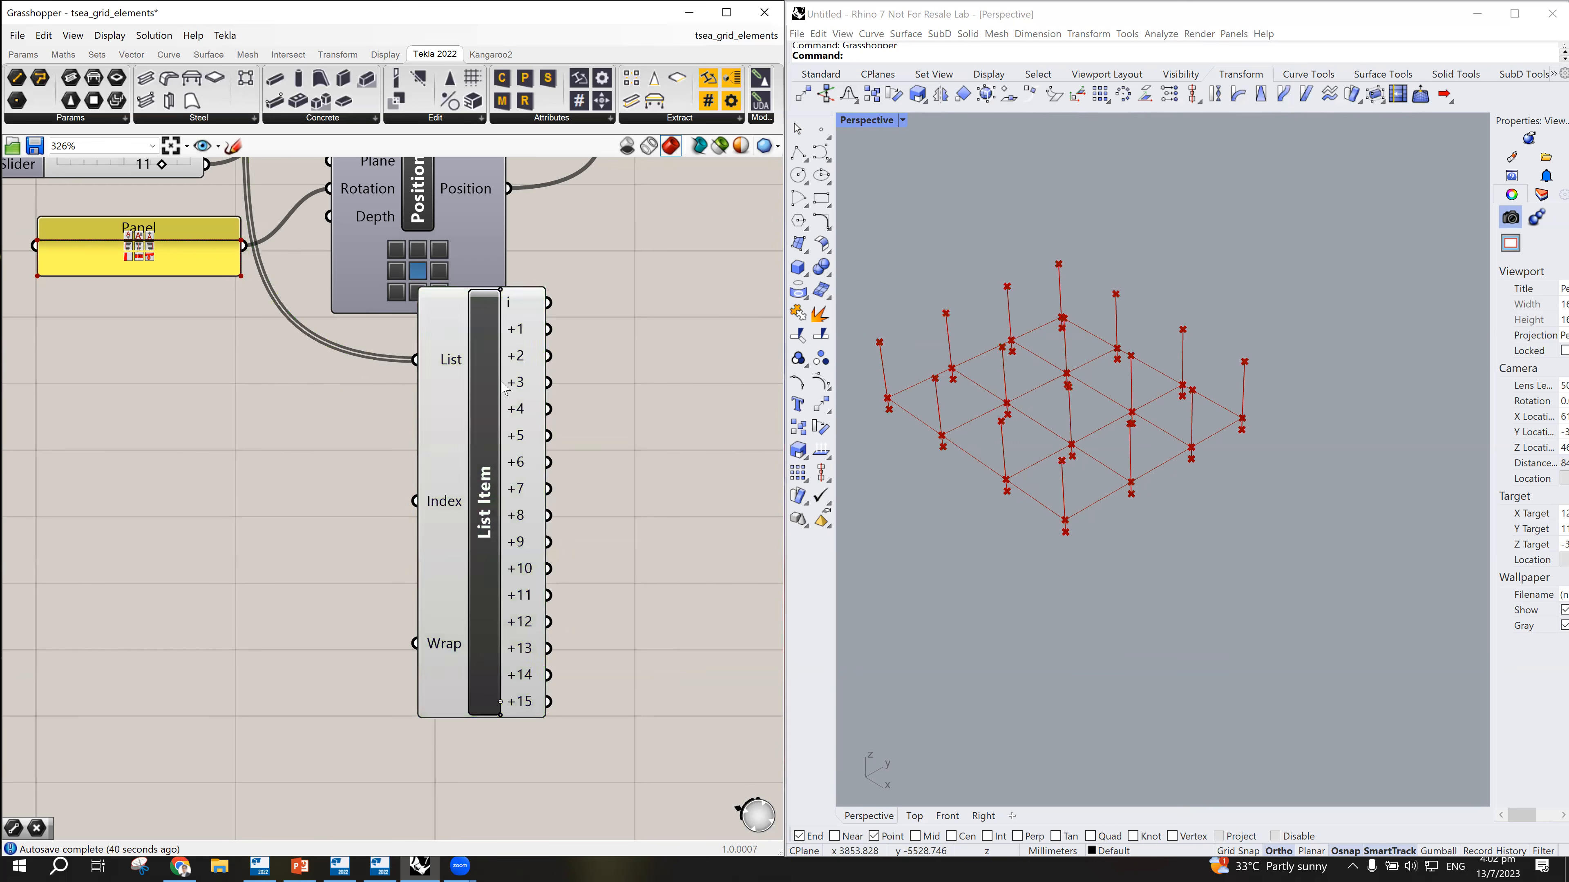
drag(477, 405, 629, 460)
scroll(625, 455, down, 3)
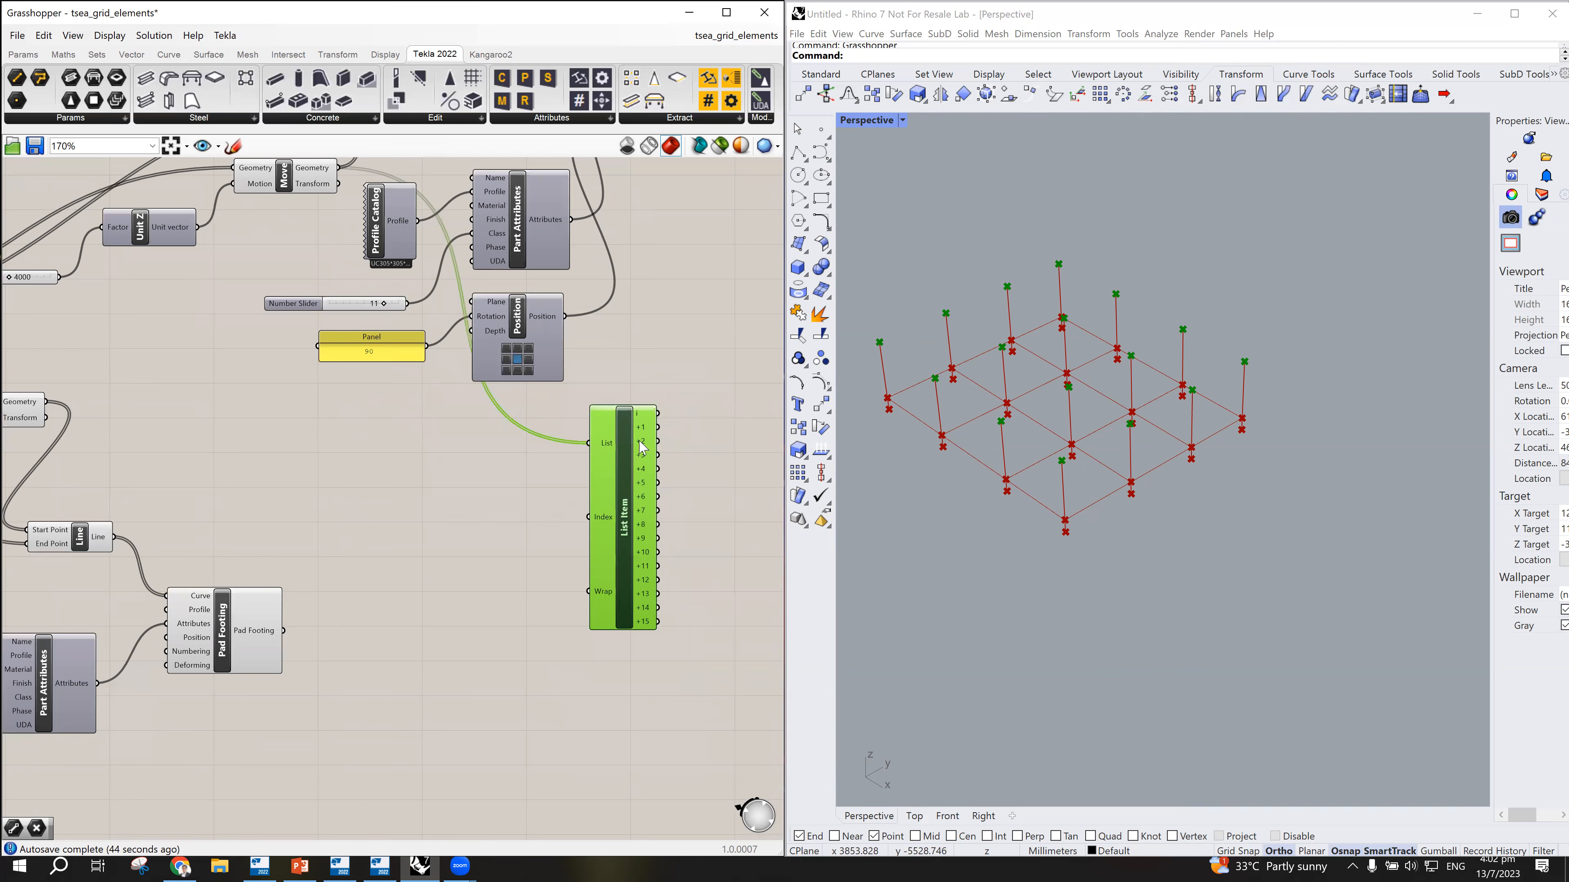
scroll(637, 444, up, 2)
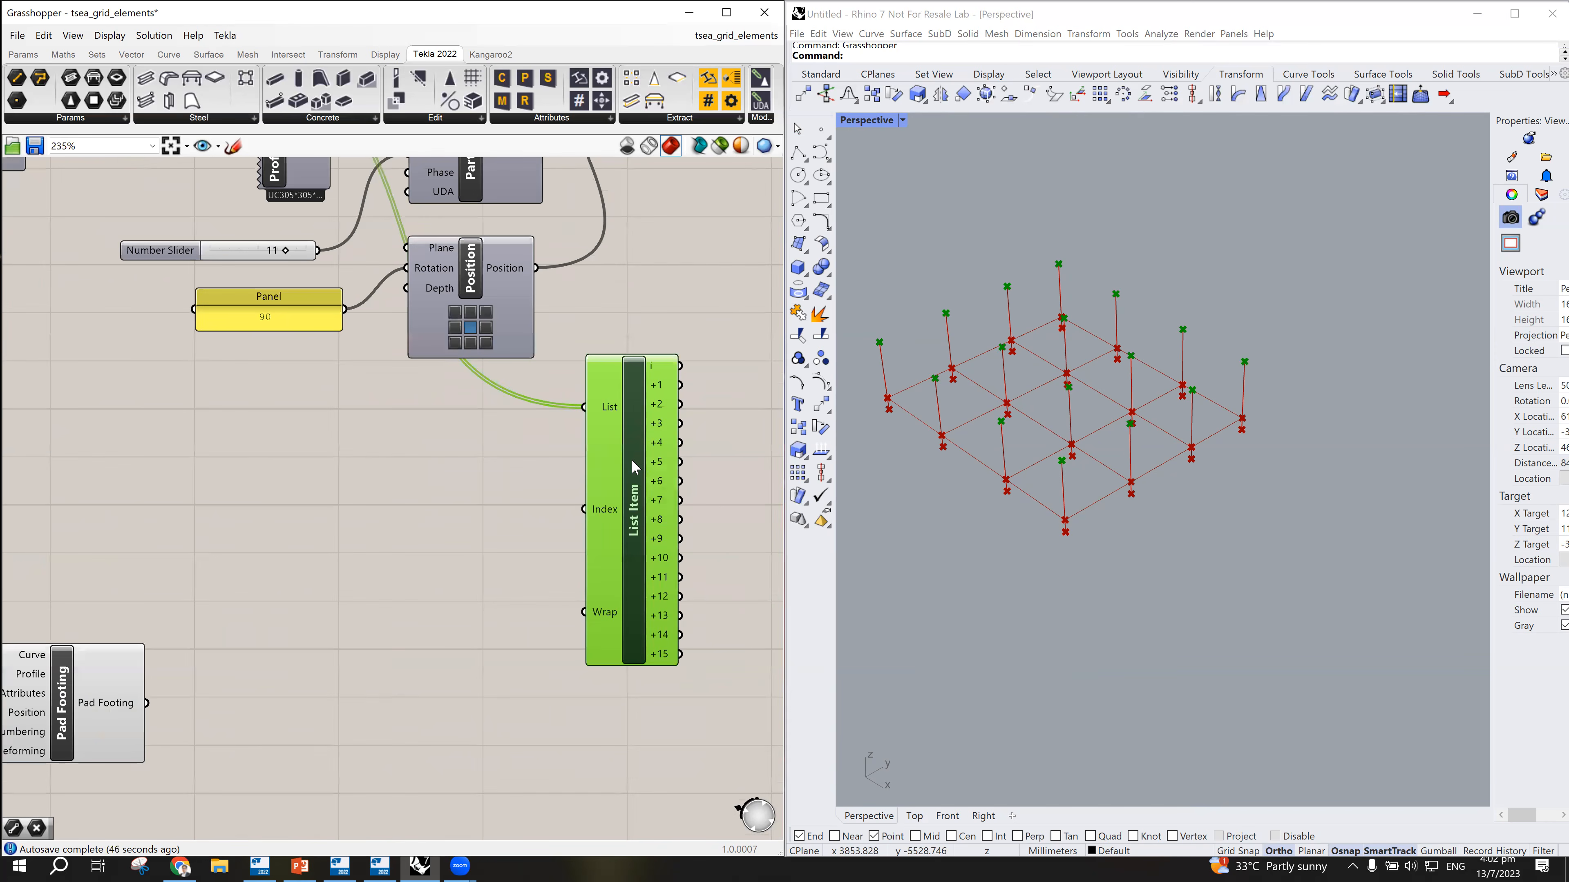
scroll(518, 477, down, 1)
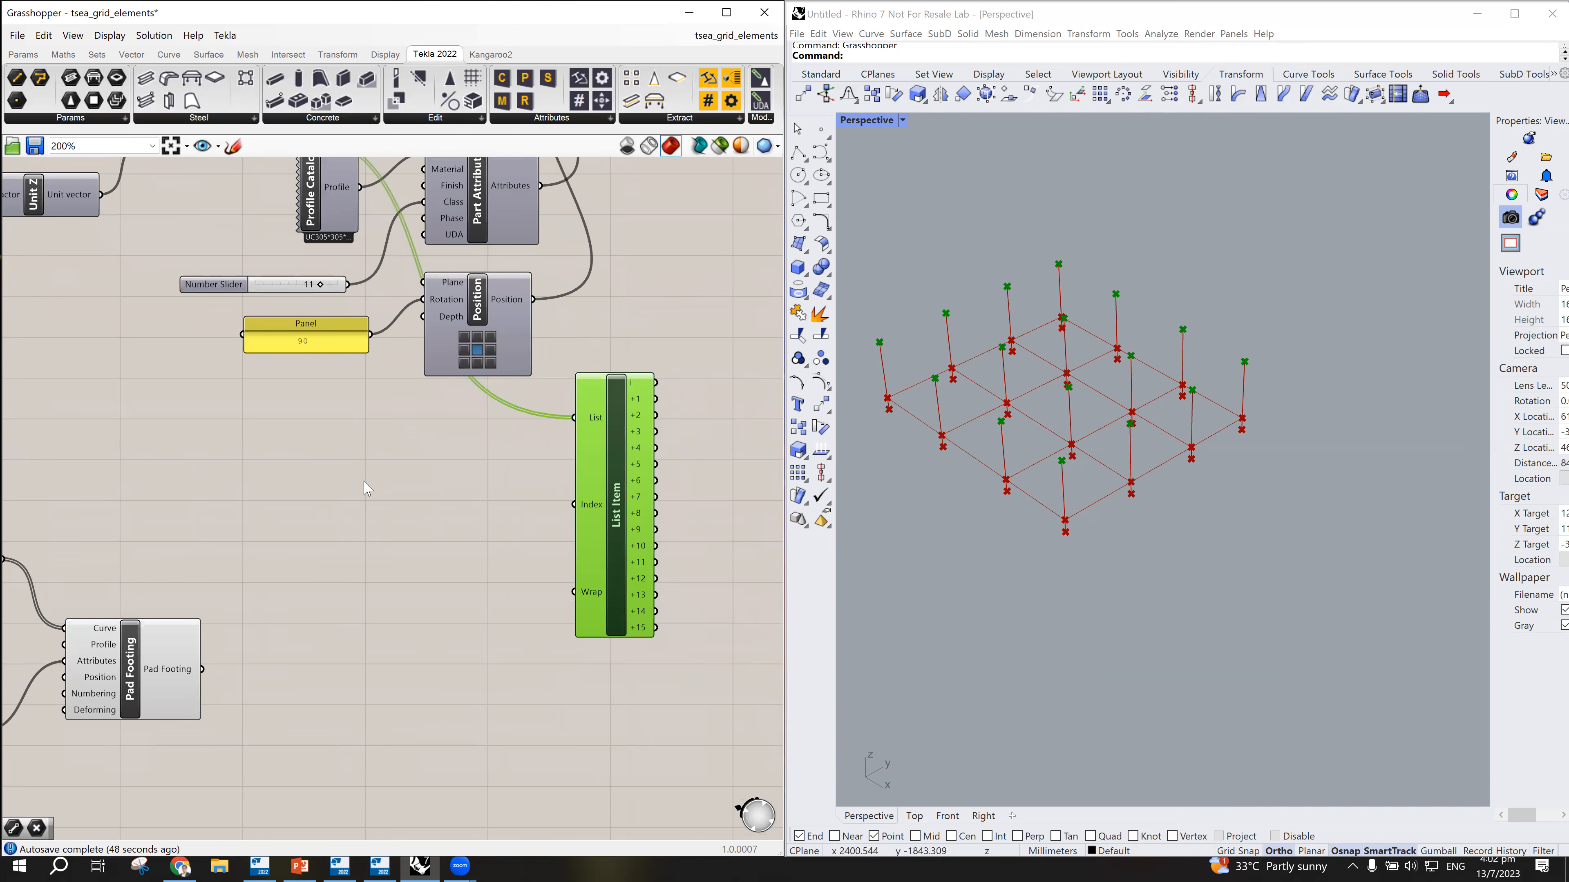
scroll(364, 482, down, 2)
scroll(642, 546, up, 2)
scroll(556, 521, down, 3)
drag(530, 489, 461, 523)
scroll(554, 505, up, 3)
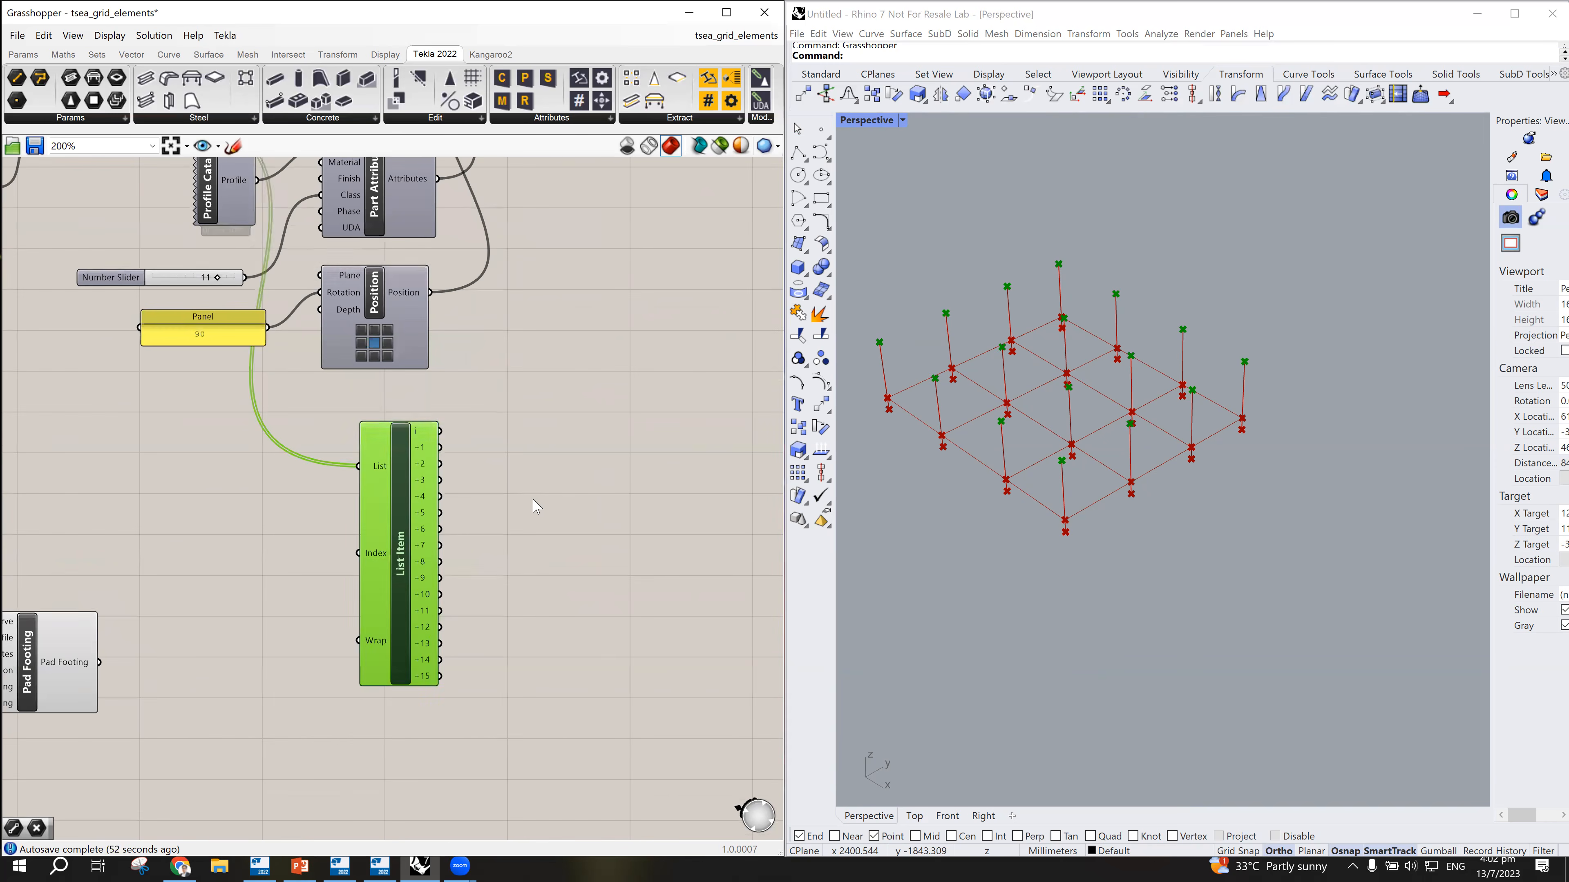
Step: Add a Line component with Start Point and End Point inputs beside the List Item's first outputs
double_click(531, 448)
text(line)
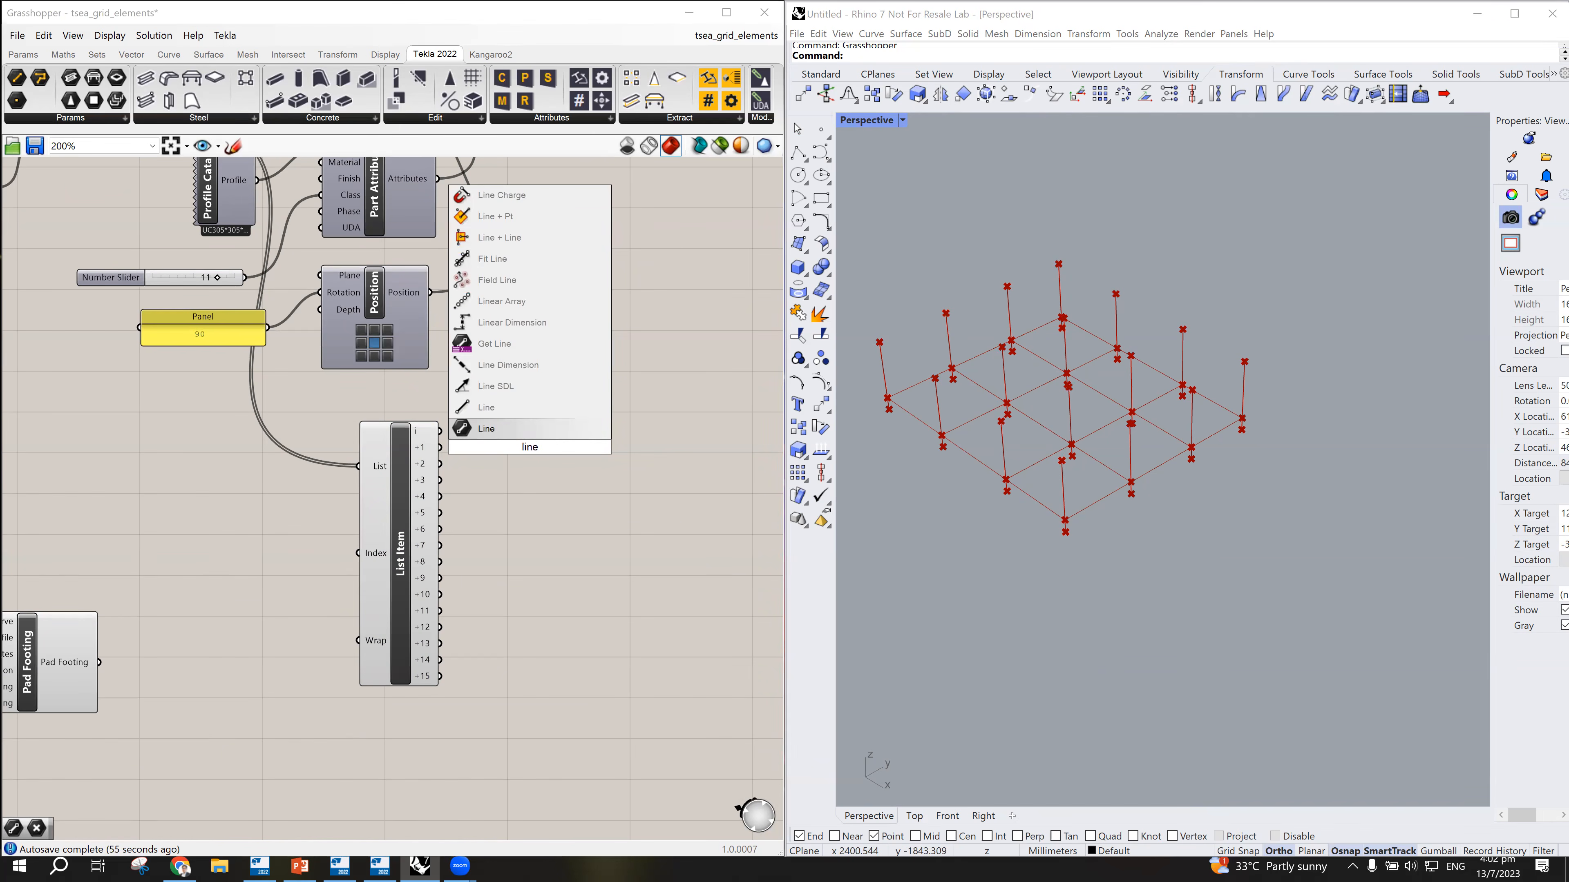
click(512, 428)
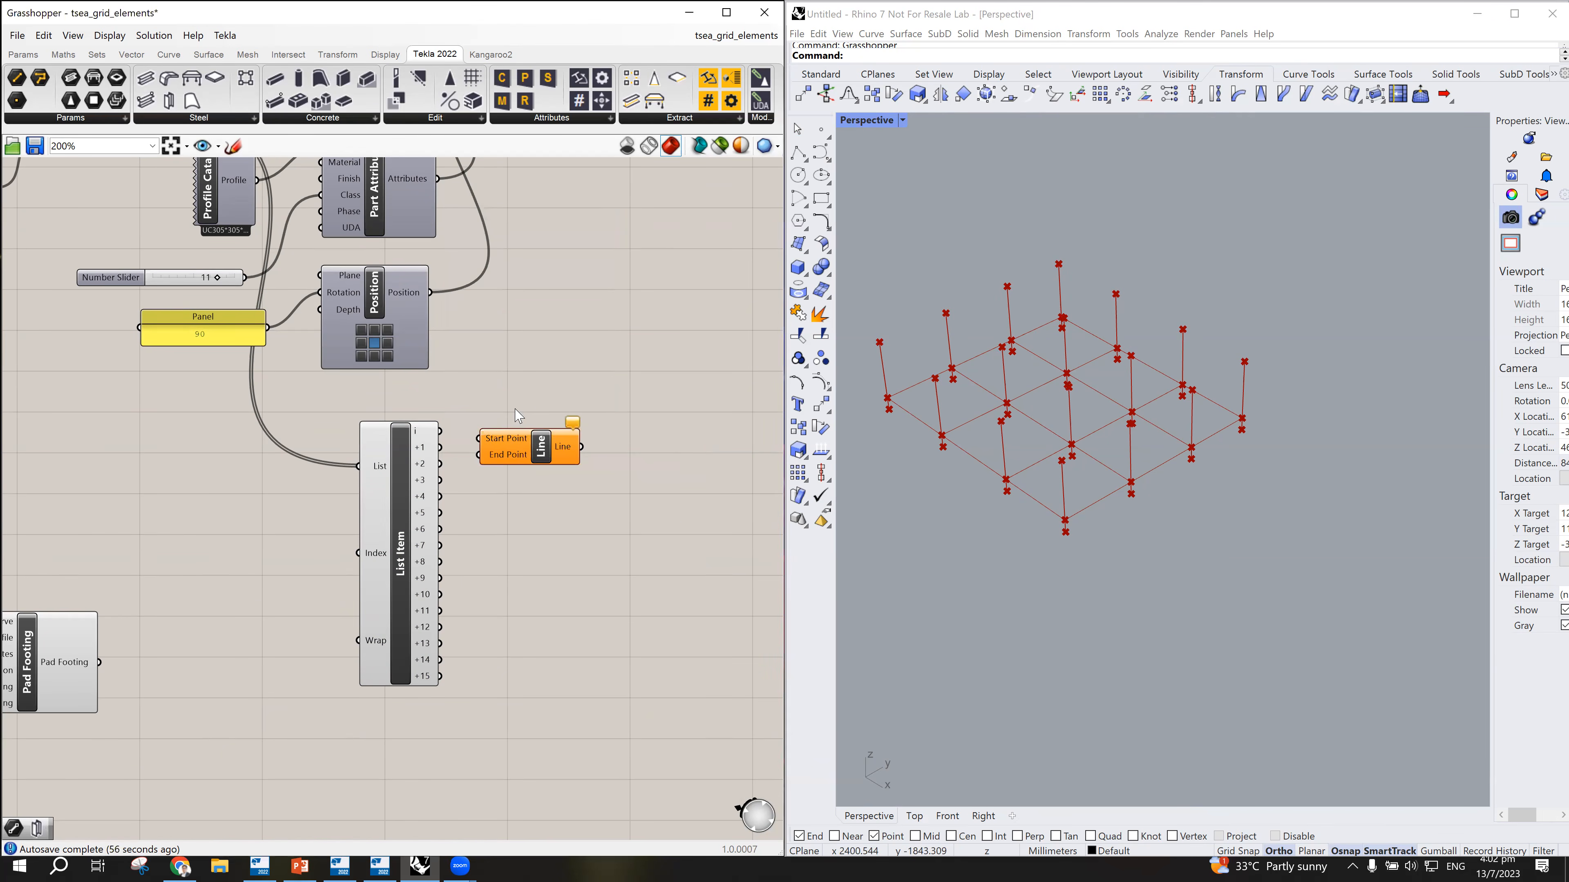
drag(540, 449, 553, 447)
Step: Connect List Item outputs i and +1 to the Line's Start Point and End Point, and check the line in the Rhino viewport
scroll(552, 447, up, 4)
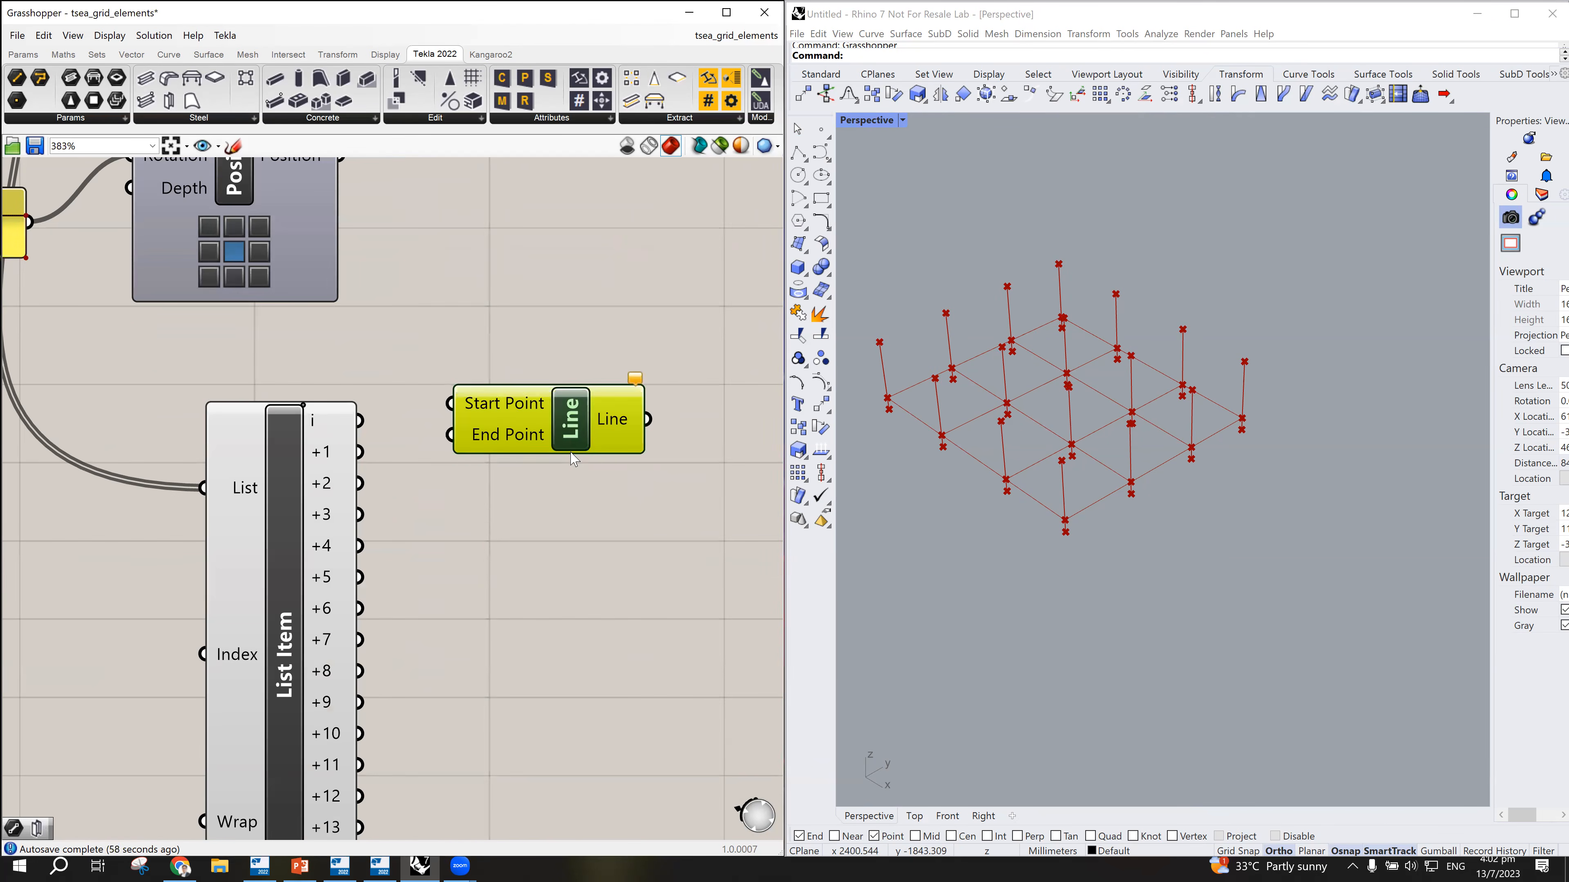
drag(364, 421, 456, 431)
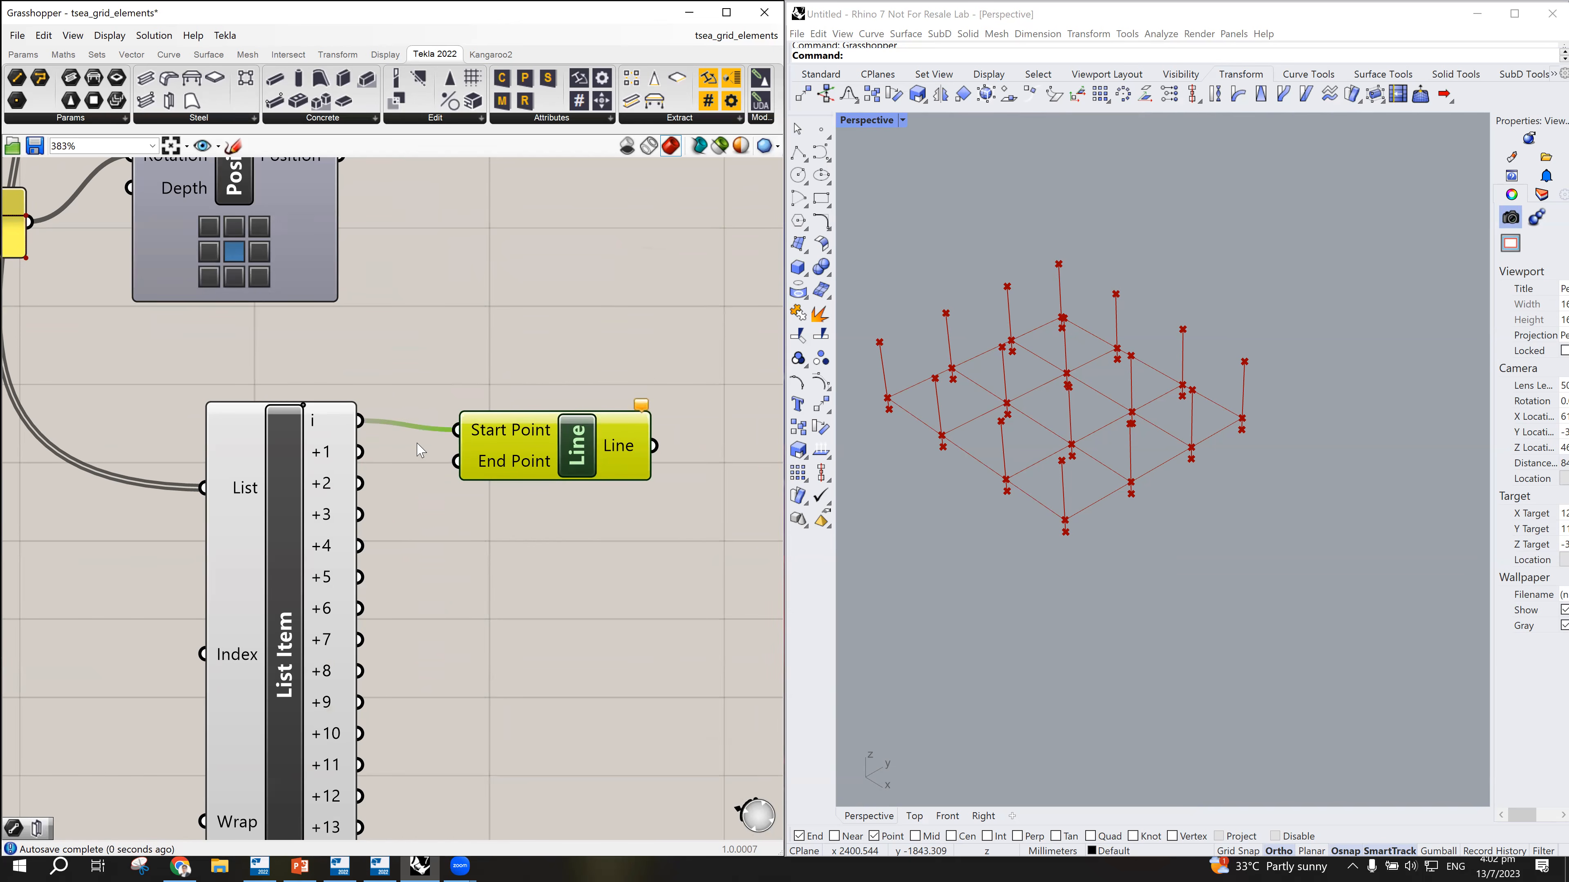
drag(362, 453, 456, 462)
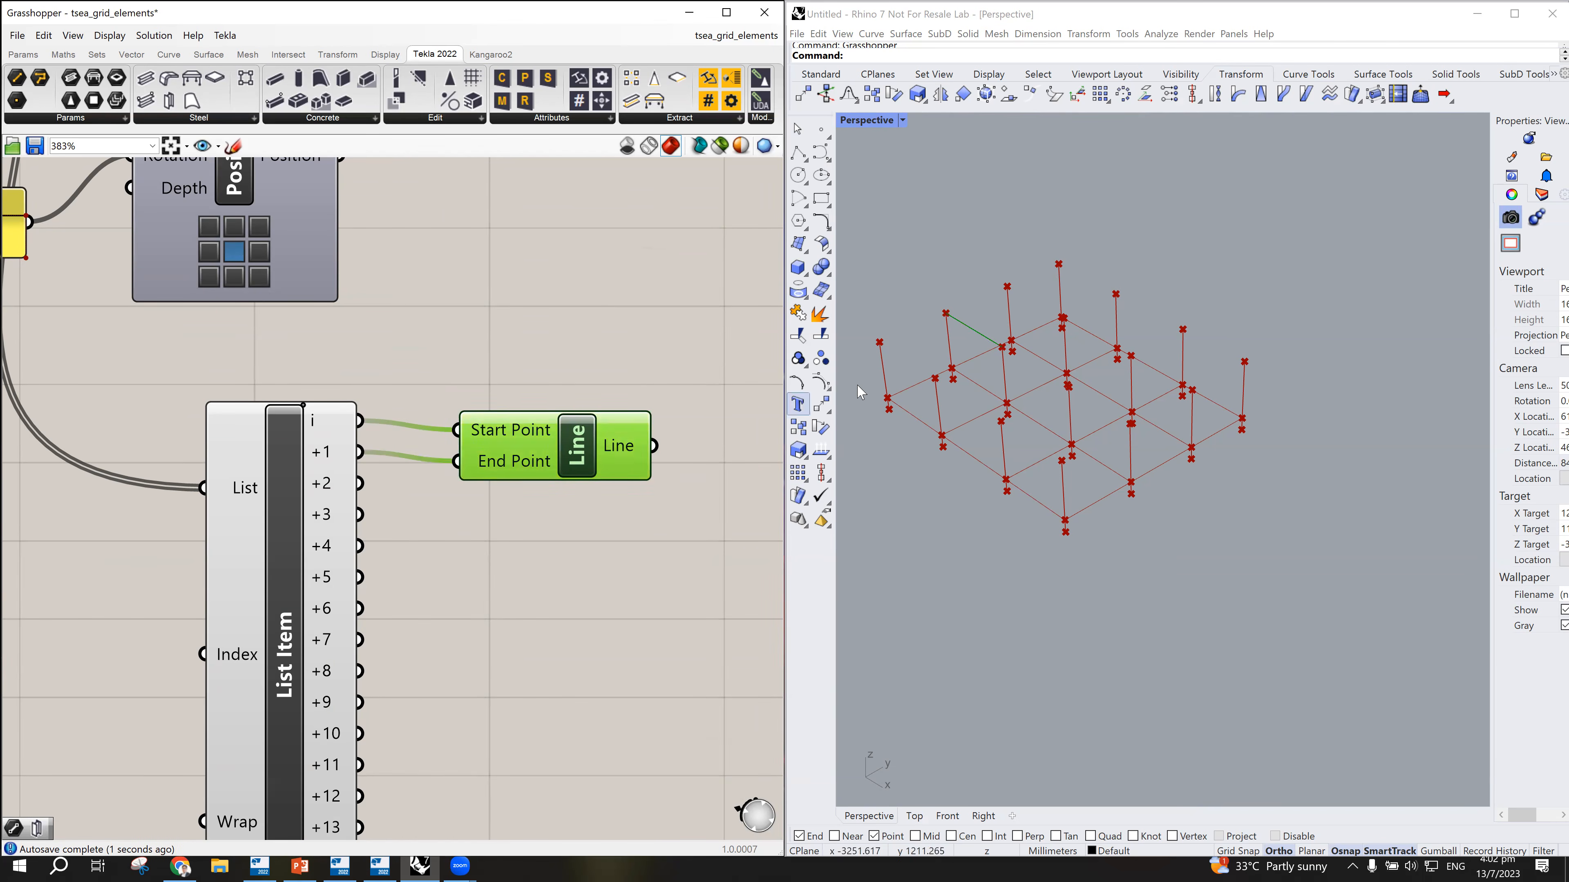
drag(572, 456, 572, 447)
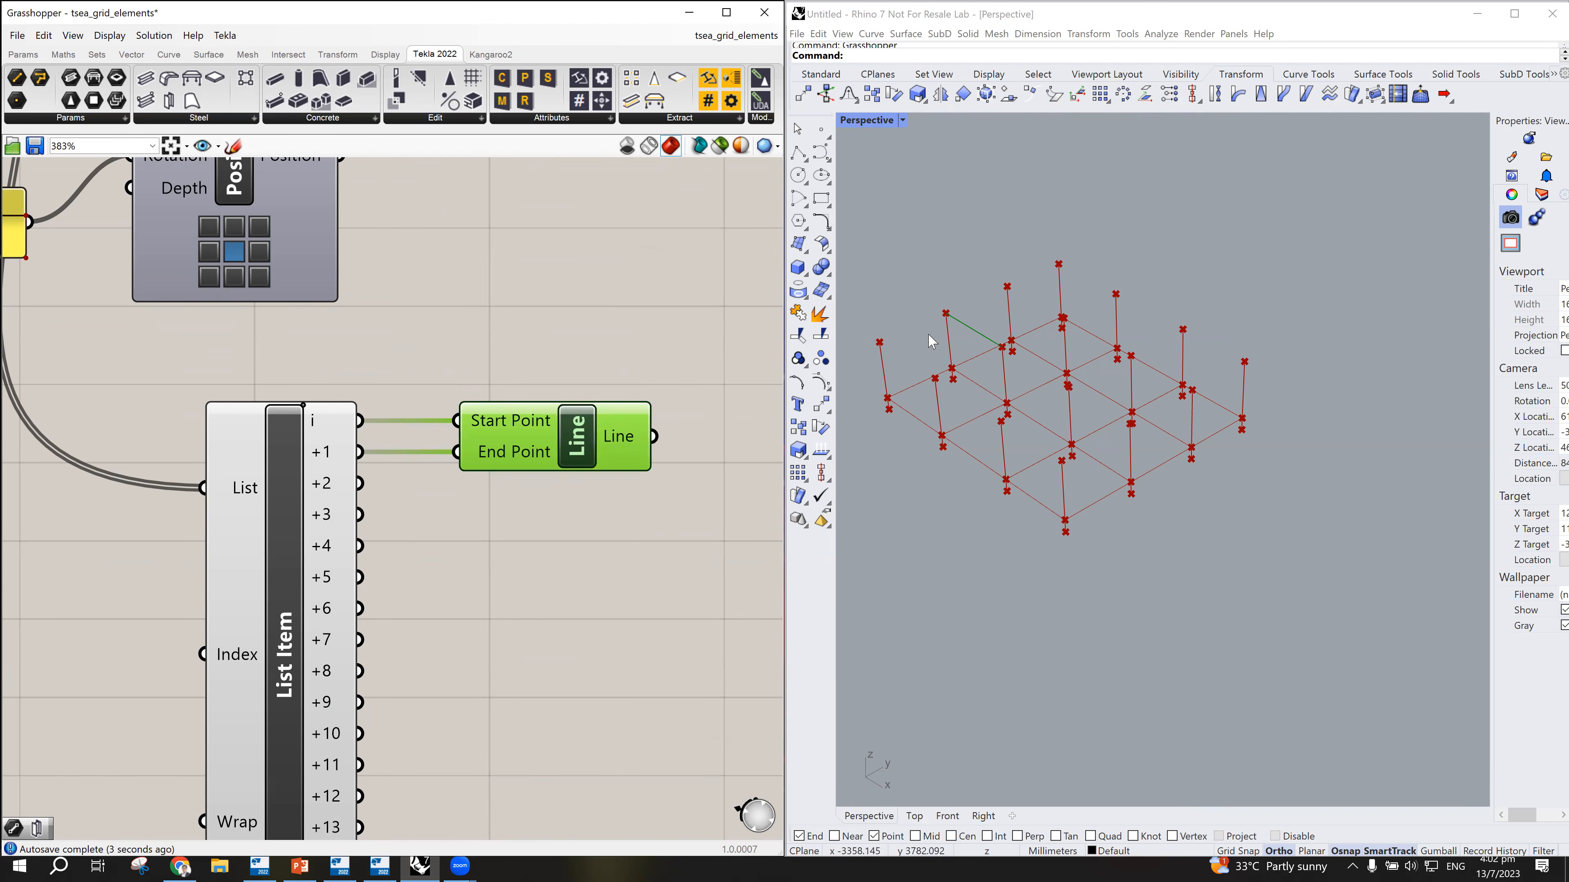
scroll(968, 331, up, 1)
scroll(967, 331, up, 1)
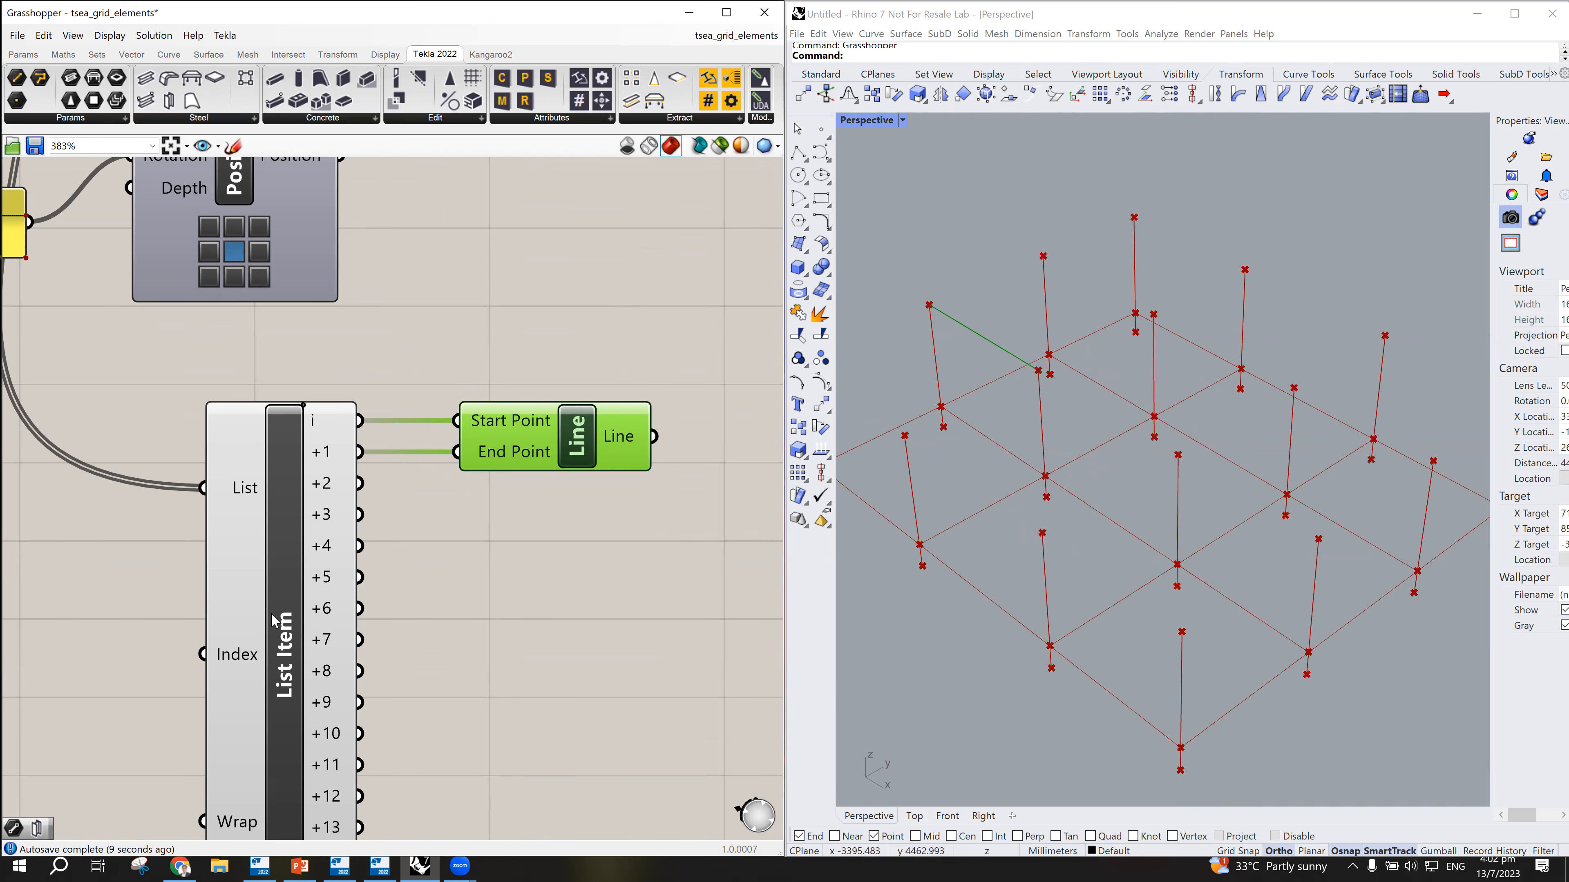
scroll(1106, 424, down, 1)
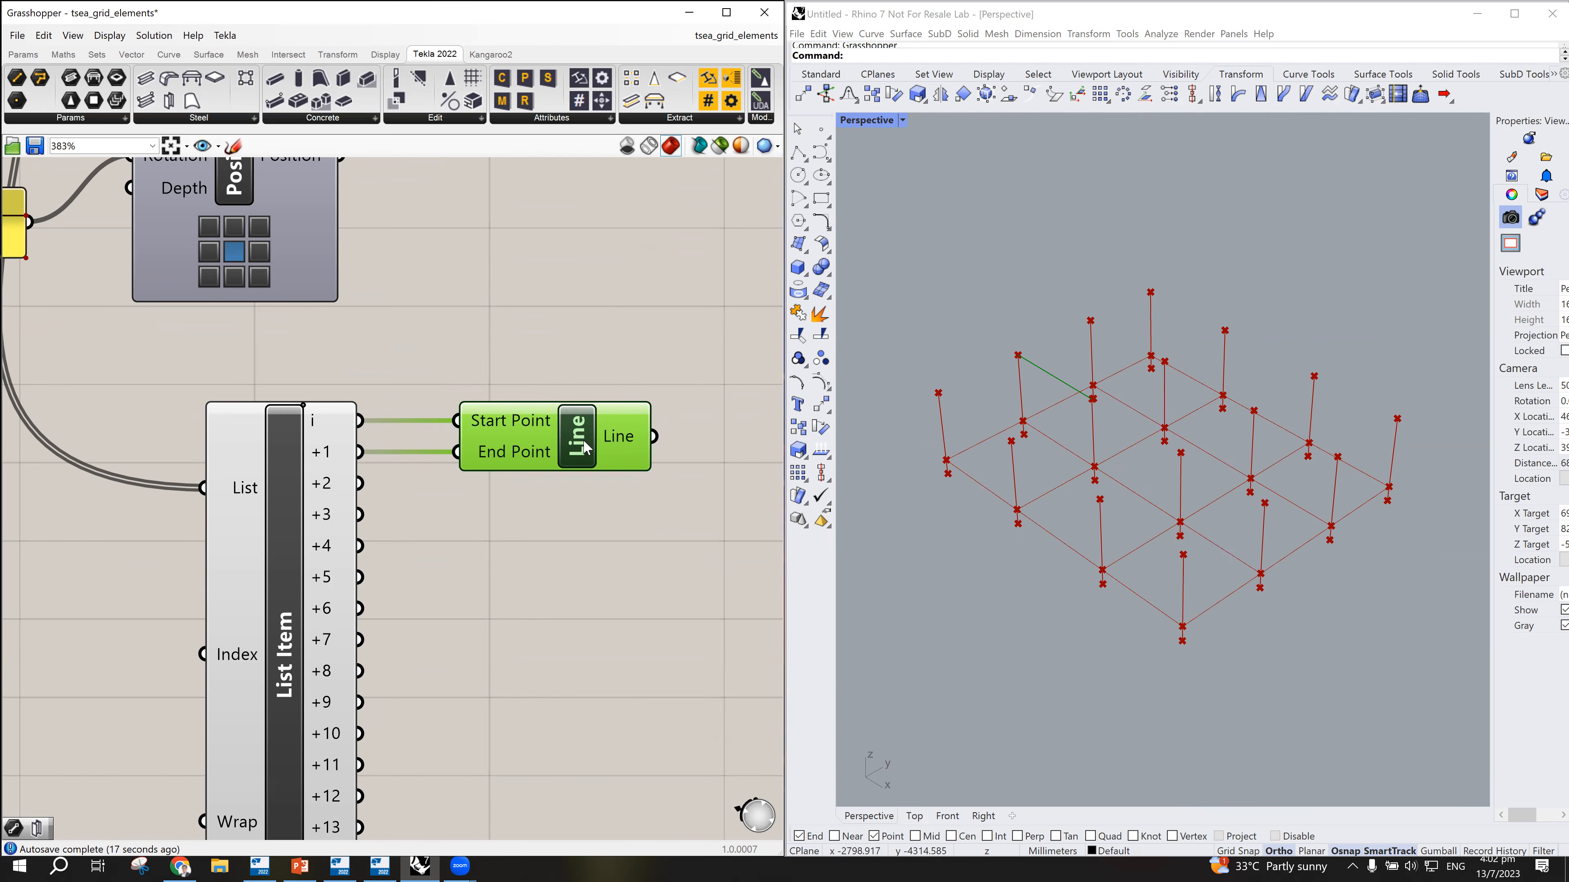
Step: Rewire the Line's Start Point to List Item output +8 and its End Point to output +9
drag(584, 442, 583, 463)
scroll(556, 556, down, 2)
scroll(445, 652, up, 1)
drag(412, 641, 498, 444)
drag(476, 547, 498, 472)
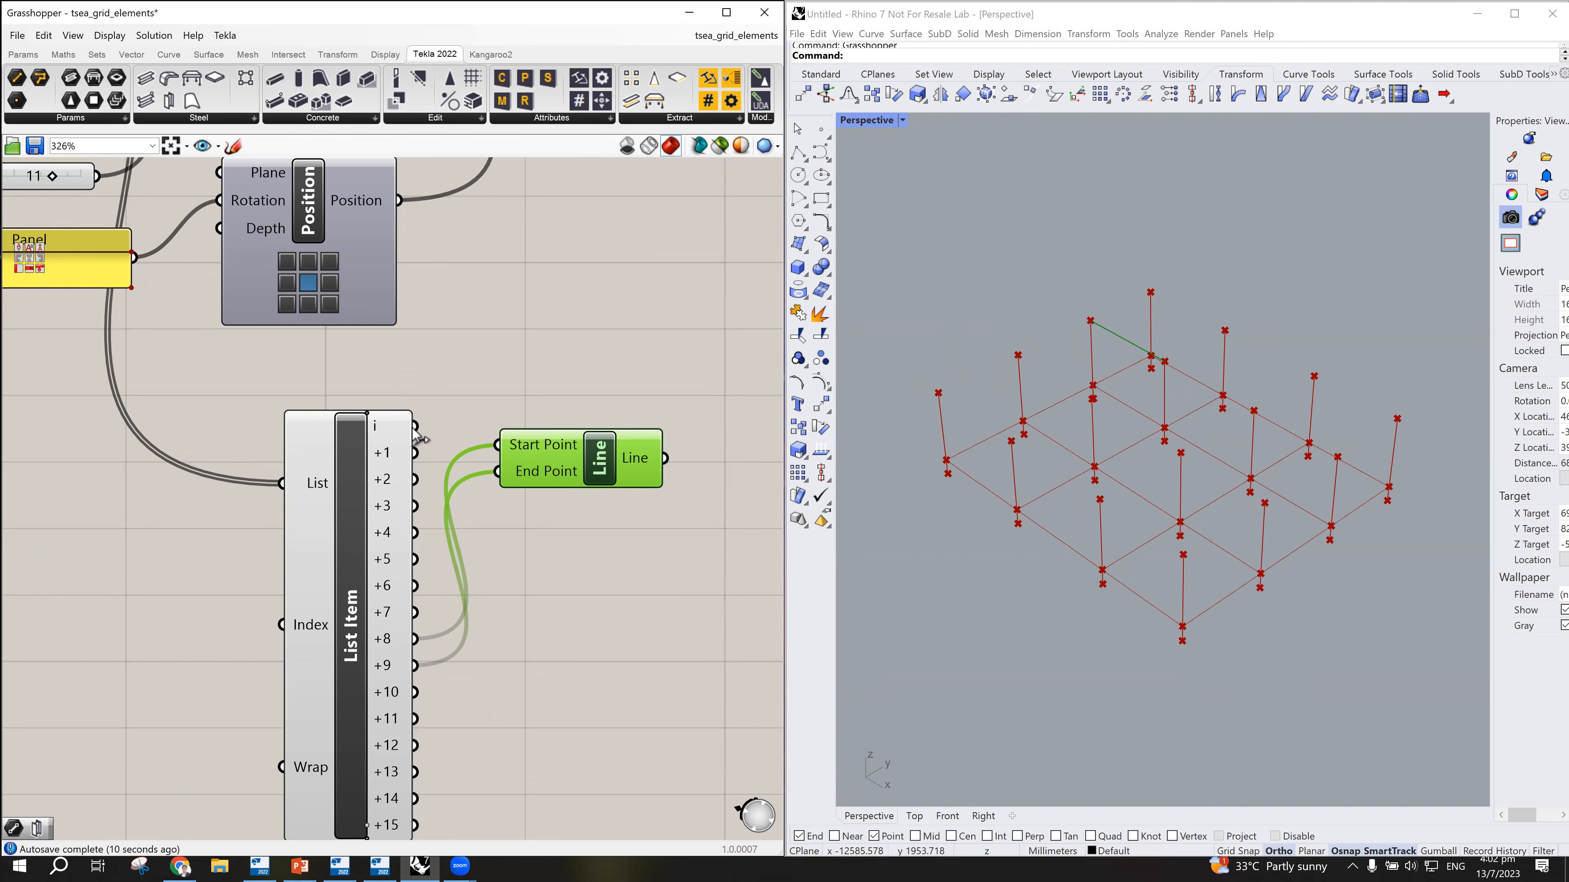
Step: Try List Item outputs +15 and i as the Line's Start Point and End Point, and disconnect both wires
scroll(515, 564, down, 4)
scroll(471, 688, up, 3)
drag(456, 709, 526, 413)
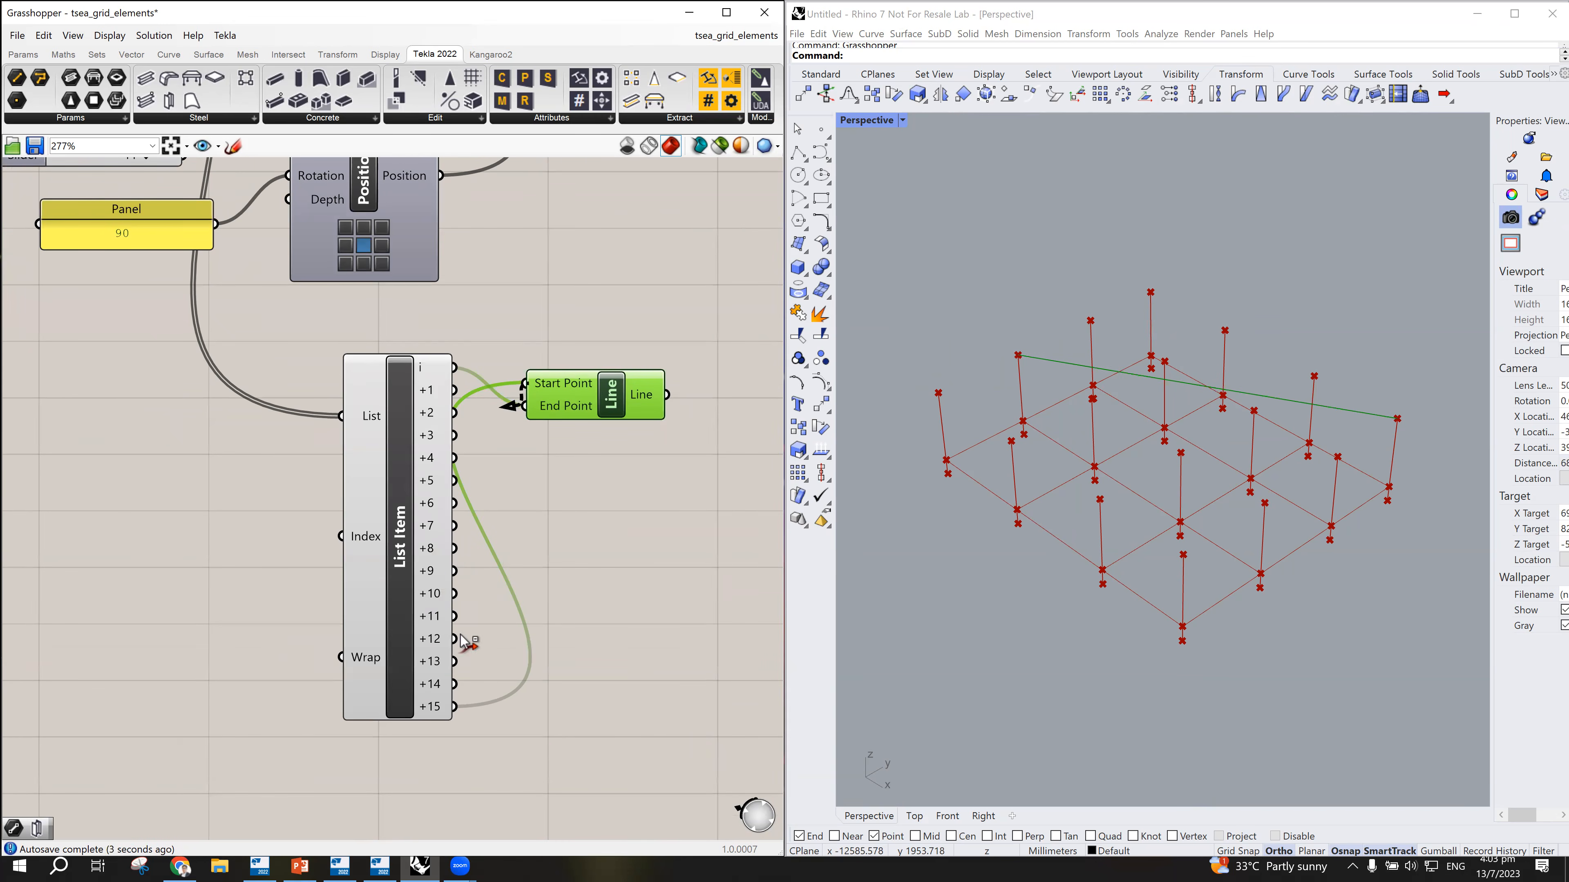
ctrl+shift+drag(452, 709, 457, 370)
drag(614, 398, 616, 378)
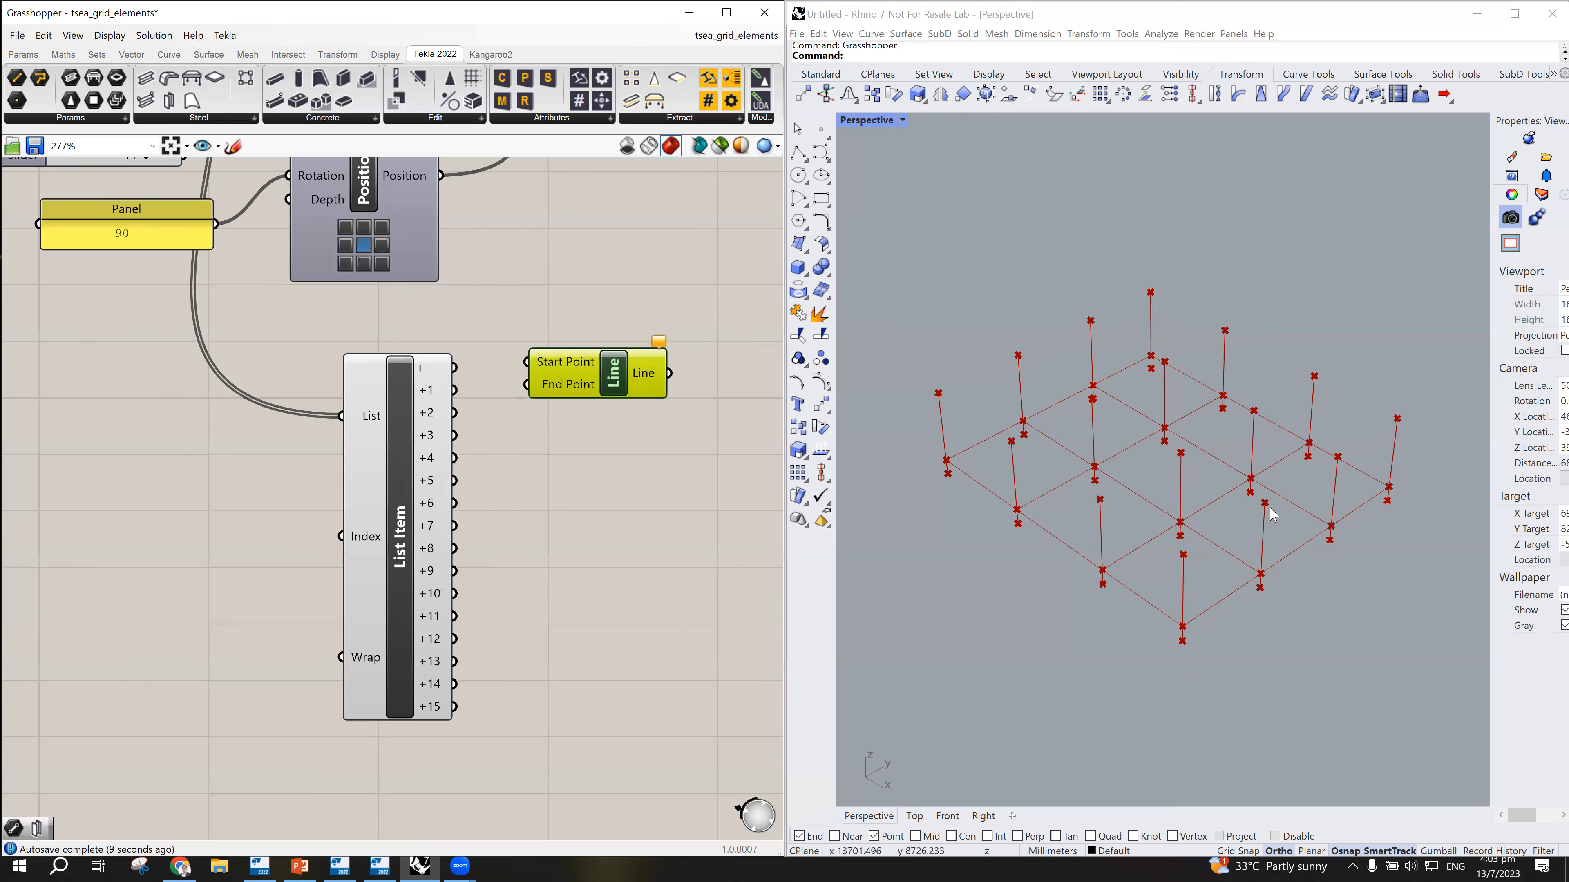
Step: Connect output +4 to the Line's Start Point and, after trying +5, output i to its End Point
drag(454, 458, 526, 361)
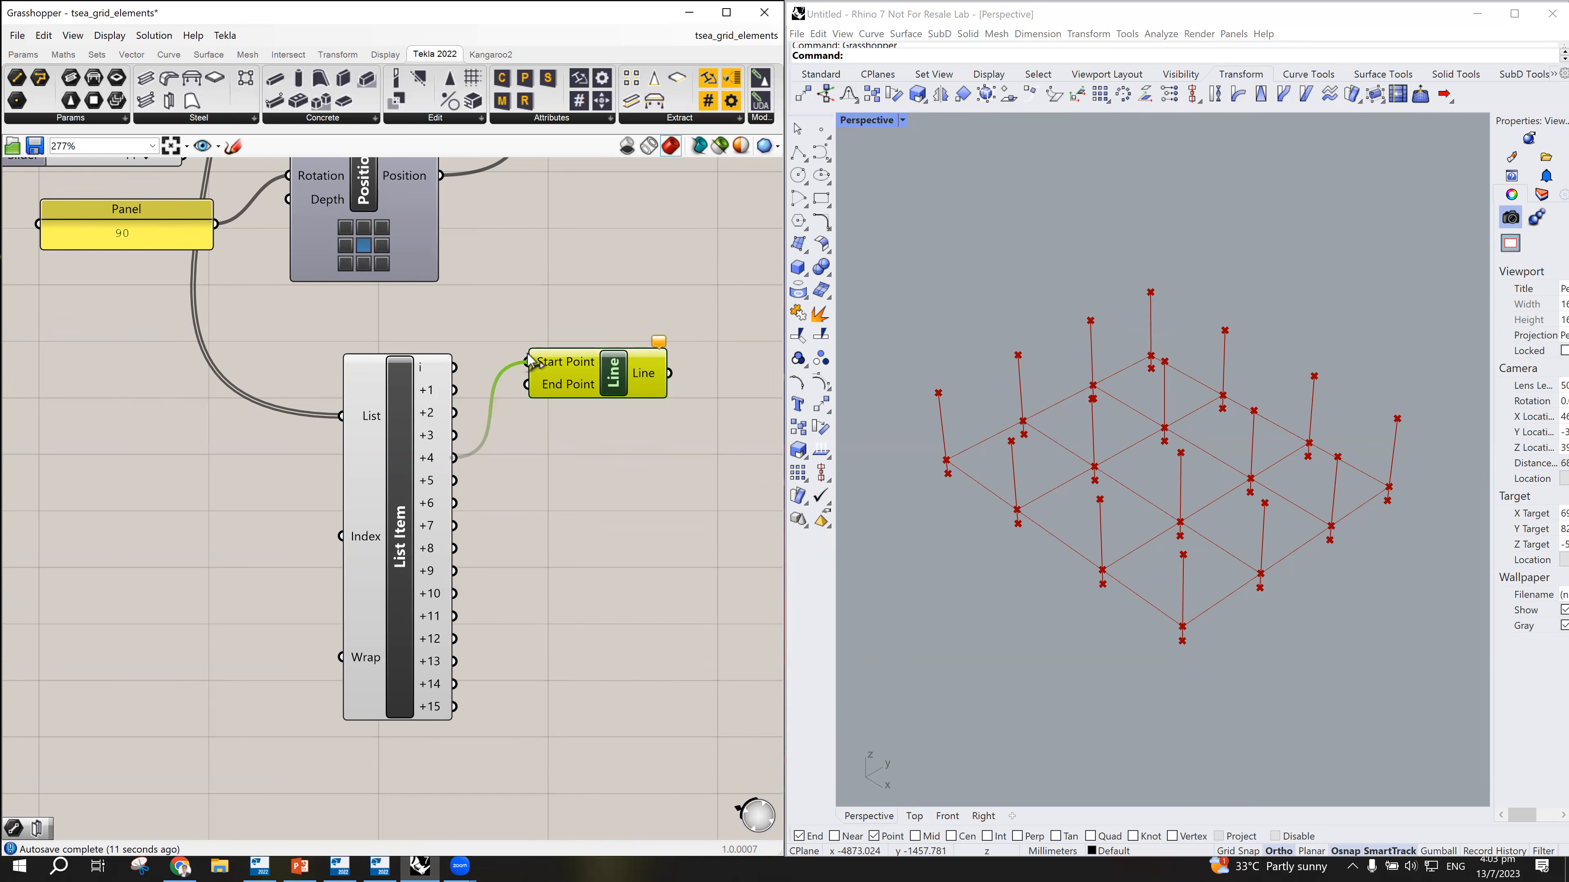
drag(454, 481, 526, 385)
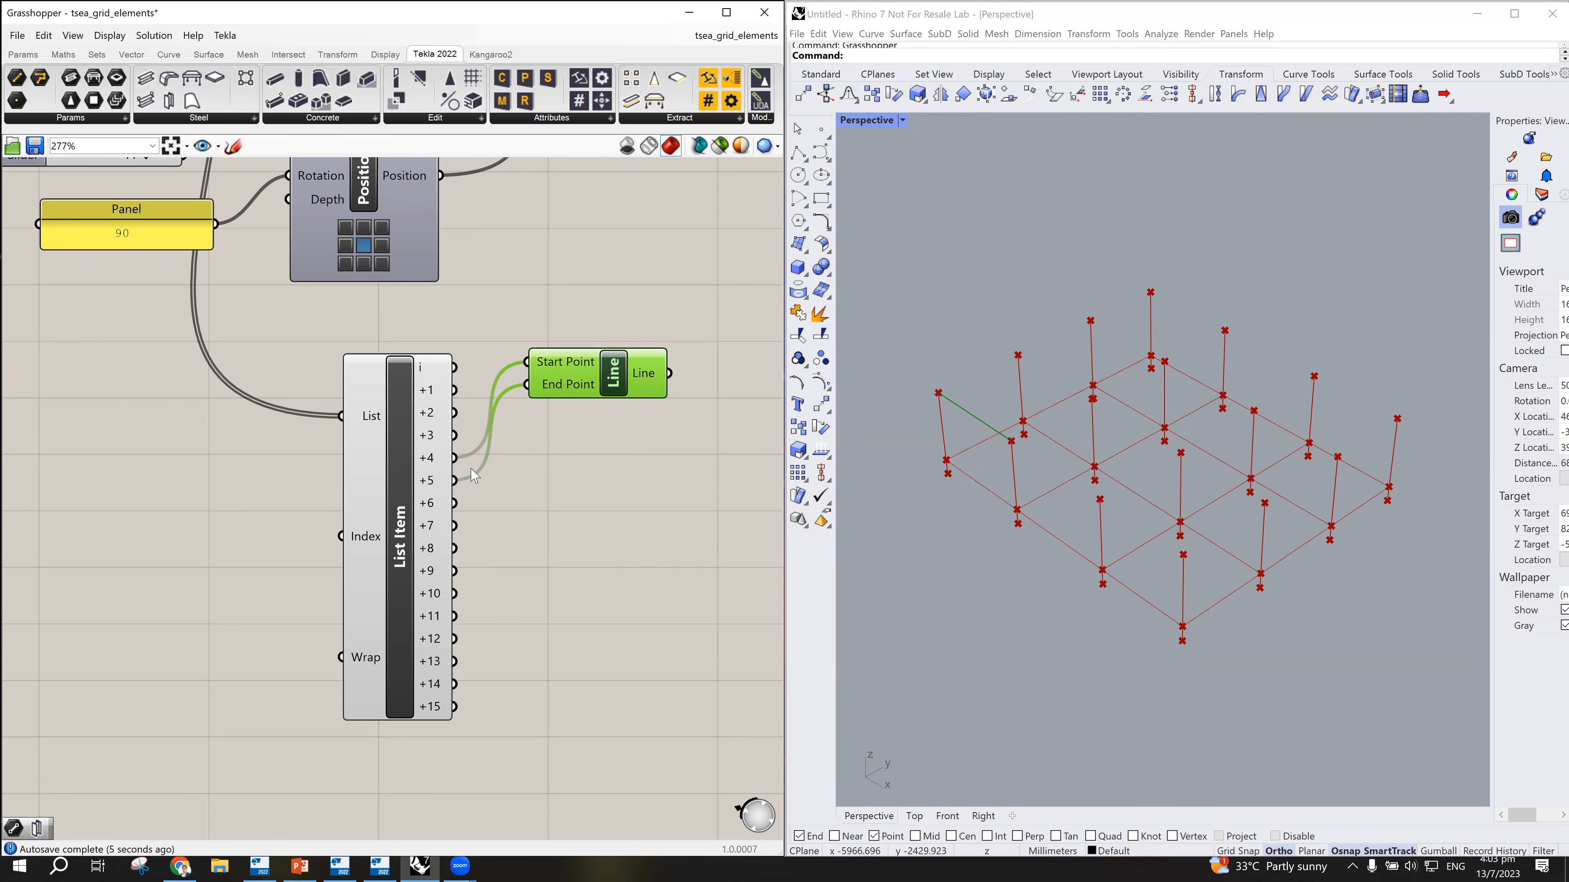
drag(455, 368, 618, 402)
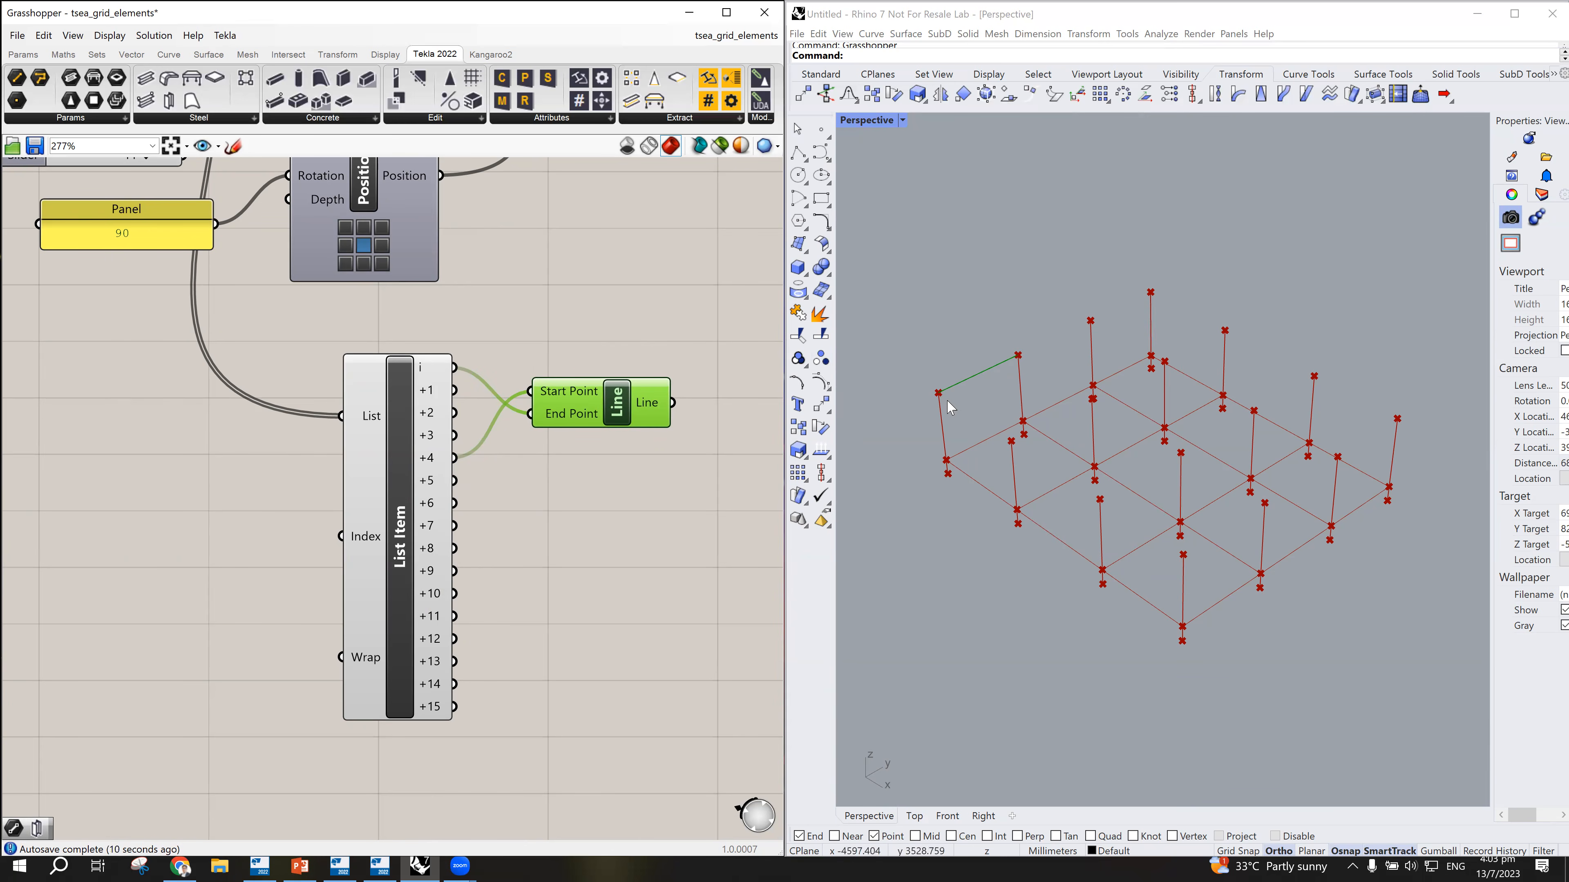
Step: Duplicate the Line component below the original and try outputs i and +5 as the copy's Start Point and End Point
drag(620, 410, 624, 458)
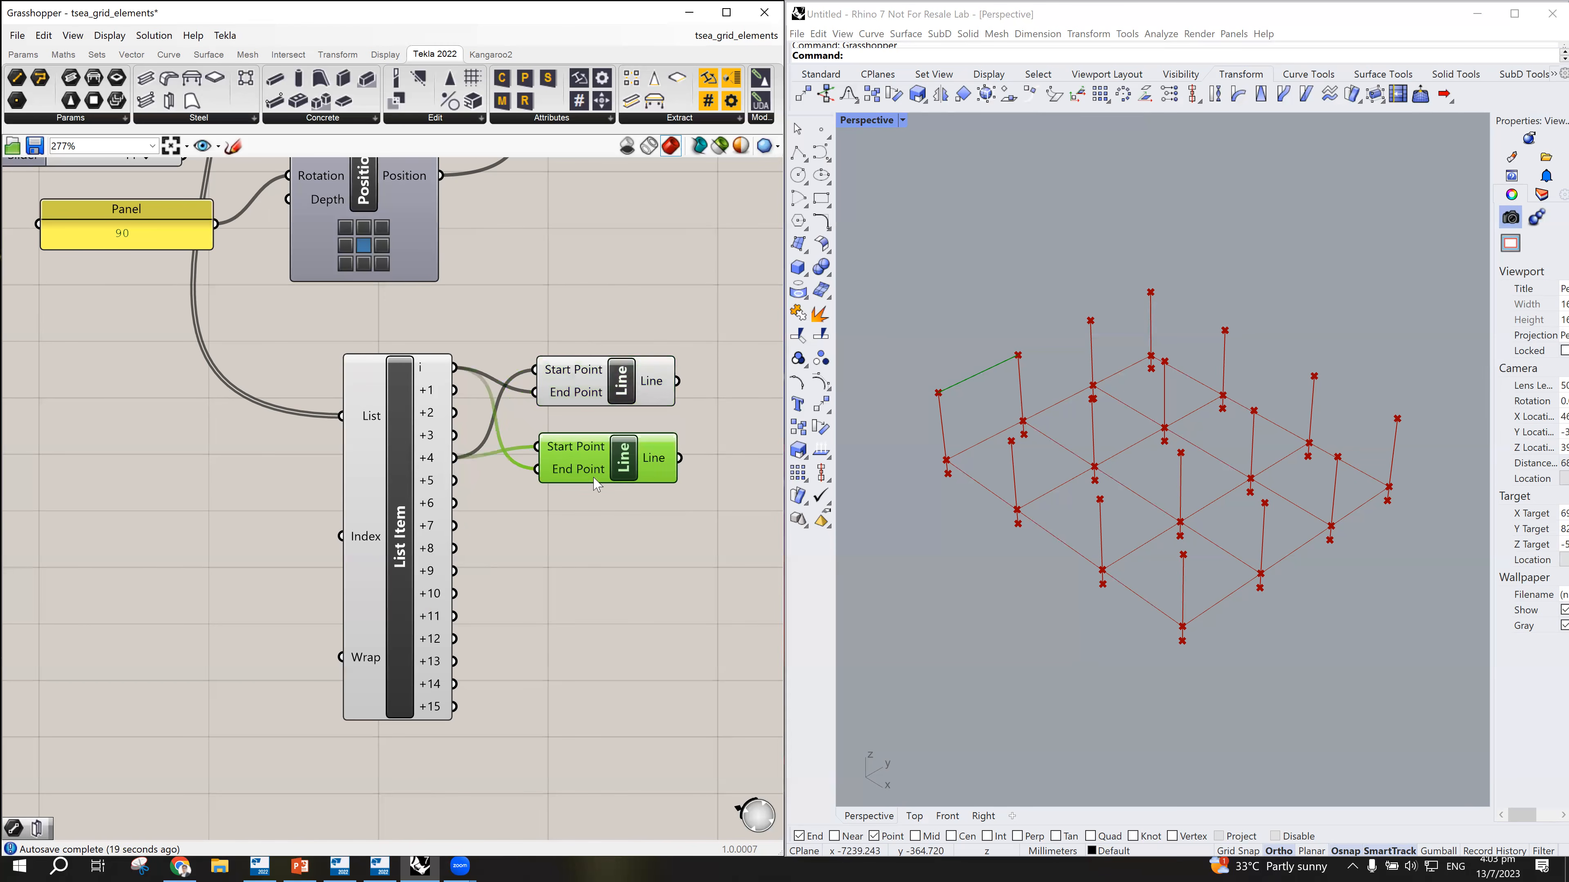
drag(454, 459, 488, 463)
drag(455, 367, 536, 446)
drag(455, 481, 537, 470)
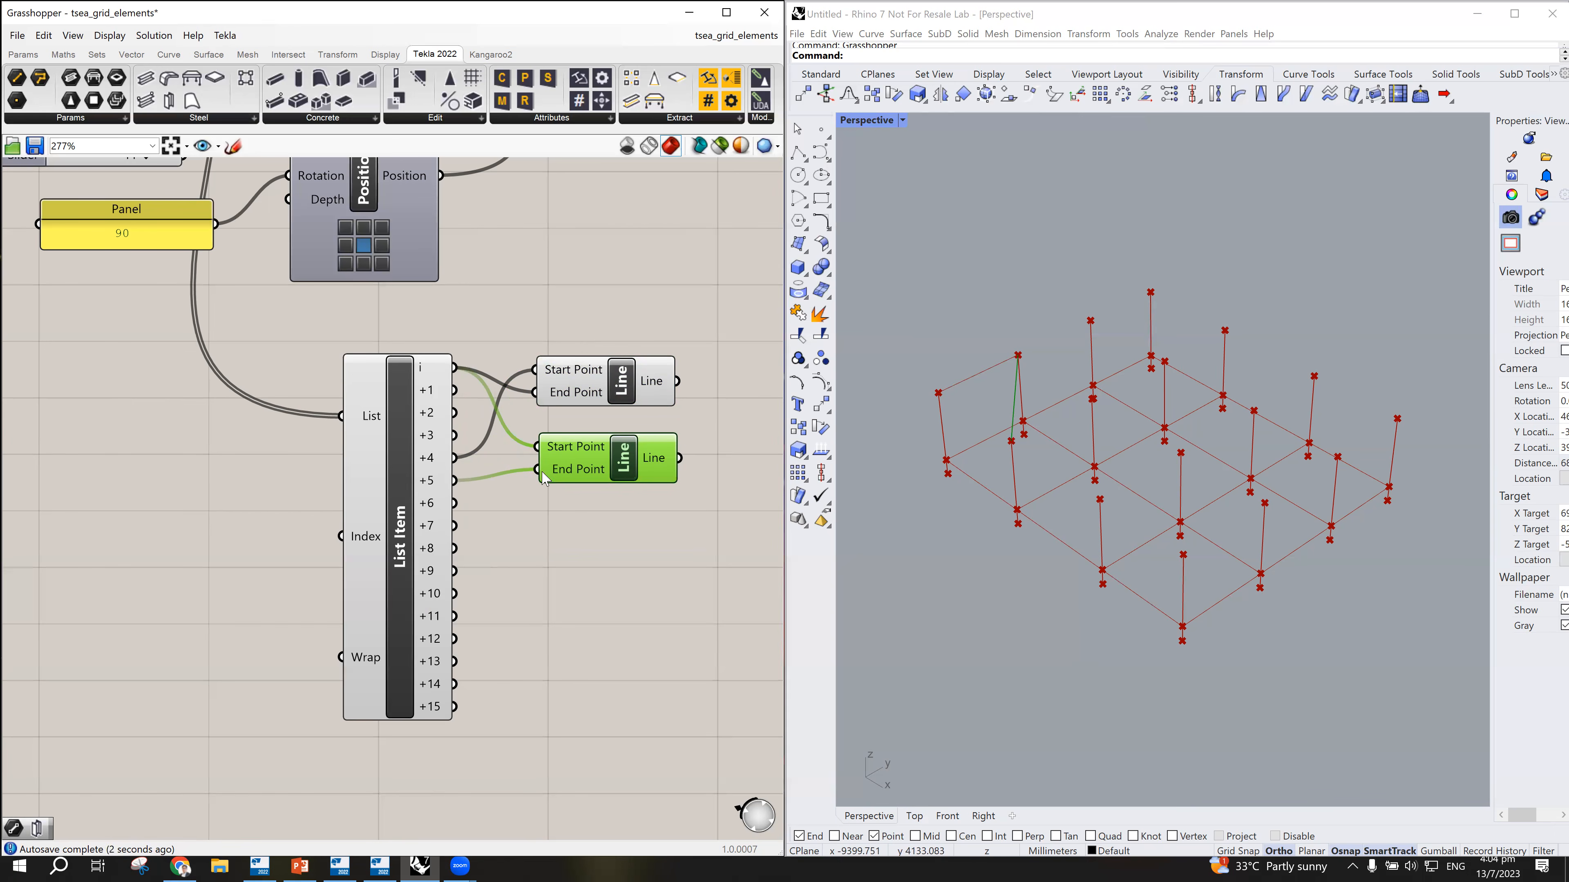
drag(537, 468, 456, 481)
drag(613, 447, 618, 450)
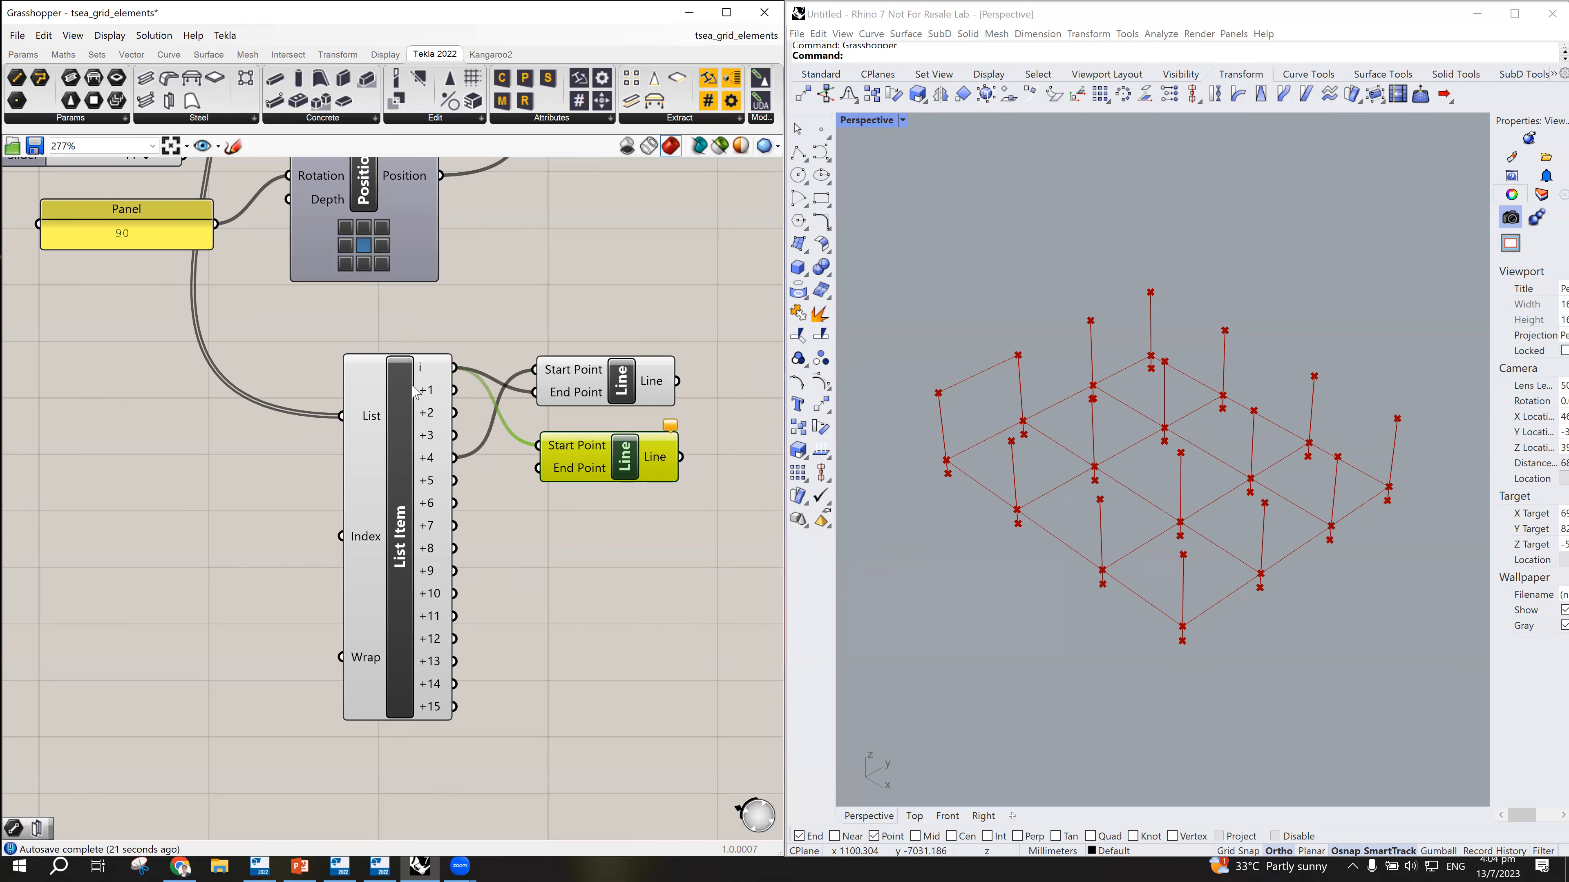
Step: Connect List Item output +3 to the lower Line's Start Point and output +7 to its End Point
scroll(504, 510, down, 4)
scroll(519, 538, up, 1)
scroll(537, 569, down, 1)
scroll(543, 584, up, 5)
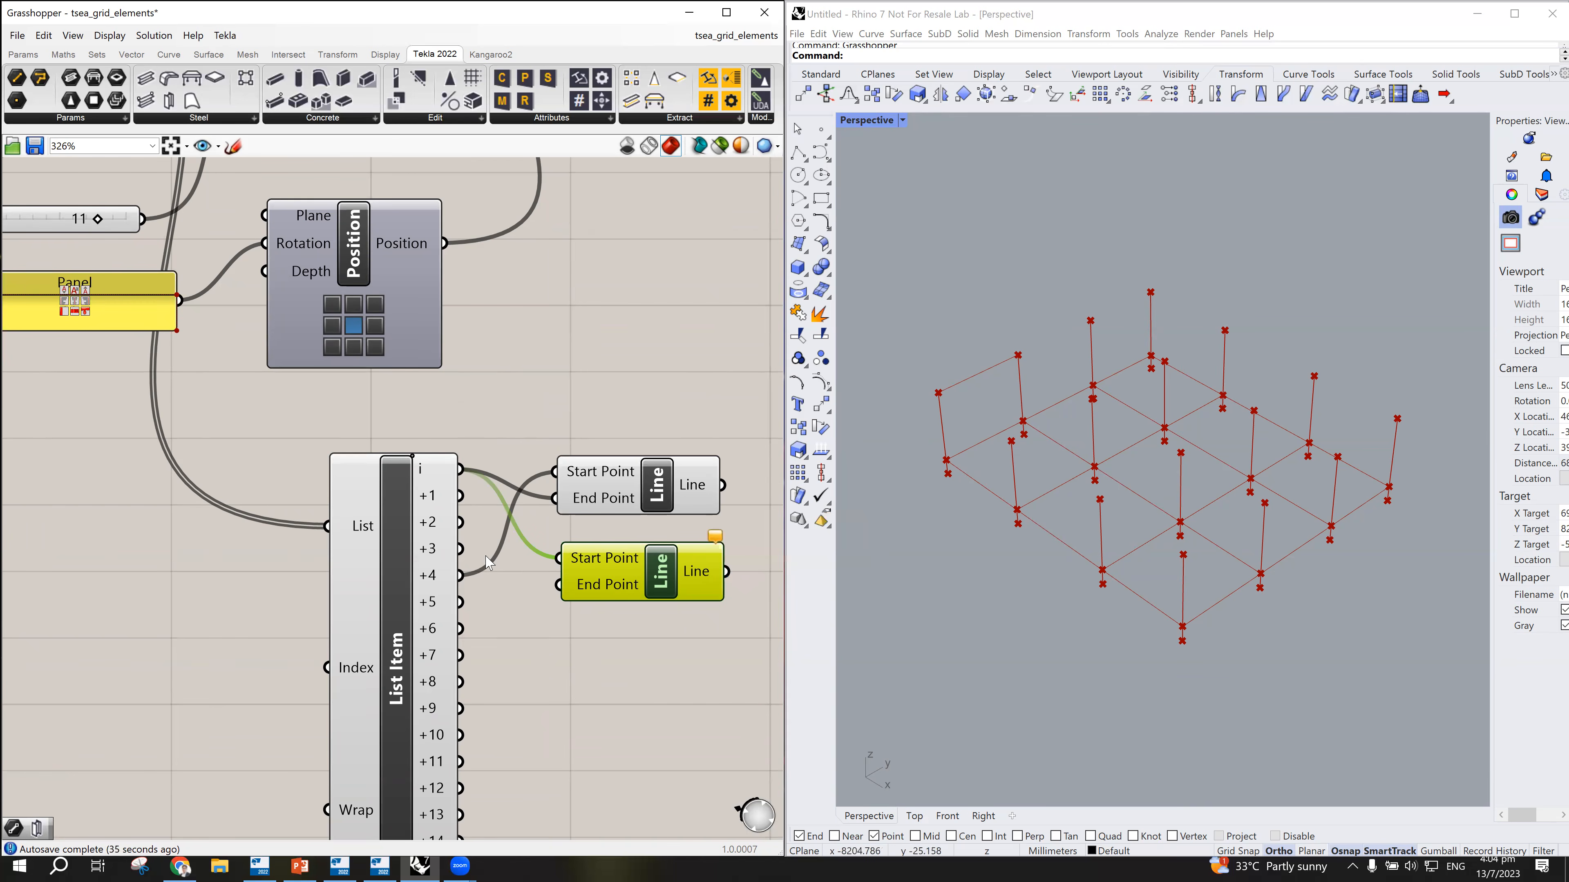
drag(462, 549, 602, 575)
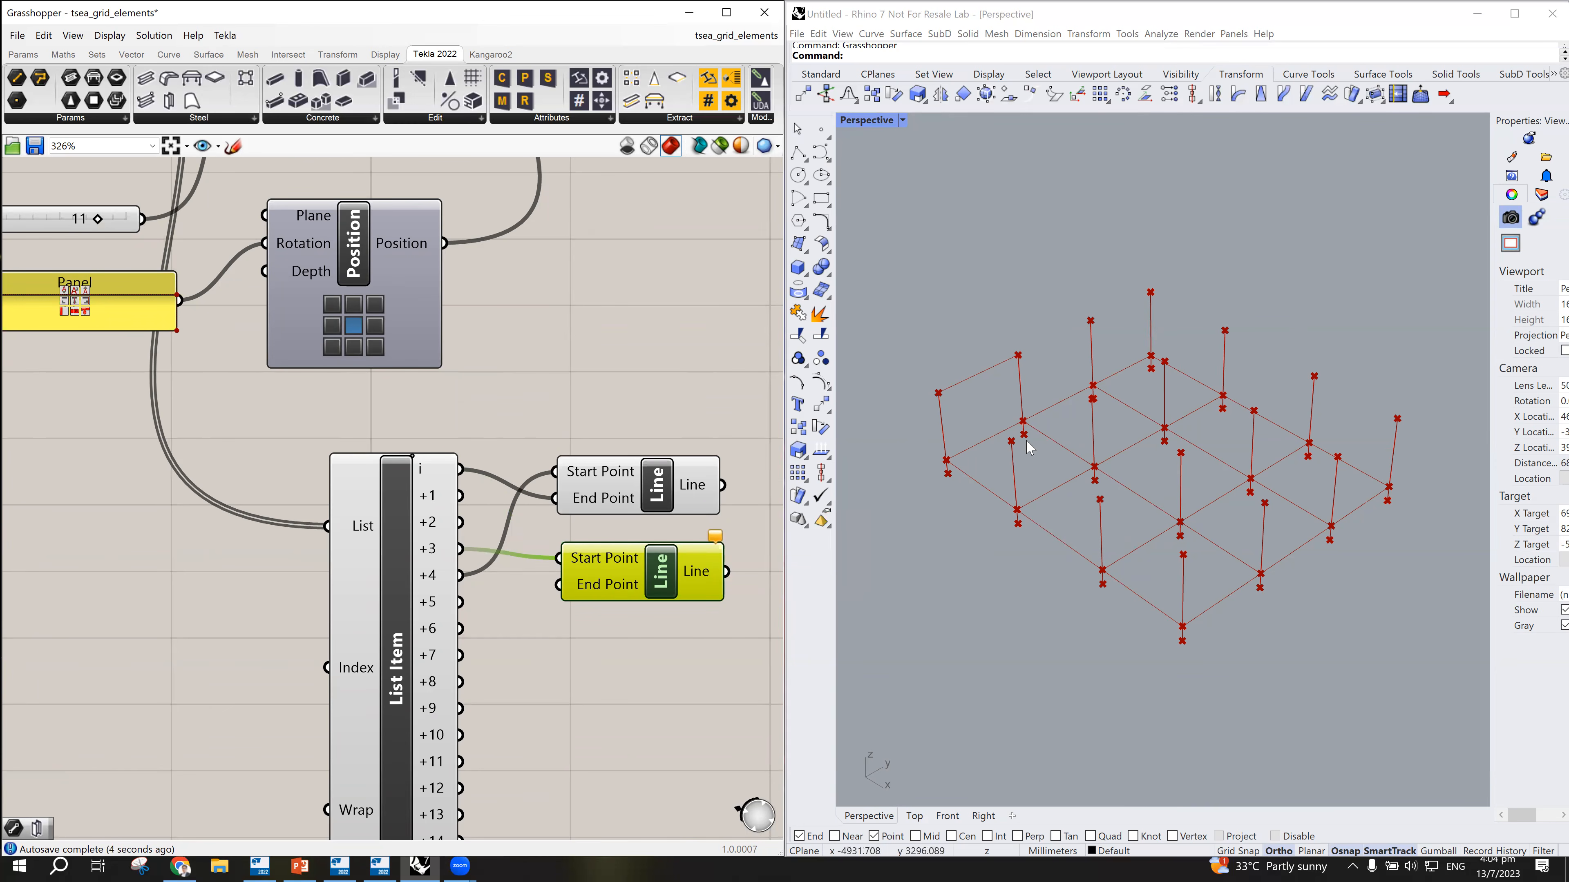
drag(461, 654, 558, 585)
right_drag(929, 544, 1010, 396)
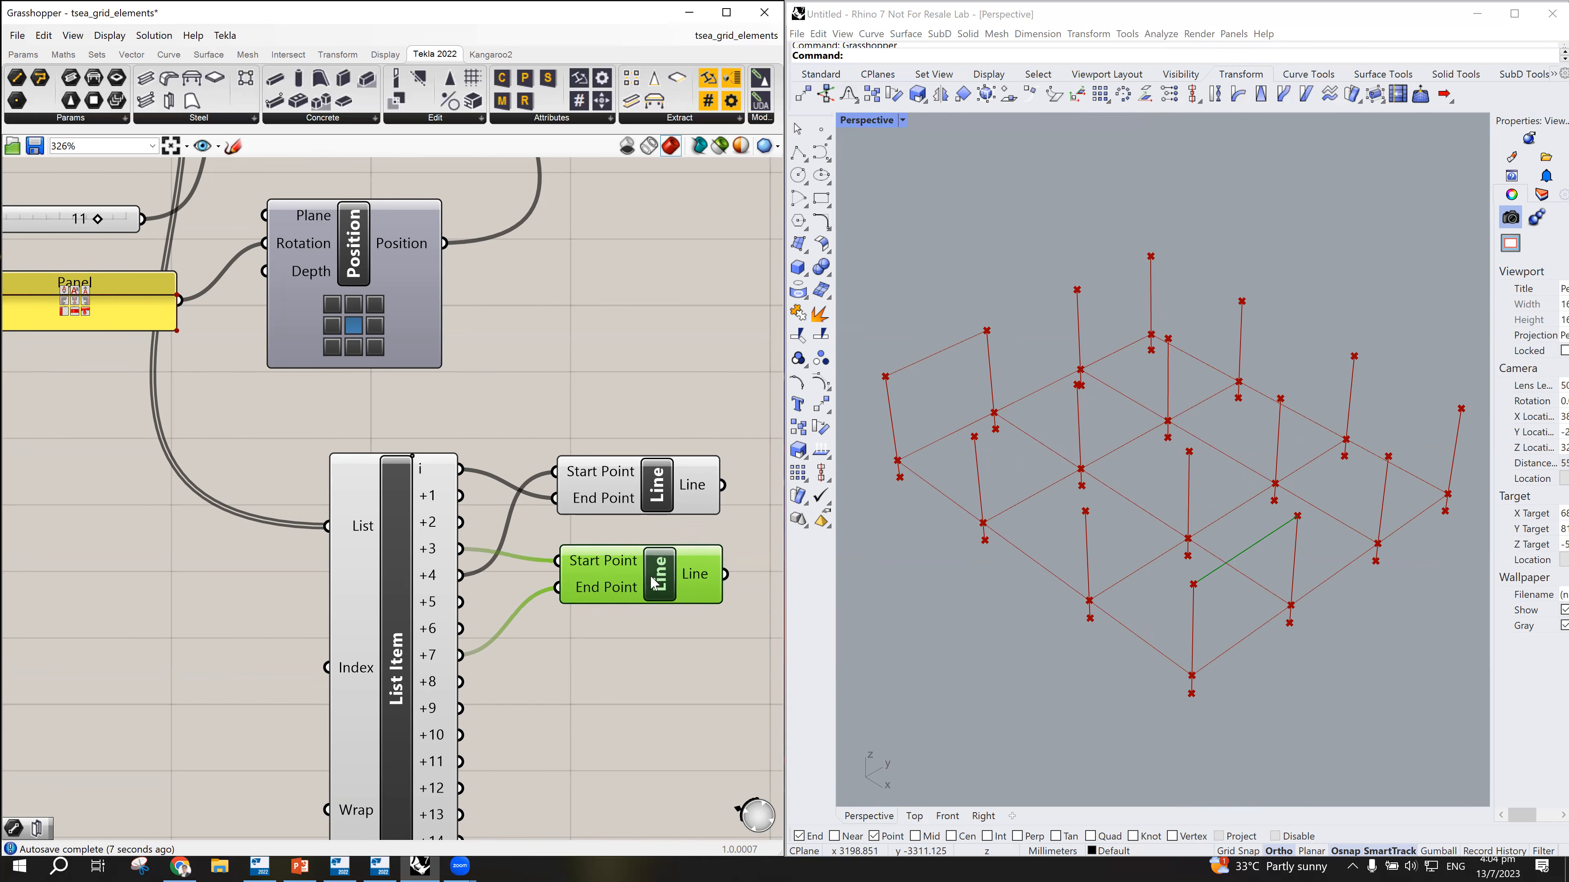
Step: Select the upper Line component and examine both beam lines on the column tops in the Rhino perspective view
click(659, 495)
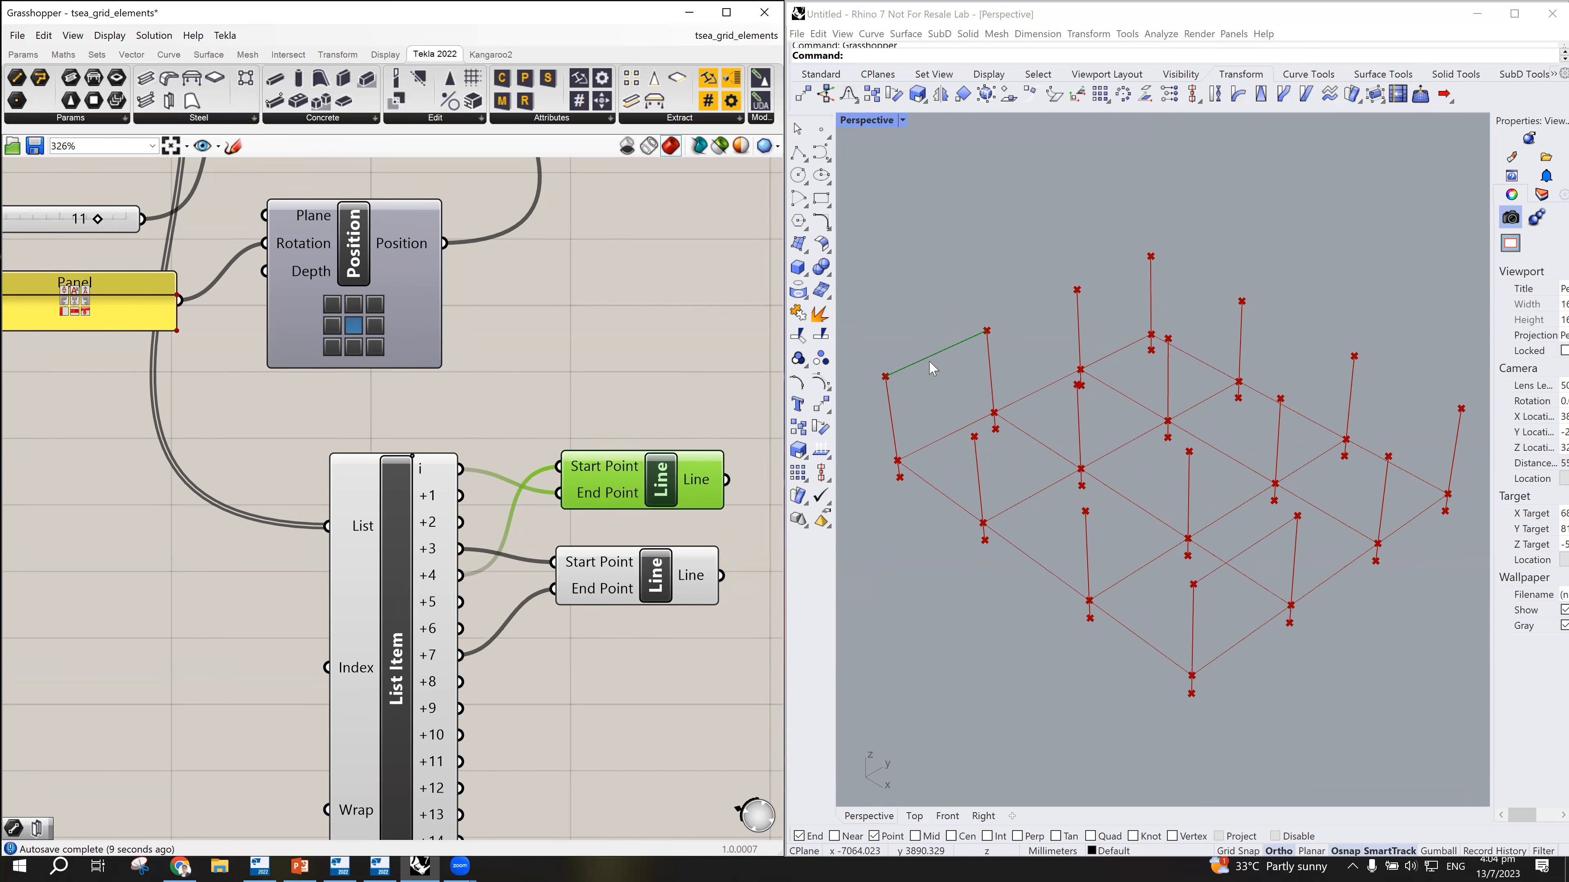
click(943, 362)
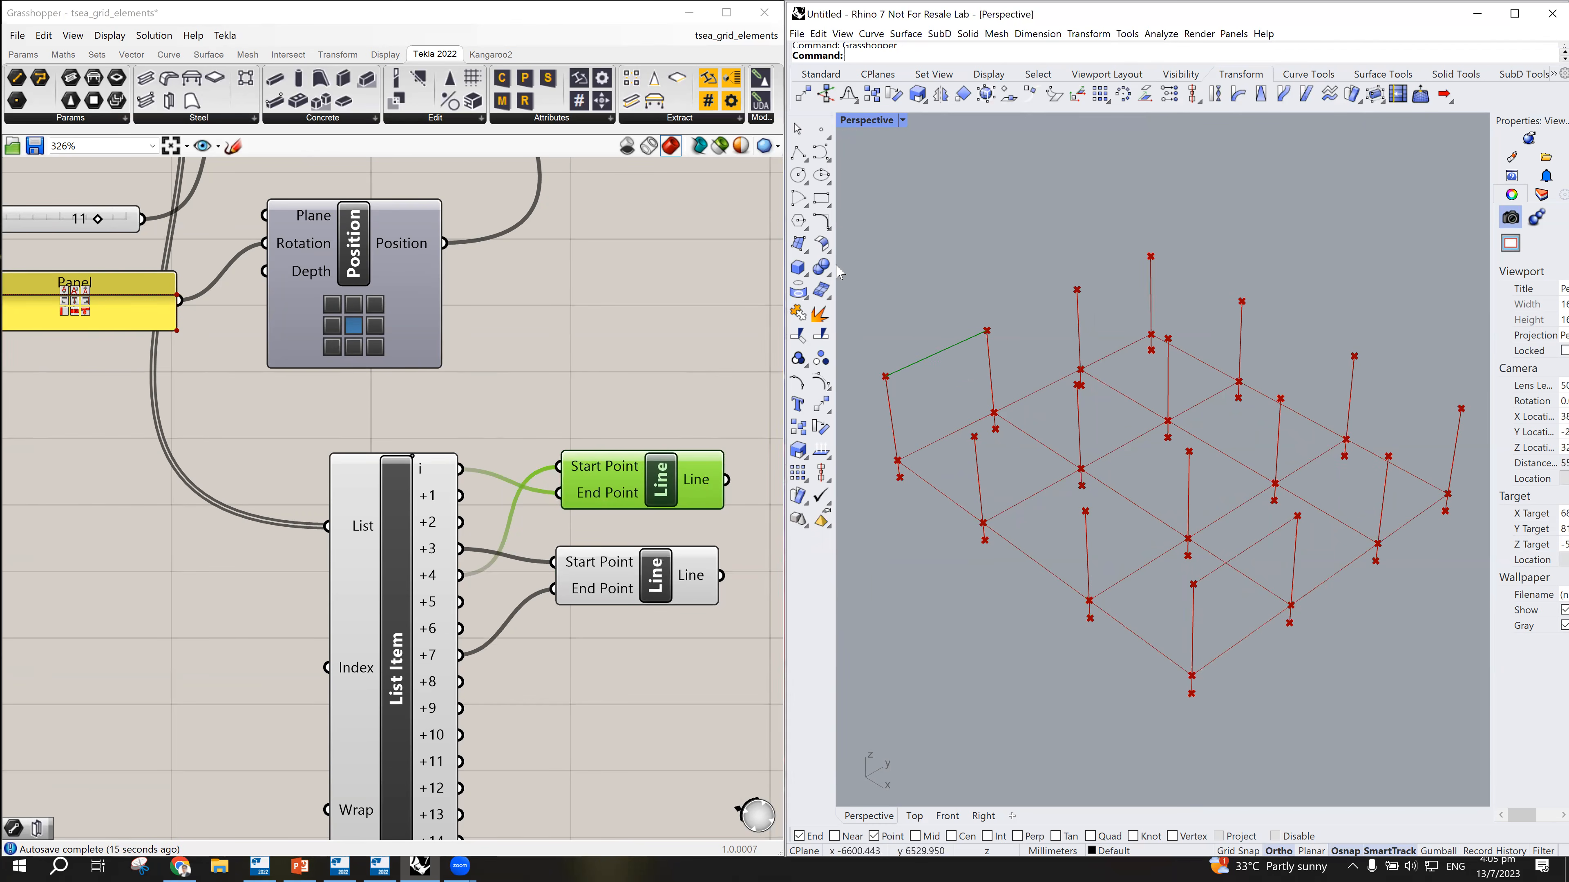
mouse_move(1258, 574)
right_down()
mouse_move(1249, 548)
mouse_move(1254, 600)
mouse_move(1243, 521)
mouse_move(1271, 578)
mouse_move(1230, 581)
mouse_move(1240, 565)
right_up()
scroll(1107, 438, up, 2)
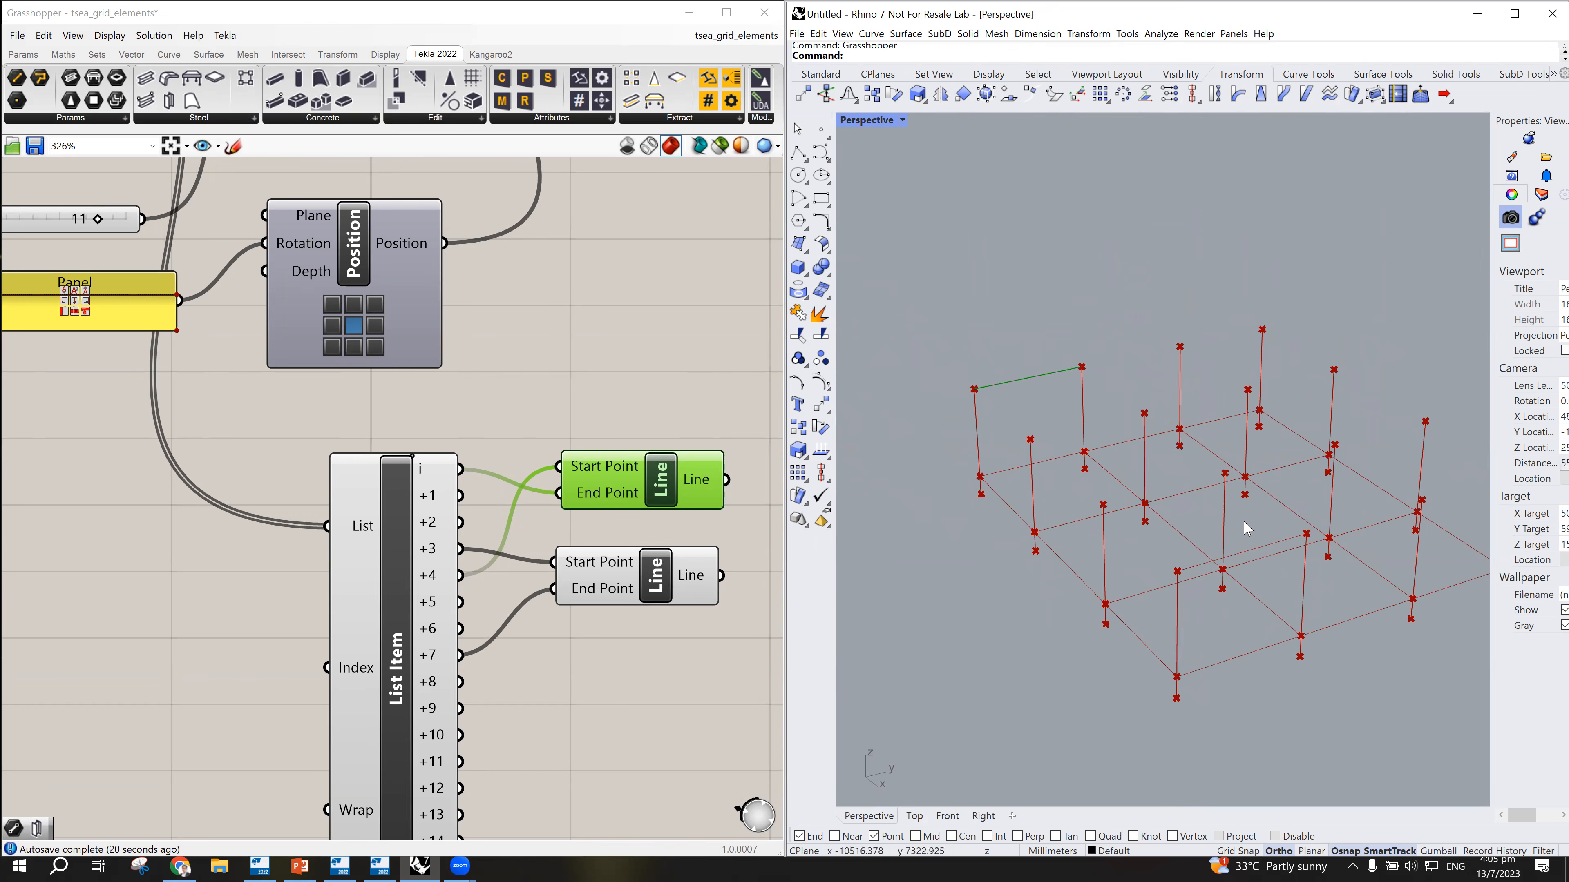
middle_click(1249, 632)
scroll(546, 542, down, 2)
scroll(553, 711, up, 2)
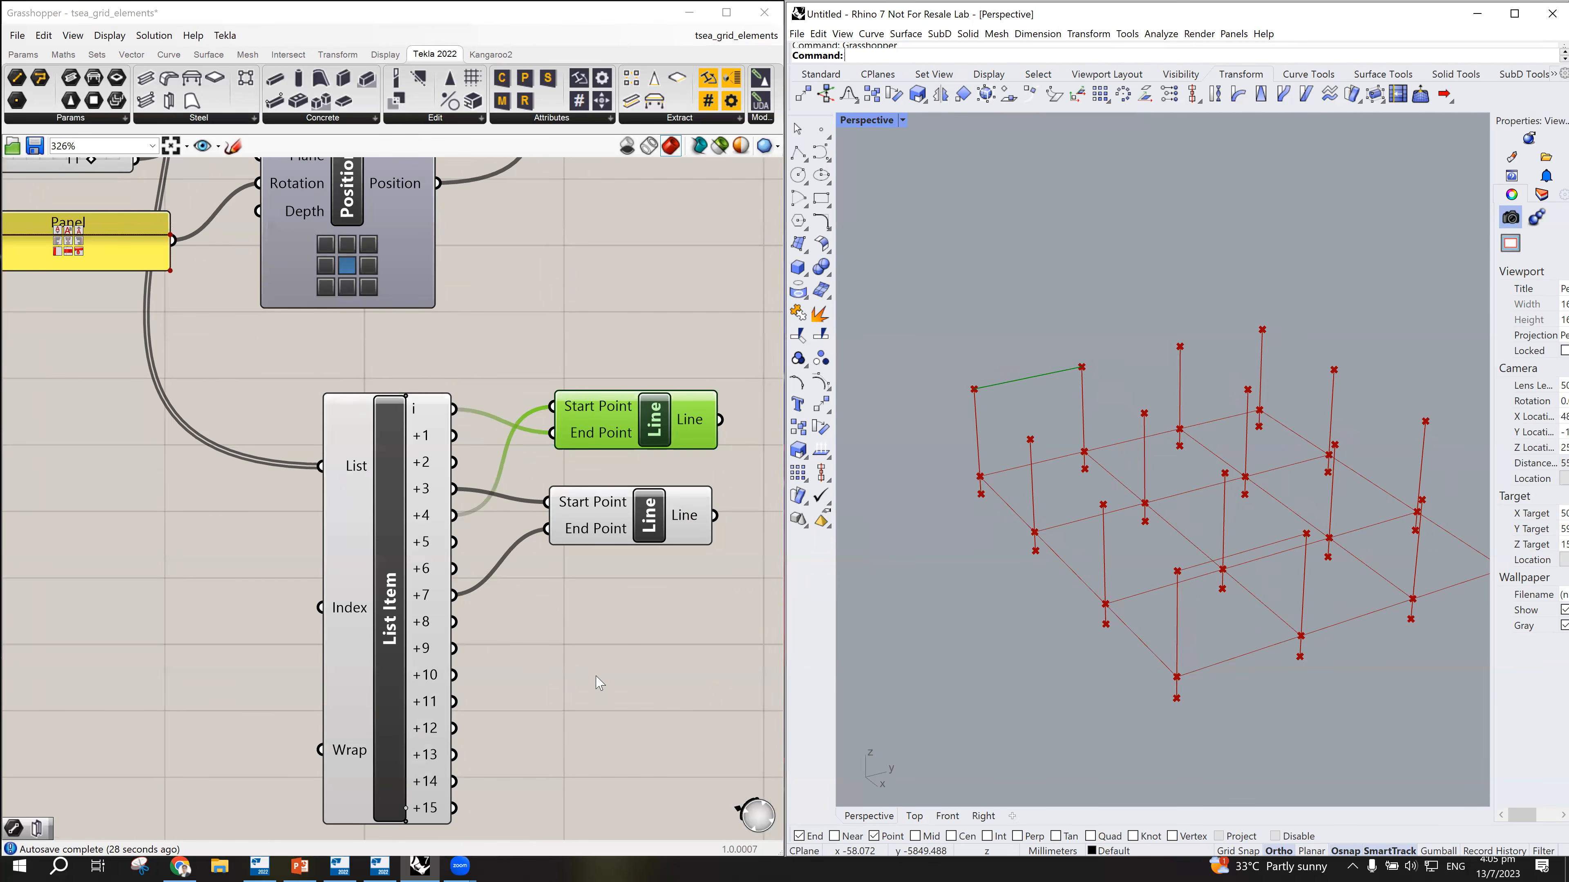
right_drag(598, 682, 543, 618)
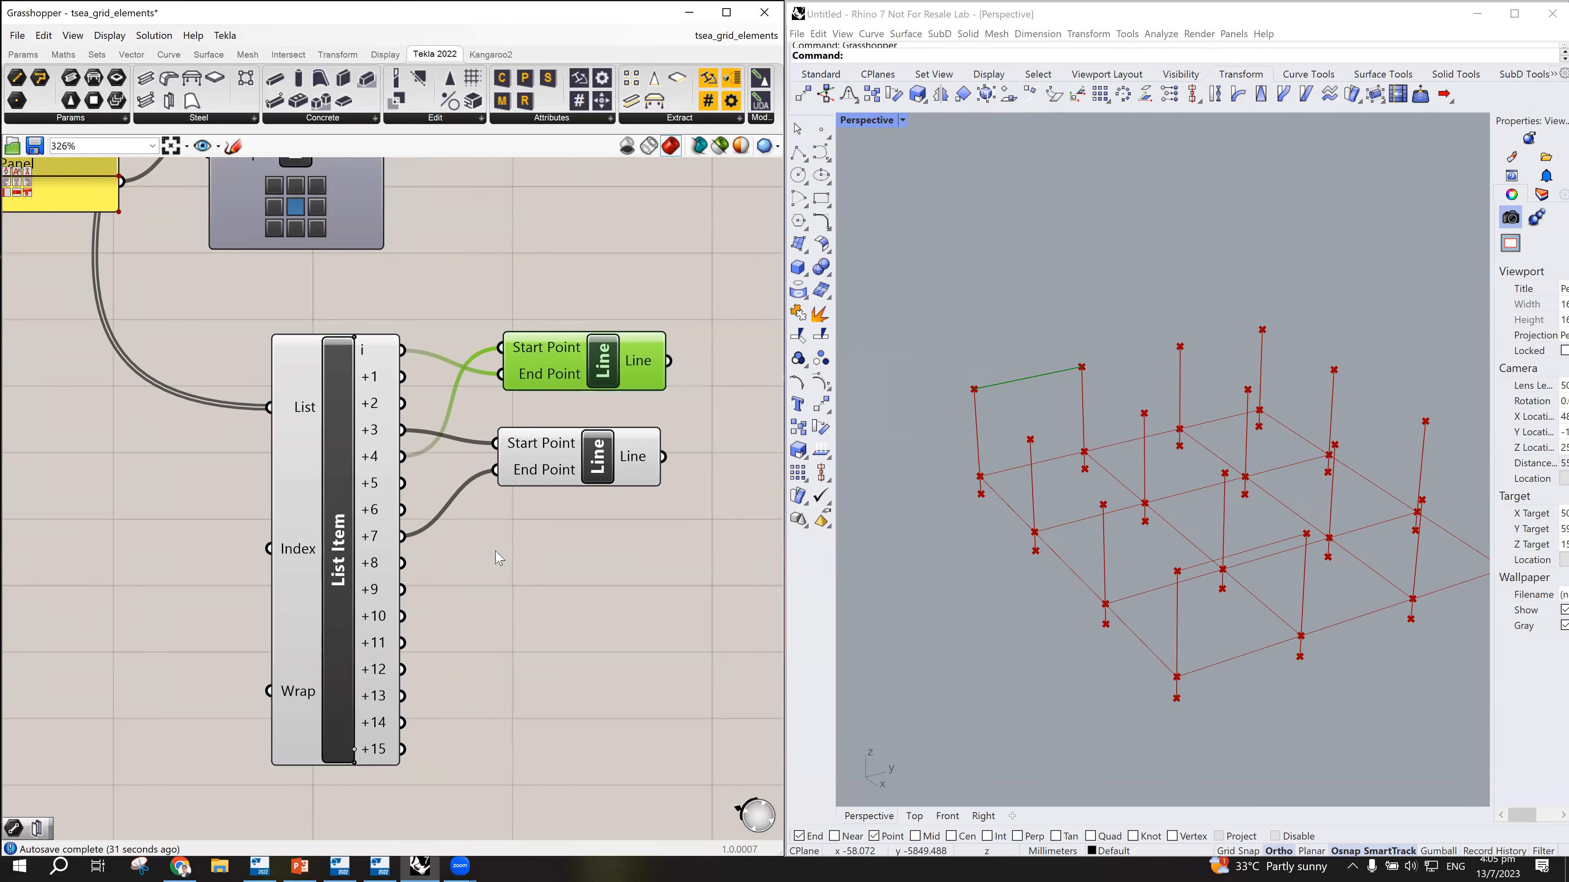
scroll(1163, 629, down, 2)
scroll(1222, 613, up, 4)
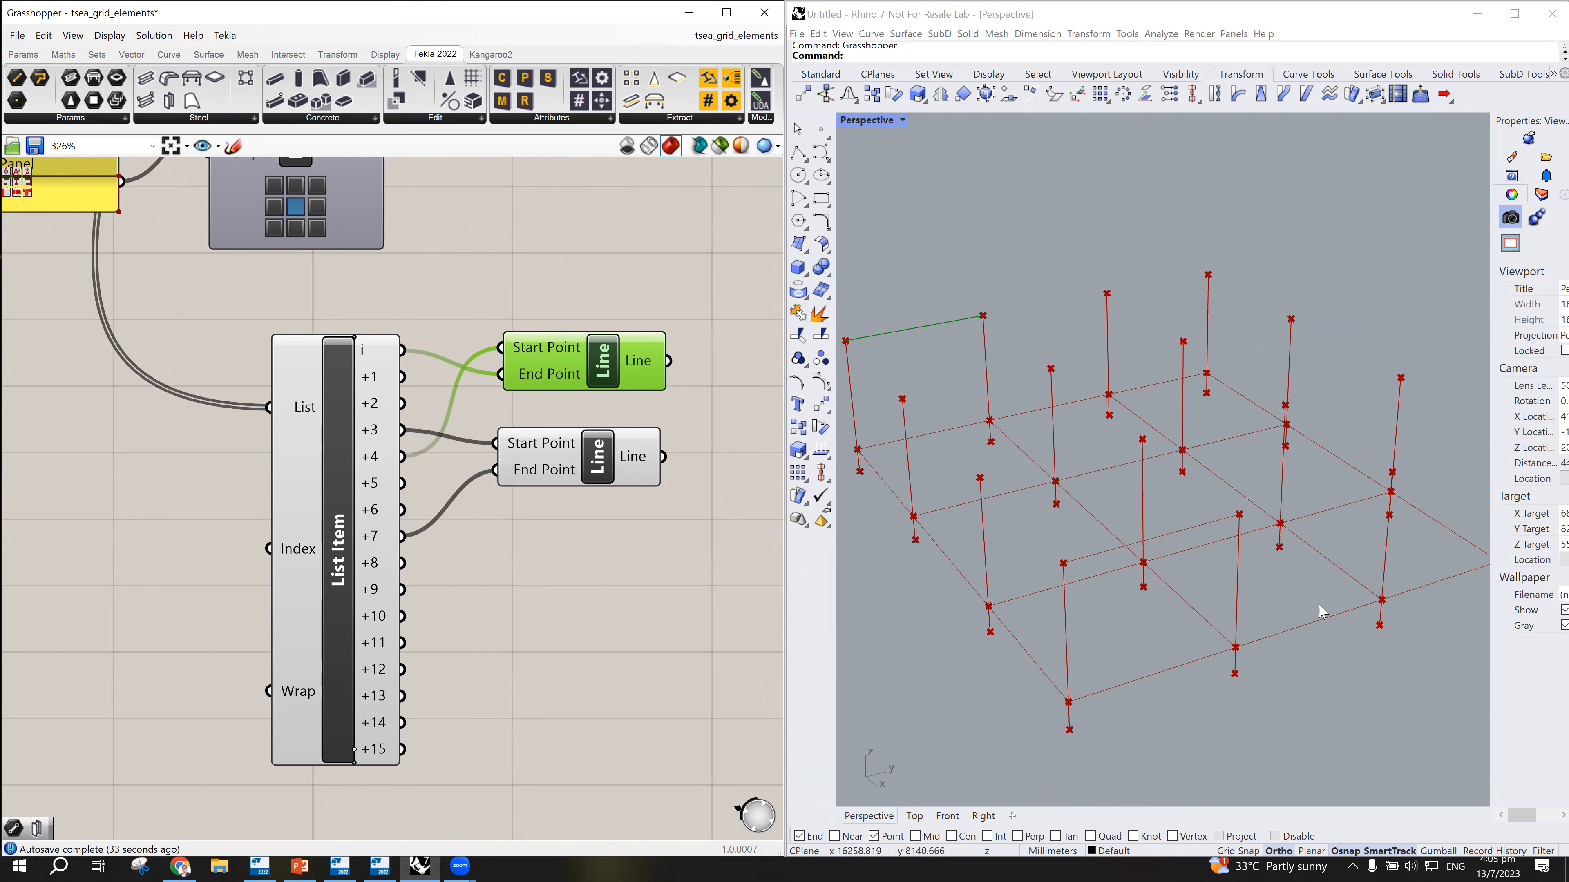
scroll(1216, 617, down, 2)
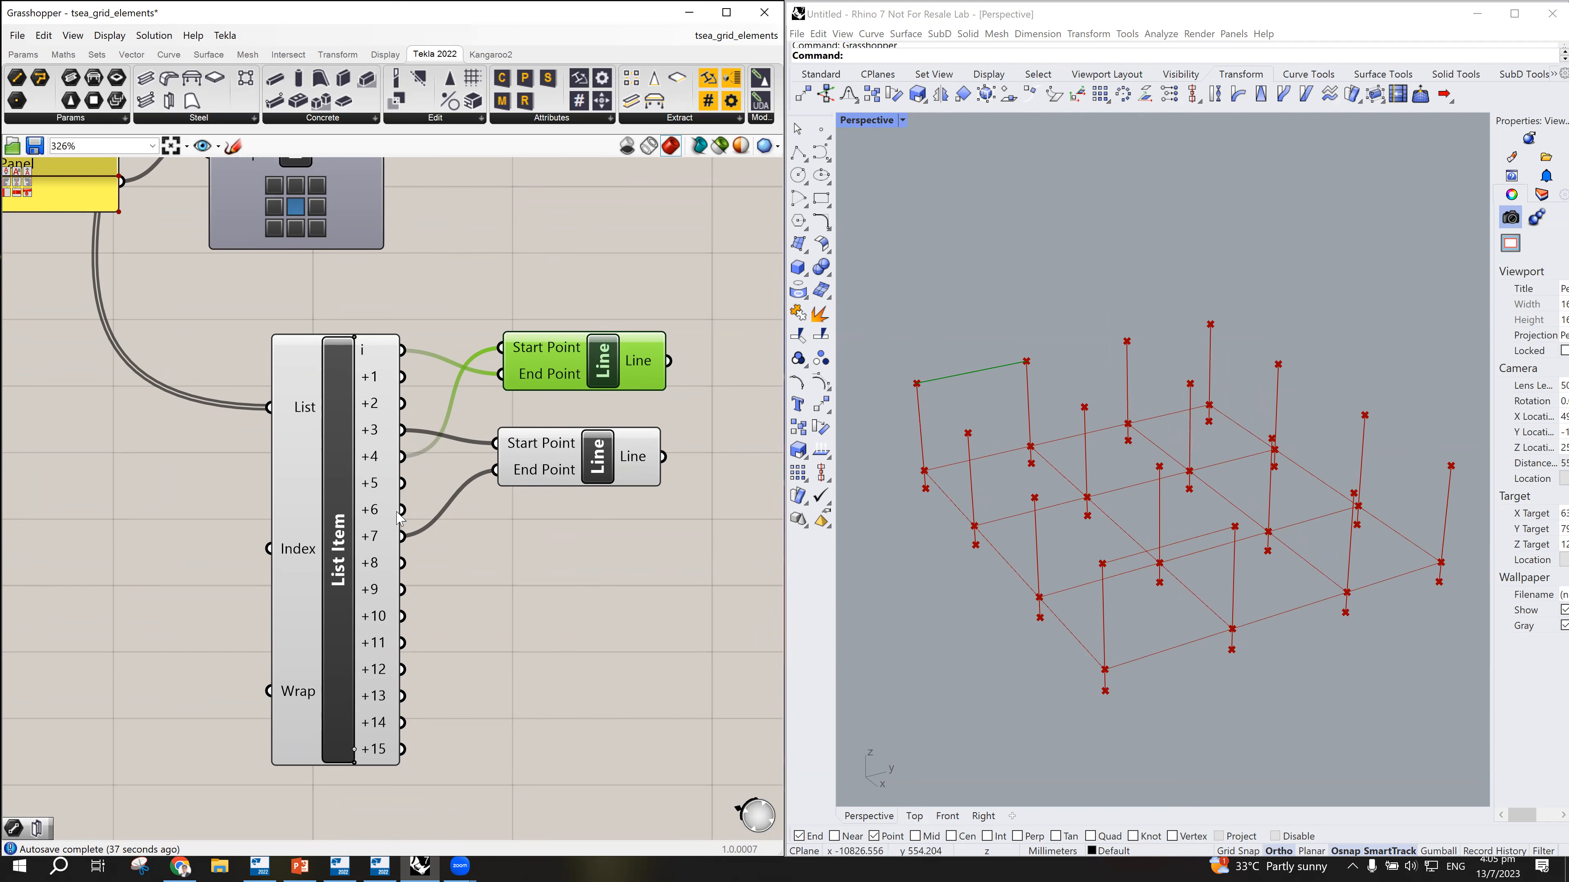
Step: Graft the Index input of the List Item component
right_click(297, 552)
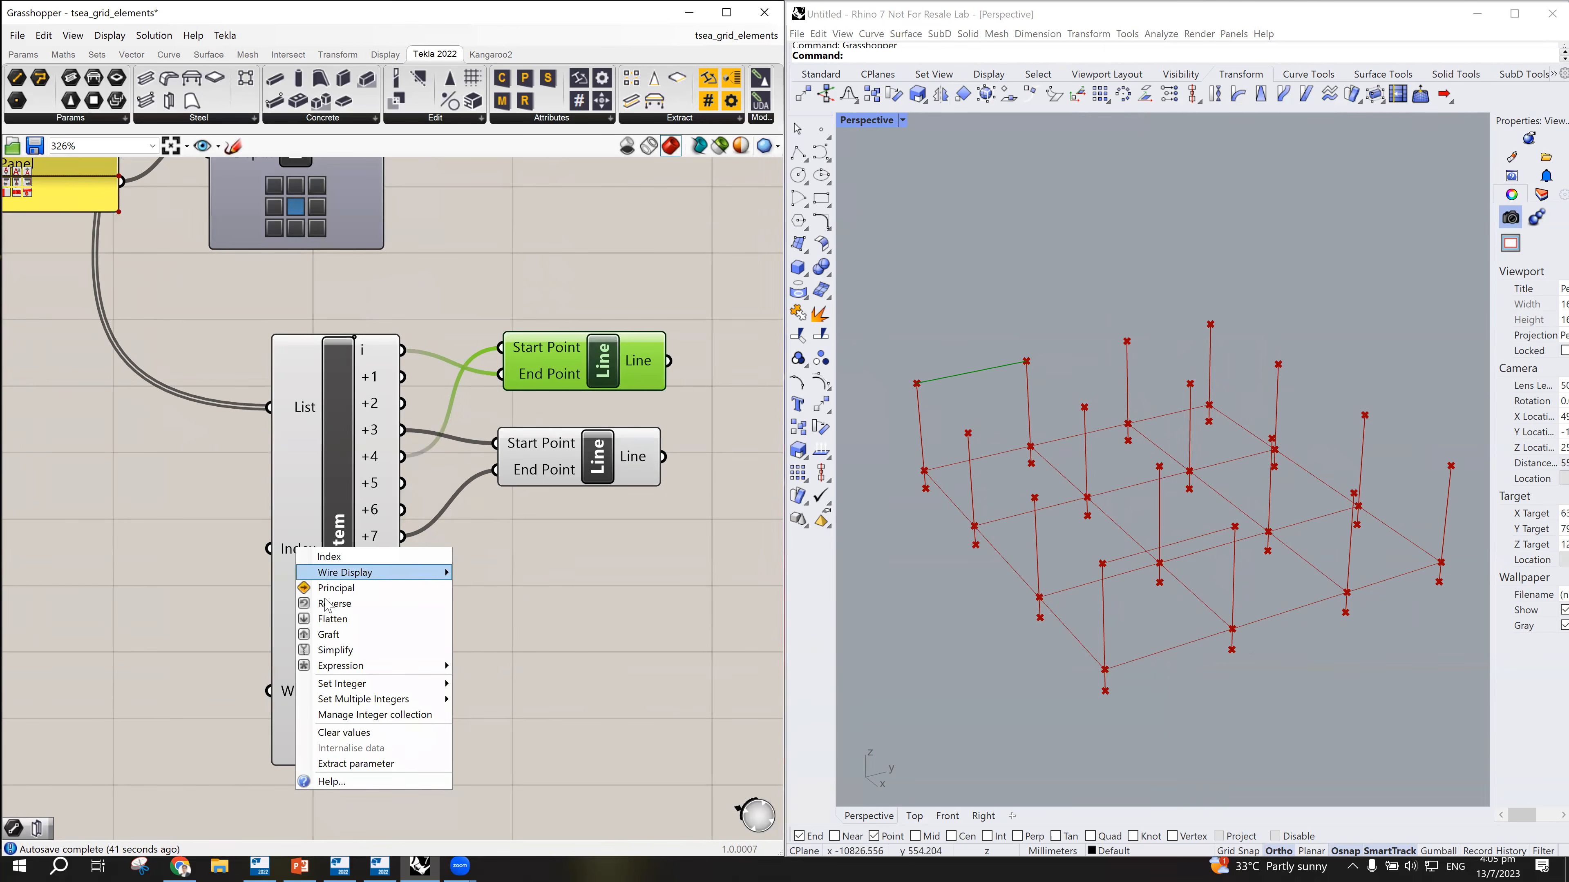
mouse_move(400, 669)
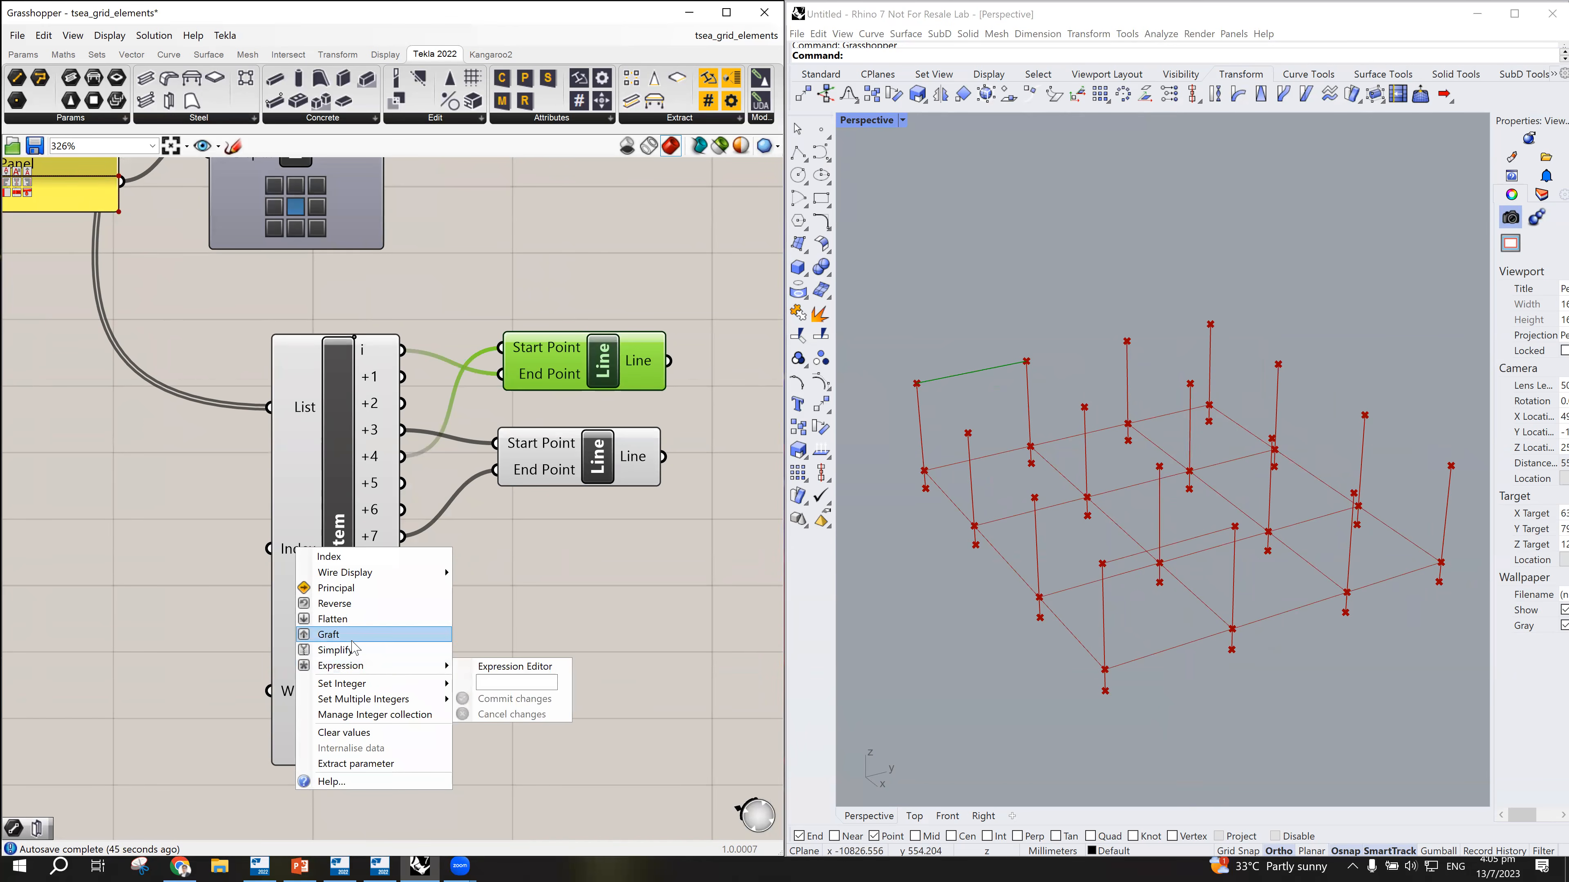
click(307, 637)
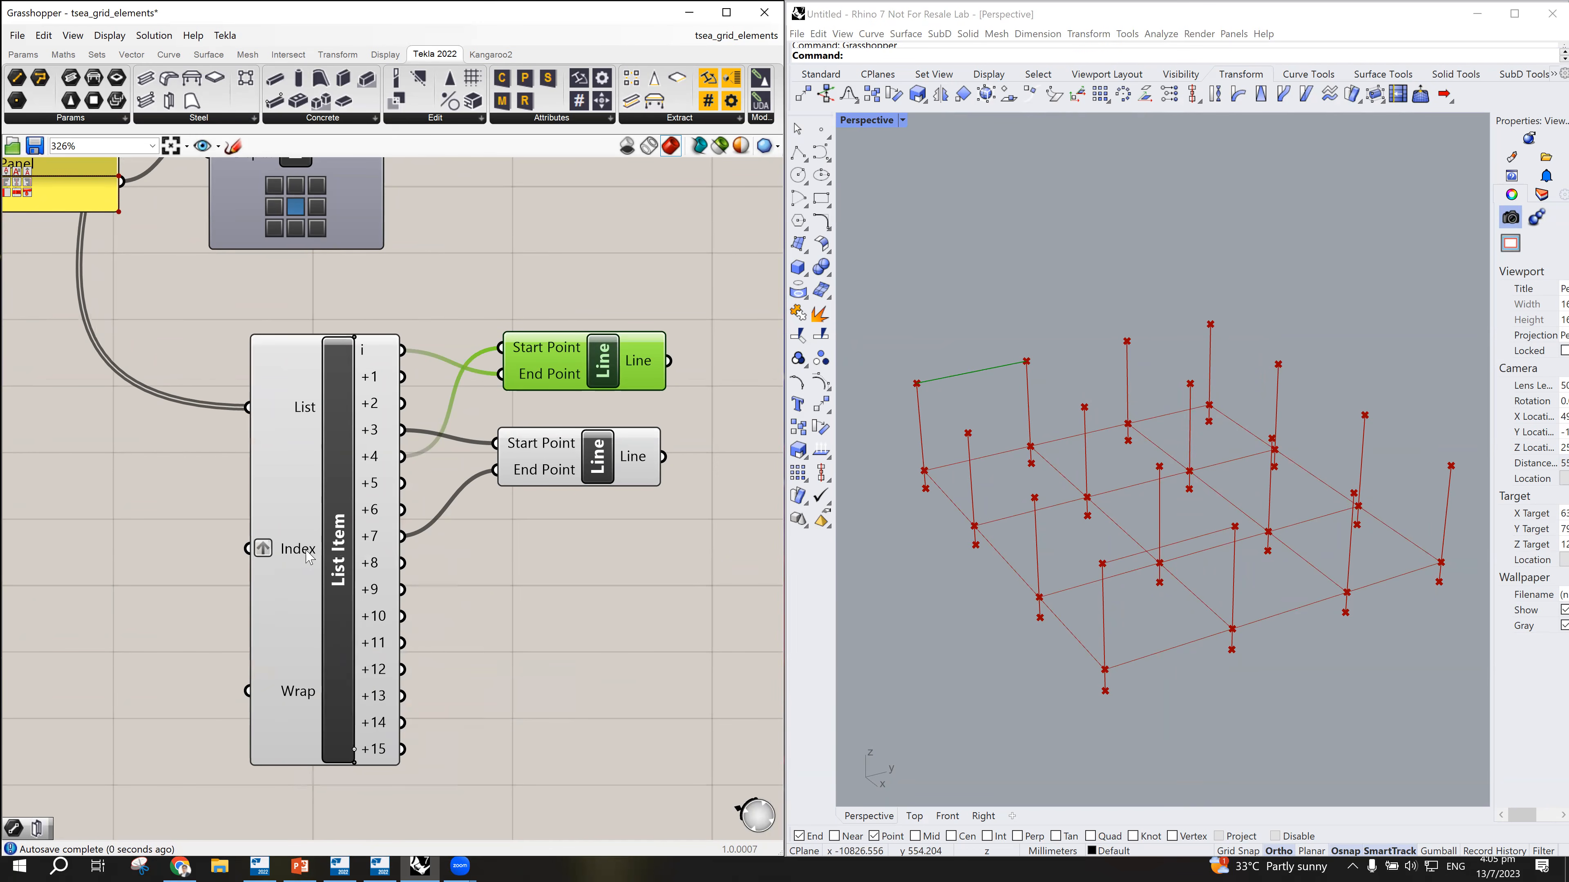
Step: Try reversing the Index input of the List Item component and switch the reversal off again
right_click(265, 555)
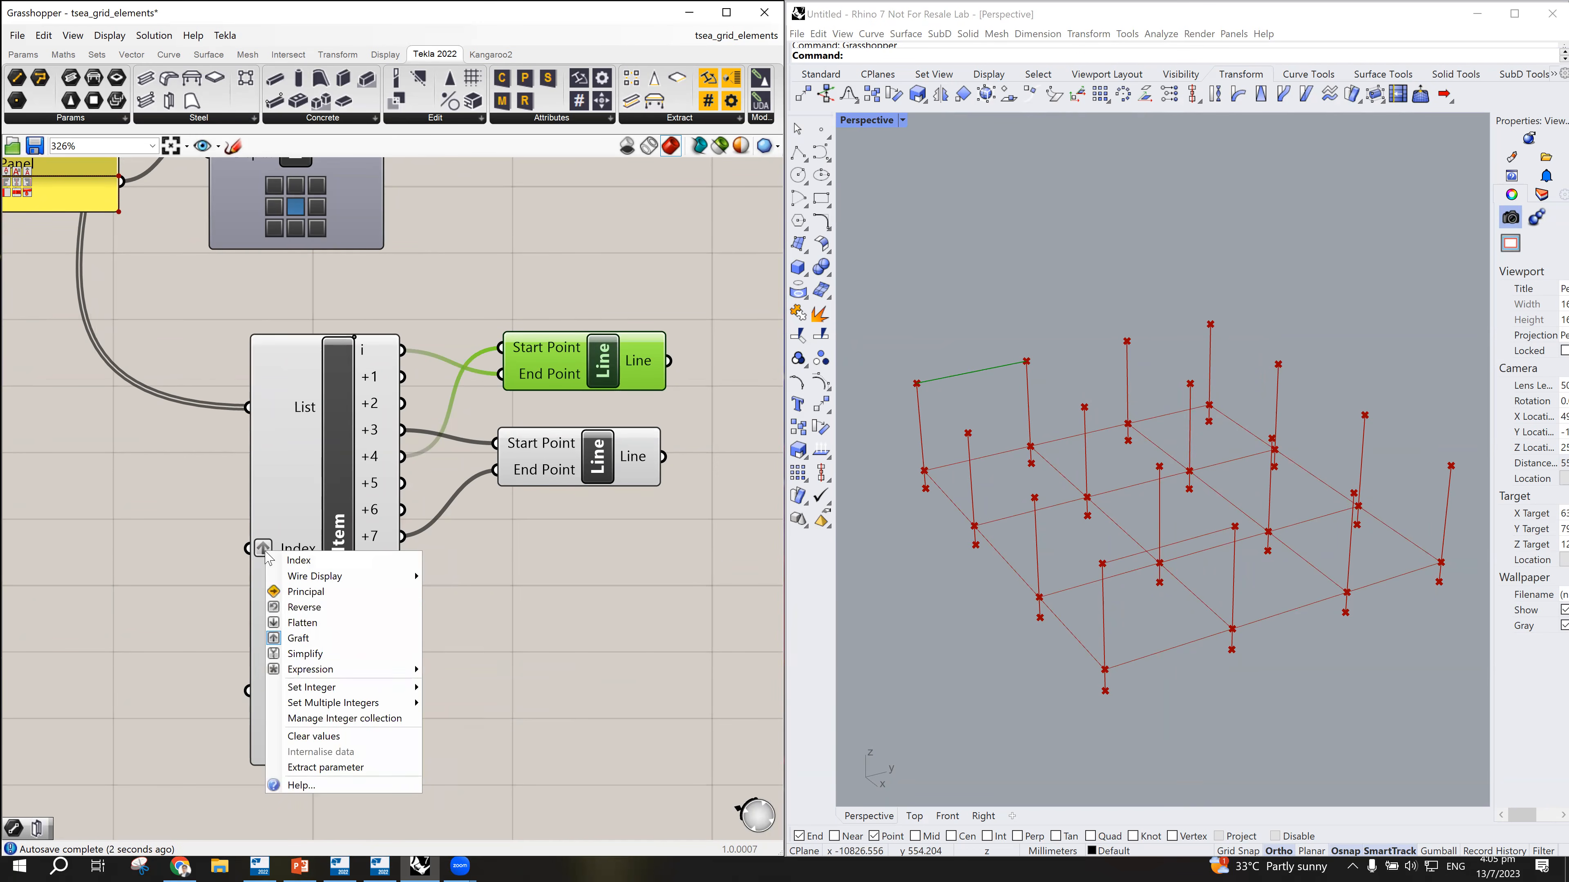
click(290, 607)
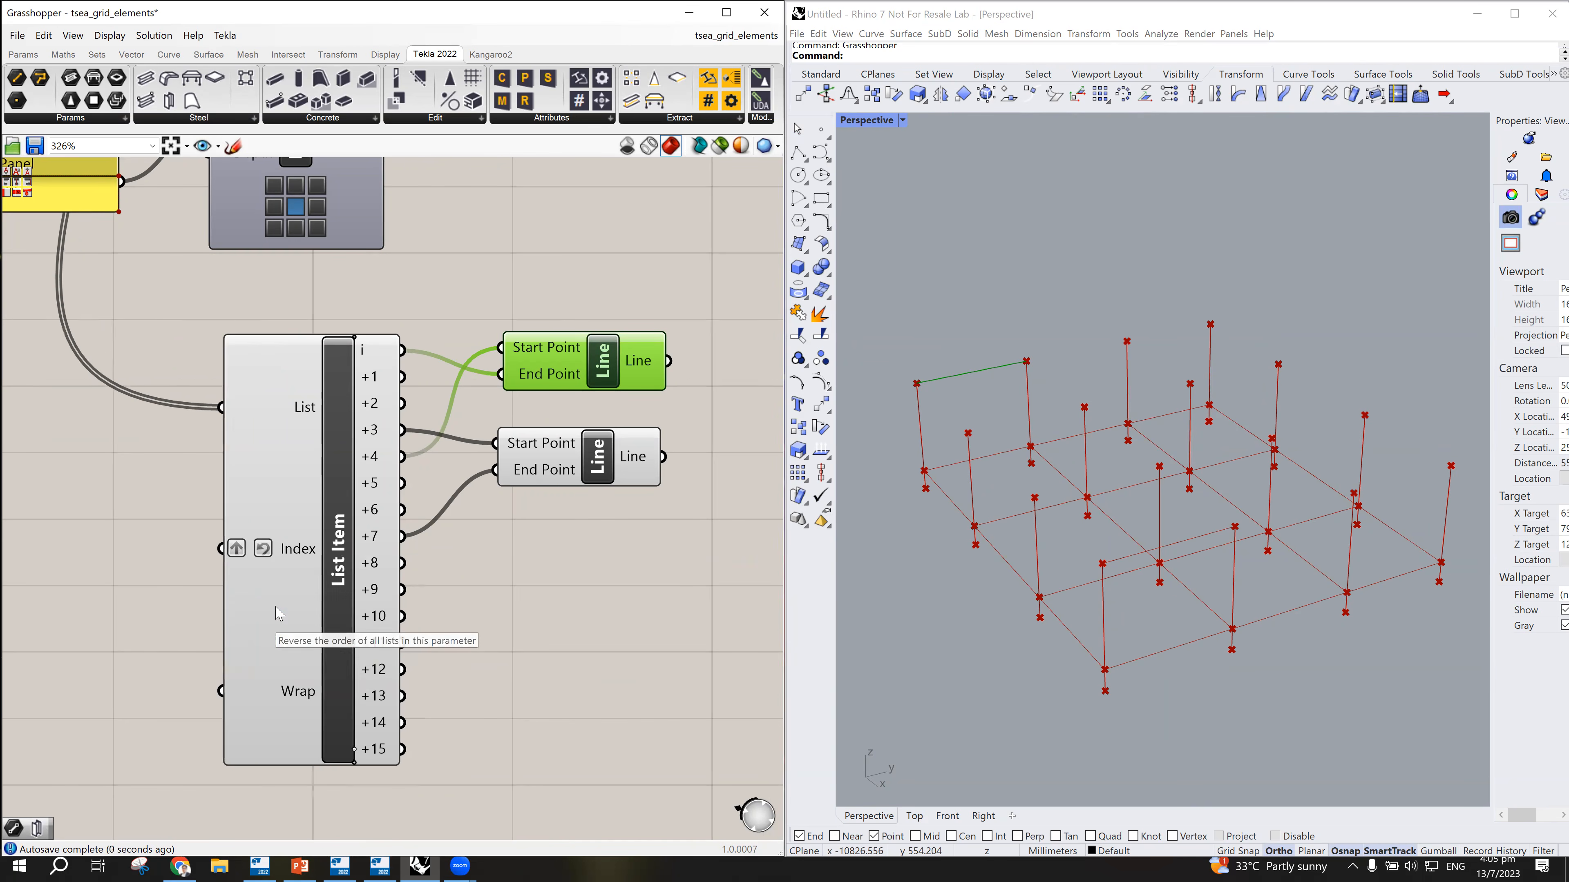
right_click(264, 550)
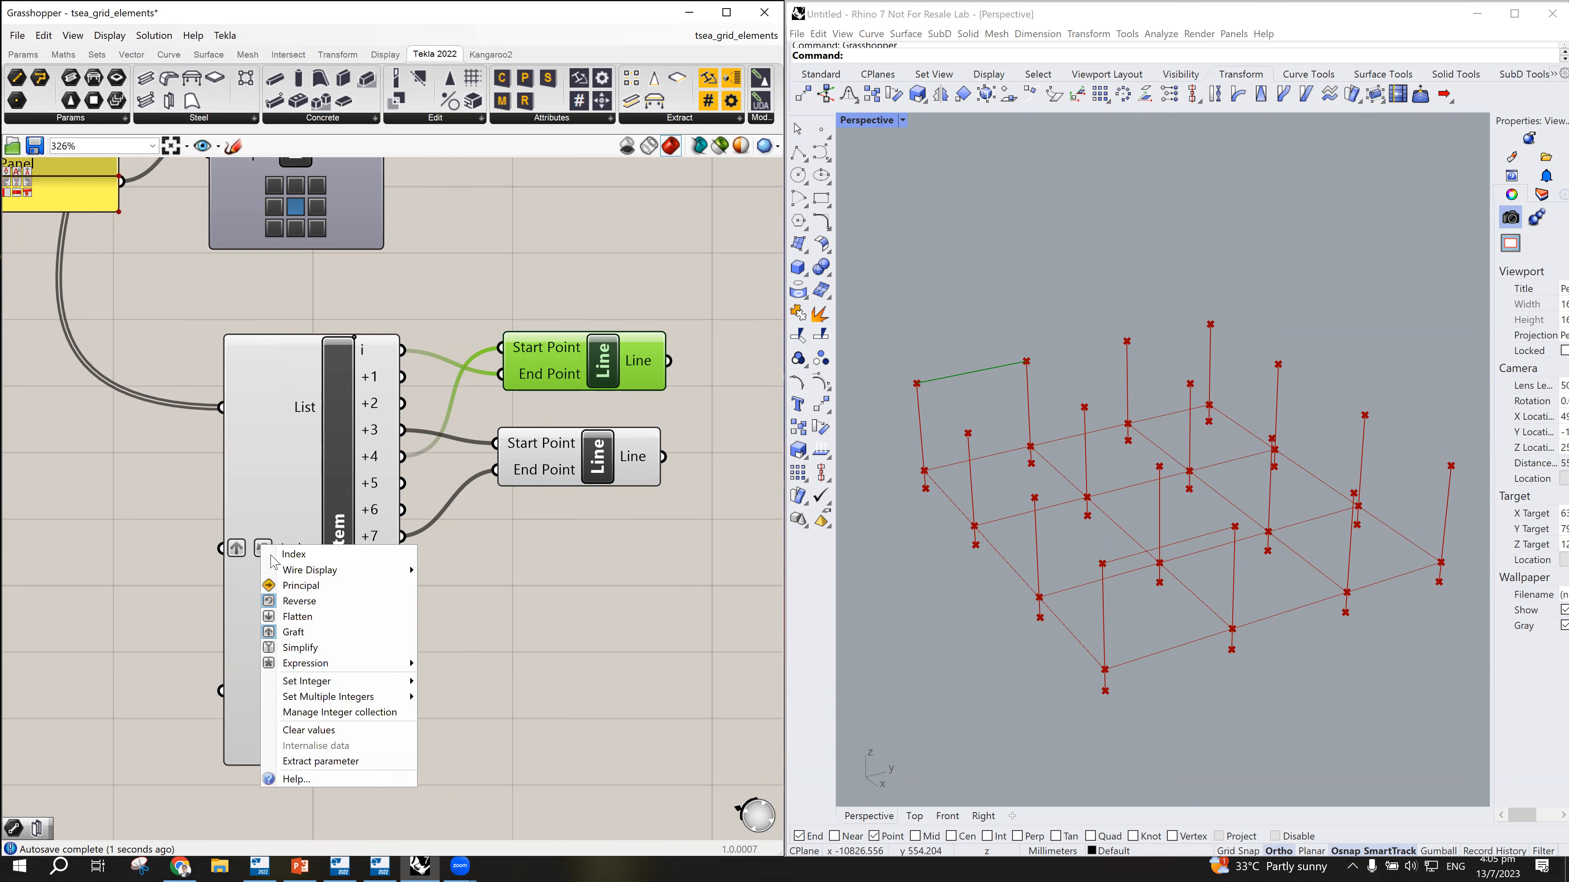
click(278, 600)
Step: Remove the graft from the List Item component's Index input
right_click(267, 550)
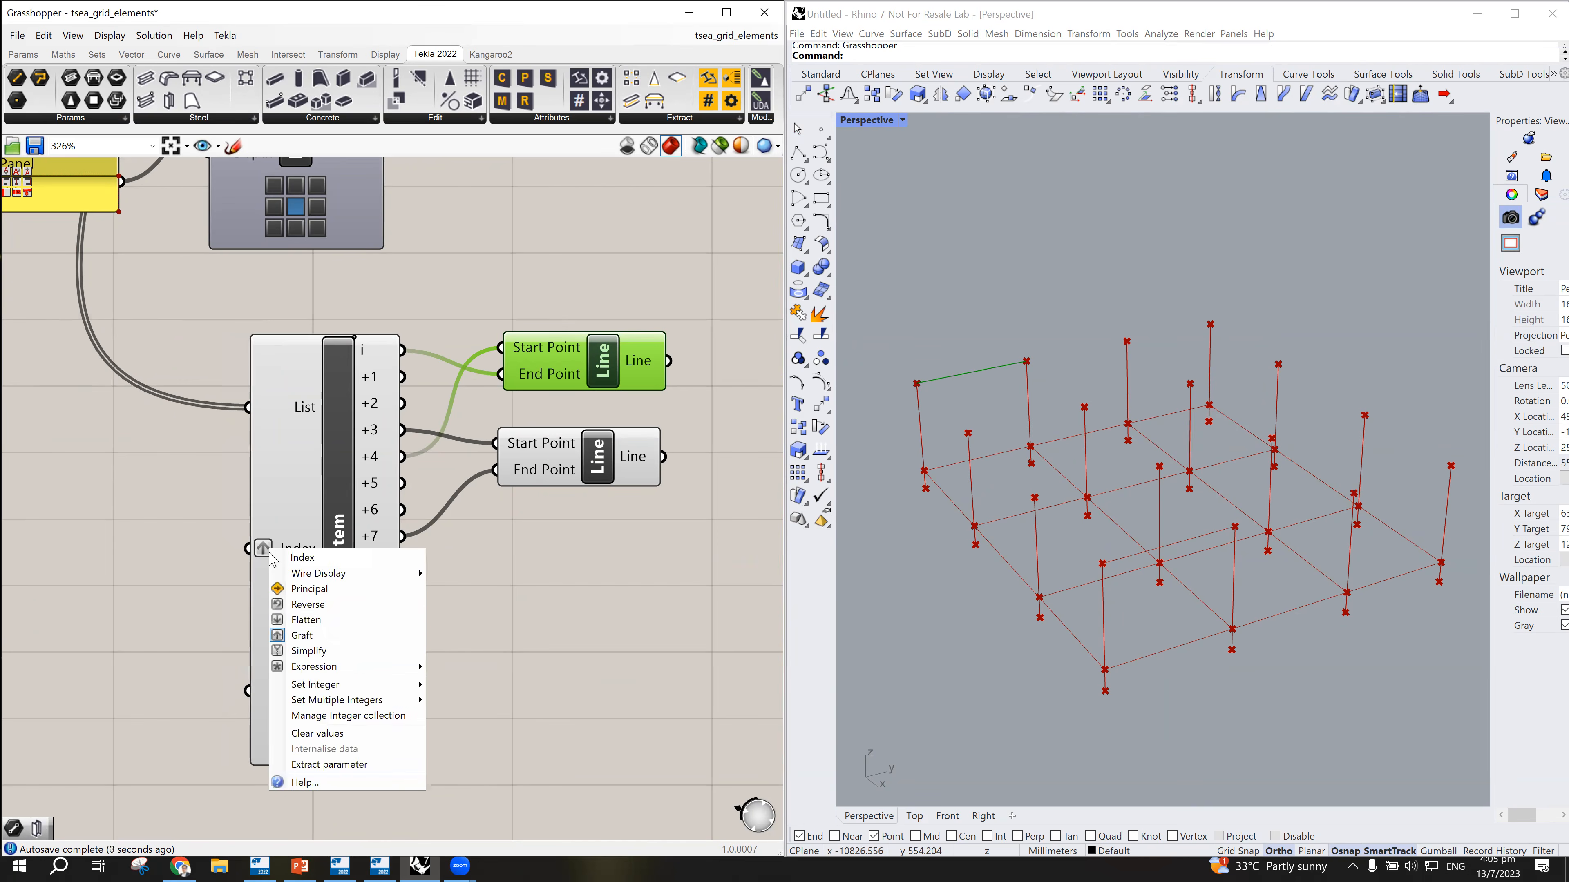
click(283, 637)
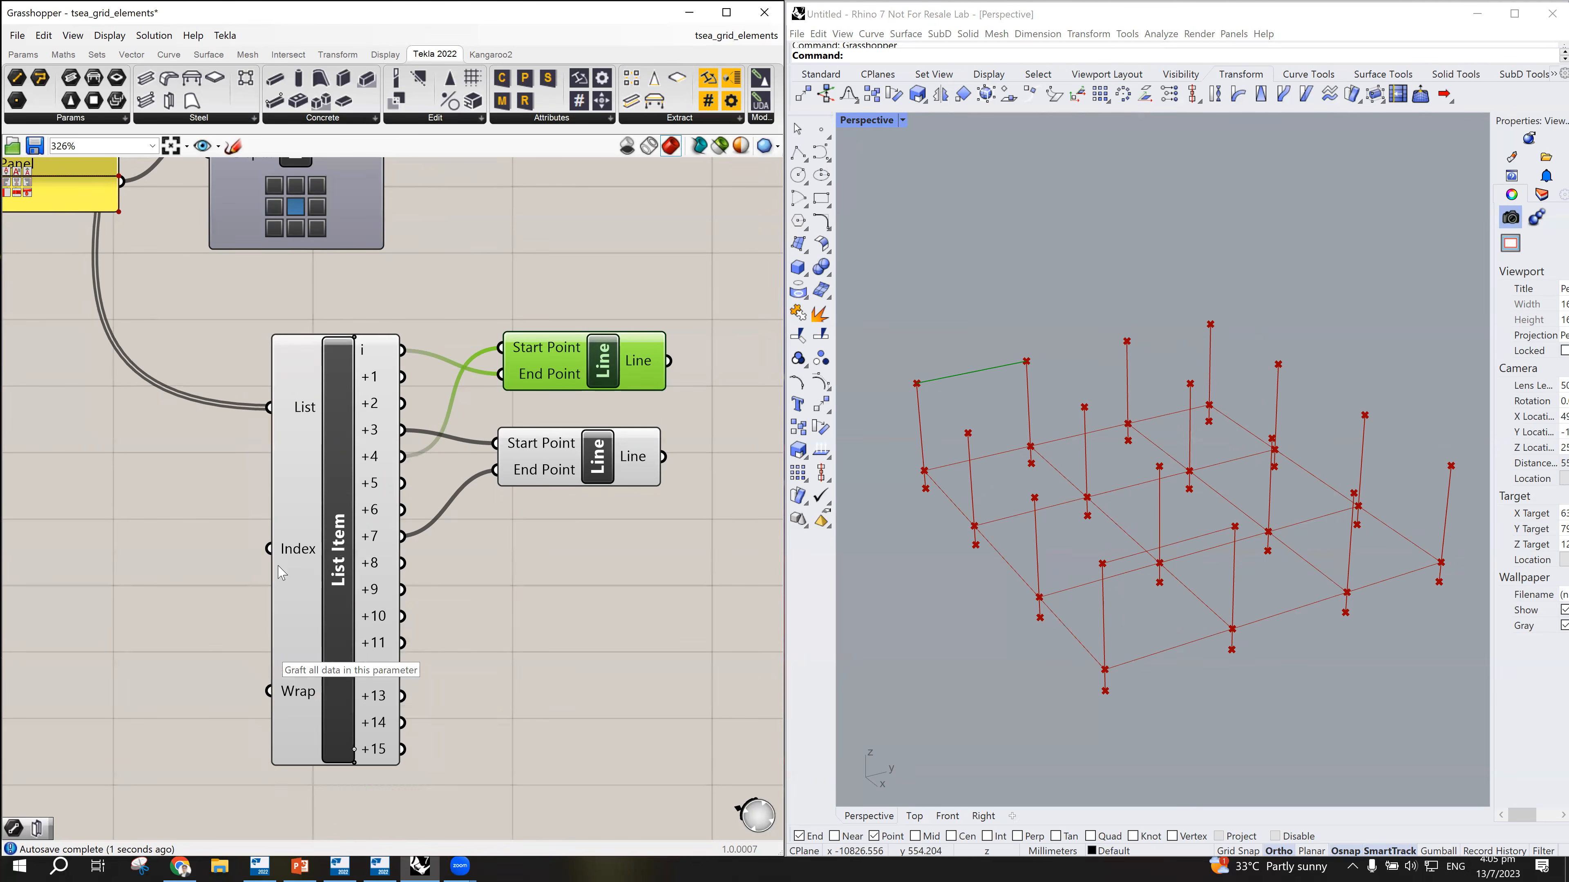
Step: Try flattening the List Item component's Index input and switch the flattening off again
right_click(300, 542)
click(306, 612)
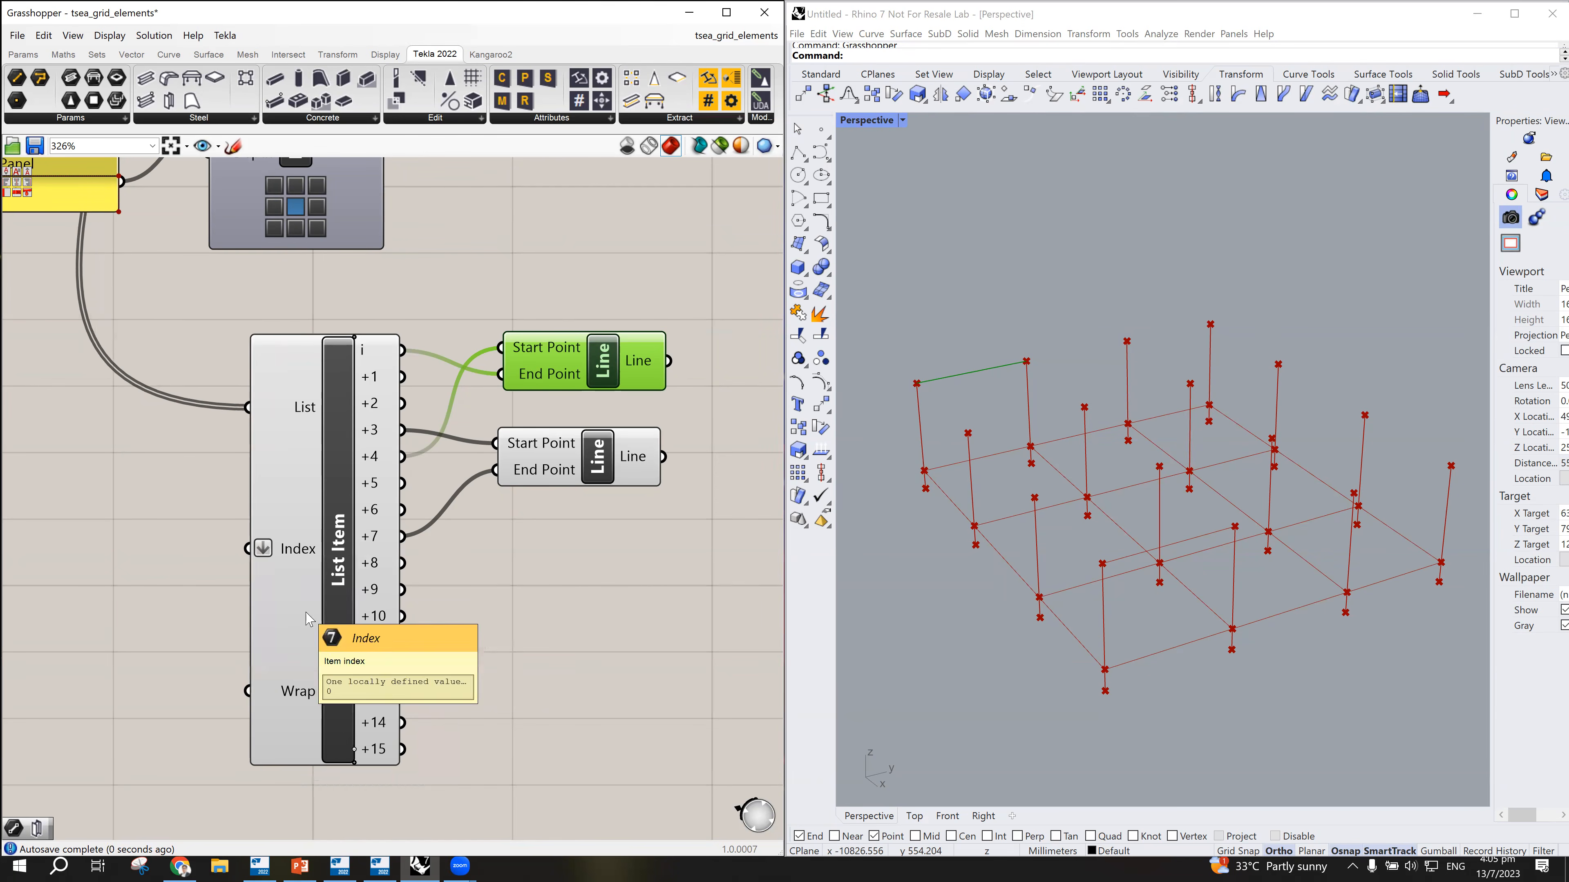
right_click(267, 547)
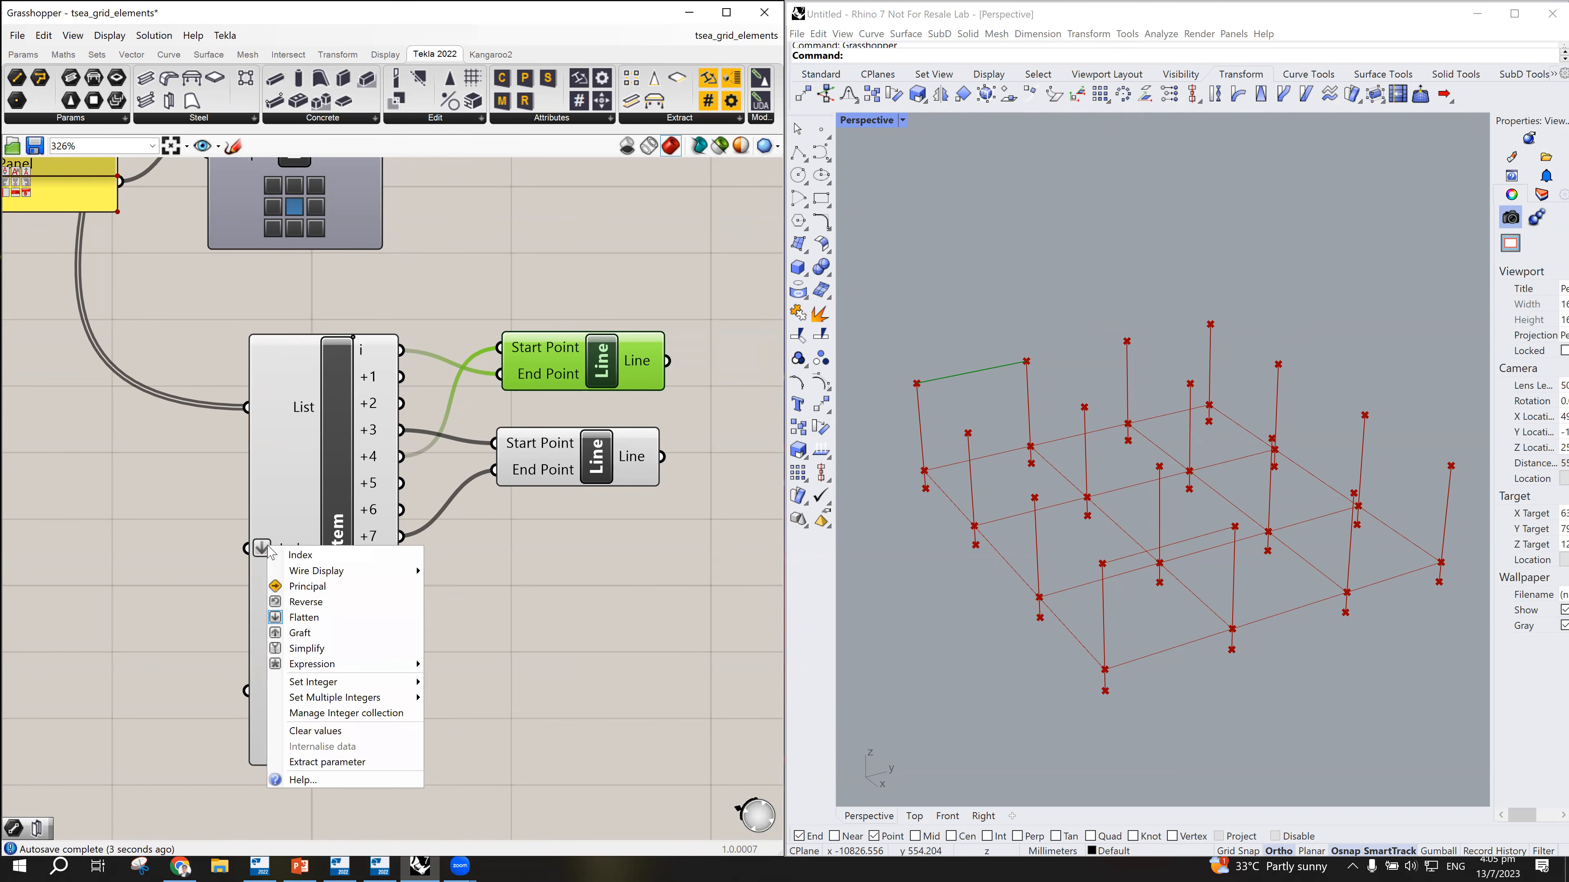
click(282, 617)
Step: Graft the List input of the List Item component and reopen that input's options
right_click(301, 409)
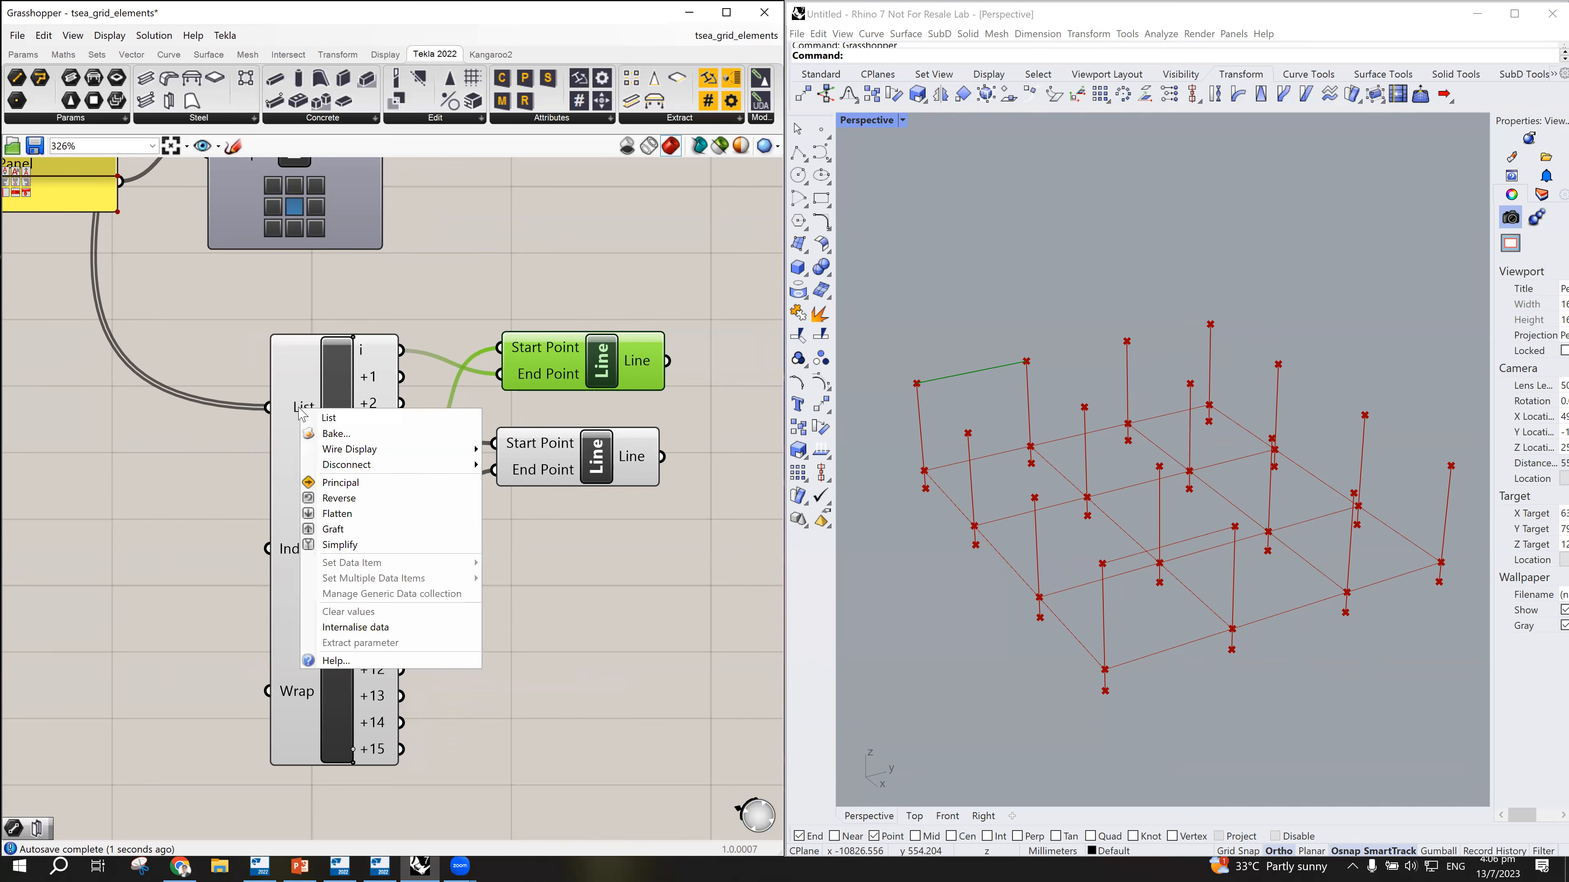
right_click(294, 406)
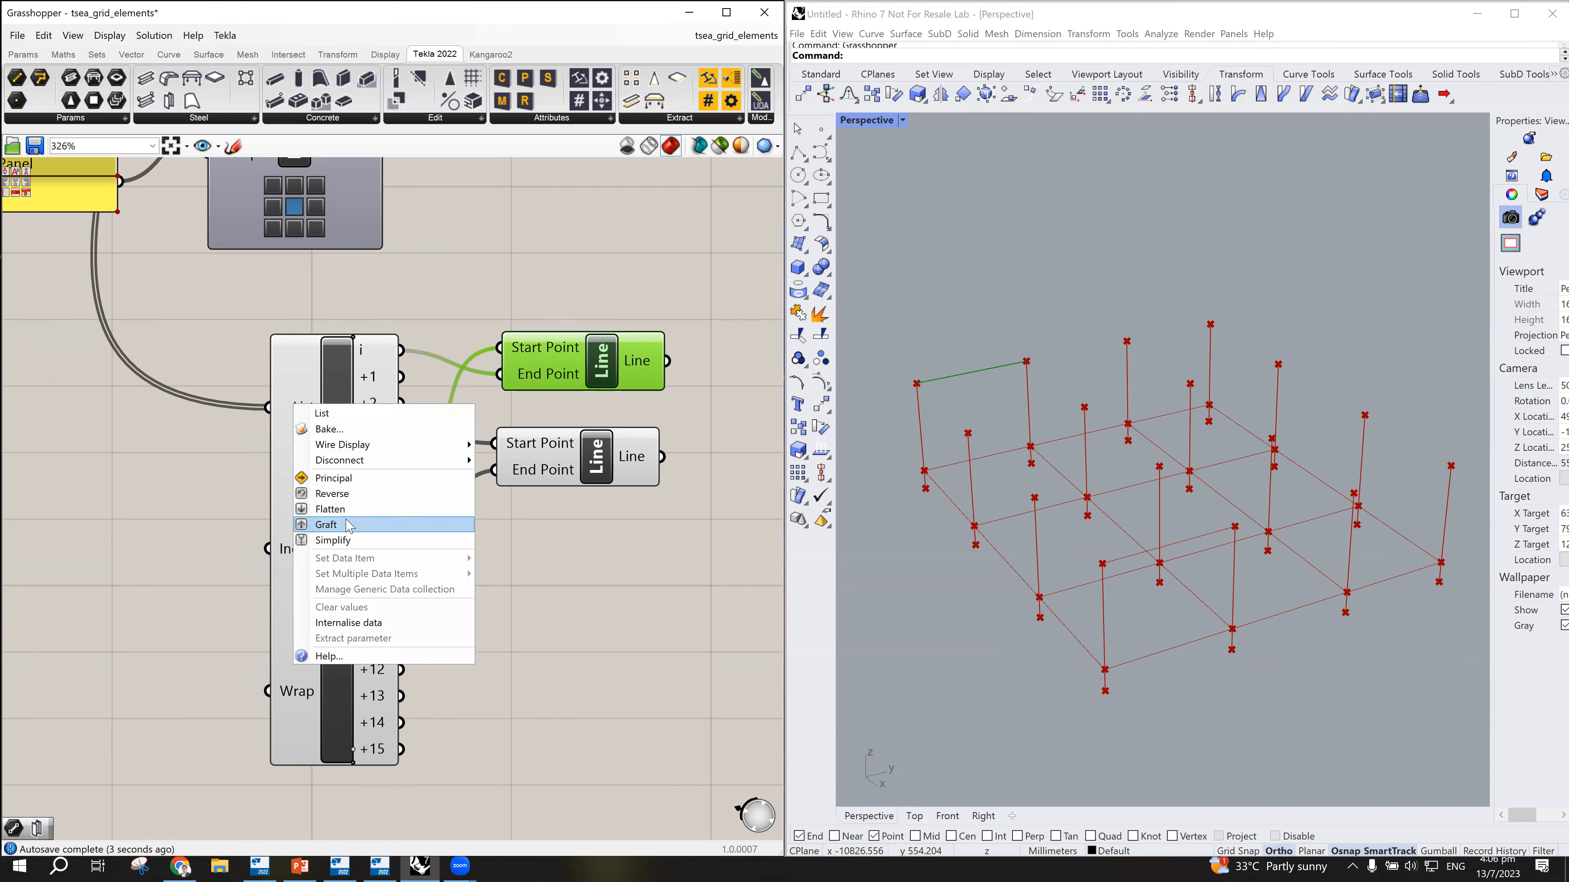
click(302, 525)
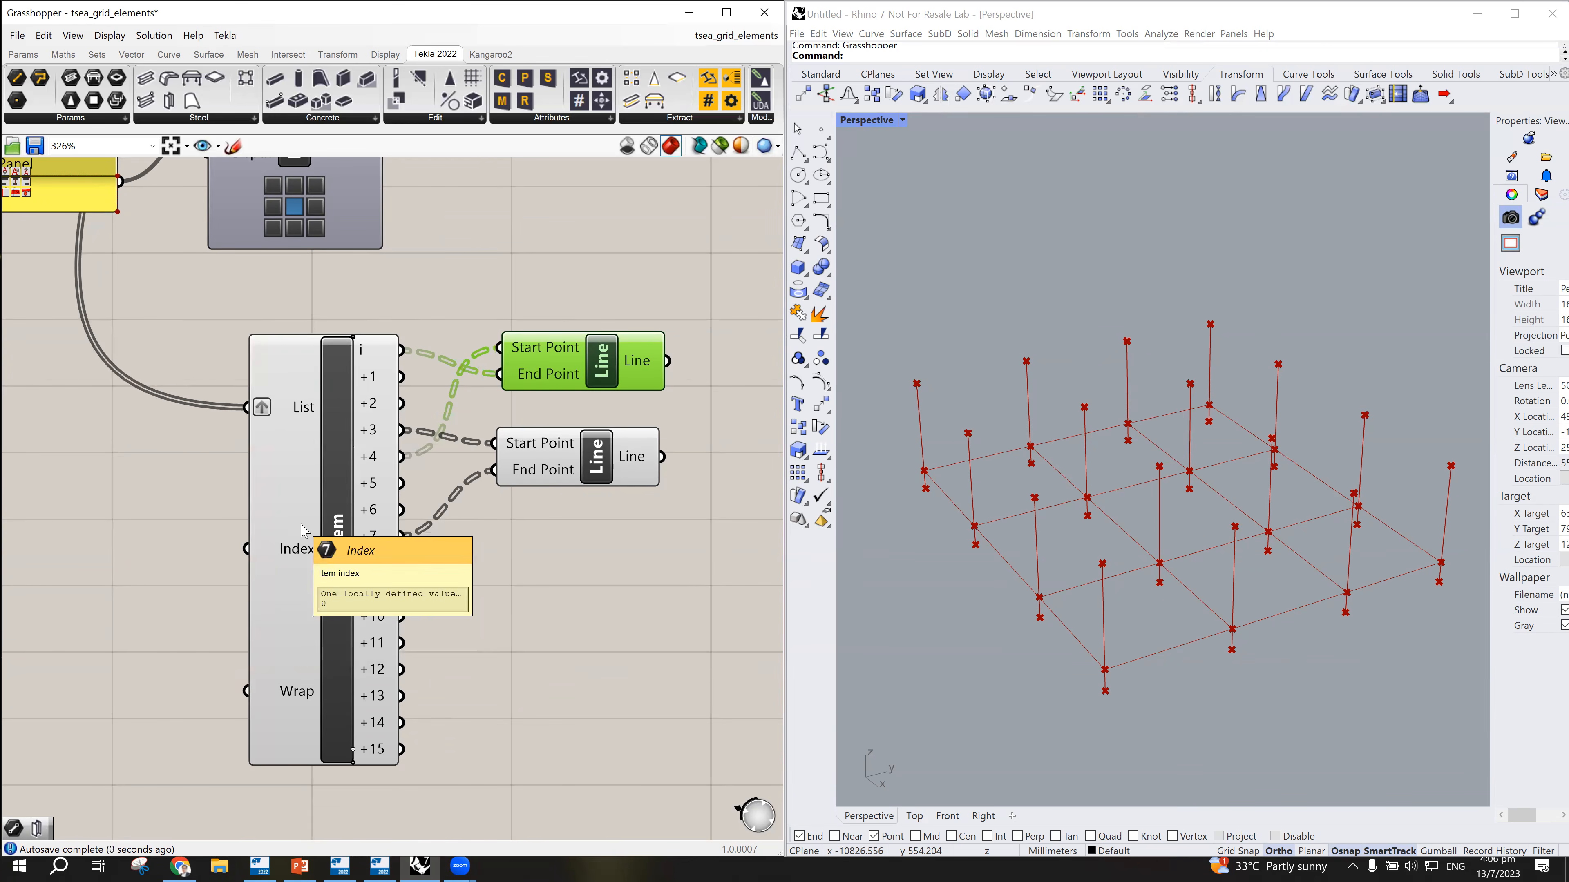
right_click(262, 406)
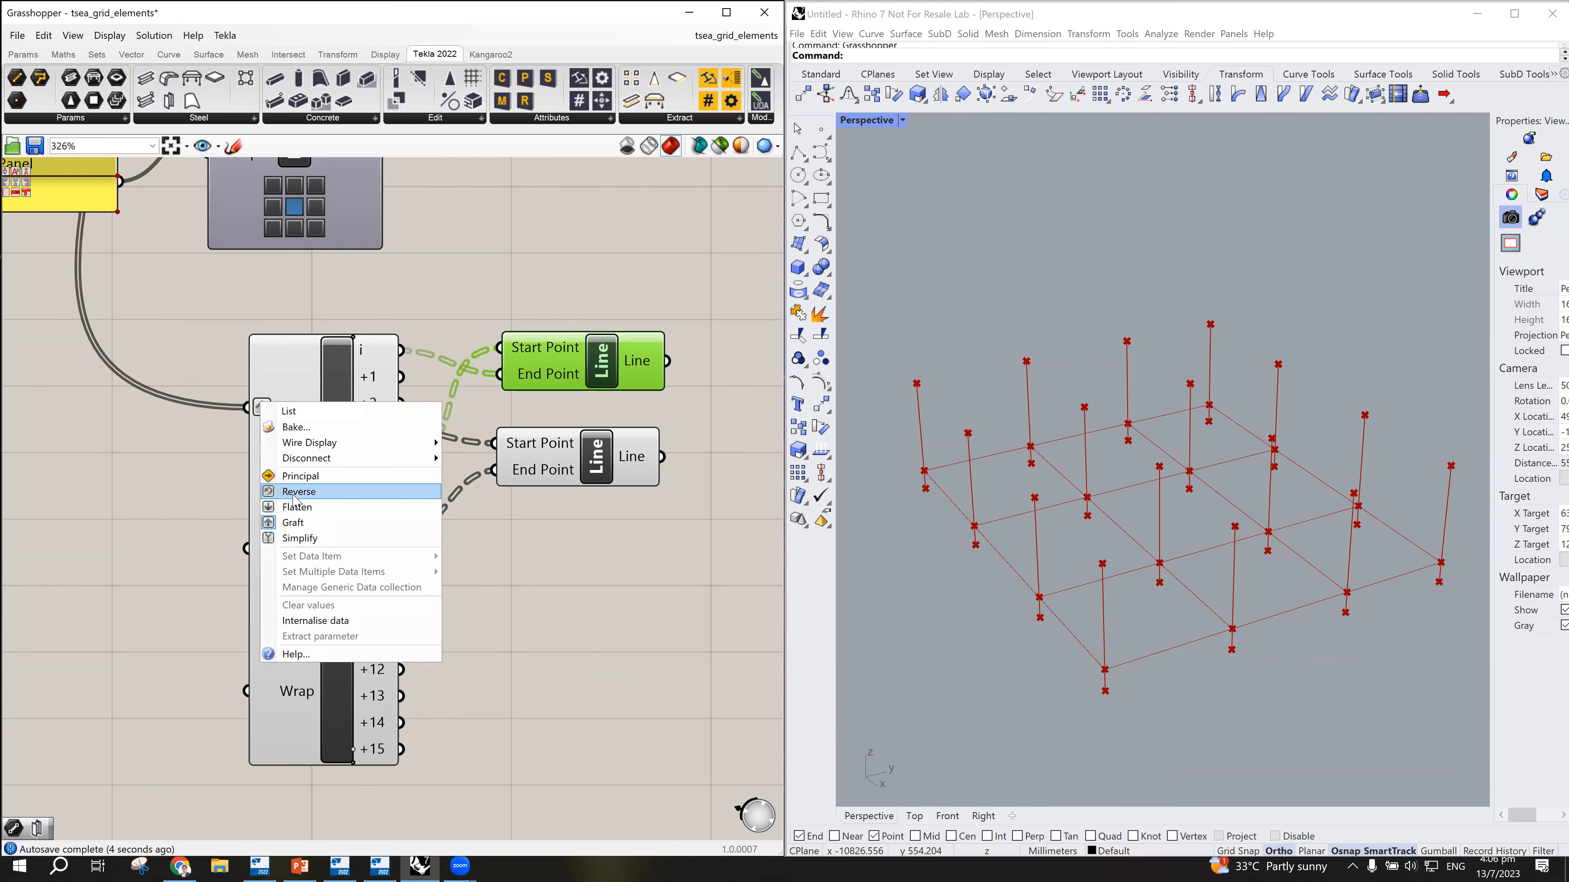
Step: Turn off Graft on the List input of the List Item component
click(293, 522)
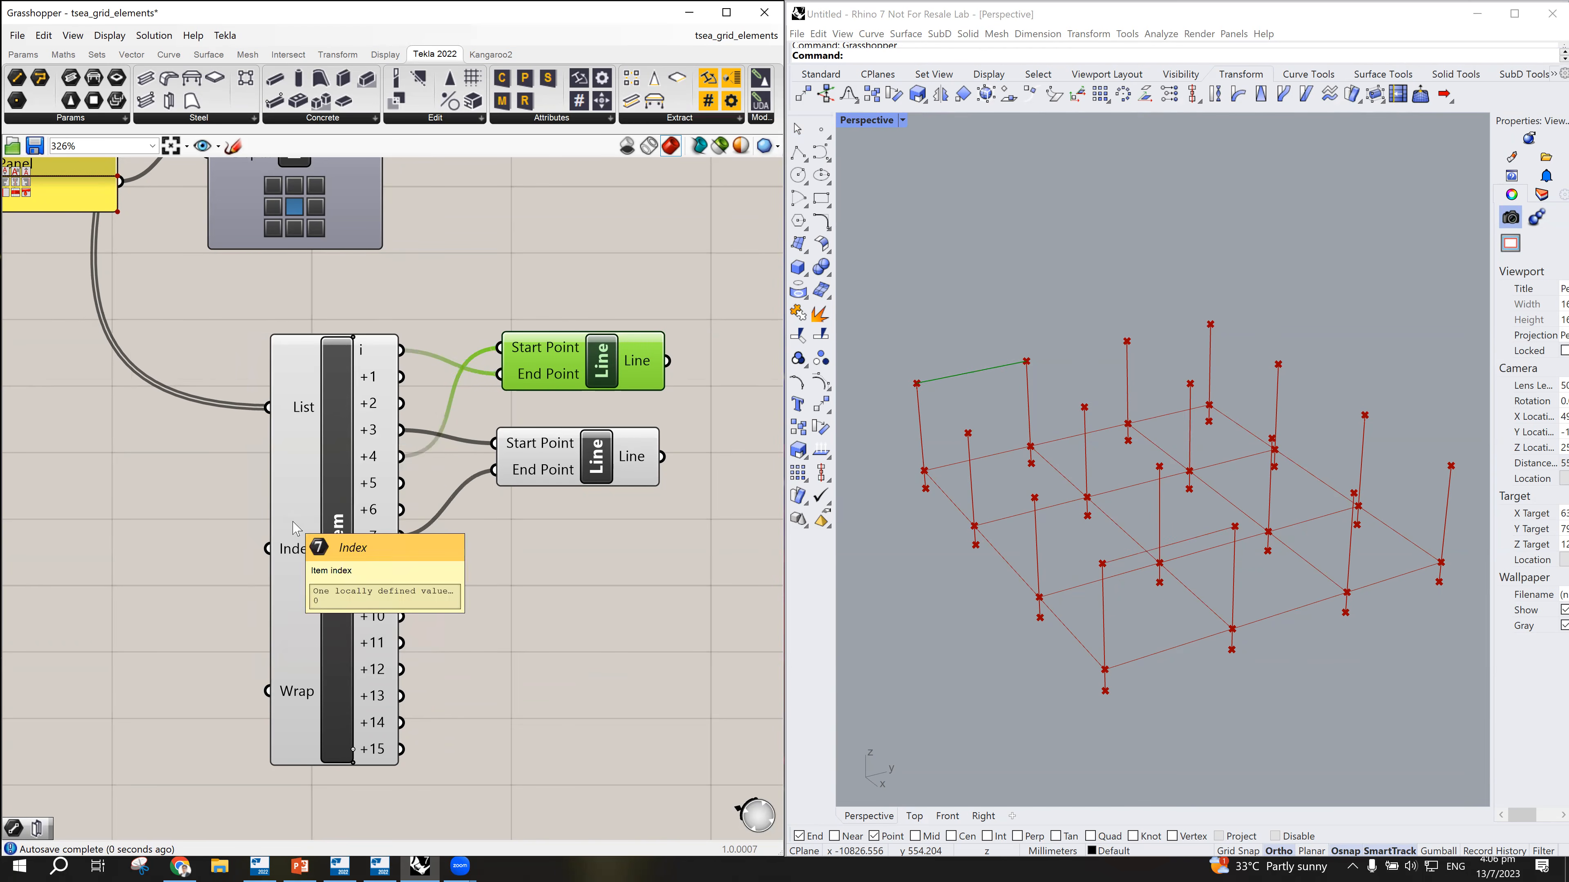
Step: Try Simplify and Reverse on the List Item's List input, and remove Simplify again
right_click(294, 410)
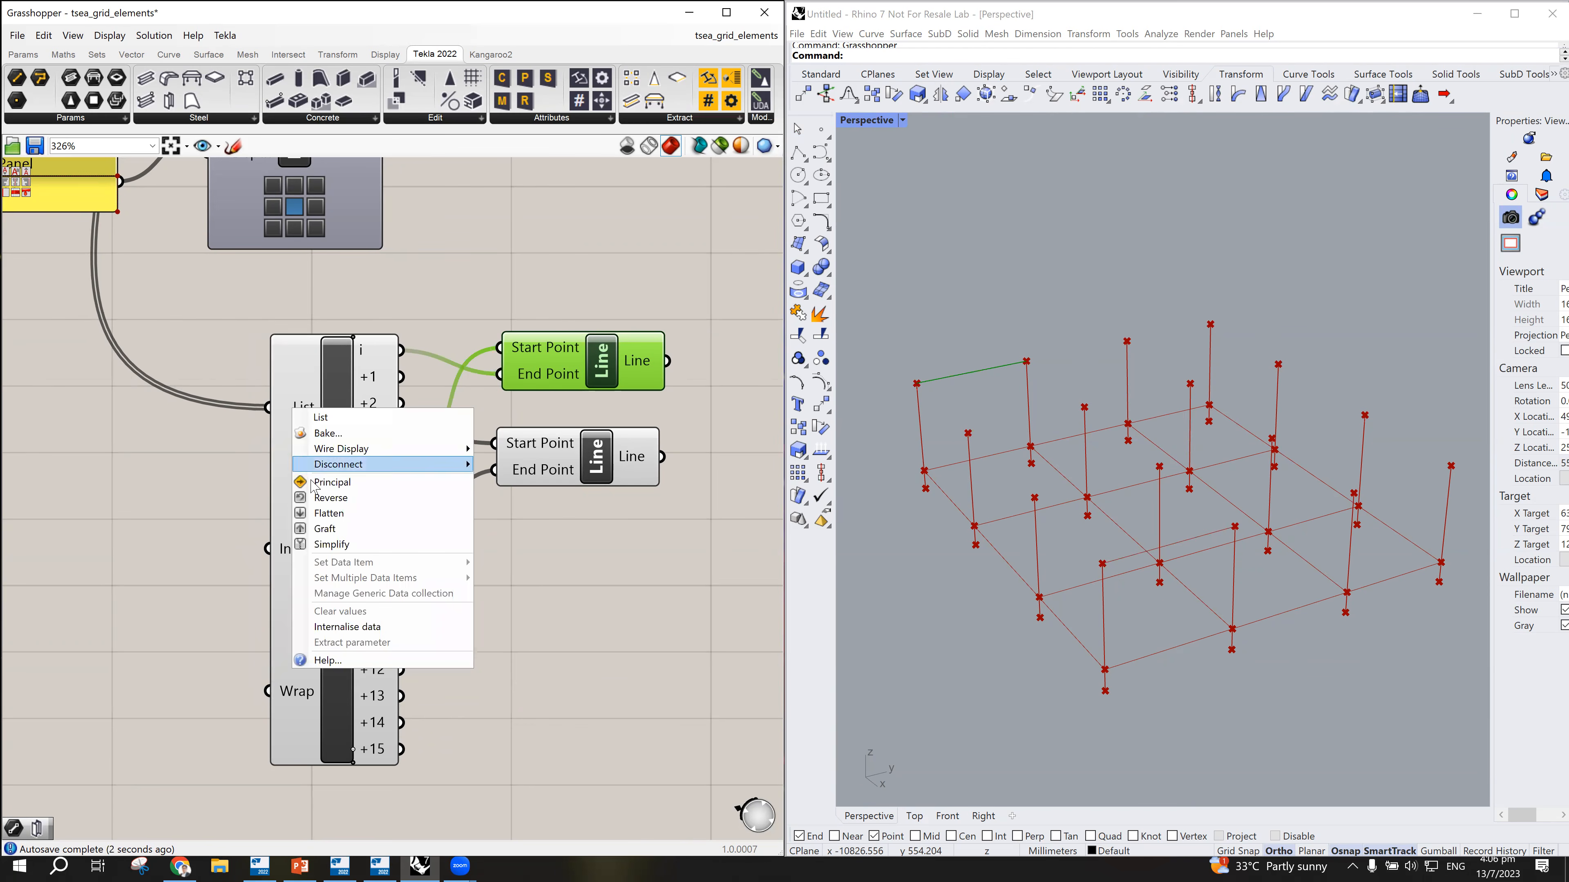
click(306, 545)
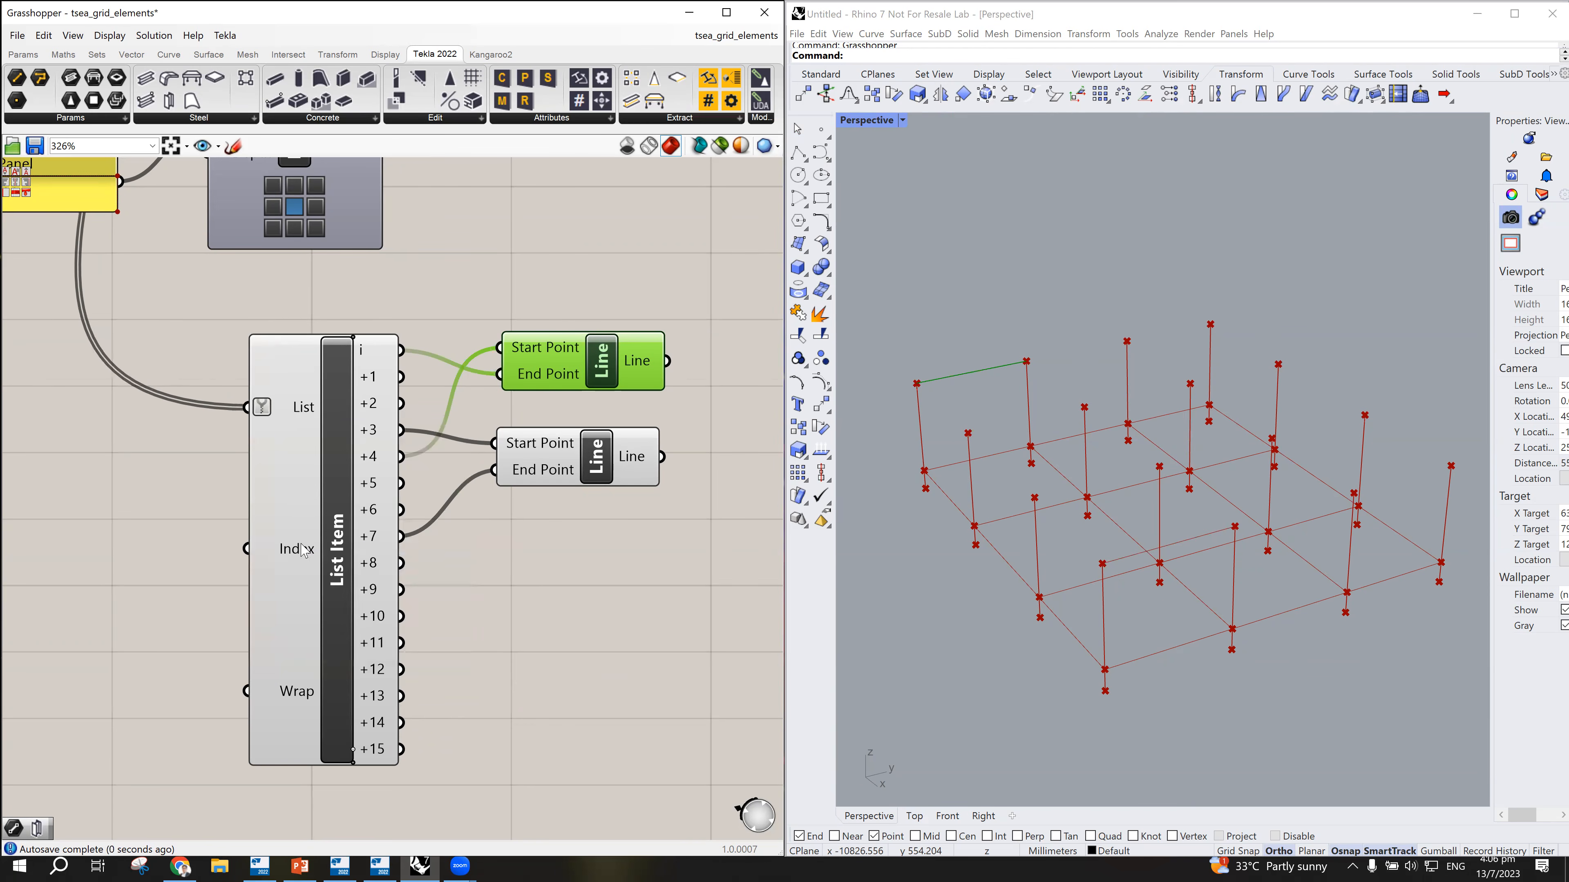
right_click(263, 410)
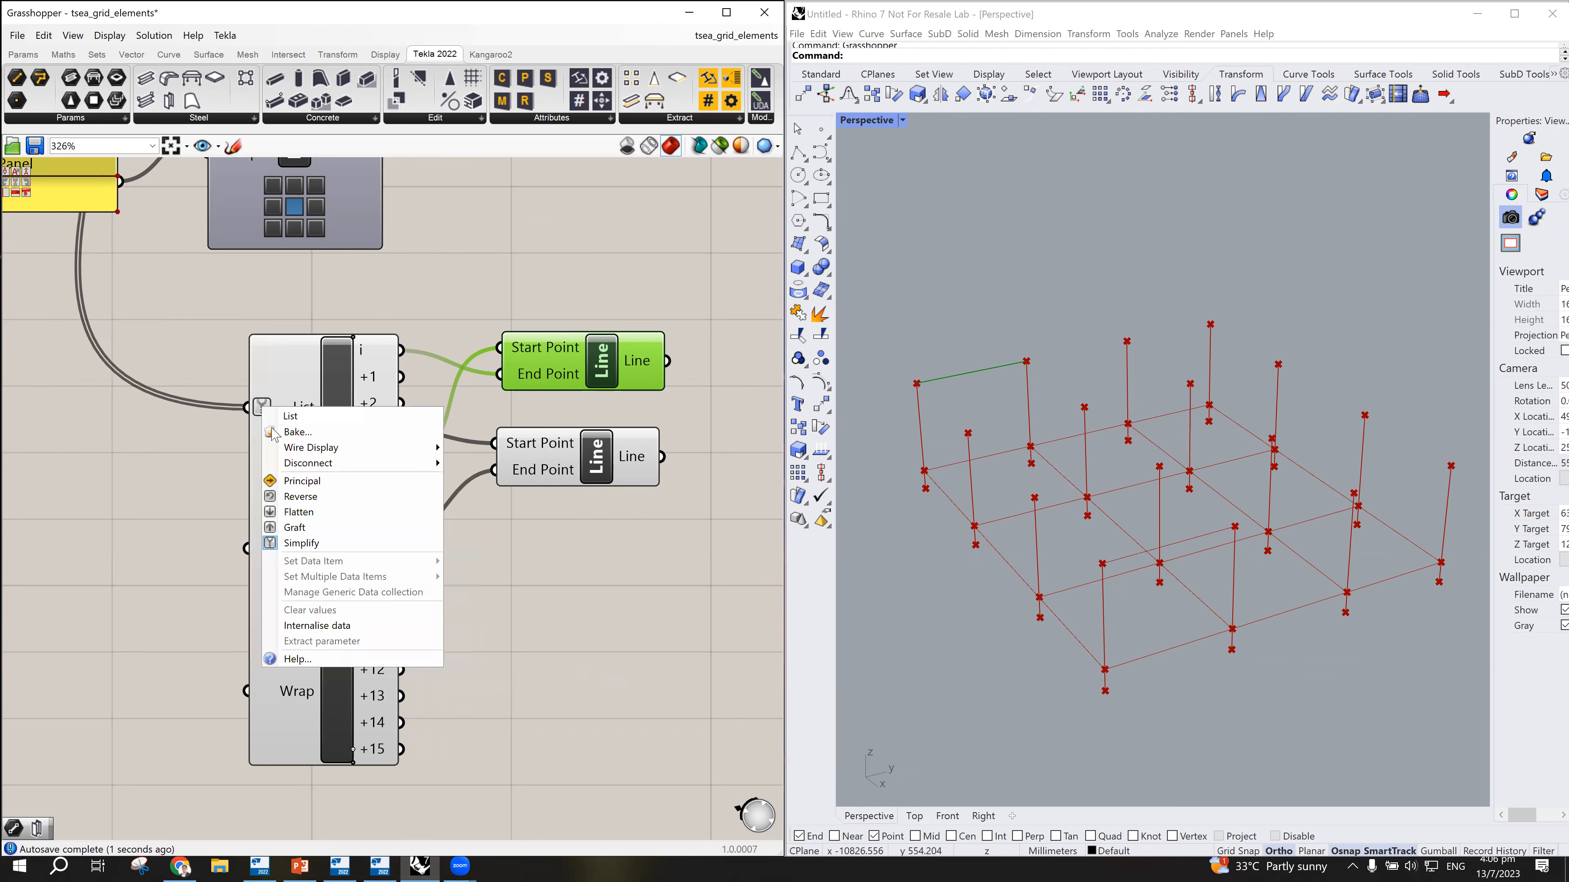
click(294, 502)
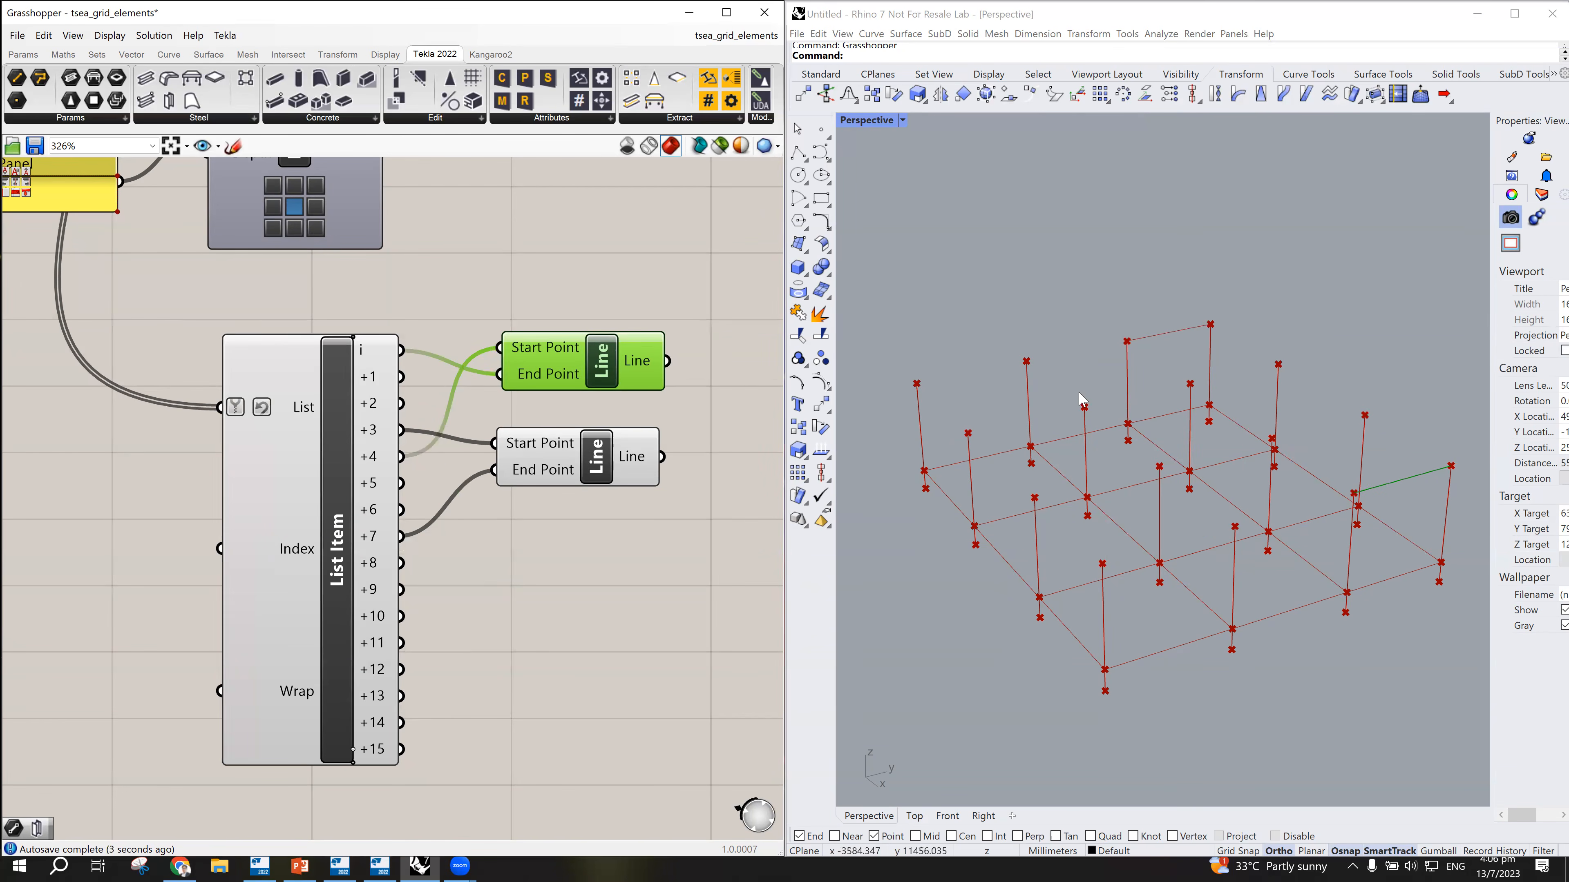
right_click(235, 405)
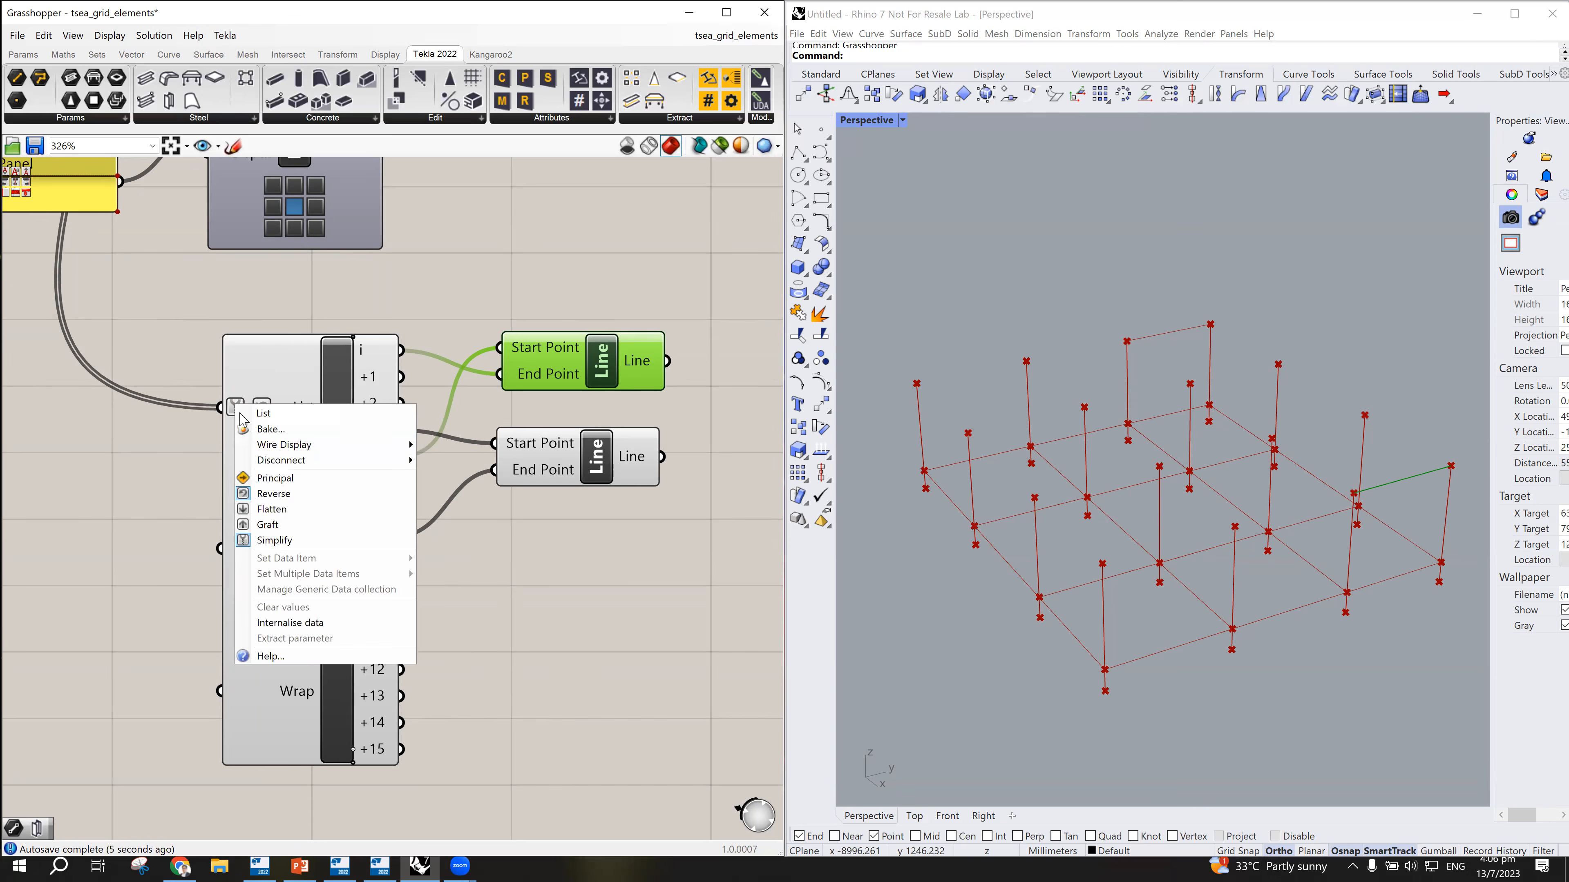
click(246, 544)
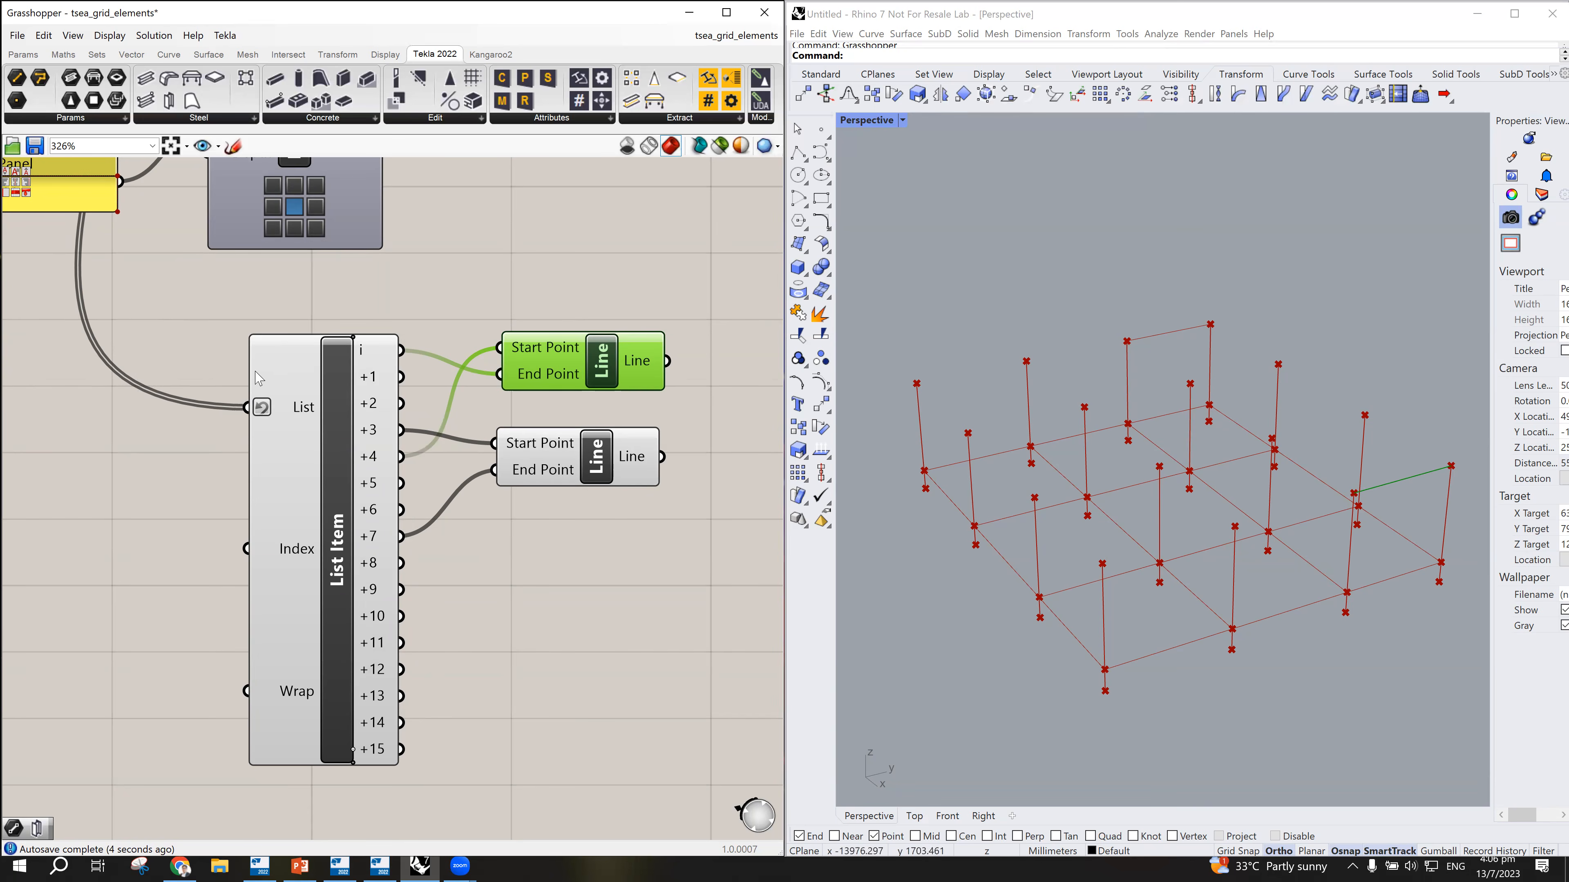
Step: Try the Principal option on the List Item's List input, and clear both Principal and Reverse
right_click(263, 409)
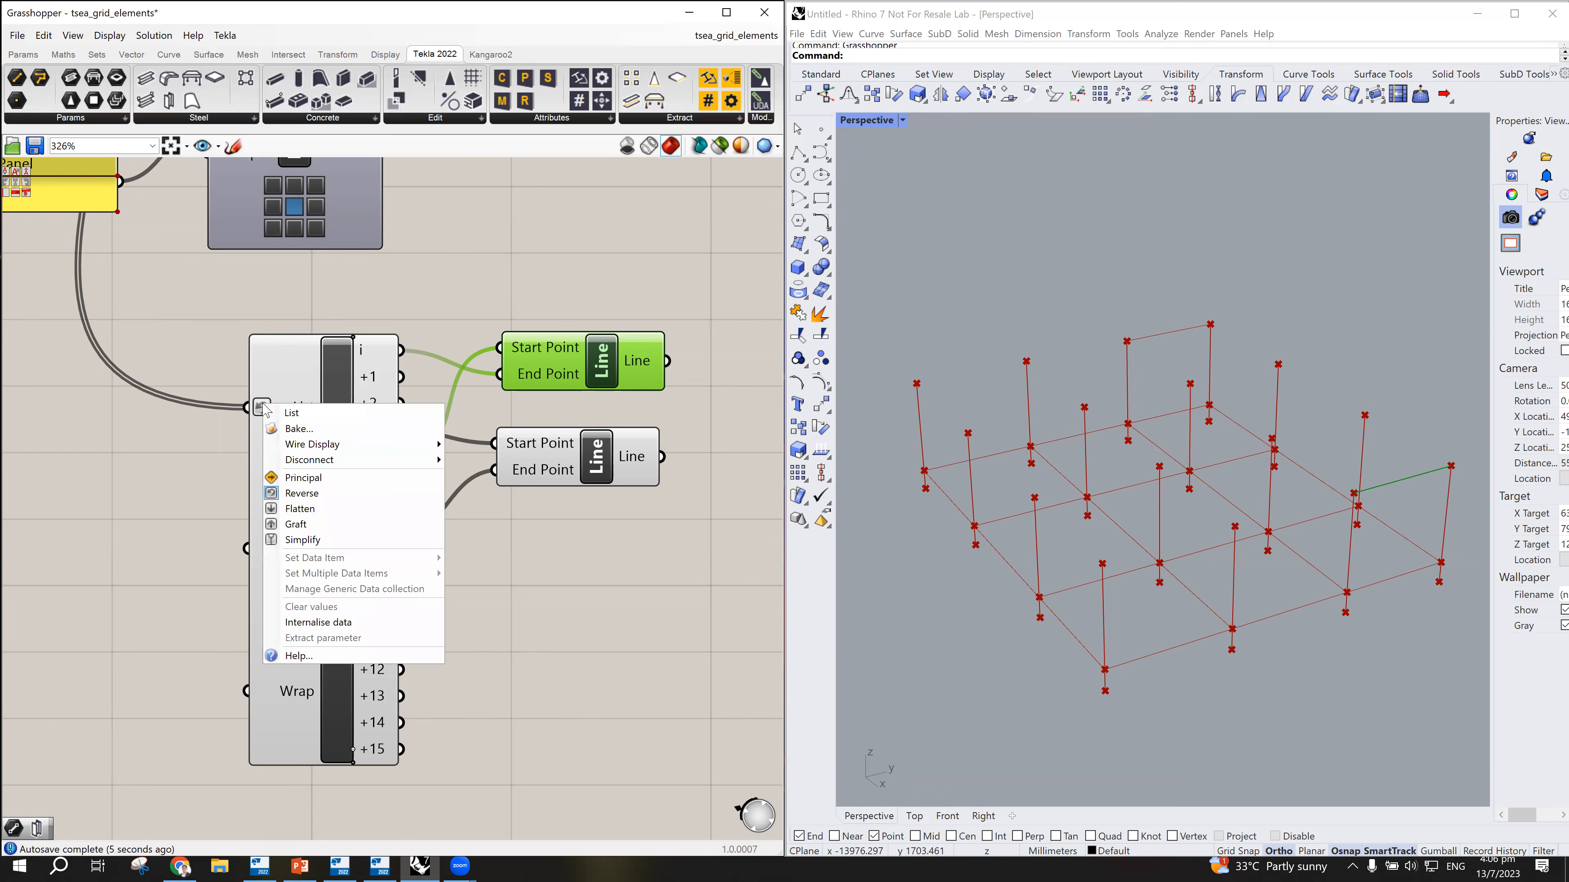
click(278, 478)
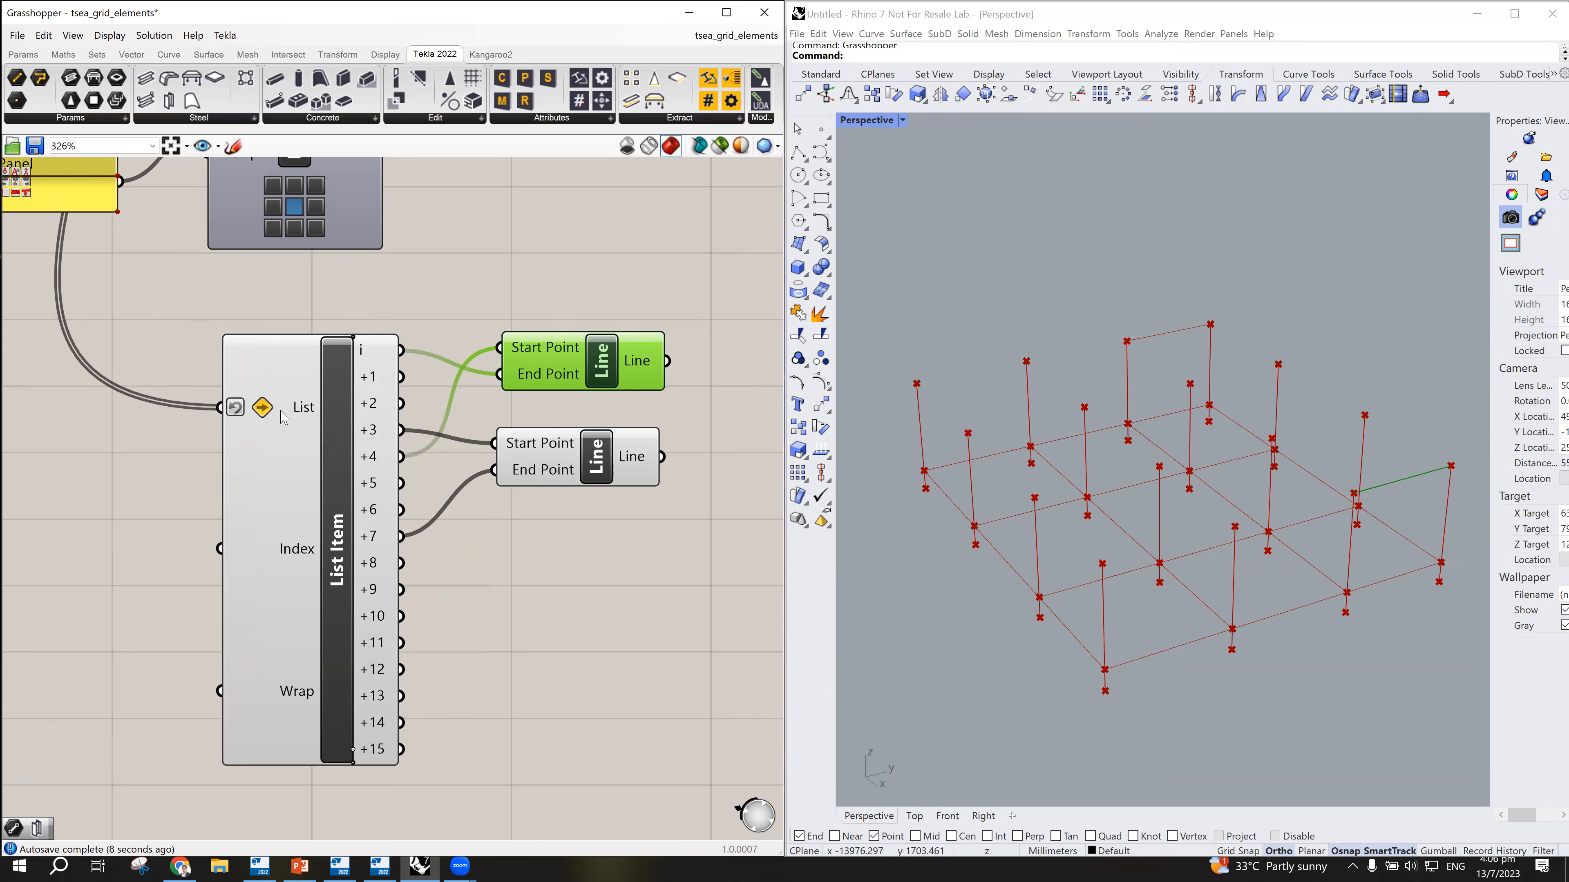
right_drag(260, 405, 259, 406)
right_click(262, 398)
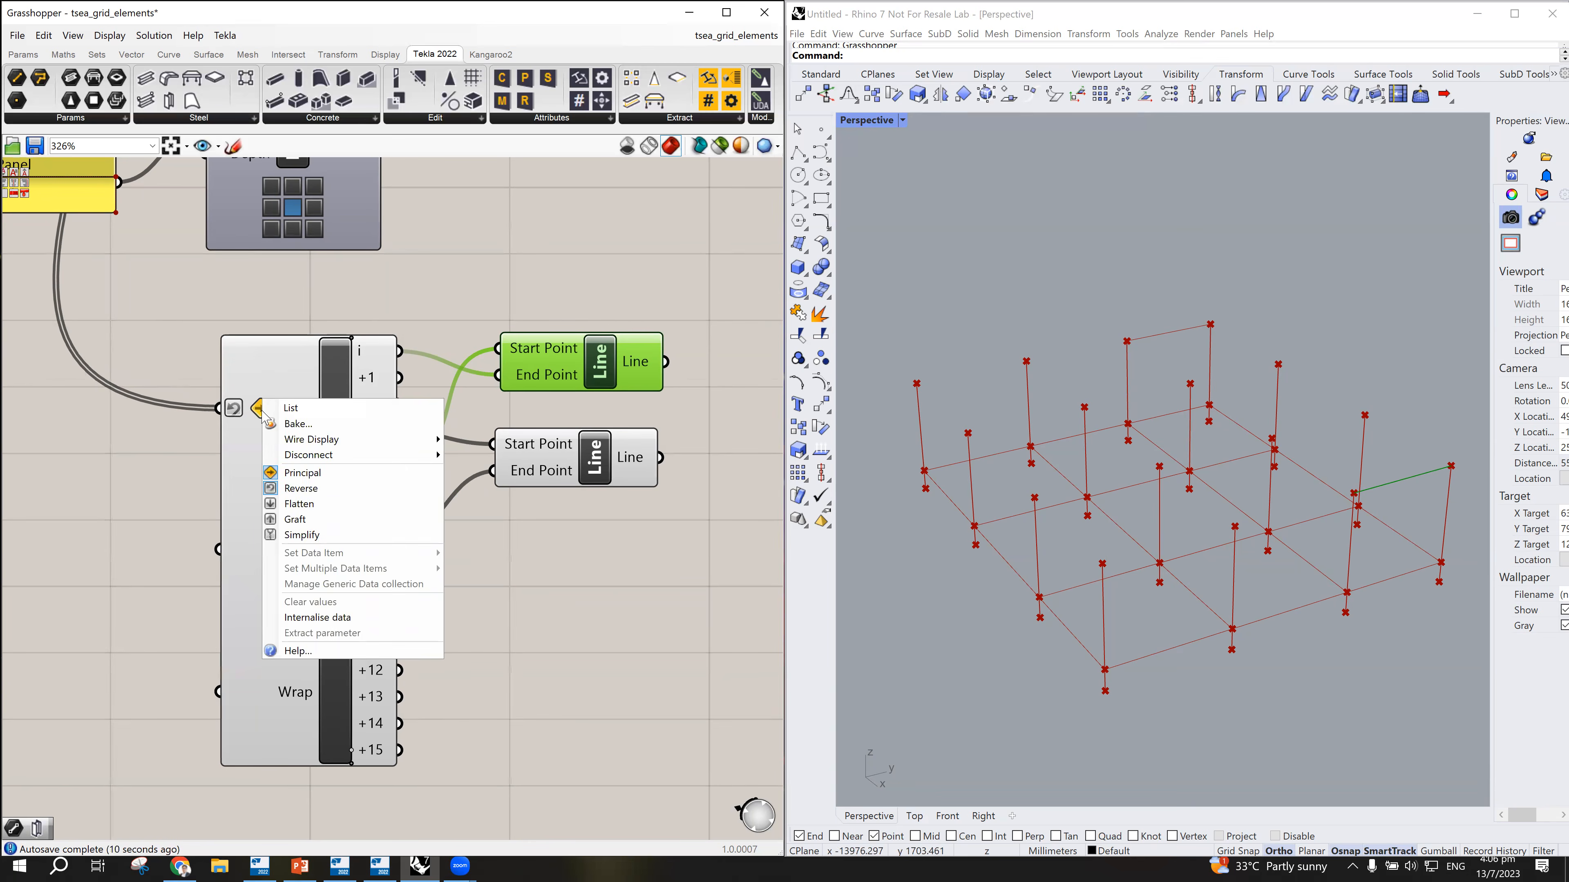
right_click(259, 411)
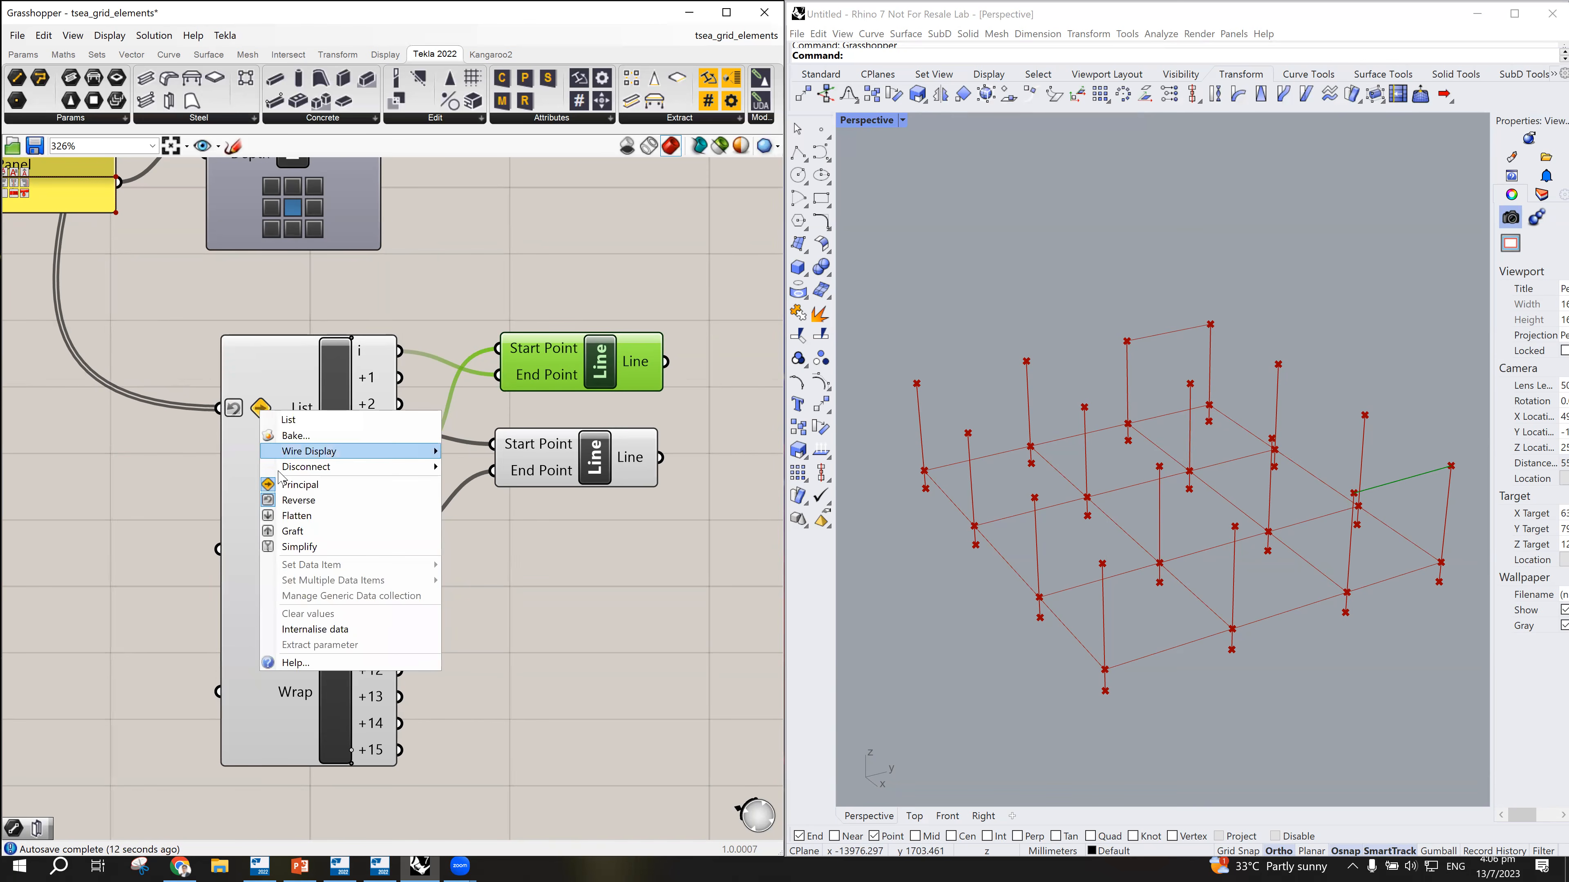
click(299, 484)
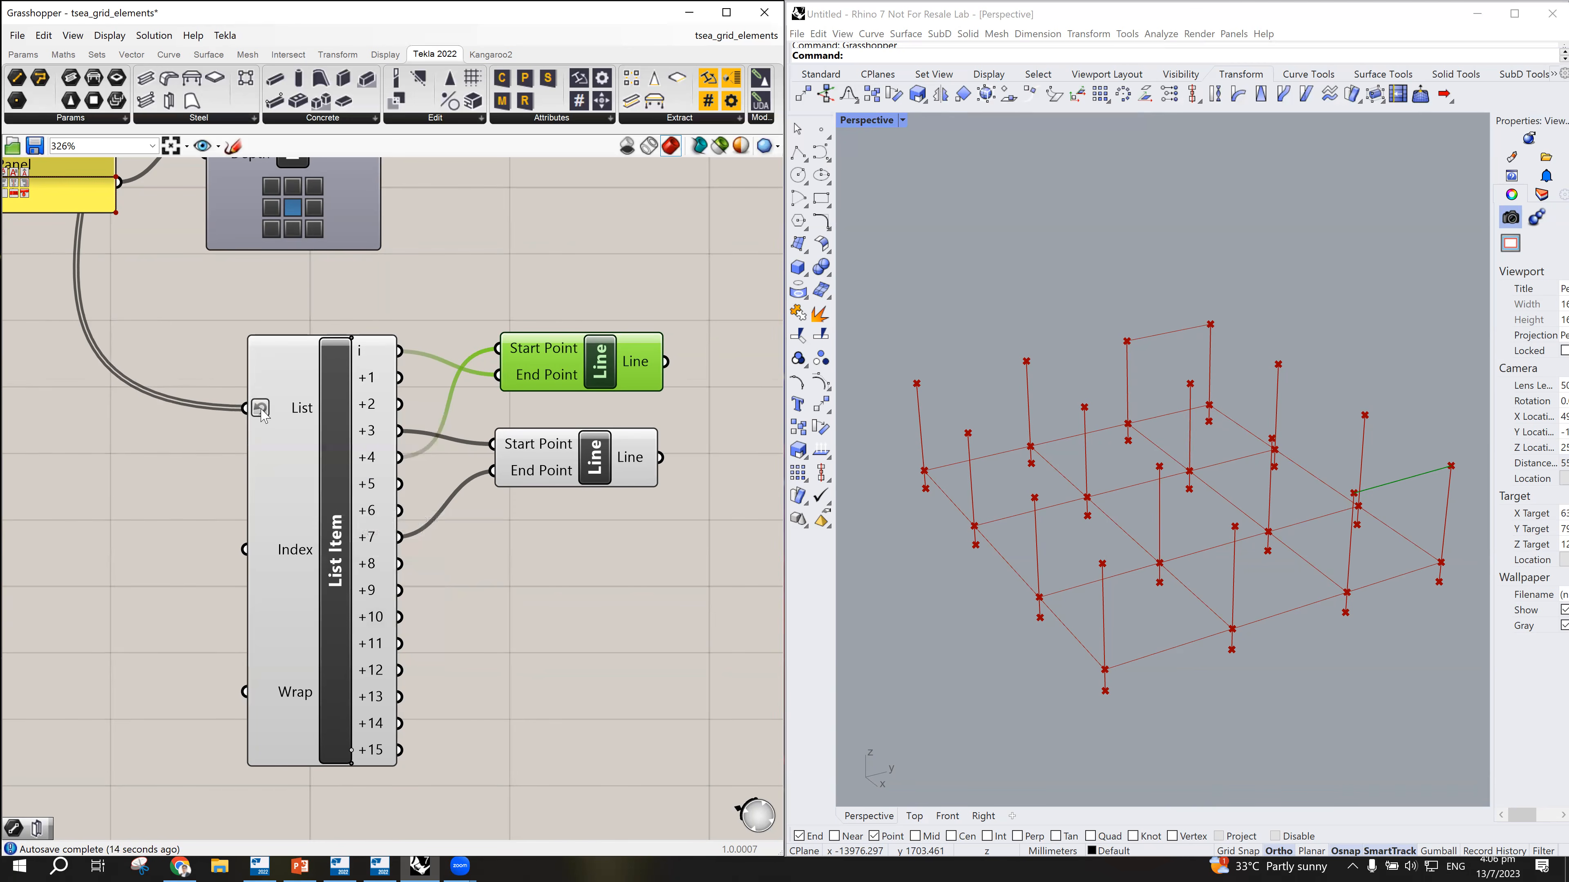
right_click(261, 409)
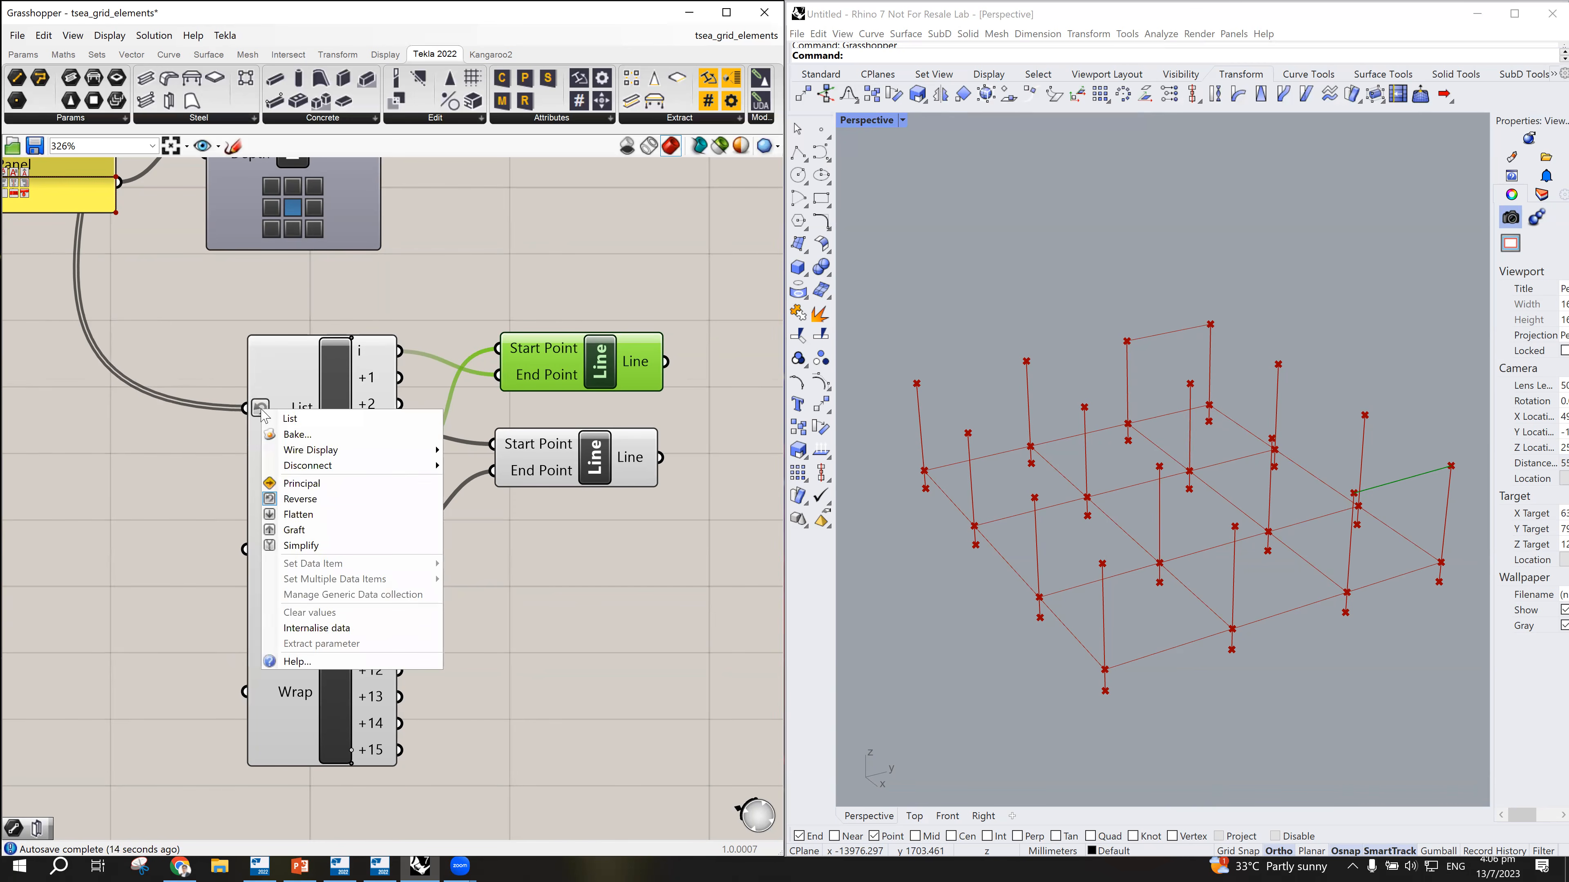
click(273, 501)
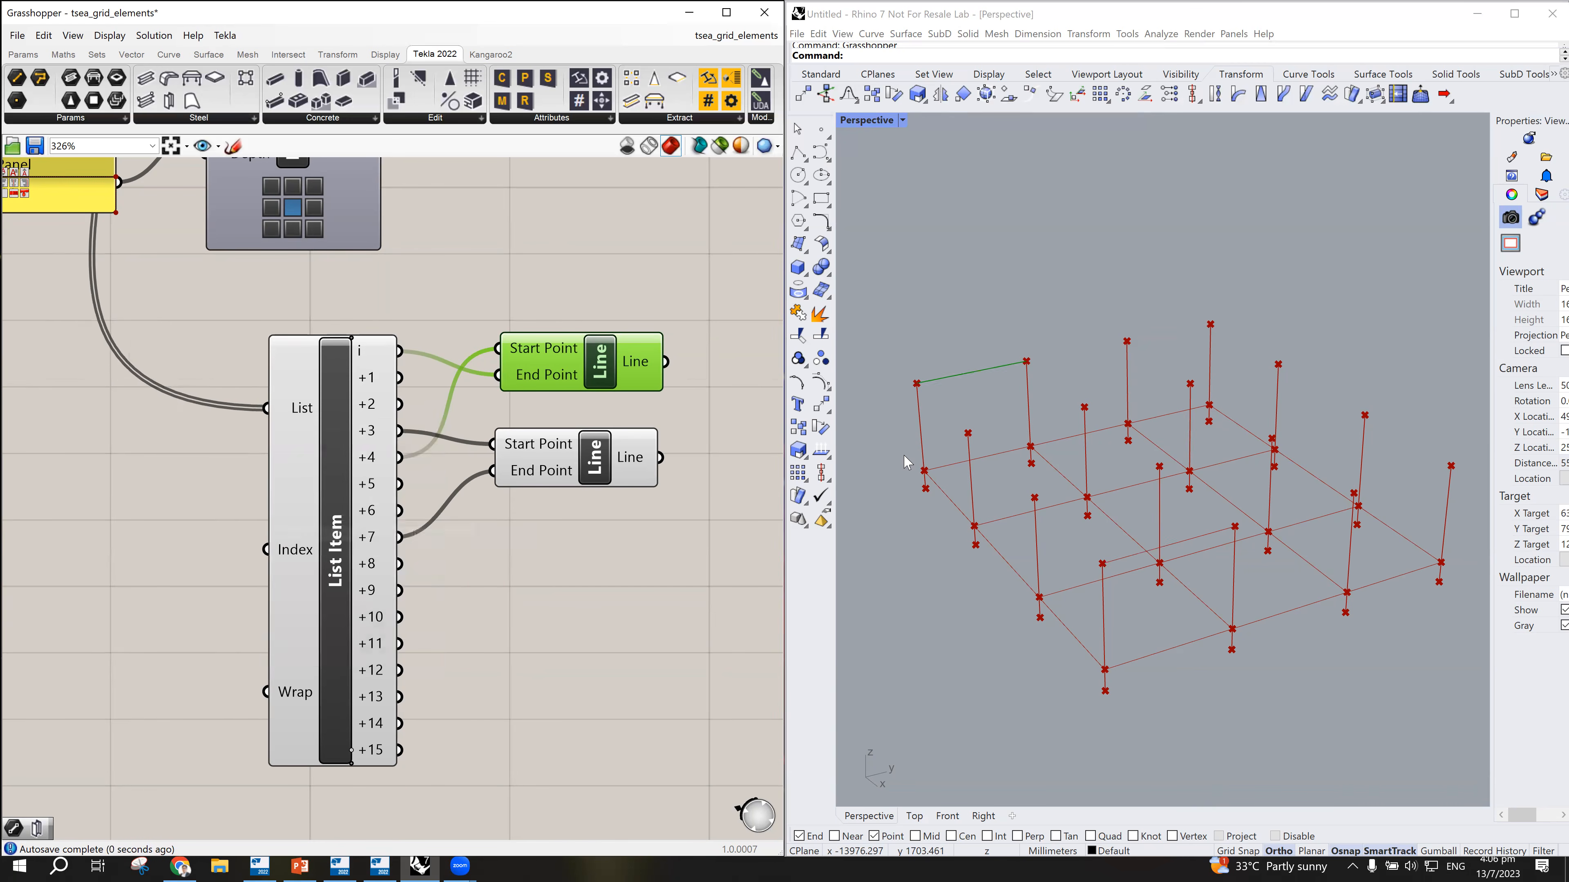
Step: Select the second Line component to locate its line in the Rhino viewport
scroll(1121, 542, down, 2)
scroll(1144, 587, up, 2)
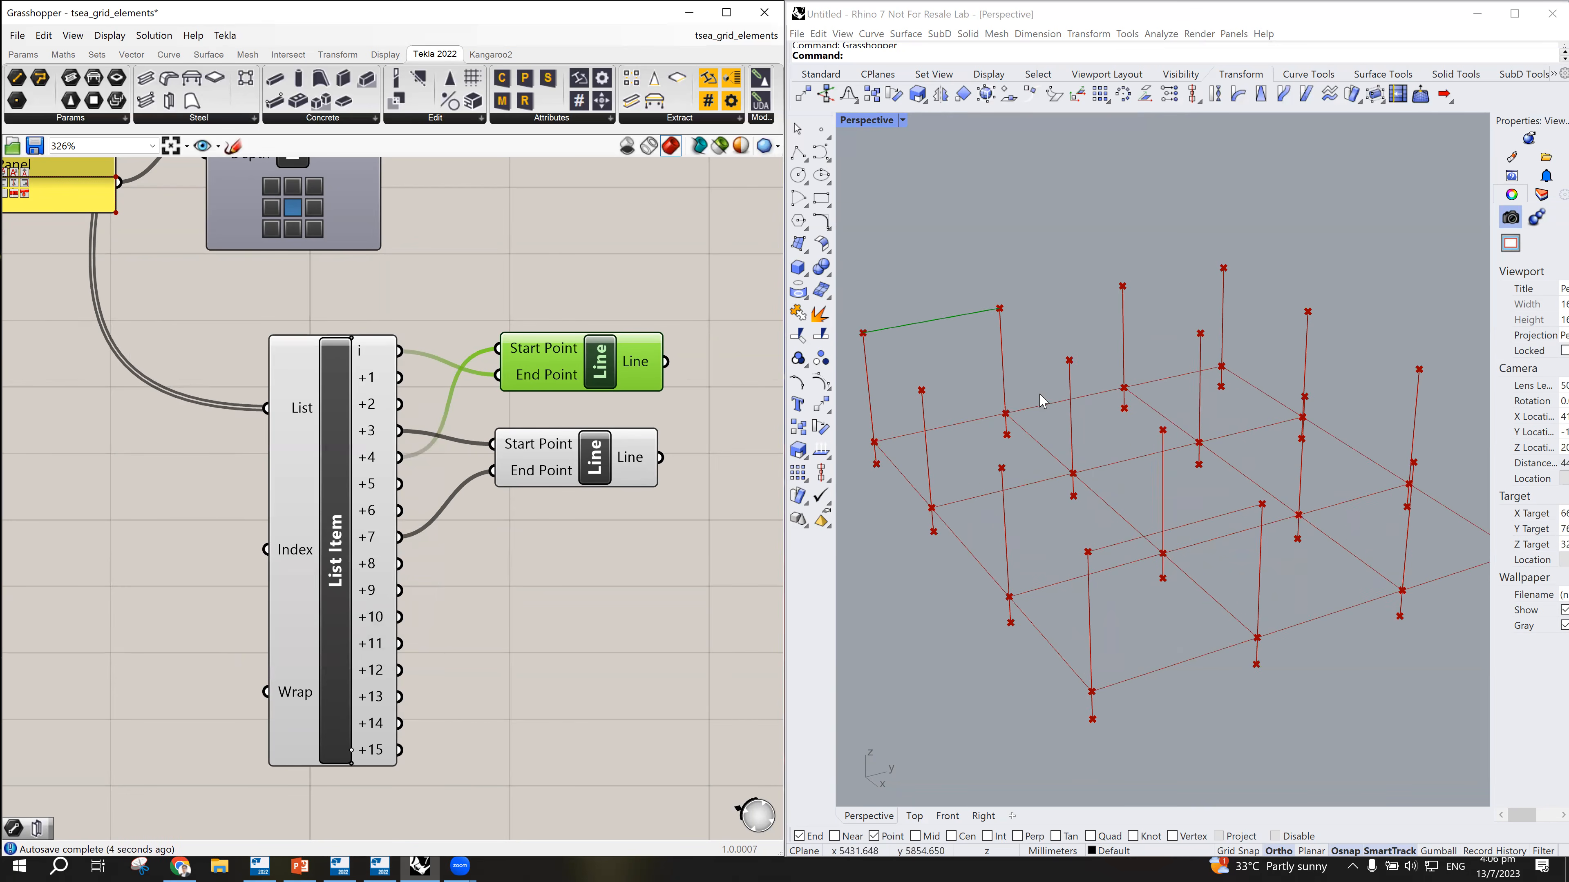
click(585, 460)
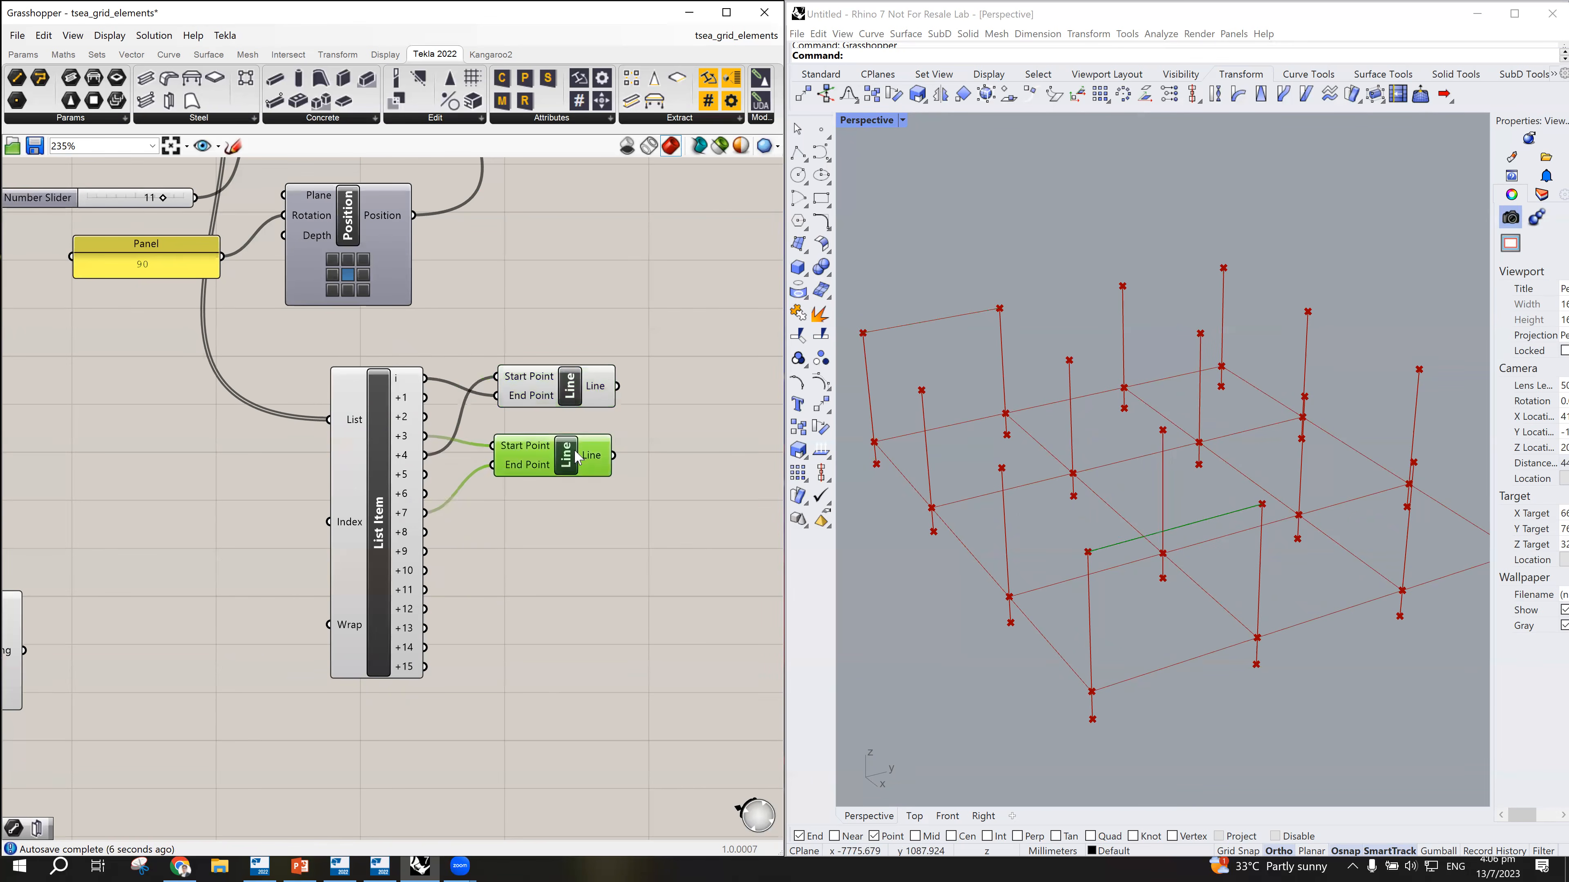
Step: Add a steel Beam component beside the Line components and connect a new Profile Catalog to its Profile input
scroll(501, 522, down, 2)
scroll(687, 510, down, 5)
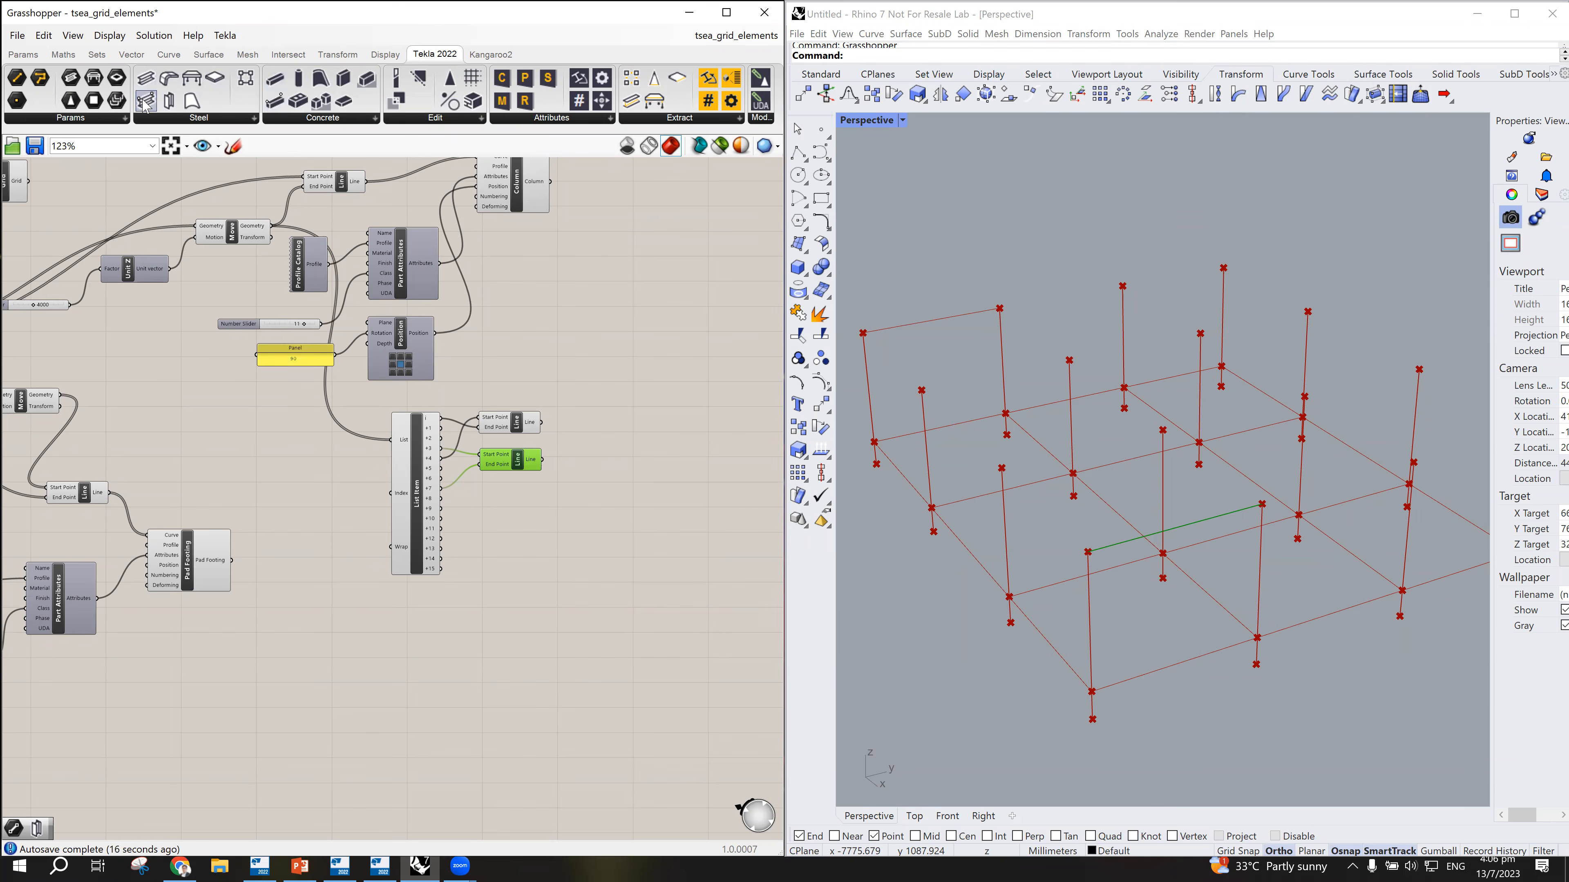
drag(146, 81, 691, 489)
scroll(656, 426, up, 2)
drag(525, 80, 629, 433)
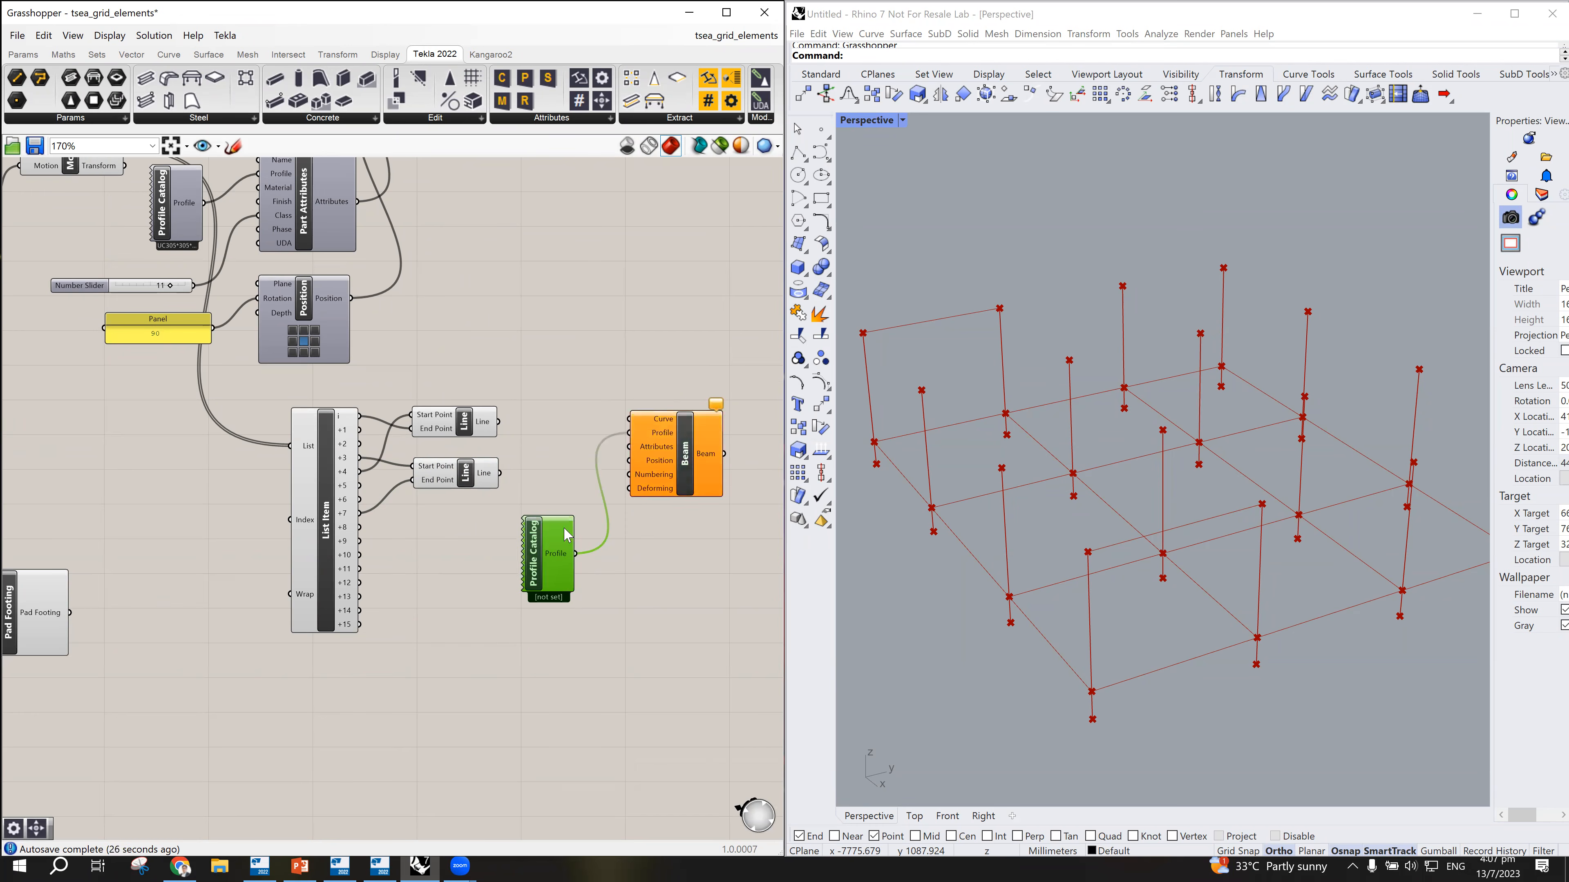
Step: Set the new Profile Catalog to UB356*171*51 from the UB group of the I profiles
double_click(533, 566)
click(789, 608)
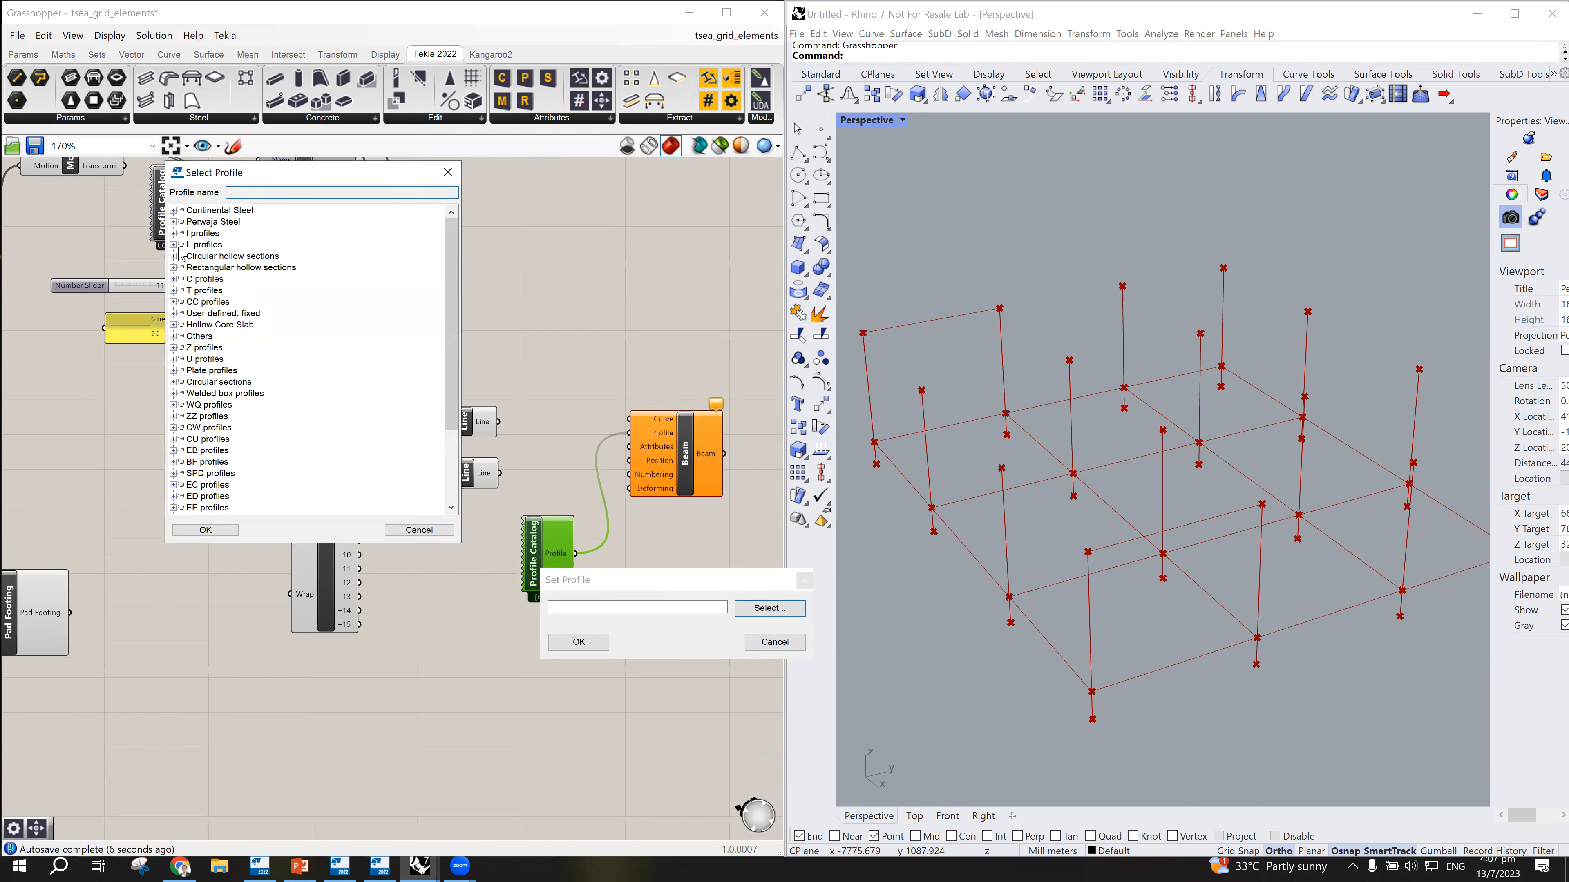
click(174, 233)
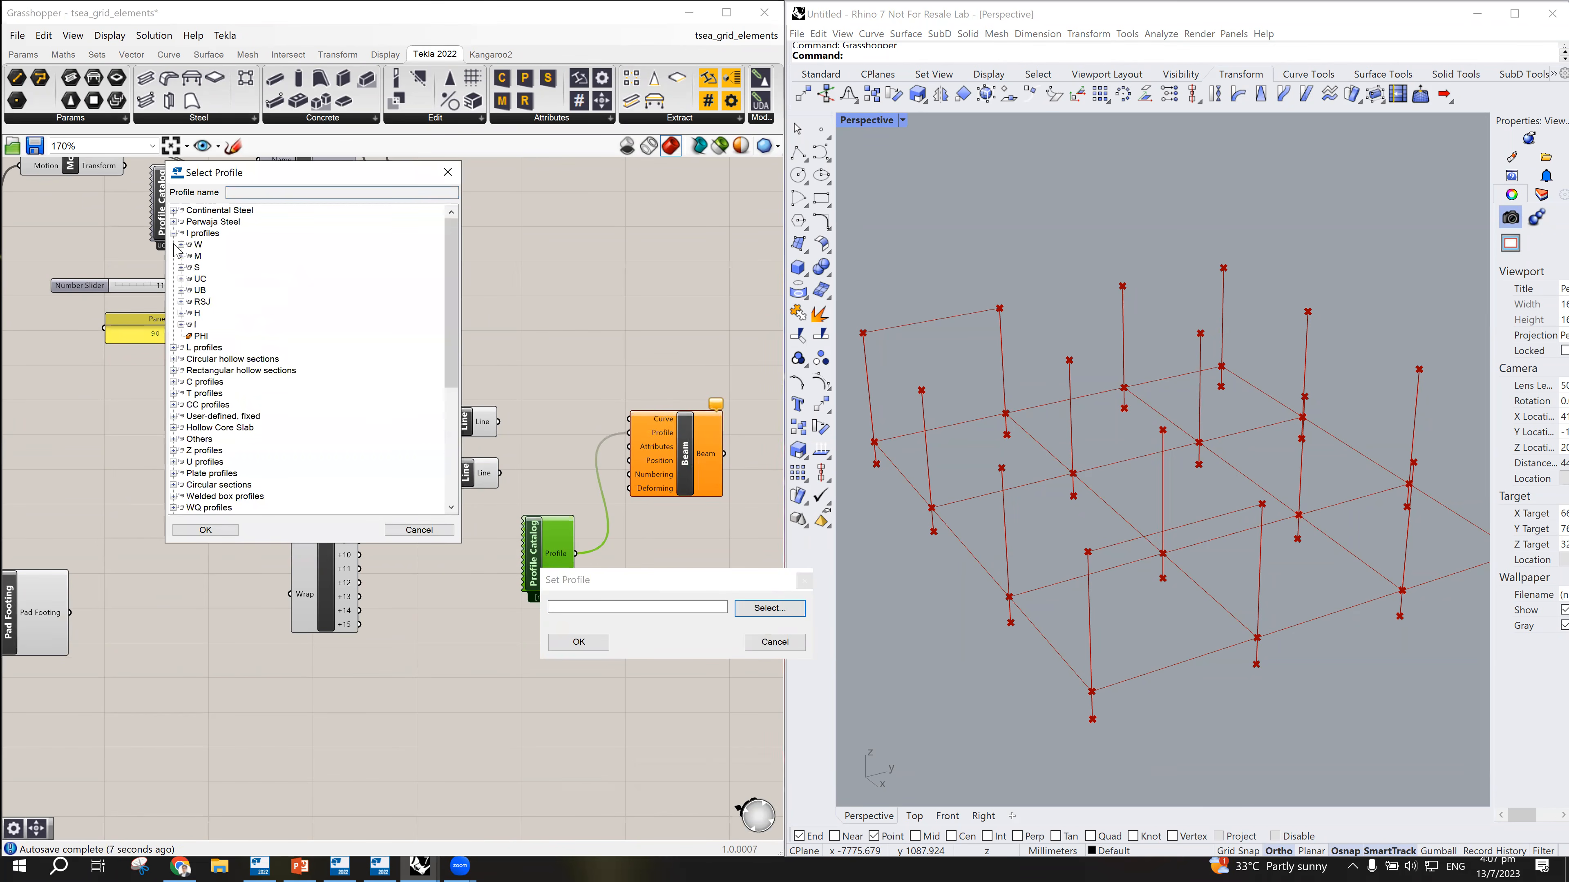
click(181, 290)
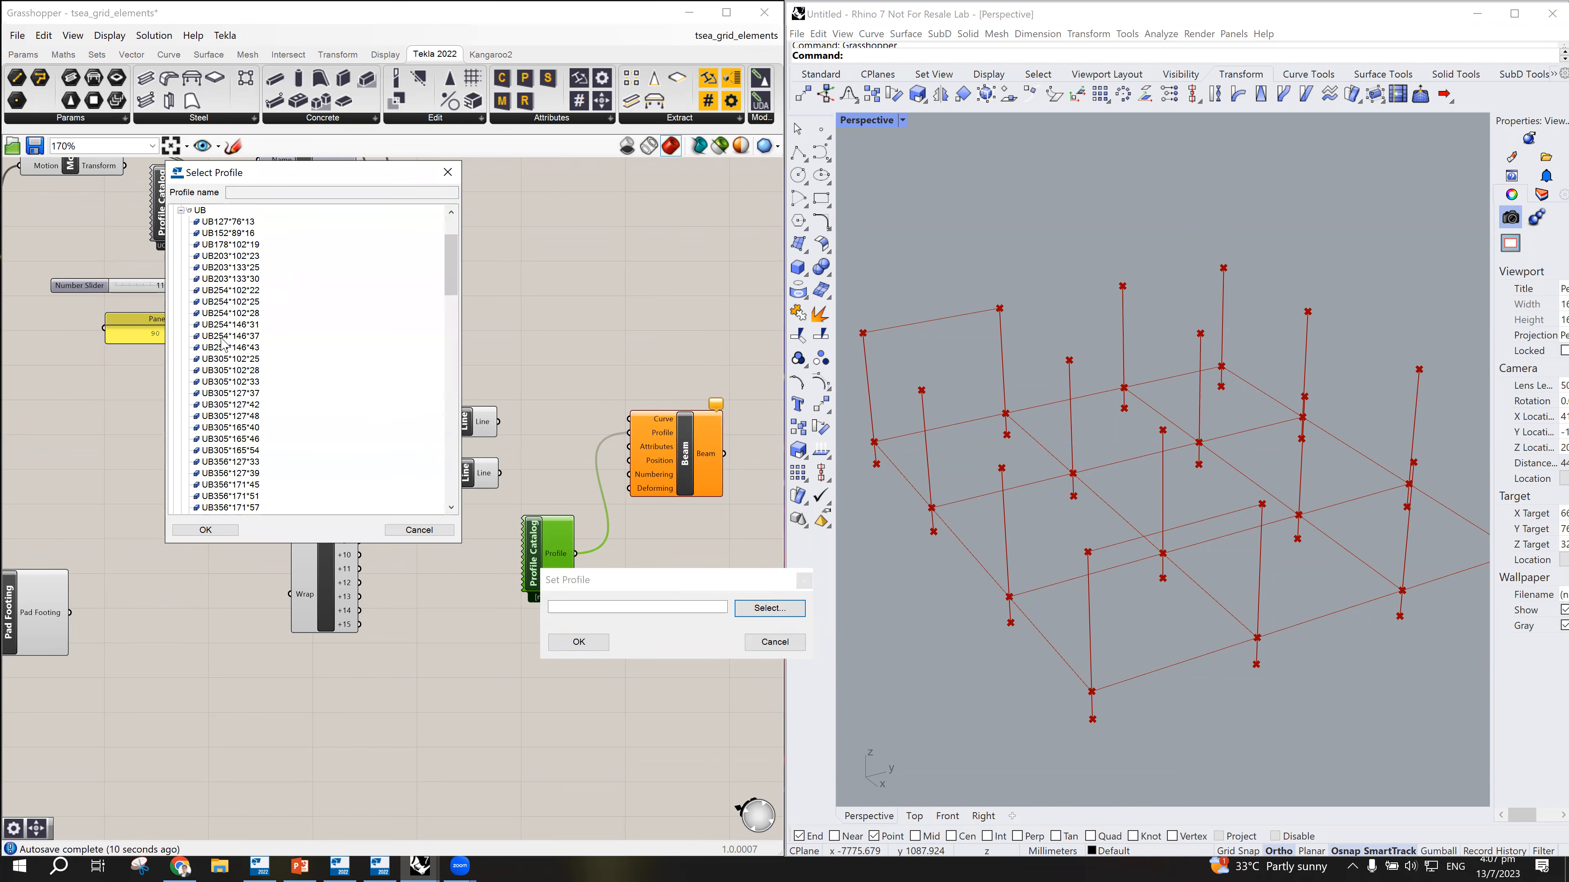
scroll(241, 371, down, 5)
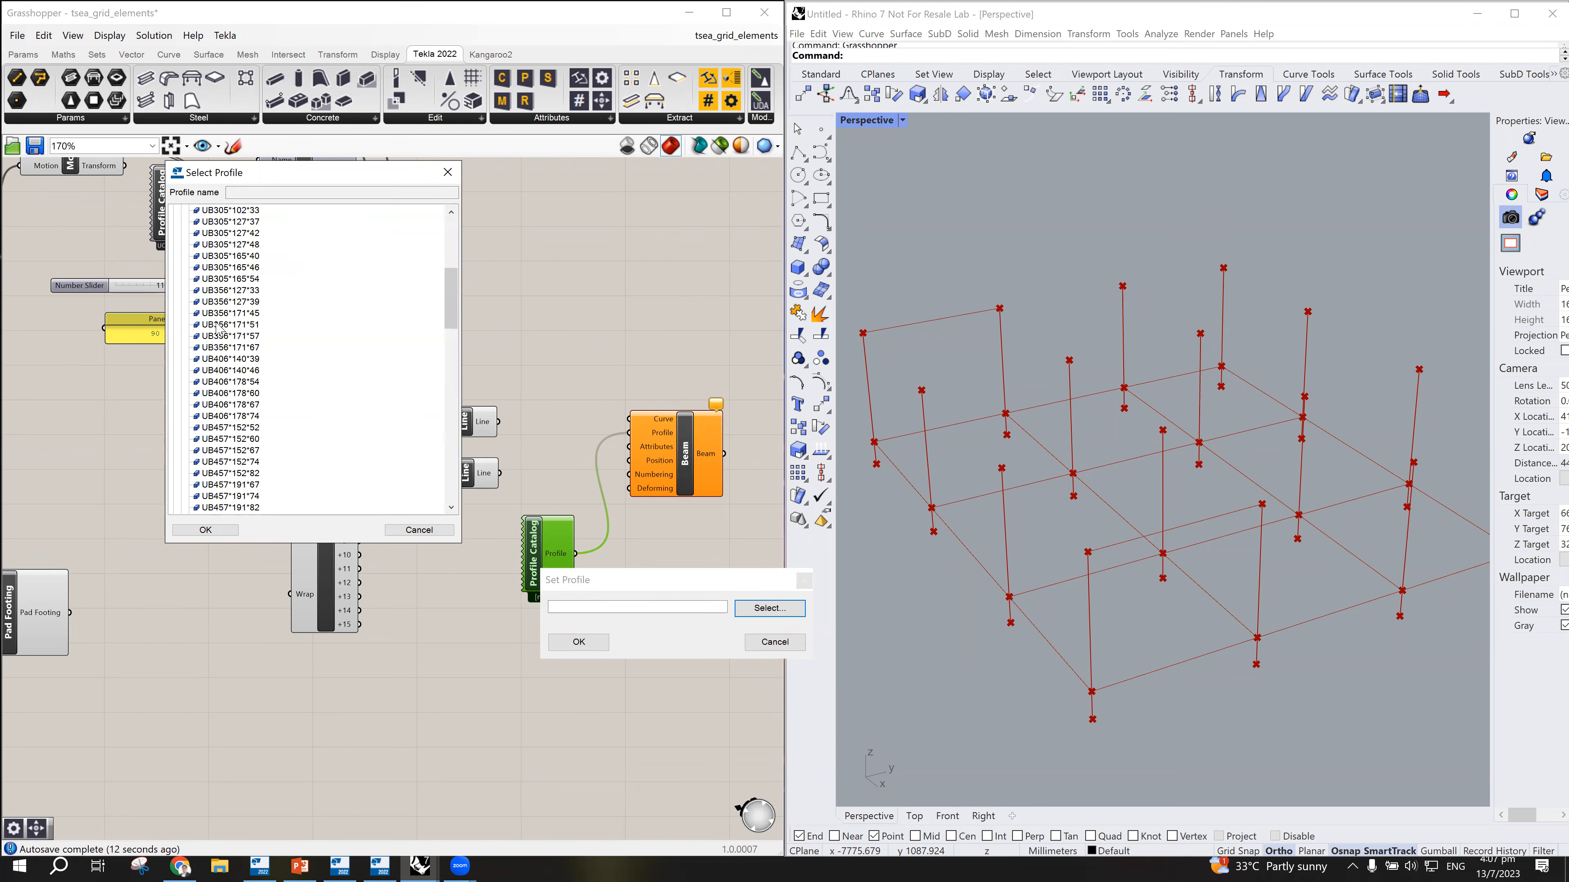
click(228, 324)
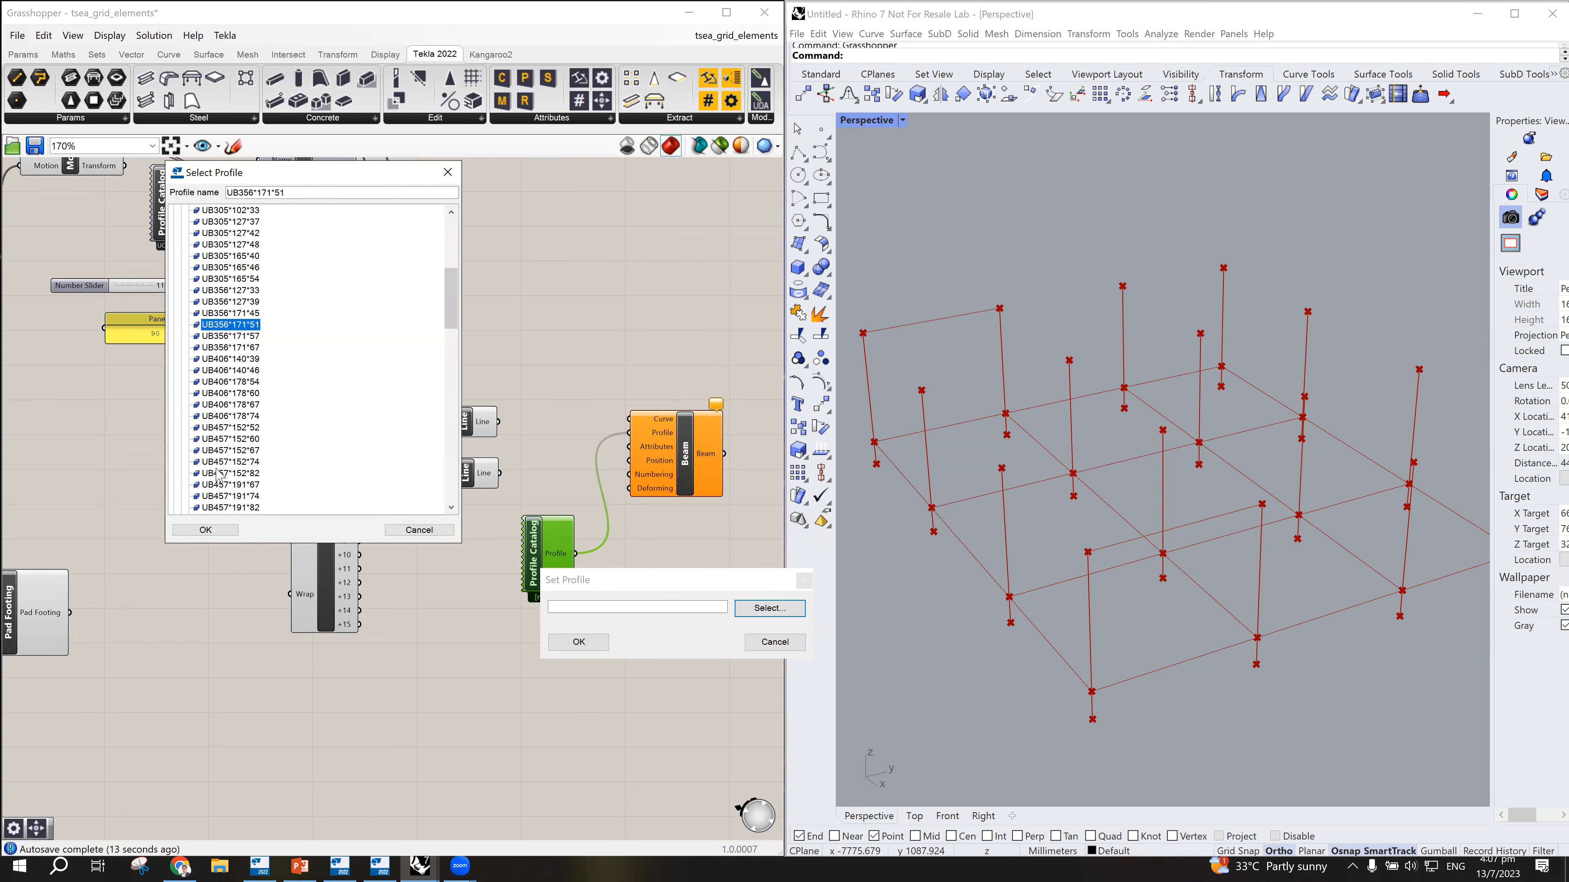
click(210, 530)
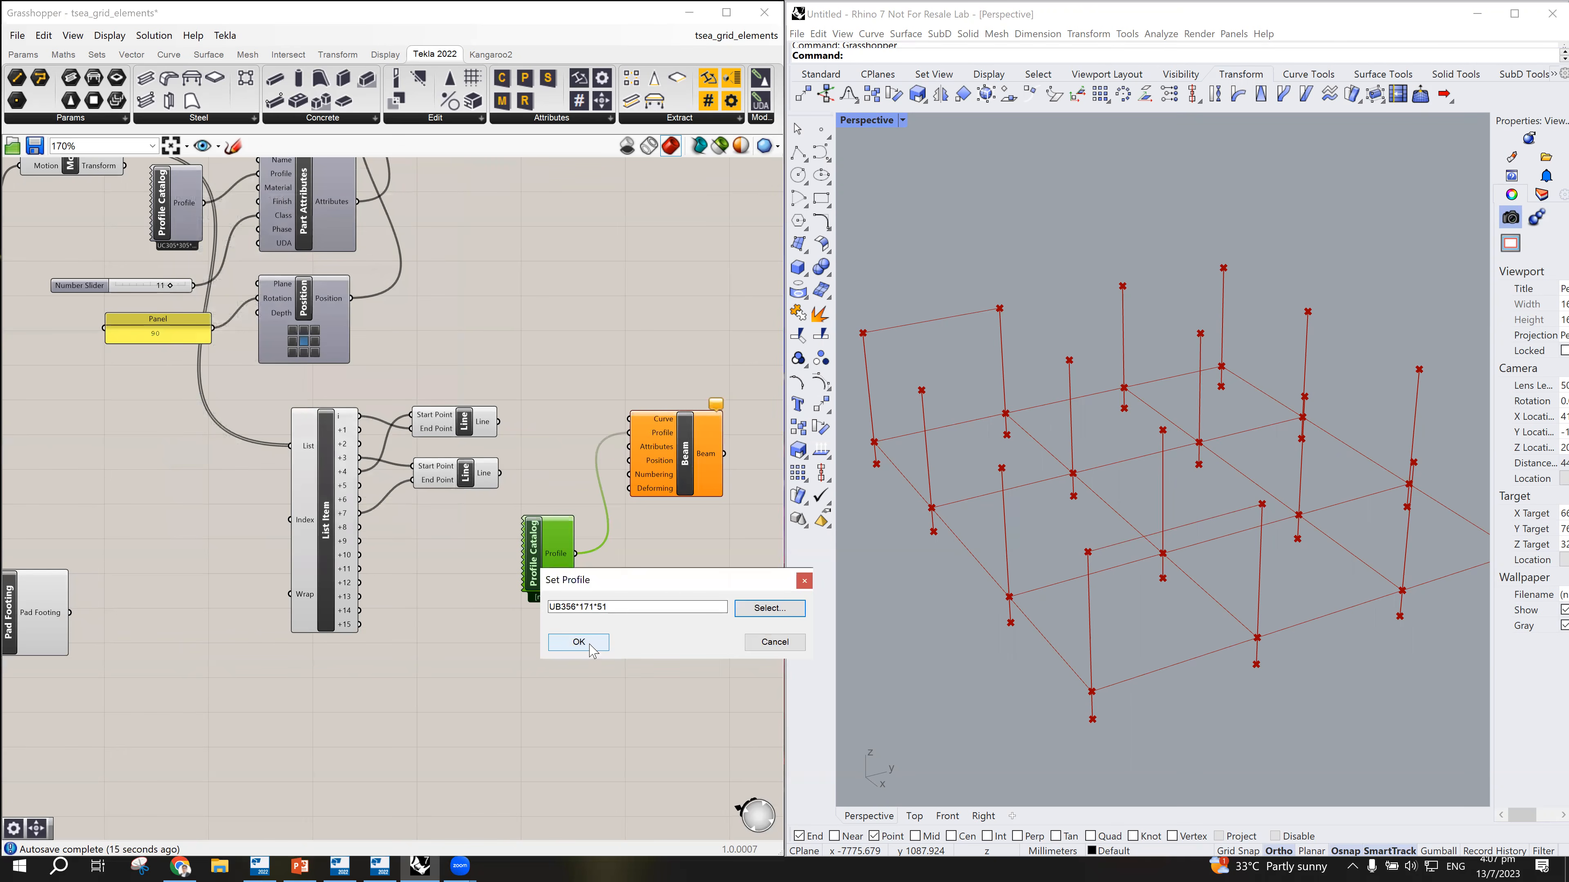
click(579, 642)
Step: Connect the first Line's output to the Beam's Curve input and switch to Tekla Structures to inspect the model
drag(498, 422, 630, 417)
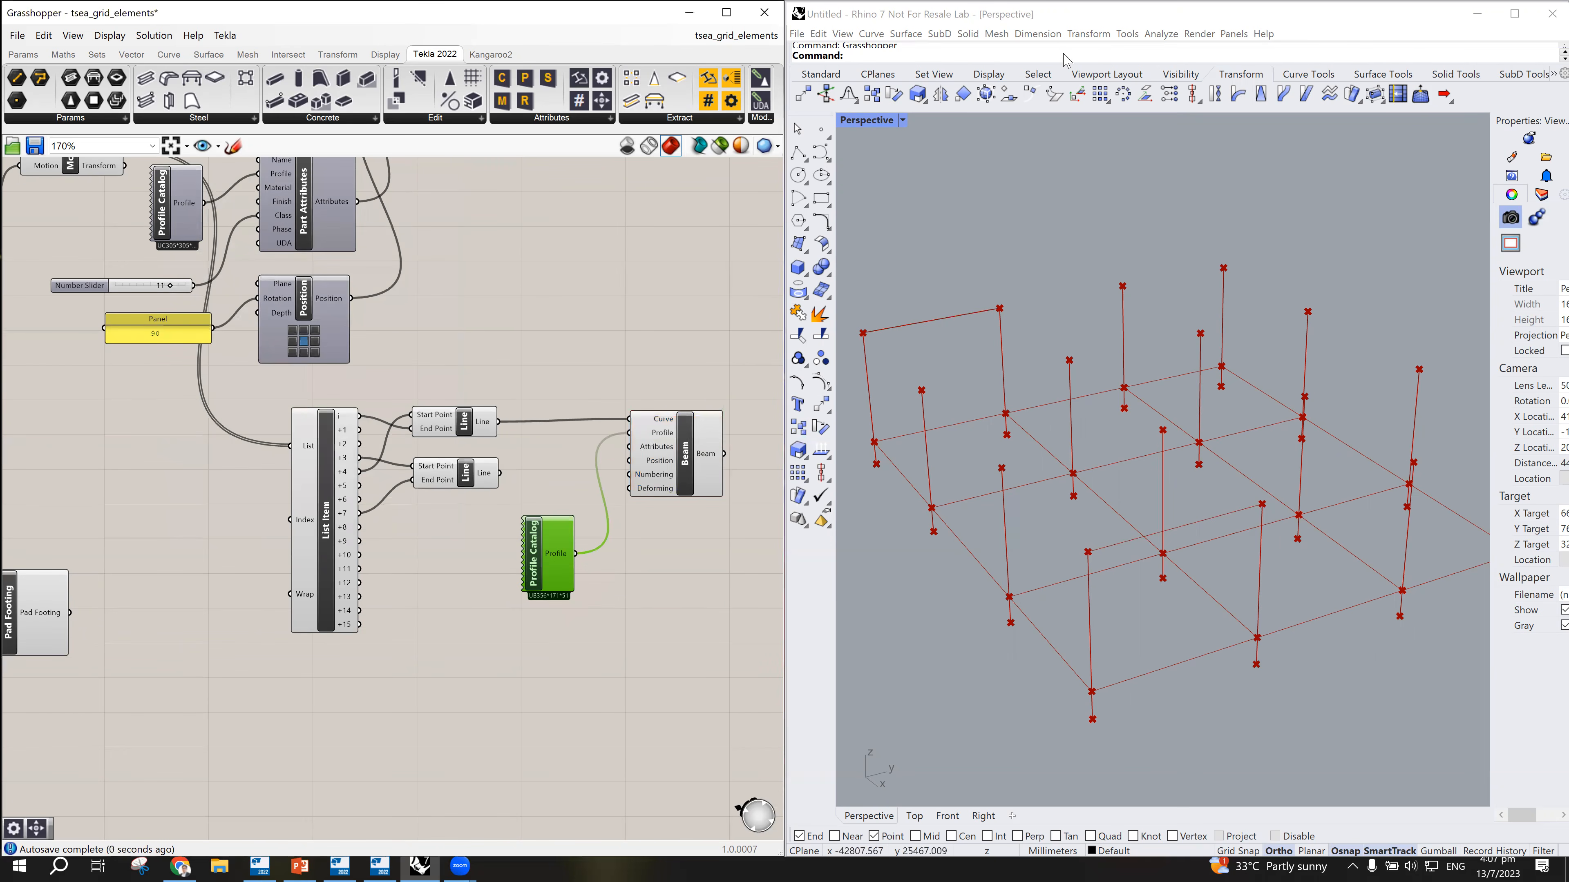
click(1121, 23)
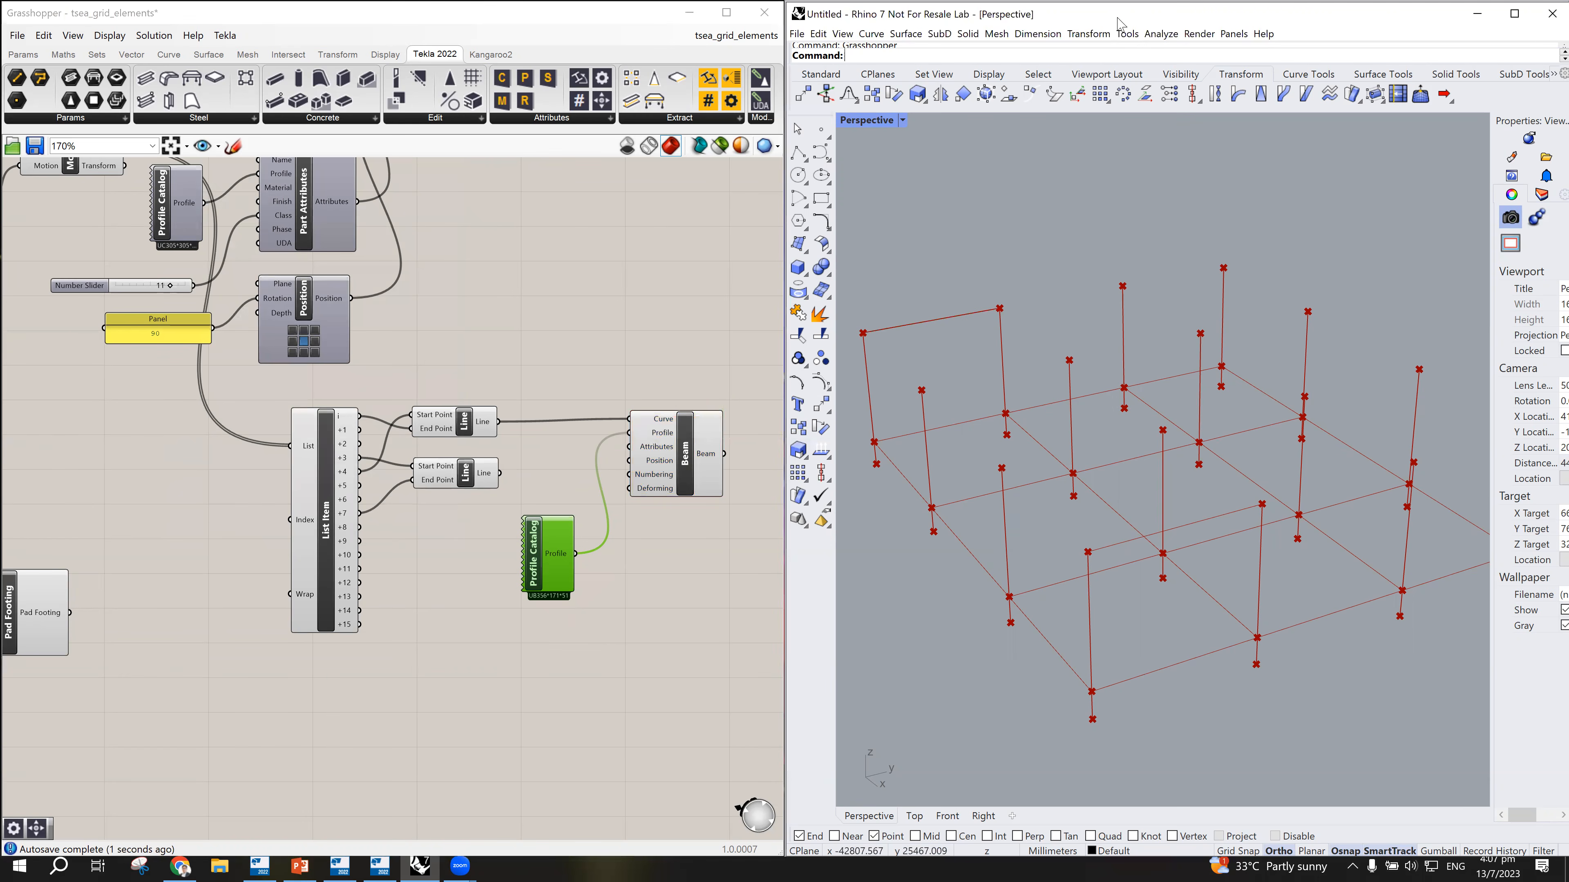
key(alt+Tab)
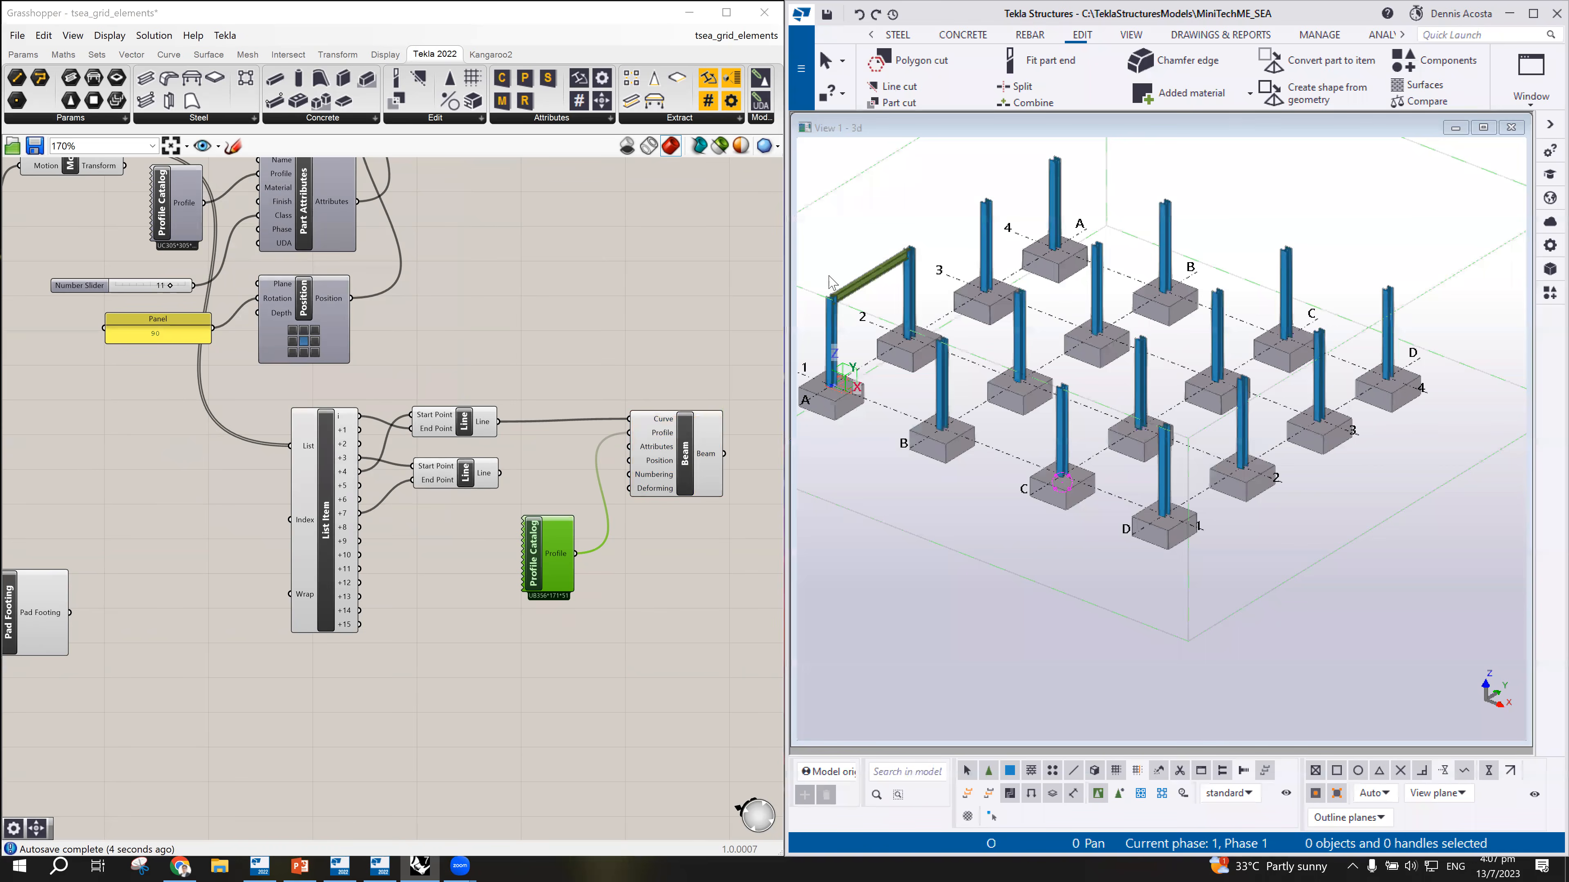
scroll(919, 256, up, 5)
scroll(1167, 318, down, 5)
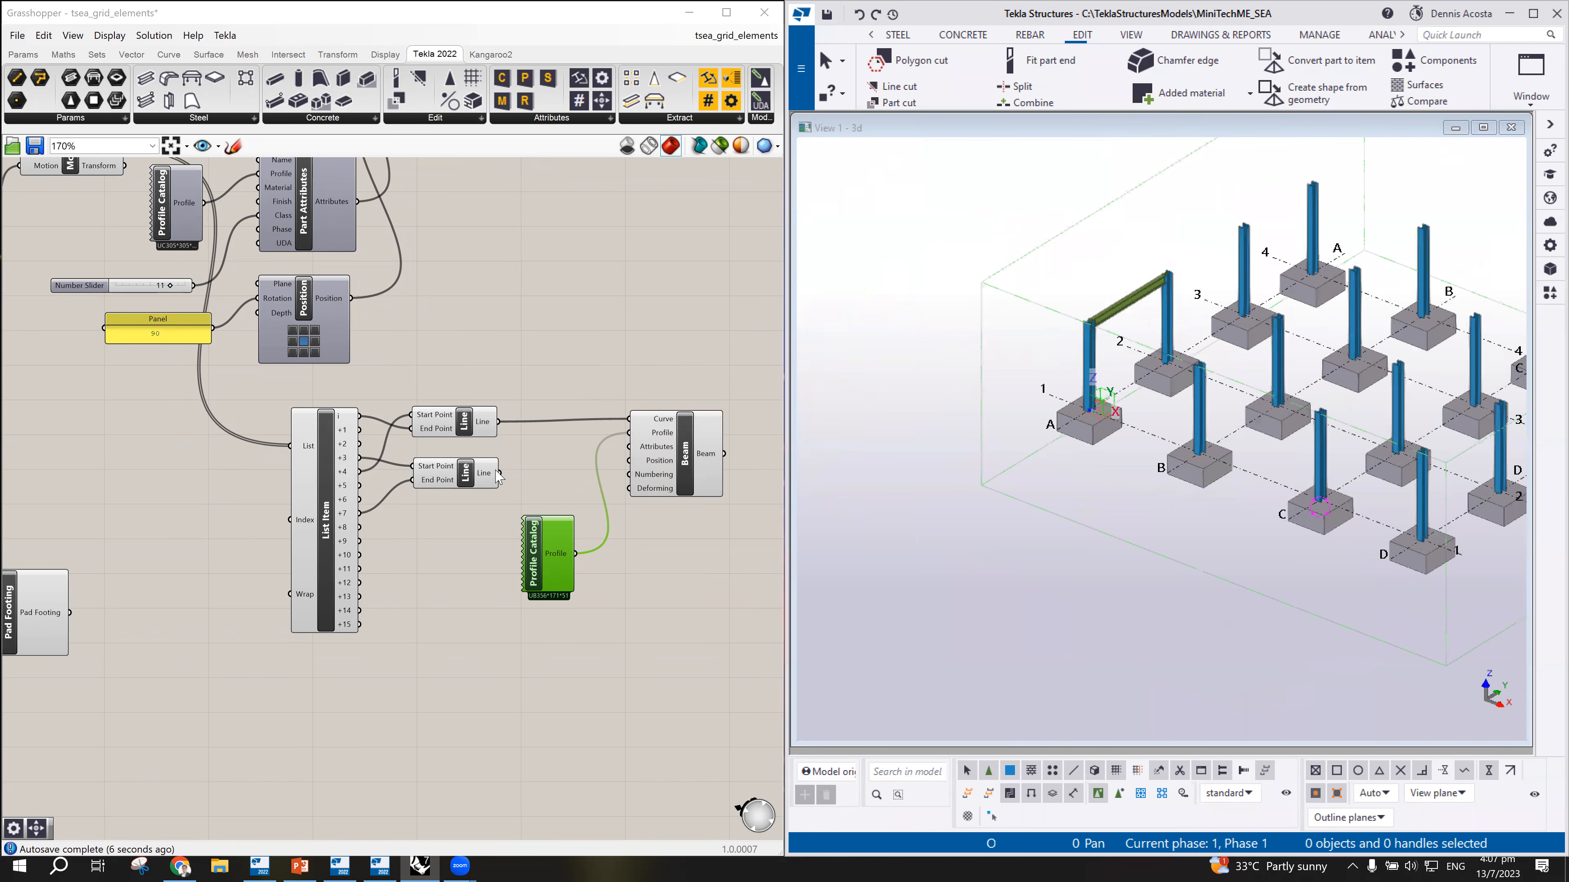
Step: Connect the second Line's output to the Beam's Curve input as an additional source and inspect the beams in the model
drag(501, 474, 633, 440)
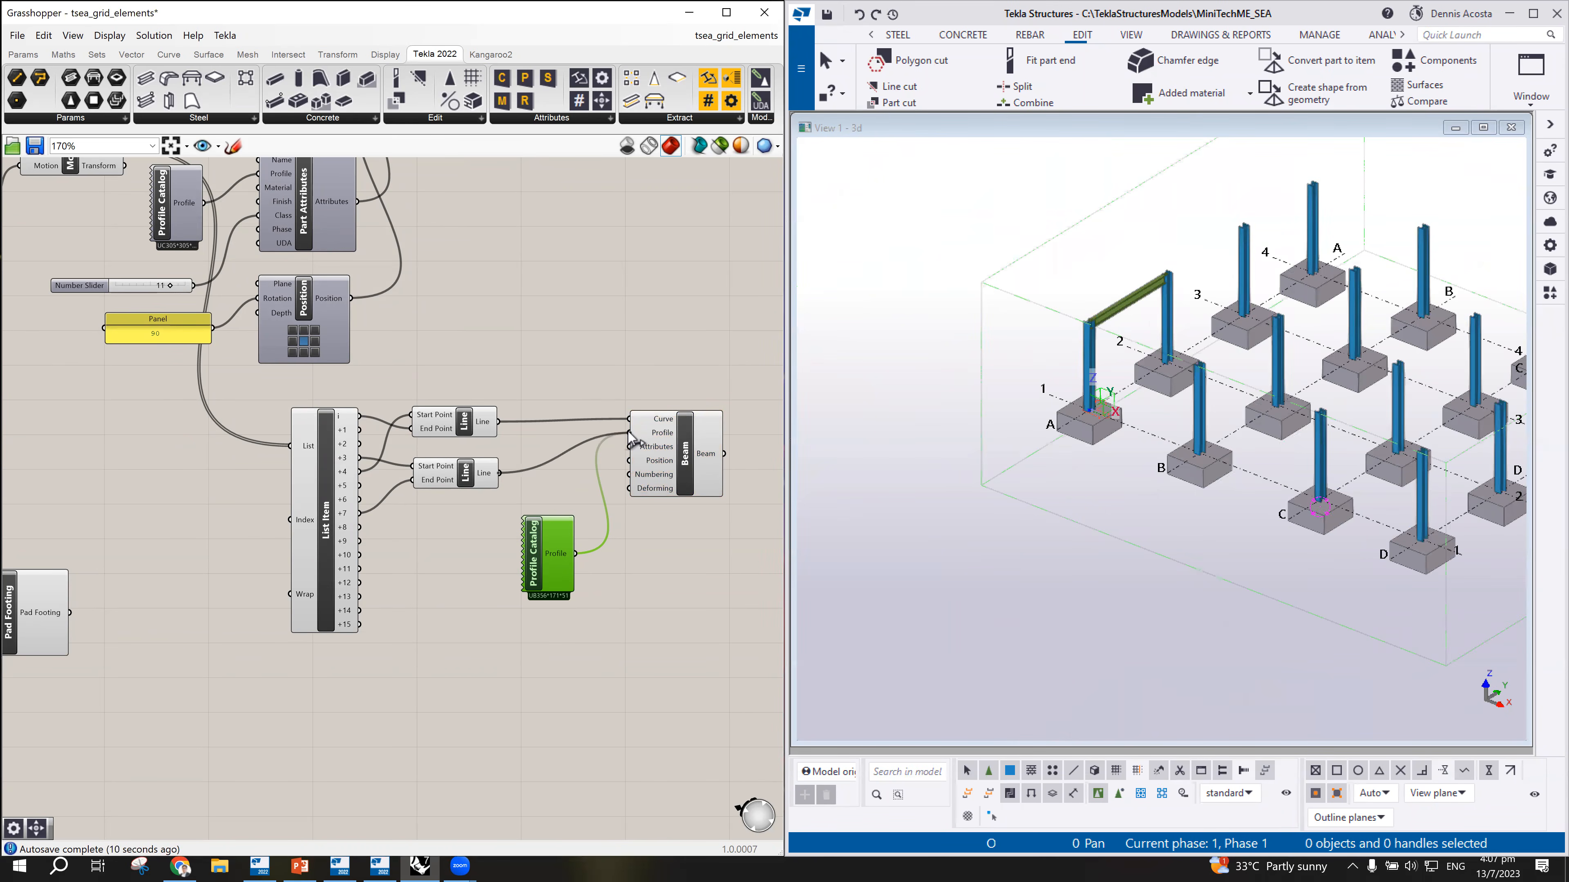
drag(628, 433, 687, 442)
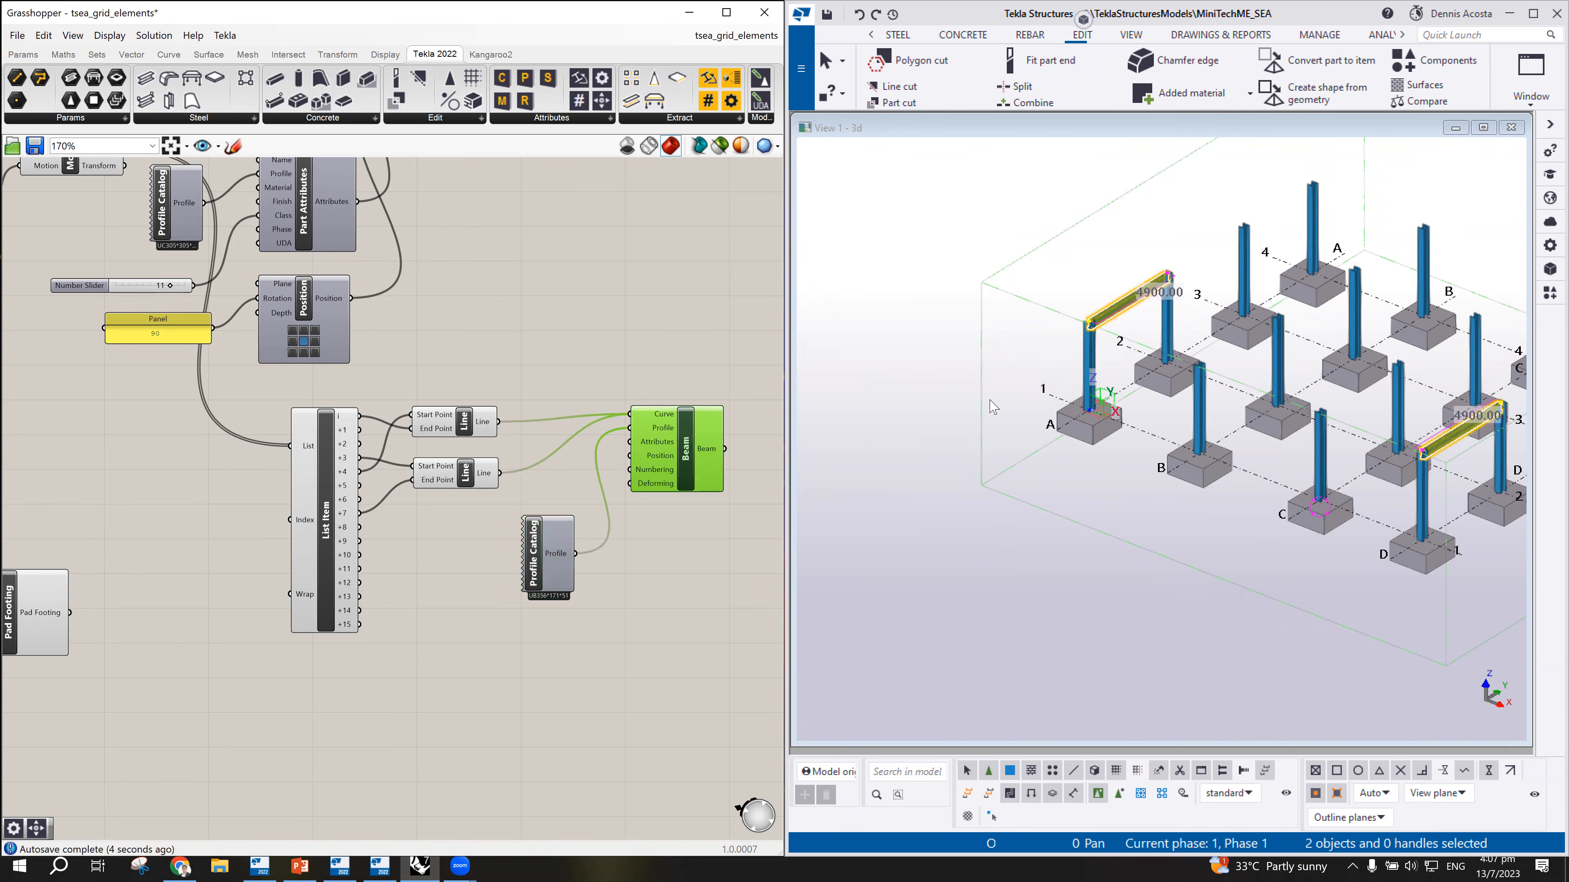
scroll(986, 402, down, 4)
scroll(1137, 416, up, 4)
scroll(1150, 400, down, 2)
scroll(1016, 347, up, 4)
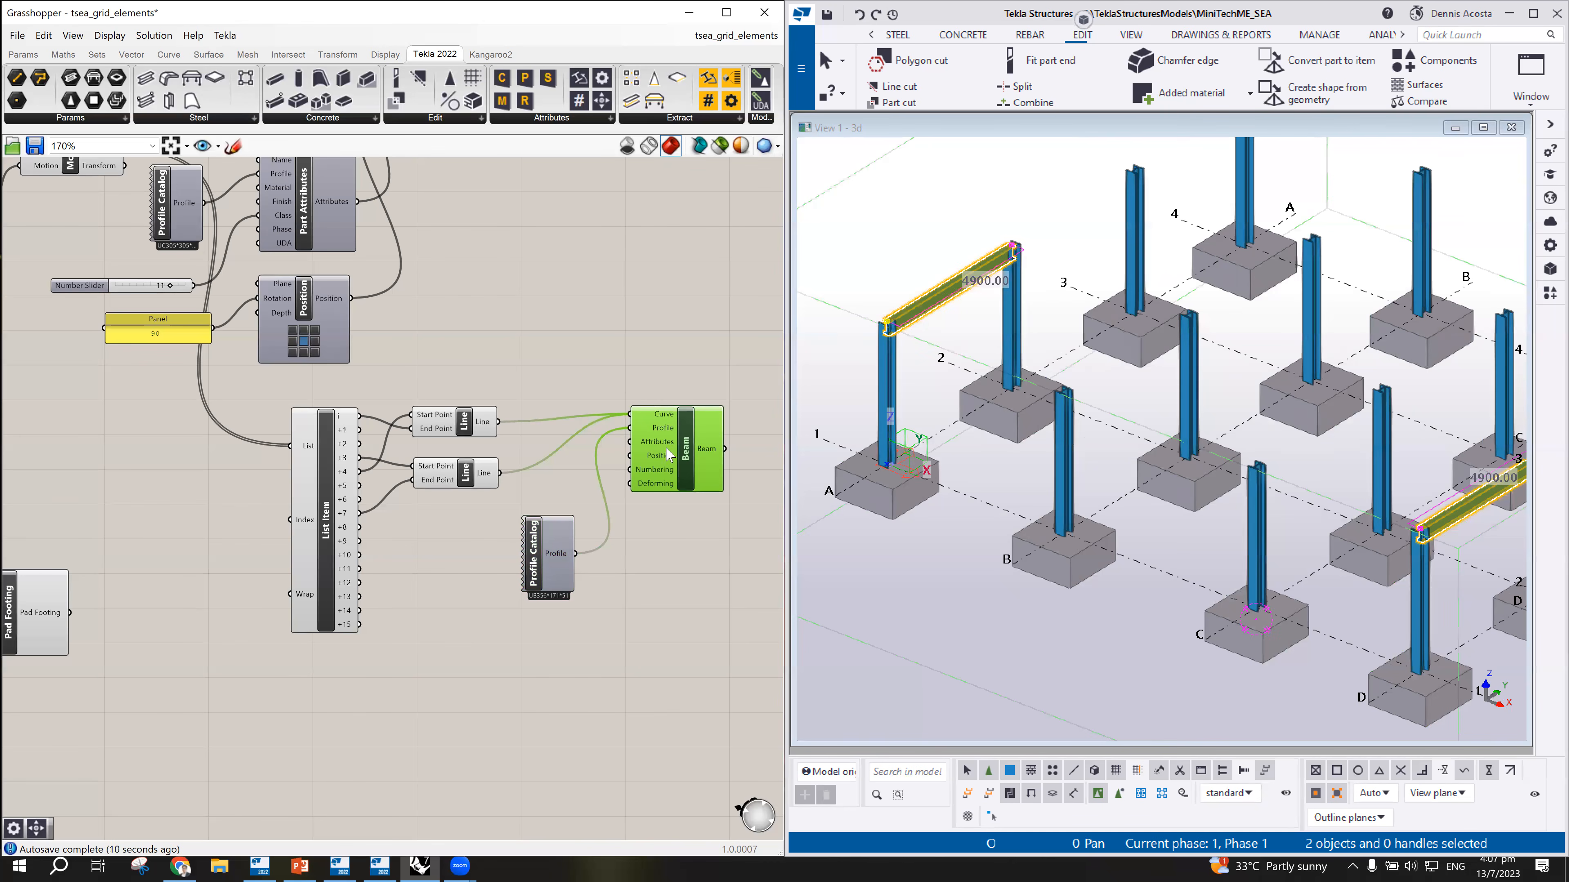
Step: Duplicate the Beam and its Profile Catalog together, placing the copies below the originals
drag(713, 656, 559, 477)
alt+drag(673, 473, 683, 643)
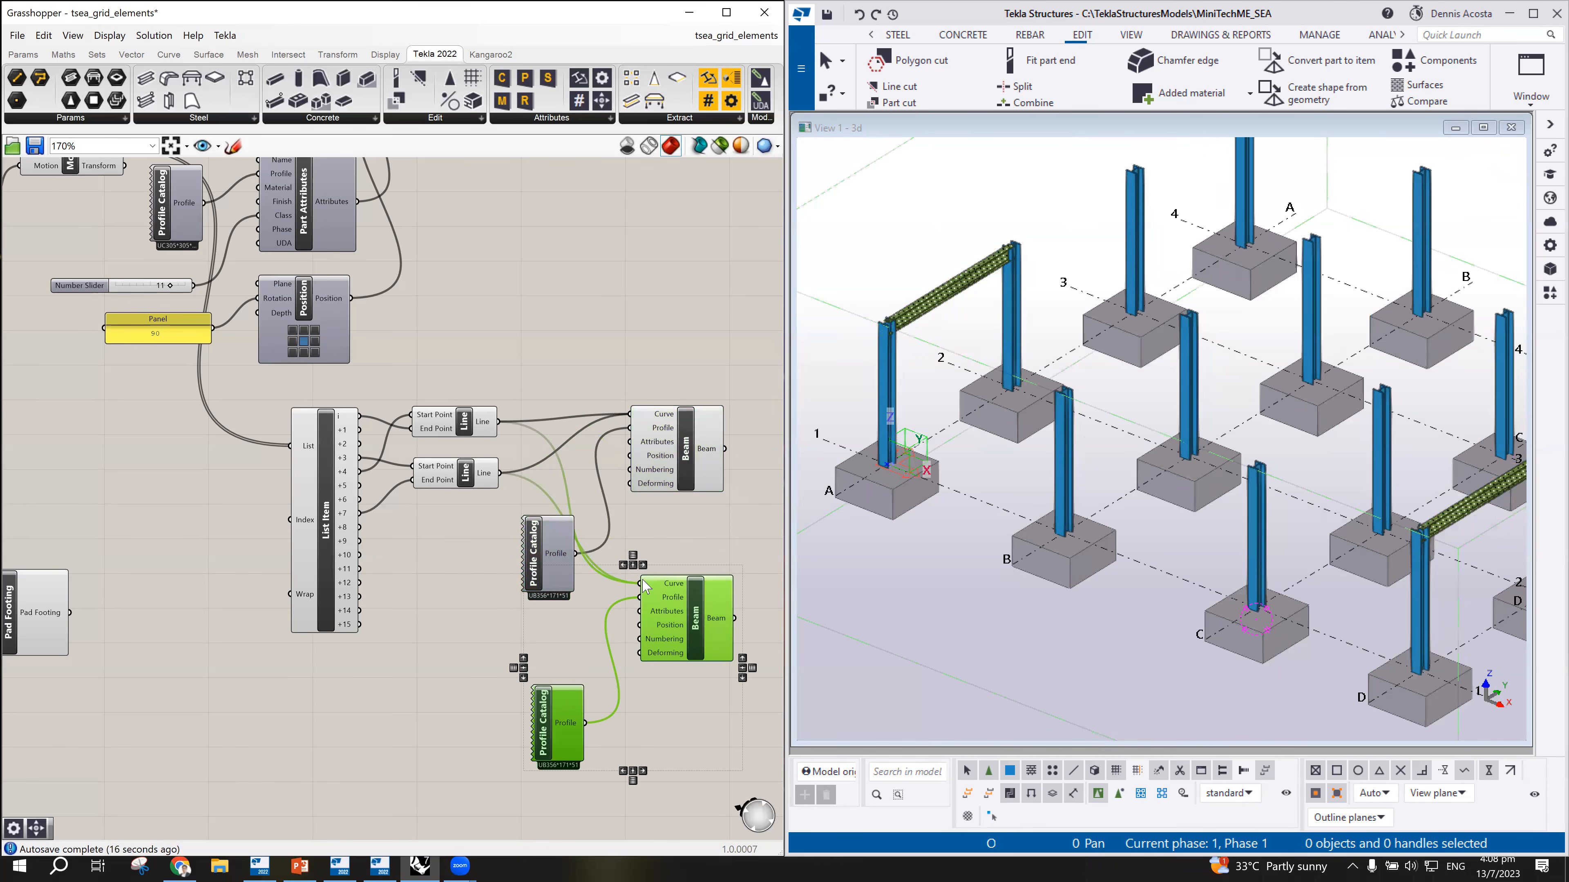
Step: Rewire the Curve inputs so the original Beam uses only the first Line and the copy only the second, and move the copied pair closer
ctrl+drag(640, 586, 501, 473)
ctrl+drag(642, 420, 502, 474)
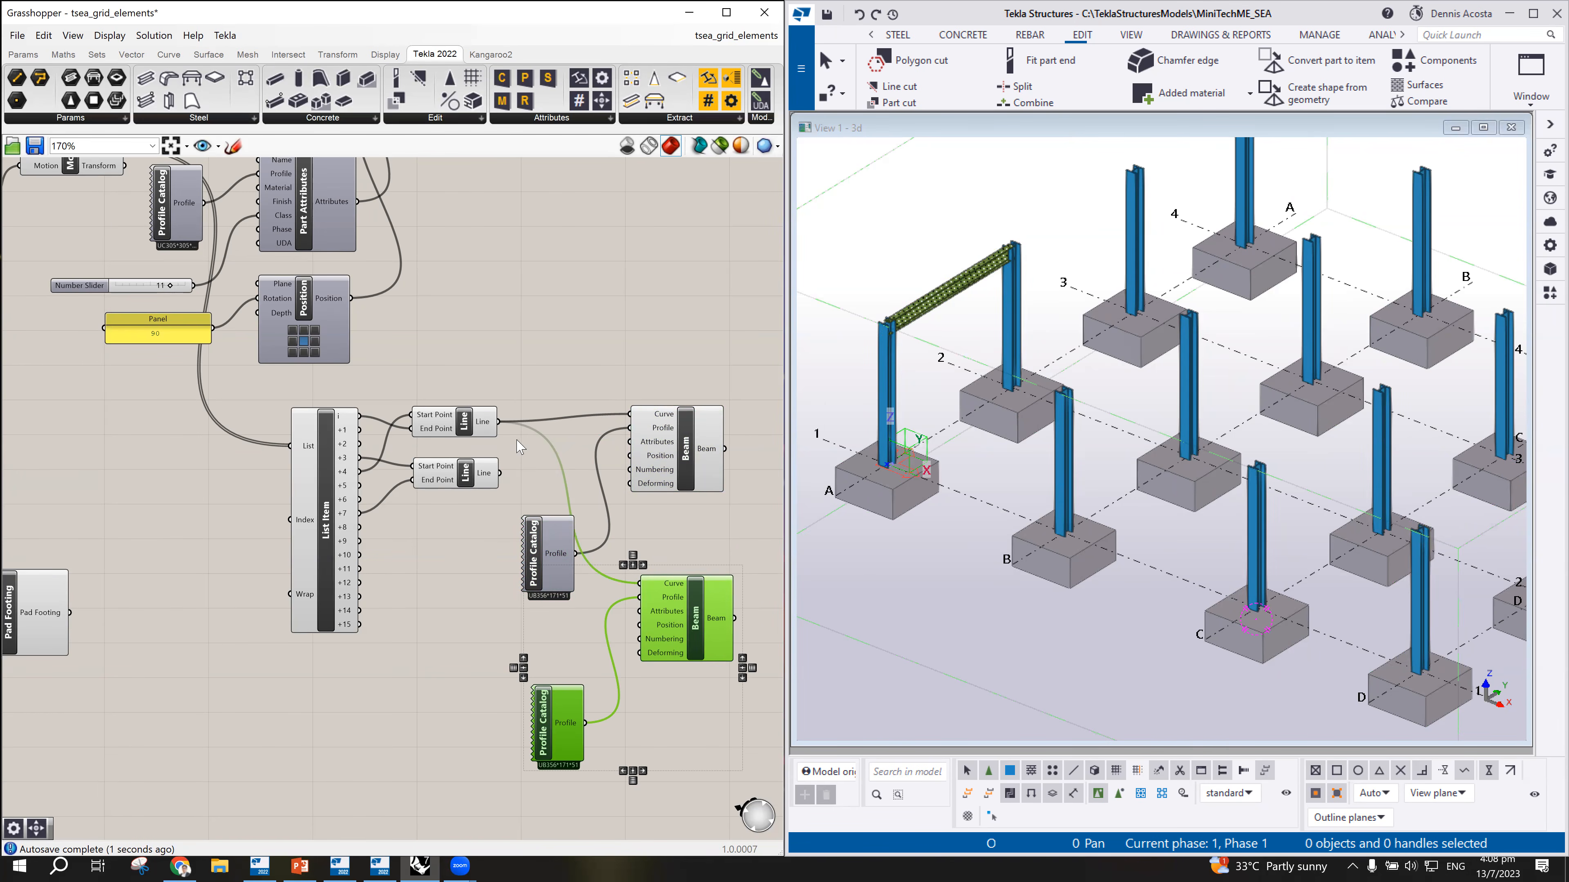
ctrl+drag(641, 577, 496, 483)
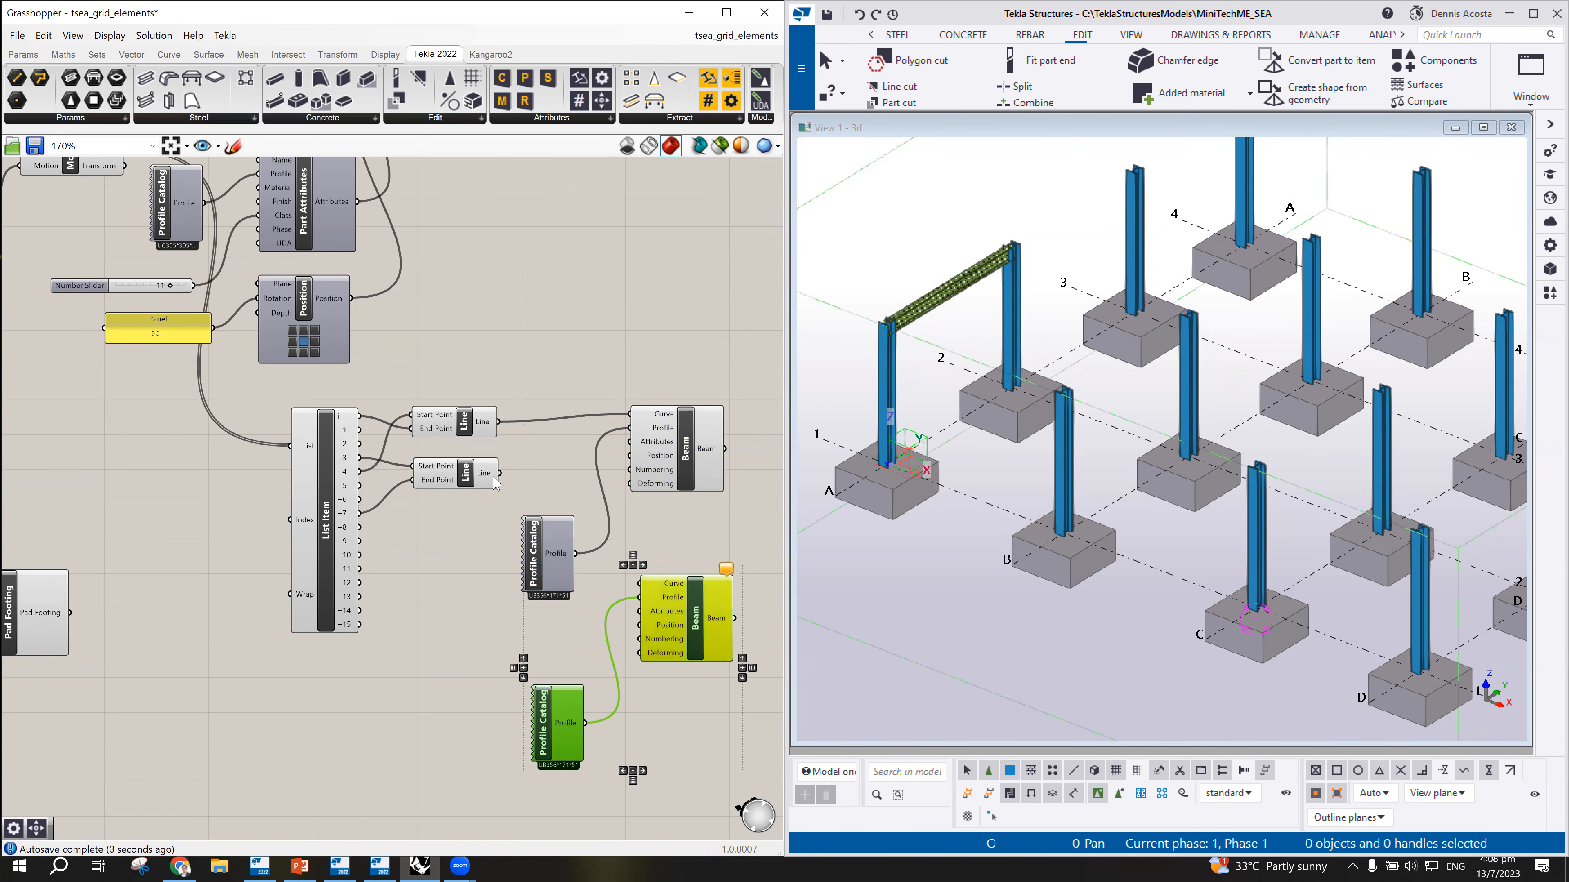
drag(640, 584, 499, 474)
drag(544, 693, 551, 685)
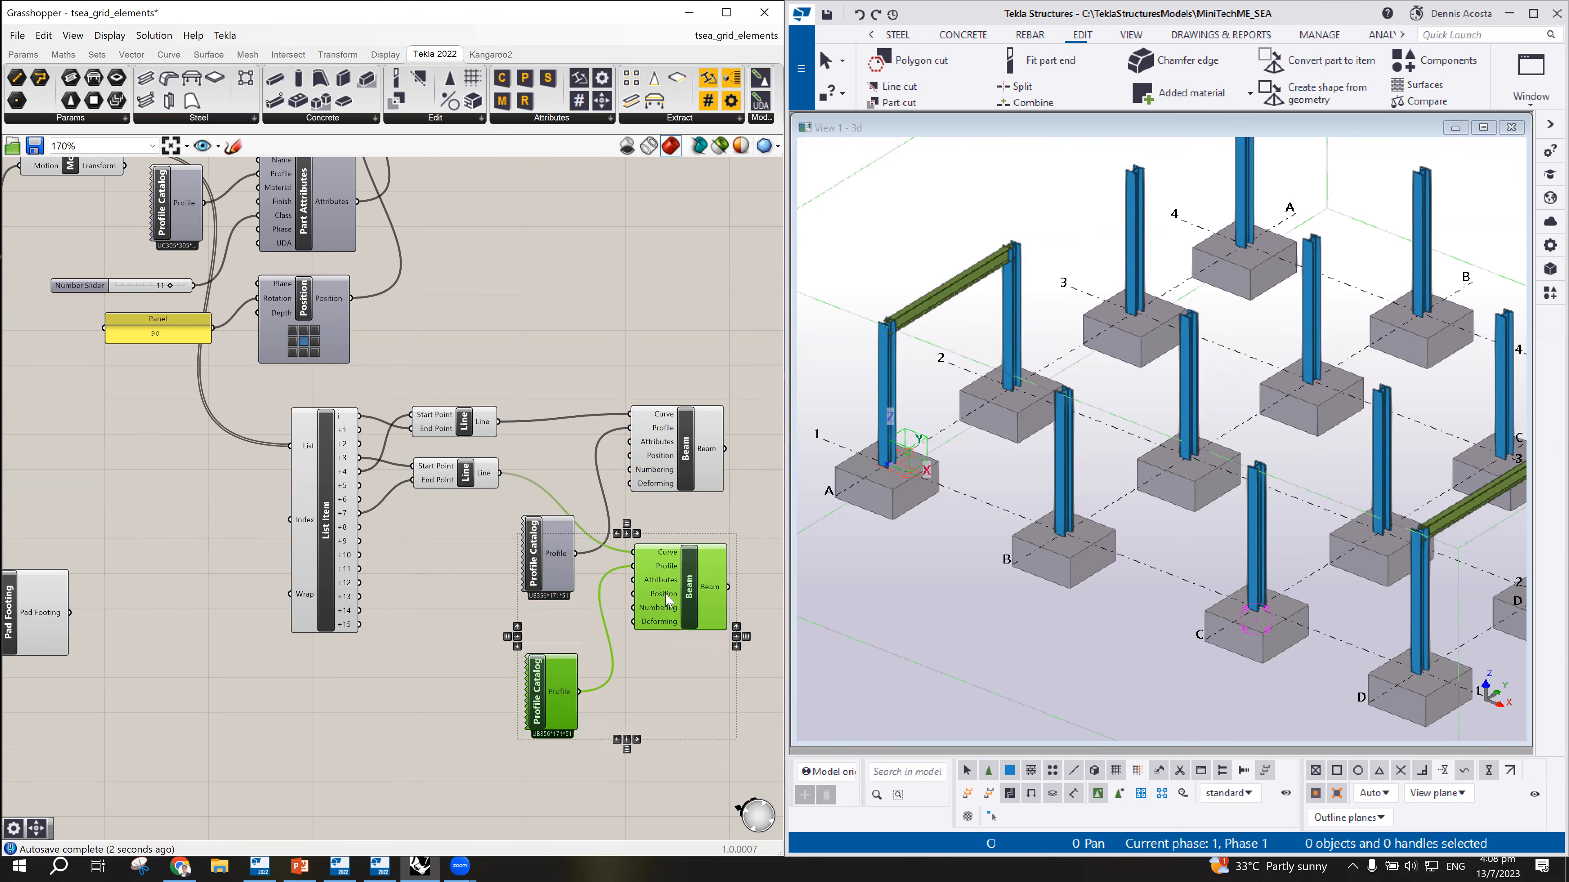
Step: Select the Beam components one at a time to identify which beam each generates in the Tekla model
scroll(664, 596, down, 2)
click(653, 328)
click(666, 487)
click(678, 586)
click(682, 455)
click(682, 507)
drag(682, 588, 683, 585)
click(672, 507)
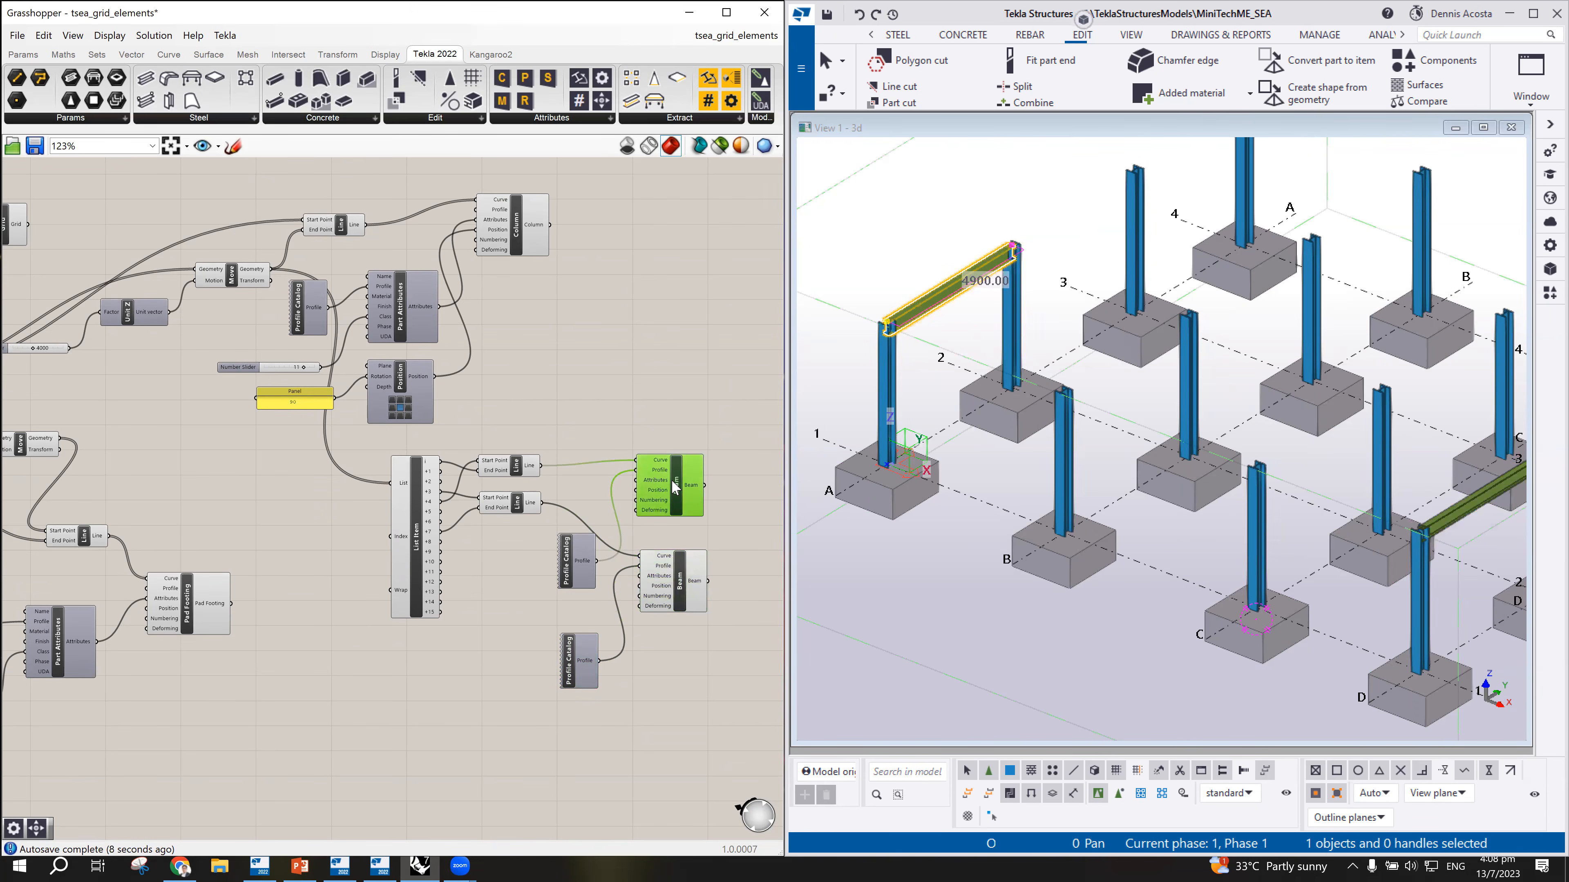
drag(683, 495, 686, 489)
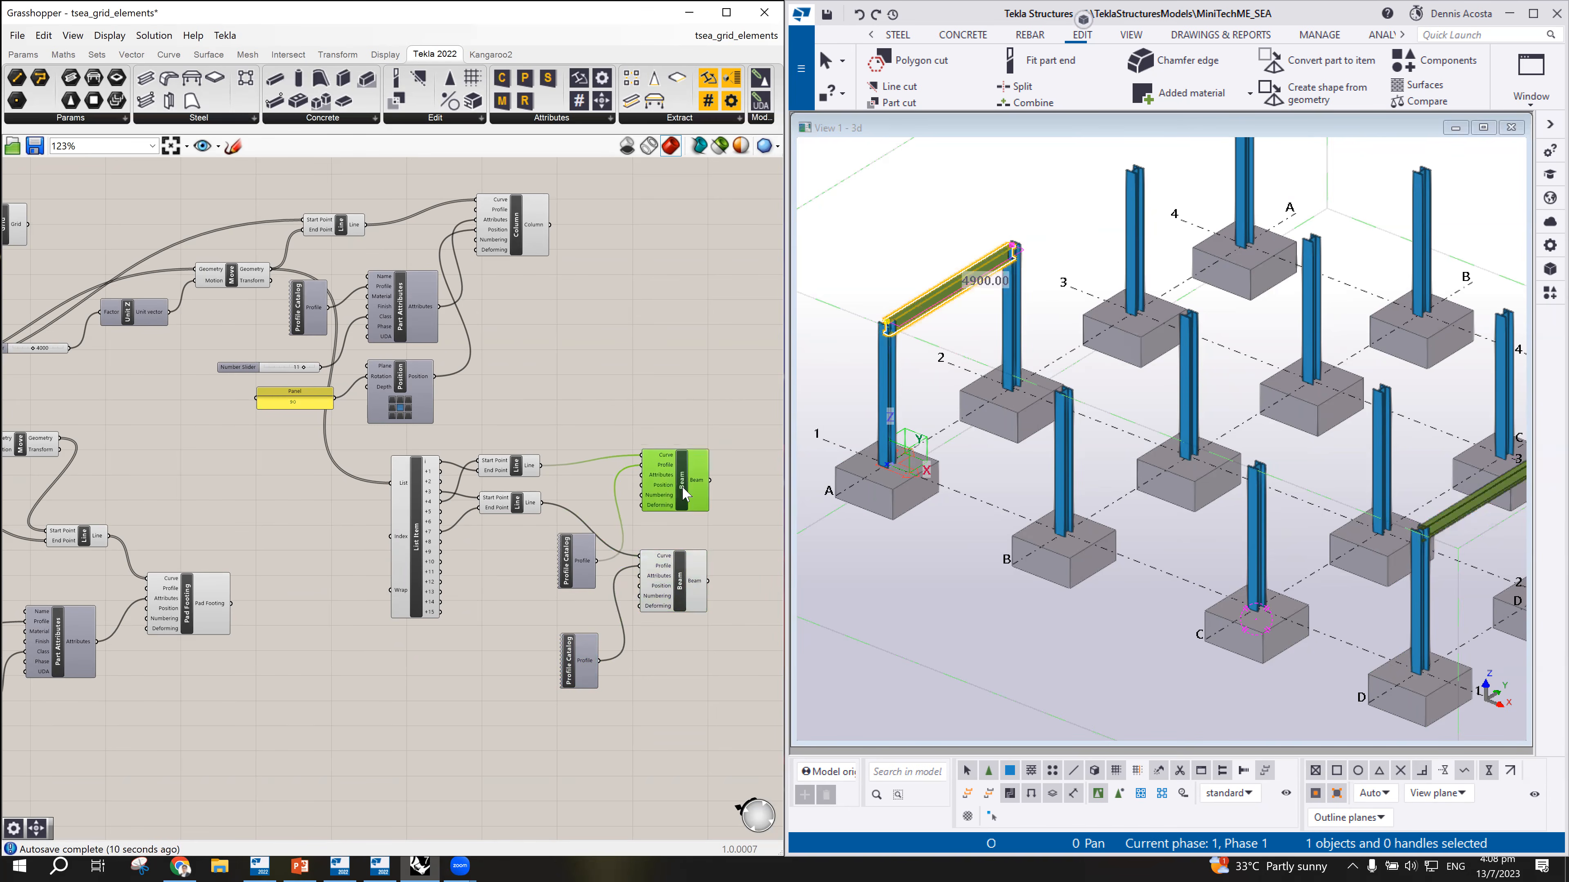
scroll(1165, 439, down, 3)
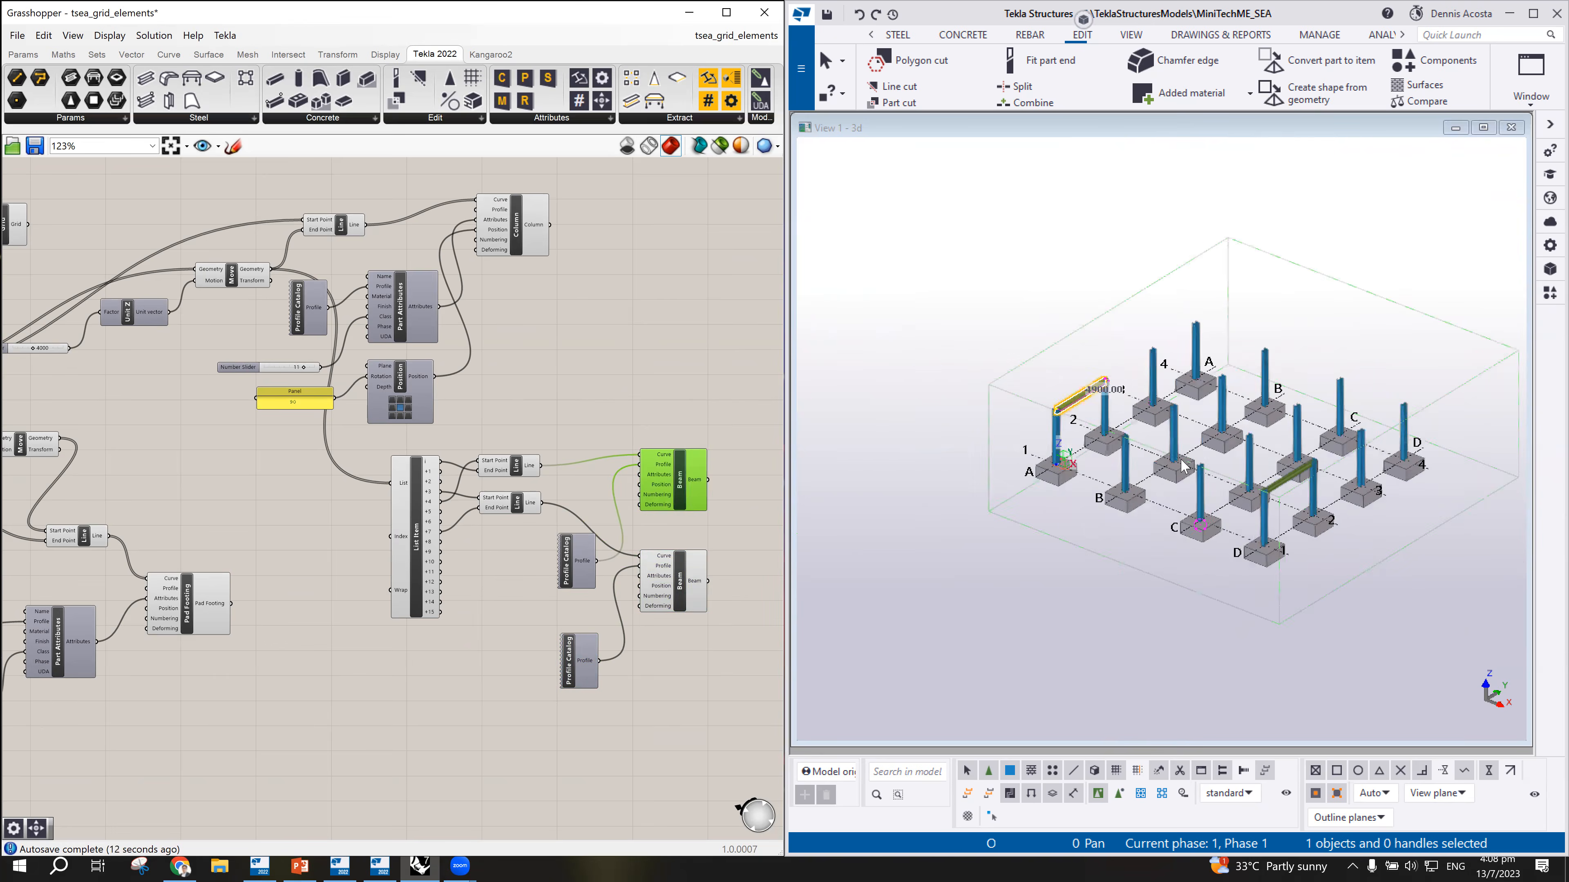
scroll(1181, 457, down, 3)
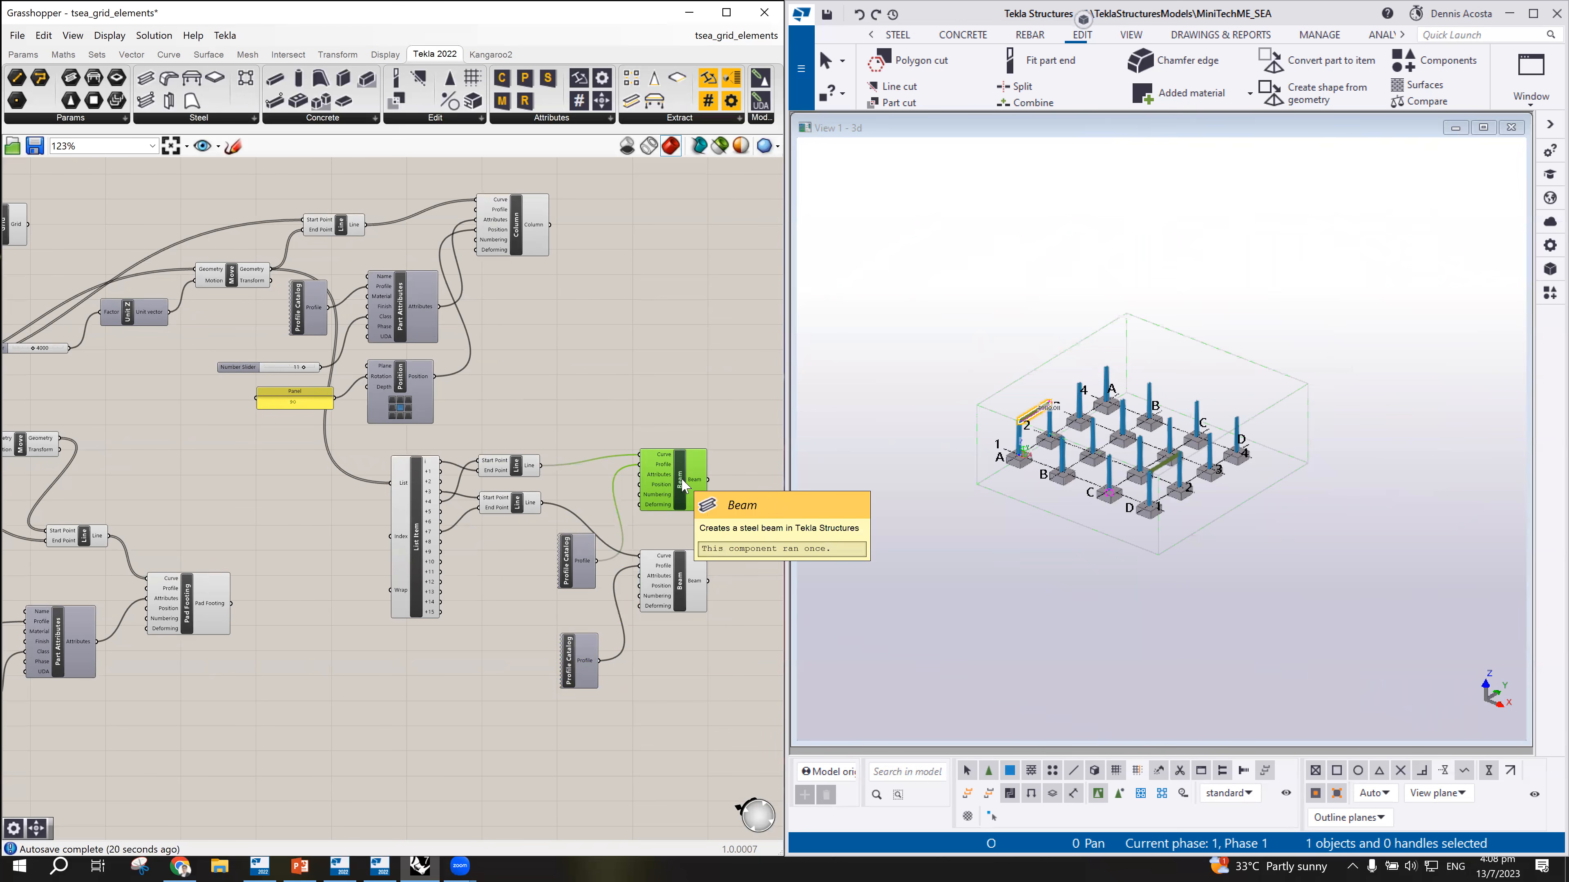
click(558, 413)
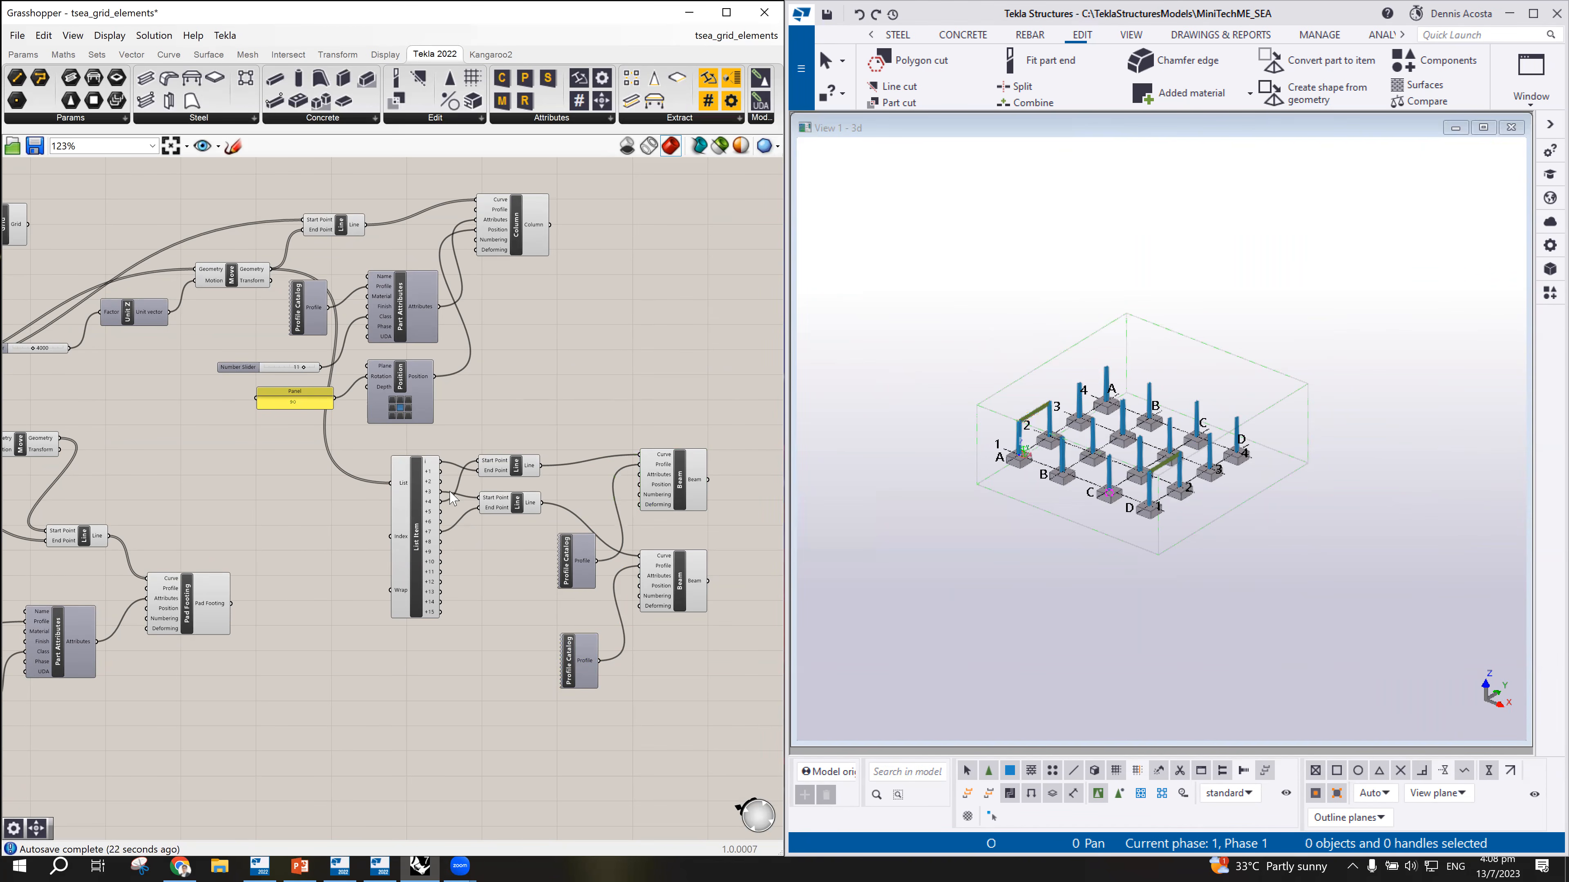
Step: Move the two beam Line components slightly upward beside the List Item
click(415, 538)
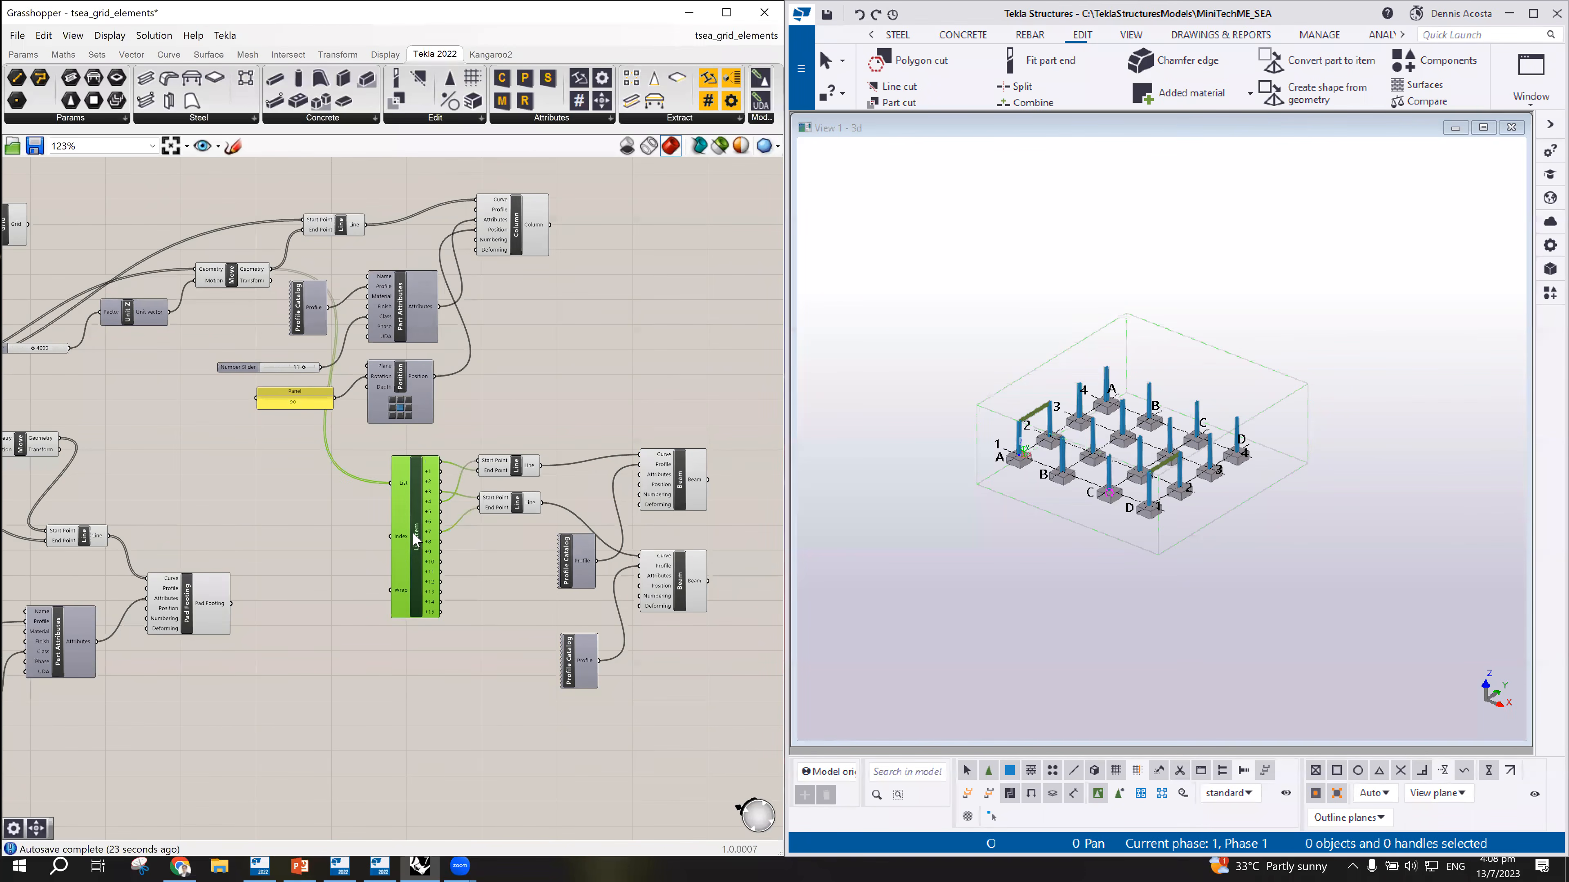
scroll(415, 537, up, 2)
scroll(416, 537, down, 1)
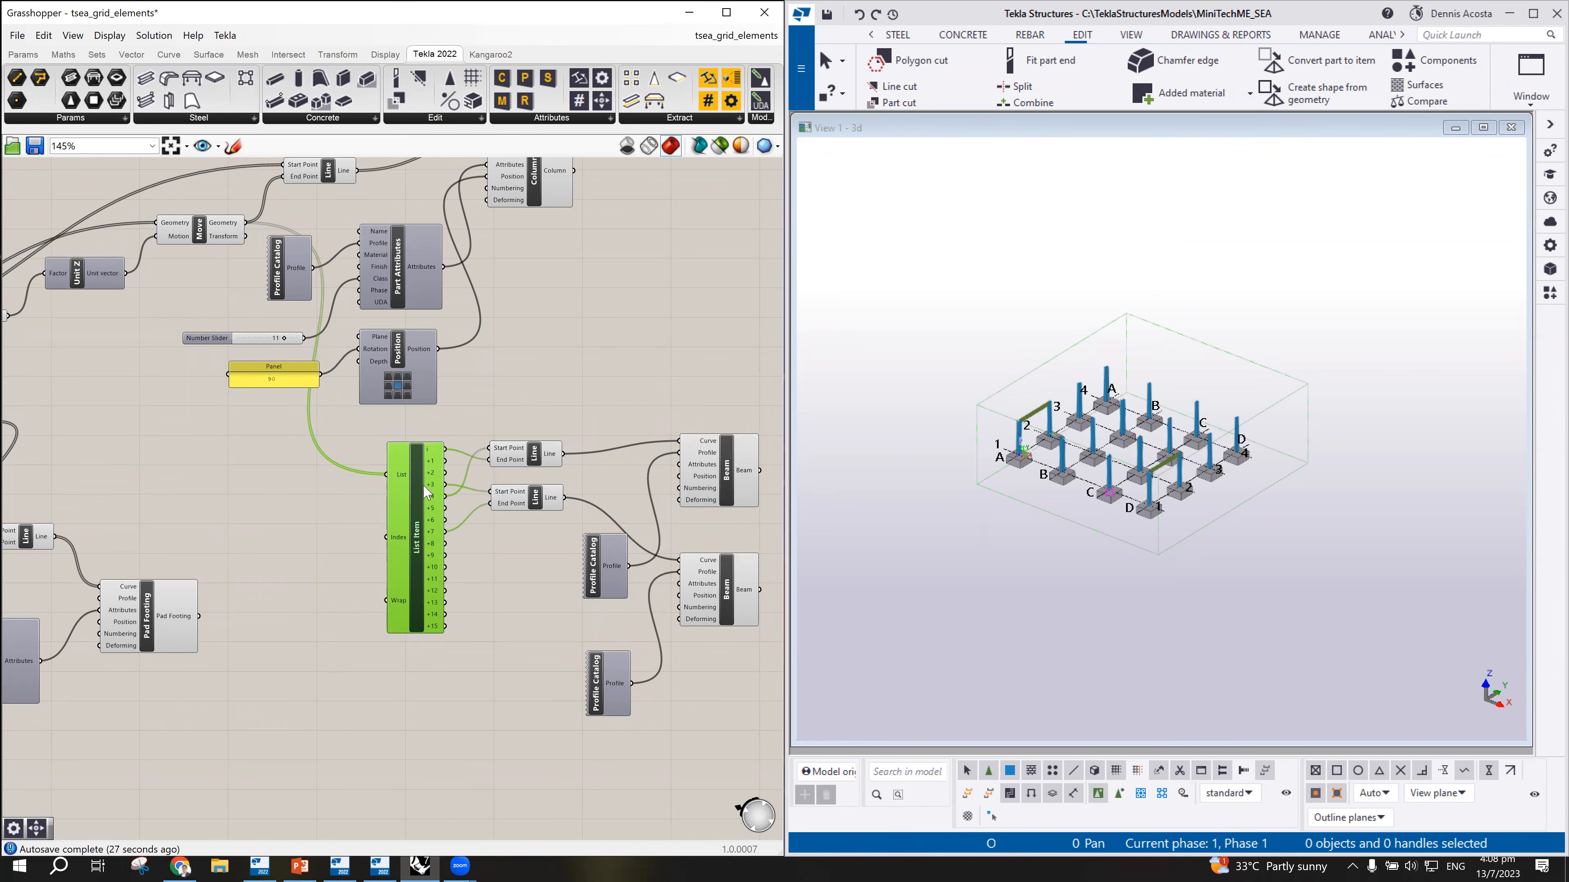
scroll(426, 492, up, 4)
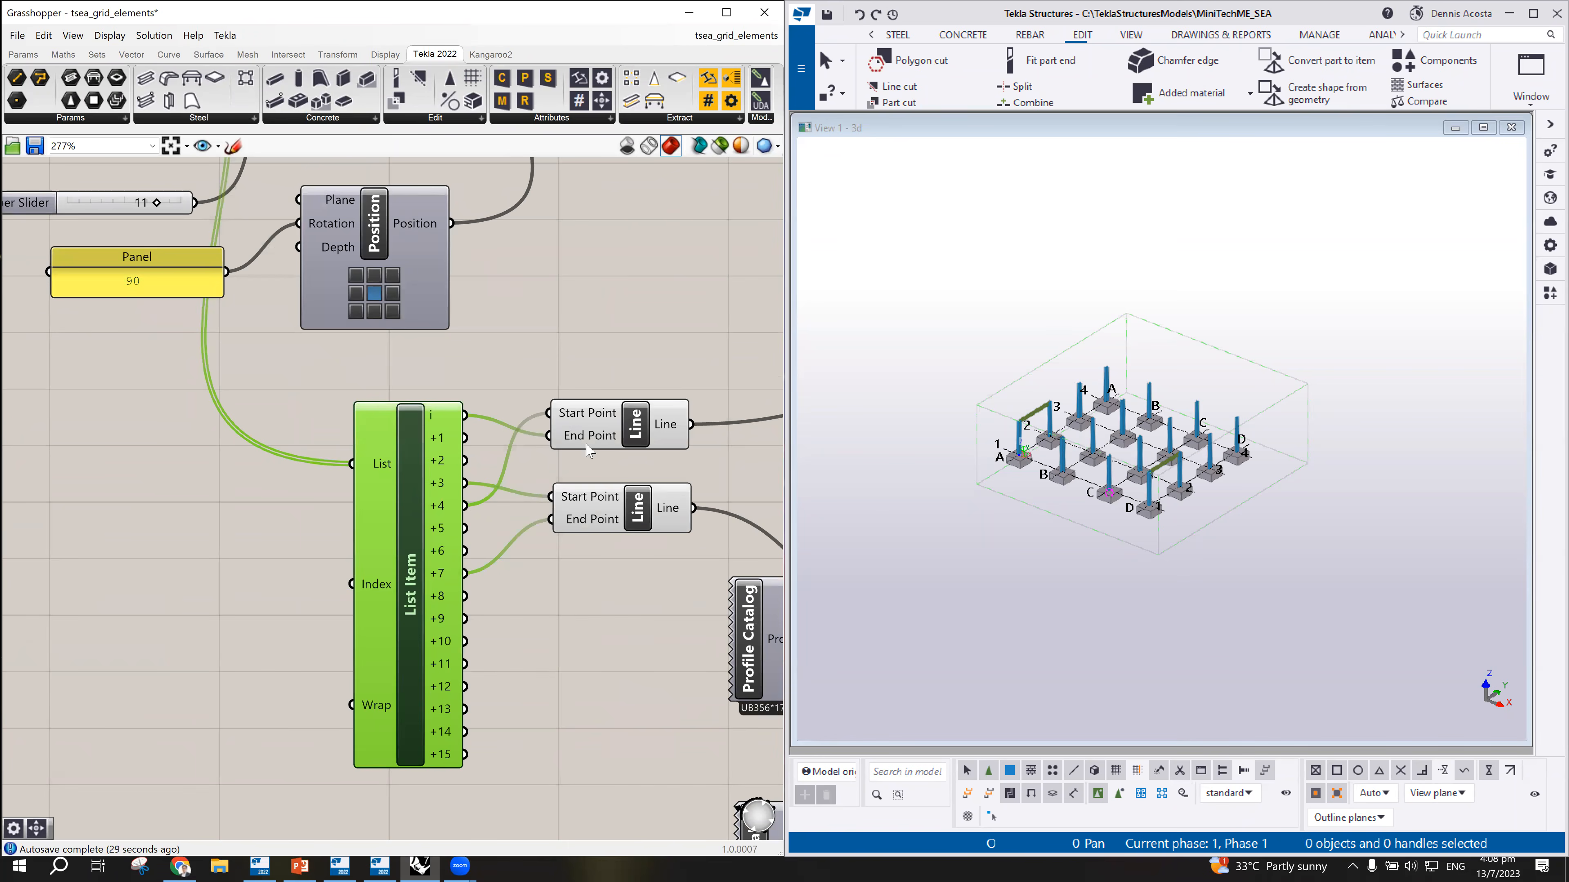
drag(644, 433, 649, 421)
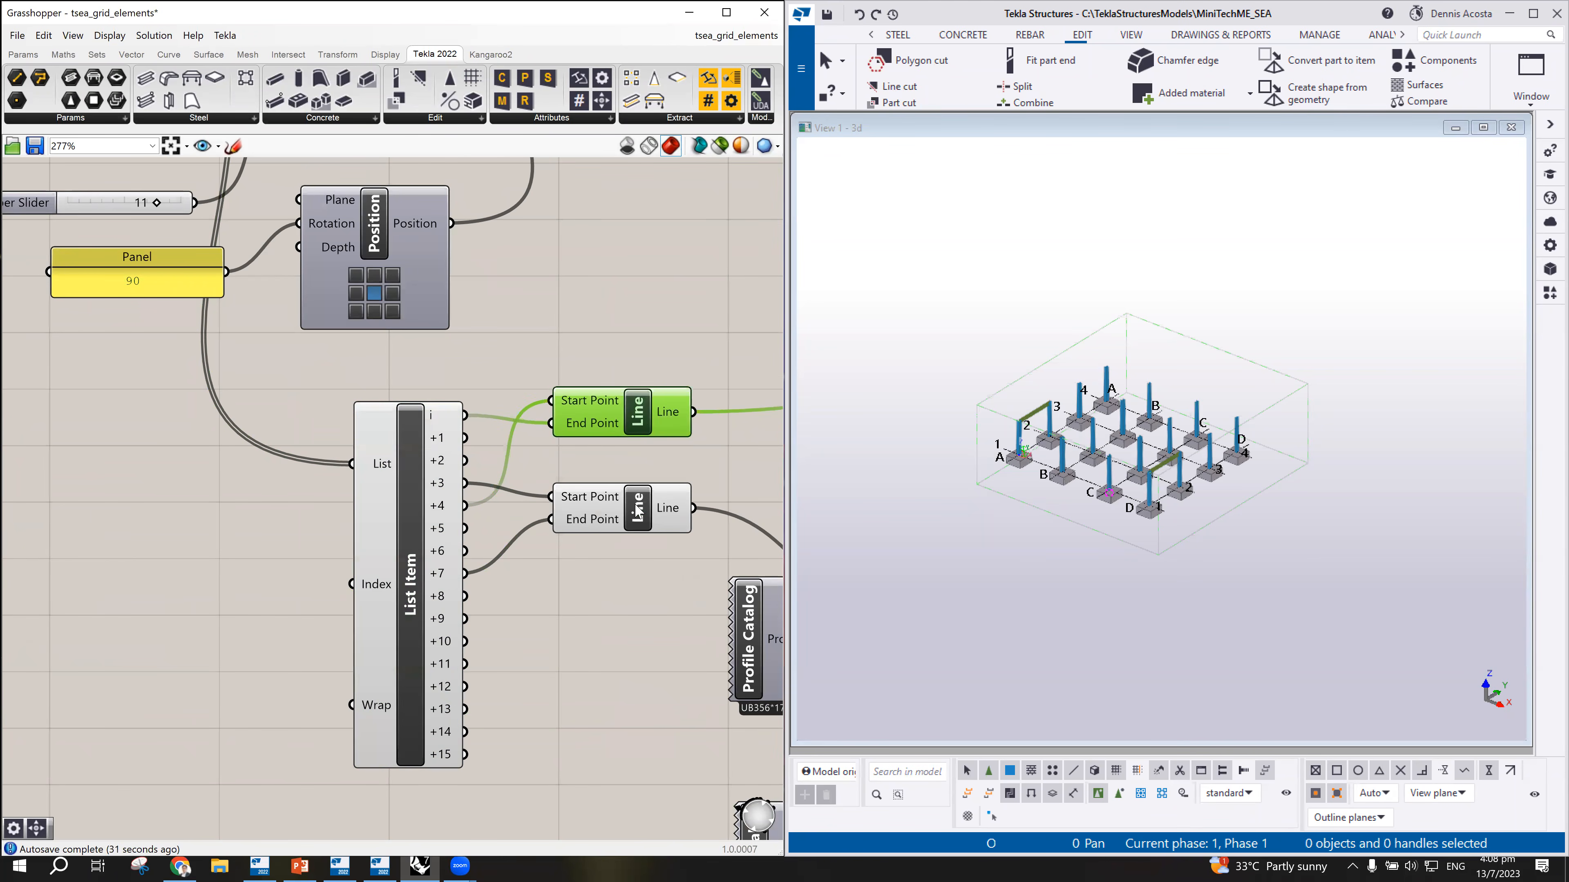
drag(638, 510, 640, 497)
scroll(415, 505, down, 5)
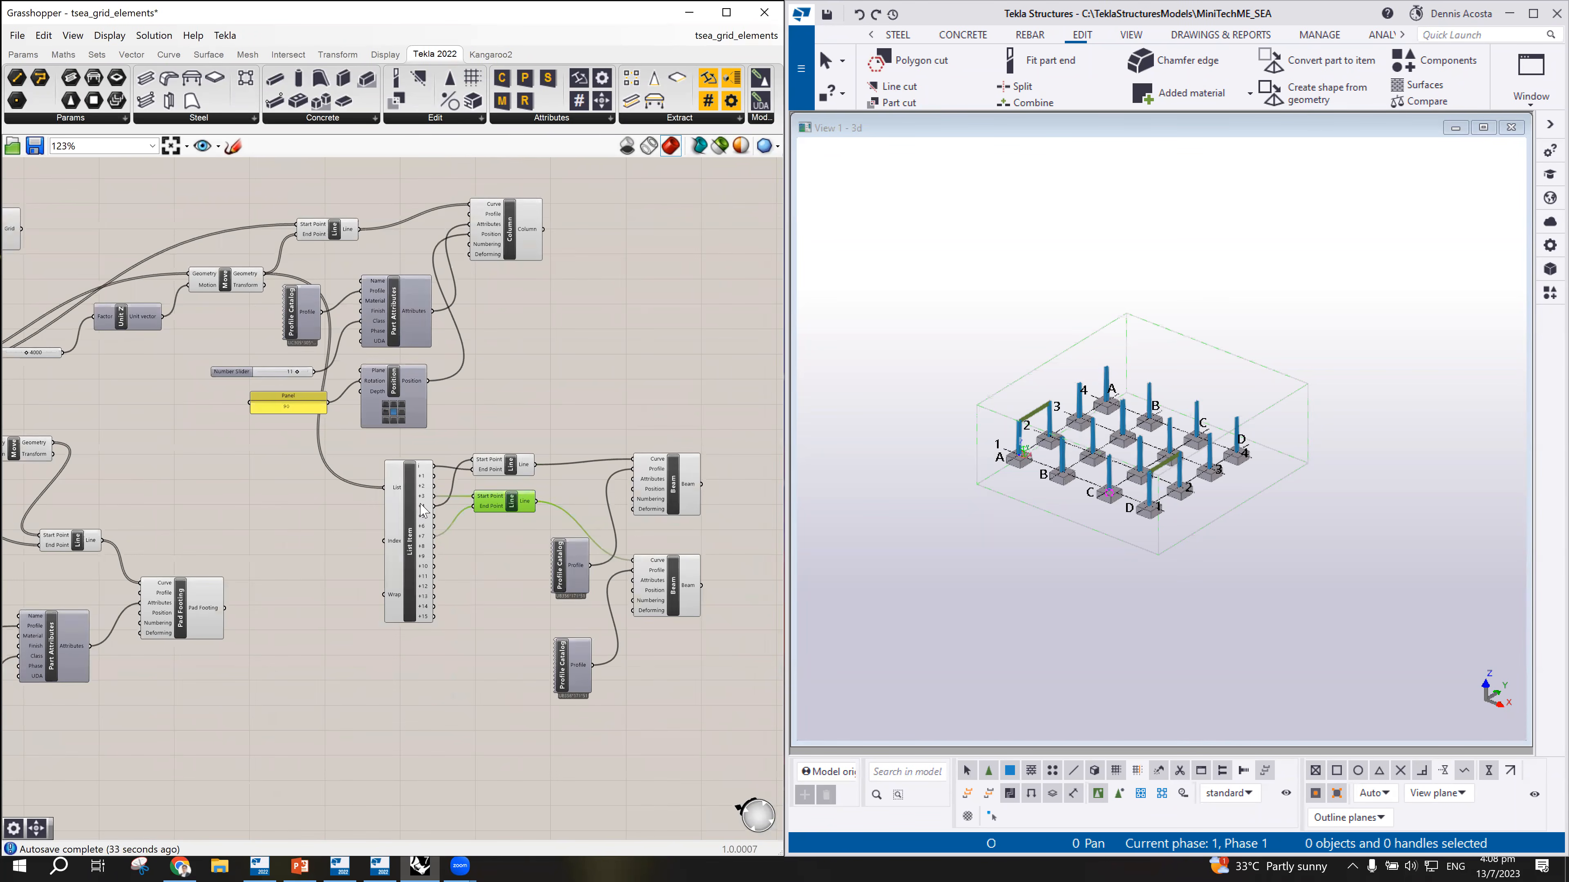
Step: Spread out the two Beams and their Profile Catalogs, placing the first catalog above the Line components and the second below them
drag(672, 487, 687, 452)
drag(563, 569, 566, 397)
drag(674, 582, 685, 568)
drag(554, 680, 566, 614)
scroll(572, 514, up, 3)
click(602, 478)
scroll(655, 440, down, 4)
Step: Select the first Beam to highlight it in the model, clear the selection and examine both beams on the column grid
click(705, 423)
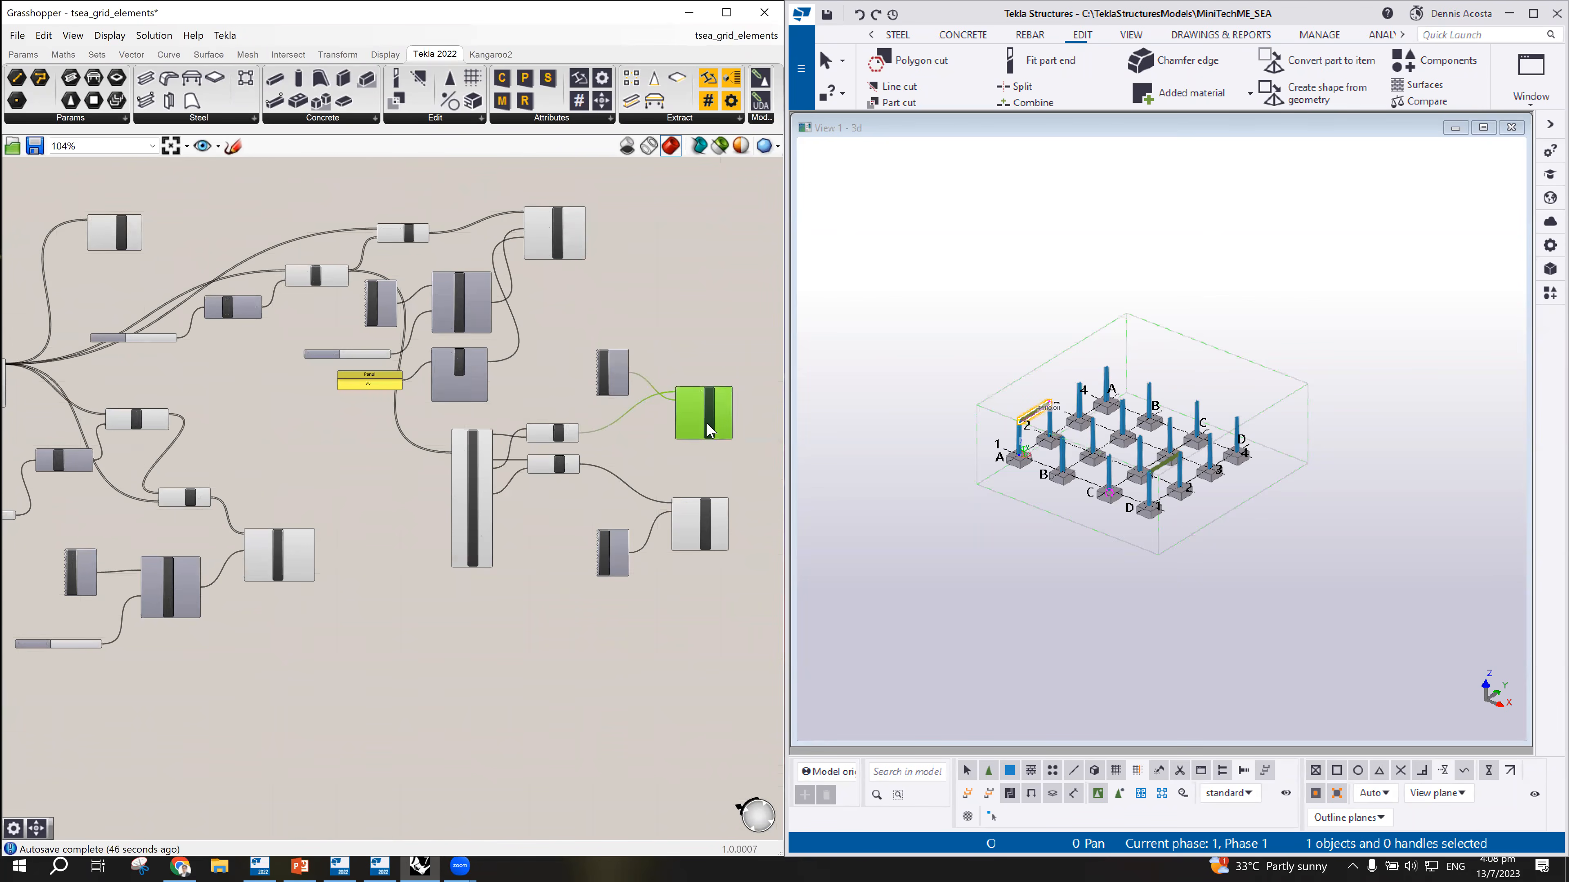
click(702, 344)
scroll(1014, 444, up, 6)
scroll(1025, 450, down, 6)
scroll(1322, 477, up, 4)
scroll(986, 487, down, 4)
scroll(939, 477, up, 4)
scroll(934, 477, down, 4)
scroll(882, 463, up, 4)
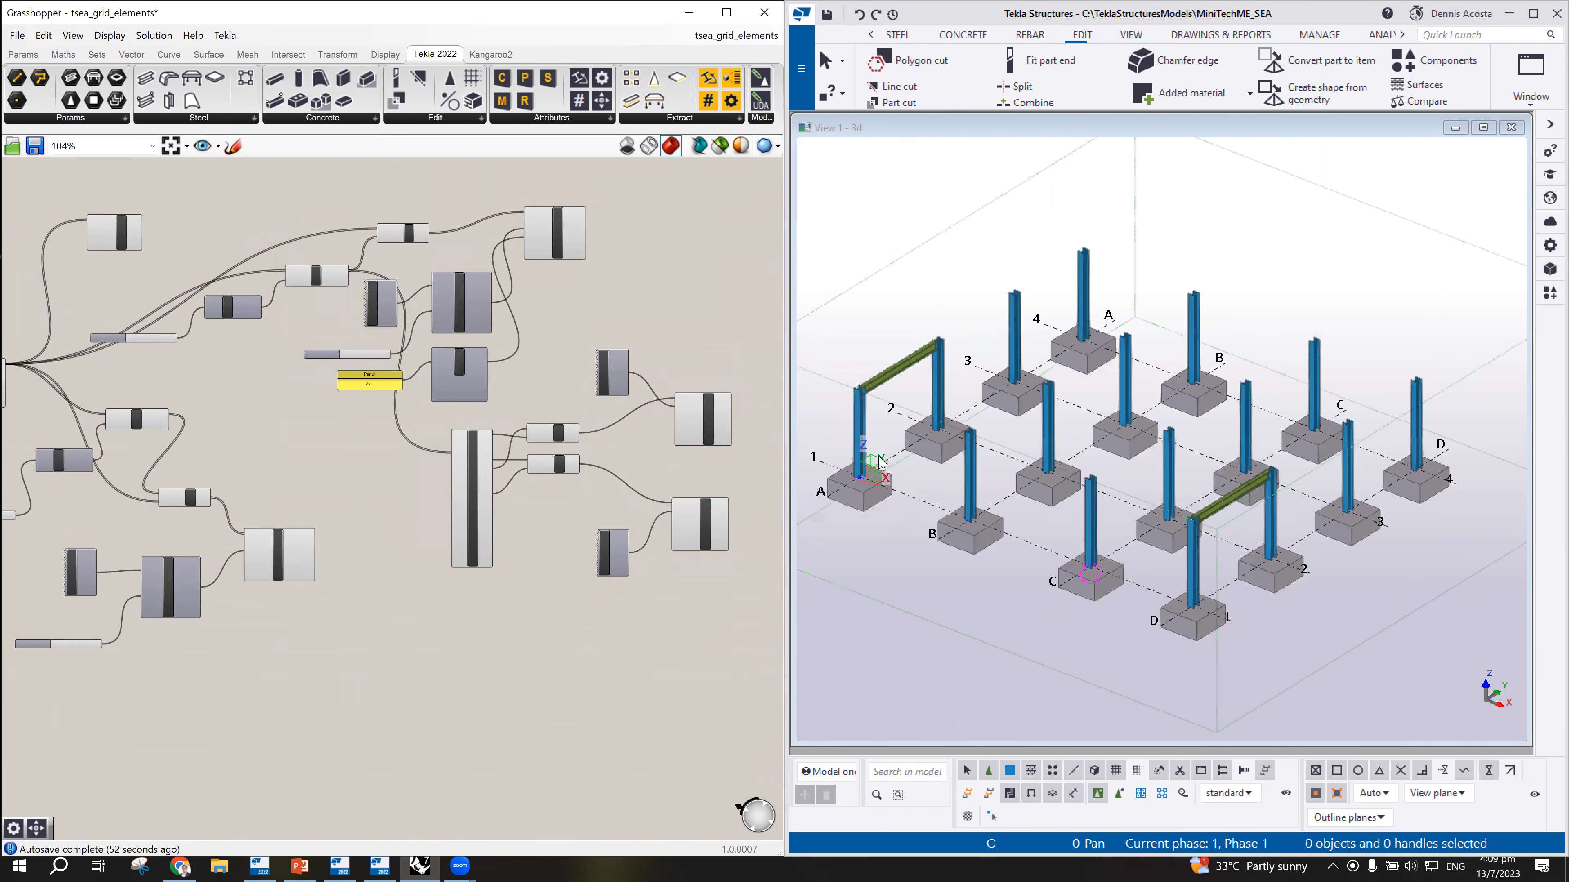
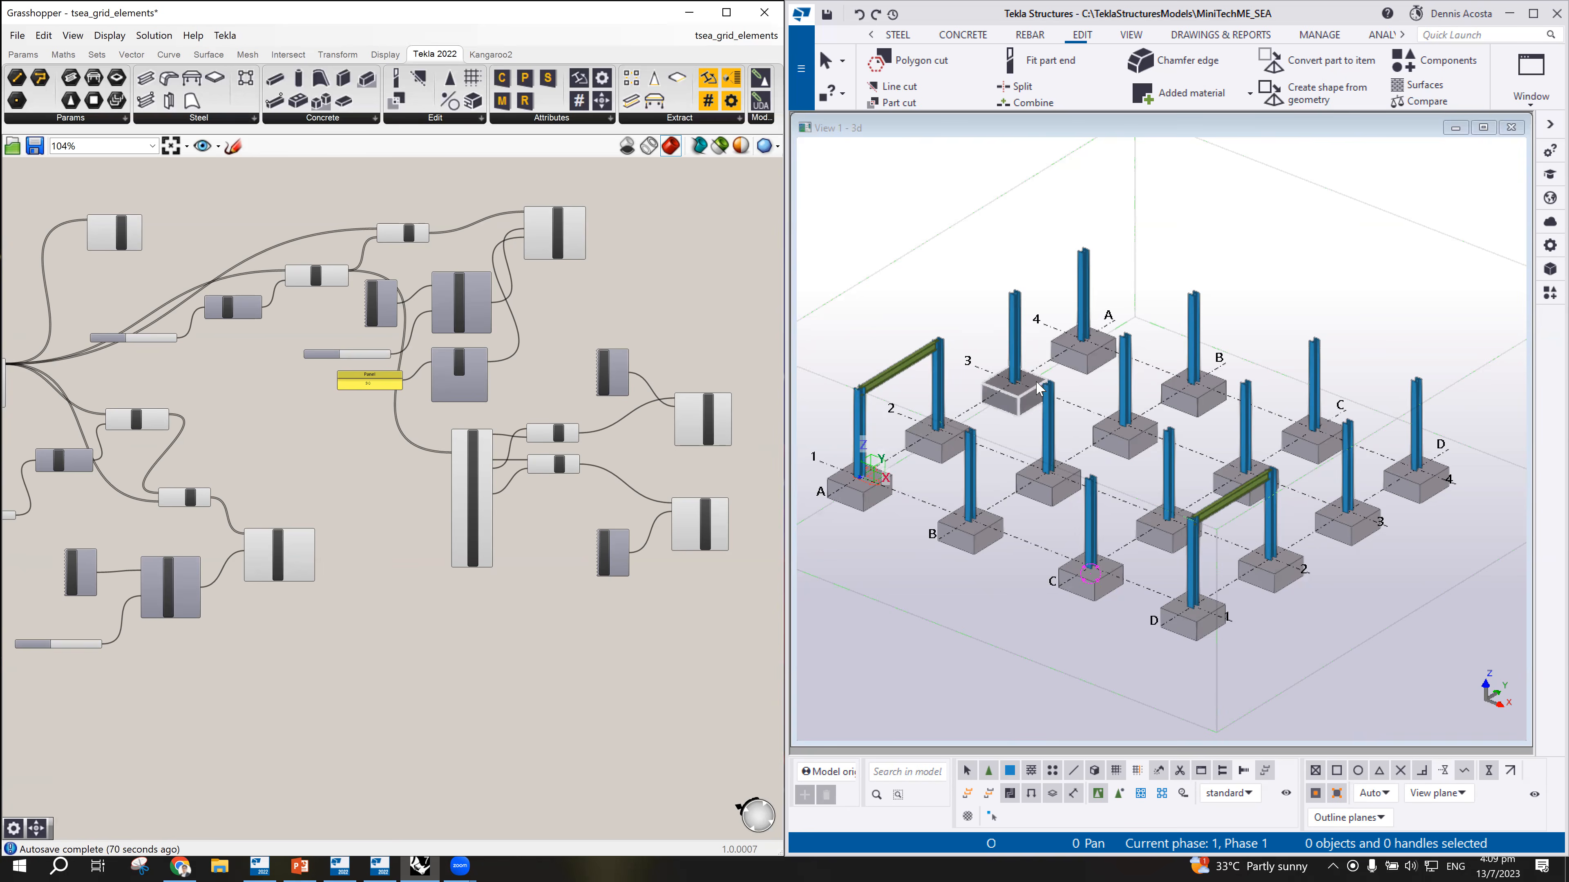
Step: Review the beam part of the definition and examine the beam, columns and pad footings around grid intersection D-1
scroll(483, 414, up, 3)
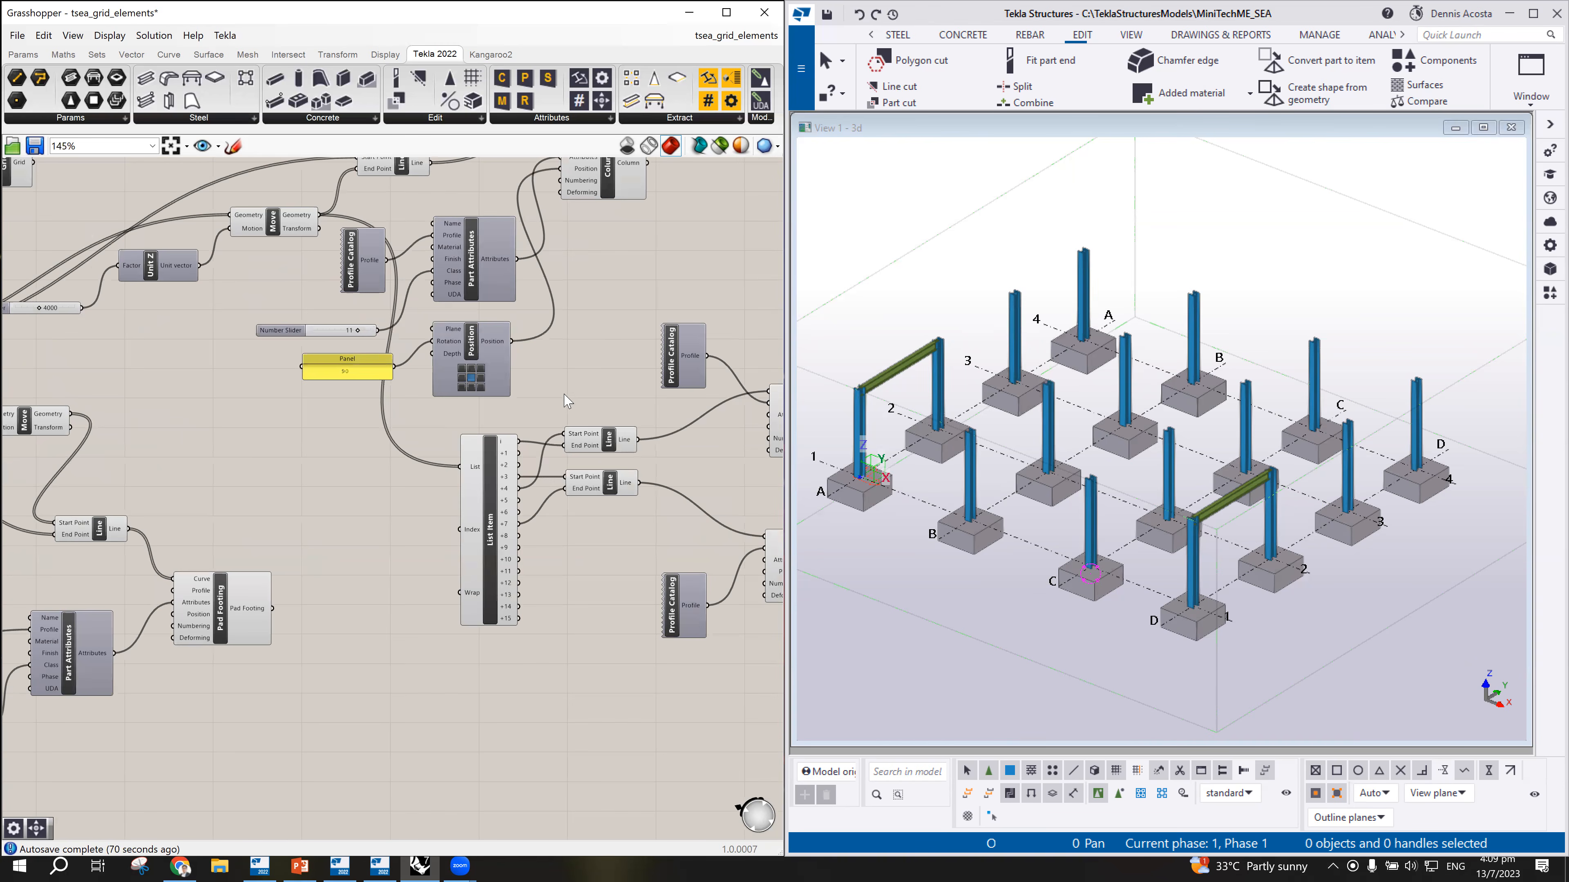
right_drag(597, 379, 505, 424)
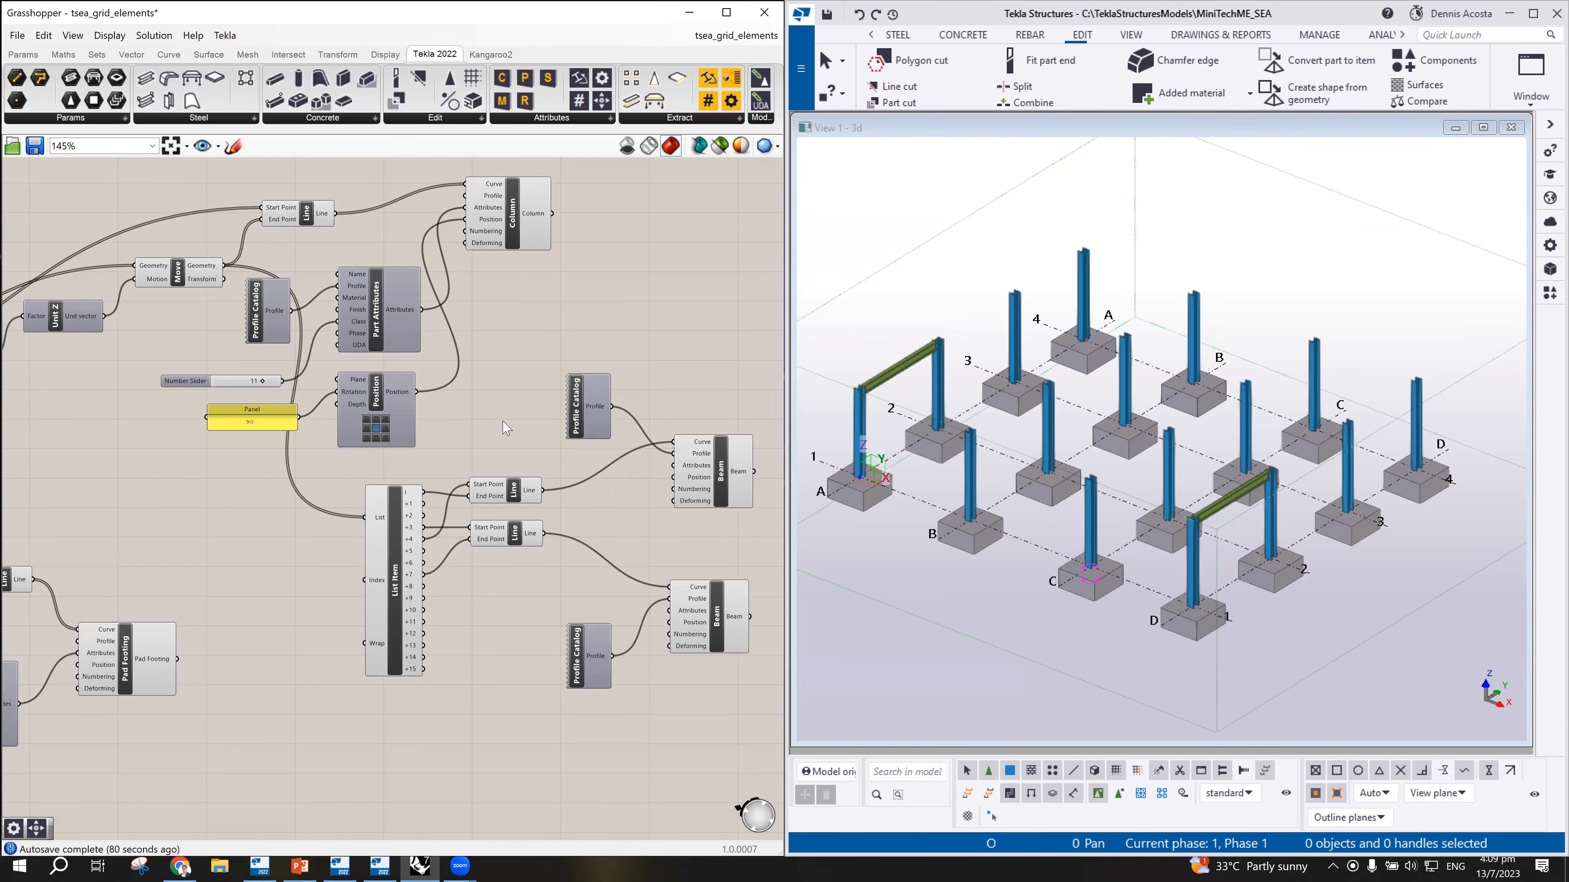
scroll(505, 427, up, 1)
right_drag(510, 407, 481, 440)
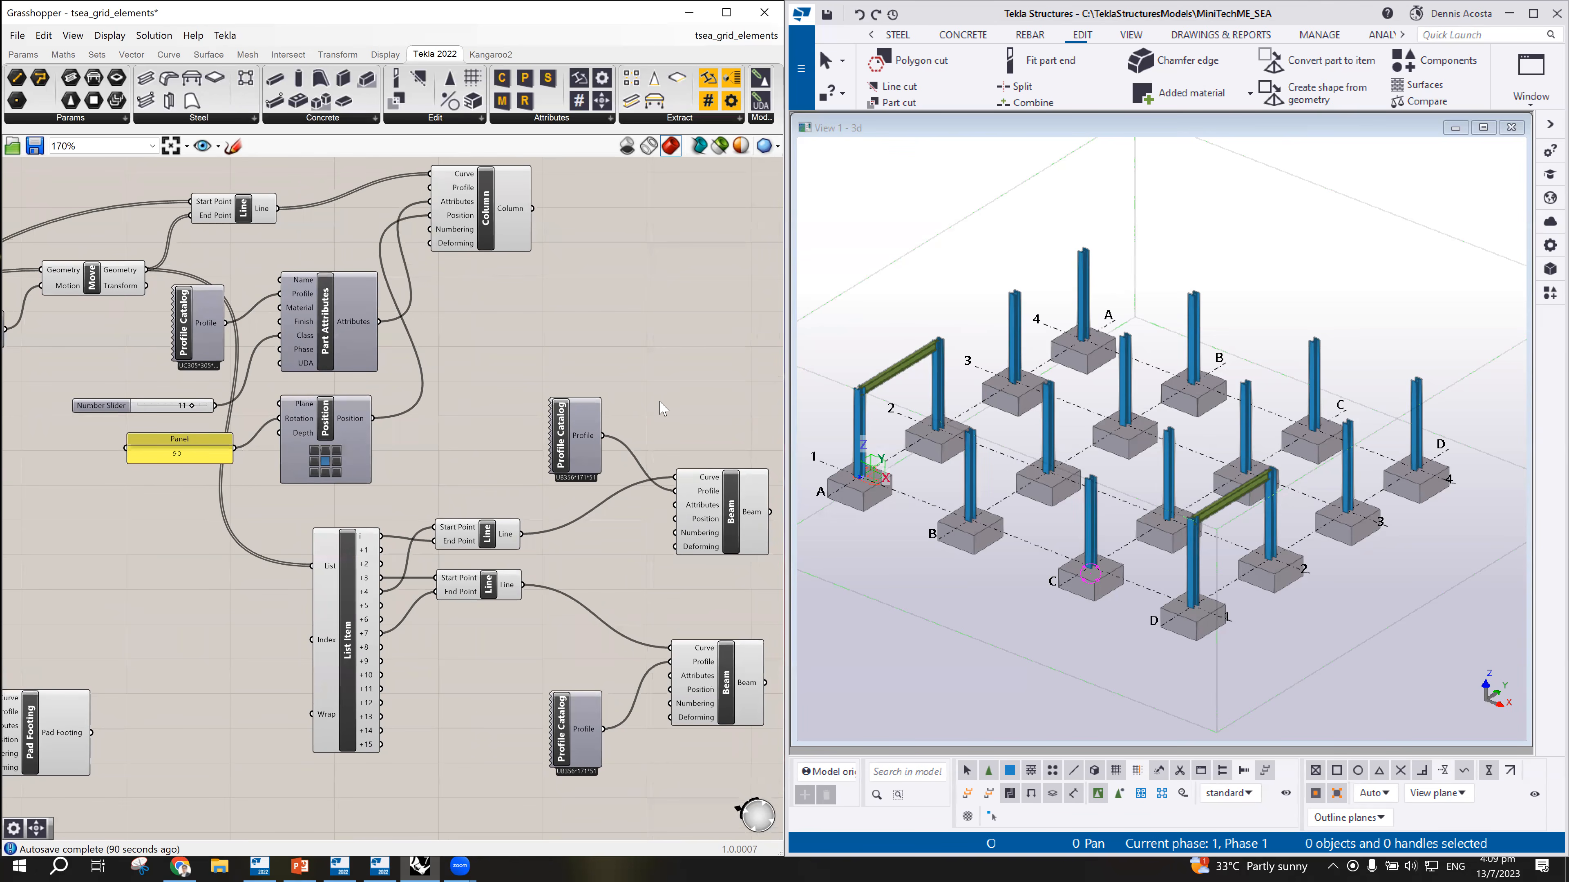
scroll(519, 460, down, 1)
scroll(516, 467, up, 1)
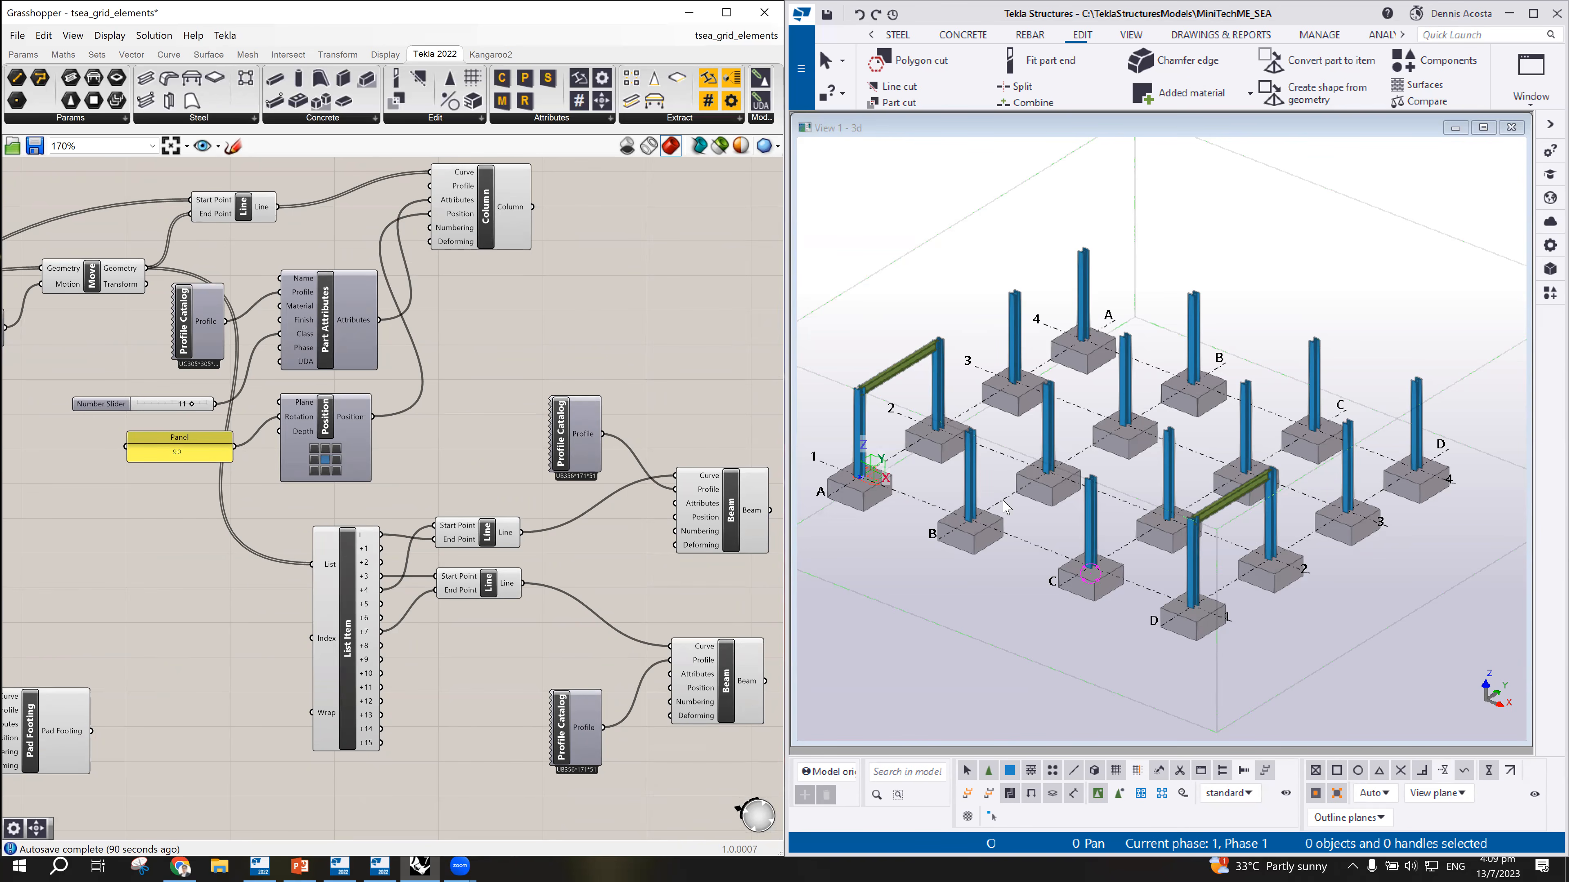
scroll(1102, 541, down, 1)
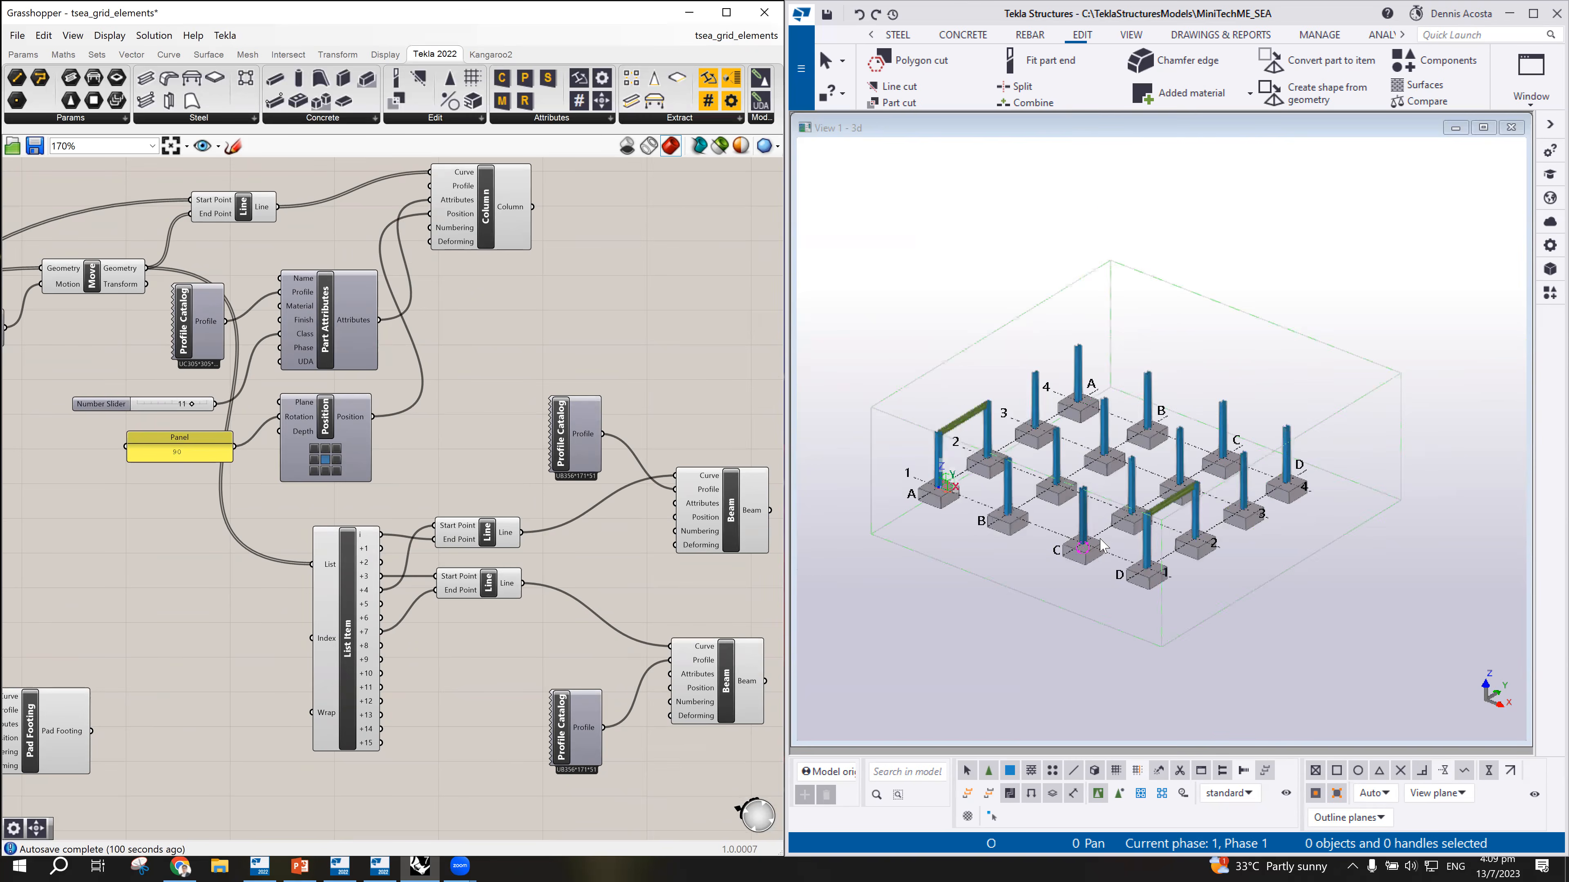
scroll(1150, 582, up, 1)
scroll(1162, 578, up, 2)
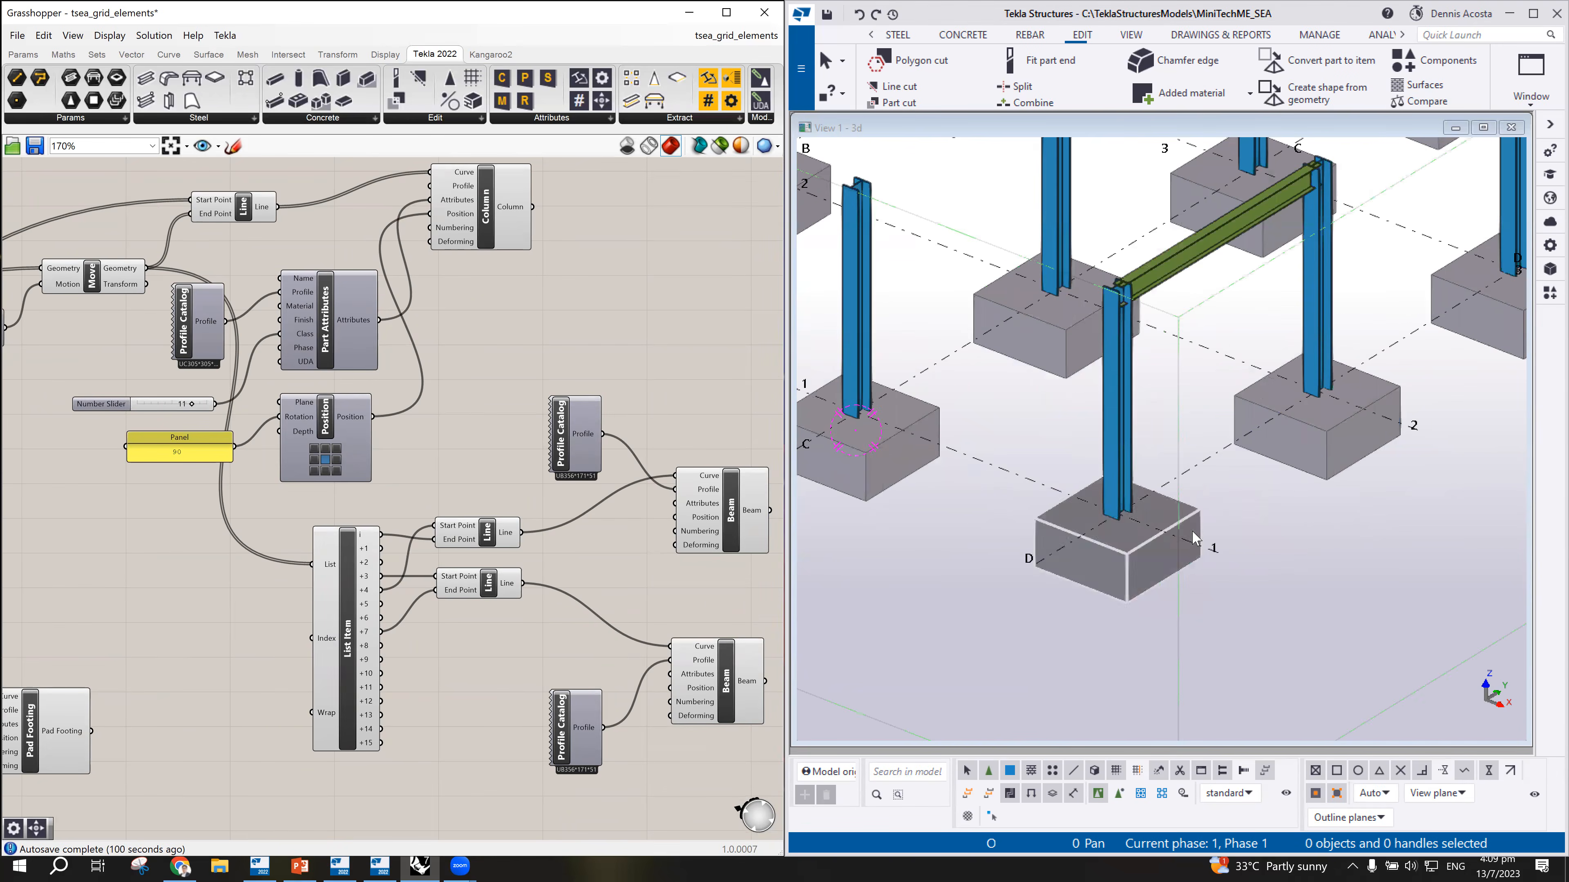
scroll(1234, 559, up, 1)
scroll(1234, 559, up, 2)
scroll(1058, 555, down, 2)
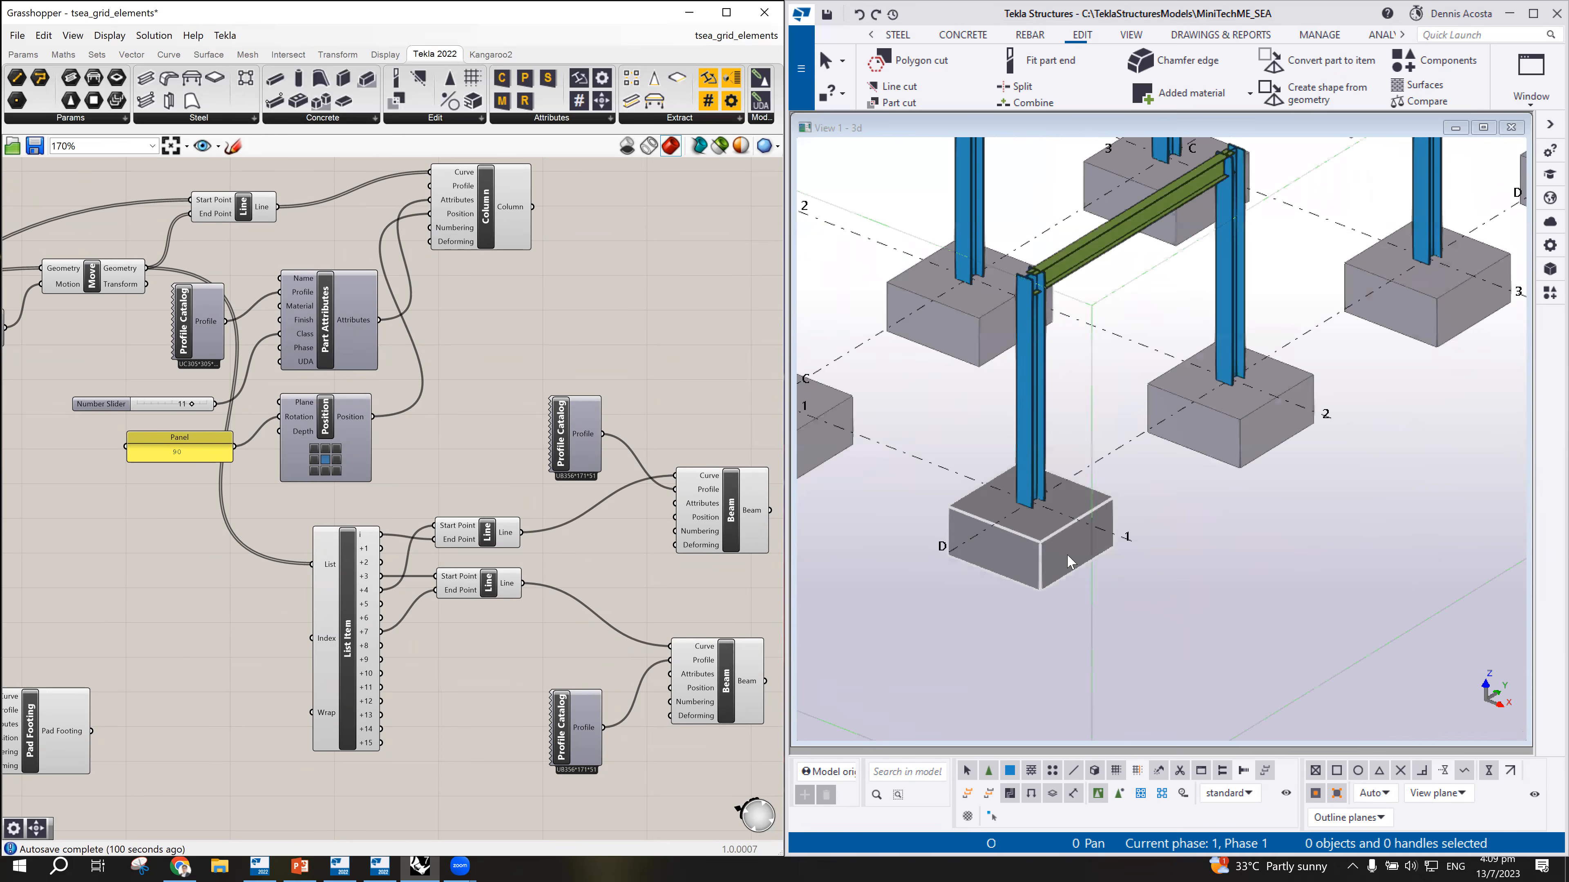
scroll(391, 506, down, 2)
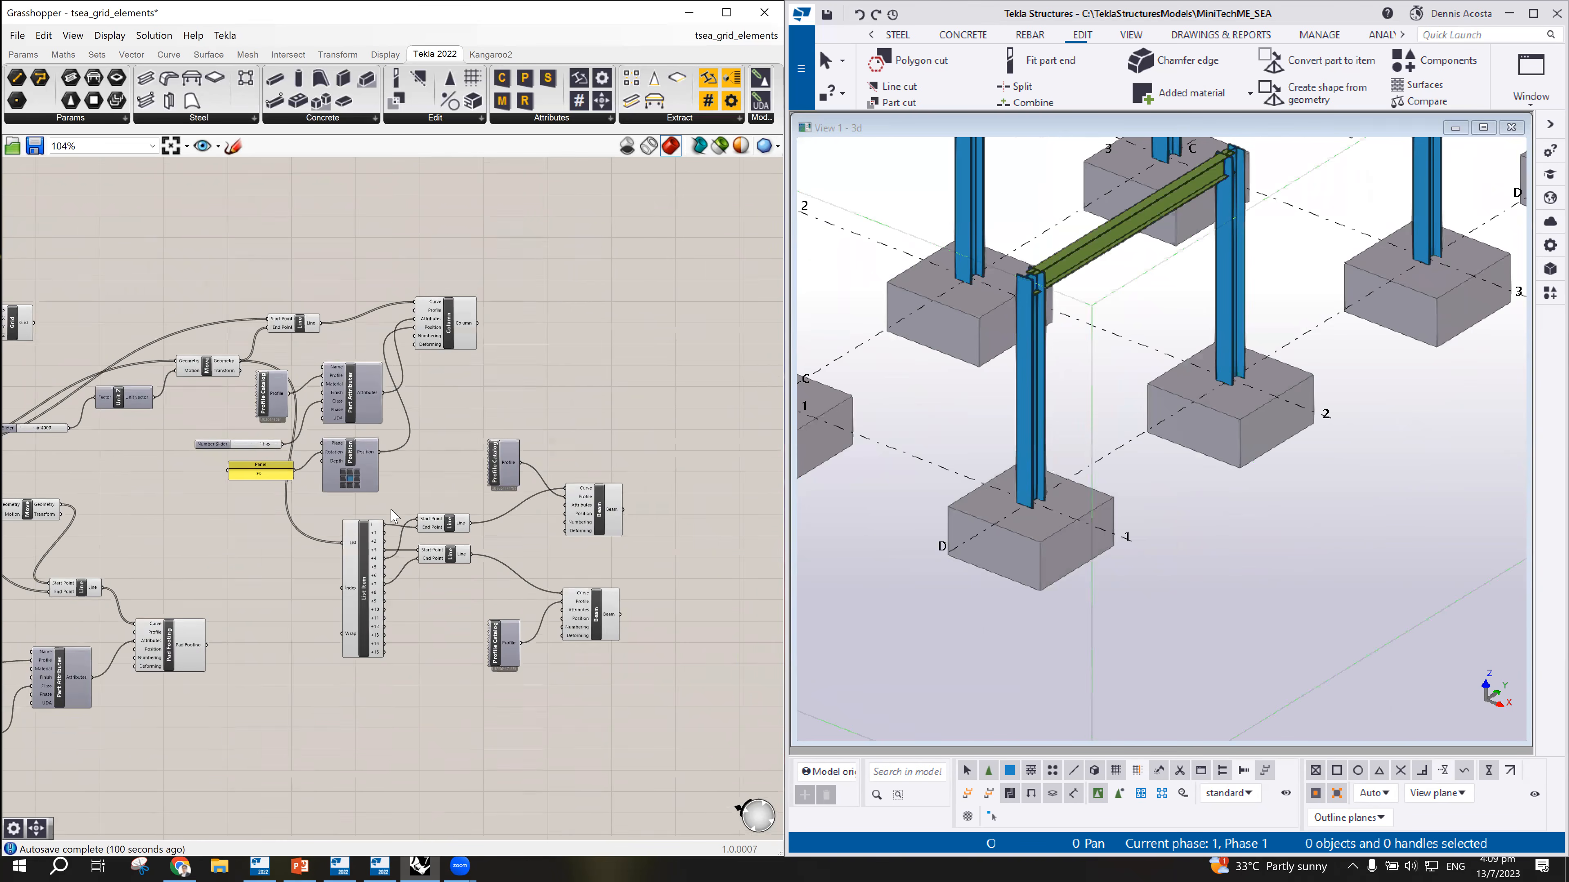
scroll(1017, 566, up, 2)
Step: Inspect the footing at grid D-1 and select the Pad Footing component to highlight its footings in the model
click(1177, 442)
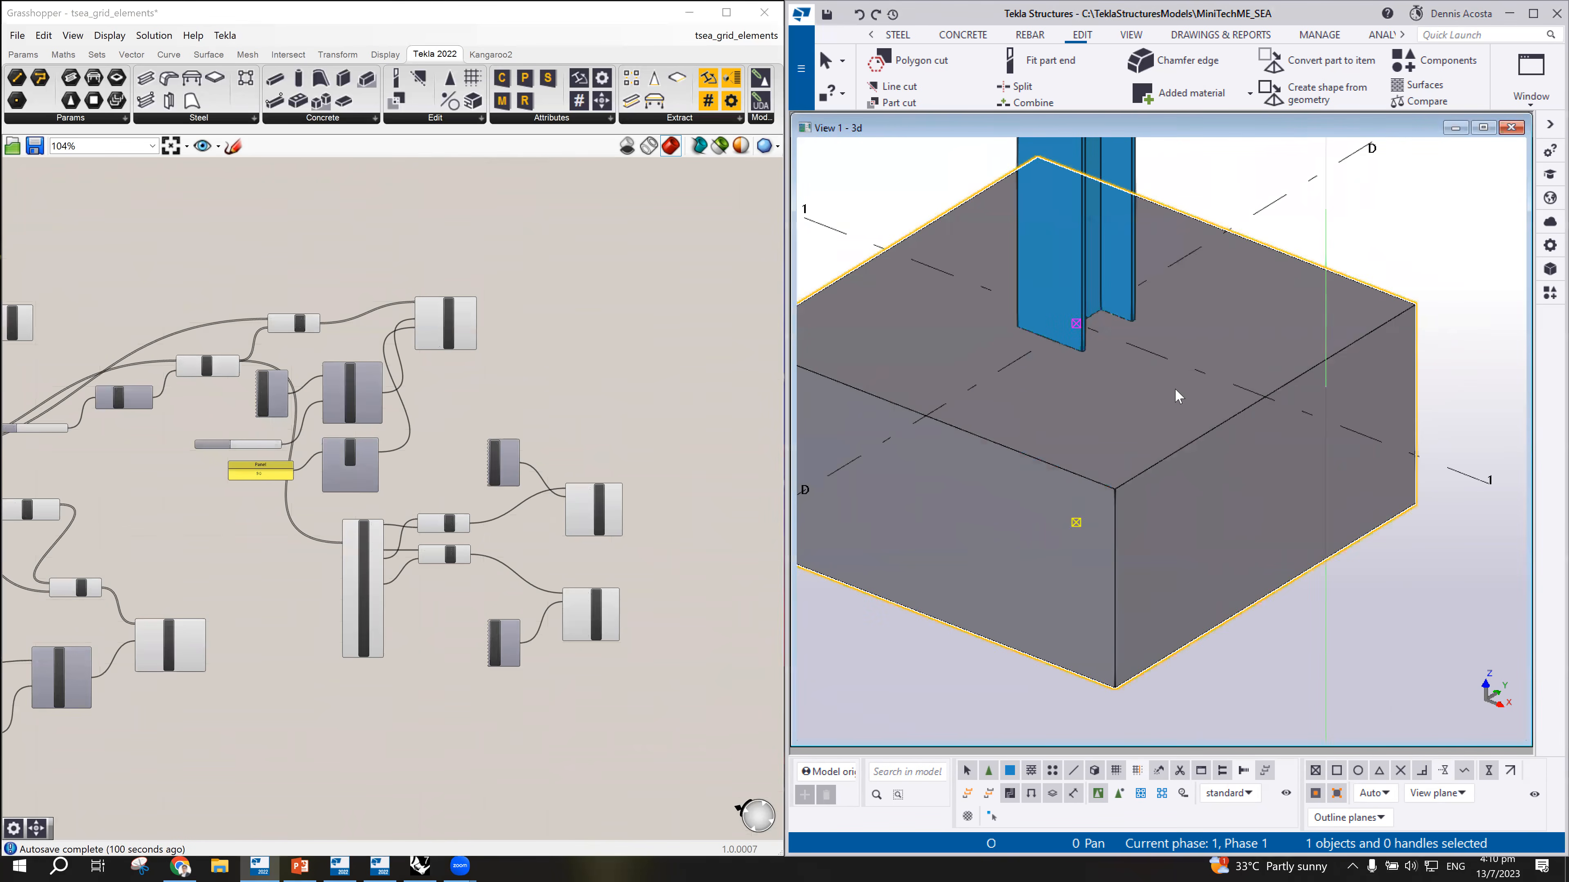
scroll(1226, 473, down, 4)
scroll(1223, 468, down, 2)
scroll(417, 634, up, 2)
scroll(445, 650, down, 3)
scroll(281, 750, up, 3)
right_drag(308, 729, 599, 616)
click(472, 488)
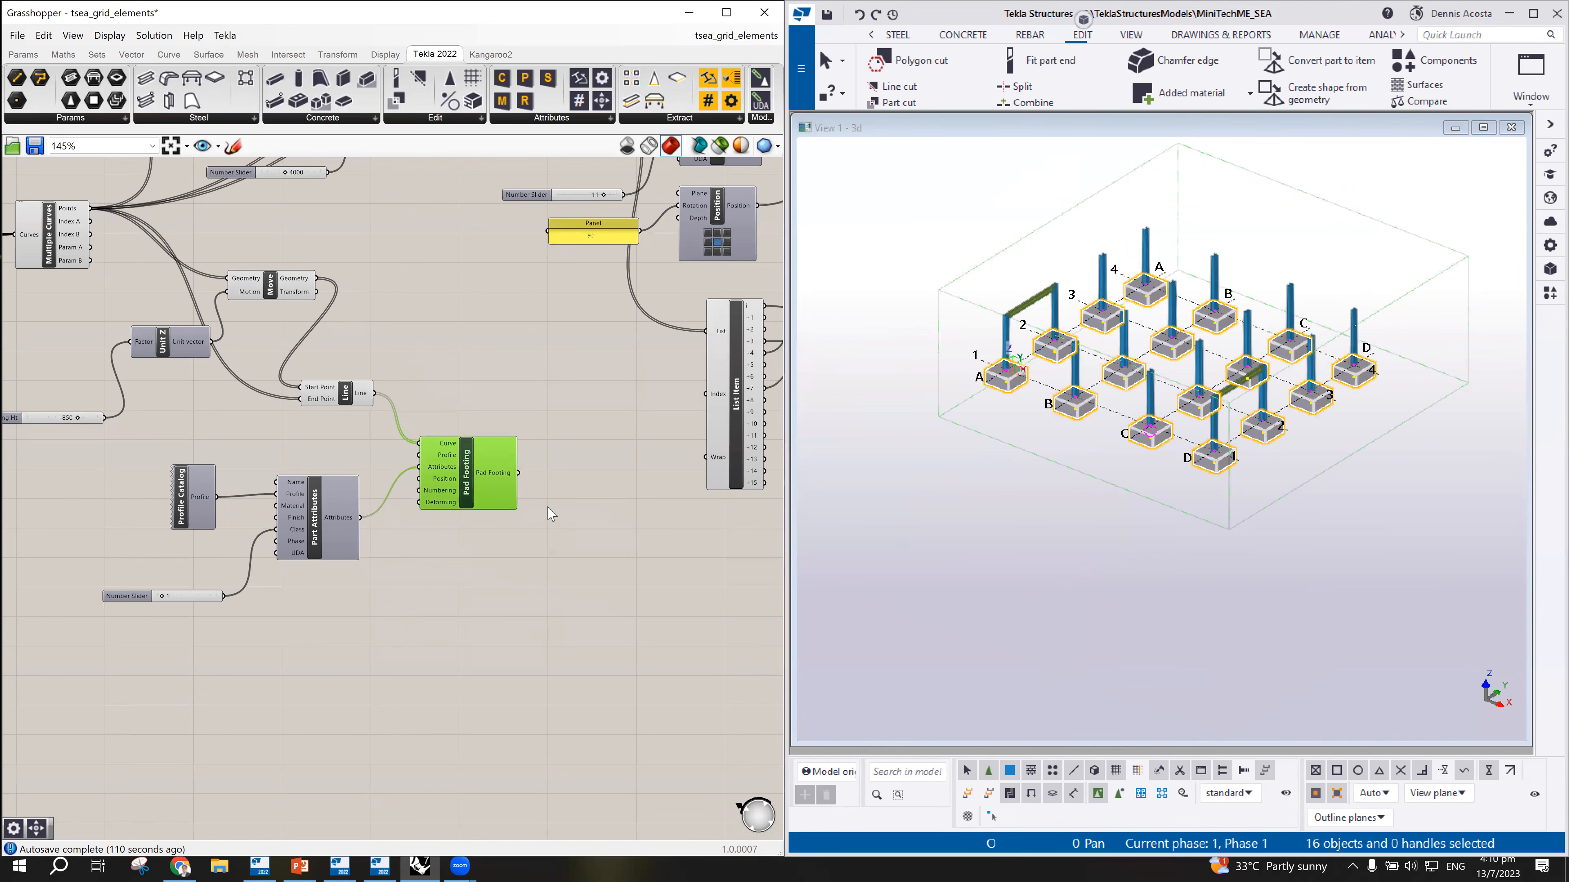
scroll(552, 514, up, 1)
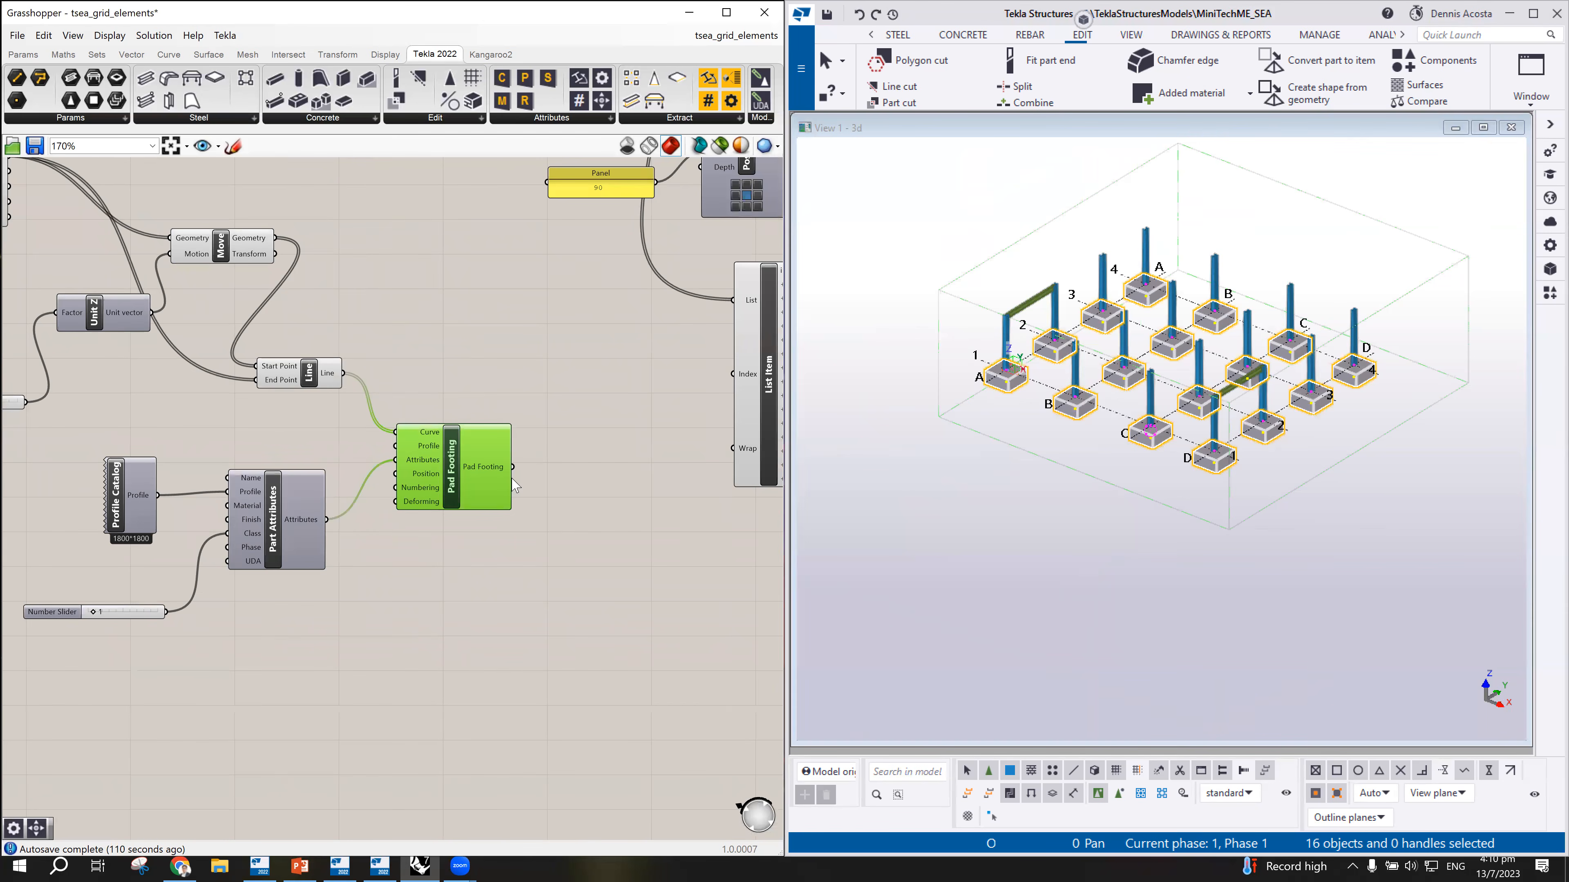
scroll(514, 485, up, 1)
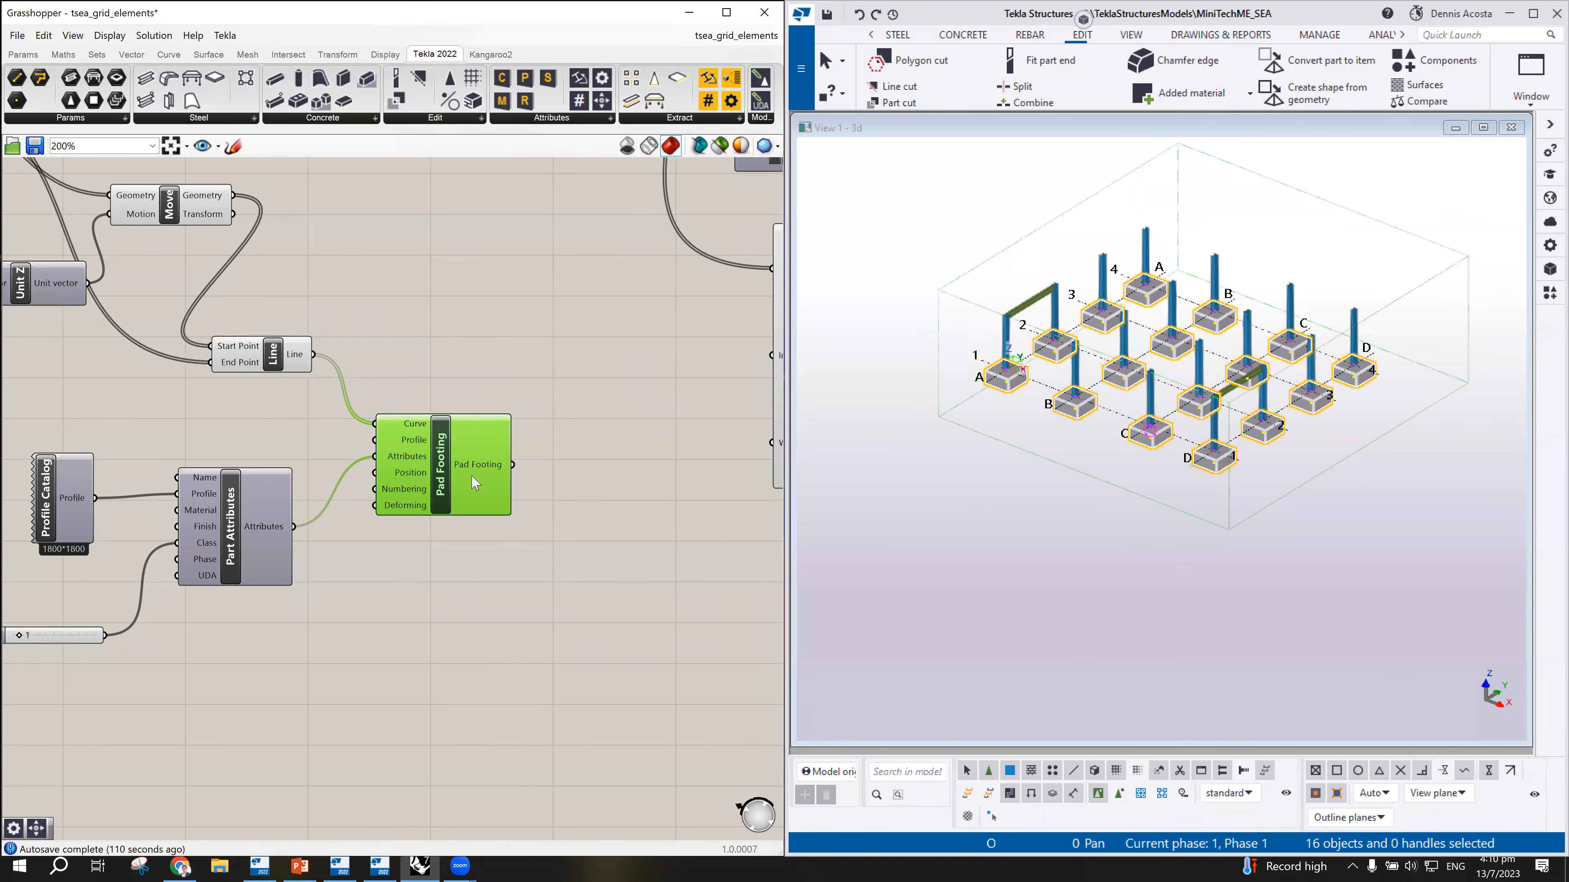
scroll(1172, 462, up, 5)
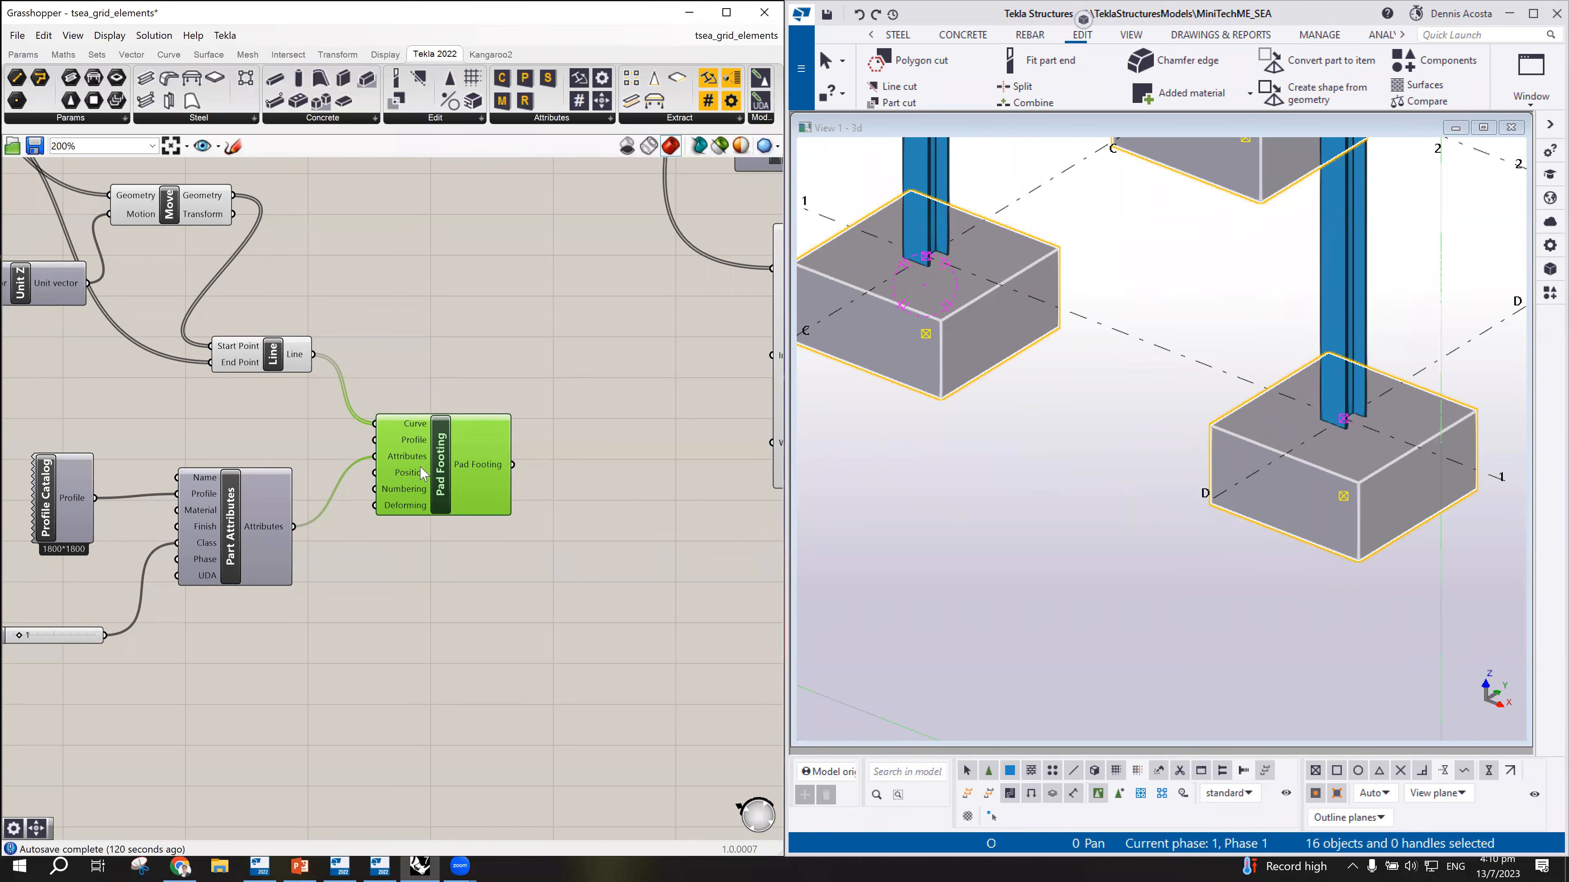
Step: Add a List Item component beside the Pad Footing and connect the Pad Footing output to its List input
scroll(422, 474, down, 5)
scroll(423, 470, up, 2)
double_click(557, 542)
text(list)
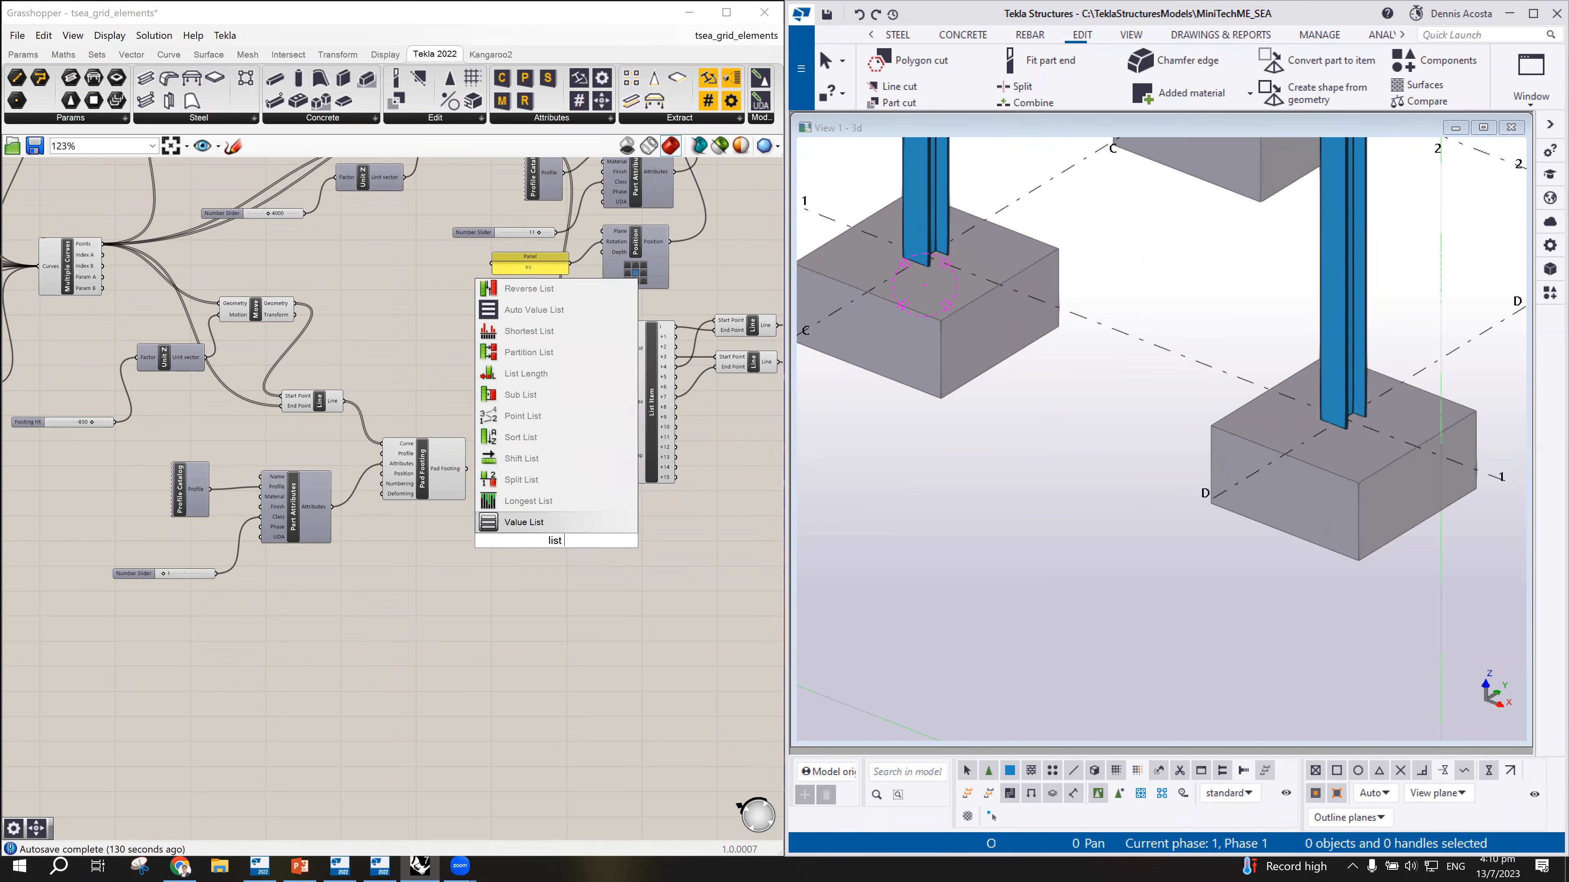
text(it)
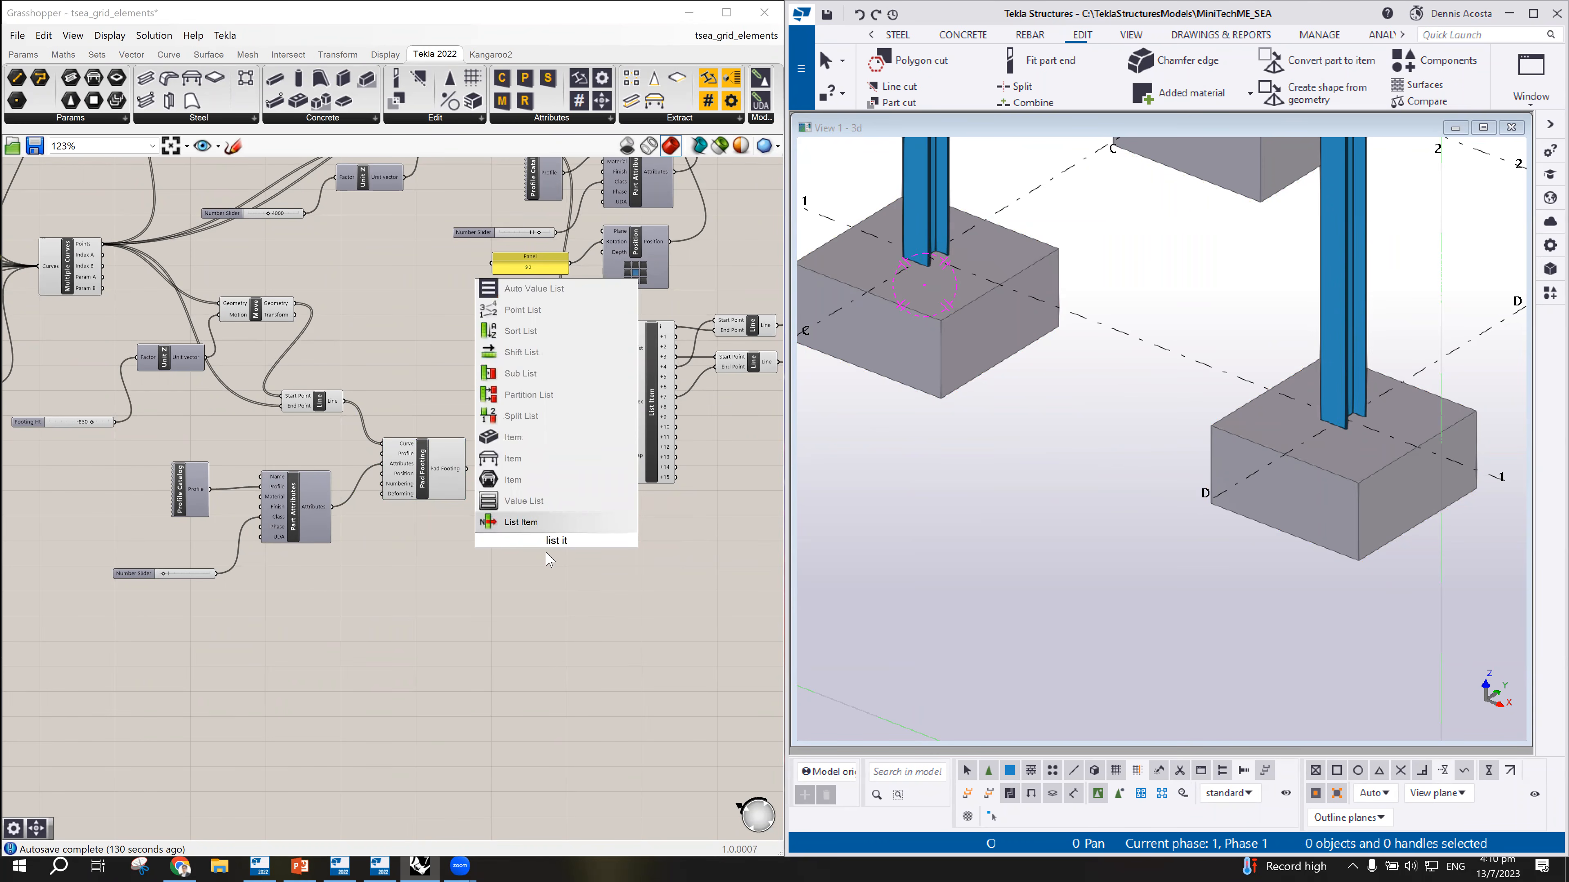
click(520, 522)
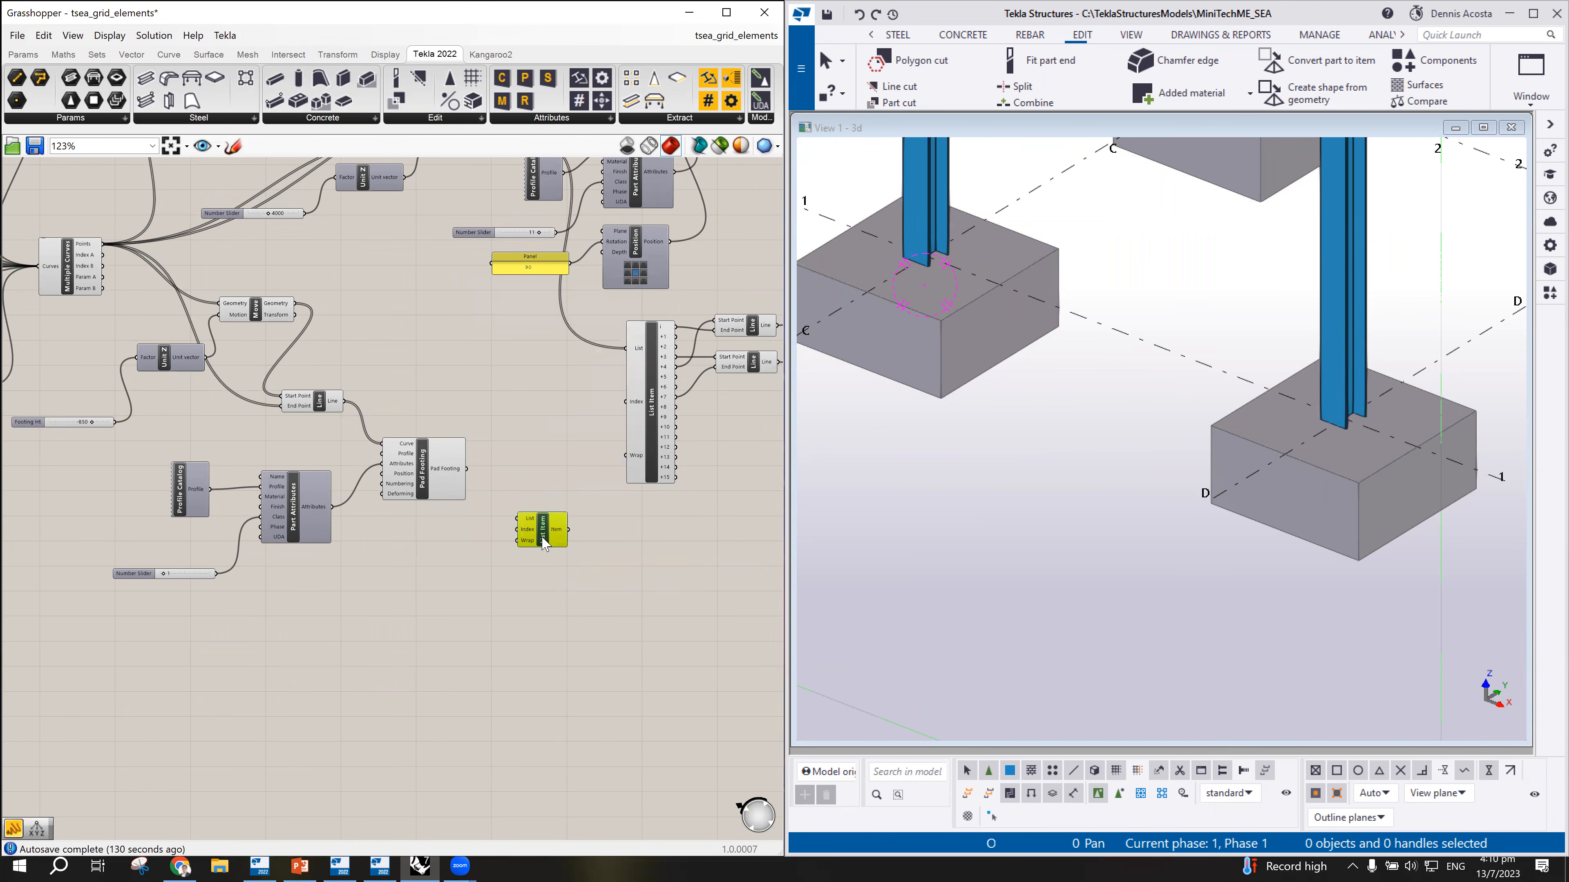
scroll(508, 500, up, 2)
drag(451, 457, 520, 526)
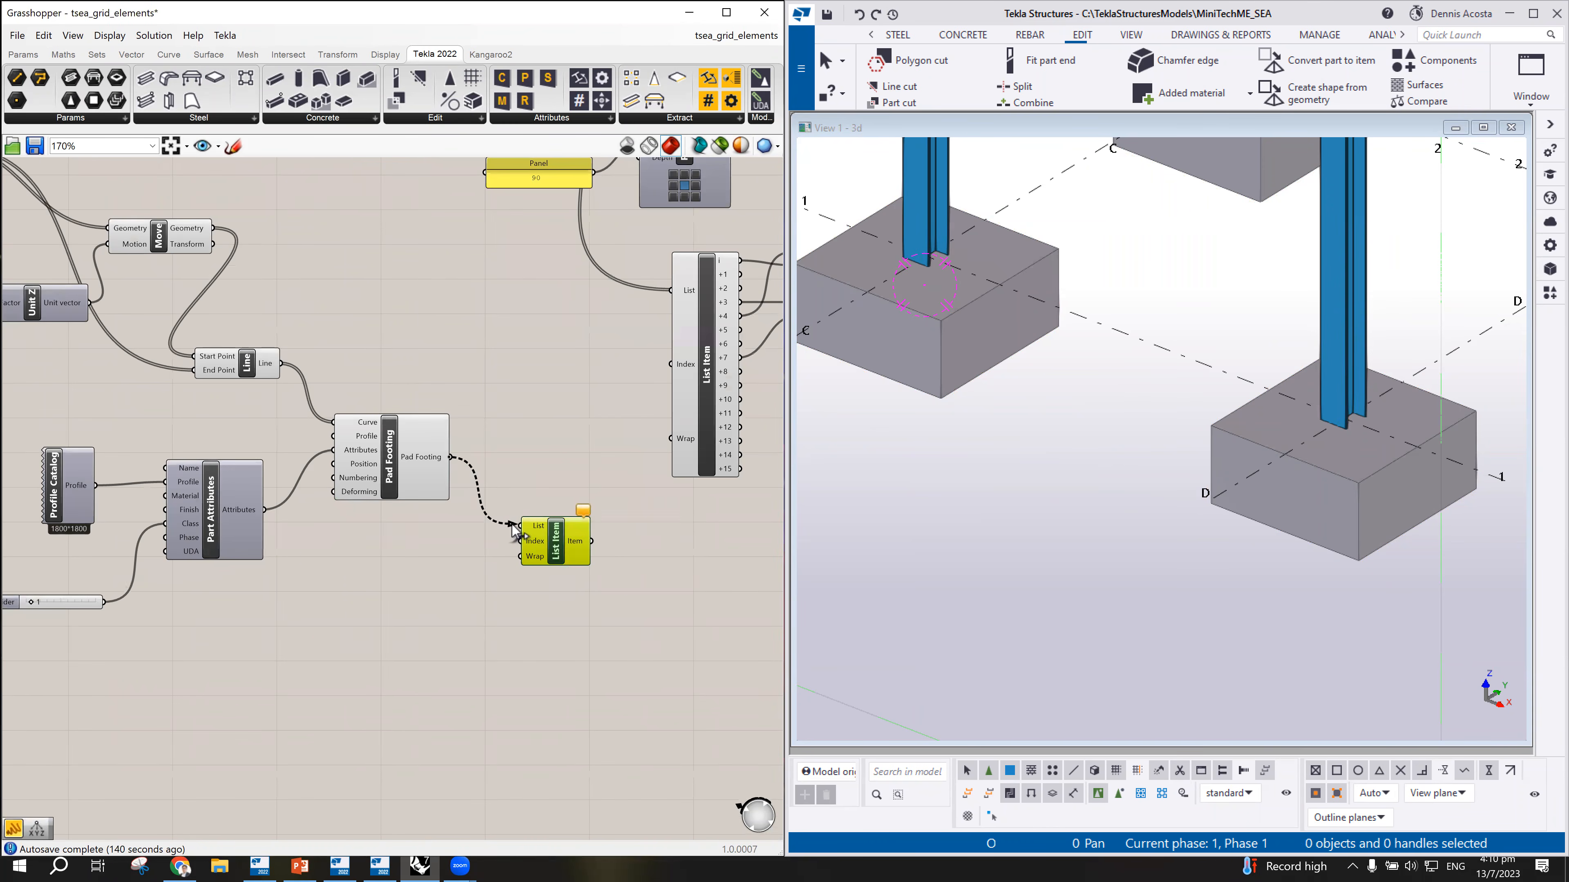
Step: Expand the new List Item with additional outputs from +1 through +10
scroll(548, 564, up, 8)
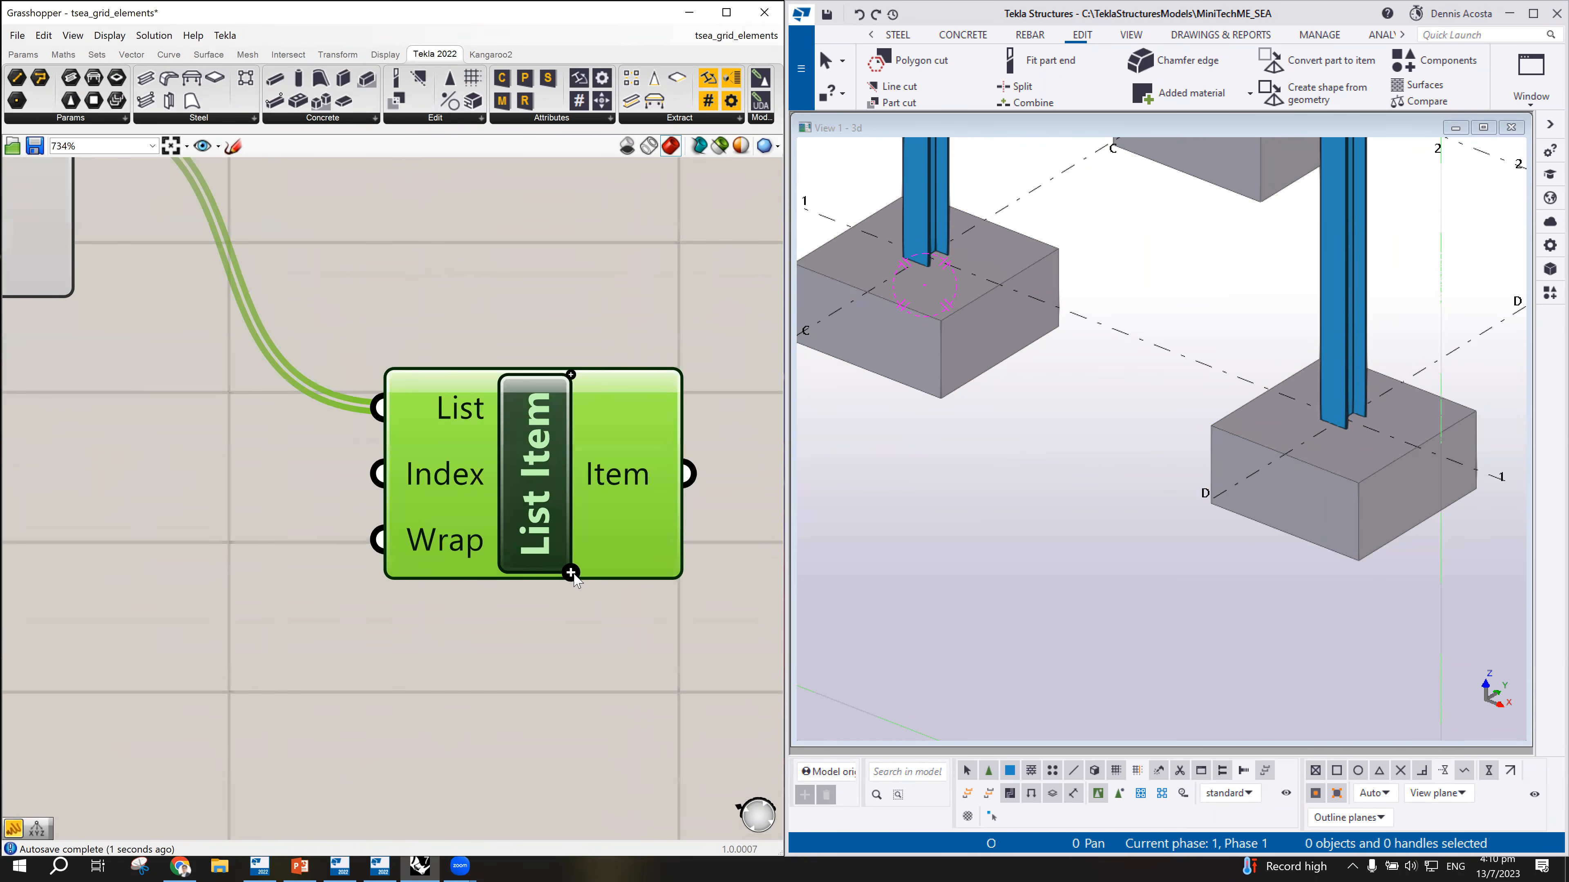
click(570, 573)
click(571, 574)
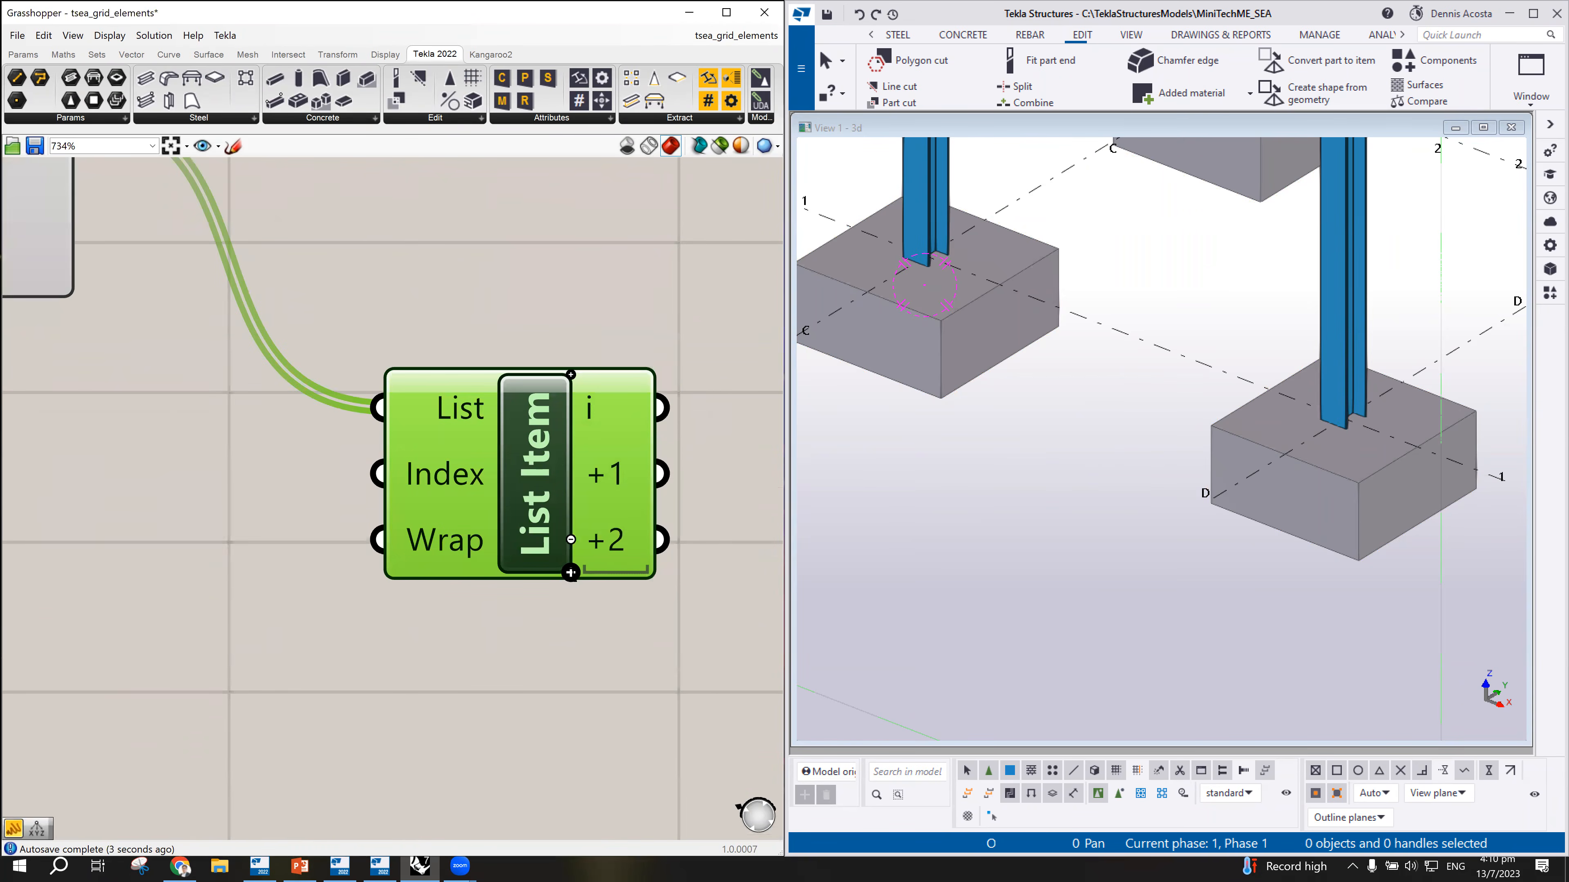
click(571, 574)
click(571, 601)
click(571, 627)
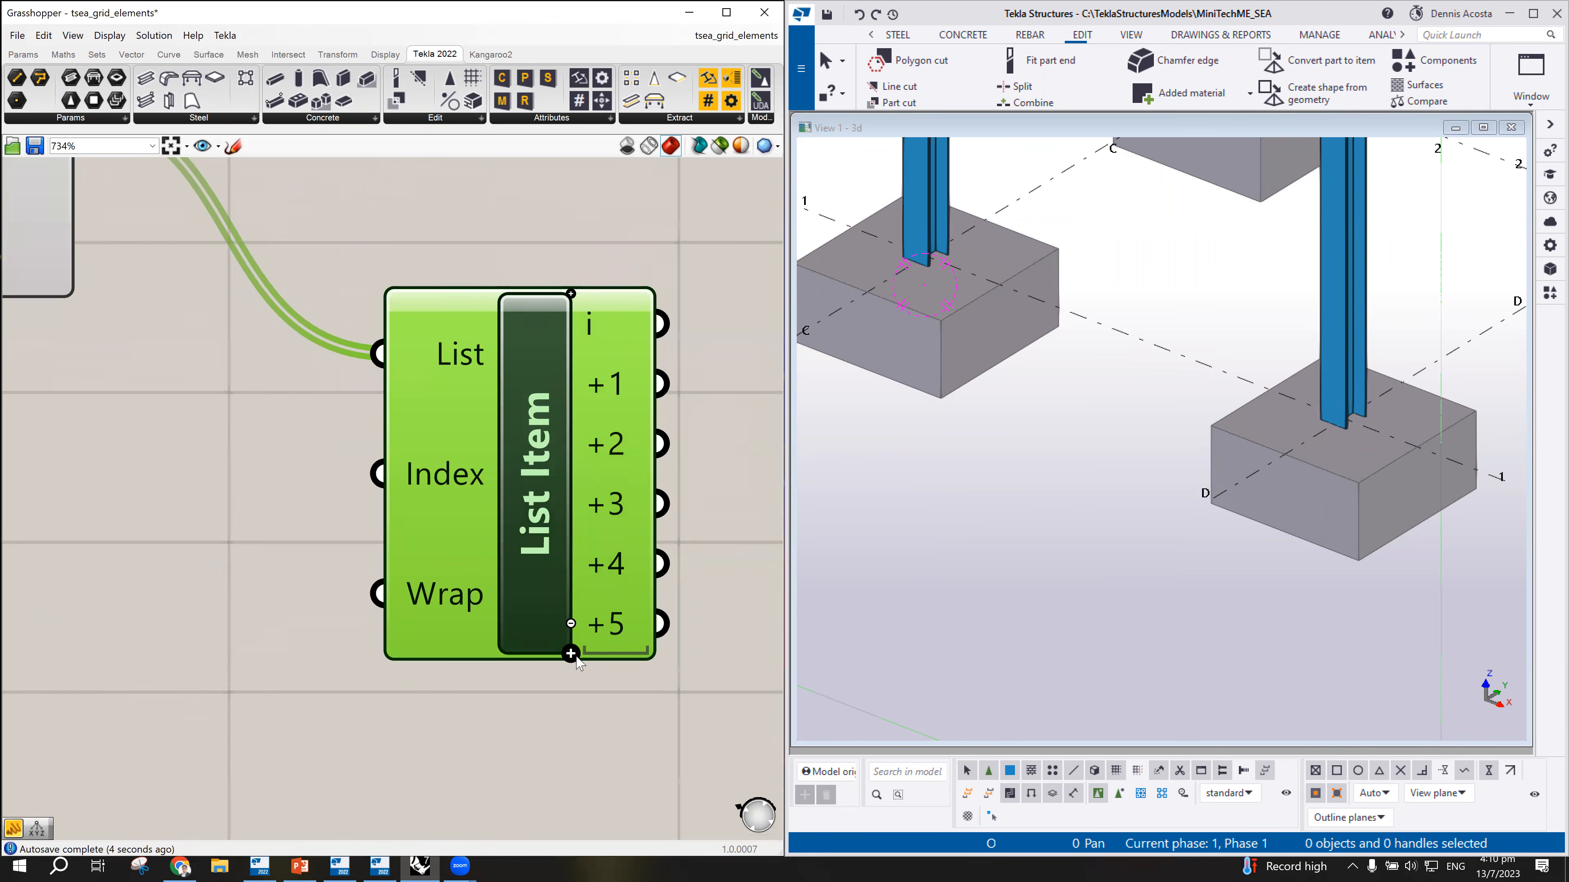
click(571, 653)
scroll(553, 646, down, 4)
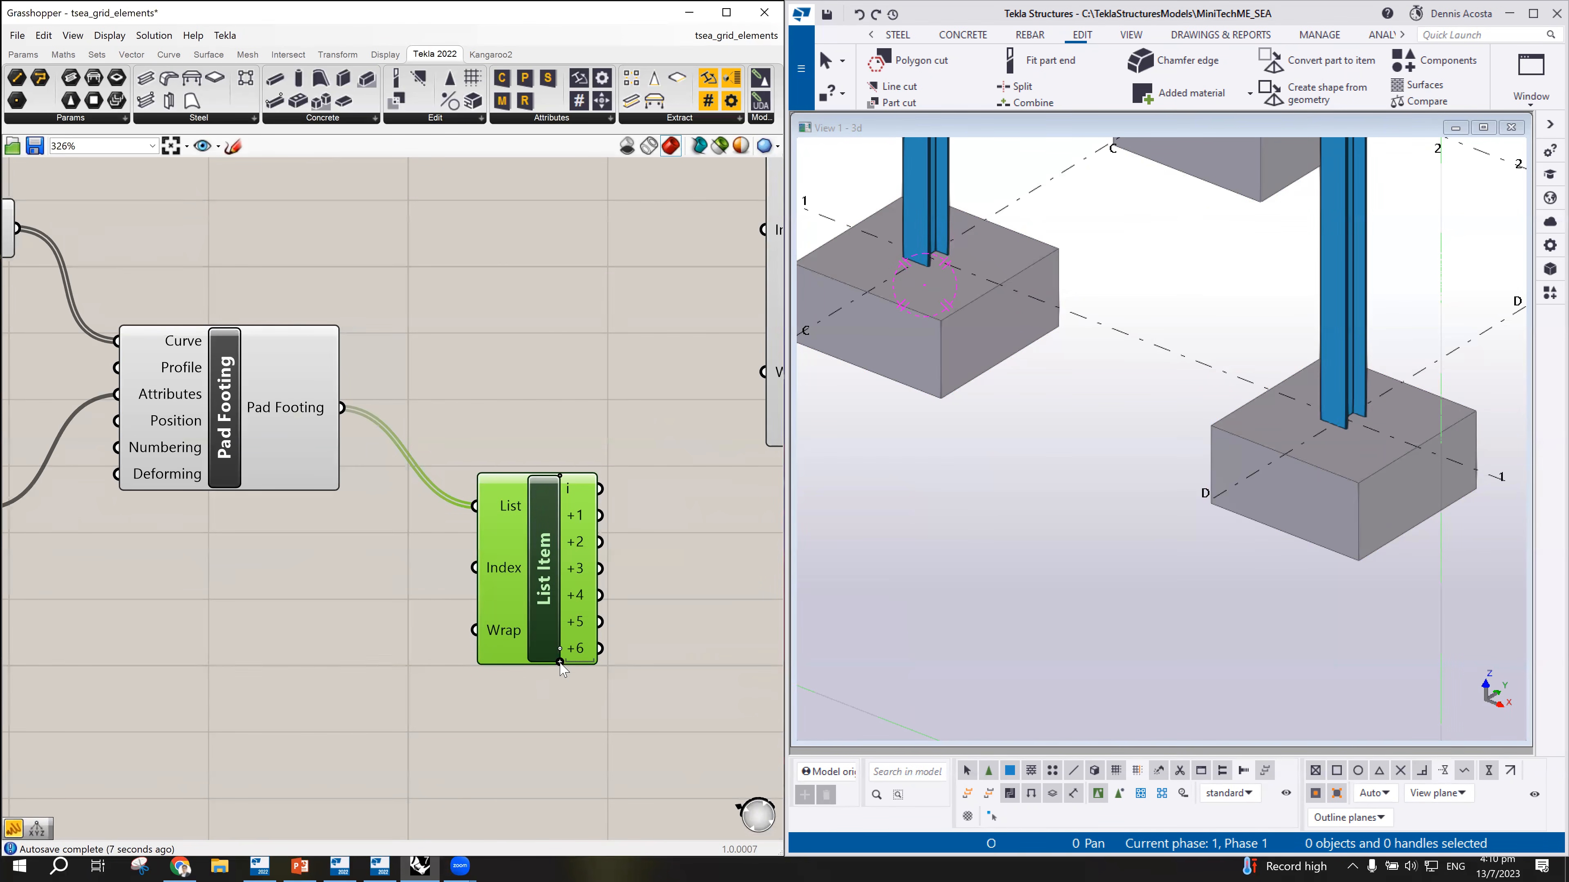
click(560, 663)
click(559, 675)
click(561, 688)
click(561, 702)
scroll(507, 525, down, 2)
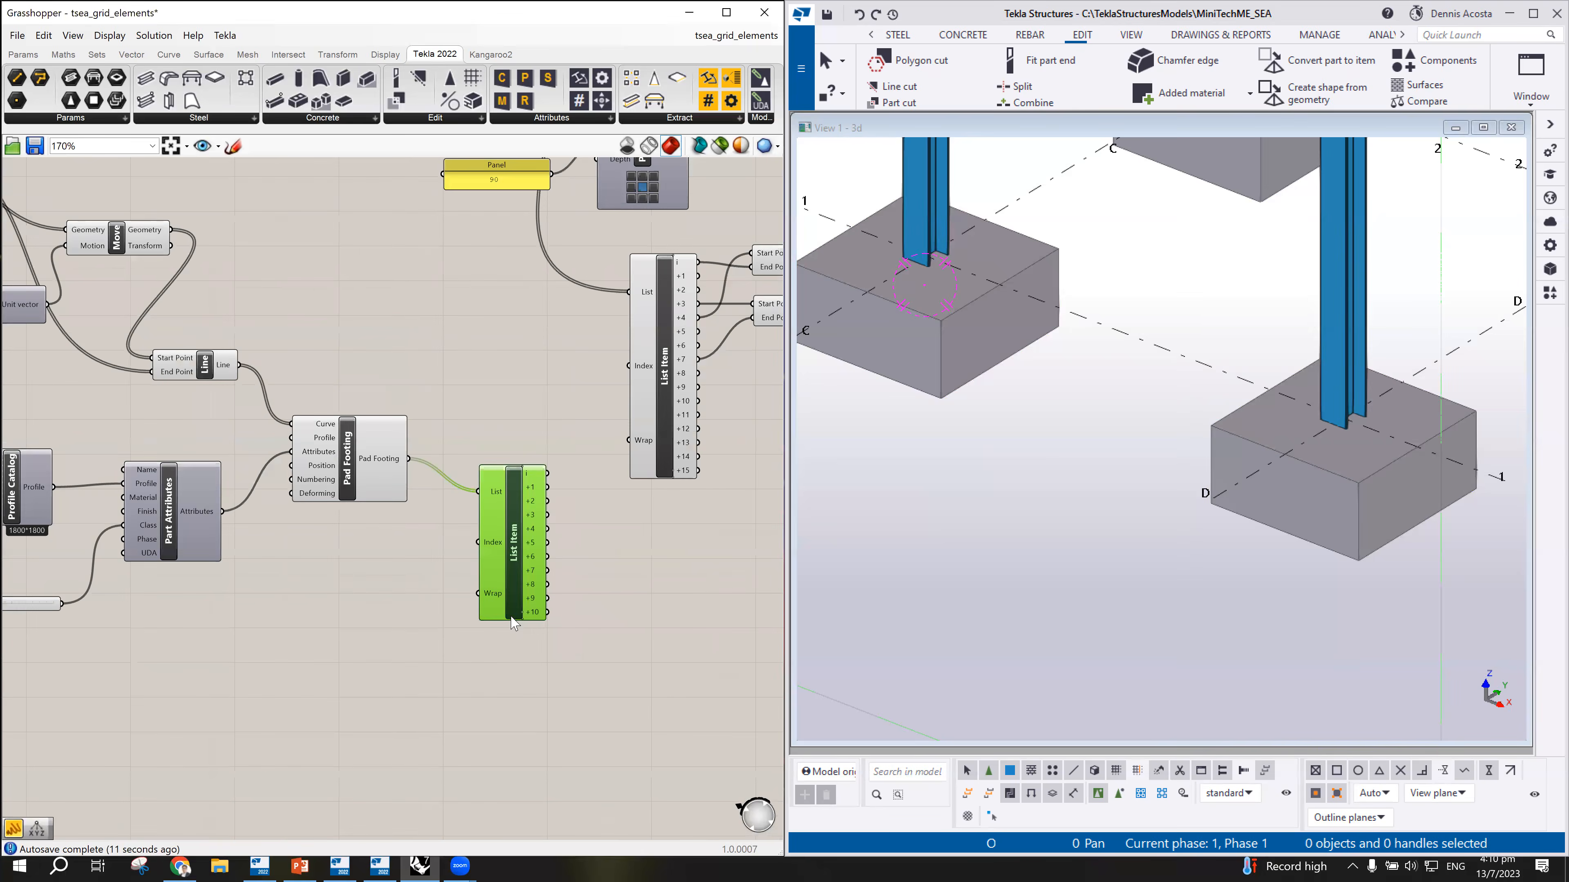
Step: Extend the footing List Item with further outputs from +11 through +15
scroll(525, 556, up, 3)
click(526, 616)
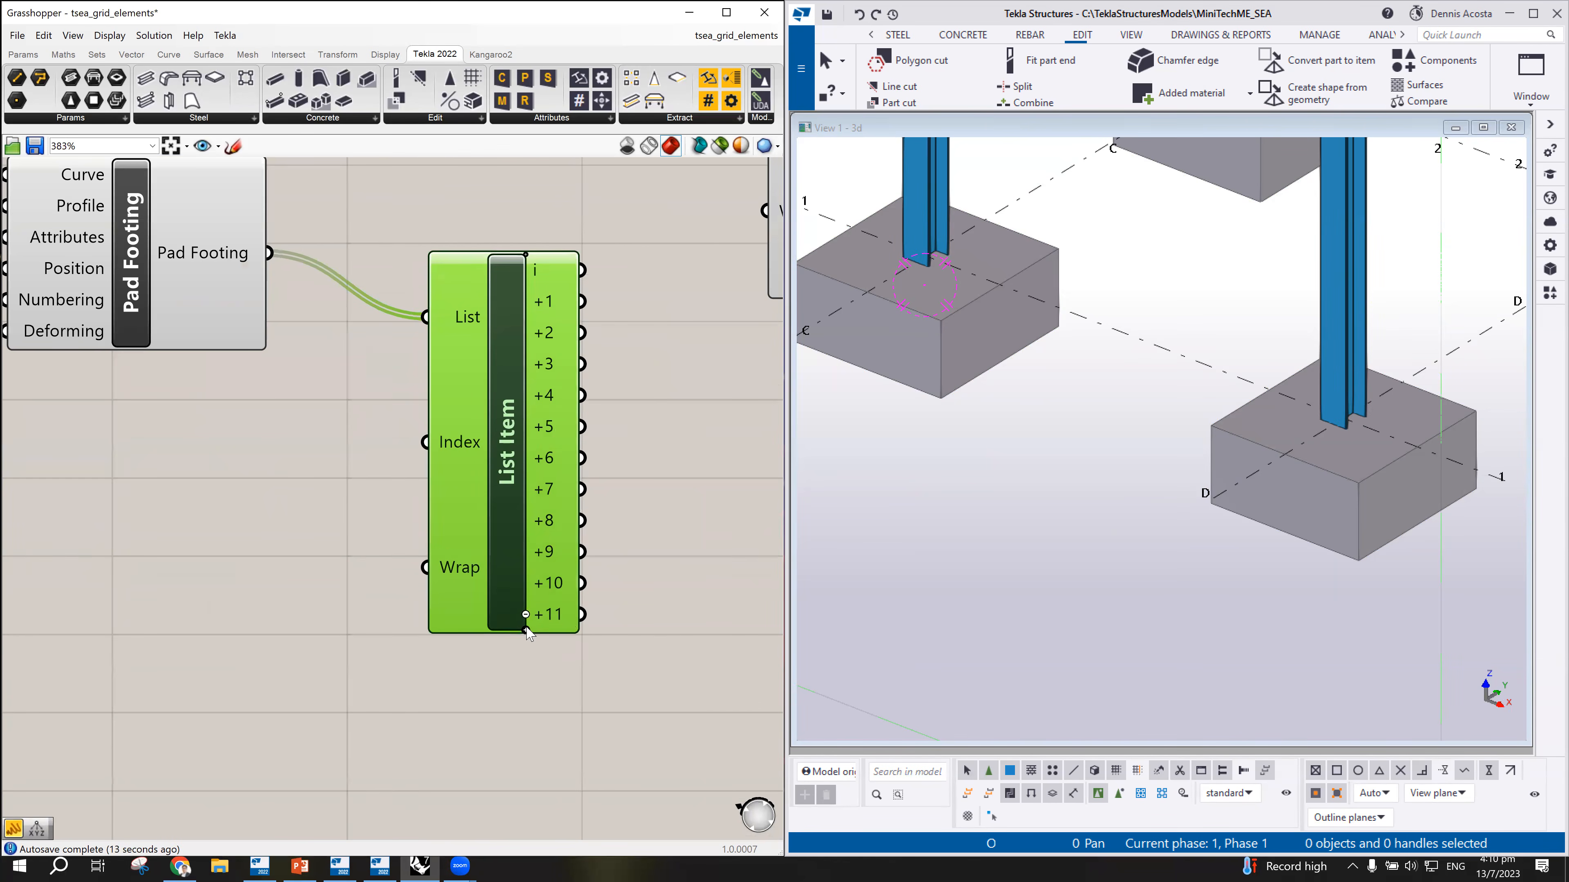
click(527, 631)
click(527, 653)
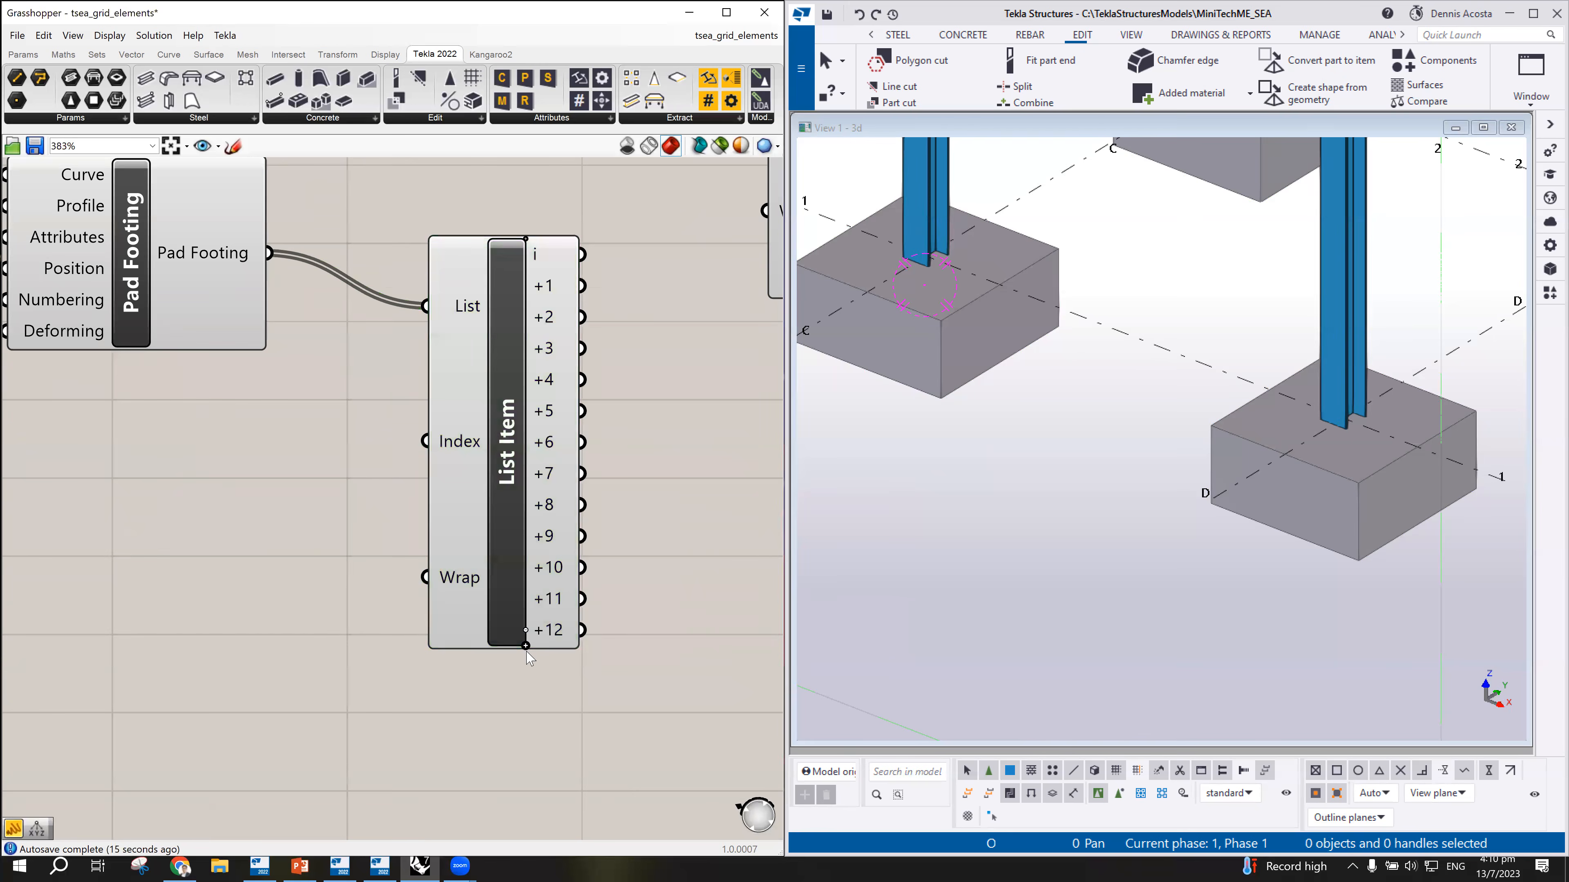
click(526, 646)
click(526, 662)
click(526, 678)
Step: Duplicate the footing List Item and place the unconnected copy below the footing's Part Attributes component
scroll(501, 655, down, 7)
click(488, 564)
alt+drag(488, 561, 471, 593)
scroll(488, 555, up, 1)
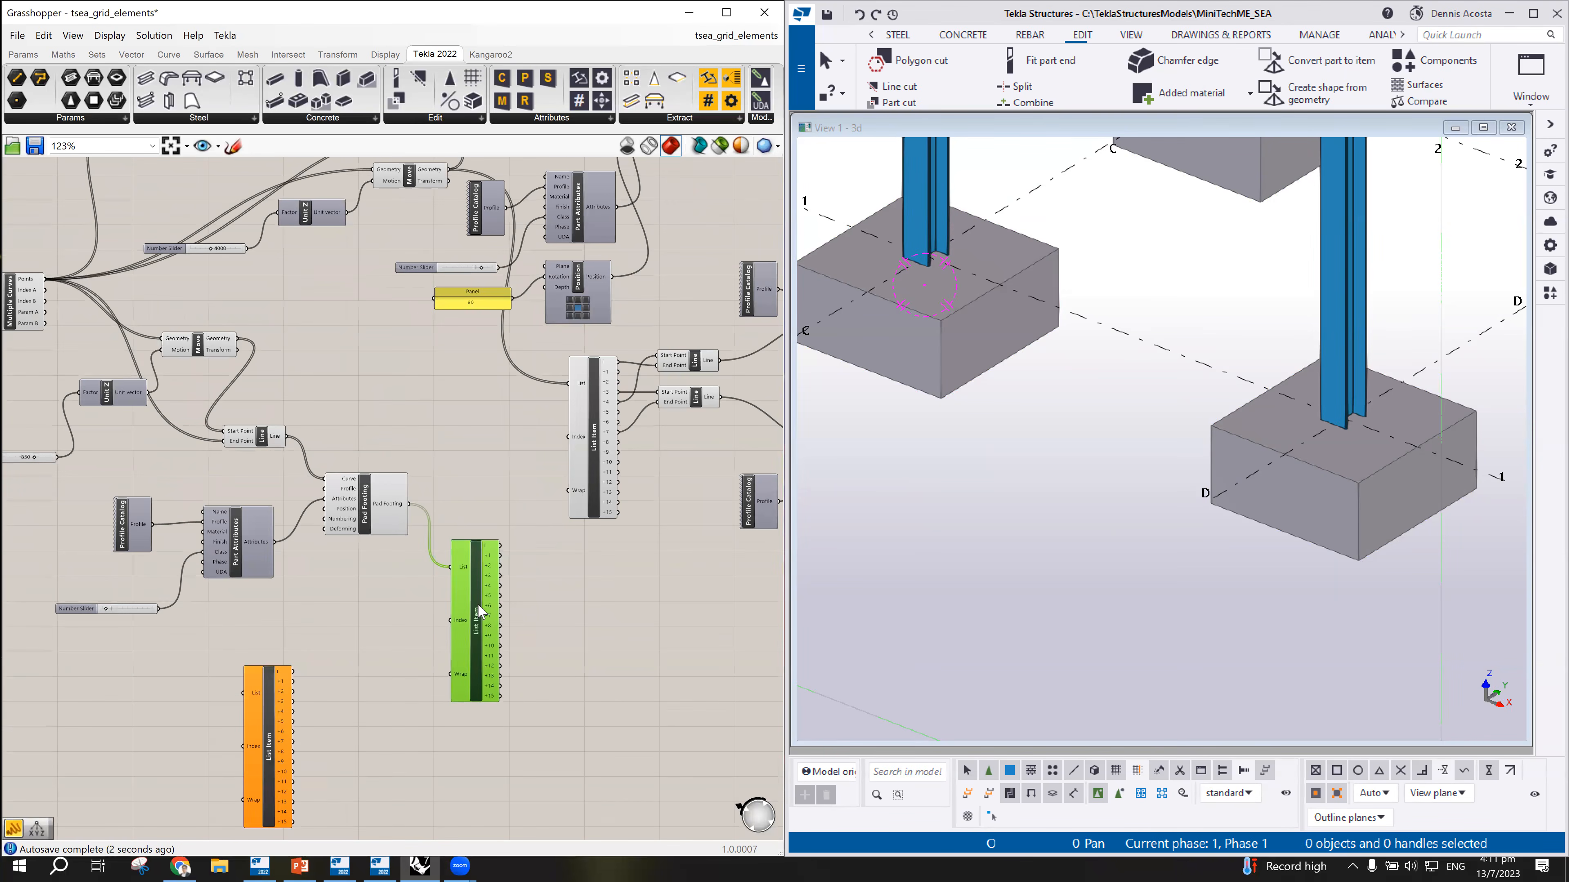
Step: Review the grid of columns, beams and footings in the model and examine the footing at grid D-1
scroll(516, 694, up, 2)
scroll(543, 655, down, 2)
scroll(575, 613, up, 2)
scroll(575, 613, down, 3)
scroll(1220, 383, down, 5)
scroll(1220, 383, up, 4)
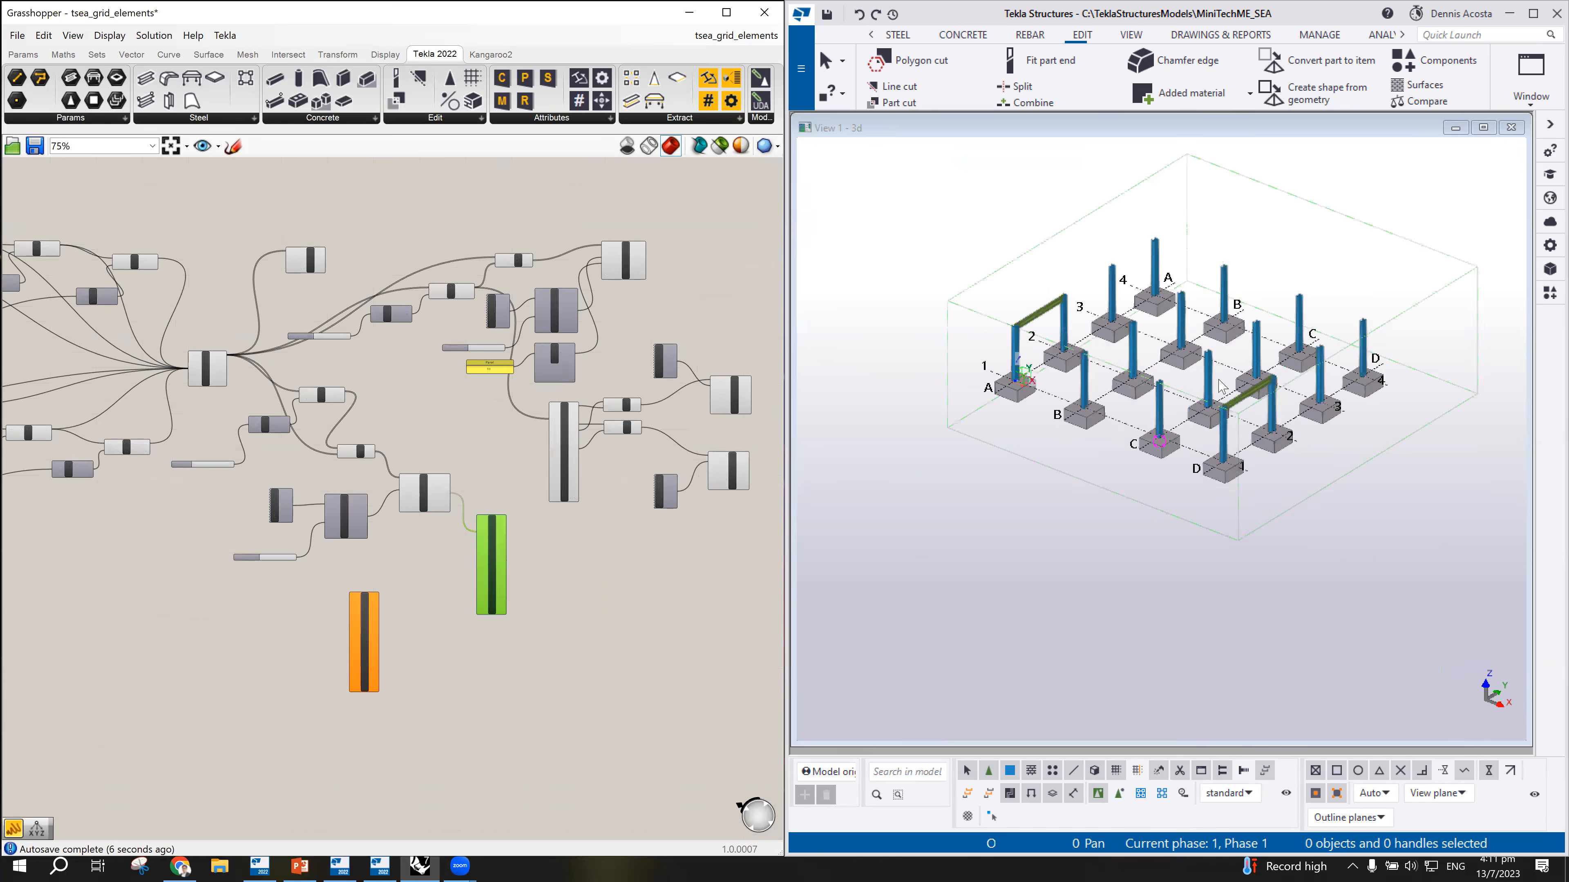
scroll(1220, 383, down, 1)
scroll(578, 556, up, 3)
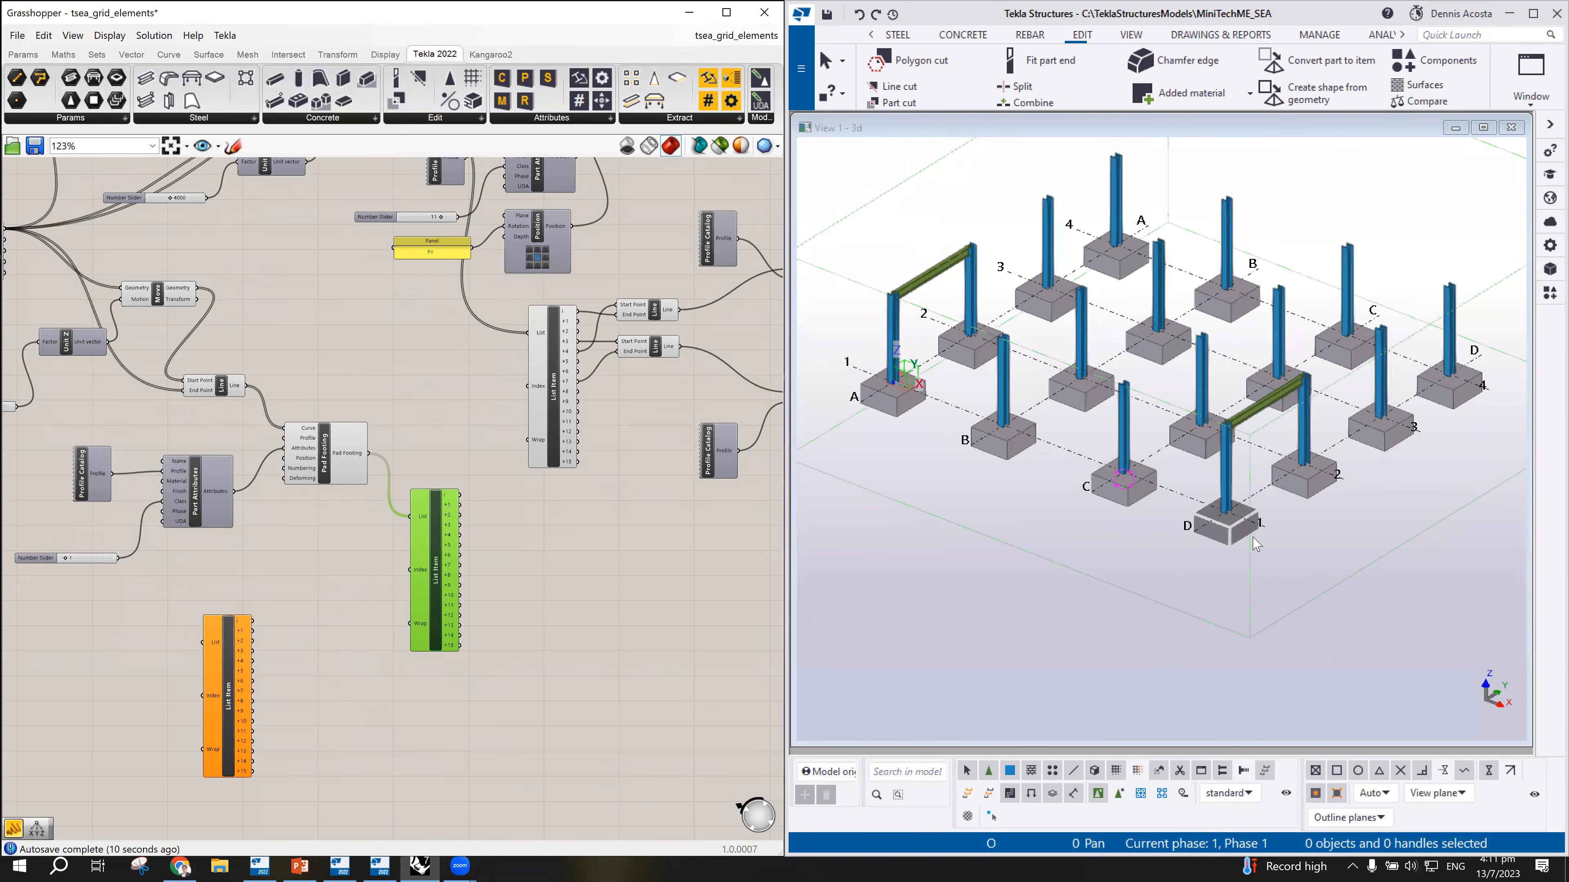
scroll(1215, 502, up, 5)
scroll(1175, 467, down, 2)
scroll(556, 636, up, 1)
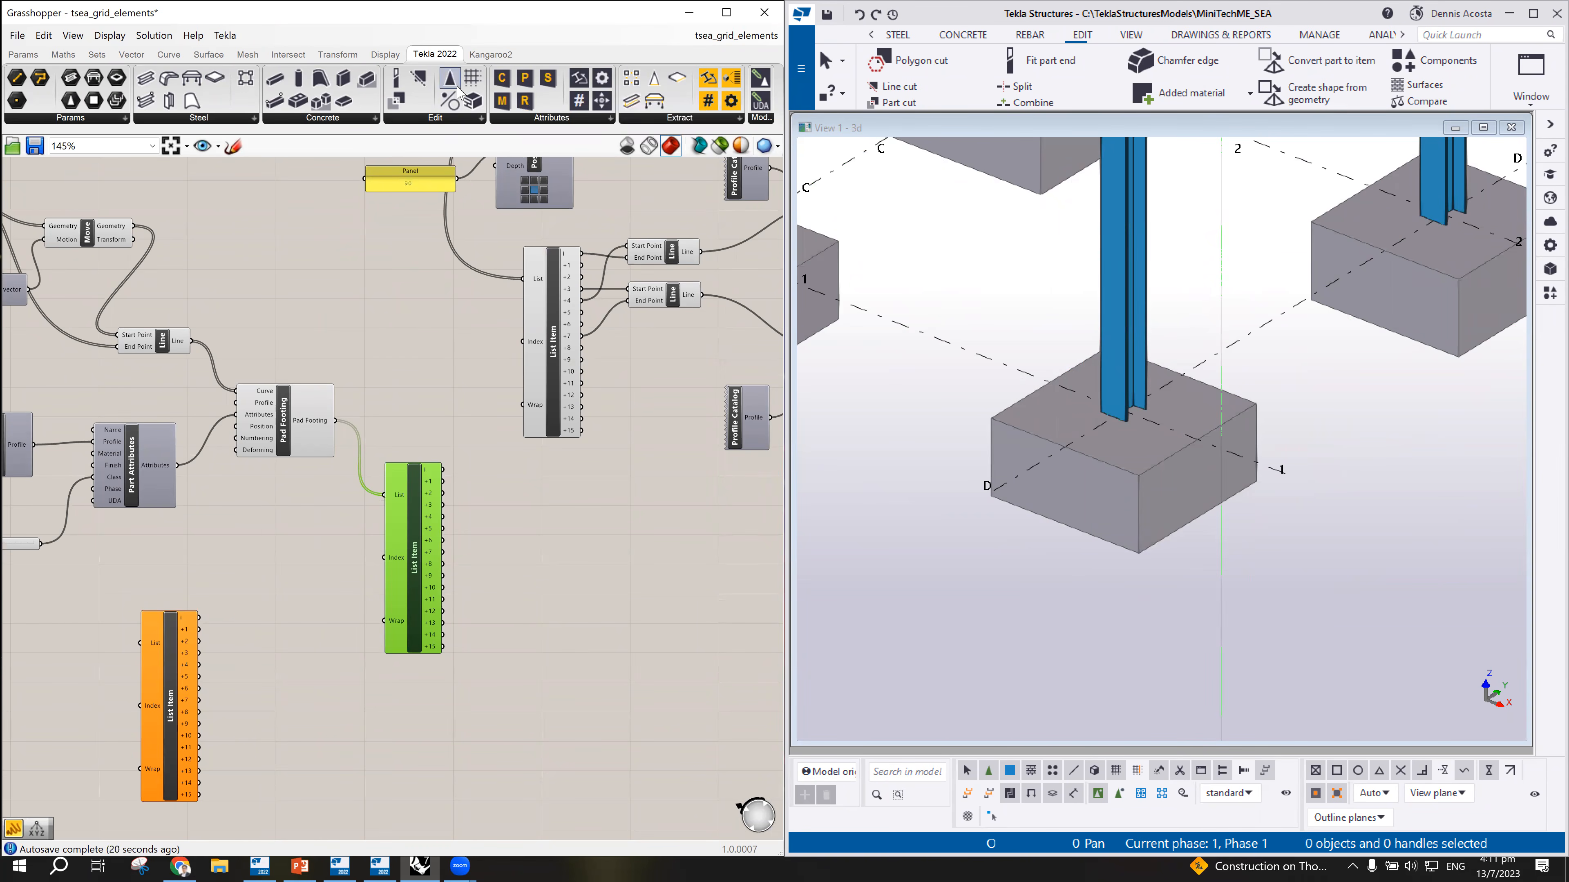
Step: Add a Tekla Component component beside the footing List Item and arrange both with space between them
drag(450, 84, 650, 558)
scroll(621, 594, up, 5)
scroll(627, 605, down, 3)
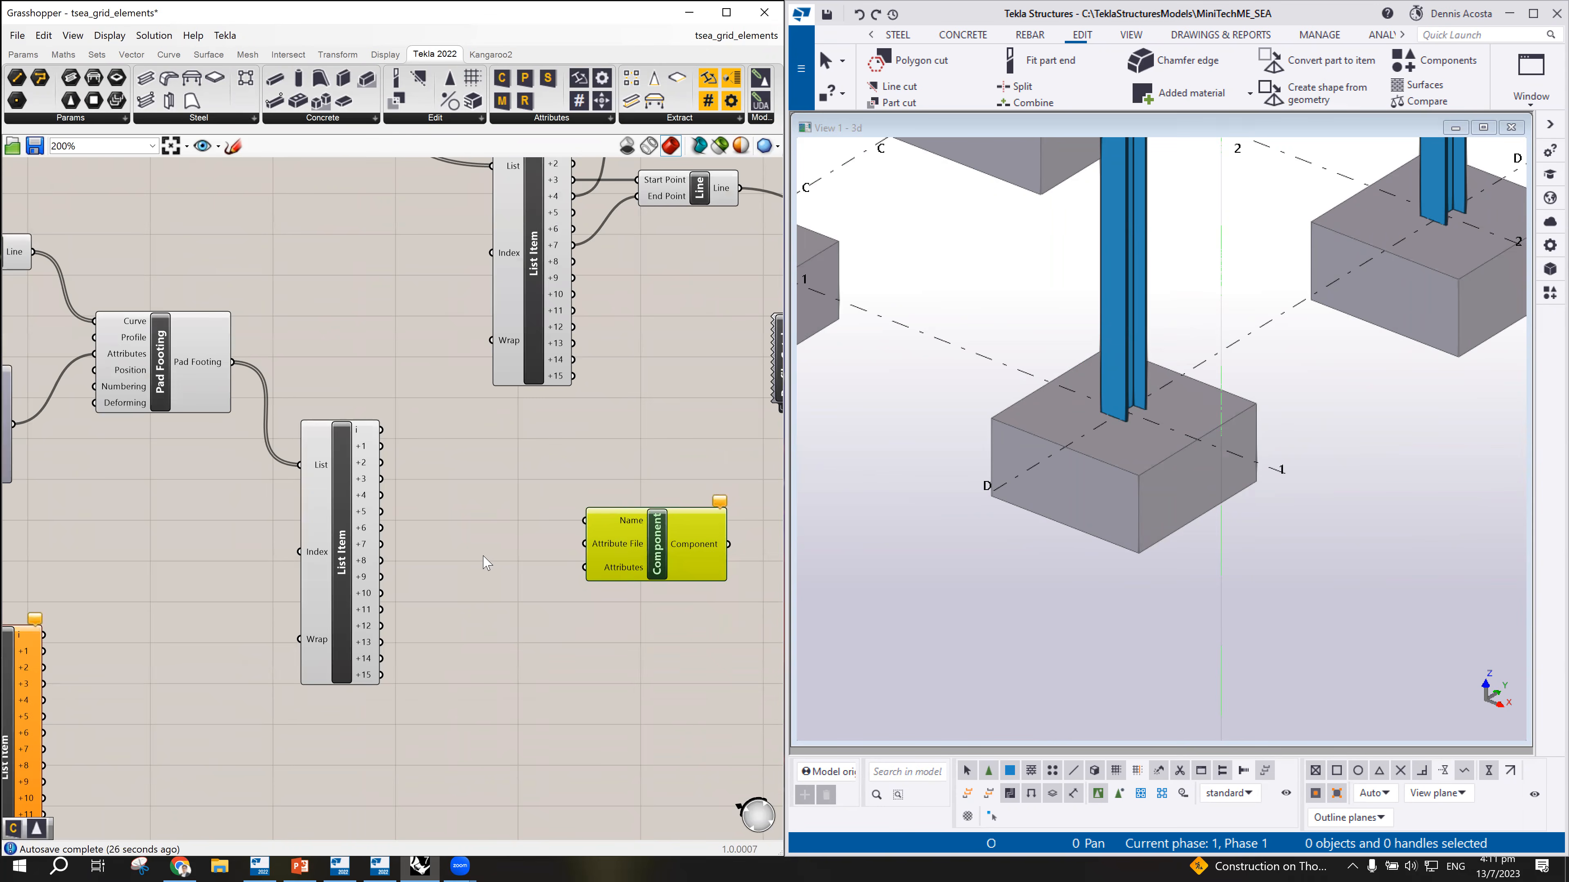
scroll(488, 559, down, 2)
drag(383, 536, 374, 579)
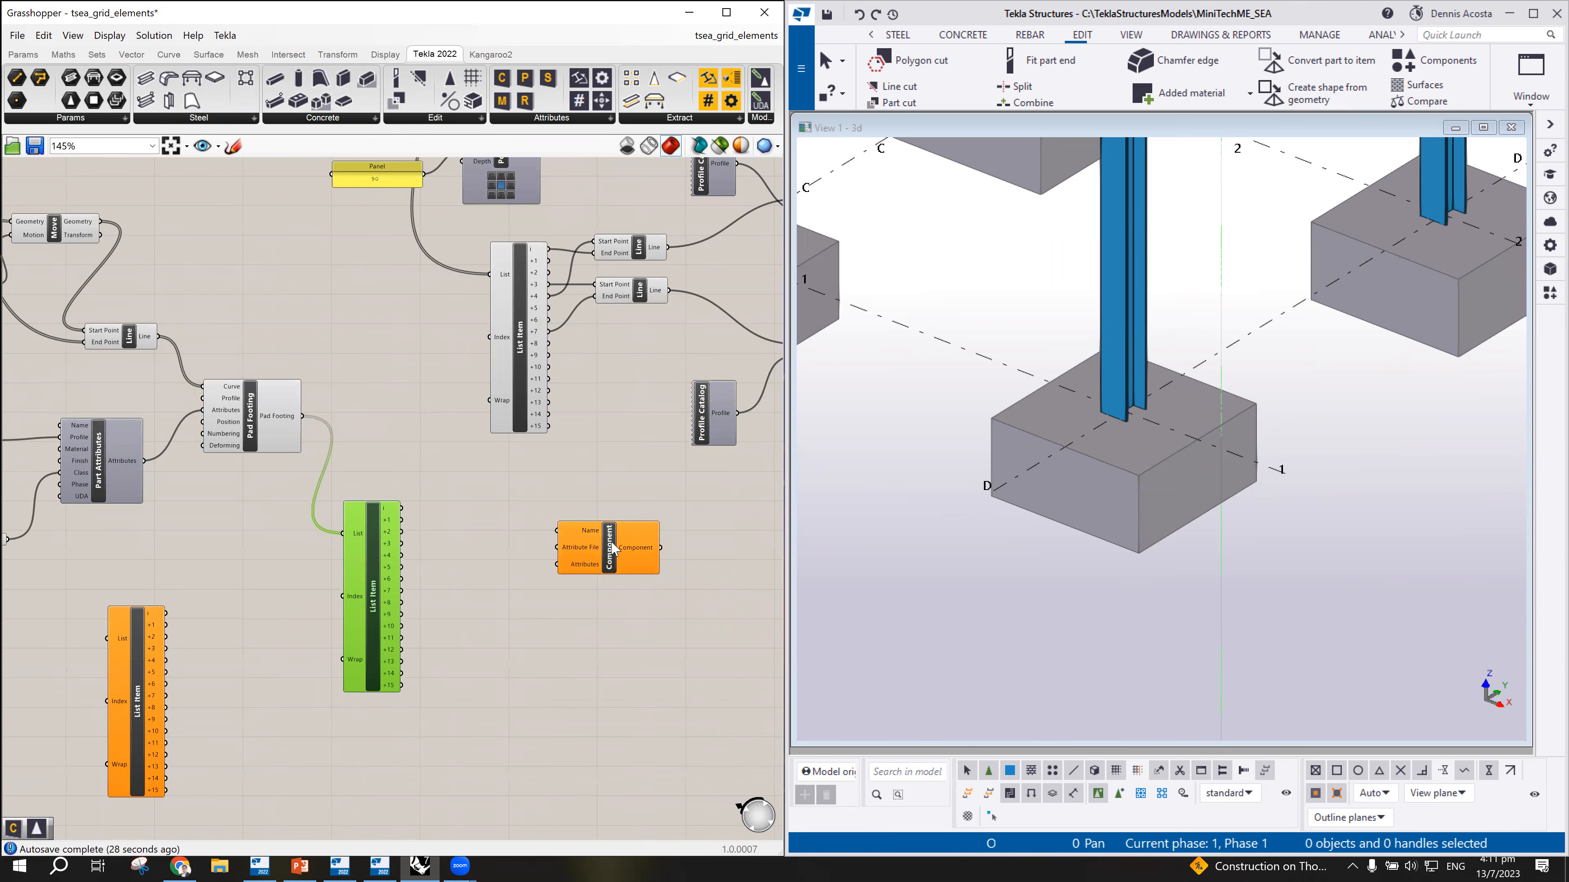
drag(609, 547, 613, 539)
scroll(573, 550, up, 2)
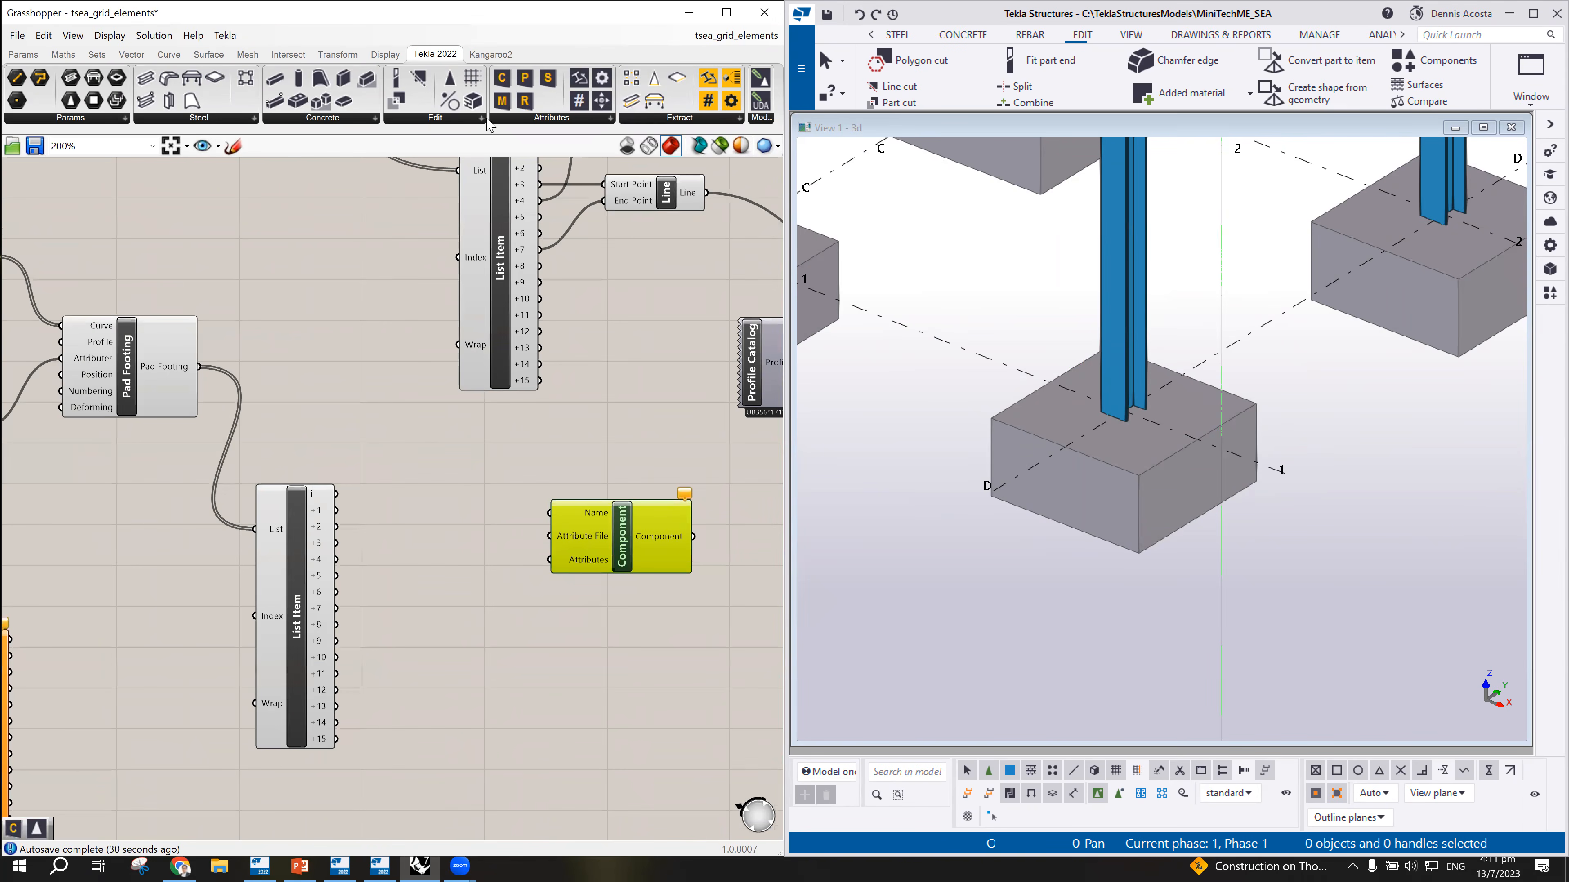
Step: Add a Component Catalog between the footing List Item and the Component, and align it with the Component
drag(511, 89, 458, 467)
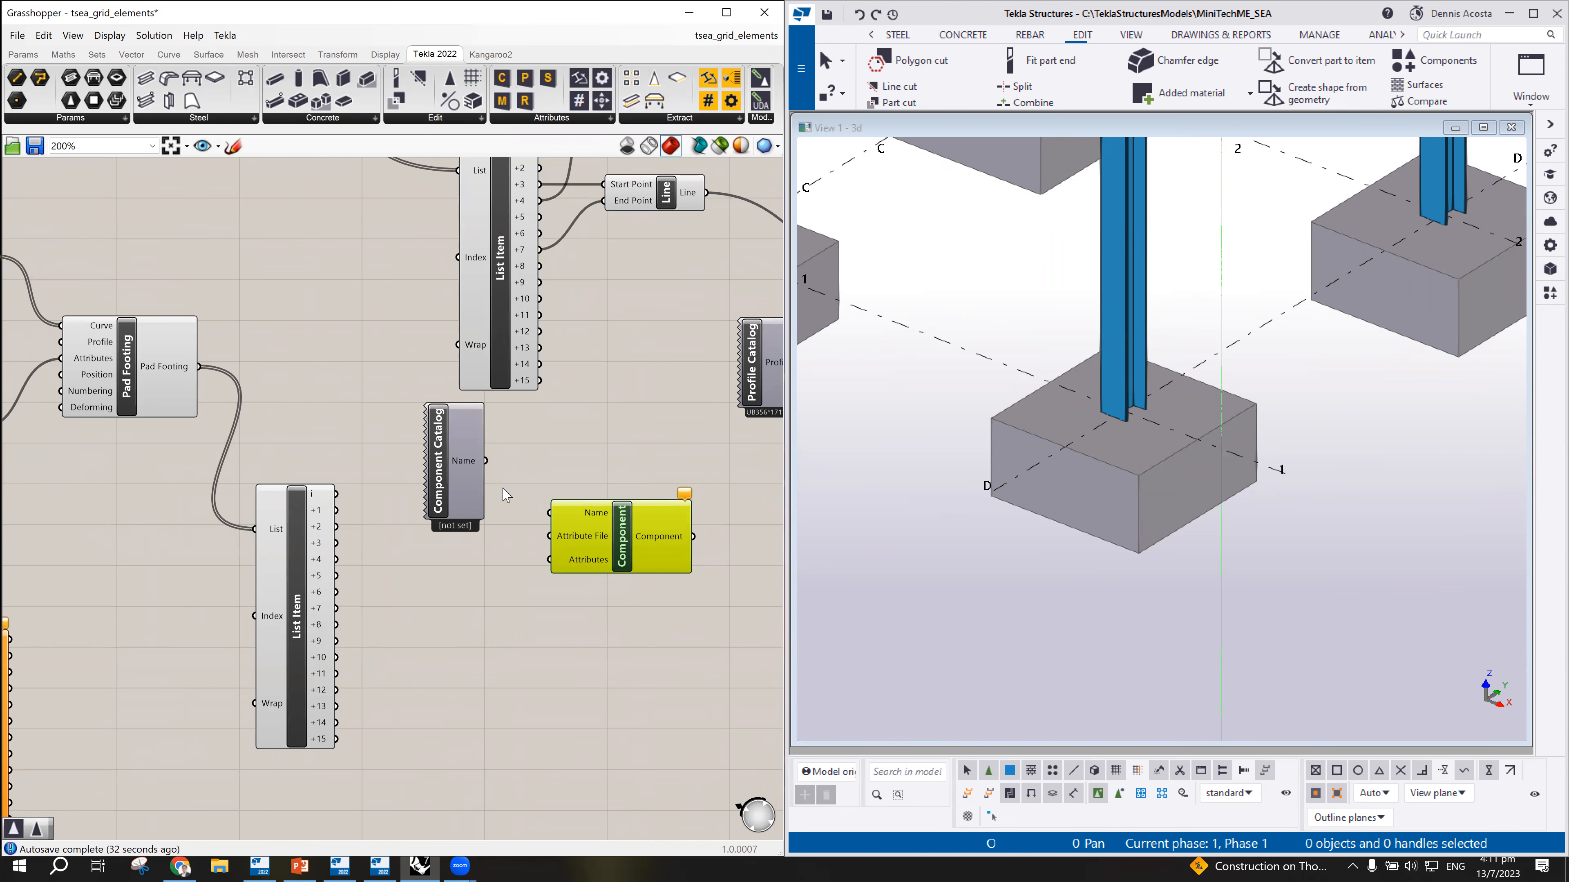
drag(623, 525, 625, 545)
drag(448, 461, 459, 507)
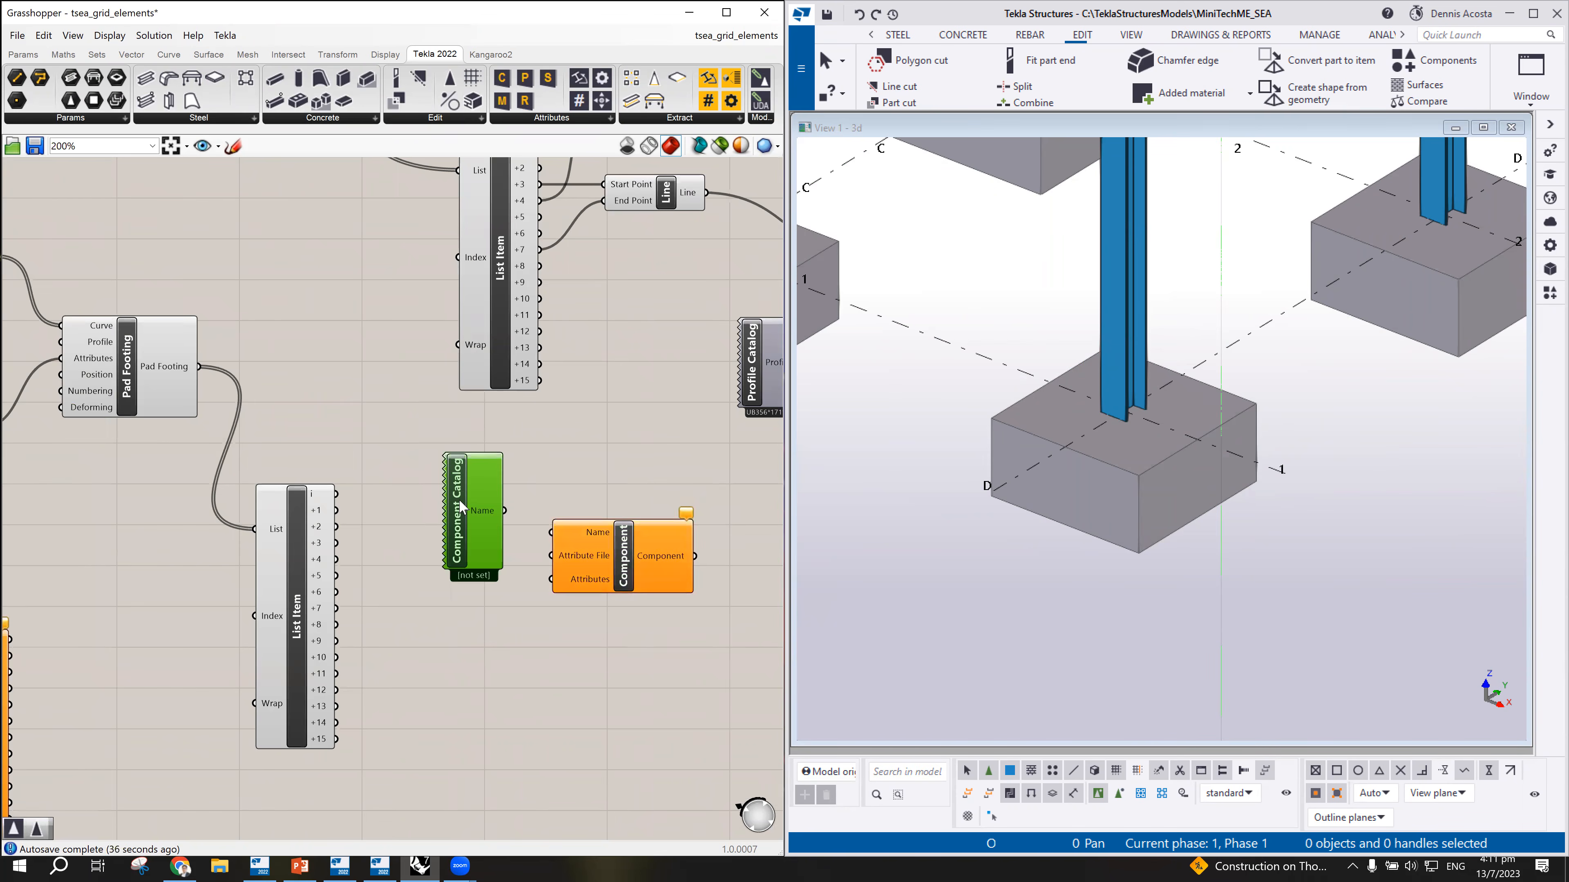
Step: Set the Component Catalog to Pad footing reinforcement (77) and connect its Name output to the Component's Name input
double_click(459, 507)
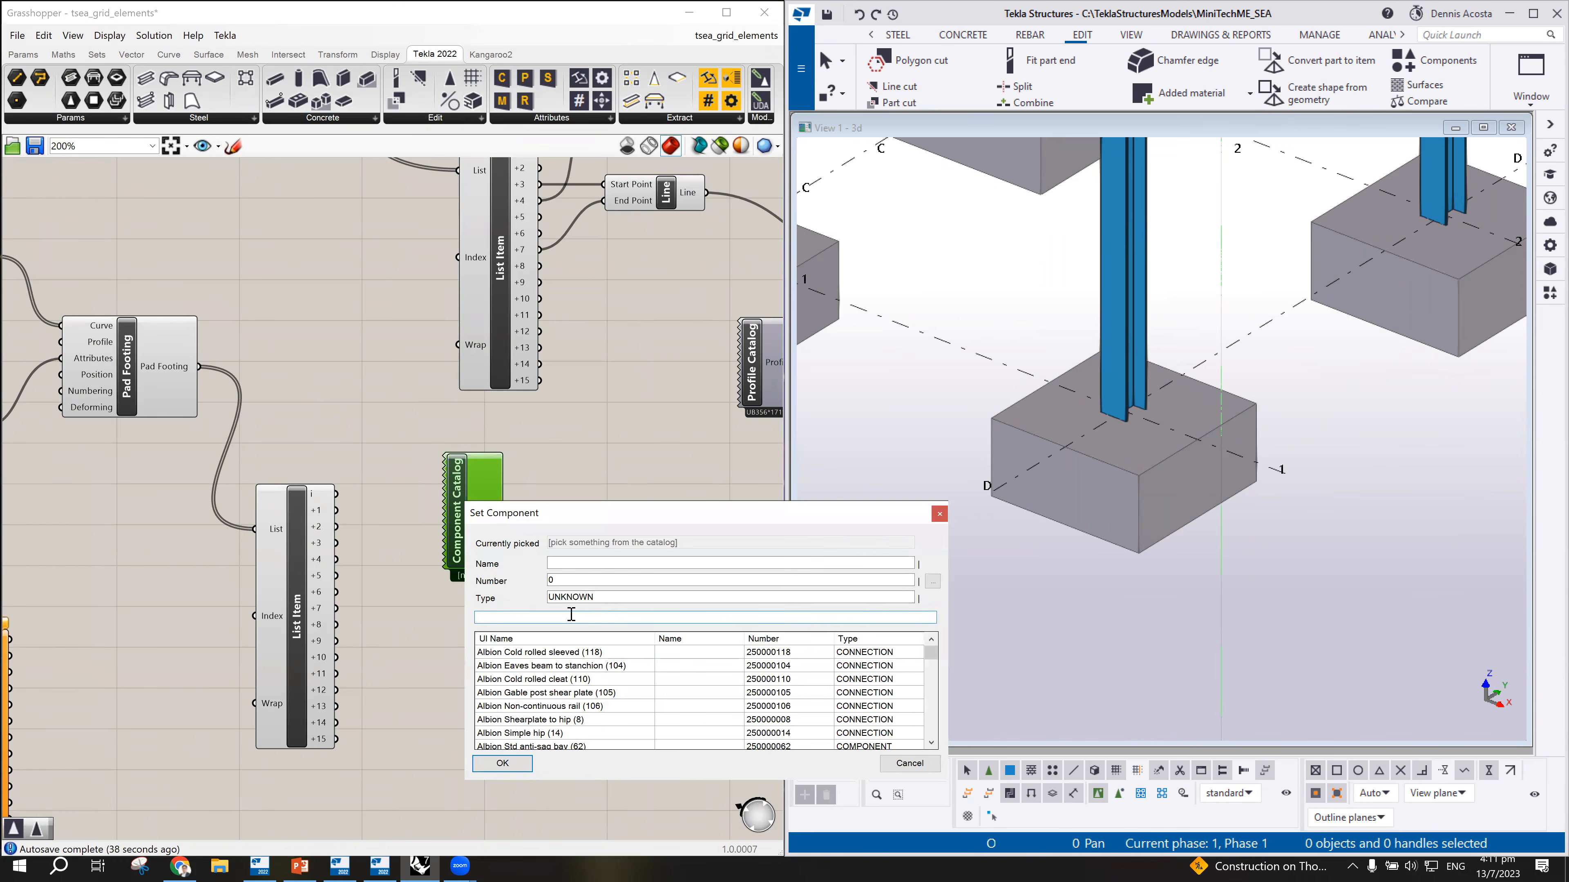
text(pad)
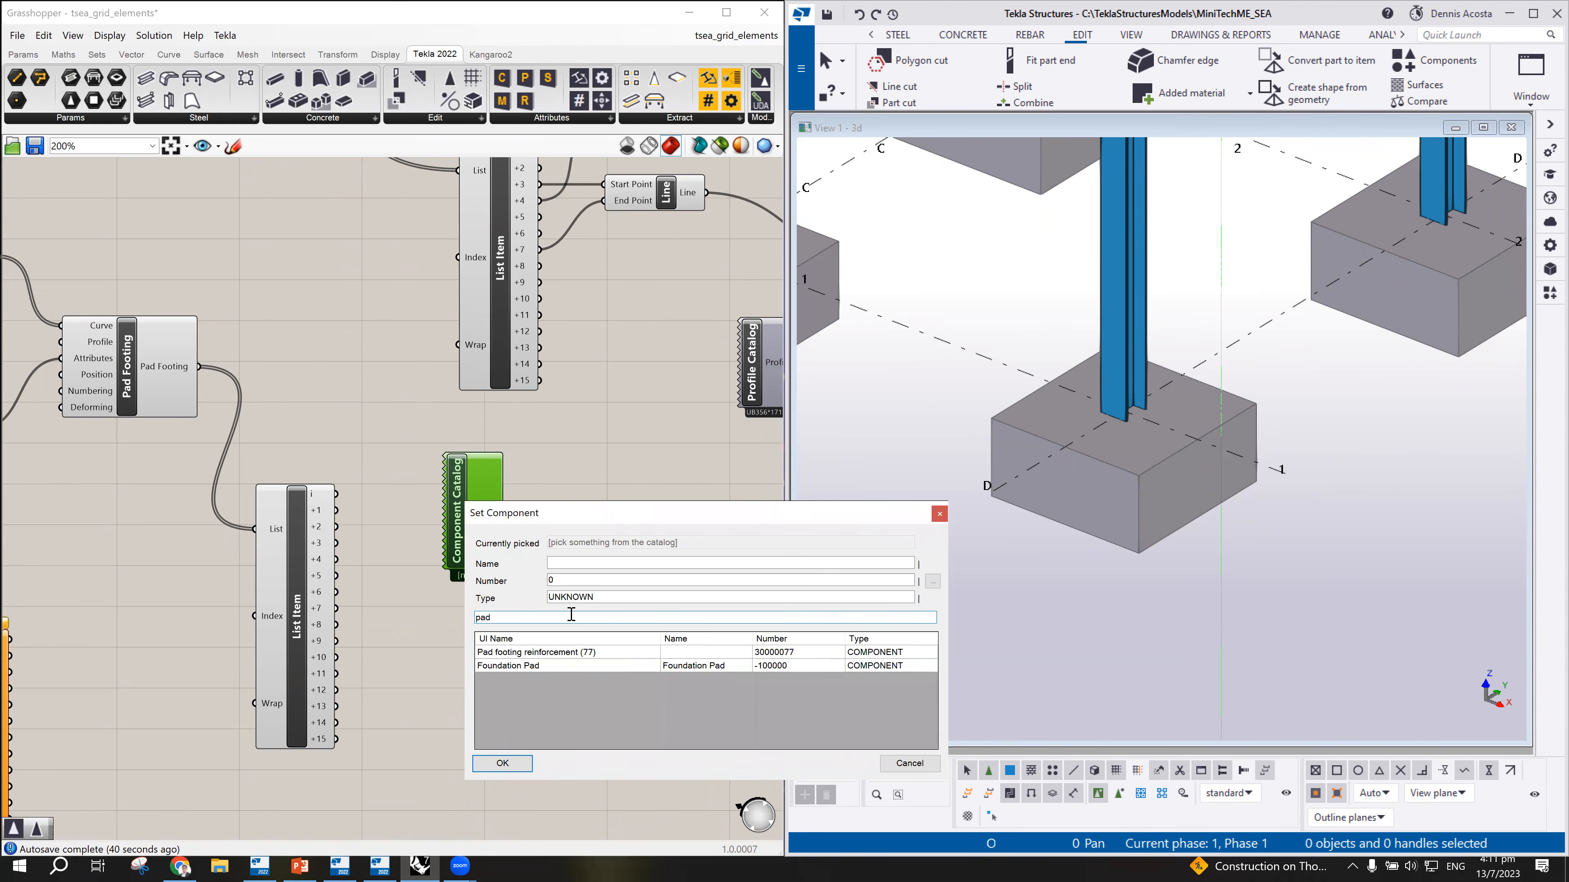
click(554, 652)
click(502, 763)
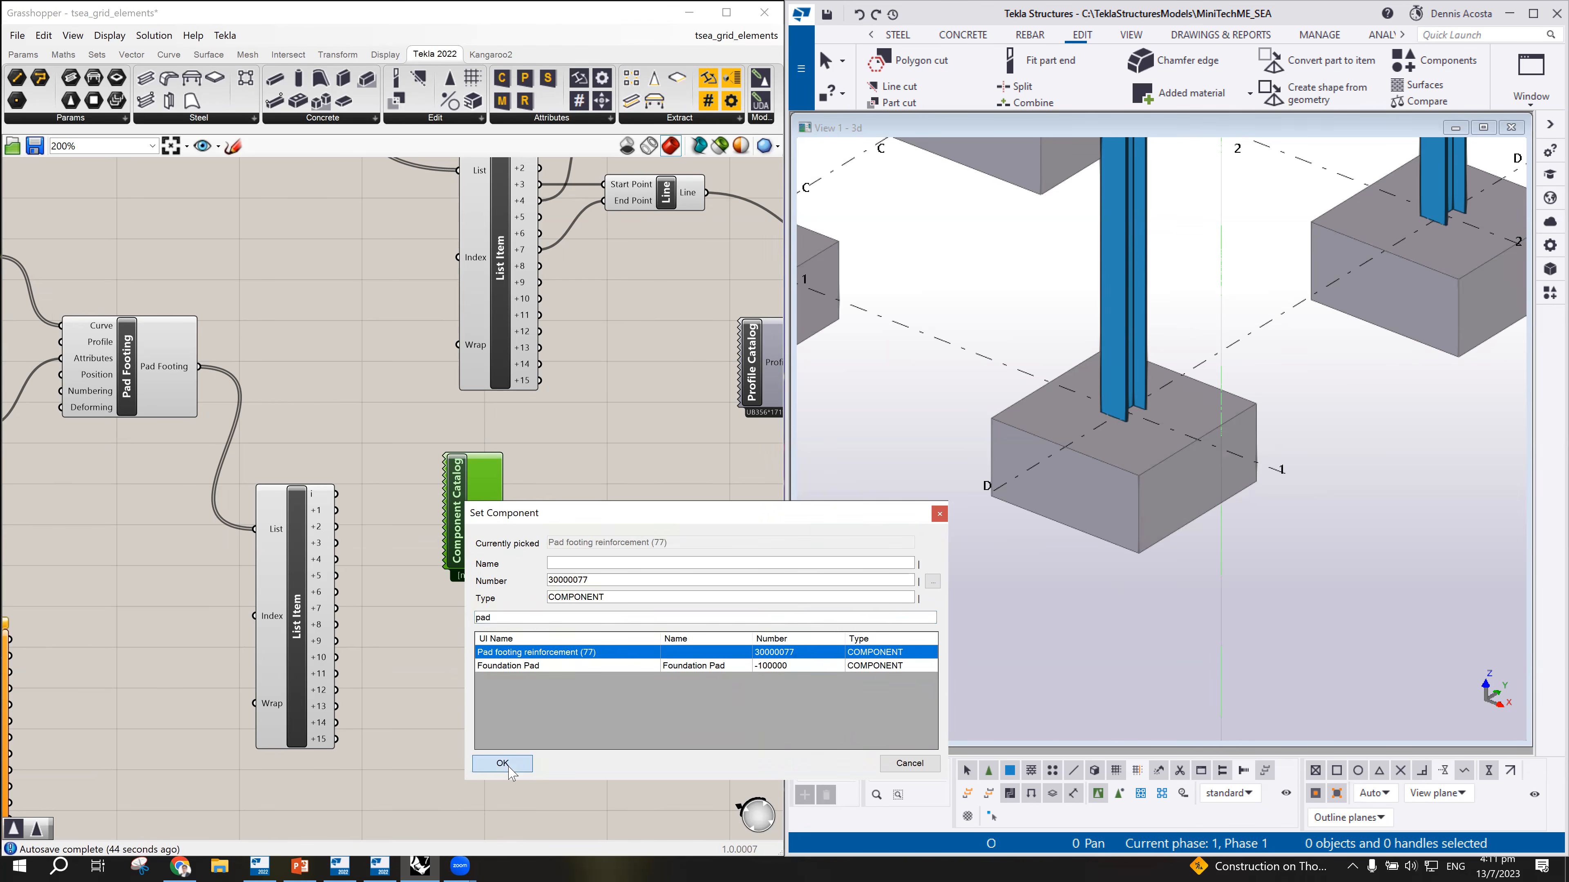
drag(506, 517, 552, 533)
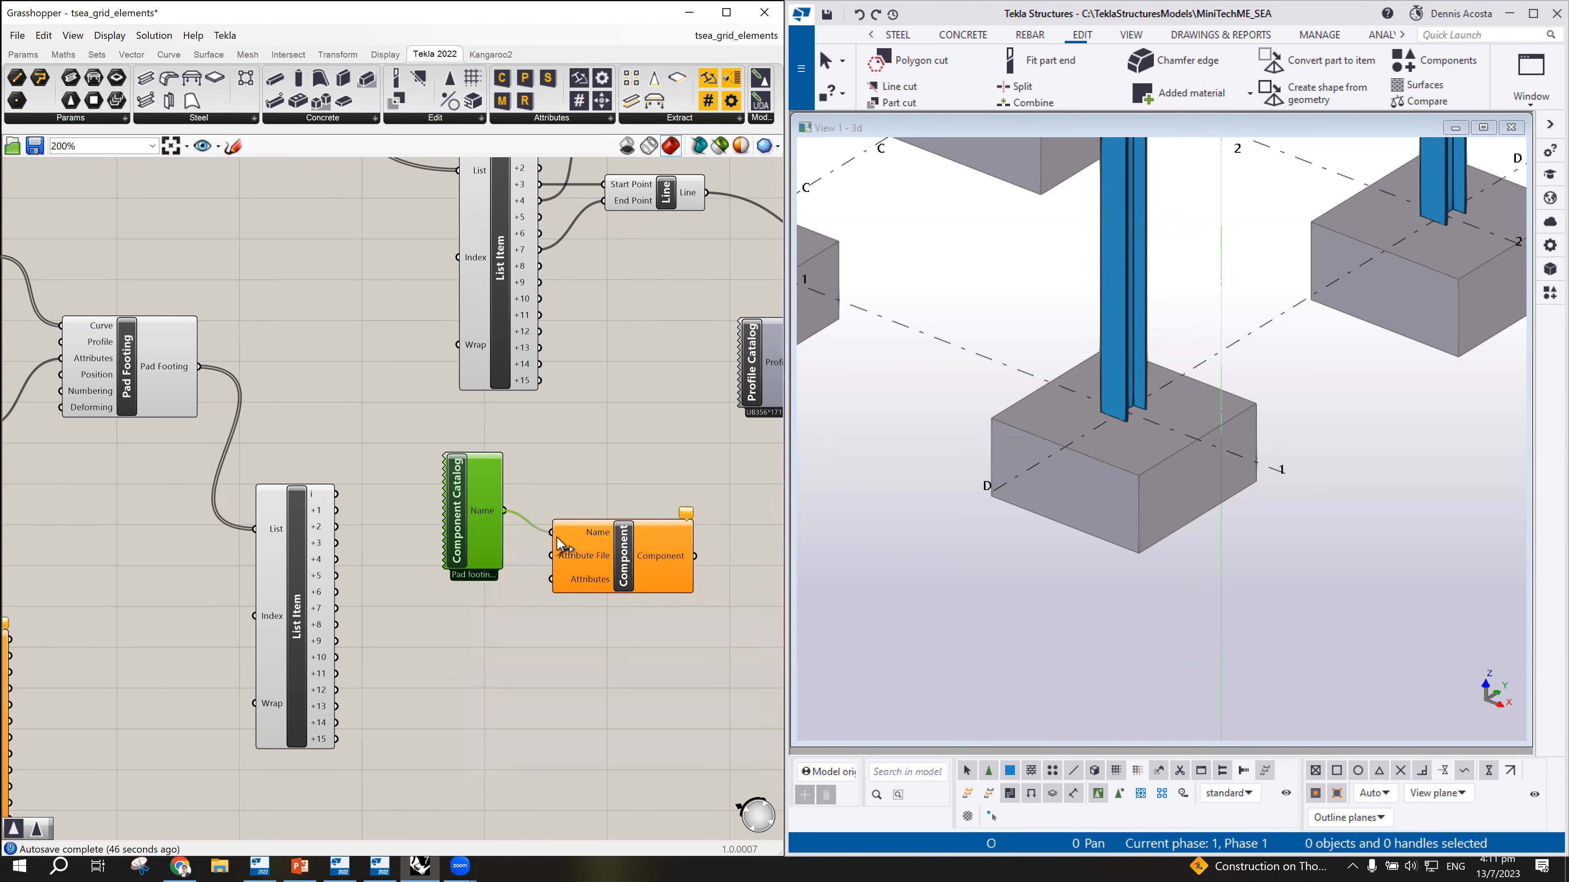
drag(636, 578, 640, 577)
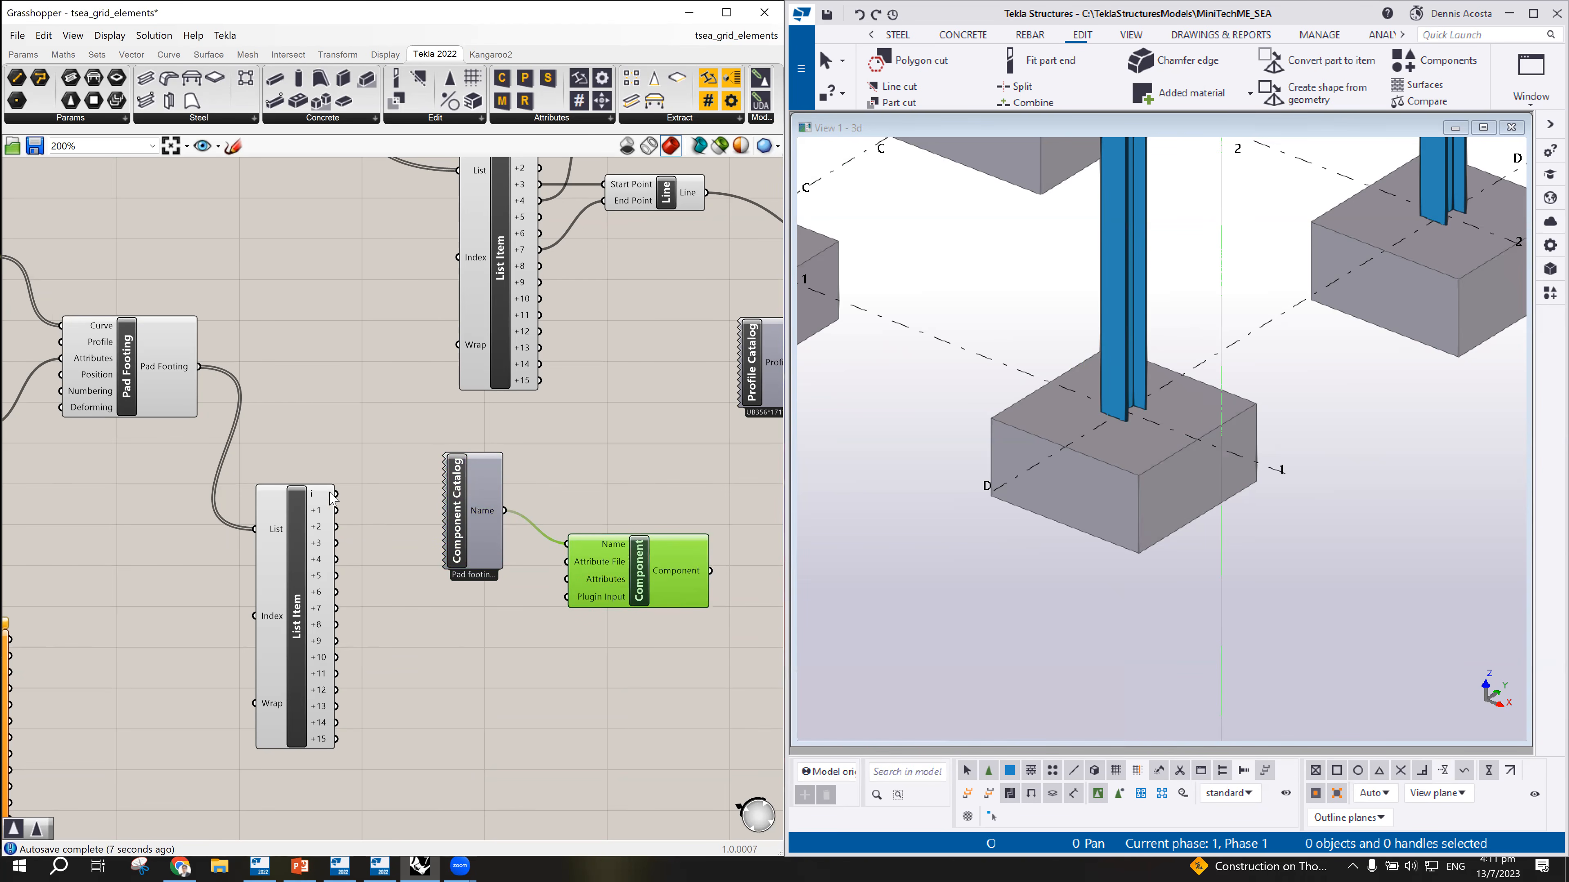
Step: Add a Plugin Input component below the Component Catalog and connect the footing List Item's first output, i, to its Input
drag(335, 495, 438, 666)
double_click(479, 674)
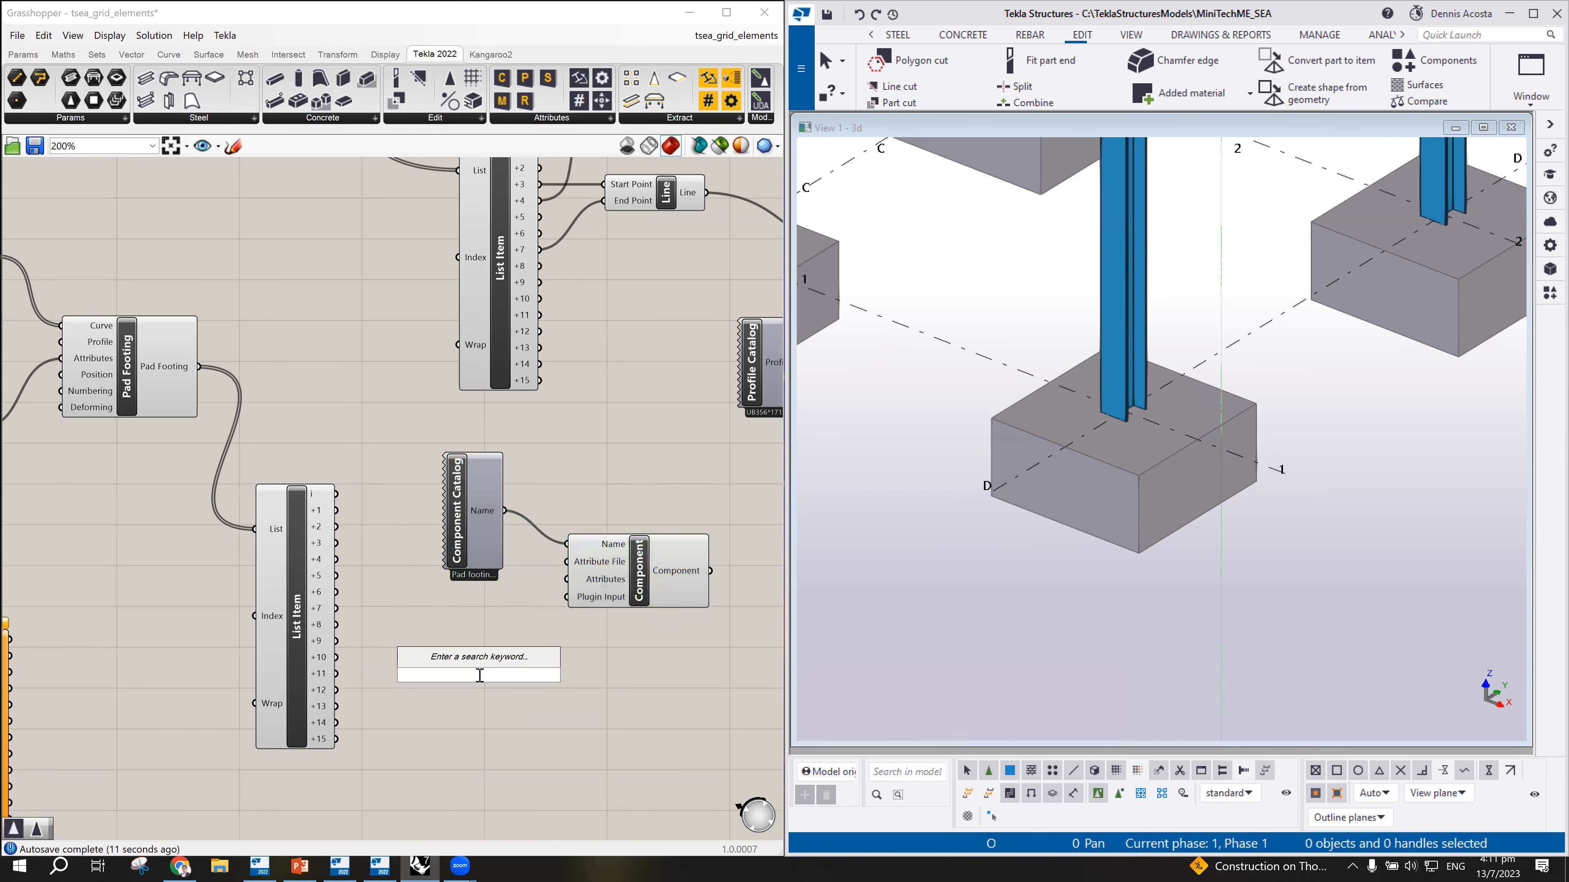
text(plugin)
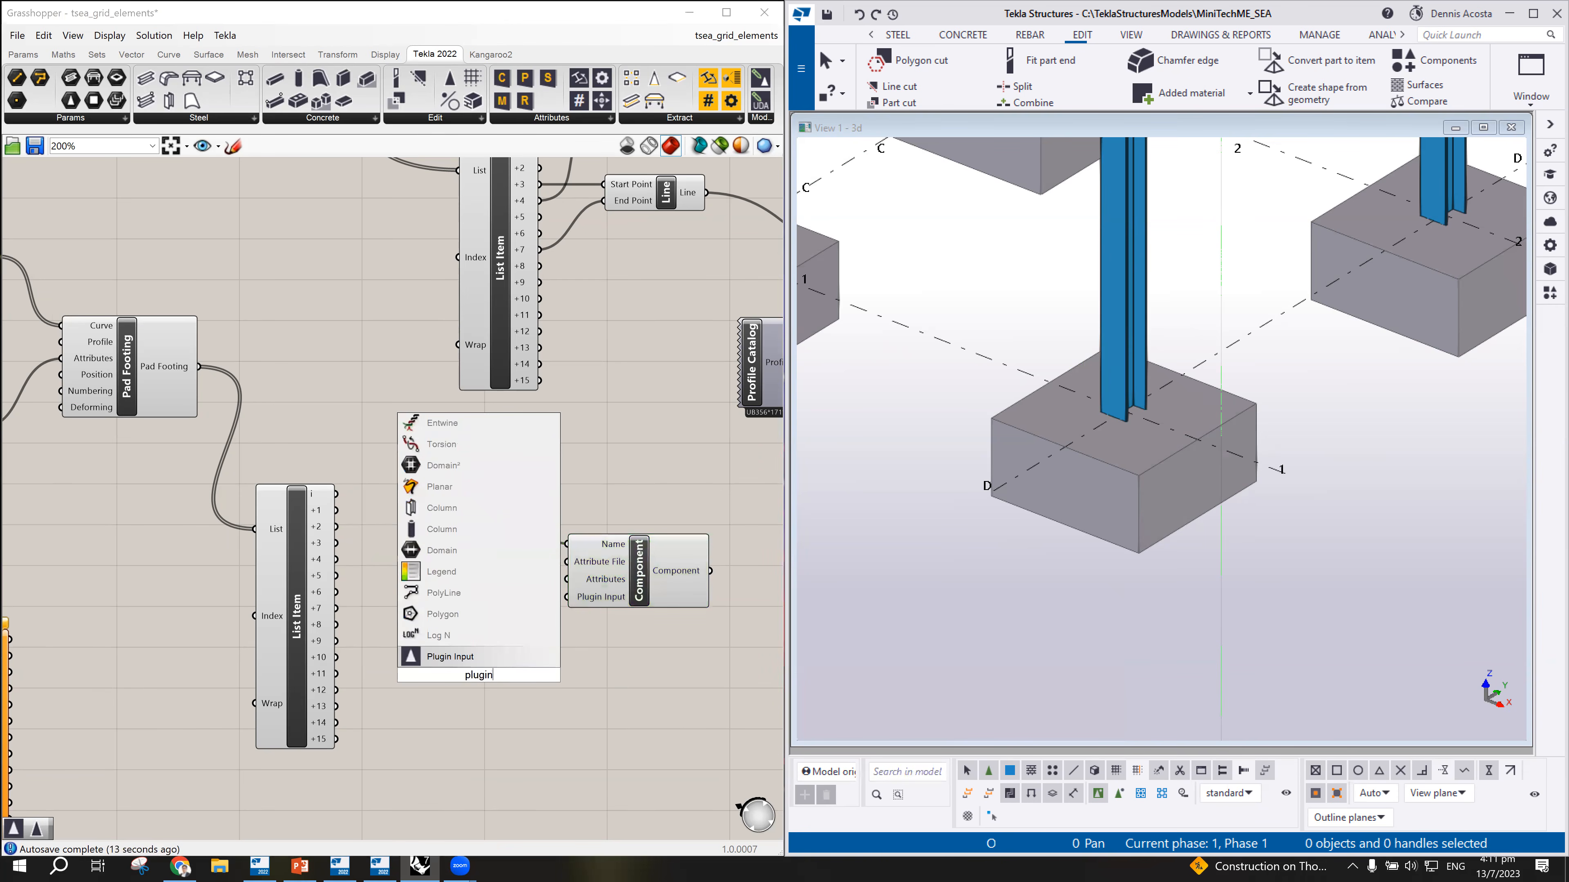
click(451, 656)
click(464, 635)
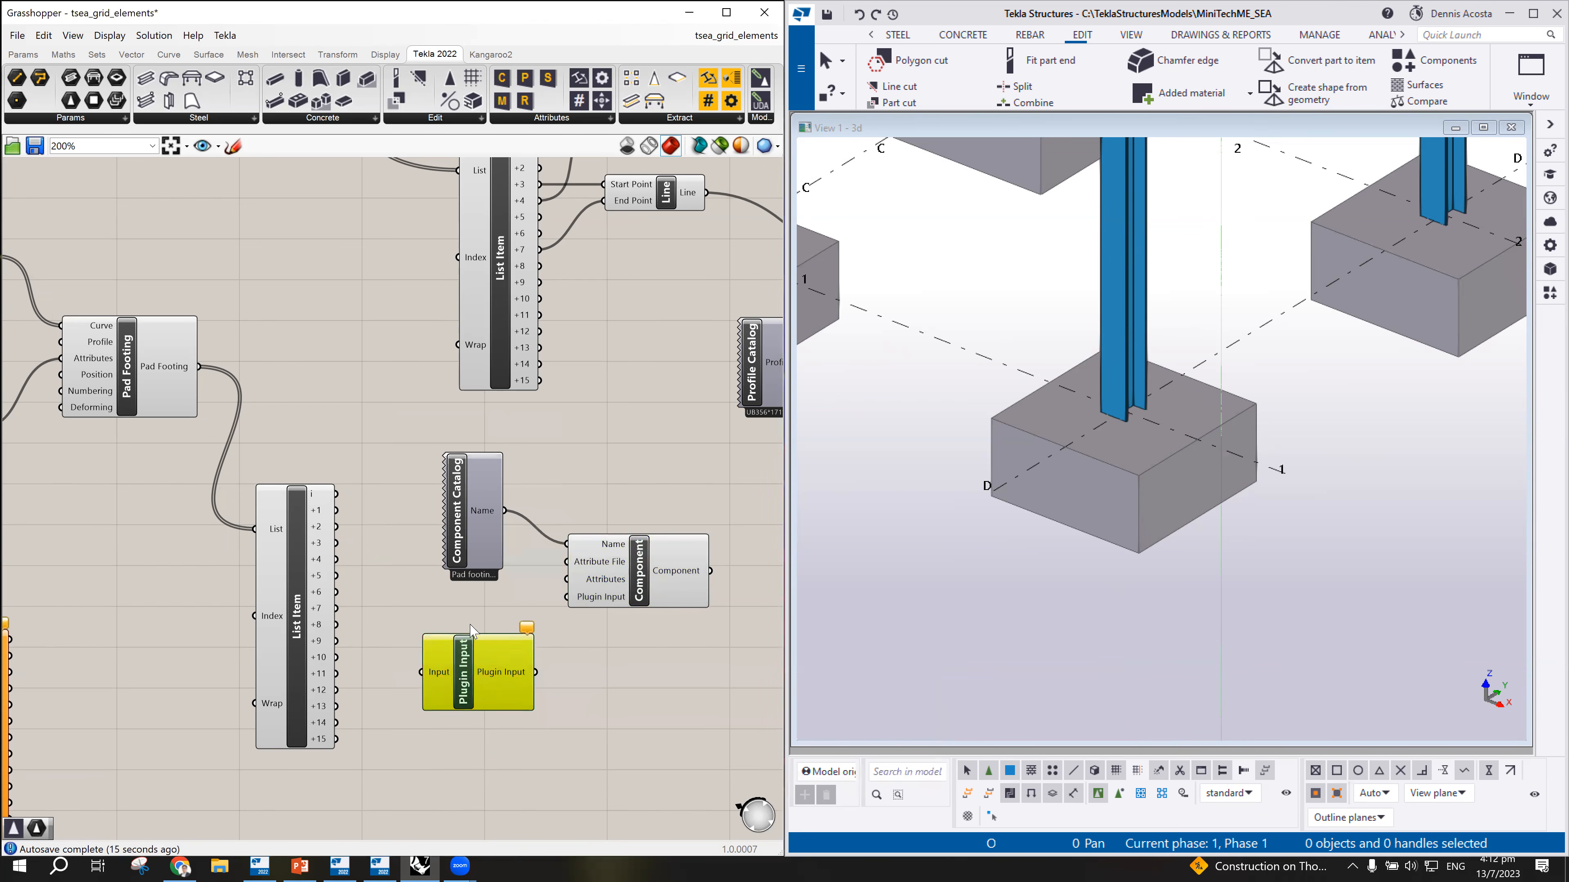
drag(337, 493, 418, 655)
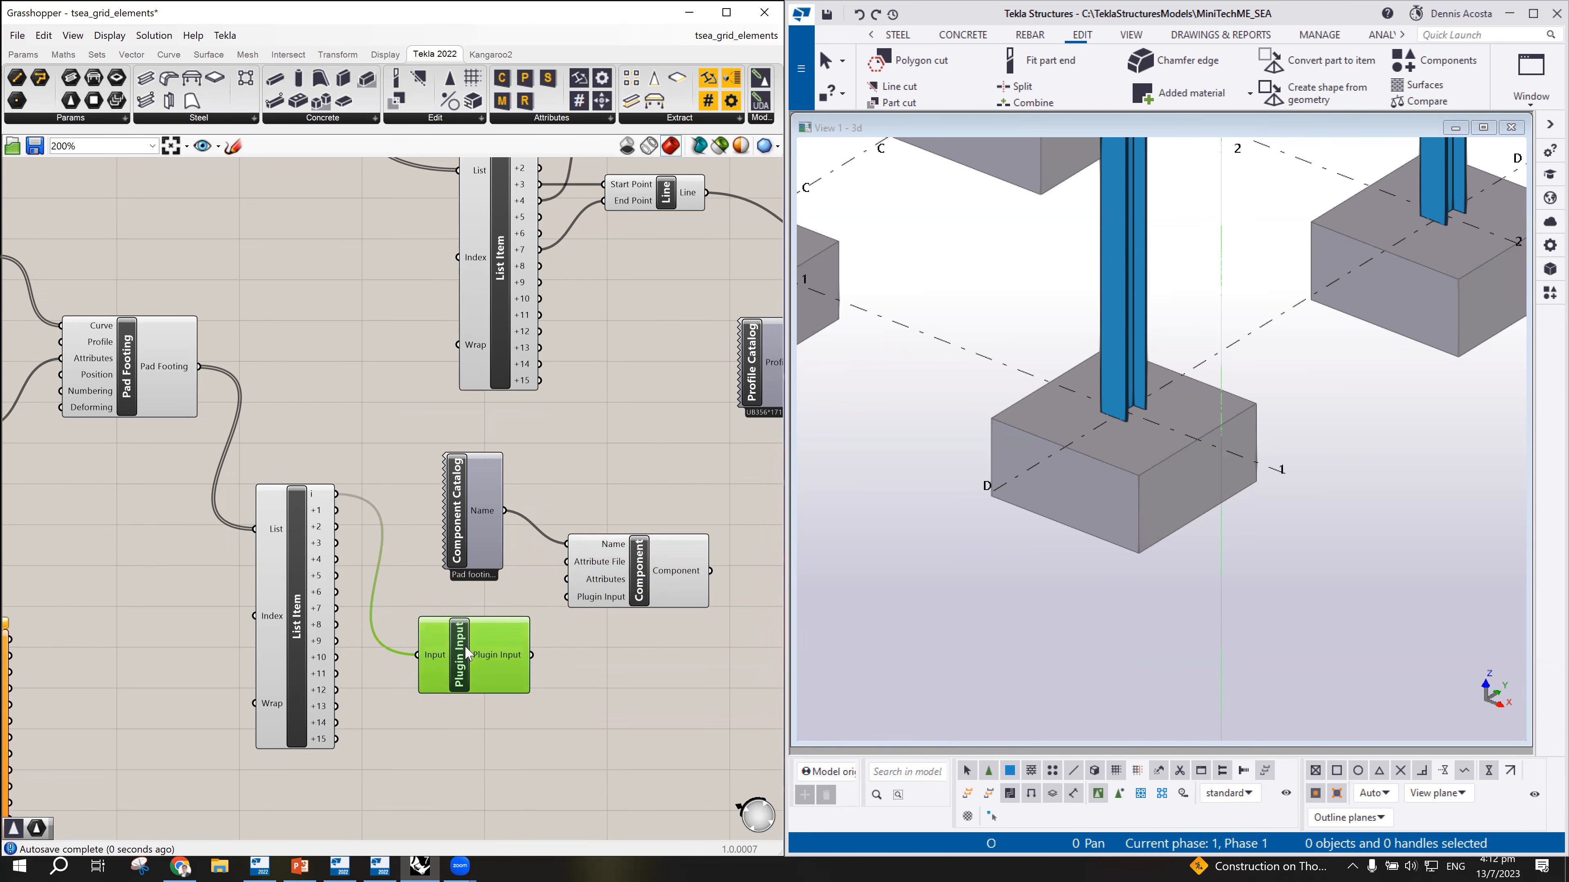
Step: Select the footing at grid D-1 in the model and review all footings across the grid
scroll(607, 686, down, 5)
scroll(630, 666, up, 4)
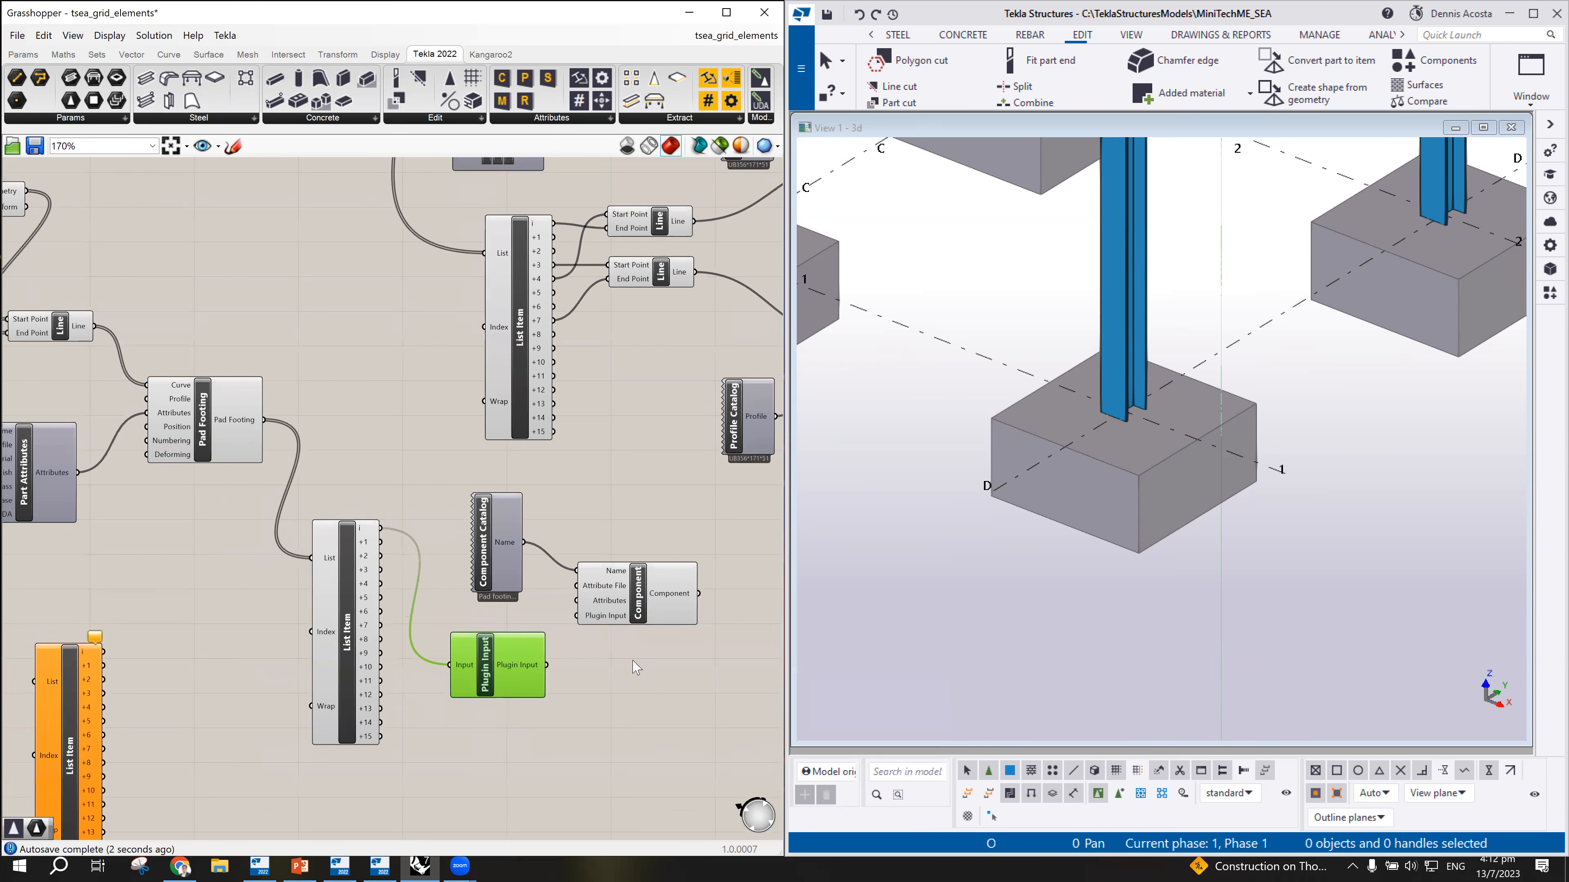
click(1000, 508)
scroll(999, 506, down, 9)
scroll(984, 539, up, 4)
scroll(1028, 280, up, 3)
scroll(1031, 325, down, 2)
scroll(1026, 346, up, 3)
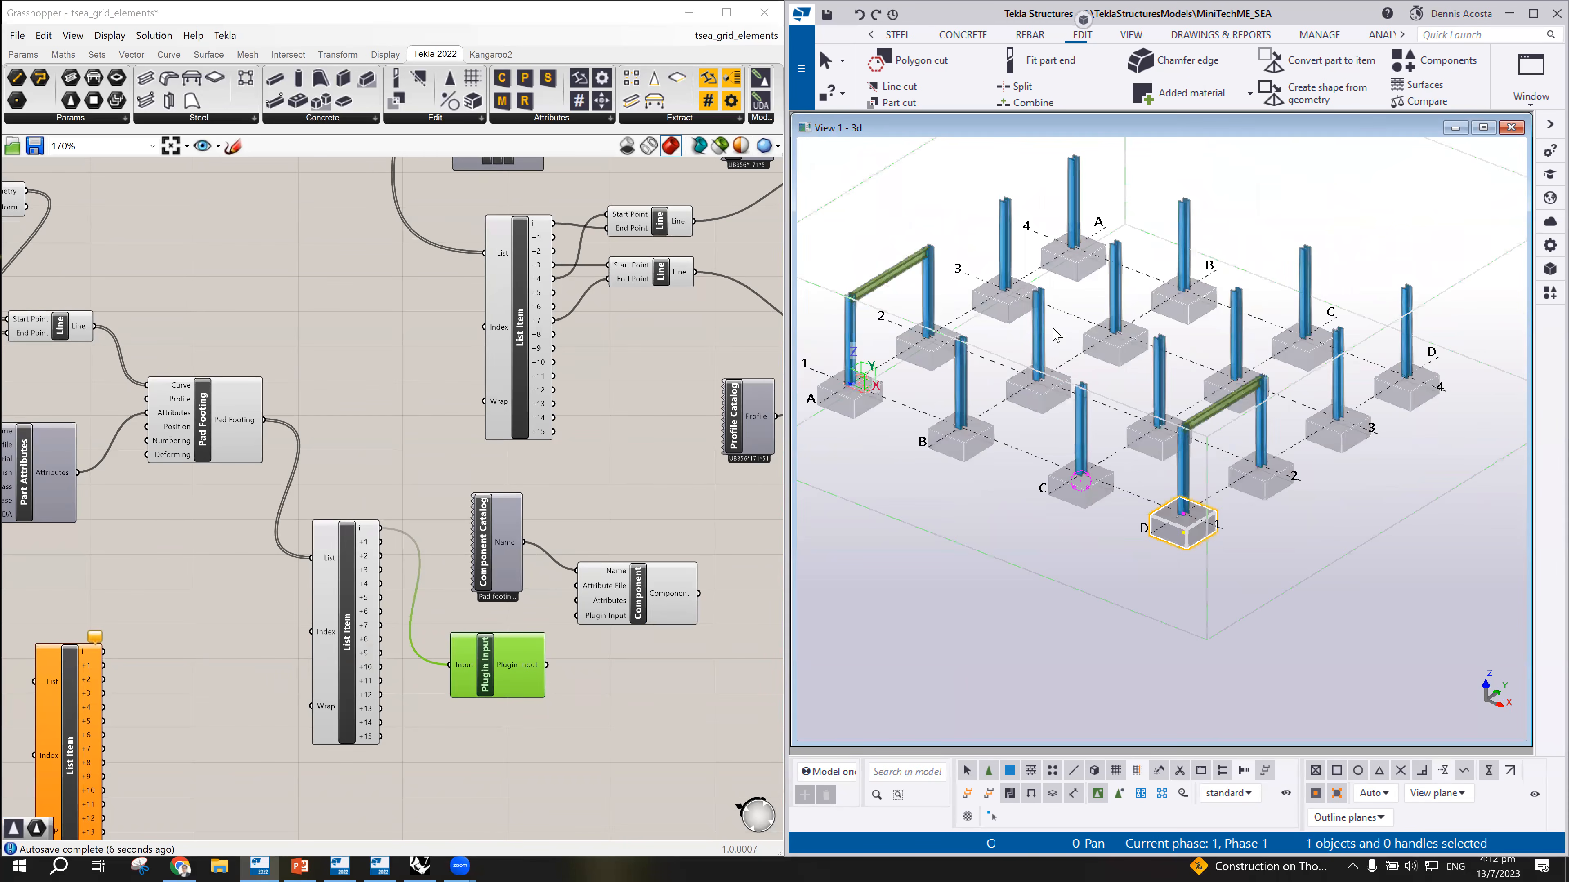
Step: Connect the Plugin Input output to the Component's Plugin Input and inspect the reinforcement in the footing at grid A-2
drag(547, 665, 577, 615)
scroll(921, 337, up, 5)
scroll(1011, 399, down, 1)
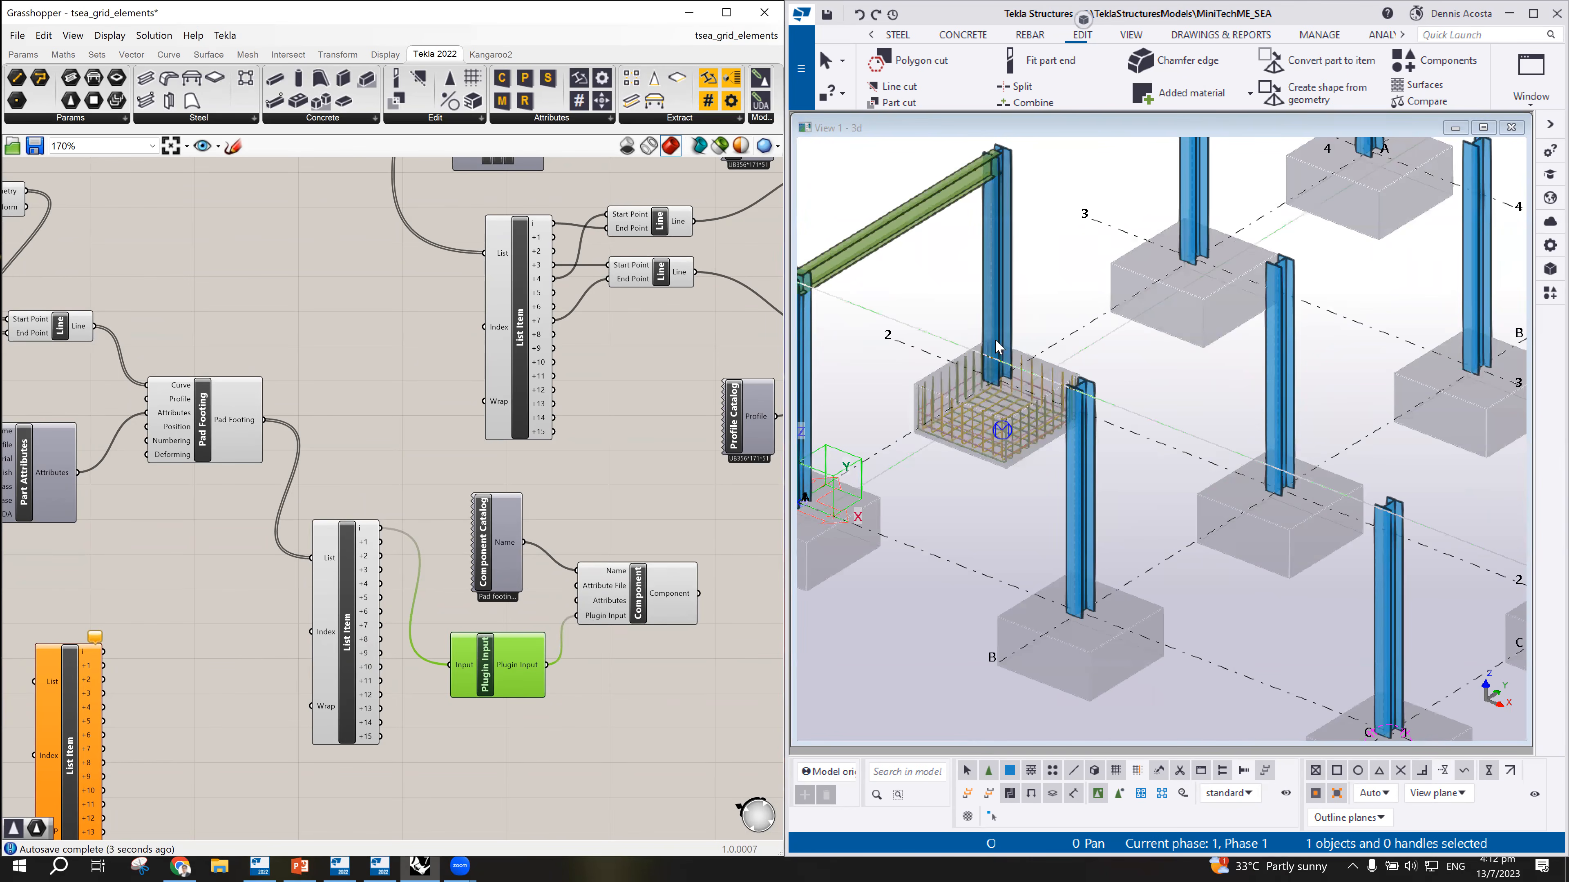
scroll(1002, 429, up, 2)
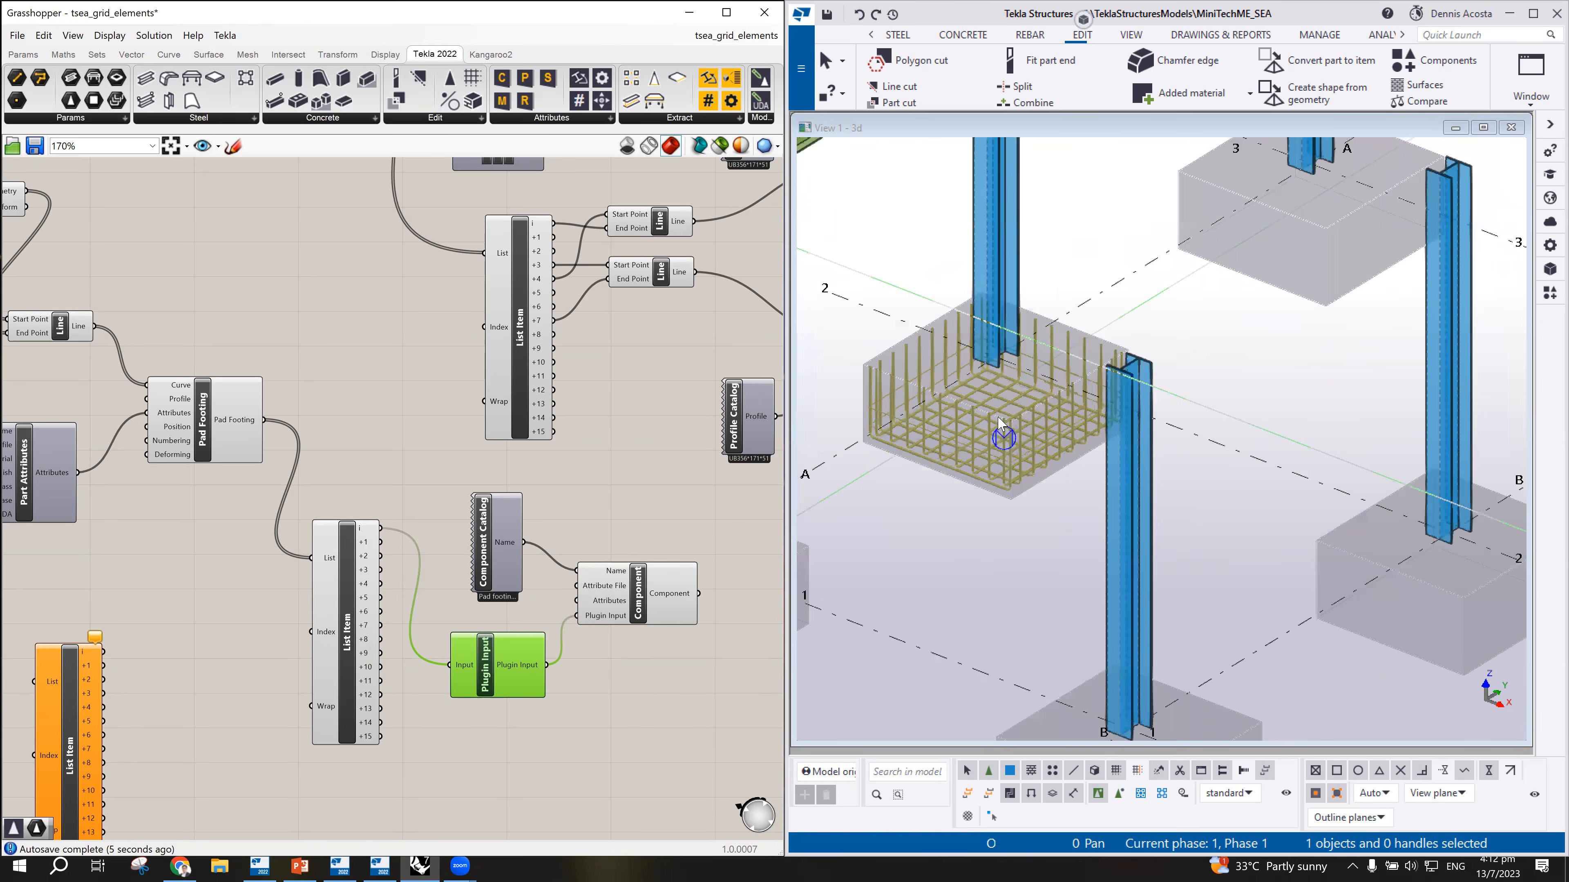
scroll(1001, 429, down, 5)
scroll(1002, 429, up, 3)
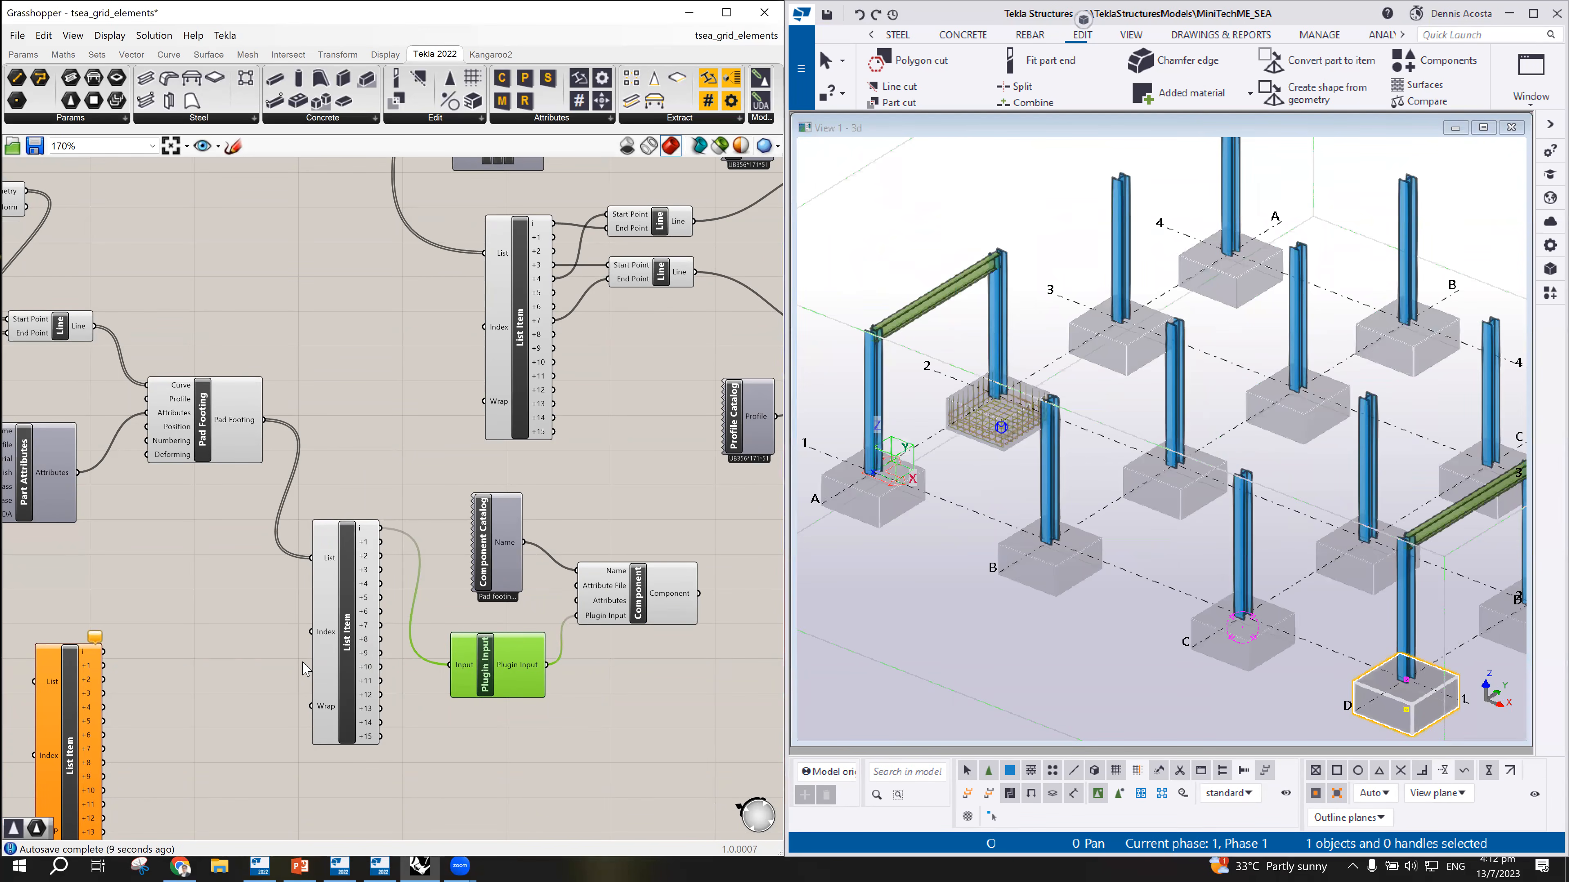
Step: Reverse the List input of the footing List Item
scroll(338, 562, up, 3)
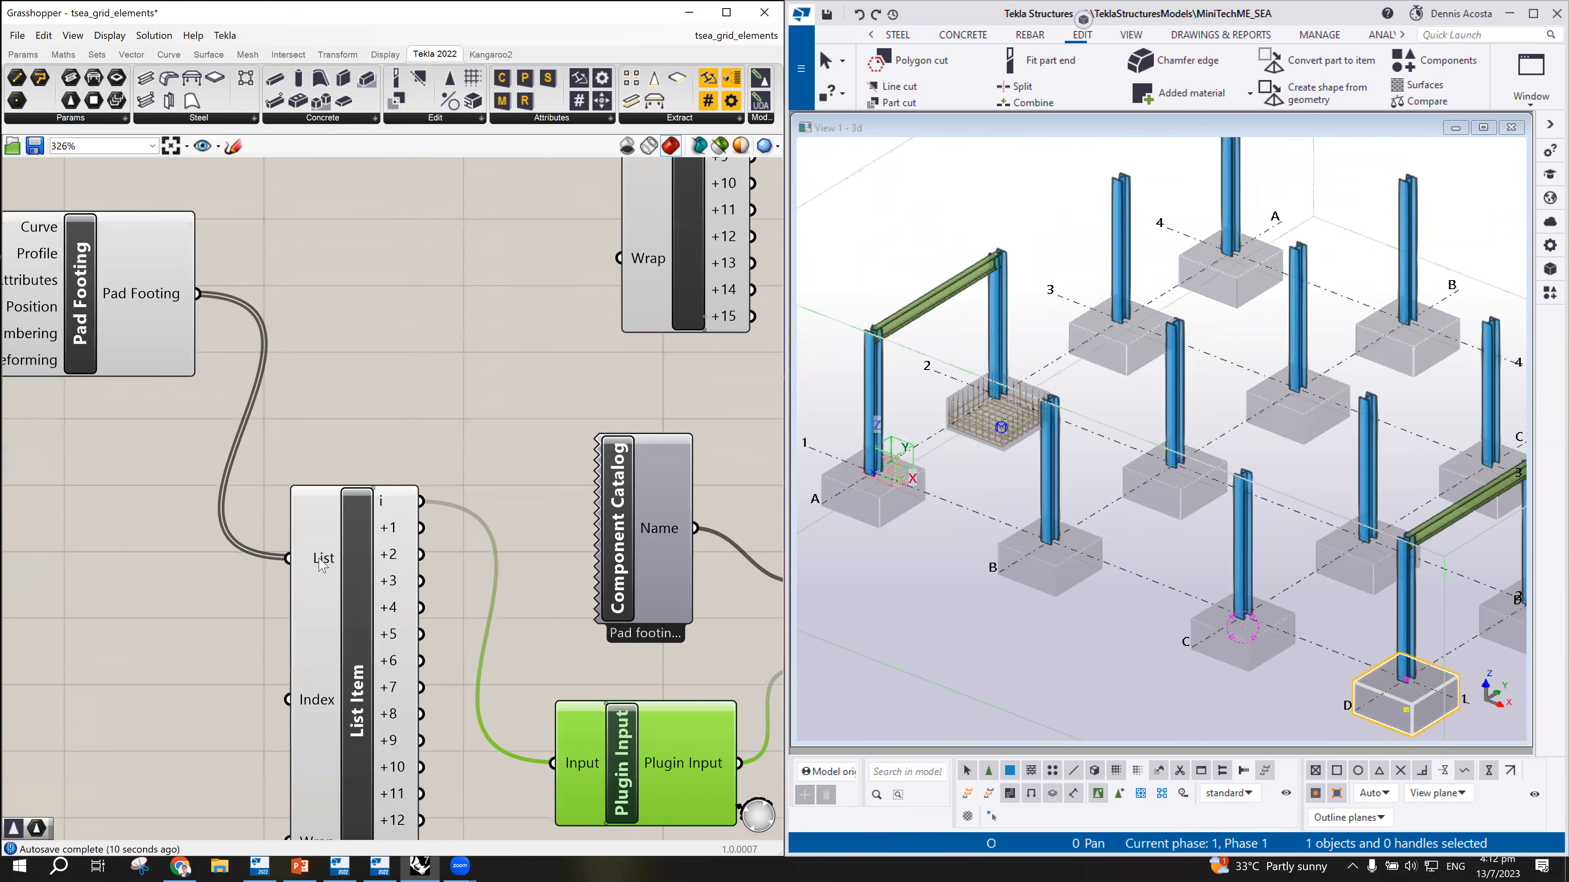
right_click(320, 558)
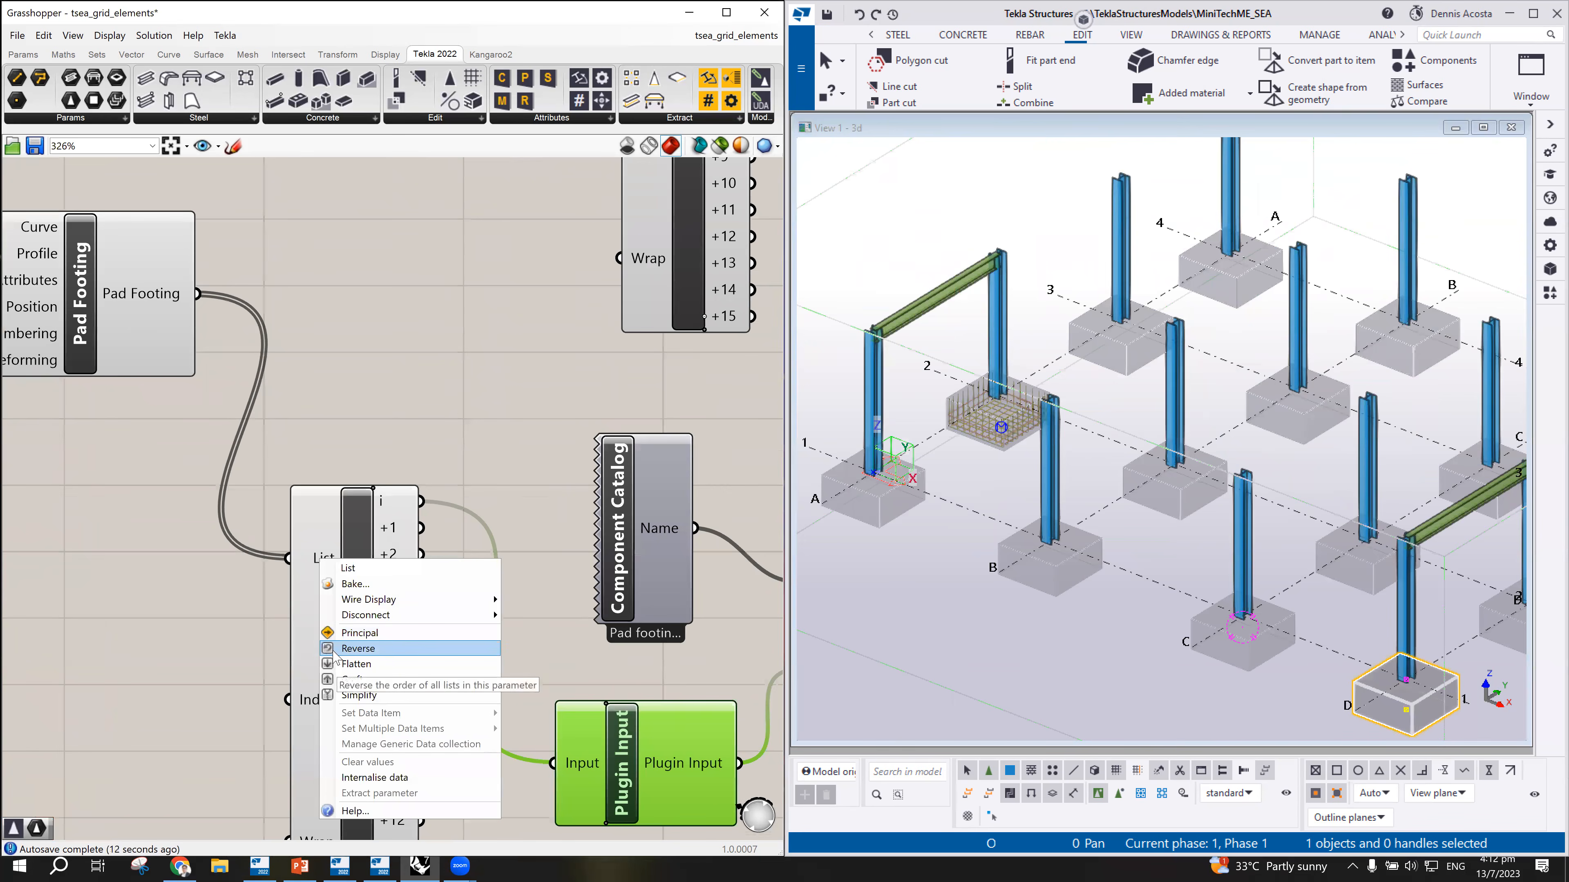
click(358, 649)
scroll(1143, 582, down, 3)
scroll(1317, 567, up, 3)
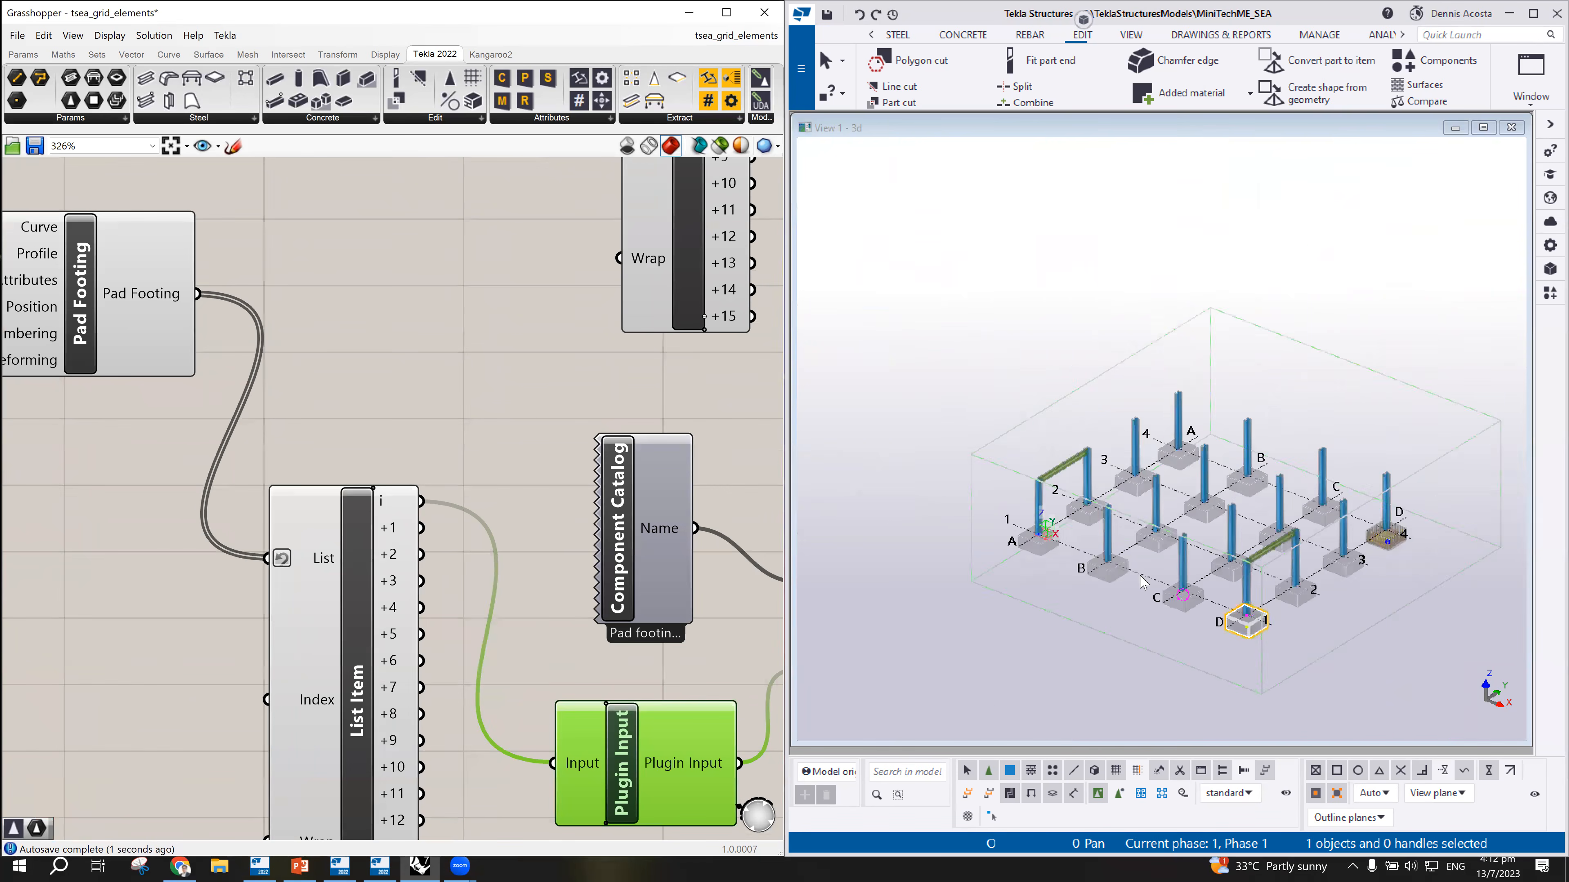
Step: Reverse the List input of the List Item that feeds the beam lines
scroll(1316, 568, down, 3)
scroll(520, 461, down, 3)
scroll(591, 323, up, 3)
right_click(578, 210)
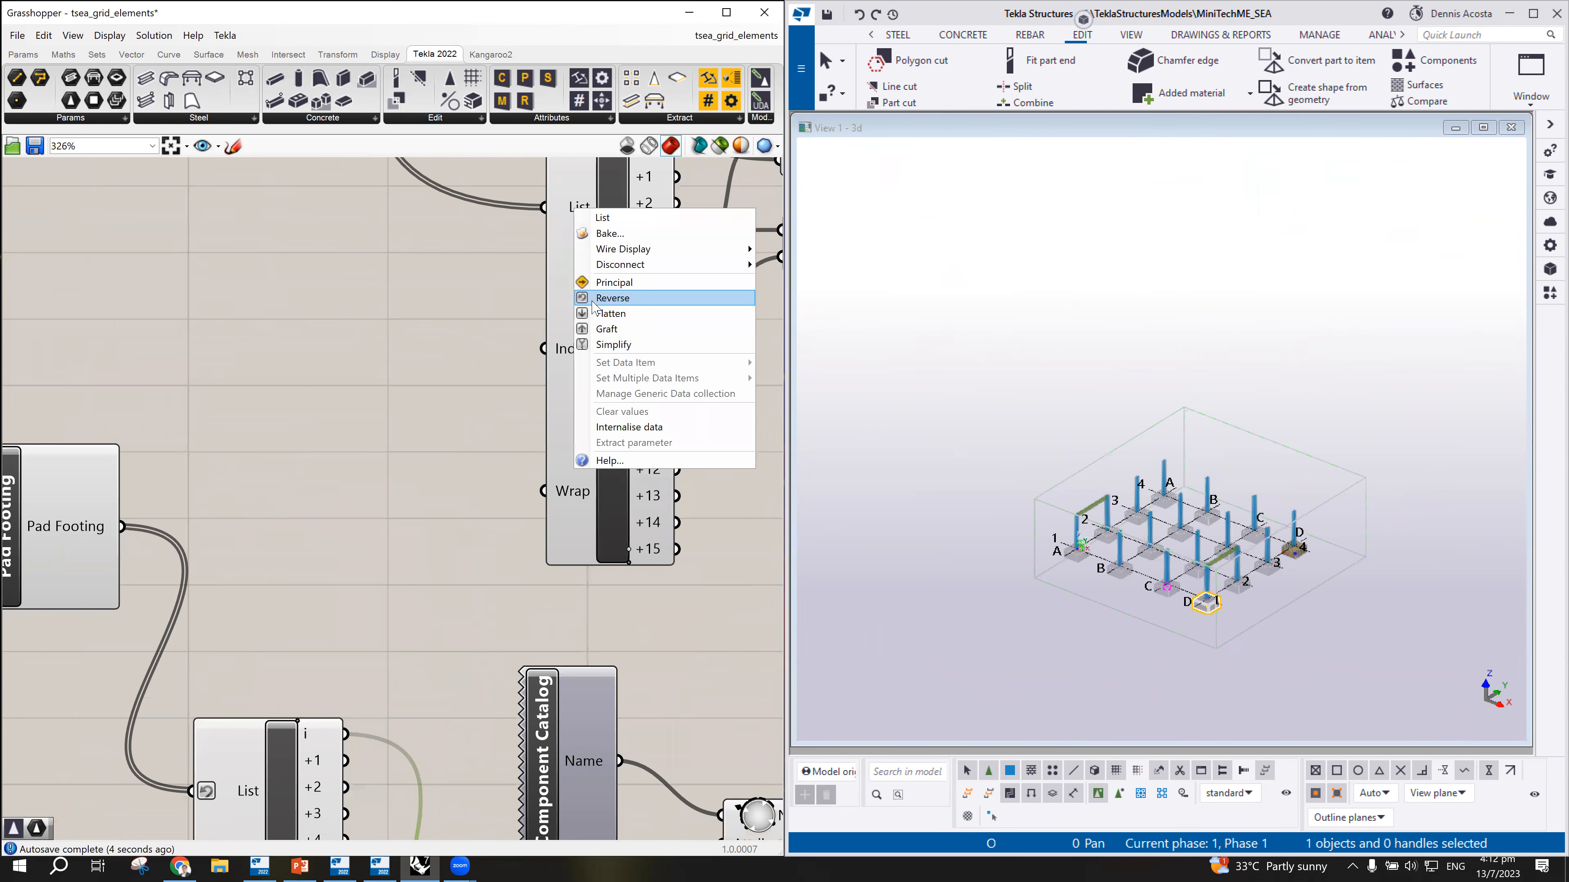
click(609, 298)
scroll(1234, 529, up, 3)
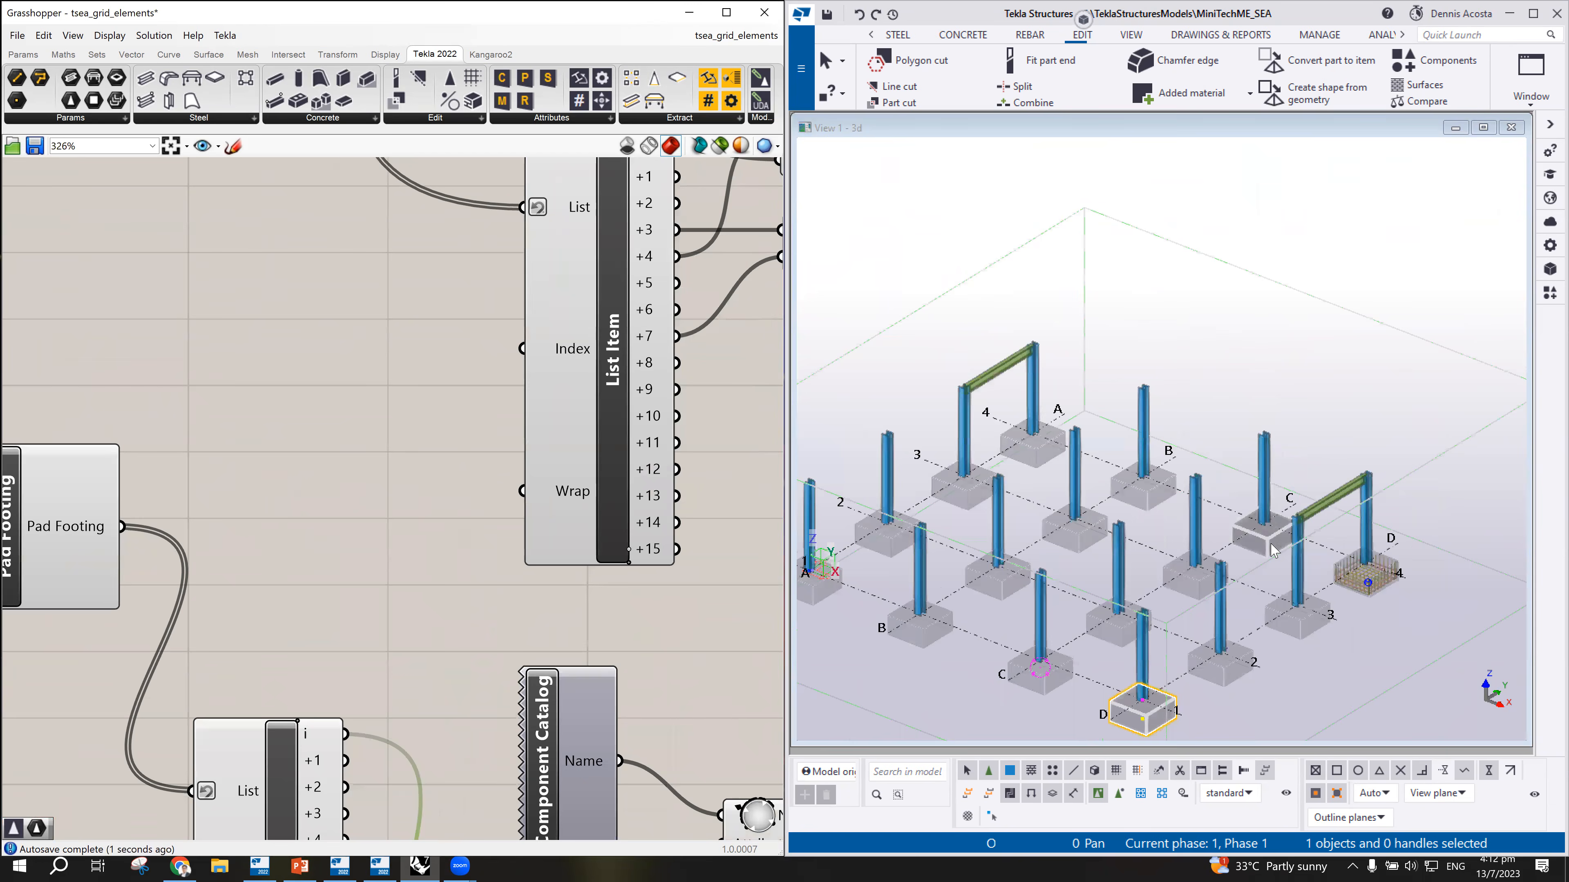
Step: Inspect the beam between grids D-3 and D-4 and the reinforced footing at grid D-4
click(1344, 503)
scroll(1349, 504, up, 4)
scroll(1308, 545, down, 4)
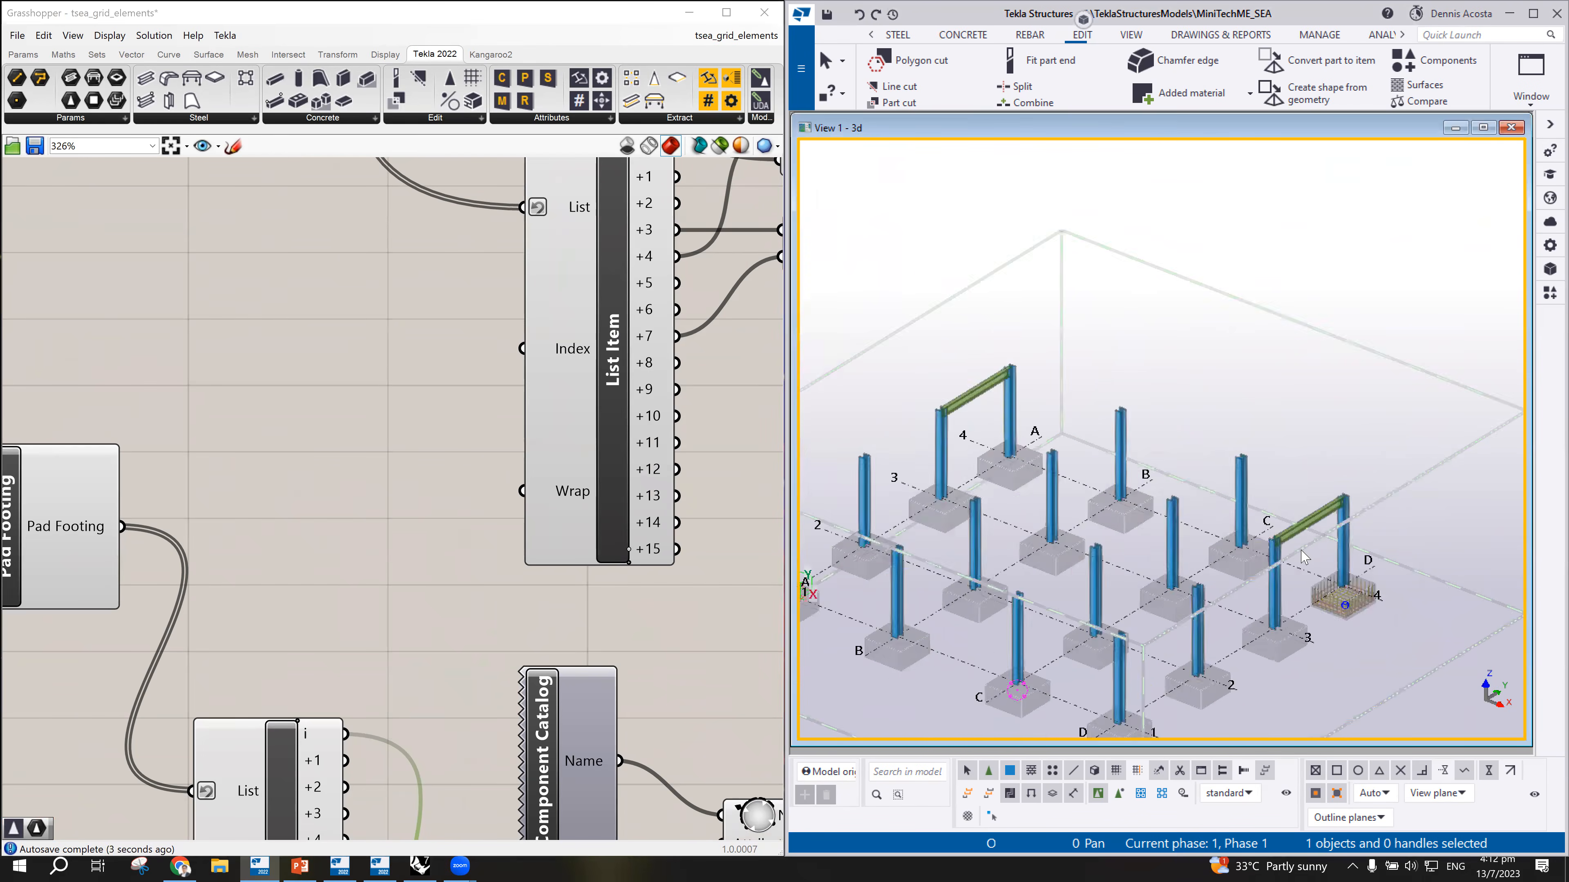
scroll(1303, 556, up, 4)
scroll(477, 589, down, 3)
scroll(477, 589, down, 2)
scroll(569, 639, up, 5)
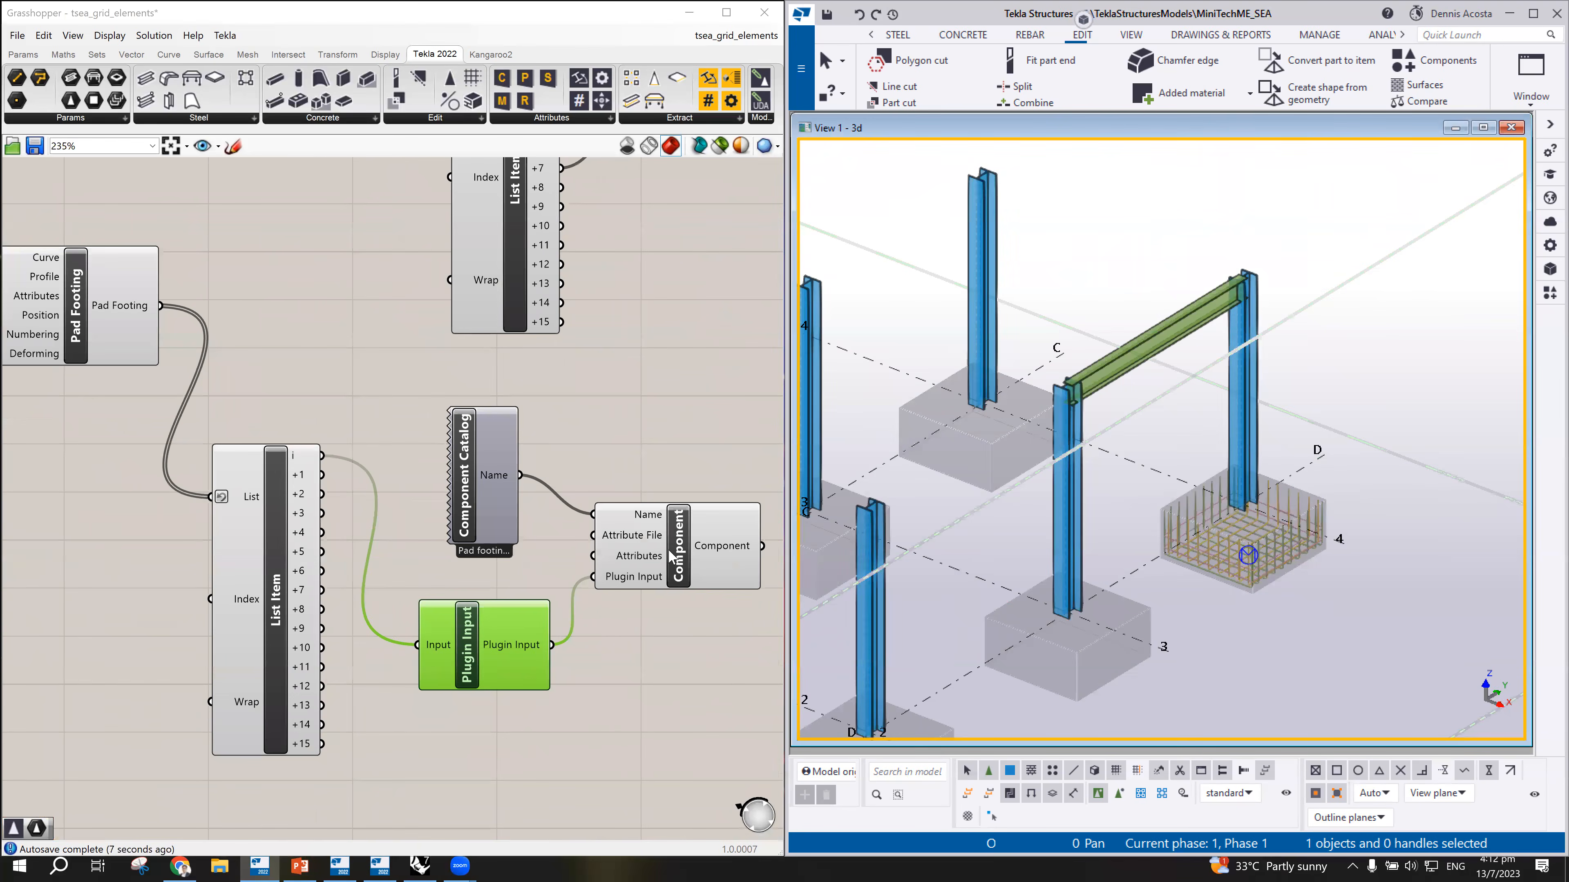
Step: Connect the footing List Item's +1 output as an additional source of the Plugin Input and check the footings in the model
drag(684, 553, 687, 554)
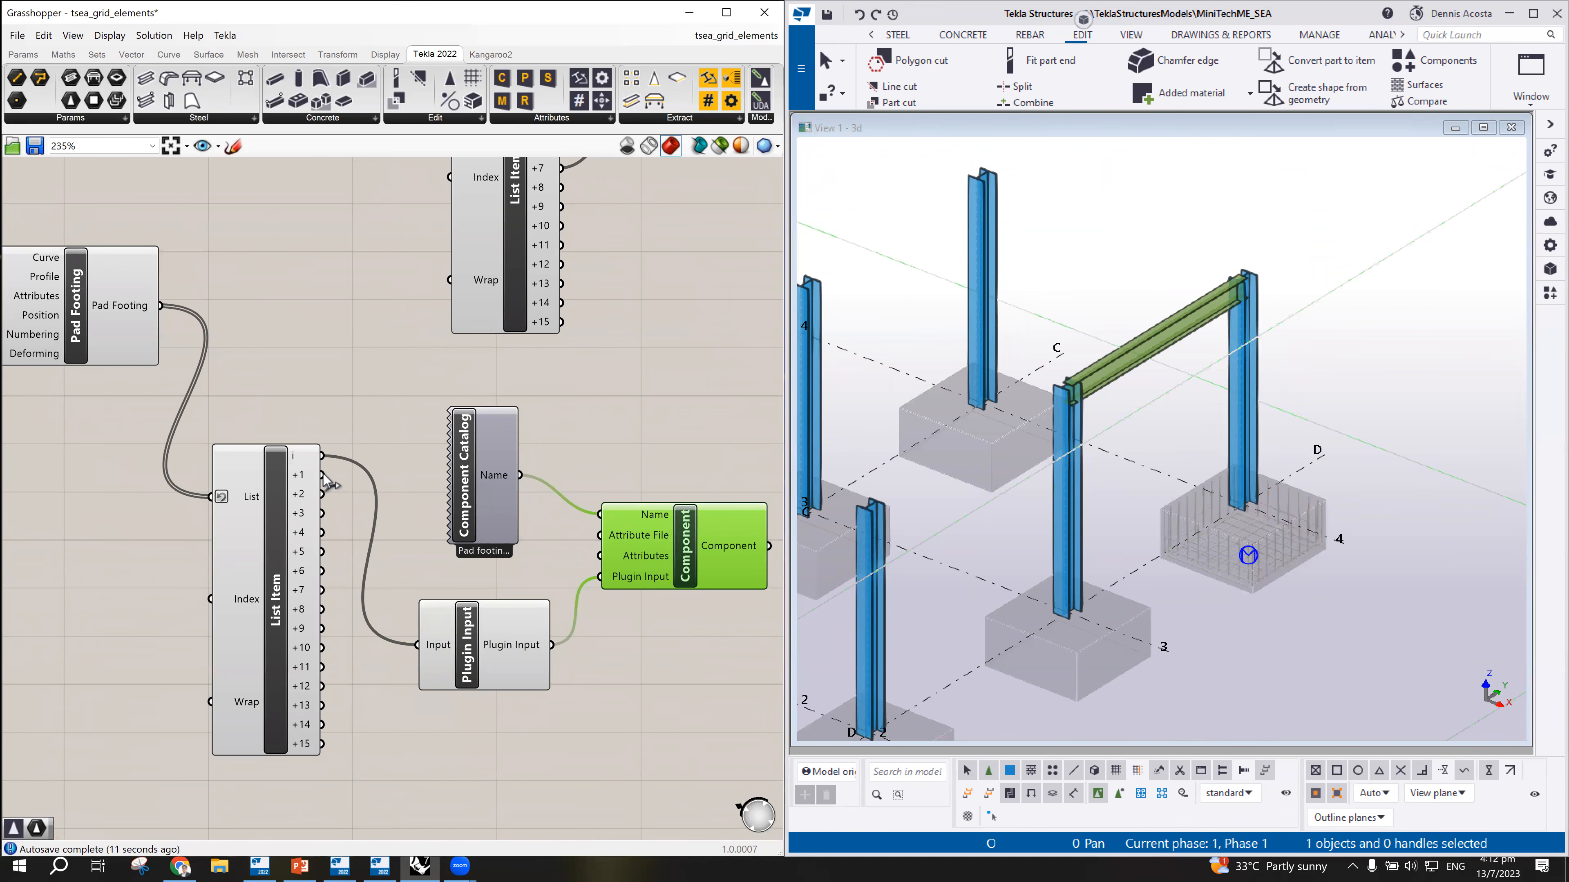
shift+drag(323, 476, 417, 655)
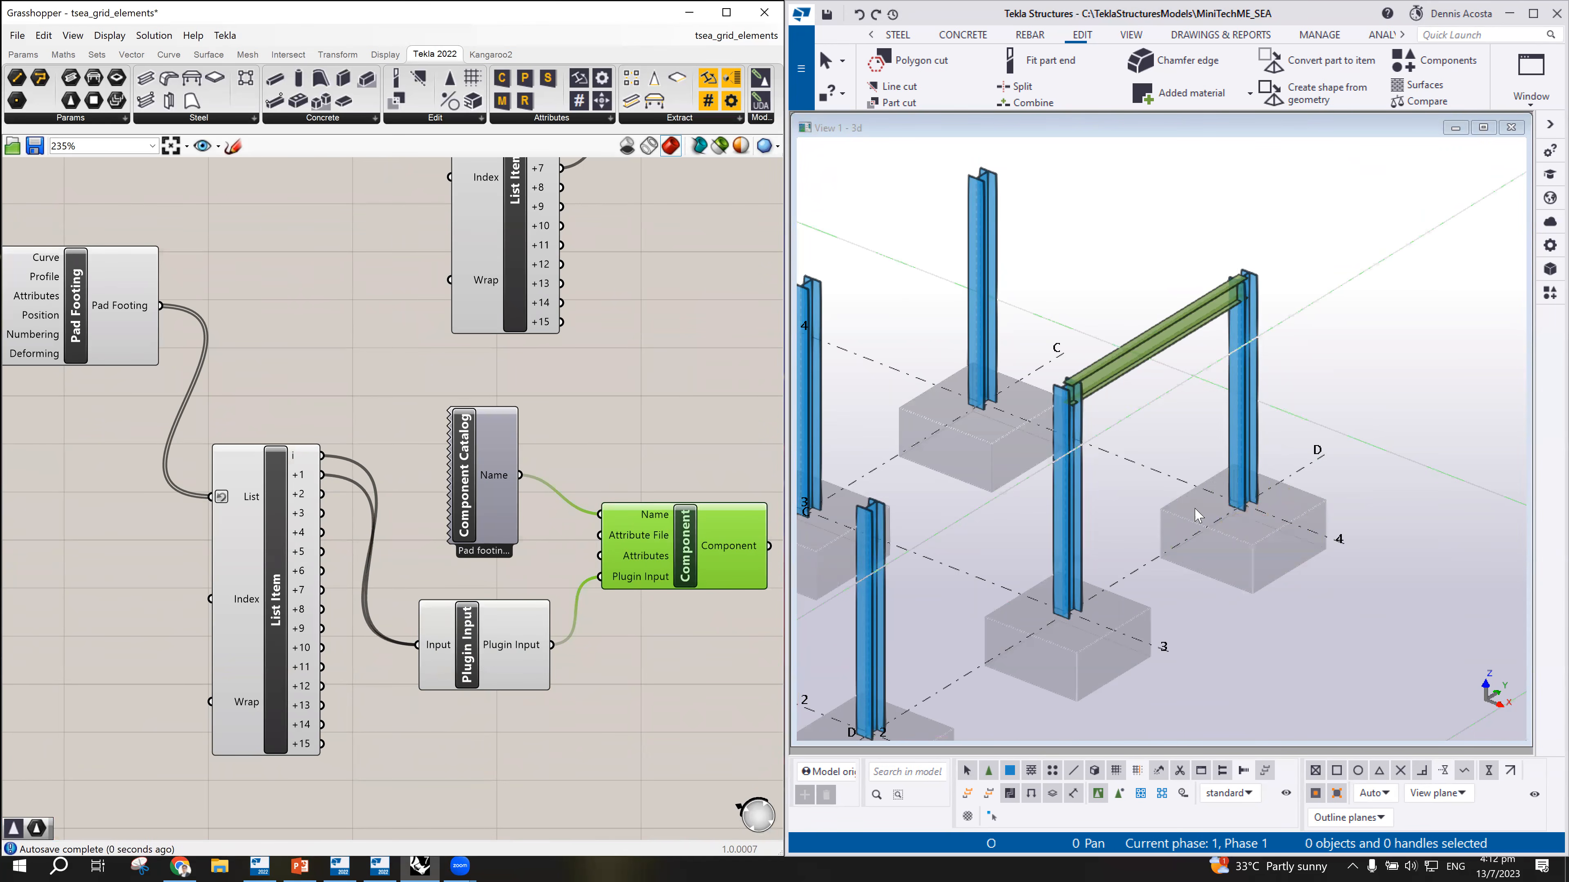
scroll(1190, 513, down, 5)
scroll(1038, 636, up, 2)
scroll(1161, 537, up, 2)
scroll(1106, 447, down, 5)
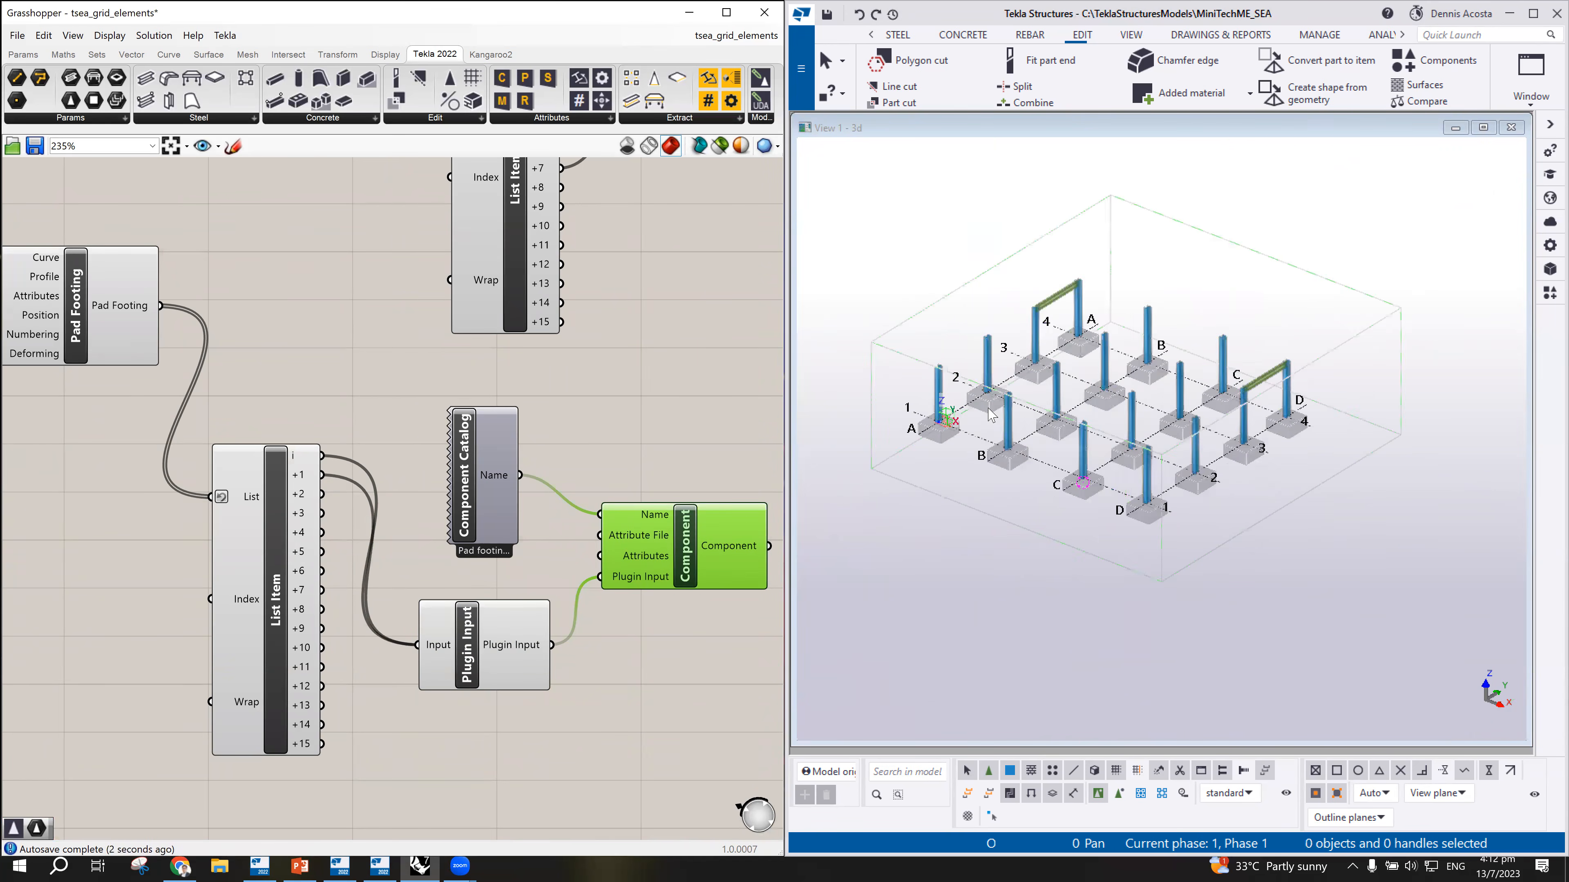
Step: Disconnect the footing List Item's +1 output from the Plugin Input and rearrange the surrounding blocks to free up space
scroll(1048, 416, up, 6)
ctrl+drag(327, 475, 479, 623)
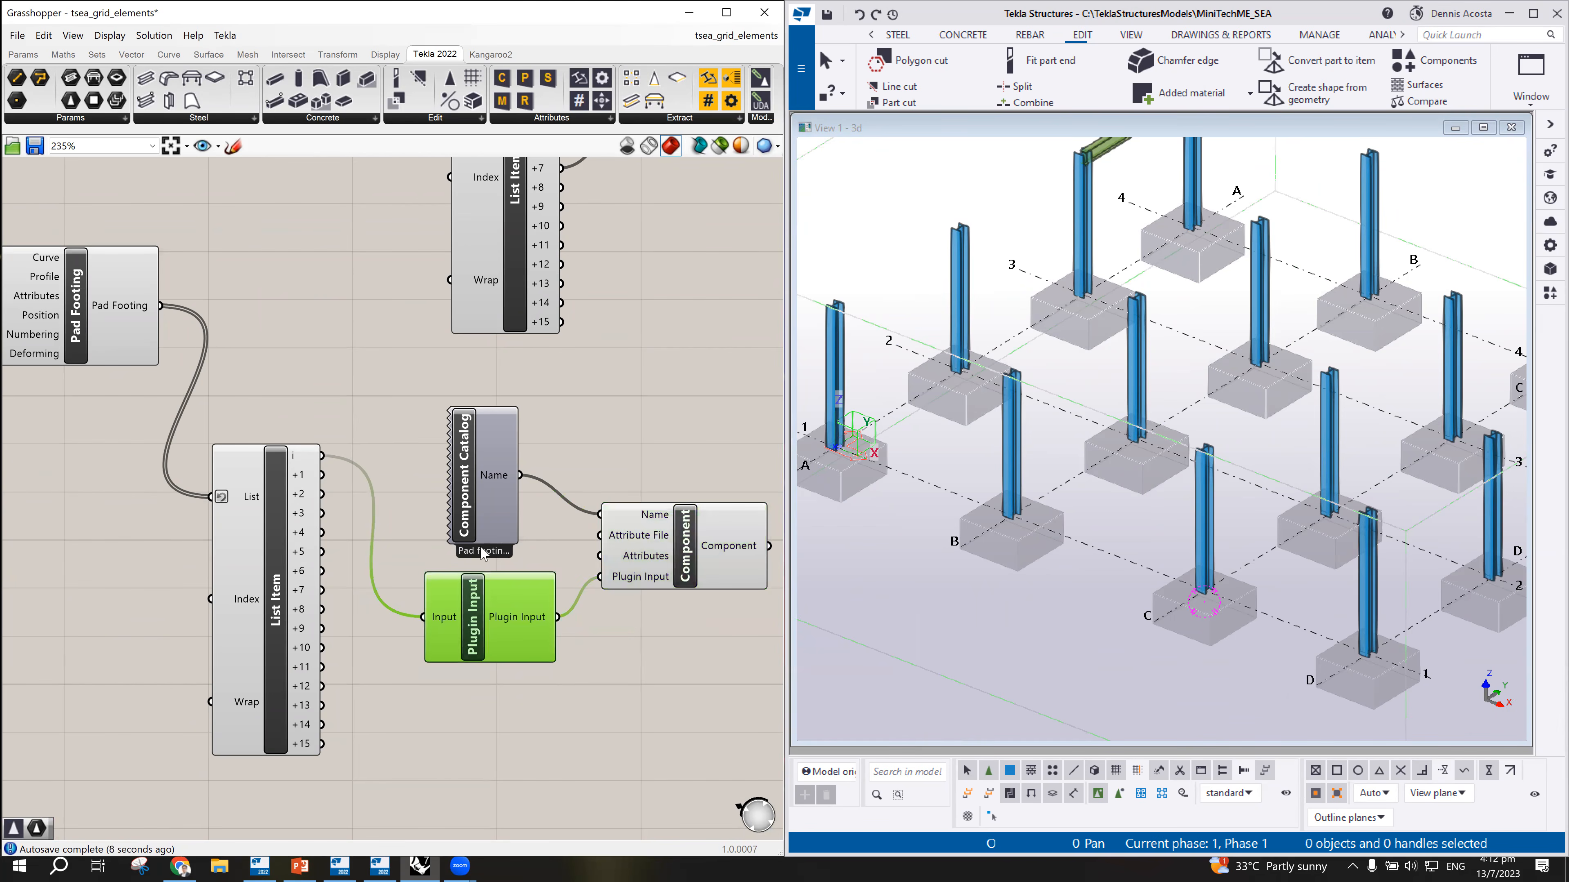
drag(467, 499, 469, 469)
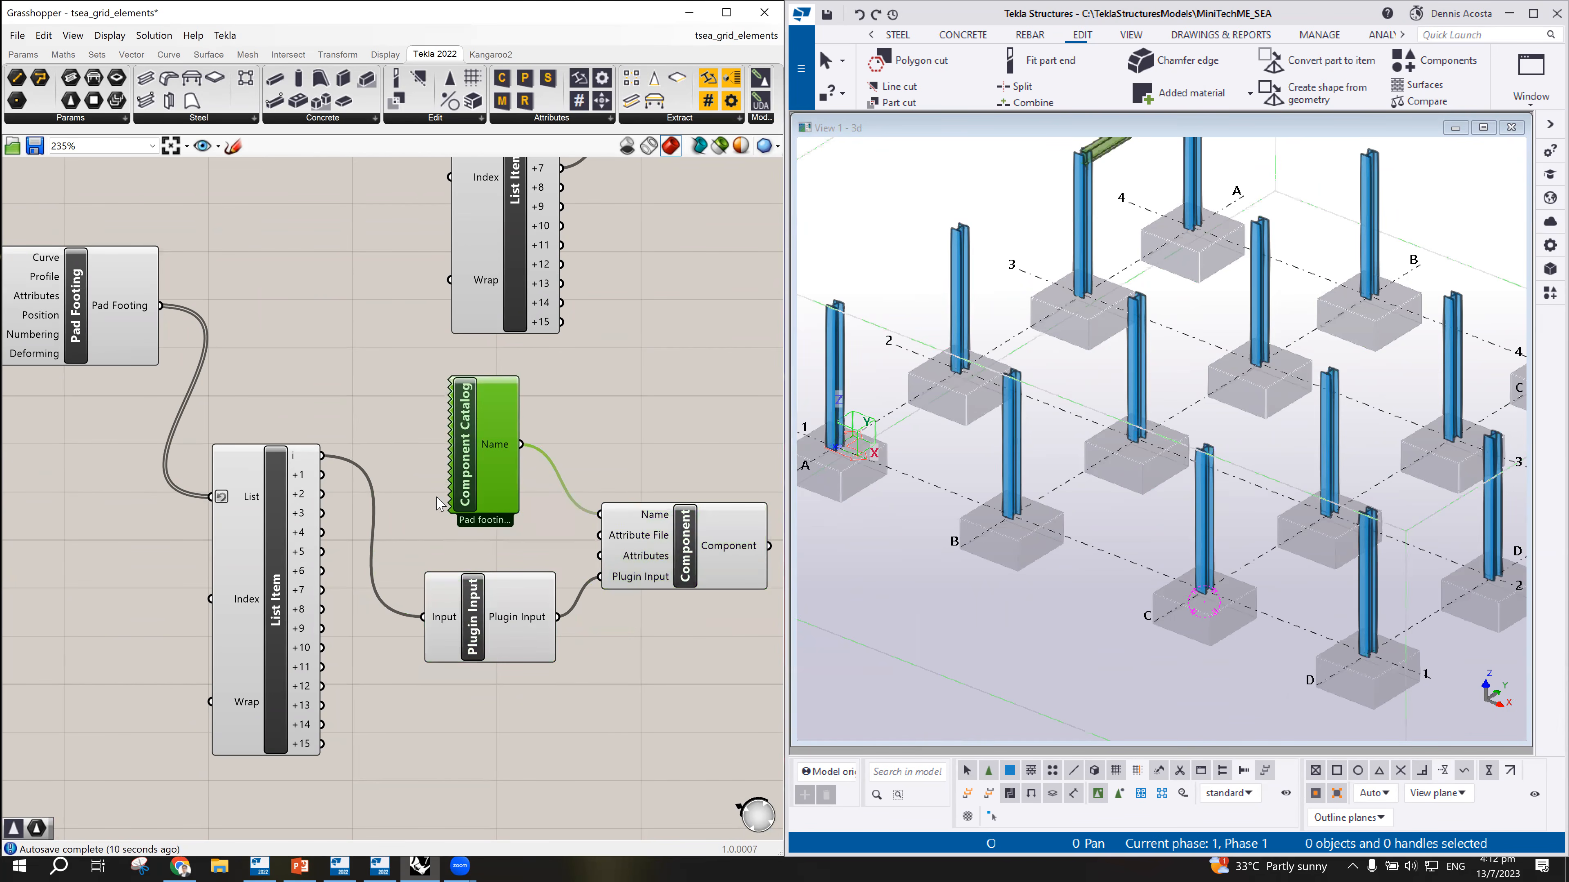
drag(469, 629, 461, 607)
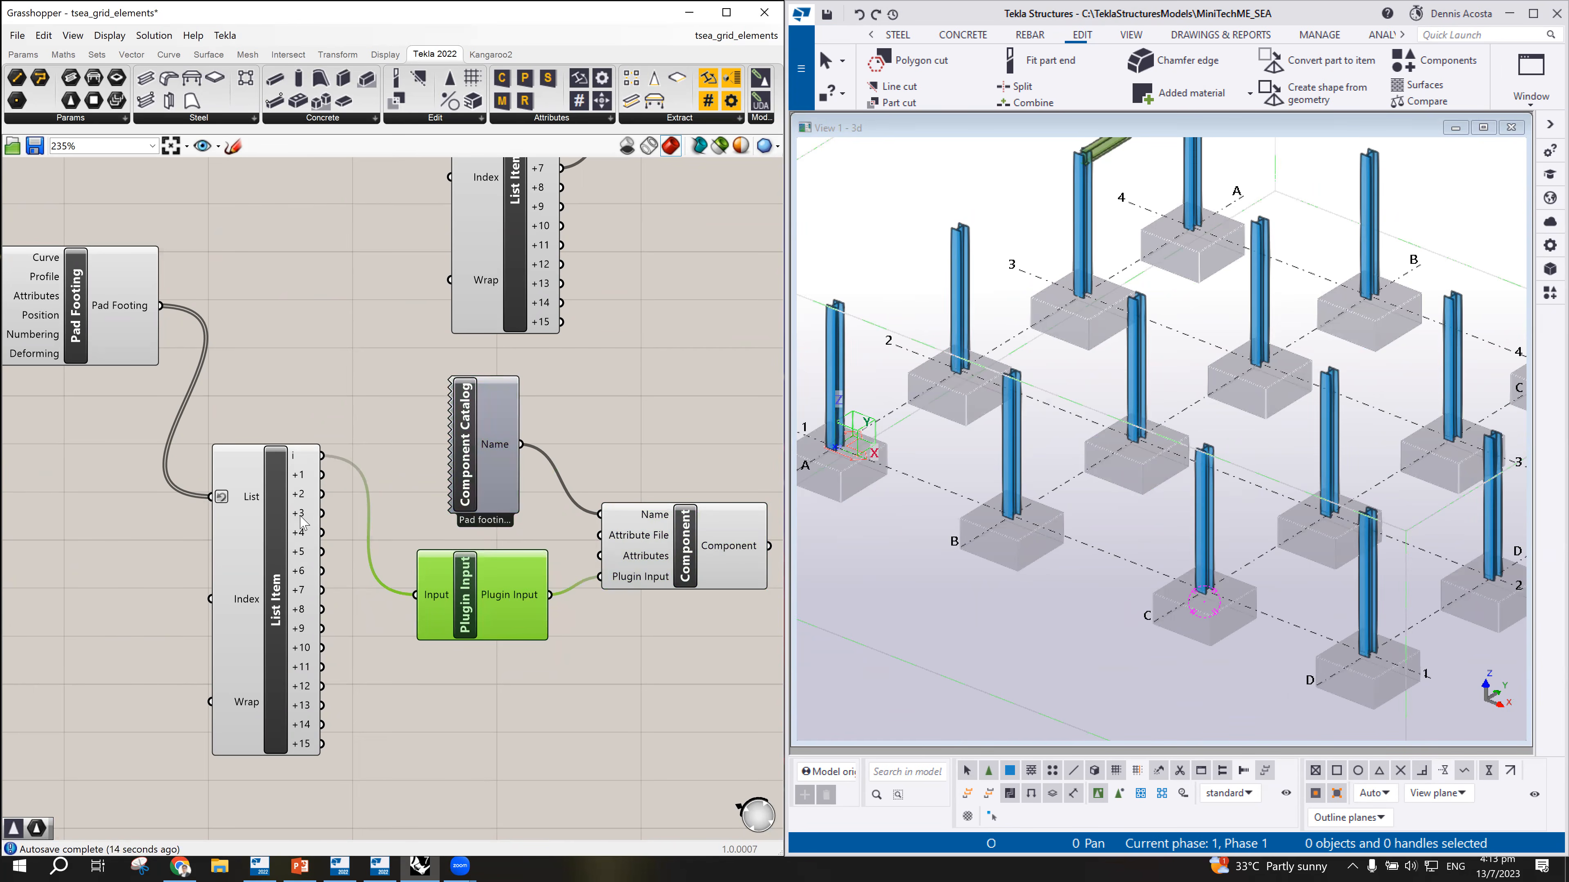
drag(291, 563, 274, 548)
drag(465, 597, 469, 589)
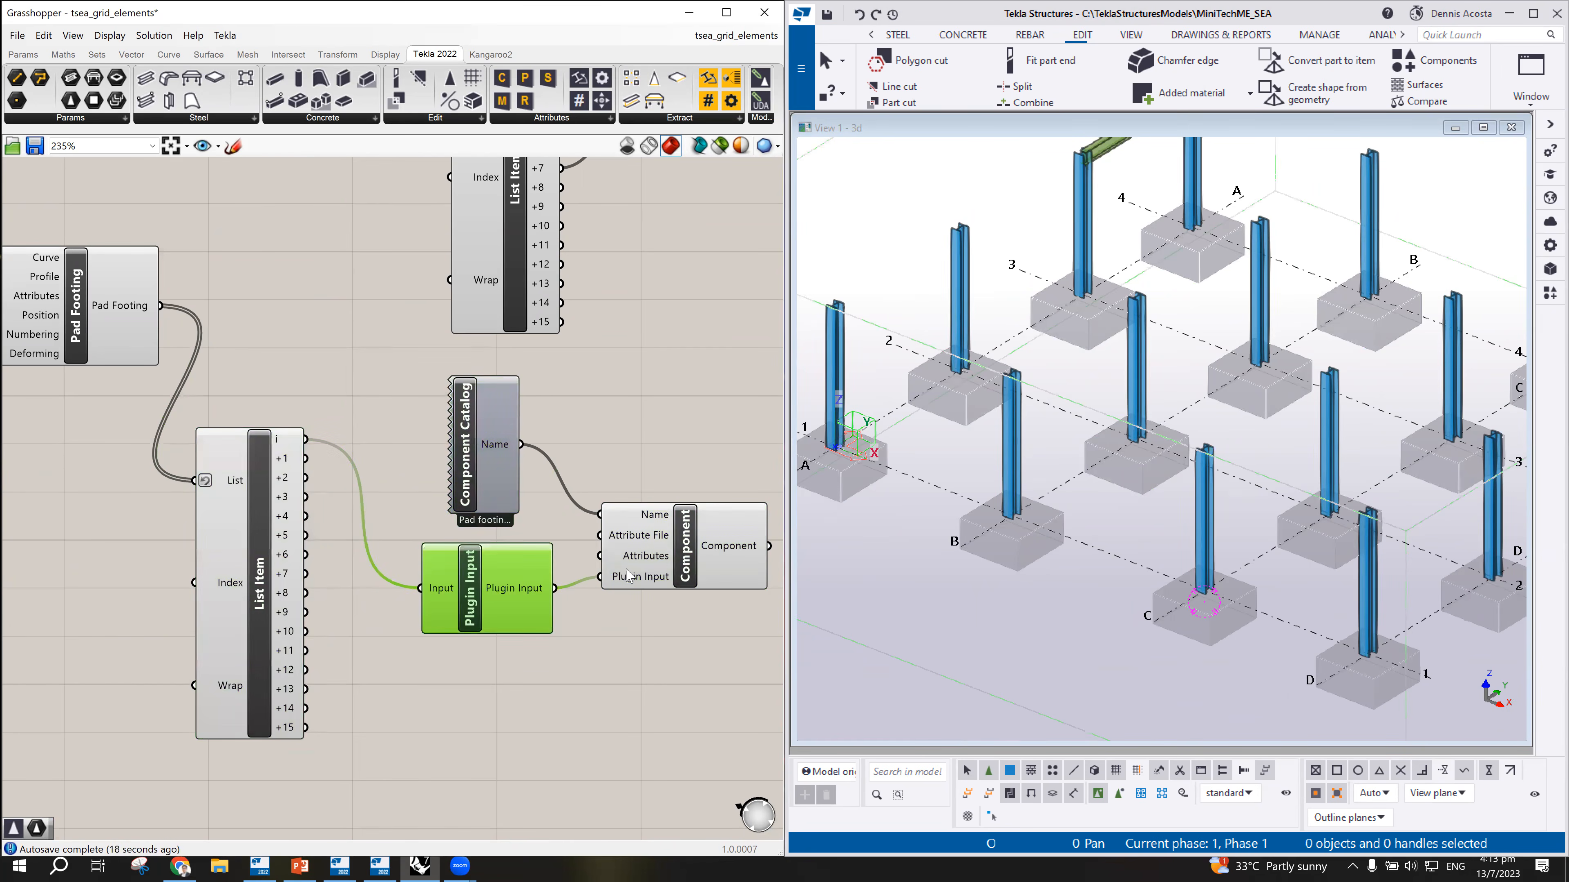
drag(667, 563, 675, 558)
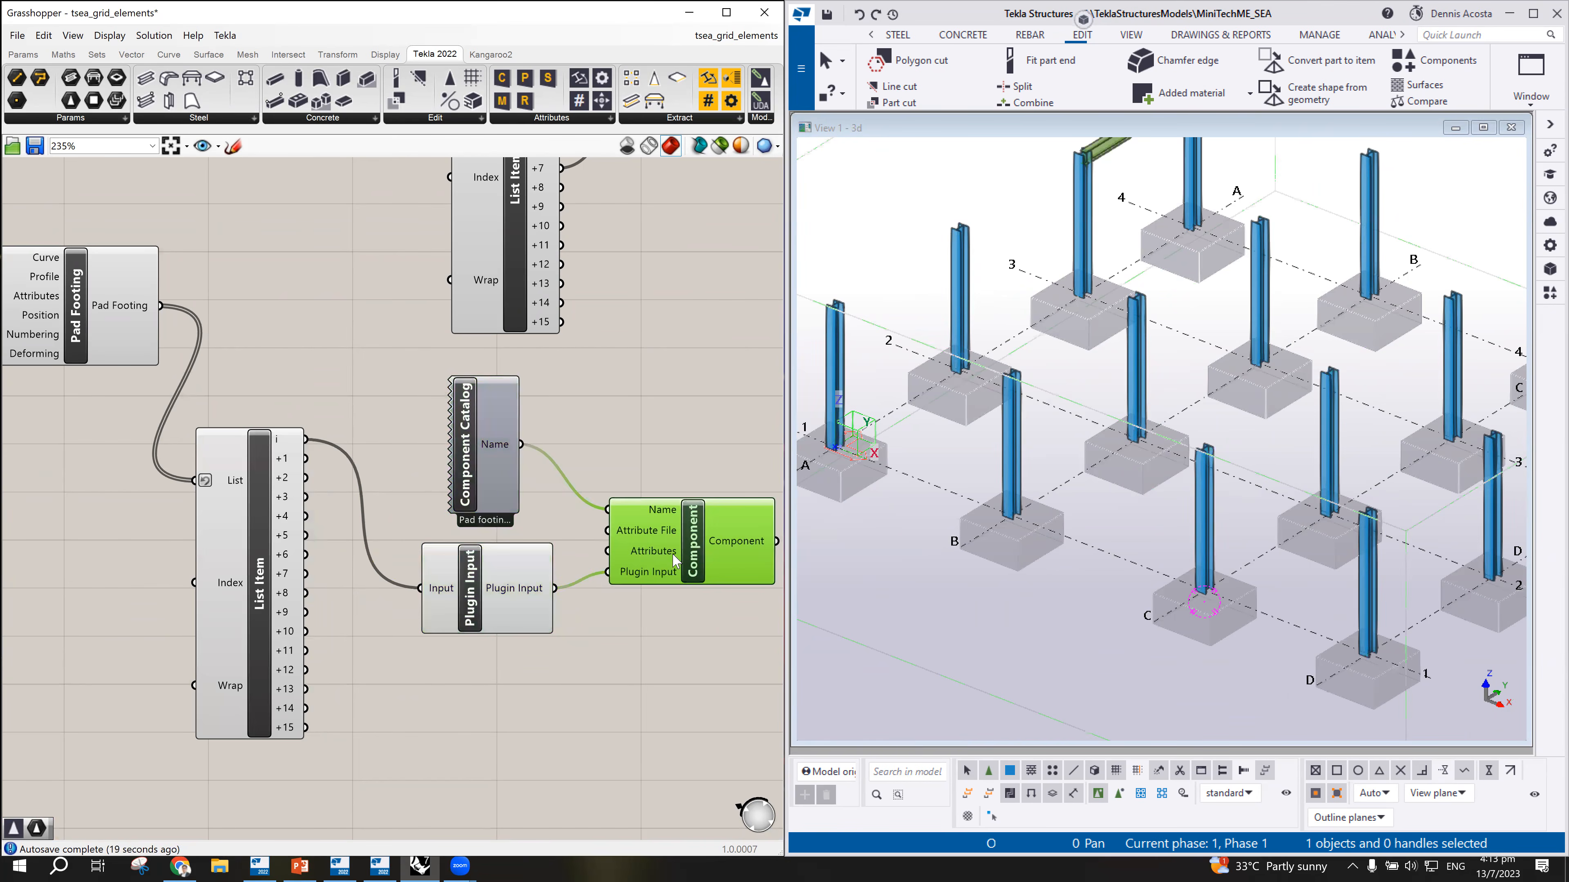
Step: Duplicate the Plugin Input below, feed the copy from the List Item's +1 output, and connect it to the Component's Plugin Input
click(476, 624)
alt+drag(475, 593, 475, 702)
click(614, 691)
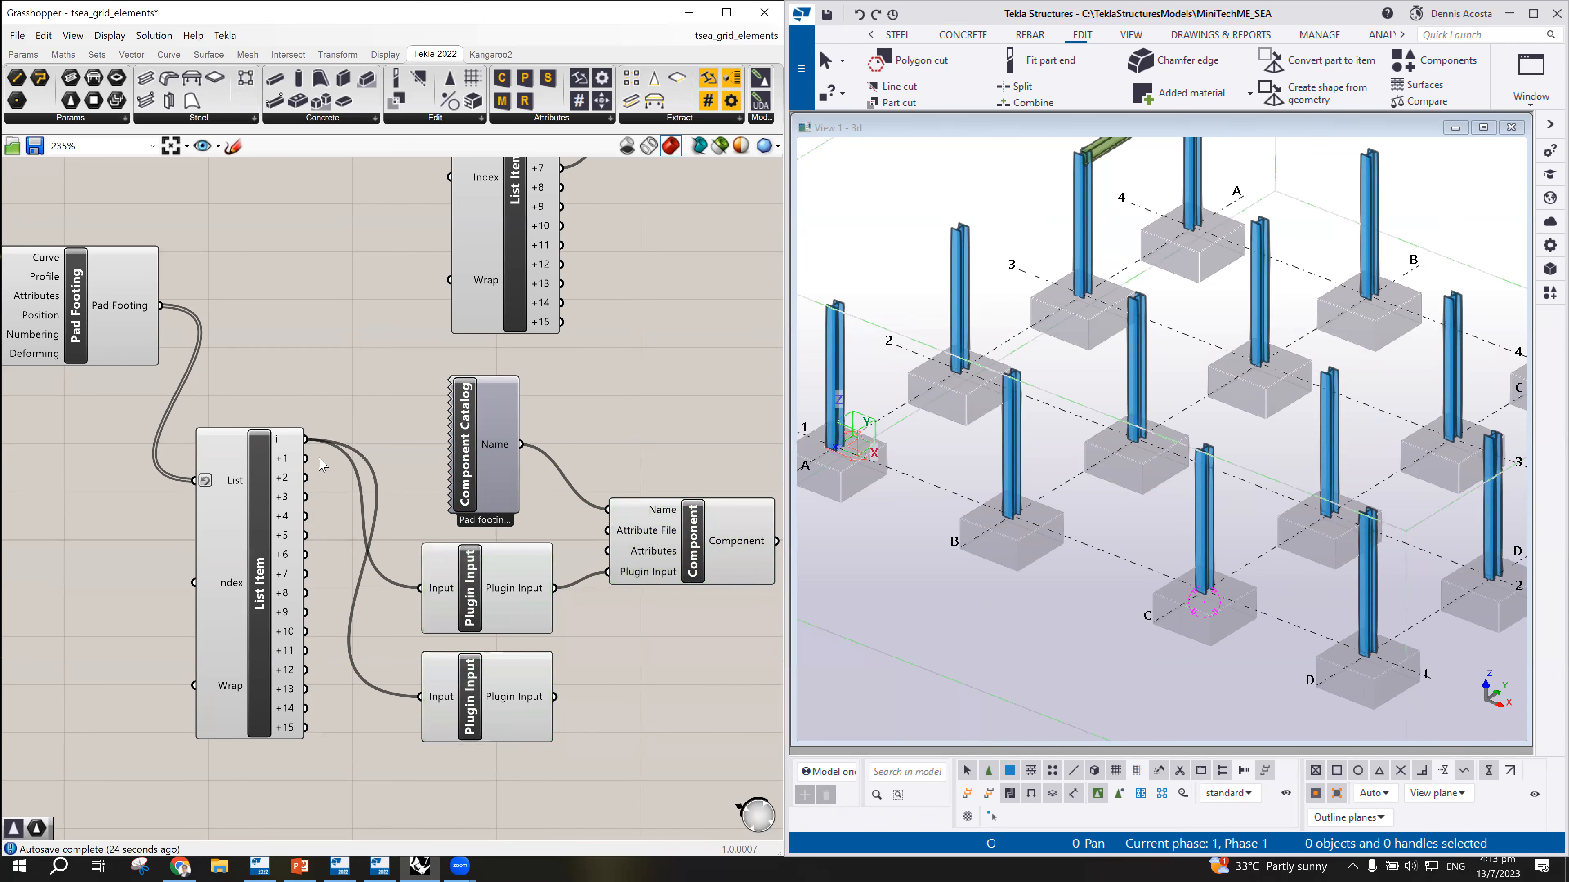
drag(316, 477, 421, 697)
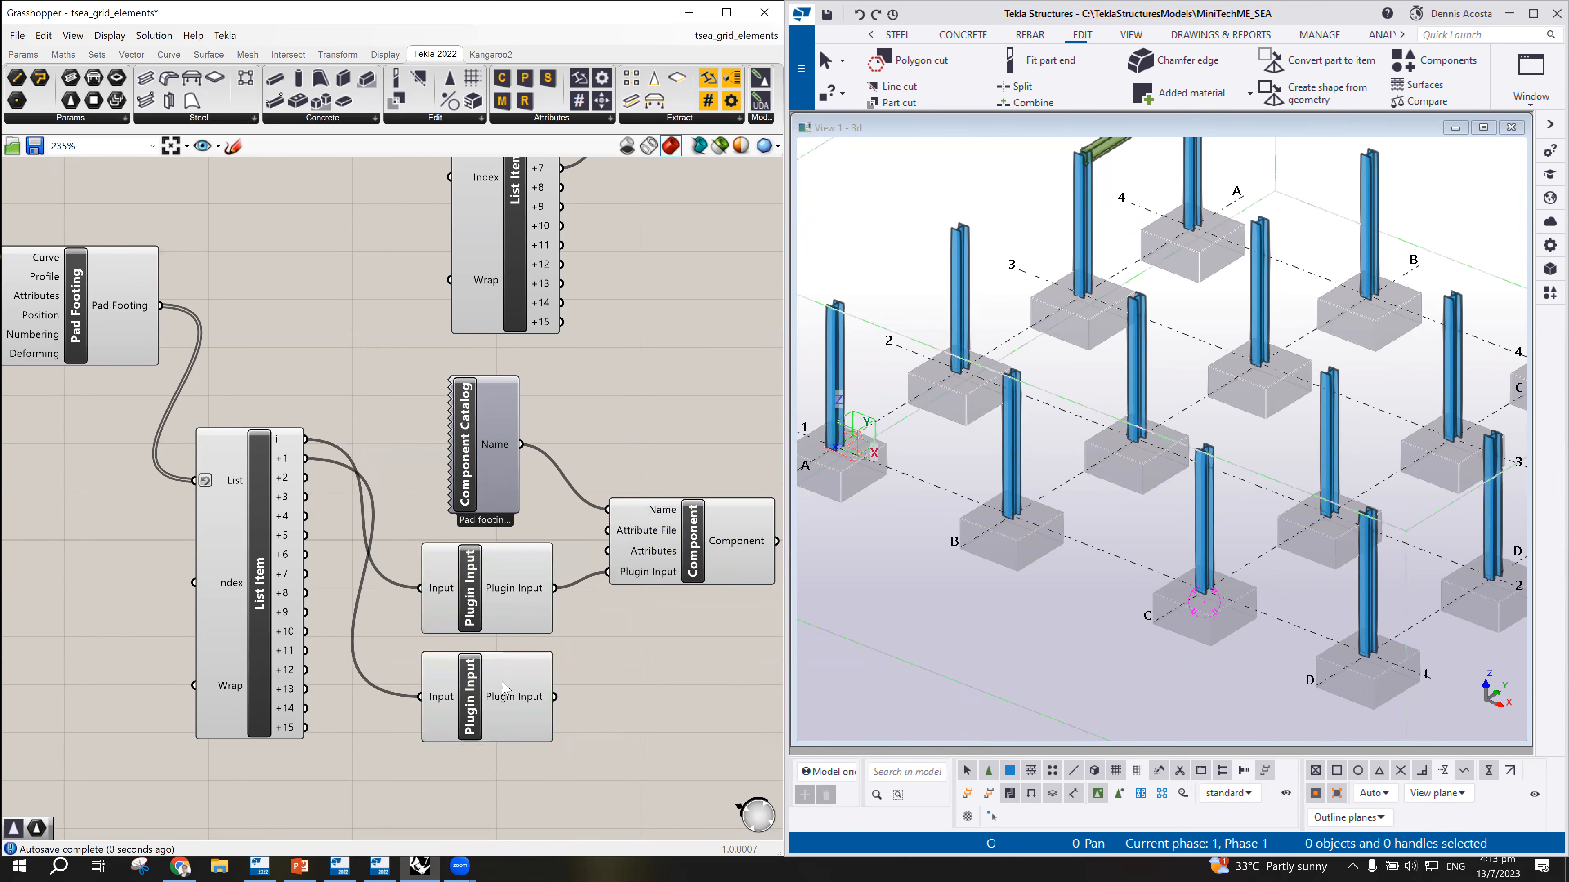
drag(554, 696, 608, 571)
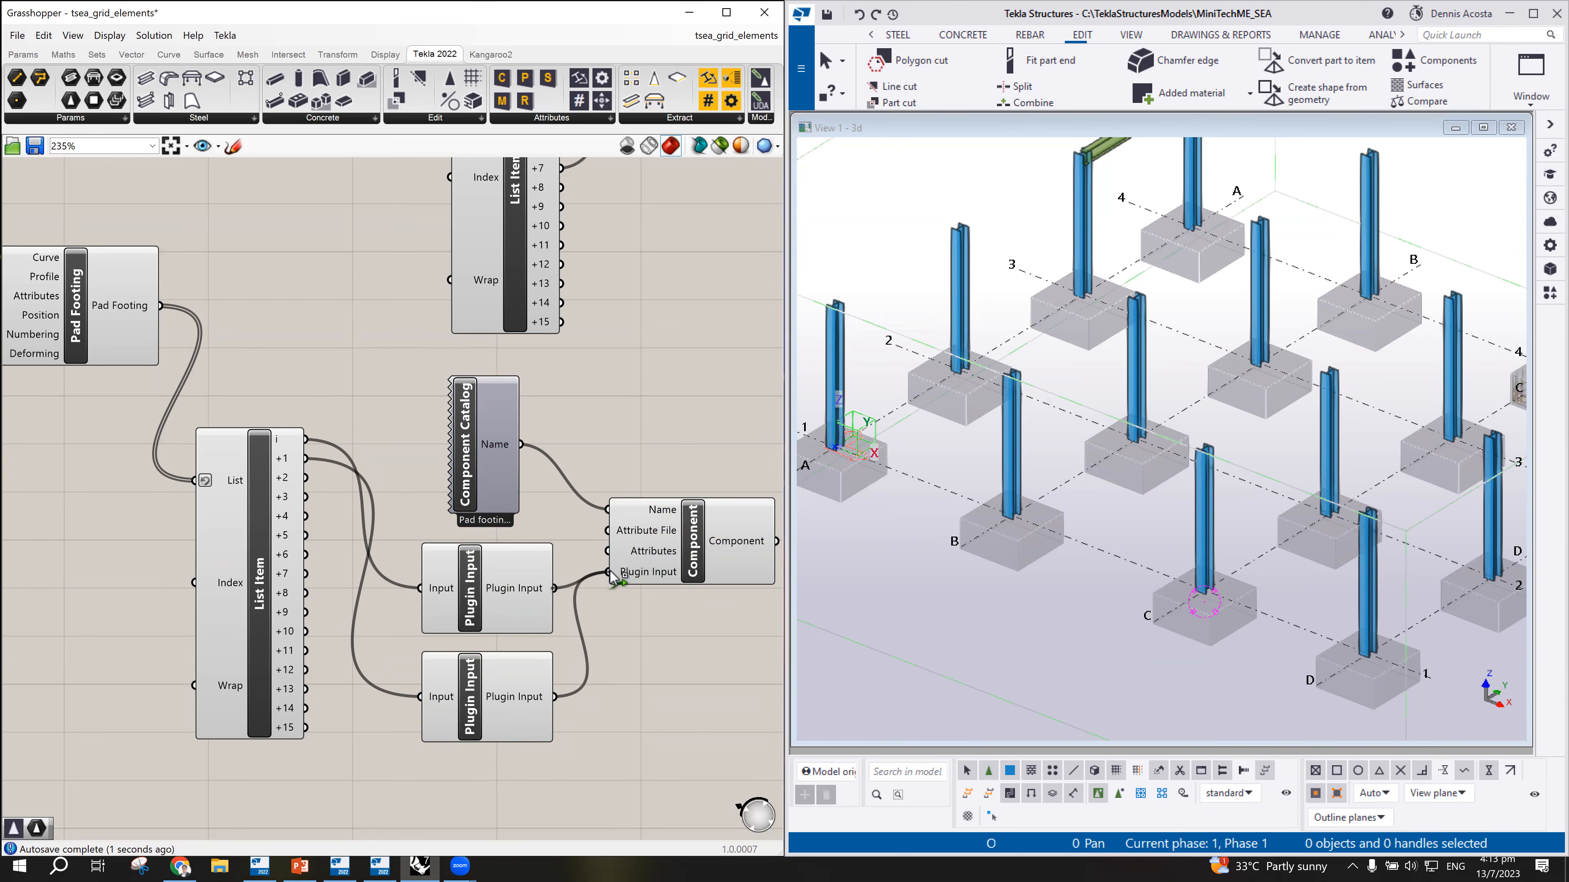
scroll(940, 440, down, 3)
scroll(1041, 411, up, 5)
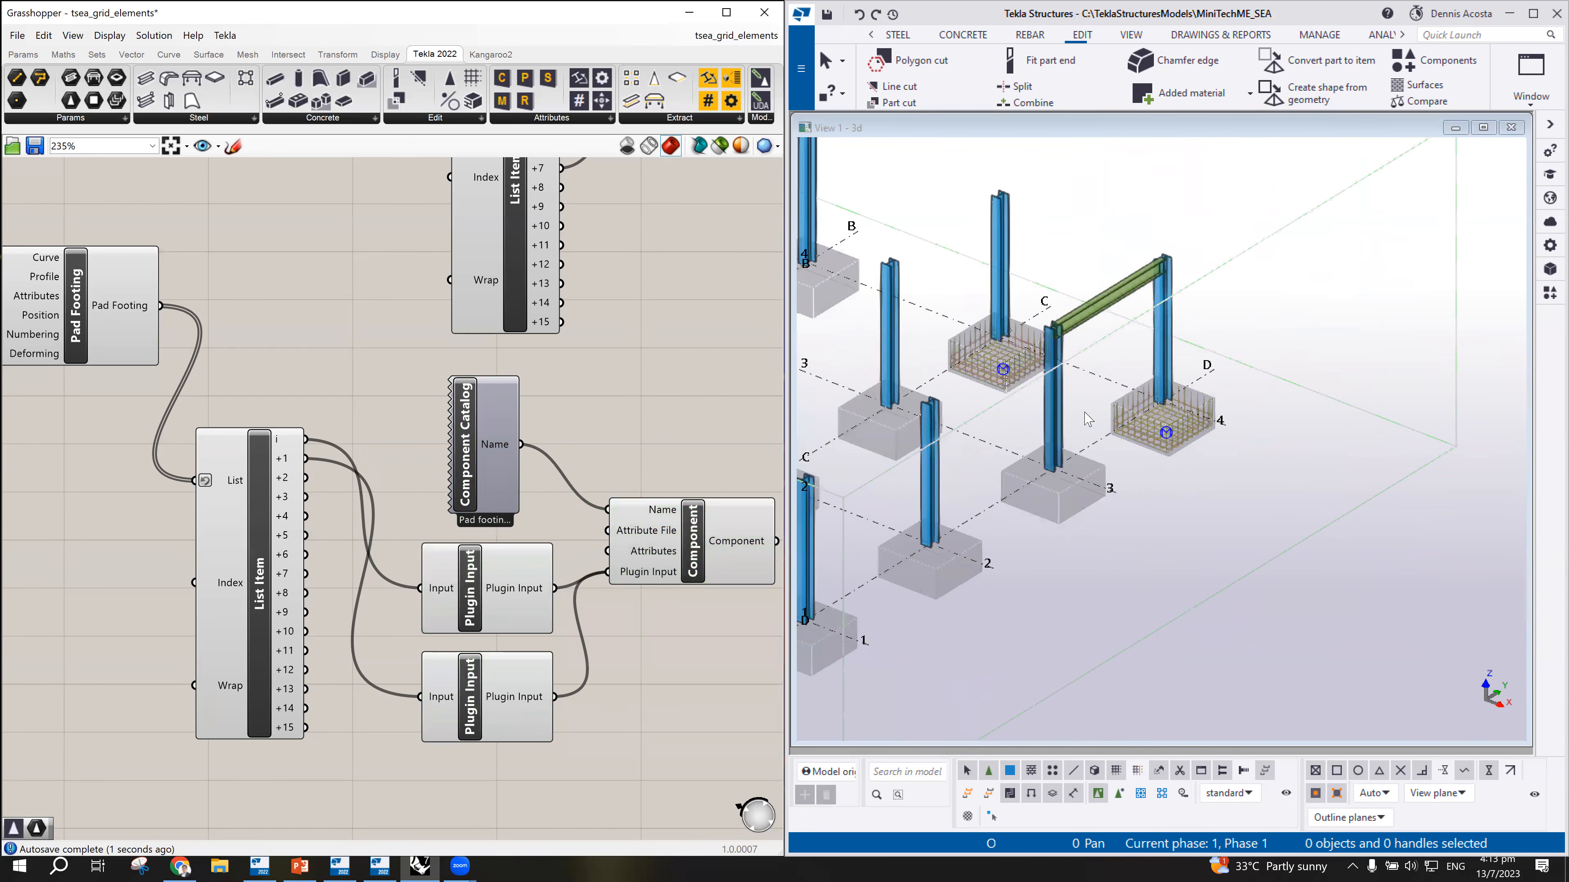
scroll(1041, 411, up, 2)
scroll(643, 526, down, 2)
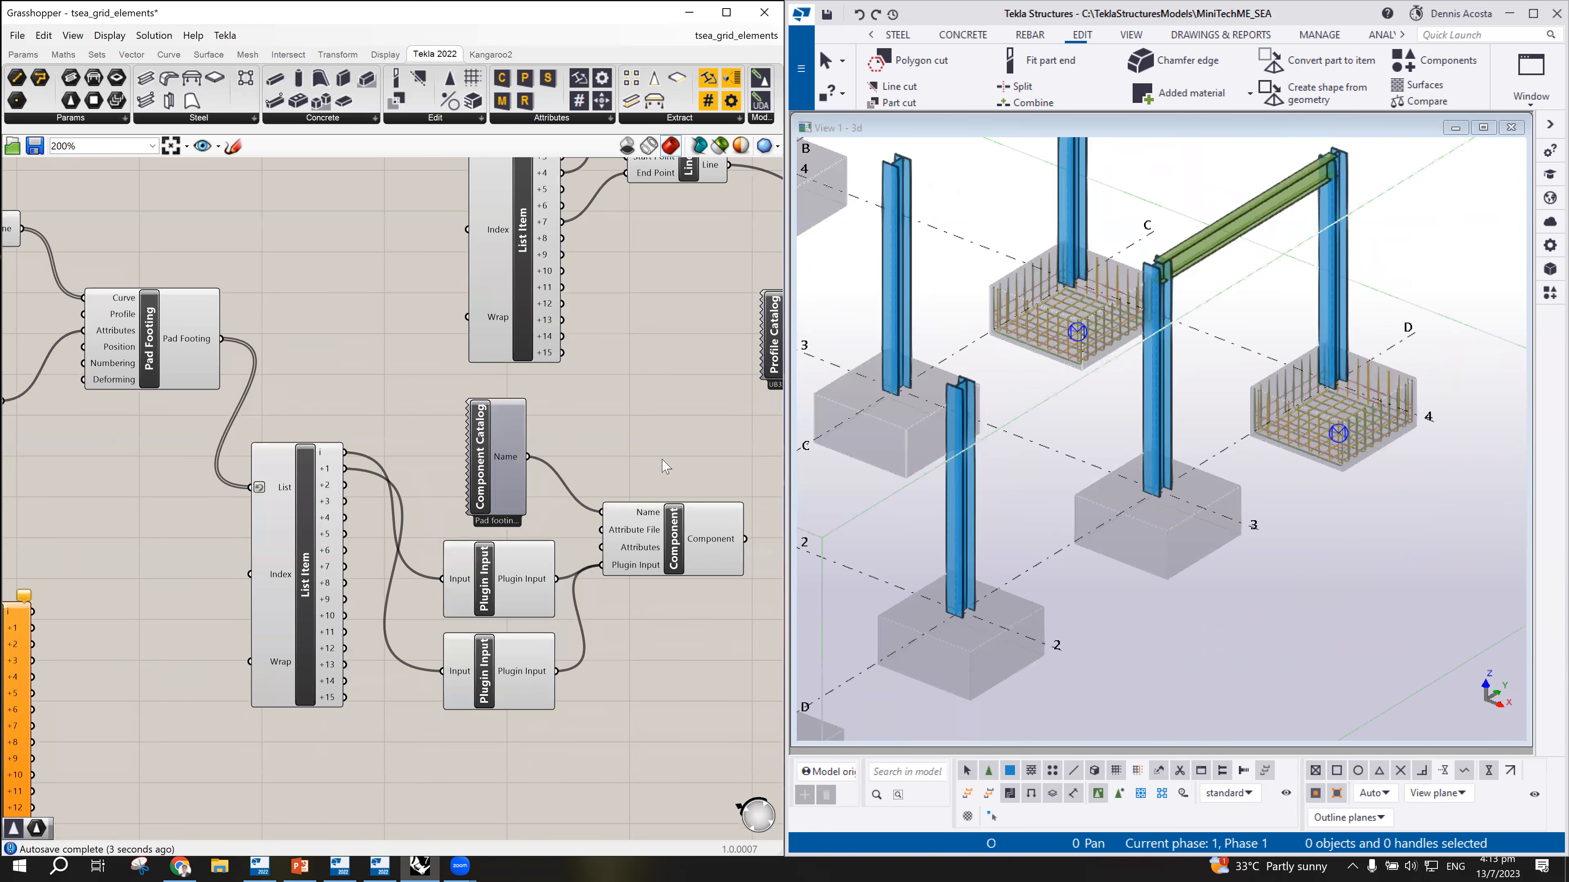
Step: Move the Component Catalog and Component farther from the Plugin Inputs and bring the second Plugin Input closer to the first
scroll(693, 520, down, 2)
click(650, 519)
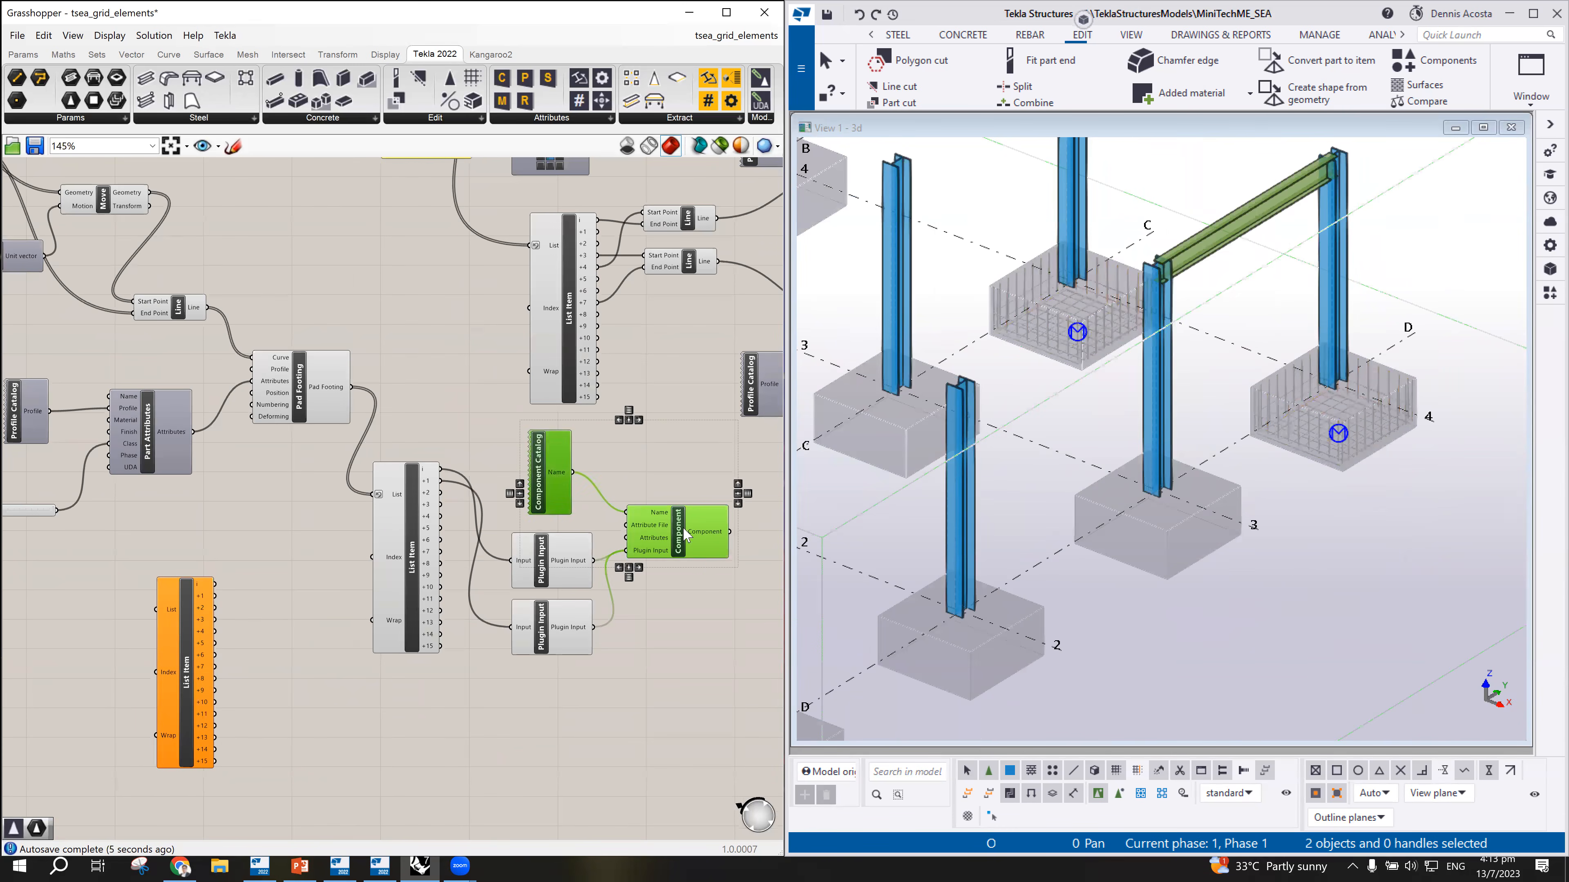
drag(677, 527, 736, 527)
click(546, 627)
click(625, 626)
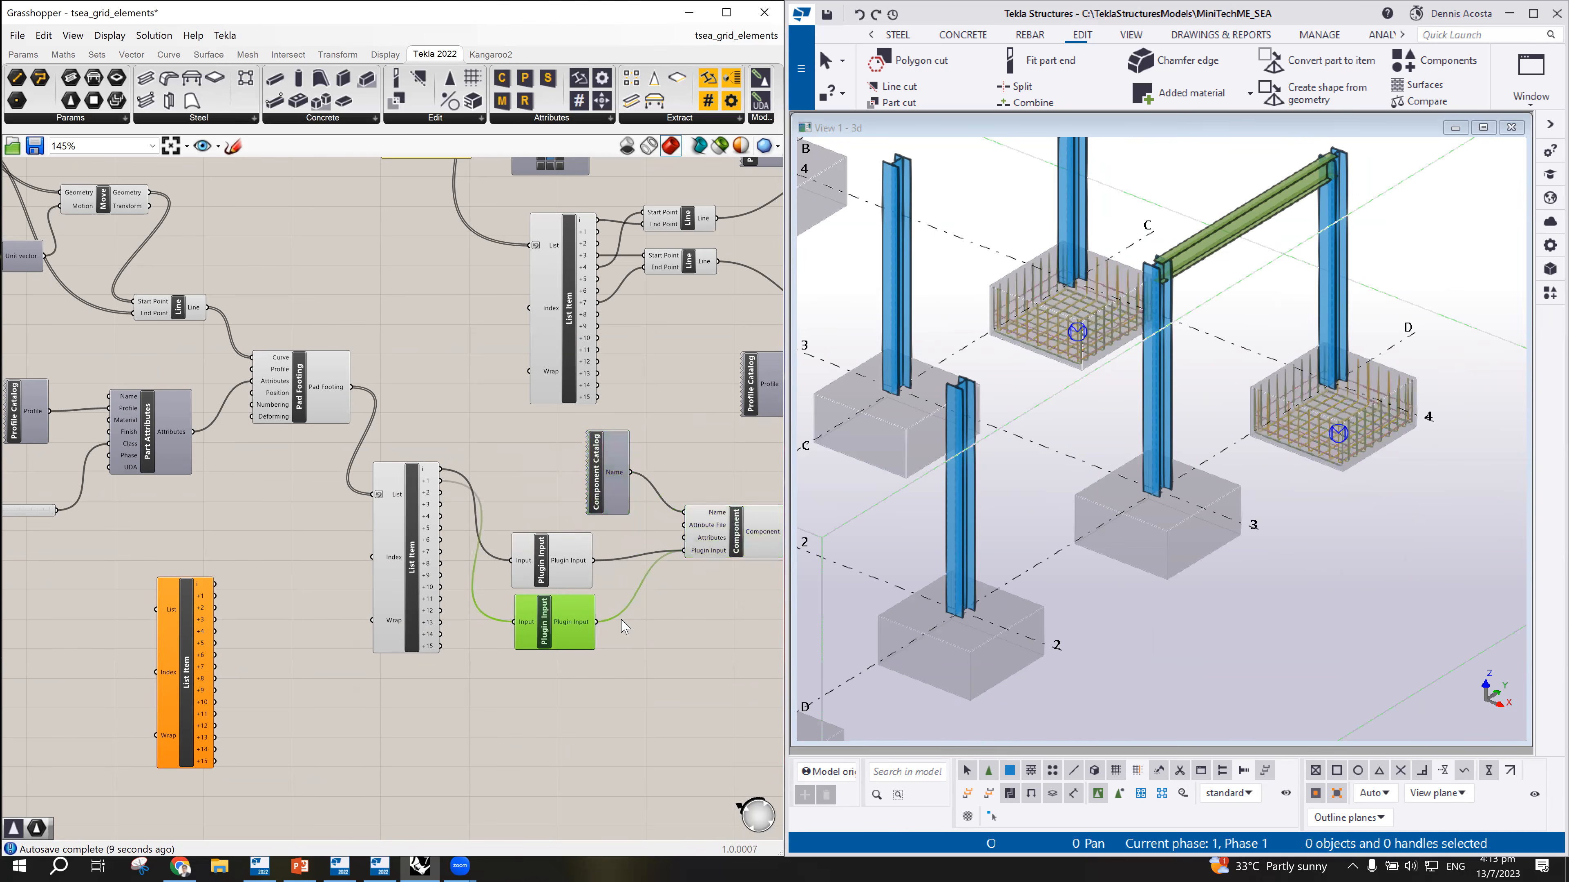
Step: Duplicate the two Plugin Inputs below the originals so there are four in a column
scroll(625, 626, up, 2)
drag(546, 612, 545, 689)
alt+drag(547, 745, 548, 798)
Step: Feed the two new Plugin Inputs from the List Item's +2 and +3 outputs and connect both to the Component's Plugin Input
click(444, 476)
drag(421, 451, 503, 683)
drag(420, 464, 502, 762)
drag(611, 677, 707, 519)
drag(599, 762, 707, 520)
Step: Examine the reinforcement of the four pad footings along grid line 4 and the graph that generates it
scroll(845, 534, down, 6)
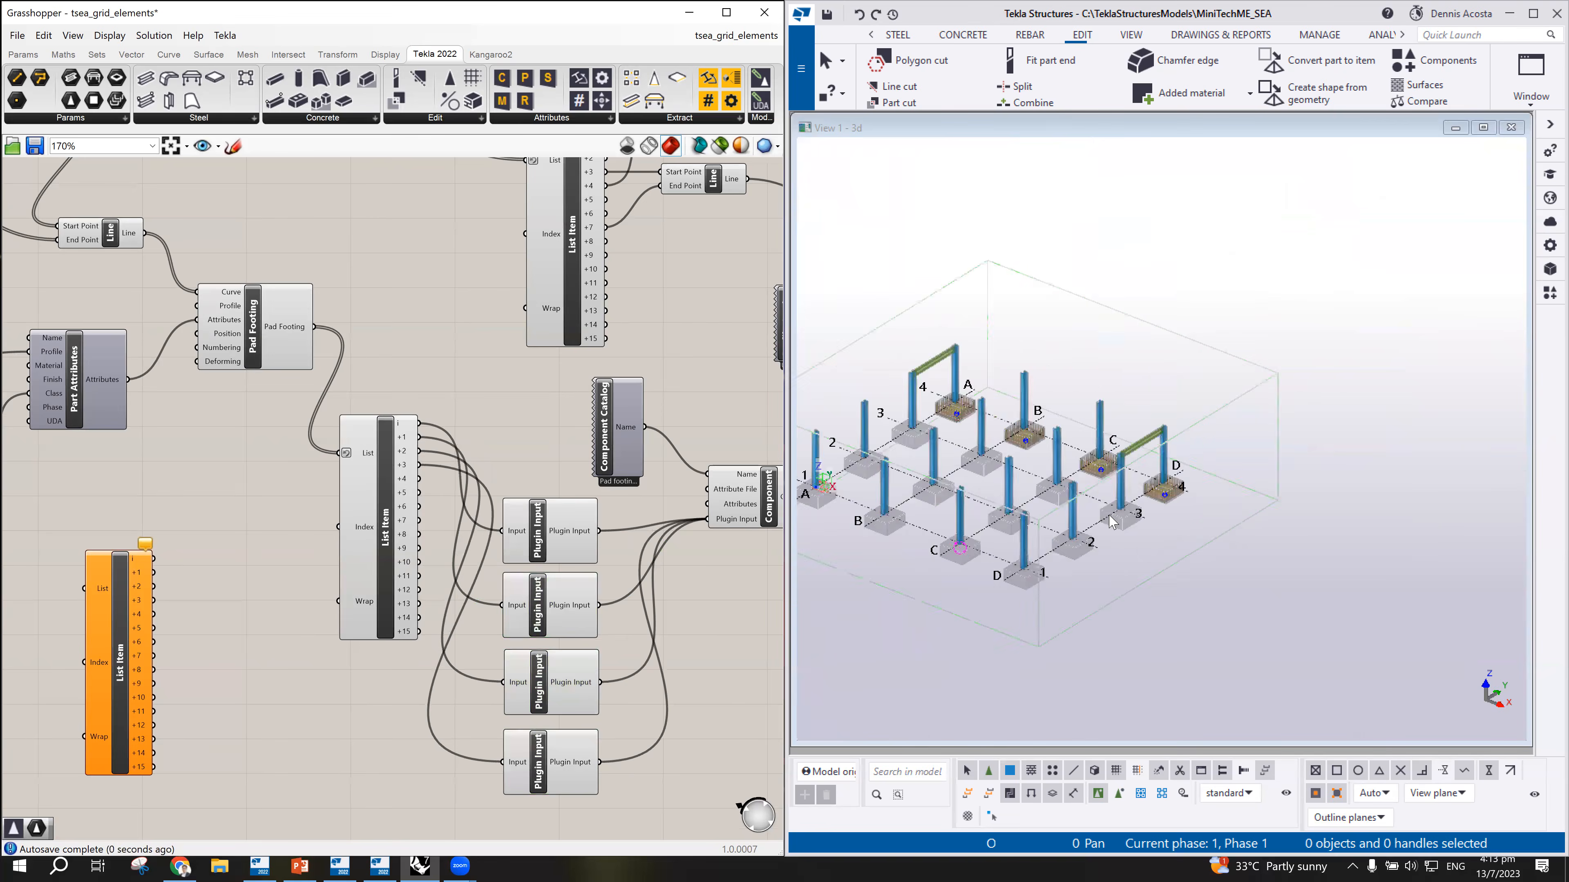
scroll(962, 358, up, 6)
scroll(960, 354, up, 2)
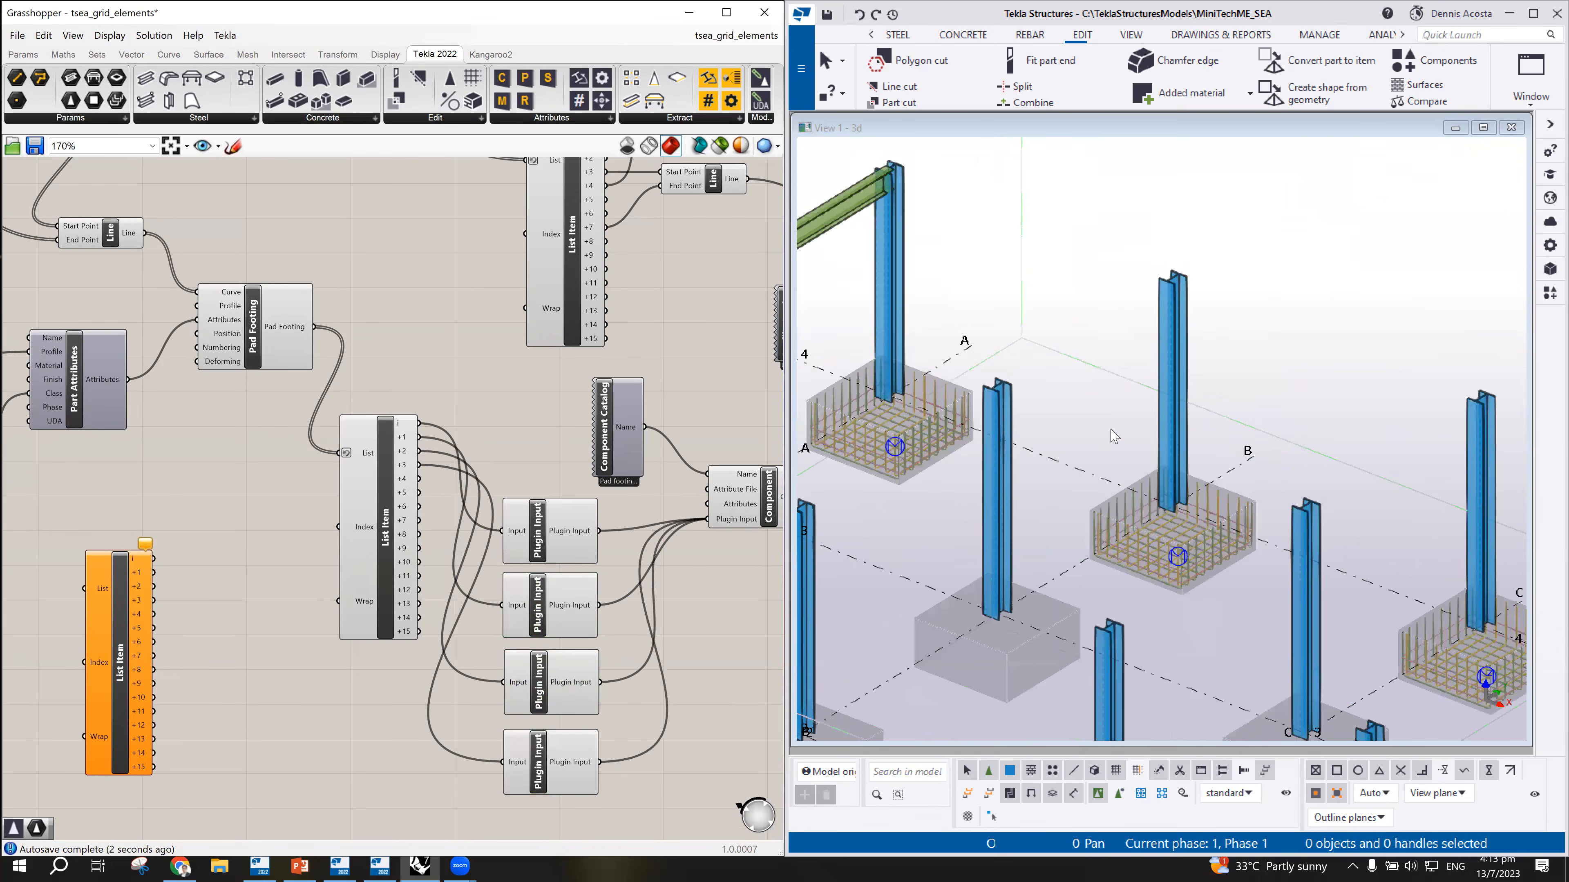
scroll(1047, 405, down, 6)
scroll(1095, 480, up, 2)
scroll(545, 616, up, 2)
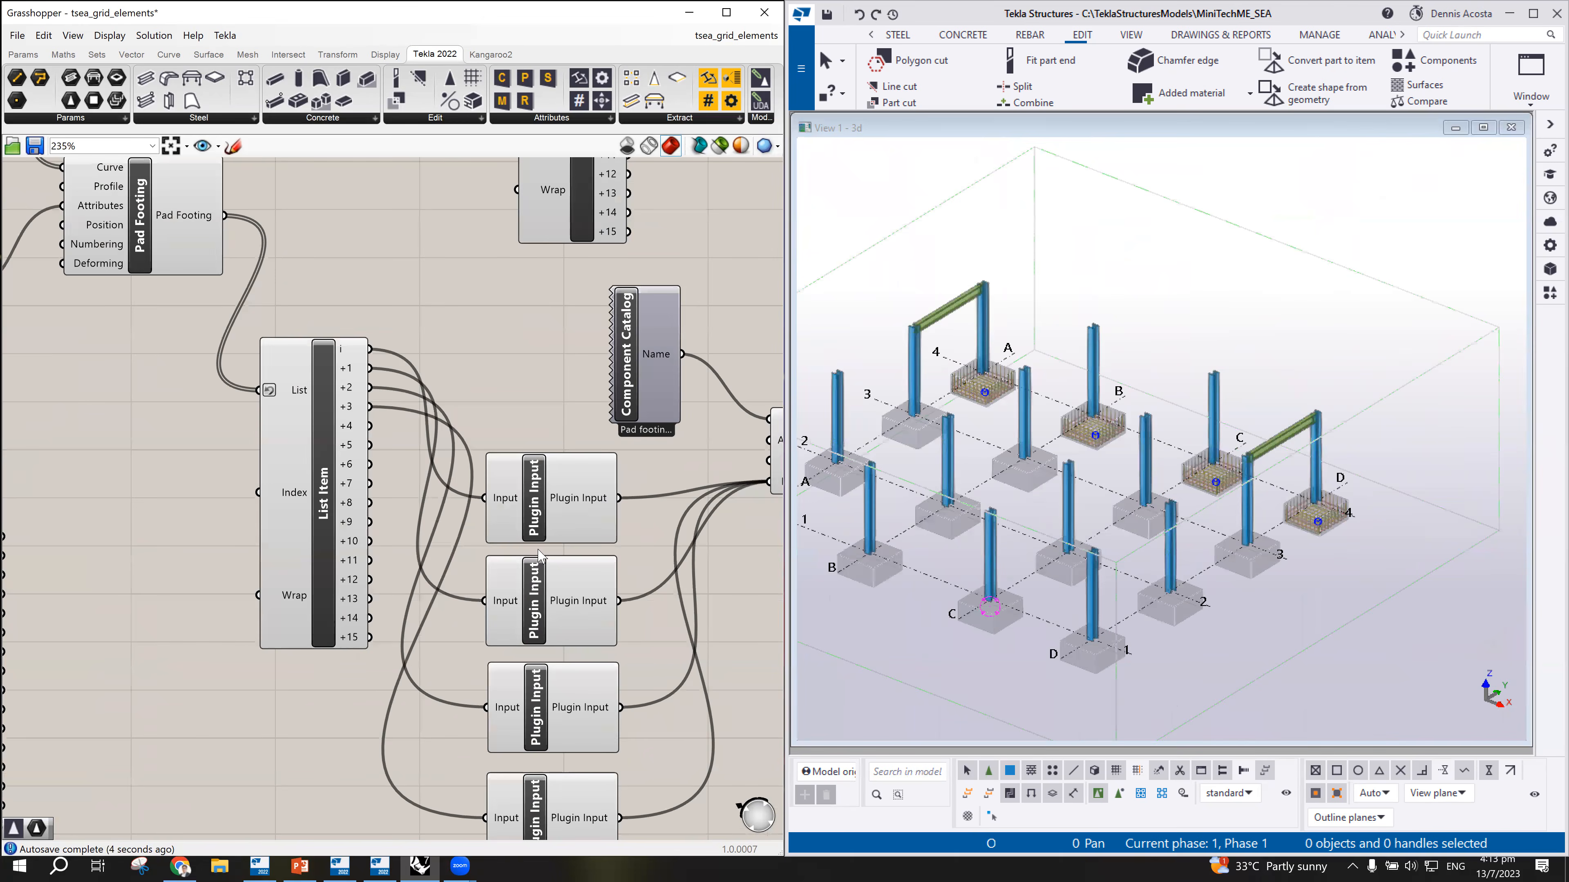
scroll(539, 547, down, 1)
scroll(536, 609, down, 3)
scroll(716, 518, up, 3)
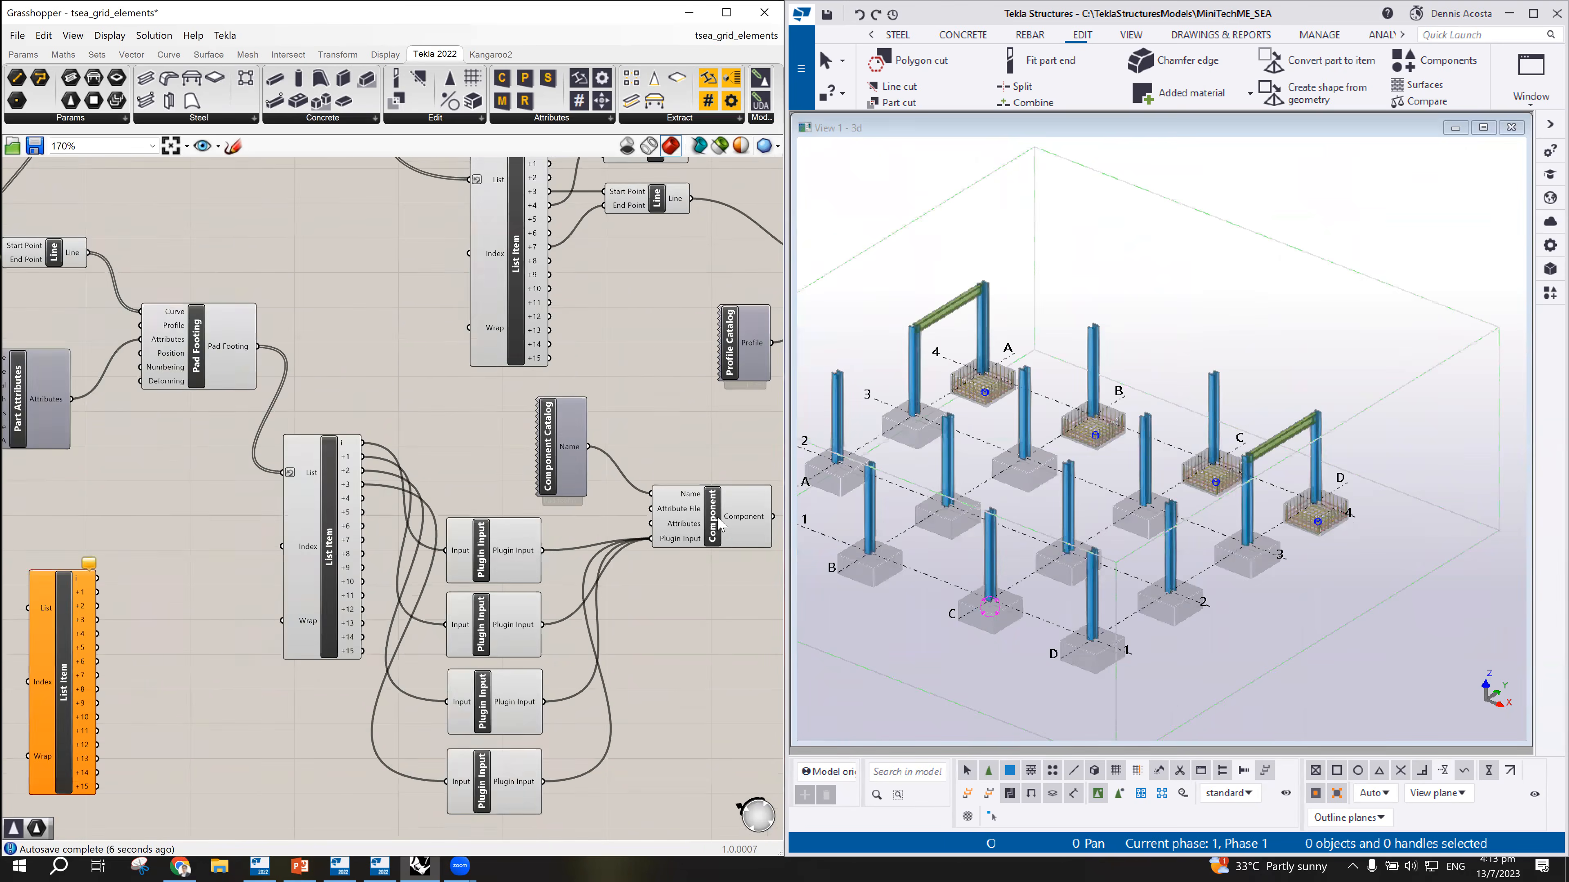
Step: Shift the Component and the footing List Item slightly to tidy the graph layout
click(721, 518)
scroll(713, 476, up, 2)
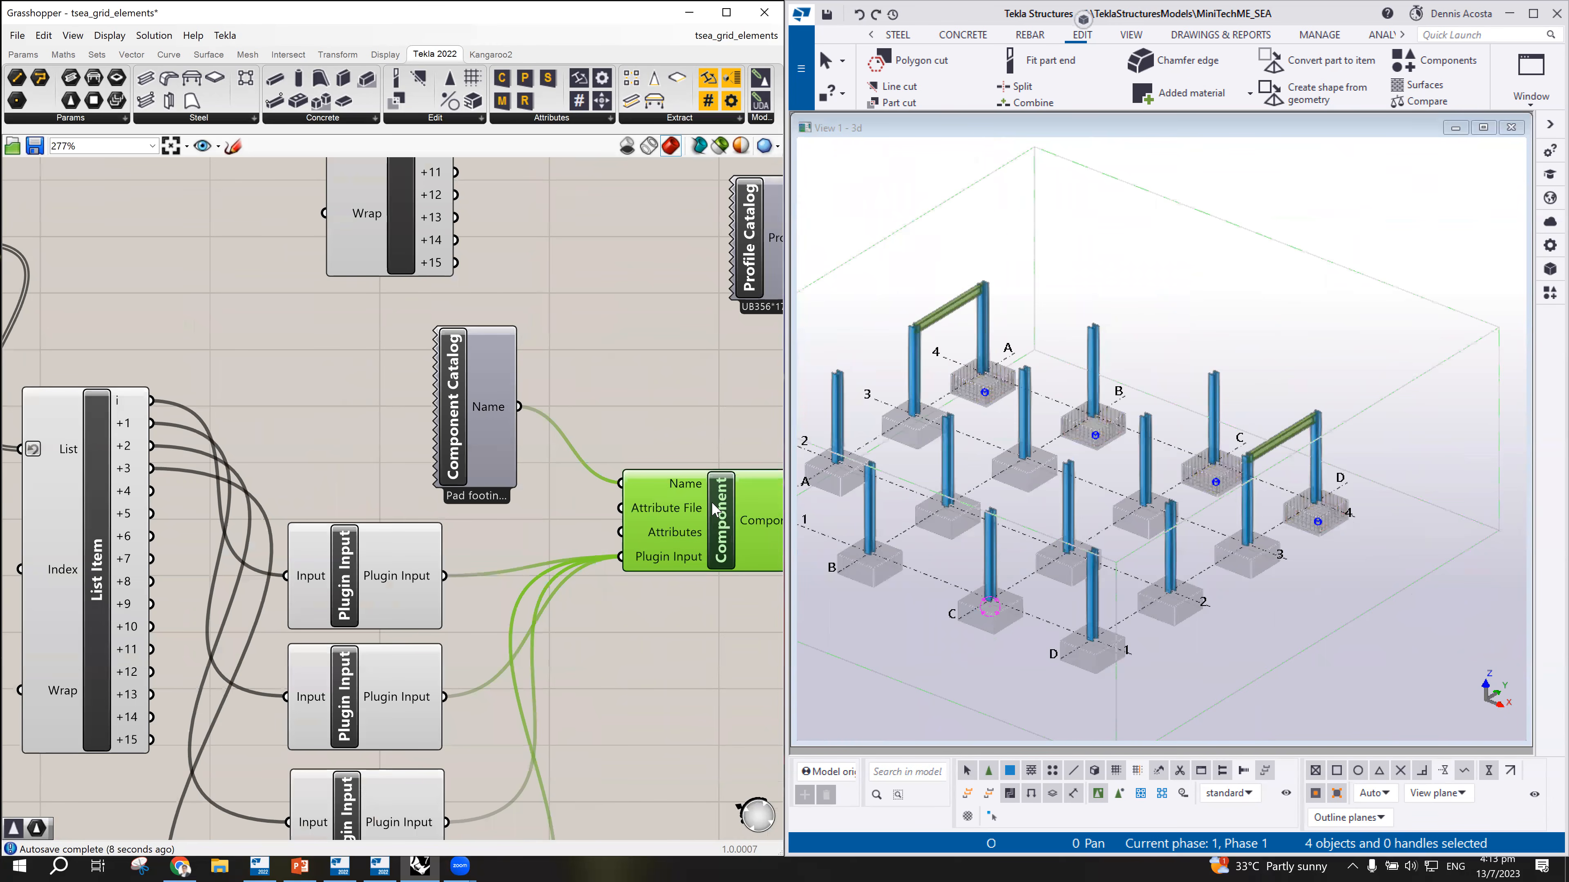
drag(724, 529, 725, 520)
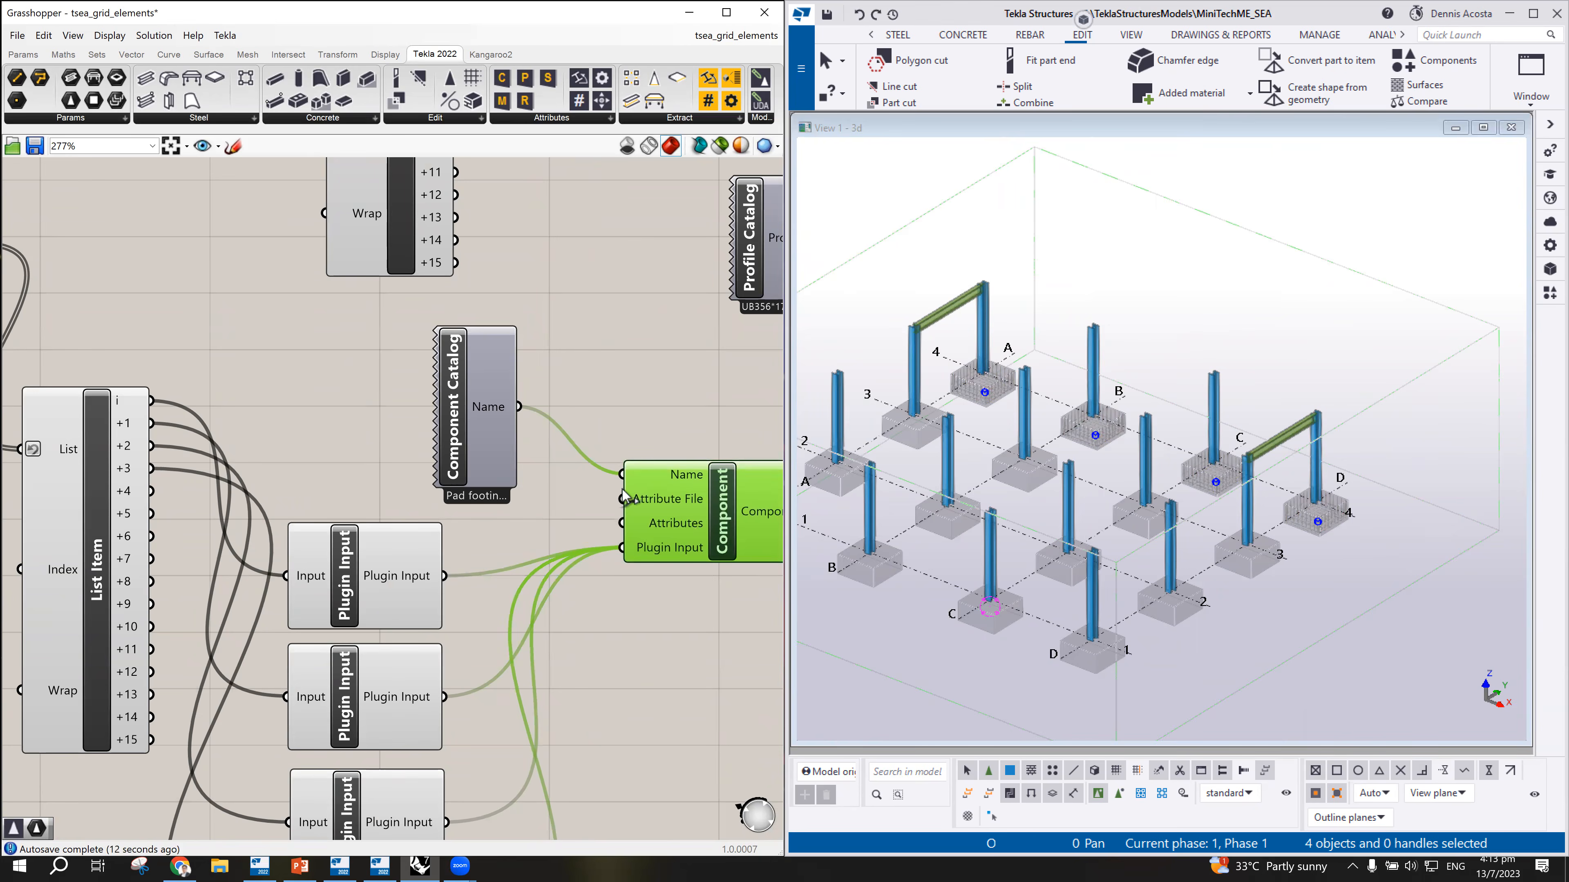
scroll(579, 544, down, 2)
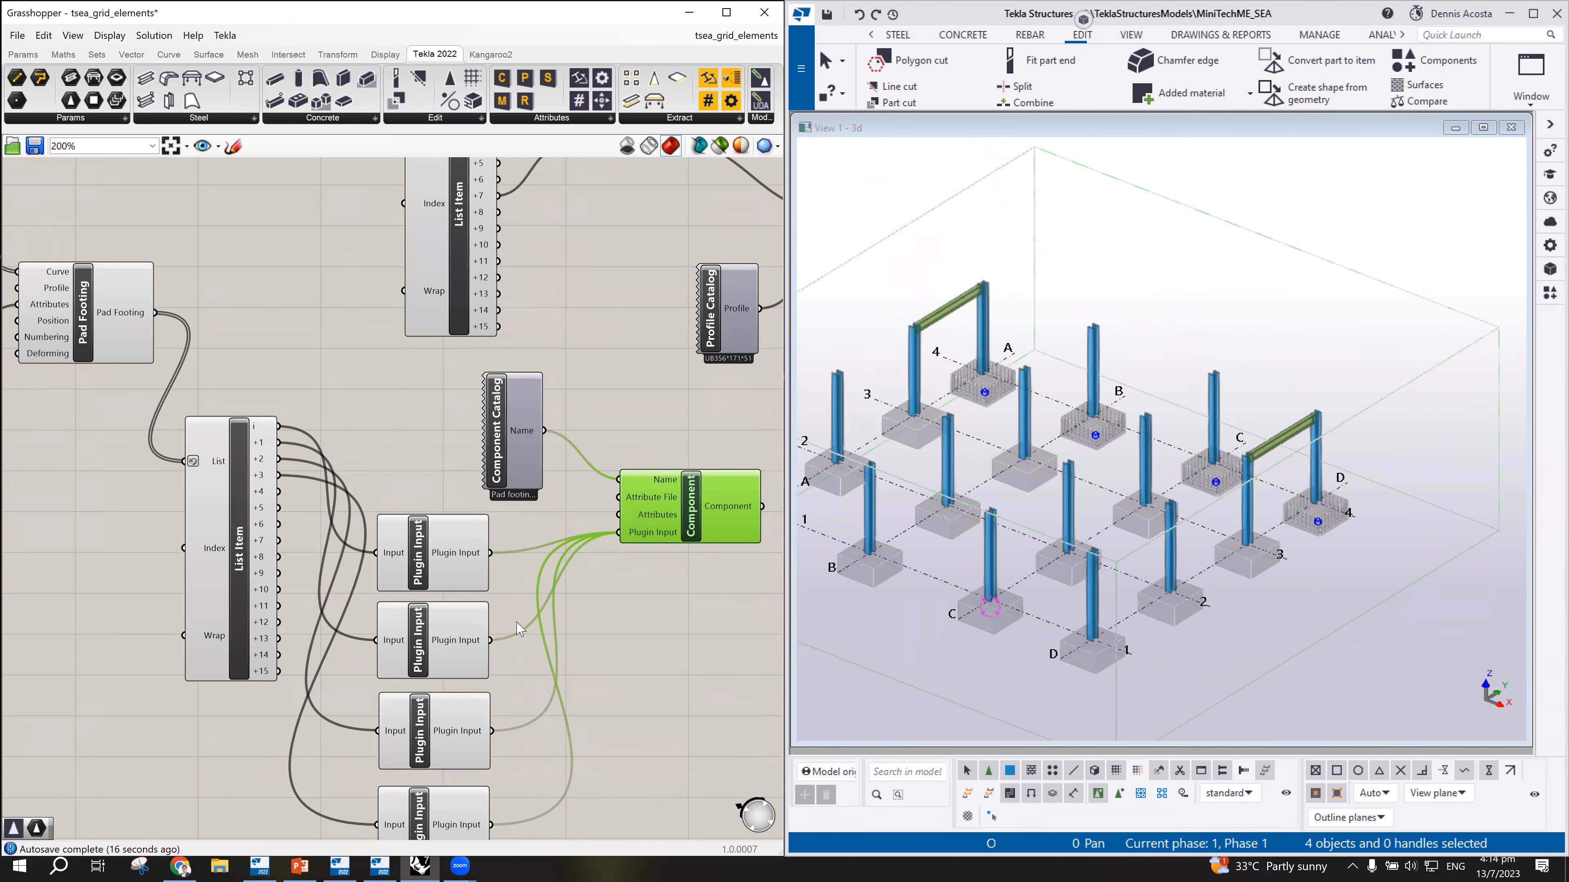
scroll(517, 629, down, 2)
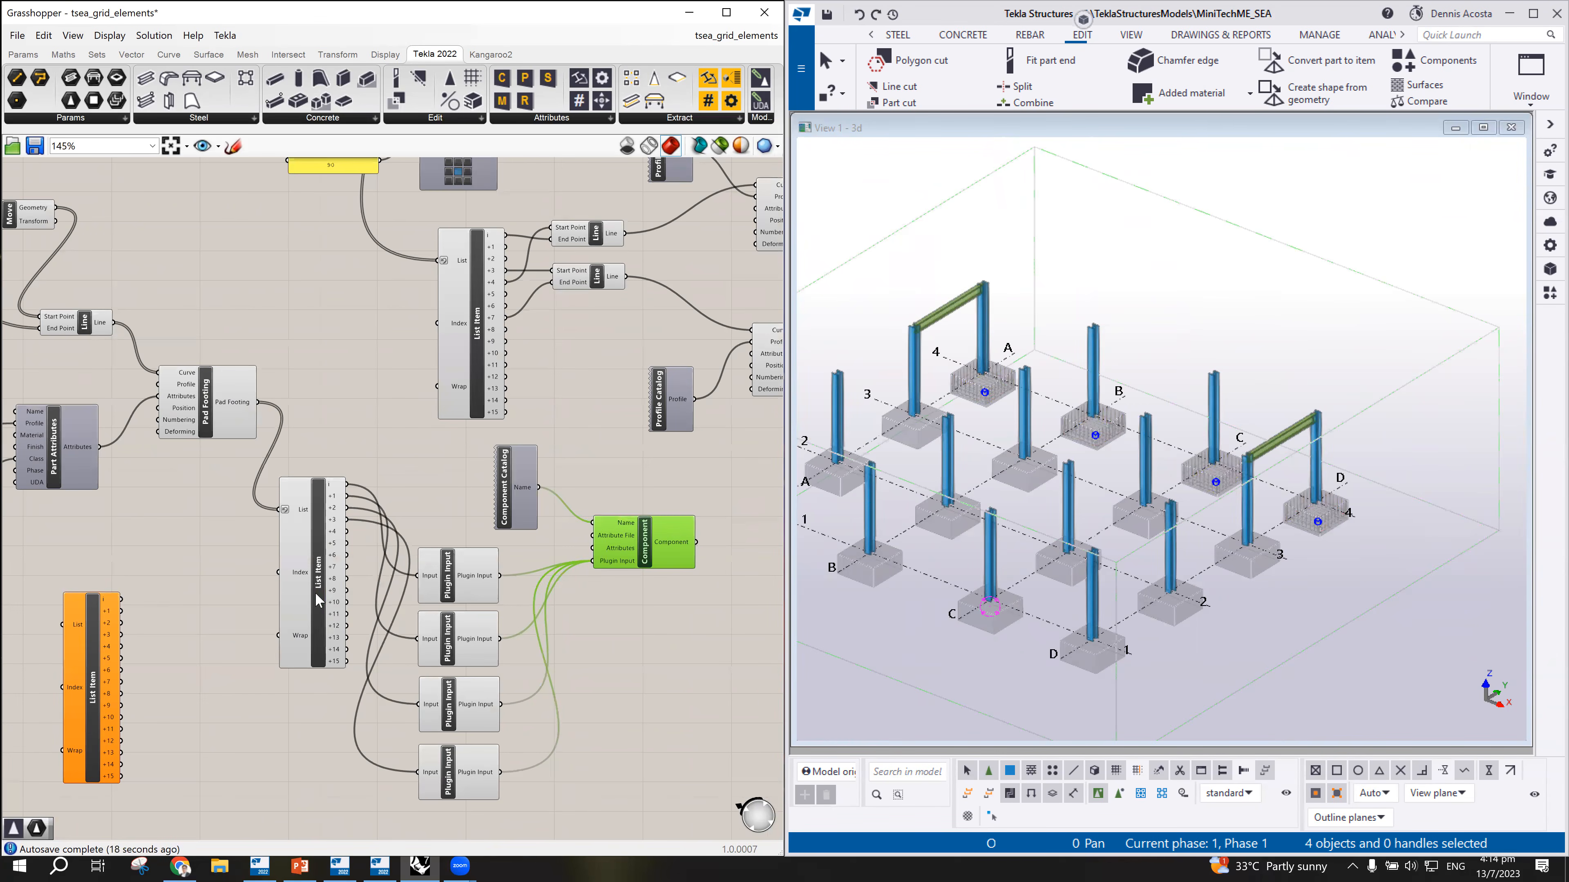
drag(322, 597, 313, 619)
Step: Examine the reinforcement bars inside the pad footing at grid D-4 up close
scroll(1244, 489, up, 8)
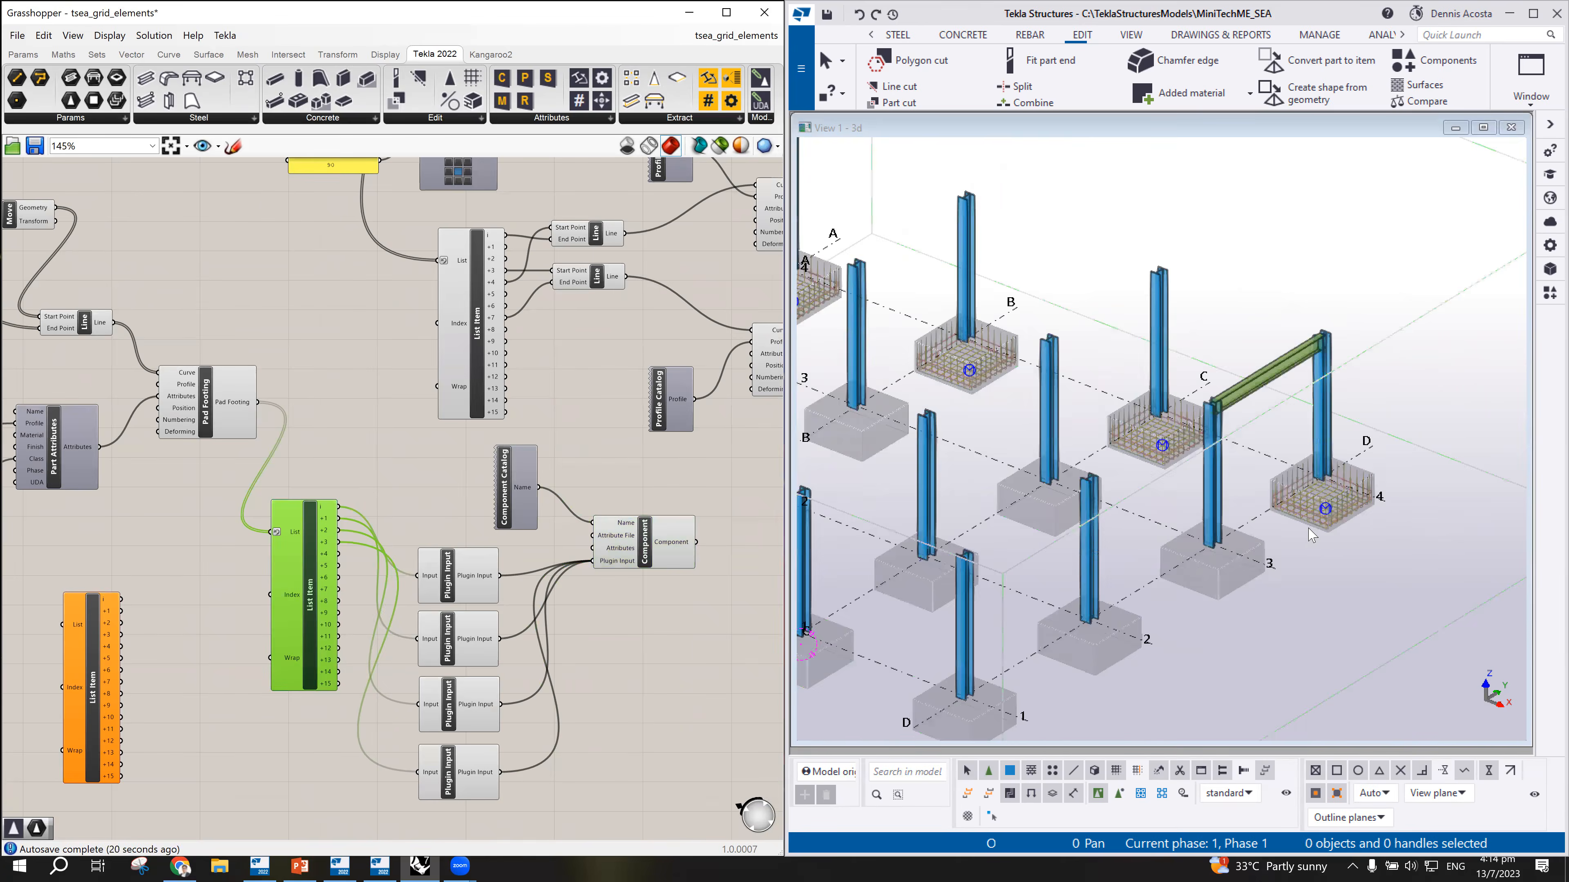
scroll(1245, 488, down, 3)
scroll(1244, 488, up, 3)
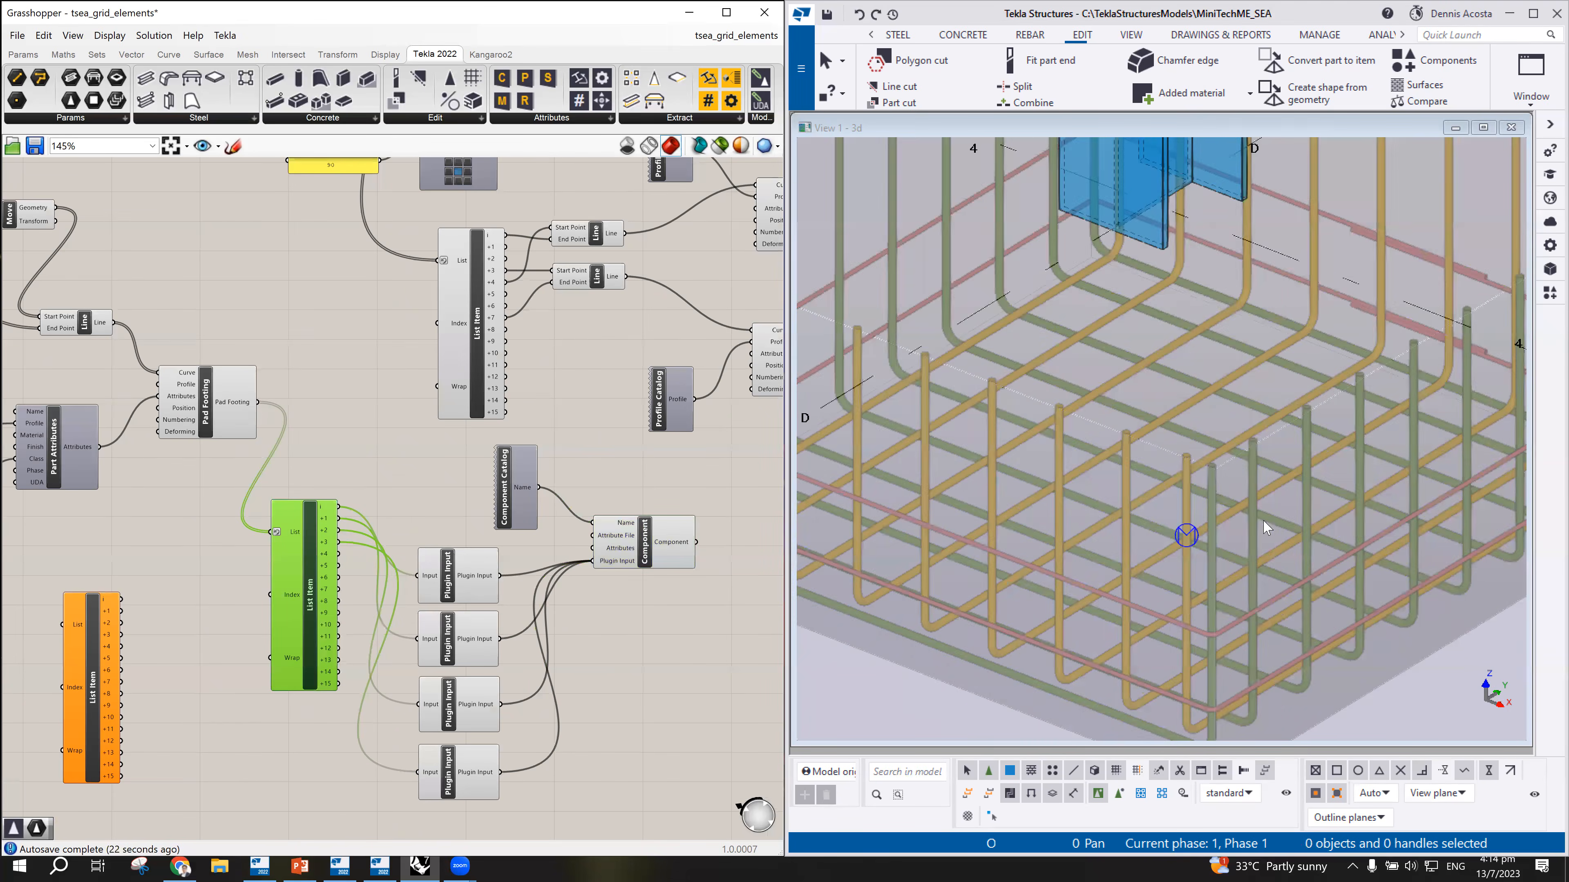
scroll(1185, 532, down, 4)
scroll(1185, 532, up, 5)
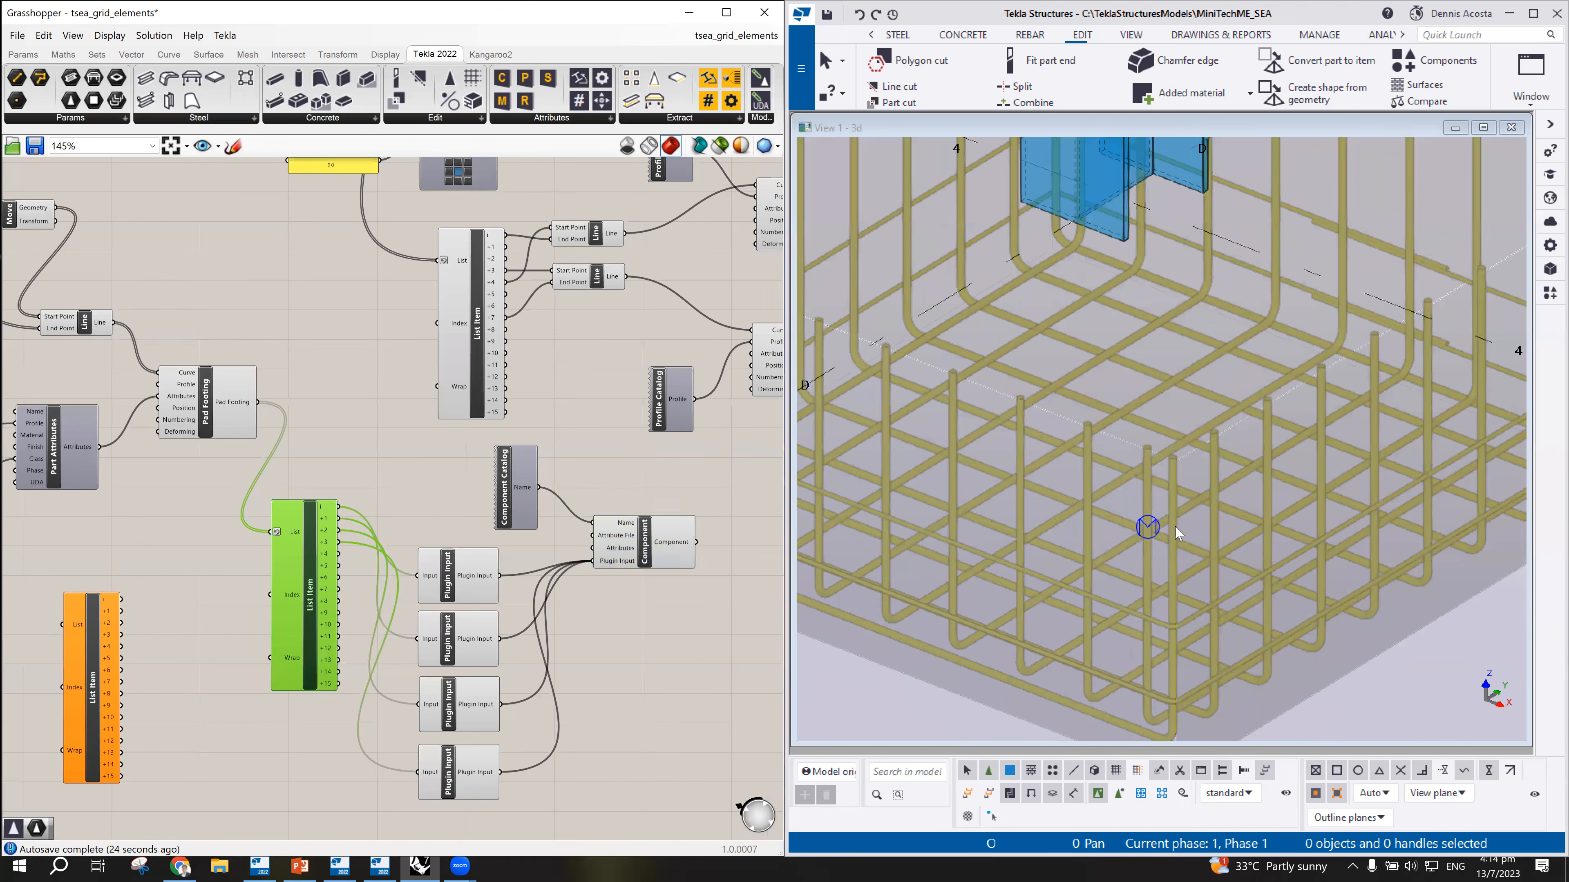
scroll(1141, 528, up, 4)
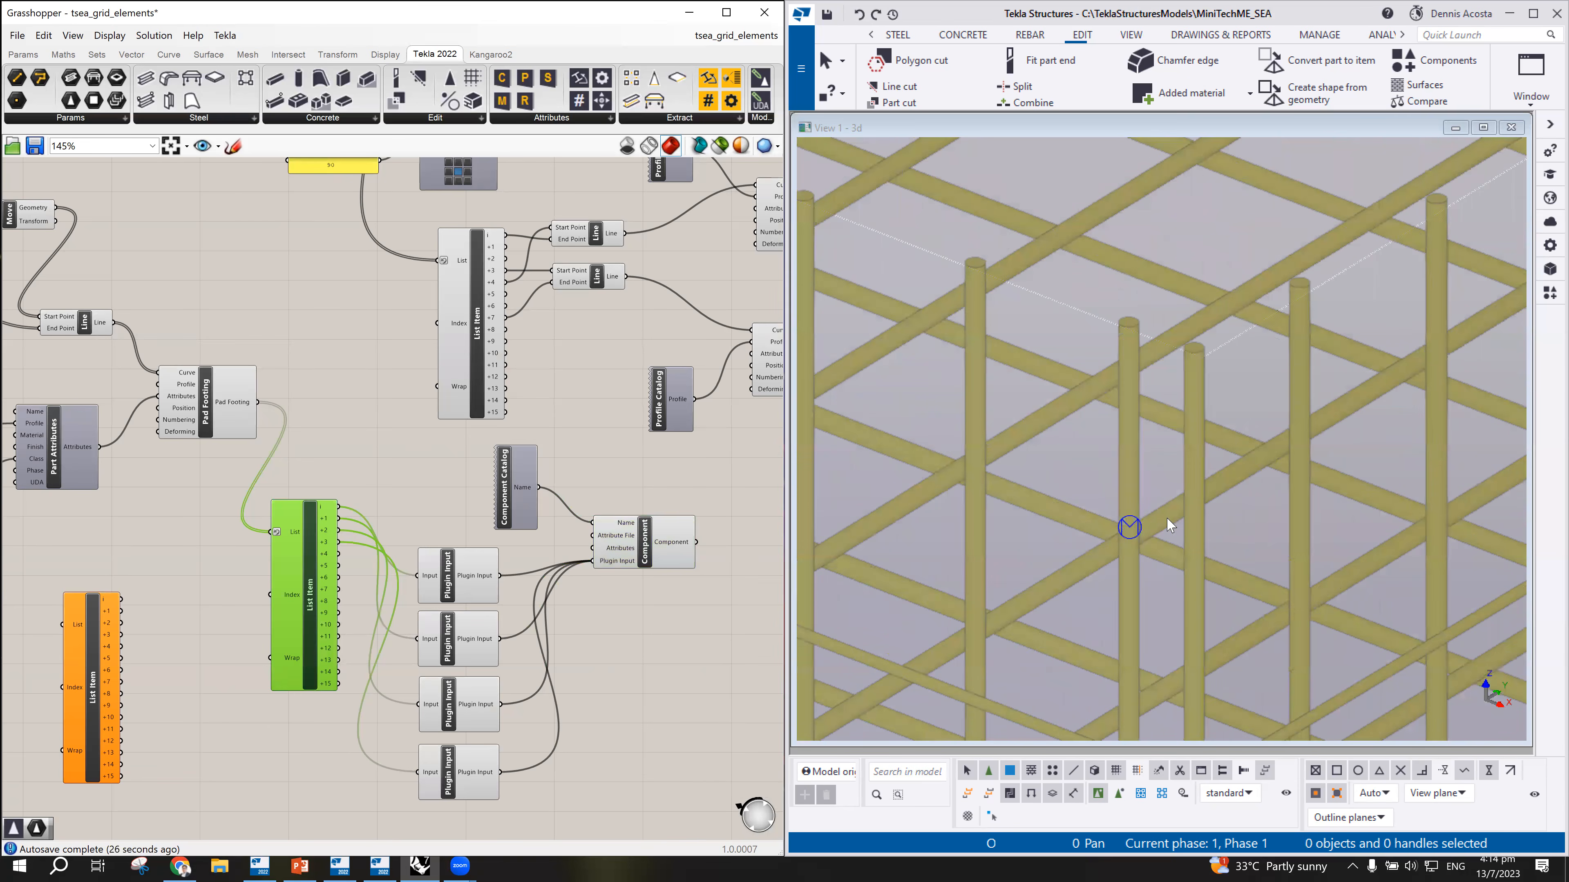
Step: Move the Component Catalog block farther from the Component's Name and Attribute File inputs
scroll(601, 542, up, 4)
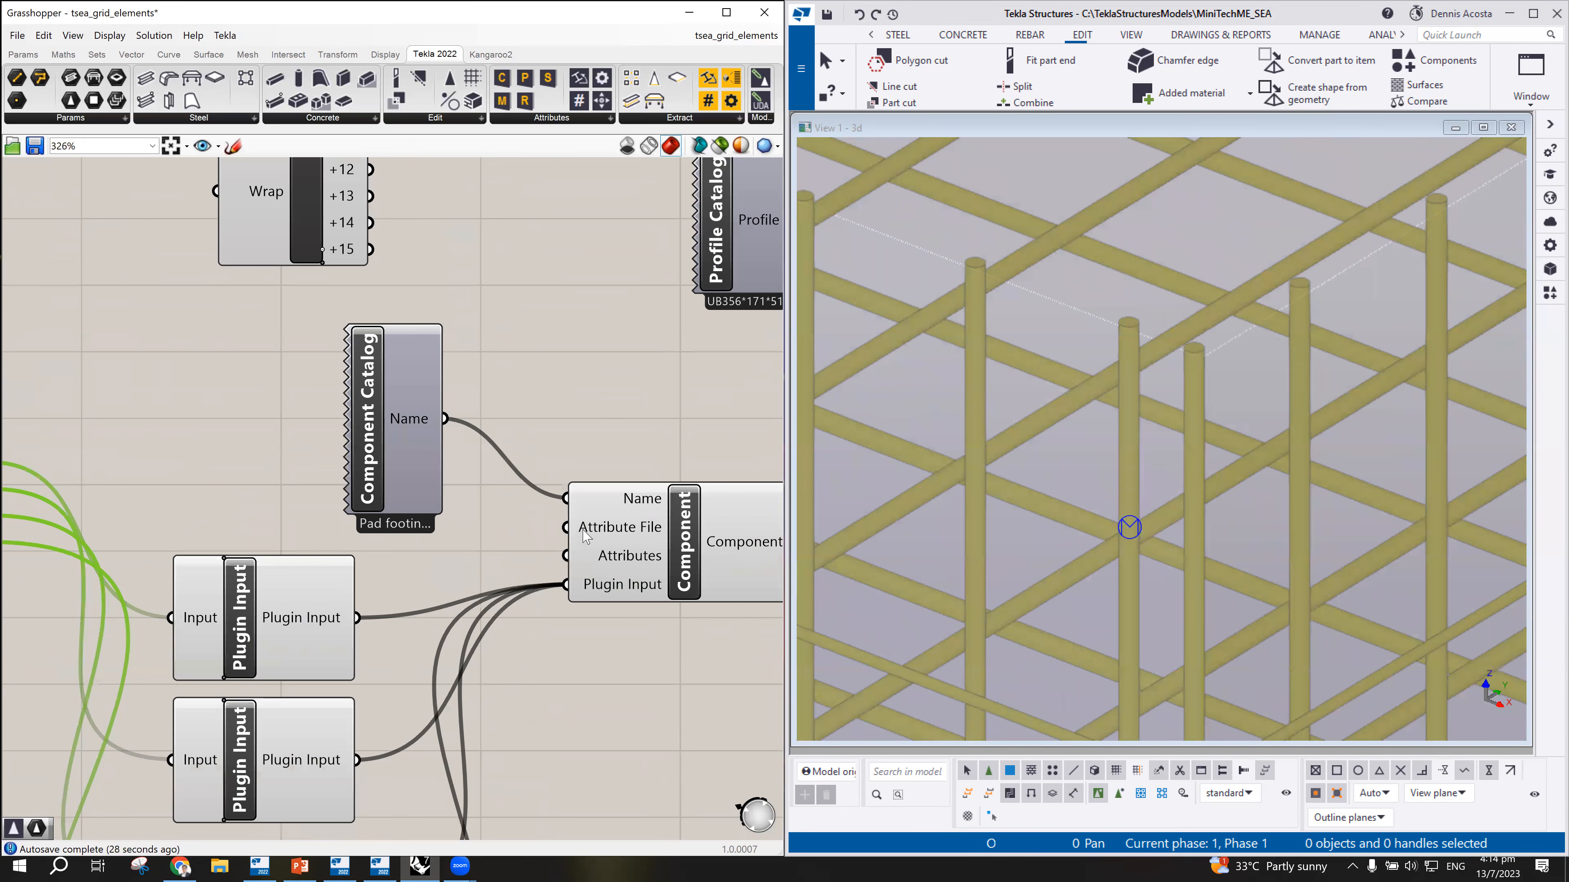
click(370, 448)
scroll(1044, 476, down, 5)
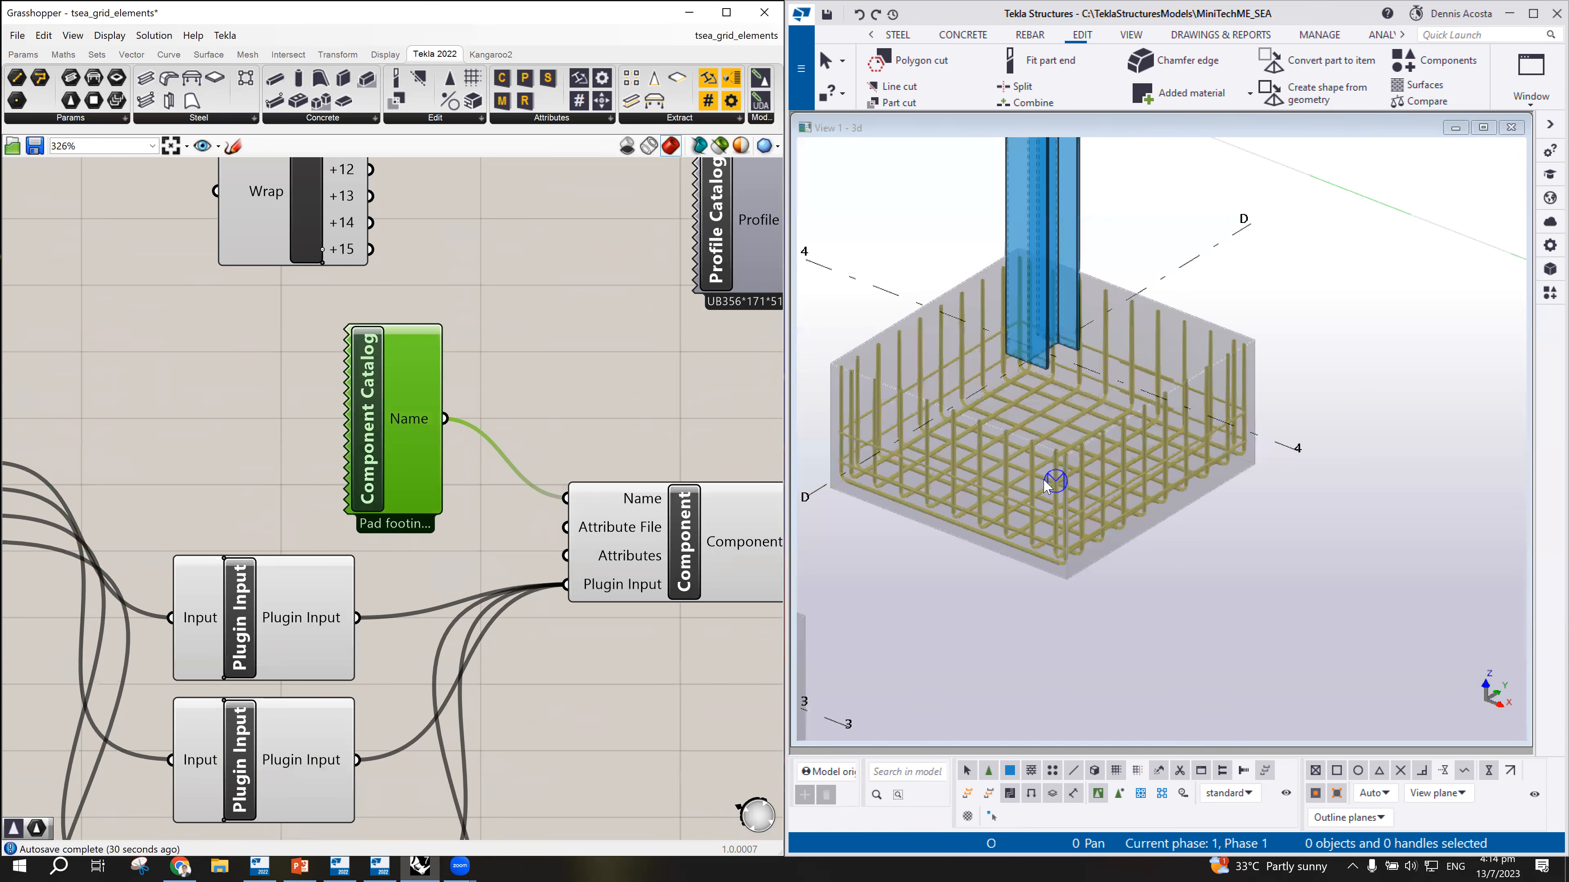
scroll(1046, 477, up, 2)
drag(371, 409, 429, 351)
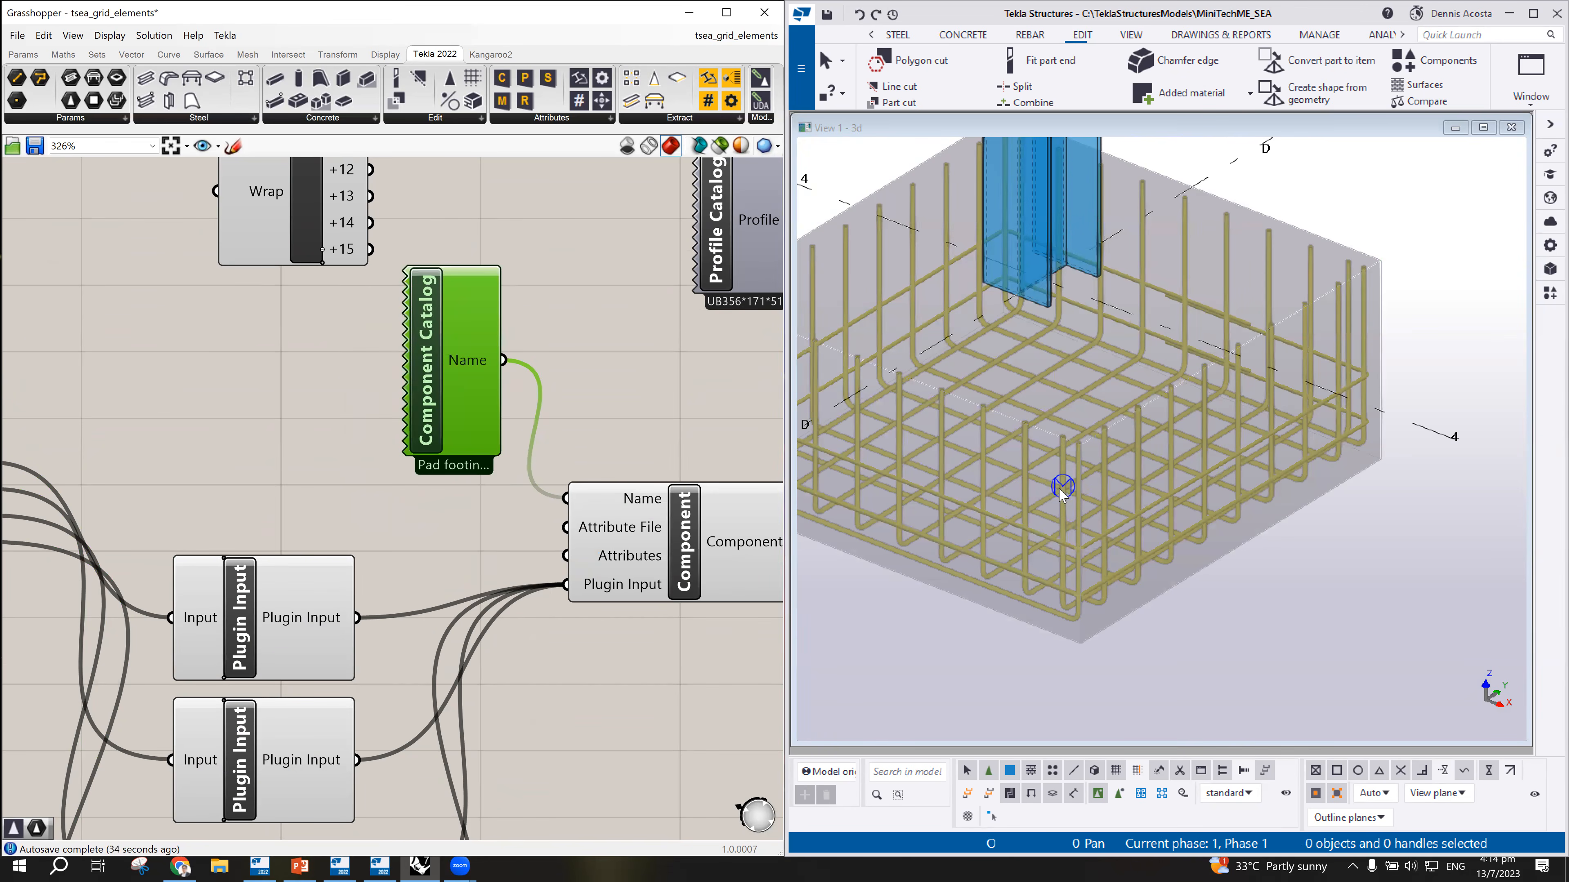
Step: Open the pad footing reinforcement properties of the footing at grid D-4 and save the settings under the name TSEA
double_click(1066, 476)
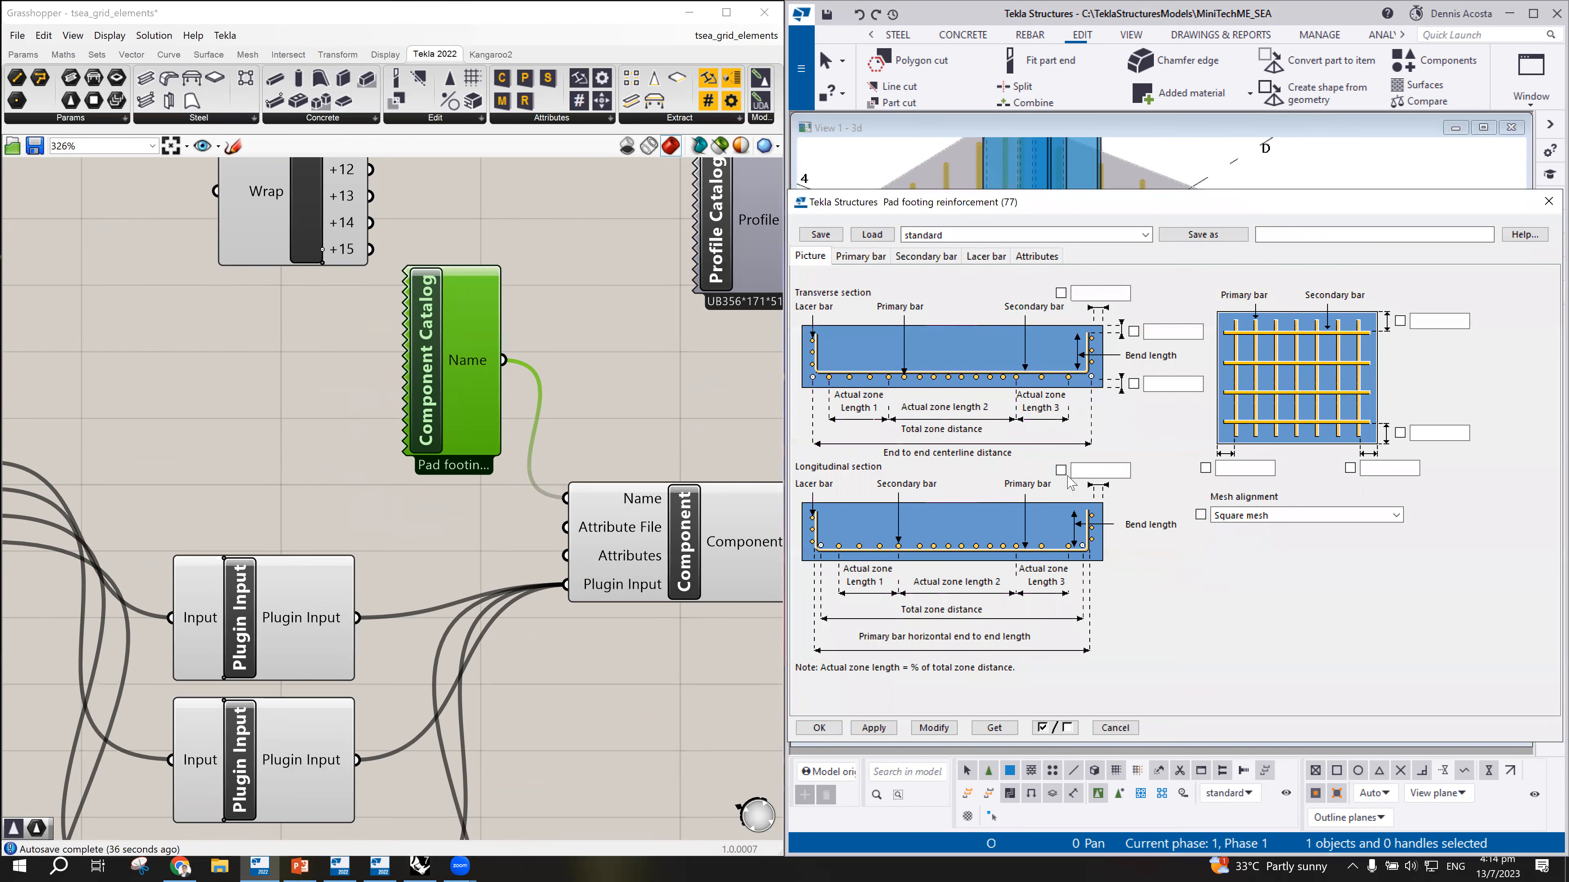
double_click(1292, 233)
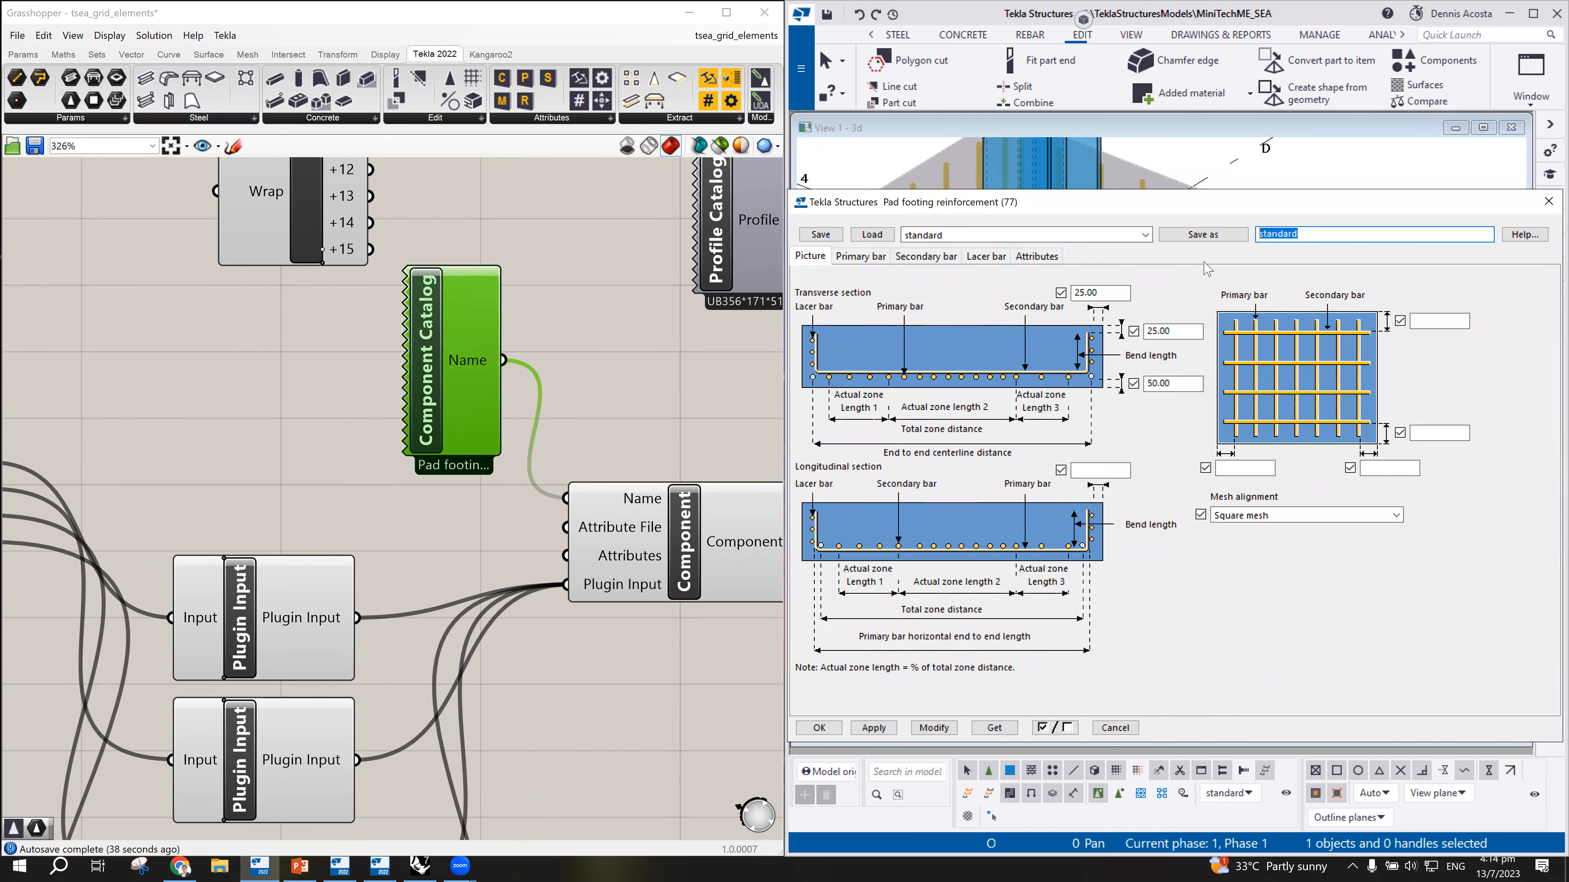
key(Caps_Lock)
text(TSEA)
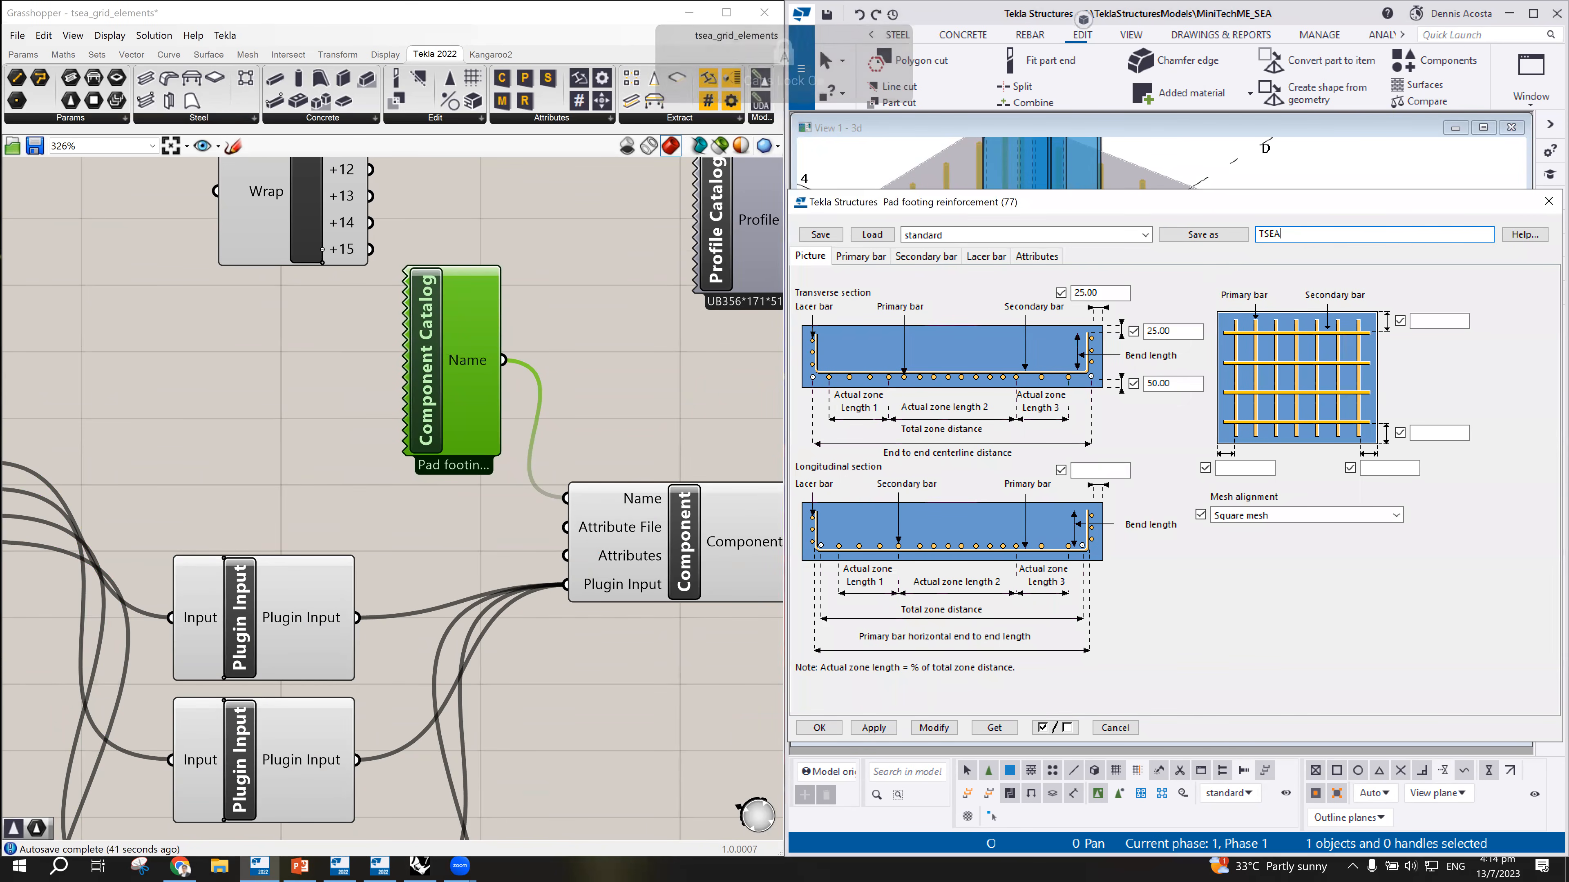
click(1215, 237)
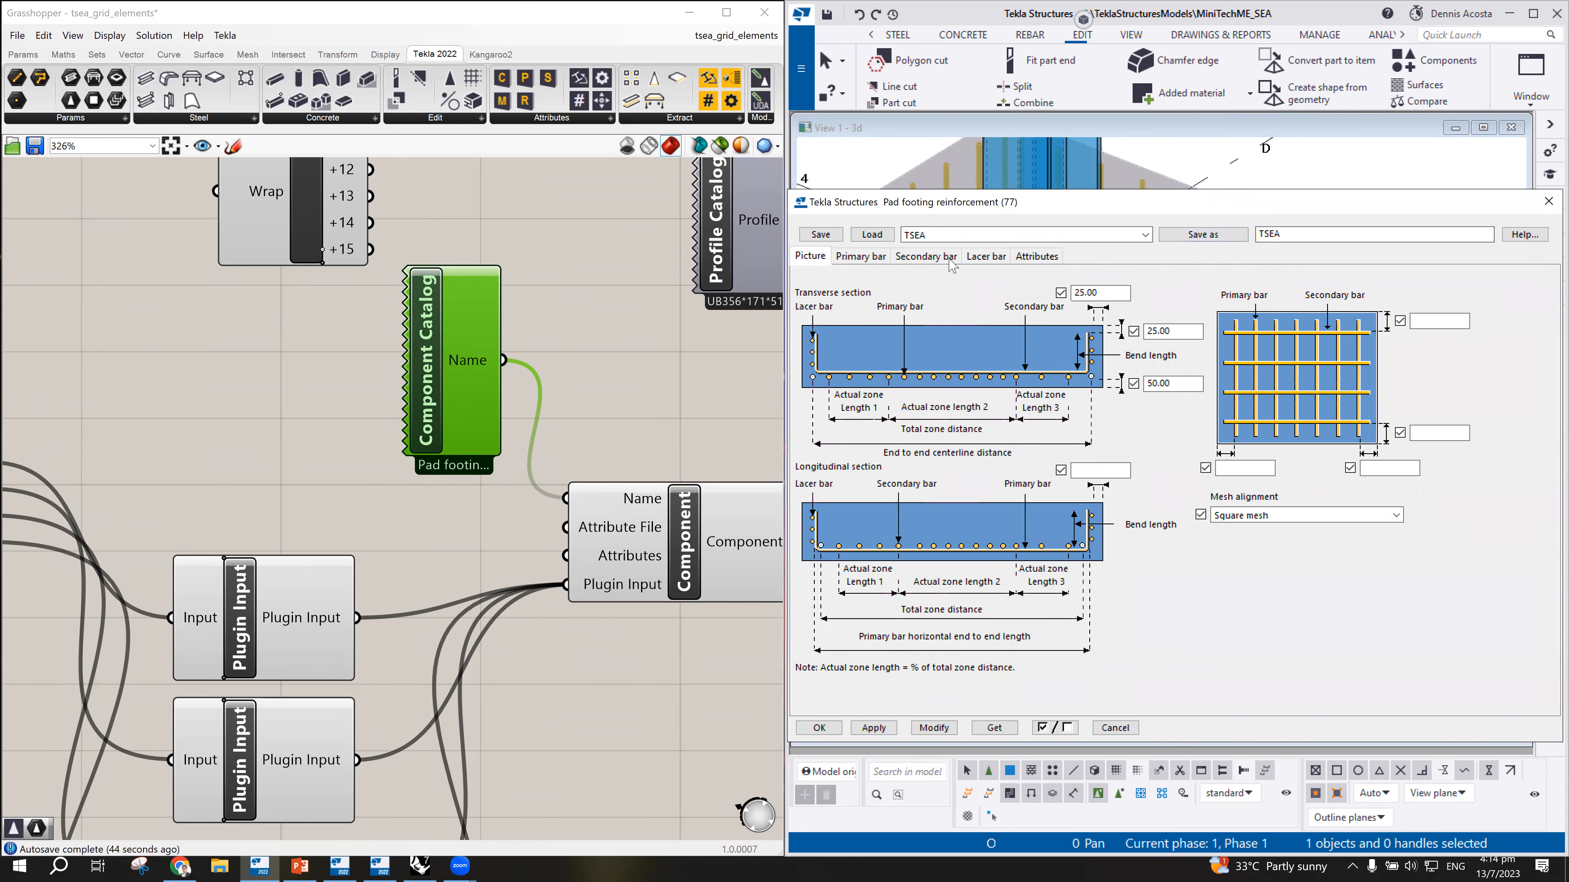
Step: Set the class of all primary and secondary bar zones to 2, save over the TSEA settings, and close the properties
click(1038, 257)
key(Tab)
key(Tab)
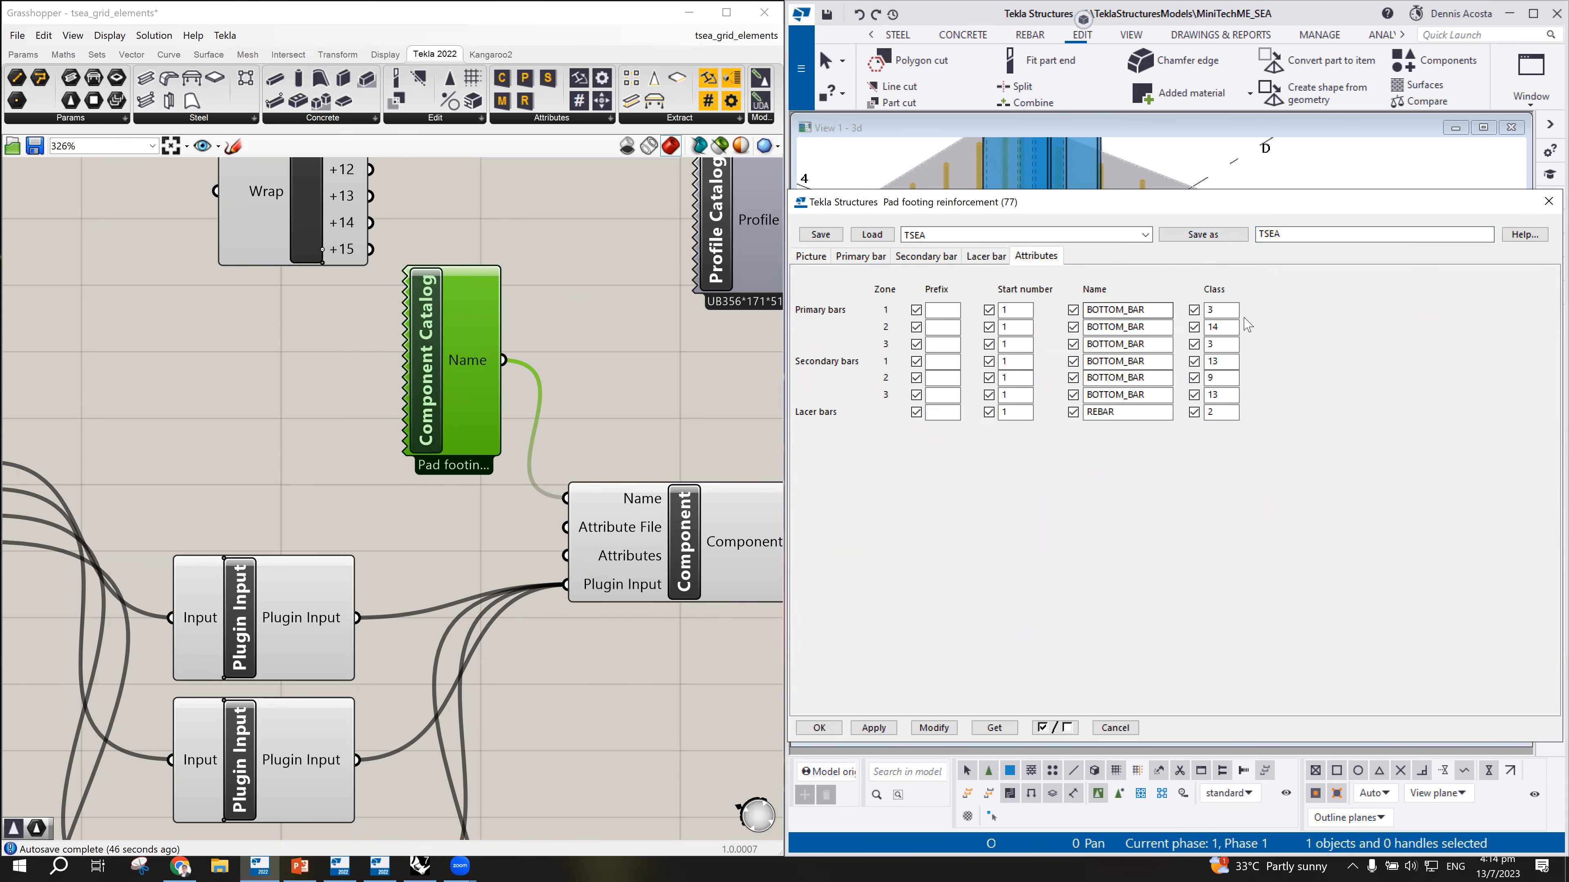
text(2)
key(Tab)
text(2)
key(Tab)
text(2)
key(Tab)
text(2)
key(Tab)
text(2)
key(Tab)
text(2)
key(Tab)
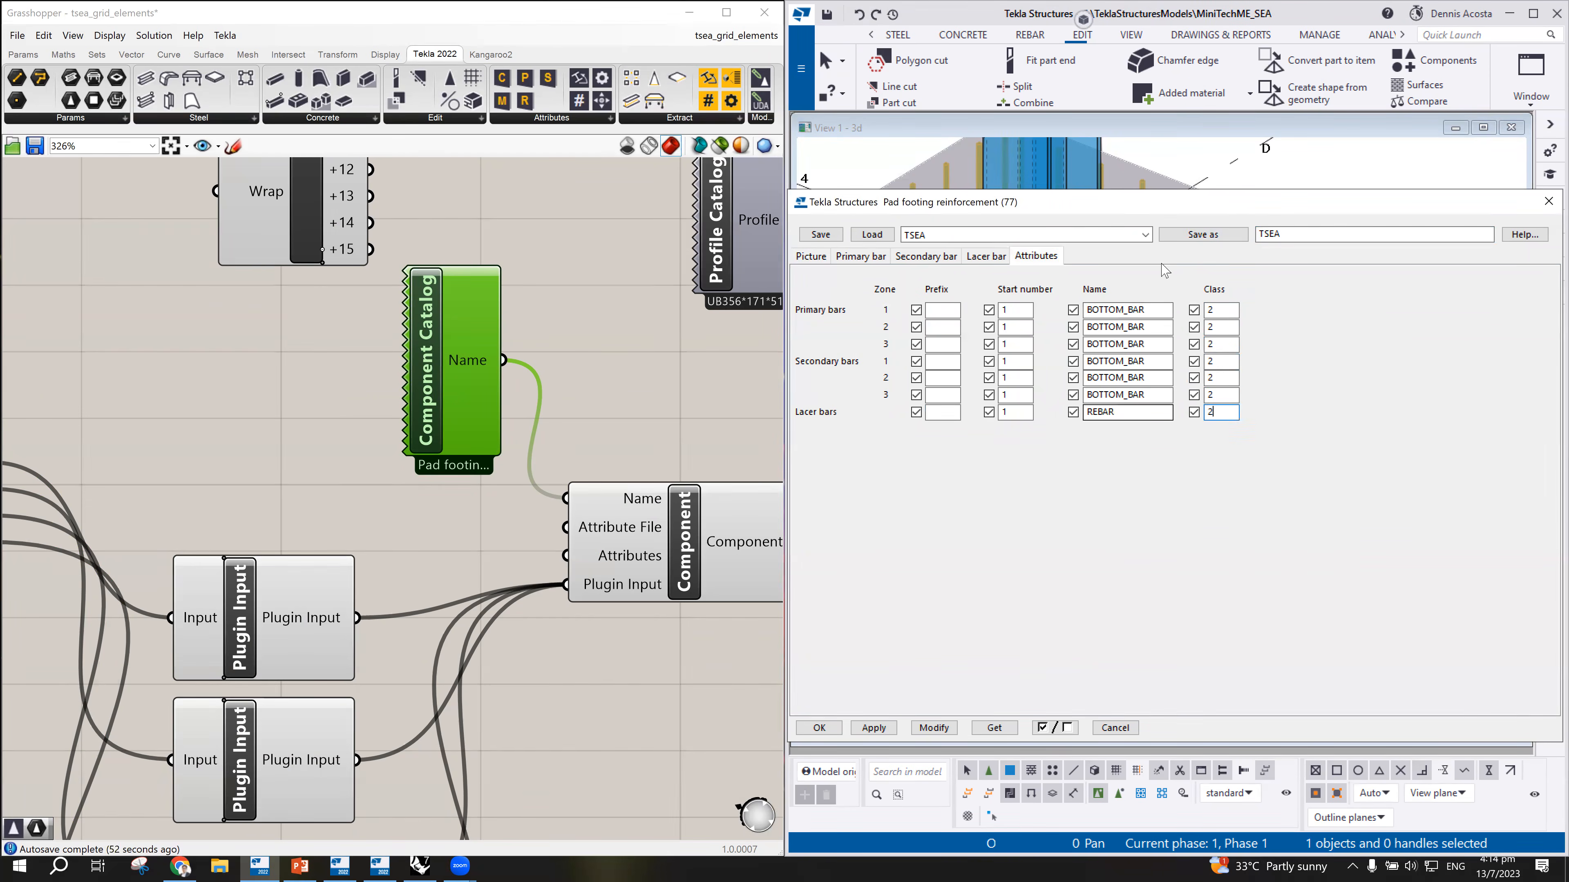
click(1195, 236)
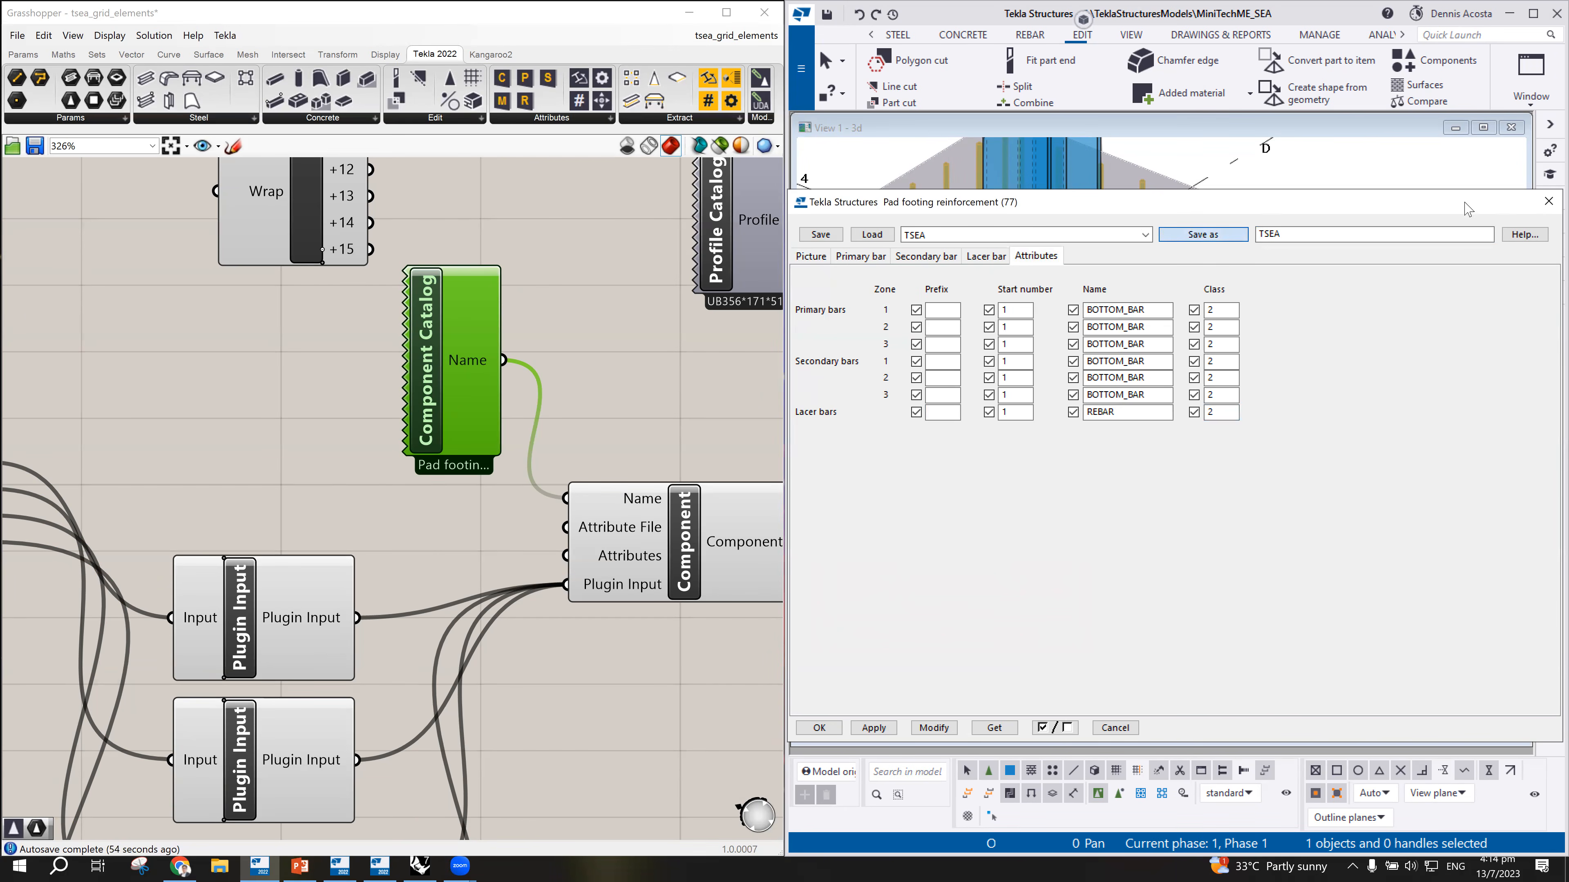
scroll(1111, 393, down, 7)
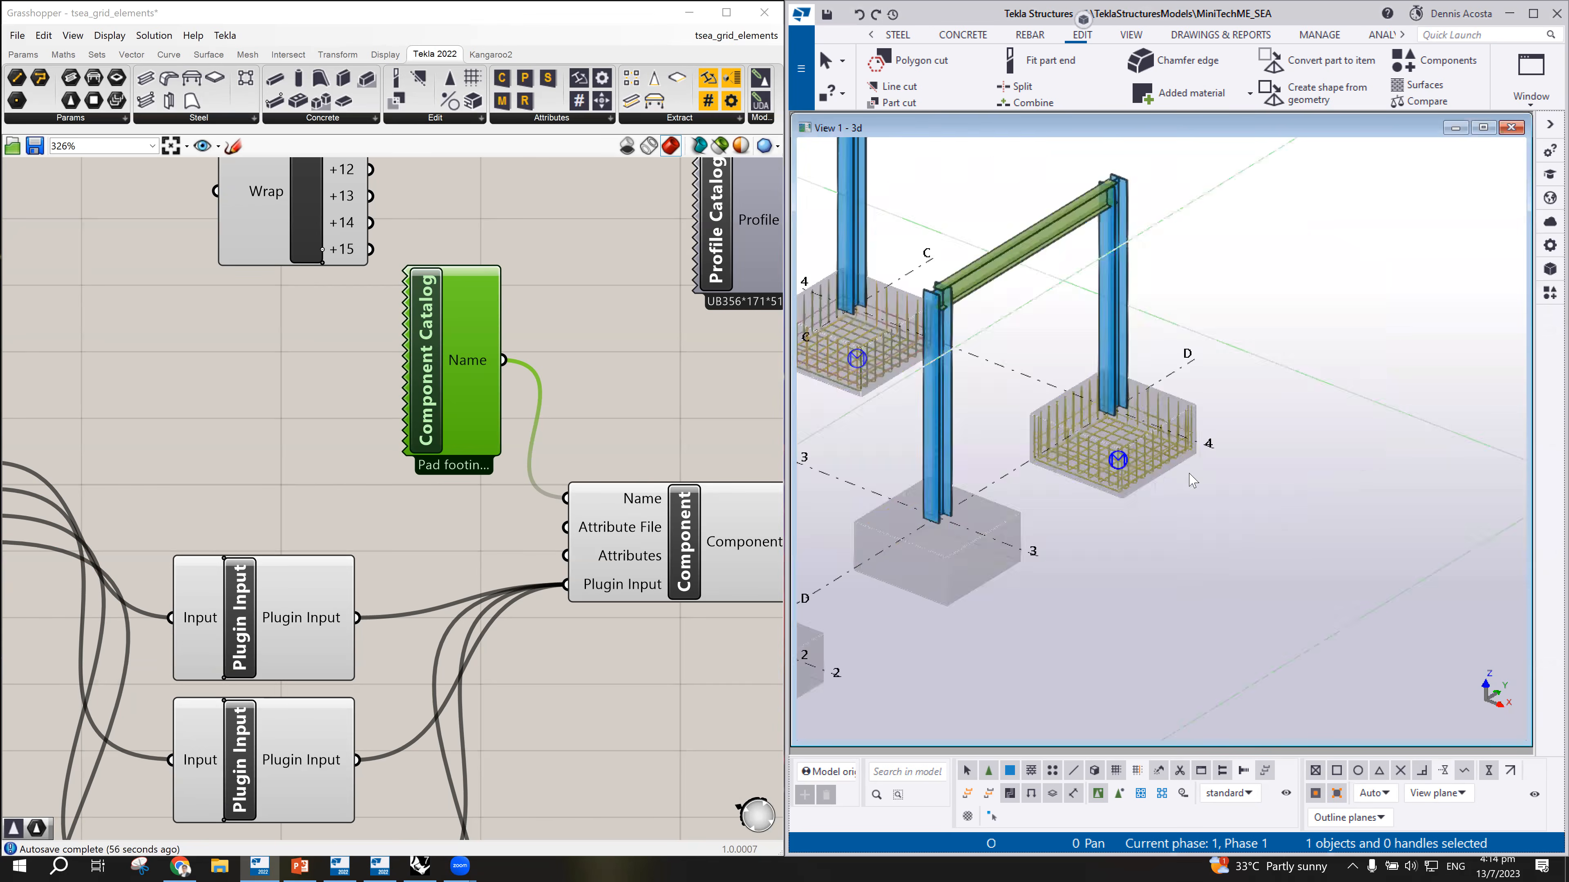
Step: Add a Panel to the definition near the Component block's Attribute File input
scroll(1152, 479, up, 5)
scroll(1167, 491, up, 2)
scroll(1122, 552, down, 4)
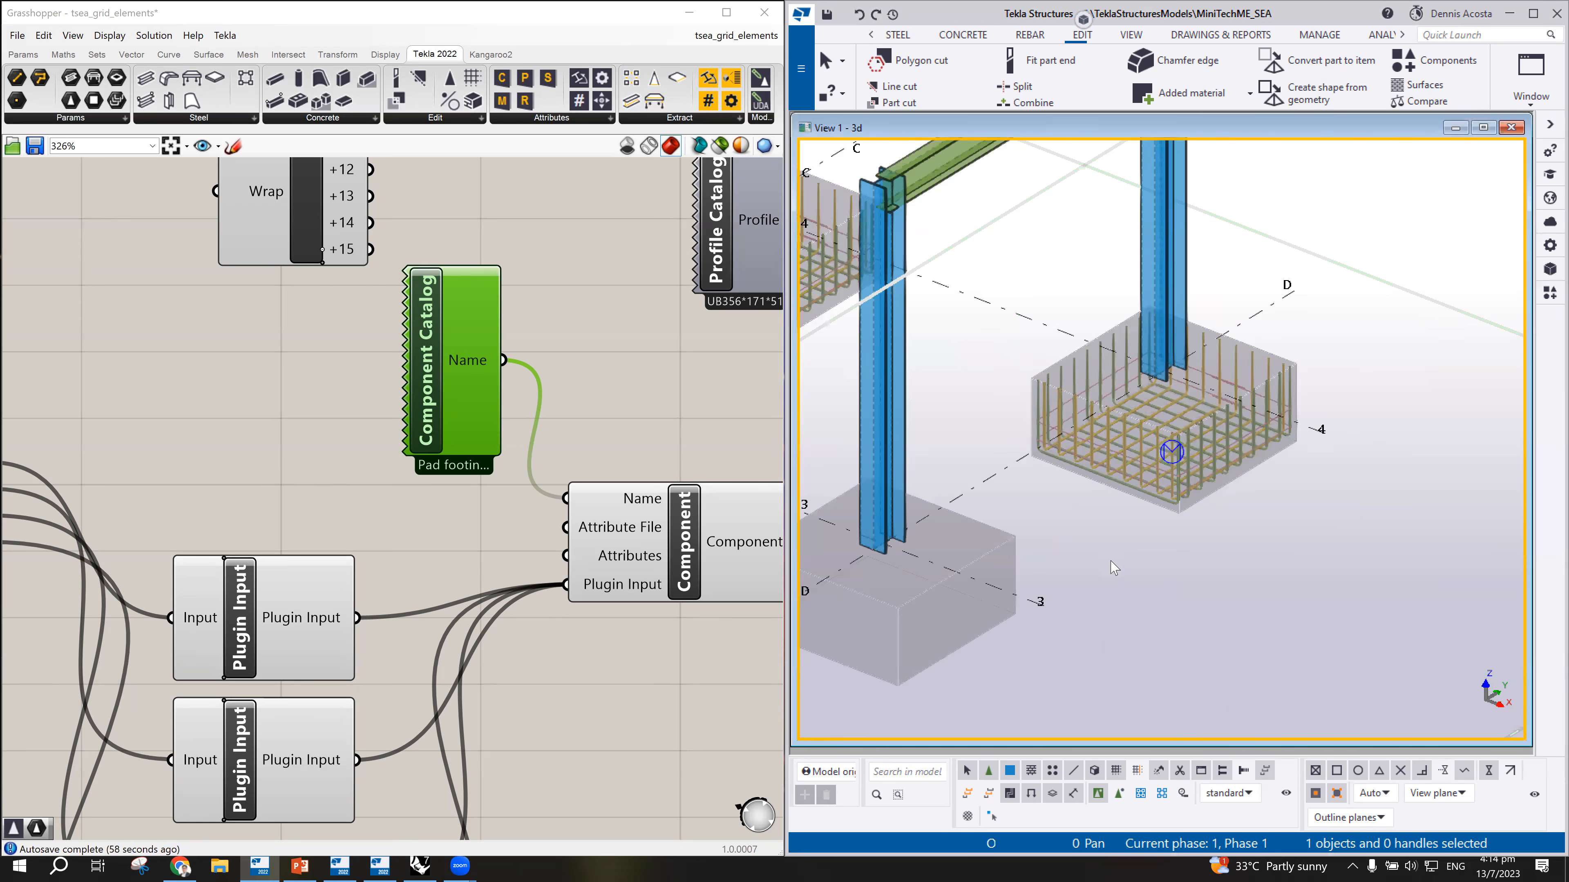
scroll(545, 546, down, 1)
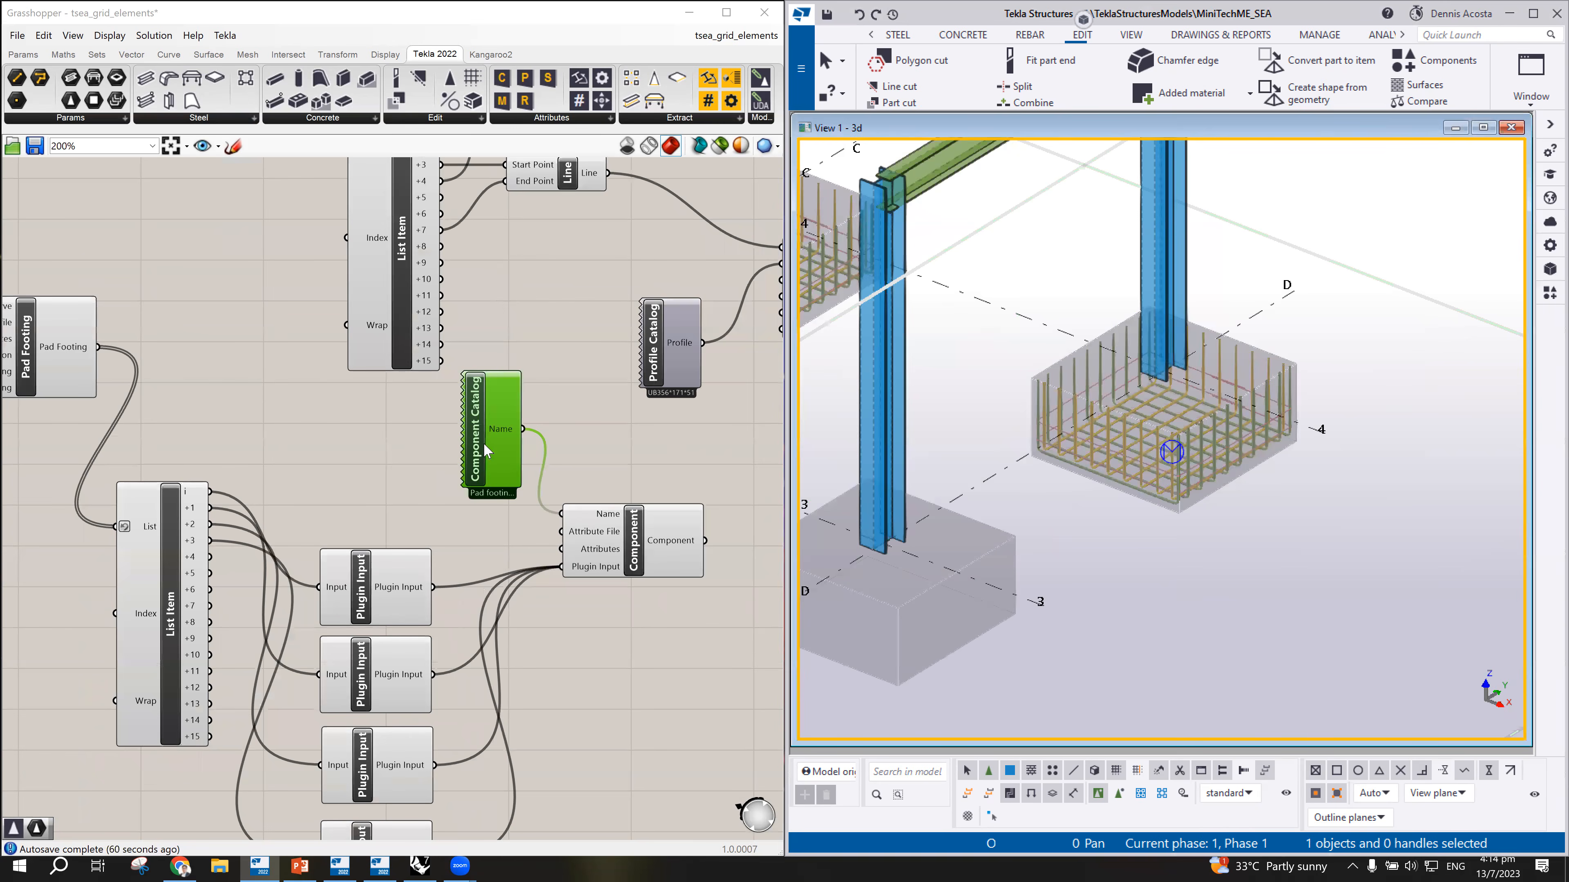
scroll(478, 543, down, 1)
scroll(479, 543, up, 2)
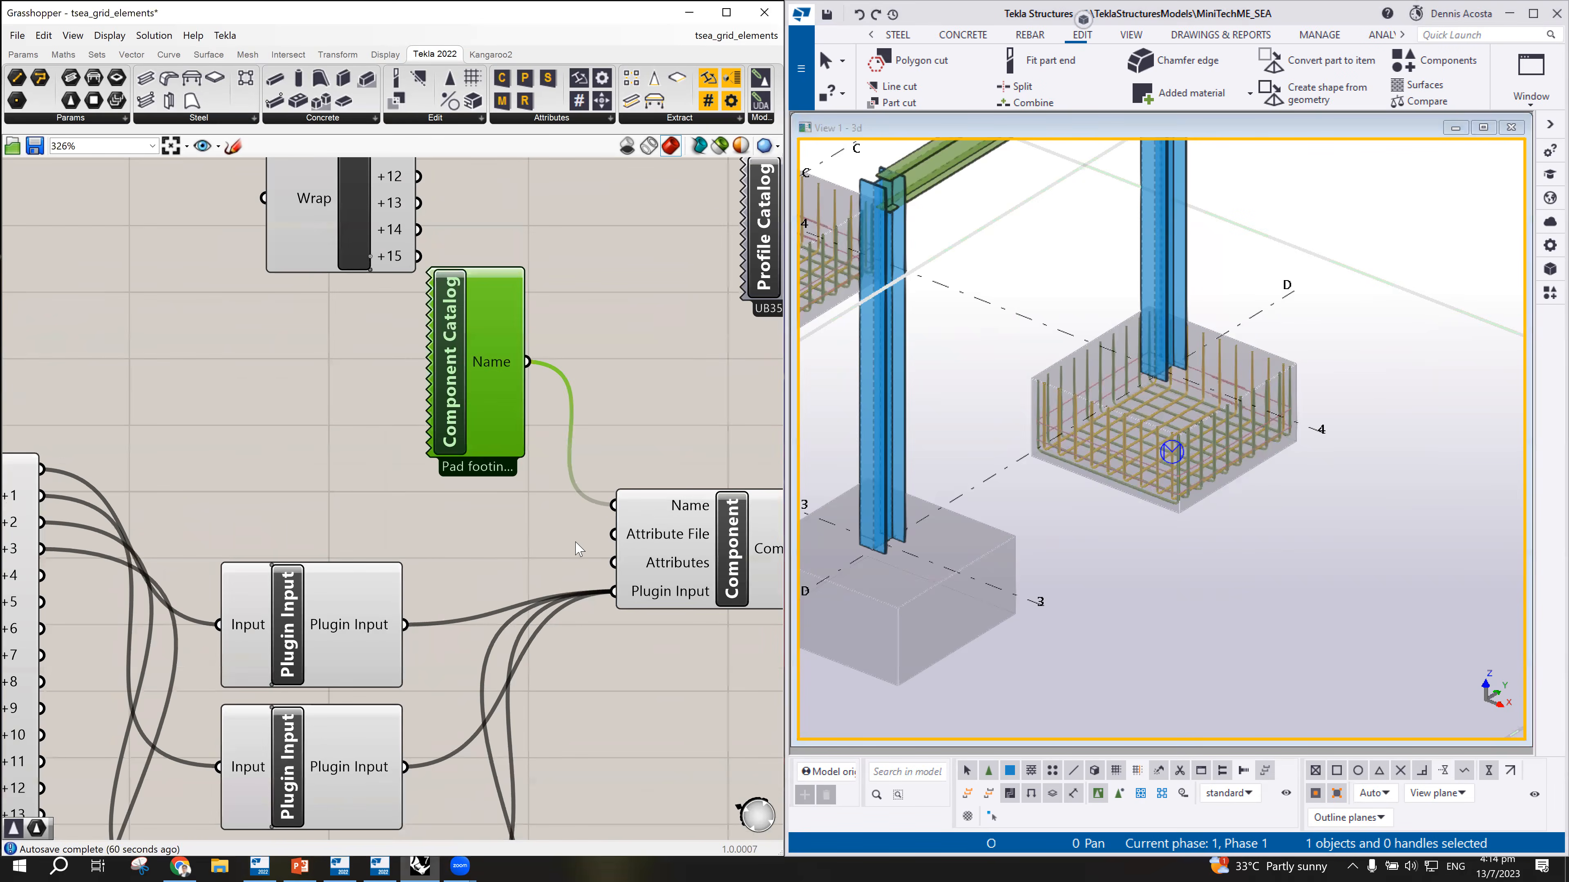
scroll(522, 560, down, 2)
scroll(458, 529, up, 1)
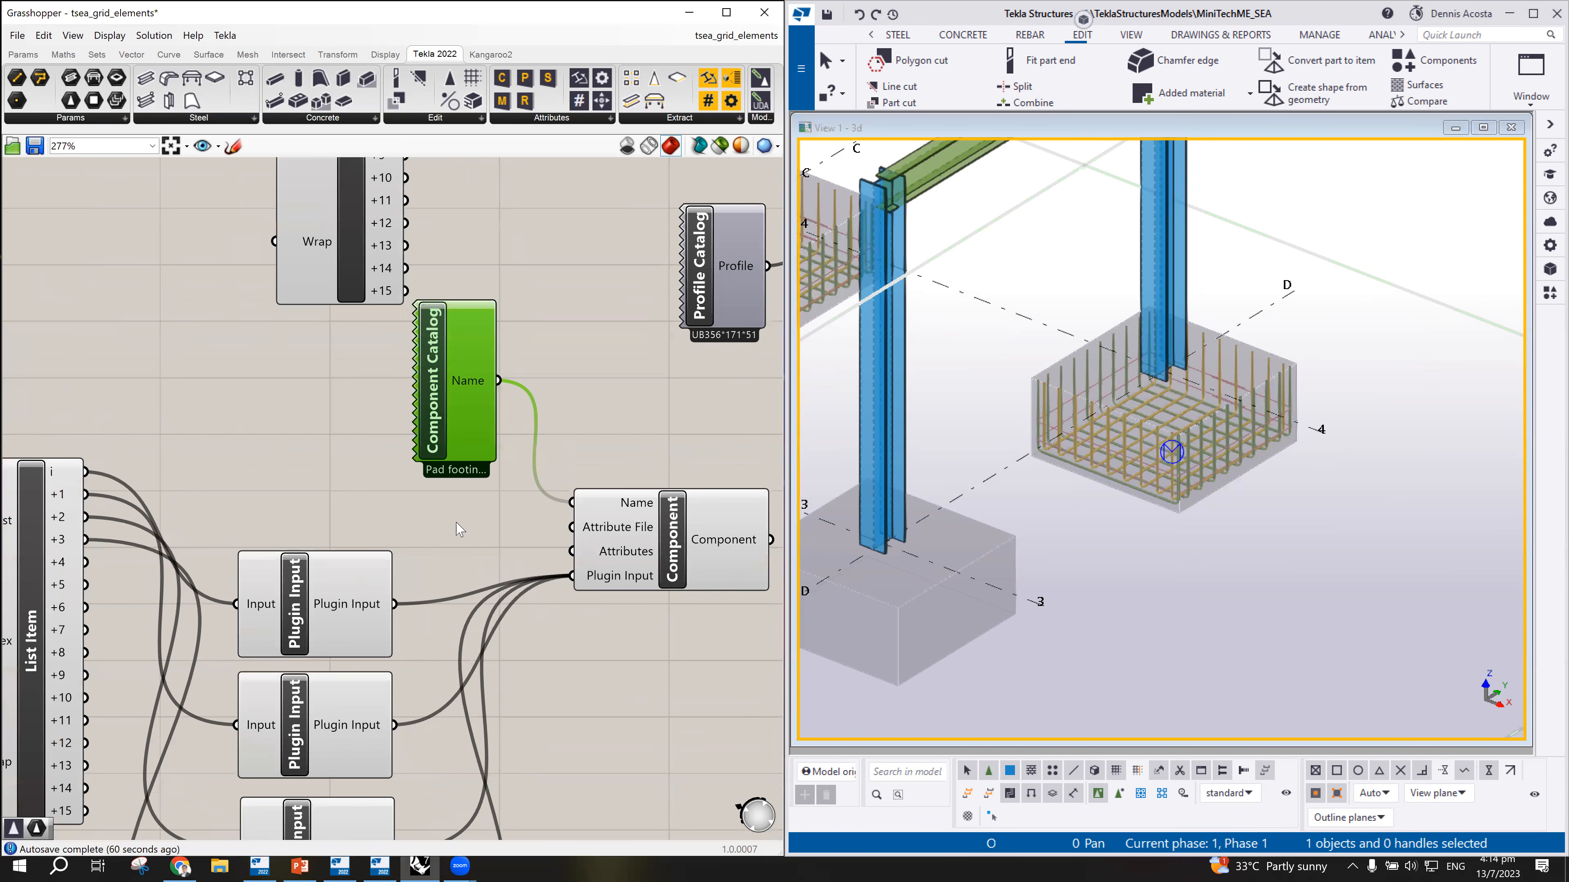
double_click(427, 525)
text(//)
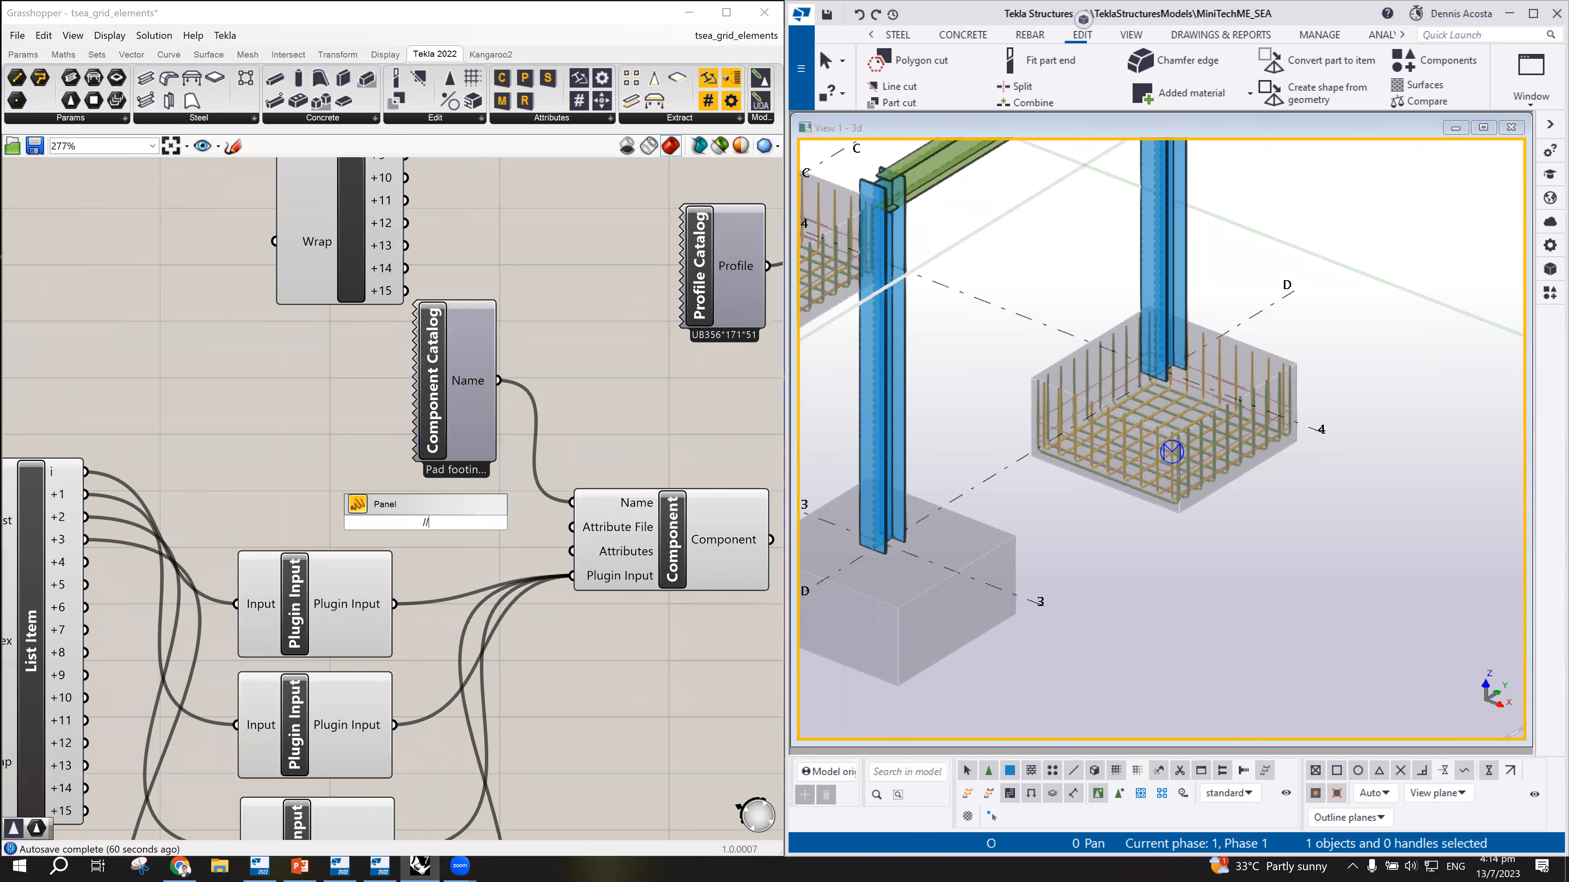
key(Return)
Step: Set the panel's text to TSEA, shrink the panel and connect it to the Component's Attribute File input
double_click(426, 523)
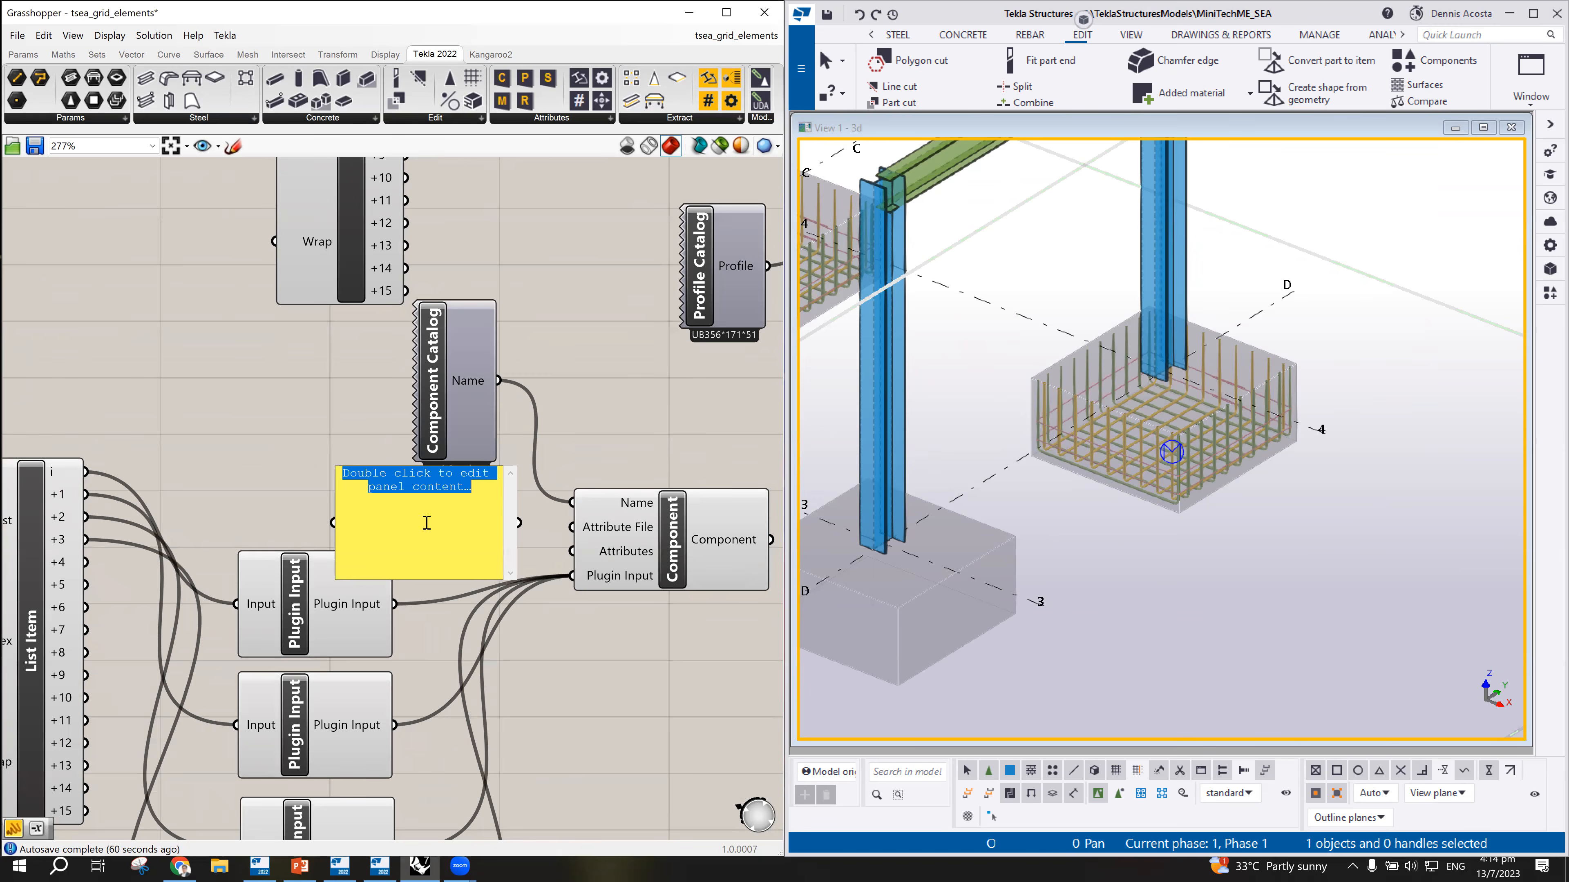
text(tsea)
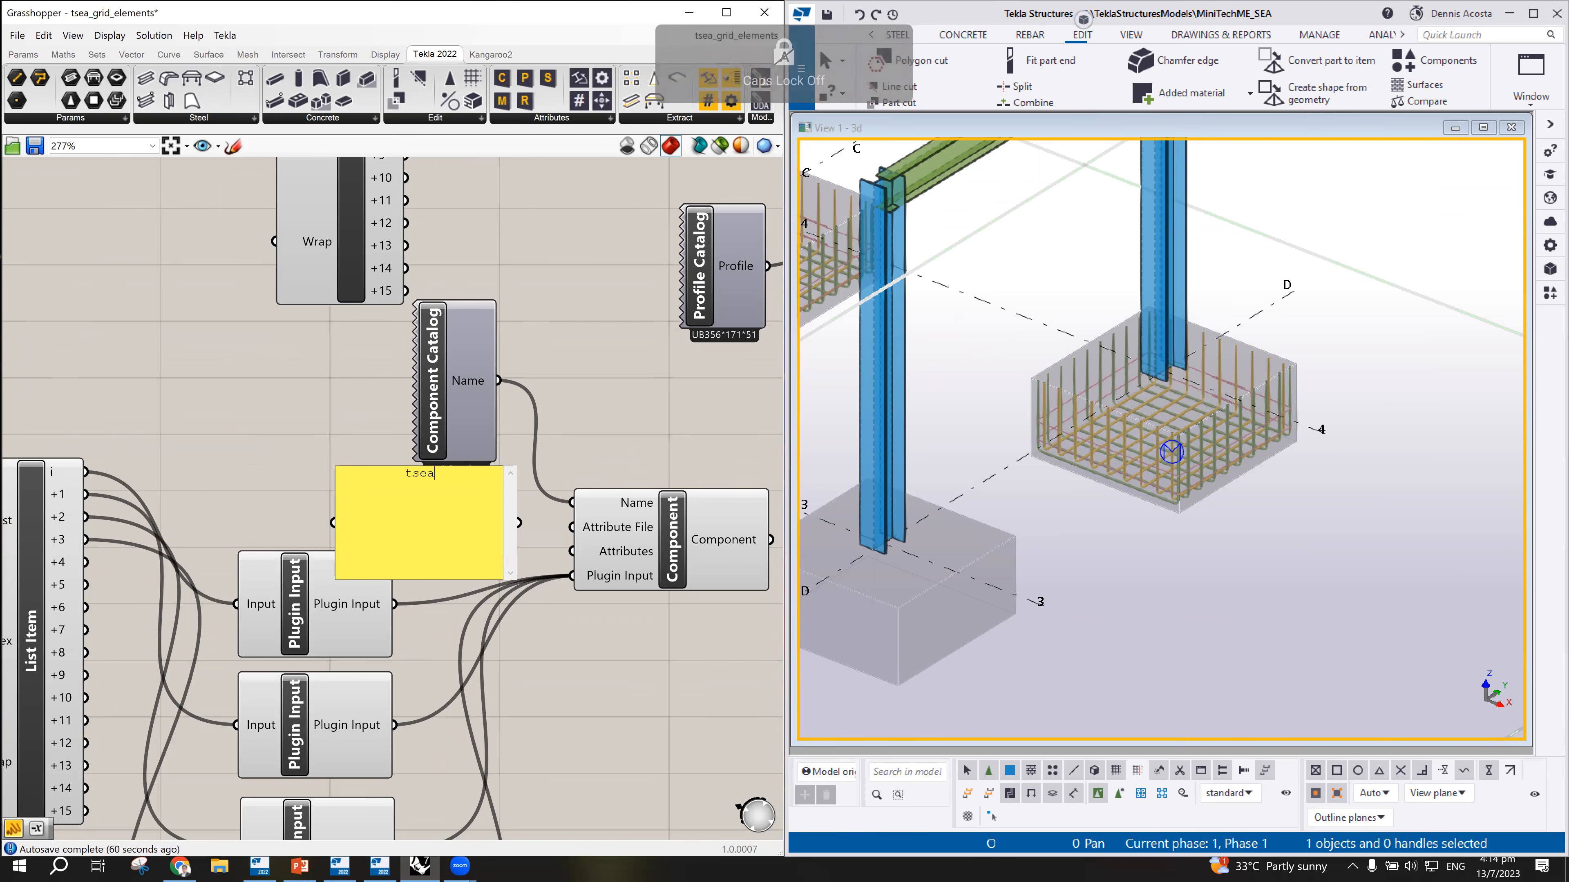
key(Caps_Lock)
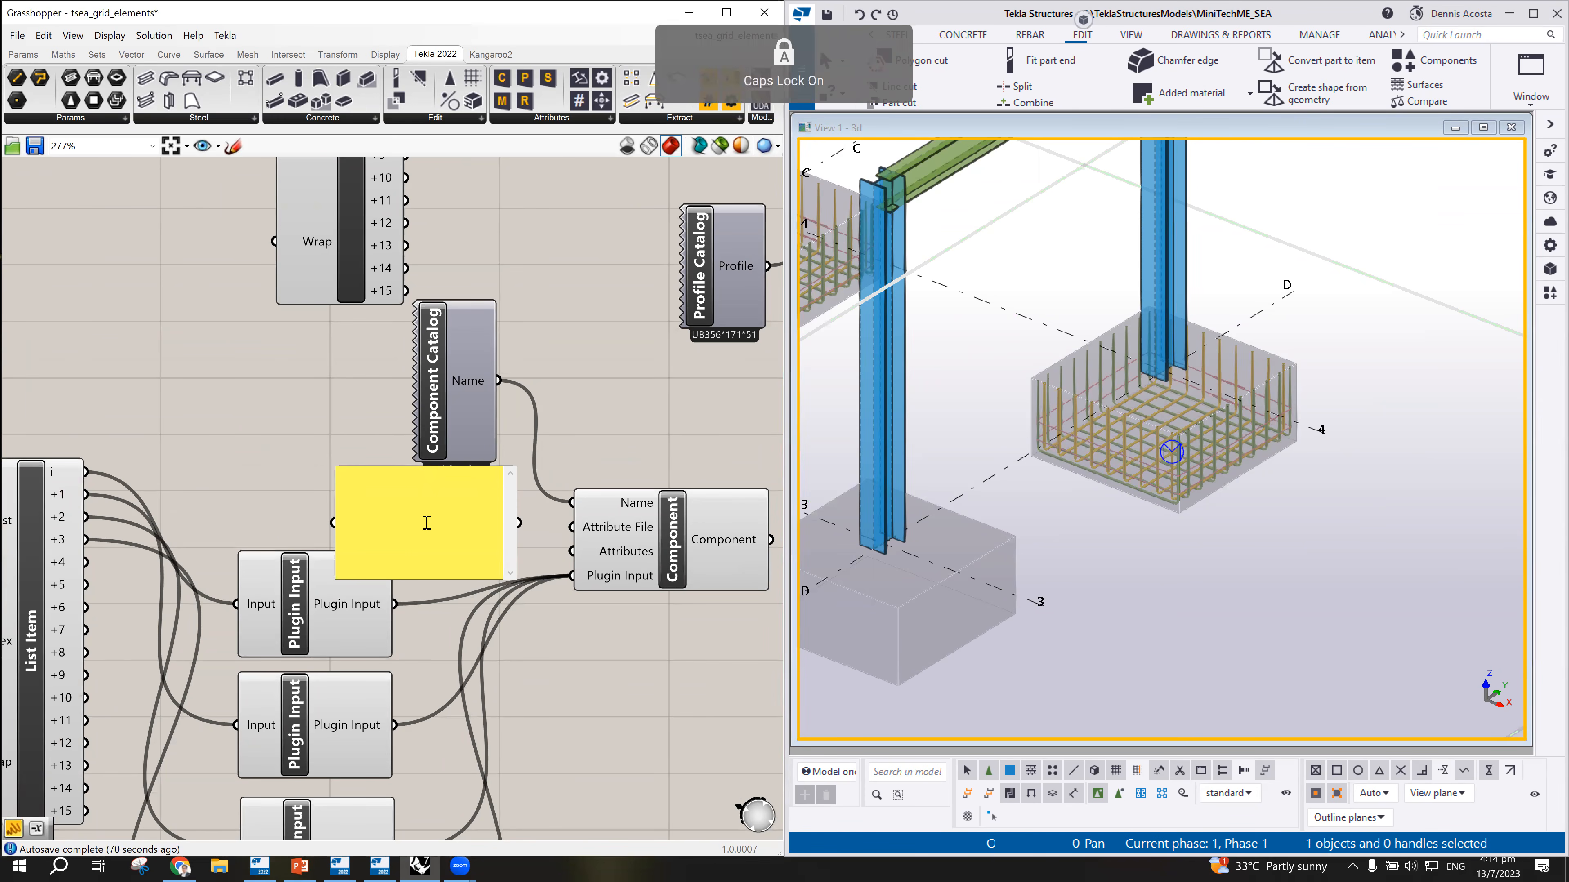
text(TSEA)
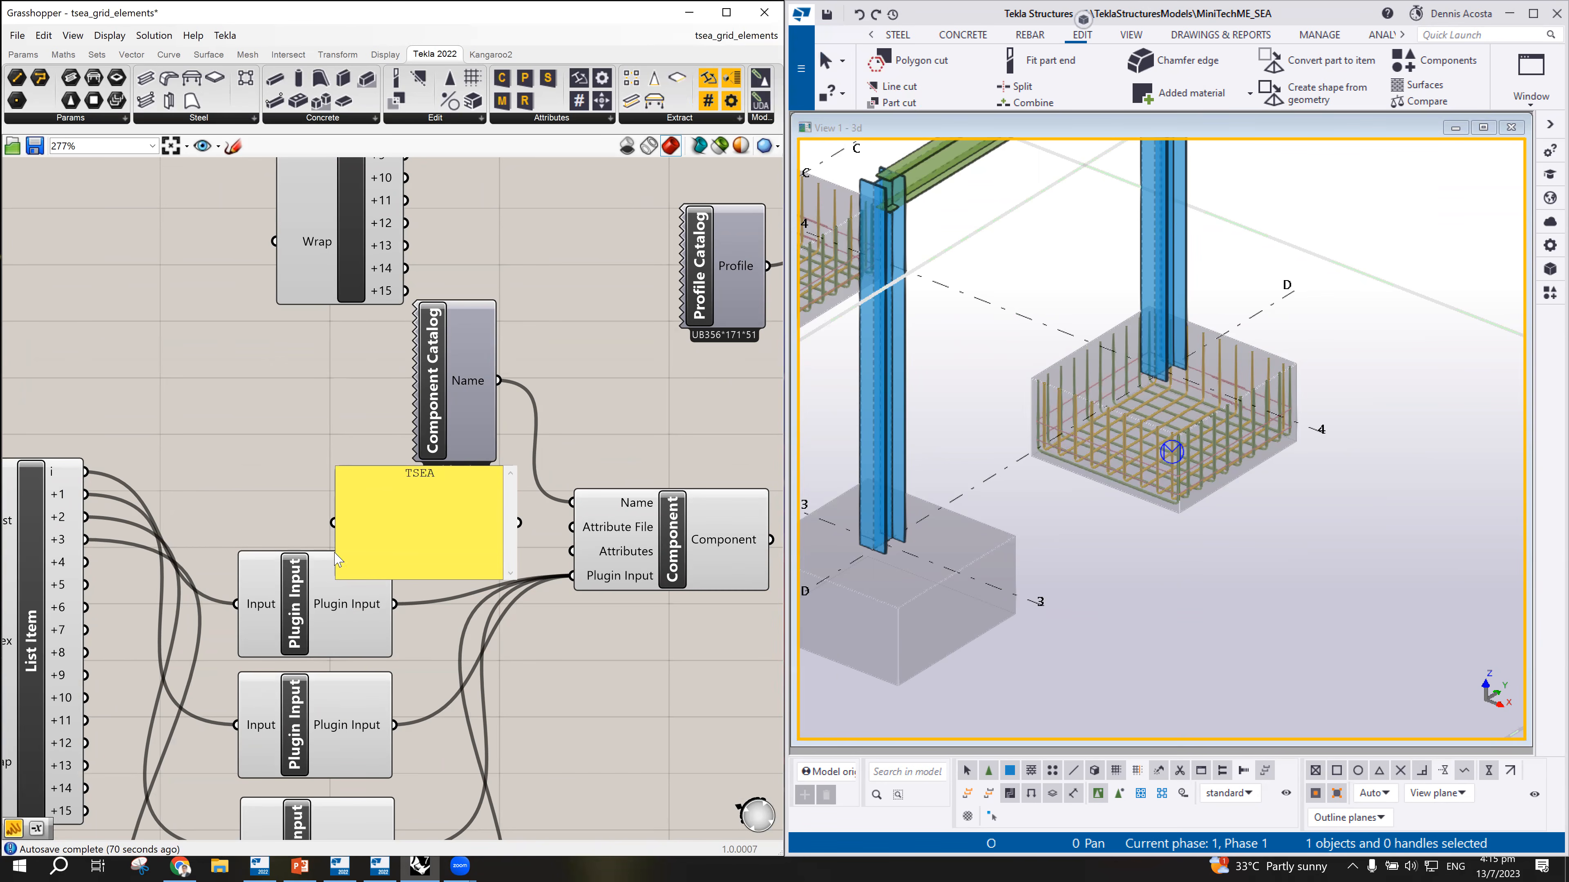
click(338, 439)
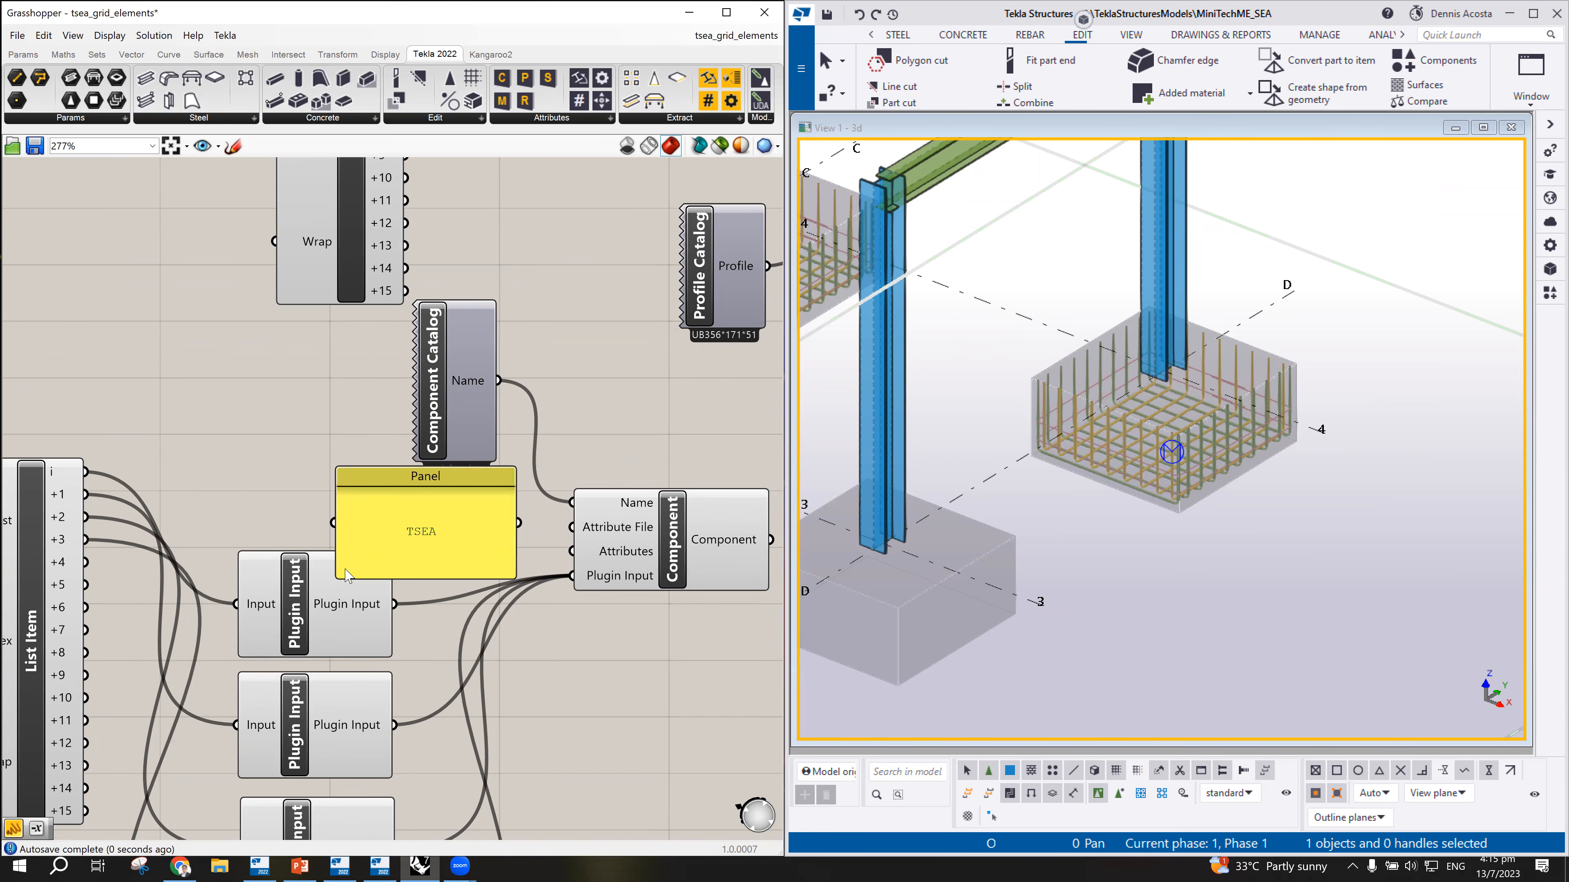
drag(338, 575, 577, 533)
click(467, 504)
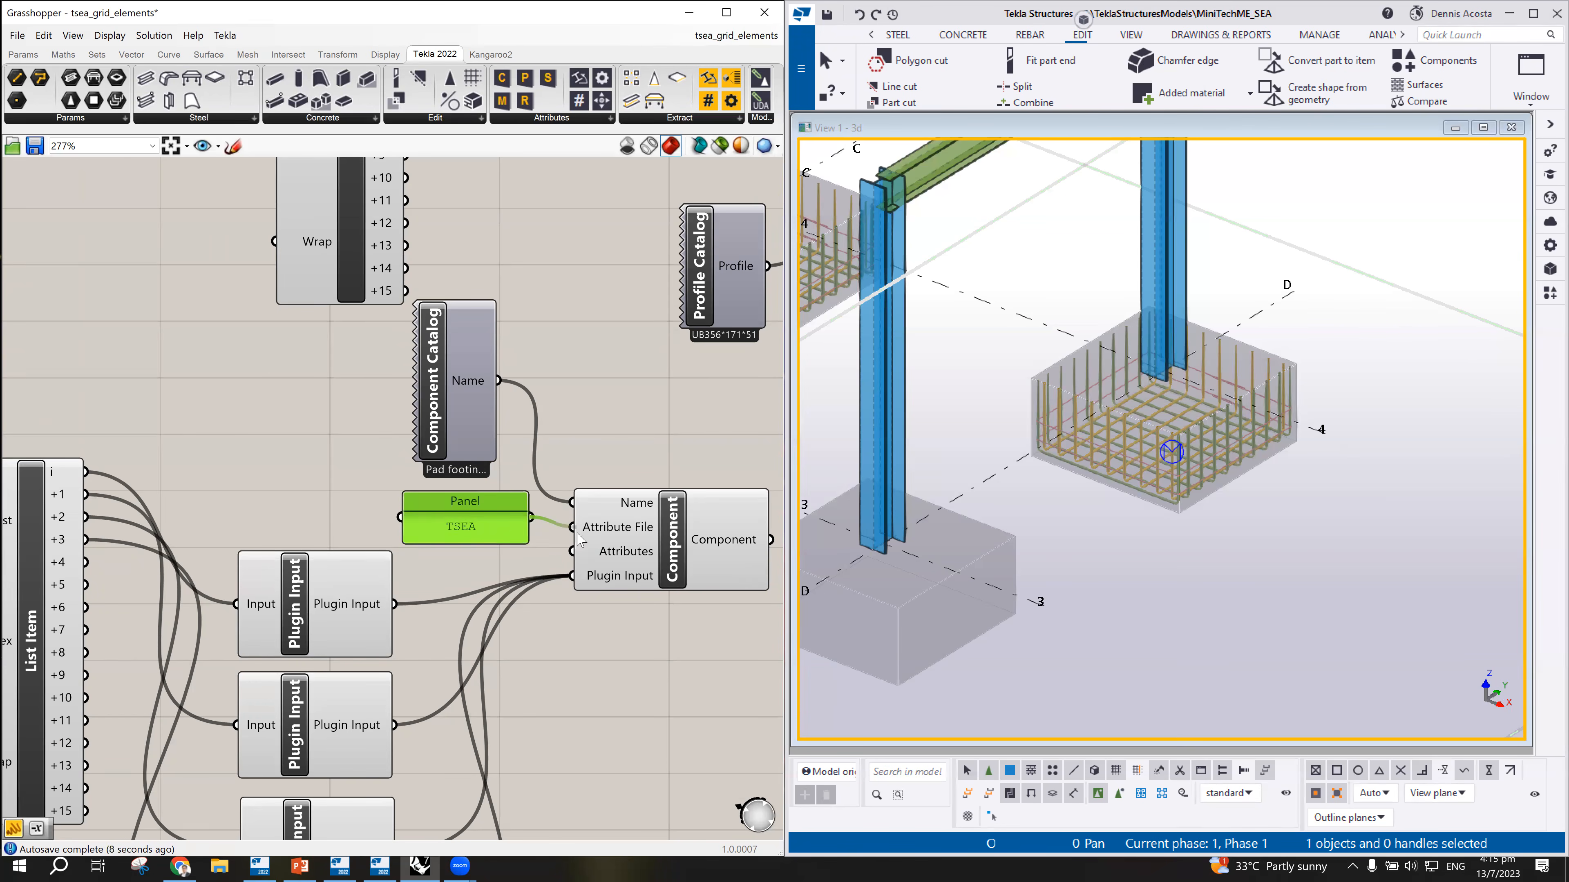
Step: Examine the reinforcement of the pad footings along grid line 4, up close and in the overall model
scroll(1196, 491, up, 5)
middle_drag(1196, 493, 1212, 515)
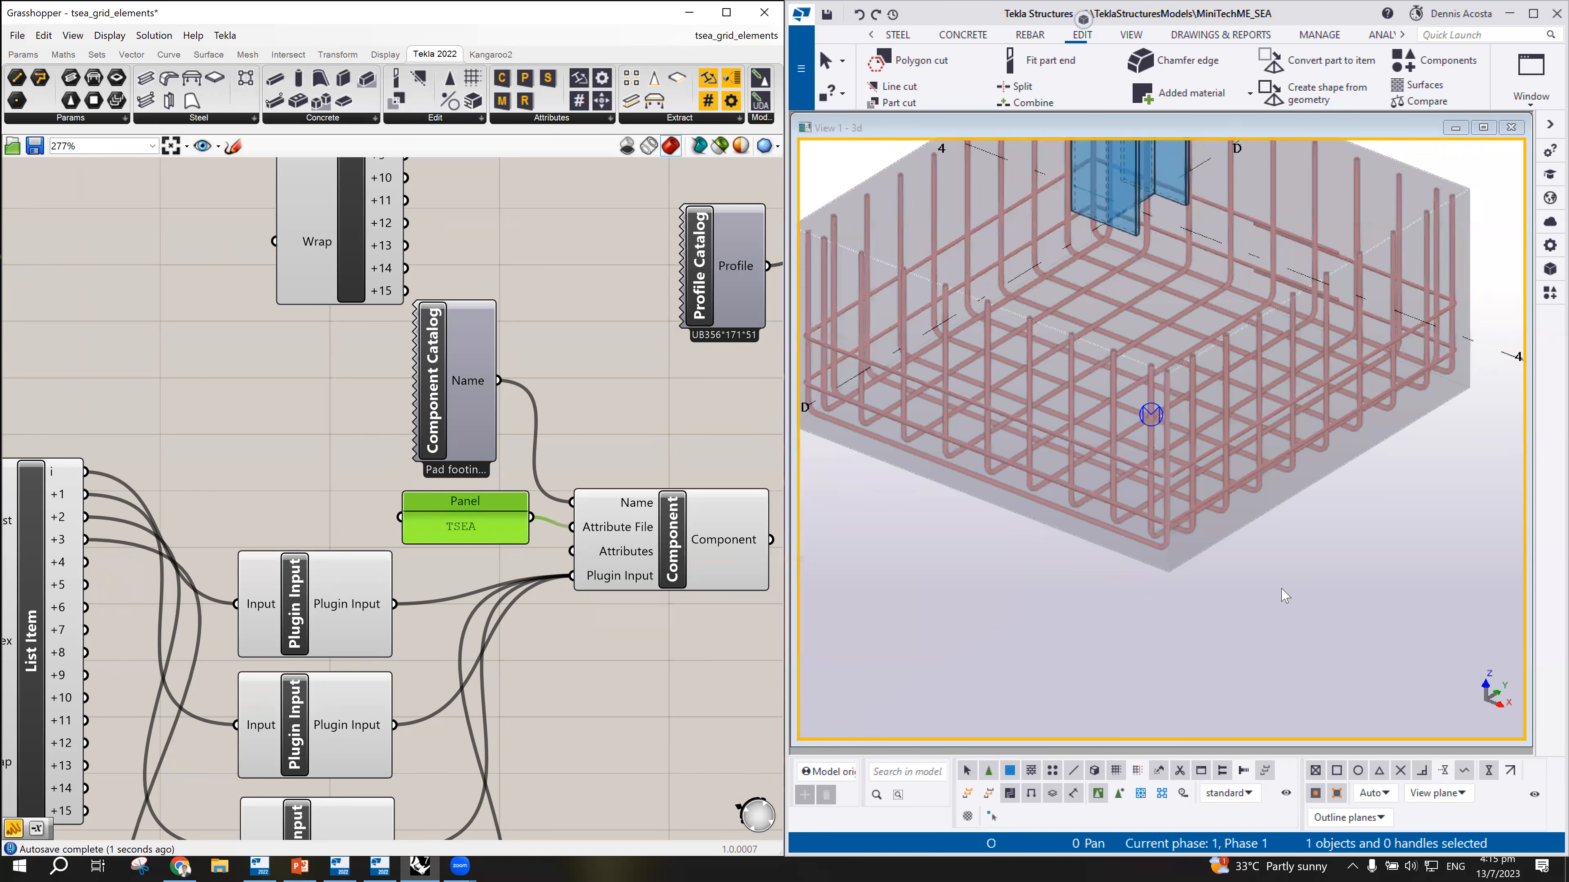
scroll(1328, 588, down, 8)
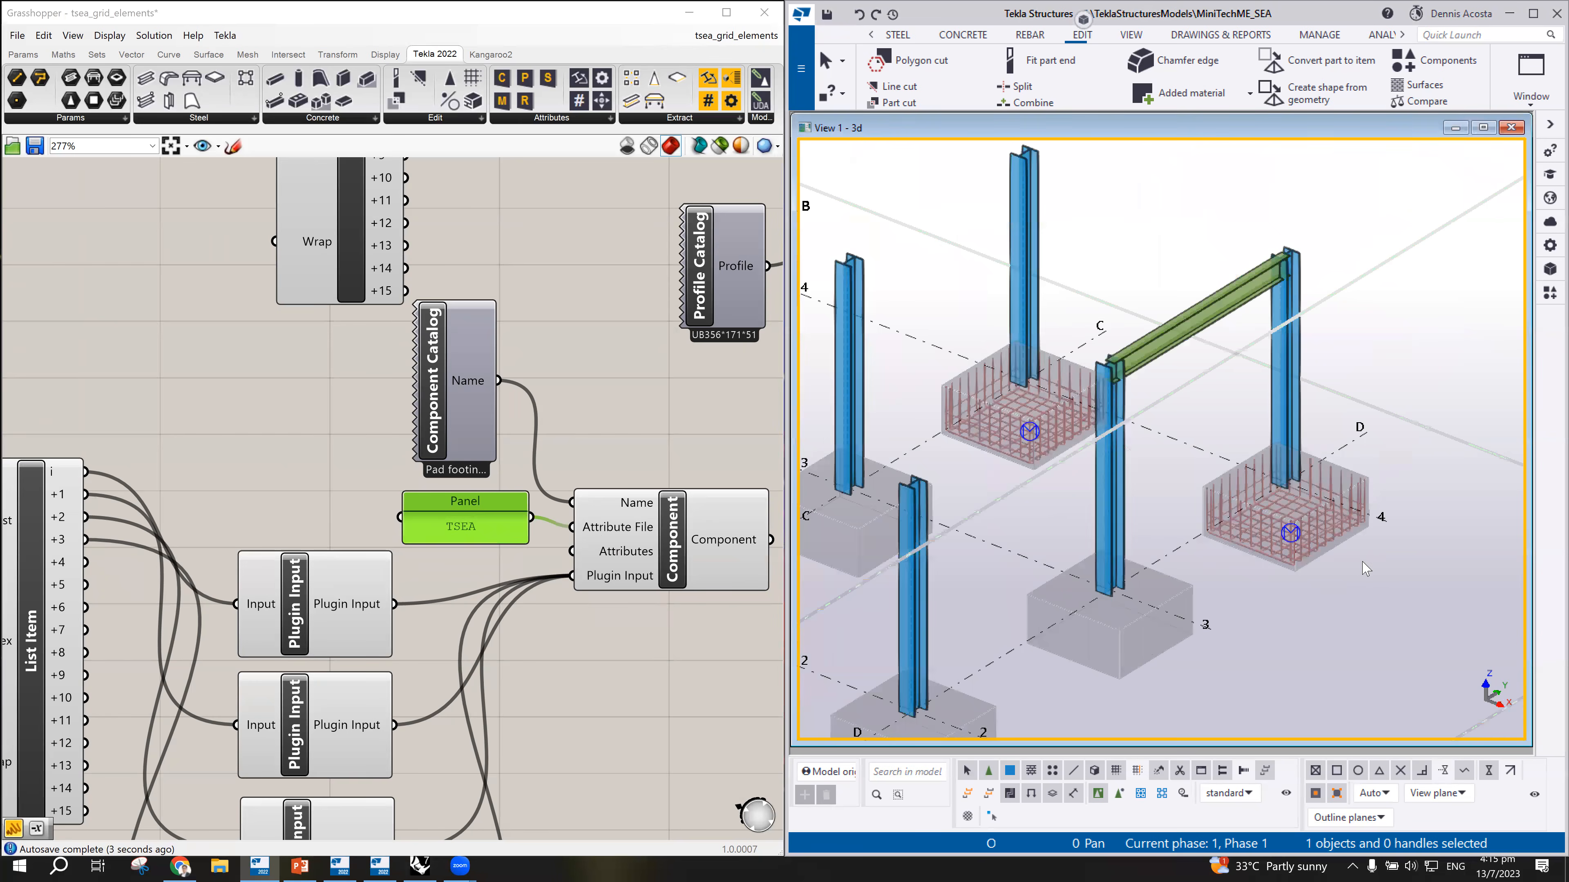
scroll(1143, 424, down, 5)
scroll(936, 358, up, 8)
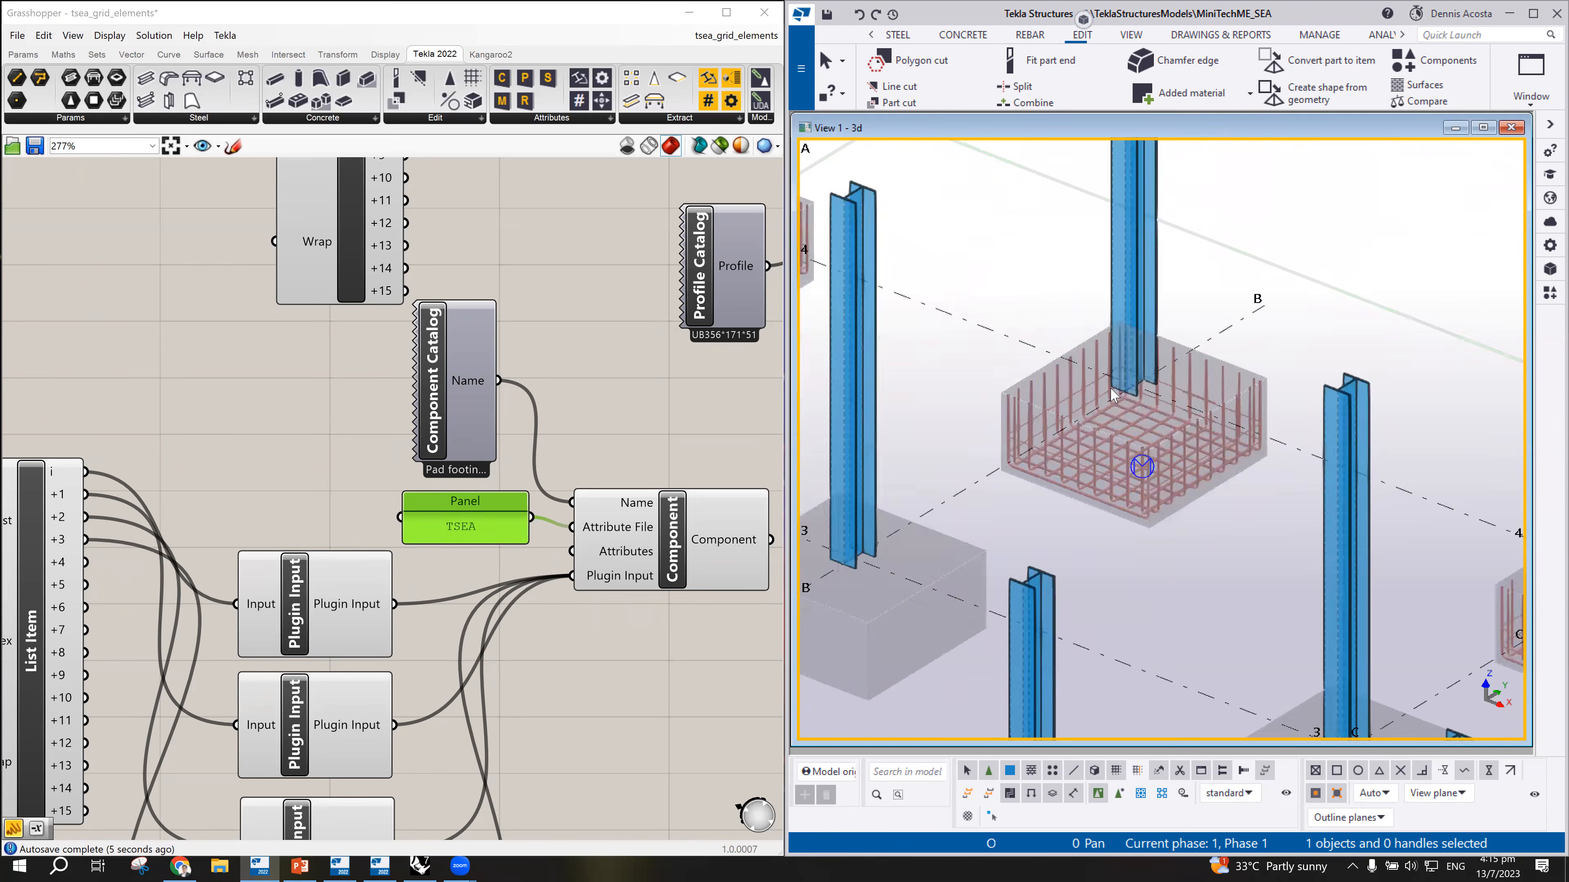
scroll(1134, 408, down, 5)
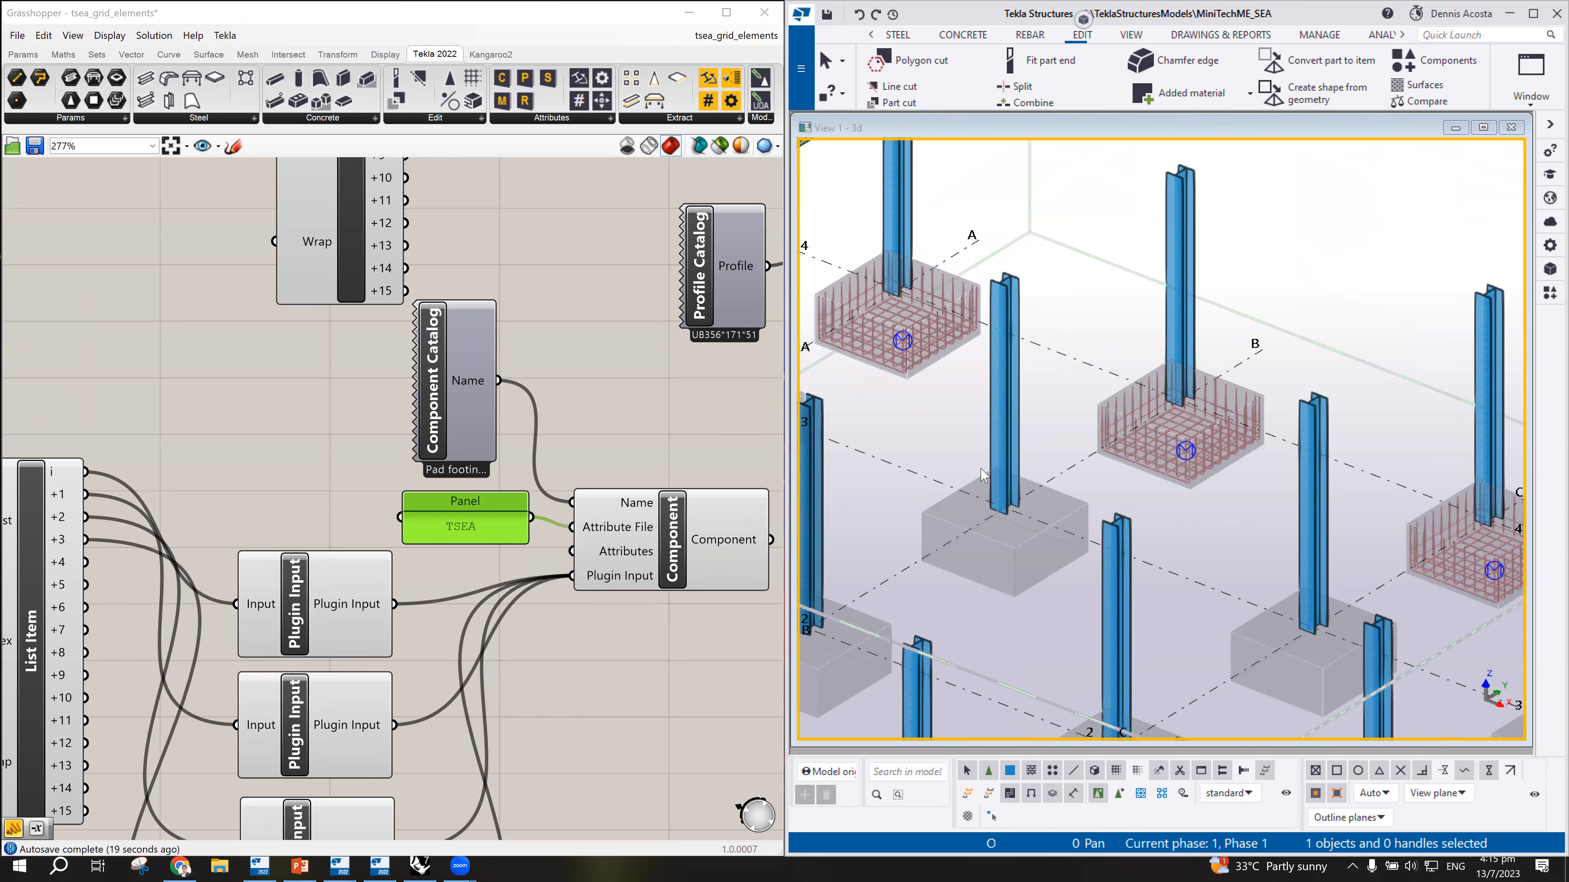
scroll(984, 475, down, 5)
scroll(1278, 568, up, 5)
scroll(1277, 569, down, 5)
scroll(1348, 579, up, 4)
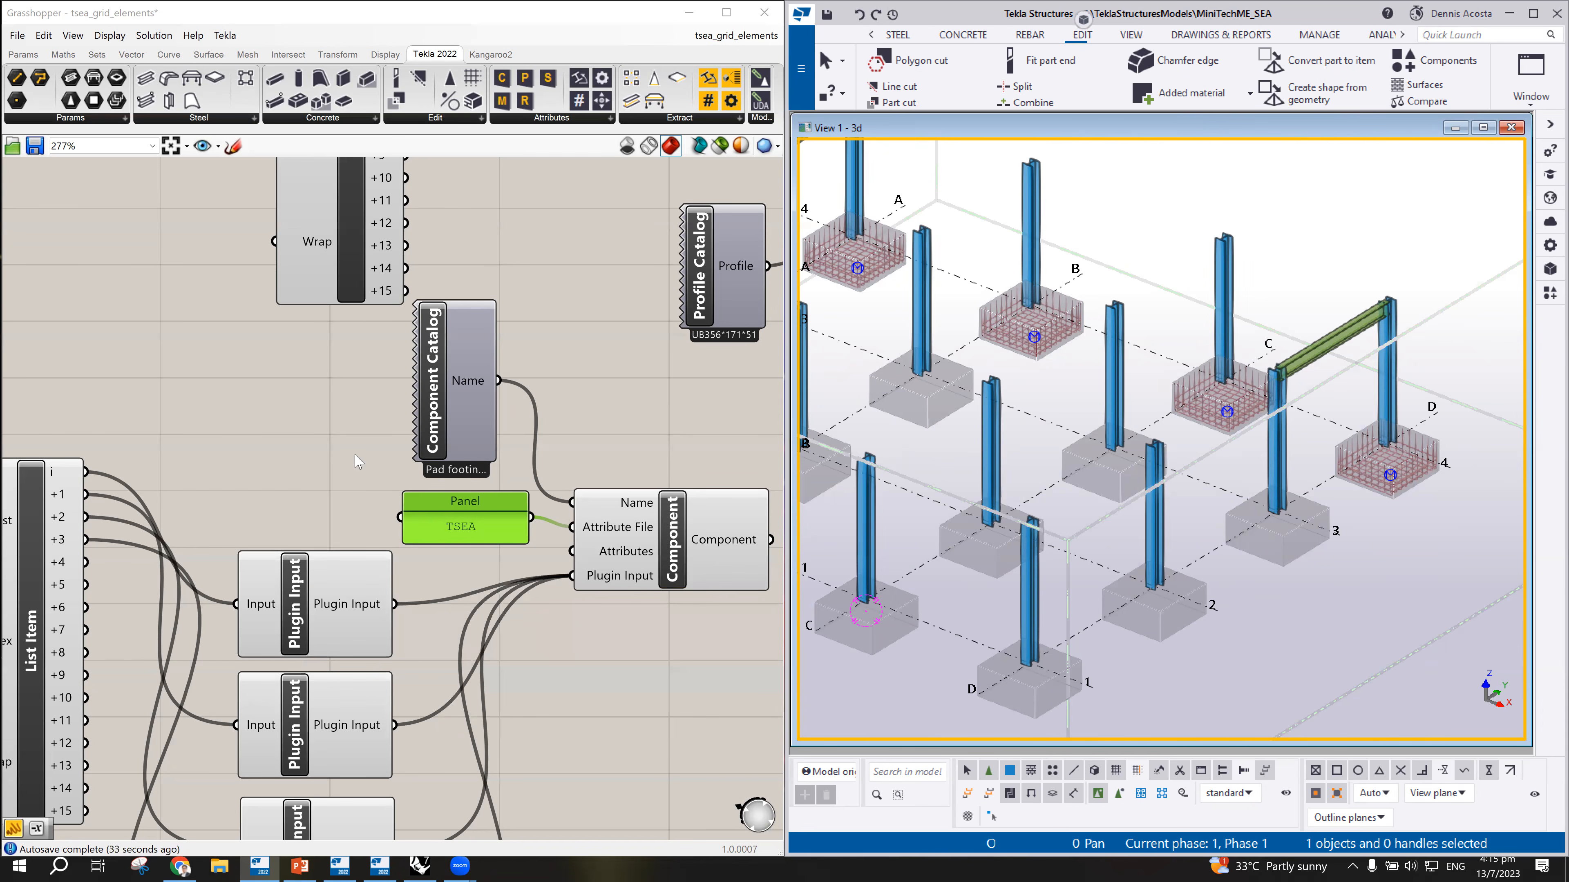
Step: Examine the column base at grid D-4 and select the Column block in the definition to highlight its columns in the model
click(642, 416)
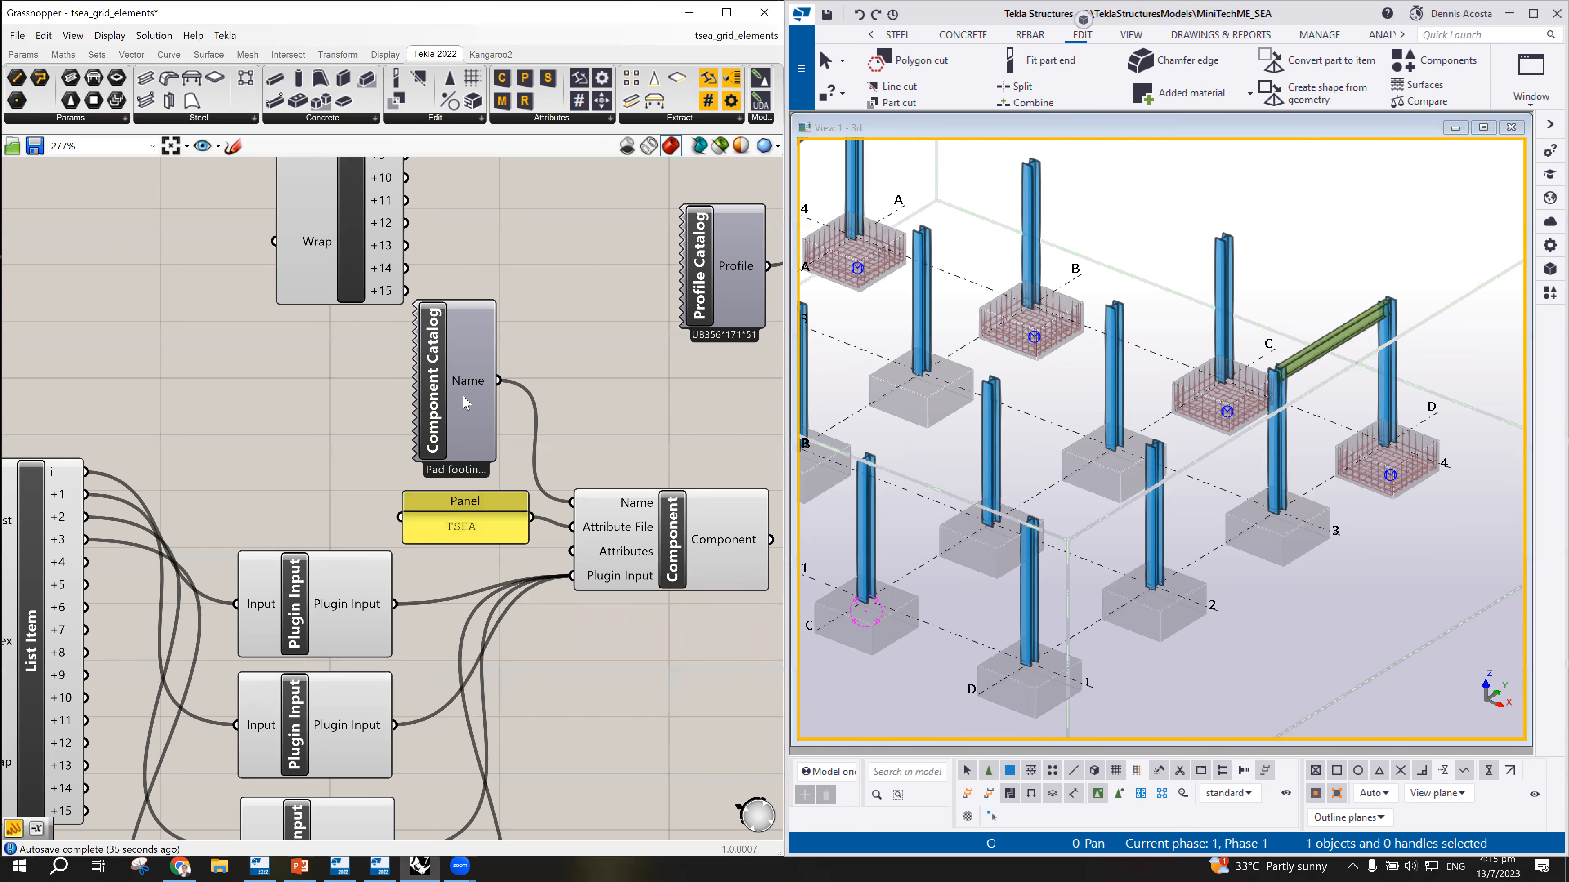
drag(440, 402, 446, 402)
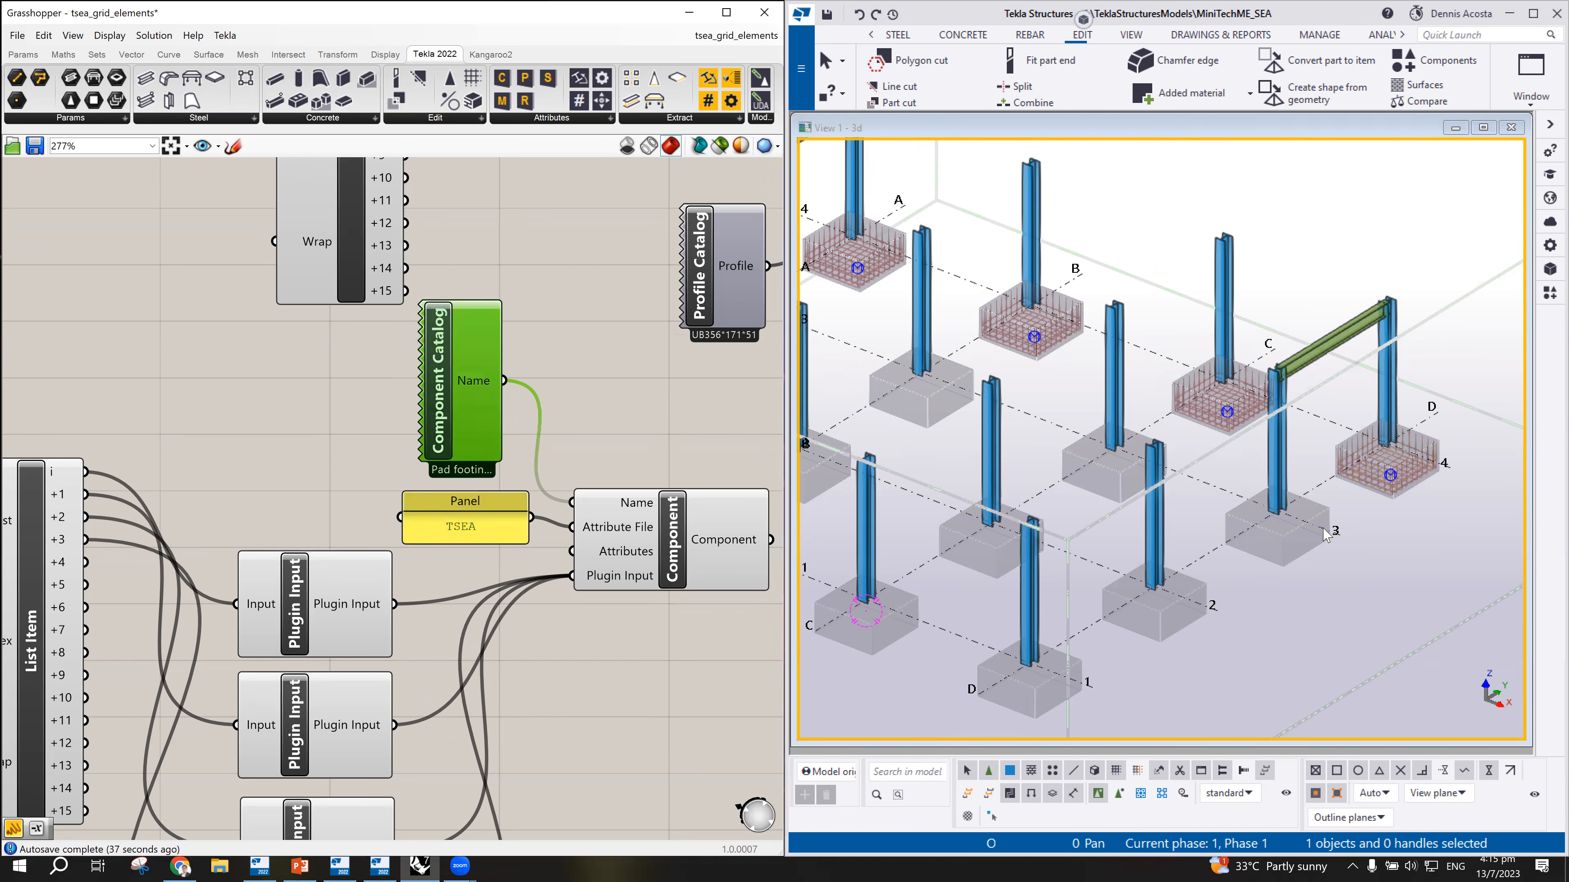
scroll(1321, 529, up, 10)
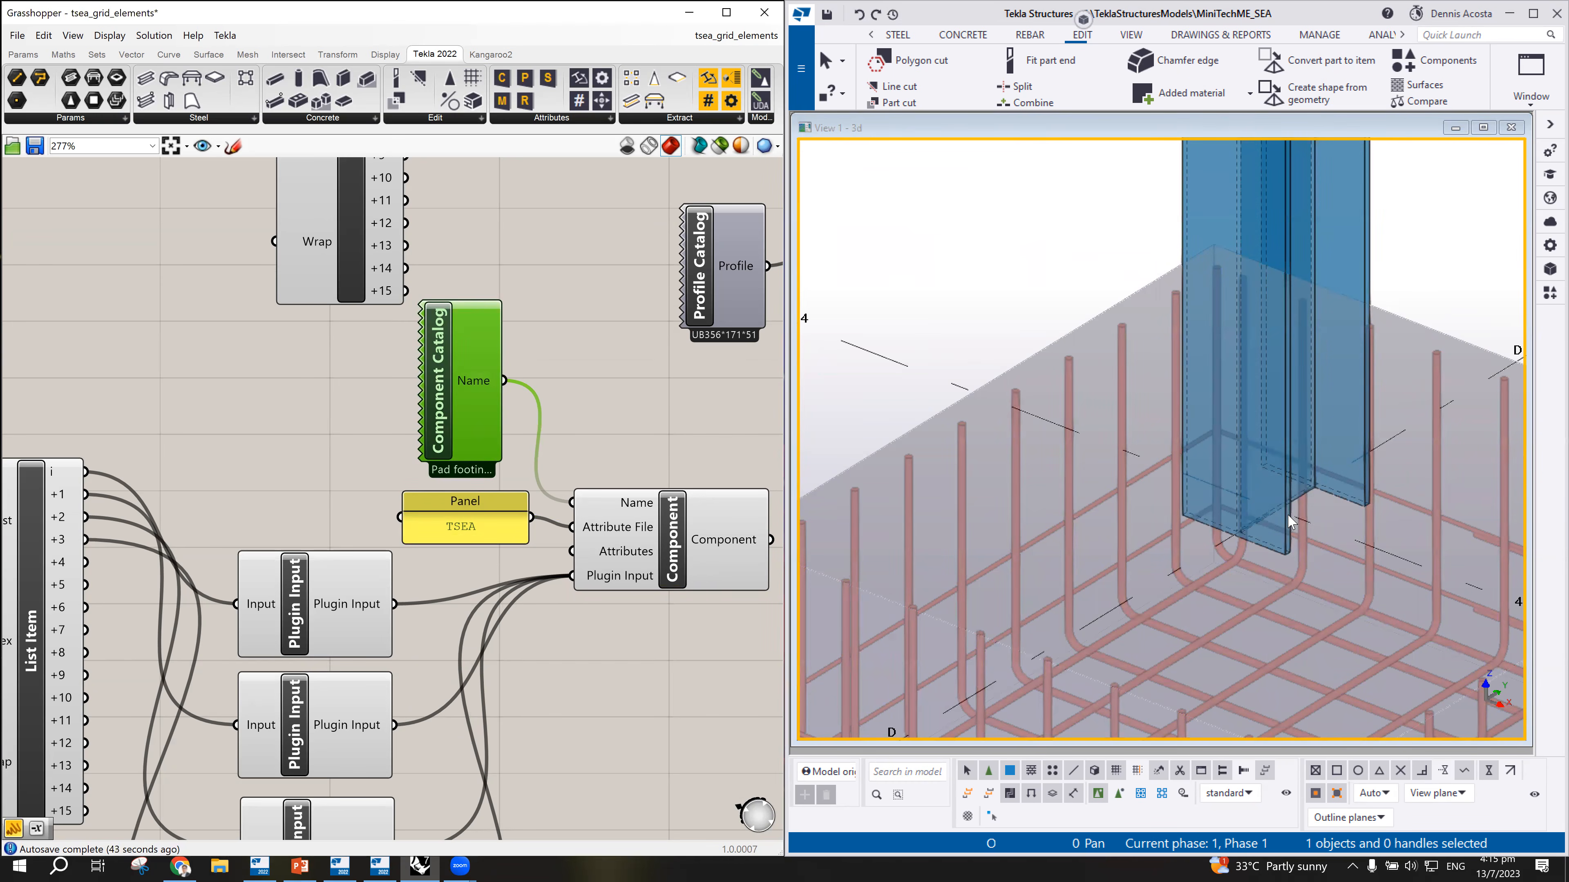
scroll(1287, 508, down, 2)
scroll(562, 510, down, 5)
scroll(512, 515, down, 3)
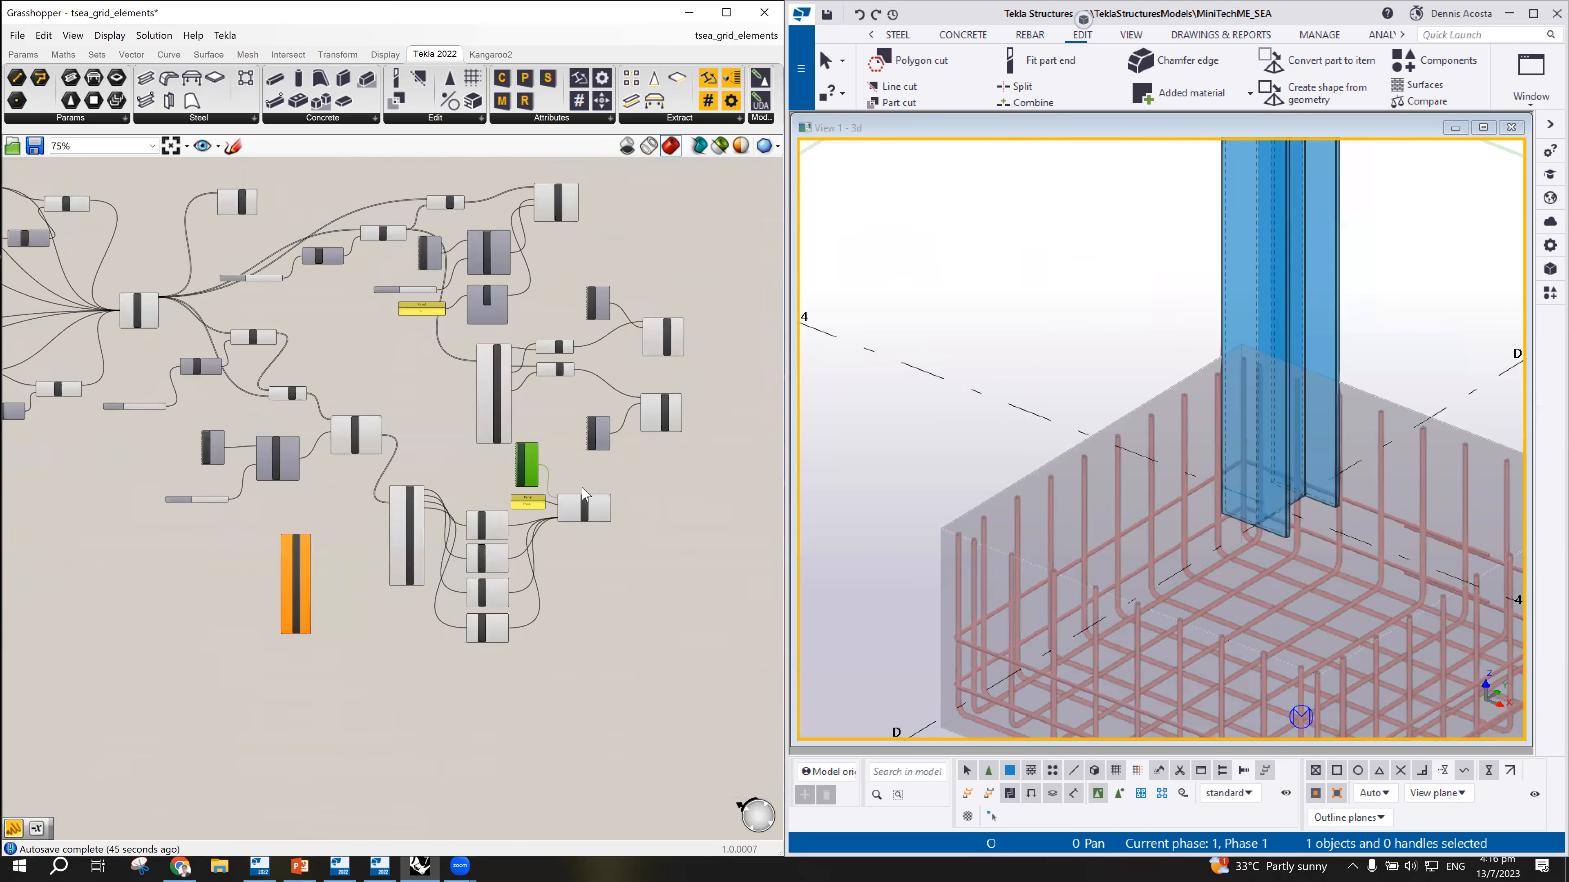
scroll(400, 414, up, 2)
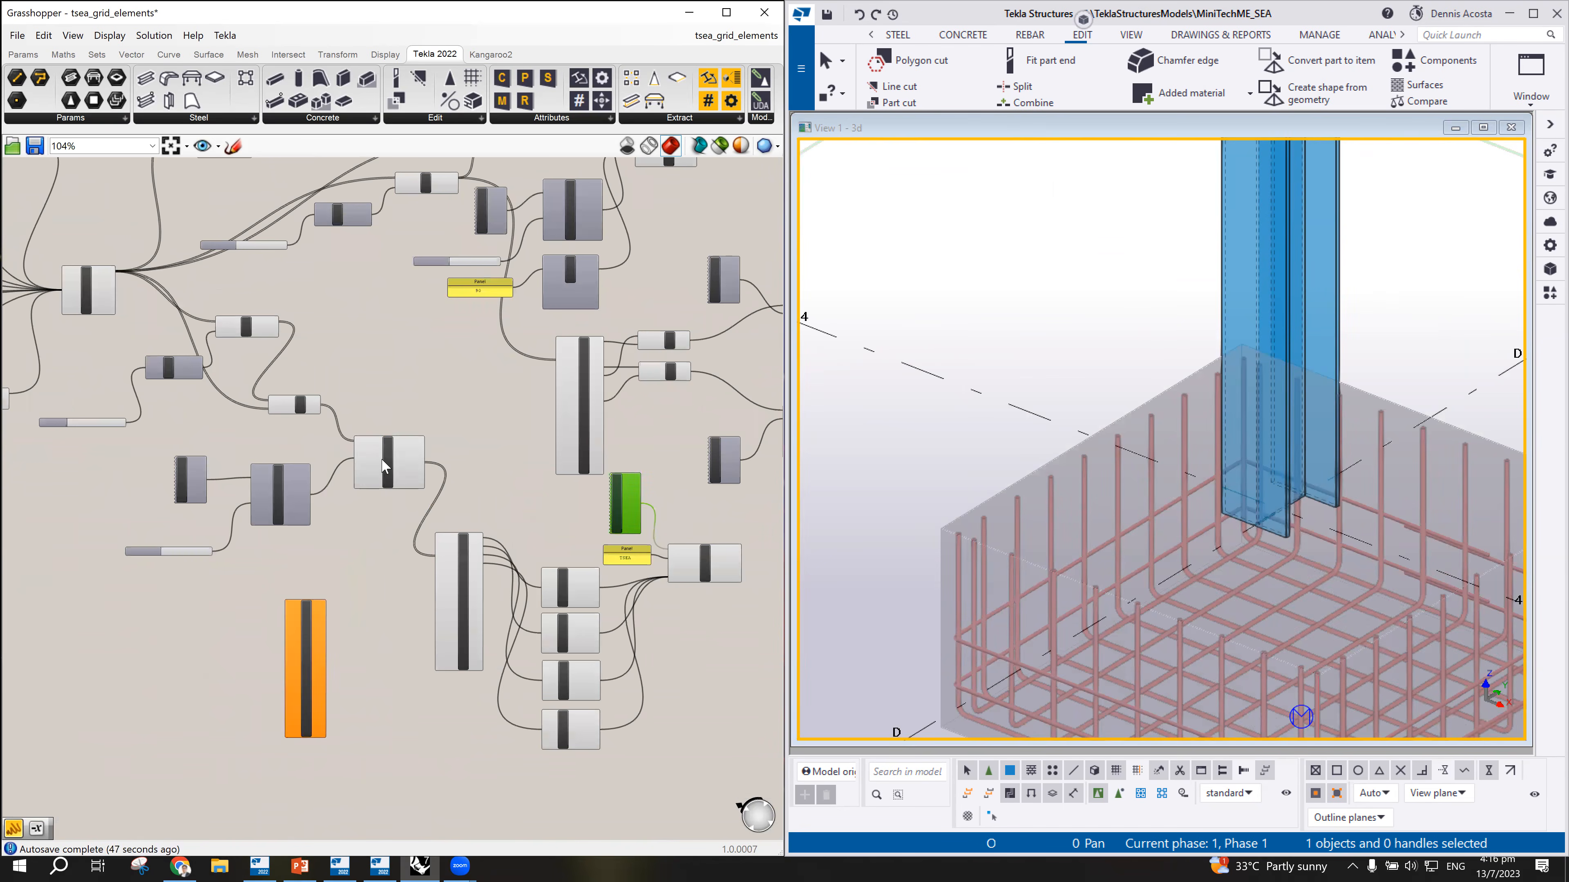
click(384, 467)
scroll(396, 512, down, 2)
click(560, 309)
scroll(563, 295, up, 2)
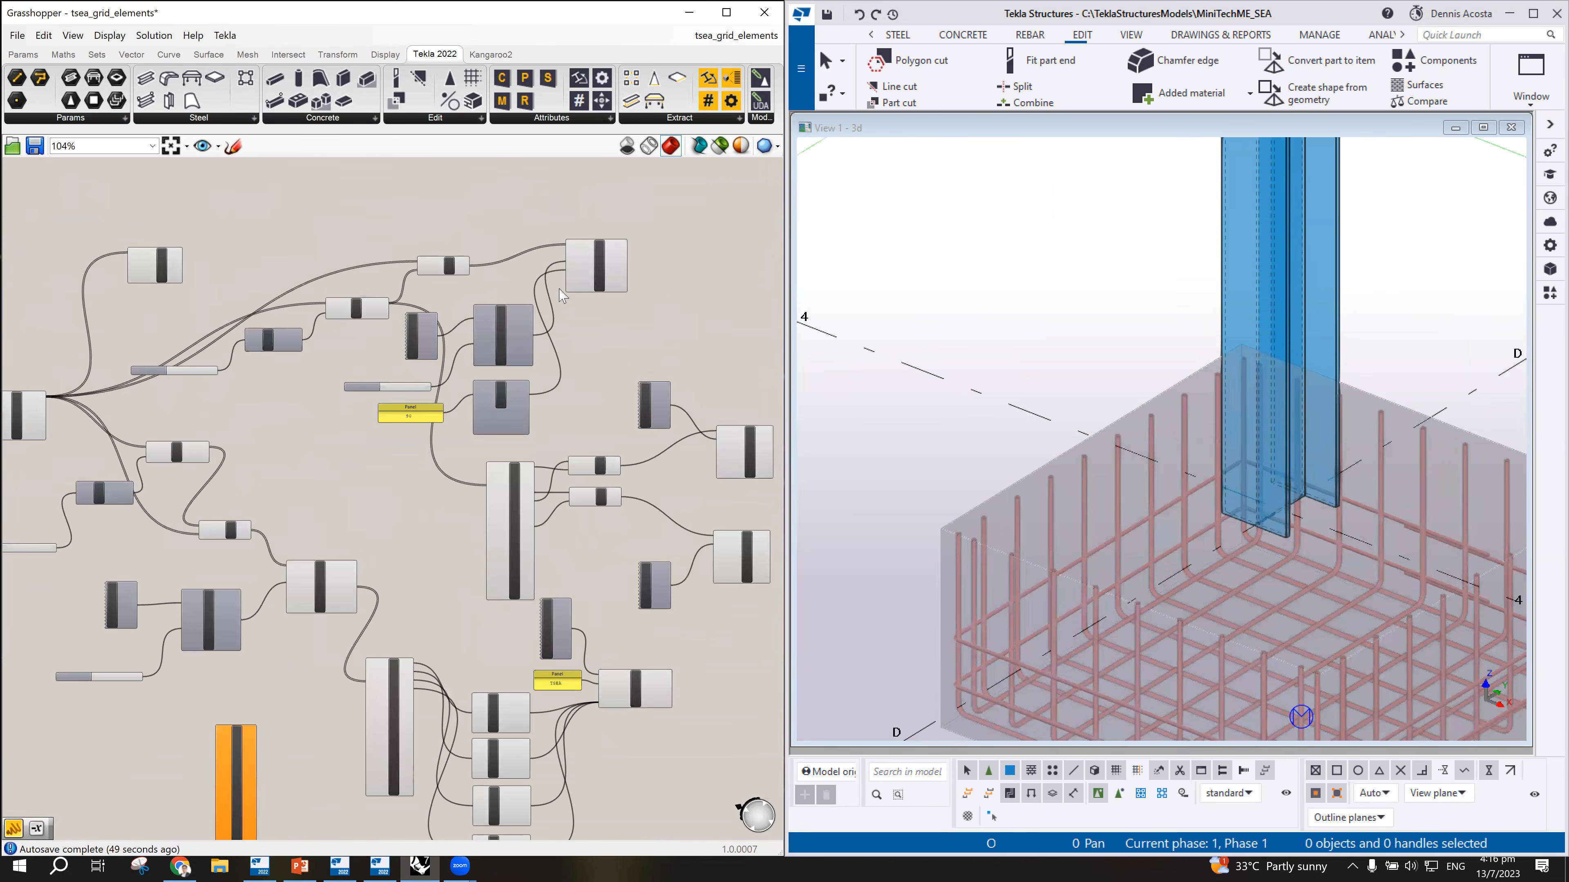
click(603, 272)
scroll(598, 275, down, 3)
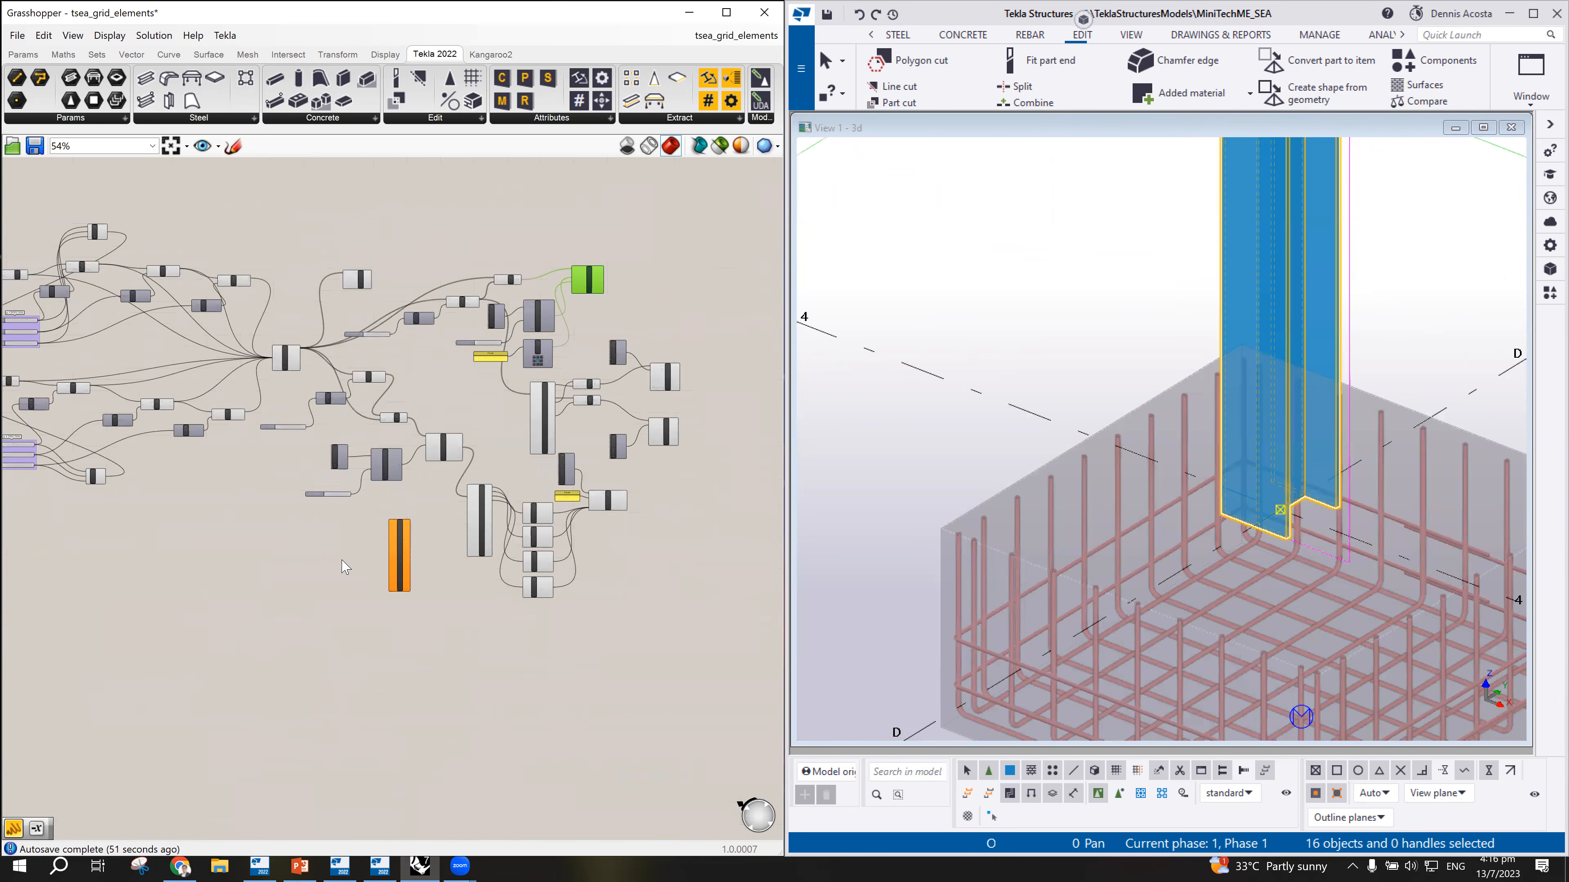
Step: Move the unused List Item block beside the Column block and connect the Column output to its List input
drag(401, 556, 649, 281)
scroll(643, 275, up, 3)
scroll(554, 275, up, 1)
drag(495, 329, 572, 312)
scroll(520, 295, down, 1)
scroll(620, 297, up, 1)
scroll(684, 274, up, 1)
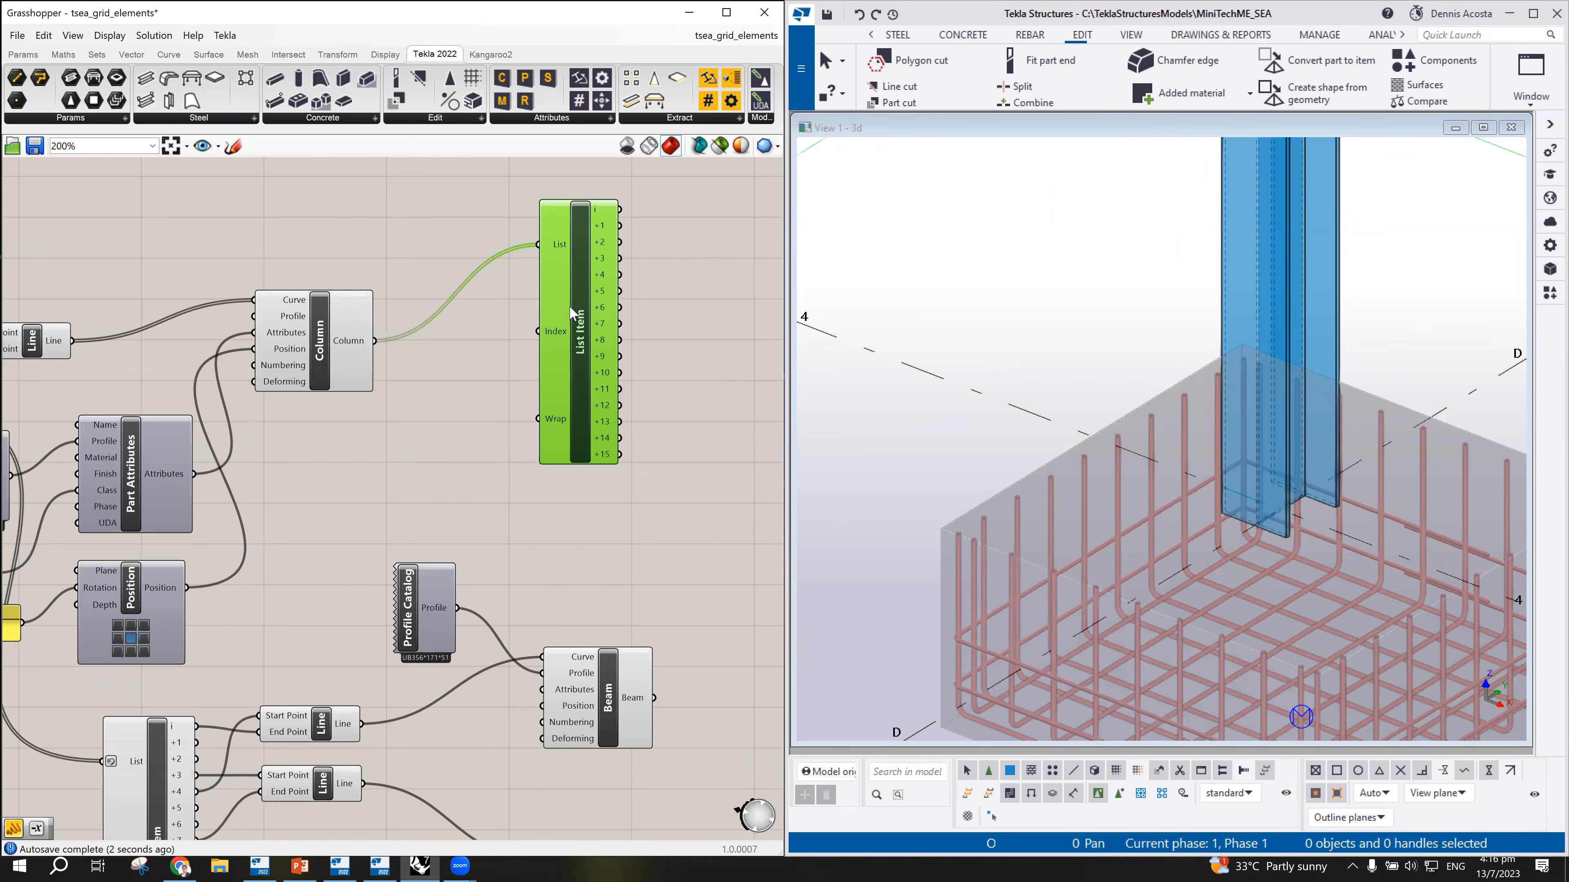
scroll(584, 337, down, 1)
click(677, 324)
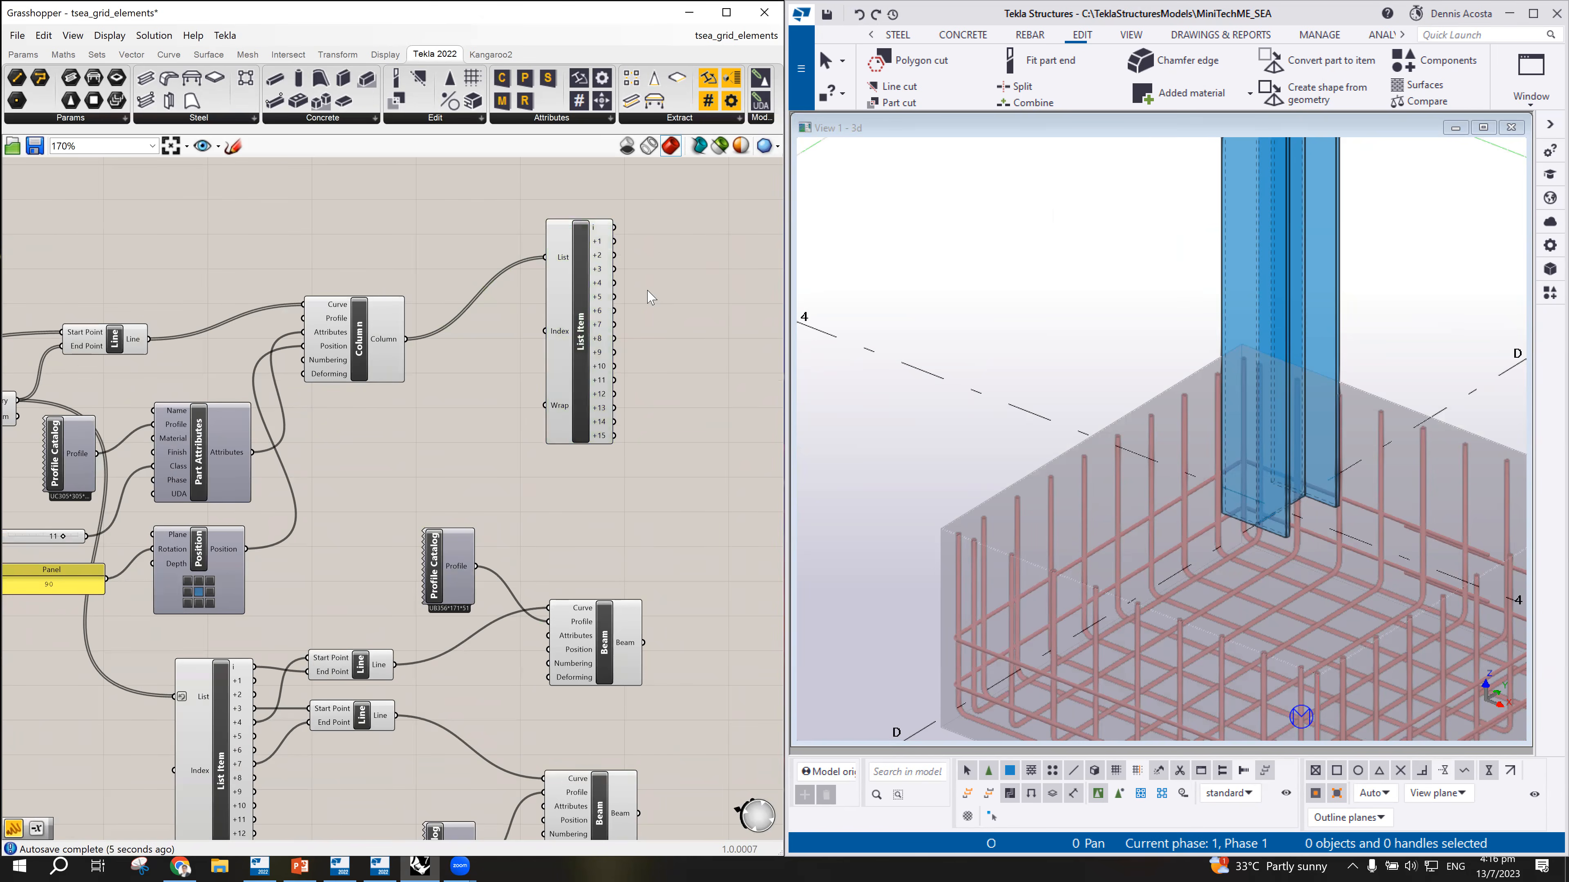
Step: Apply Reverse to the List input of the List Item block fed by the Column output
scroll(651, 298, up, 1)
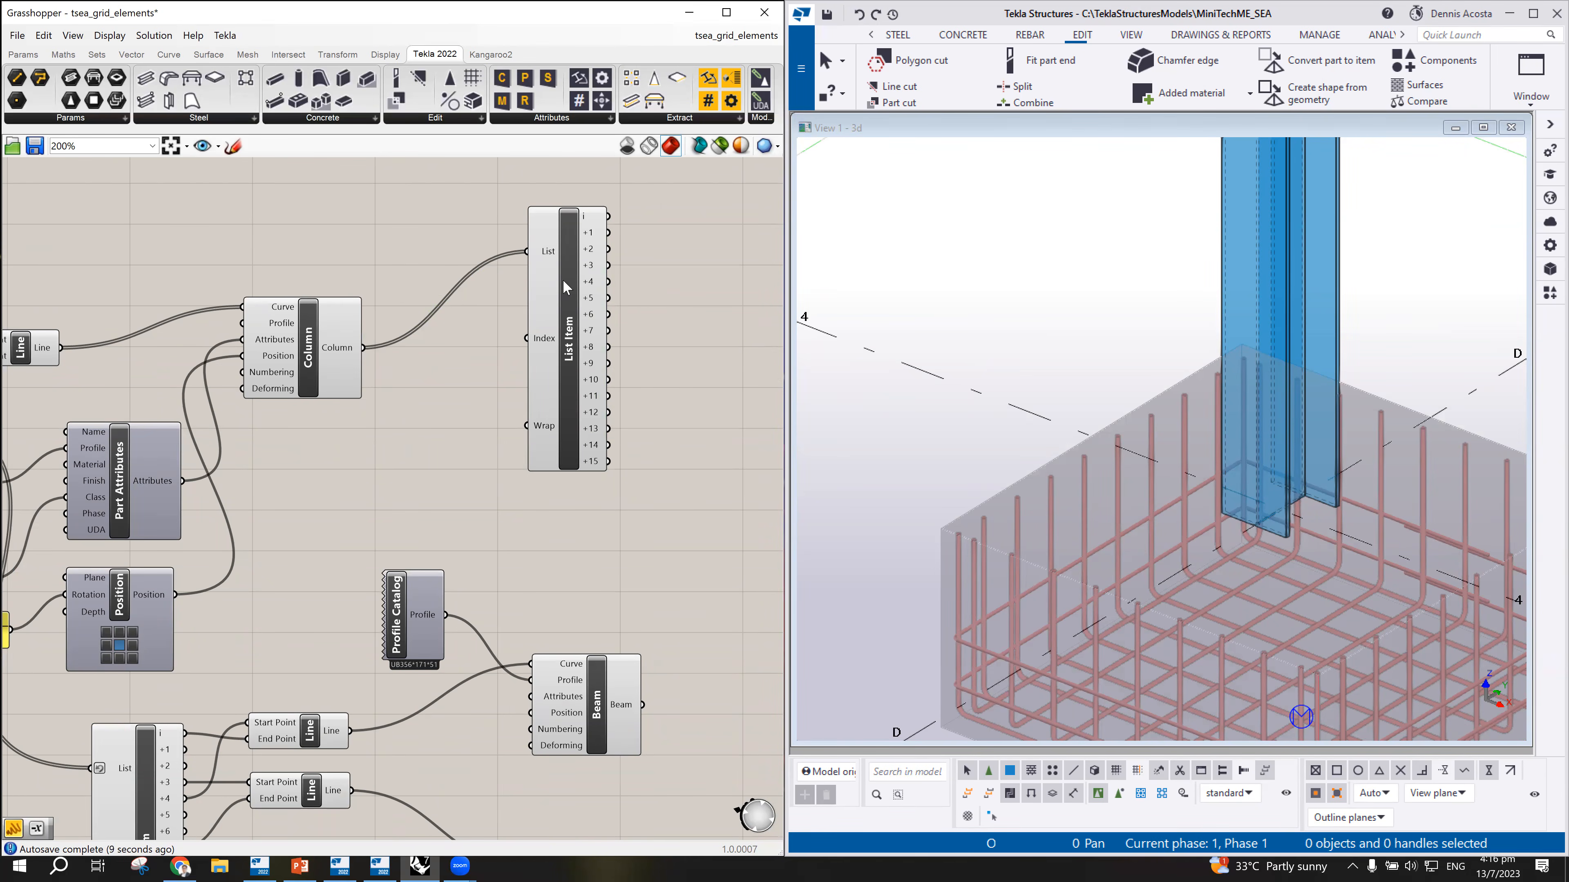
right_click(545, 254)
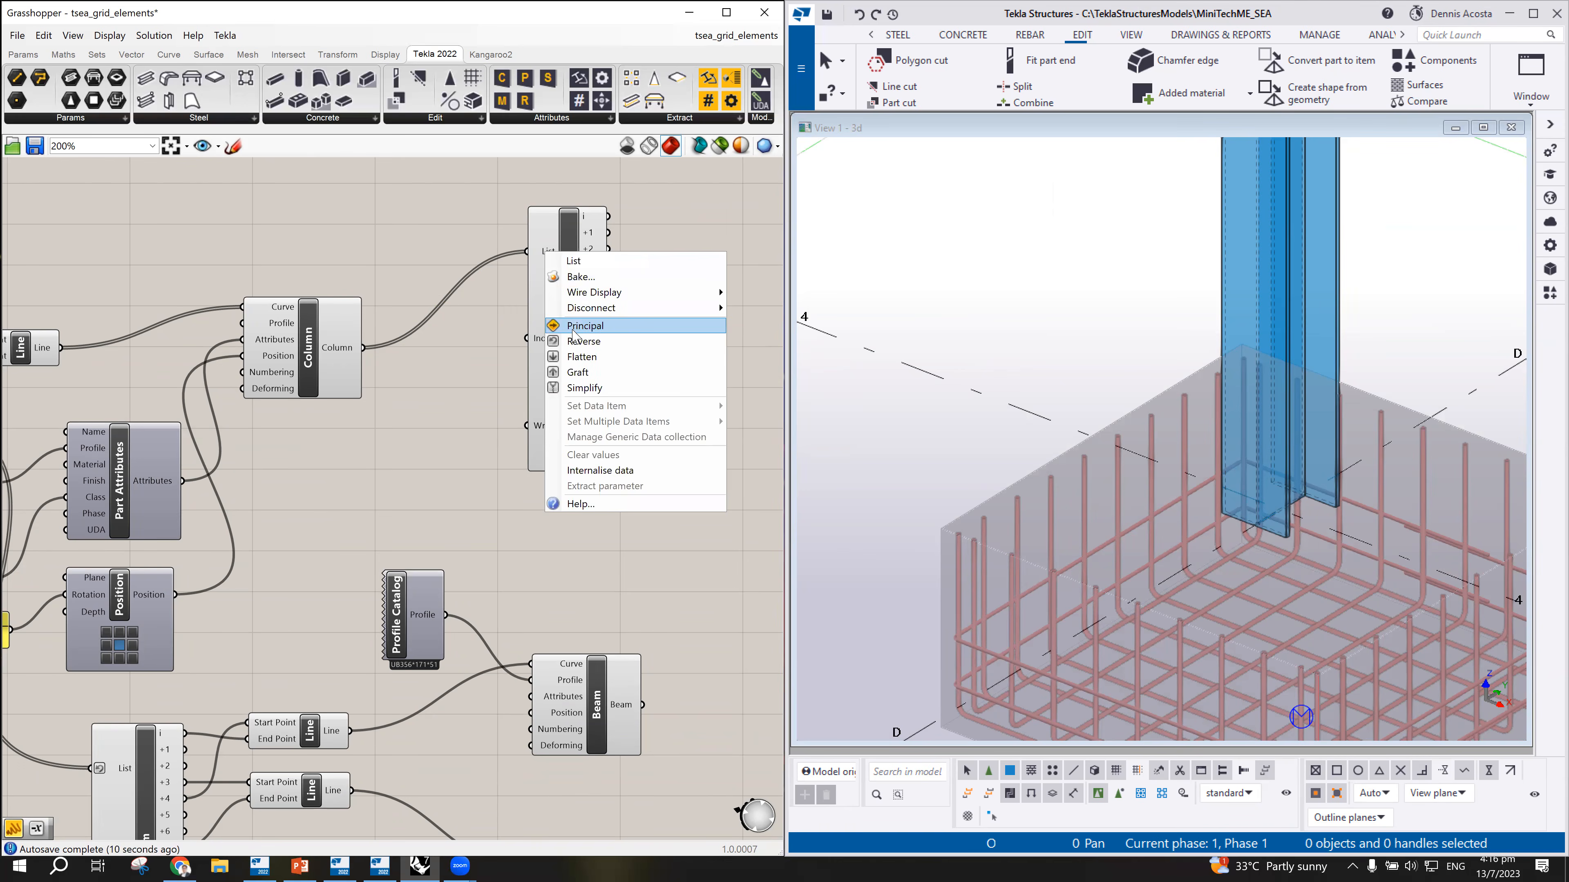
click(559, 326)
scroll(655, 306, down, 3)
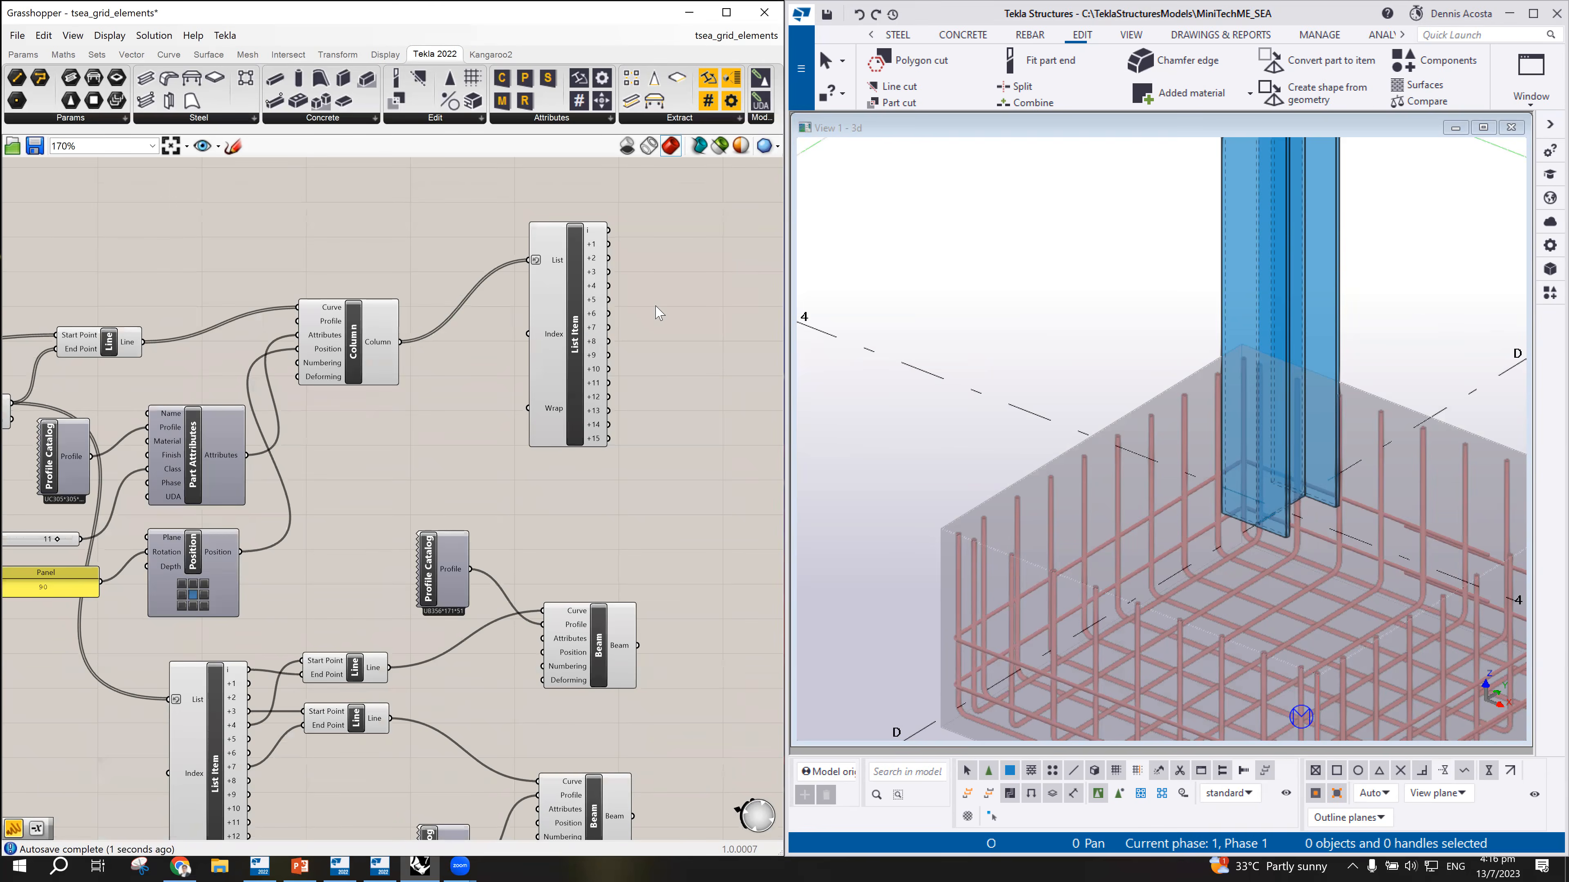
Step: Place a new Tekla Component block beside the columns' List Item block
scroll(744, 300, up, 3)
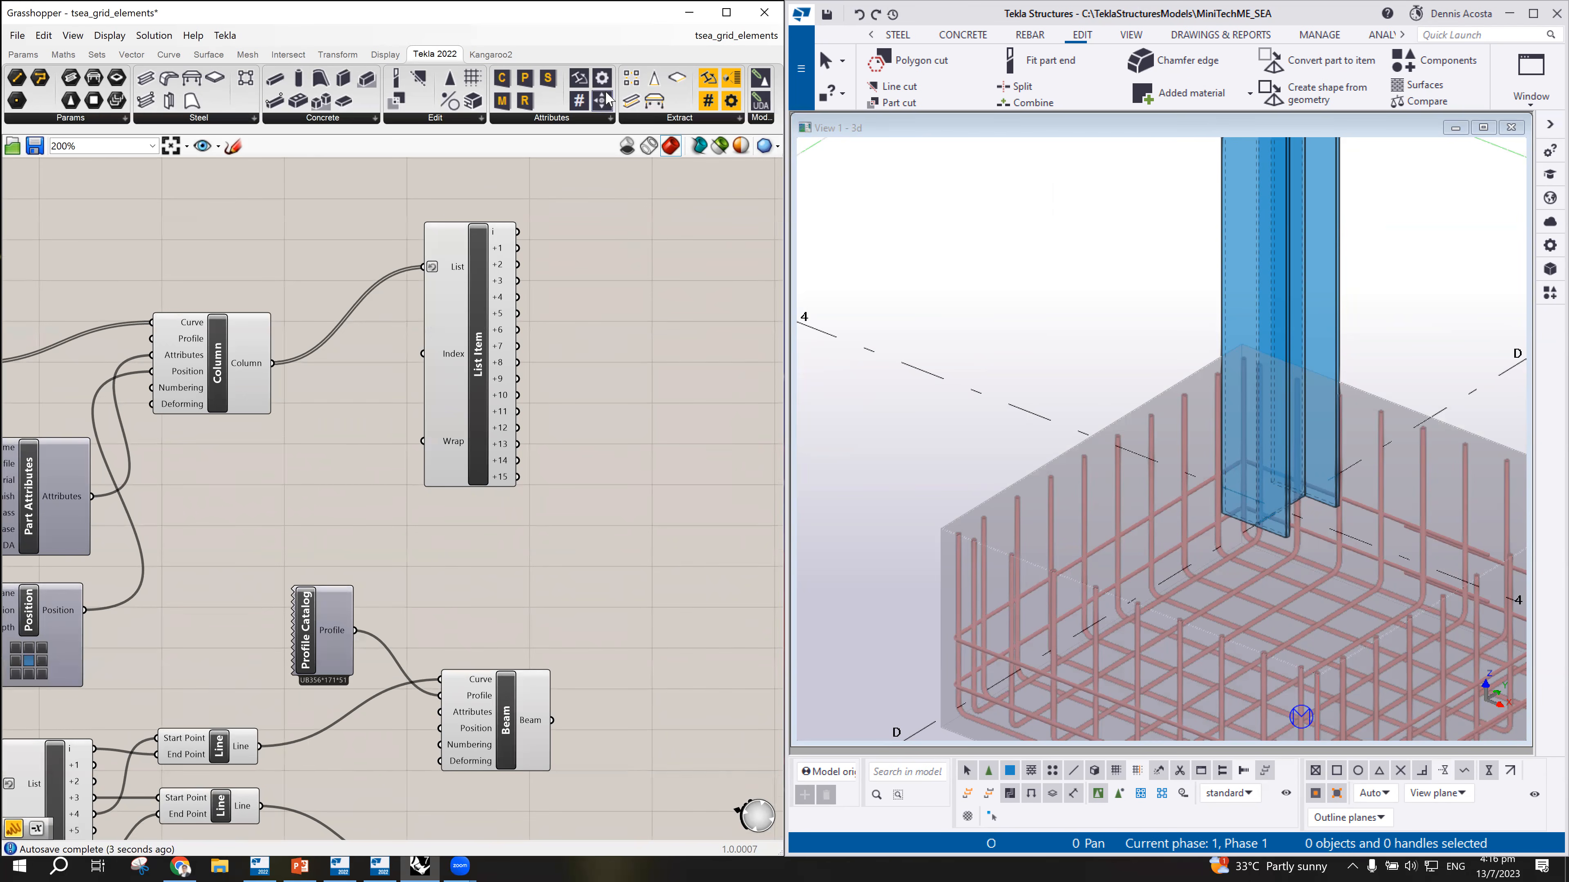
drag(450, 79, 684, 268)
click(693, 292)
scroll(671, 337, down, 3)
scroll(684, 314, up, 3)
scroll(679, 300, down, 4)
scroll(593, 291, up, 3)
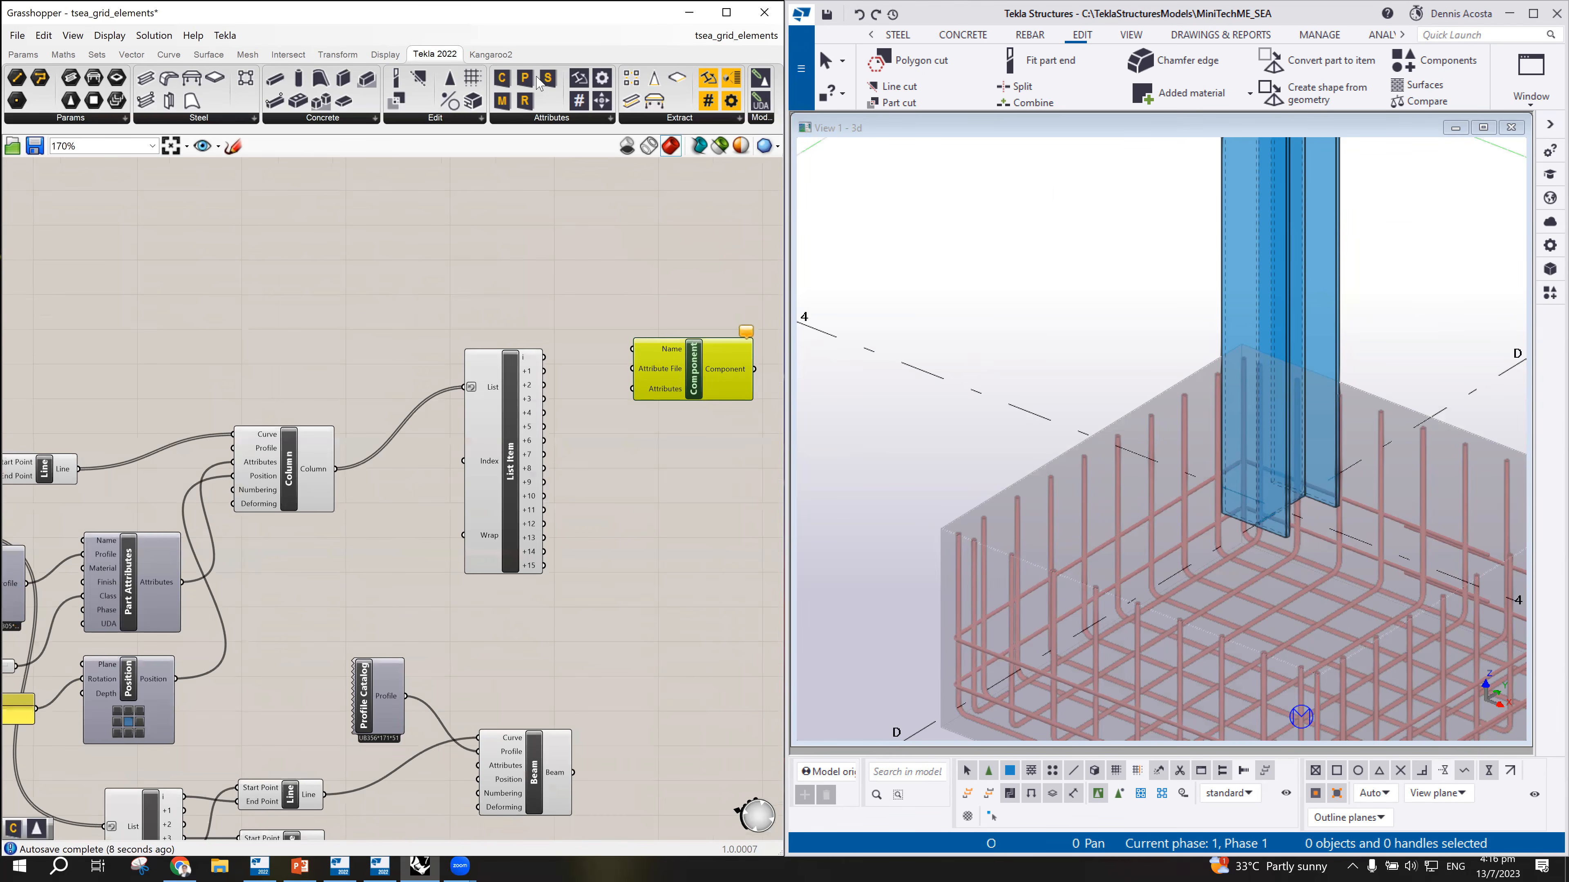
Step: Add a Component Catalog block above the new Component and set it to Stiffened base plate (1014)
drag(502, 78, 556, 241)
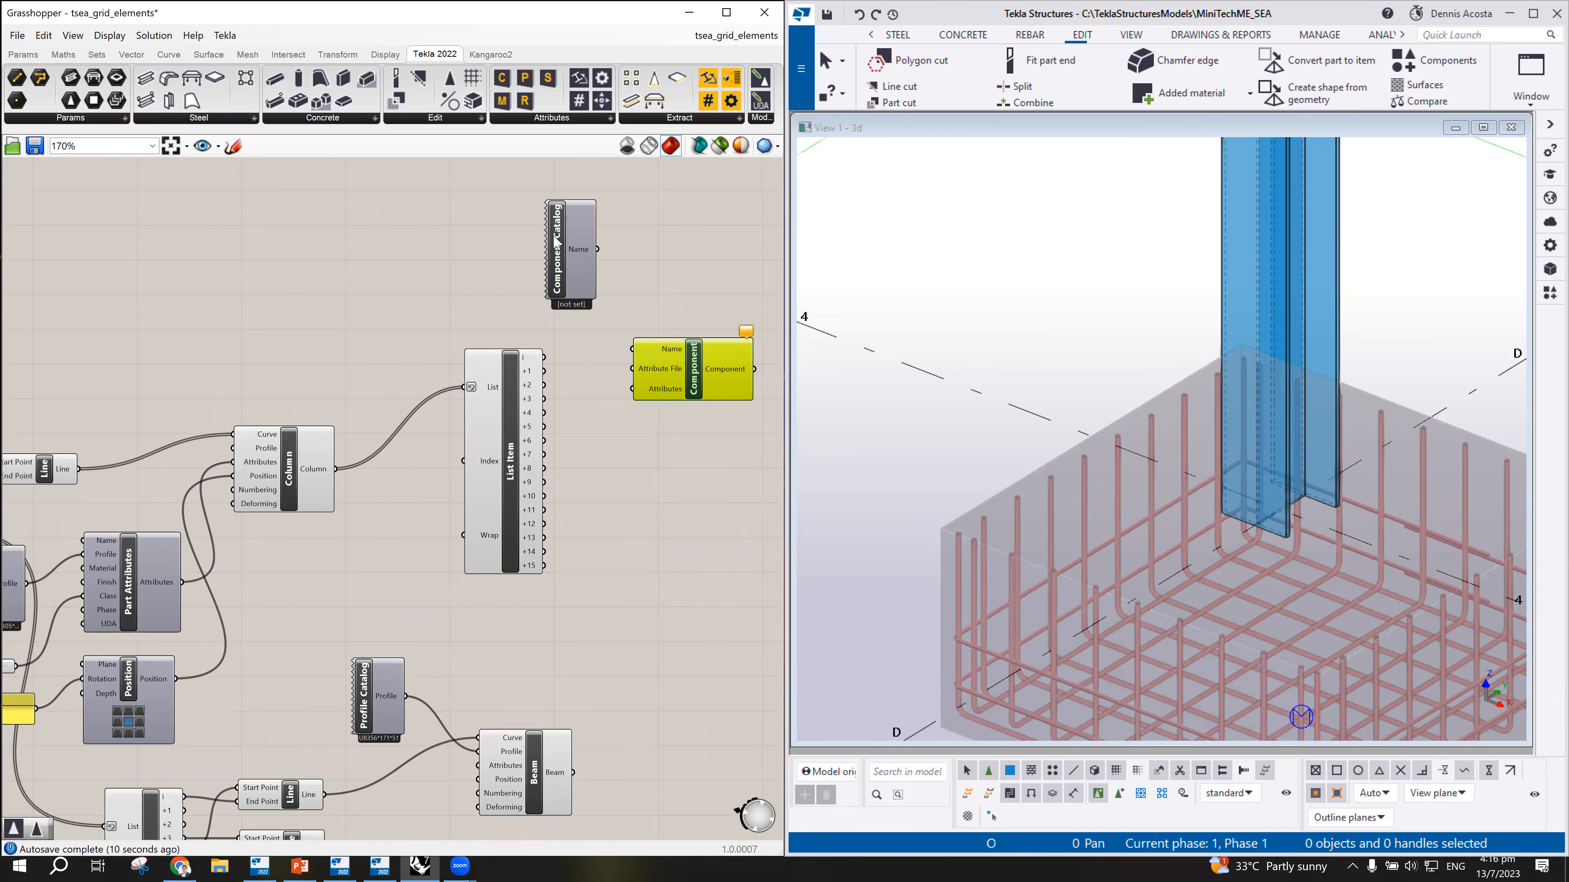
double_click(560, 241)
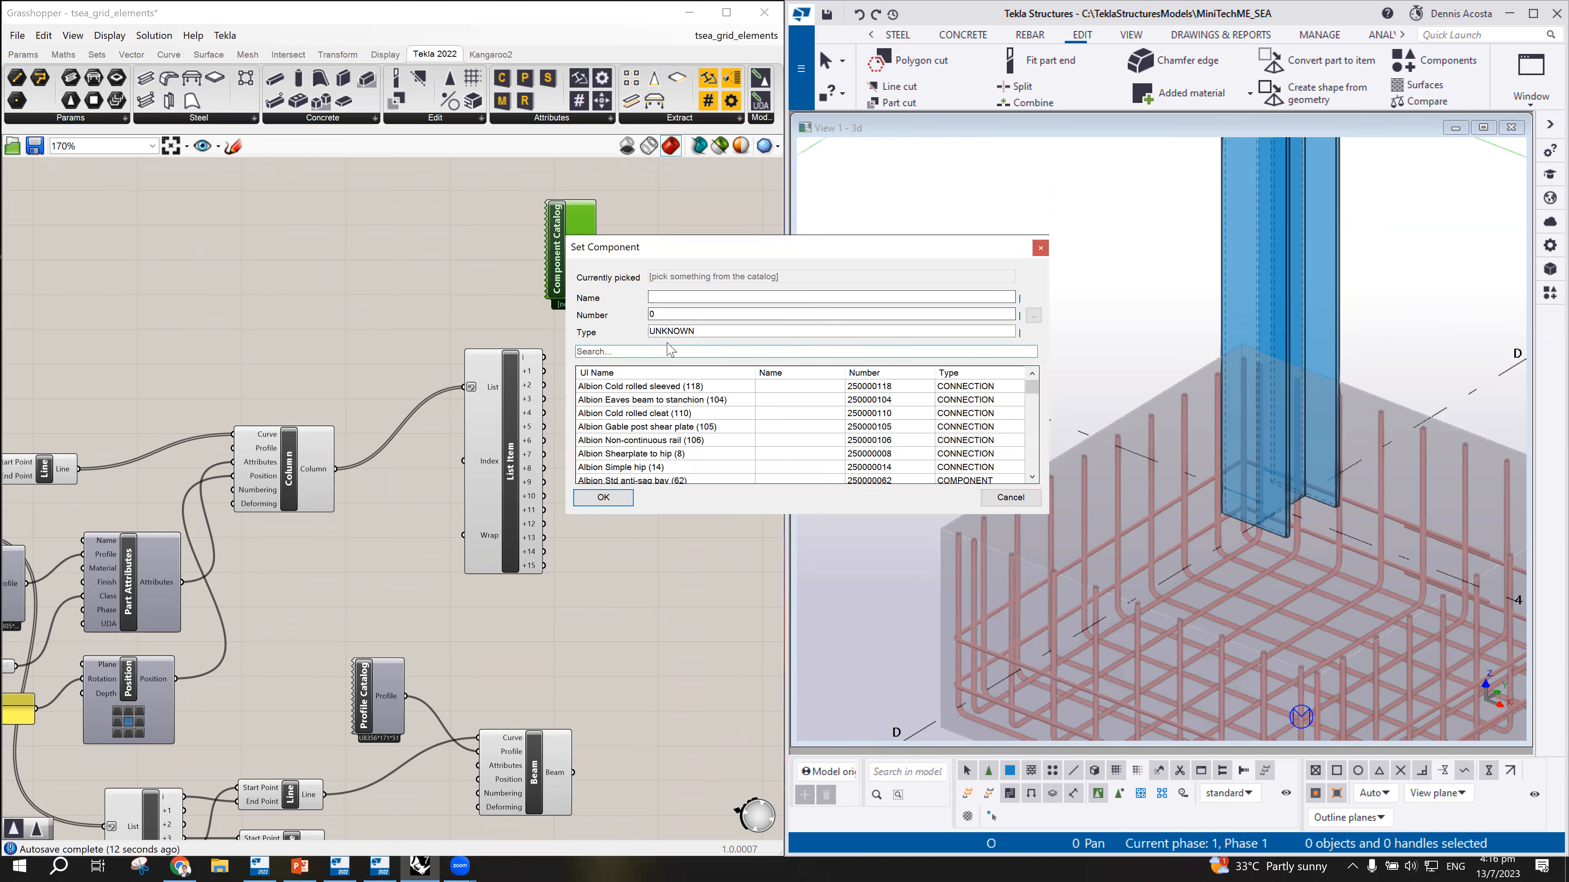
click(648, 349)
text(1014)
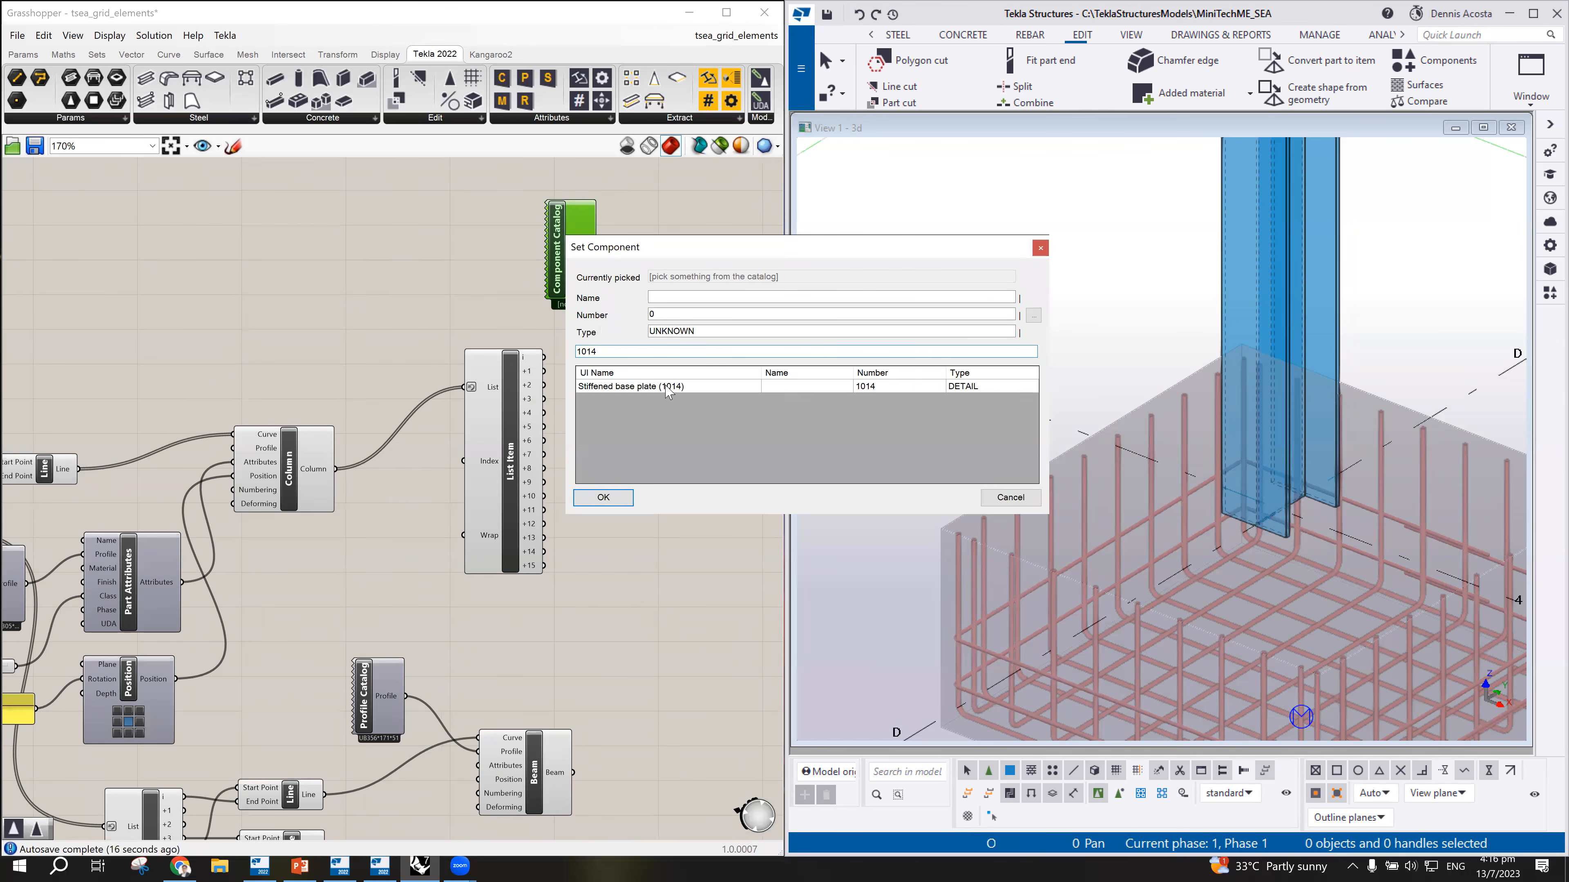
double_click(667, 387)
Step: Connect the catalog's Name to the Component's Name input and the first List Item output to its Main Part input
drag(596, 249, 632, 349)
scroll(669, 396, up, 2)
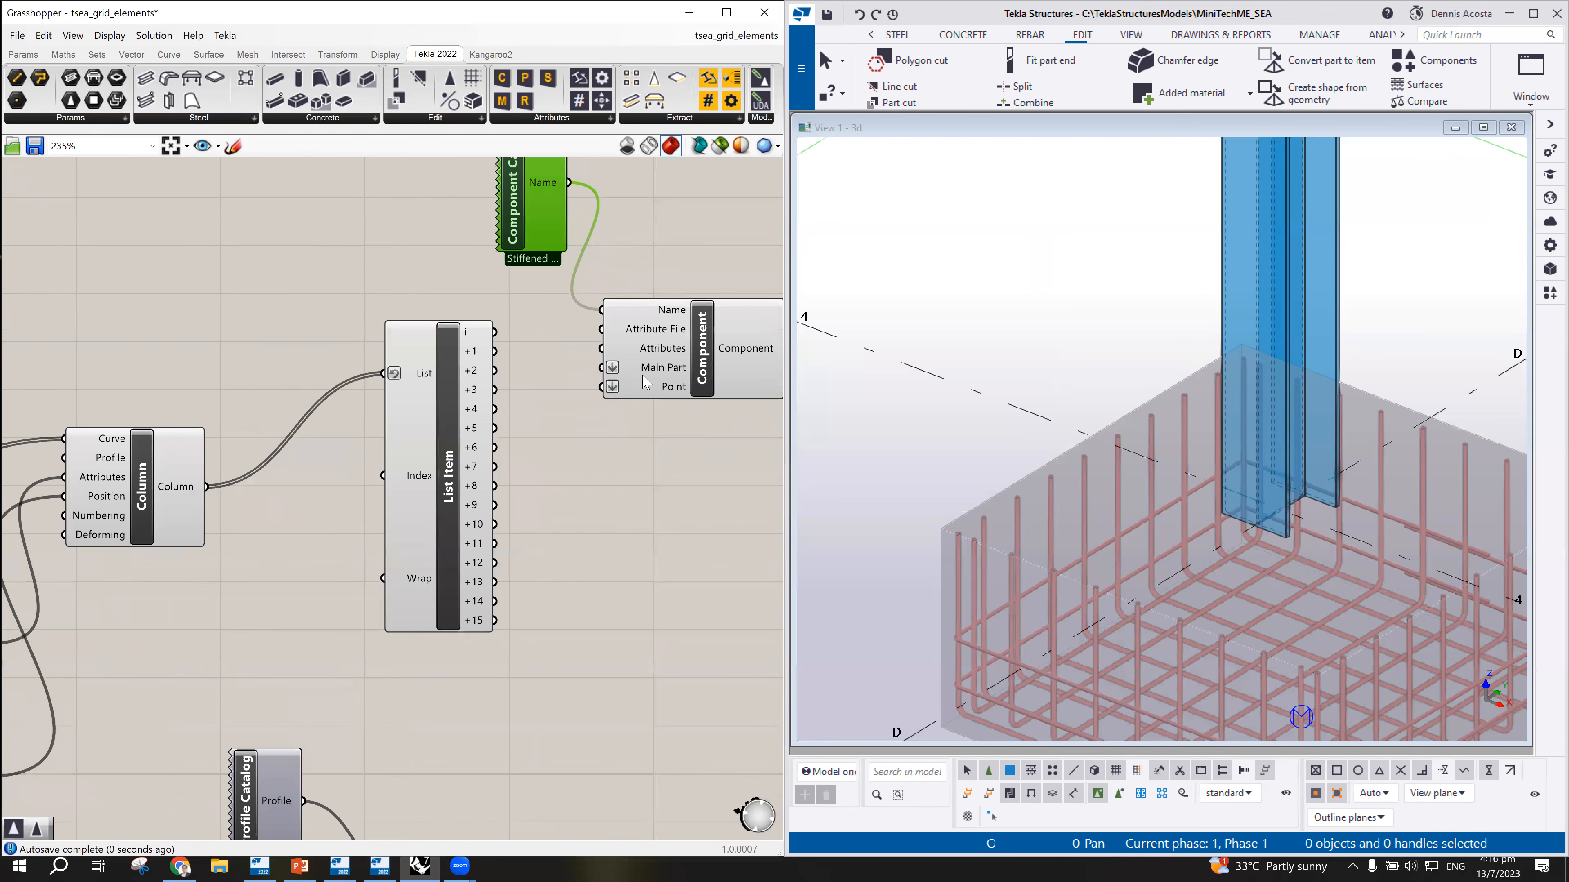
drag(494, 331, 596, 369)
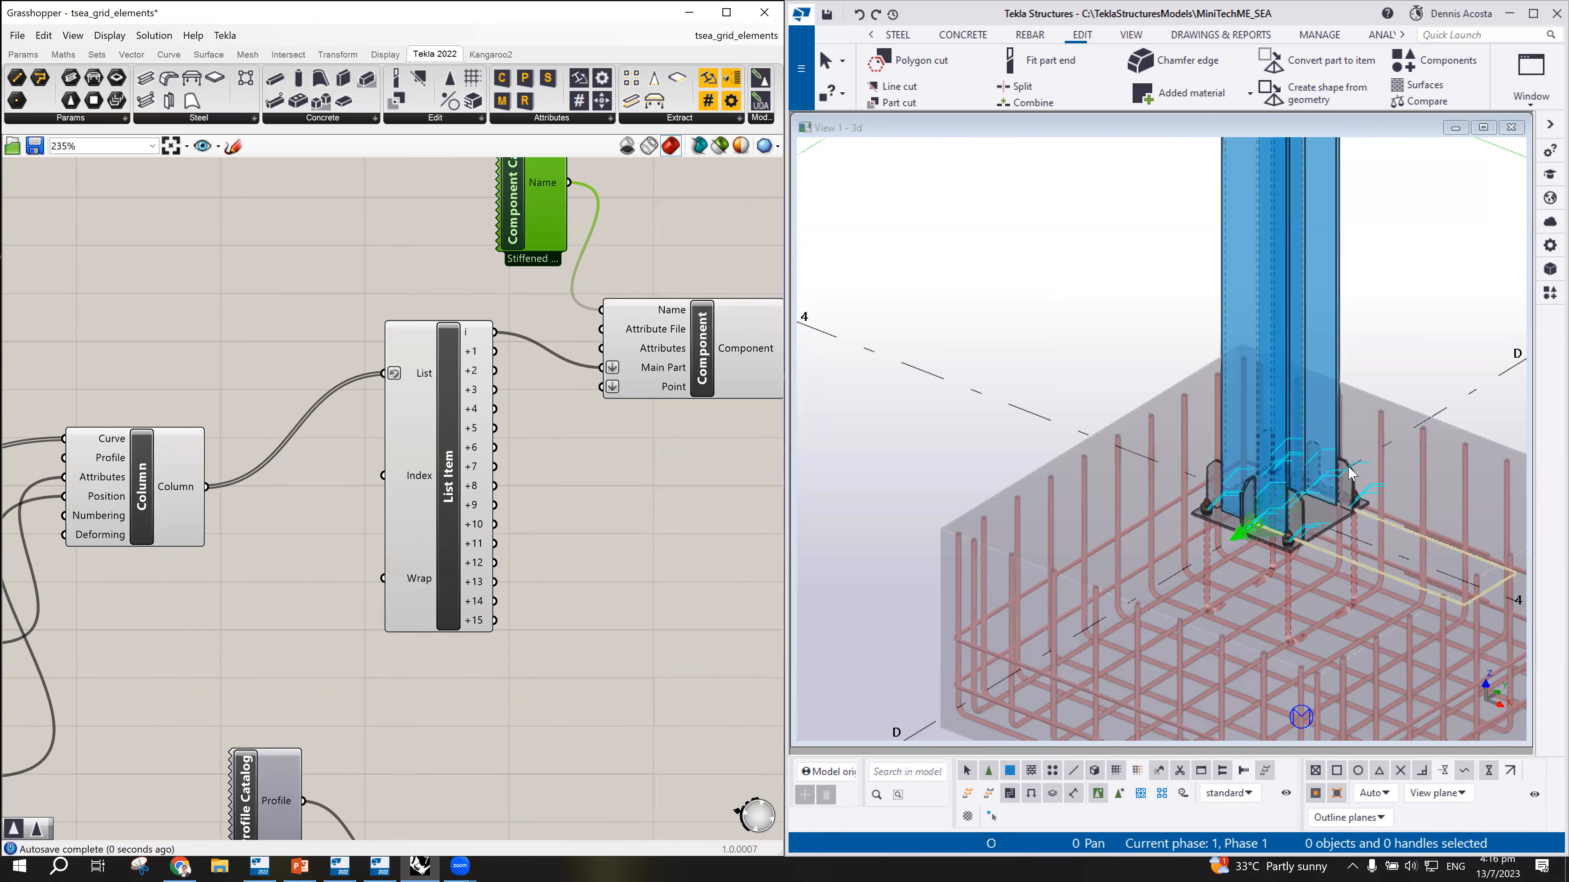
Step: Examine the stiffened base plate, its stiffeners and anchor rods at the foot of the column on grid D/4 in the Tekla model
scroll(1336, 553, up, 5)
scroll(1311, 550, down, 5)
click(1324, 532)
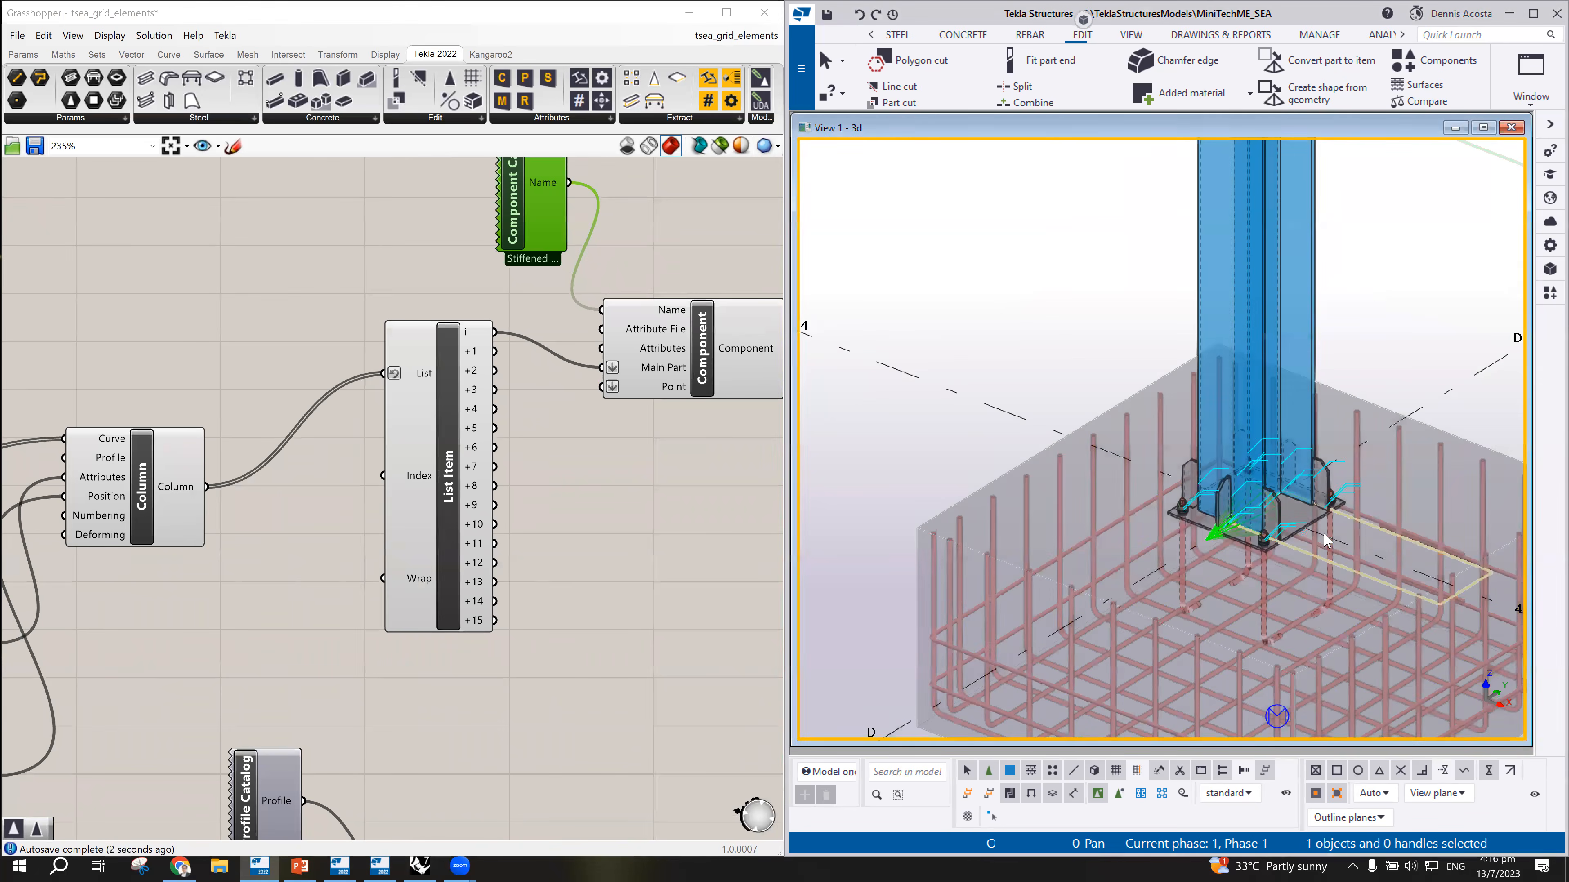
scroll(1324, 531, up, 3)
scroll(1298, 559, up, 3)
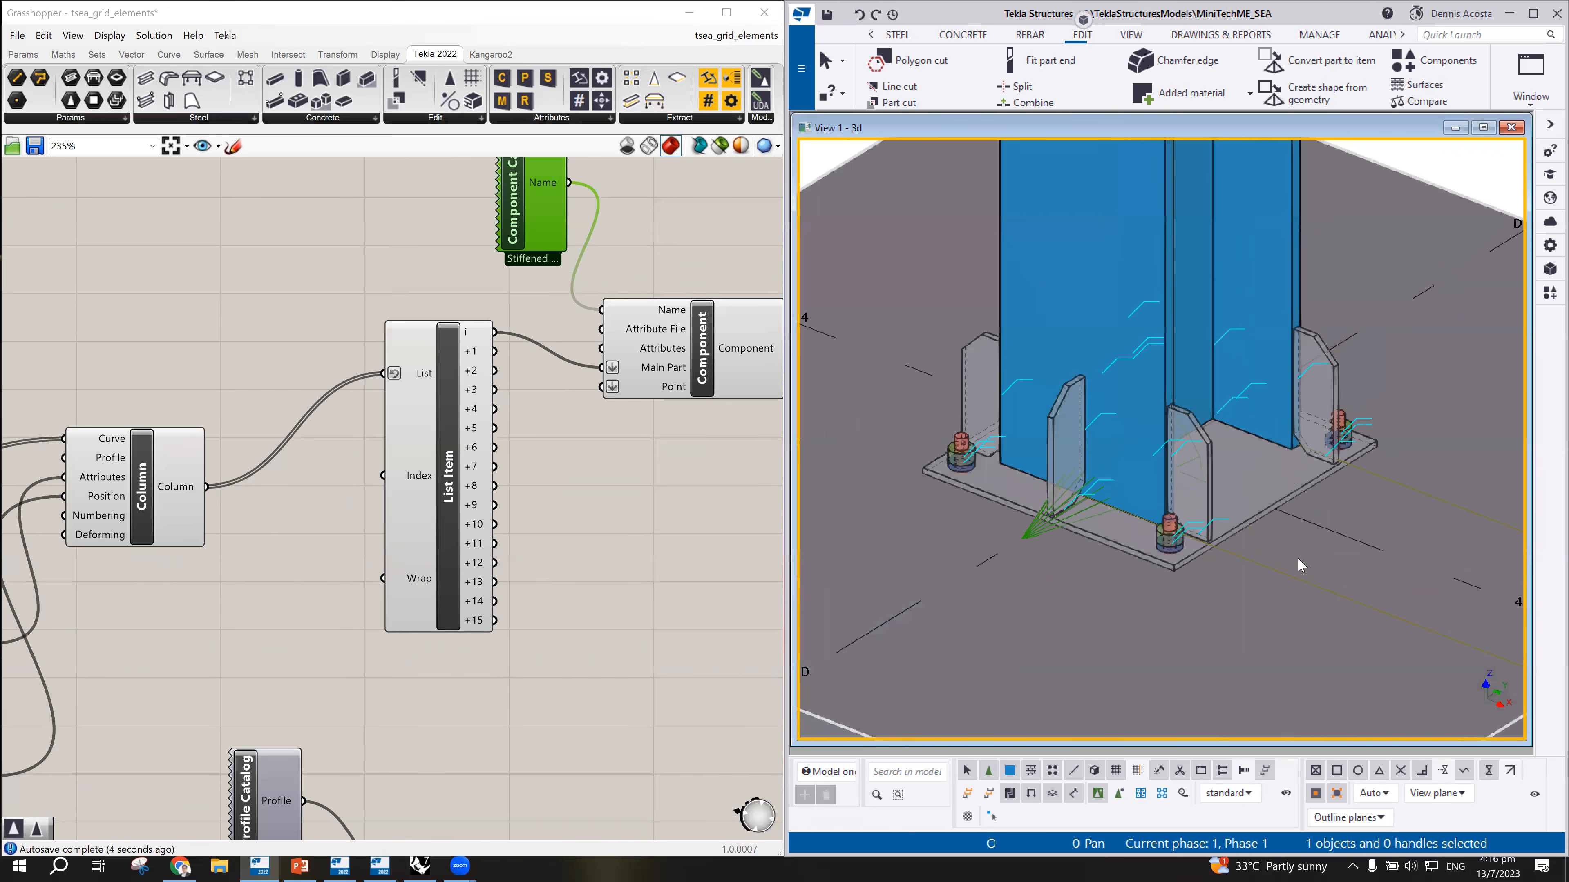
scroll(1296, 556, down, 5)
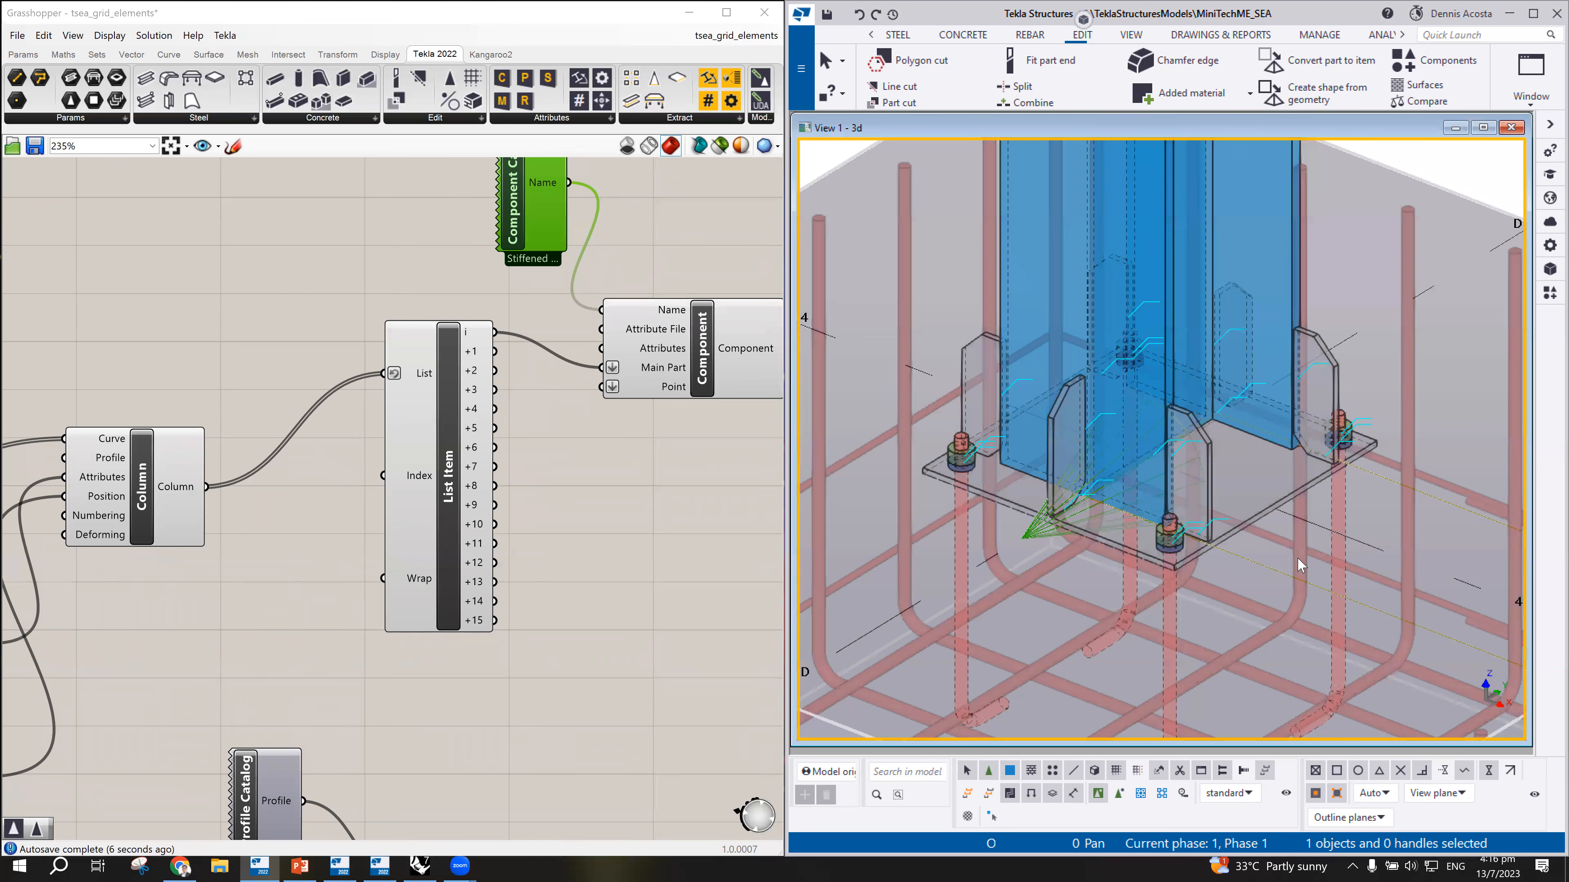
scroll(1280, 579, up, 5)
scroll(1250, 508, up, 2)
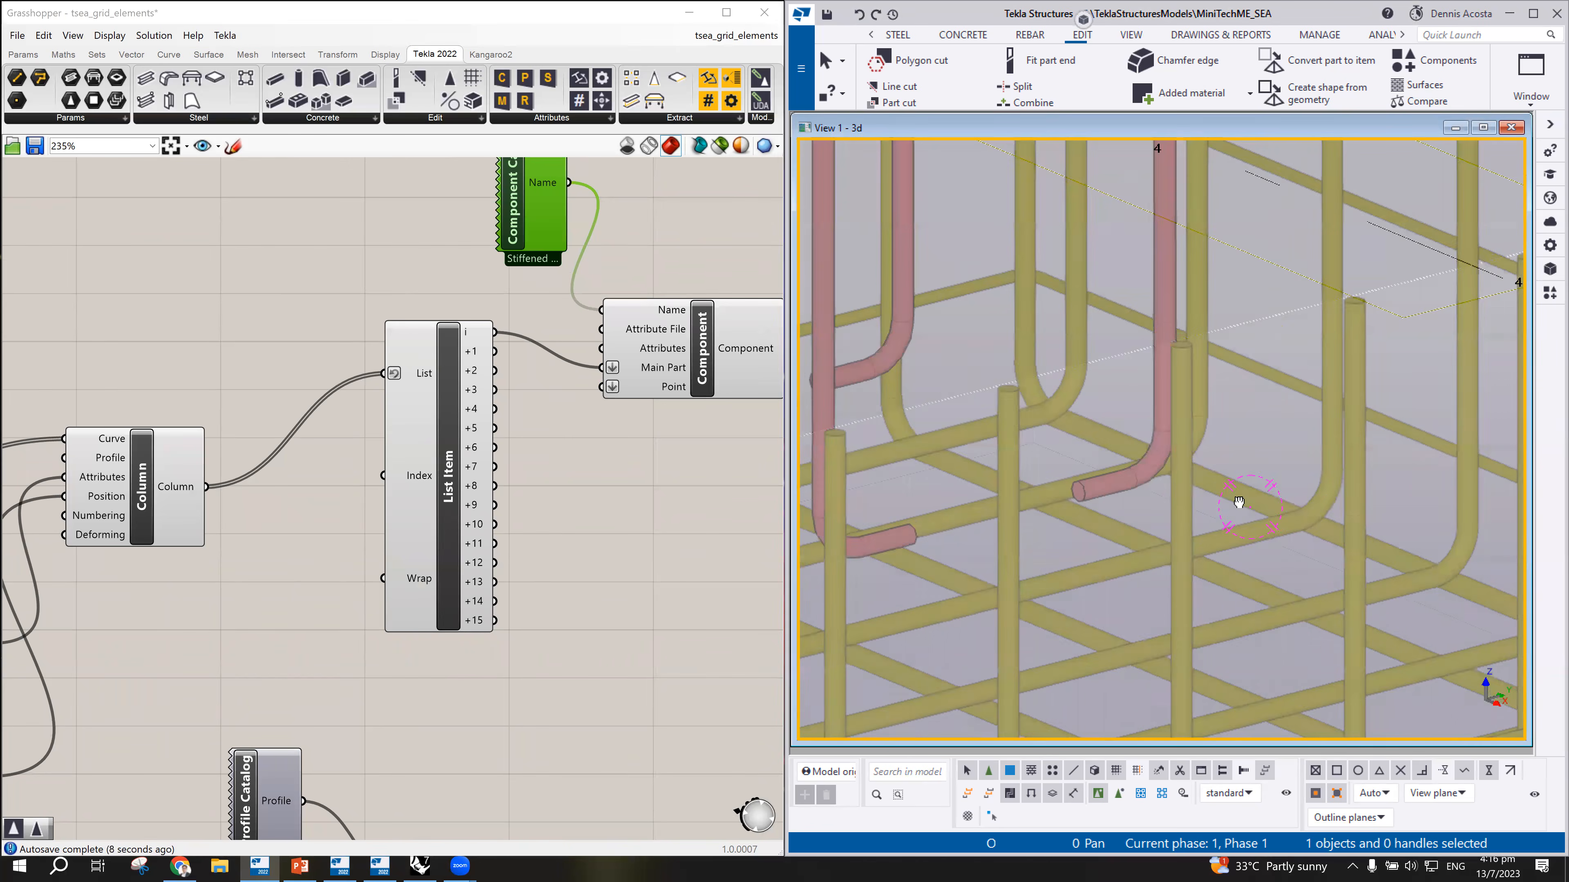
scroll(1238, 457, down, 7)
mouse_move(1175, 375)
middle_down()
mouse_move(1179, 394)
mouse_move(1050, 366)
mouse_move(1167, 383)
mouse_move(1179, 405)
middle_up()
scroll(1223, 463, up, 5)
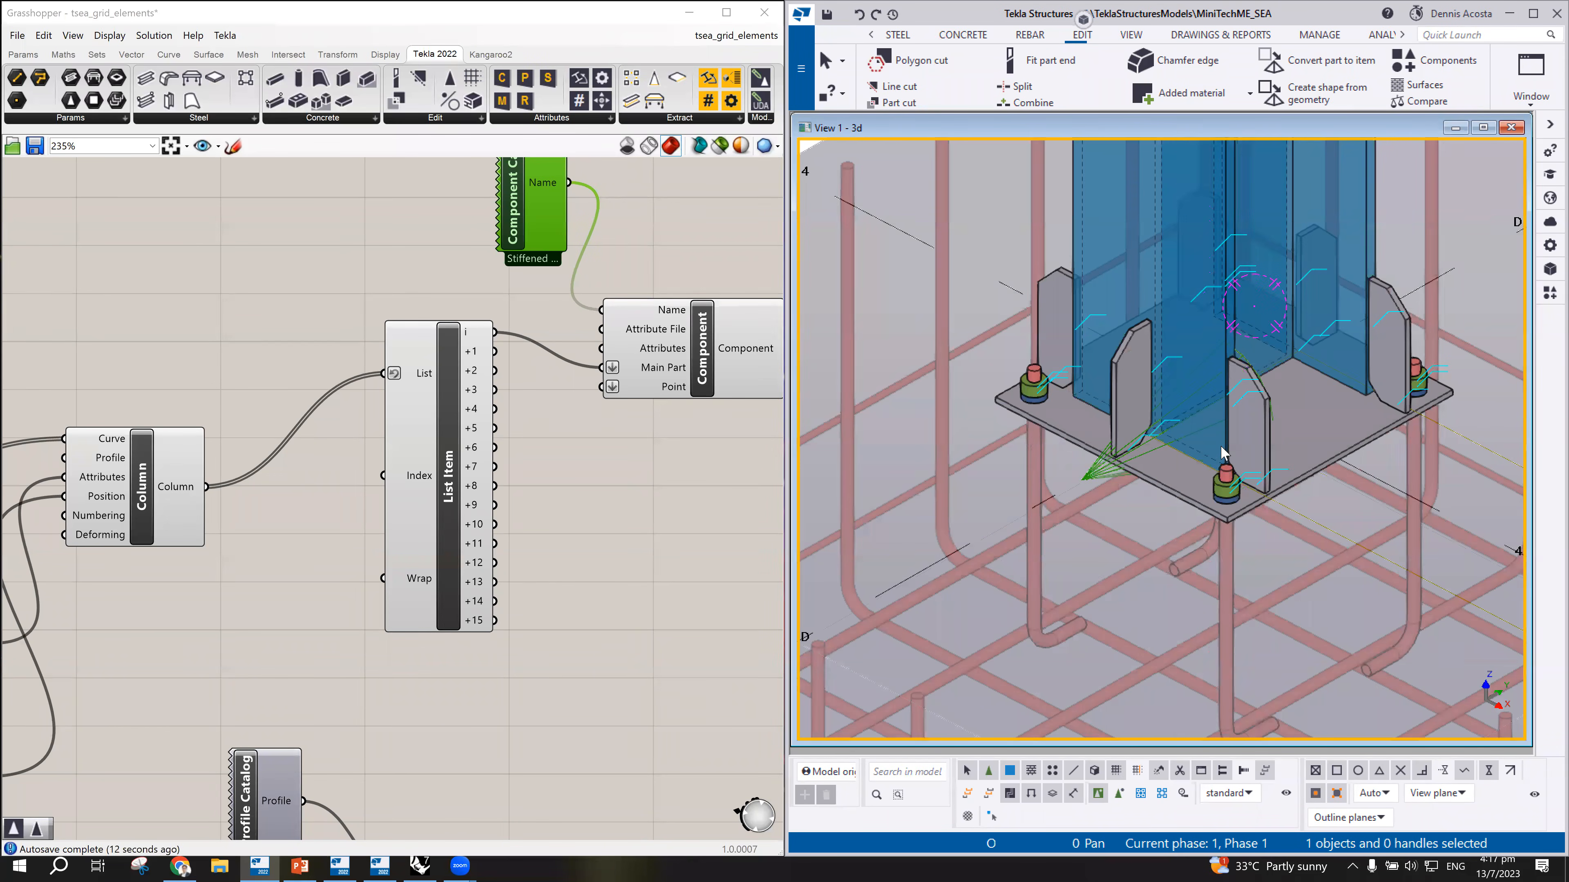
scroll(1221, 445, down, 4)
scroll(1184, 423, up, 5)
scroll(1224, 518, down, 4)
scroll(1279, 543, up, 5)
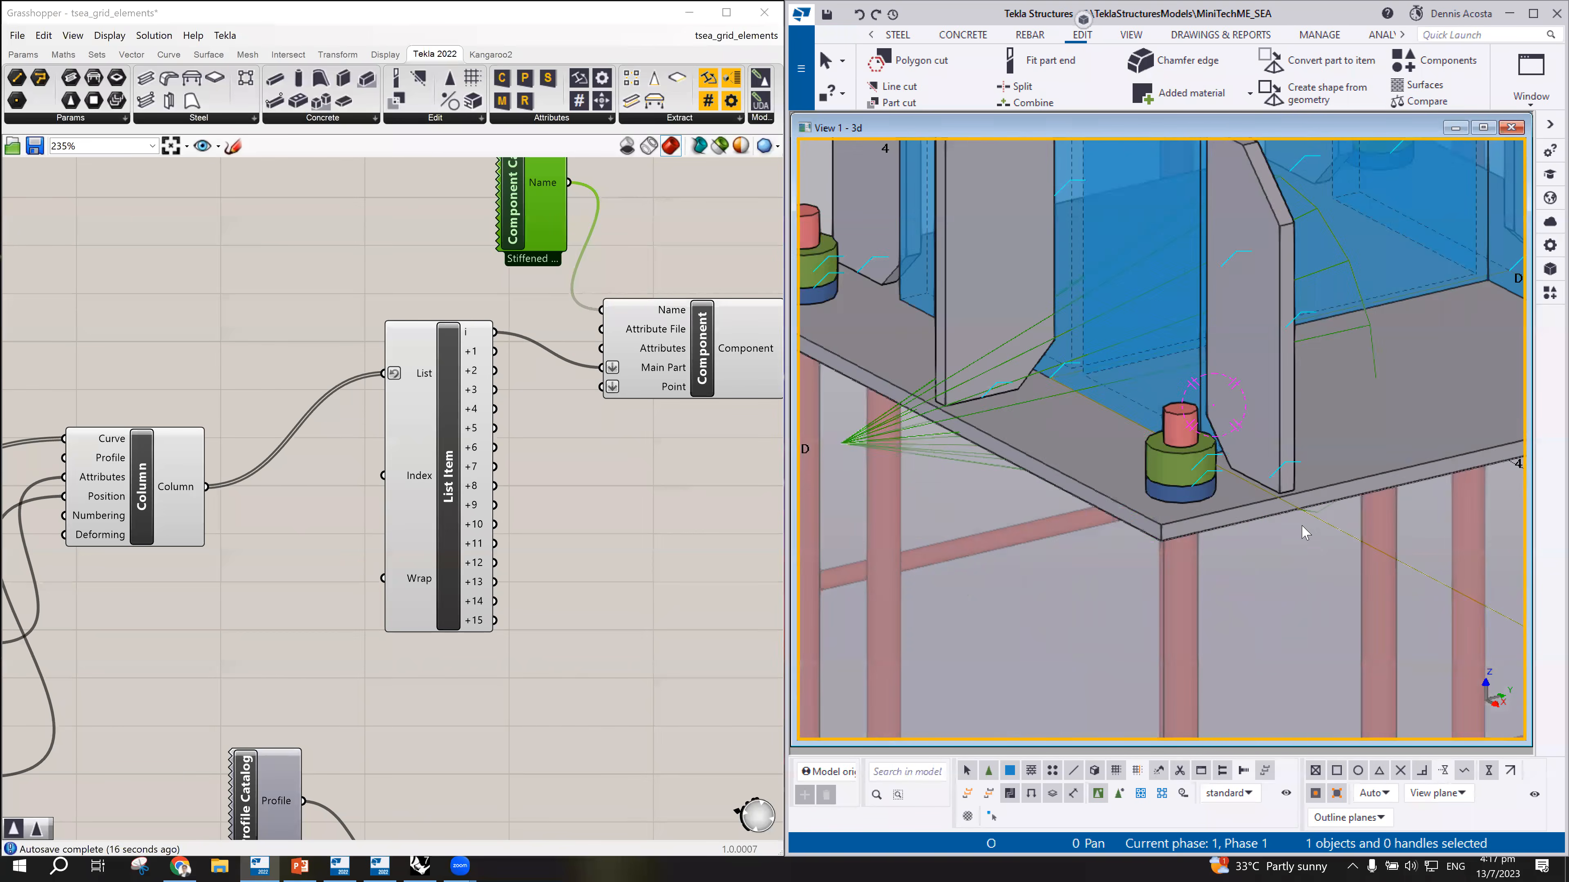
scroll(1278, 543, down, 5)
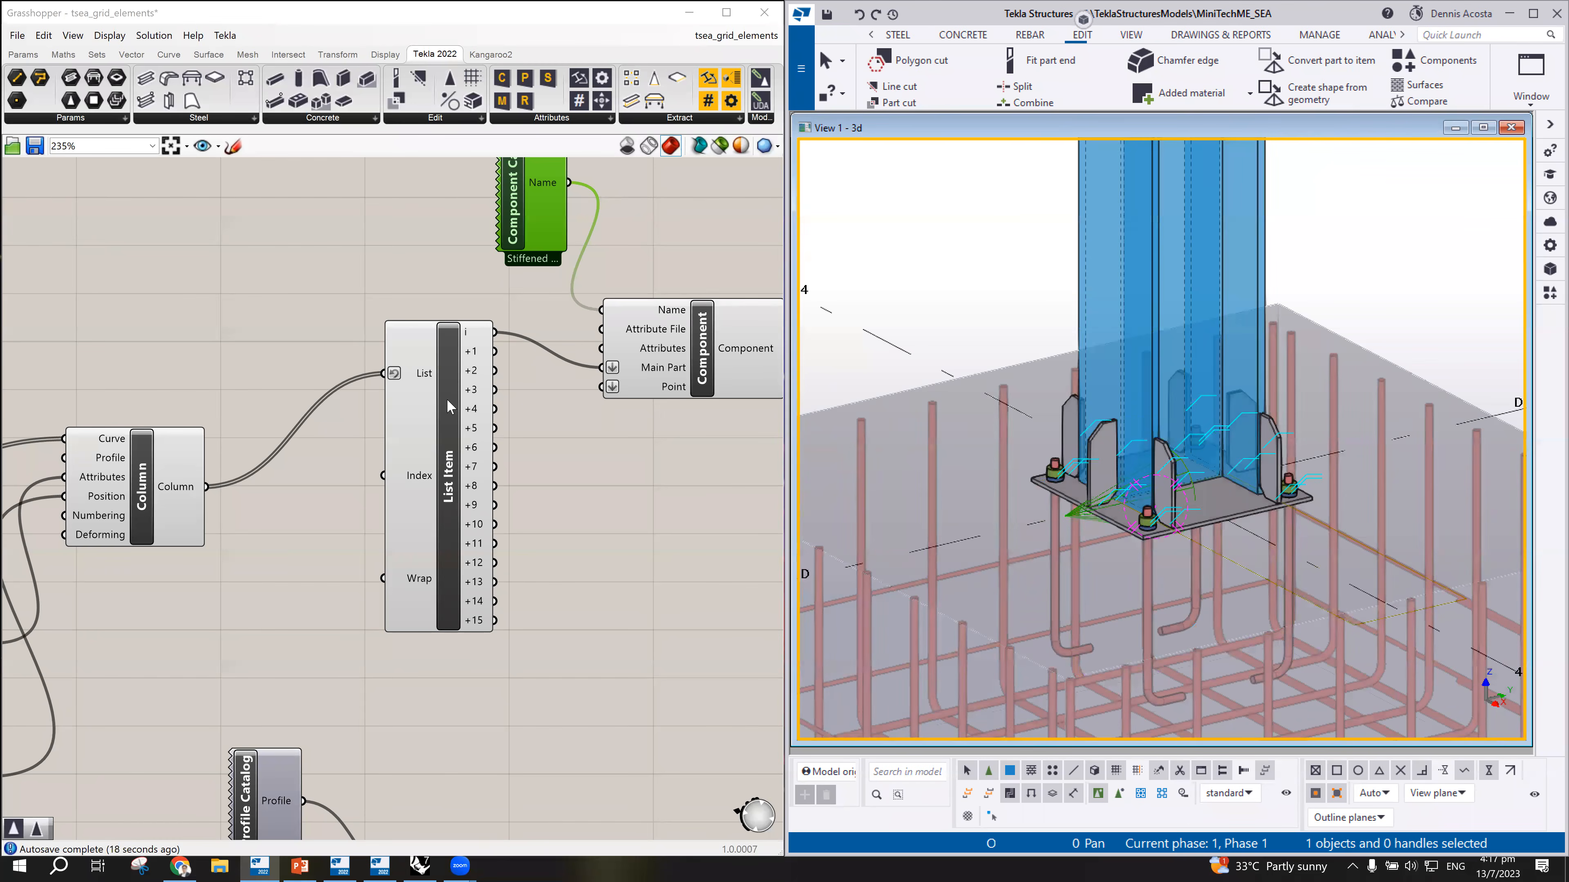
Step: Shift the List Item block slightly away from the Component and change the Component Catalog selection to Base plate (1004)
drag(449, 400, 403, 430)
scroll(1173, 532, up, 2)
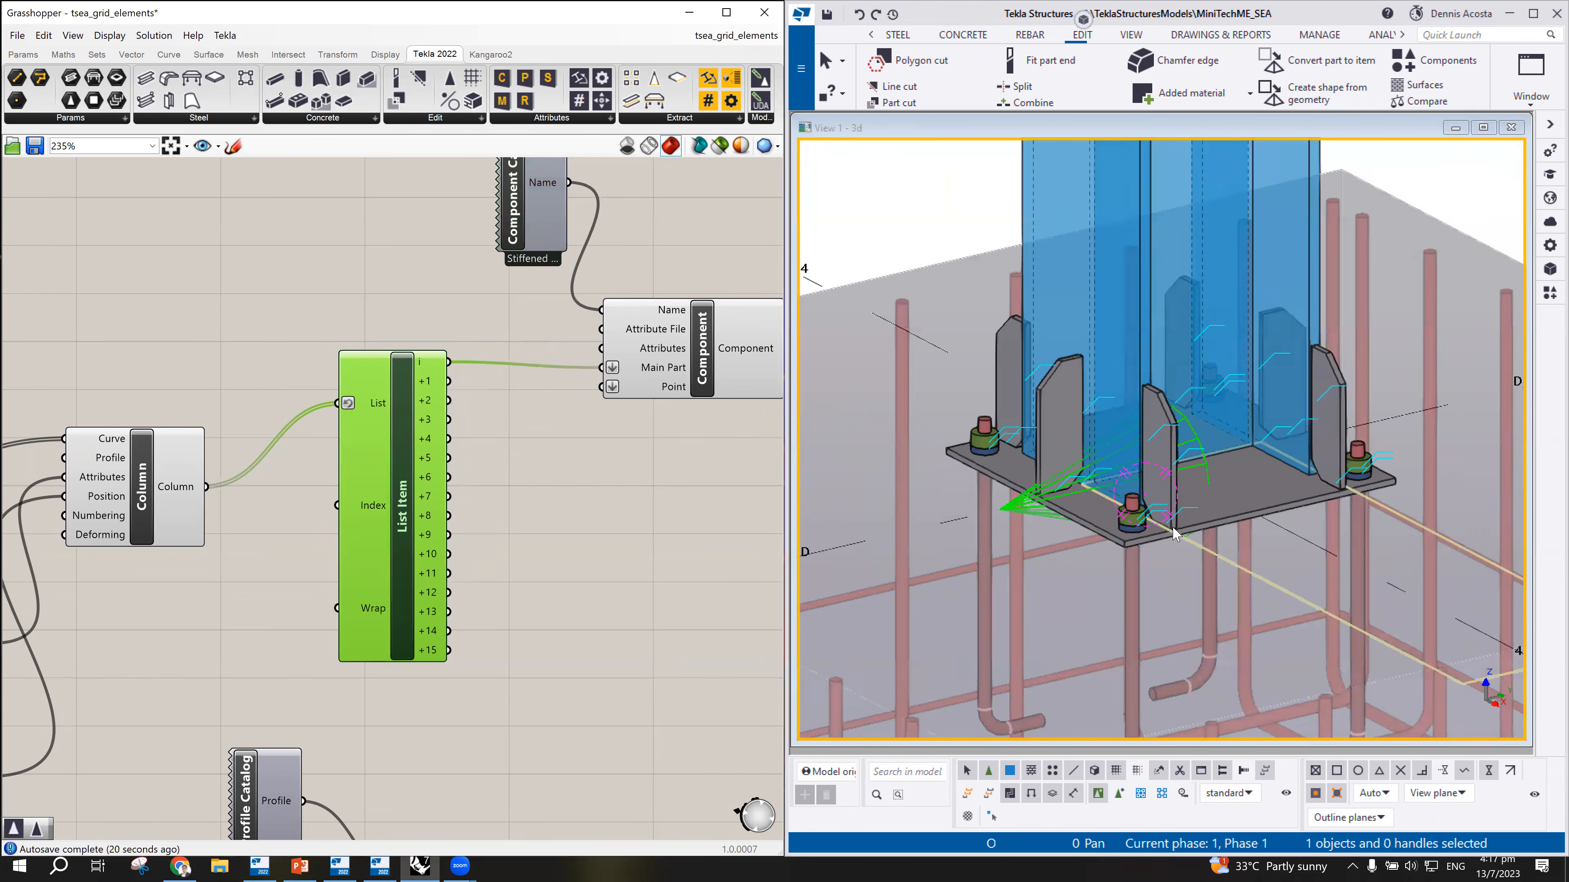
scroll(1174, 532, up, 2)
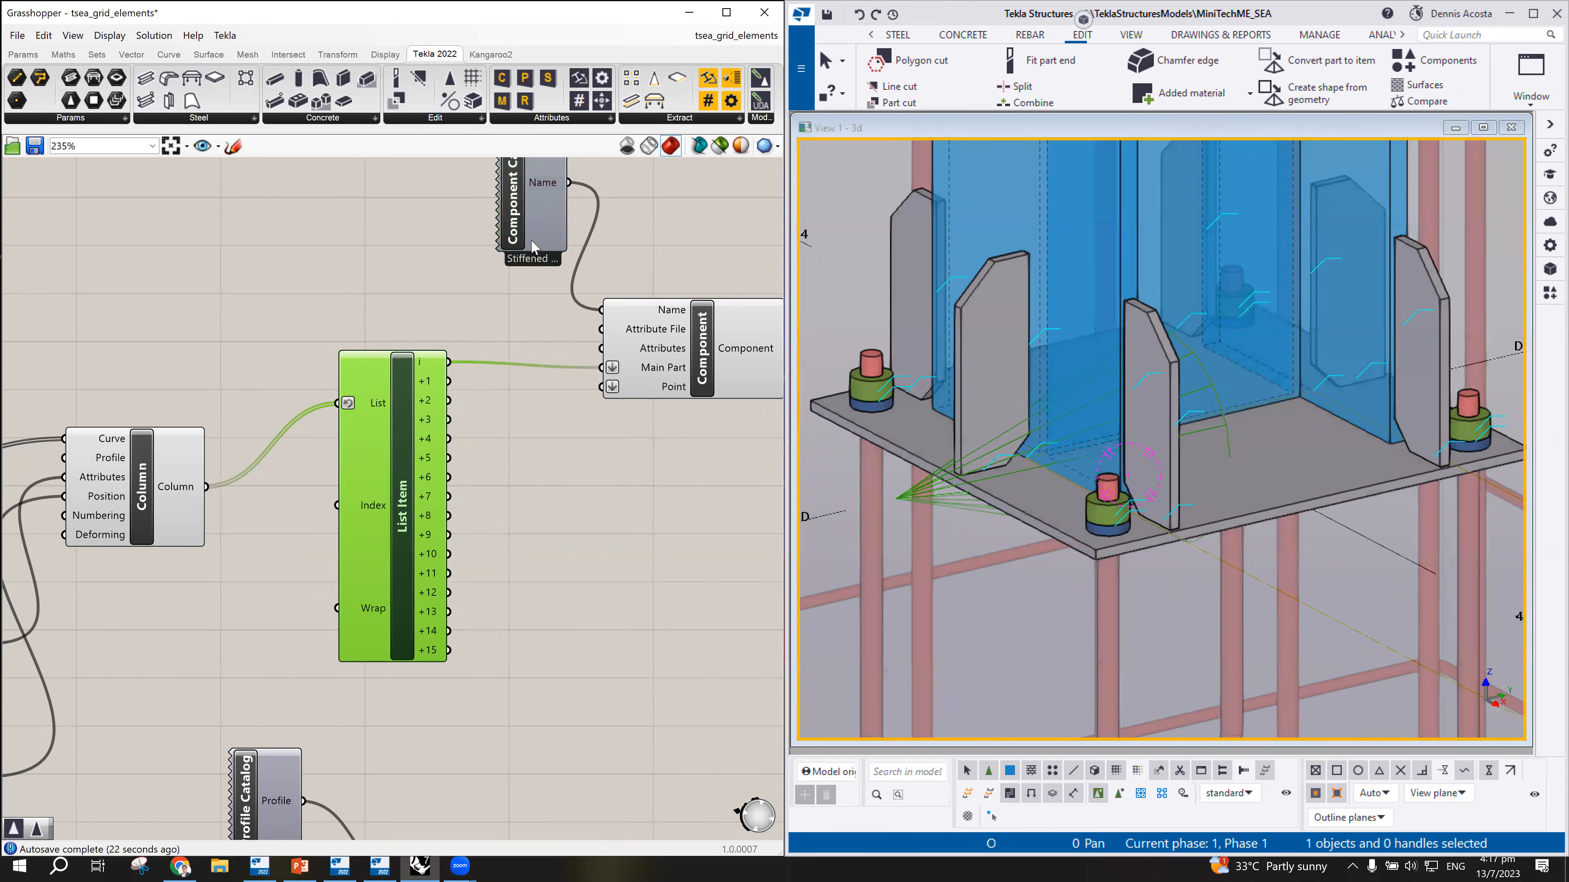
double_click(505, 199)
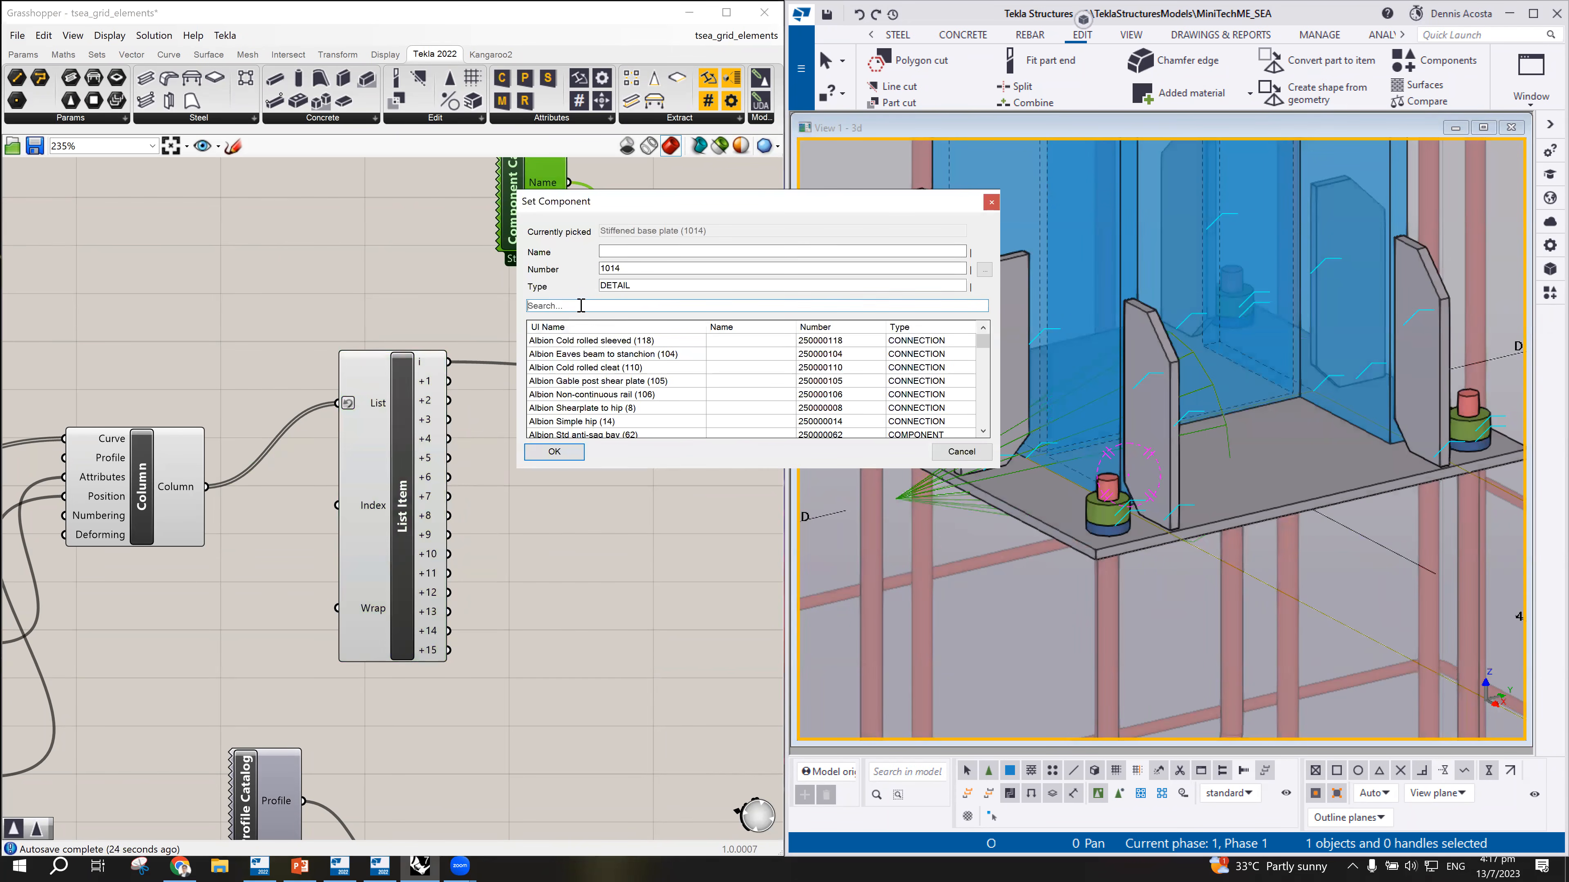
text(BASE)
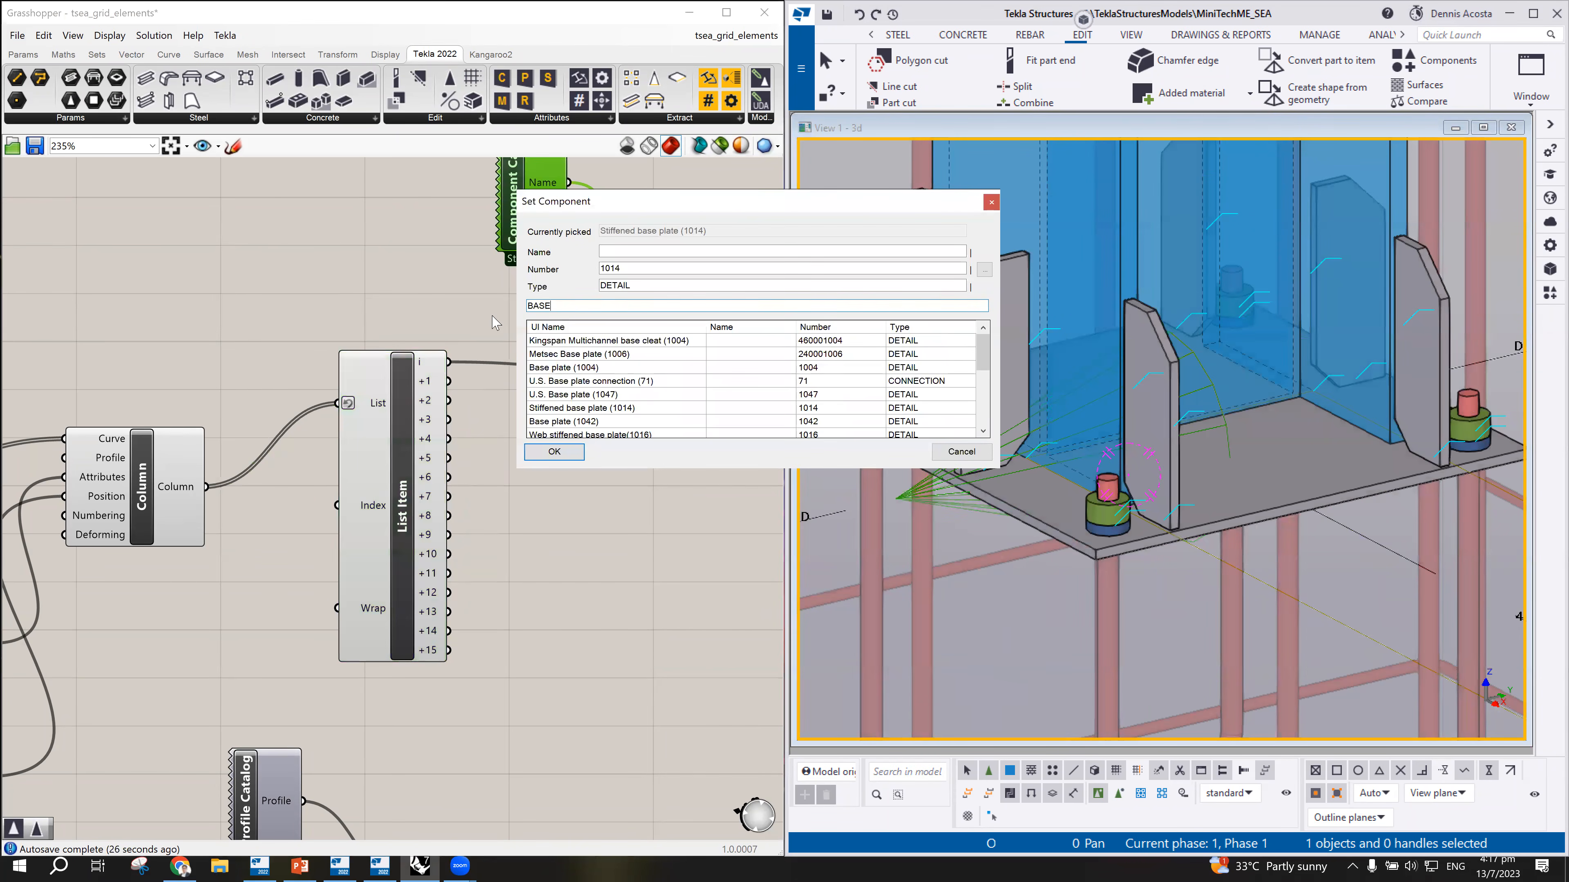
click(576, 368)
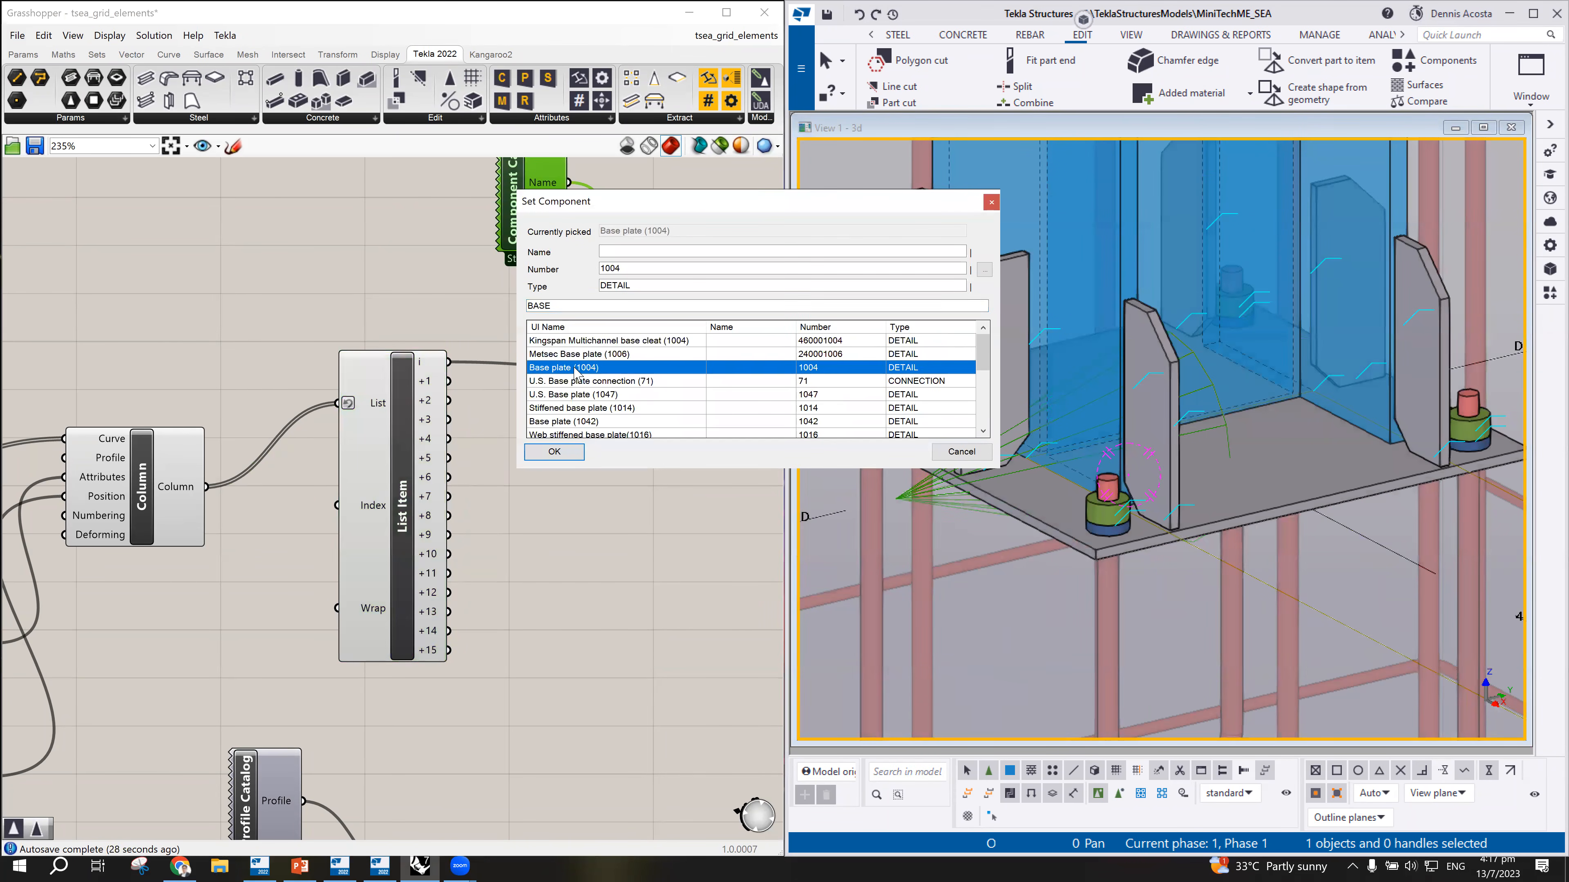
click(554, 452)
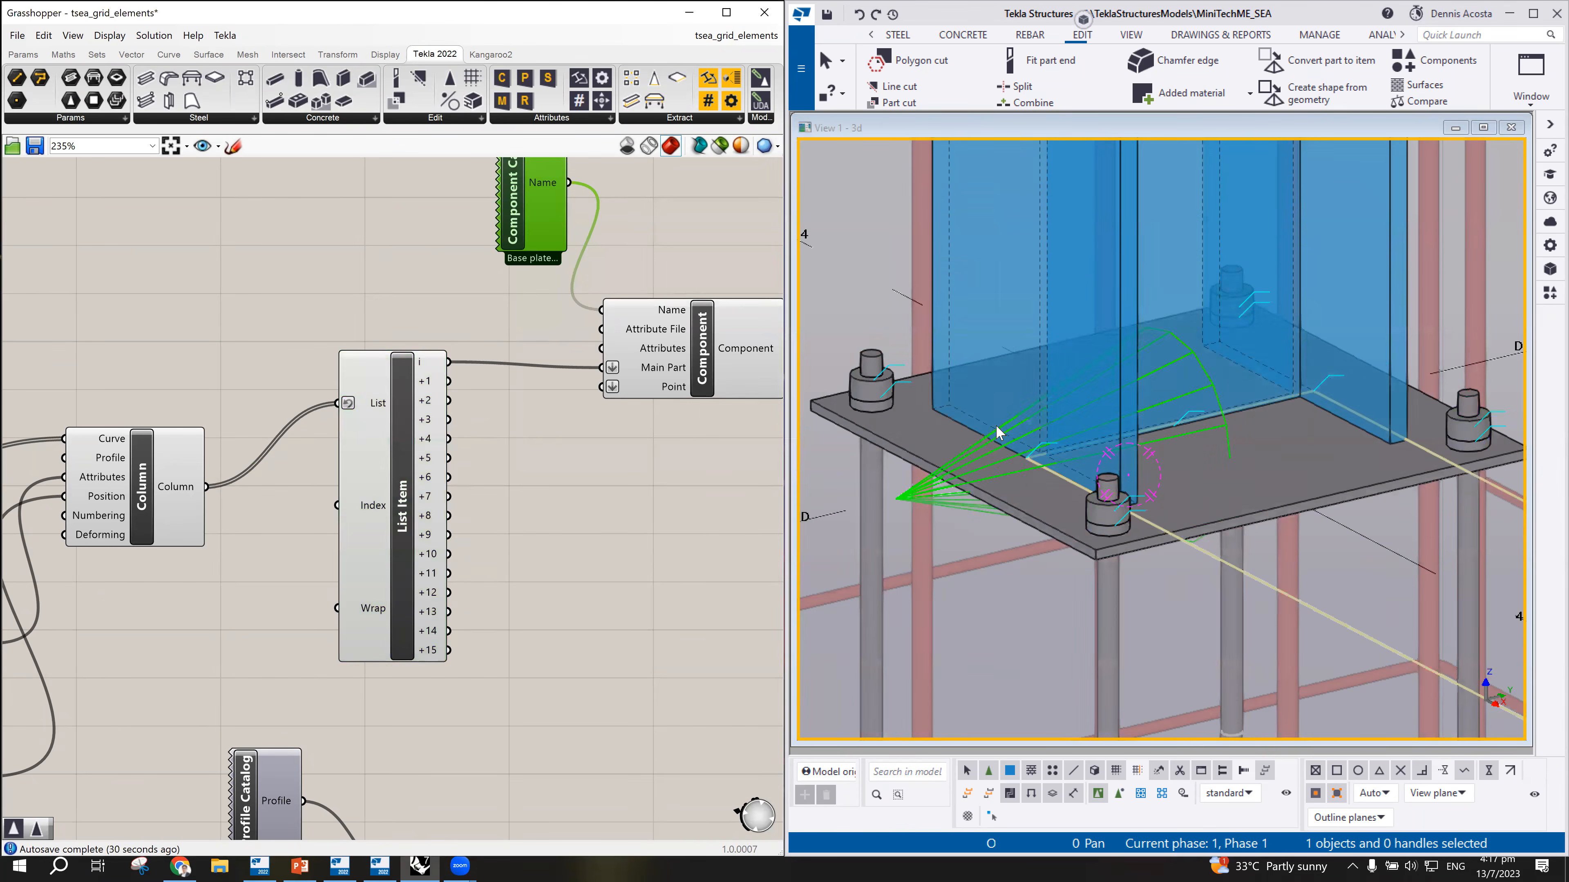
Step: Open the component properties of the base plate on the D/4 column in the Tekla model
scroll(1019, 429, down, 3)
scroll(1050, 434, up, 4)
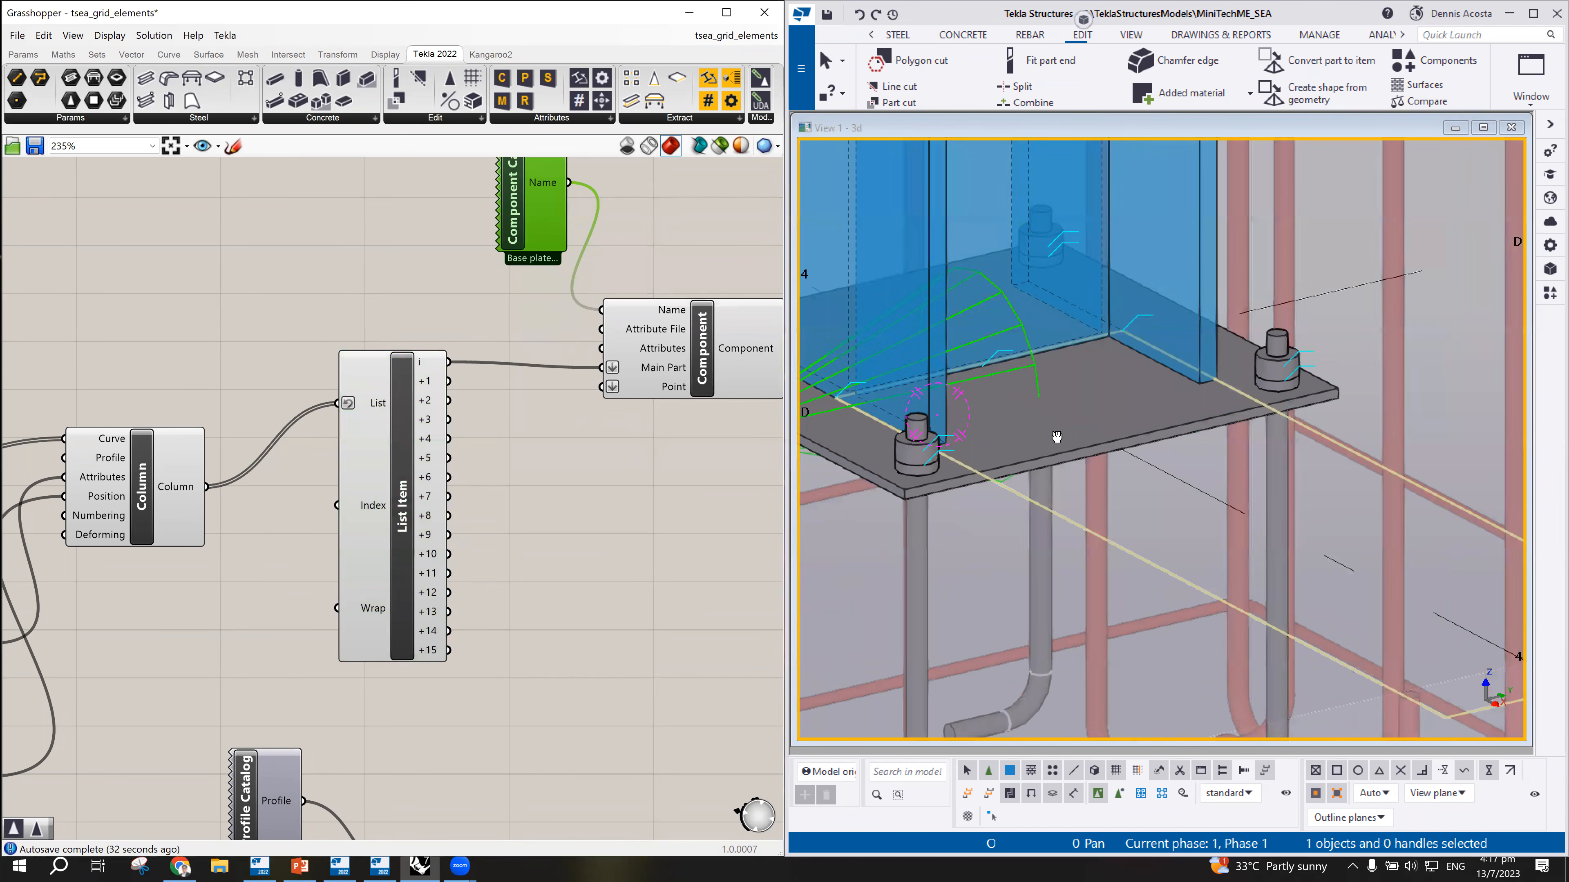
scroll(1122, 437, down, 3)
scroll(1109, 456, up, 2)
scroll(1109, 456, down, 2)
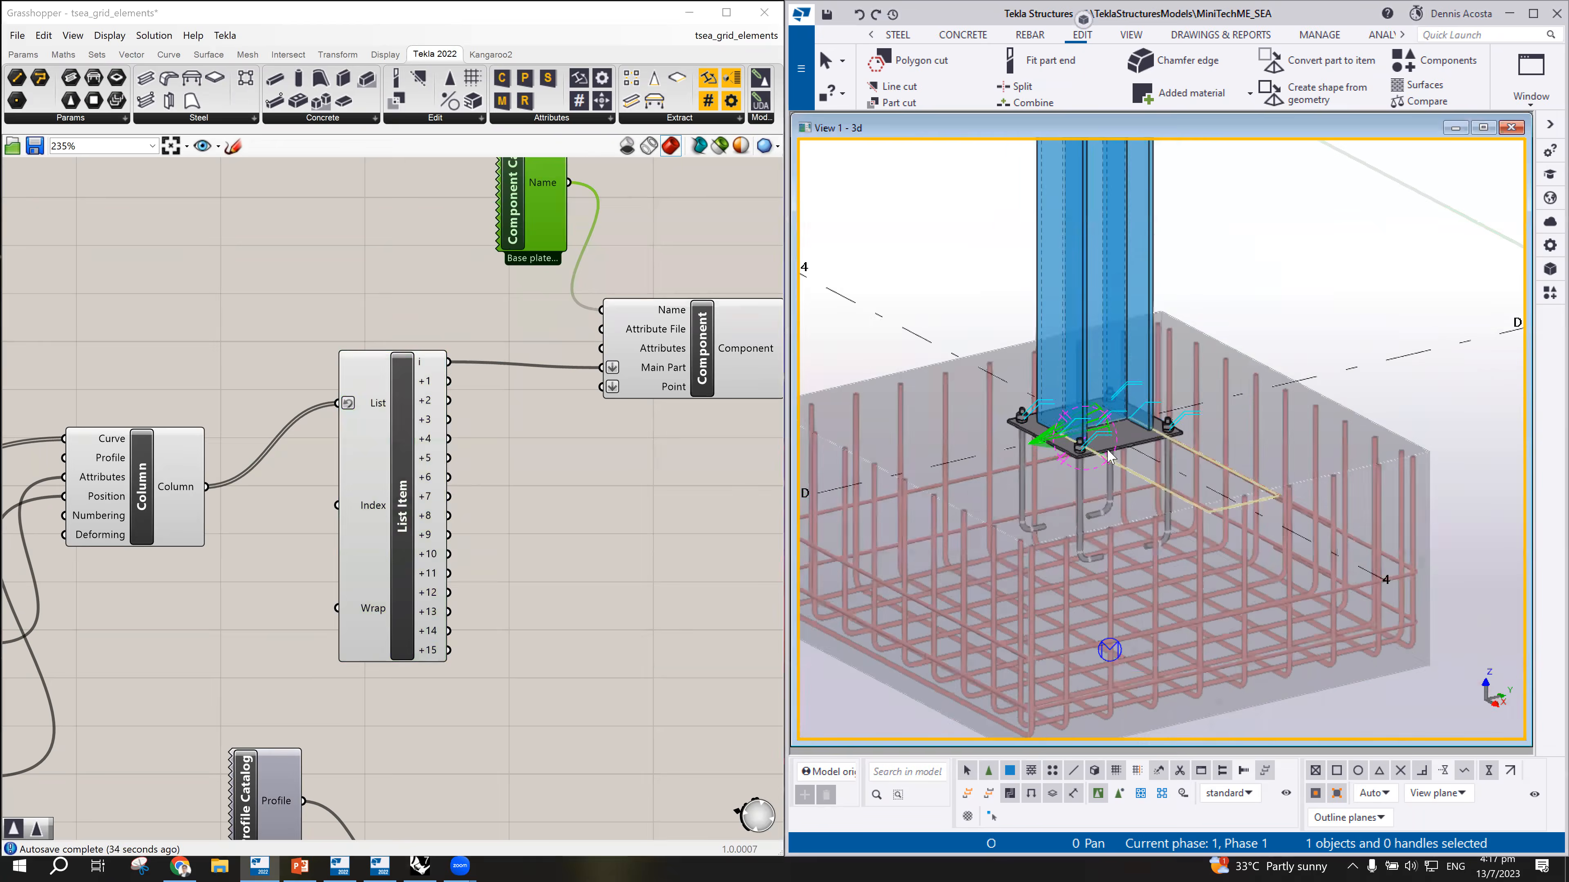
double_click(1108, 424)
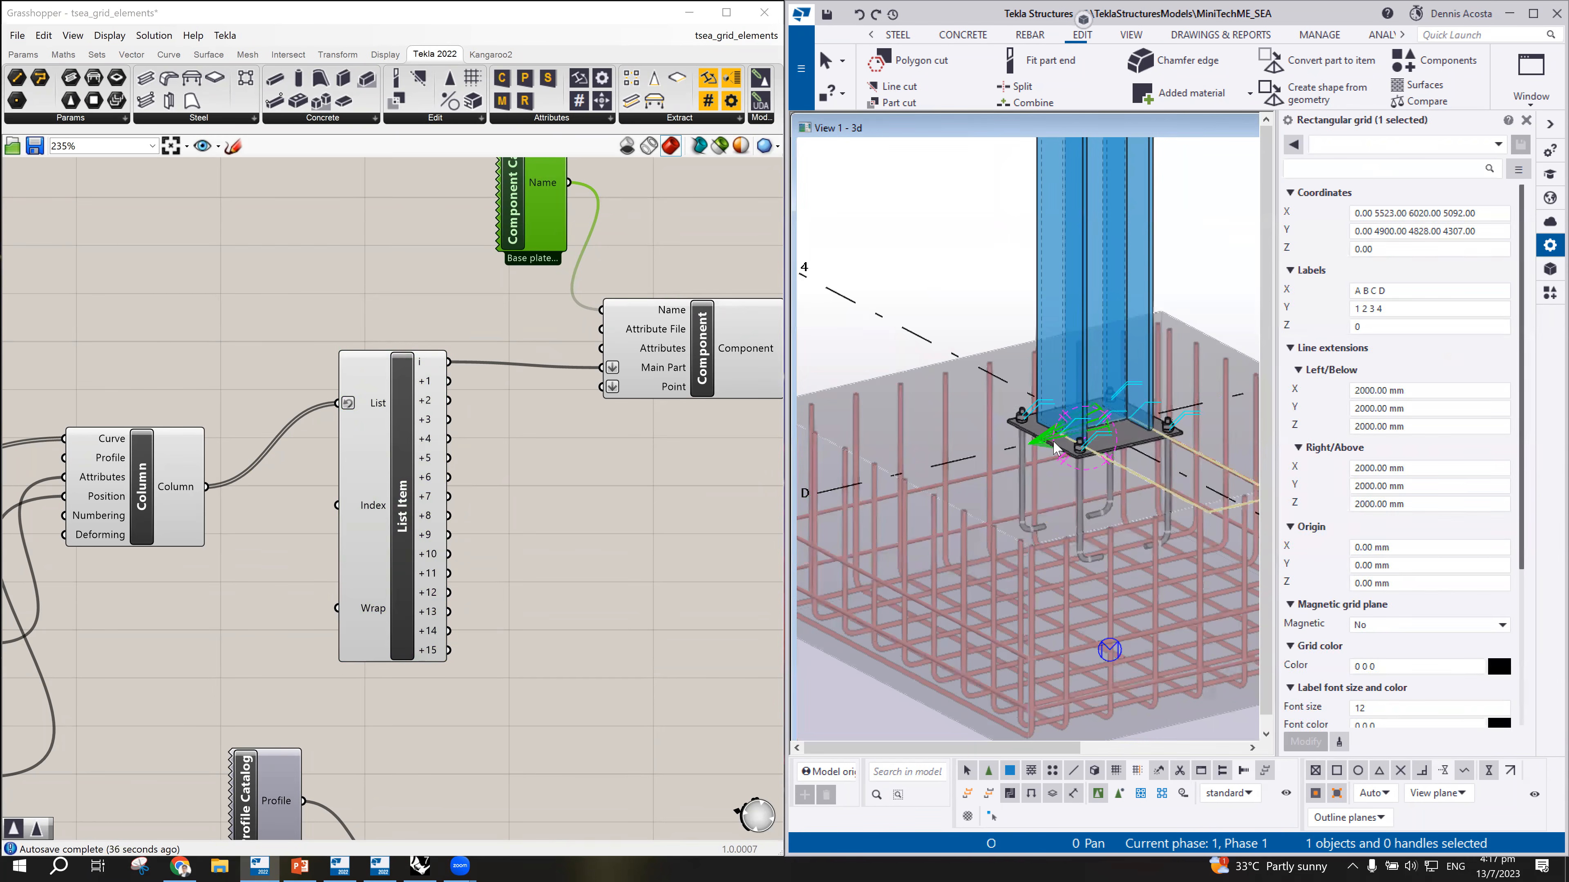
click(1054, 449)
double_click(1053, 446)
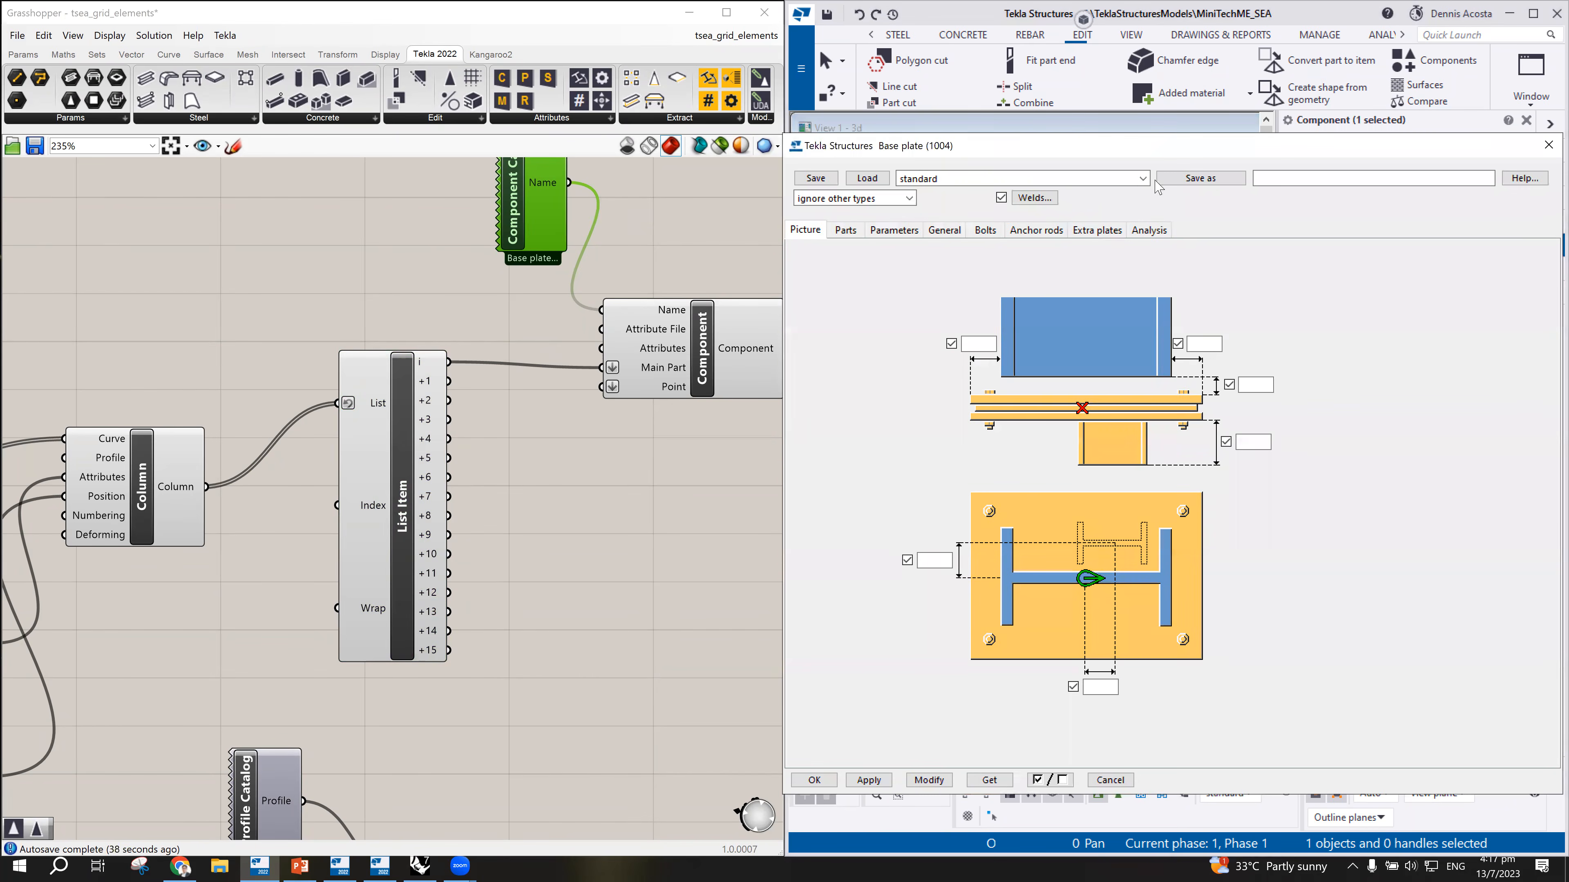
Step: Set the base plate's thickness to 25 and its class to 6, and save the settings as TSEA
click(845, 230)
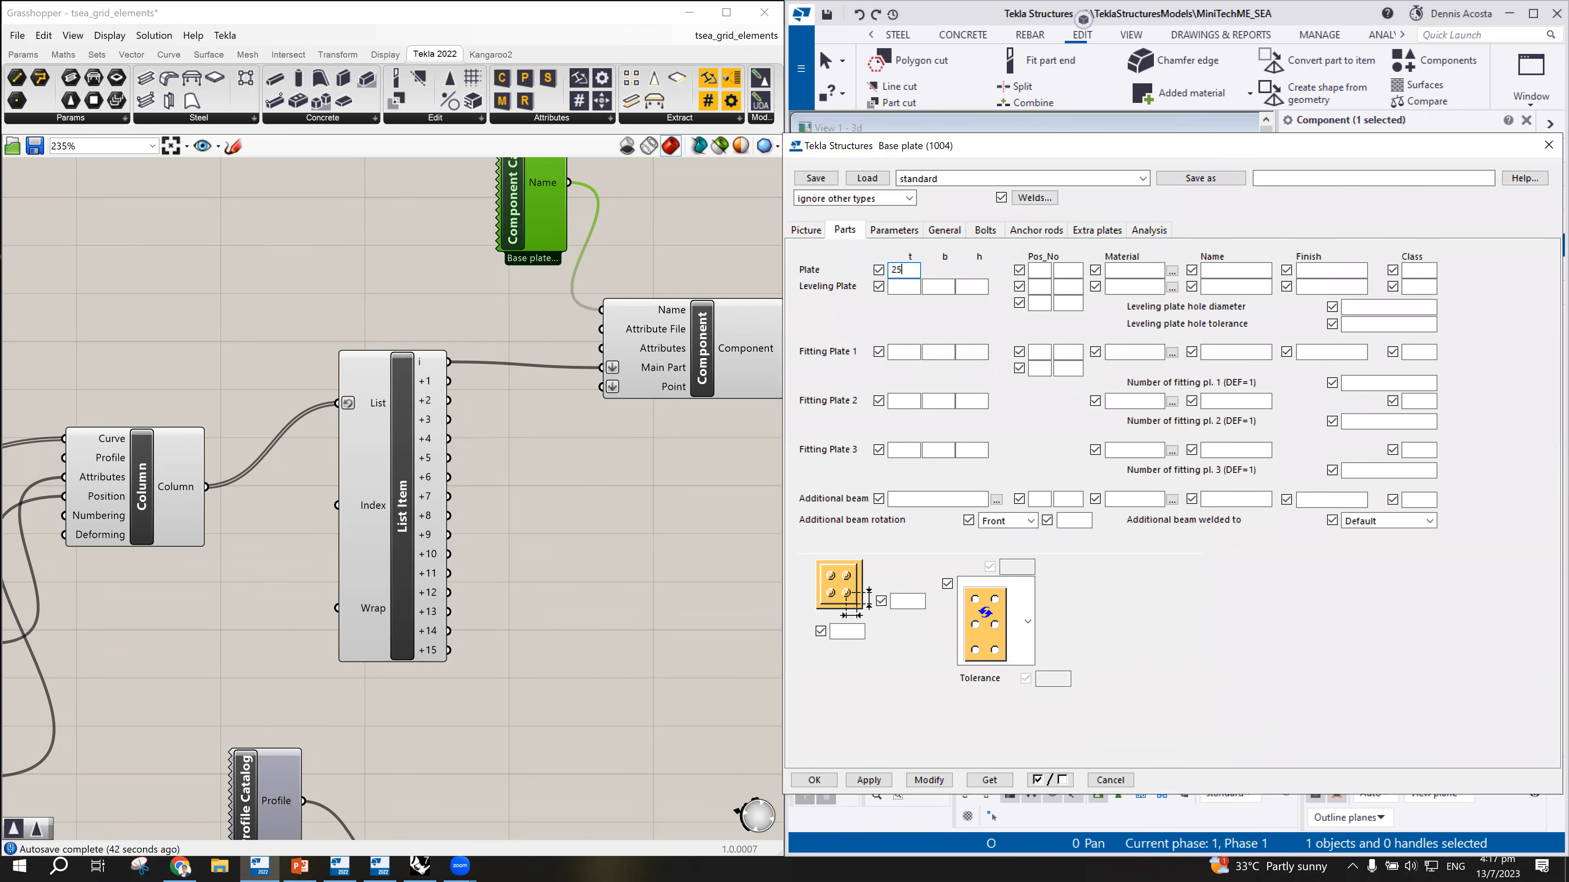
click(955, 235)
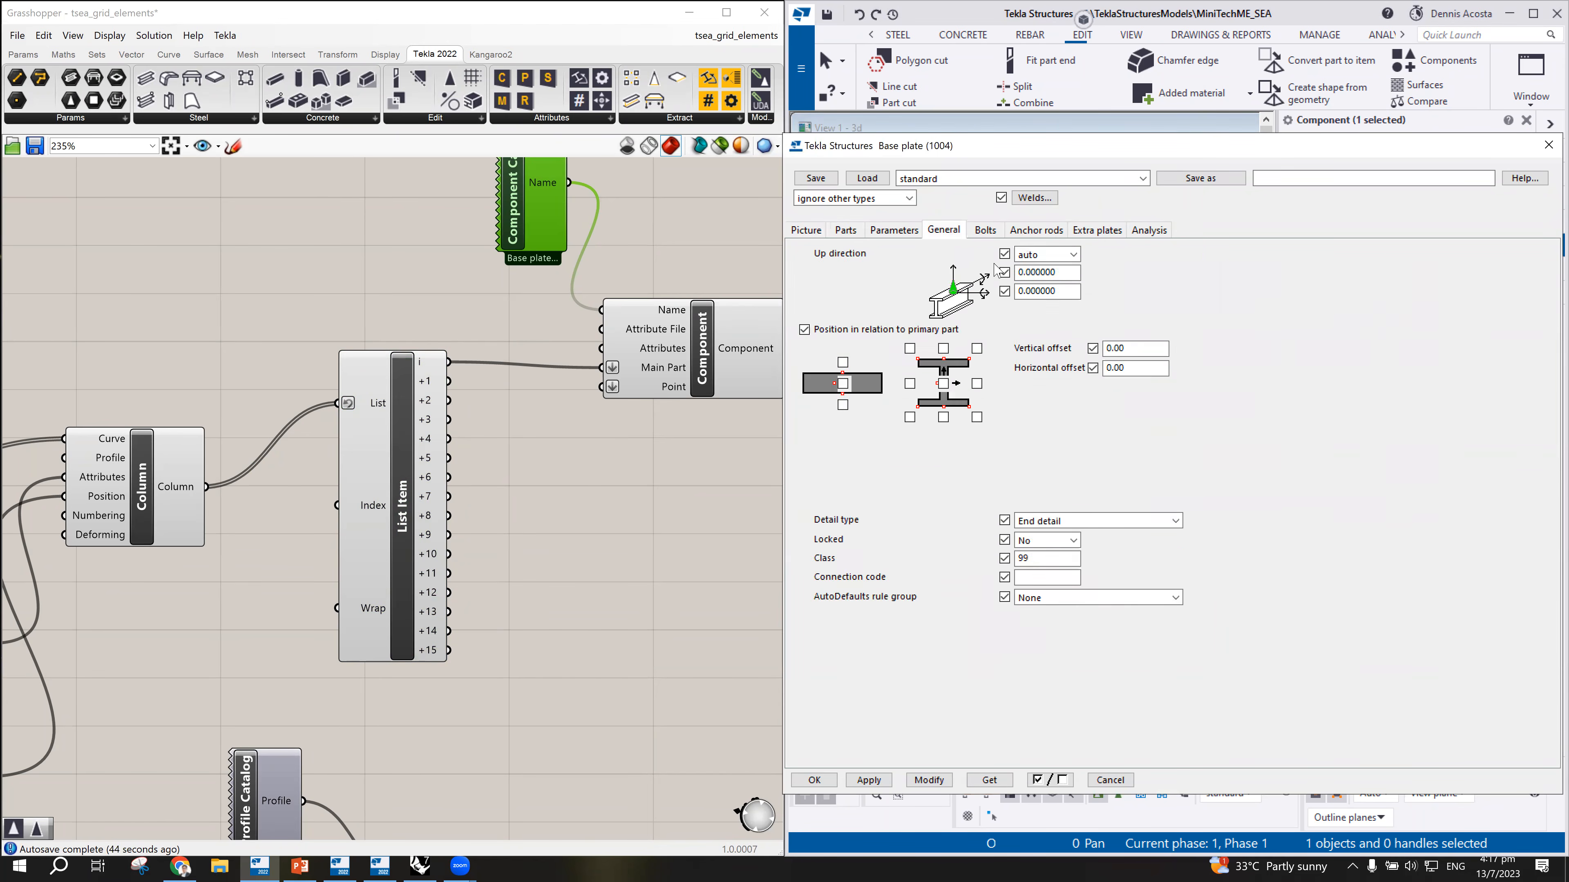
double_click(1048, 557)
click(1299, 177)
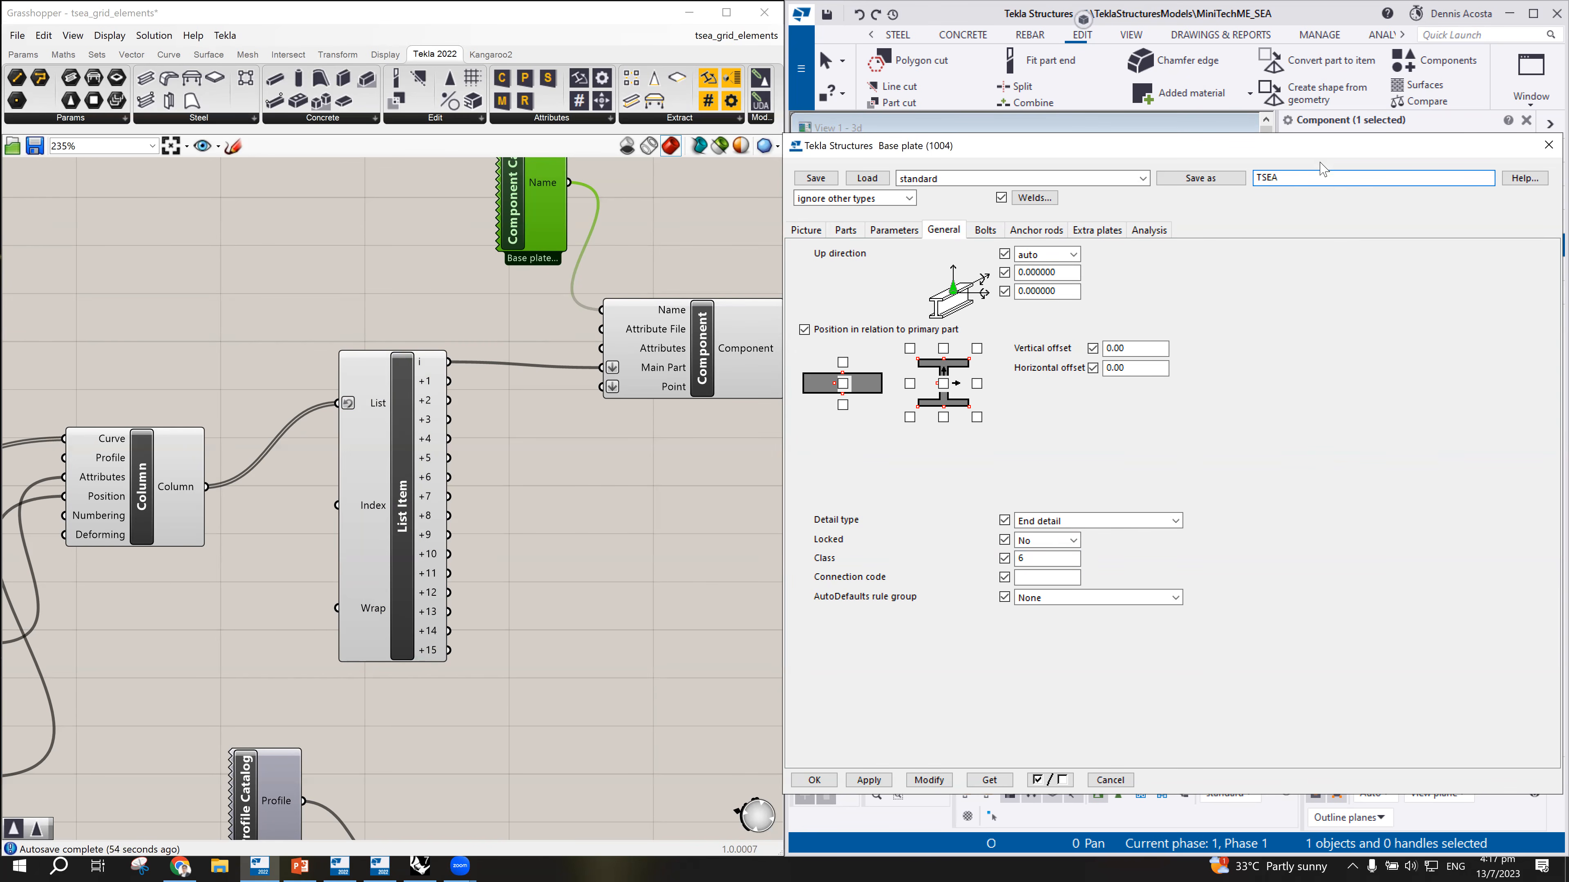
click(1210, 179)
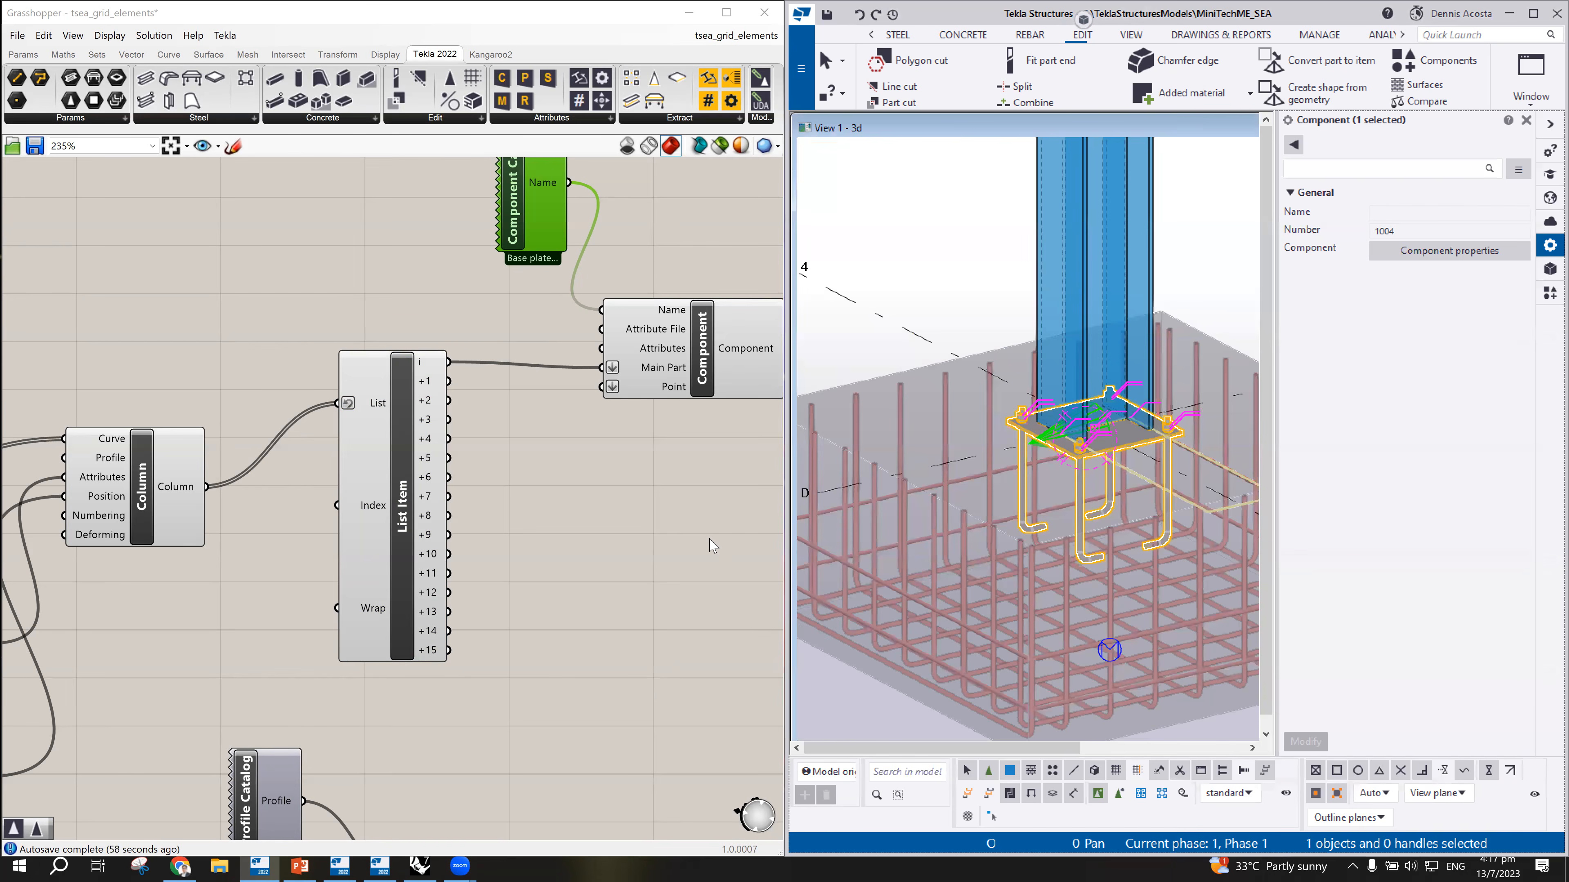
Step: Copy the existing TSEA panel in Grasshopper and place the copy beside the base plate's Component block
click(711, 539)
scroll(1103, 468, up, 3)
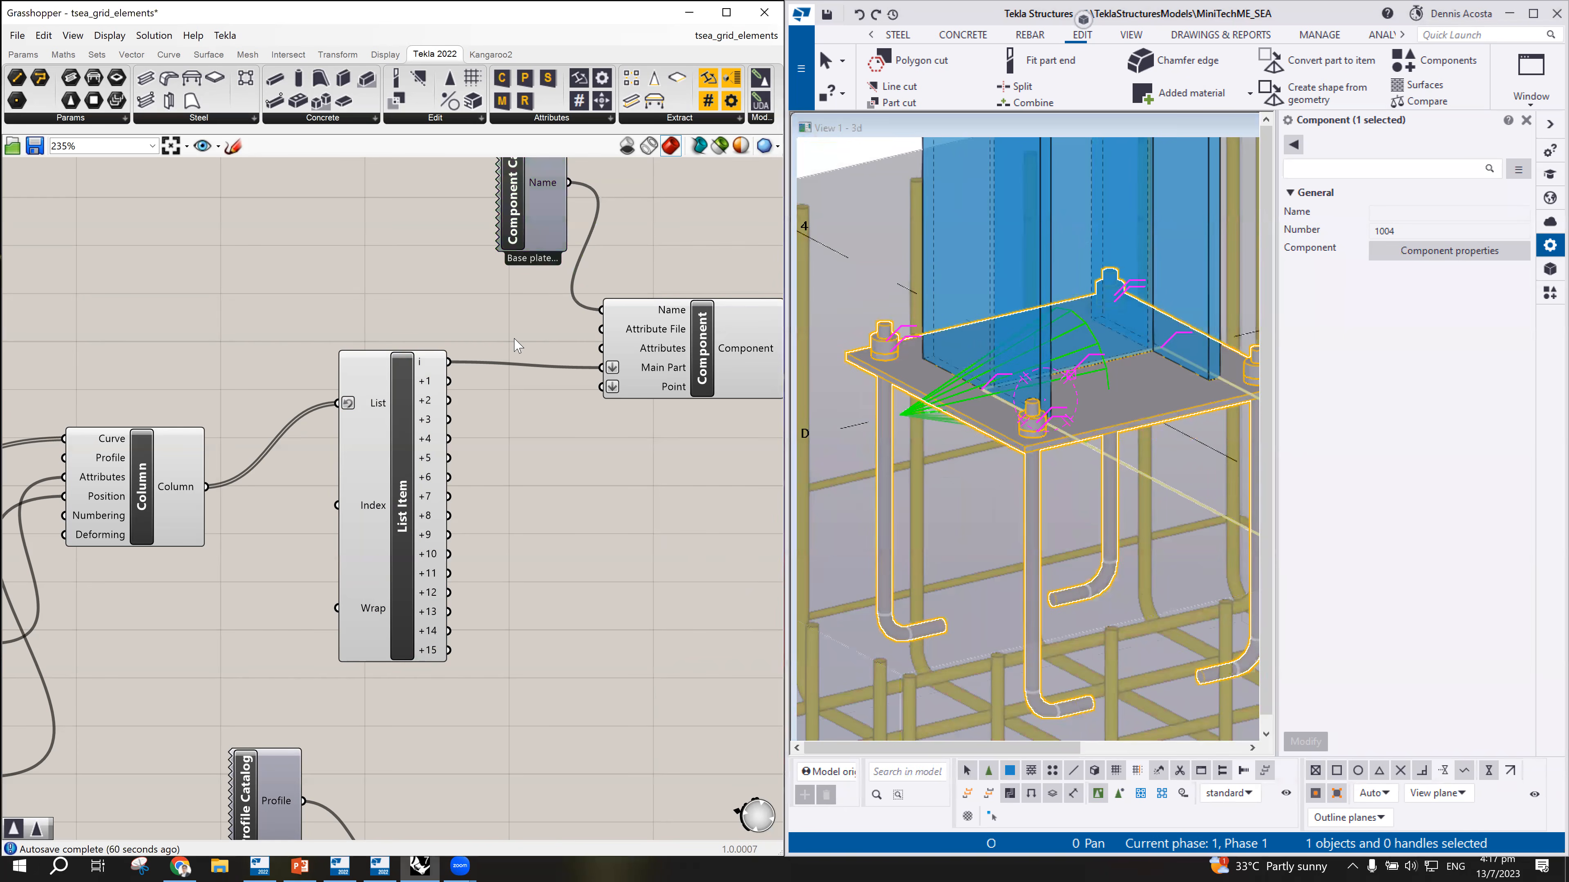
double_click(393, 294)
click(548, 465)
scroll(494, 525, down, 5)
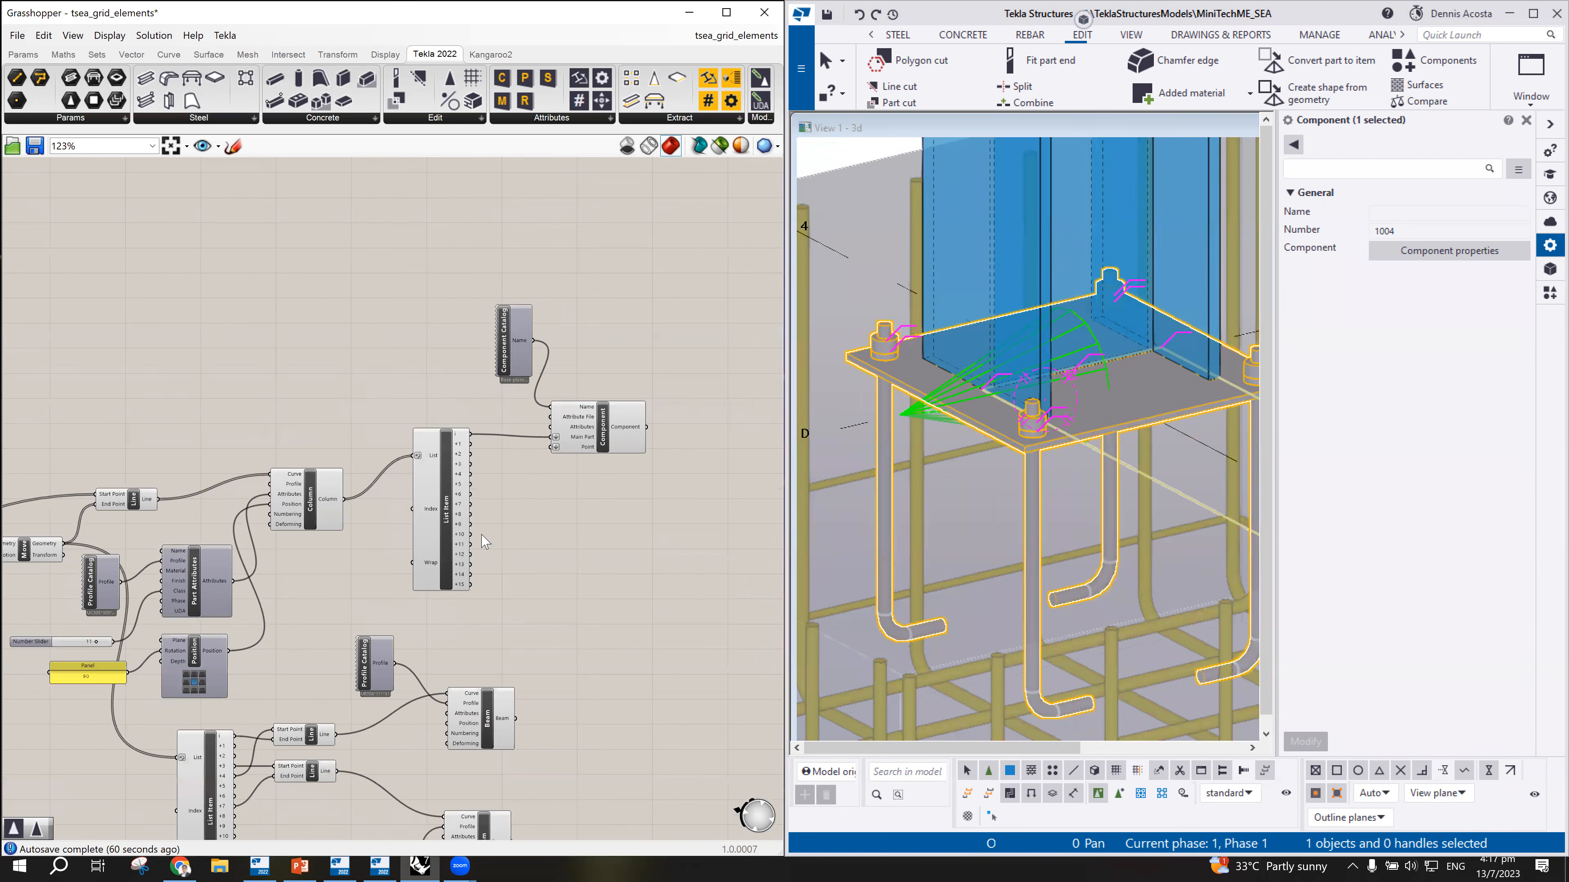
scroll(273, 642, up, 2)
scroll(271, 643, down, 4)
scroll(312, 765, up, 3)
click(289, 793)
alt+drag(297, 797, 311, 718)
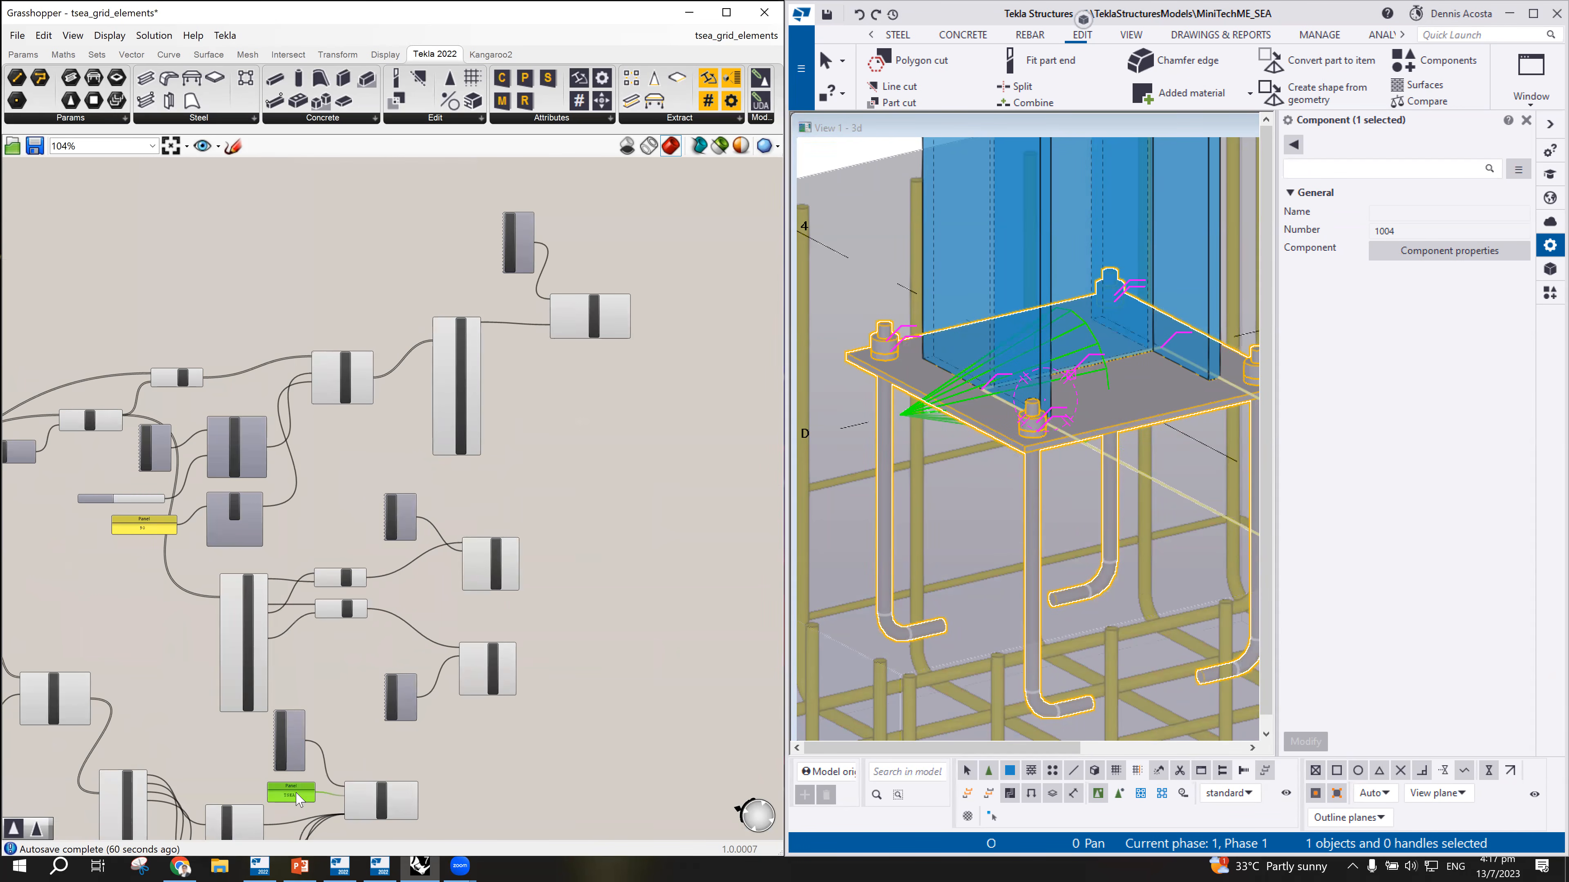
alt+drag(297, 795, 499, 290)
Step: Connect the copied TSEA panel to the Component's Attribute File input and inspect the base plate in the Tekla model
scroll(503, 287, up, 7)
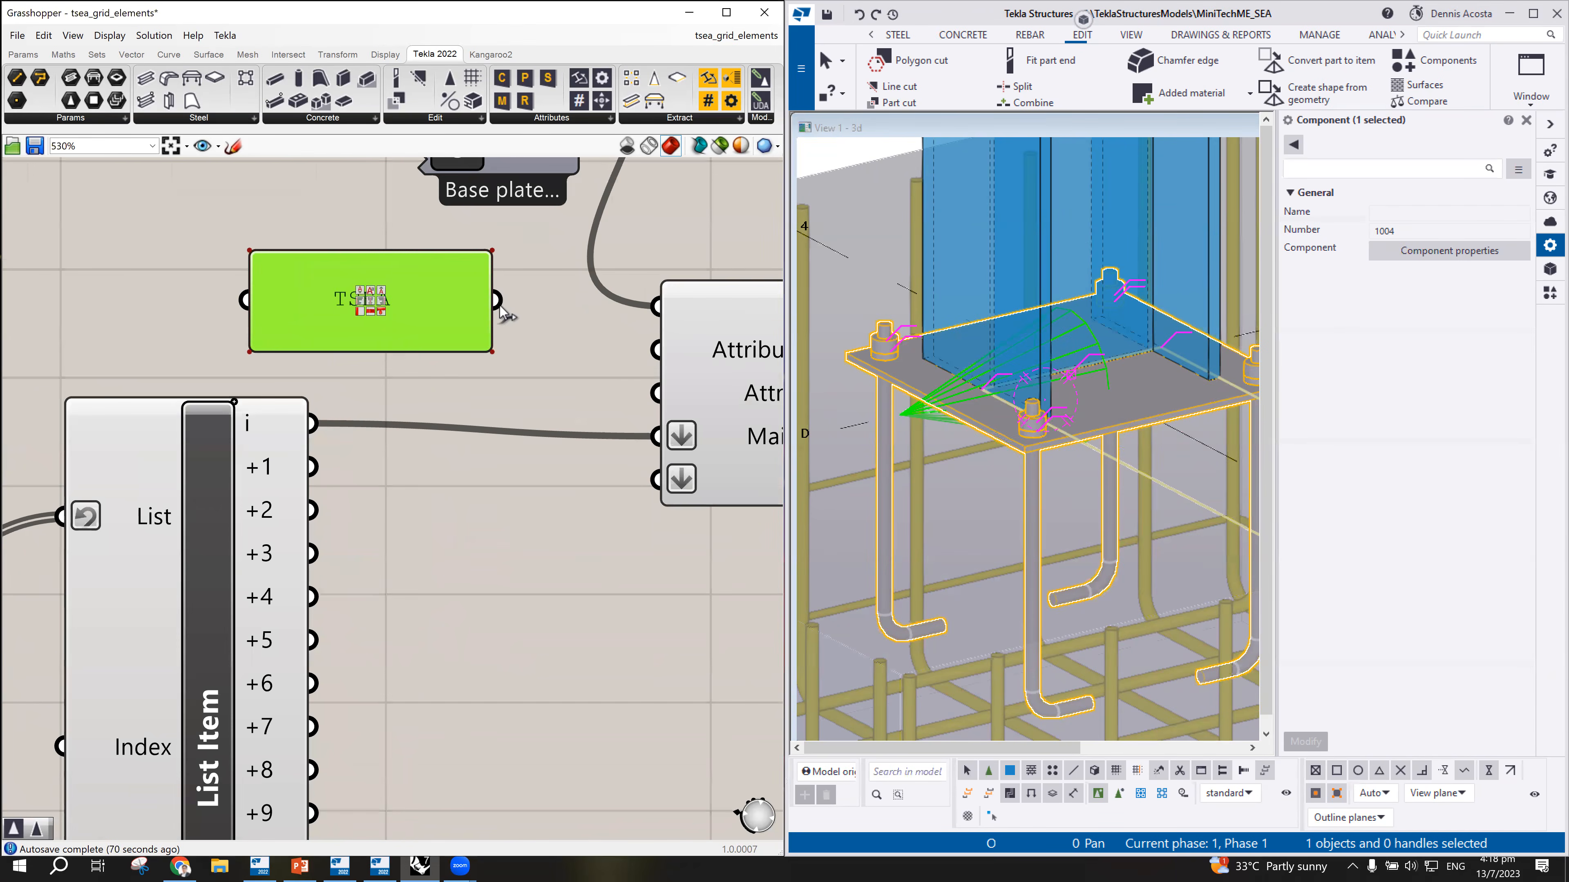
drag(600, 354, 656, 350)
scroll(940, 364, down, 5)
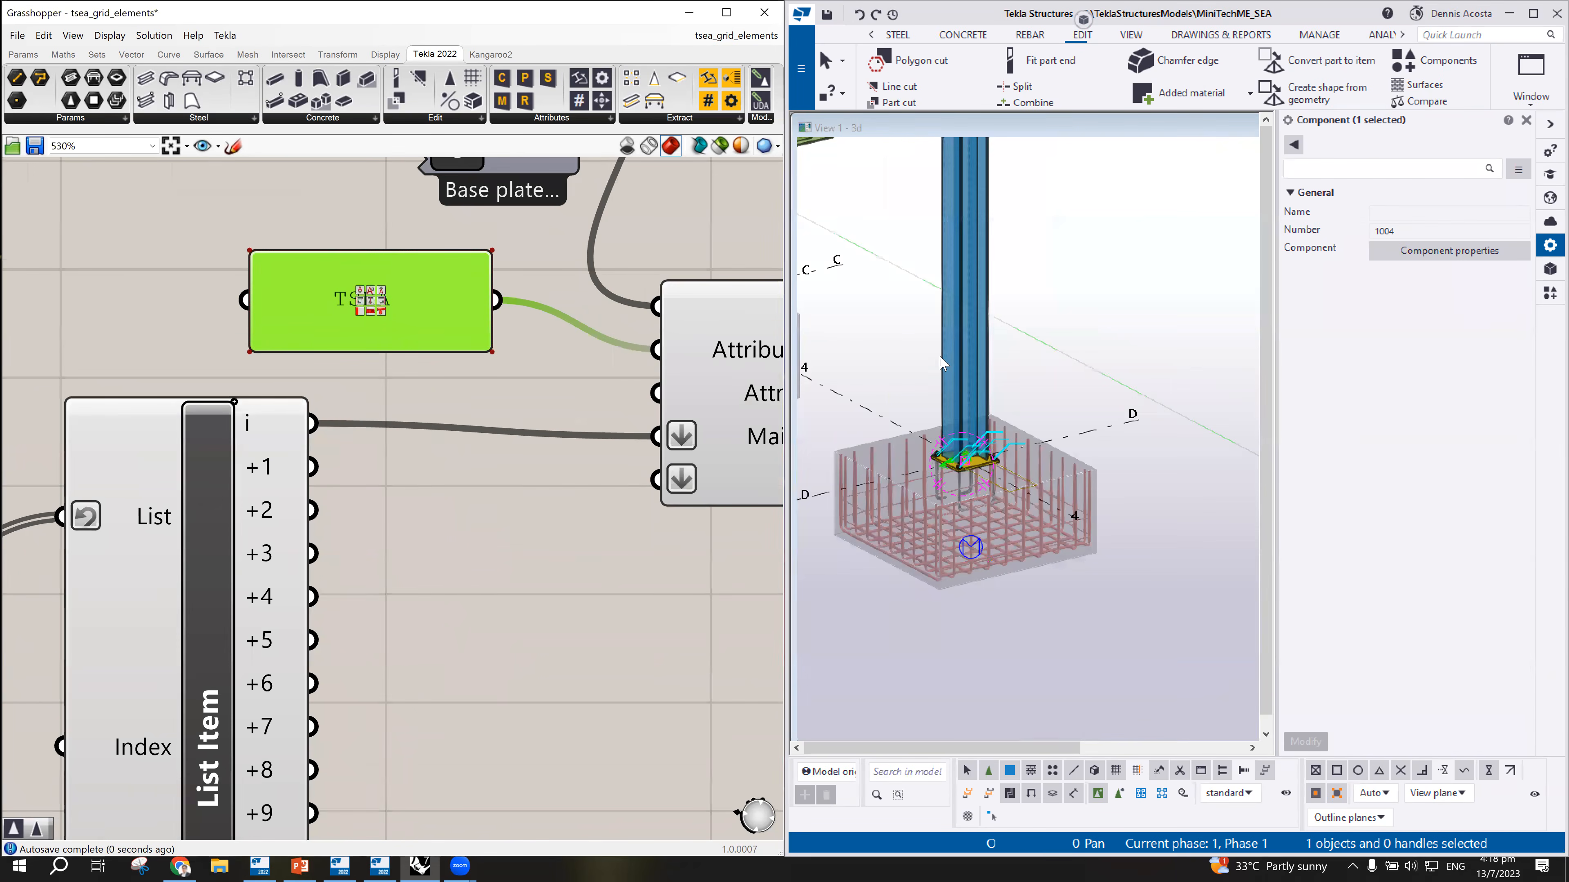
click(960, 463)
scroll(960, 462, up, 5)
scroll(1065, 514, down, 7)
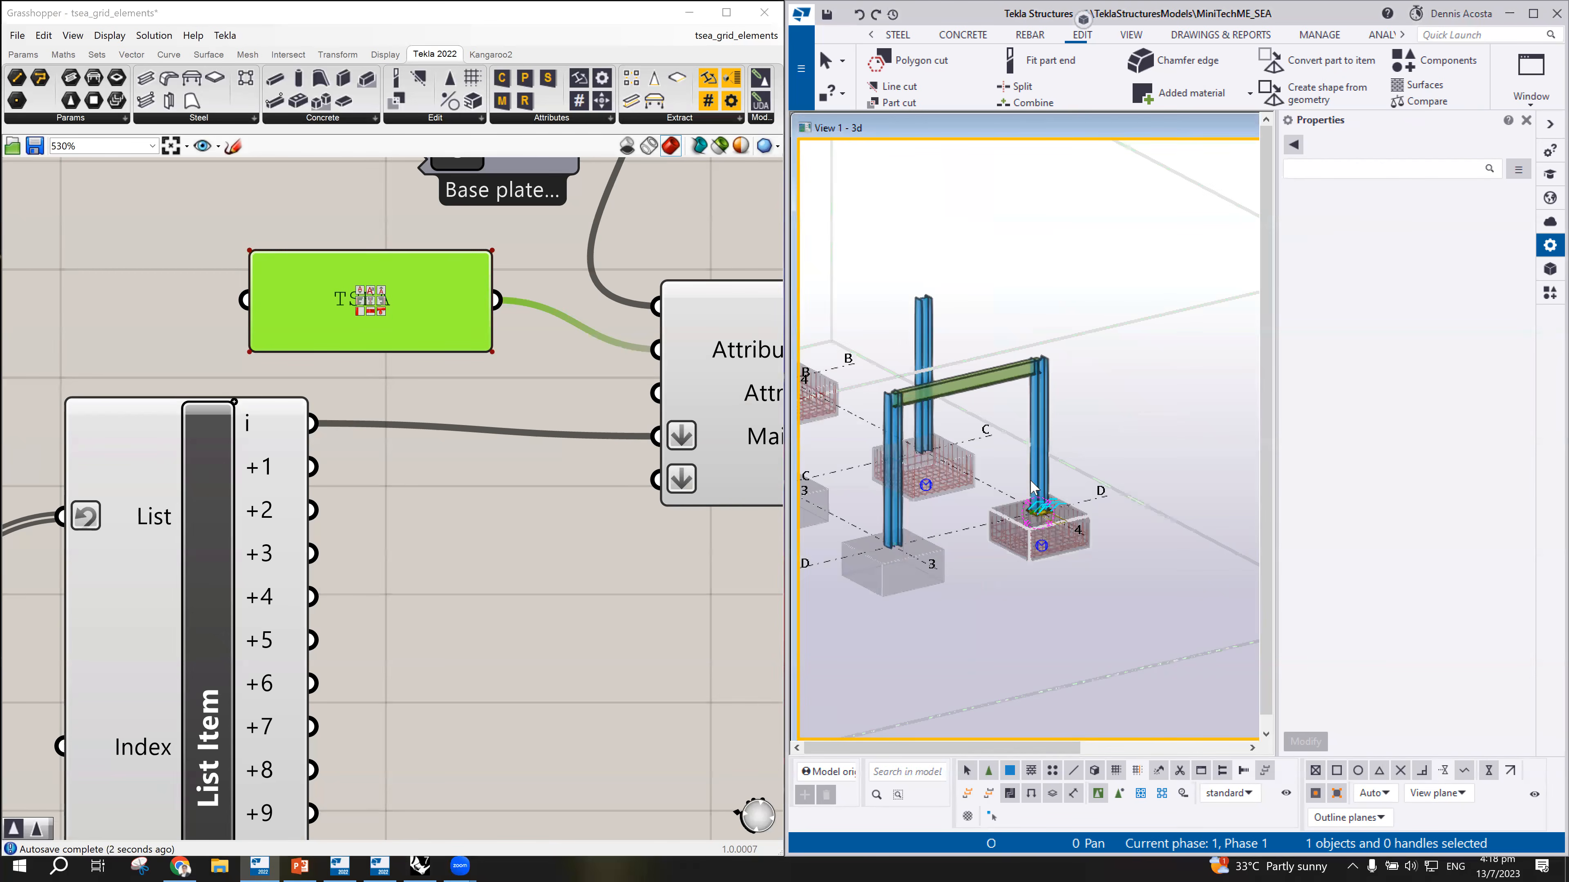
scroll(1071, 574, up, 5)
scroll(1068, 562, down, 5)
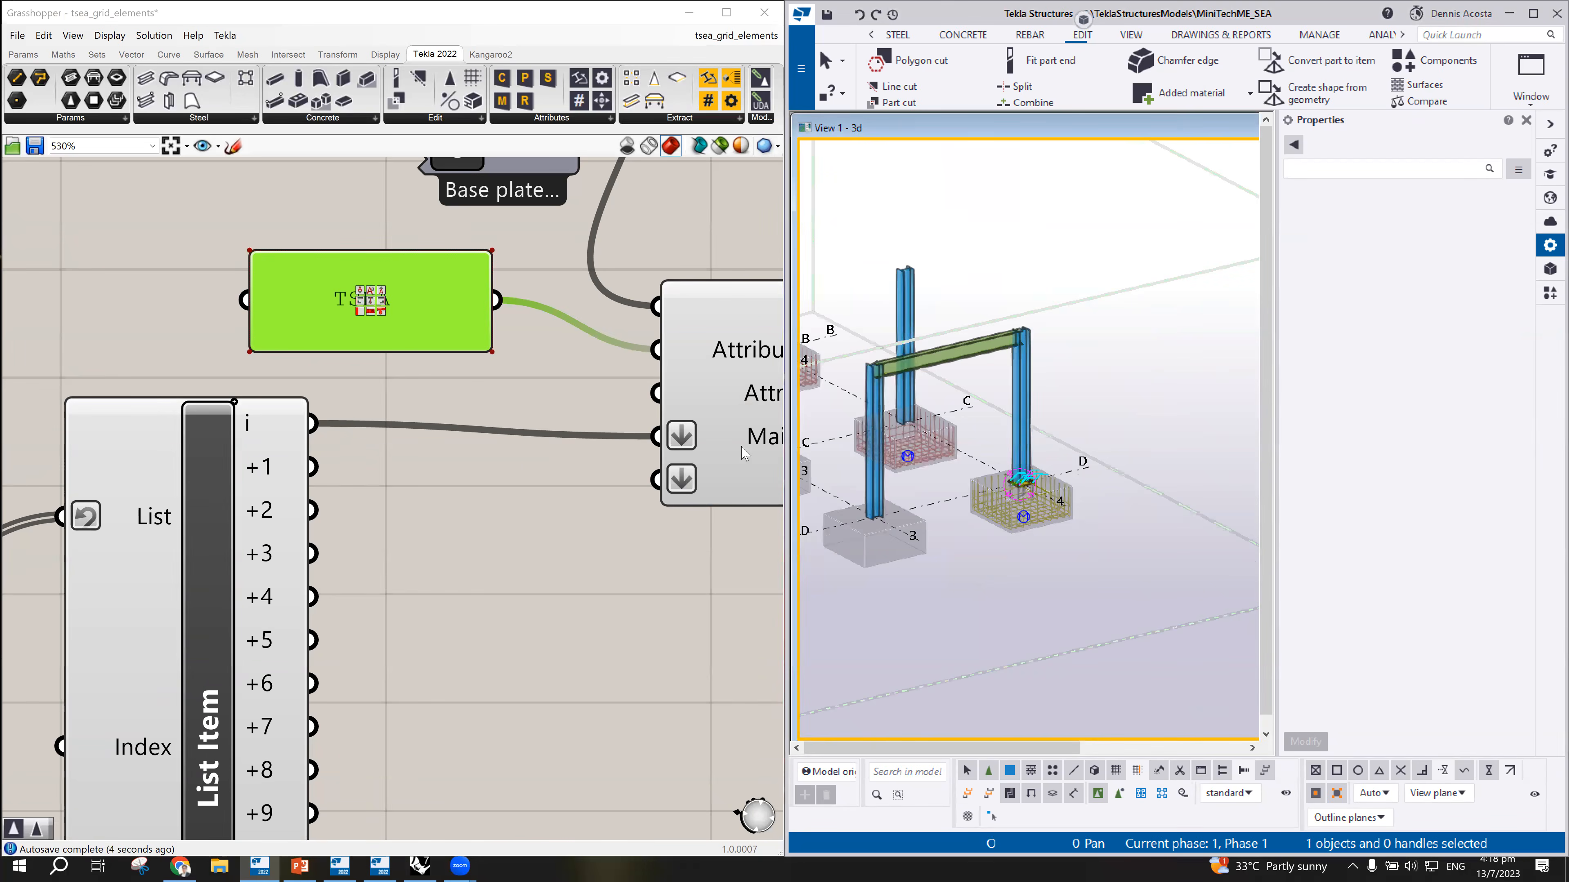
Step: Add the List Item outputs +1, +2 and +3 to the Component's Main Part input alongside the first output
scroll(457, 504, down, 2)
scroll(457, 504, down, 2)
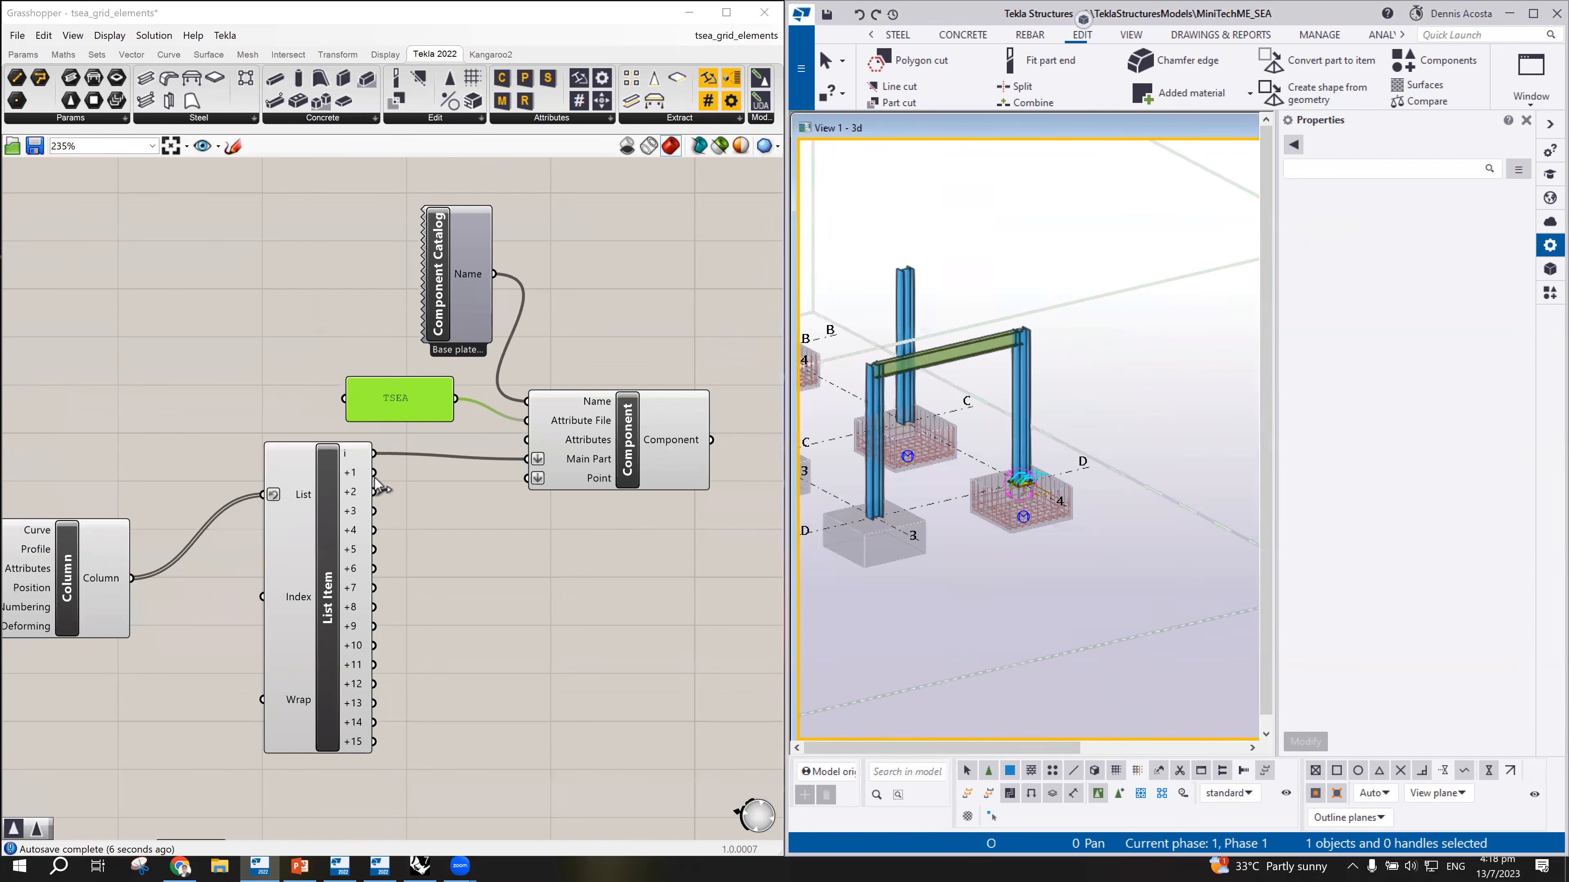
drag(374, 473, 526, 477)
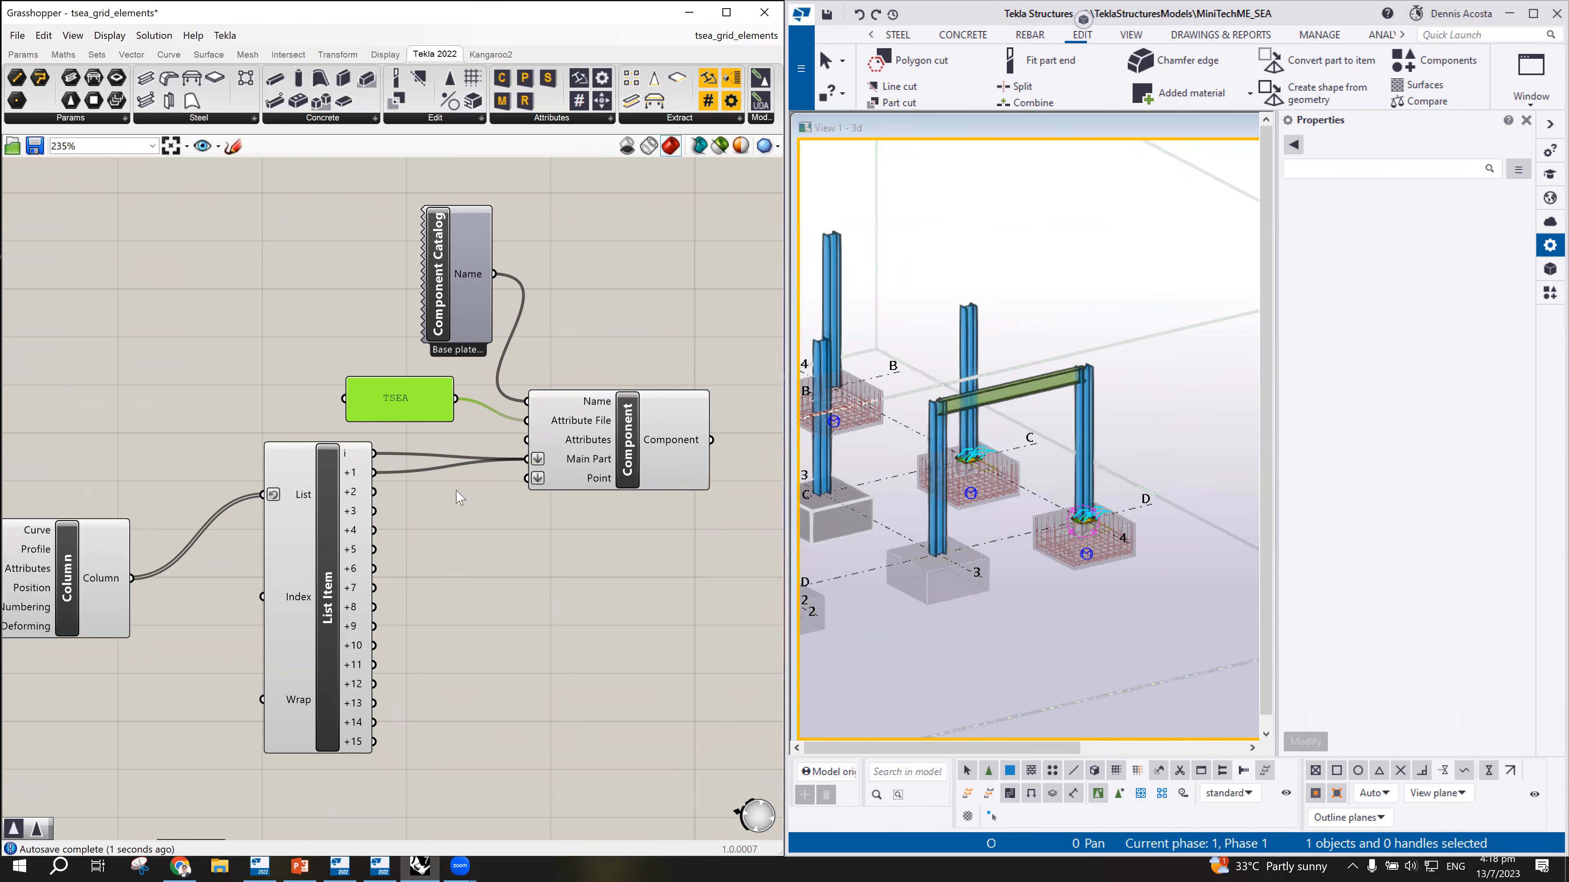
shift+drag(373, 492, 526, 477)
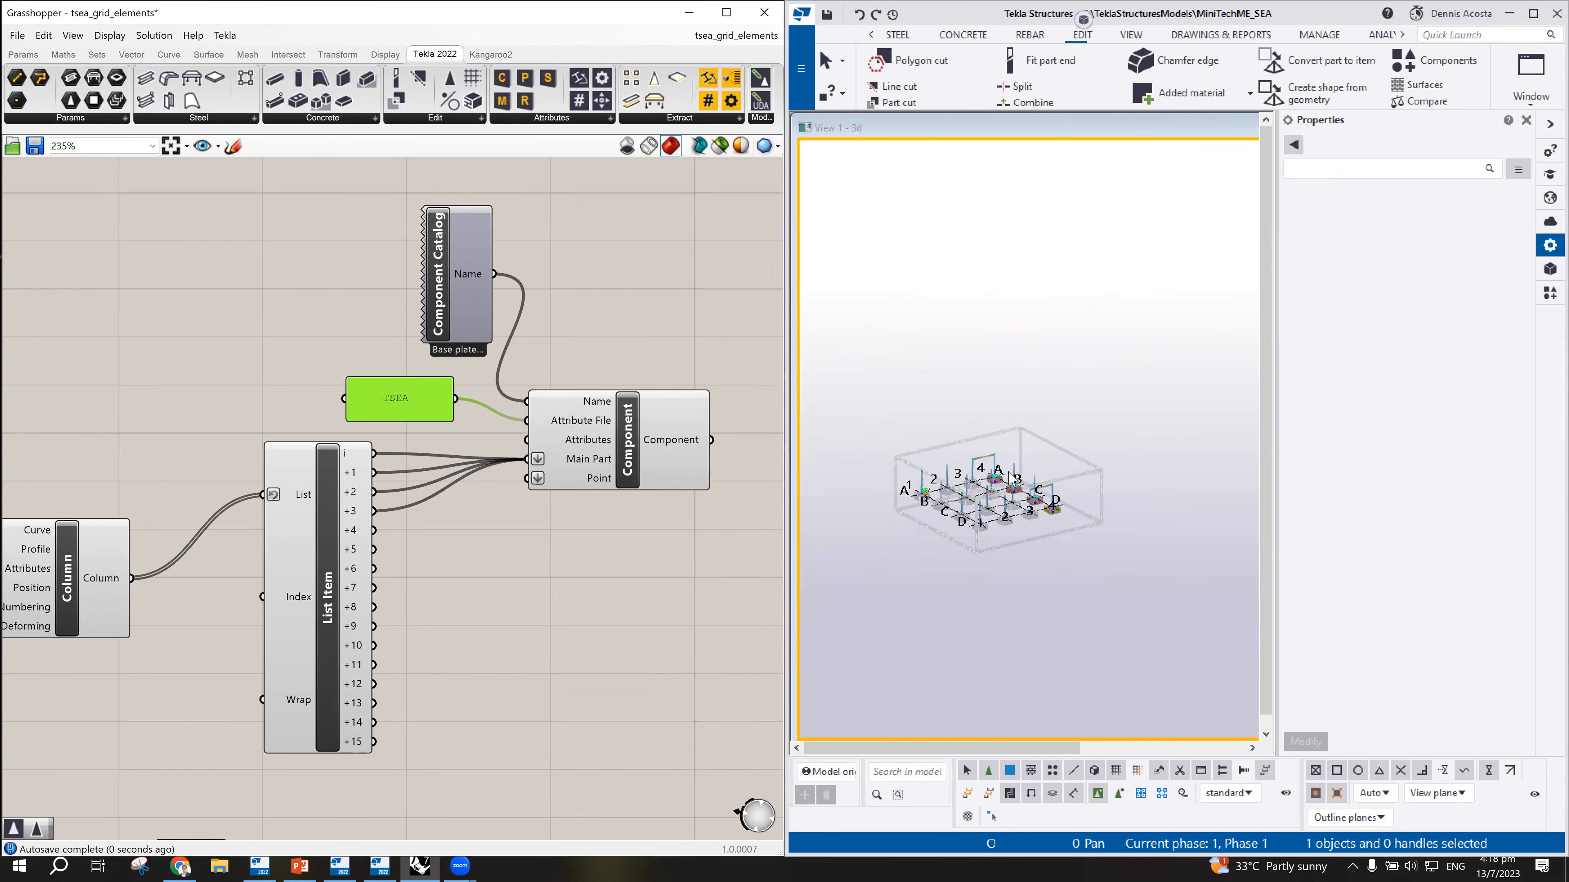
Step: Bring the whole structure into the Tekla 3D view and close the object properties pane
scroll(990, 504, up, 6)
scroll(990, 504, down, 4)
scroll(872, 507, up, 5)
scroll(872, 508, down, 5)
right_click(1081, 420)
click(1139, 517)
scroll(1003, 537, up, 2)
click(1527, 120)
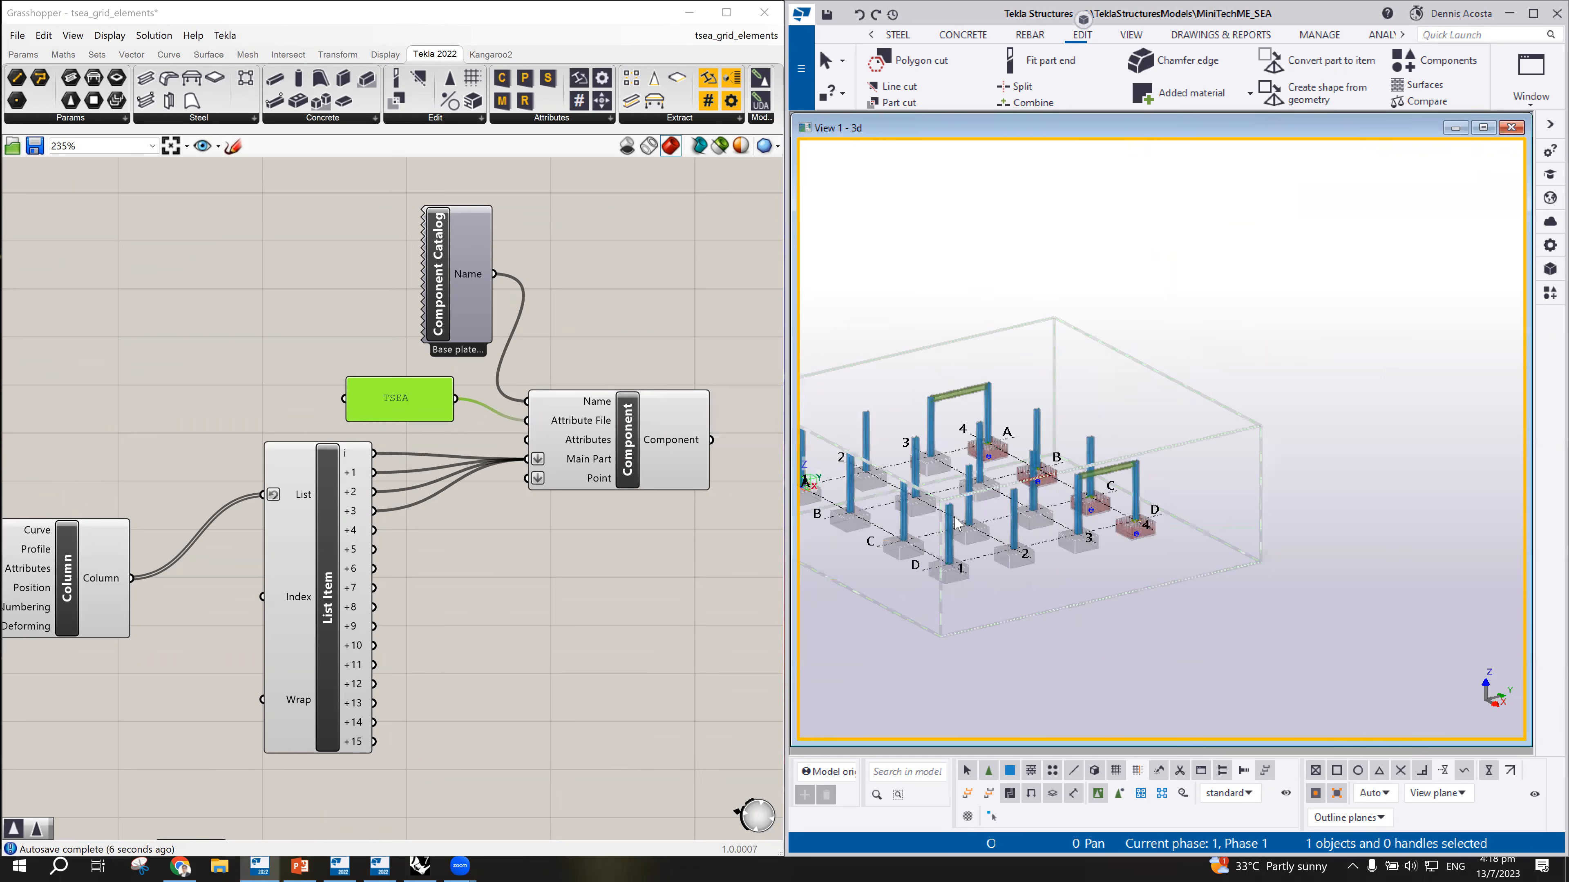
Step: Examine the base plates at the feet of the columns along grid line 4 in the Tekla model
scroll(1367, 425, up, 5)
scroll(1367, 425, down, 3)
scroll(1367, 425, up, 4)
ctrl+middle_drag(1330, 421, 1211, 397)
scroll(1035, 509, up, 7)
scroll(1036, 508, down, 5)
ctrl+middle_drag(1043, 514, 1124, 516)
scroll(1125, 517, down, 8)
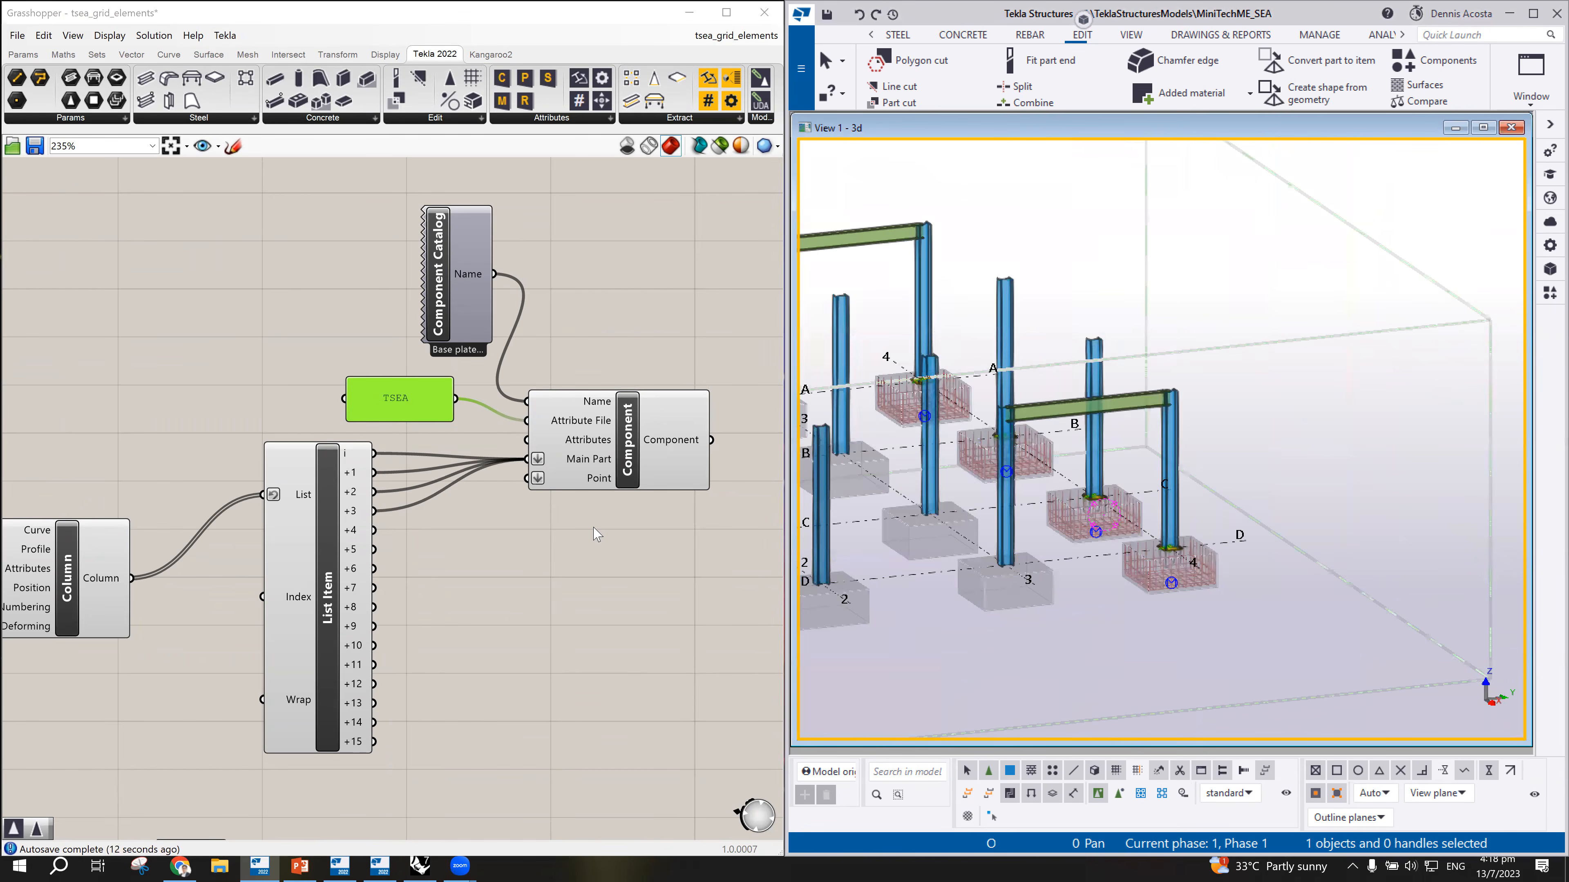
Step: Add the List Item outputs +4, +5, +6 and +7 to the base plate Component's Main Part input
shift+drag(375, 532, 526, 459)
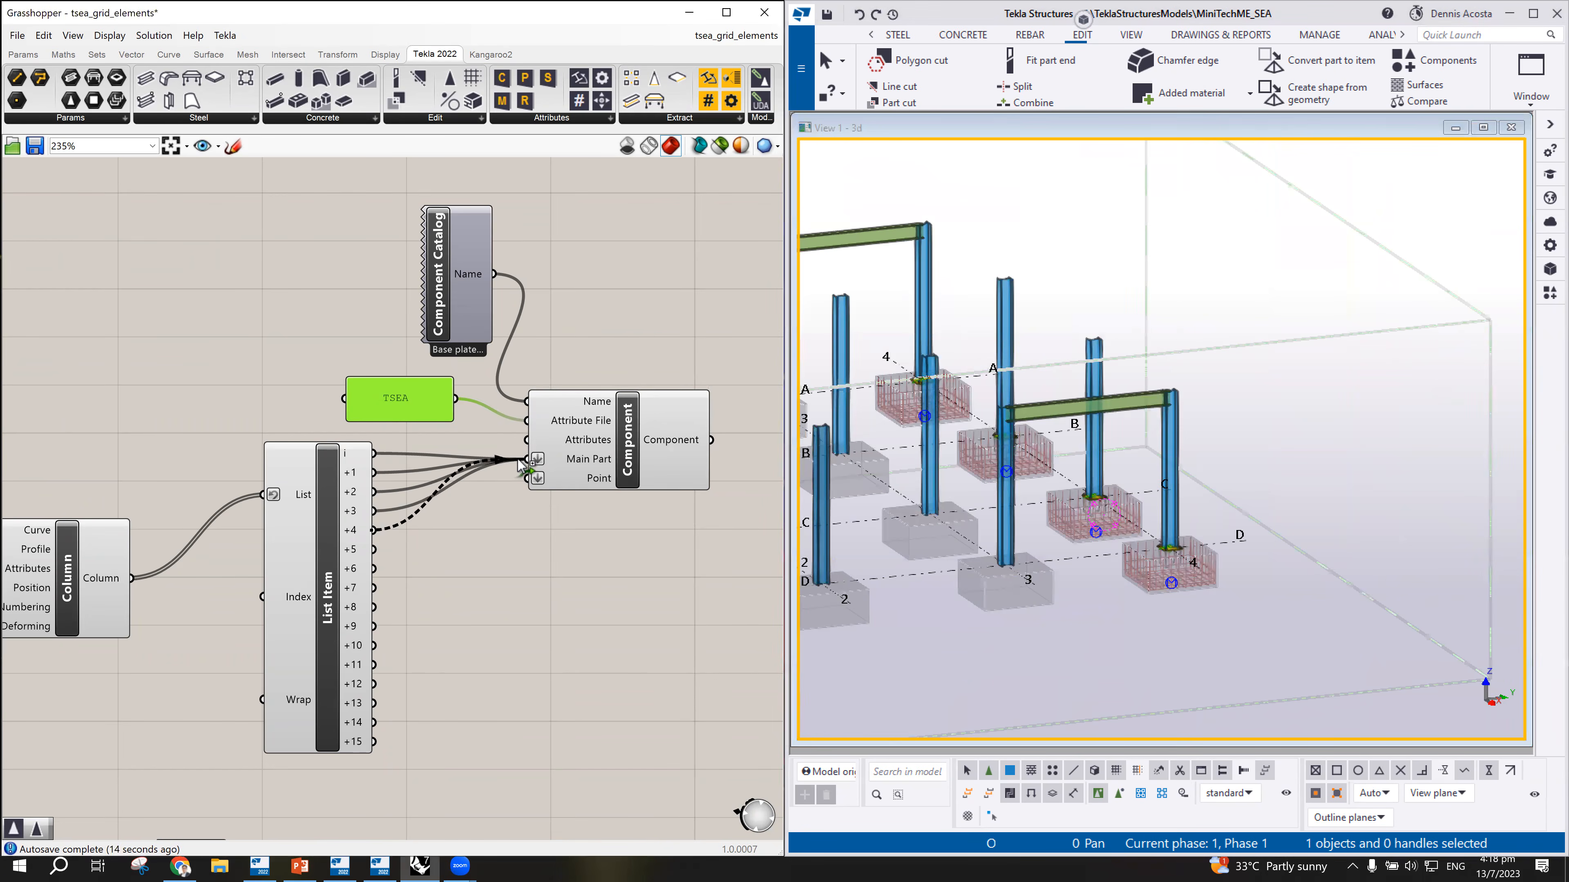
shift+drag(375, 551, 526, 459)
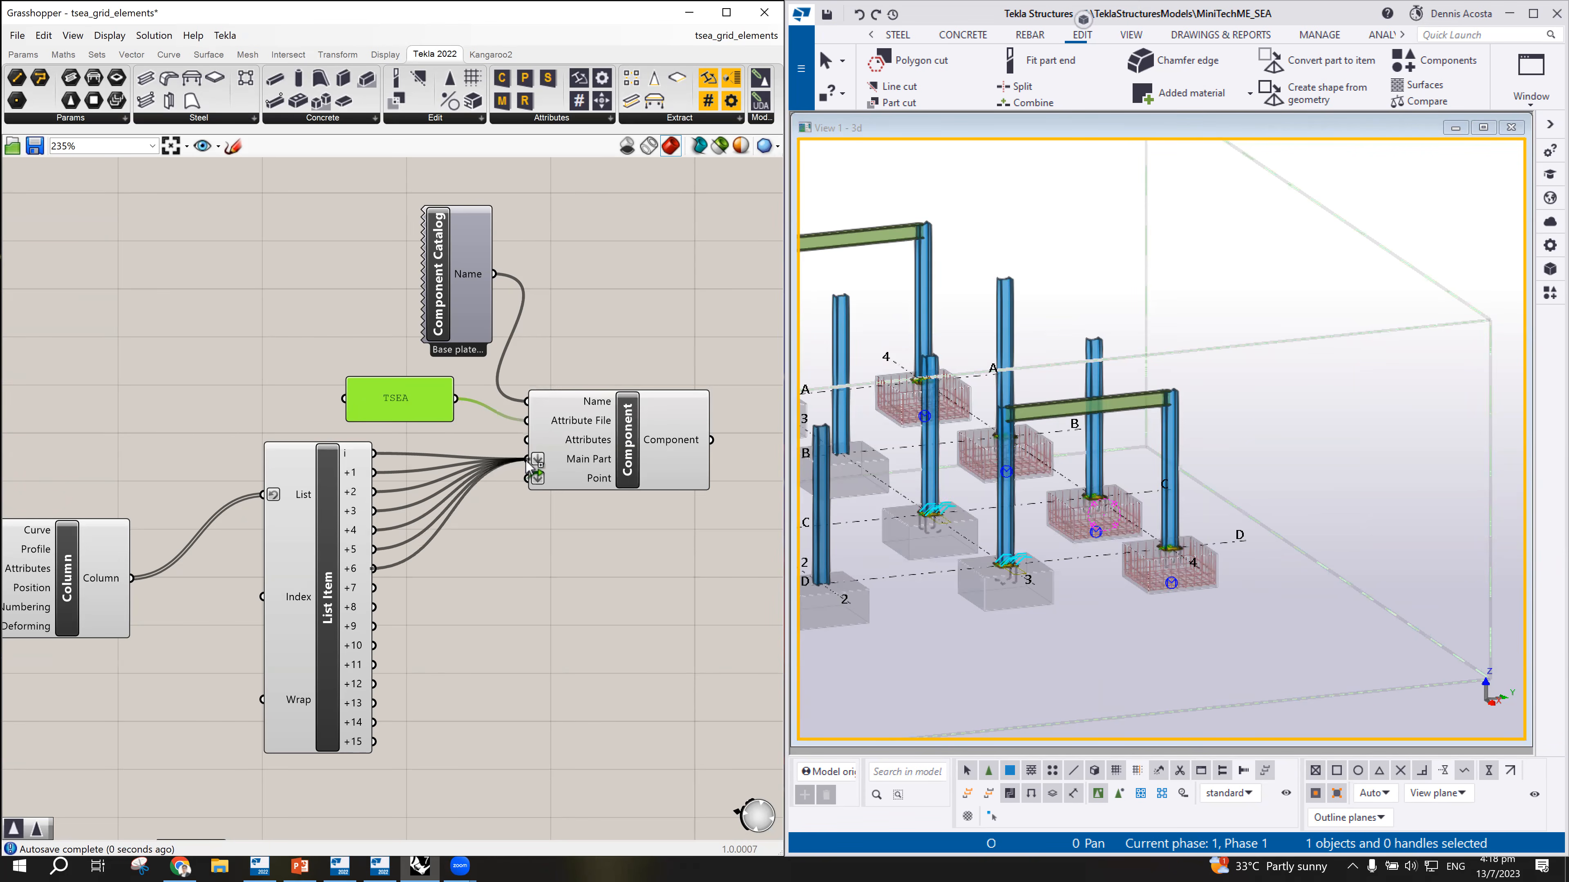
shift+drag(373, 587, 526, 460)
Step: Fit the work area of the Tekla 3D view to the entire model
scroll(1096, 507, down, 2)
scroll(1095, 505, up, 2)
ctrl+middle_drag(1258, 469, 951, 523)
scroll(446, 542, down, 4)
scroll(386, 724, down, 4)
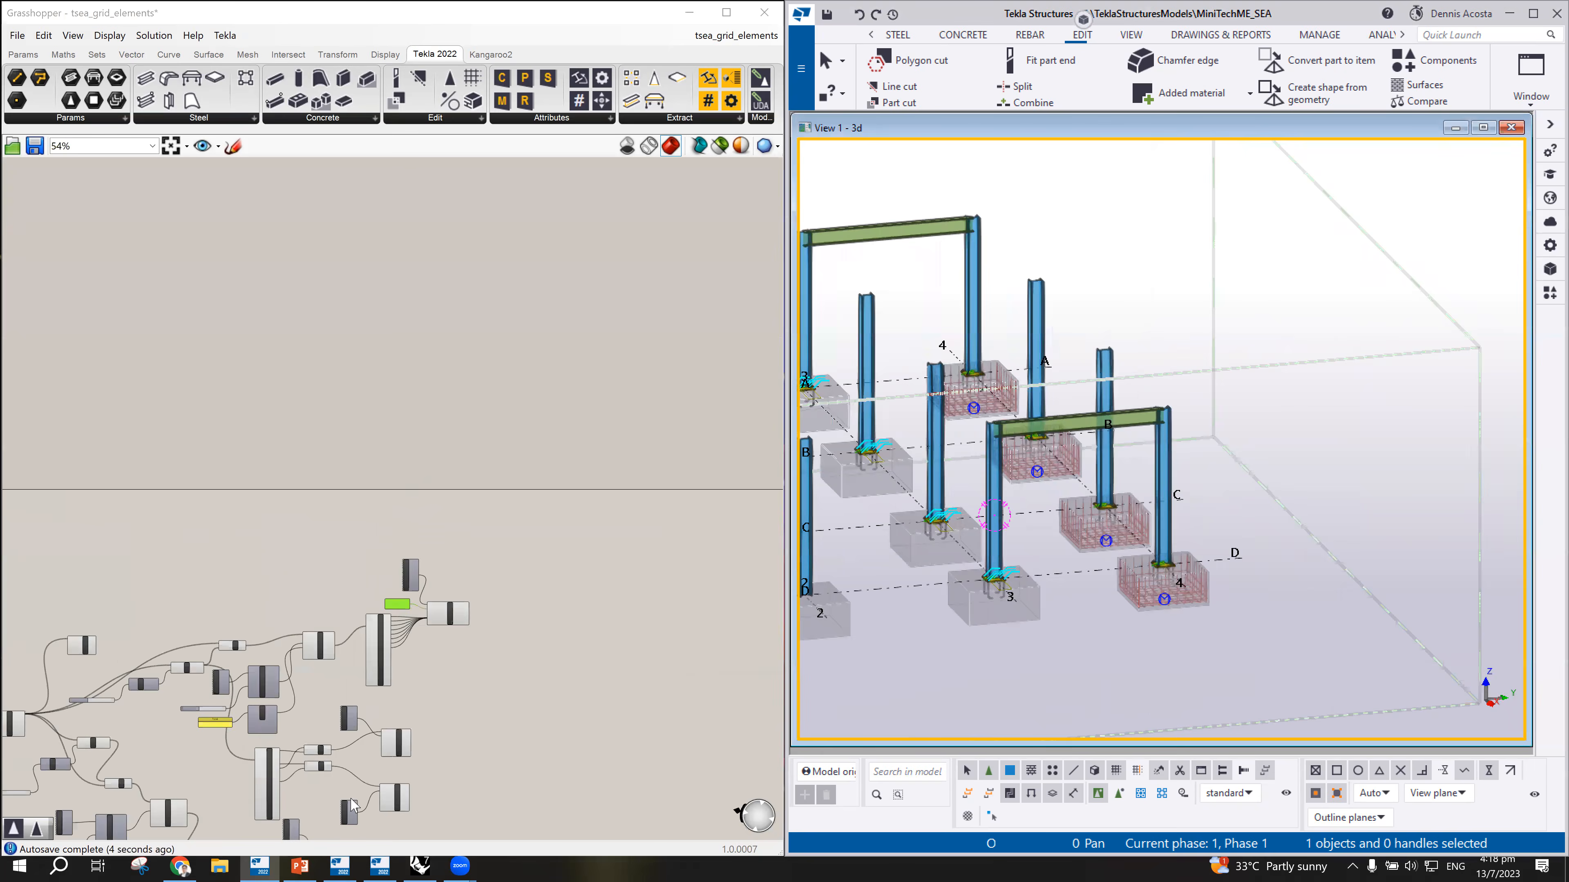
scroll(352, 804, up, 5)
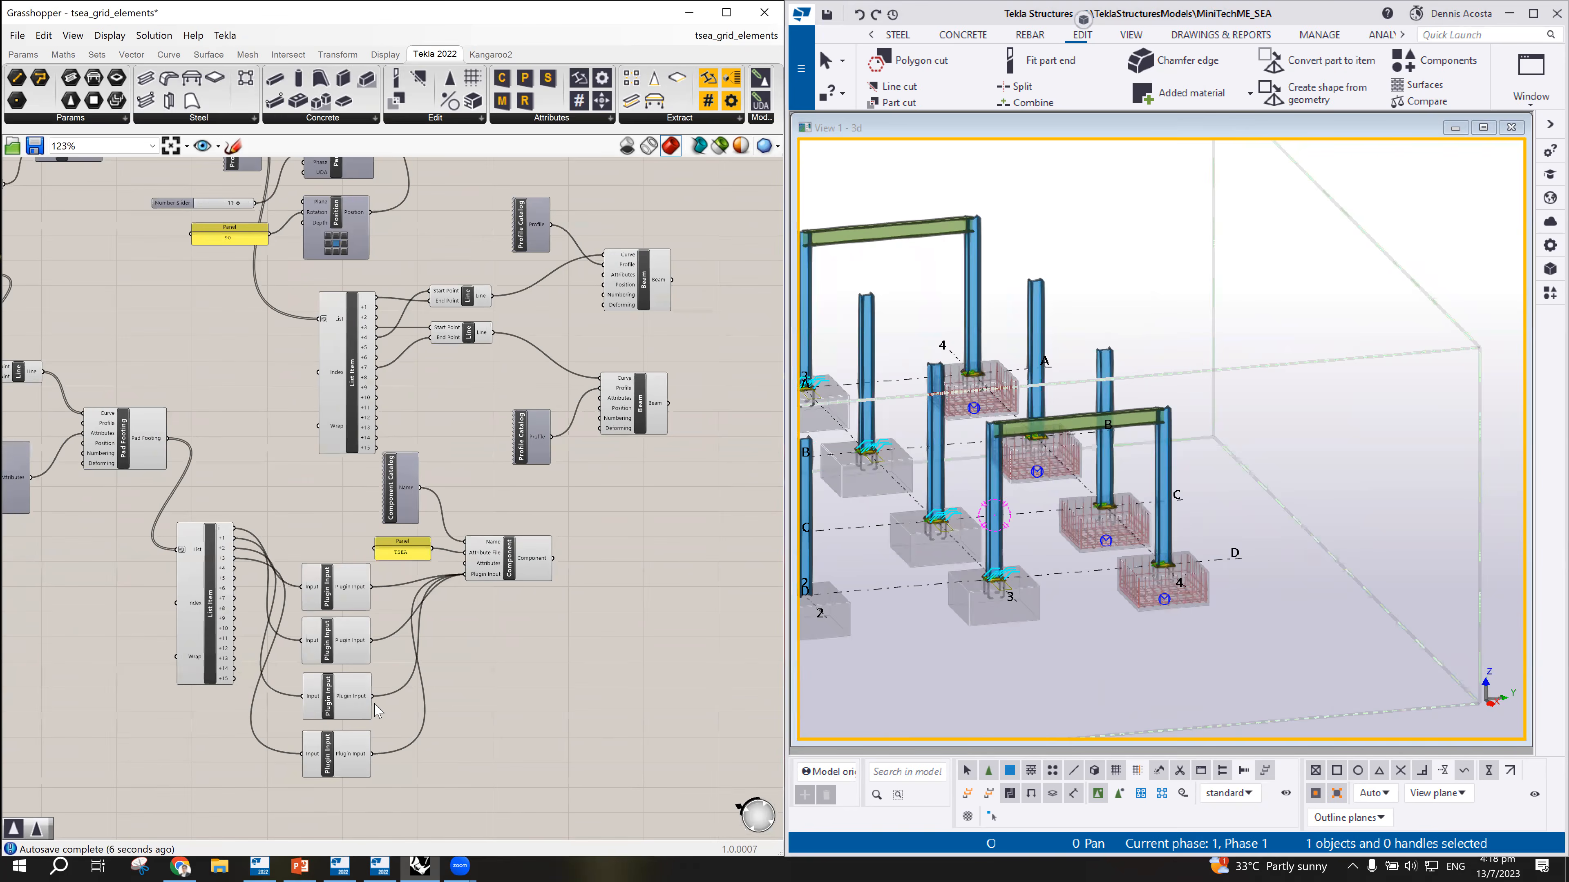
scroll(377, 709, up, 5)
scroll(384, 526, down, 2)
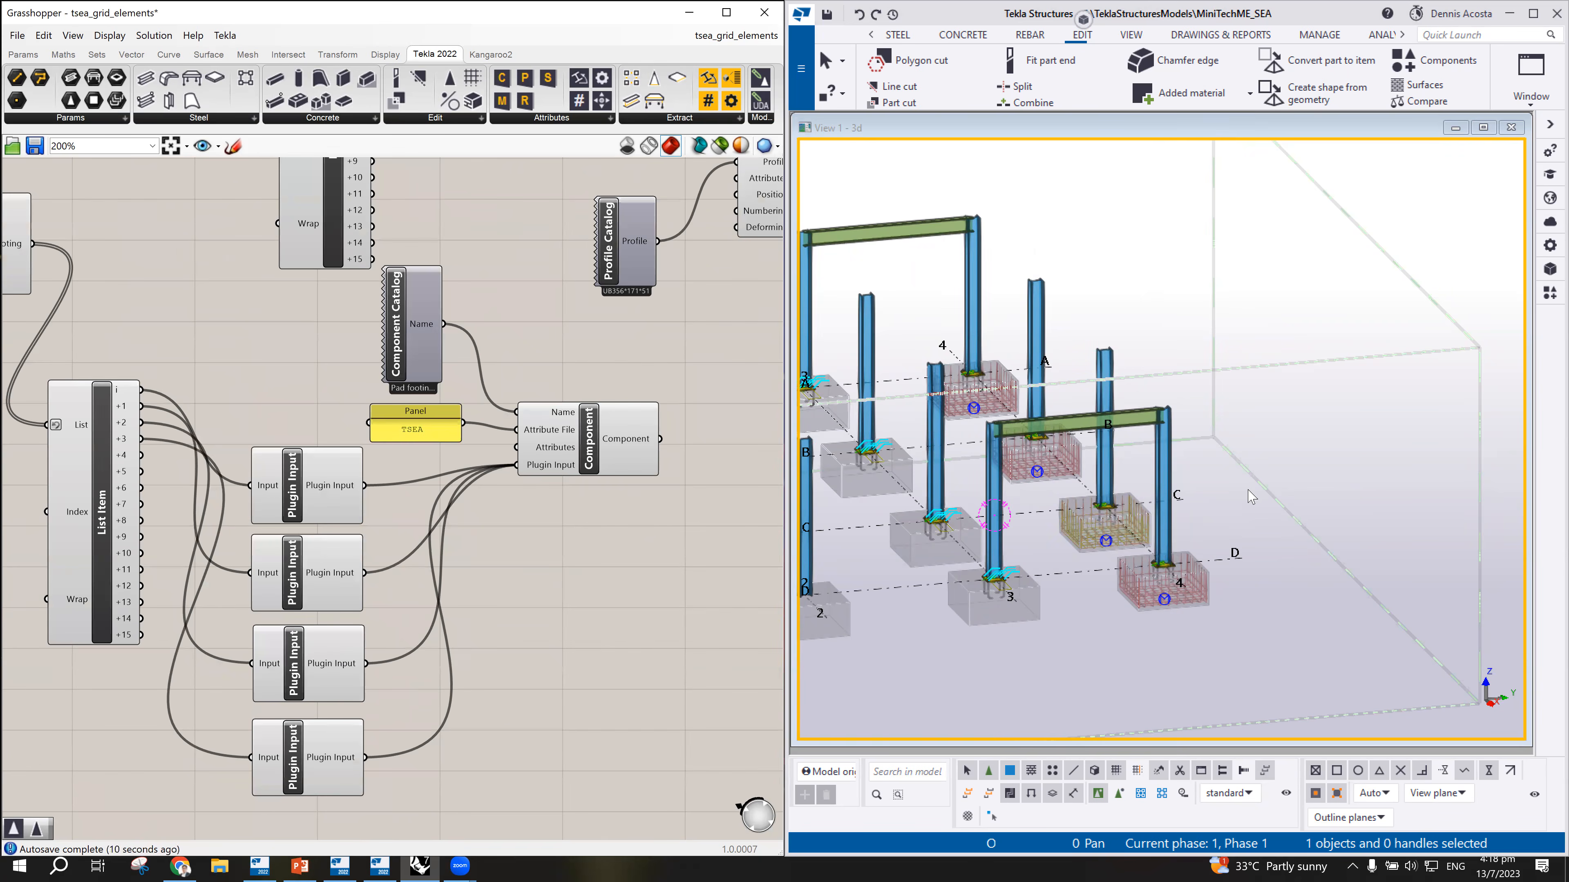
right_click(1260, 369)
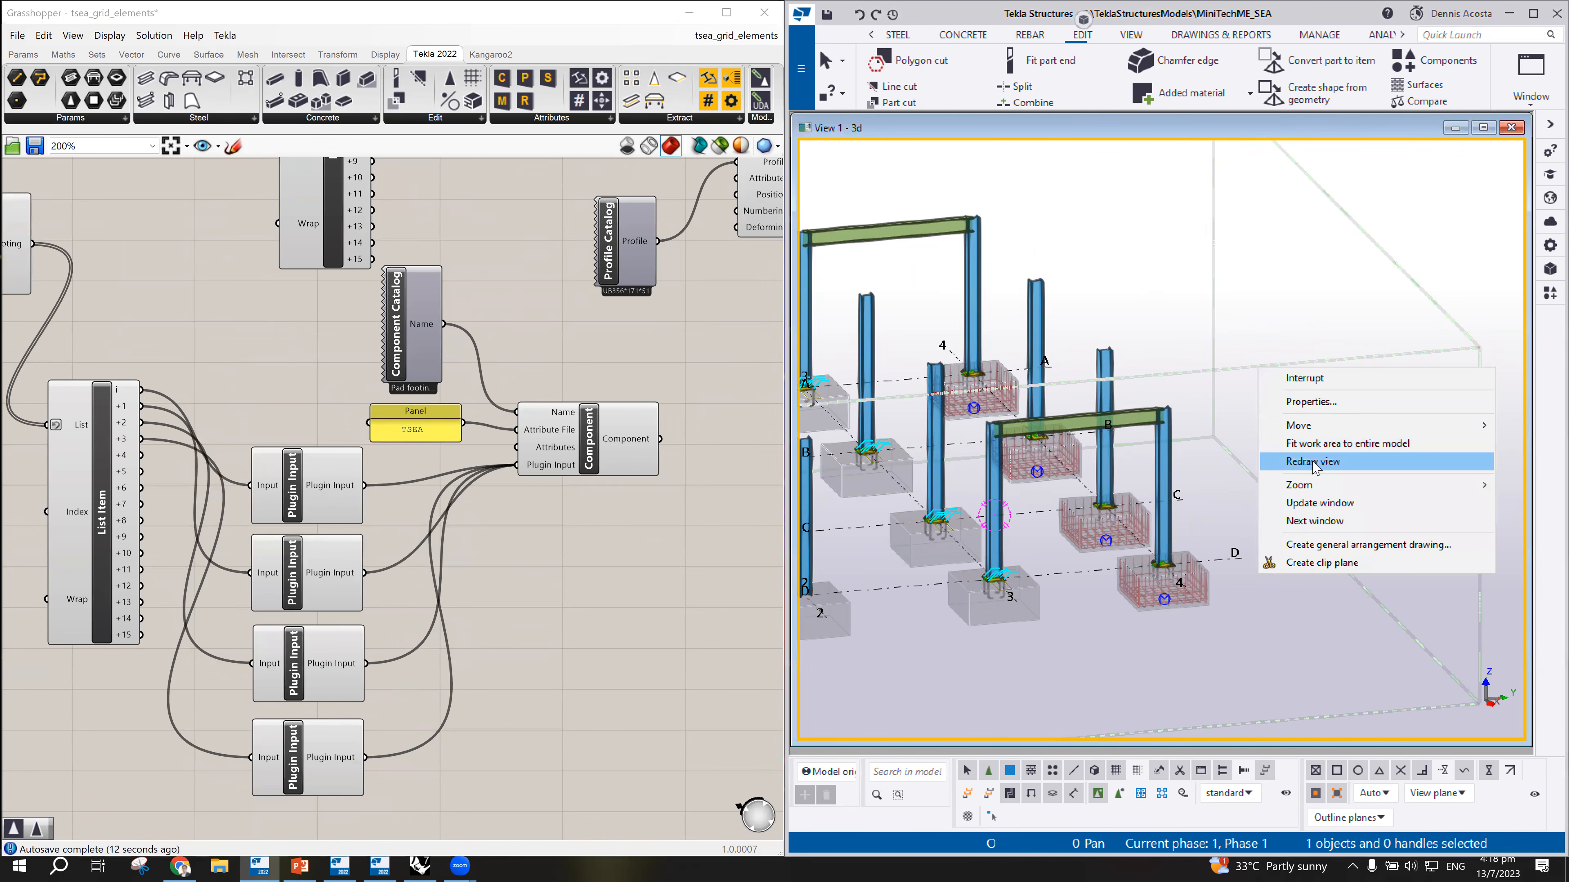
click(1309, 444)
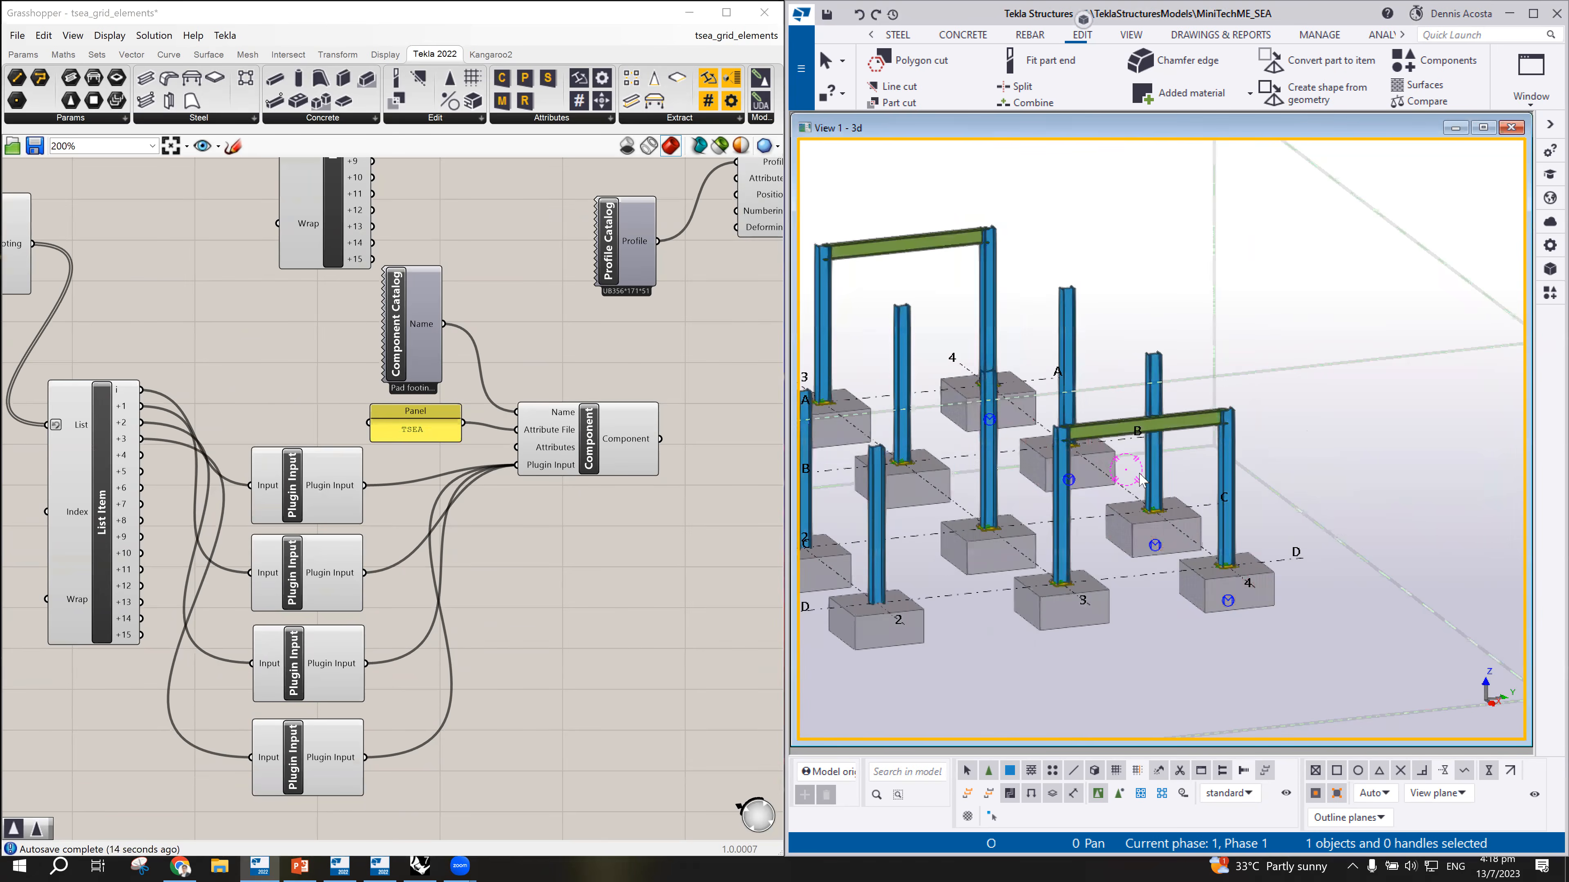
Step: Inspect the base plates under the portal frame on grid line D and the neighbouring columns in the Tekla view
ctrl+middle_drag(1145, 519, 1183, 523)
scroll(1272, 561, up, 7)
scroll(1236, 661, down, 7)
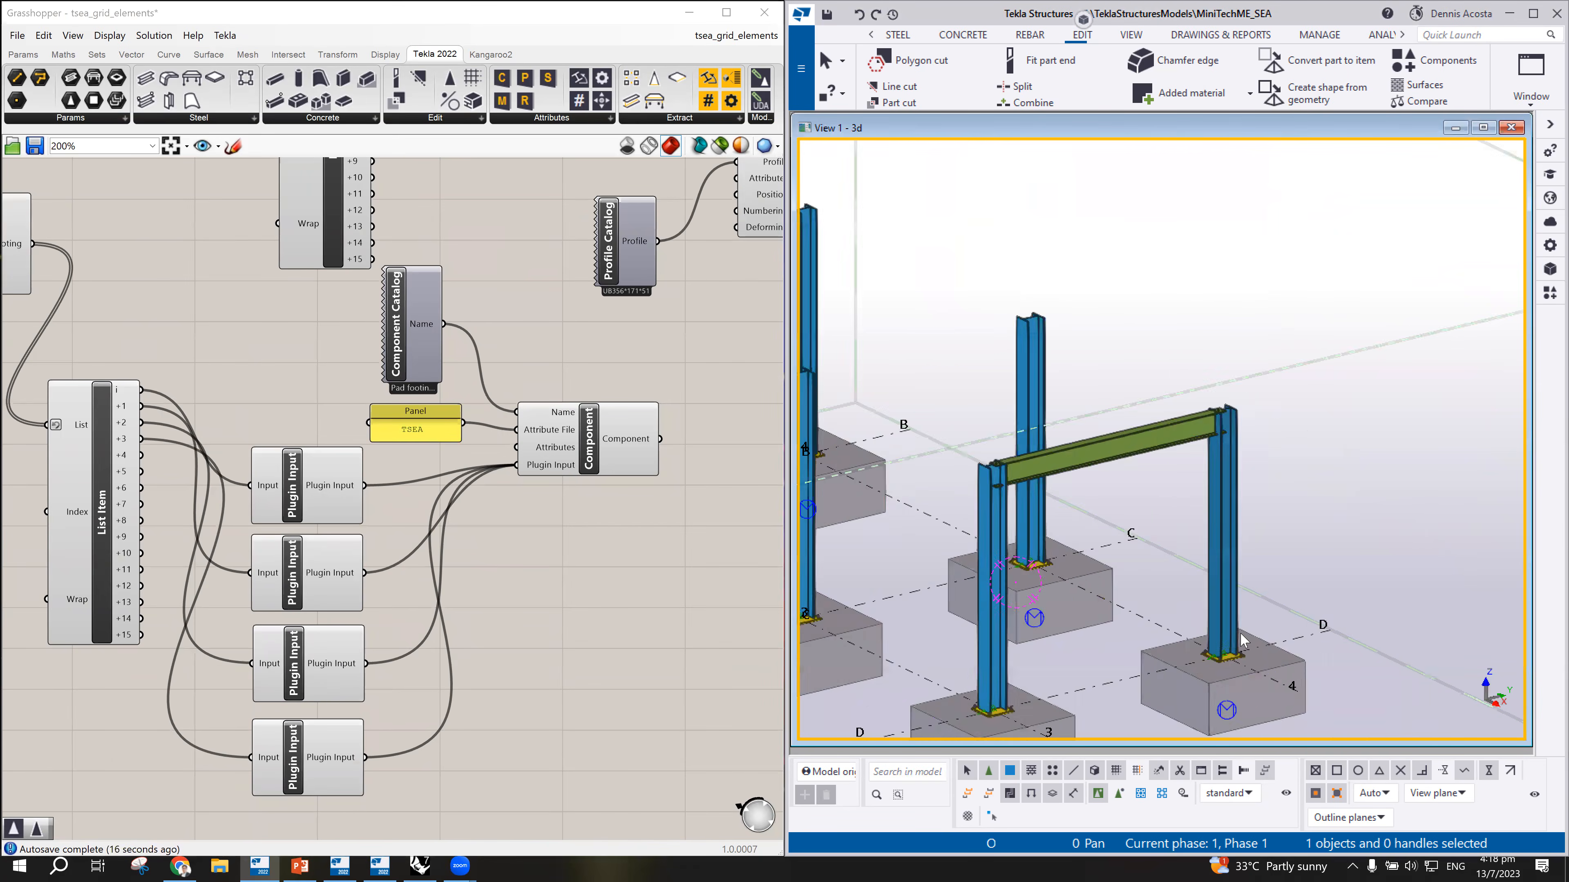
mouse_move(1185, 635)
ctrl+middle_down()
mouse_move(1267, 634)
mouse_move(1211, 637)
ctrl+middle_up()
scroll(1209, 635, up, 4)
scroll(1217, 639, down, 2)
mouse_move(1251, 572)
ctrl+middle_down()
mouse_move(1134, 585)
mouse_move(1268, 564)
ctrl+middle_up()
scroll(542, 502, down, 3)
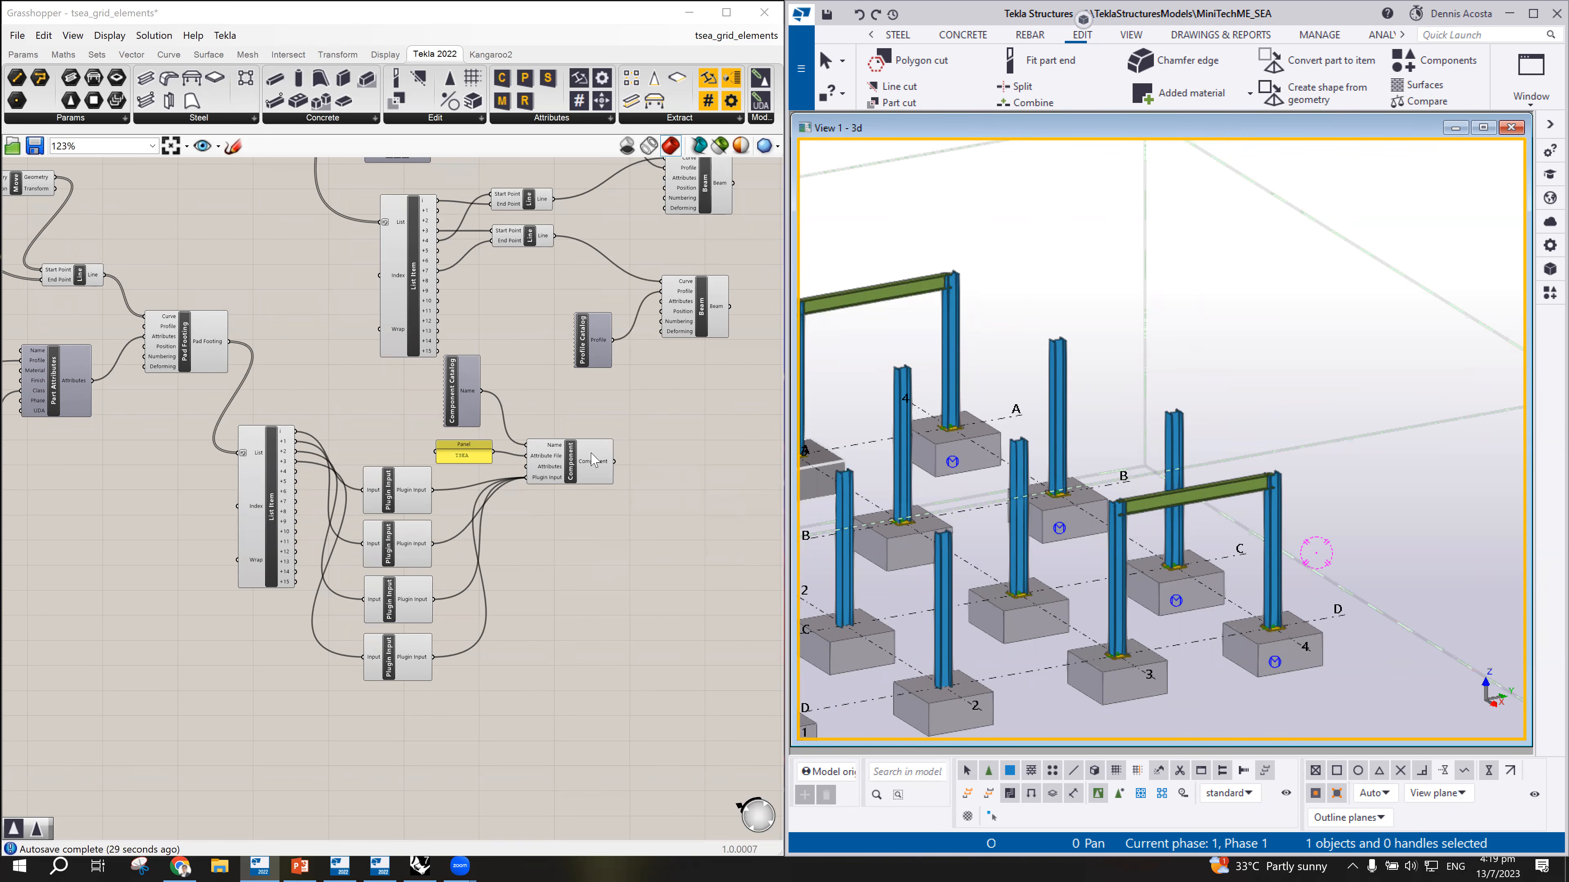
Step: Move the lower Beam component slightly up and select each Beam component to identify its beam in the Tekla model
right_drag(501, 388, 361, 408)
click(559, 327)
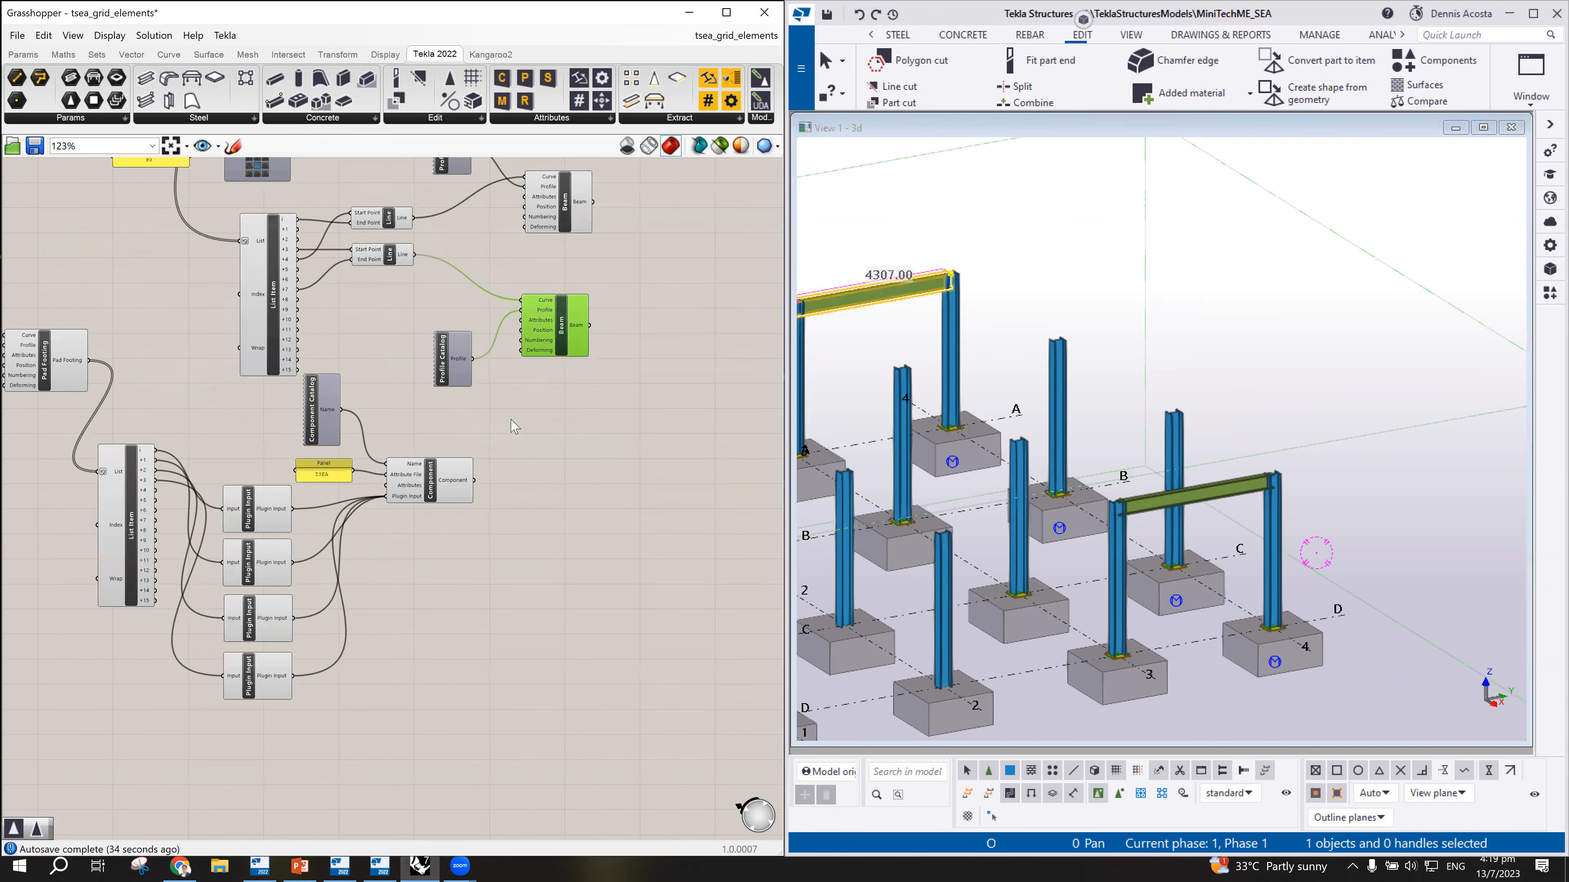
scroll(511, 421, down, 3)
scroll(537, 266, up, 3)
click(549, 302)
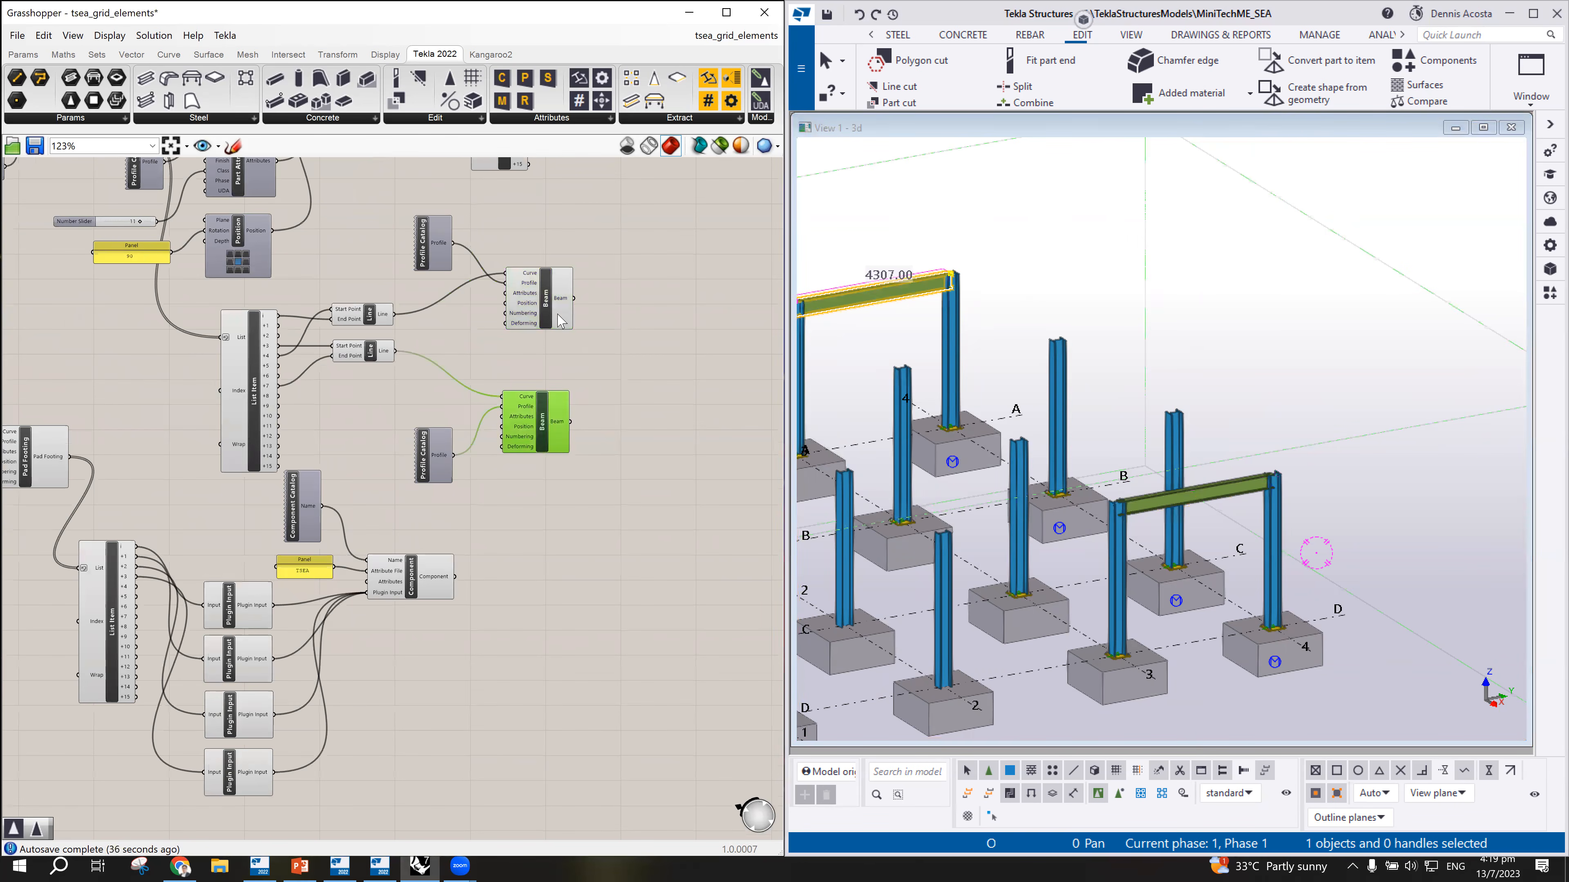
drag(546, 435, 550, 415)
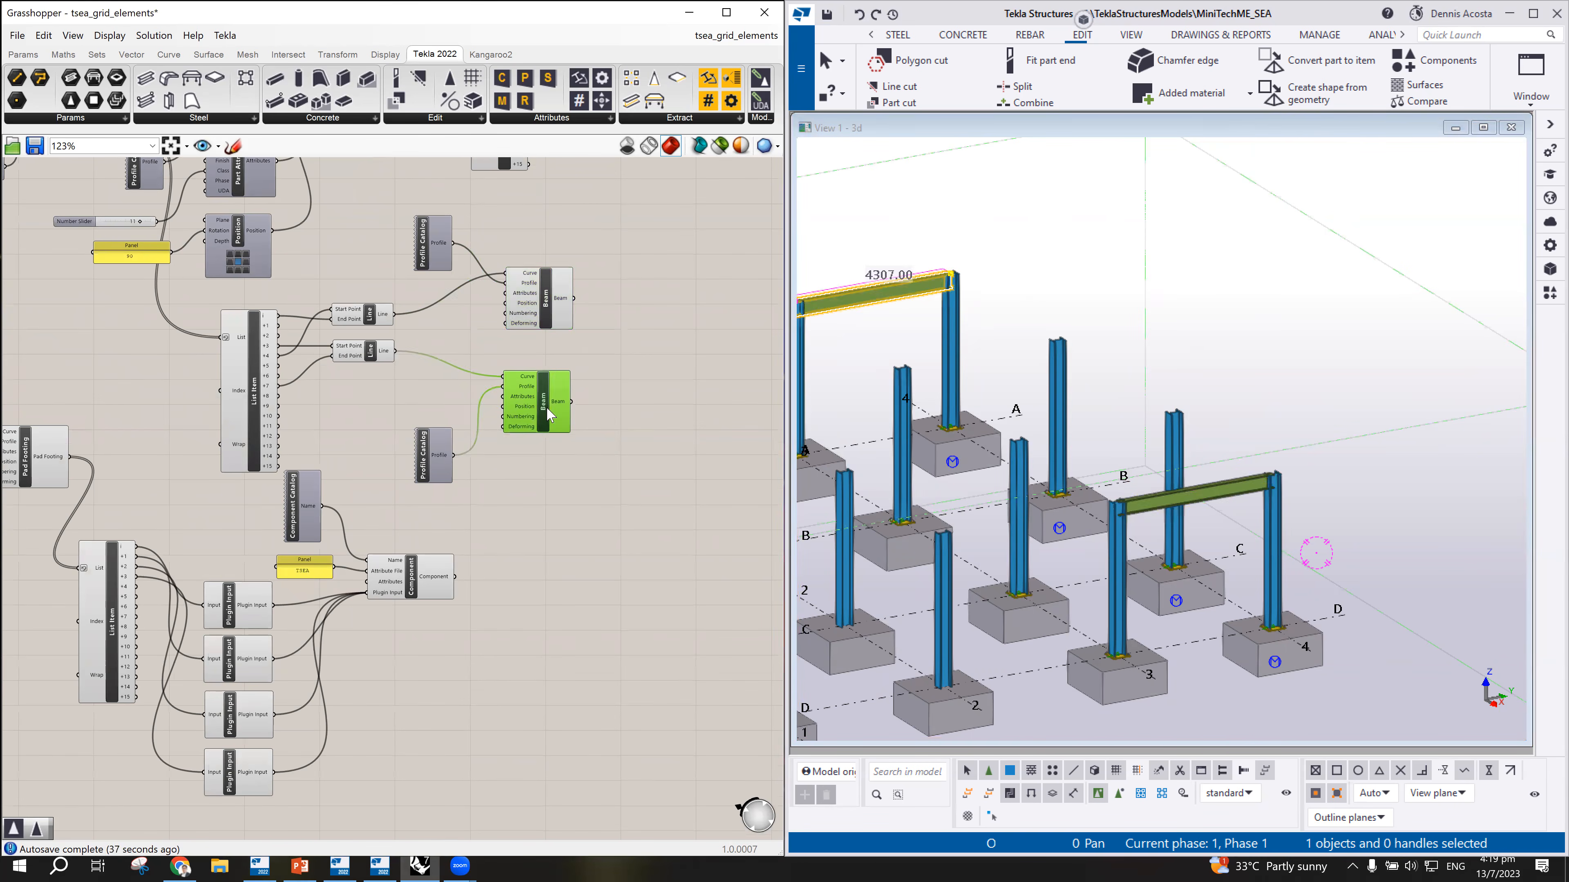
click(548, 316)
scroll(559, 478, down, 3)
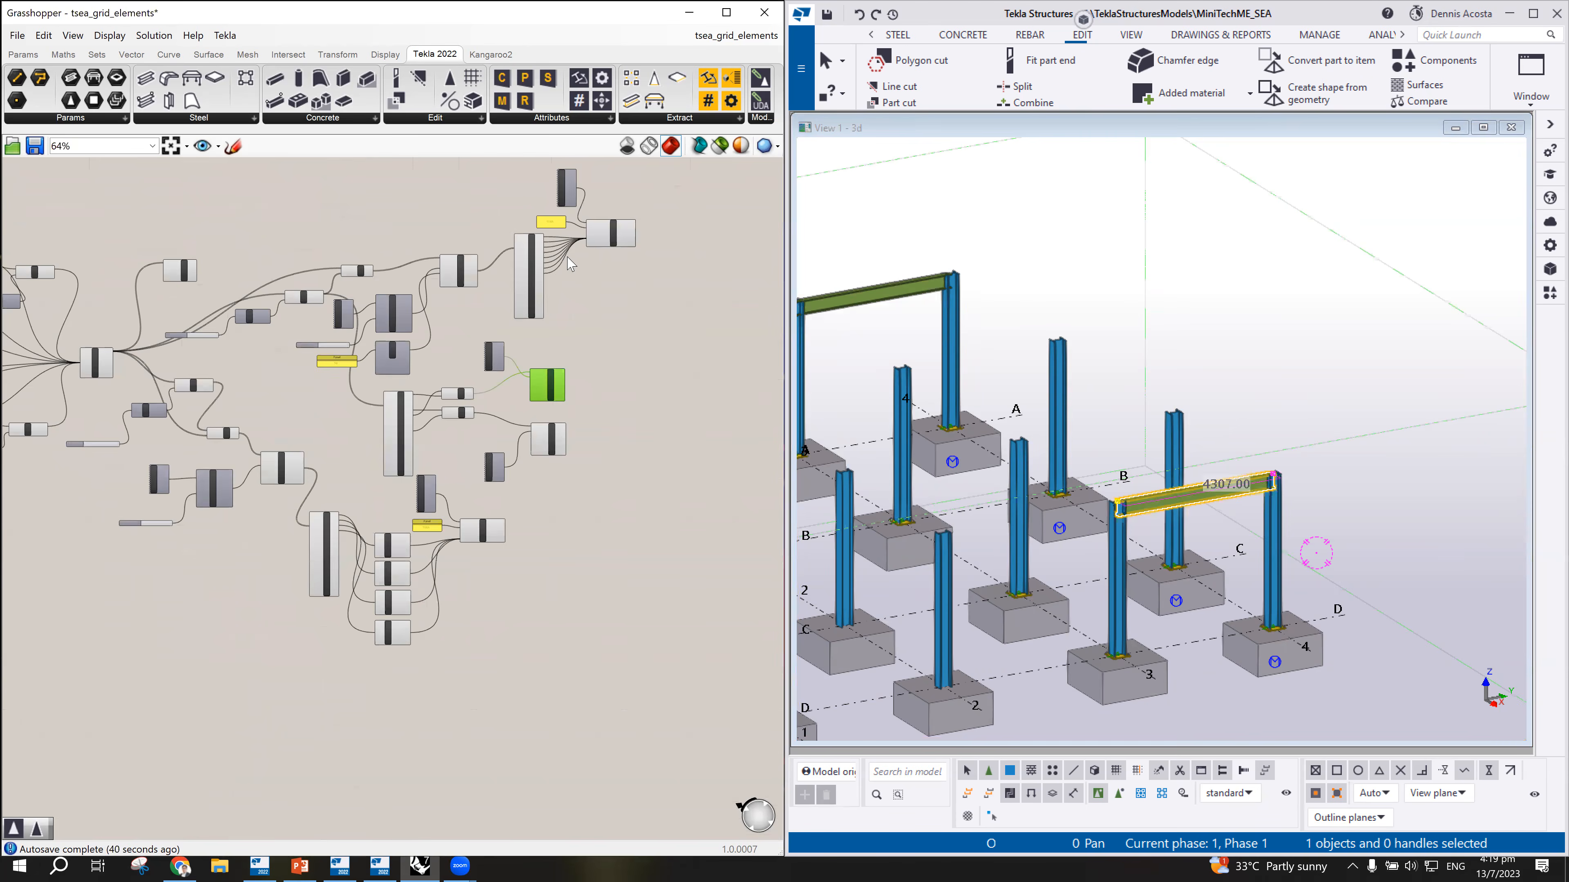
Step: Select the columns at grid intersections D/4 and A/4 in the Tekla model to compare them with the List Item outputs
scroll(569, 264, up, 2)
scroll(559, 283, up, 1)
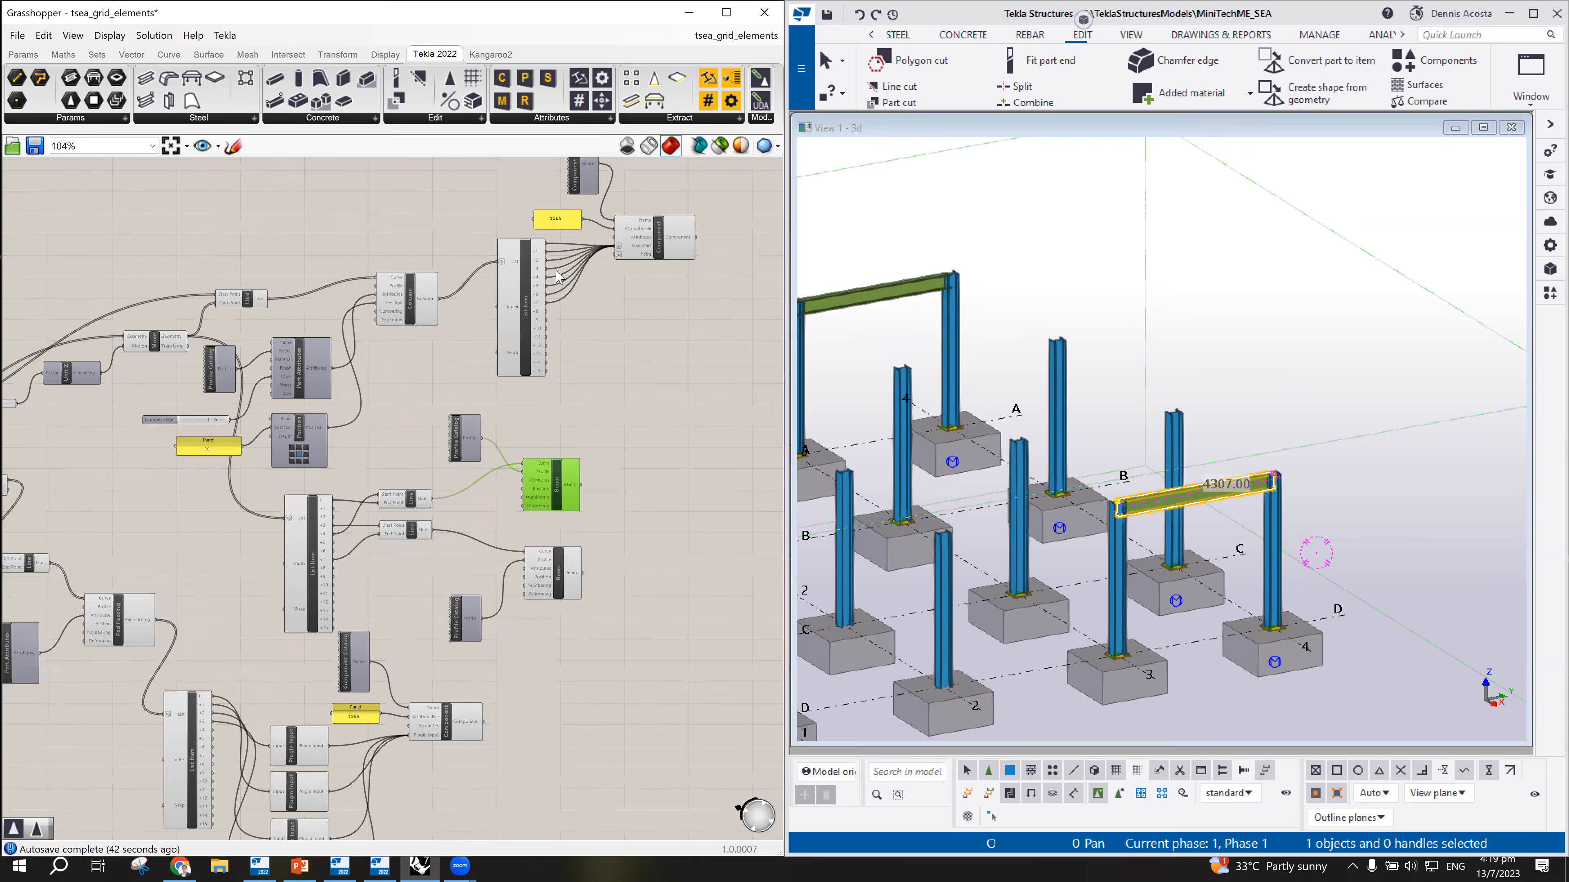
scroll(558, 283, up, 3)
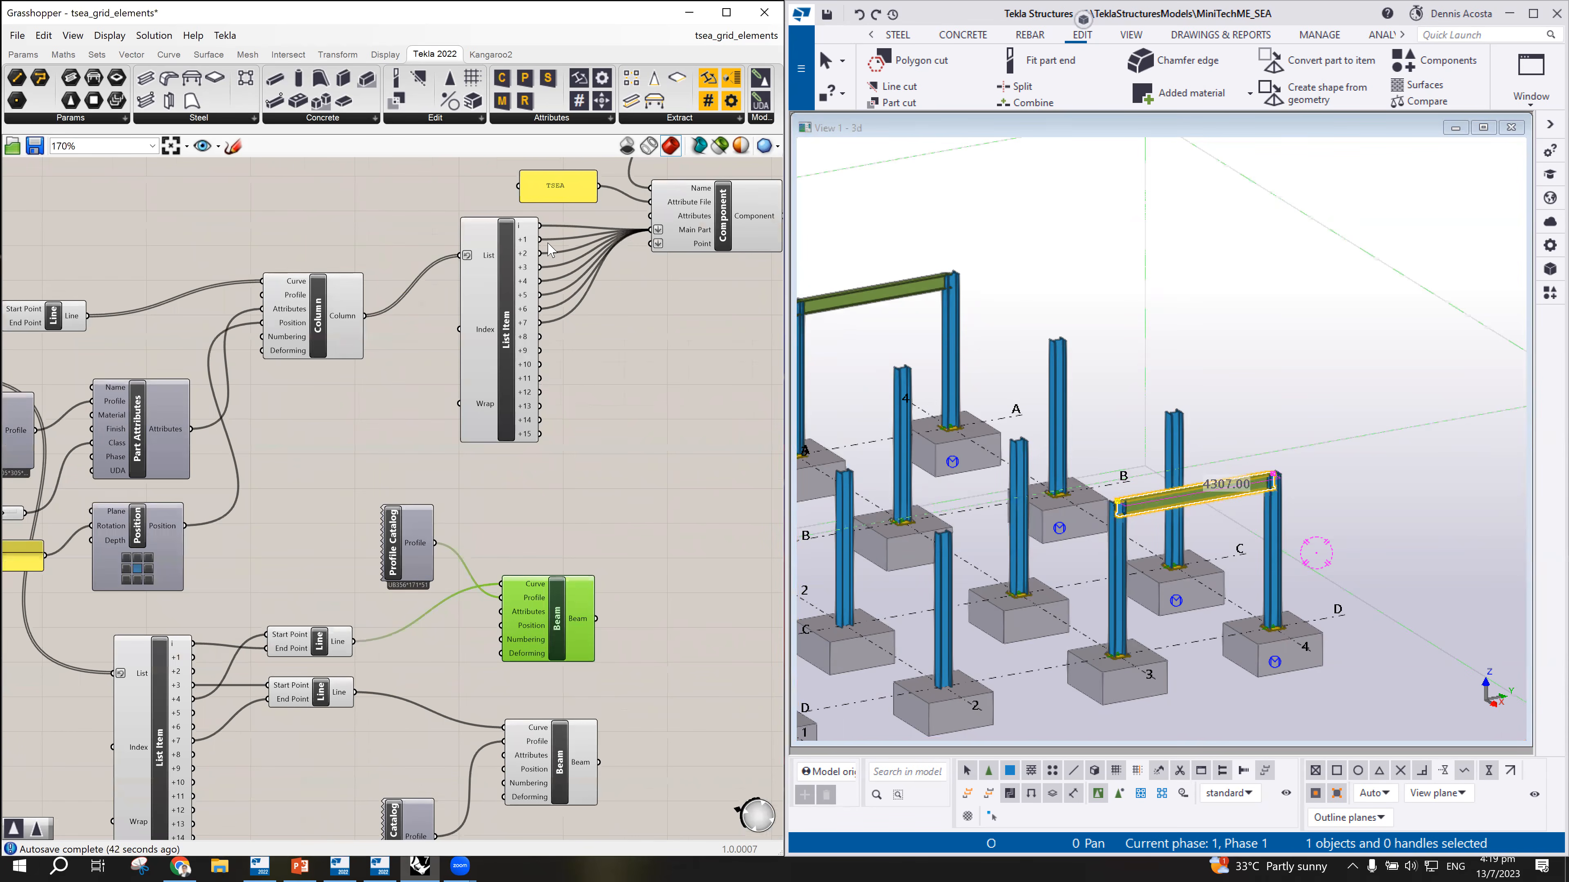
click(1274, 544)
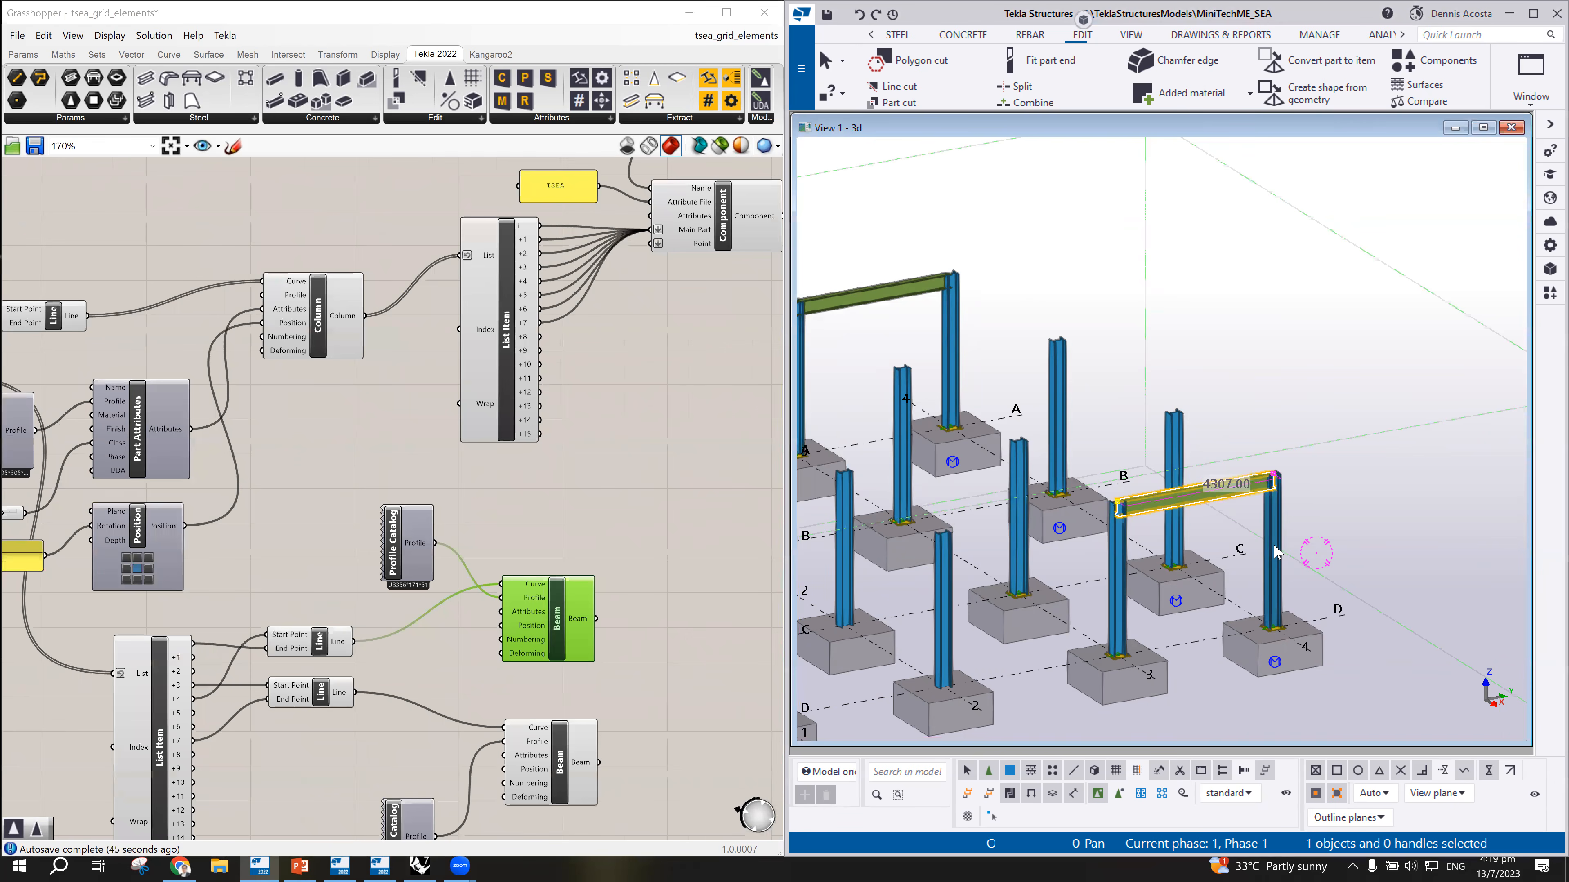
click(951, 321)
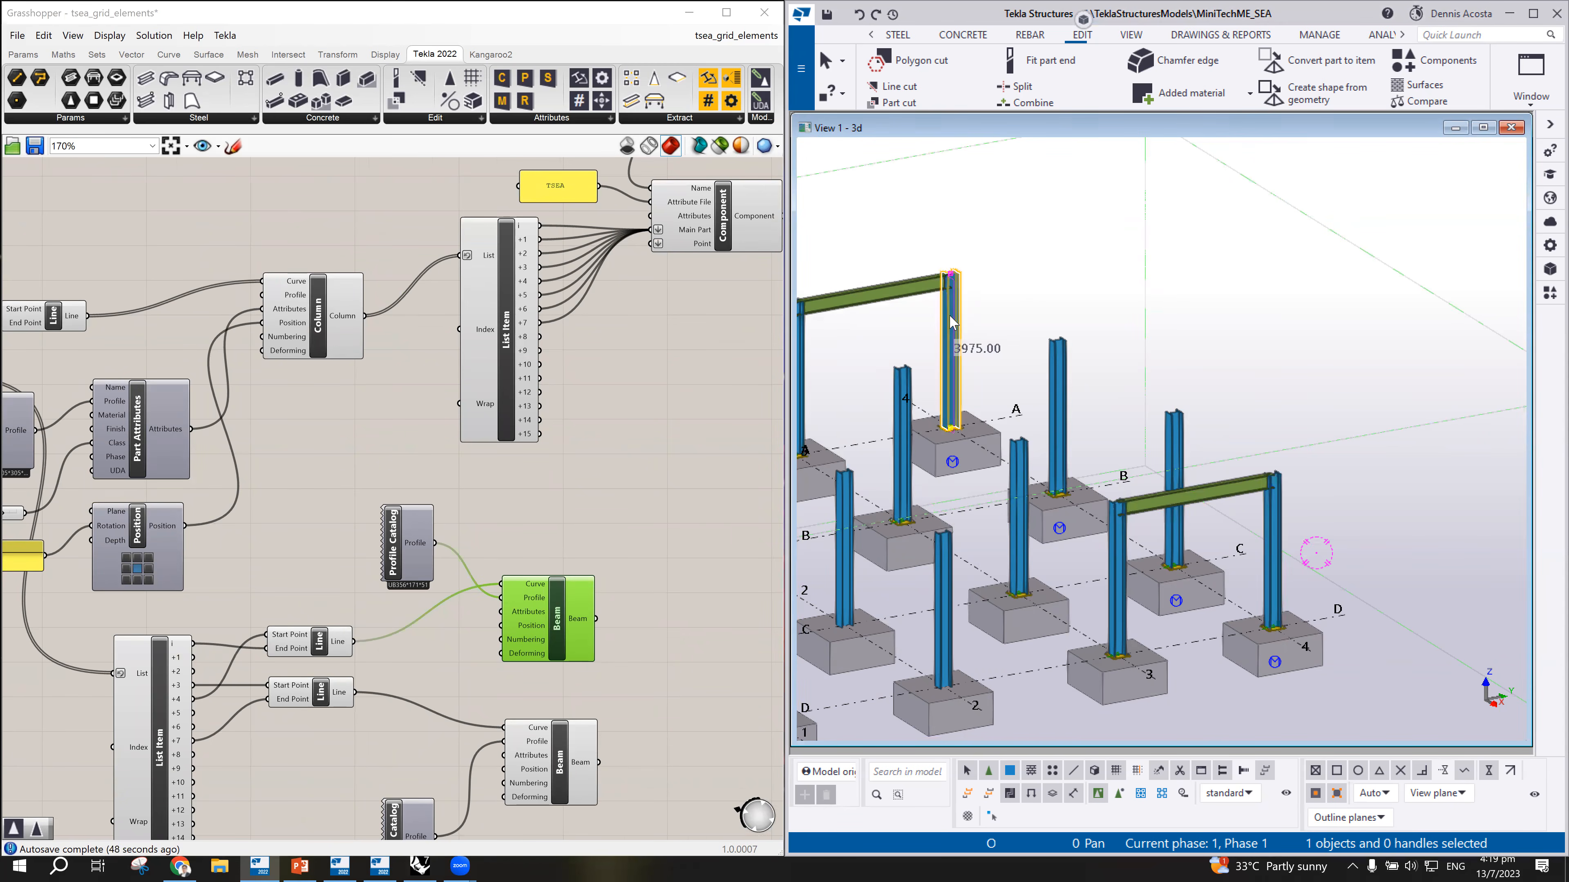
scroll(618, 269, up, 1)
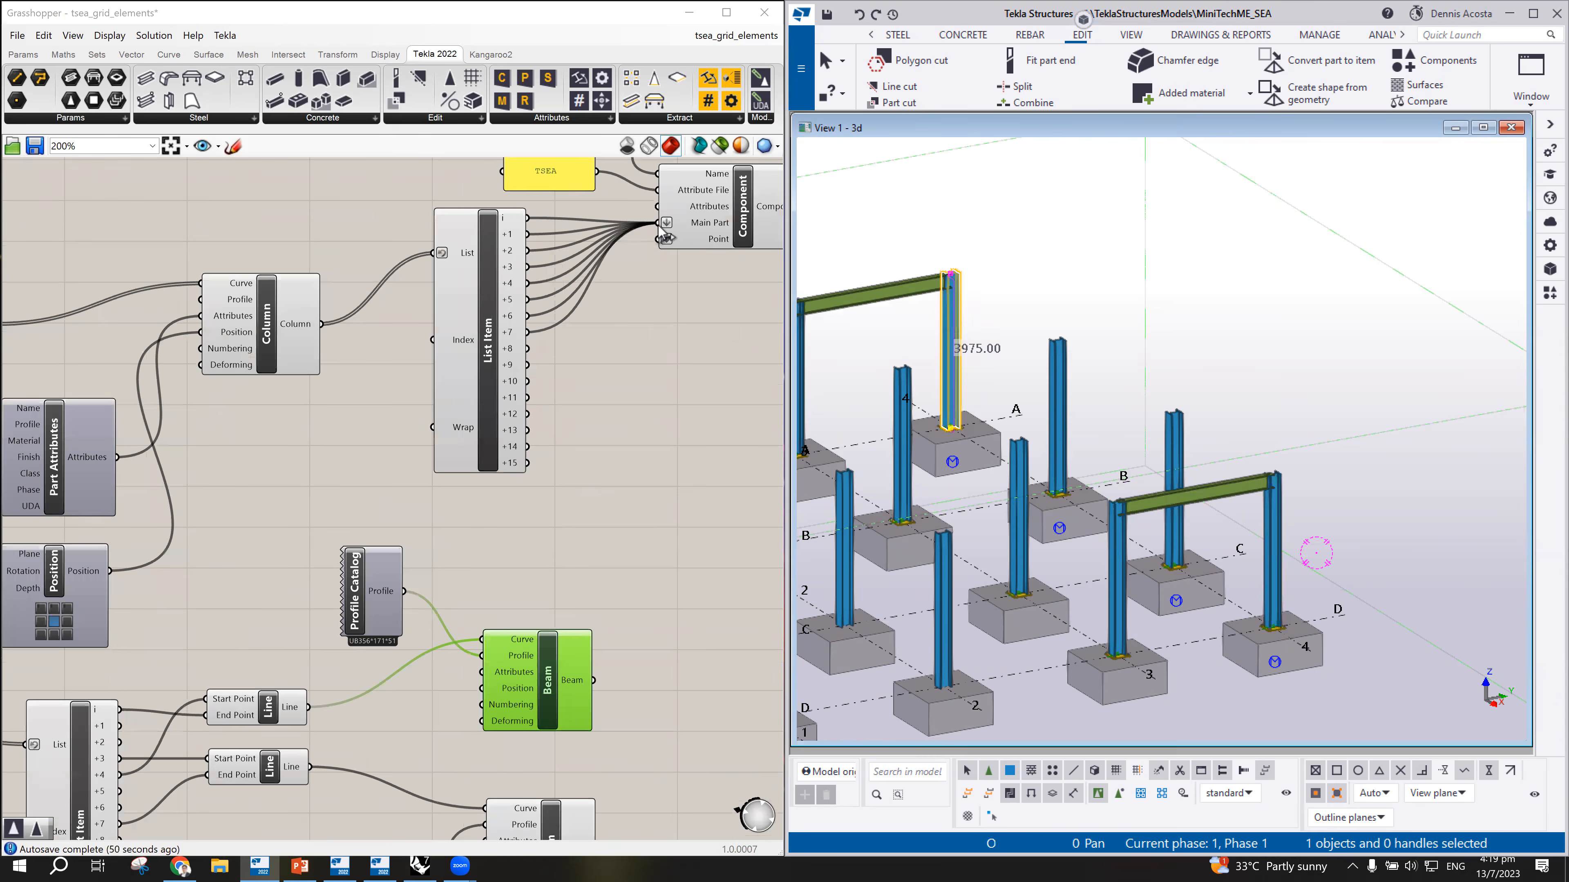
Step: Reconnect the List Item output +7 to the Component's Main Part input and check the base plate at grid A/3
drag(664, 236, 531, 343)
middle_drag(1005, 525, 1098, 526)
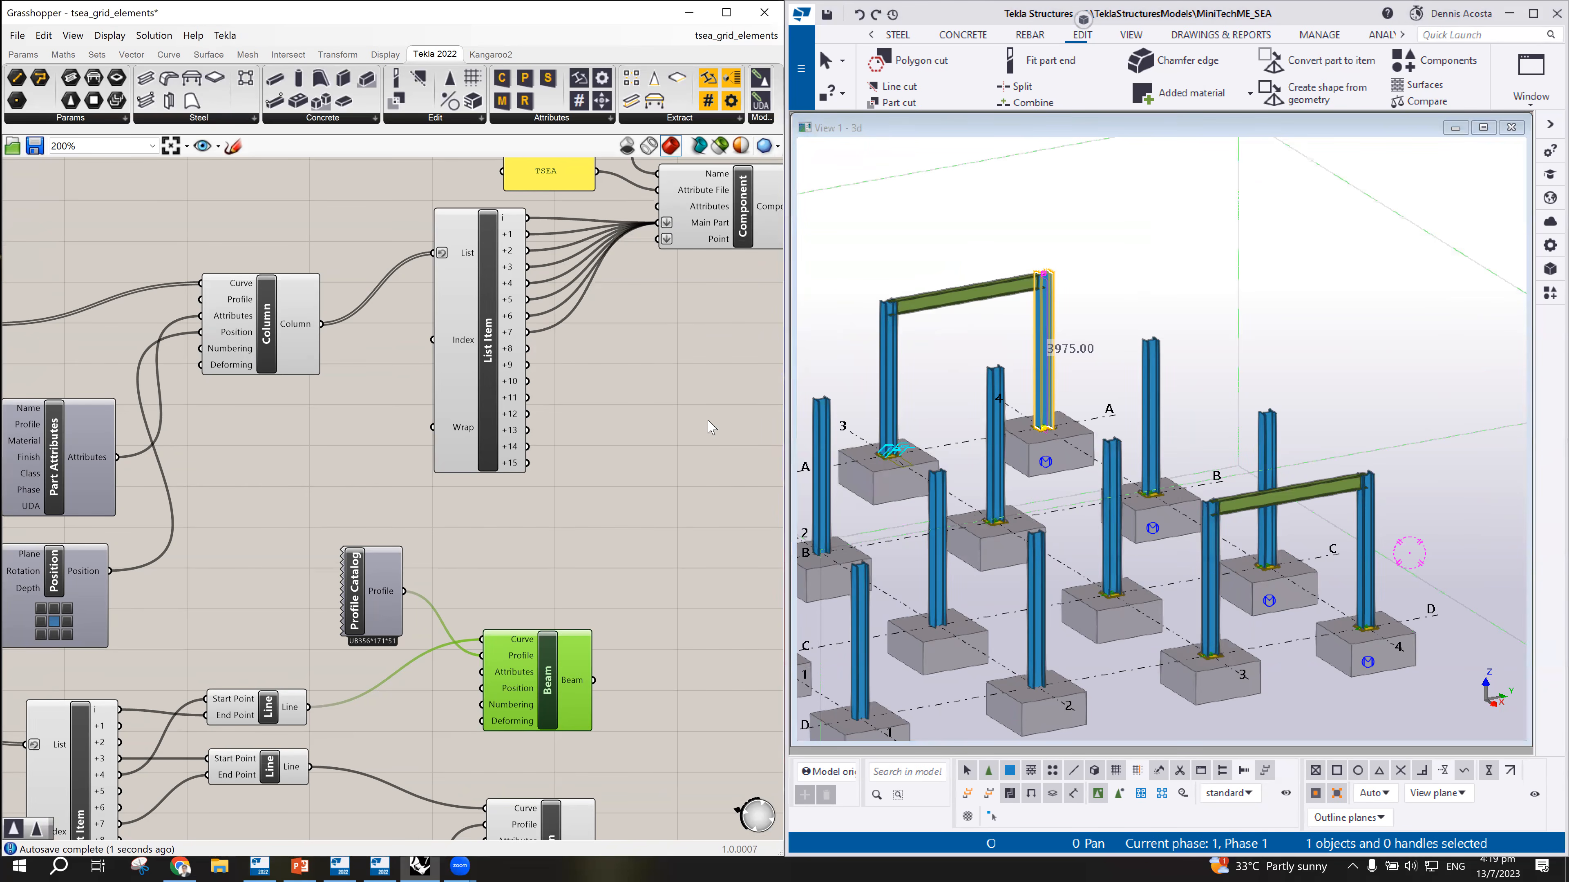
scroll(537, 432, down, 3)
scroll(1308, 598, up, 4)
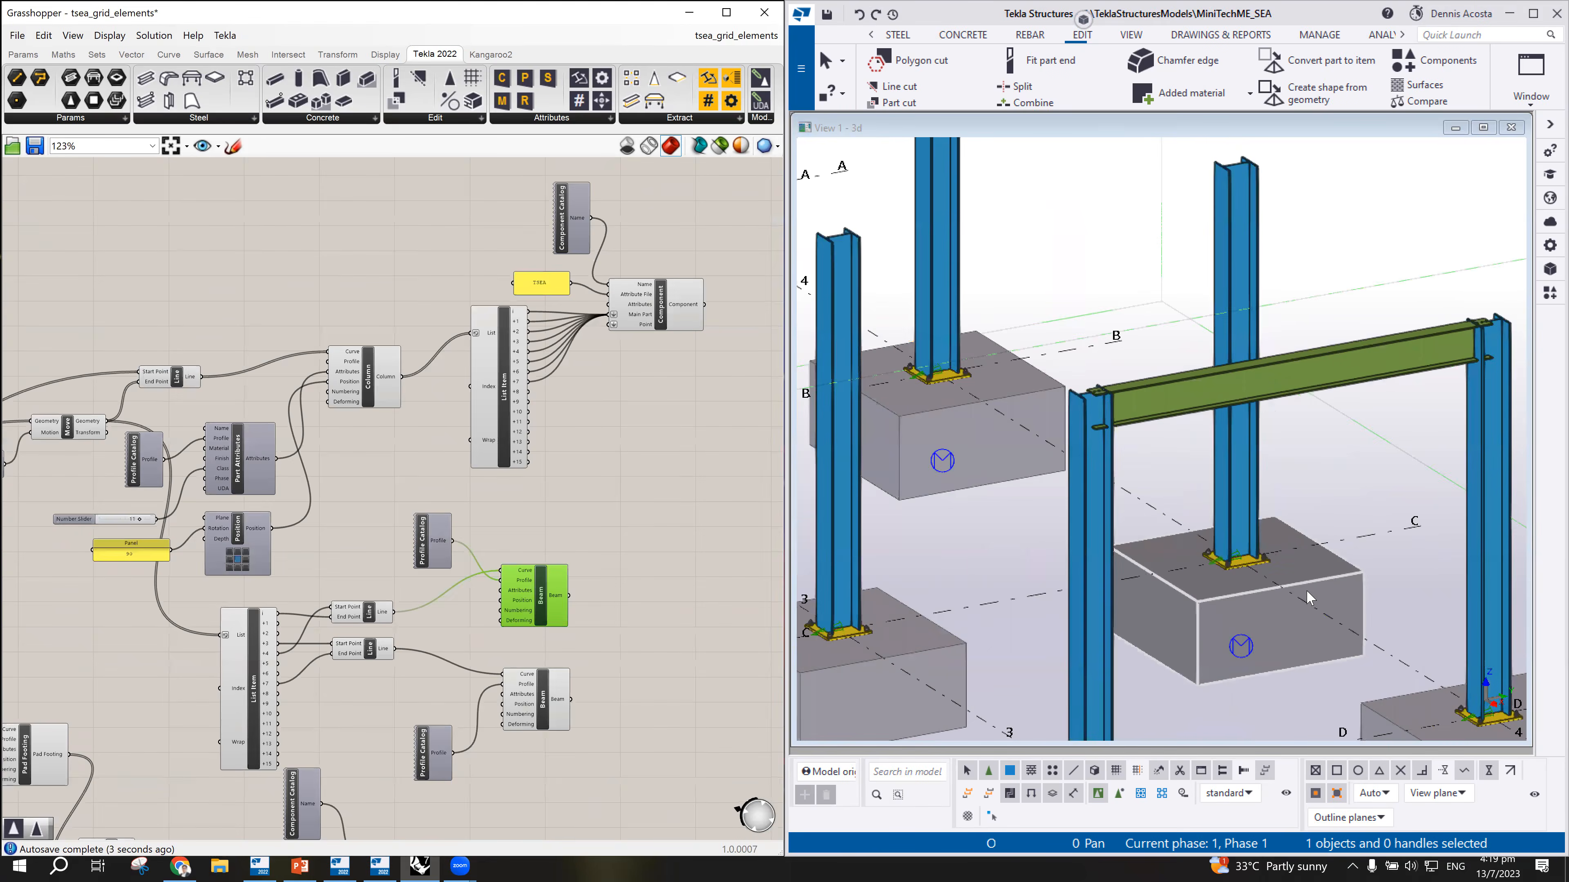
scroll(1309, 598, down, 6)
scroll(602, 597, up, 2)
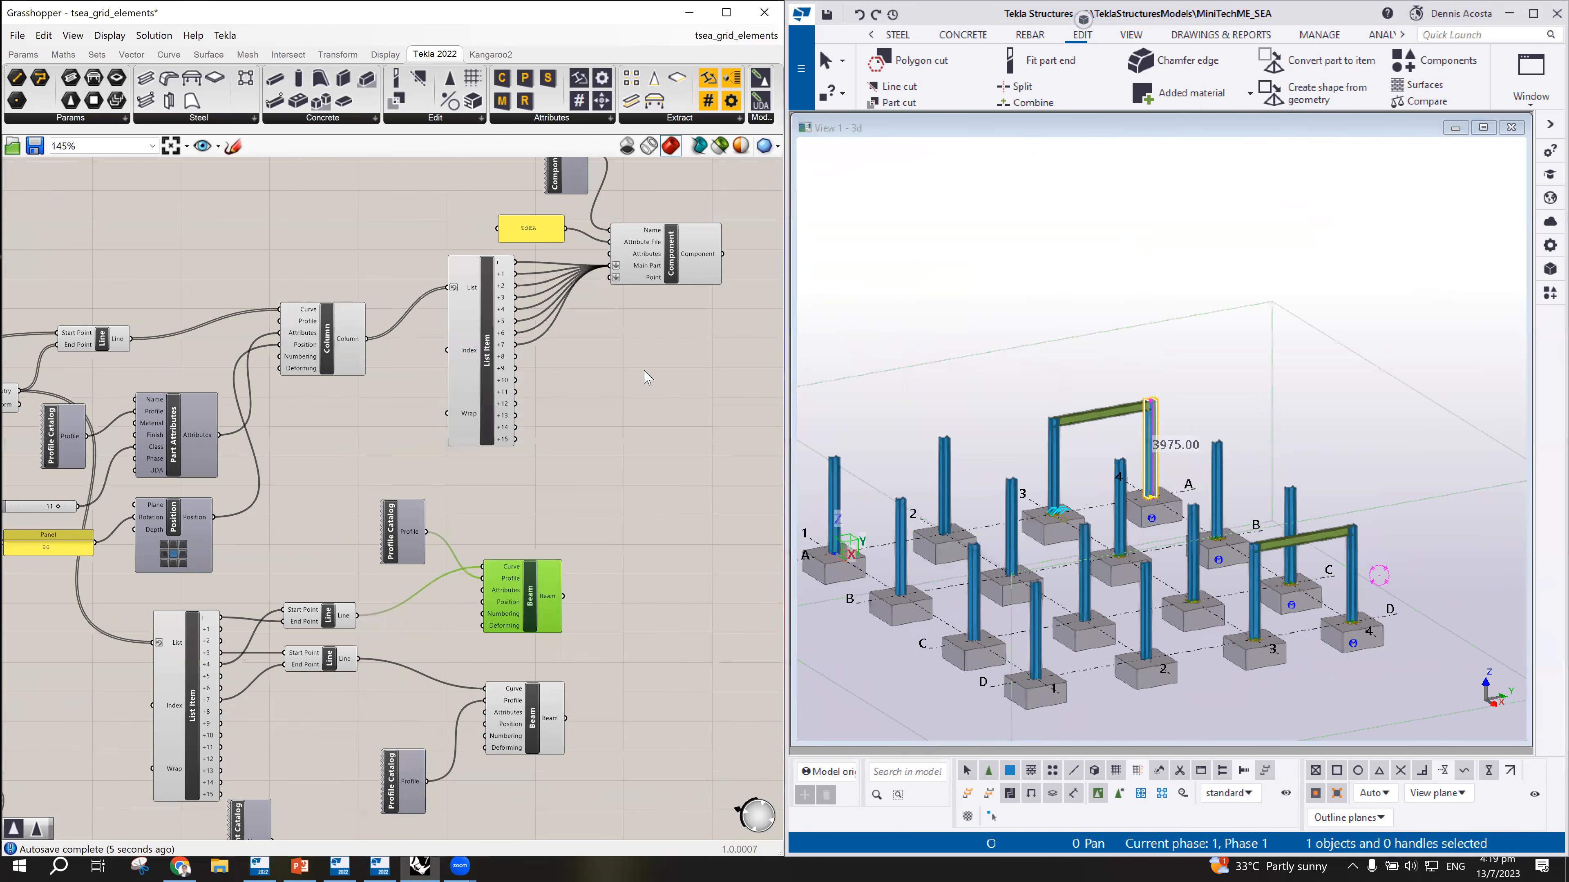
Step: Align the lower Beam component under the upper one on the canvas and clear the selection
scroll(636, 485, down, 1)
right_drag(712, 493, 635, 479)
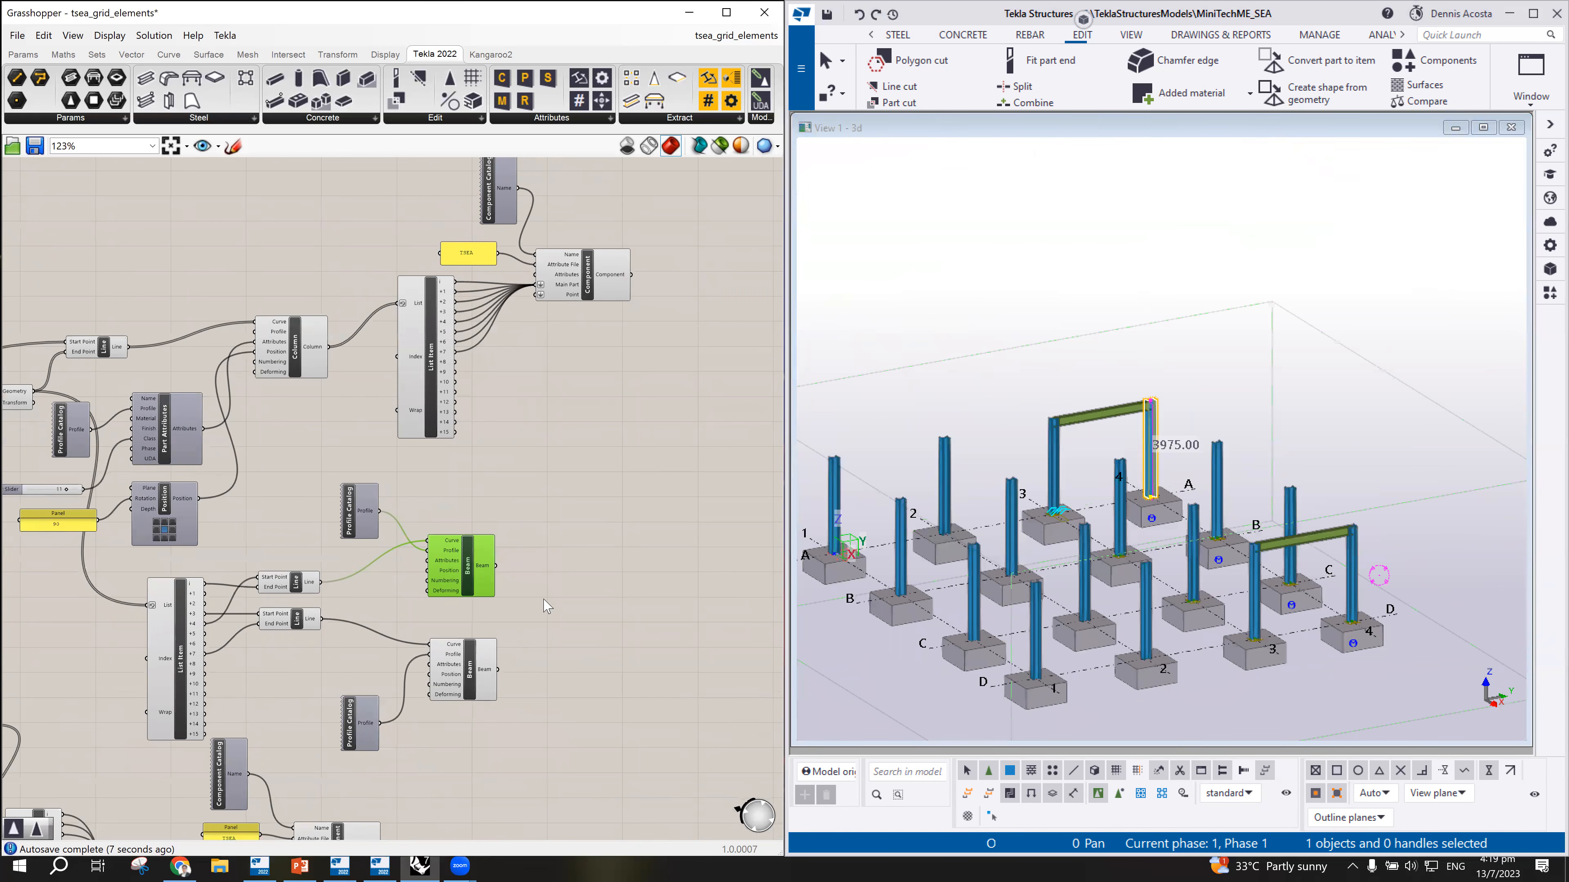
drag(476, 676, 473, 669)
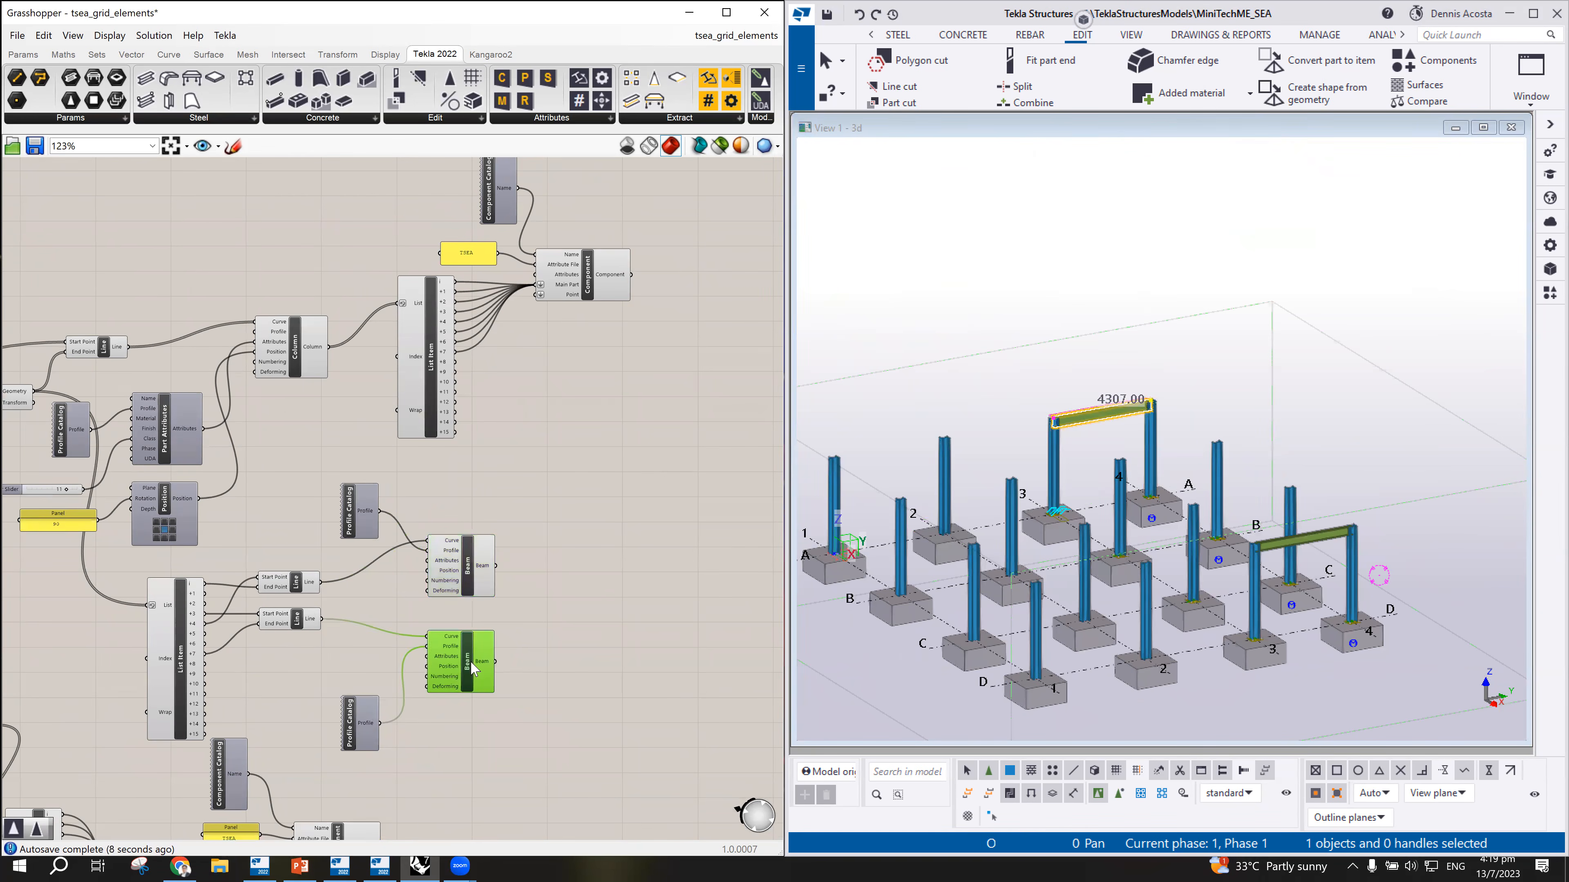
click(580, 547)
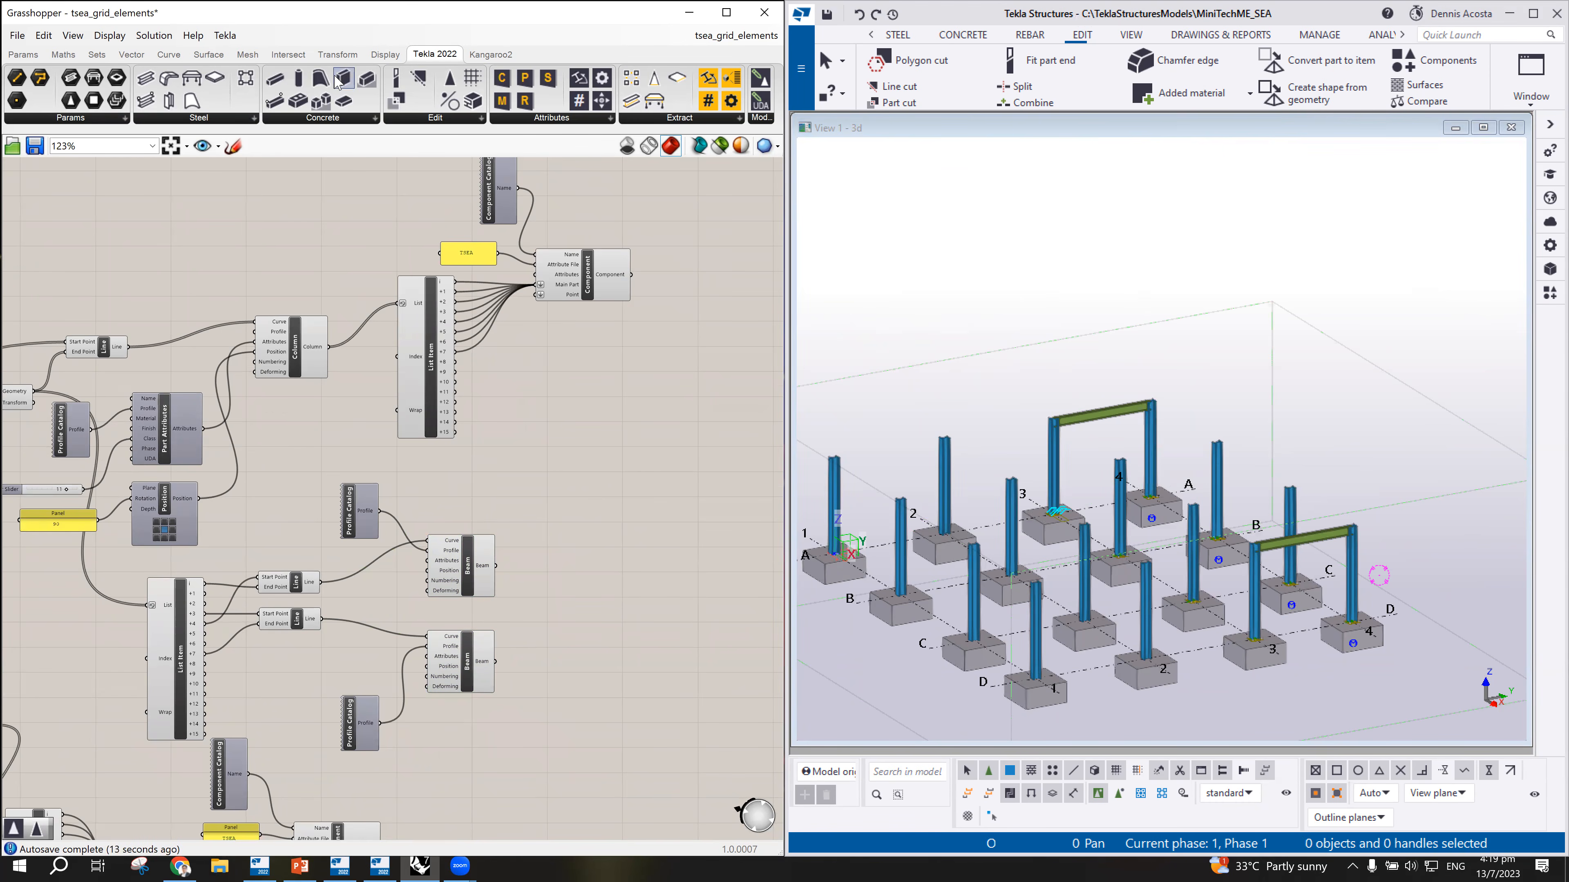
Step: Place a new Component and a Component Catalog beside the beams, search for "HAUN" and set the catalog to Haunch (40)
drag(452, 87, 654, 498)
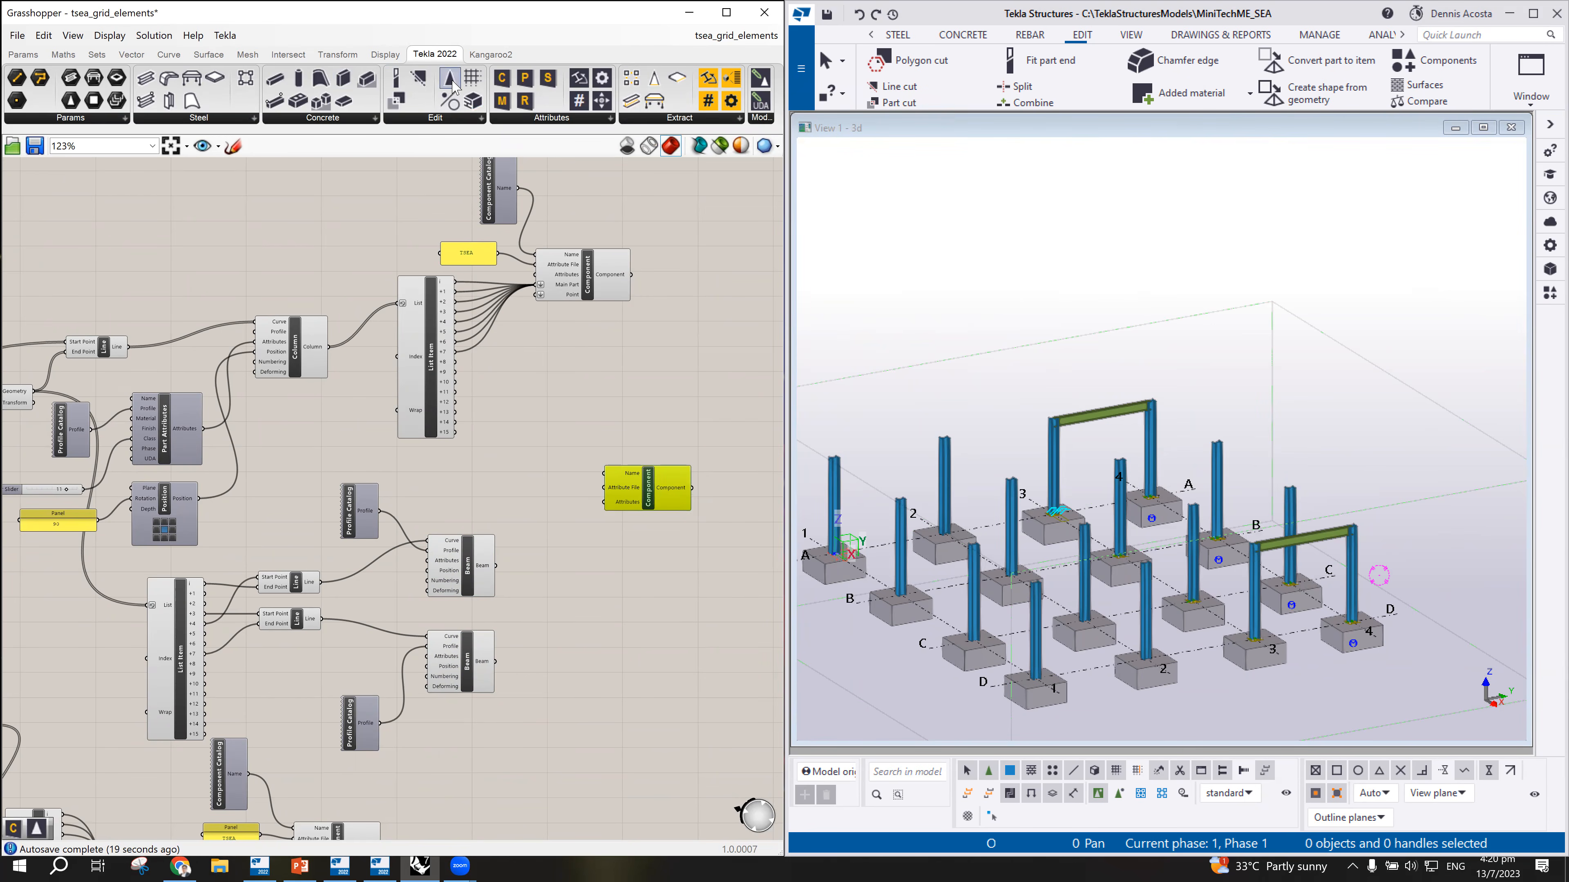
drag(502, 83, 555, 407)
scroll(554, 406, up, 2)
double_click(552, 403)
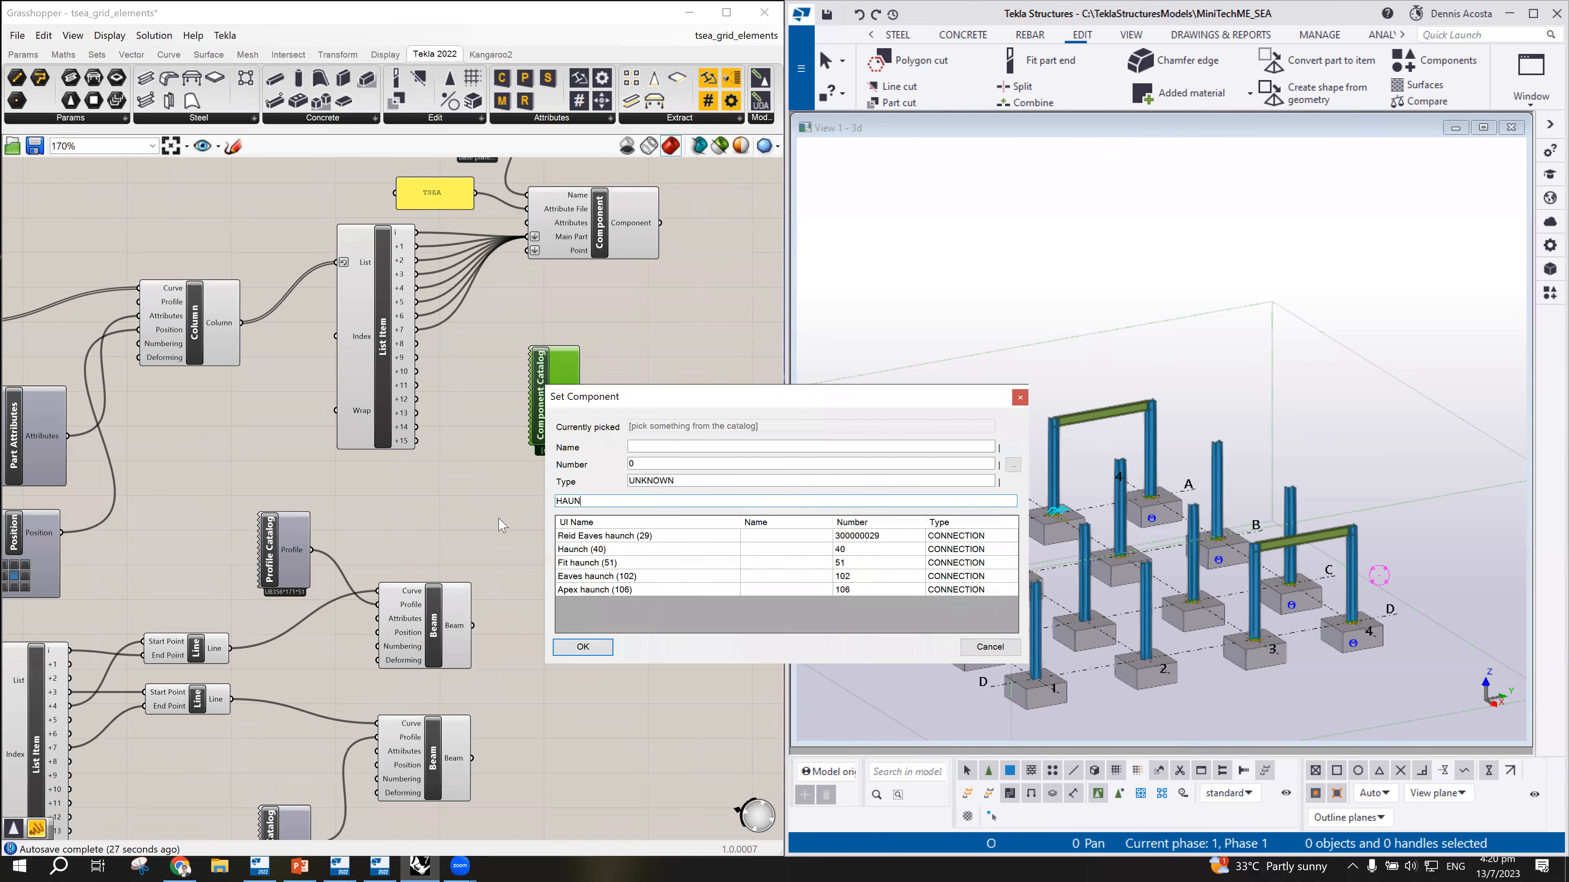
click(592, 553)
click(583, 646)
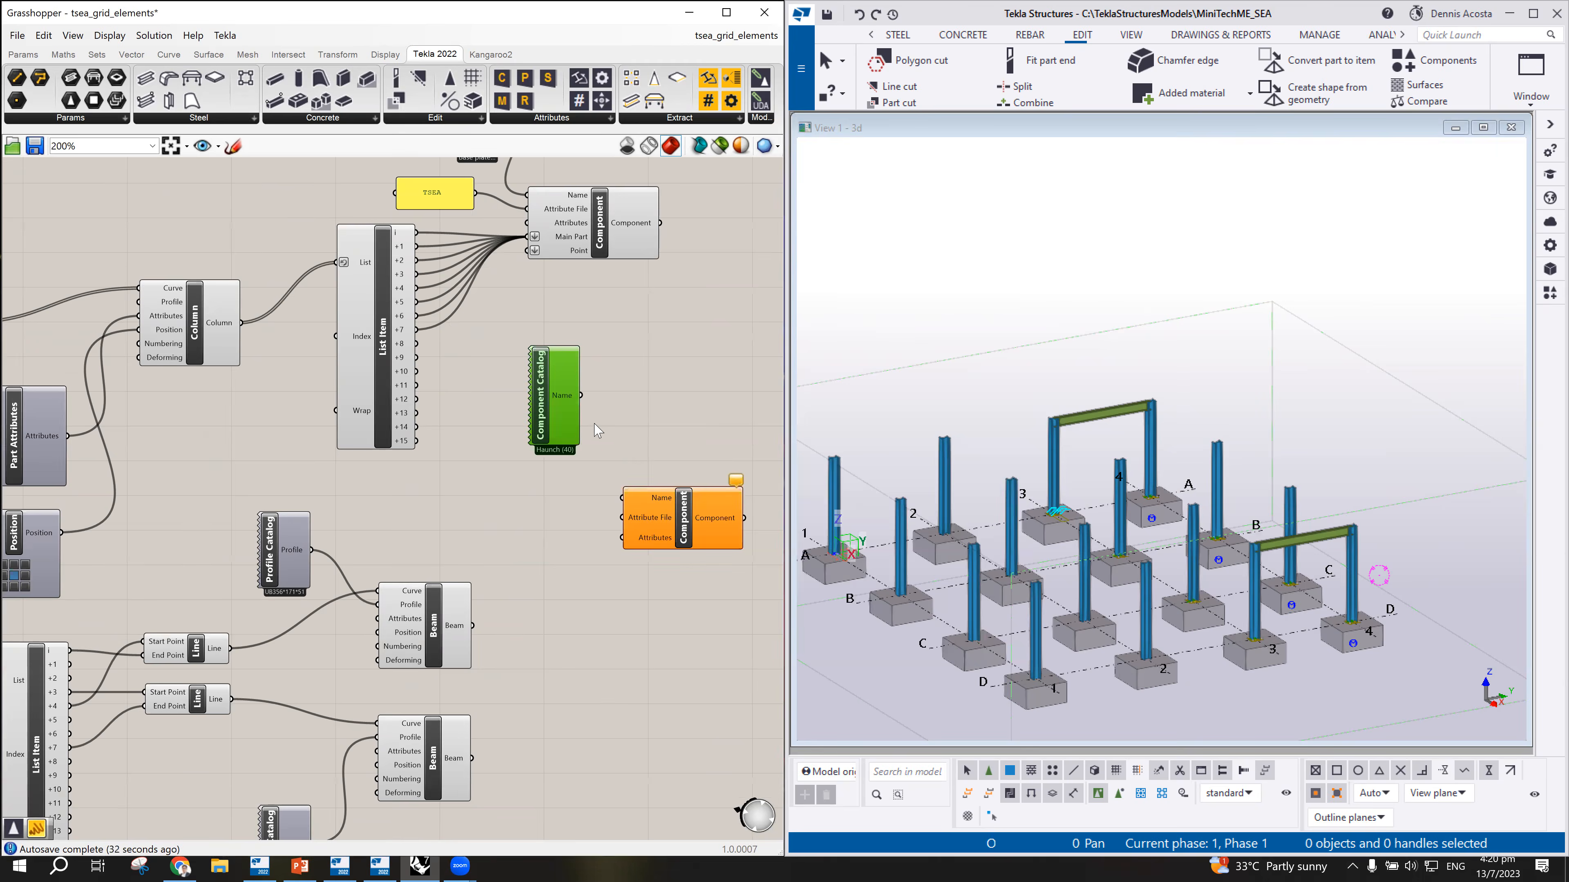
Step: Connect the Haunch (40) catalog to the new Component's Name input and shift the catalog slightly away from it
scroll(607, 470, up, 4)
drag(573, 377, 638, 543)
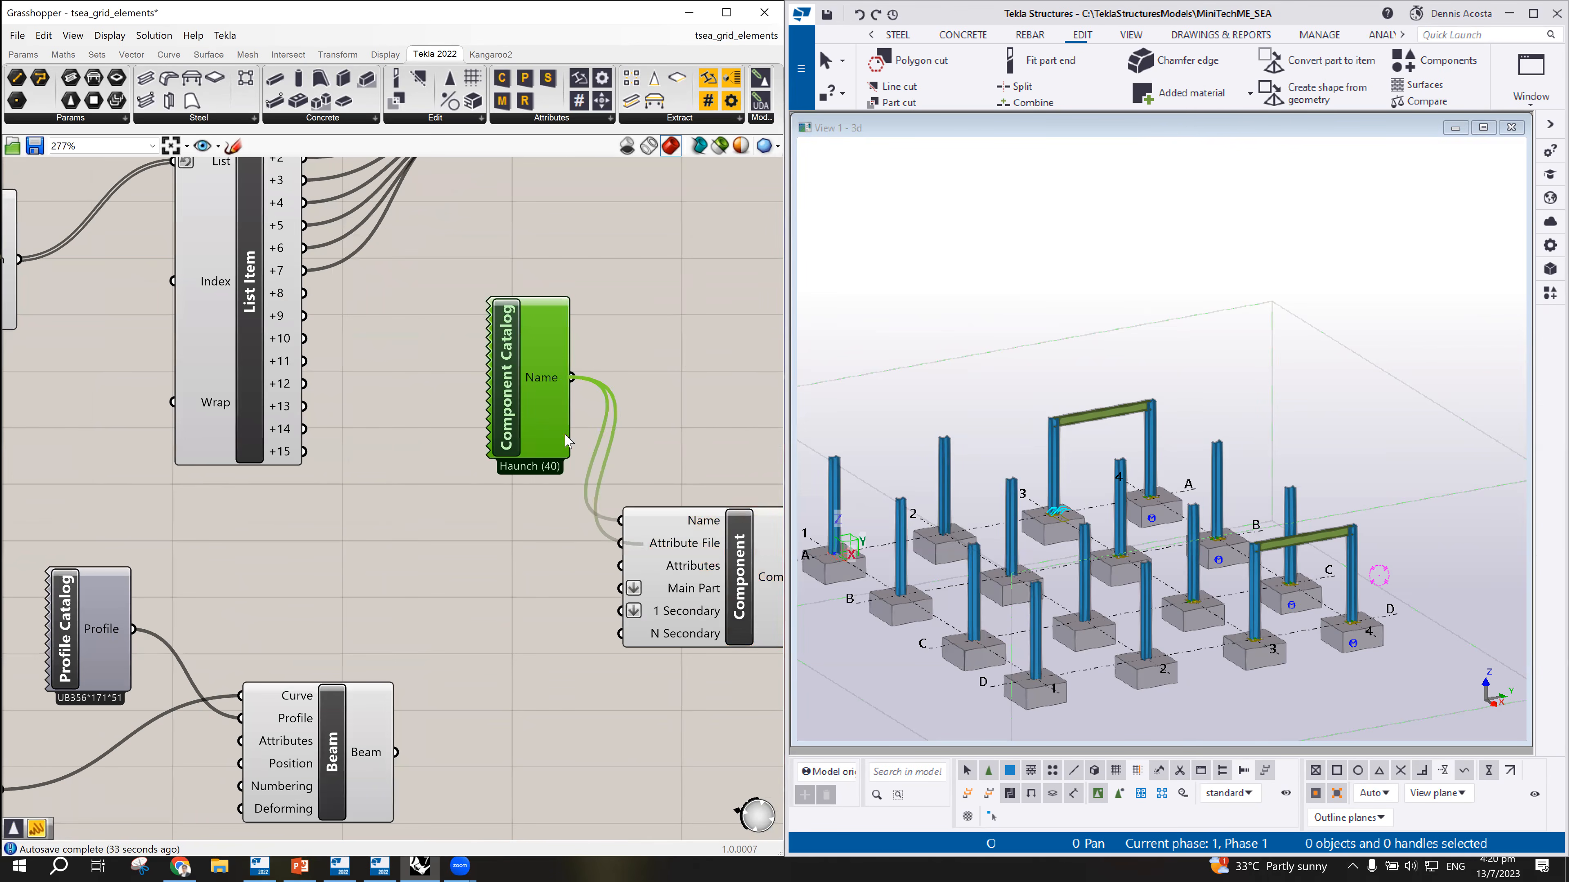
drag(508, 395, 499, 403)
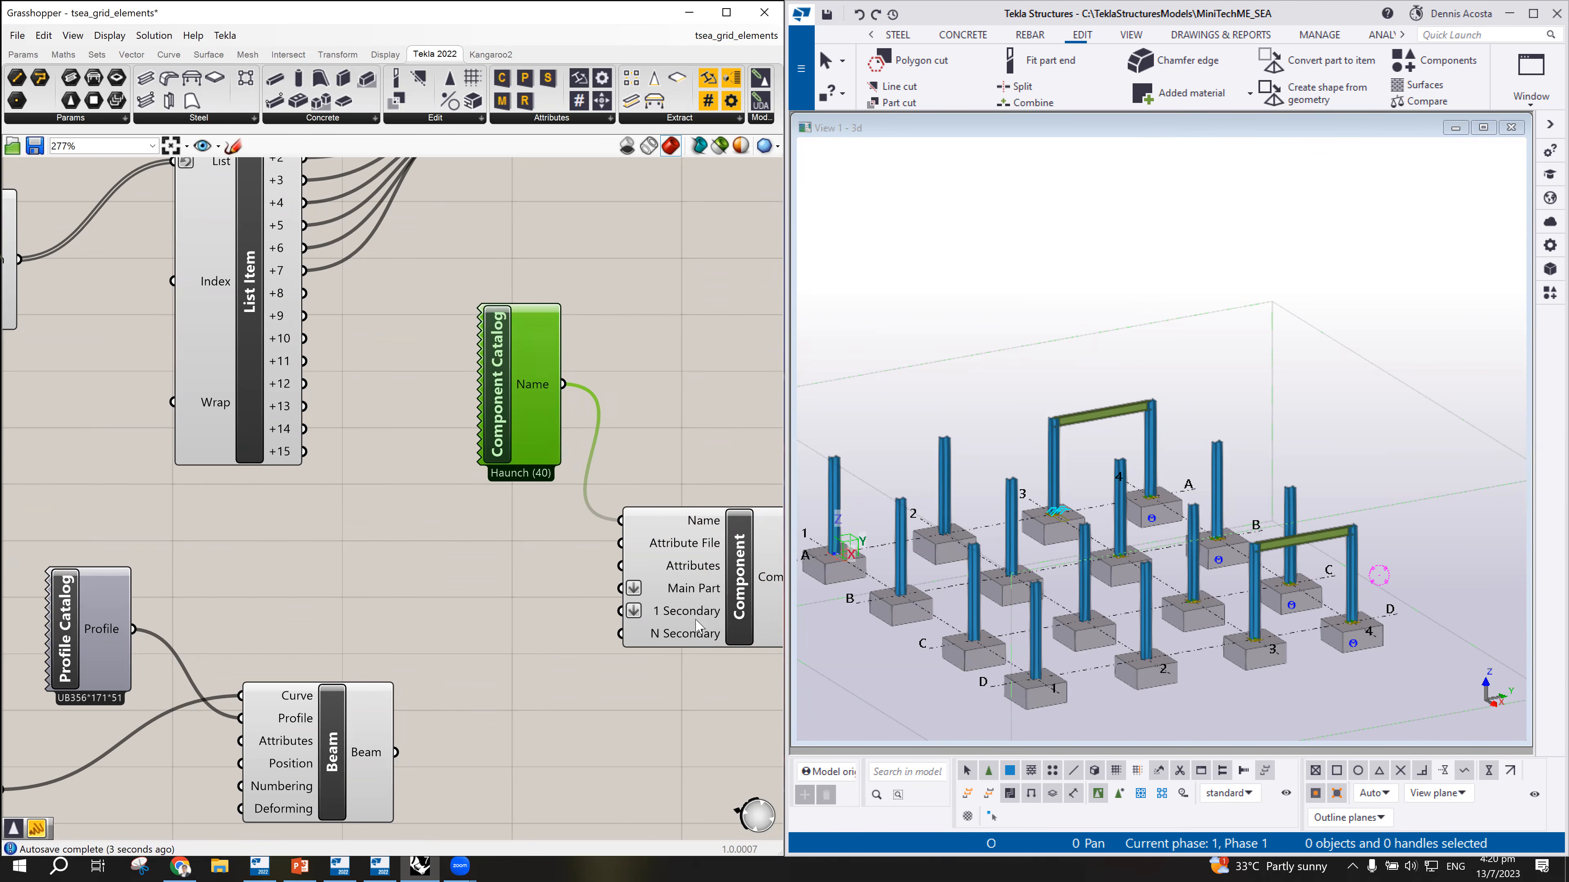
Step: Compare the inputs of the haunch, base plate and pad footing Components, including the description of the Point input
scroll(692, 652, down, 4)
scroll(648, 624, up, 5)
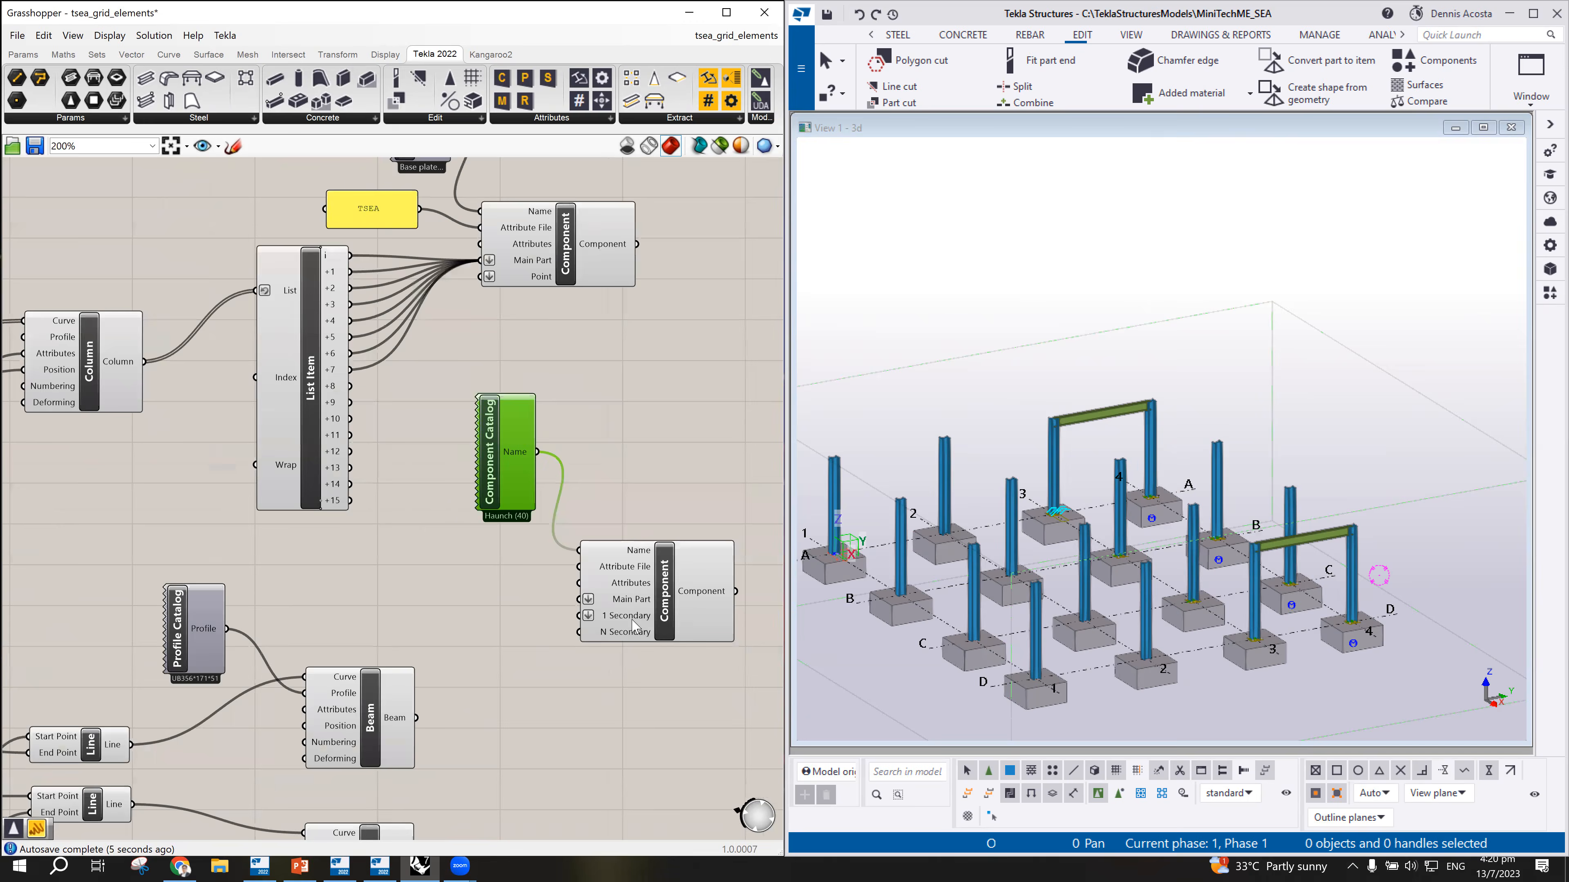
scroll(642, 618, up, 4)
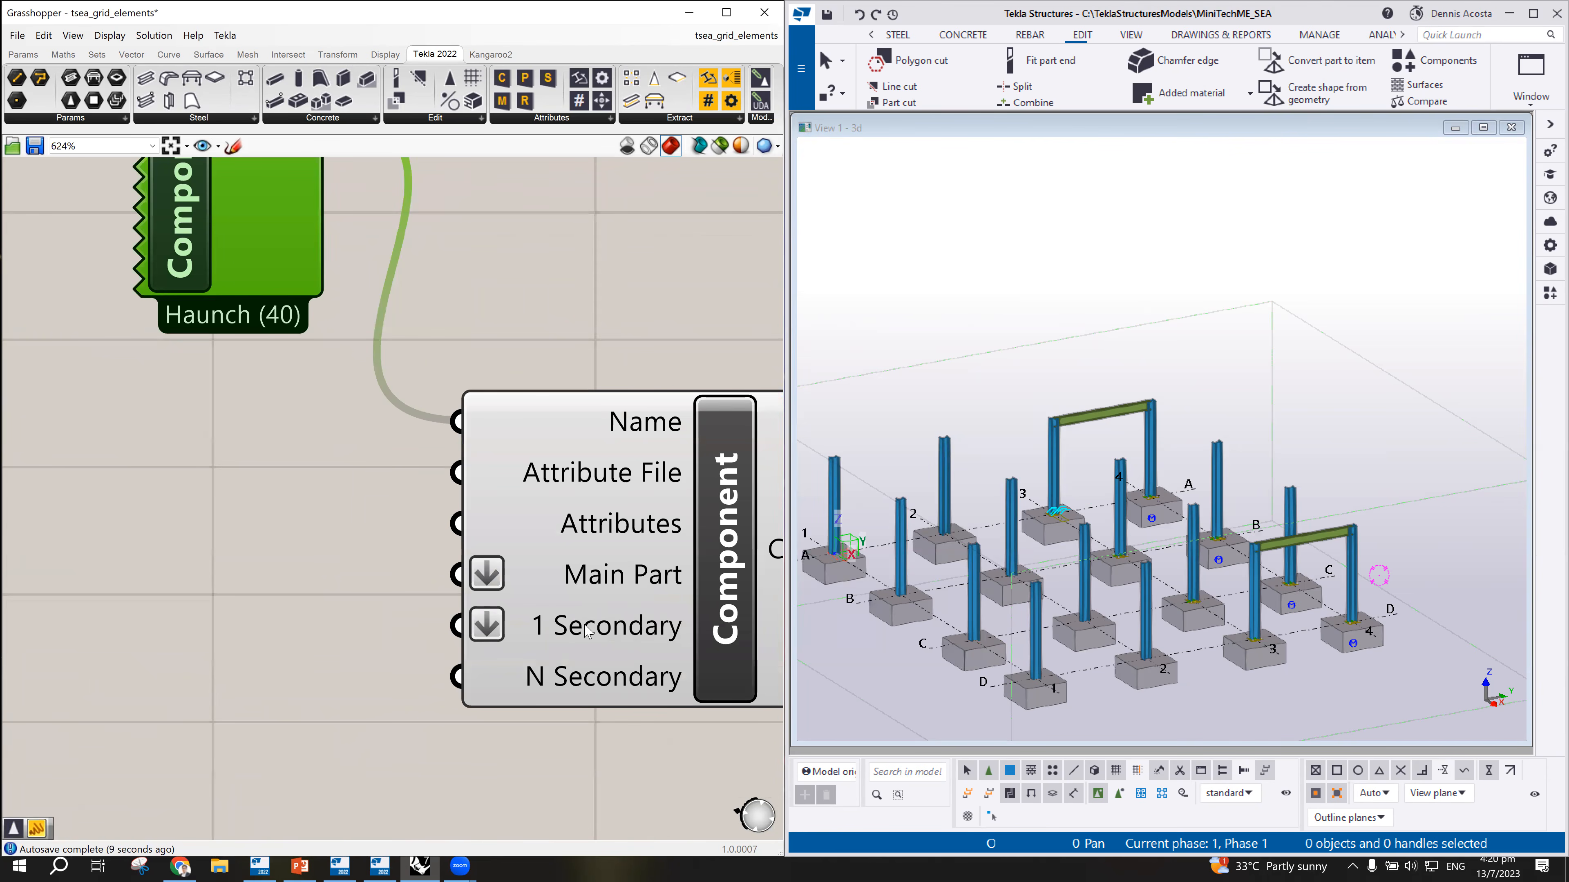
scroll(586, 630, down, 6)
scroll(471, 357, up, 2)
scroll(471, 357, up, 3)
mouse_move(519, 431)
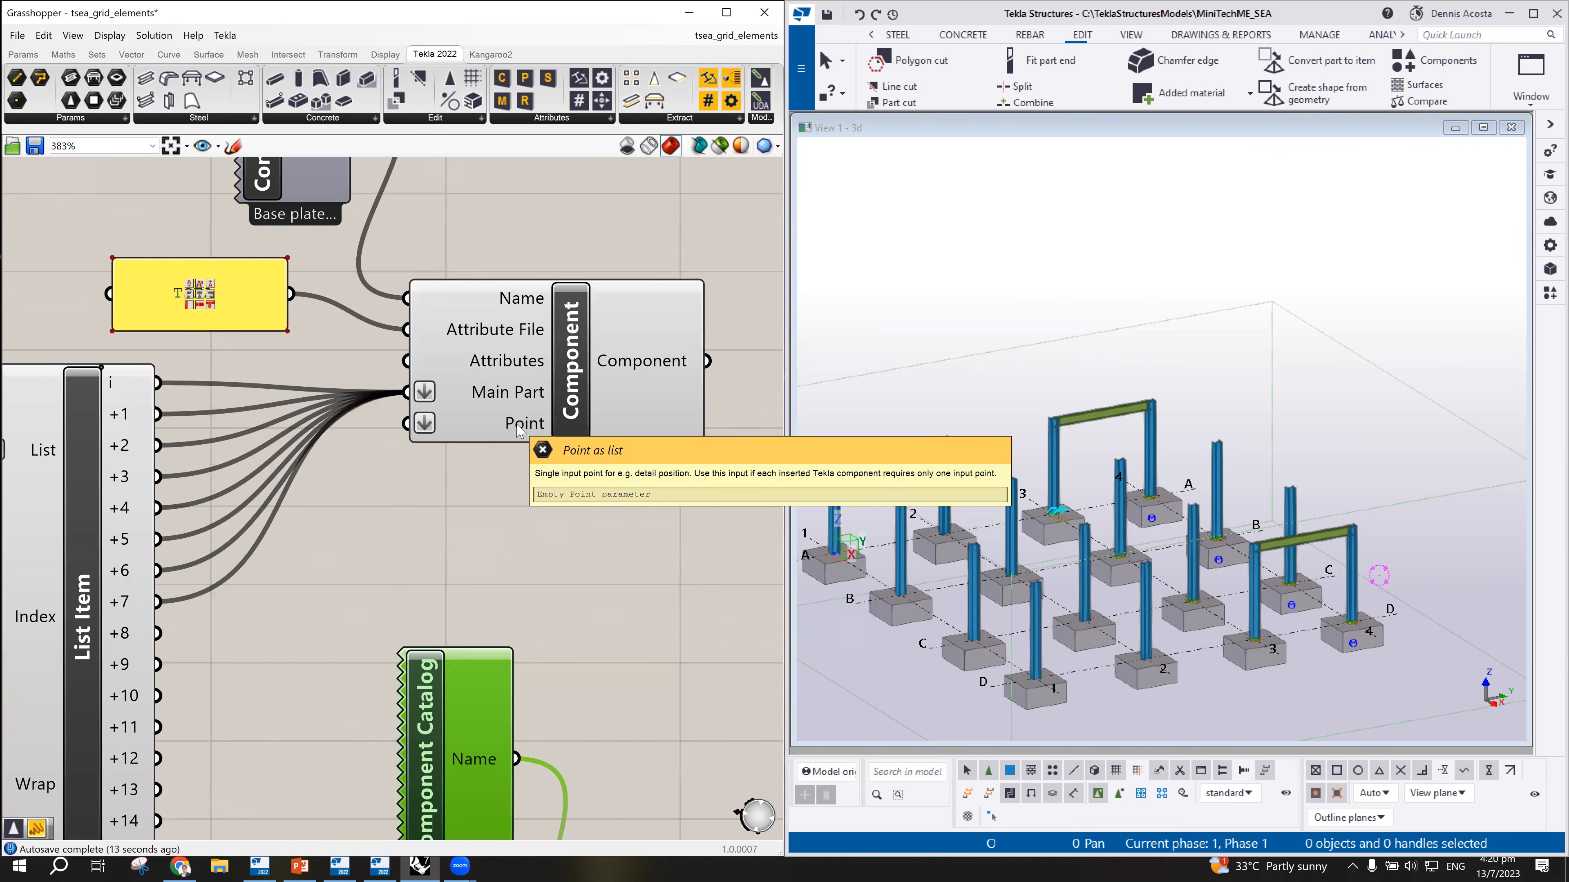
scroll(455, 595, down, 5)
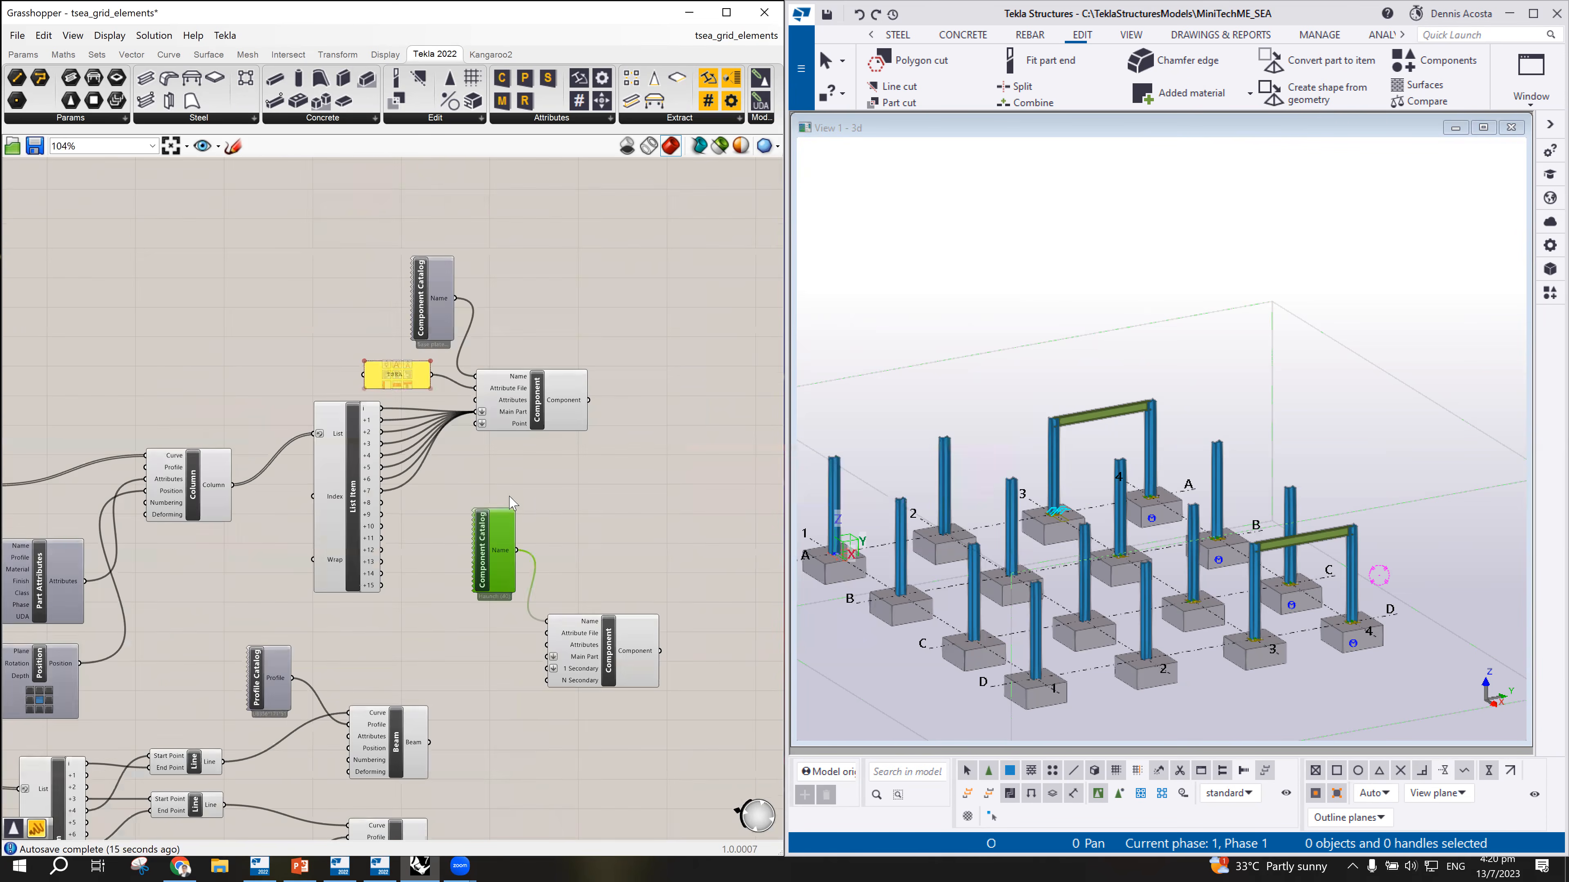
scroll(487, 519, up, 5)
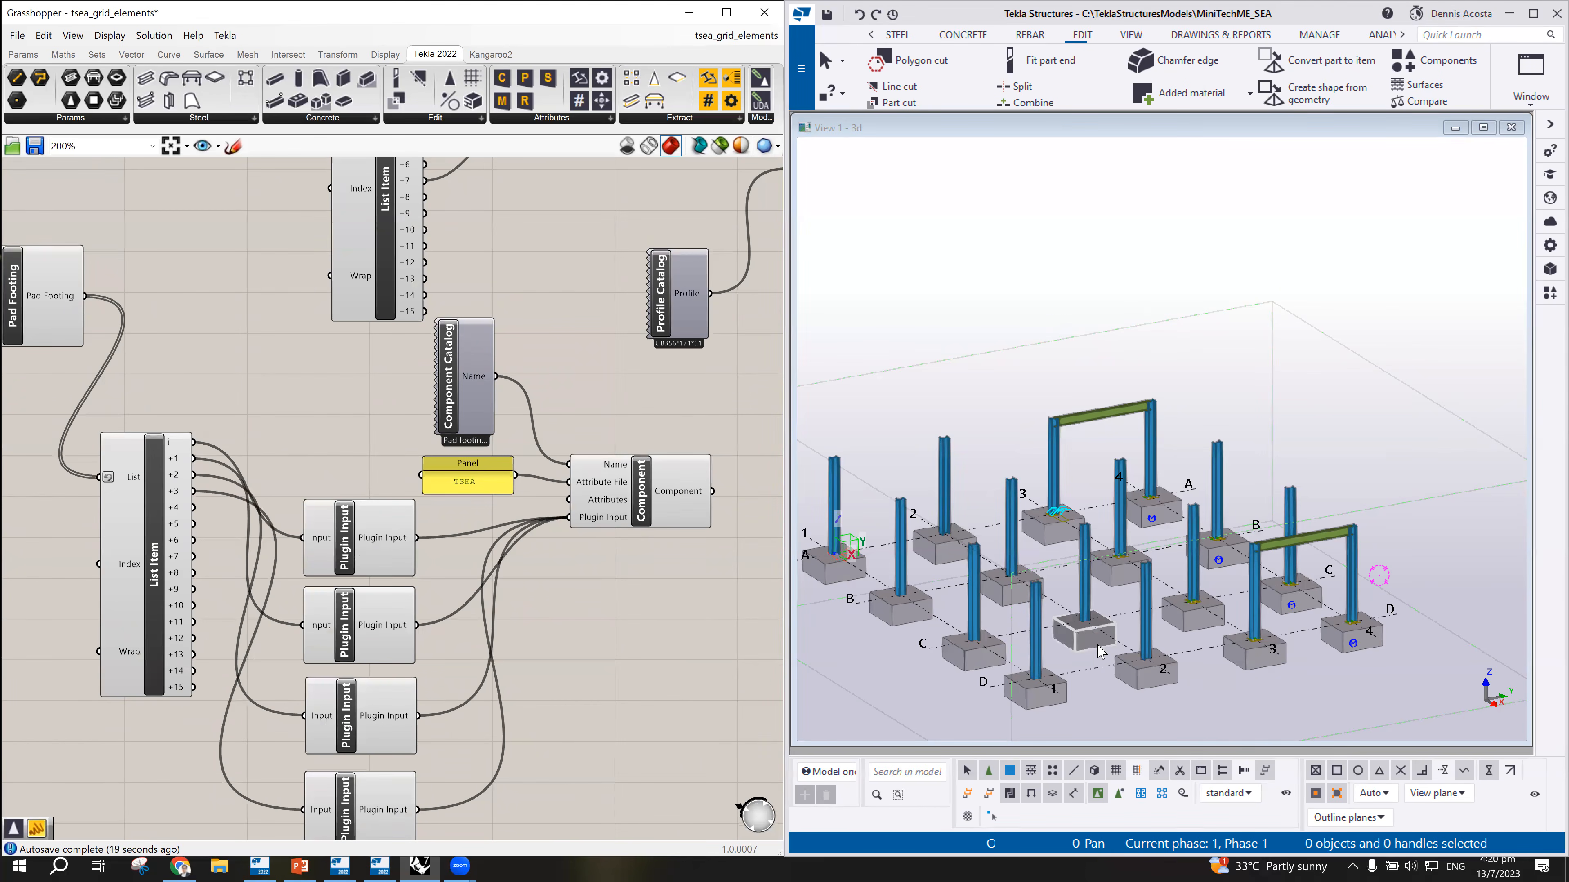
scroll(665, 527, up, 2)
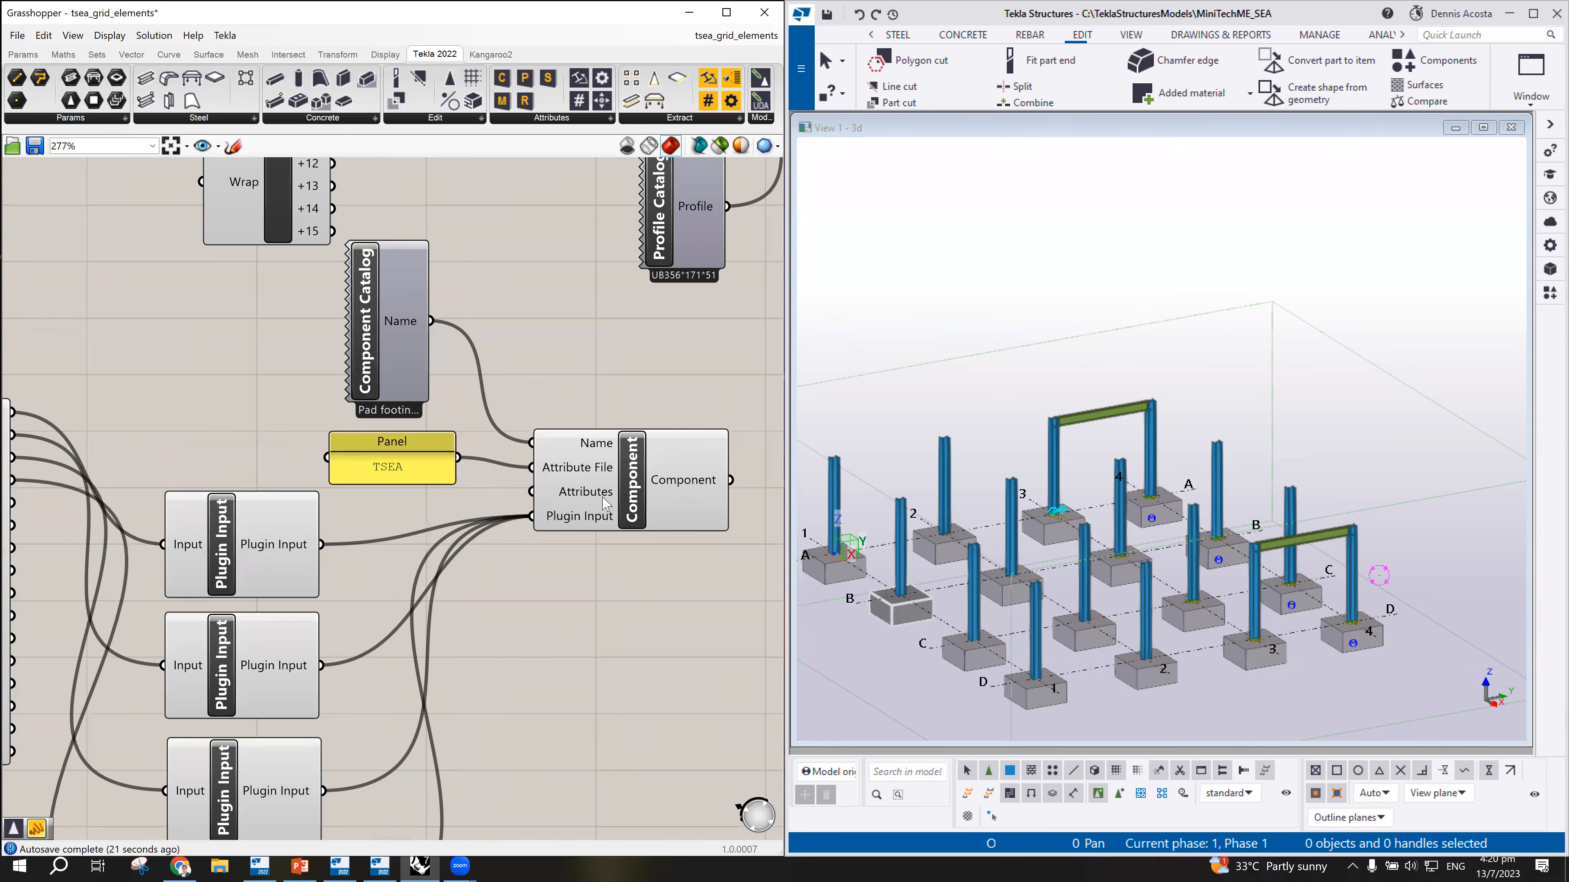
Step: Review the pad footing Component's Plugin Input and the Main Part and secondary inputs of the Haunch (40) Component
scroll(567, 528, up, 2)
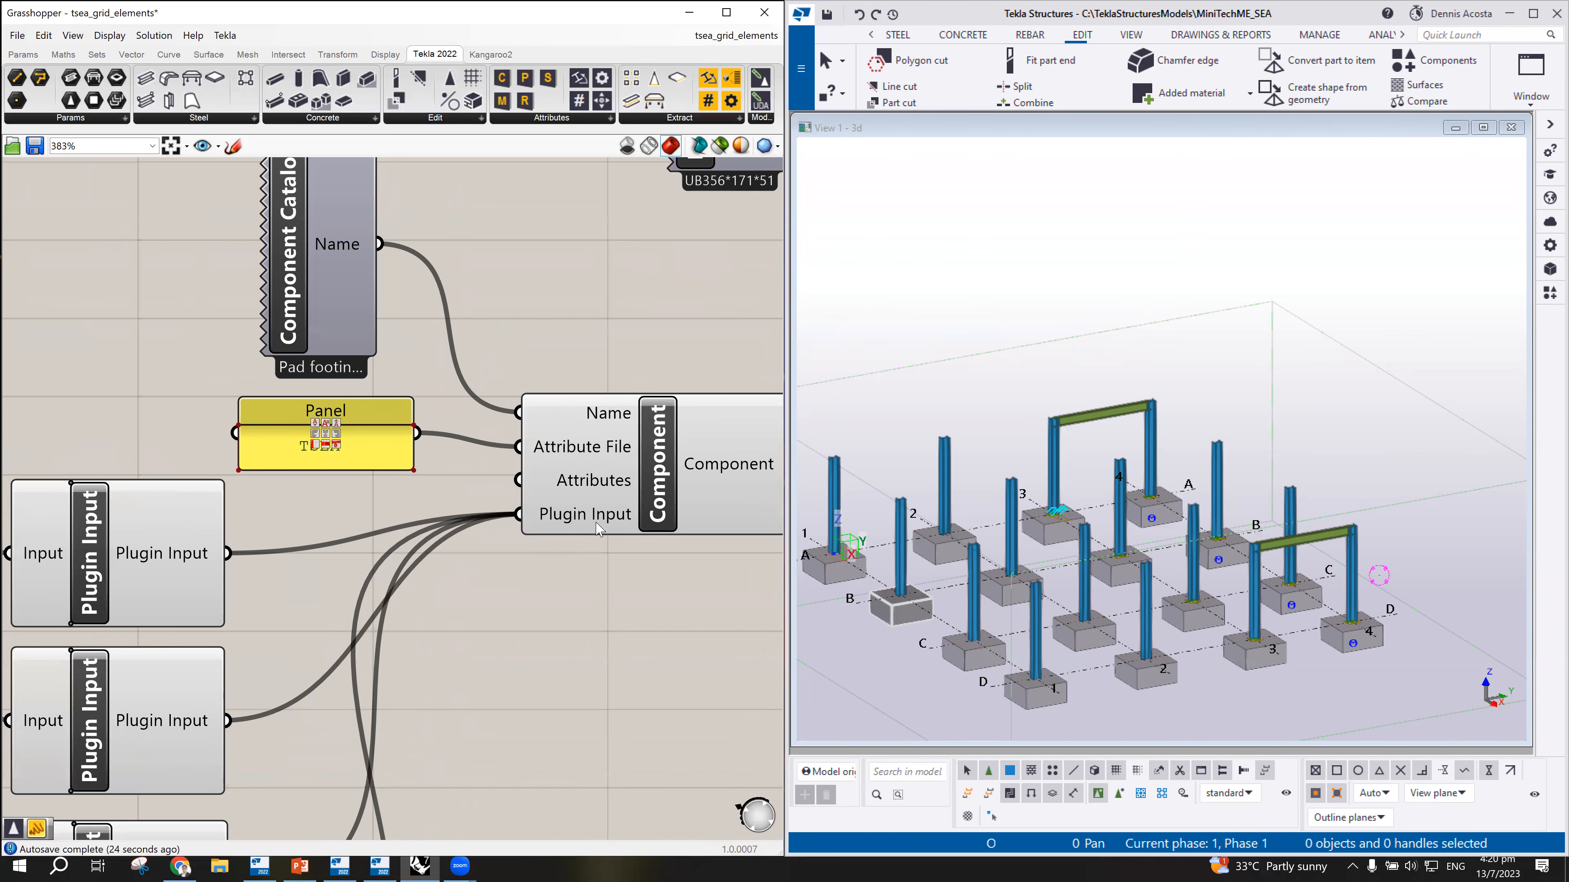
scroll(142, 588, down, 3)
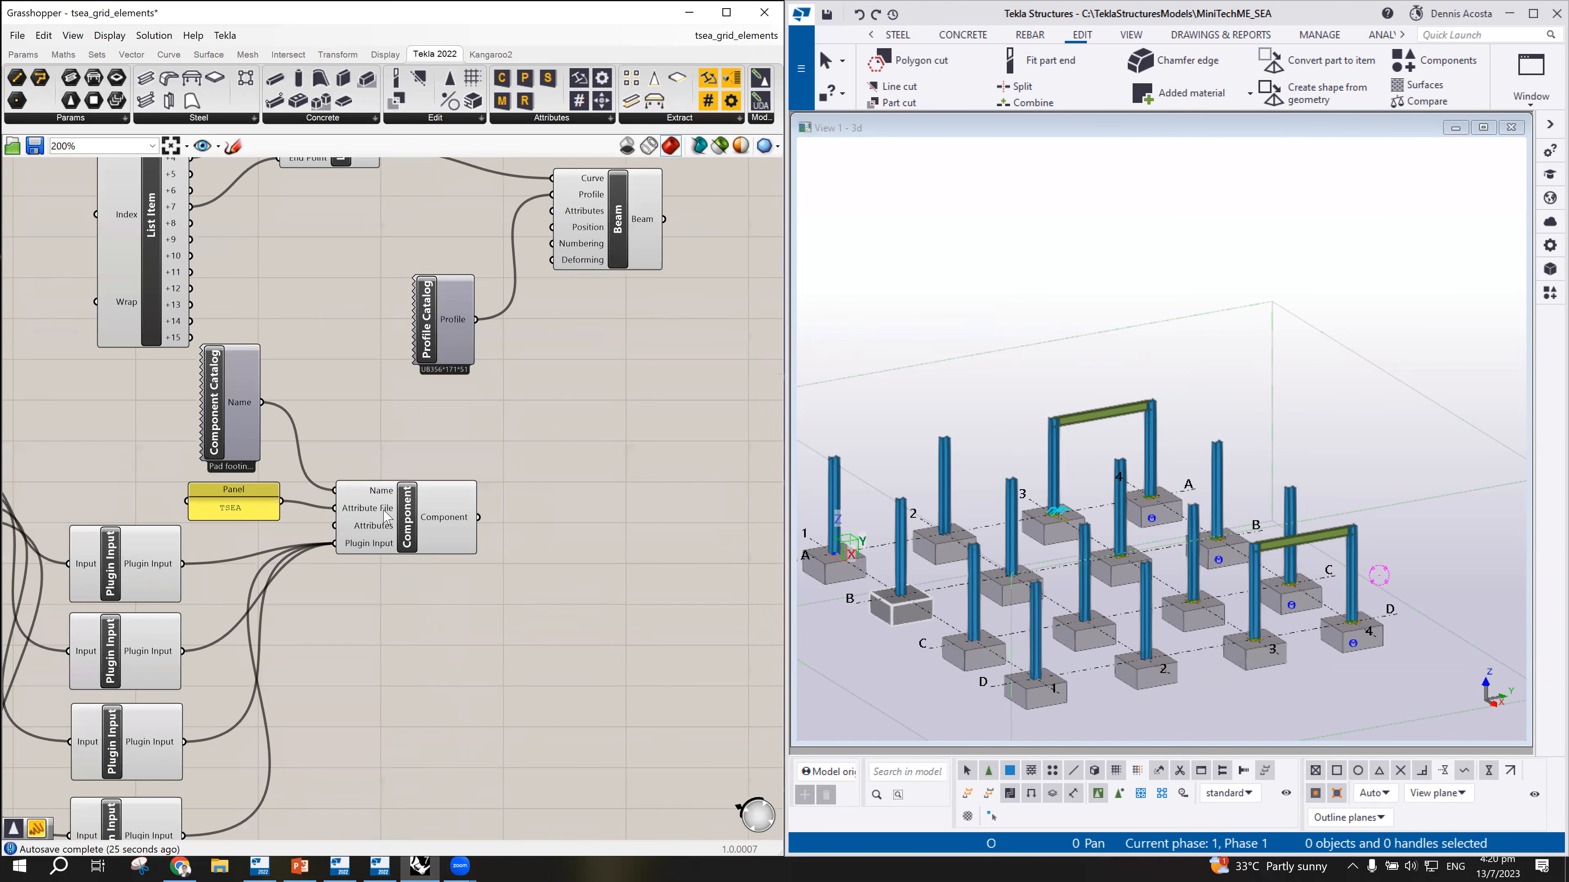
scroll(448, 533, down, 5)
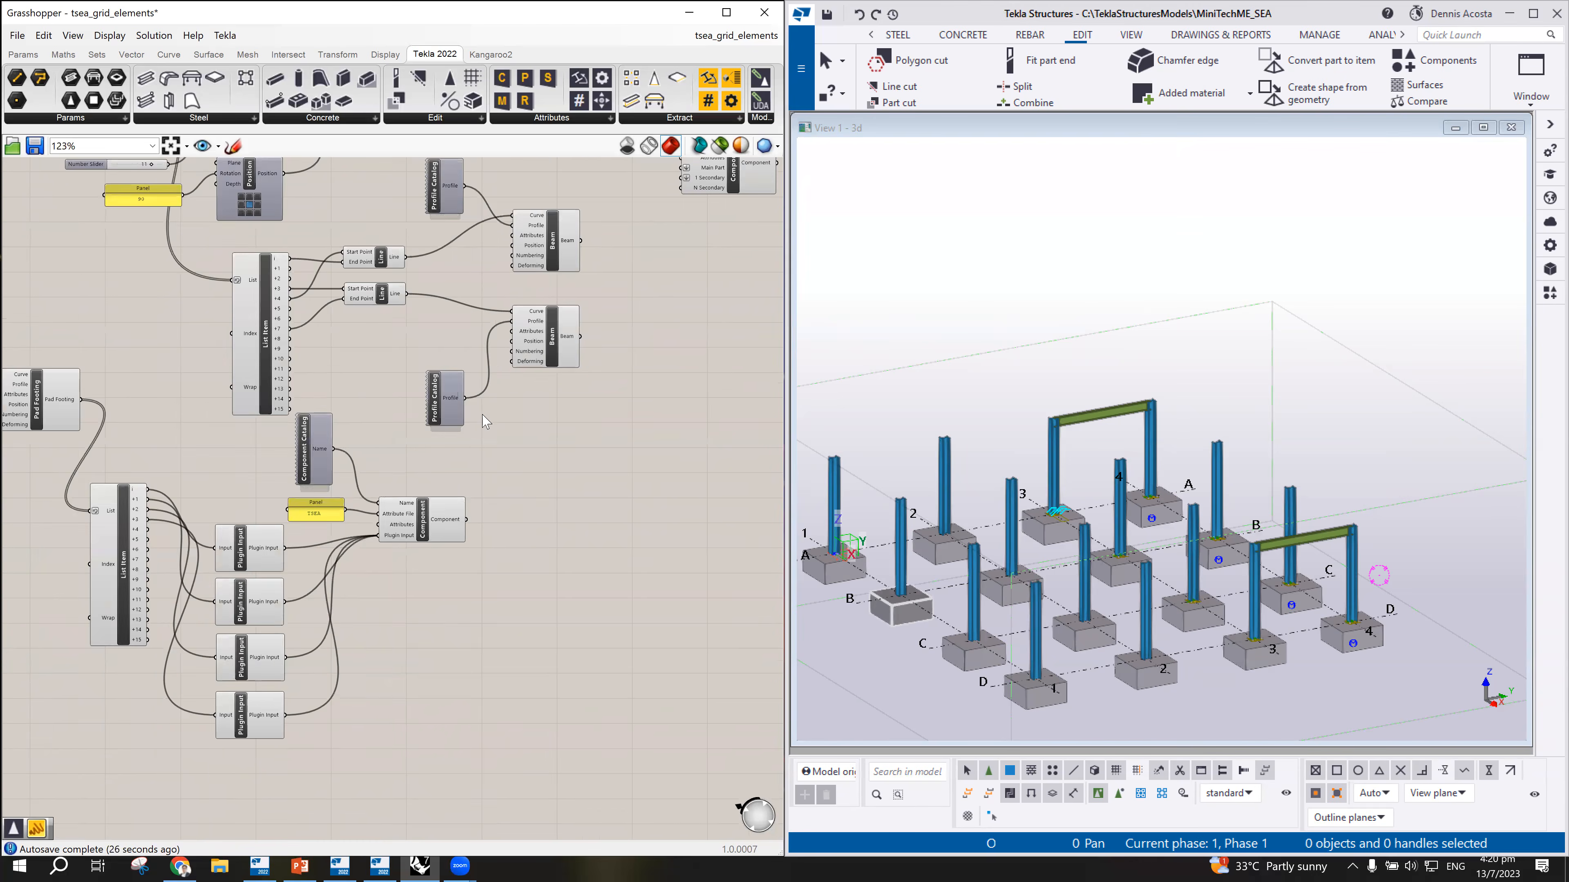
click(454, 417)
scroll(566, 449, up, 5)
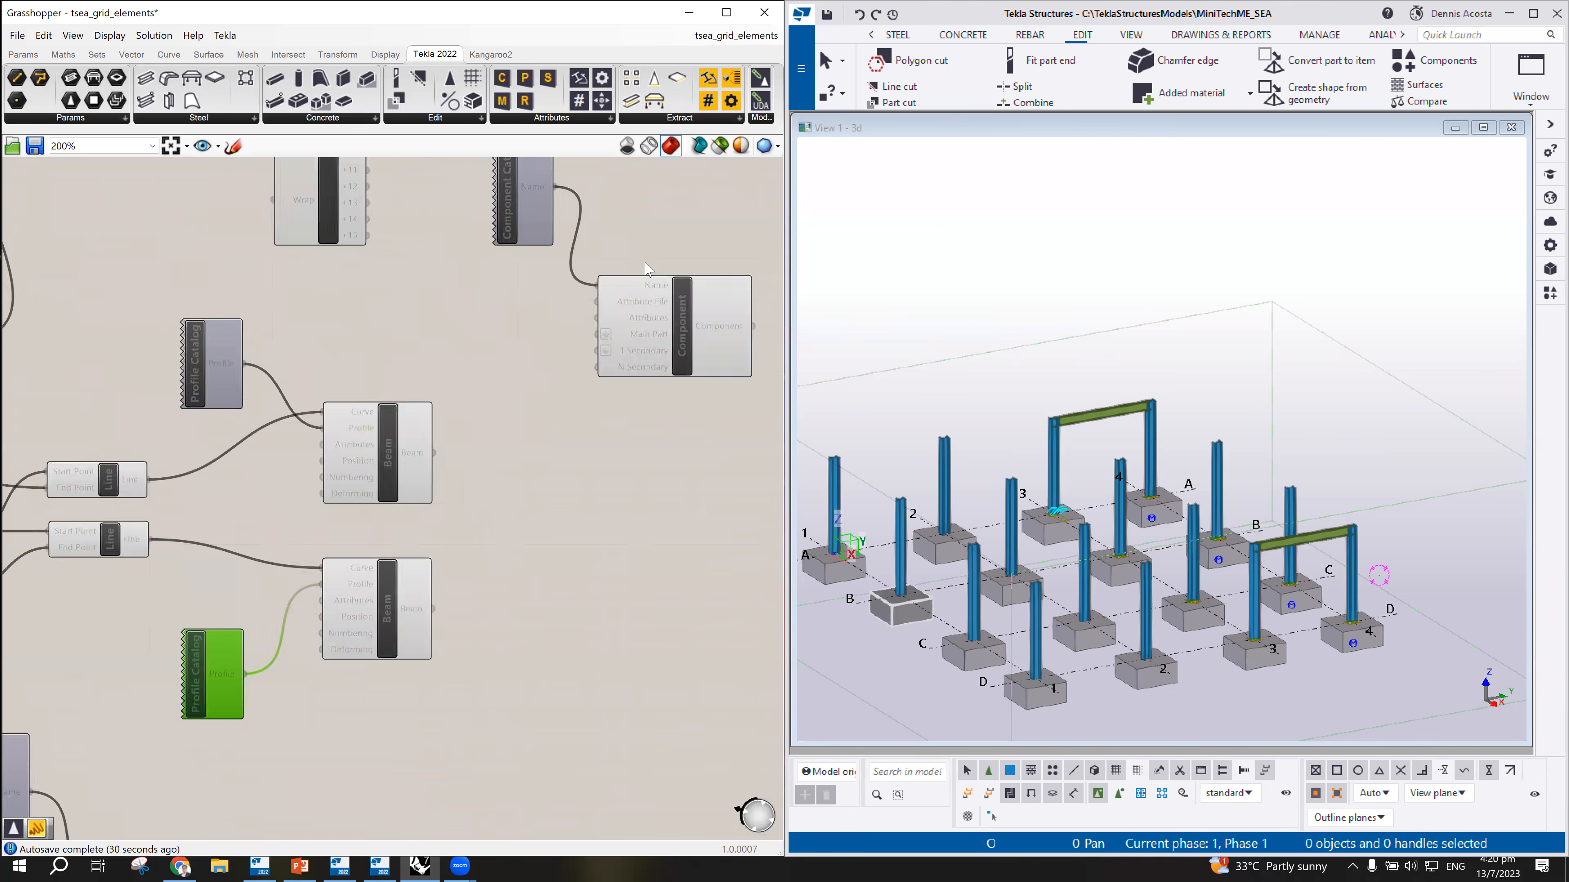
scroll(566, 450, down, 5)
scroll(410, 398, up, 6)
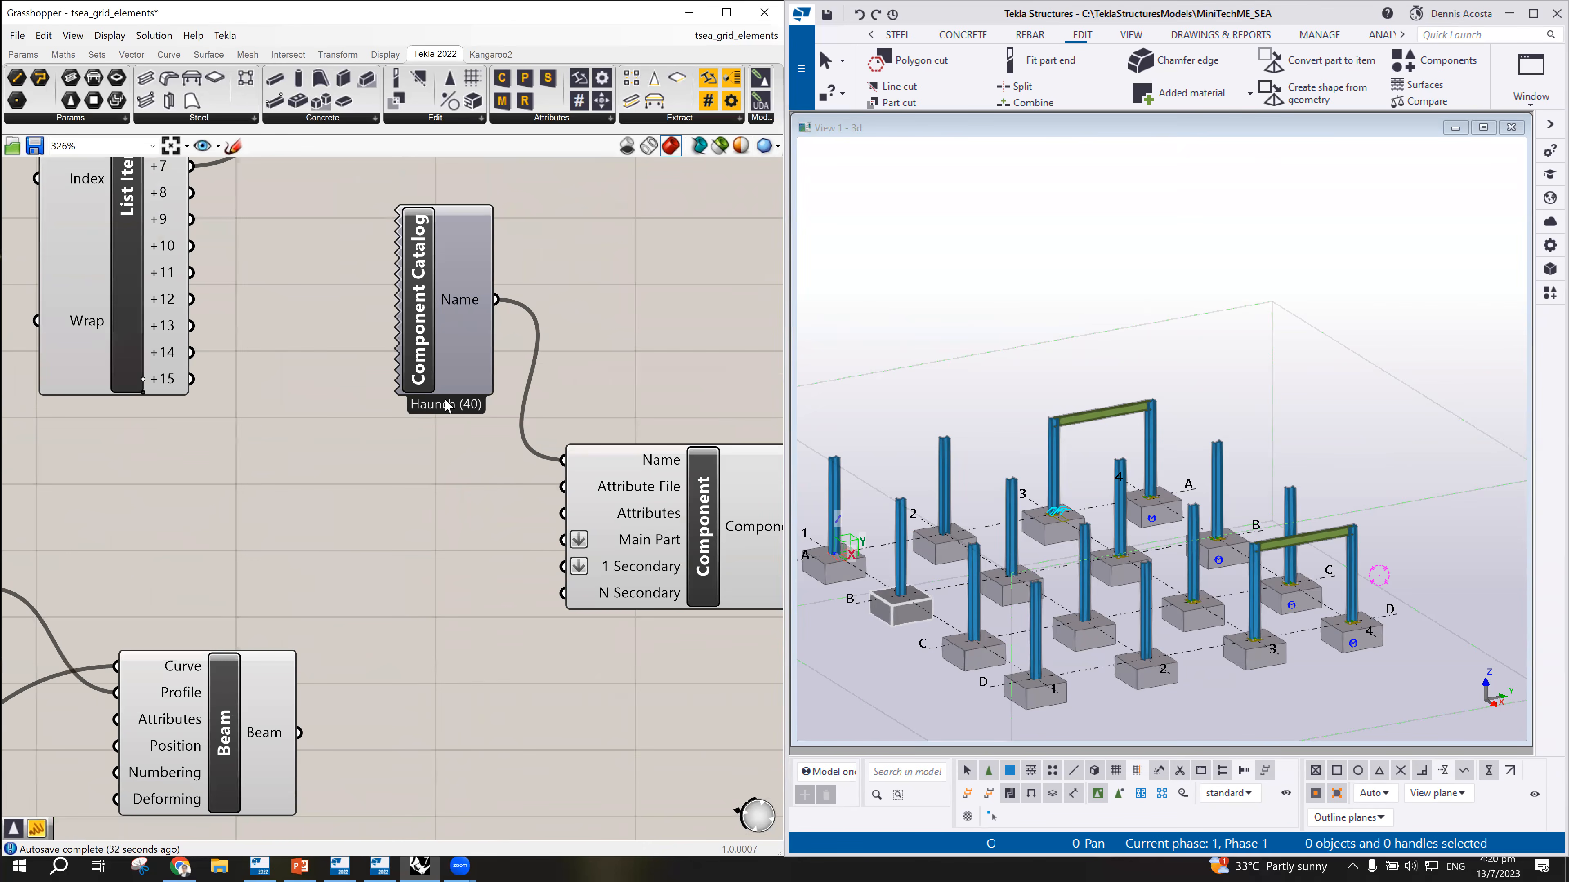
scroll(623, 541, up, 2)
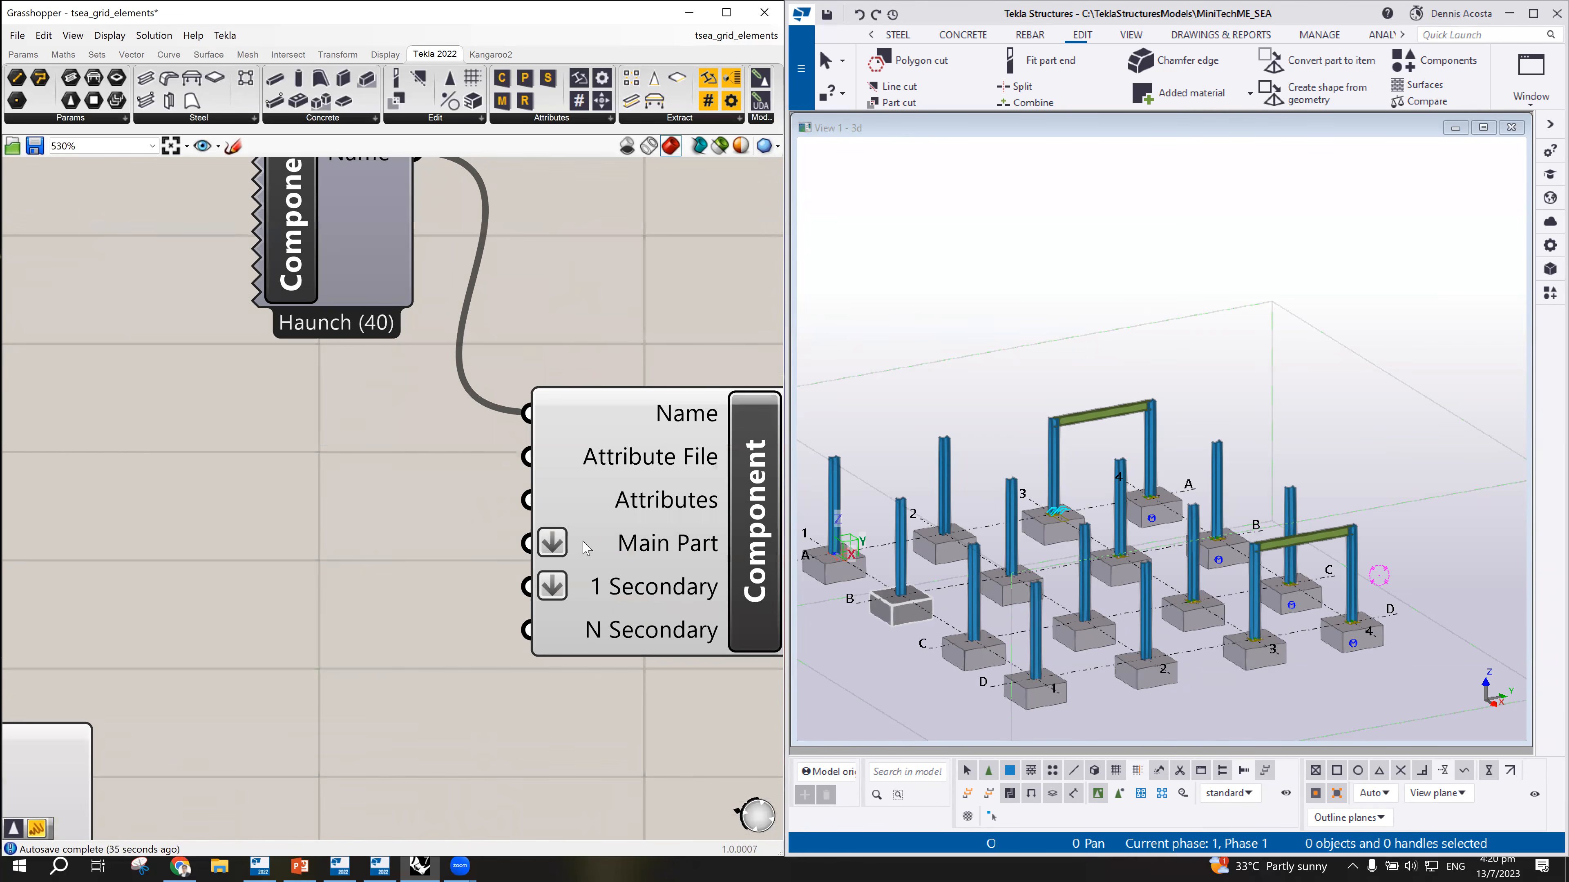
scroll(409, 576, down, 3)
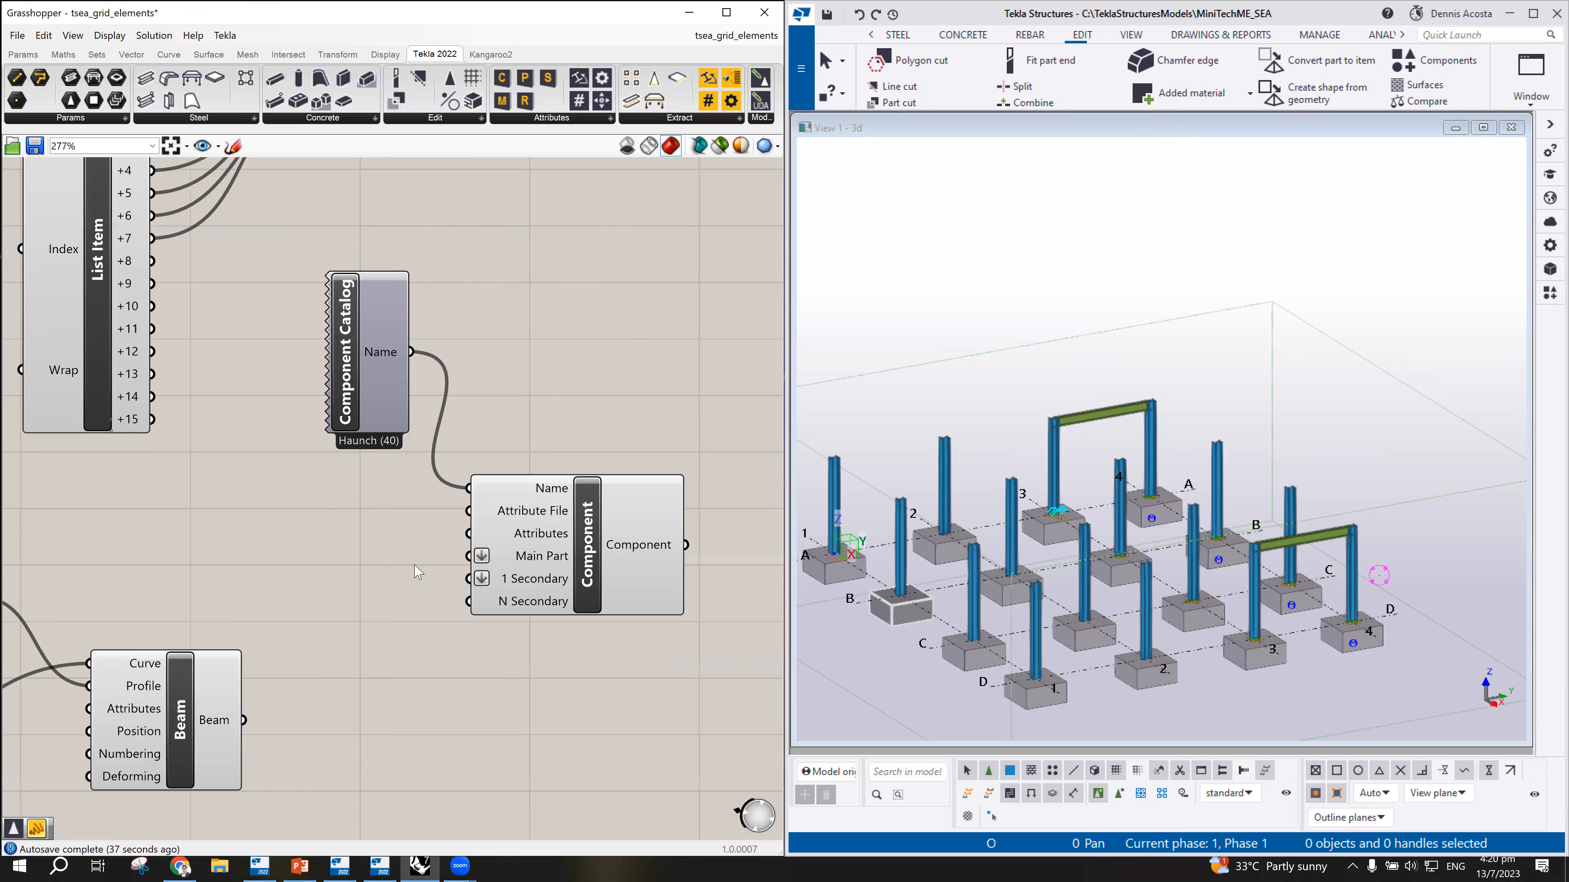
scroll(415, 569, down, 1)
Step: Connect the column List Item's i output to the haunch Component's Main Part and the upper Beam to its 1 Secondary input, checking the modelled joint
click(248, 680)
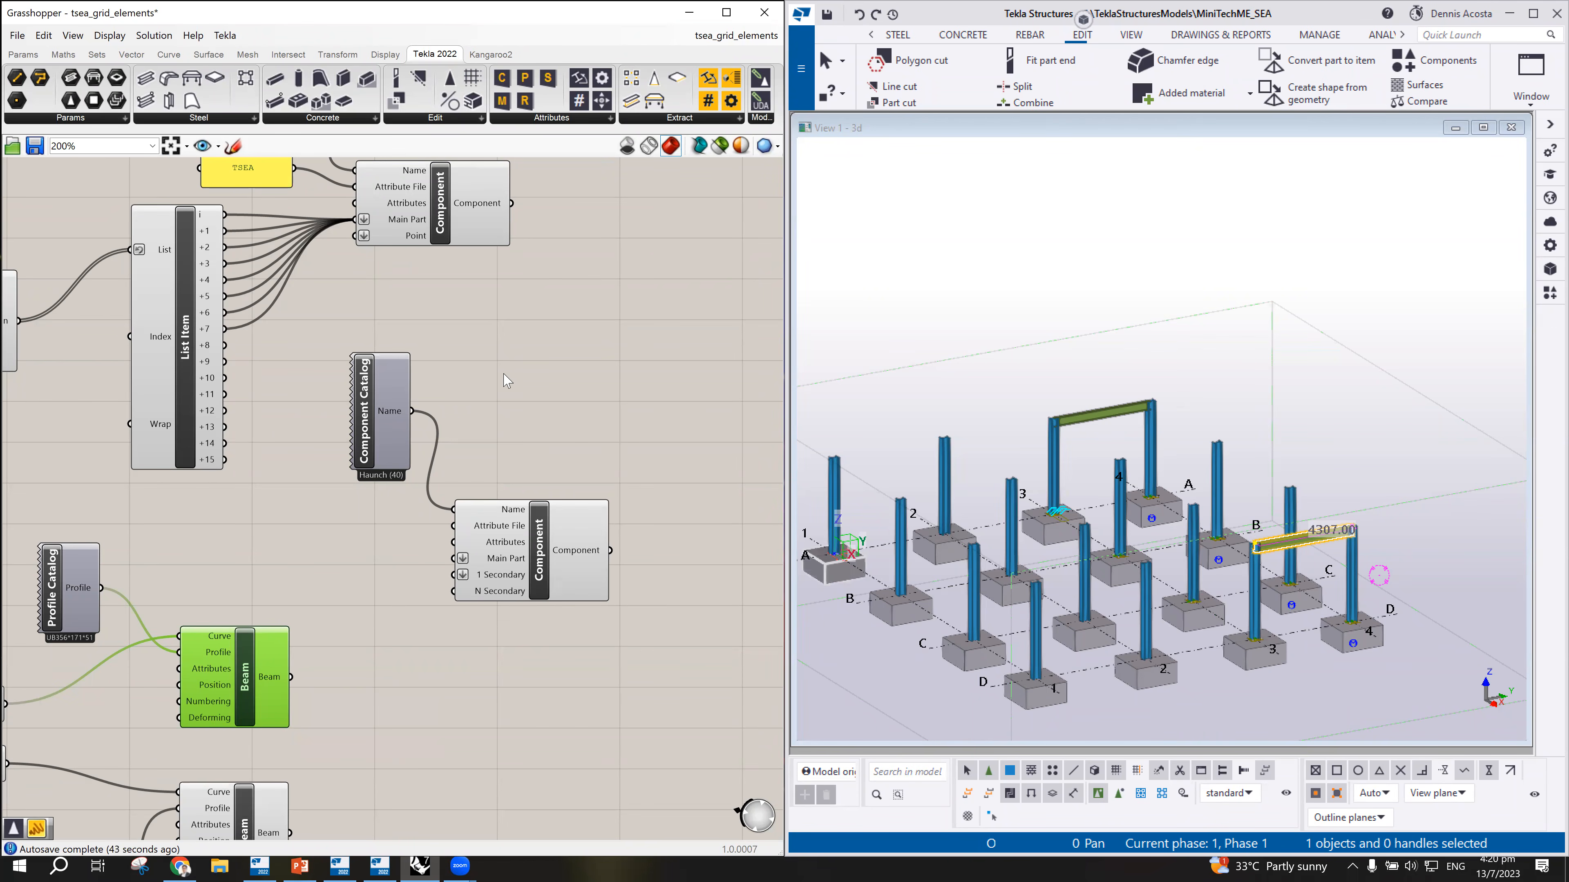
drag(224, 231, 454, 558)
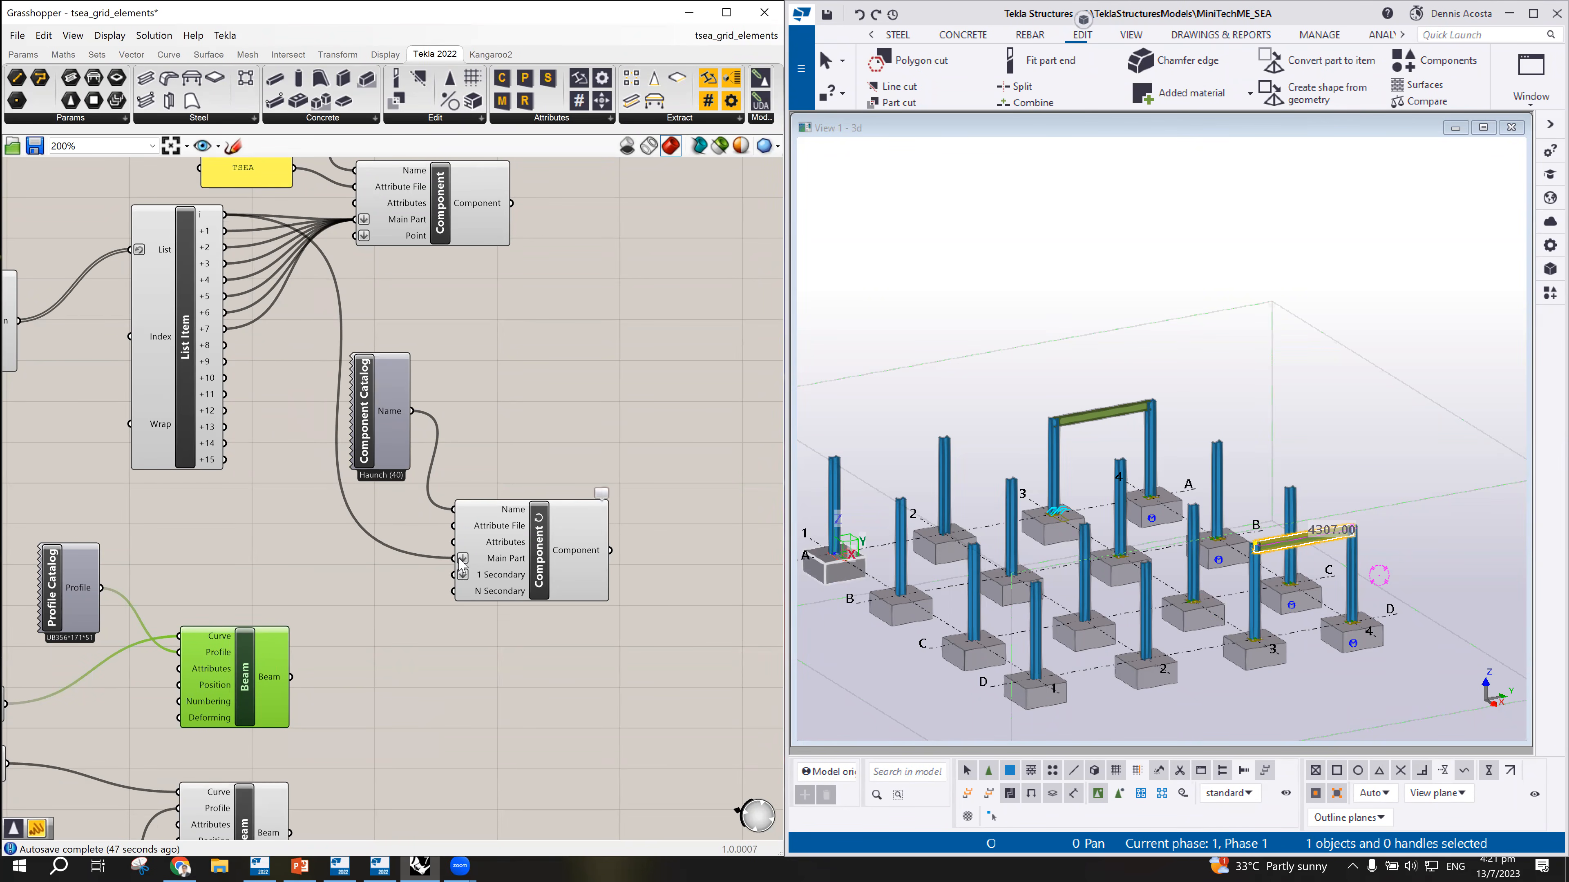
scroll(339, 643, up, 5)
drag(269, 702, 534, 535)
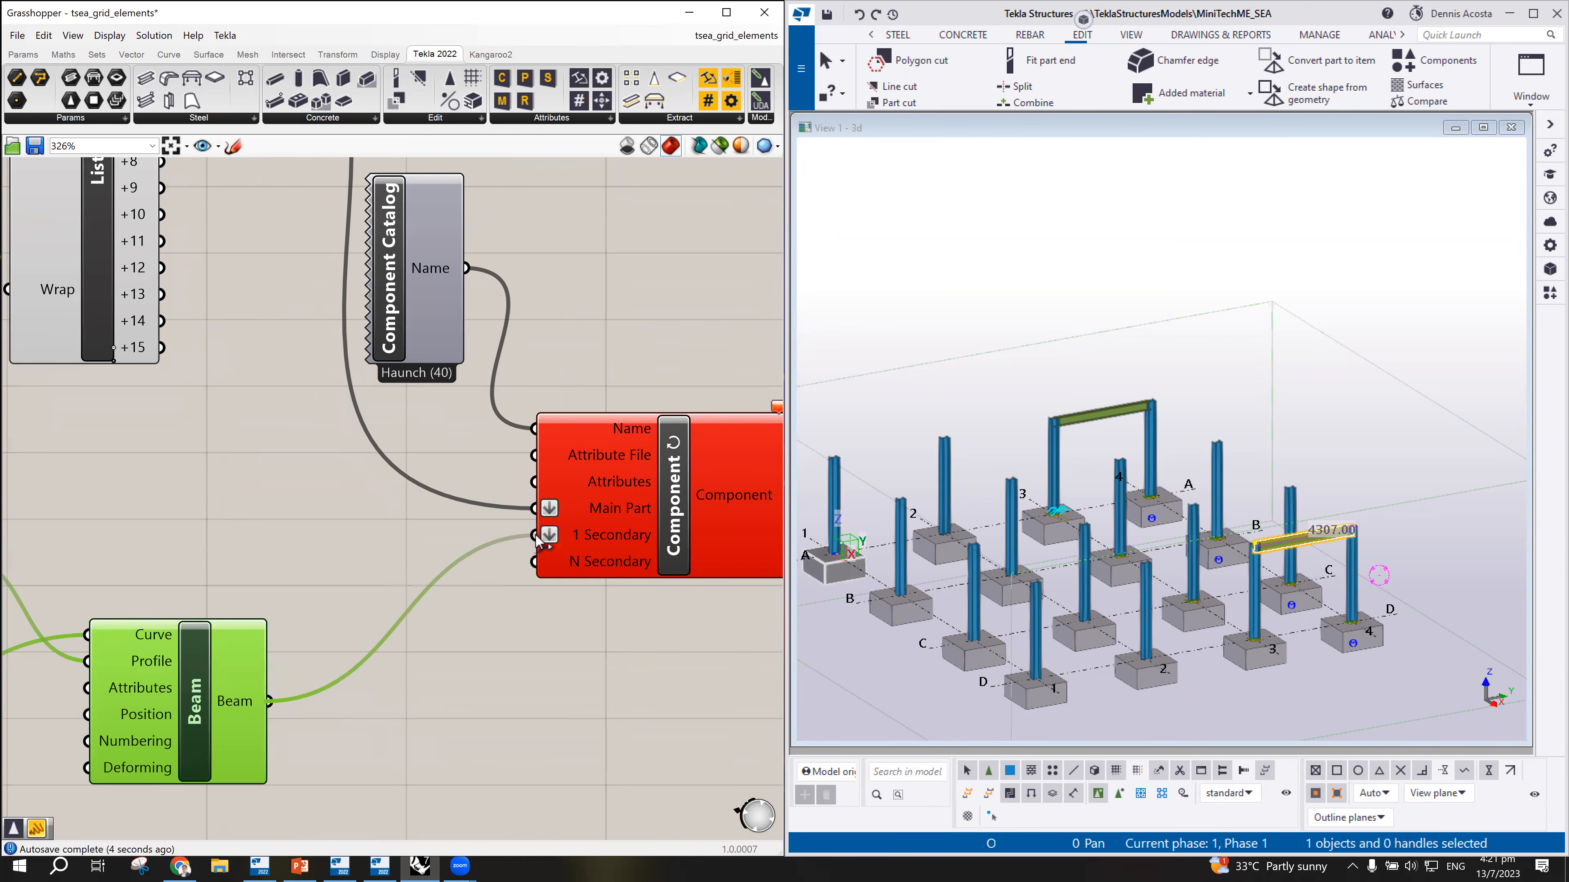
scroll(1353, 533, up, 10)
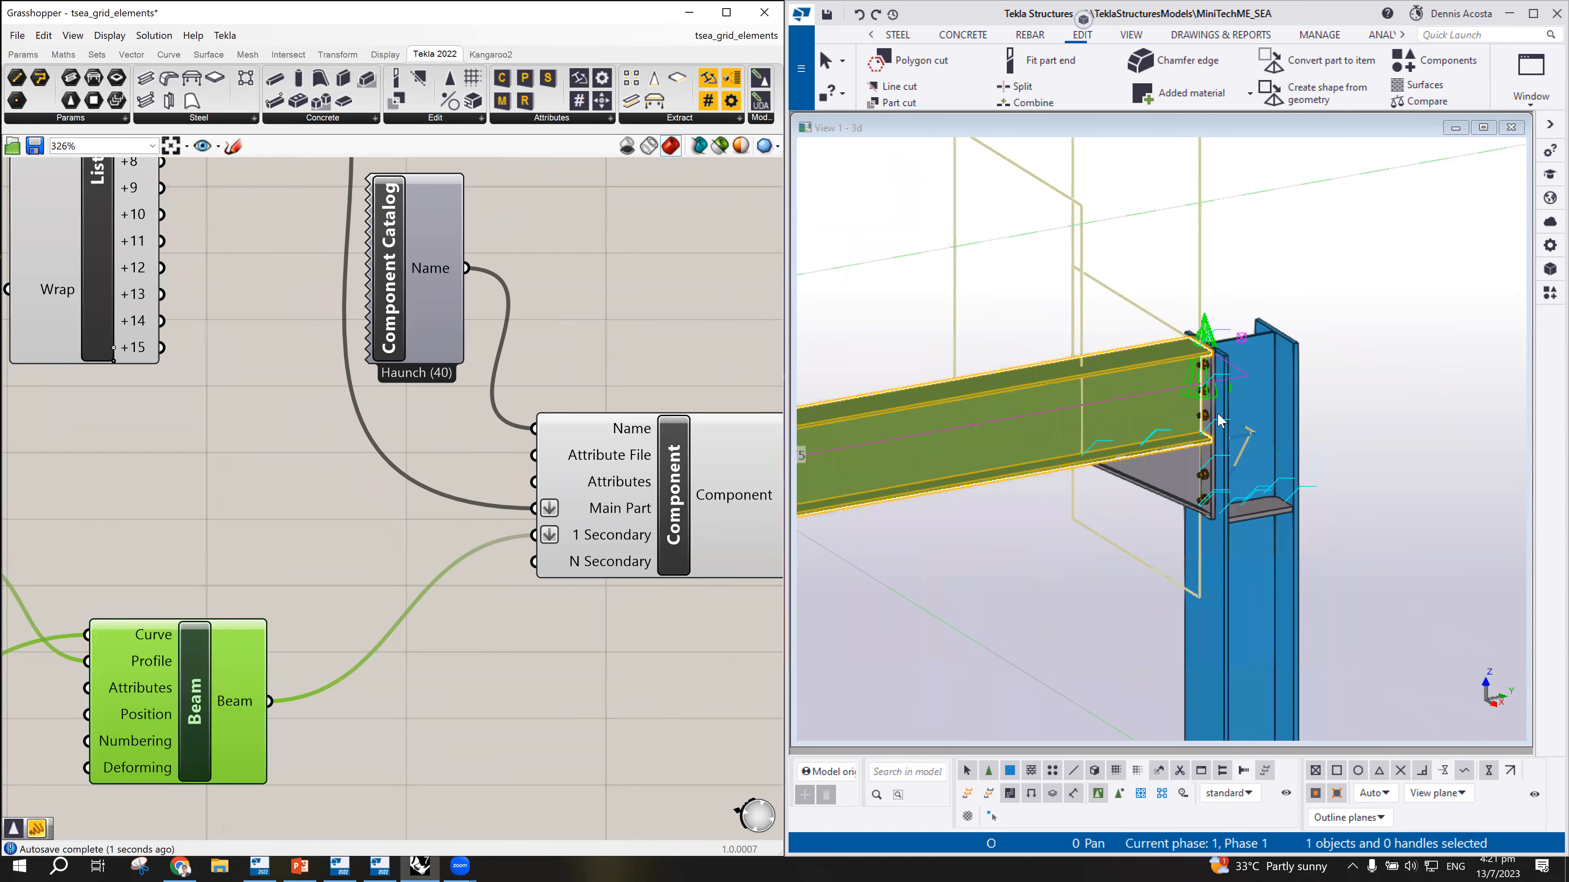
scroll(1210, 393, down, 10)
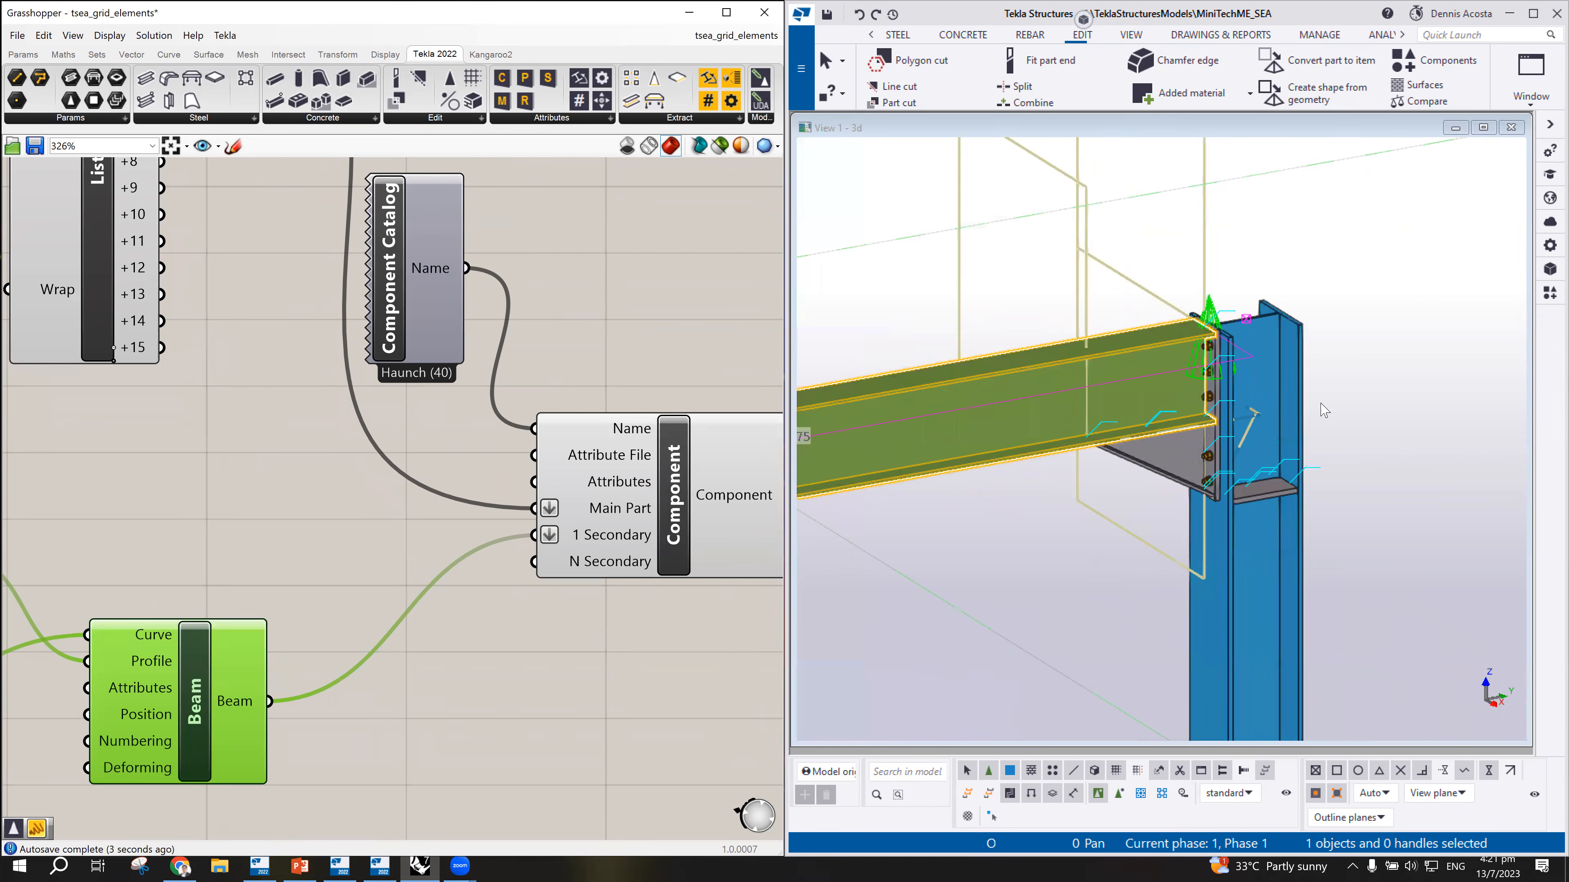
scroll(588, 443, down, 4)
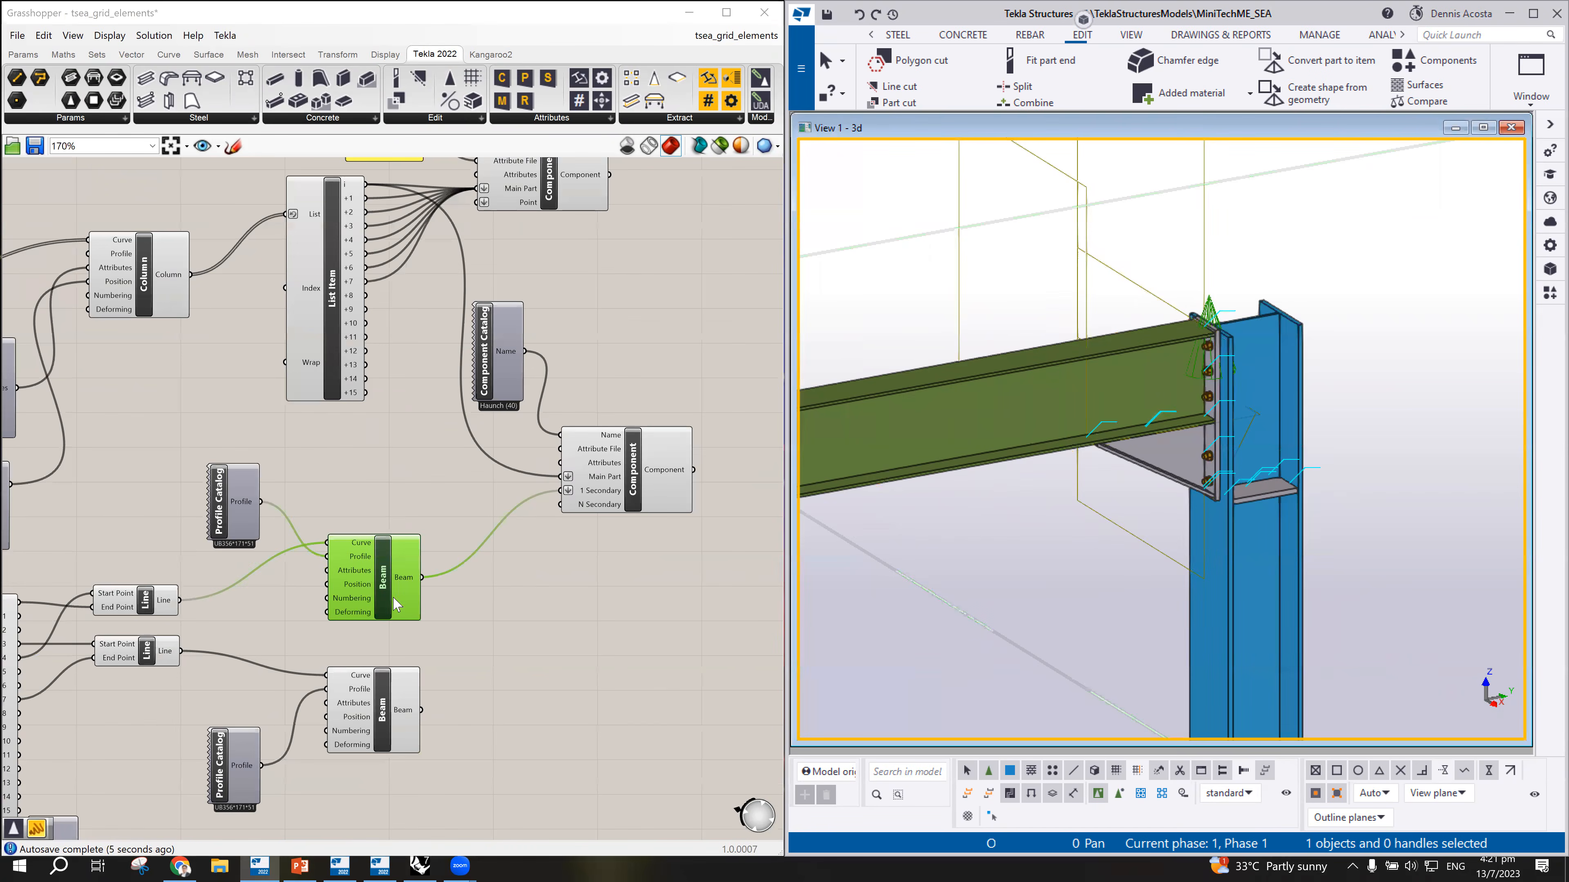
Step: Try adding column List Item output +3 to the haunch Component's Main Part and the lower Beam to its 1 Secondary input
drag(367, 228, 559, 478)
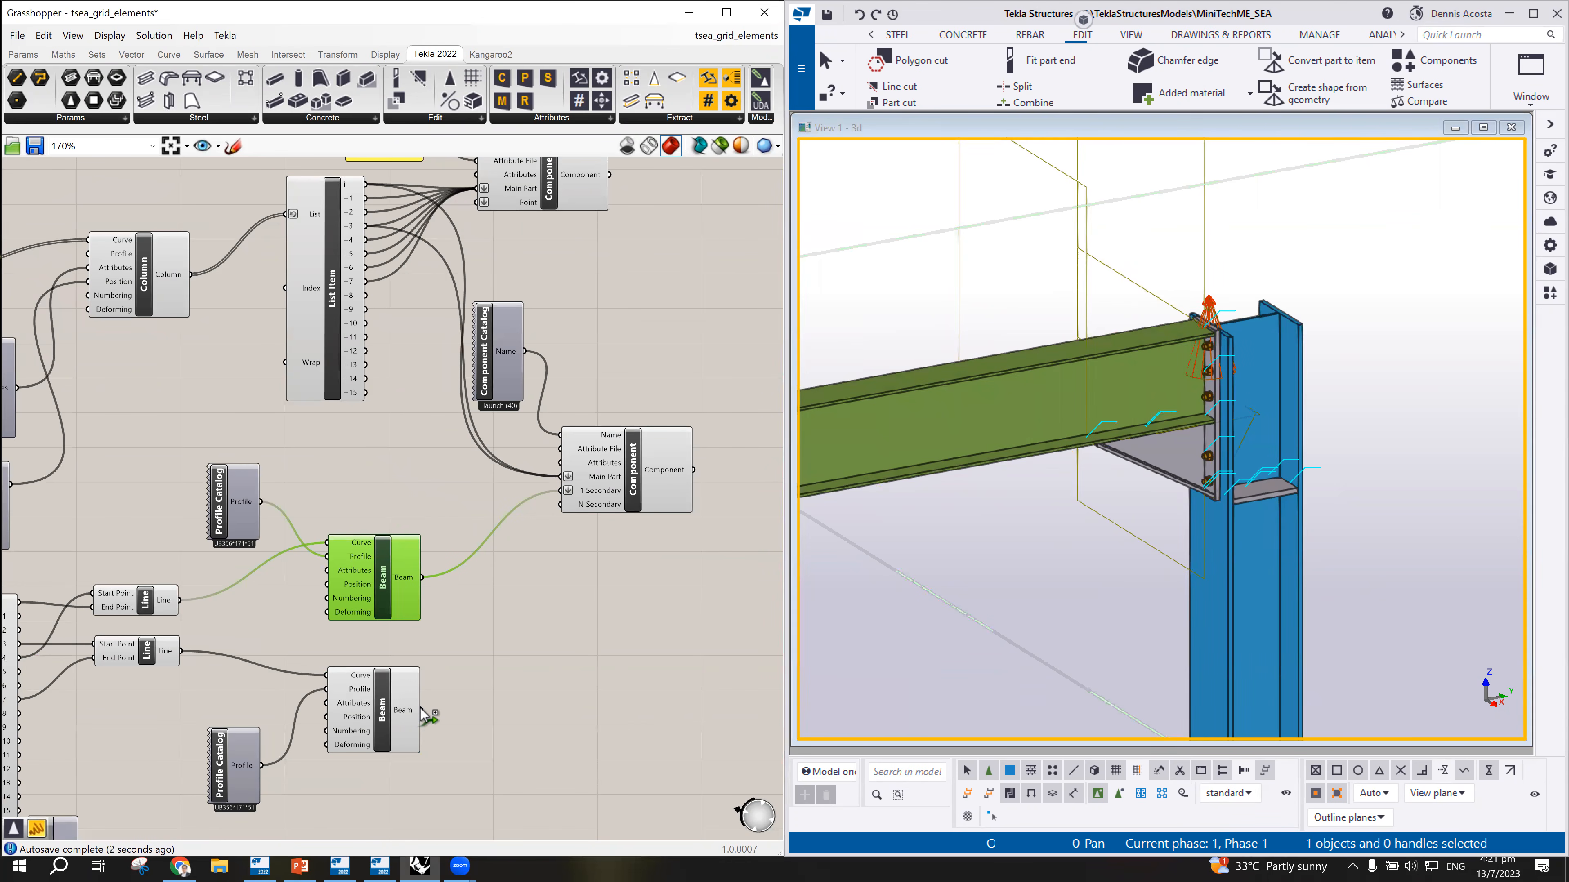
drag(423, 711, 565, 494)
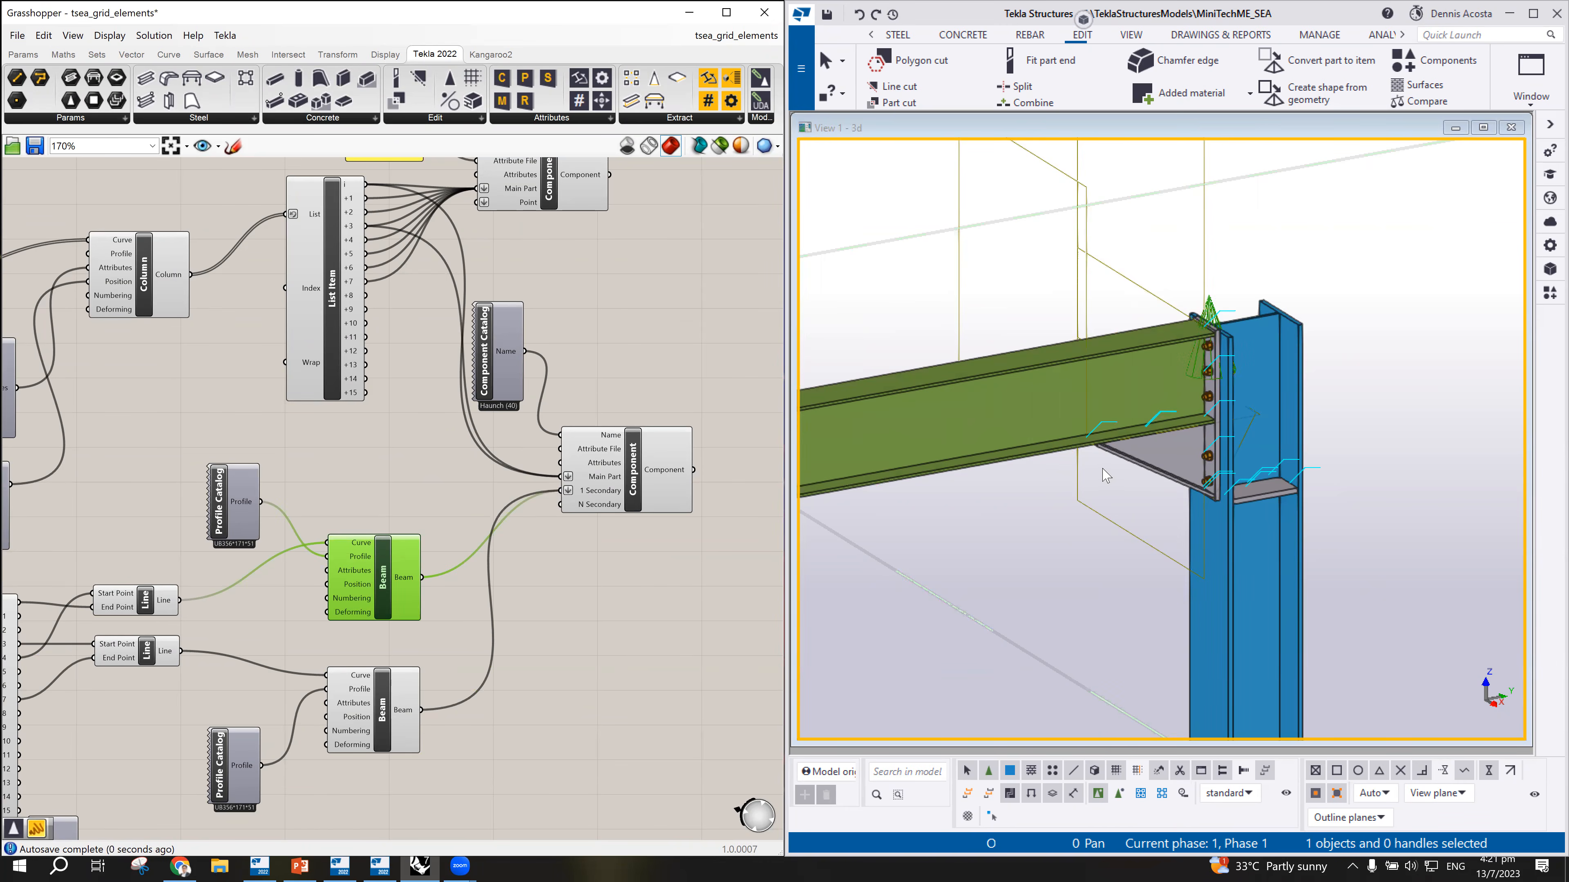
scroll(1101, 476, down, 10)
scroll(1327, 456, up, 6)
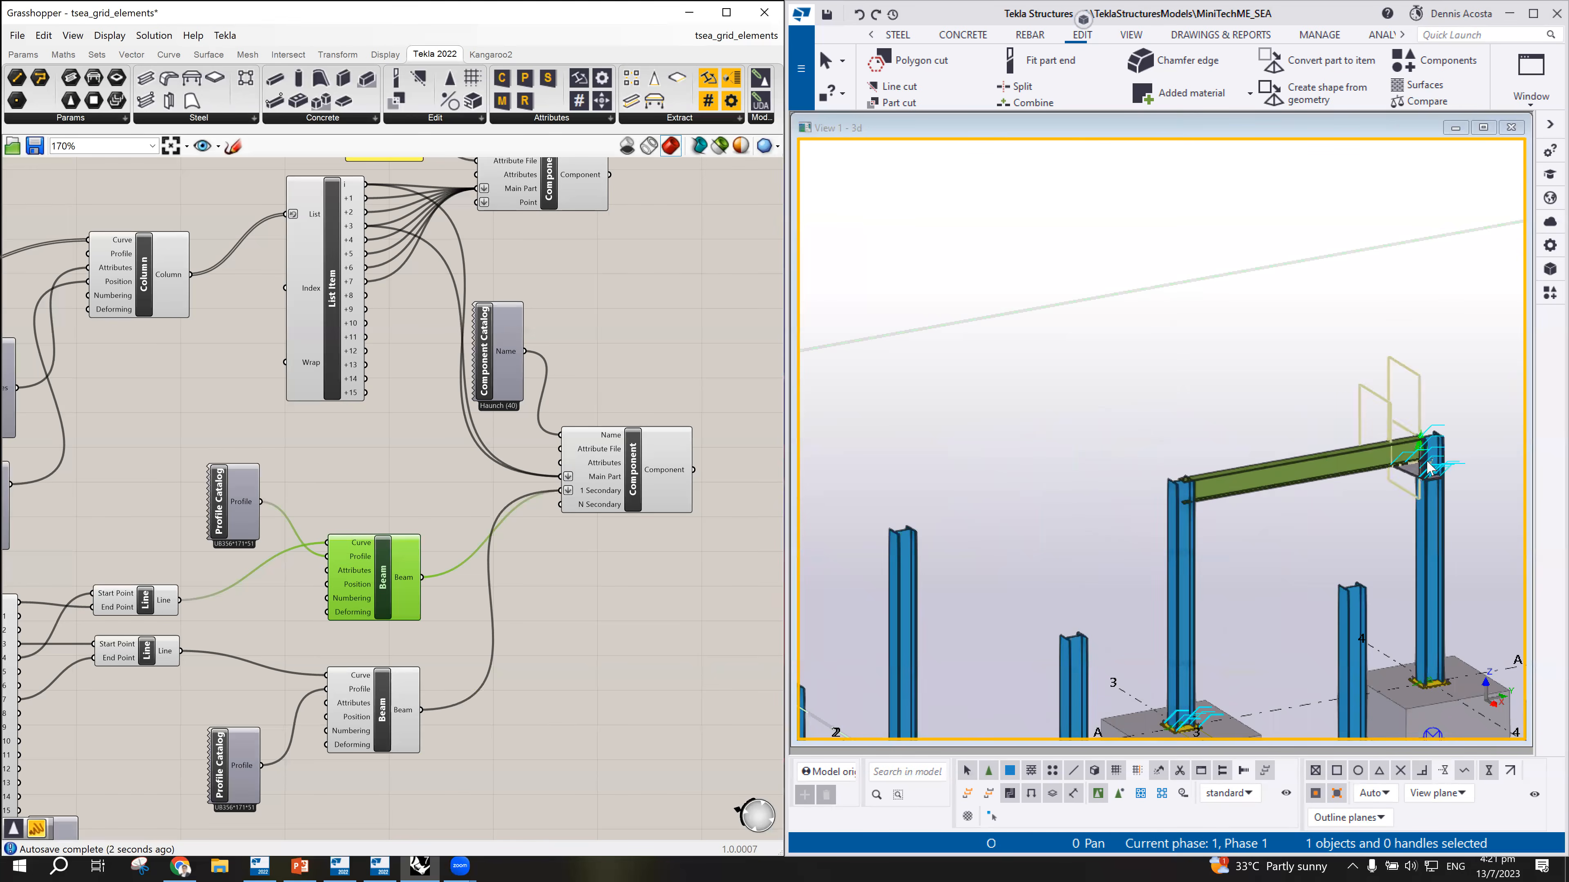
scroll(1427, 460, up, 3)
scroll(1154, 426, down, 5)
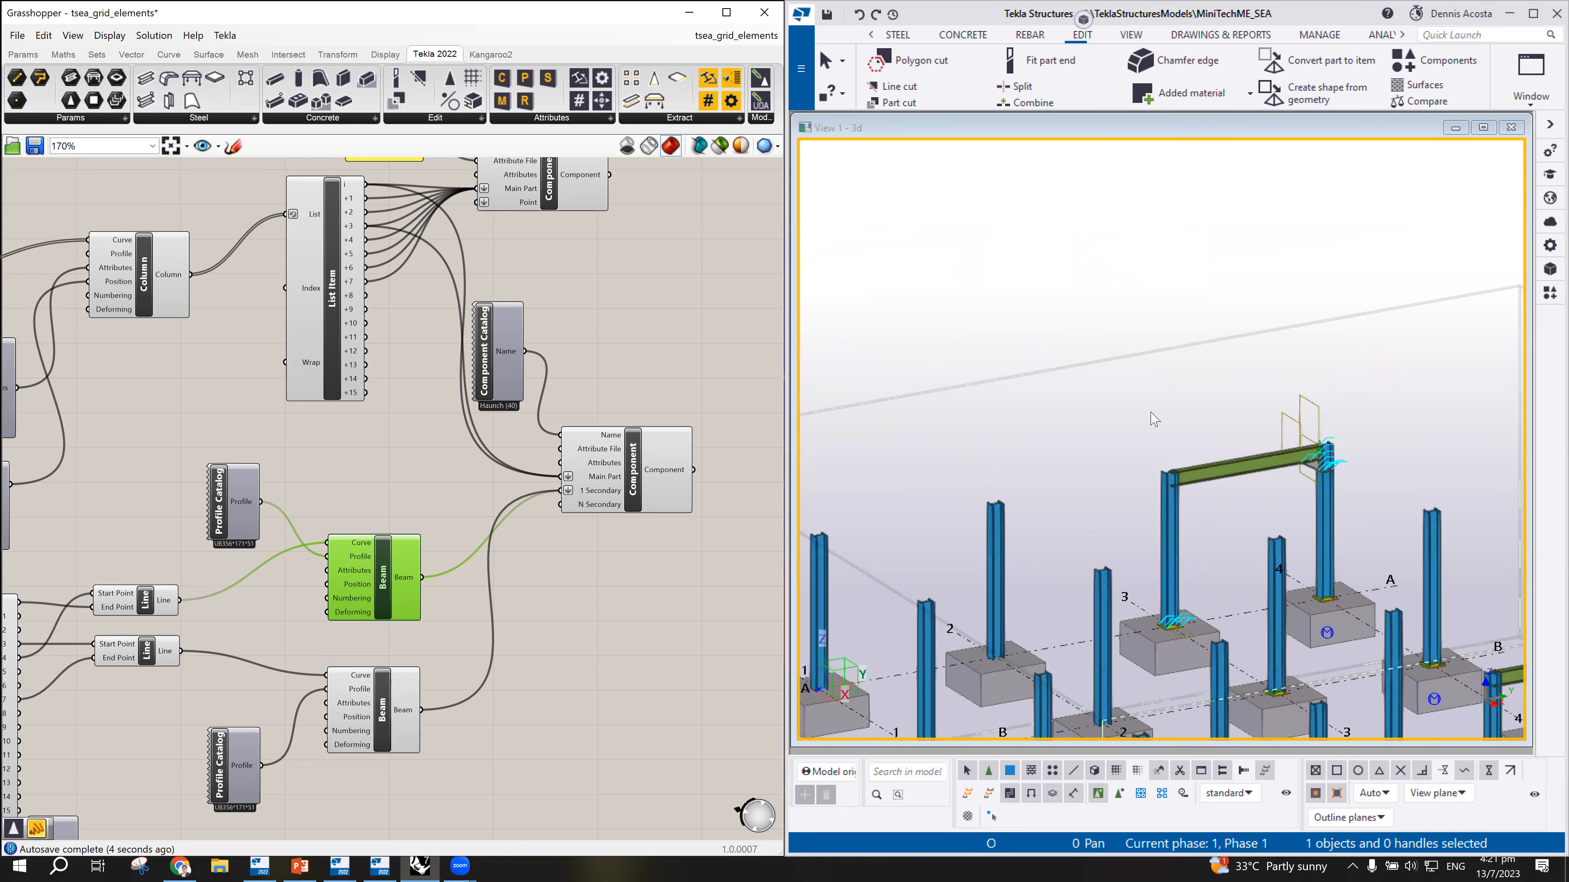
scroll(1232, 533, down, 5)
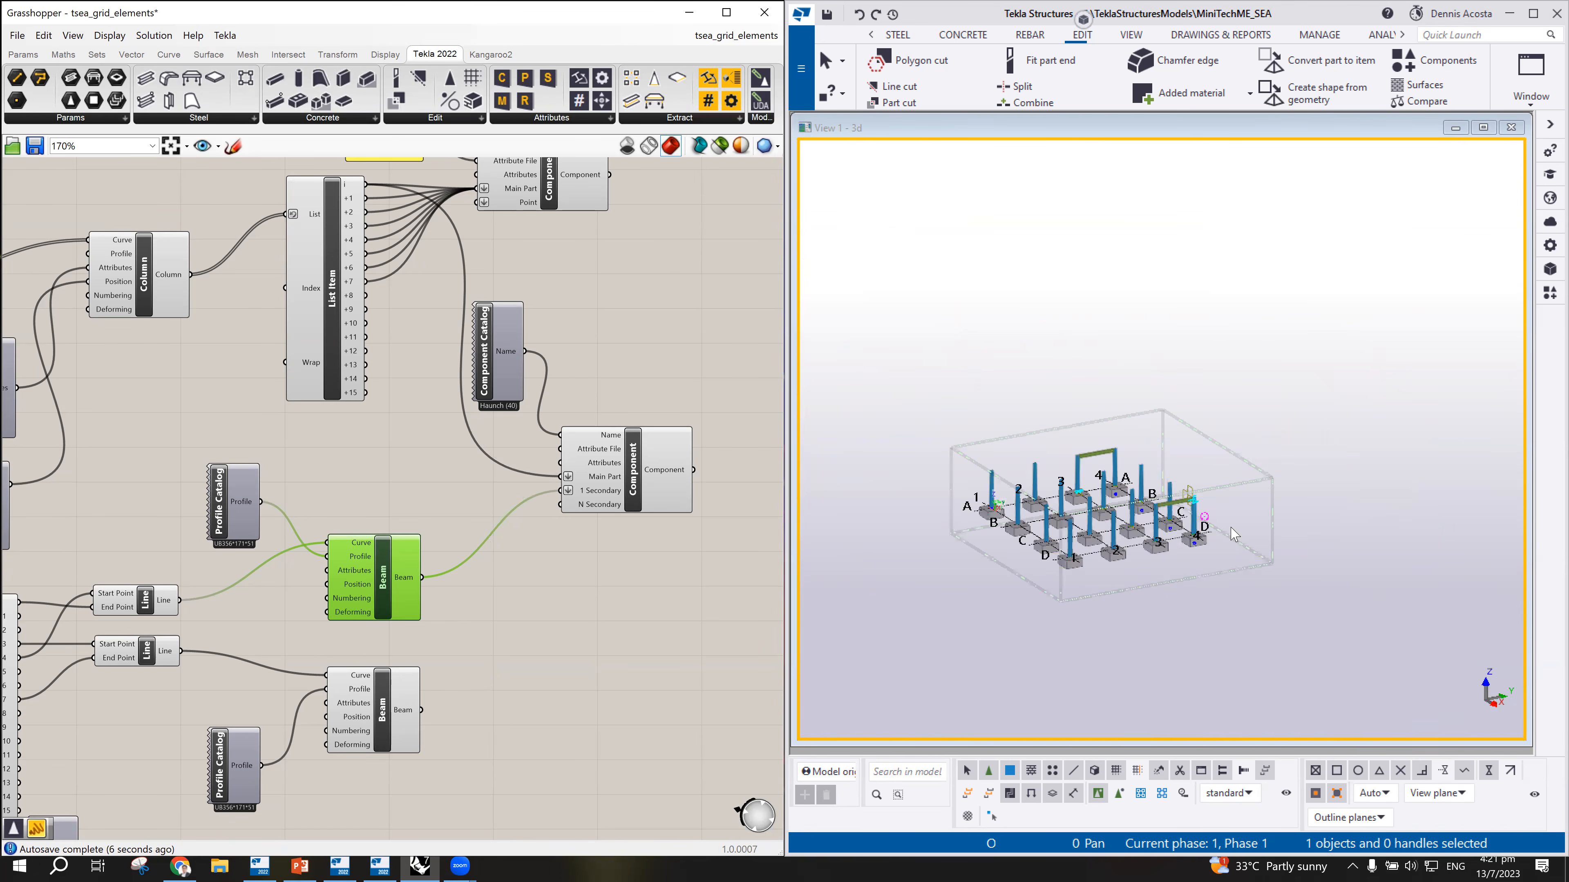
Step: Add column List Item output +4 to the haunch Component's Main Part and inspect the connections at both beam ends
scroll(1233, 533, up, 6)
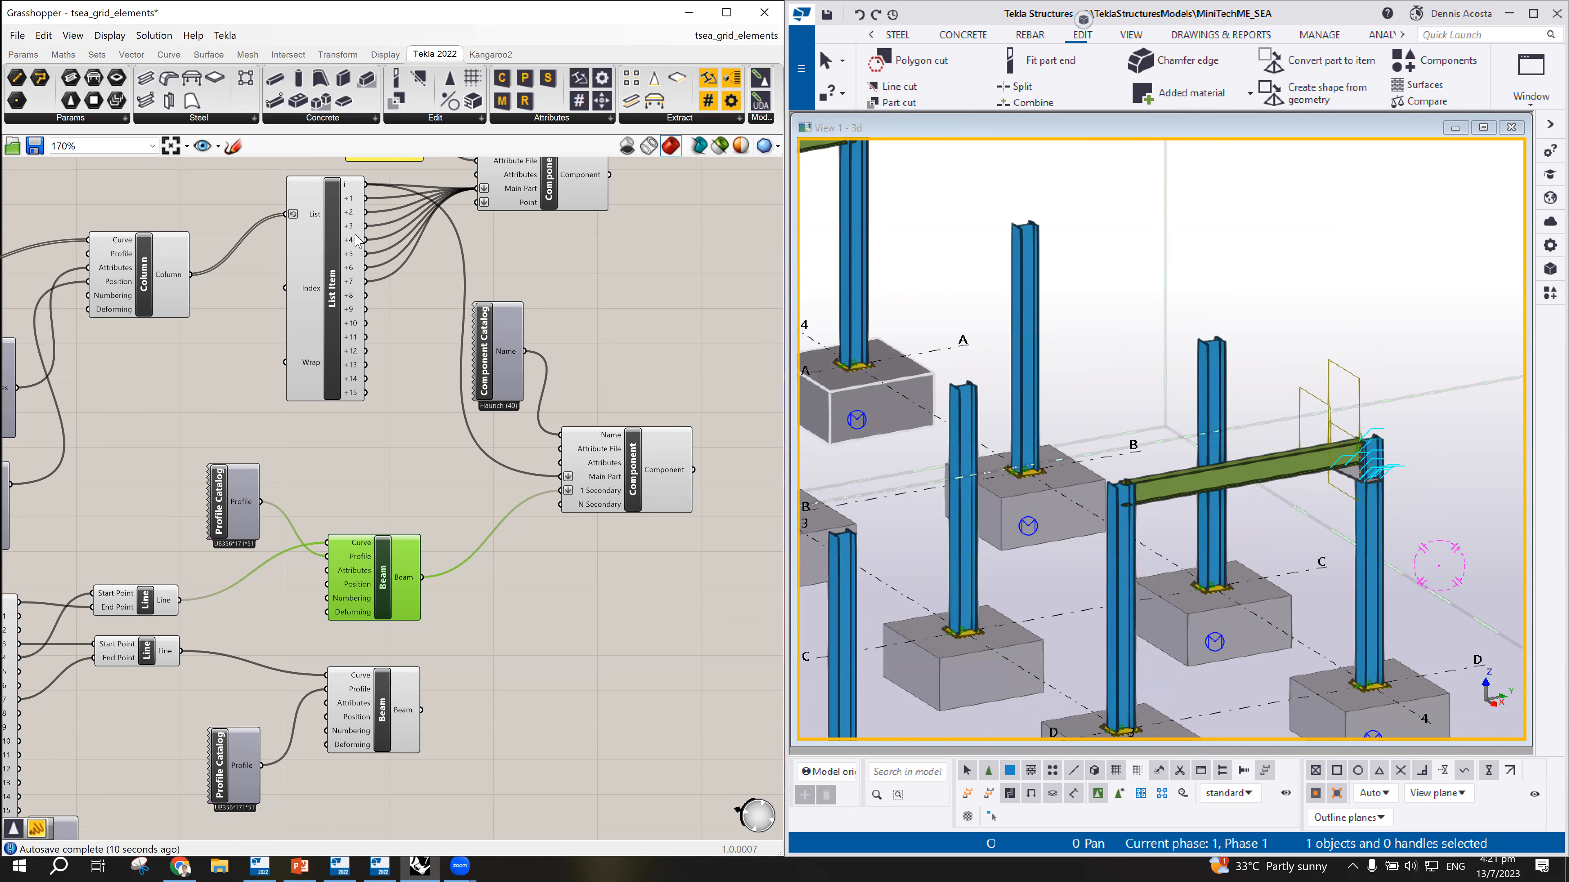
drag(364, 241, 566, 489)
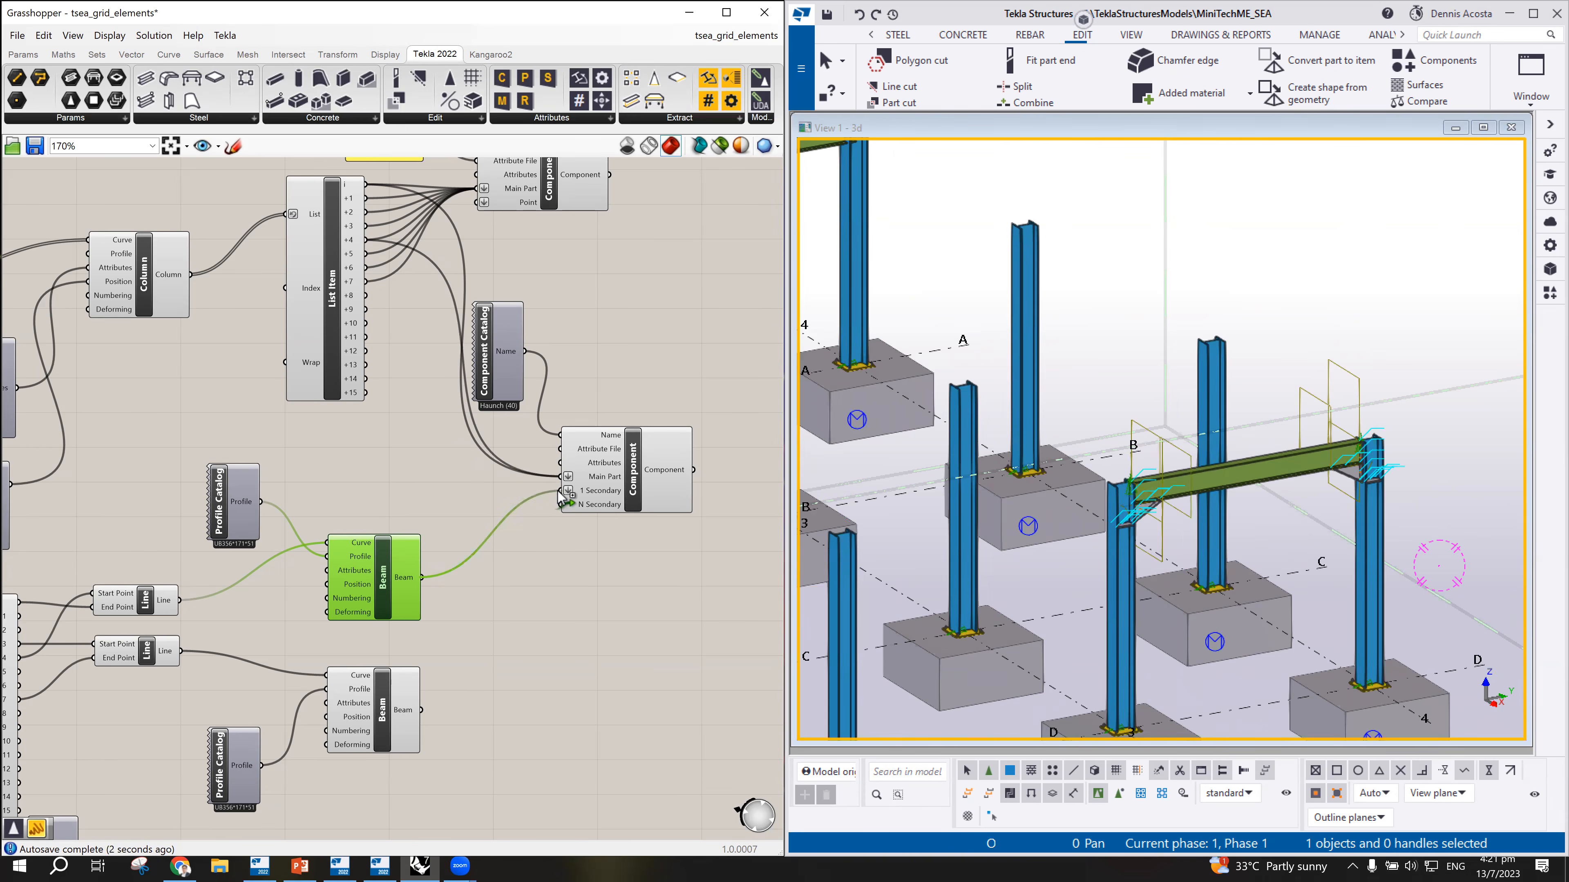
scroll(1166, 520, up, 5)
scroll(1166, 521, down, 5)
scroll(1258, 548, up, 5)
scroll(1259, 549, down, 5)
scroll(1259, 549, up, 3)
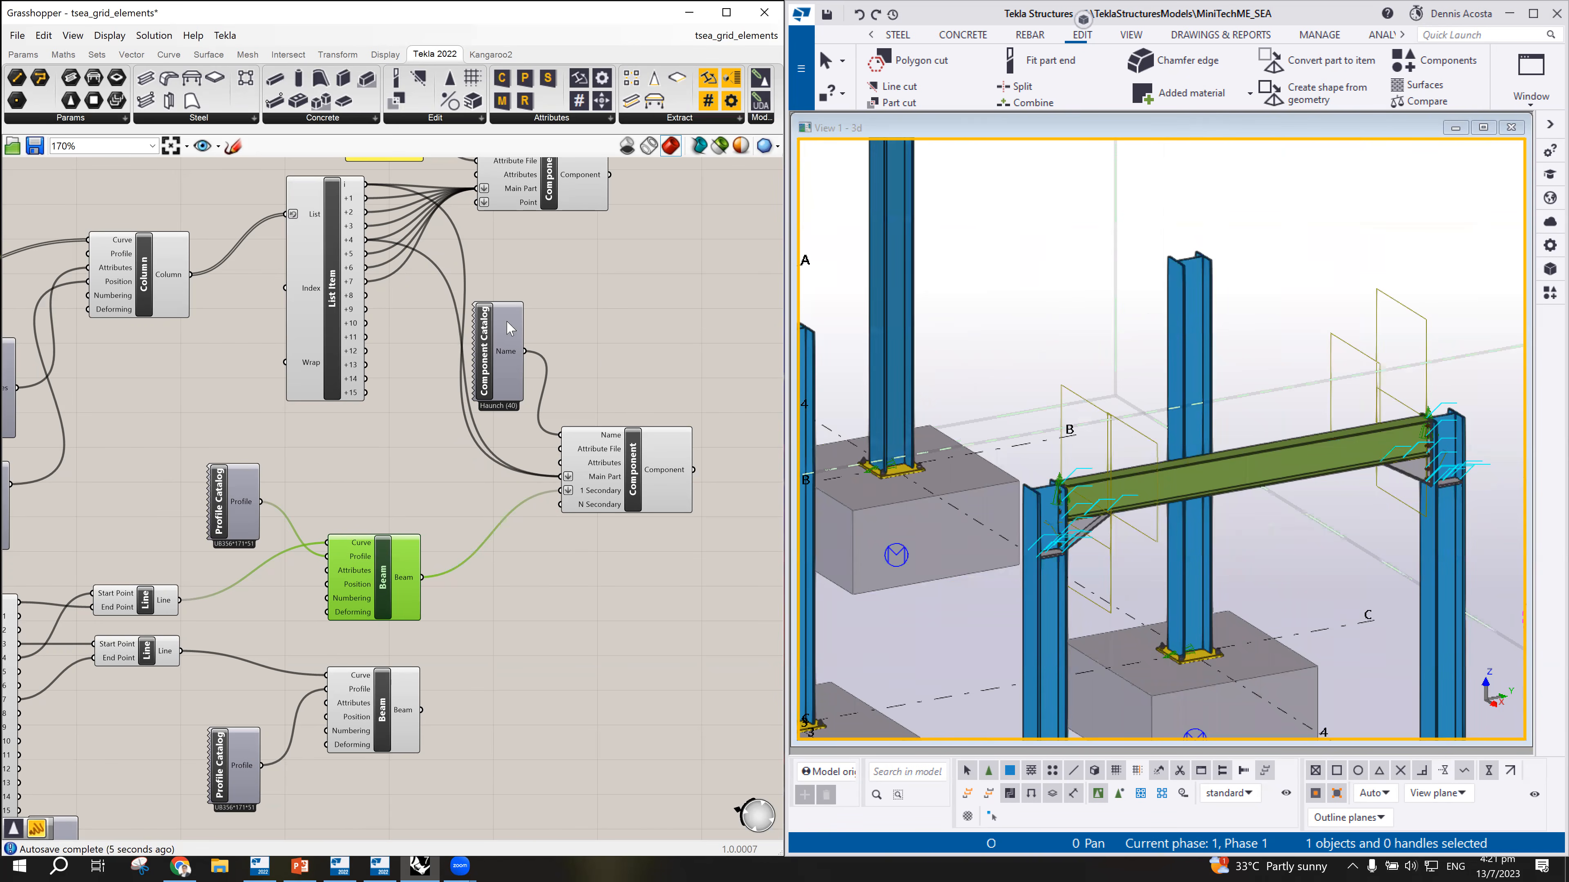
Step: Copy the Haunch (40) catalog together with its Component to the space below and clear the selection
drag(472, 359, 482, 367)
drag(729, 327, 513, 506)
scroll(621, 445, down, 2)
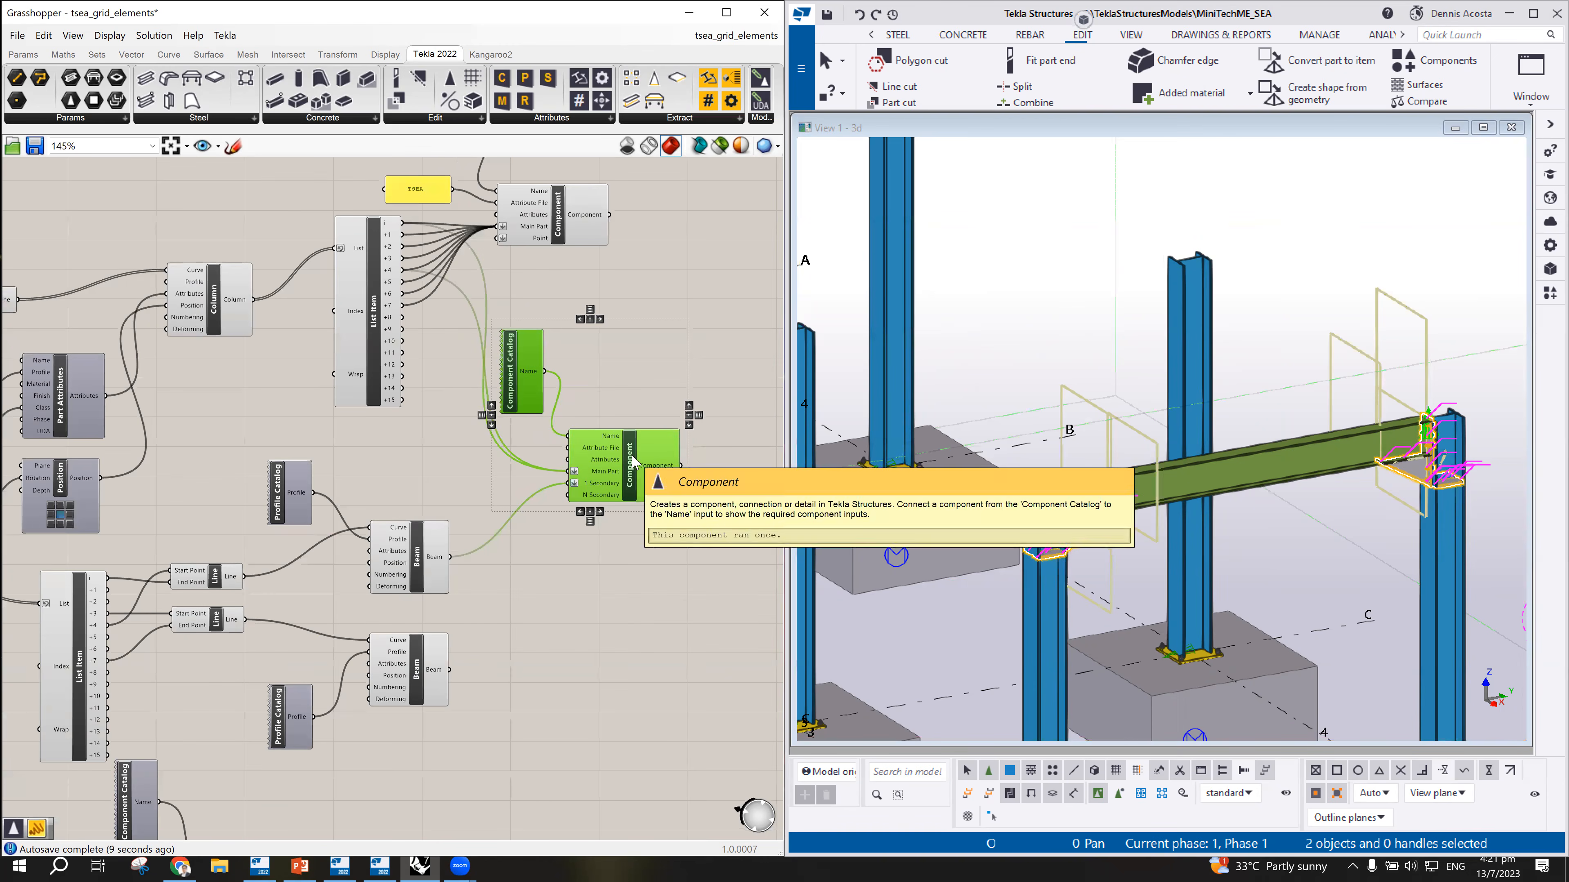
alt+drag(640, 561, 659, 699)
click(669, 620)
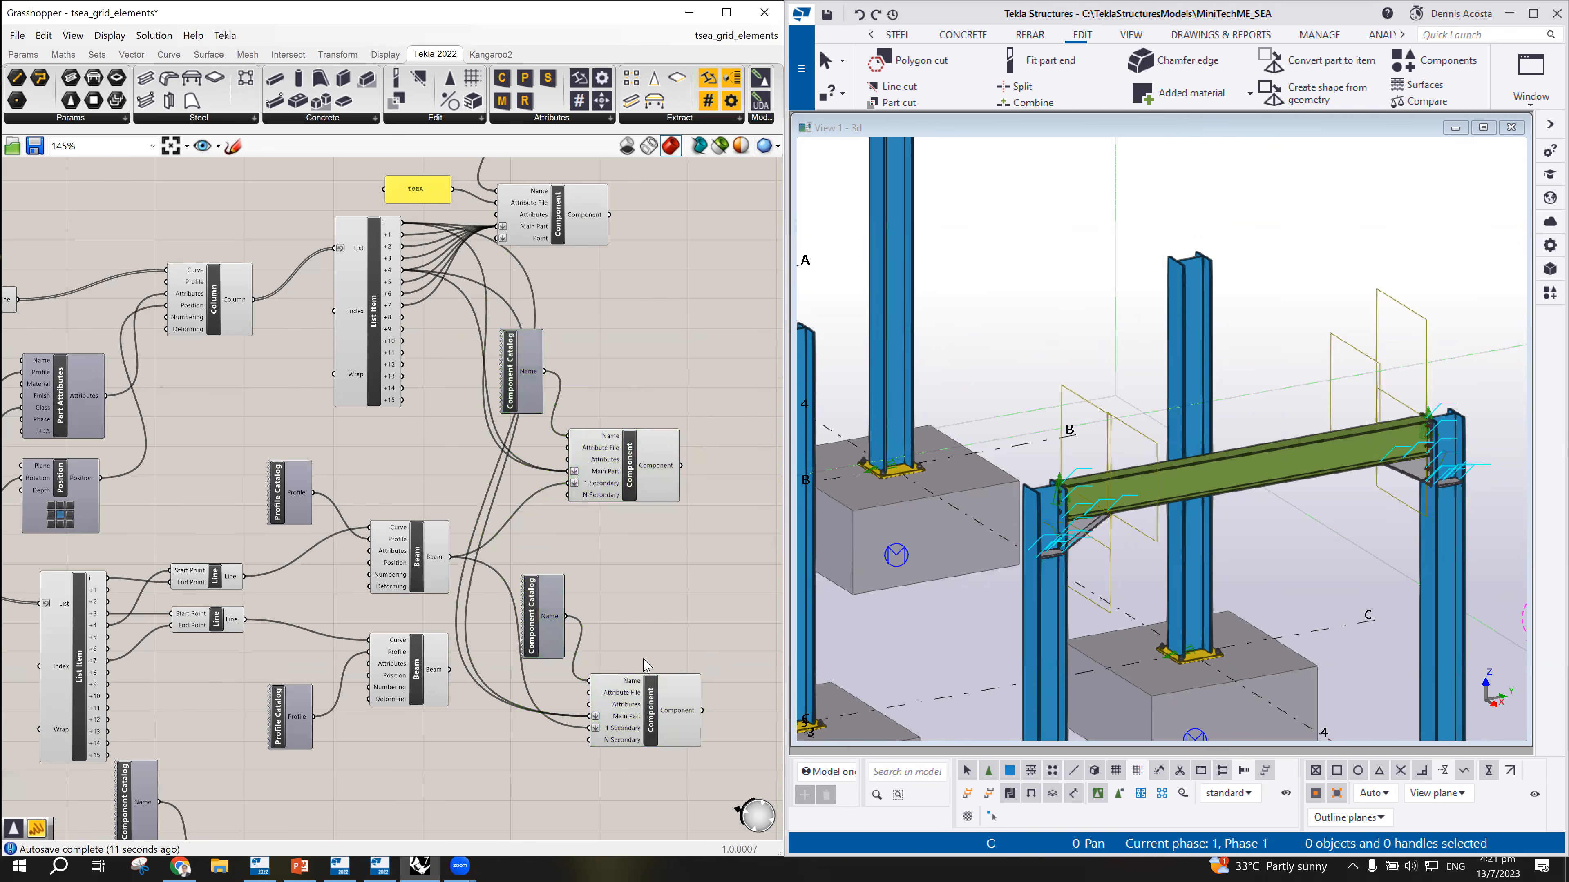
Step: Disconnect all wires from the copied Component's Main Part and 1 Secondary inputs
scroll(554, 736, up, 3)
right_click(673, 706)
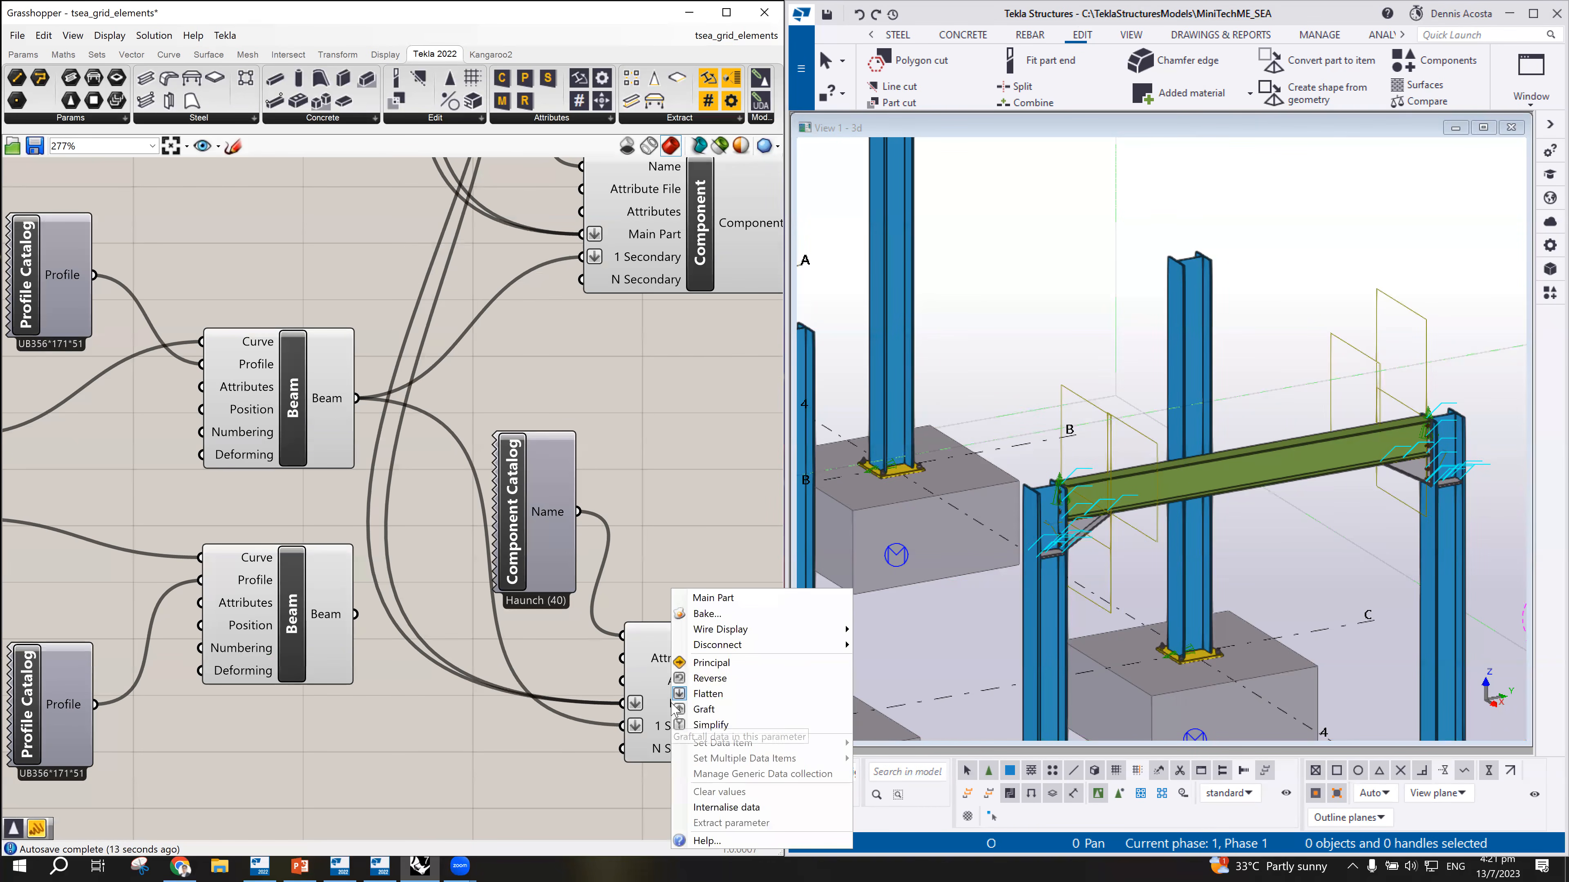
mouse_move(747, 646)
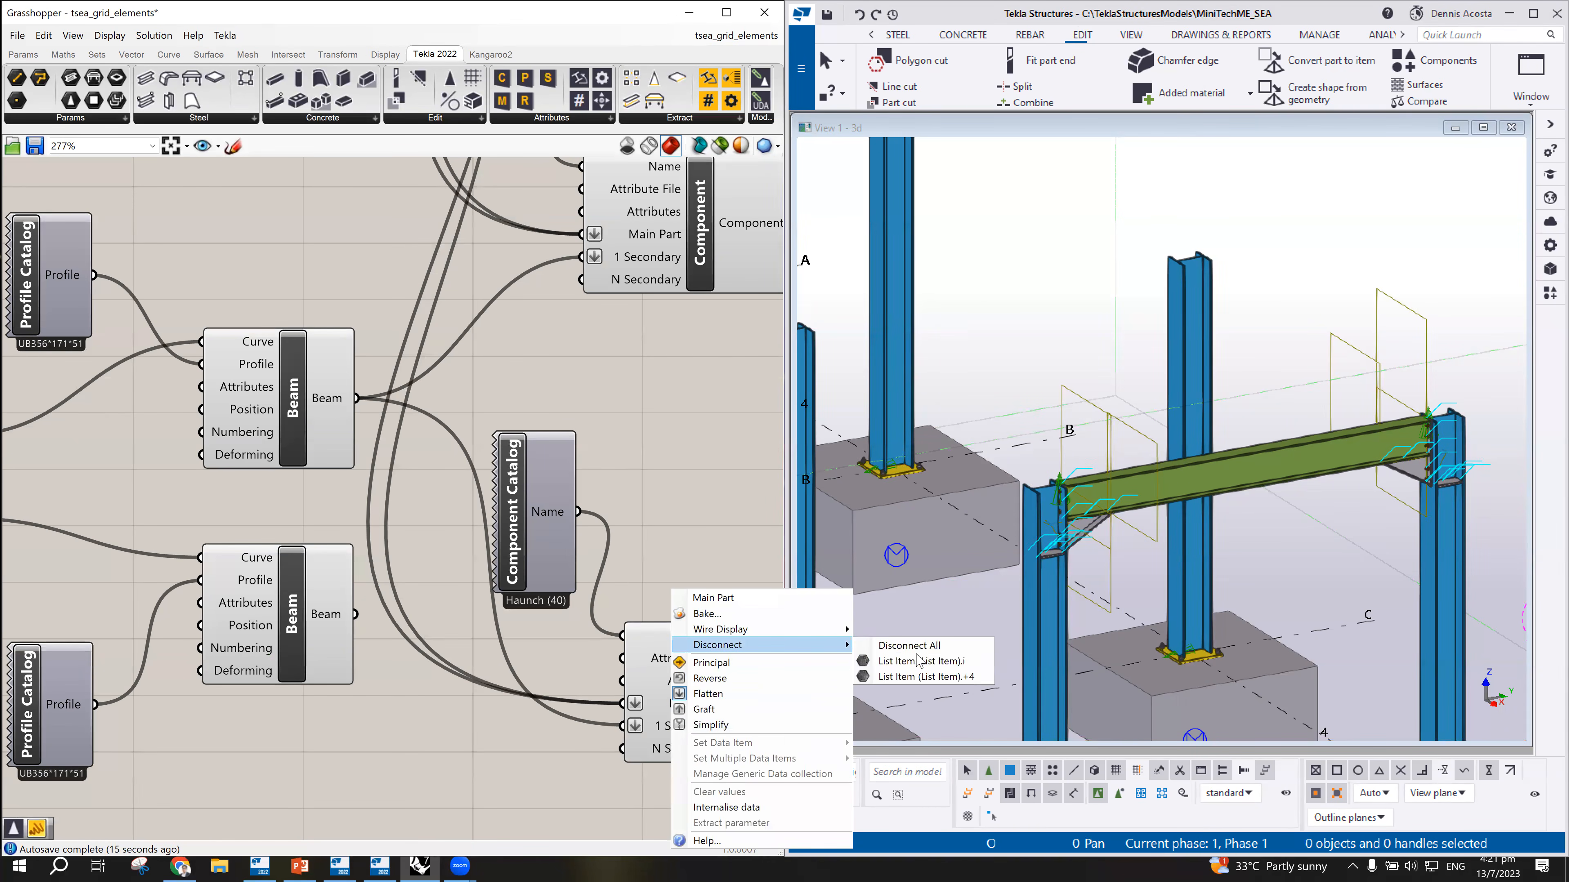
click(922, 646)
right_click(675, 727)
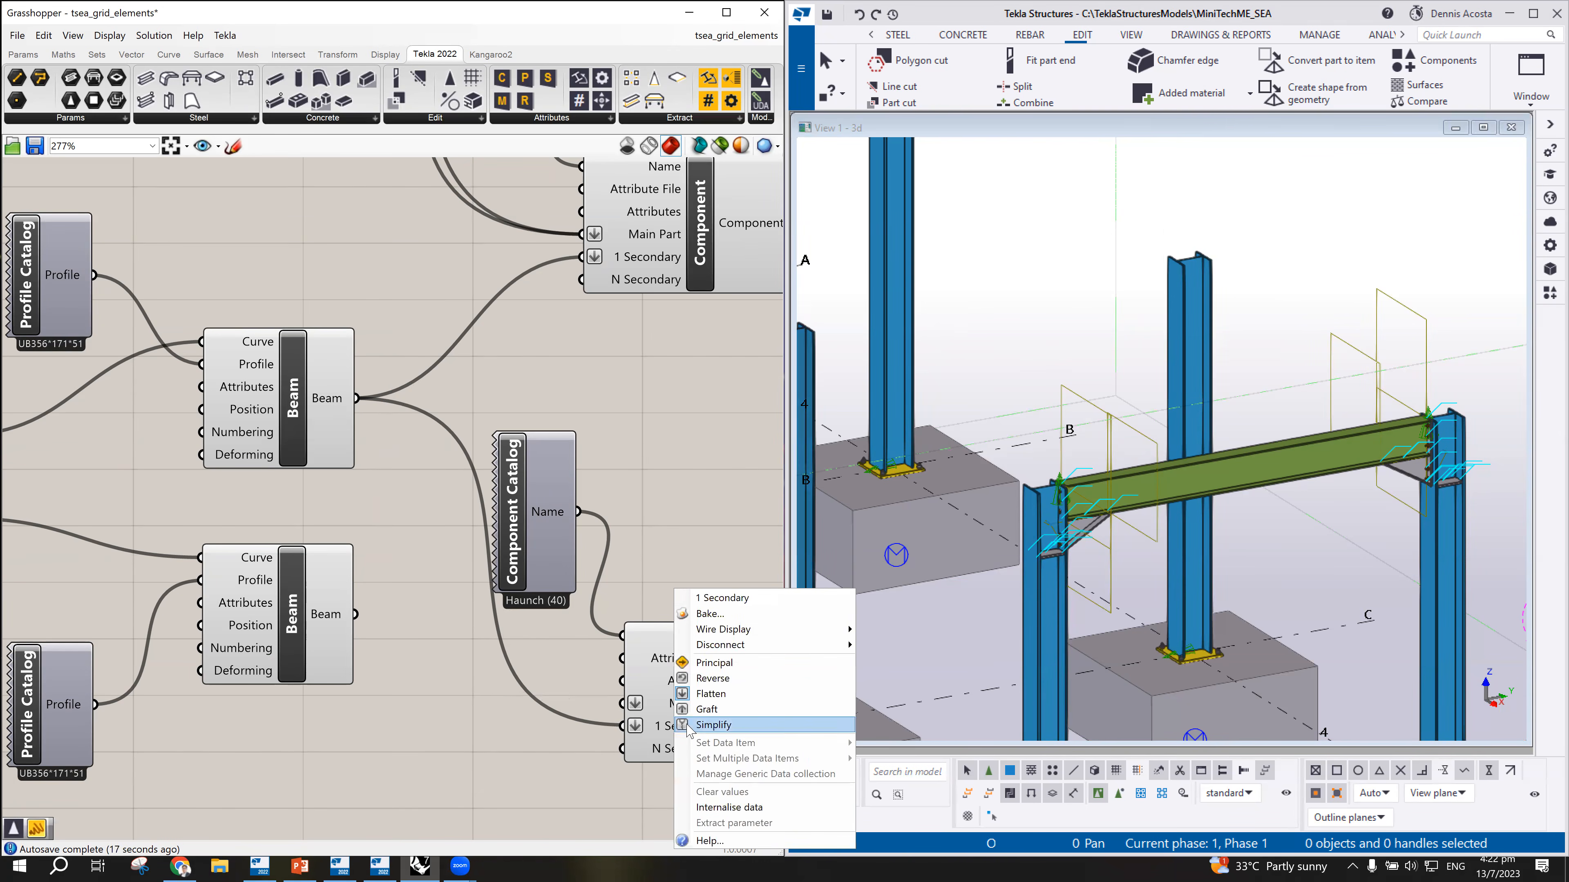
mouse_move(755, 646)
click(908, 646)
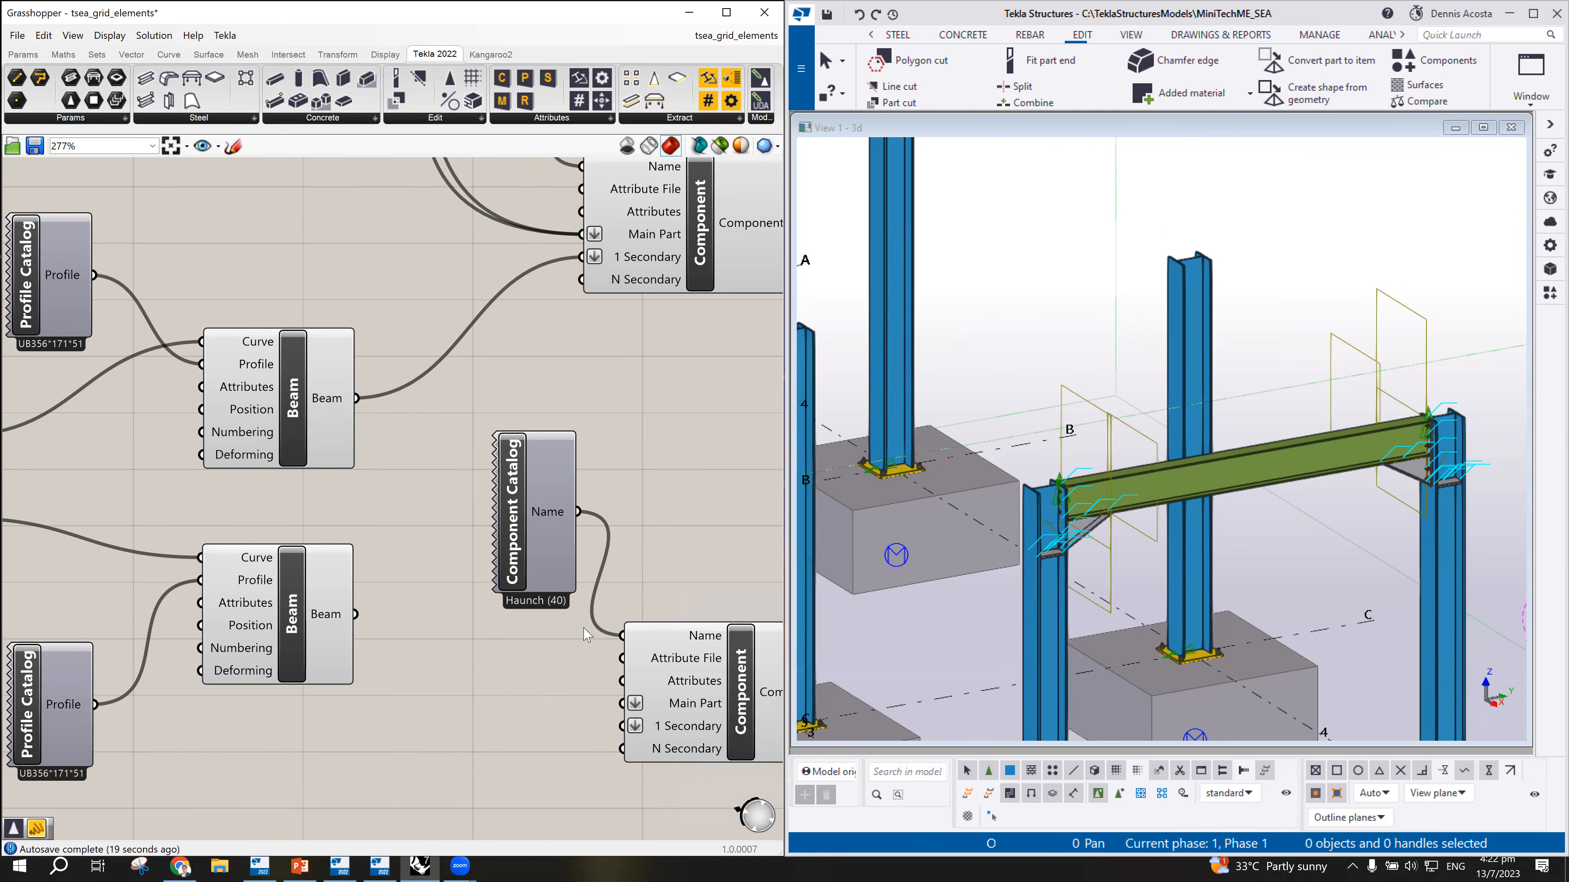
Step: Search for 141 in the copied Component Catalog, set it to Clip angle (141), and bring the other beam's columns into view
scroll(432, 611, down, 3)
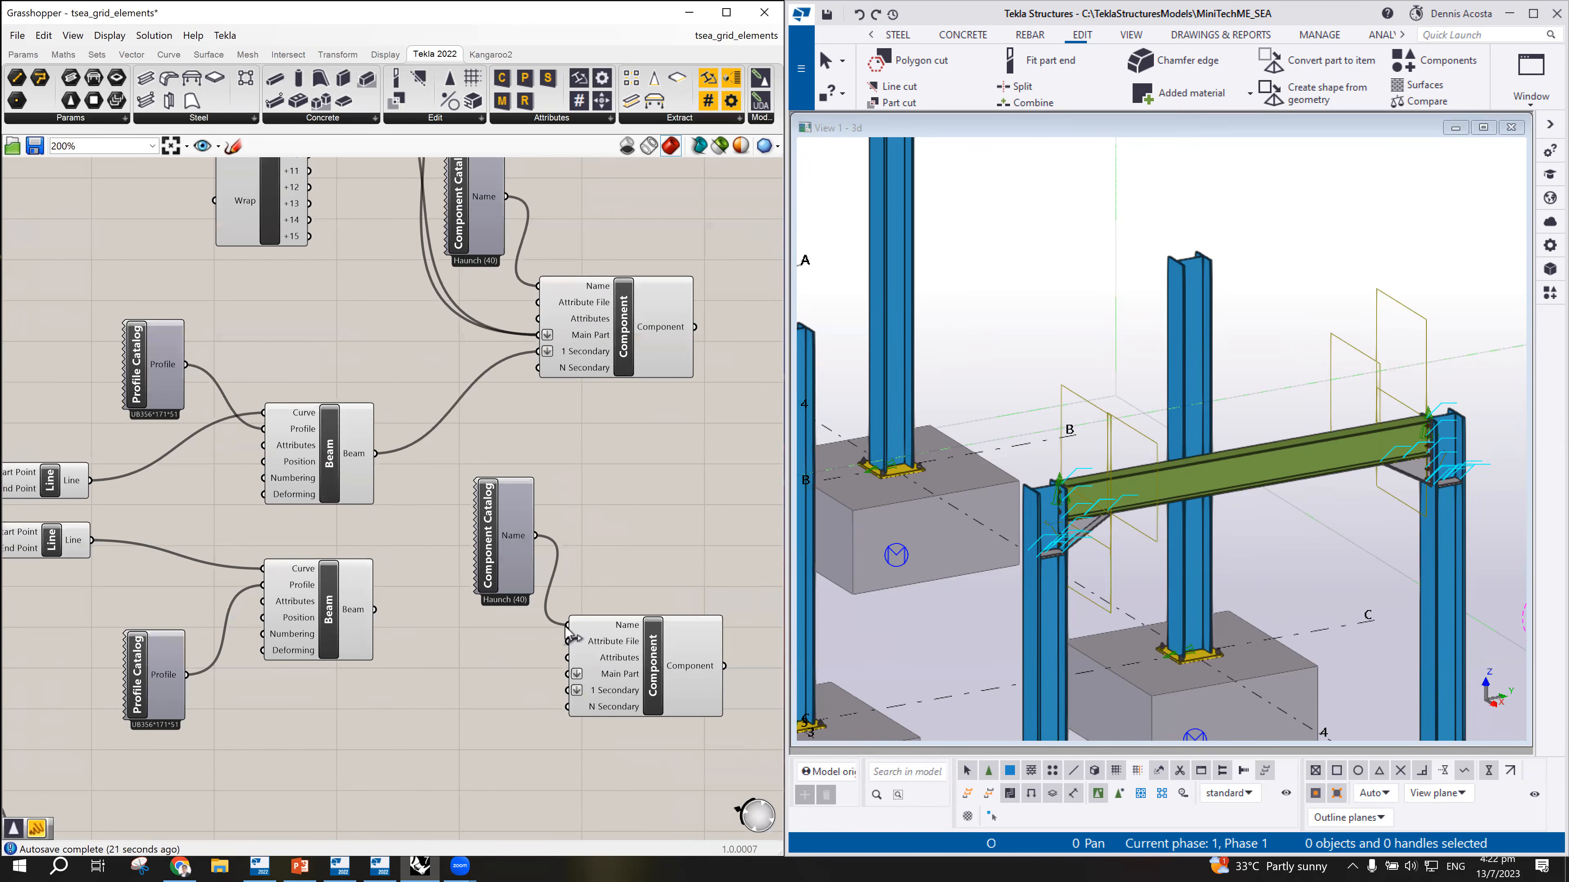
double_click(488, 533)
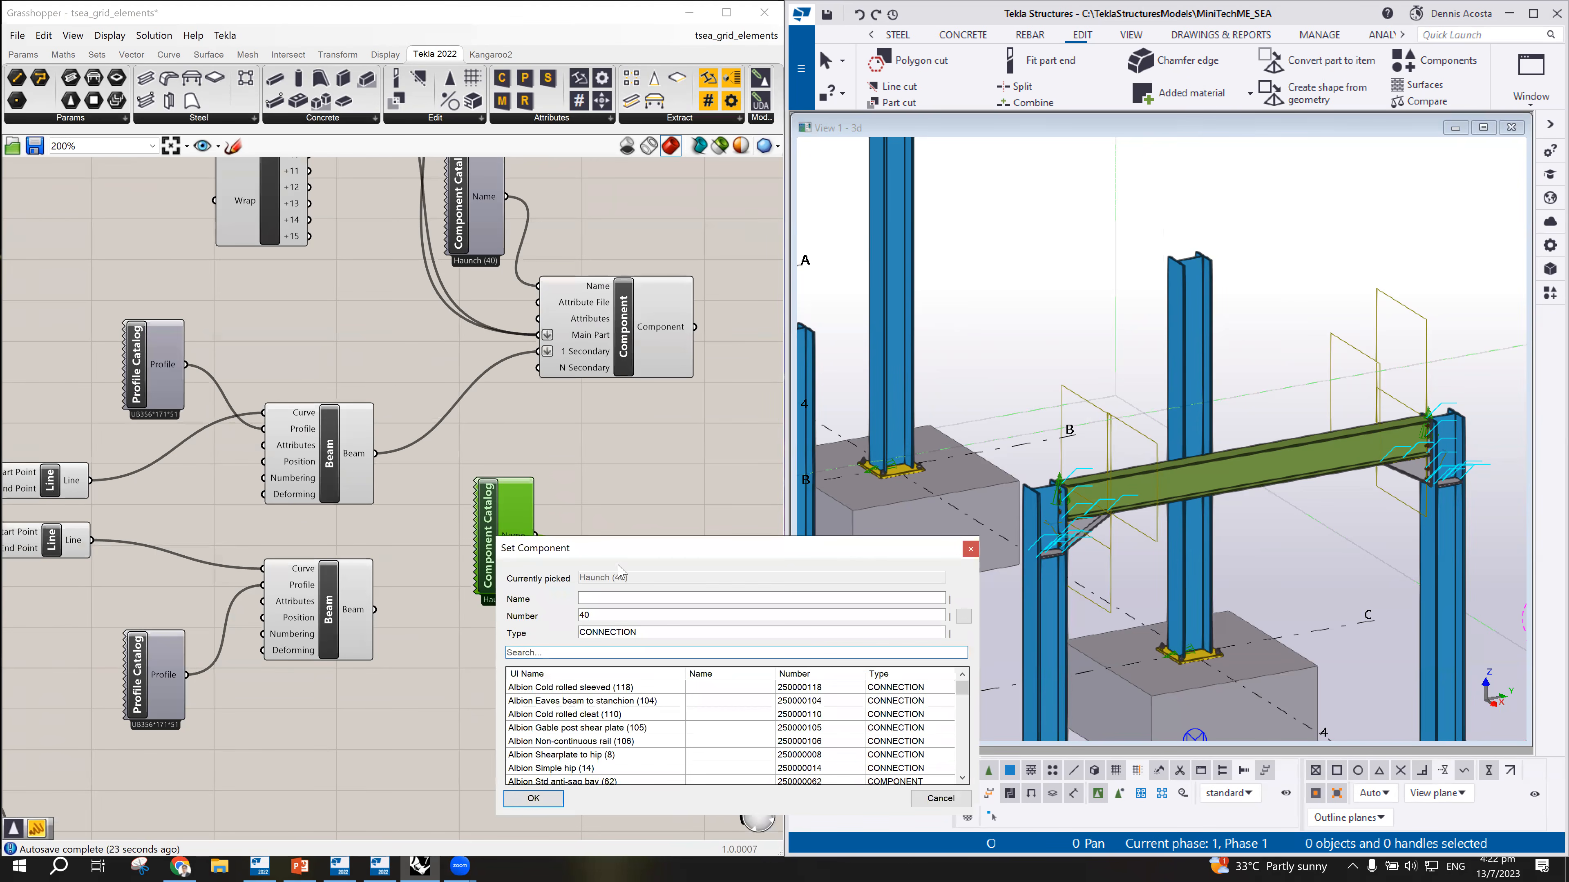
drag(666, 555, 690, 359)
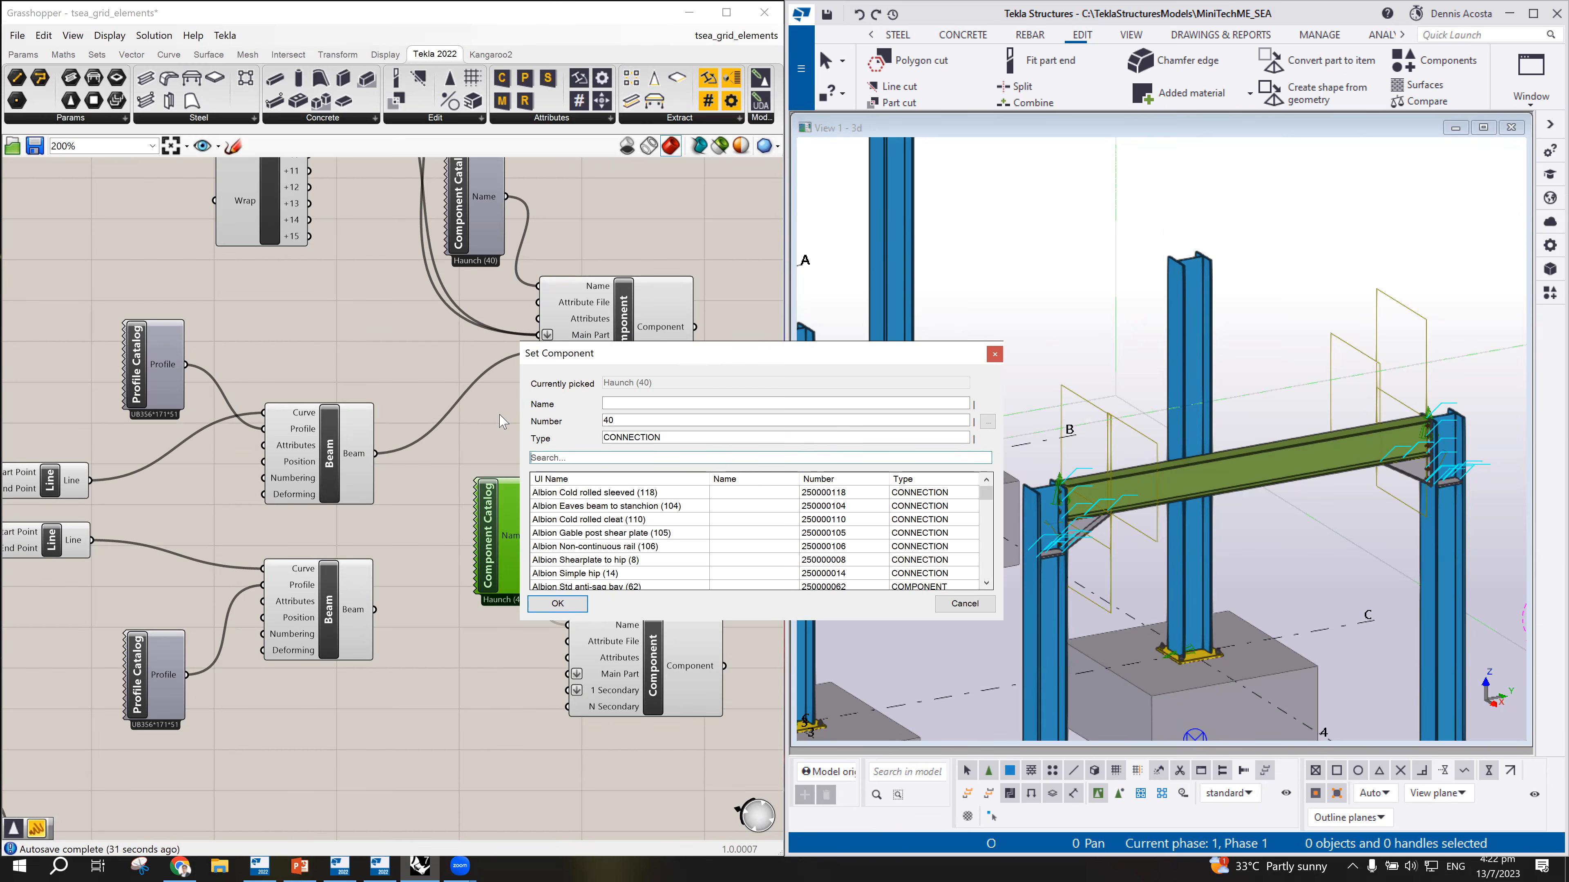
click(565, 456)
text(141)
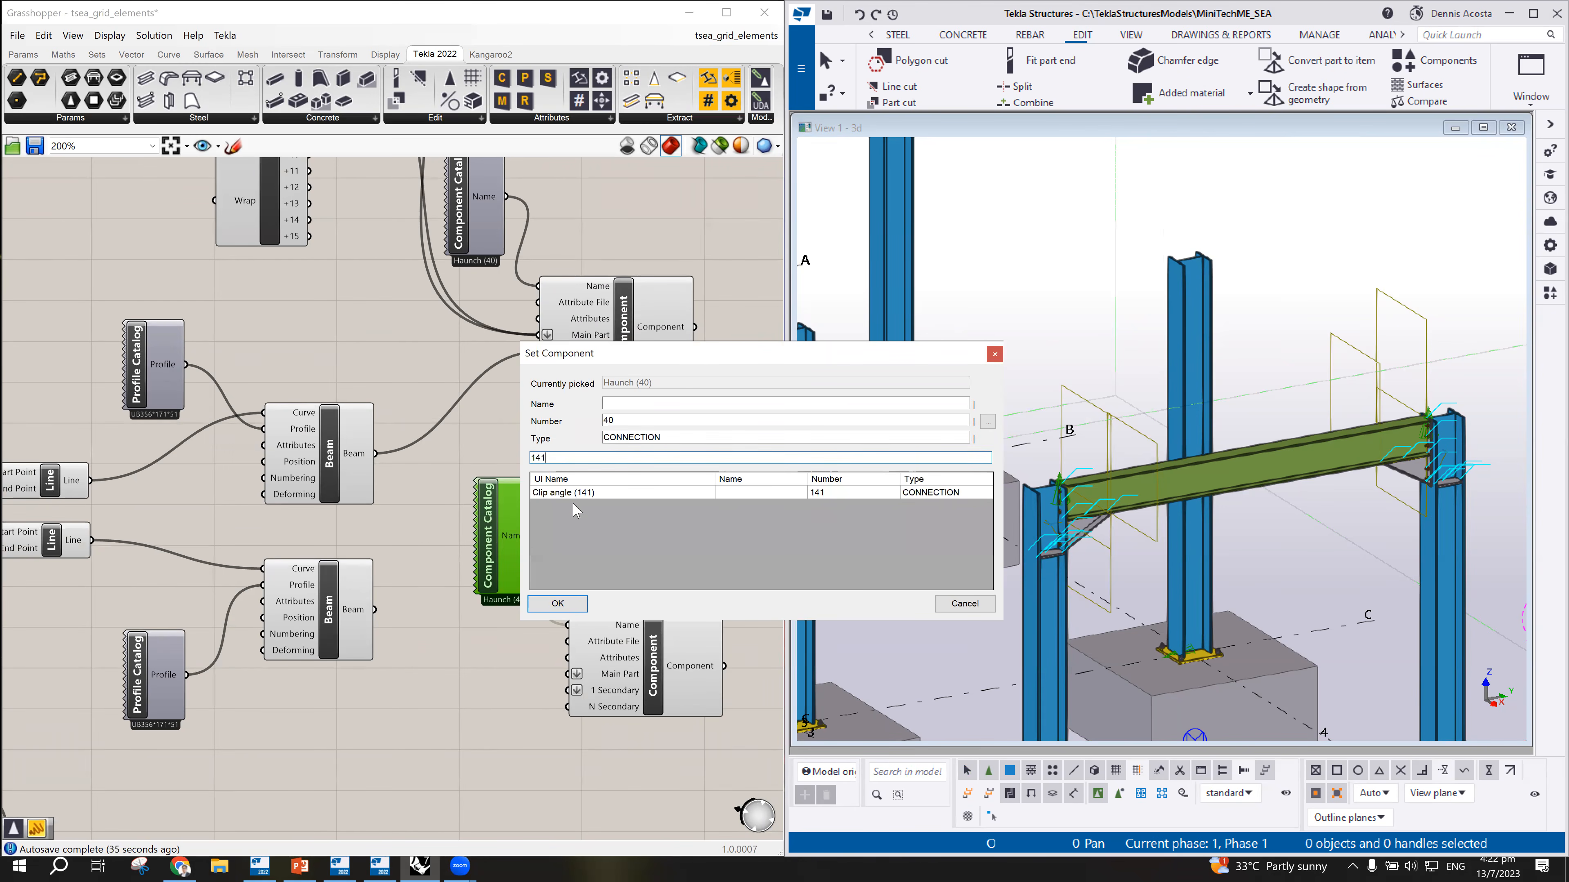
double_click(581, 492)
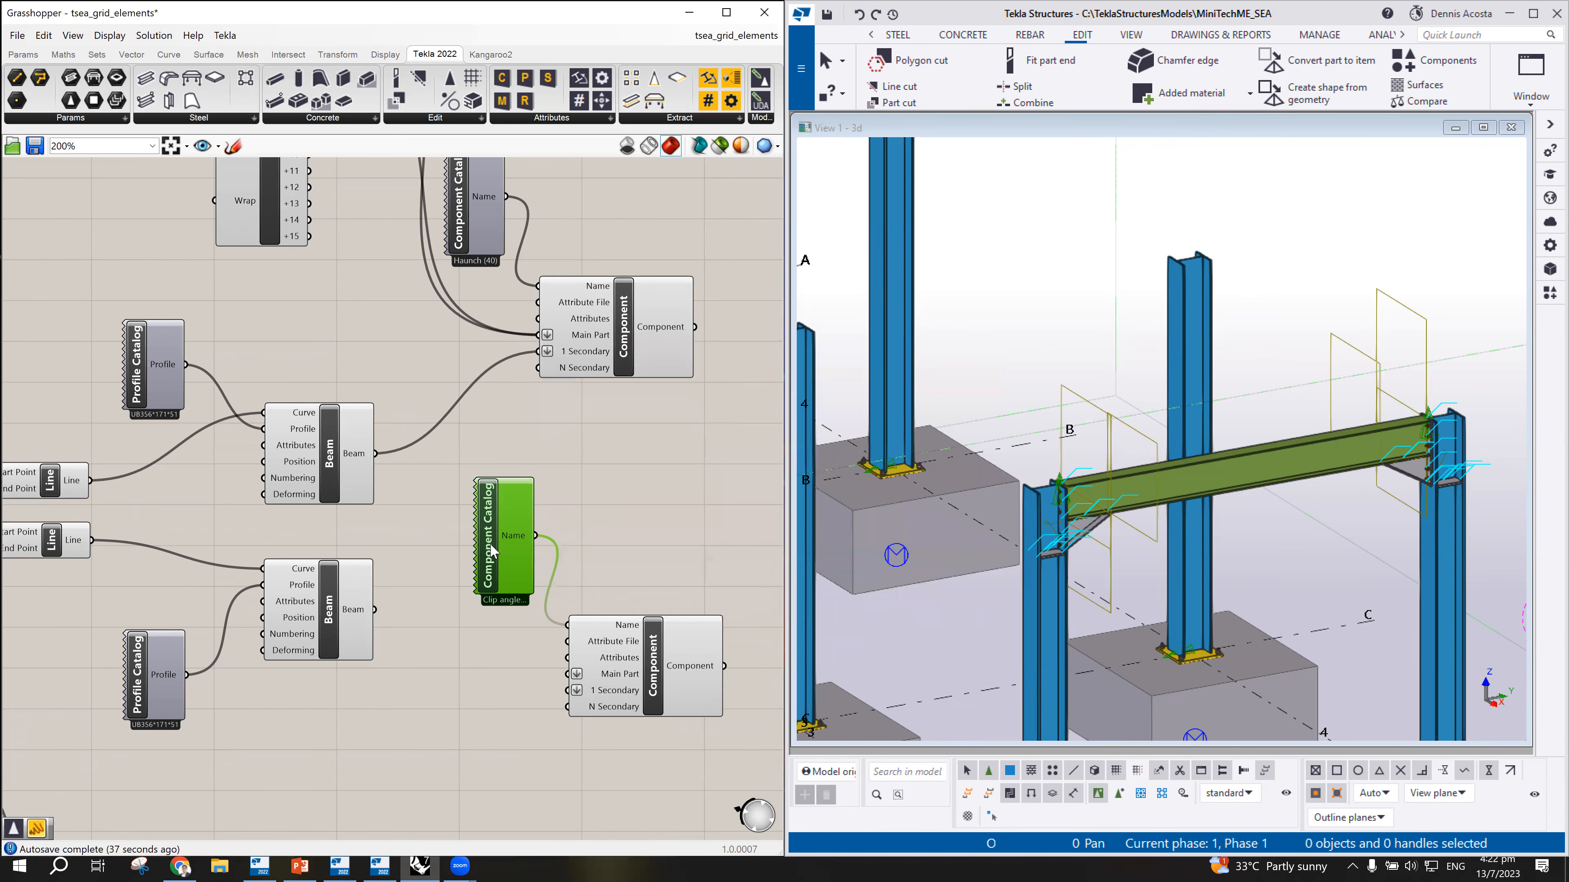
drag(492, 550, 492, 545)
scroll(612, 666, down, 3)
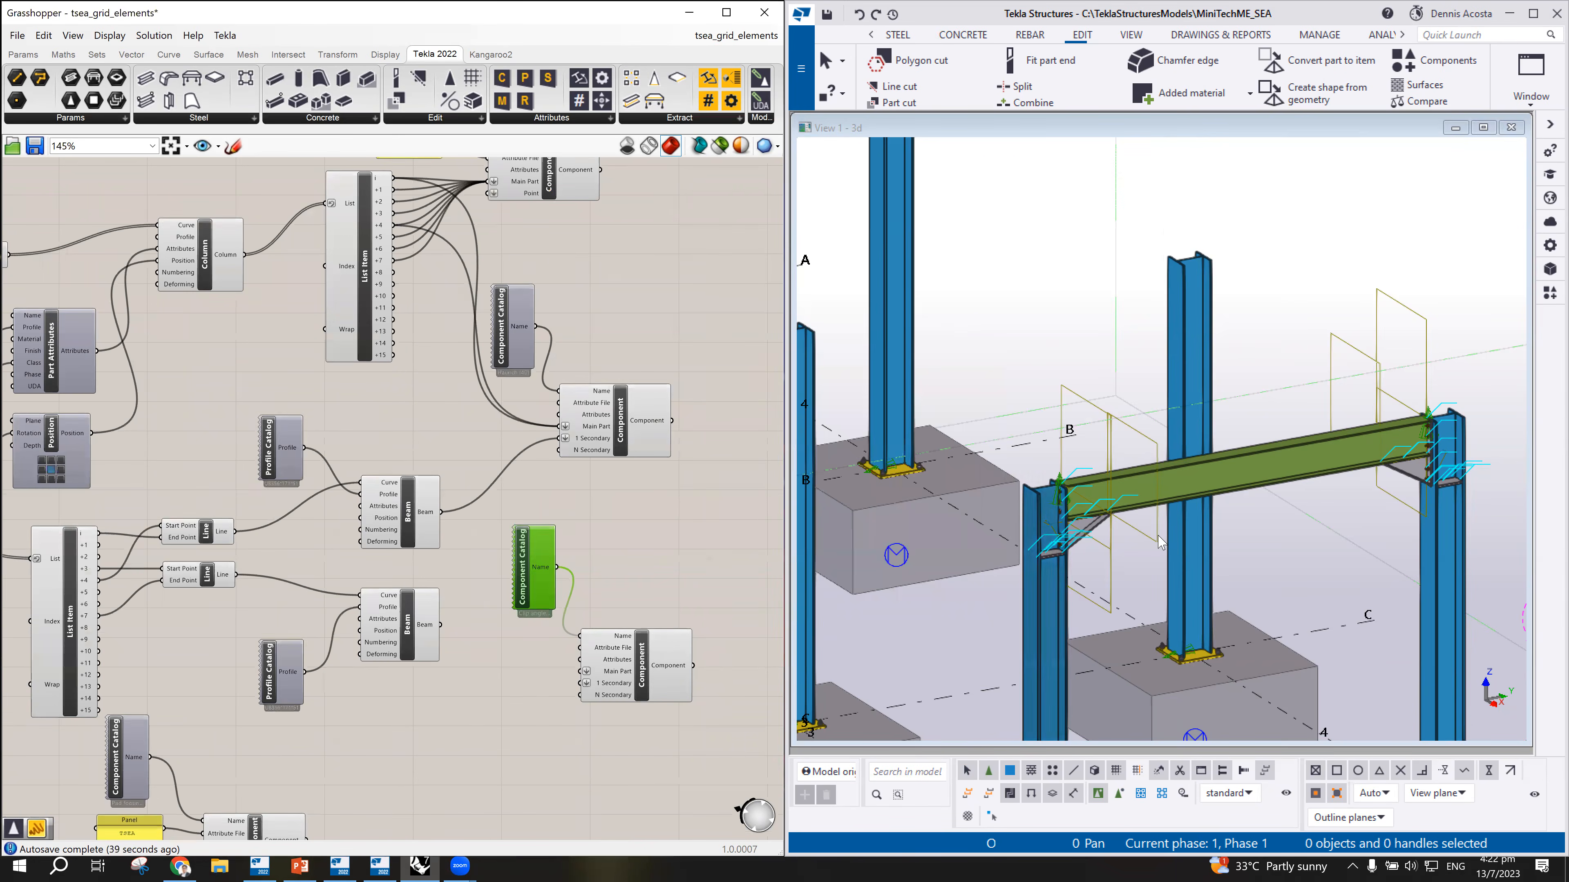
scroll(1226, 509, down, 3)
scroll(994, 290, up, 2)
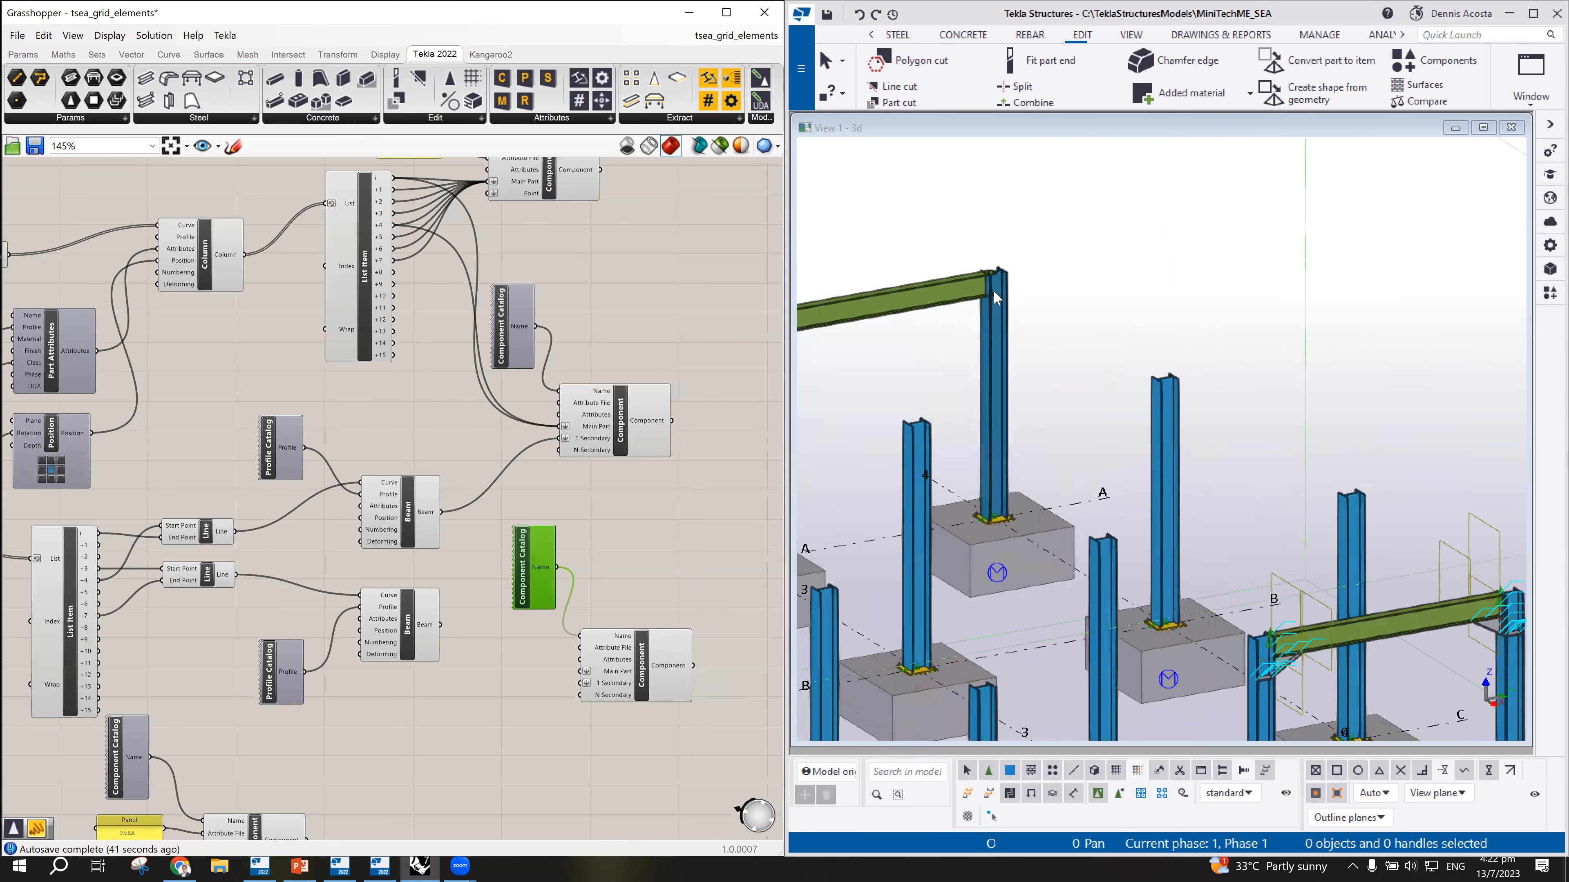
scroll(1170, 434, down, 2)
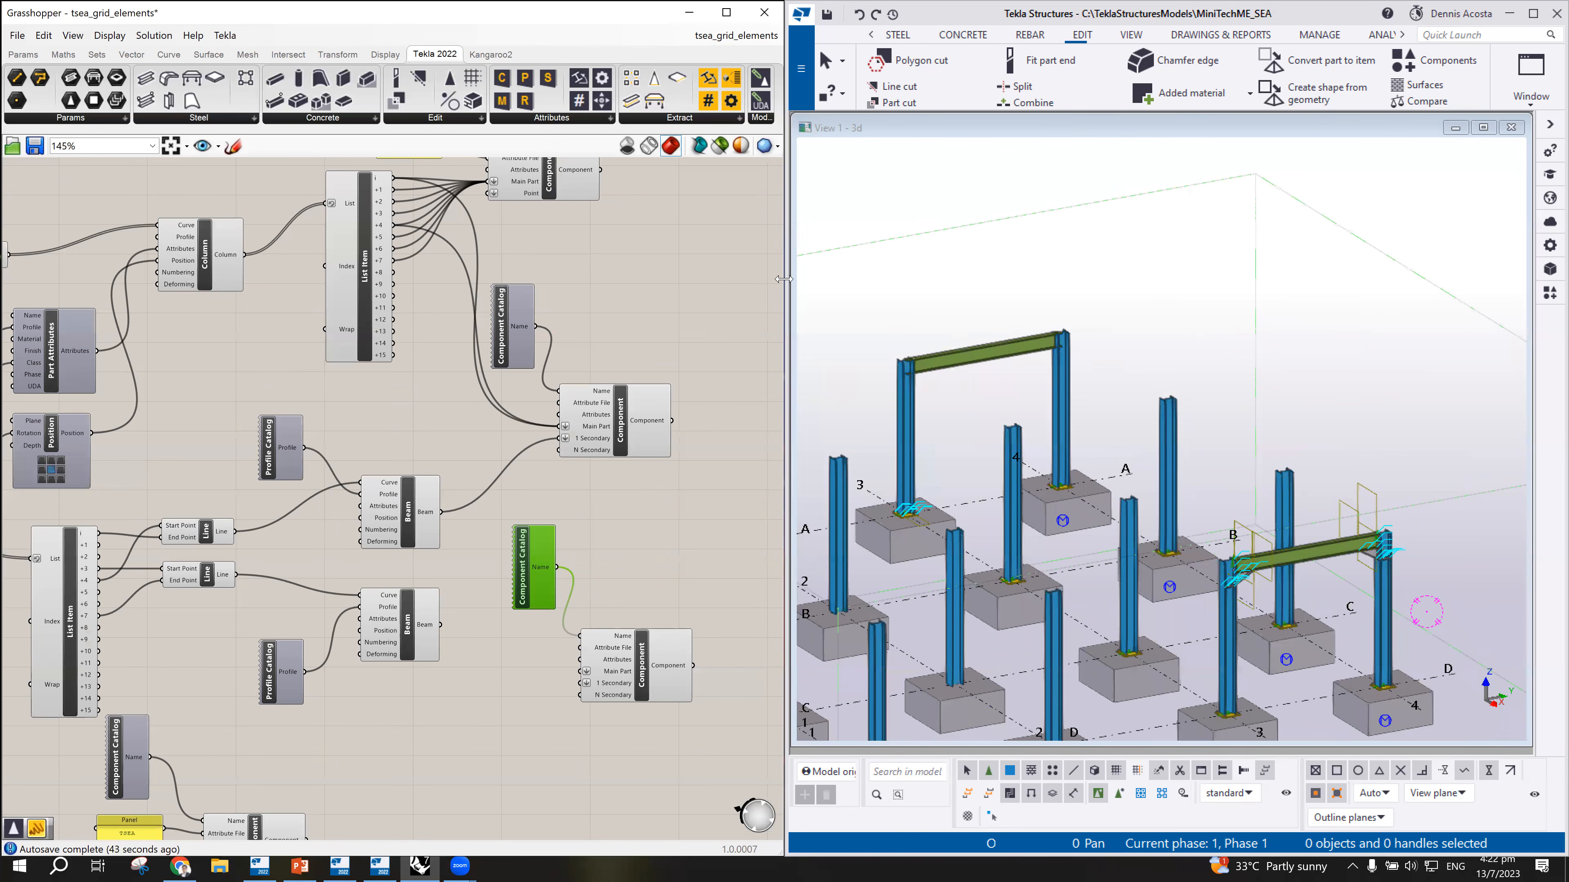
Step: Wire column List Item output +3 to the clip angle Component's Main Part and the second Beam to its 1 Secondary, and inspect the connection
drag(393, 214, 585, 675)
drag(446, 633, 586, 683)
scroll(1057, 345, up, 10)
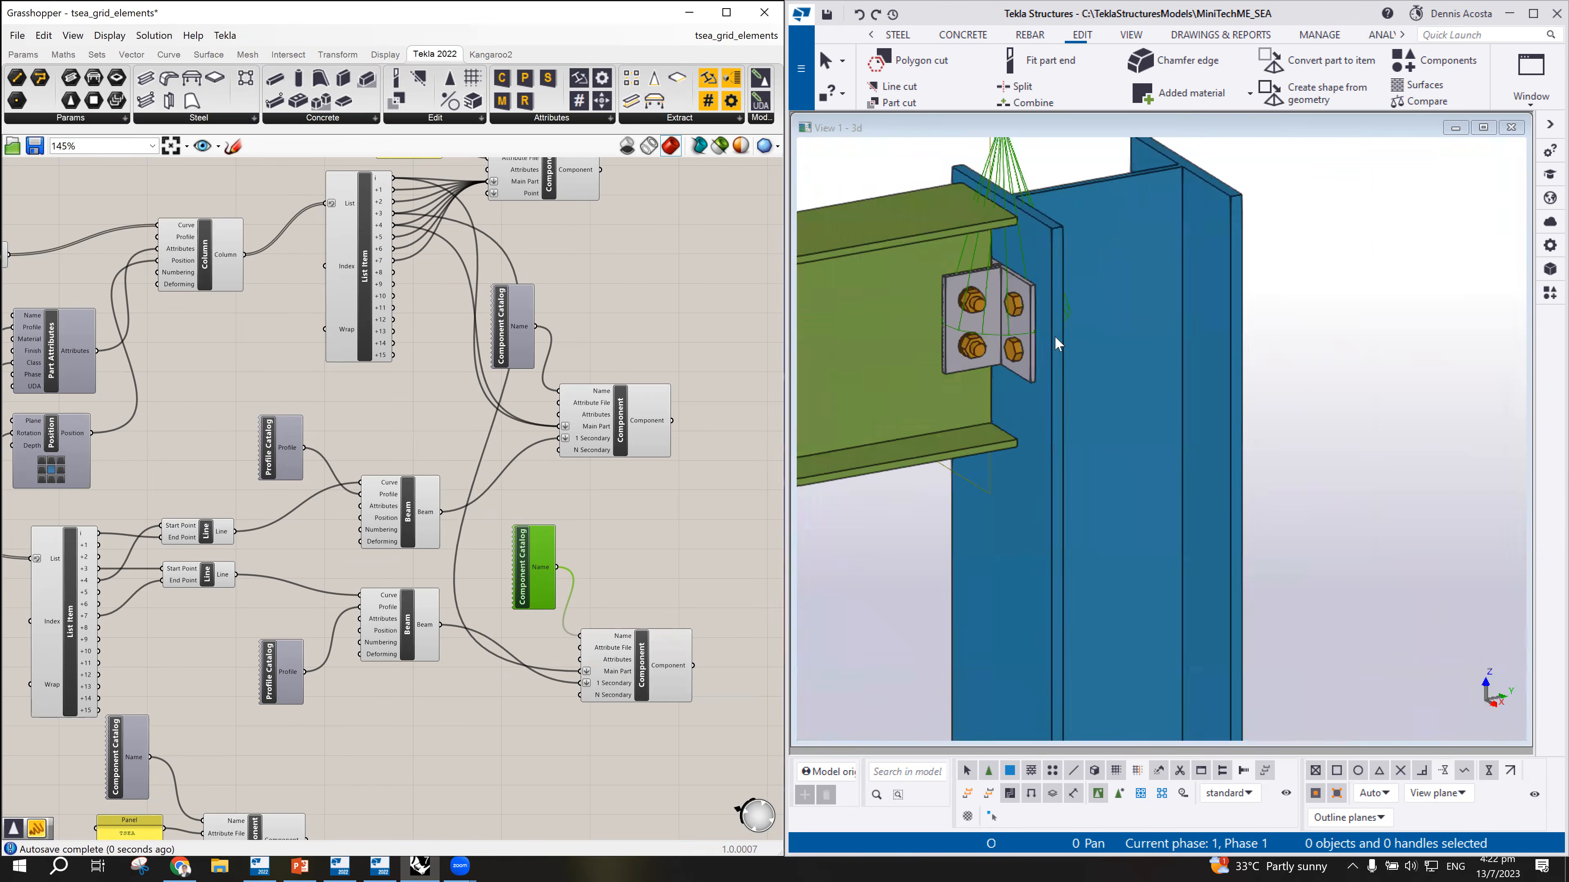
scroll(1055, 343, down, 10)
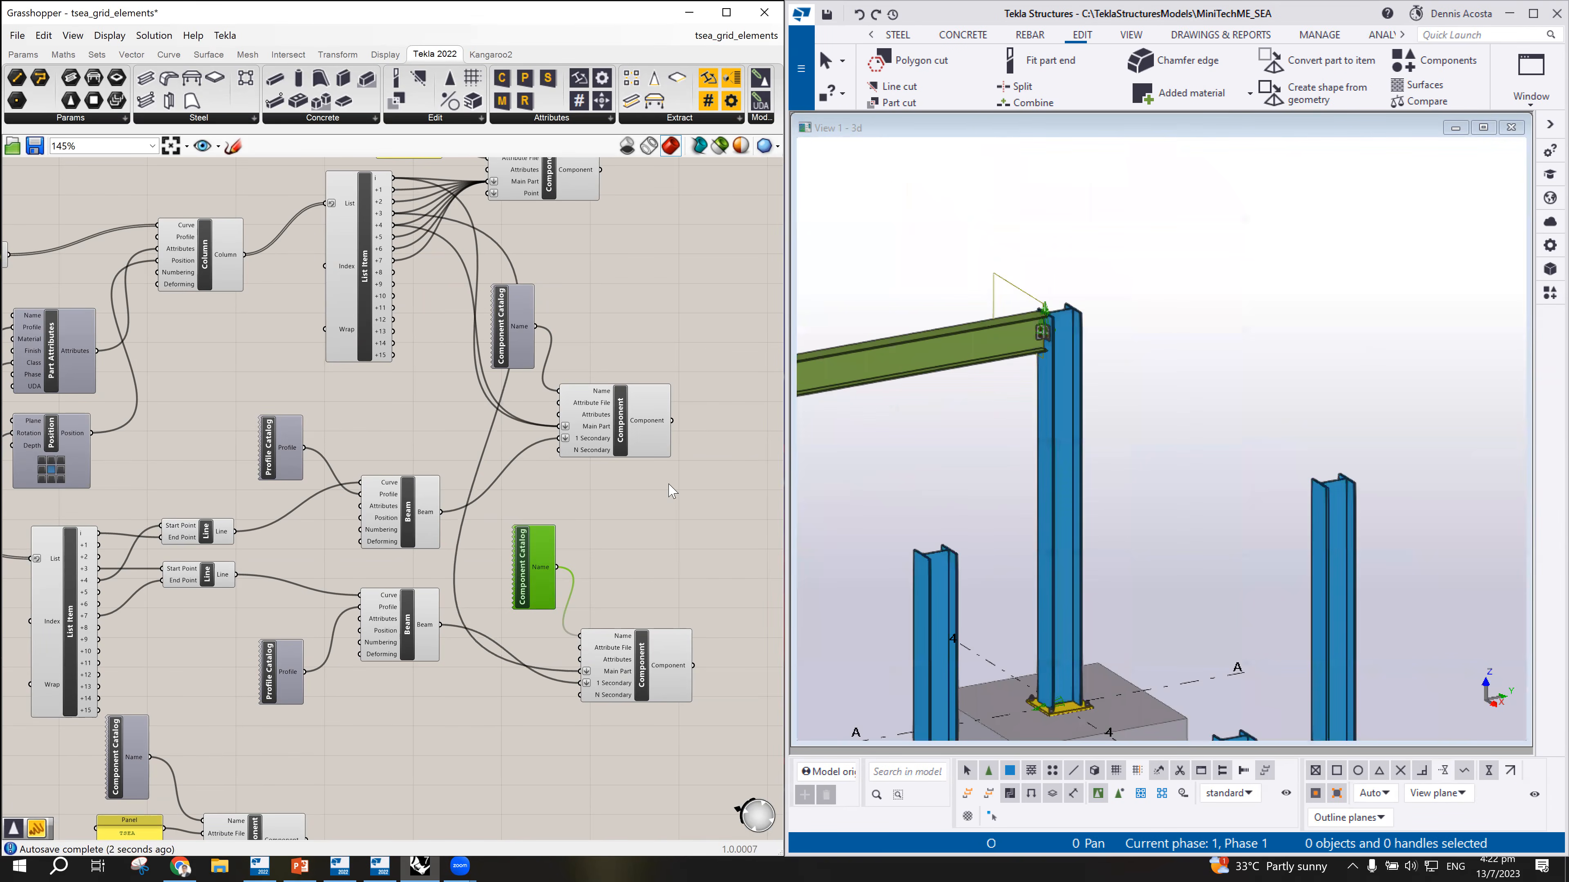
scroll(950, 443, down, 5)
scroll(950, 443, up, 2)
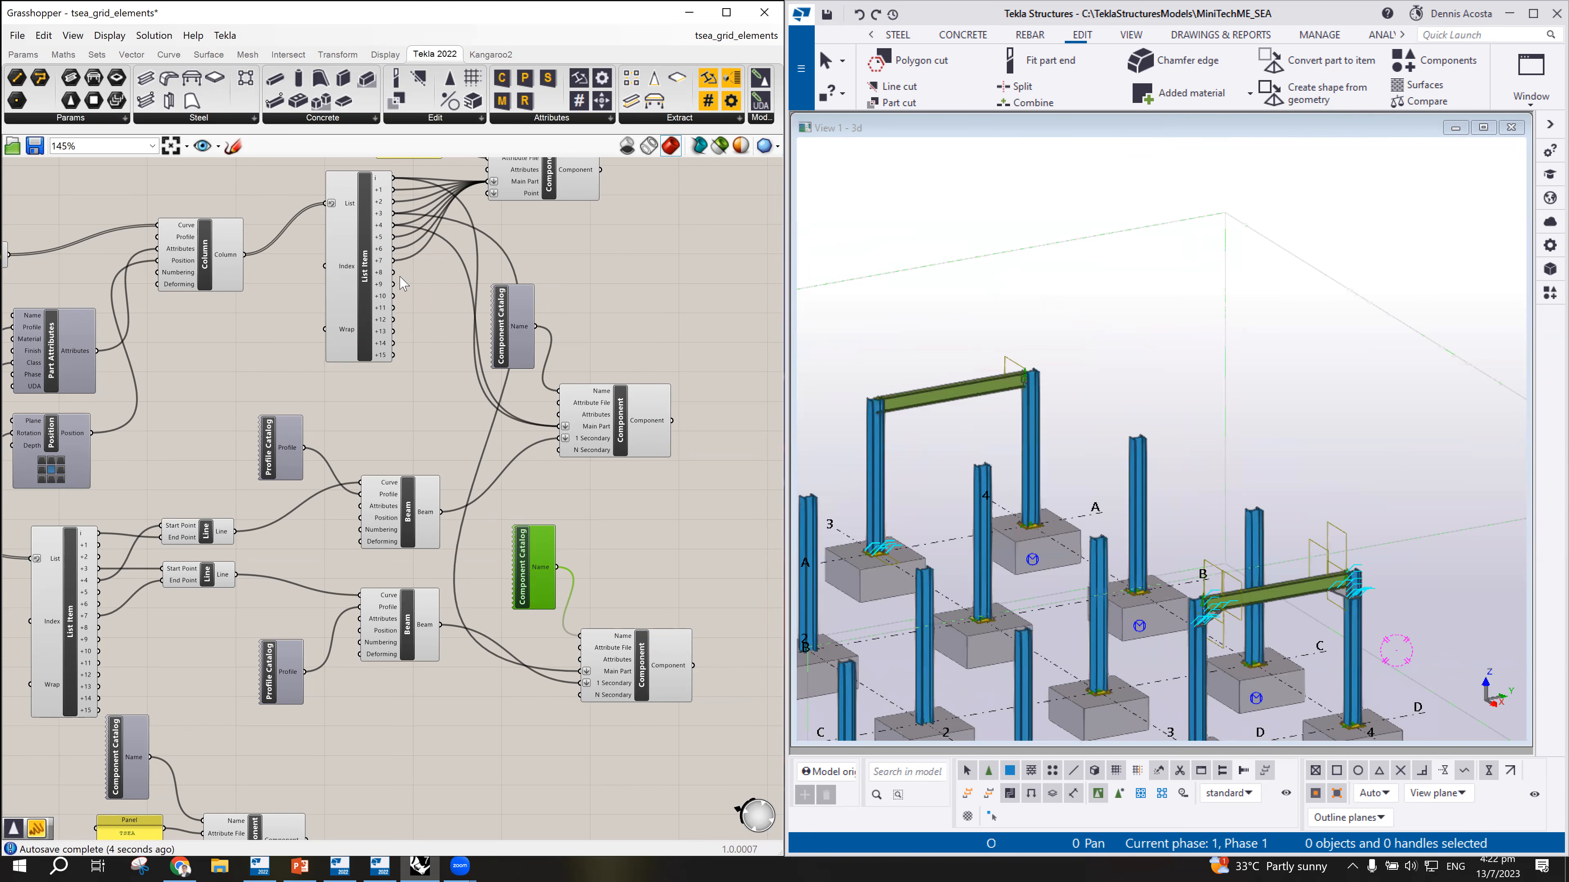
Step: Add column List Item output +7 to the clip angle Component's Main Part, add the second Beam to 1 Secondary again, and inspect the connection
drag(396, 261, 583, 681)
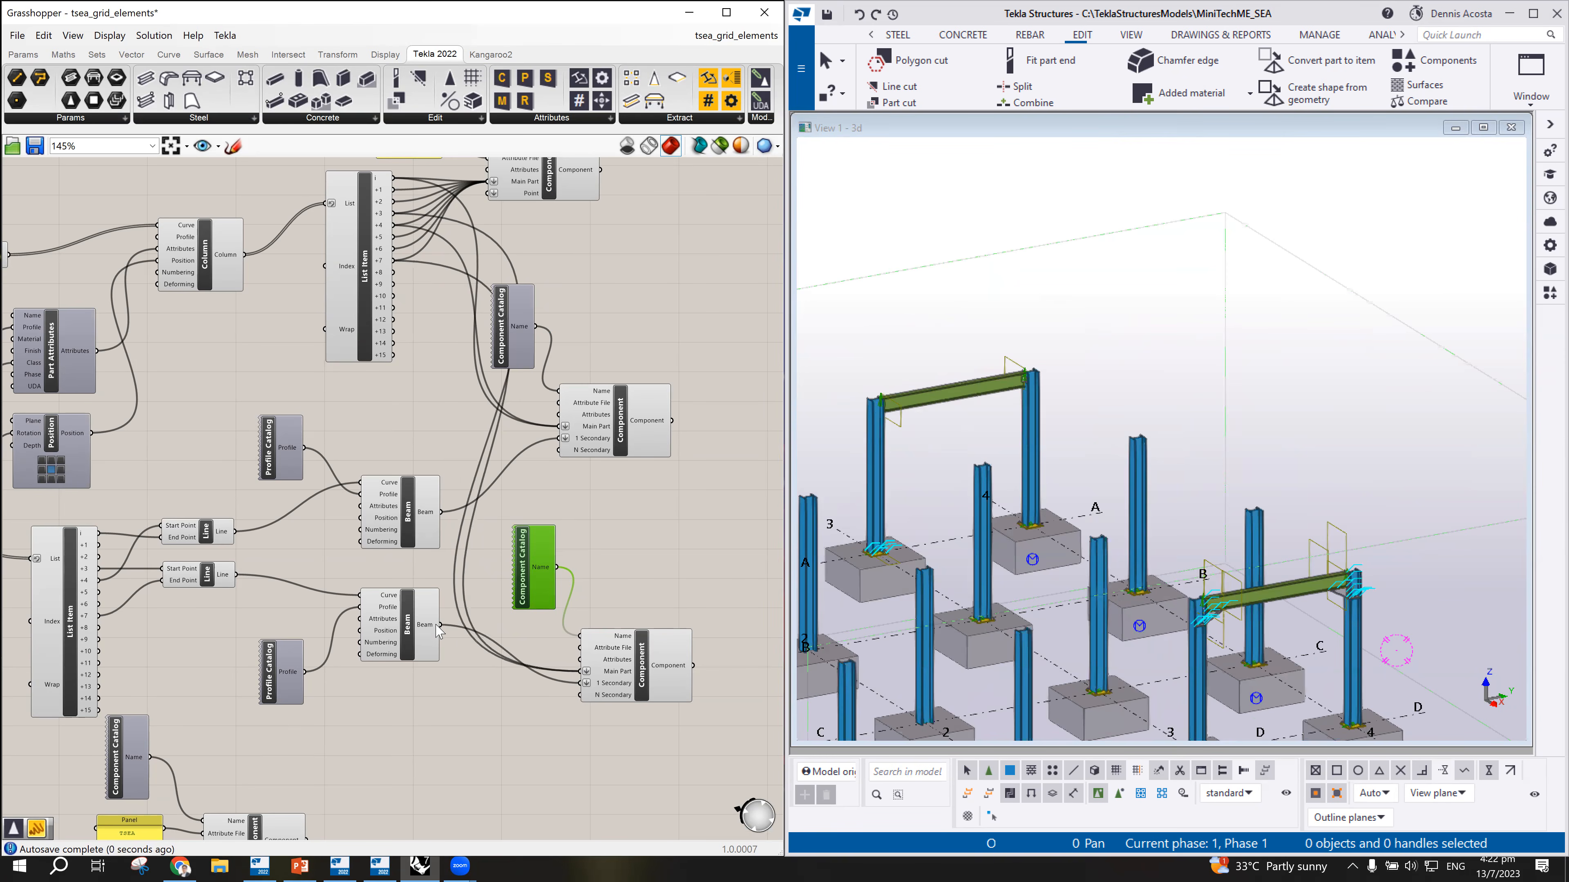
drag(440, 624, 584, 686)
scroll(912, 409, up, 5)
scroll(962, 419, down, 4)
scroll(1083, 389, up, 5)
scroll(1177, 381, down, 4)
scroll(954, 334, up, 5)
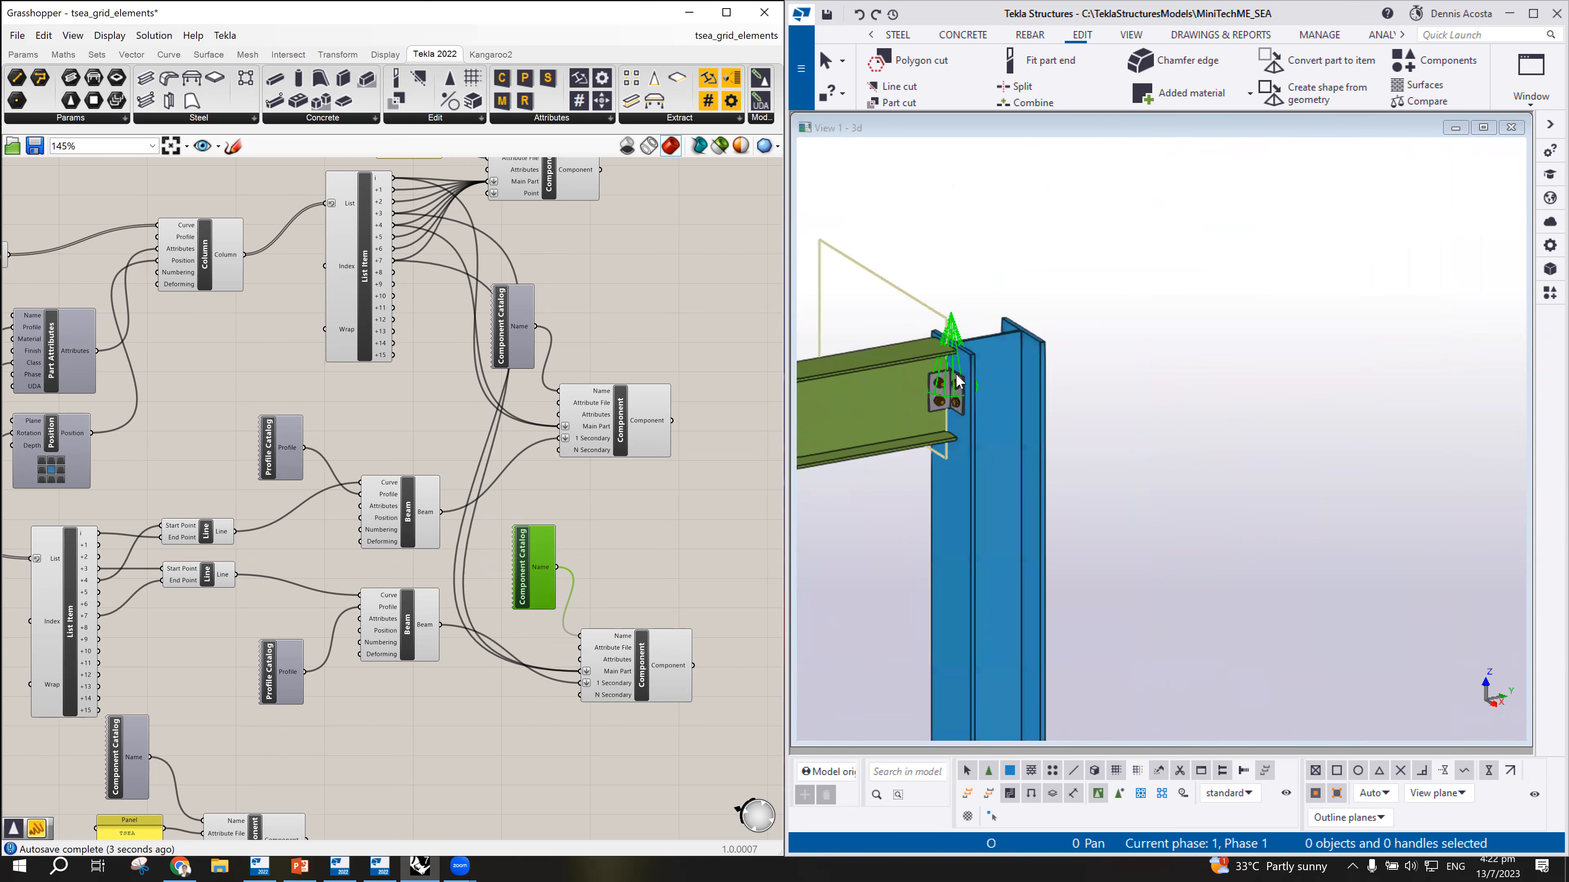
Step: Open the settings of the clip angle connection in the model and set its class to 2
click(953, 334)
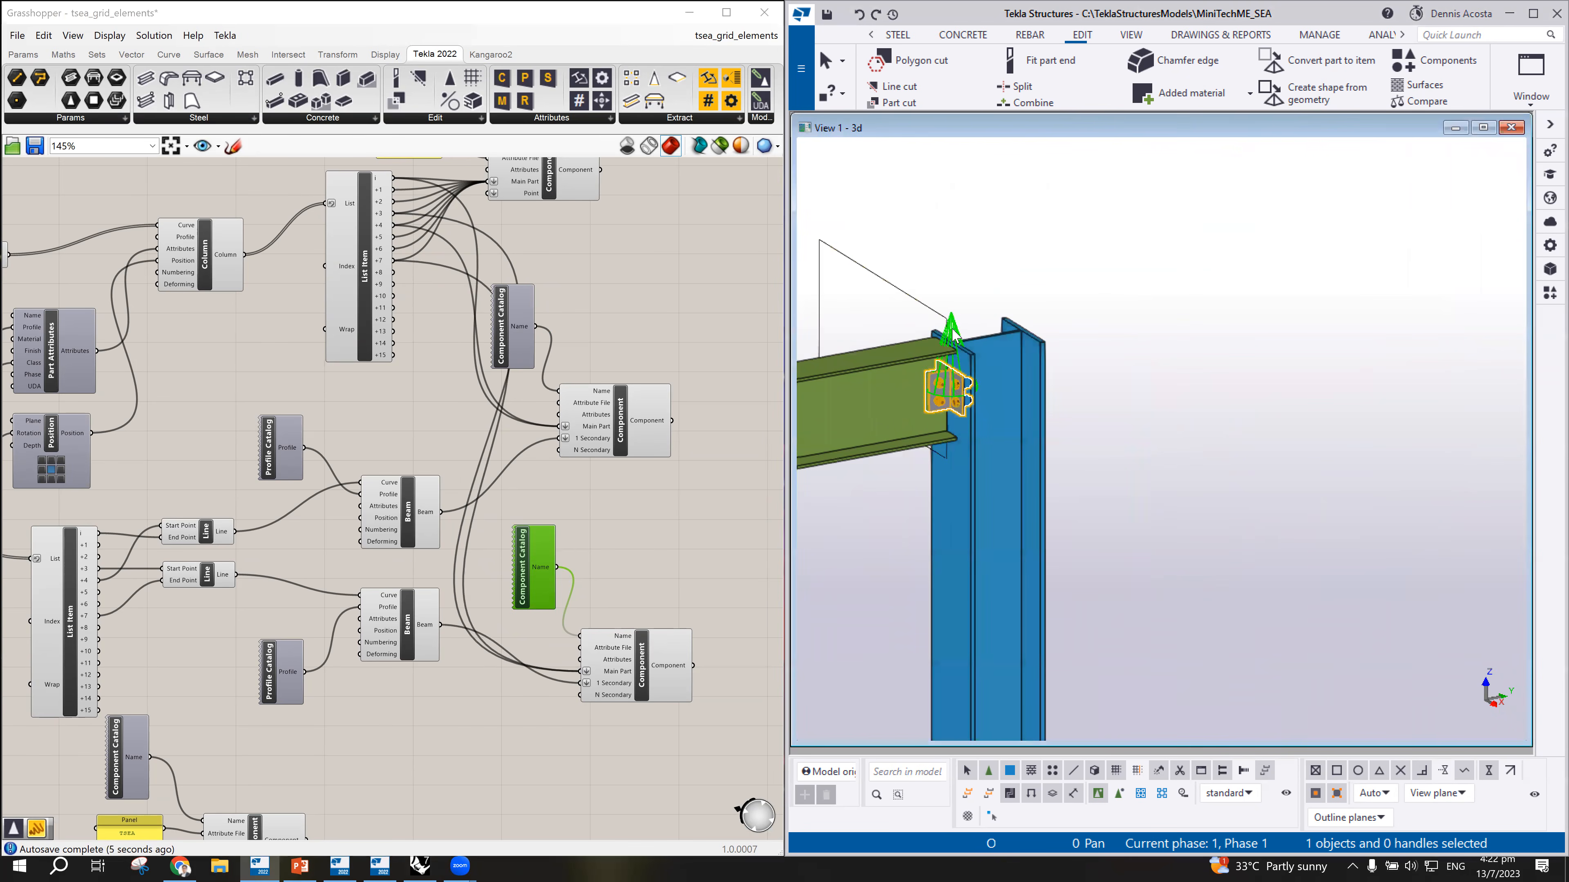
double_click(953, 334)
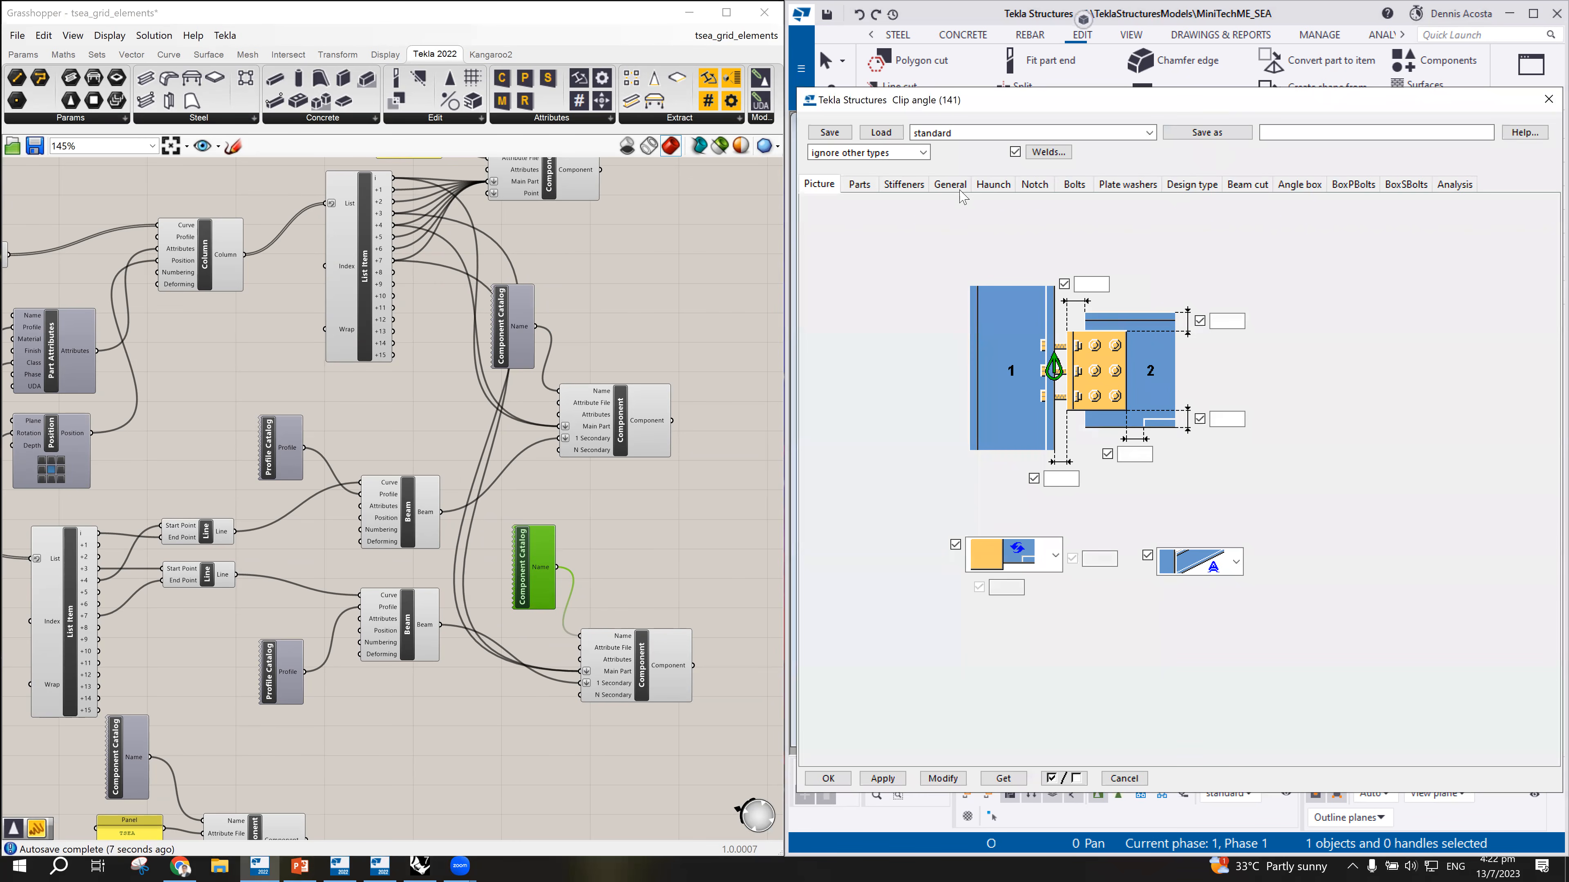
click(860, 185)
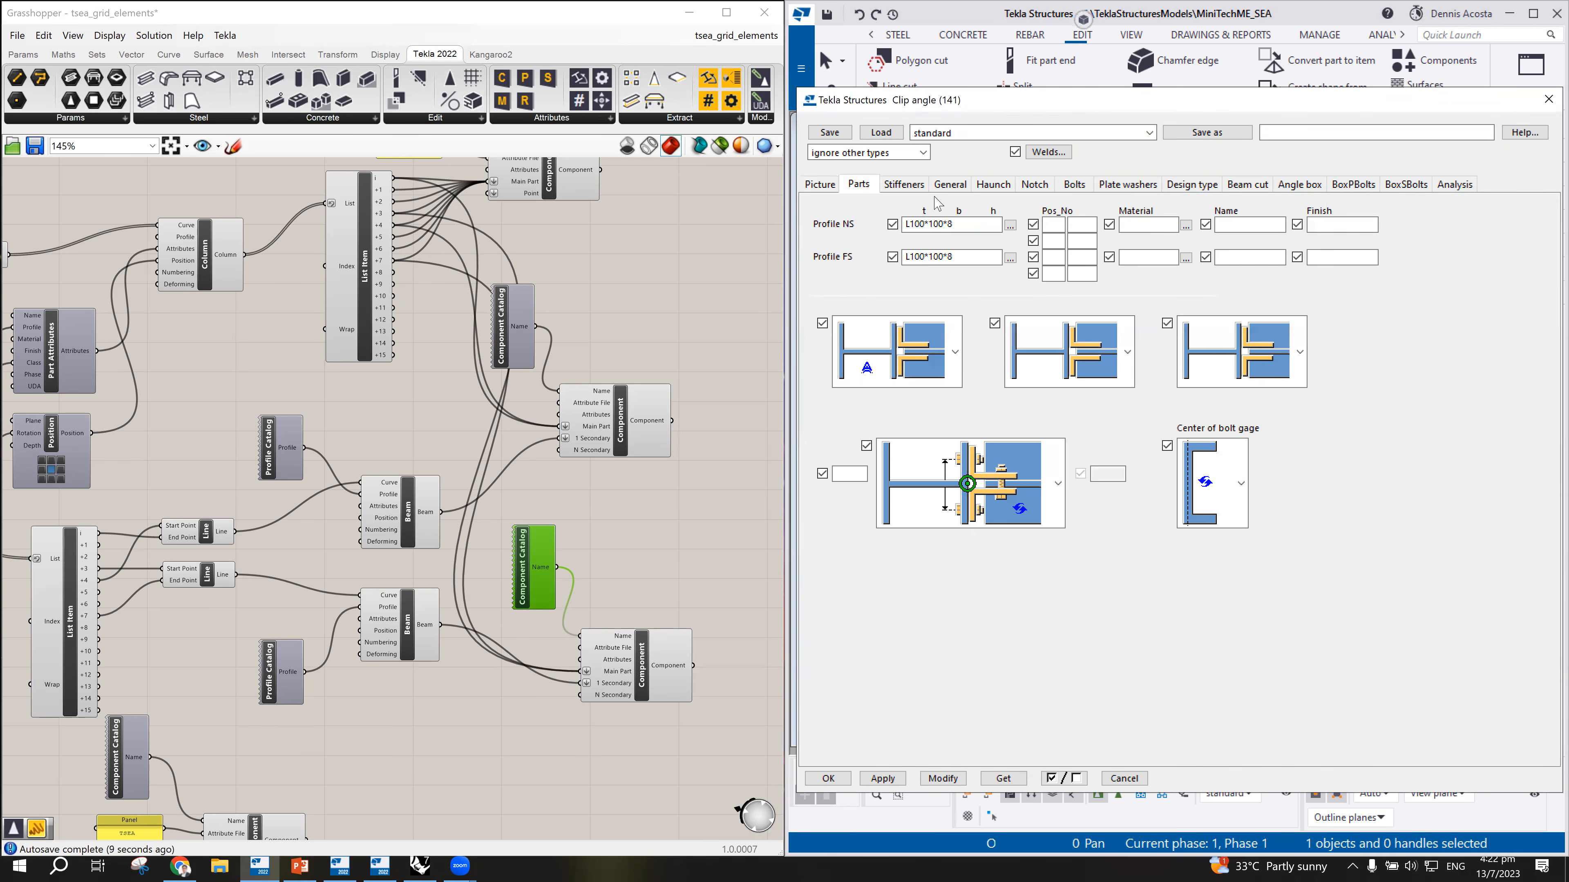
click(951, 184)
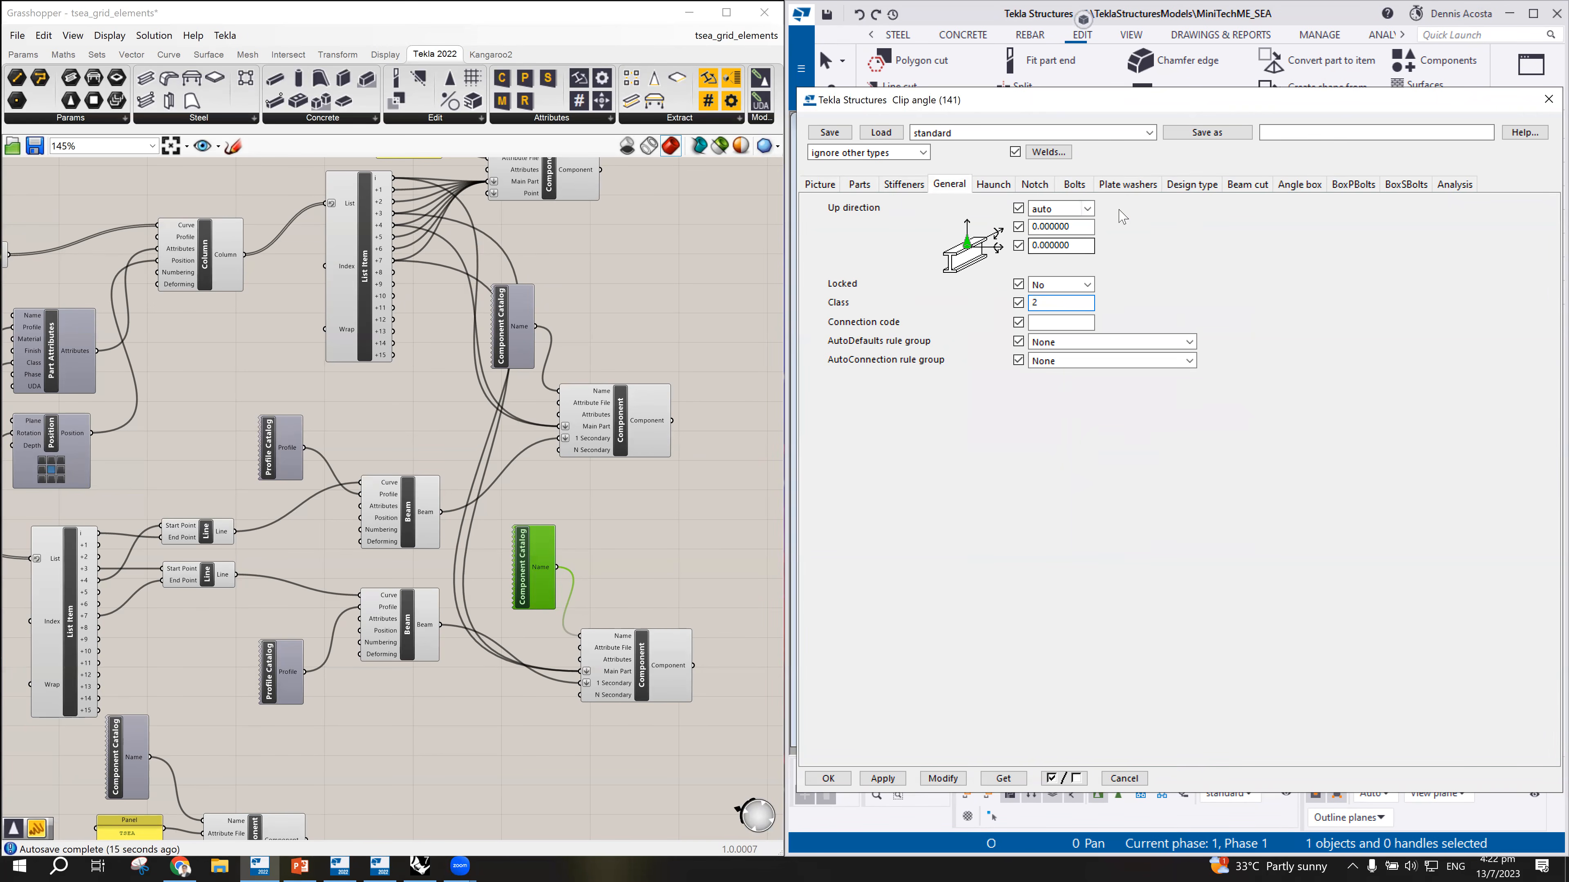
Step: Set the number of secondary bolts to 4, save the clip angle settings as TSEA and close them
click(1075, 185)
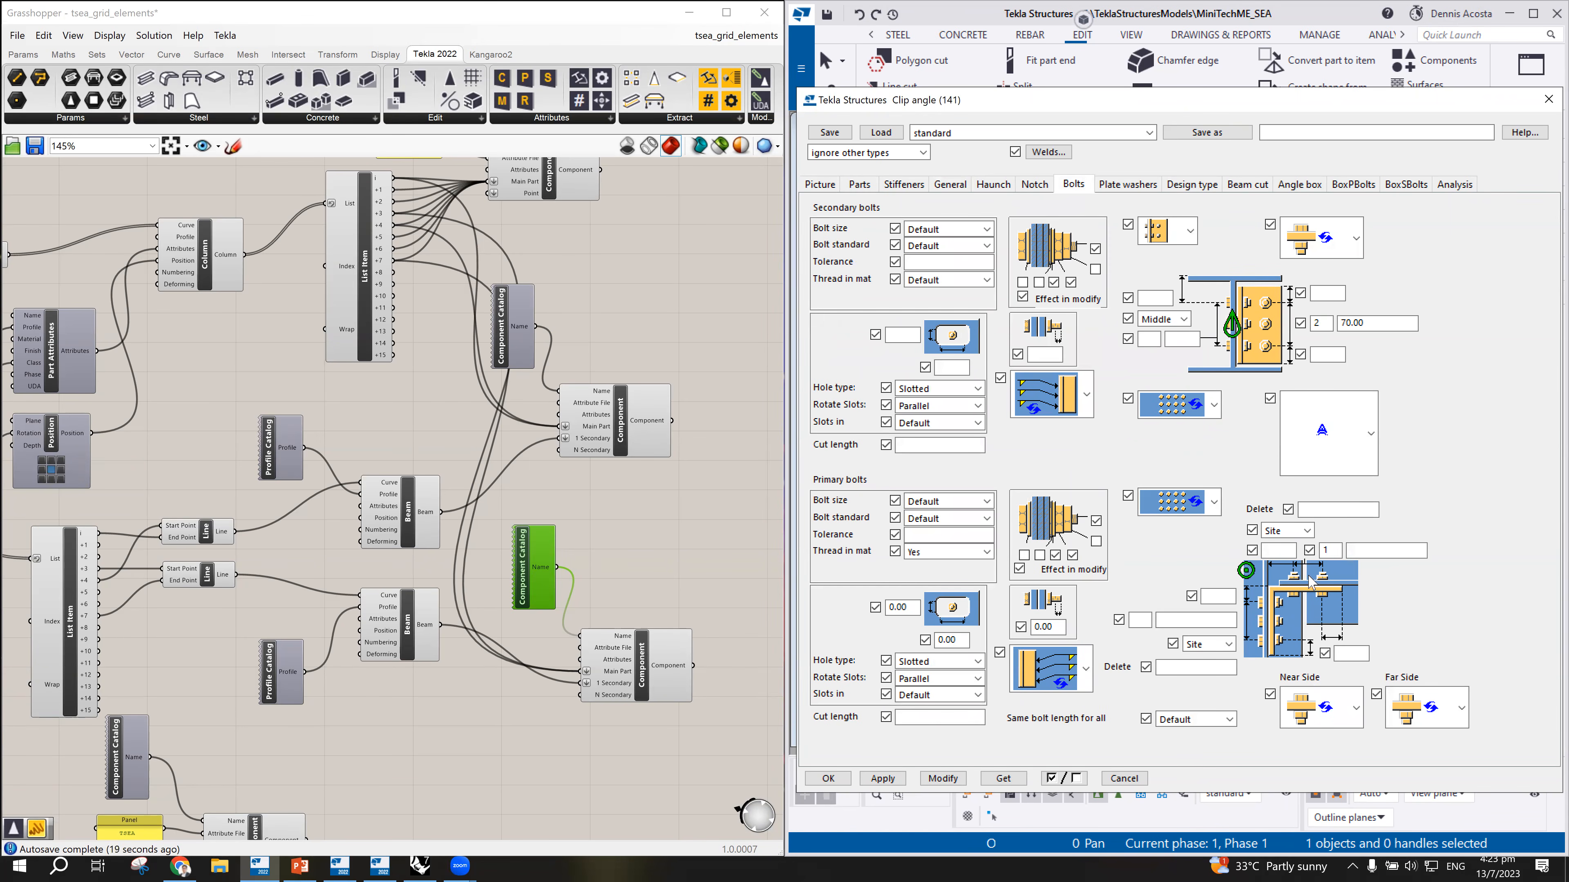
double_click(1321, 326)
drag(1165, 103, 1132, 93)
text(4)
click(1229, 123)
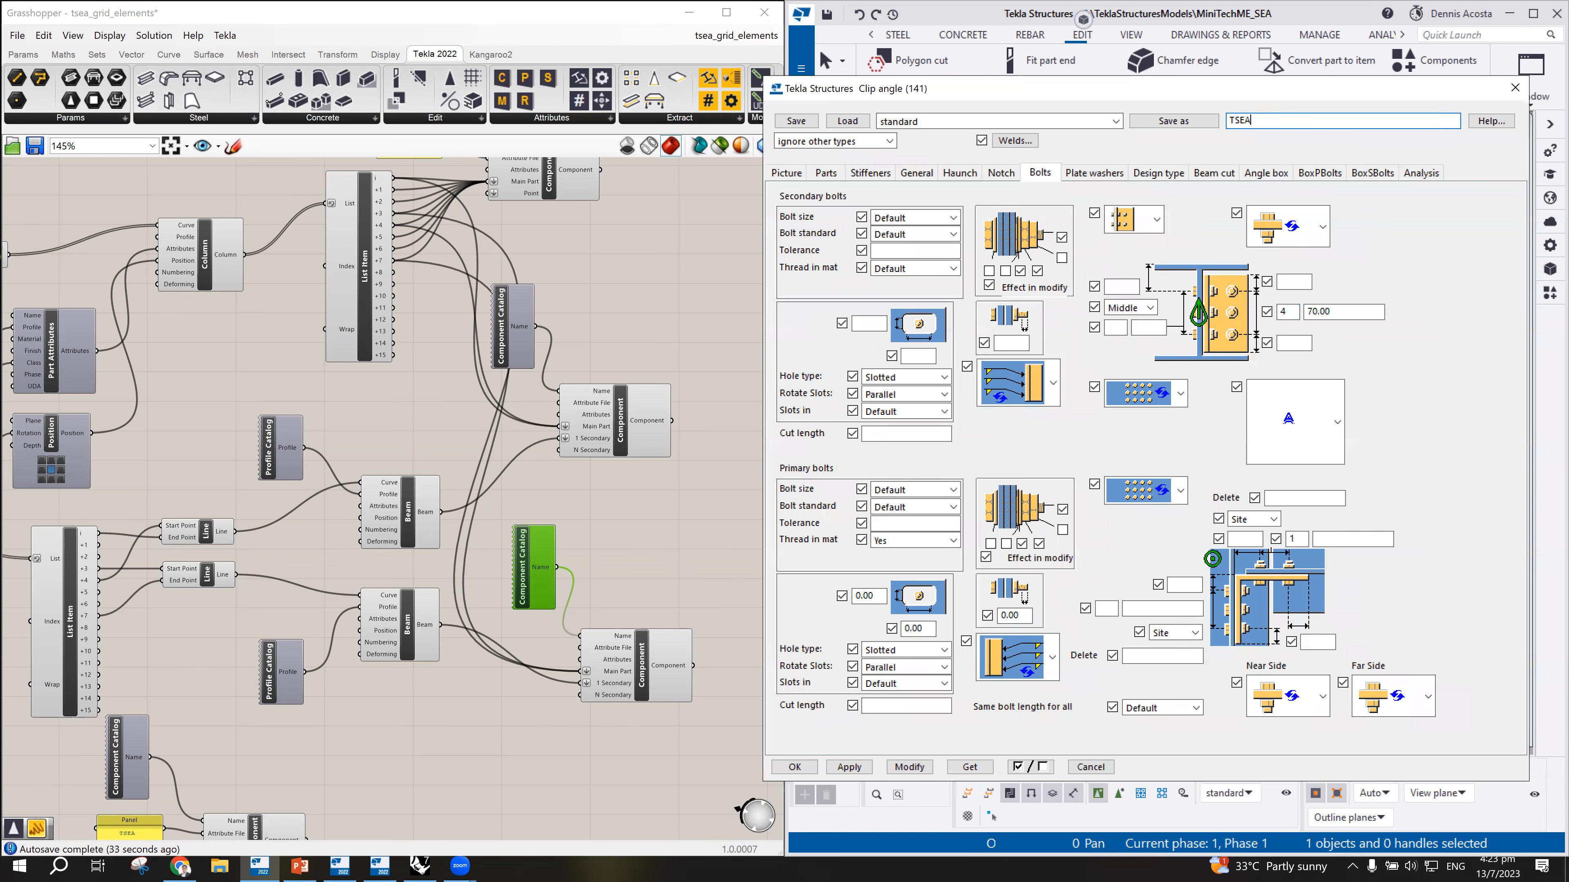
click(1515, 88)
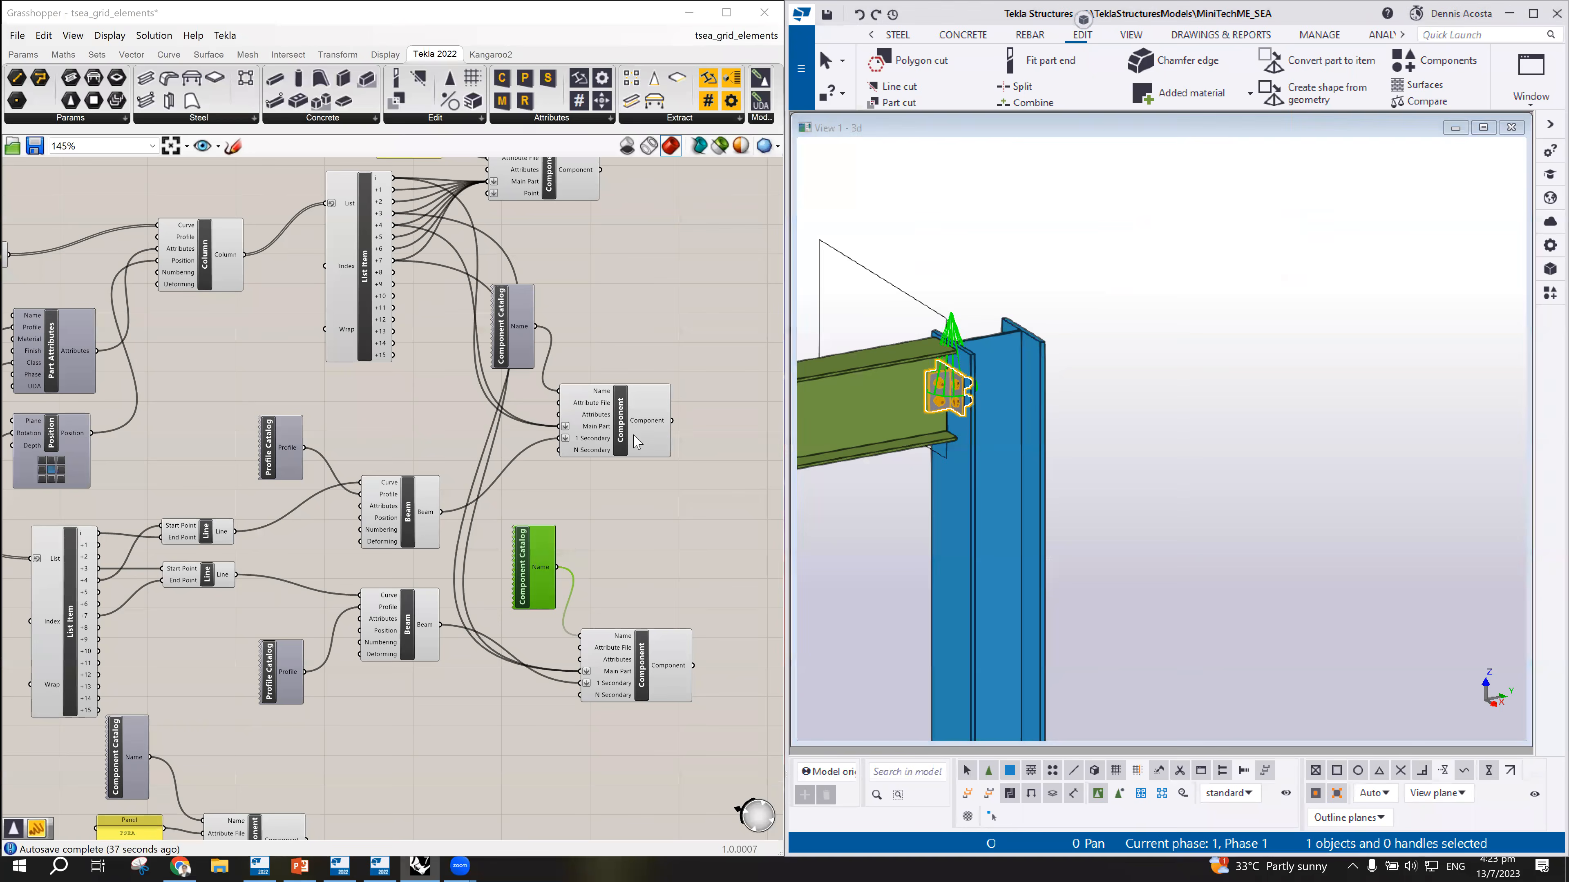
Step: Nudge the haunch Component aside, copy the TSEA panel below the second Beam and wire it to the clip angle Component's Attribute File
drag(617, 428, 642, 443)
click(662, 349)
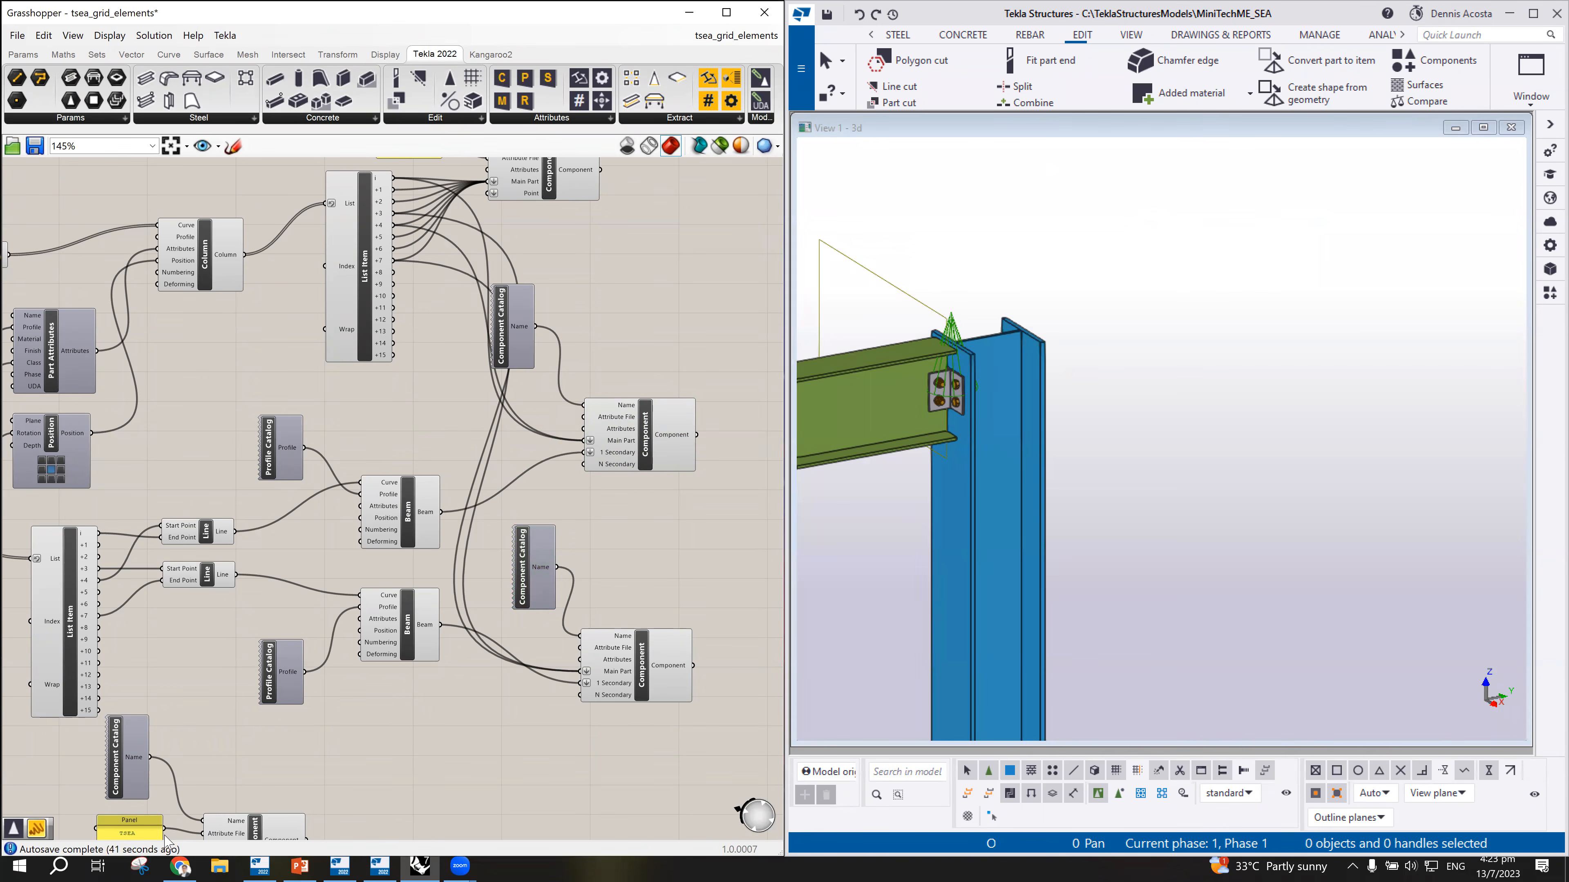
click(145, 828)
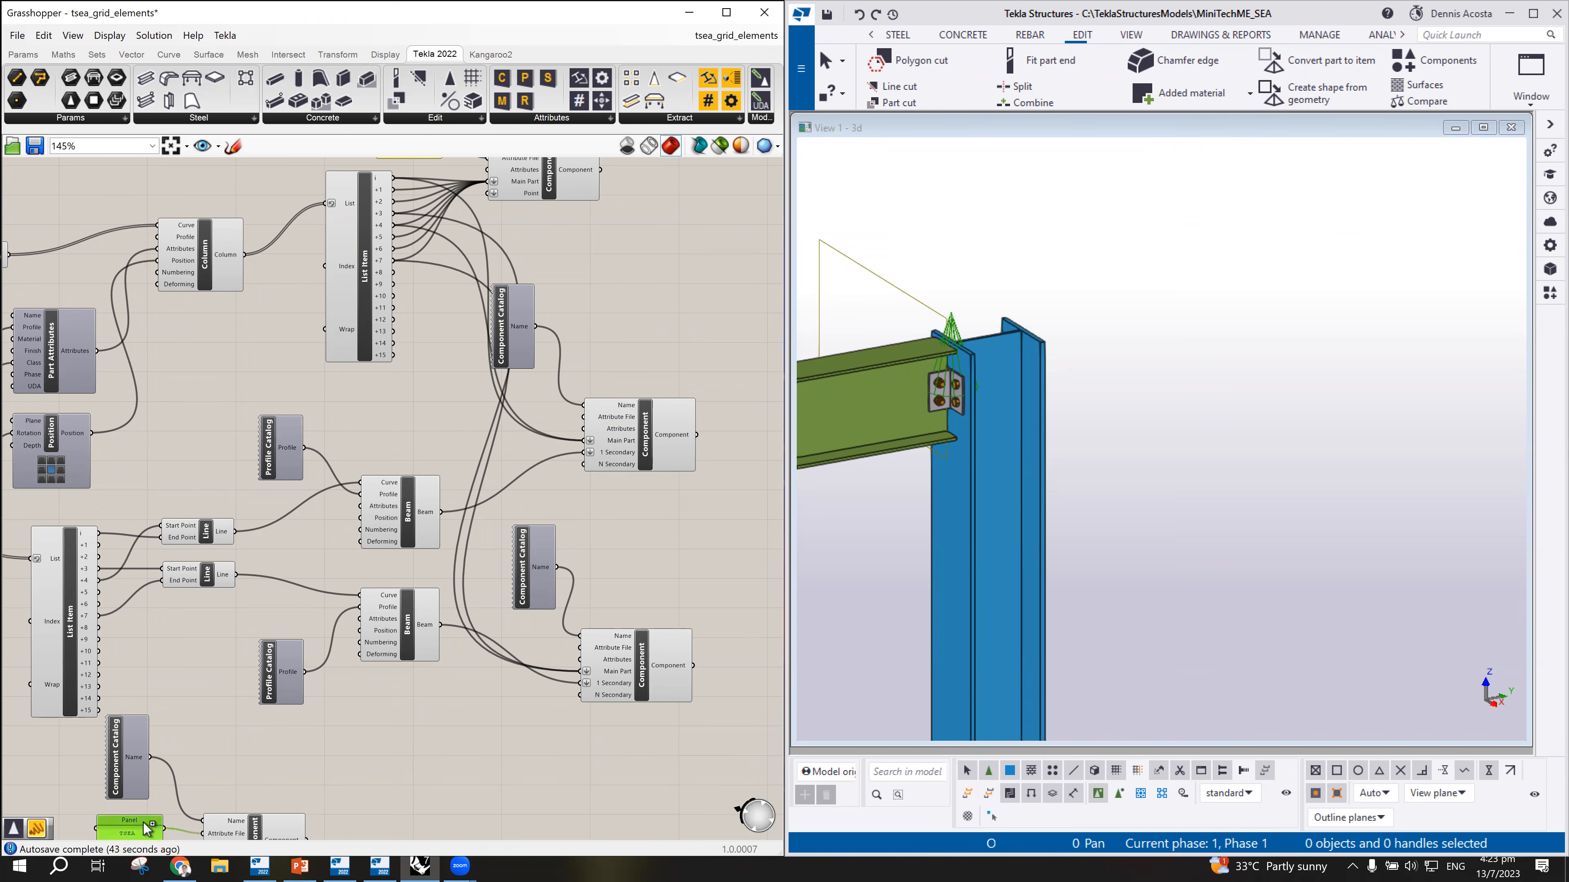
scroll(454, 427, up, 3)
alt+drag(455, 428, 684, 599)
scroll(513, 460, down, 3)
scroll(549, 743, up, 4)
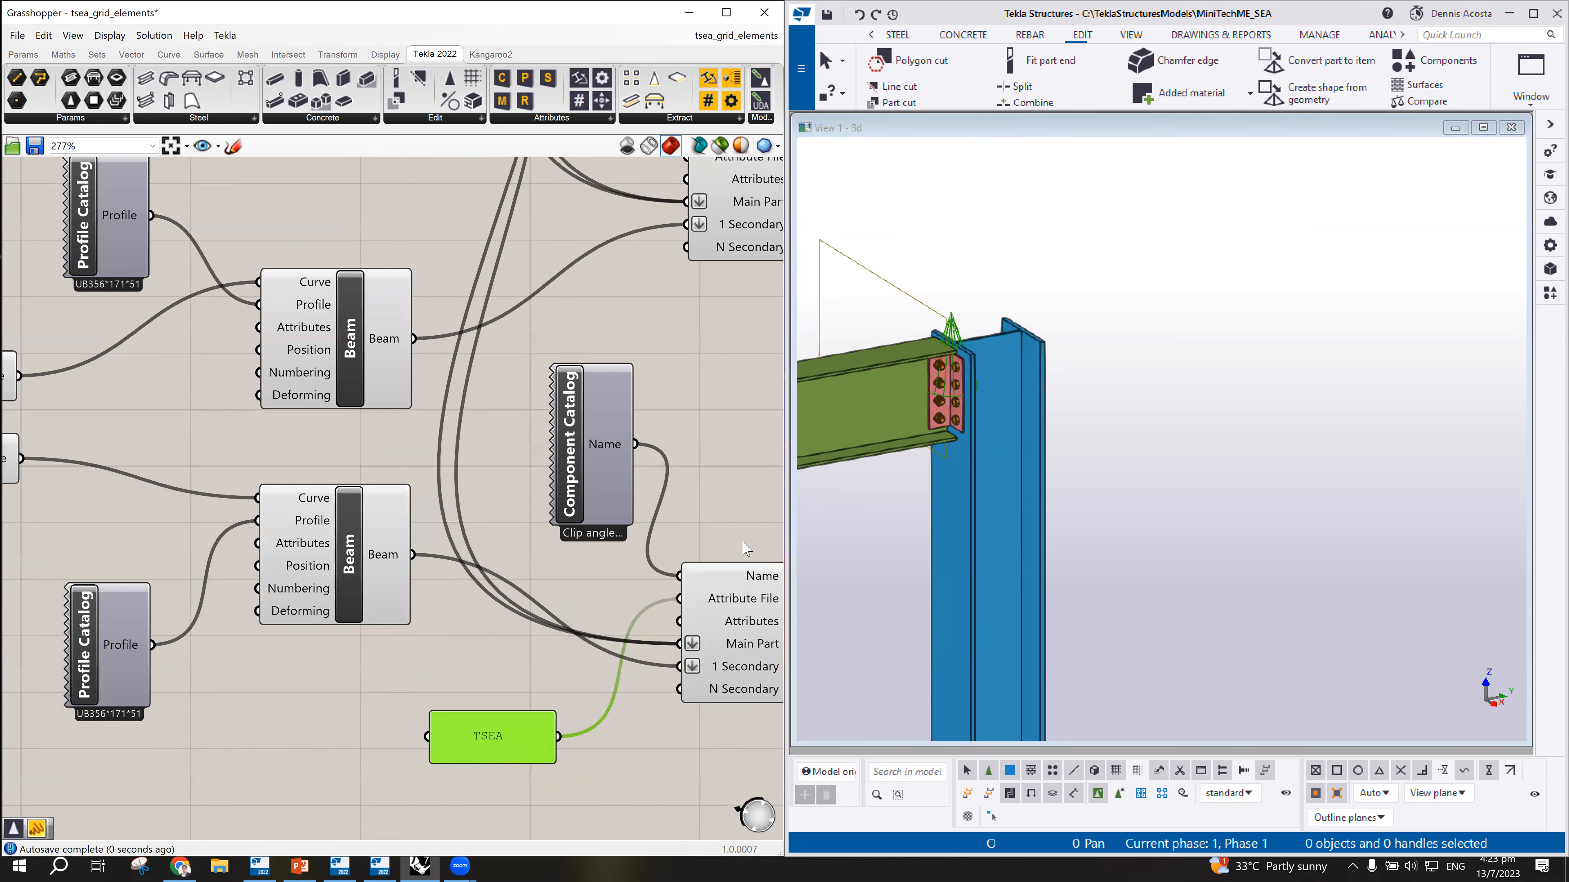
Step: Examine the updated clip angles at the beam ends, the whole structural model and the connection part of the definition
scroll(993, 351, up, 5)
scroll(1106, 345, down, 10)
scroll(1052, 365, up, 9)
ctrl+middle_drag(1028, 494, 951, 519)
scroll(951, 520, down, 8)
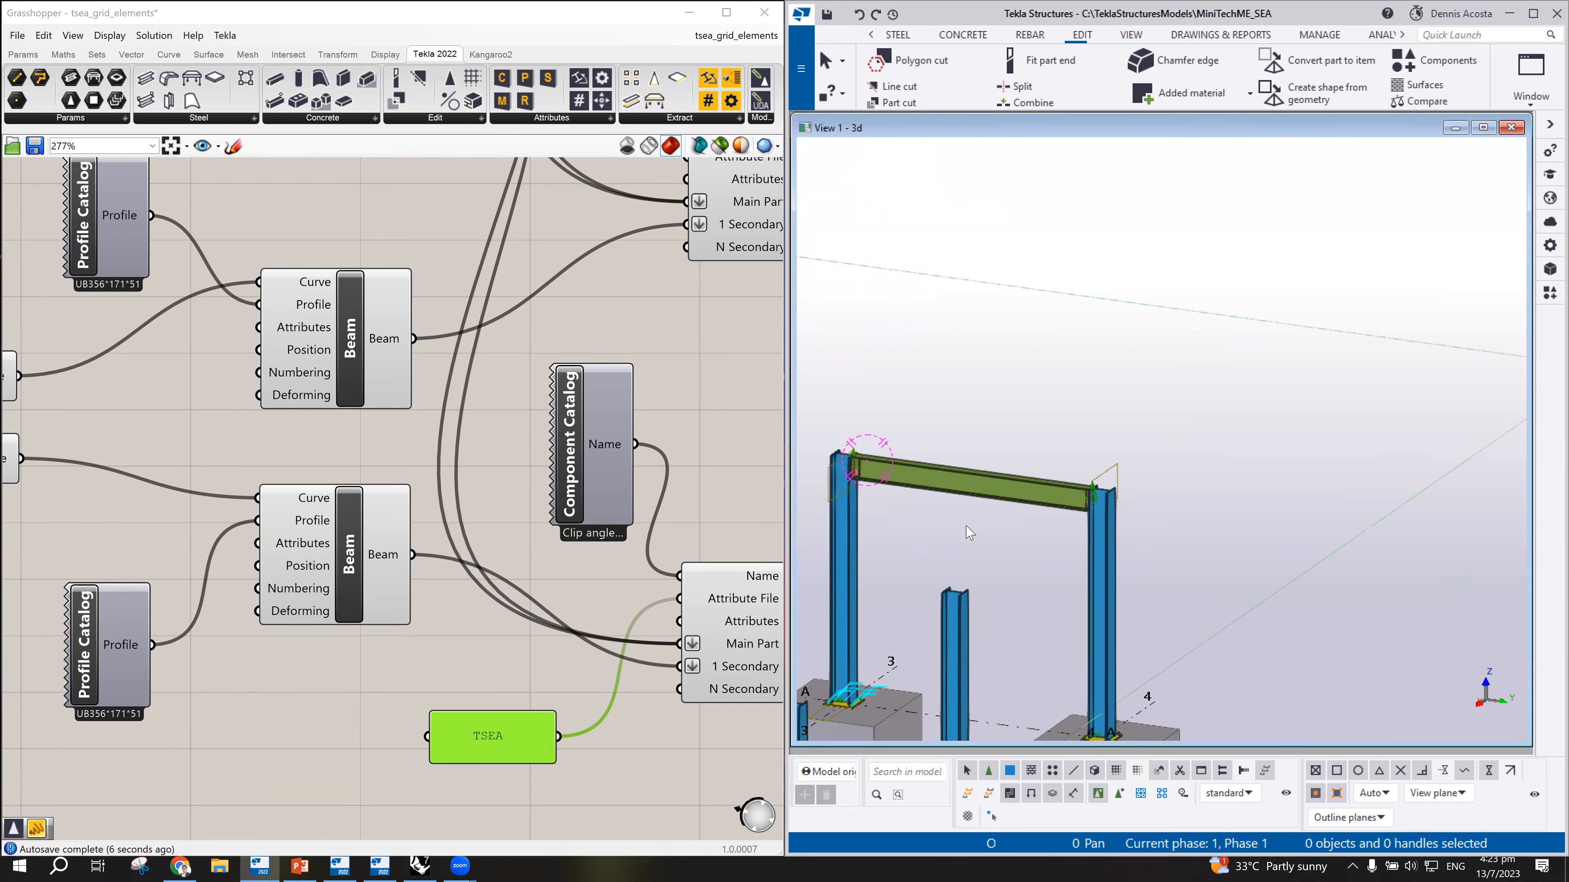
scroll(1030, 401, down, 6)
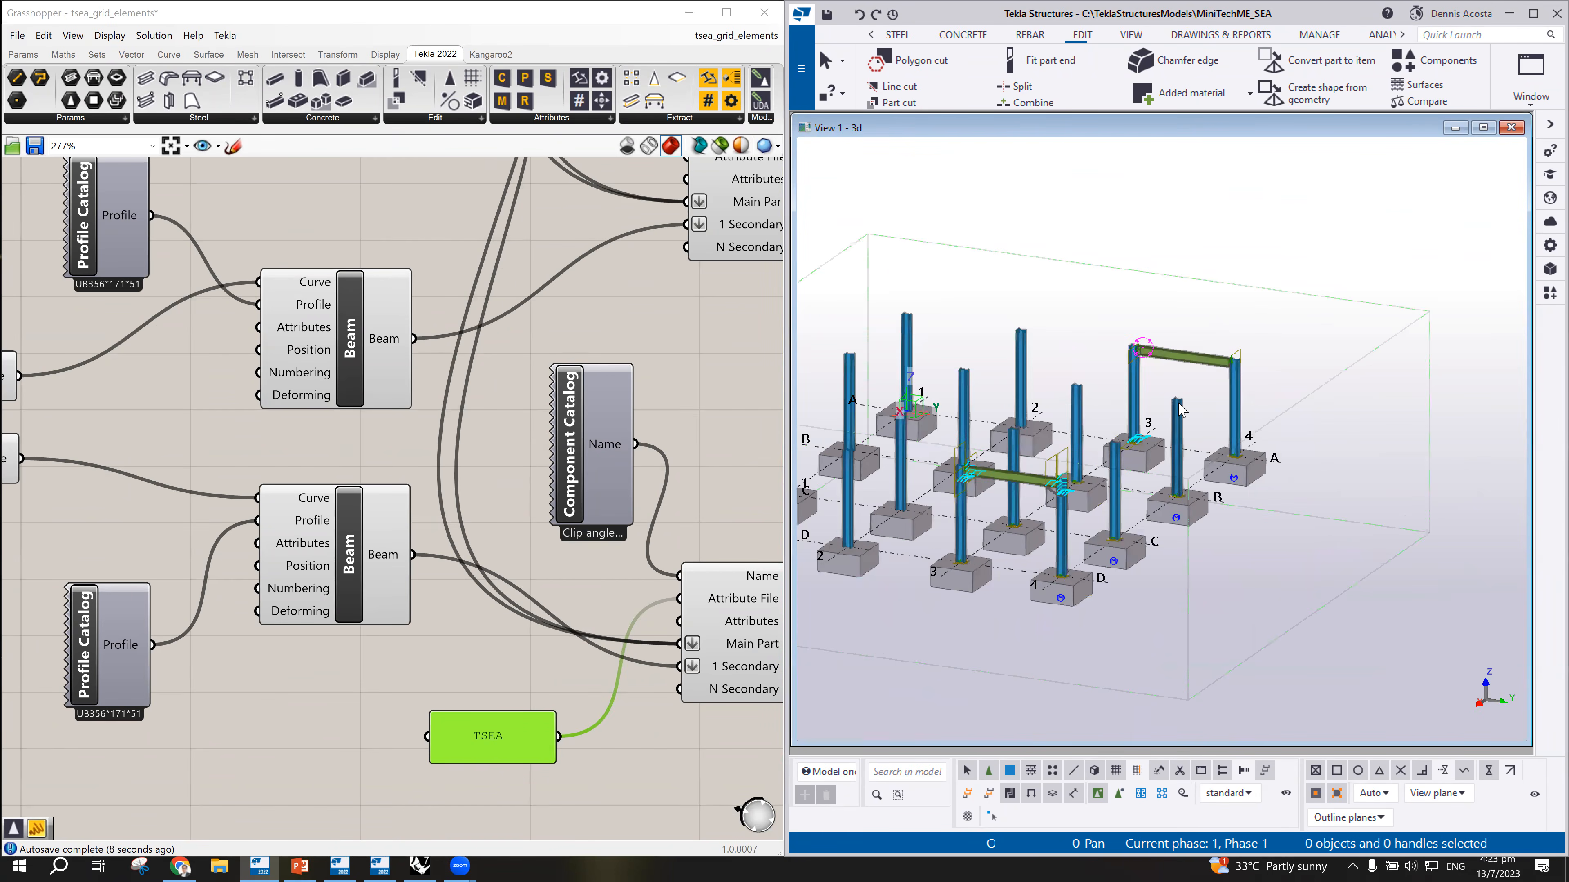
scroll(1198, 408, up, 5)
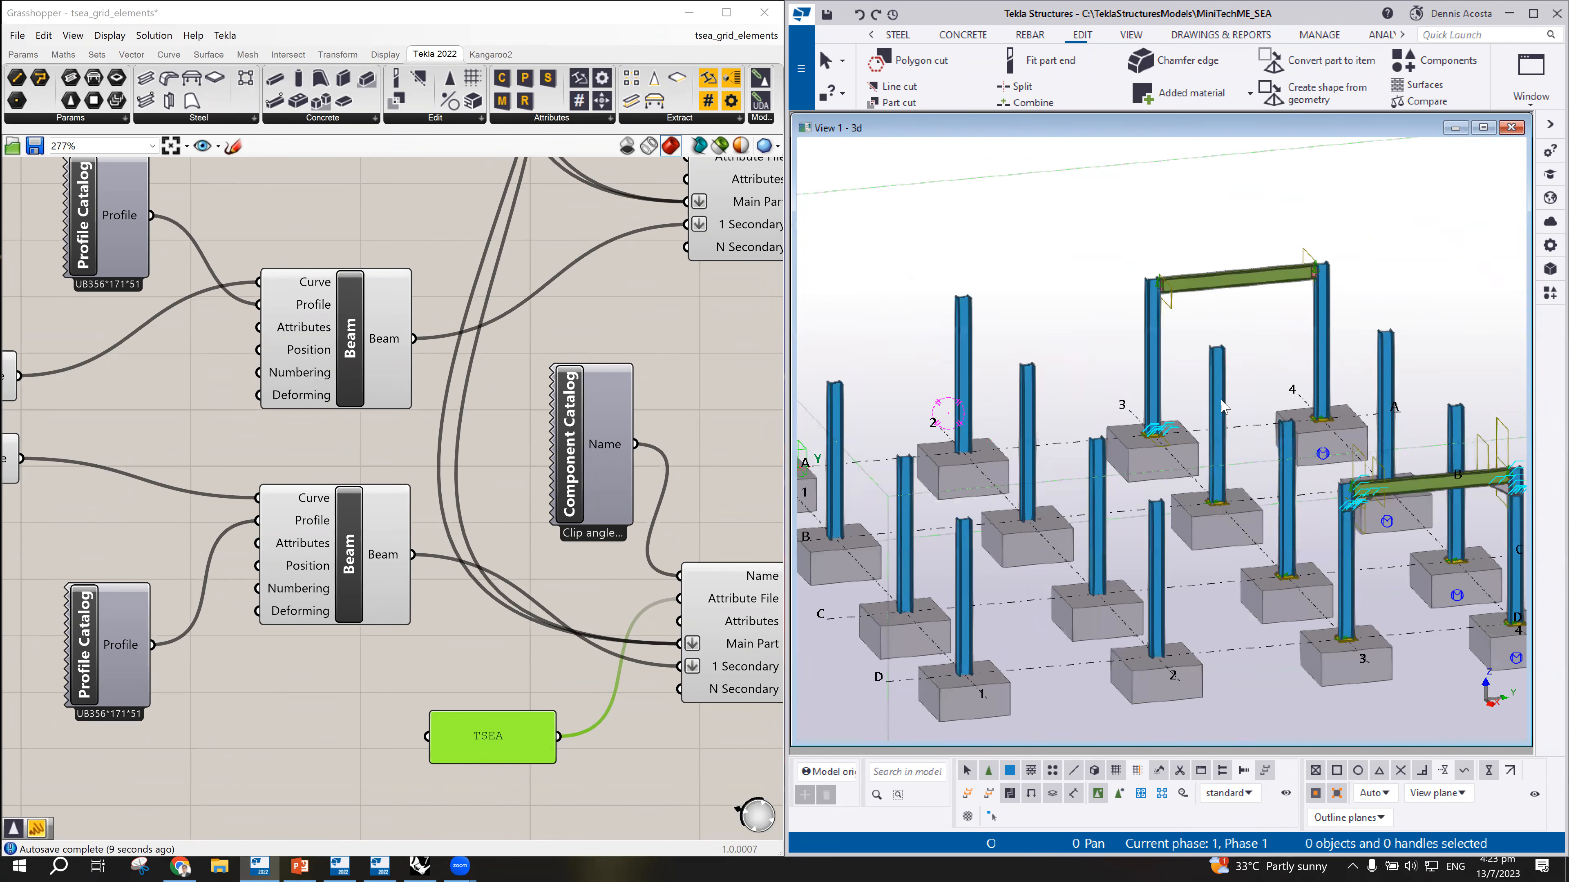
ctrl+middle_drag(1234, 391, 1189, 372)
scroll(405, 460, down, 8)
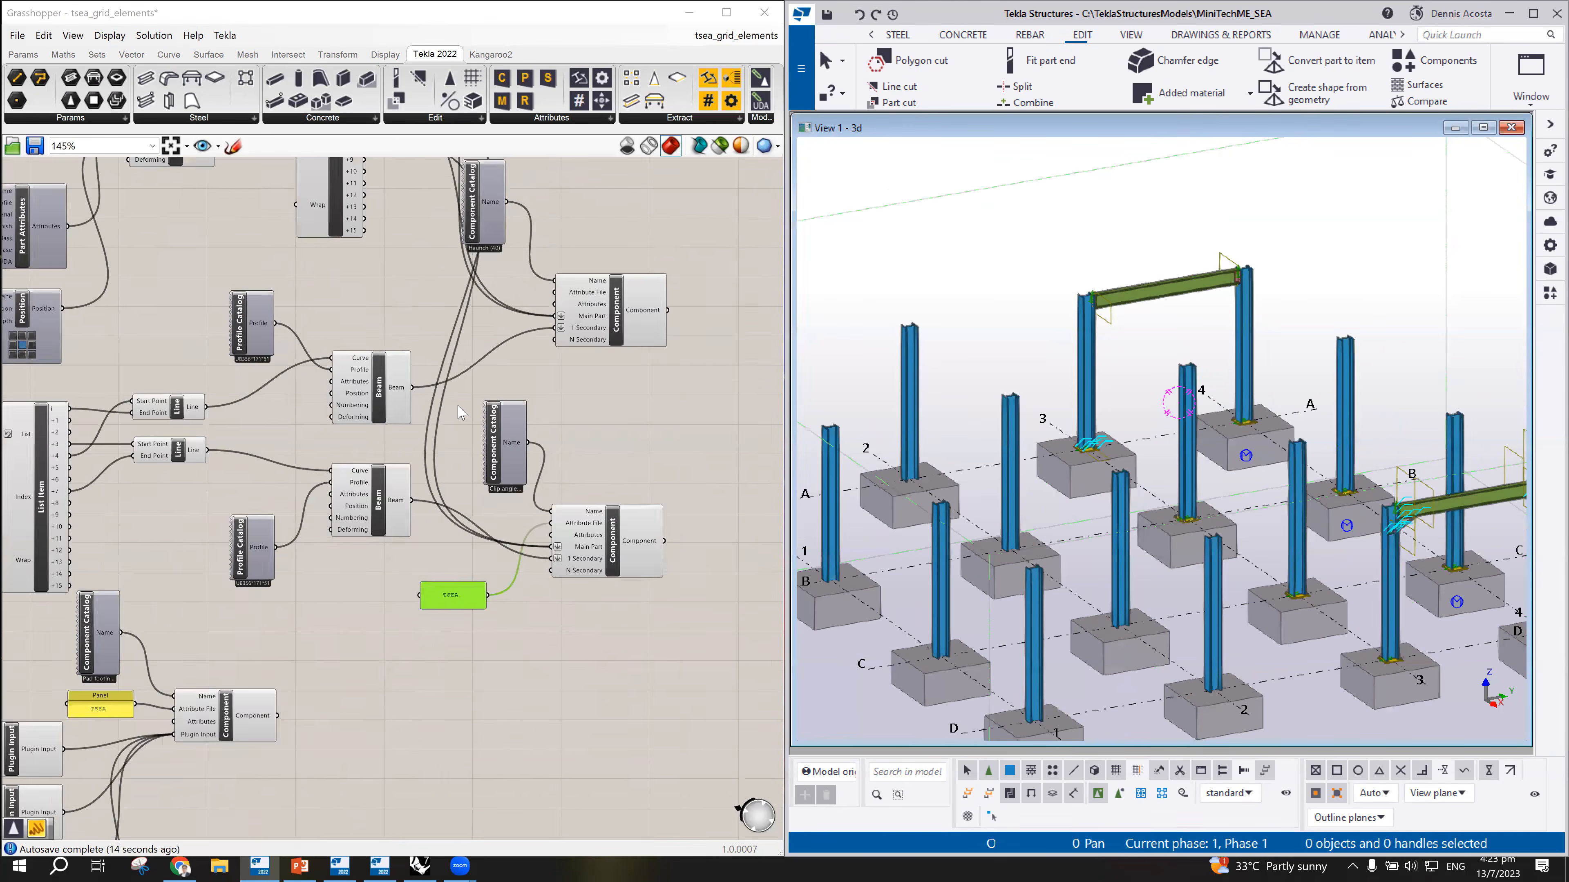
scroll(418, 292, up, 6)
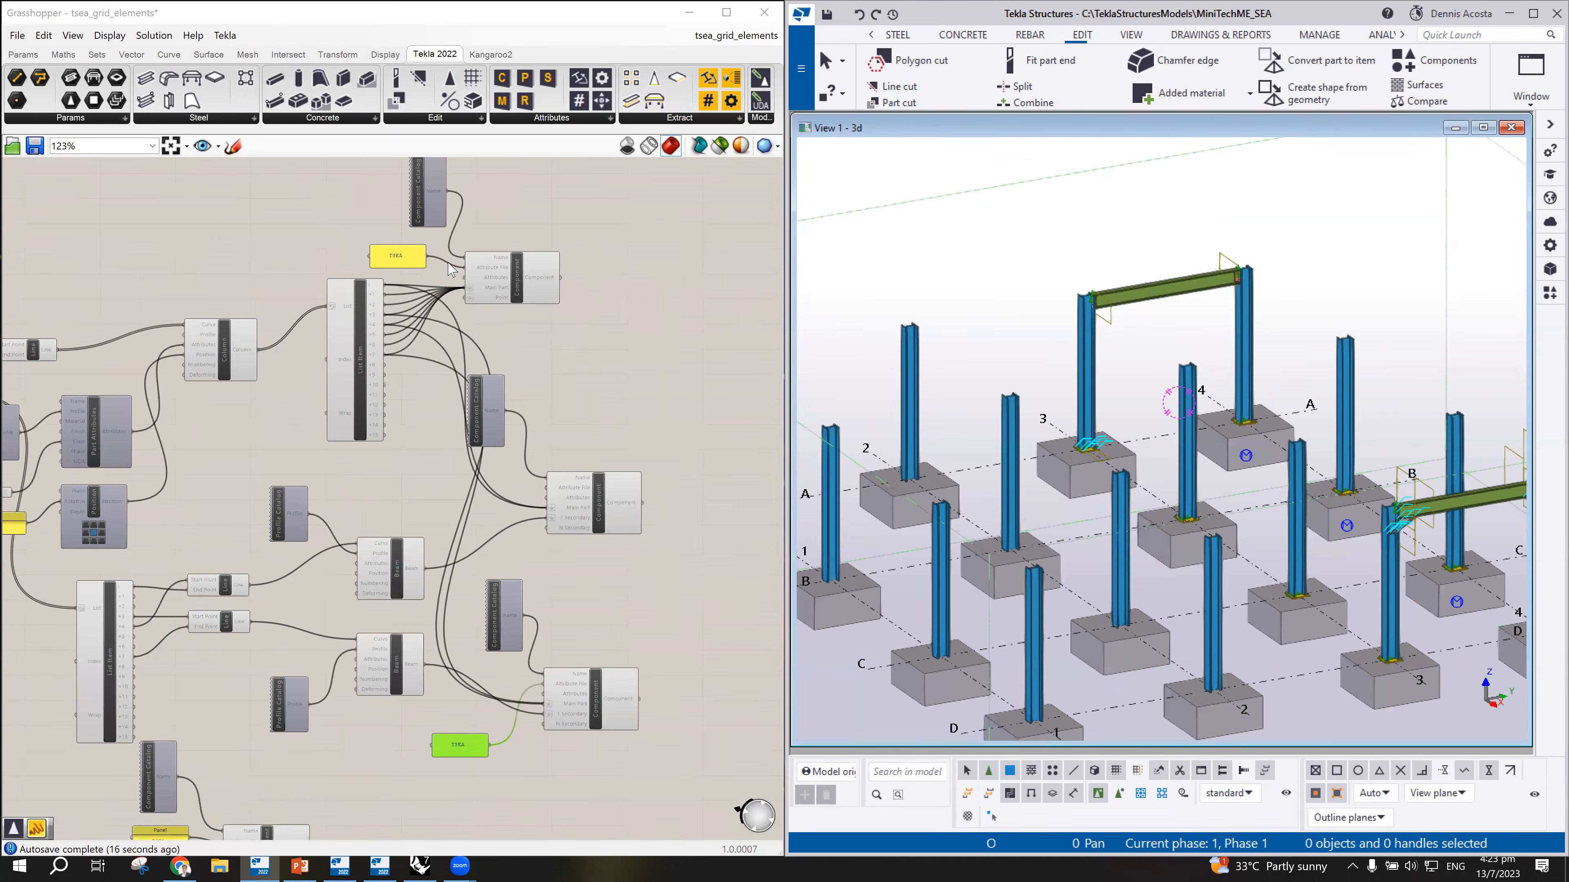
scroll(306, 447, down, 2)
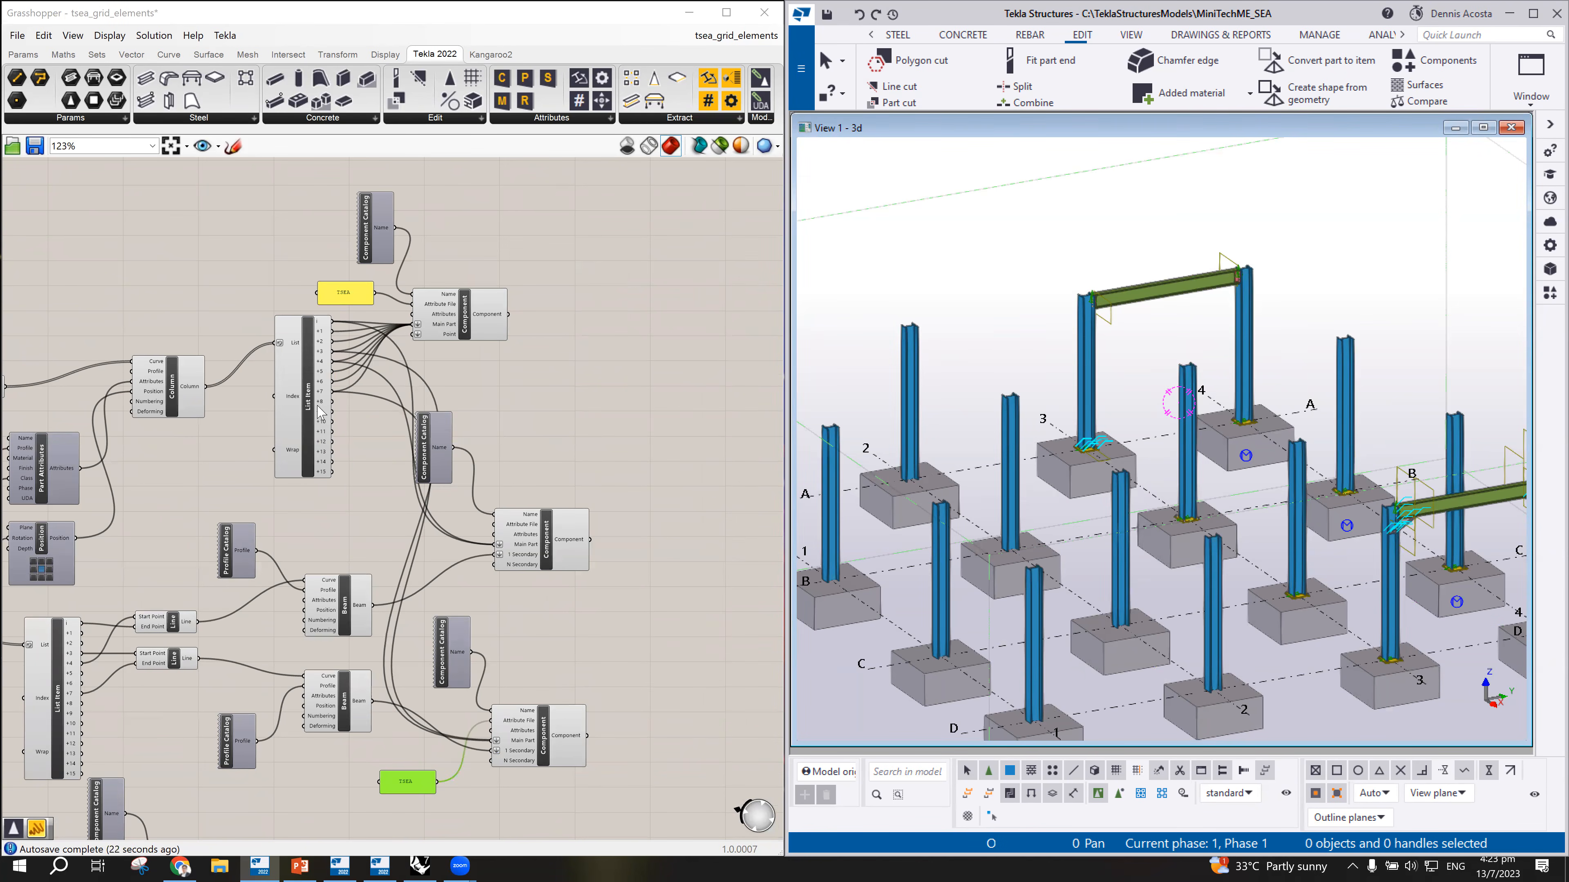
scroll(1303, 449, down, 5)
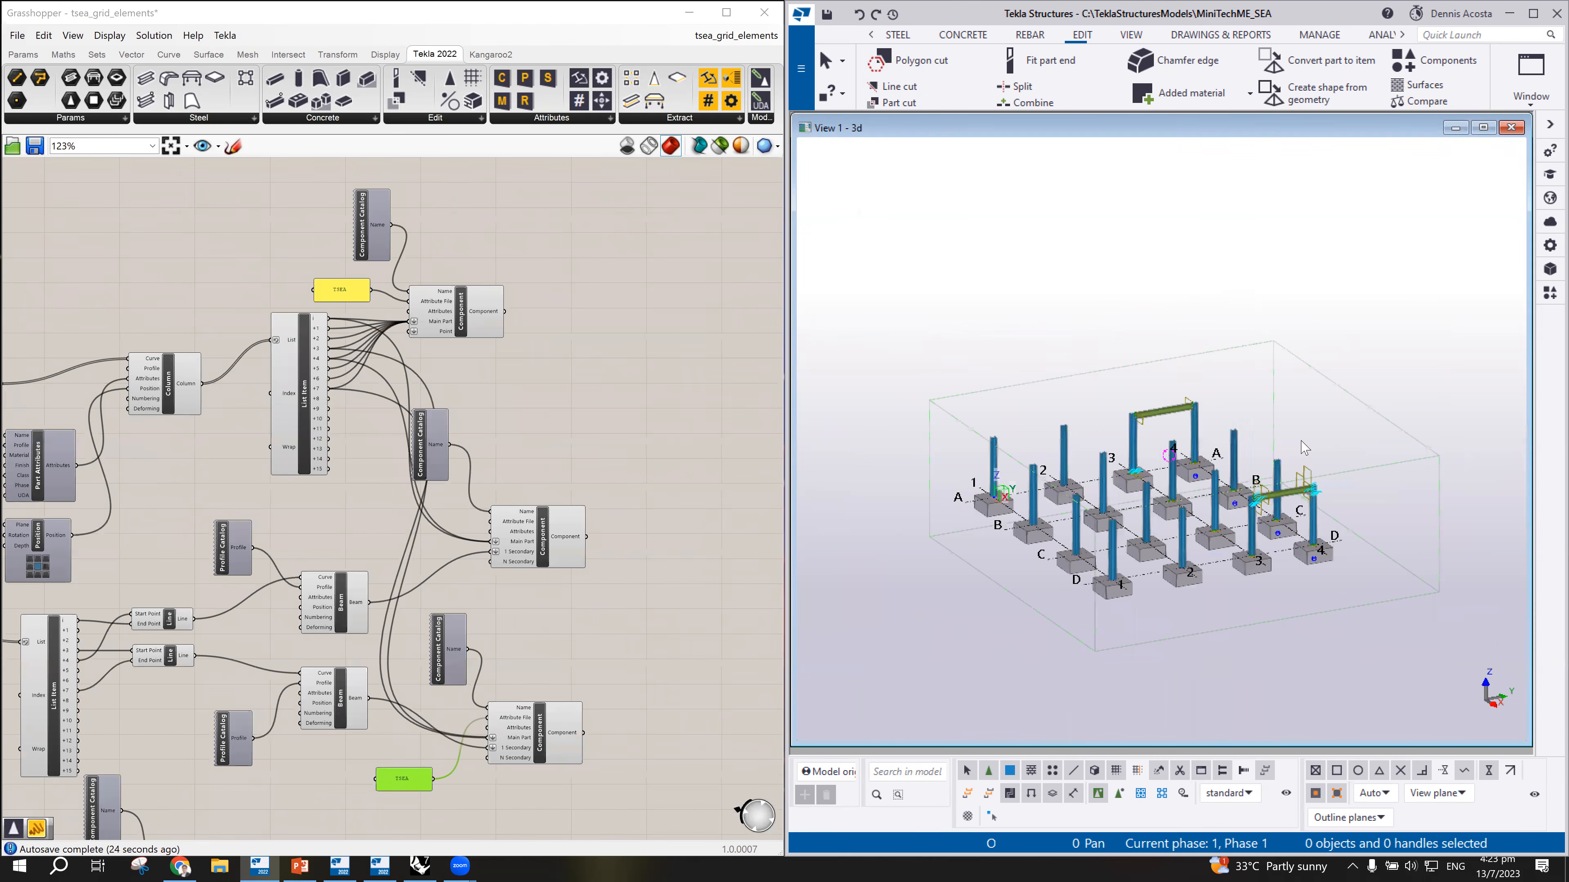
scroll(1161, 522, up, 3)
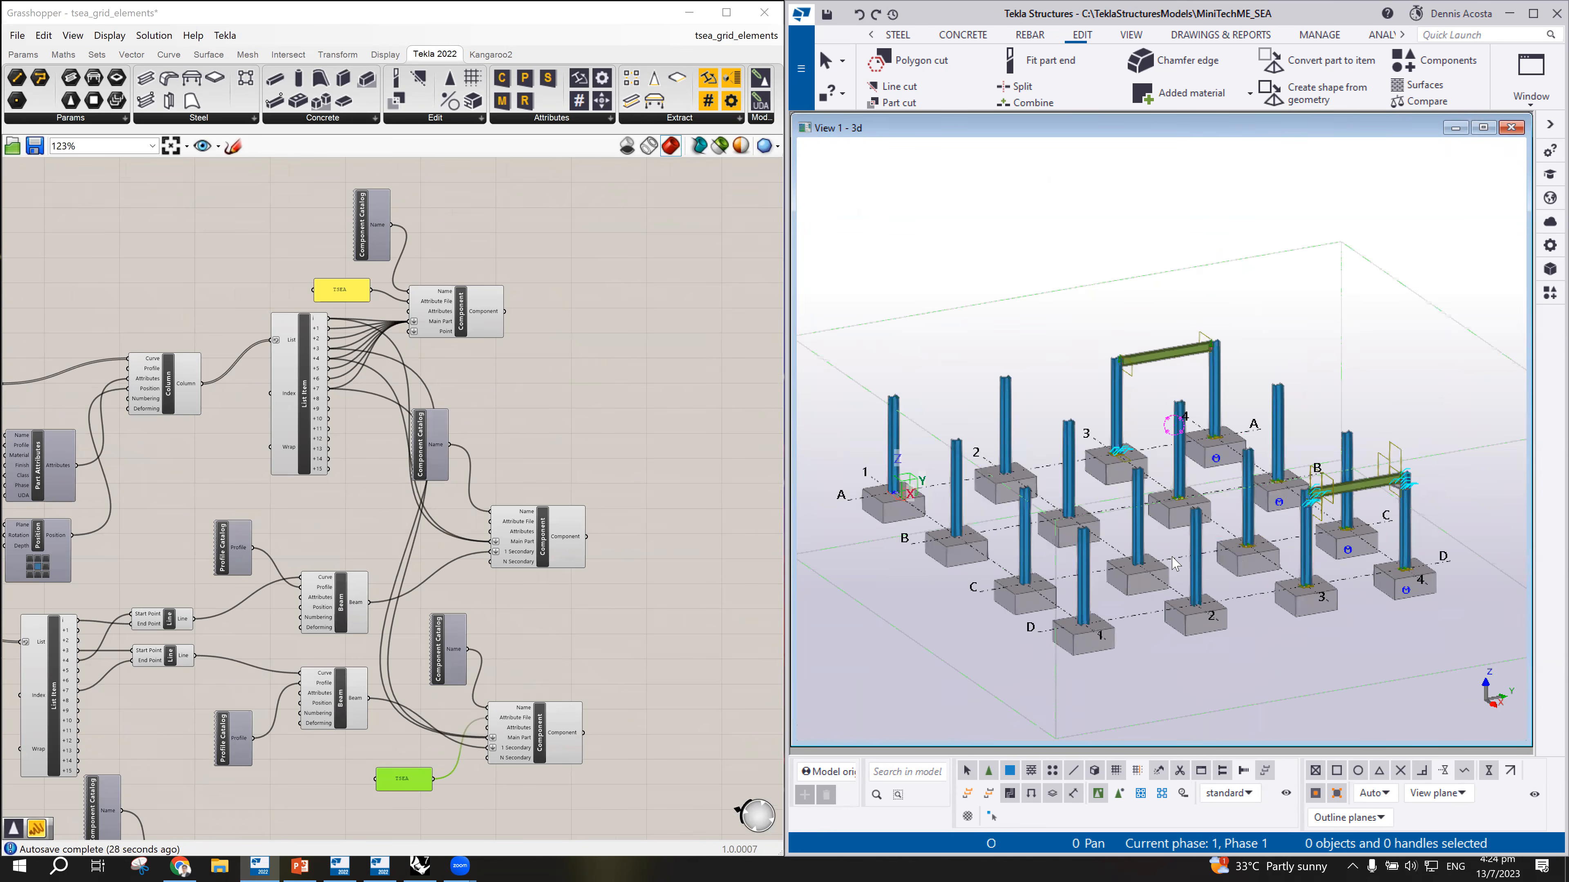
Step: Save the Grasshopper definition
click(18, 35)
click(49, 112)
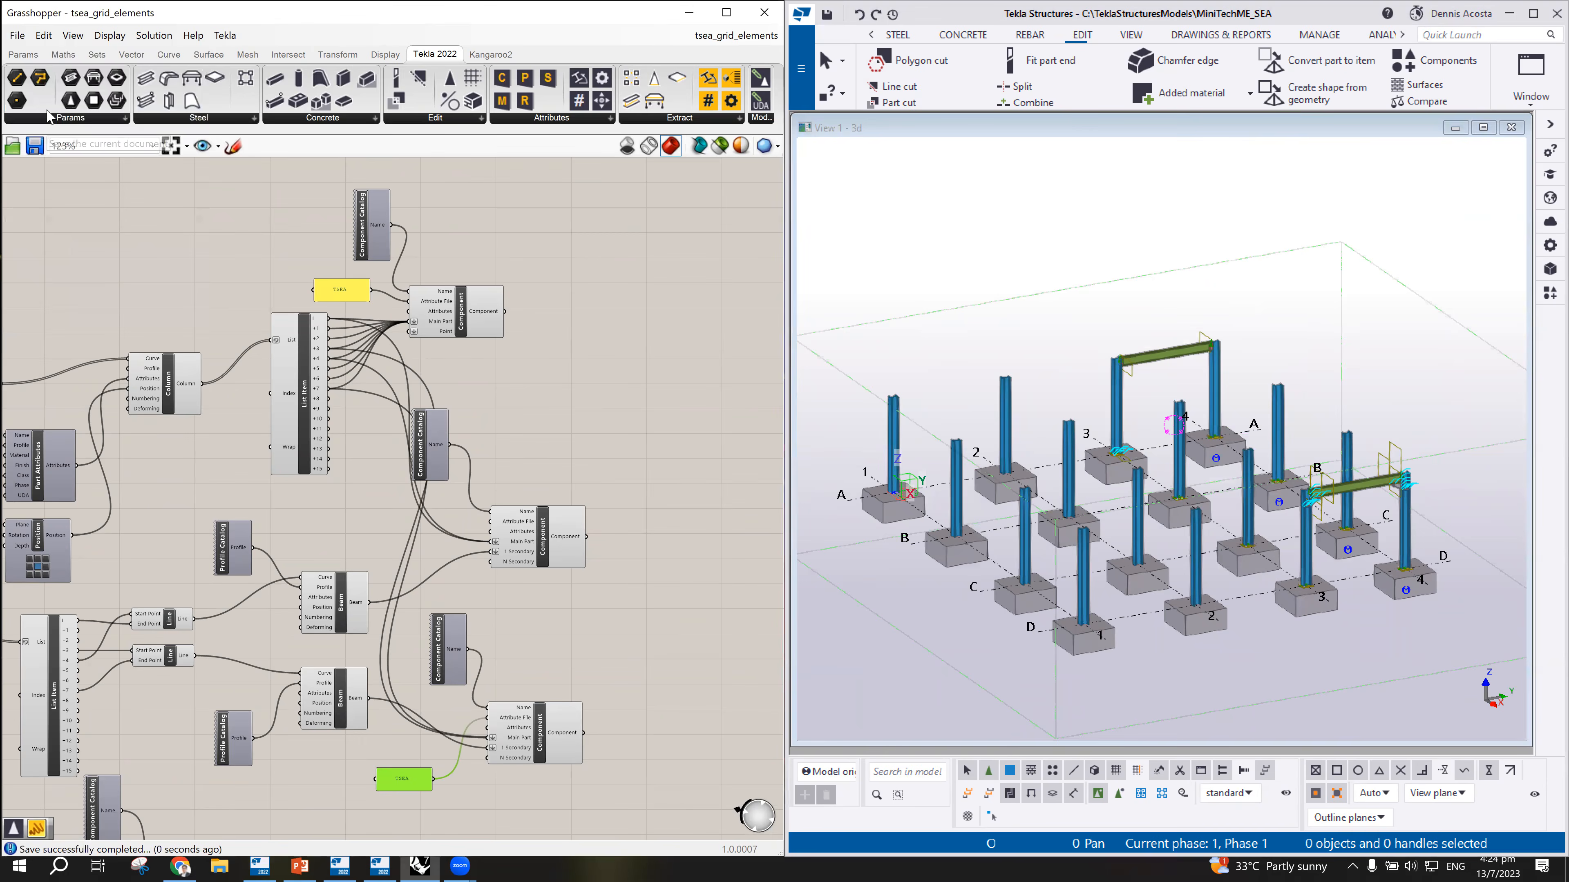
scroll(683, 480, down, 2)
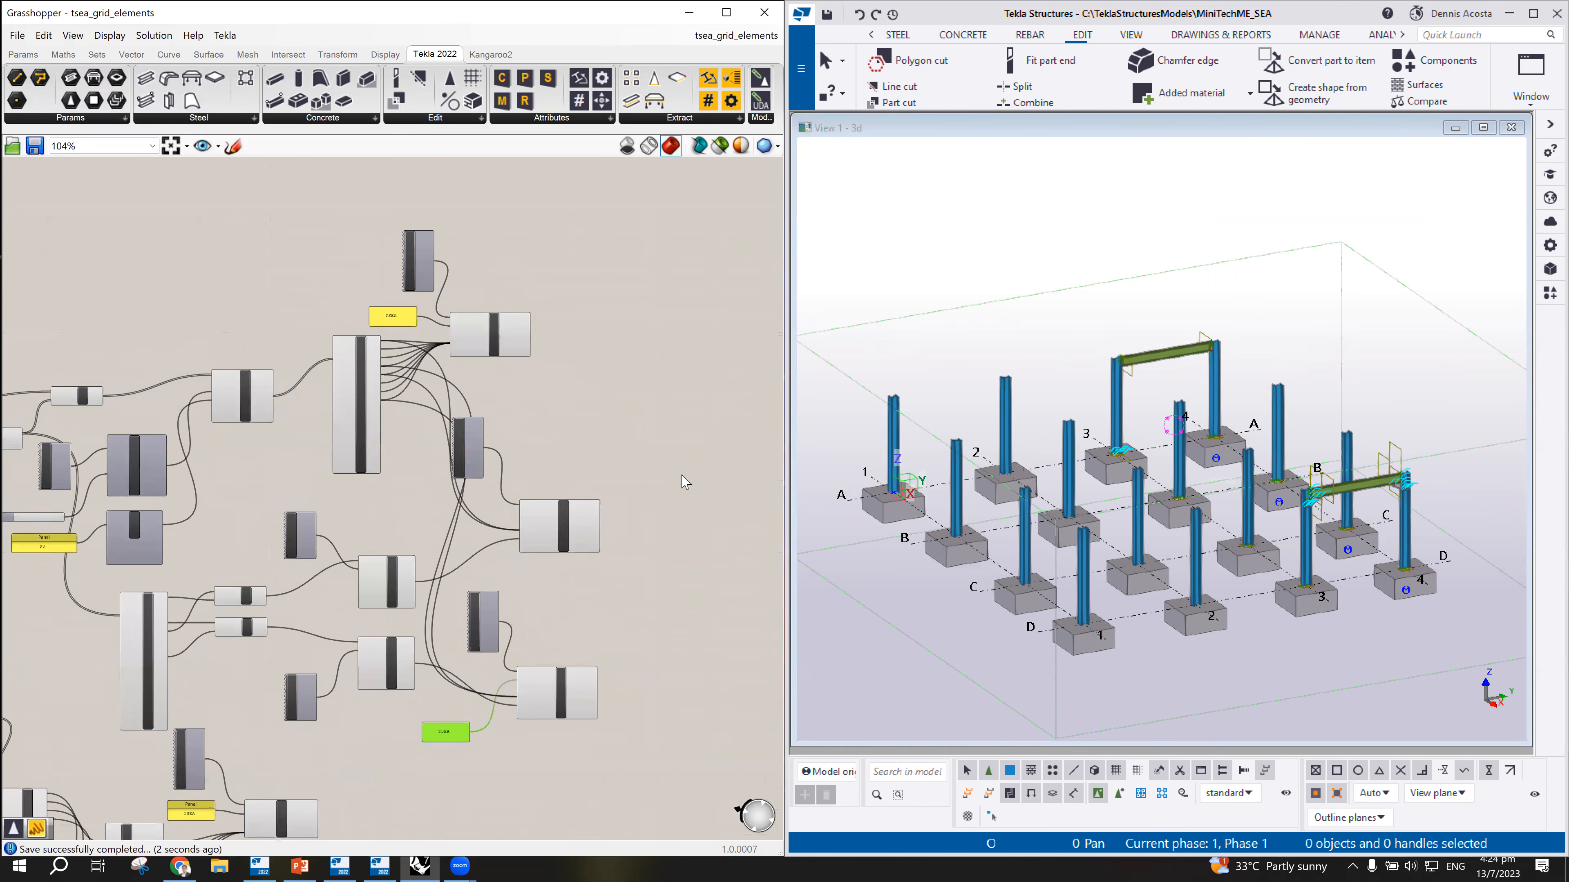
Step: Move the haunch's Component Catalog slightly lower and clear the selection
mouse_move(479, 462)
right_down()
mouse_move(514, 479)
mouse_move(498, 454)
right_up()
click(485, 443)
drag(483, 444, 478, 465)
click(475, 388)
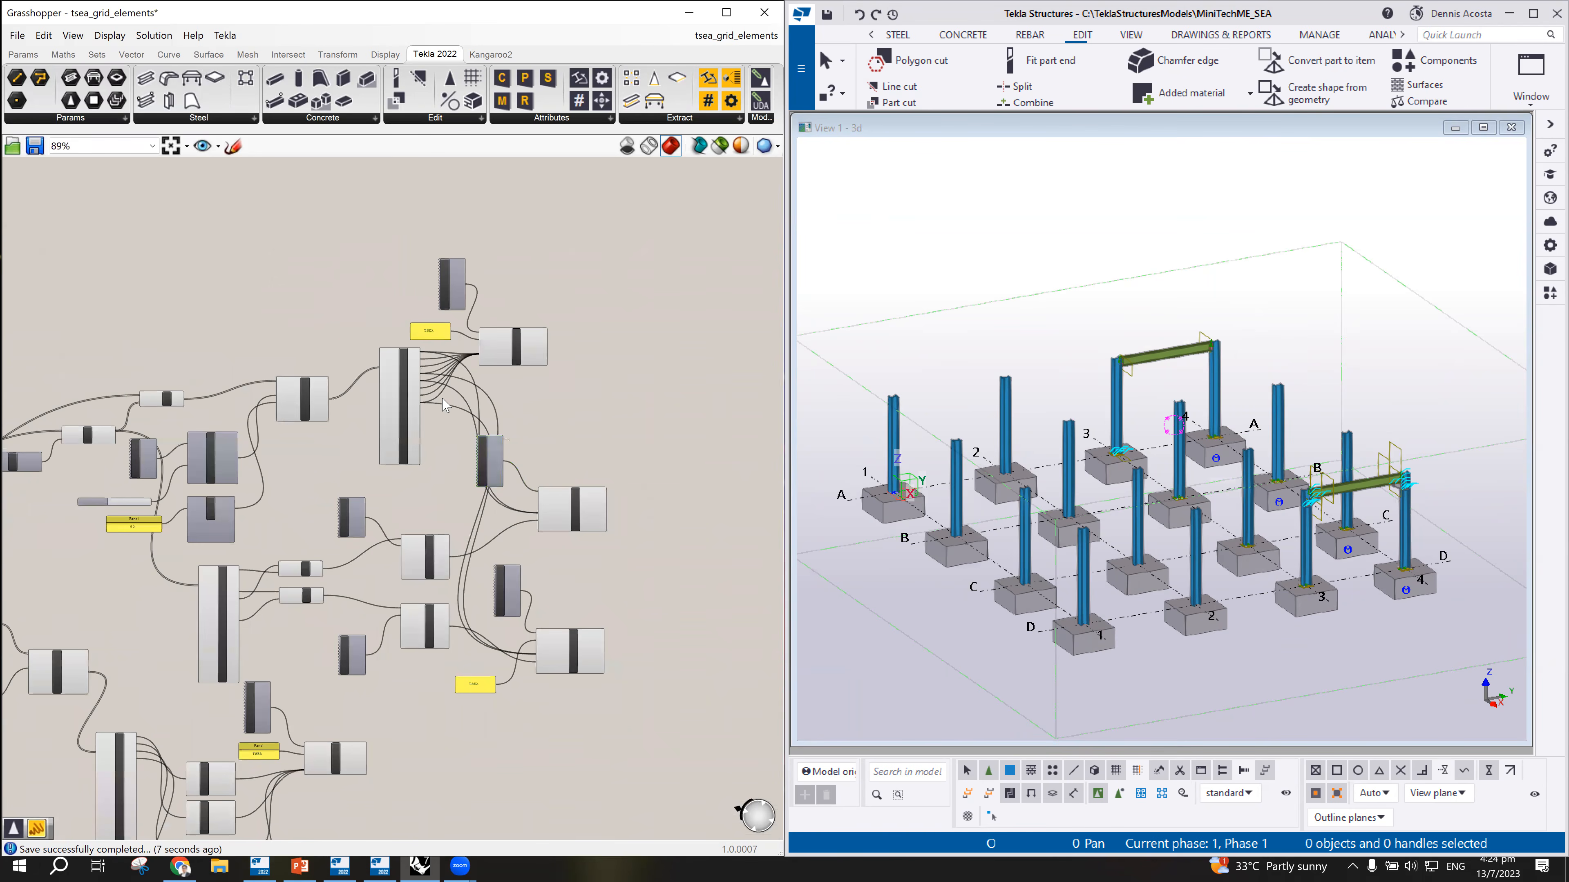
Step: Look over the whole definition, including the column class slider and the 4000 slider feeding the column height
scroll(521, 440, down, 8)
scroll(275, 636, up, 4)
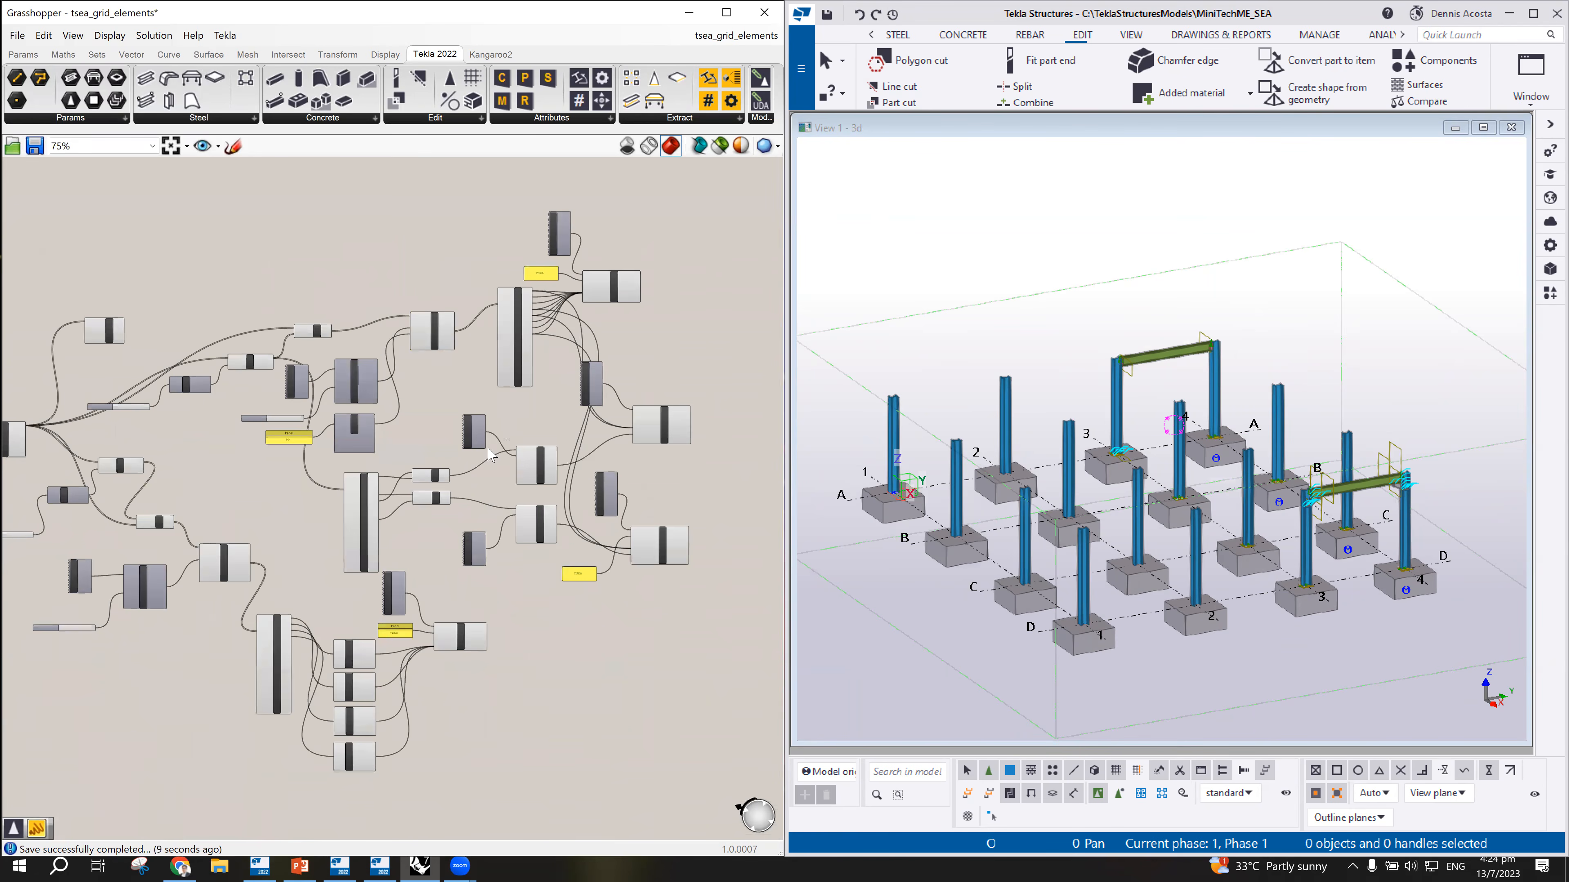
scroll(295, 455, up, 5)
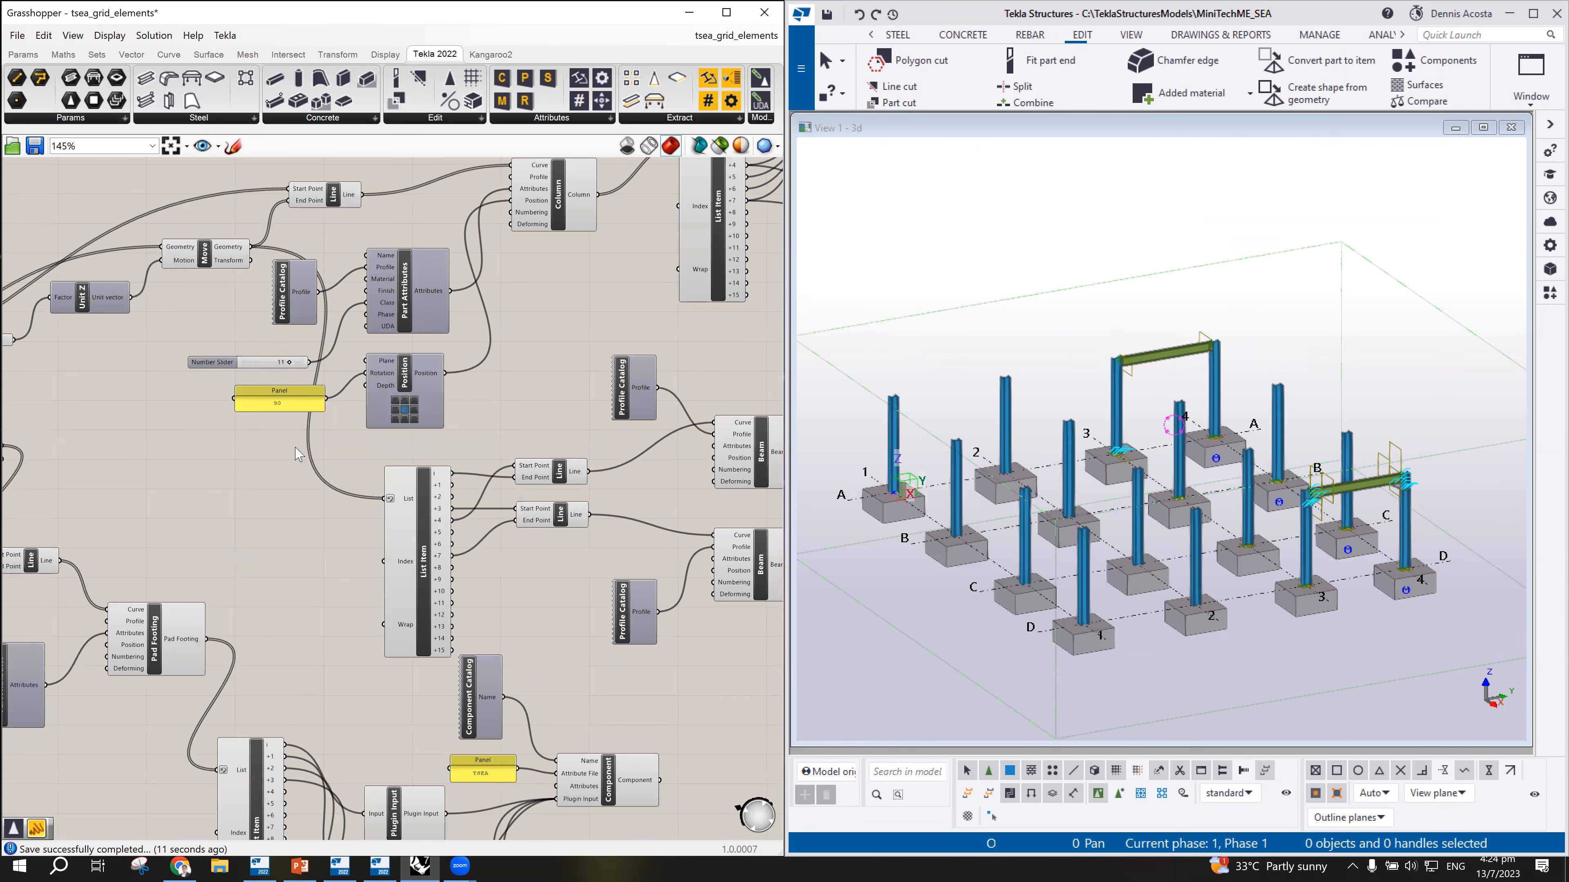
scroll(305, 455, down, 6)
scroll(259, 413, up, 3)
scroll(258, 412, up, 3)
click(260, 381)
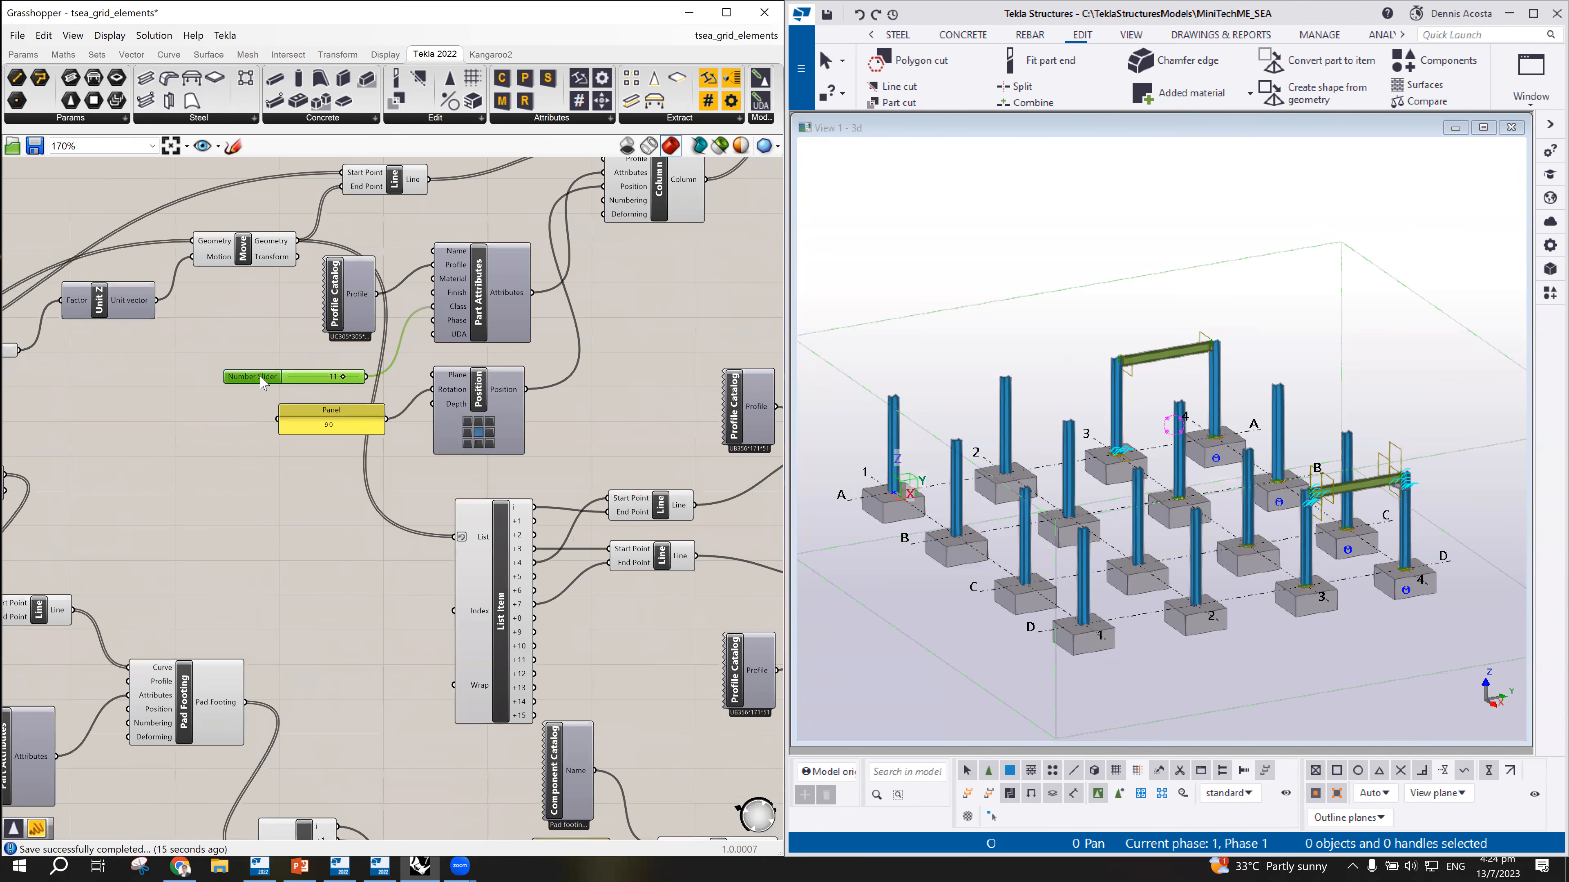
scroll(181, 457, down, 6)
scroll(181, 457, up, 5)
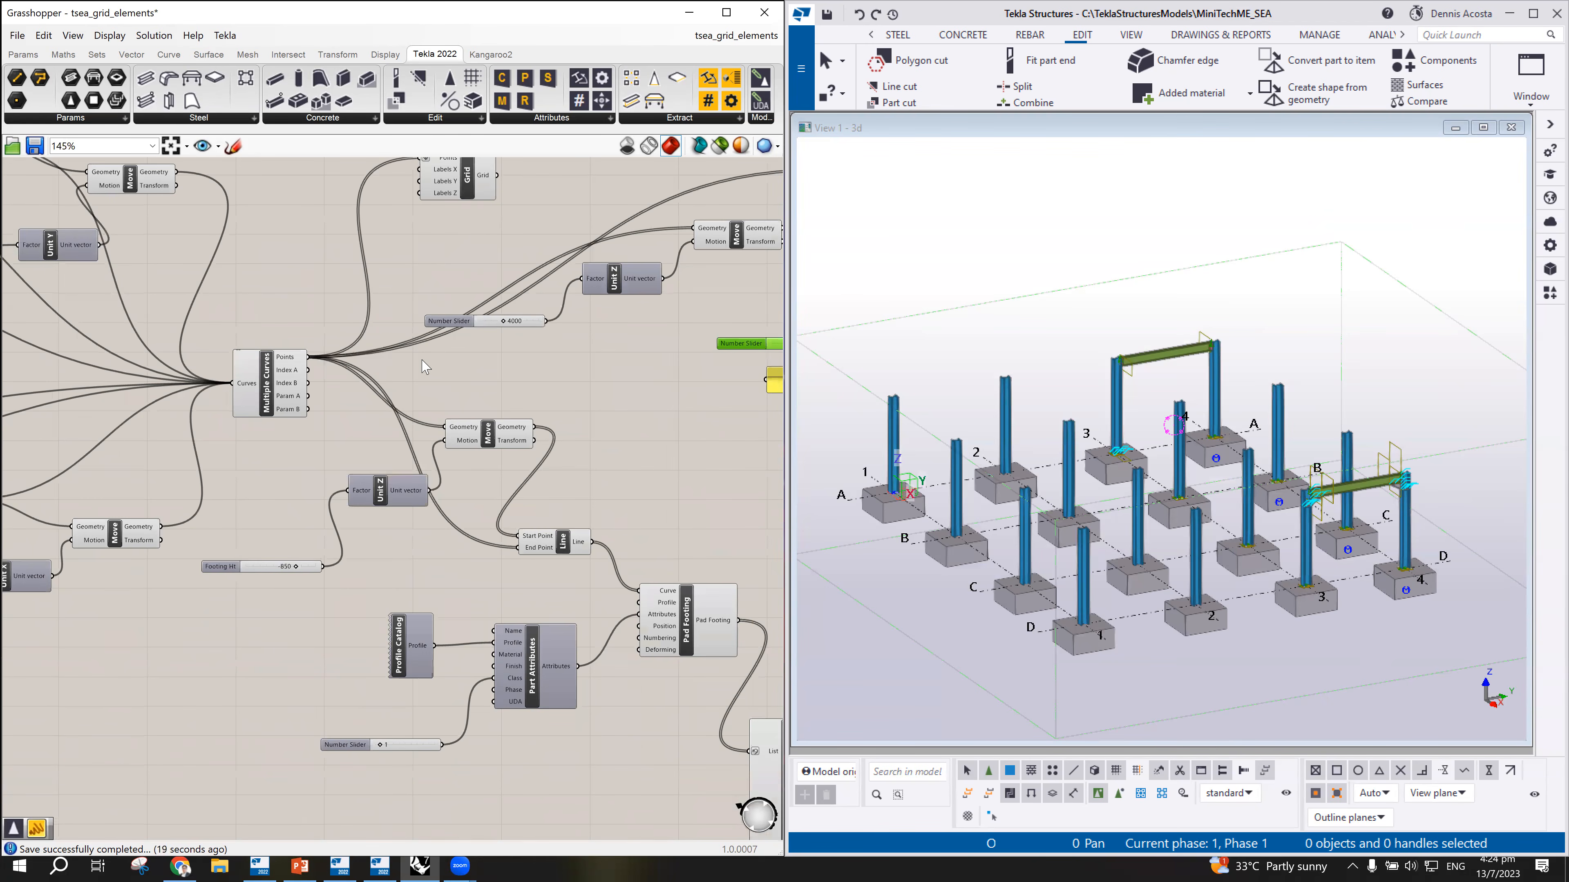
click(452, 322)
scroll(432, 388, down, 5)
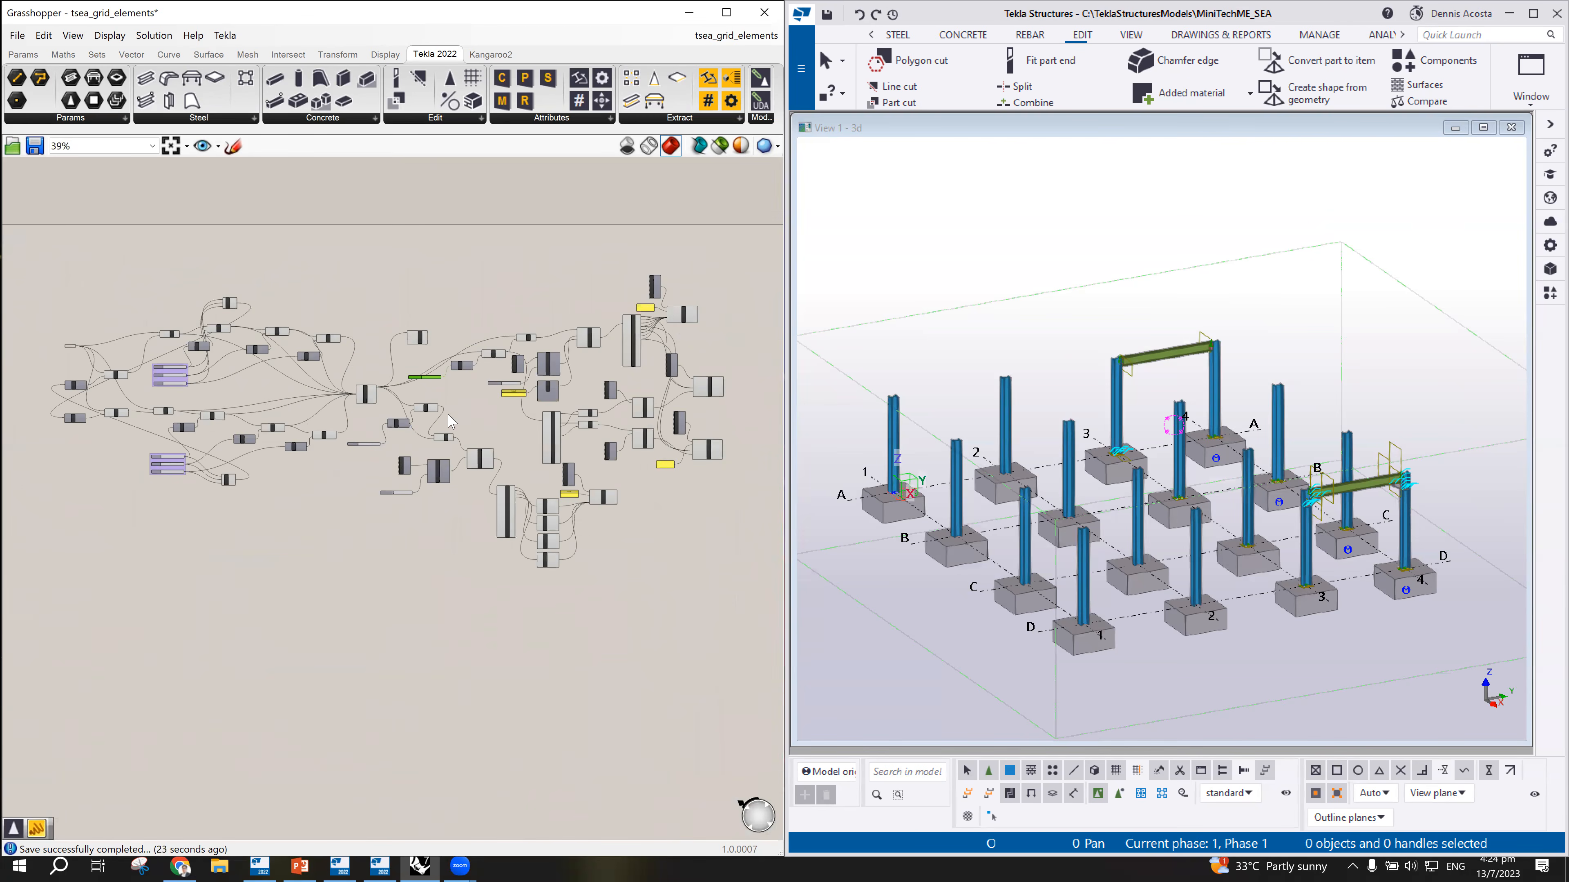
Step: Select all components downstream of the Multiple Curves intersection and shift them to the right
drag(754, 235, 373, 556)
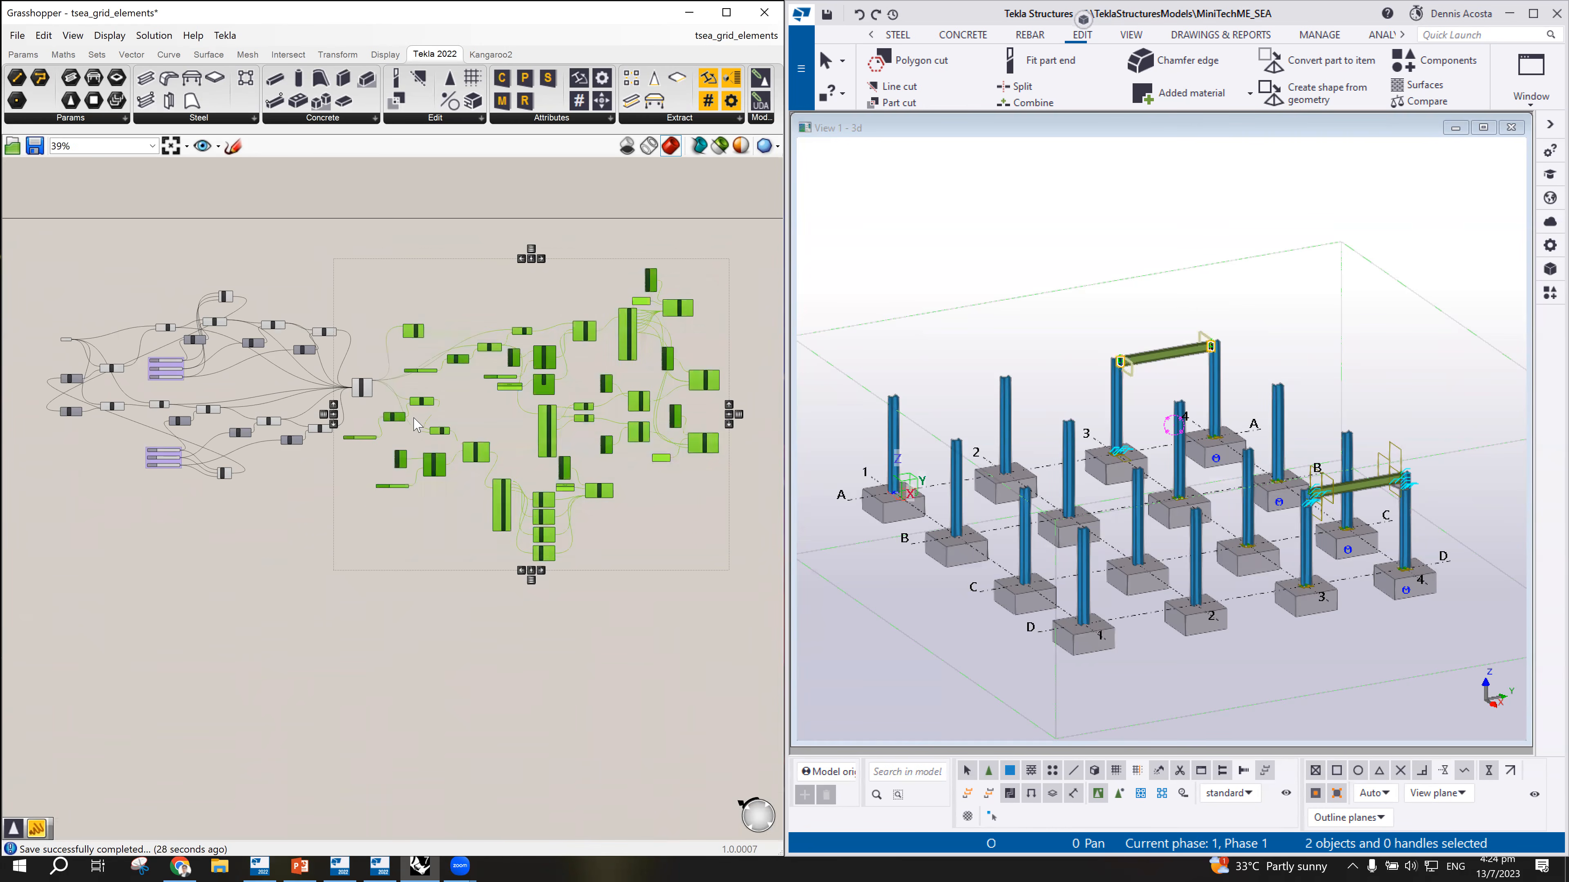
drag(403, 418, 476, 420)
Step: Group the selected downstream components and name the group "g: Elements"
right_click(560, 412)
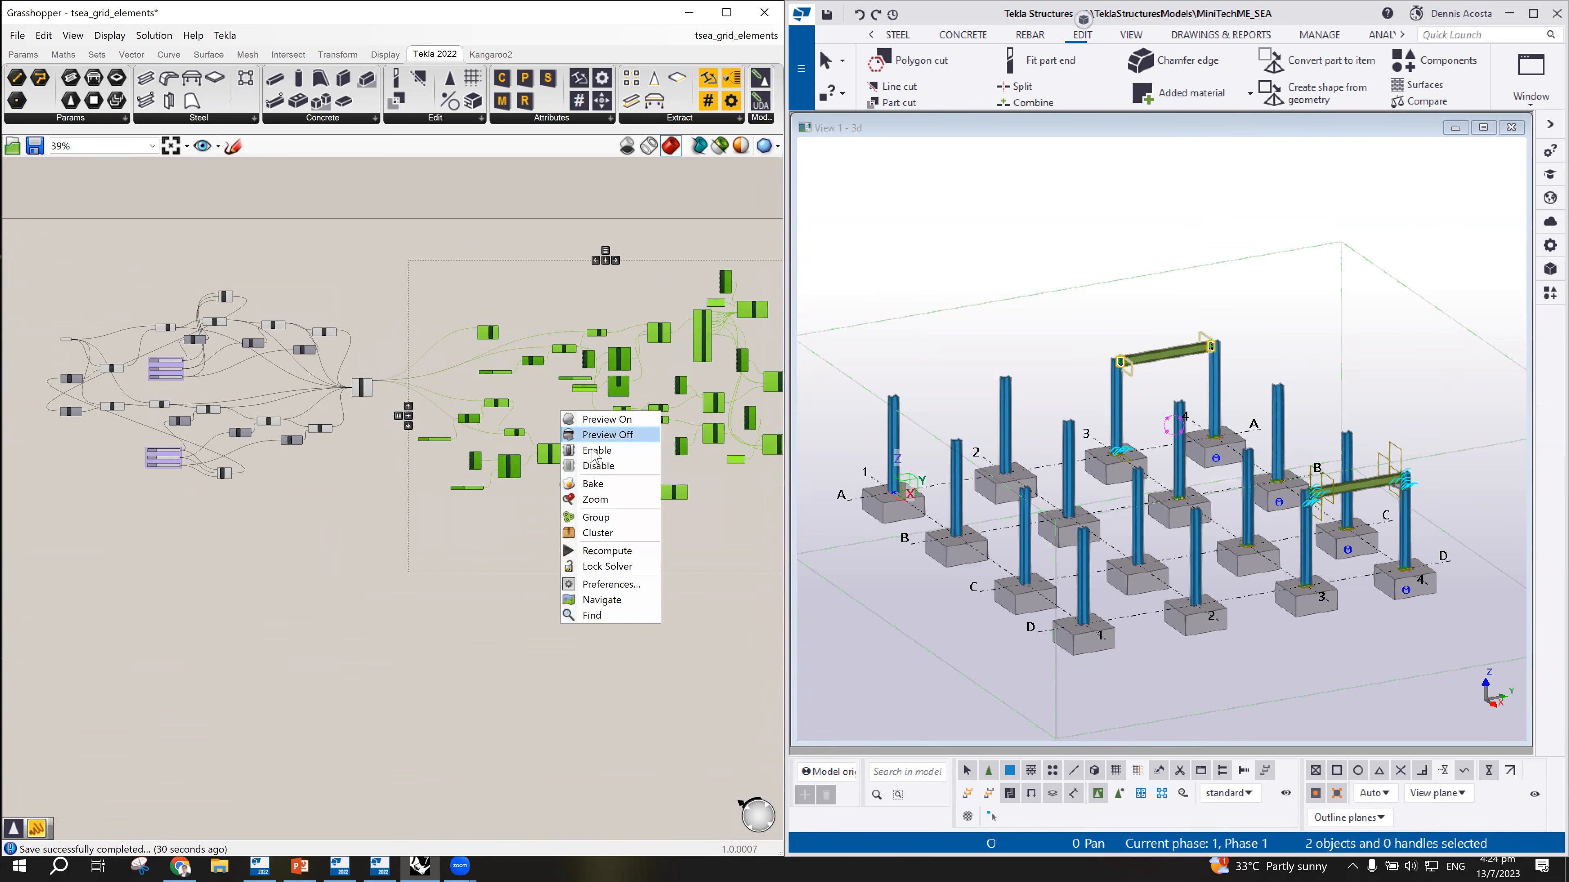
click(596, 517)
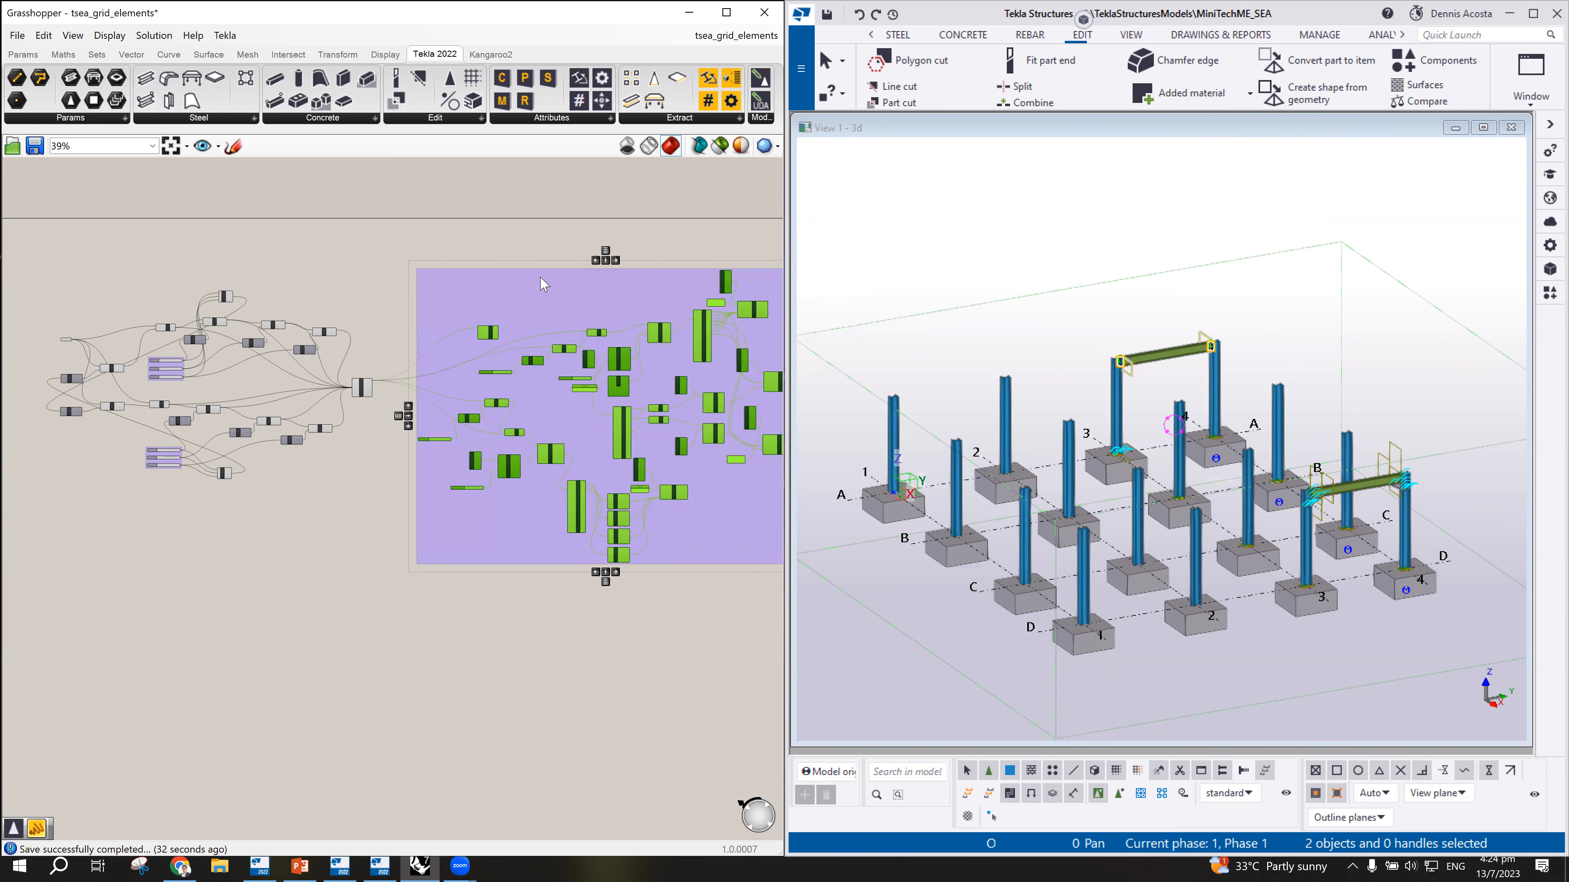
right_click(541, 284)
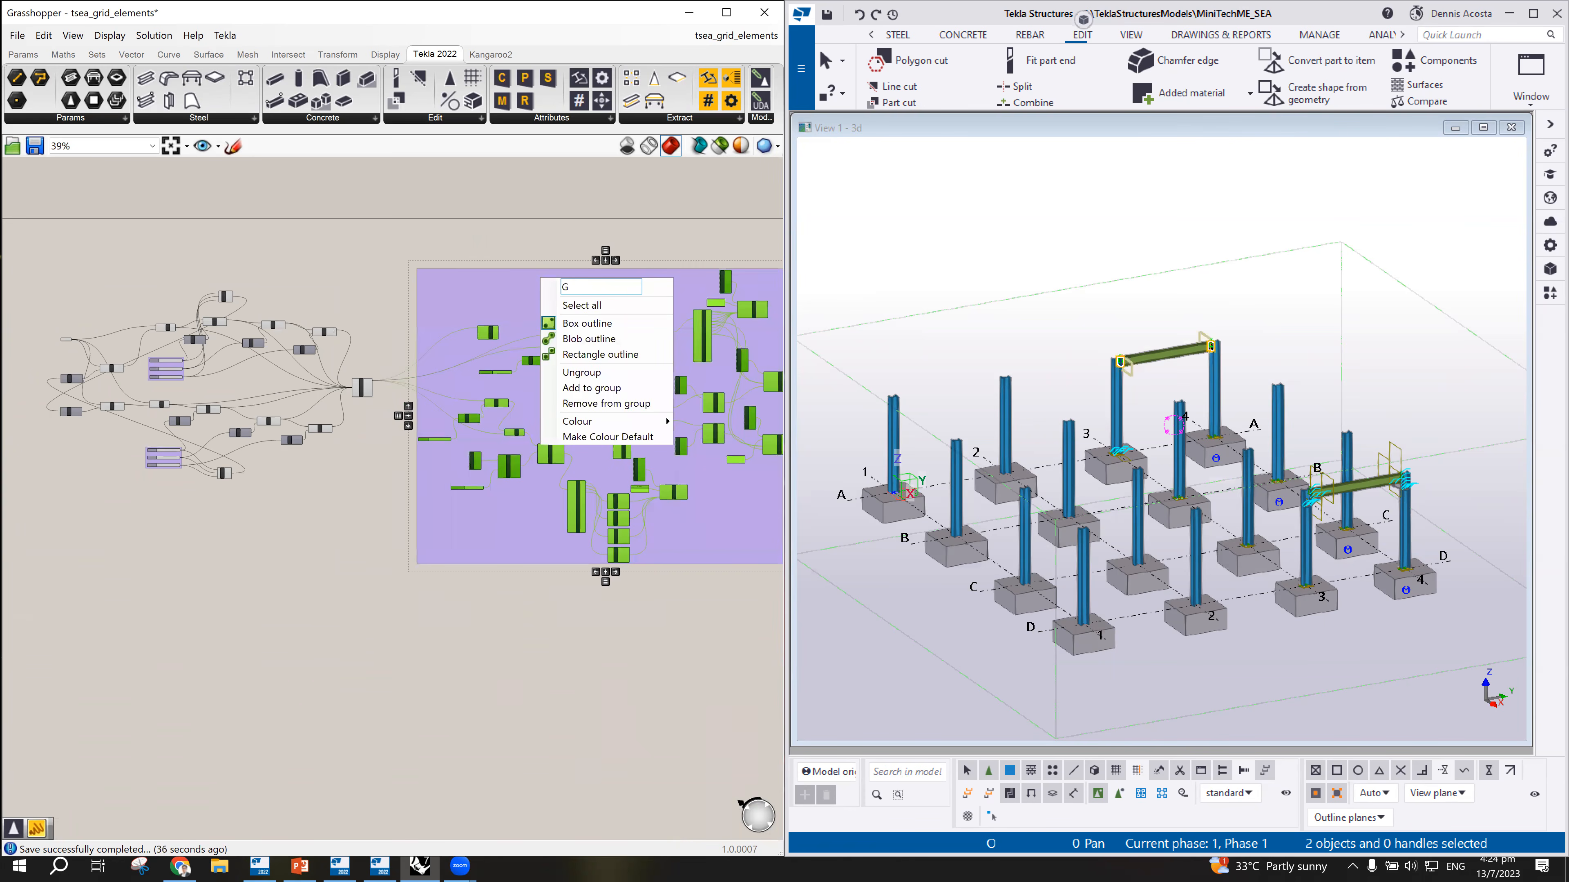
key(Caps_Lock)
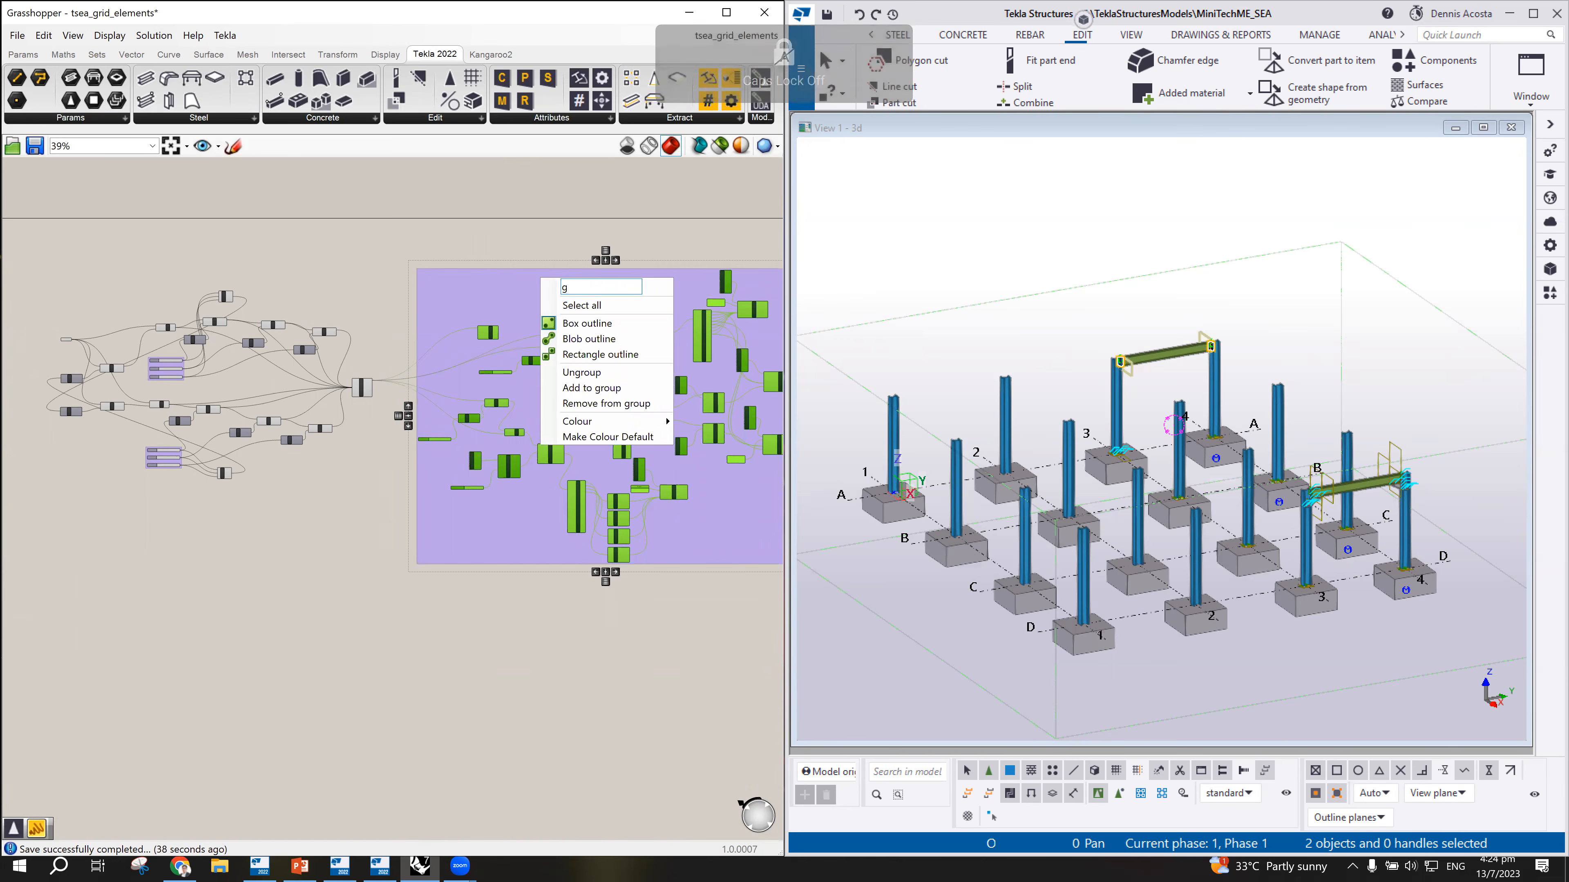
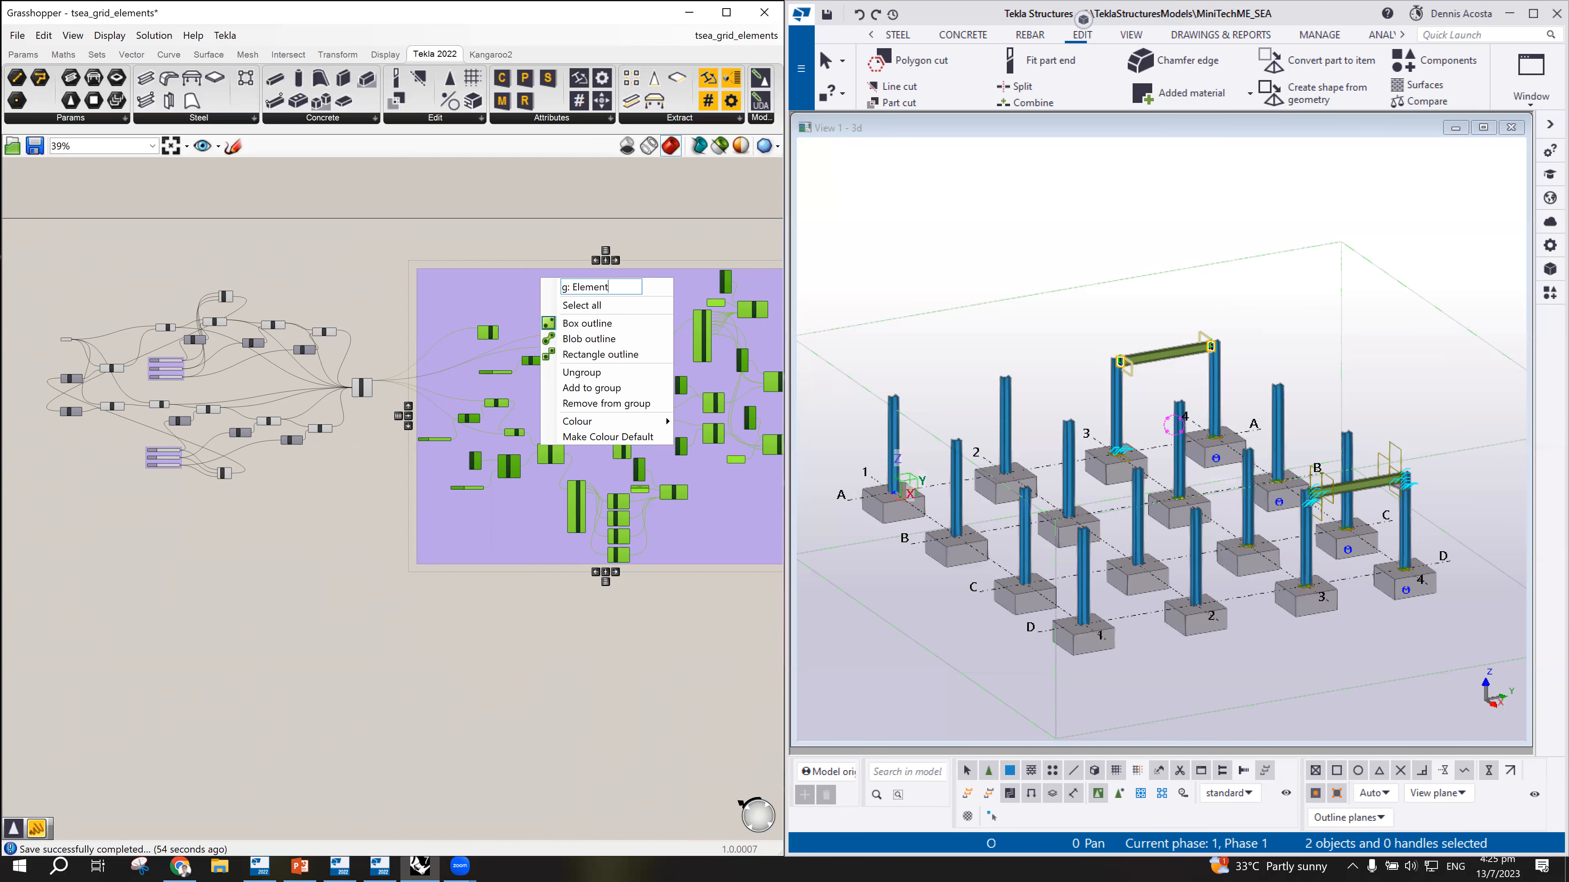
key(Return)
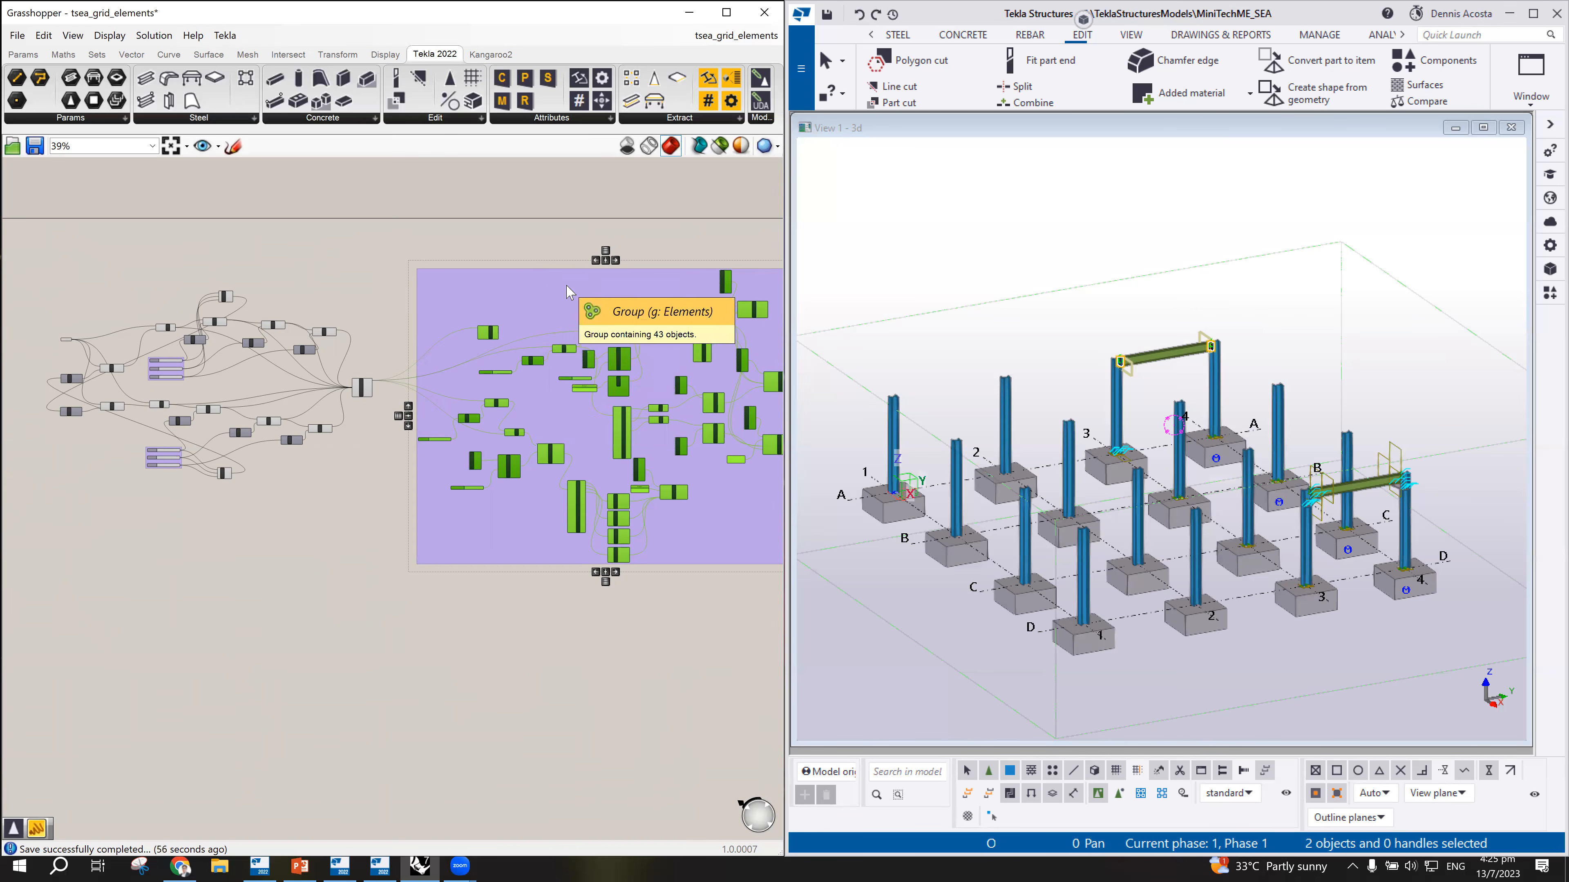
Step: Save the Grasshopper definition with its new elements group
click(17, 35)
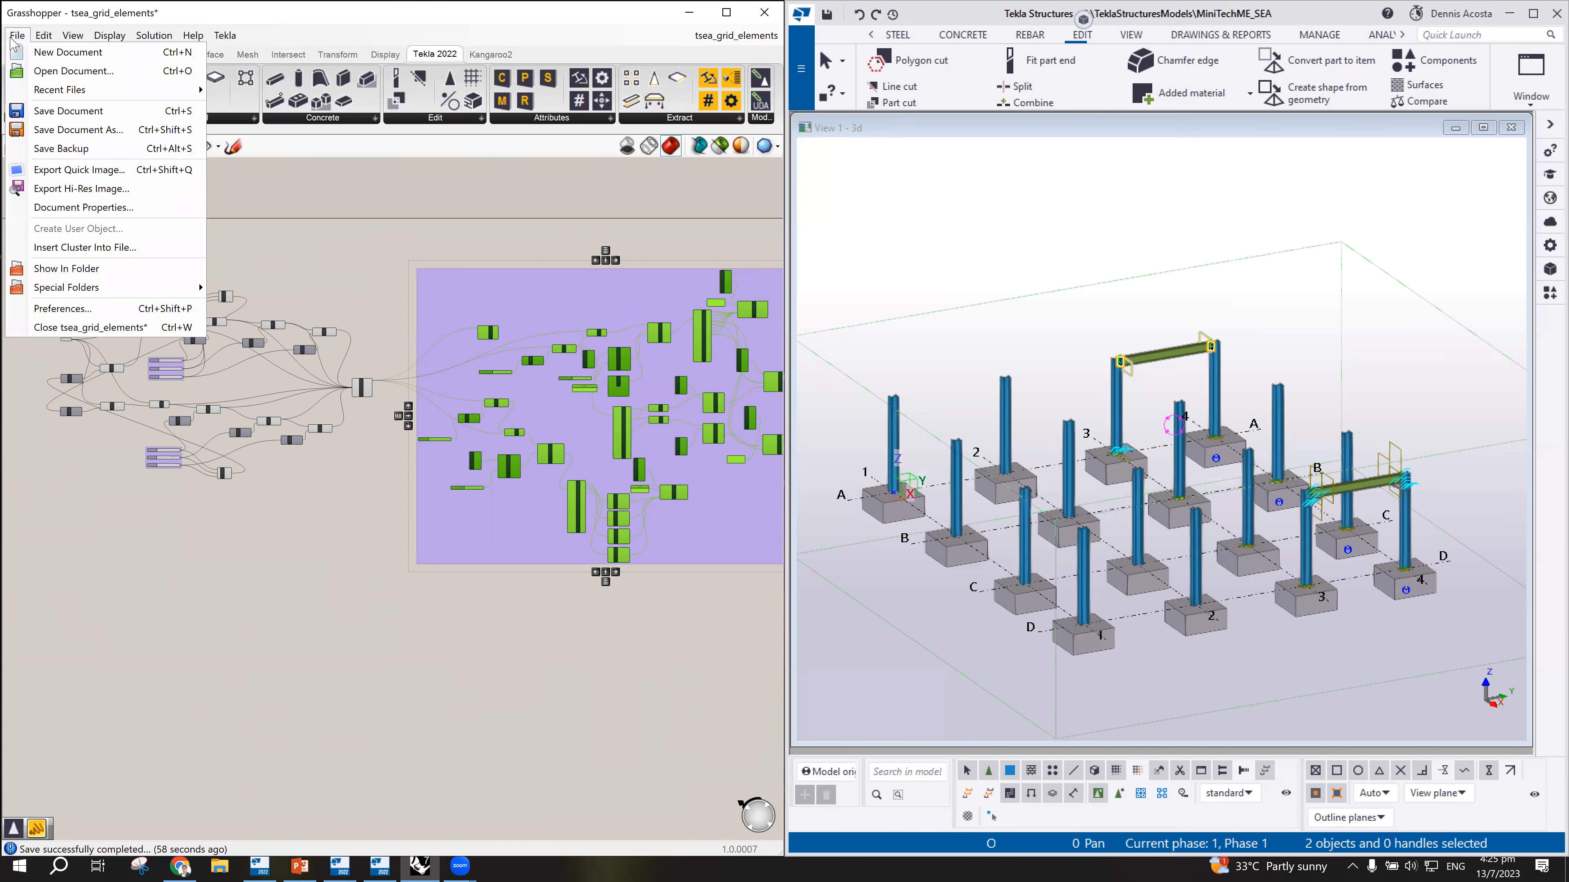
click(60, 116)
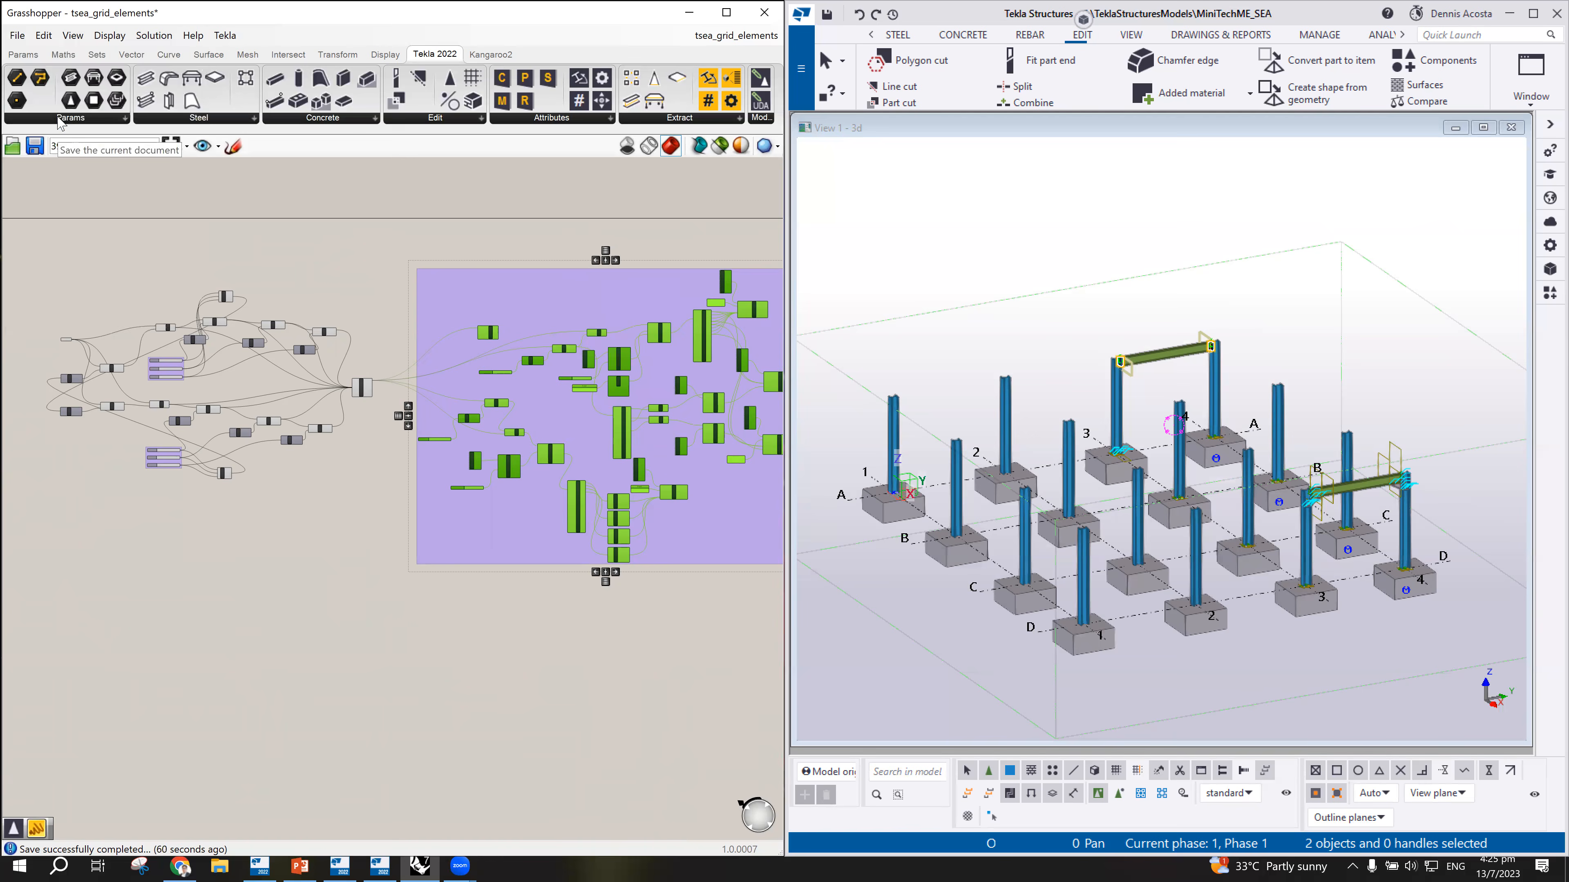
scroll(584, 337, down, 2)
scroll(584, 337, up, 3)
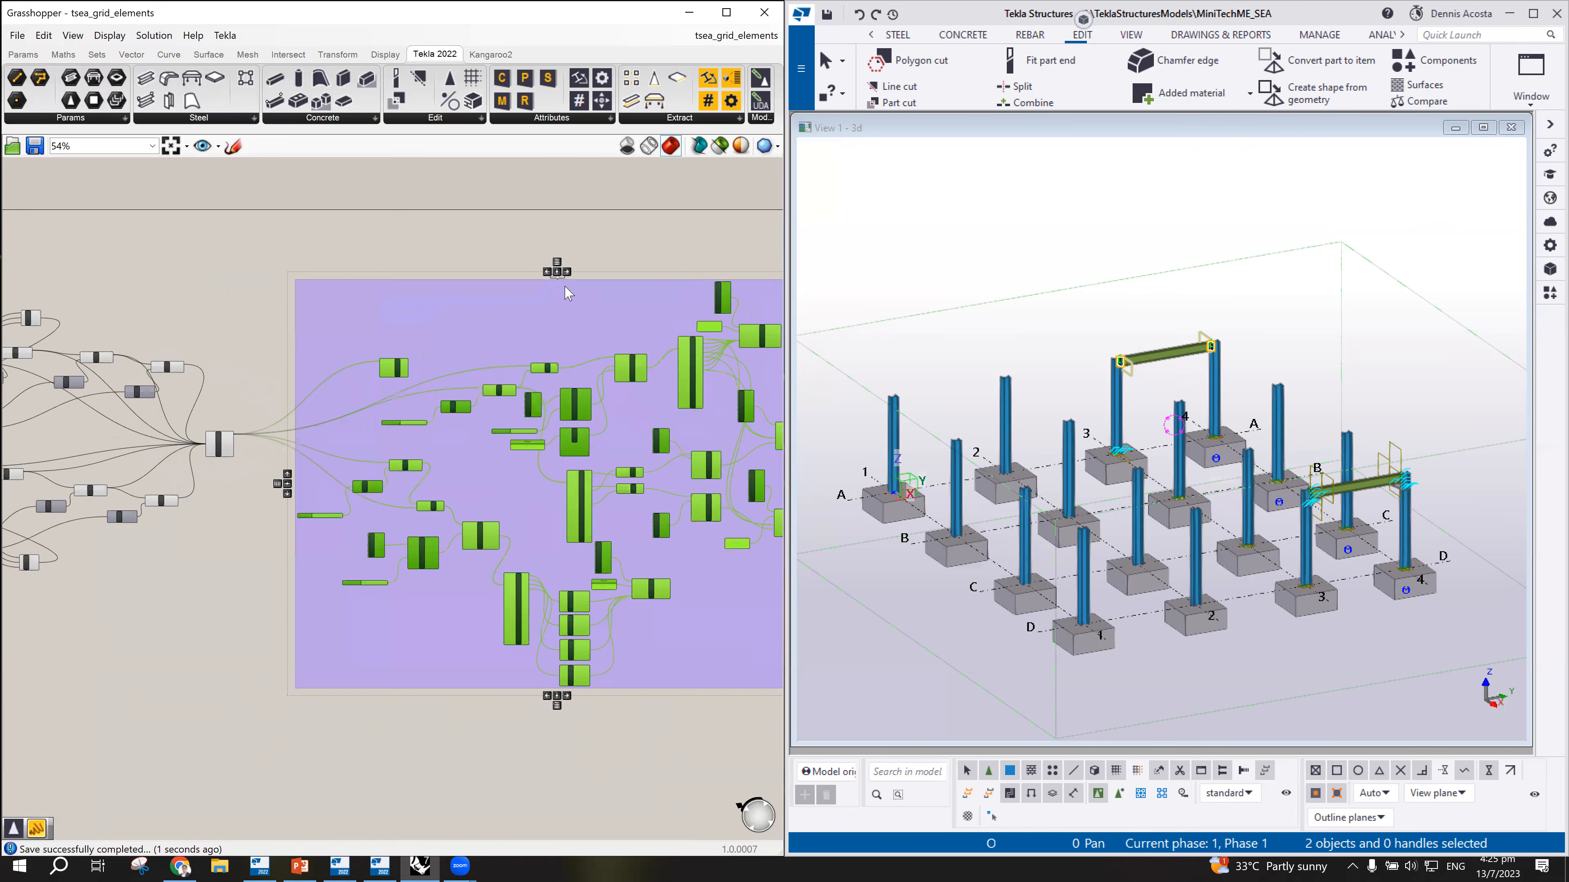
scroll(635, 336, down, 2)
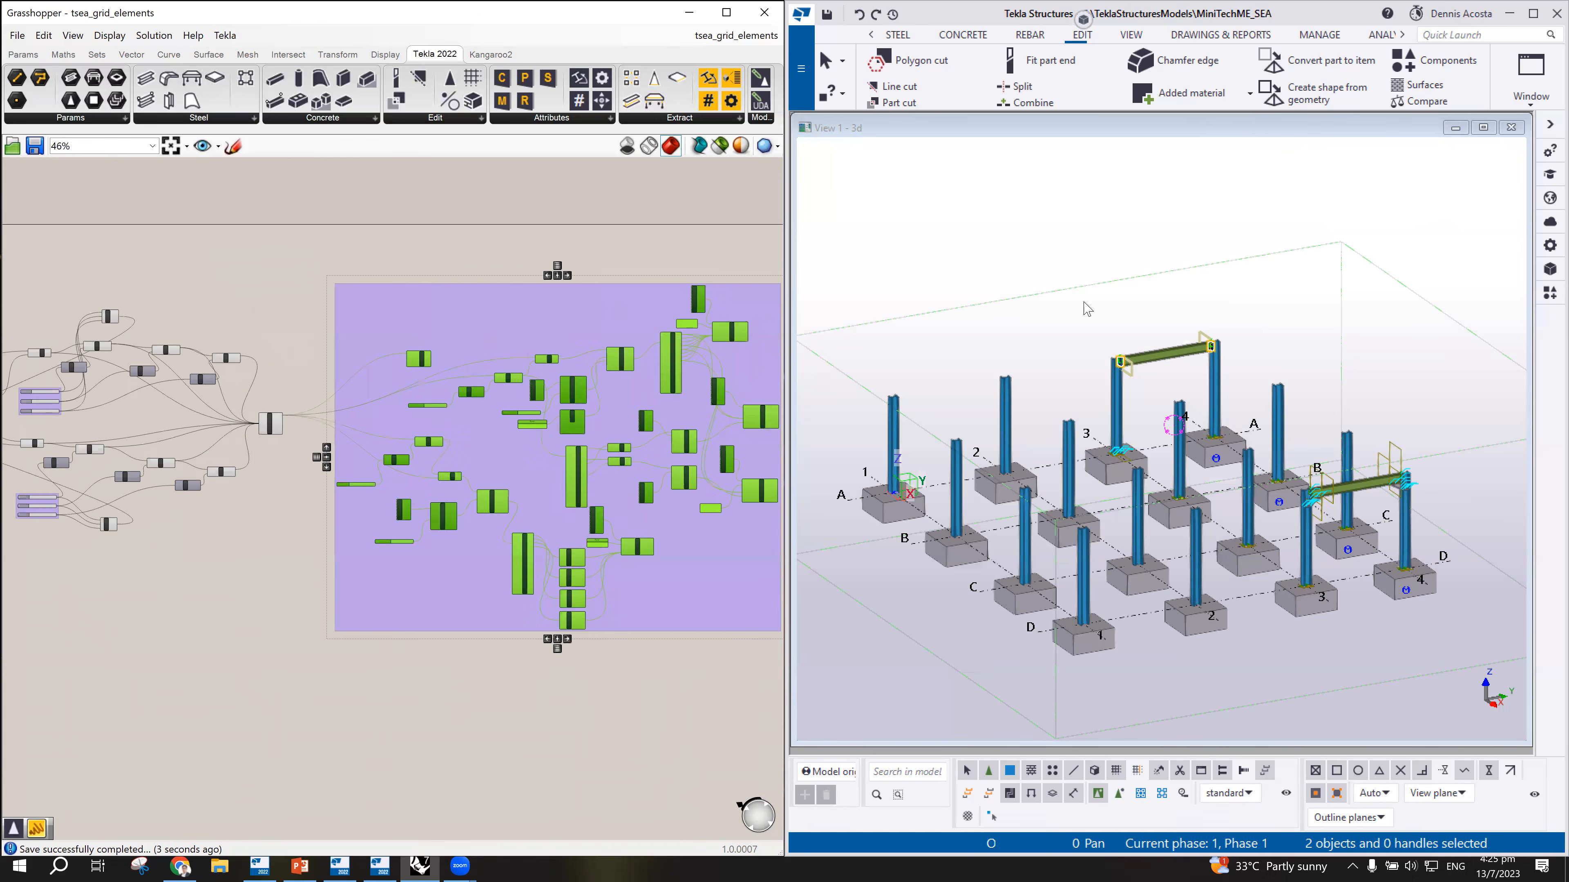
Step: In Tekla Structures, open the Grasshopper Component's properties, reload tsea_grid_elements.gh and move the dialog over the model view
click(1549, 292)
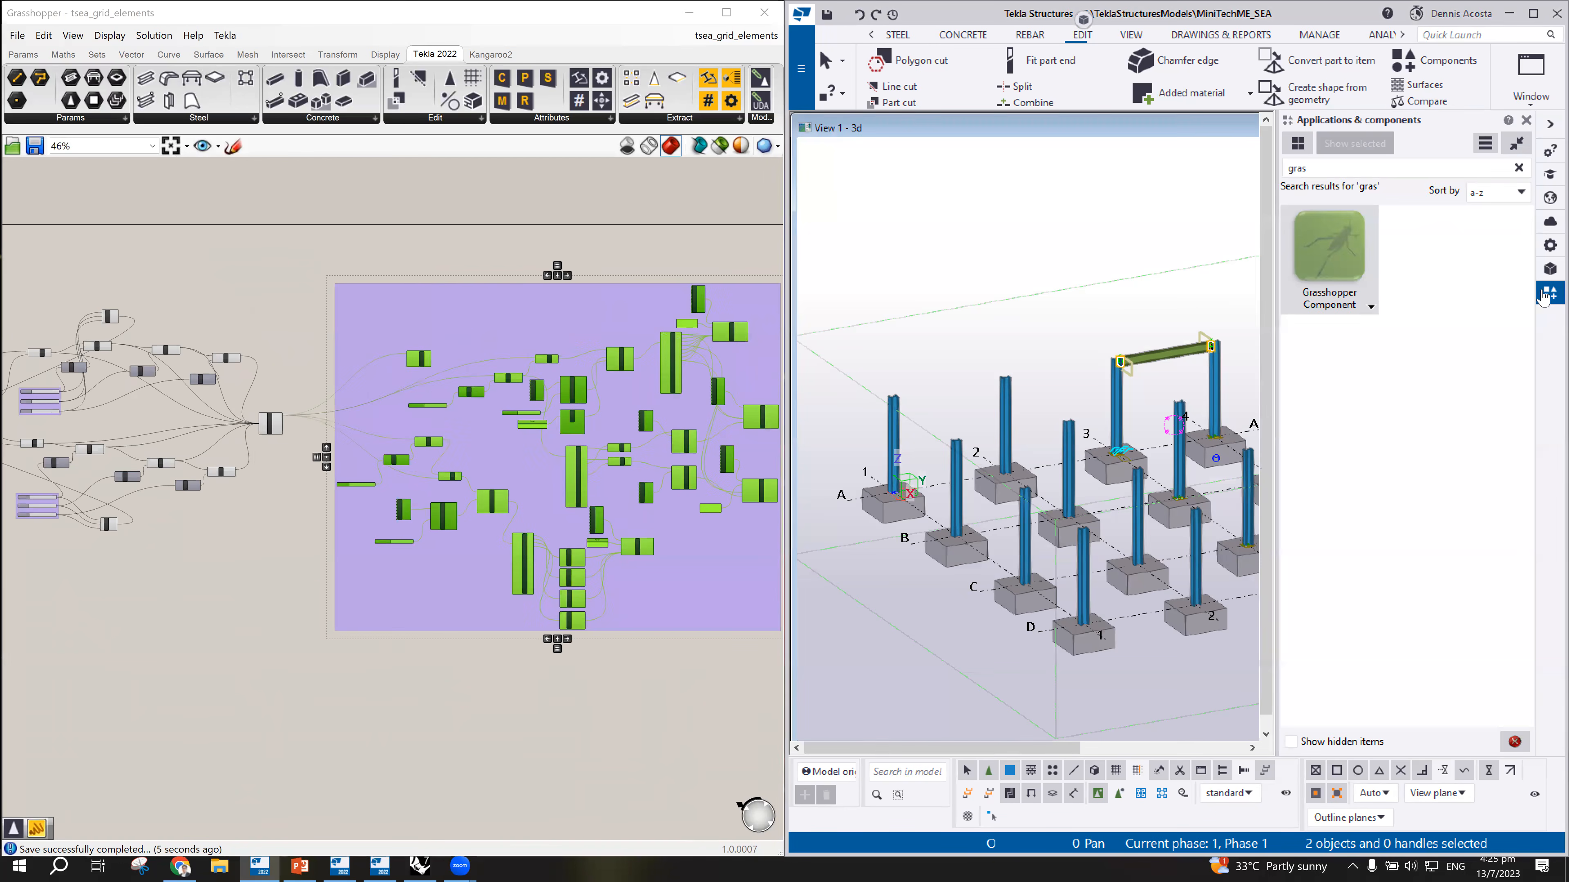
double_click(1329, 252)
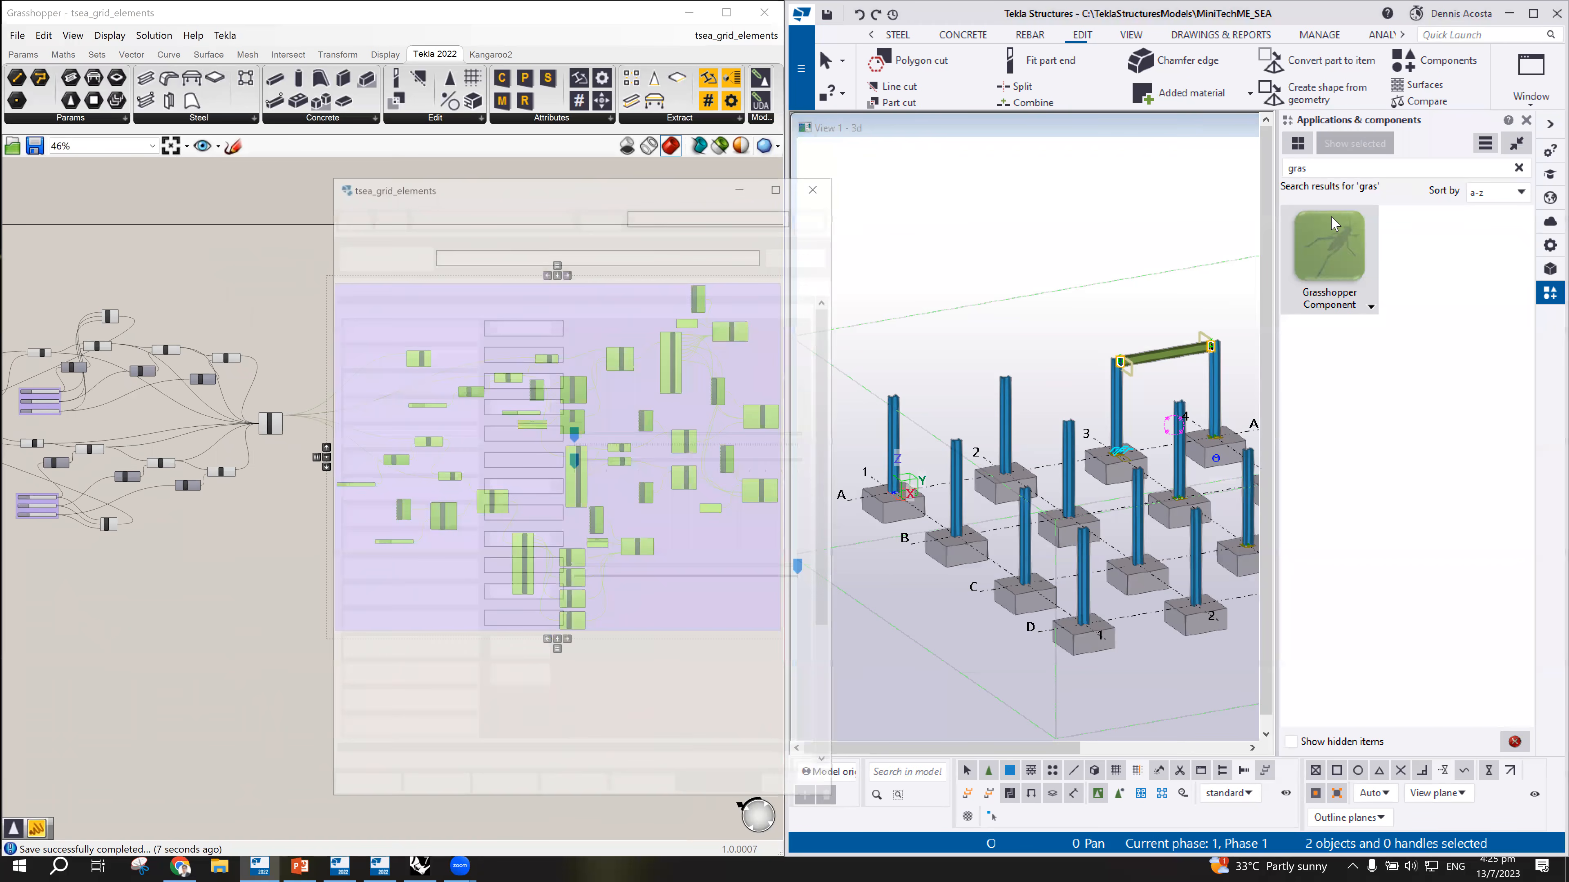
click(803, 255)
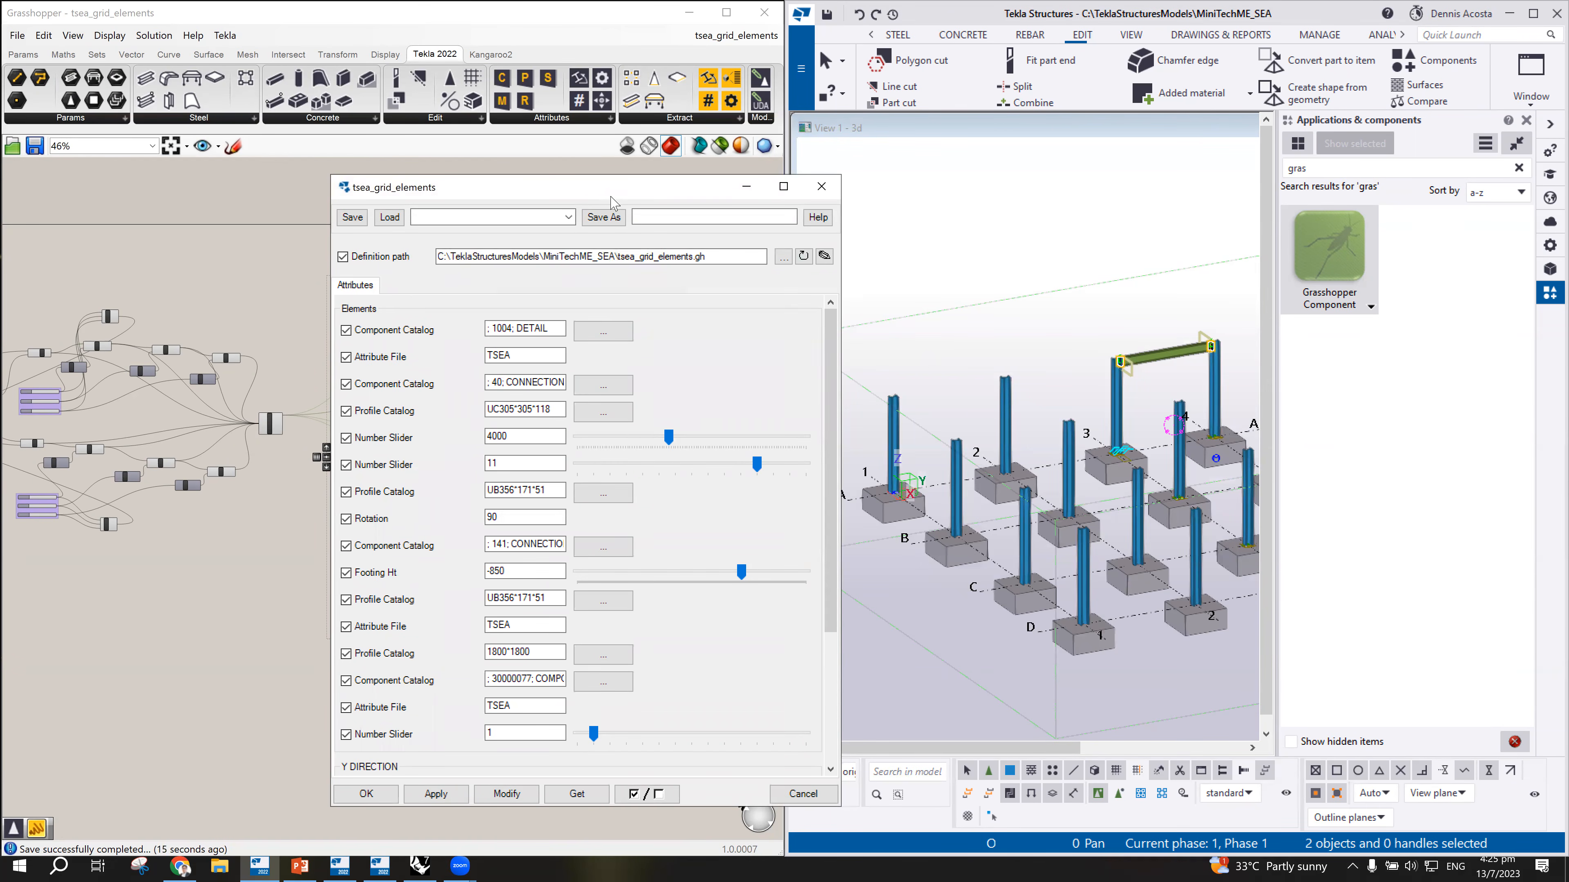
drag(629, 195, 1085, 127)
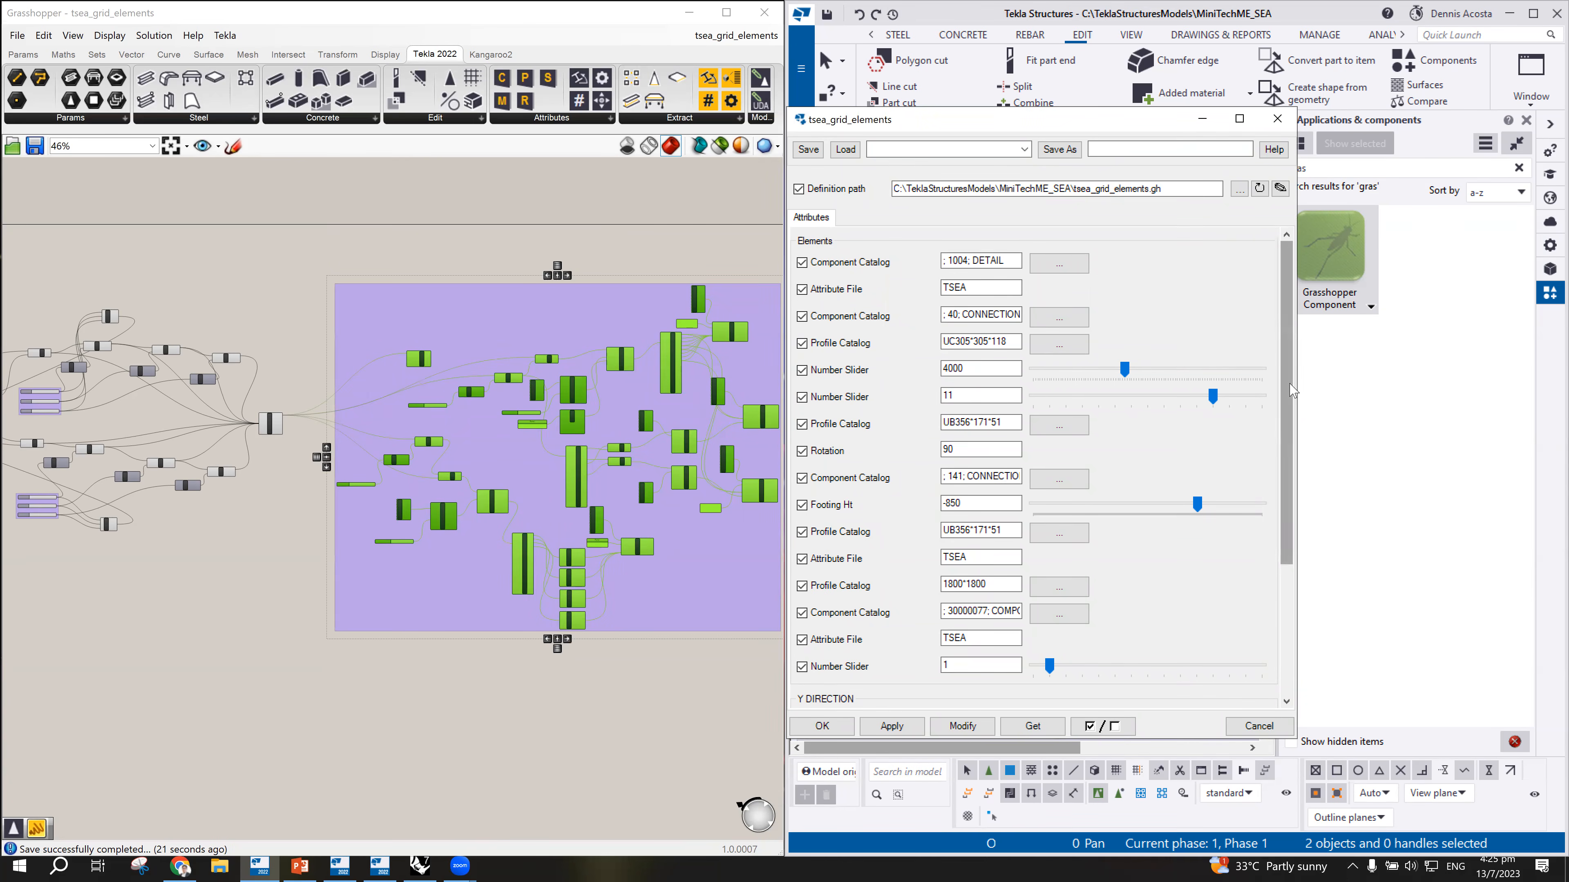
Step: Review the Elements, Y DIRECTION and X DIRECTION parameters of the component, and close its properties
drag(1285, 391, 1303, 675)
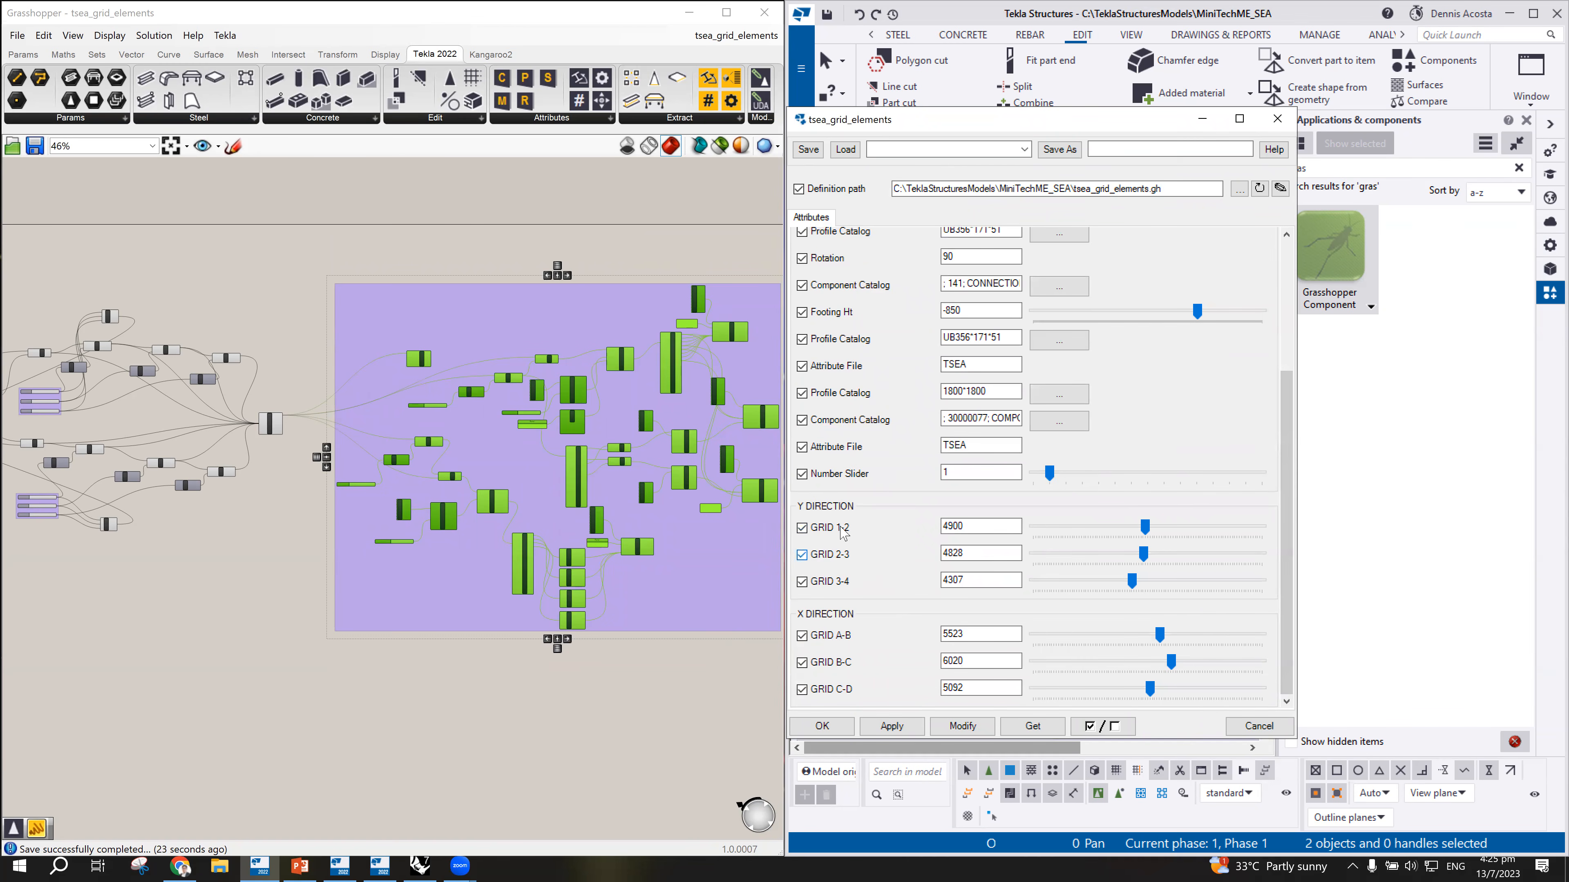
drag(1291, 526, 1287, 393)
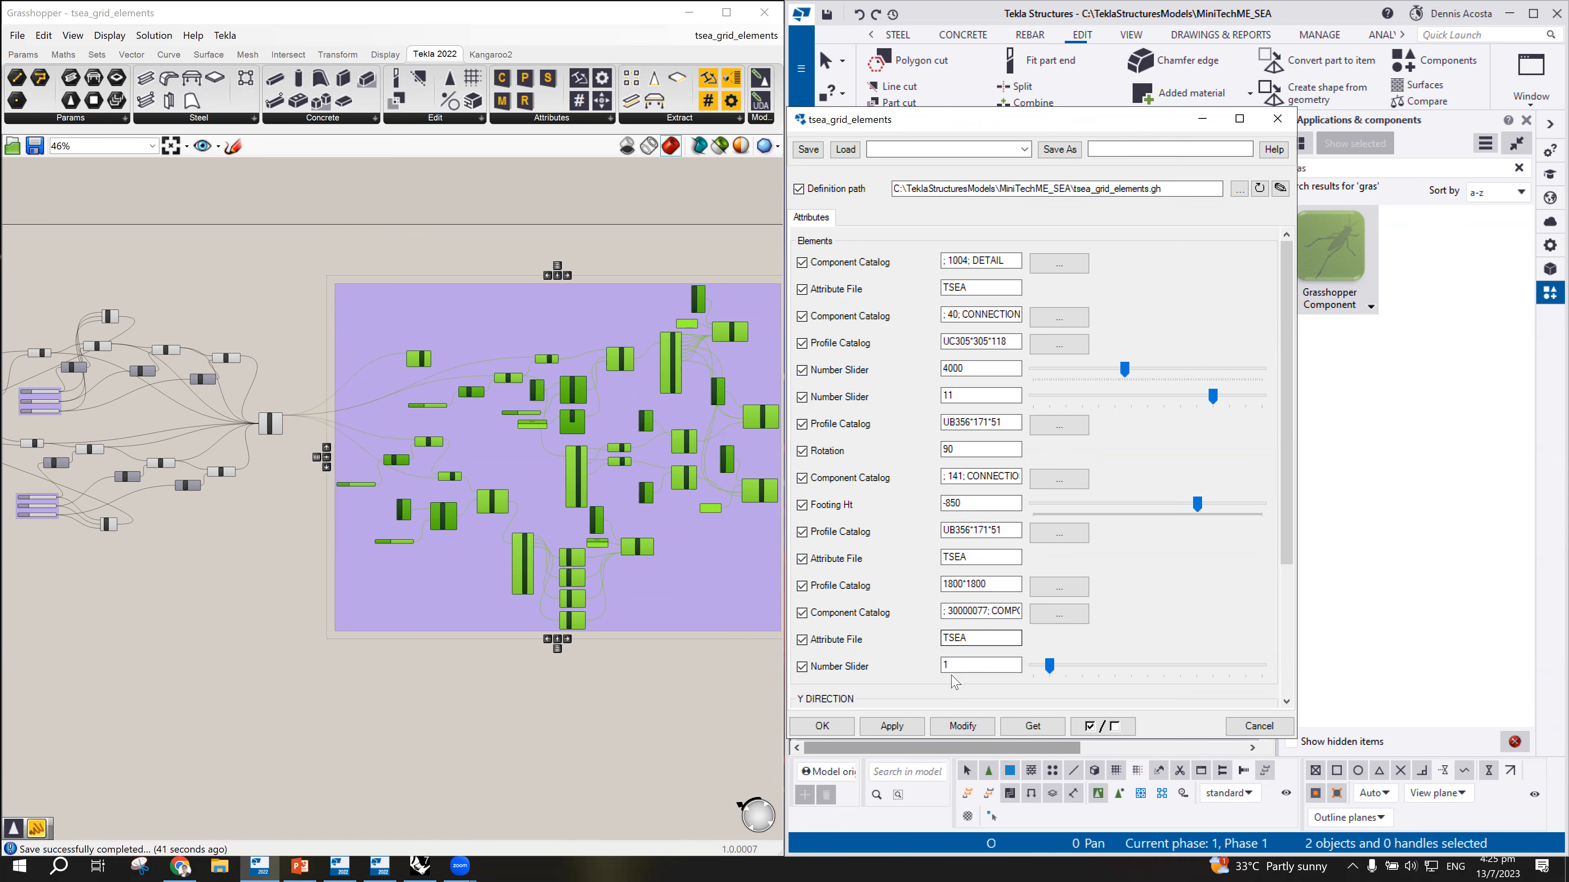
scroll(880, 472, down, 3)
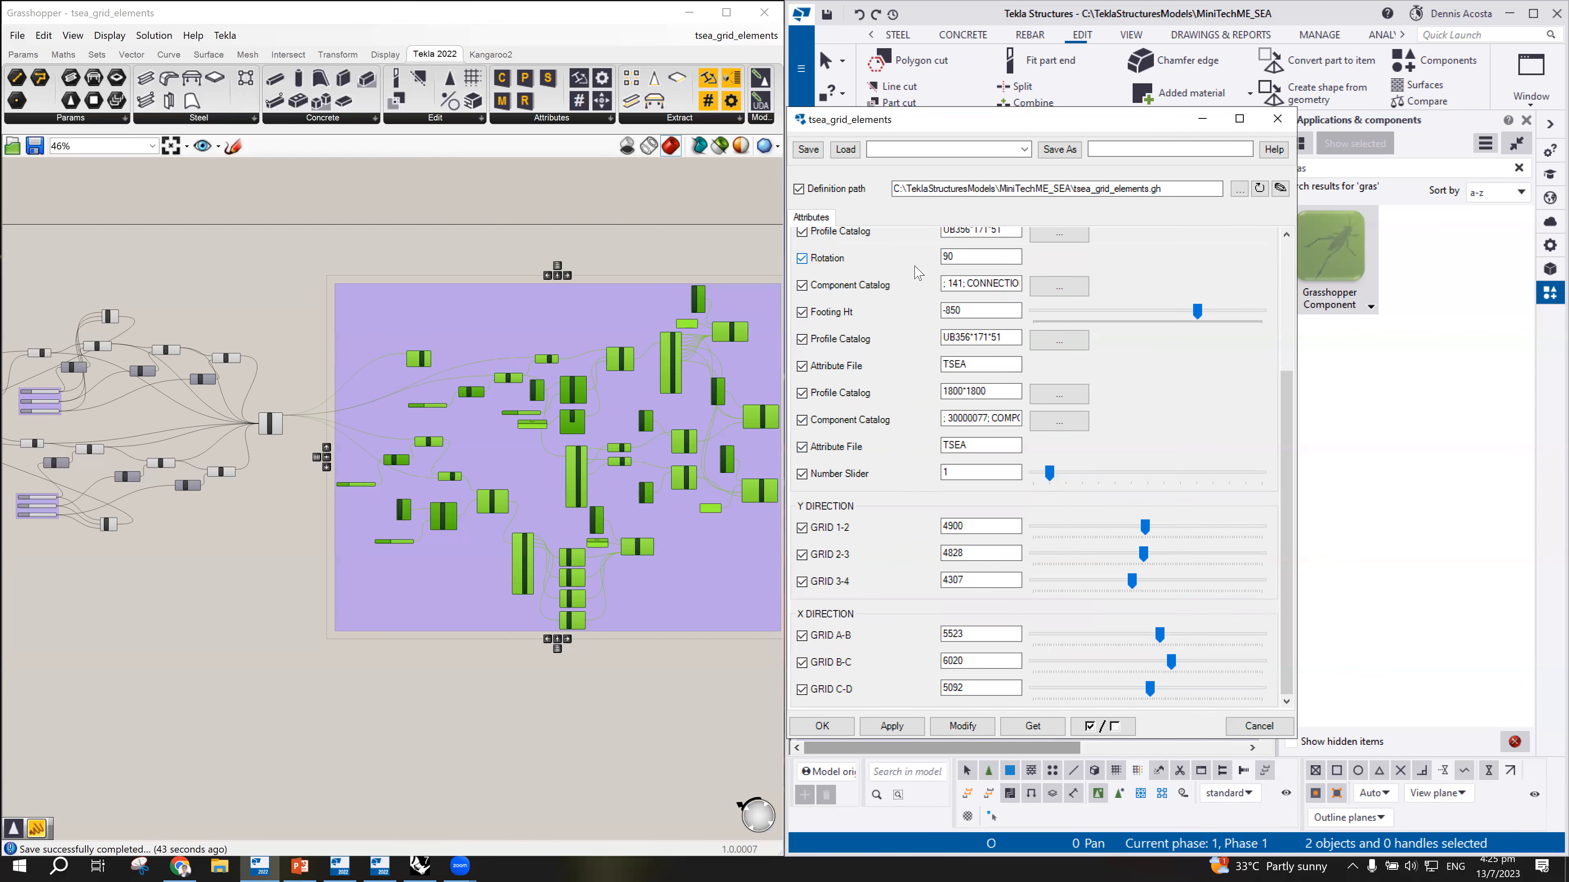
scroll(927, 548, up, 3)
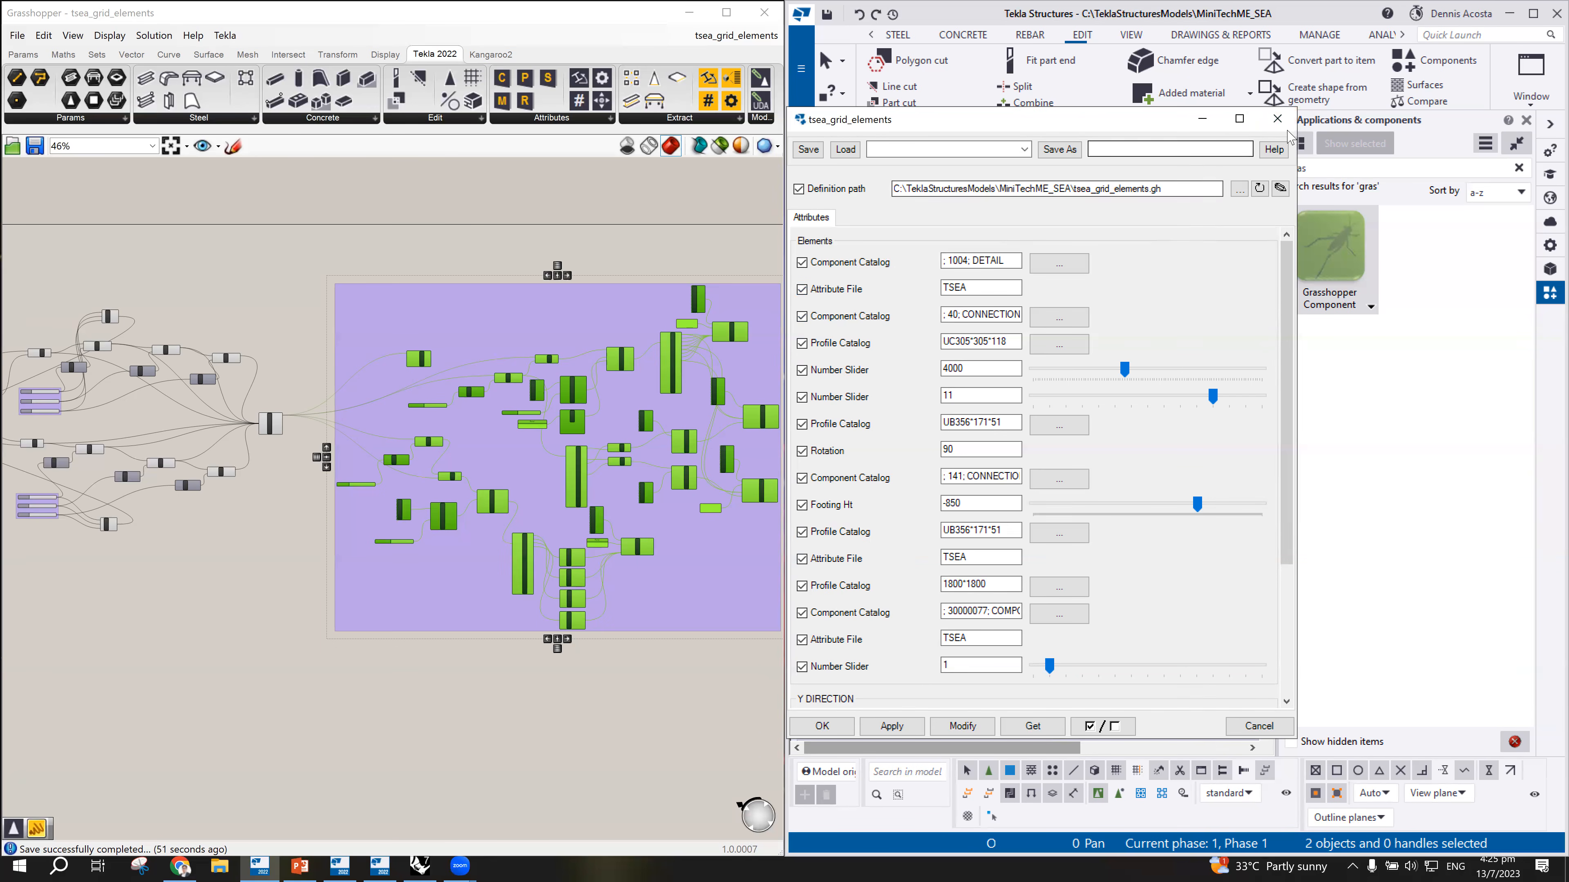
click(1277, 121)
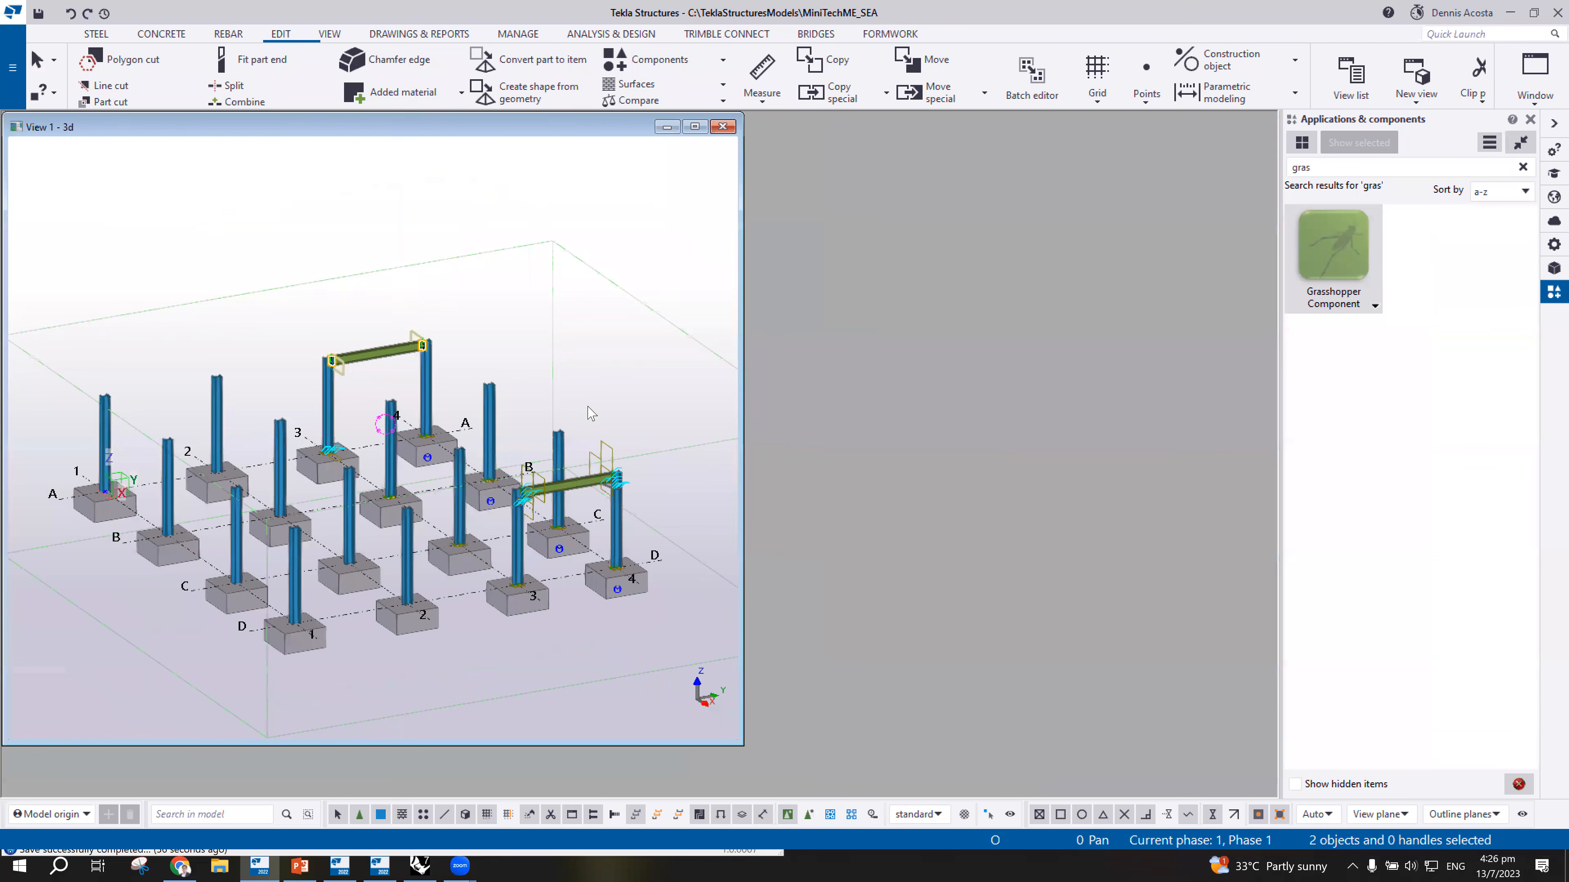
Step: Maximise the 3D view and delete all the generated footings, columns, beams and connections
click(694, 126)
scroll(785, 544, down, 4)
drag(459, 439, 892, 702)
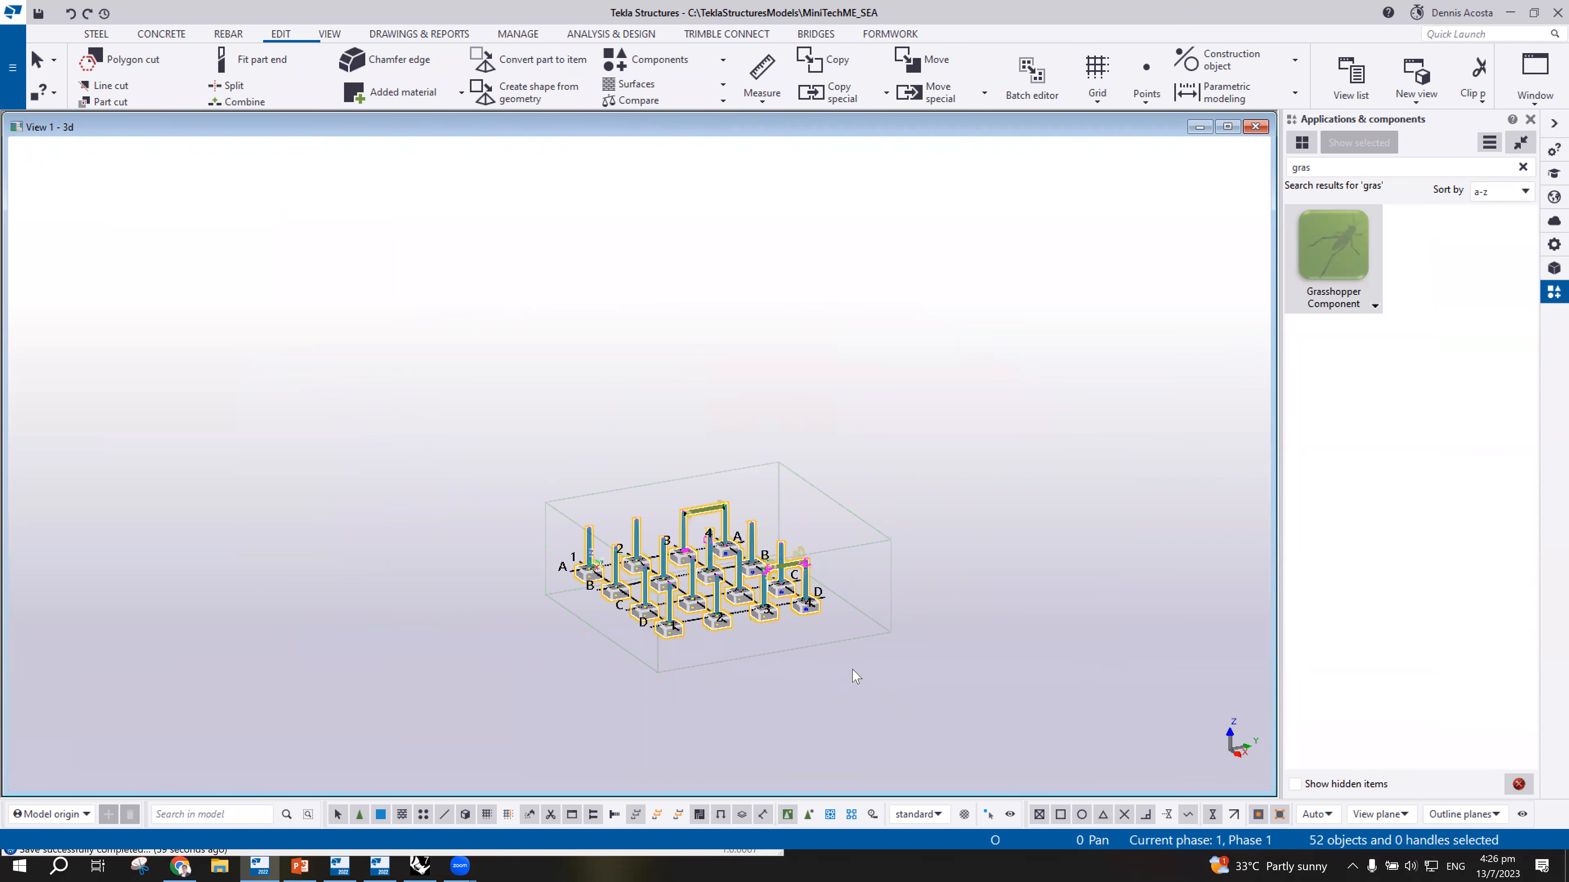
key(Delete)
scroll(747, 624, up, 6)
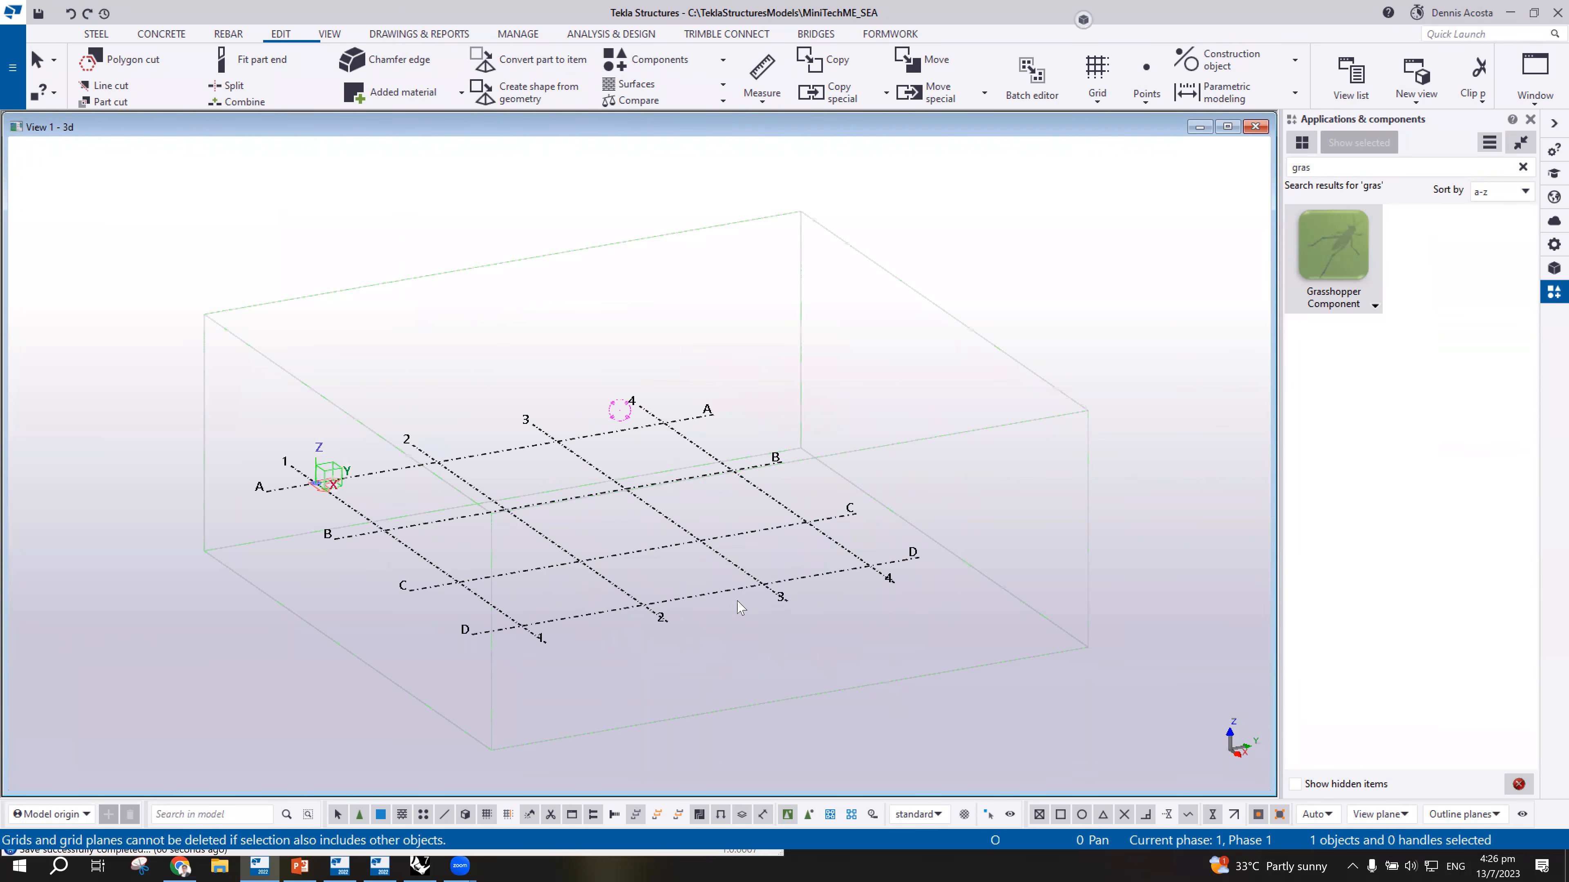
Step: Apply the tsea_grid_elements properties and insert the Grasshopper Component at the intersection of grid lines D and 4, ending the command
click(1320, 247)
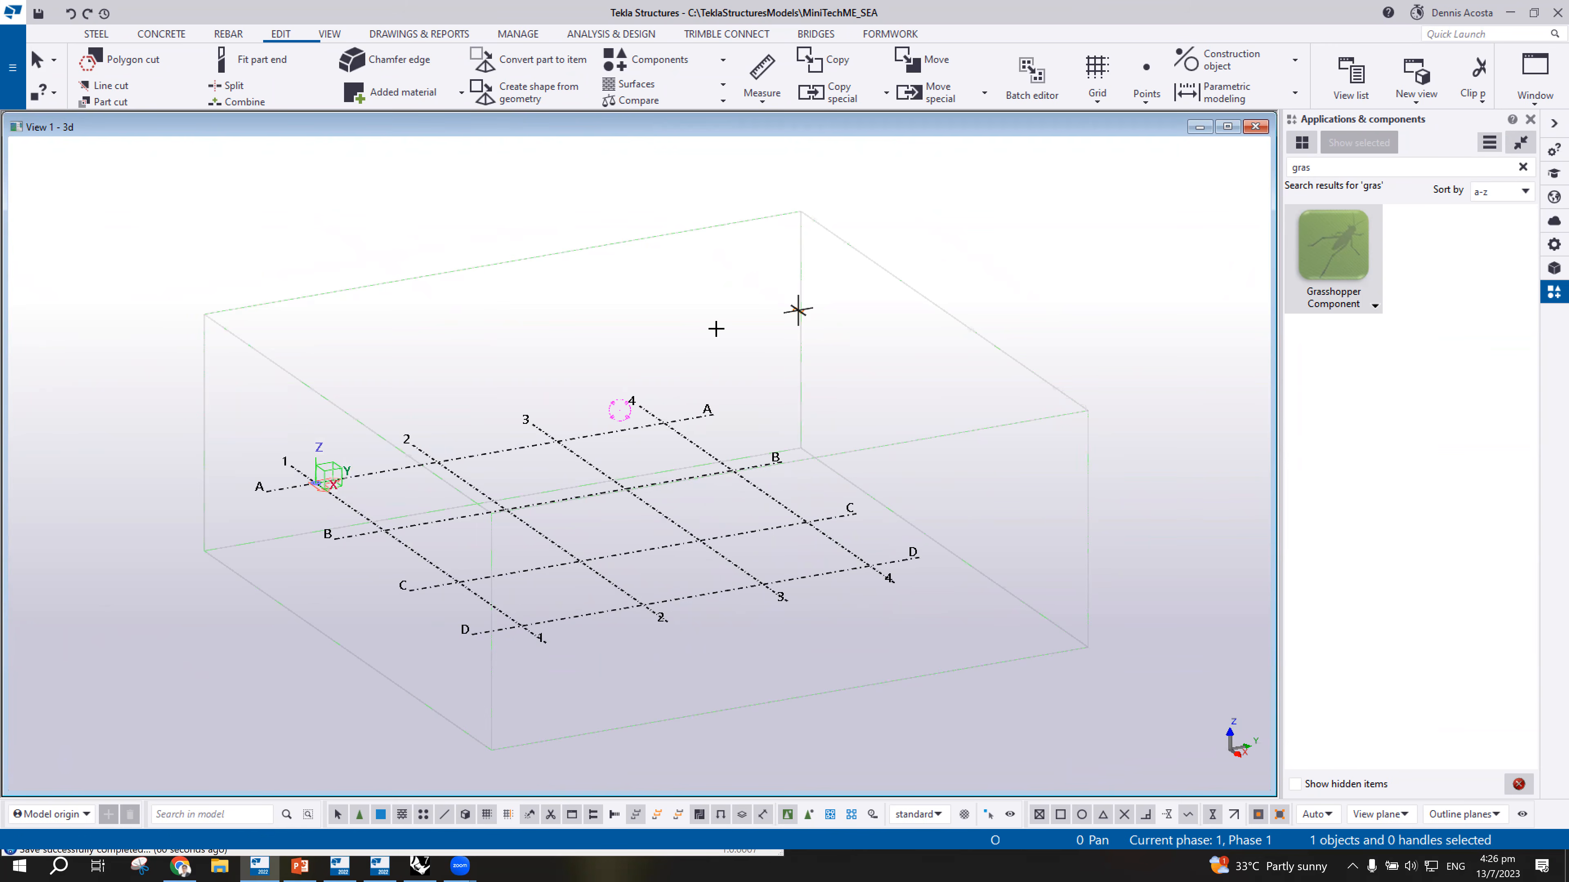
key(Escape)
double_click(612, 408)
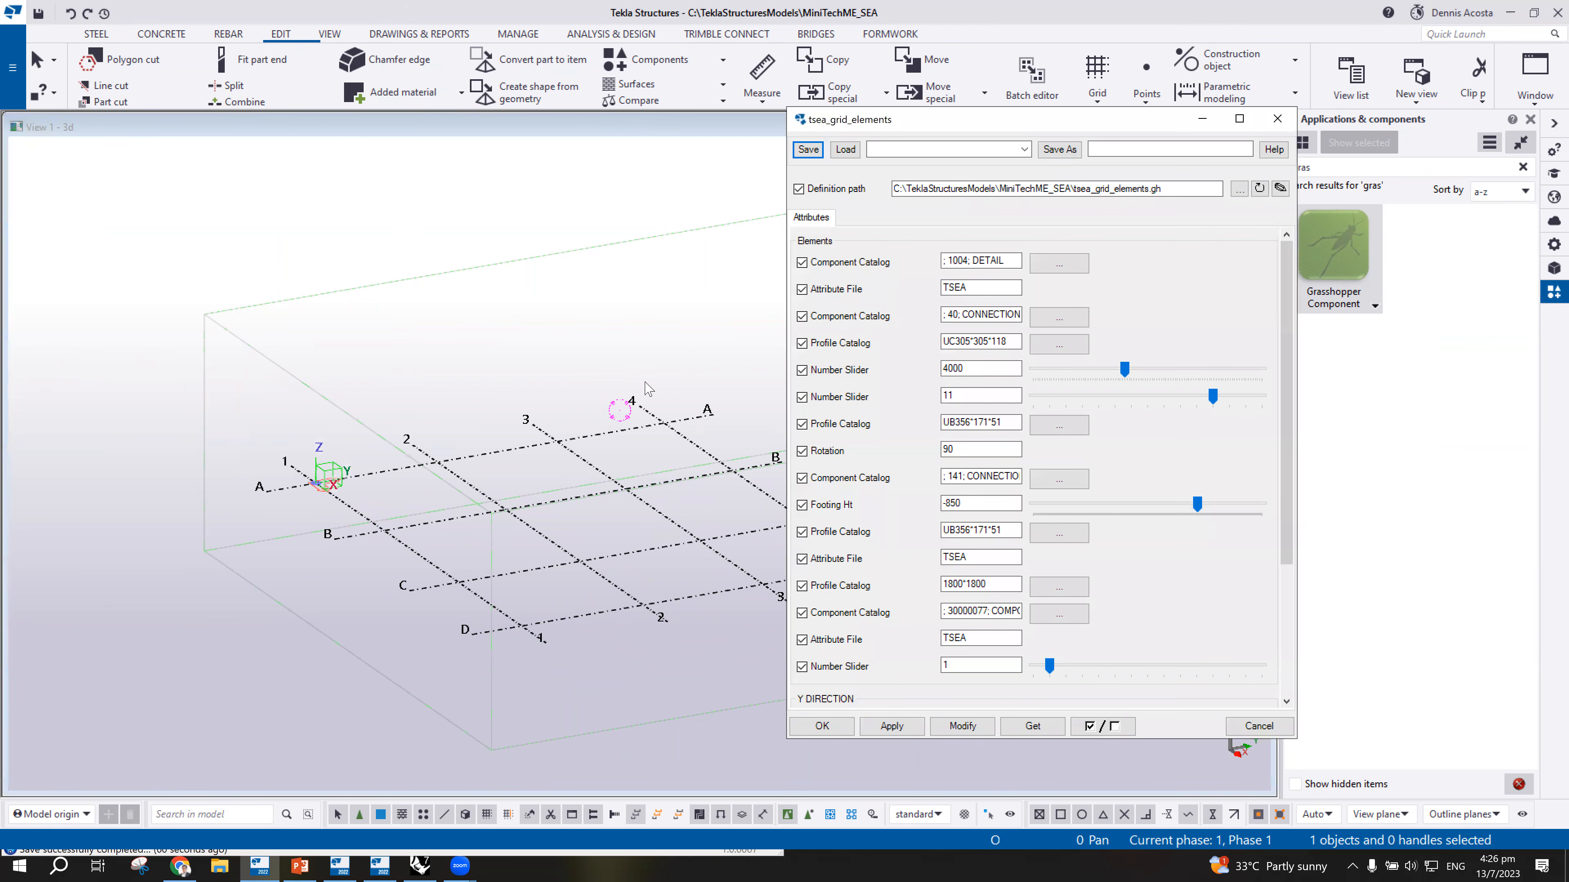
middle_drag(678, 376, 455, 357)
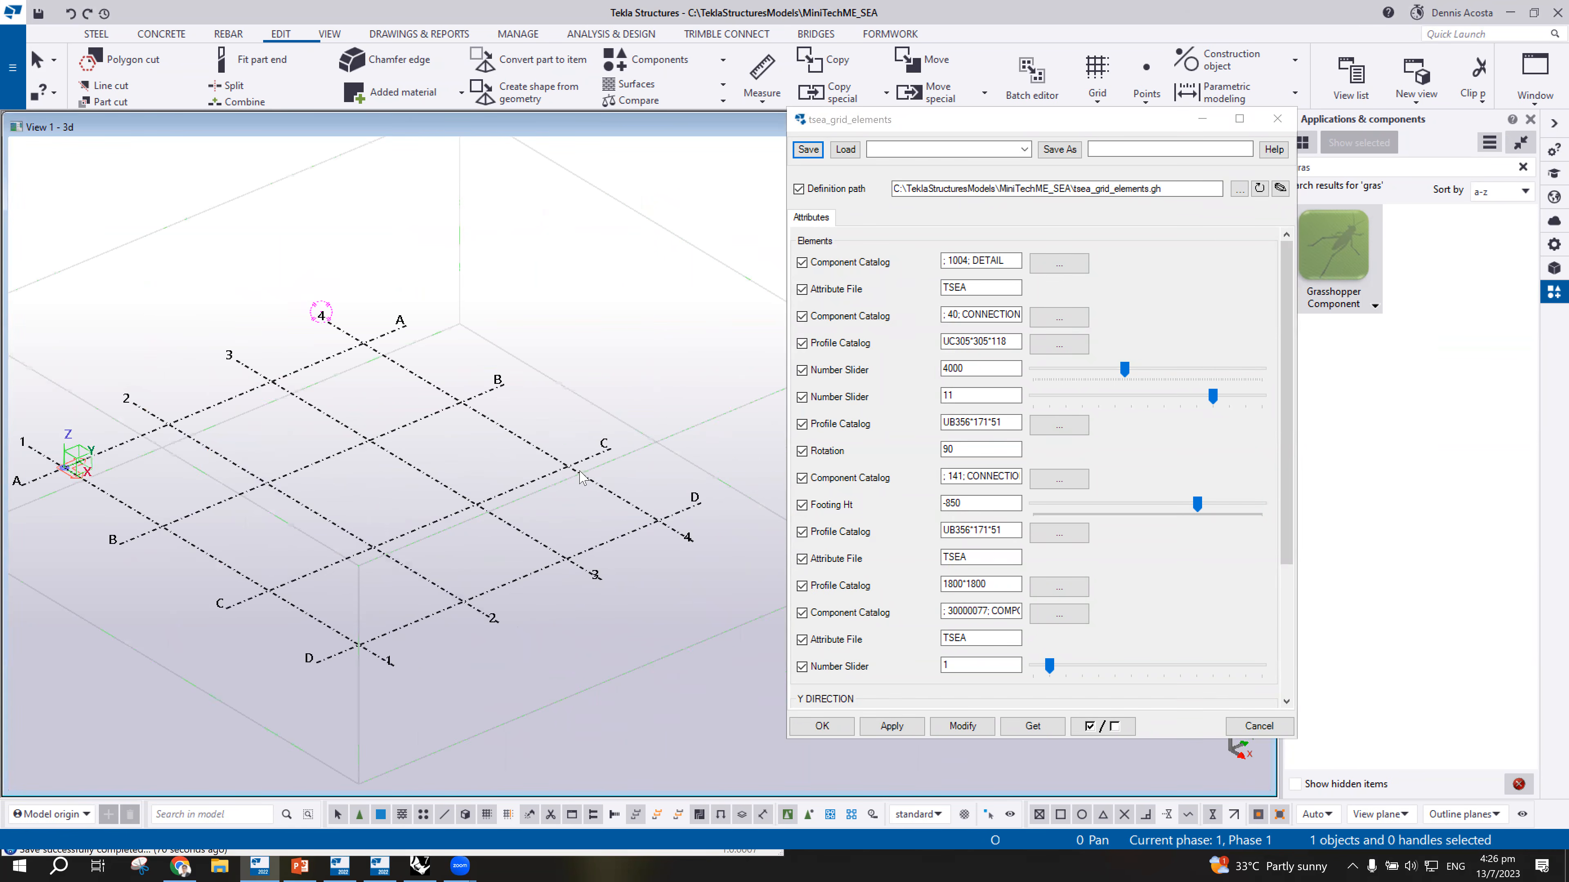
ctrl+middle_drag(588, 480, 597, 462)
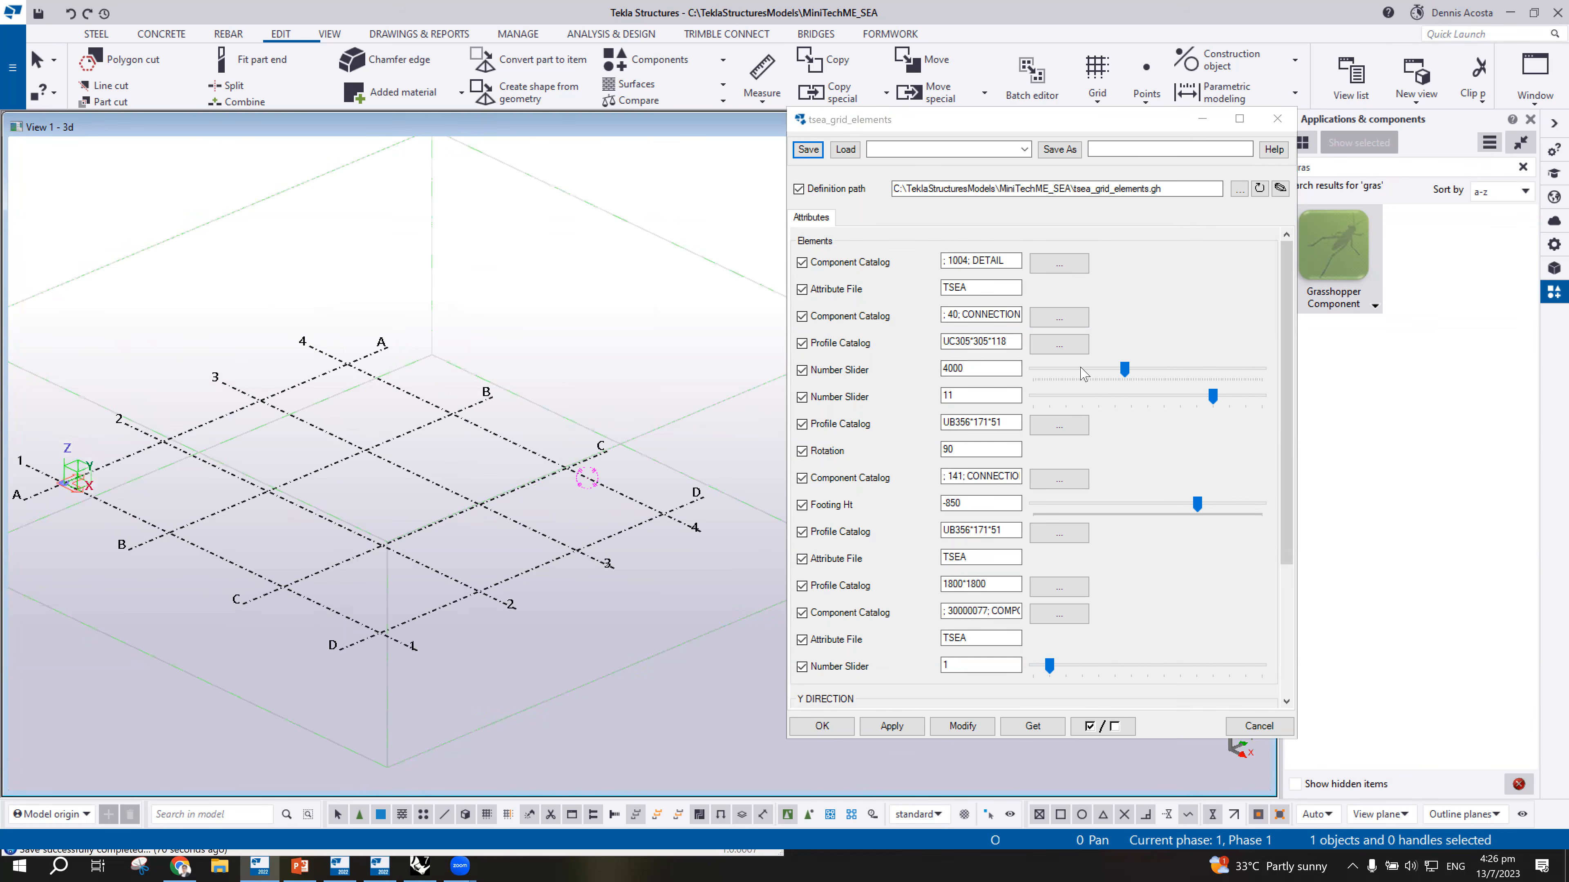
click(910, 731)
click(663, 514)
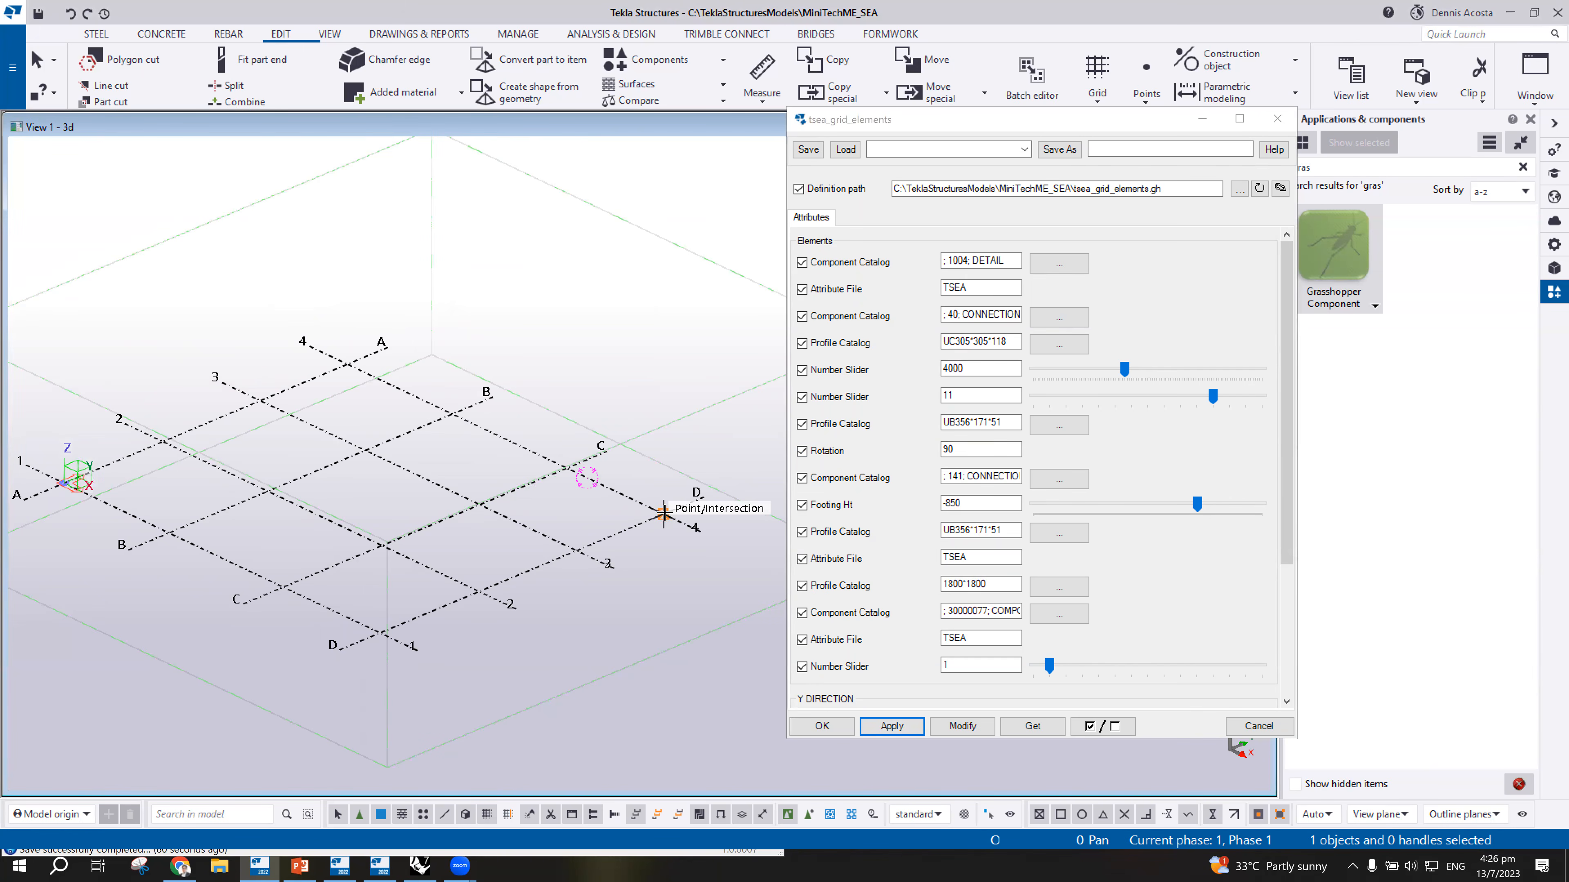
scroll(540, 402, down, 6)
scroll(698, 391, up, 4)
right_click(635, 342)
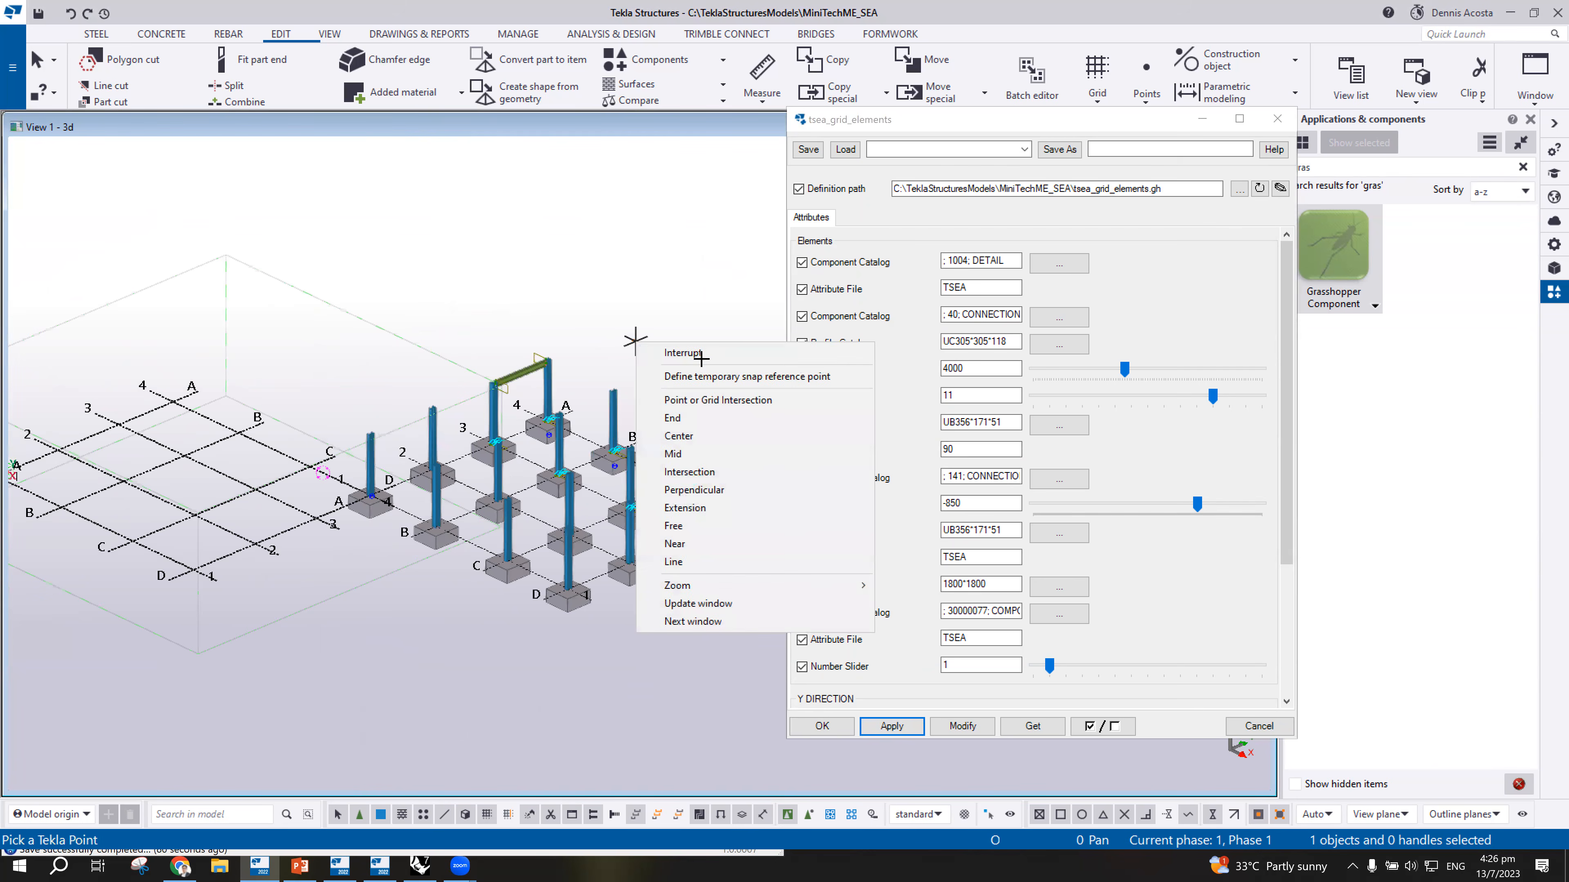
click(701, 363)
Step: Fit the work area to the entire model and inspect the newly generated structure
scroll(803, 405, up, 3)
scroll(802, 405, down, 3)
right_click(640, 342)
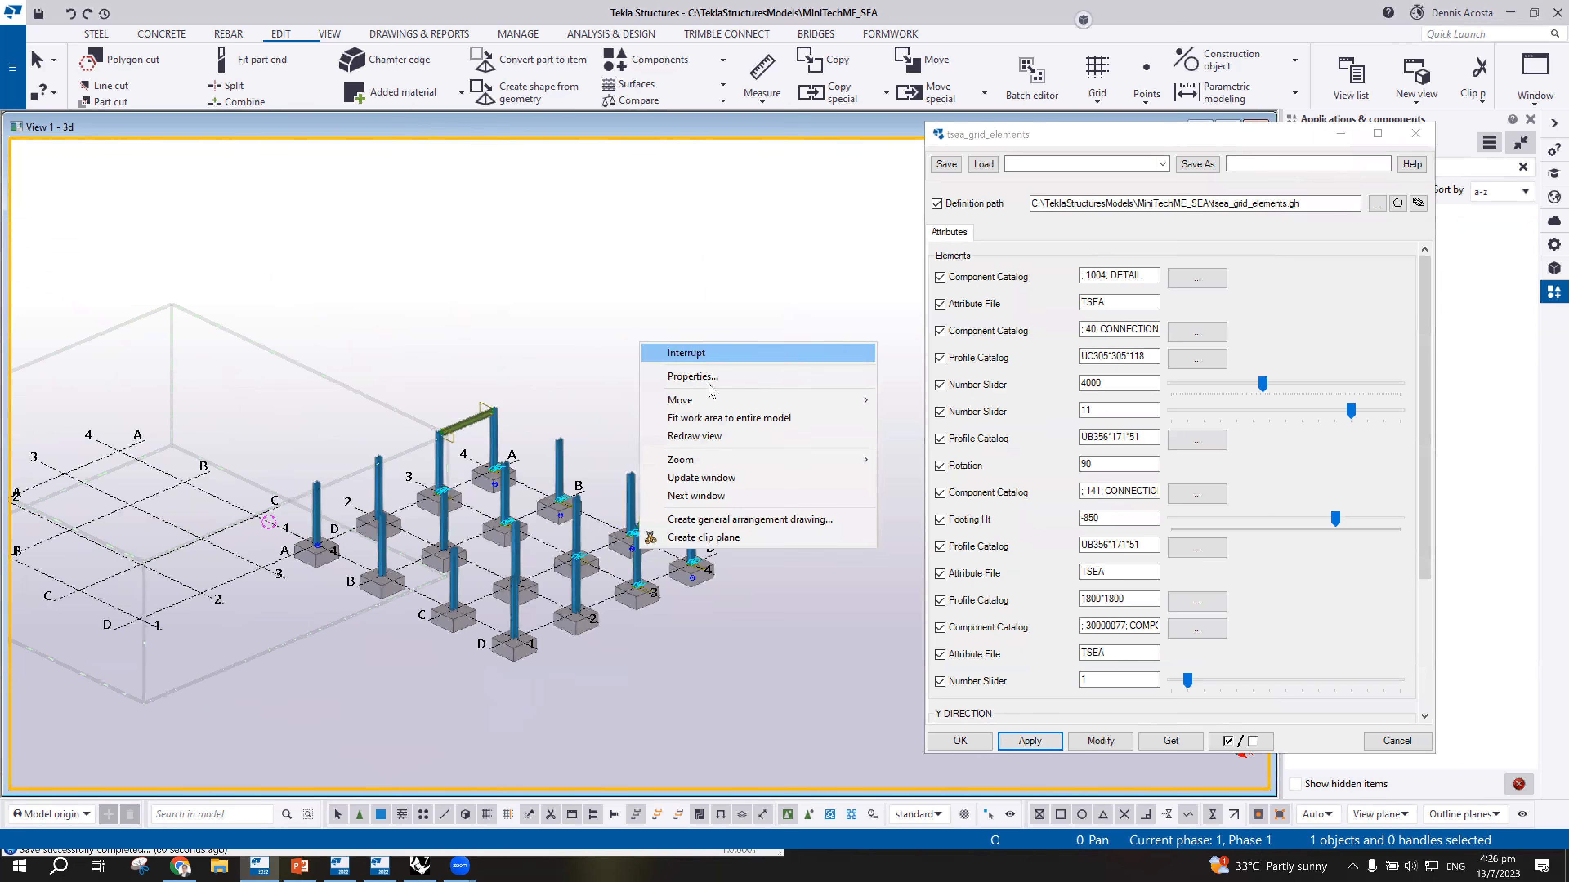
click(733, 420)
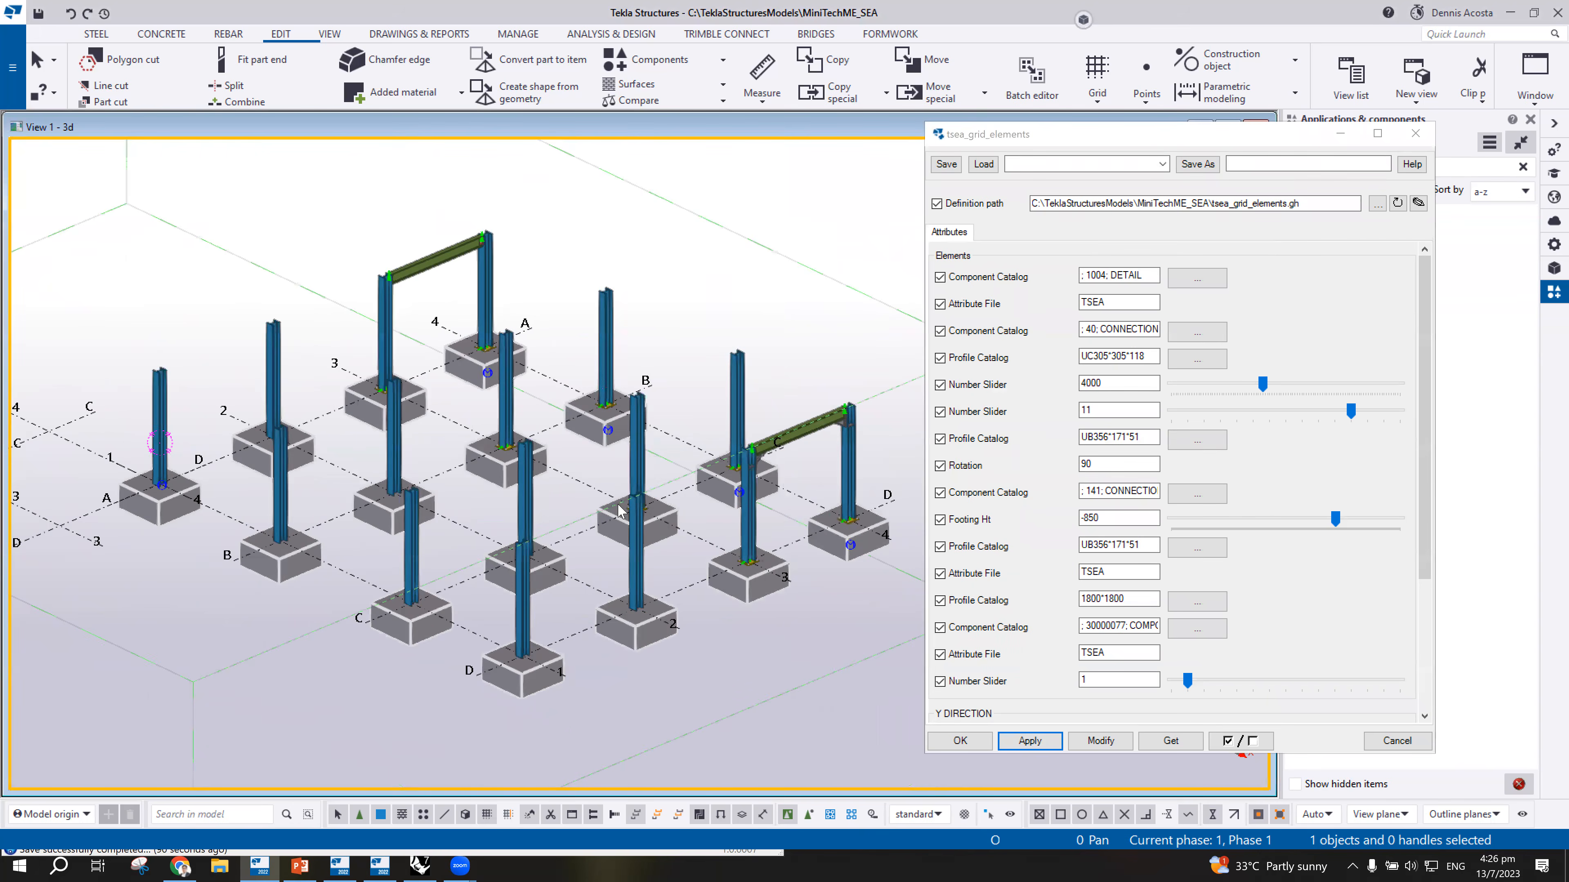
scroll(702, 519, up, 3)
scroll(670, 418, down, 3)
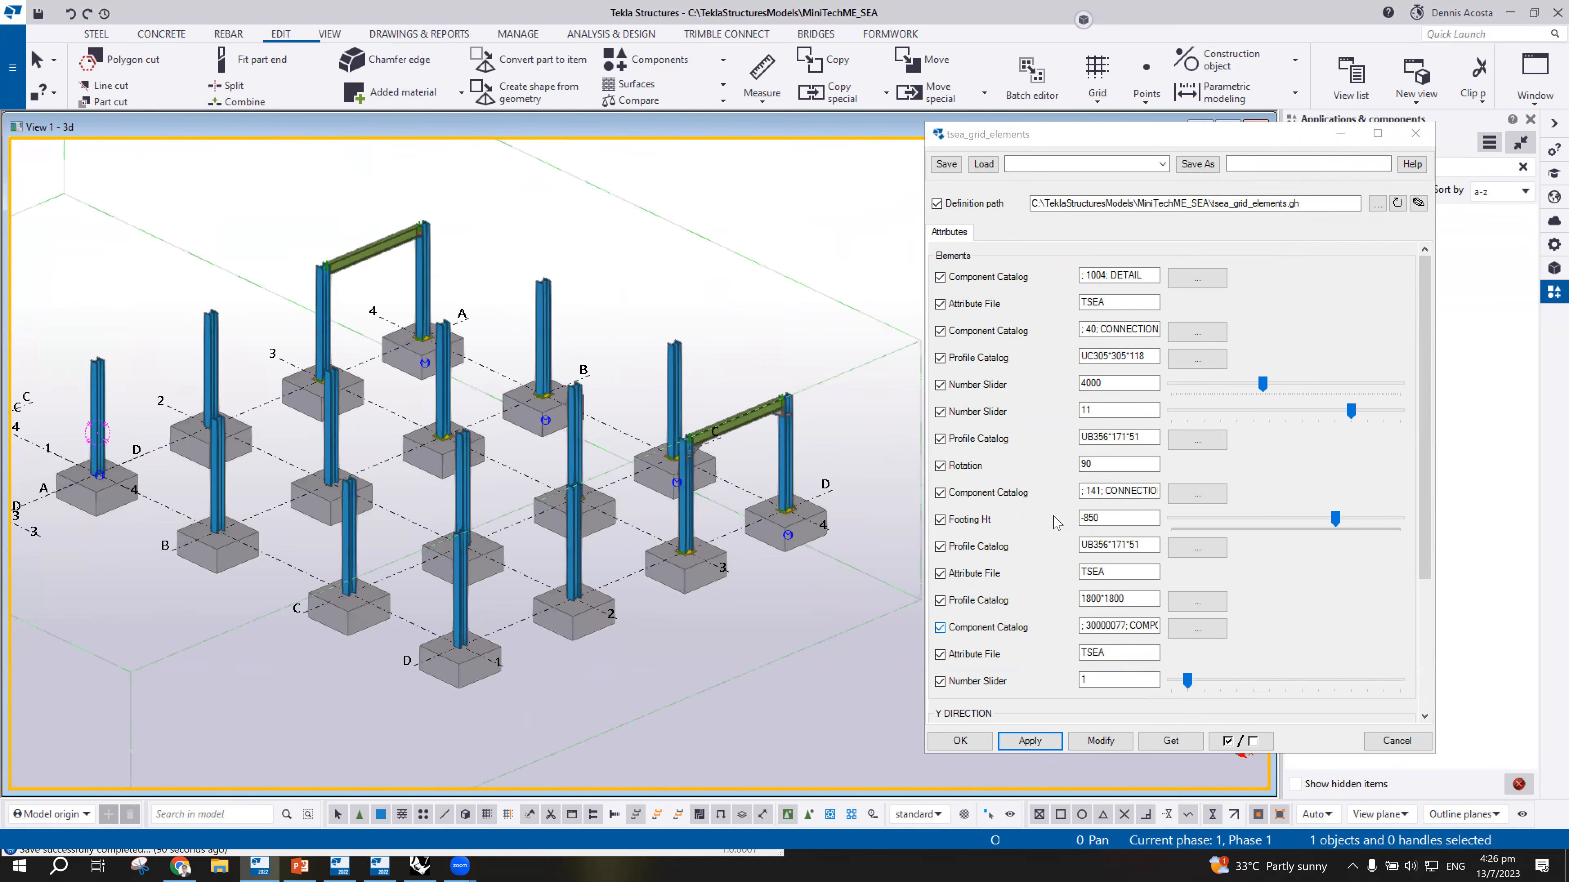
Step: Set Y-direction grid spacings 1-2, 2-3 and 3-4 to 8036, 6679 and 6786, and X-direction A-B, B-C and C-D to 7179, 7607 and 6964
scroll(1251, 571, down, 3)
drag(1278, 541, 1234, 544)
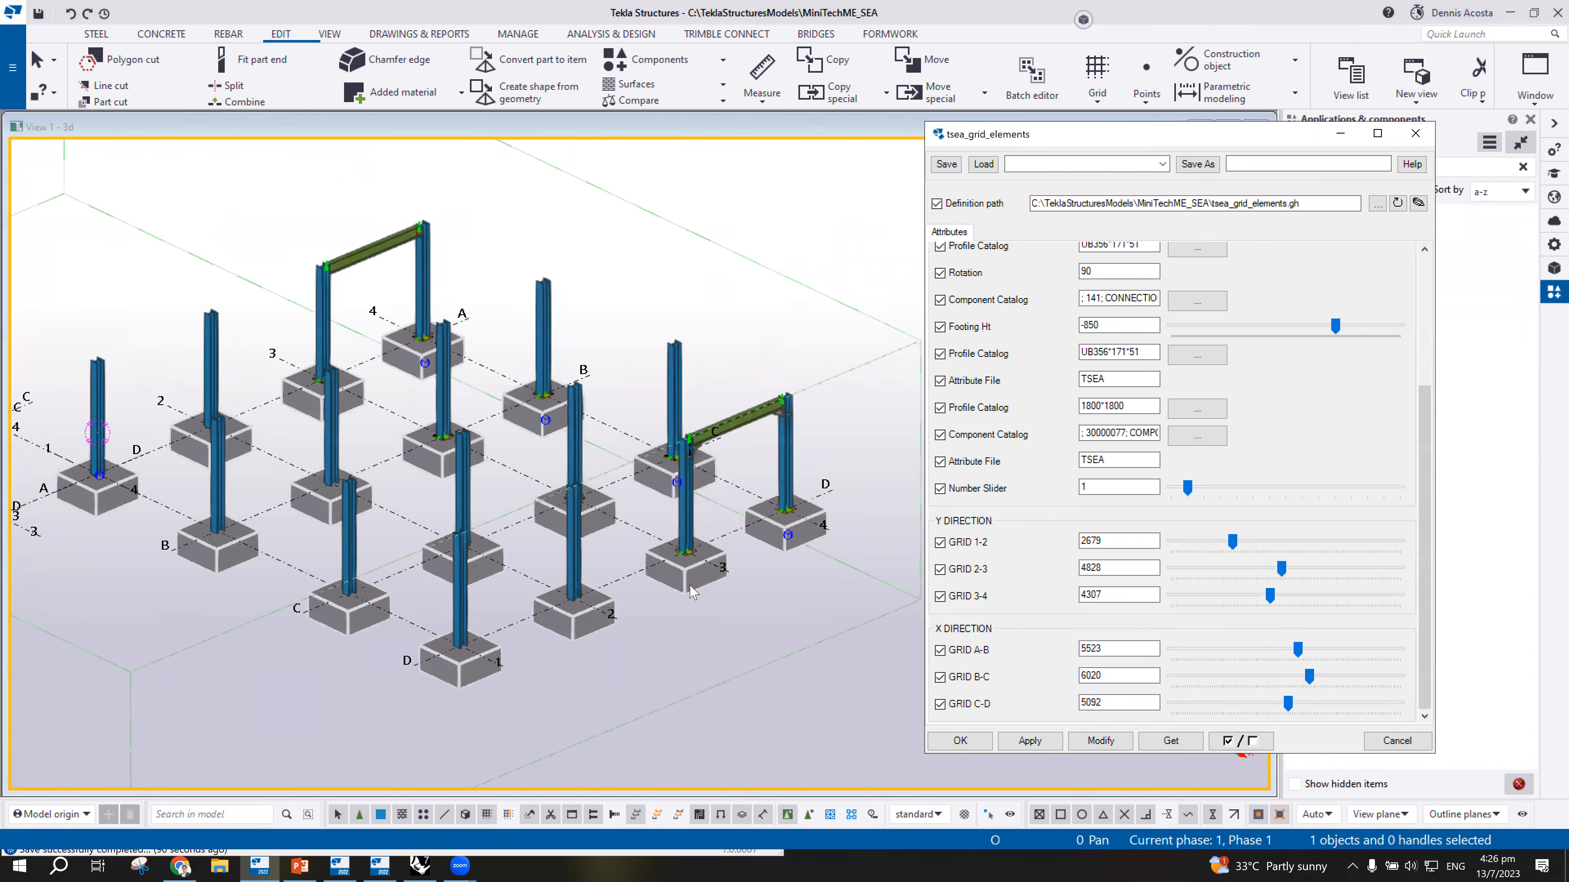
drag(1232, 543, 1324, 570)
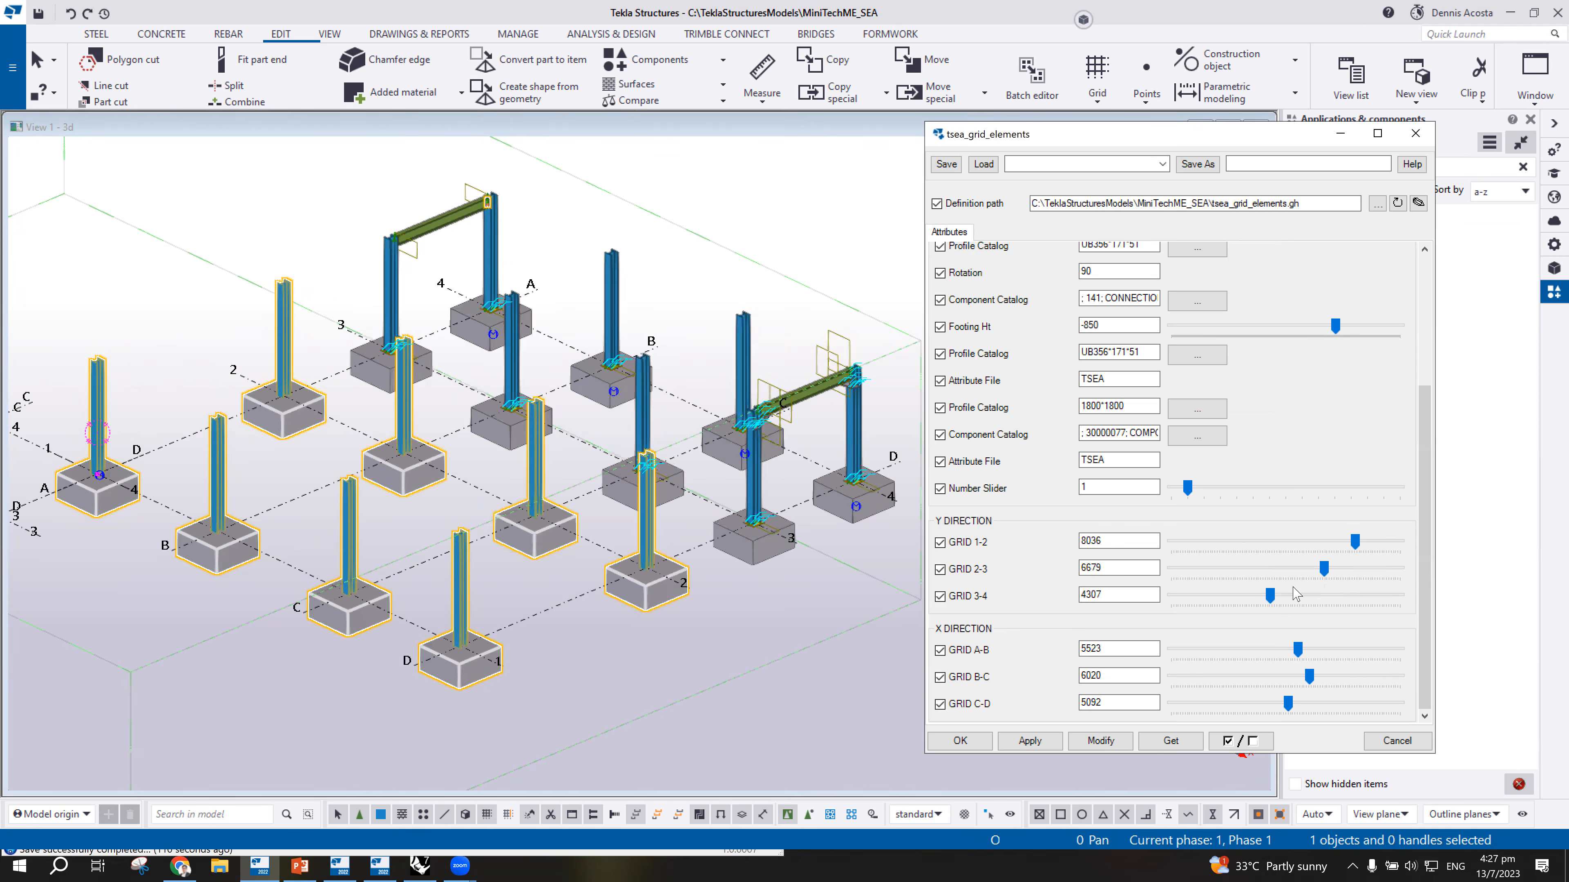
drag(1270, 595, 1327, 593)
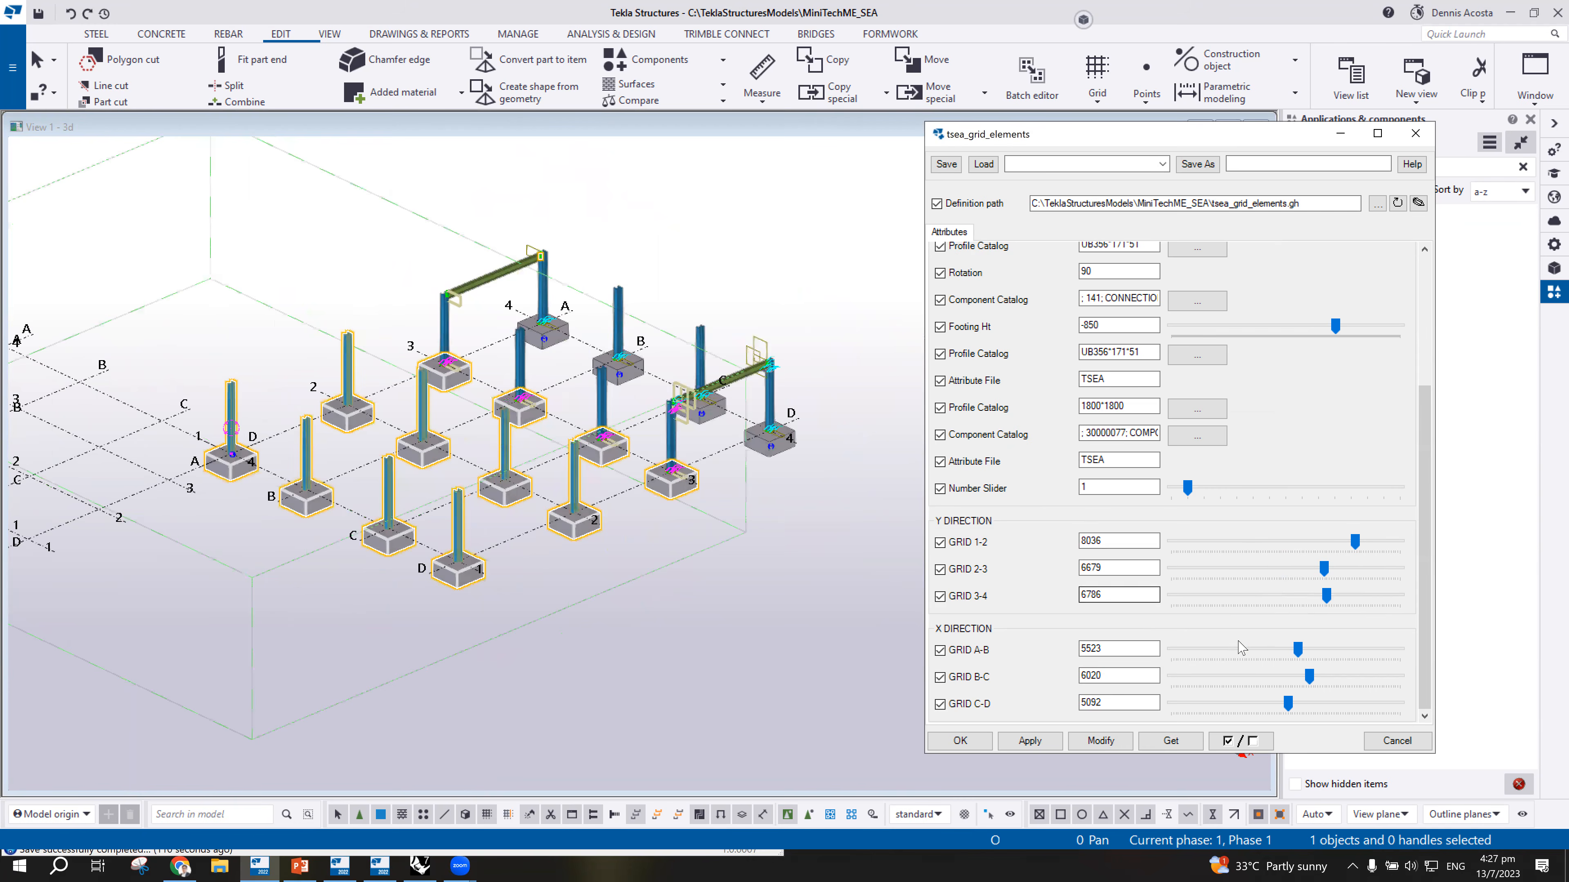
drag(1297, 649, 1330, 705)
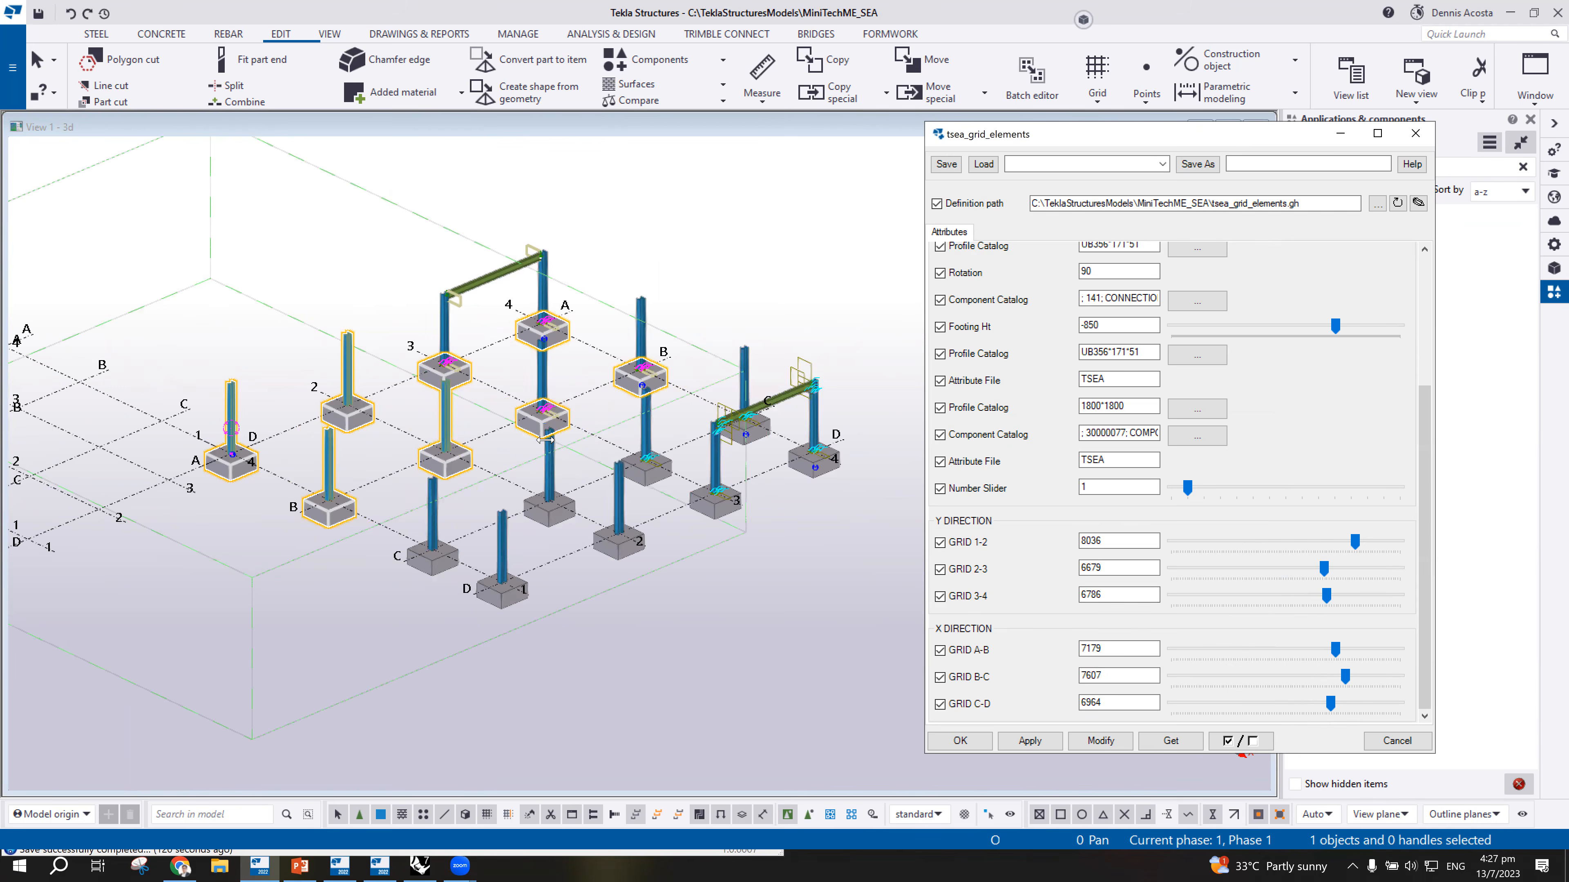
scroll(550, 427, up, 5)
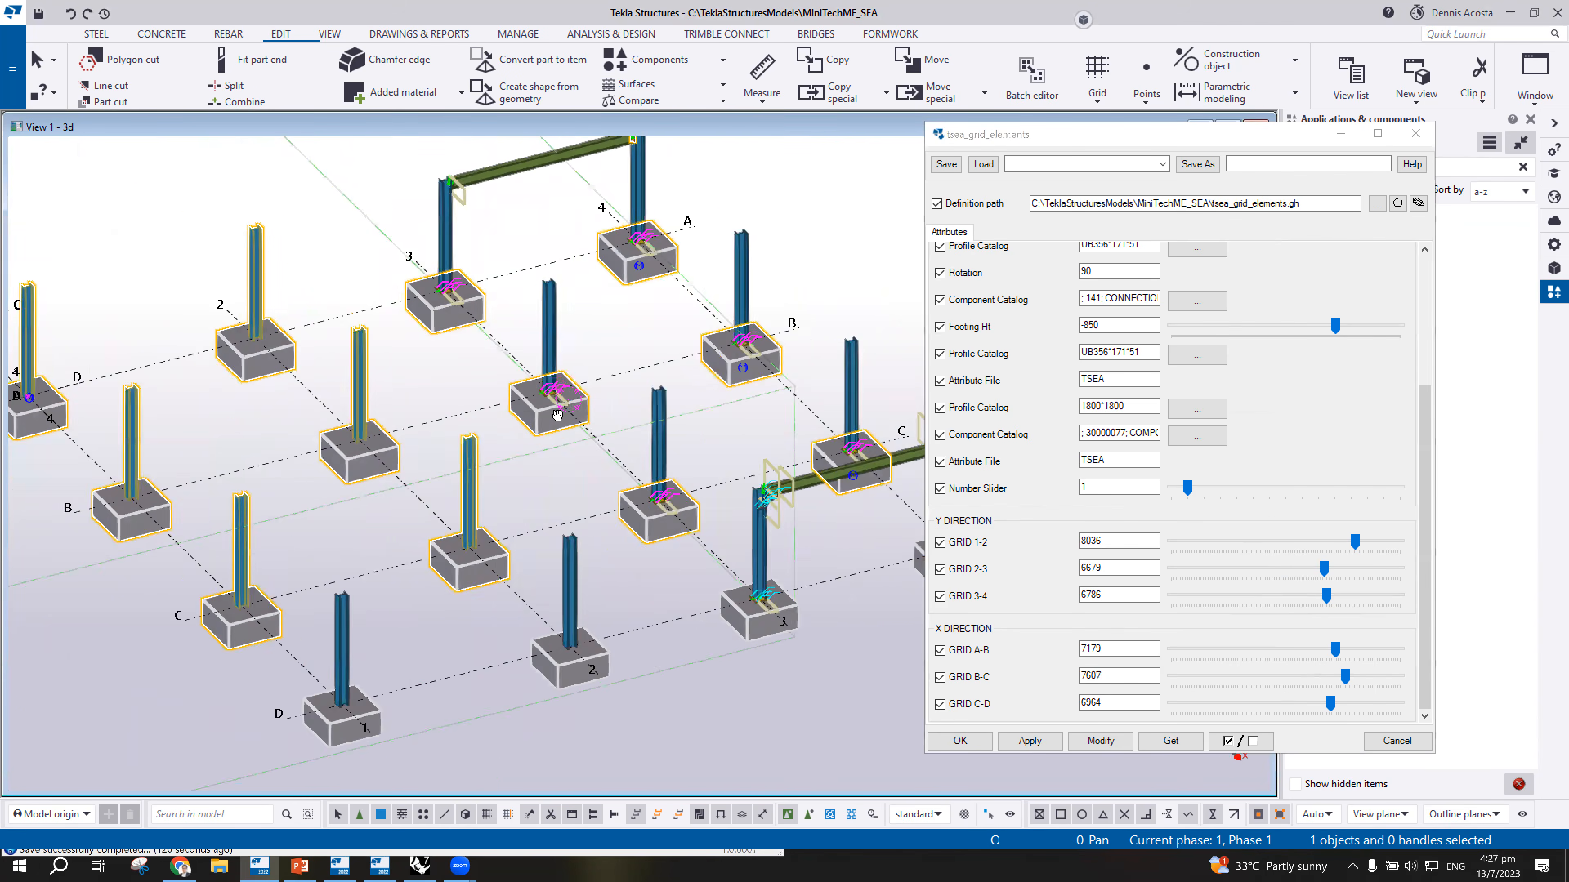
Step: Examine how the footings, columns and beams follow the new grid spacings in the 3D view
scroll(557, 415, down, 6)
scroll(743, 424, up, 5)
scroll(742, 427, down, 5)
ctrl+middle_drag(712, 442, 690, 418)
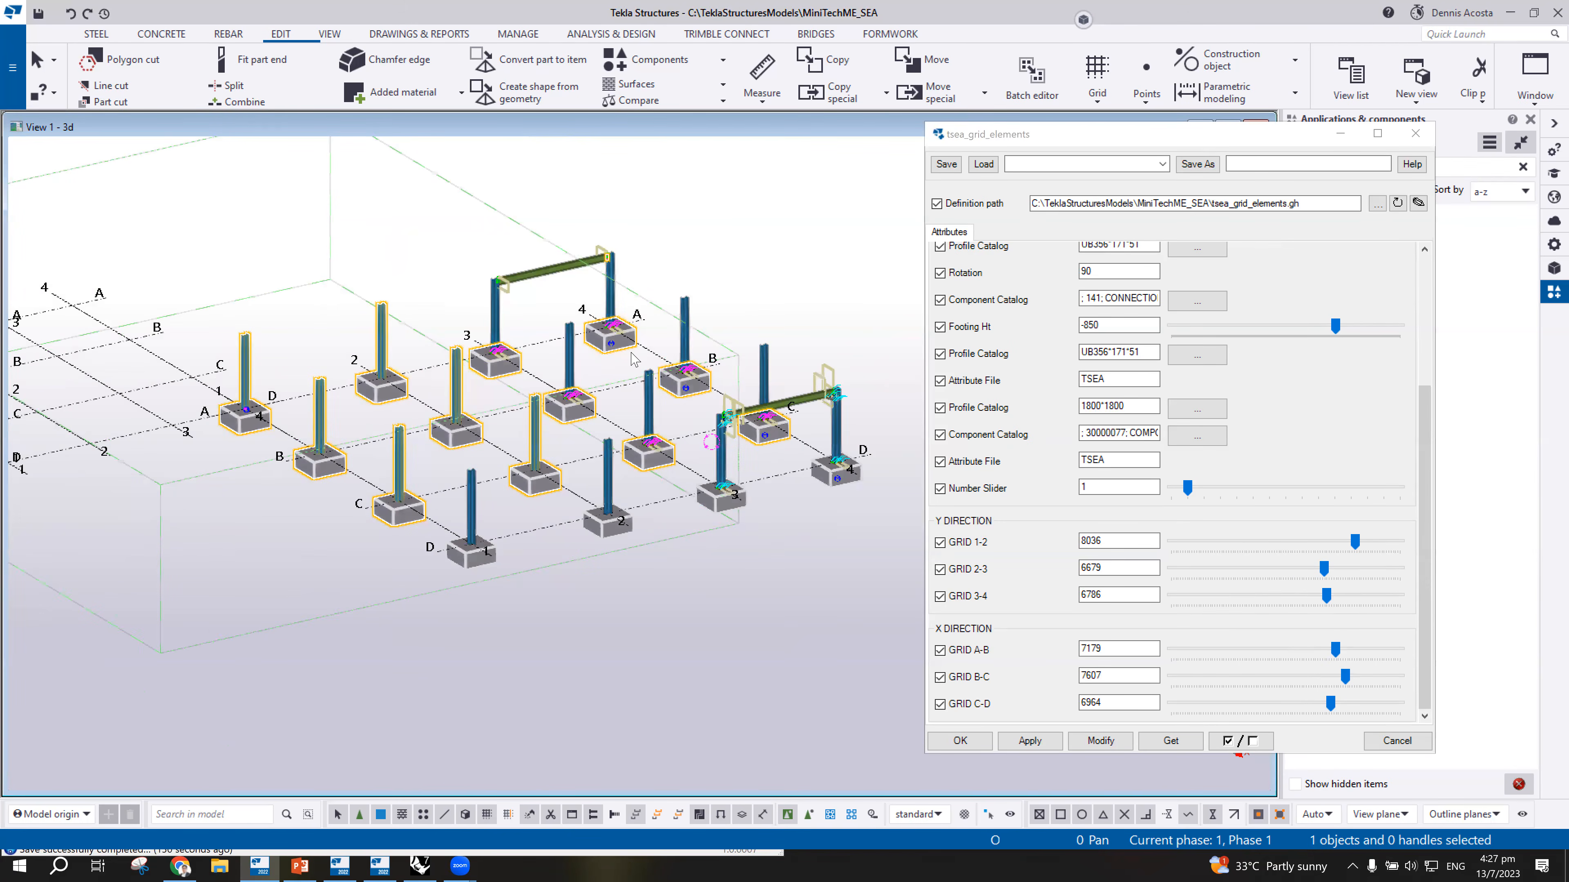
scroll(579, 383, down, 3)
mouse_move(591, 392)
ctrl+middle_down()
mouse_move(481, 380)
mouse_move(564, 402)
ctrl+middle_up()
scroll(570, 396, up, 5)
scroll(605, 389, down, 3)
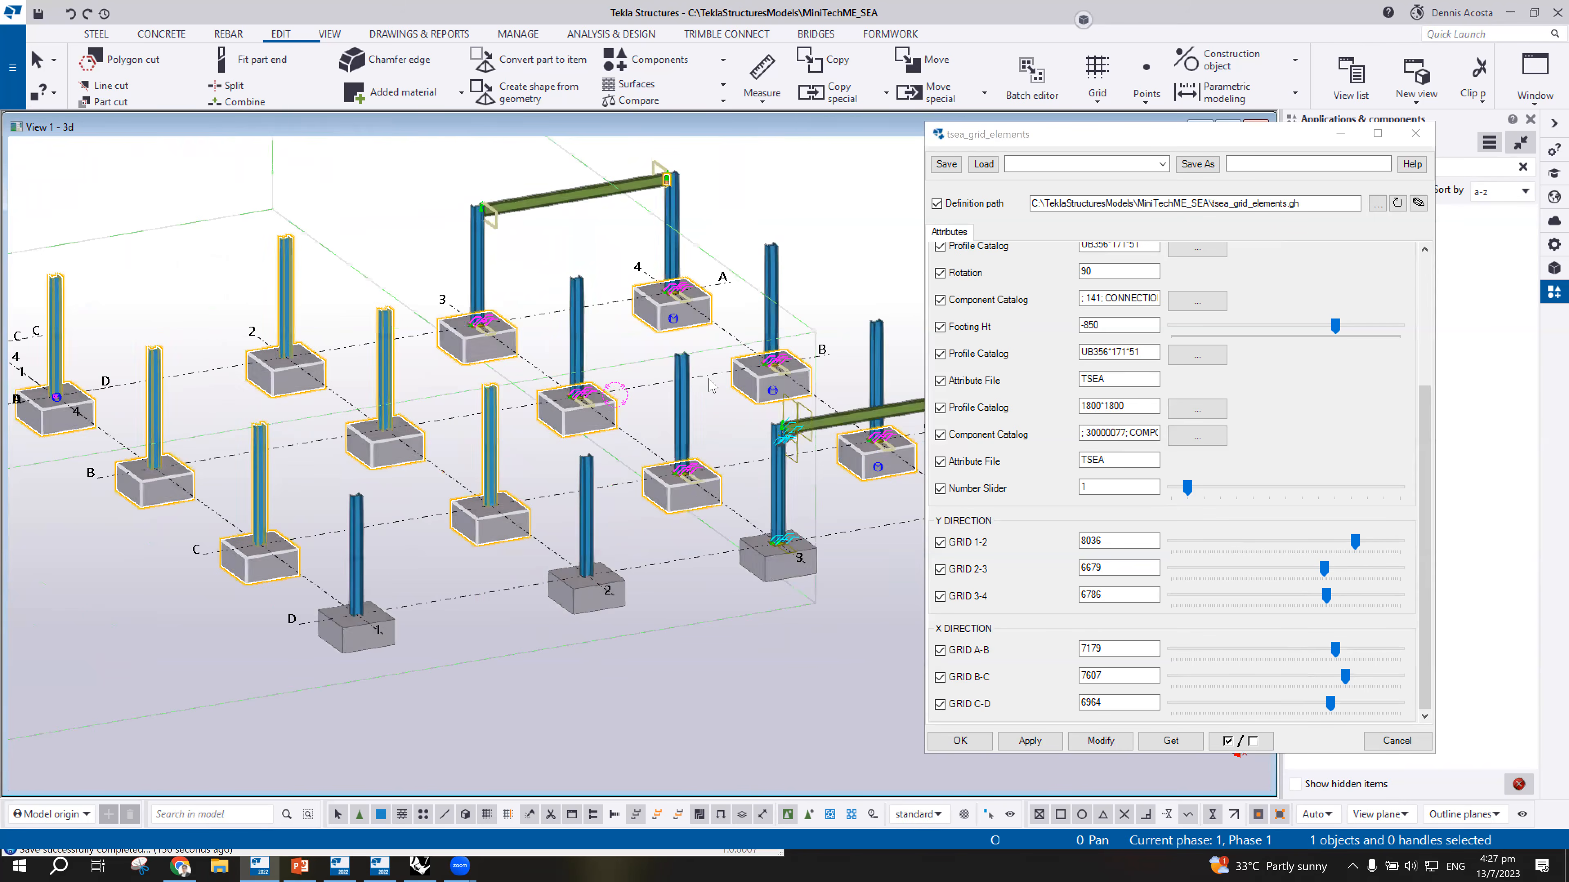
Step: Set Y-direction grid spacings 1-2, 2-3 and 3-4 to 4821, 4286 and 4714, and X-direction A-B, B-C and C-D to 4929, 5964 and 4964
ctrl+middle_drag(583, 330, 686, 343)
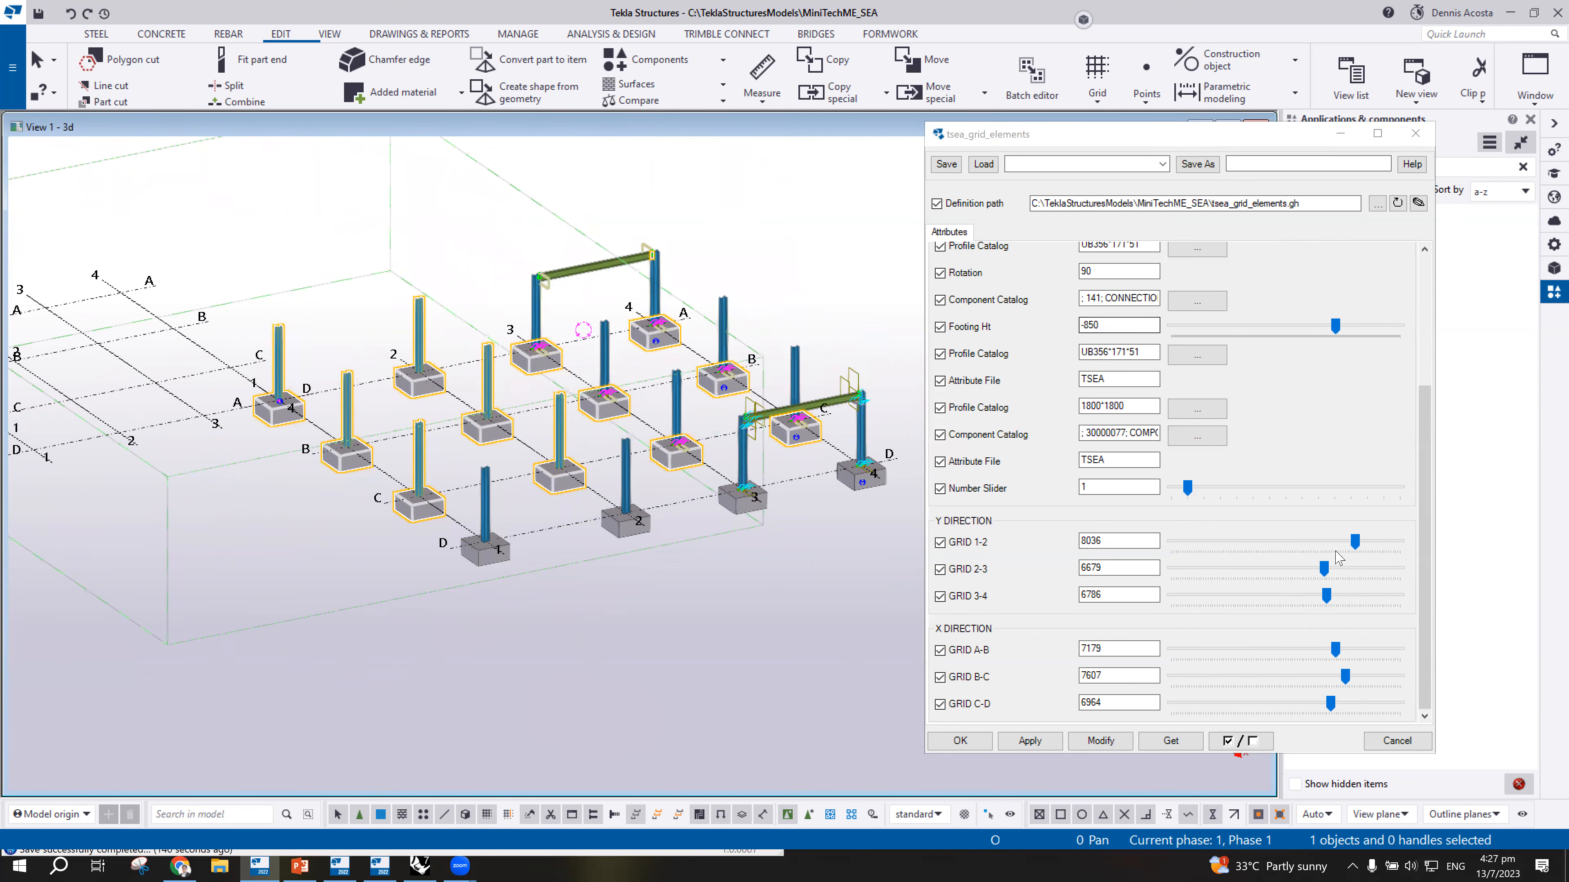
drag(1355, 542, 1278, 596)
drag(1335, 650, 1286, 703)
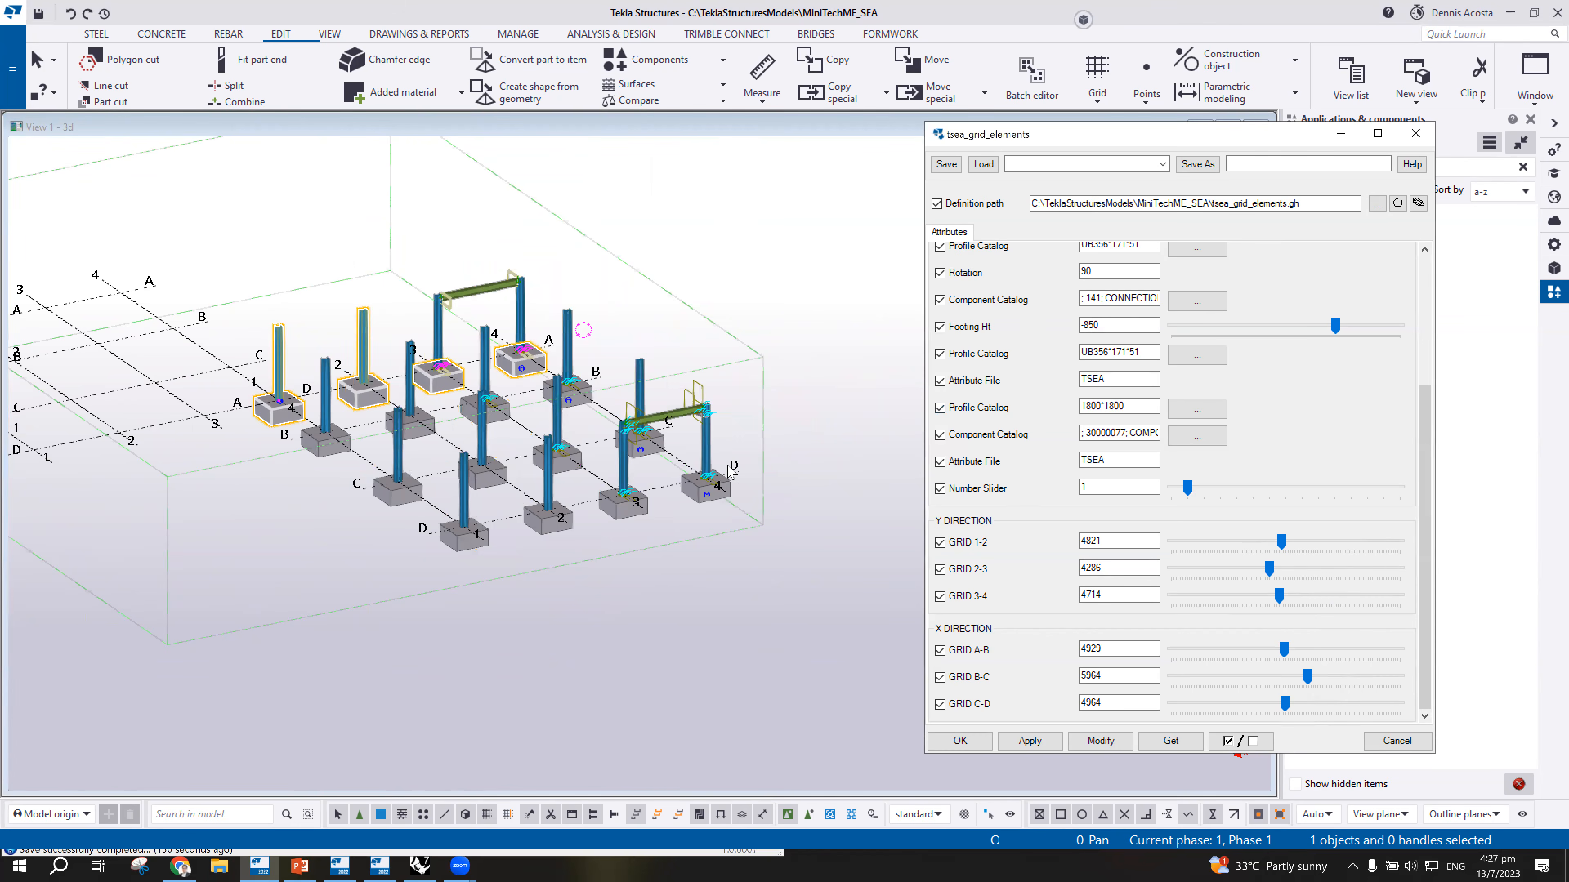
Step: Inspect the regenerated structure on the tighter grid from several angles, then review the component's Elements attributes
ctrl+middle_drag(462, 441, 629, 464)
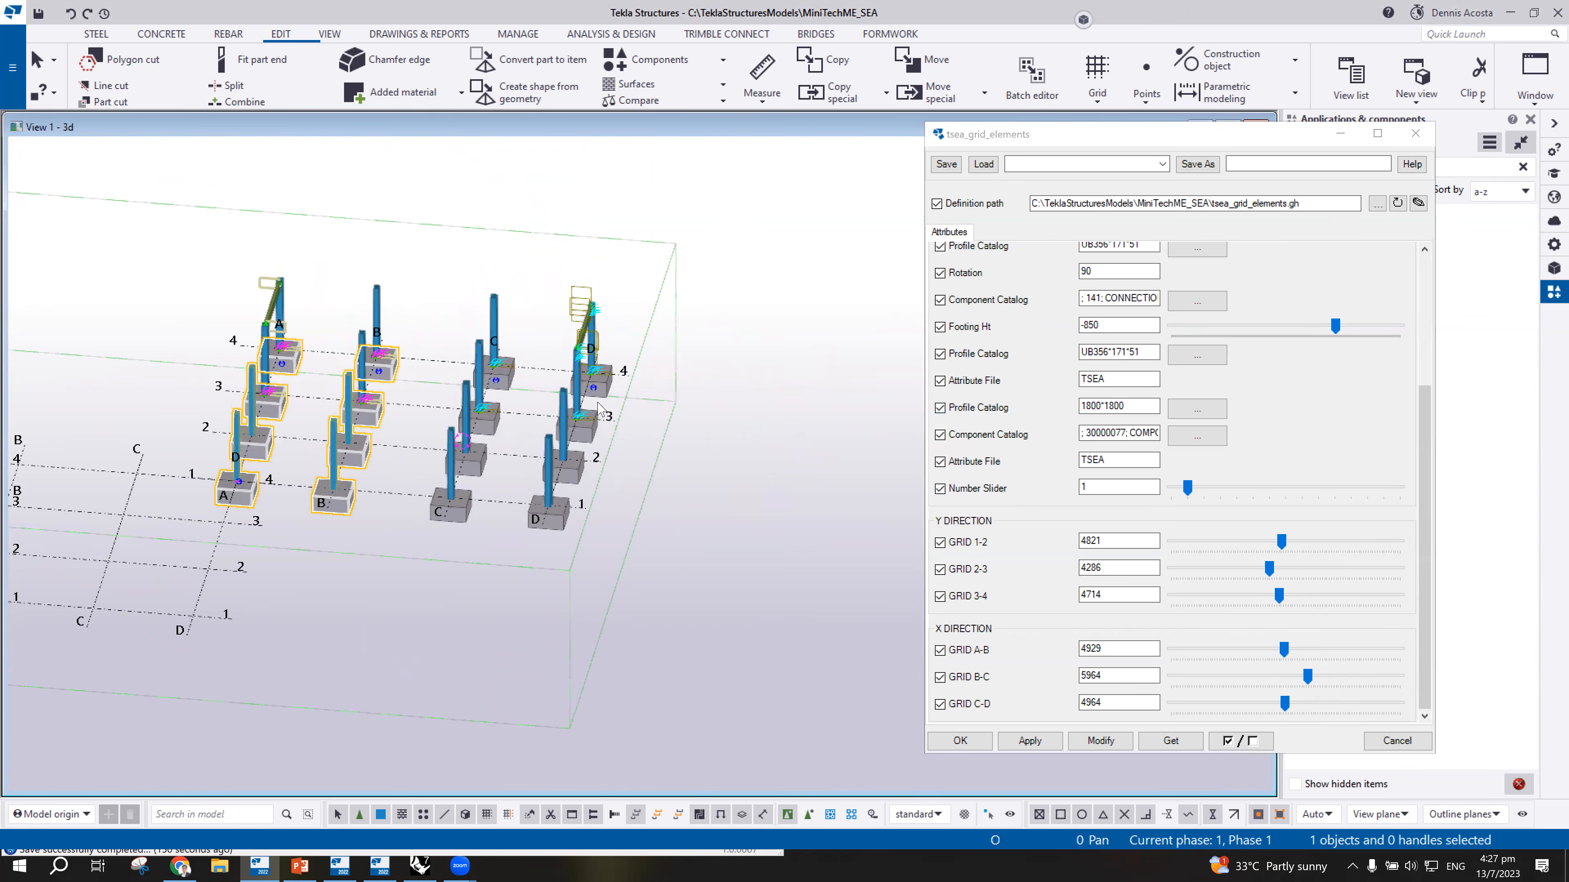
ctrl+middle_drag(461, 366, 490, 378)
middle_drag(408, 348, 578, 394)
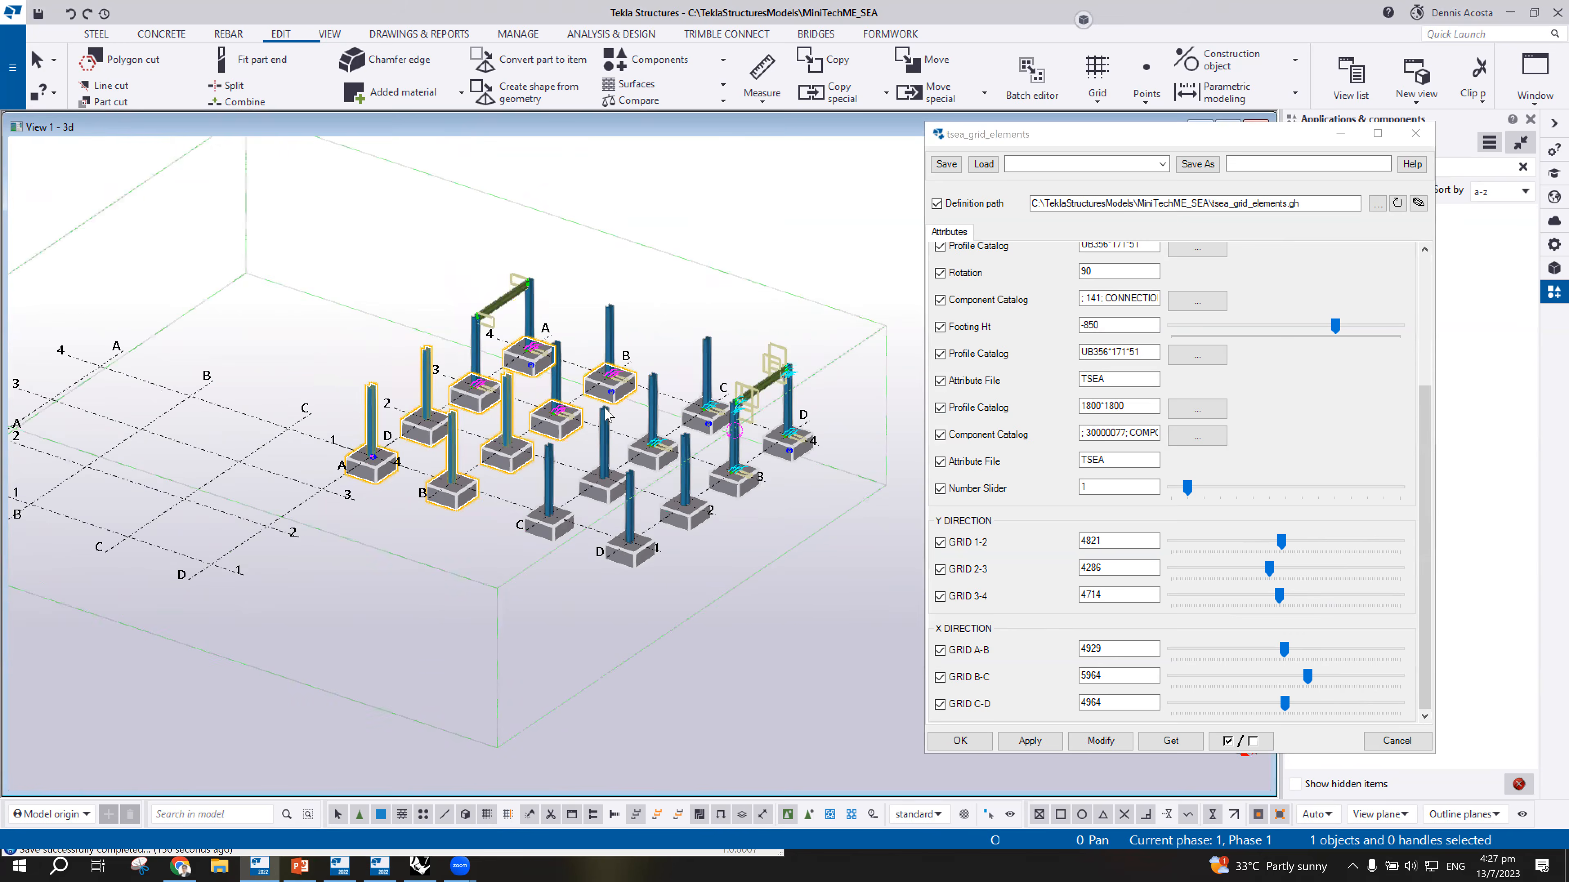
scroll(605, 406, up, 3)
scroll(607, 427, down, 6)
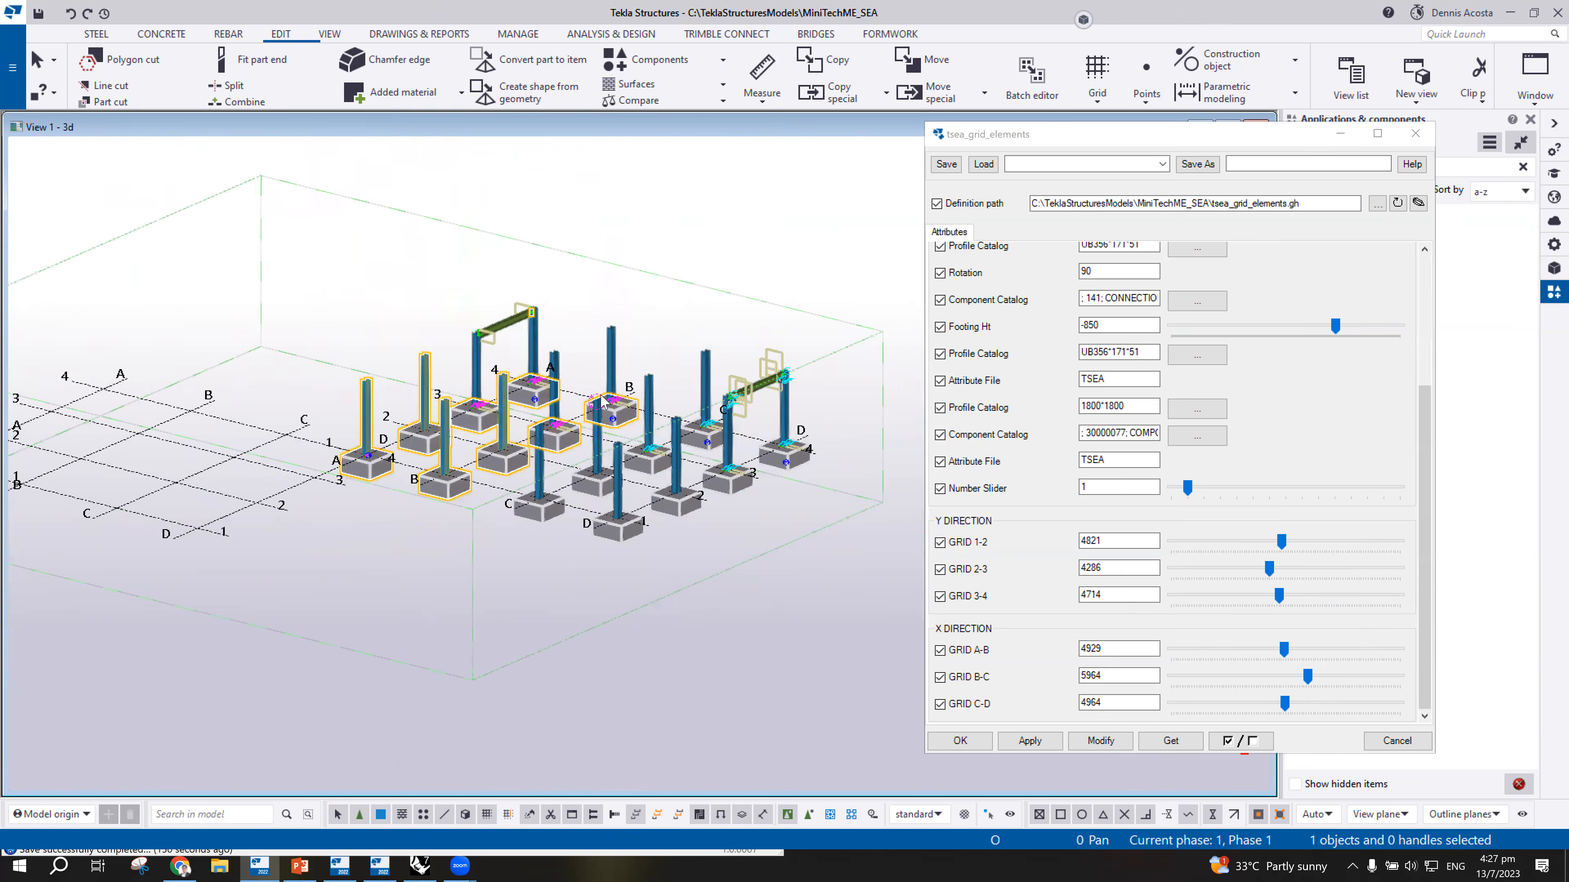
scroll(602, 401, up, 3)
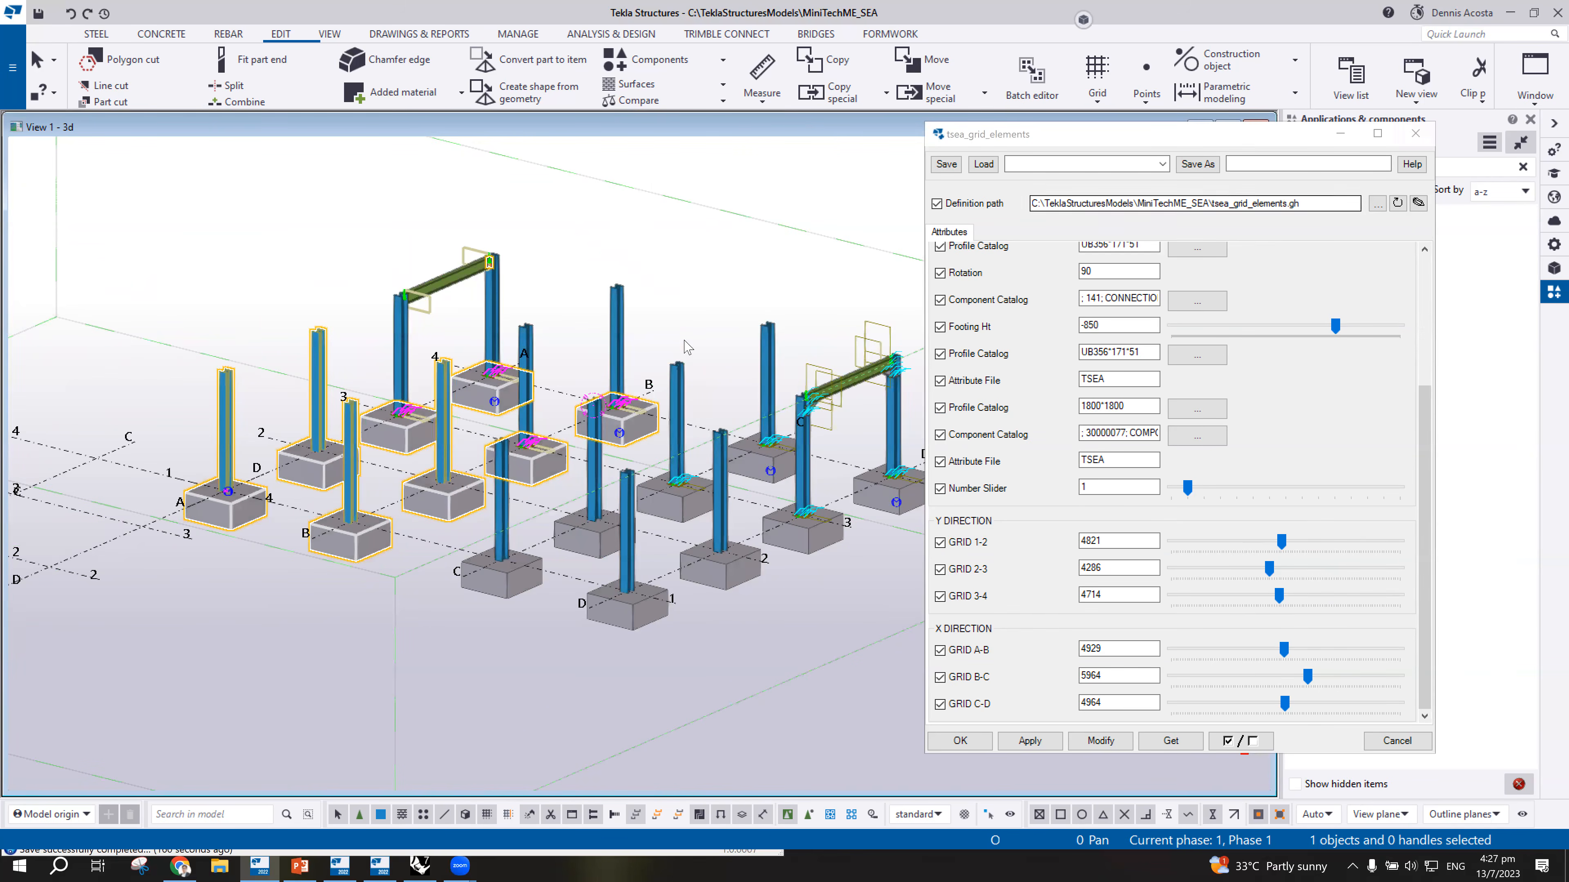
scroll(1192, 362, up, 3)
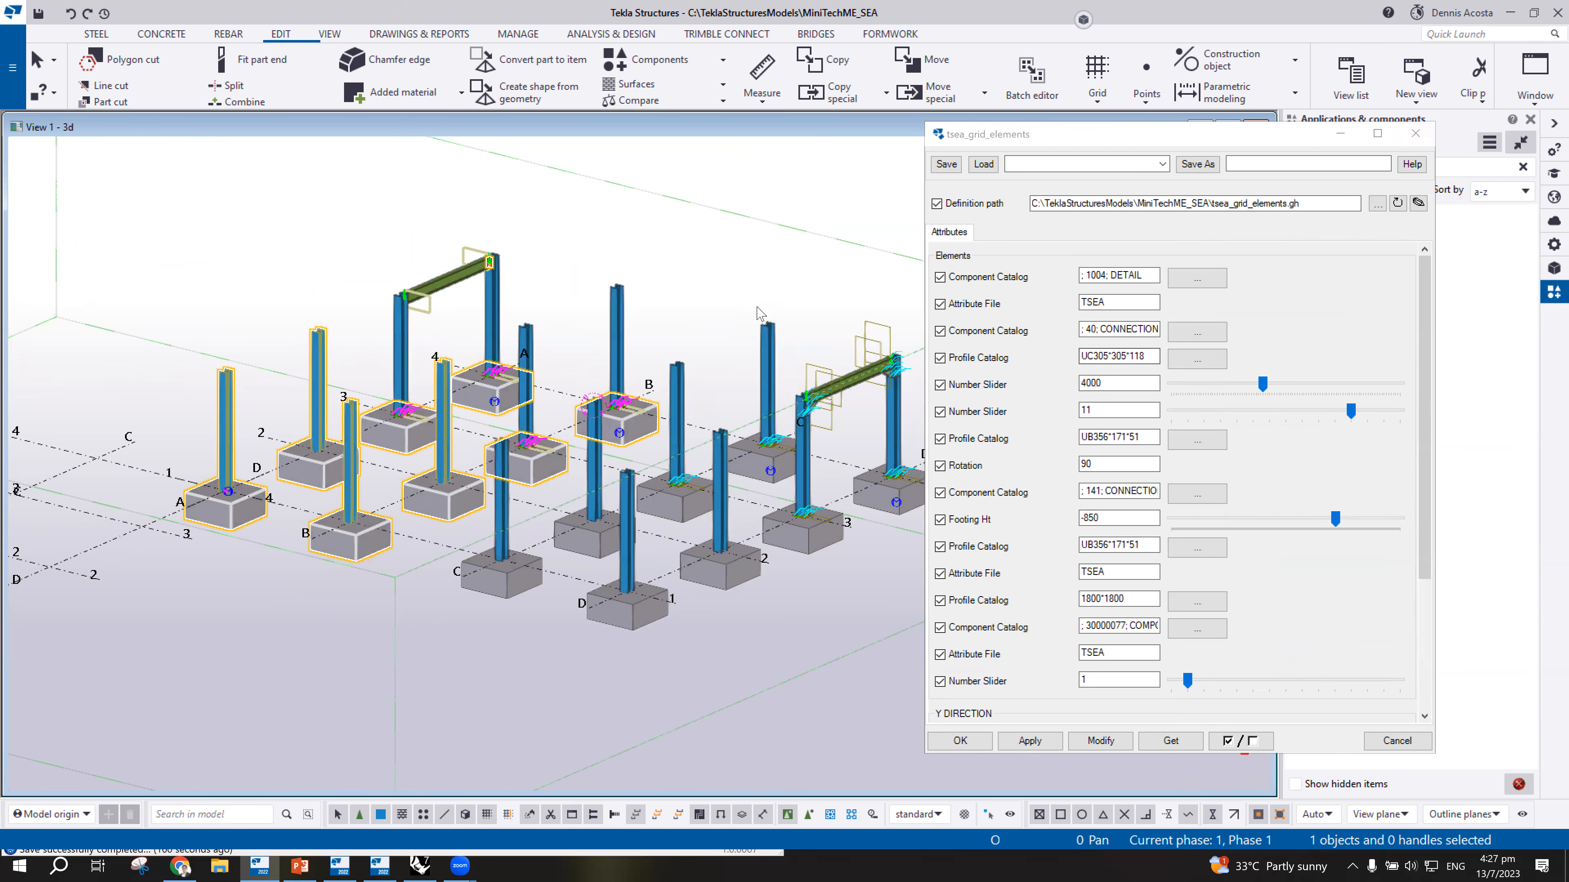
ctrl+middle_drag(663, 366, 666, 426)
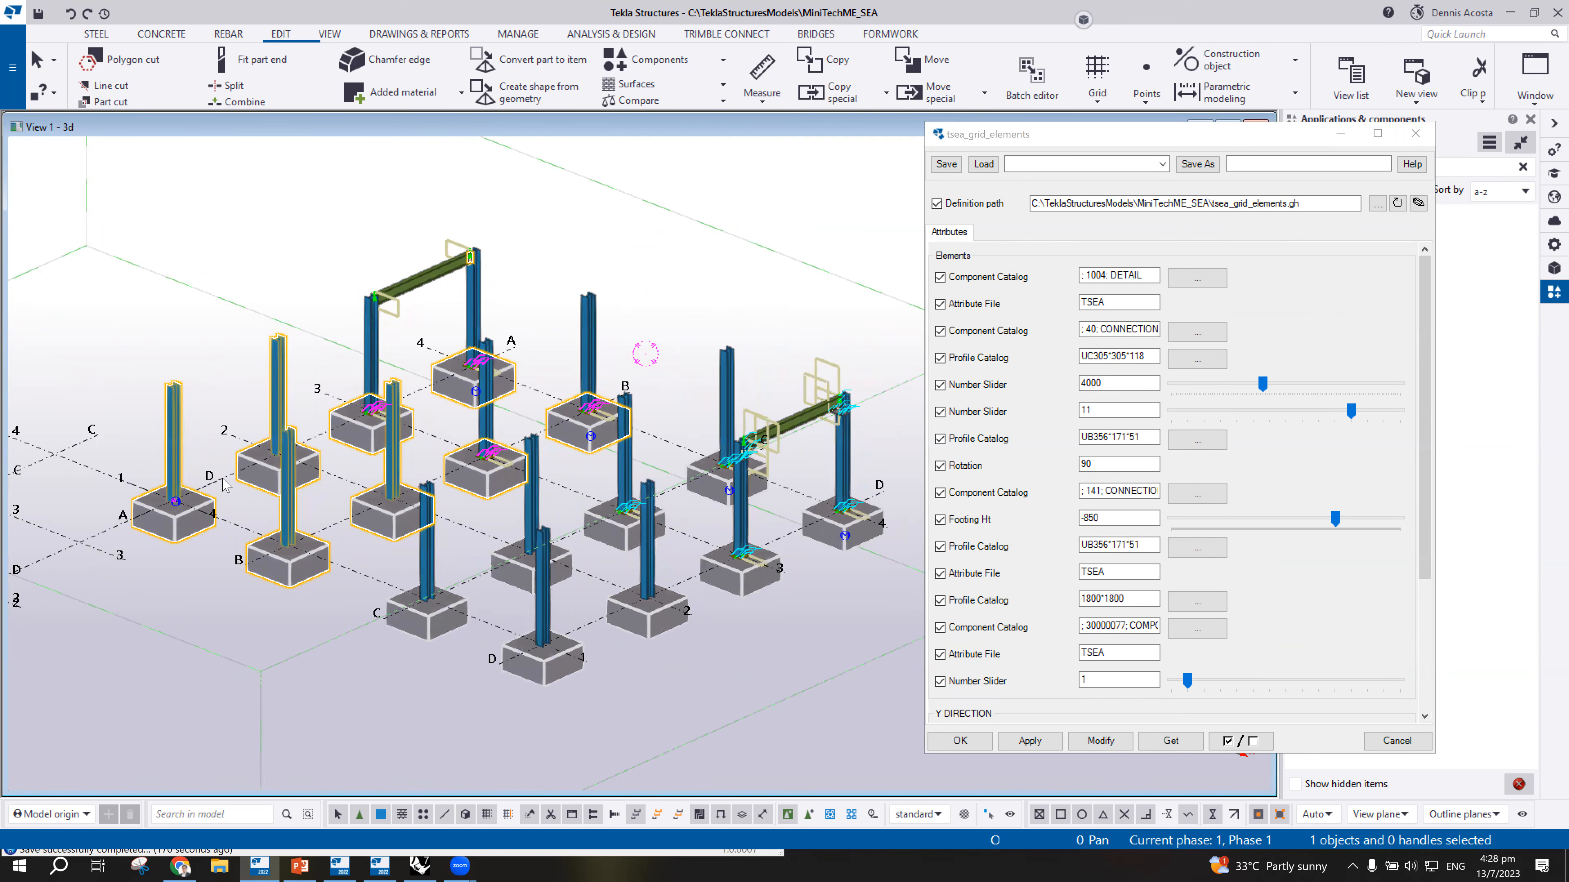
click(592, 357)
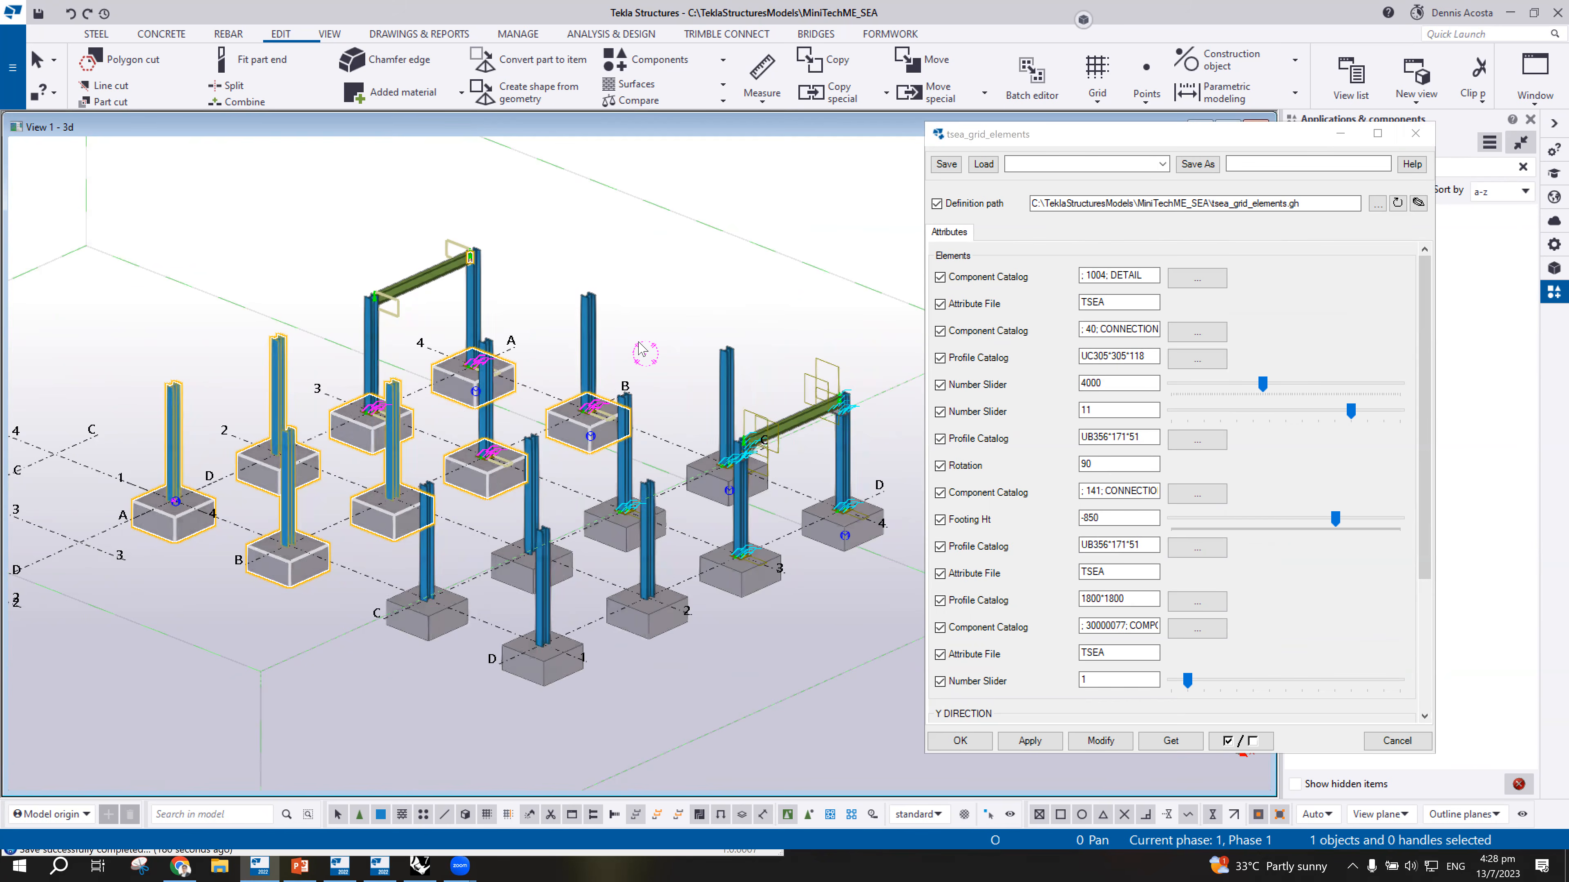